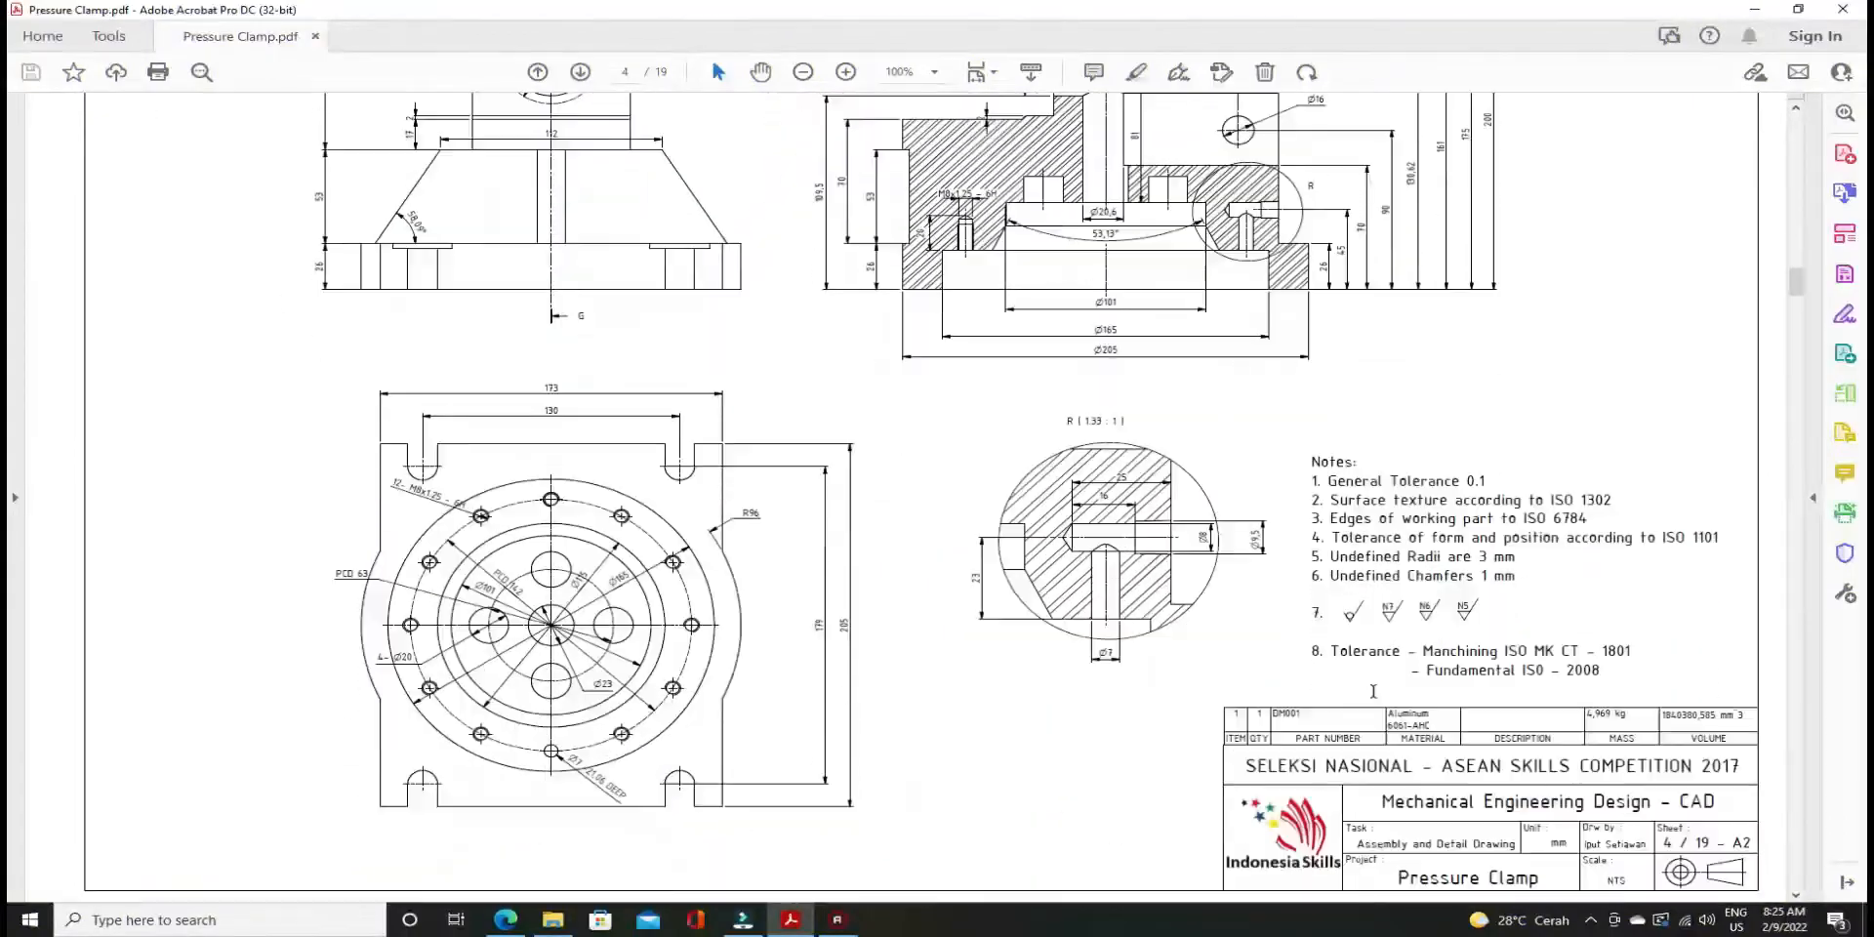
Scroll Pressure Clamp.pdf to page 5, the detail sheet for steel part DM002
scroll(1420, 776, "up", 4, "ctrl")
scroll(1420, 776, "down", 2, "ctrl")
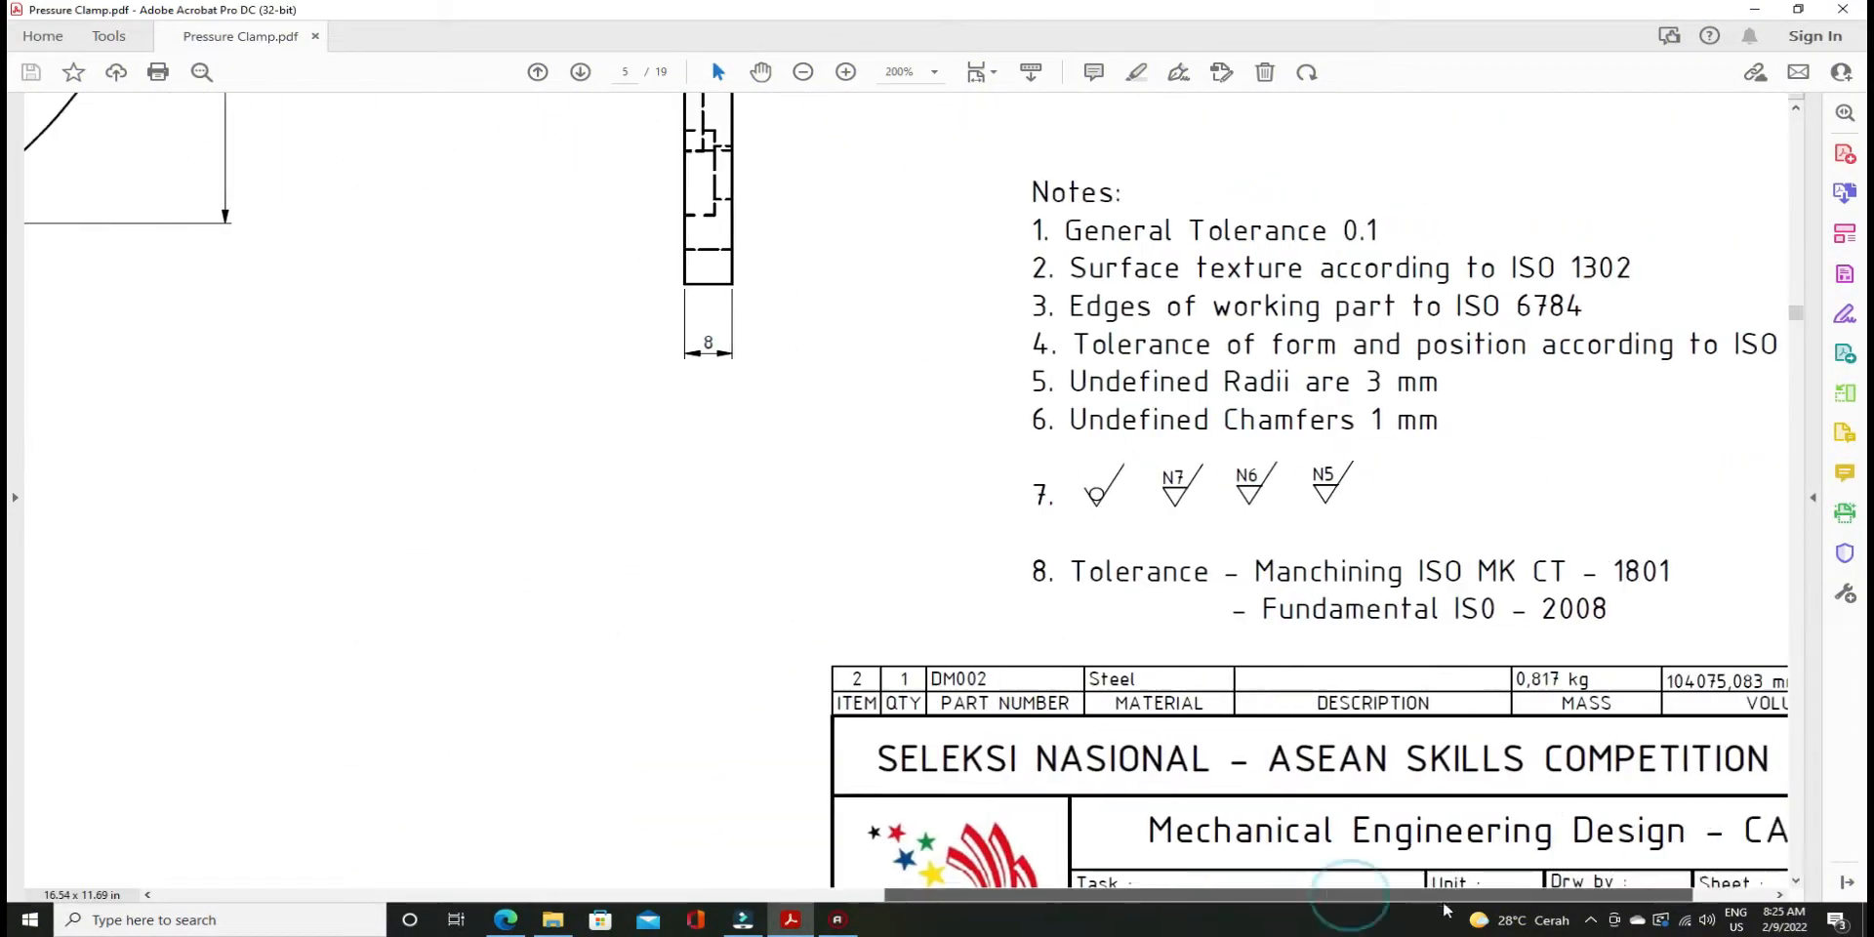
scroll(1349, 775, "down", 6)
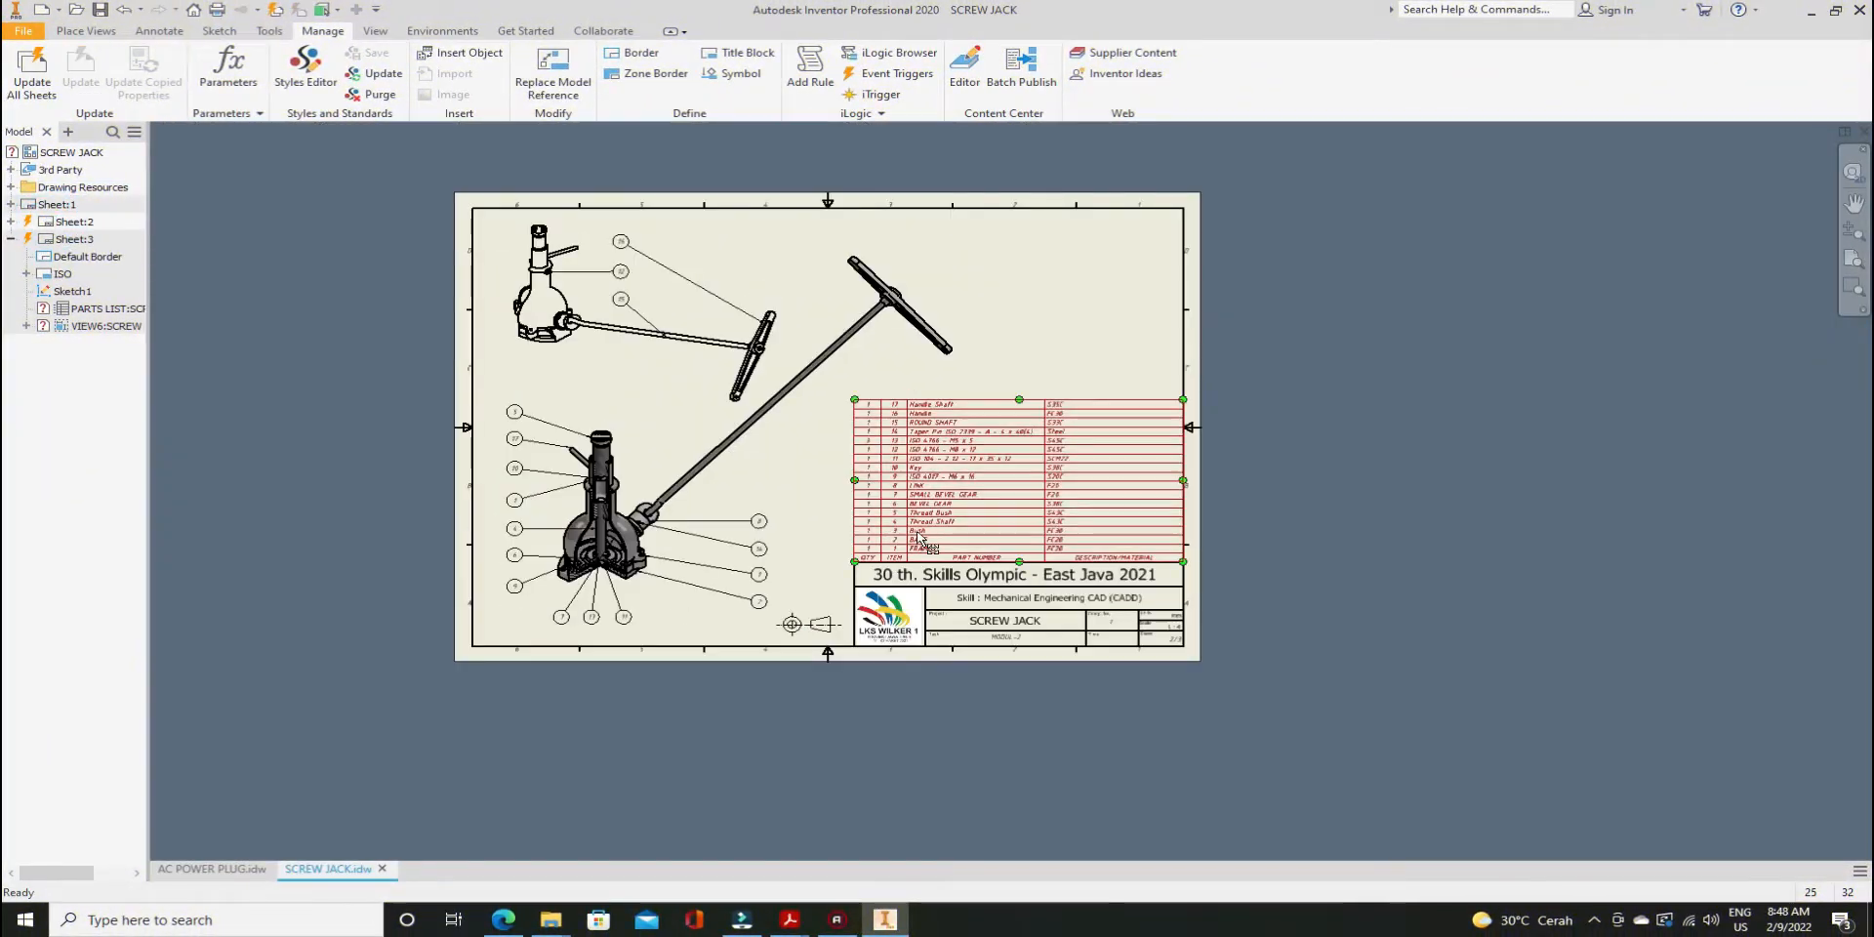
scroll(941, 571, "up", 5)
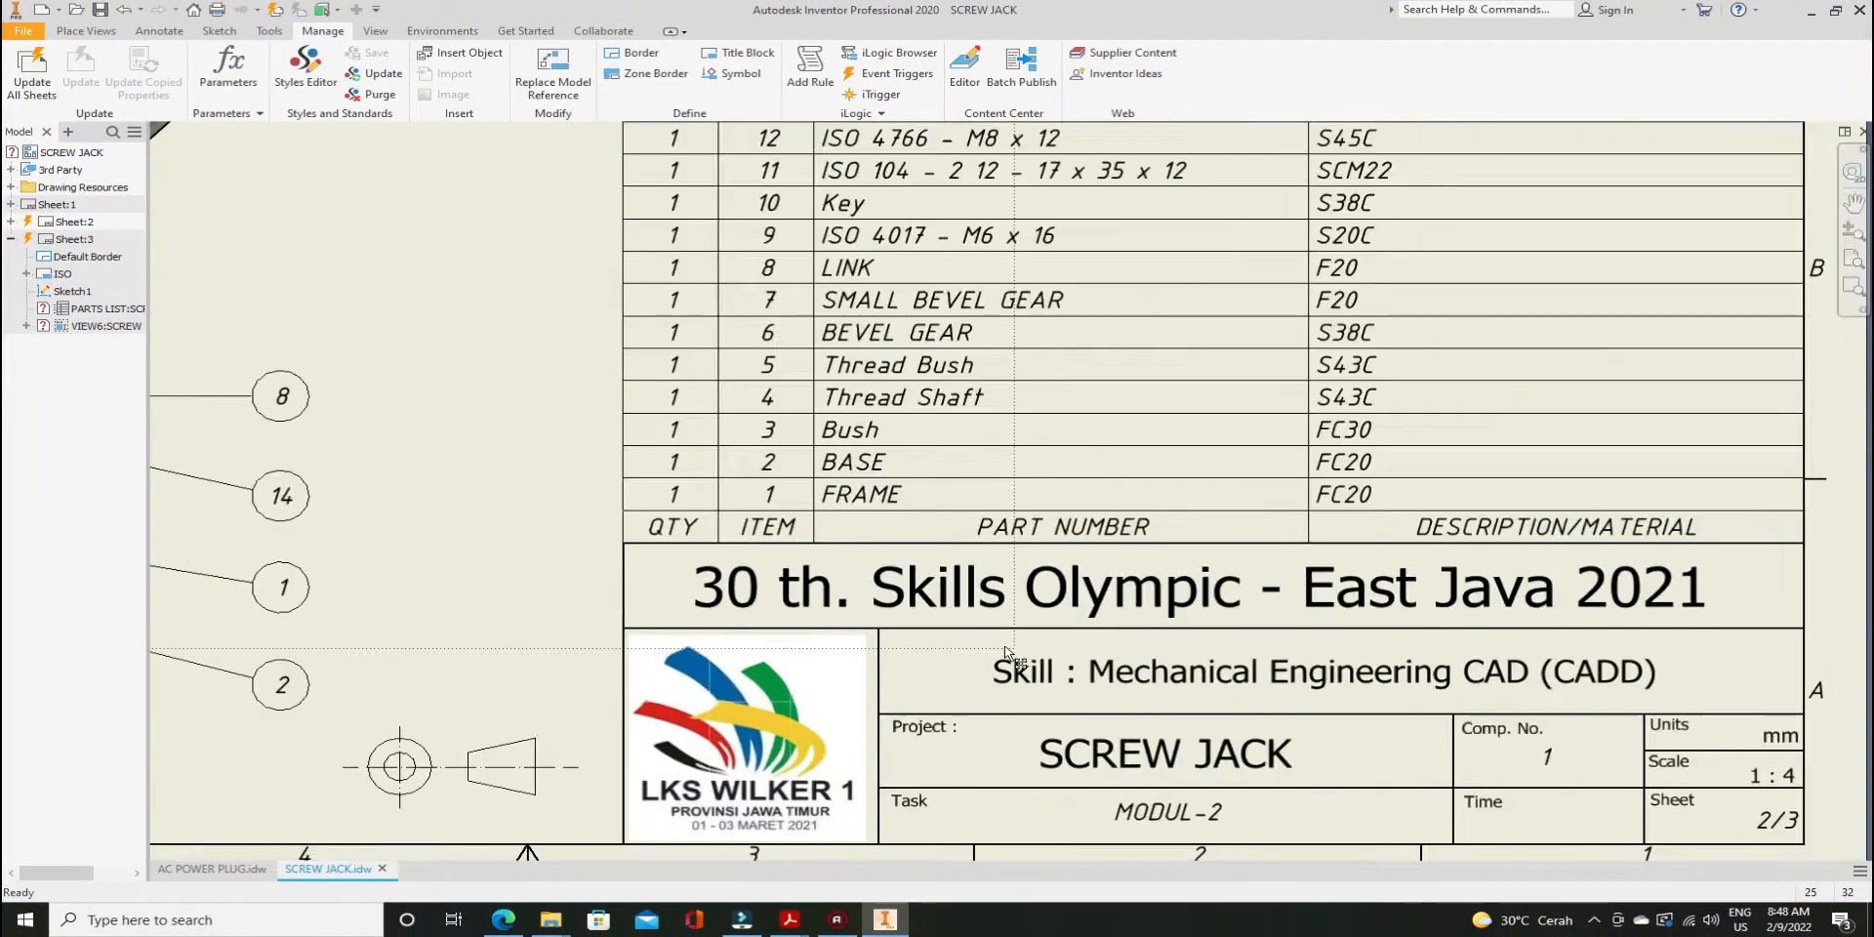
scroll(1004, 656, "down", 1)
middle_click_drag(1004, 657, 929, 575)
scroll(929, 575, "up", 1)
scroll(929, 575, "down", 1)
double_click(44, 239)
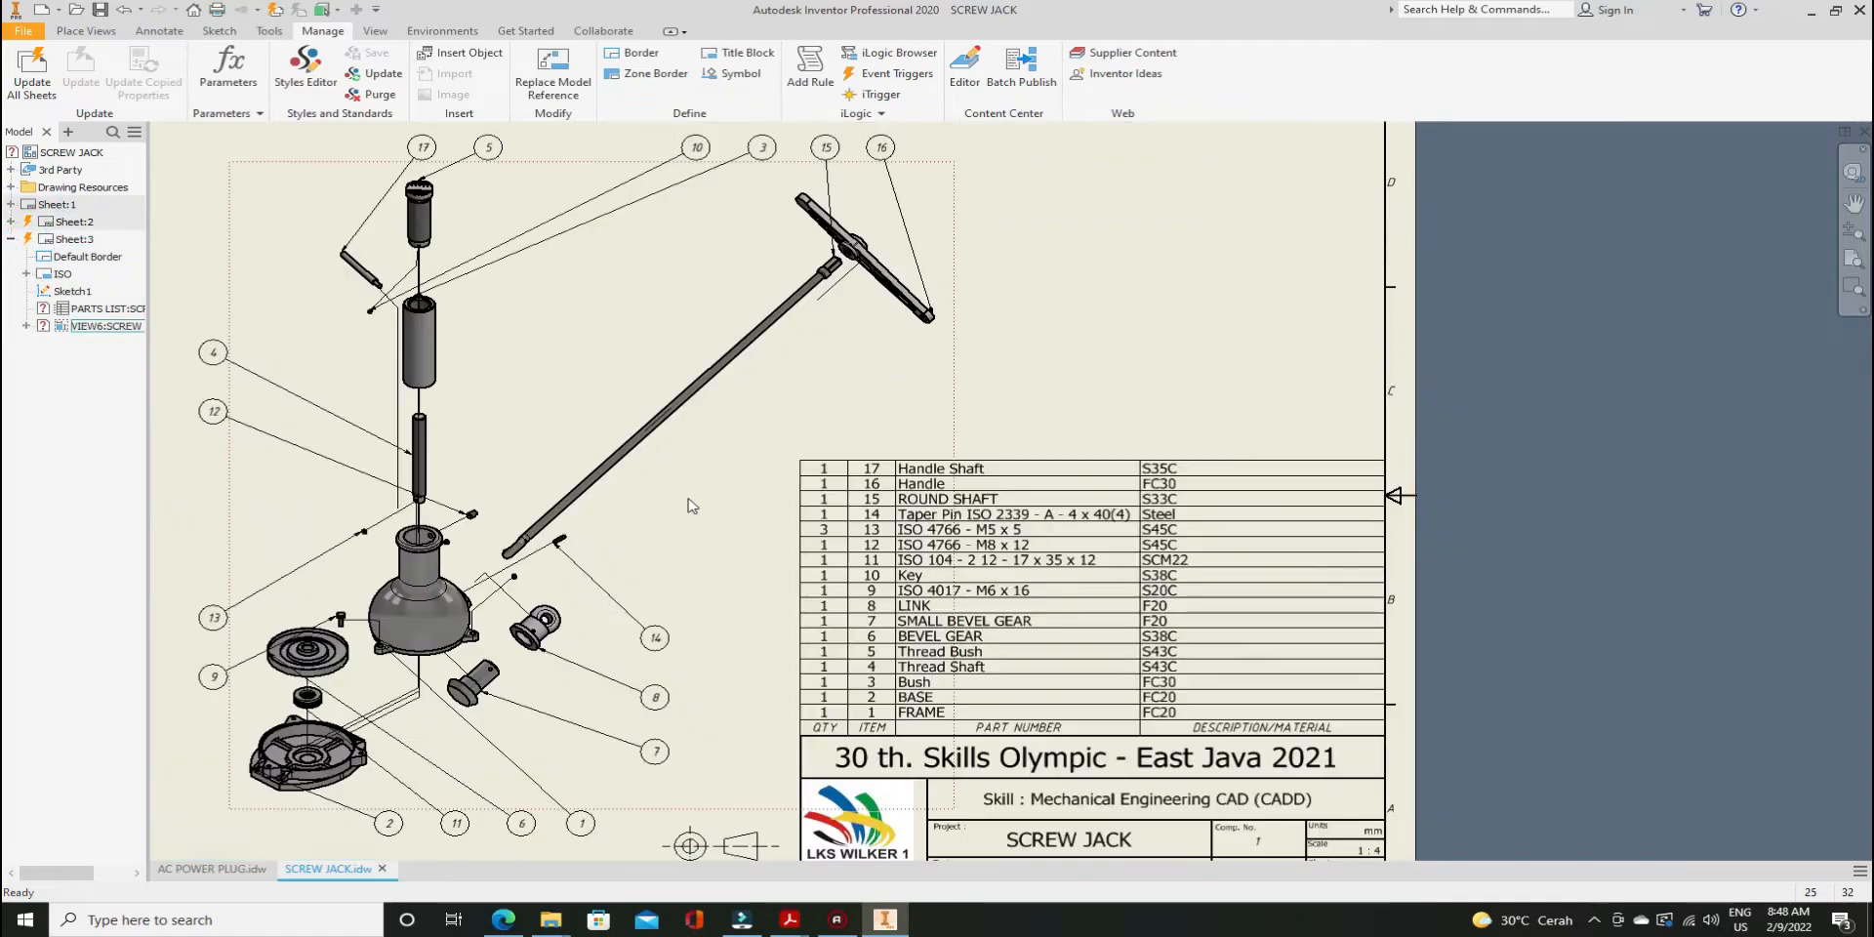
scroll(943, 699, "up", 2)
scroll(943, 699, "down", 3)
scroll(944, 699, "up", 2)
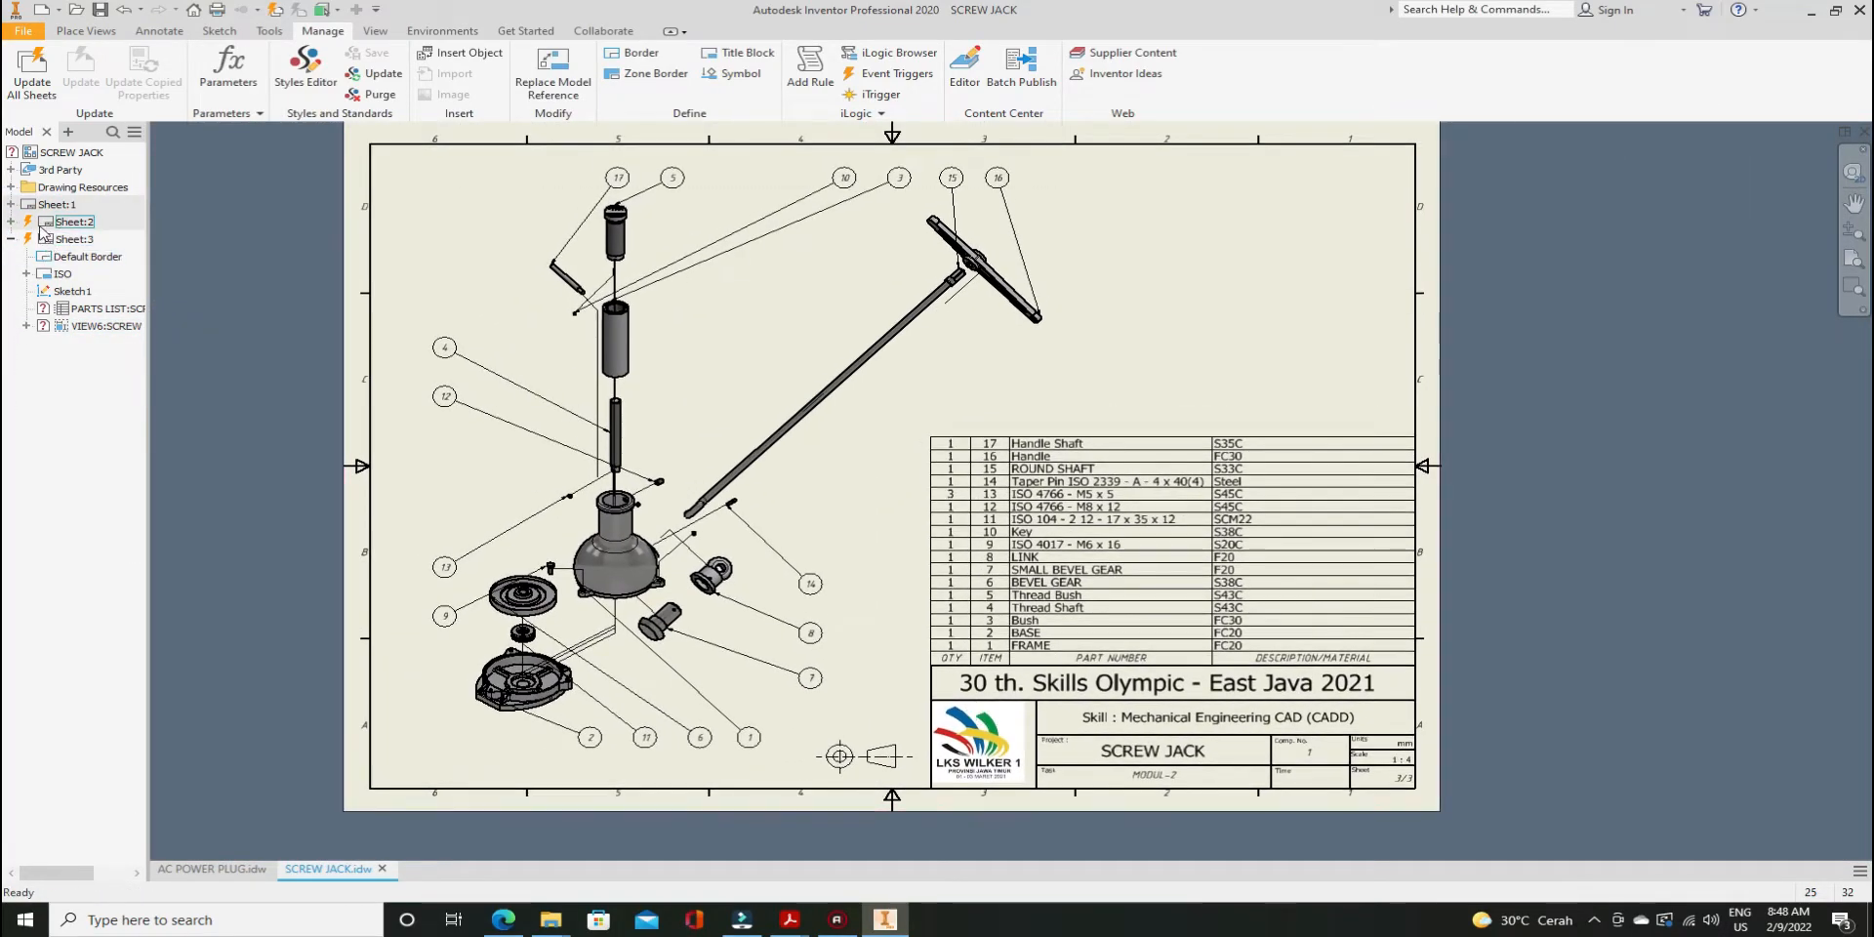
scroll(252, 361, "up", 4)
scroll(252, 362, "down", 3)
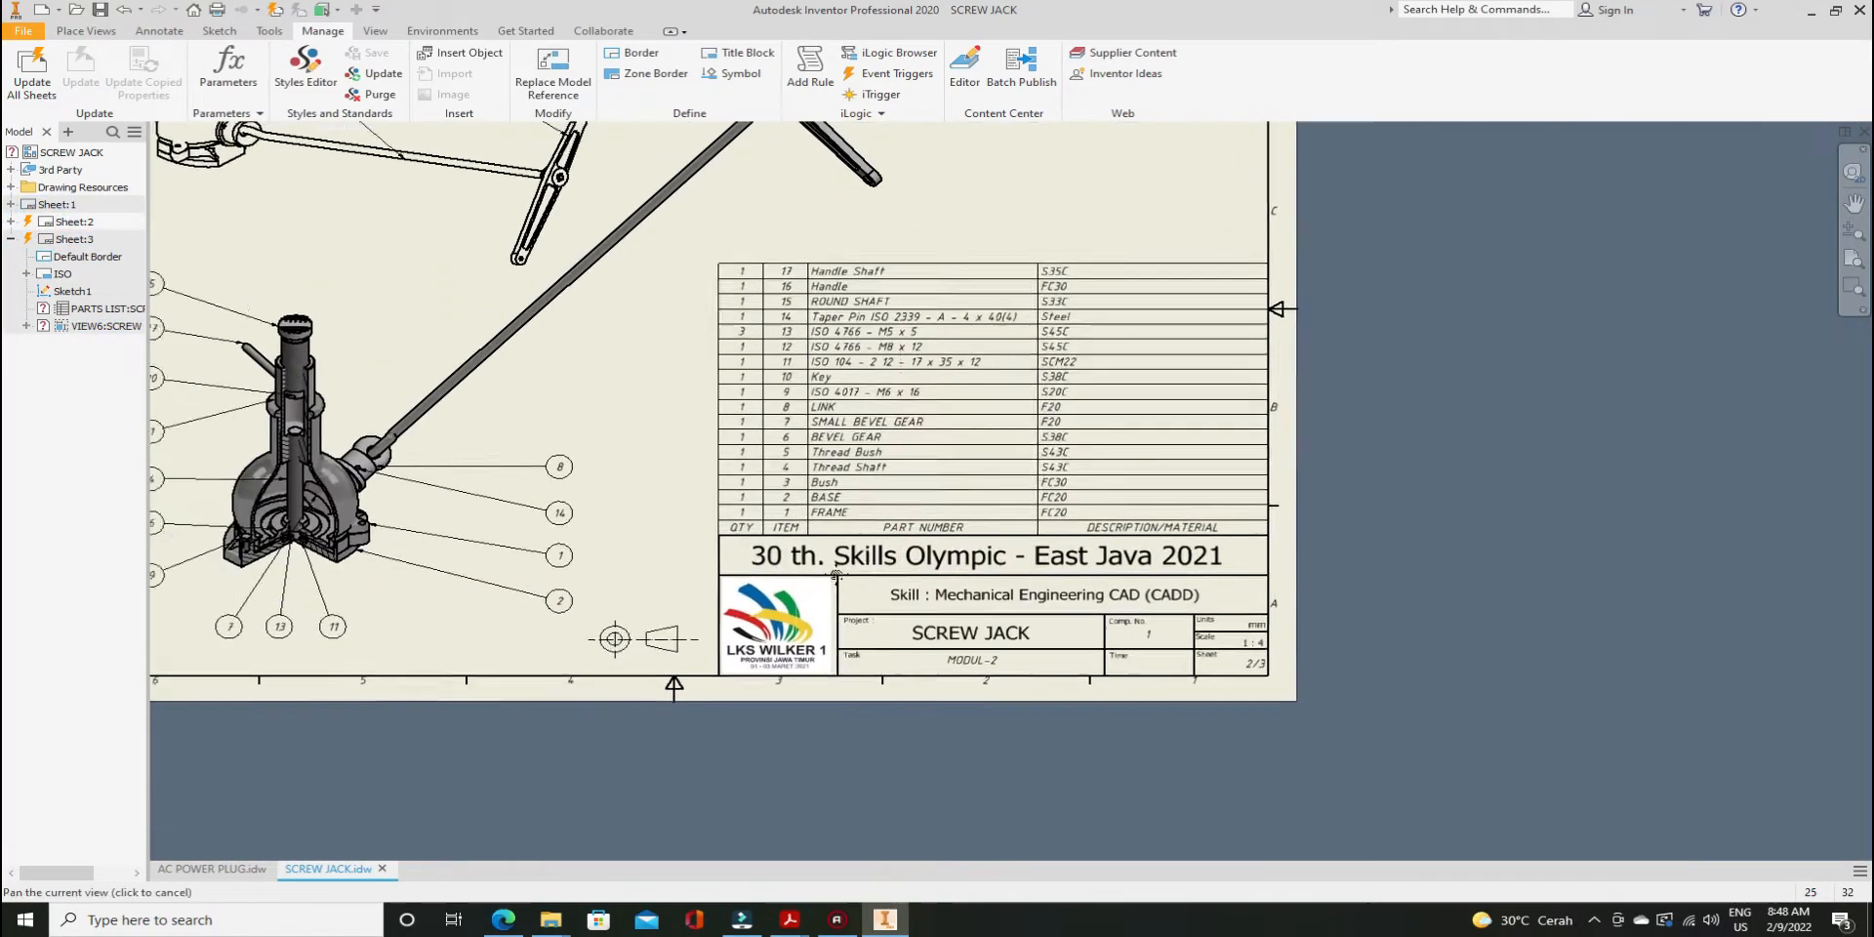
scroll(453, 570, "up", 2)
scroll(454, 570, "down", 4)
scroll(470, 585, "up", 3)
scroll(469, 575, "down", 5)
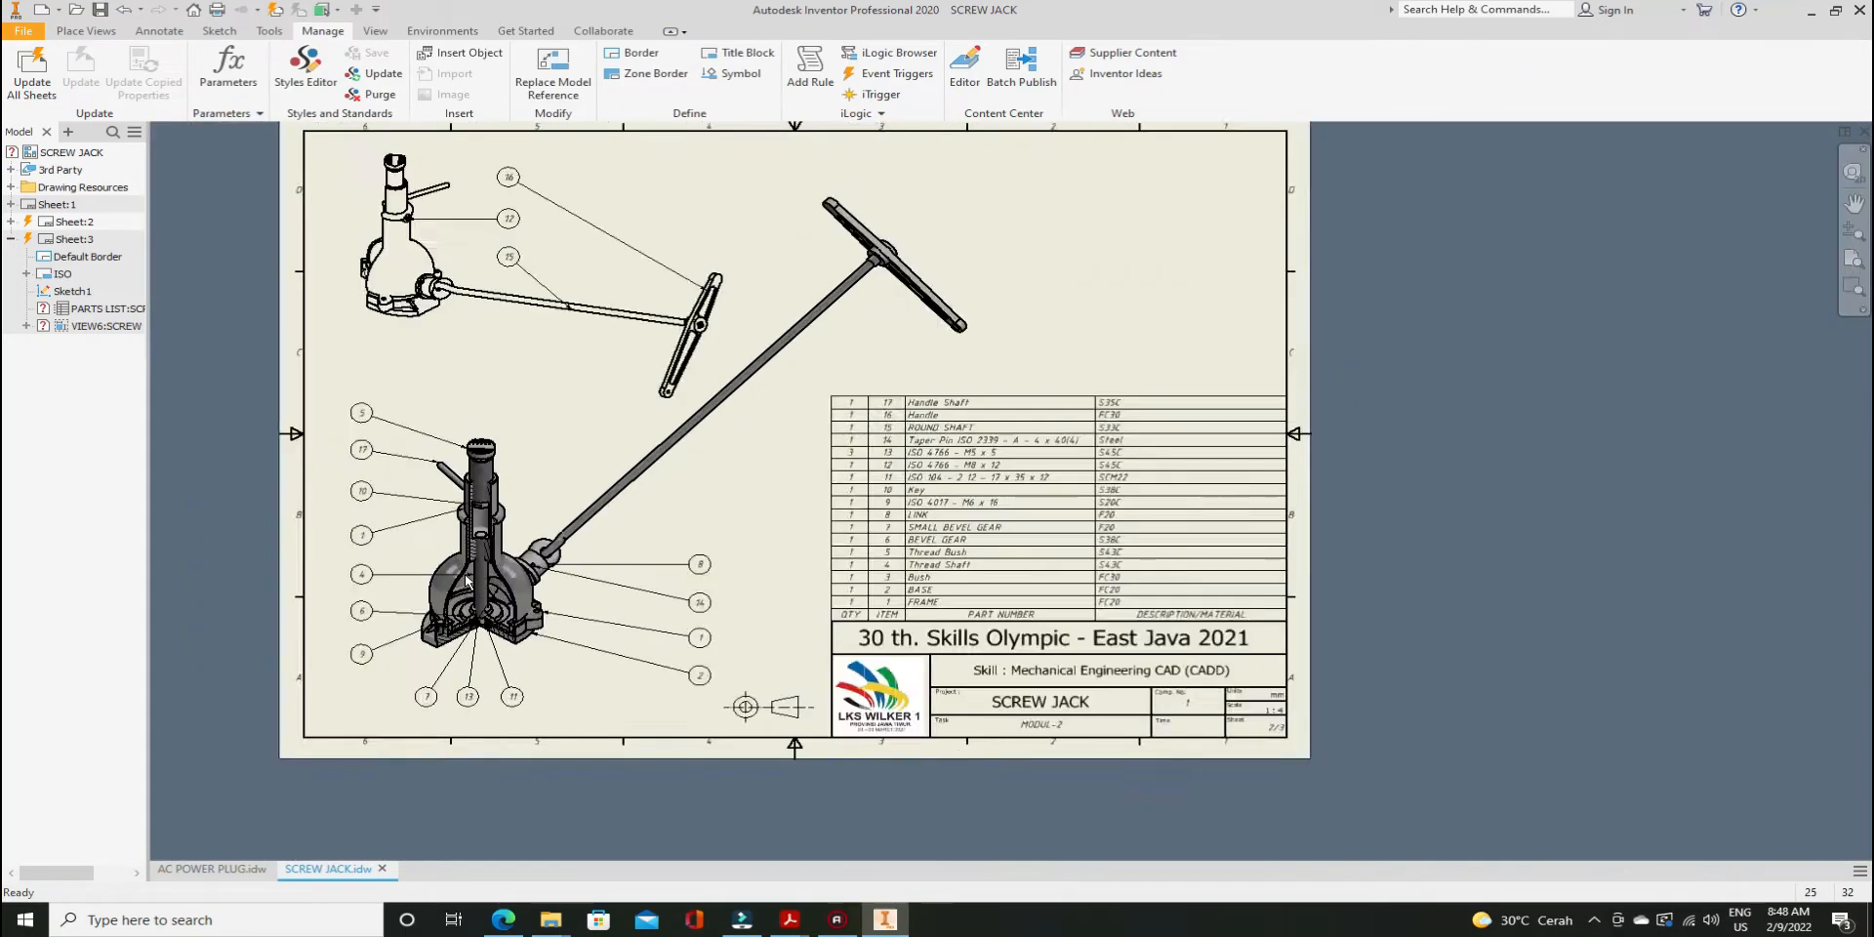
scroll(727, 636, "up", 4)
middle_click_drag(724, 632, 810, 676)
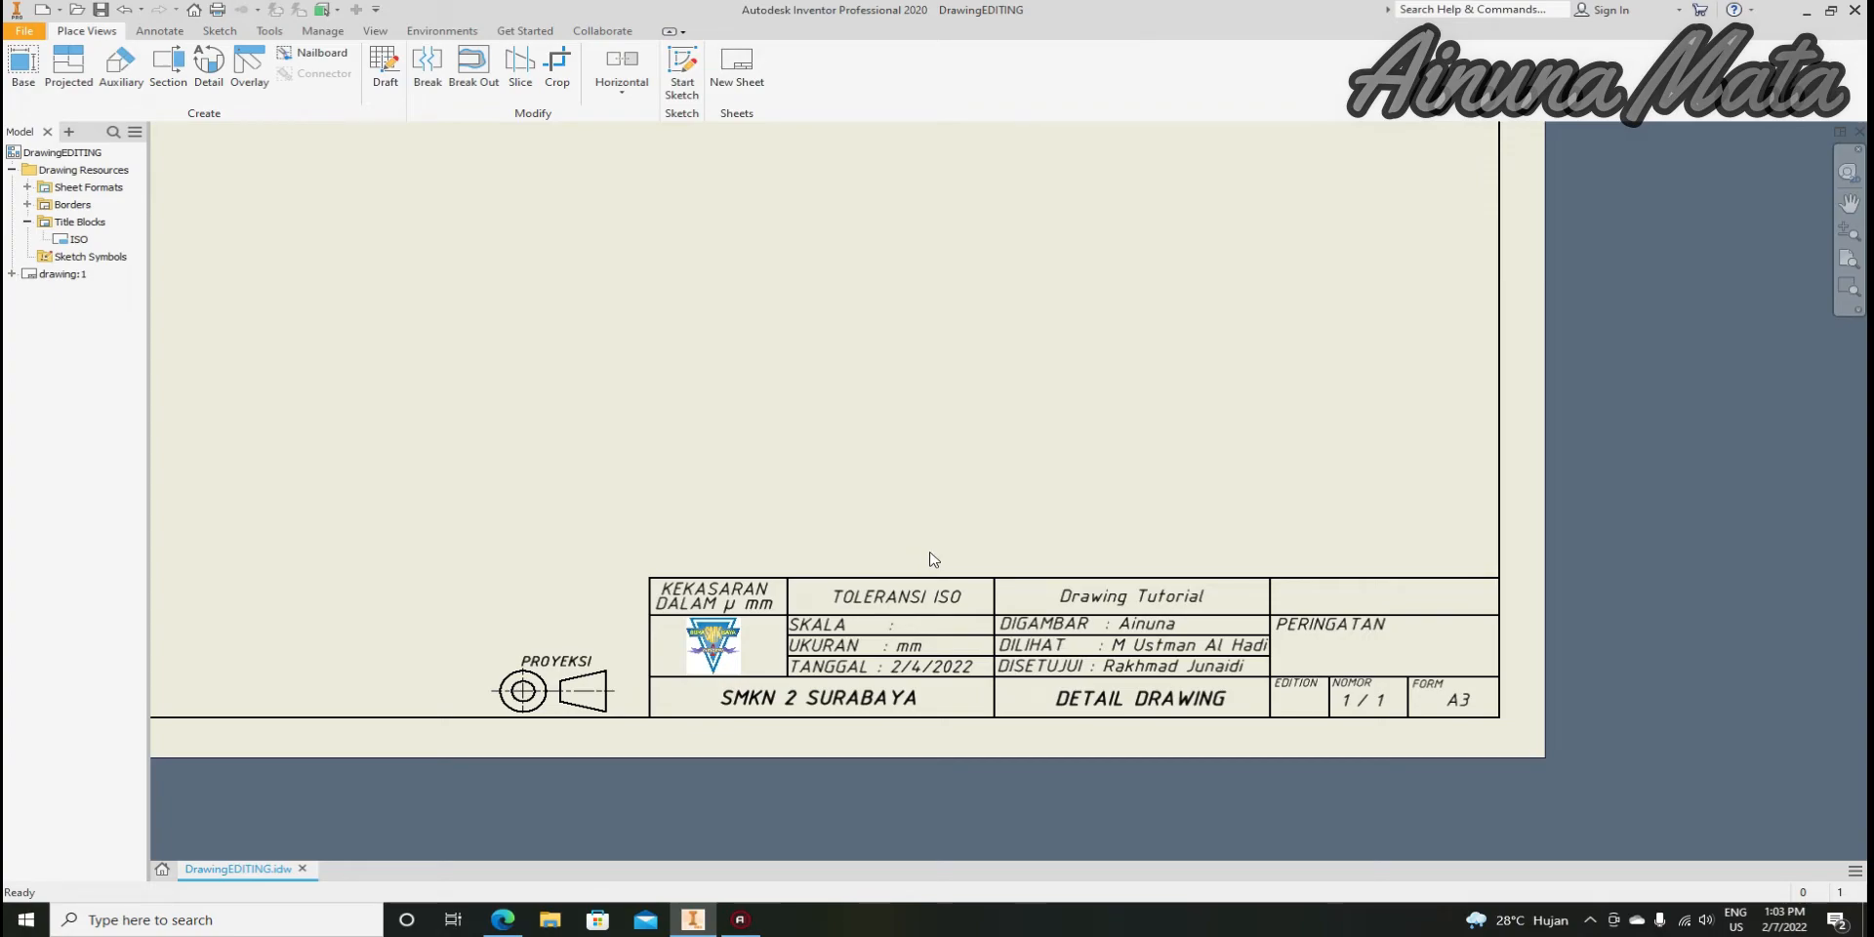
Zoom in and out on the SMKN 2 SURABAYA DETAIL DRAWING title block in DrawingEDITING.idw
scroll(928, 560, "up", 3)
scroll(904, 579, "down", 4)
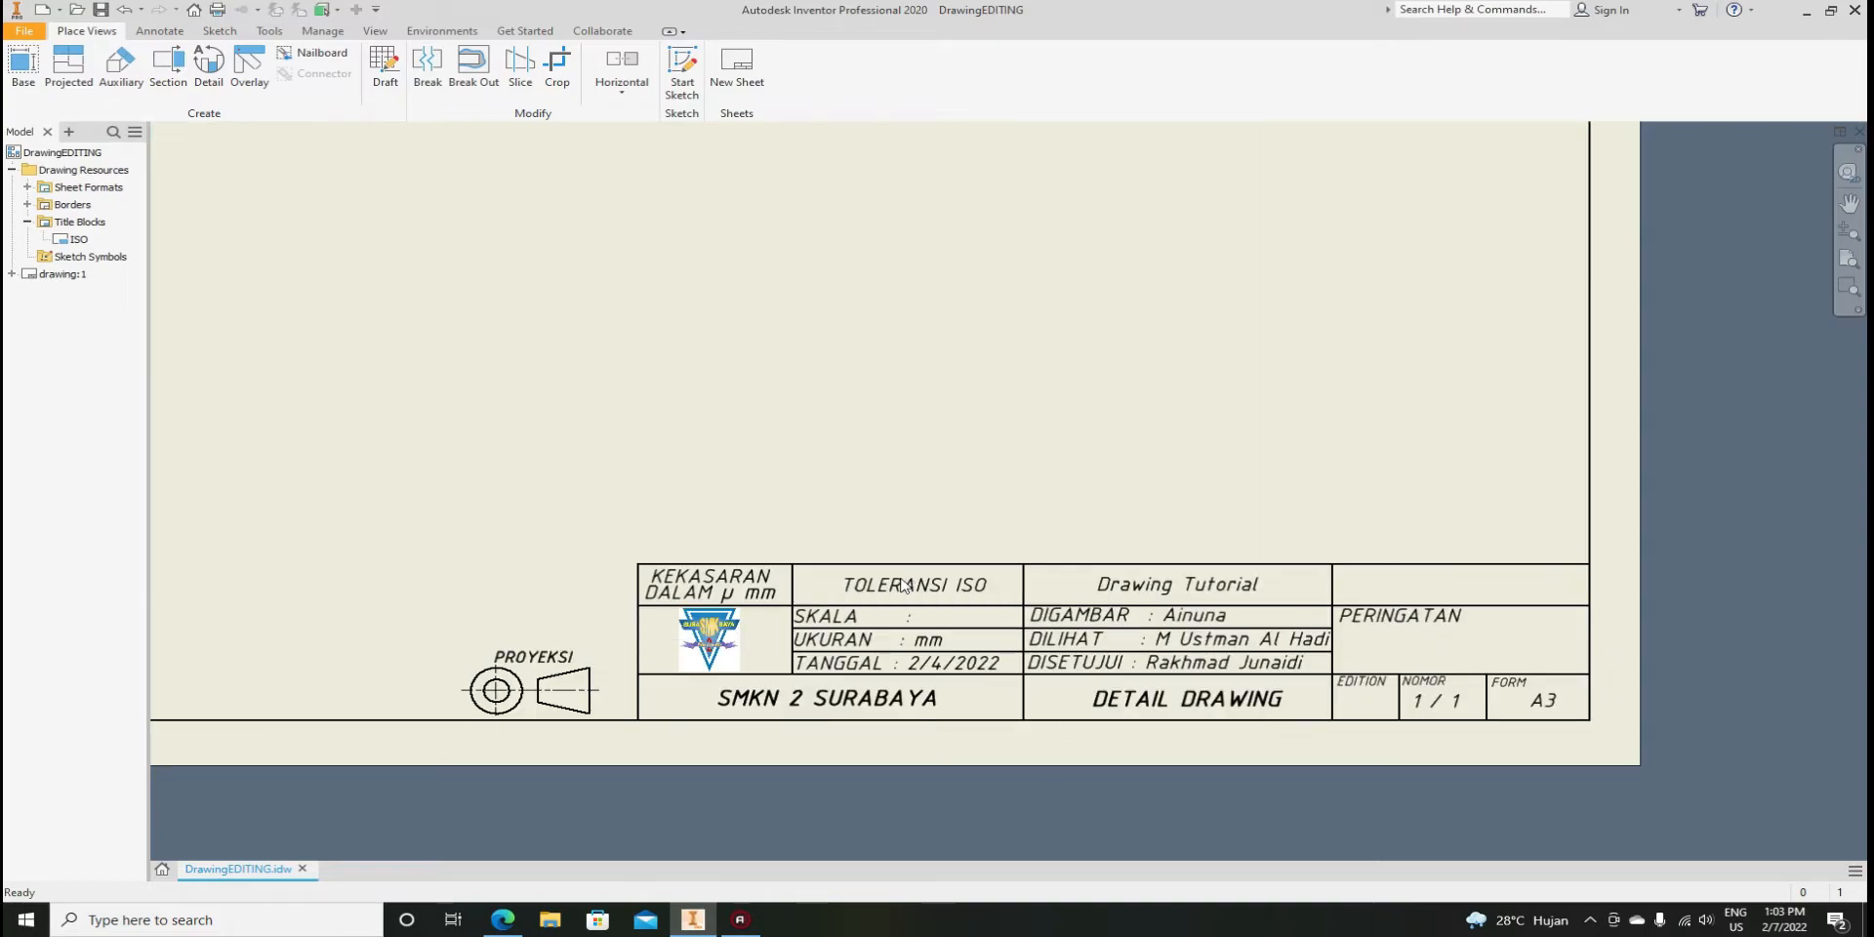
scroll(902, 583, "down", 3)
scroll(906, 582, "up", 2)
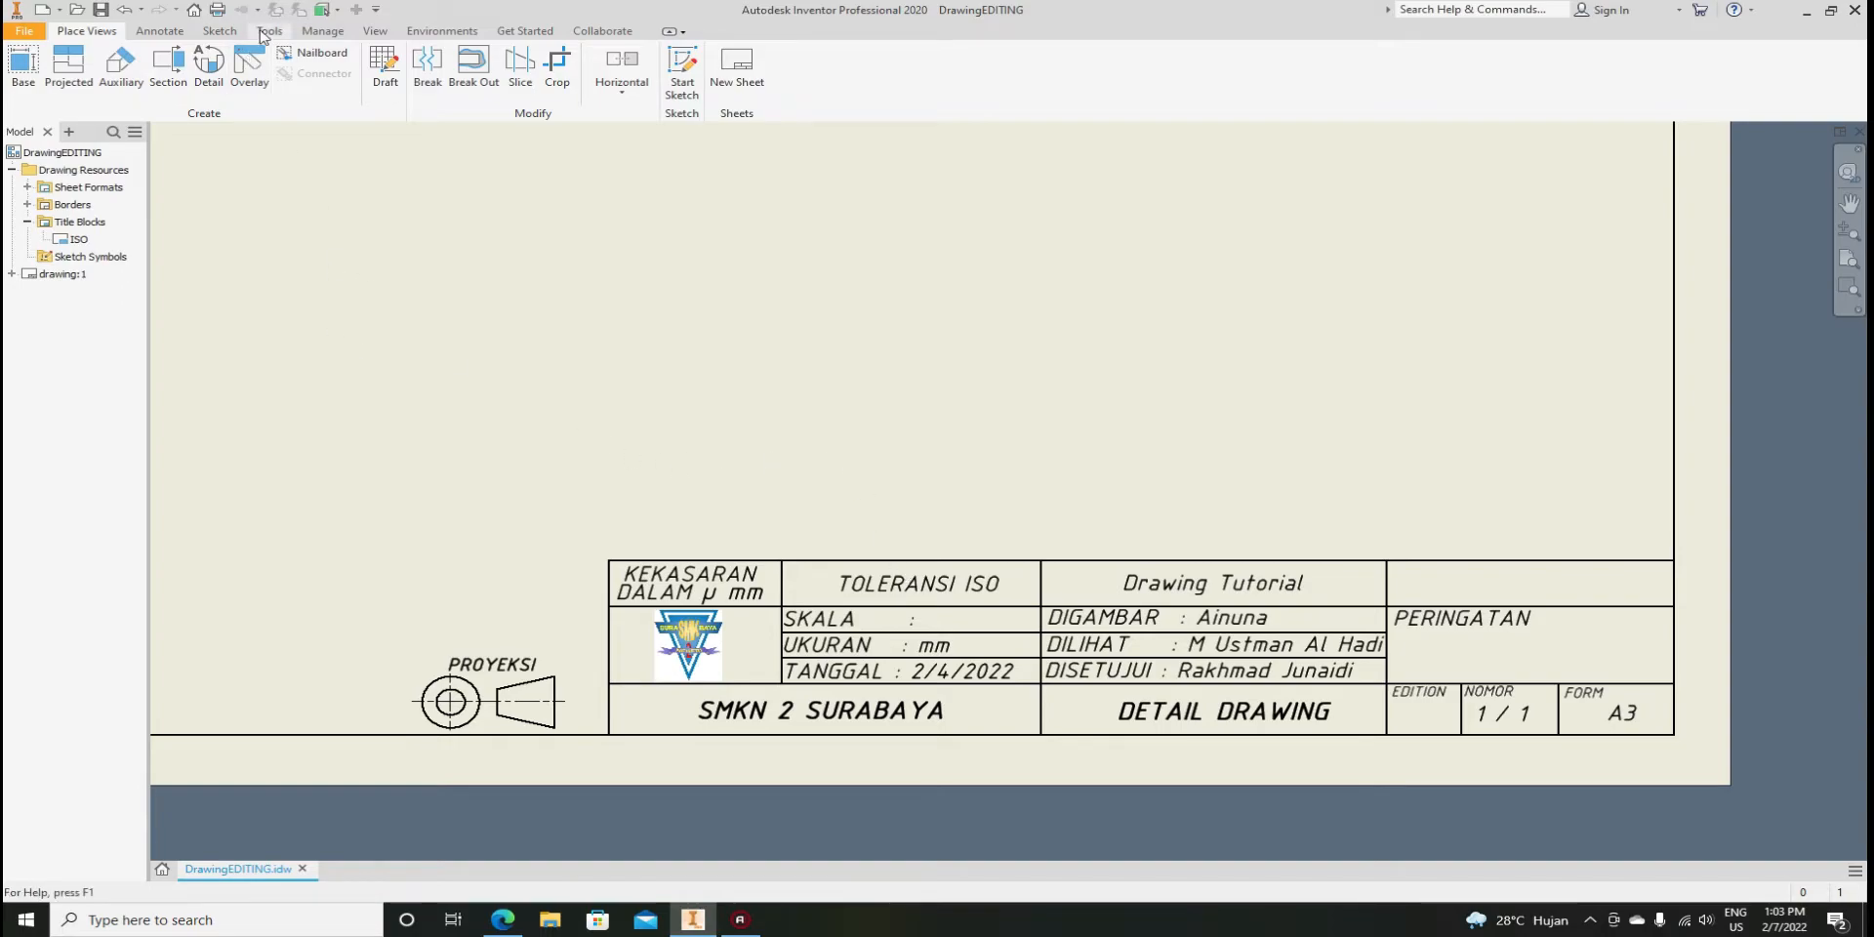
scroll(698, 580, "up", 2)
scroll(698, 580, "up", 3)
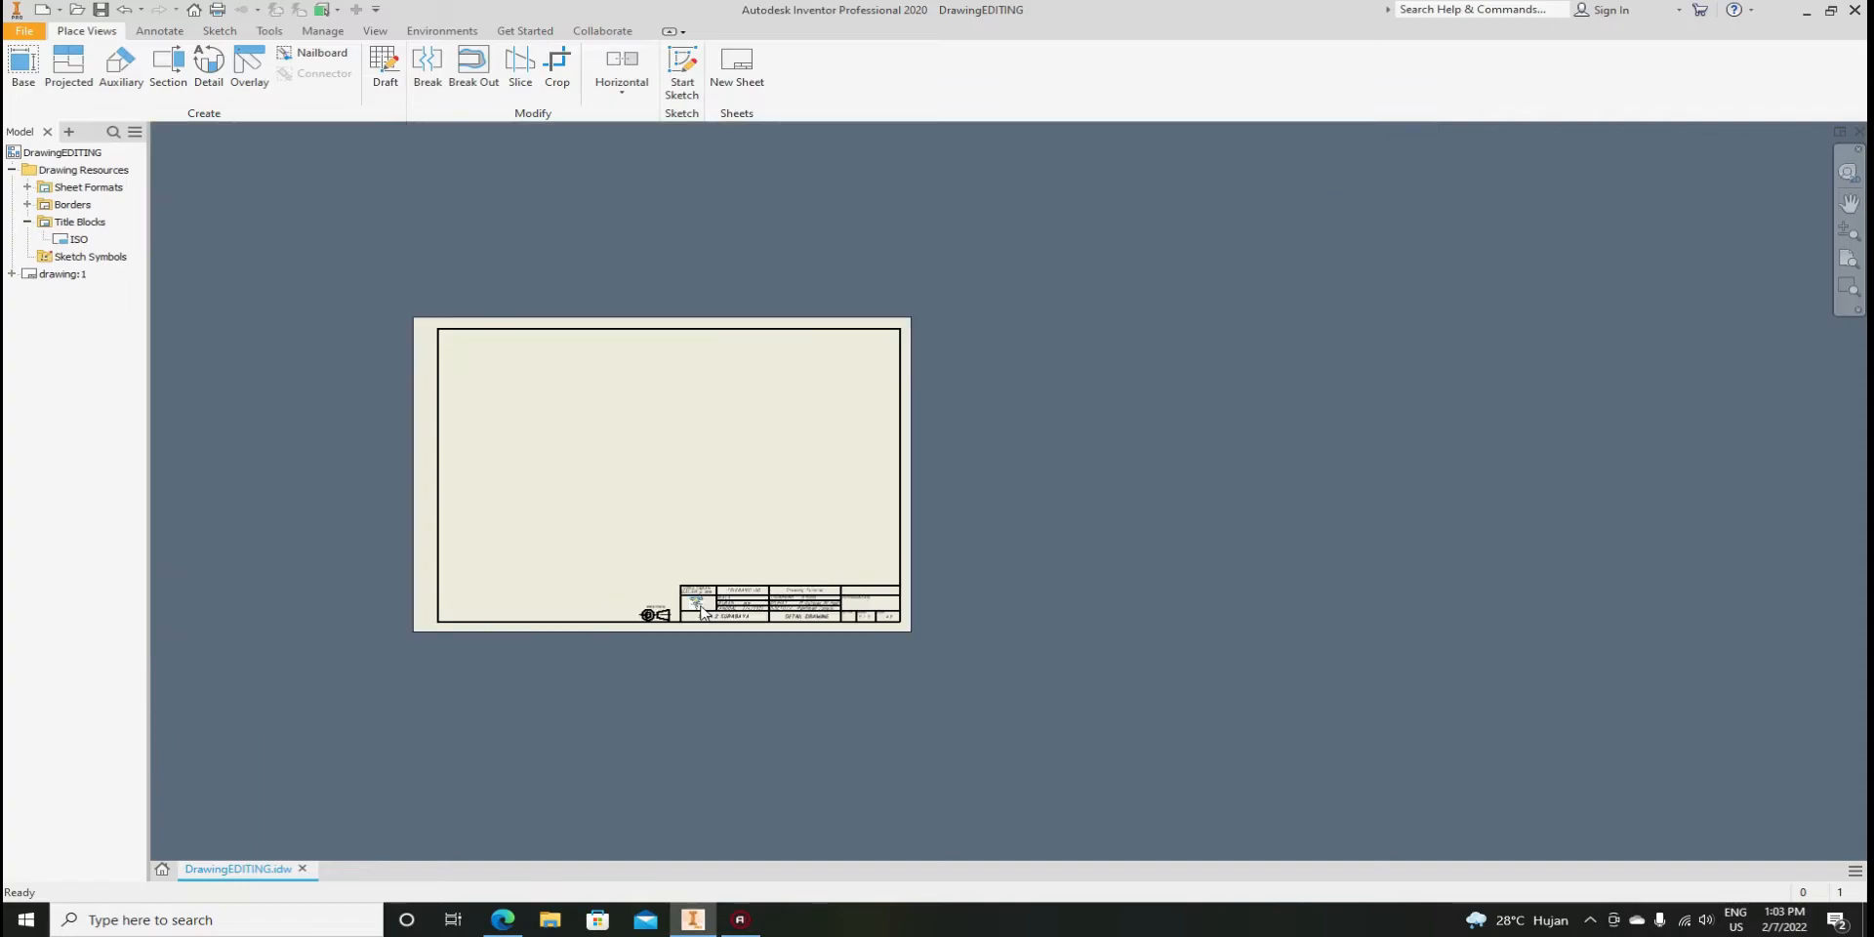
scroll(695, 561, "down", 3)
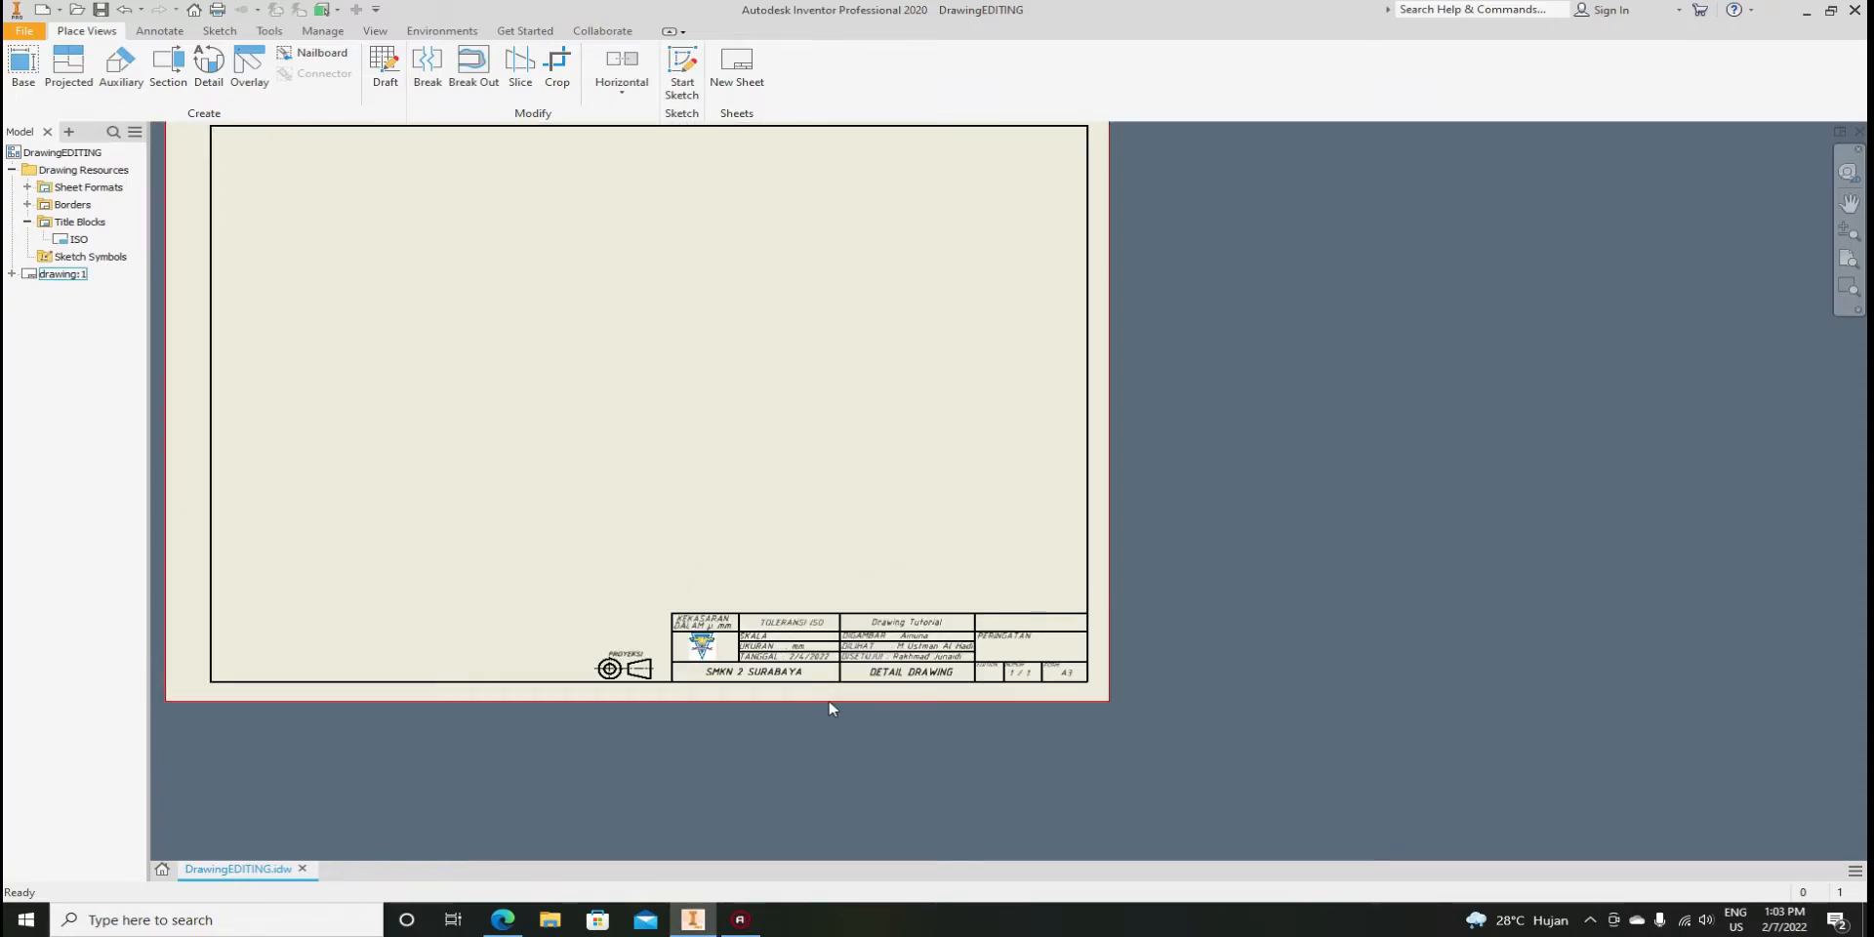
scroll(828, 703, "down", 3)
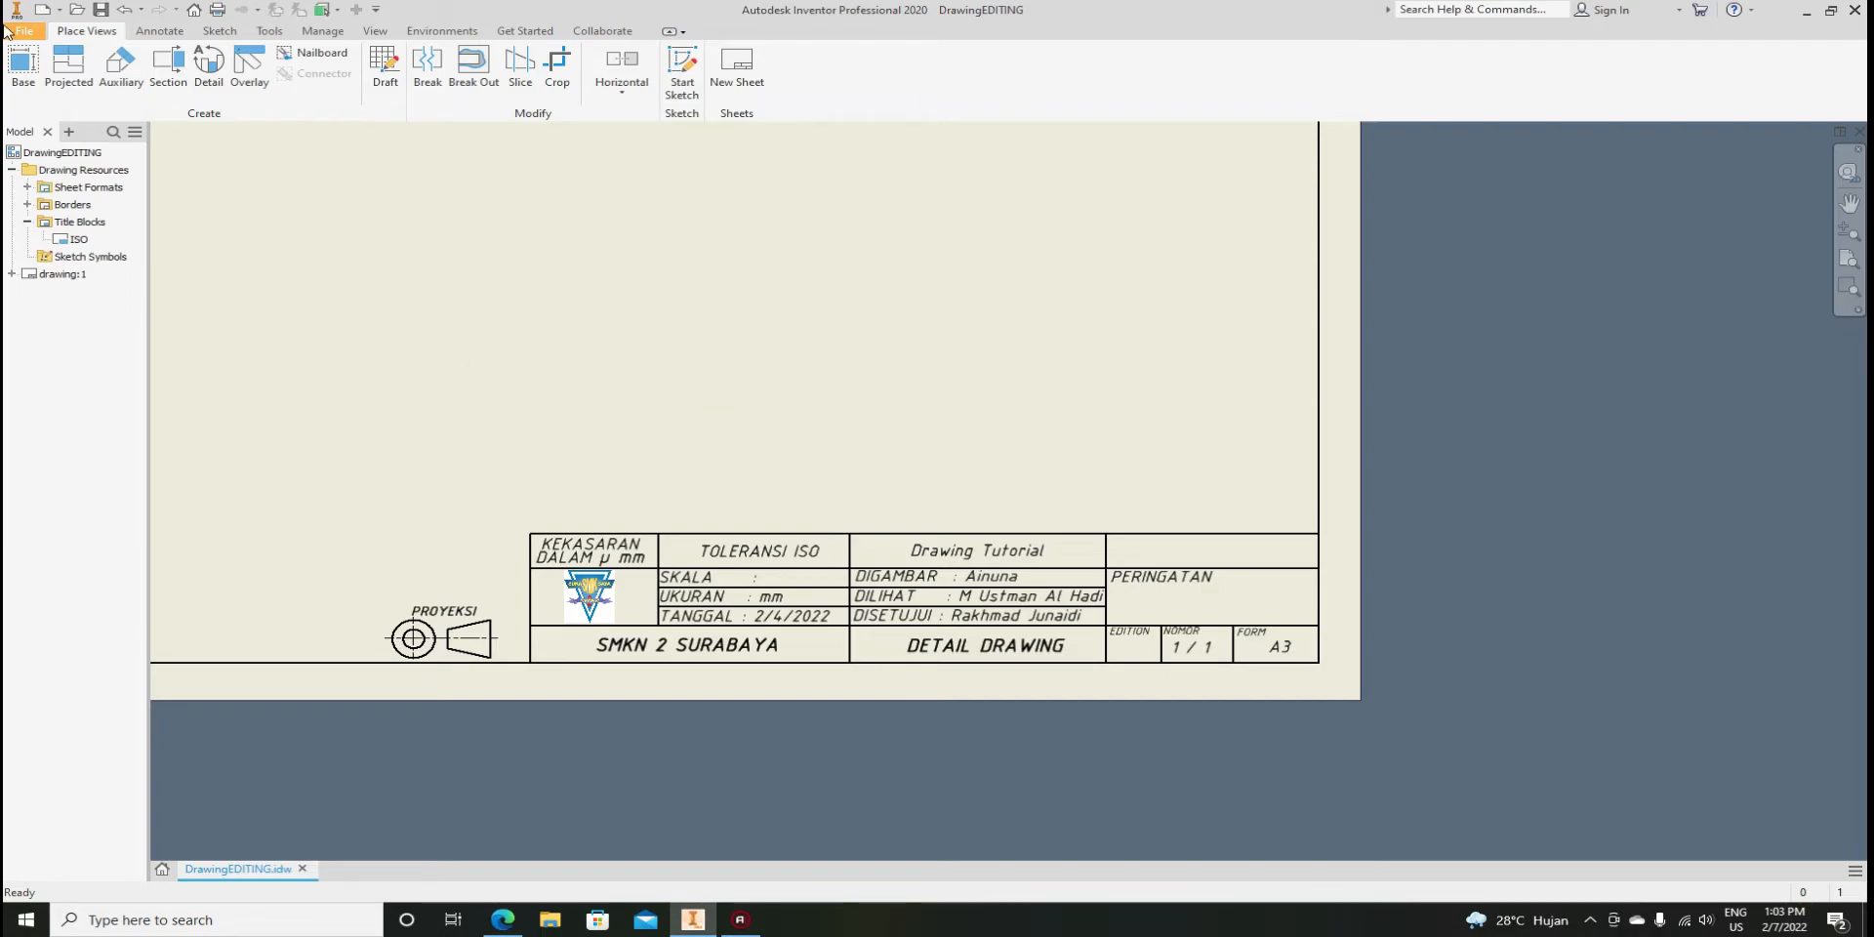
Create a new Drawing1 from the Metric ISO.idw template
left_click(40, 13)
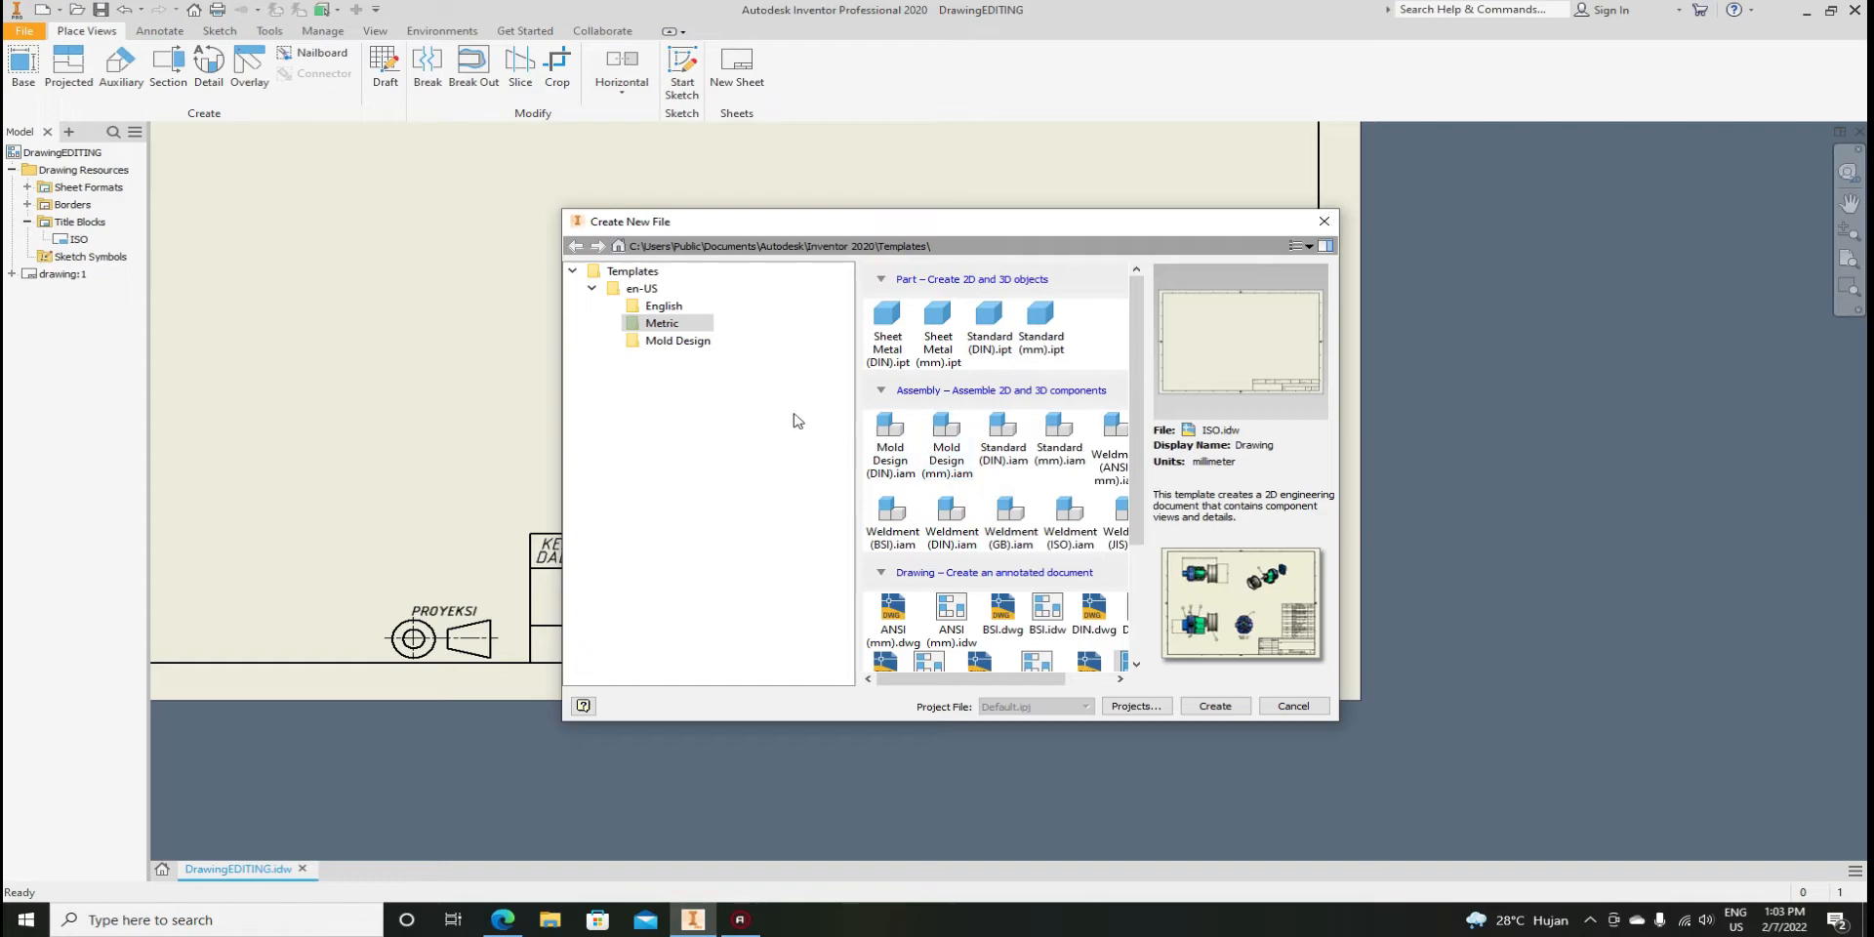
left_click_drag(1135, 423, 1133, 535)
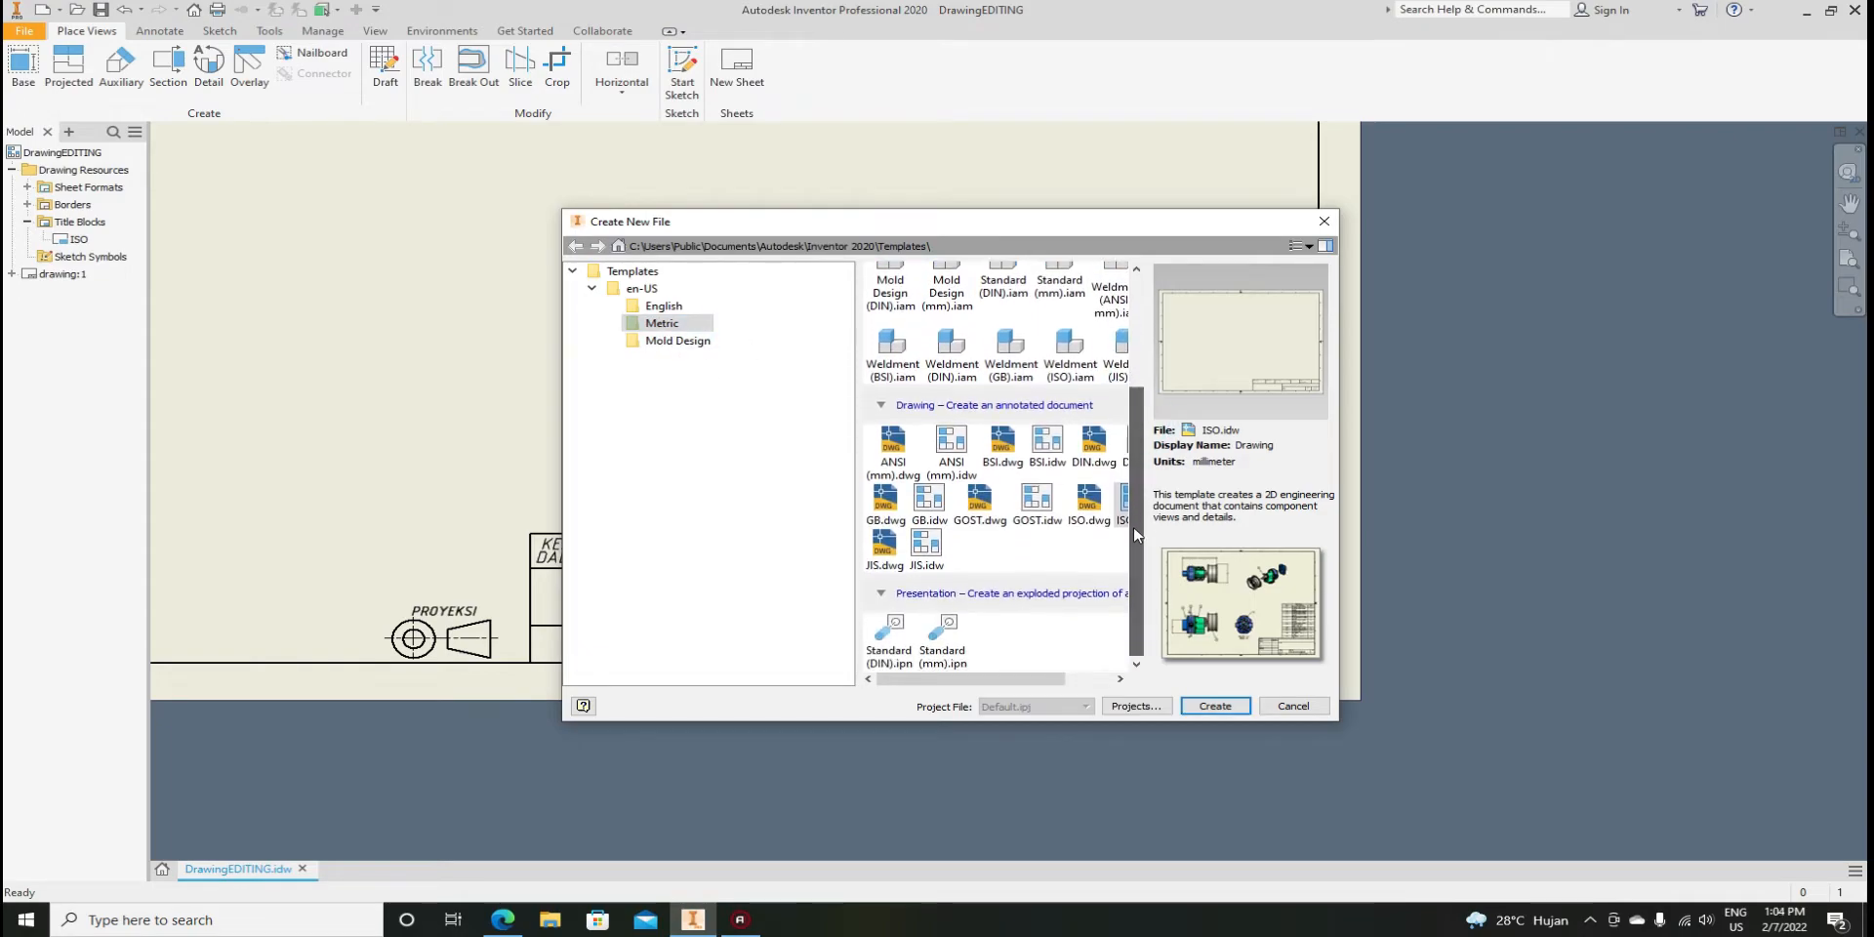
left_click(979, 557)
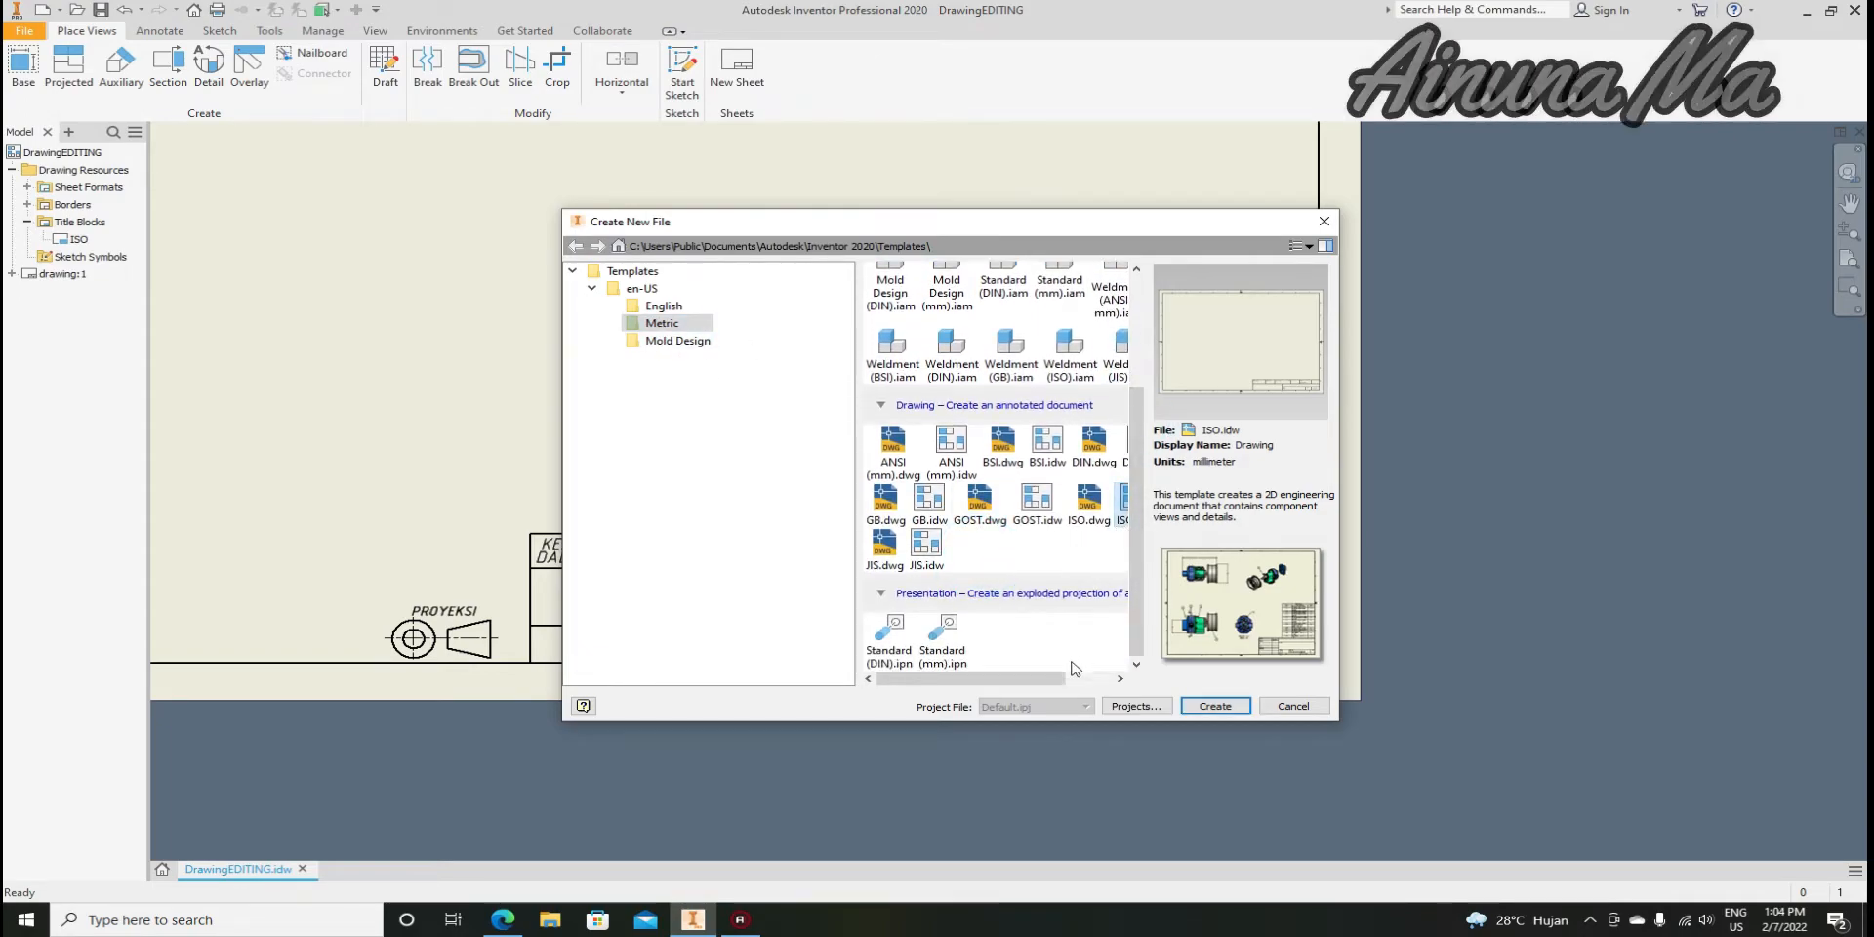
left_click_drag(1052, 679, 1094, 686)
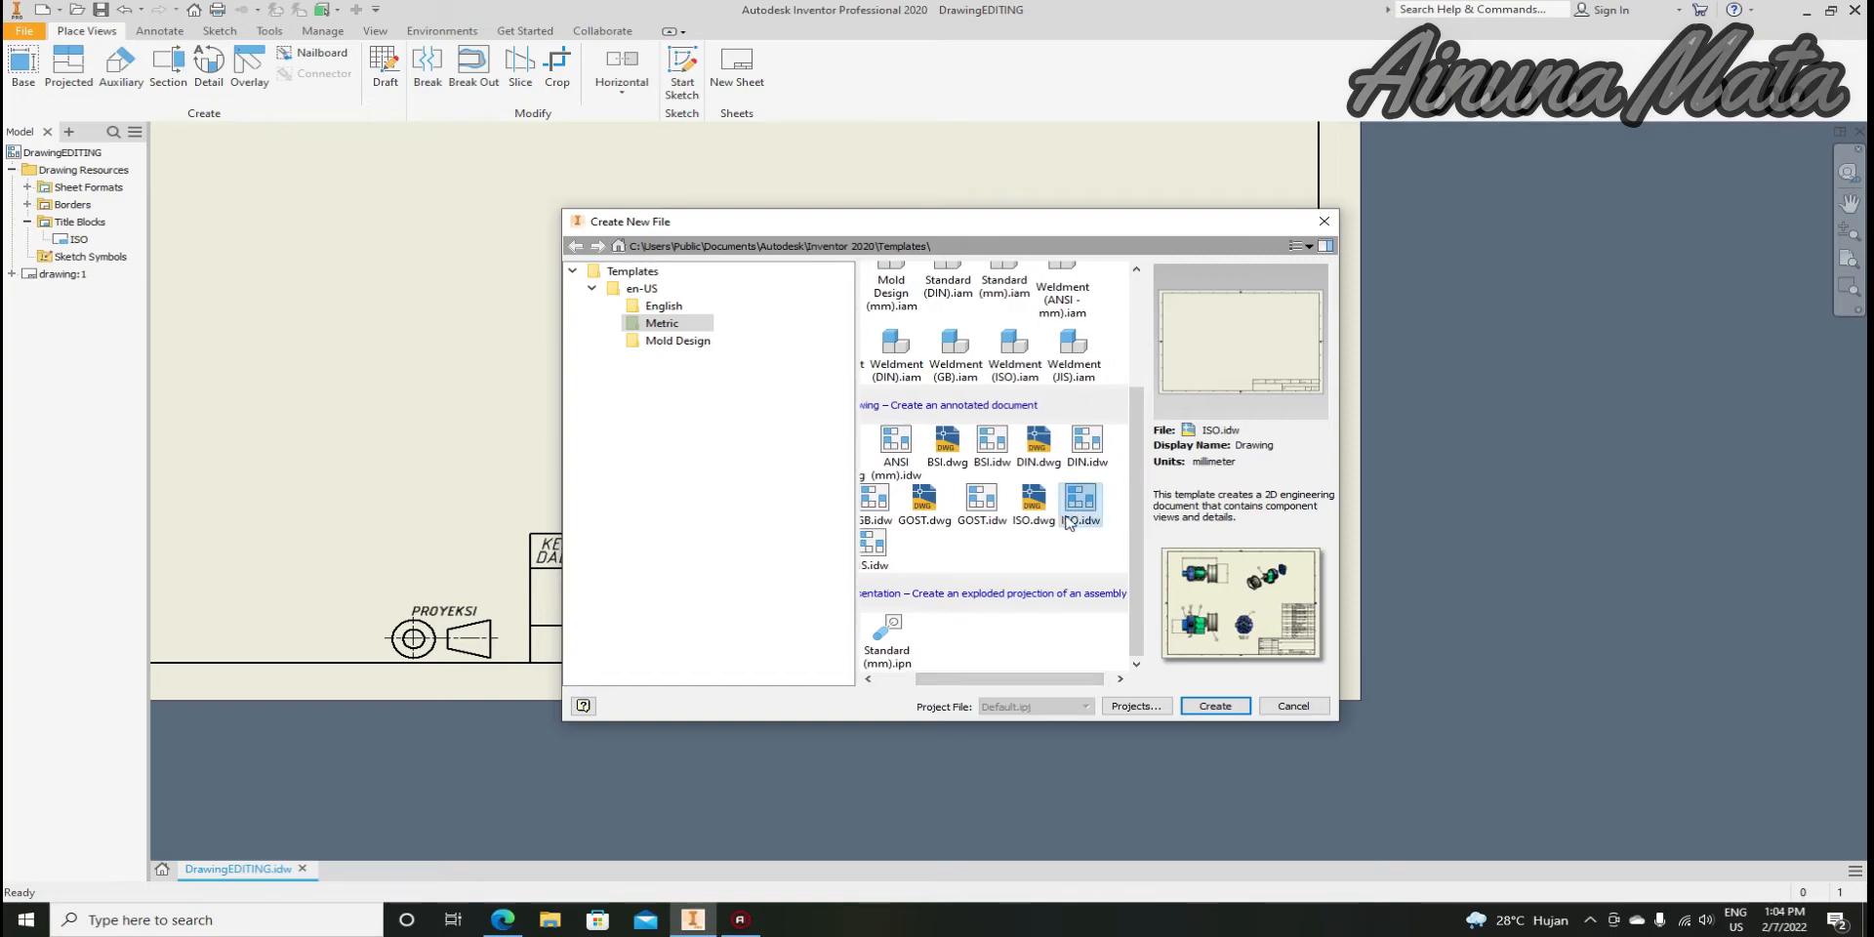
double_click(1080, 503)
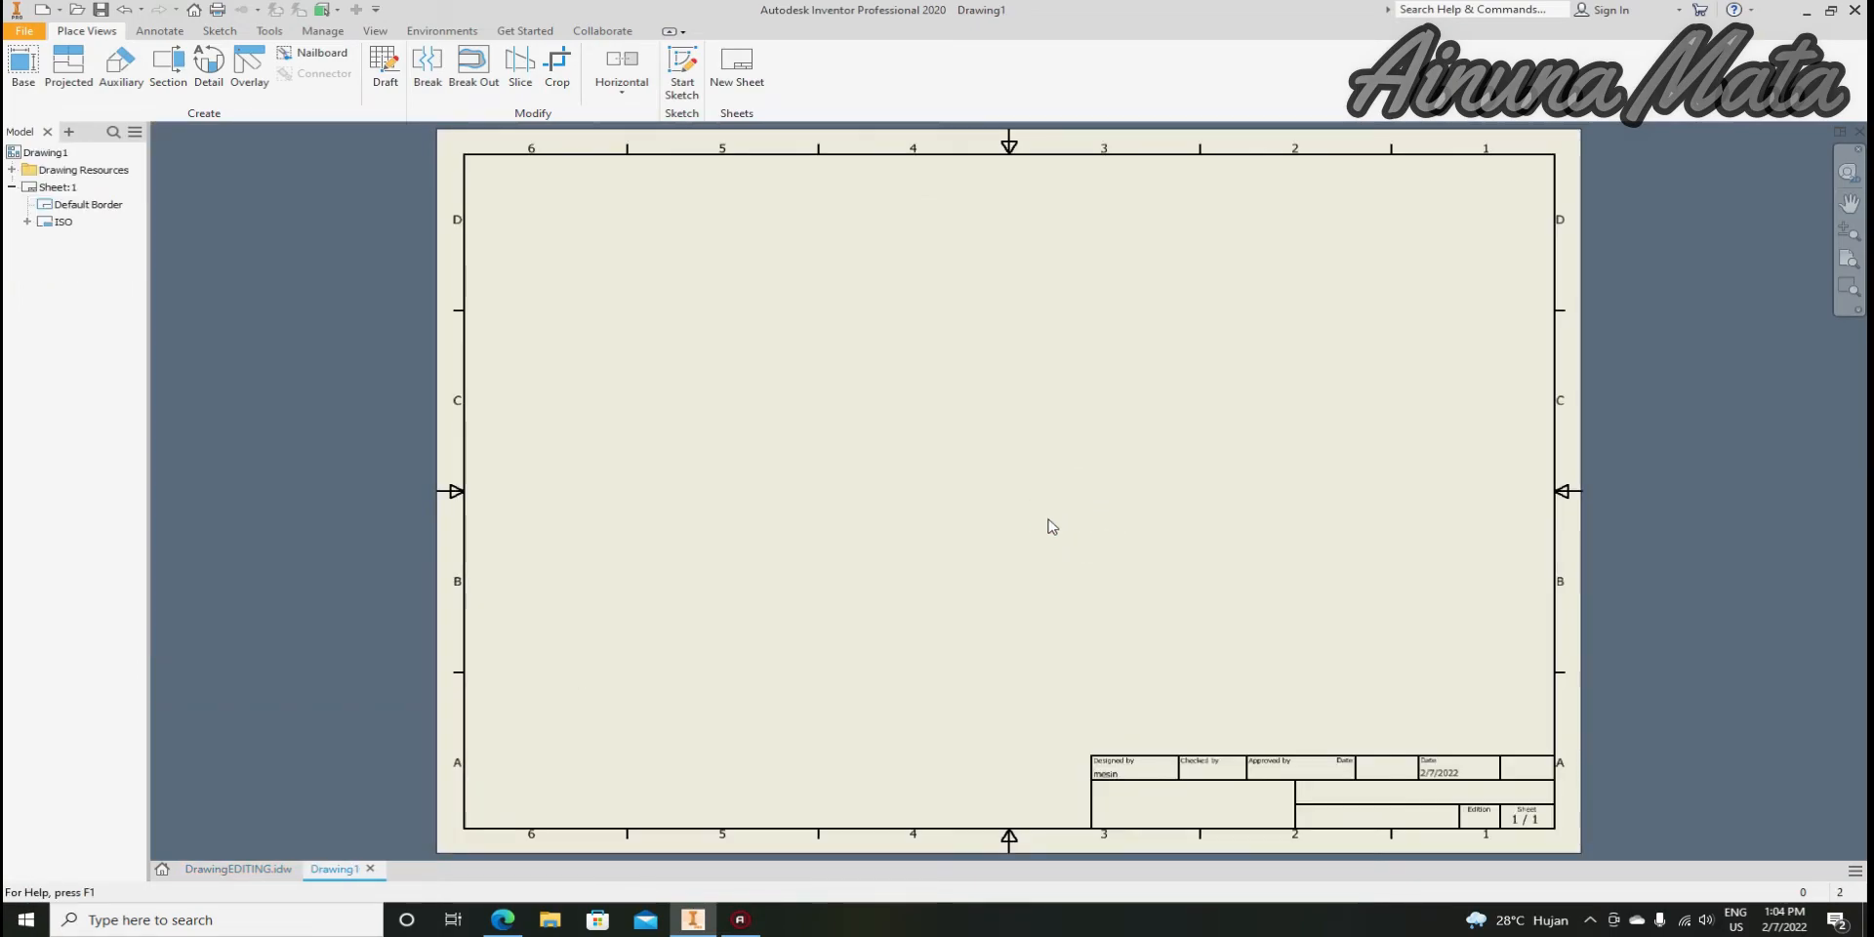
Inspect Drawing1's default title block, then switch back to DrawingEDITING.idw
scroll(1327, 818, "up", 3)
scroll(871, 575, "down", 2)
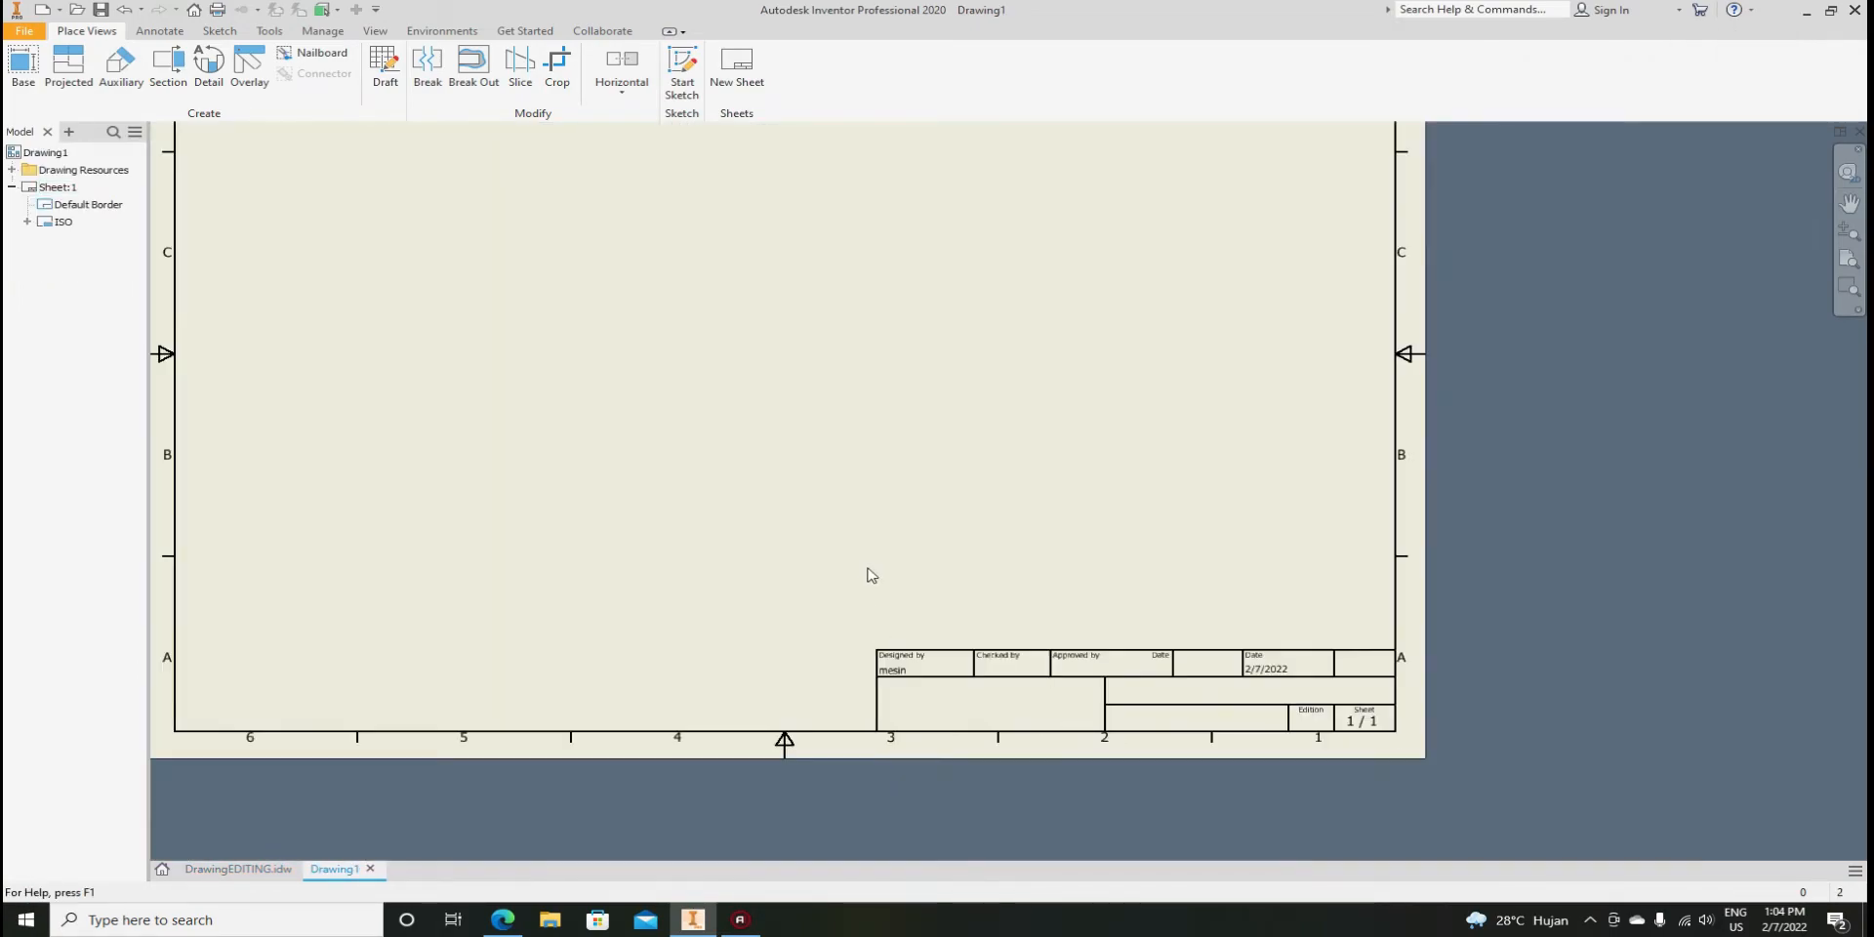
scroll(1121, 765, "down", 2)
scroll(1112, 765, "up", 2)
scroll(1132, 763, "down", 2)
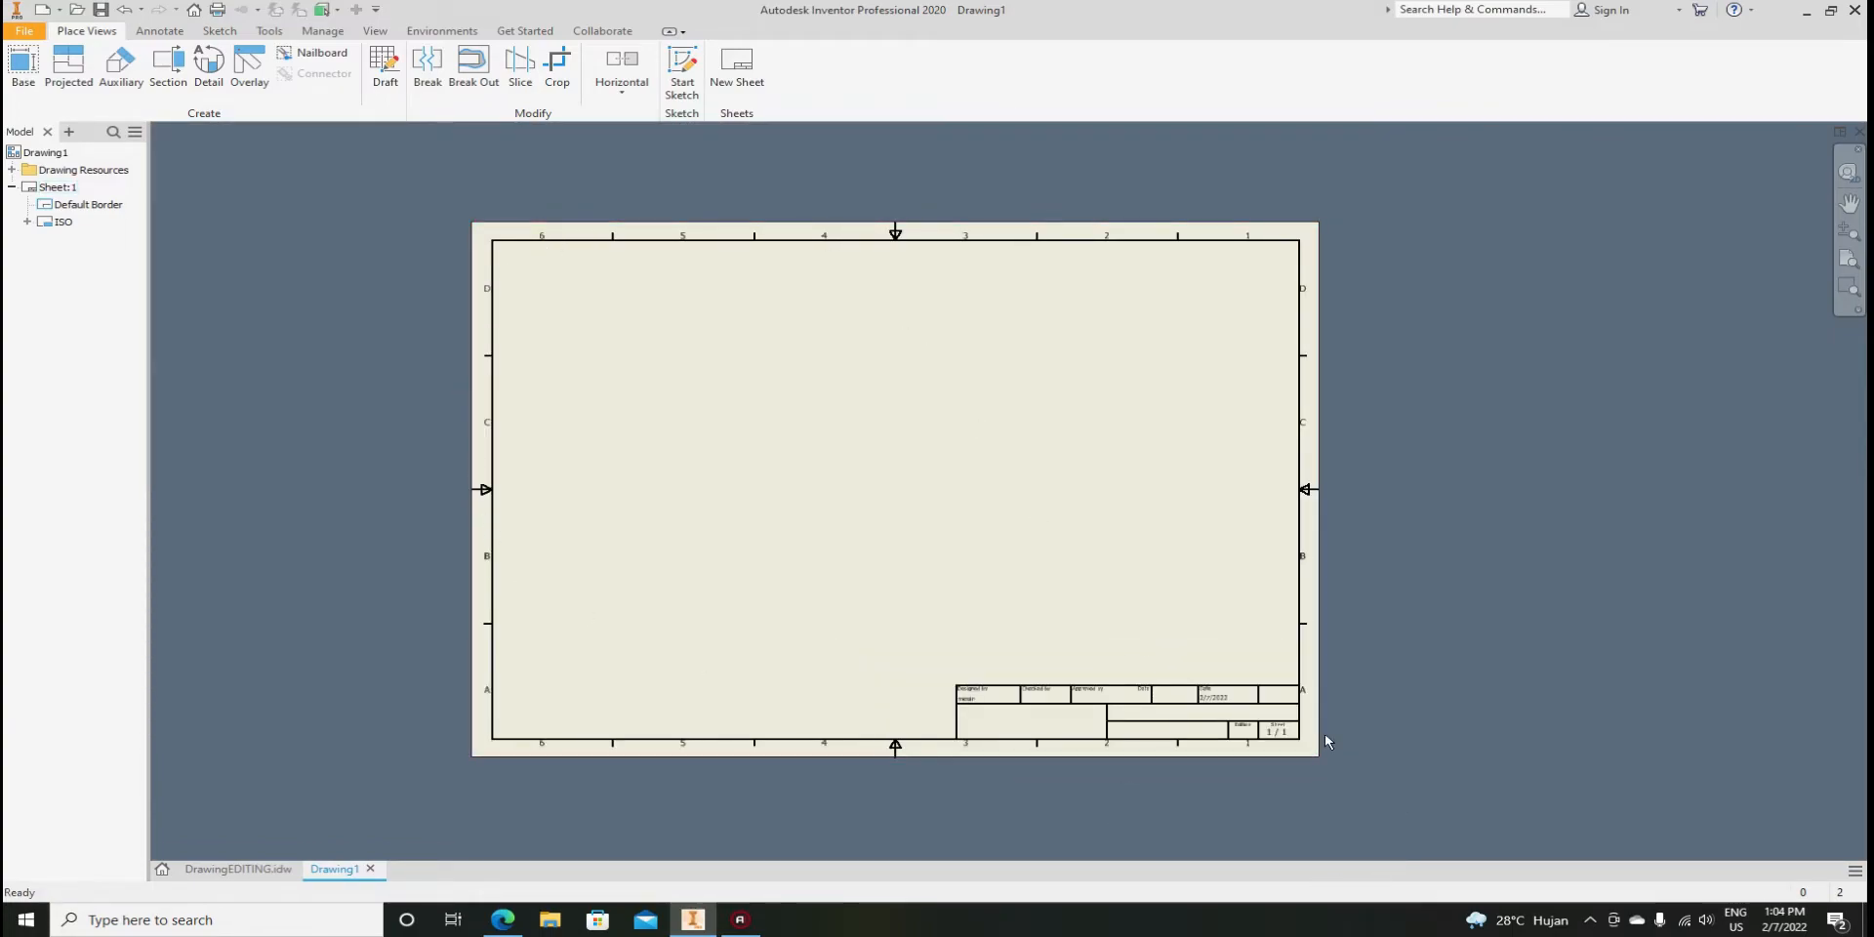
scroll(1261, 728, "up", 2)
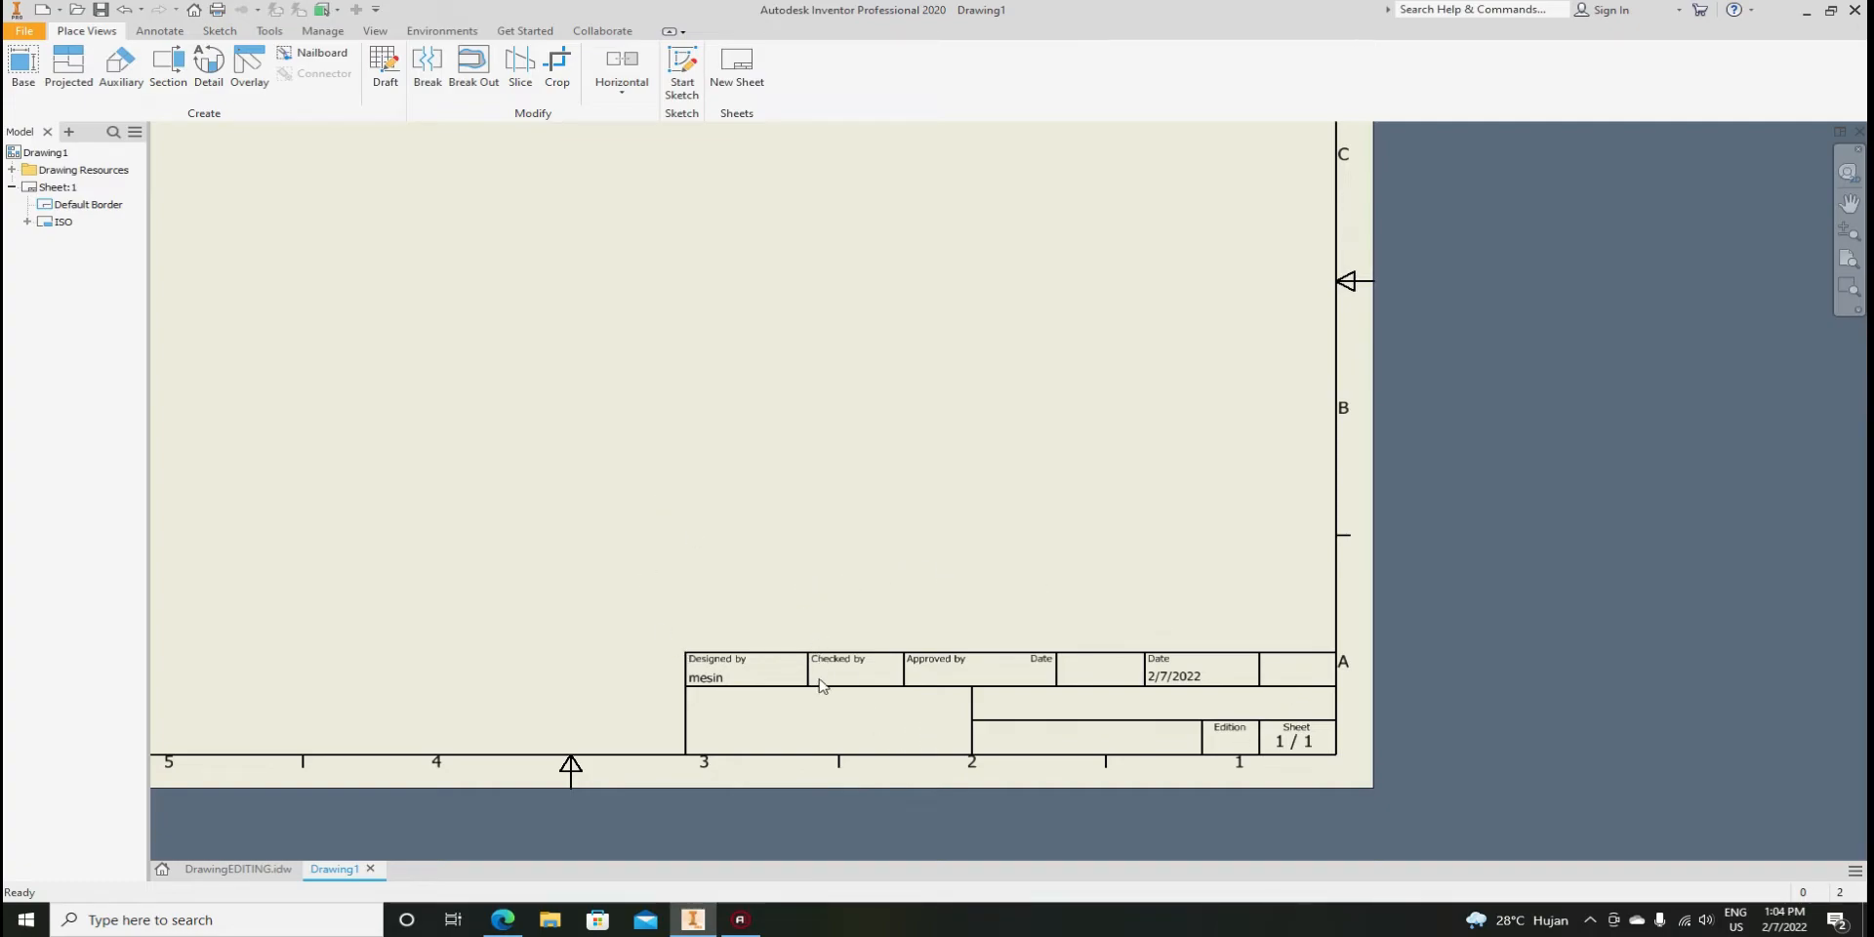
scroll(1112, 706, "up", 3)
scroll(1108, 705, "down", 5)
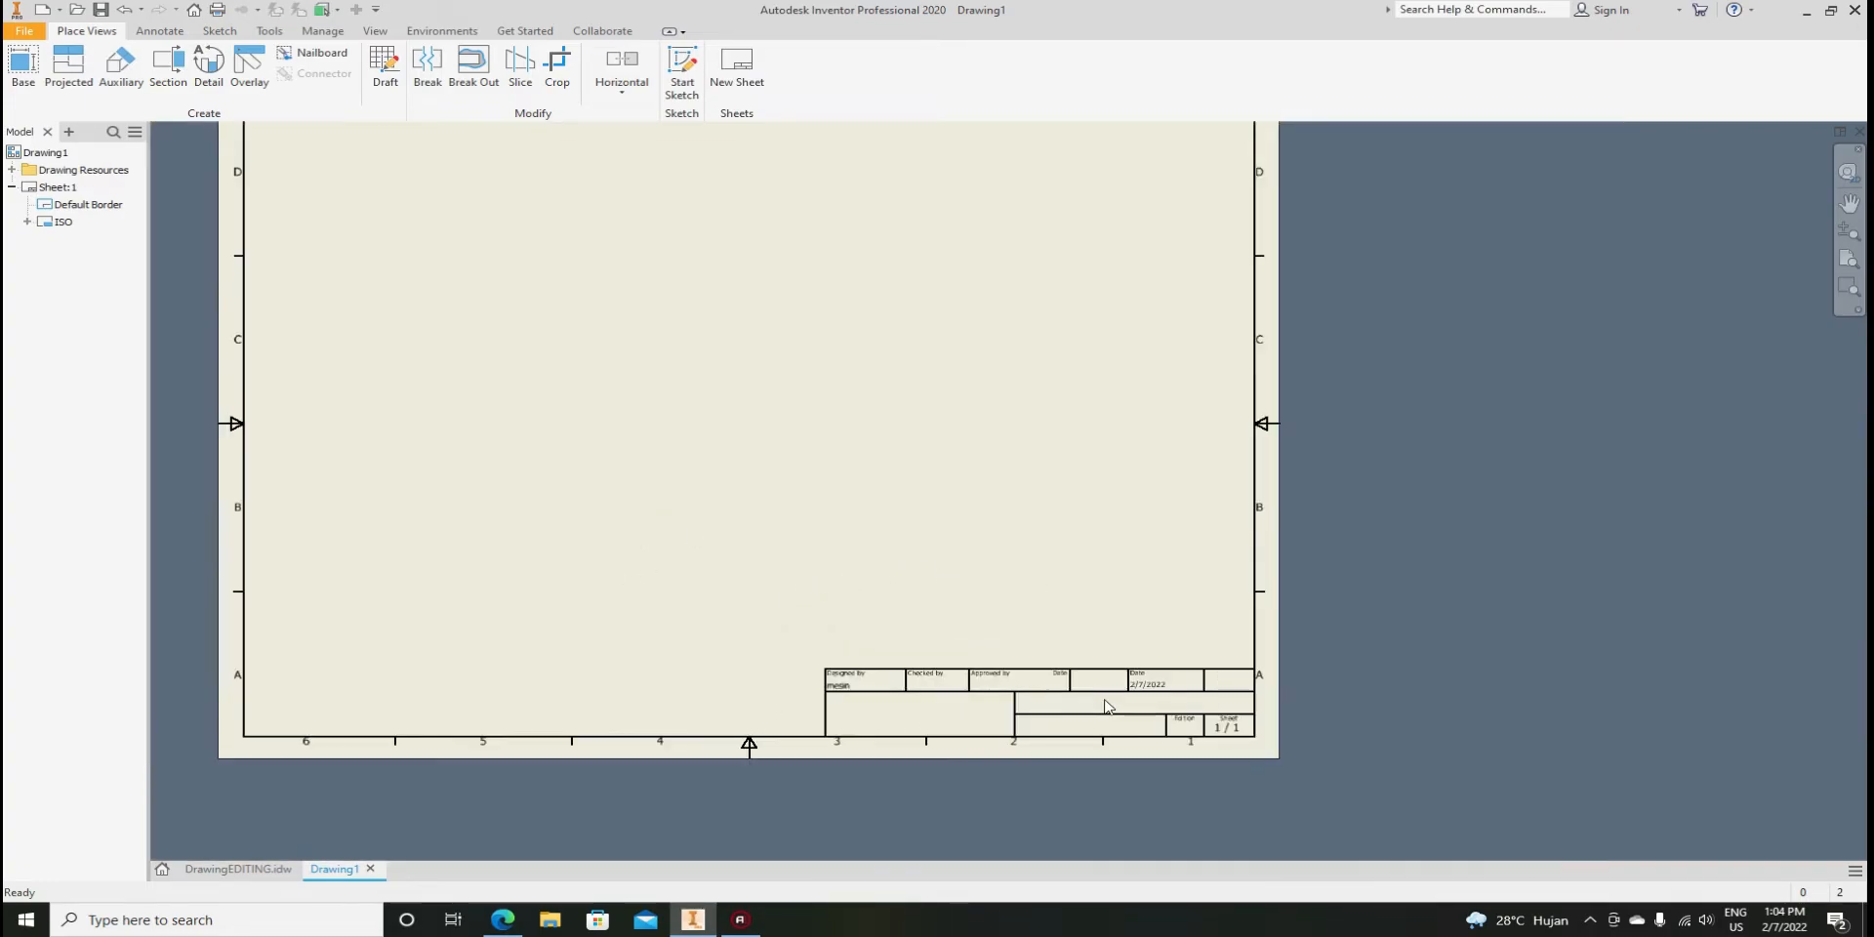
left_click(246, 869)
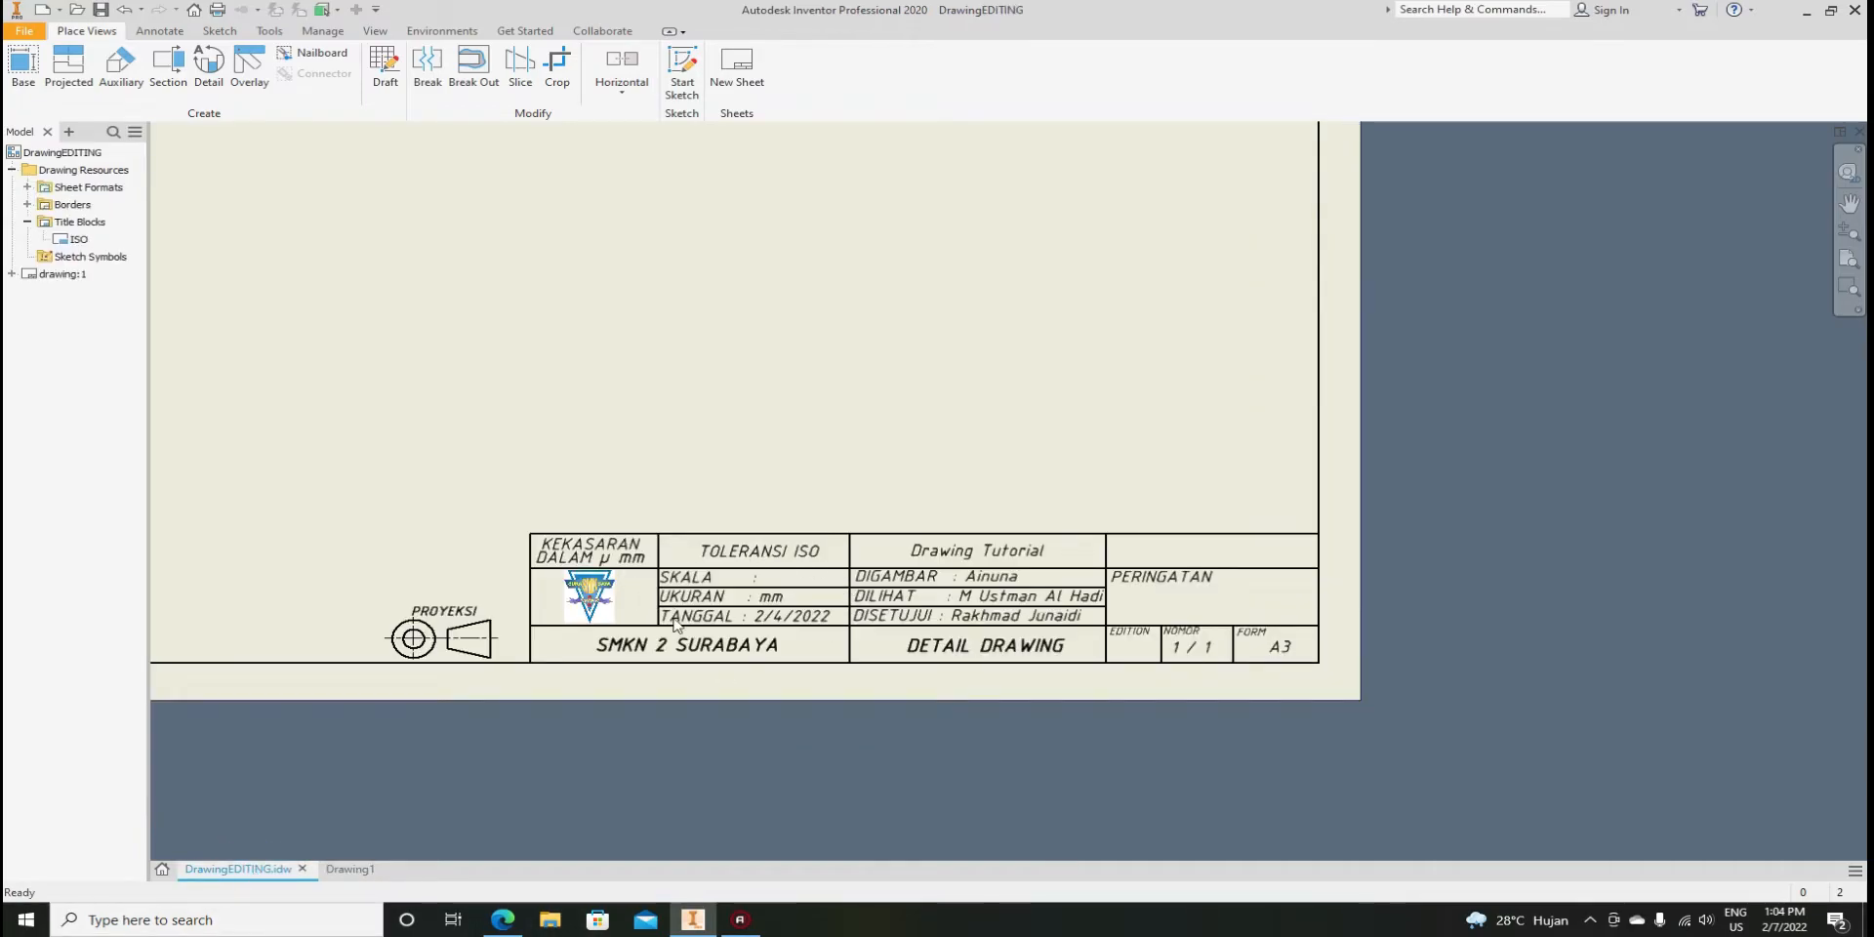
Zoom around the SMKN 2 SURABAYA title block in DrawingEDITING.idw to check its layout
scroll(678, 626, "up", 3)
scroll(703, 630, "down", 2)
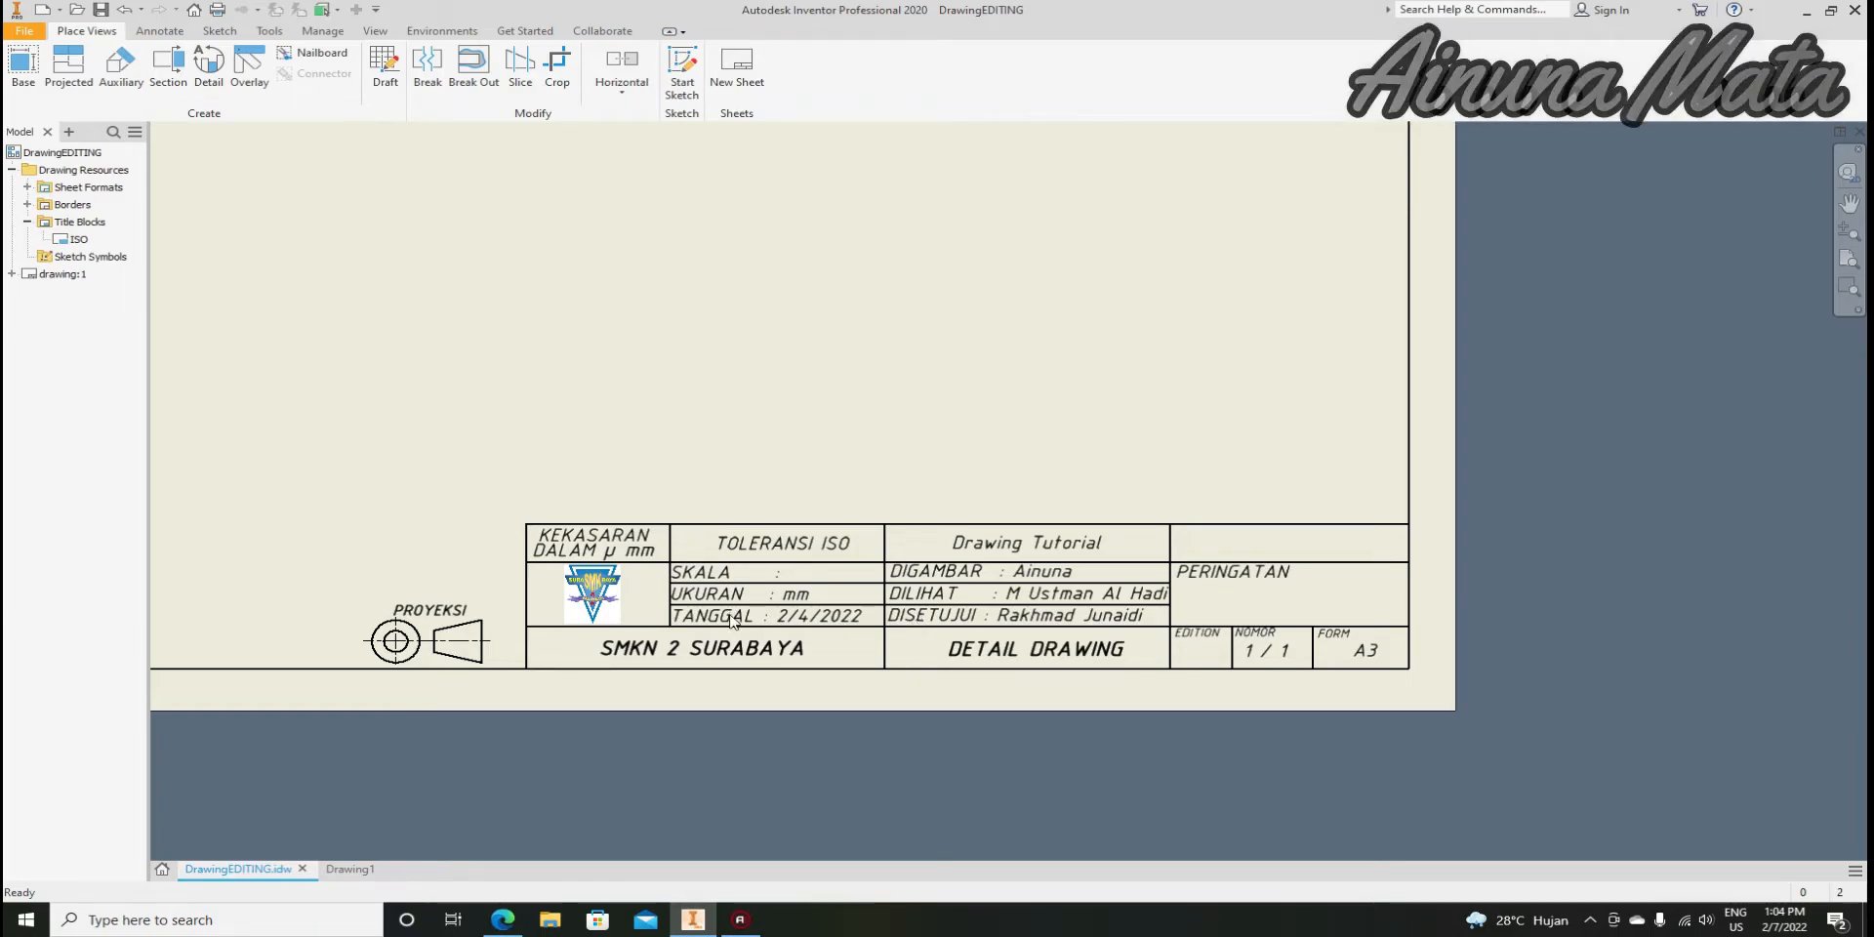
scroll(727, 618, "up", 3)
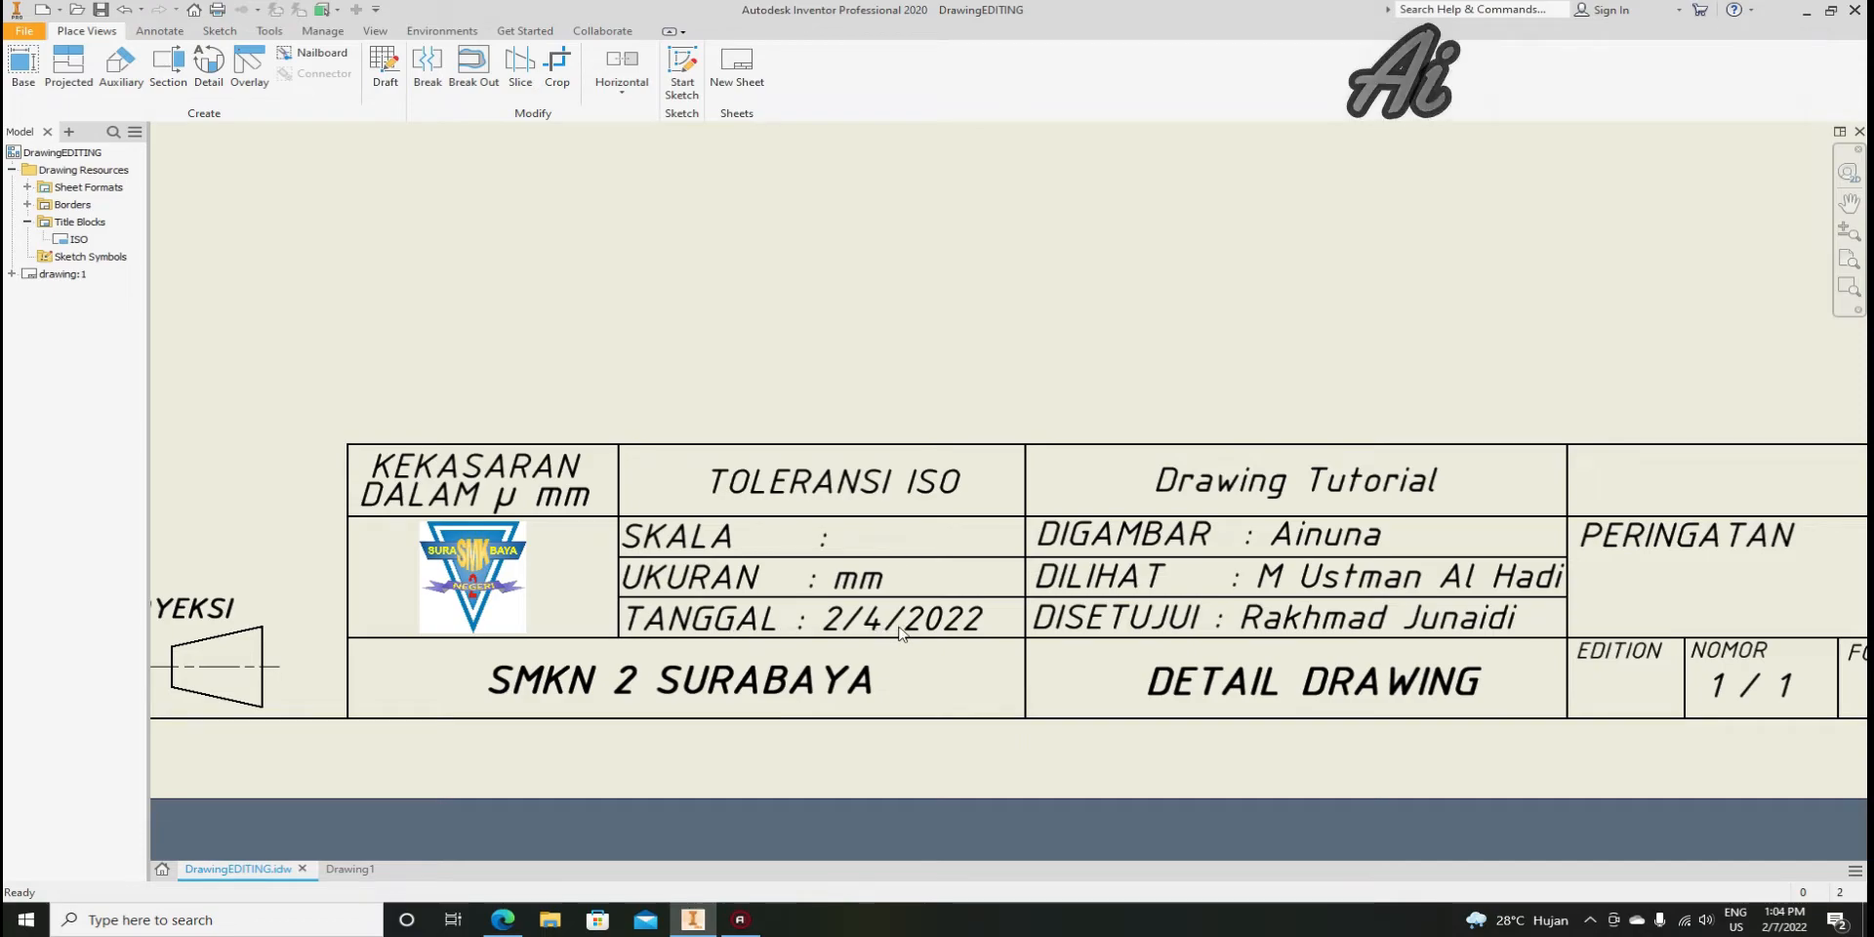
scroll(917, 670, "down", 2)
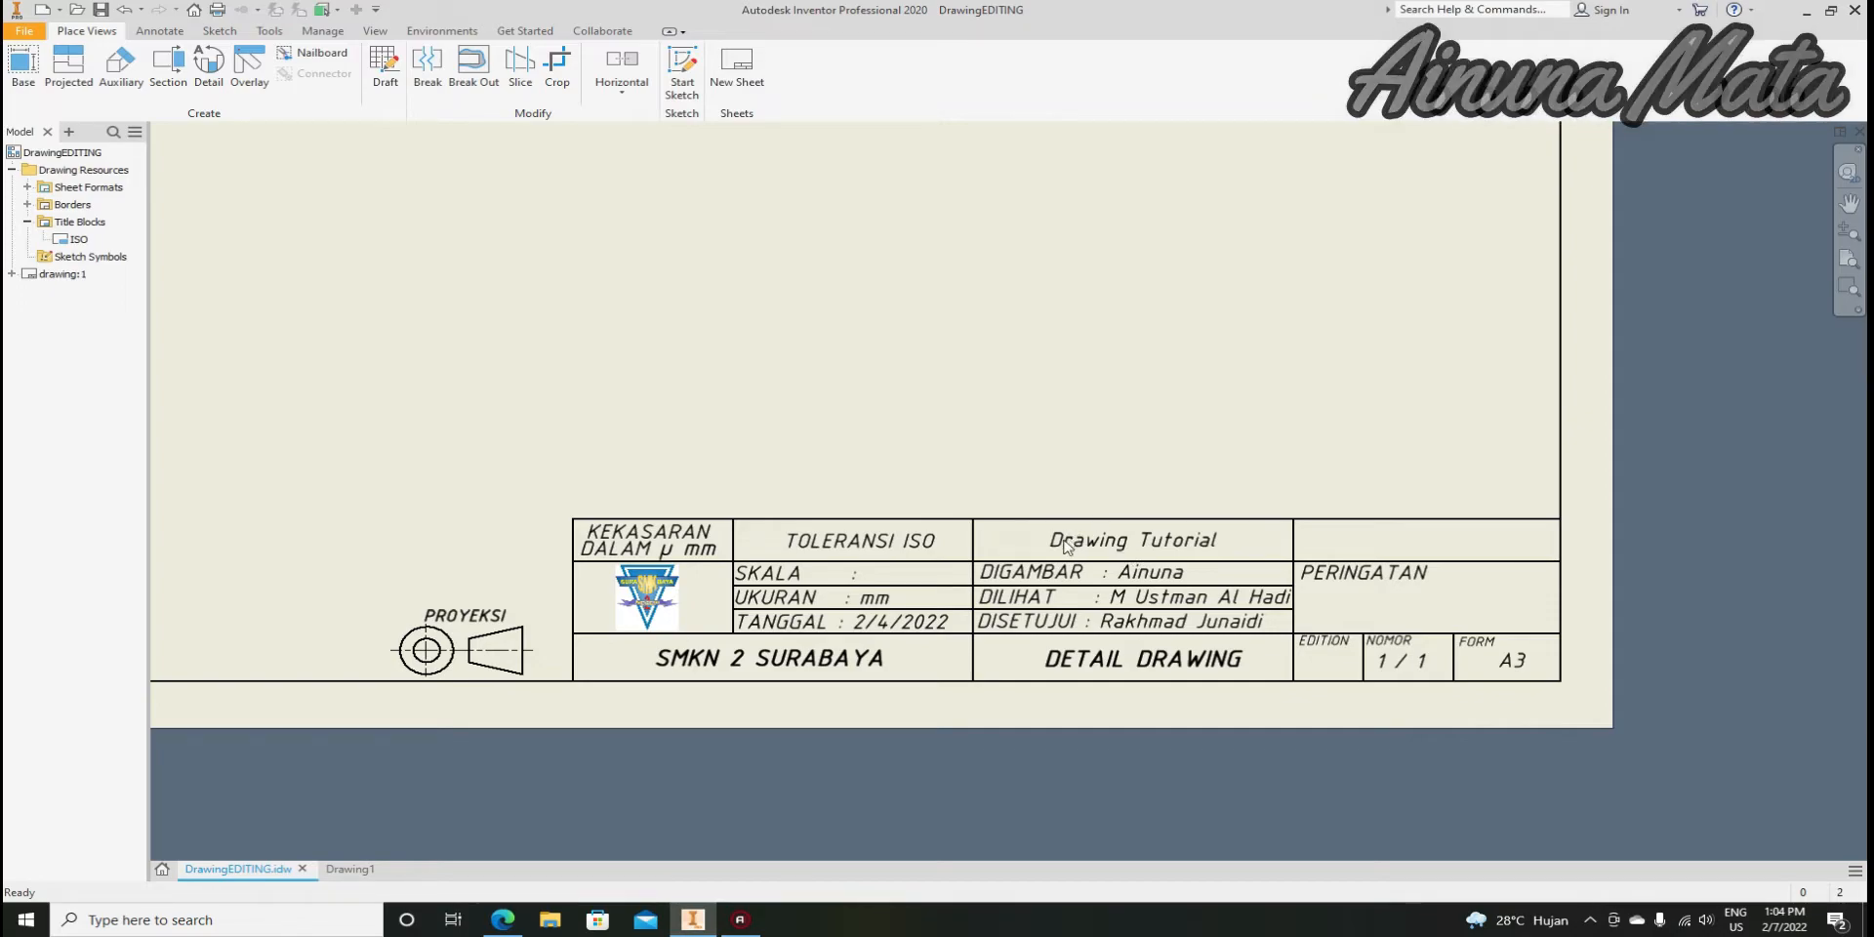
scroll(1113, 538, "down", 6)
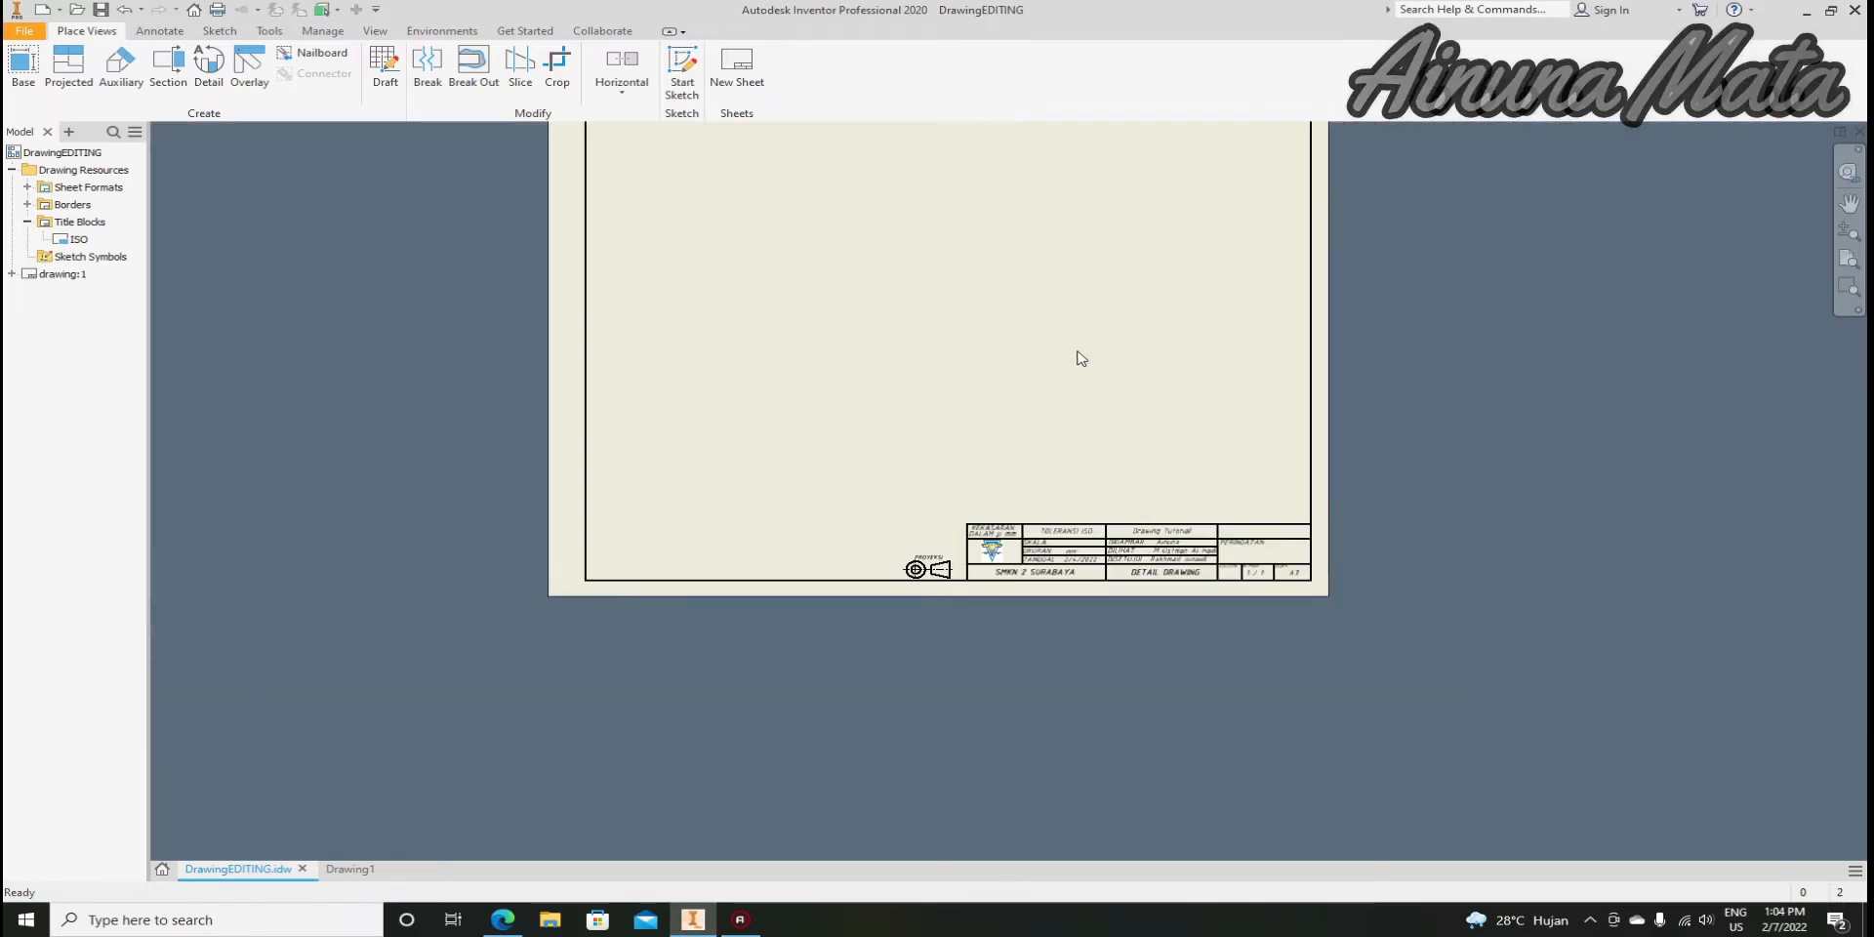
scroll(1057, 427, "up", 2)
scroll(1016, 514, "down", 2)
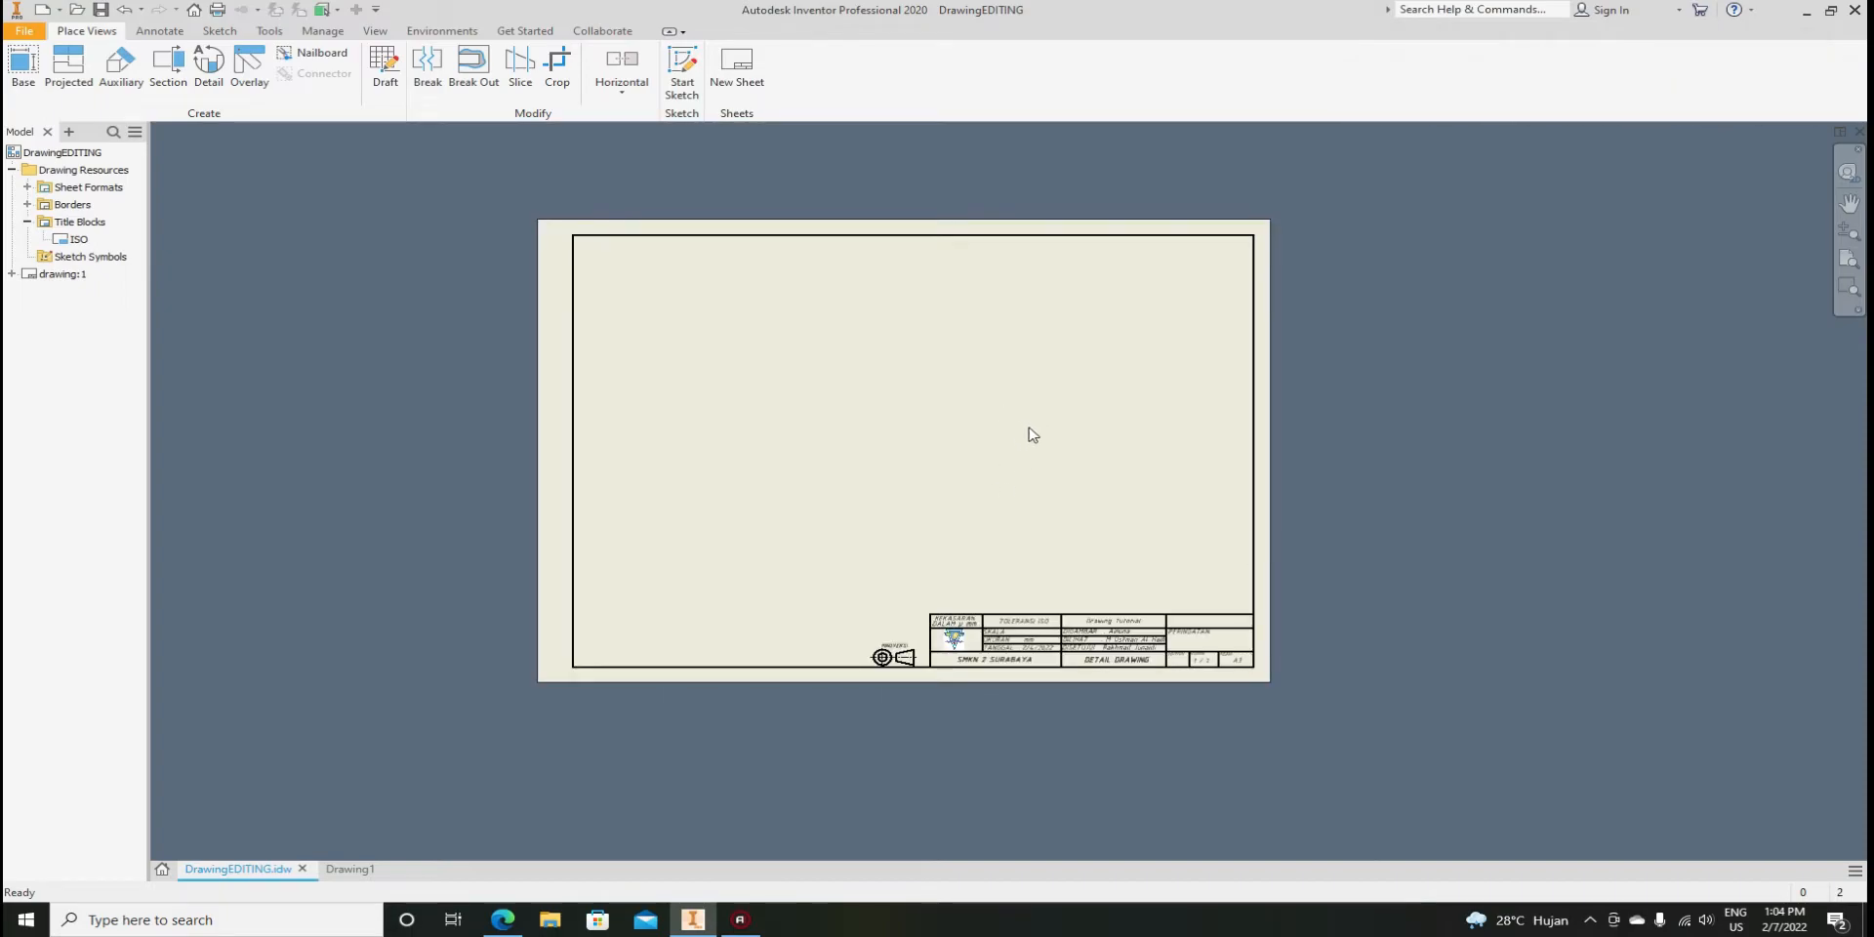
scroll(1024, 431, "up", 3)
scroll(847, 419, "down", 2)
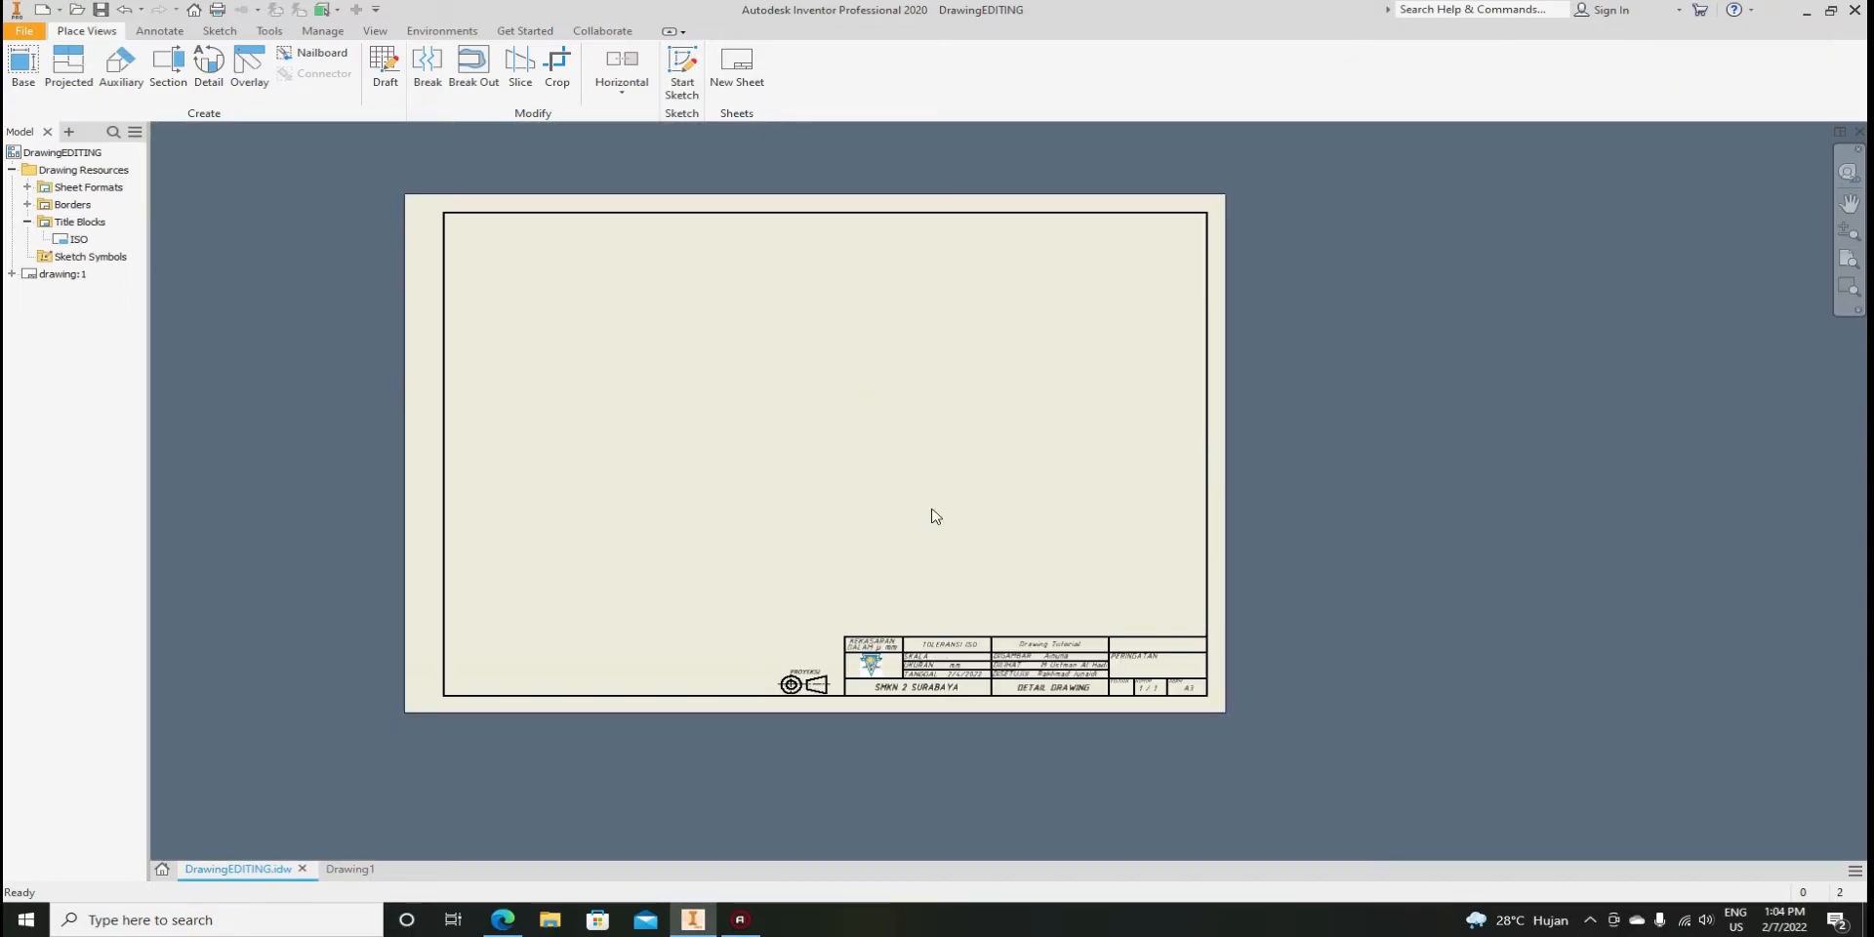
scroll(1067, 657, "up", 3)
scroll(1067, 652, "down", 3)
scroll(1069, 647, "up", 1)
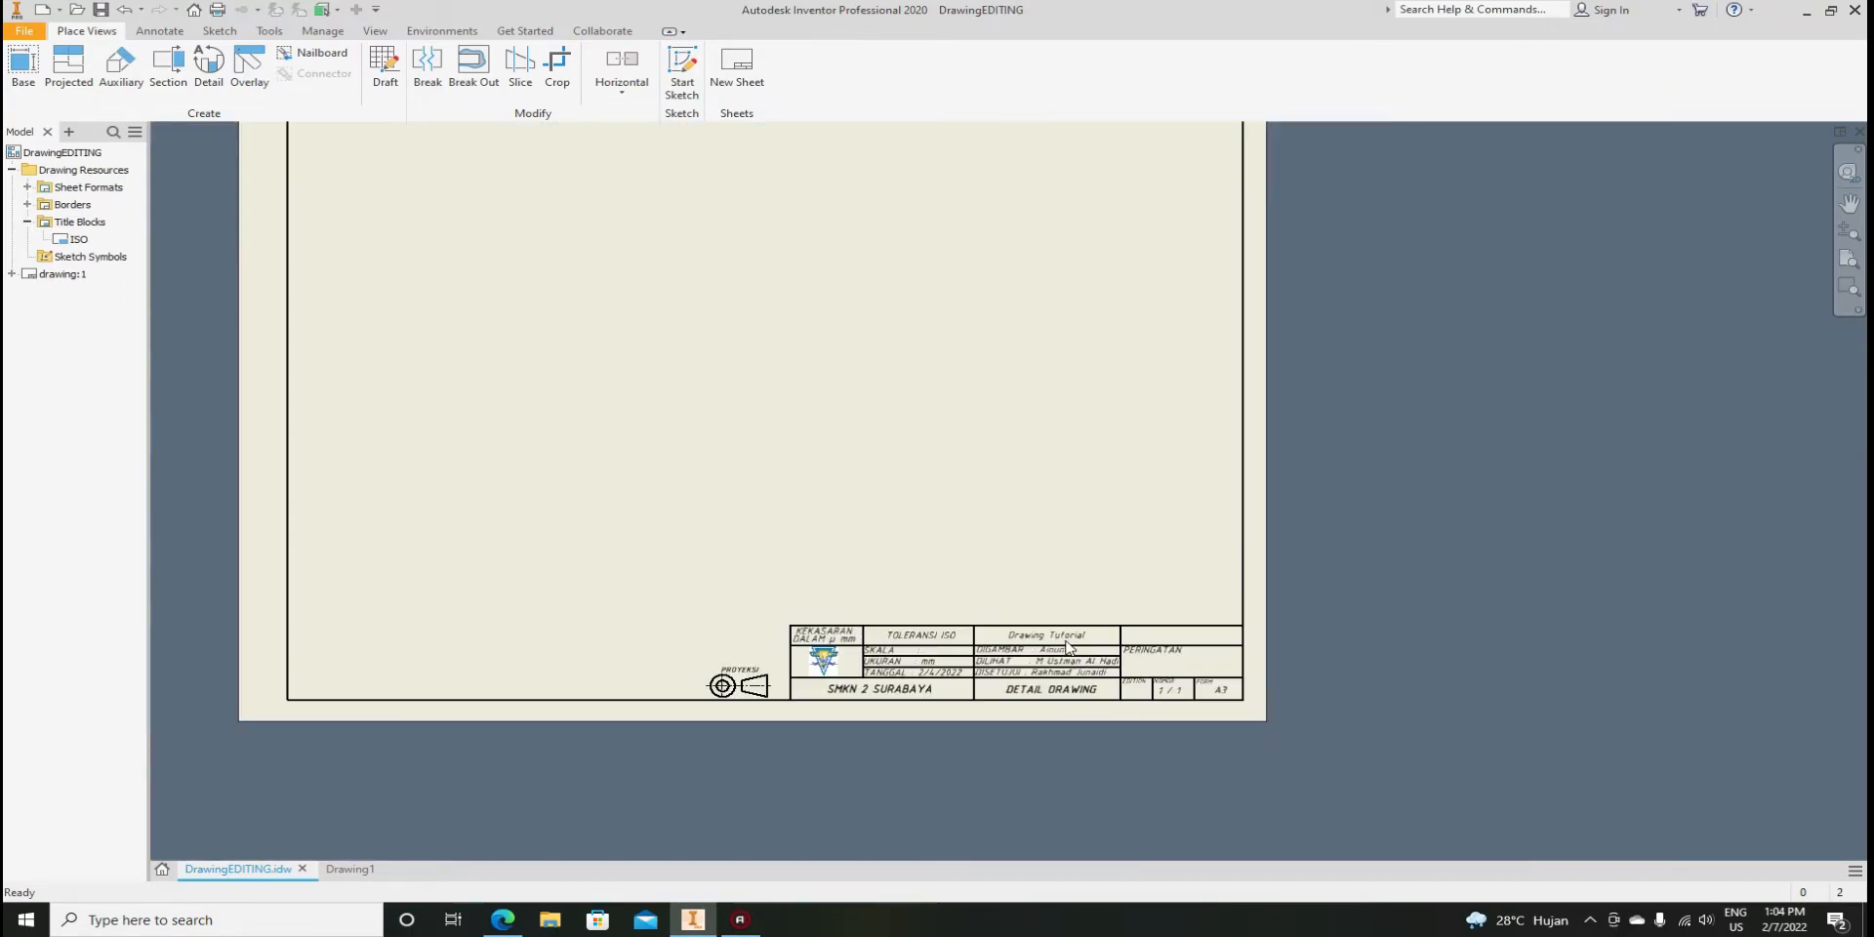
scroll(1063, 690, "up", 1)
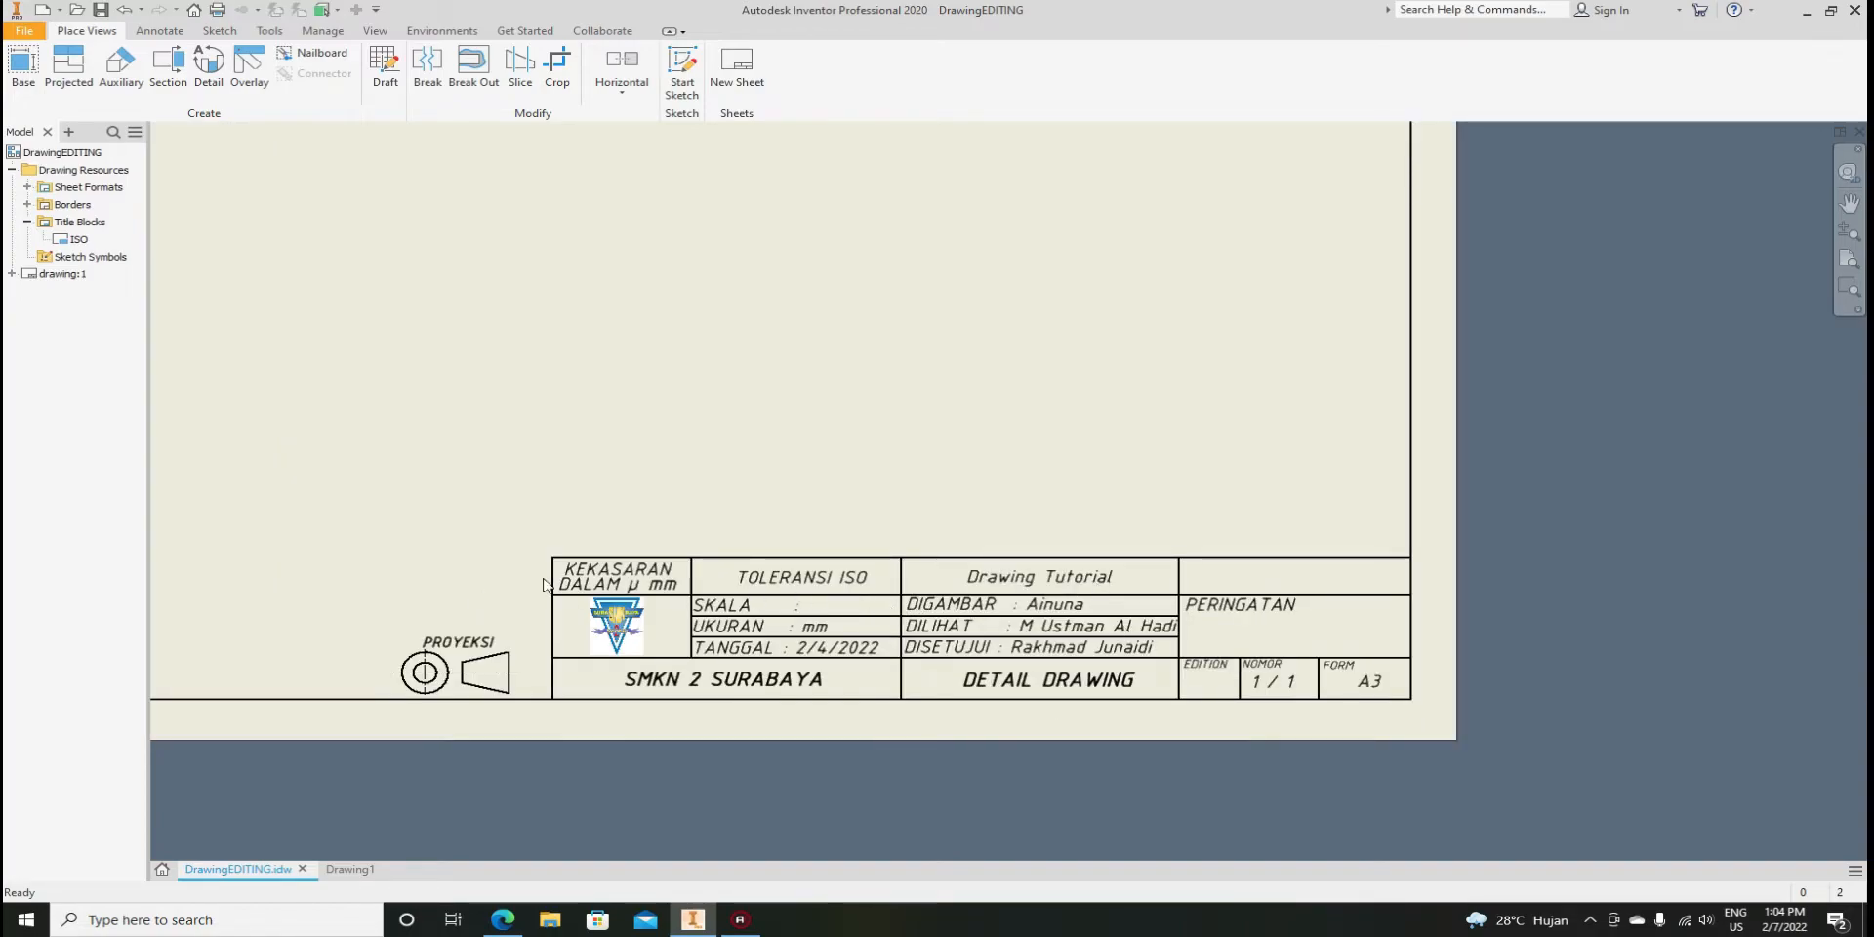
scroll(543, 583, "down", 2)
scroll(527, 615, "up", 3)
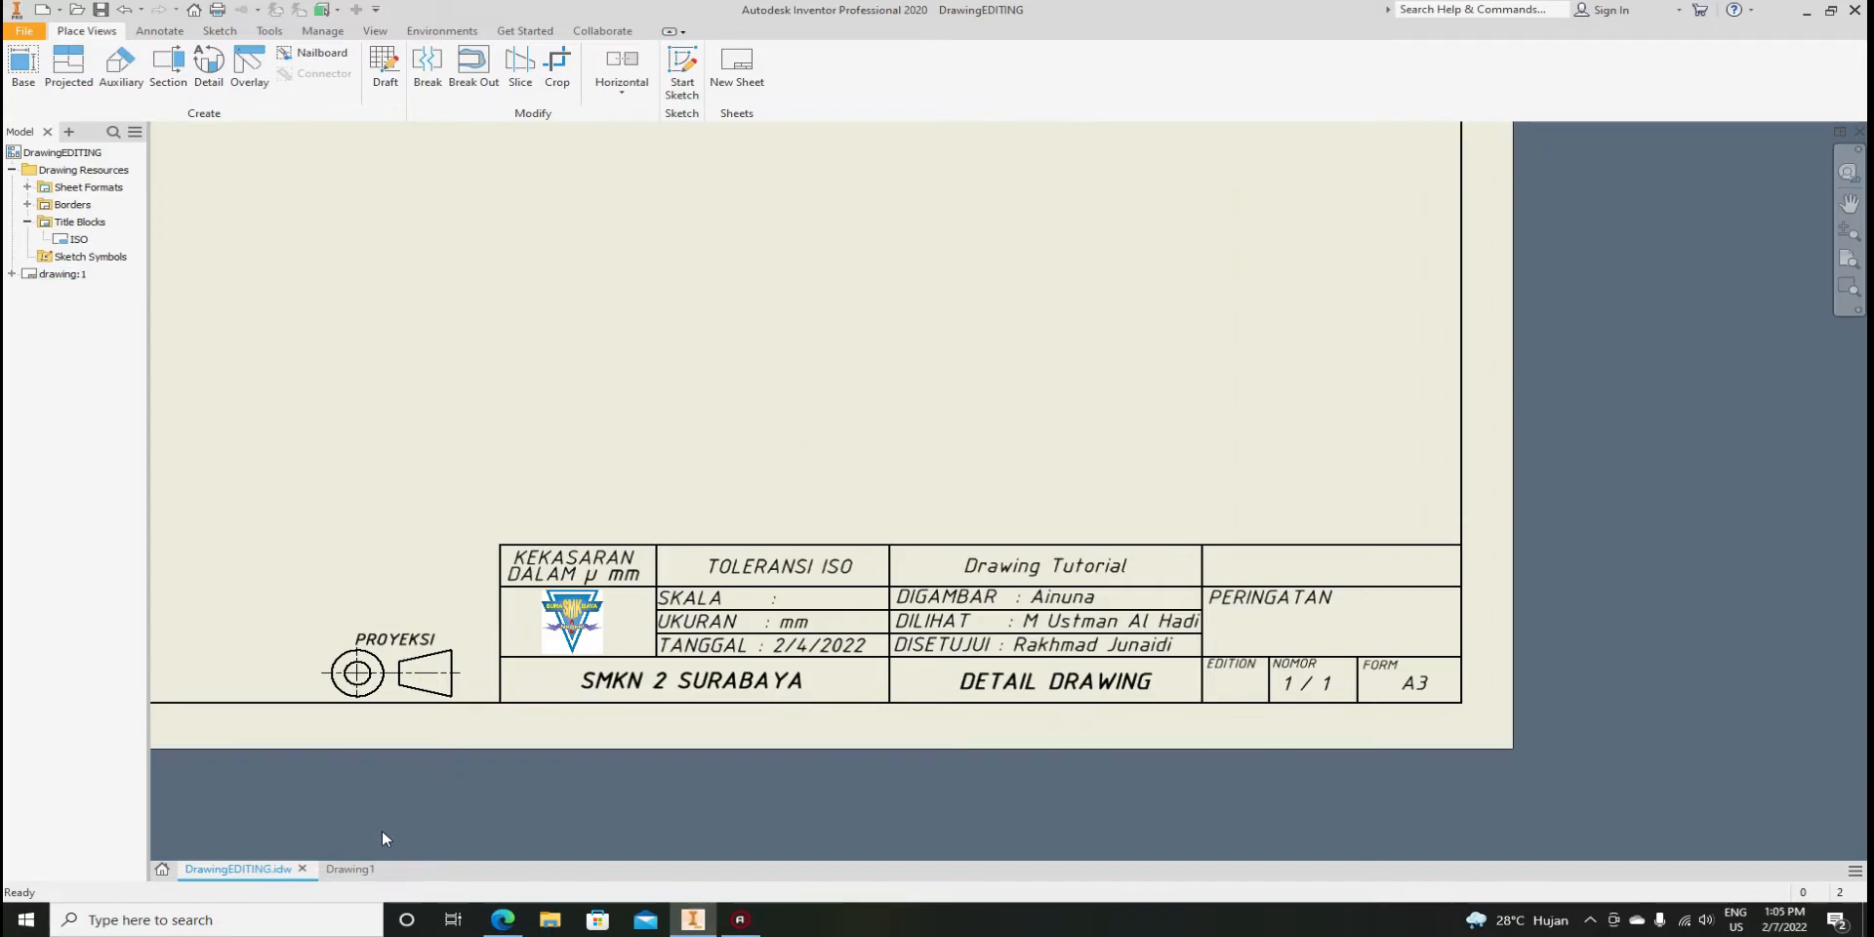
Open PRESSURE CLAMP.pdf from File Explorer's Recent files
left_click(549, 919)
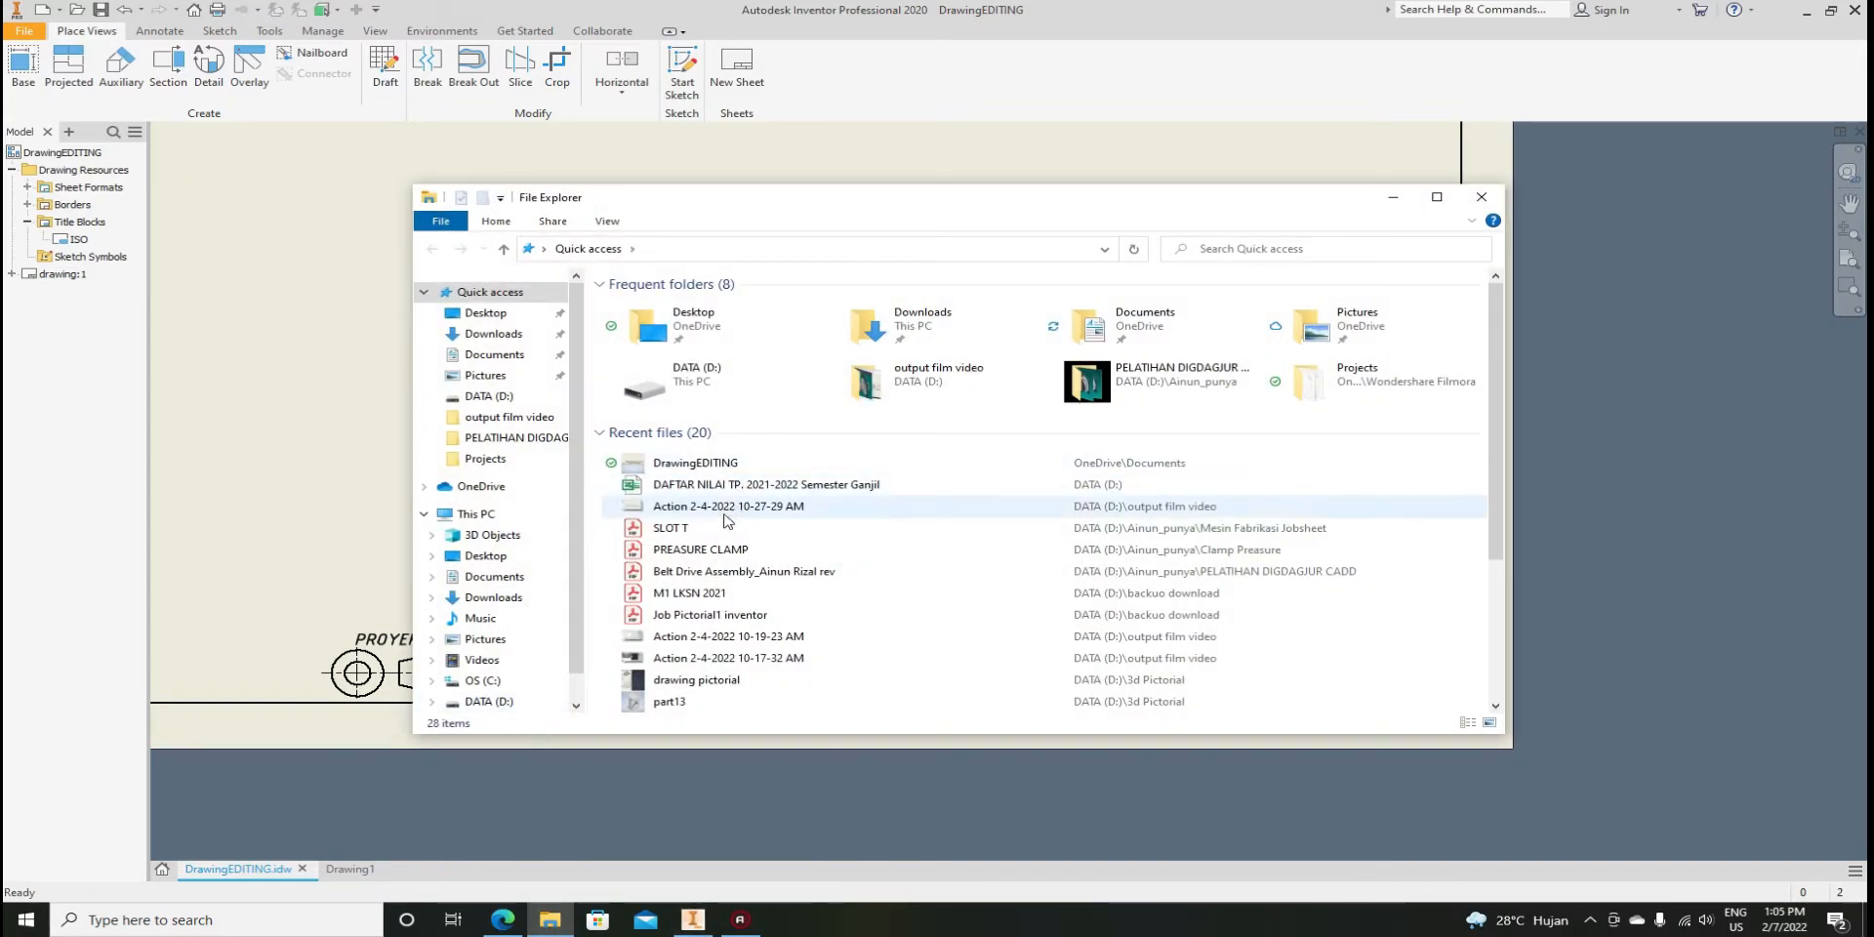
left_click(673, 550)
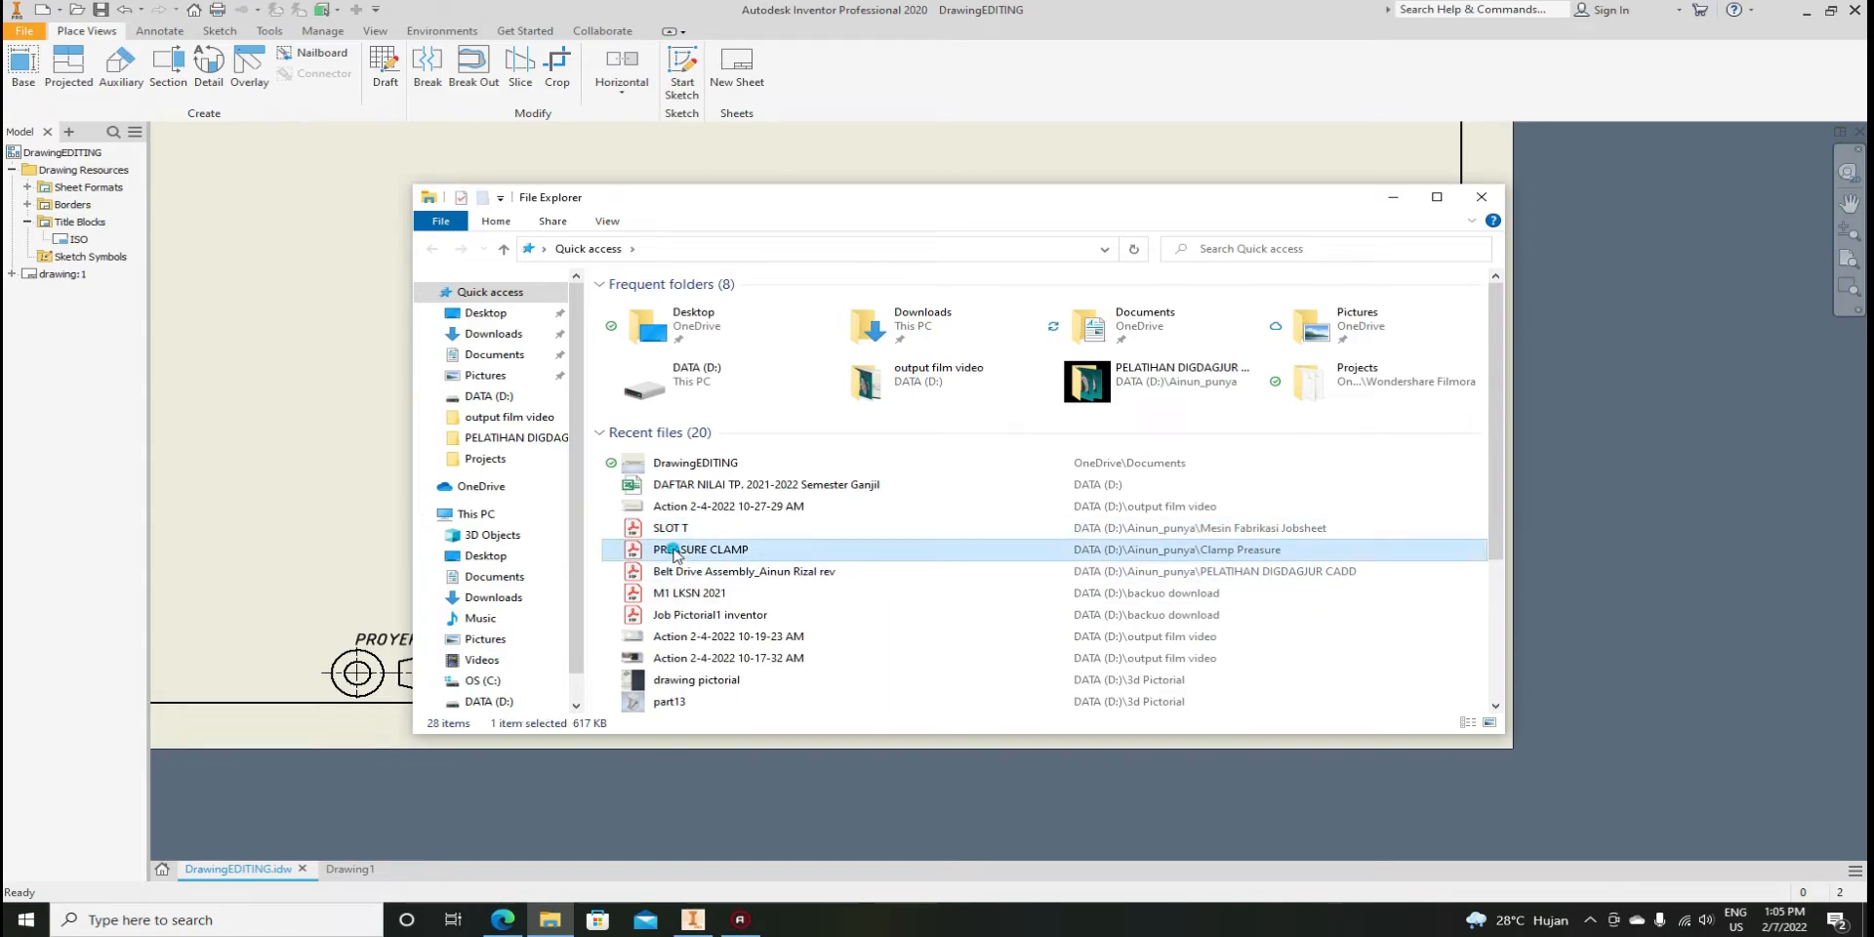
double_click(674, 550)
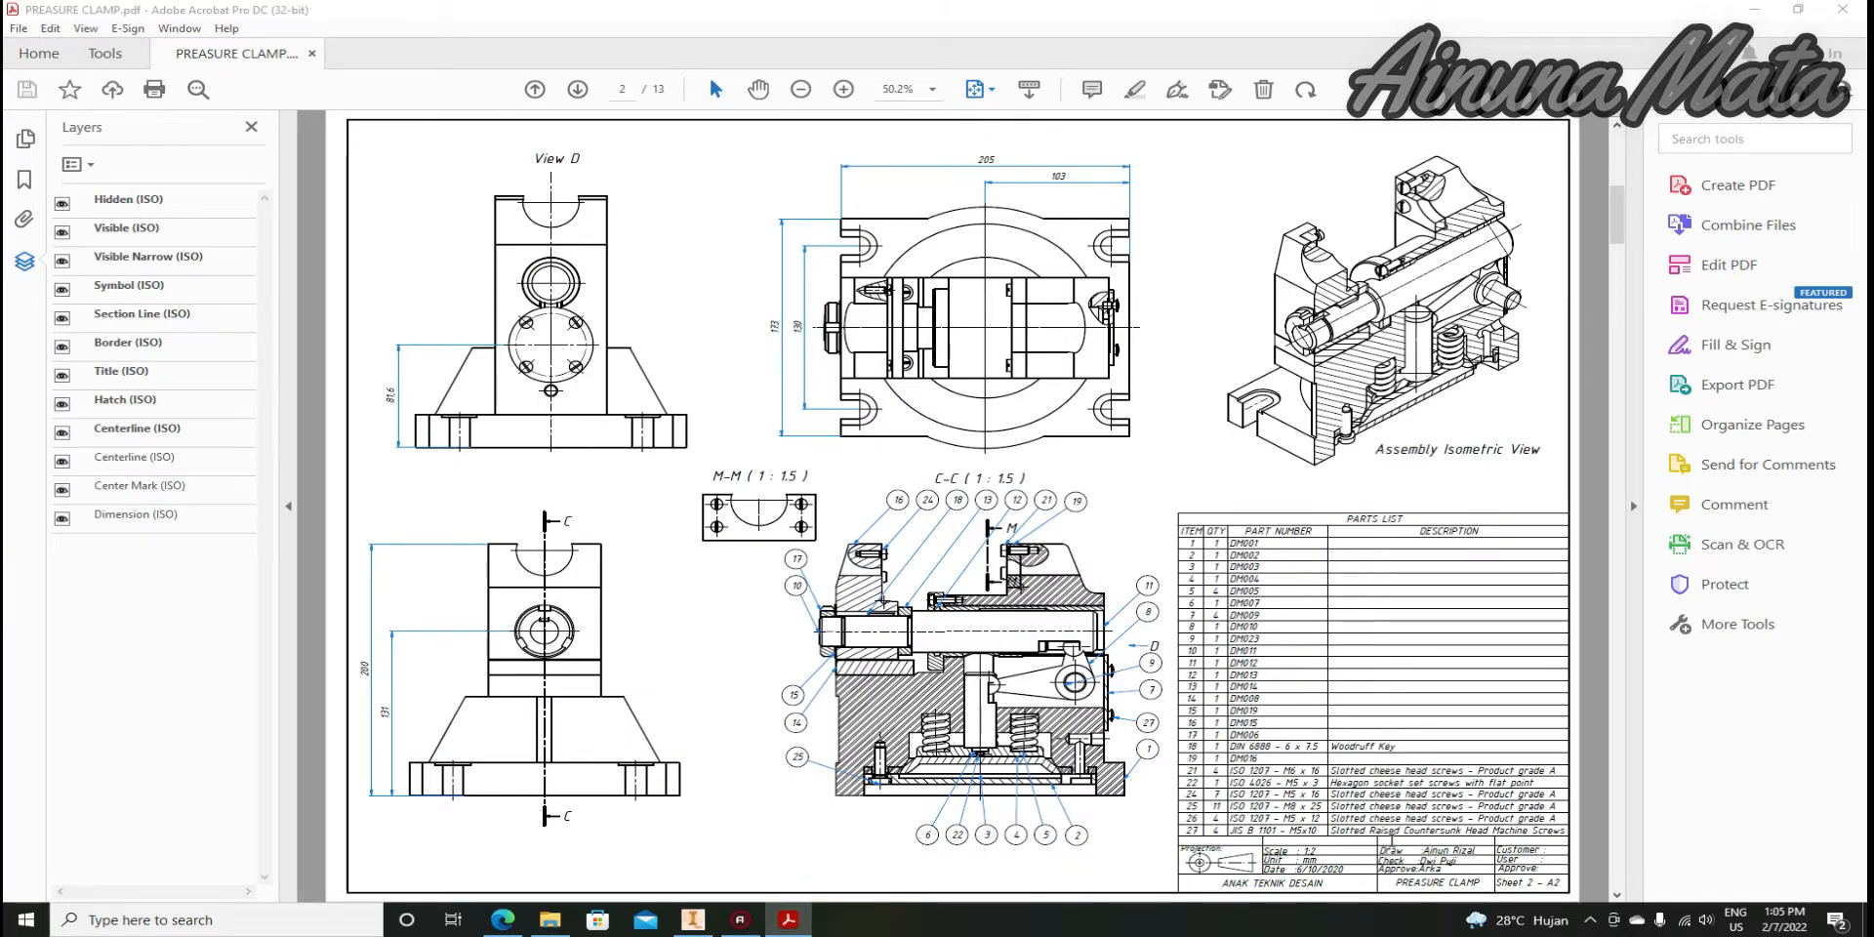
Scroll through the PRESSURE CLAMP sheets and zoom the title block to 200%, then back to 100%
scroll(1366, 864, "down", 3)
scroll(1365, 879, "up", 5, "ctrl")
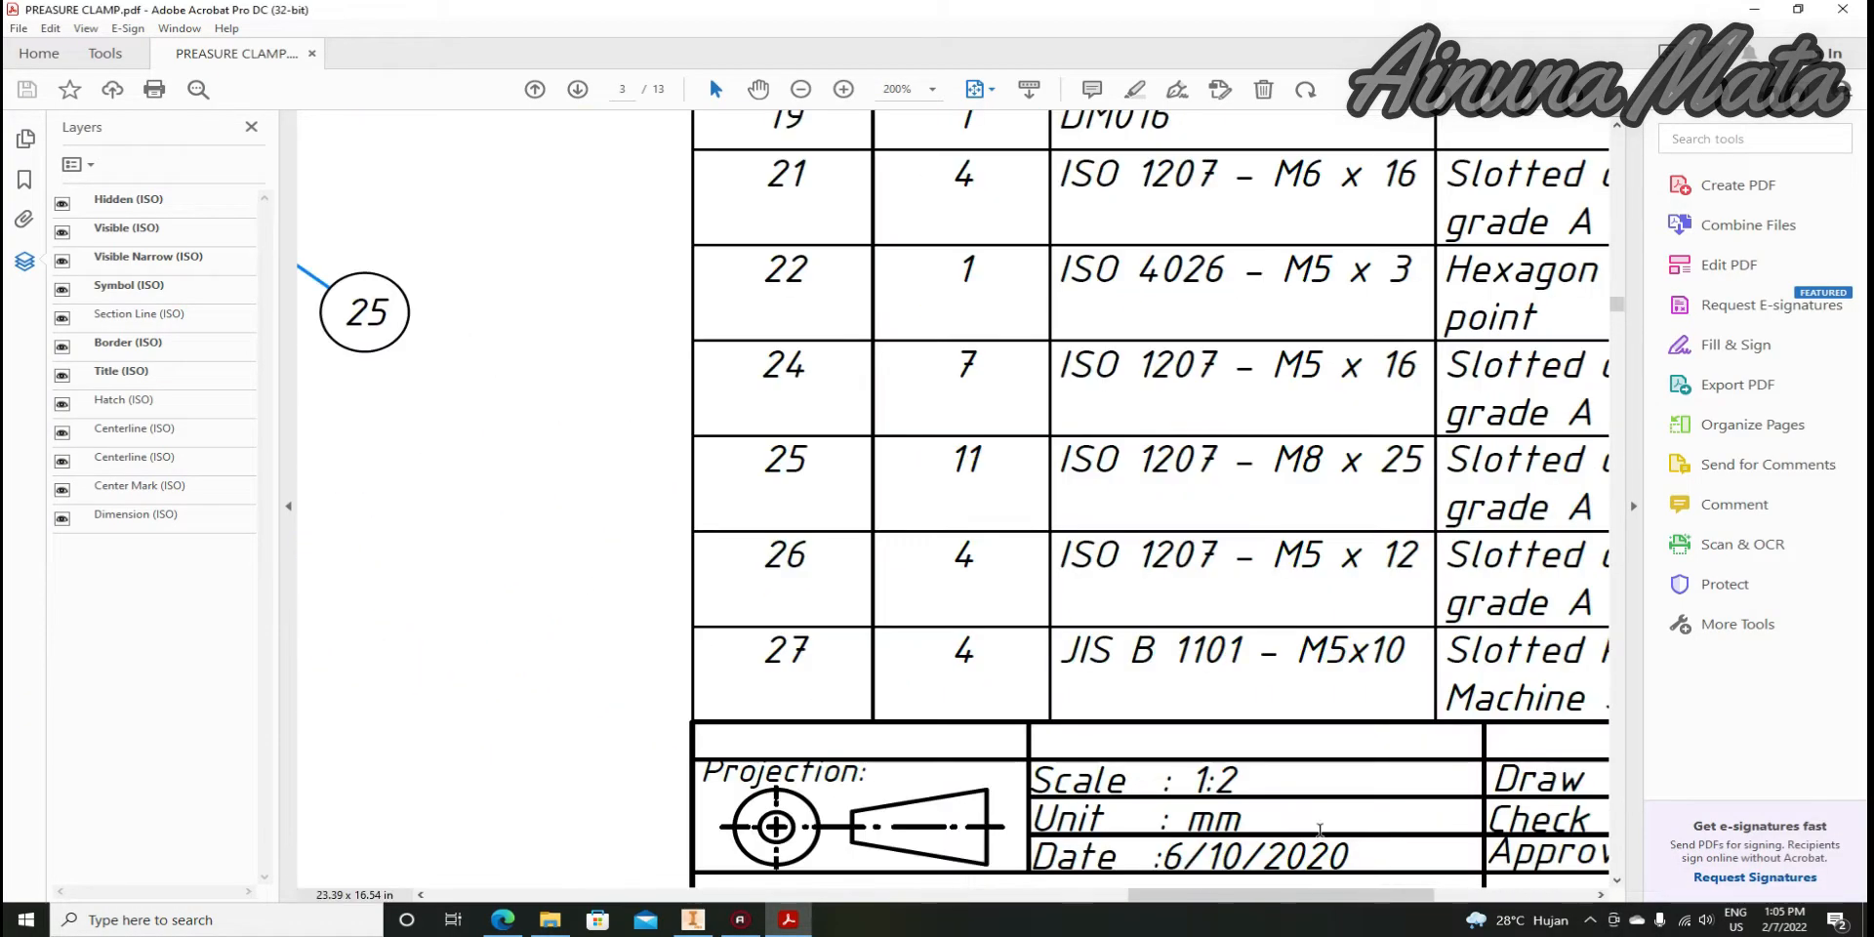
scroll(927, 746, "down", 3)
scroll(1035, 732, "up", 5)
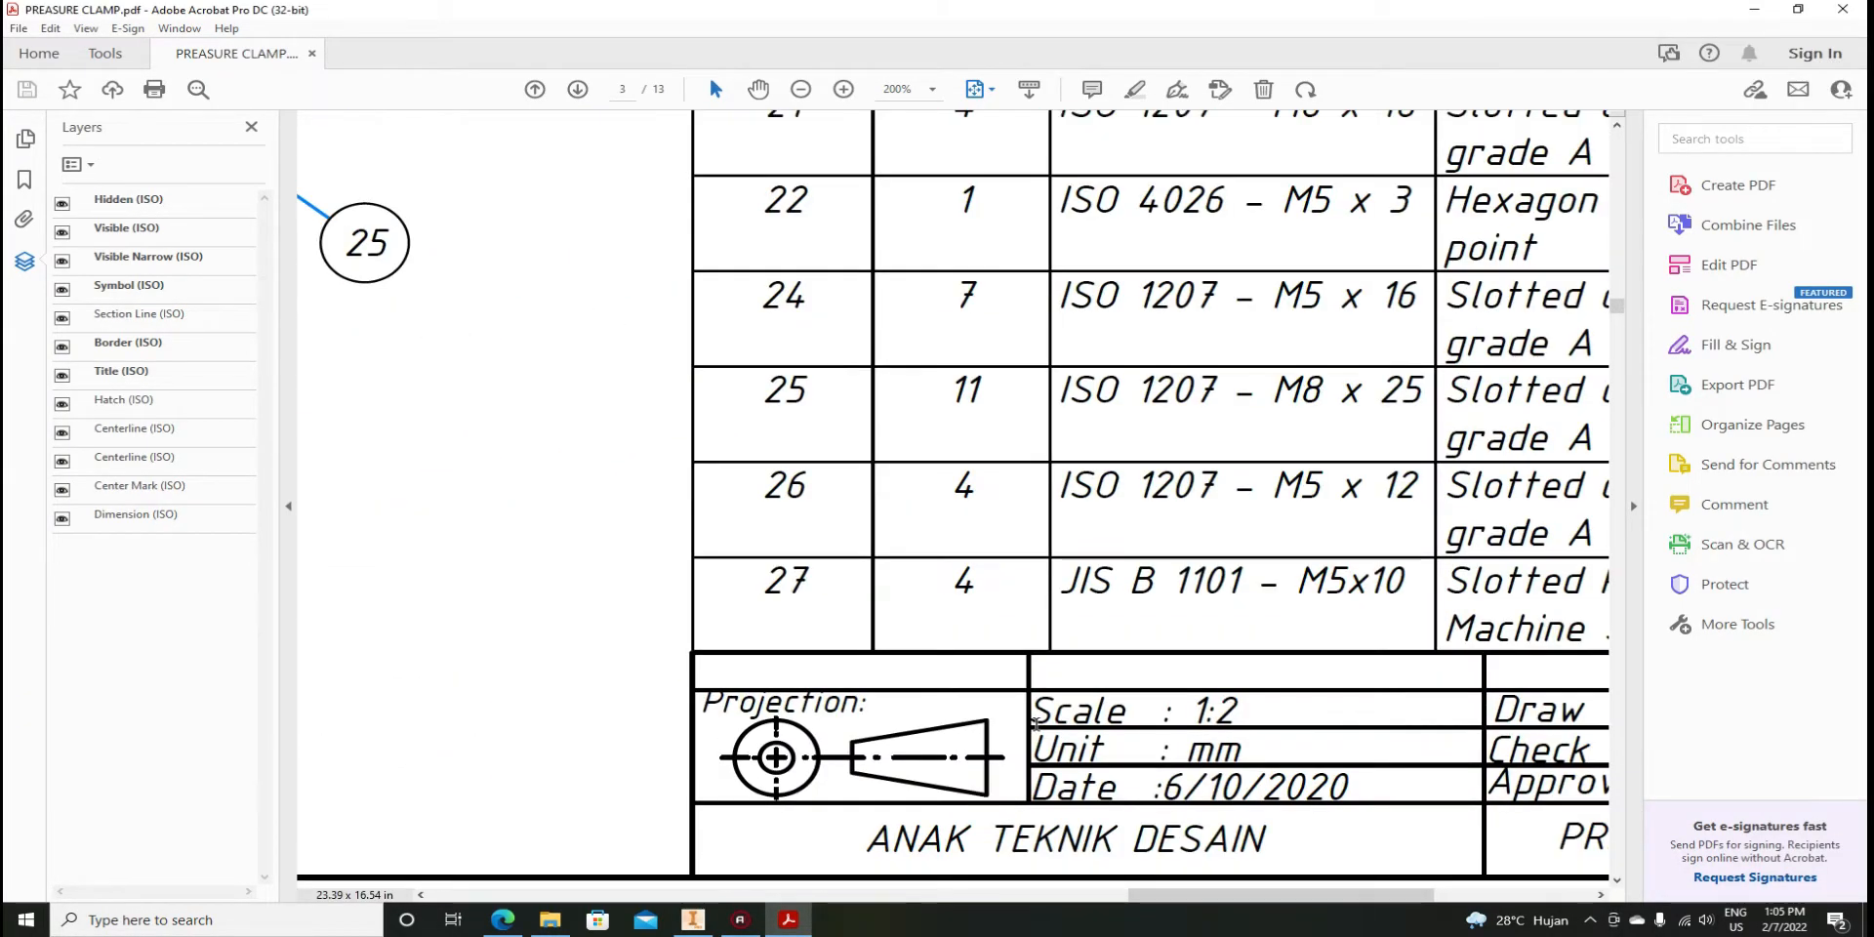
left_click_drag(1143, 891, 1299, 890)
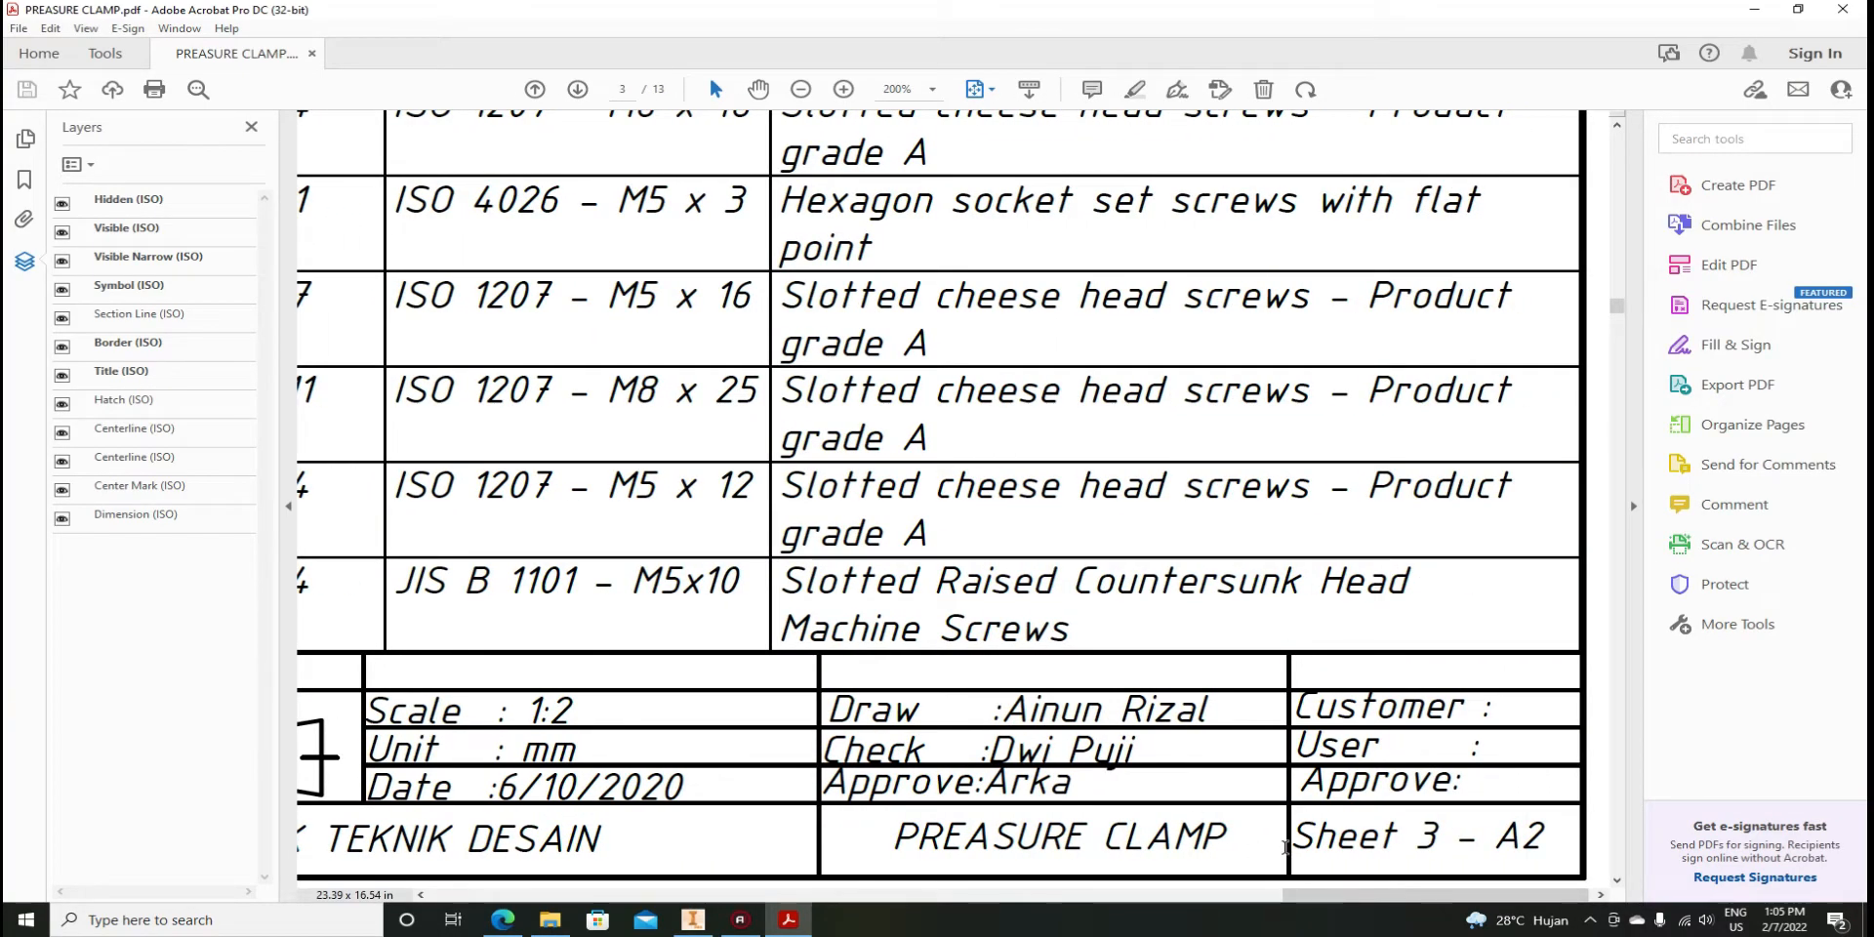
left_click_drag(1408, 892, 1235, 890)
Scroll on to page 4 and bring File Explorer up over the PDF
scroll(1086, 712, "down", 3, "ctrl")
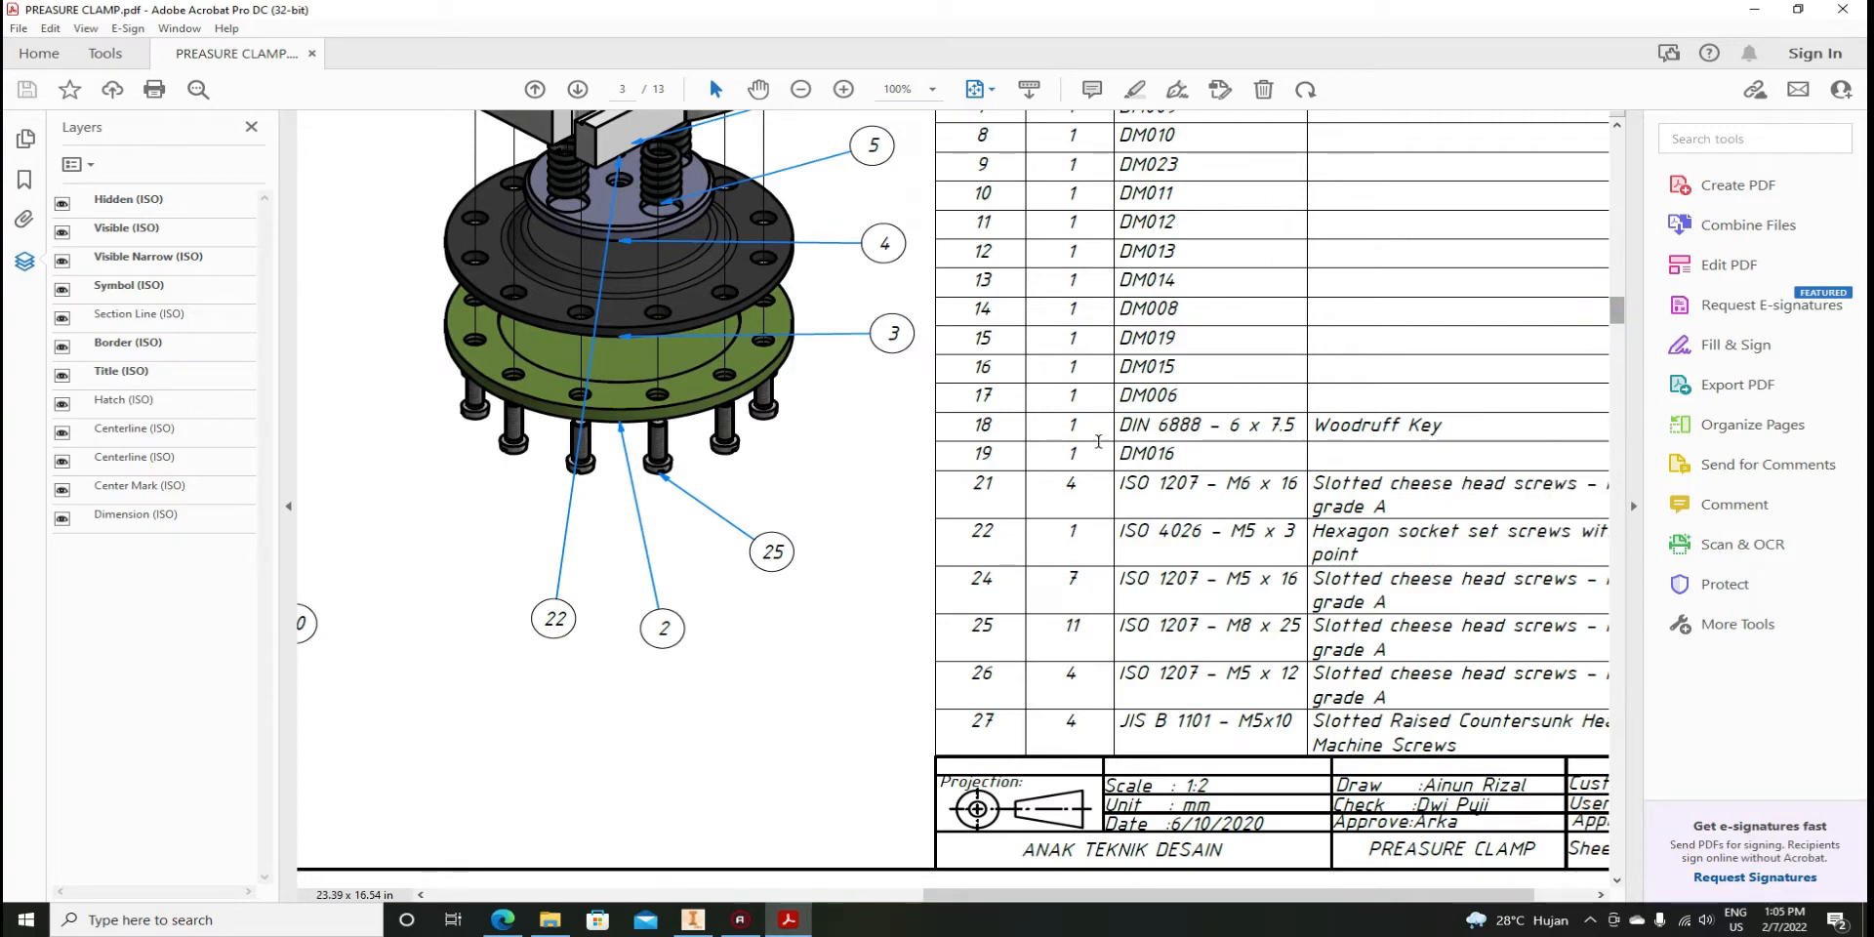
scroll(982, 659, "down", 2)
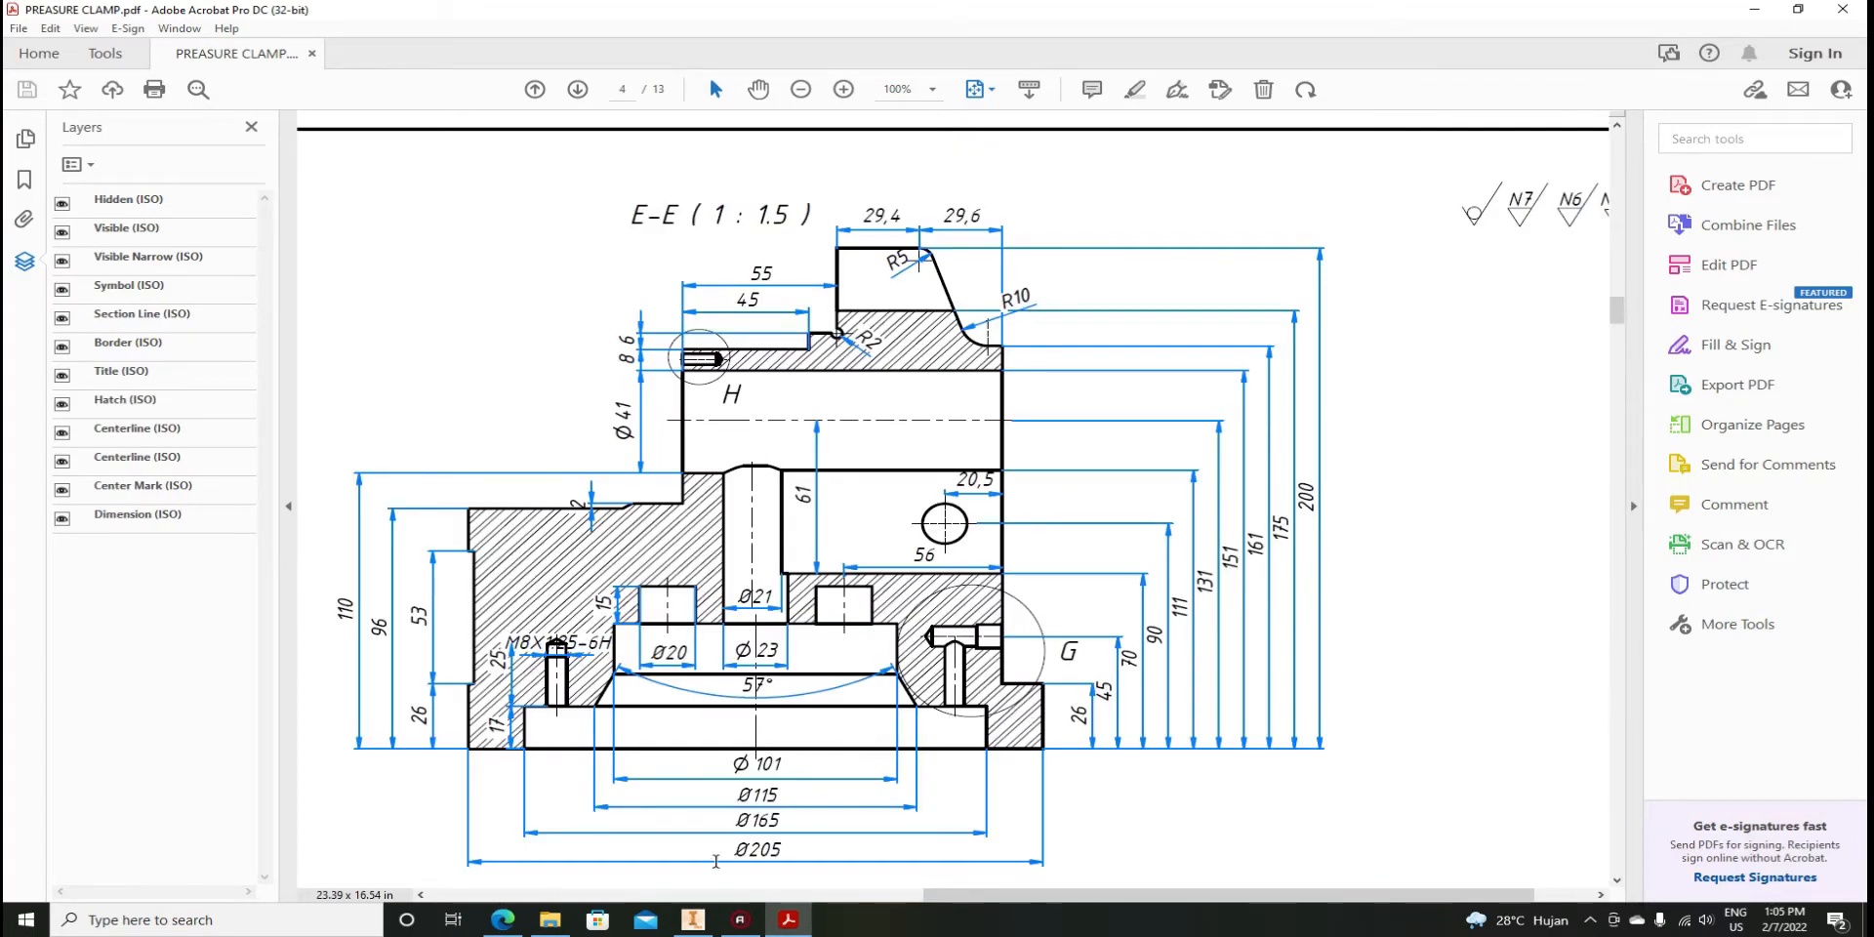
left_click(551, 926)
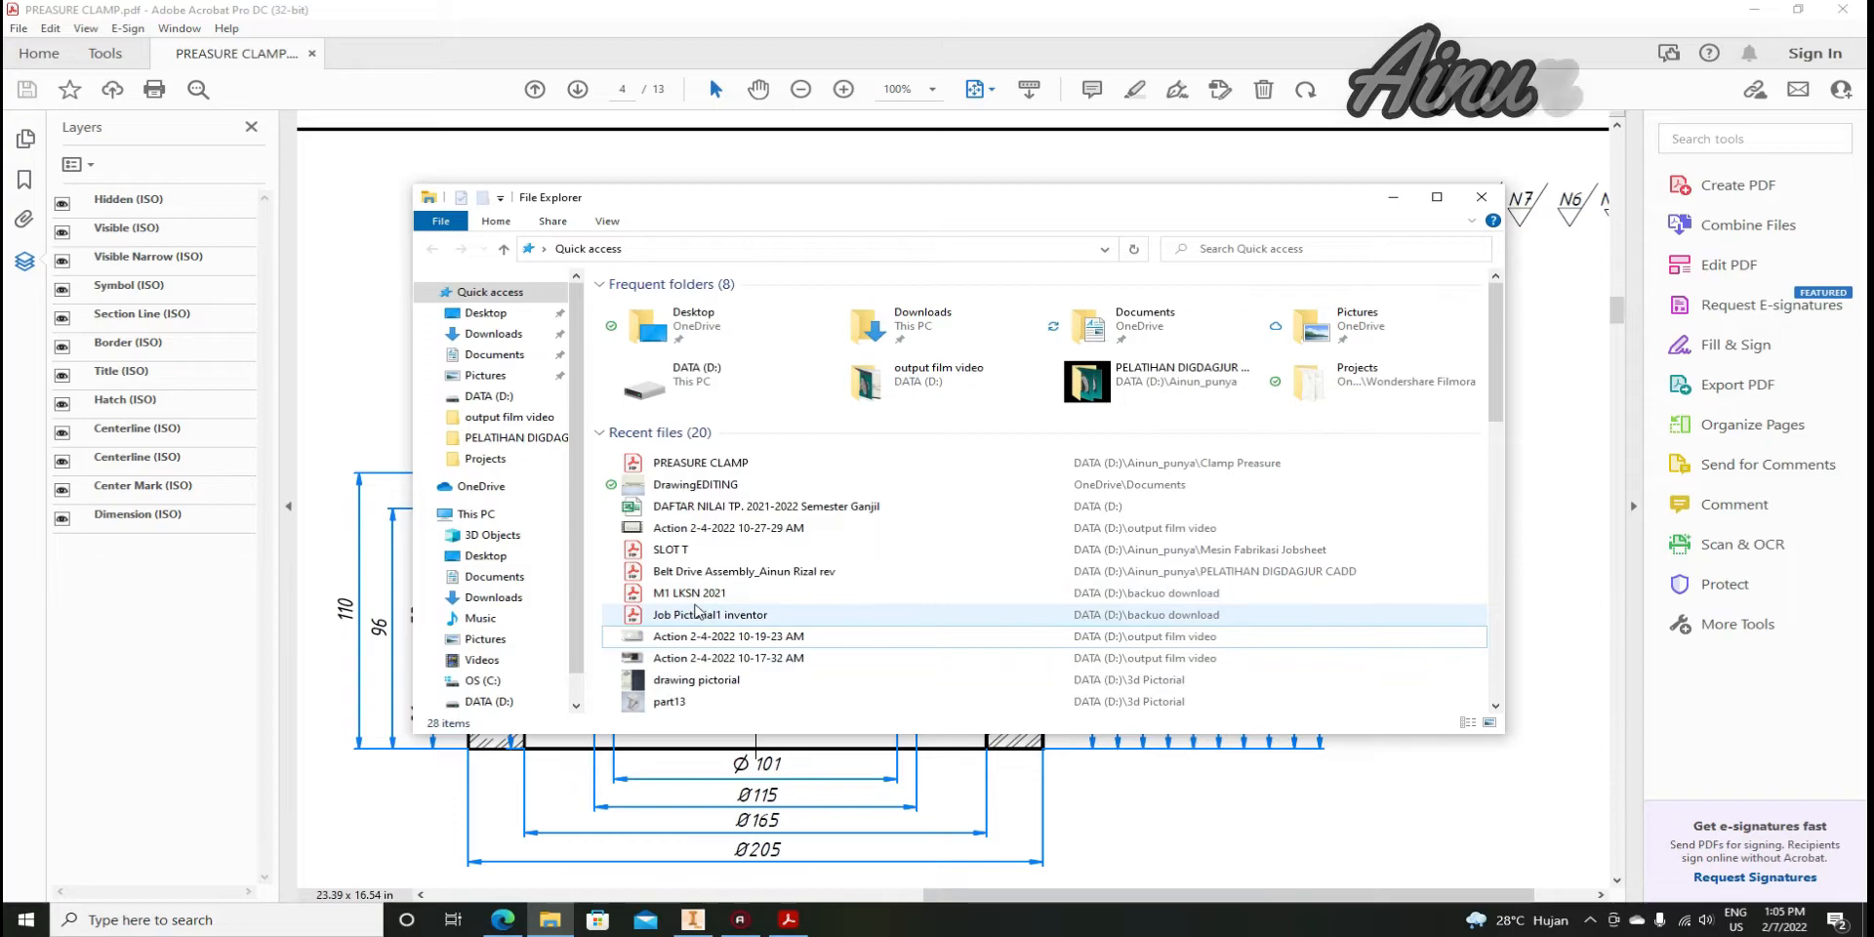
Open Job Pictorial1 inventor.pdf from Quick access Recent files
double_click(703, 617)
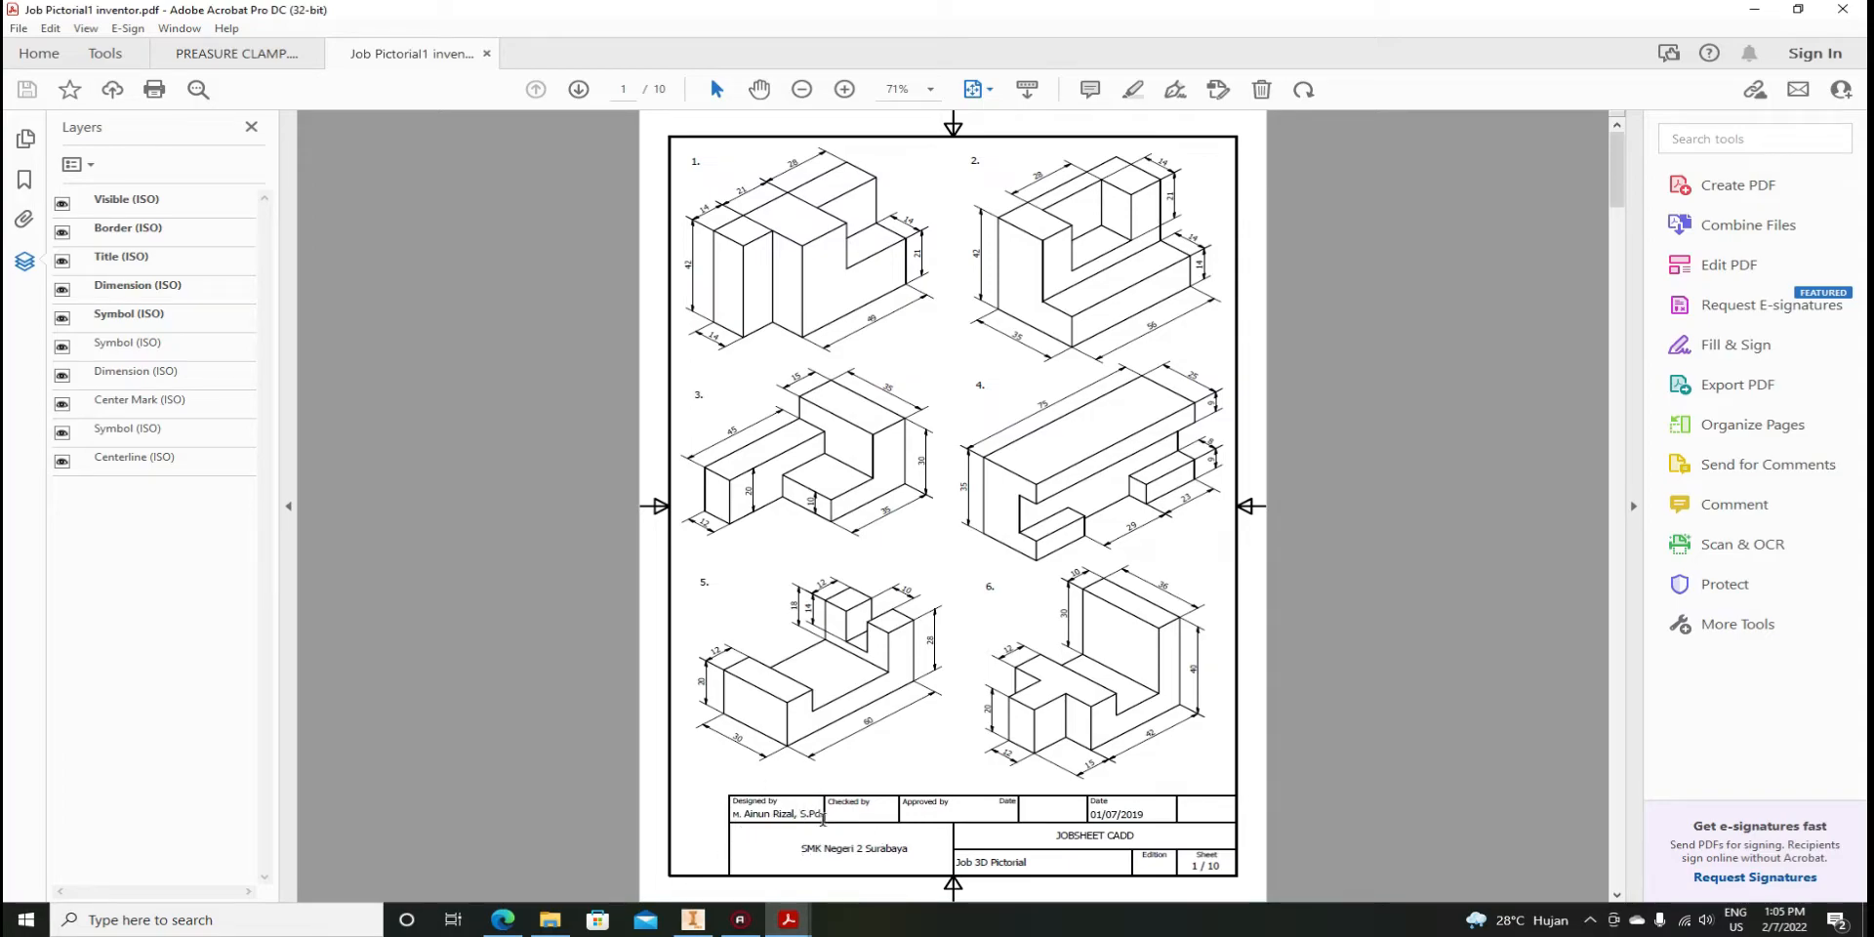
Zoom the Job Pictorial1 sheet, then open M1 LKSN 2021.pdf from File Explorer
scroll(740, 832, "up", 1, "ctrl")
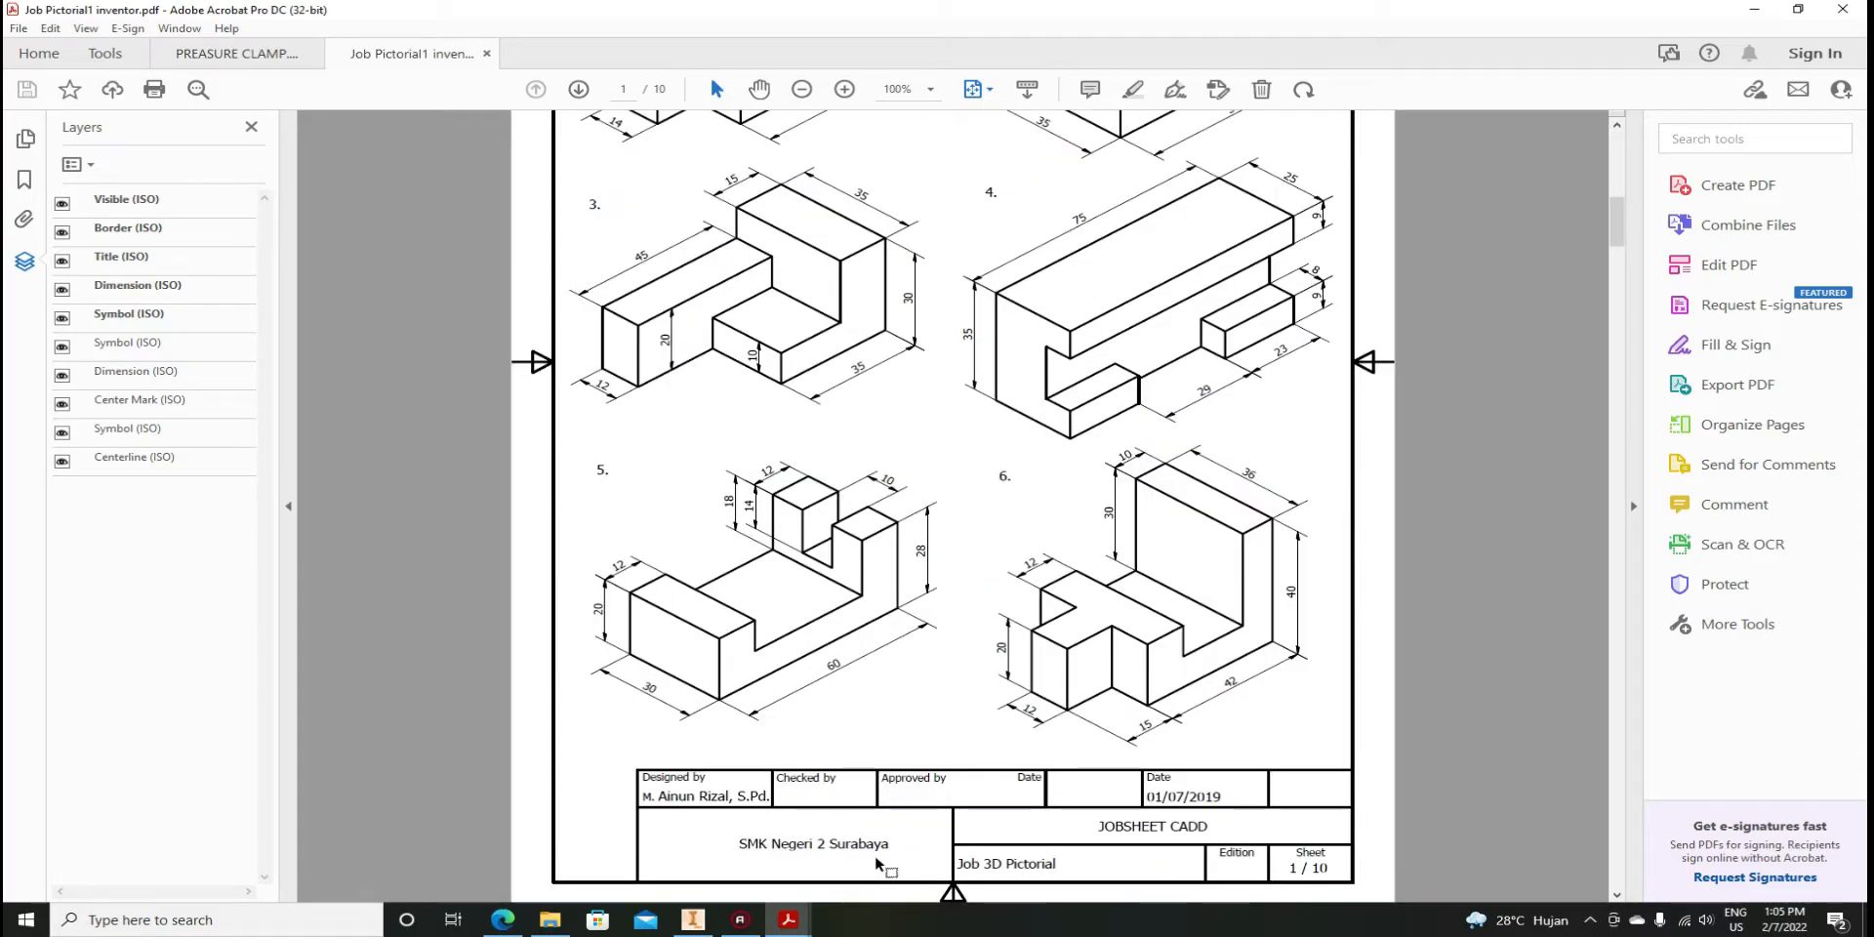
left_click(551, 919)
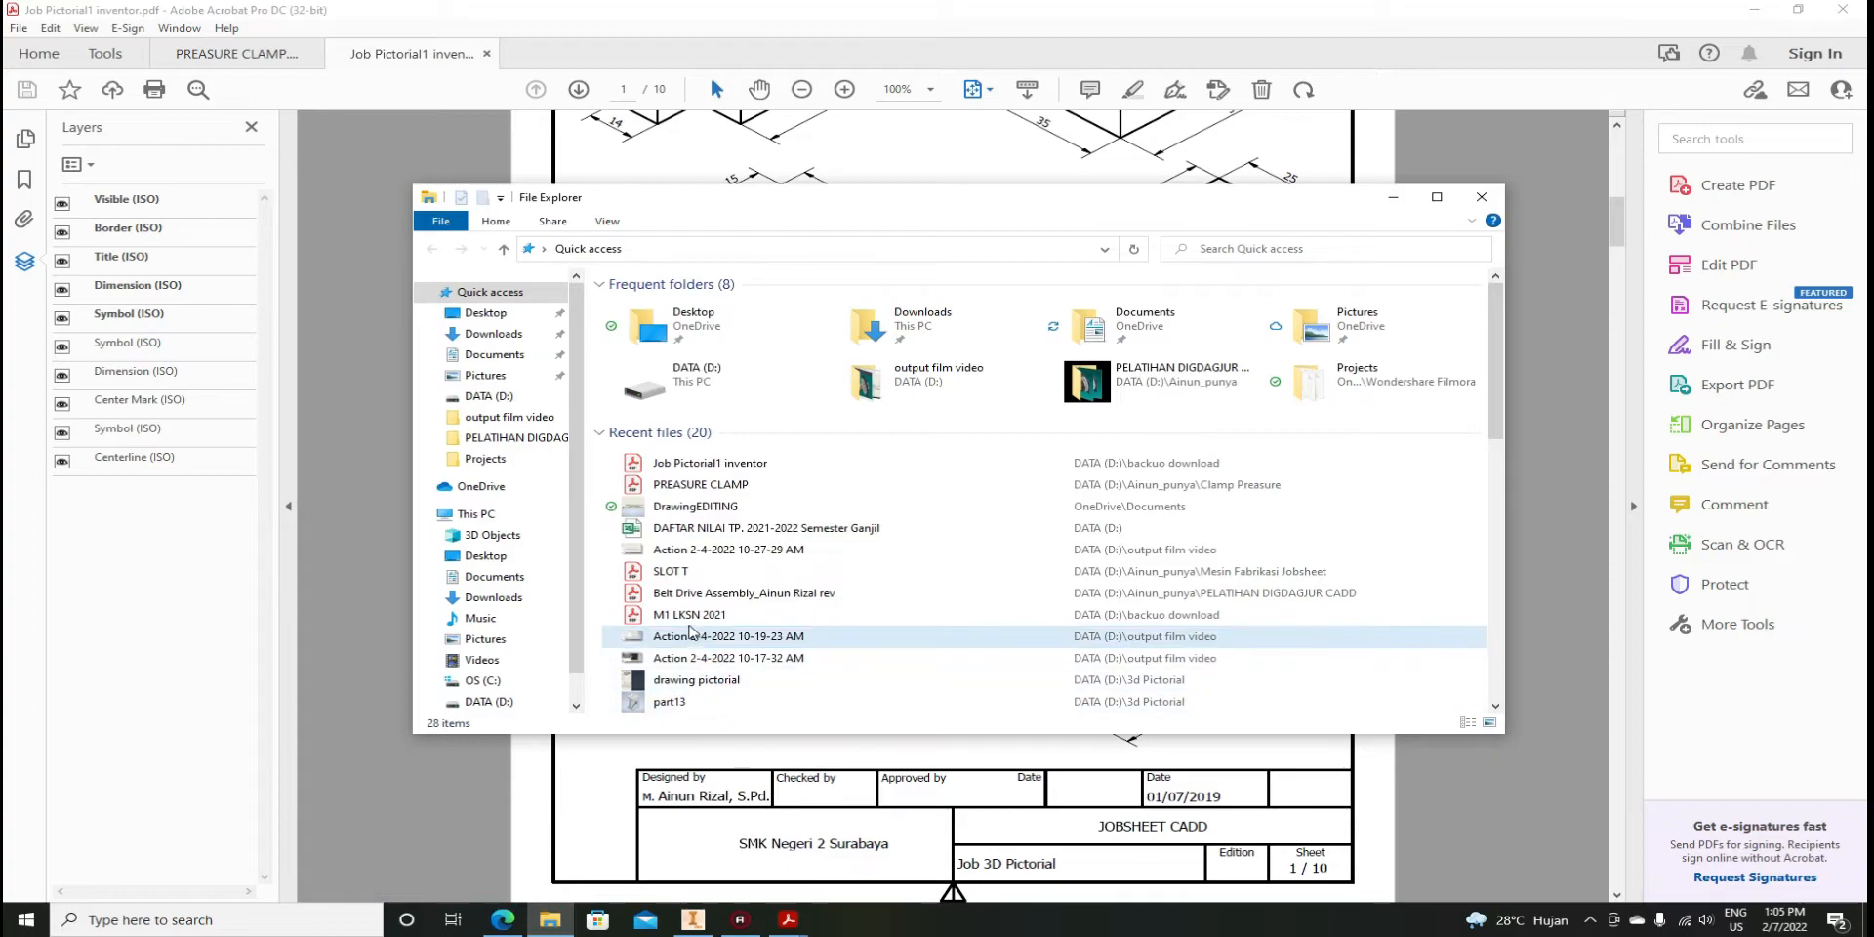
double_click(691, 614)
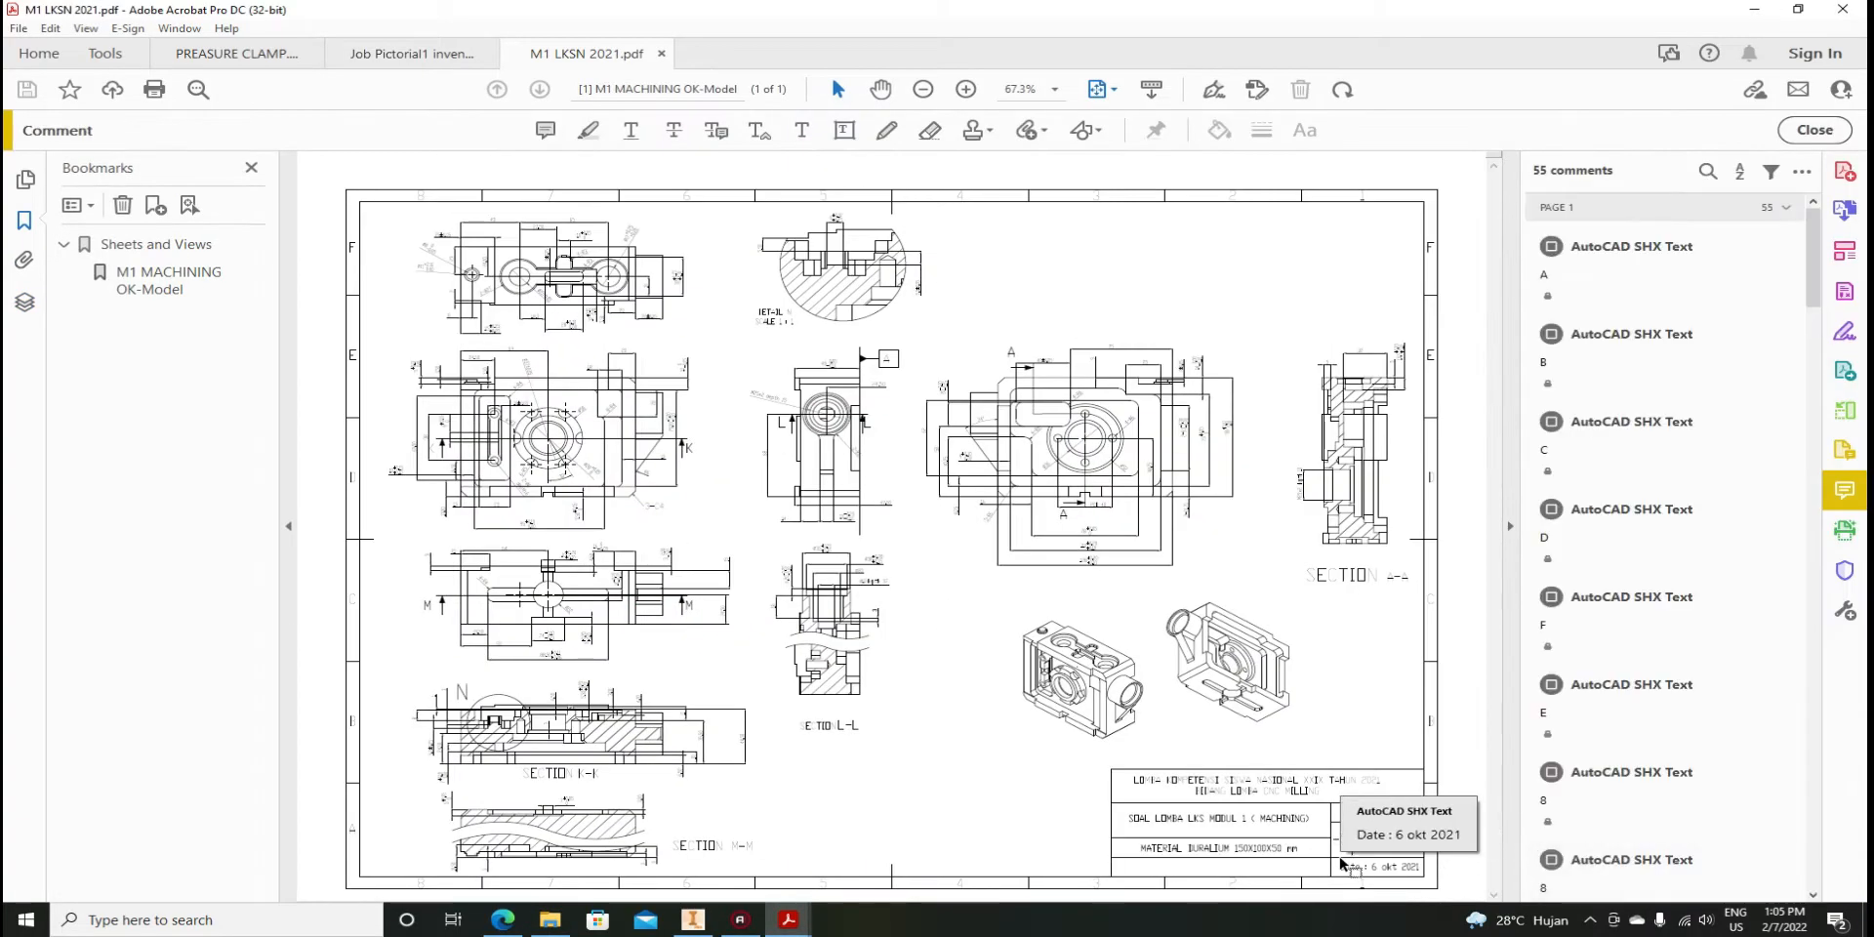
Zoom the M1 LKSN 2021 title block to 150% and bring File Explorer up again
scroll(1421, 828, "up", 4, "ctrl")
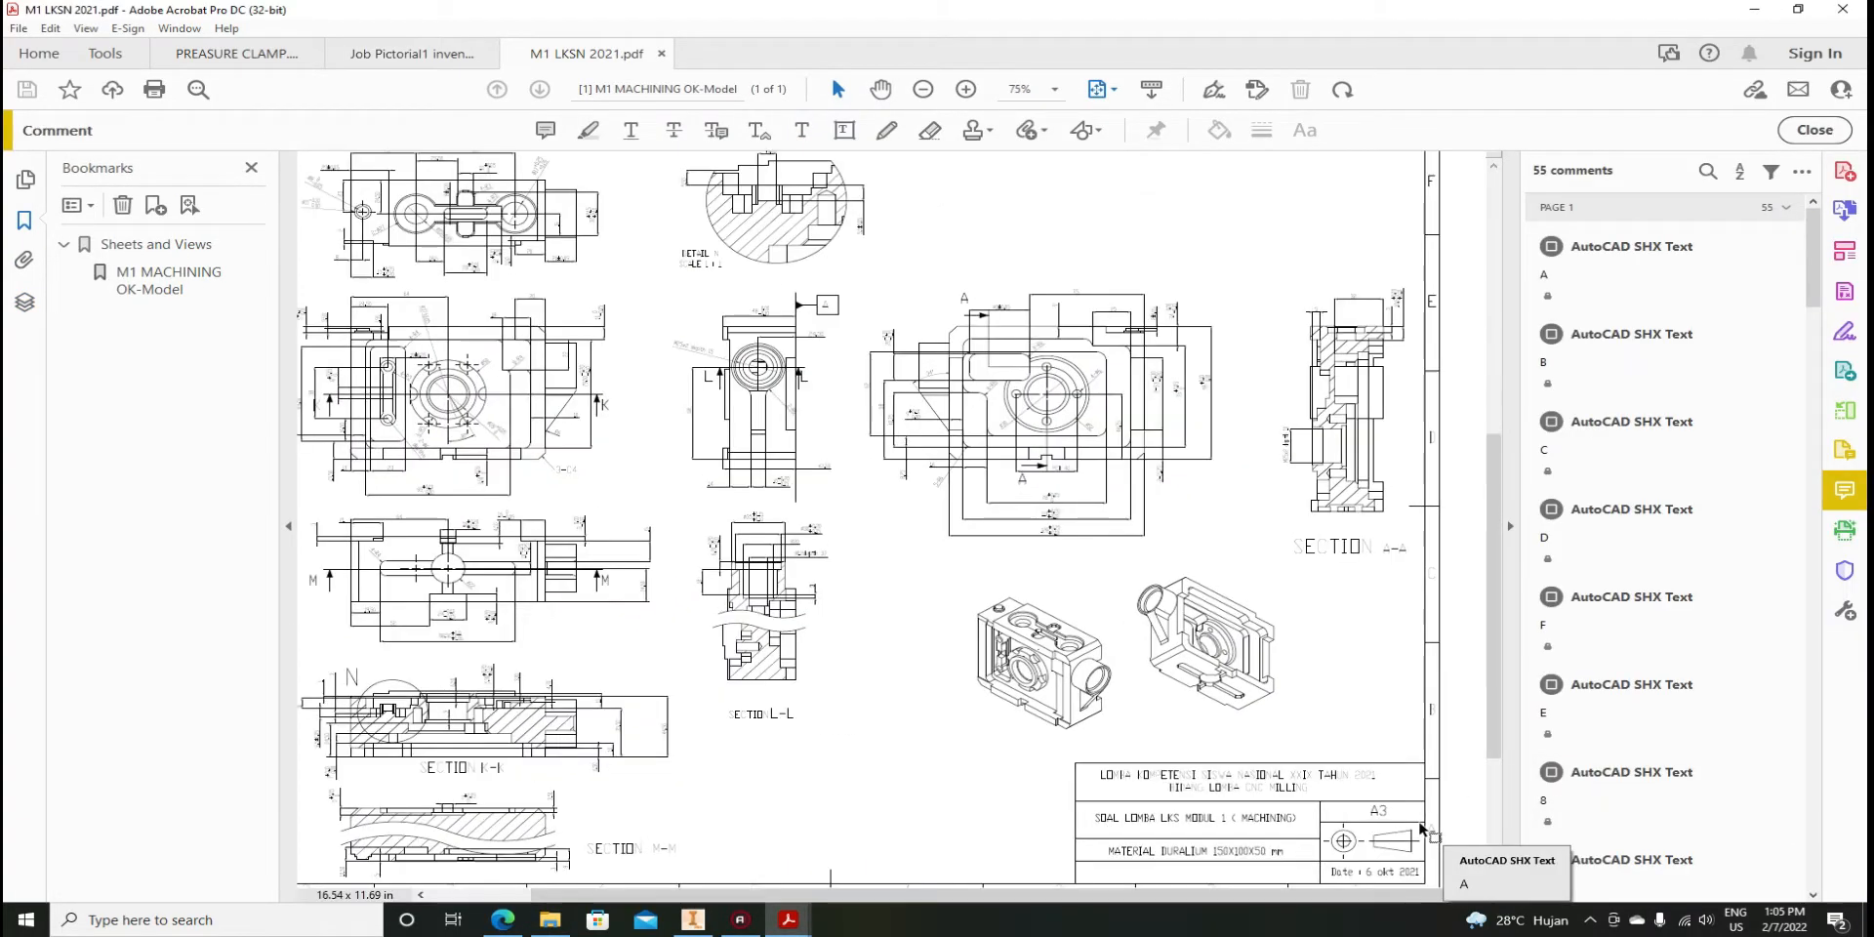
scroll(1386, 832, "down", 2)
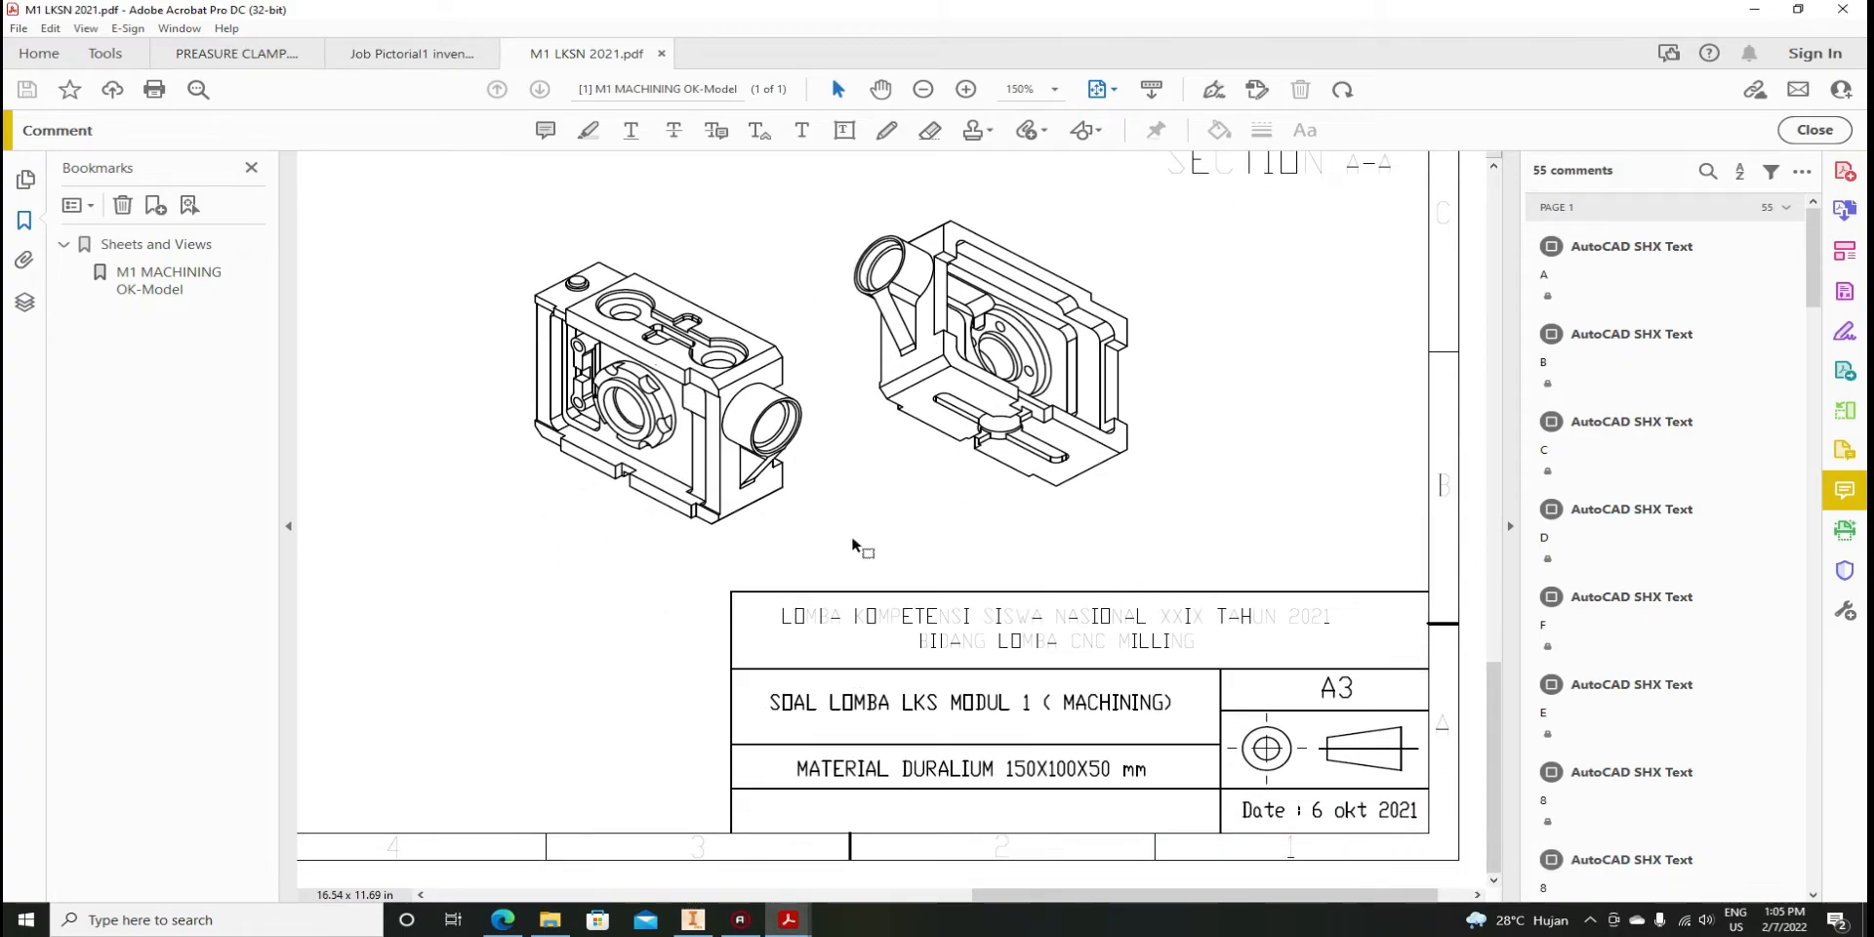
left_click(553, 922)
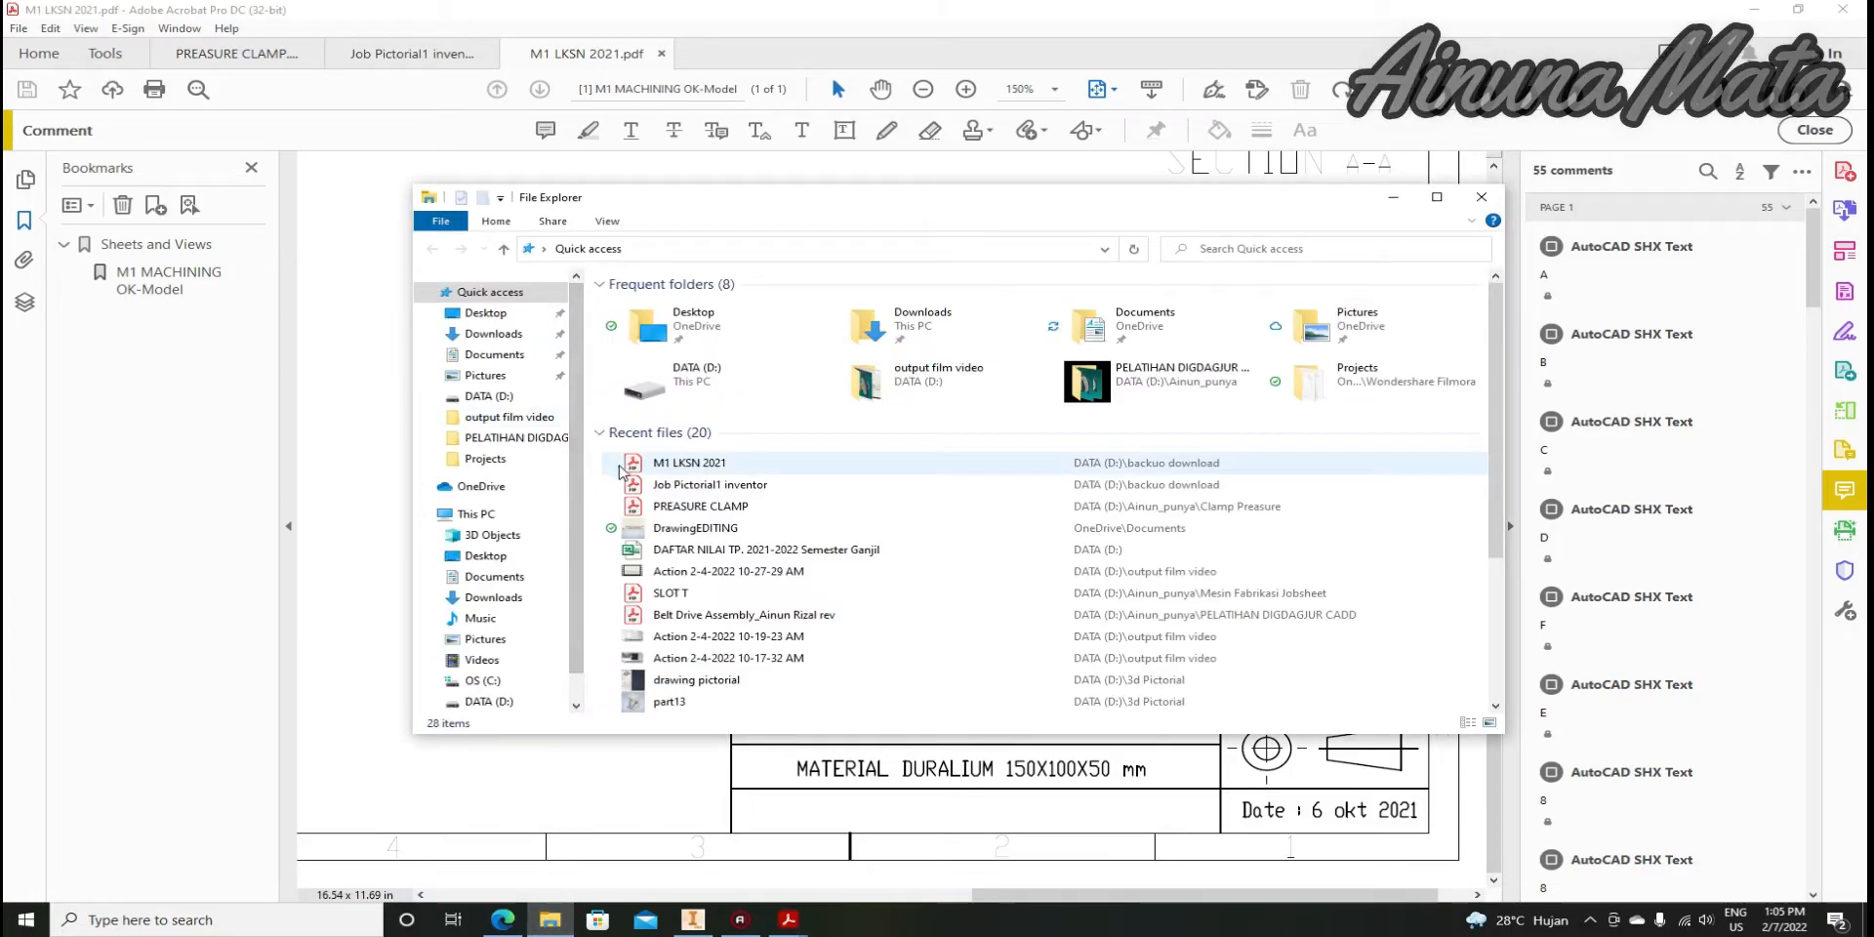
Open the Belt Drive Assembly PDF and select its title block text
double_click(689, 615)
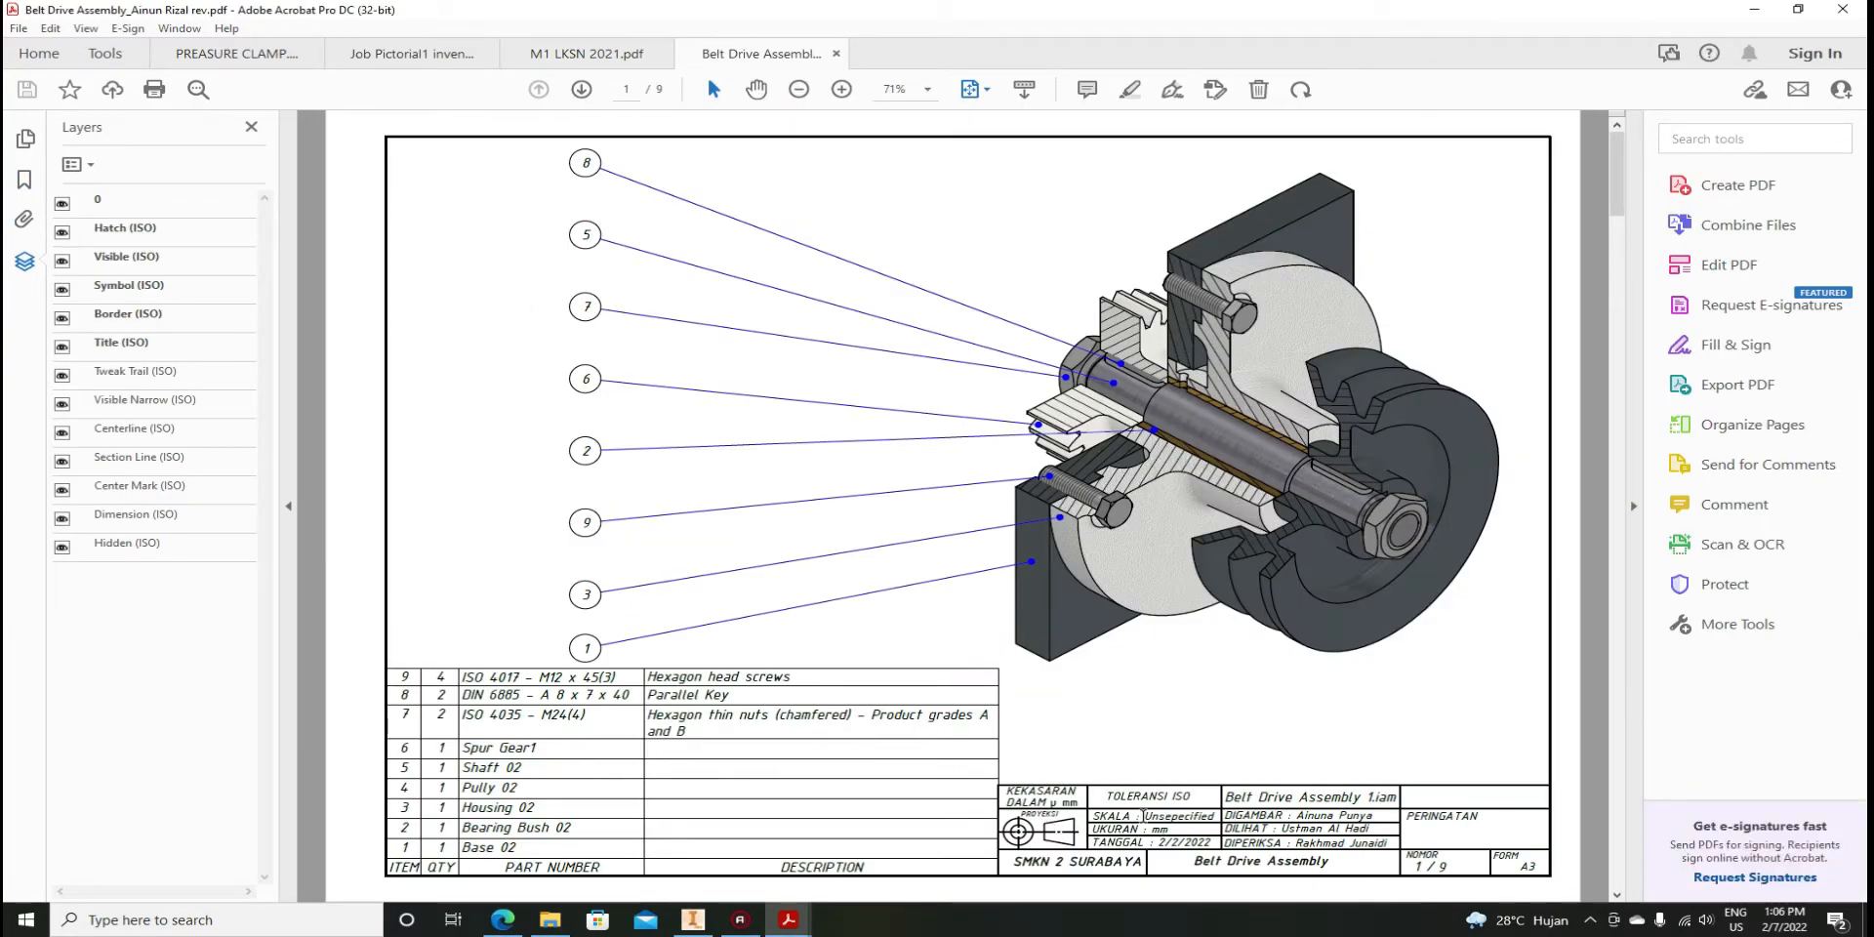
scroll(1461, 815, "down", 3)
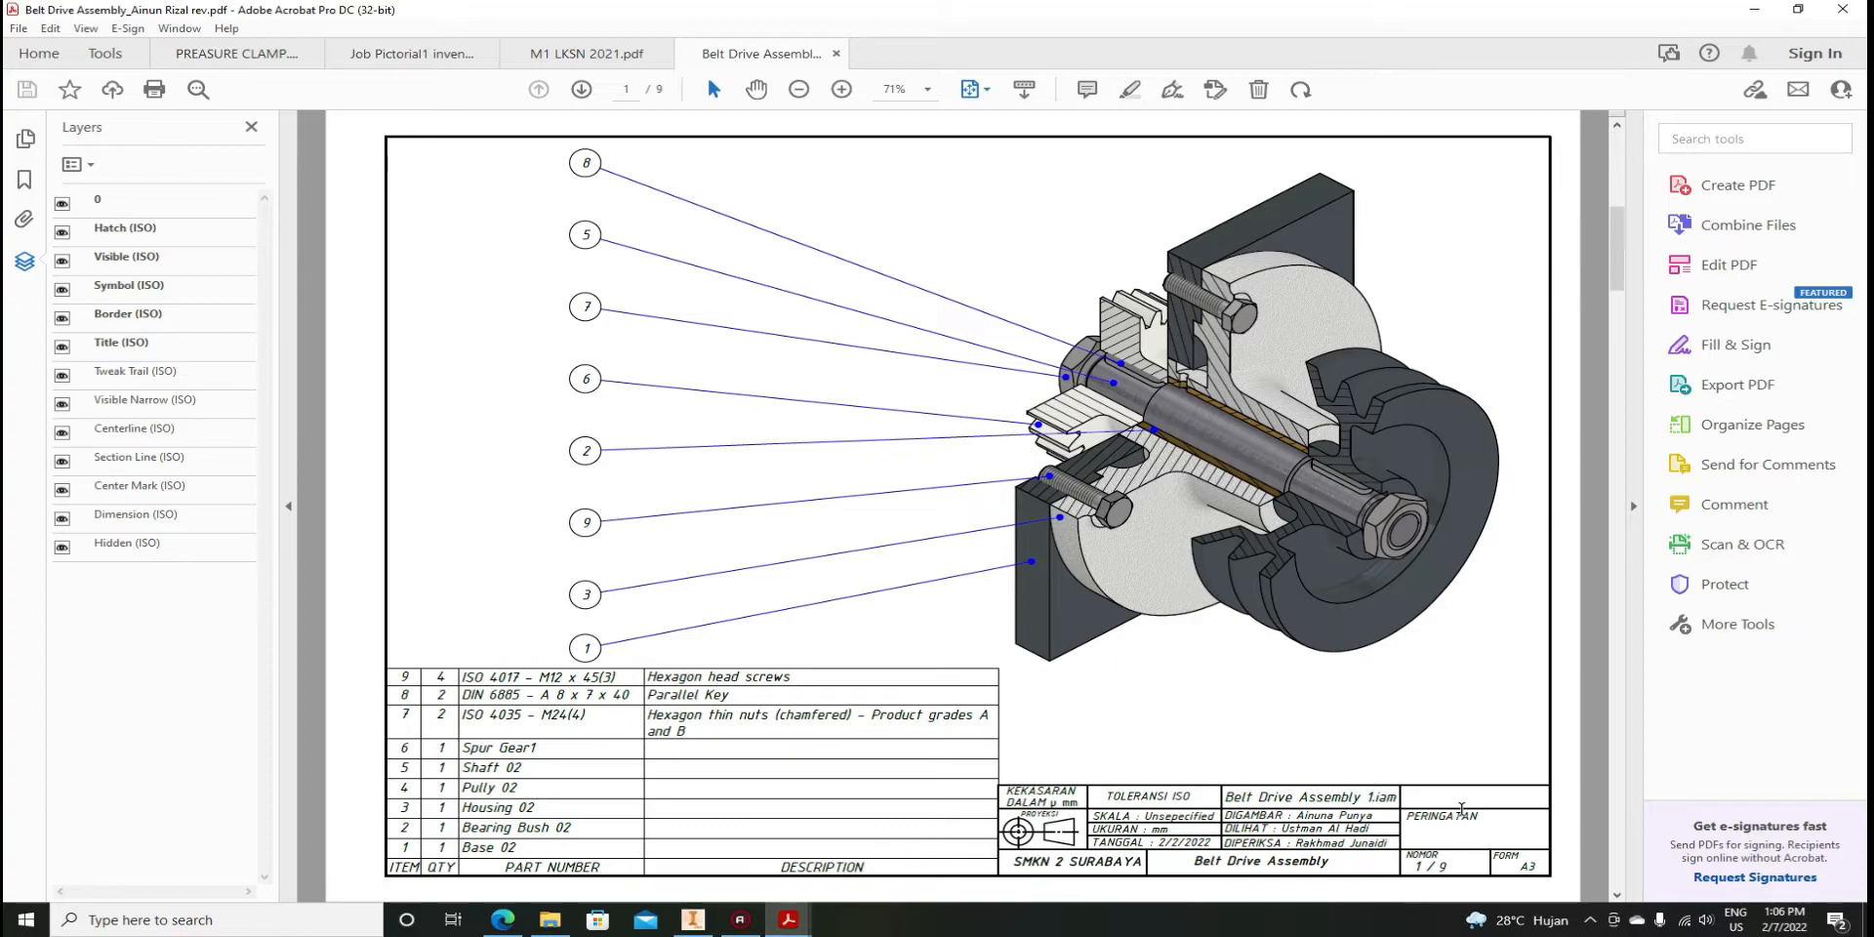
scroll(1444, 815, "up", 1)
scroll(1445, 815, "down", 1)
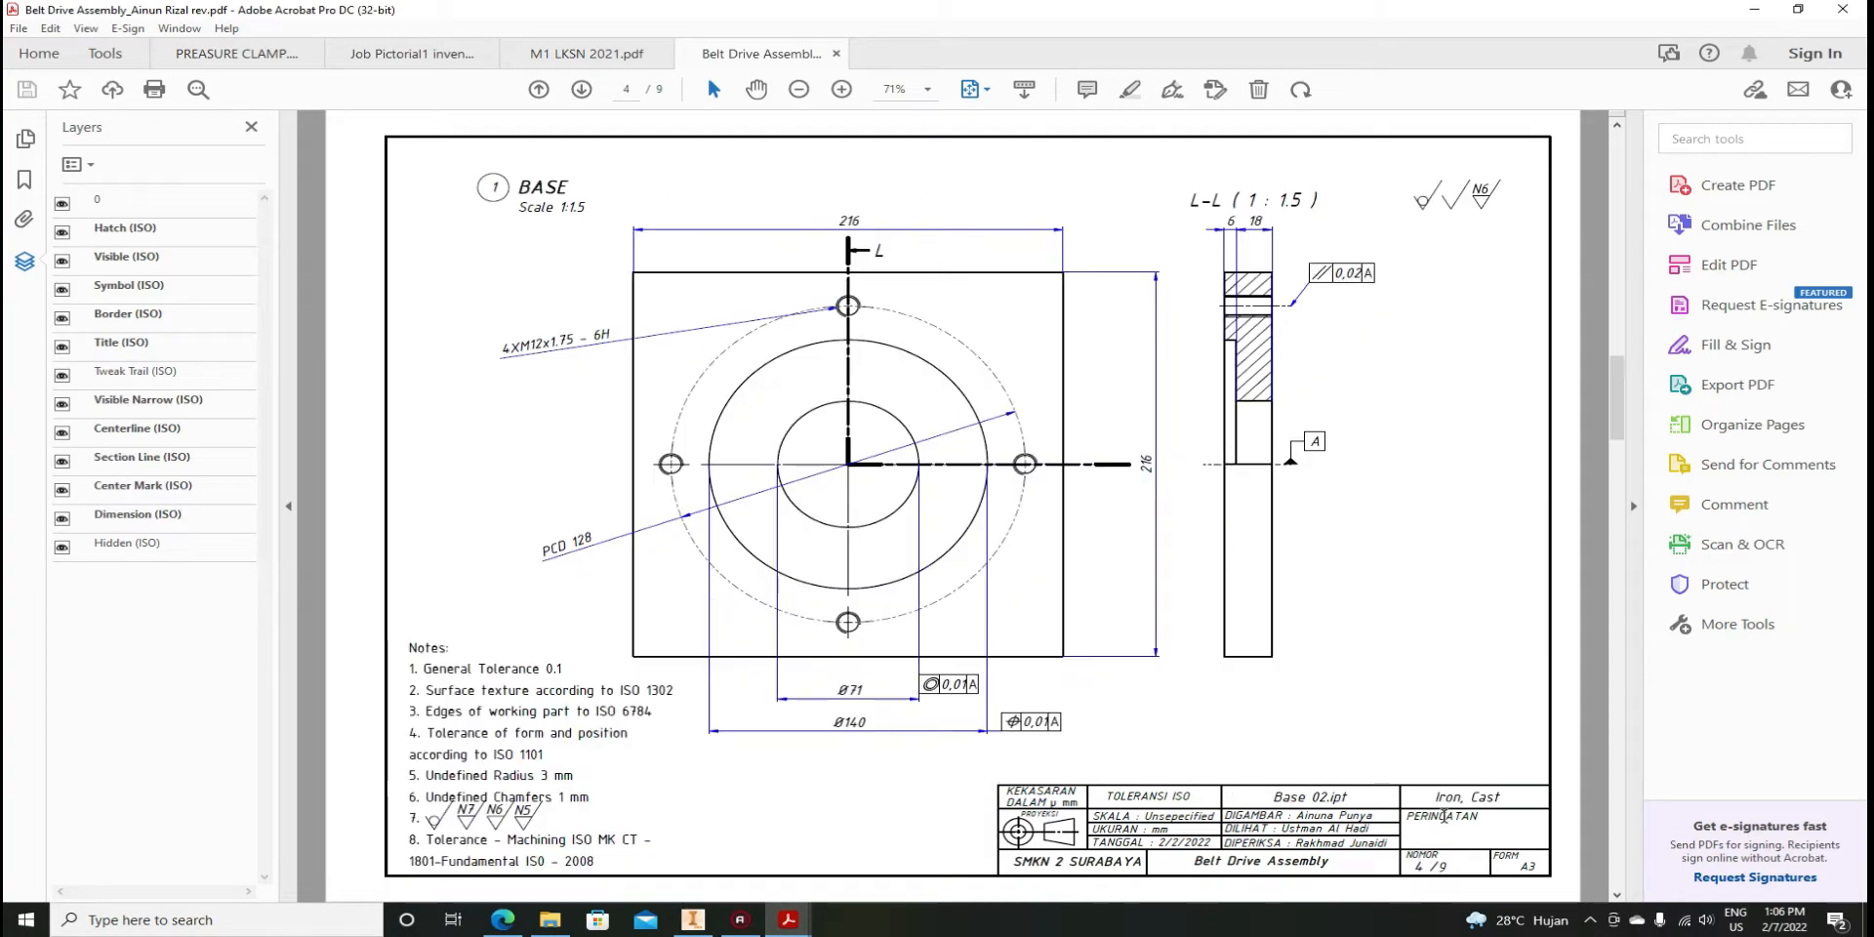
scroll(1446, 814, "up", 4, "ctrl")
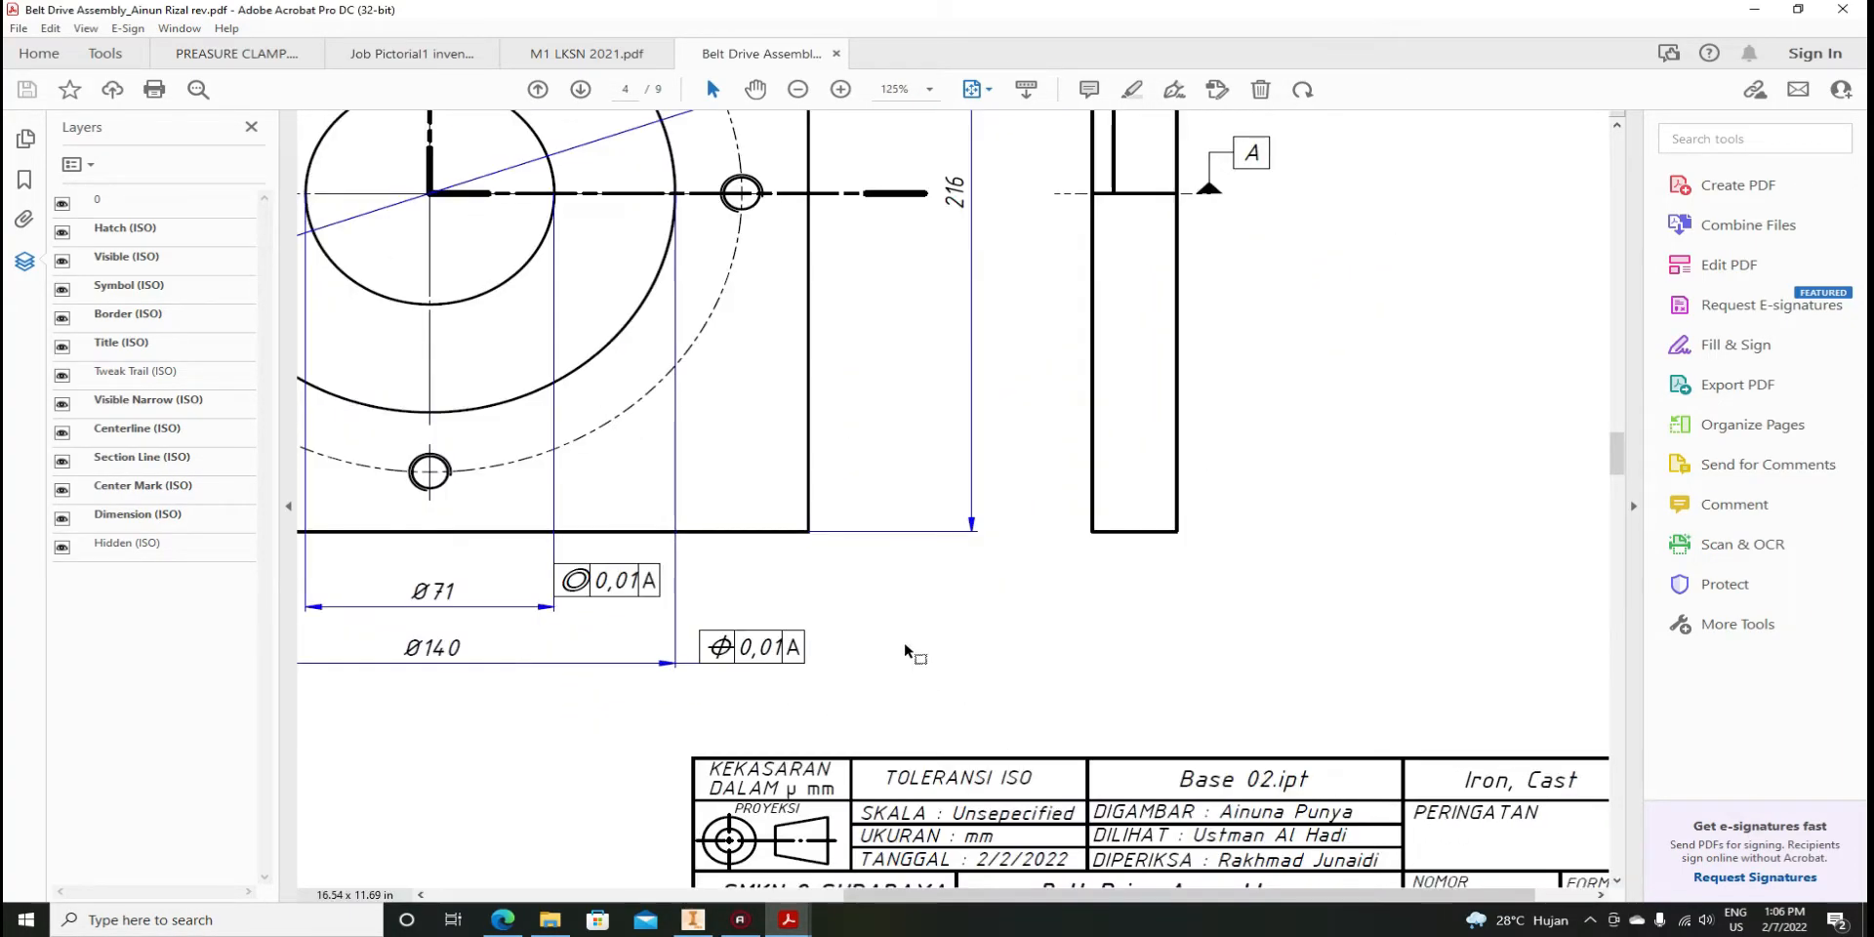
scroll(1142, 646, "down", 1)
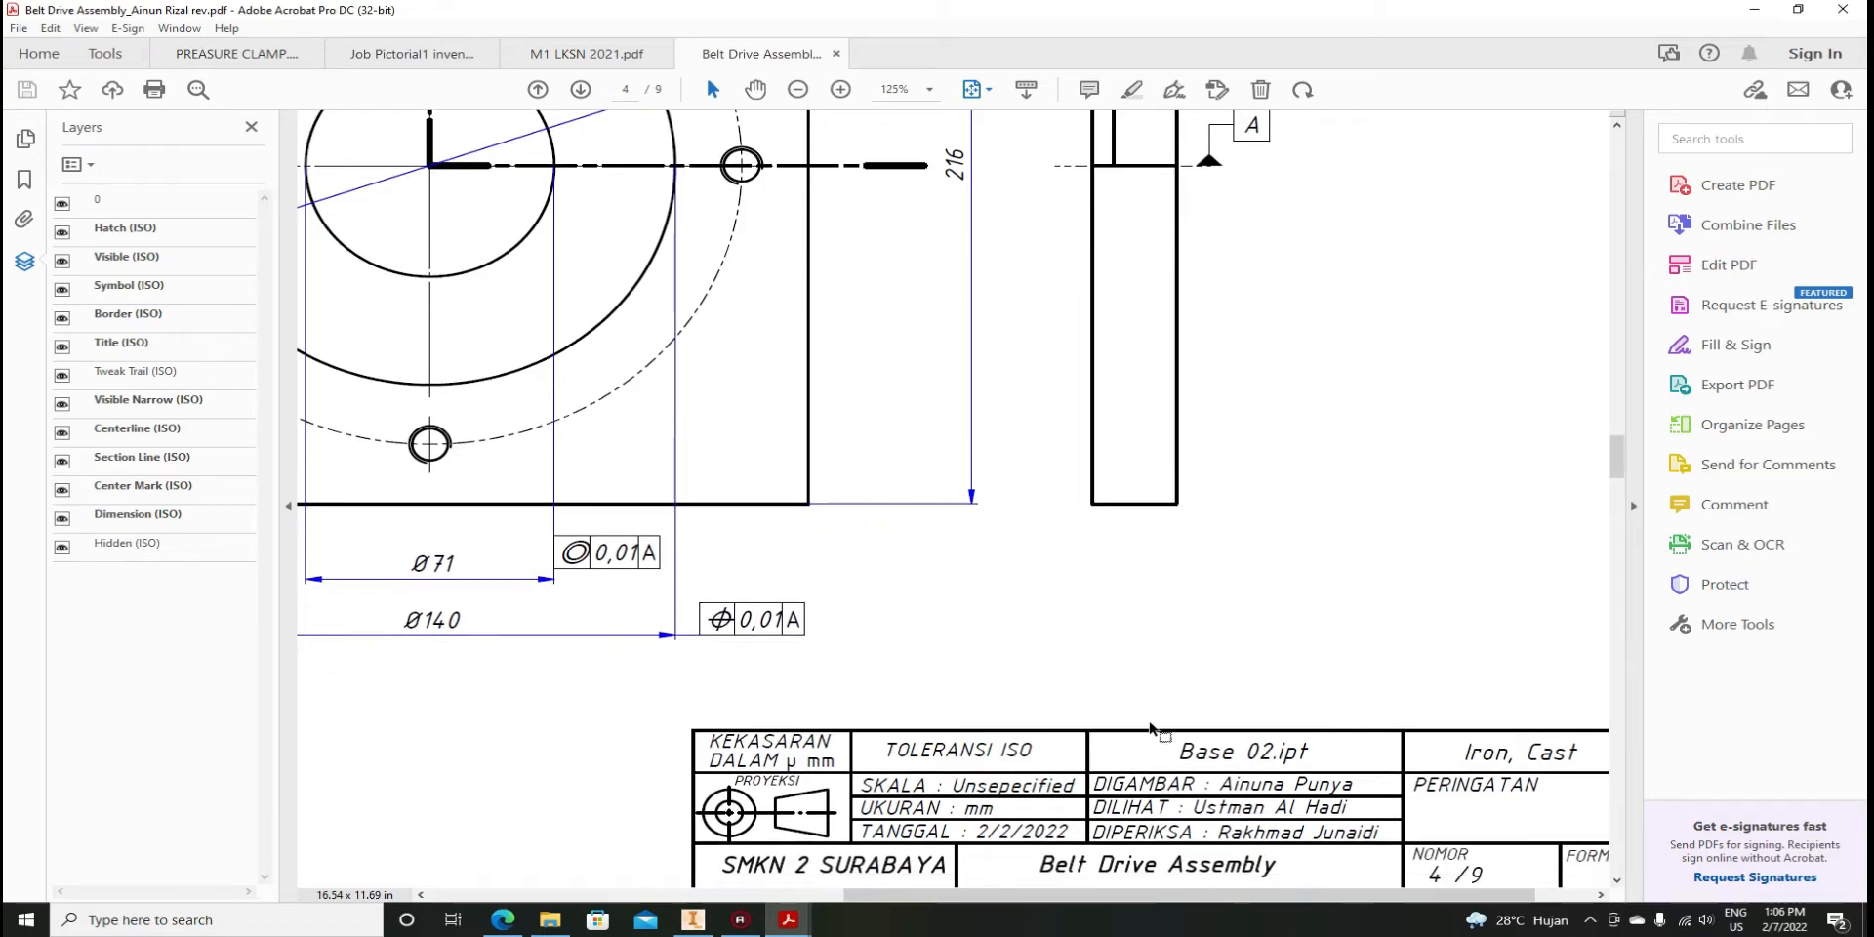
left_click_drag(1034, 865, 1165, 870)
Select the BASE view label, 'Base 02.ipt' and 'Cast' in the BASE sheet's title block
scroll(1005, 586, "down", 3, "ctrl")
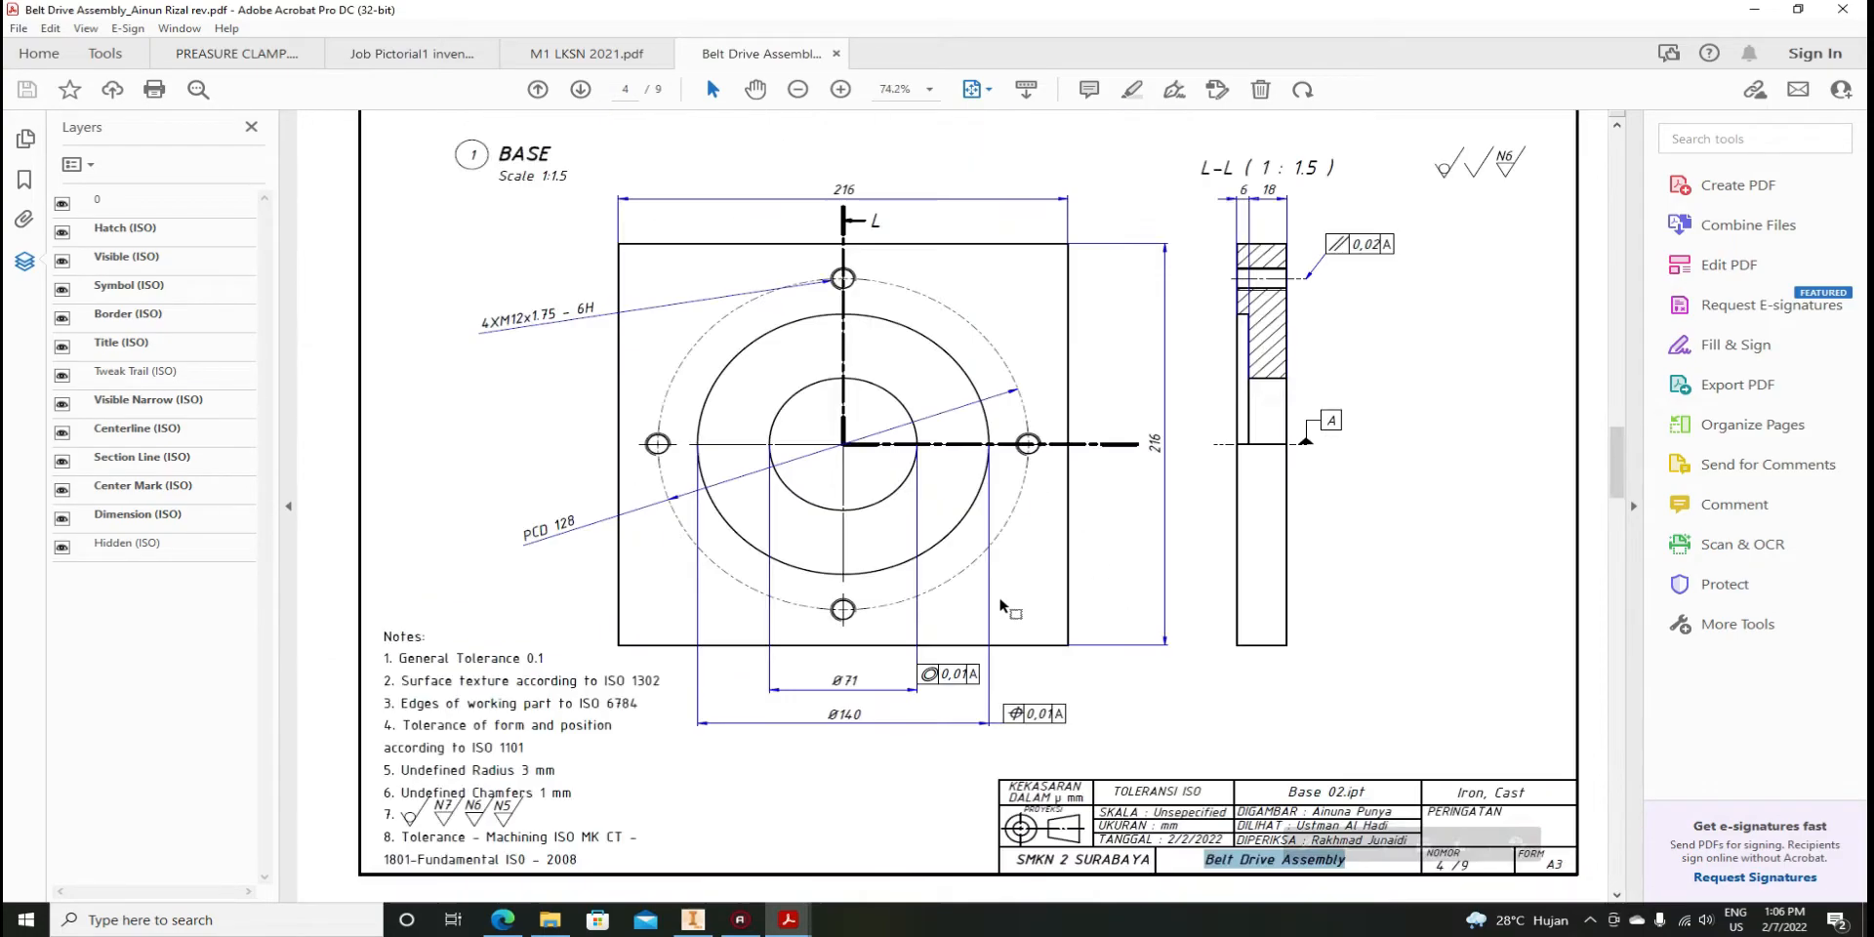
scroll(1371, 874, "up", 1, "ctrl")
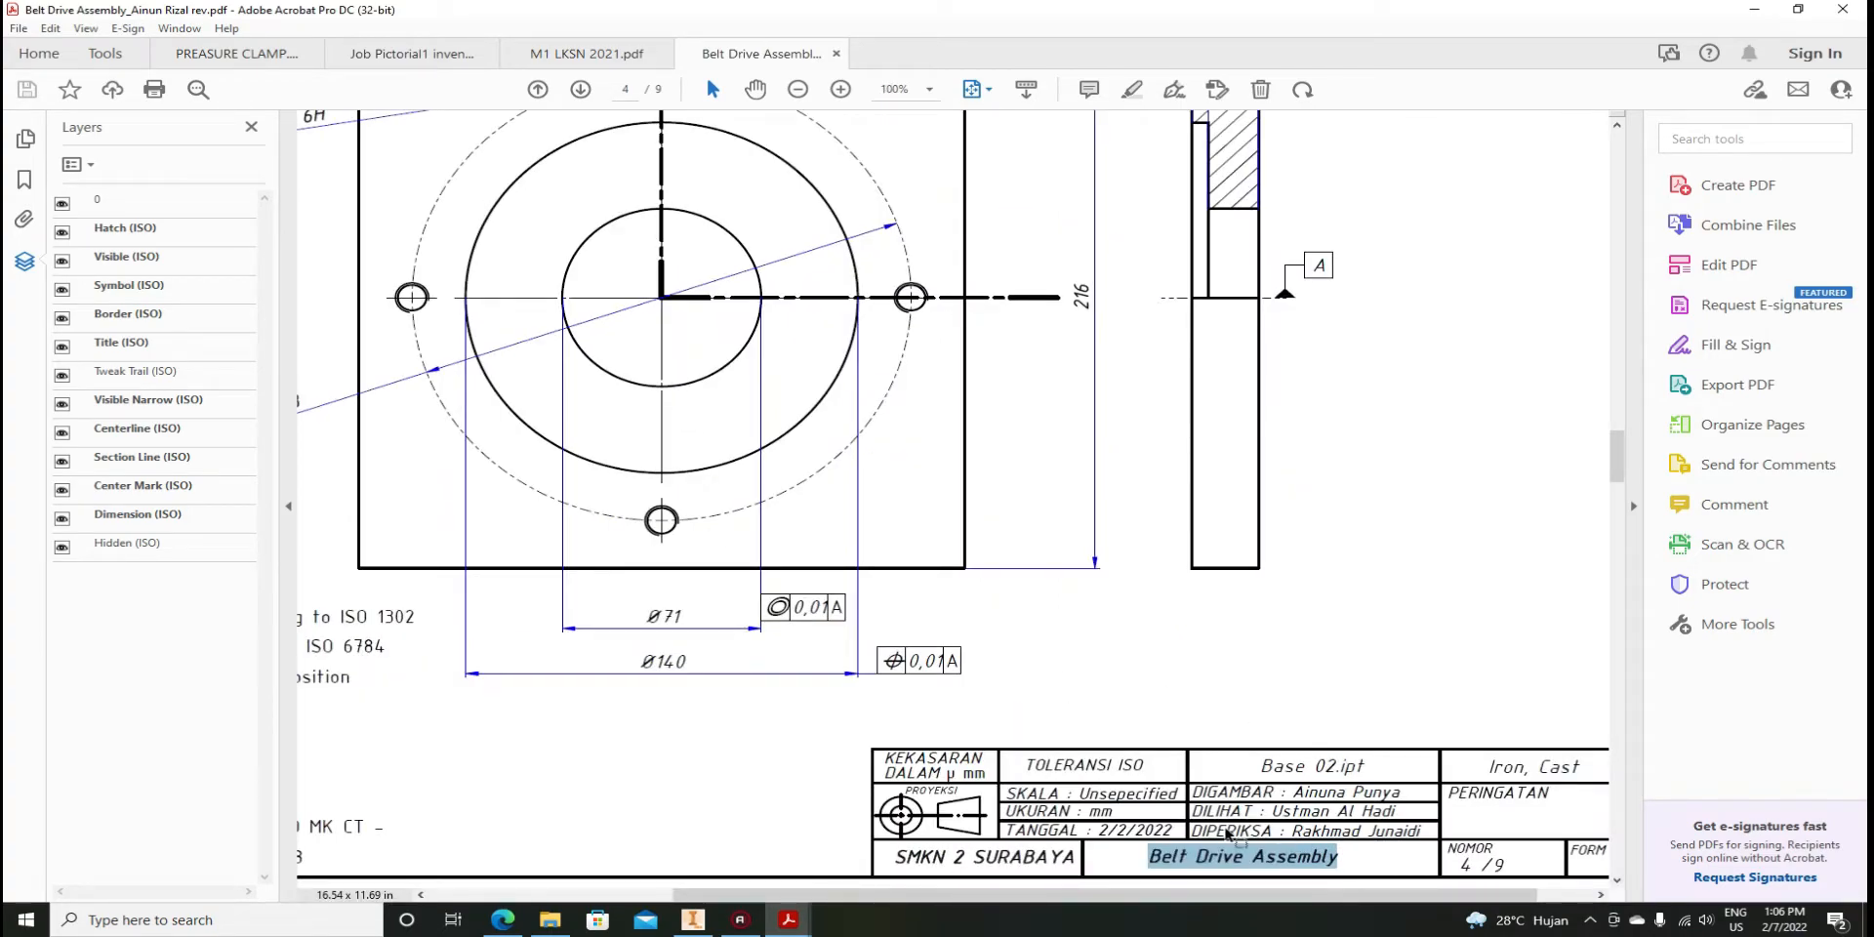
scroll(1217, 832, "down", 1, "ctrl")
scroll(1371, 800, "up", 1, "ctrl")
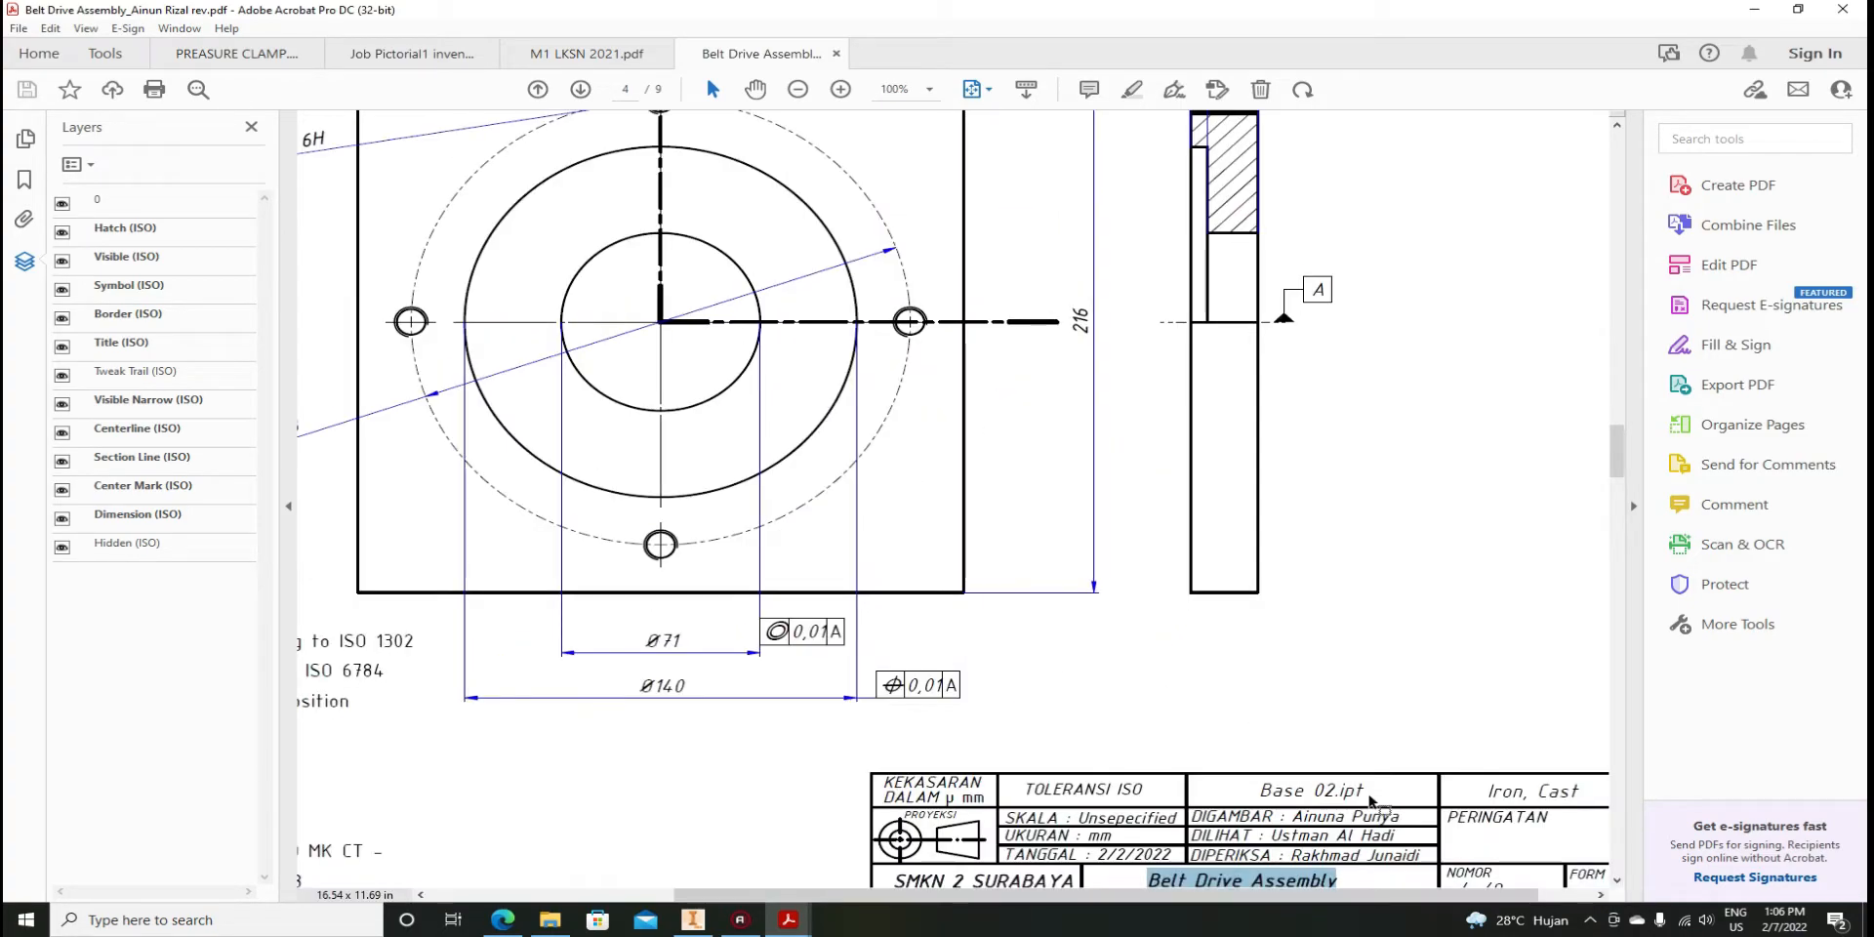
scroll(1371, 800, "down", 1, "ctrl")
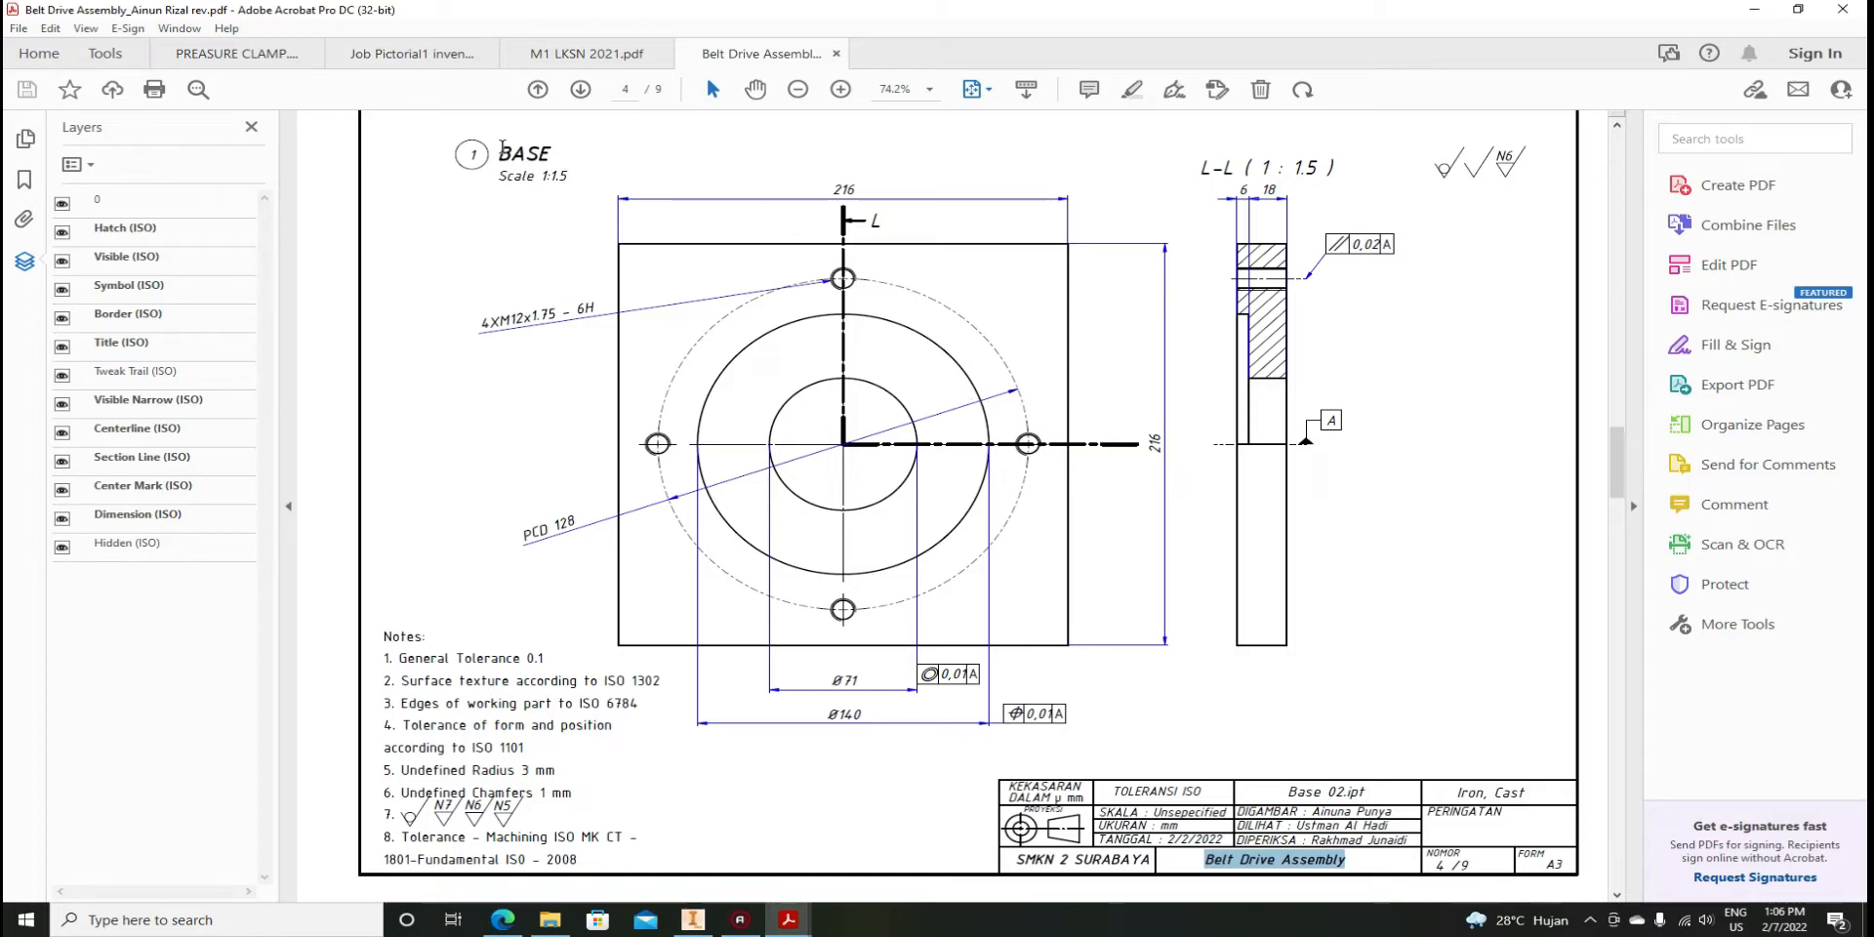
left_click_drag(552, 154, 510, 157)
left_click_drag(1370, 795, 1310, 793)
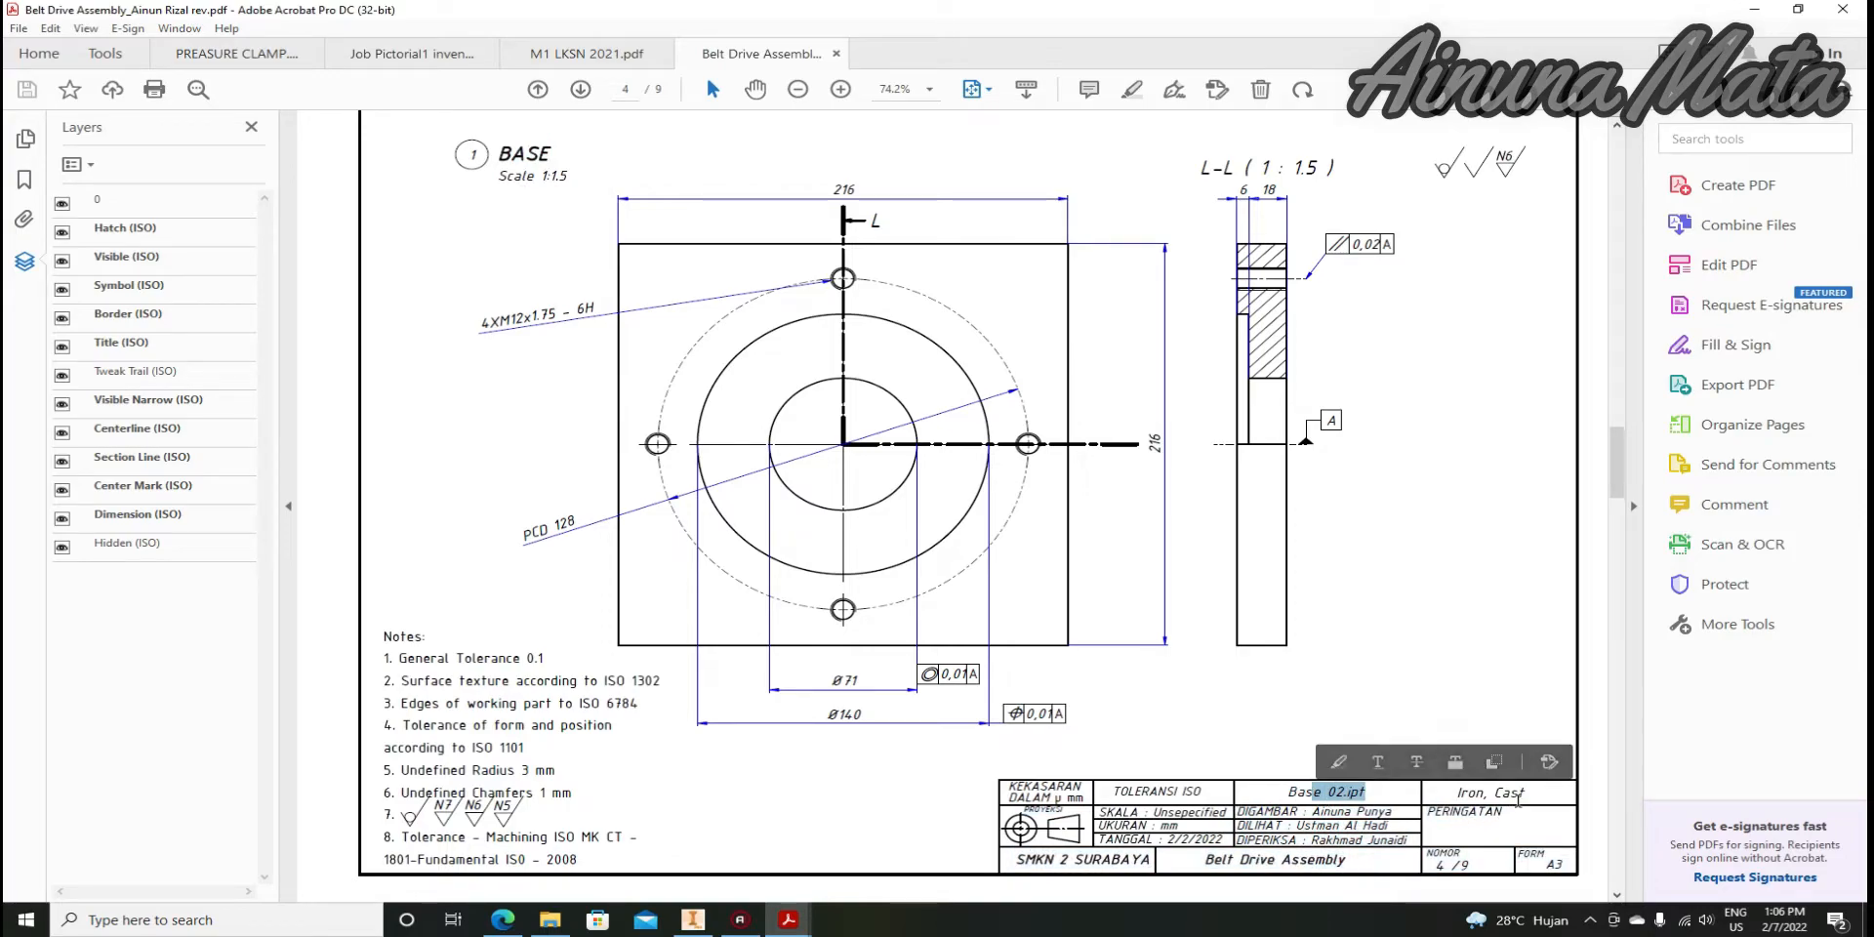
left_click_drag(1525, 792, 1459, 794)
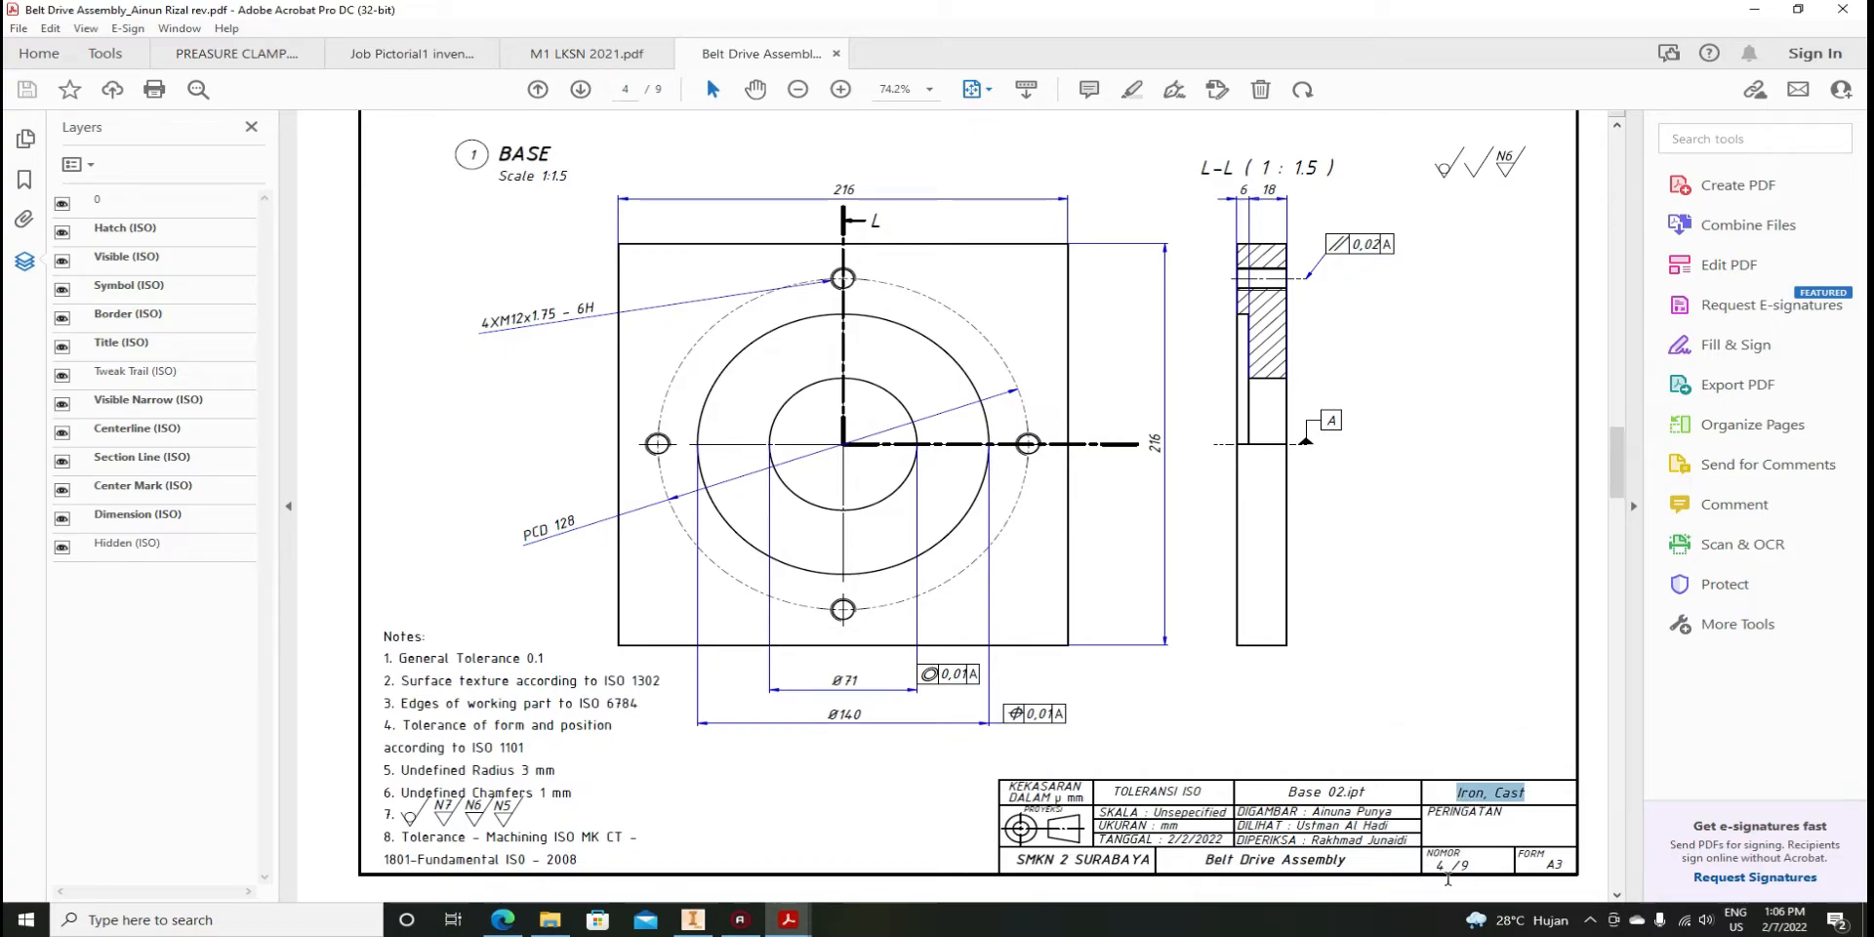
Clear the text selection and switch back to DrawingEDITING.idw in Inventor
left_click(624, 88)
left_click(1478, 864)
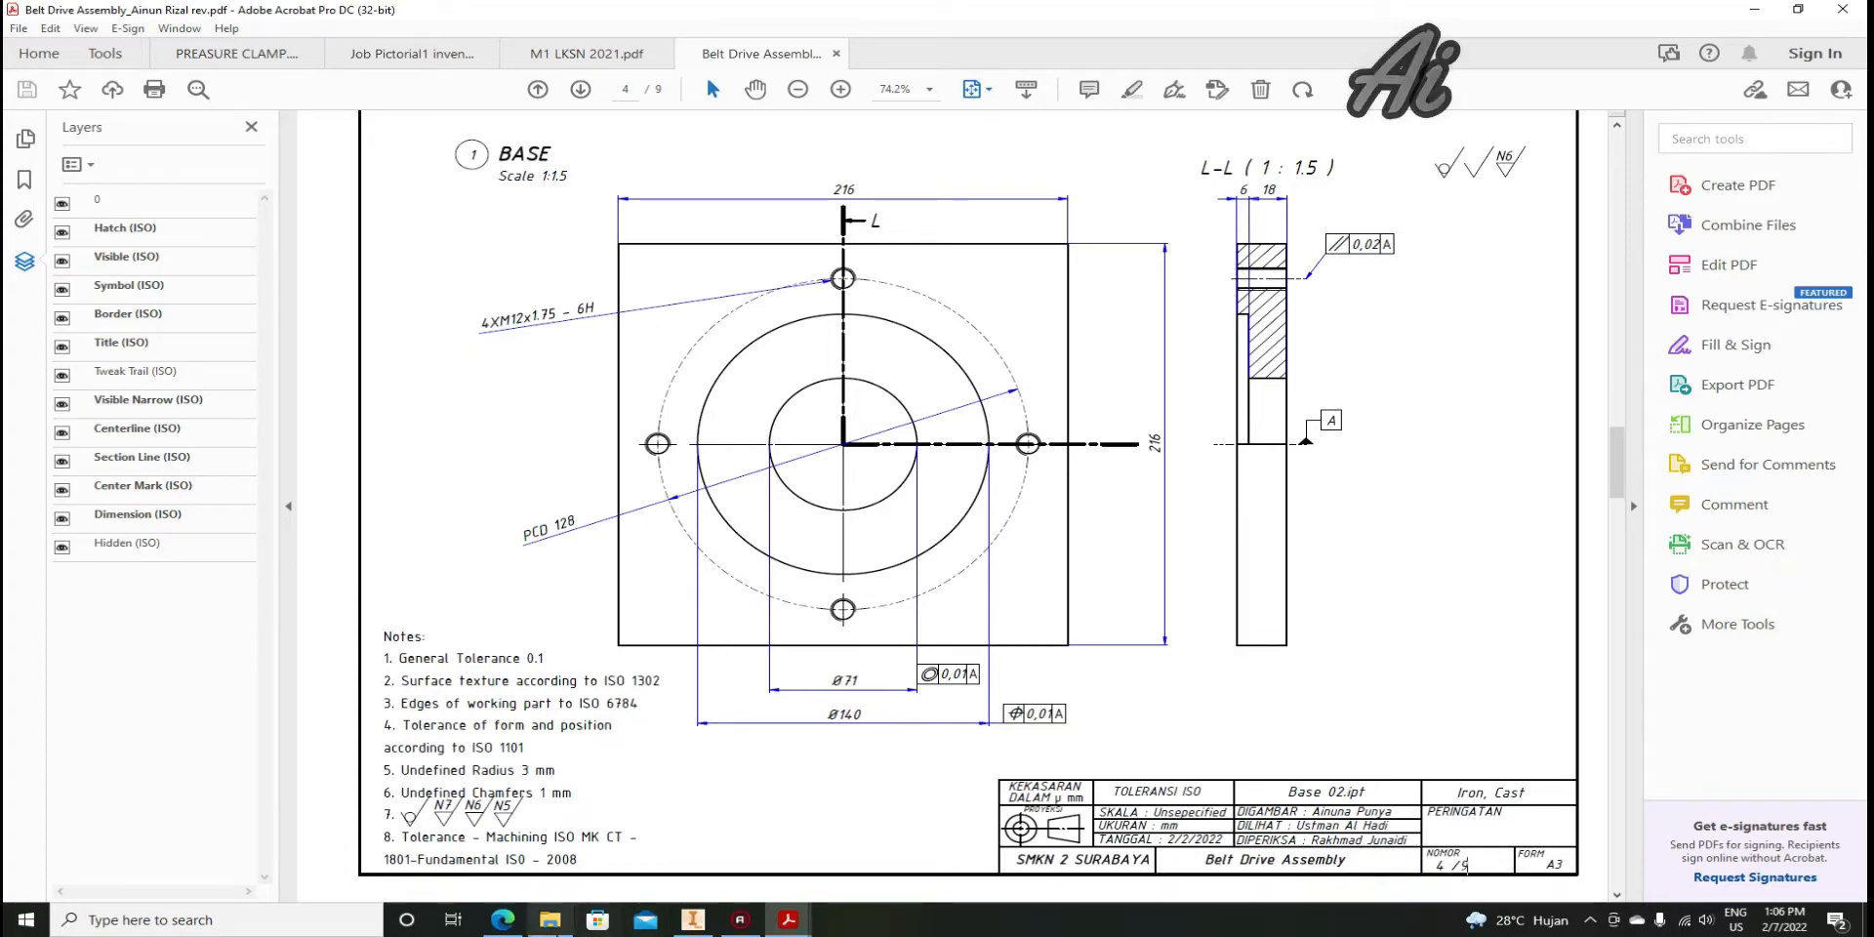
left_click(693, 922)
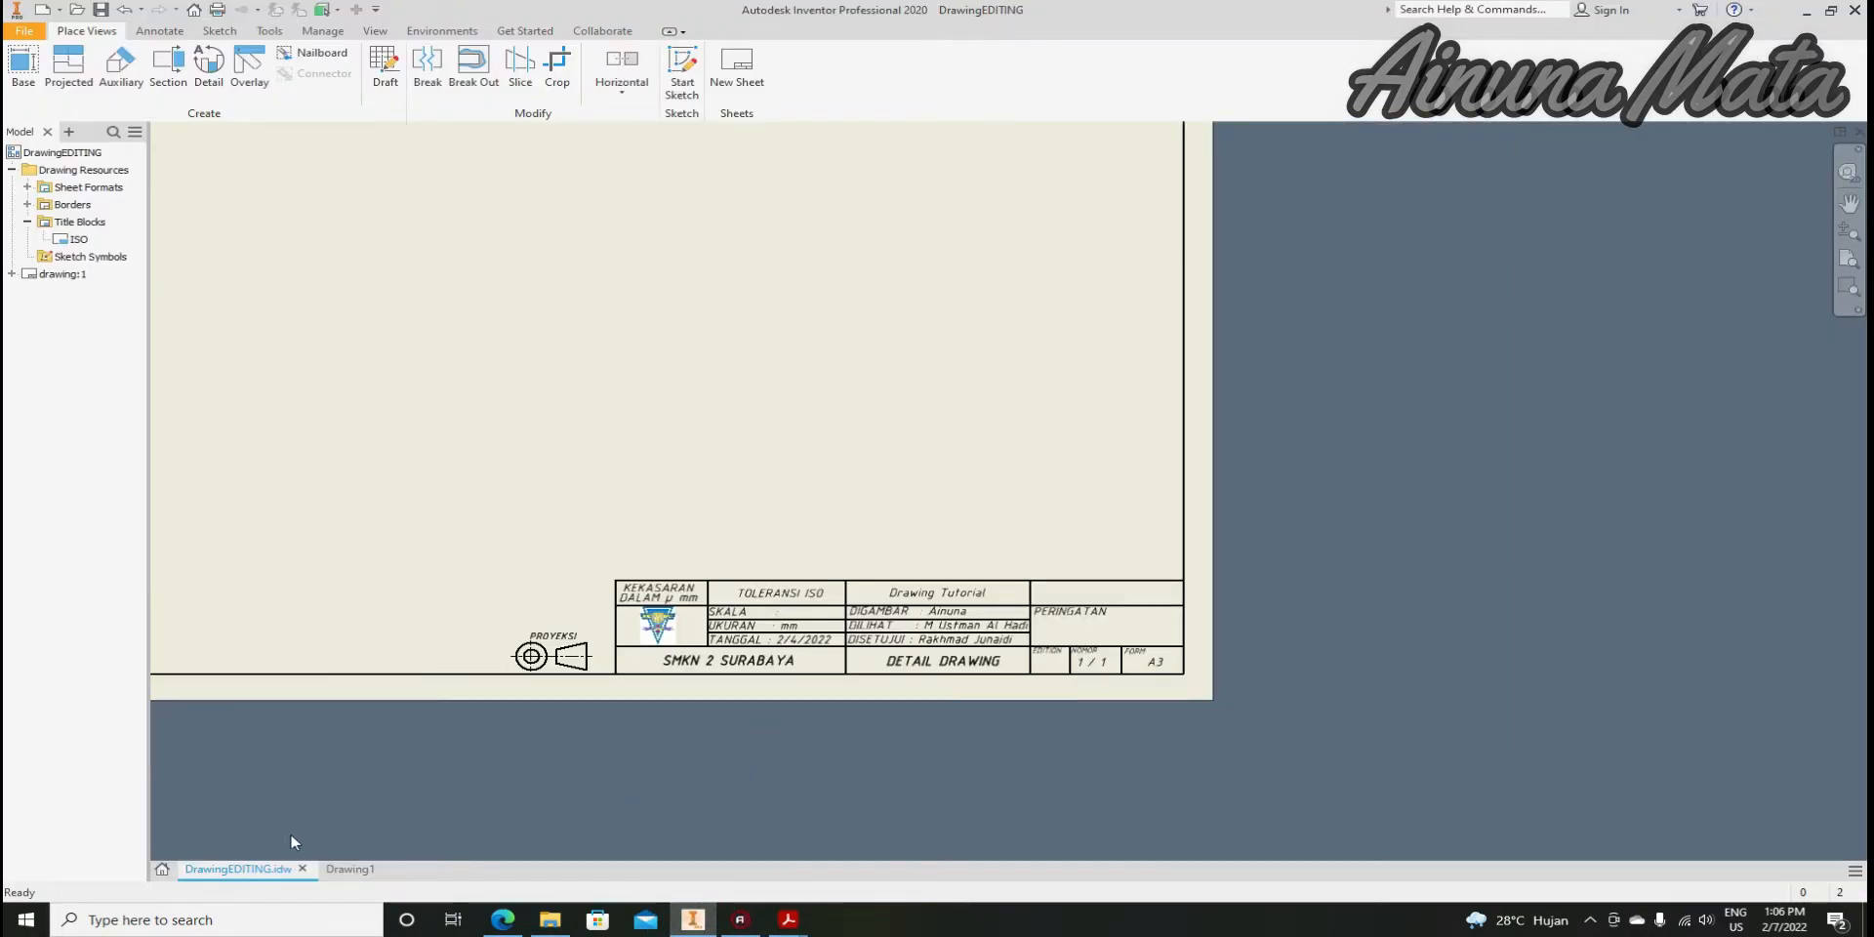
Switch to the blank Drawing1 and magnify the screen with Windows Magnifier
left_click(349, 869)
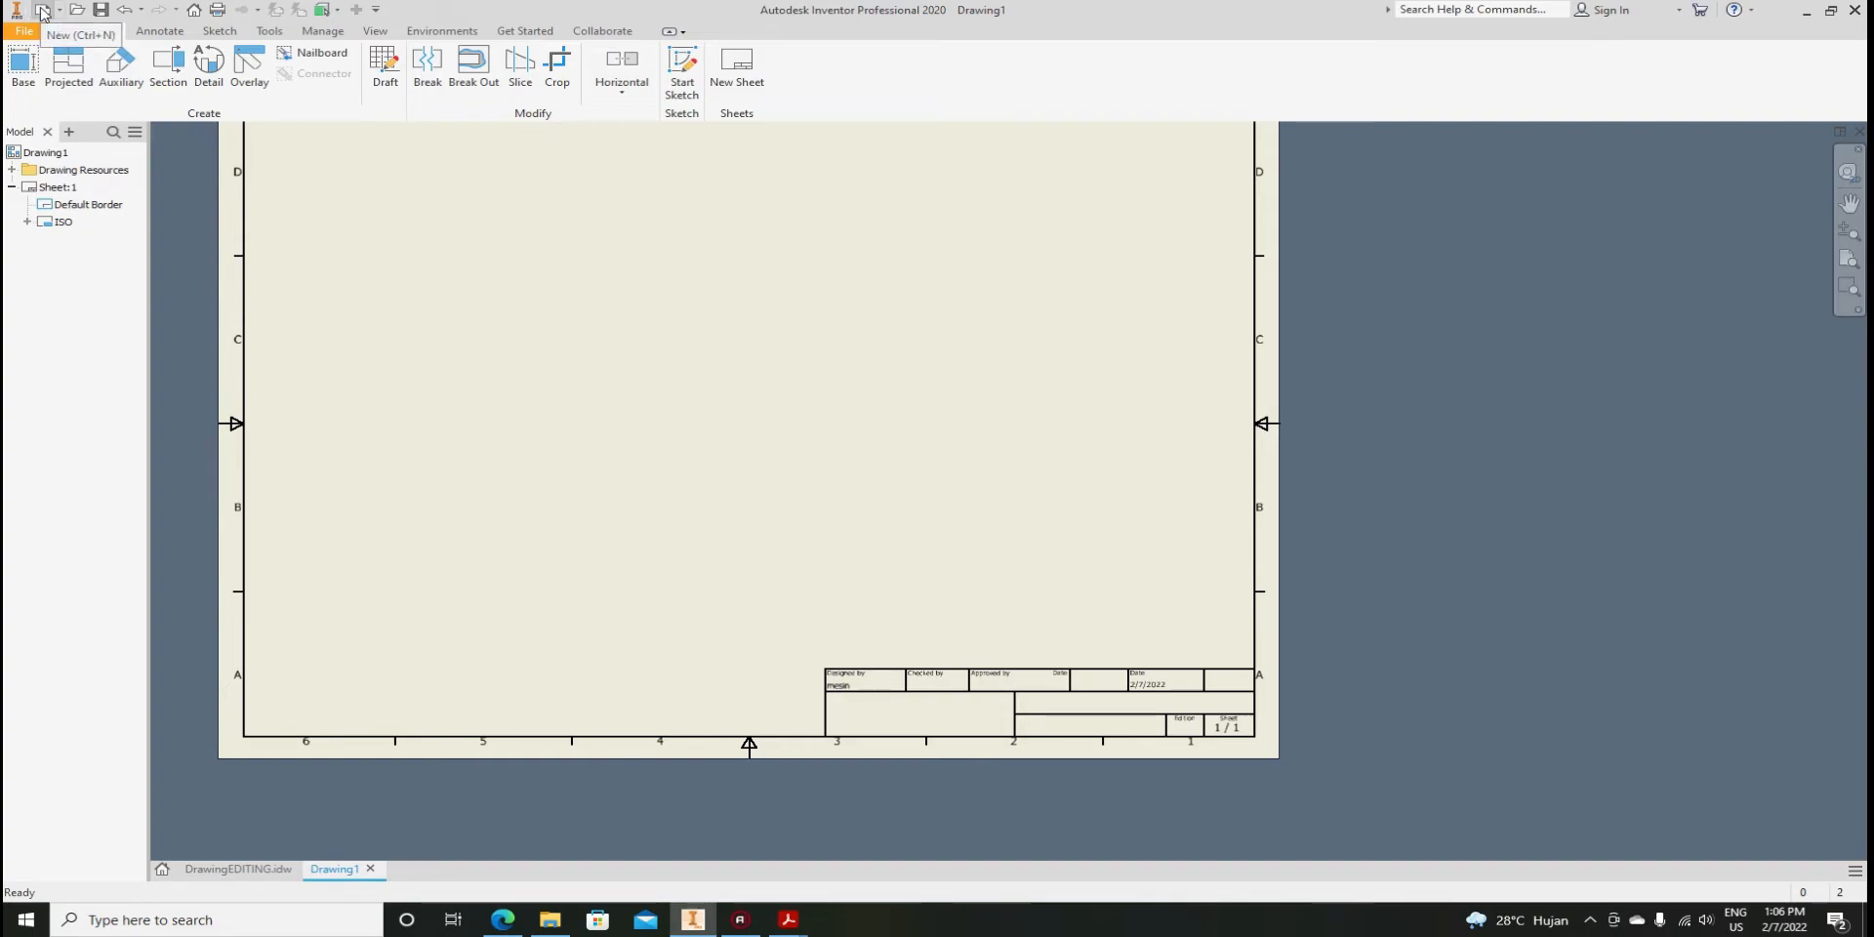
key("super+plus")
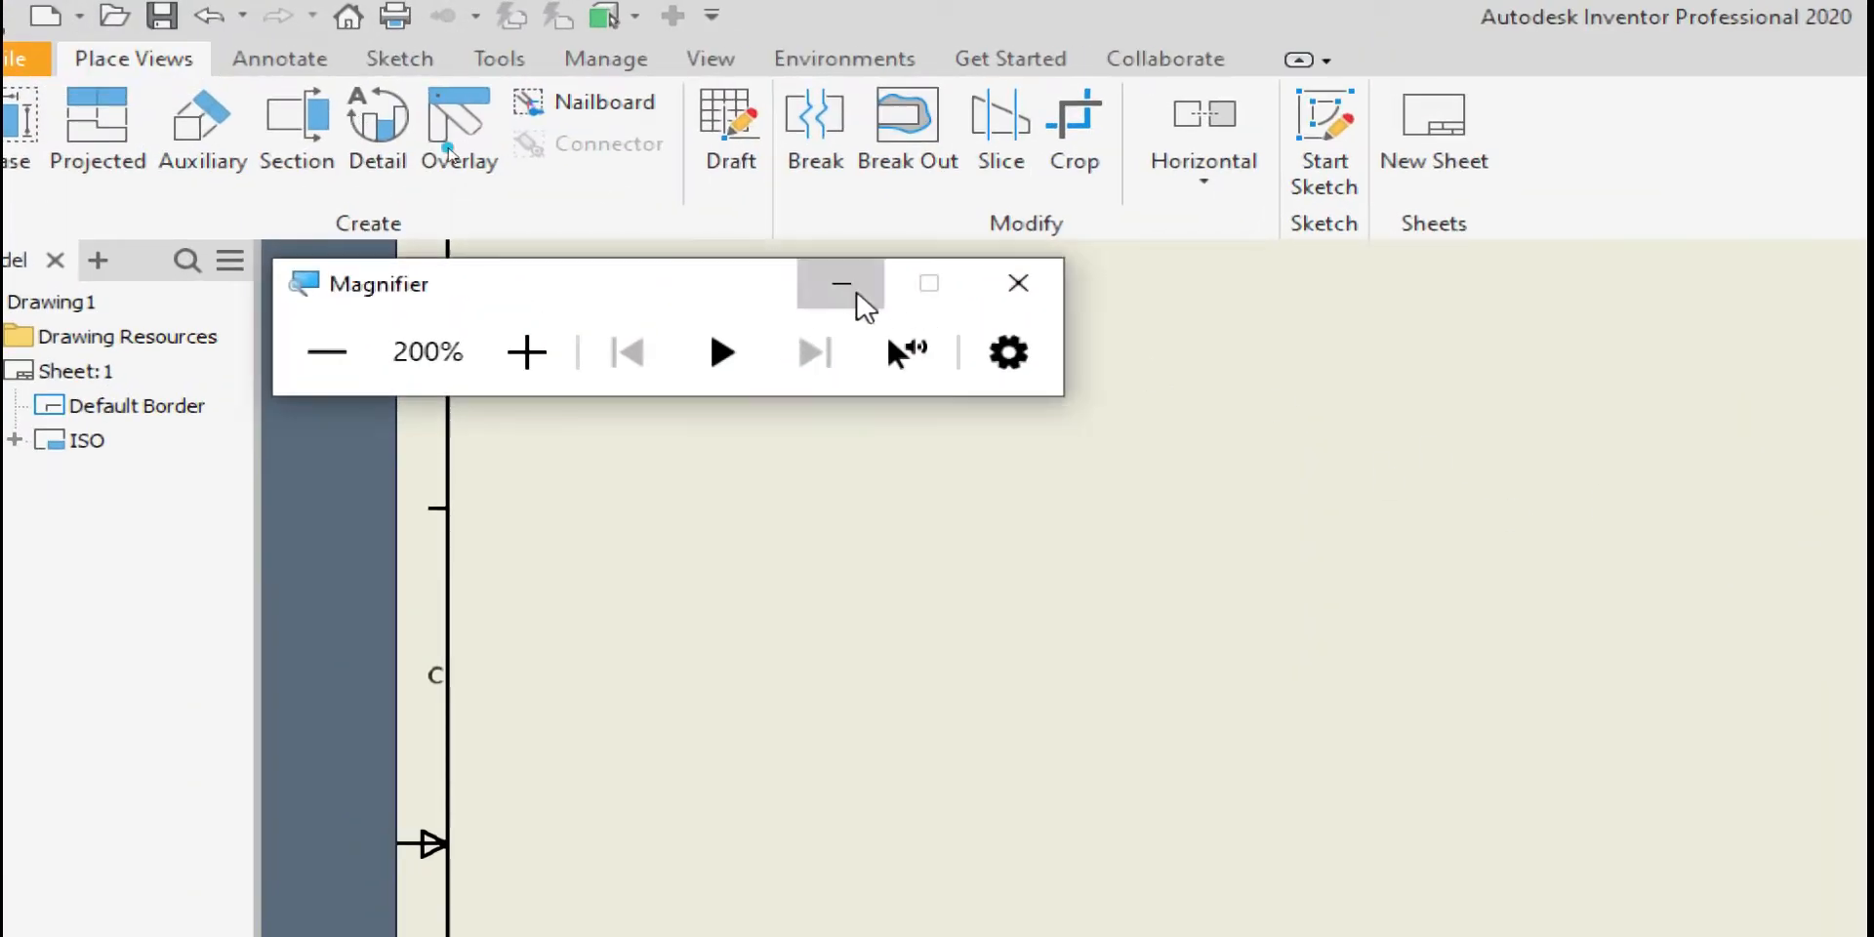
left_click(843, 285)
Create Drawing2 from the Metric ISO.idw drawing template
left_click(92, 17)
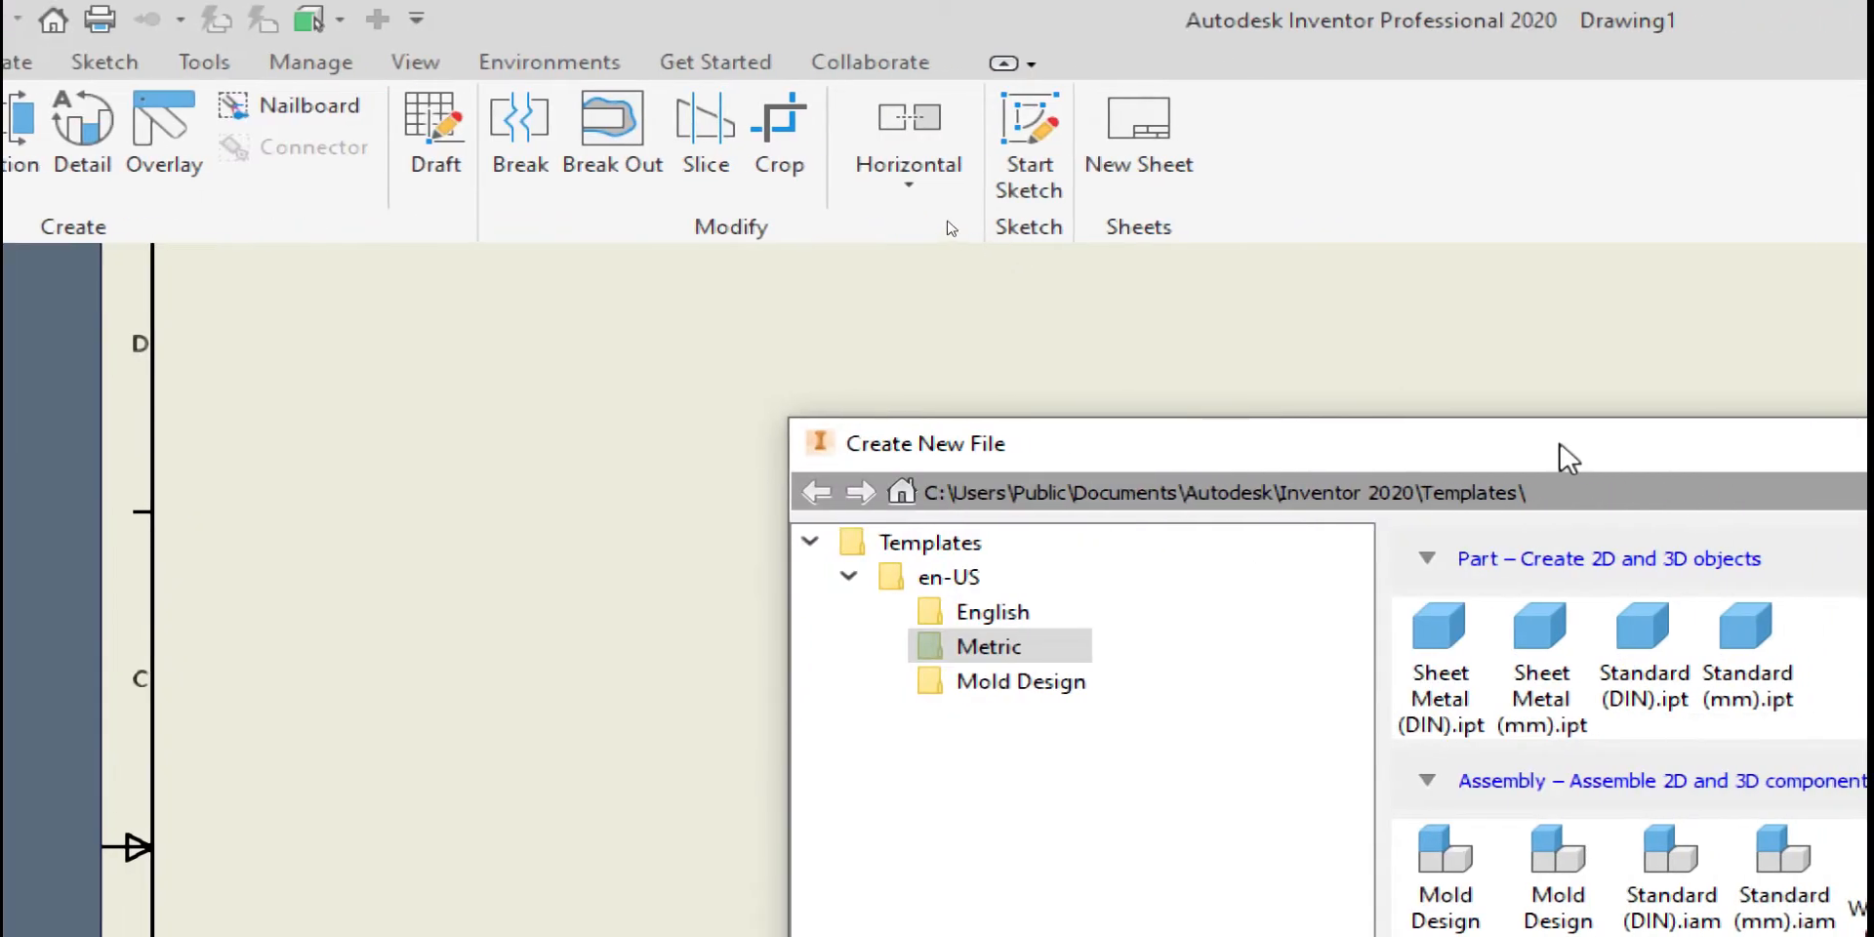
left_click_drag(1561, 408, 1090, 234)
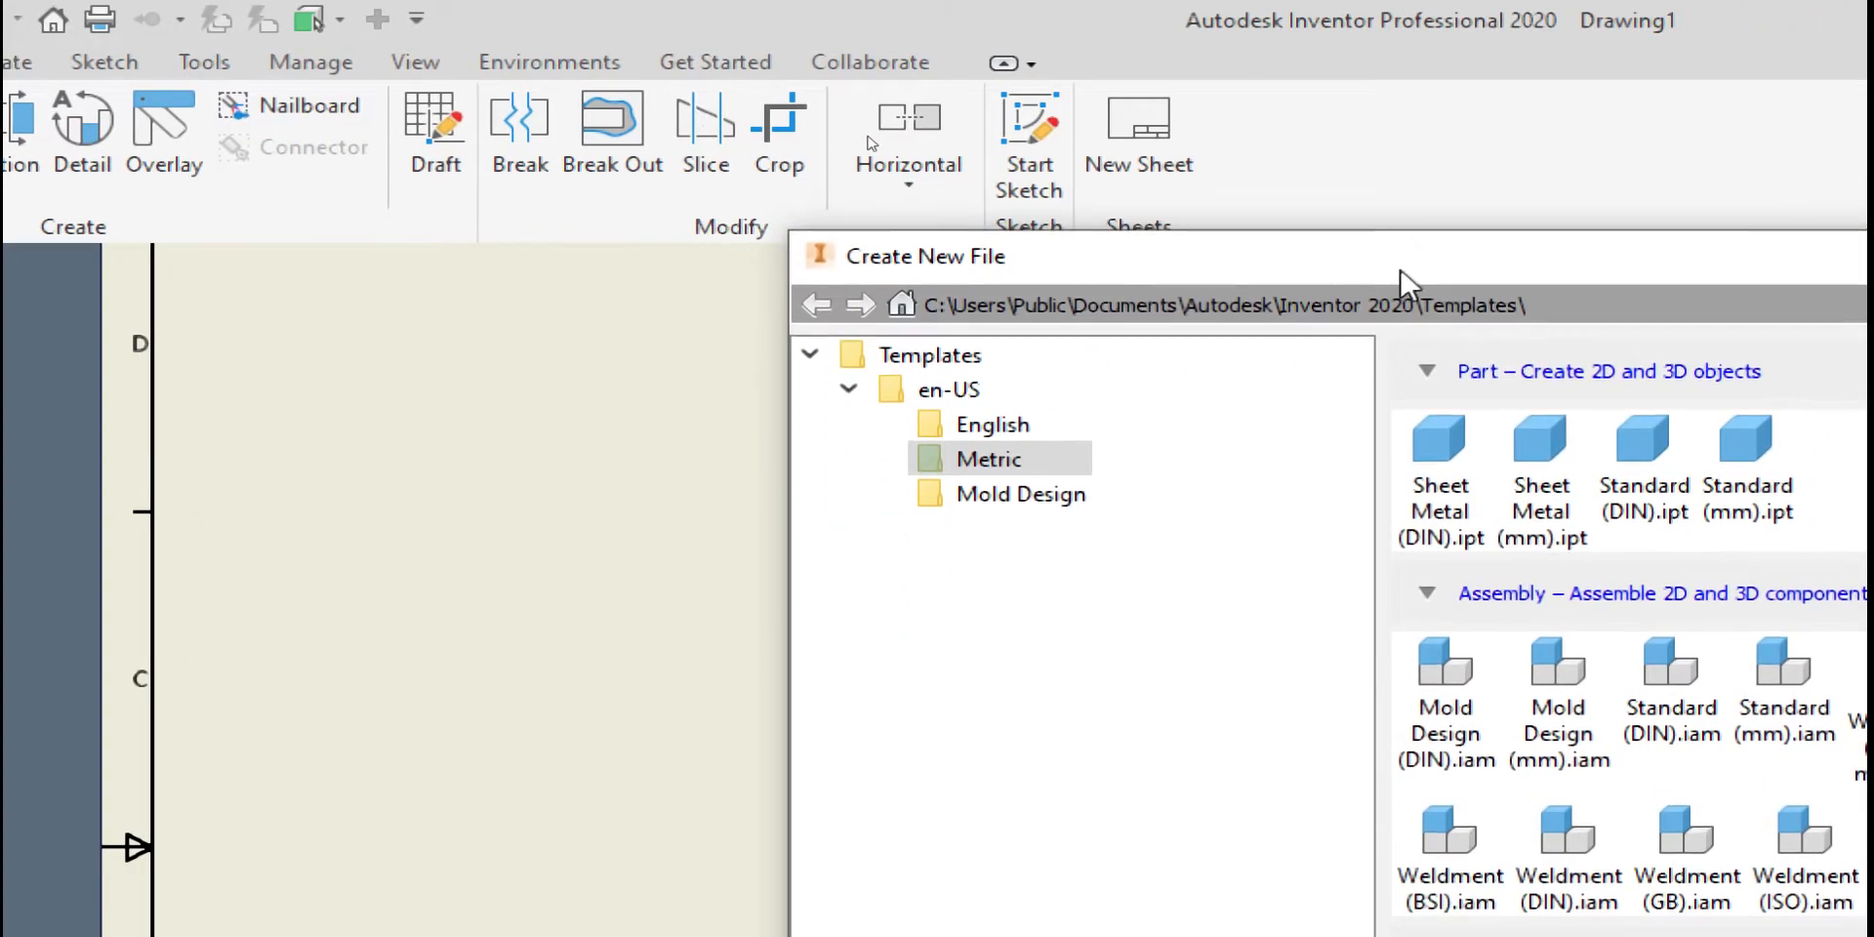
left_click_drag(1406, 273, 690, 126)
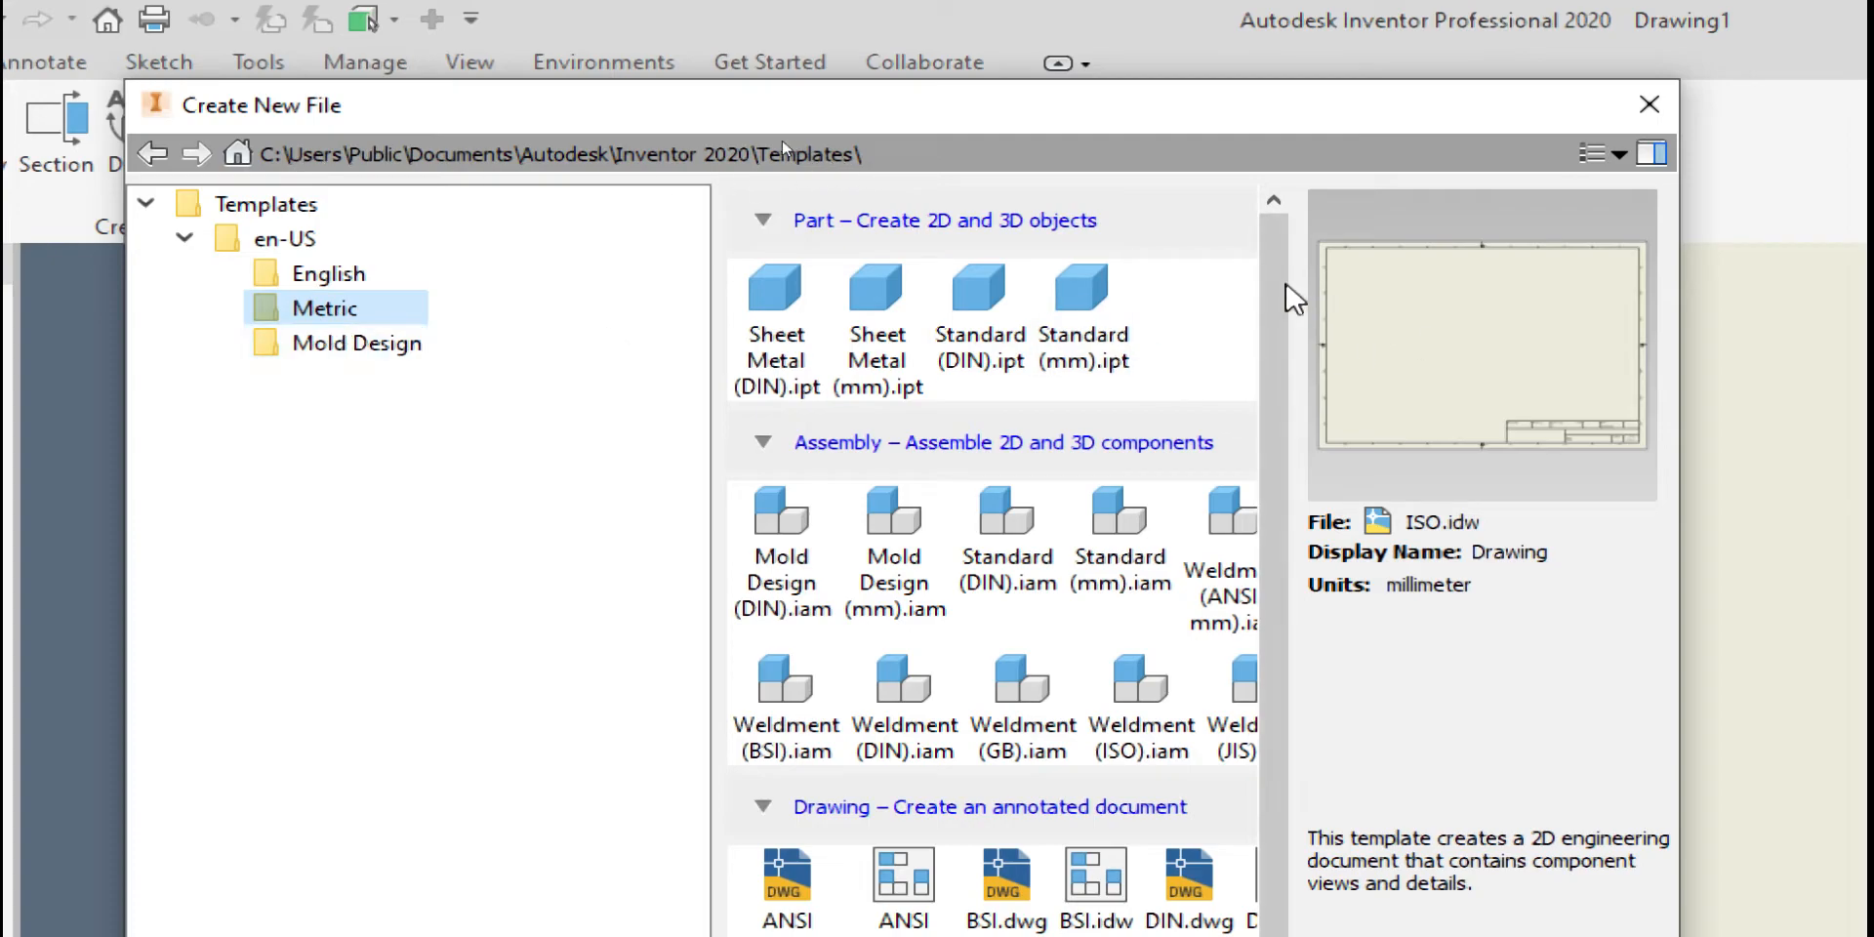
left_click_drag(1279, 293, 1264, 512)
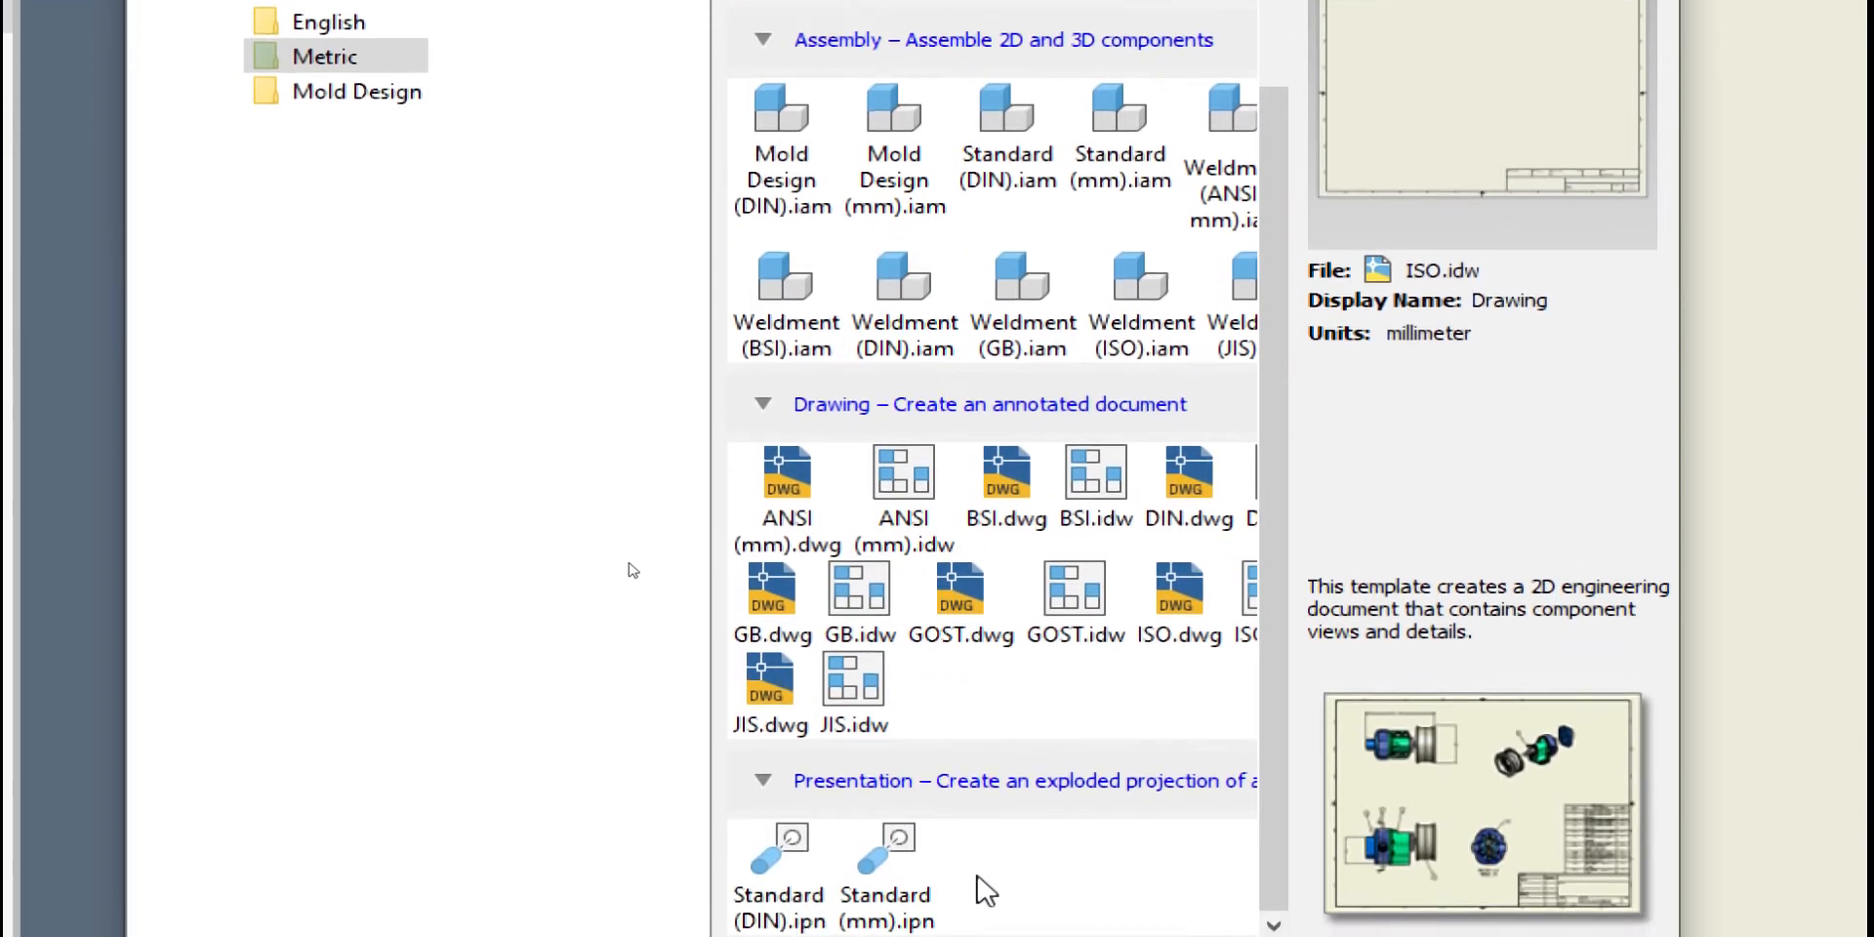
left_click_drag(1005, 882, 1052, 887)
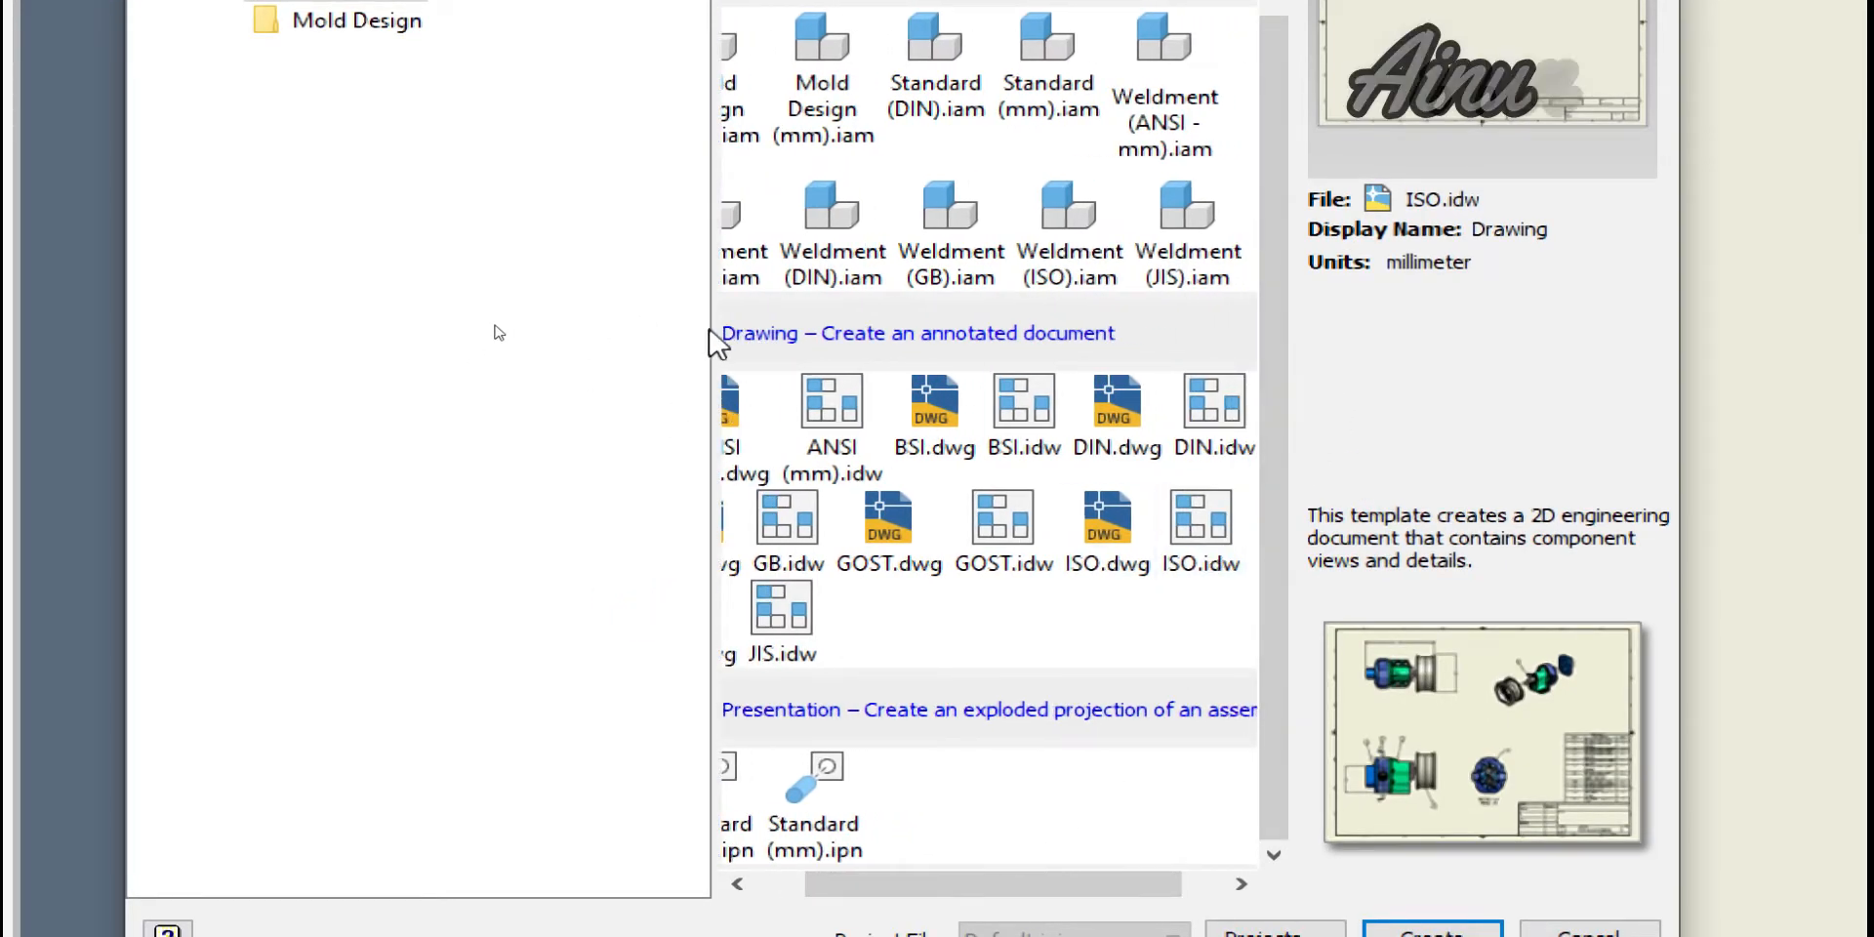
left_click_drag(709, 337, 556, 359)
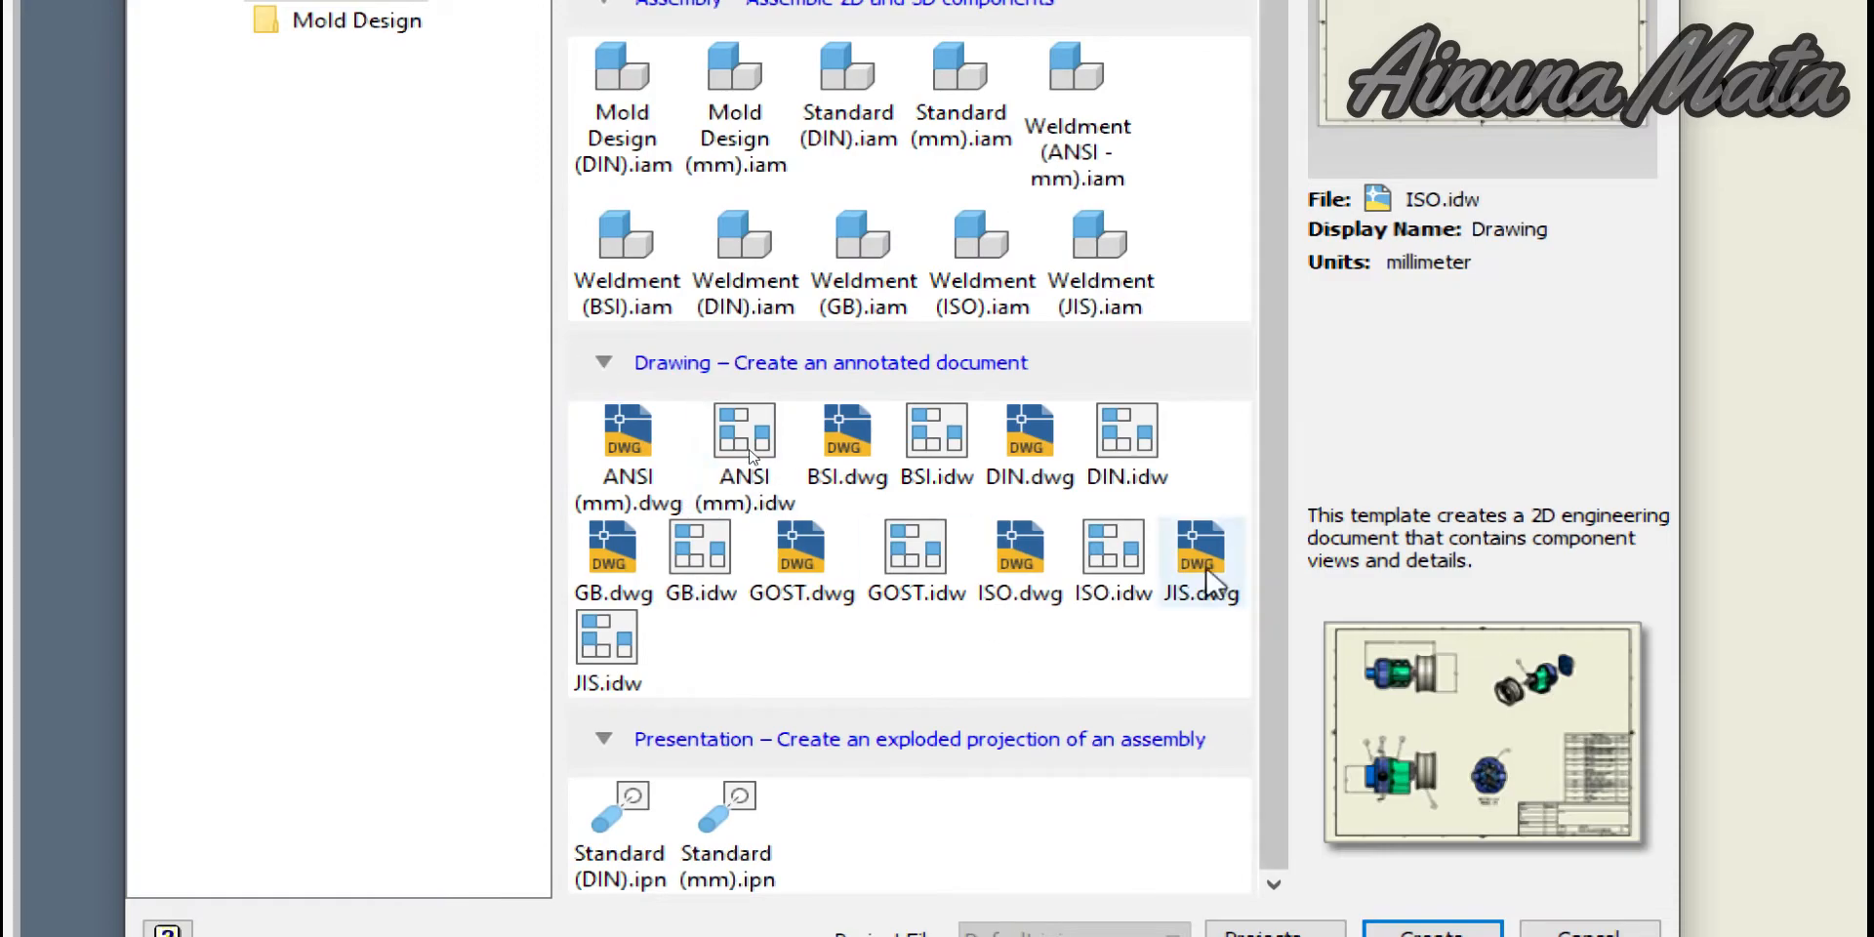
double_click(1086, 592)
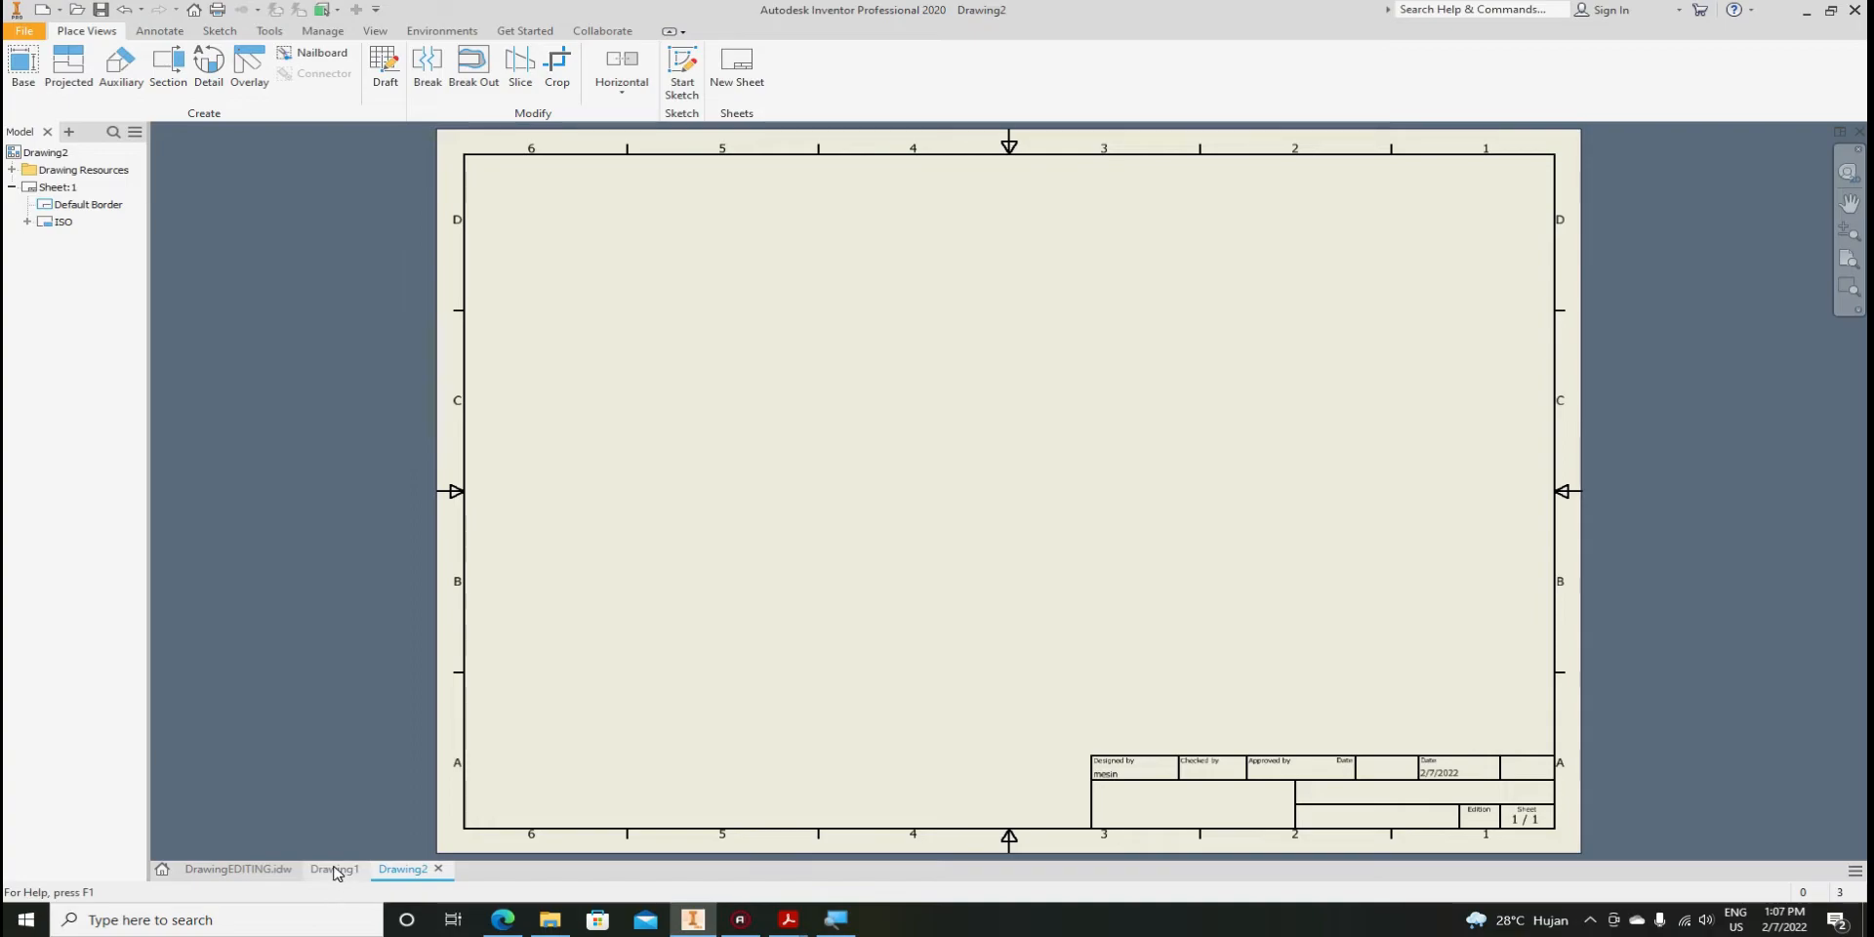
Close the Drawing1 document and zoom in and out on Drawing2's sheet to inspect it
left_click(367, 869)
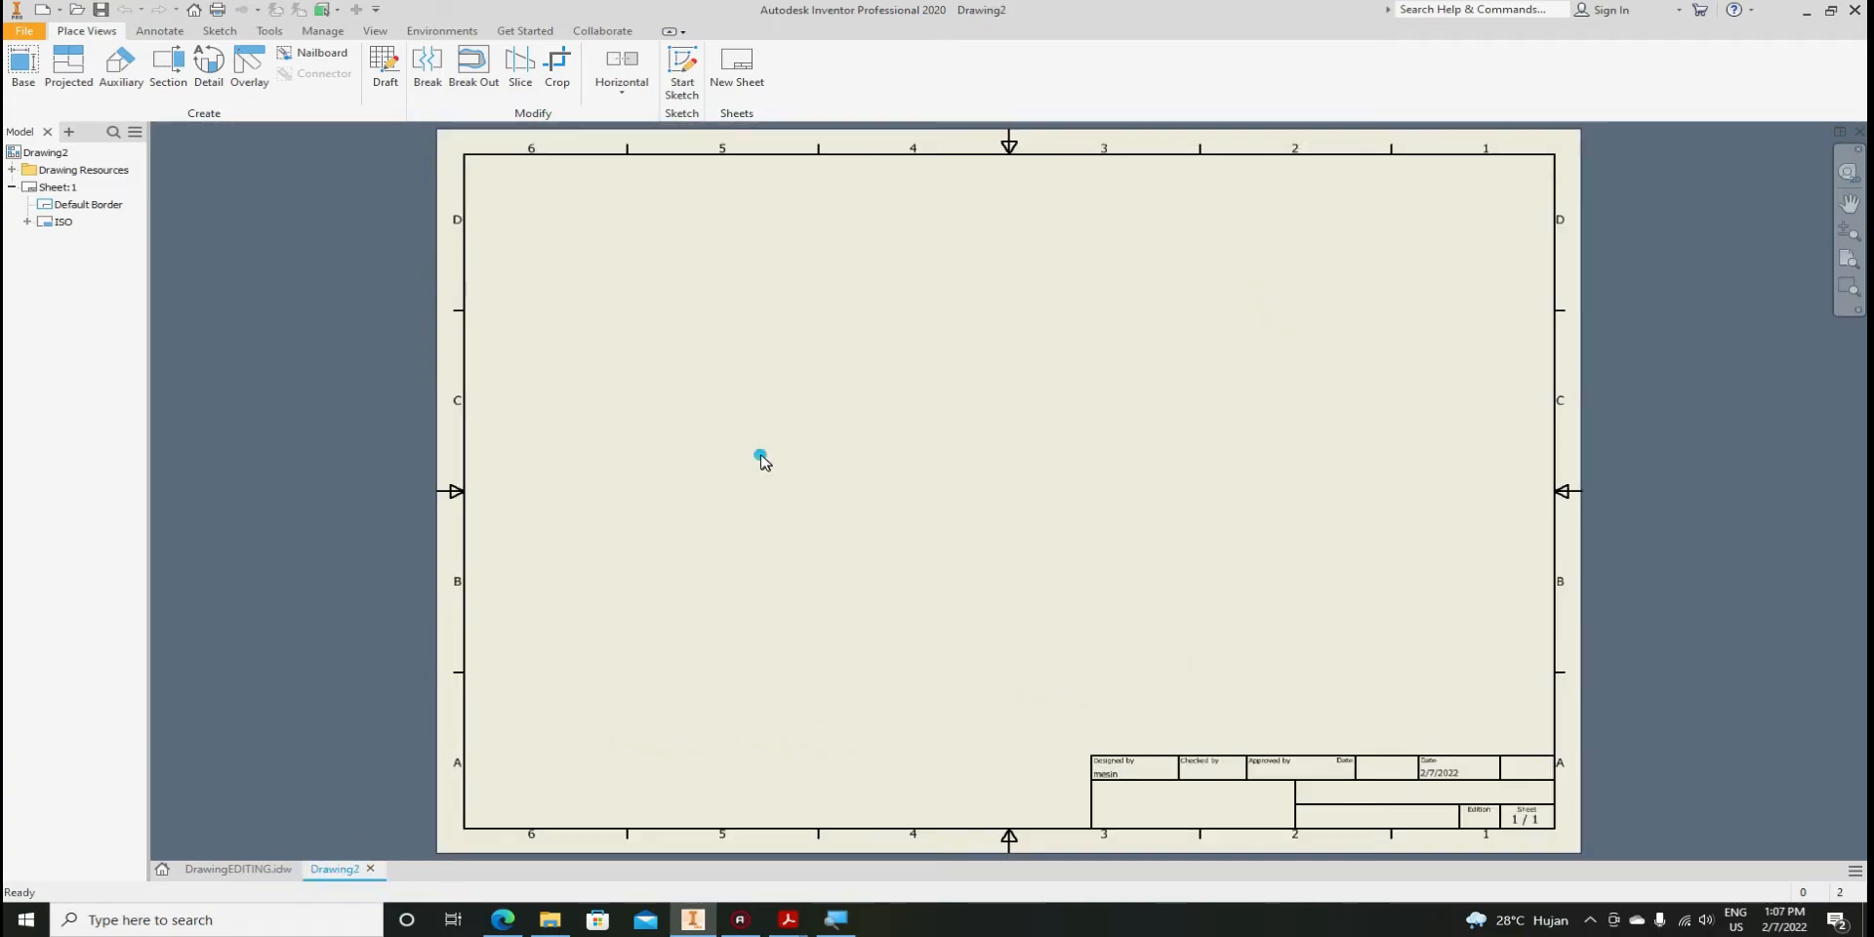
scroll(610, 586, "down", 3)
scroll(1007, 718, "up", 3)
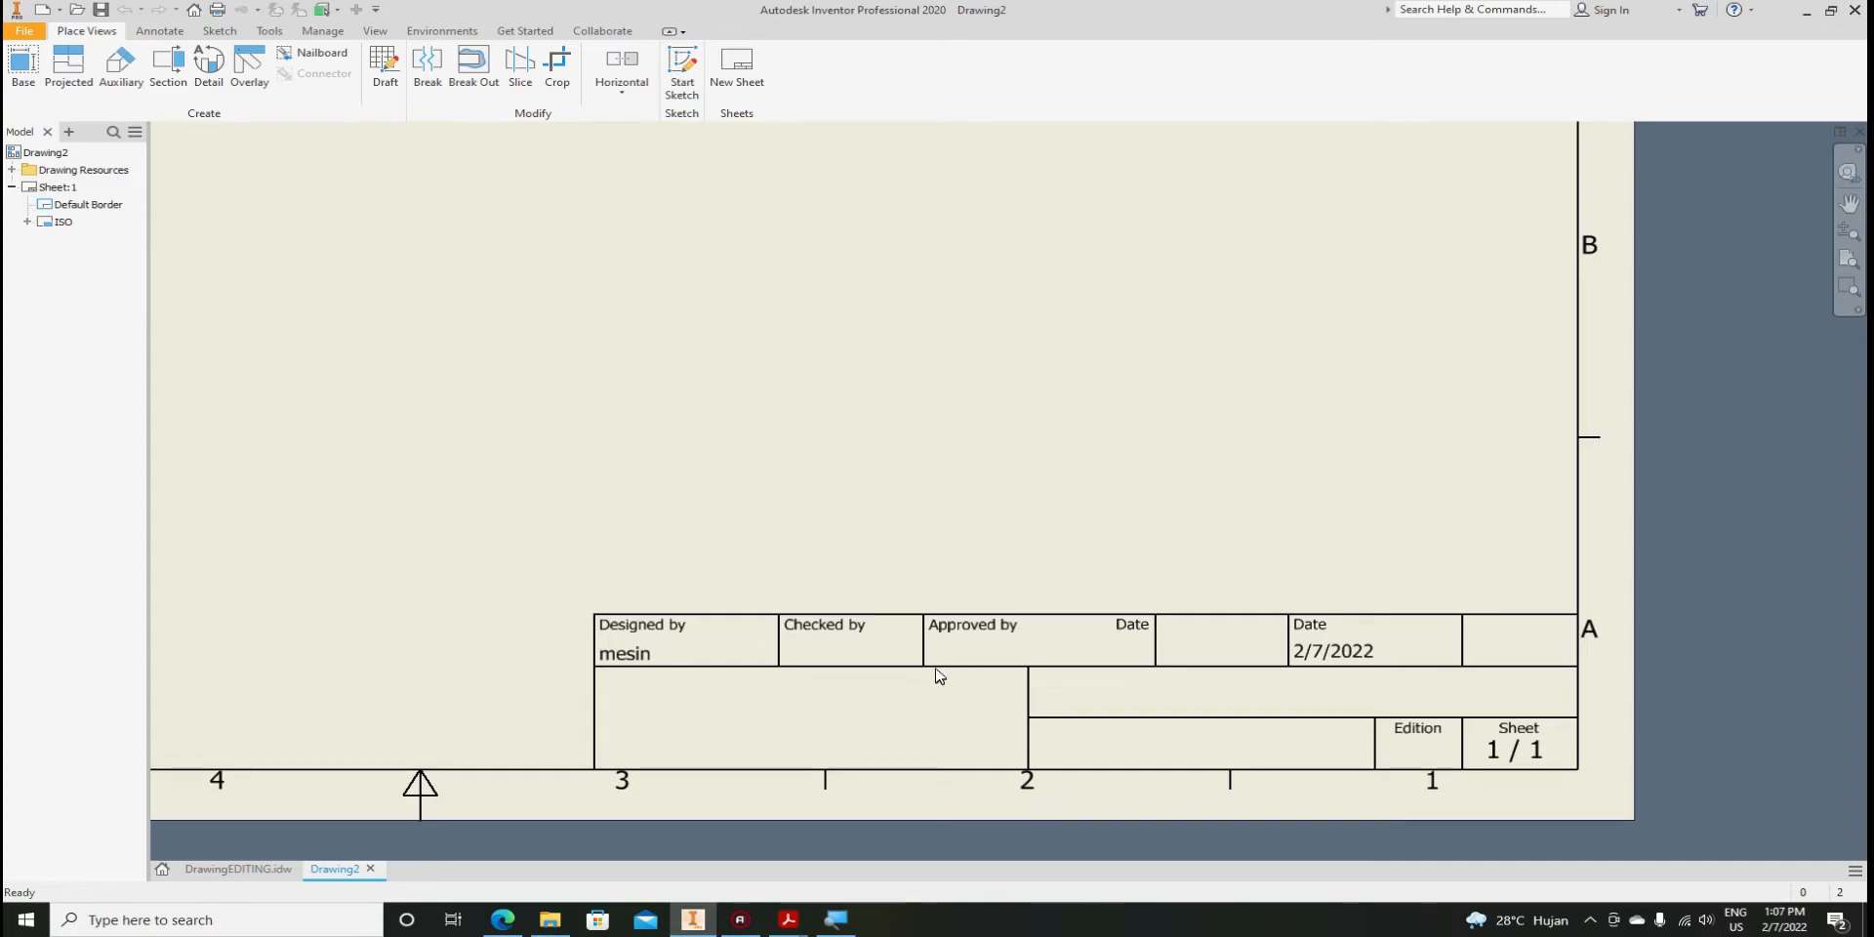
scroll(901, 677, "down", 2)
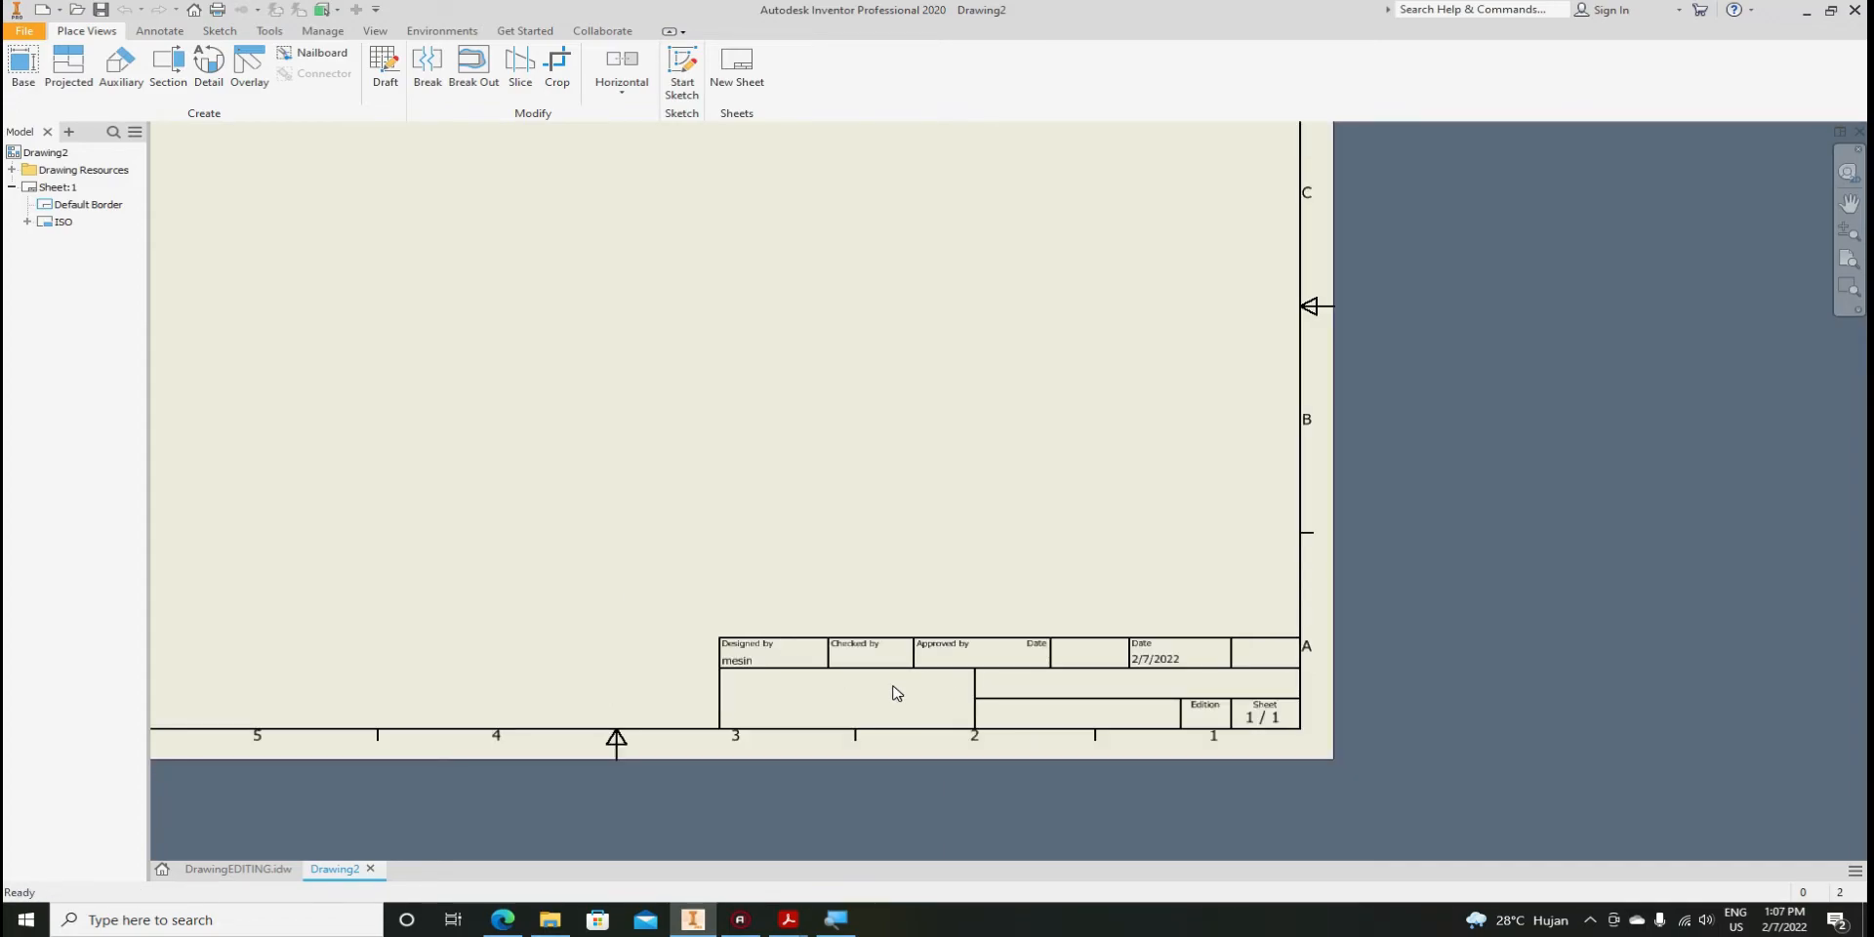
scroll(897, 694, "up", 2)
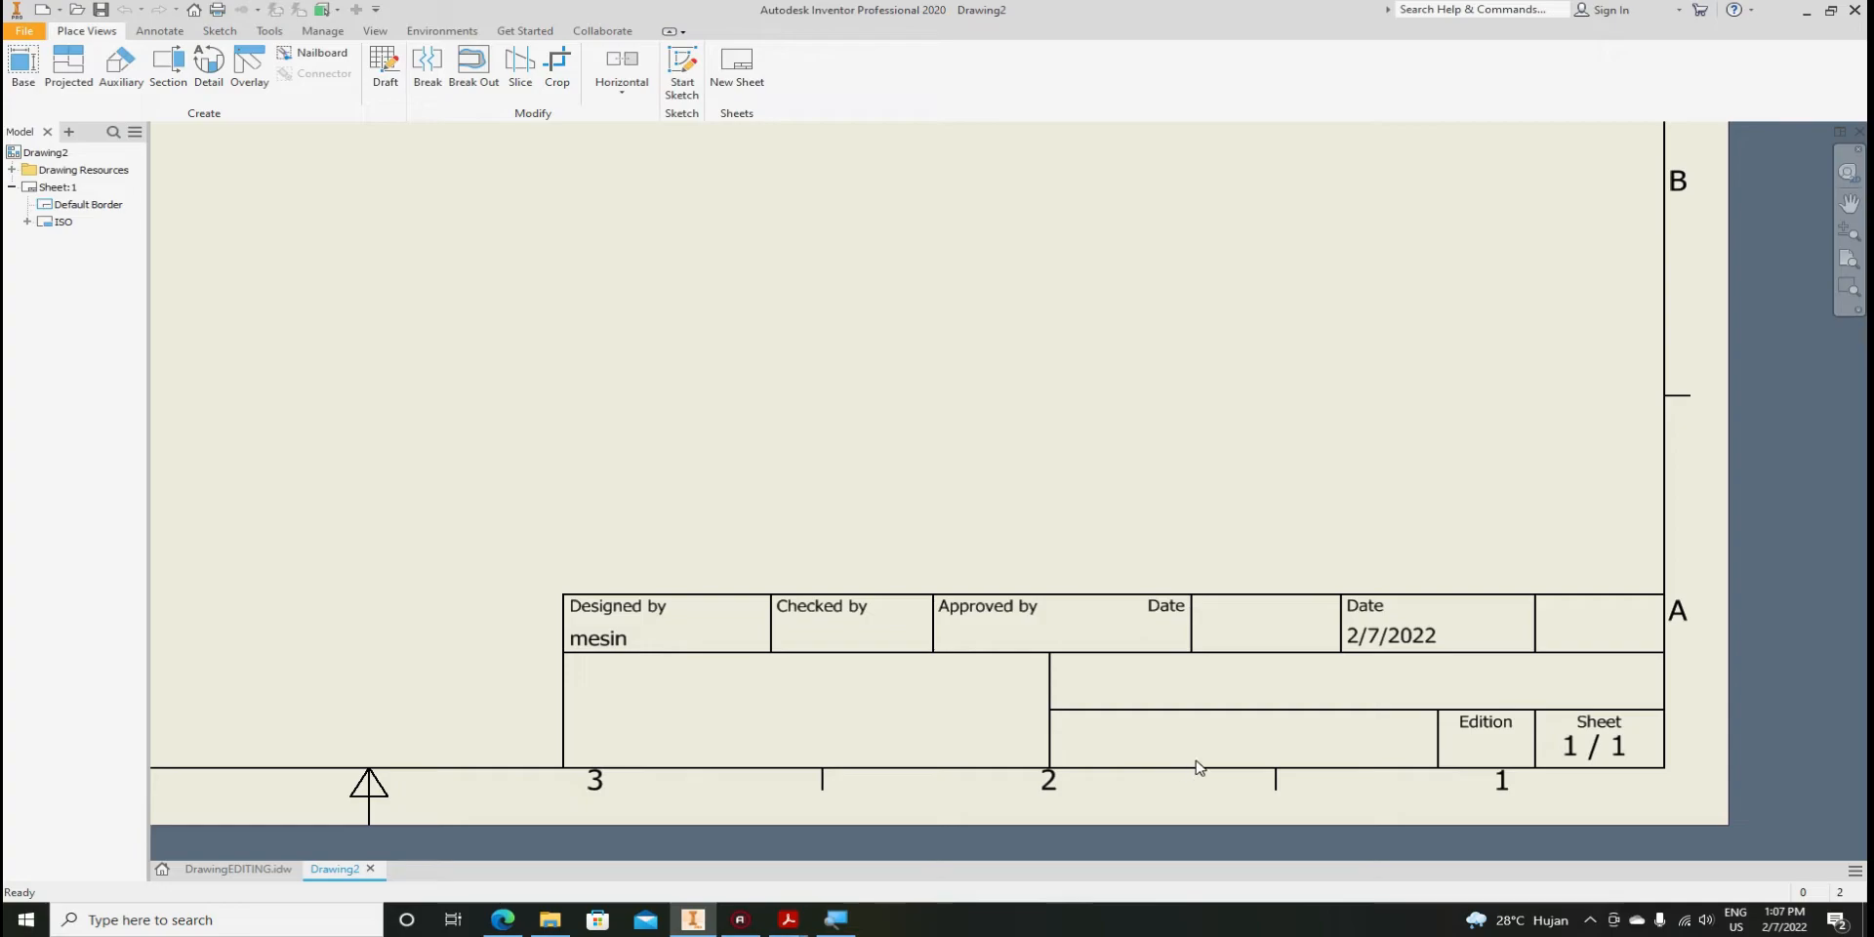
scroll(1203, 713, "down", 4)
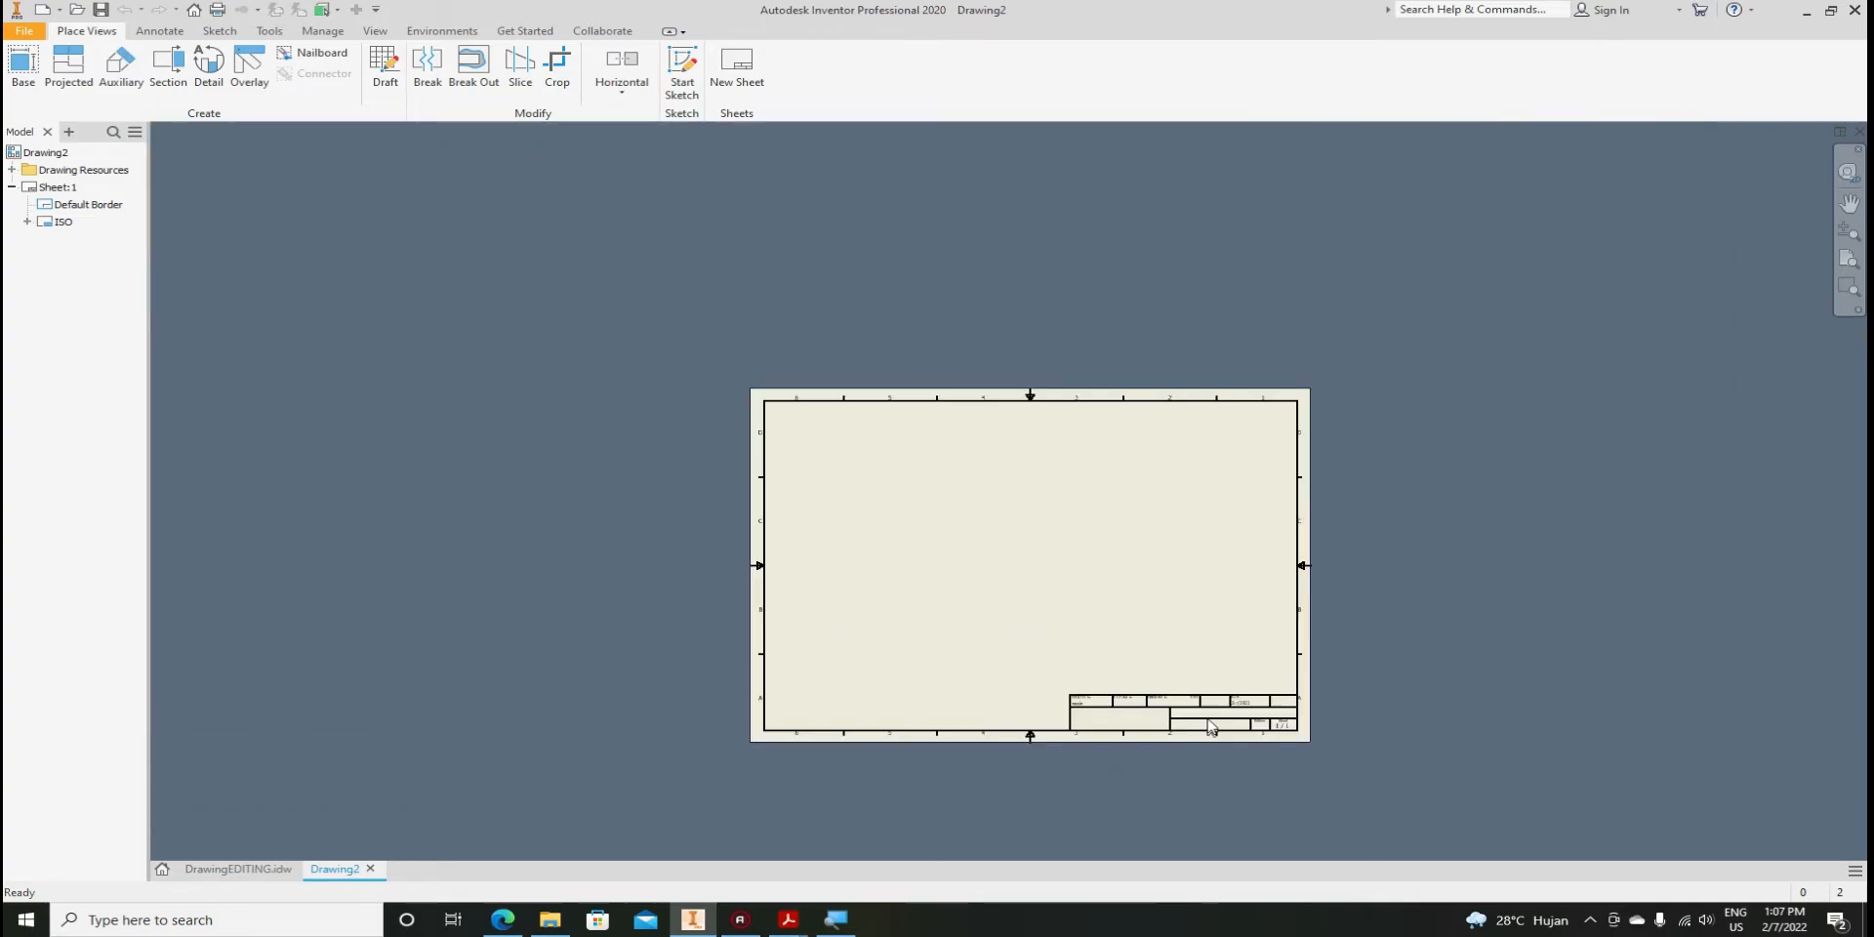
scroll(1213, 723, "up", 4)
scroll(1218, 705, "down", 4)
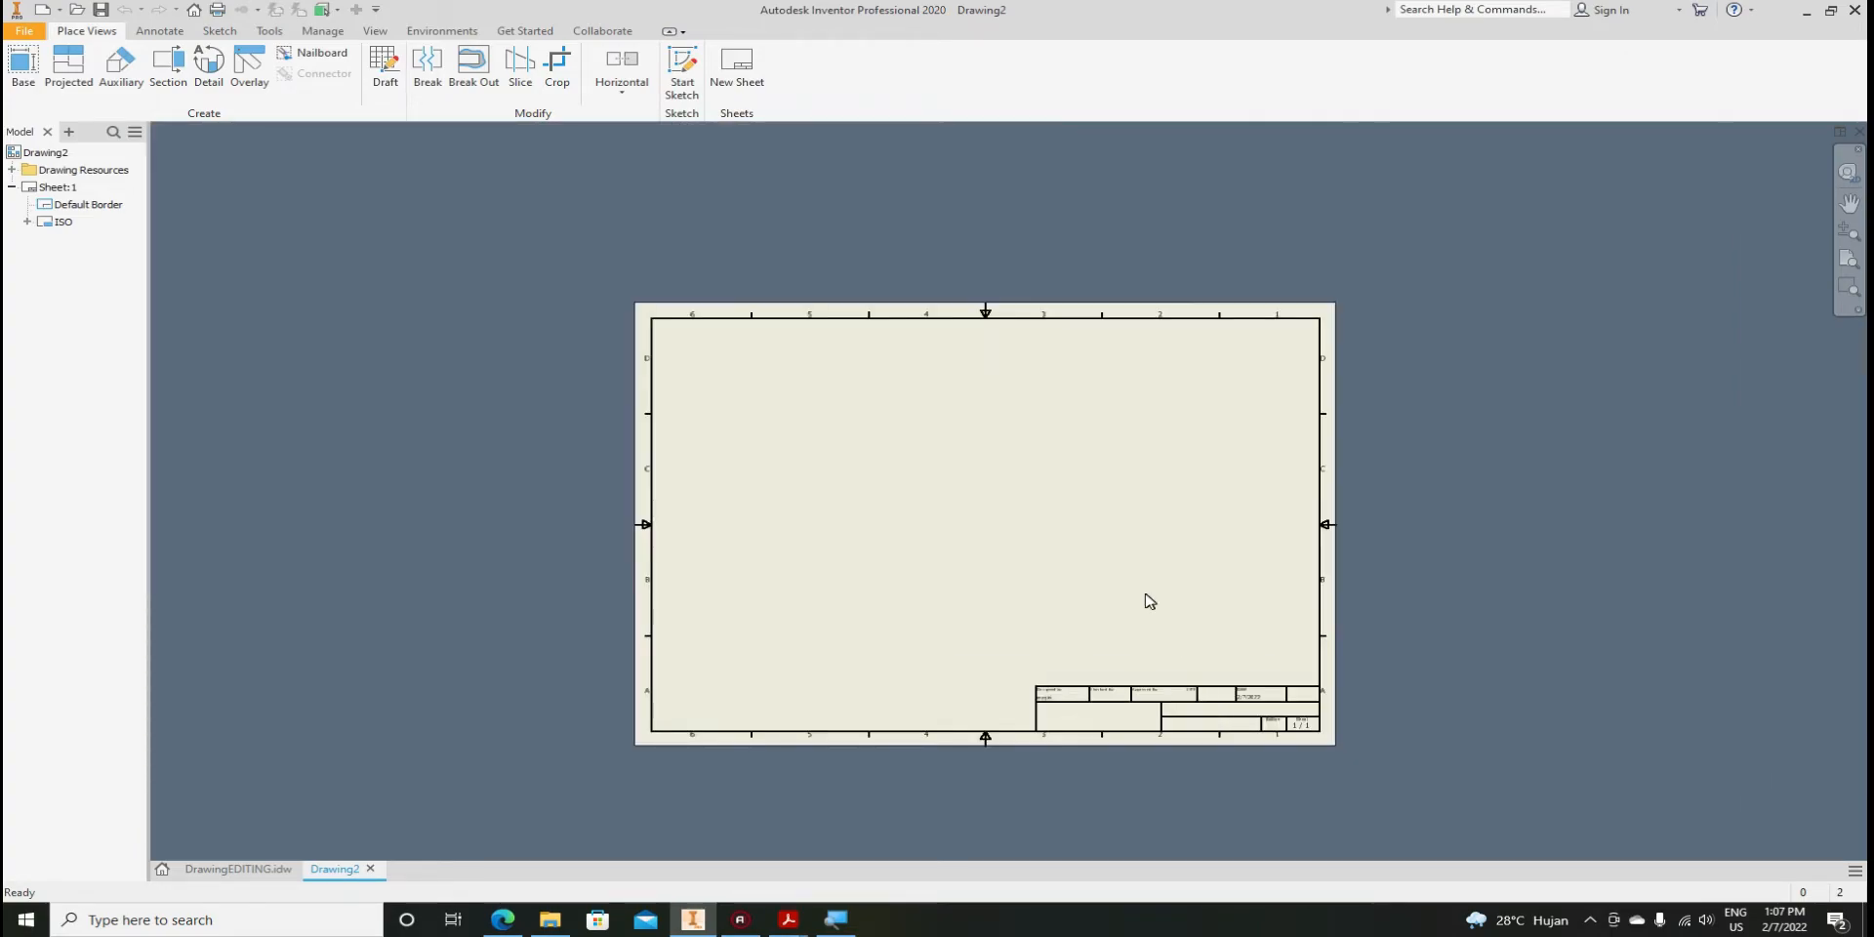
scroll(834, 313, "up", 3)
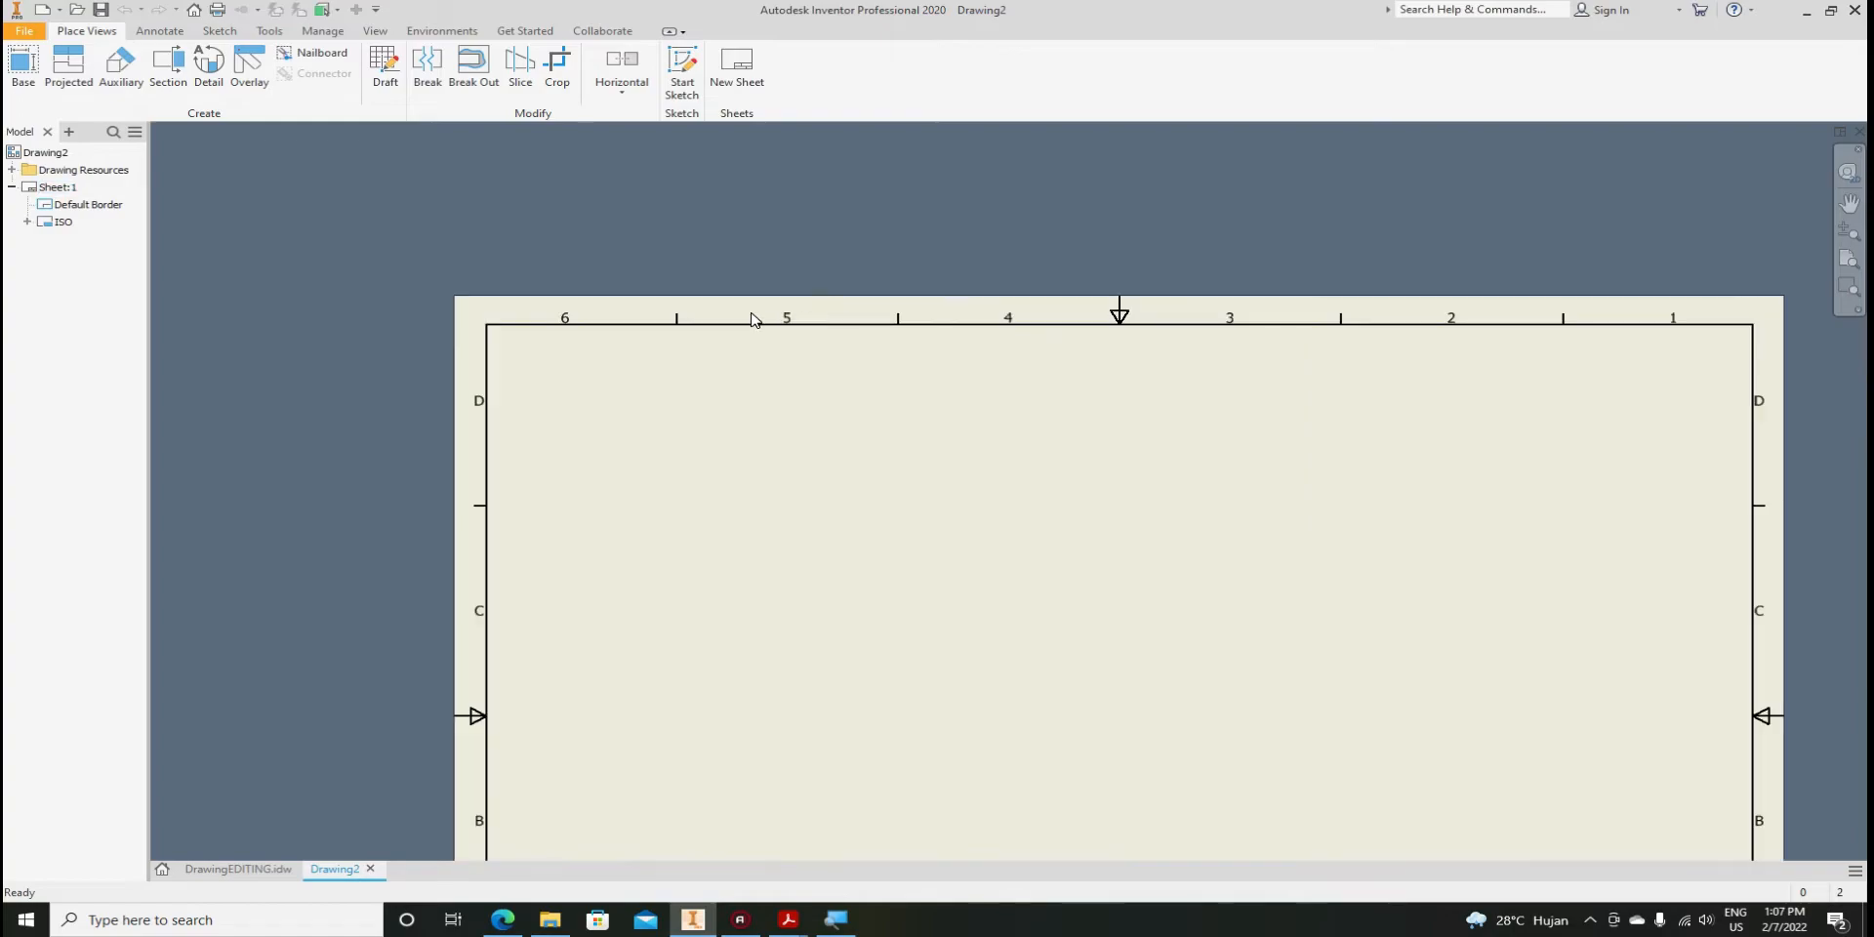
scroll(410, 249, "down", 2)
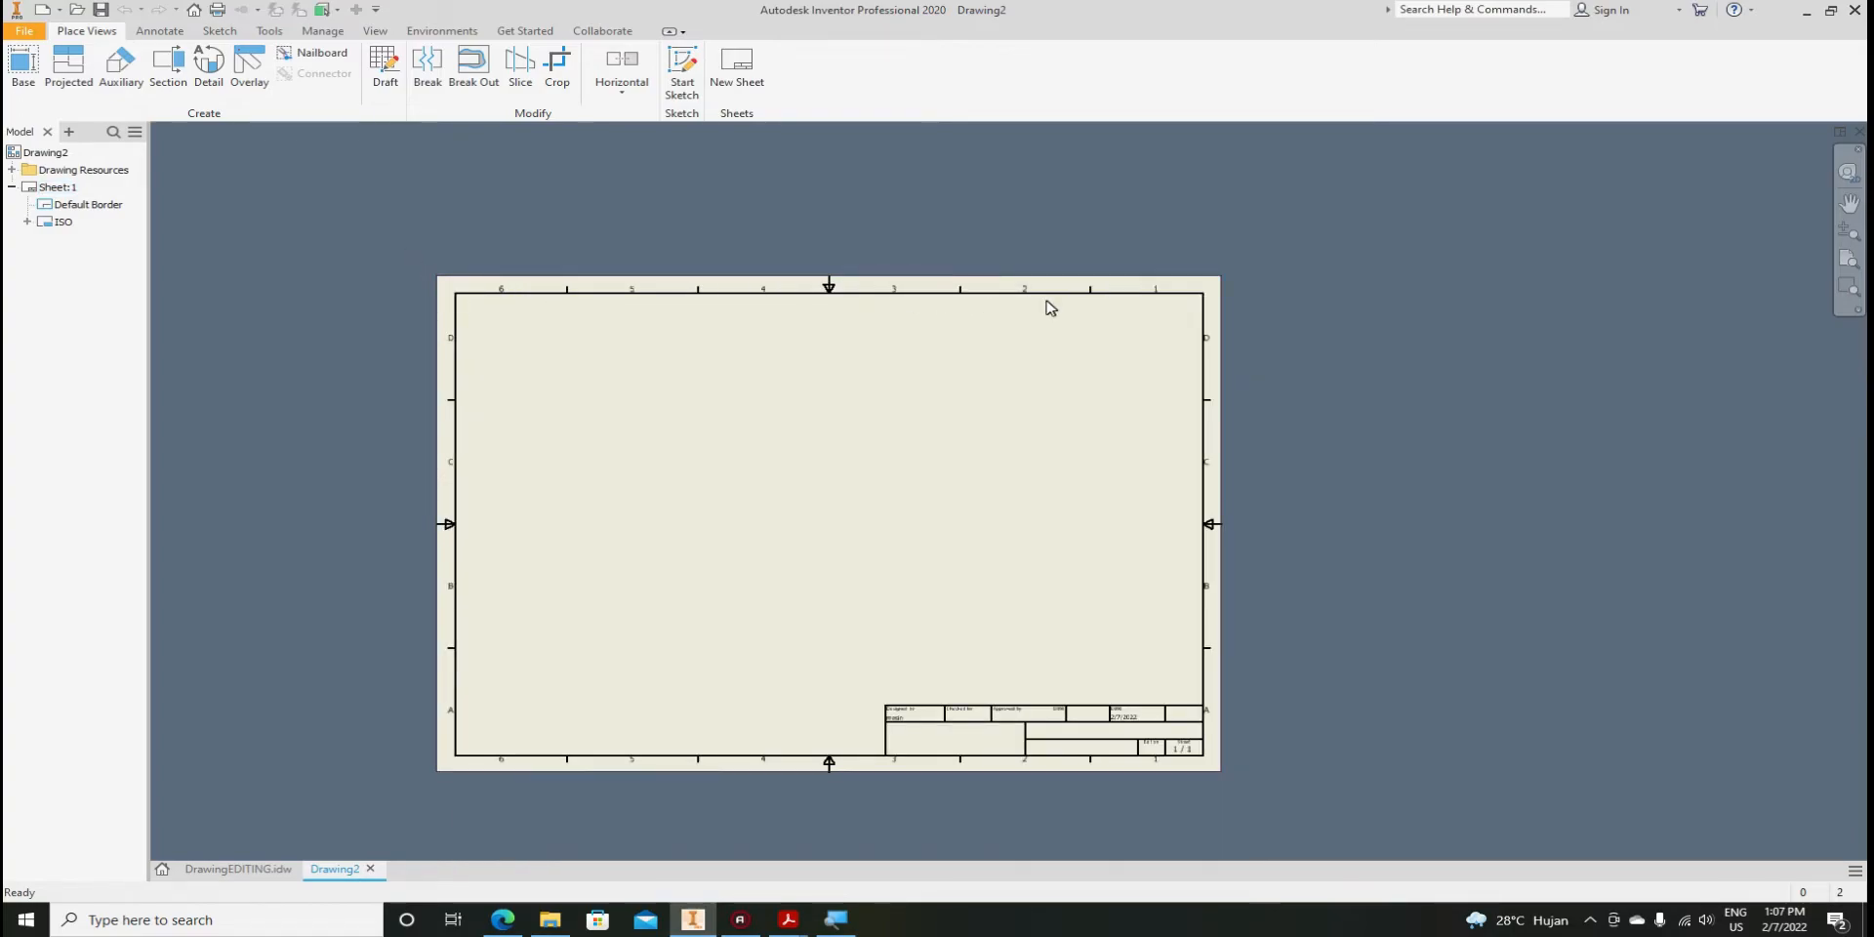
scroll(778, 315, "up", 2)
scroll(926, 348, "down", 2)
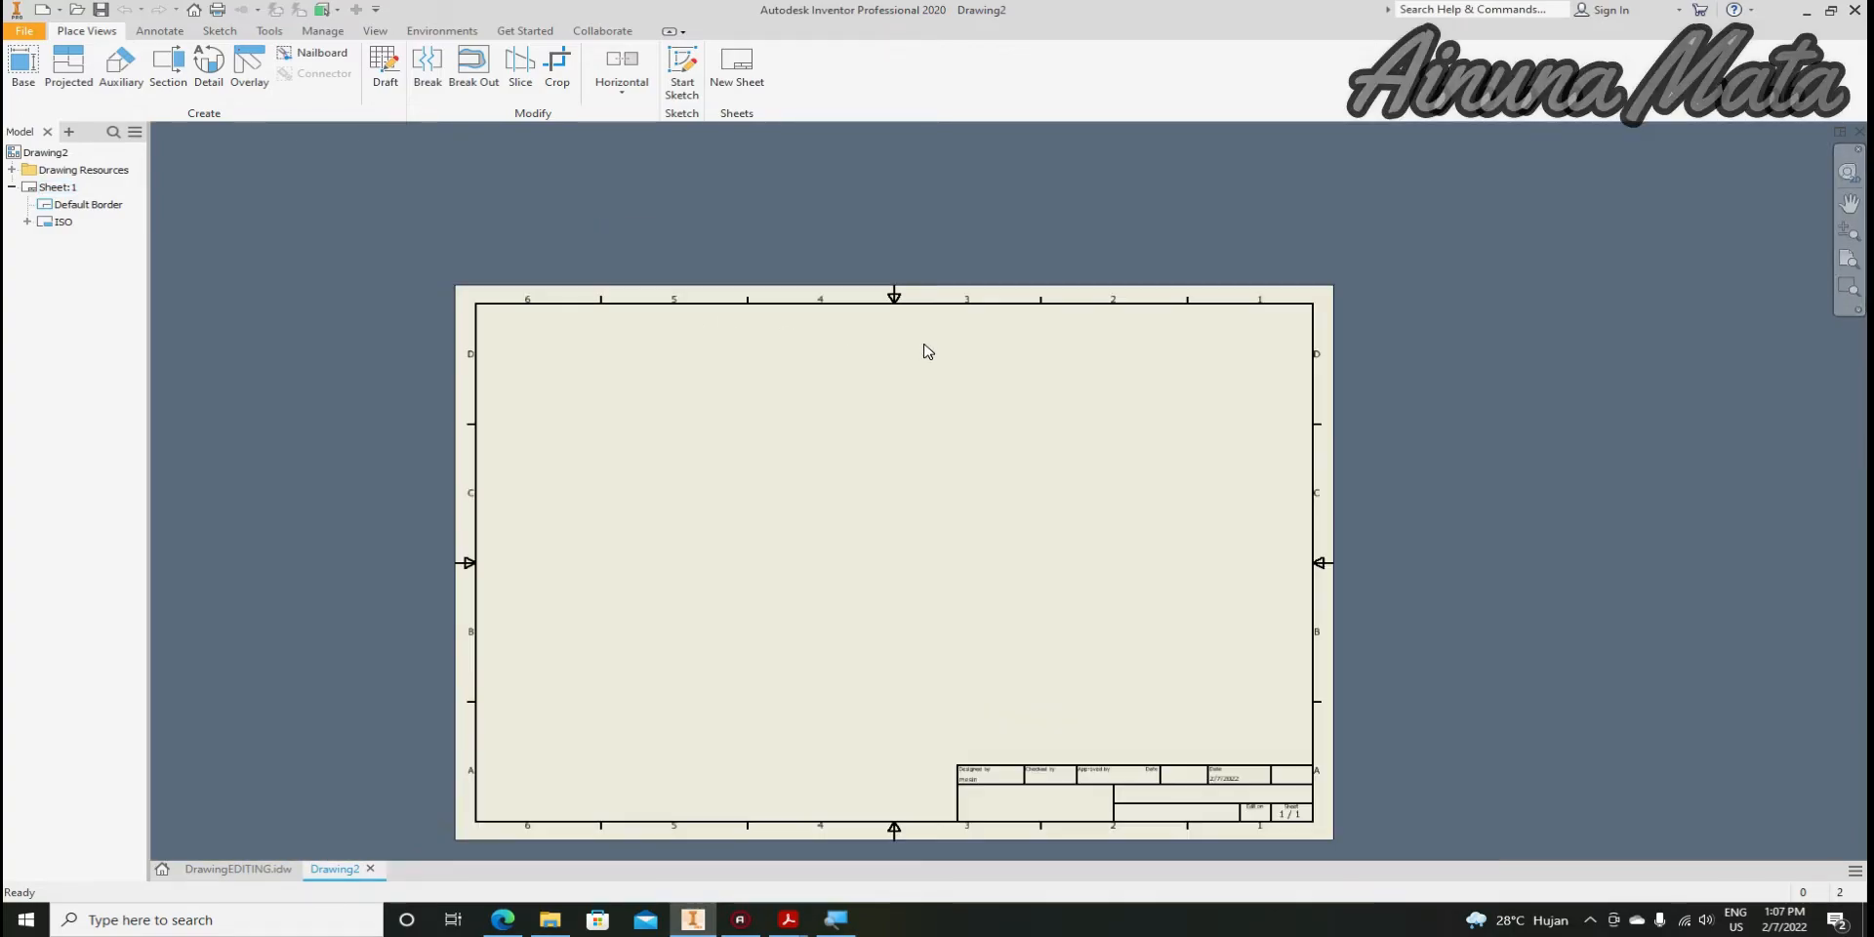
scroll(914, 347, "up", 2)
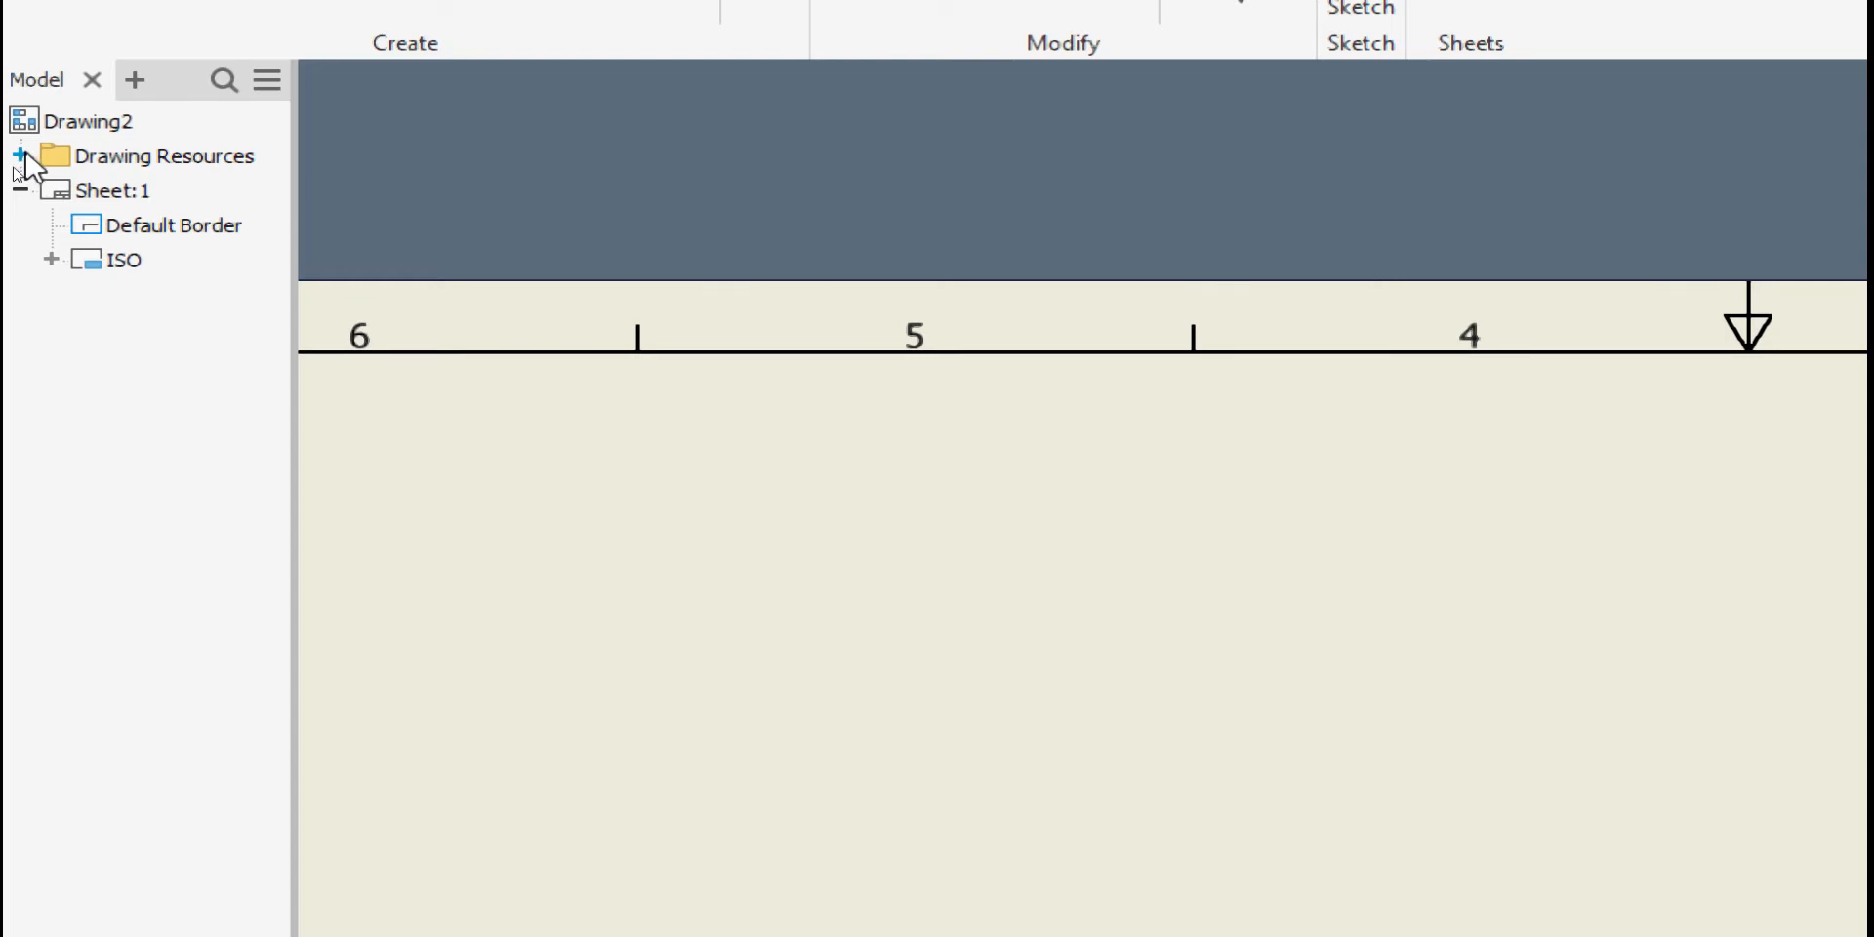
Delete the Default Border under Sheet:1 in Drawing Resources and expand the Borders list
left_click(20, 154)
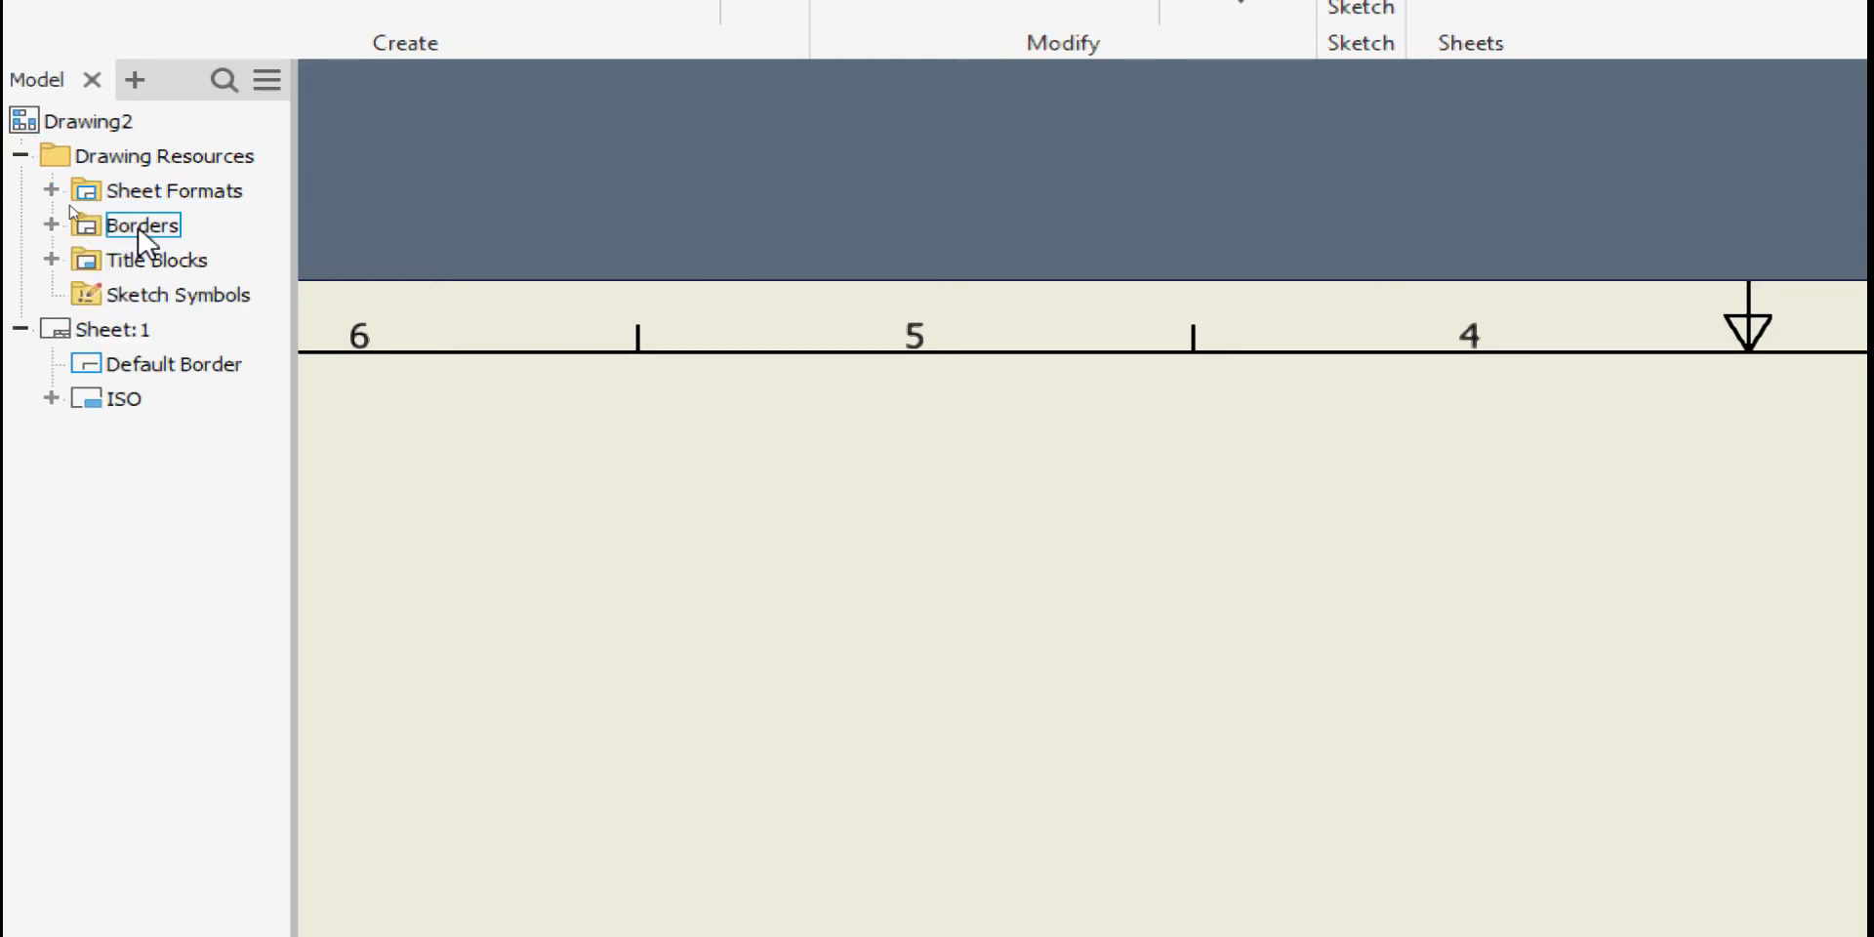
right_click(161, 363)
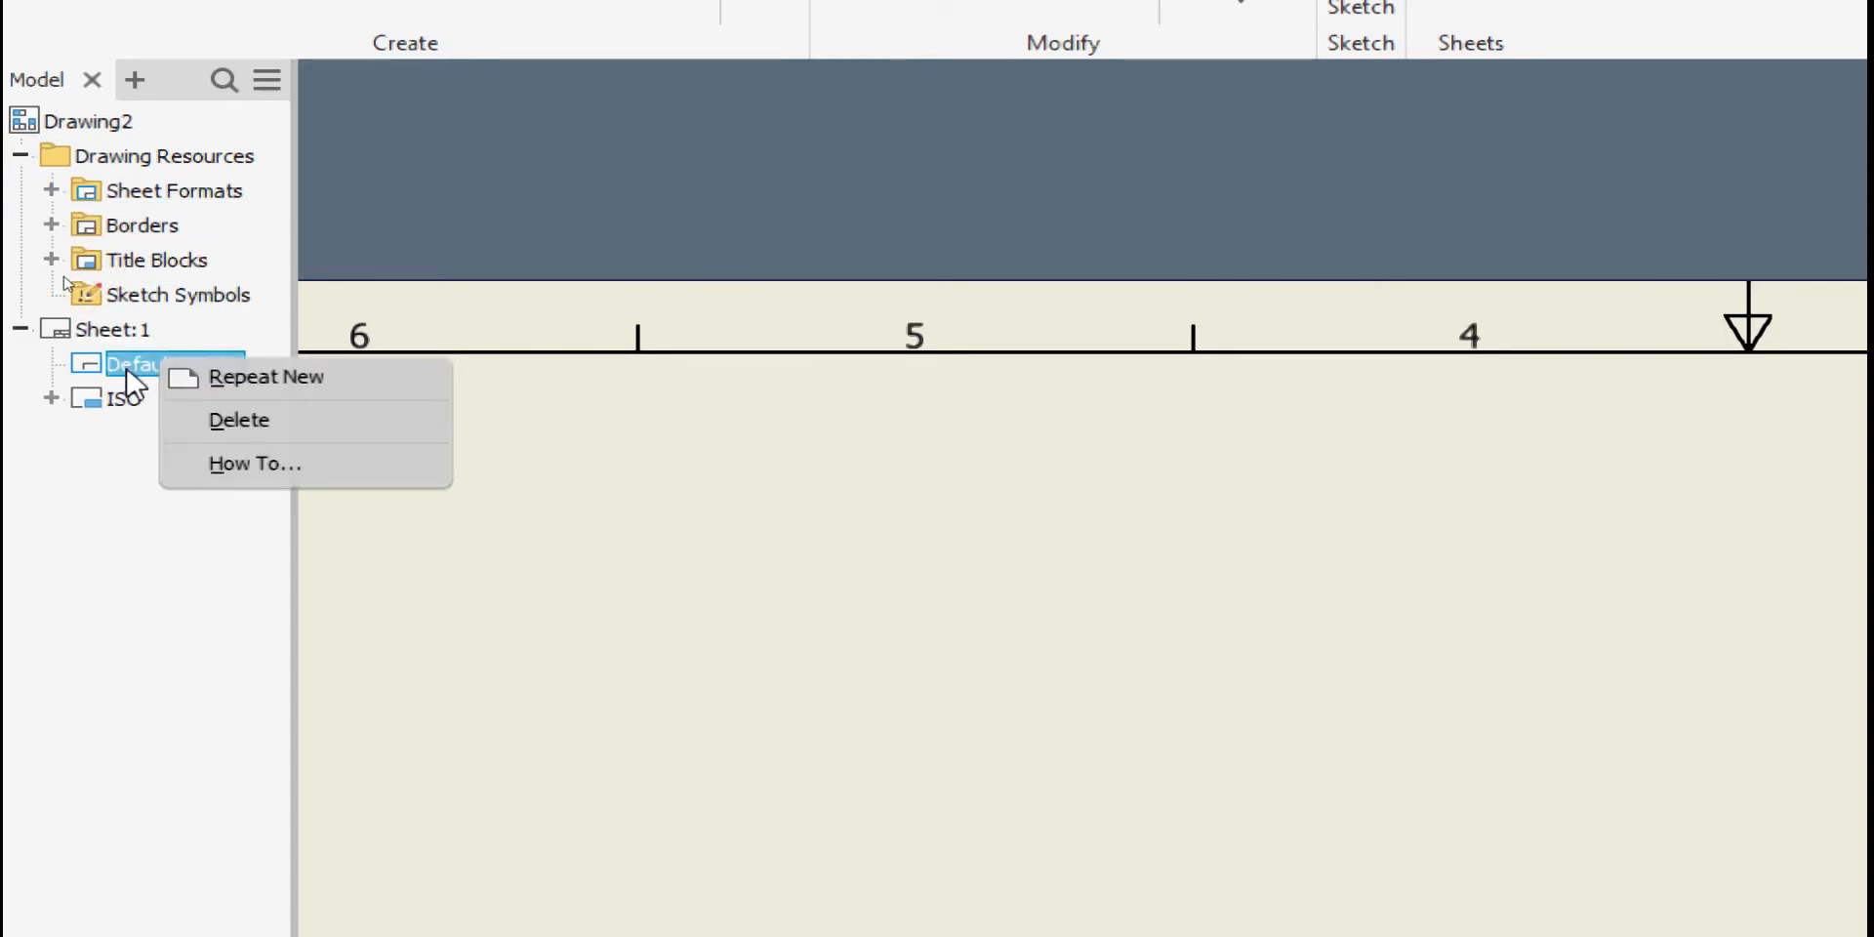
left_click(128, 559)
right_click(124, 362)
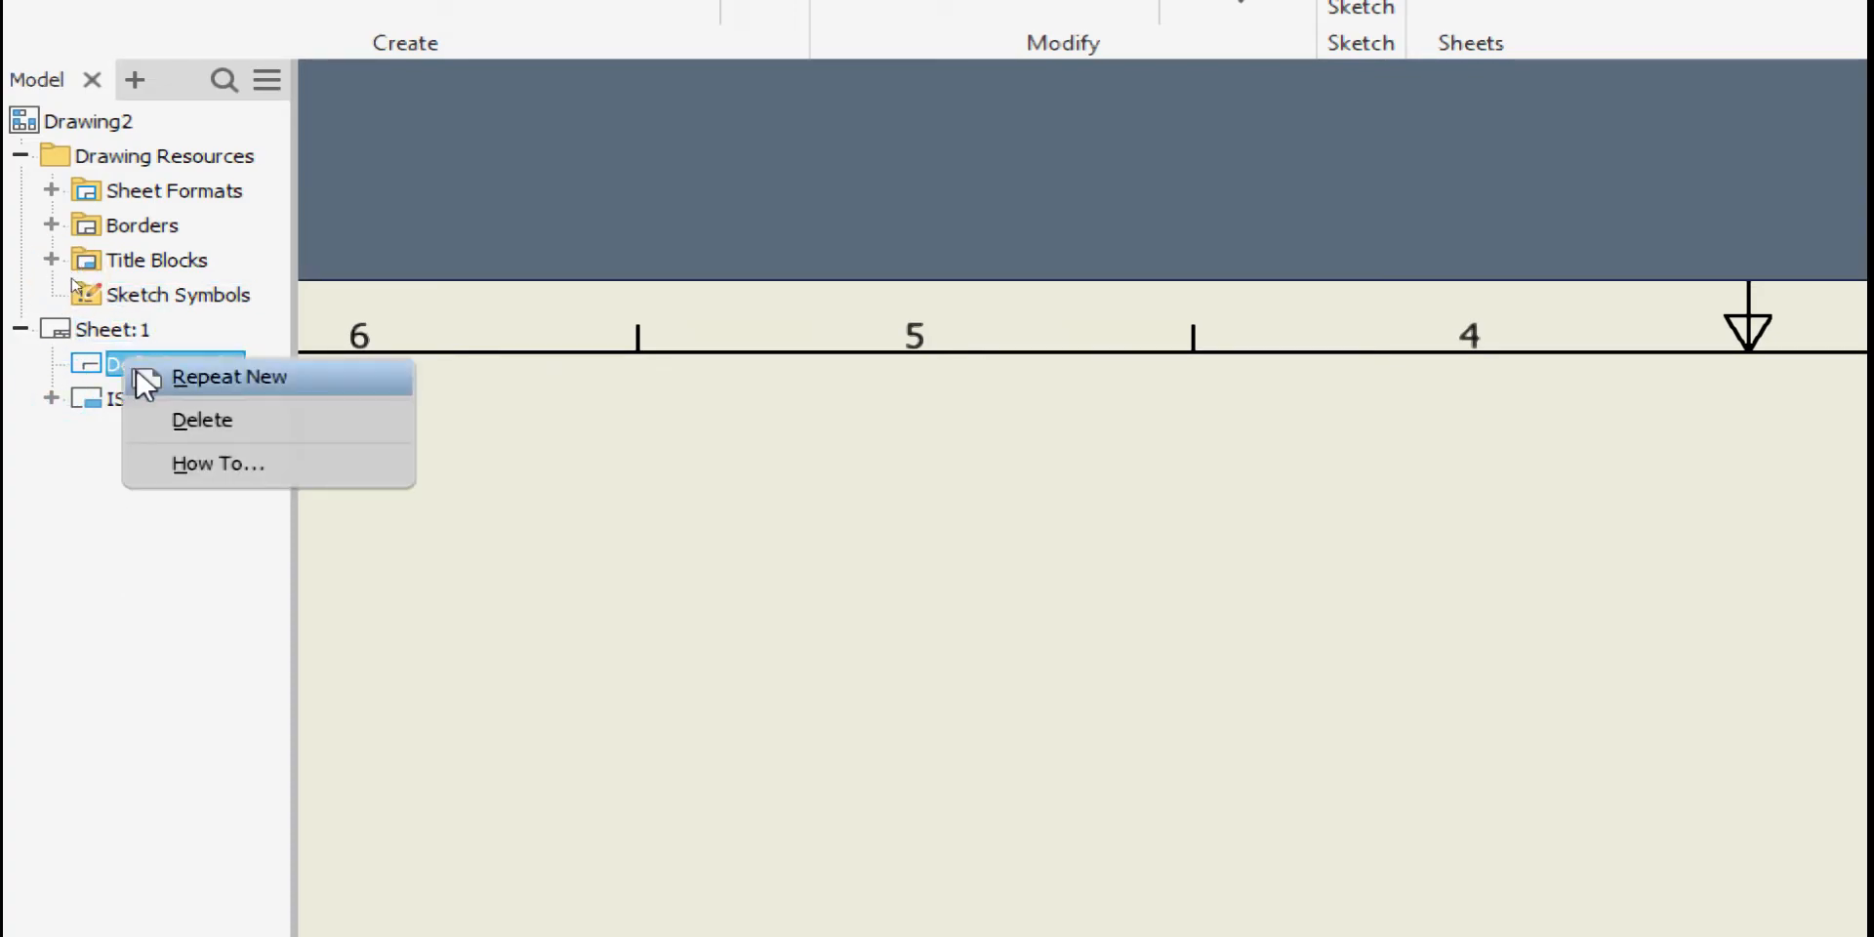
left_click(218, 435)
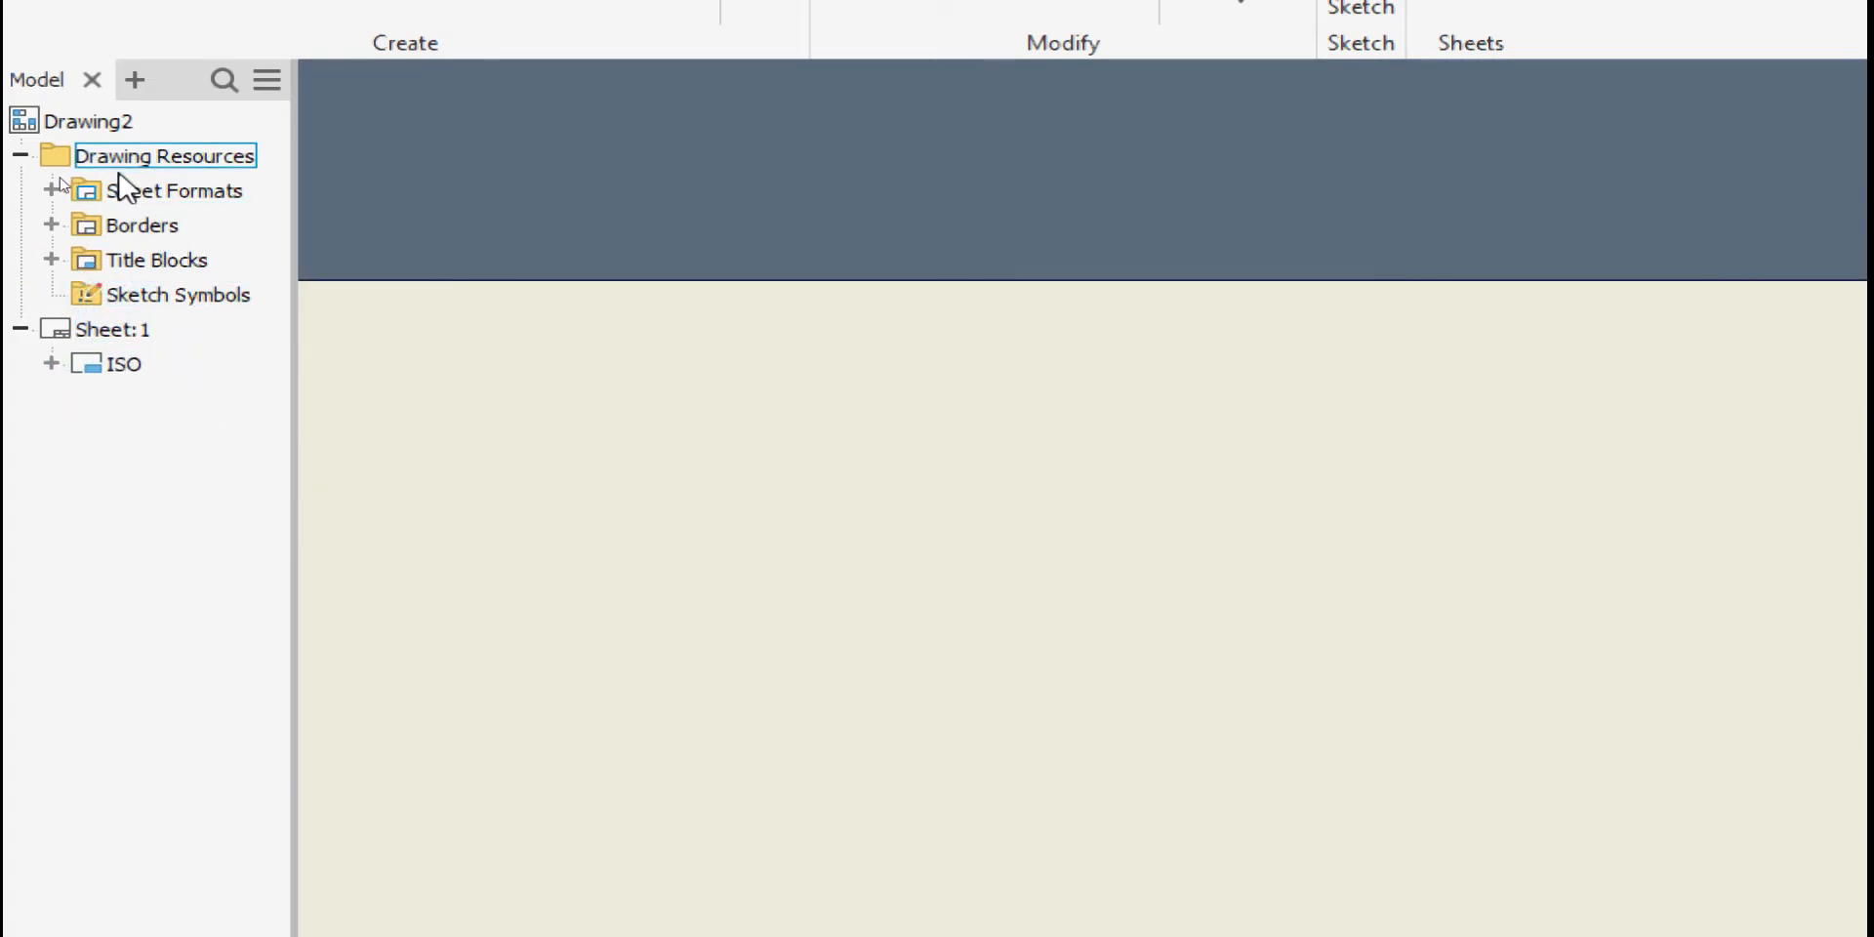
left_click(52, 225)
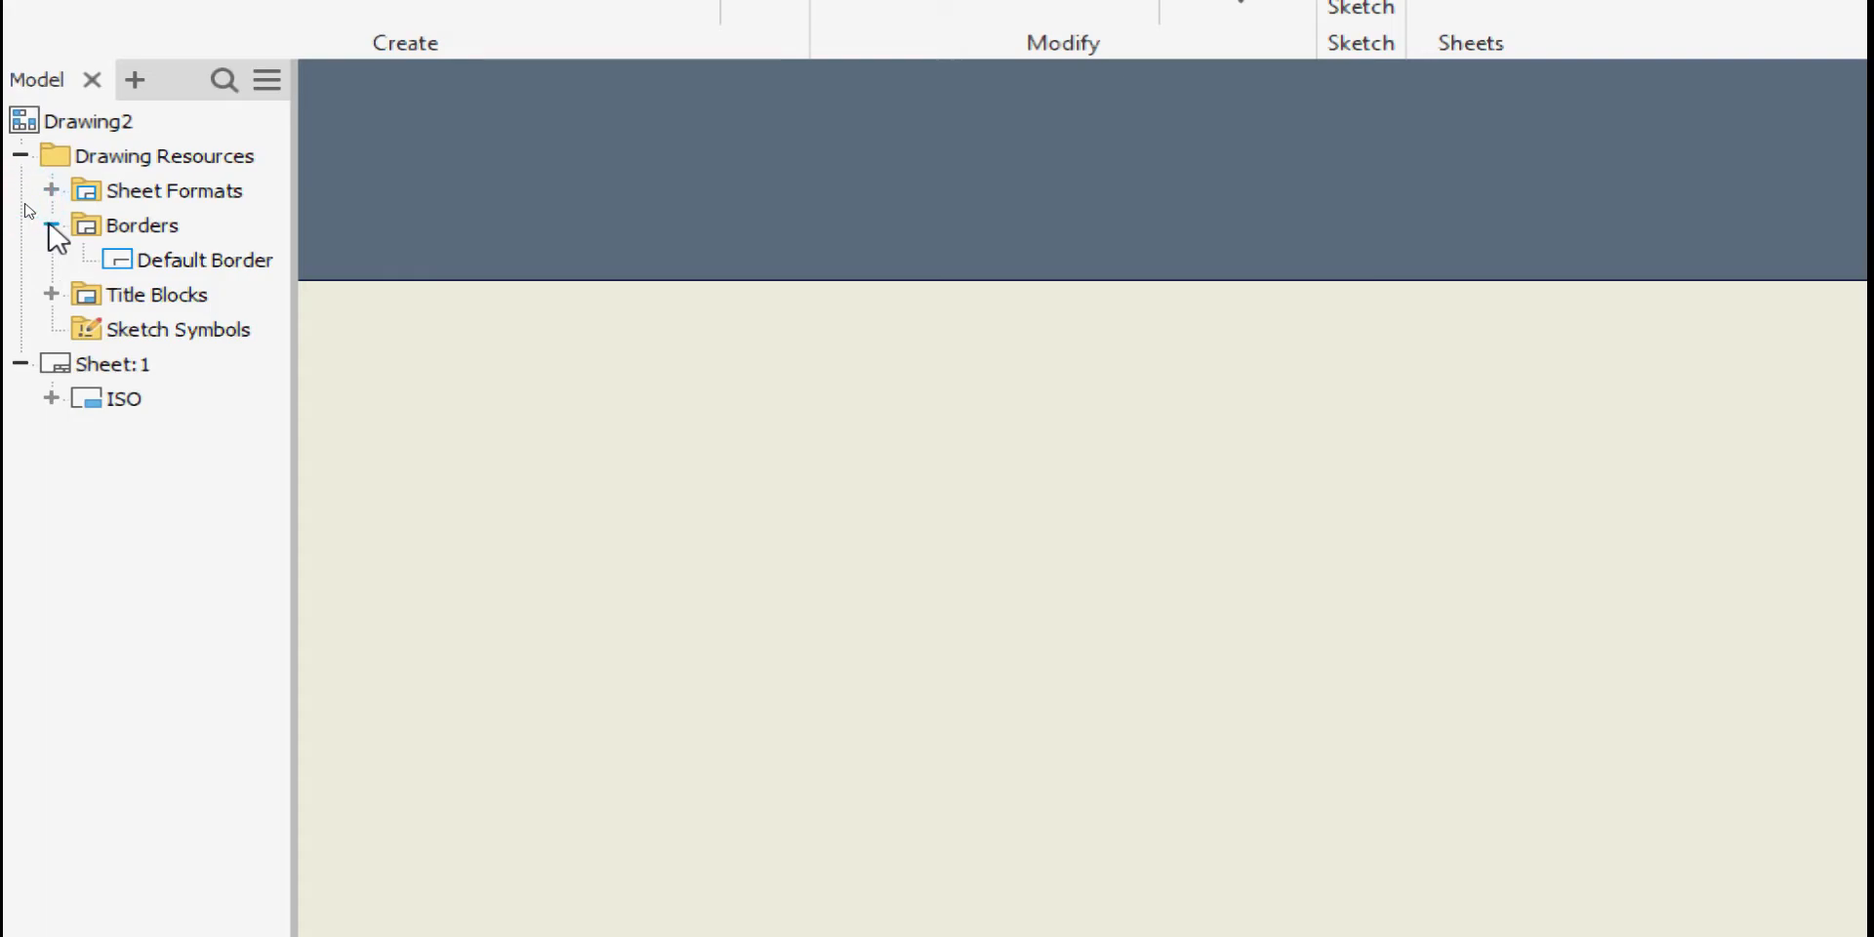
Insert the Default Border with 0 horizontal and vertical zones, no center marks, and left margin 20
right_click(164, 261)
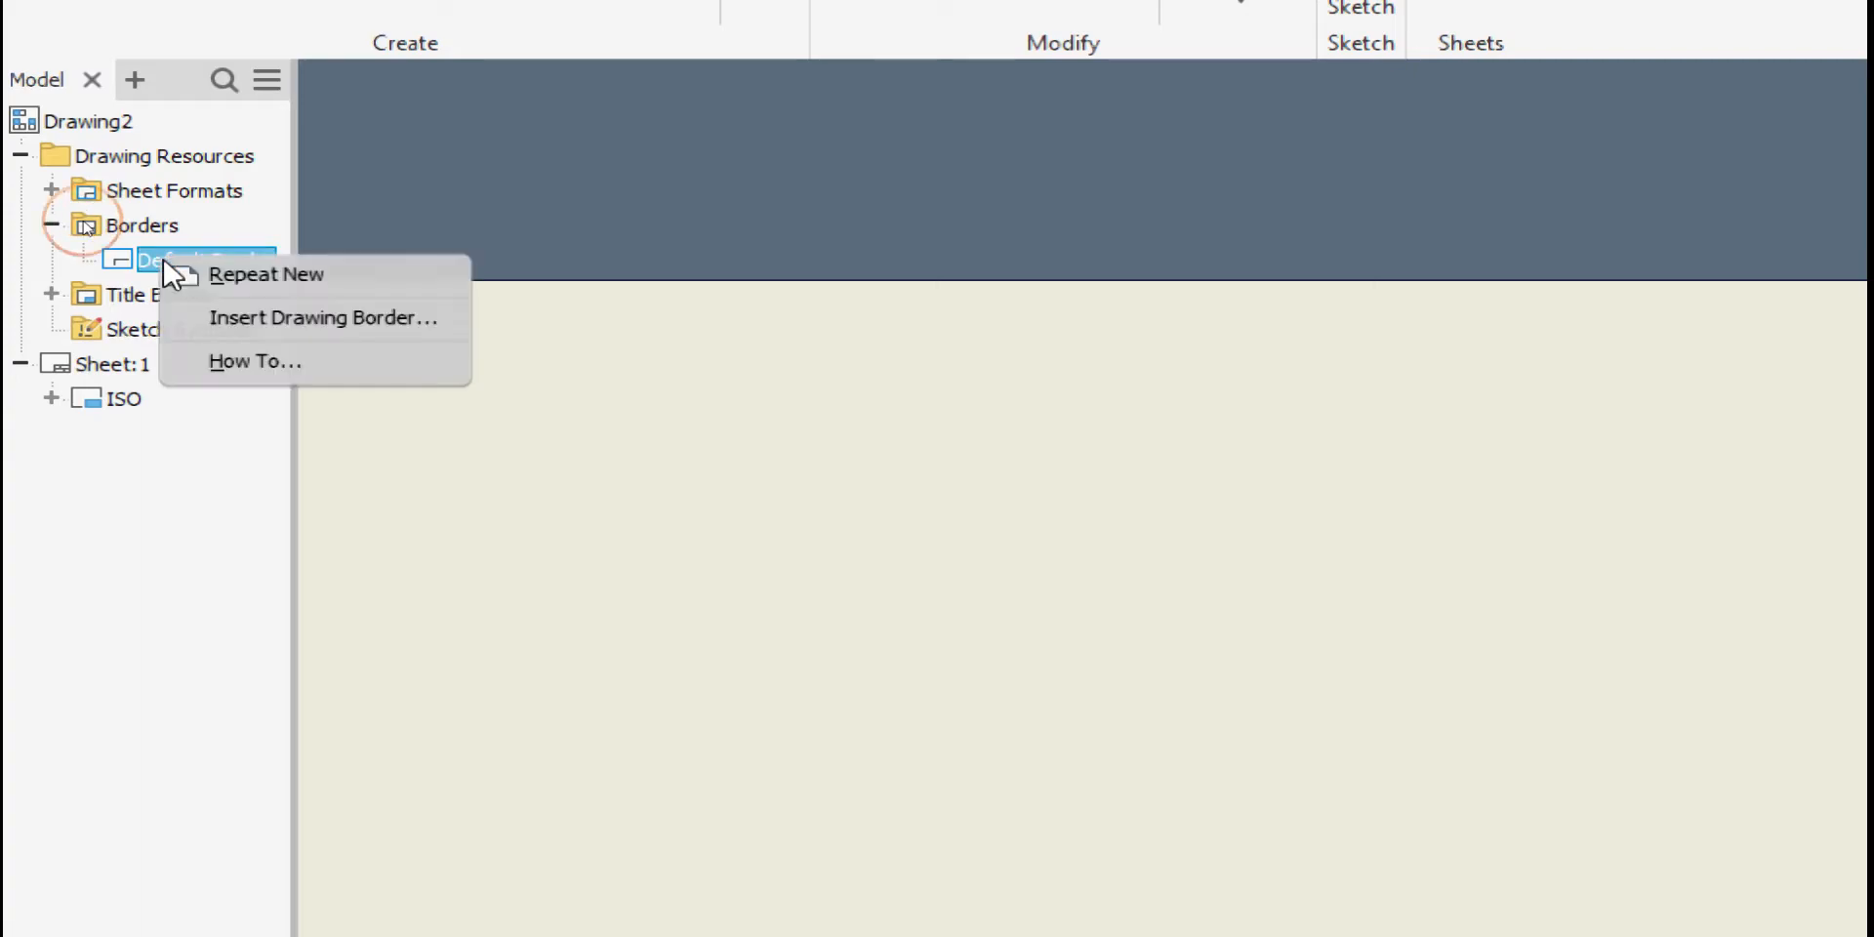
left_click(226, 319)
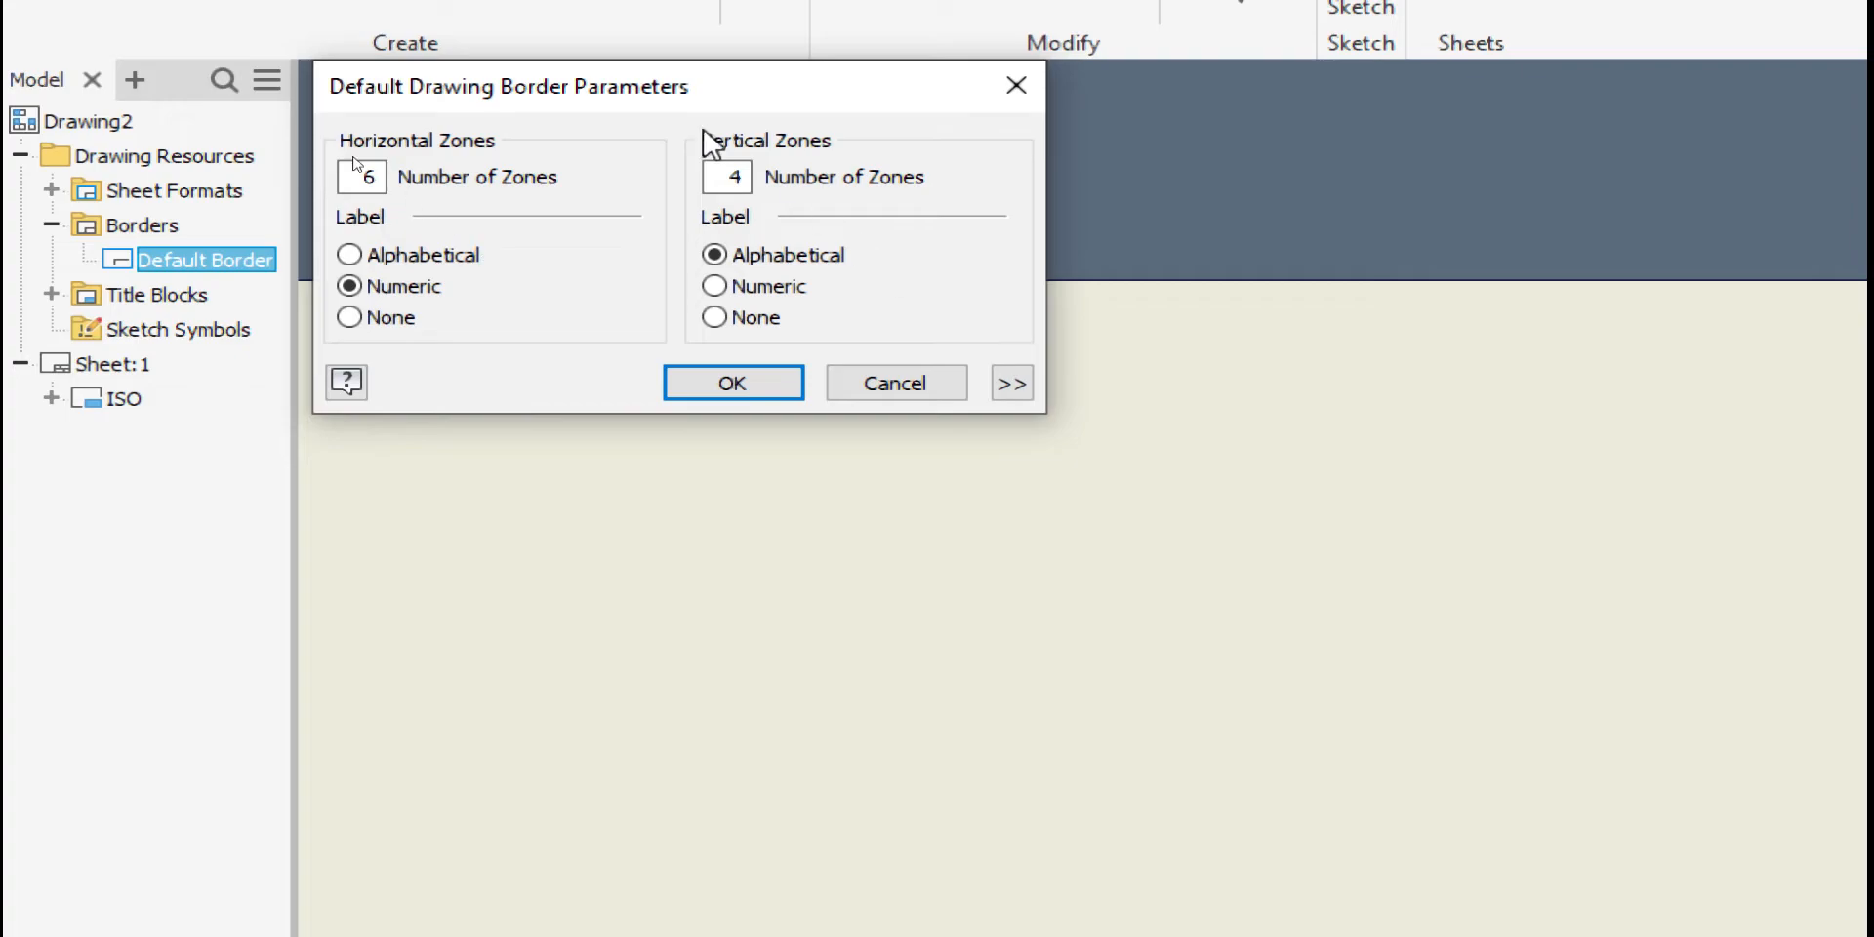
double_click(363, 178)
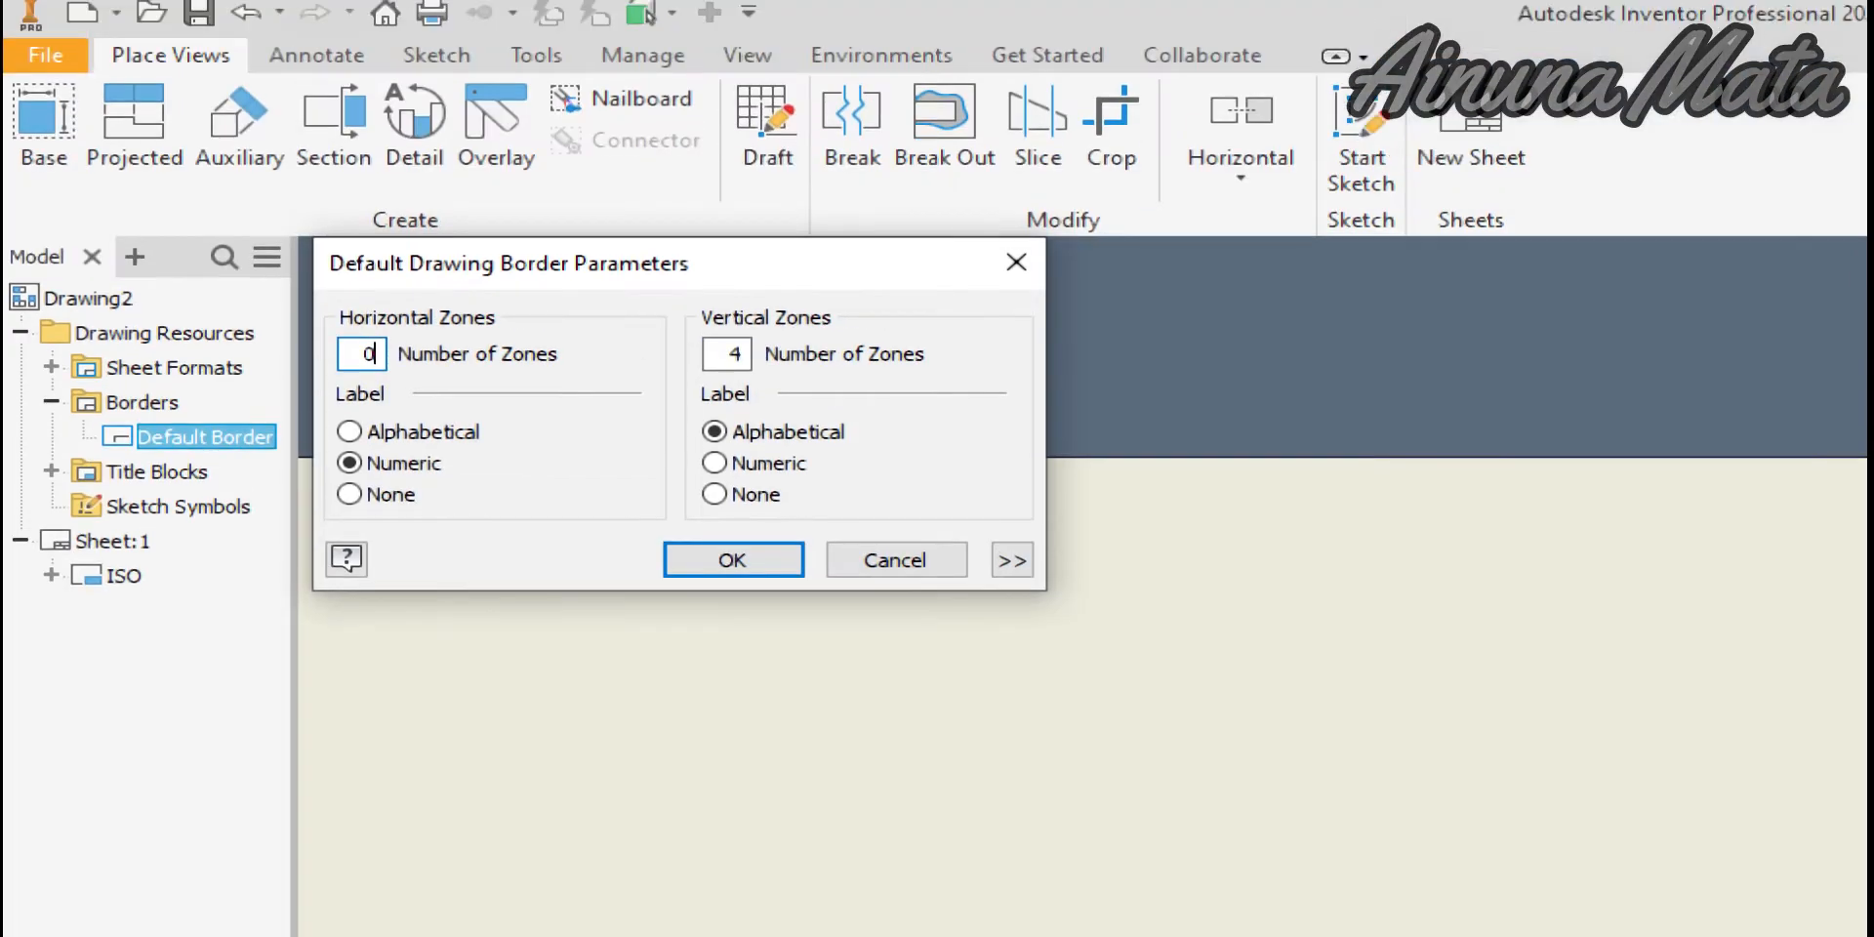
type("0")
double_click(736, 176)
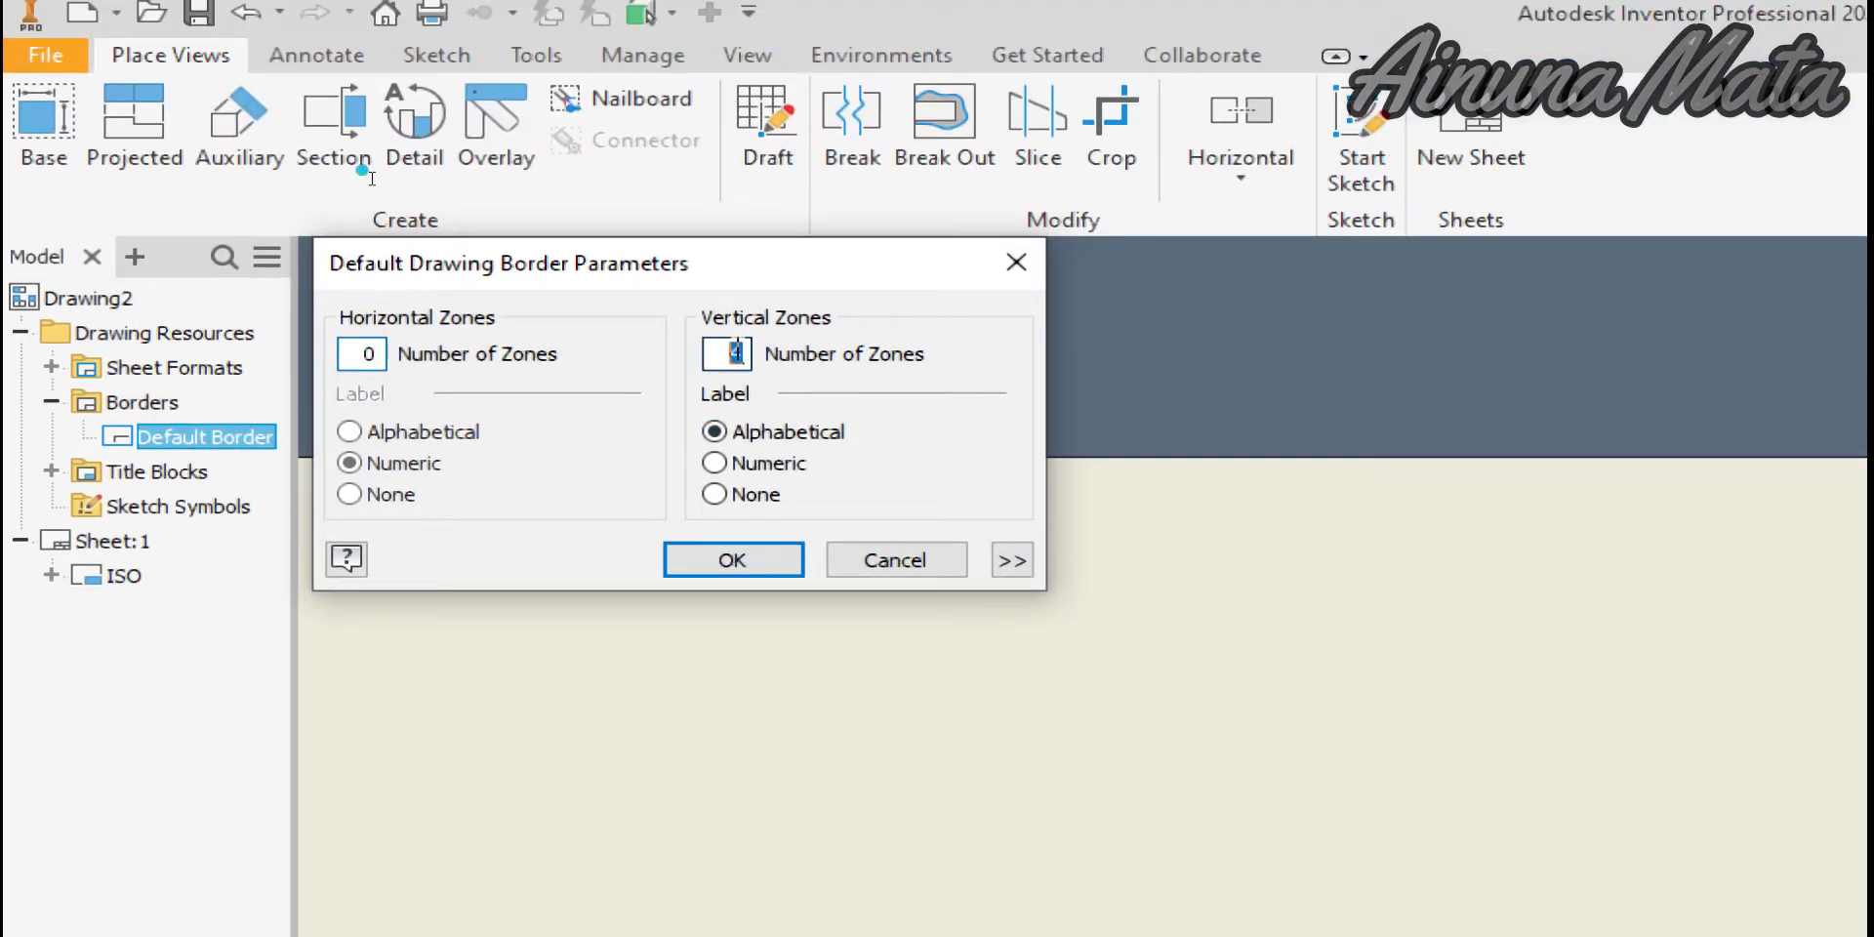
type("0")
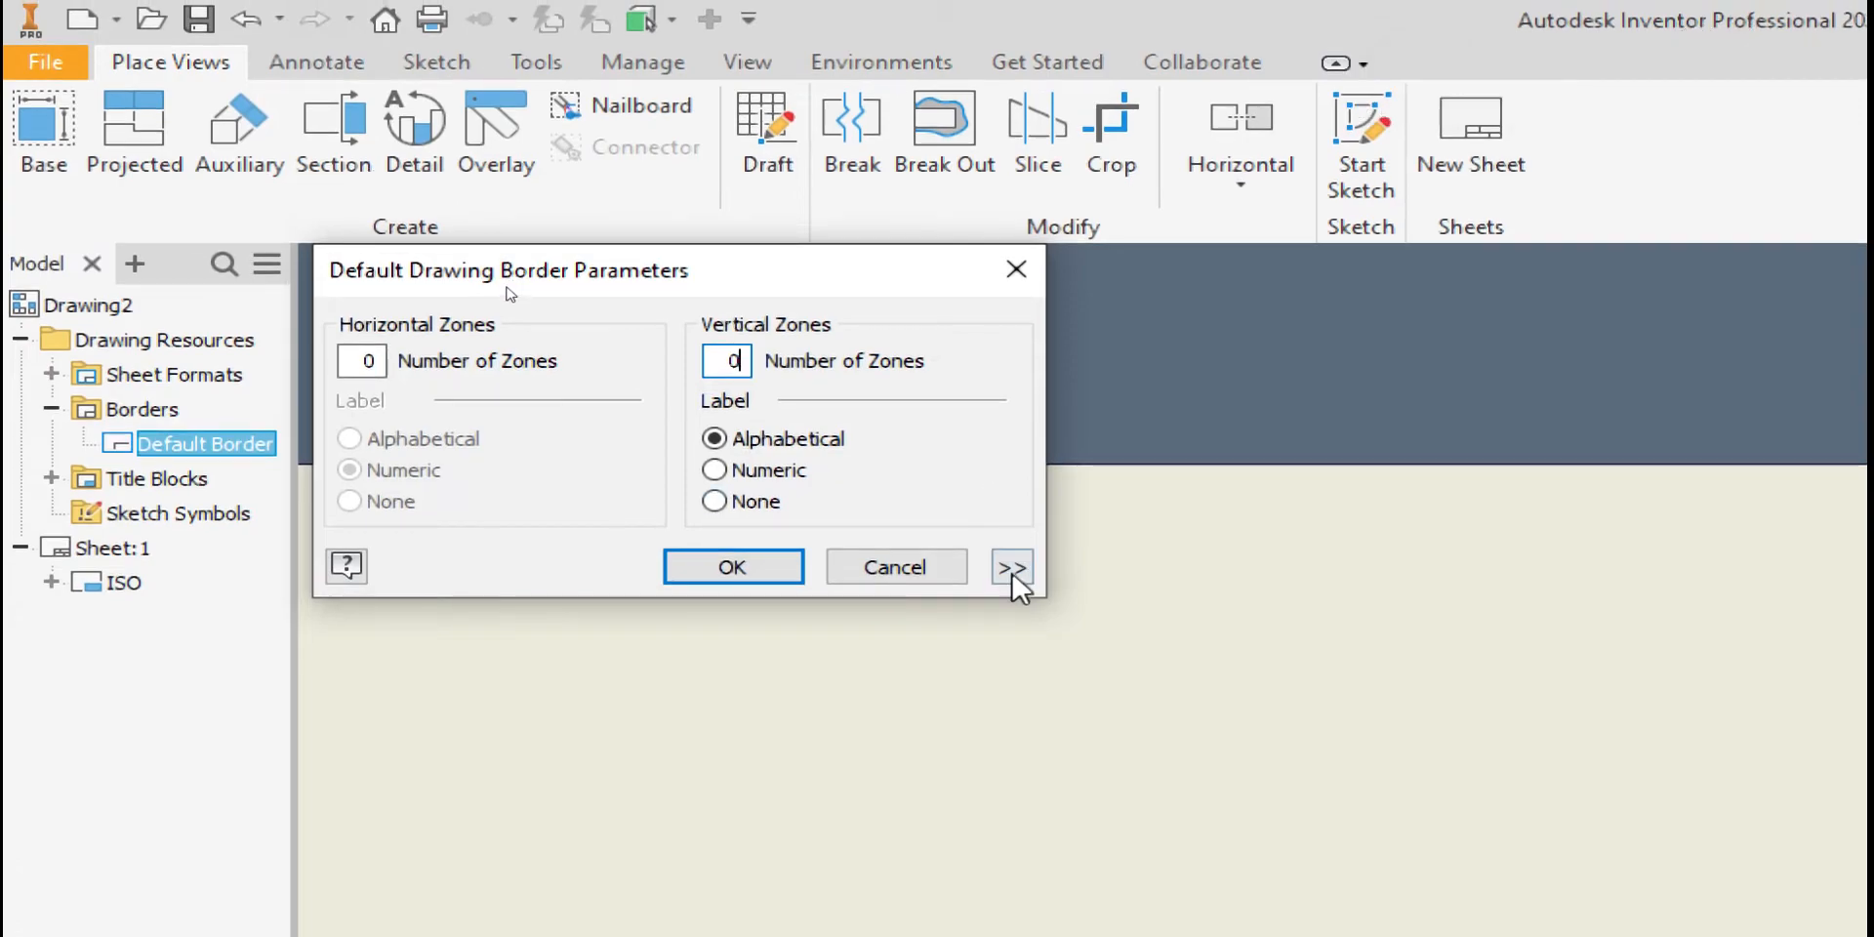
left_click(1020, 576)
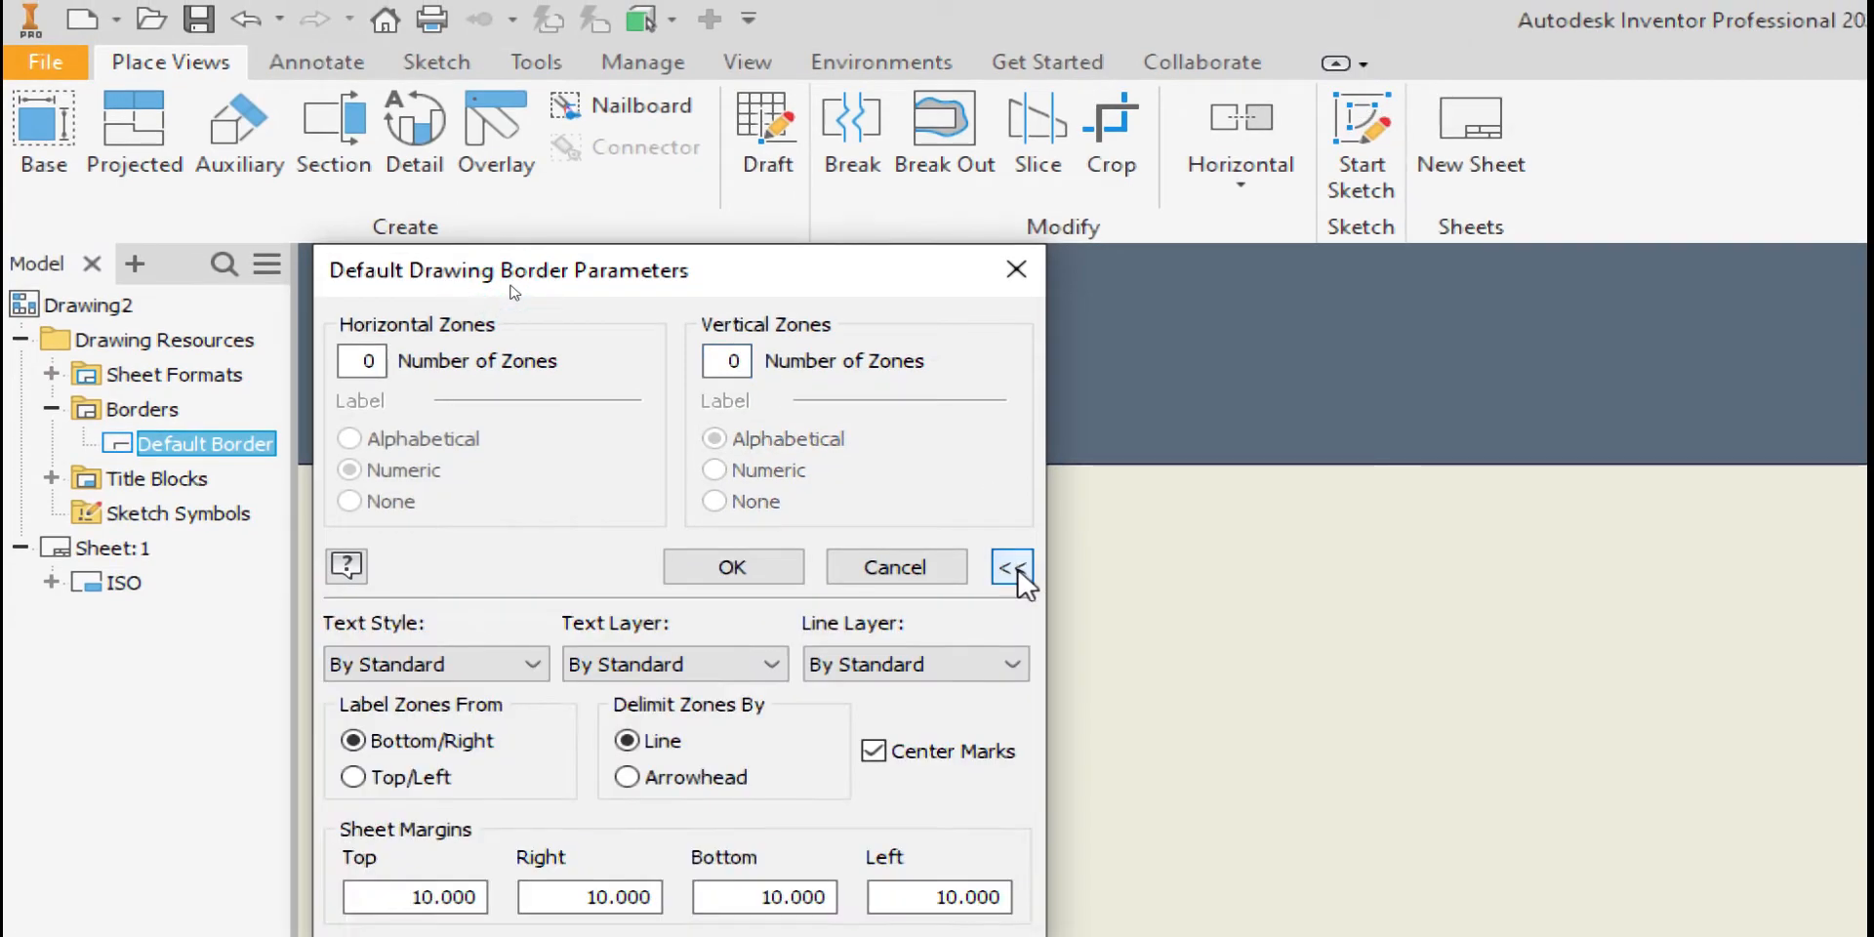
left_click(875, 753)
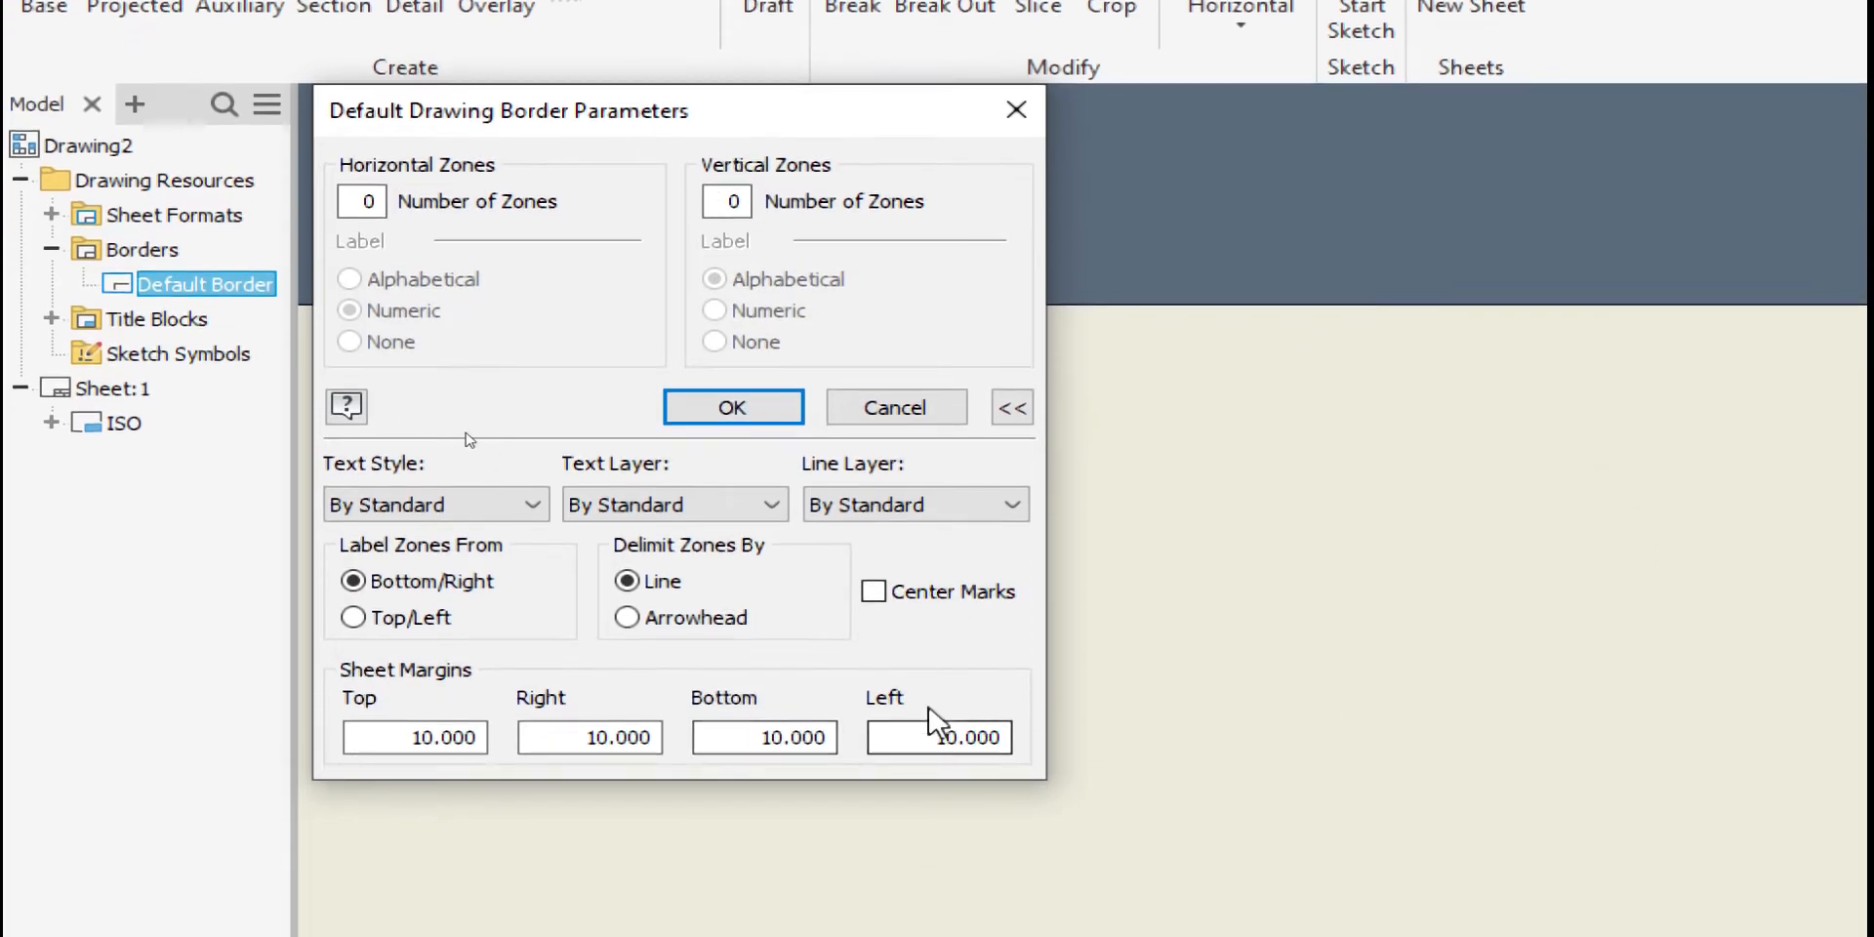
left_click_drag(938, 737, 1053, 740)
type("20")
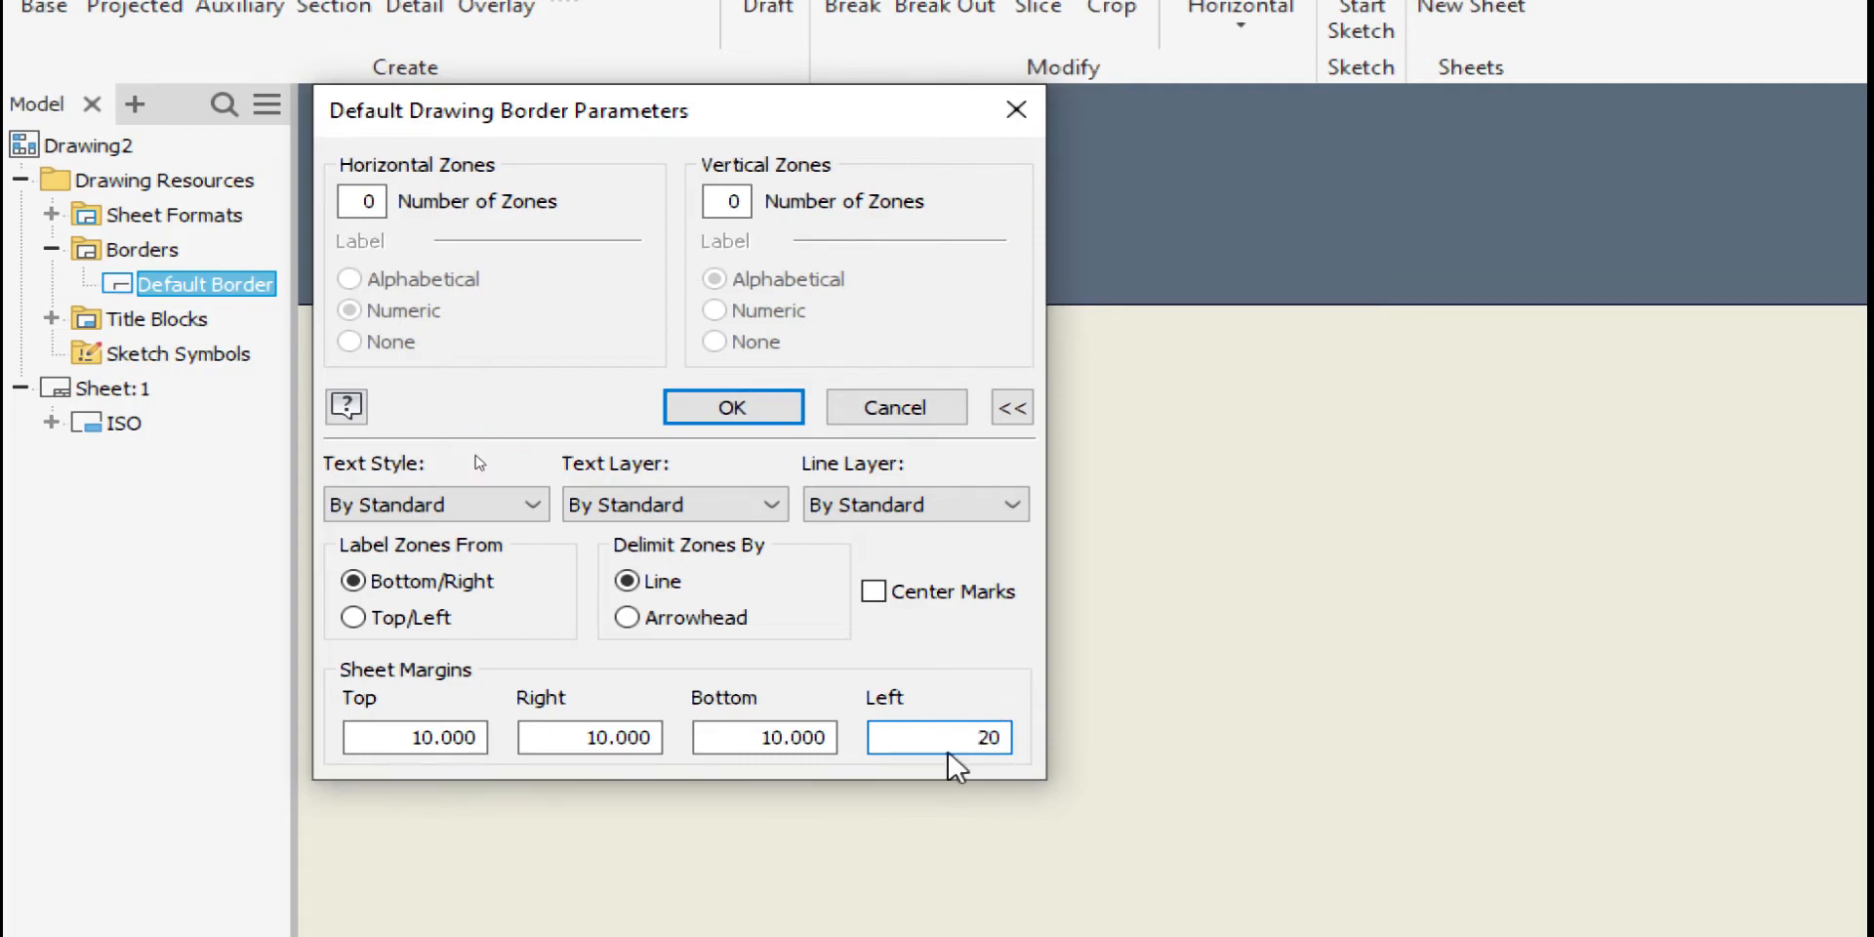
left_click(732, 410)
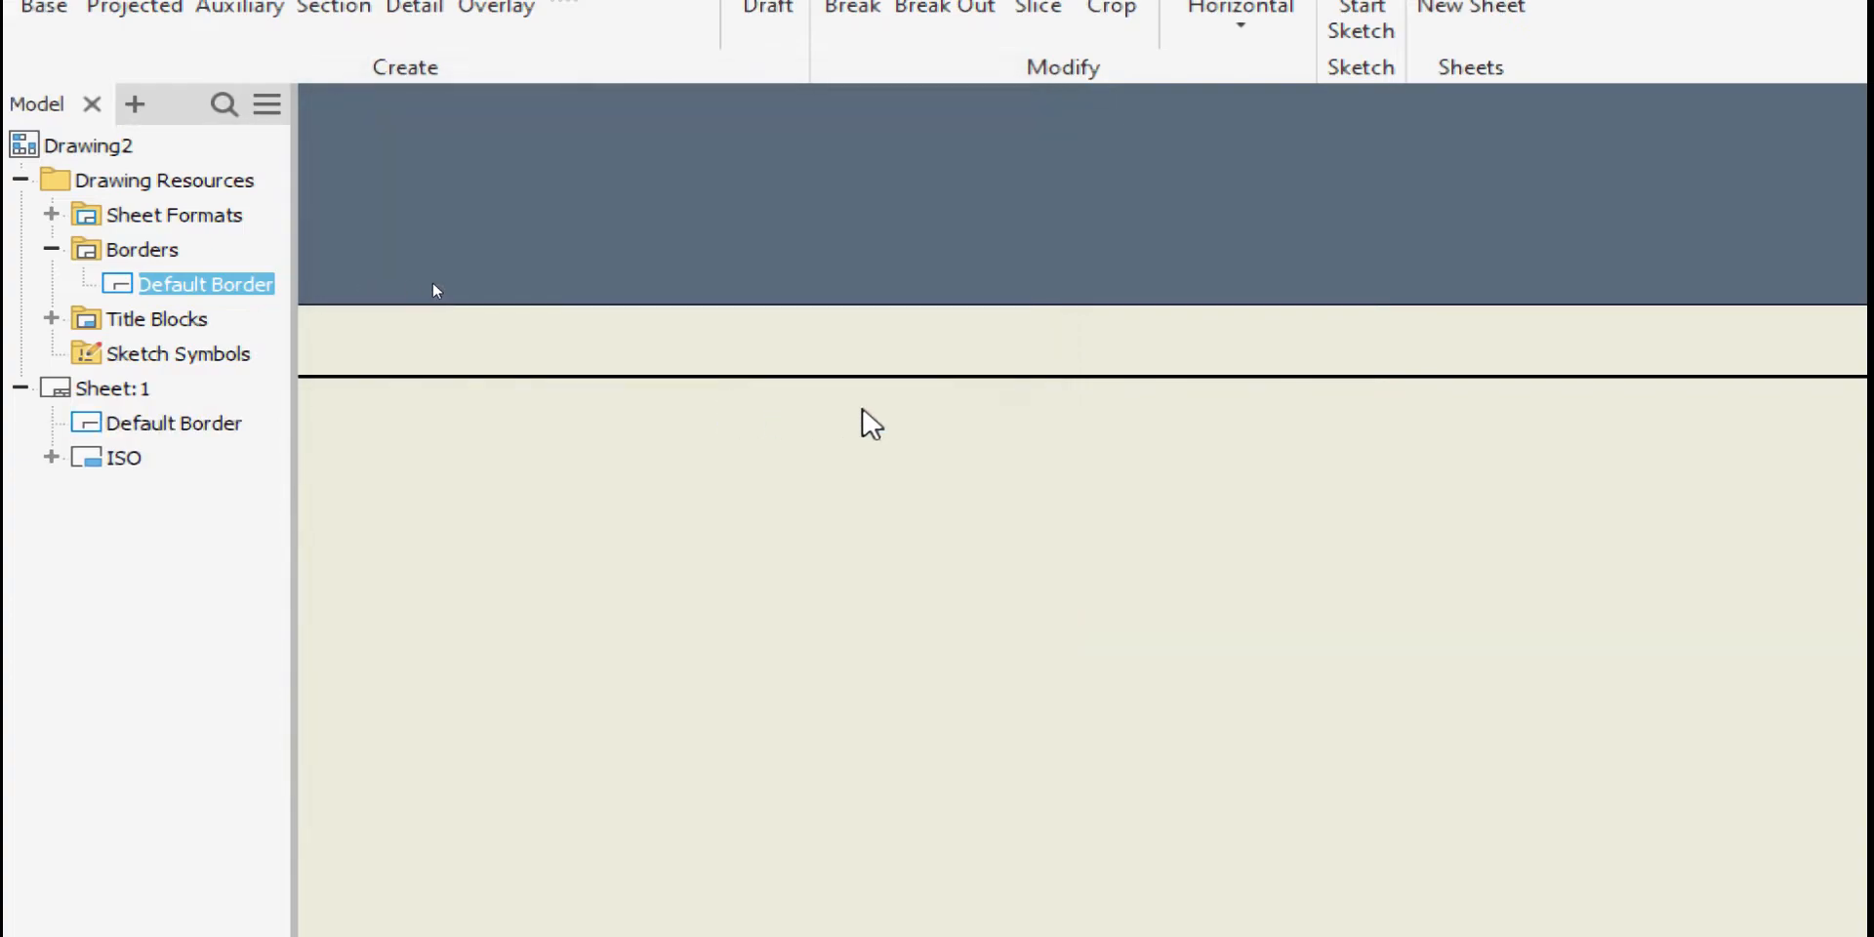
scroll(944, 414, "down", 5)
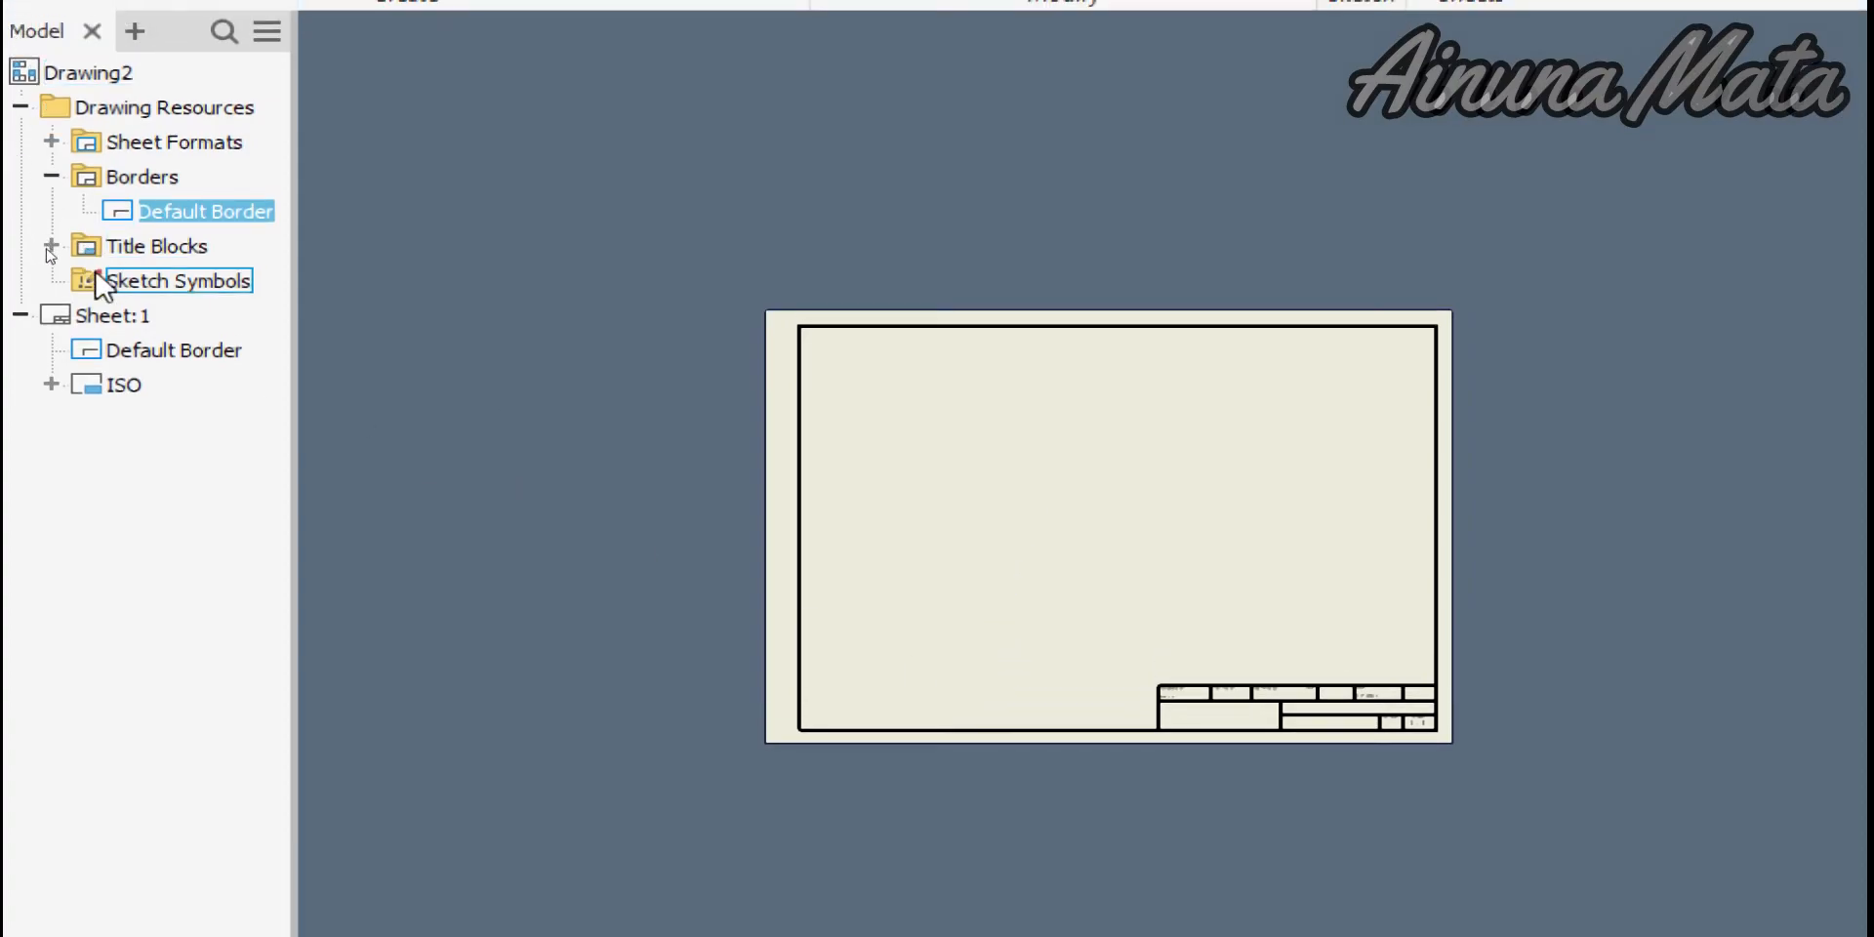
right_click(105, 324)
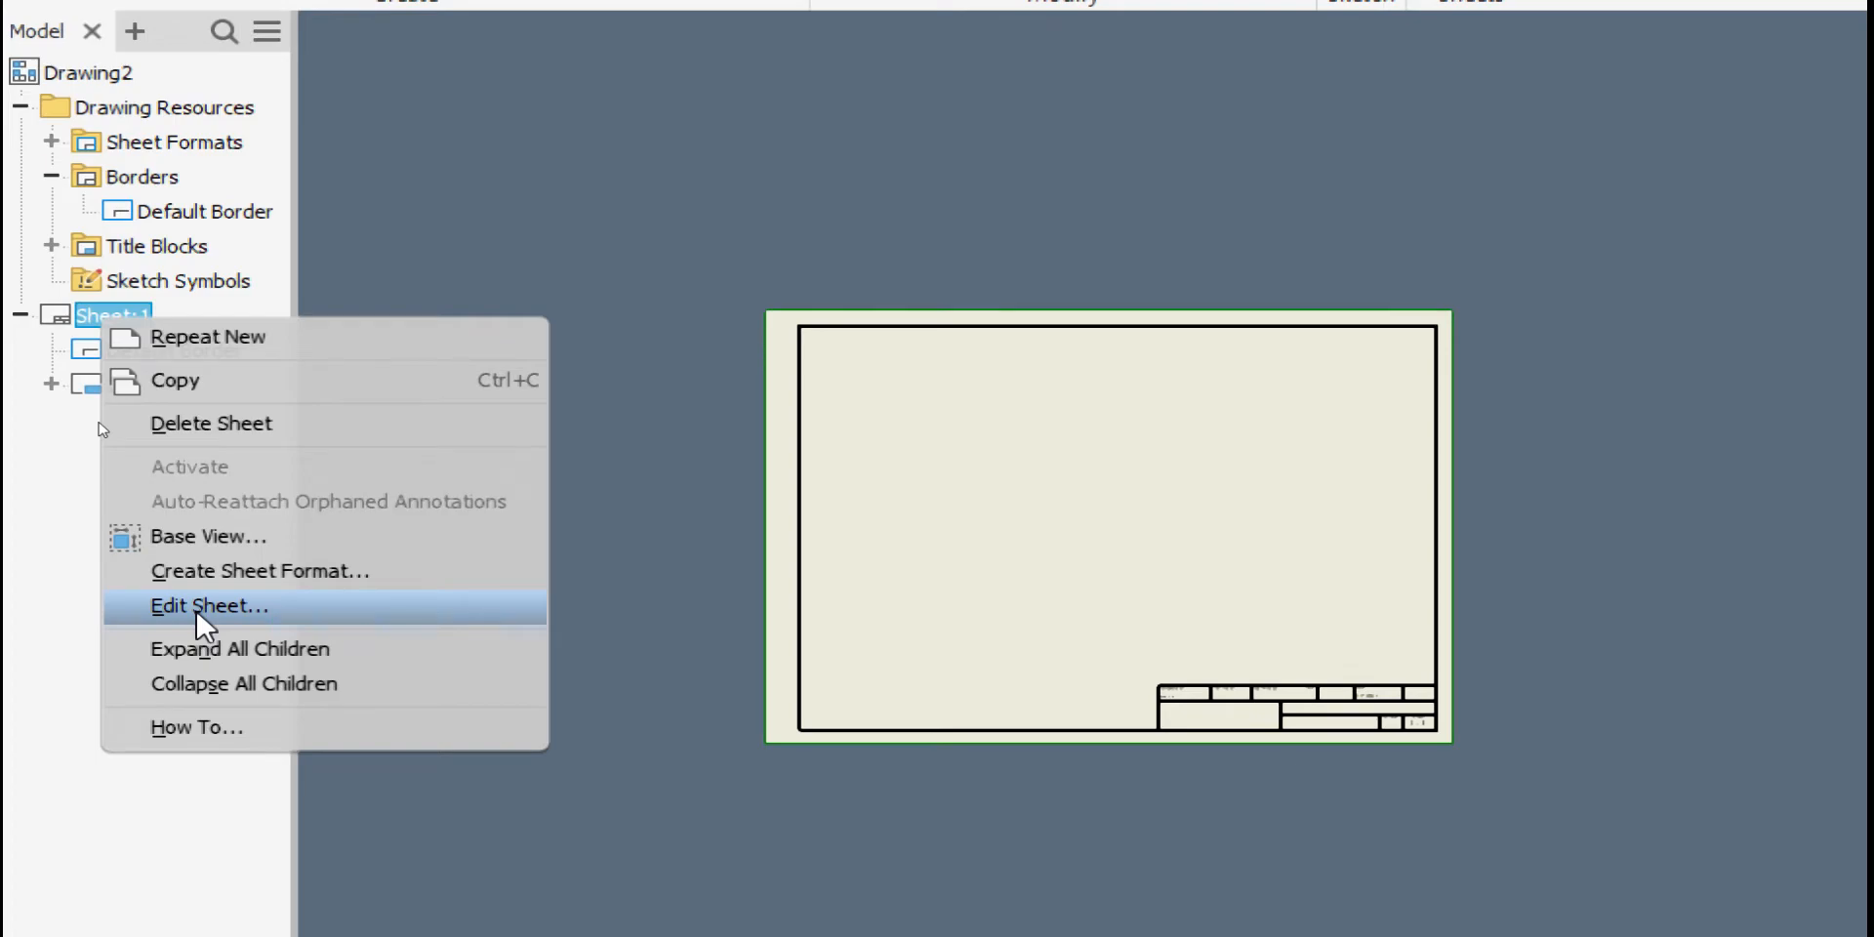
left_click(47, 484)
Edit Sheet:1 to change its size from A3 to A4
left_click(114, 320)
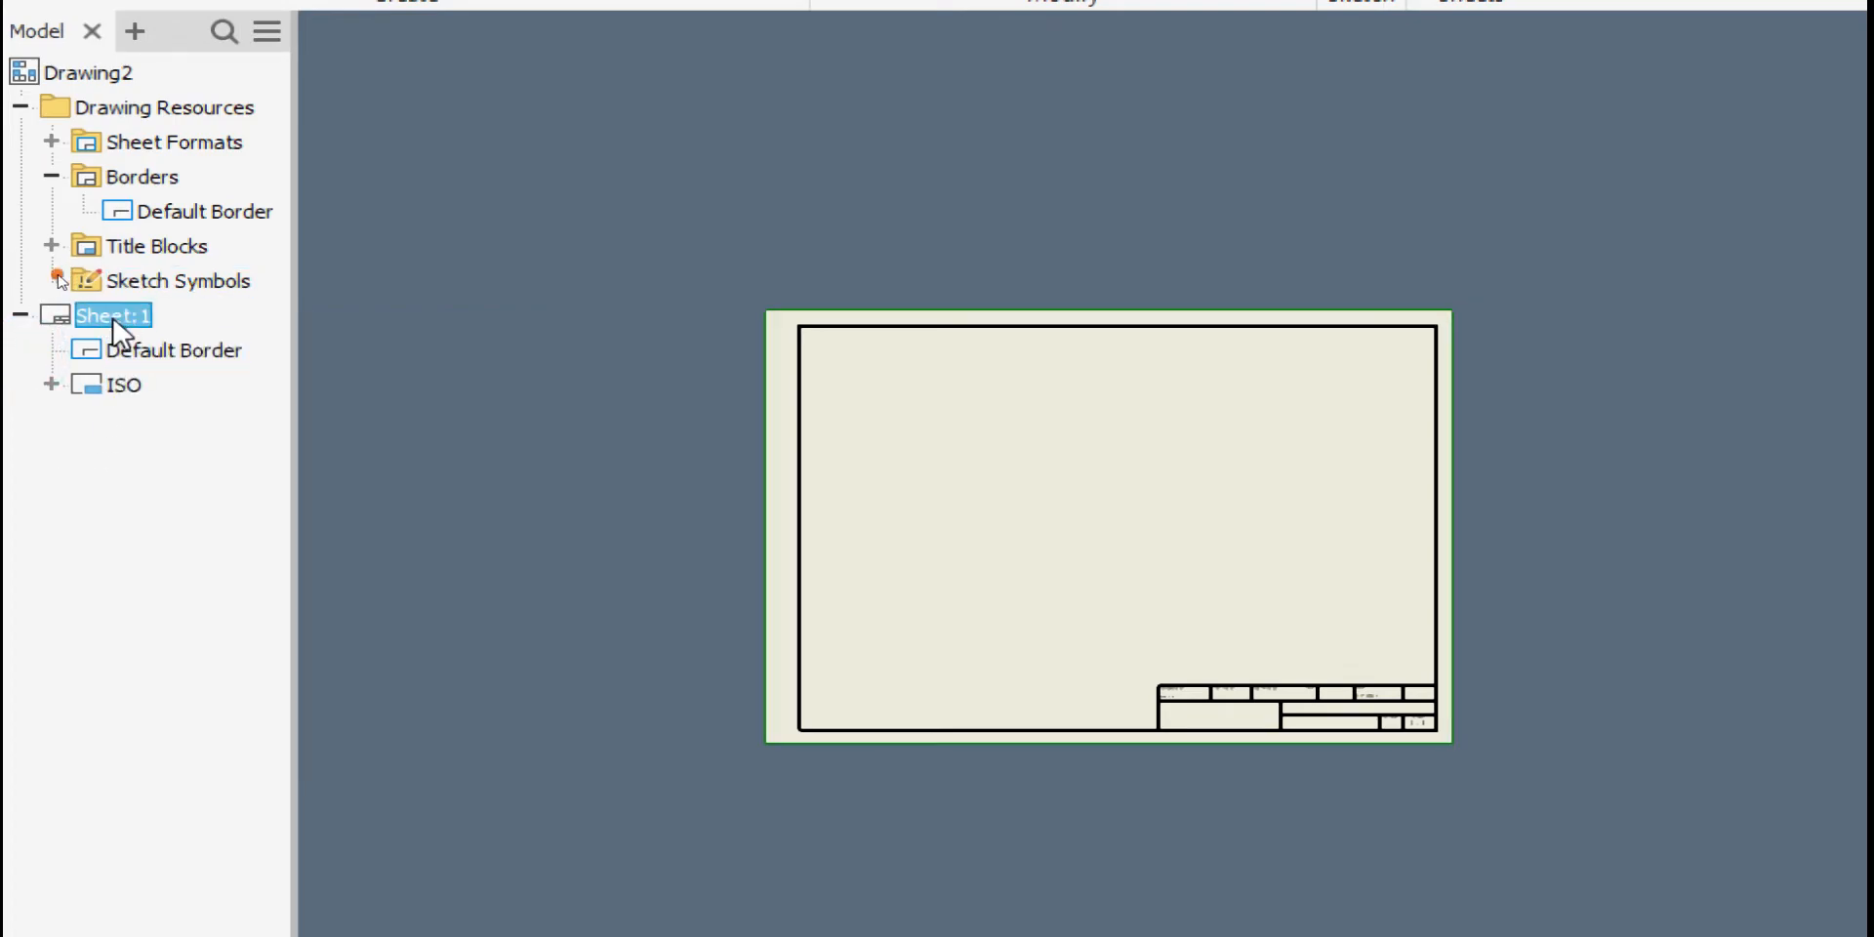
right_click(114, 323)
left_click(186, 603)
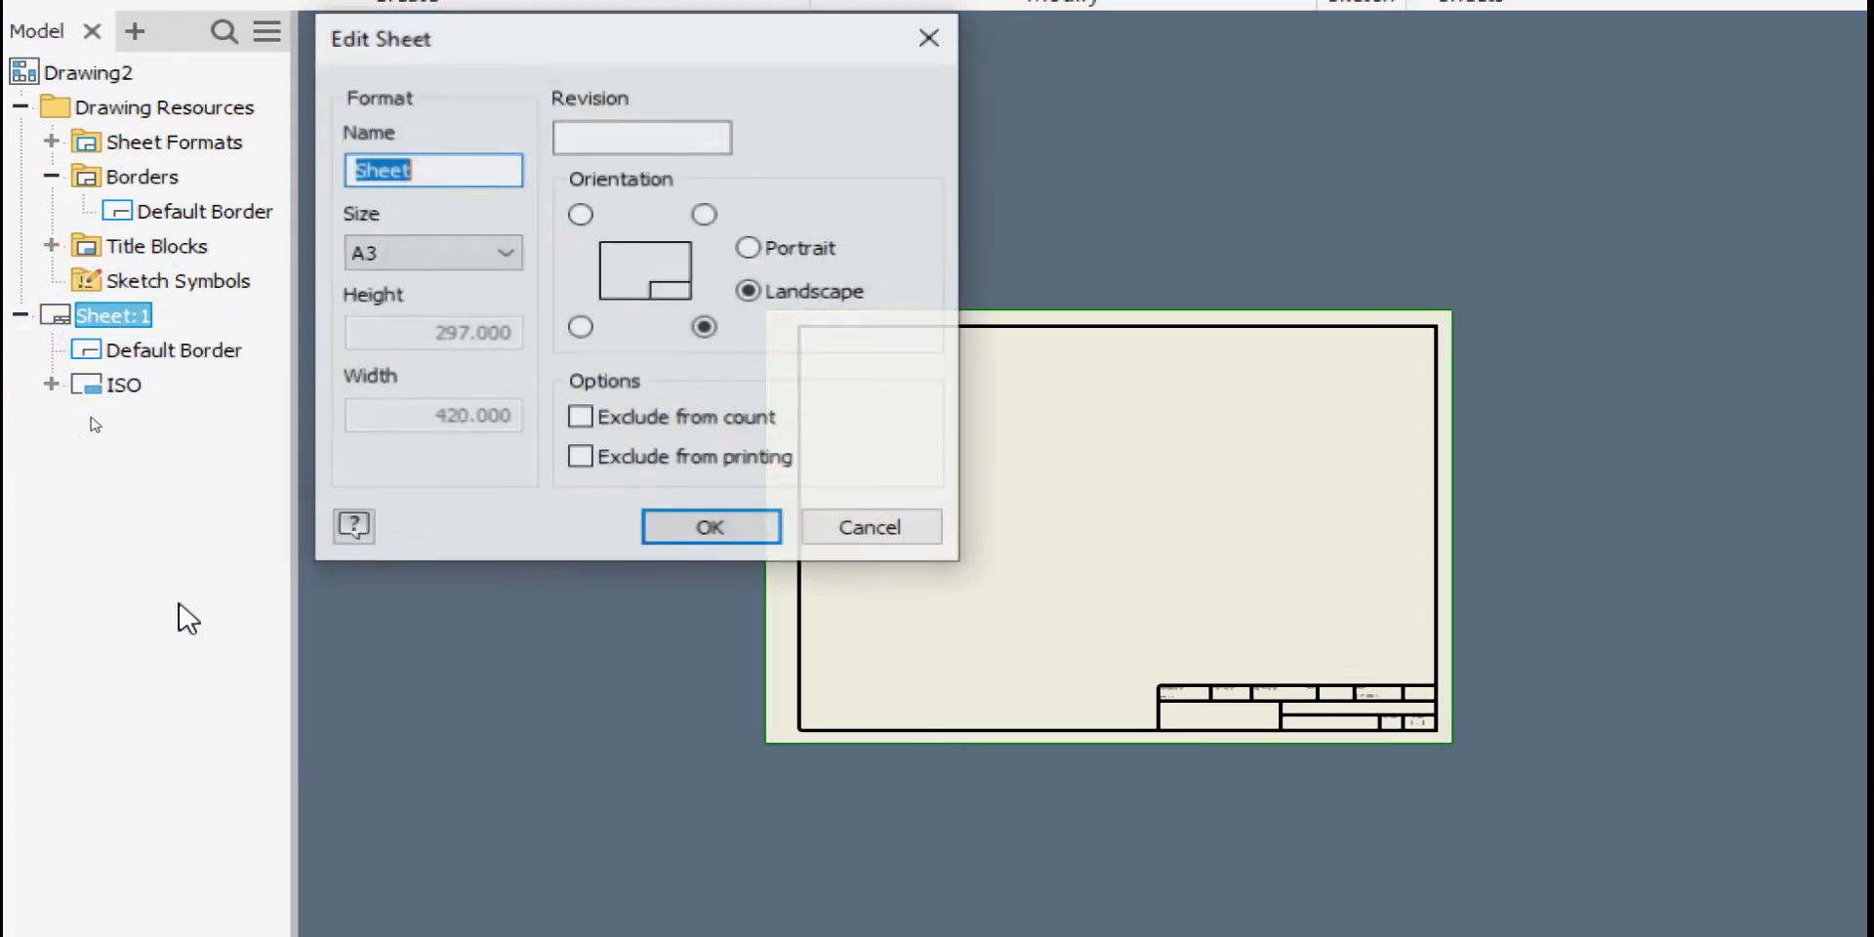
left_click(397, 262)
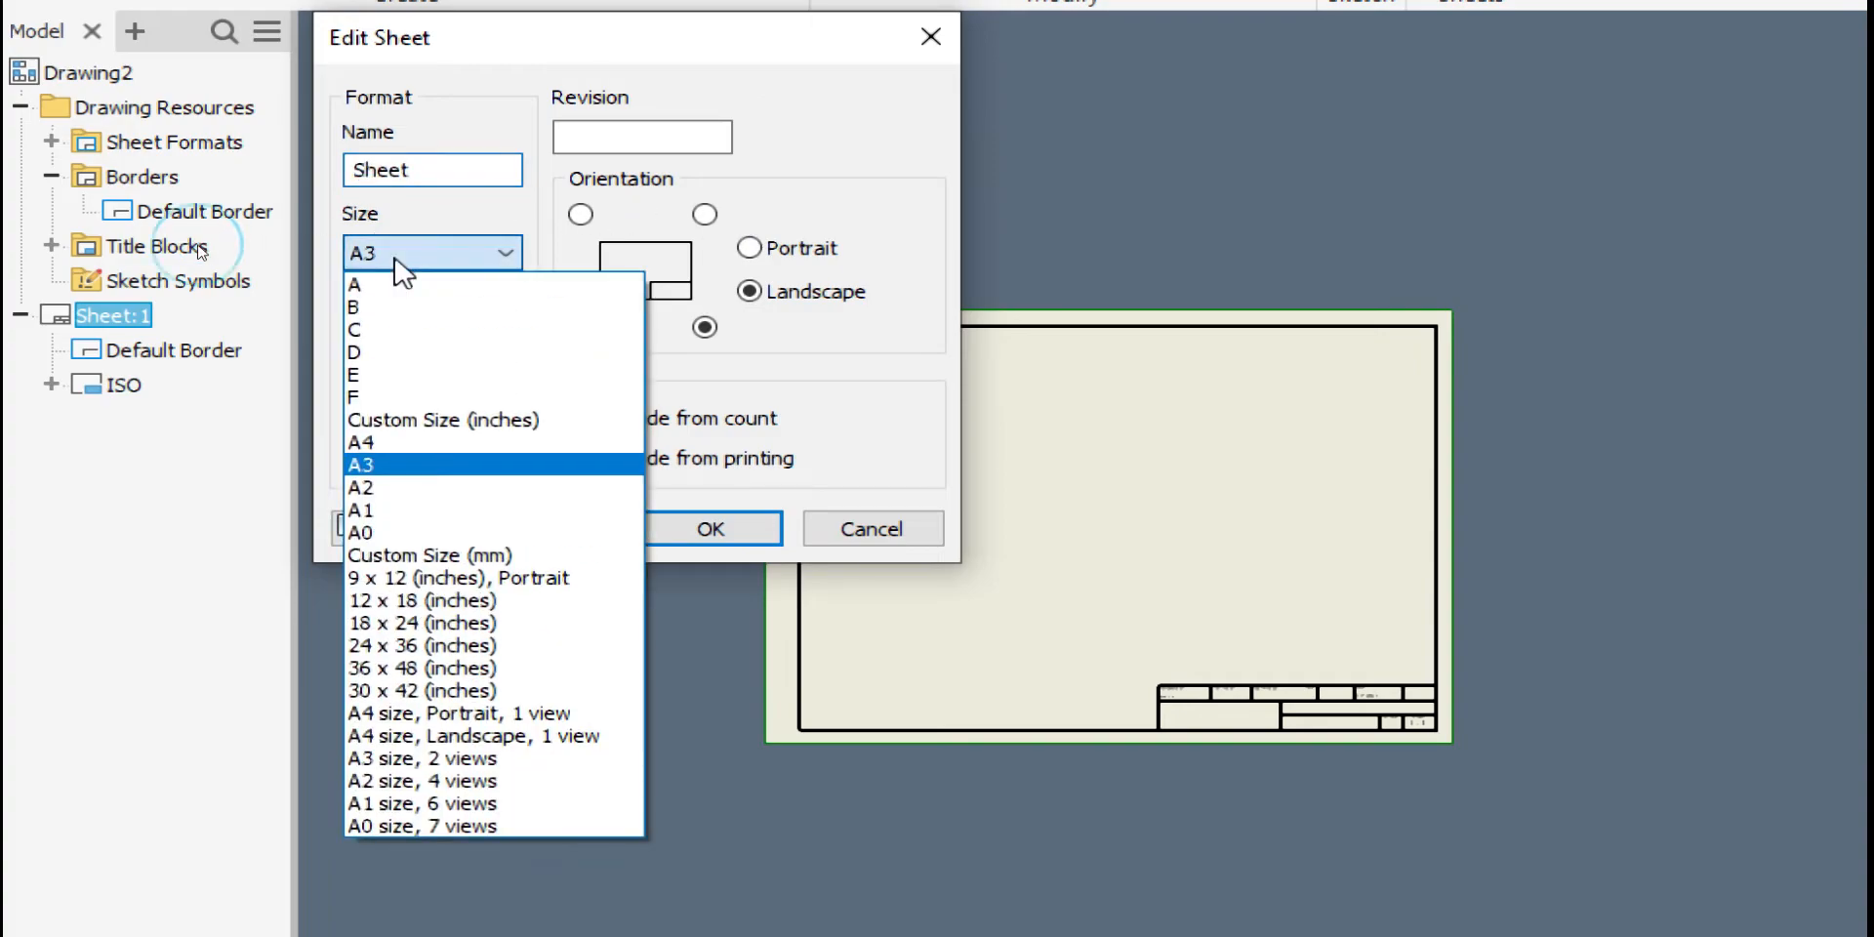
left_click(364, 466)
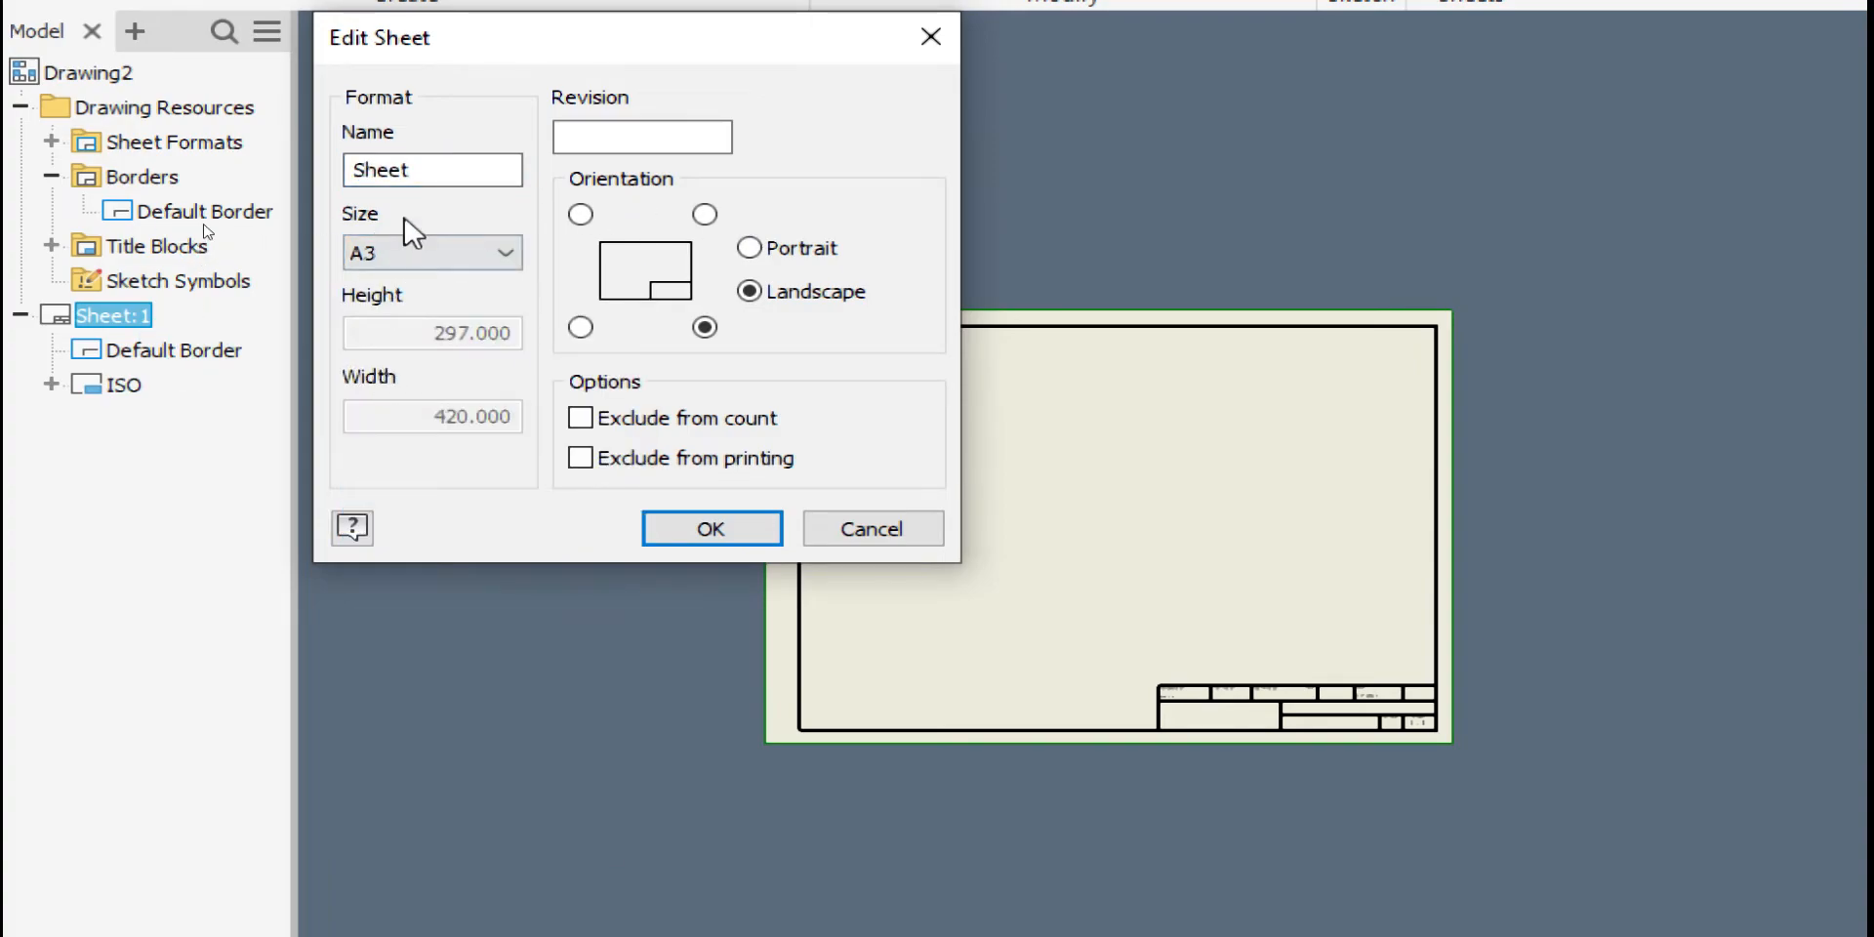
left_click(414, 252)
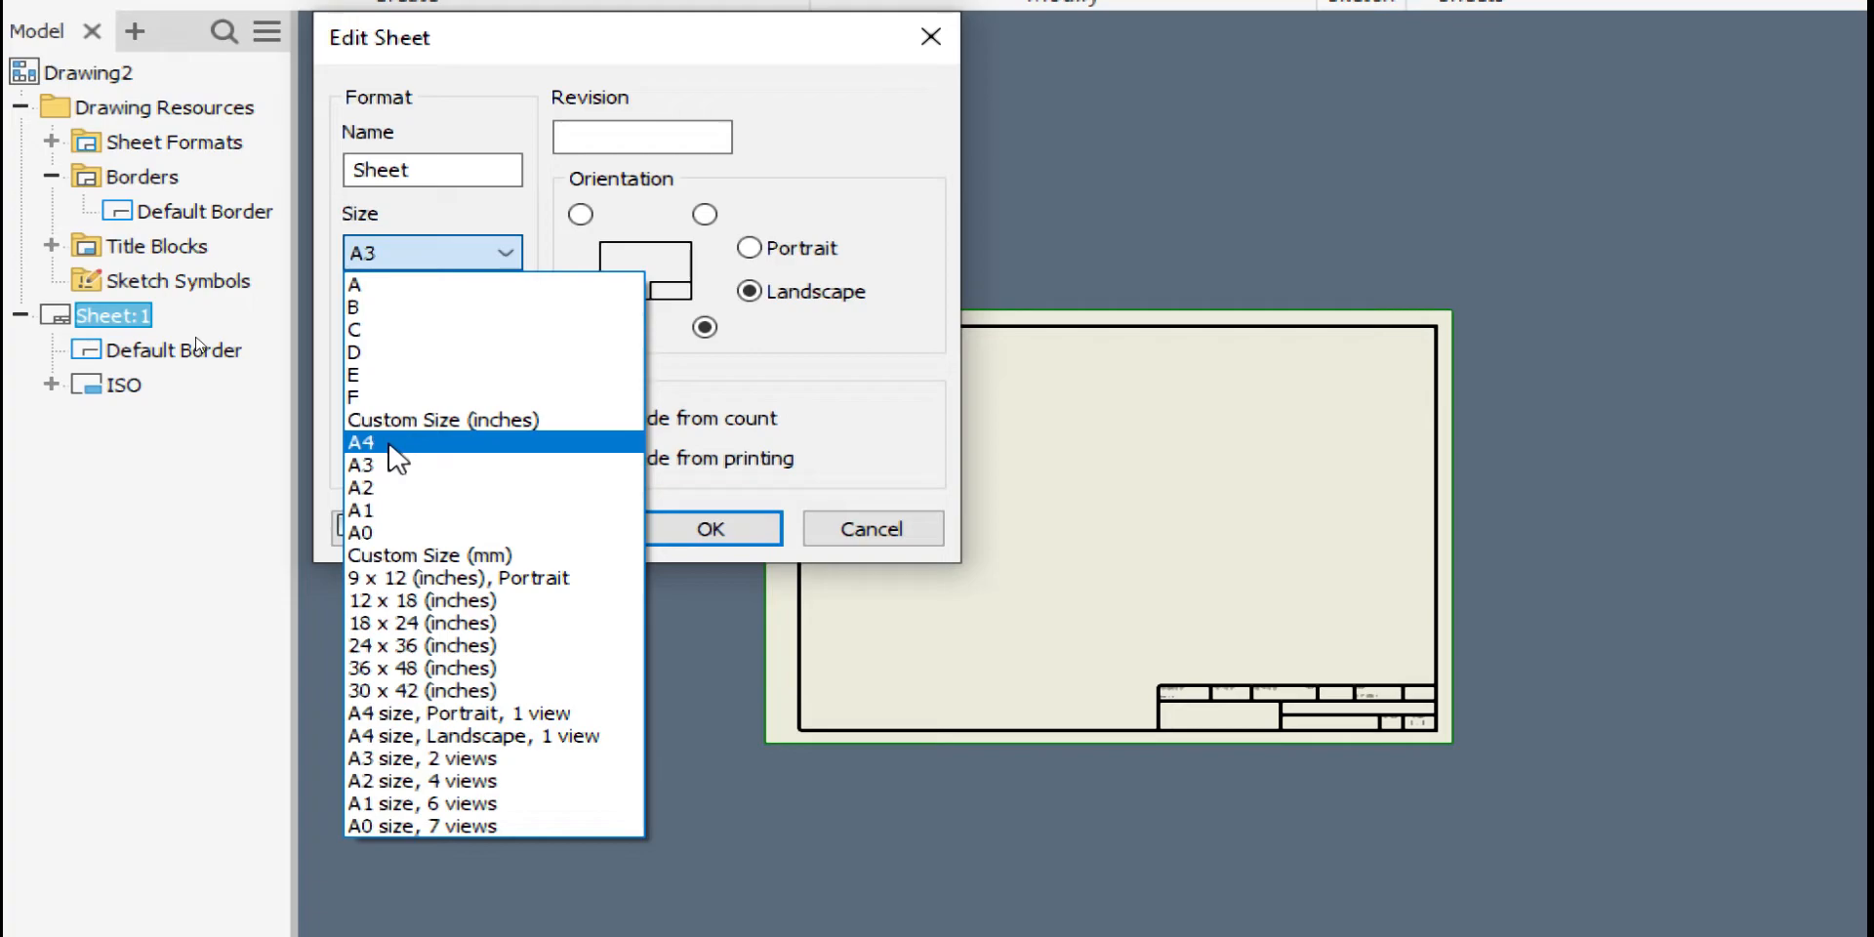
left_click(390, 445)
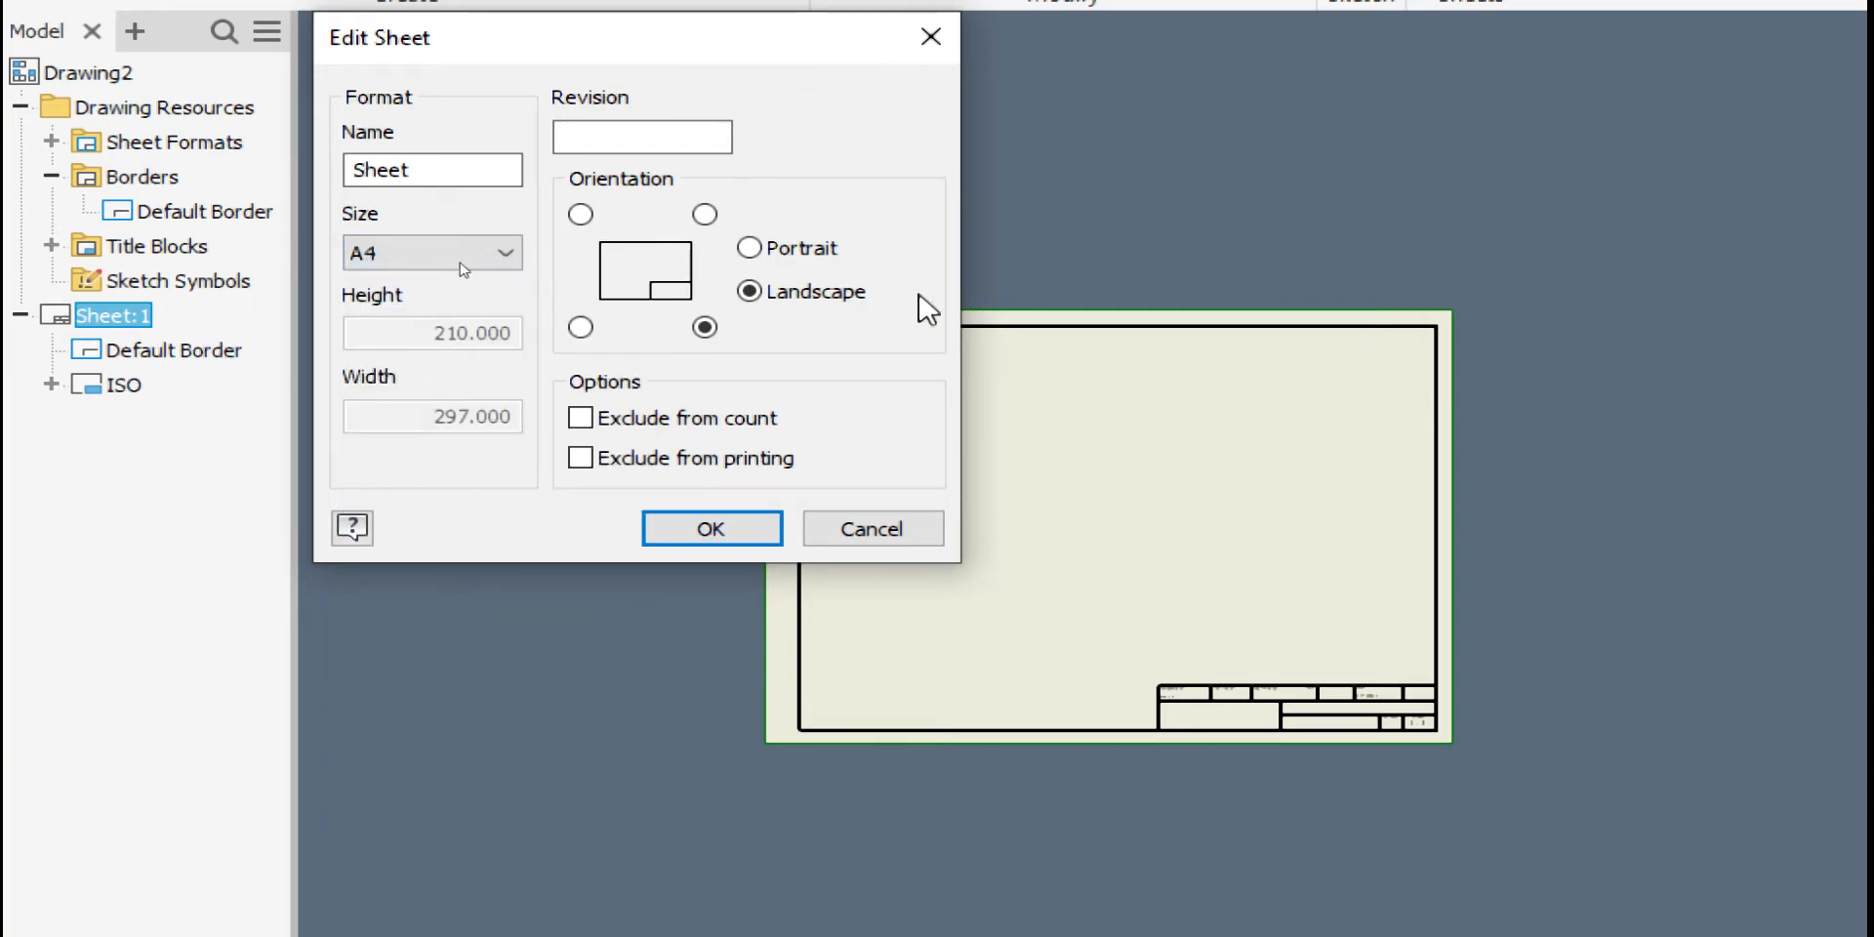
left_click(744, 529)
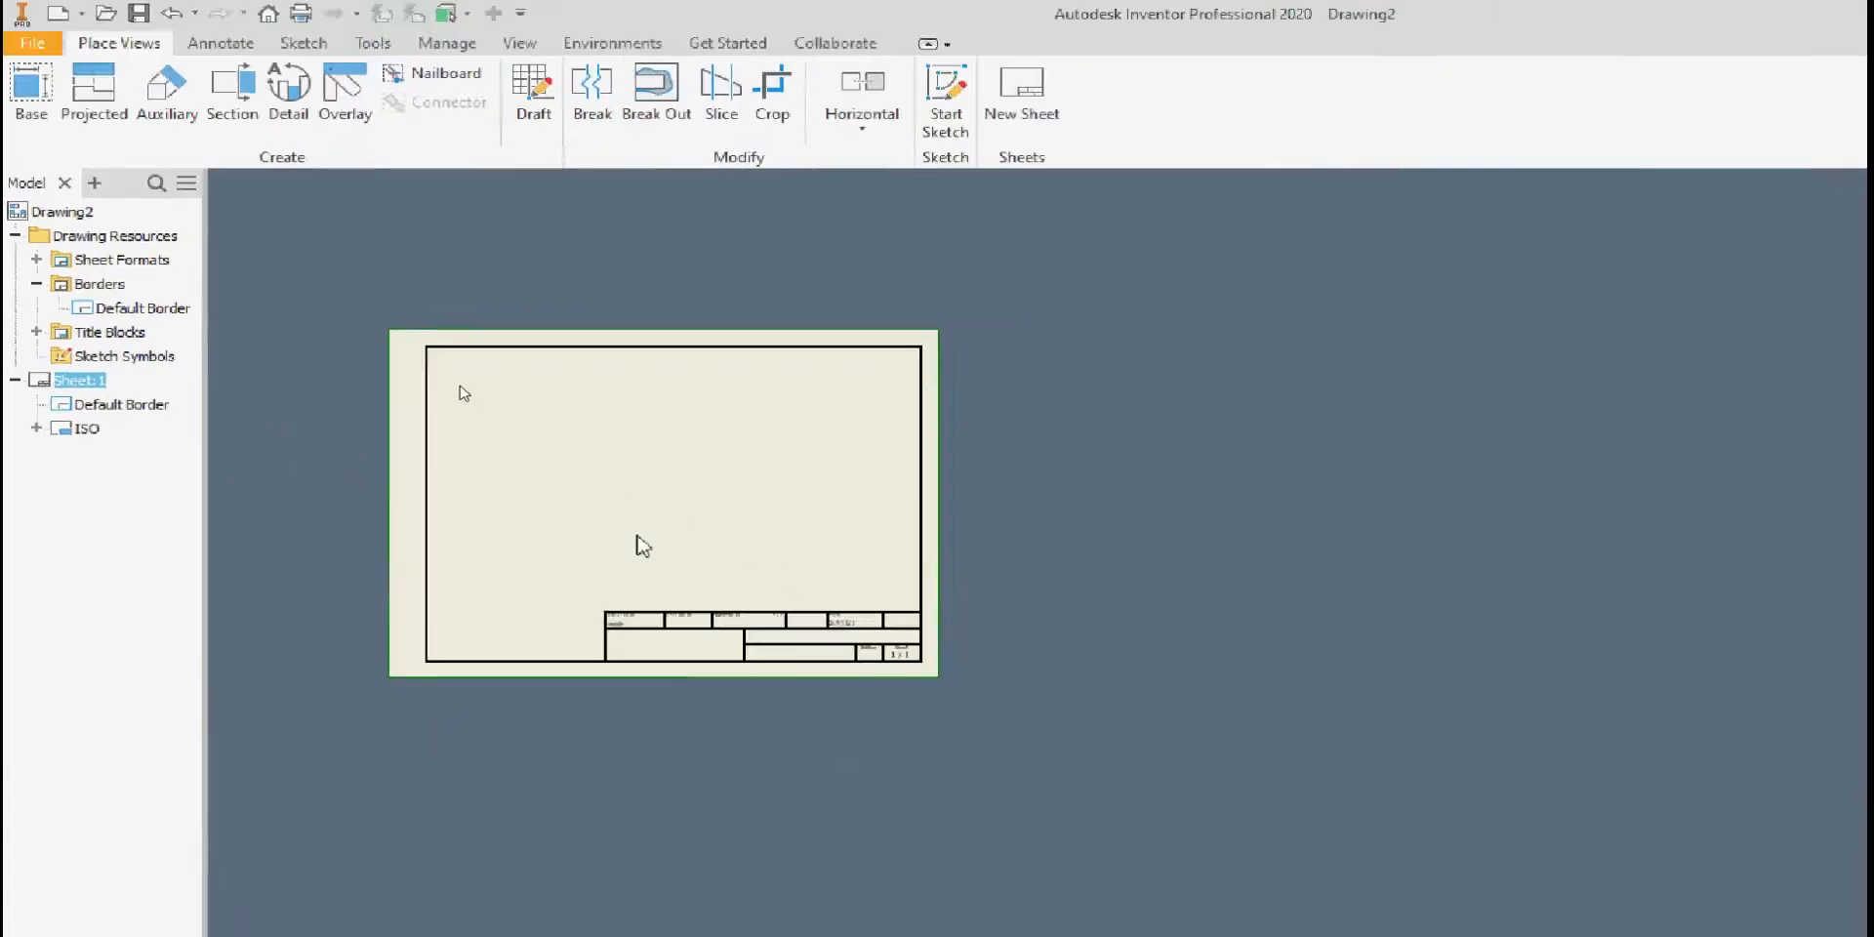
scroll(918, 332, "up", 3)
scroll(385, 293, "down", 3)
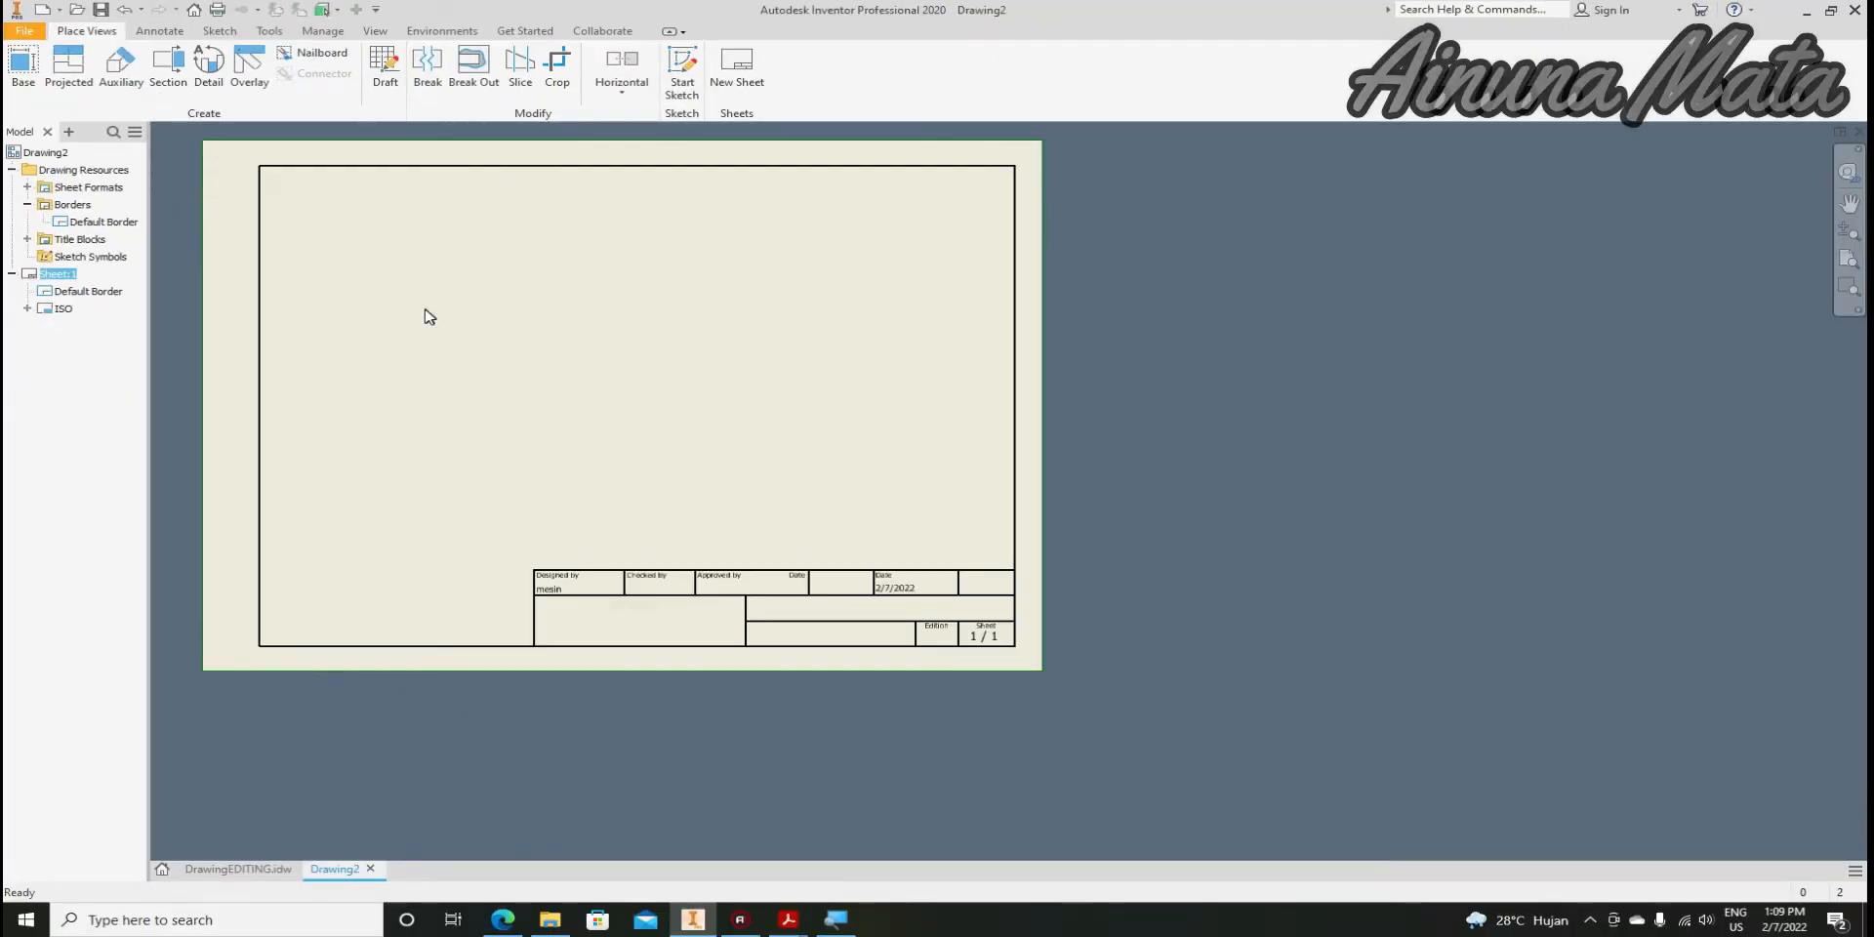
scroll(680, 478, "down", 2)
scroll(621, 608, "up", 2)
scroll(903, 587, "down", 2)
scroll(820, 657, "down", 3)
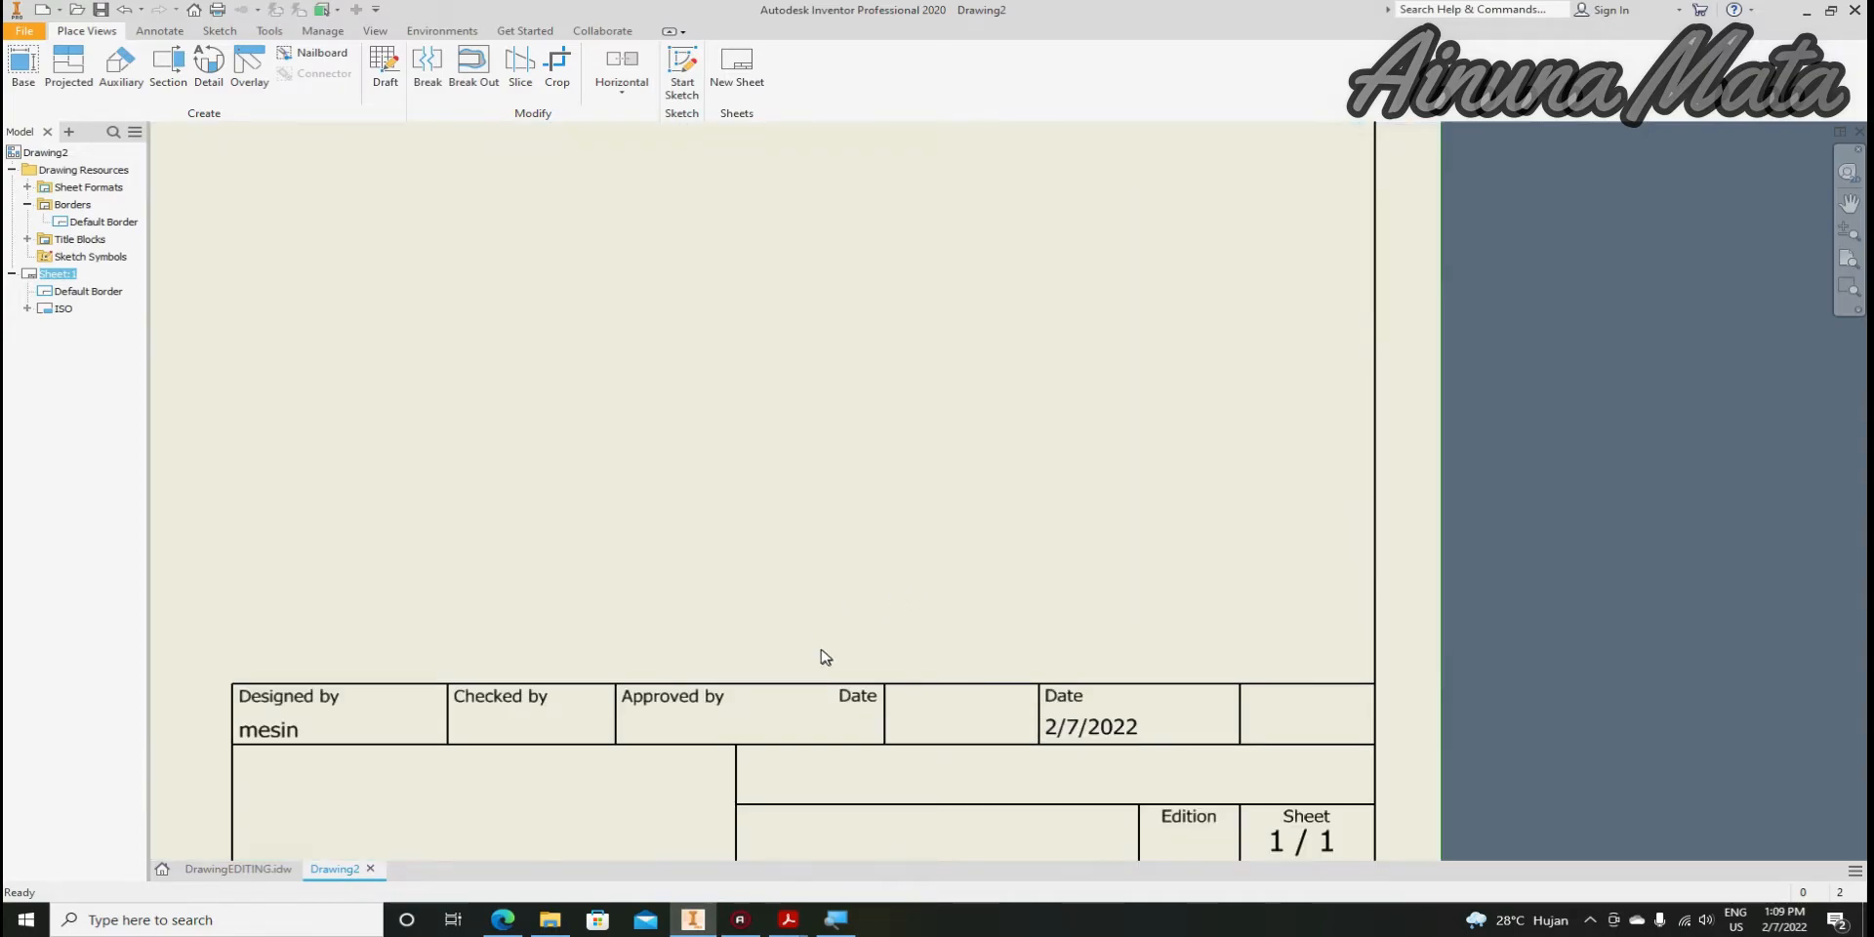
scroll(837, 631, "up", 4)
scroll(840, 631, "down", 2)
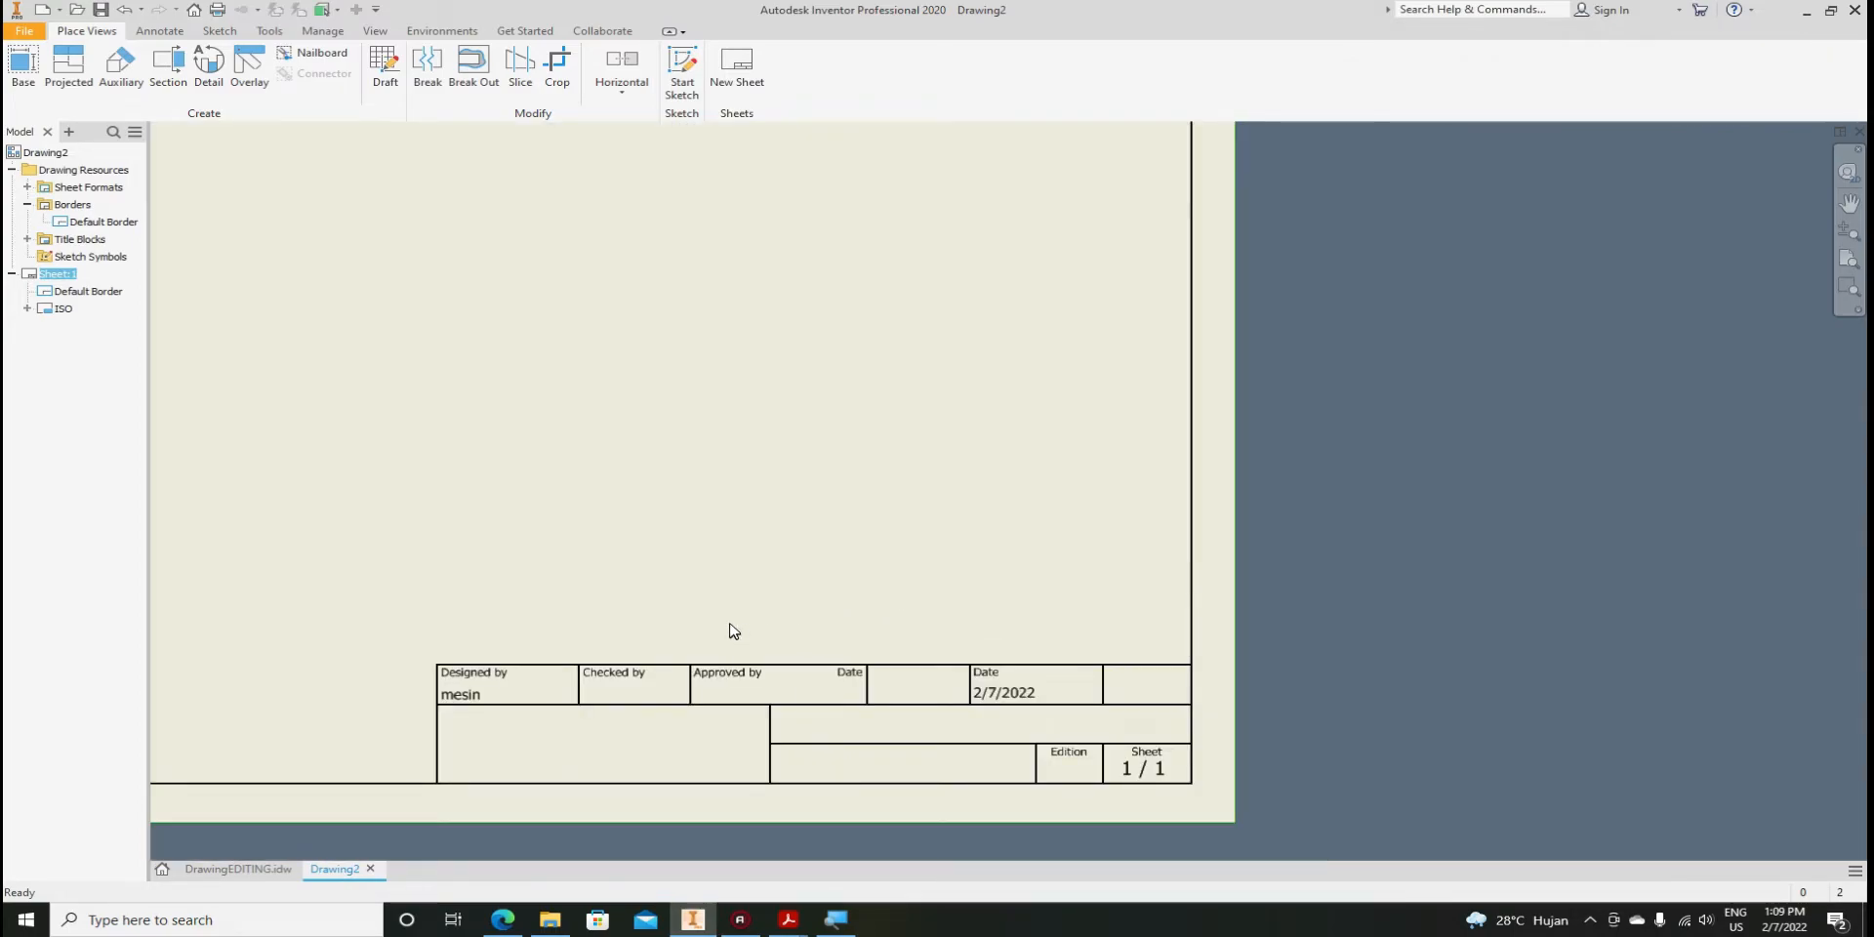
scroll(1093, 693, "up", 4)
scroll(1095, 691, "down", 3)
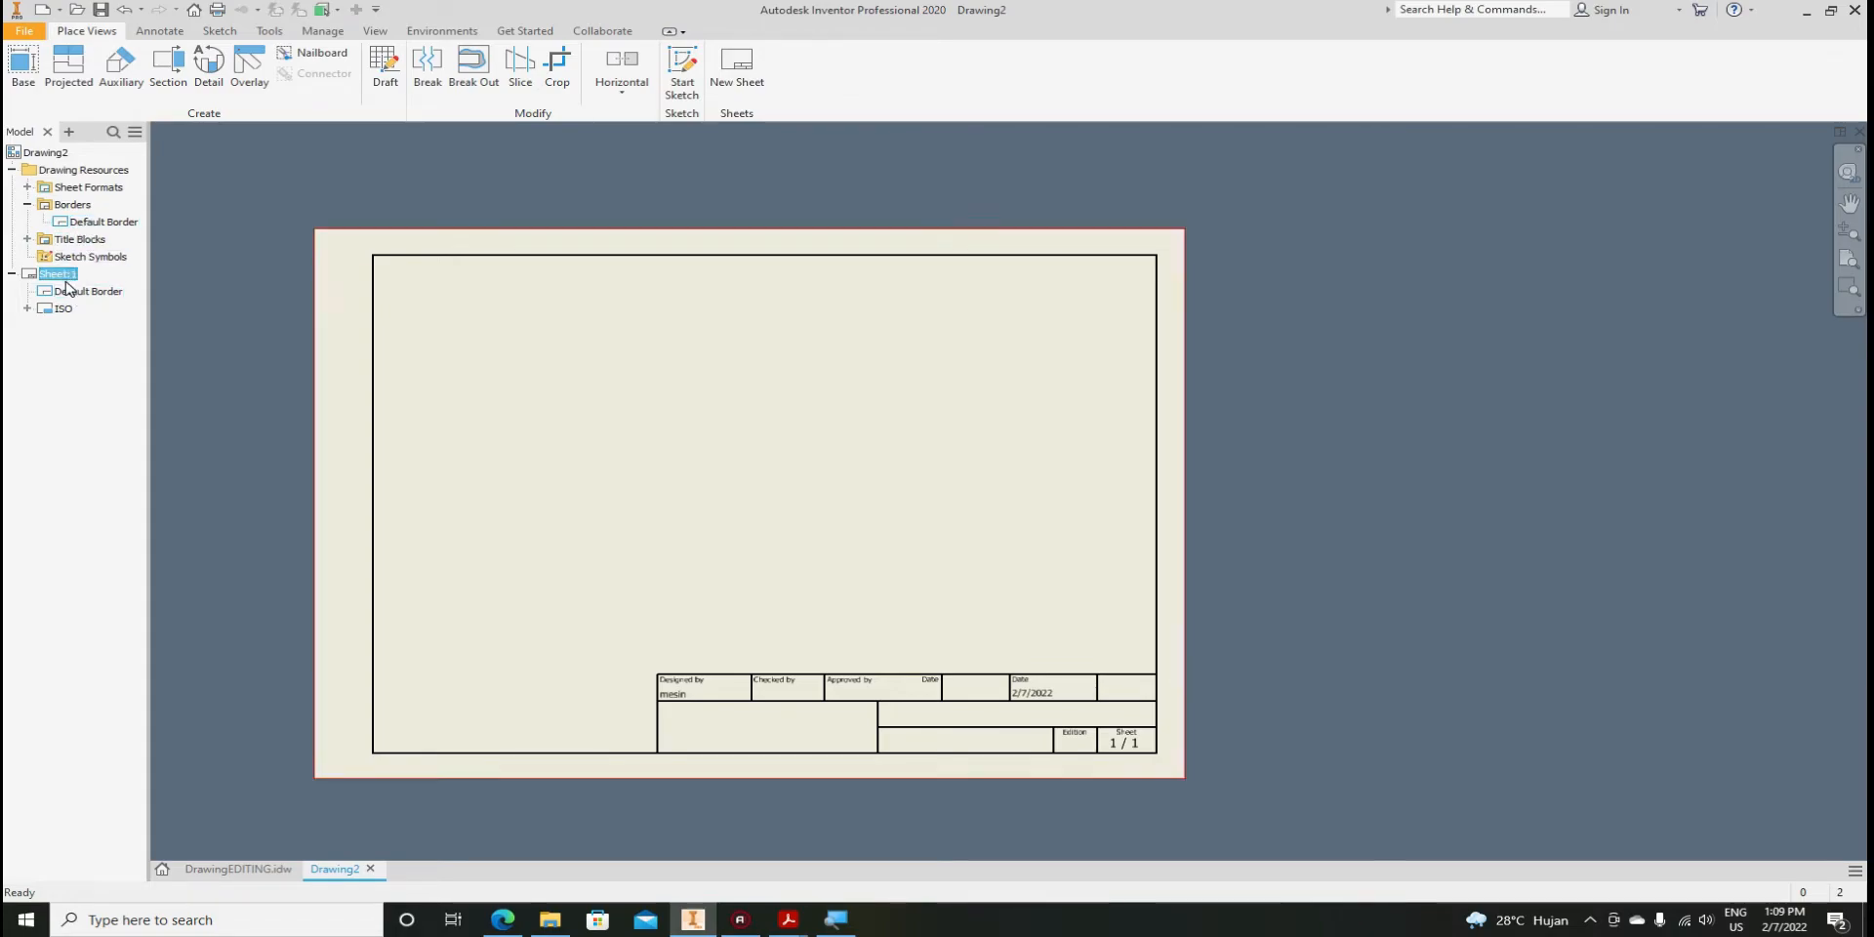
Set Sheet:1's size back to A3 through Edit Sheet
right_click(56, 275)
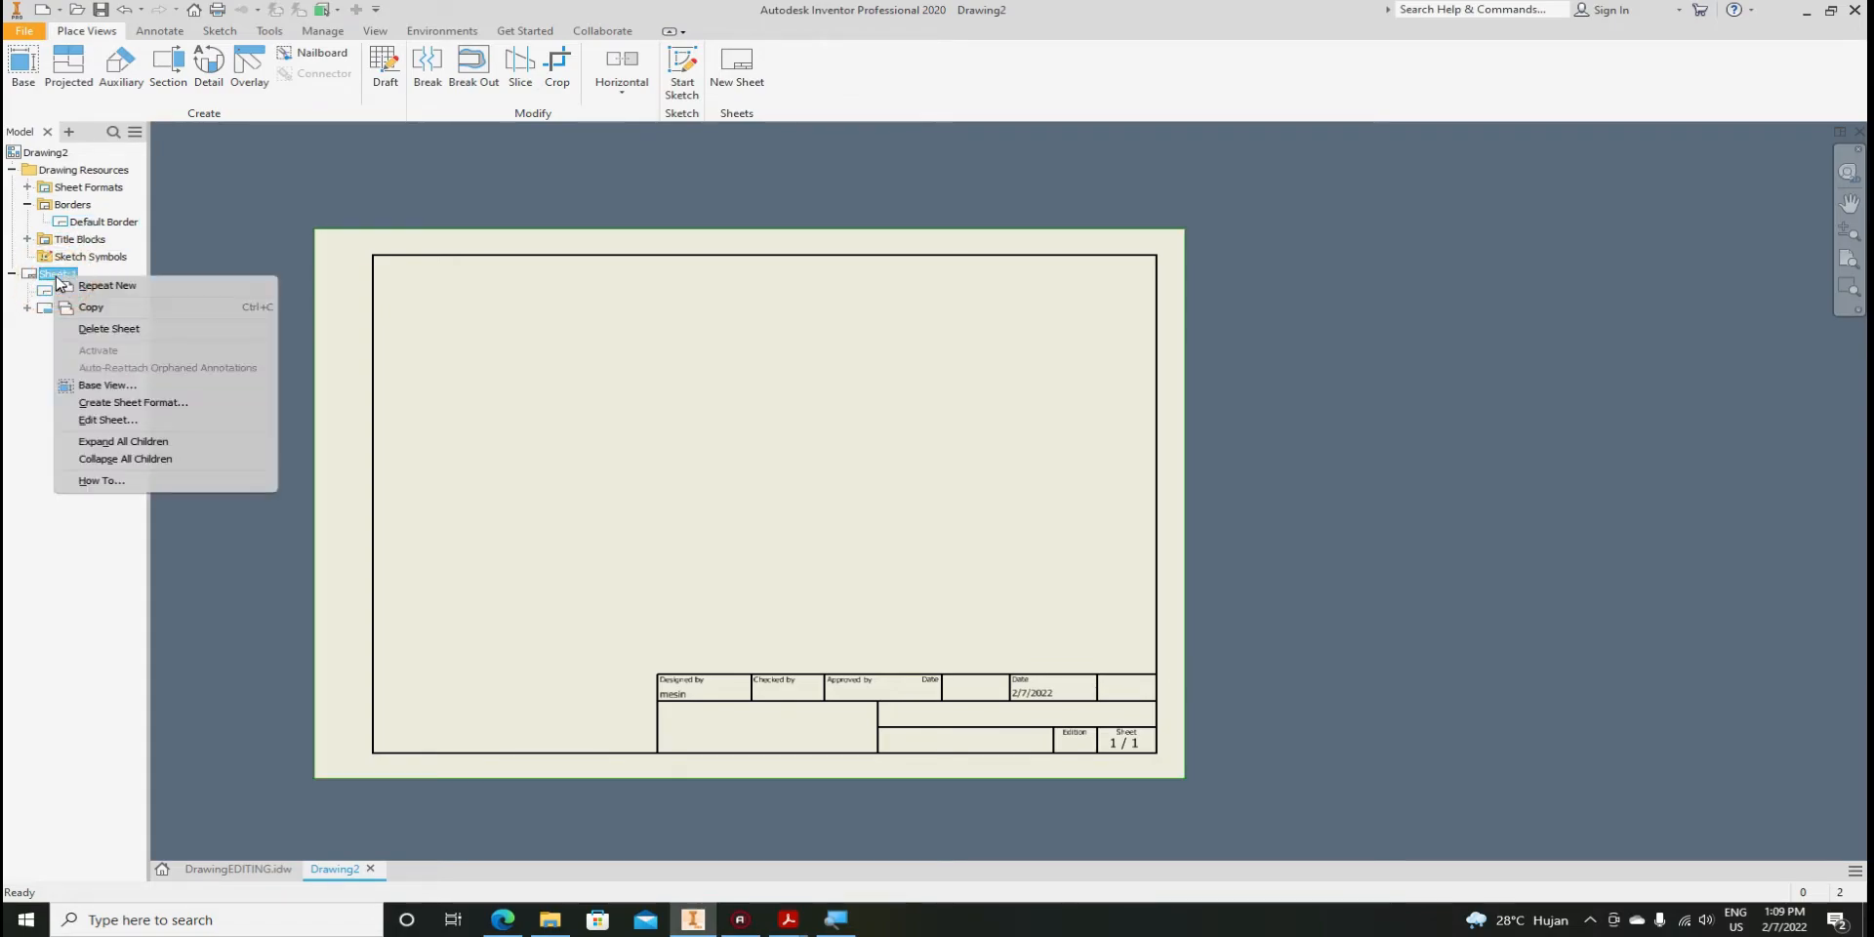
left_click(110, 420)
left_click(225, 246)
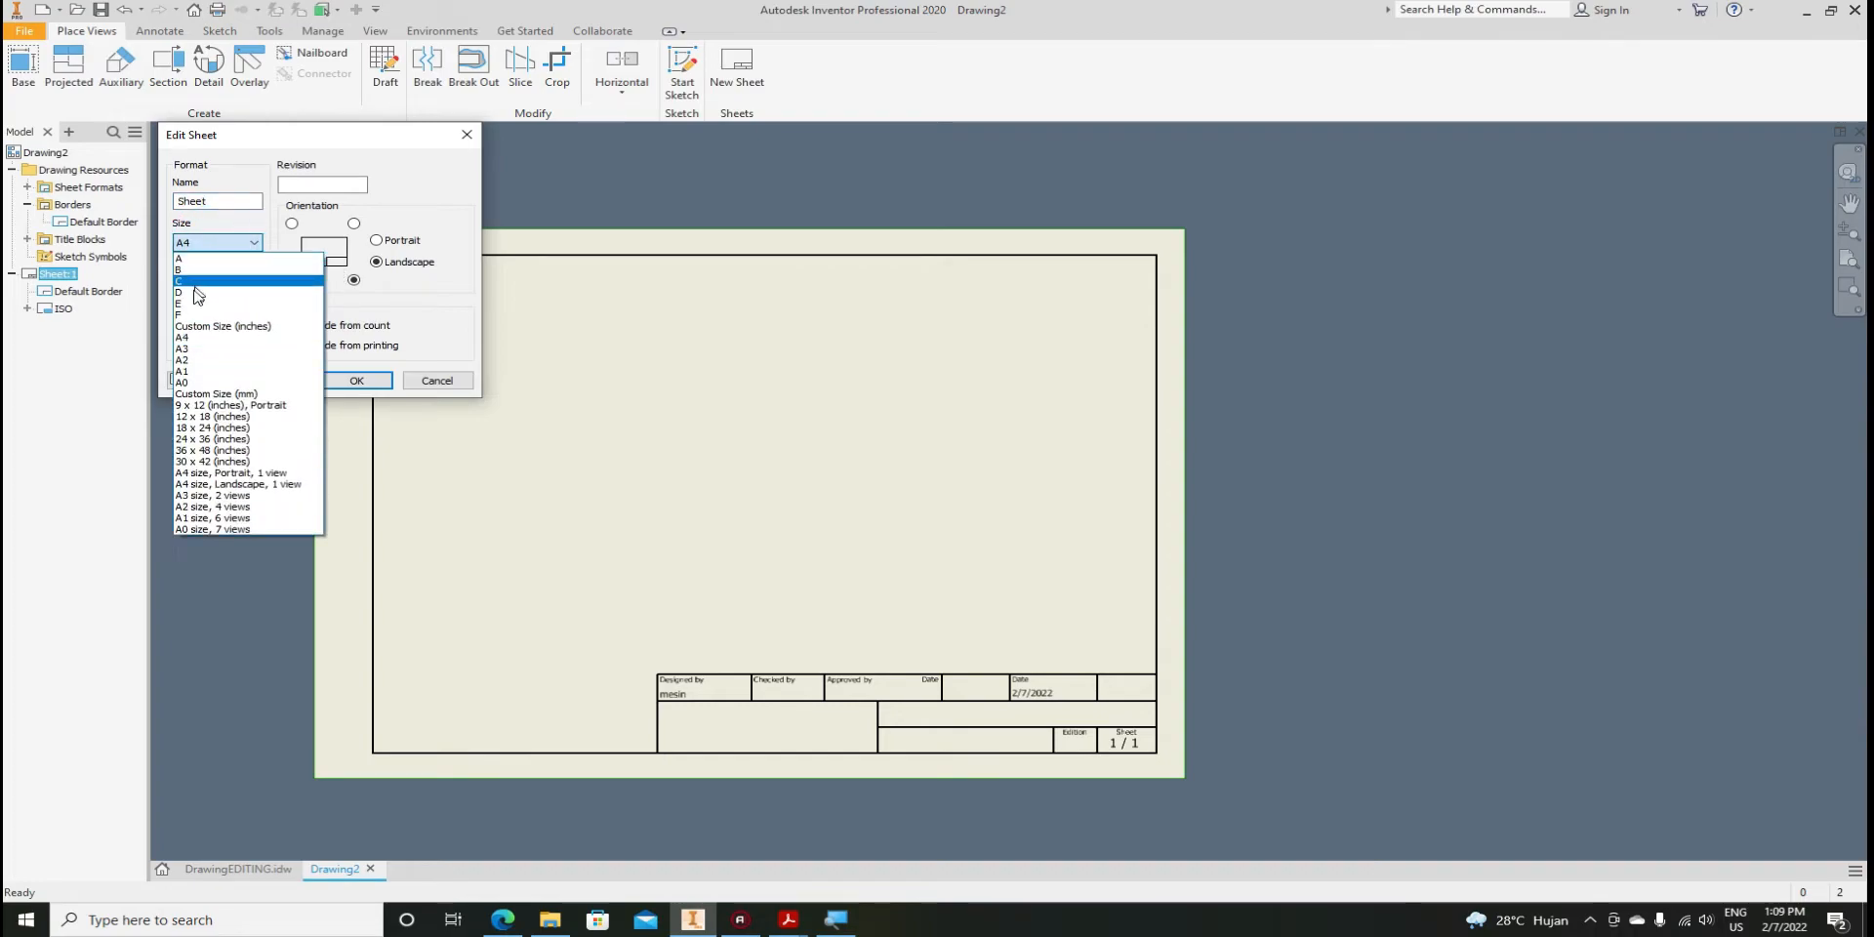
left_click(191, 358)
right_click(875, 653)
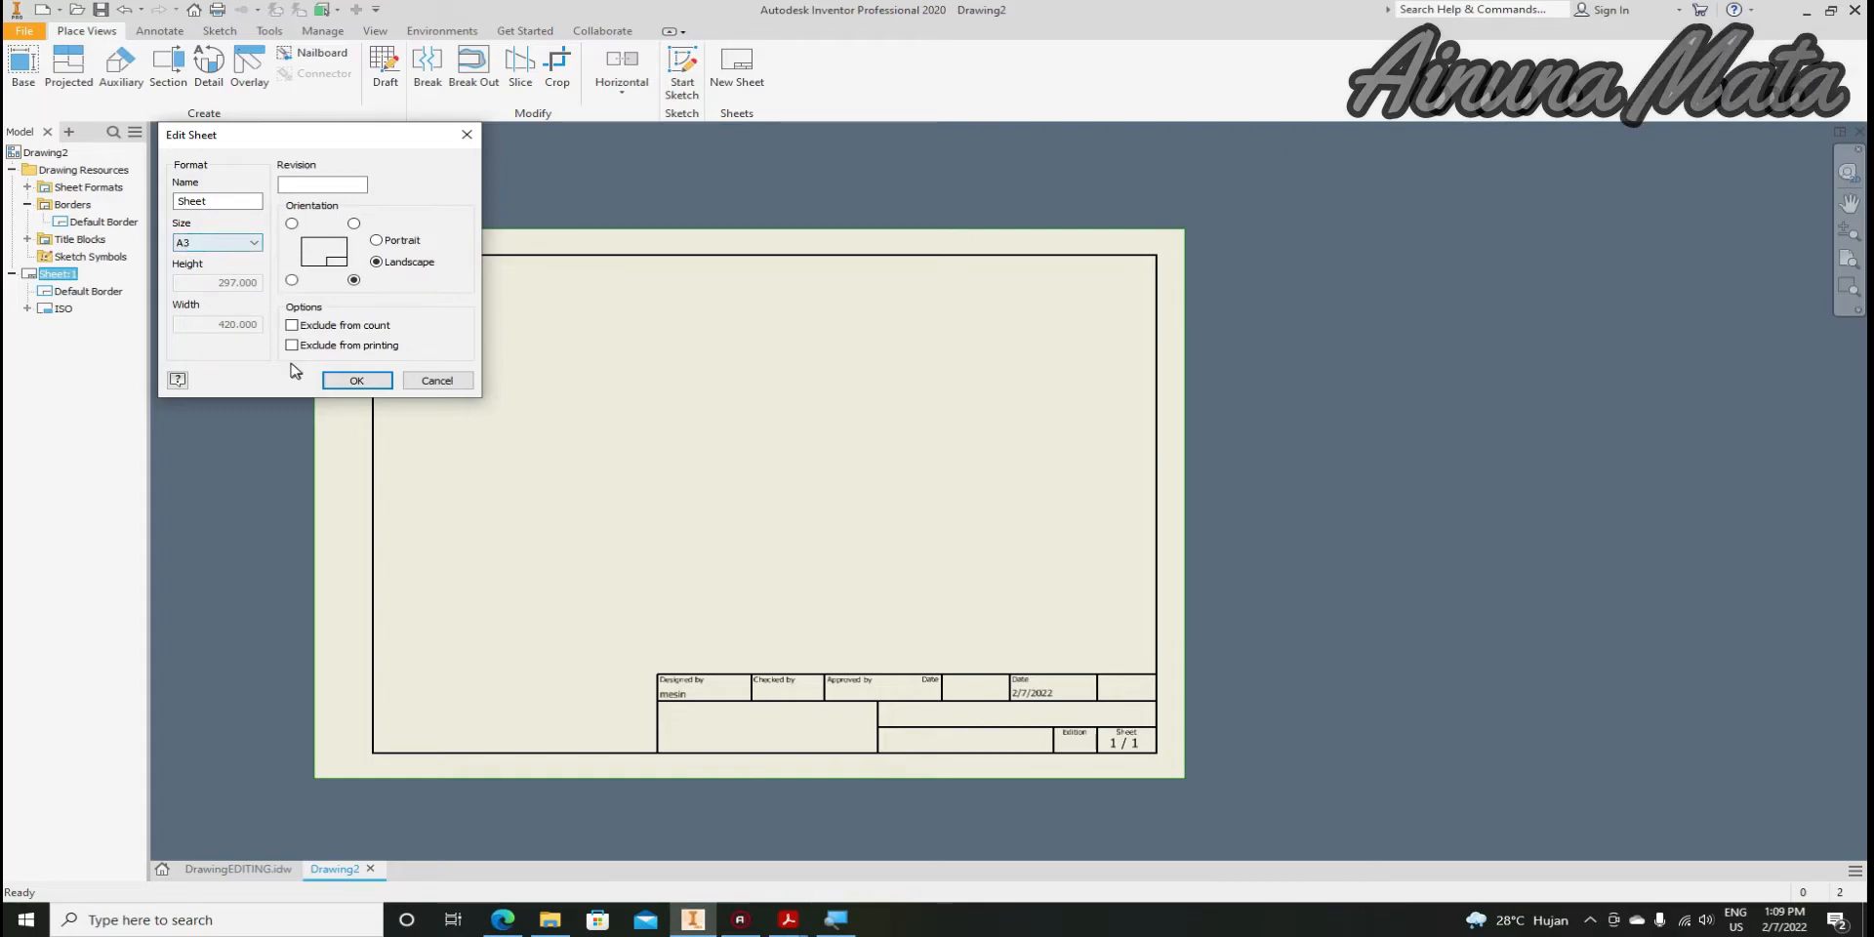
left_click(354, 381)
scroll(514, 488, "up", 2)
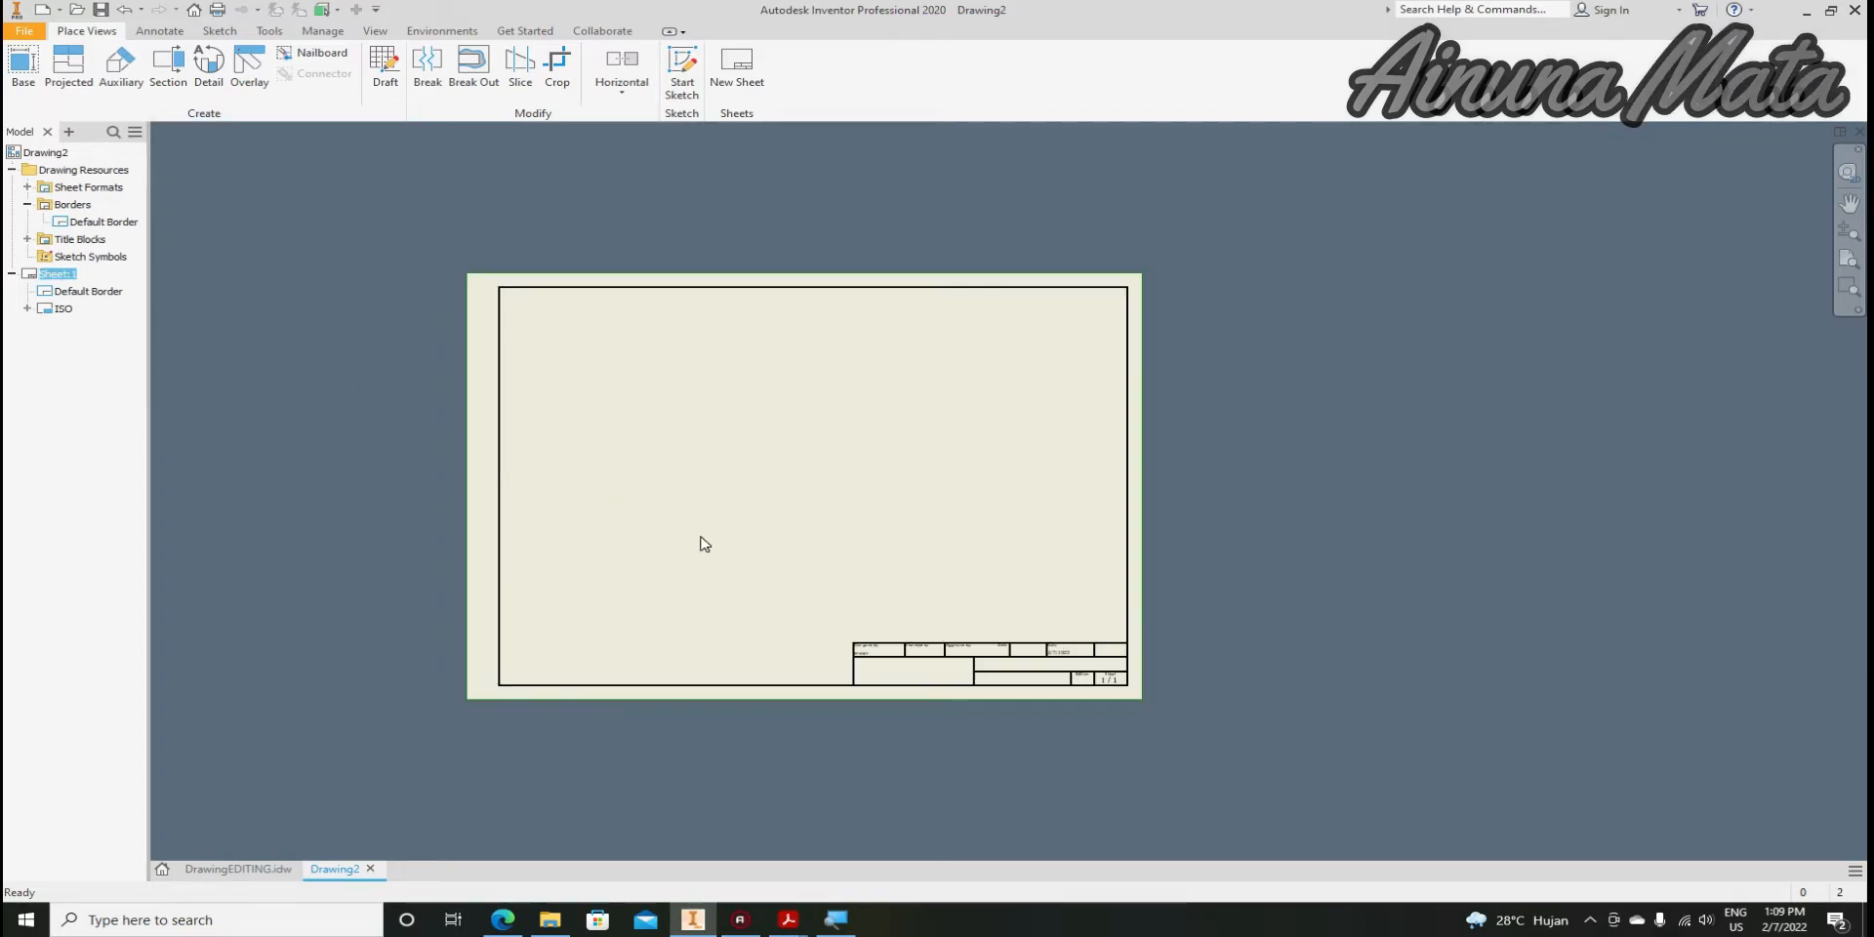
scroll(987, 615, "down", 4)
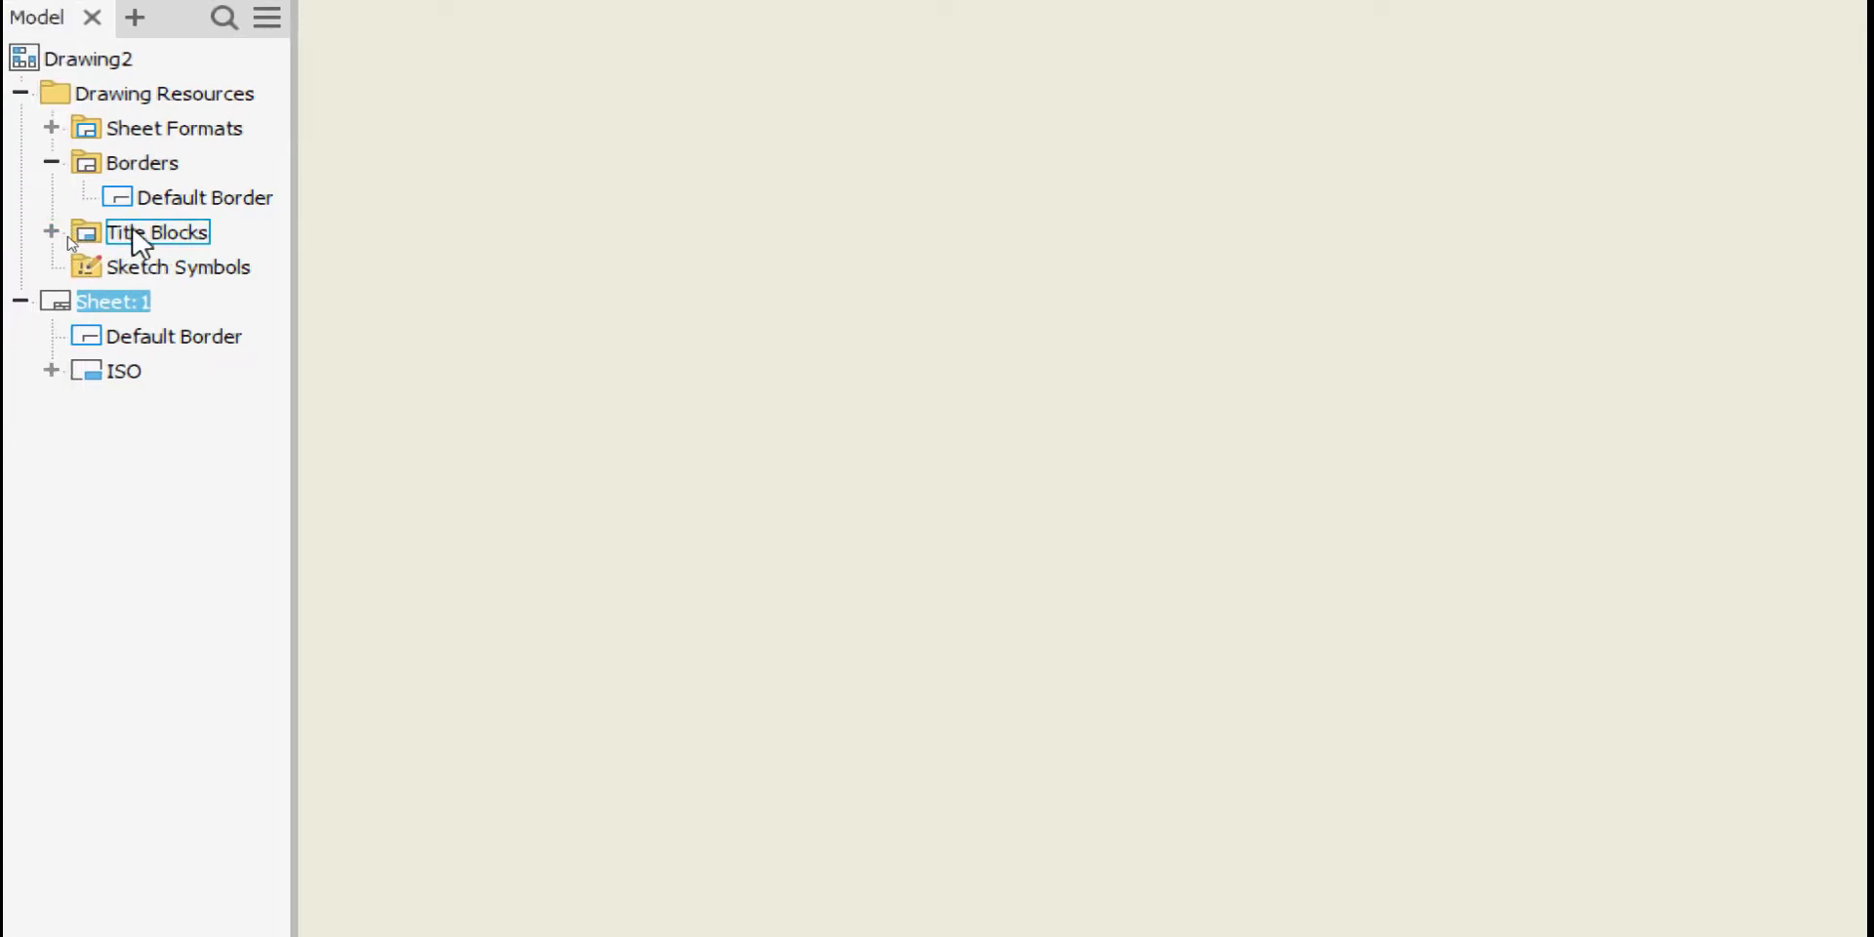
Open the ISO title block from Title Blocks for editing
left_click(51, 232)
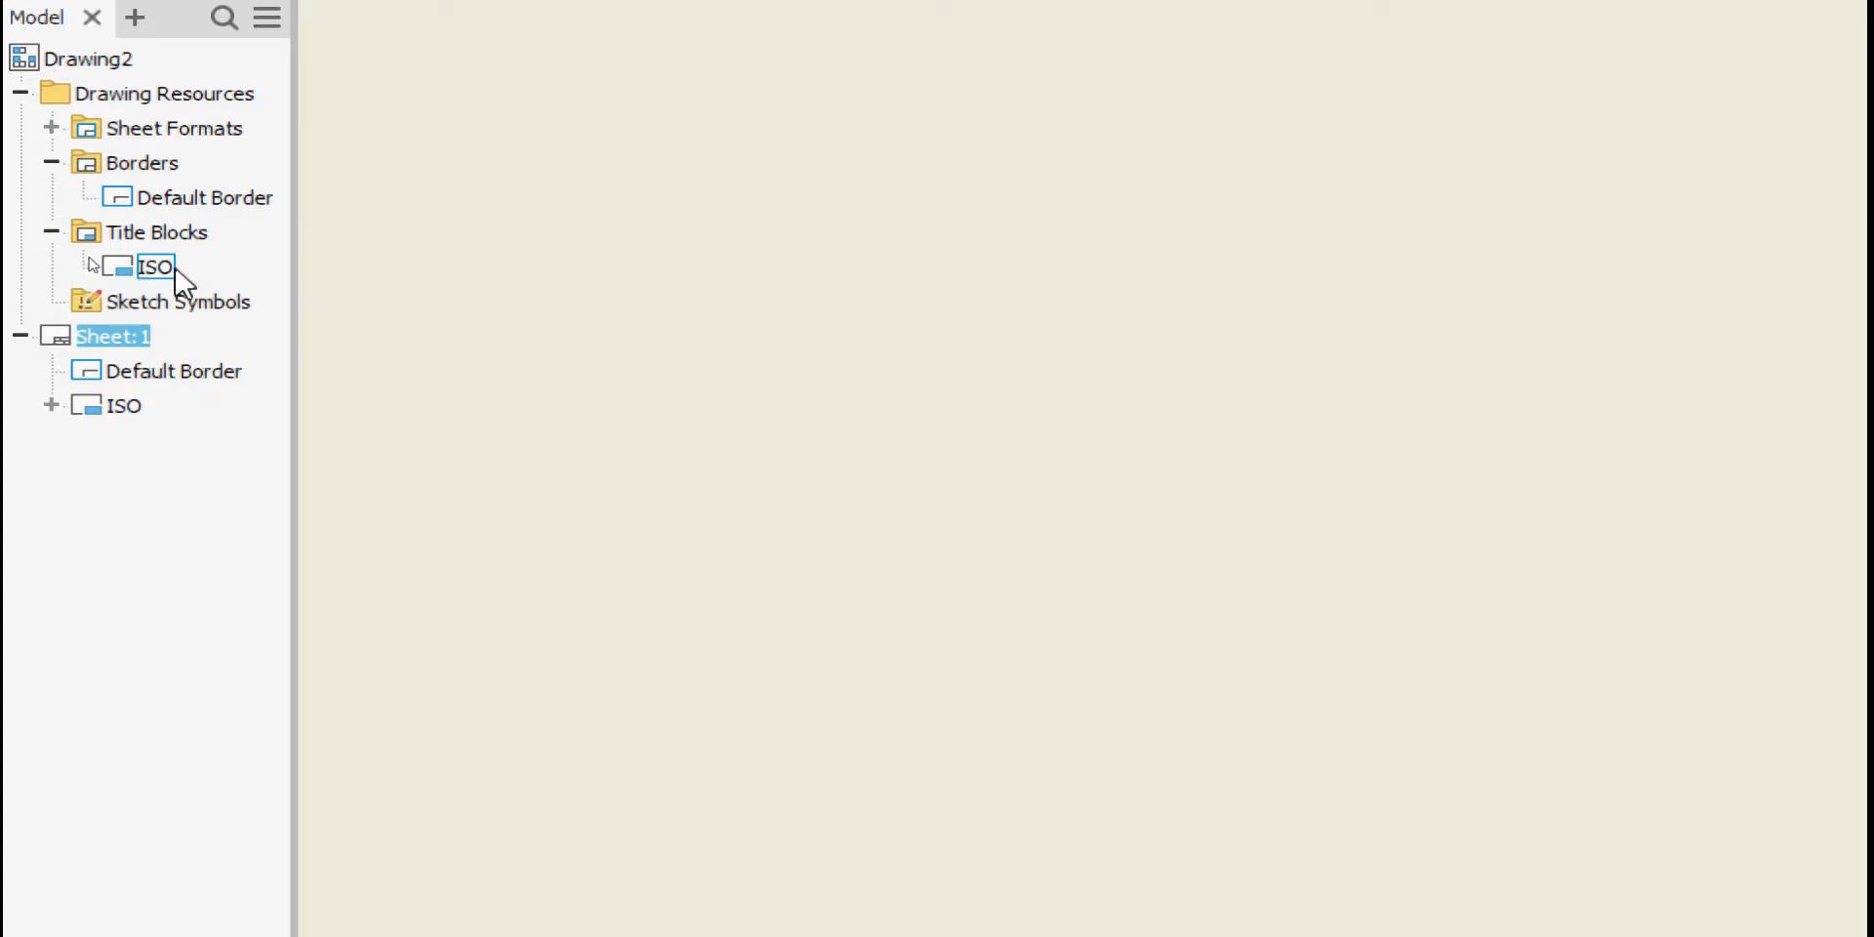
right_click(122, 265)
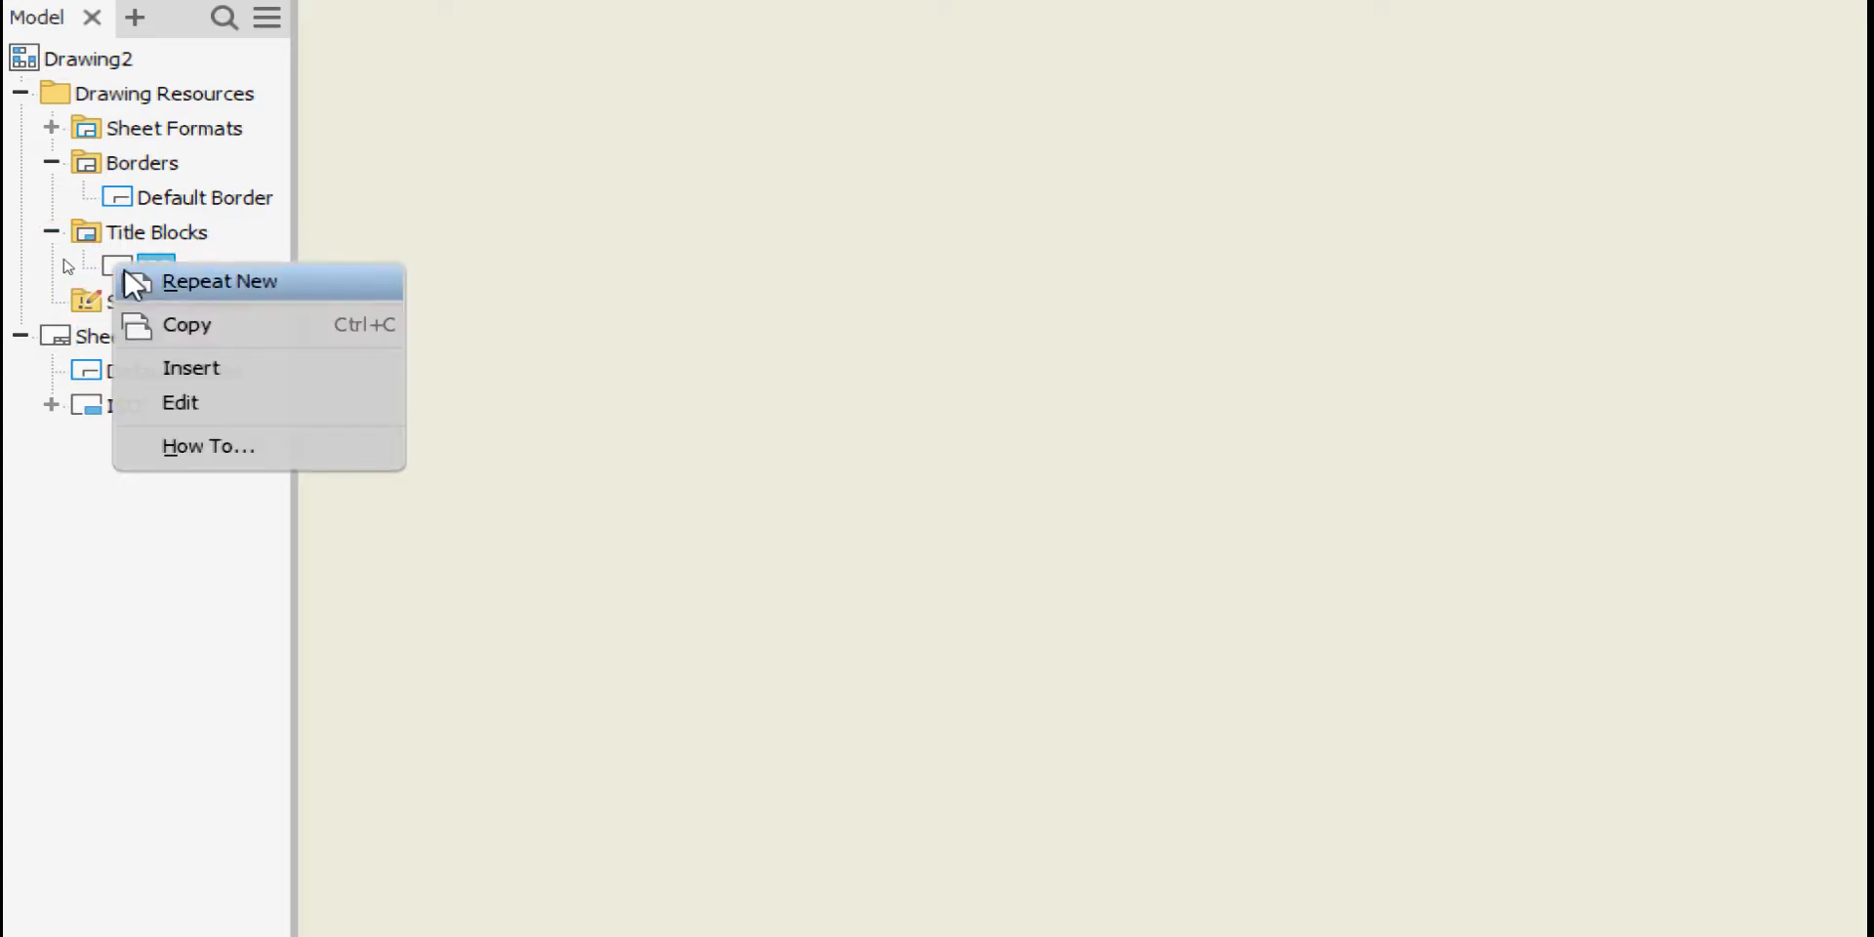
left_click(181, 404)
Window-select and delete all the ISO title block's sketch geometry, leaving the sheet empty
scroll(542, 410, "up", 3)
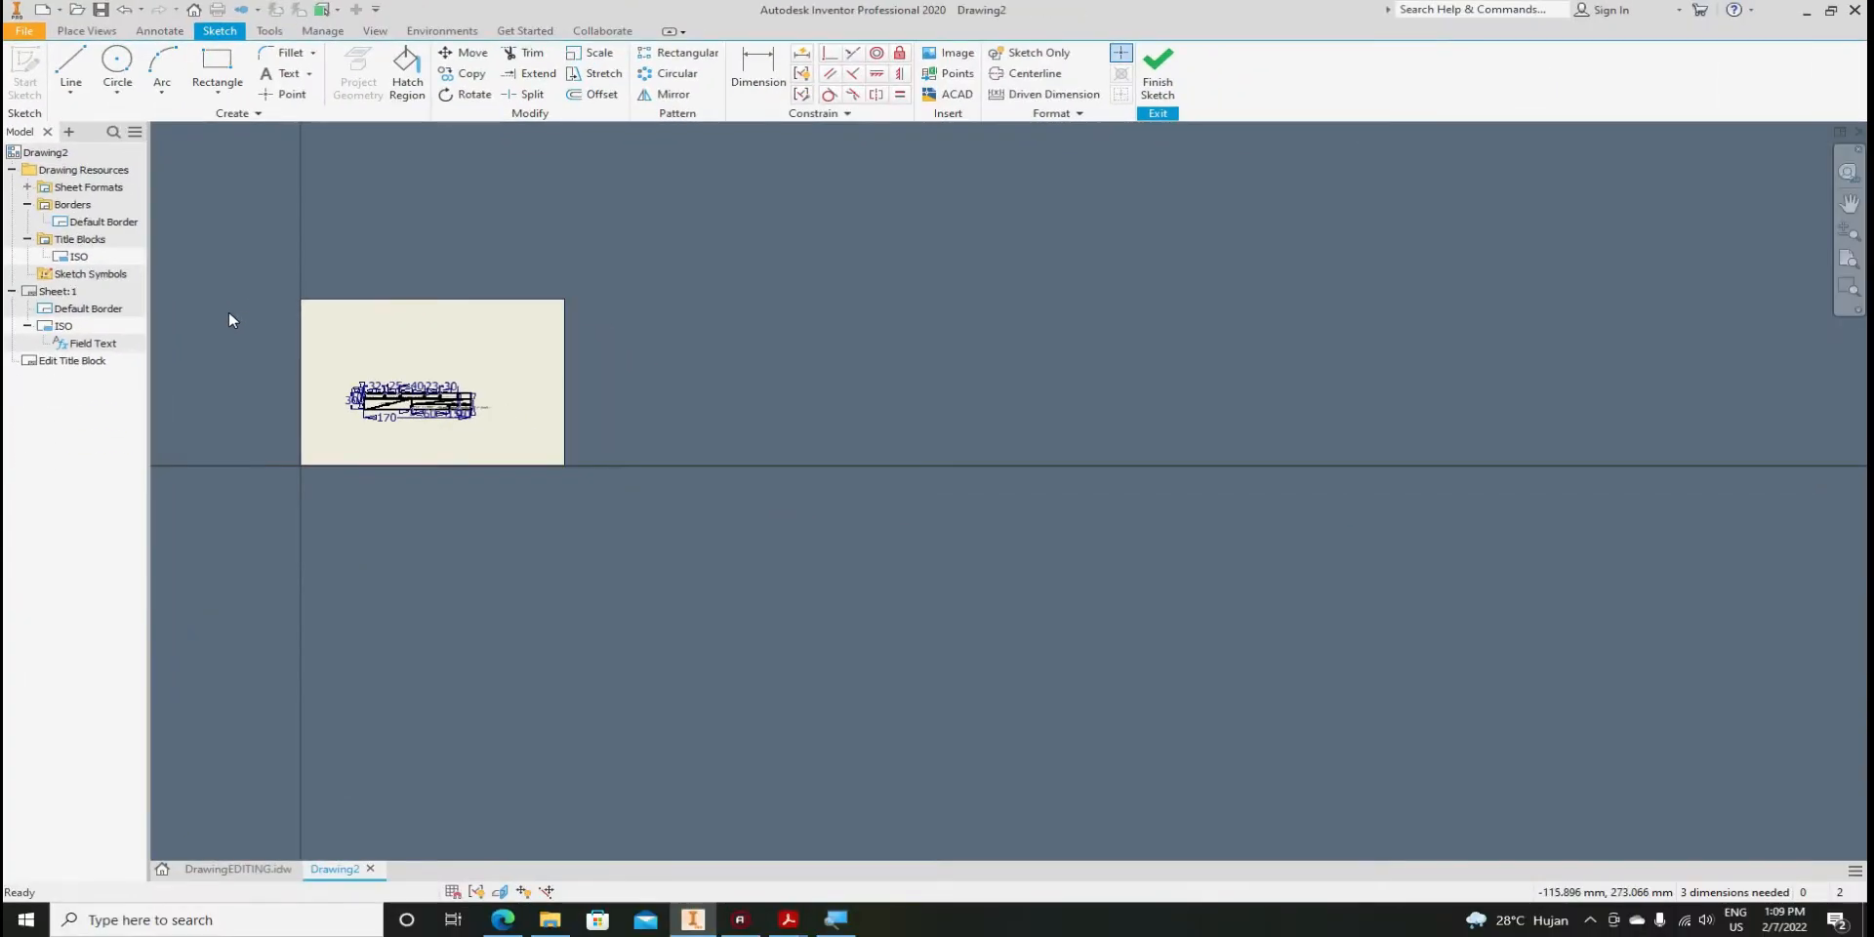
scroll(335, 355, "down", 6)
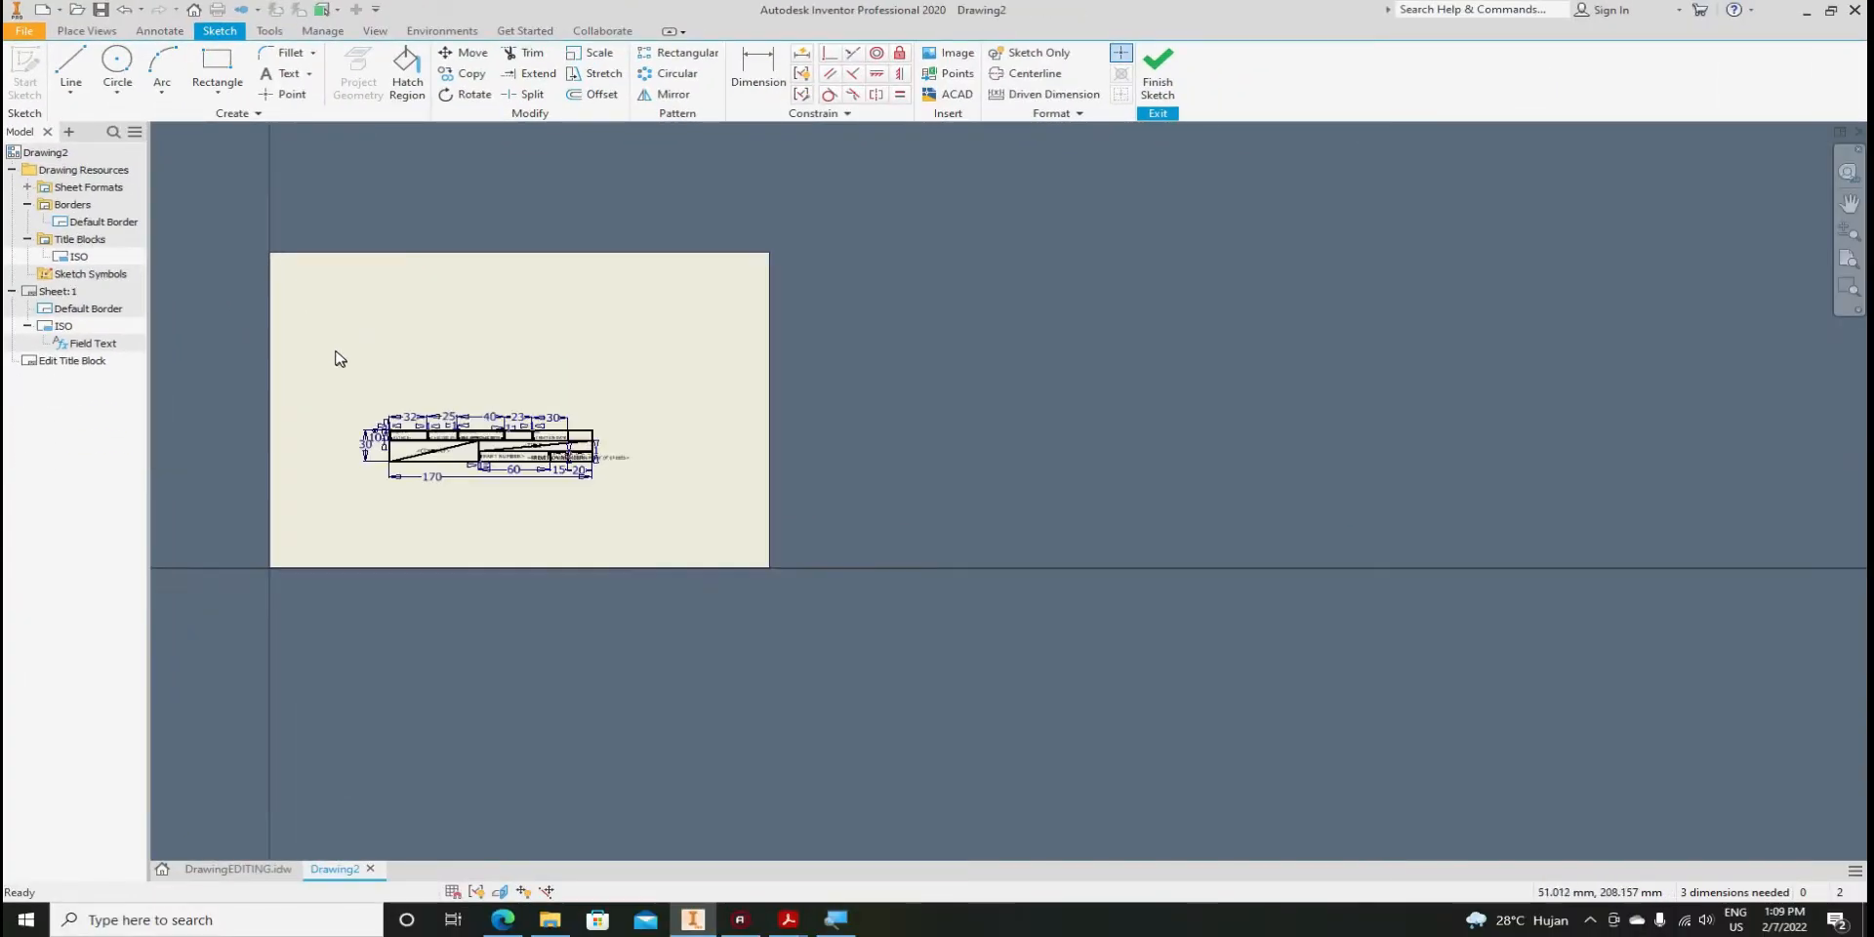
scroll(476, 560, "down", 3)
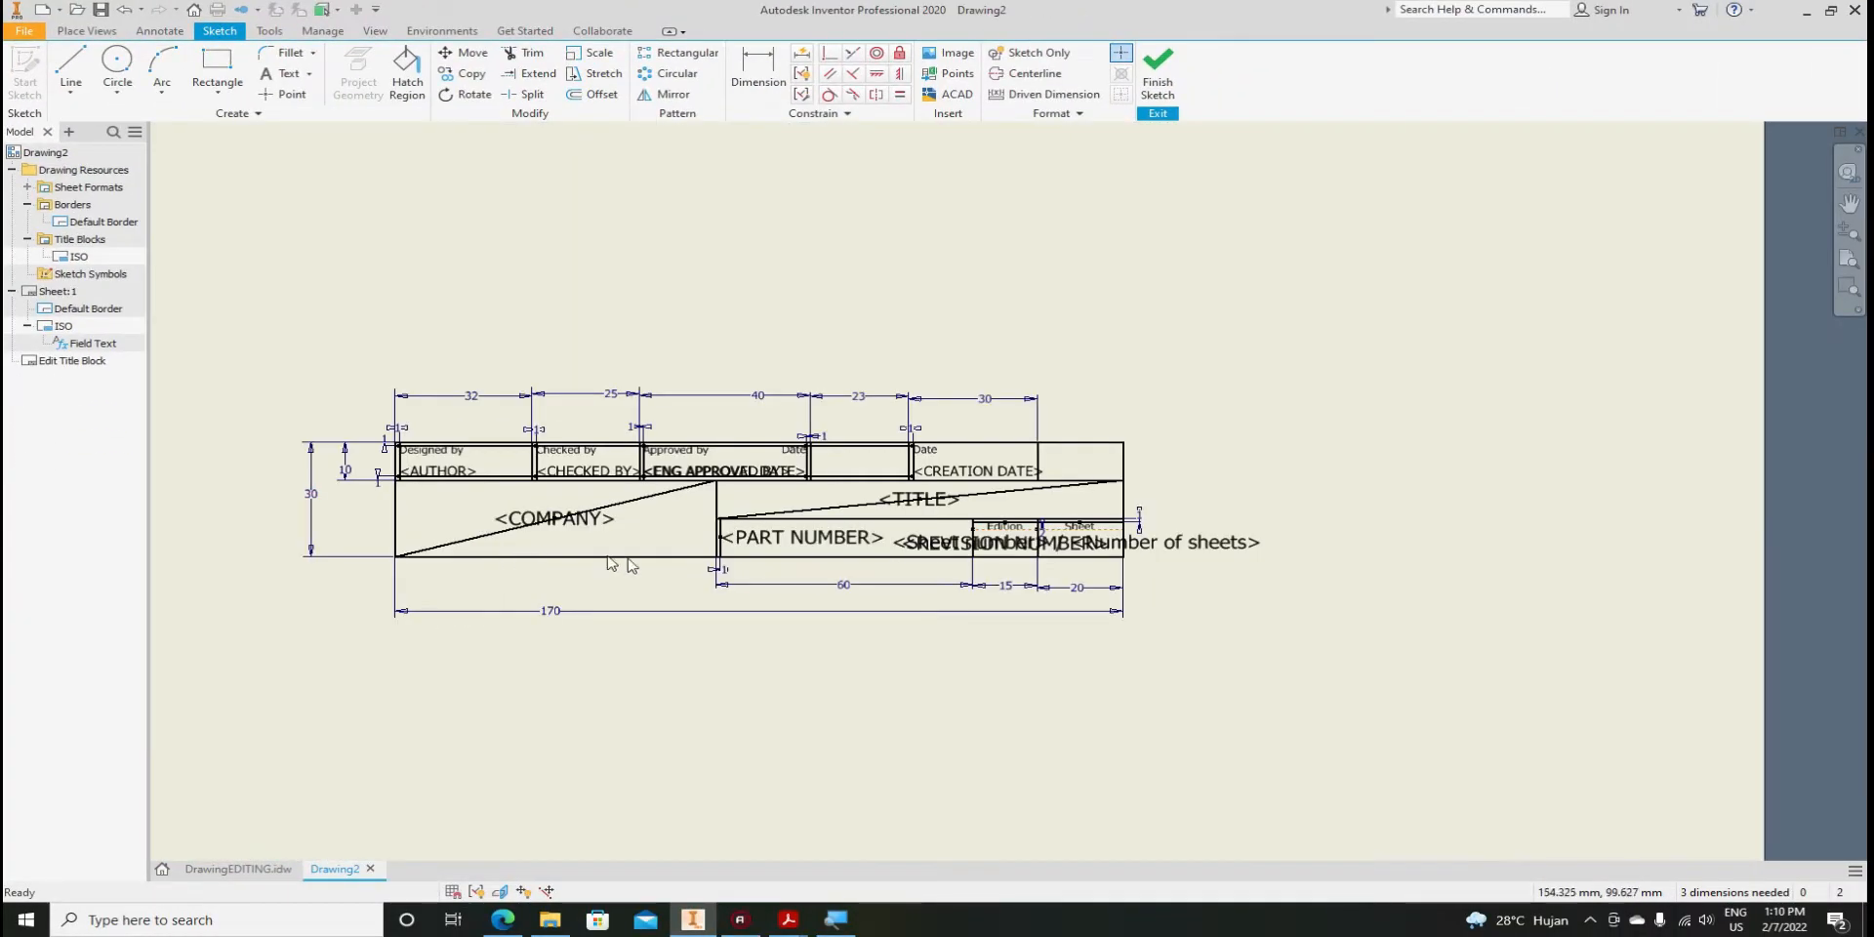
scroll(819, 573, "up", 3)
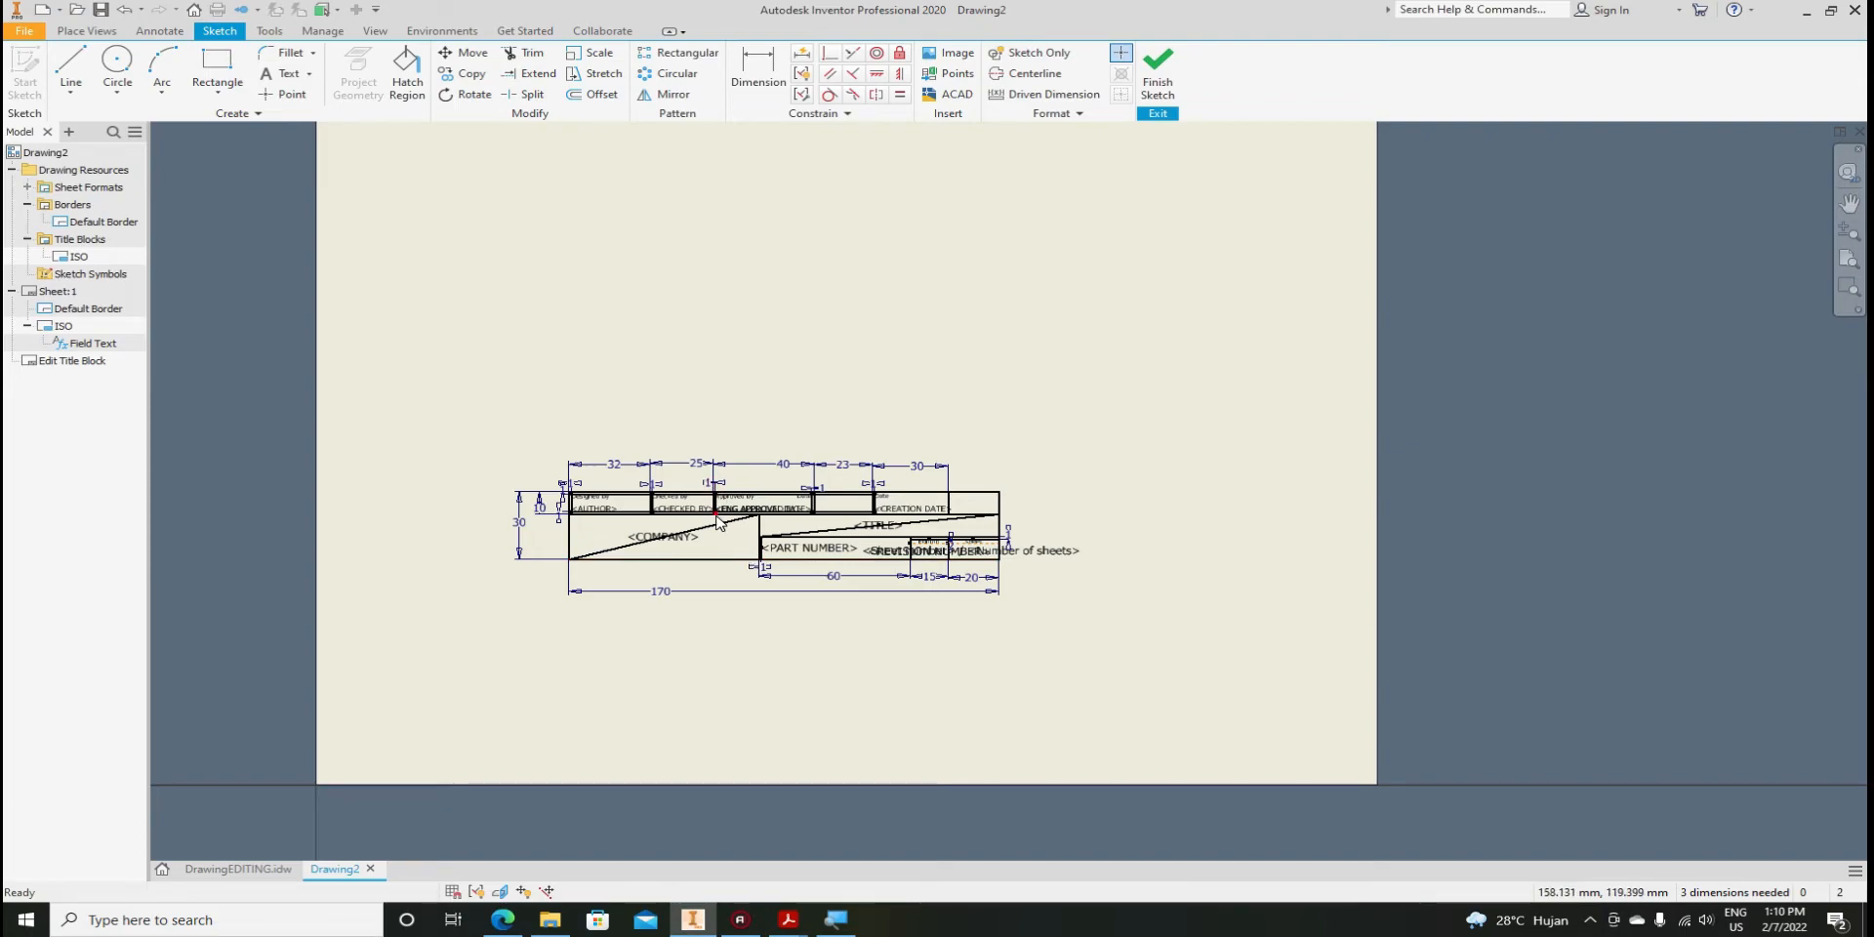
scroll(717, 520, "down", 2)
scroll(703, 557, "up", 2)
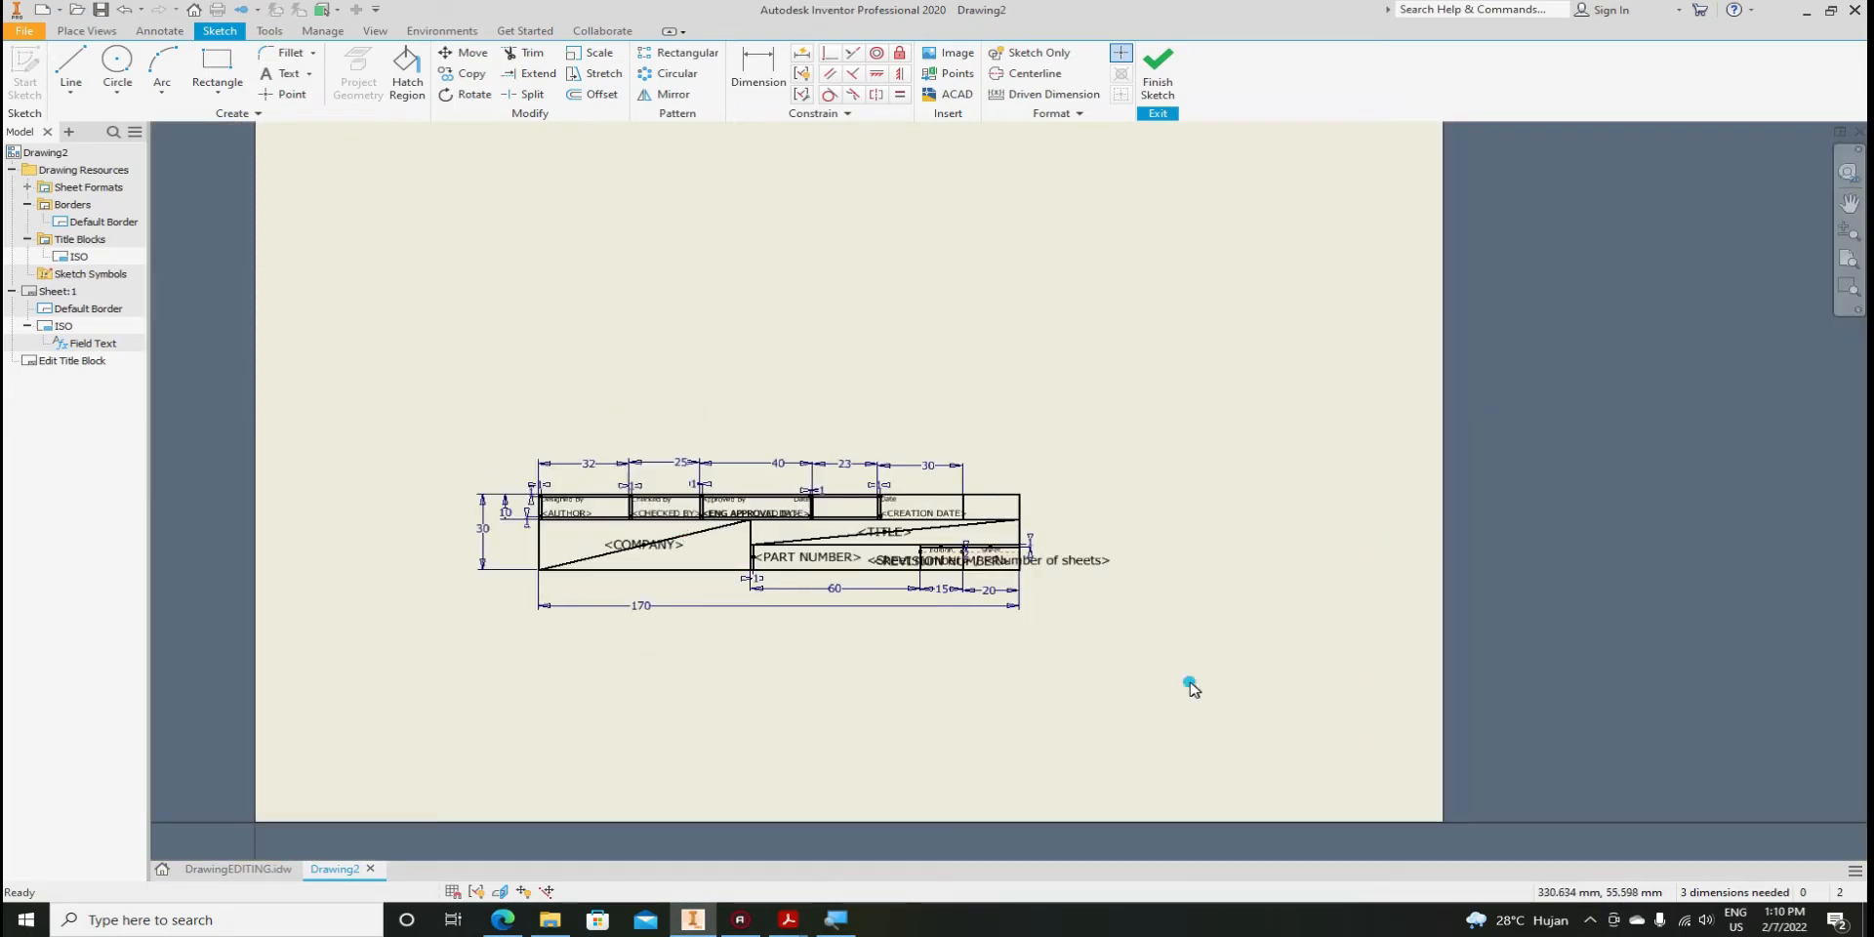
left_click_drag(1191, 683, 395, 388)
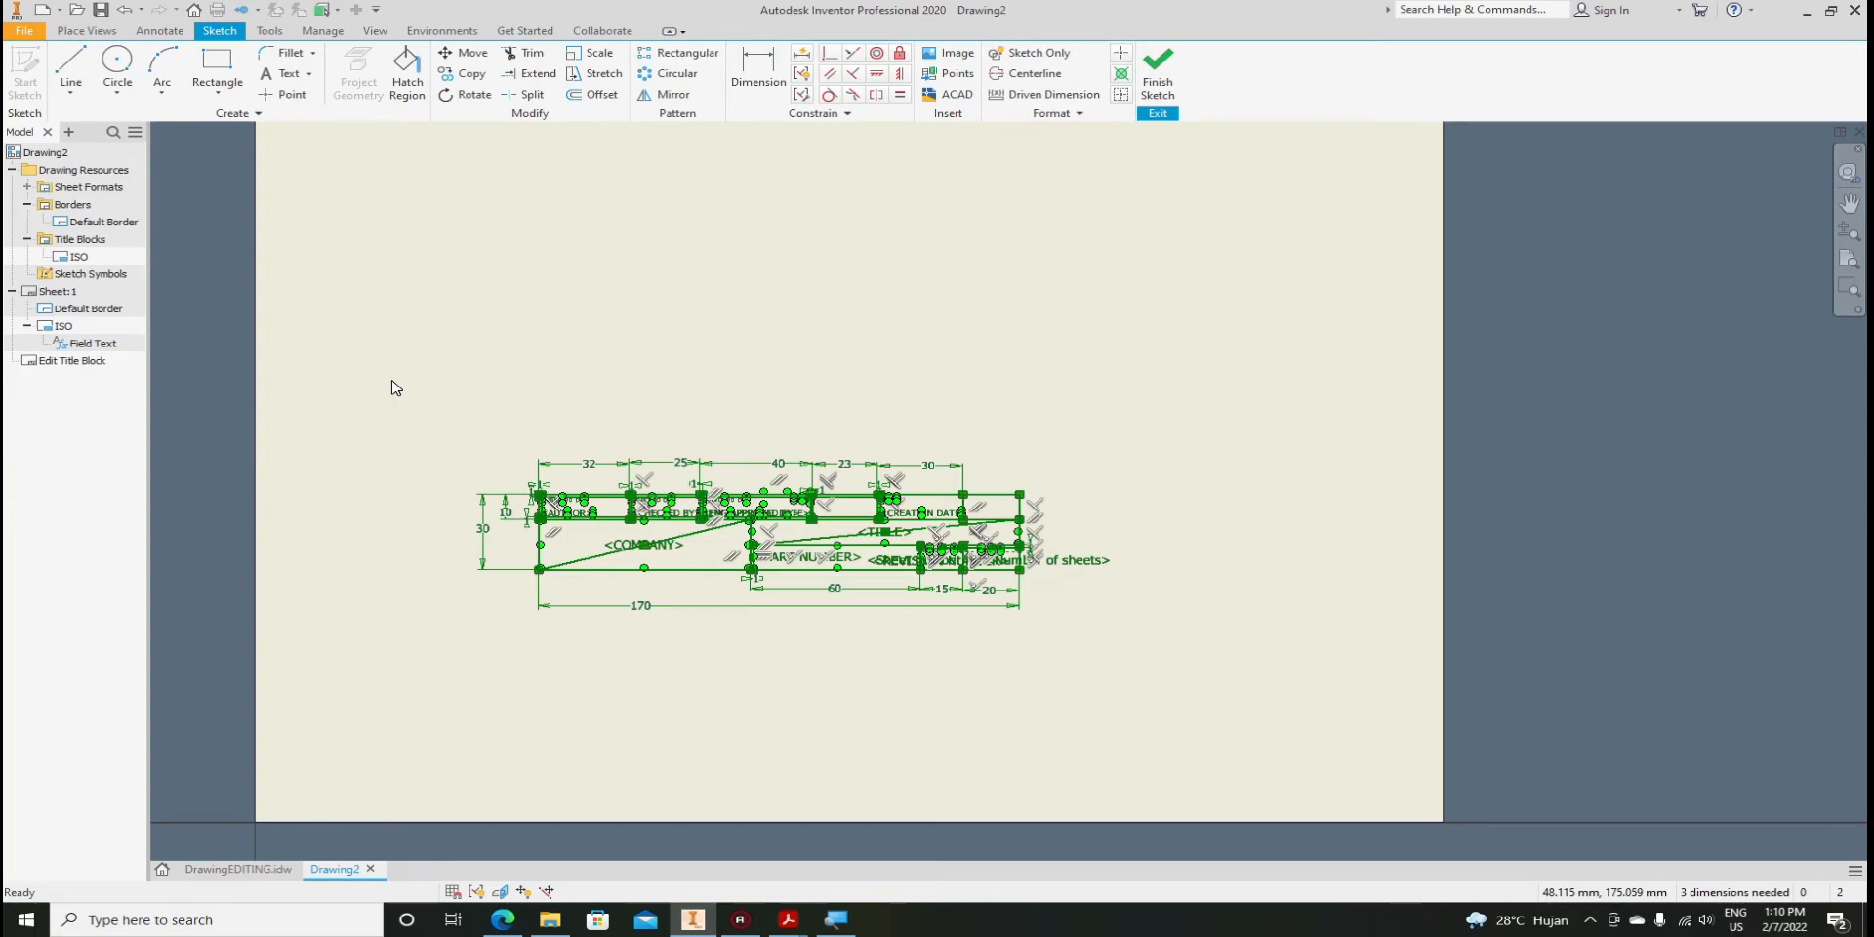
key("Delete")
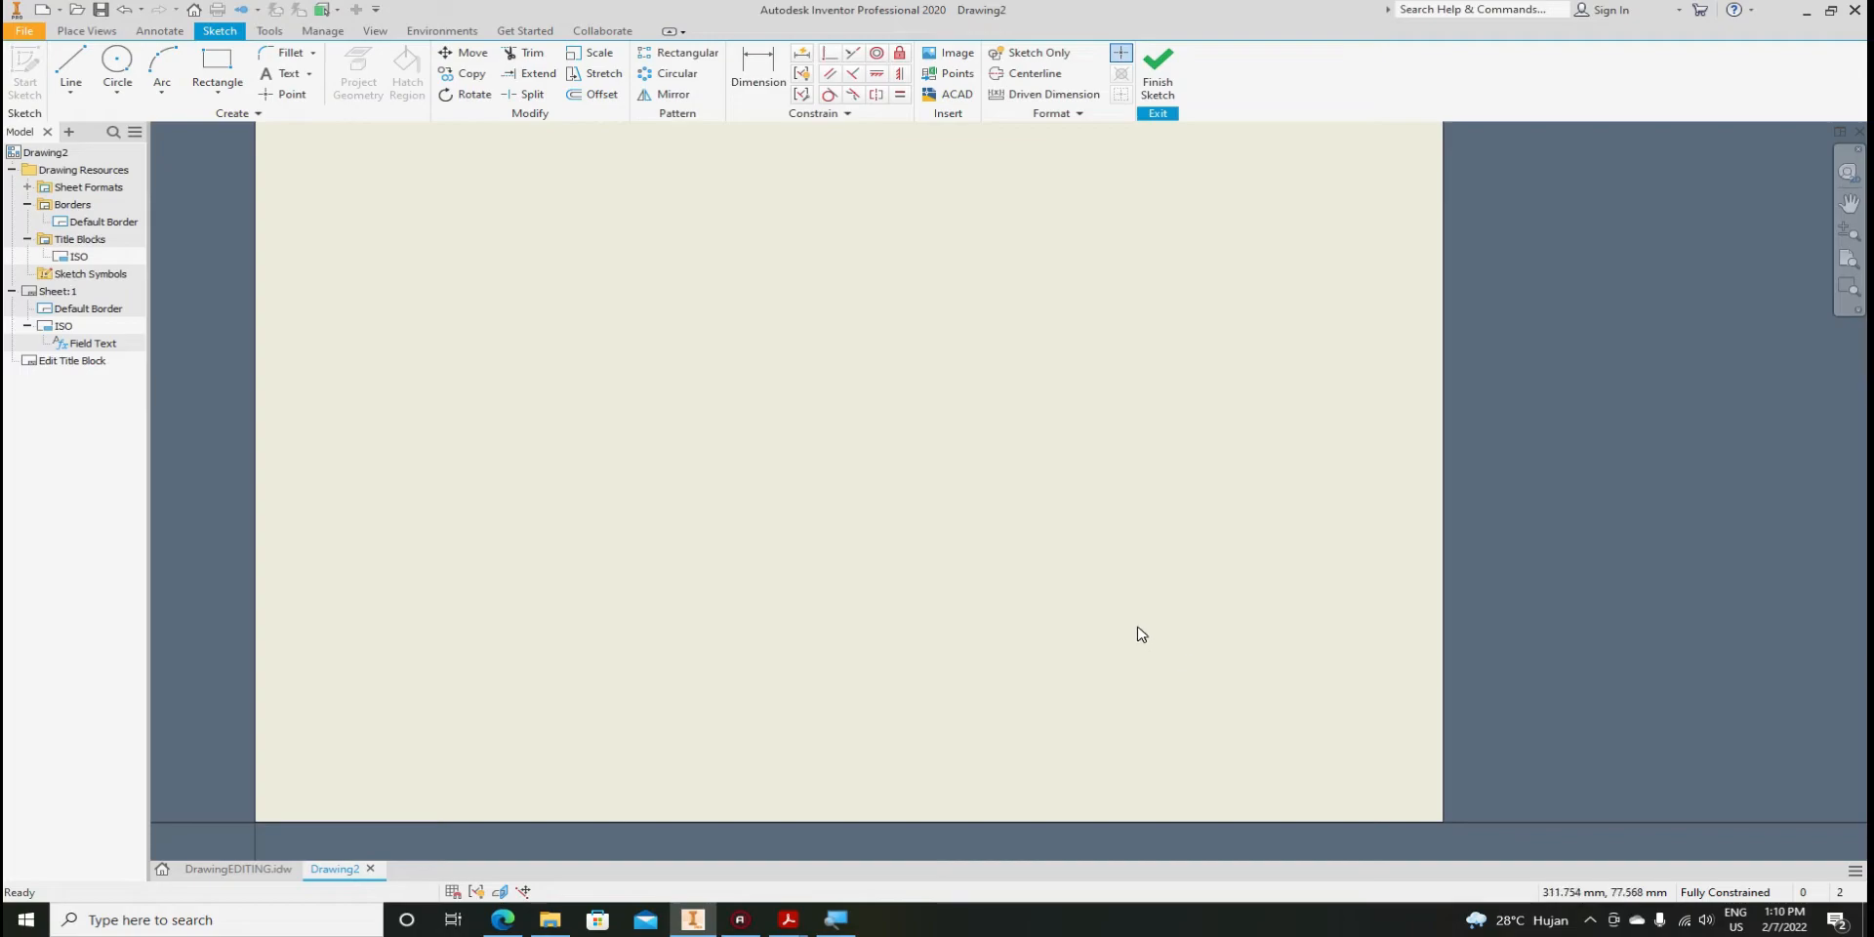
key("ctrl+z")
mouse_move(1149, 667)
left_mouse_down()
mouse_move(560, 435)
mouse_move(337, 320)
left_mouse_up()
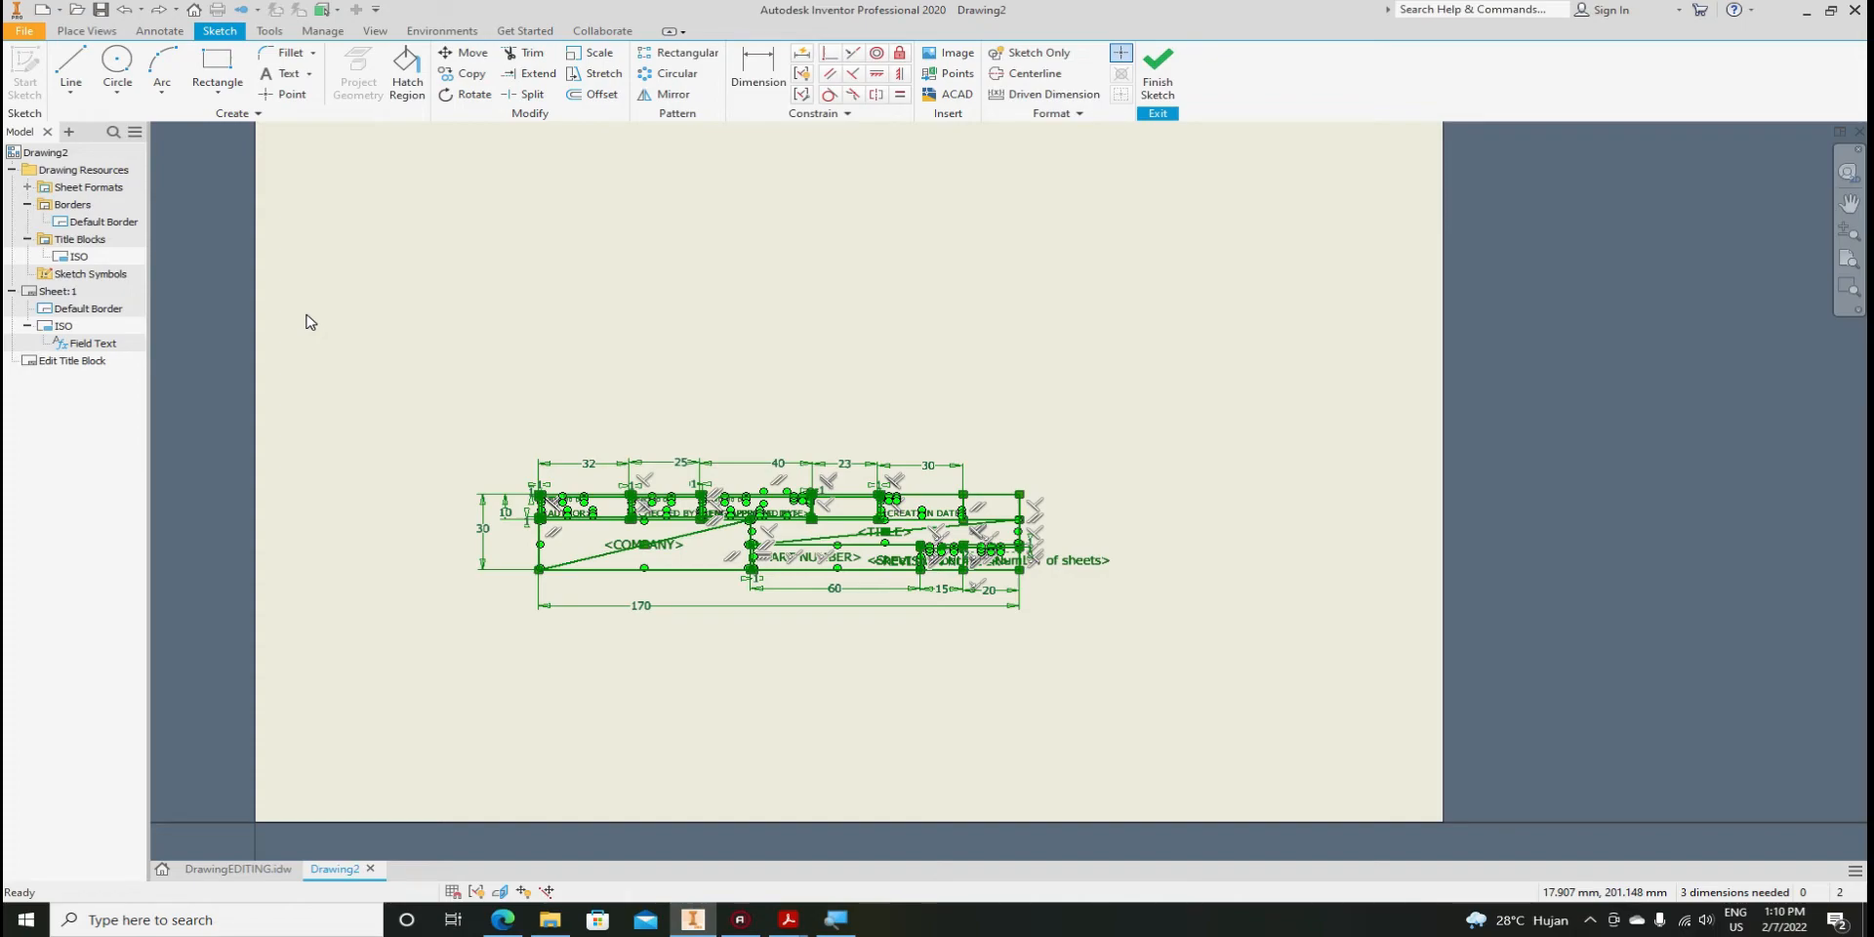
key("Delete")
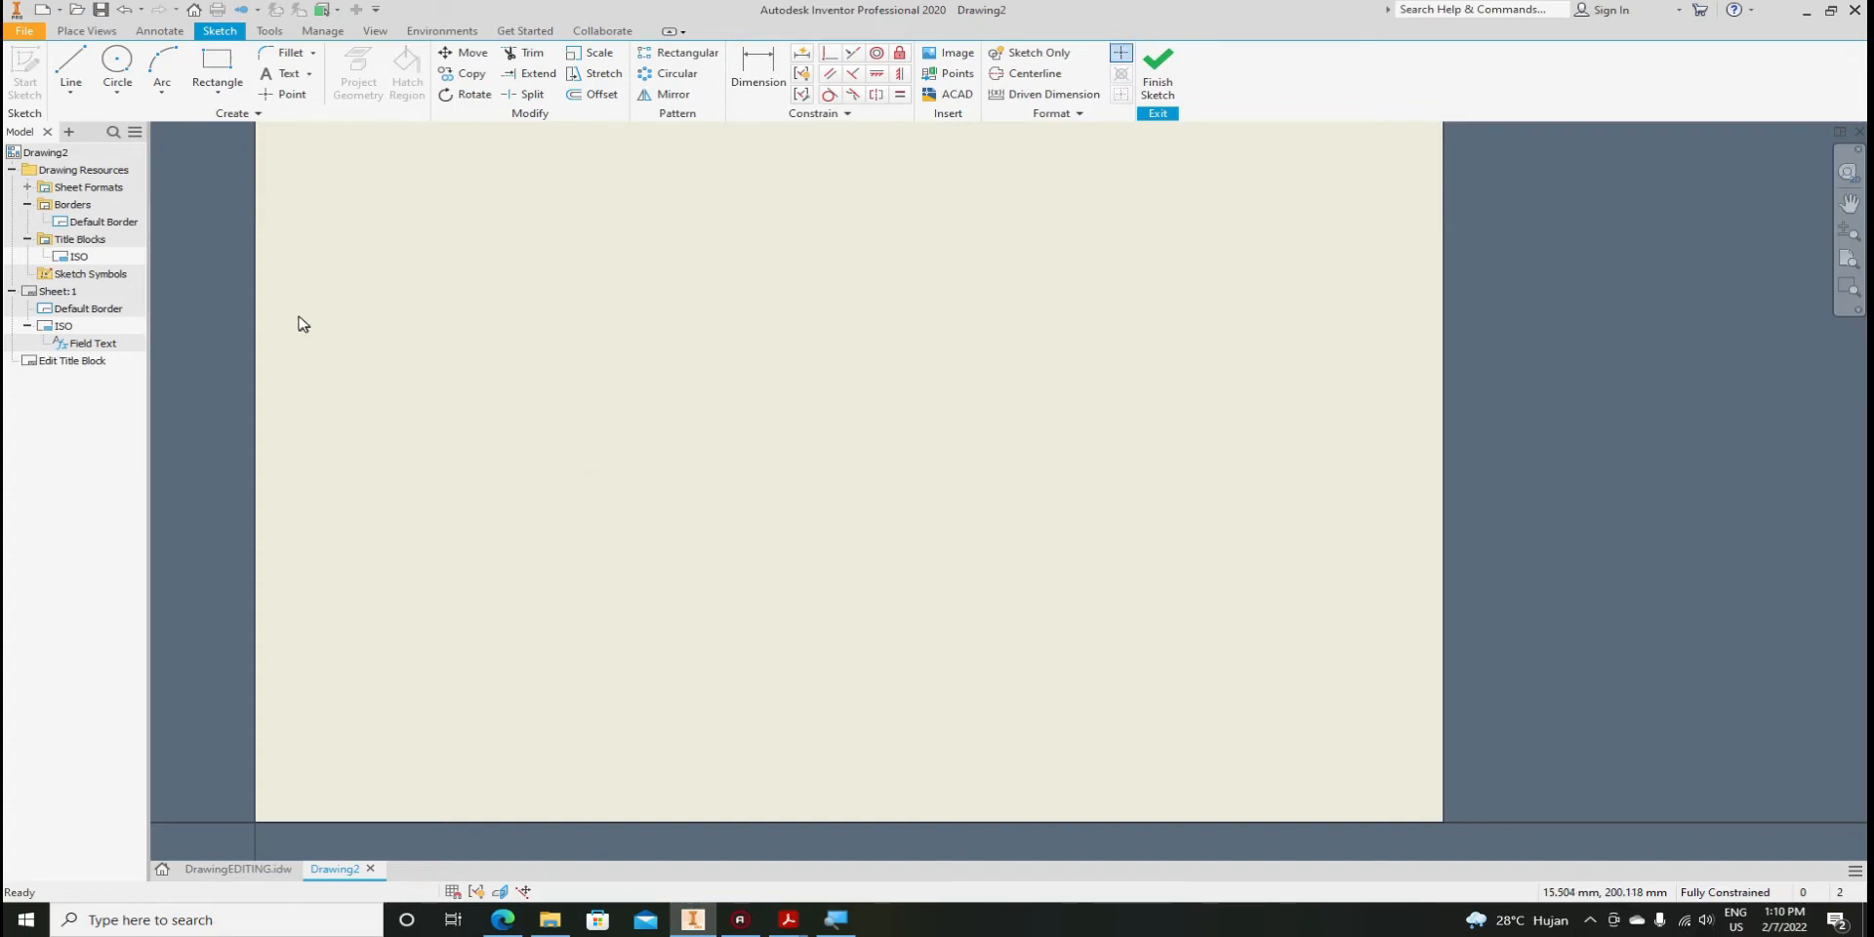
left_click(240, 867)
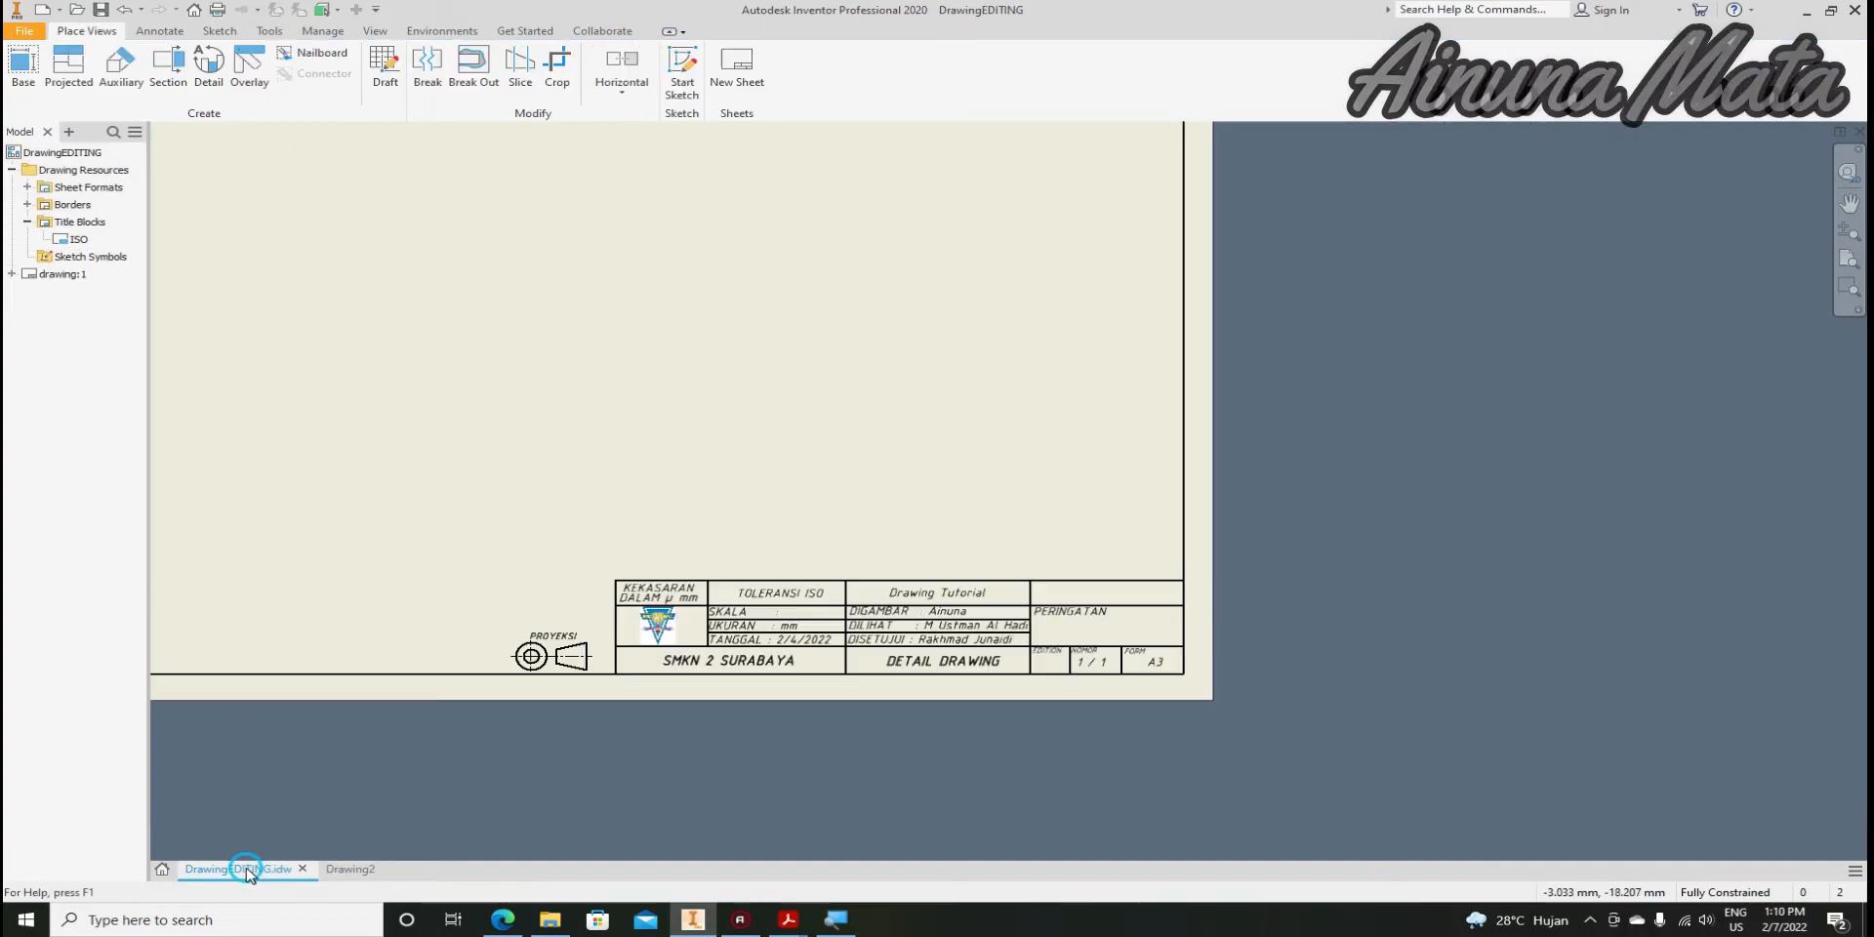
Open DrawingEDITING's ISO title block for editing
right_click(61, 239)
left_click(93, 295)
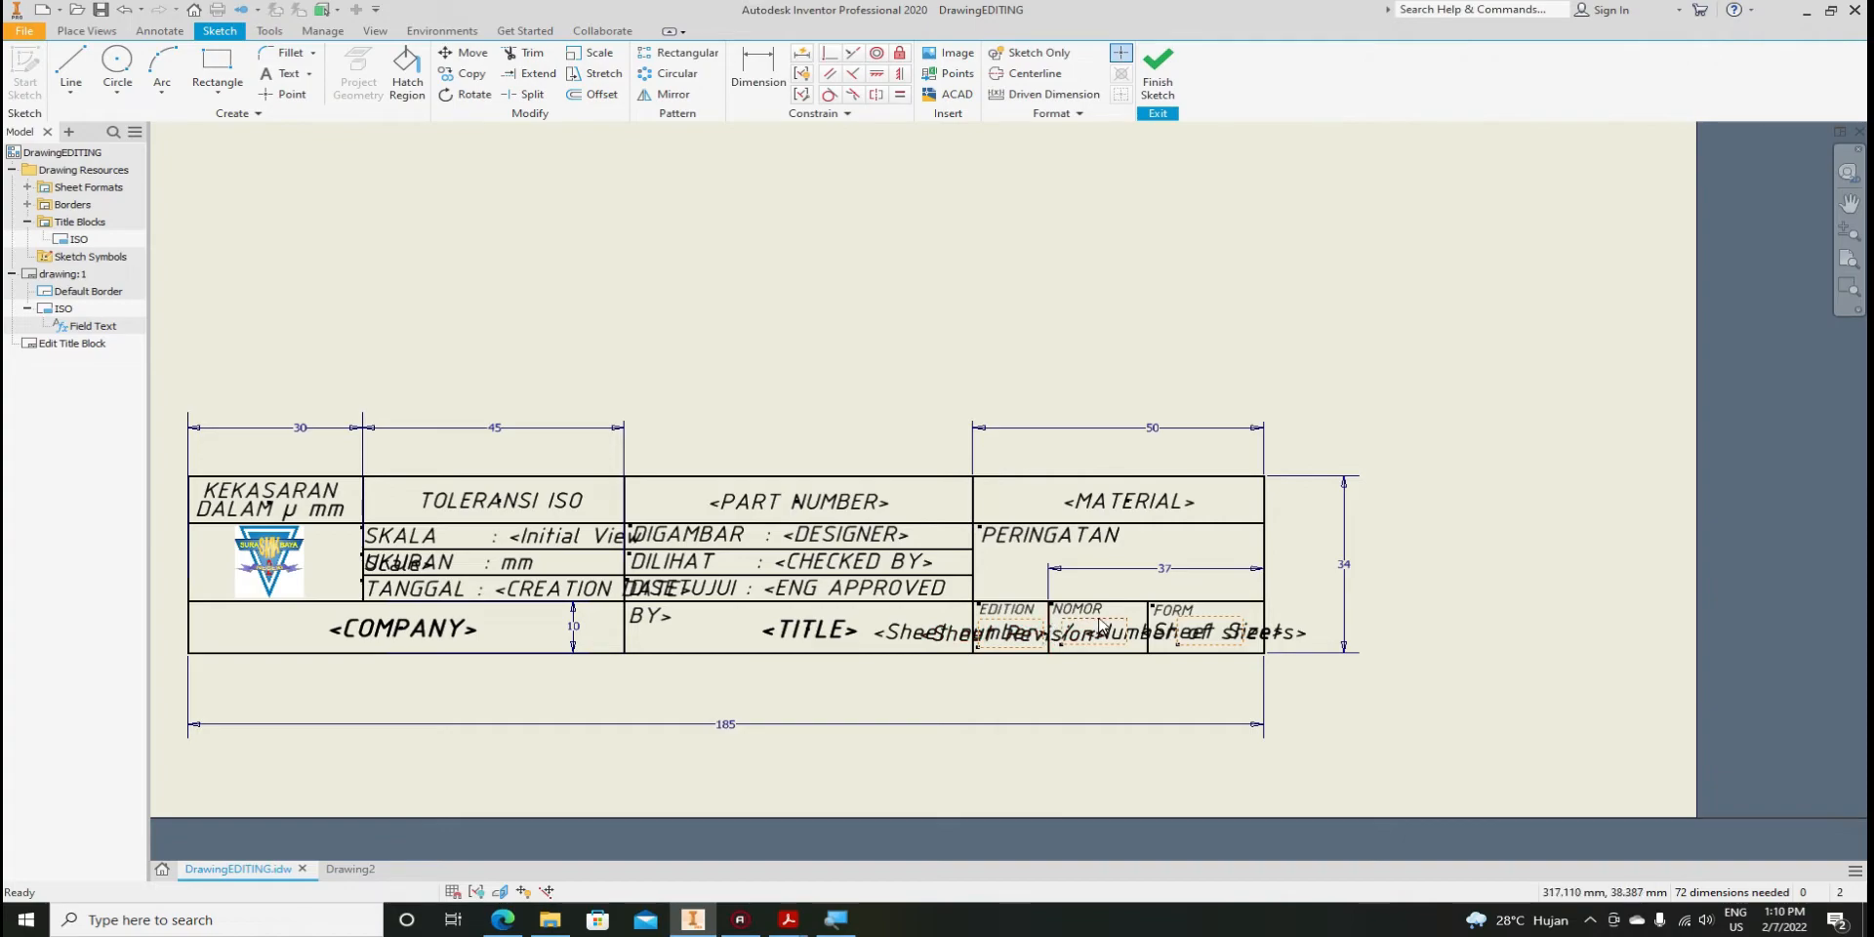
scroll(945, 591, "up", 3)
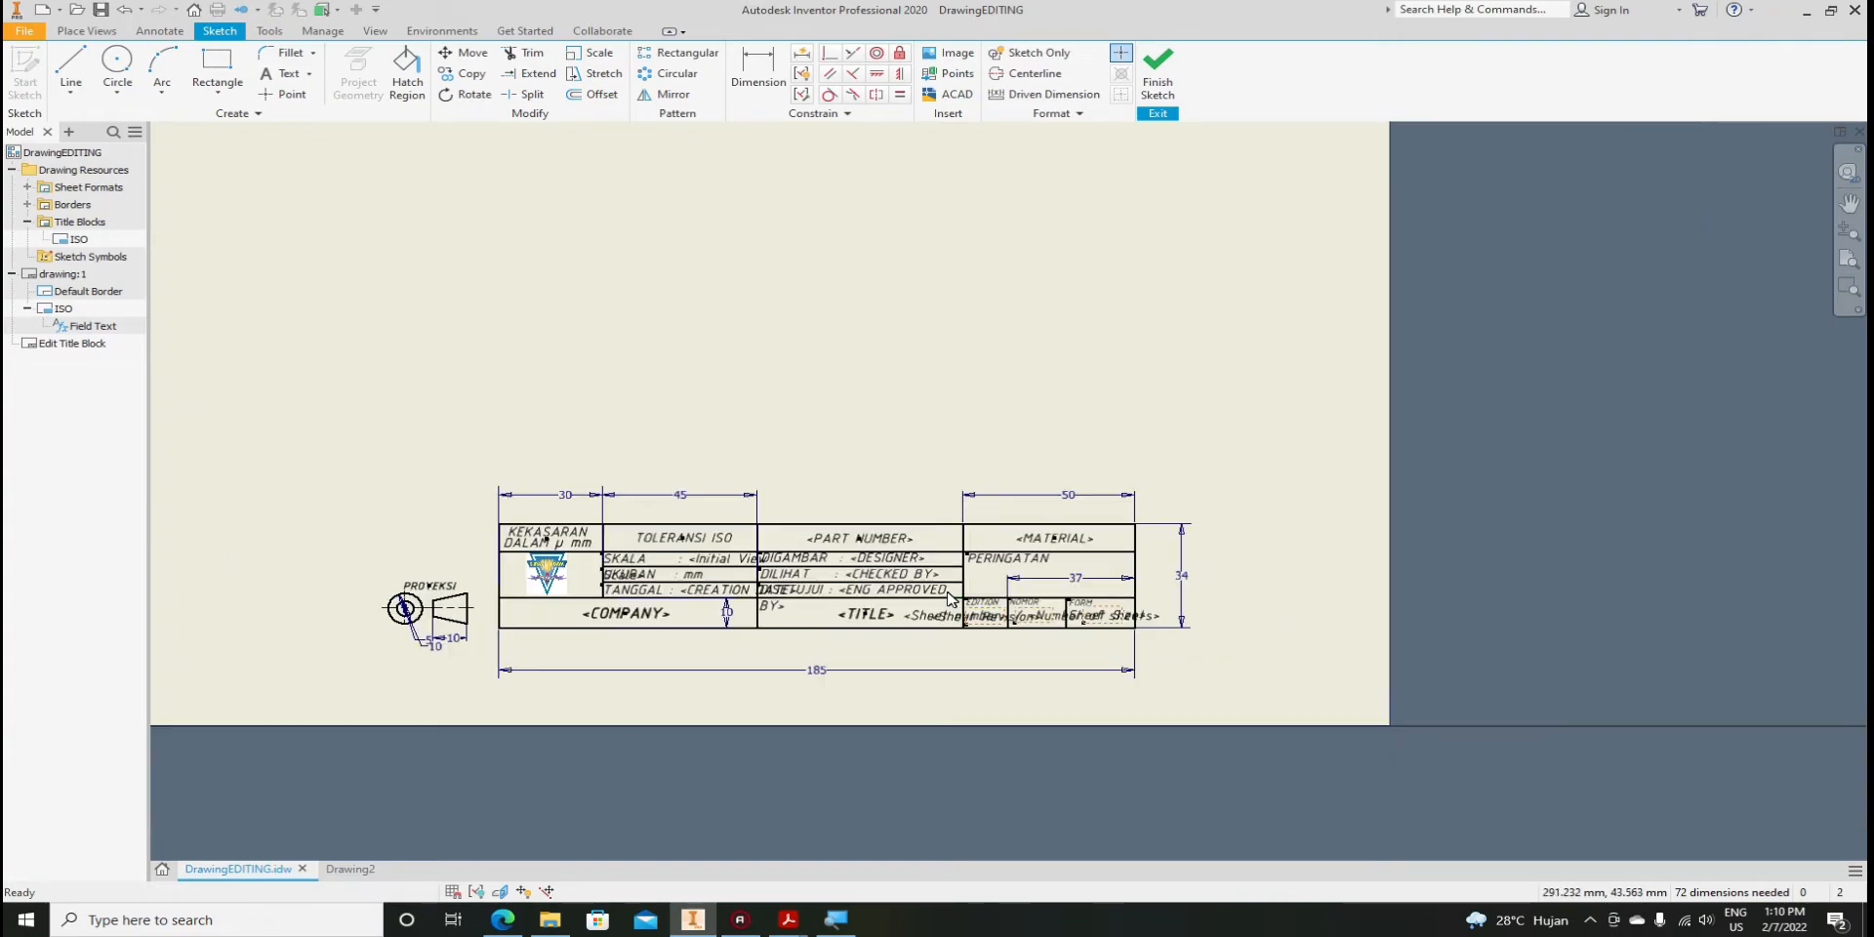
scroll(946, 594, "down", 3)
Add a 5 mm vertical dimension and a 20 mm dimension below the FORM cell
left_click(758, 74)
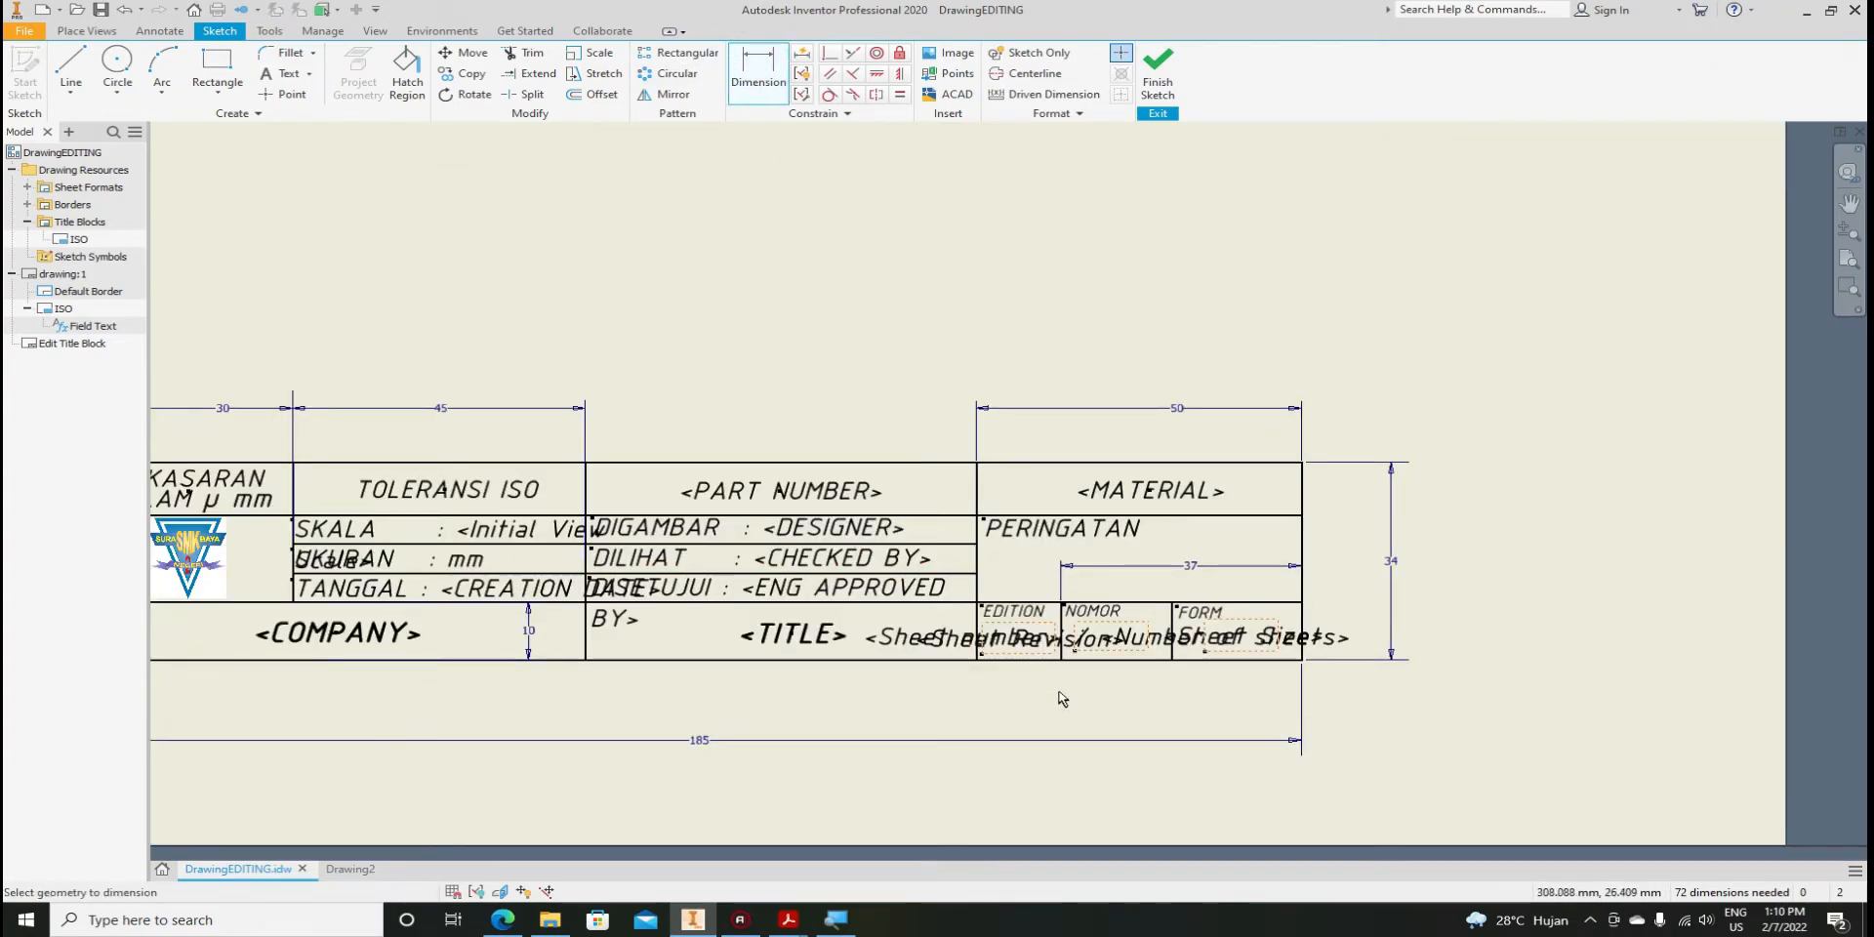
left_click(967, 601)
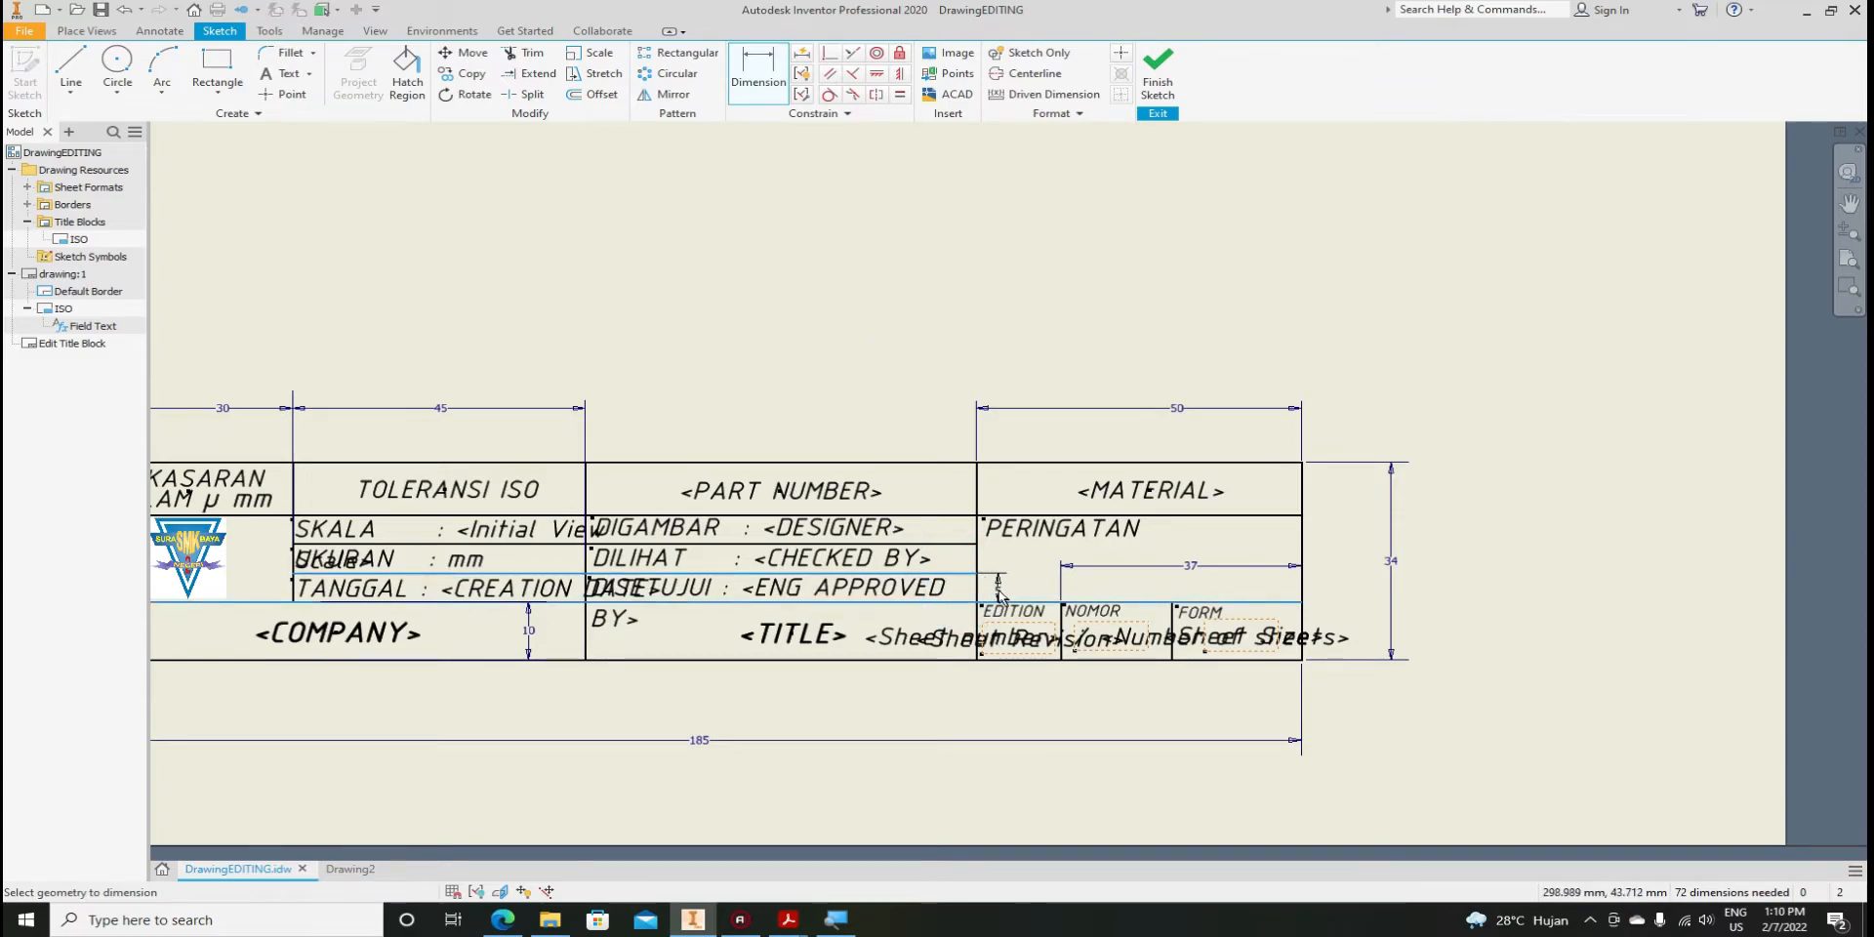
left_click(996, 587)
left_click(1069, 659)
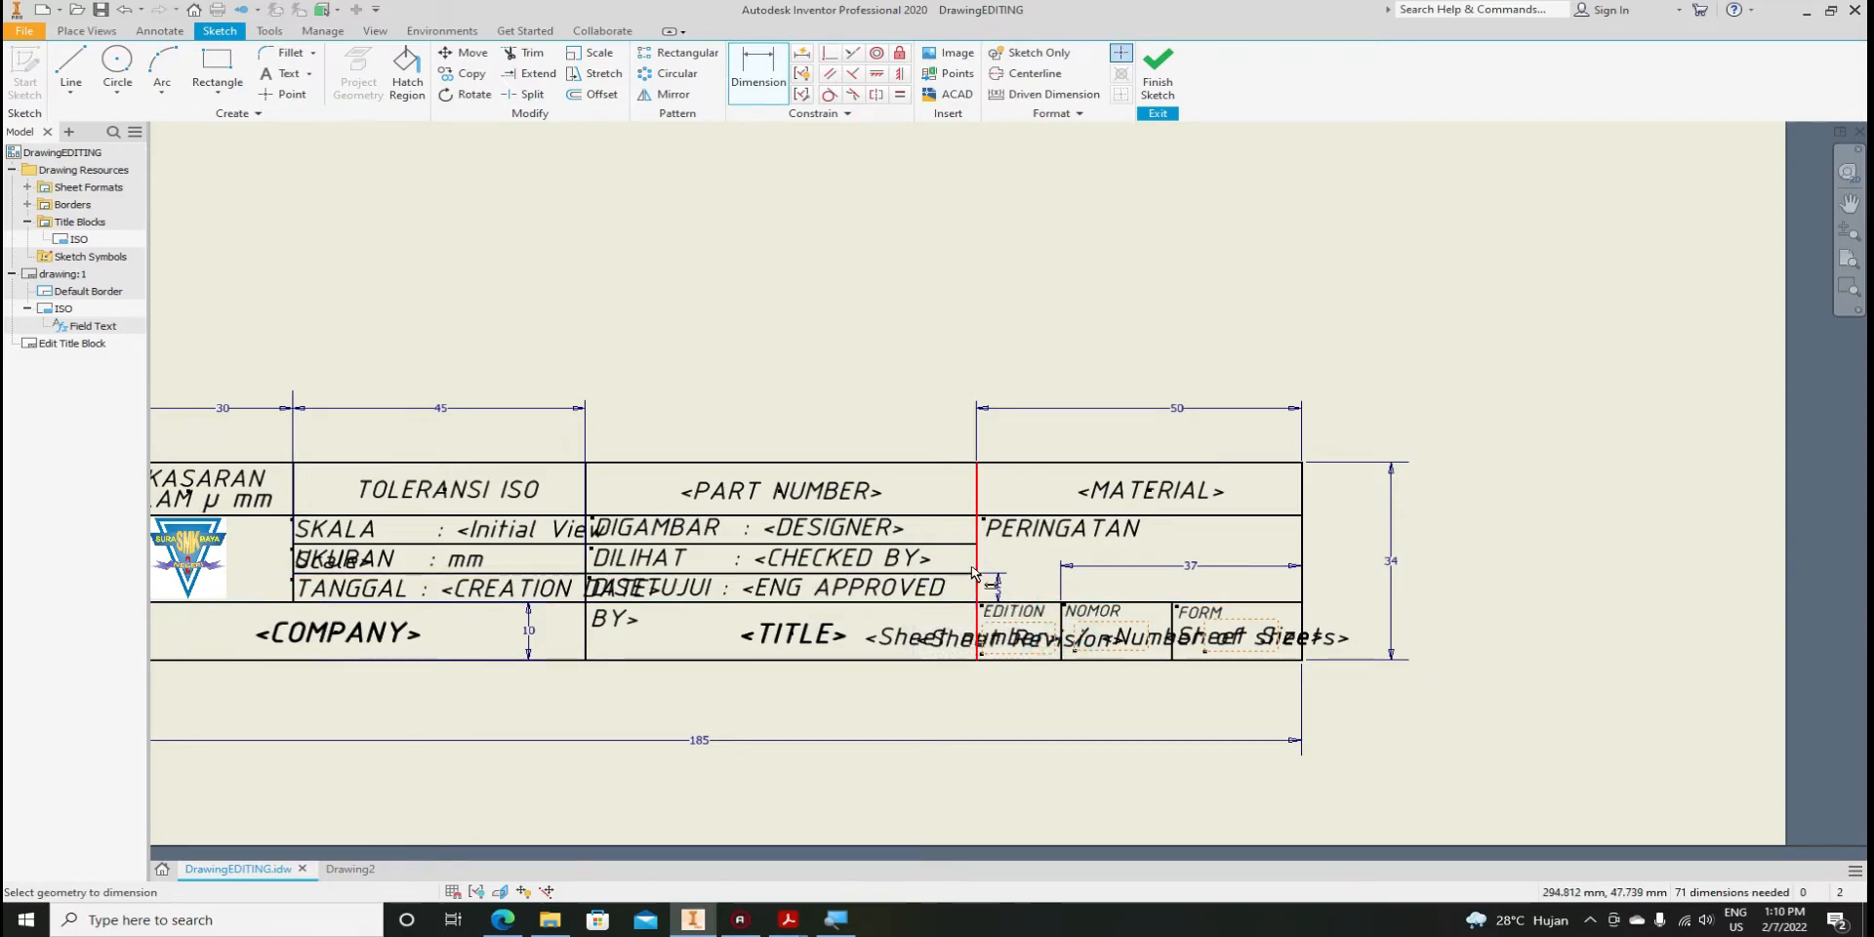
left_click(1174, 644)
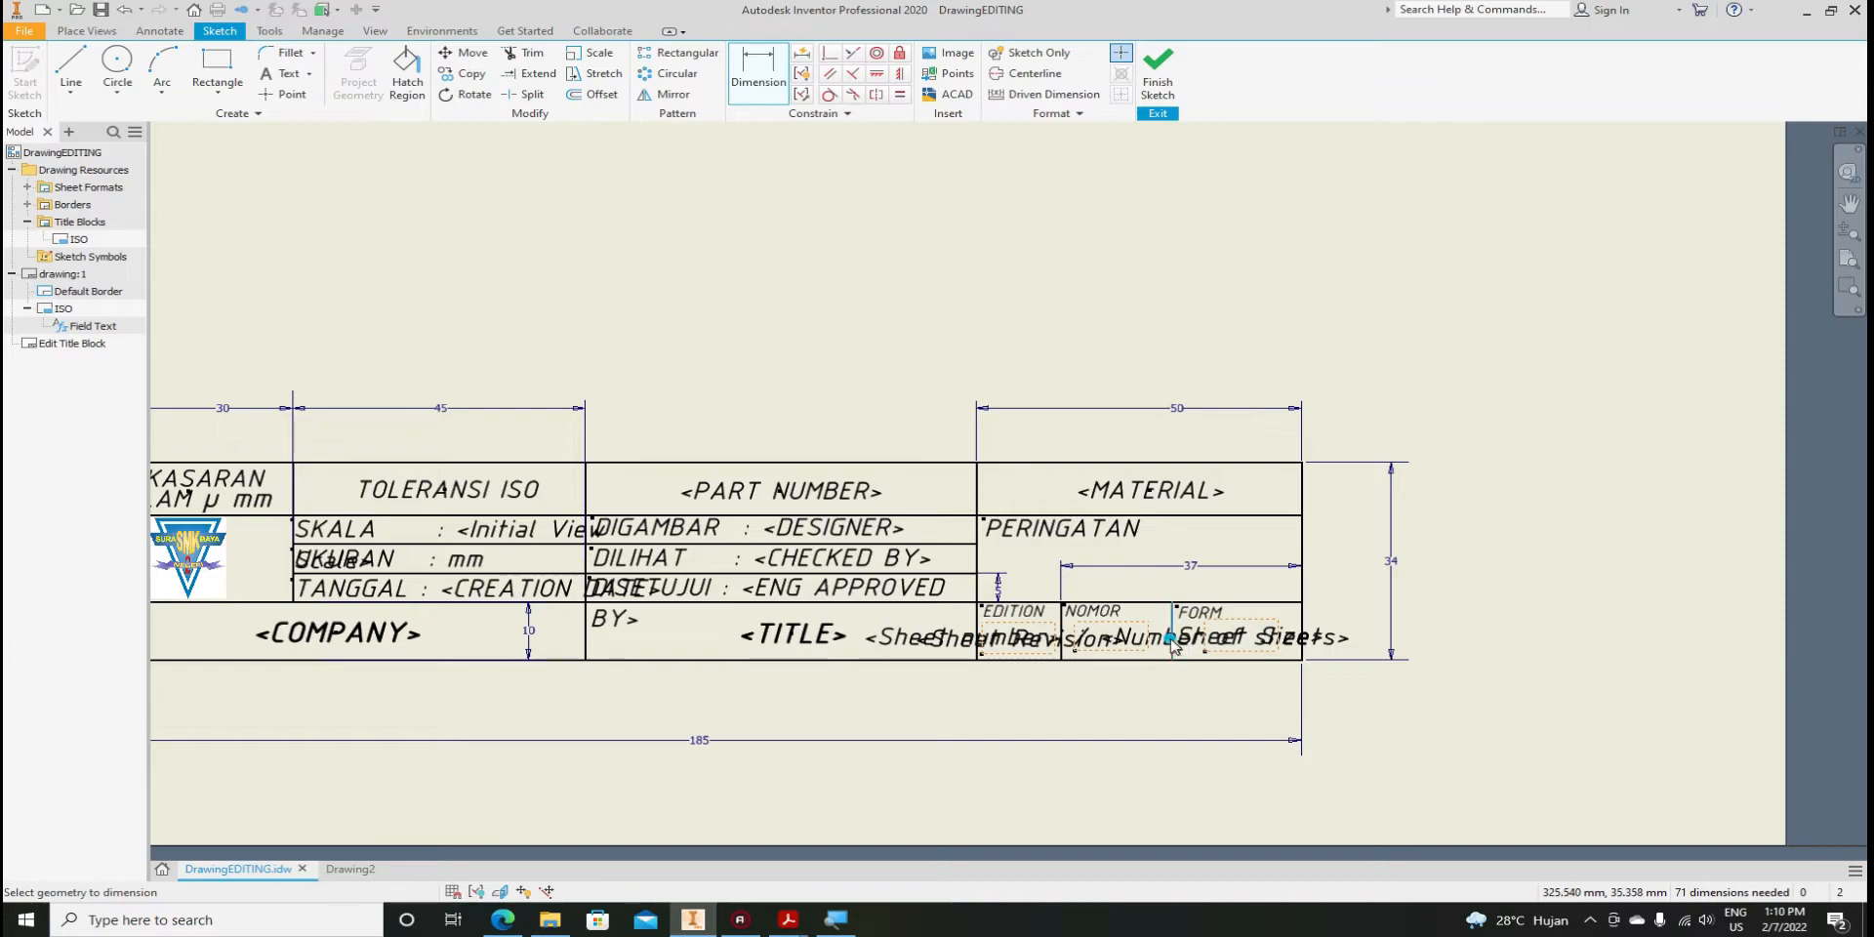
left_click(1302, 634)
left_click(1245, 682)
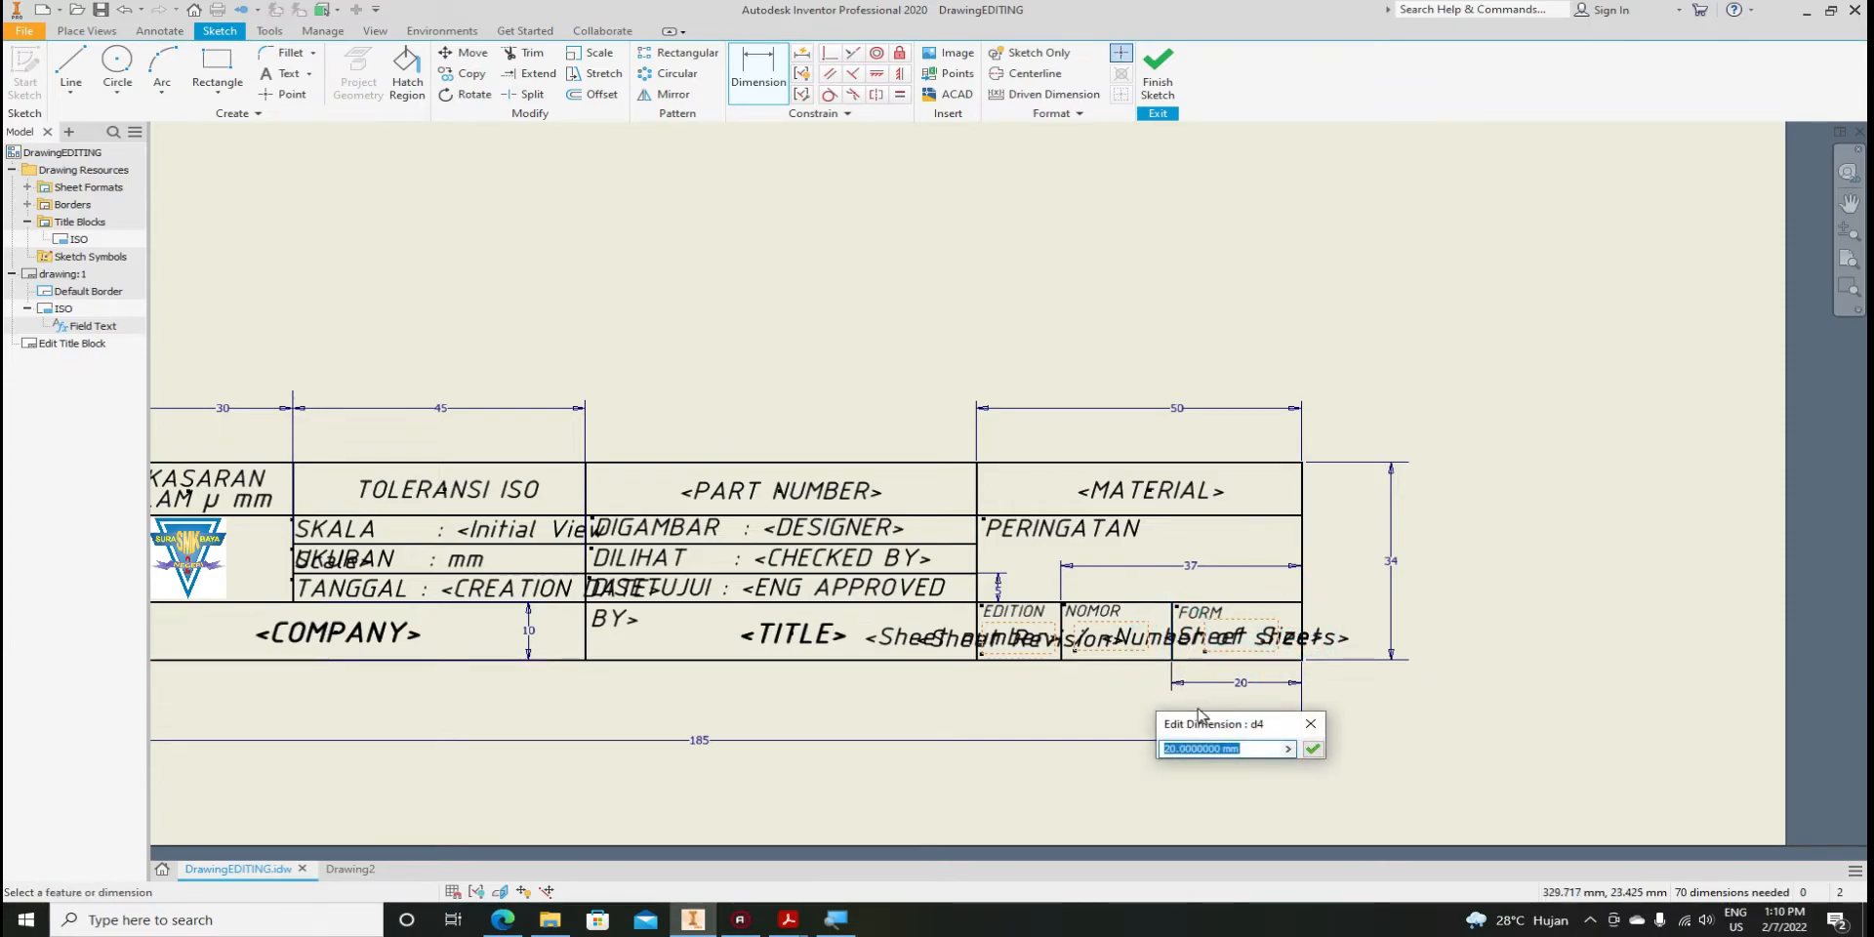
left_click(1312, 748)
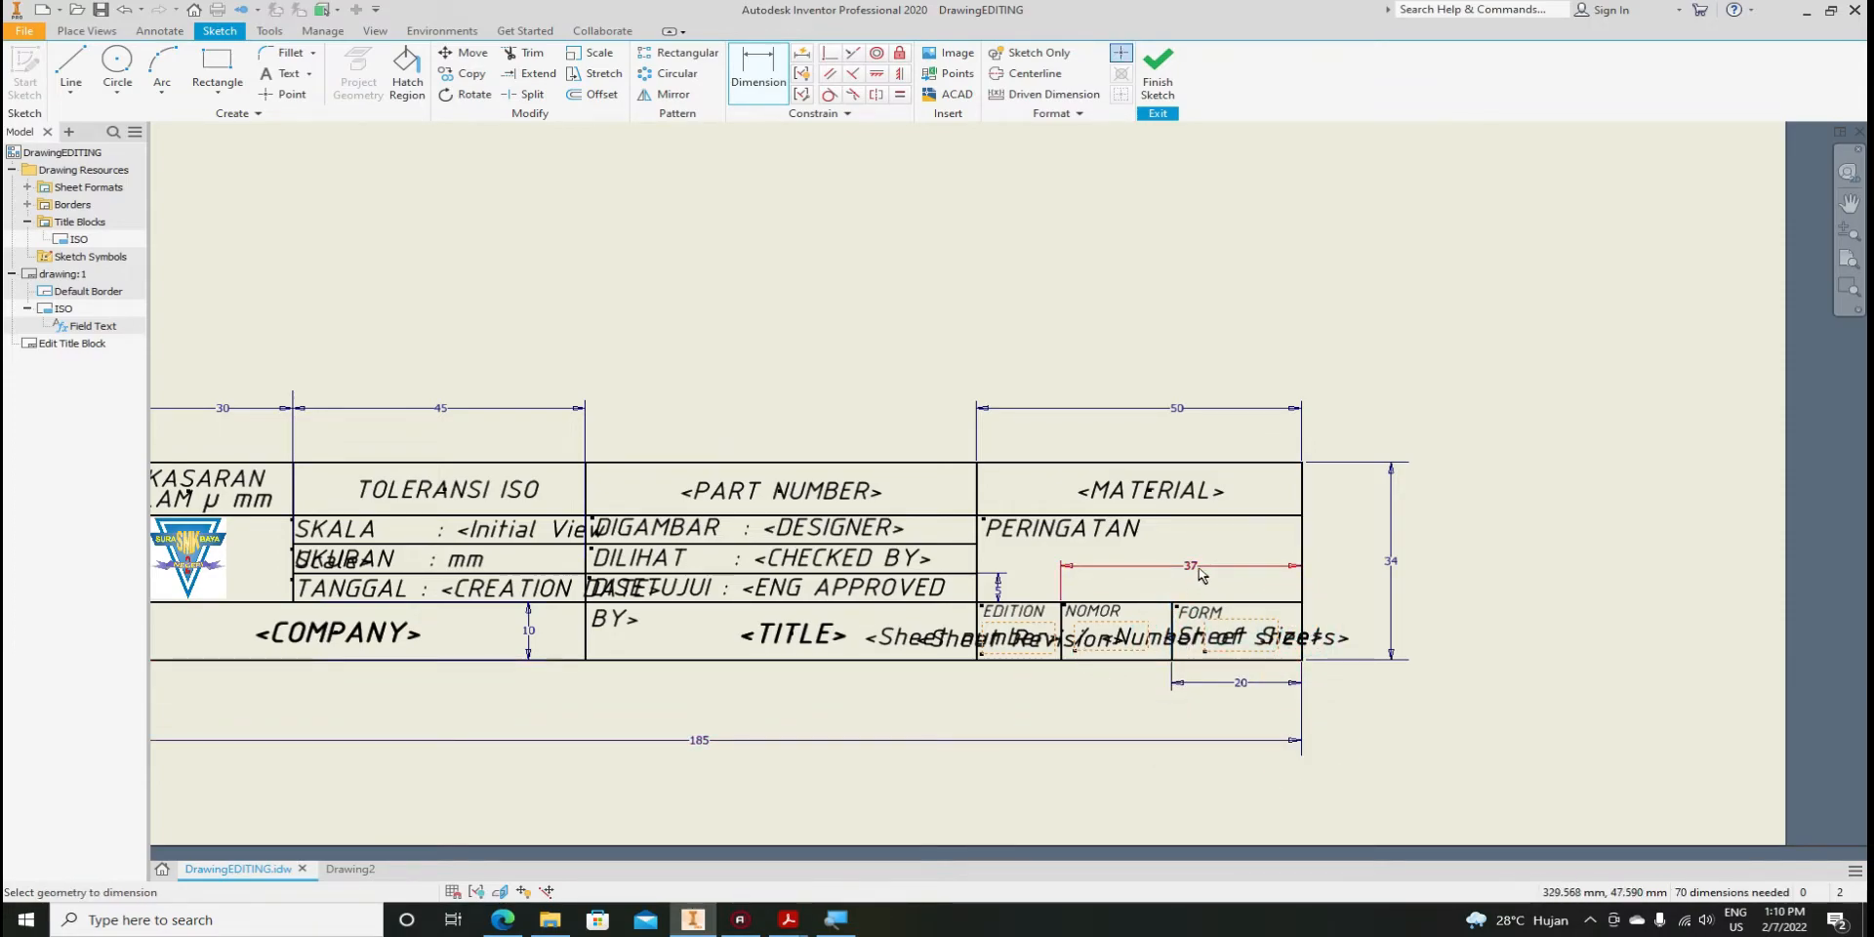
Add a driven 60 mm width dimension over the PART NUMBER cell
scroll(1364, 537, "up", 2)
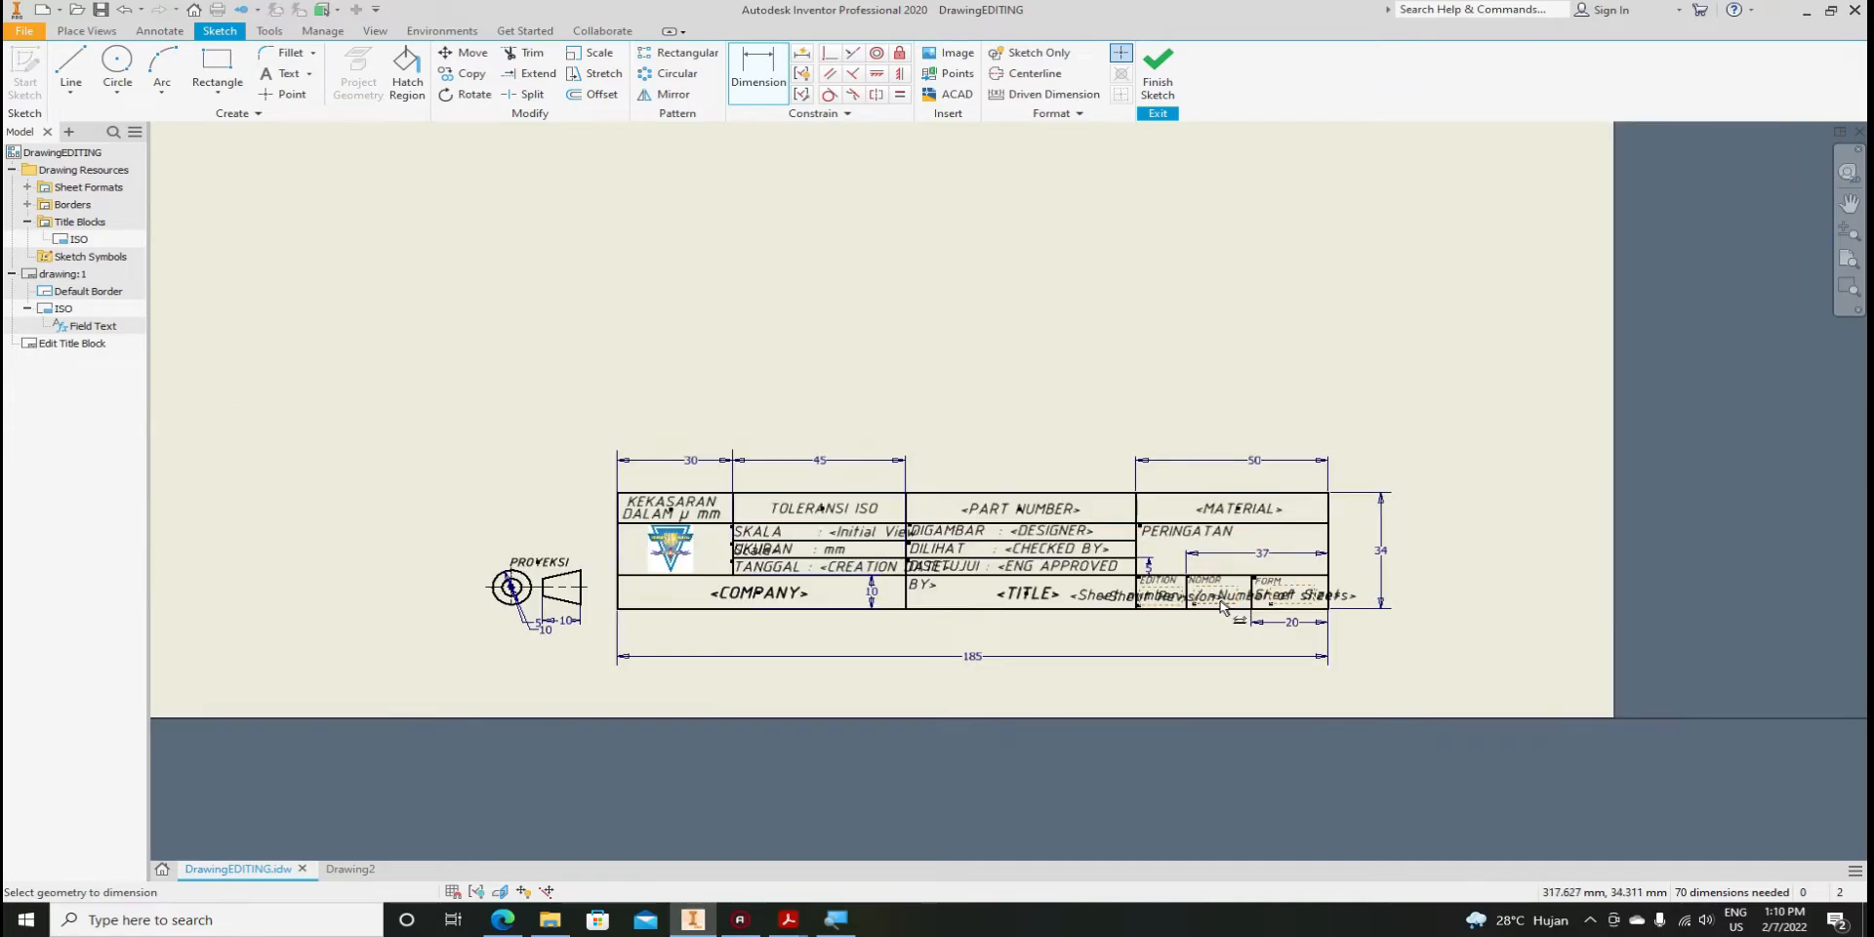
scroll(1223, 607, "down", 3)
scroll(1215, 609, "up", 2)
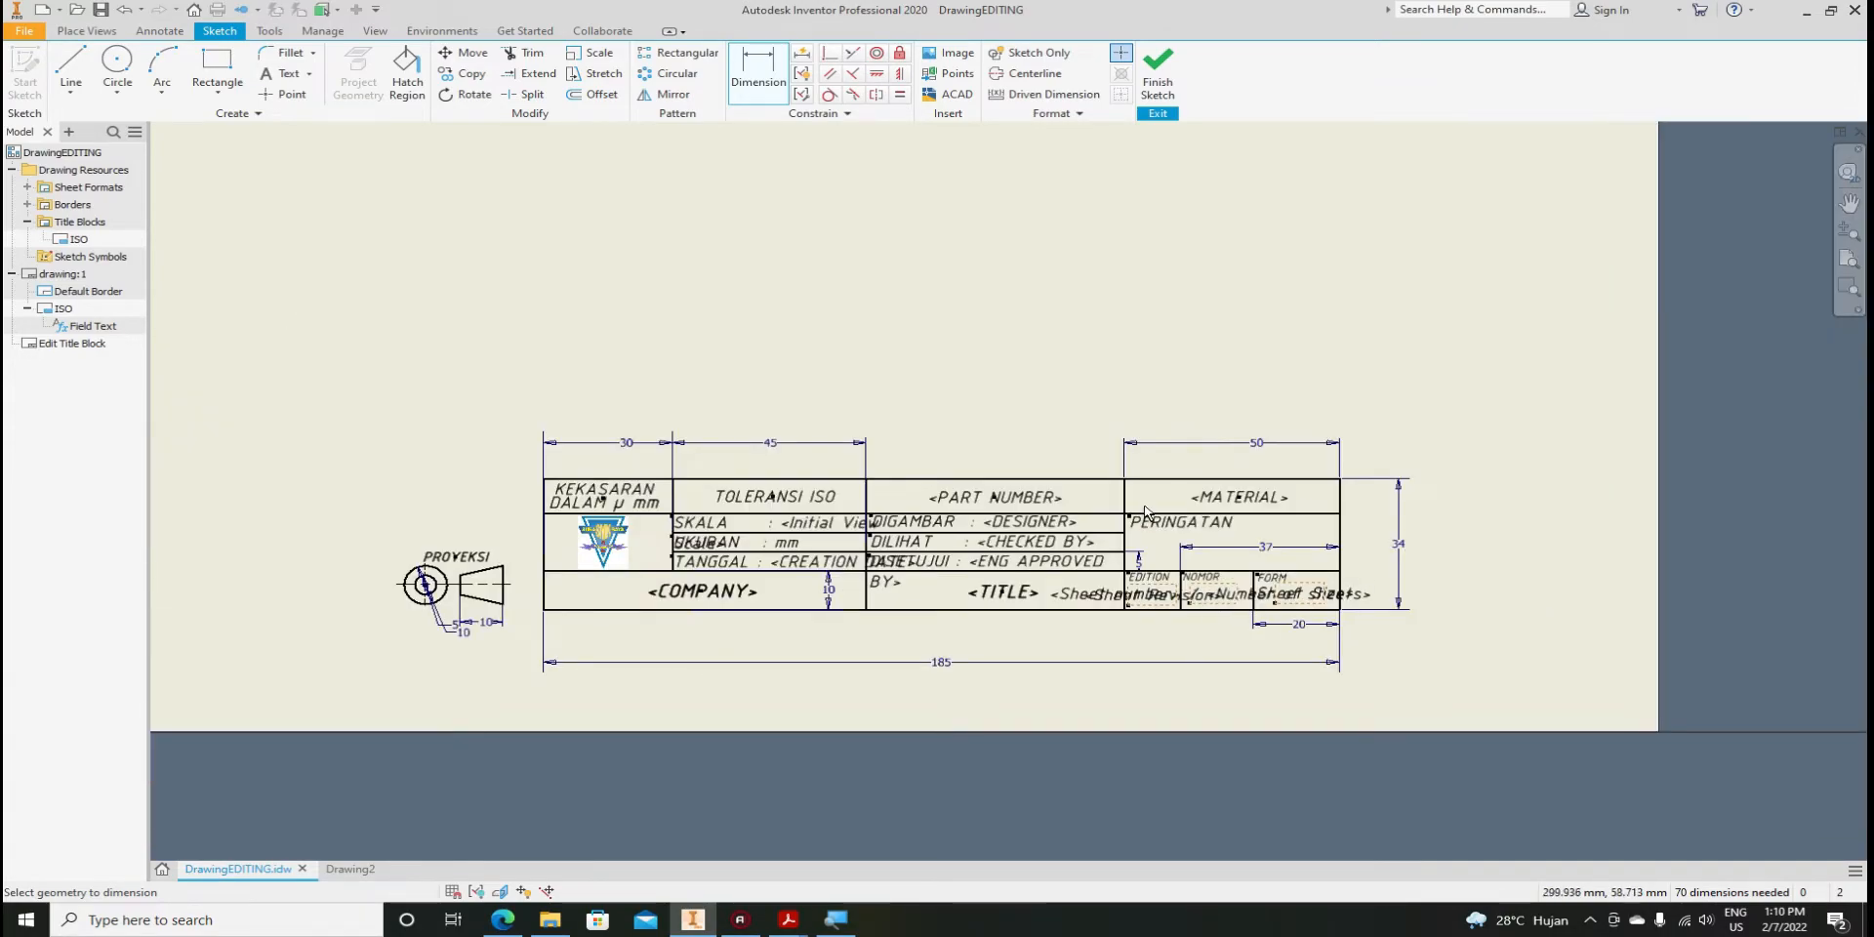
left_click(866, 576)
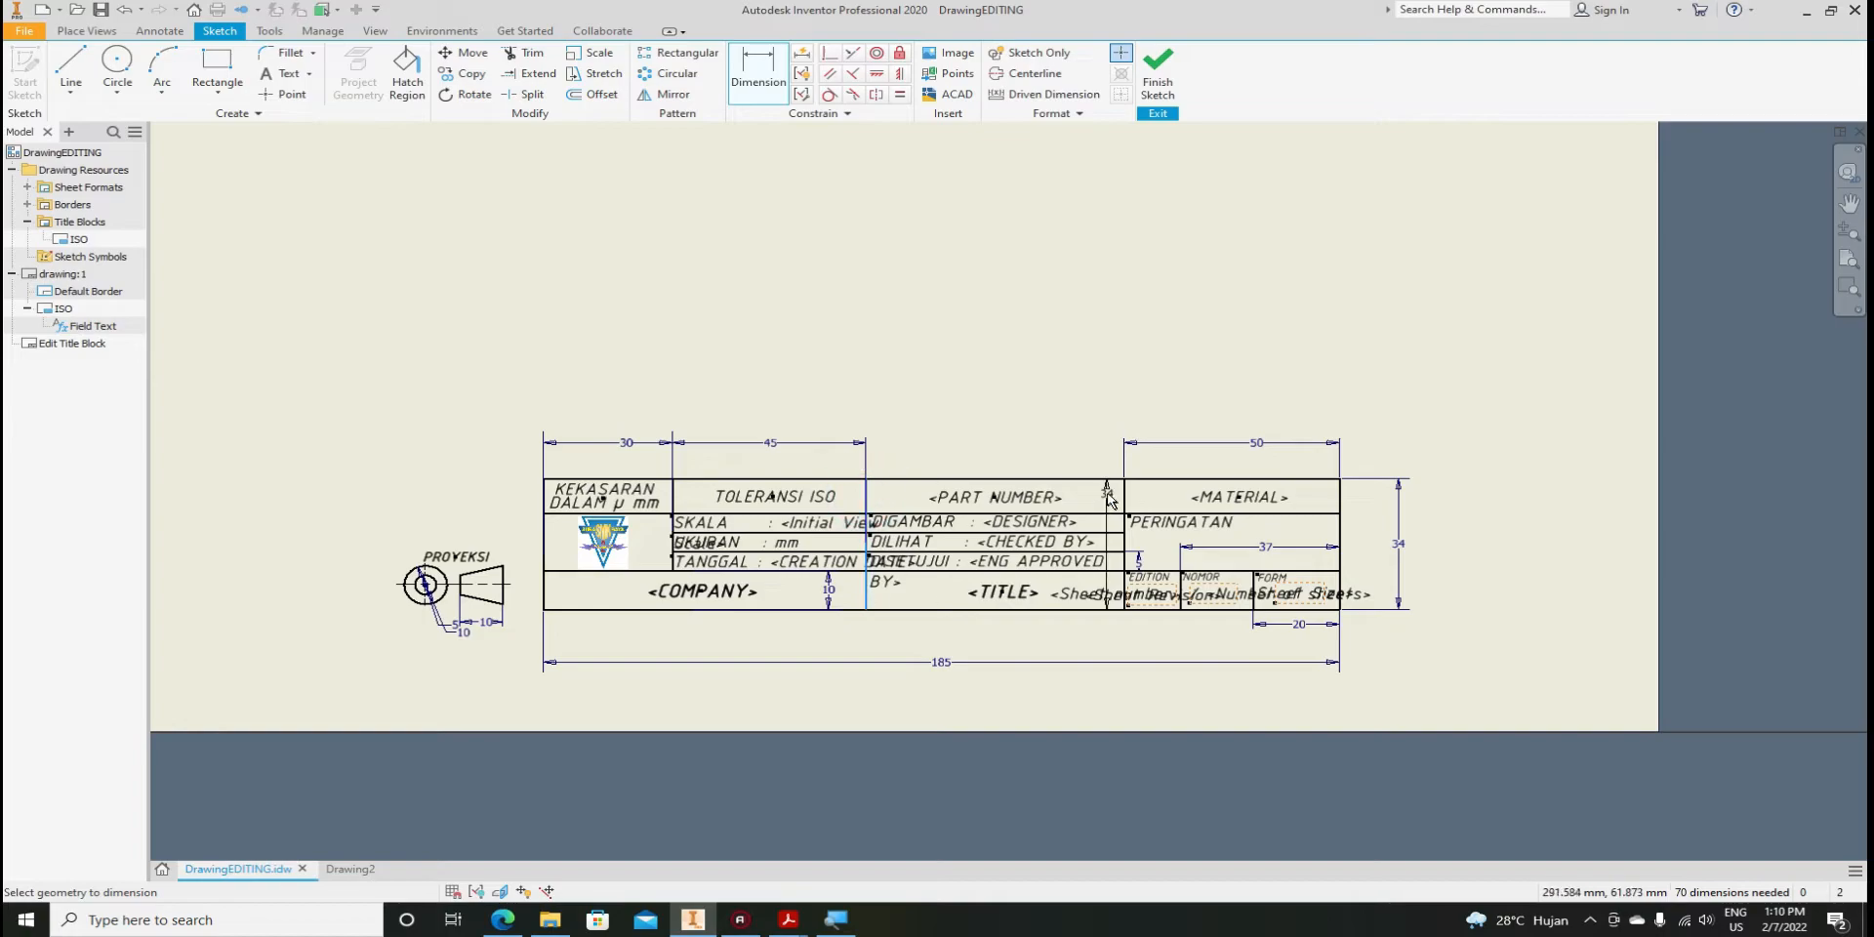
left_click(1124, 503)
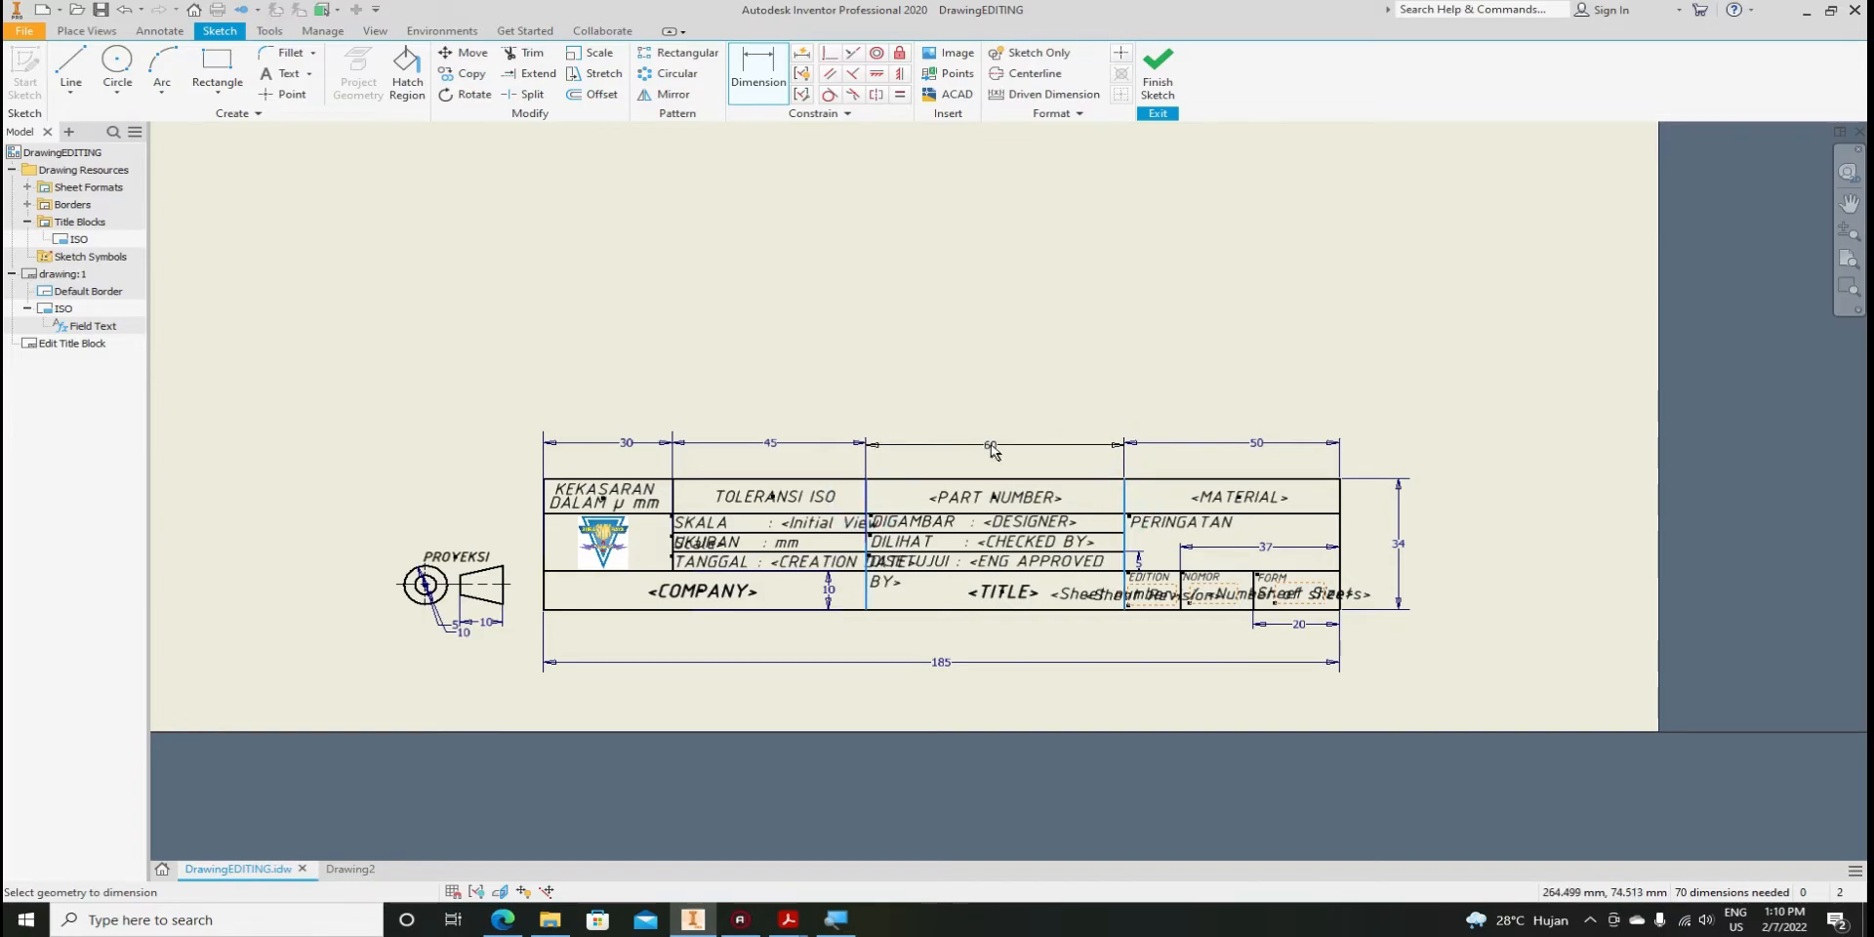
left_click(992, 447)
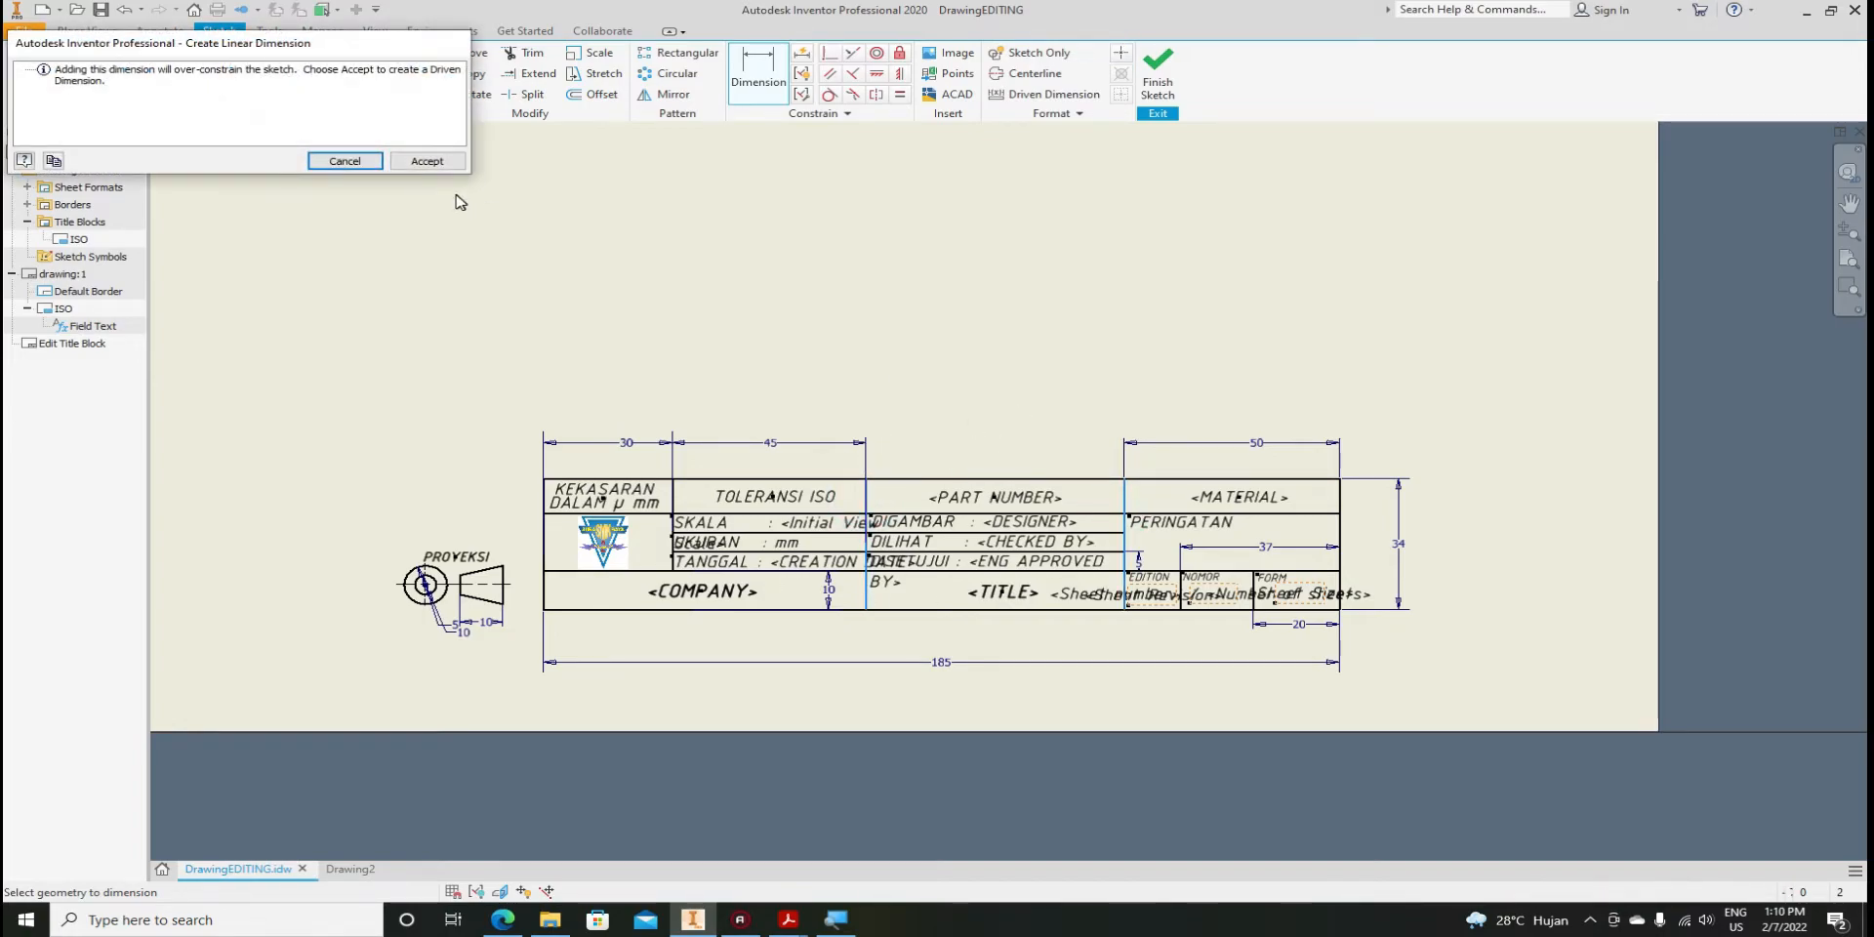
left_click(429, 162)
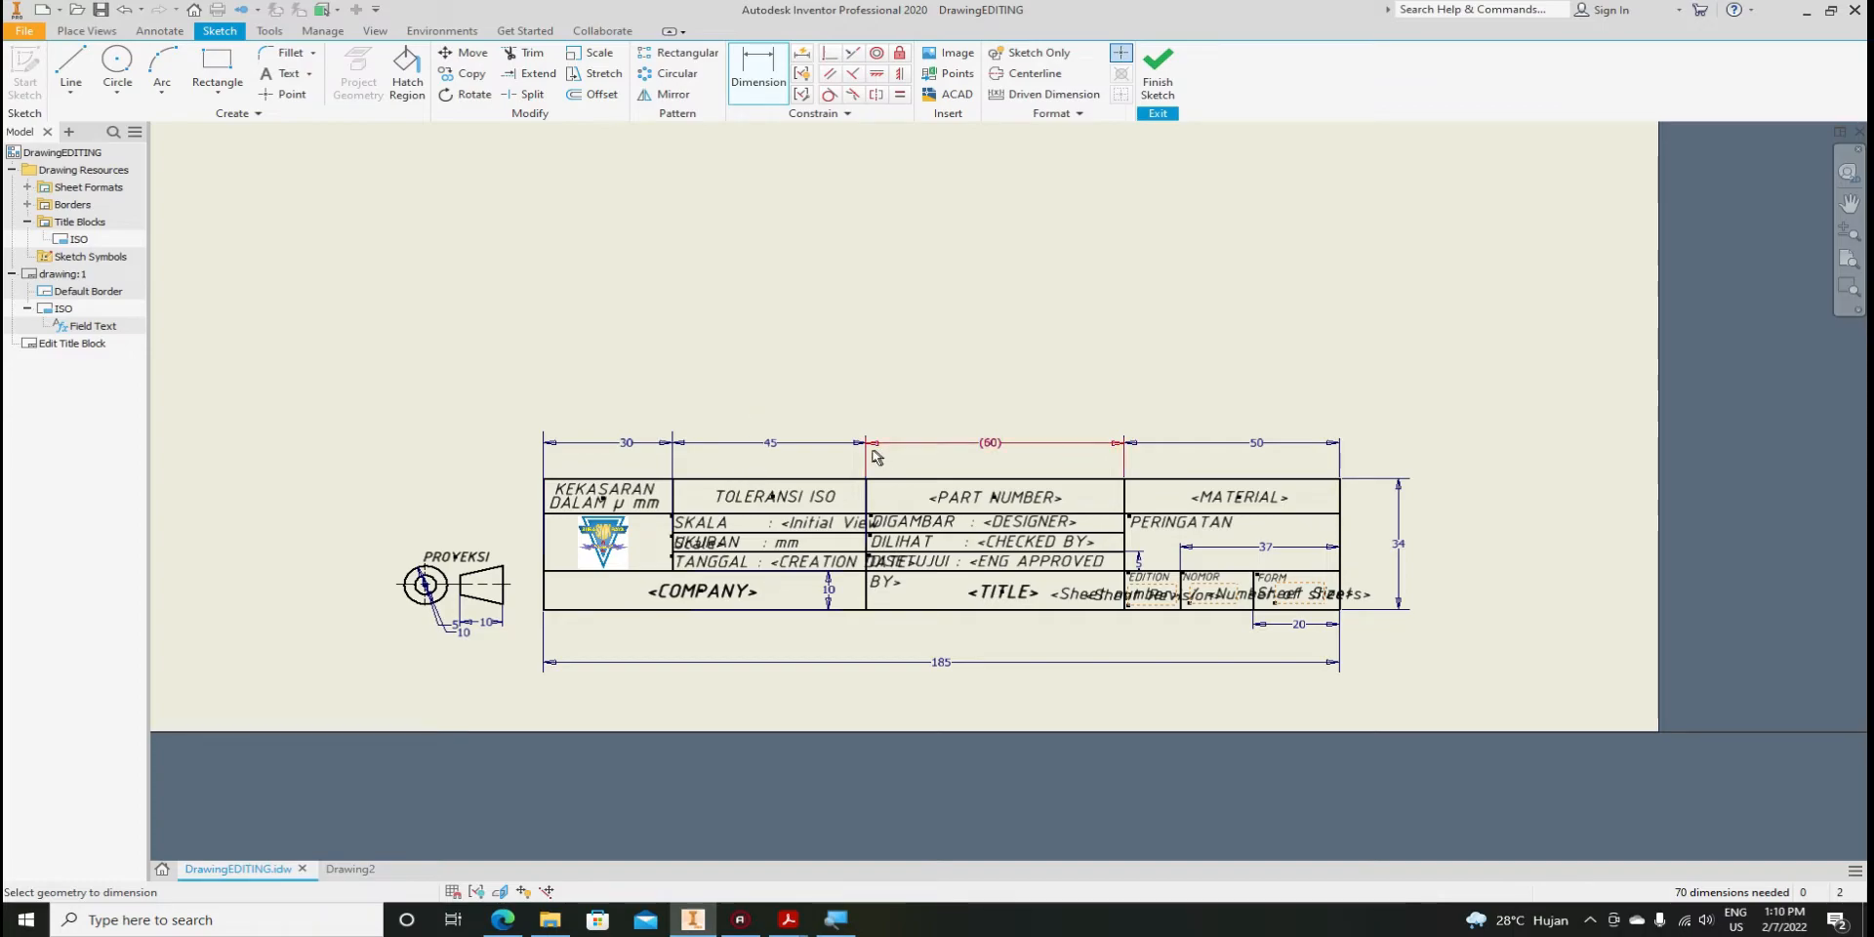
scroll(1003, 452, "up", 3)
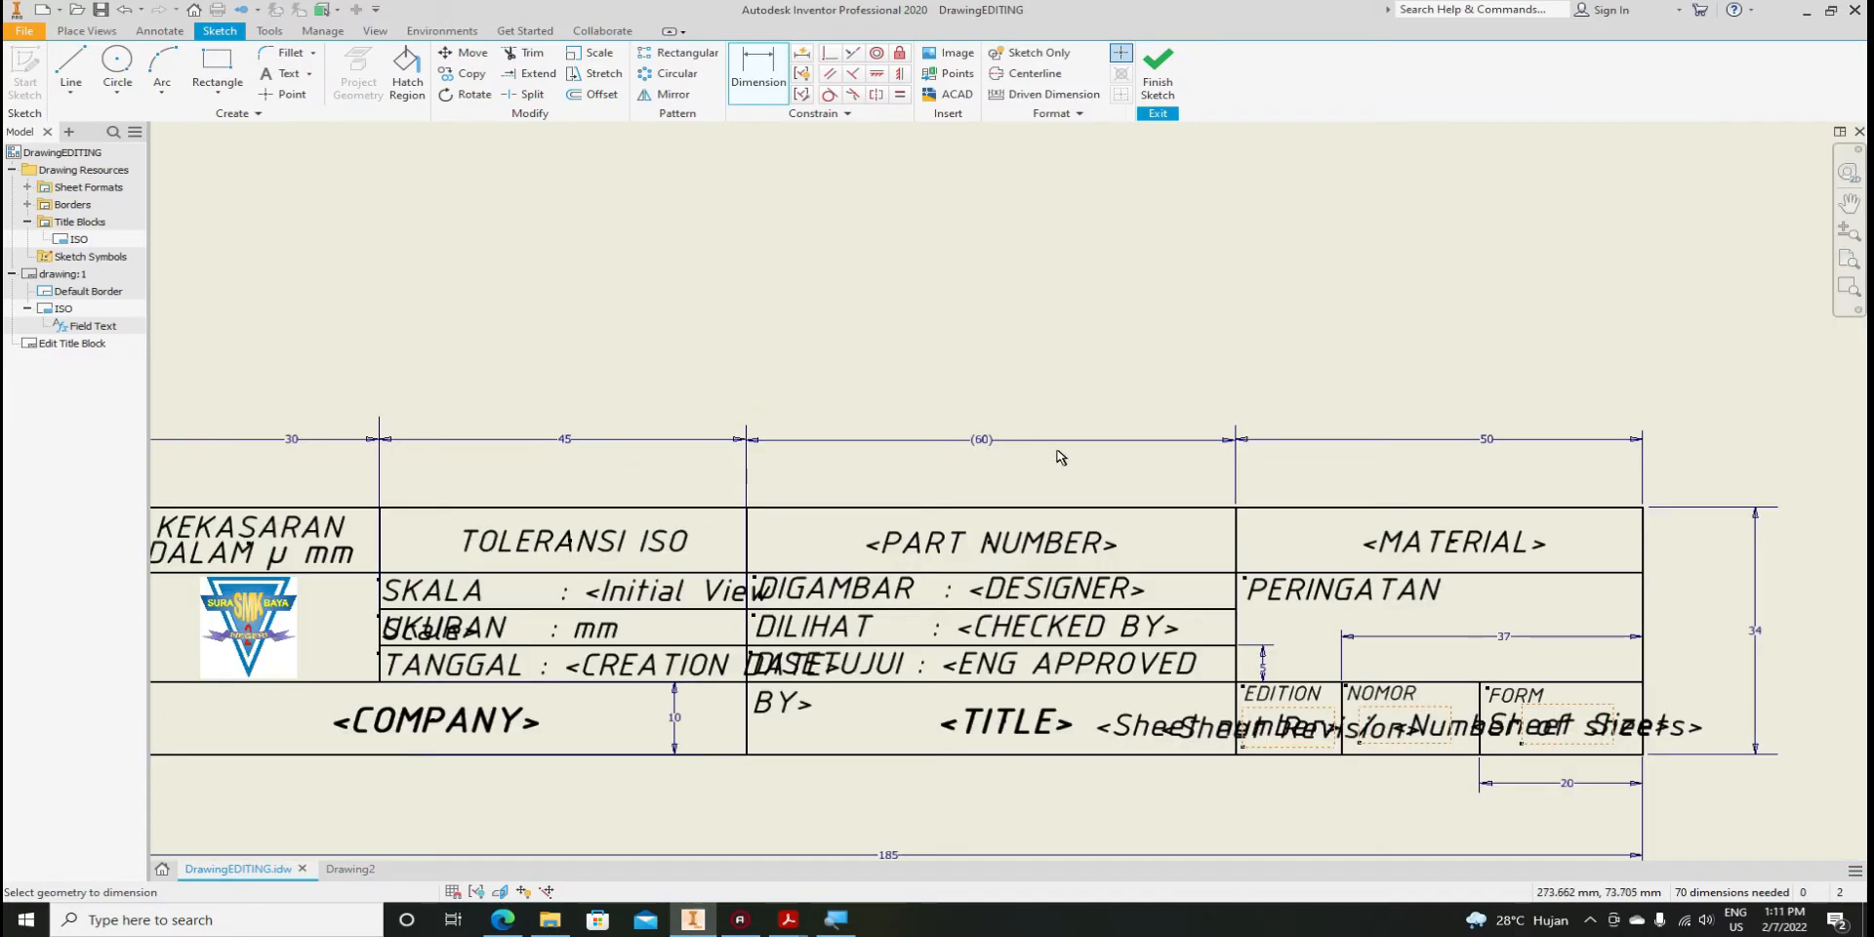
scroll(1060, 457, "down", 5)
scroll(1060, 457, "up", 3)
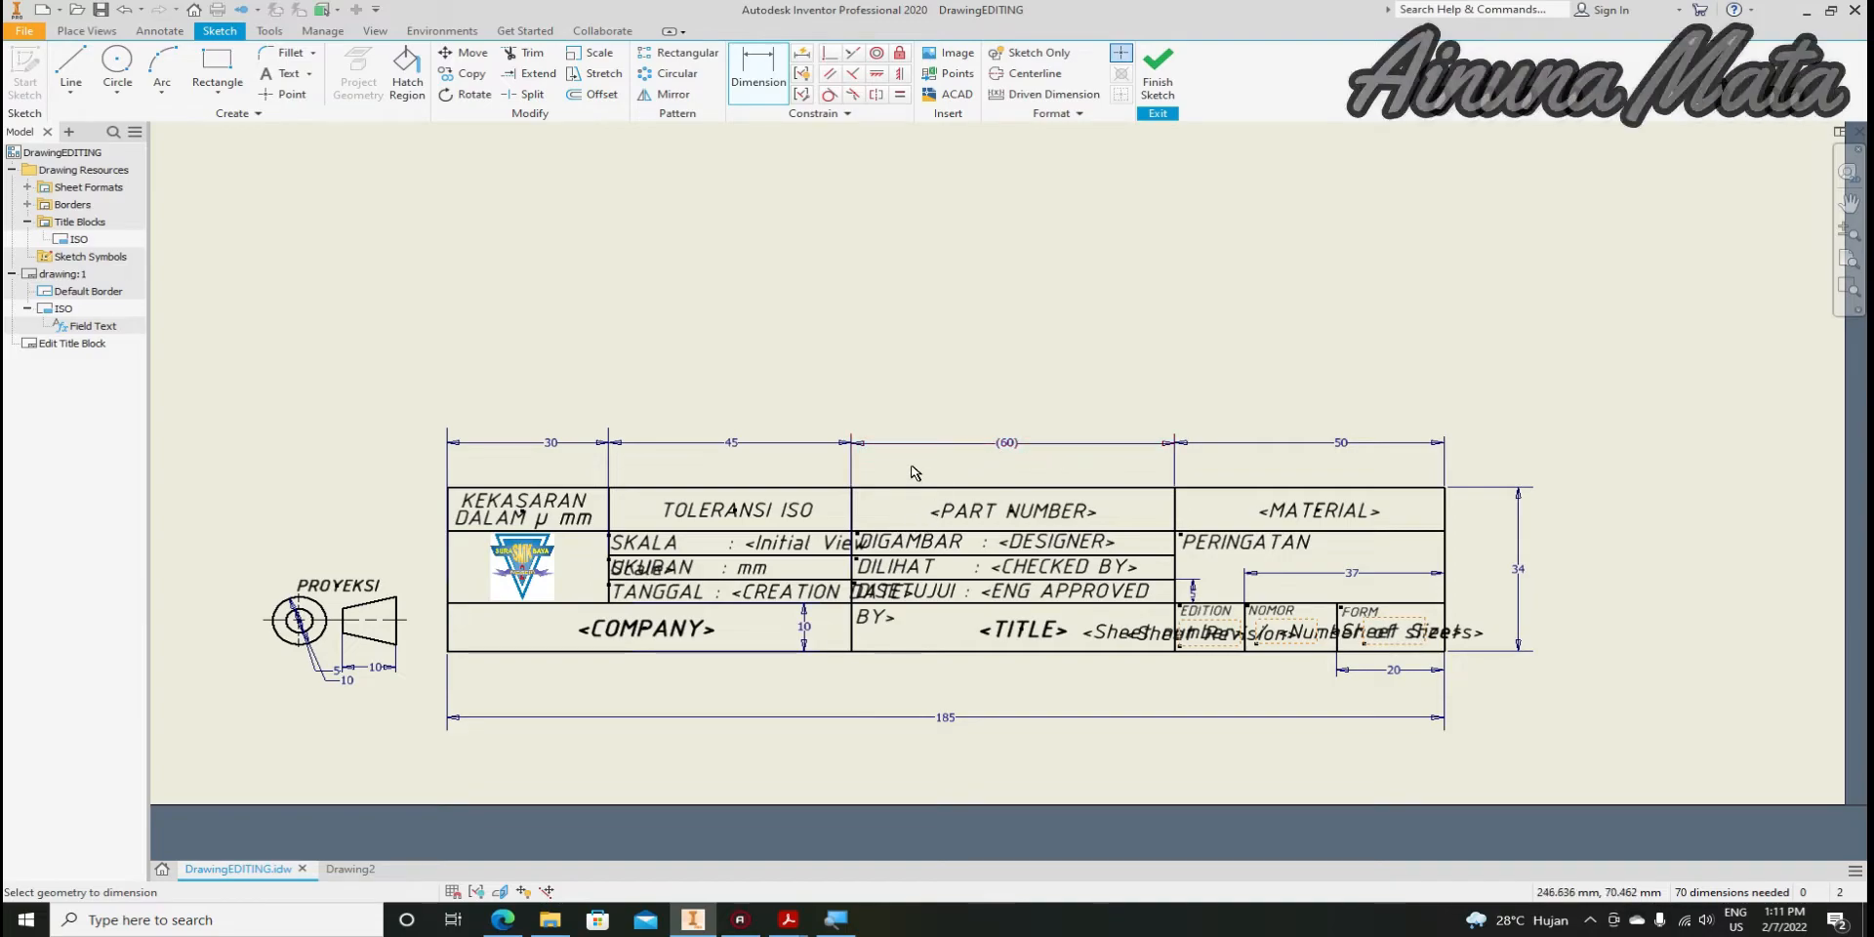
scroll(944, 635, "up", 3)
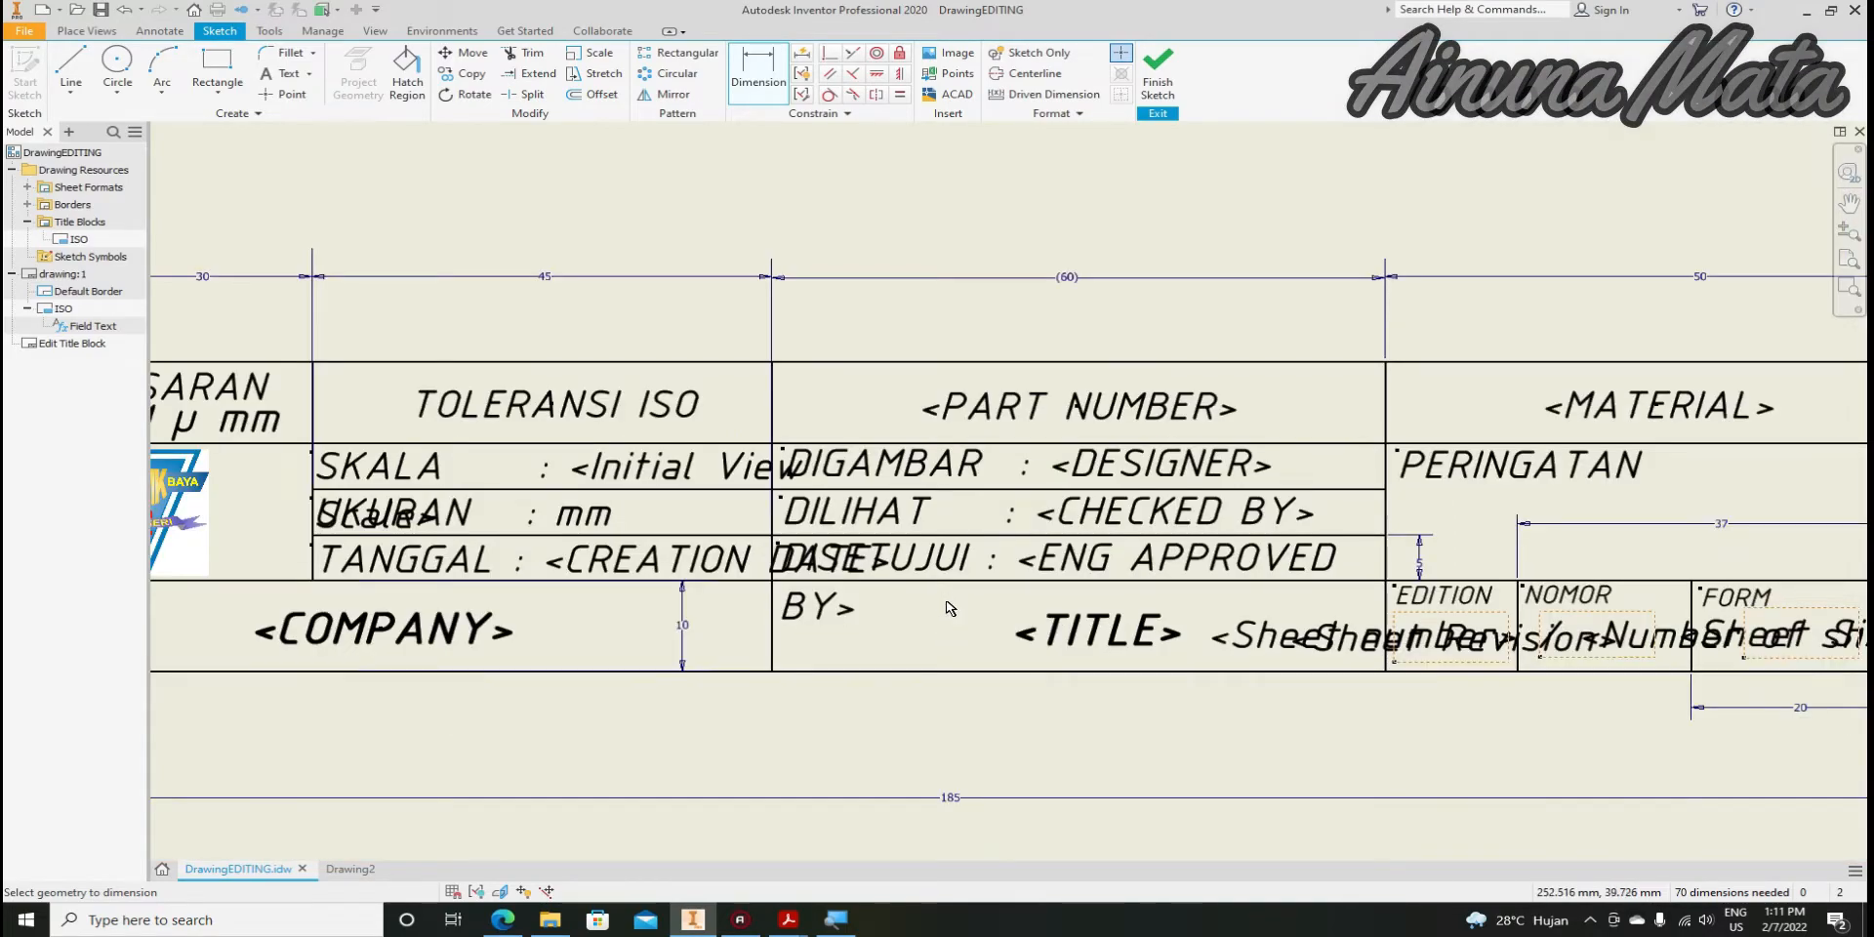
scroll(947, 607, "down", 3)
scroll(944, 618, "up", 3)
scroll(944, 616, "down", 2)
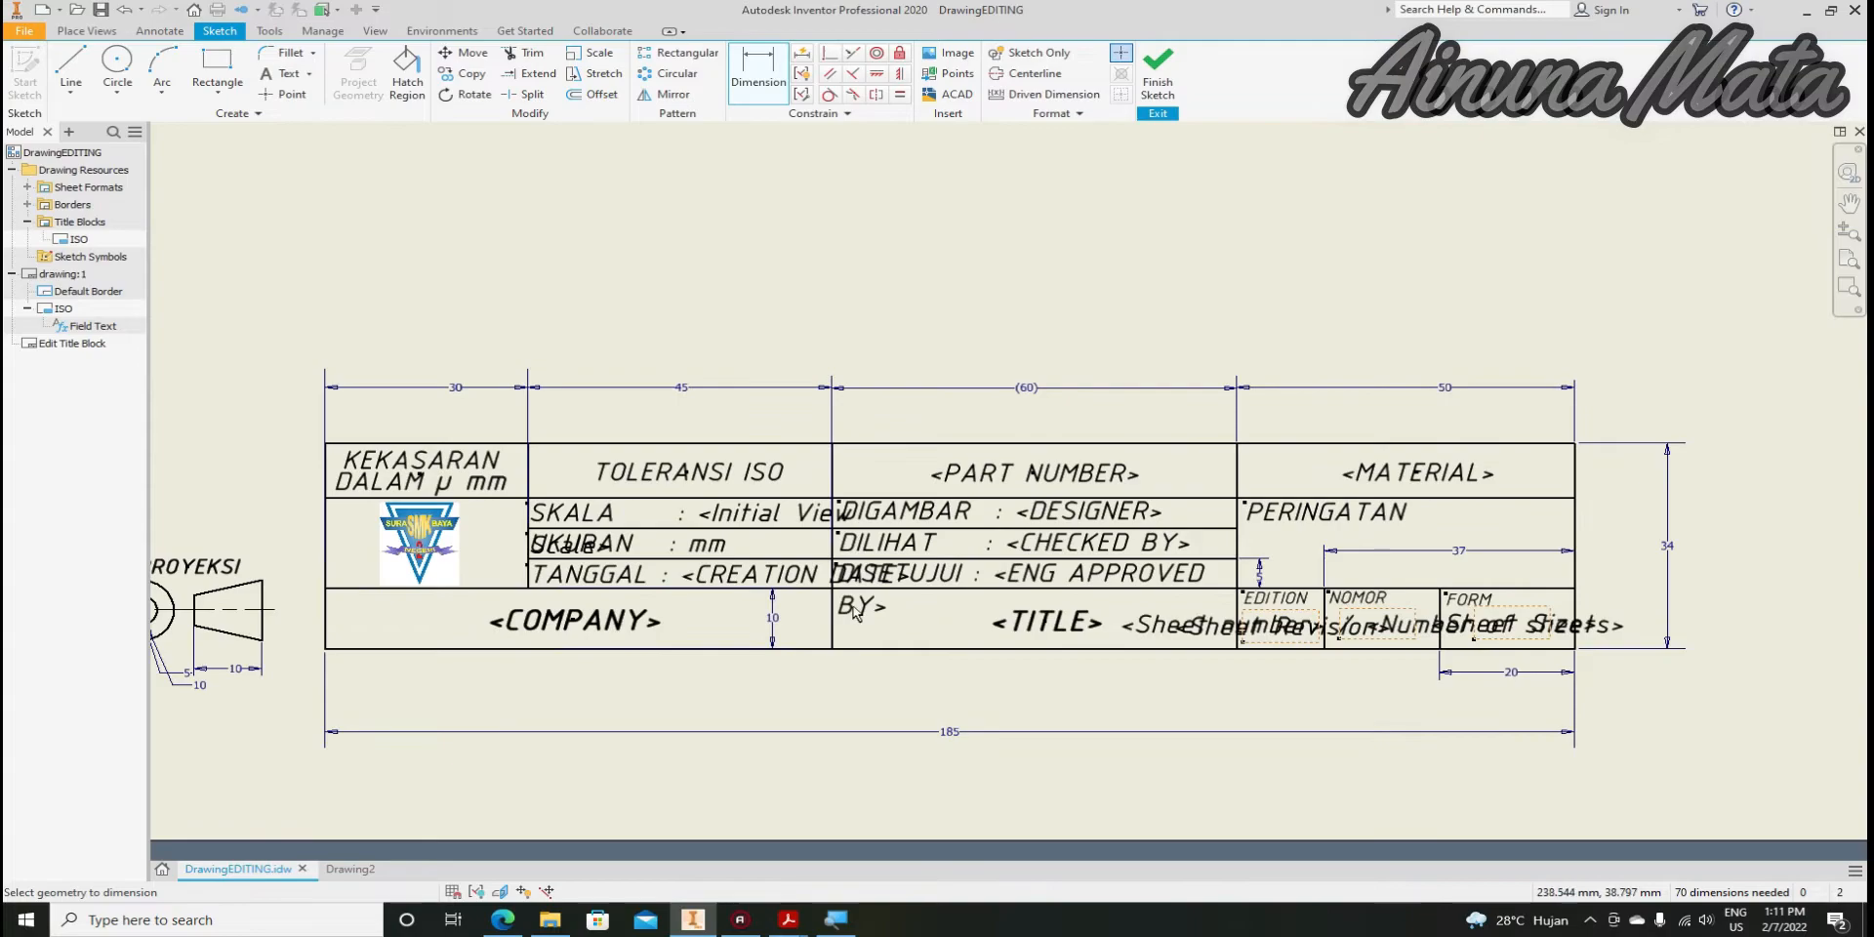
left_click(344, 869)
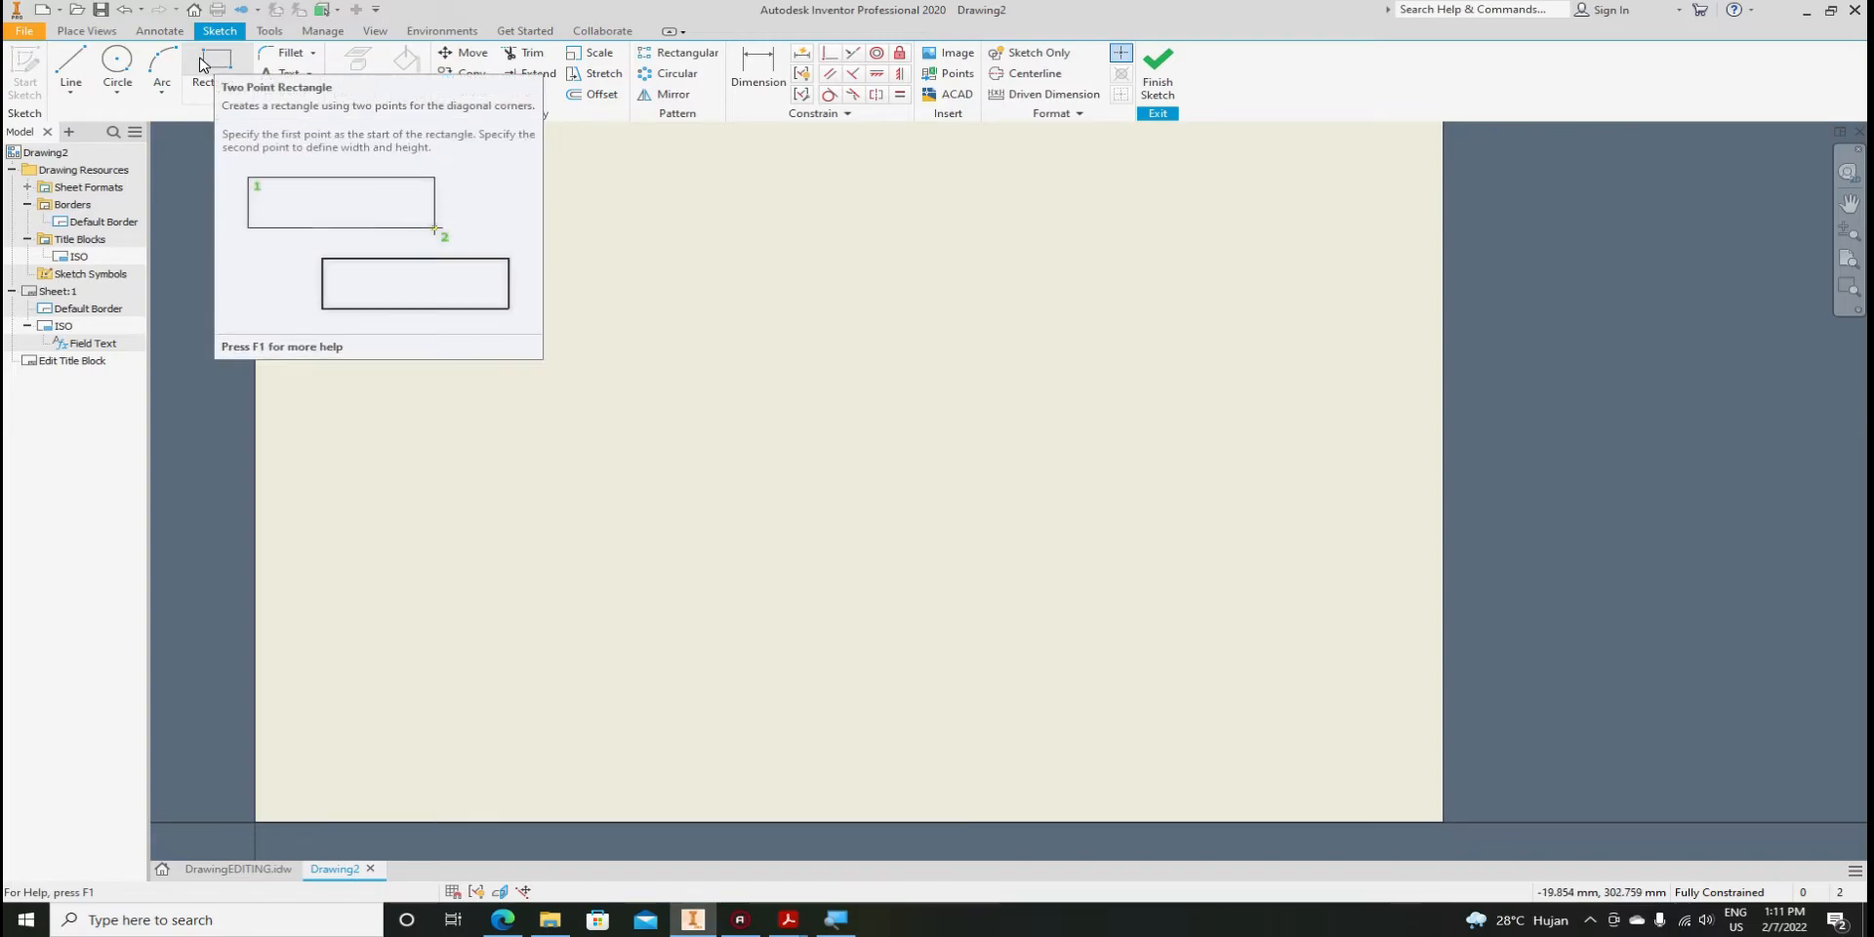
Sketch a 185 × 34 mm rectangle for the title block
left_click(207, 61)
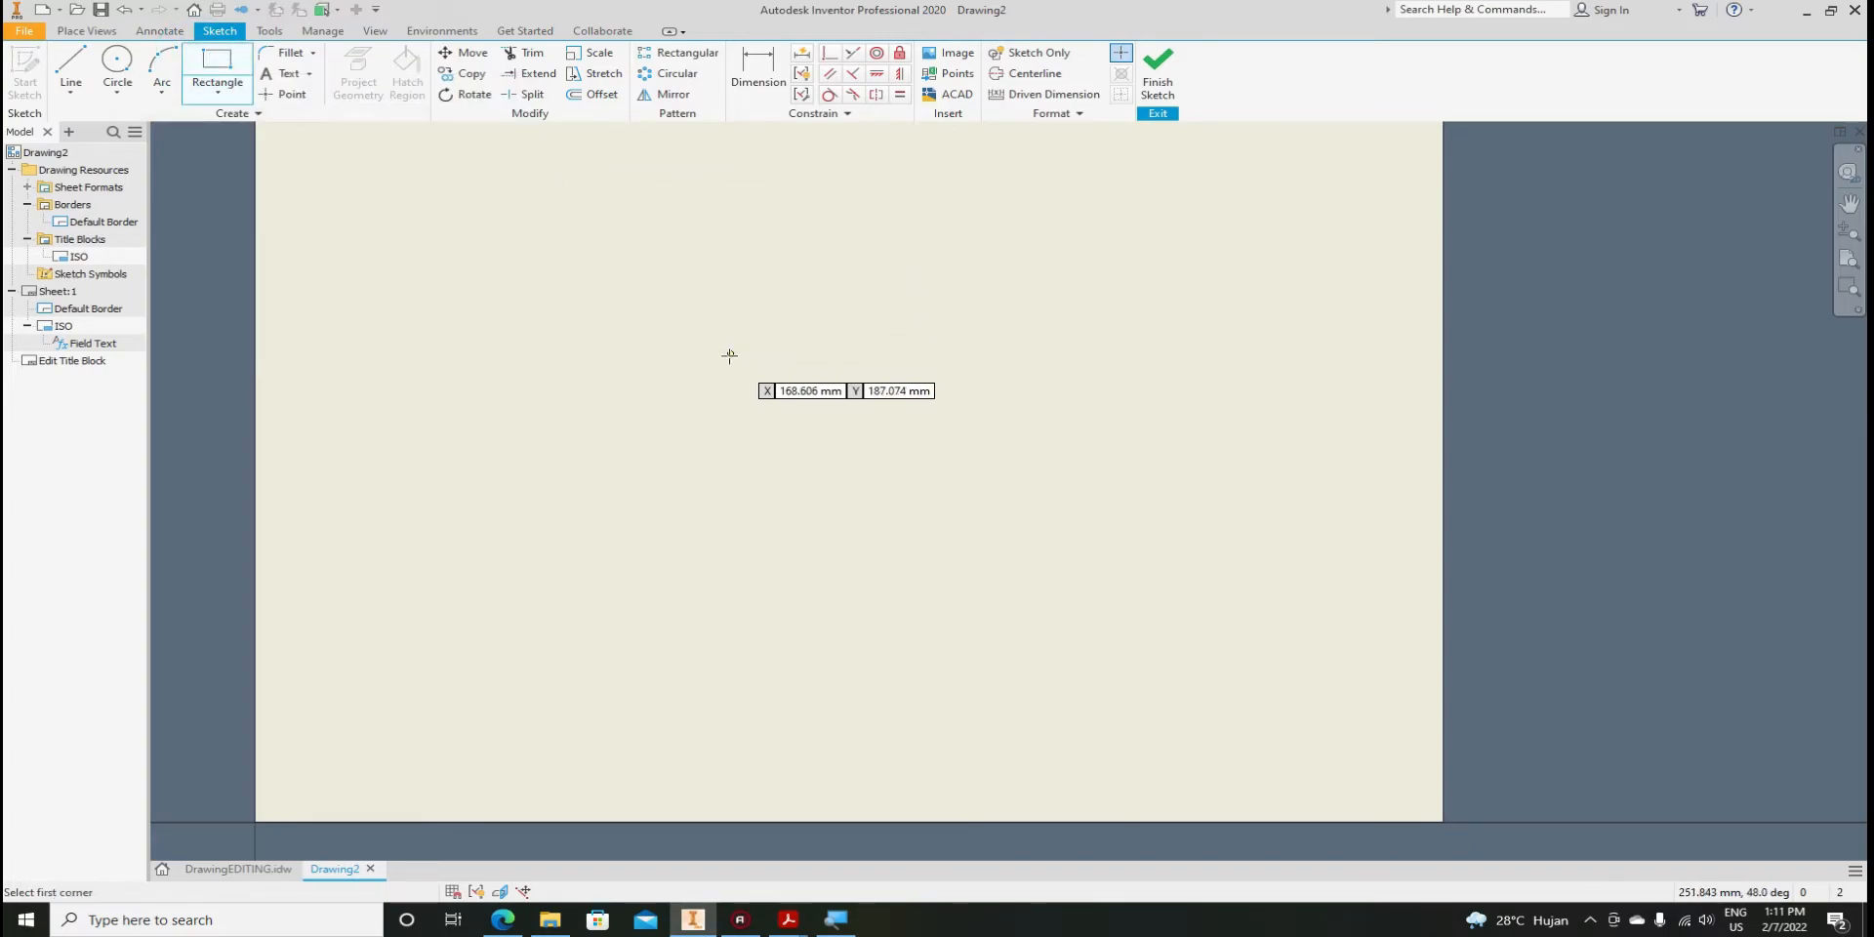
left_click(537, 412)
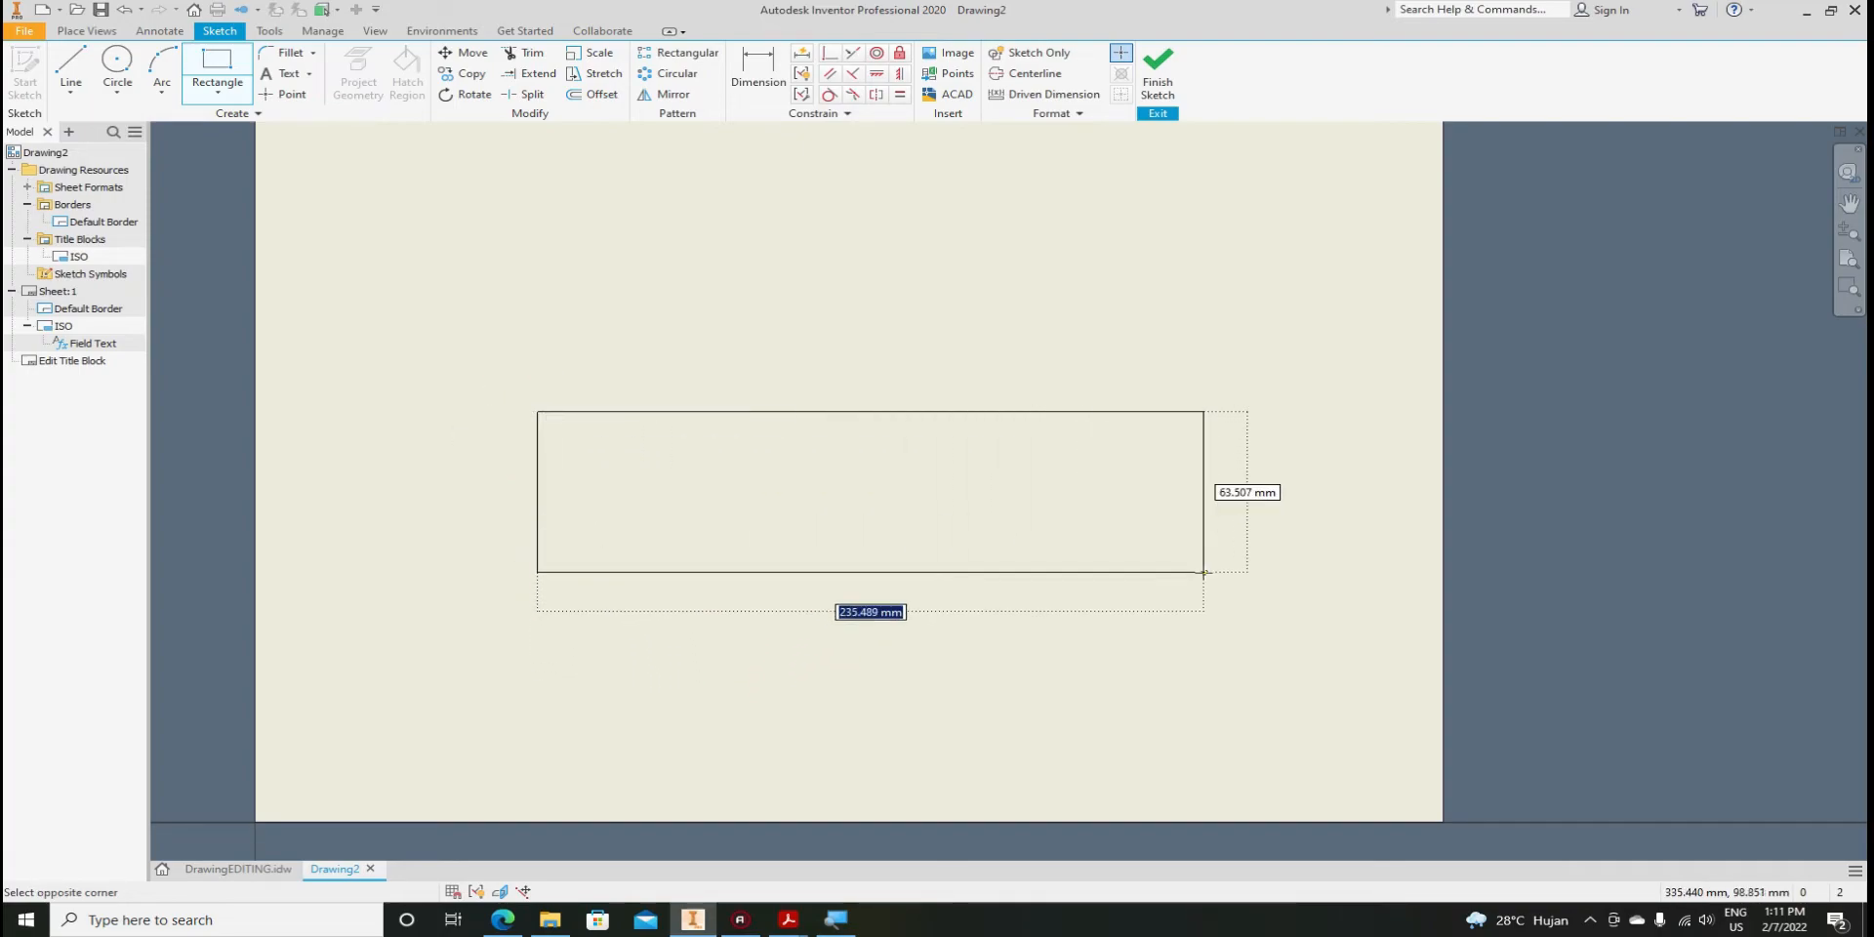
type("185")
key("Tab")
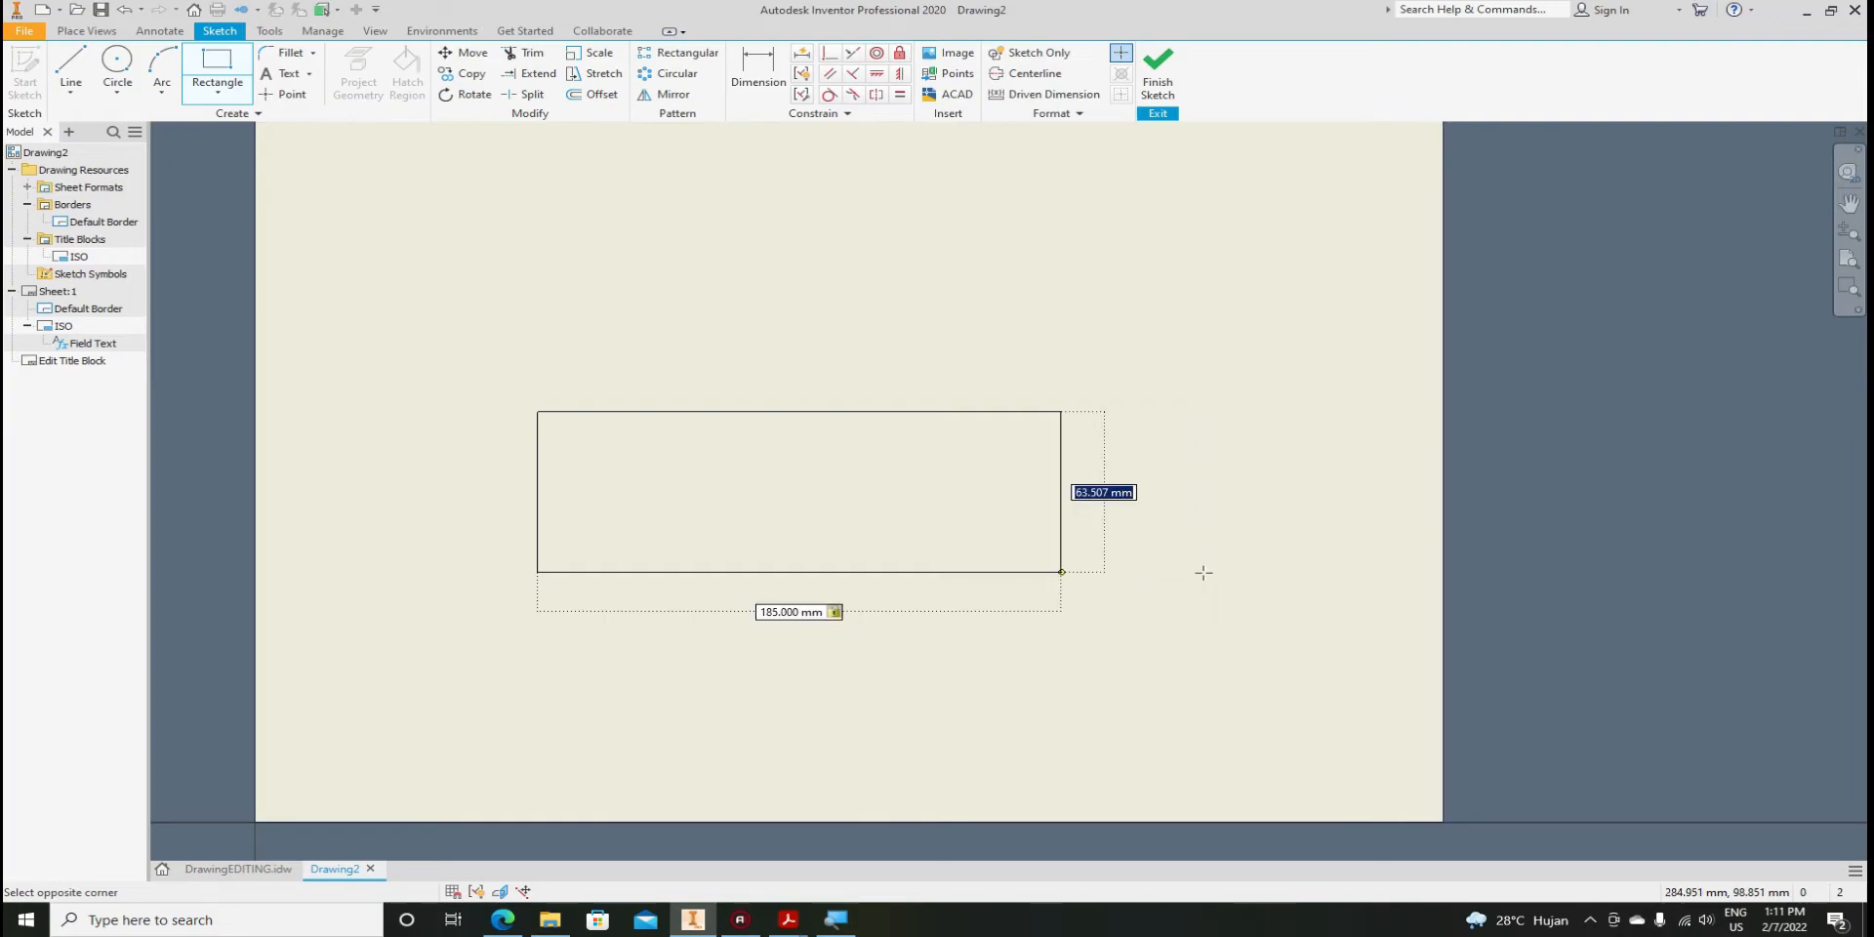
type("34")
key("Return")
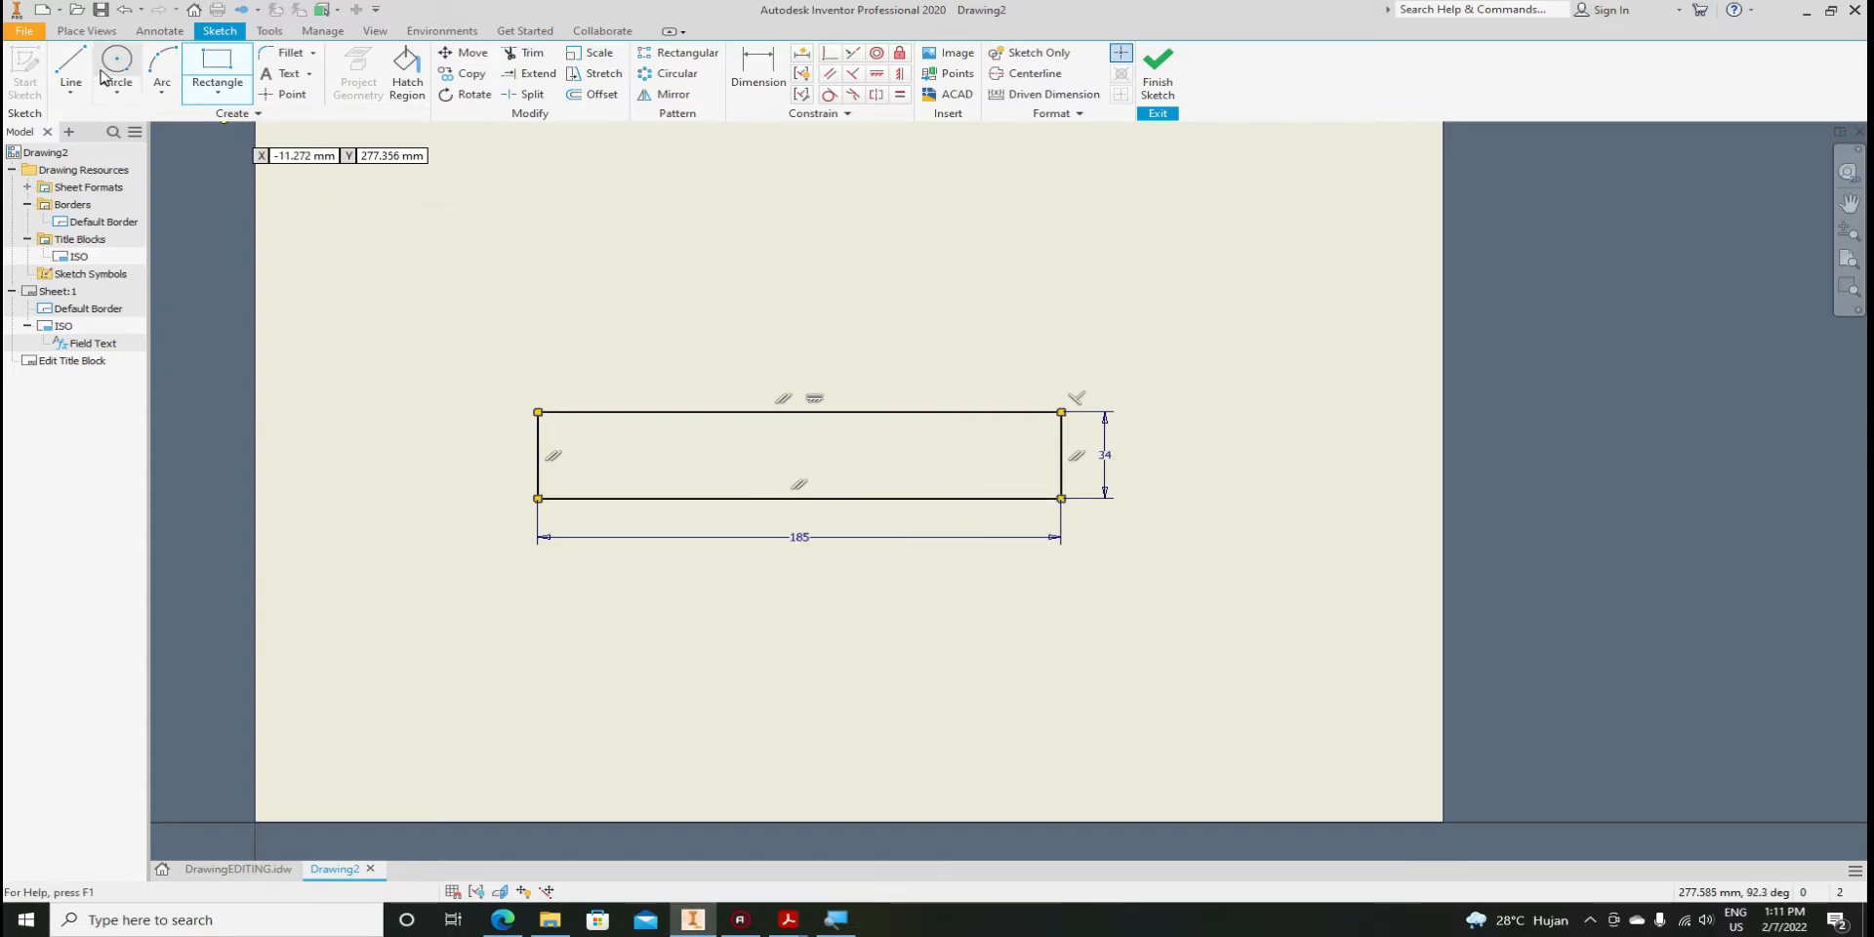
Draw a vertical divider near the left end and a horizontal line across the lower part
left_click(70, 67)
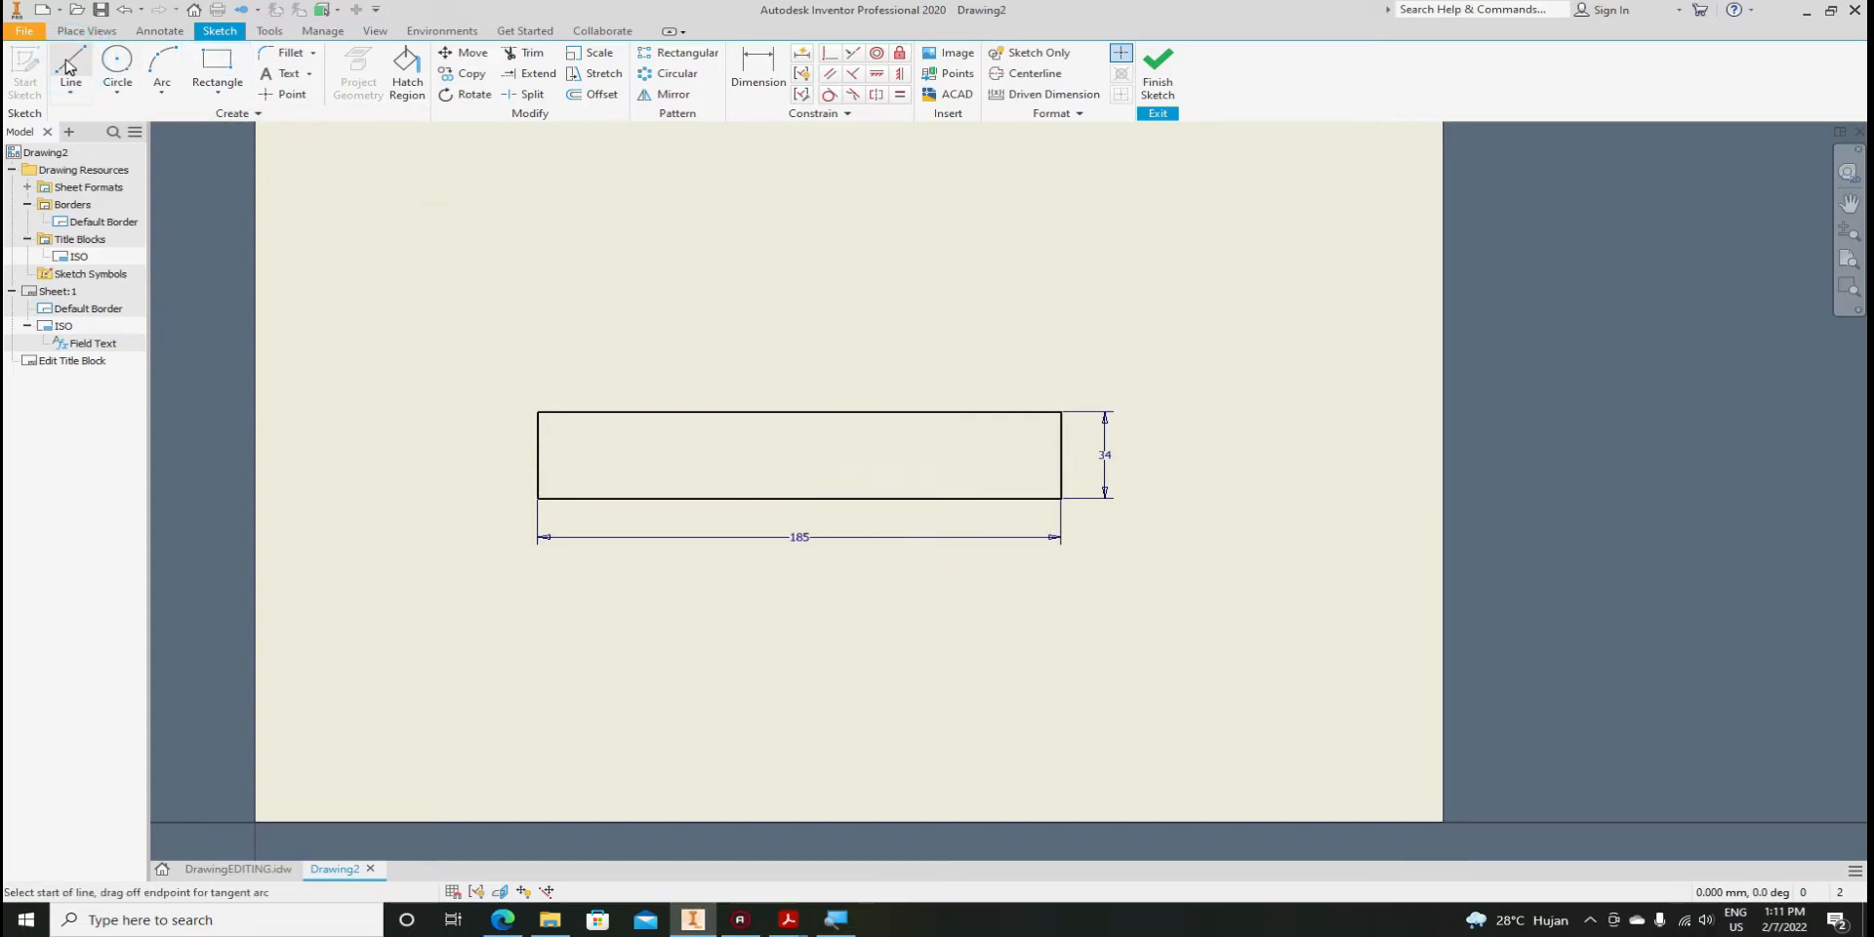
left_click(597, 412)
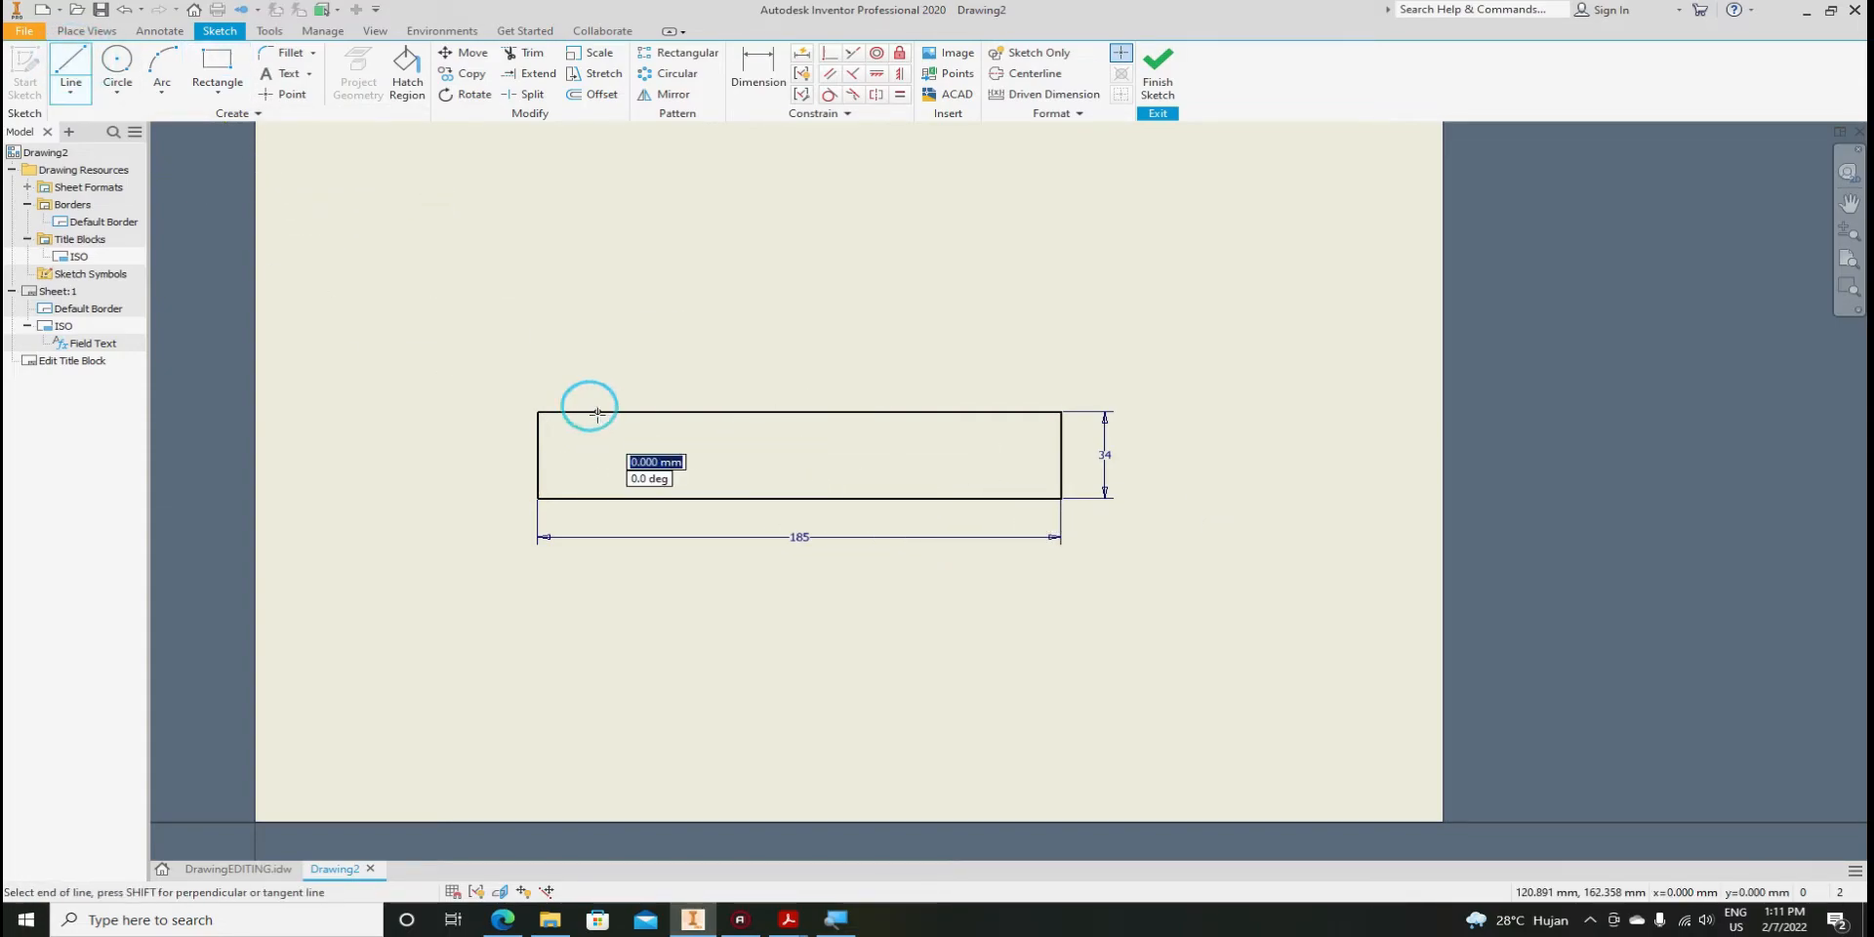
left_click(596, 498)
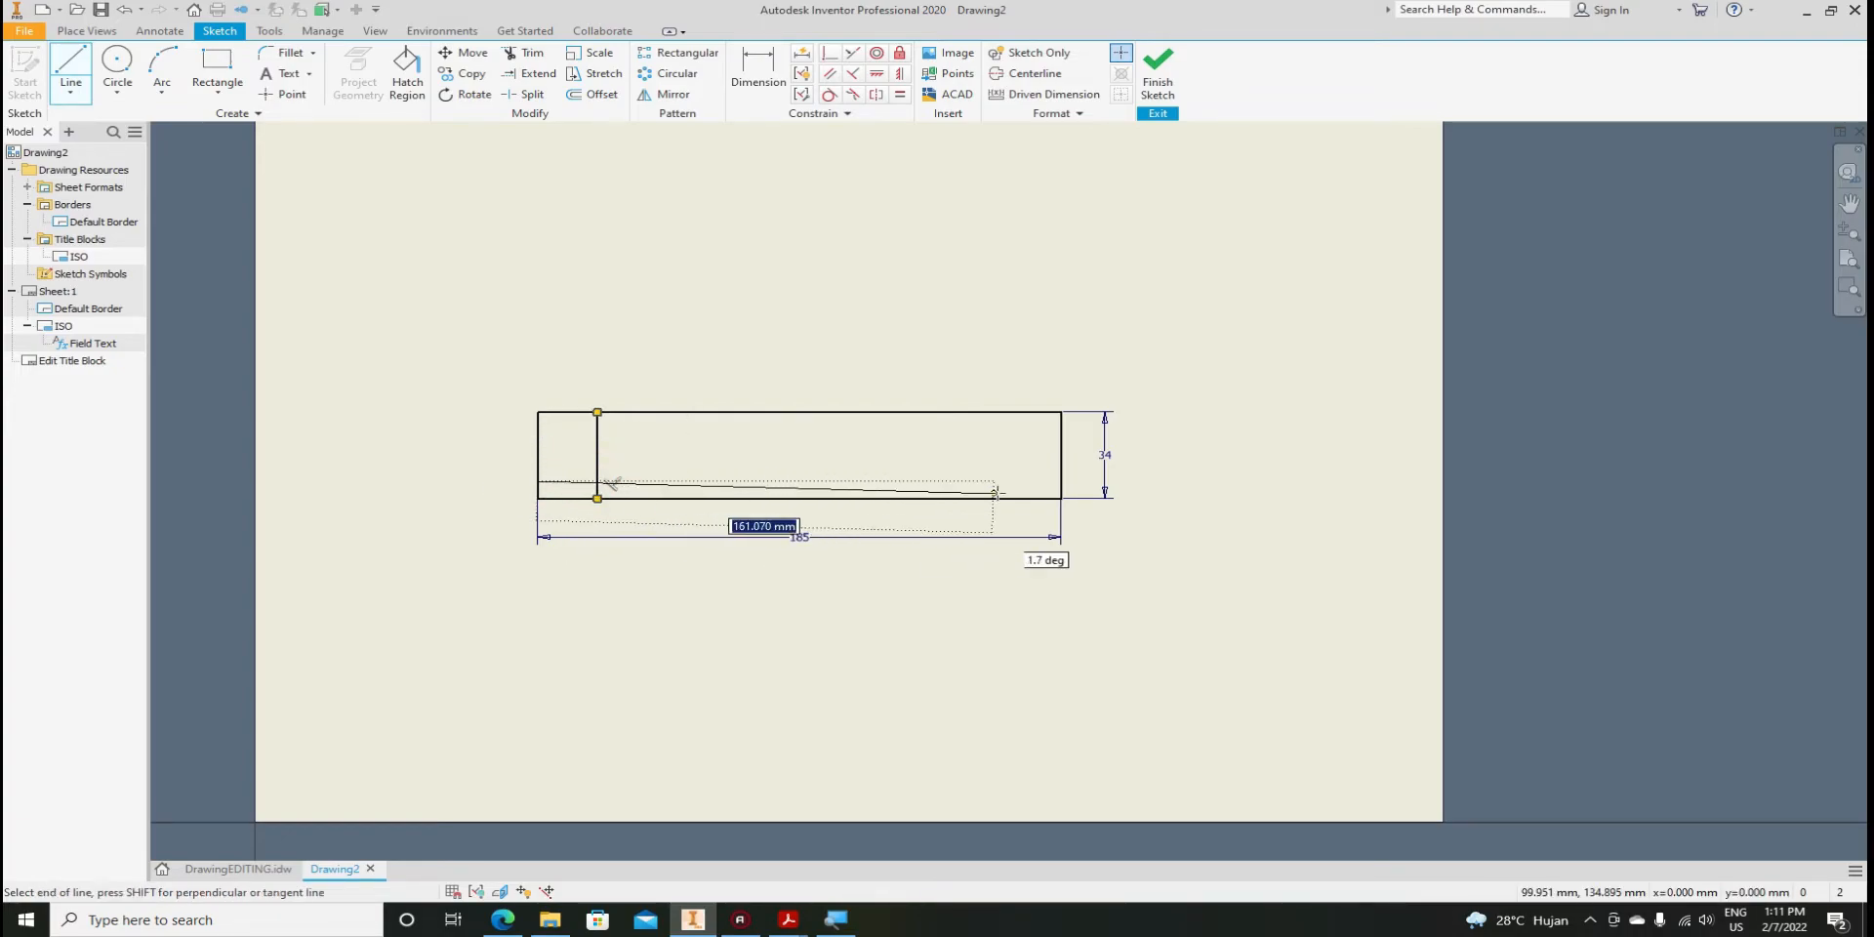
double_click(1061, 481)
Dimension the left column between the left edge and the vertical divider at 30 mm
key("d")
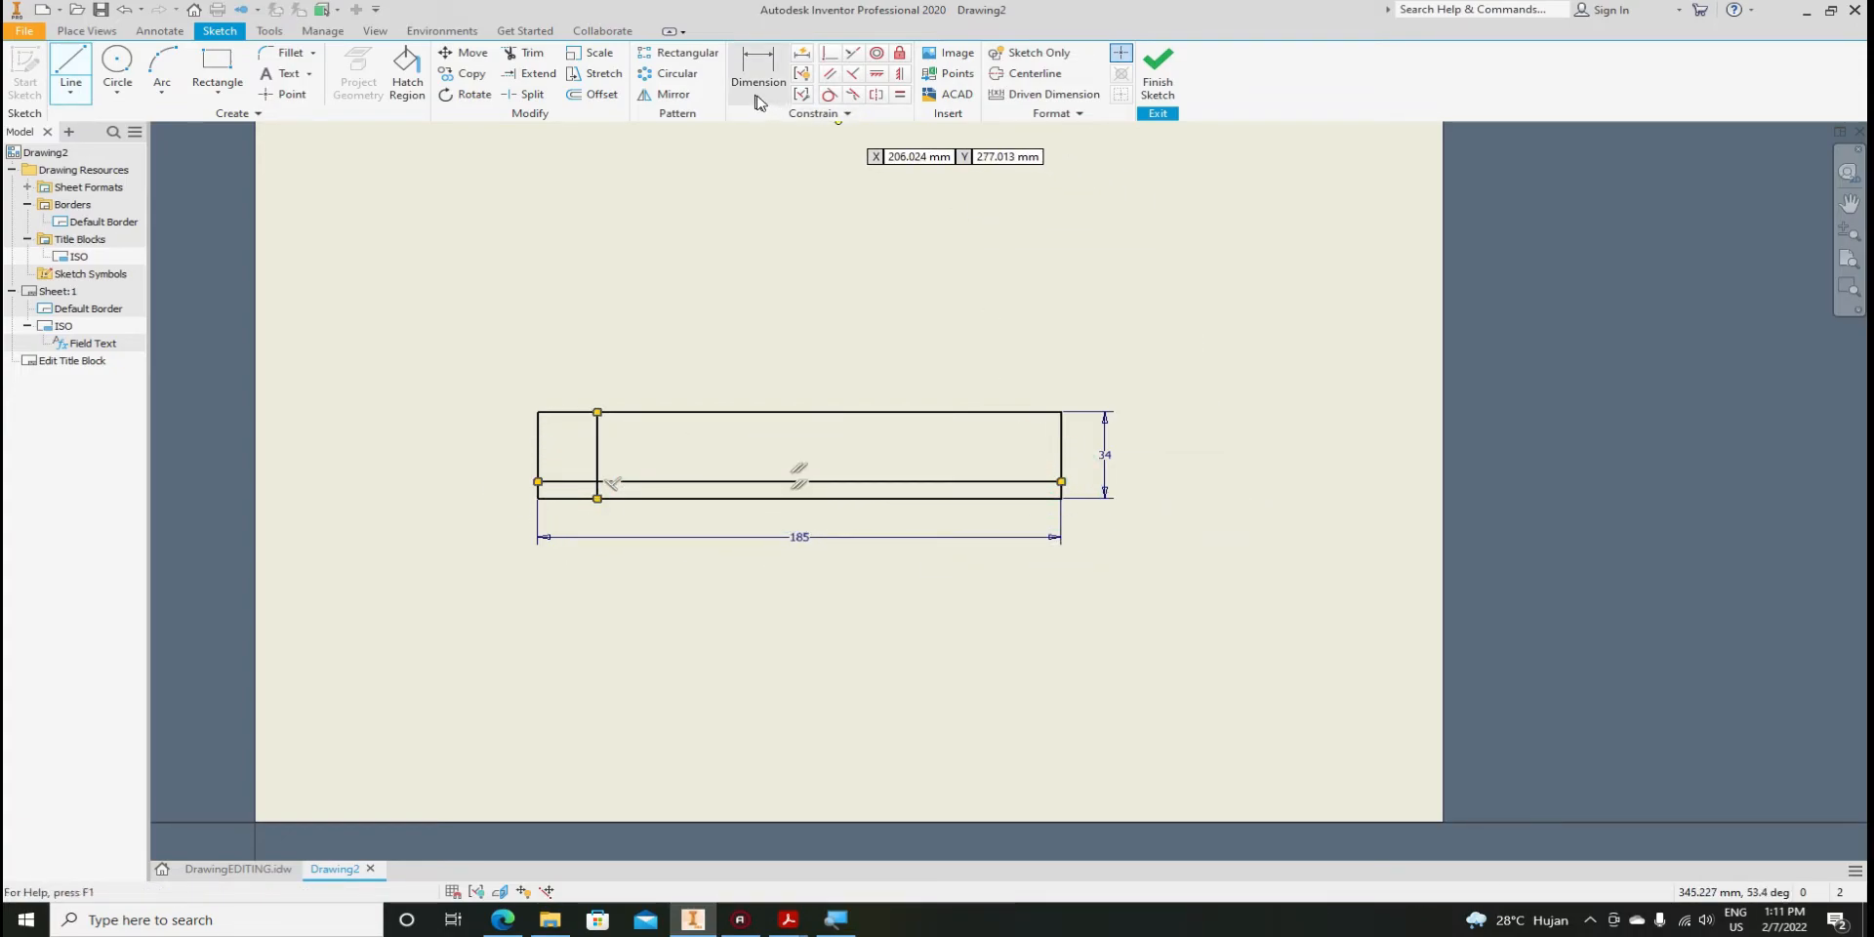
scroll(556, 429, "up", 3)
left_click(527, 478)
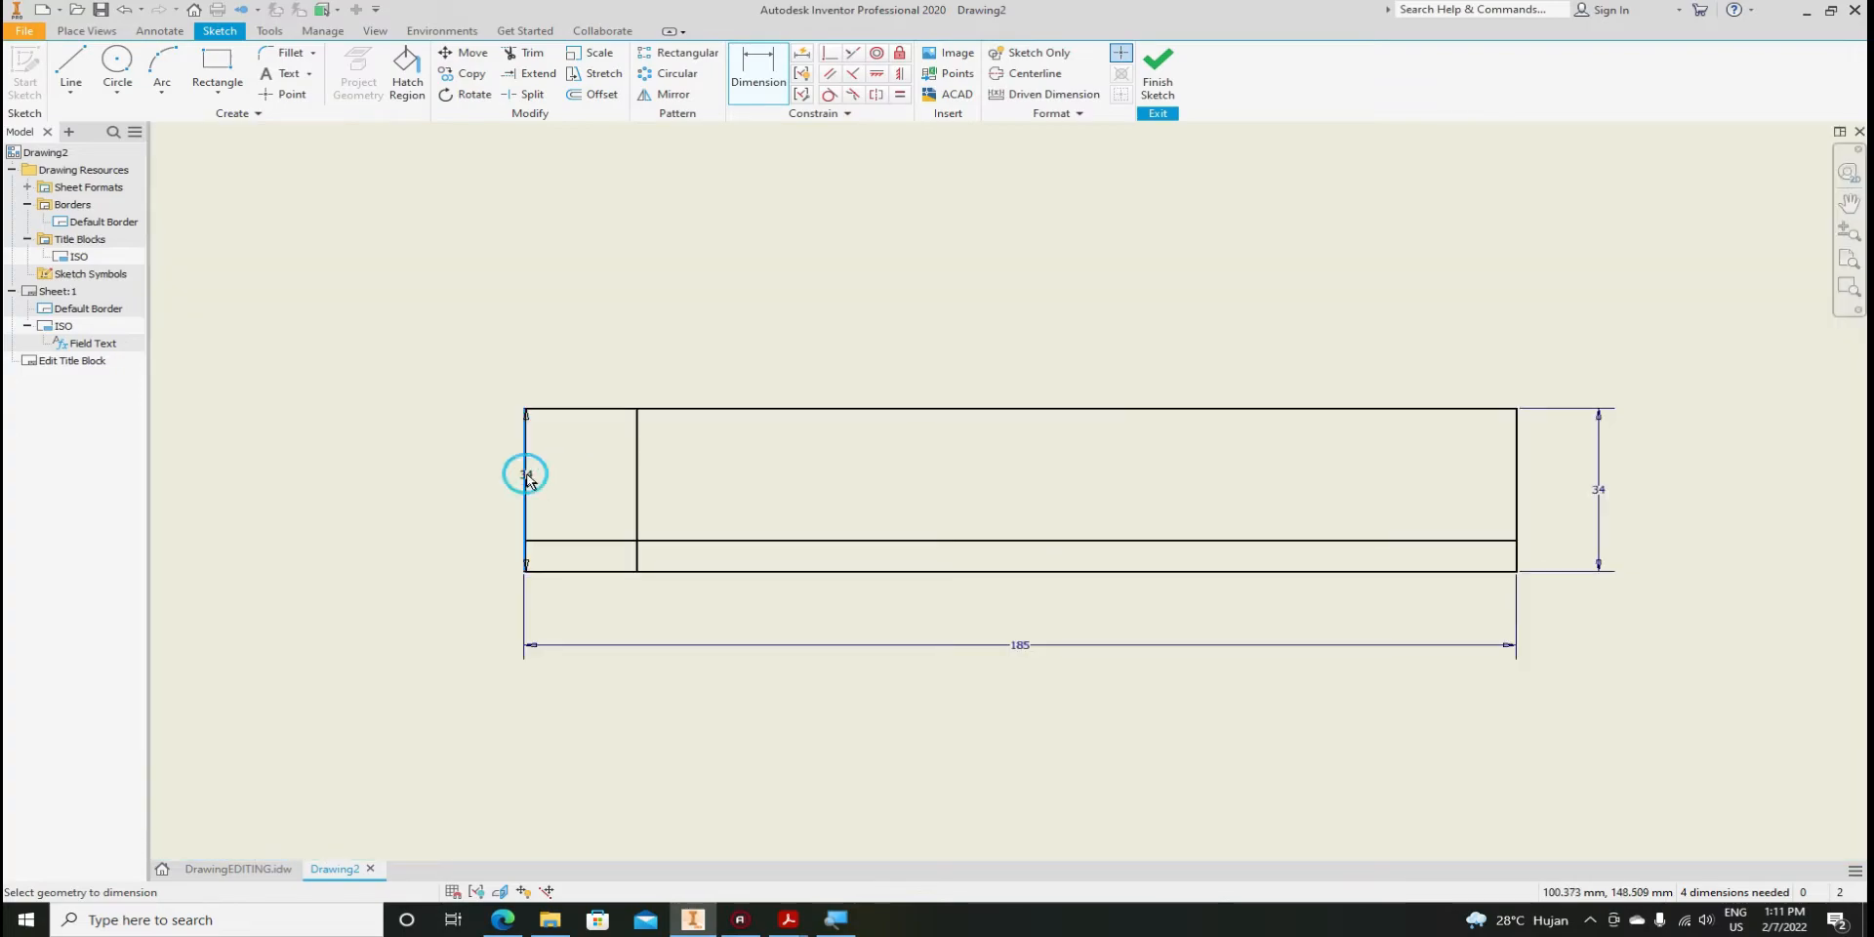
left_click(638, 485)
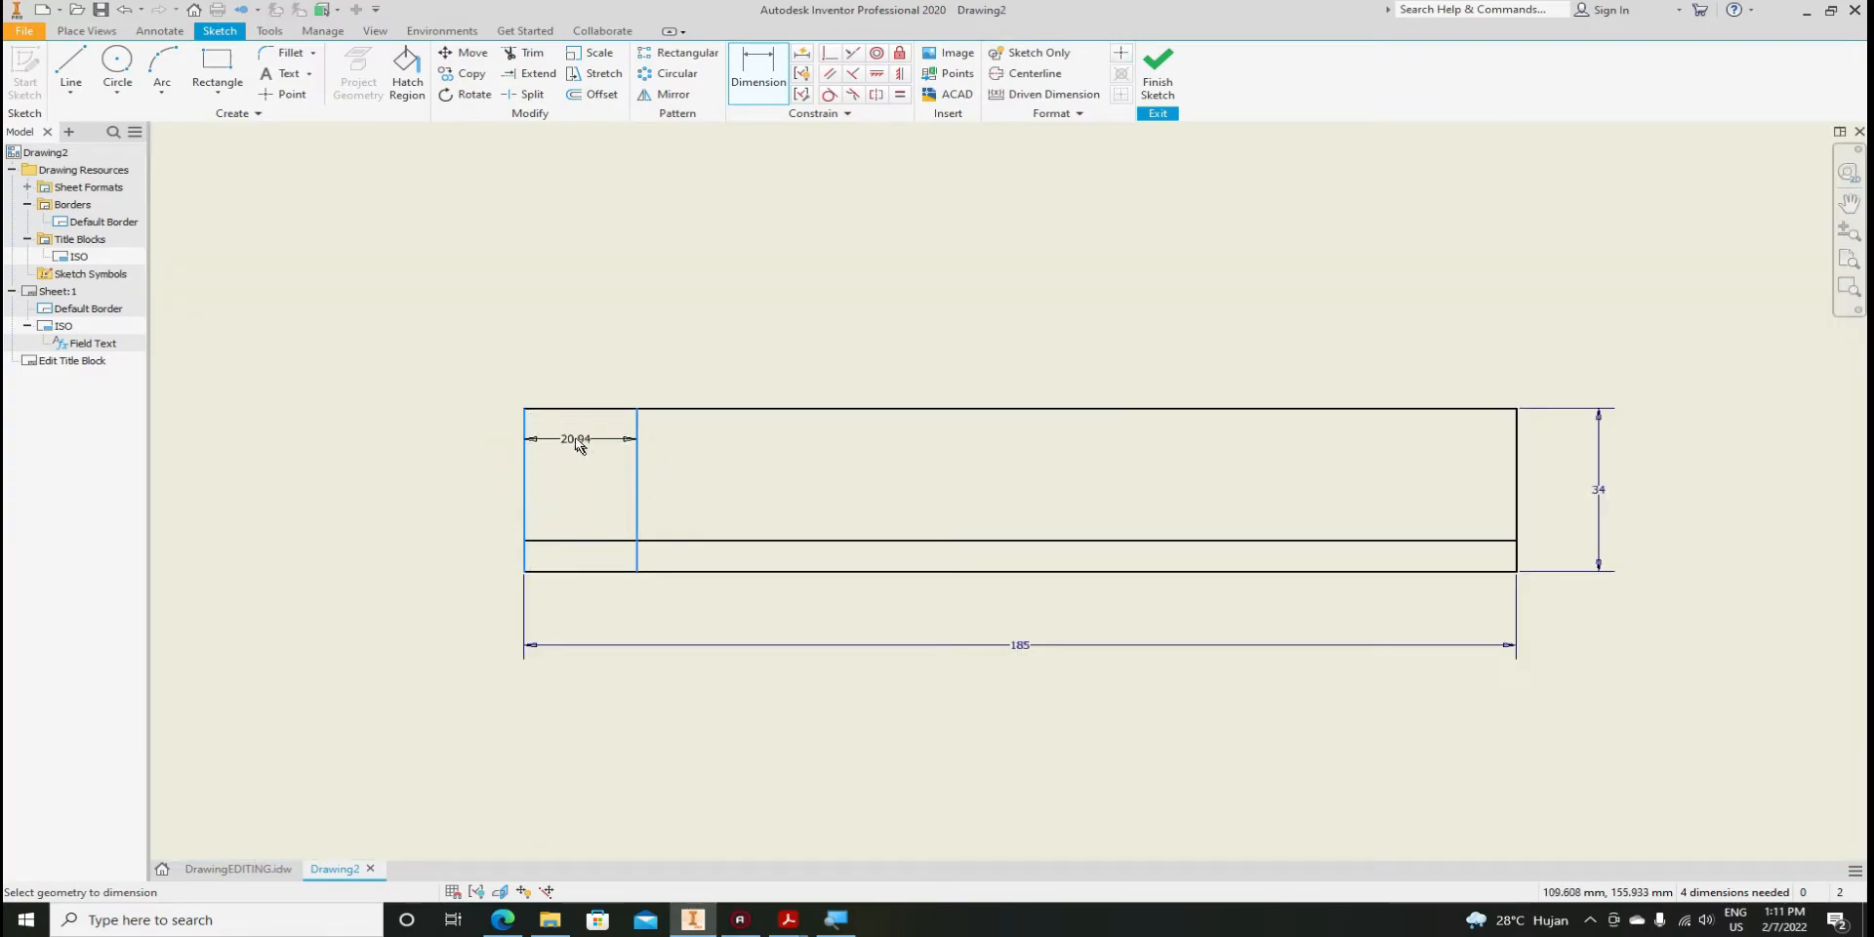
left_click(590, 353)
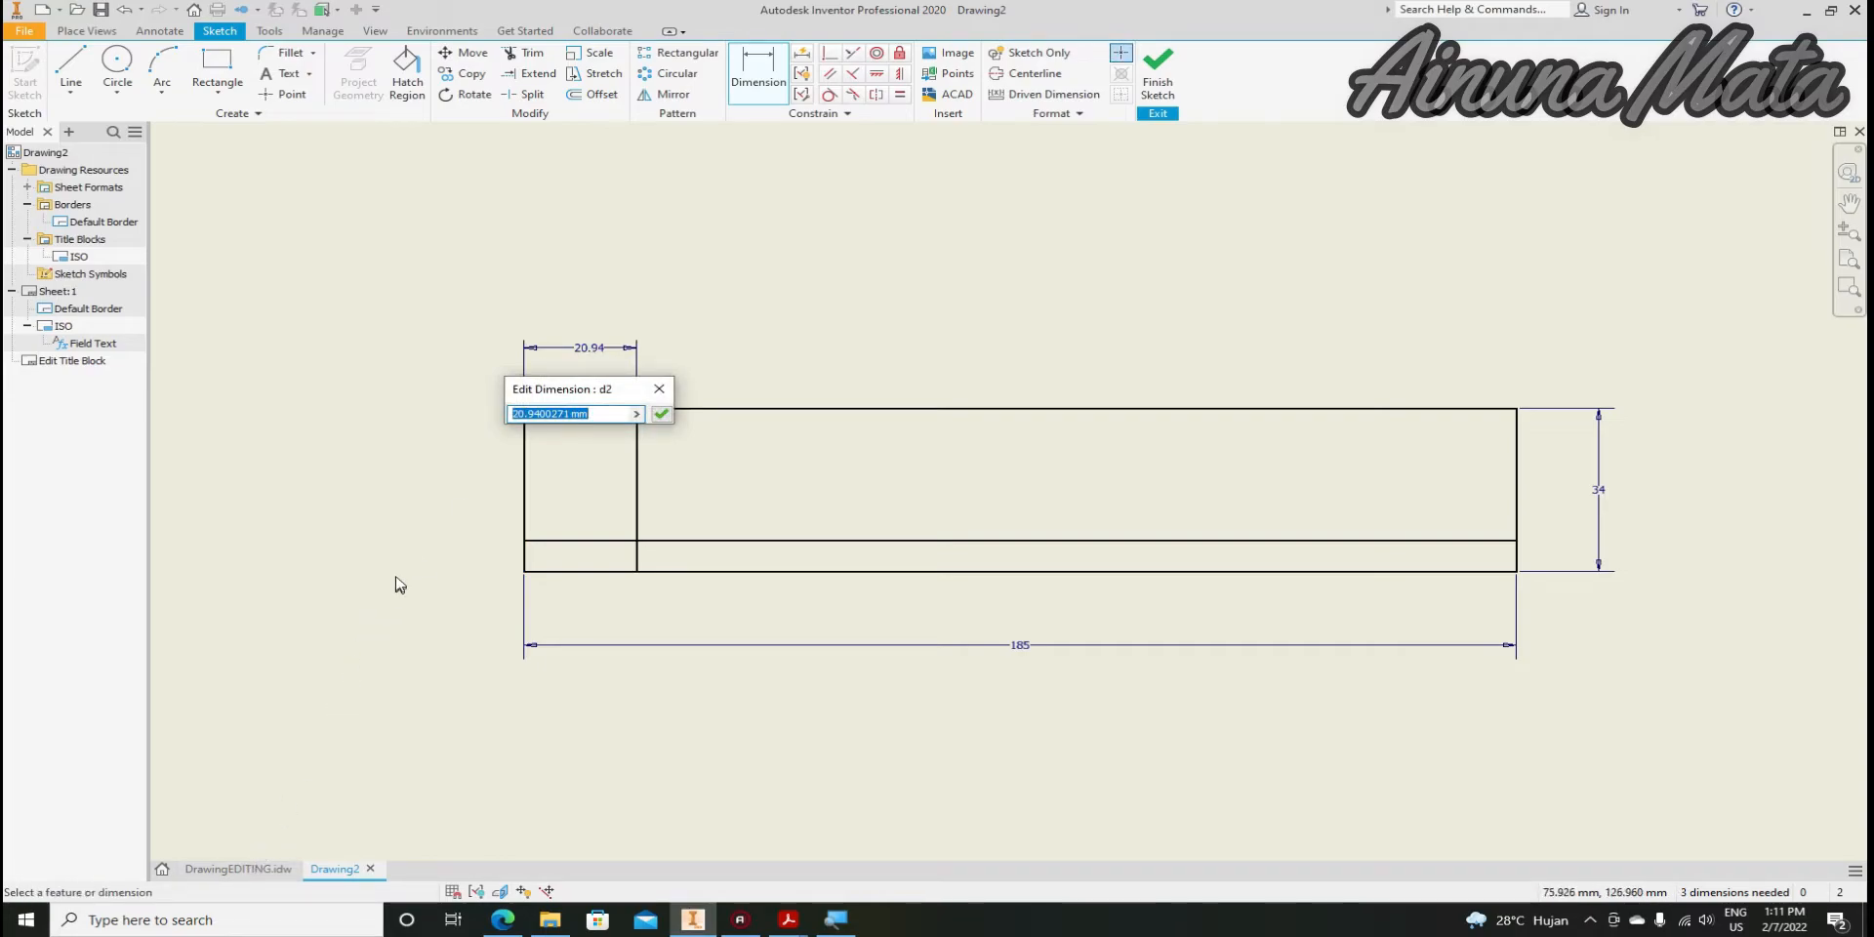
type("30")
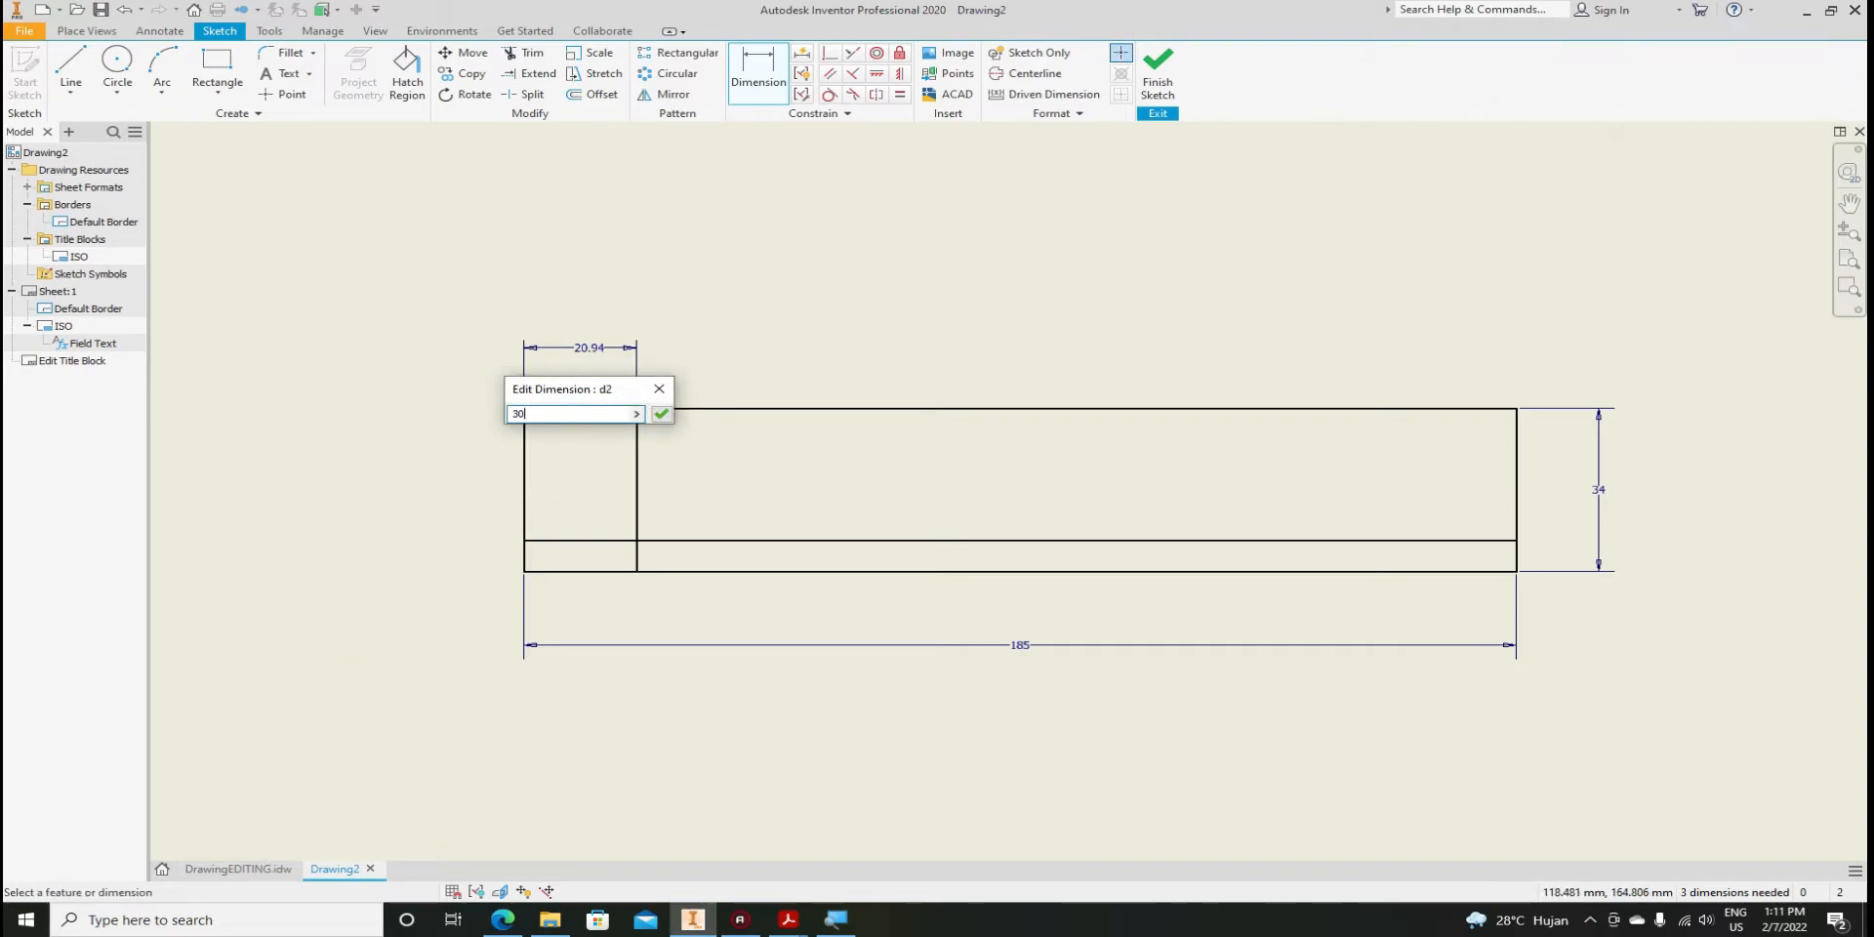
key("Return")
After checking the reference title block, dimension the bottom strip height at 10 mm
left_click(245, 868)
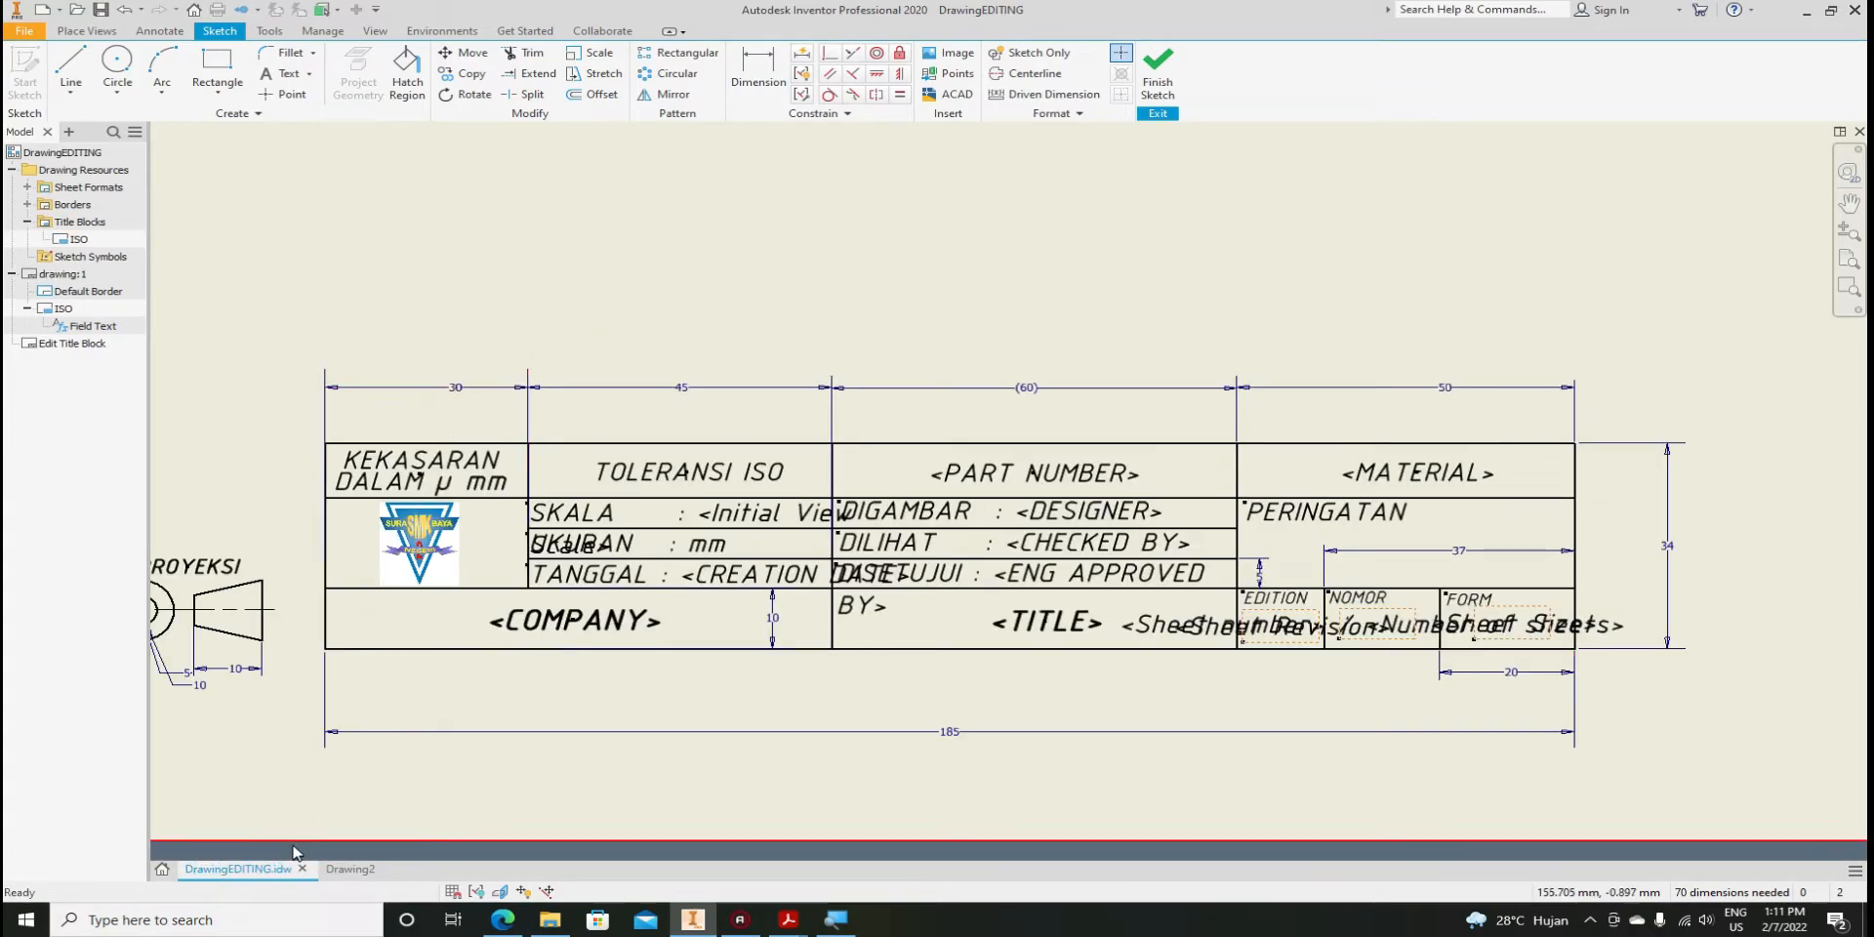
left_click(350, 868)
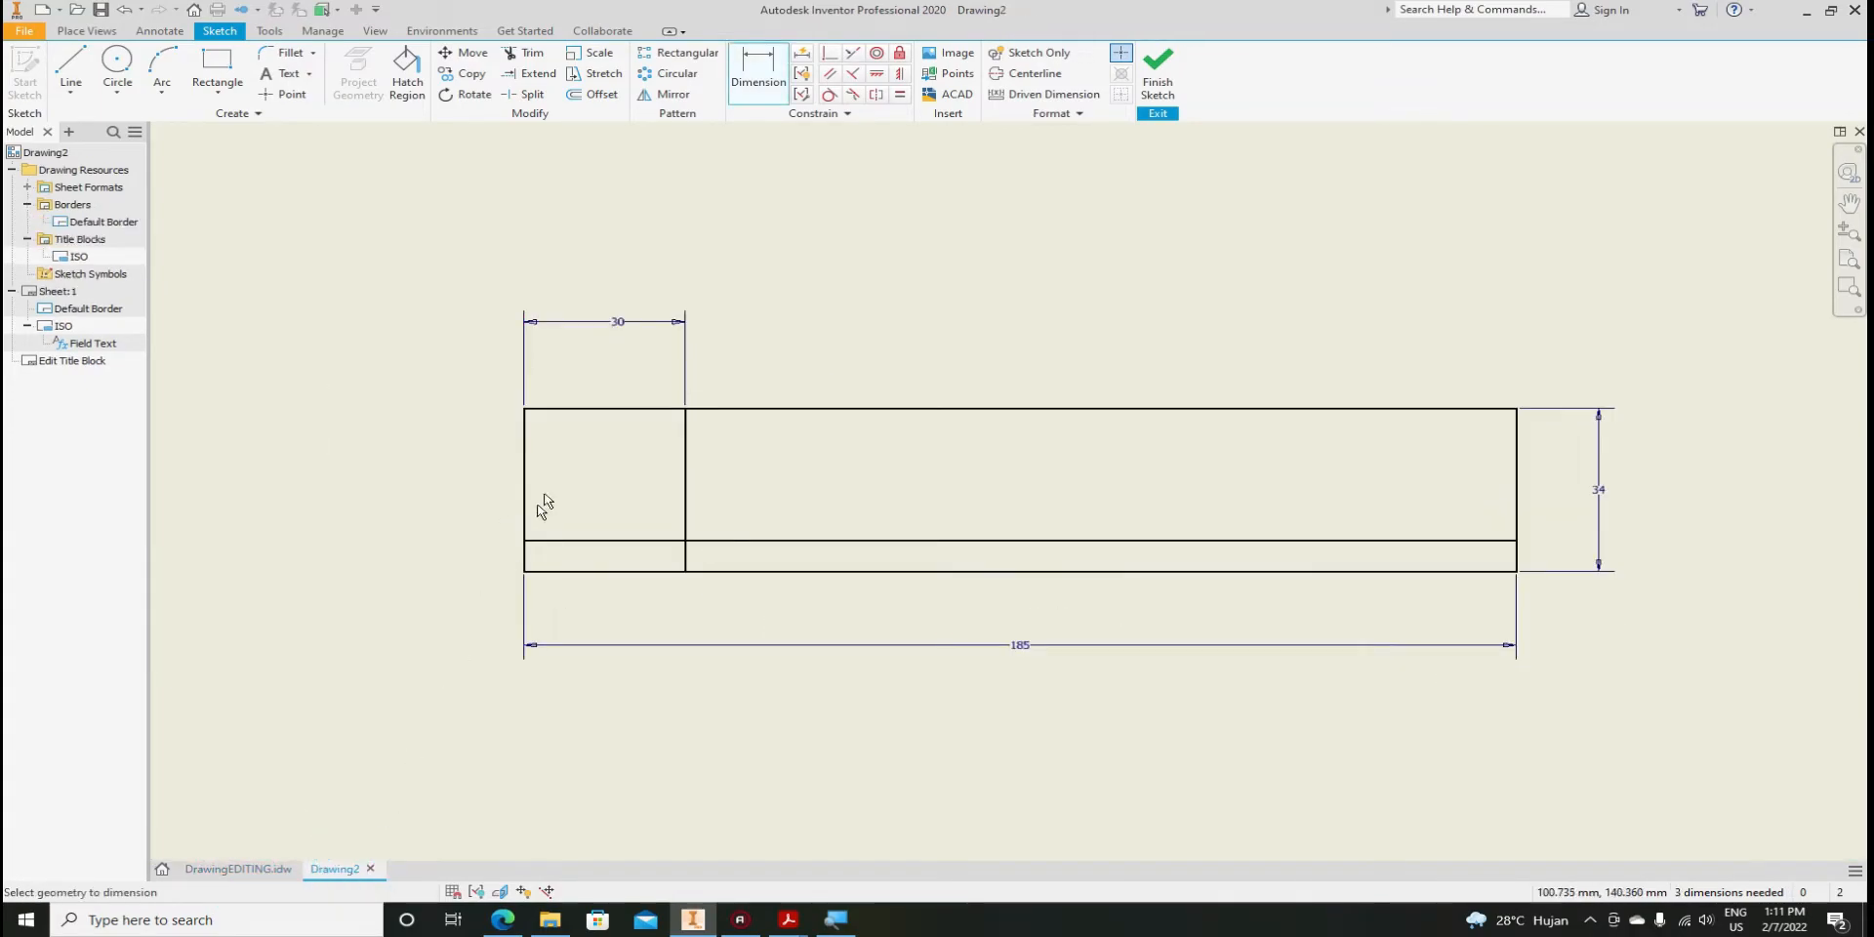
left_click(615, 542)
left_click(615, 571)
left_click(403, 554)
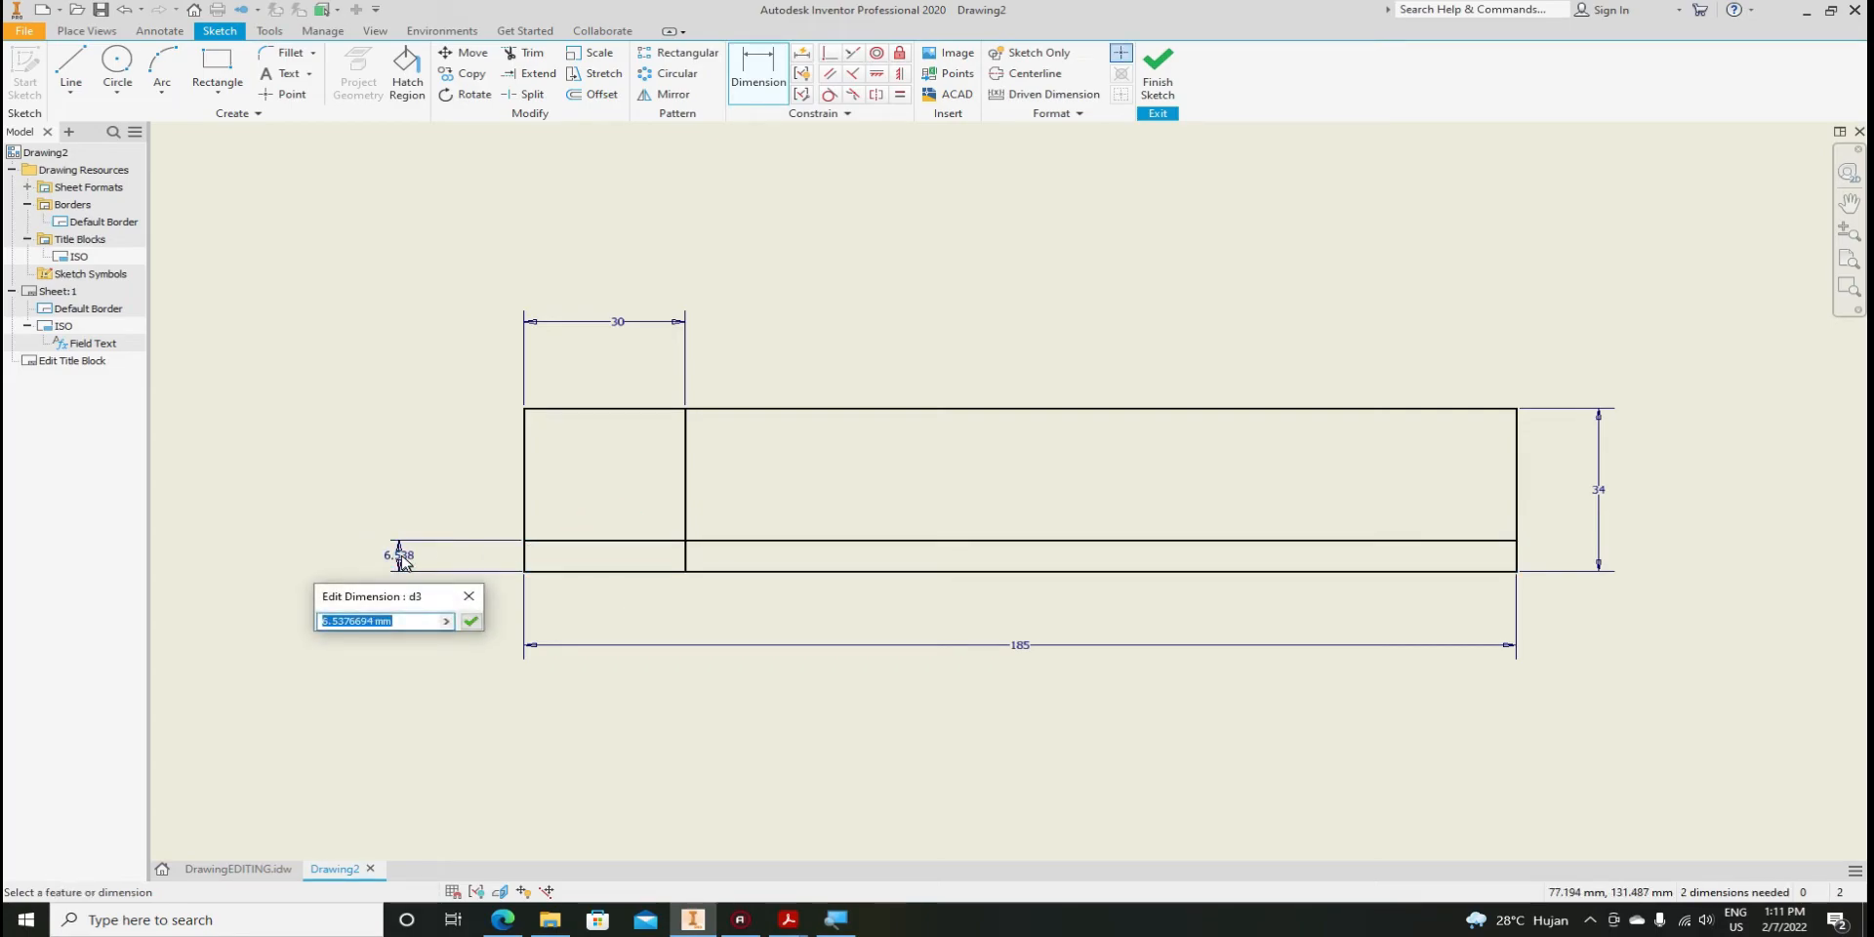
type("10")
key("Return")
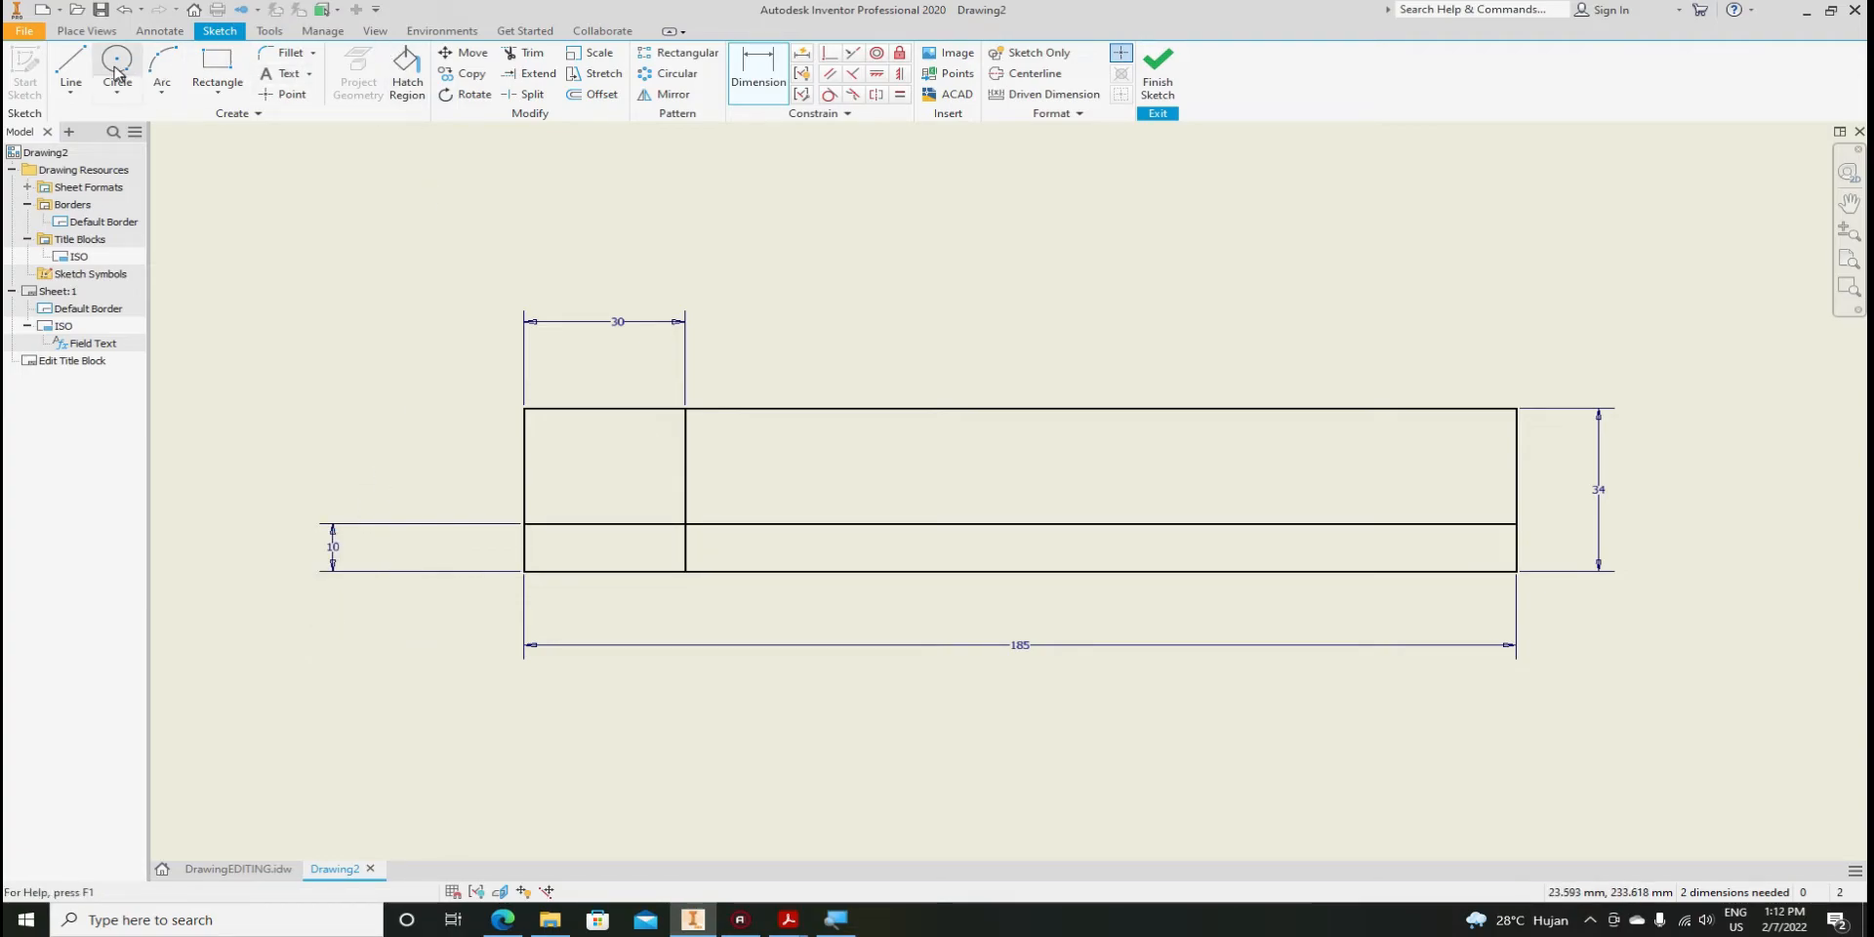
Offset the 30 mm column divider to add a second column 45 mm wide
left_click(594, 93)
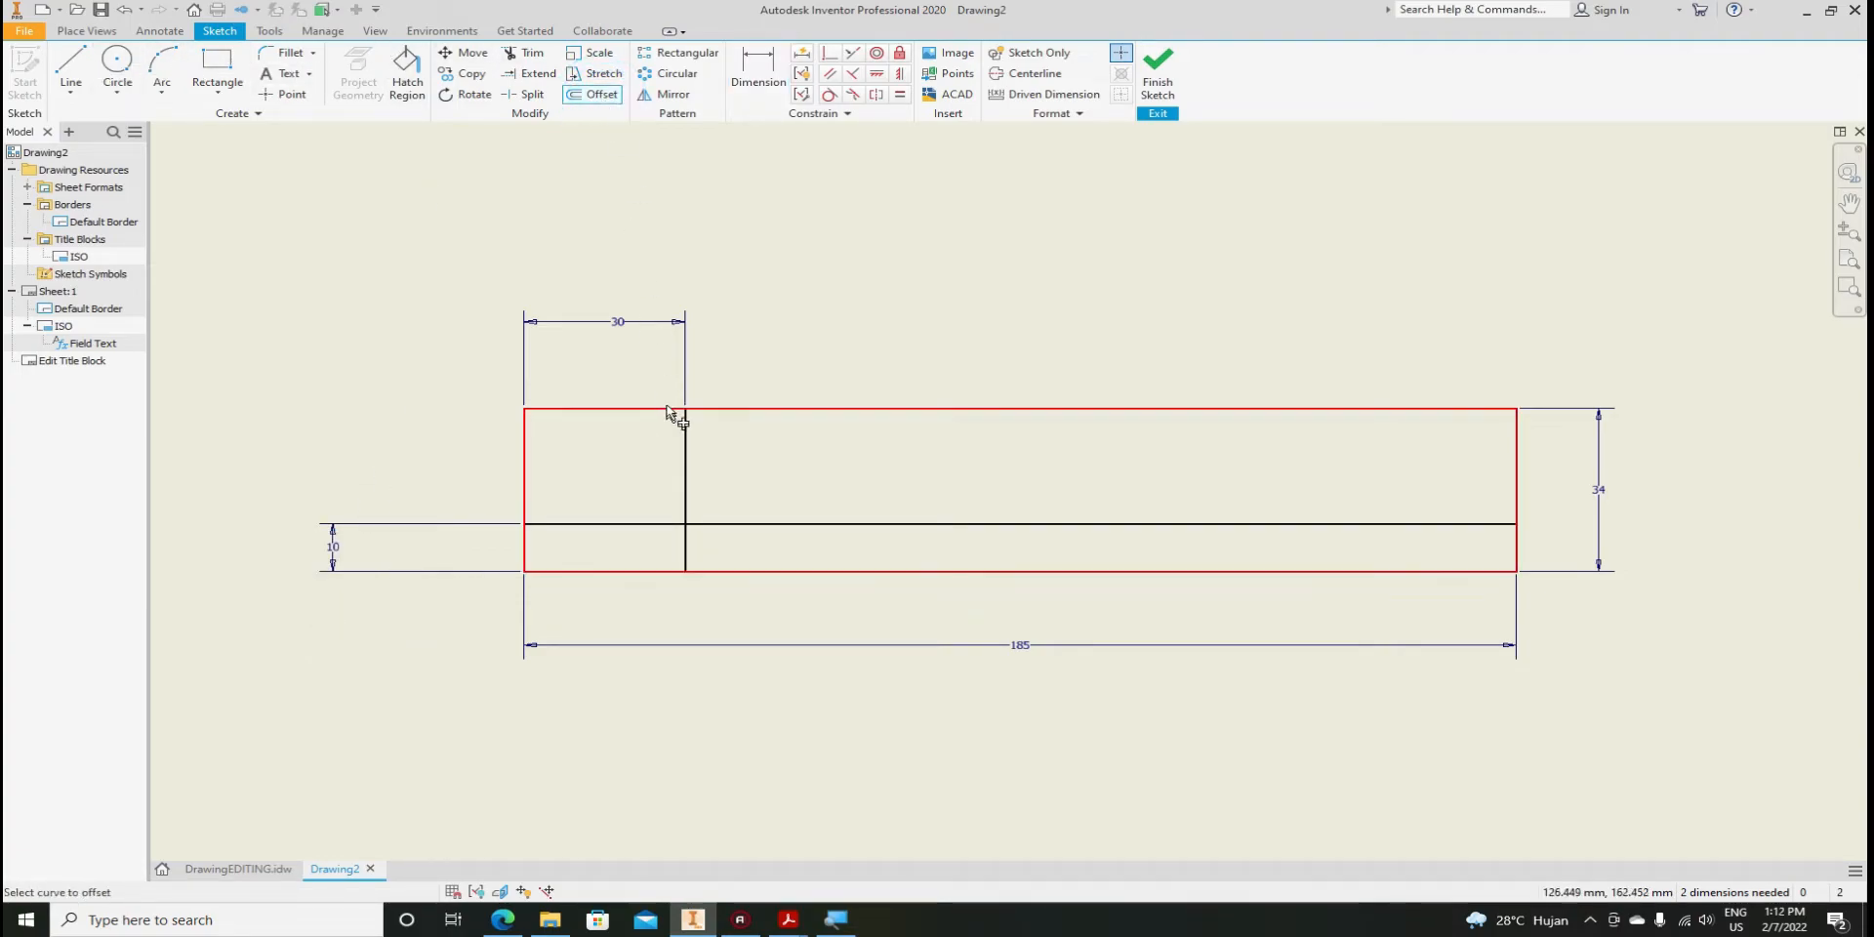
left_click(686, 457)
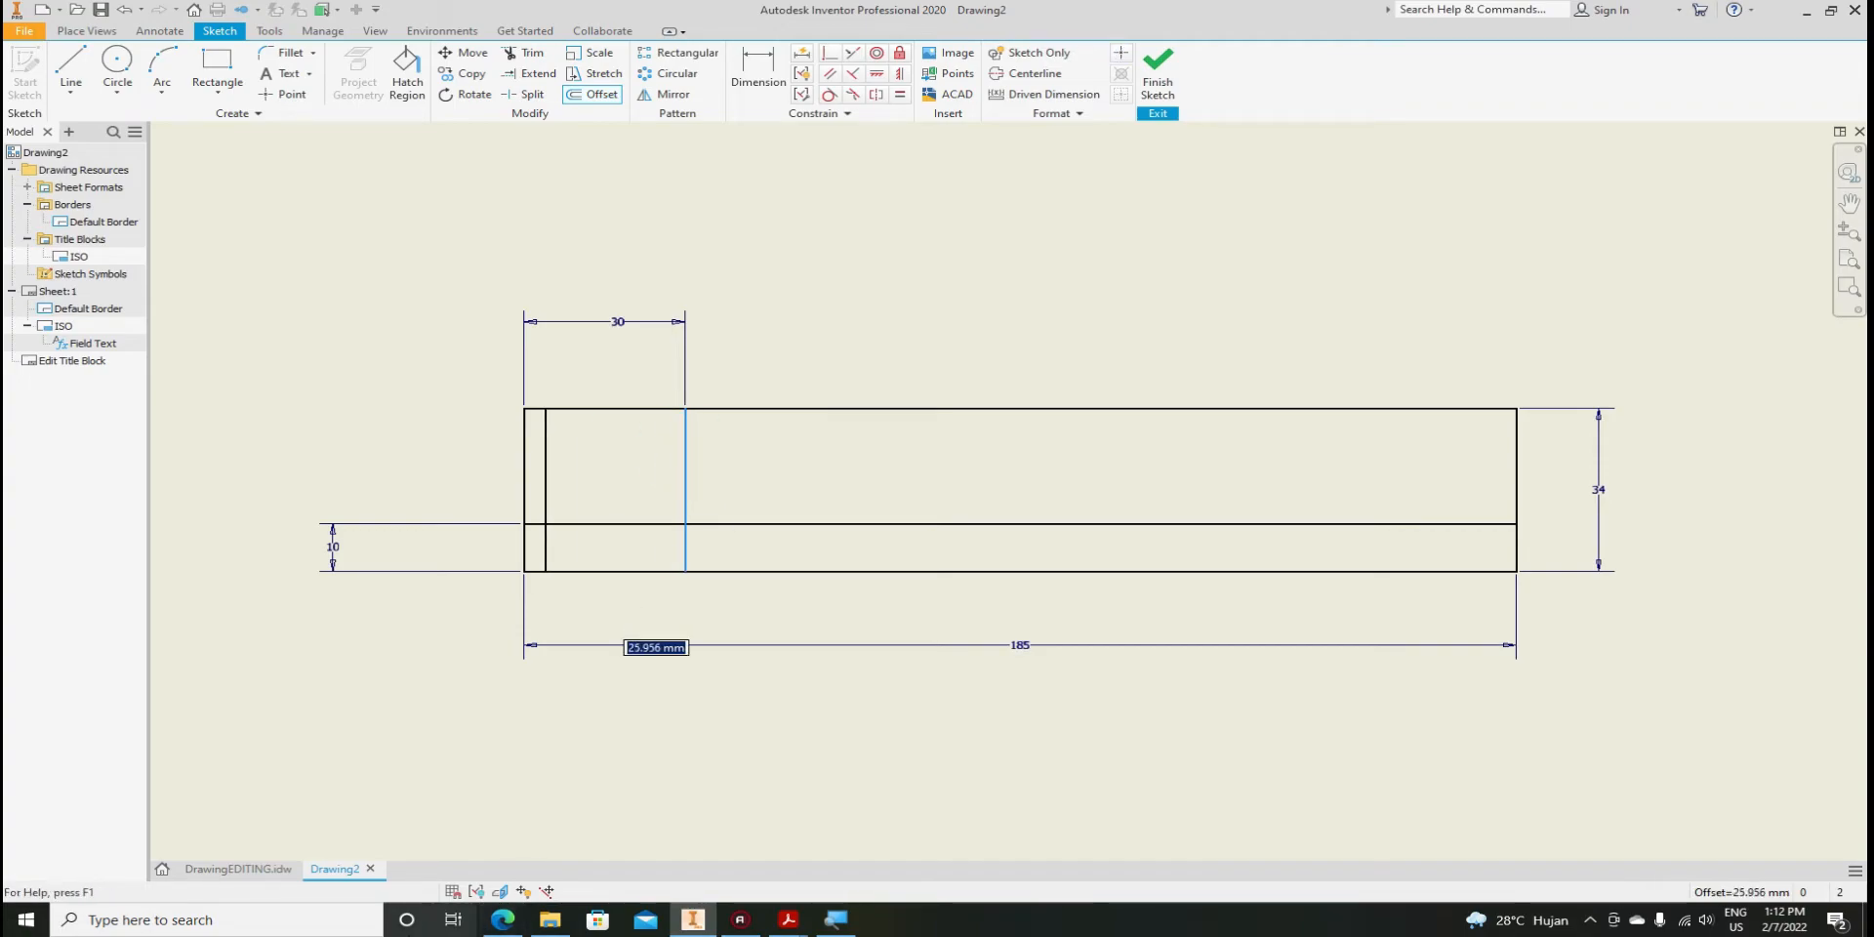
left_click(238, 868)
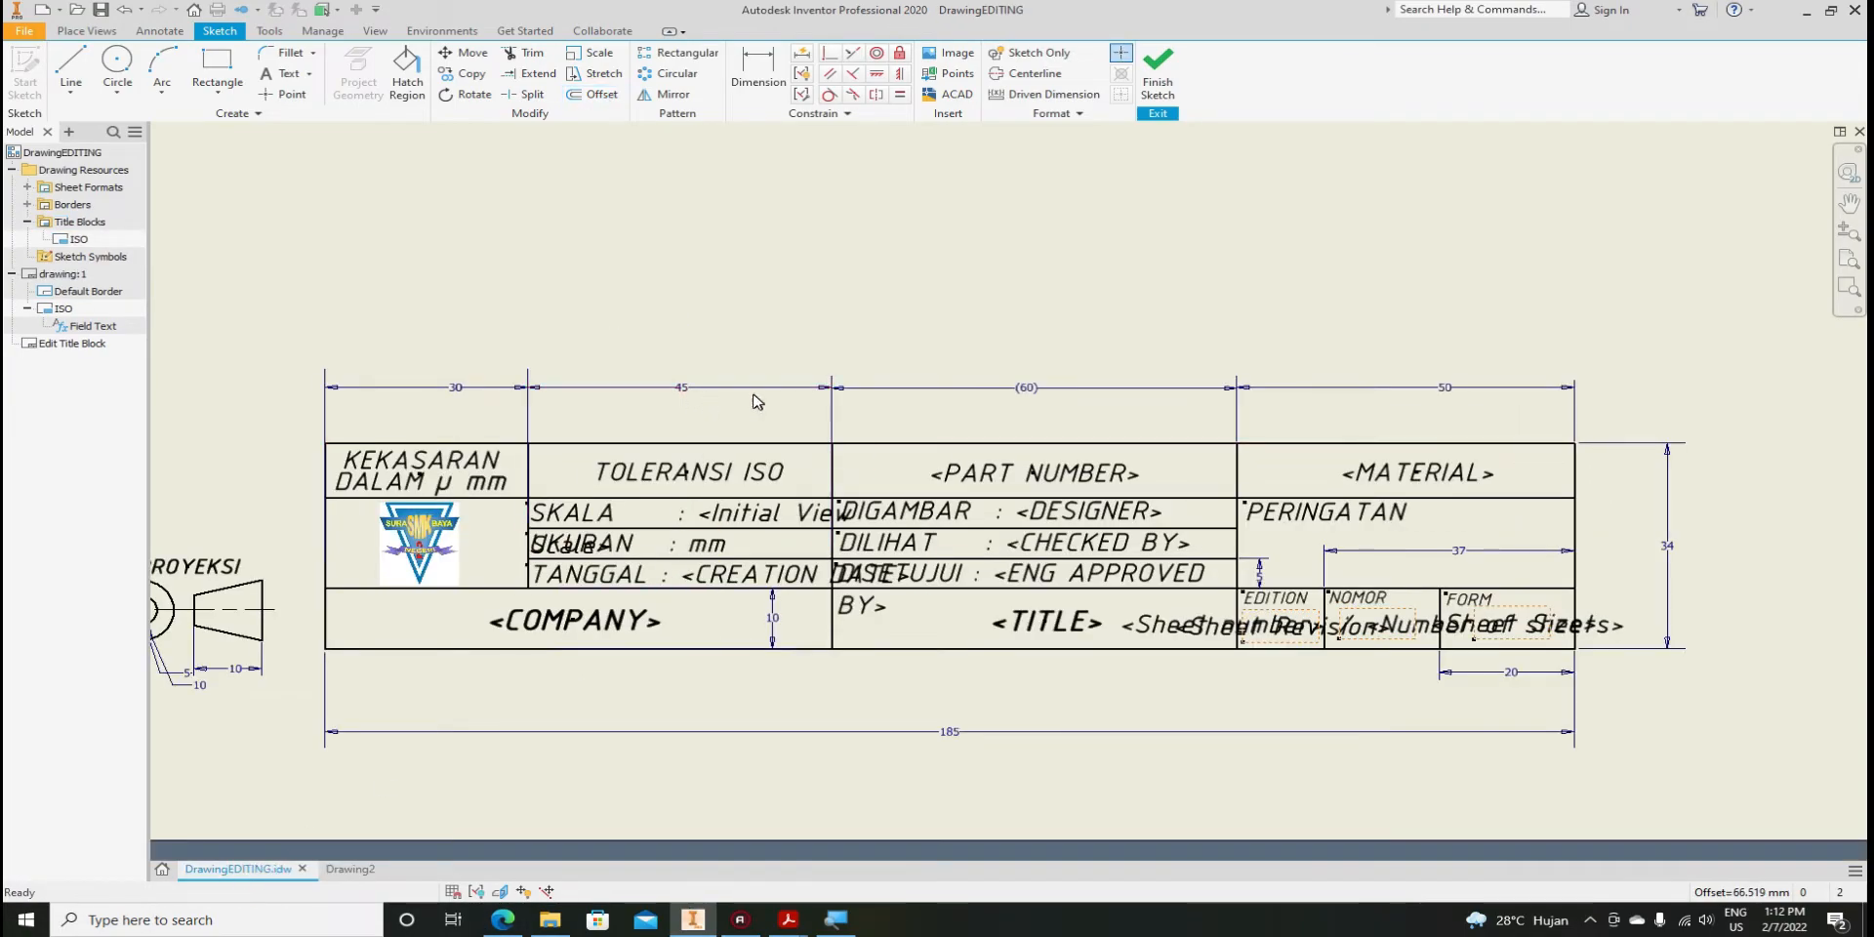
left_click(347, 868)
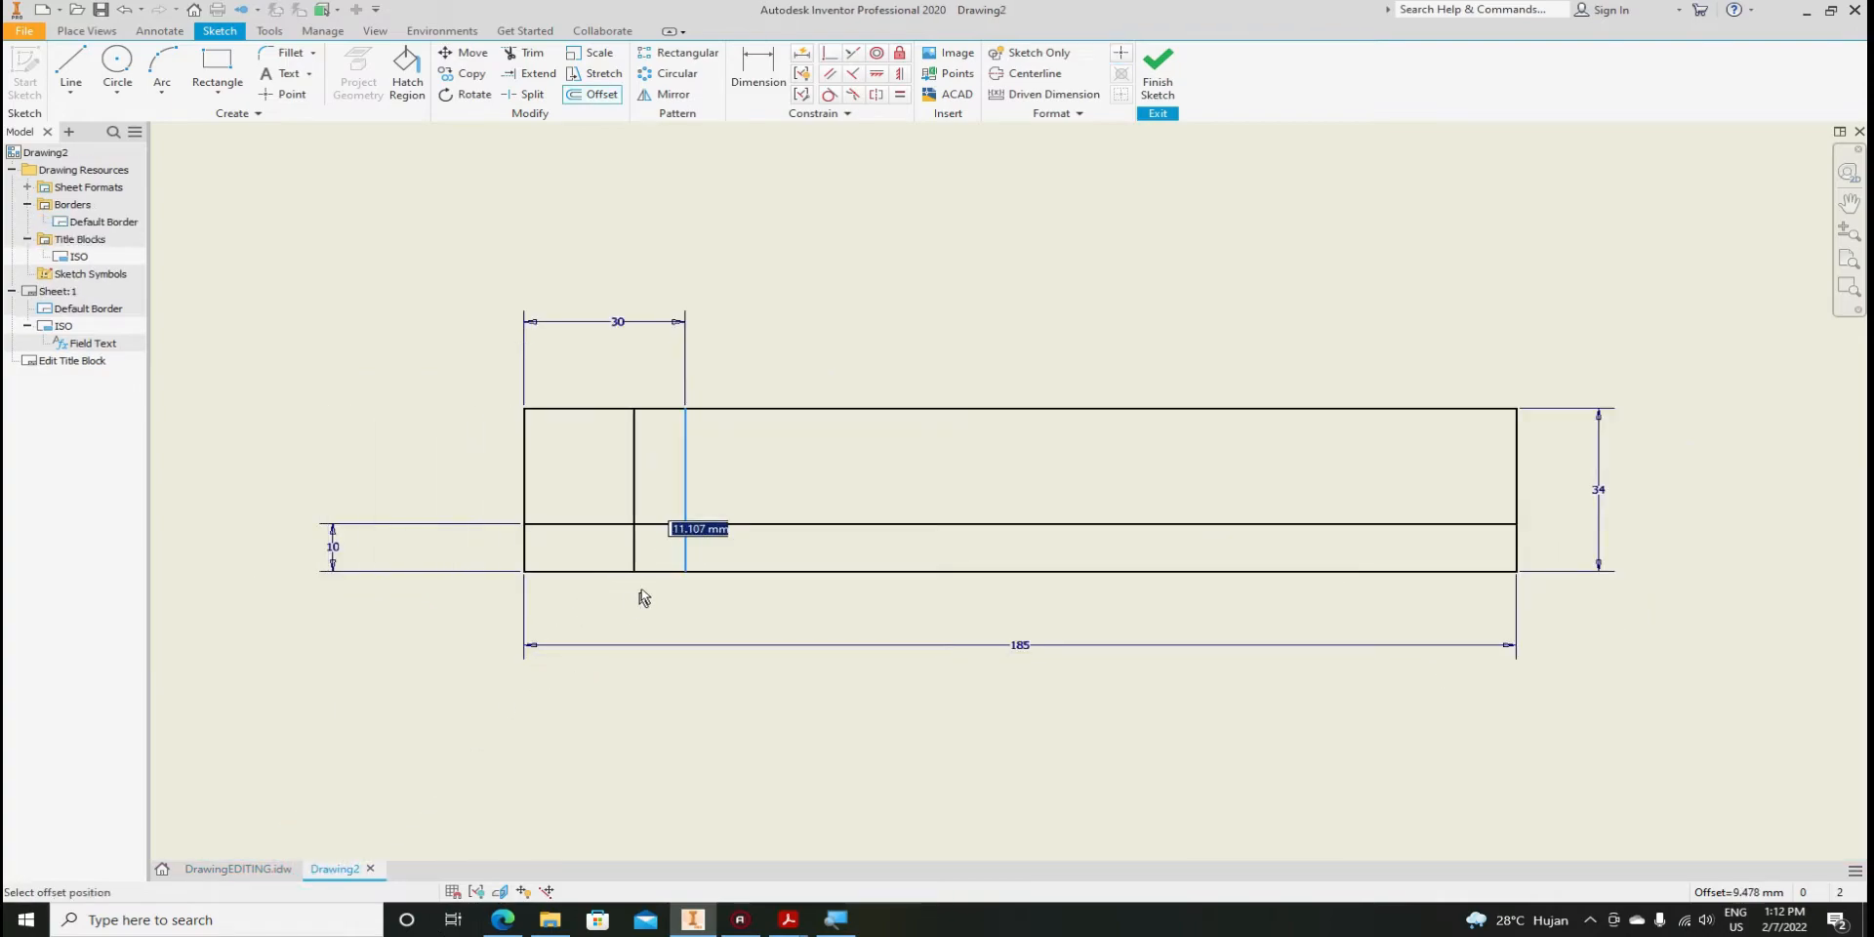
type("4")
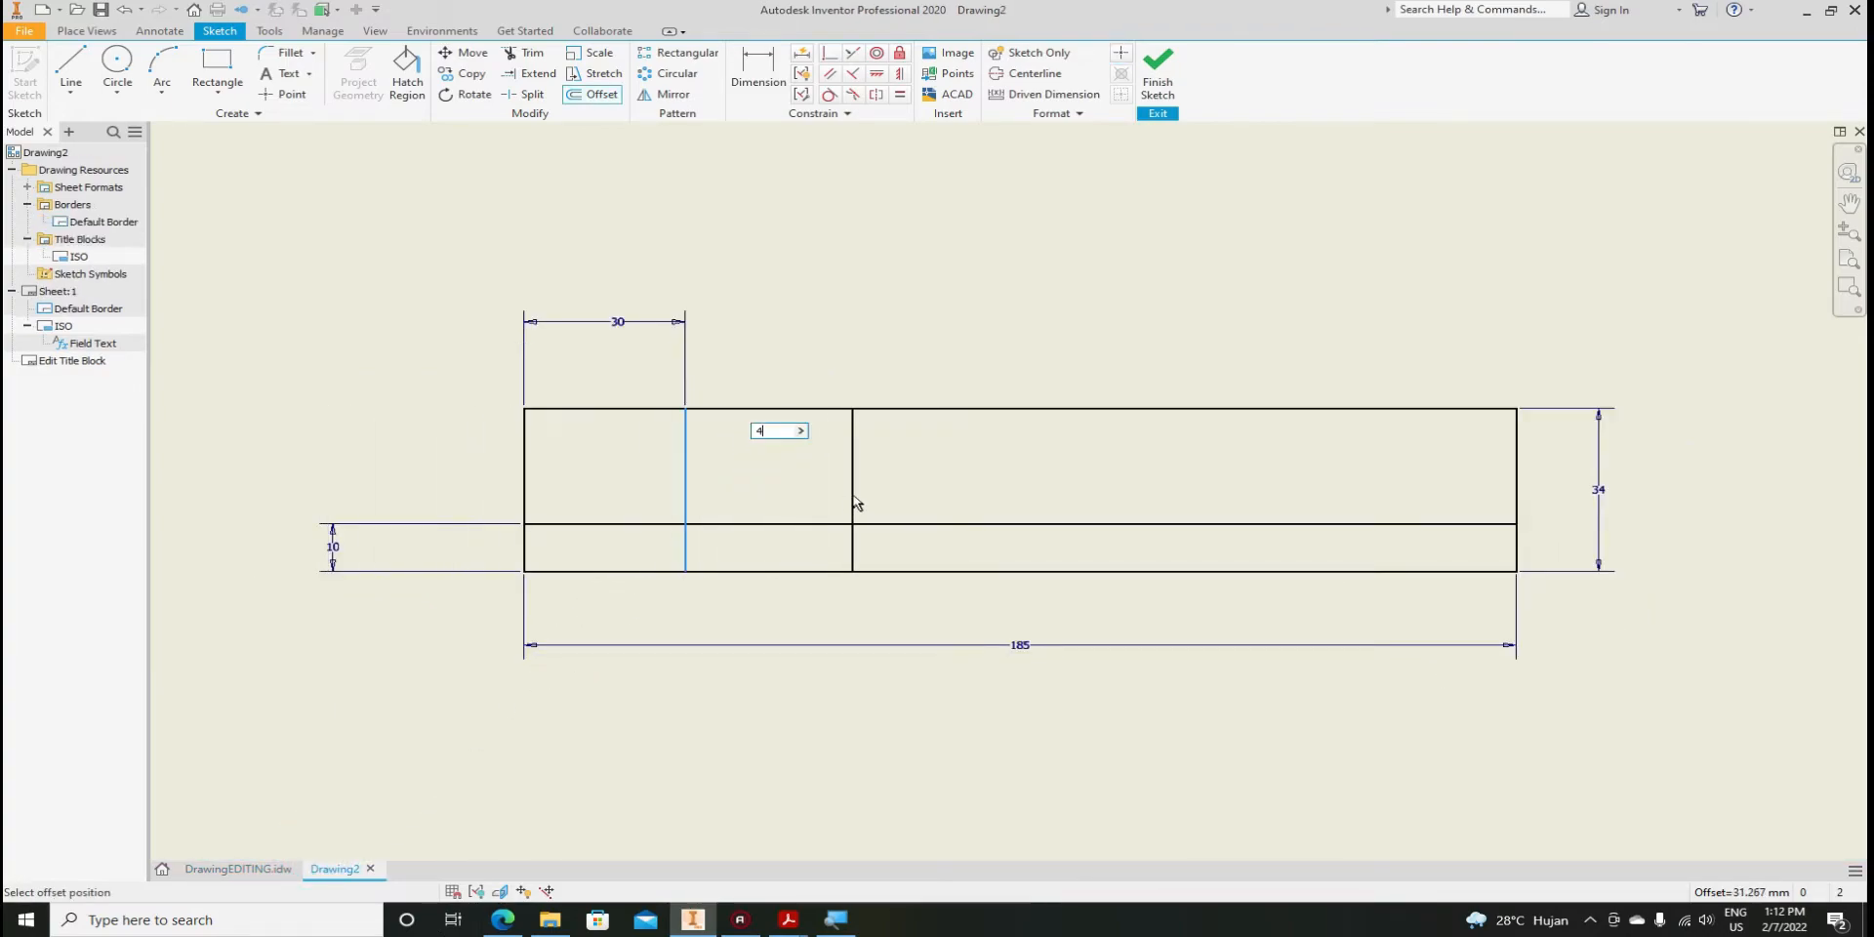
type("53")
key("Return")
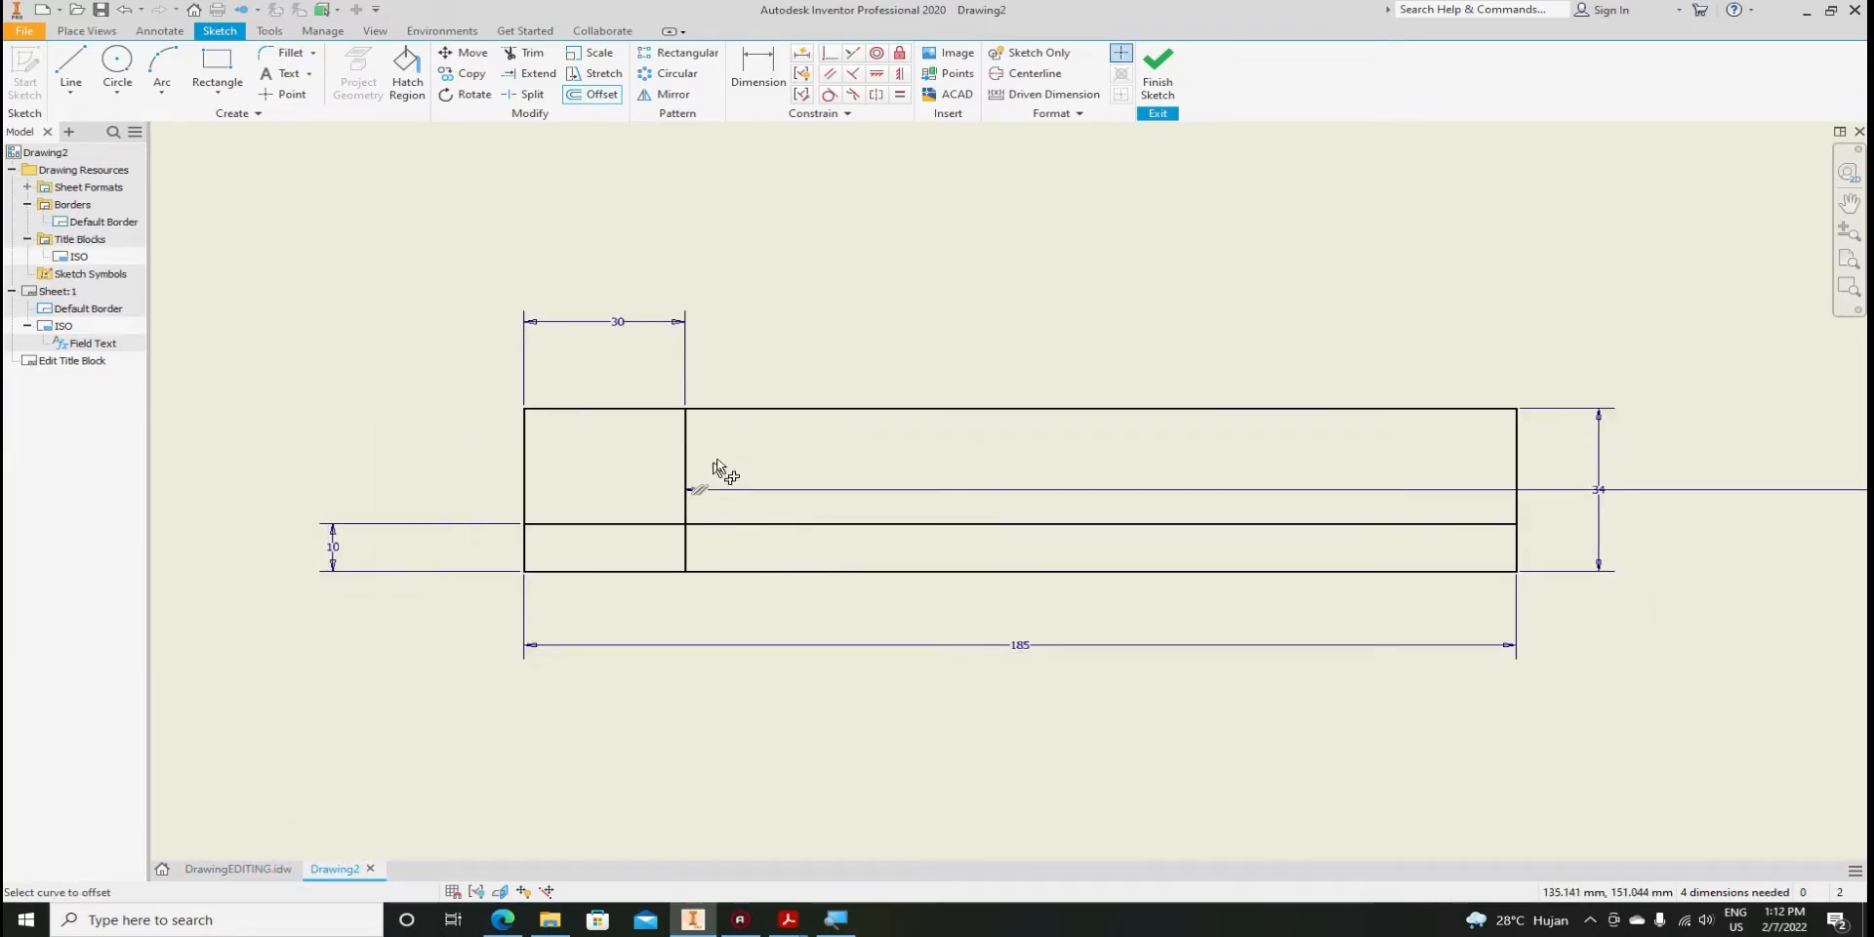
scroll(719, 469, "down", 4)
scroll(841, 517, "up", 3)
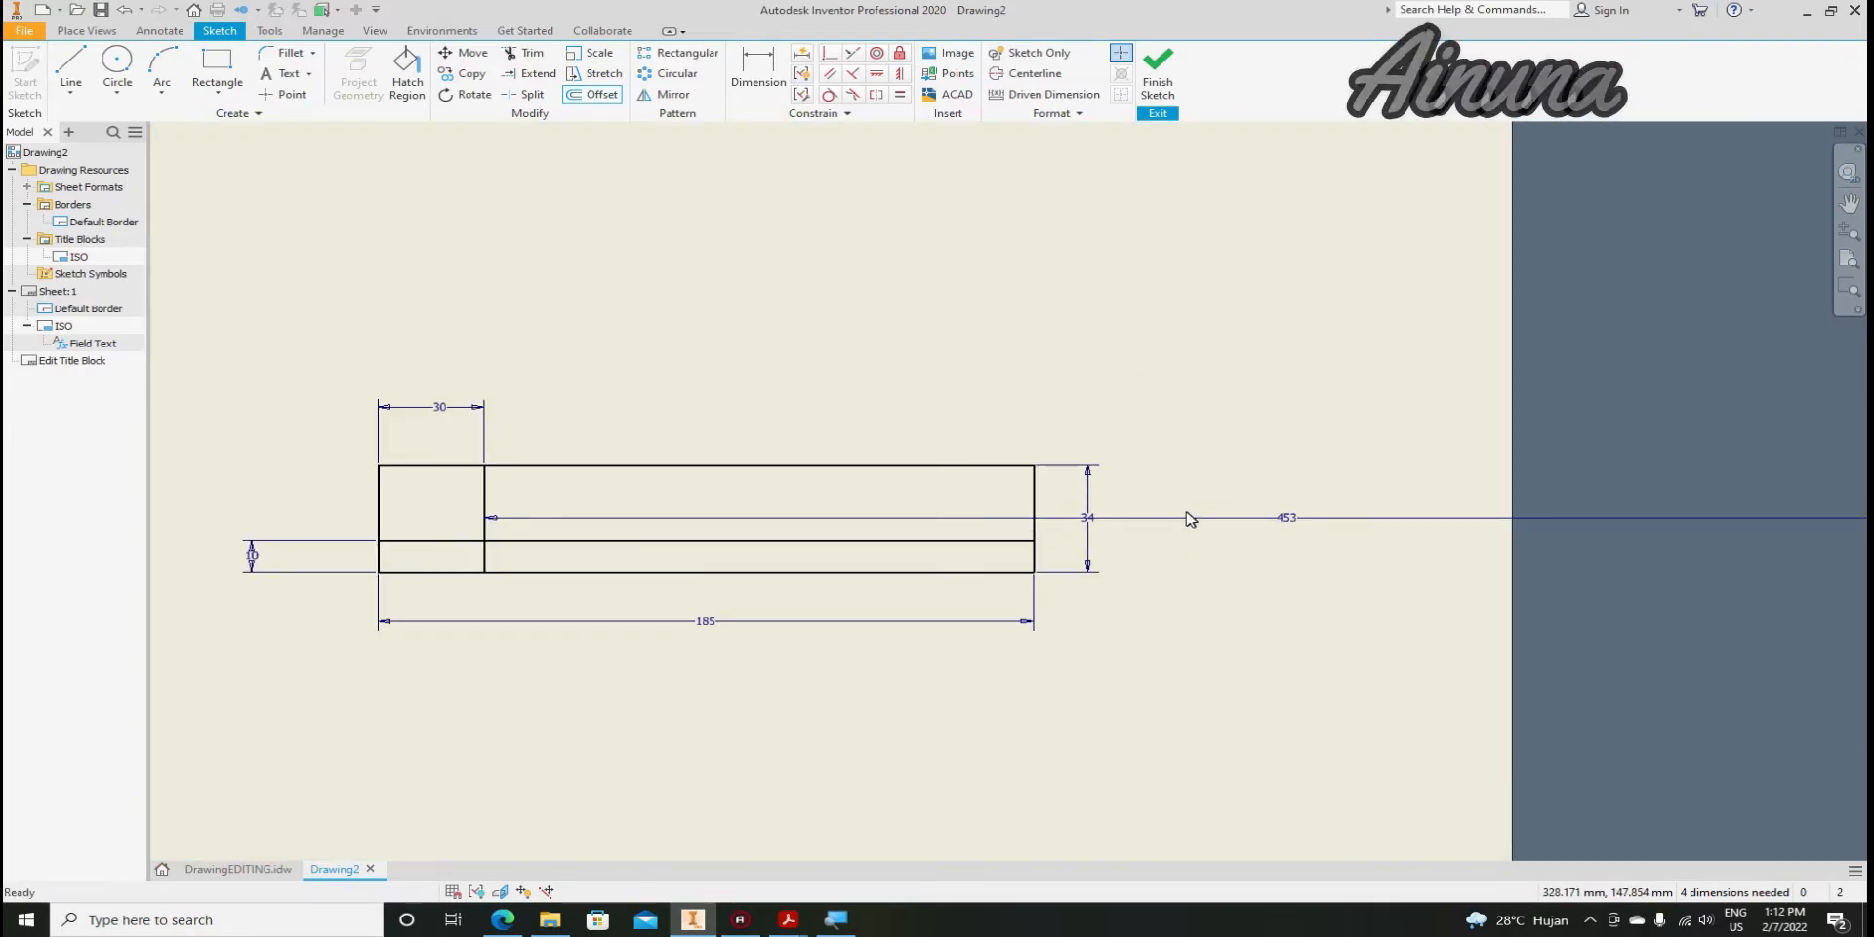
key("Escape")
double_click(1288, 520)
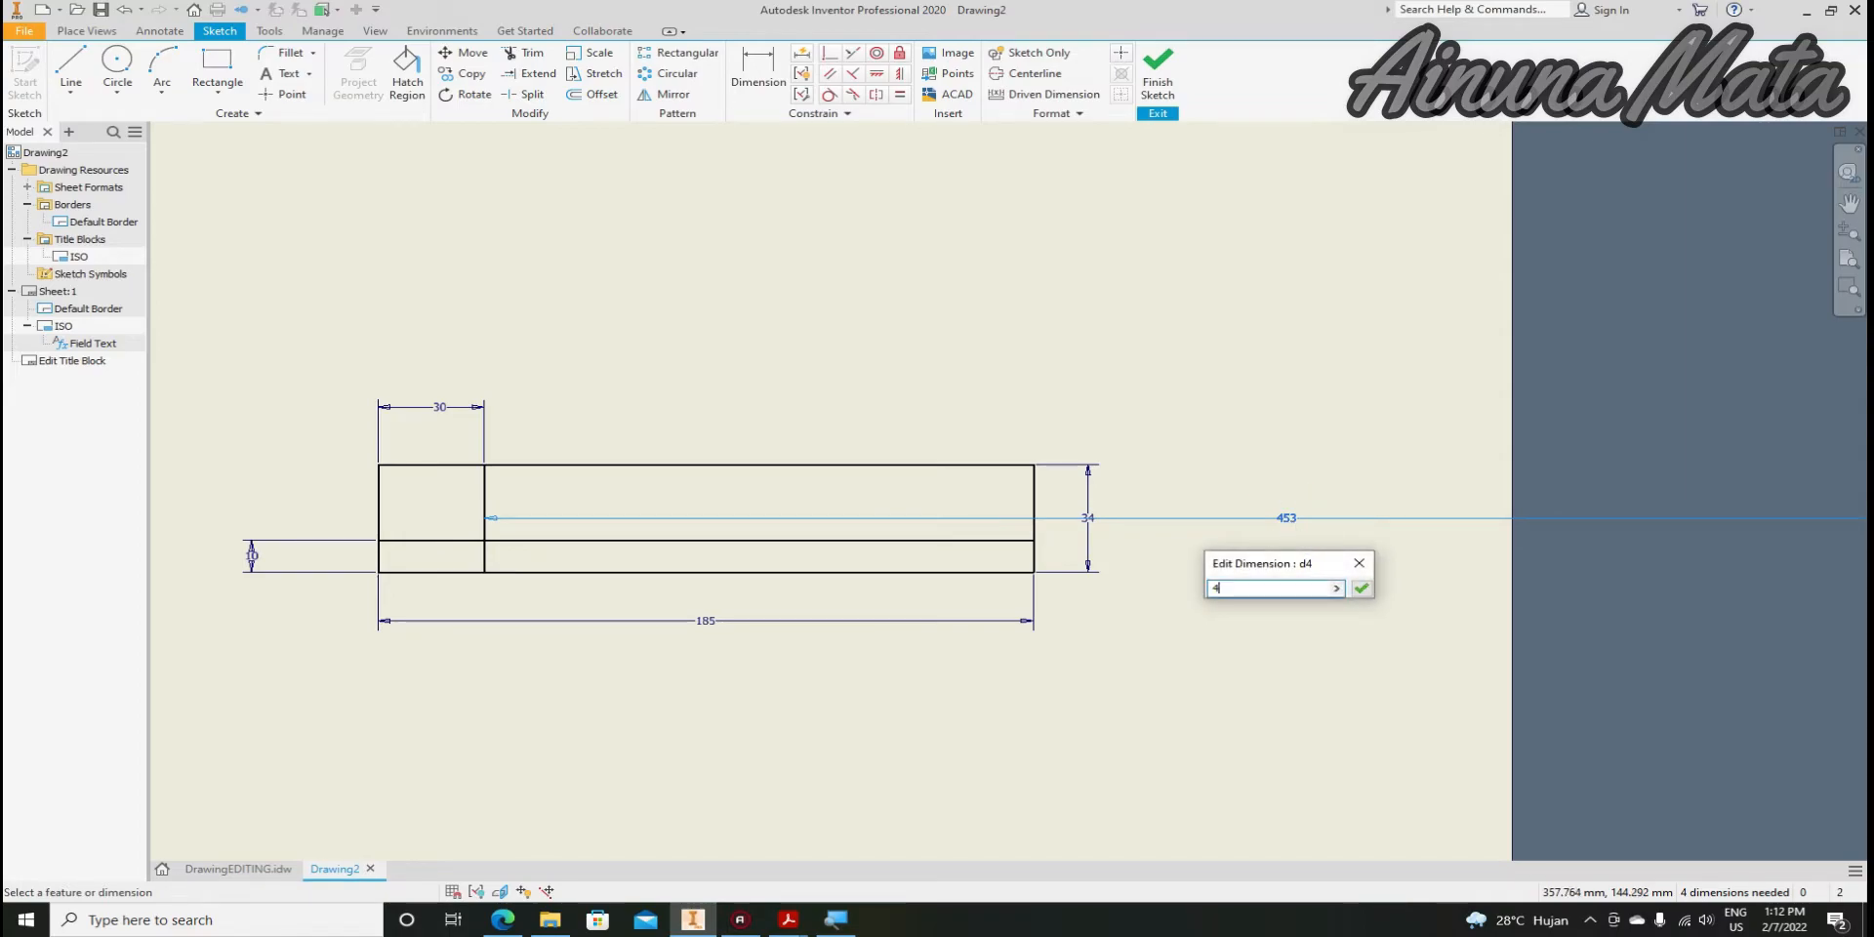
key("Return")
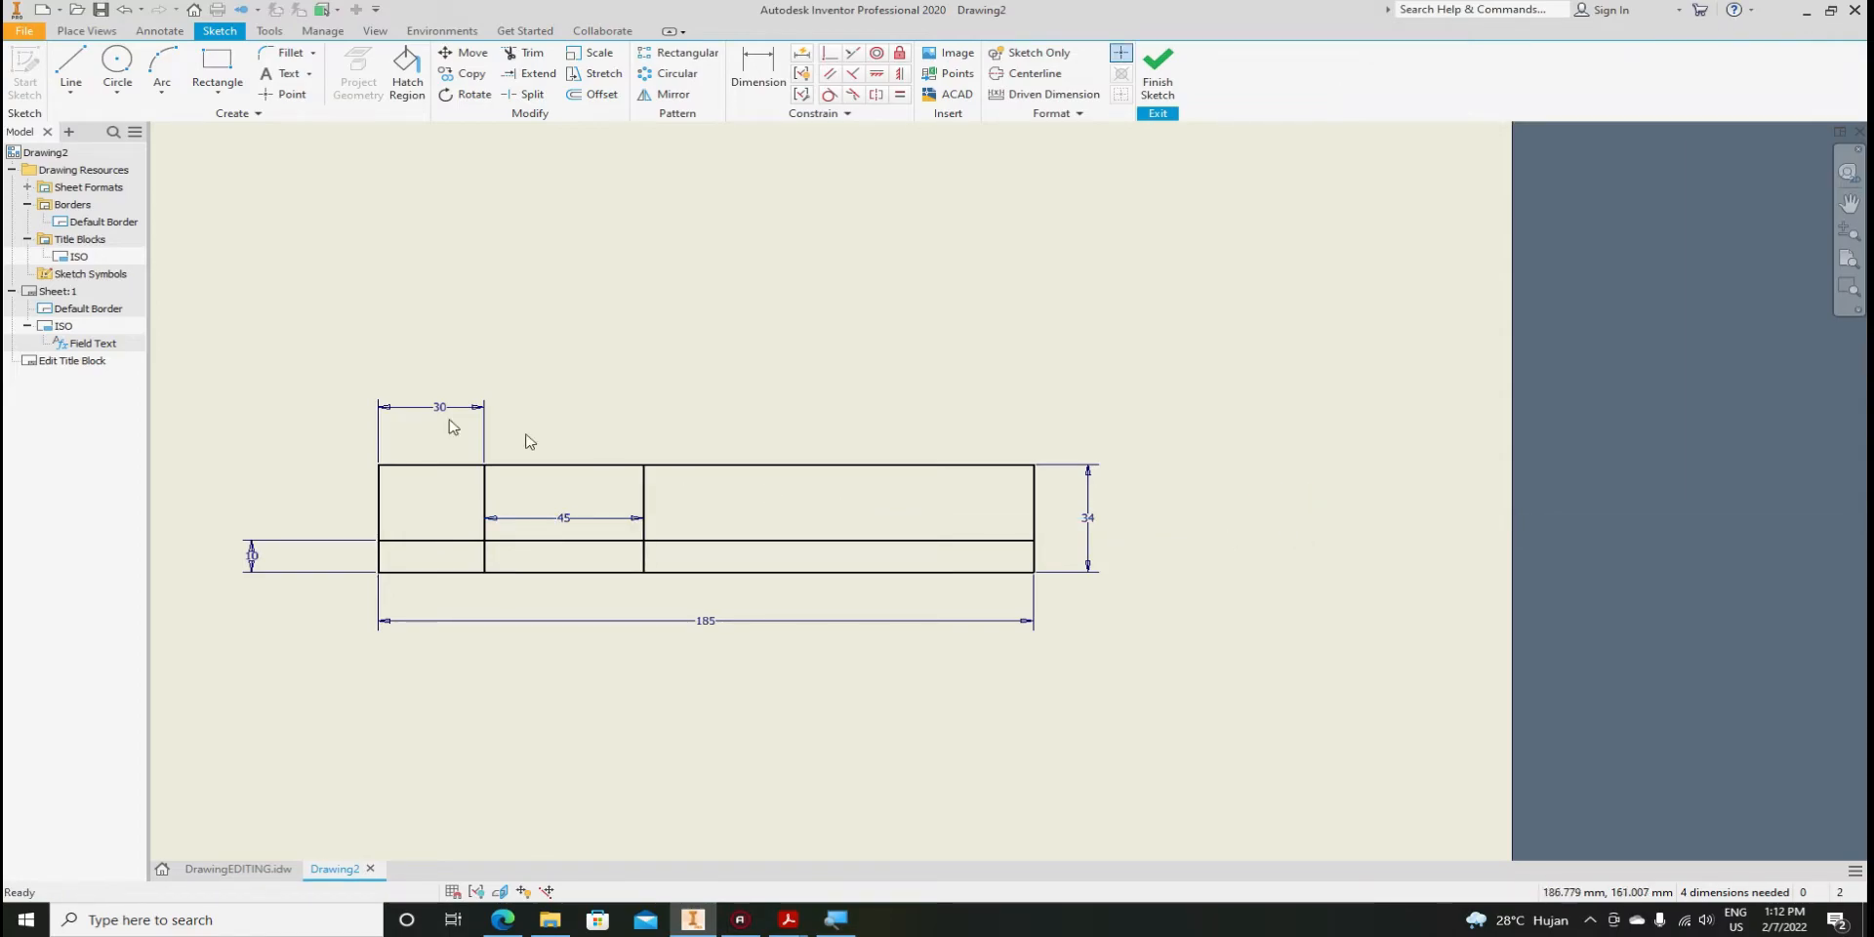
scroll(535, 508, "down", 3)
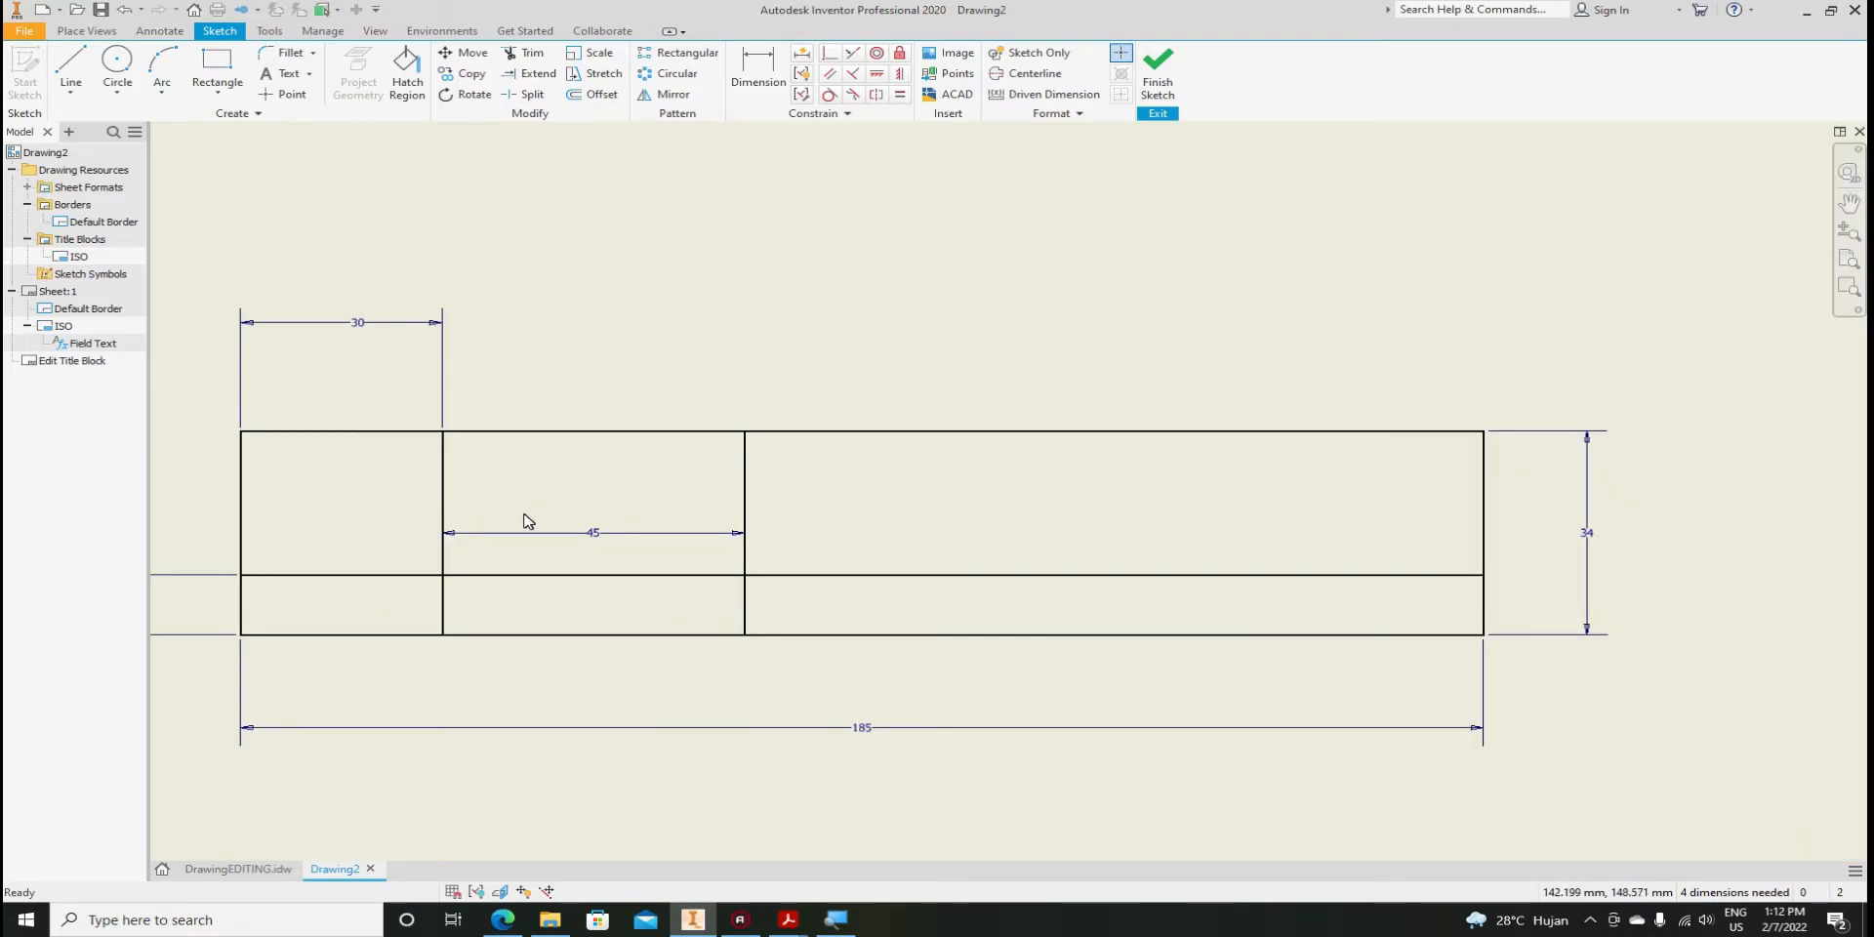
Offset the 45 mm column's divider by 60 mm for the third column
left_click(590, 98)
left_click(746, 473)
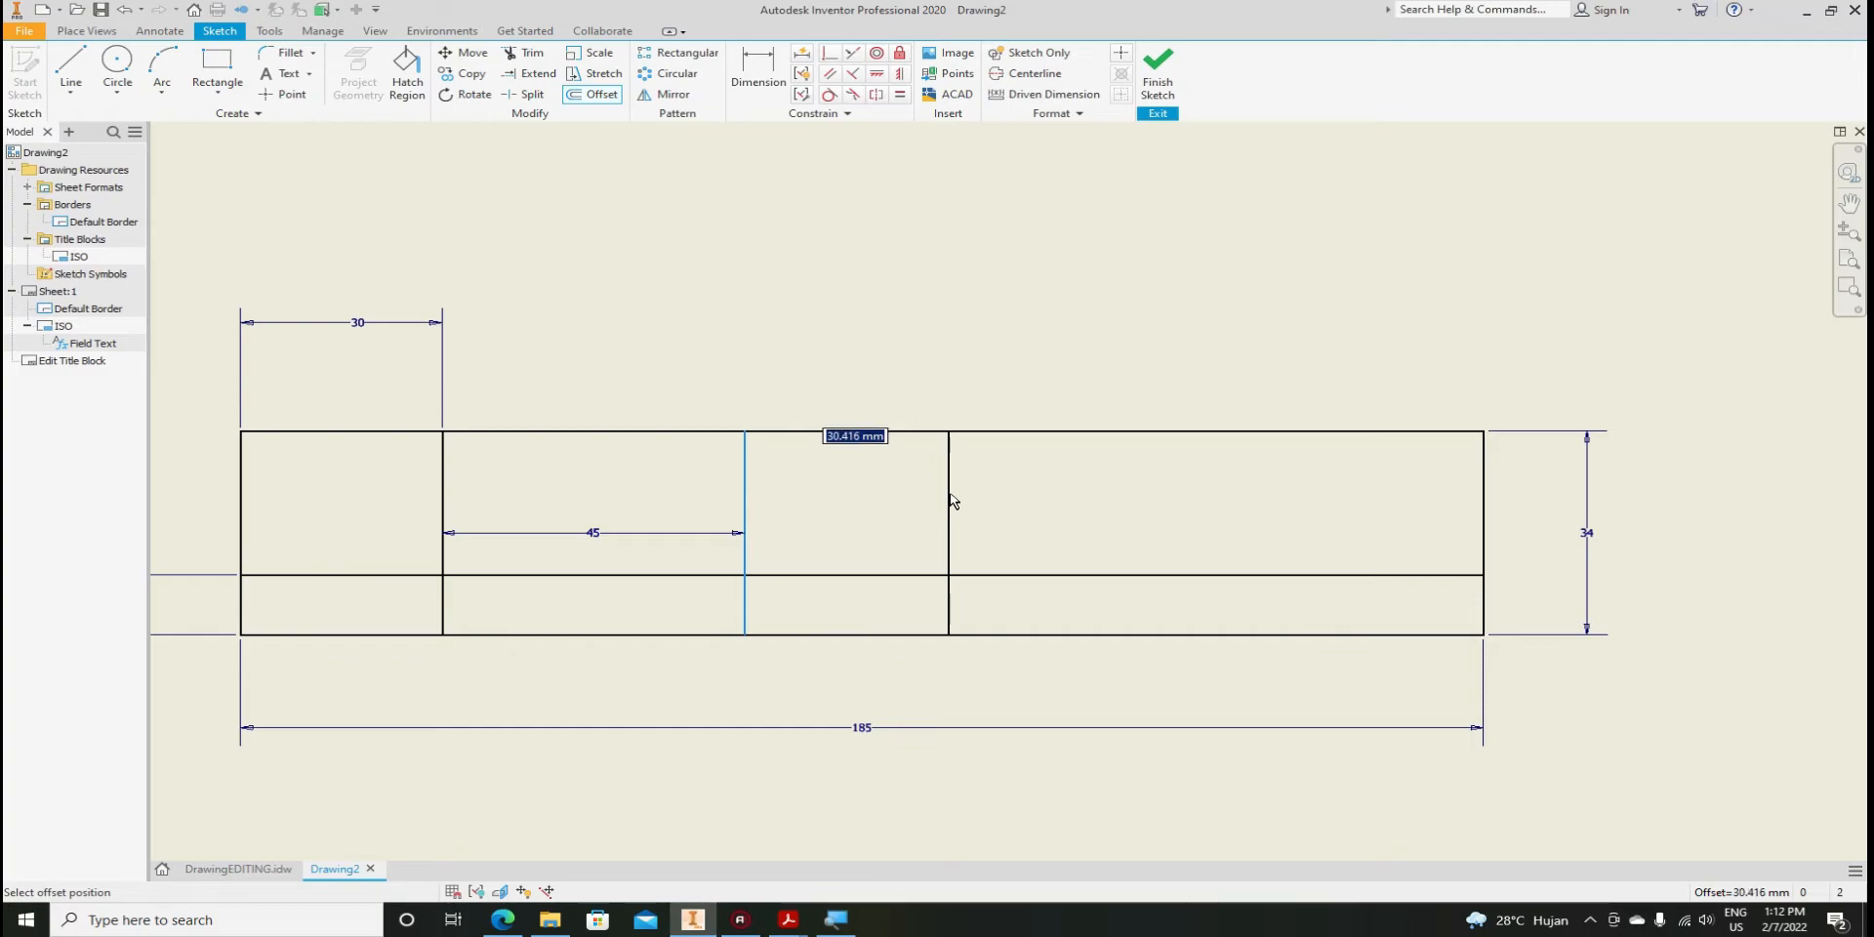
type("60")
key("Return")
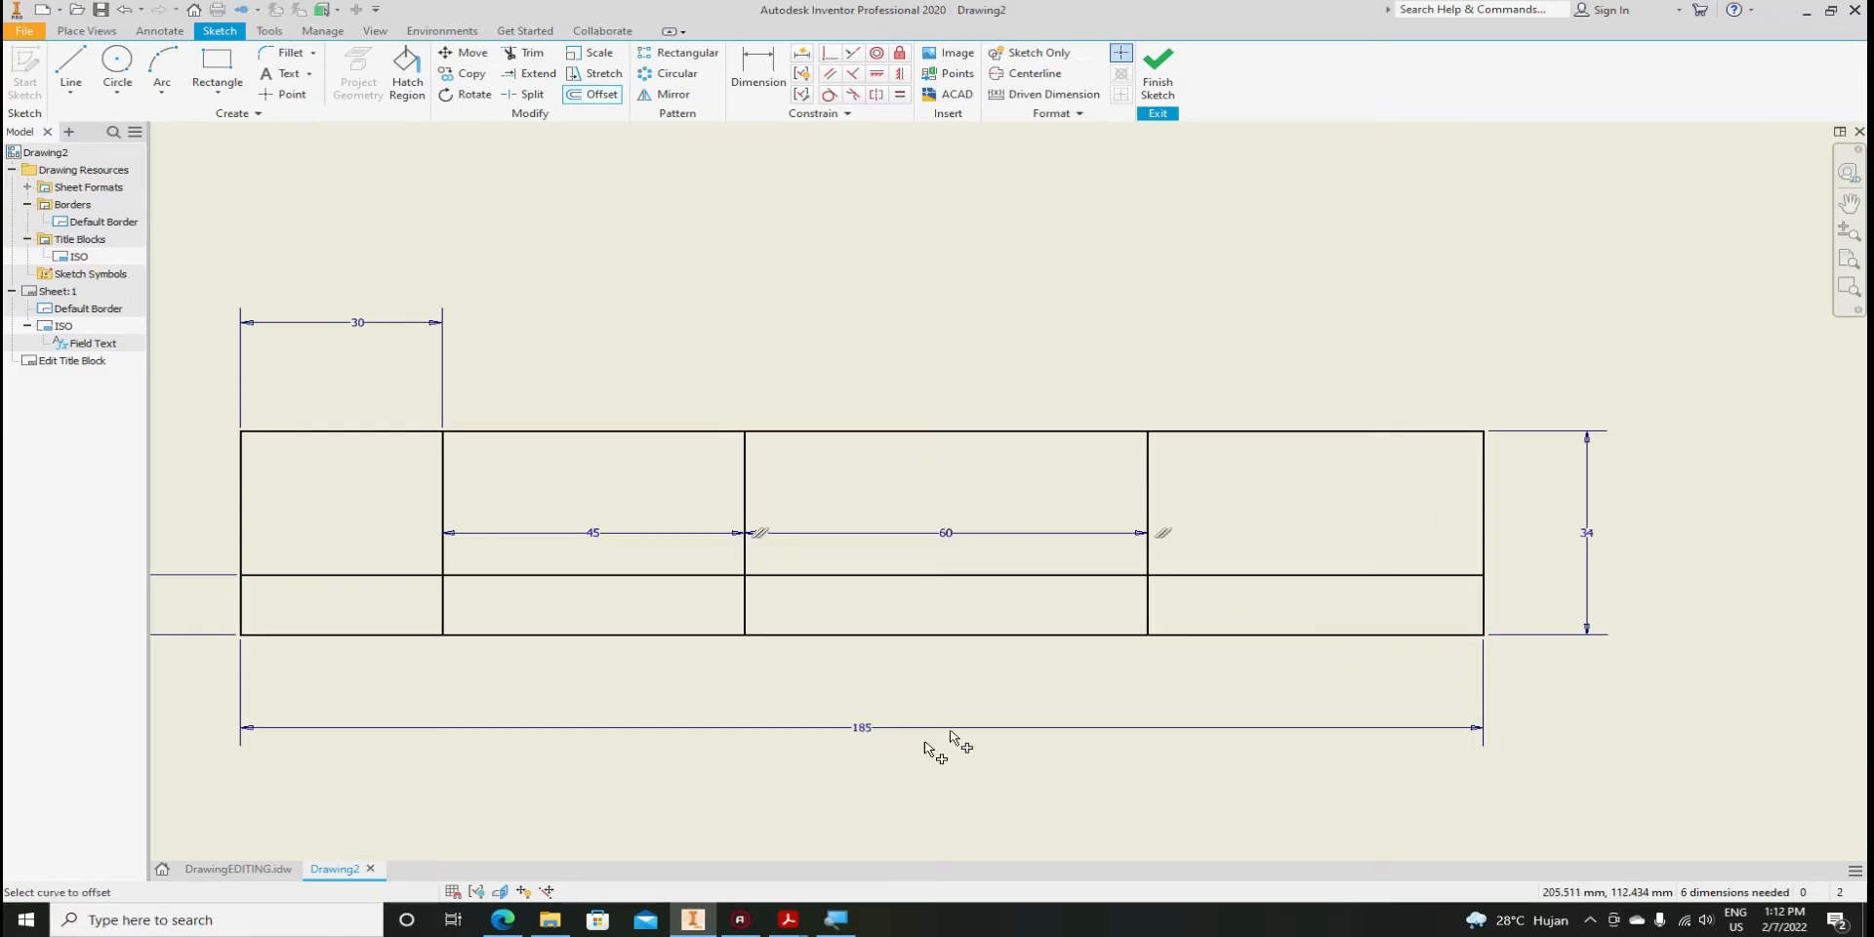
left_click(244, 868)
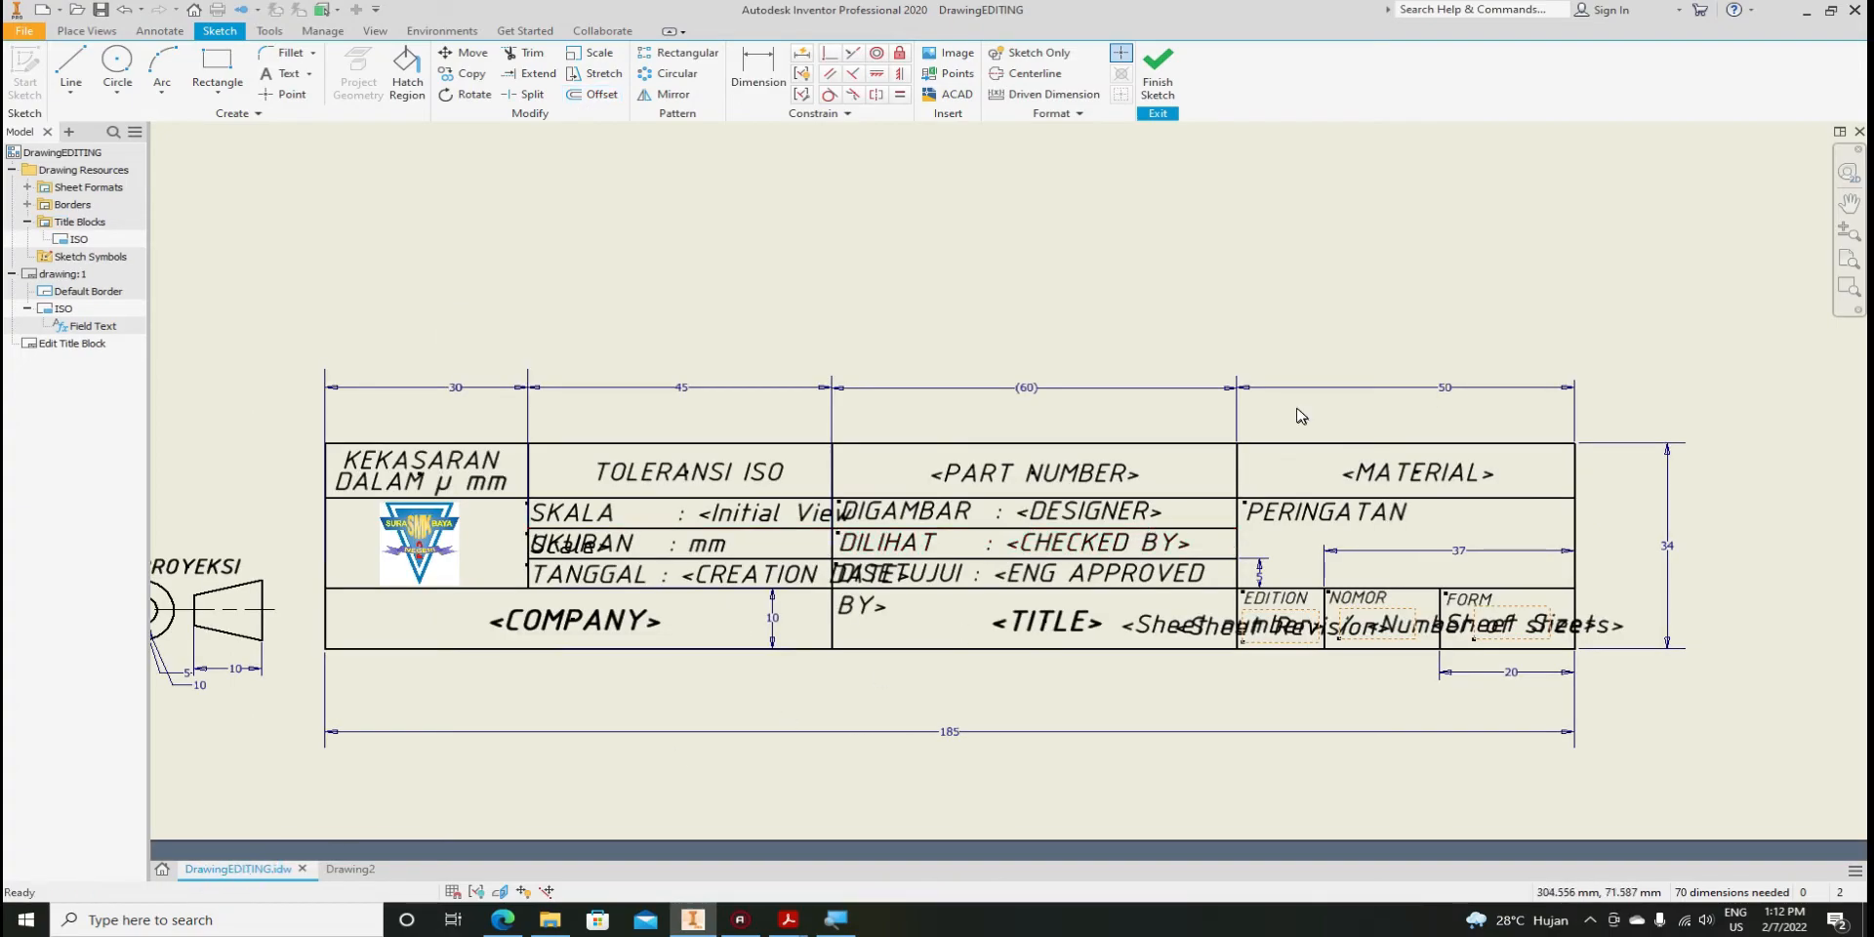
left_click(350, 869)
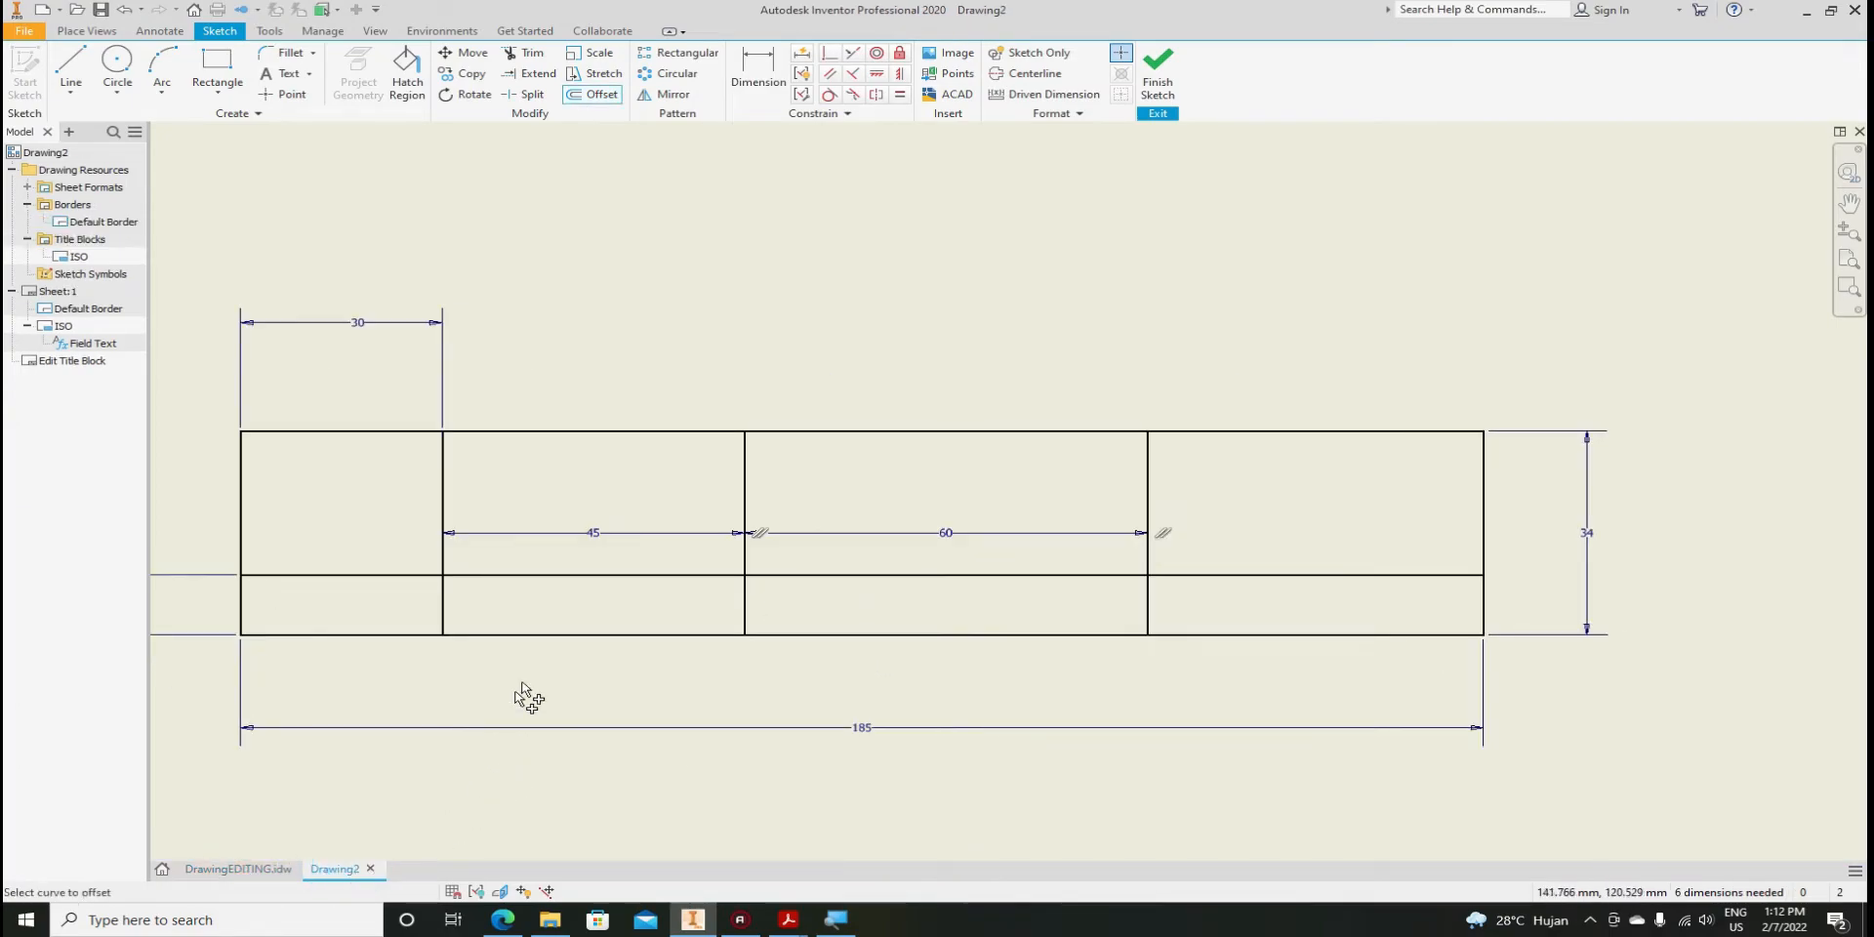
key("Escape")
Move the 45 and 60 dimensions above the title block sketch
left_click_drag(597, 535, 577, 331)
left_click_drag(952, 542, 942, 321)
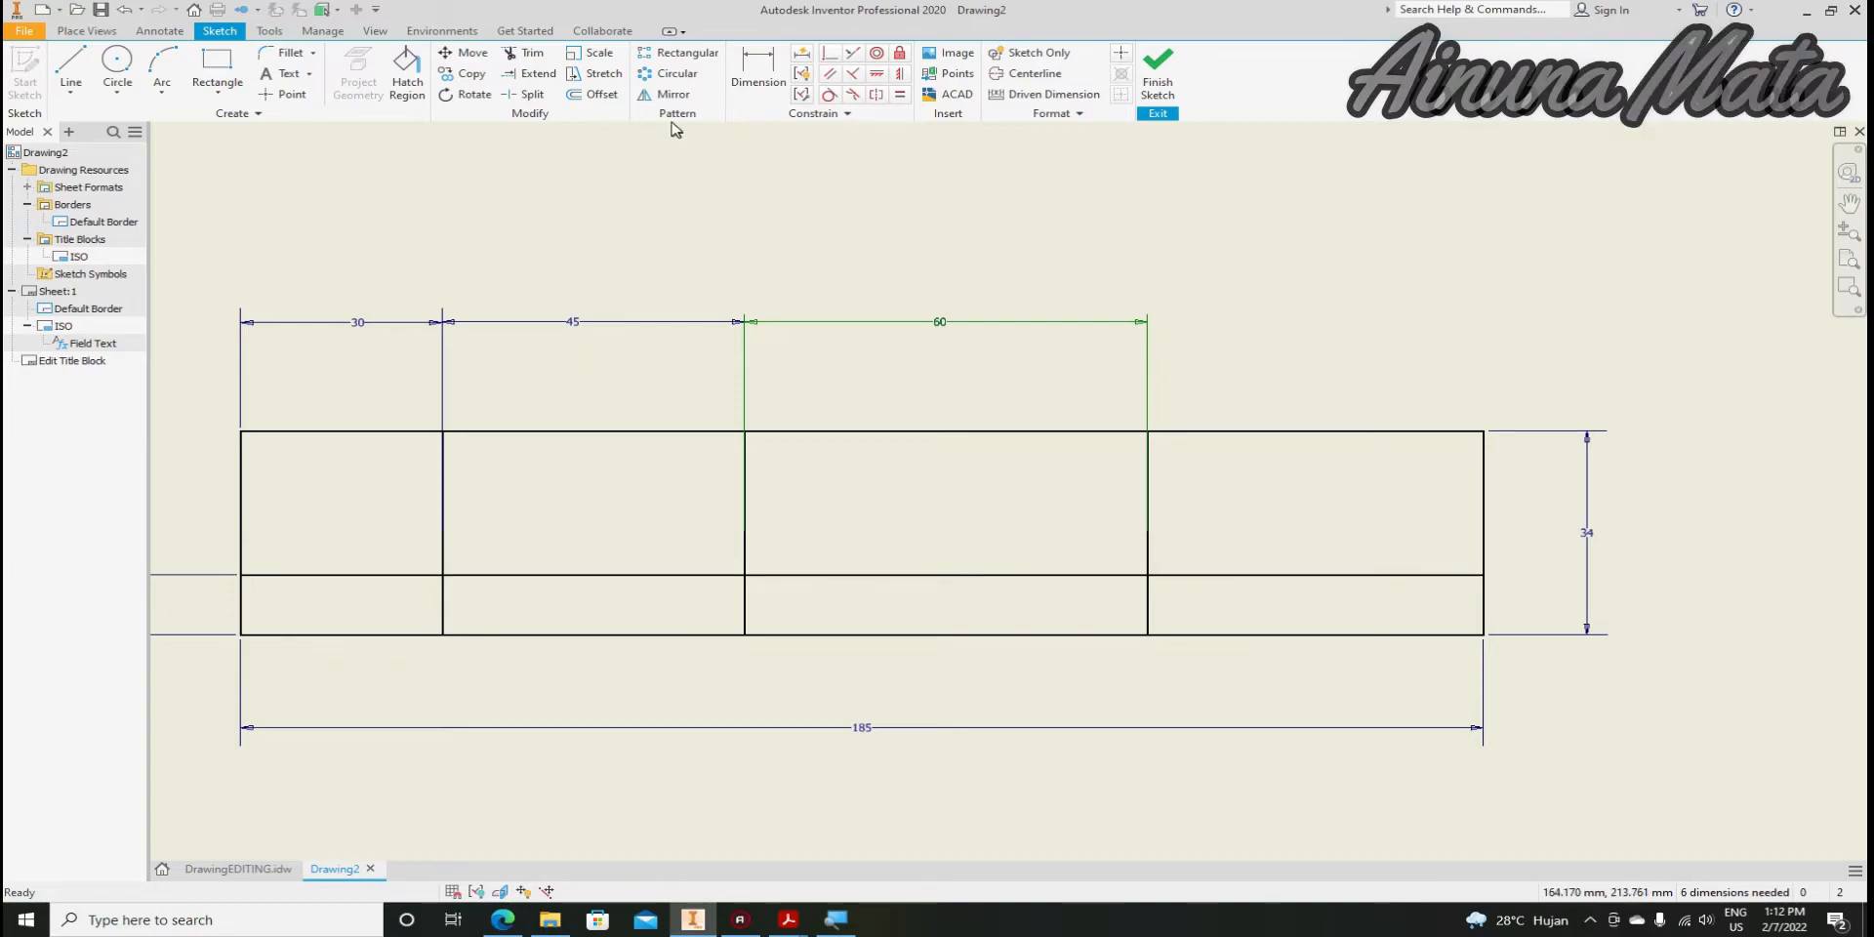
left_click(591, 95)
Offset the bottom row's top line upward three times at 5 mm spacing
left_click(606, 575)
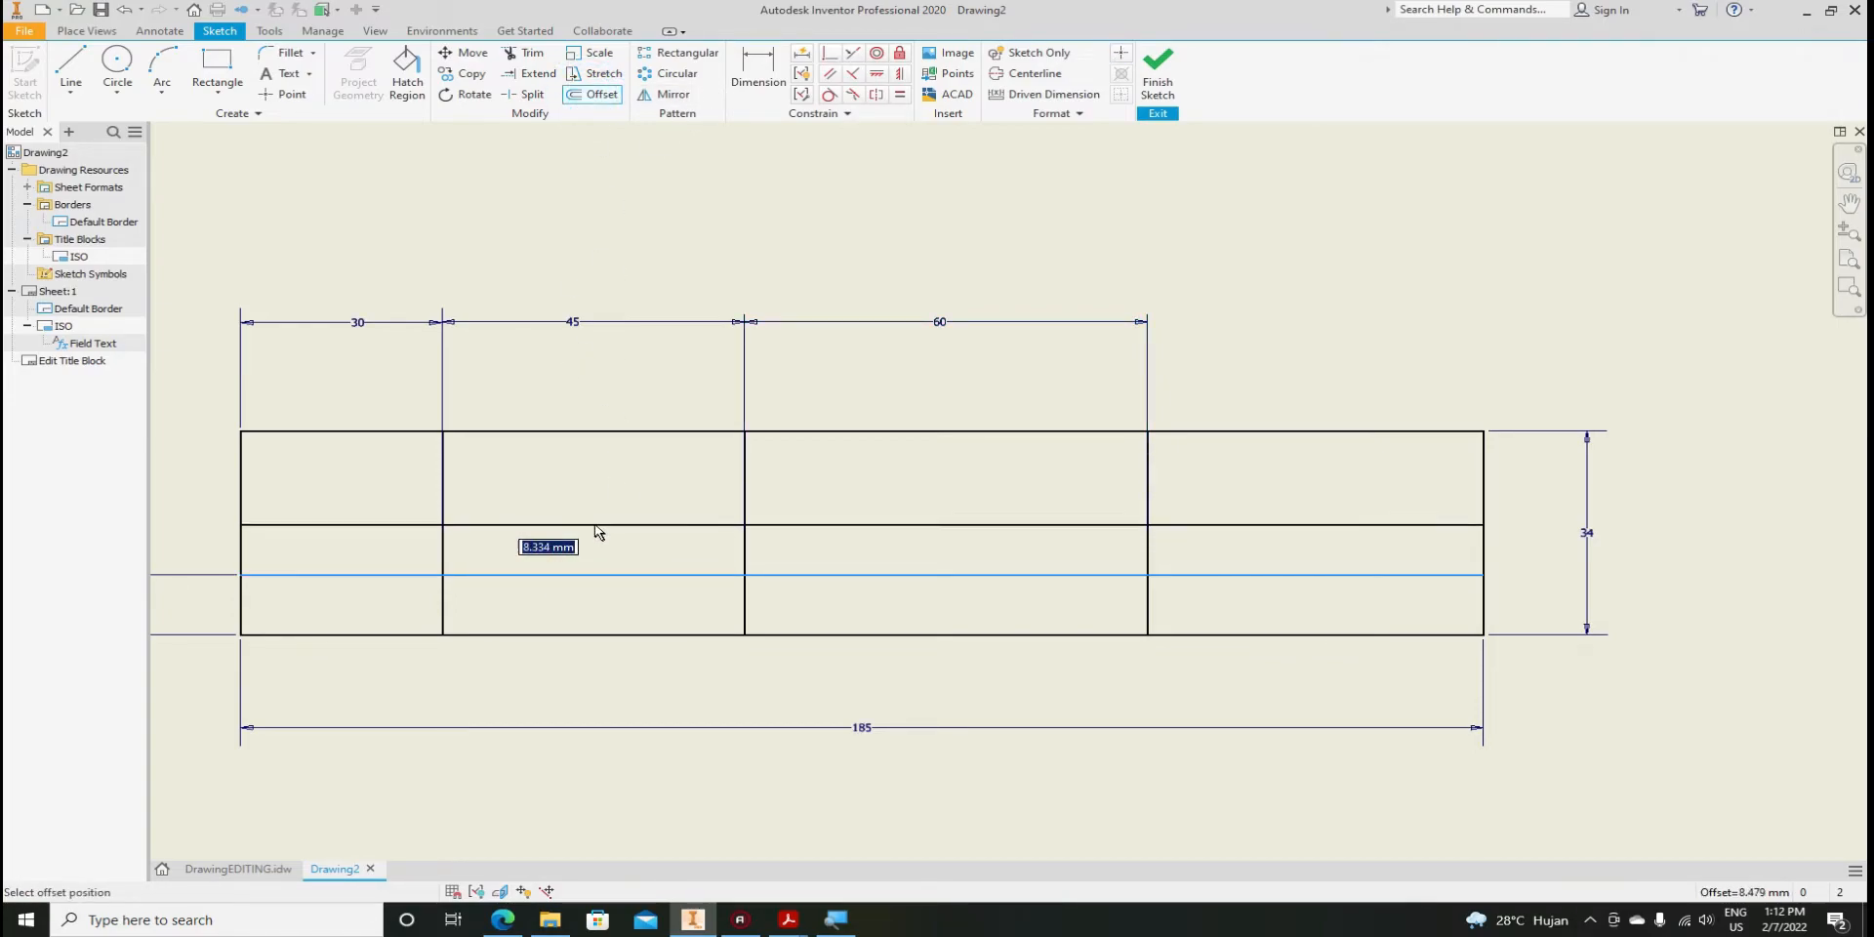
type("5")
key("Return")
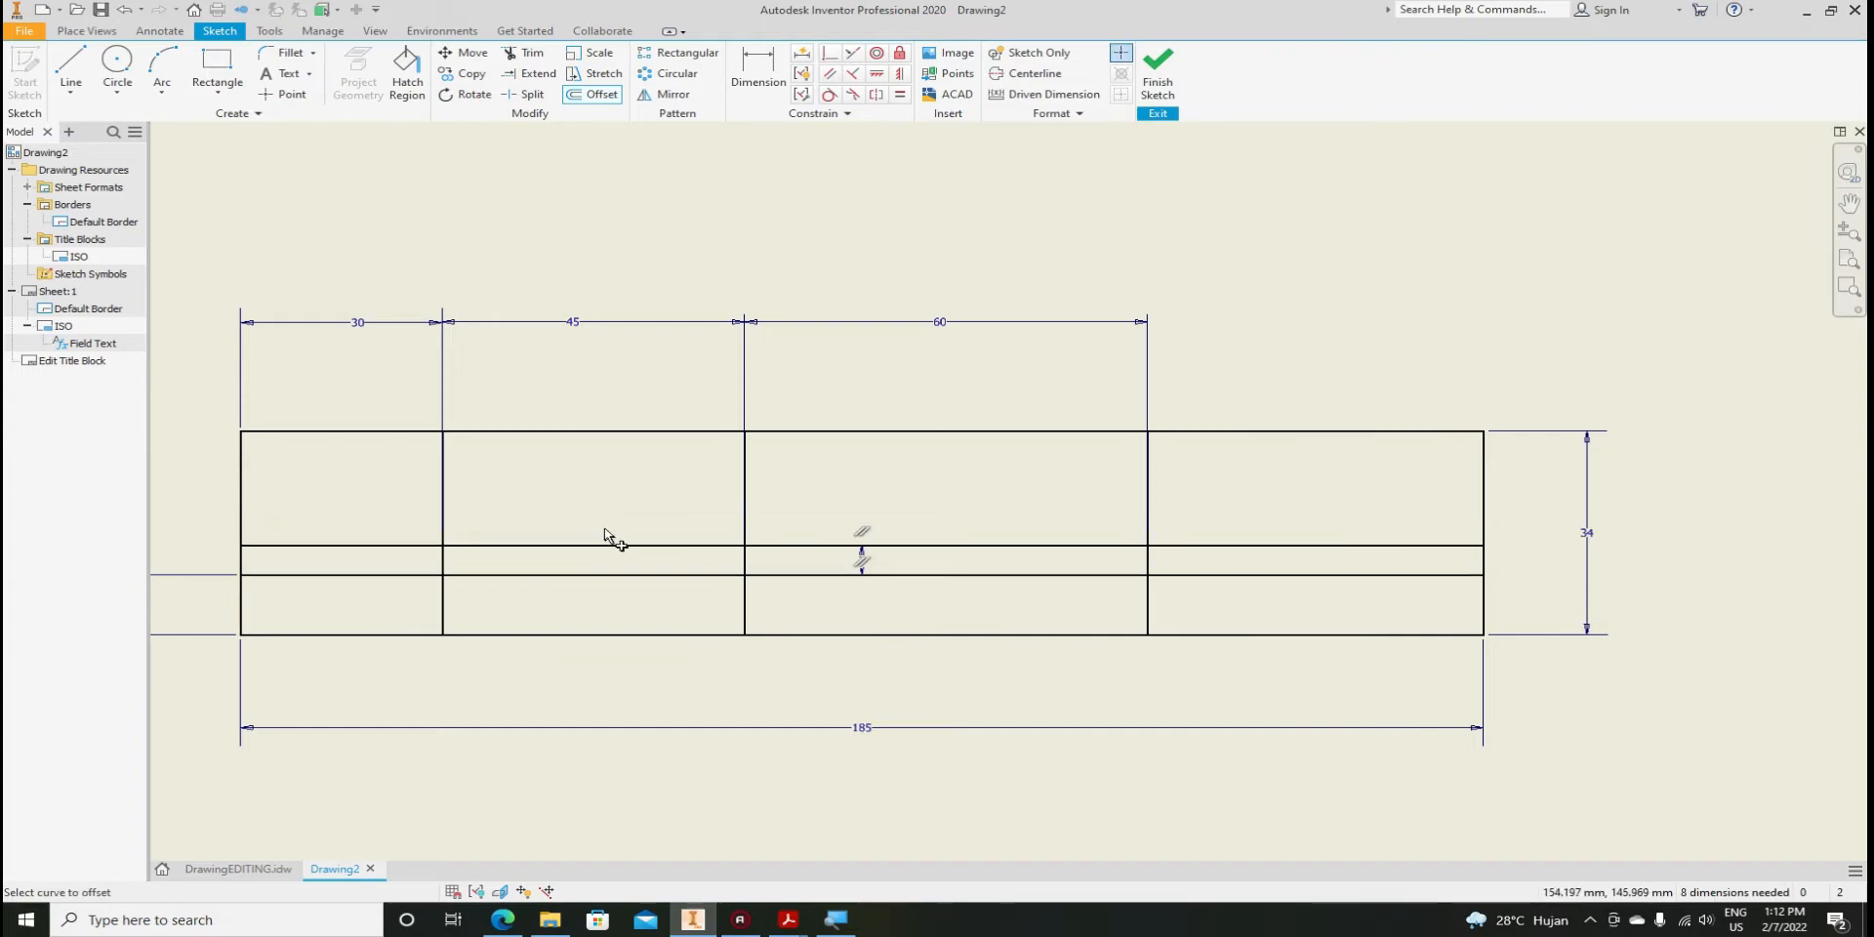
left_click(625, 545)
type("5")
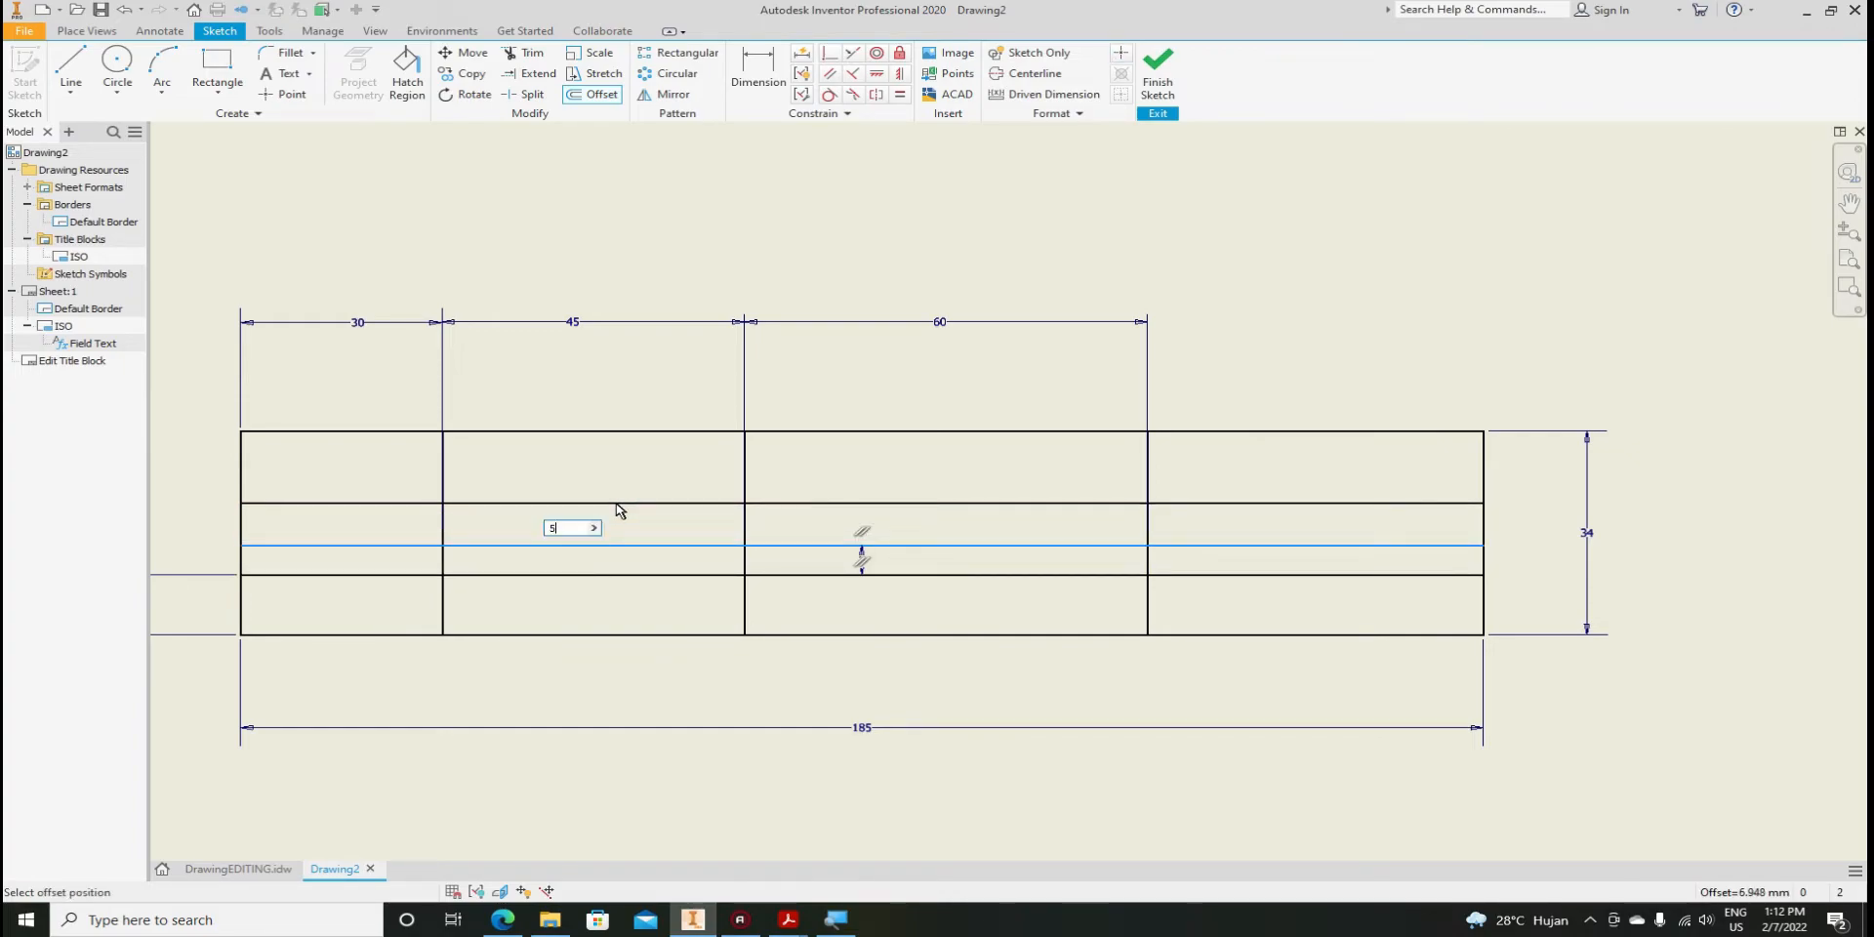
key("Return")
left_click(621, 514)
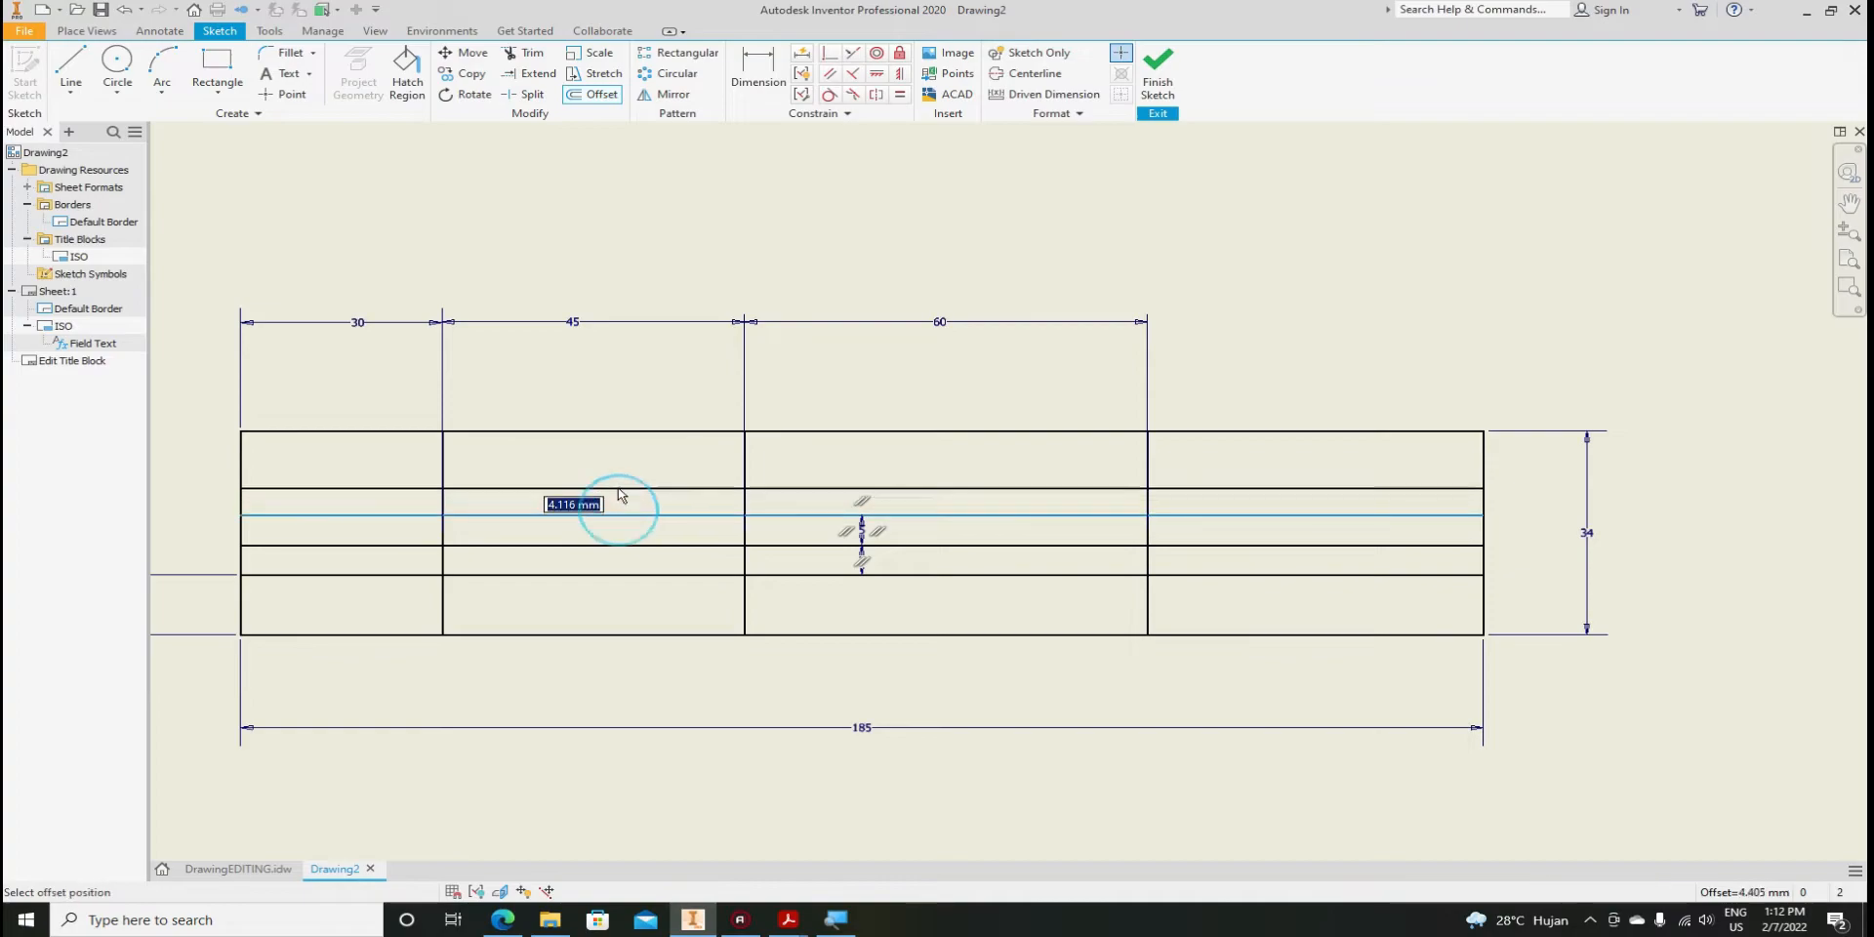
type("5")
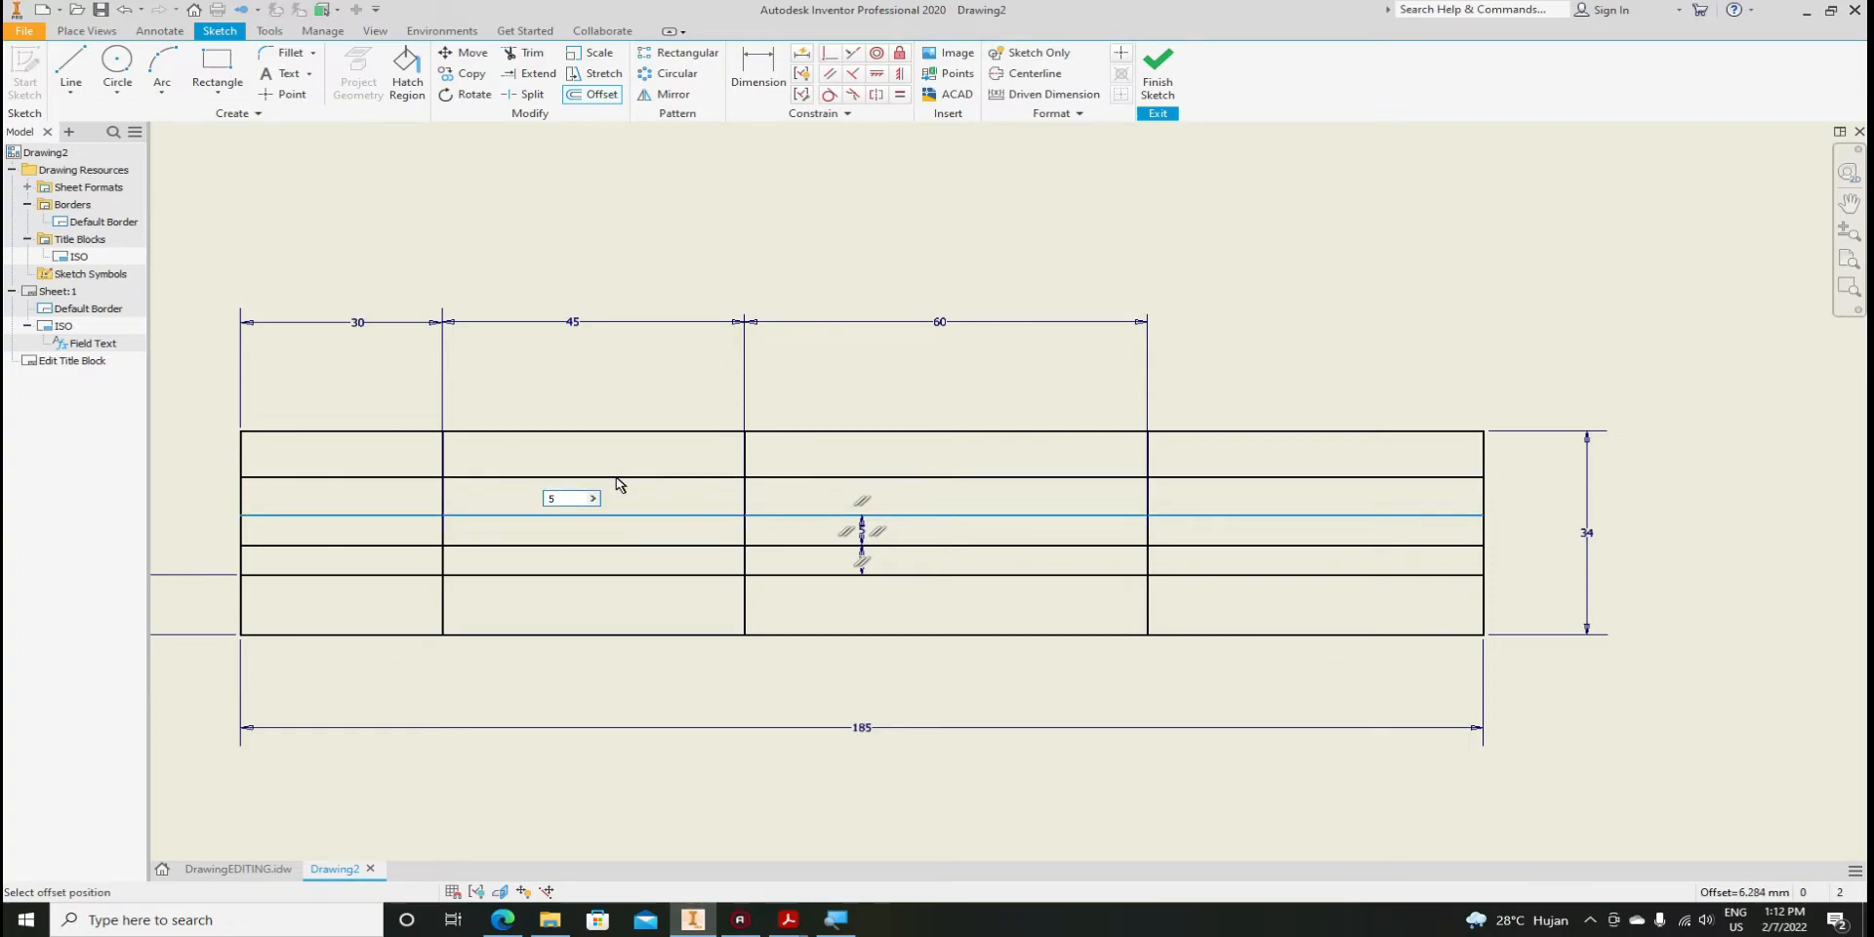
key("Return")
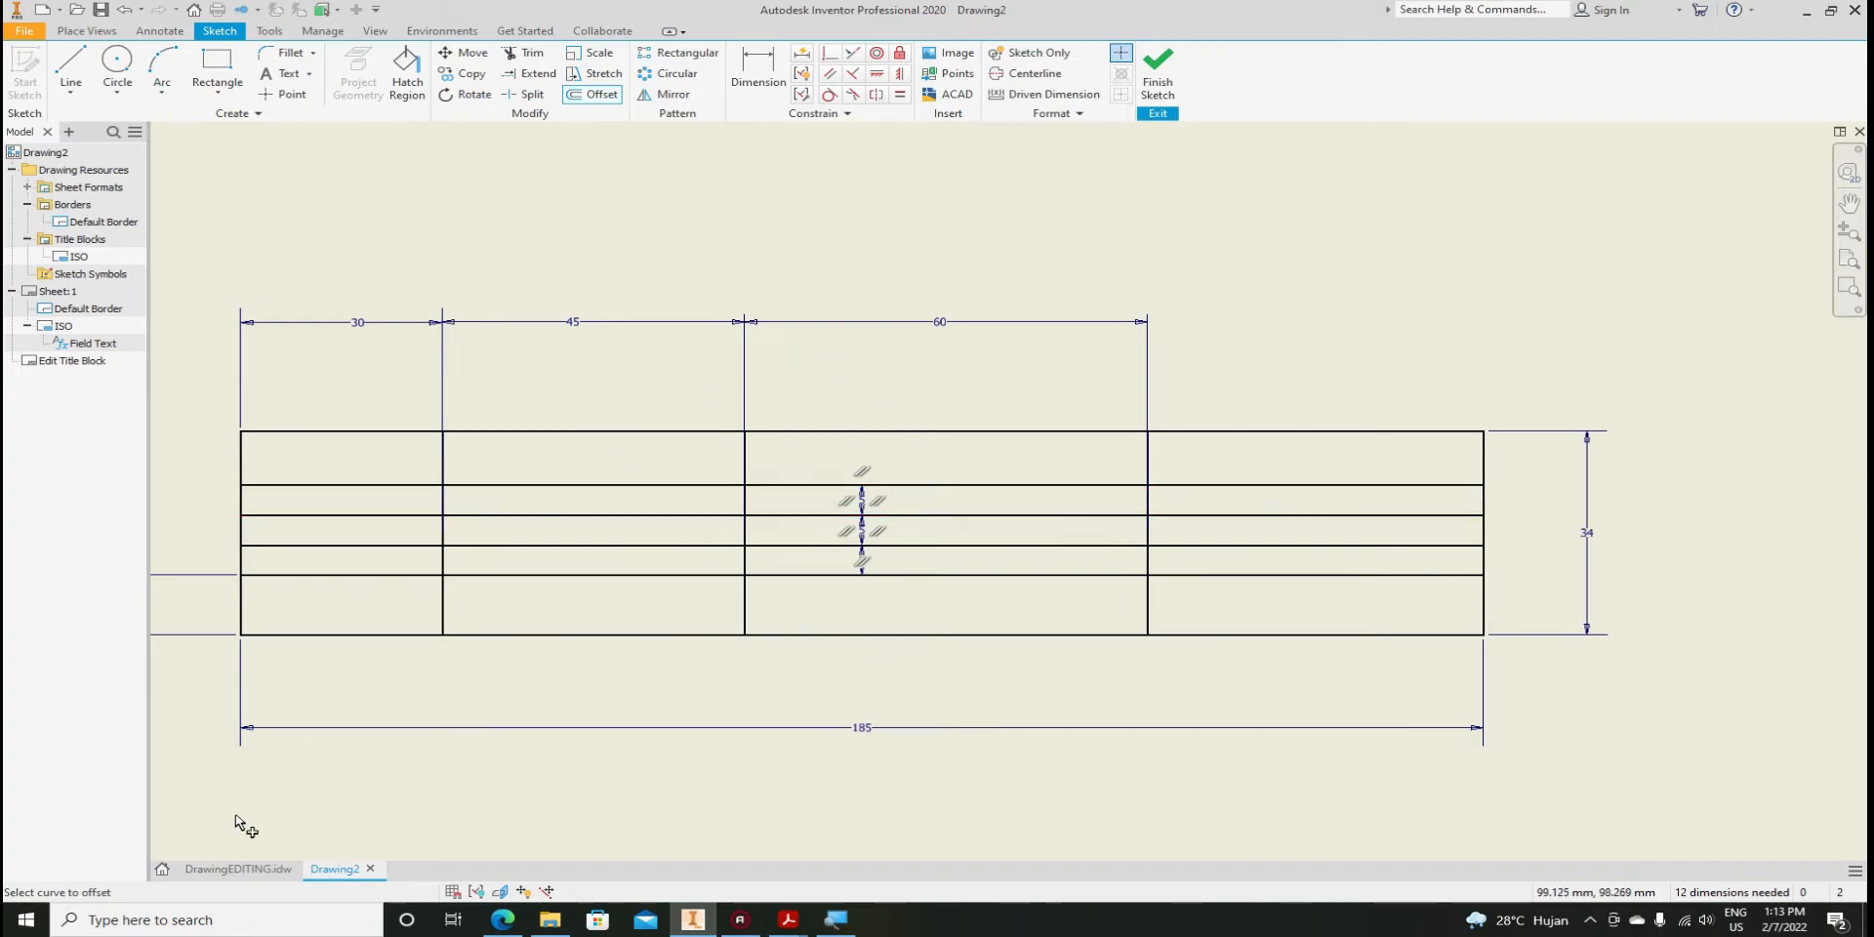
Check the NOMOR cell in DrawingEDITING, then draw a vertical divider in the bottom-right cell
left_click(226, 869)
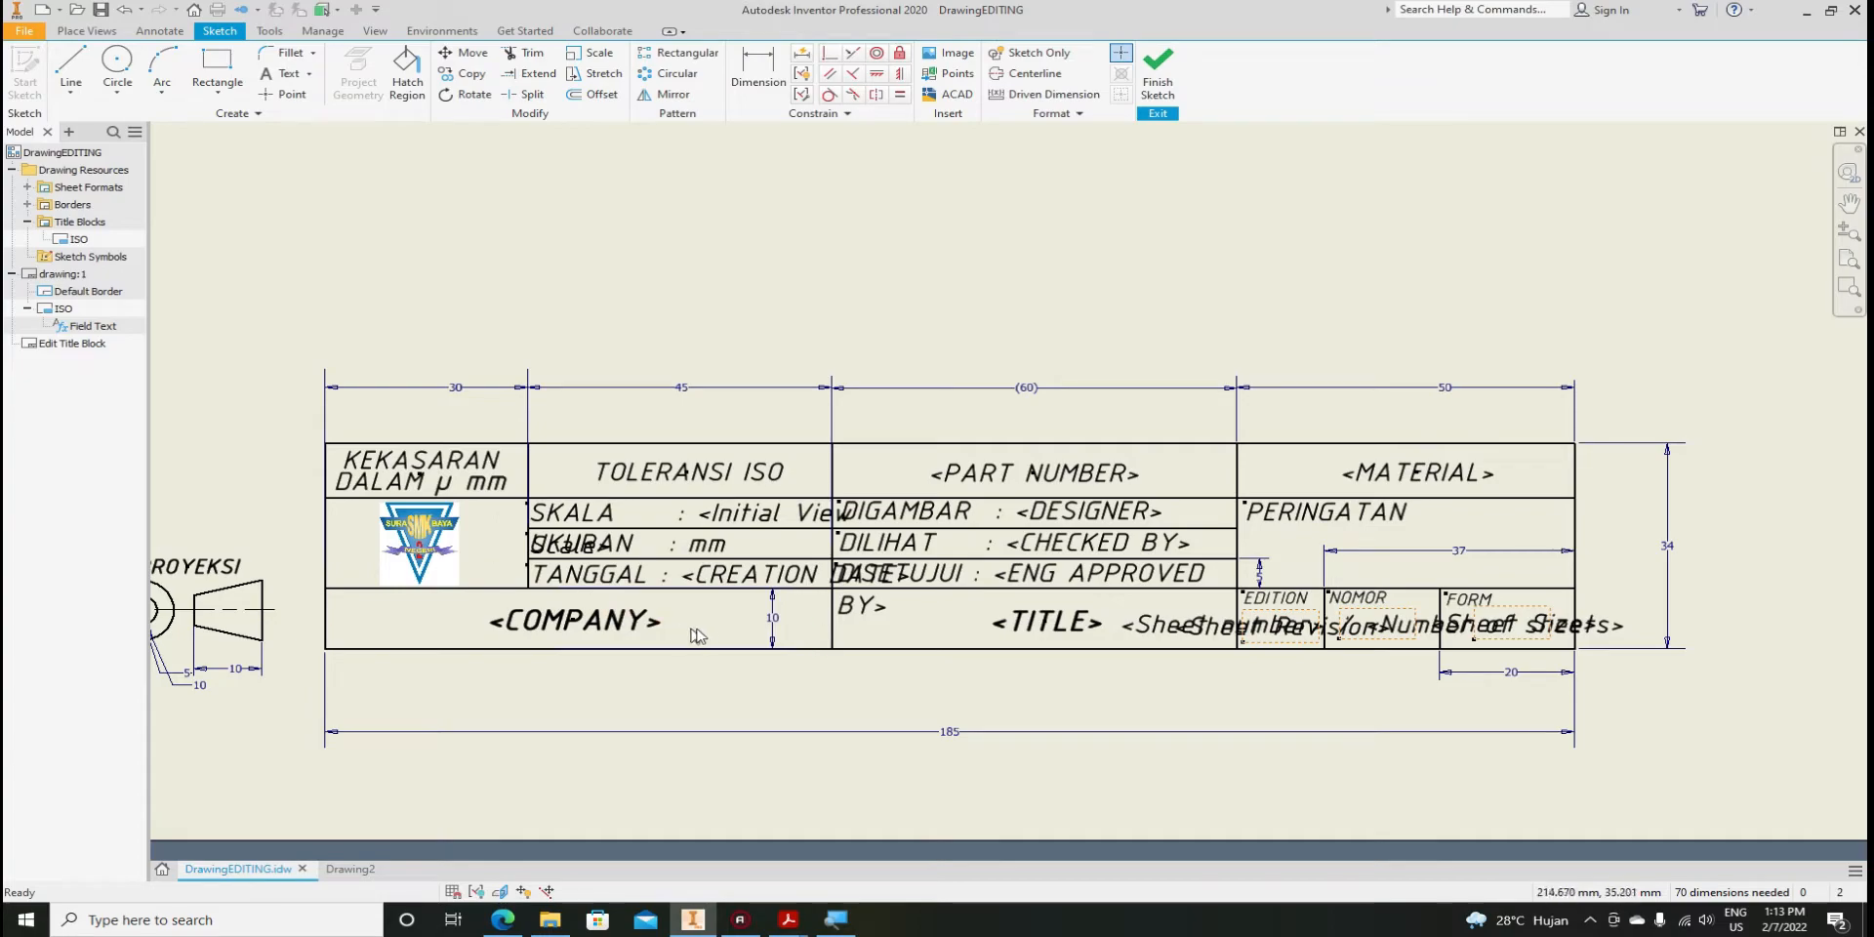
left_click(1329, 611)
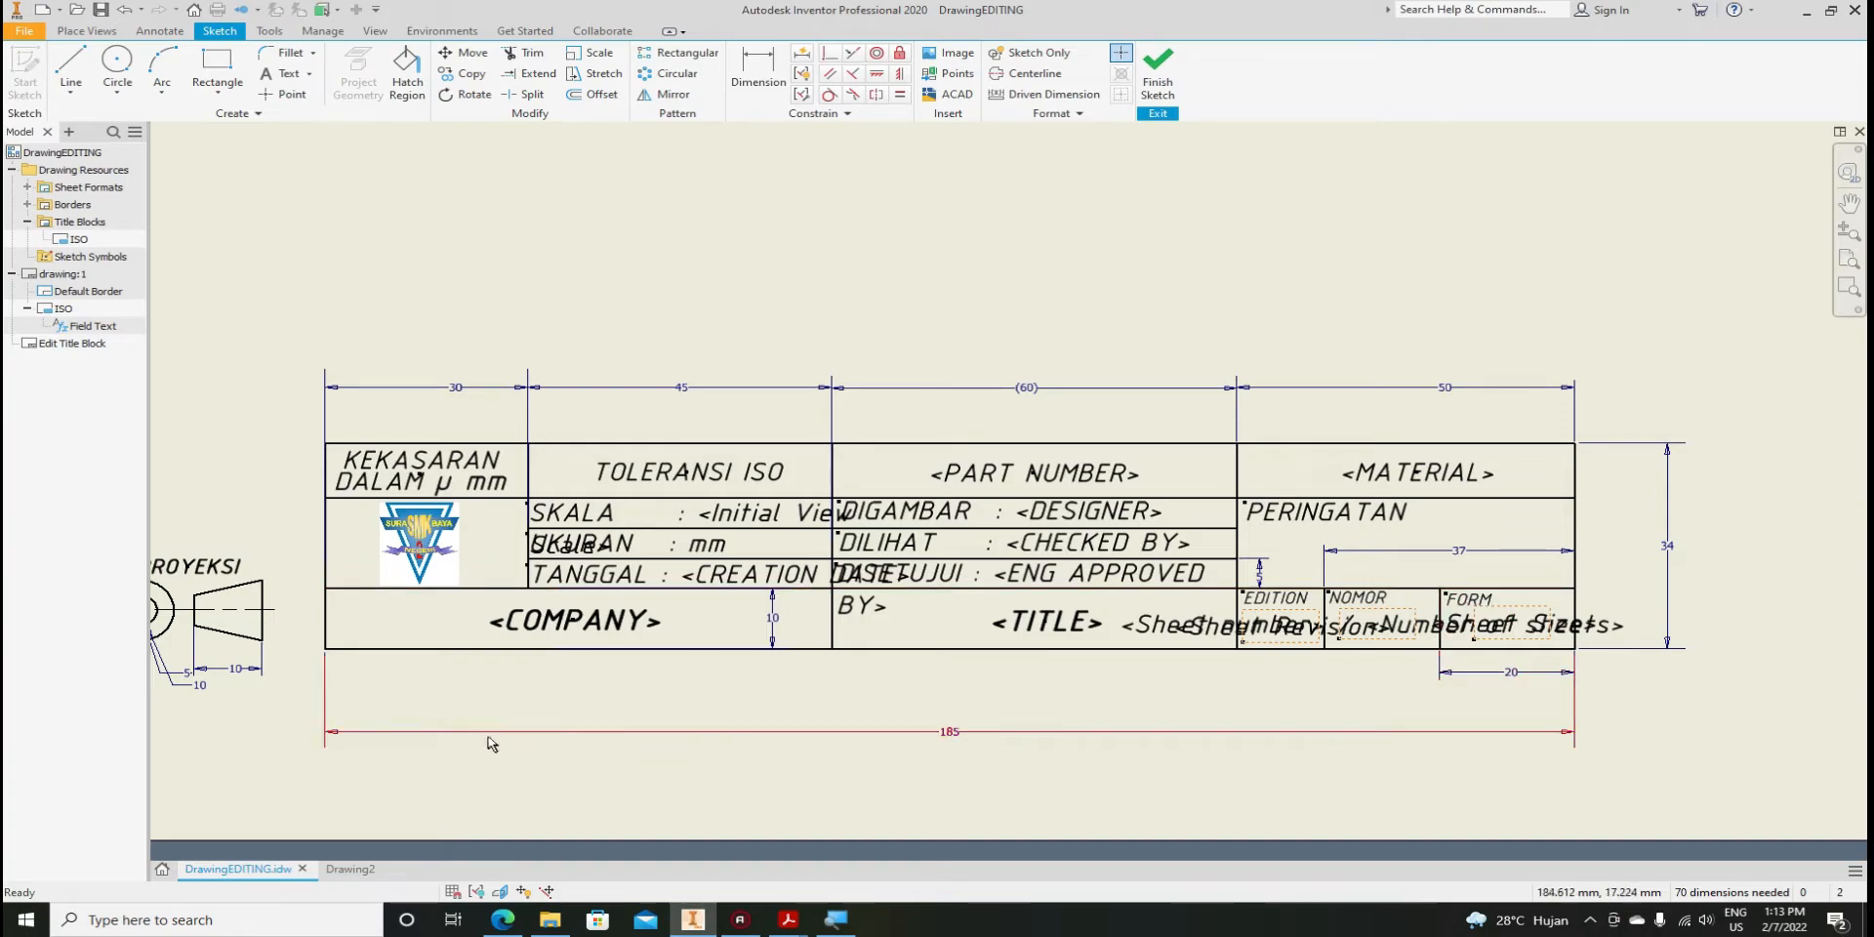
left_click(341, 868)
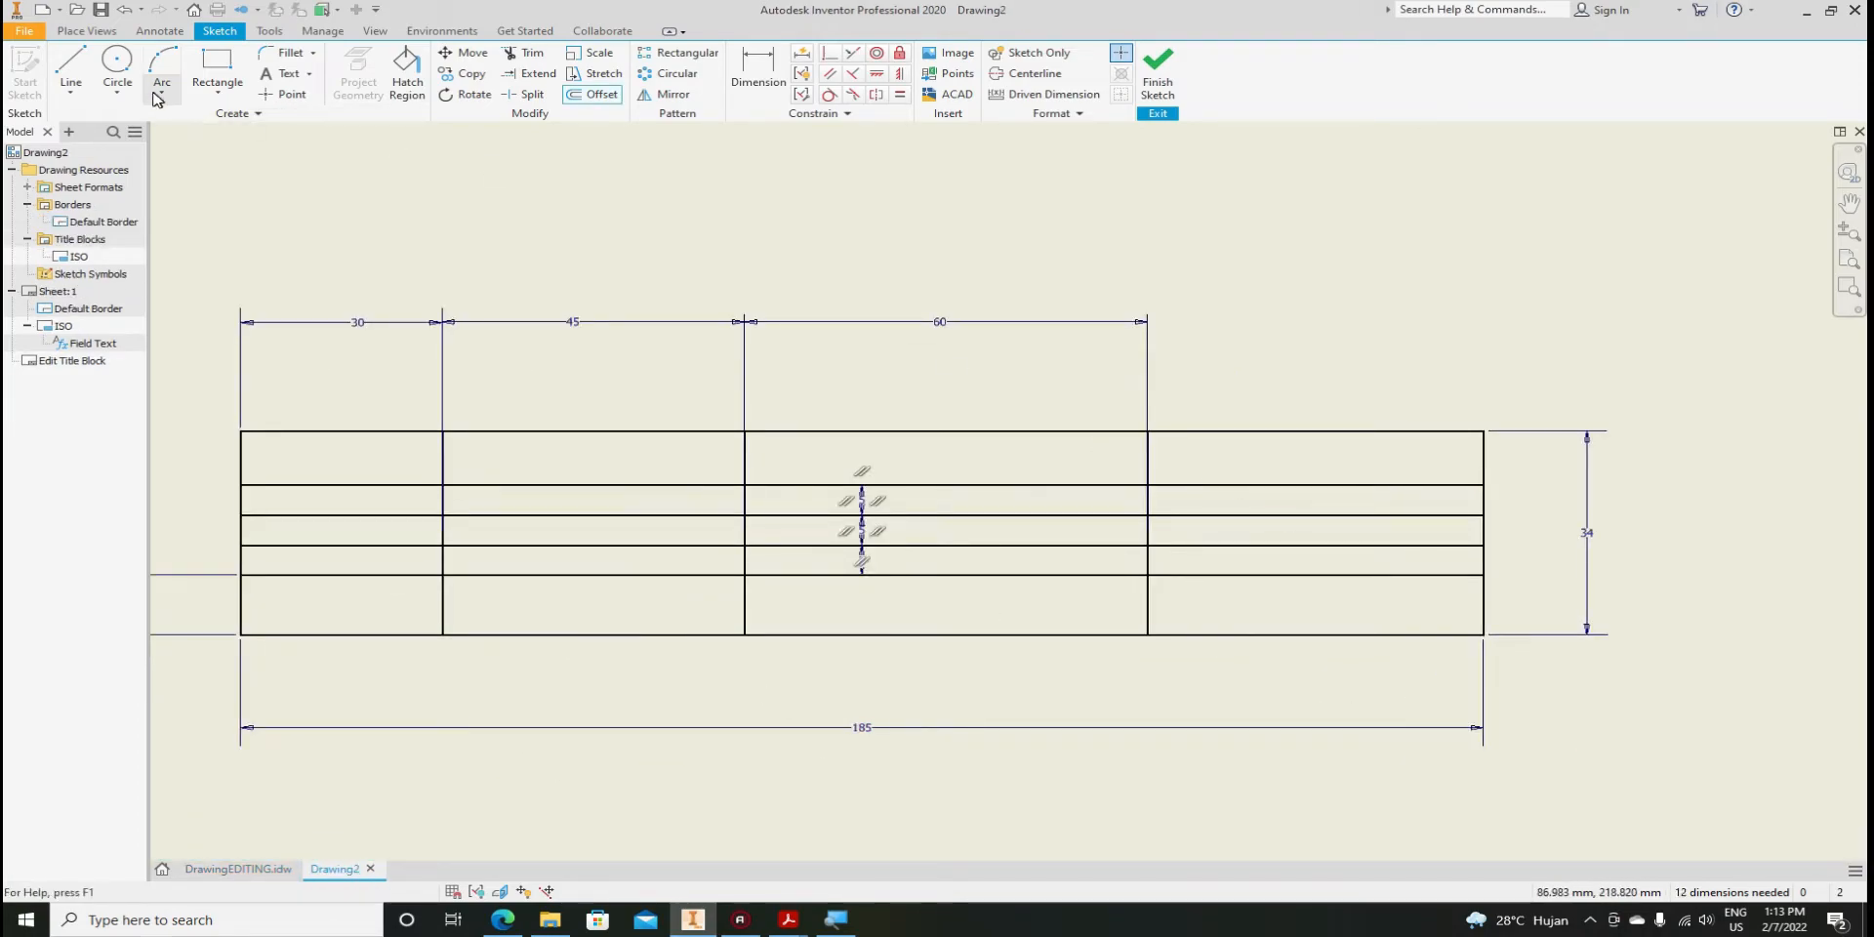
left_click(70, 68)
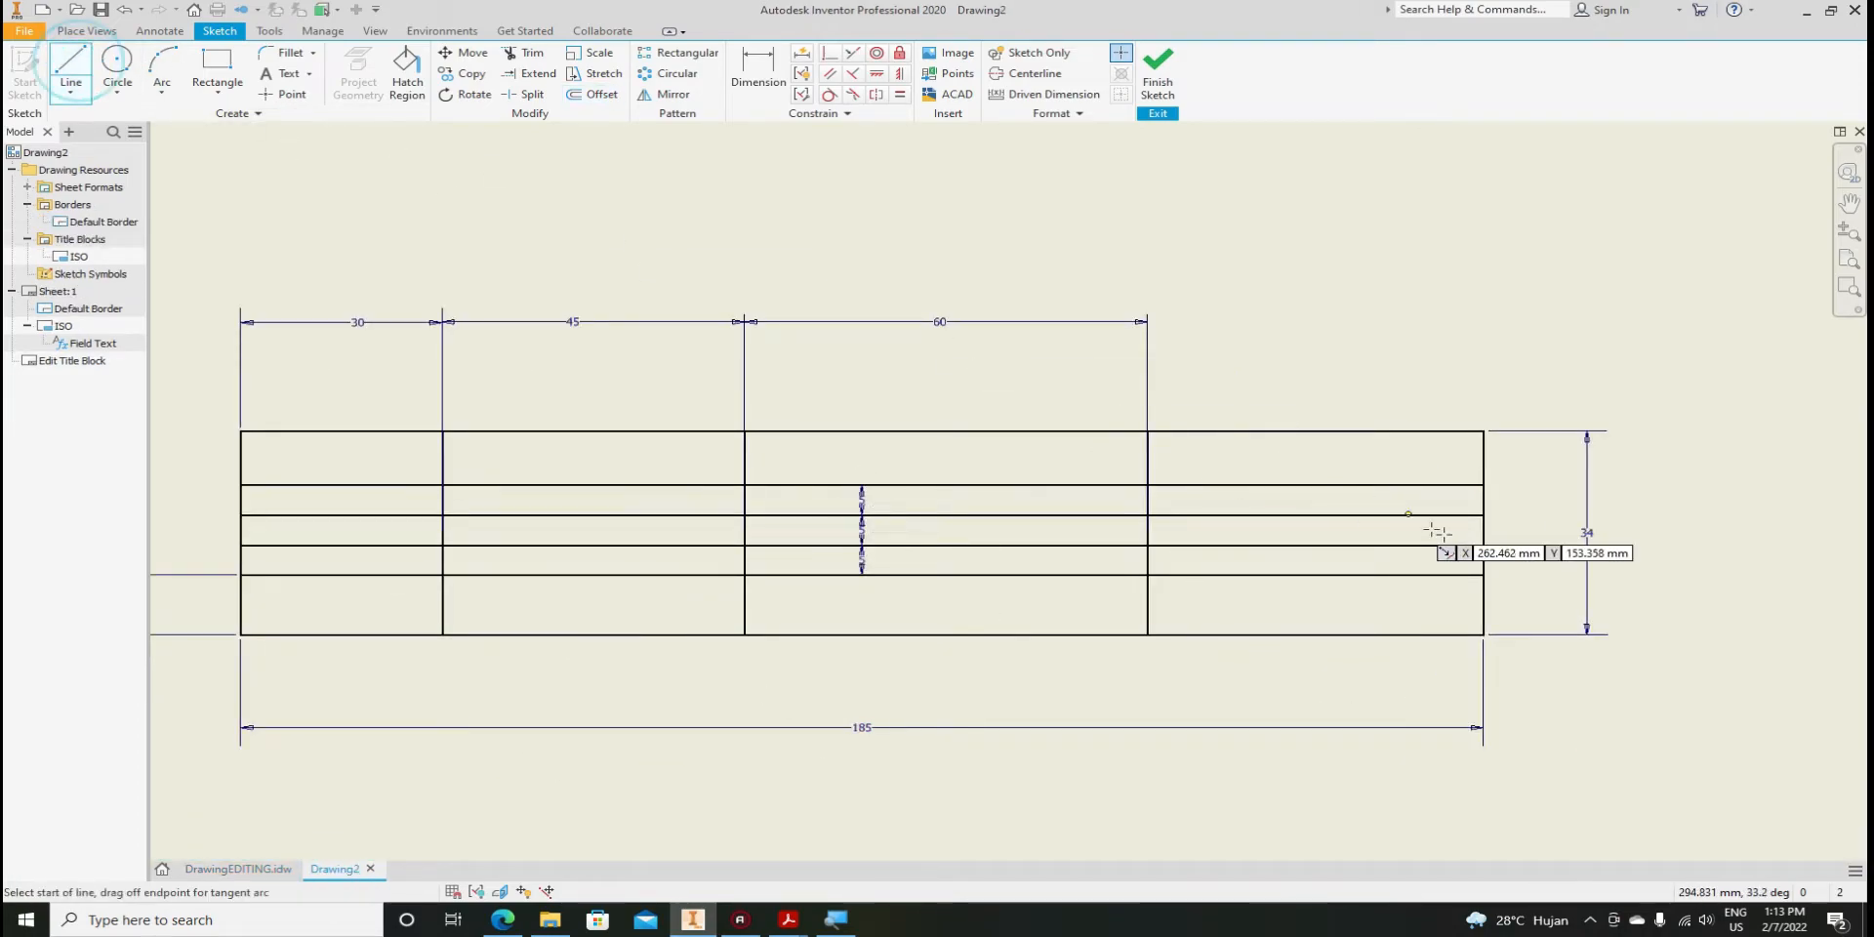
left_click(1384, 576)
left_click(1383, 635)
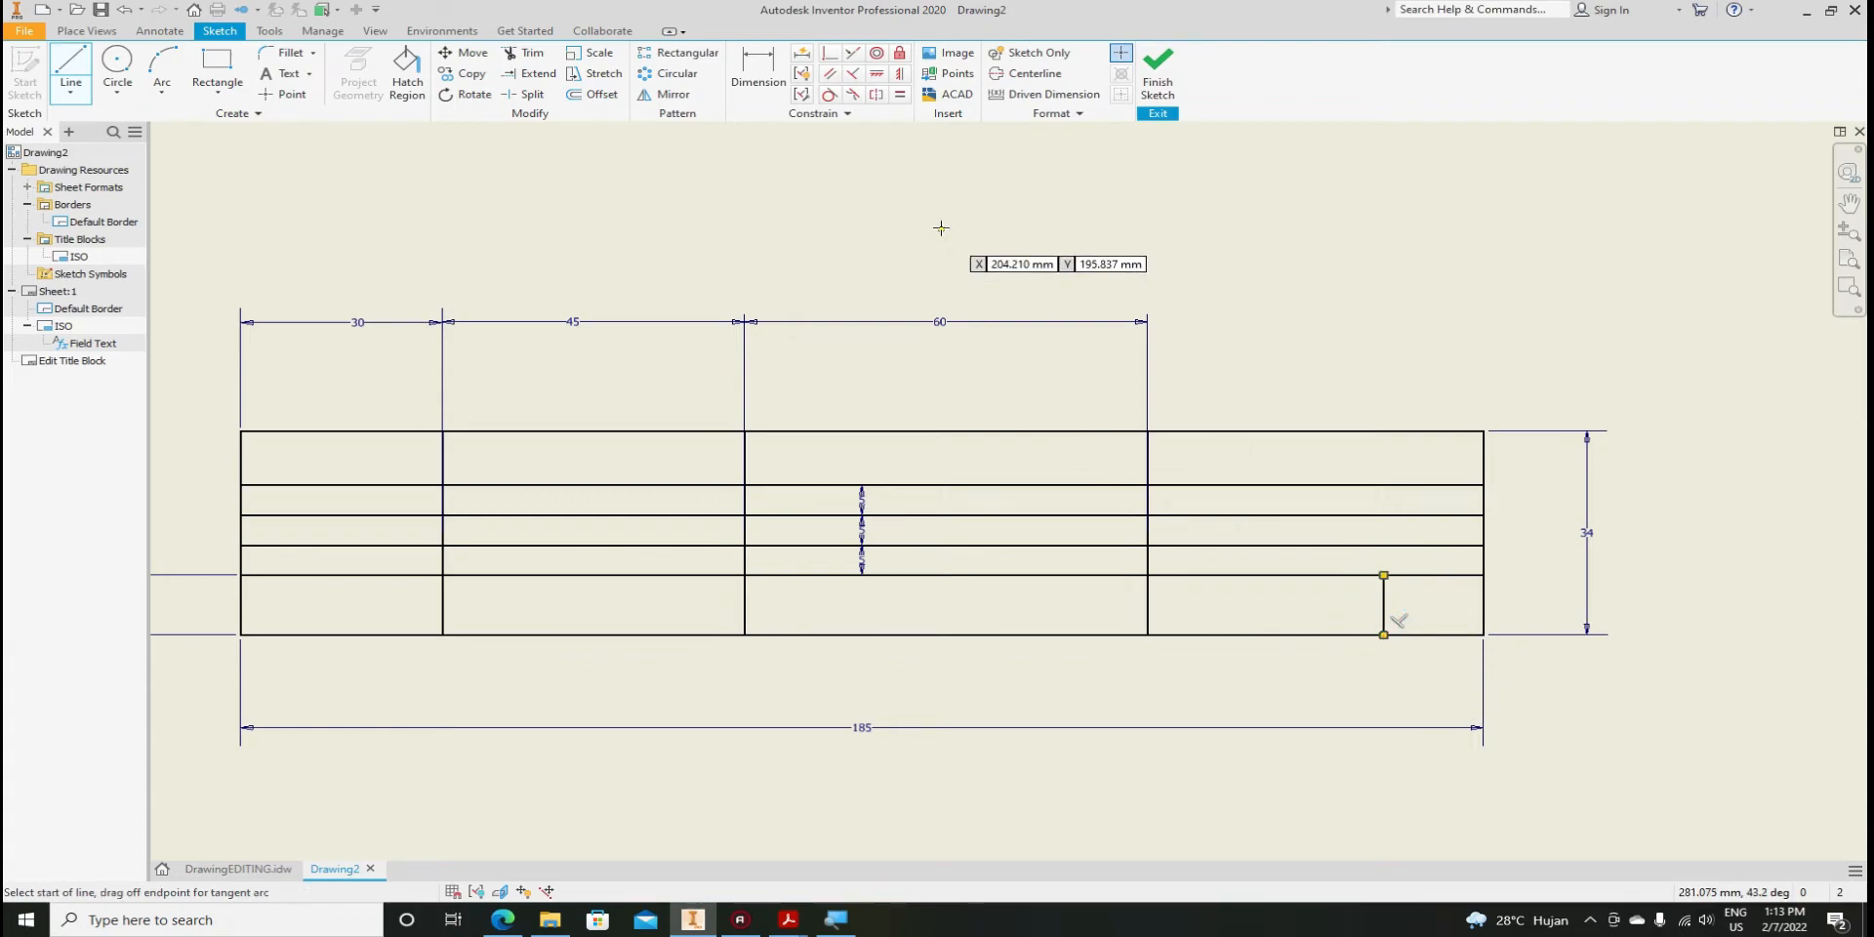
Dimension the new divider 20 mm from the title block's right edge
key("d")
left_click(1384, 610)
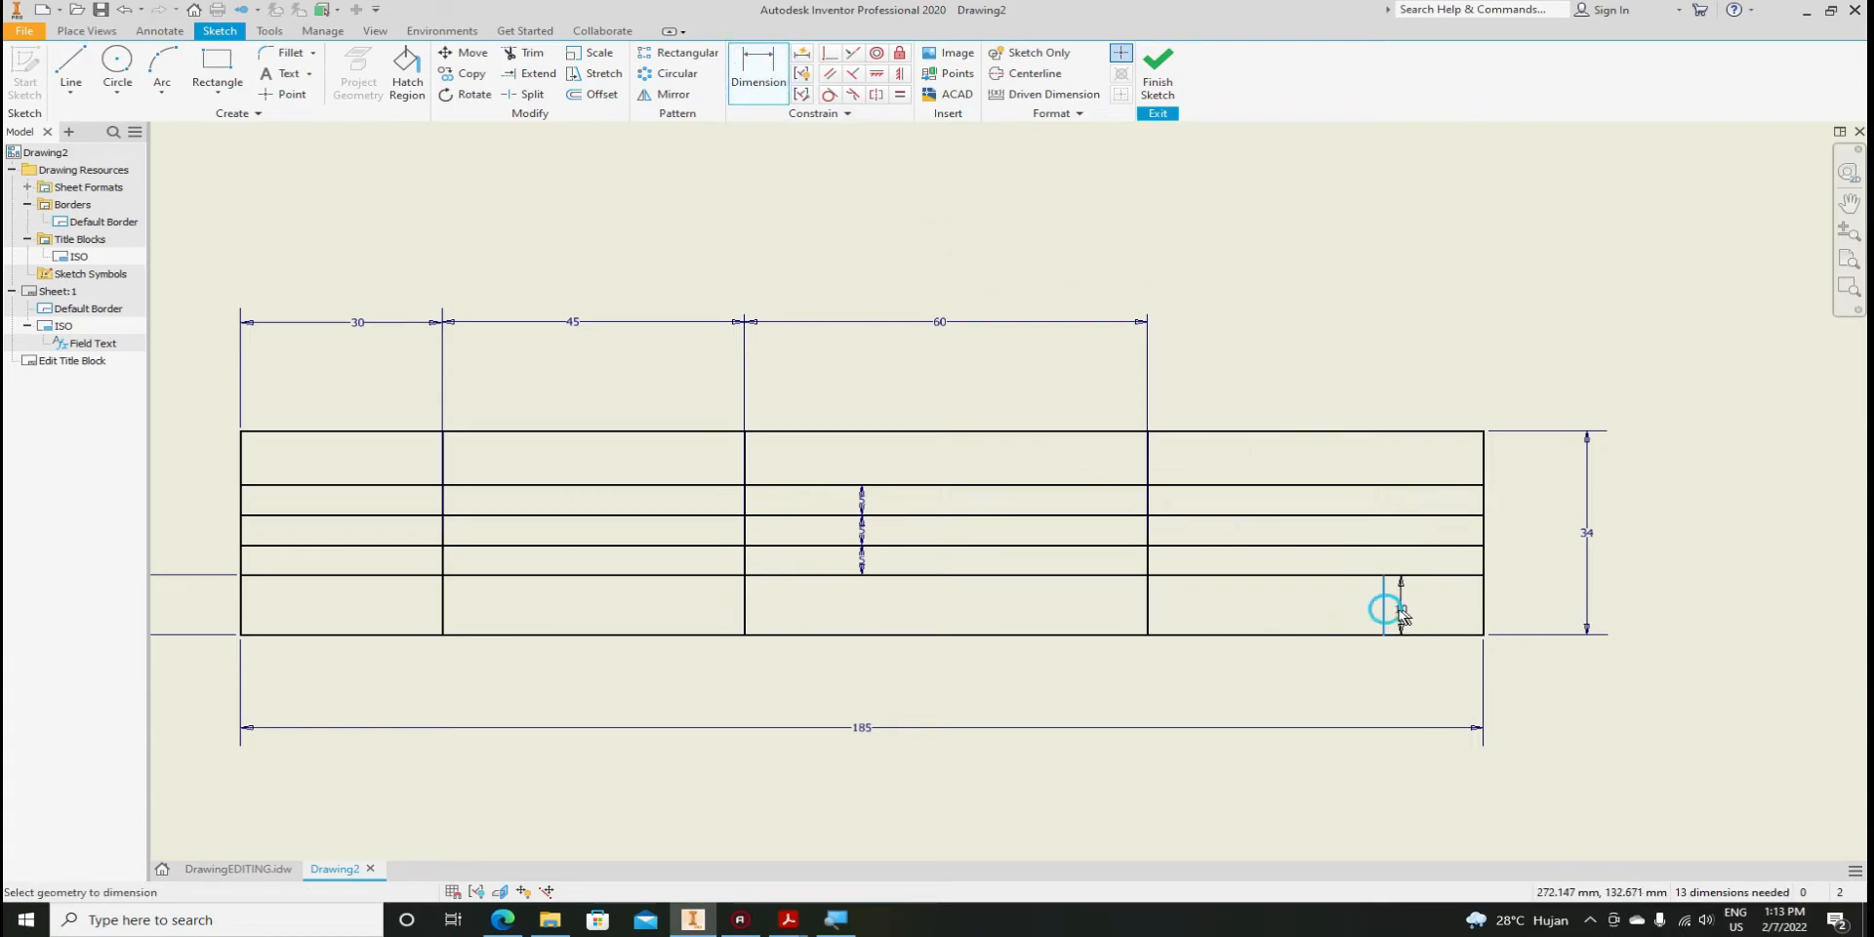
left_click(1483, 617)
left_click(1440, 681)
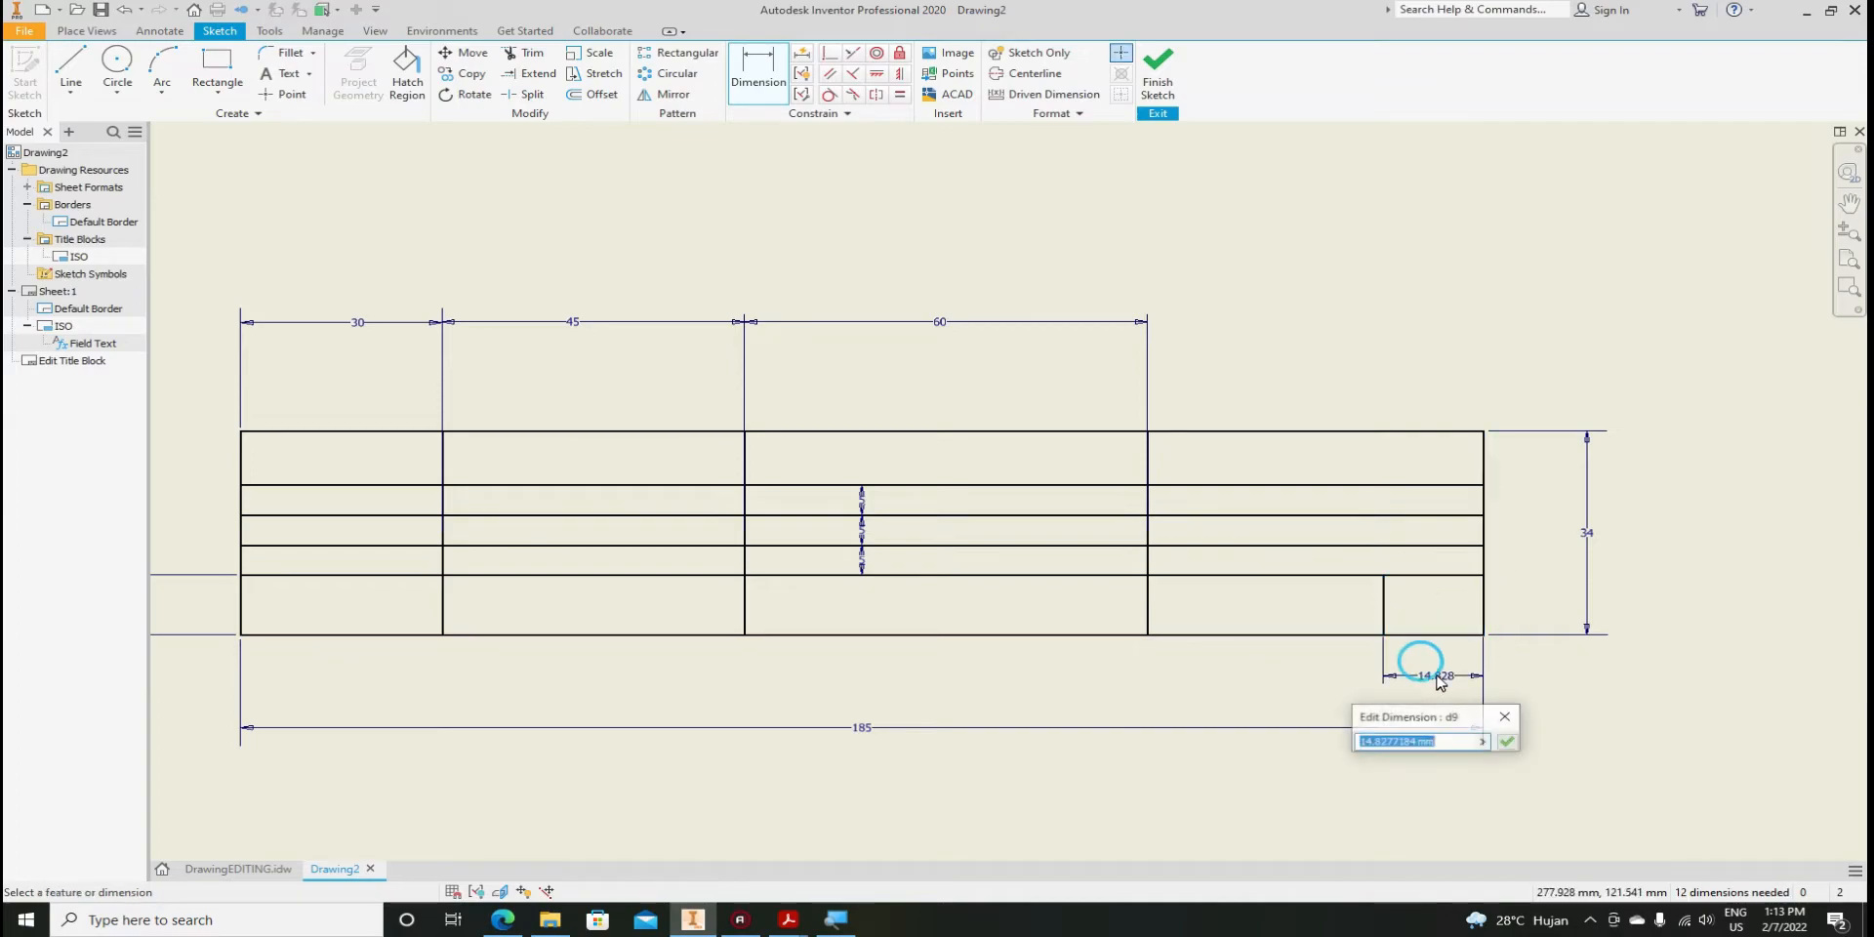
type("20")
key("Return")
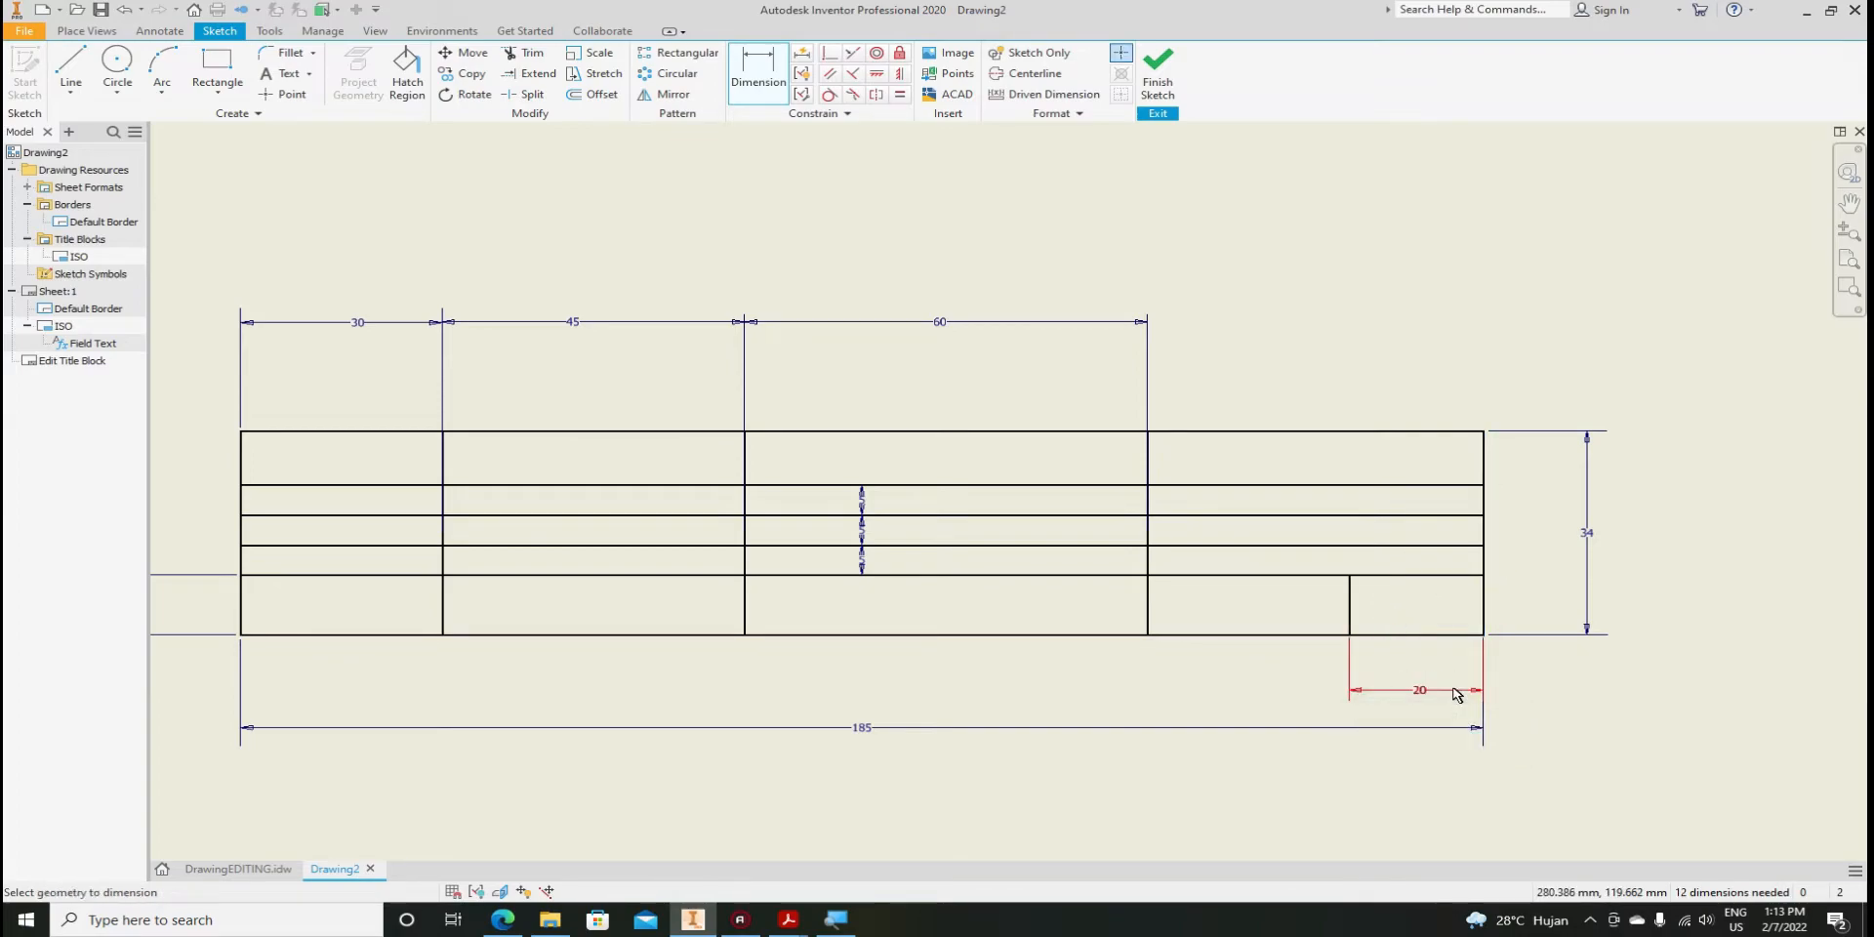
Draw a second bottom-row divider and dimension it 37 mm from the right edge
left_click(70, 69)
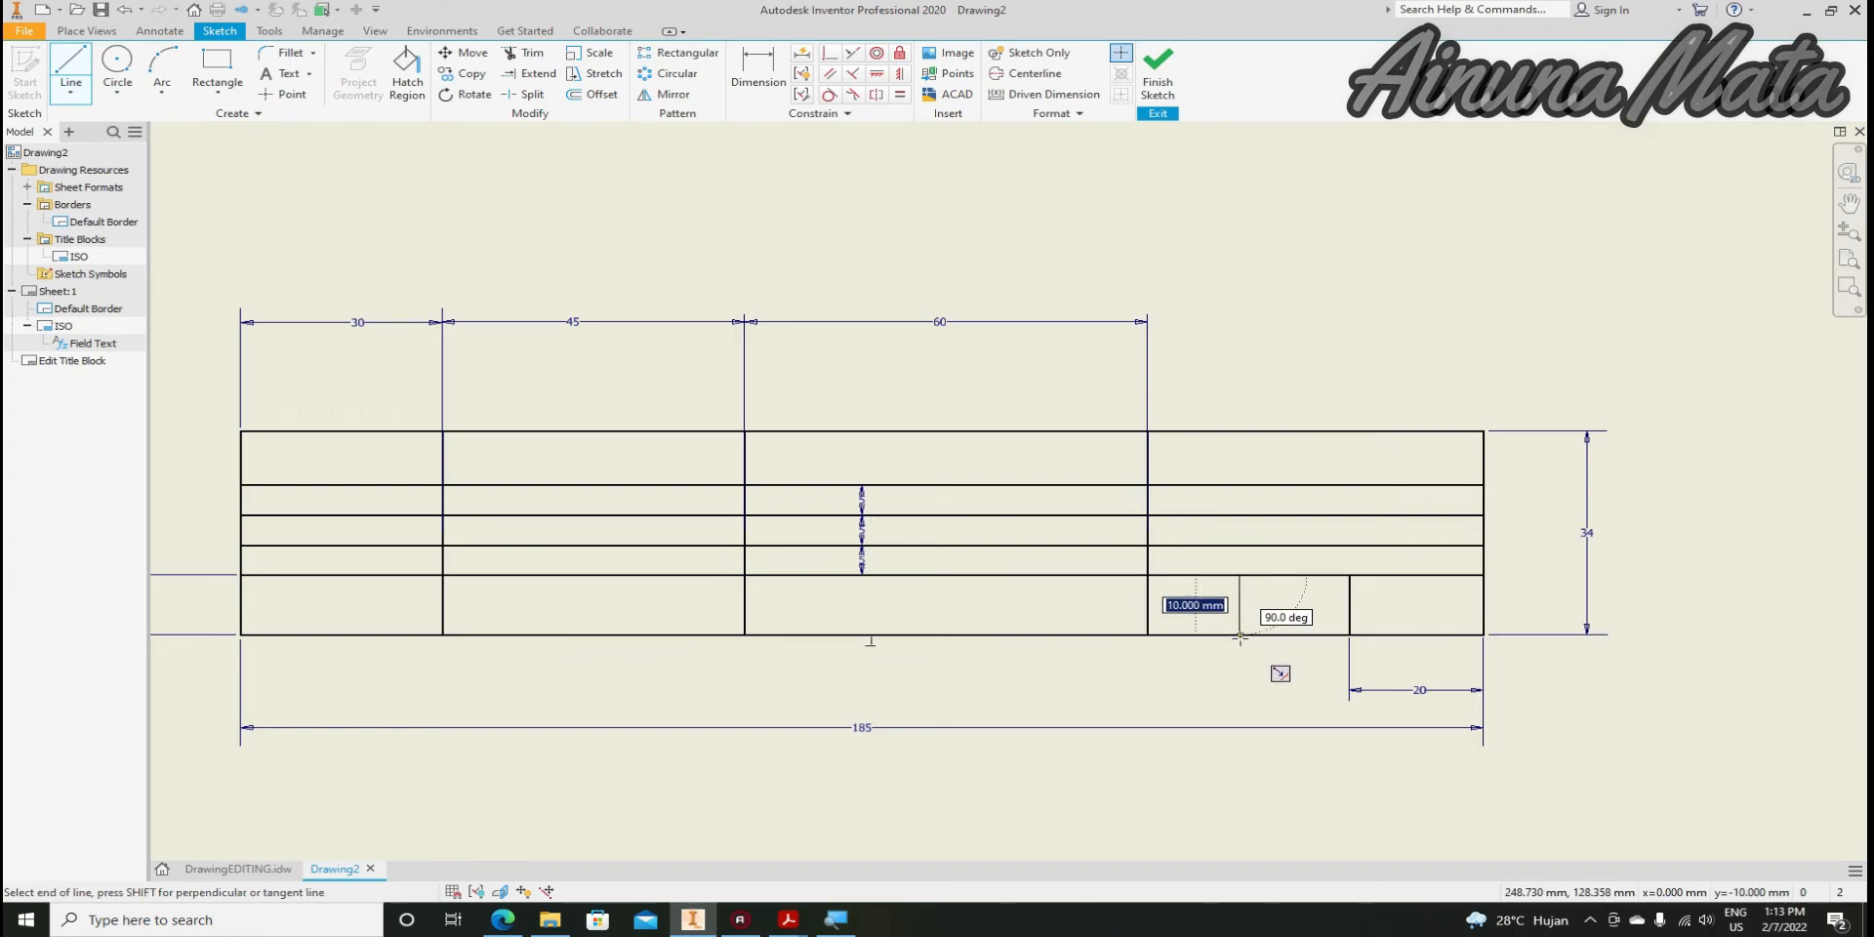
left_click(1240, 575)
left_click(1239, 636)
key("Escape")
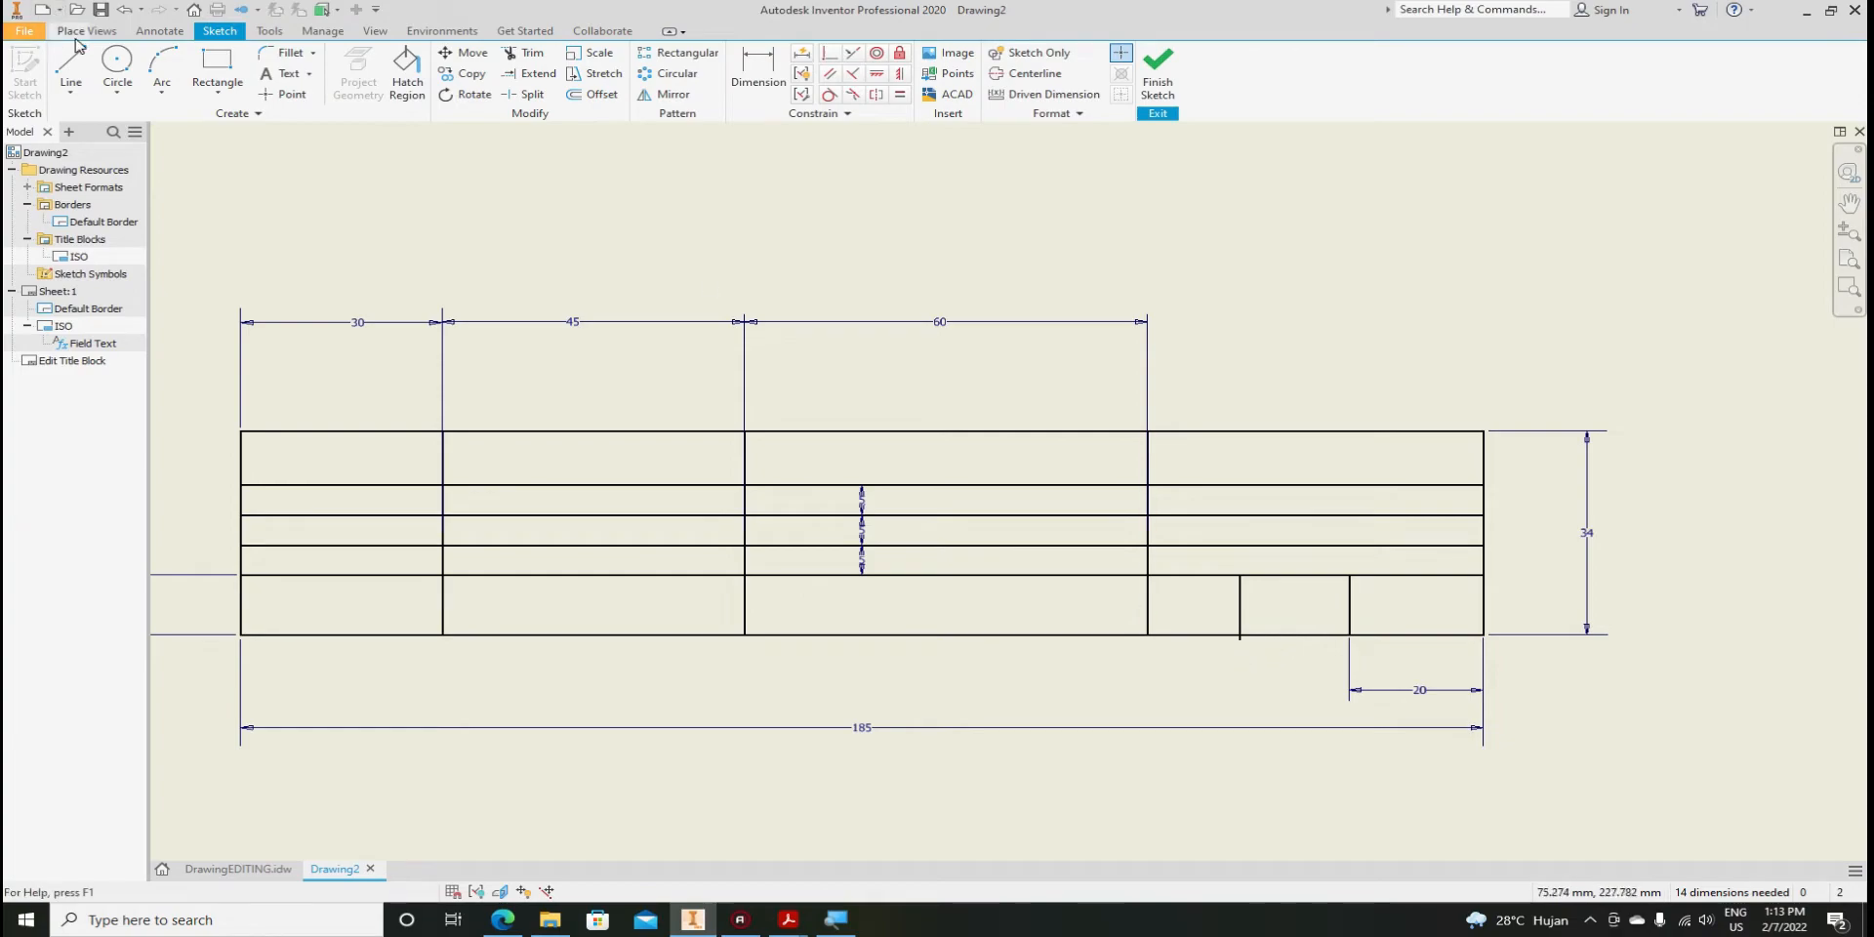
left_click(532, 55)
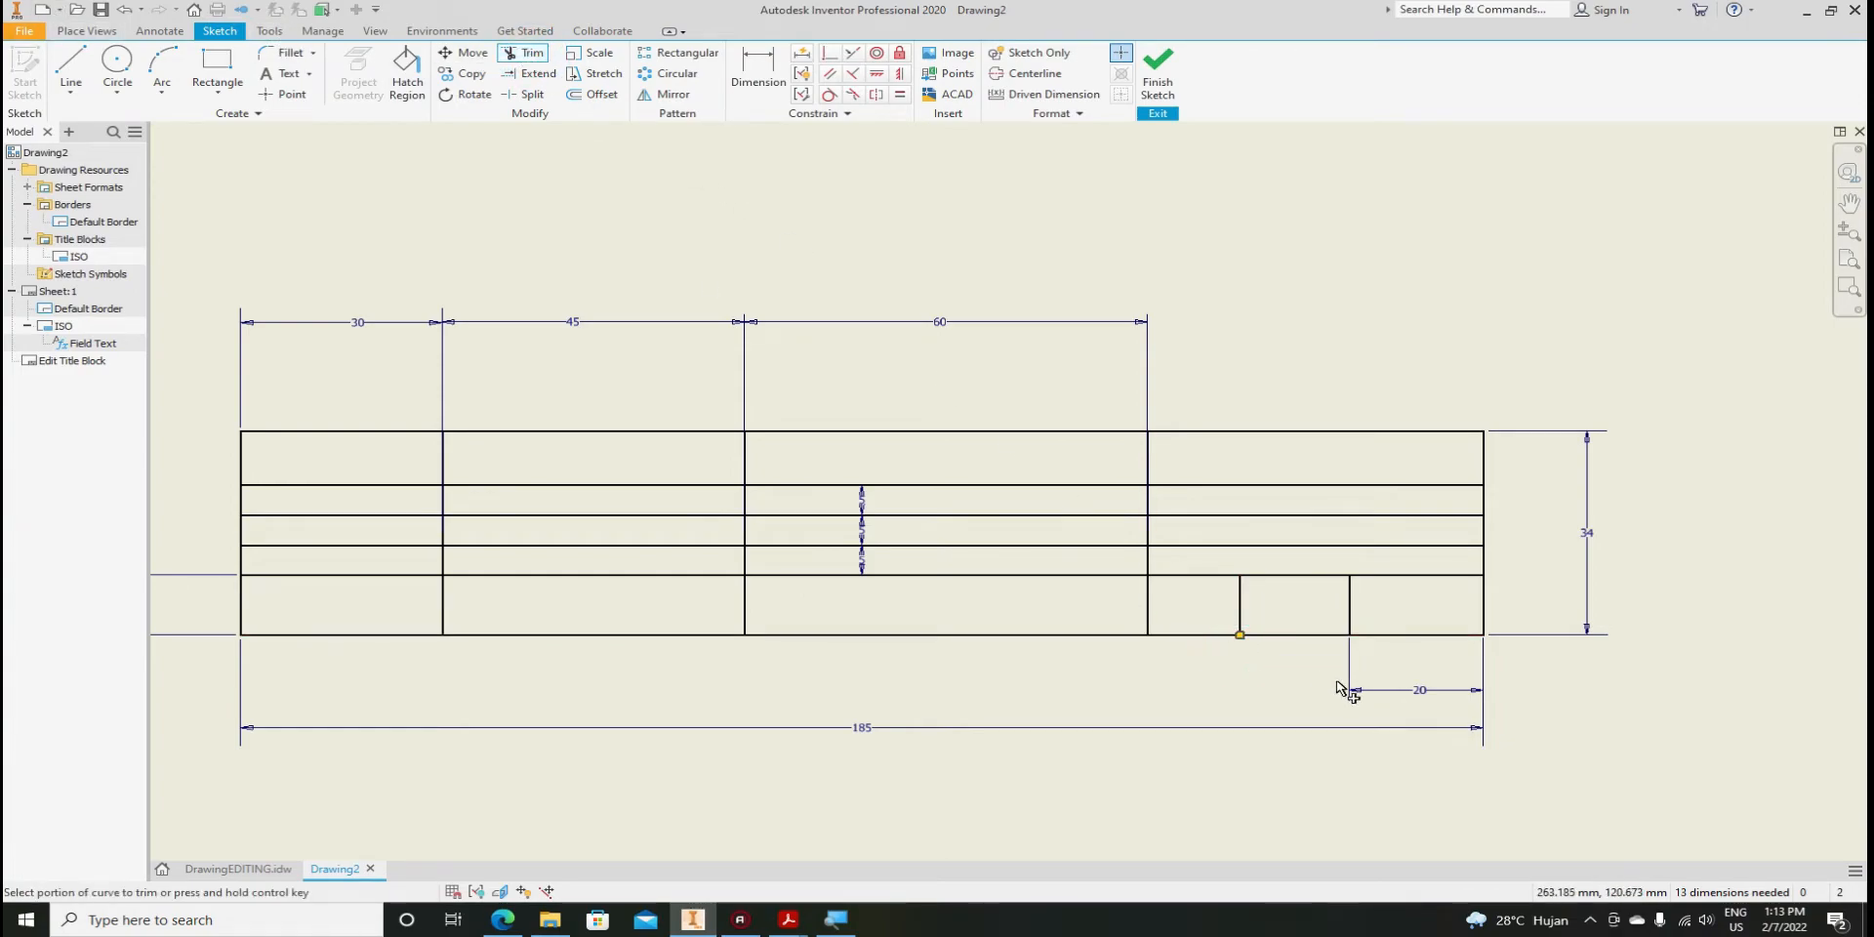
key("d")
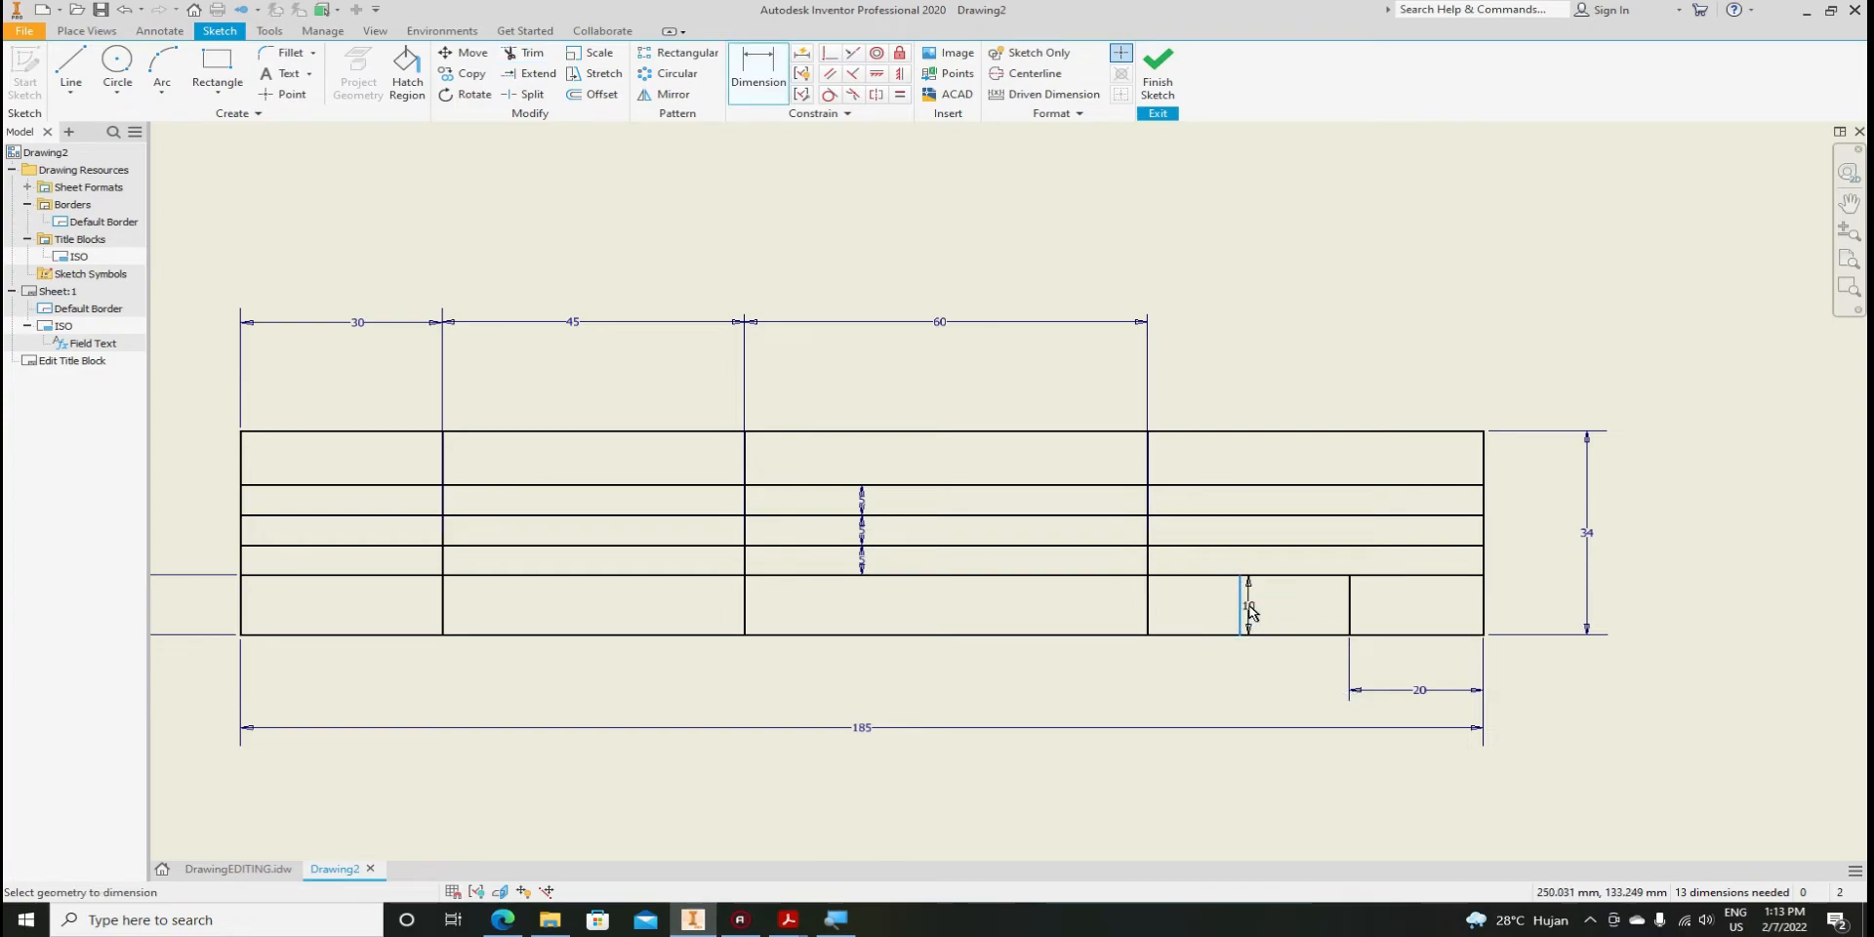
left_click(1239, 606)
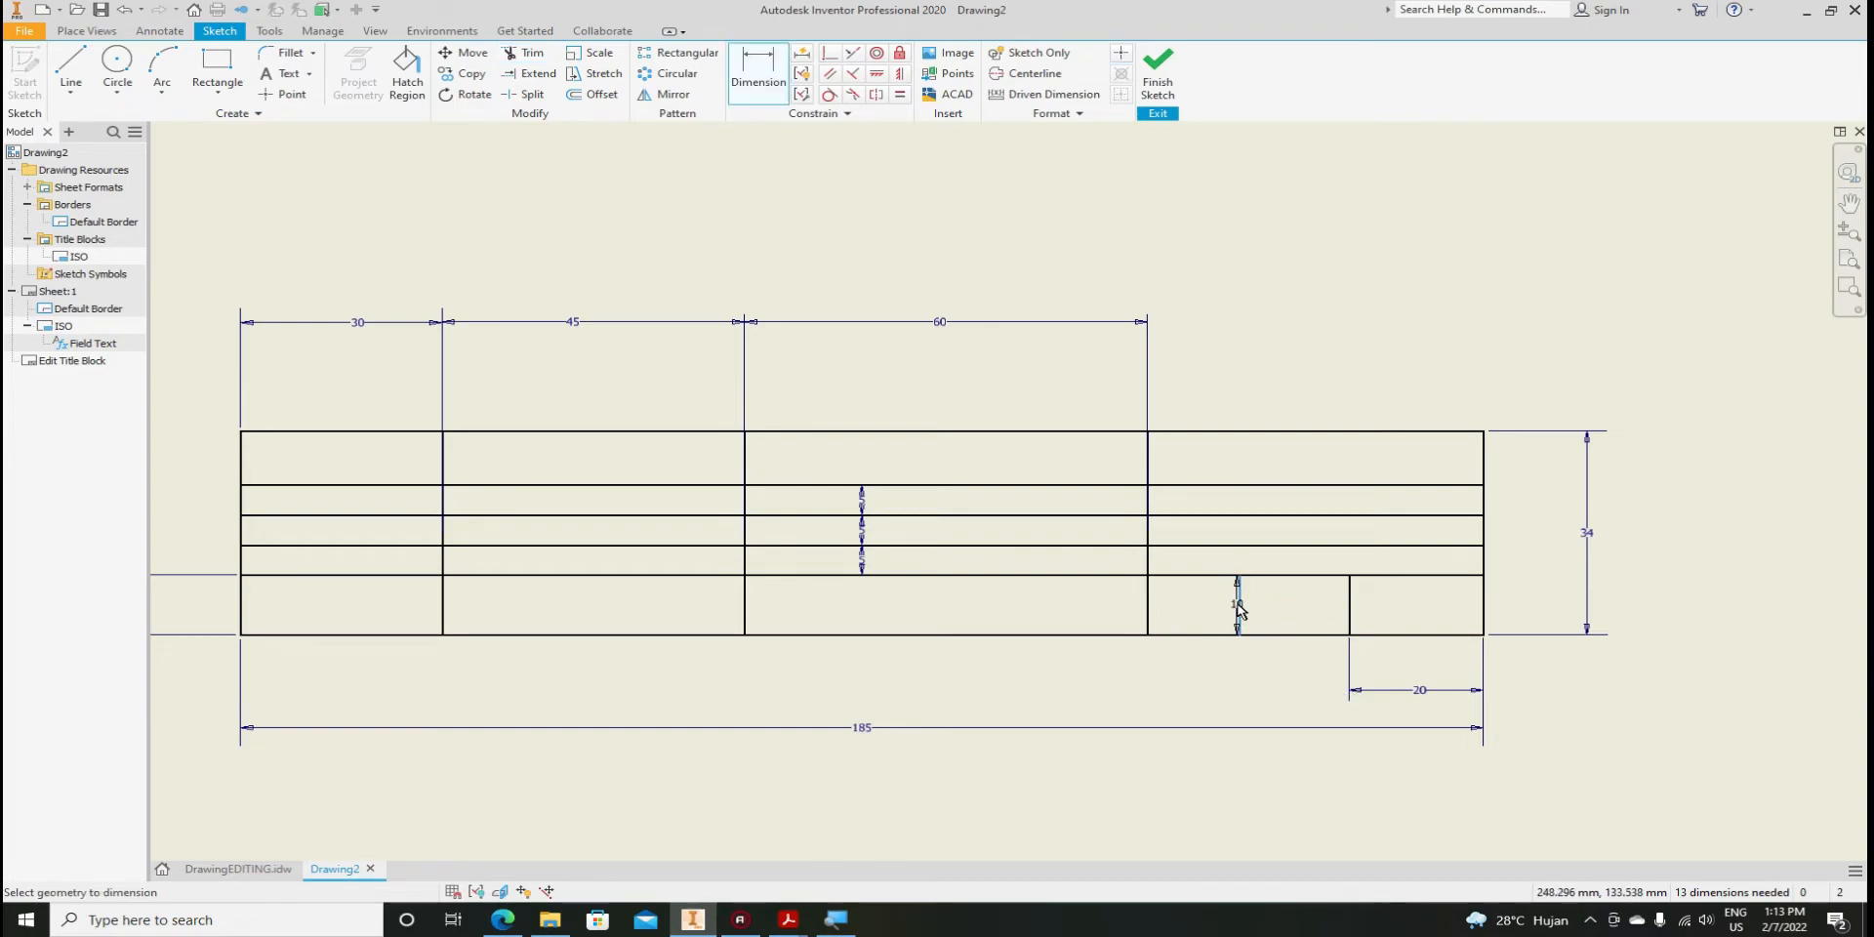
left_click(1485, 617)
left_click(1366, 719)
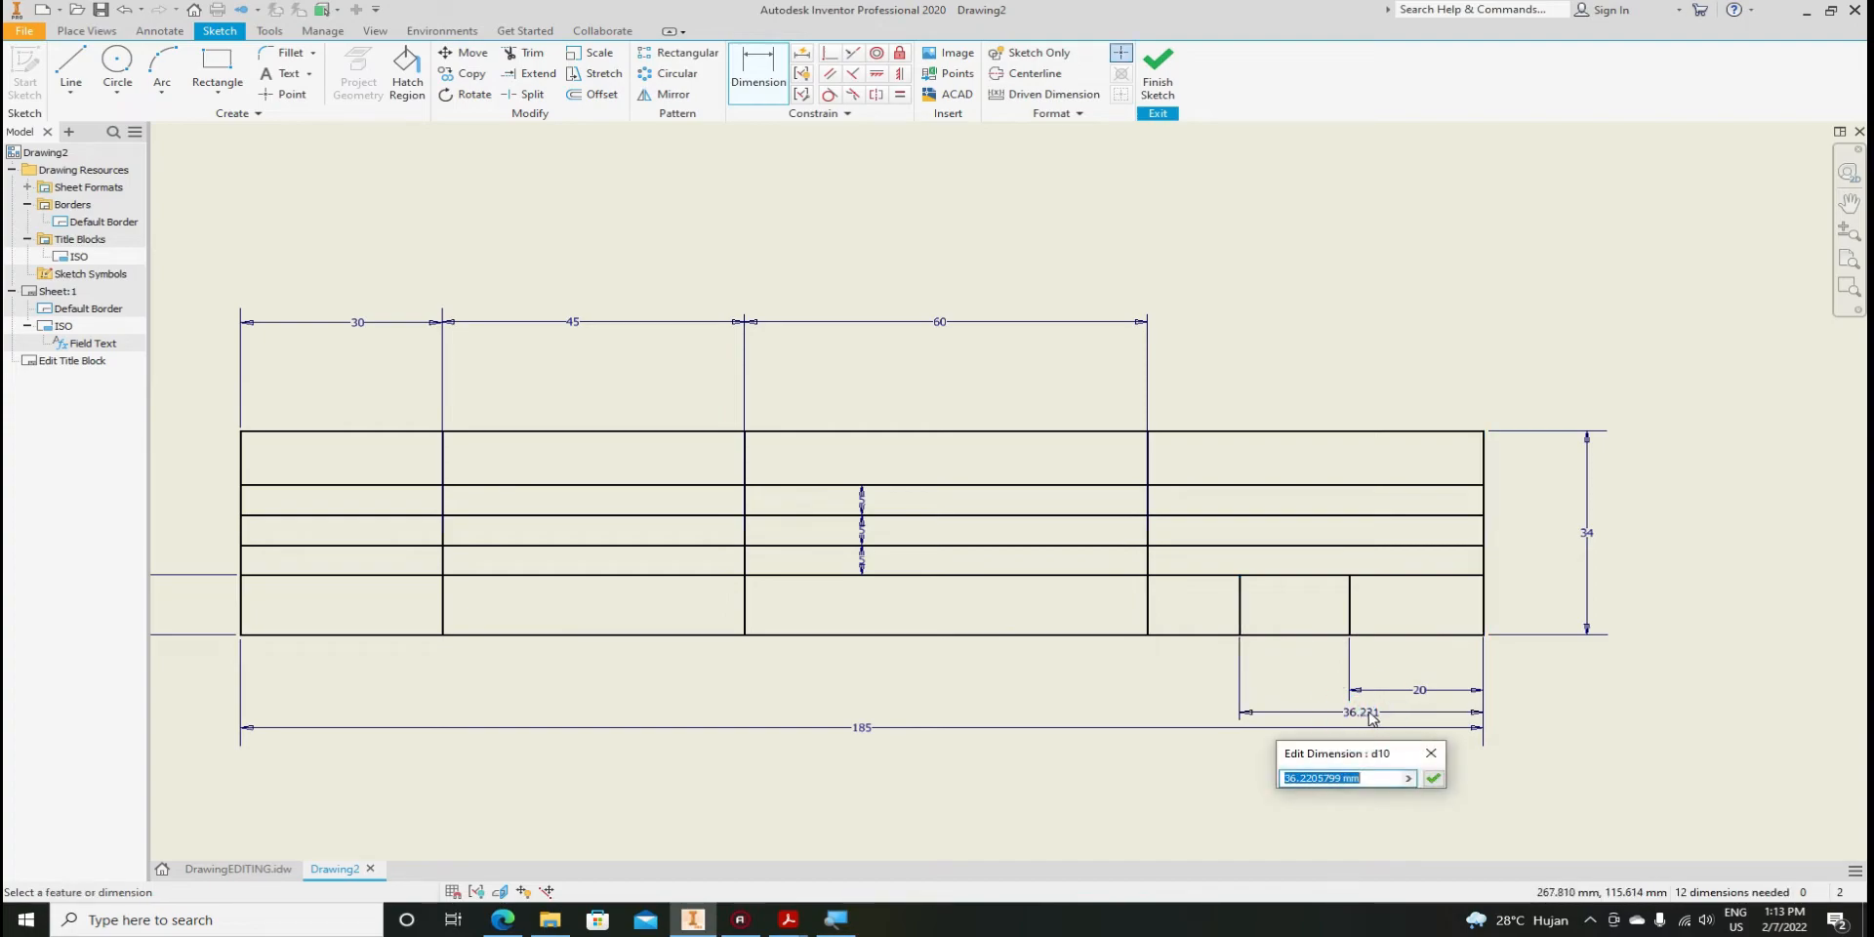
type("37")
key("Return")
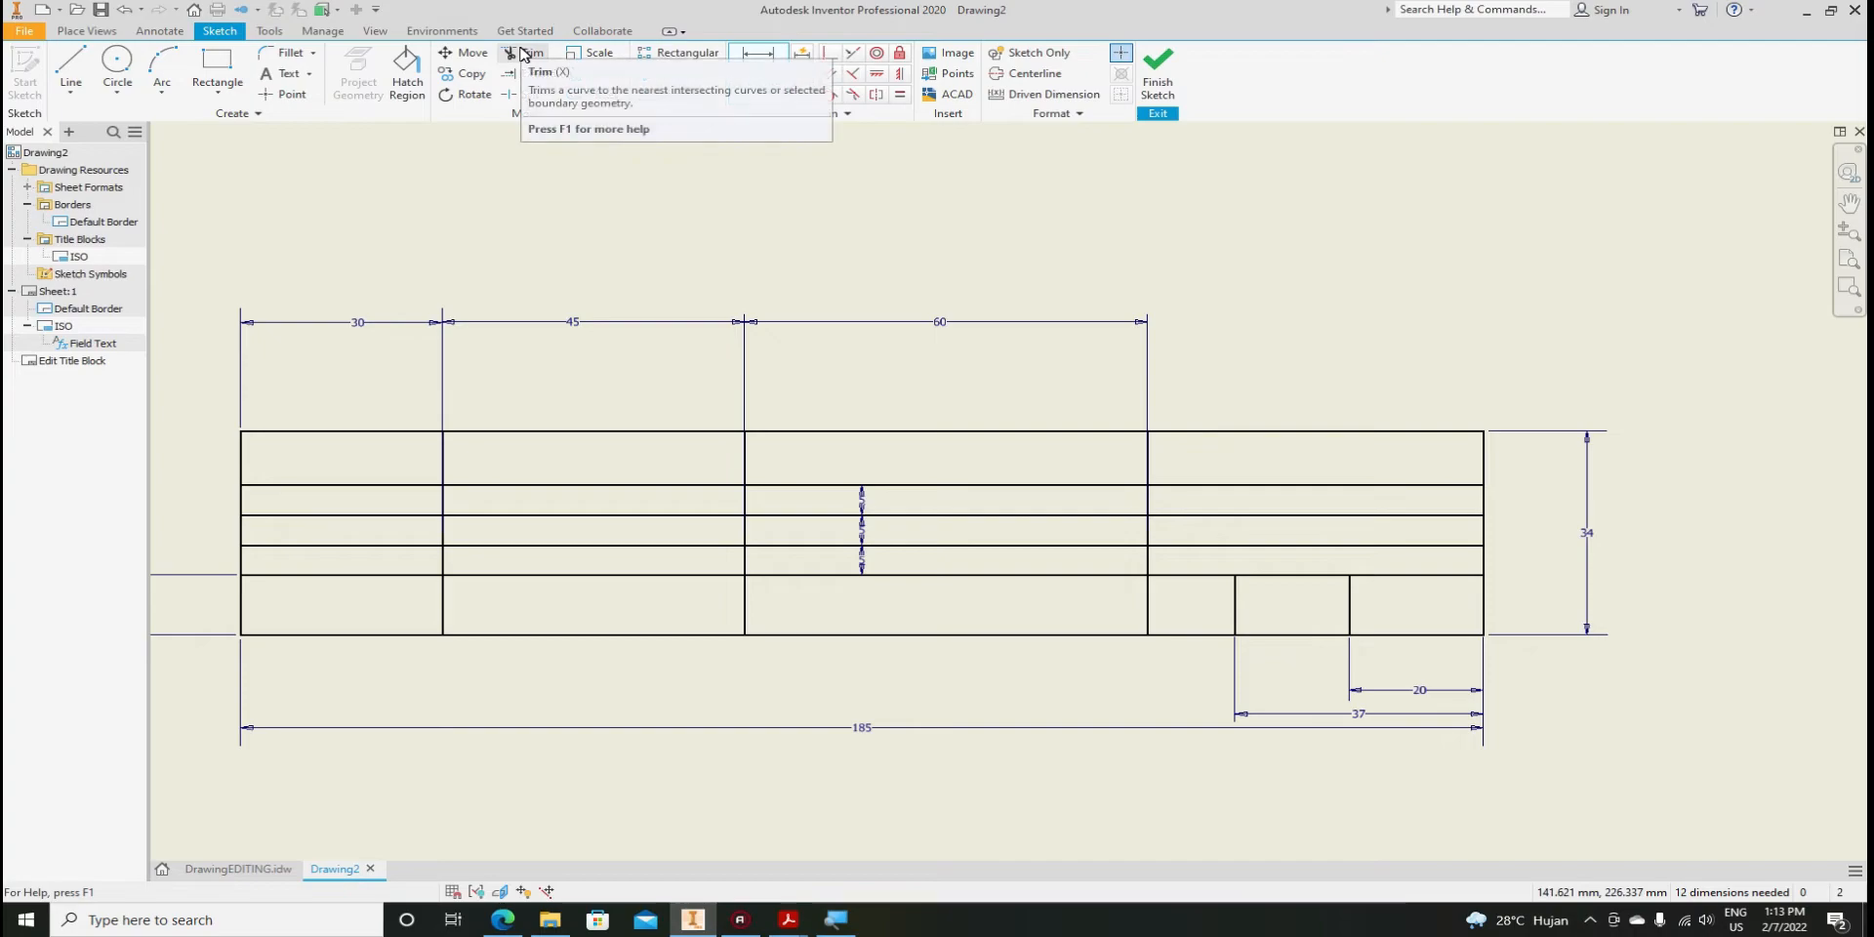
Trim the new 5 mm row lines out of the first and last columns
left_click(524, 54)
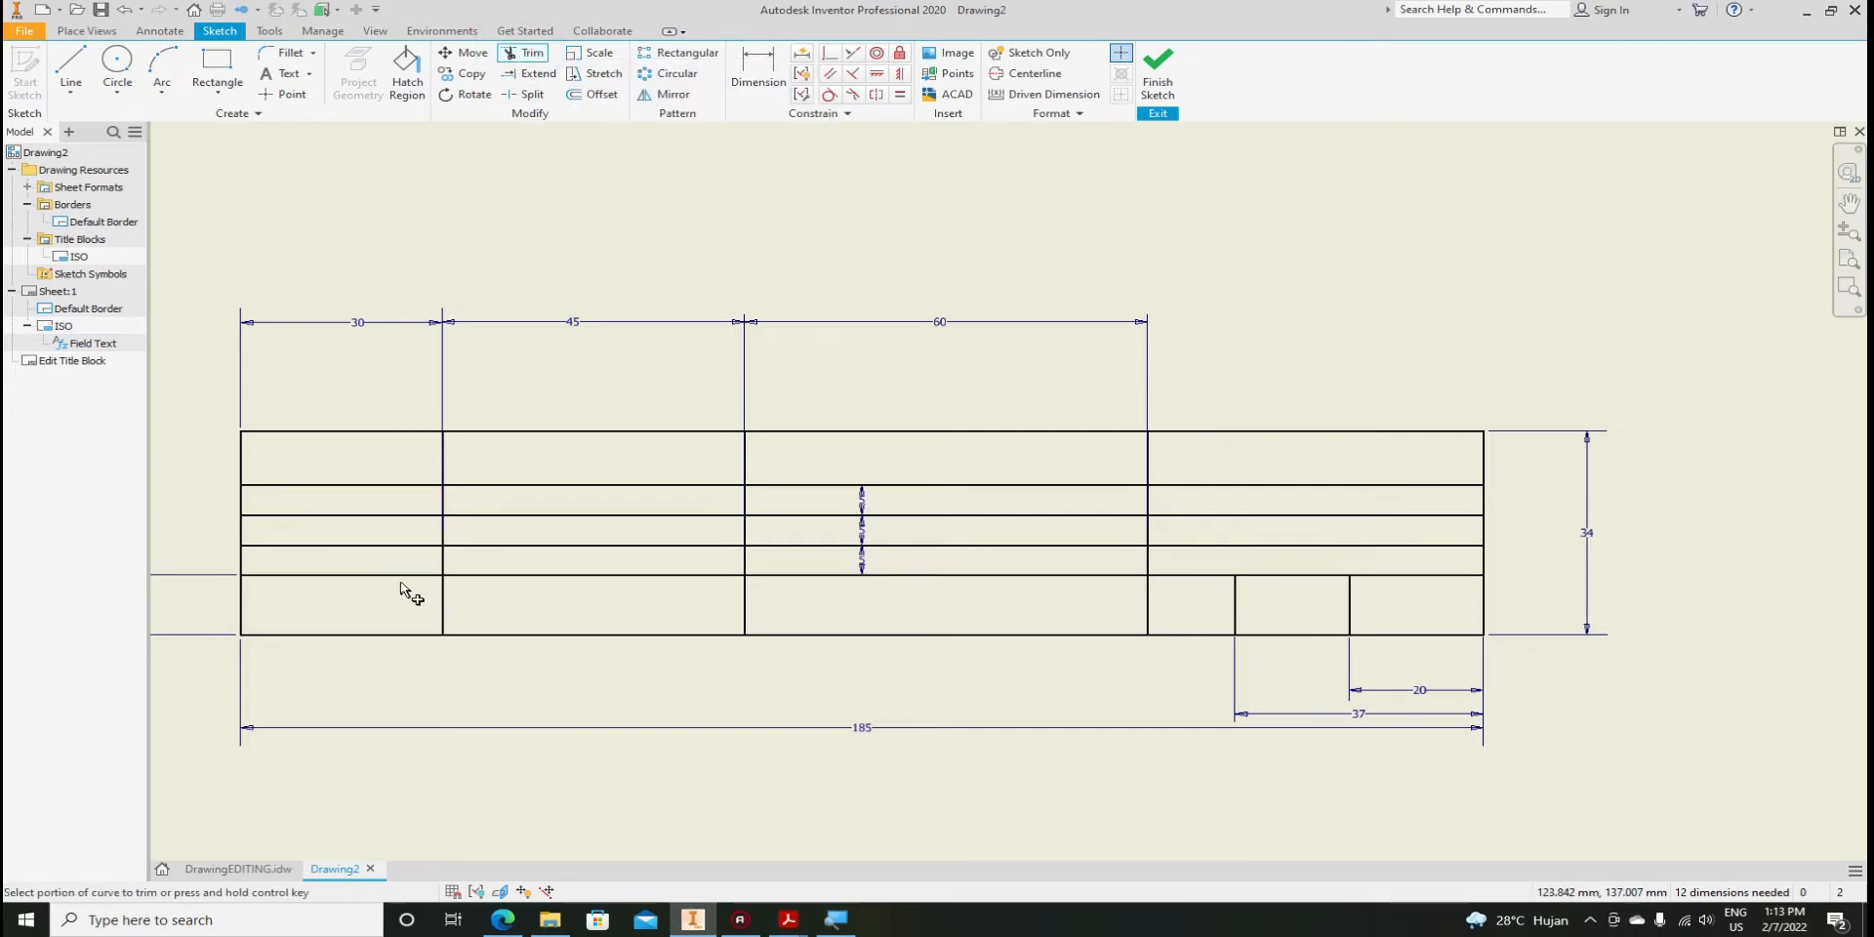
left_click(406, 545)
left_click(408, 515)
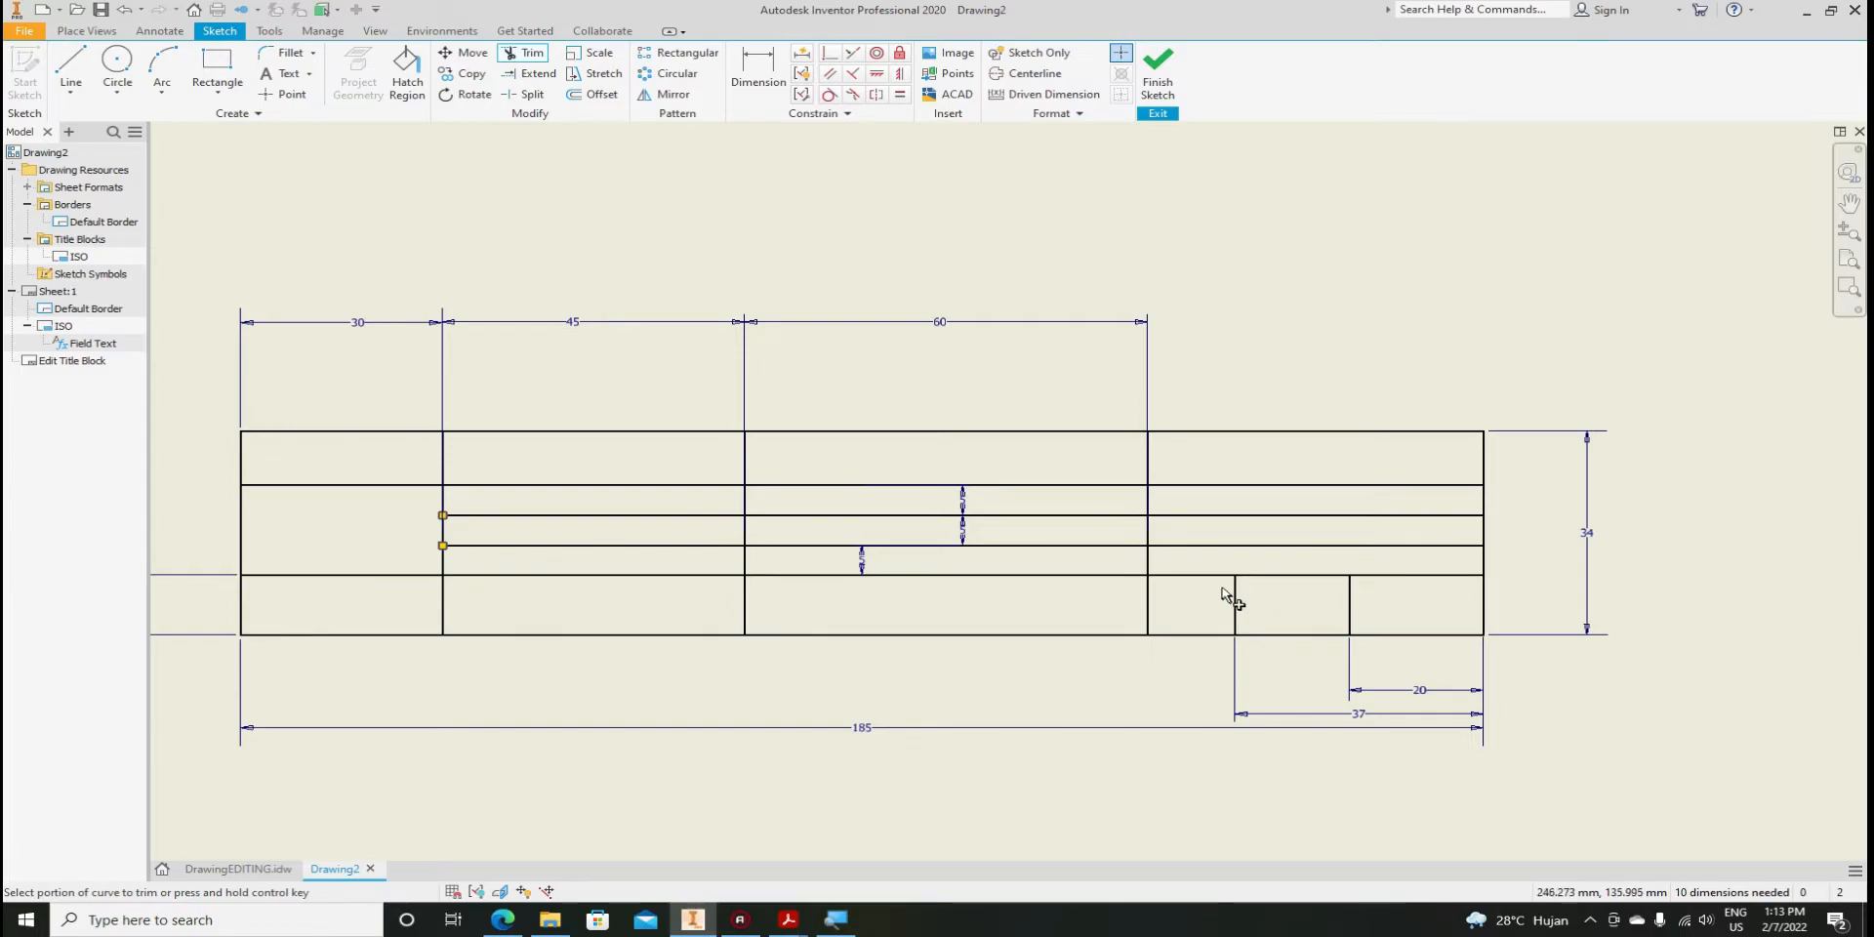
left_click(1232, 546)
left_click(1228, 516)
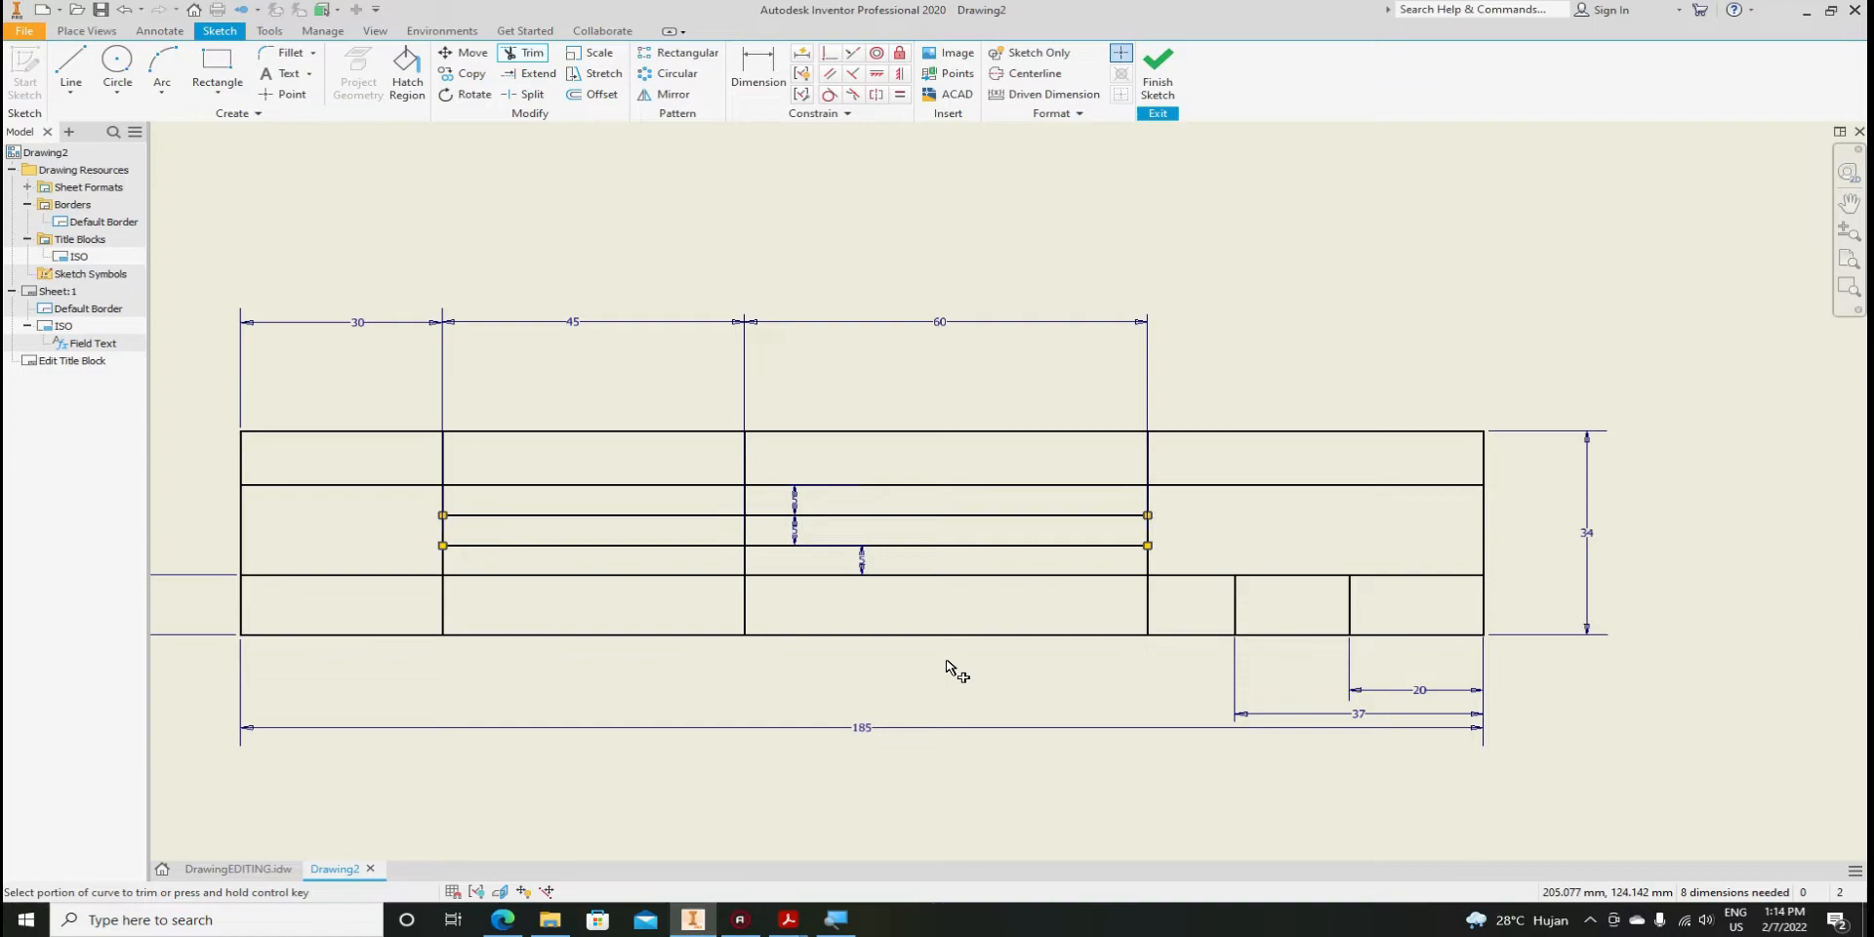
key("Escape")
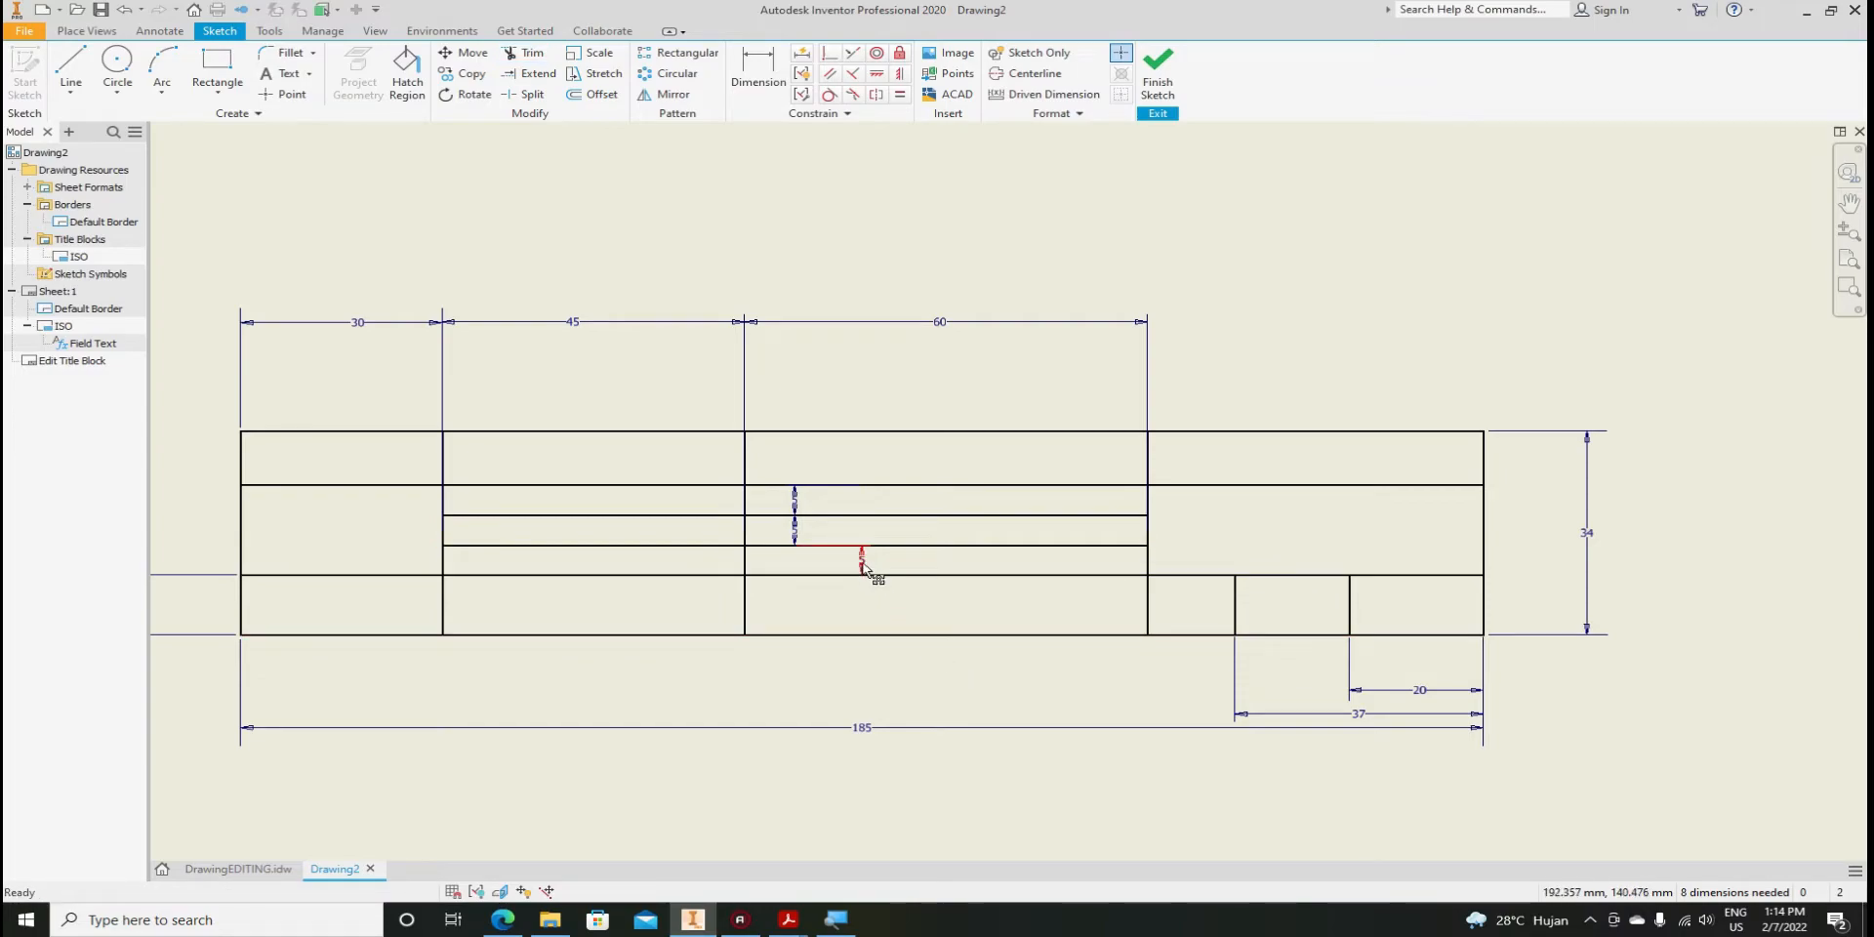
Move the three 5 mm dimensions beside the last column
left_click_drag(863, 564, 1171, 562)
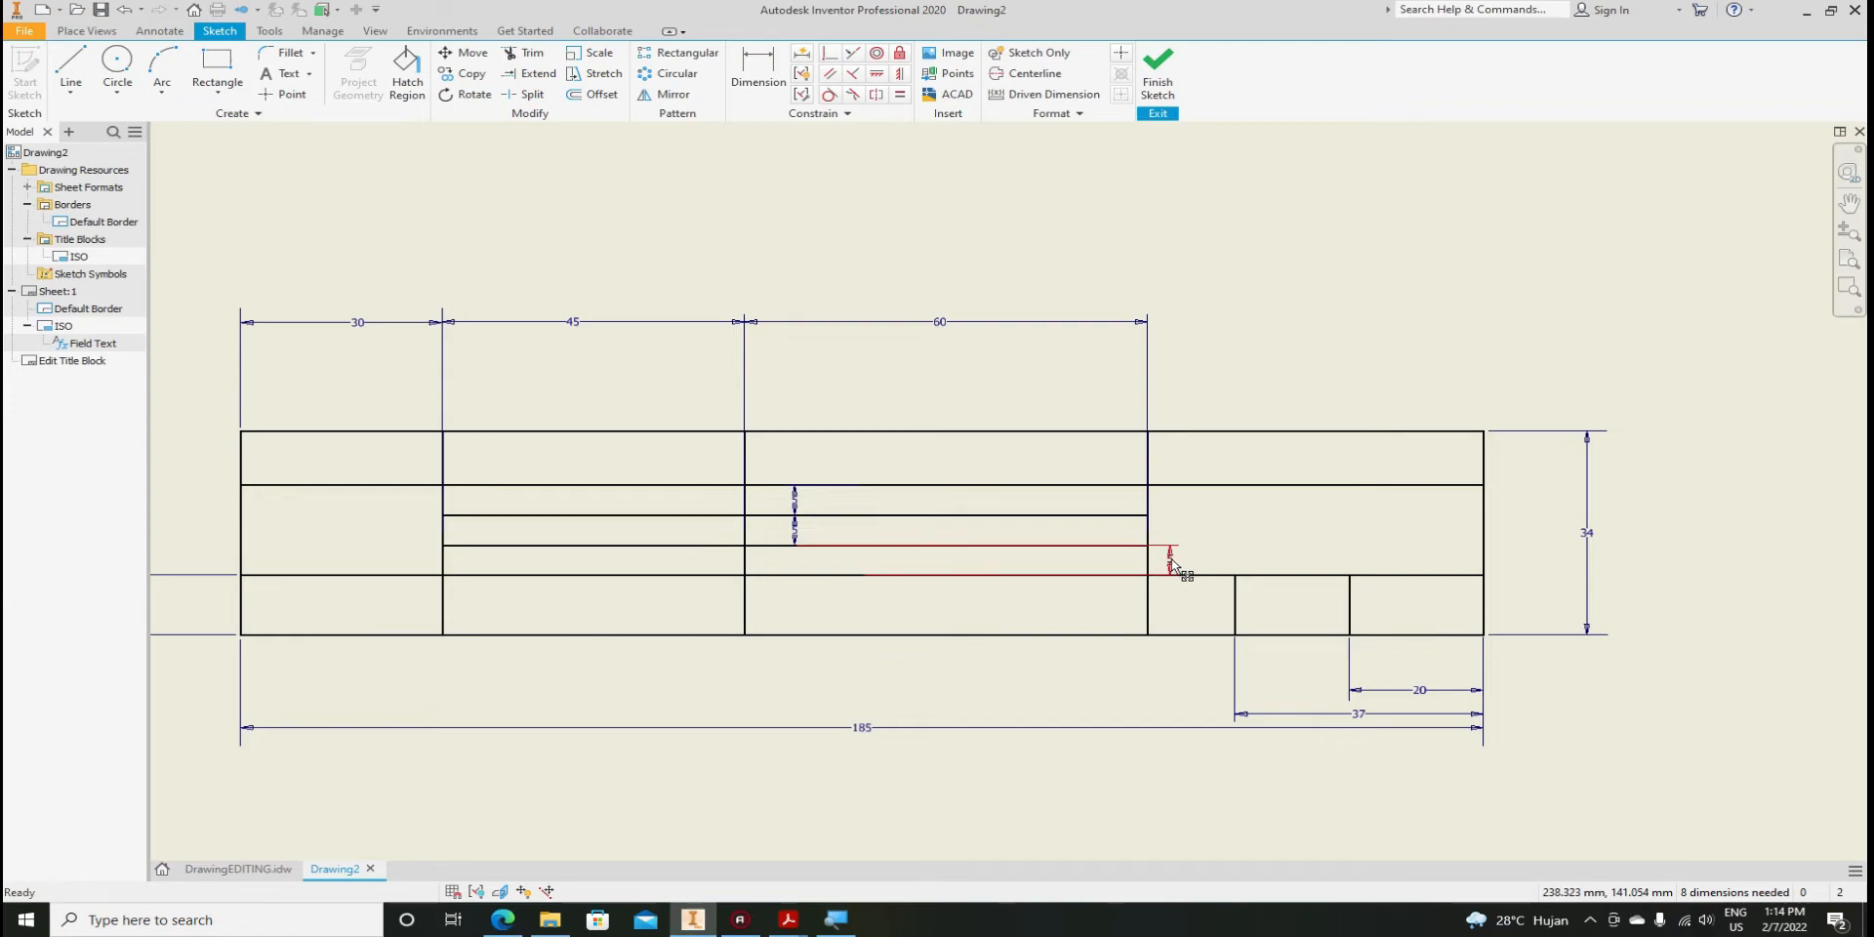
left_click_drag(796, 534, 1173, 535)
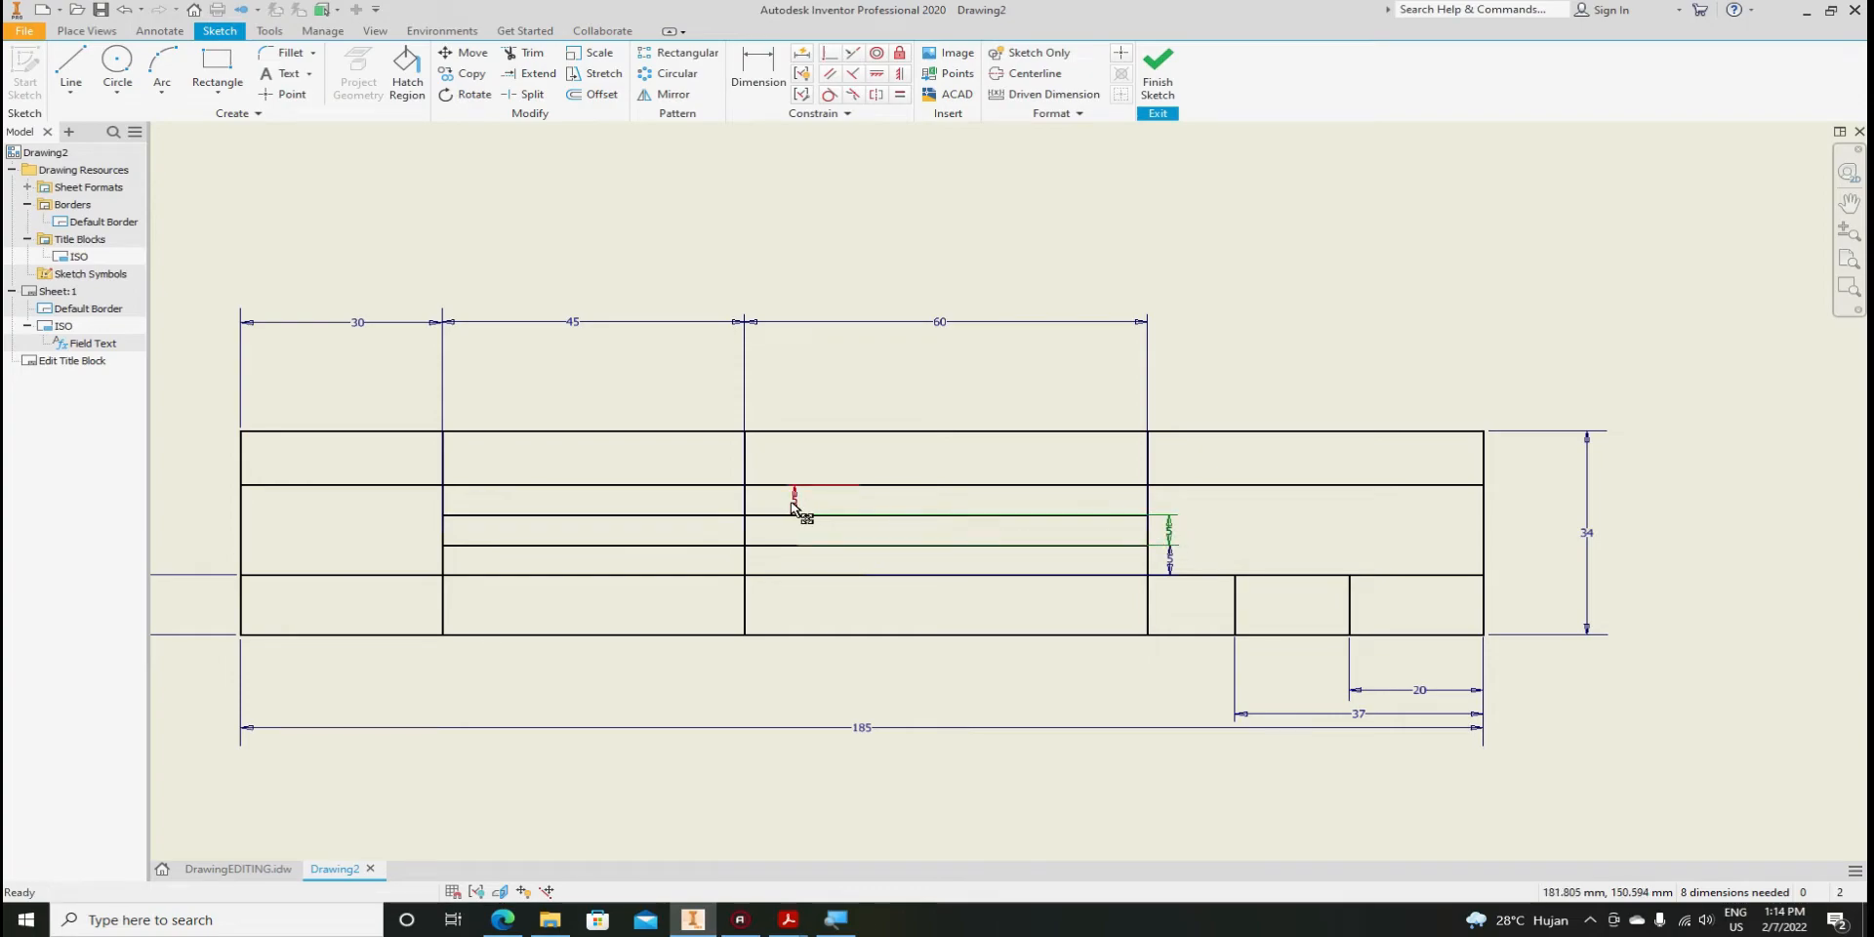
left_click_drag(795, 507, 1168, 512)
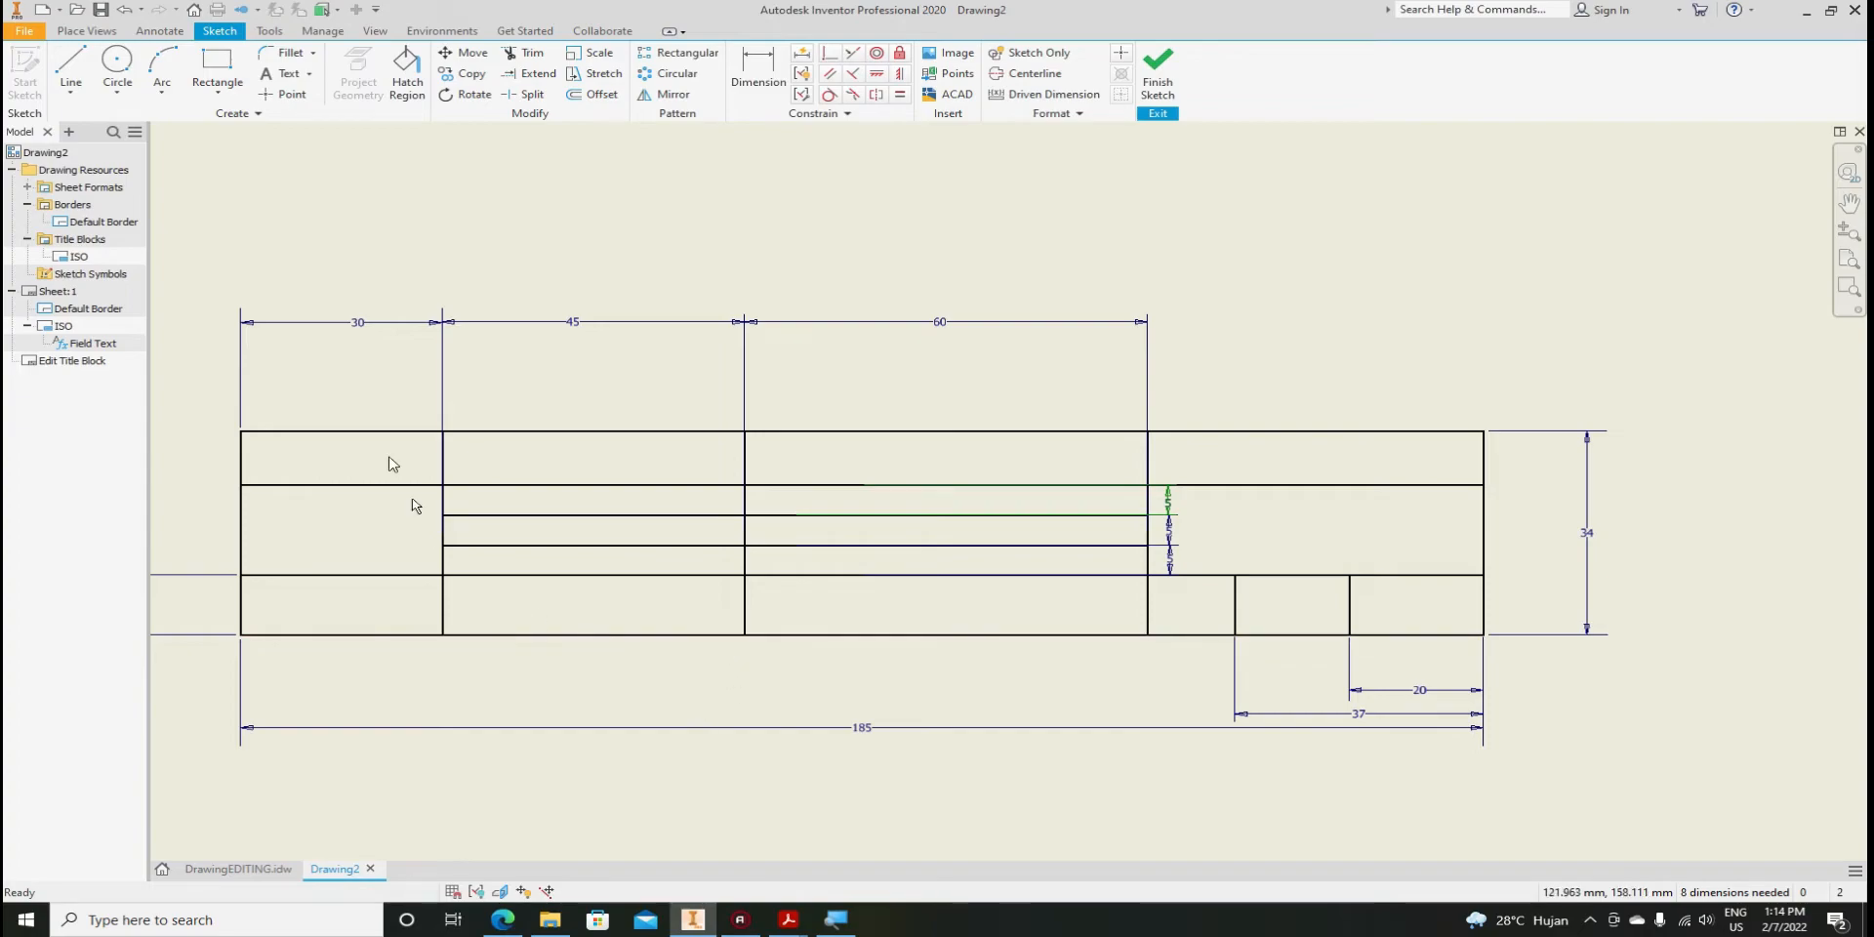
Trim the first-column divider from the bottom row and align the 45 dimension with the others
left_click(525, 52)
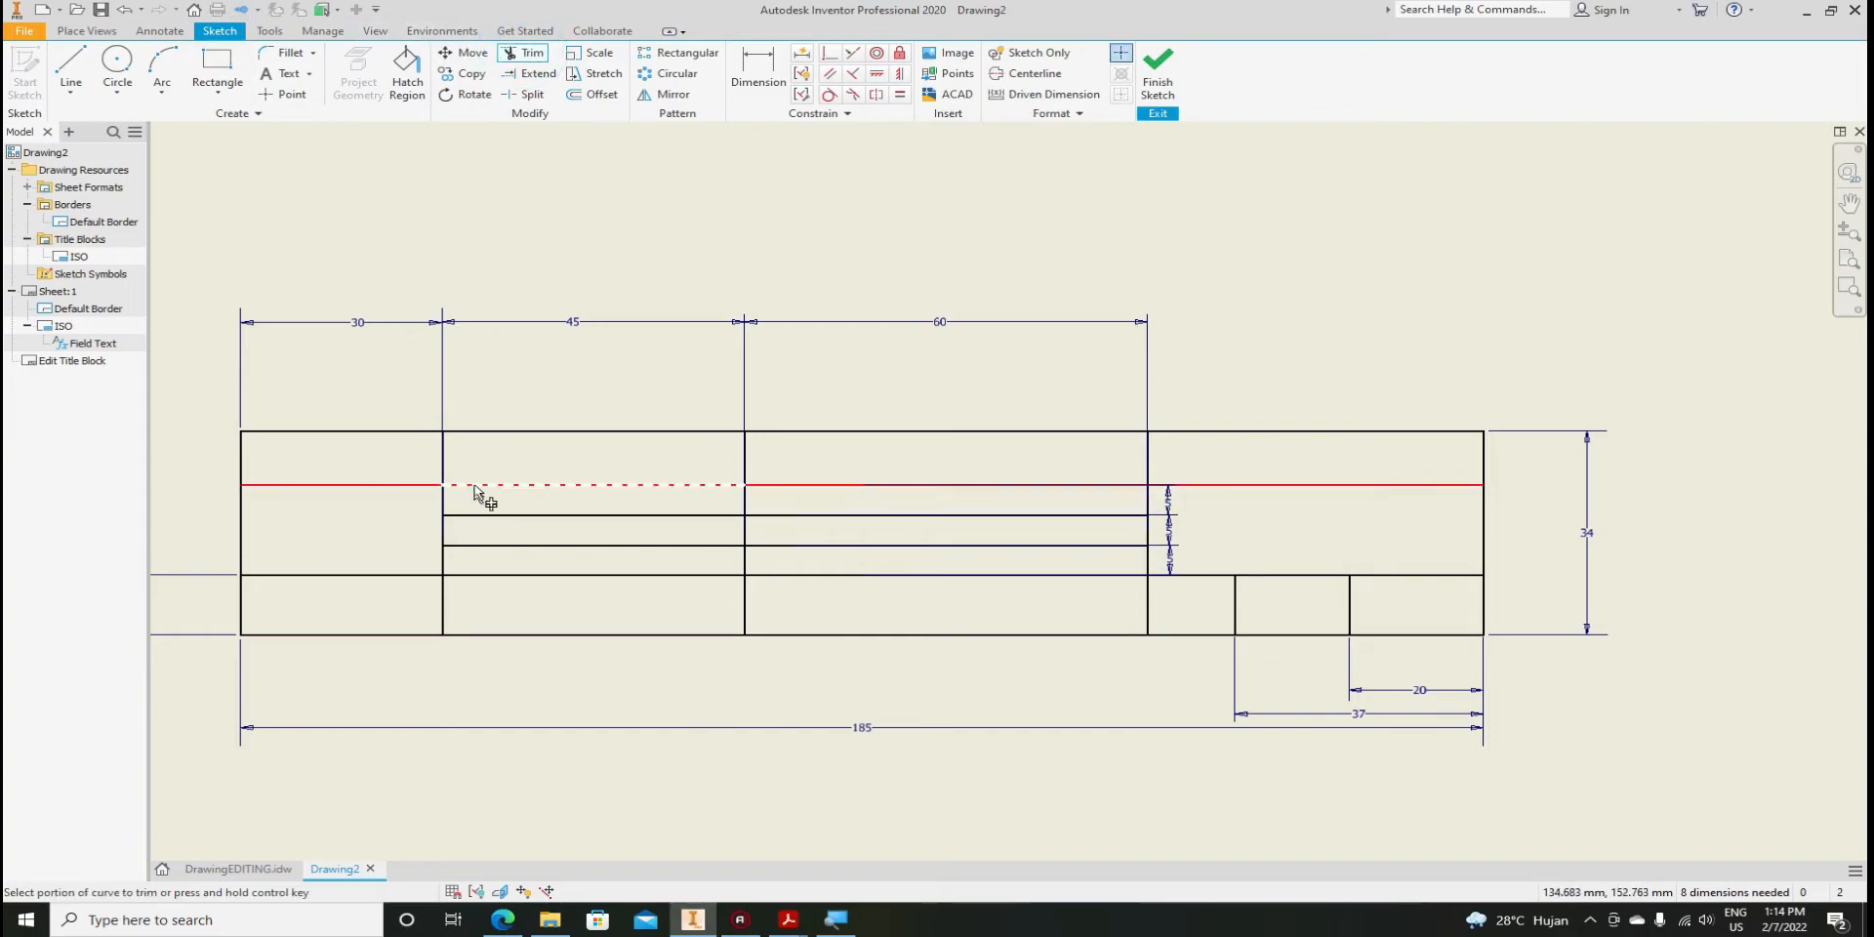
left_click(451, 622)
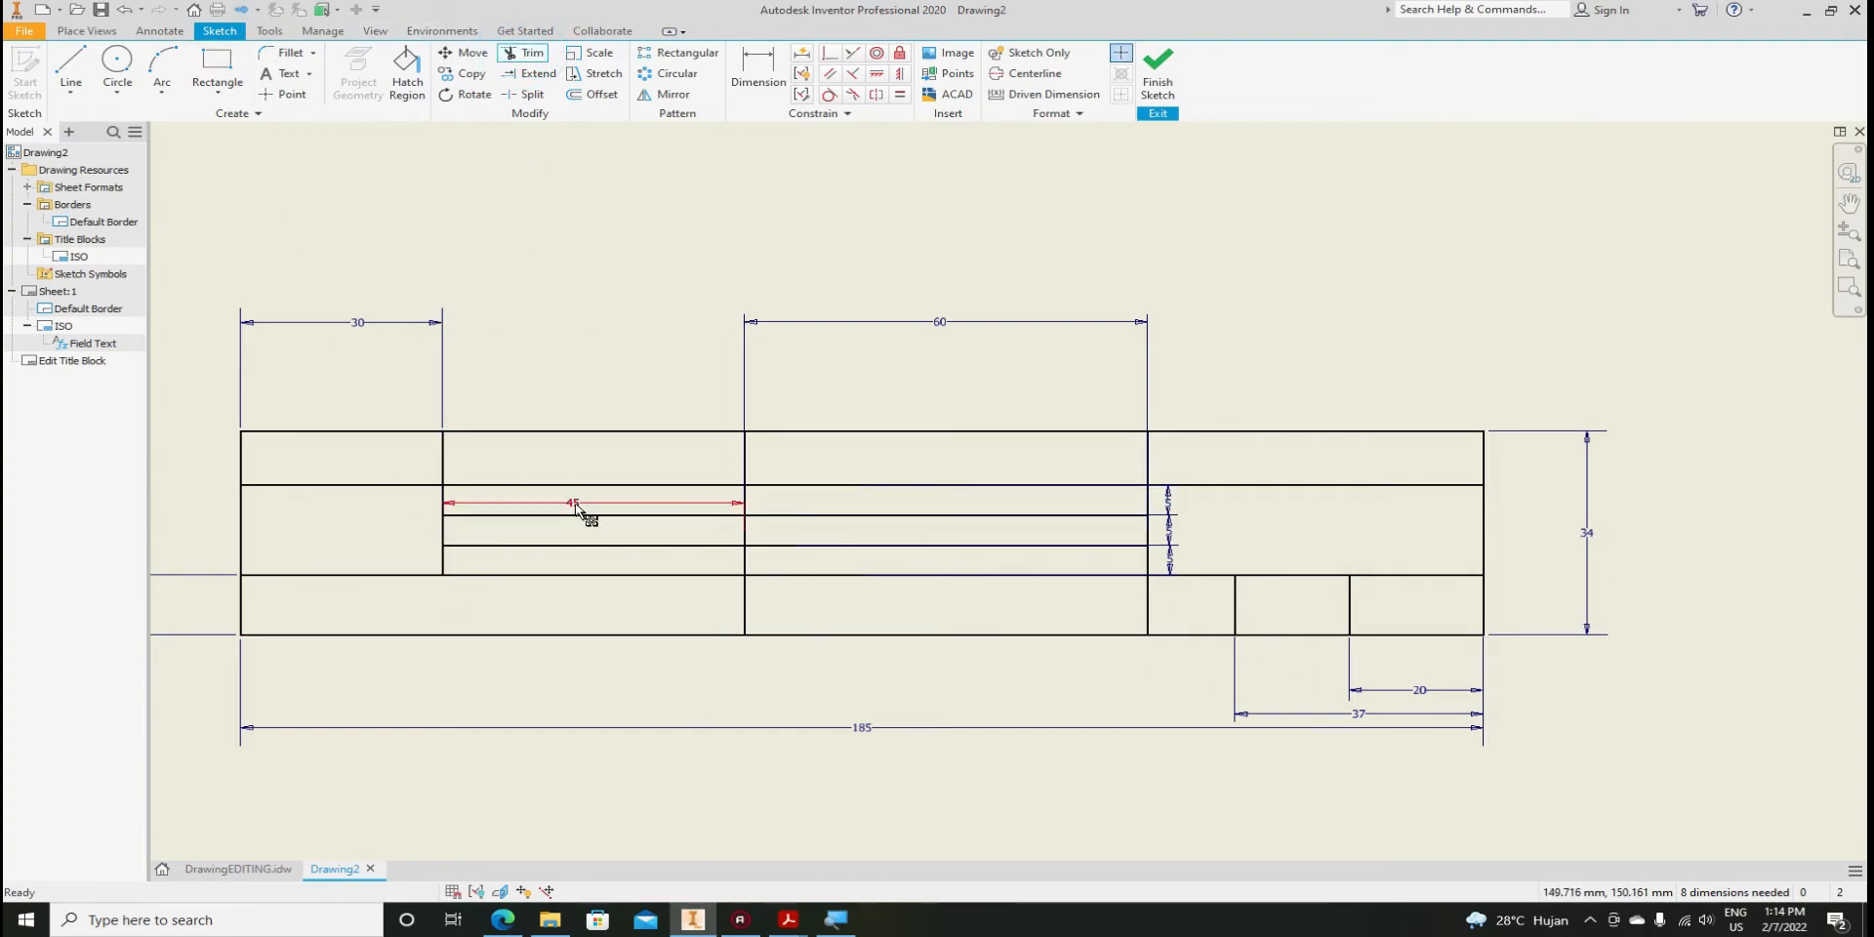
key("Escape")
left_click_drag(576, 505, 584, 326)
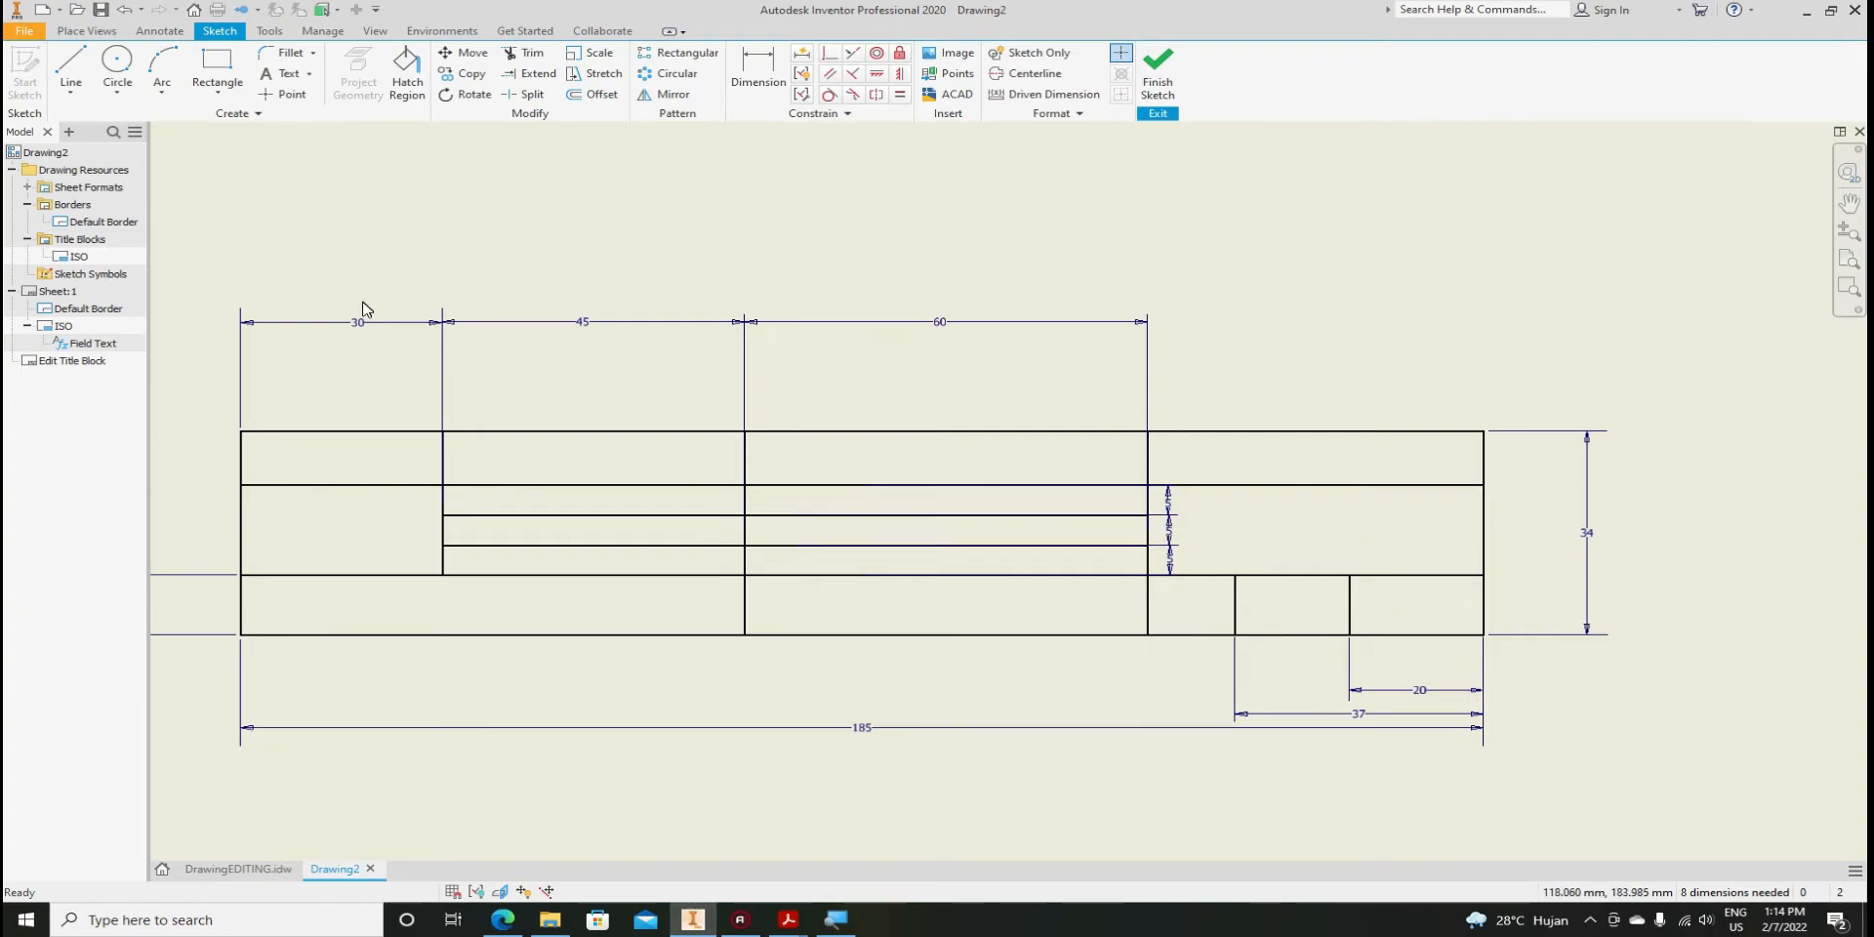
left_click(237, 869)
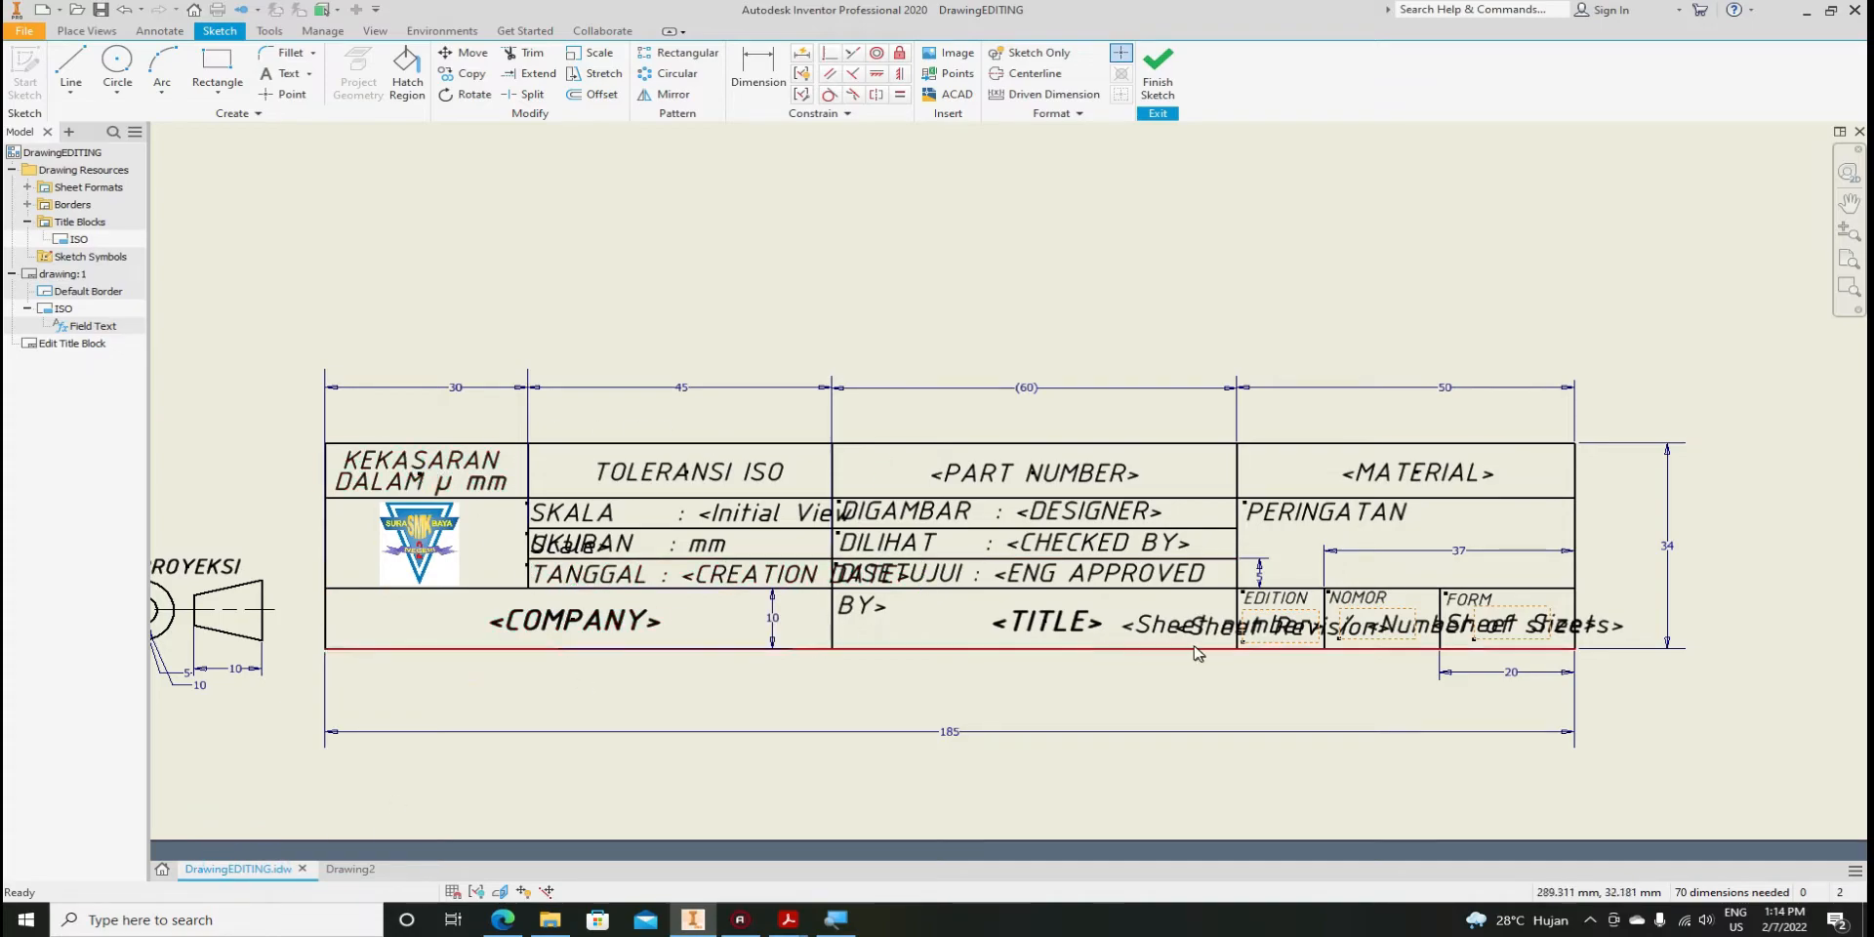
left_click(584, 517)
left_click(584, 576)
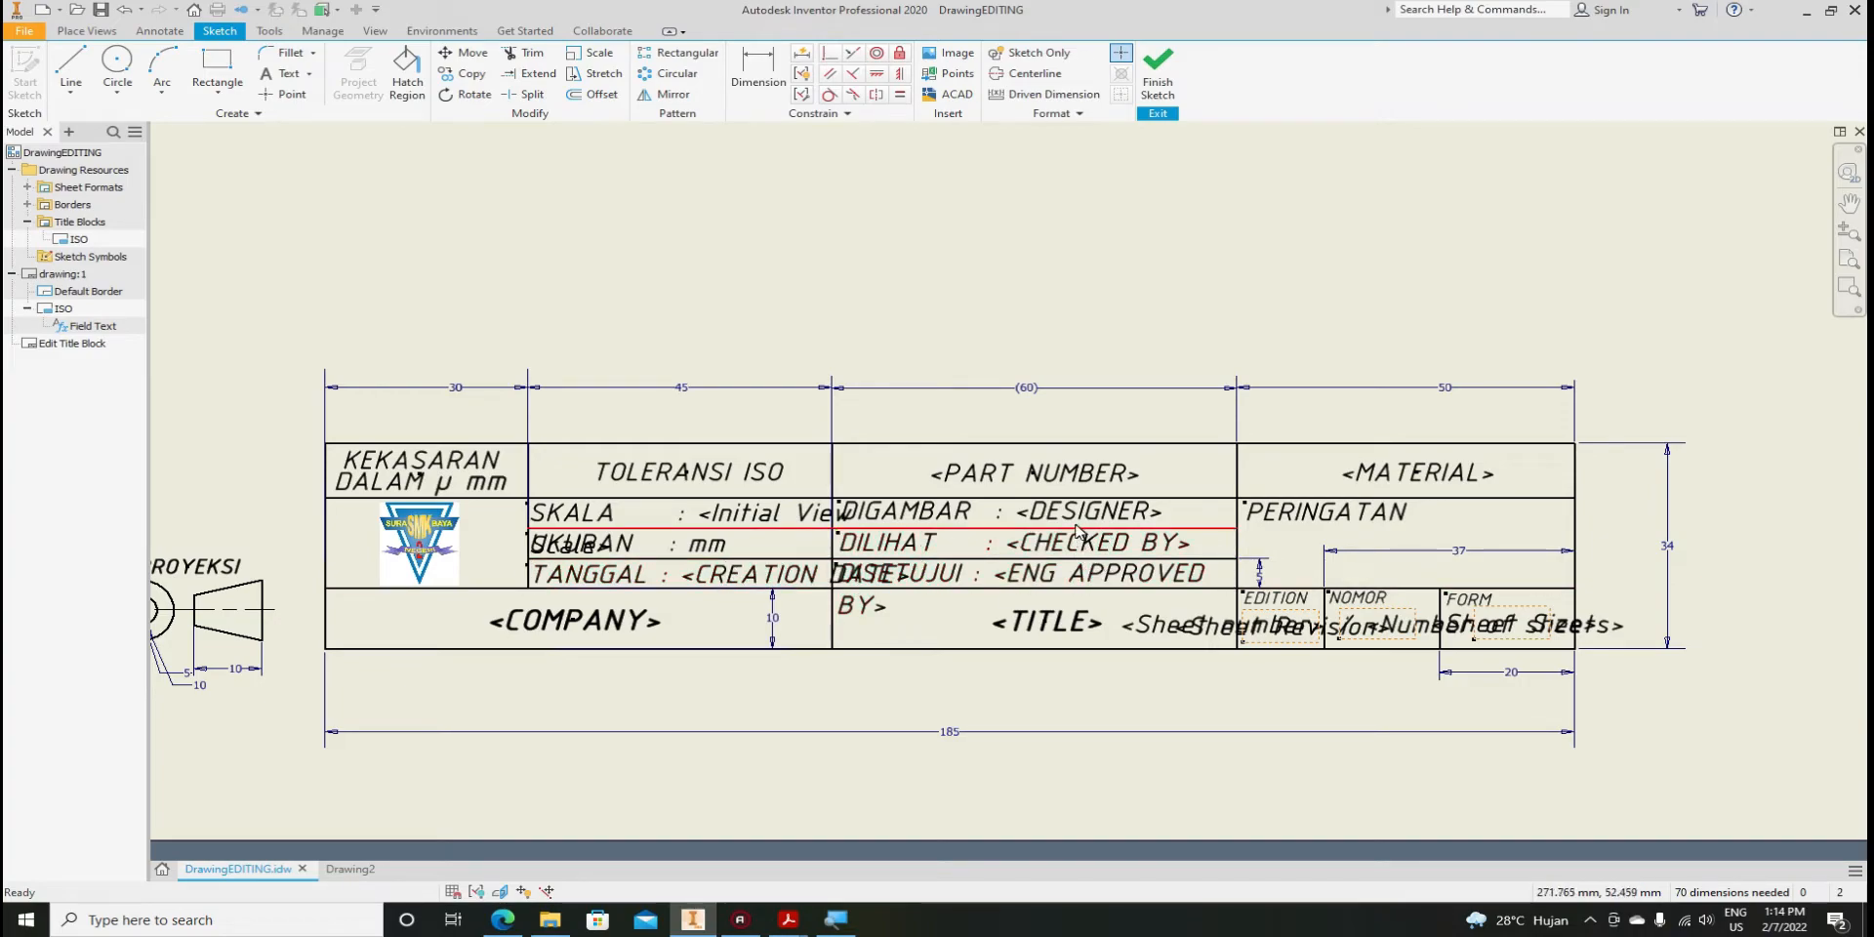
left_click(1062, 551)
left_click(1081, 519)
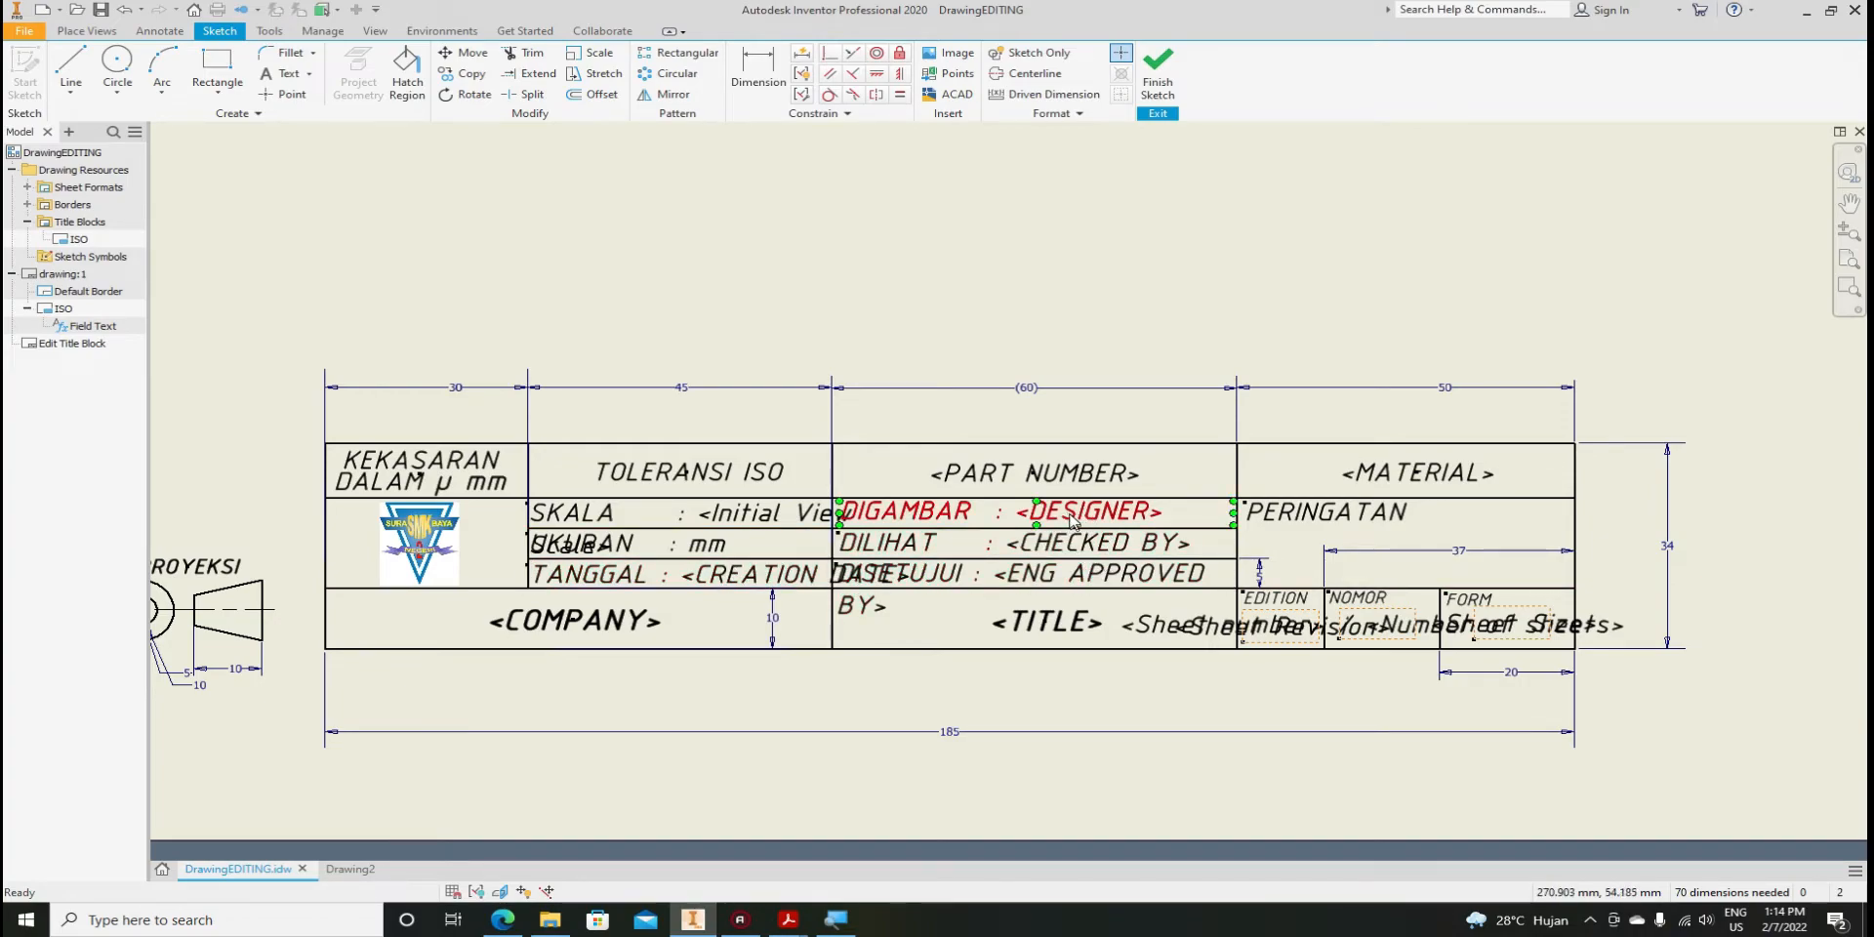
left_click(341, 872)
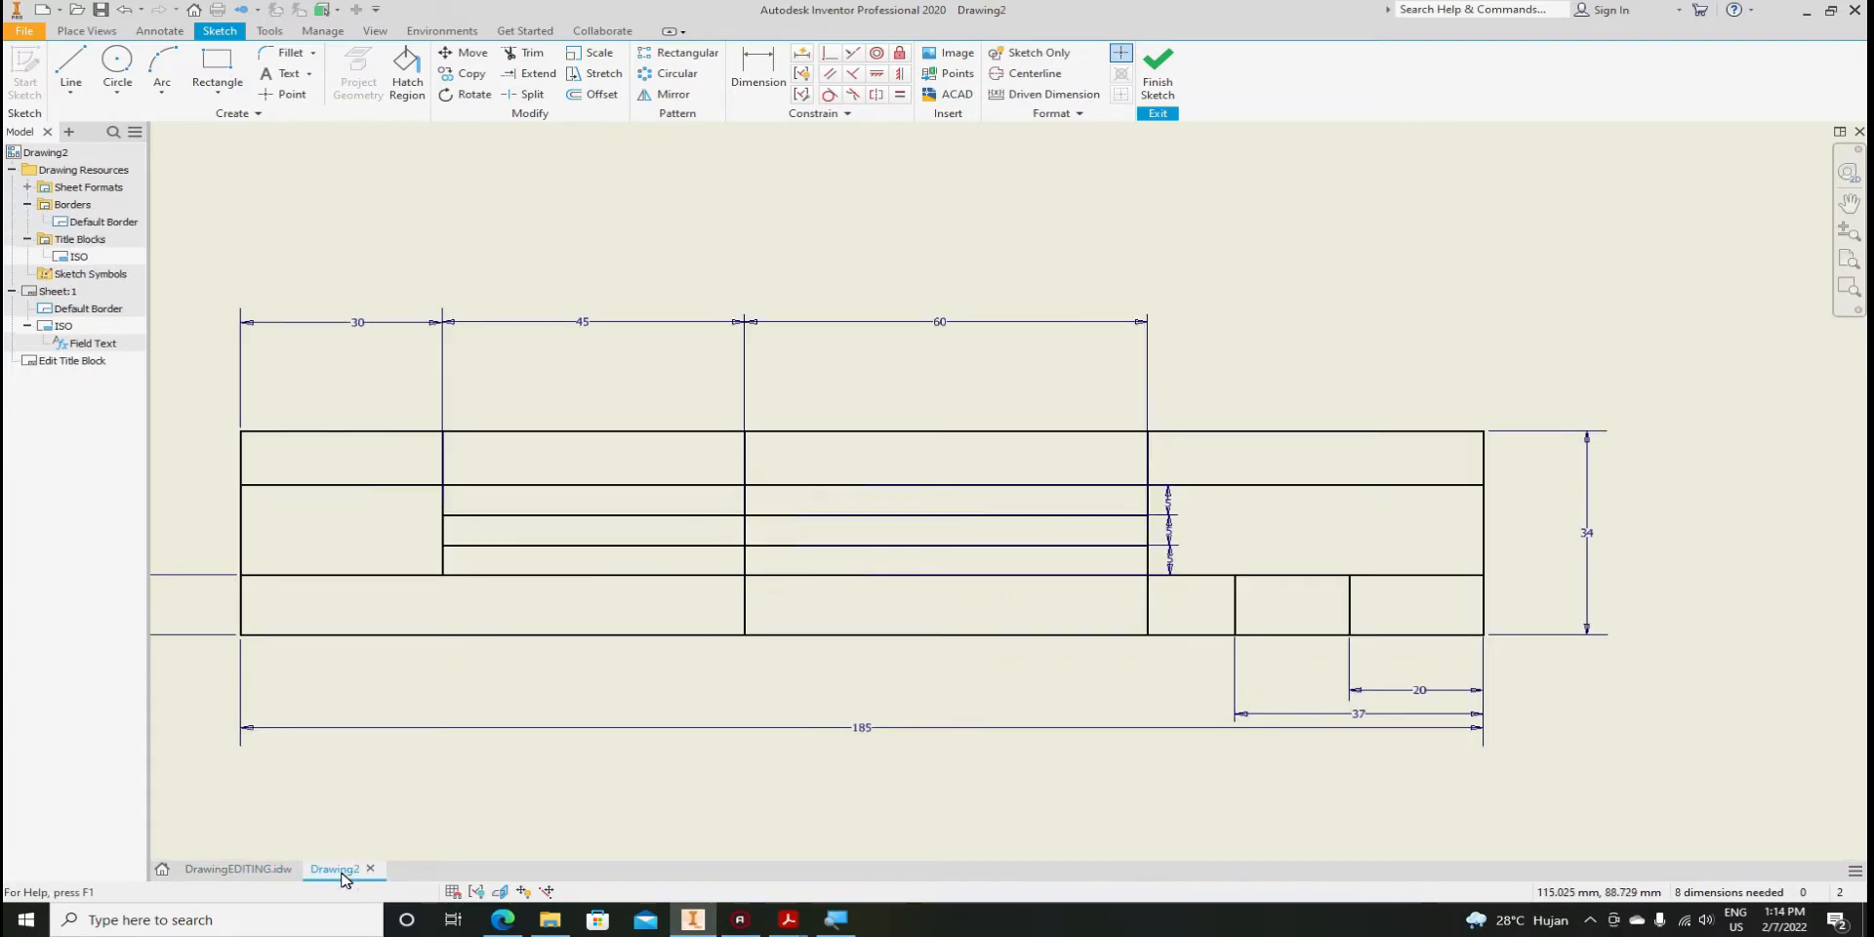
Place a text box in the top-left cell and type Kekasaran with Dalam below
scroll(256, 512, "up", 3)
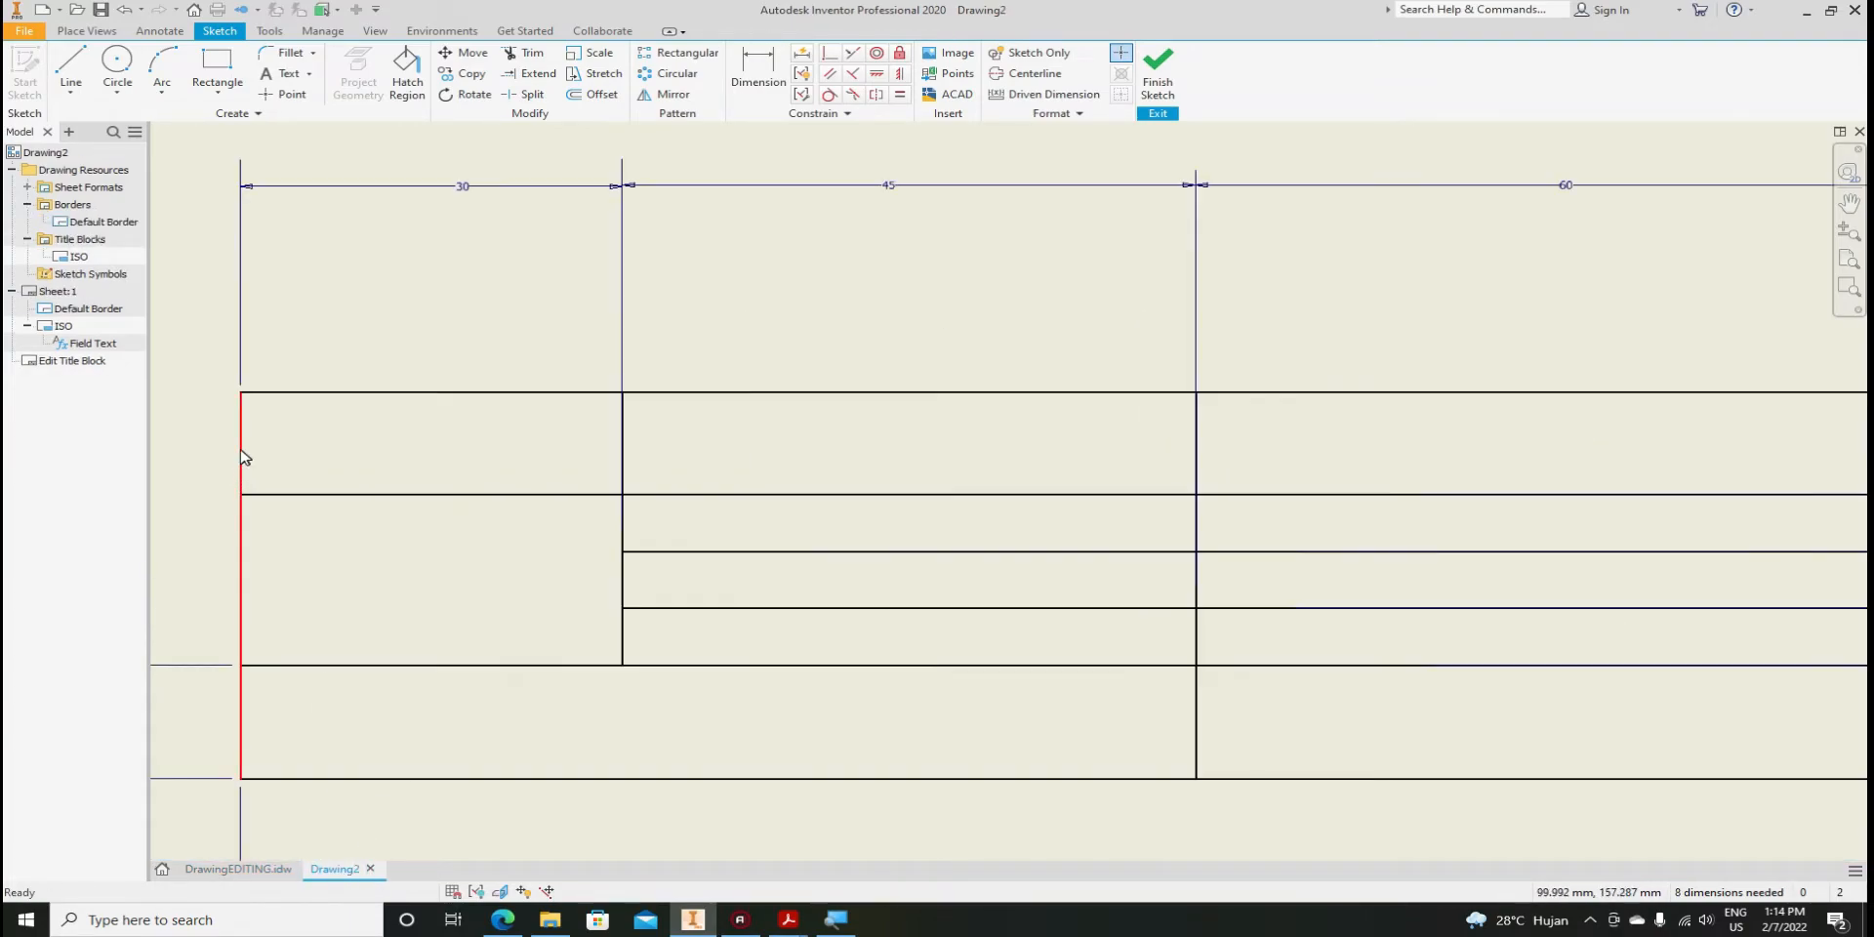
left_click(280, 76)
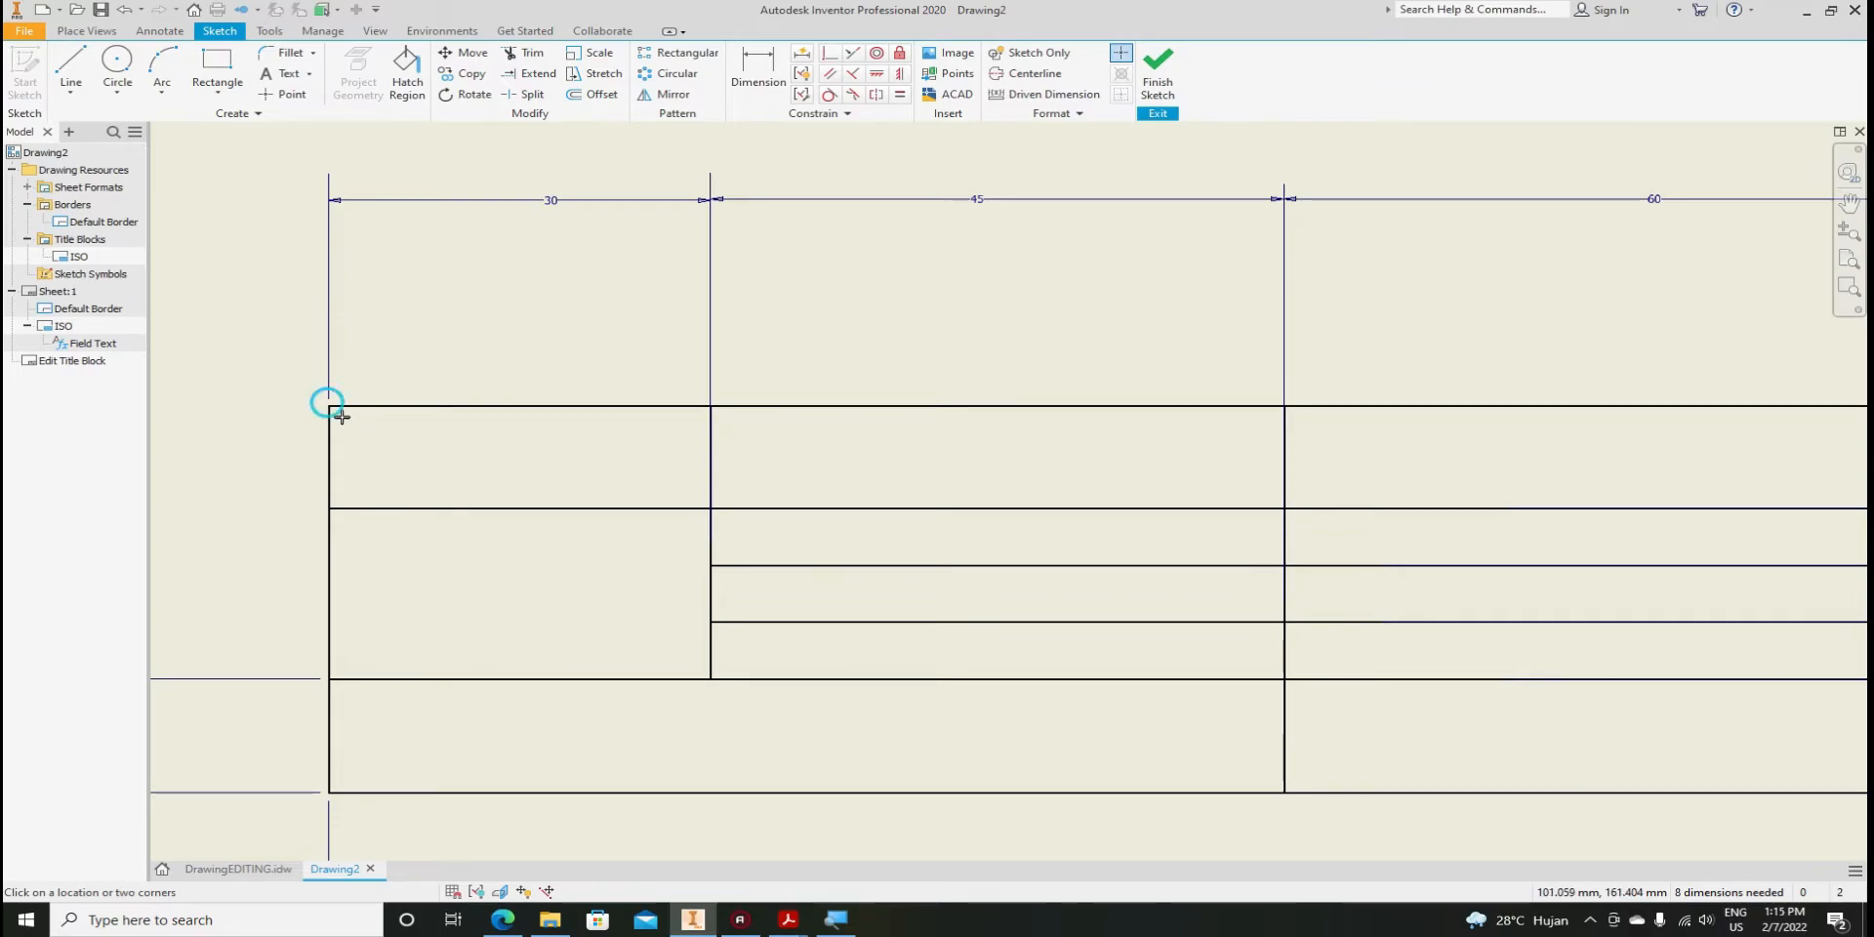
left_click_drag(342, 417, 699, 502)
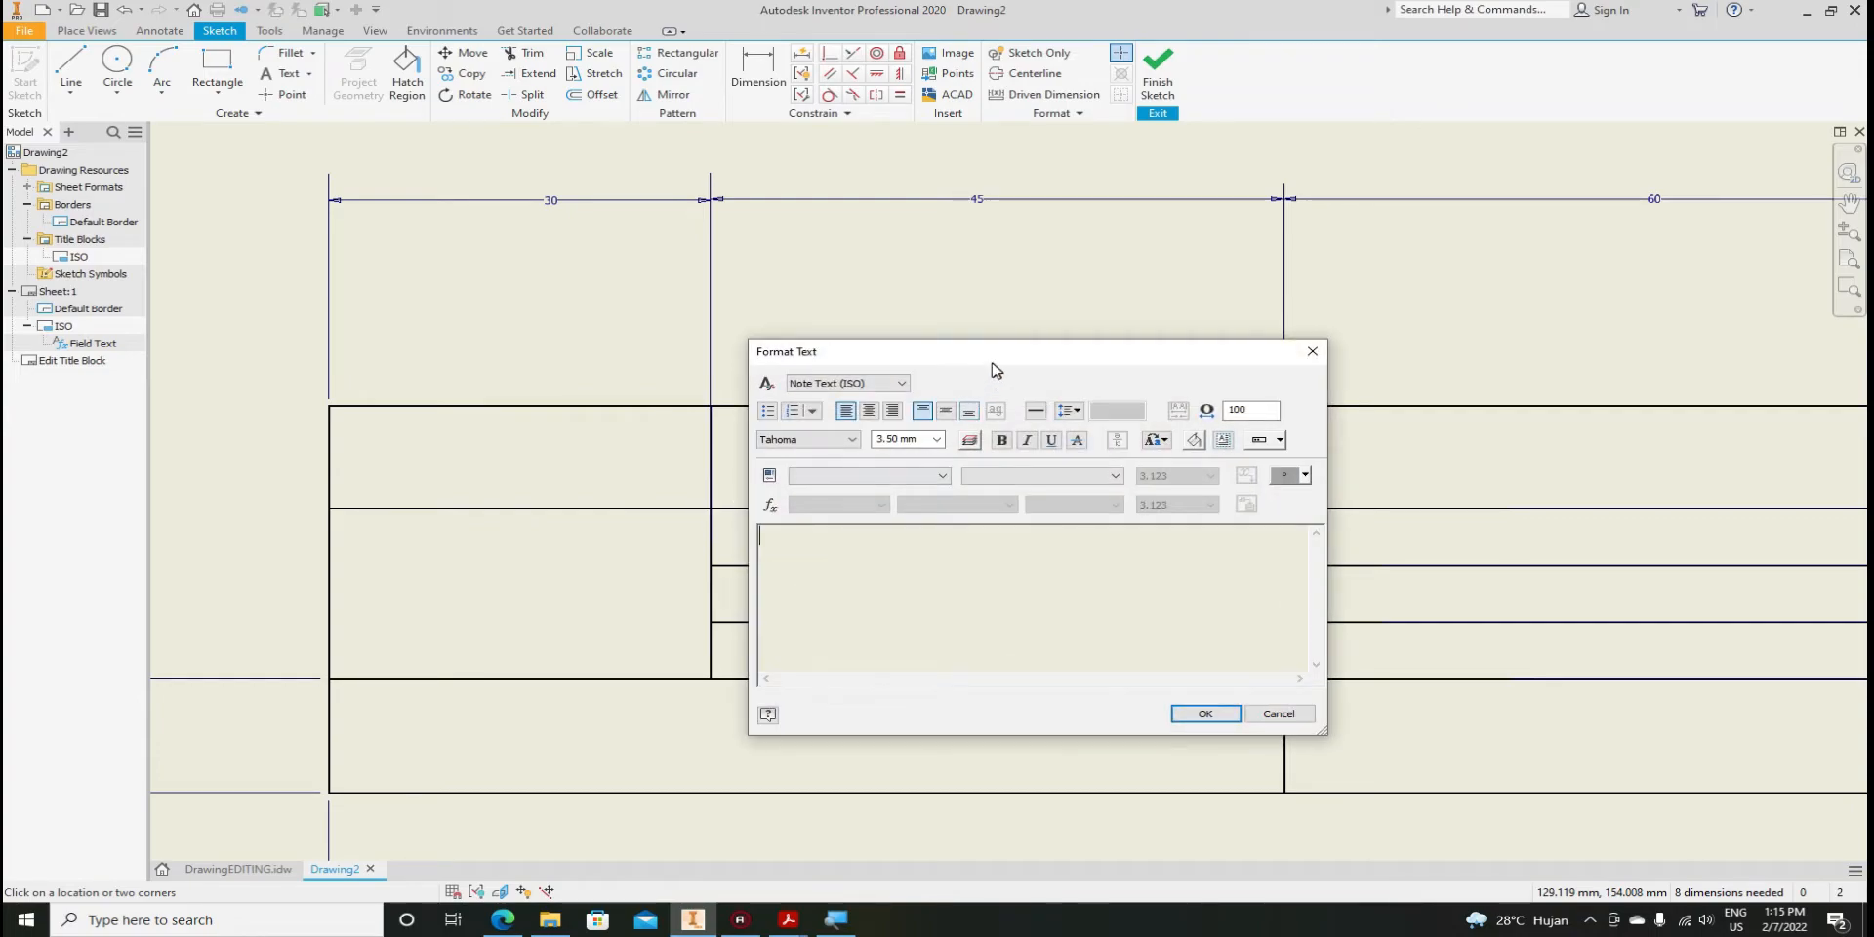
left_click_drag(994, 369, 977, 297)
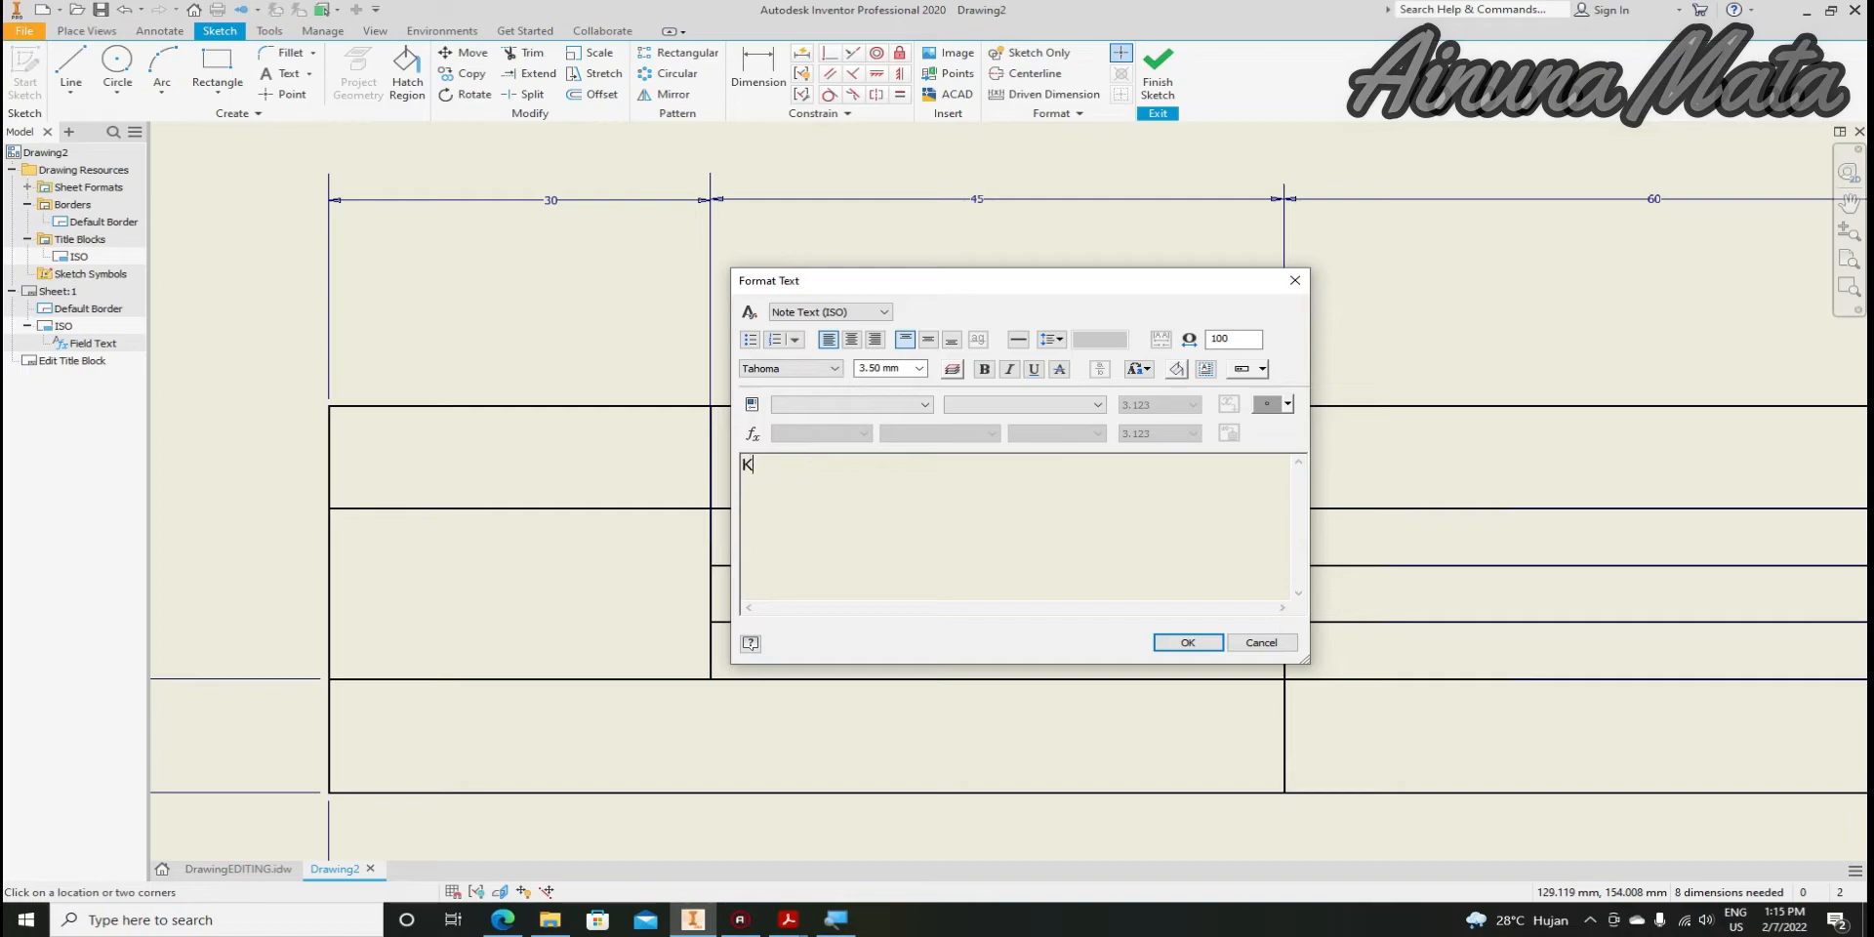
type("eka")
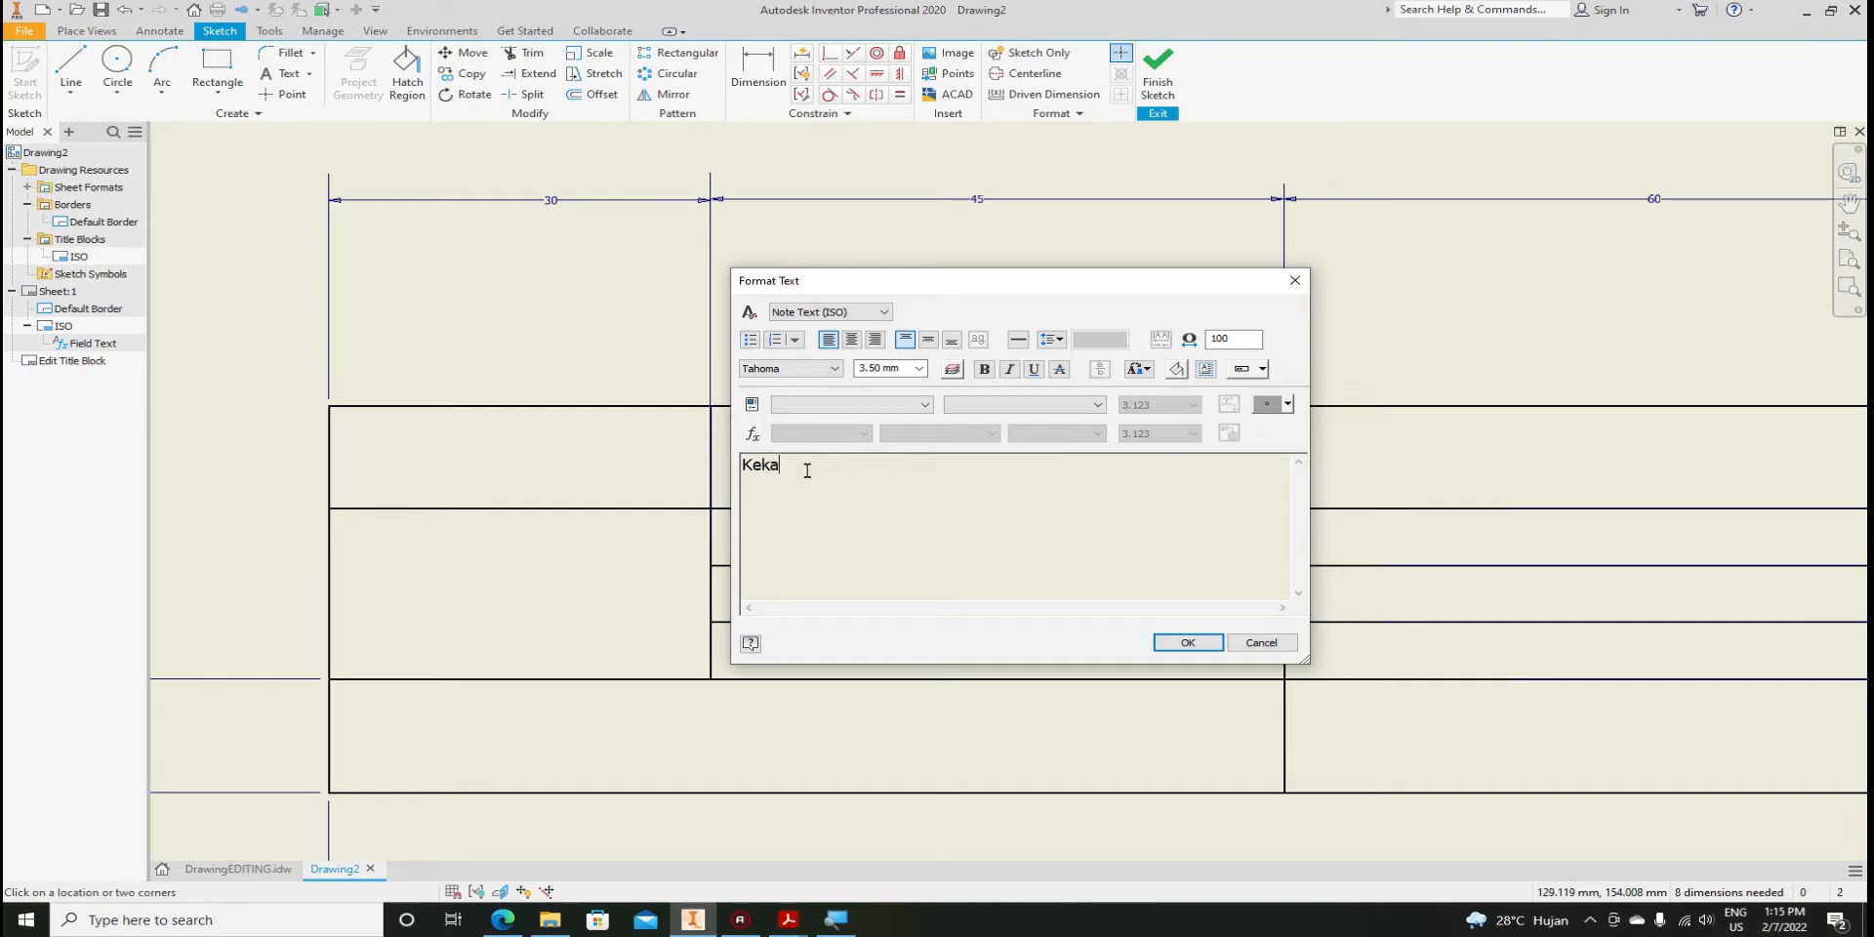
type("saran")
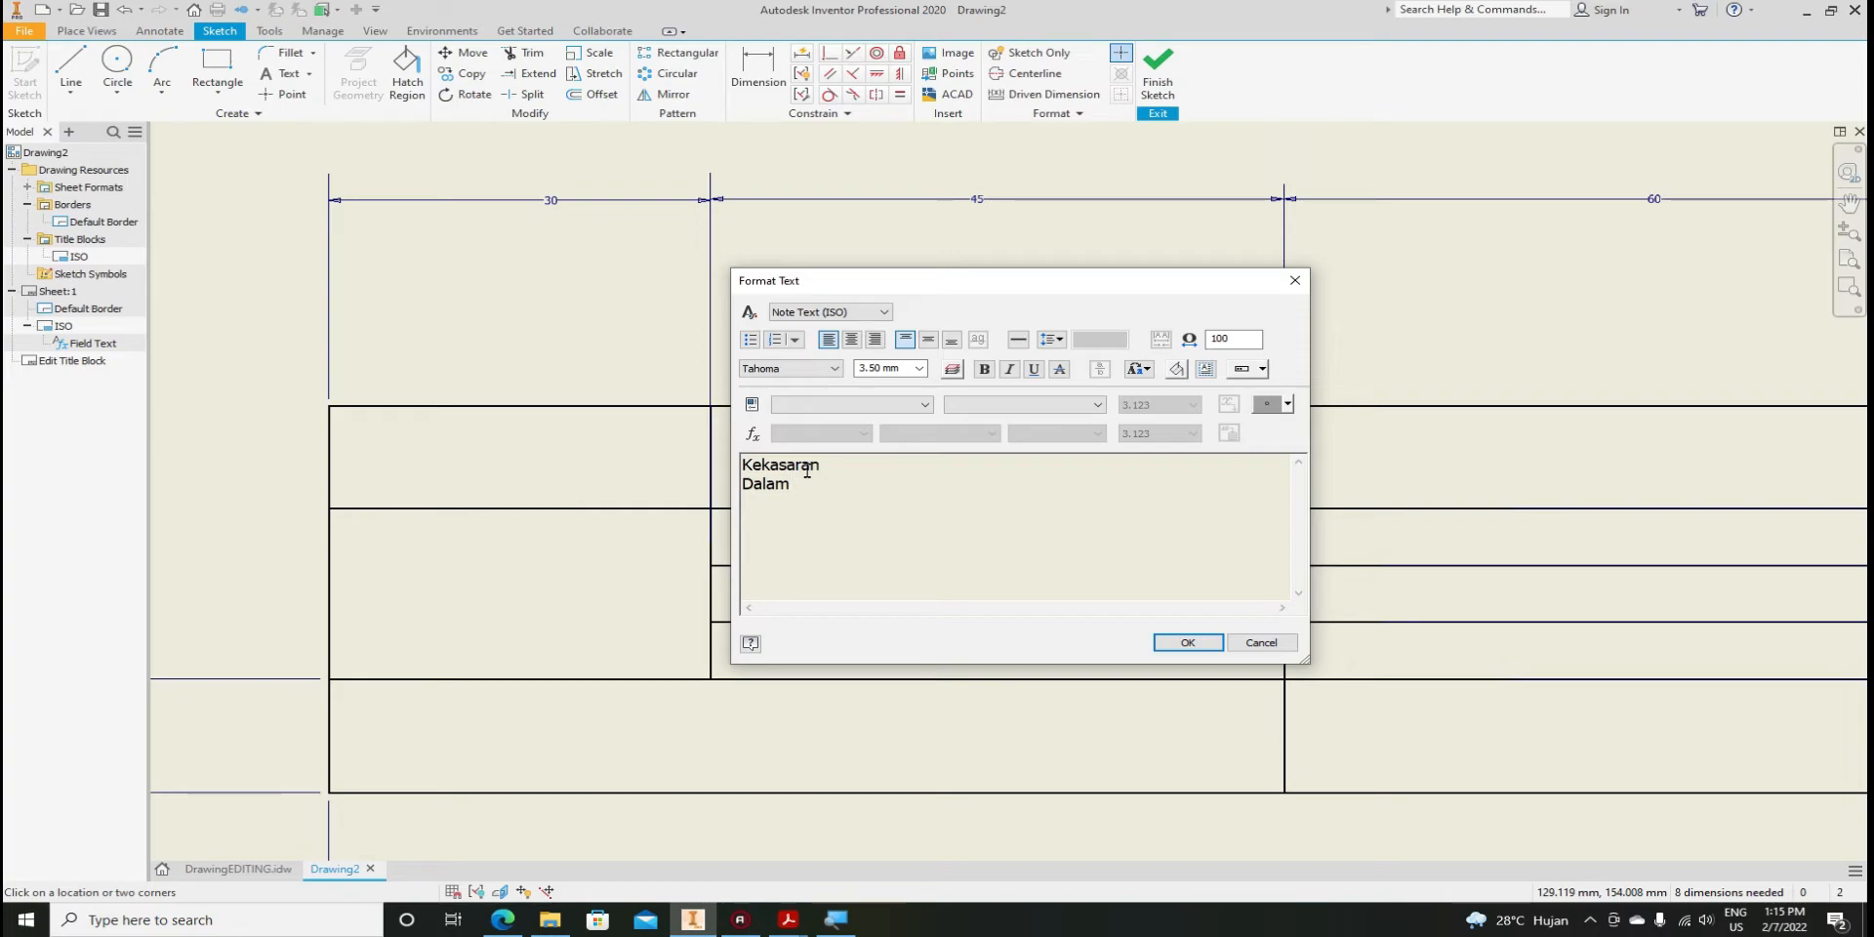
left_click(1289, 404)
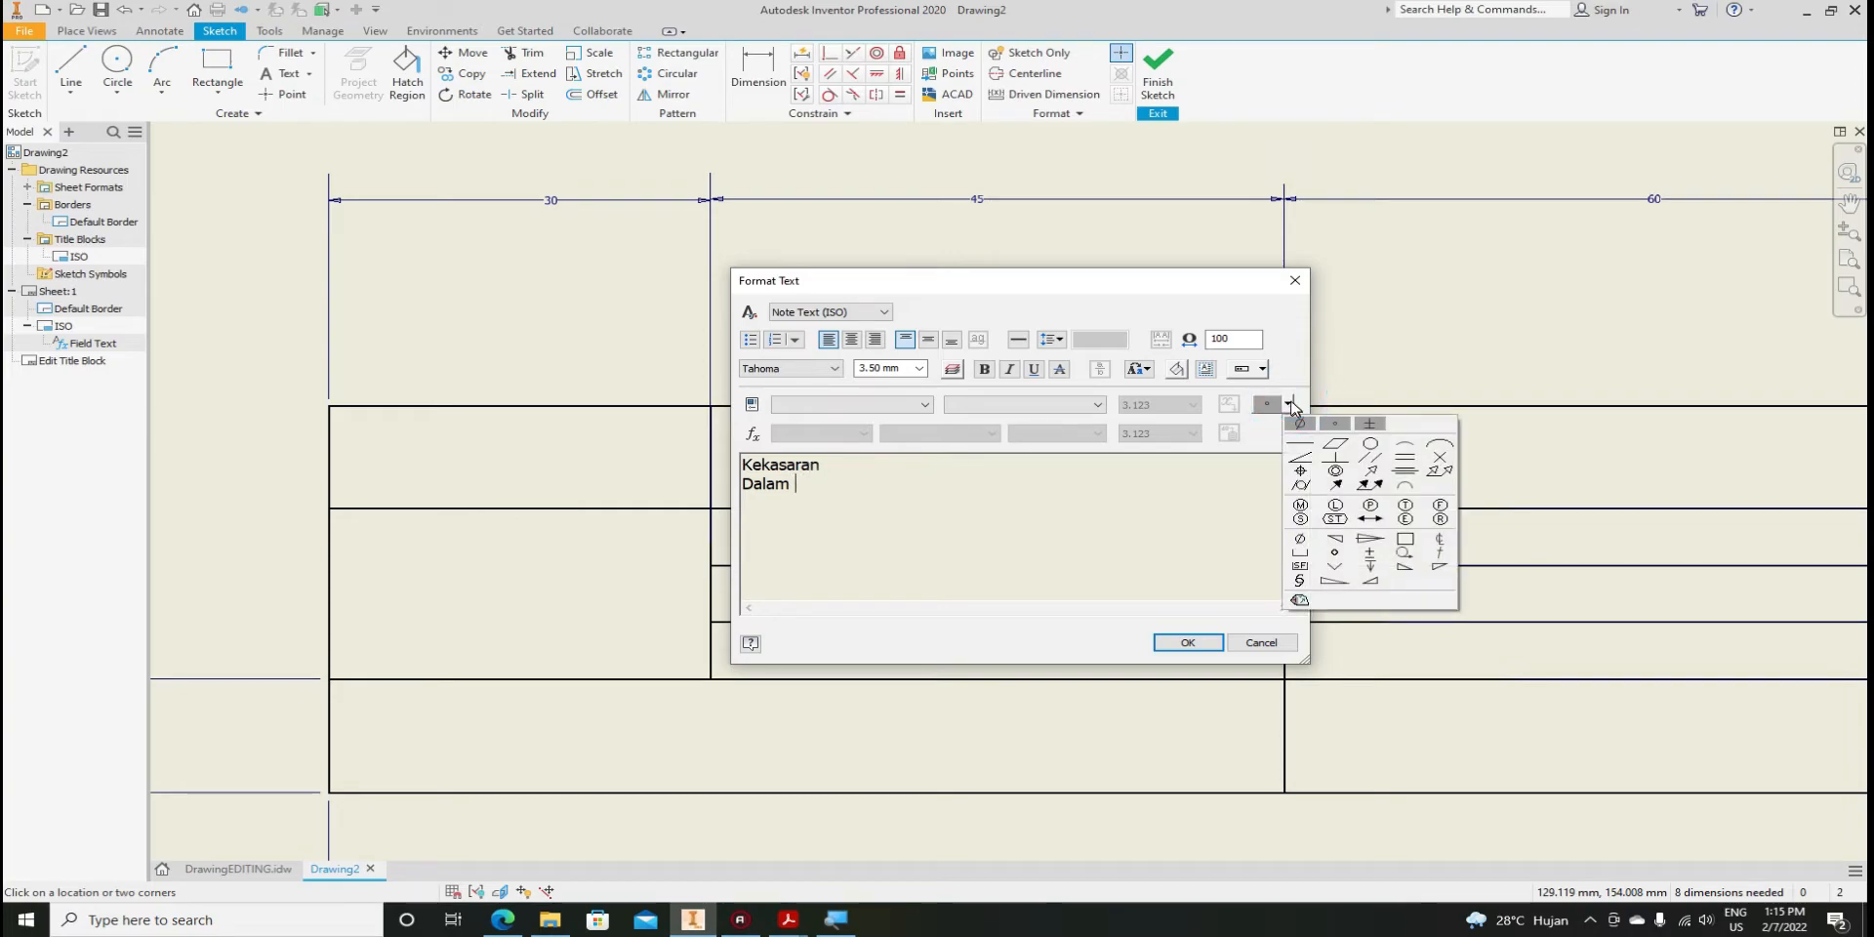
Copy the µ symbol from Character Map and paste it after Dalam
left_click(1299, 600)
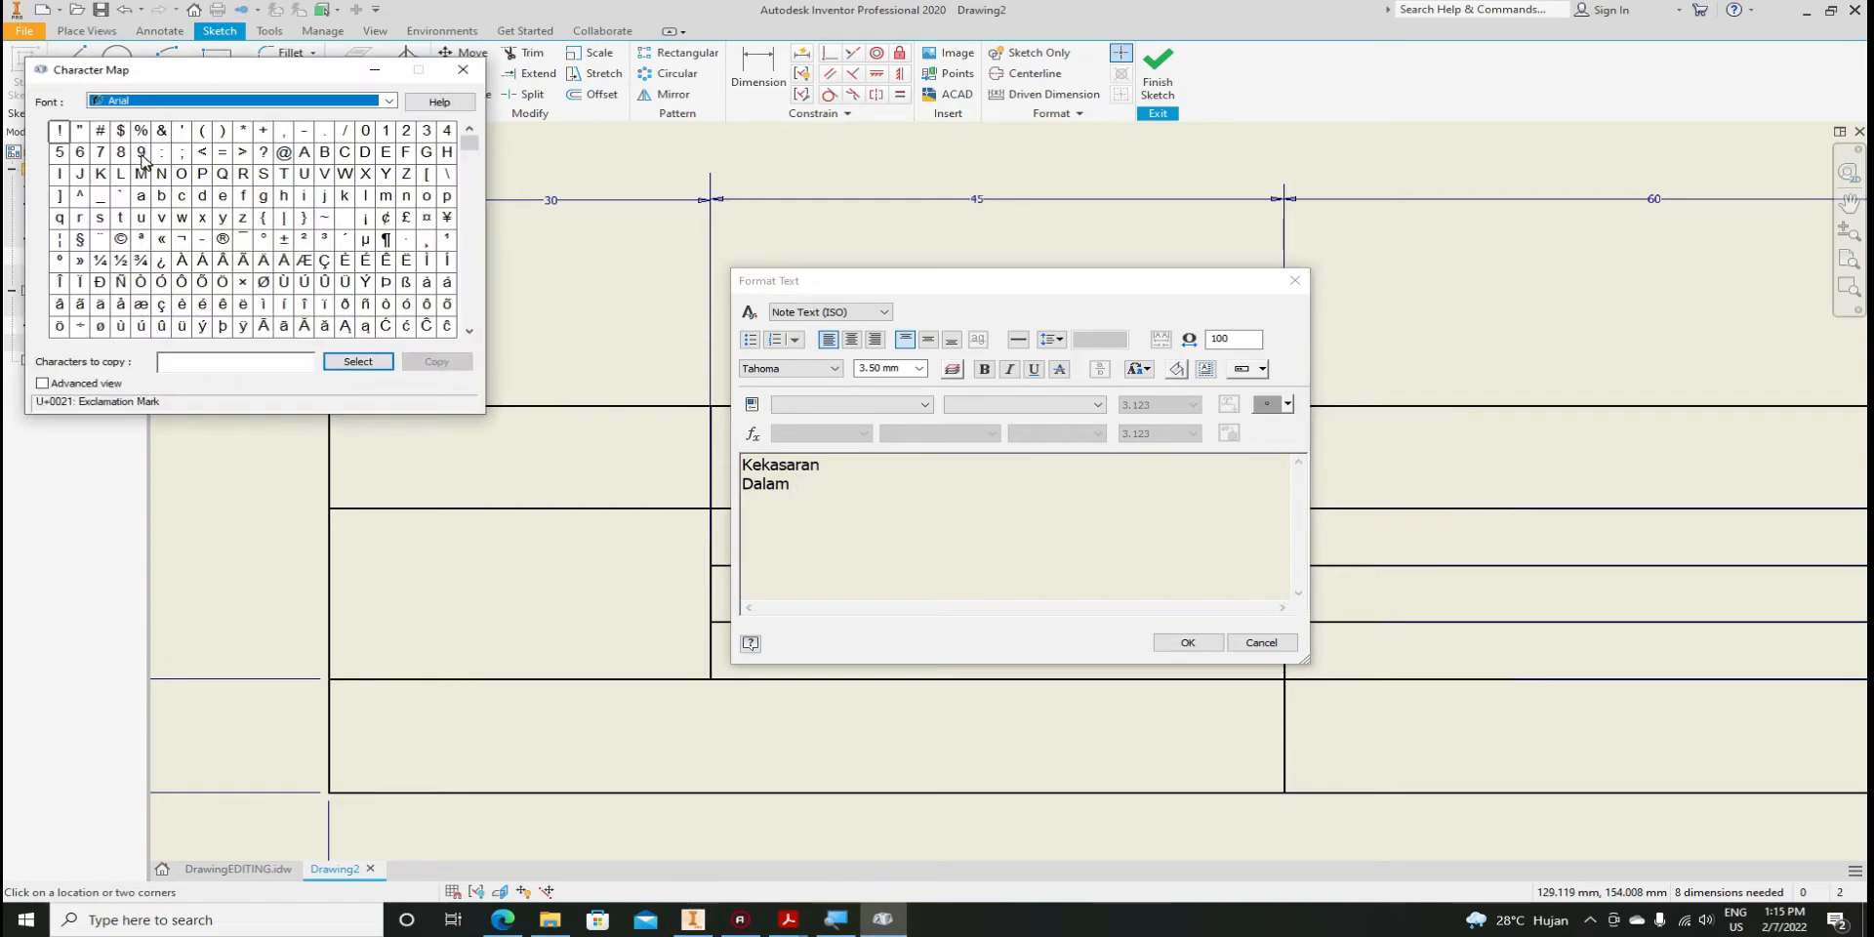
left_click(364, 243)
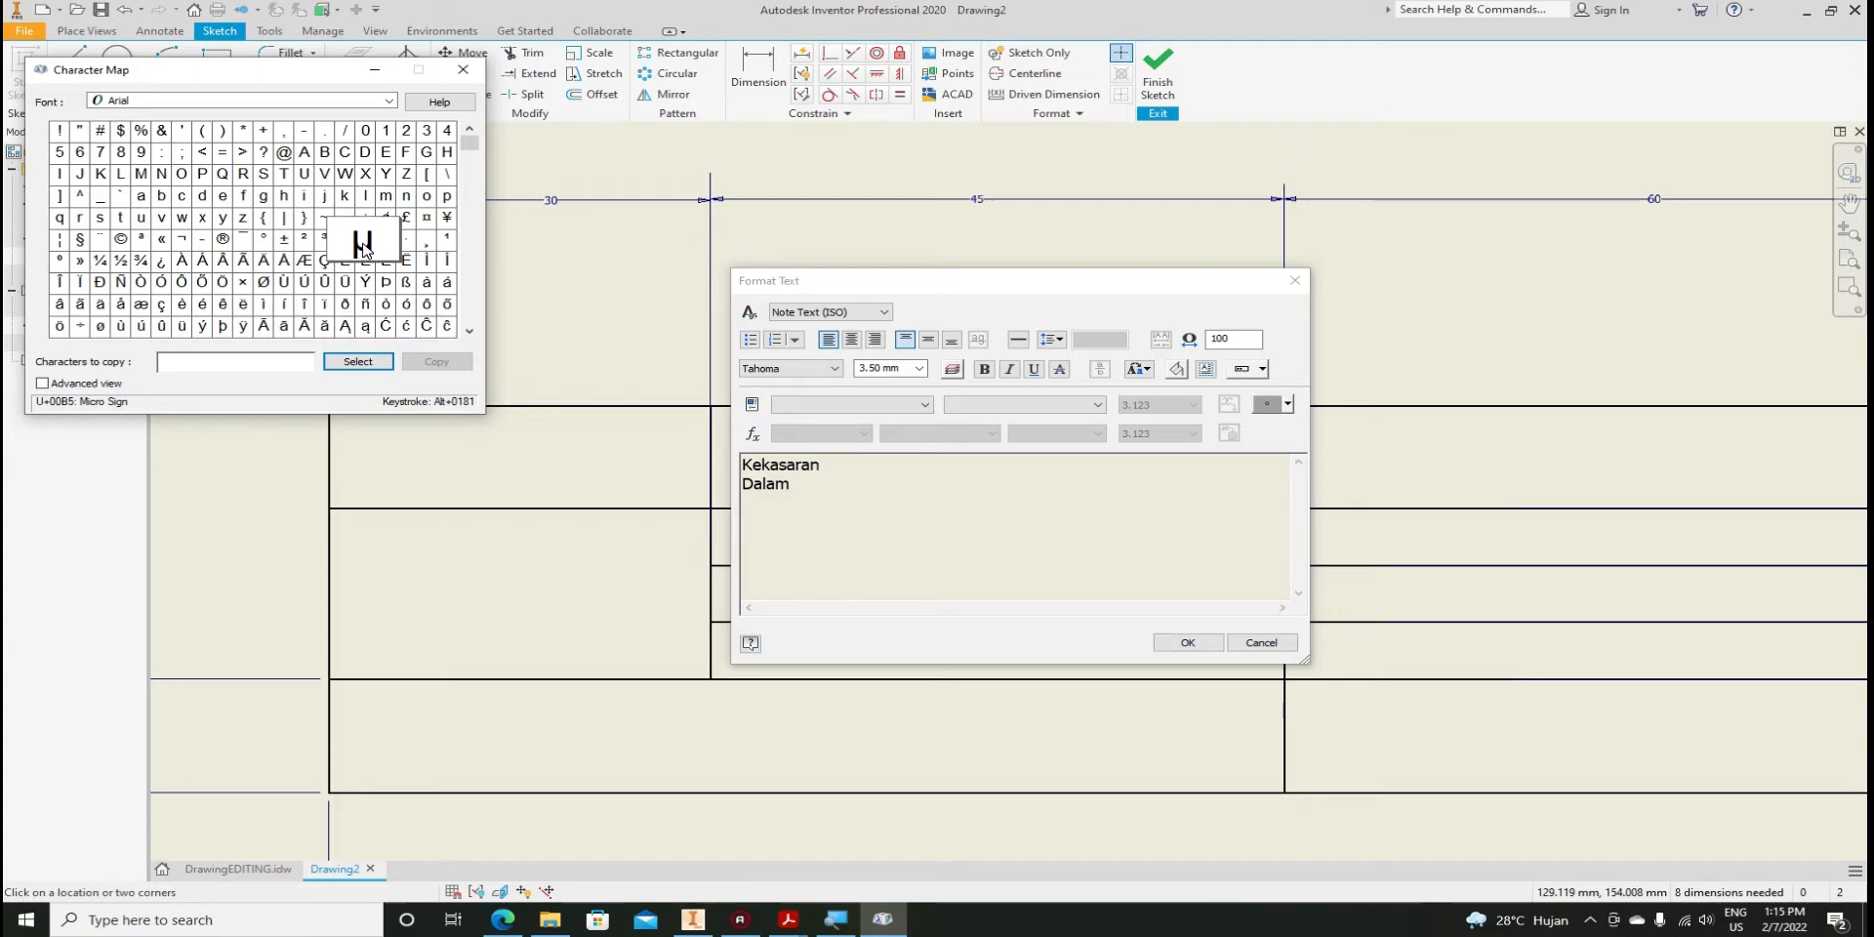
left_click(362, 361)
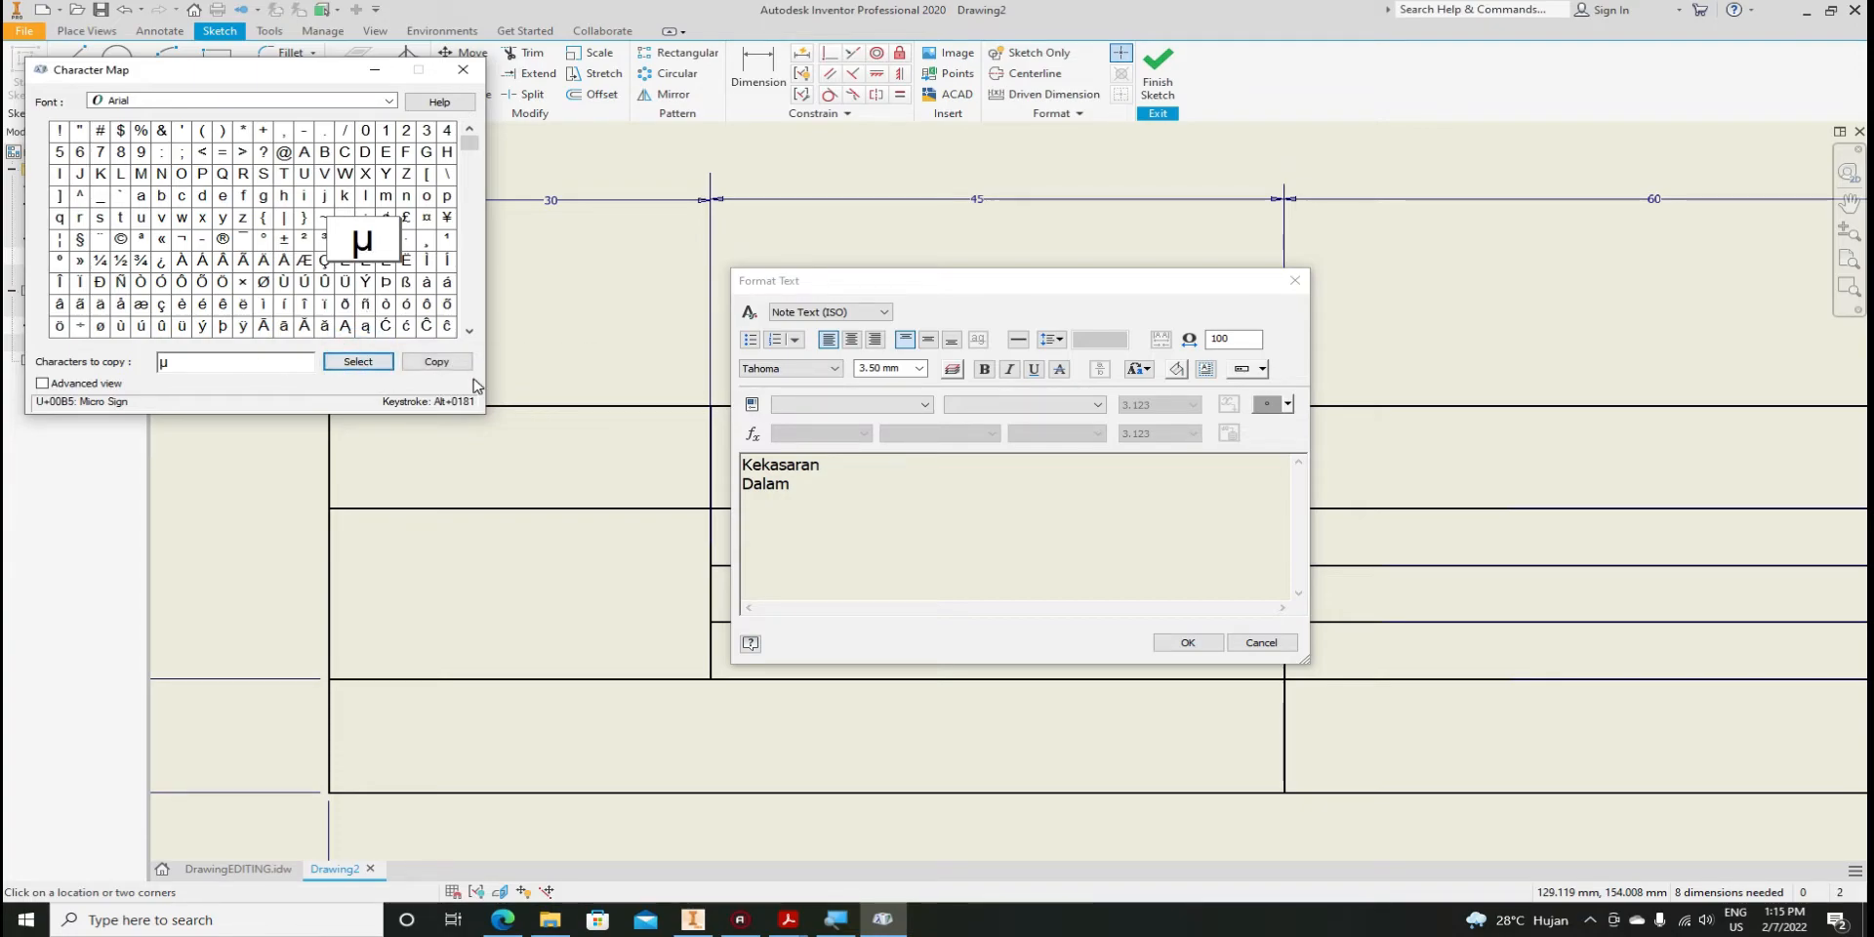
left_click(446, 362)
left_click(804, 485)
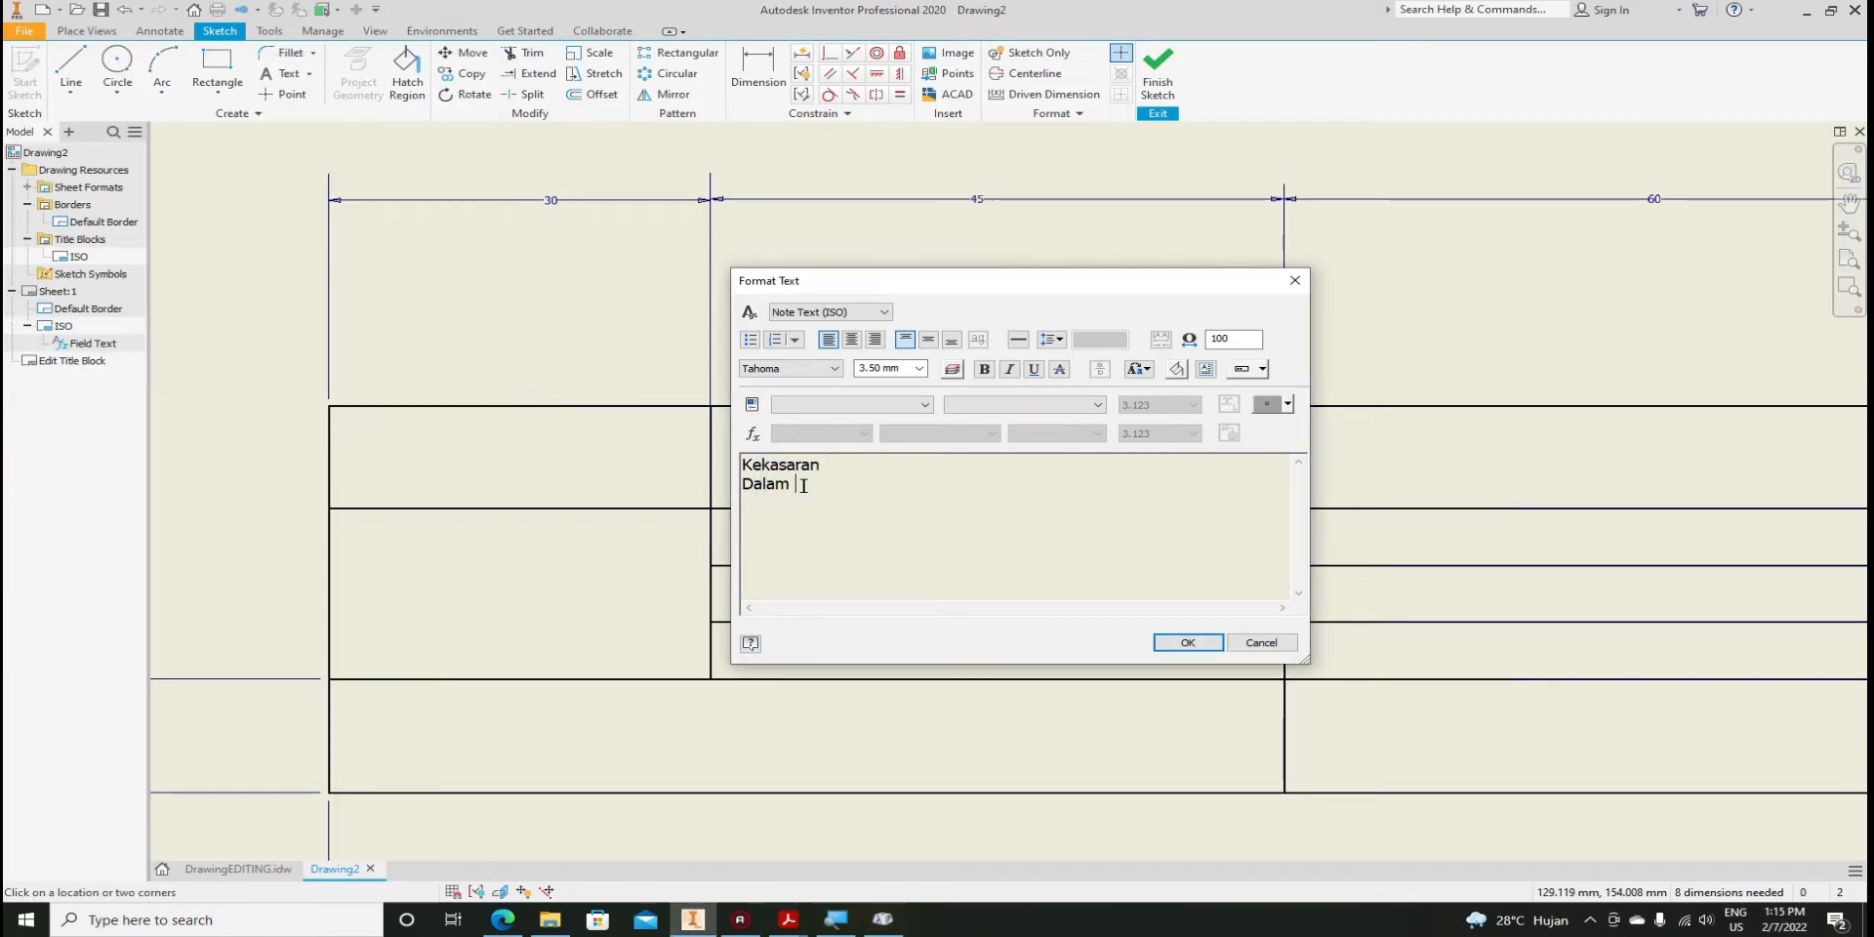
right_click(802, 485)
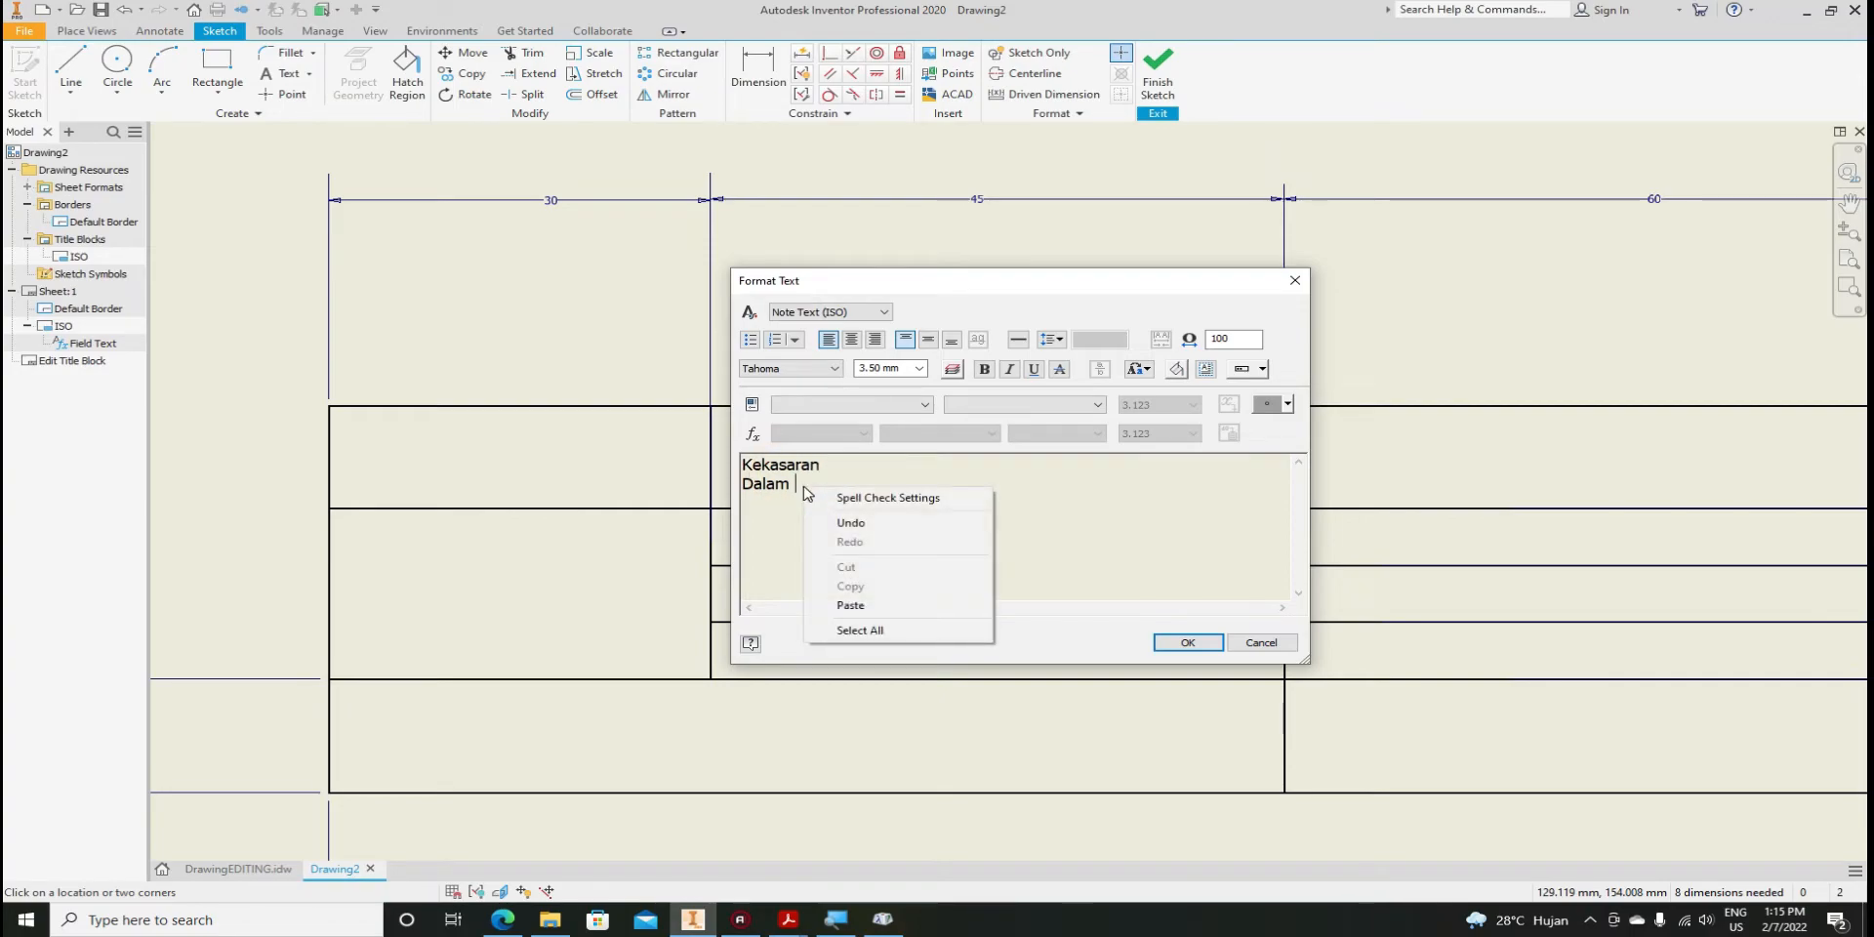
left_click(846, 606)
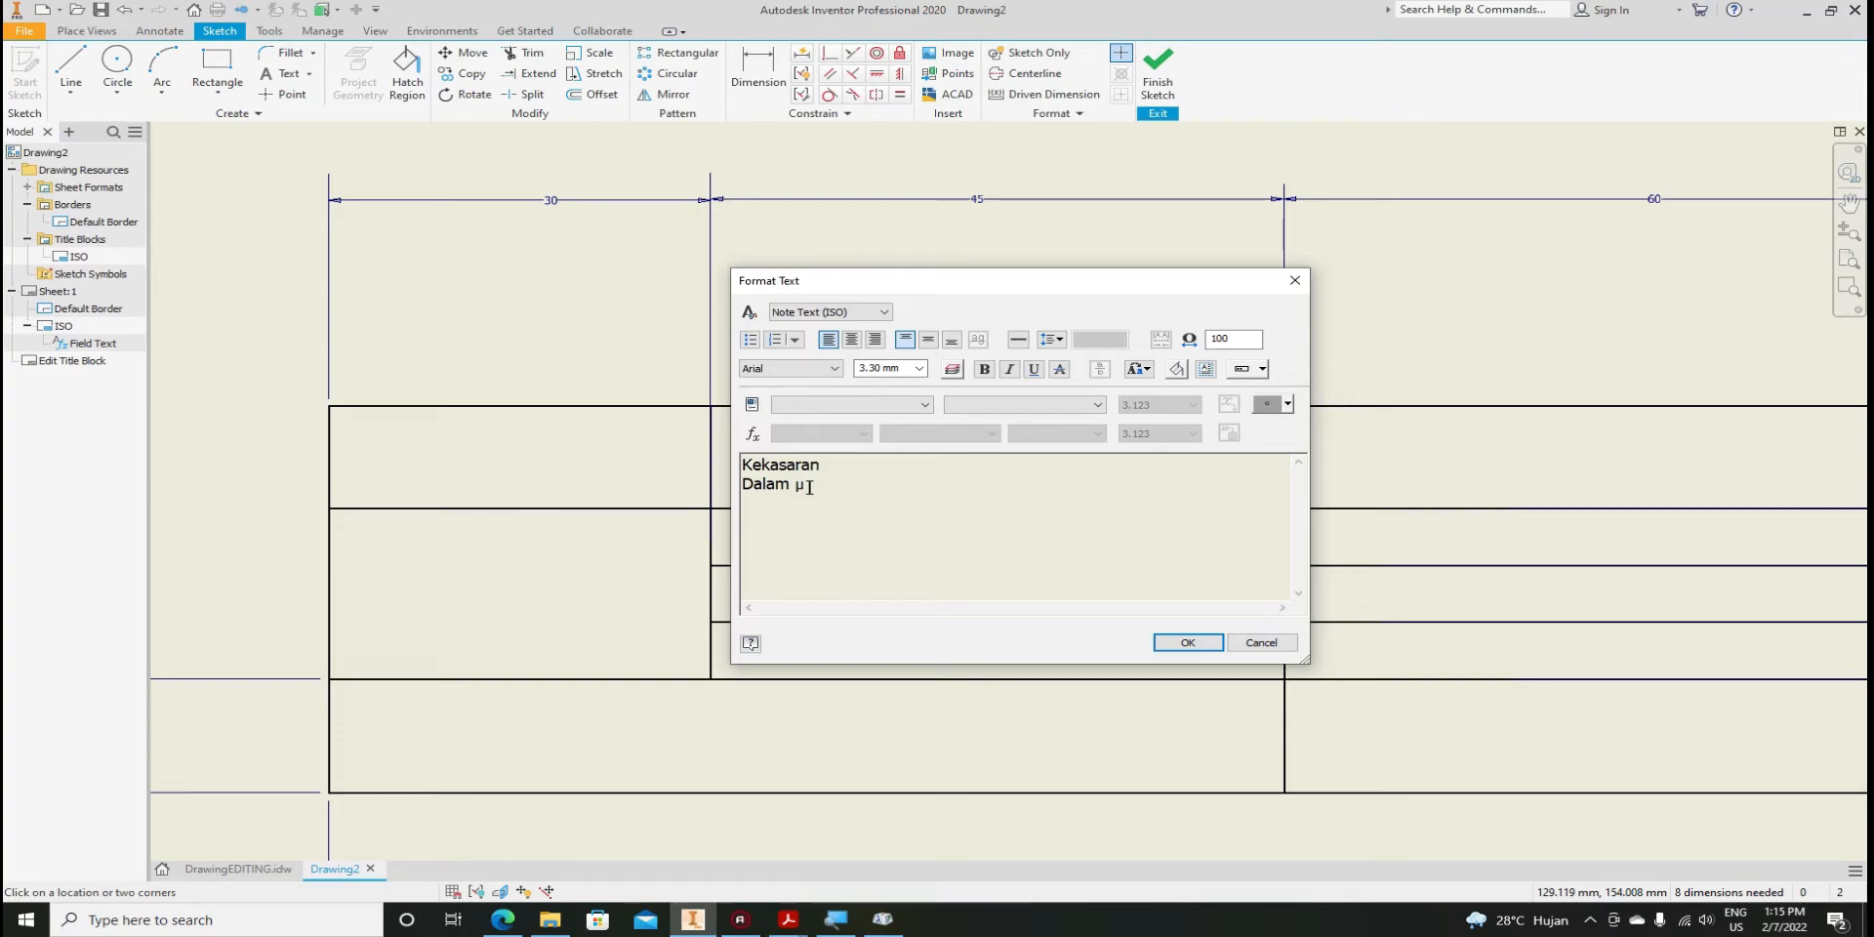
Add mm after µ and tidy the spacing on the second line
type("mm")
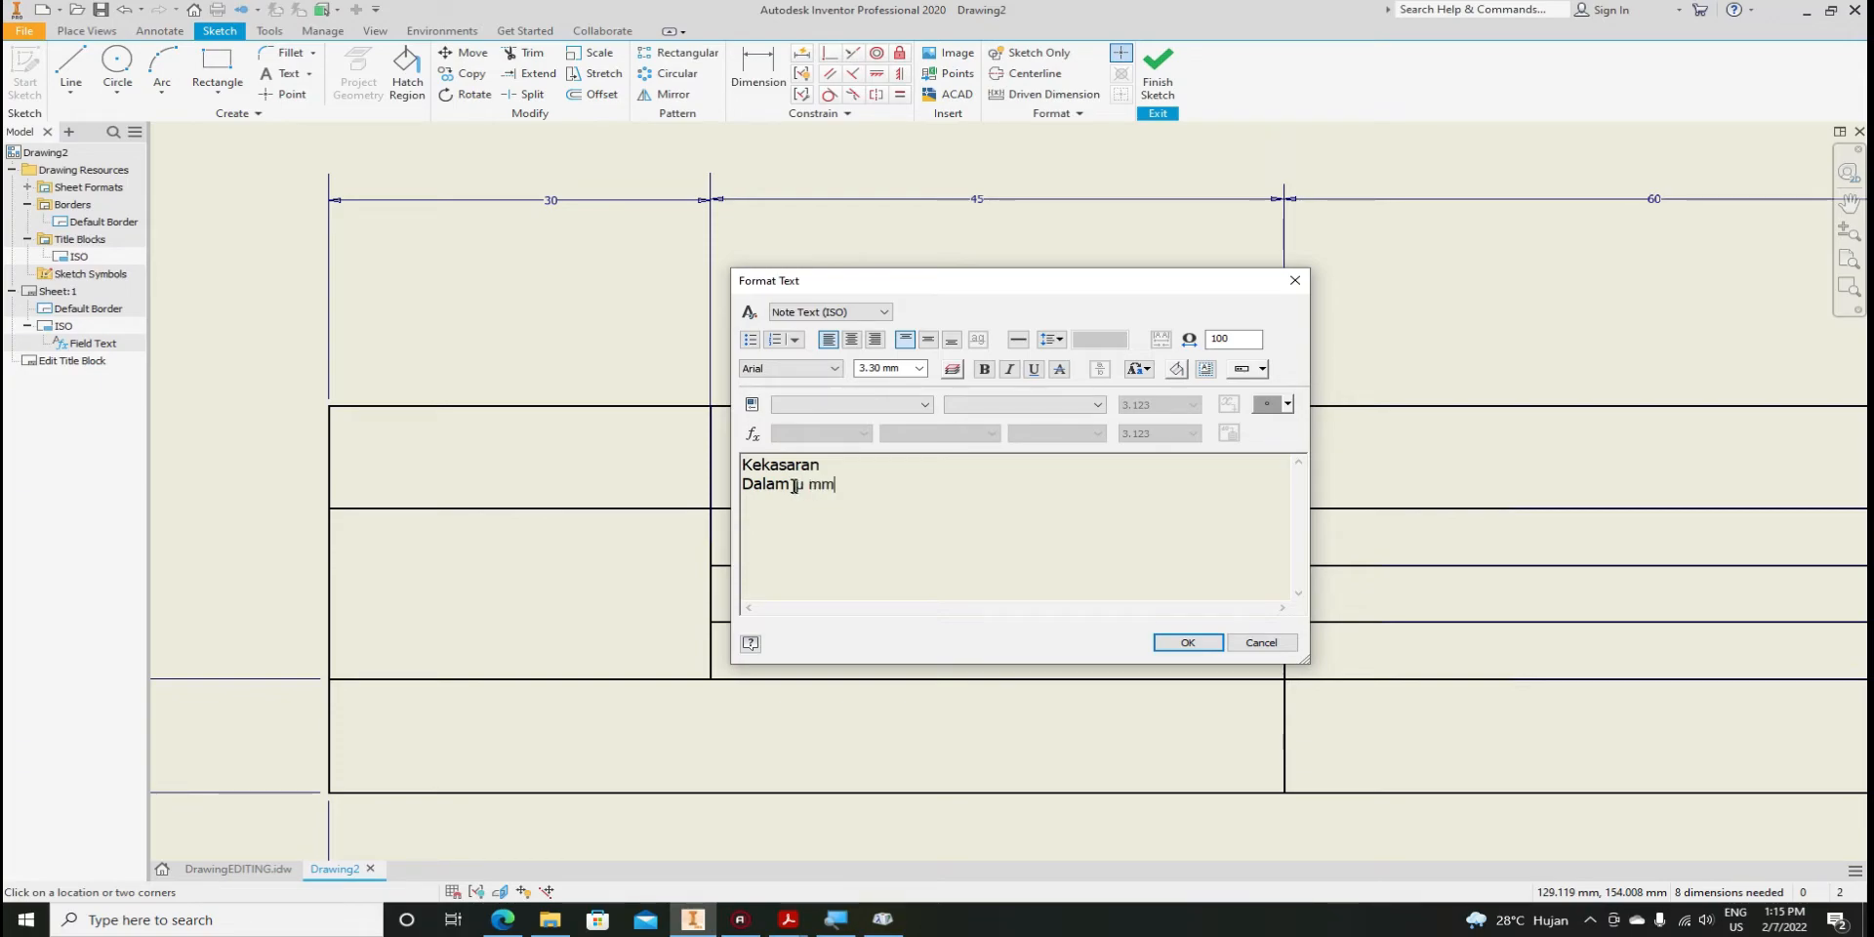
left_click(794, 485)
key("BackSpace")
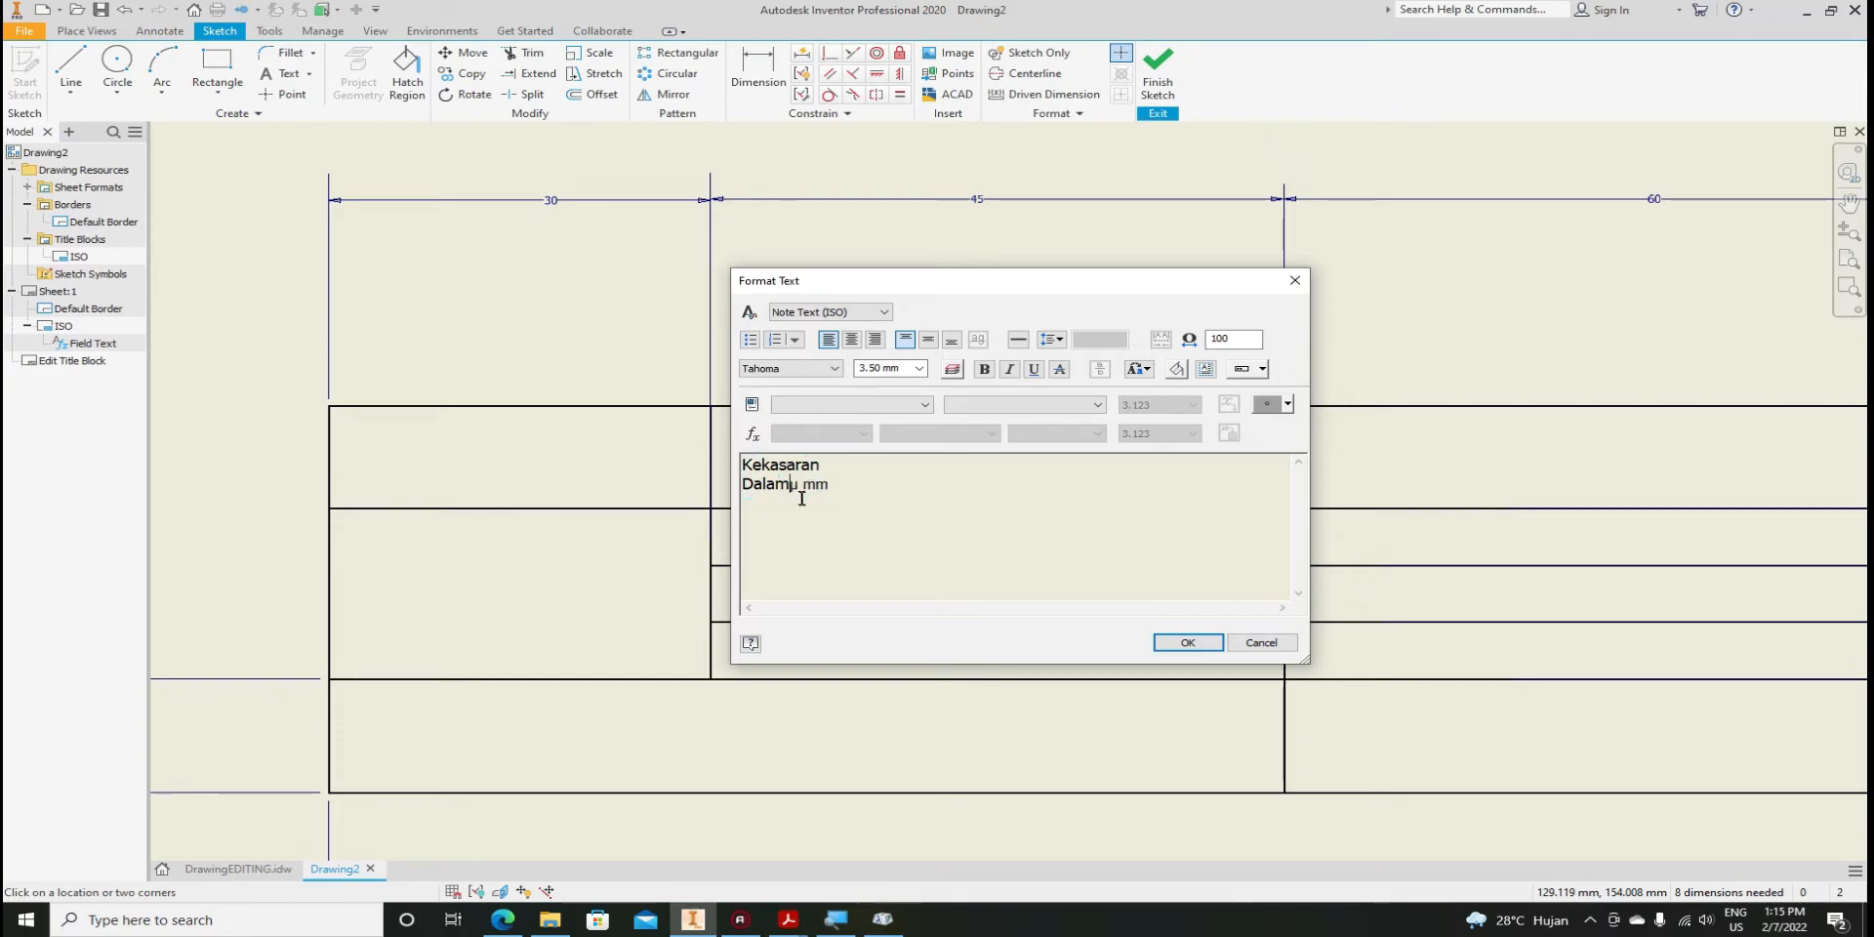
left_click_drag(841, 486, 734, 462)
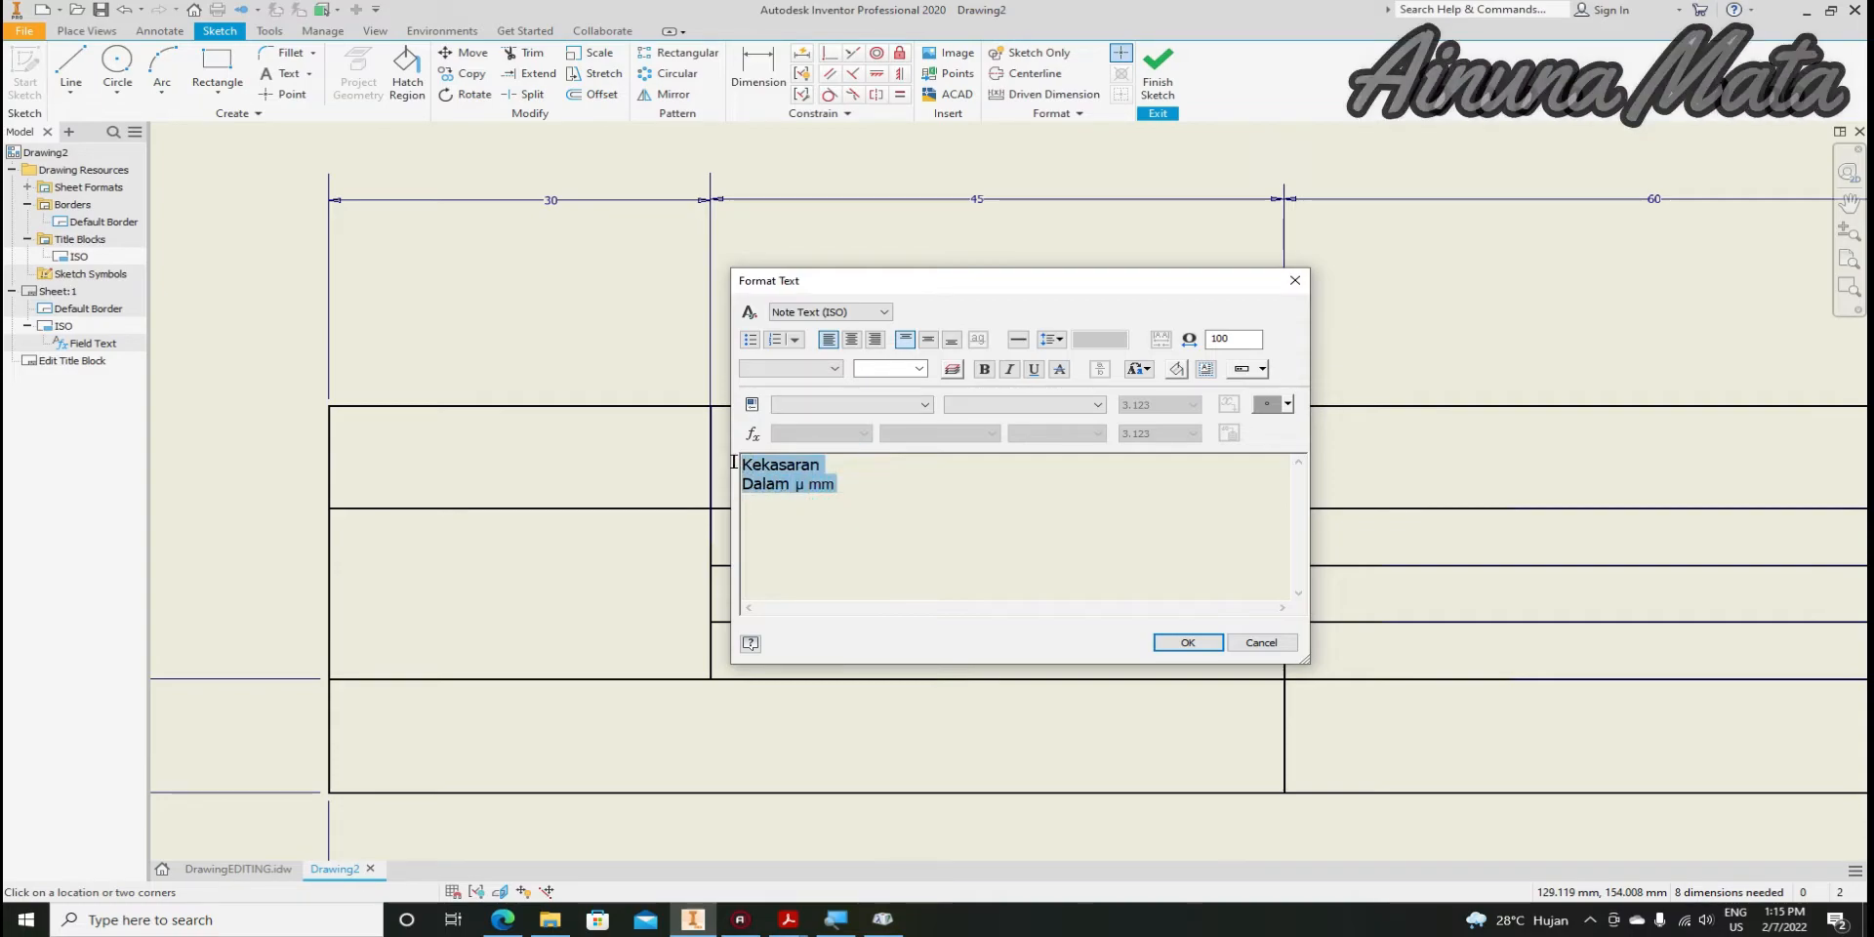
left_click(869, 531)
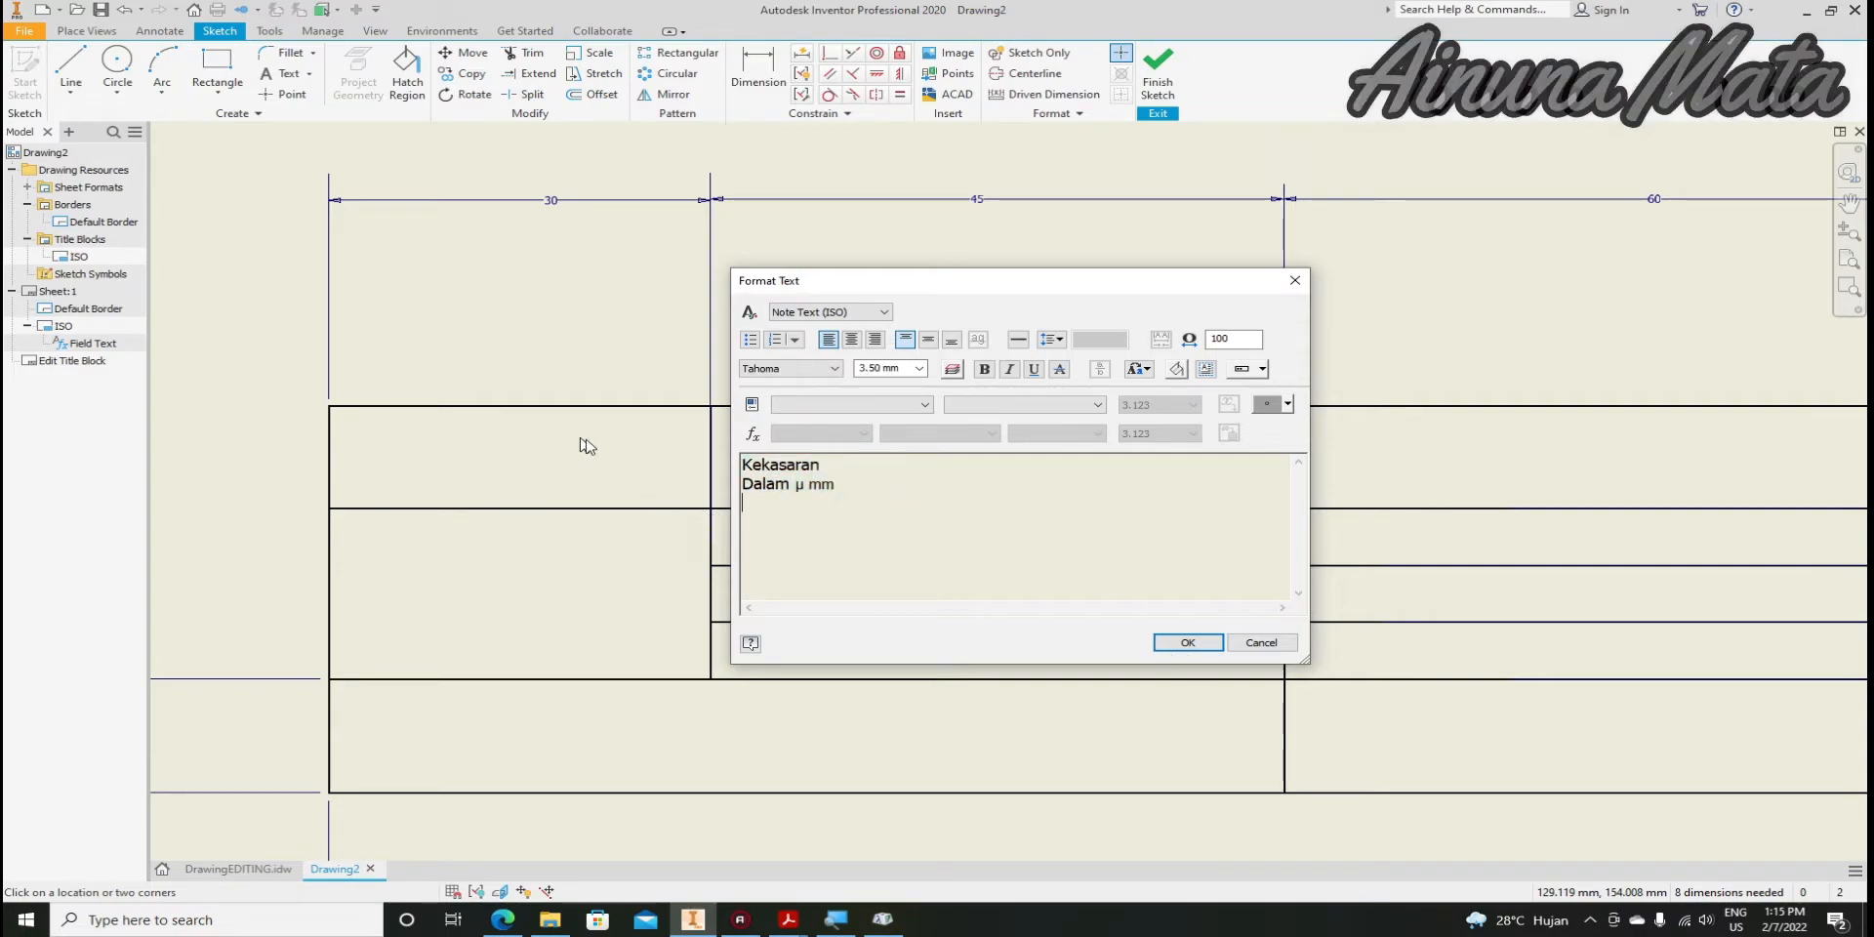
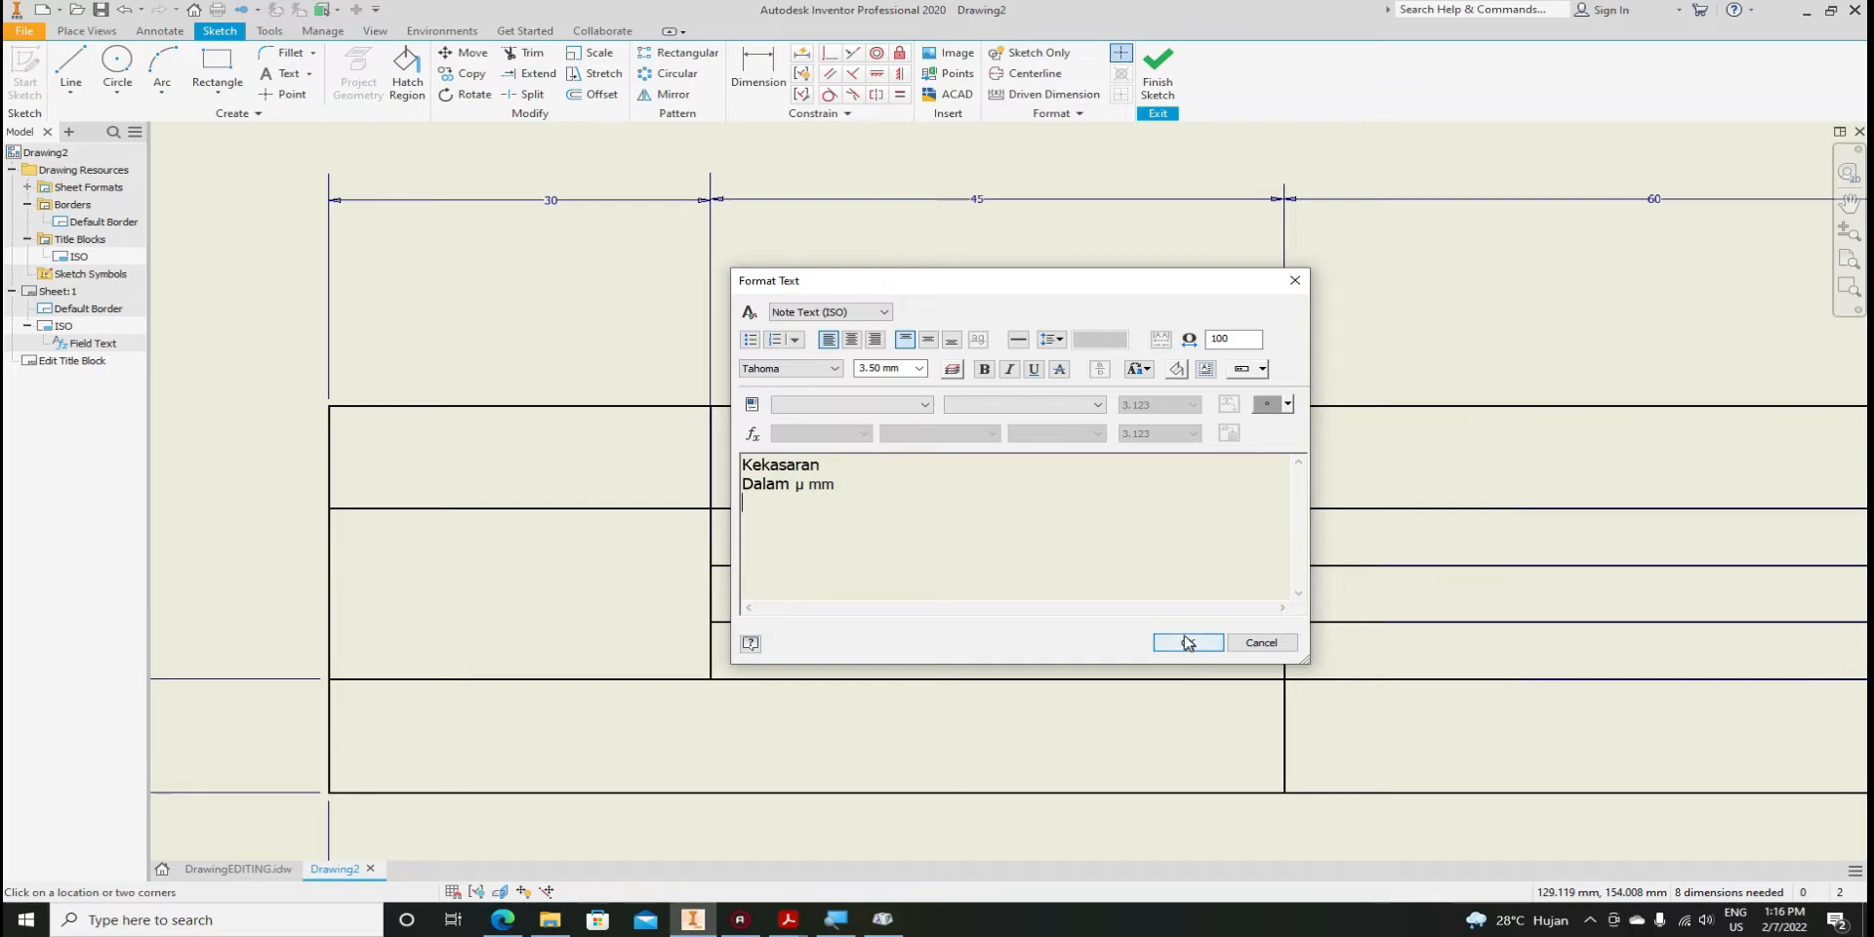
Confirm the Kekasaran / Dalam µ mm note in the left cell, then switch to File Explorer
left_click(1193, 644)
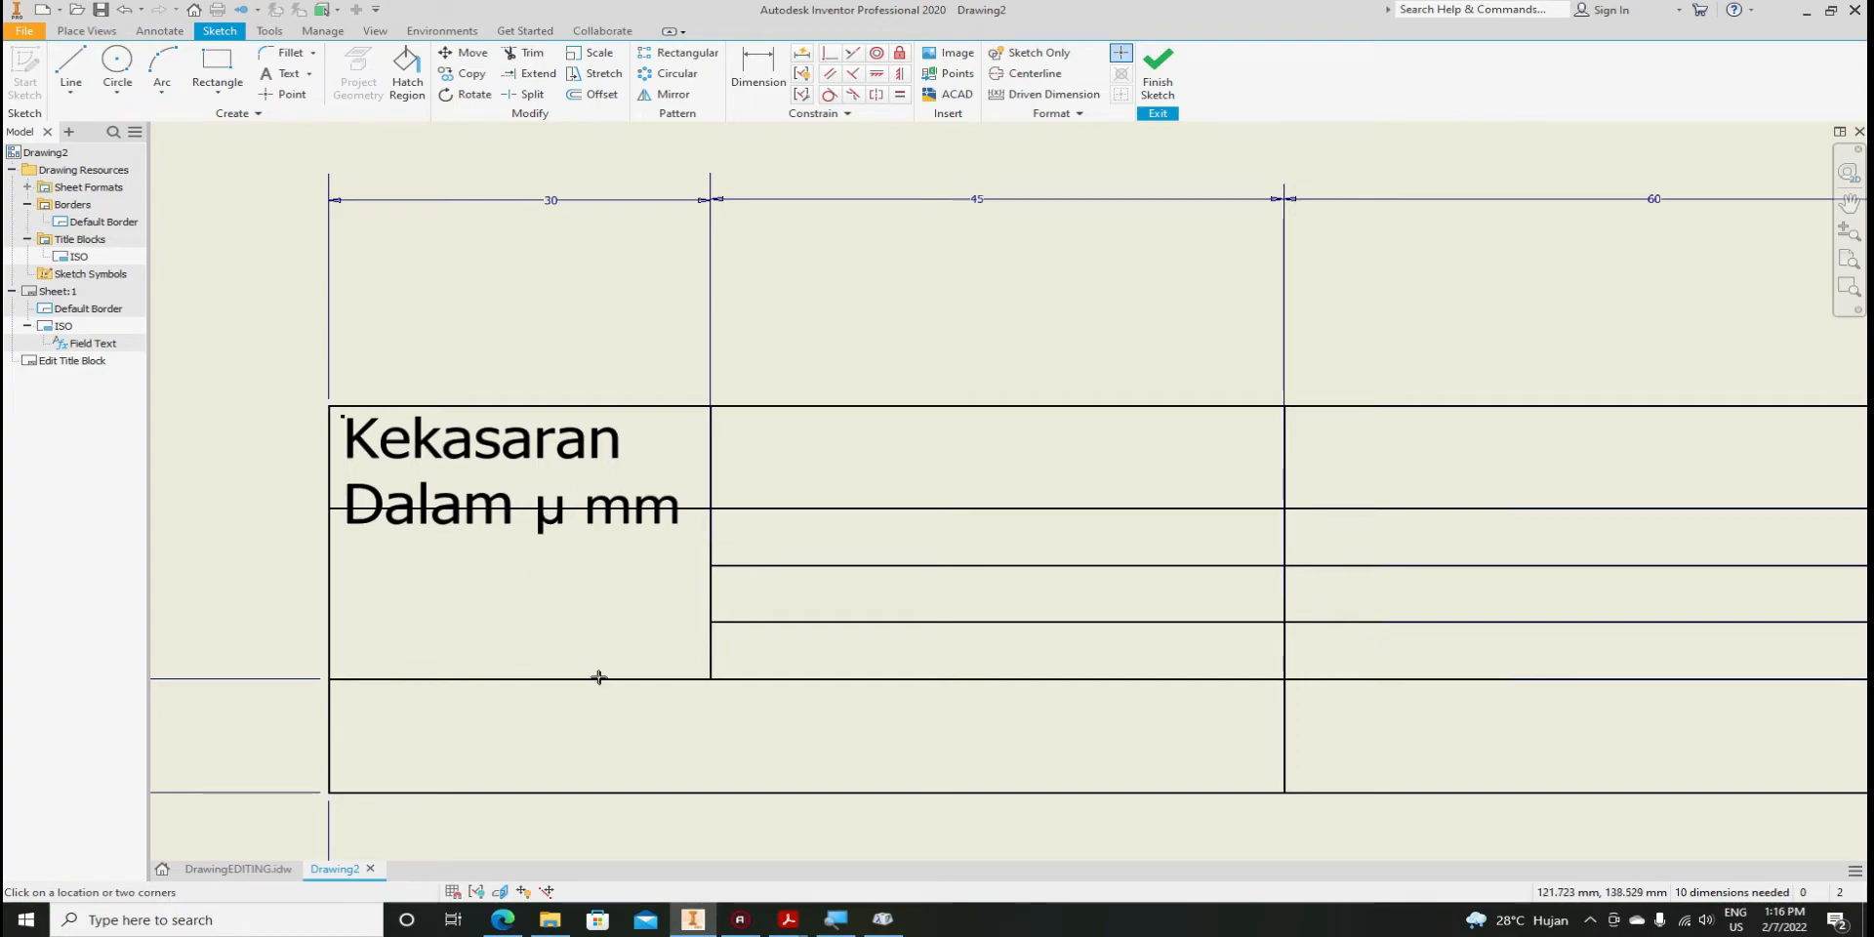
left_click(552, 921)
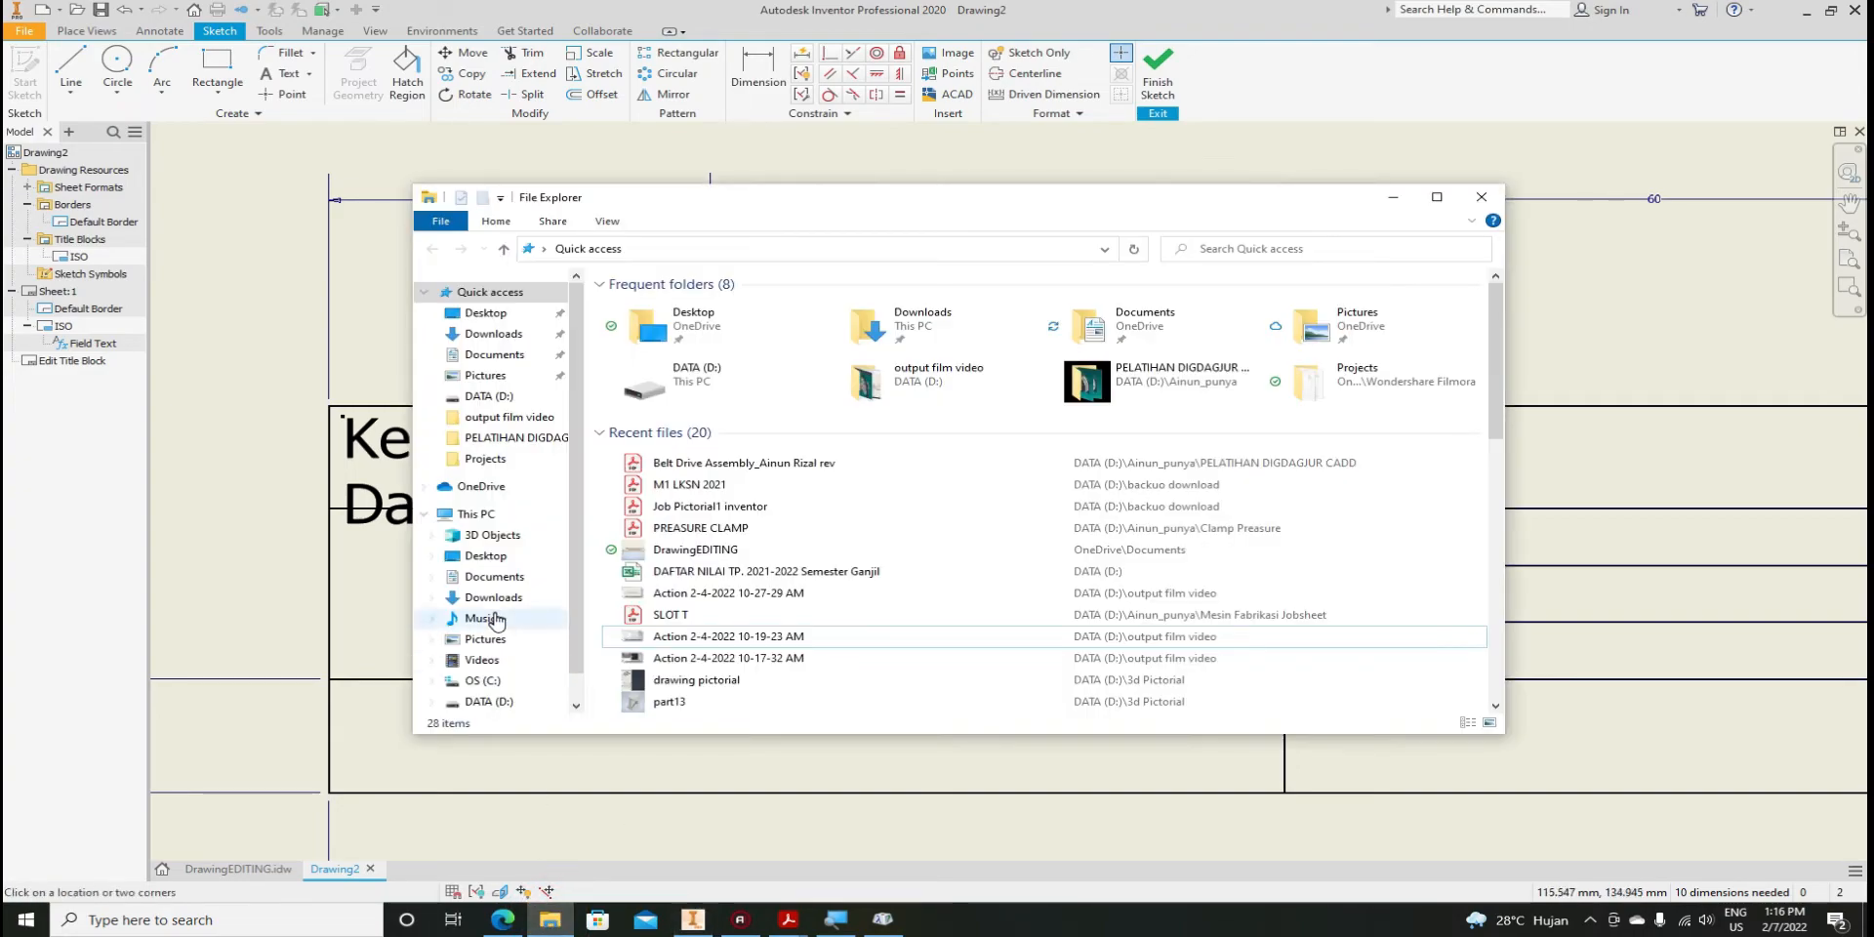
Find and select the .styxml style file in Documents, change the view, then minimize Explorer
left_click(505, 580)
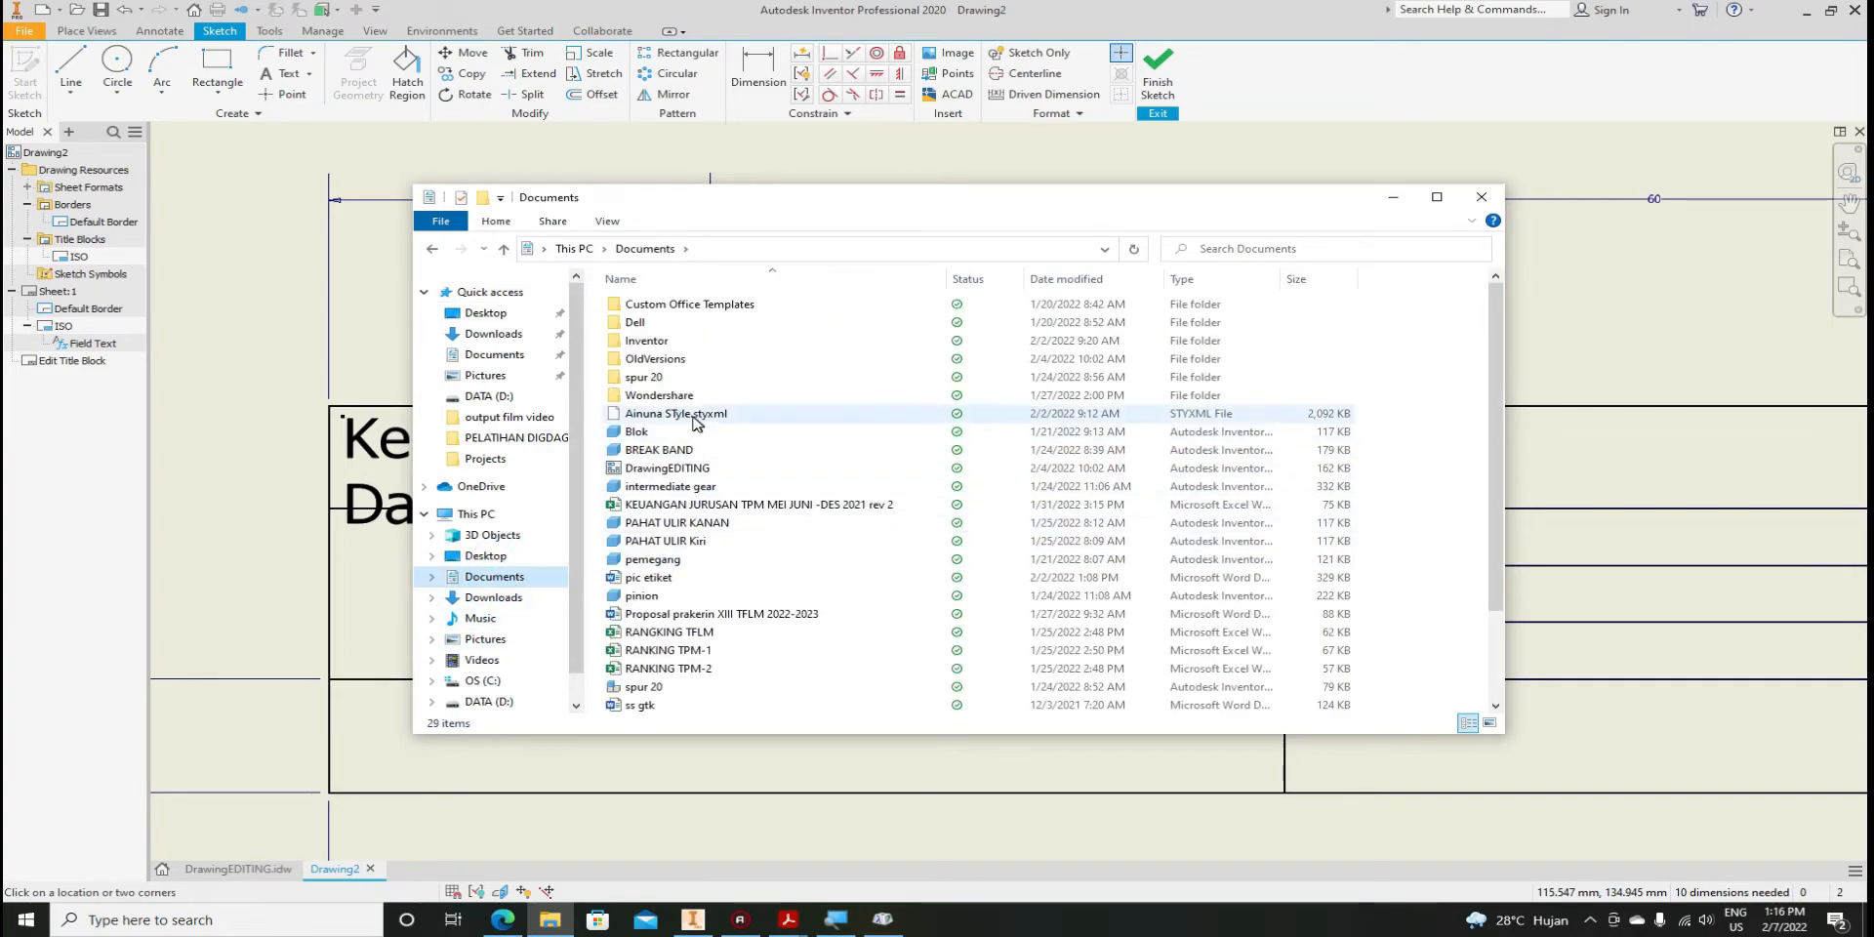
left_click(678, 416)
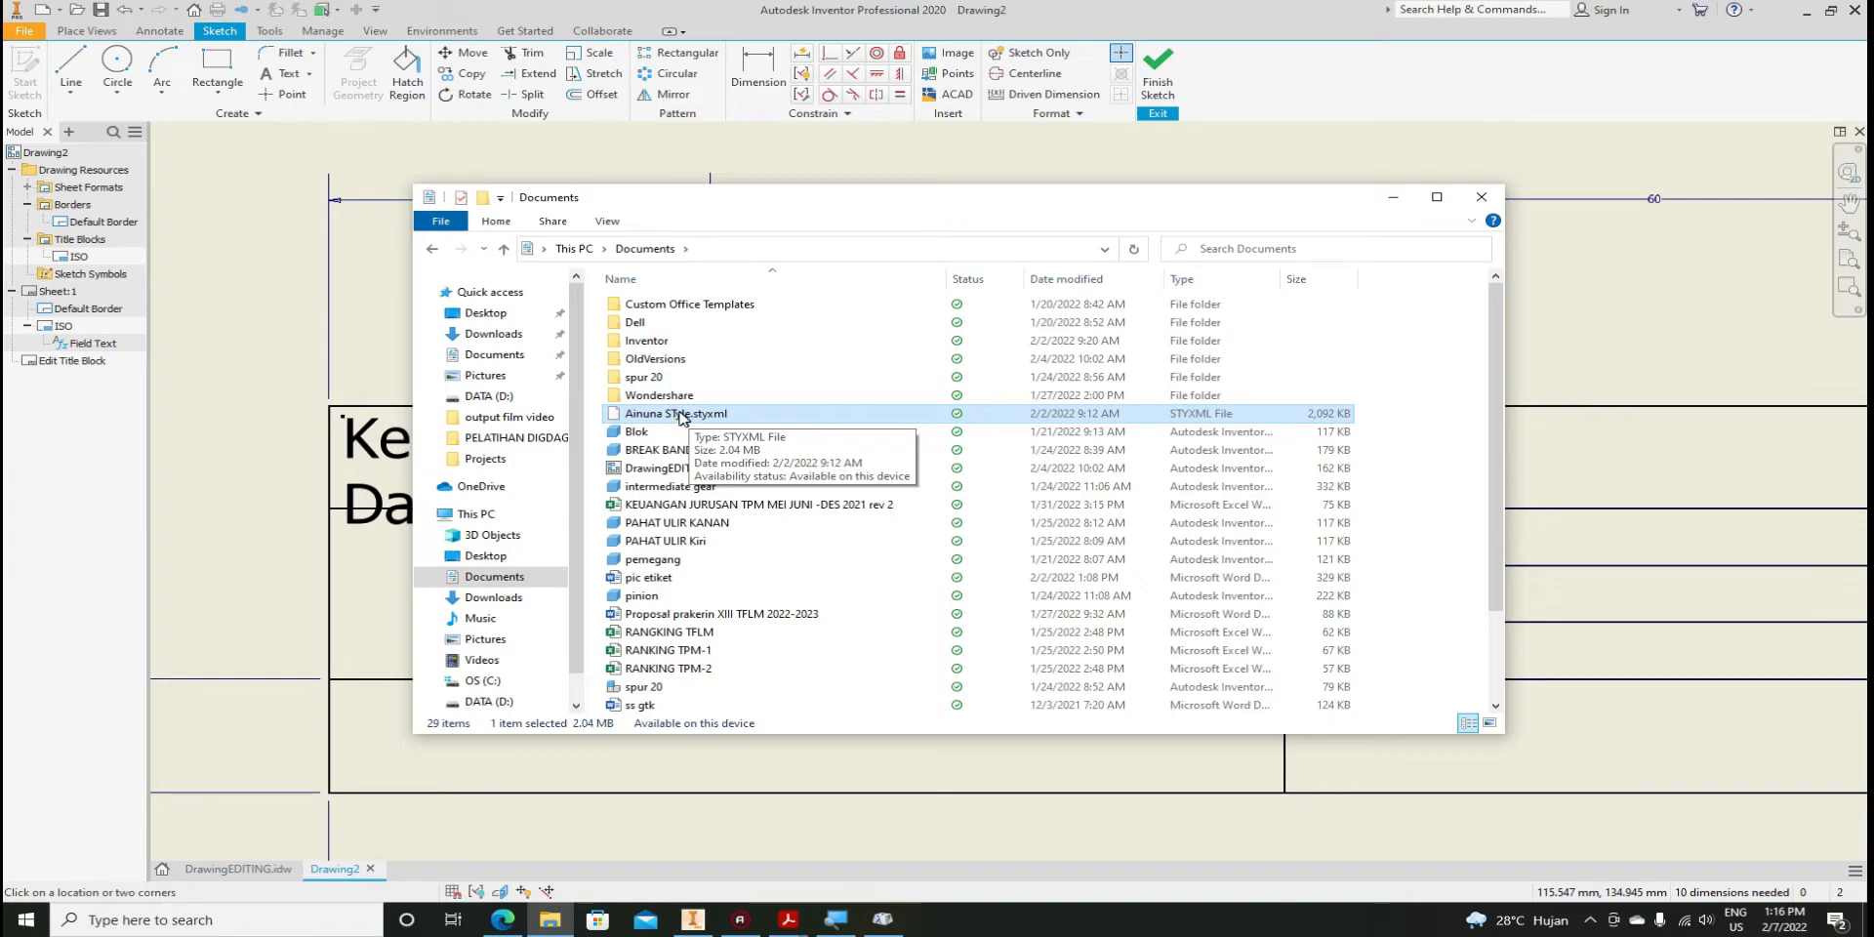
scroll(681, 418, "up", 4, "ctrl")
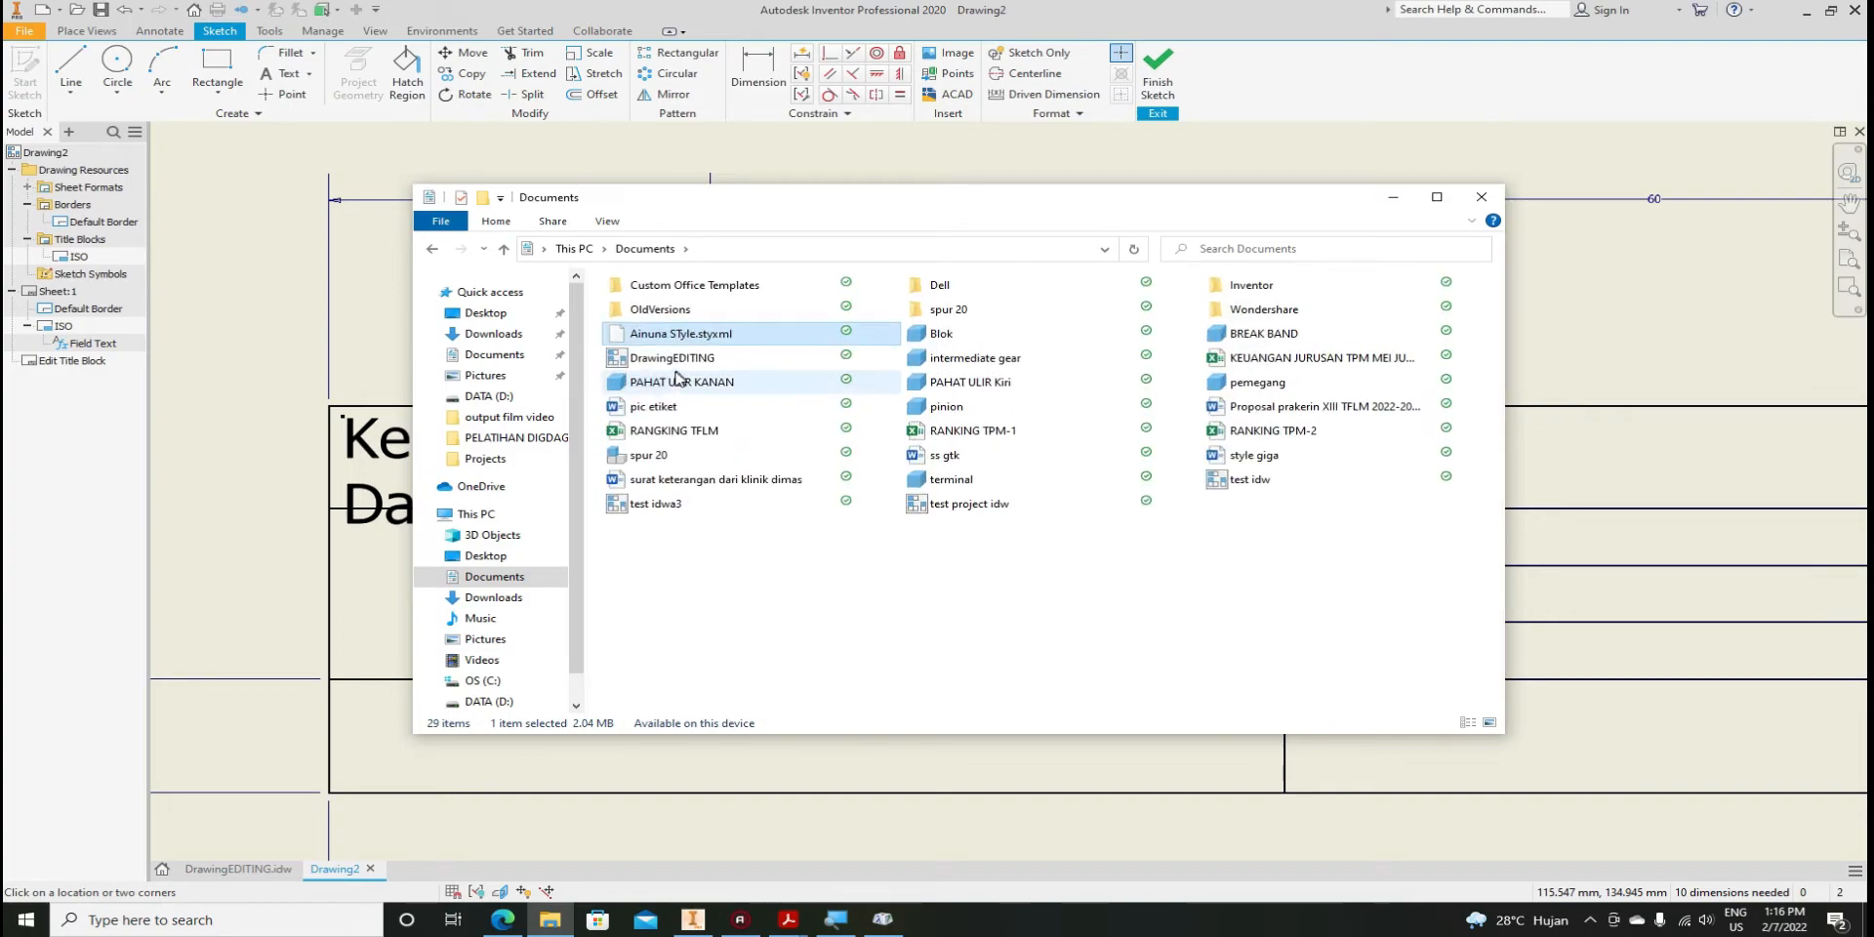
scroll(678, 377, "up", 3, "ctrl")
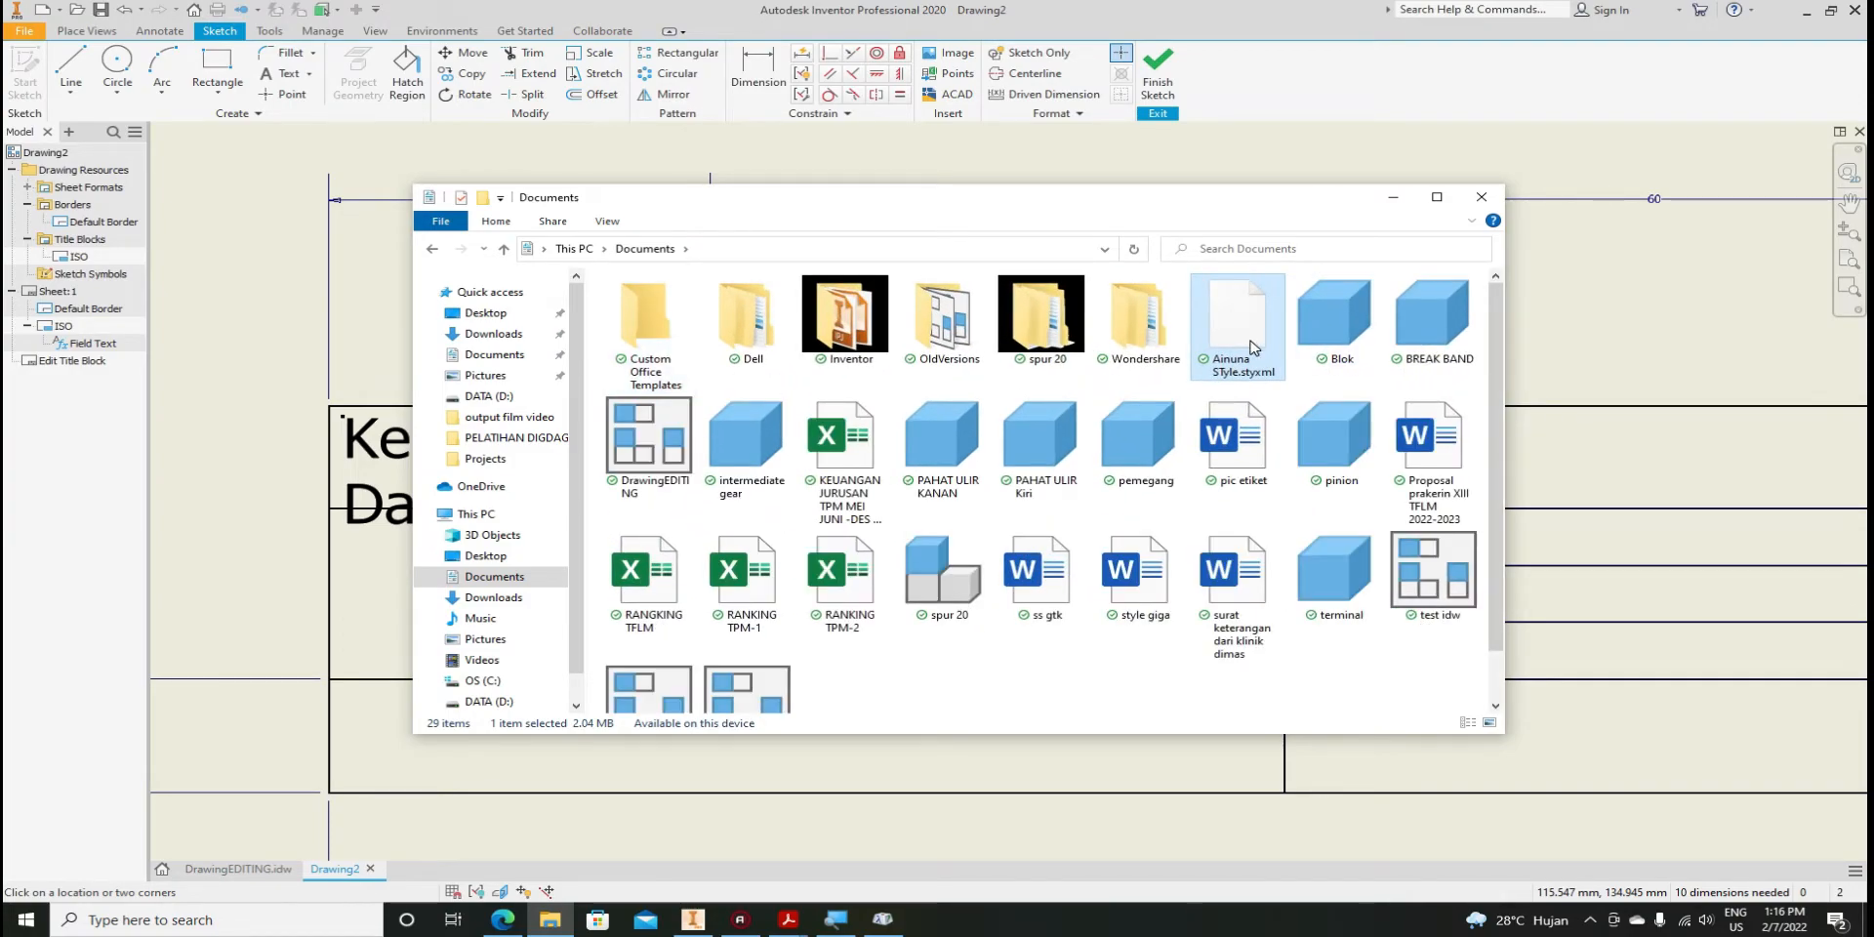
scroll(1249, 348, "down", 4, "ctrl")
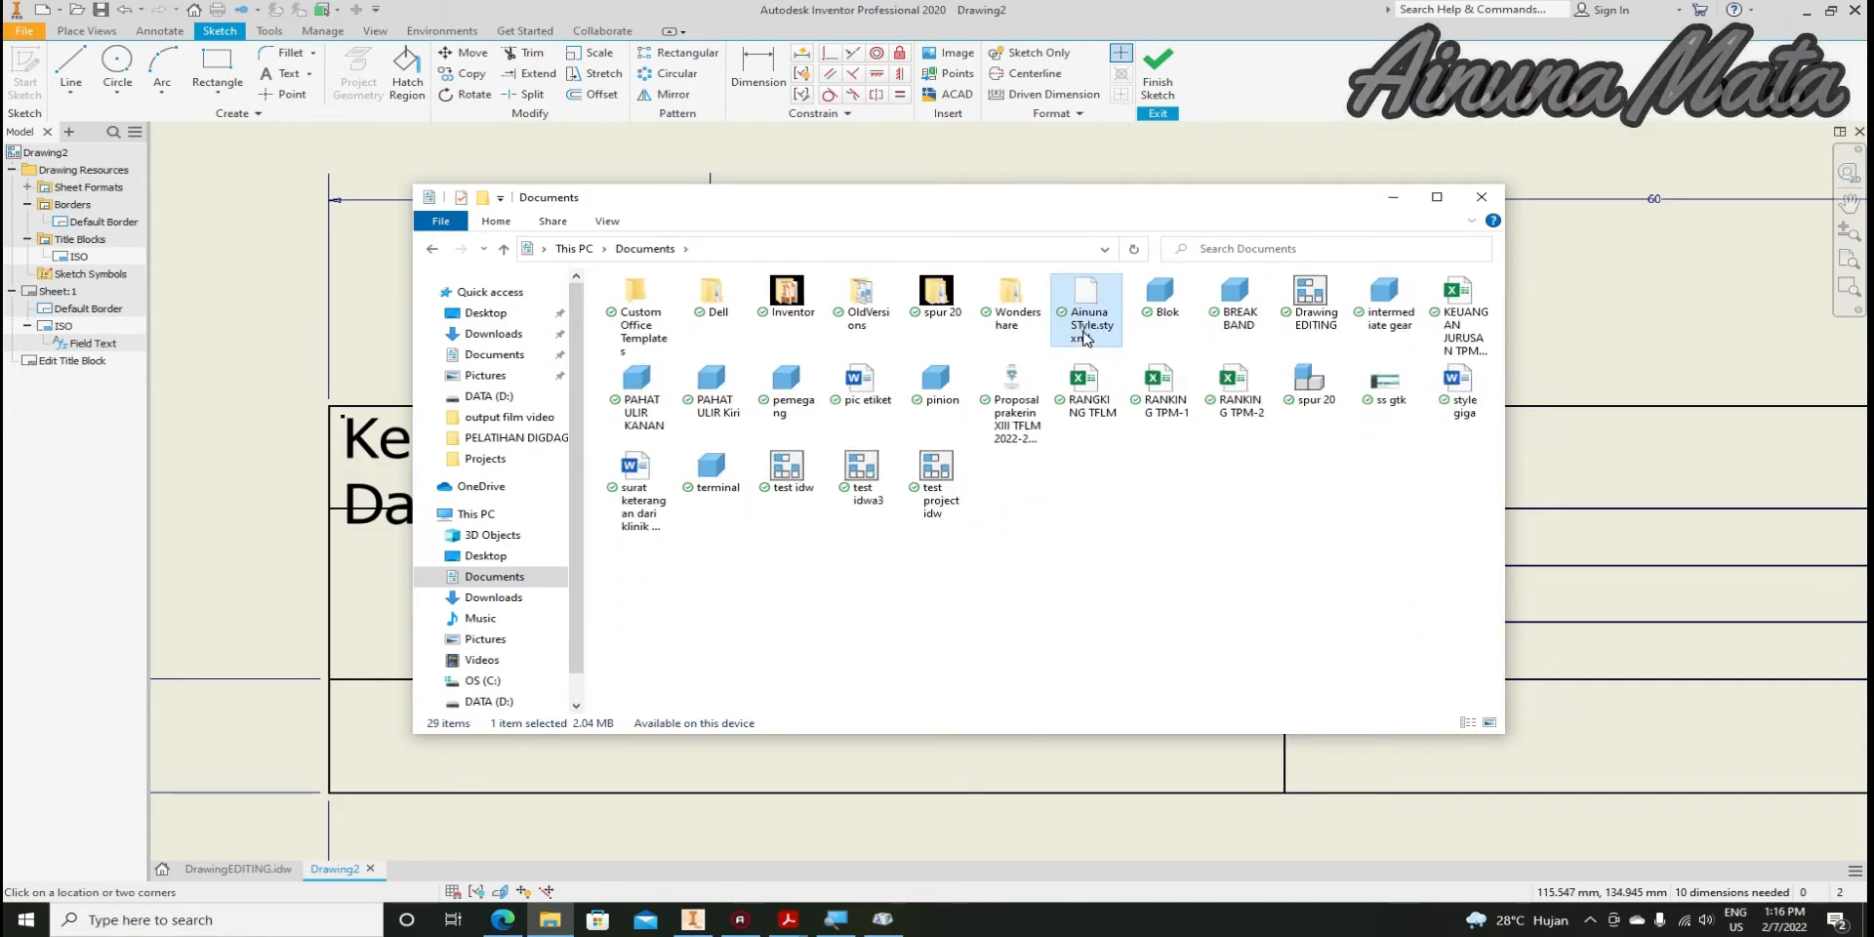
scroll(879, 349, "up", 2, "ctrl")
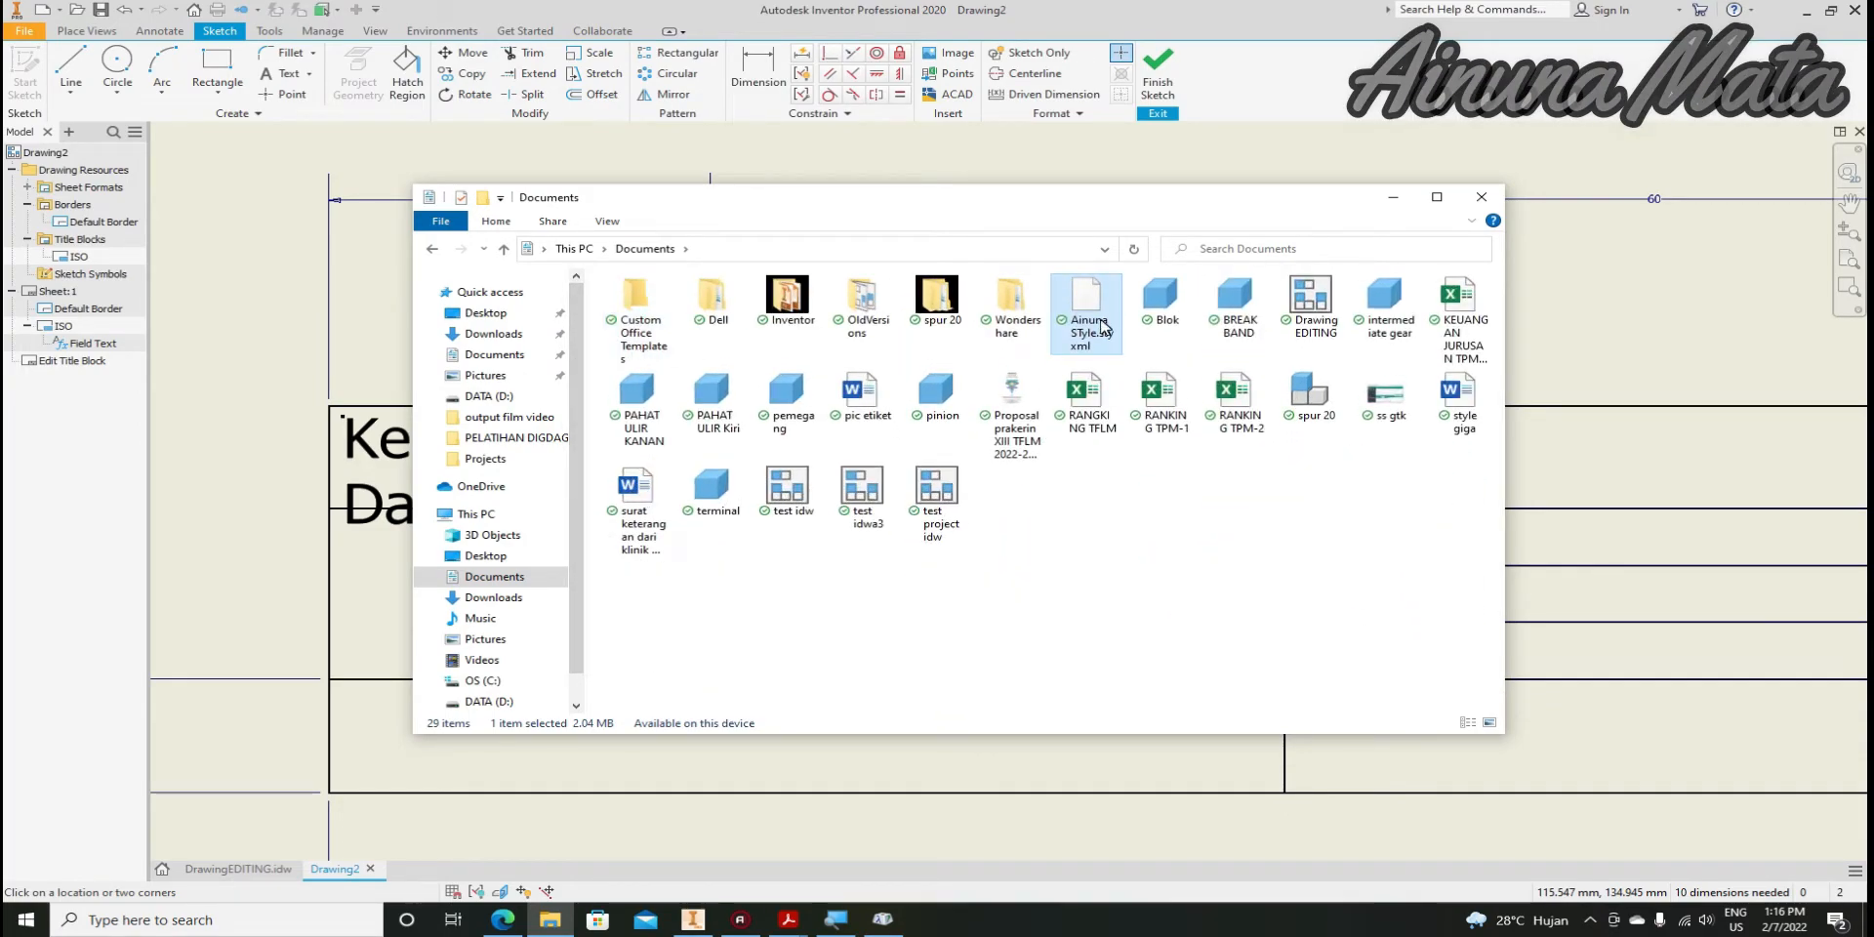
left_click(1393, 197)
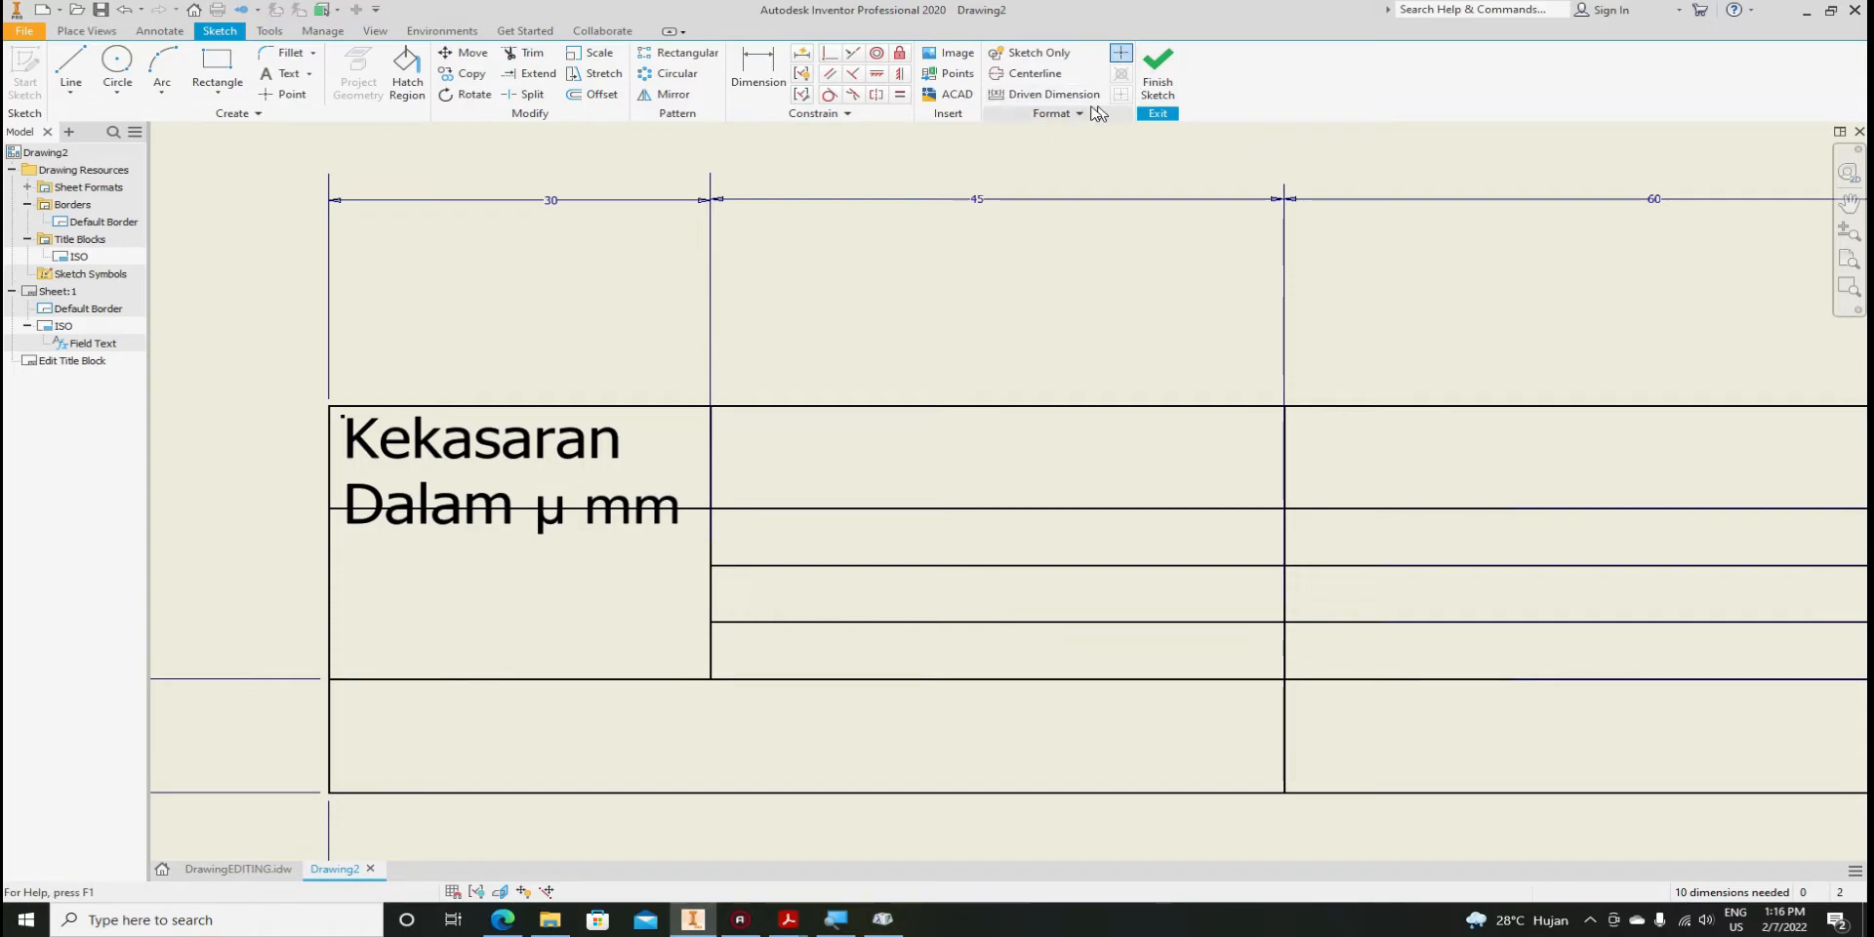
Import the .styxml style file from Documents through the Manage tab's Styles Editor, then save and close
scroll(839, 496, "down", 3)
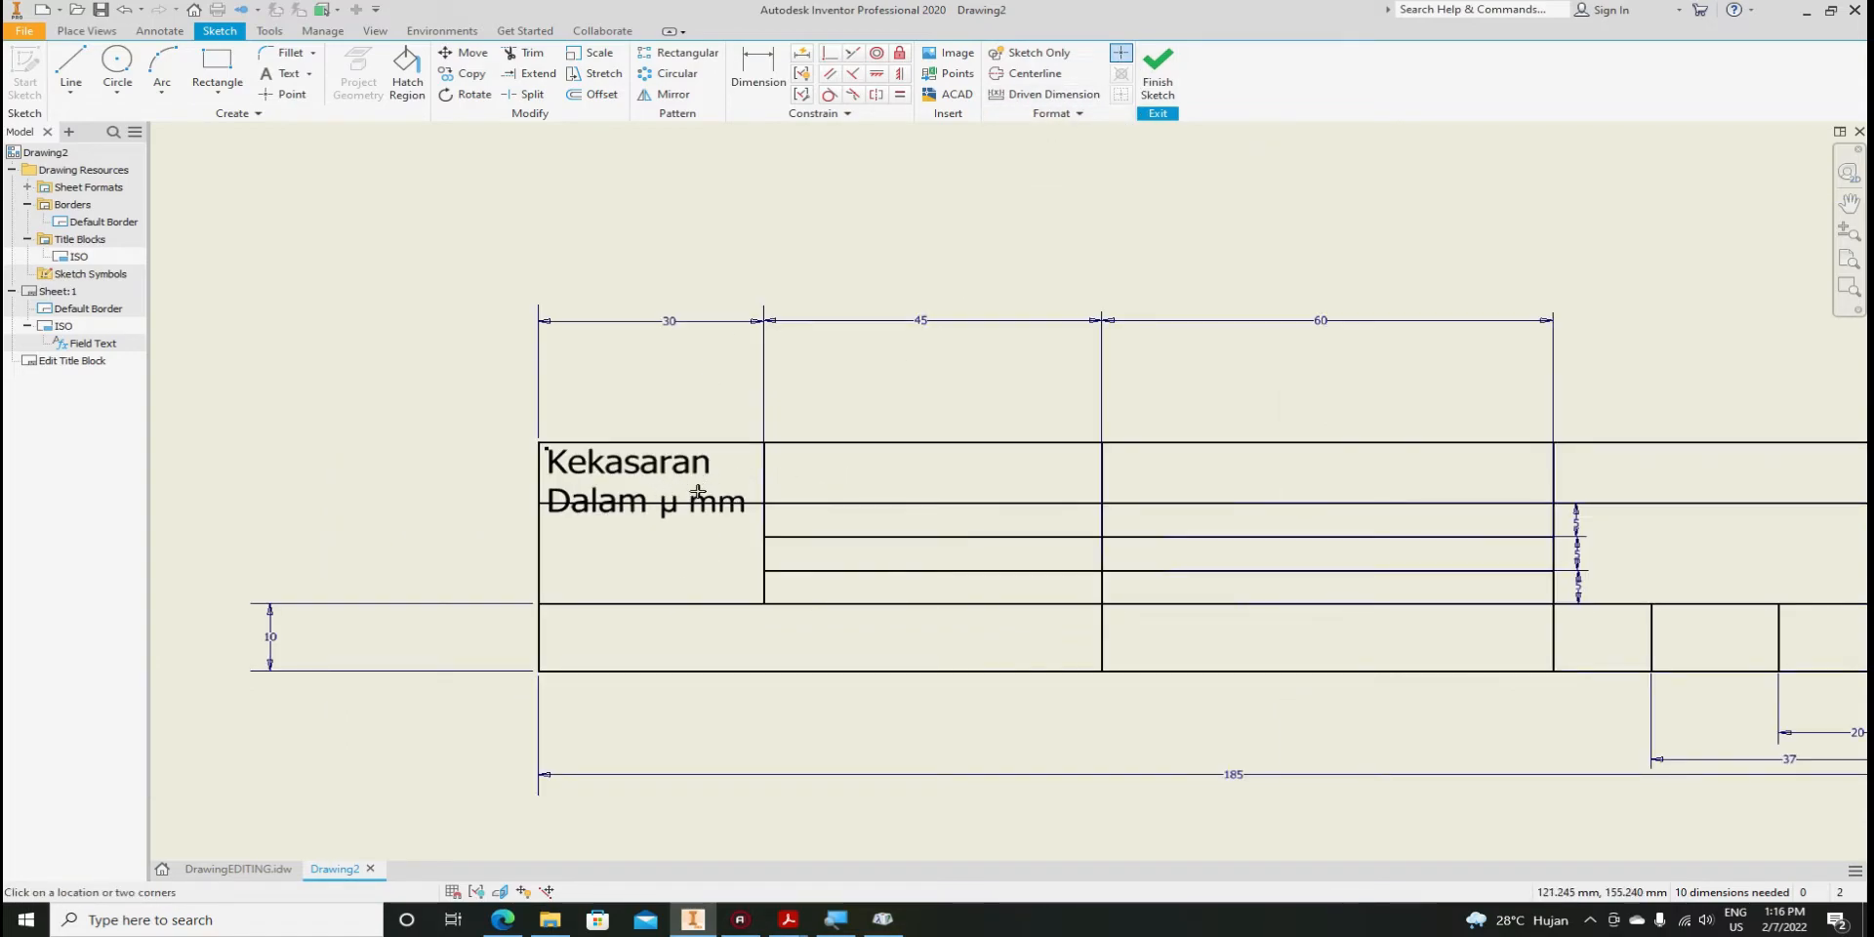
scroll(697, 491, "up", 3)
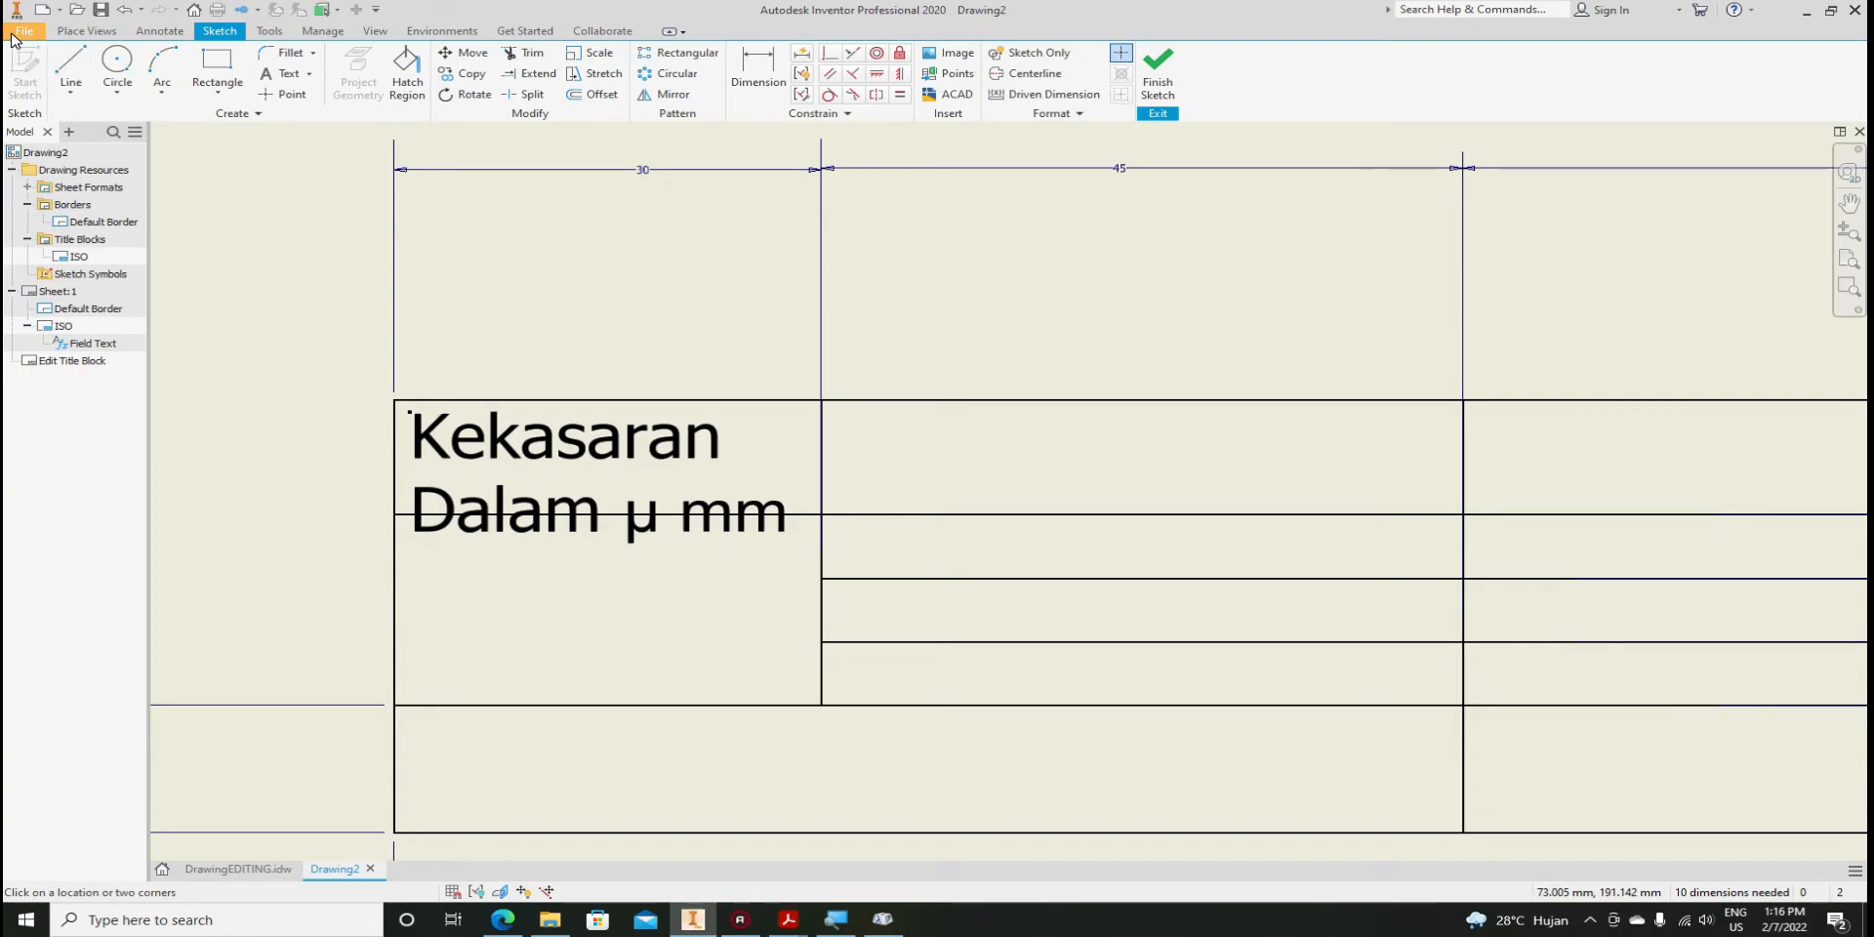
left_click(321, 32)
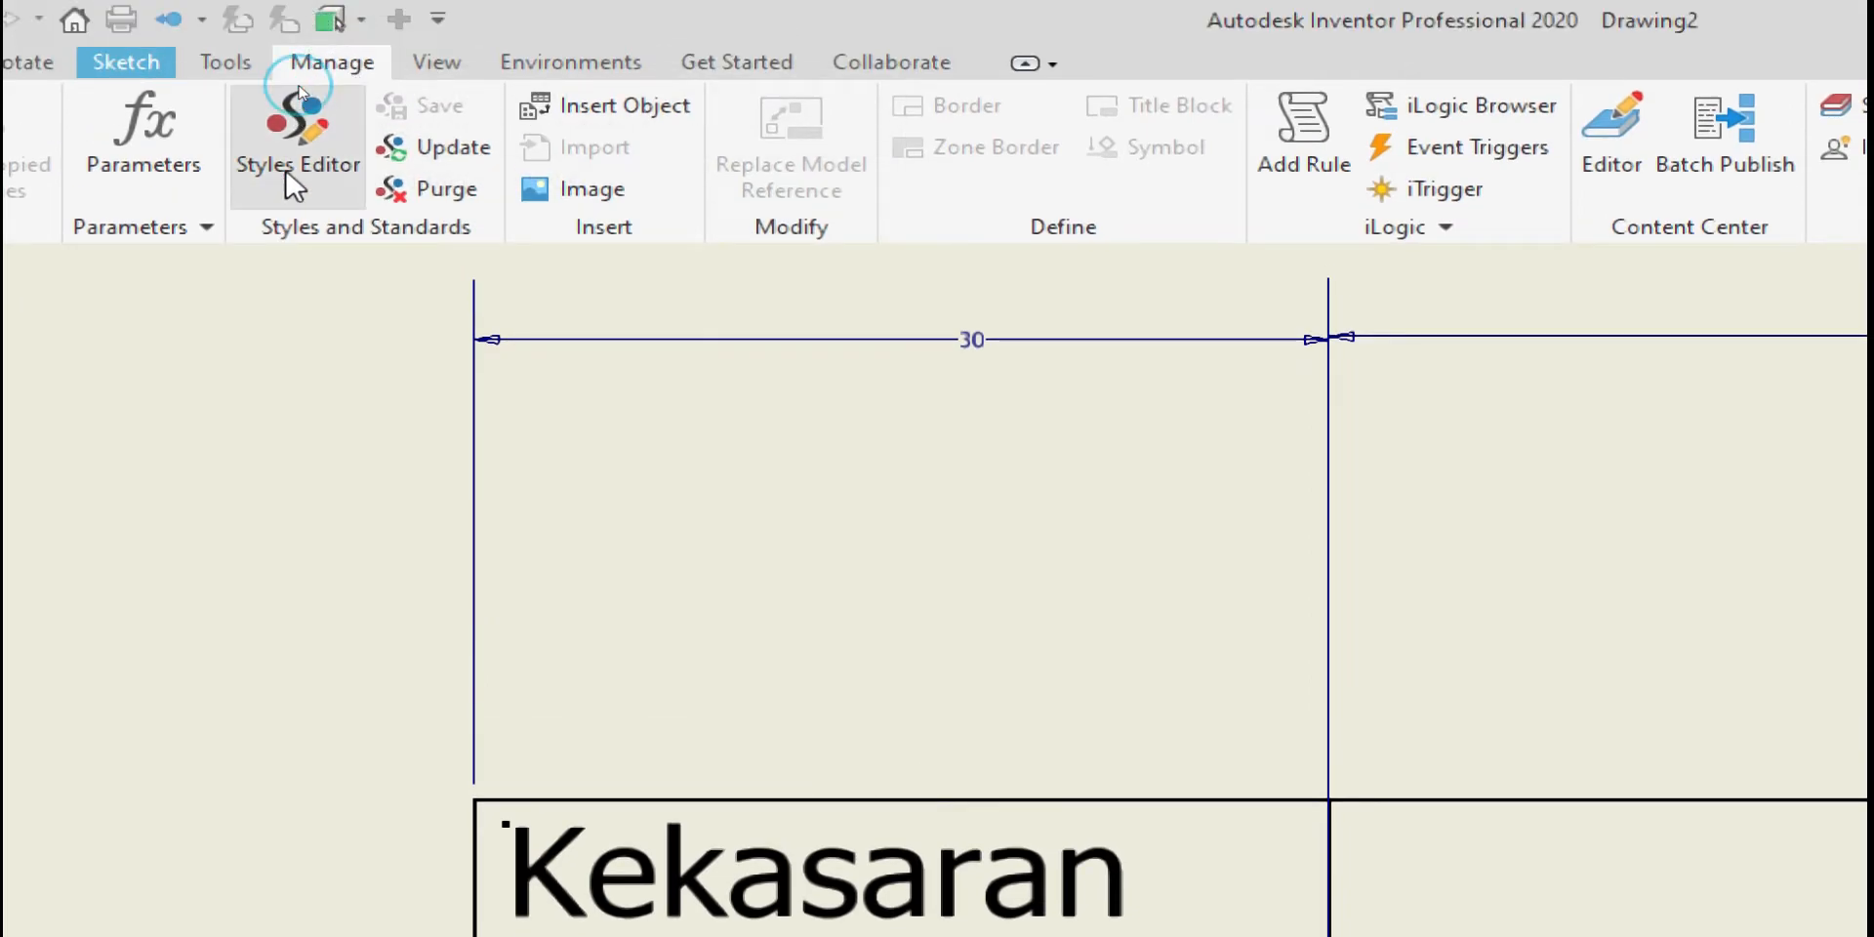
left_click(296, 186)
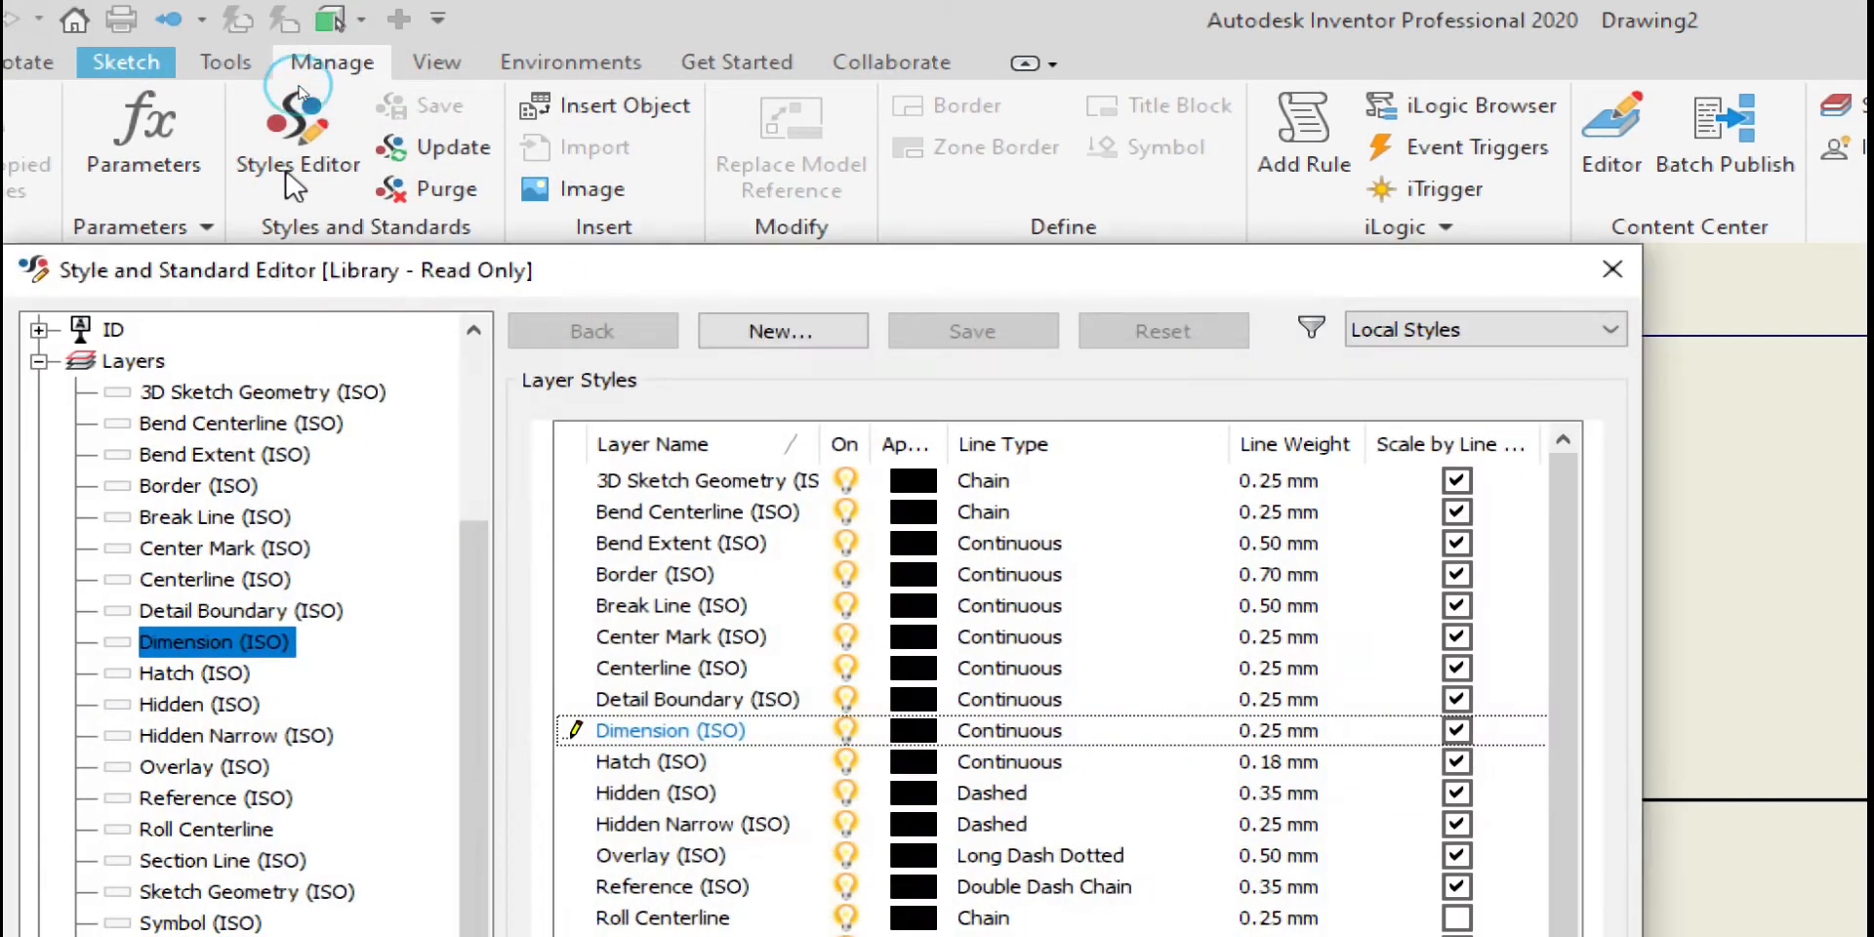
left_click_drag(839, 281, 980, 39)
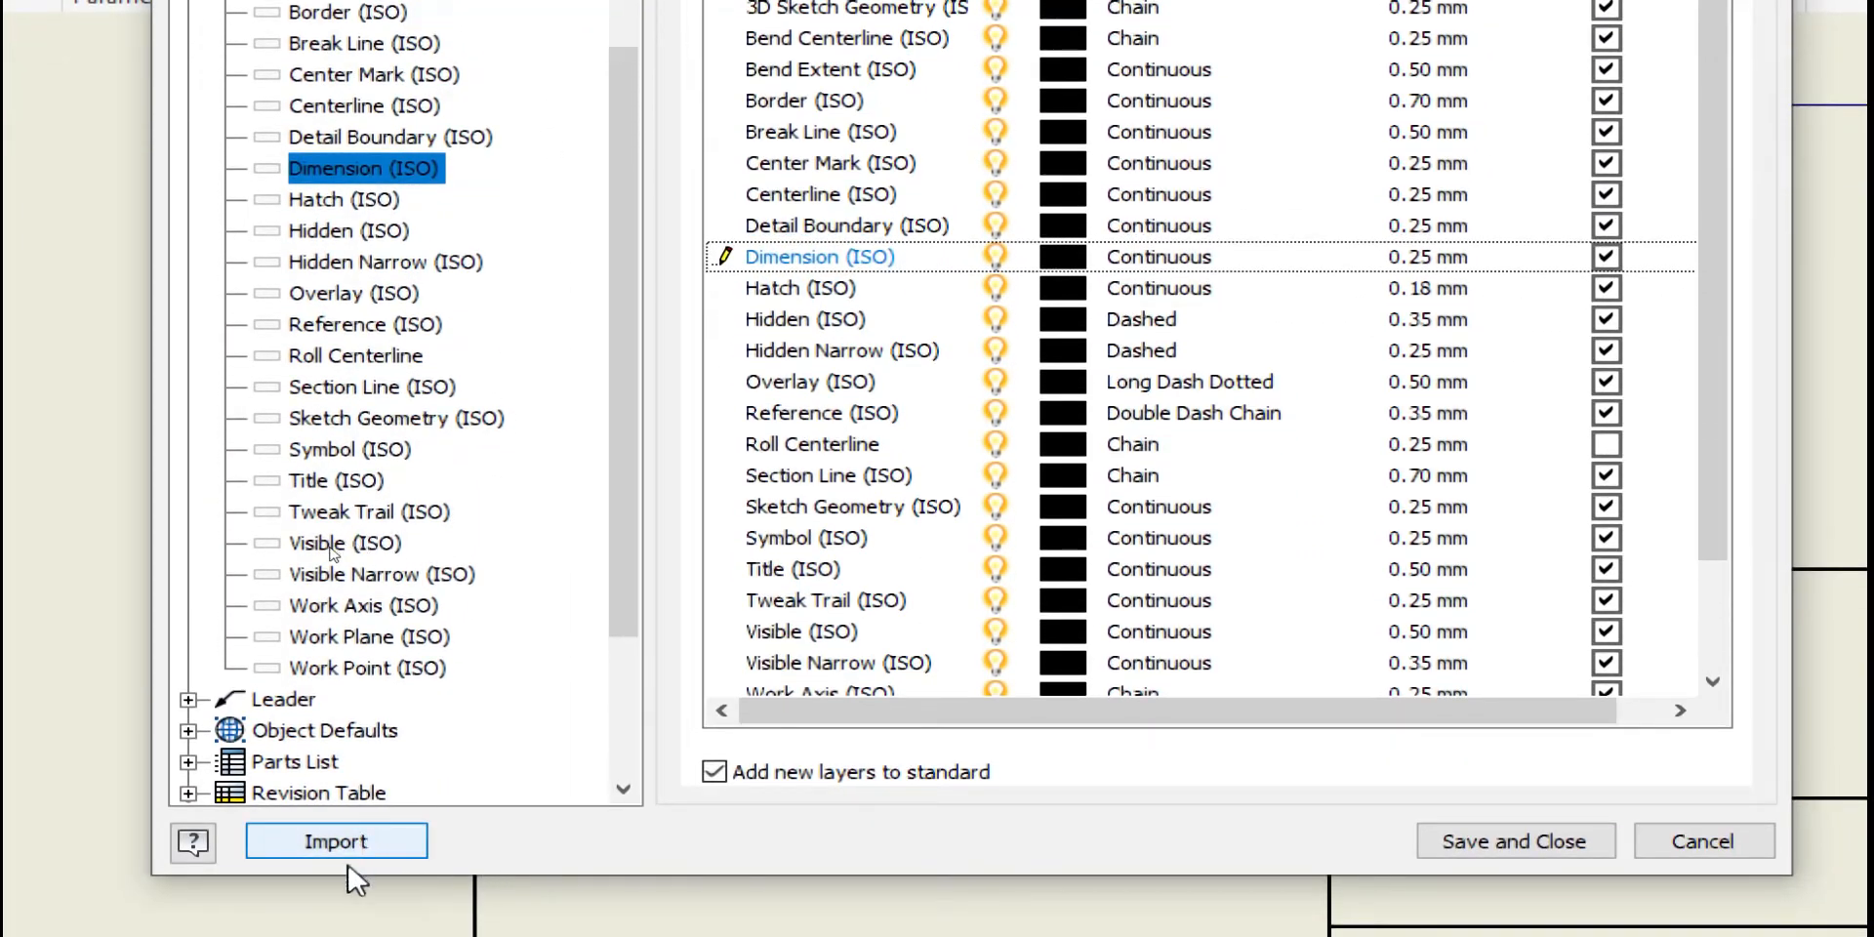
left_click(358, 845)
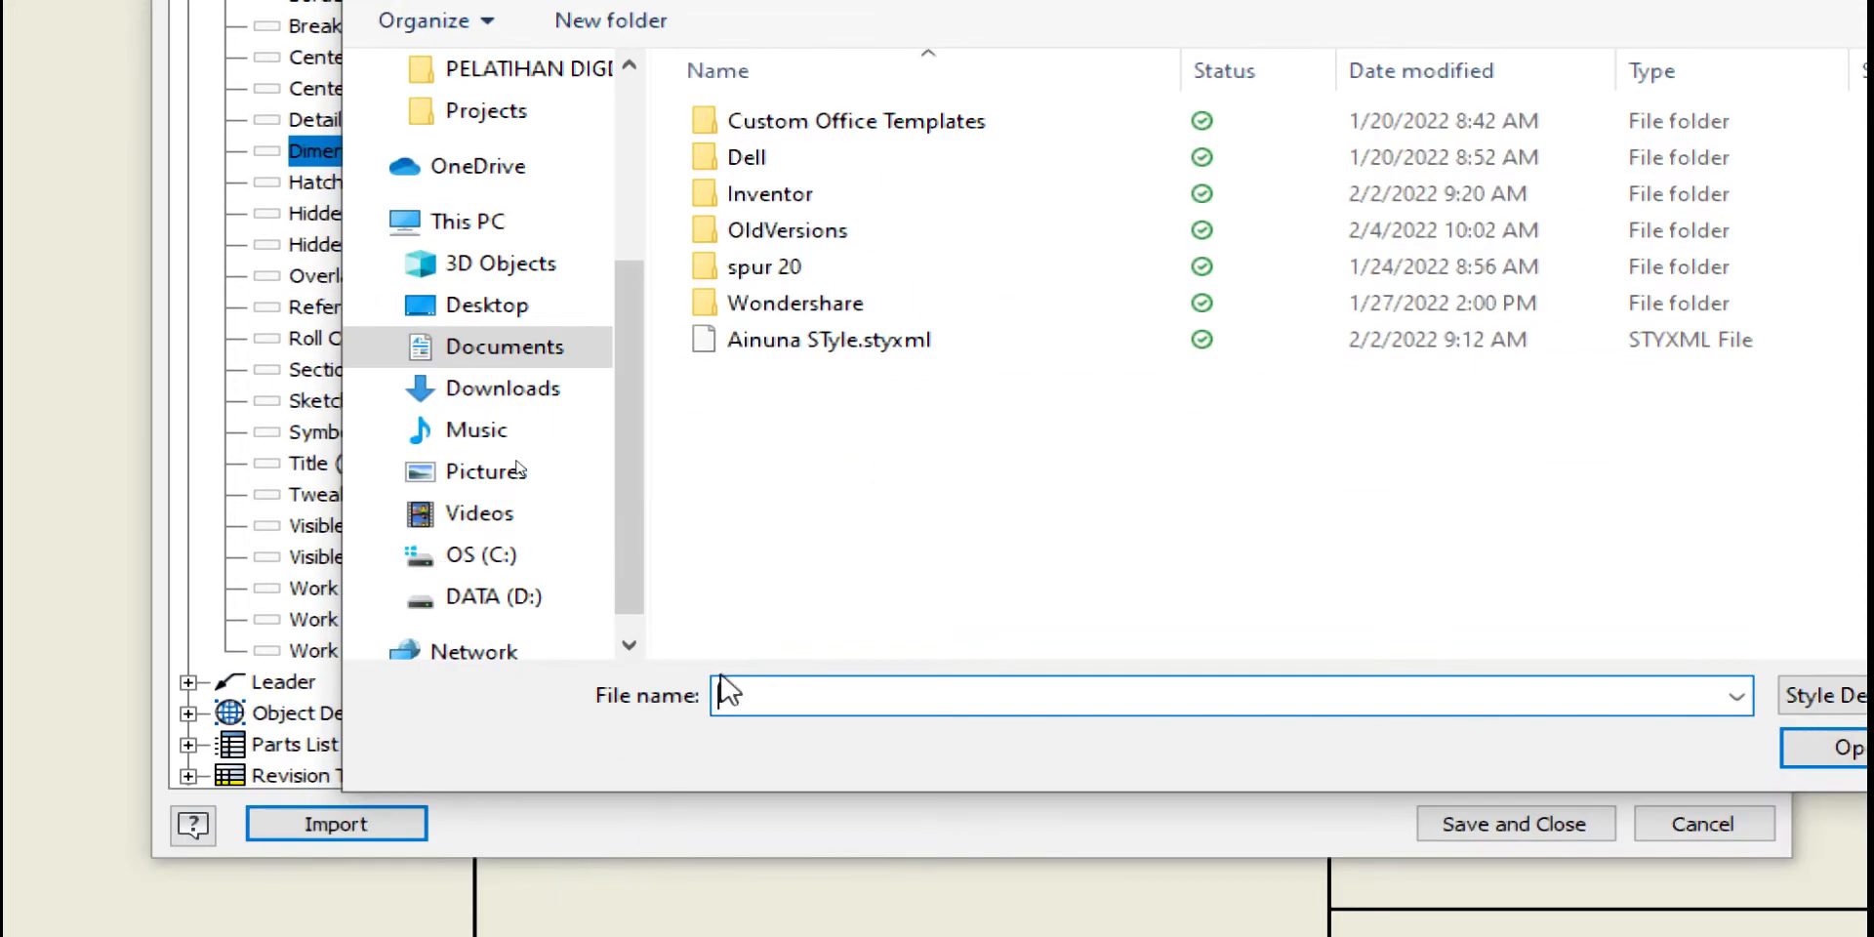
left_click(832, 349)
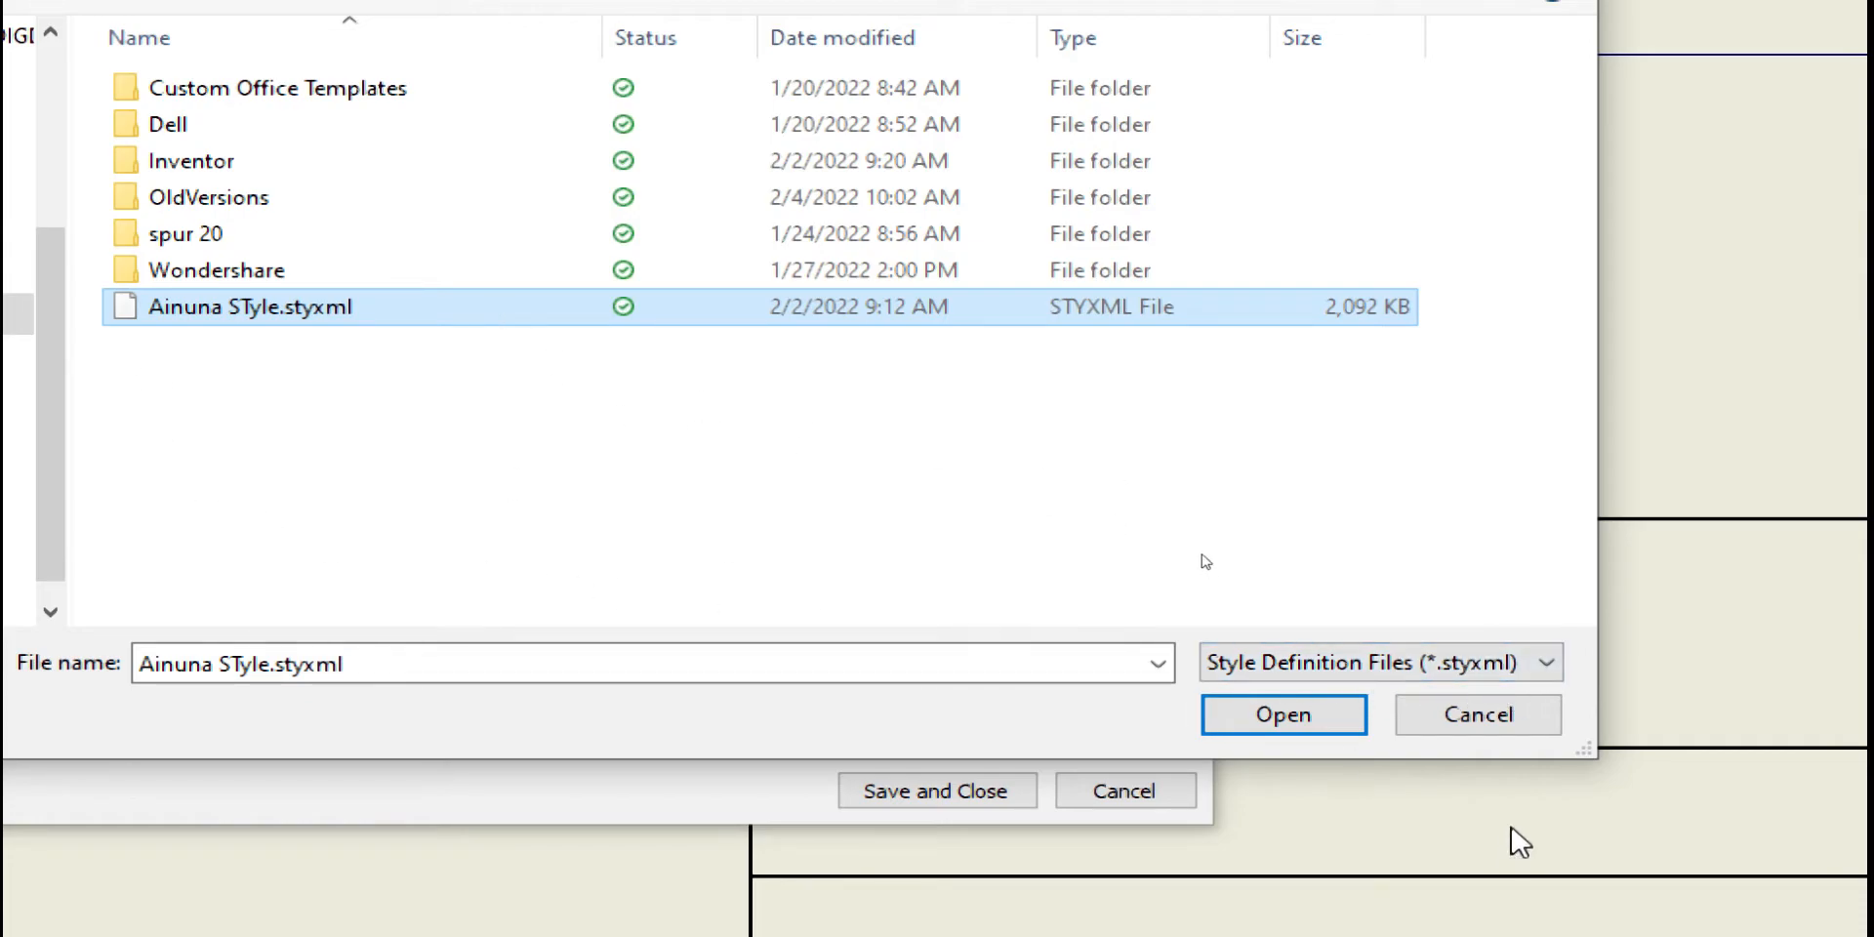
left_click(1327, 727)
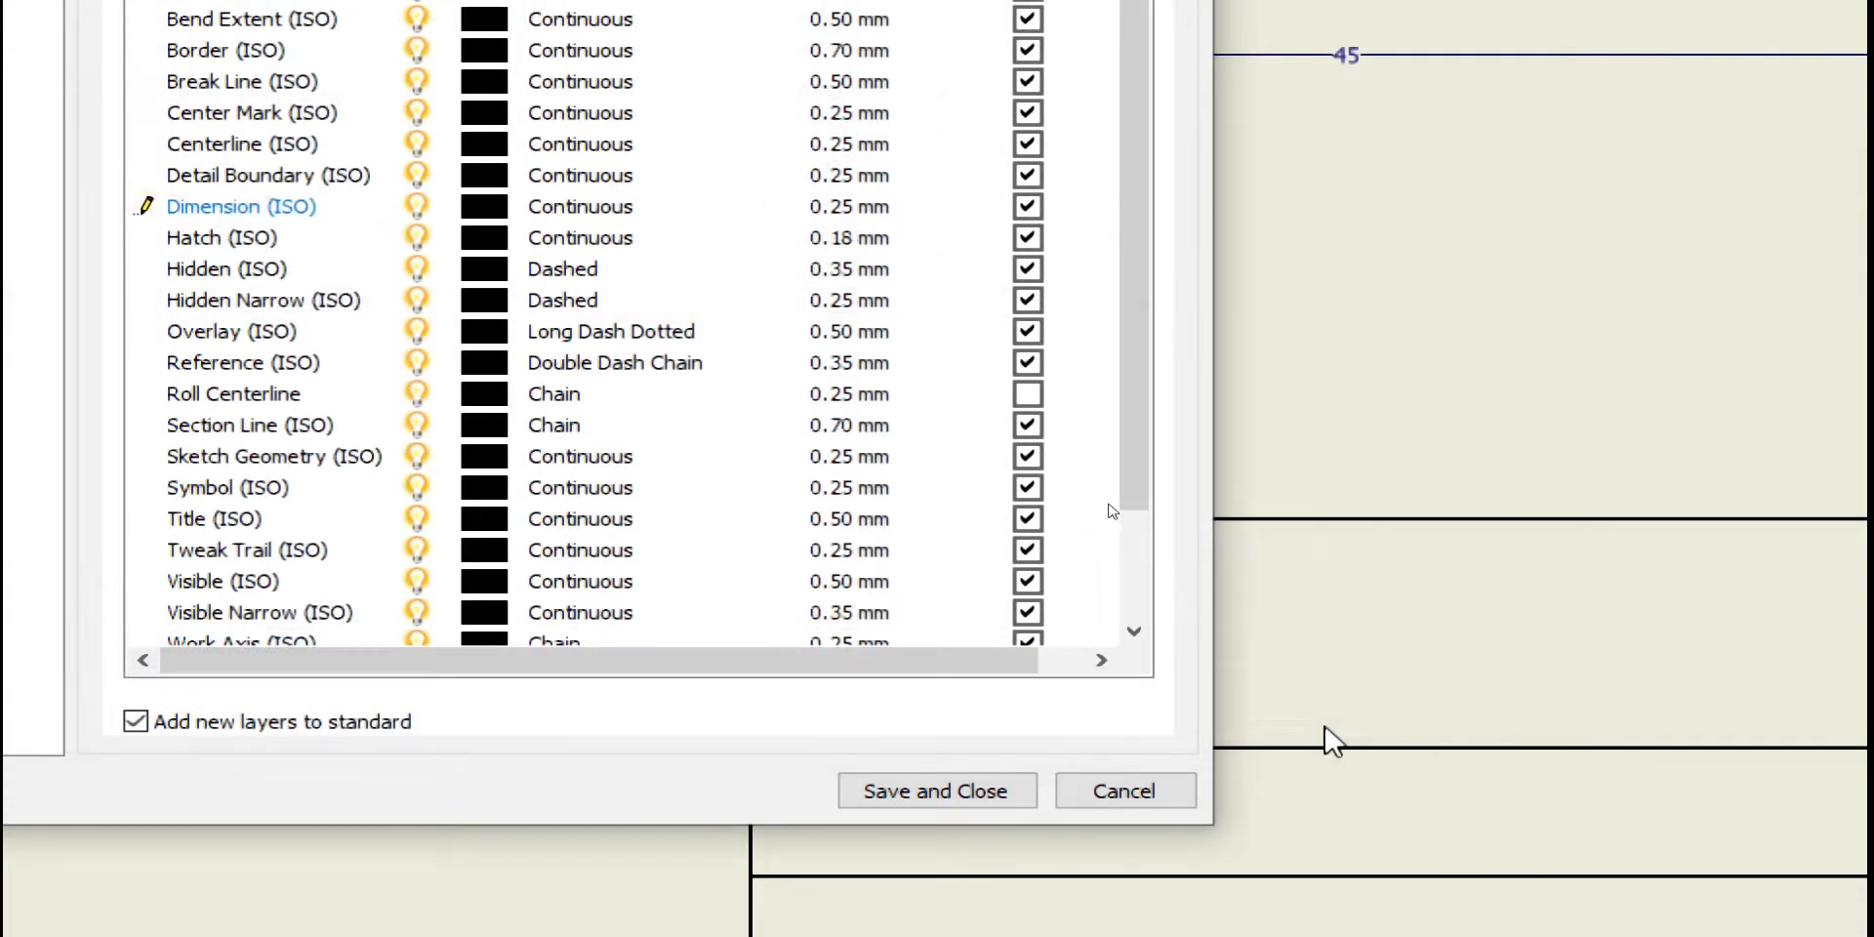
left_click(999, 792)
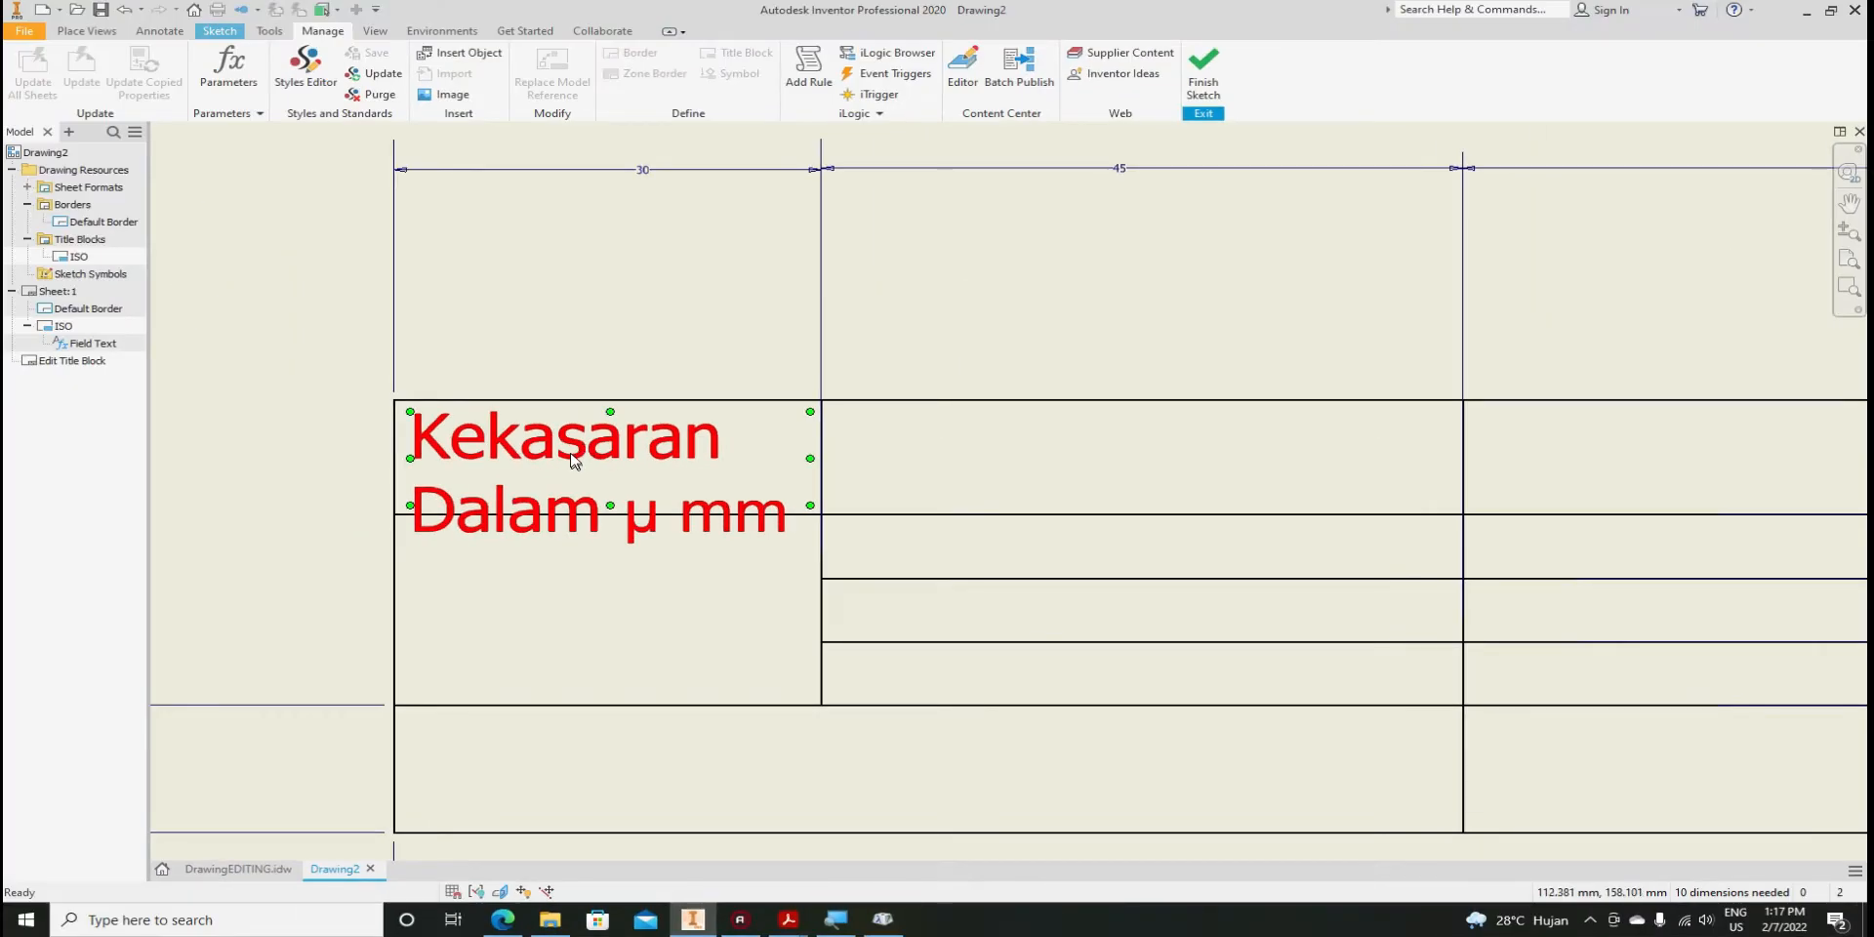
Select all of the Kekasaran note's text and change its font to ISOCPEUR
double_click(575, 461)
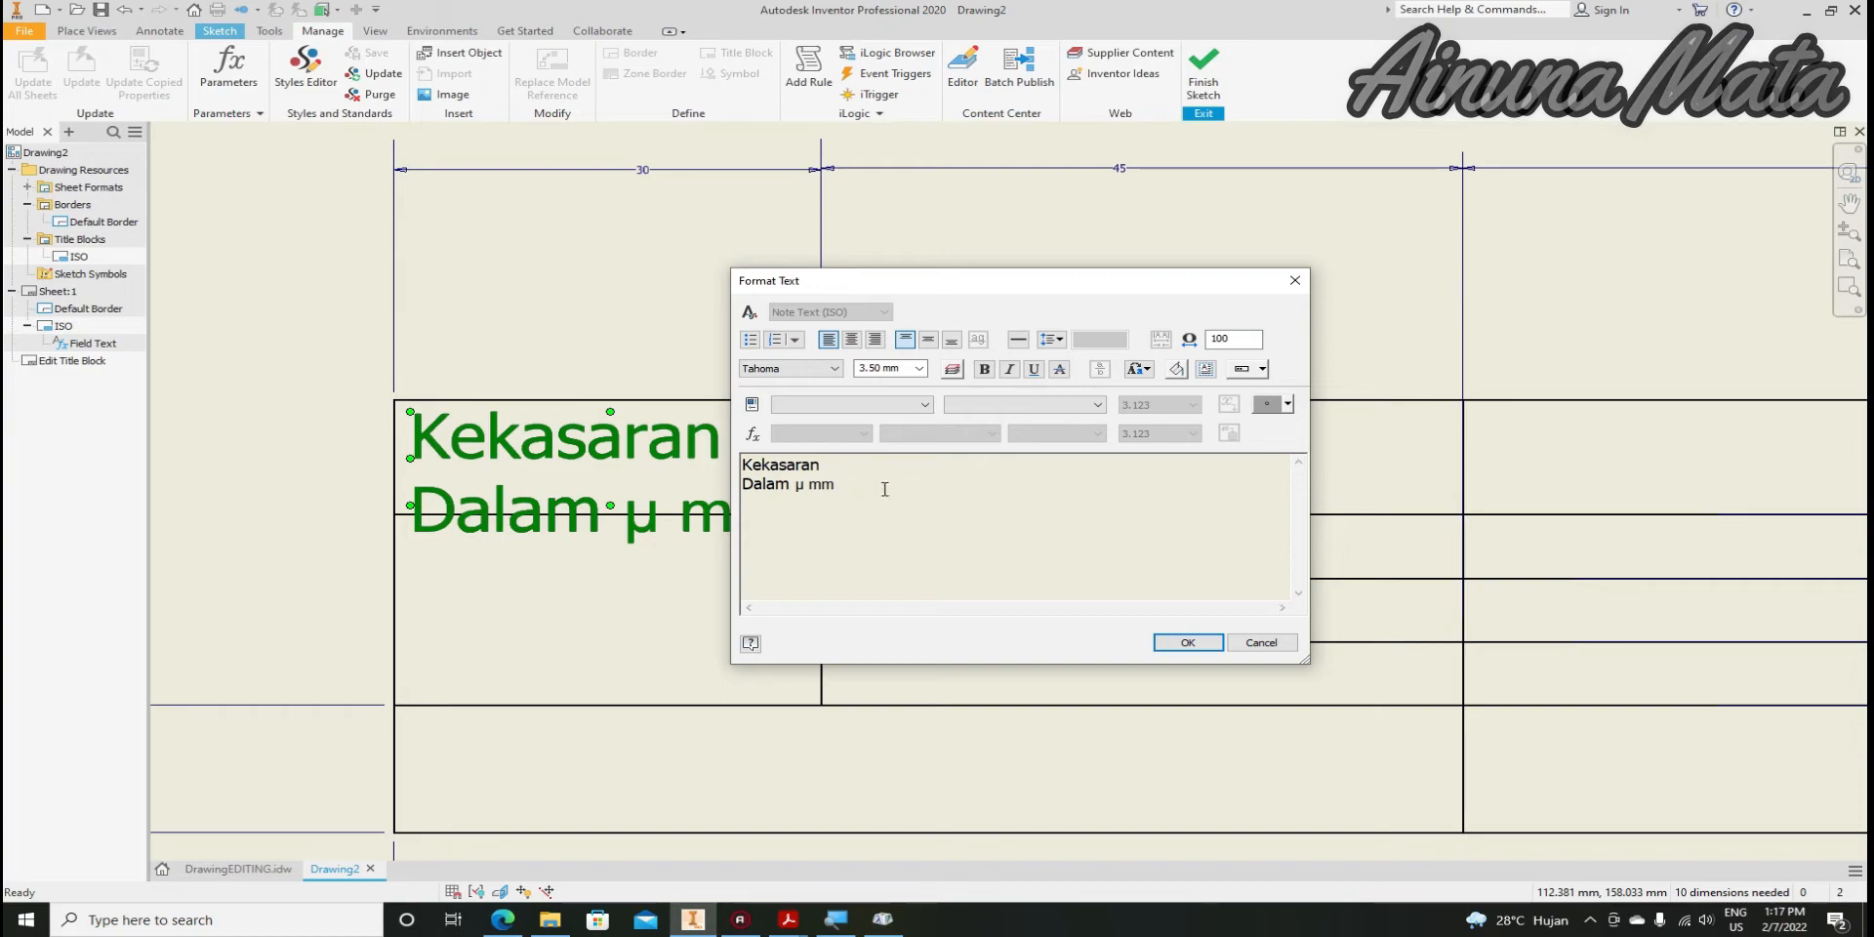
left_click_drag(878, 483, 729, 460)
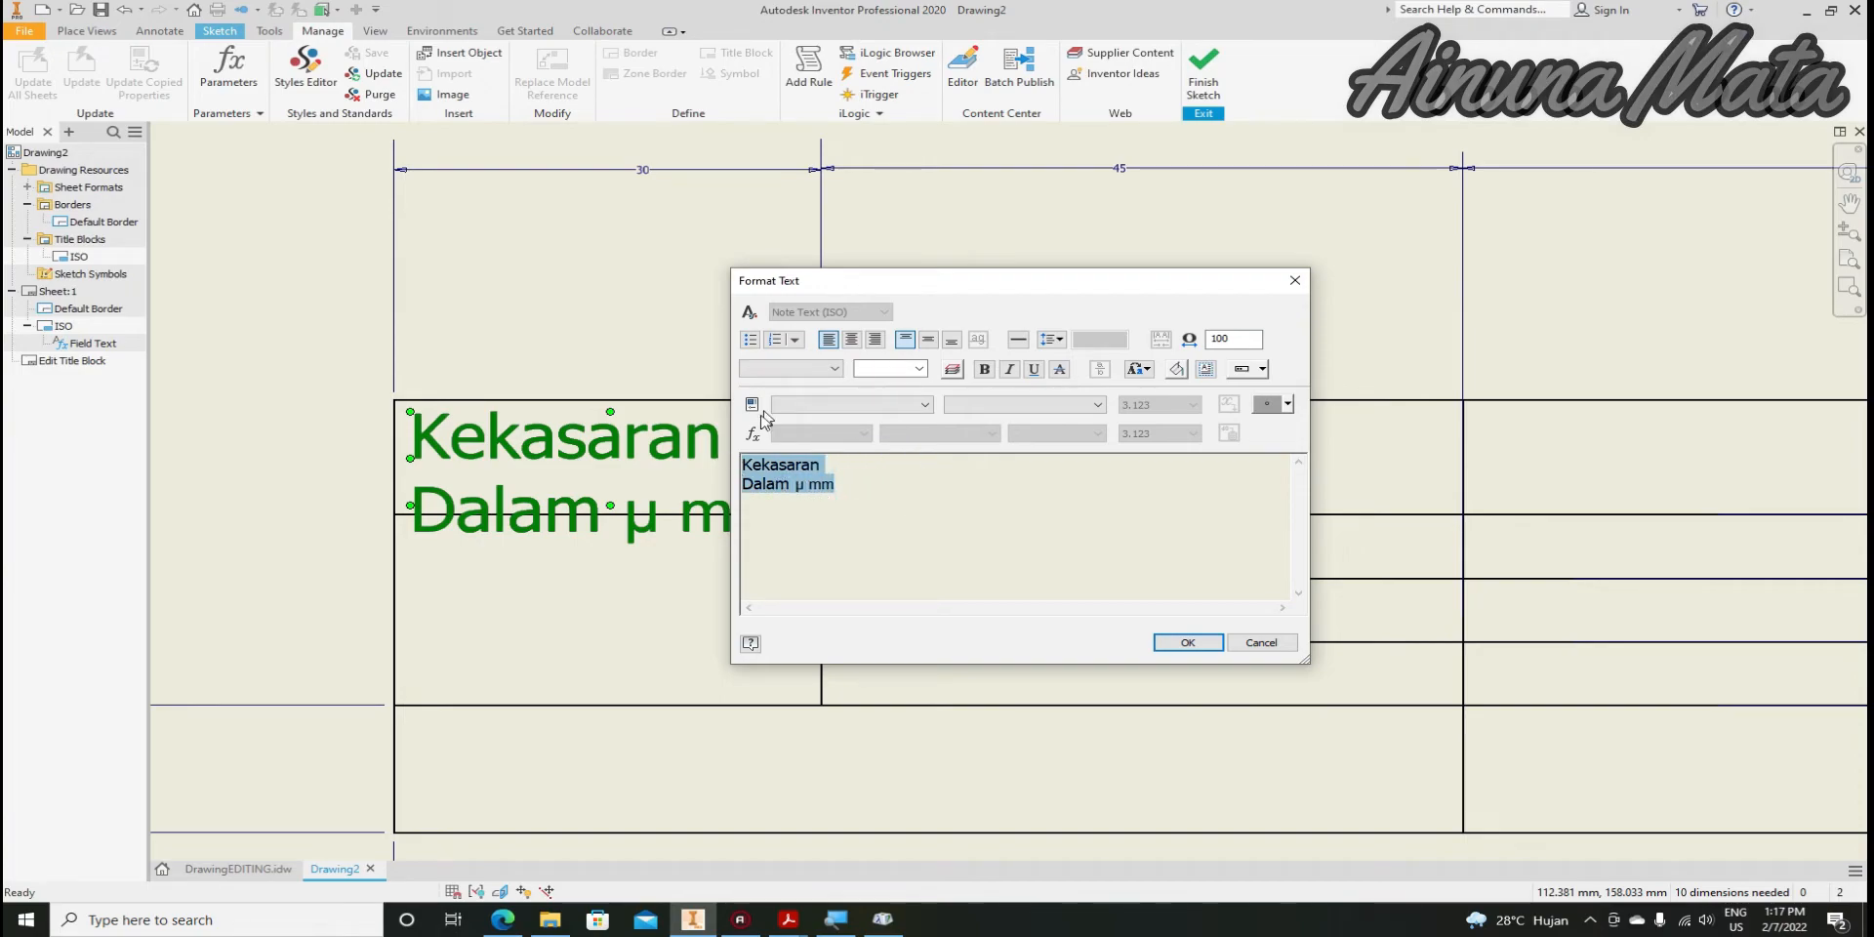
left_click(794, 372)
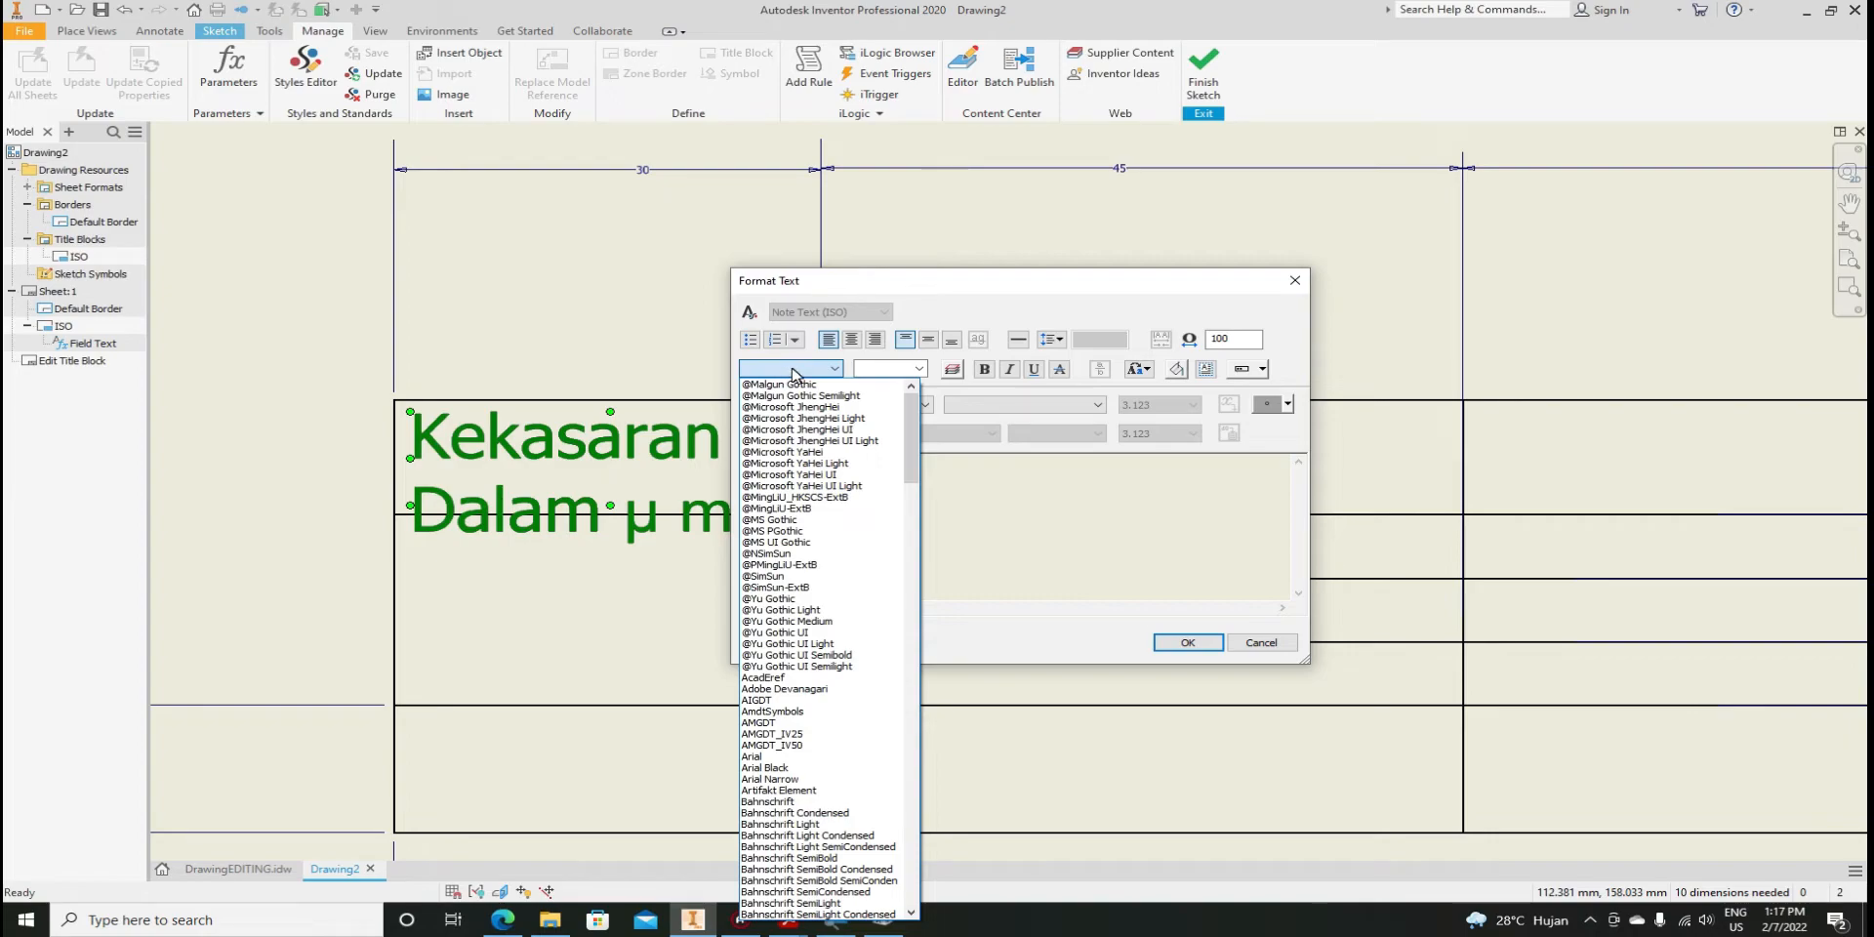
scroll(833, 727, "down", 10)
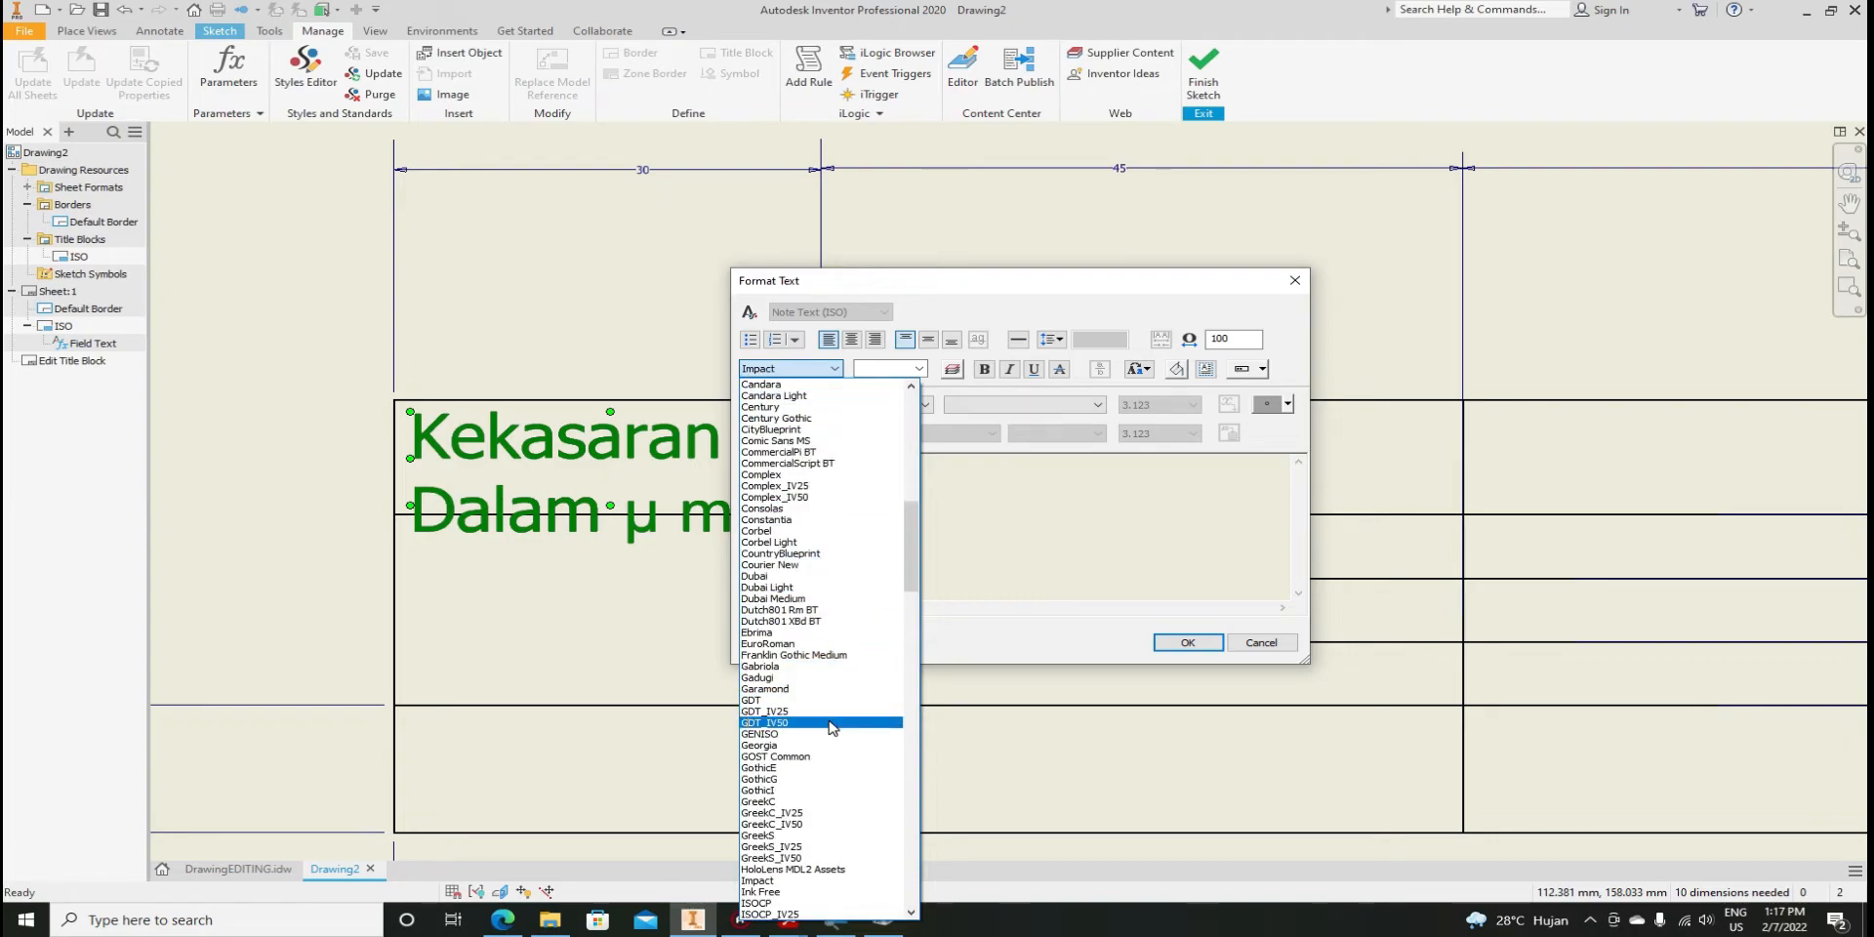
scroll(833, 728, "down", 3)
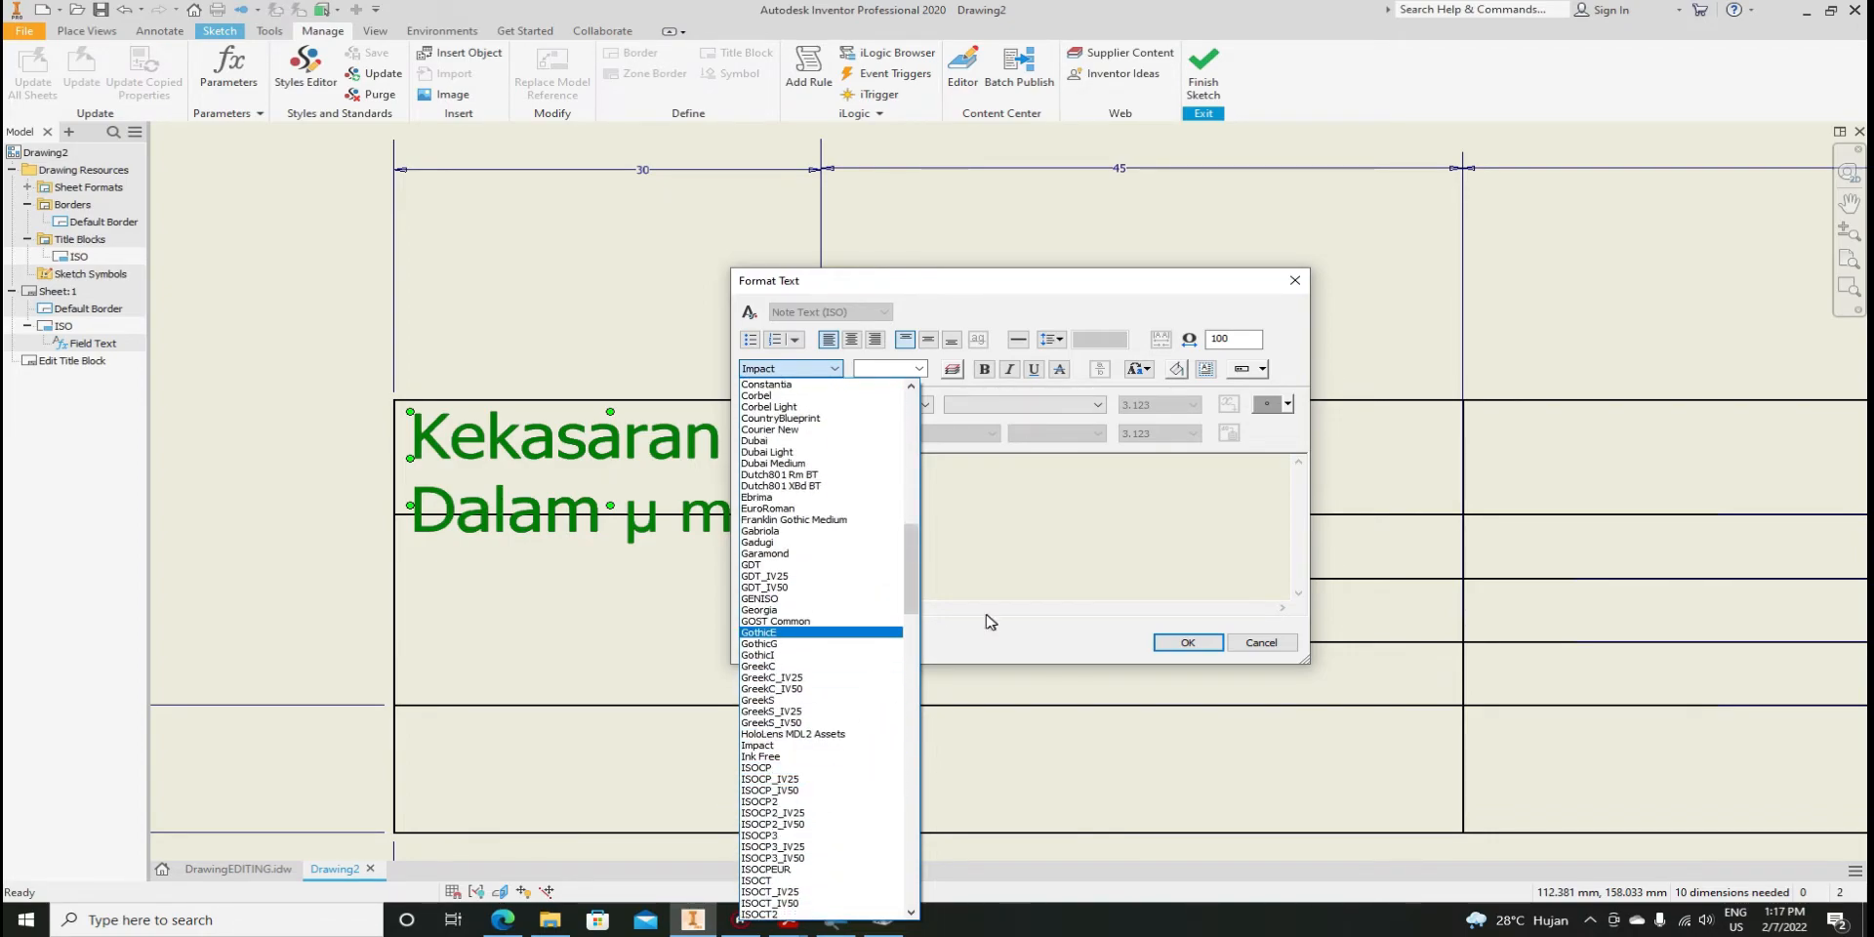
left_click(1018, 541)
left_click(783, 369)
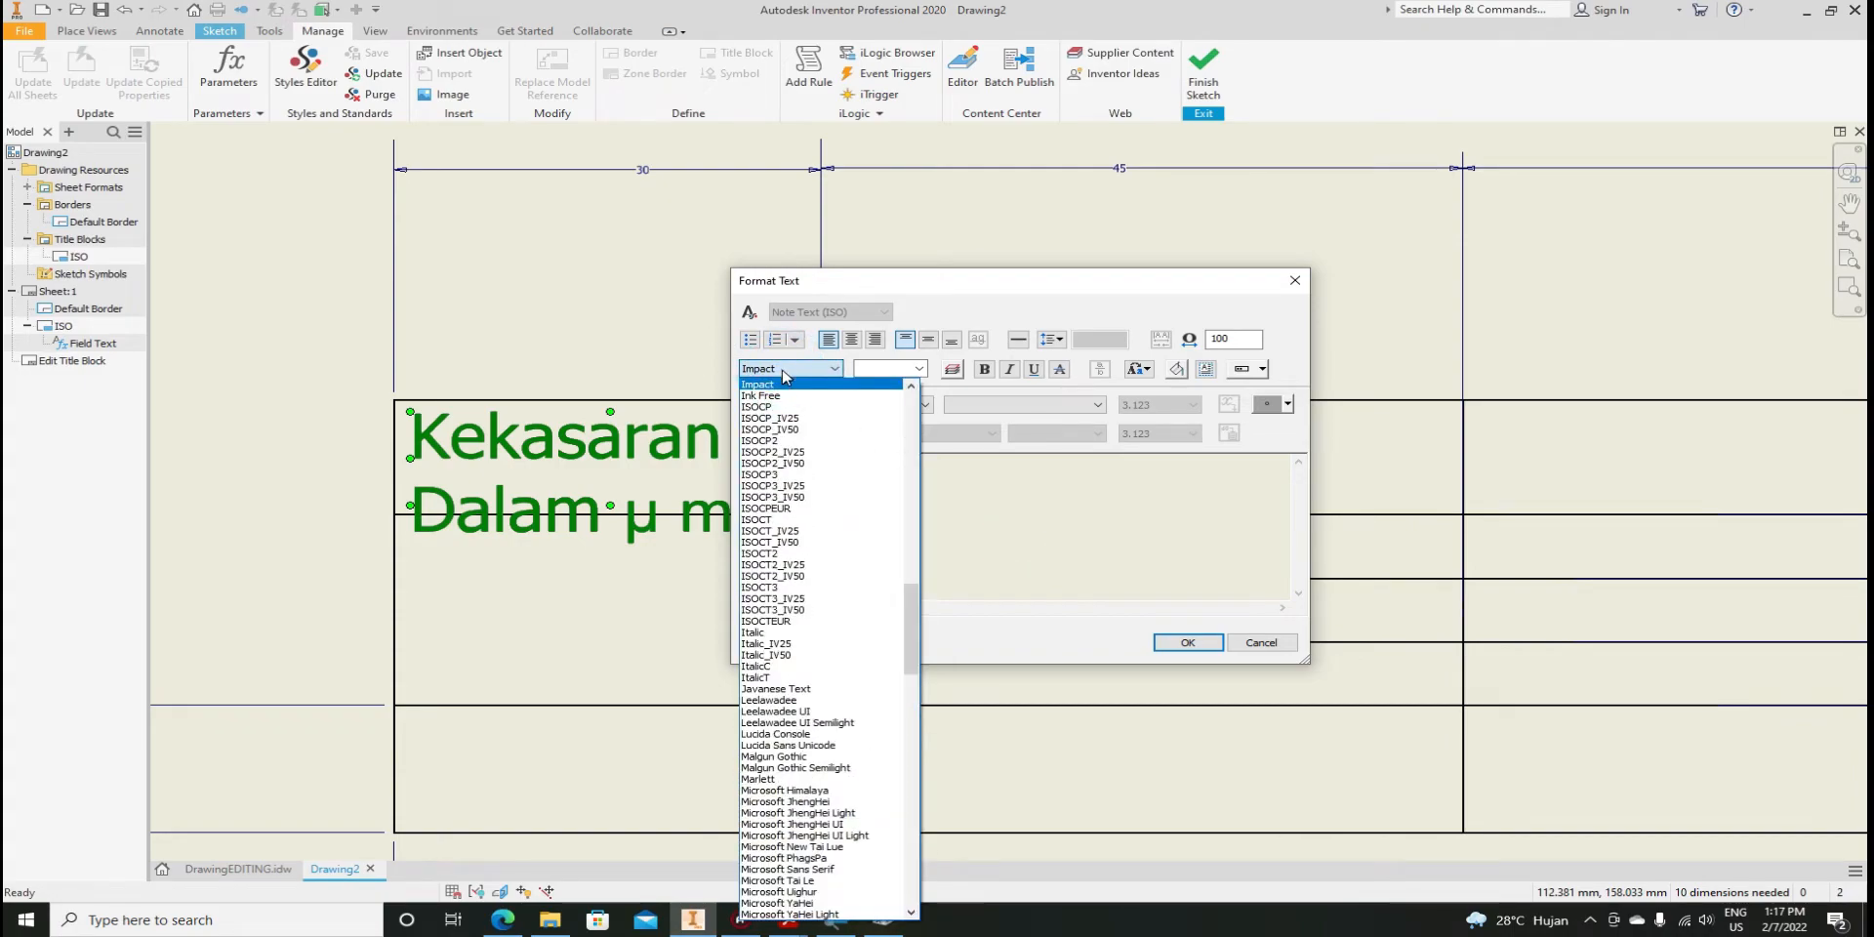
left_click(793, 508)
Make the note 3.00 mm italic, centred horizontally and vertically
left_click(917, 371)
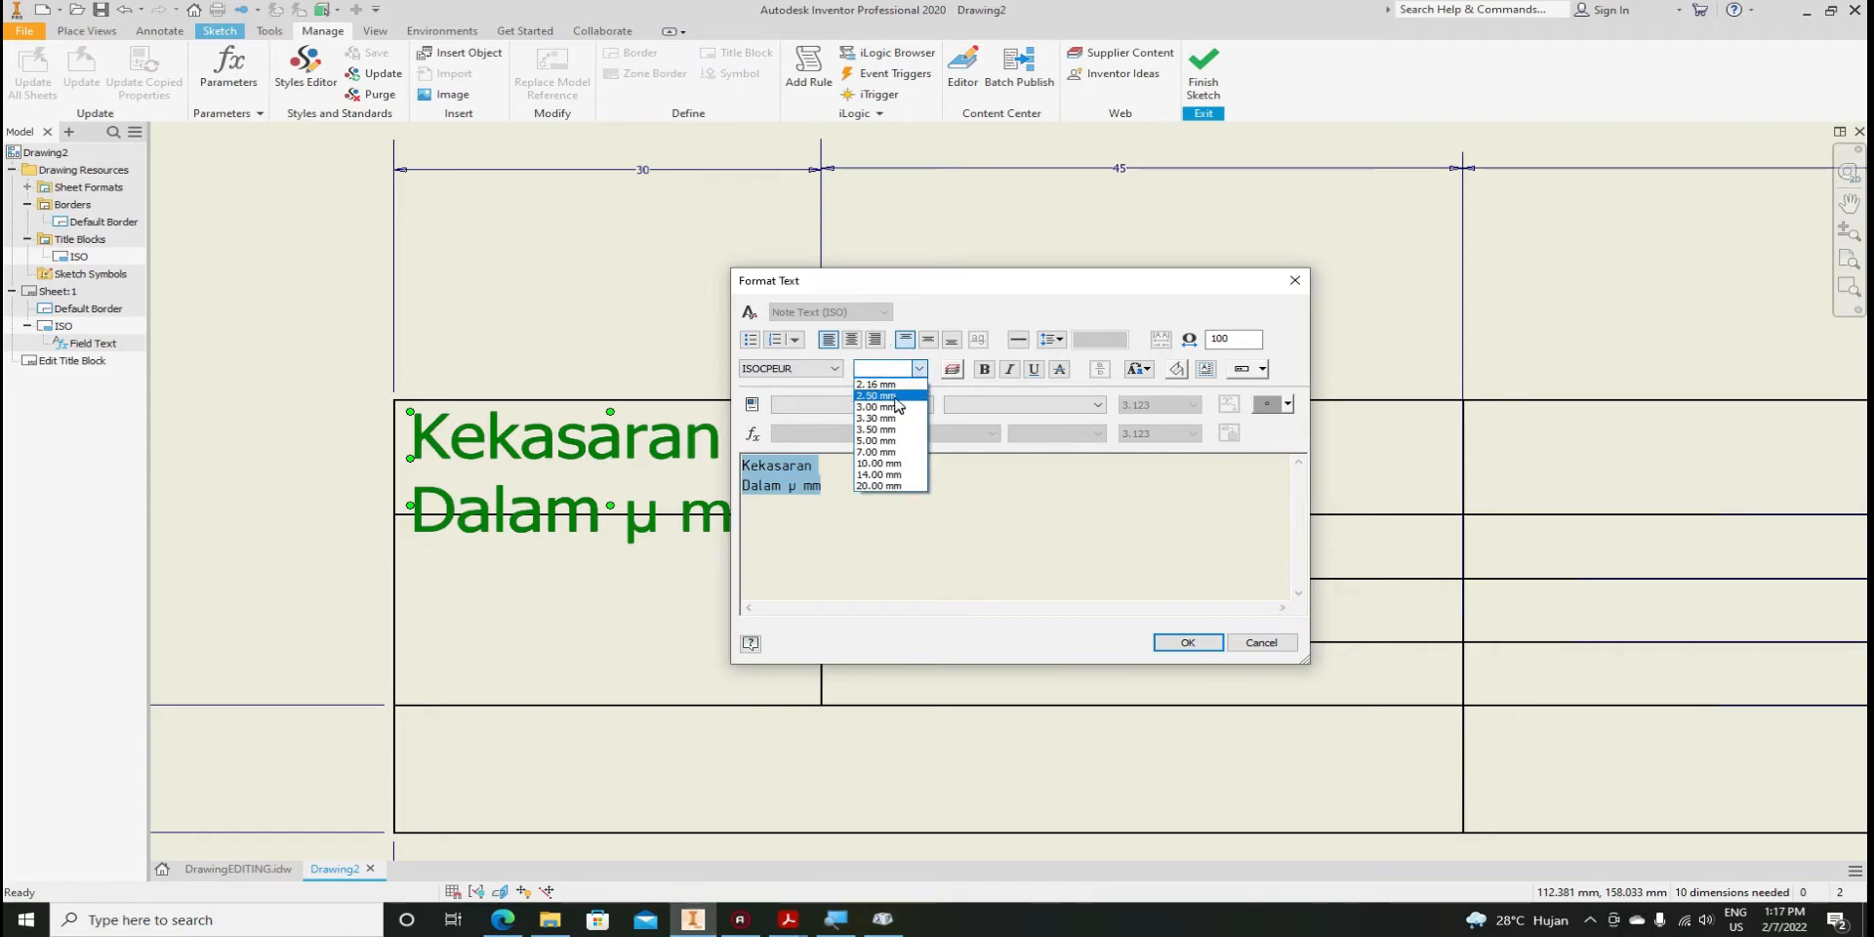
left_click(896, 395)
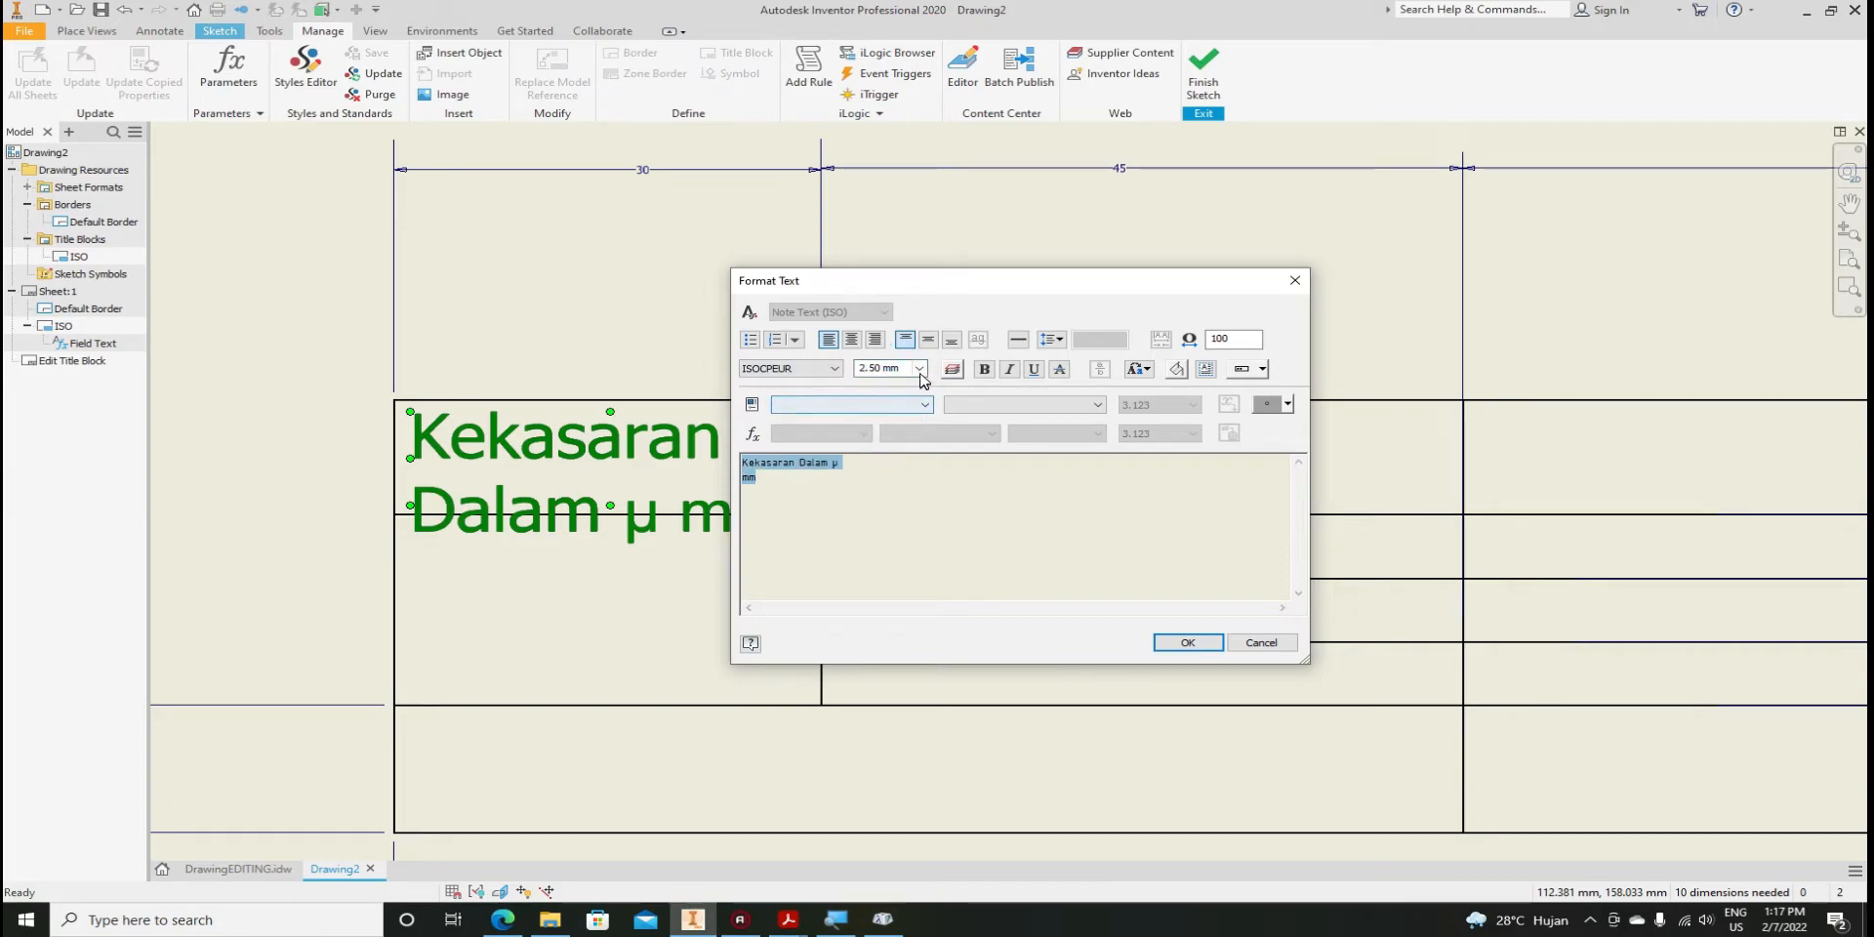
left_click(919, 370)
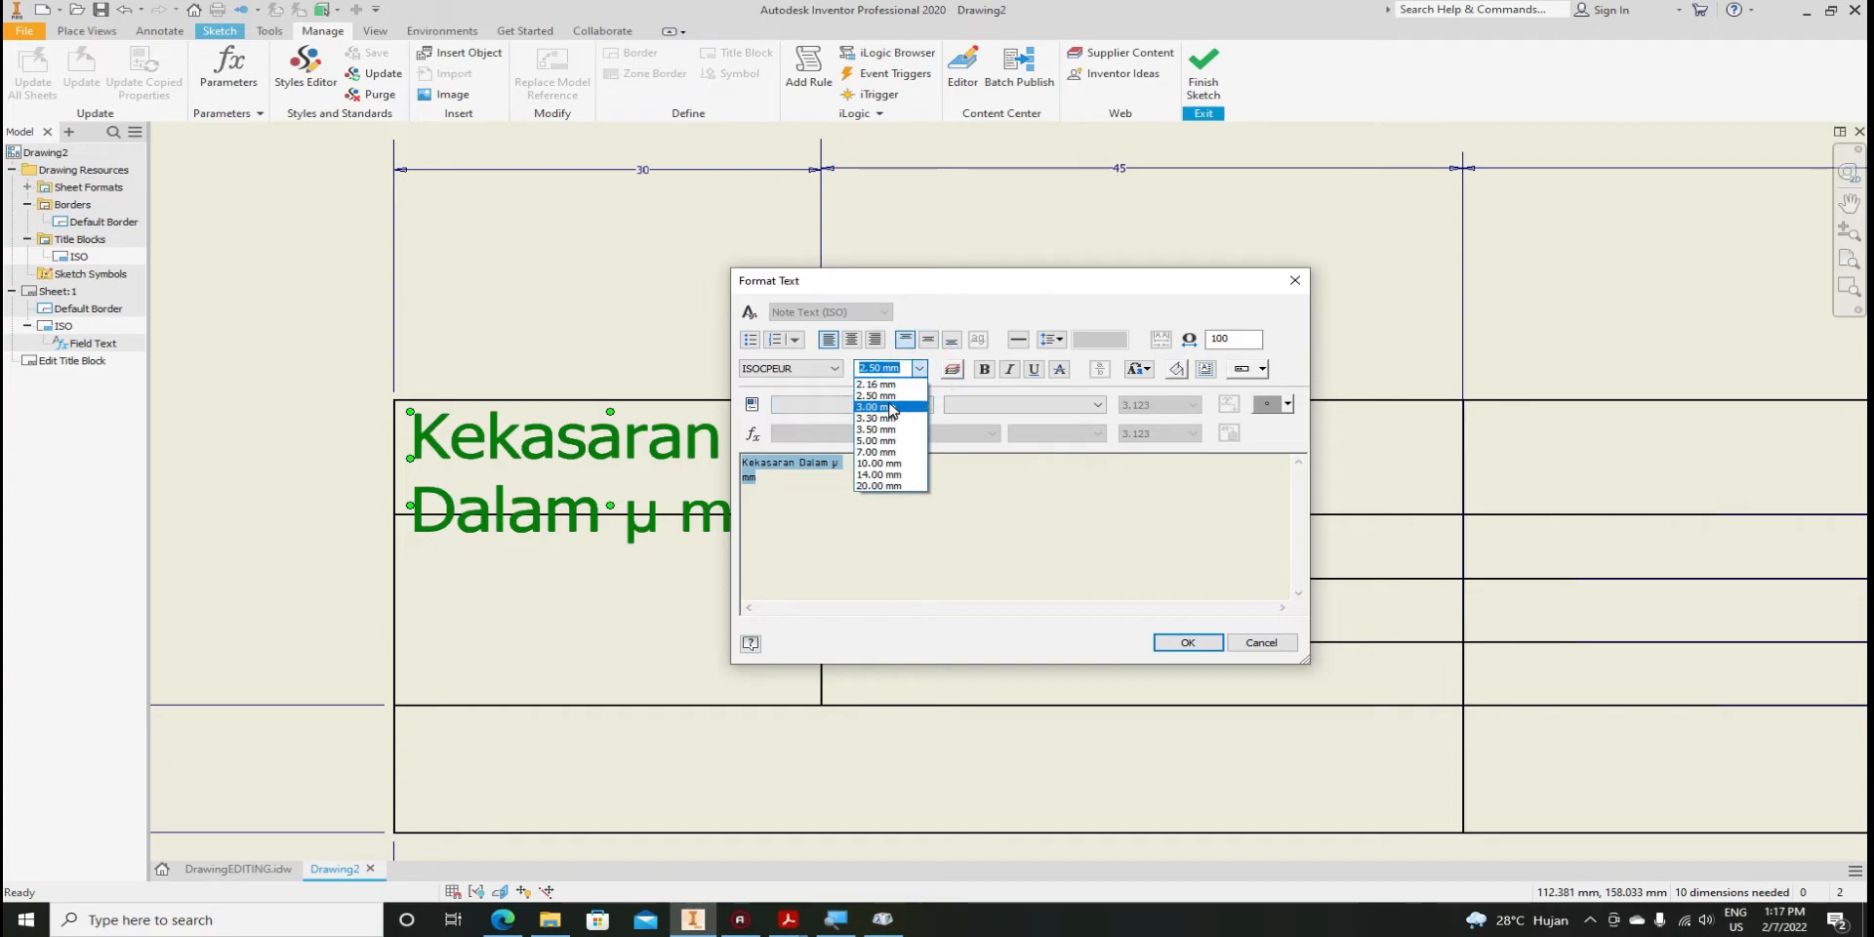
left_click(890, 408)
left_click(1010, 371)
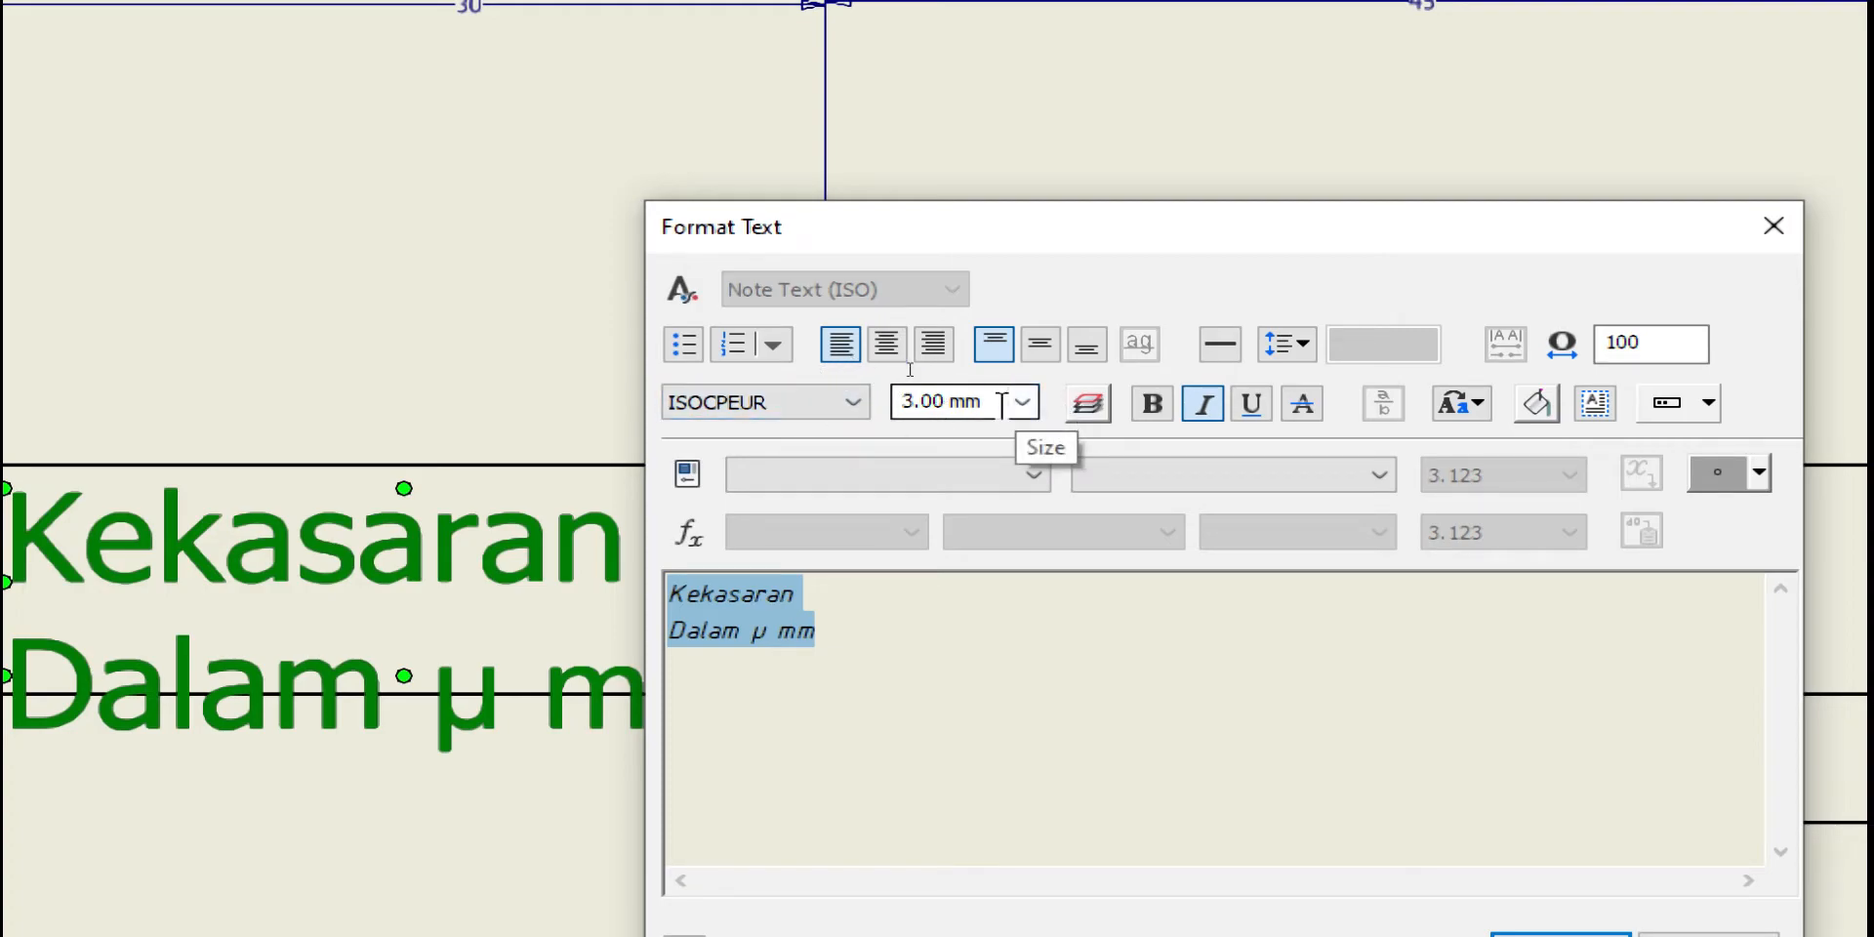
double_click(947, 404)
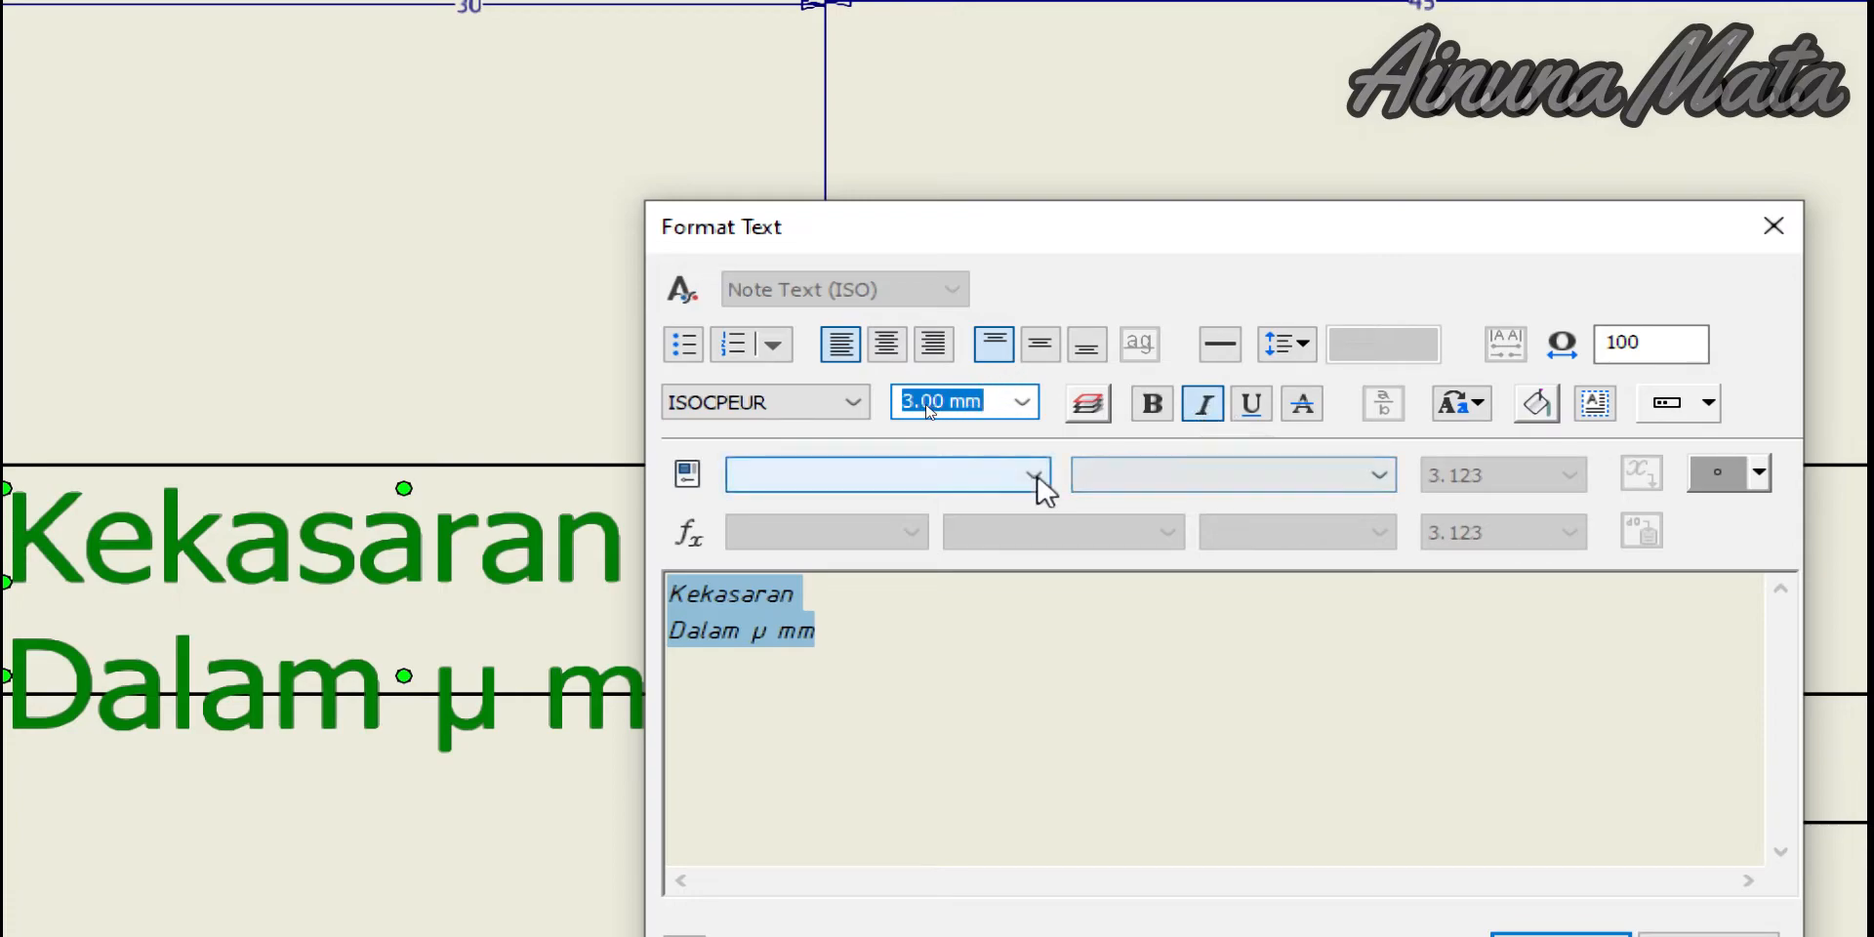
left_click(874, 346)
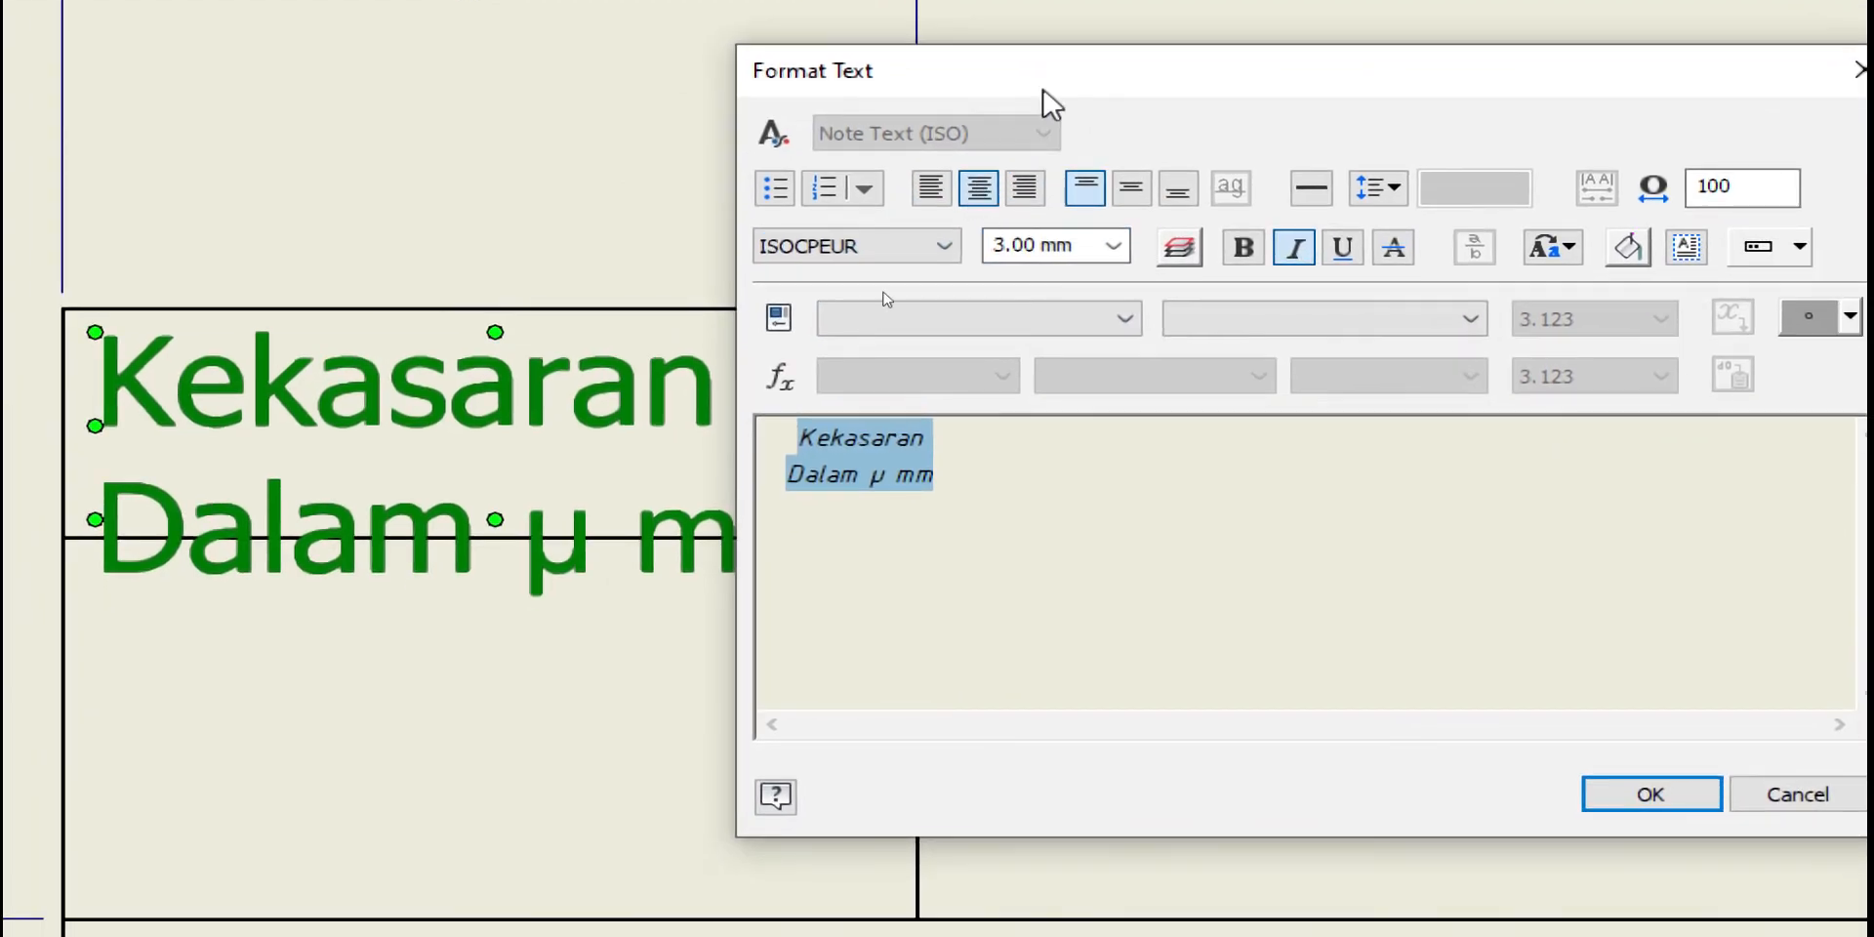
left_click(1135, 193)
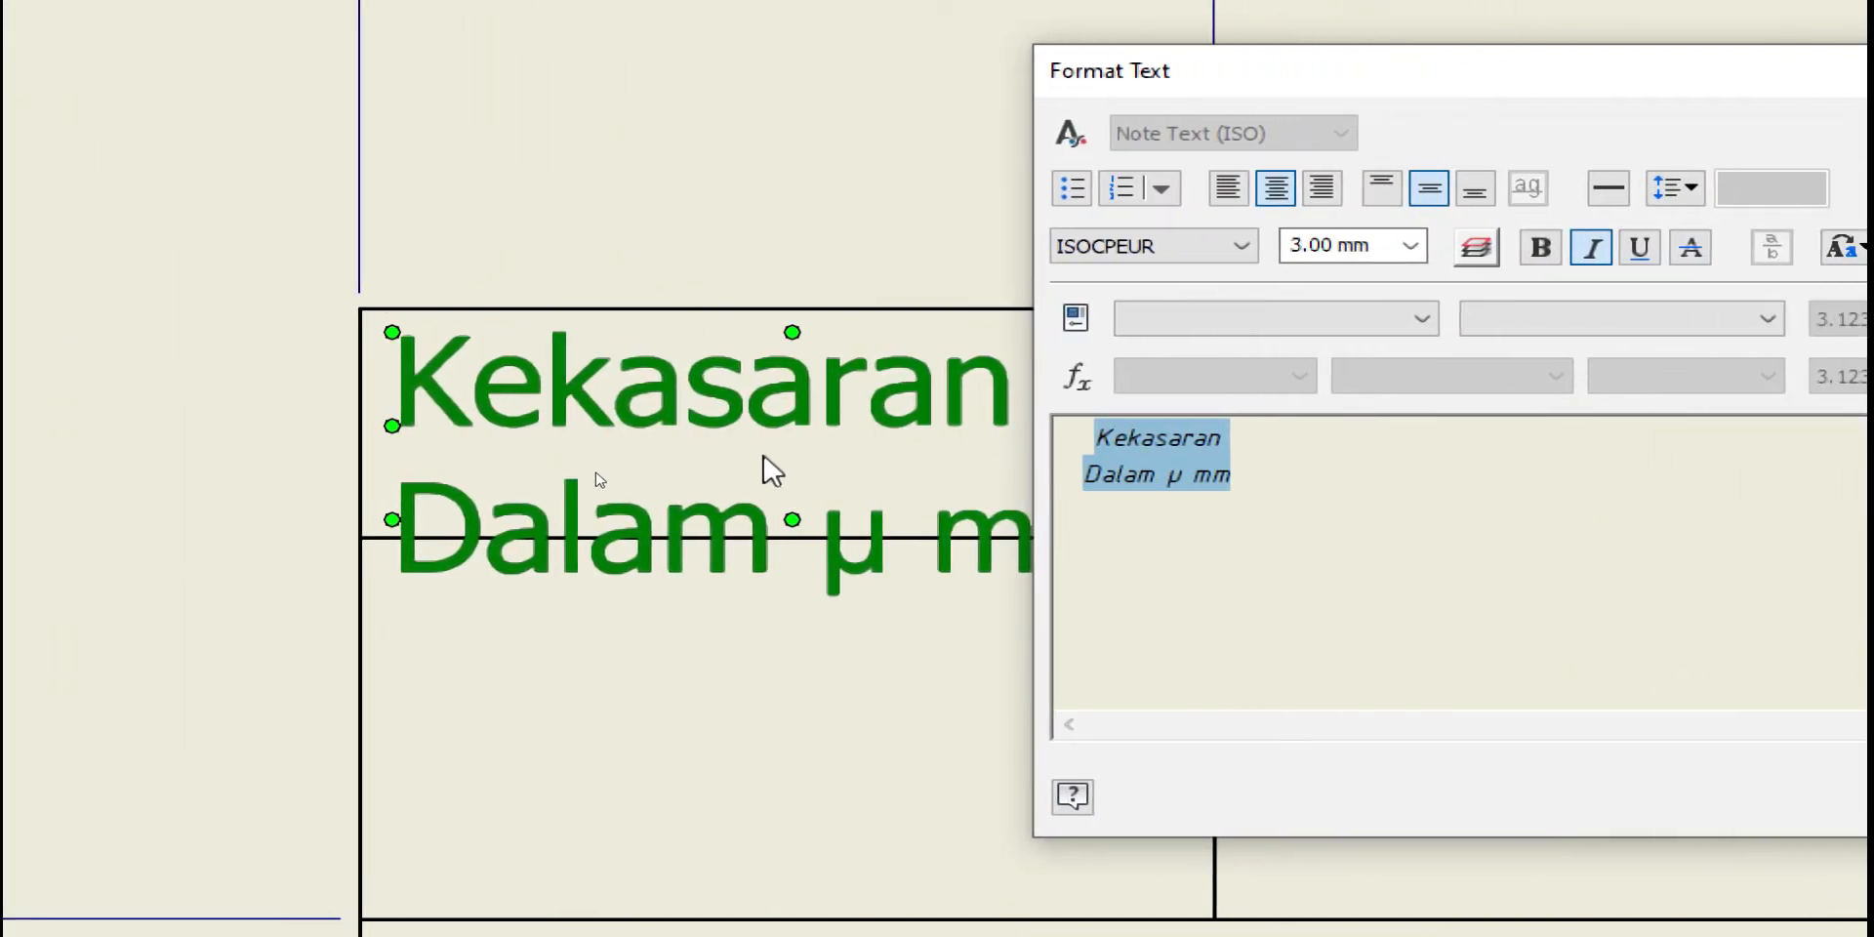
Set the line spacing to Exactly 2.5 mm and confirm the formatting
left_click(1656, 207)
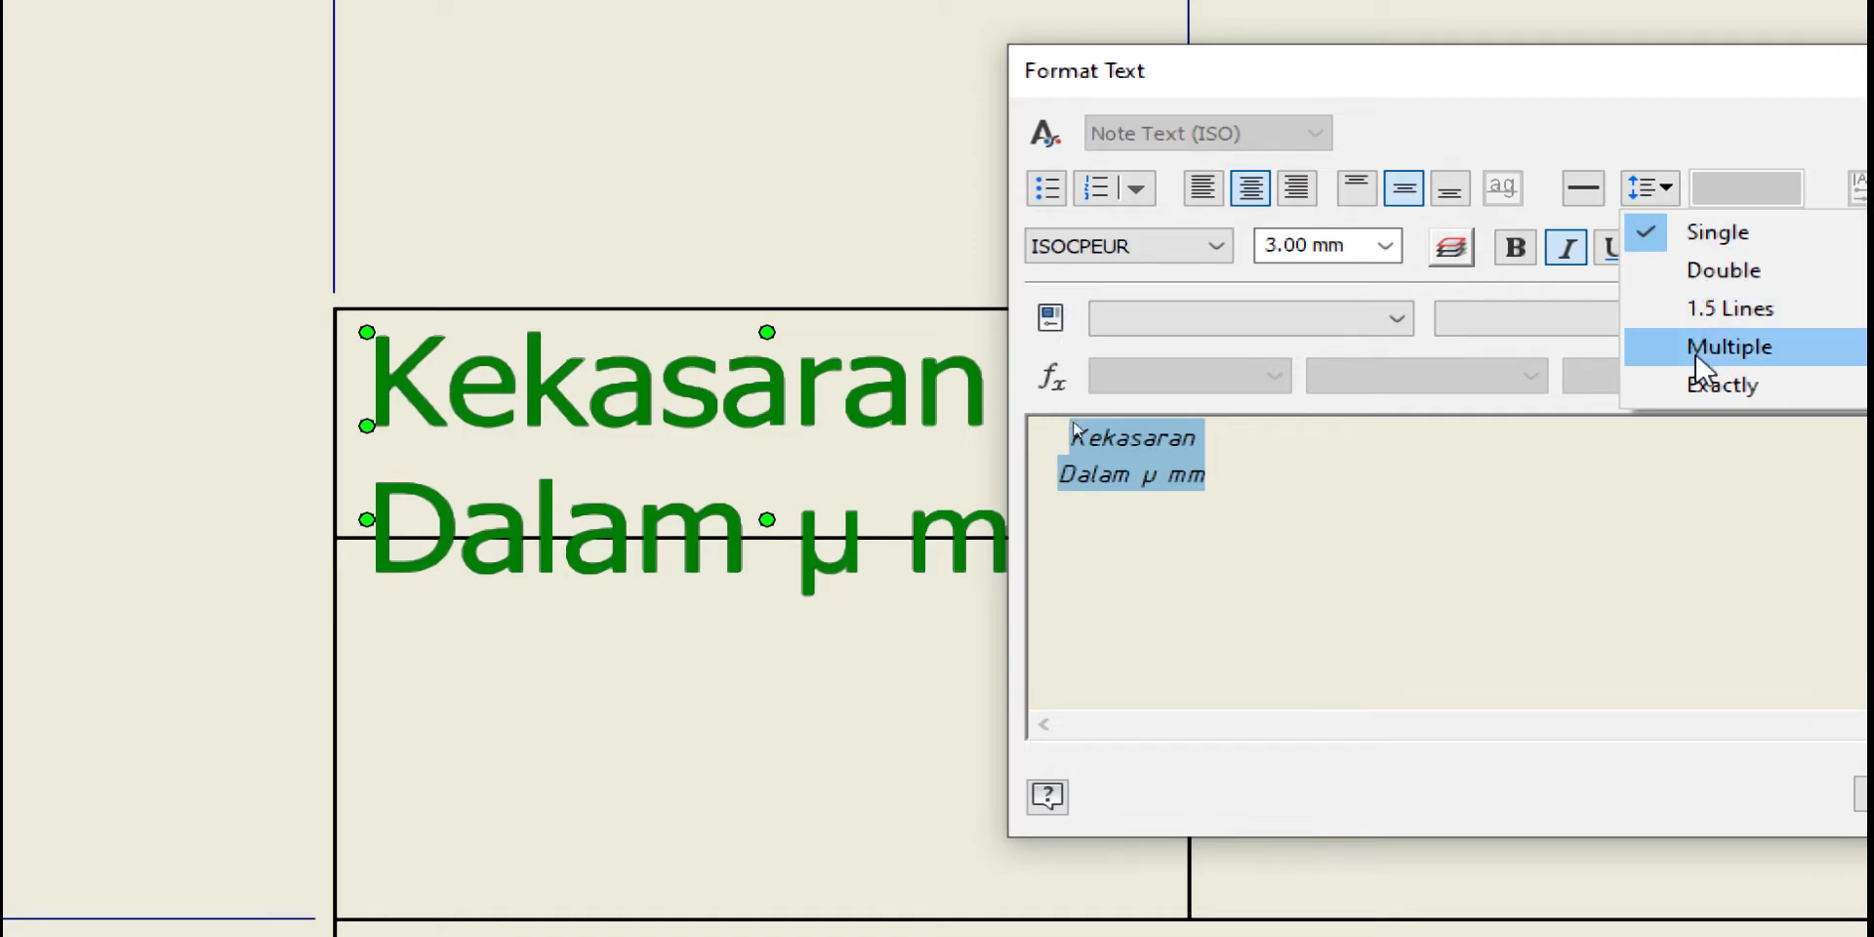
left_click(1720, 384)
left_click_drag(1516, 205, 1430, 223)
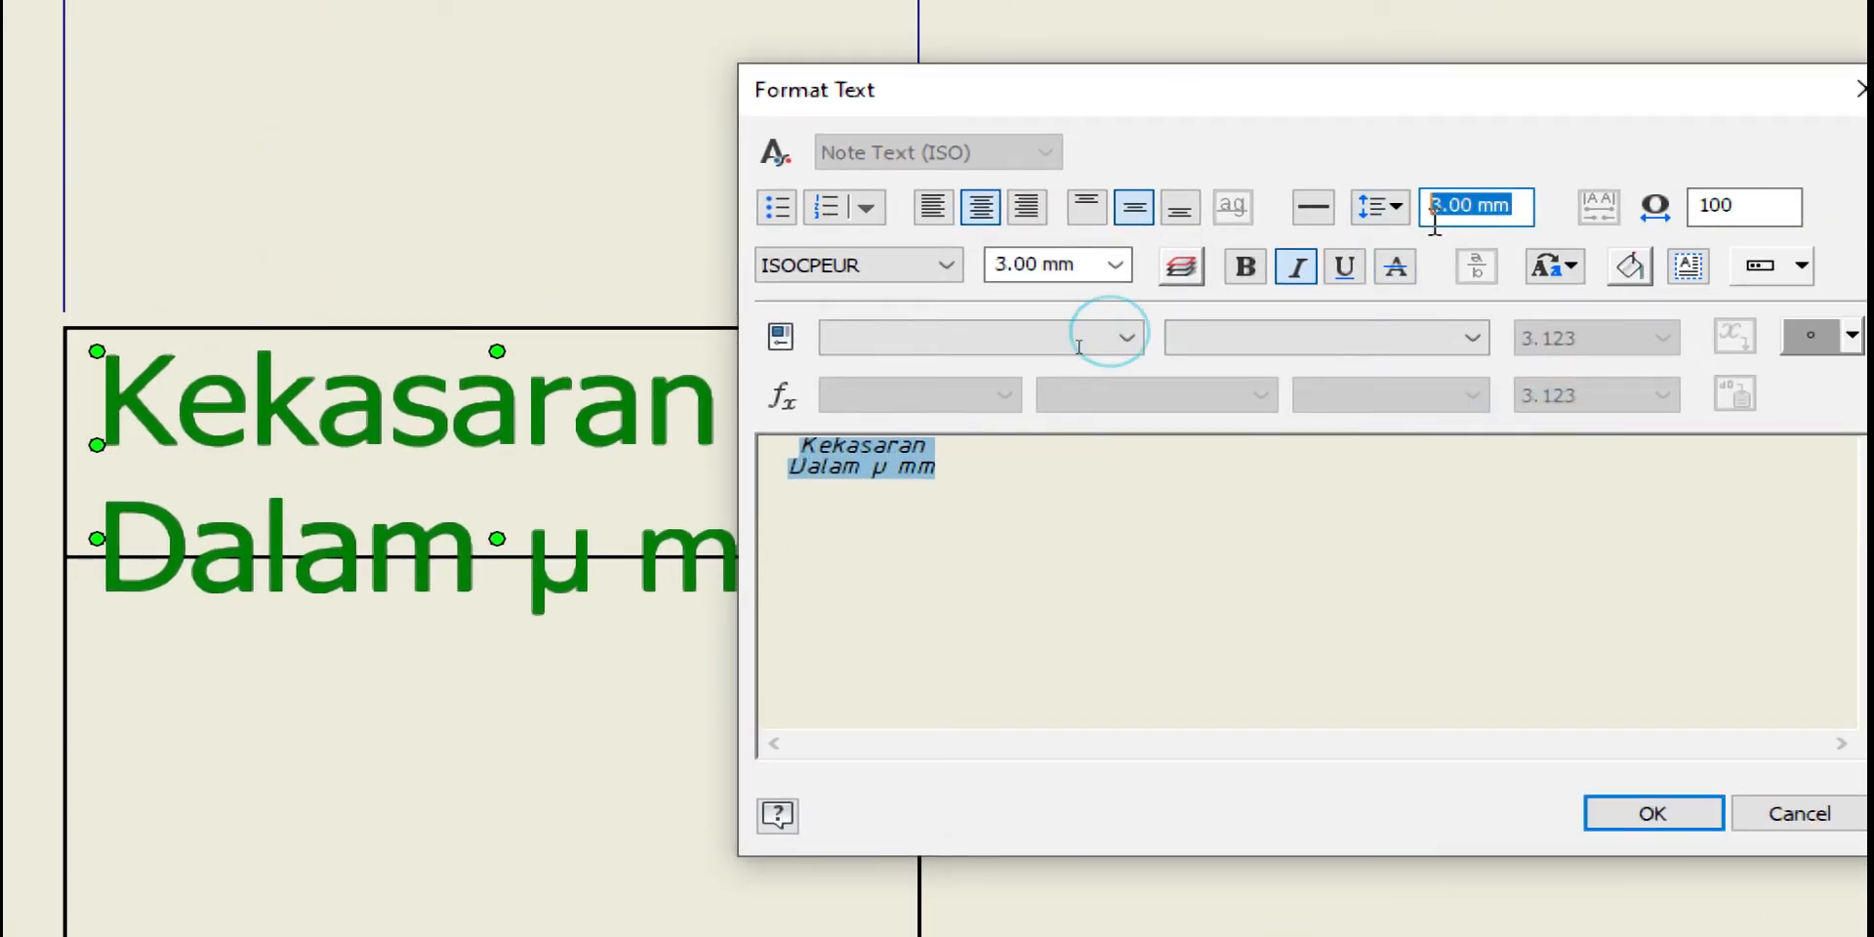
type("4")
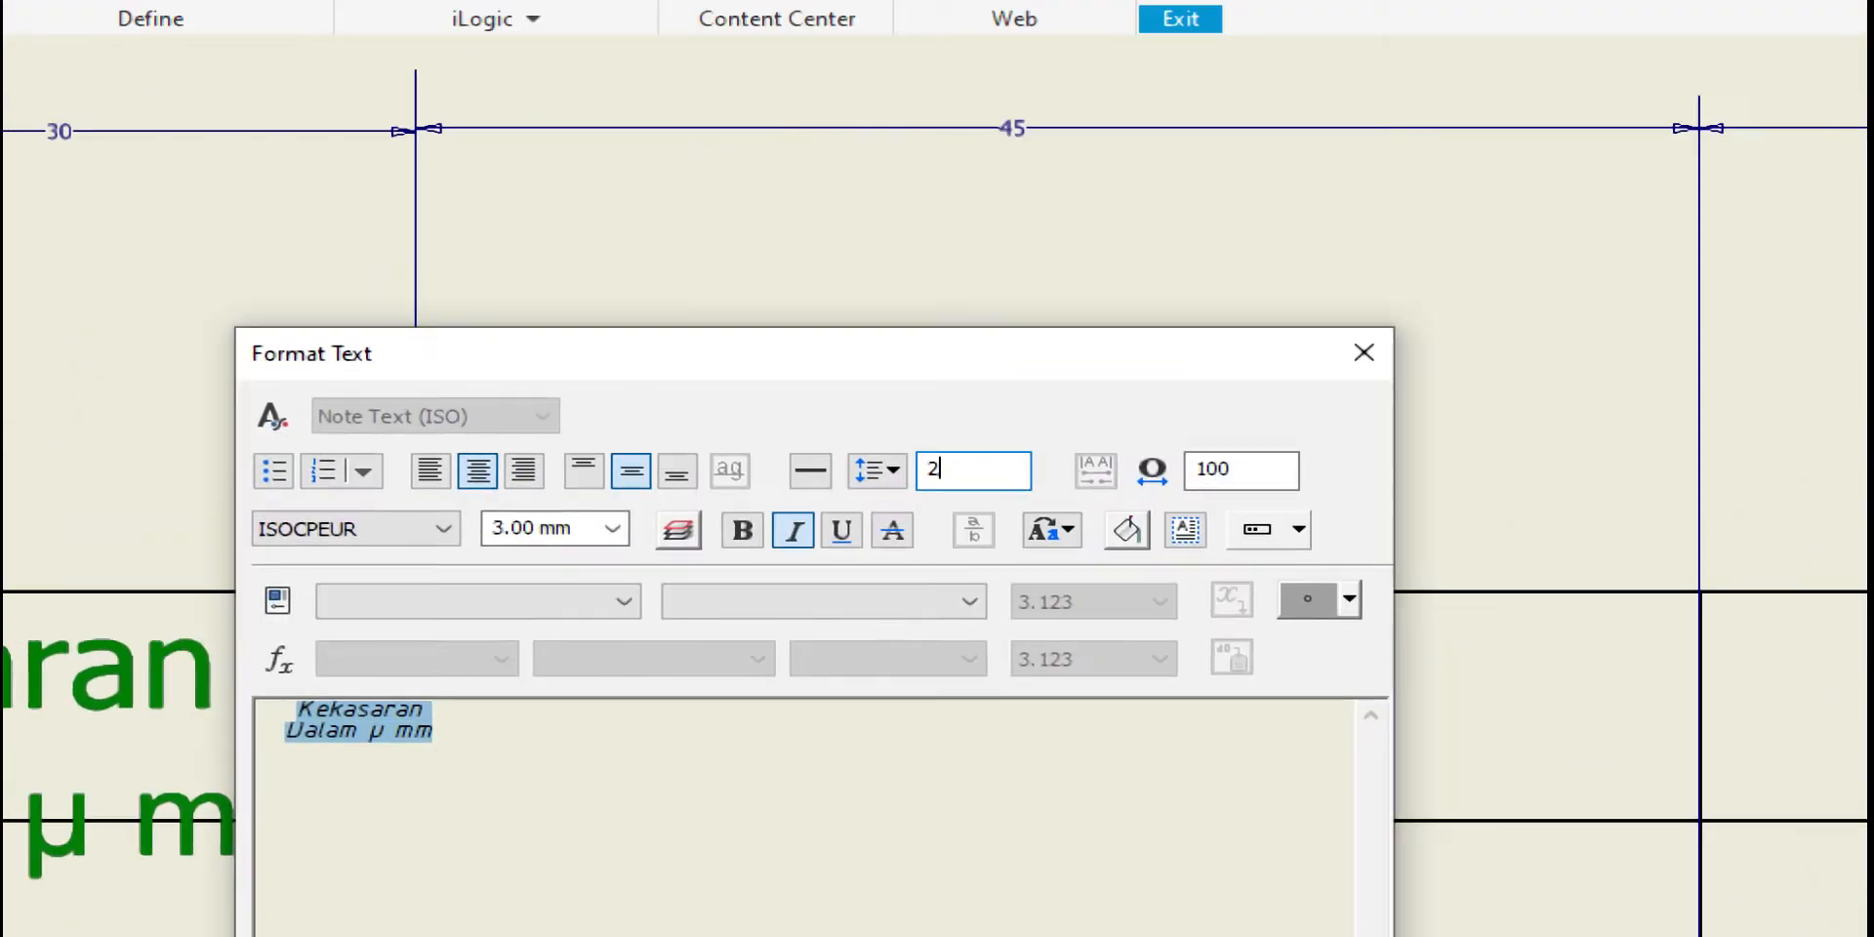
key("BackSpace")
type("2.5")
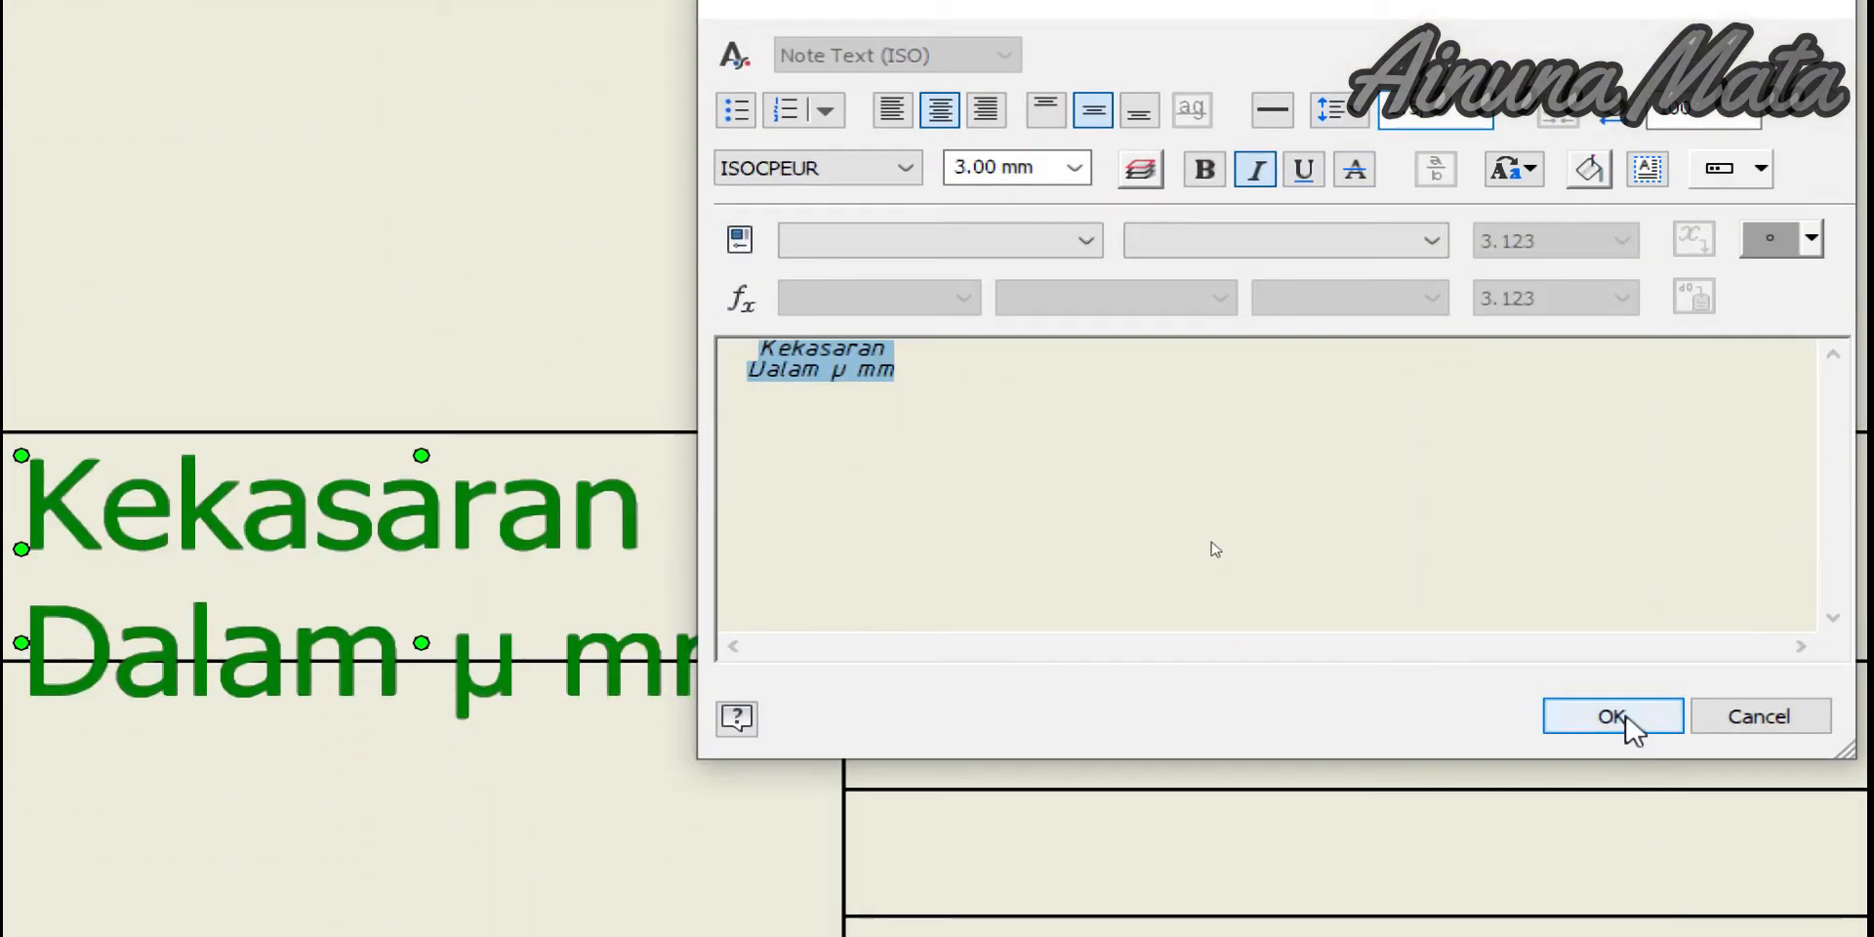
left_click(1625, 715)
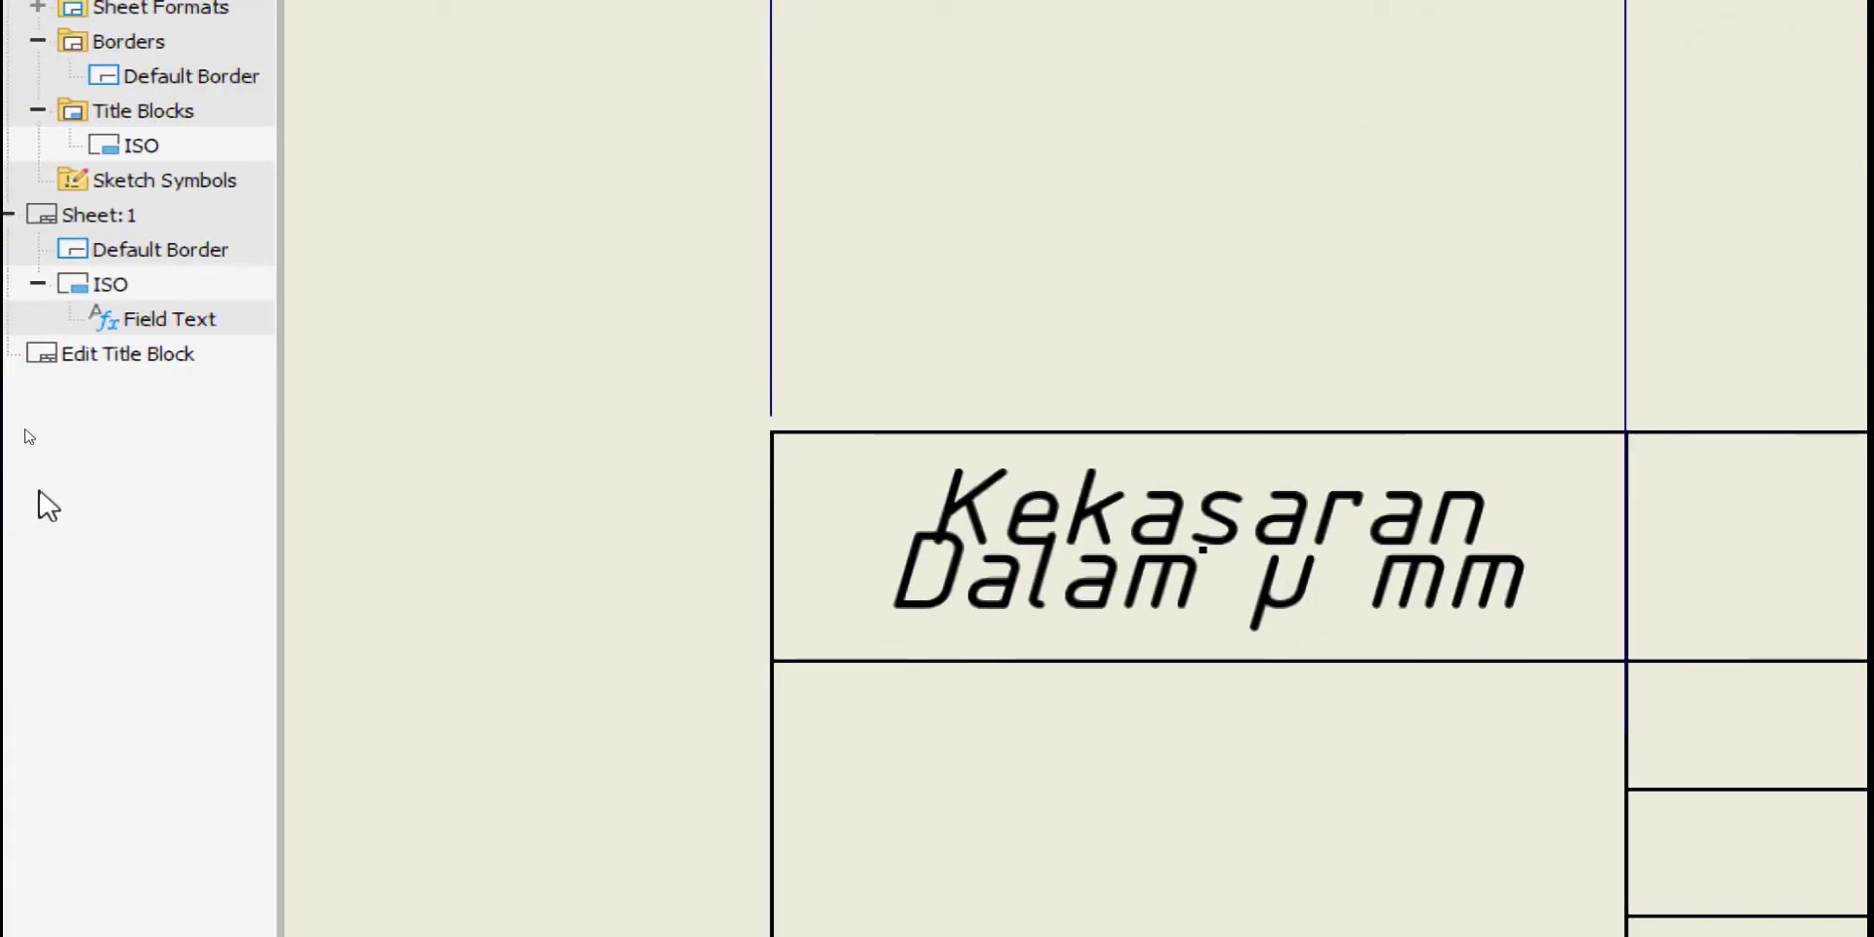
Apply a 3 mm line spacing to the Kekasaran Dalam µ mm label
left_click(231, 535)
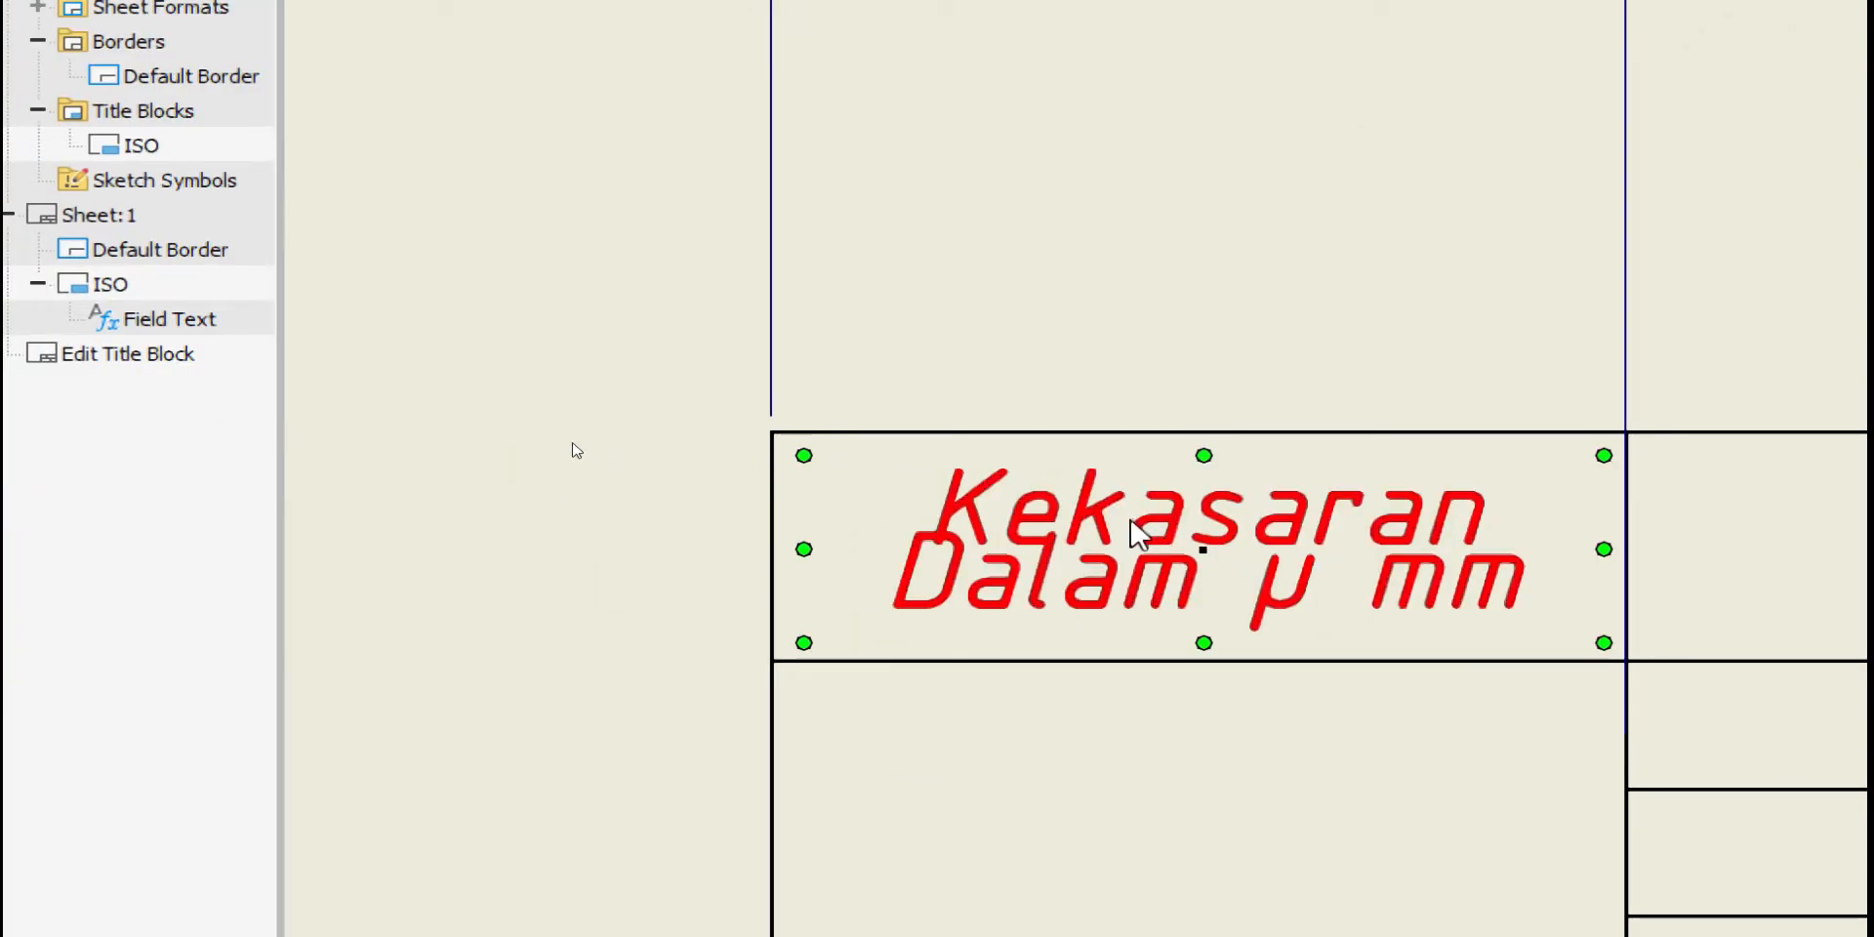
double_click(1191, 544)
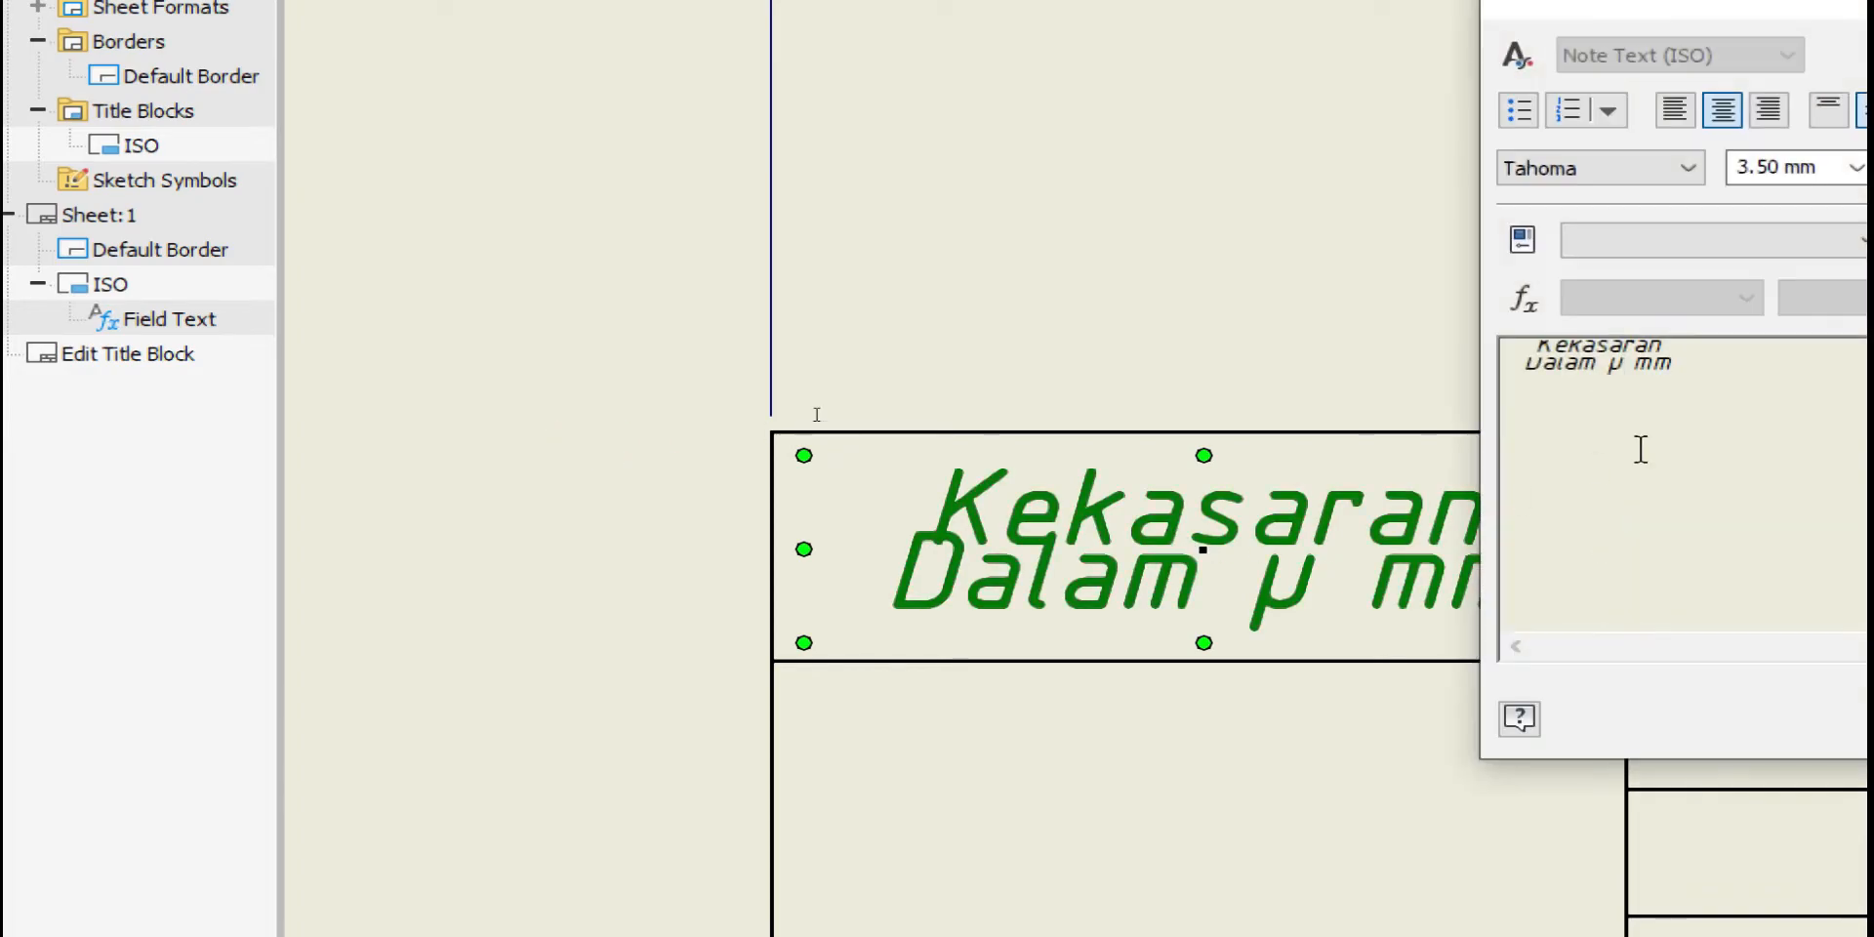
key("ctrl+a")
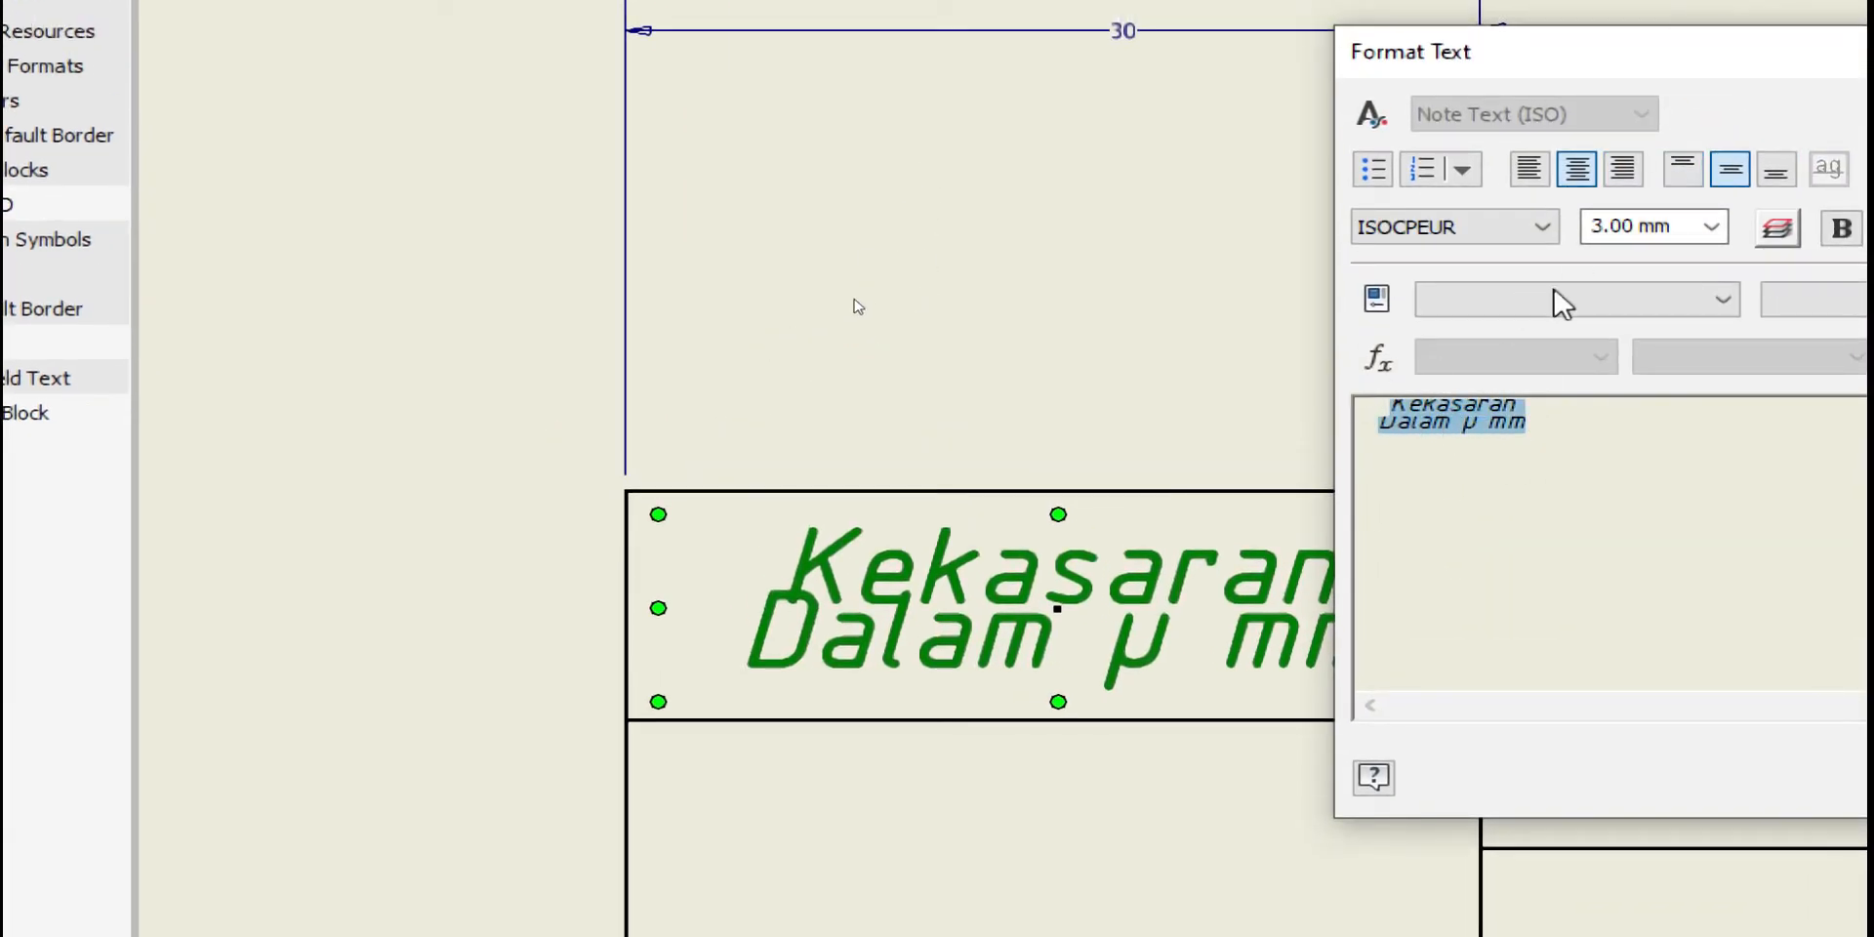
left_click(1664, 461)
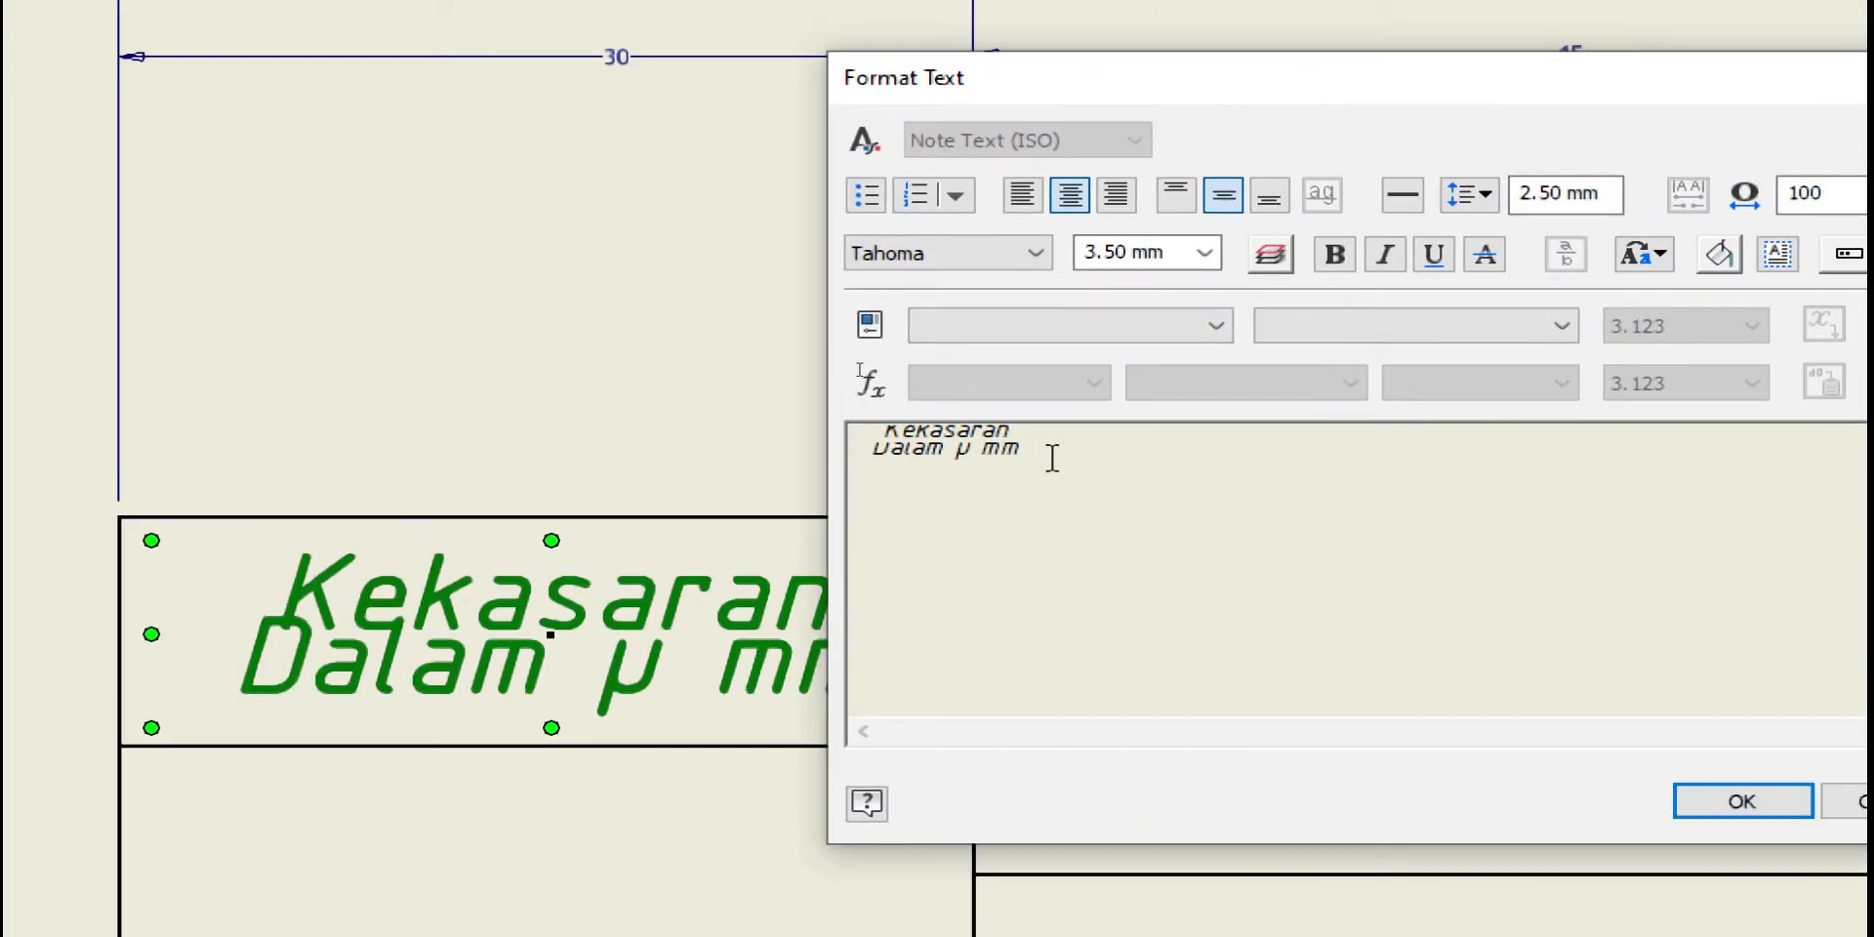
left_click_drag(1025, 451, 865, 441)
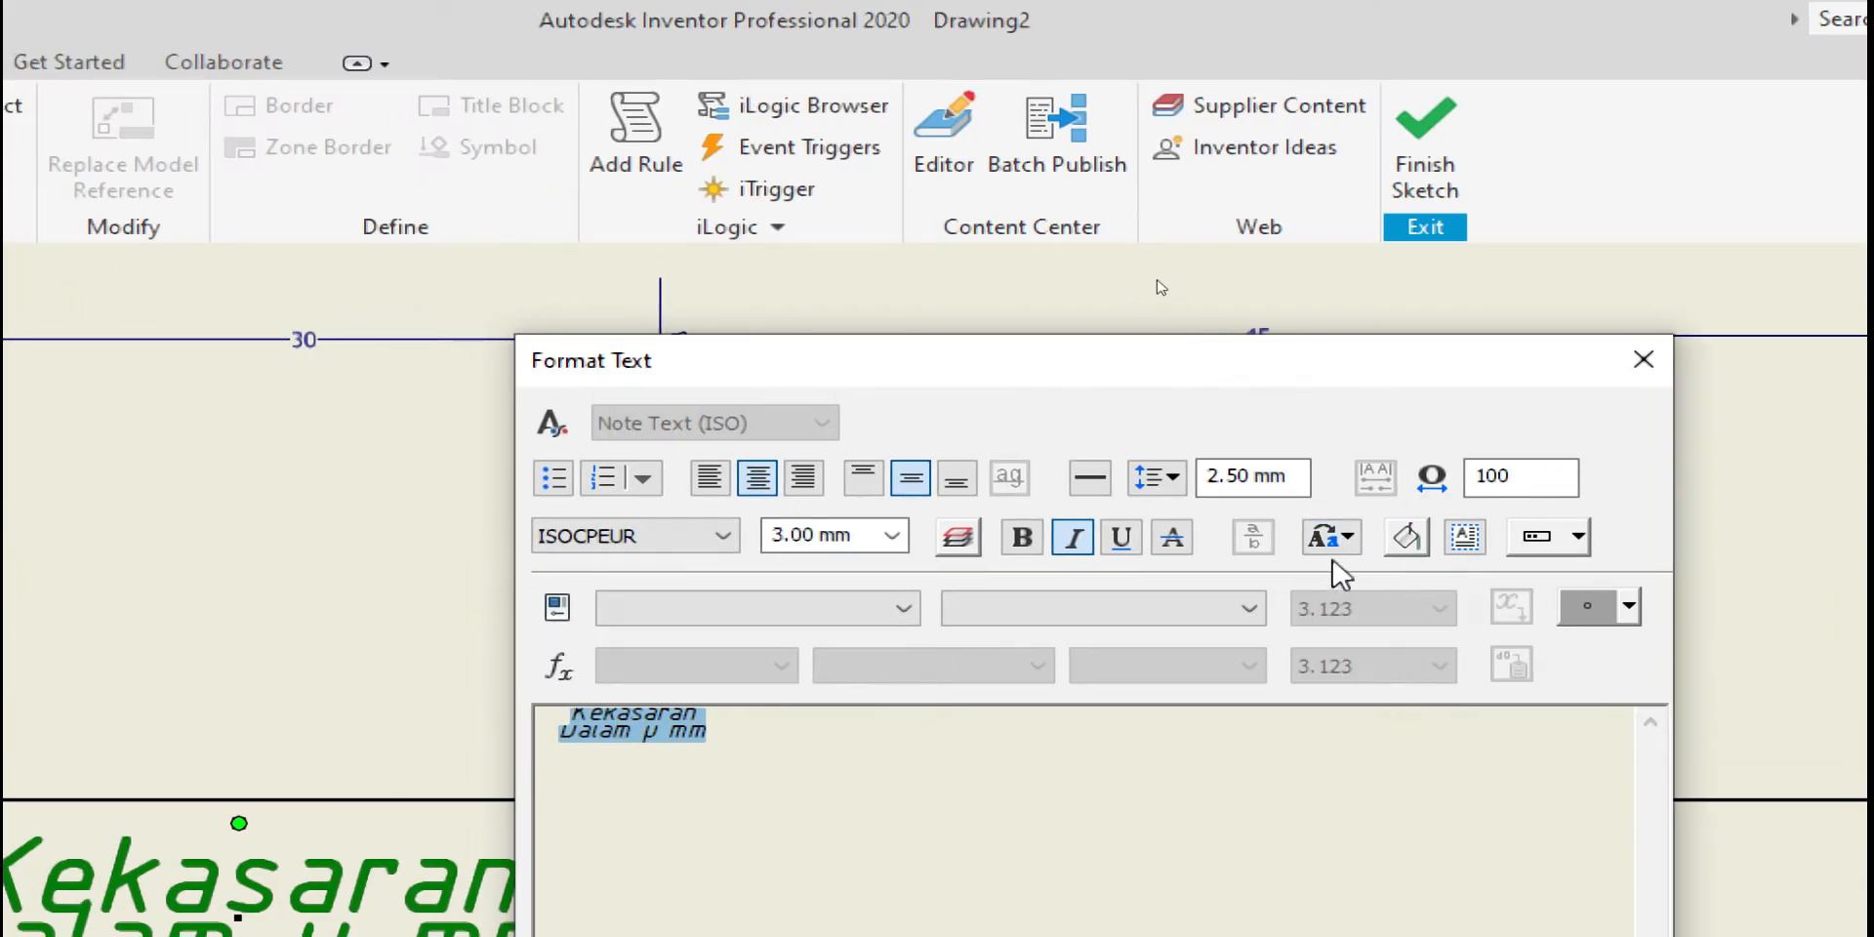
double_click(1253, 477)
type("3")
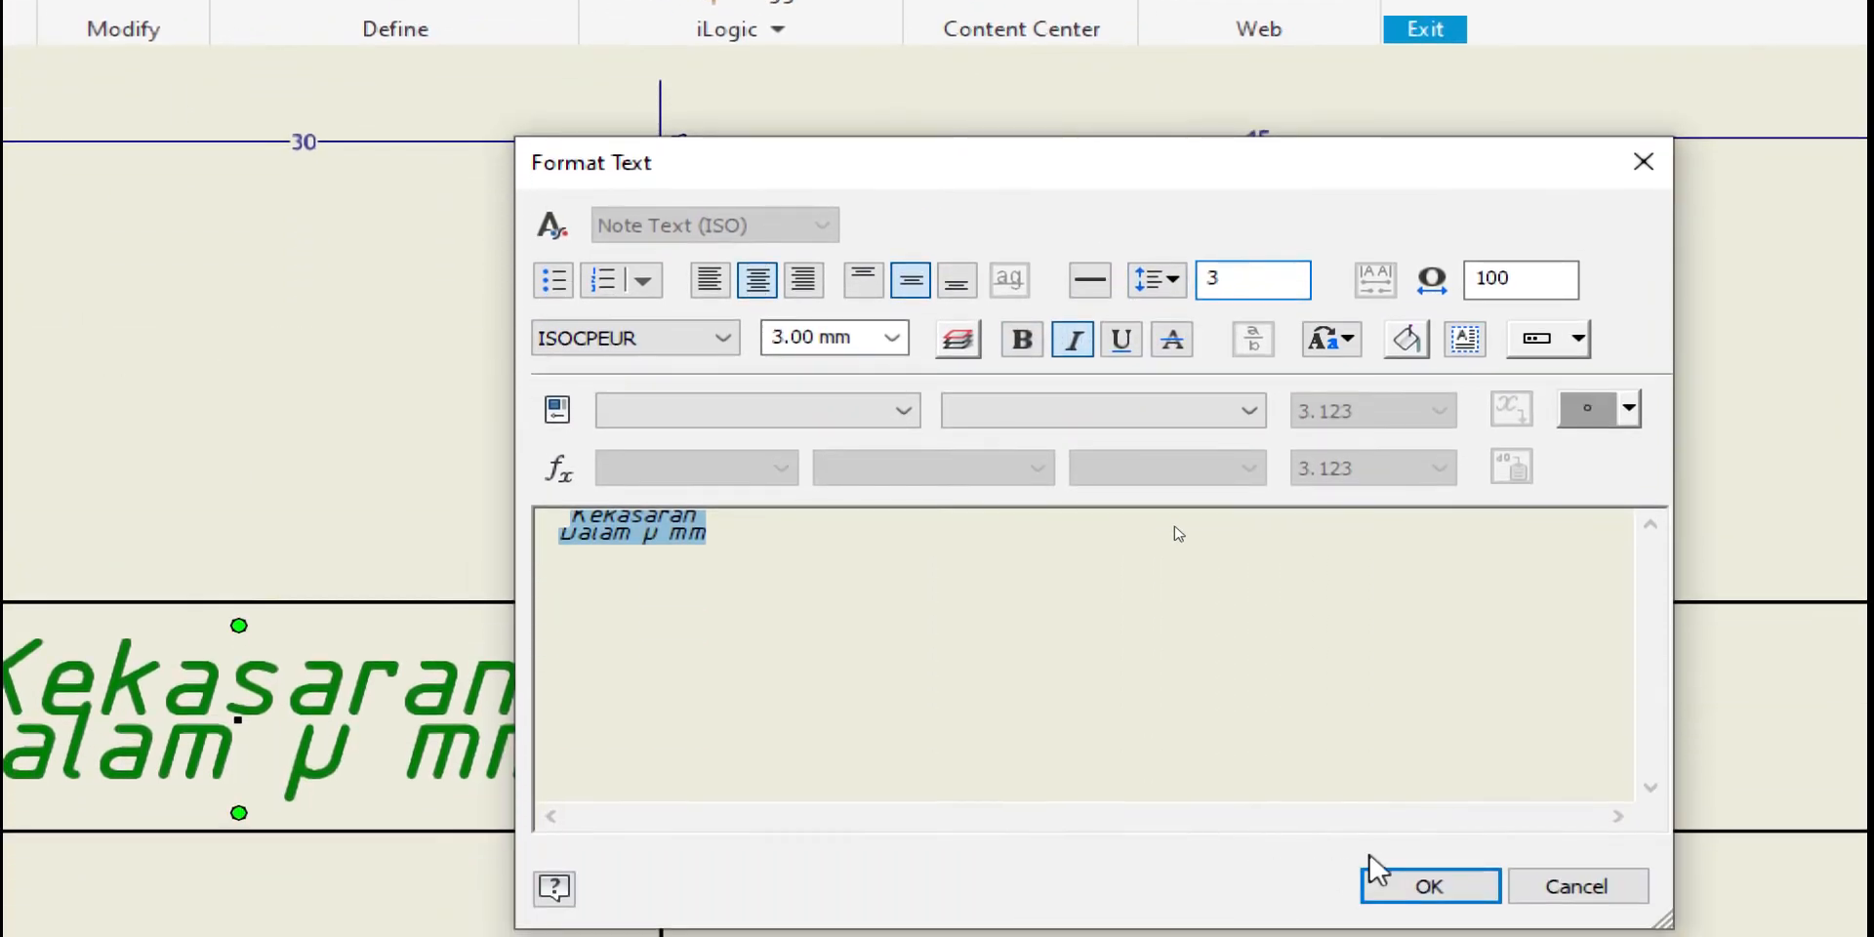
left_click(1401, 868)
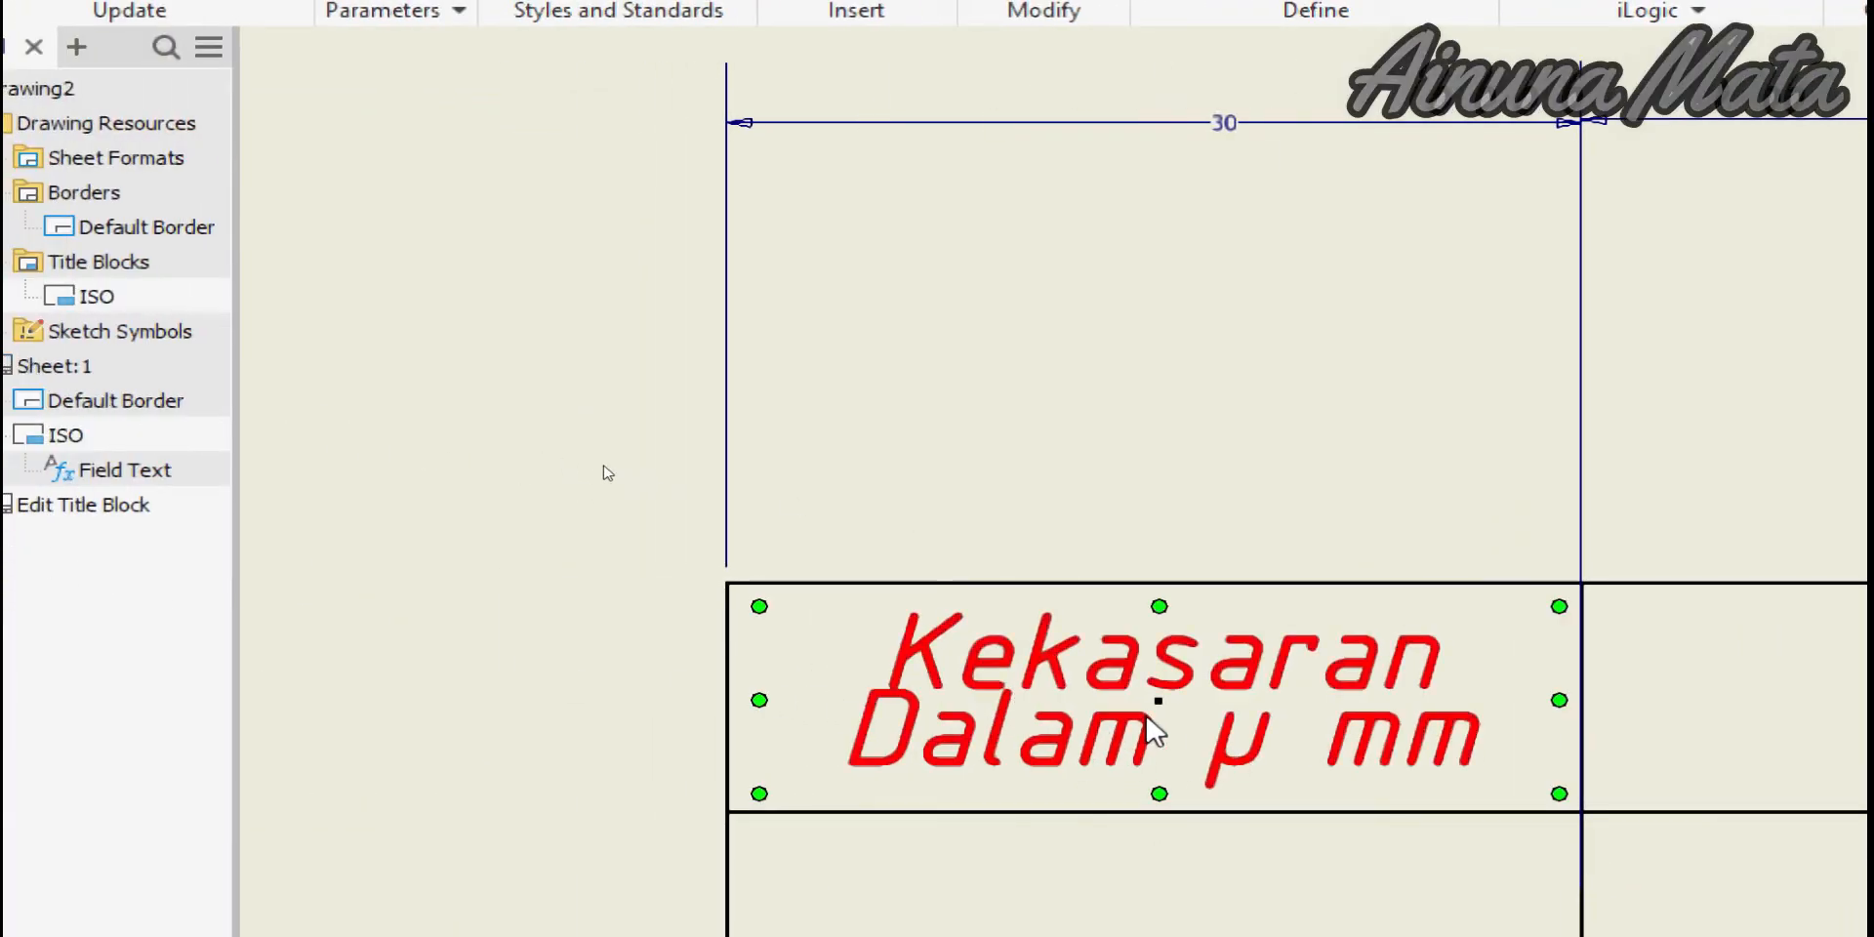
Enter 3.5 as the label's height value and apply it
double_click(1144, 741)
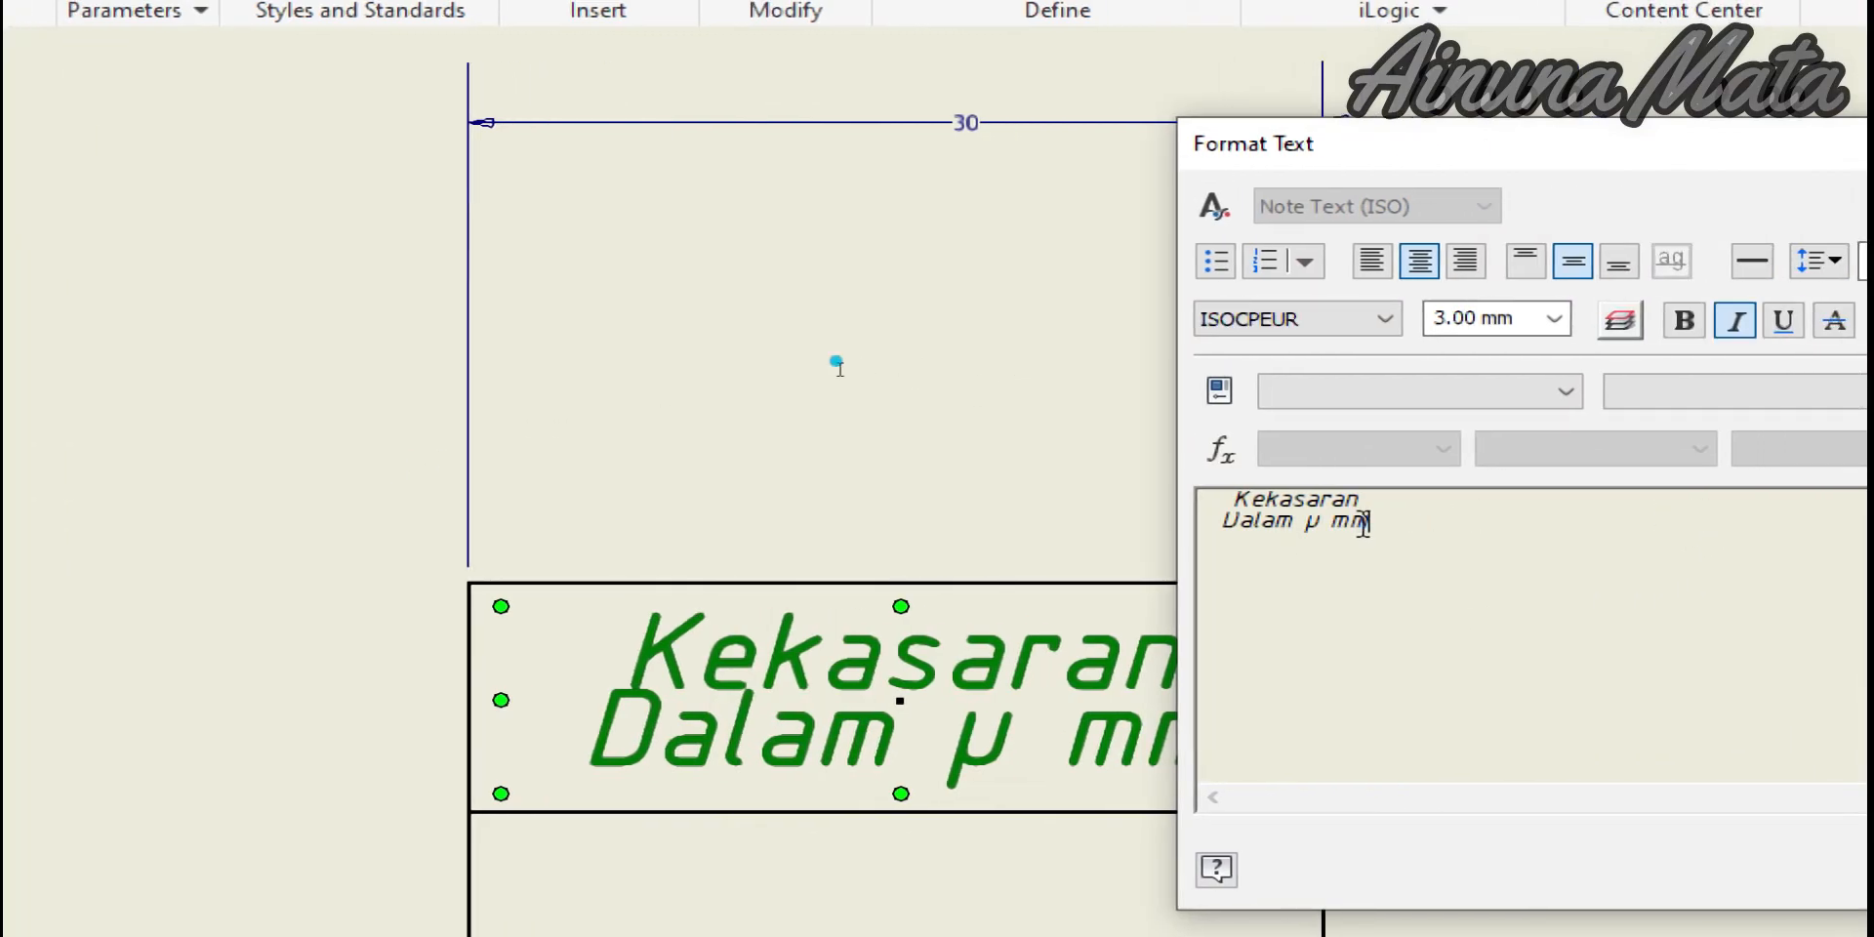
key("ctrl+a")
left_click(1513, 316)
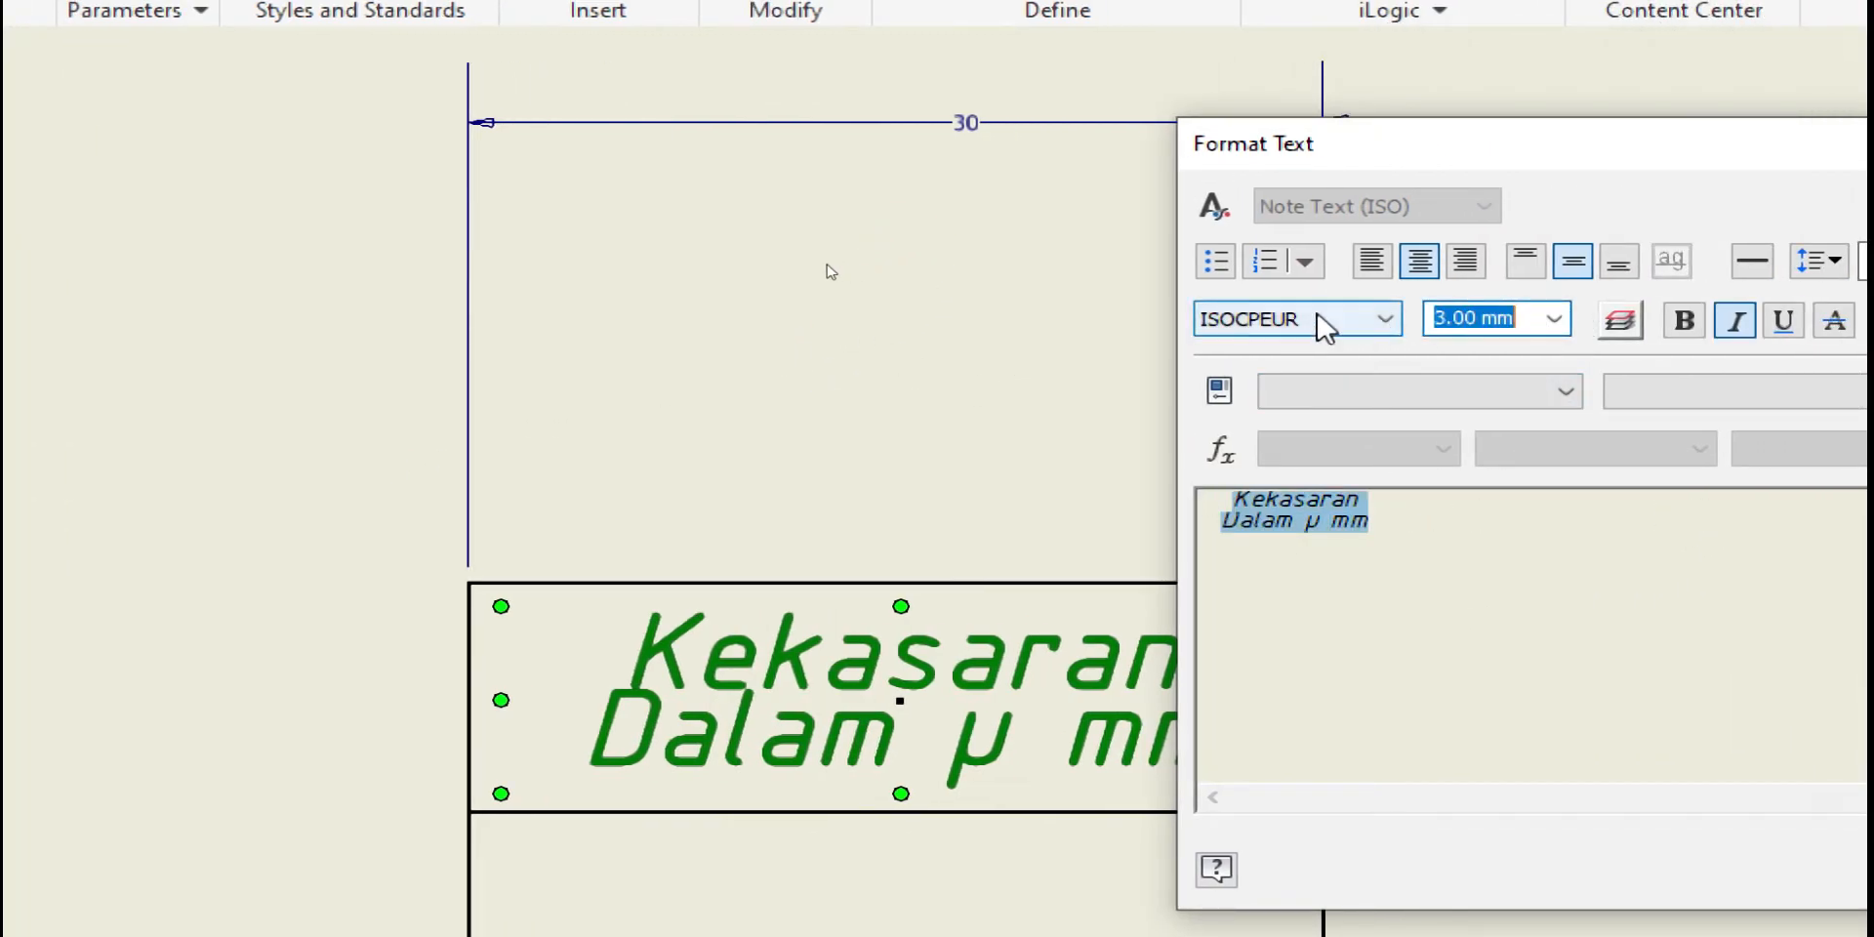
type("3.5")
key("Return")
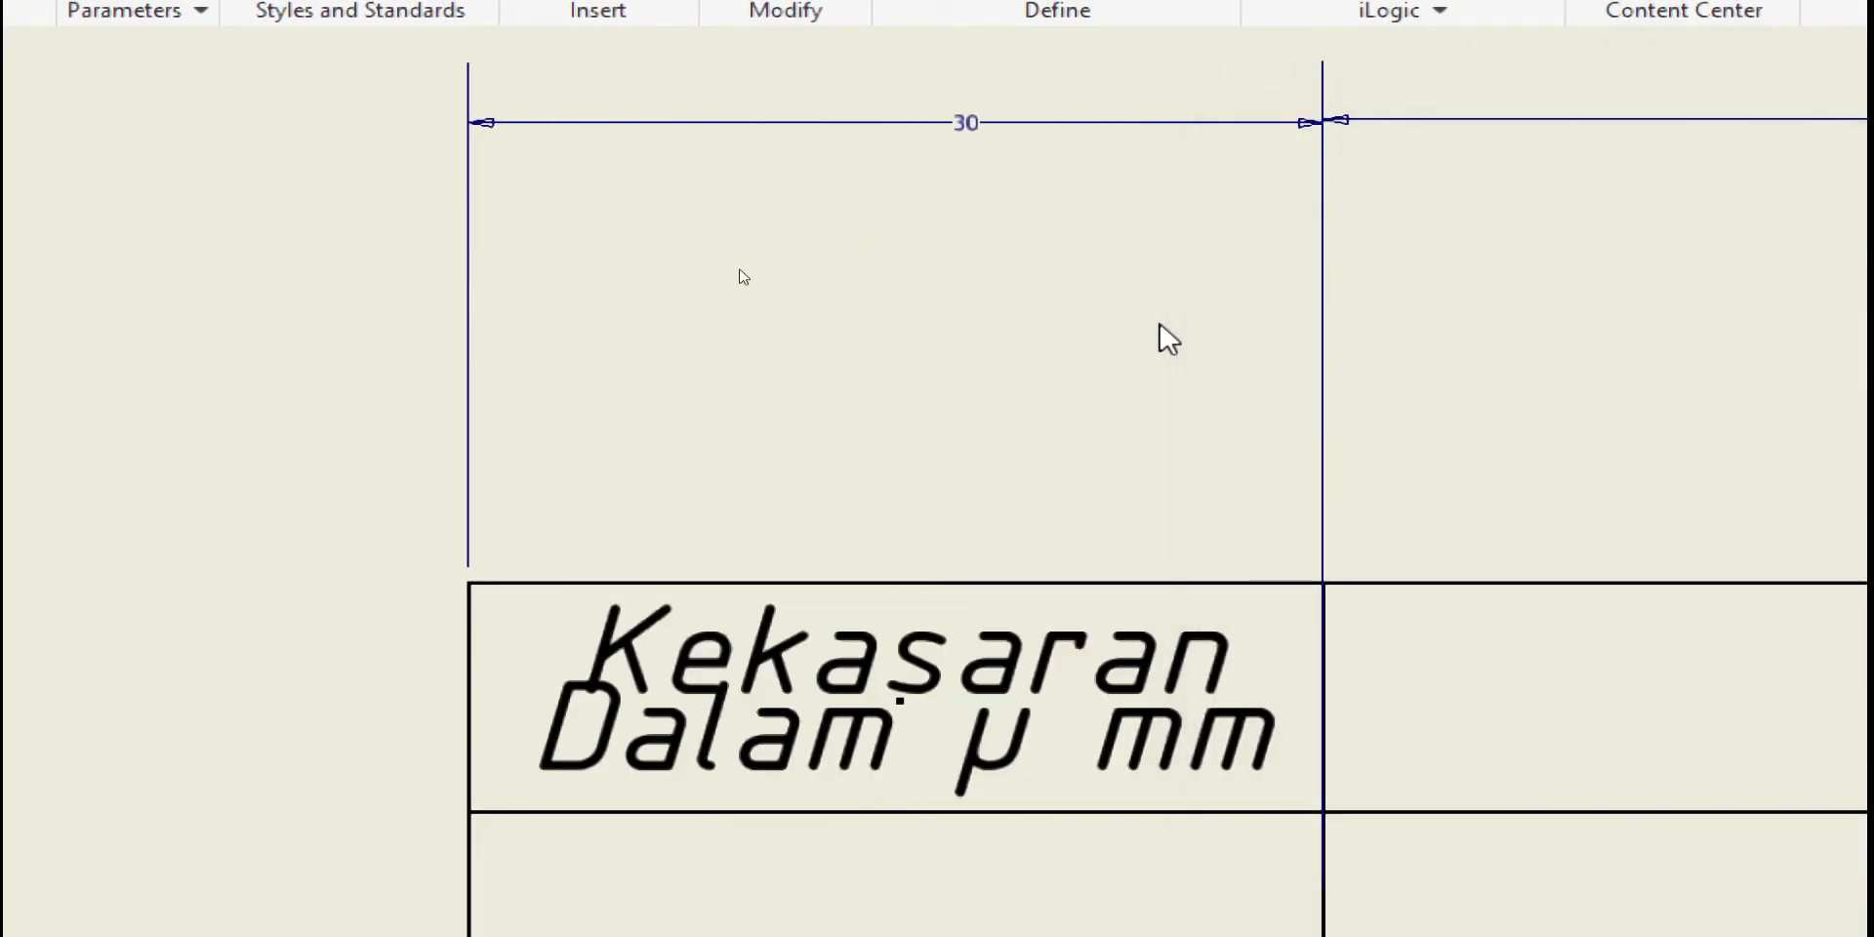
Set both lines of the label back to 3 mm text height
left_click(884, 724)
double_click(859, 703)
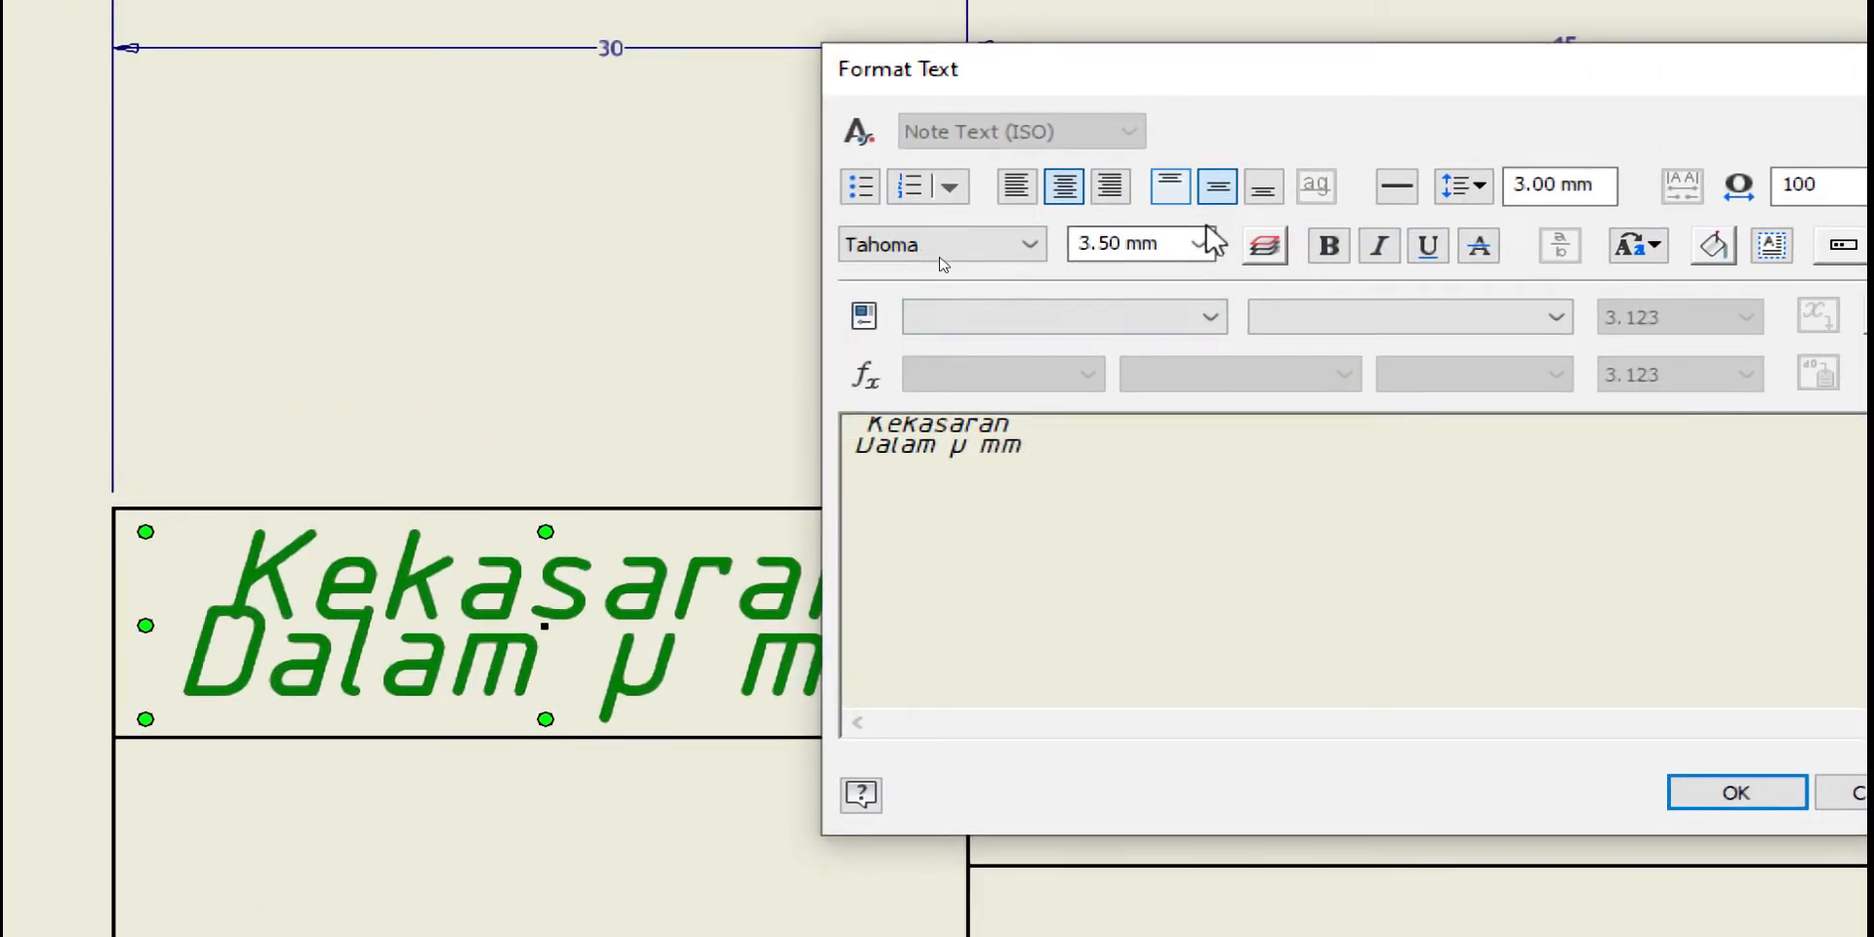
left_click(1426, 319)
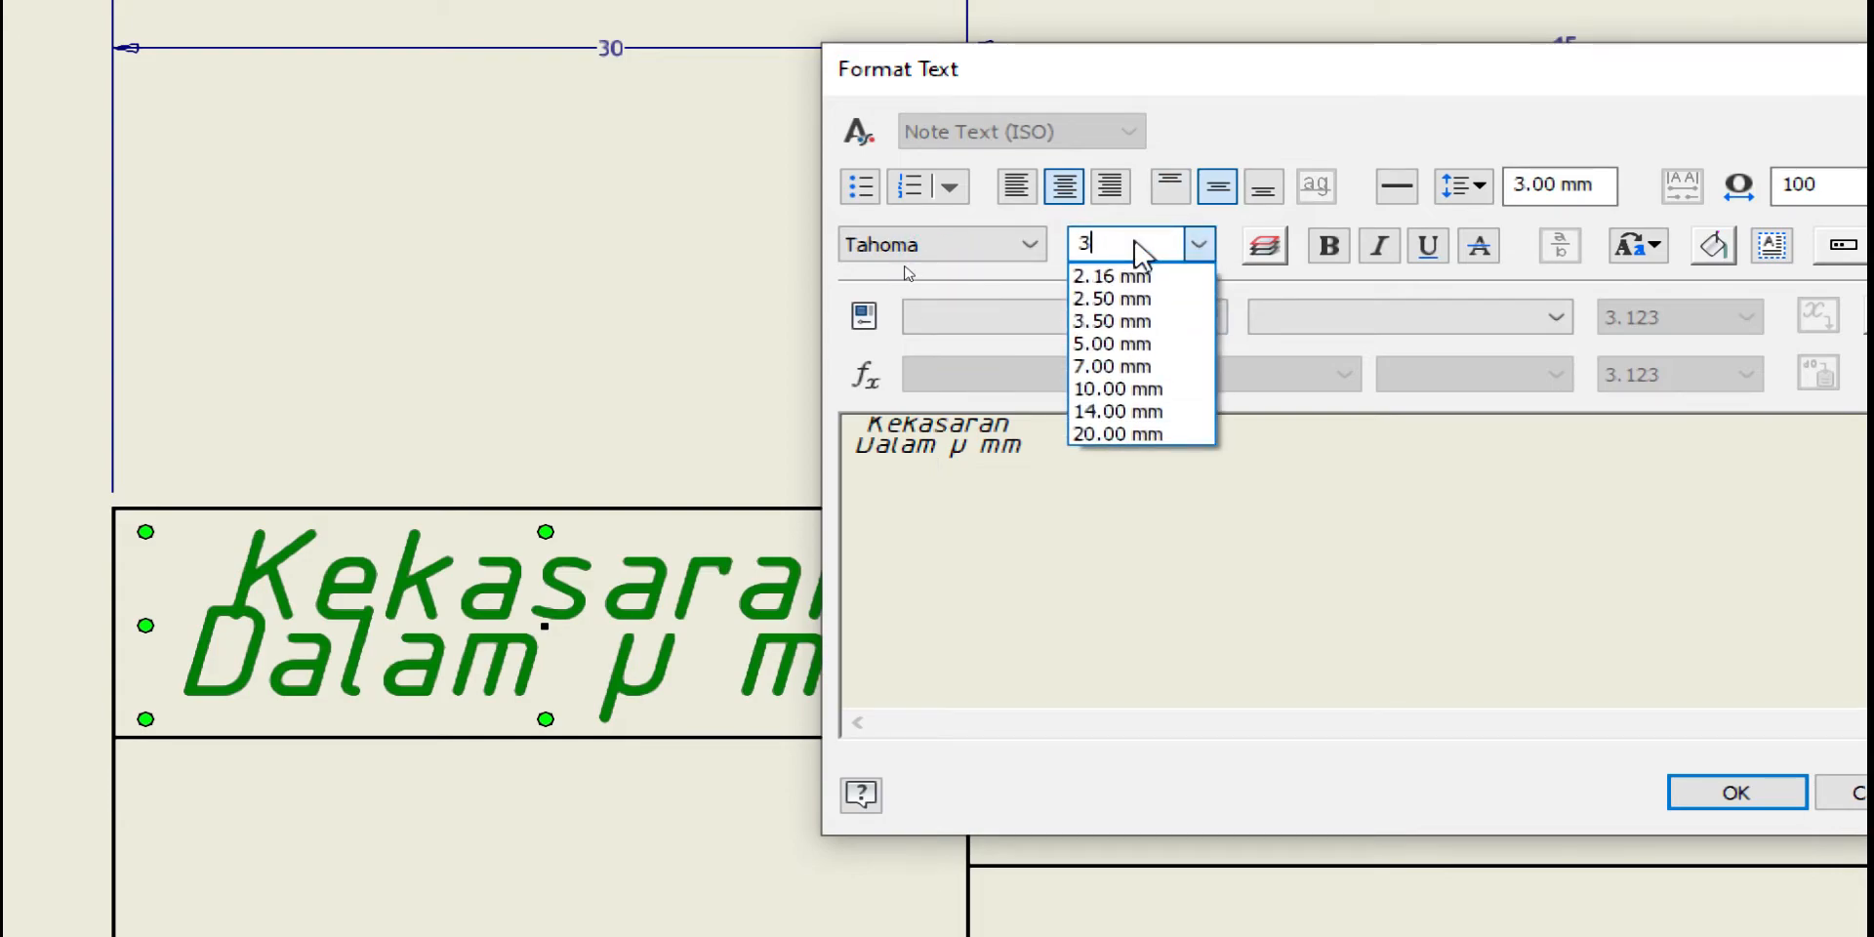
left_click(1286, 556)
left_click_drag(1042, 482, 864, 376)
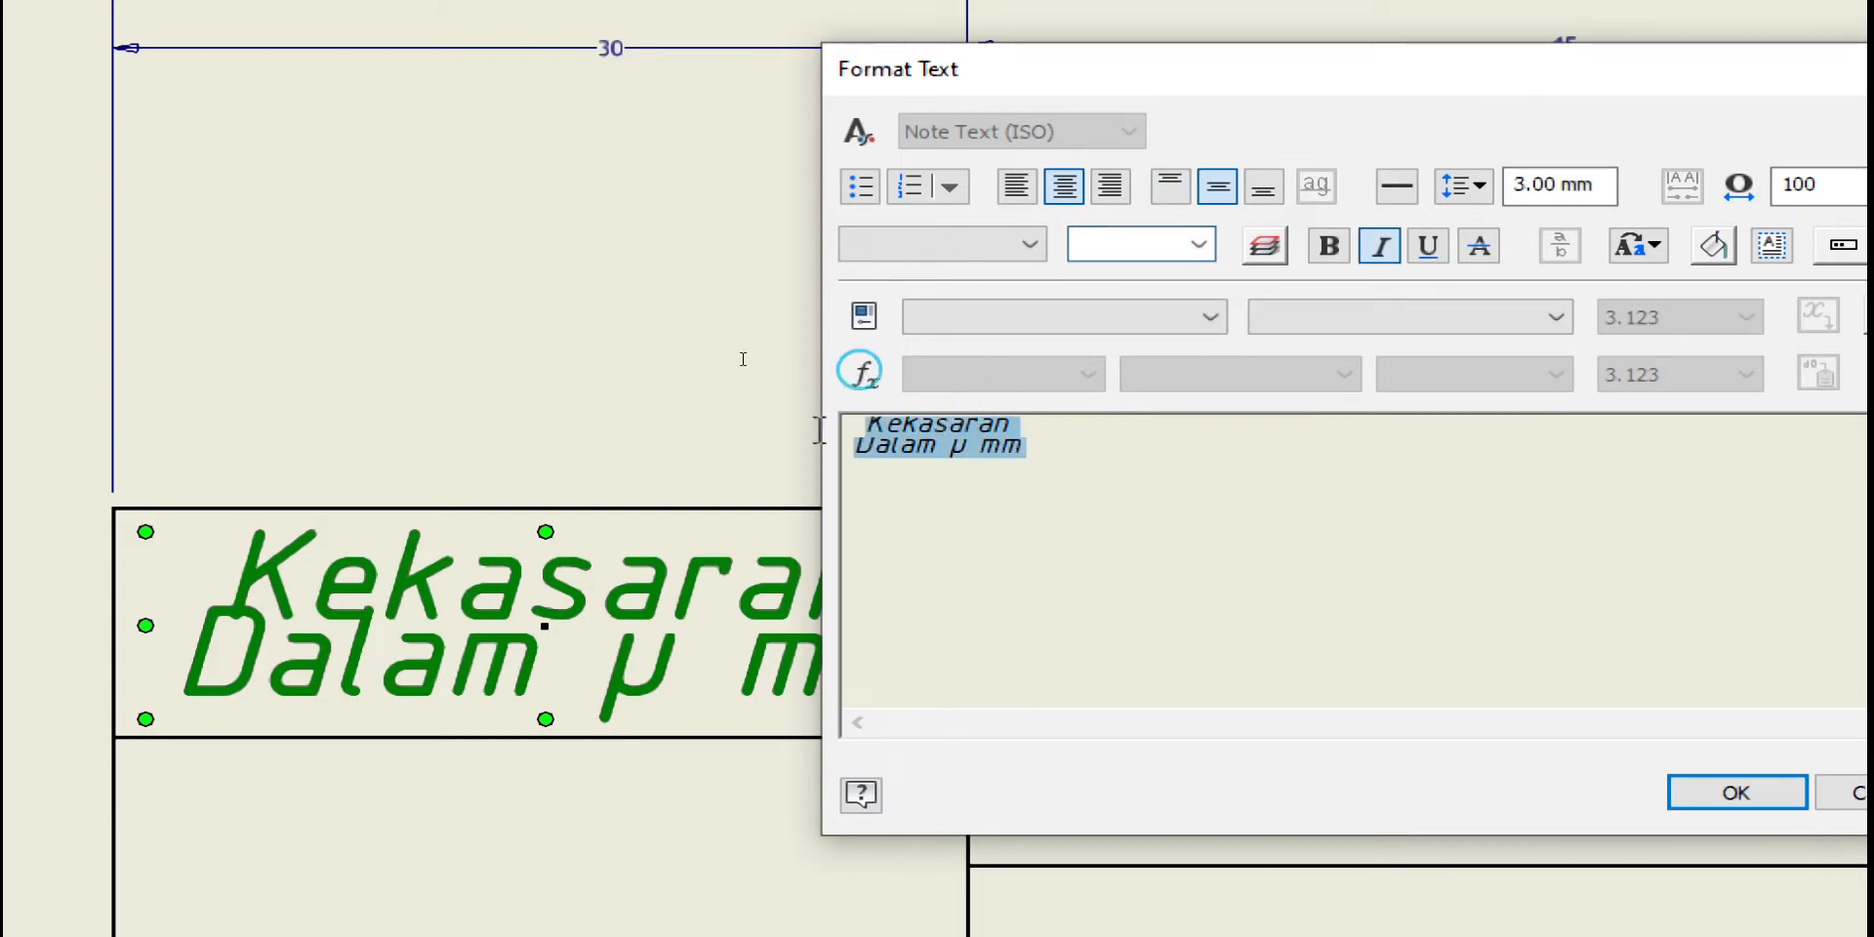
left_click(1199, 244)
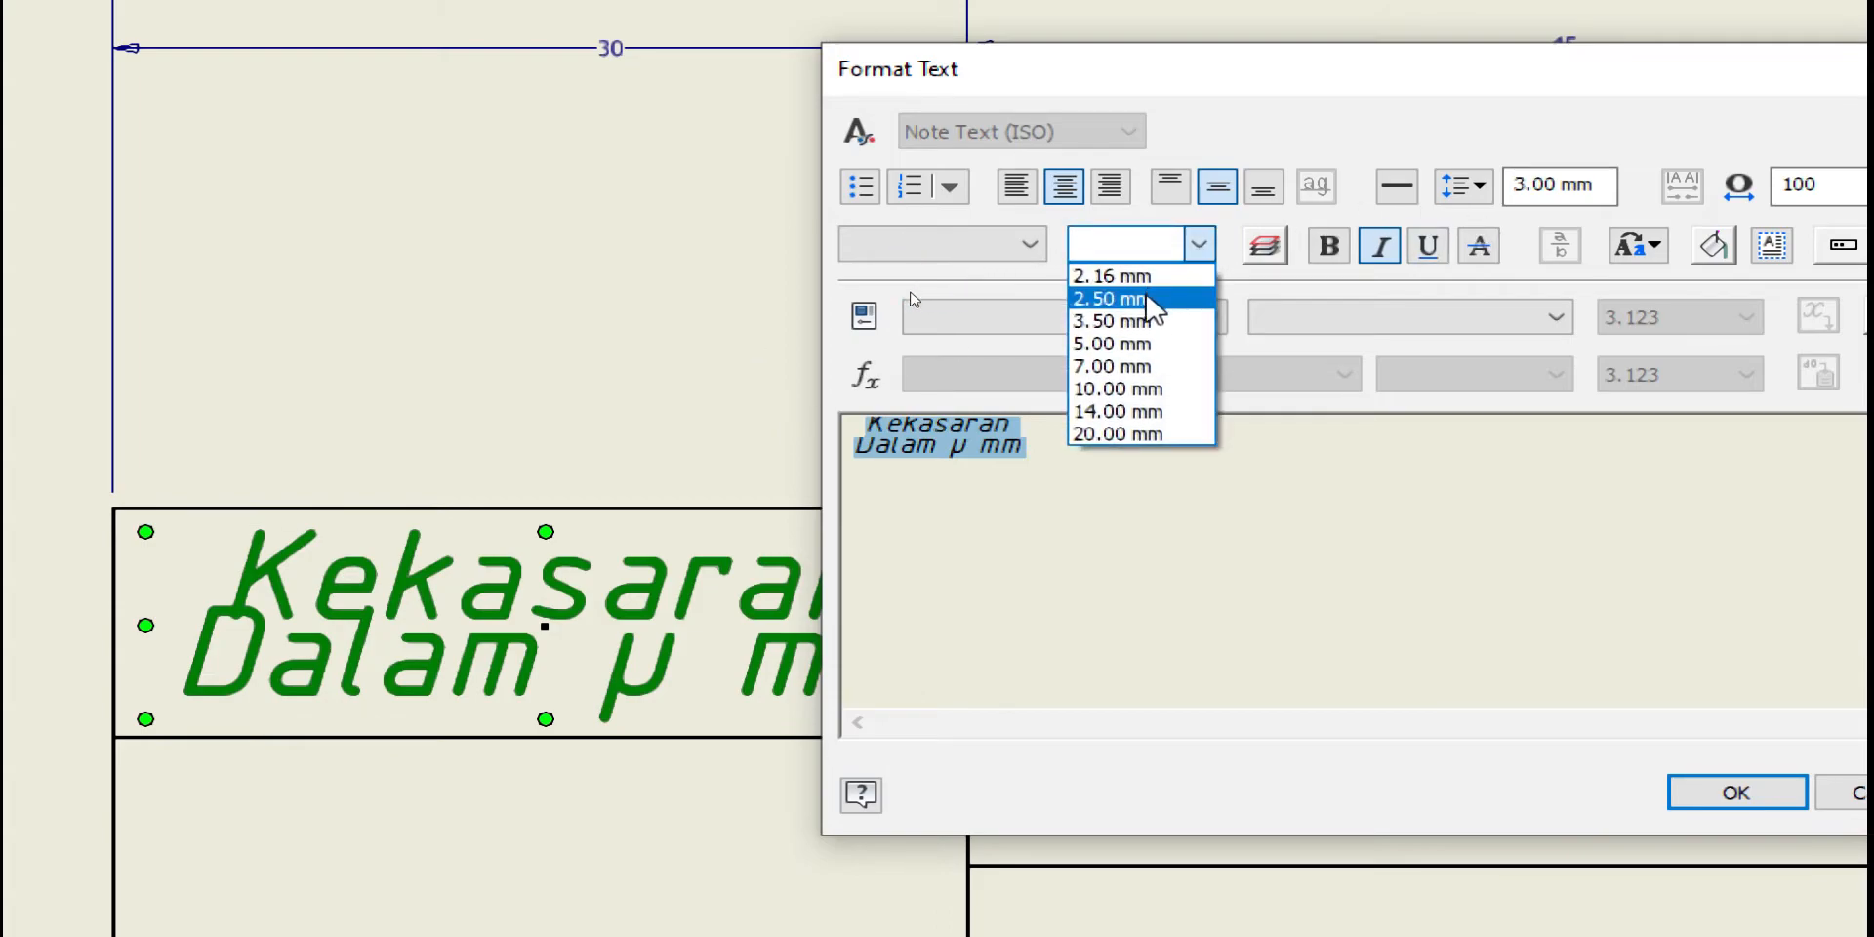
type("3")
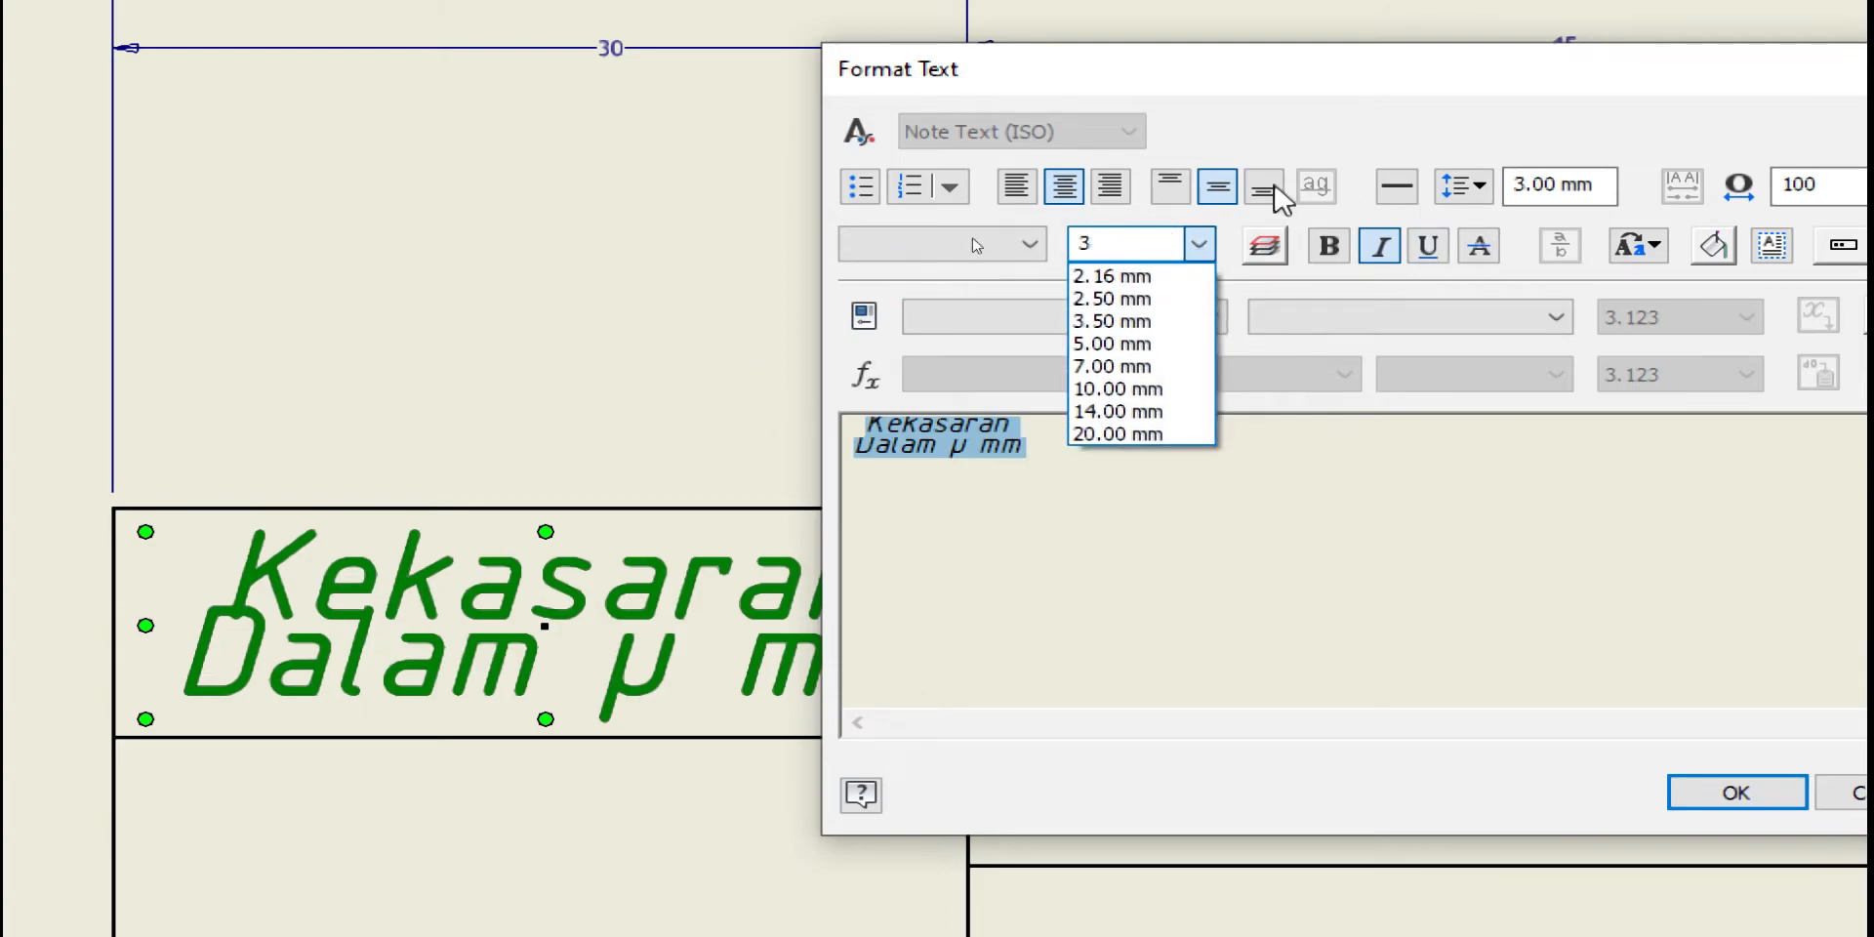
key("Return")
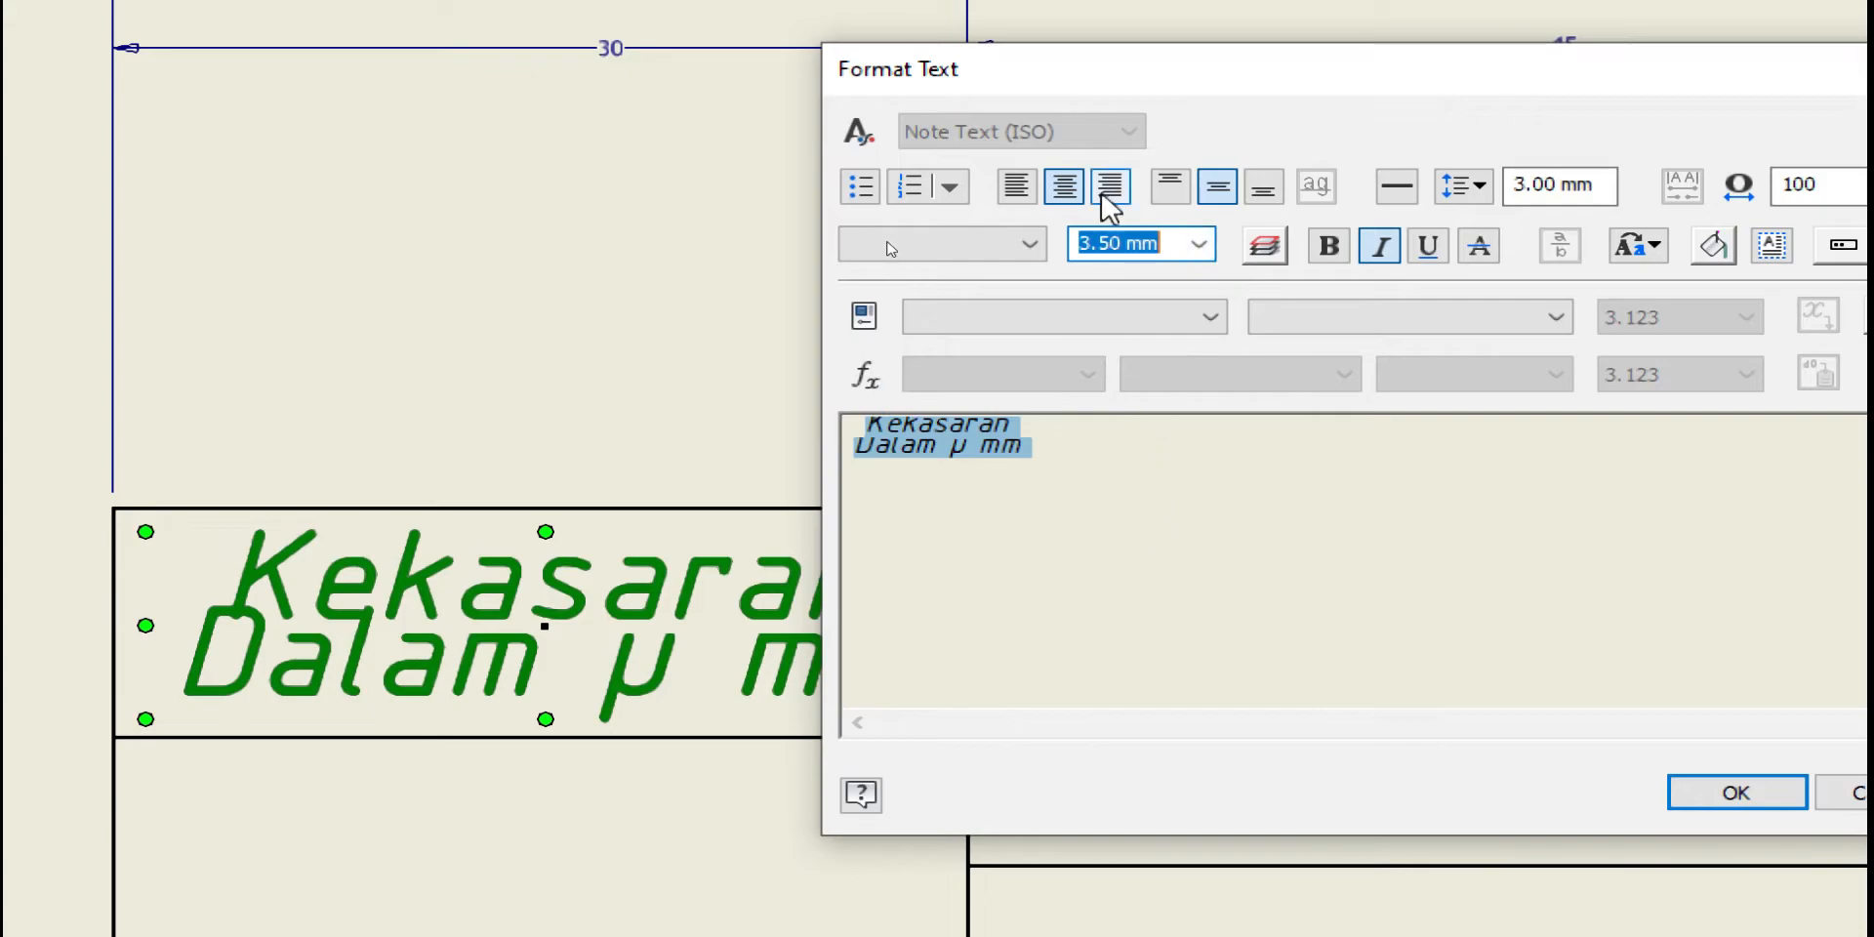
key("Return")
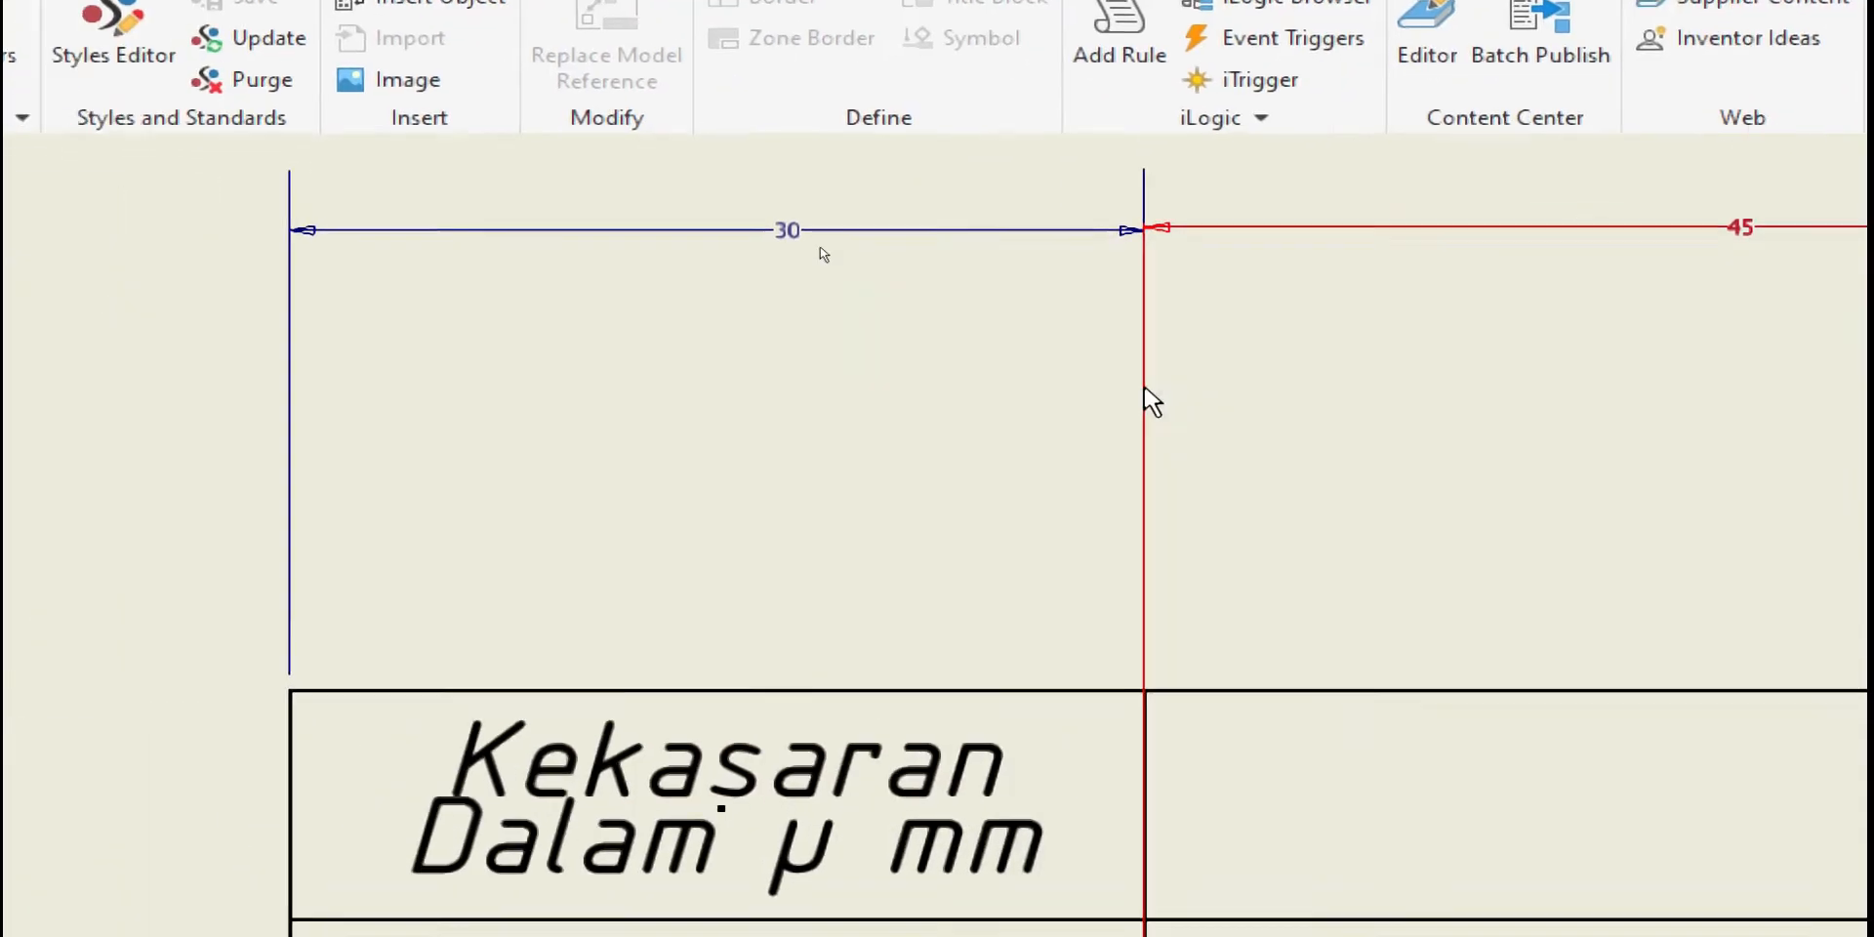
Set the label's line spacing to 3.5 mm and close the editor
double_click(1047, 727)
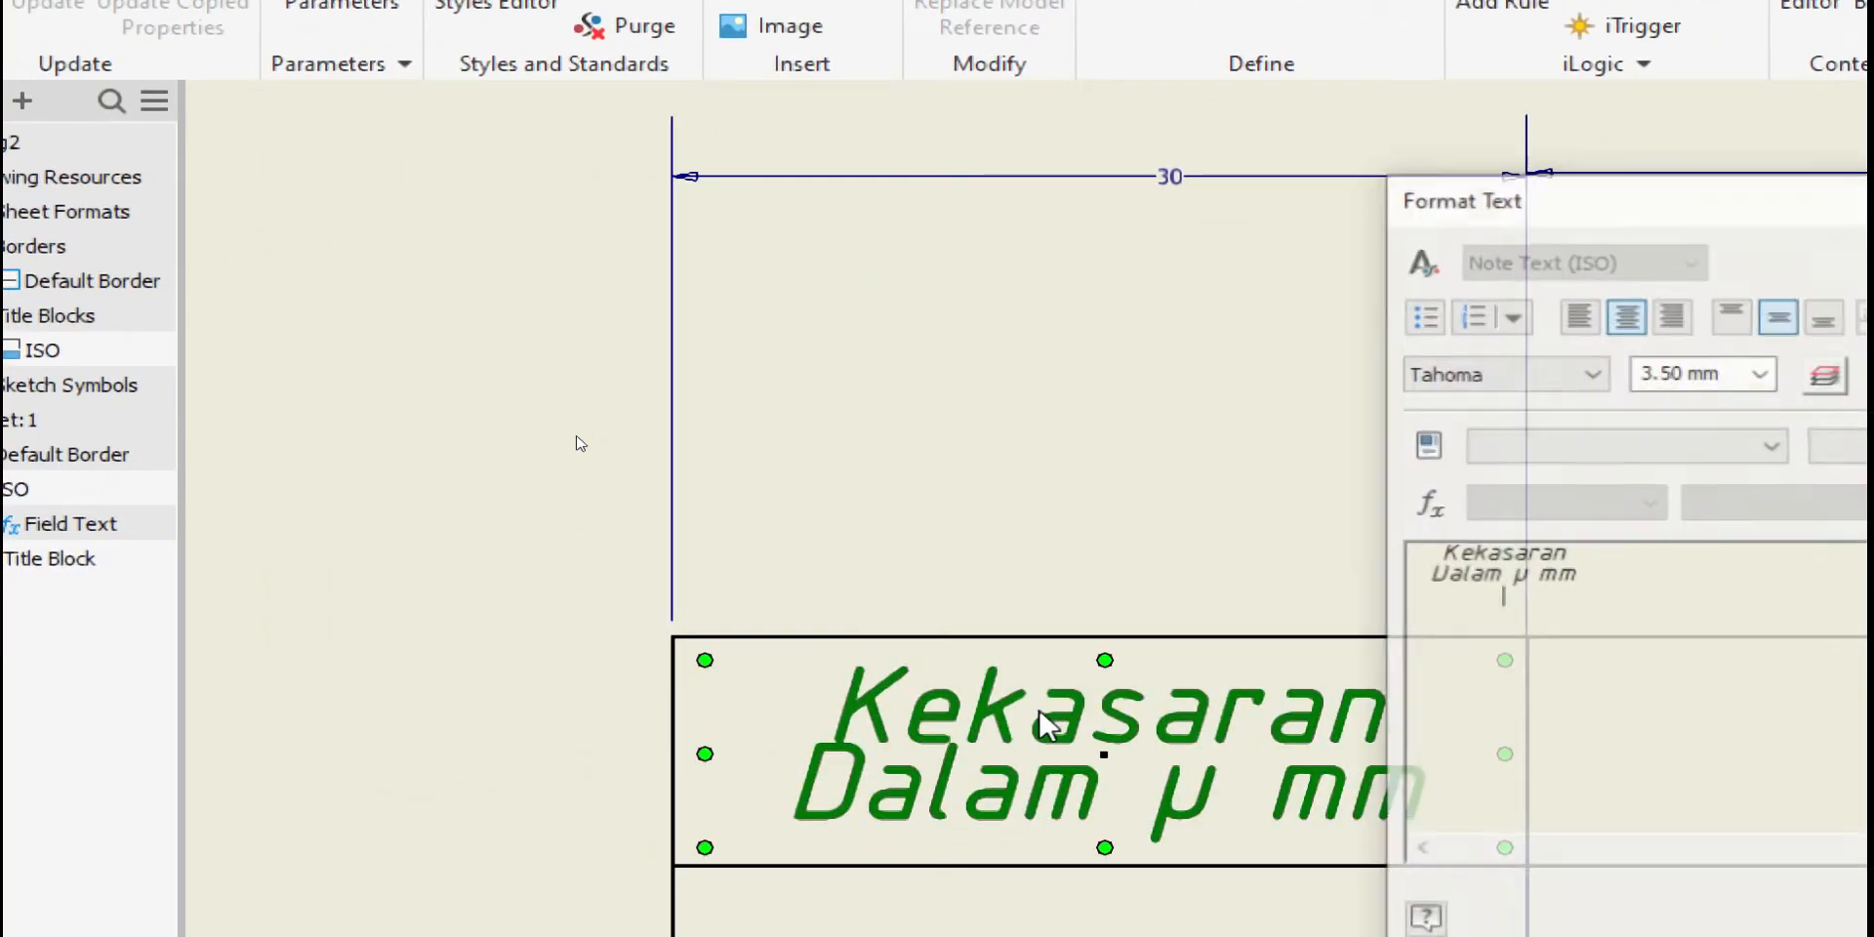
key("ctrl+a")
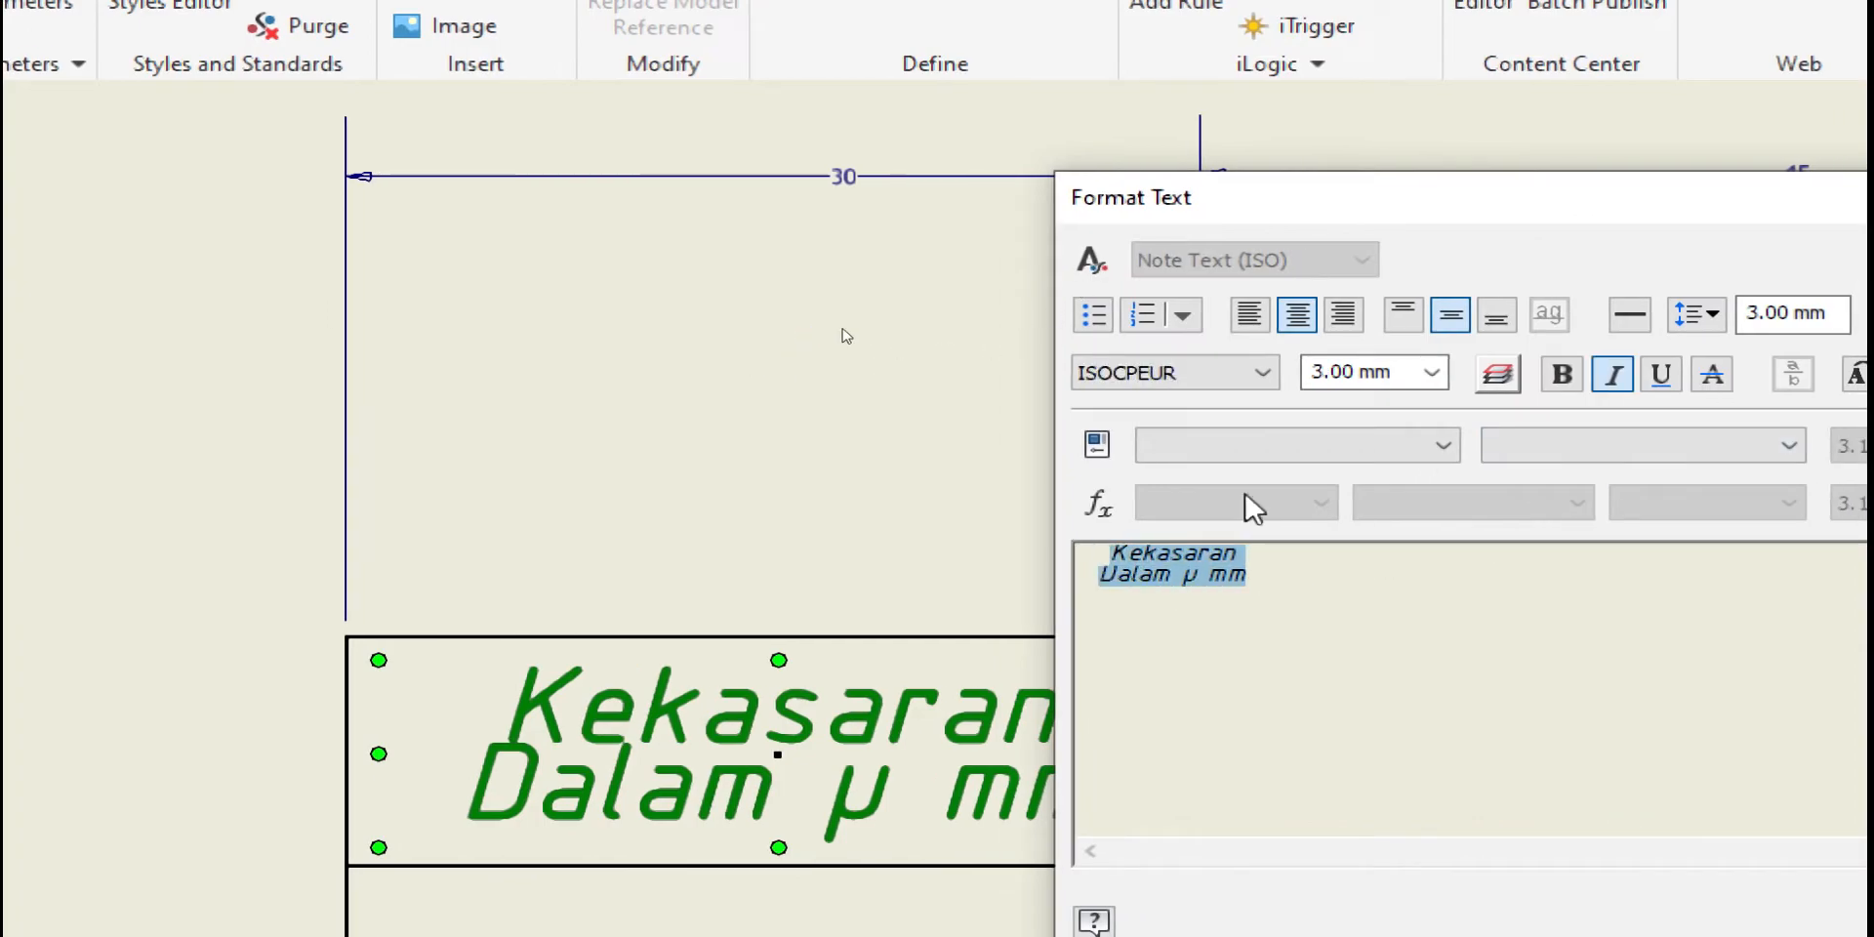
left_click(1345, 322)
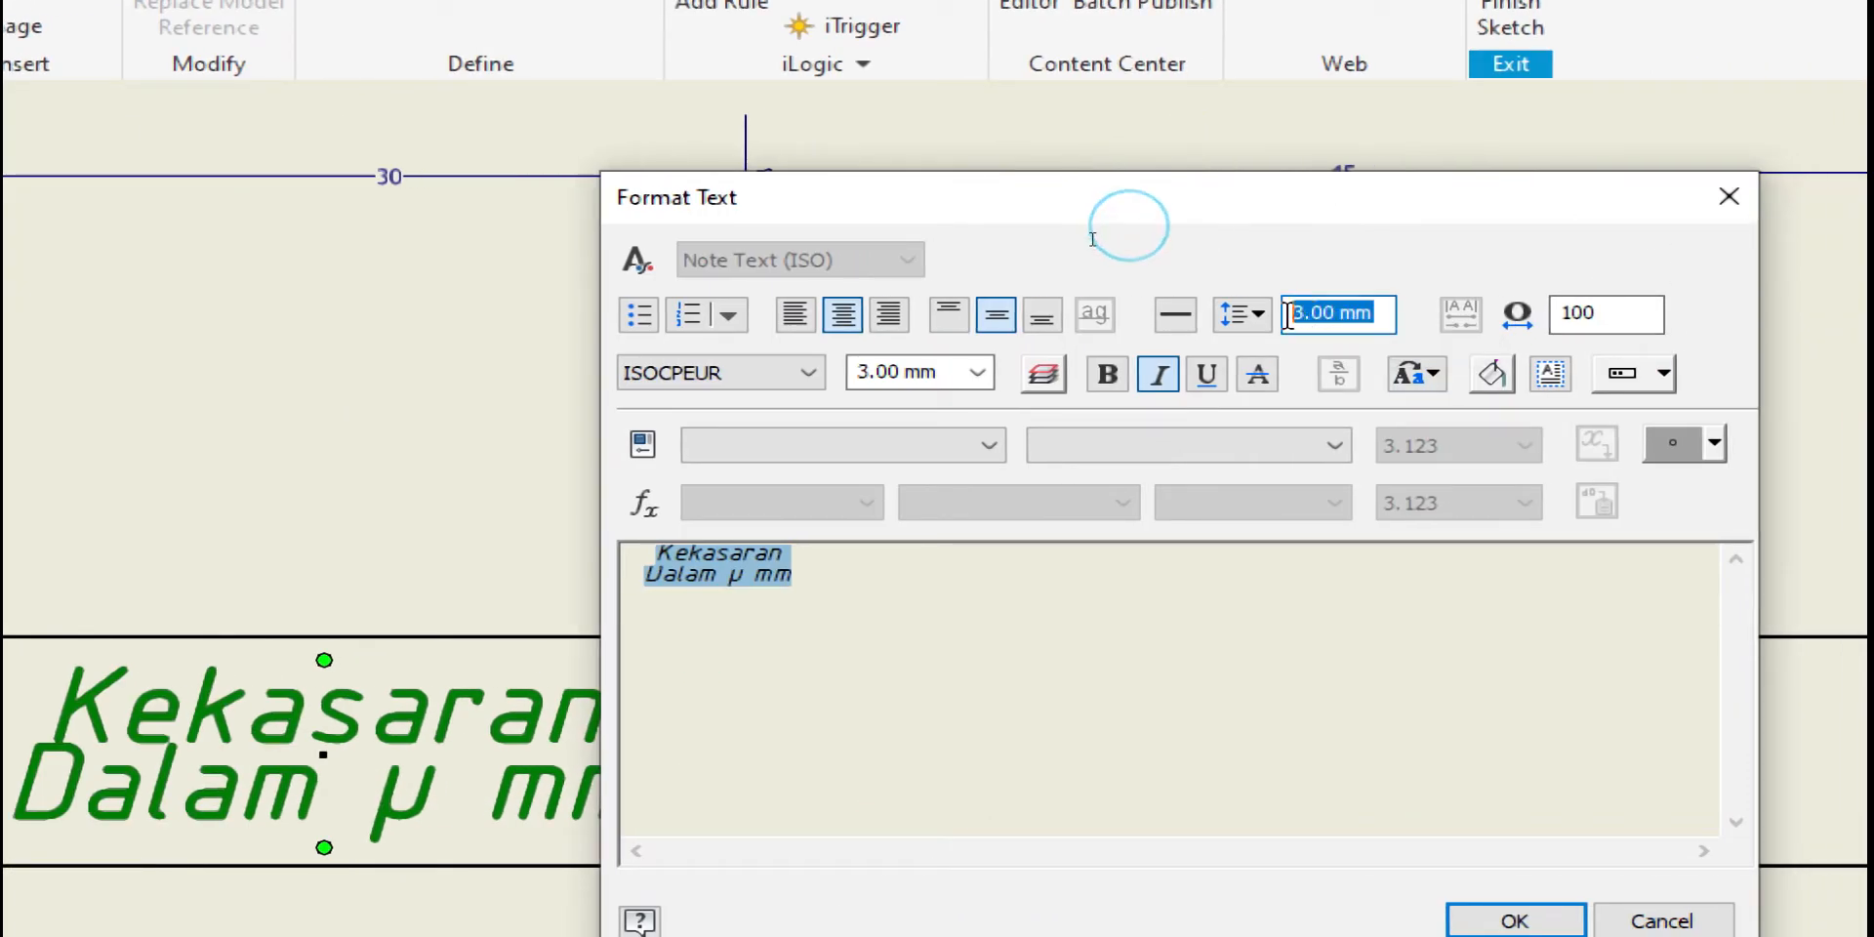
type("3.5")
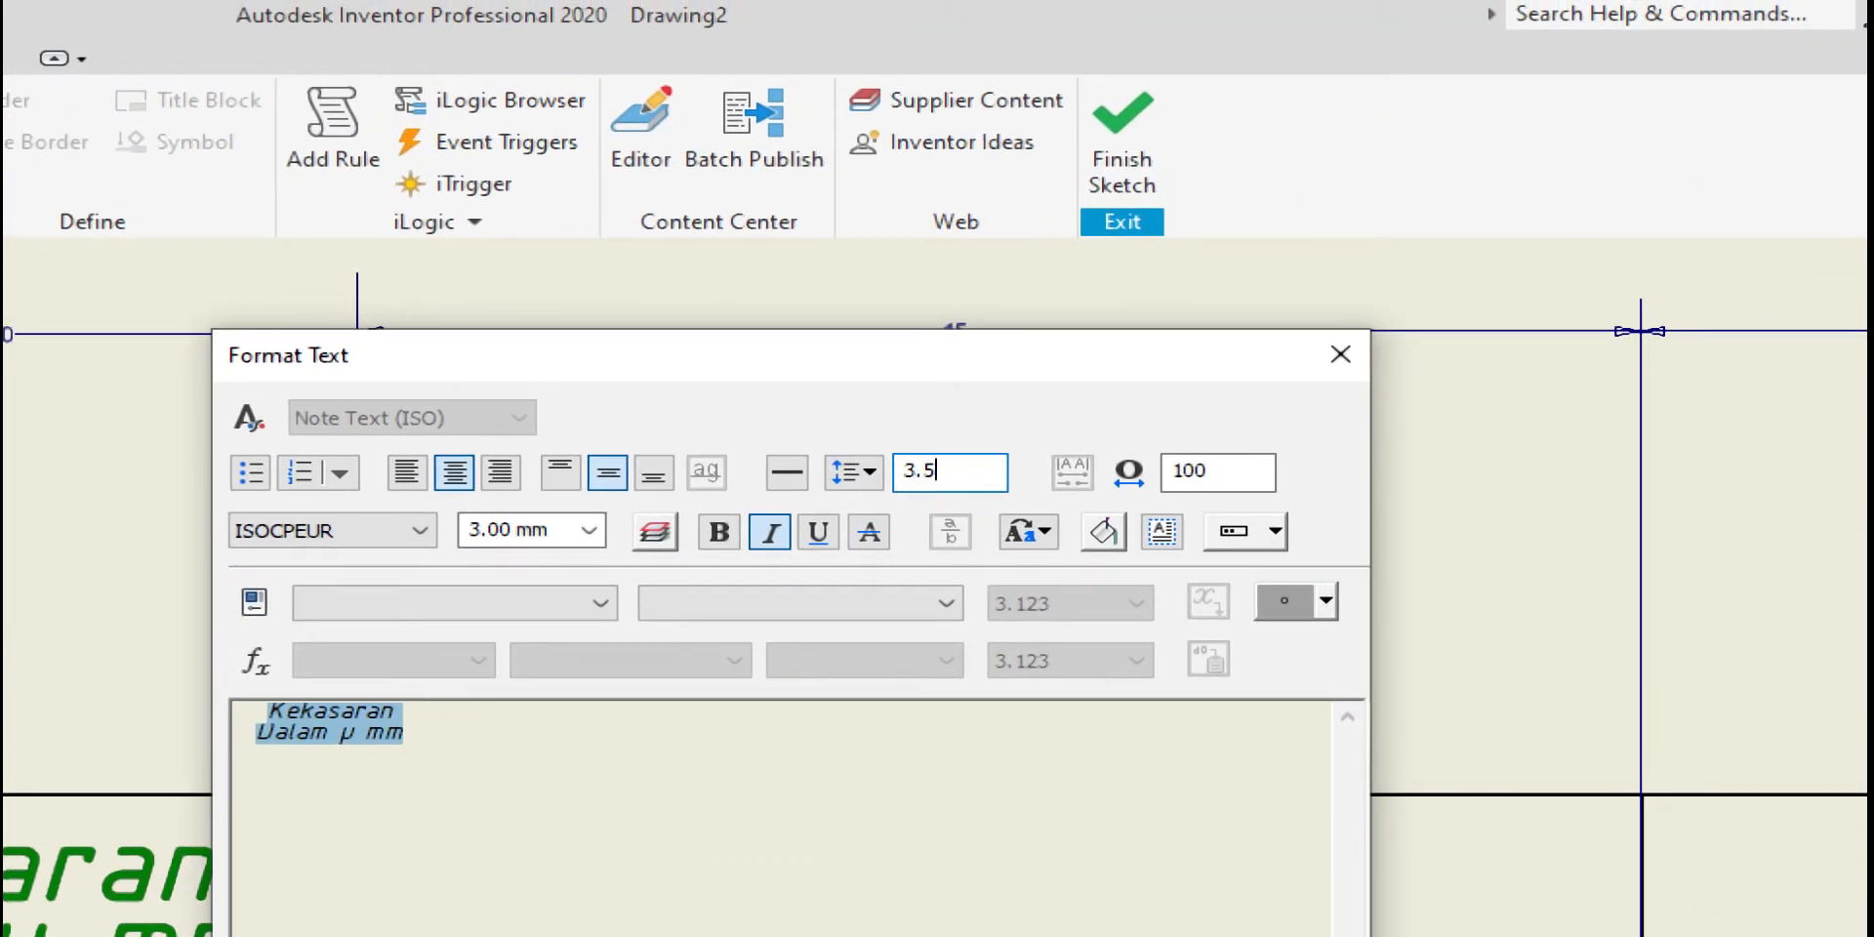
key("Return")
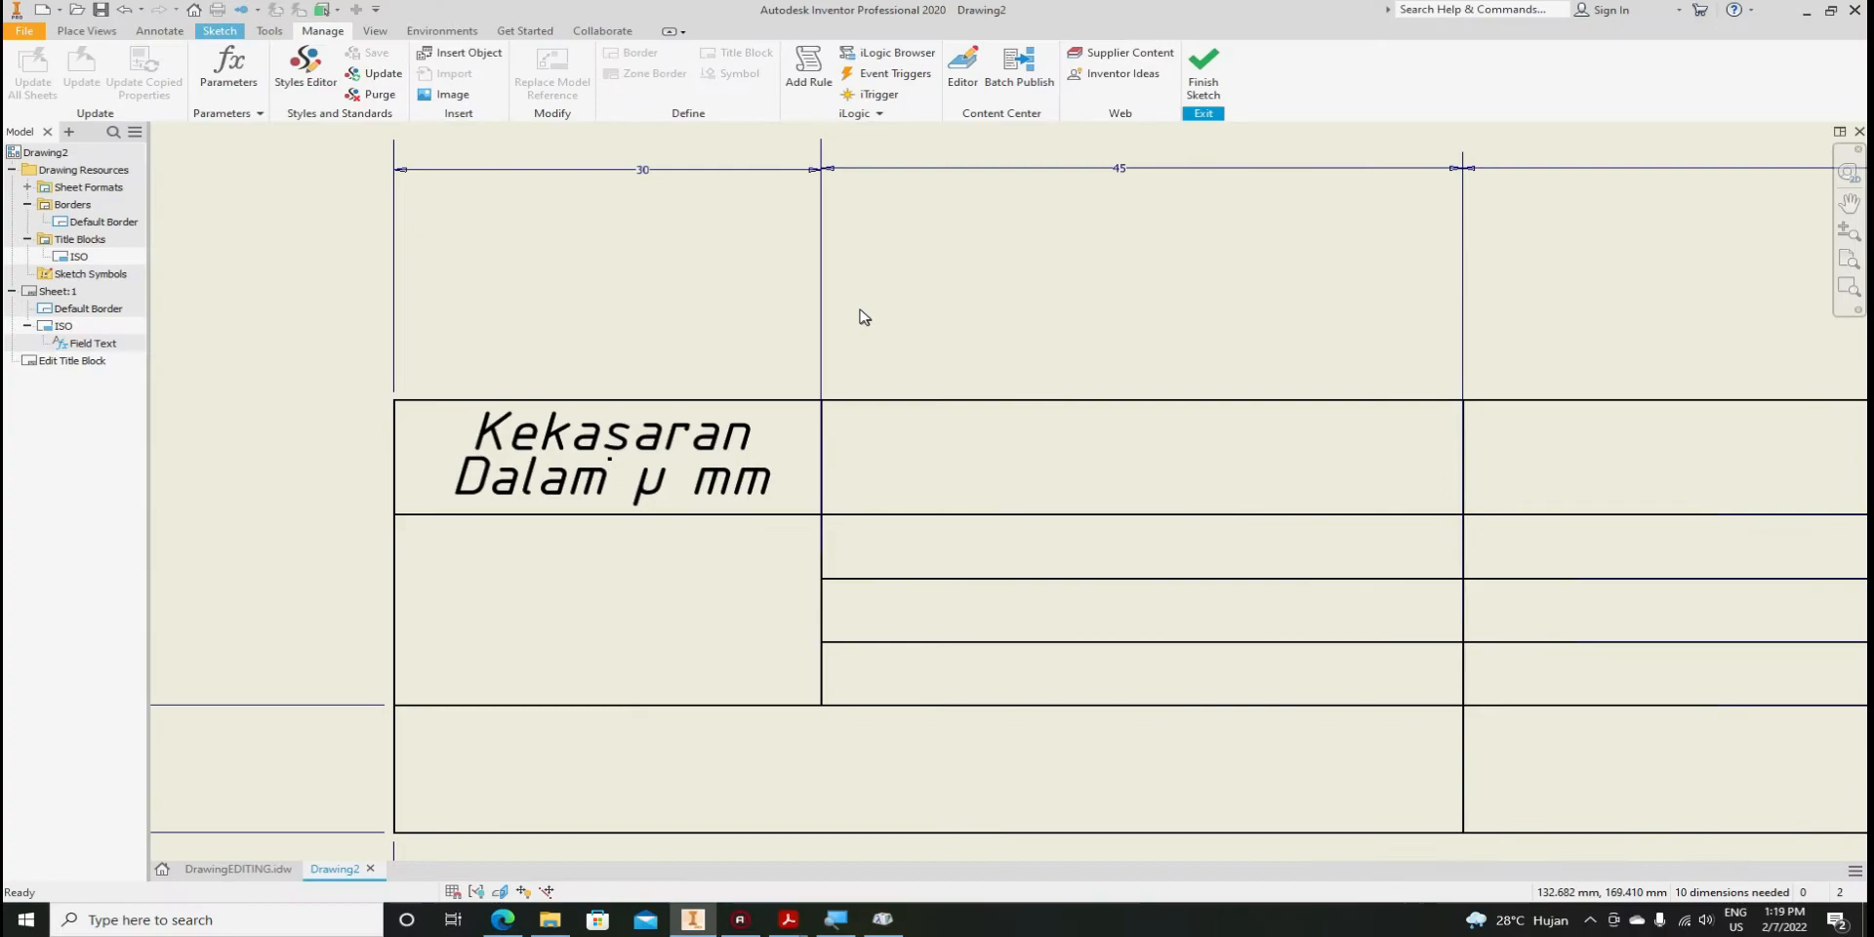
Draw a new text box spanning the empty cell beside Kekasaran
scroll(937, 372, "up", 2)
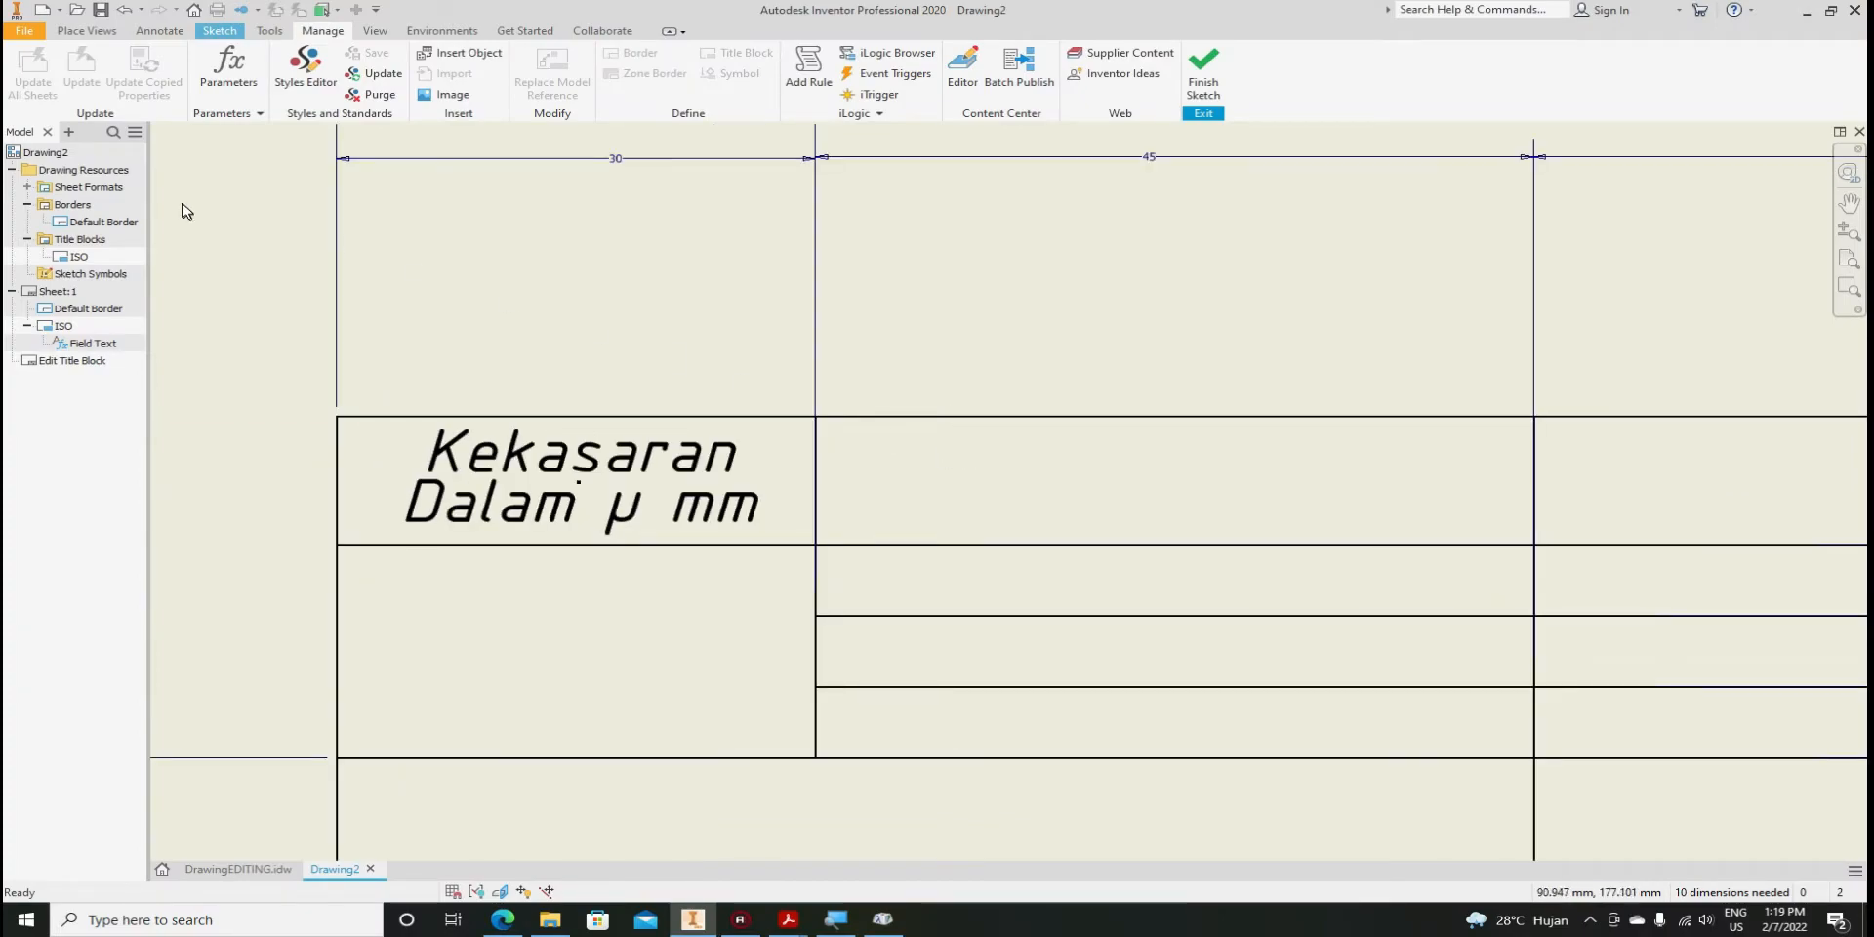
left_click(211, 36)
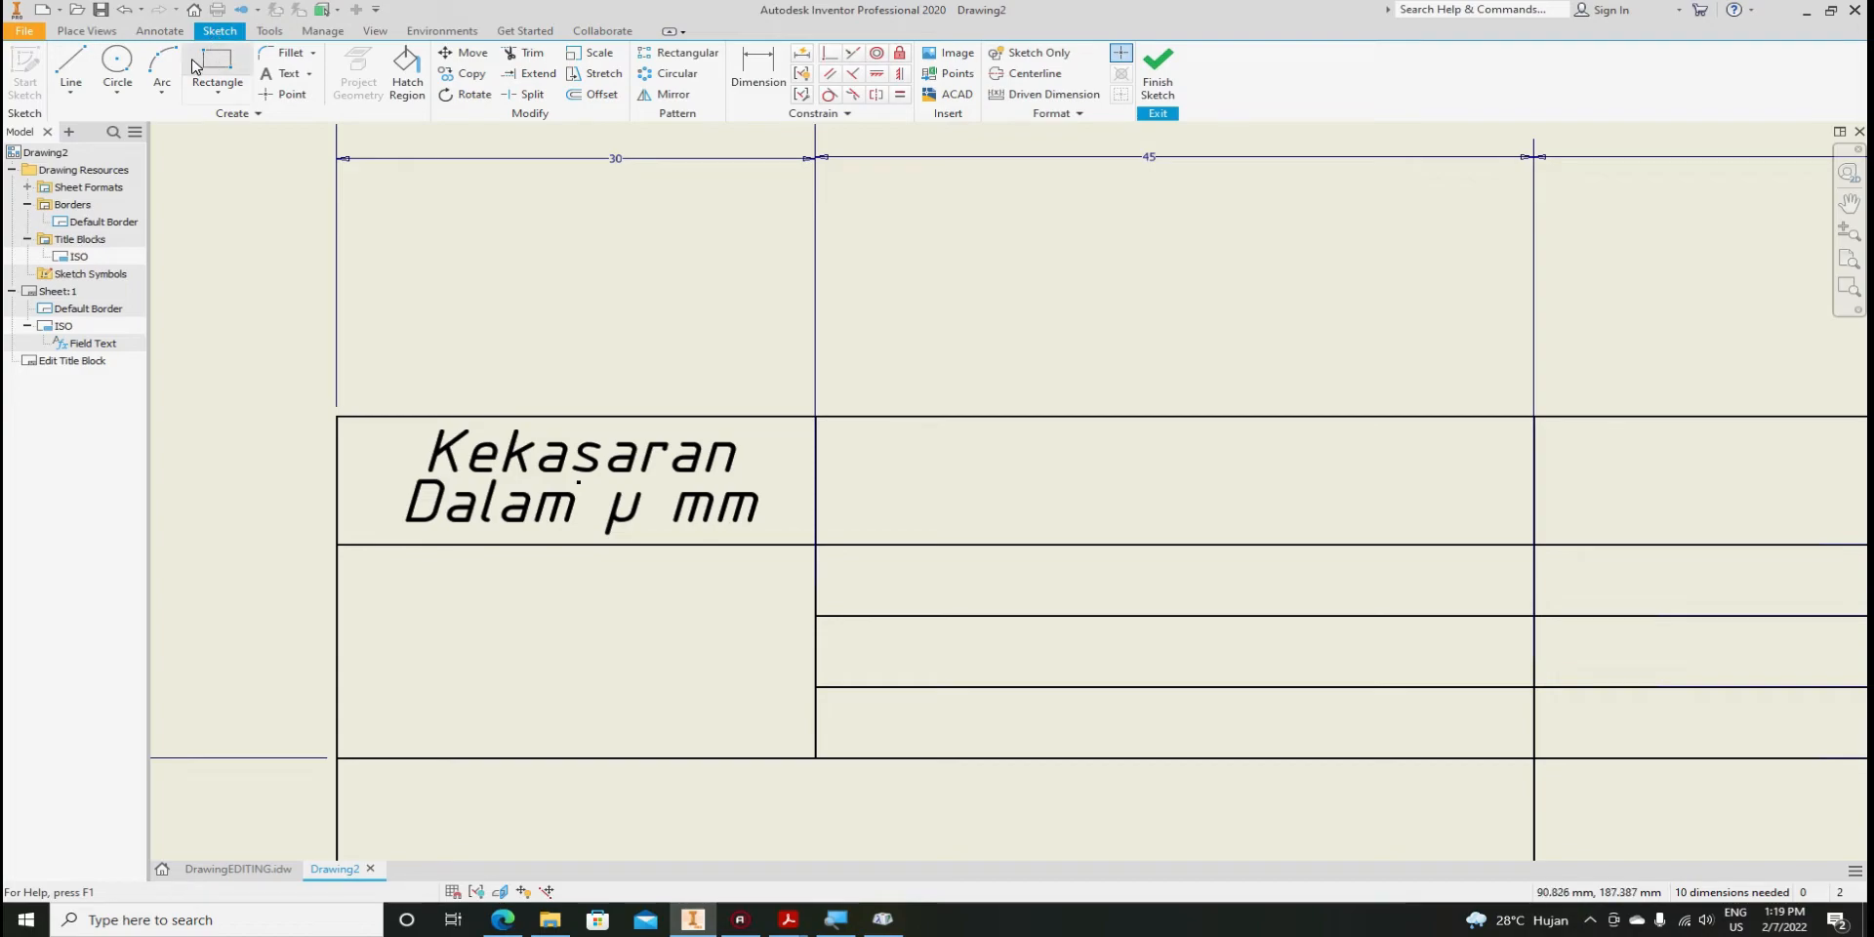
left_click(271, 75)
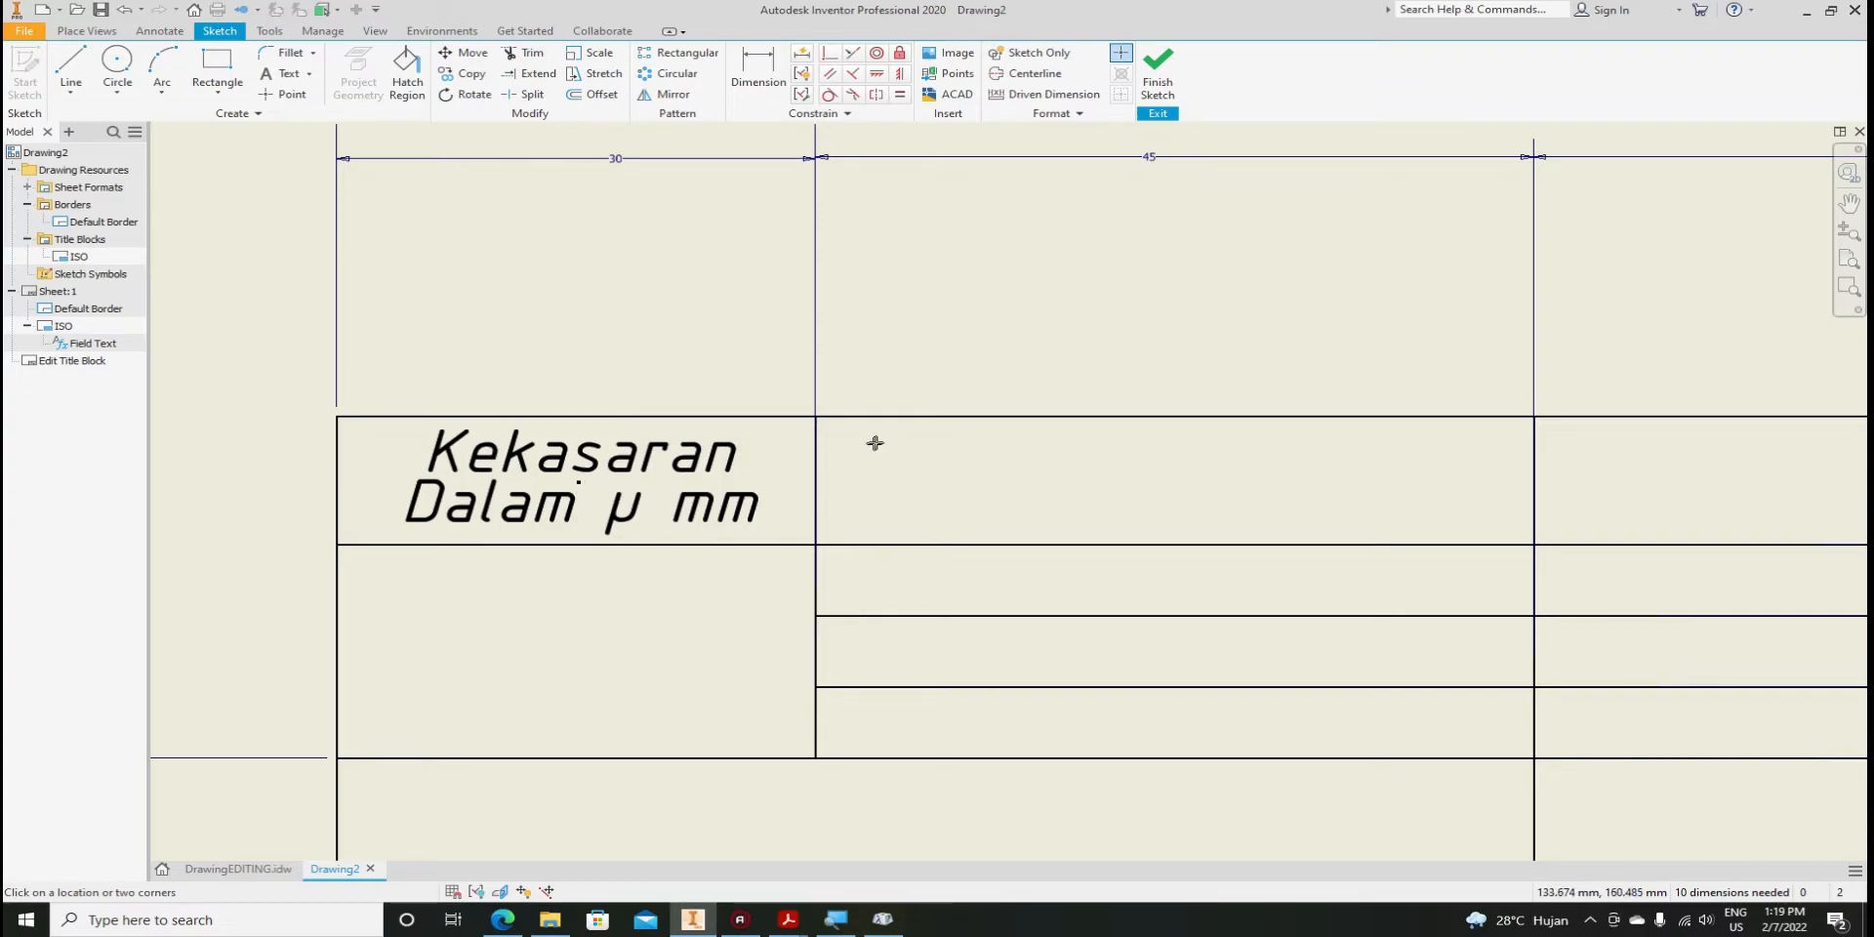
left_click(270, 78)
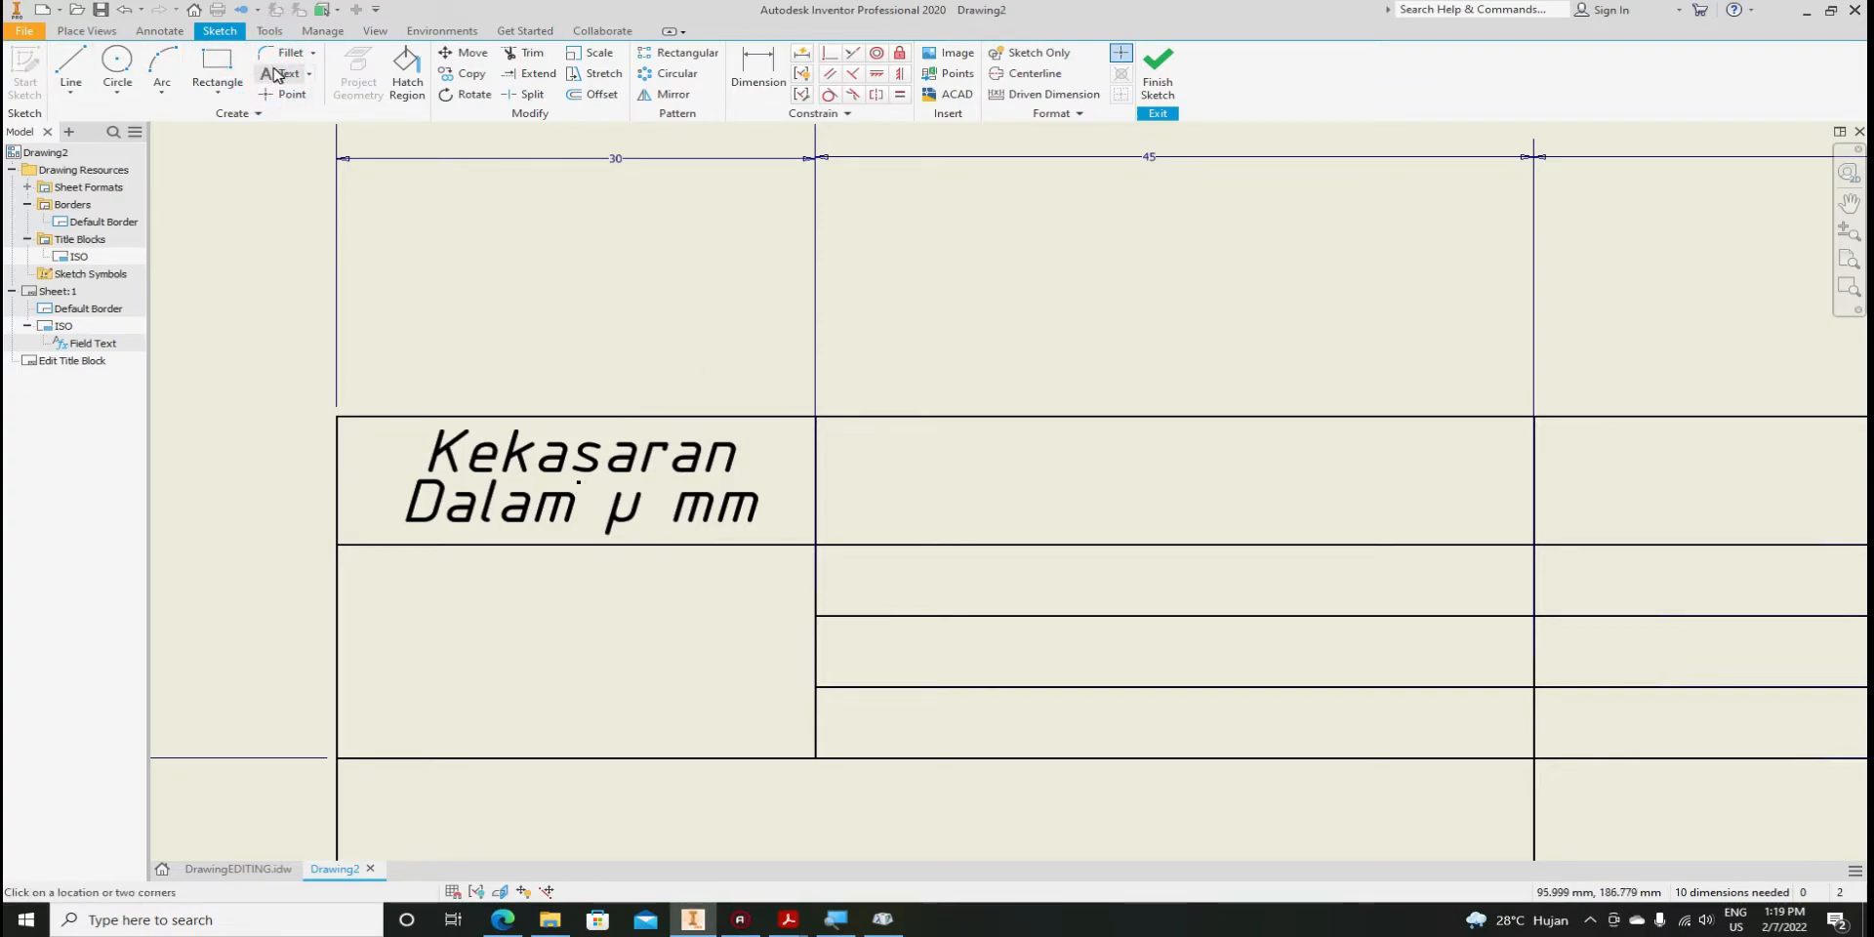
left_click_drag(840, 432, 1508, 533)
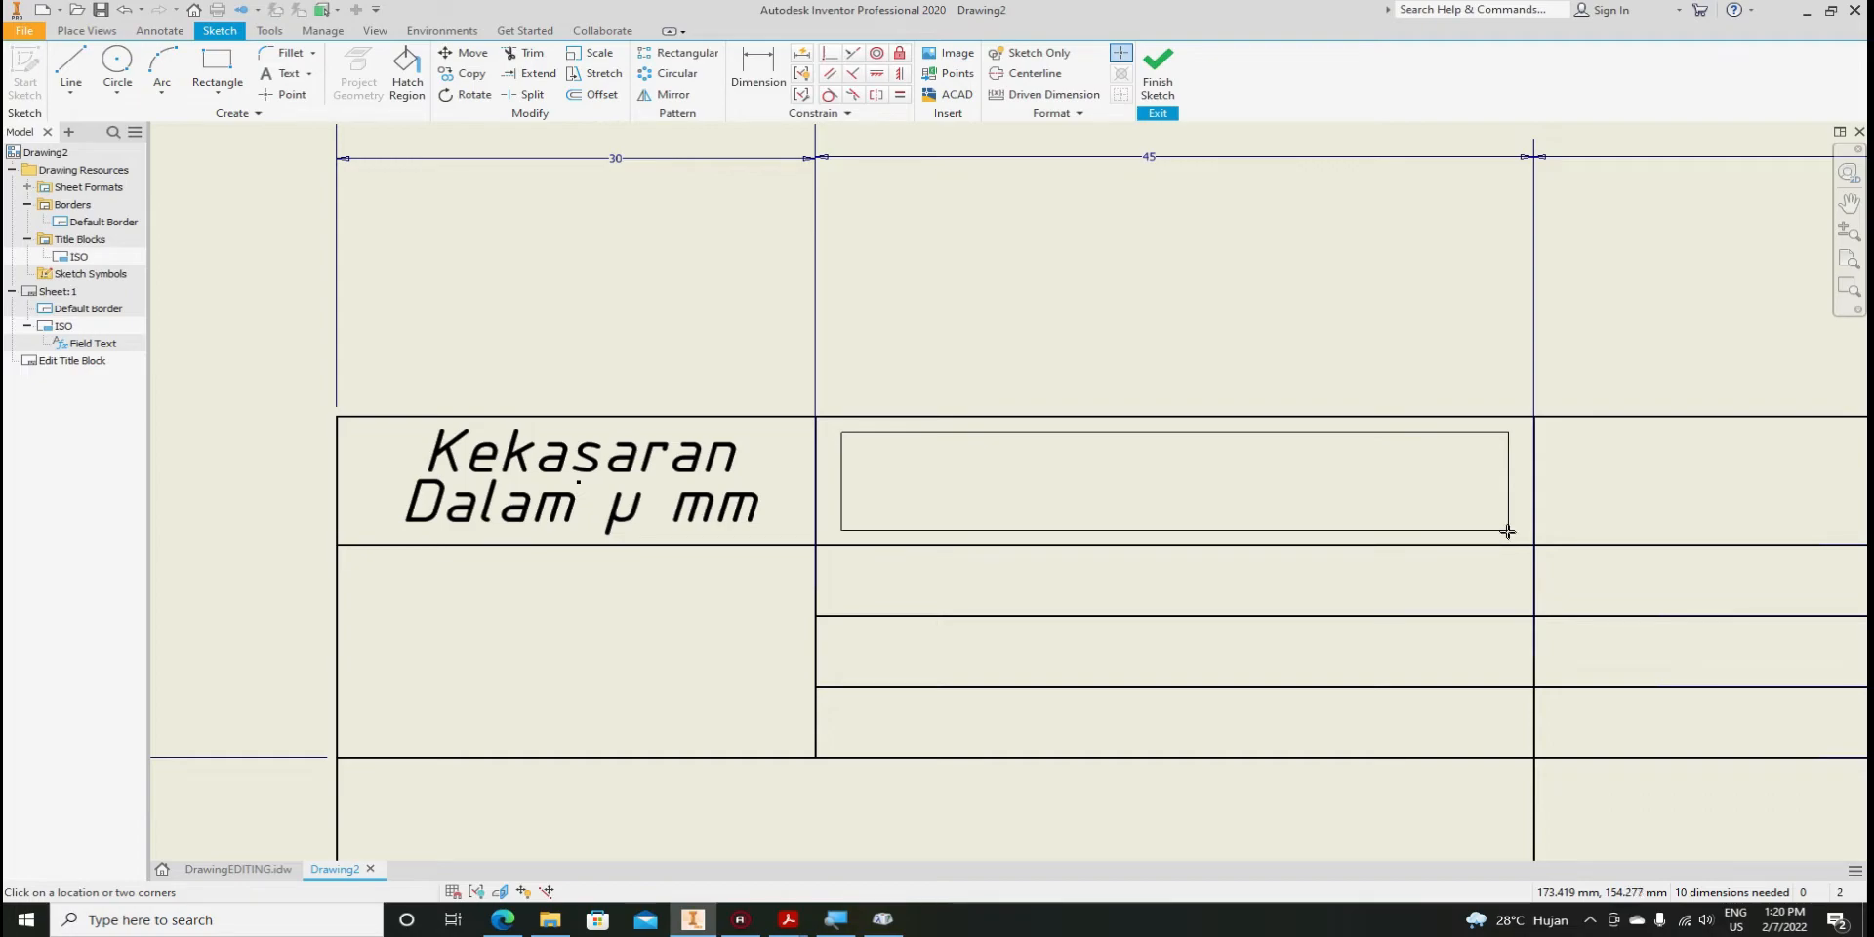
left_click_drag(1507, 531, 1509, 529)
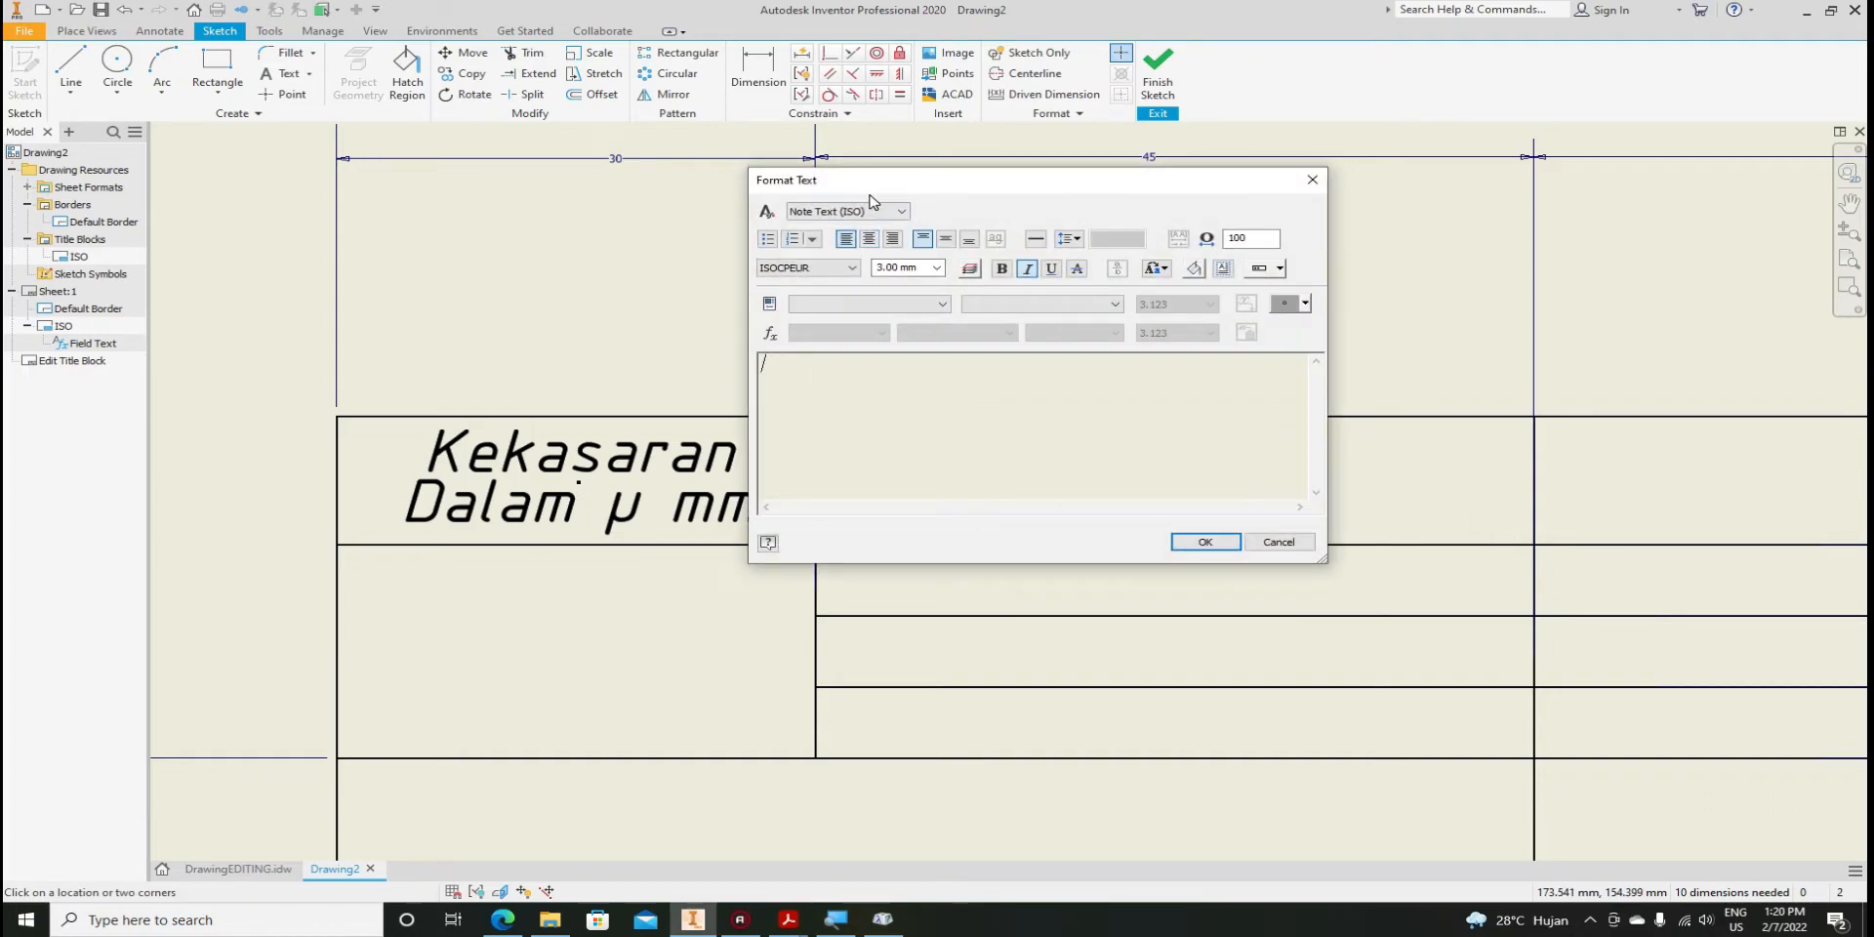
left_click_drag(875, 185, 799, 213)
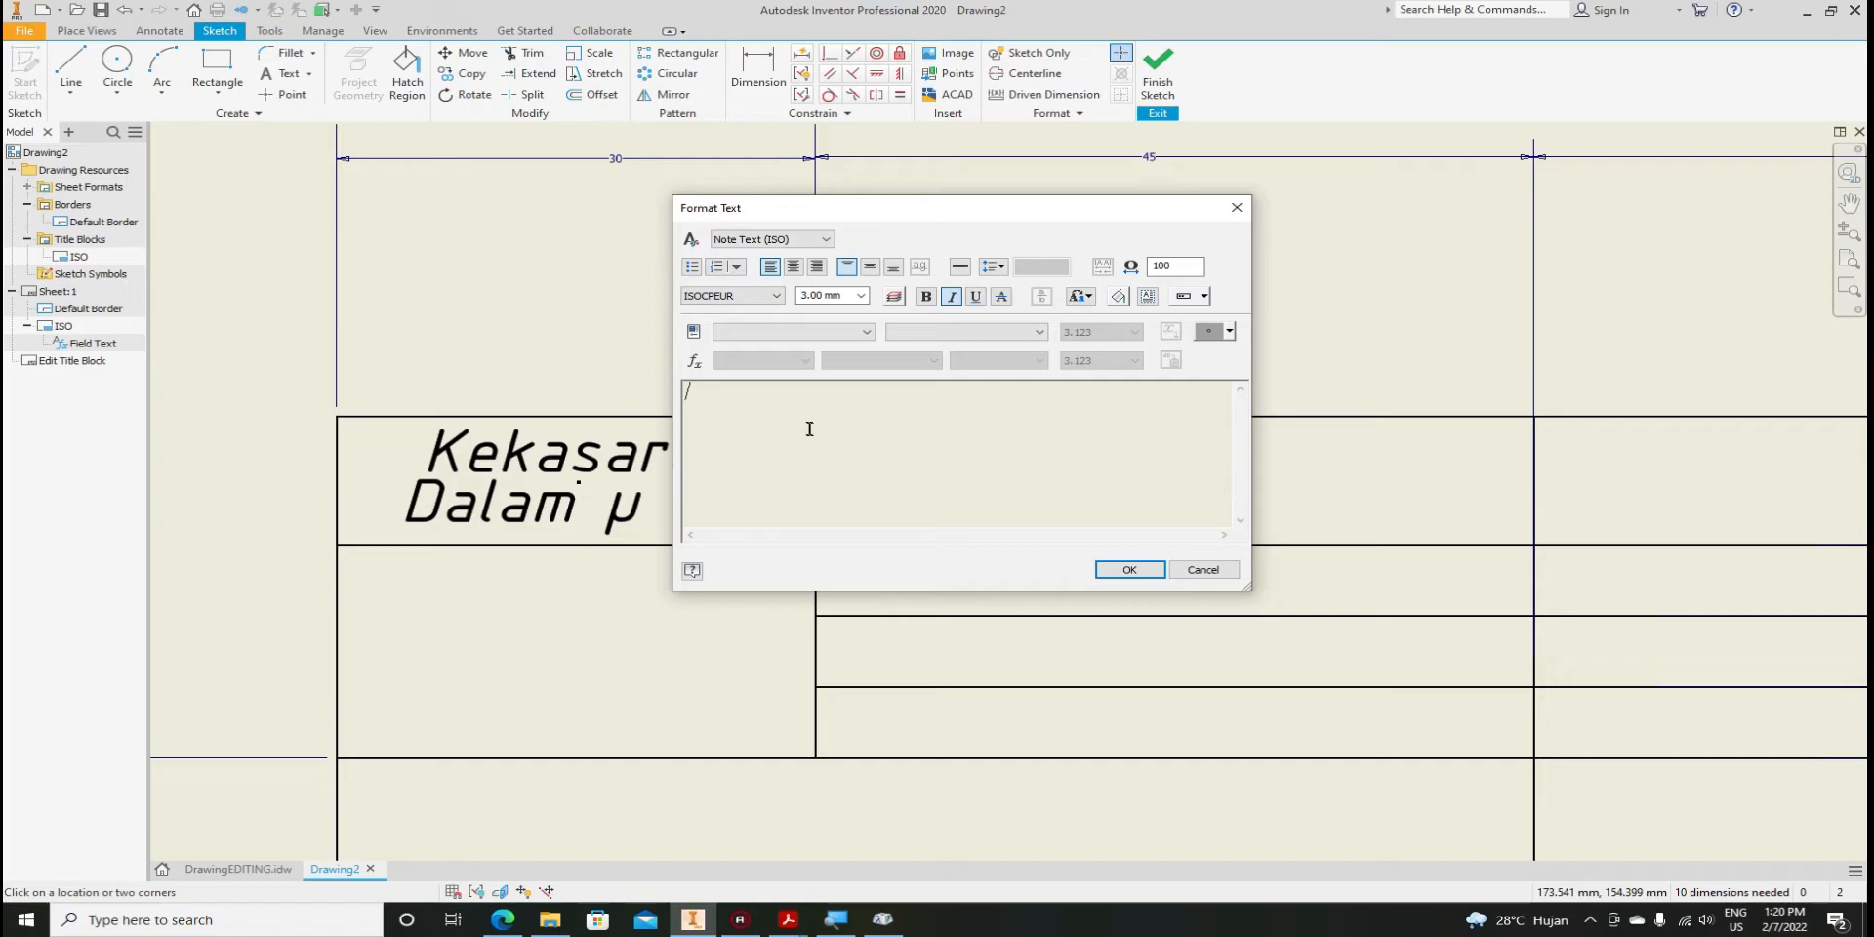
Enter Toleransi ISO, centre it horizontally and vertically, and place it
type("Oo")
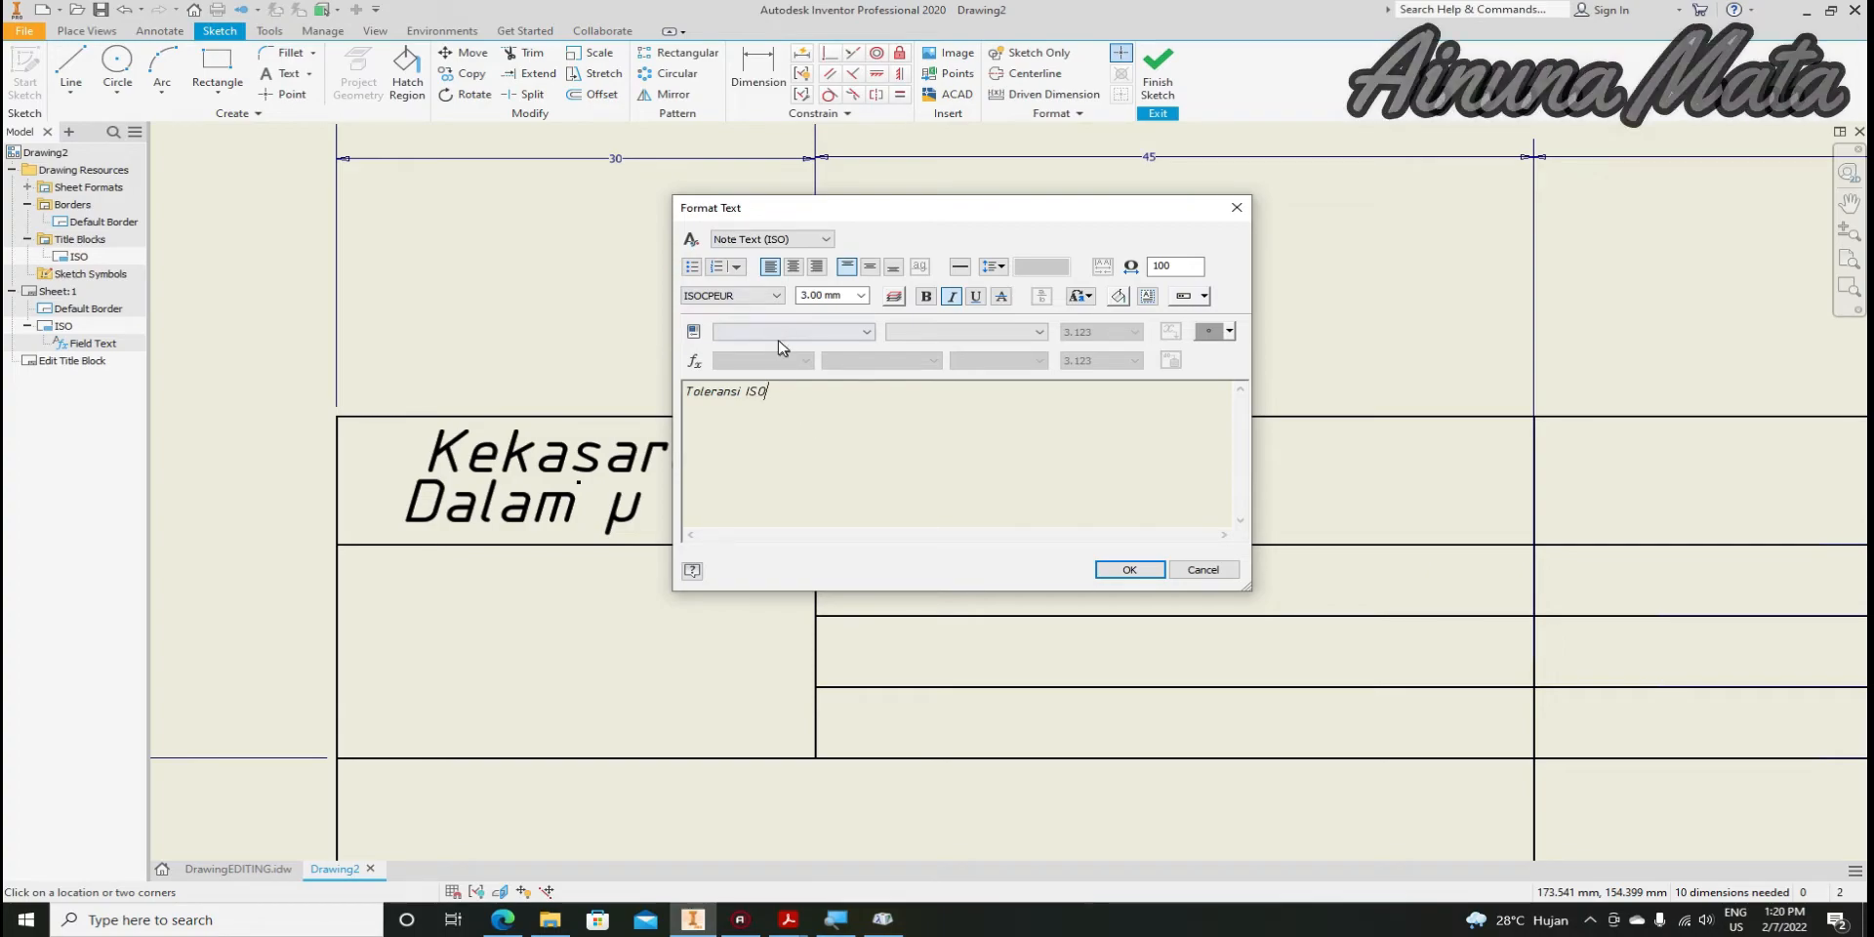
left_click_drag(772, 391, 683, 391)
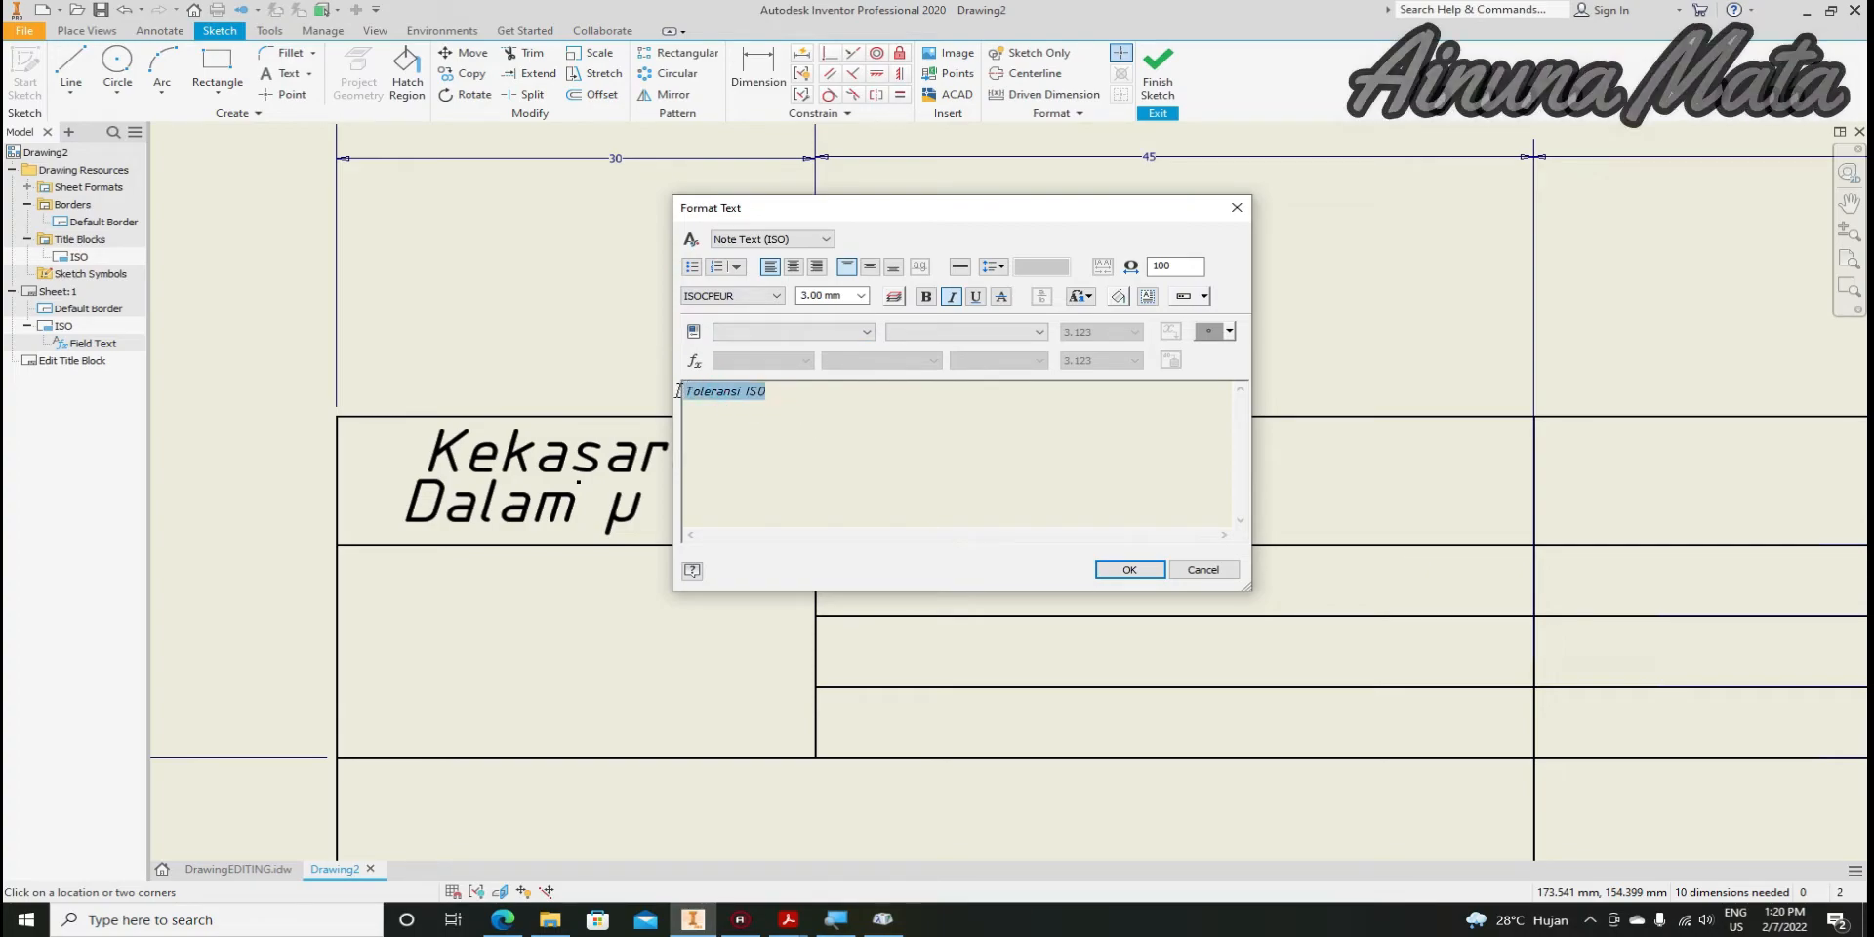
left_click(792, 270)
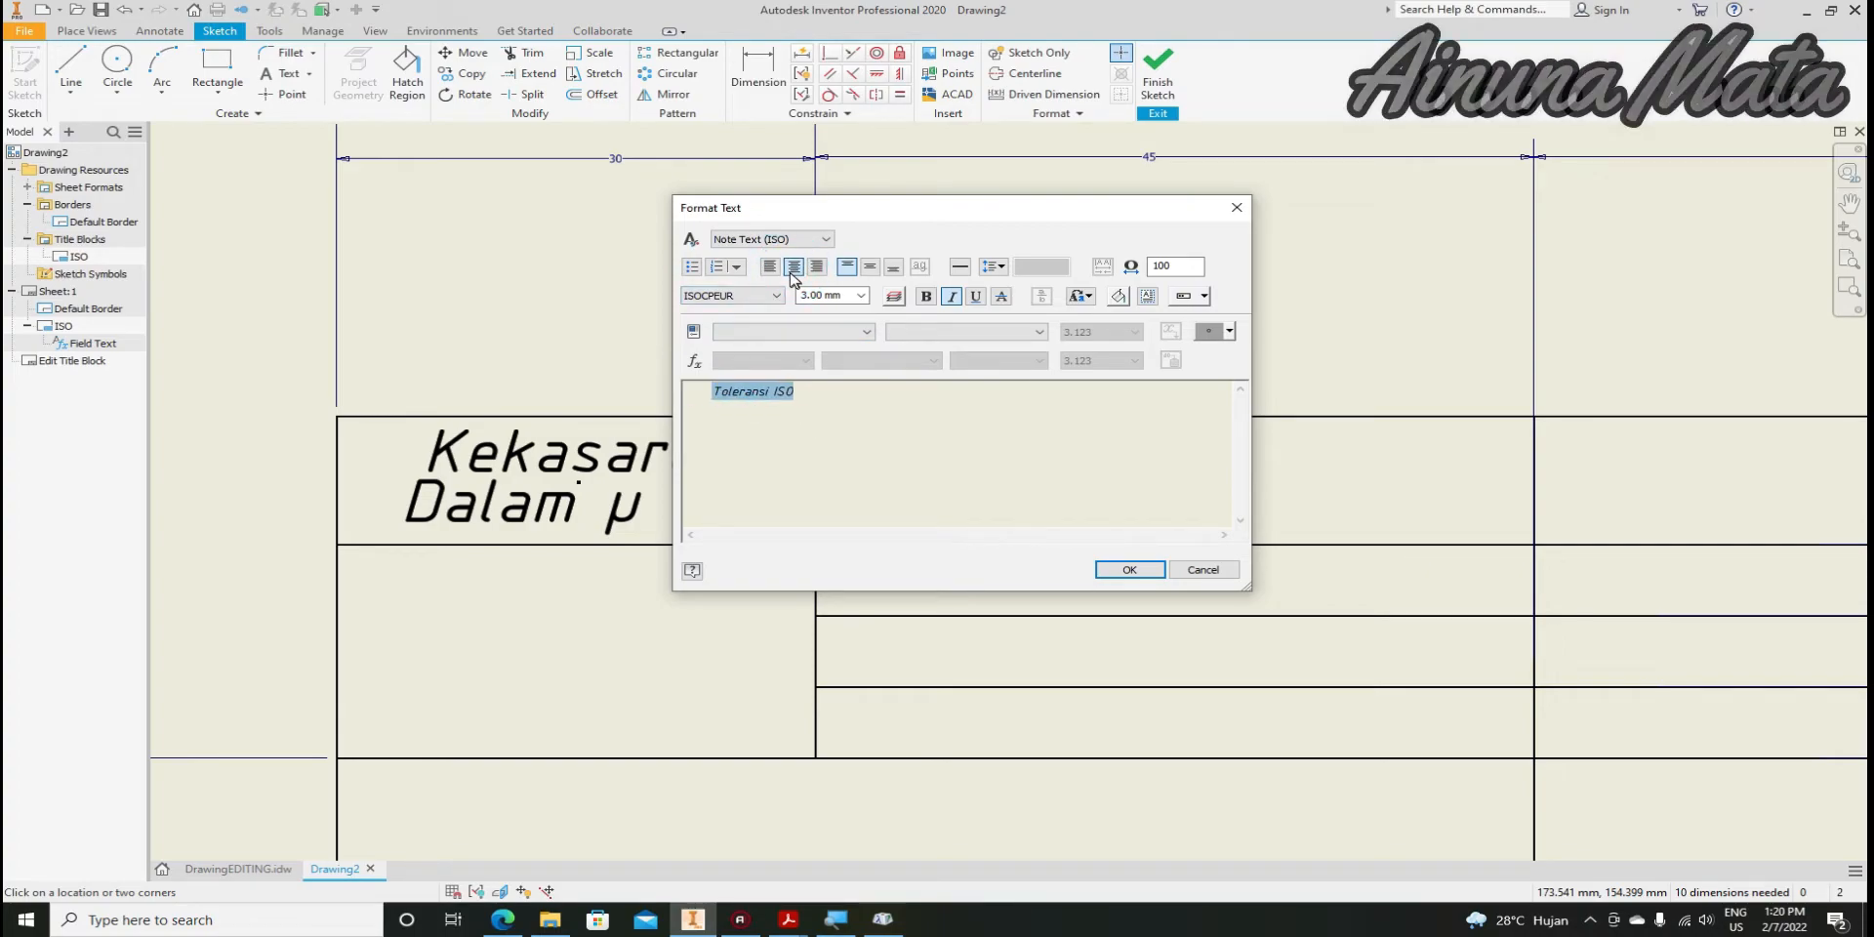
left_click(869, 266)
left_click(1129, 570)
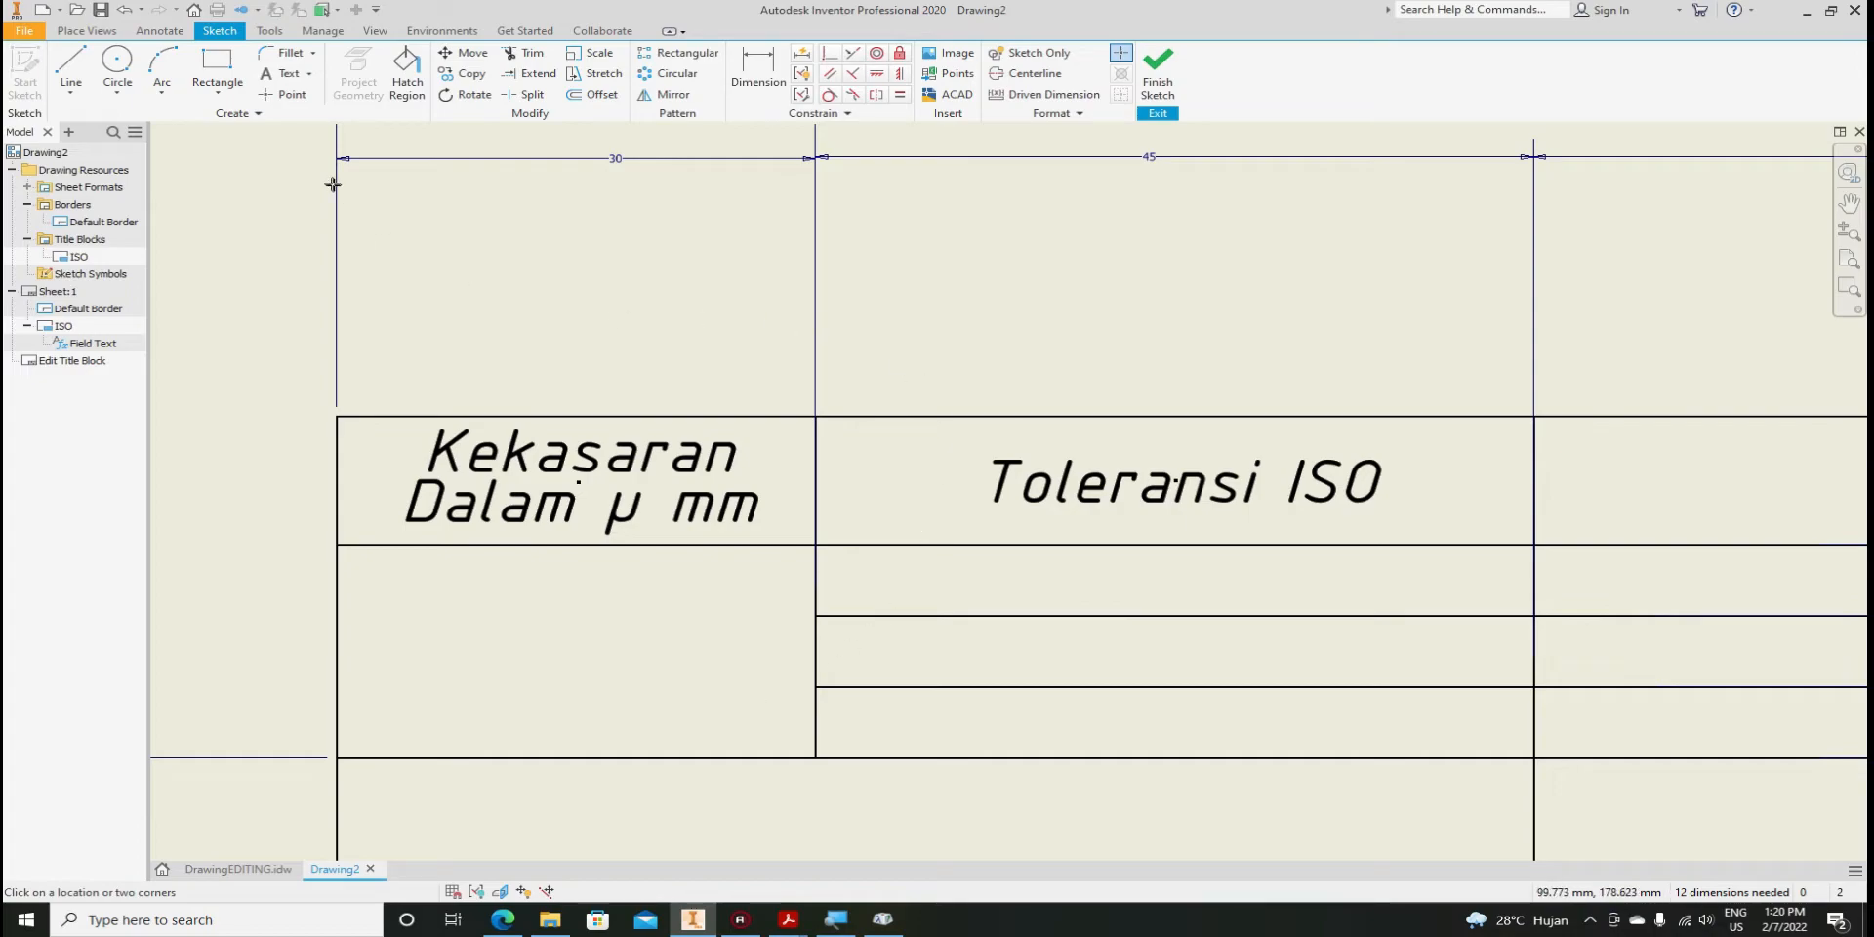
left_click(407, 73)
key("Escape")
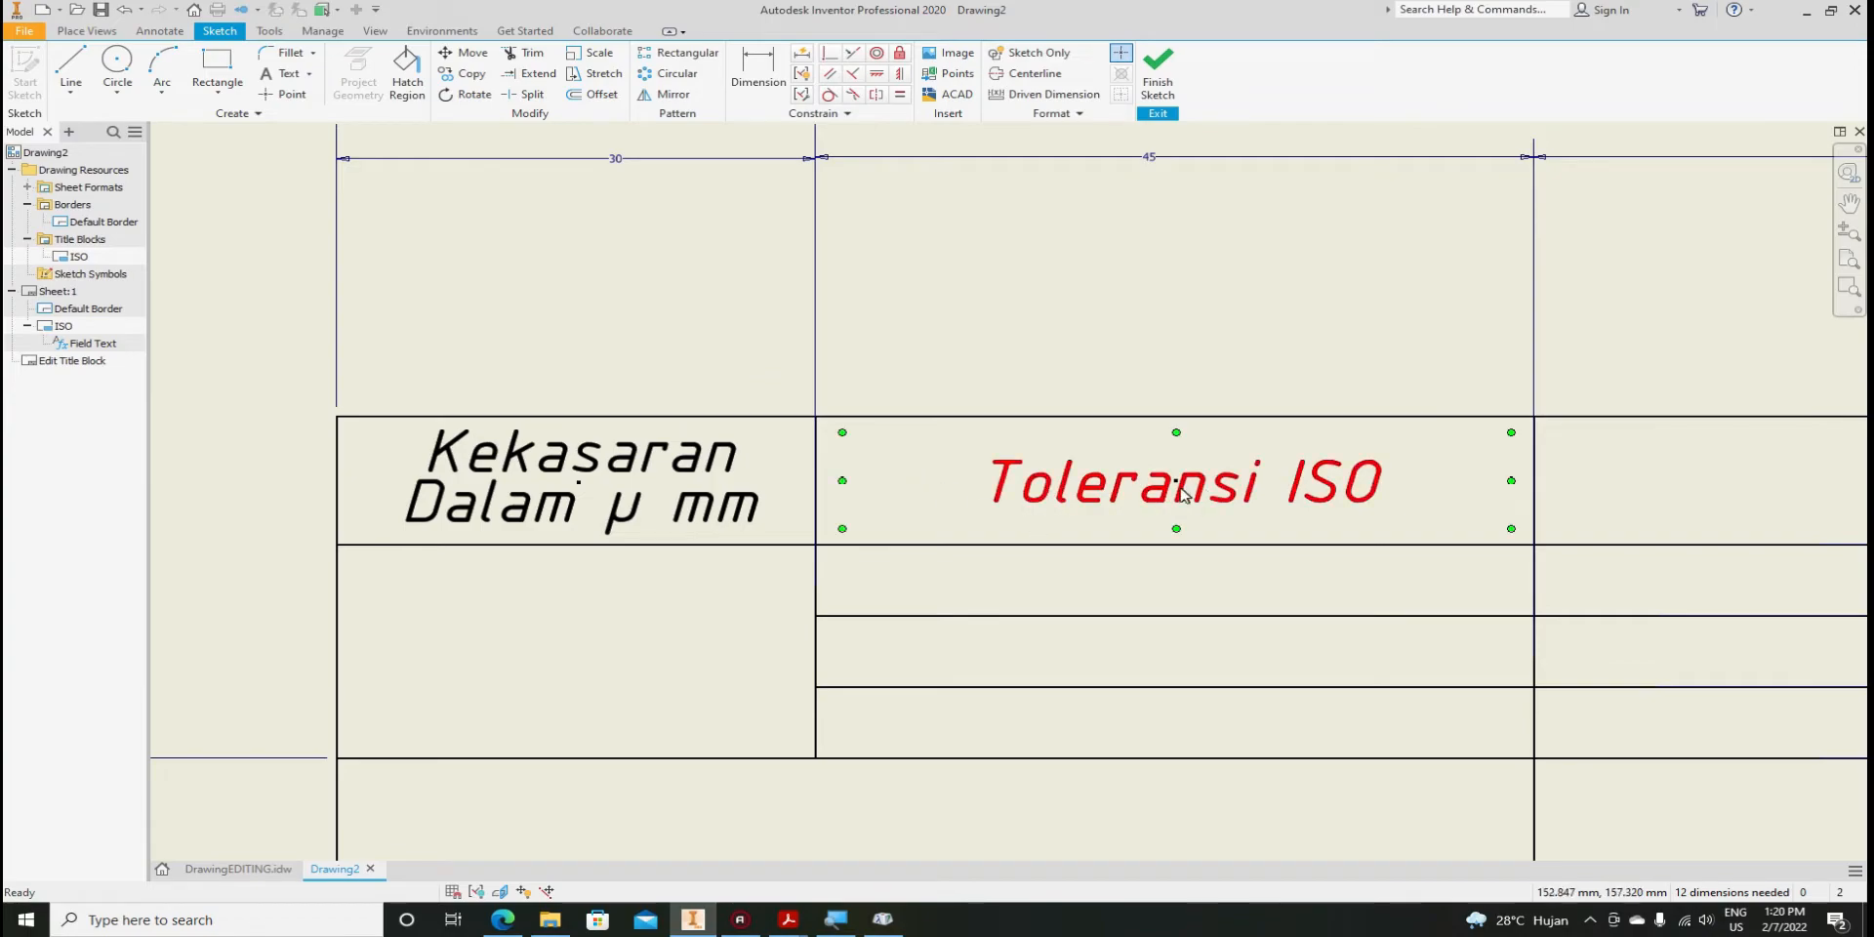
scroll(1155, 488, "down", 5)
scroll(1156, 488, "up", 4)
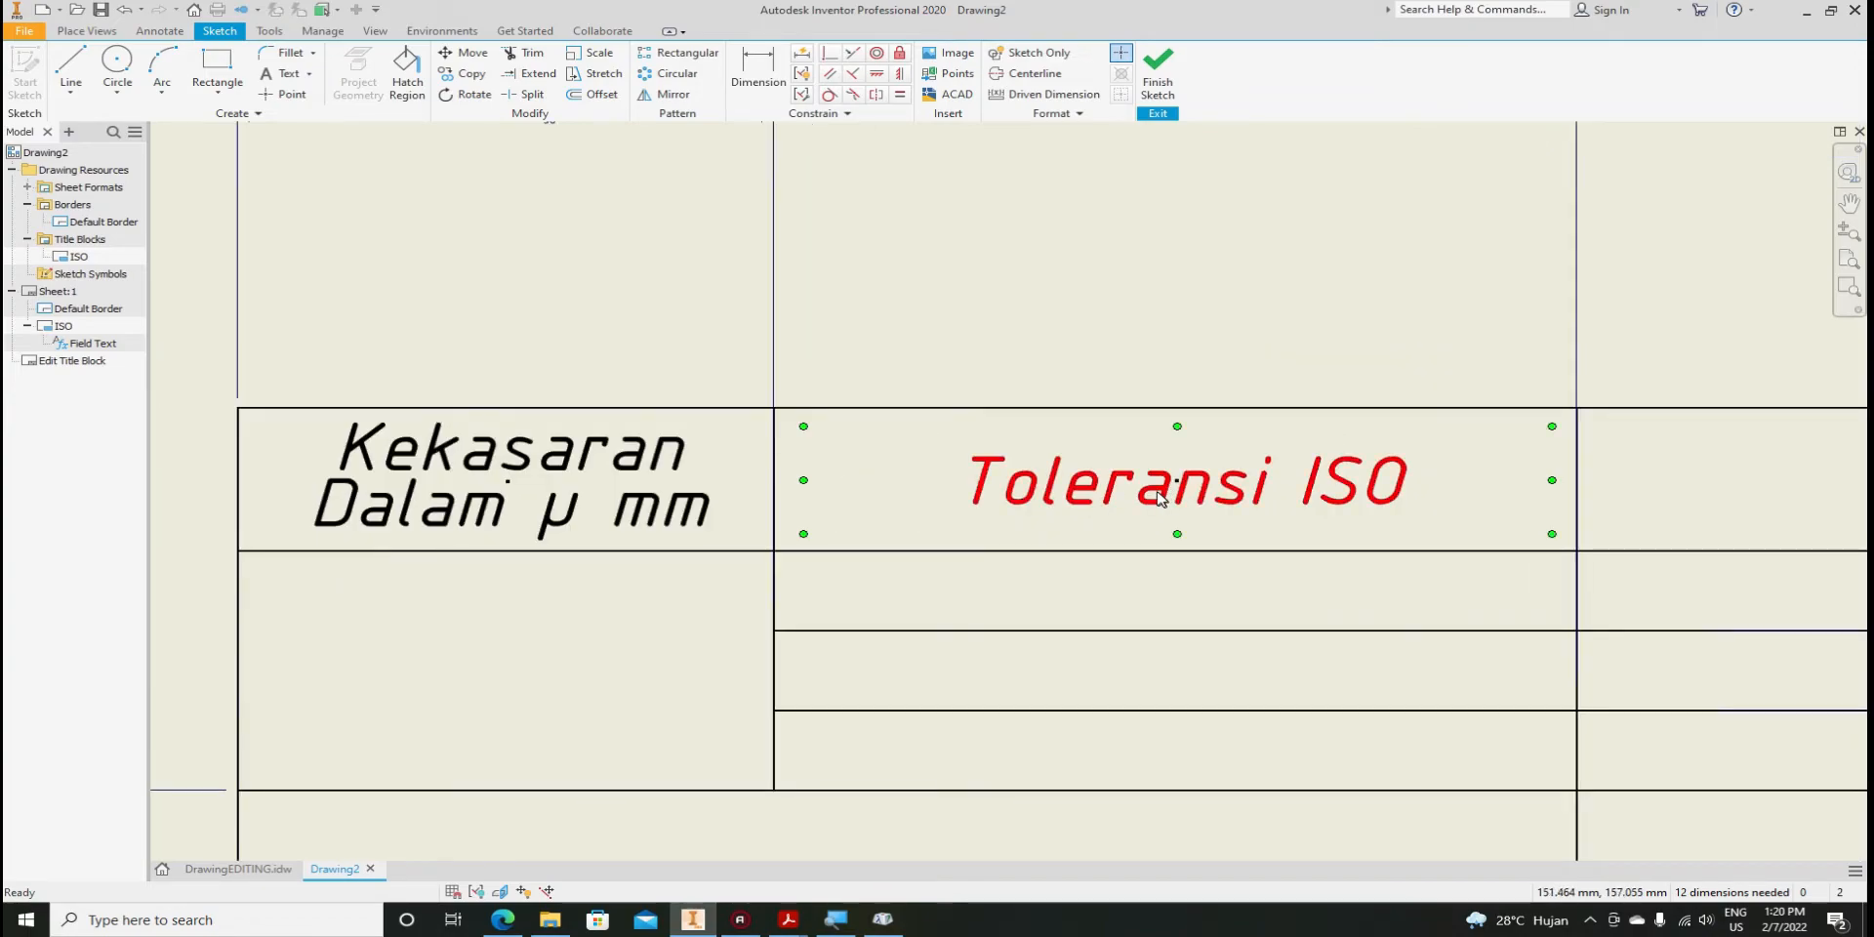
left_click(1156, 491)
right_click(1158, 498)
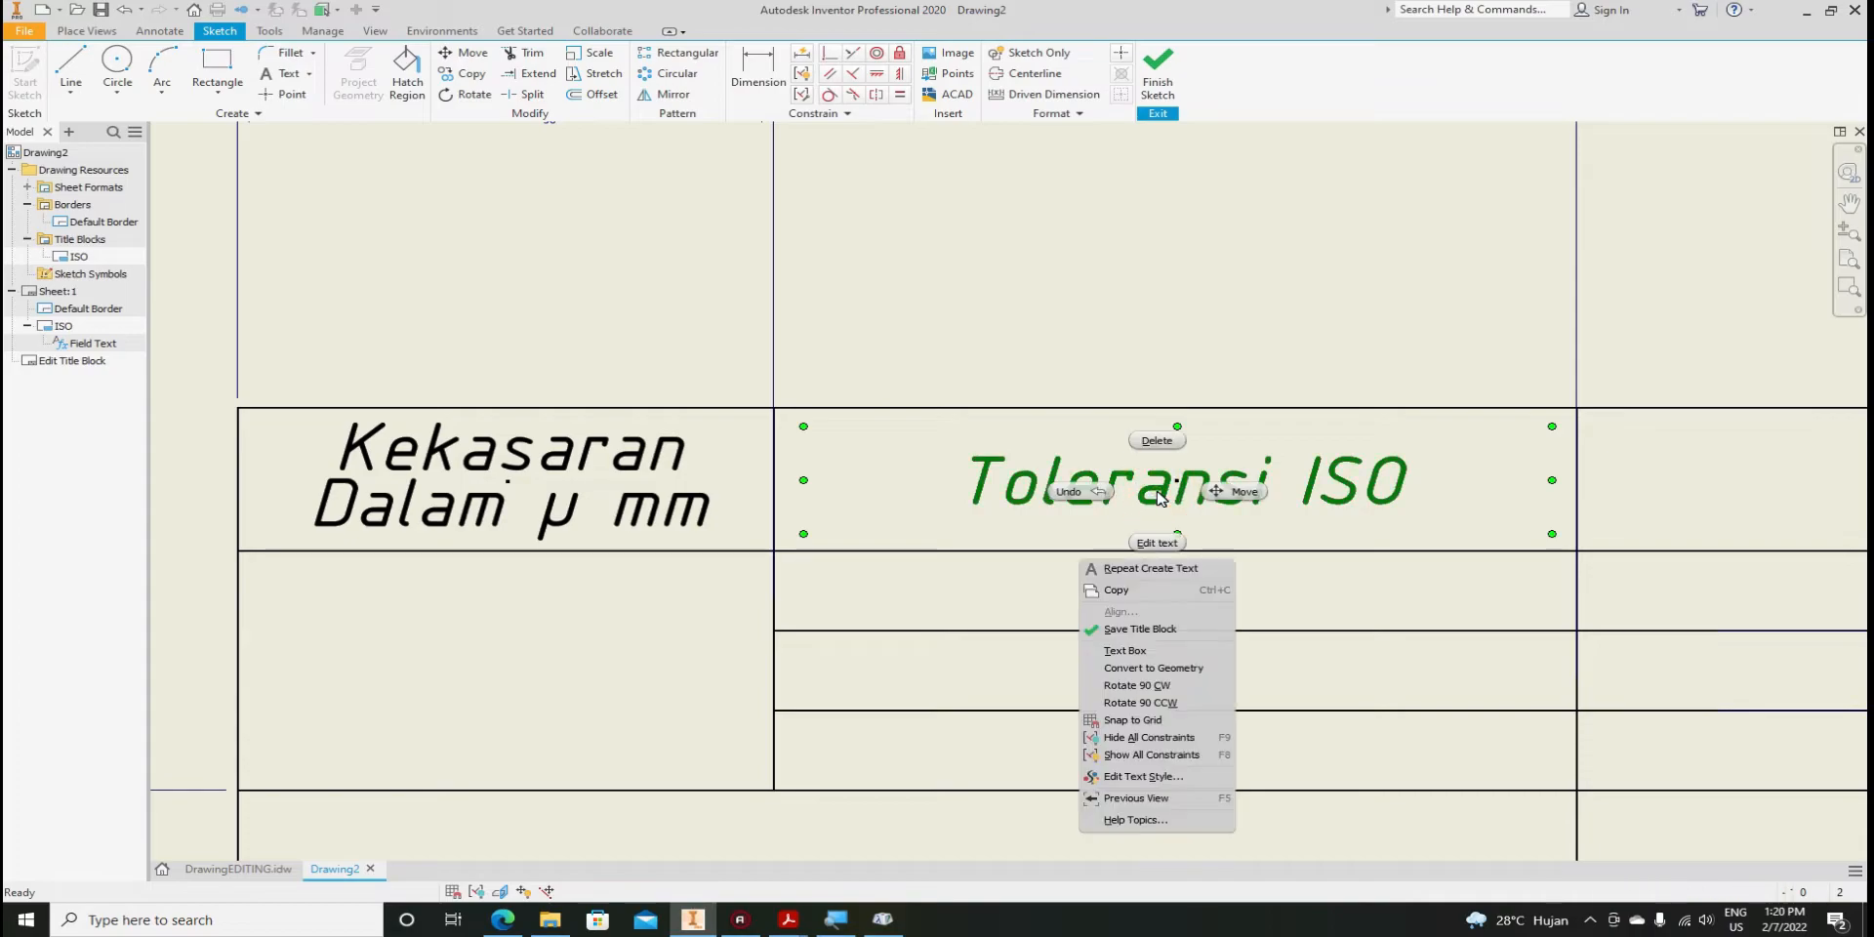
left_click(1137, 589)
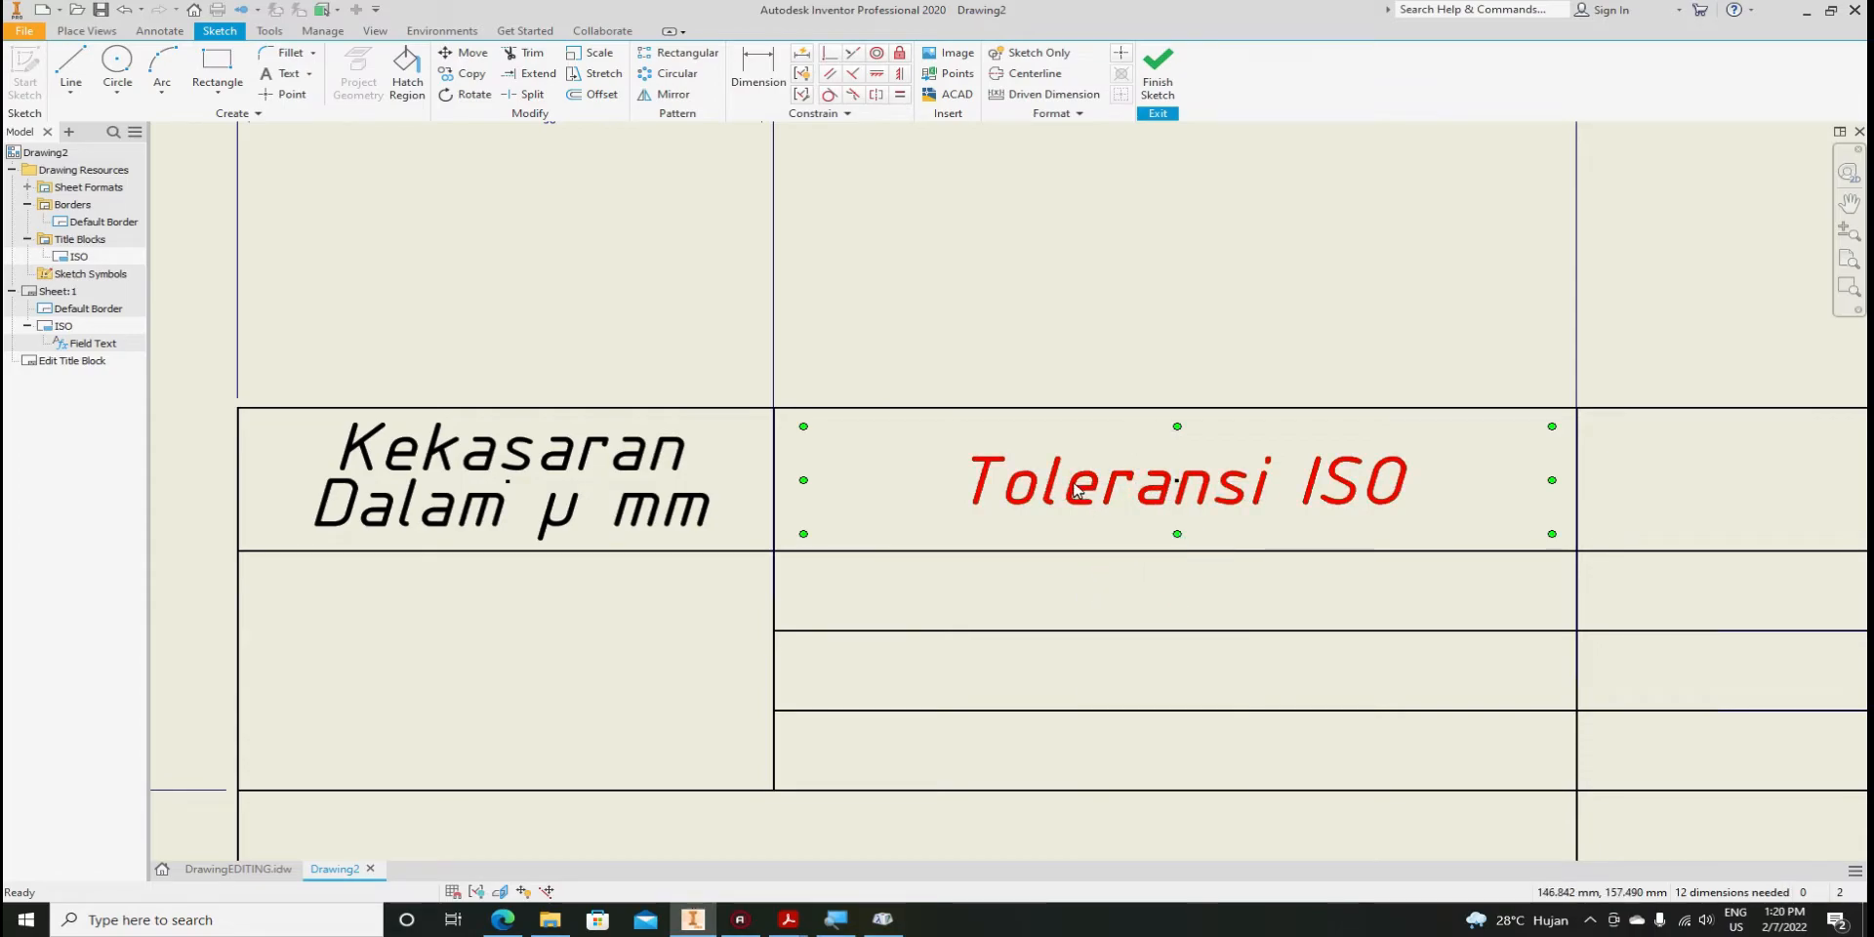
left_click(1048, 389)
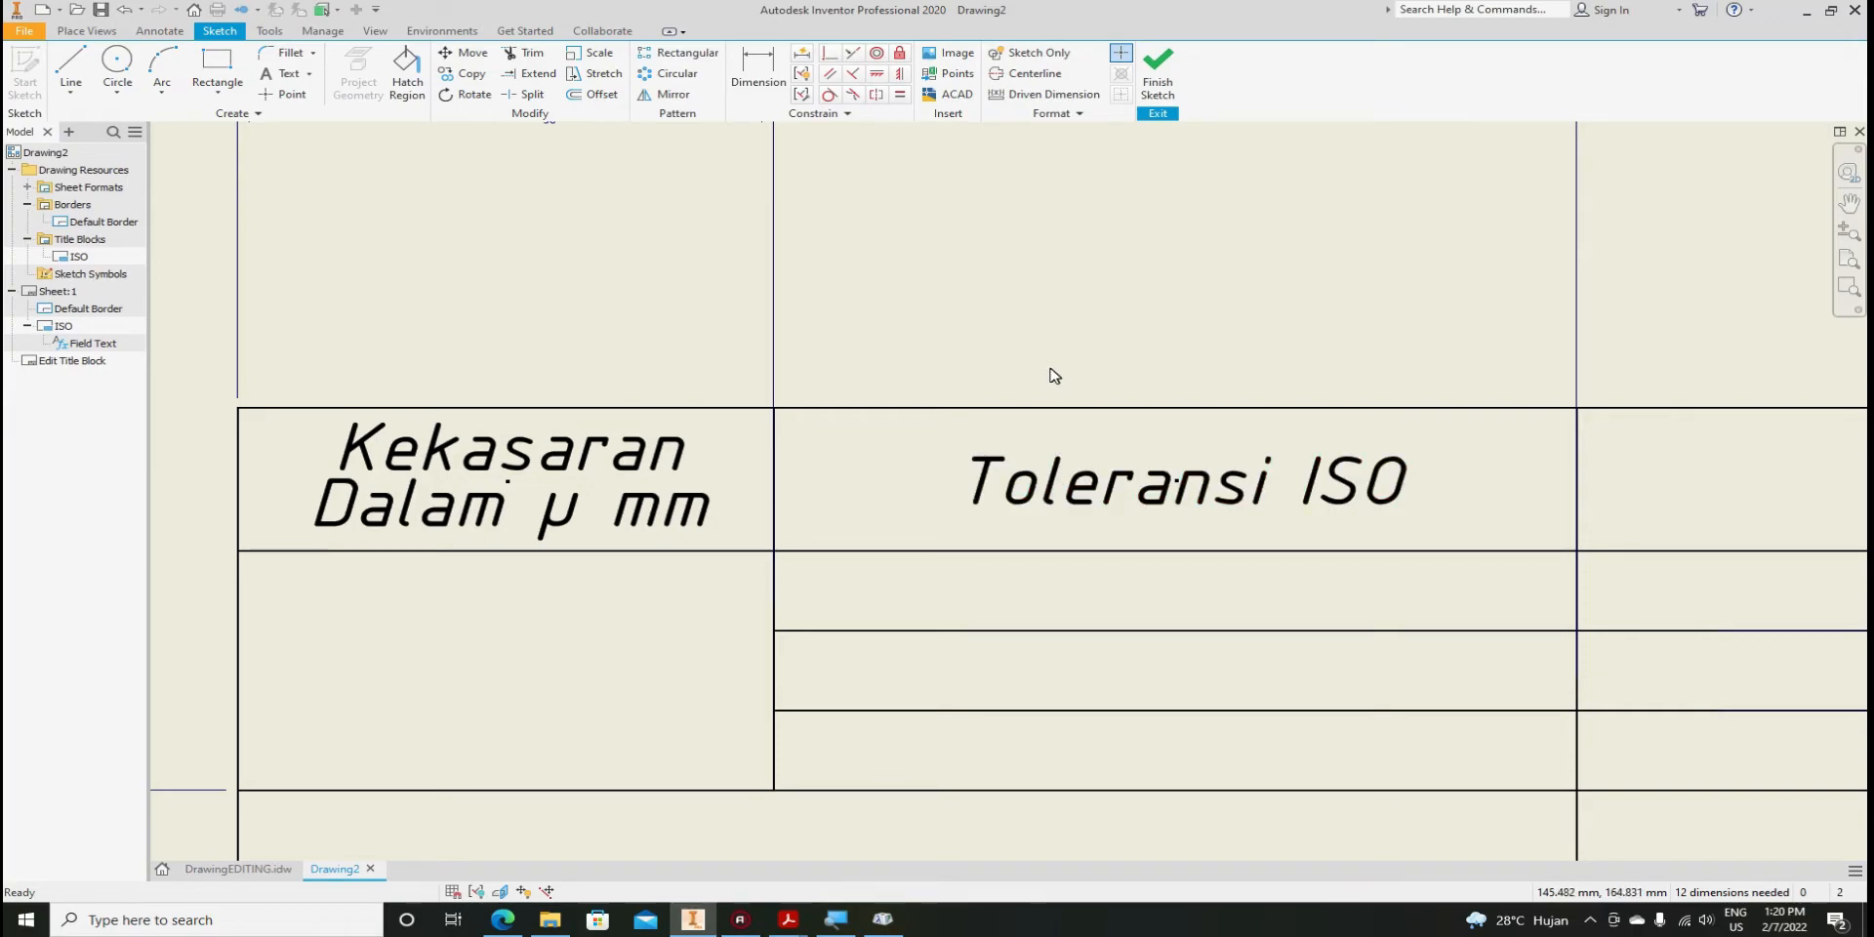
right_click(1052, 376)
left_click(1005, 467)
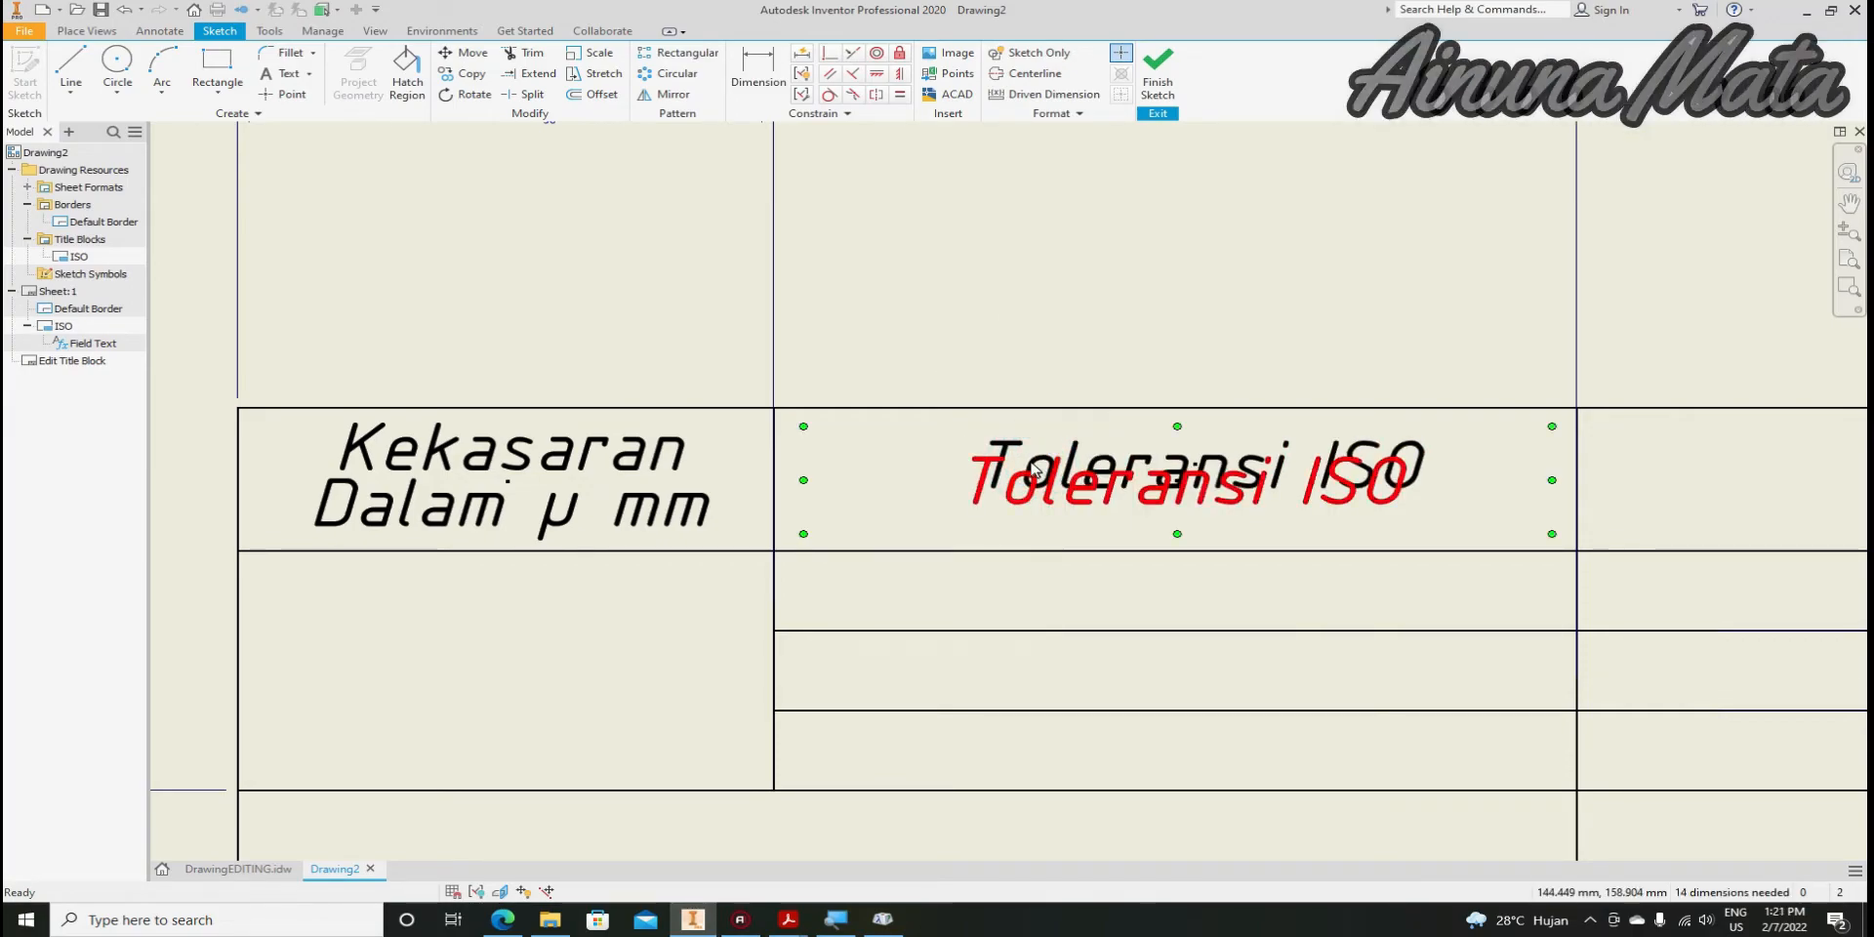
key("ctrl+z")
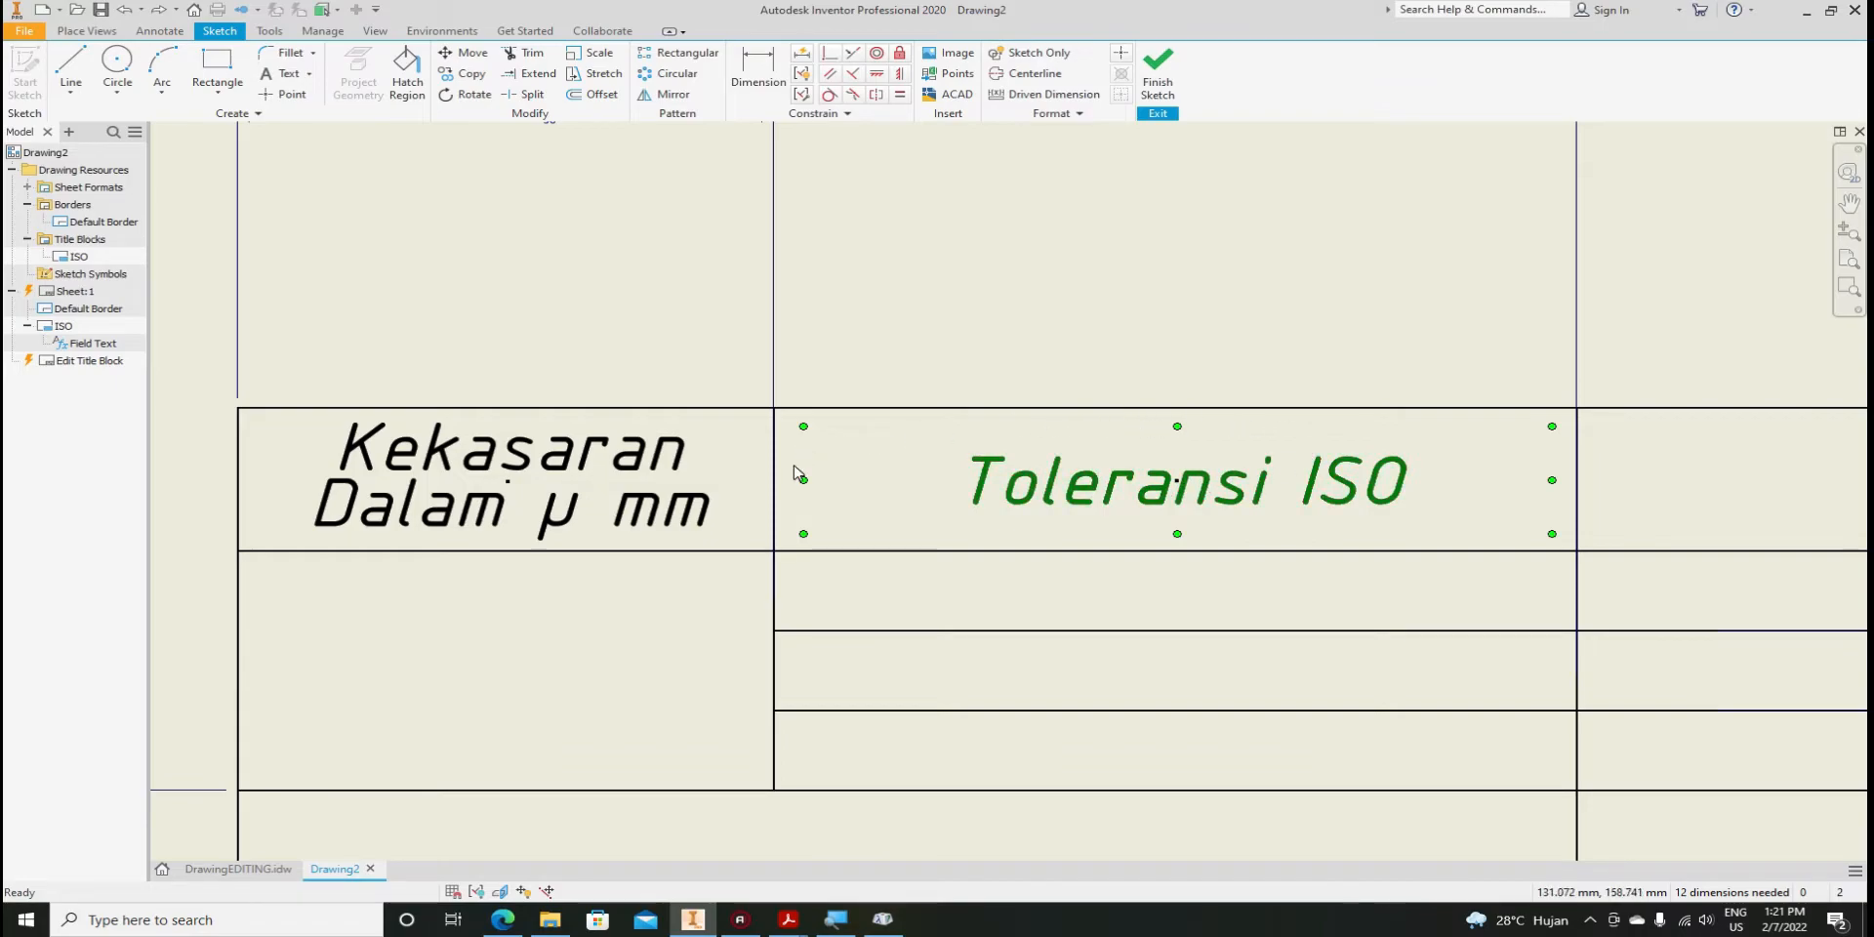
right_click(1183, 494)
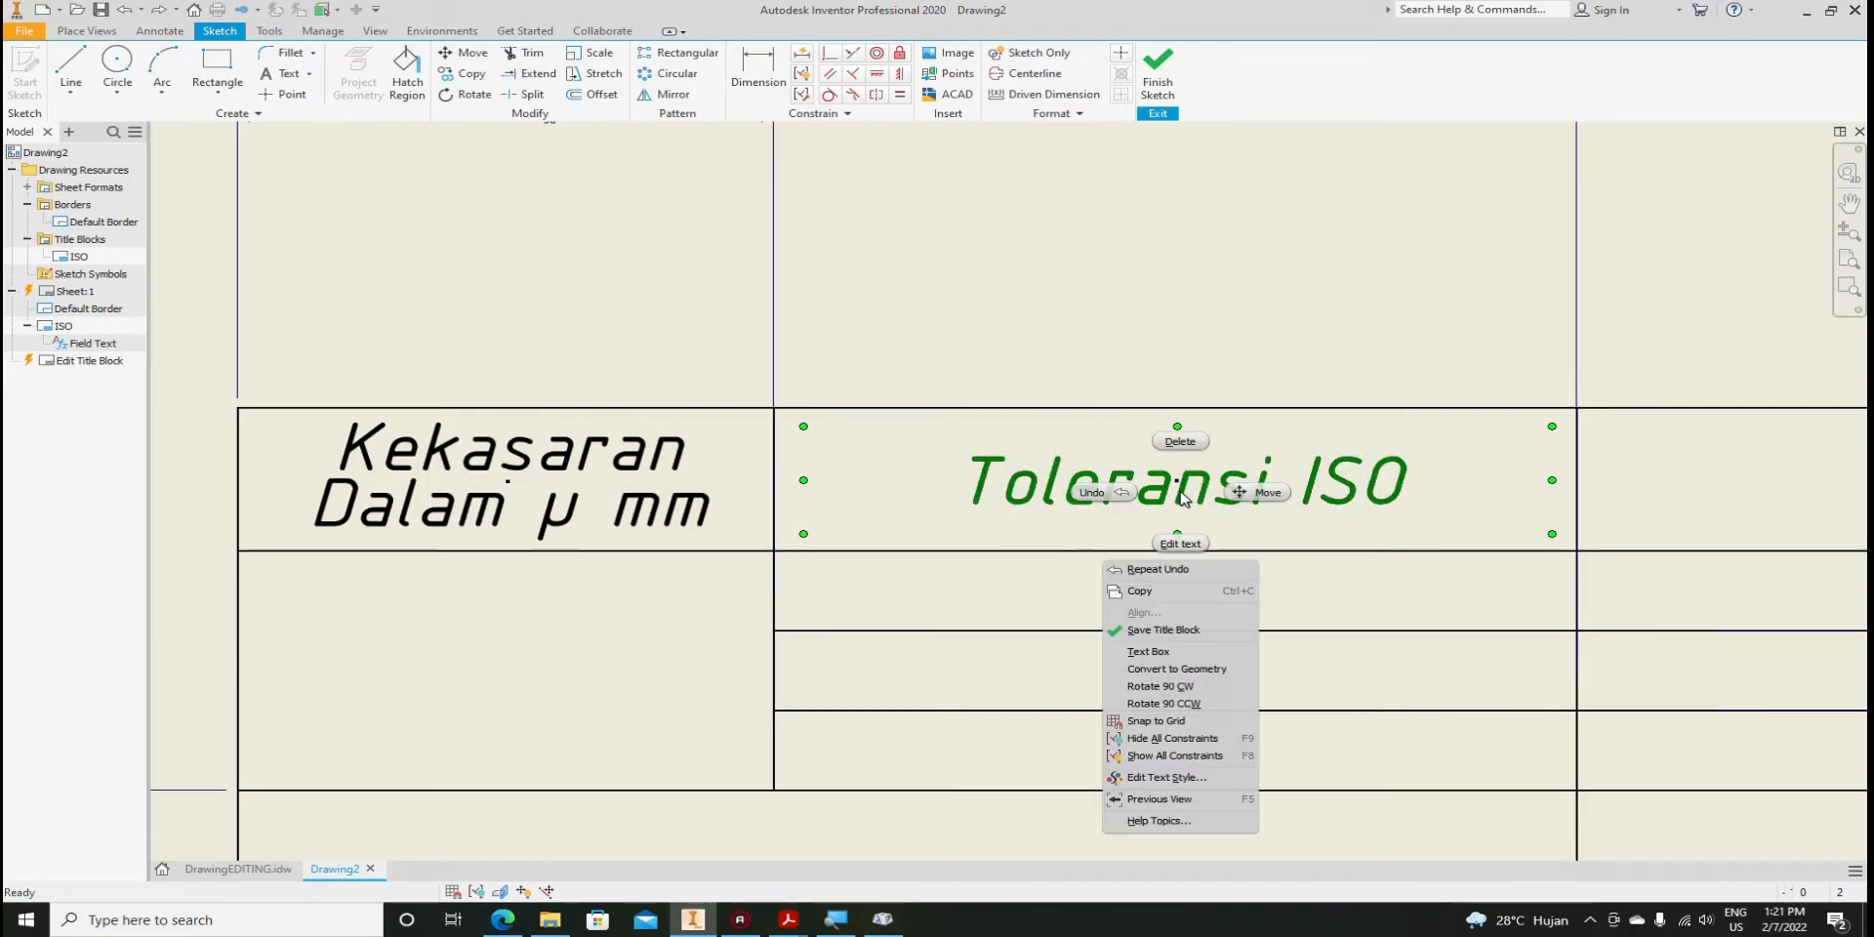
left_click(1164, 594)
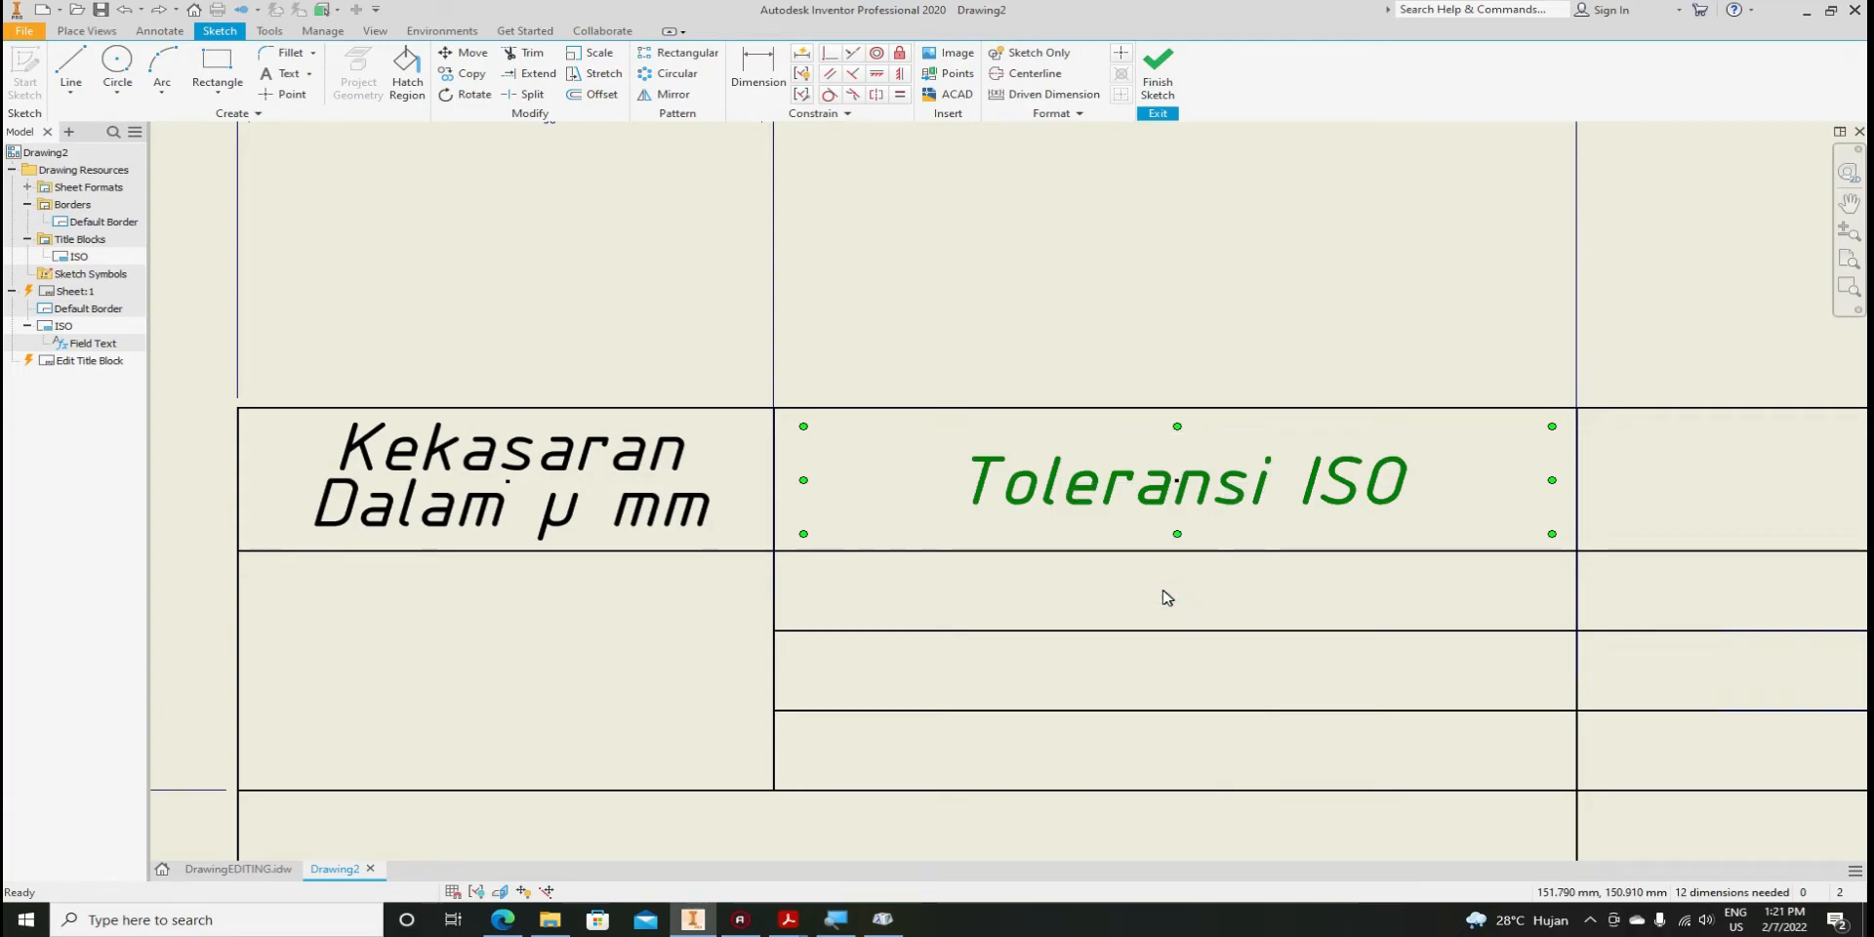
key("ctrl+v")
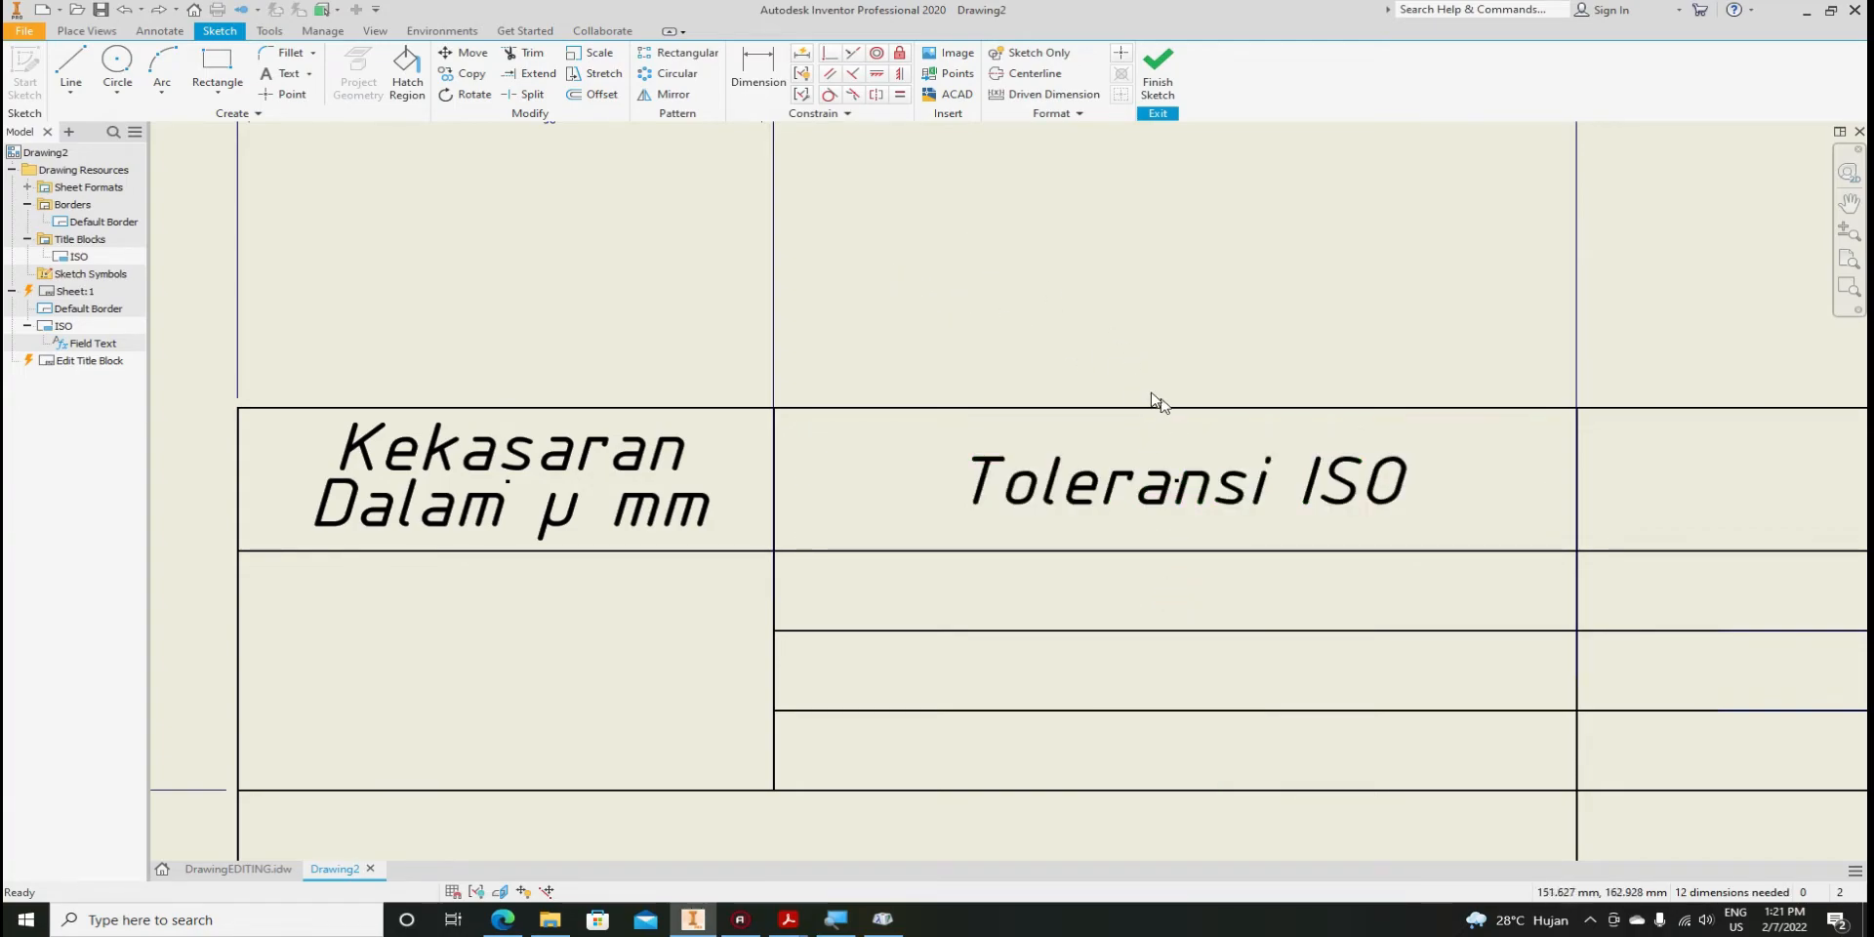
Paste a copy of Toleransi ISO and centre it in the 60 mm cell
right_click(1083, 321)
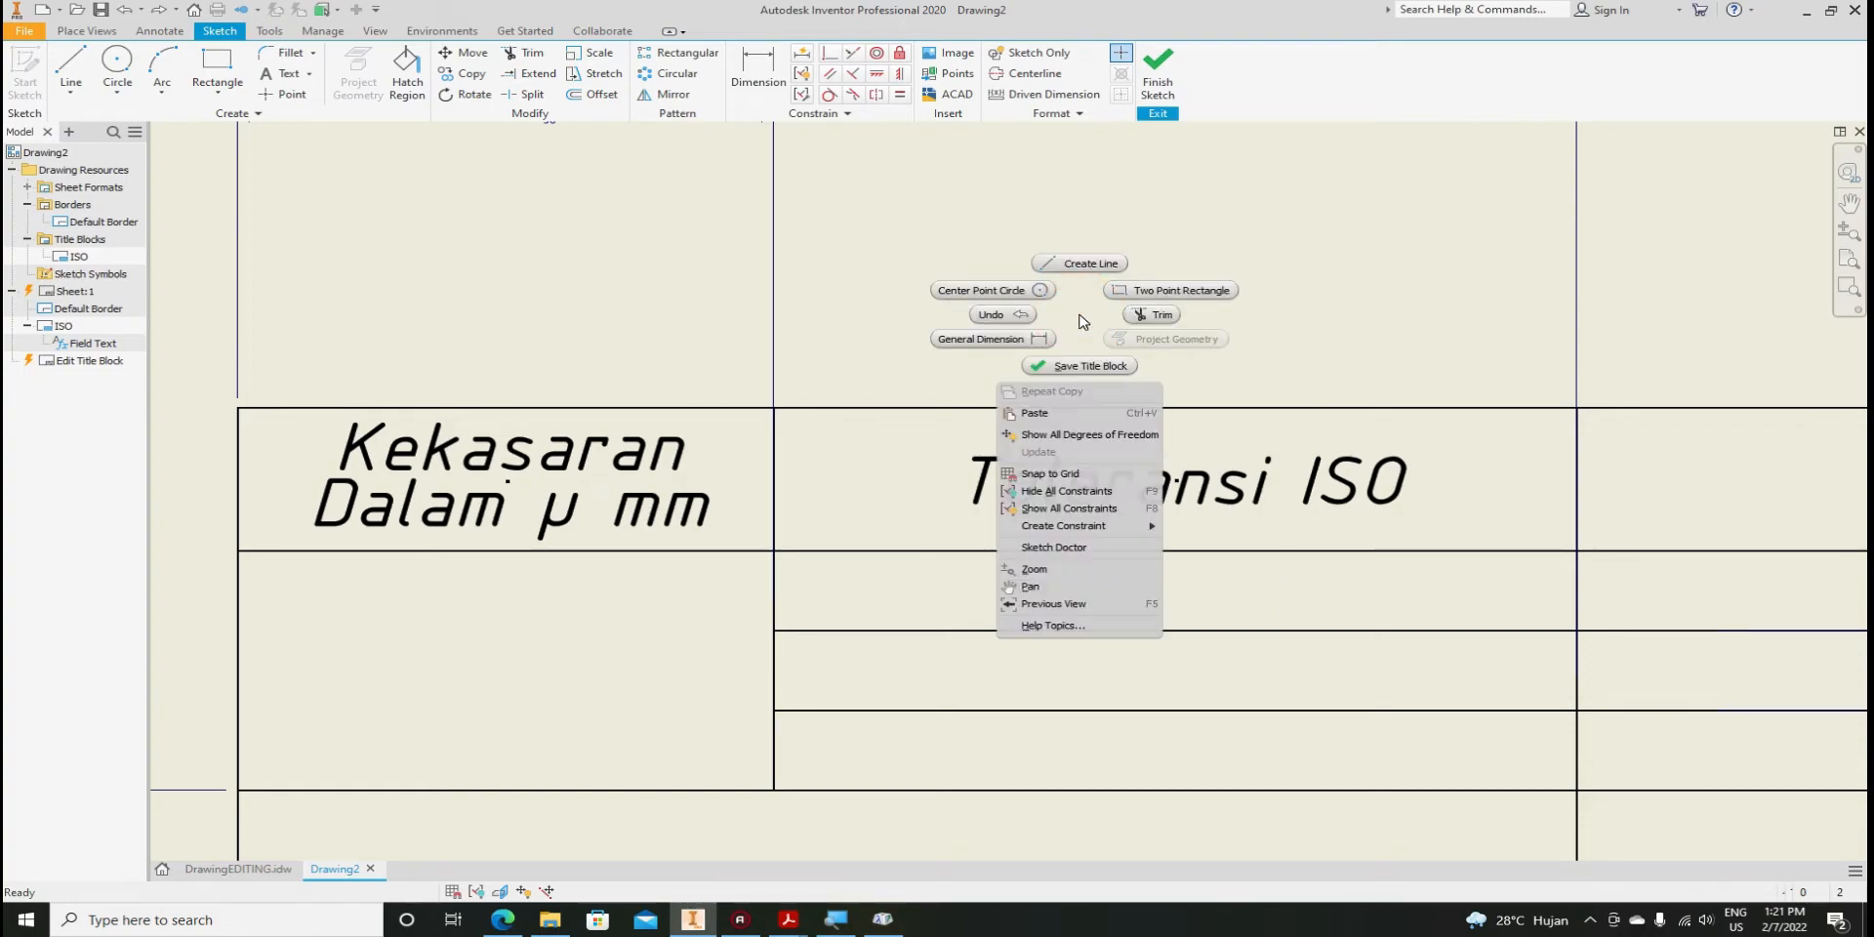
left_click(1074, 413)
scroll(849, 430, "down", 3)
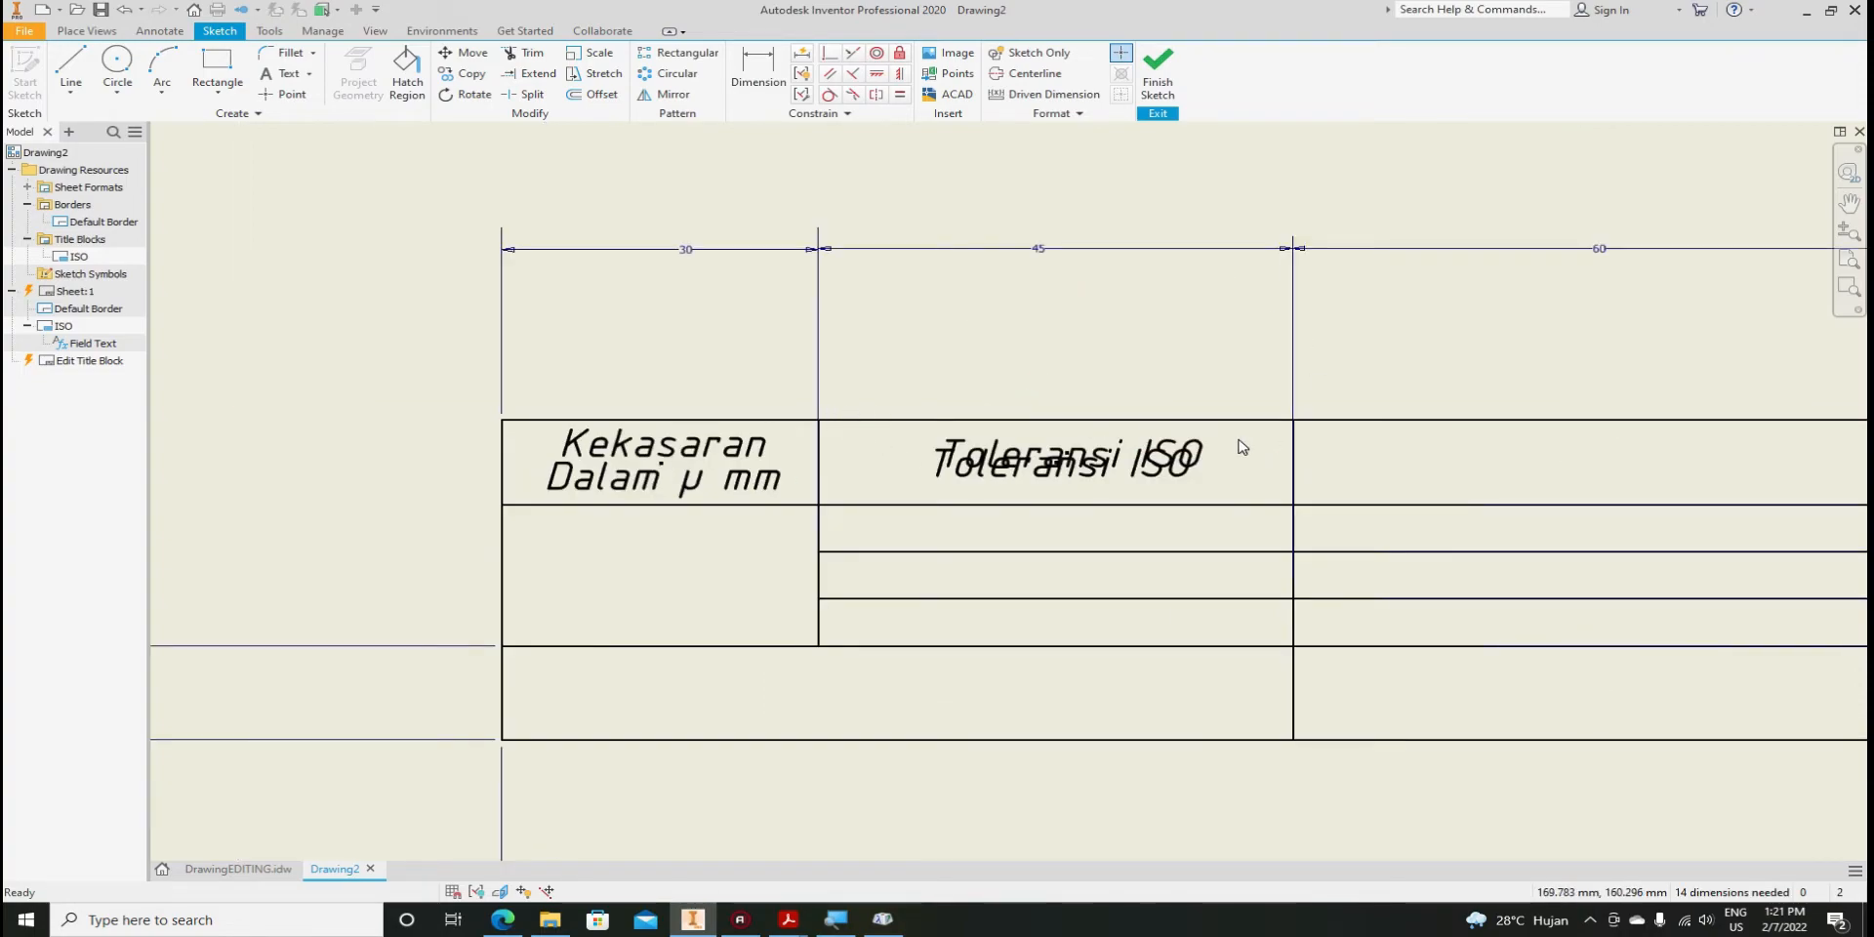
left_click_drag(1167, 449, 1799, 445)
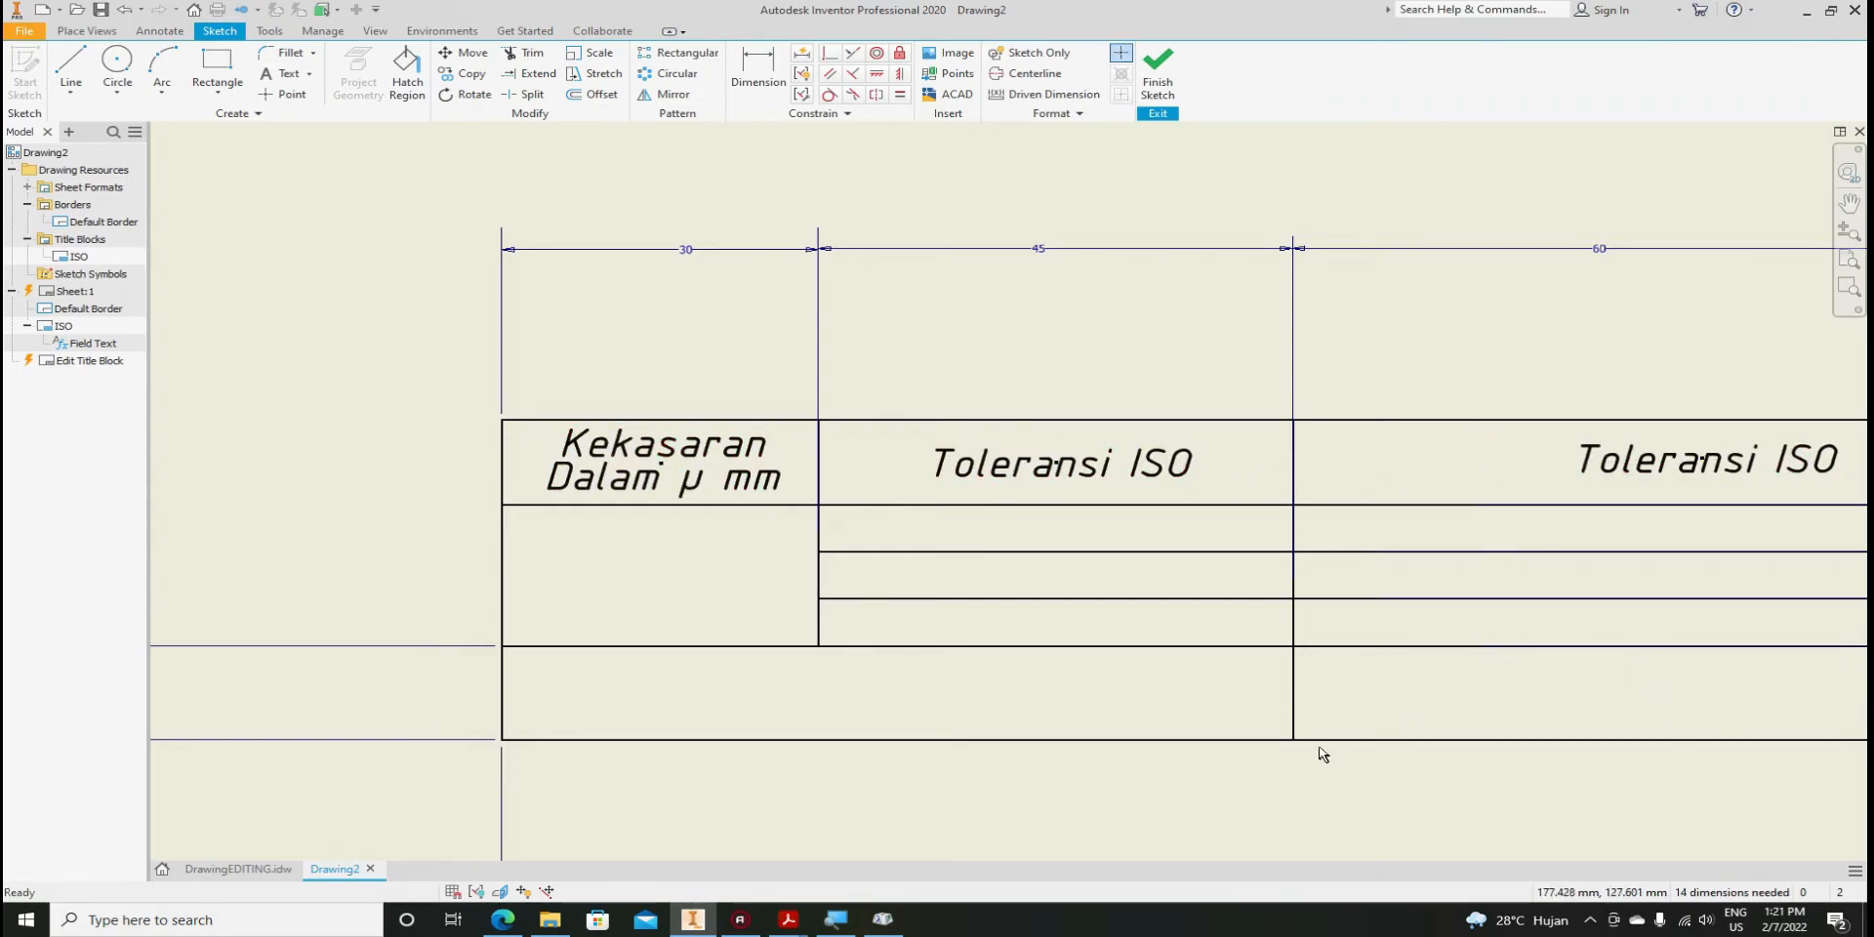
middle_click_drag(1401, 728, 1073, 750)
left_click_drag(1355, 486, 1263, 486)
Paste another copy into the rightmost cell, then glance at DrawingEDITING and return
scroll(836, 444, "down", 2)
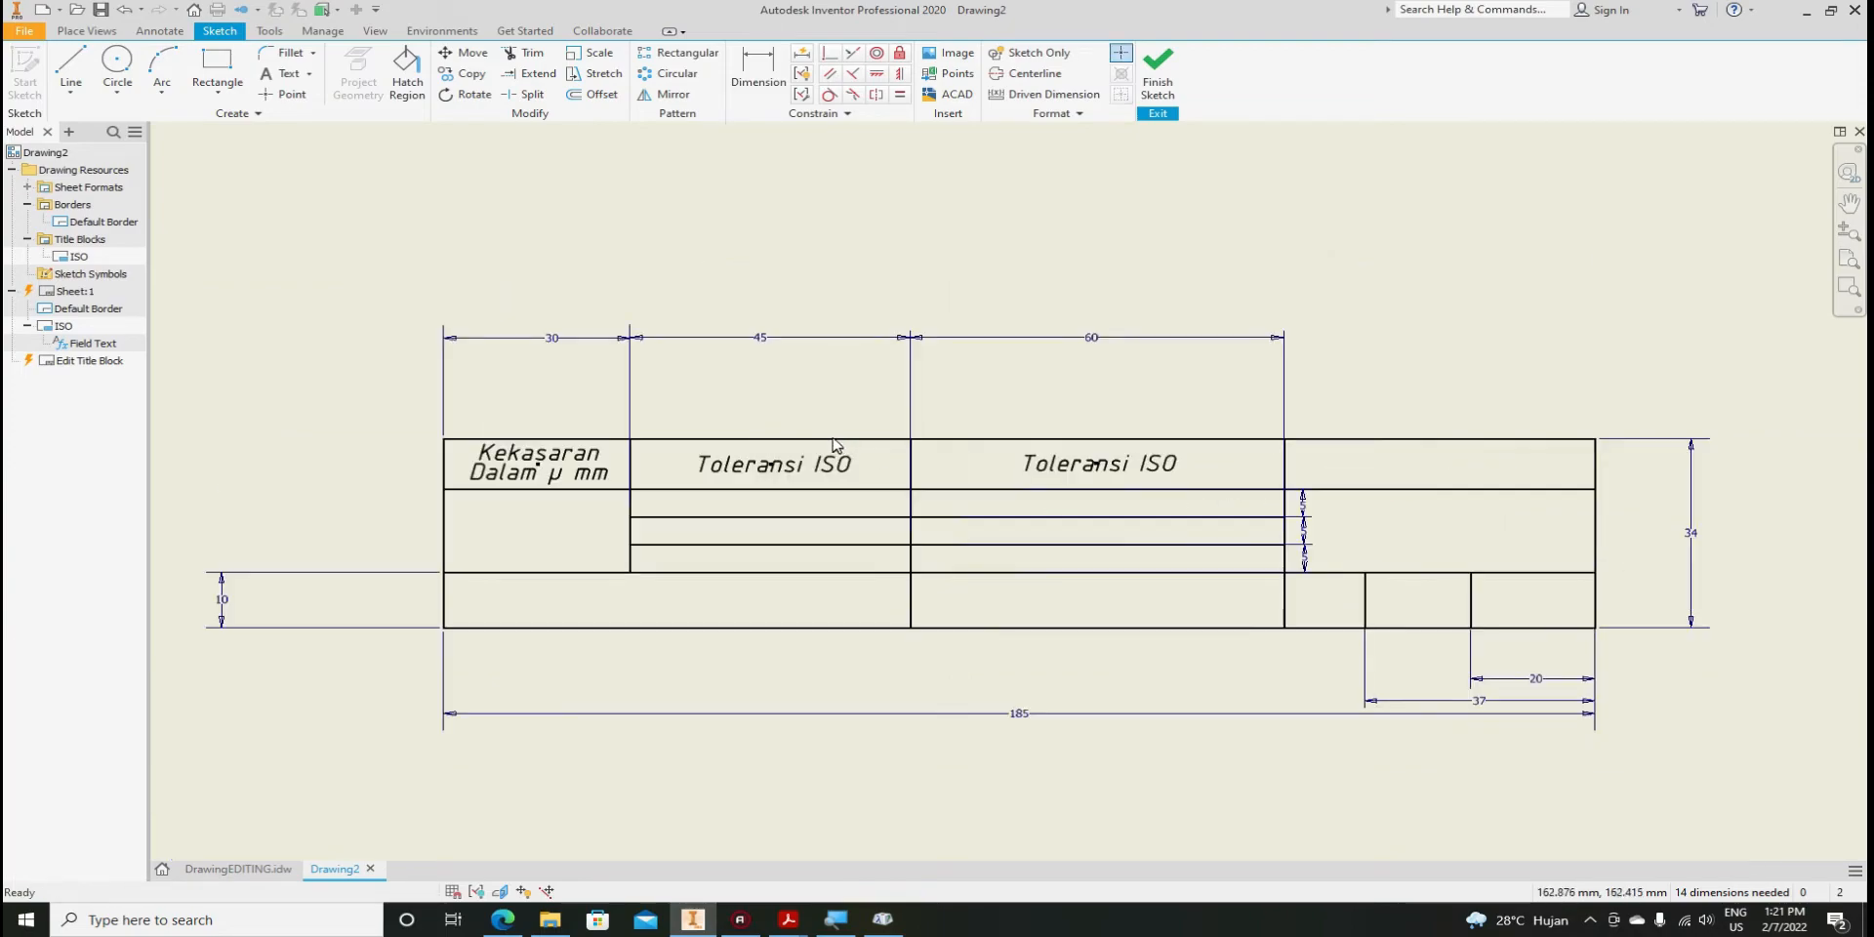
right_click(1119, 415)
left_click(1090, 500)
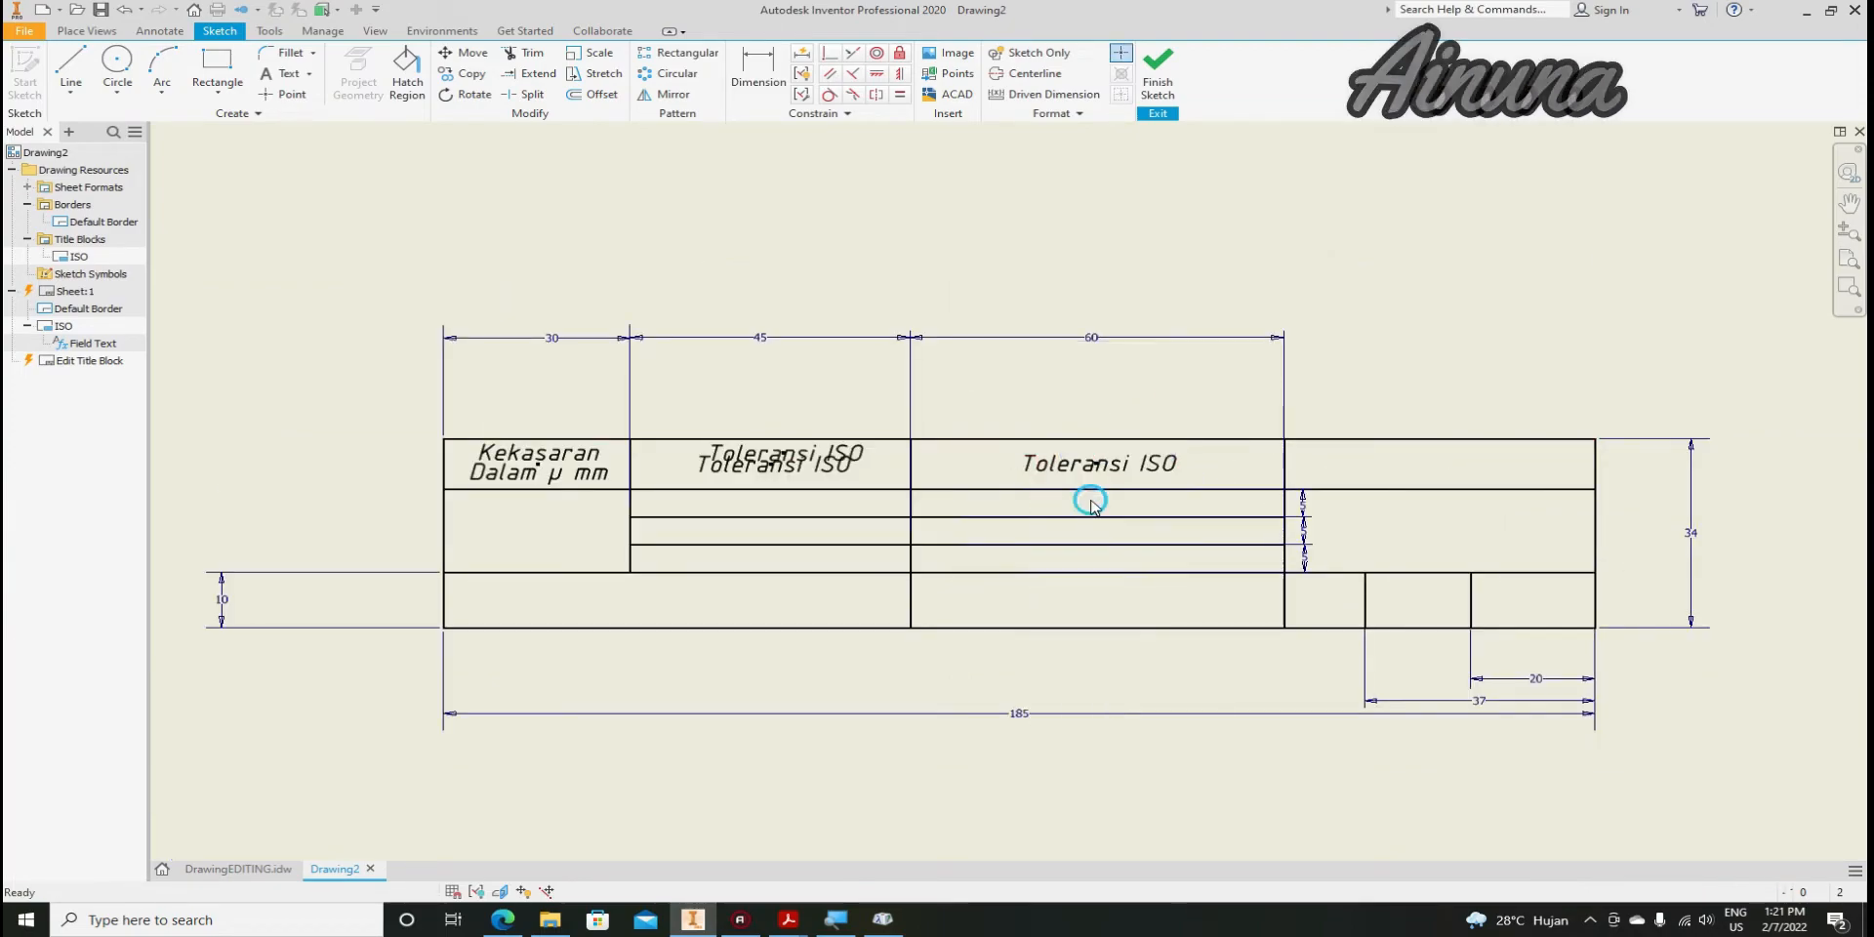
left_click_drag(790, 454, 1453, 463)
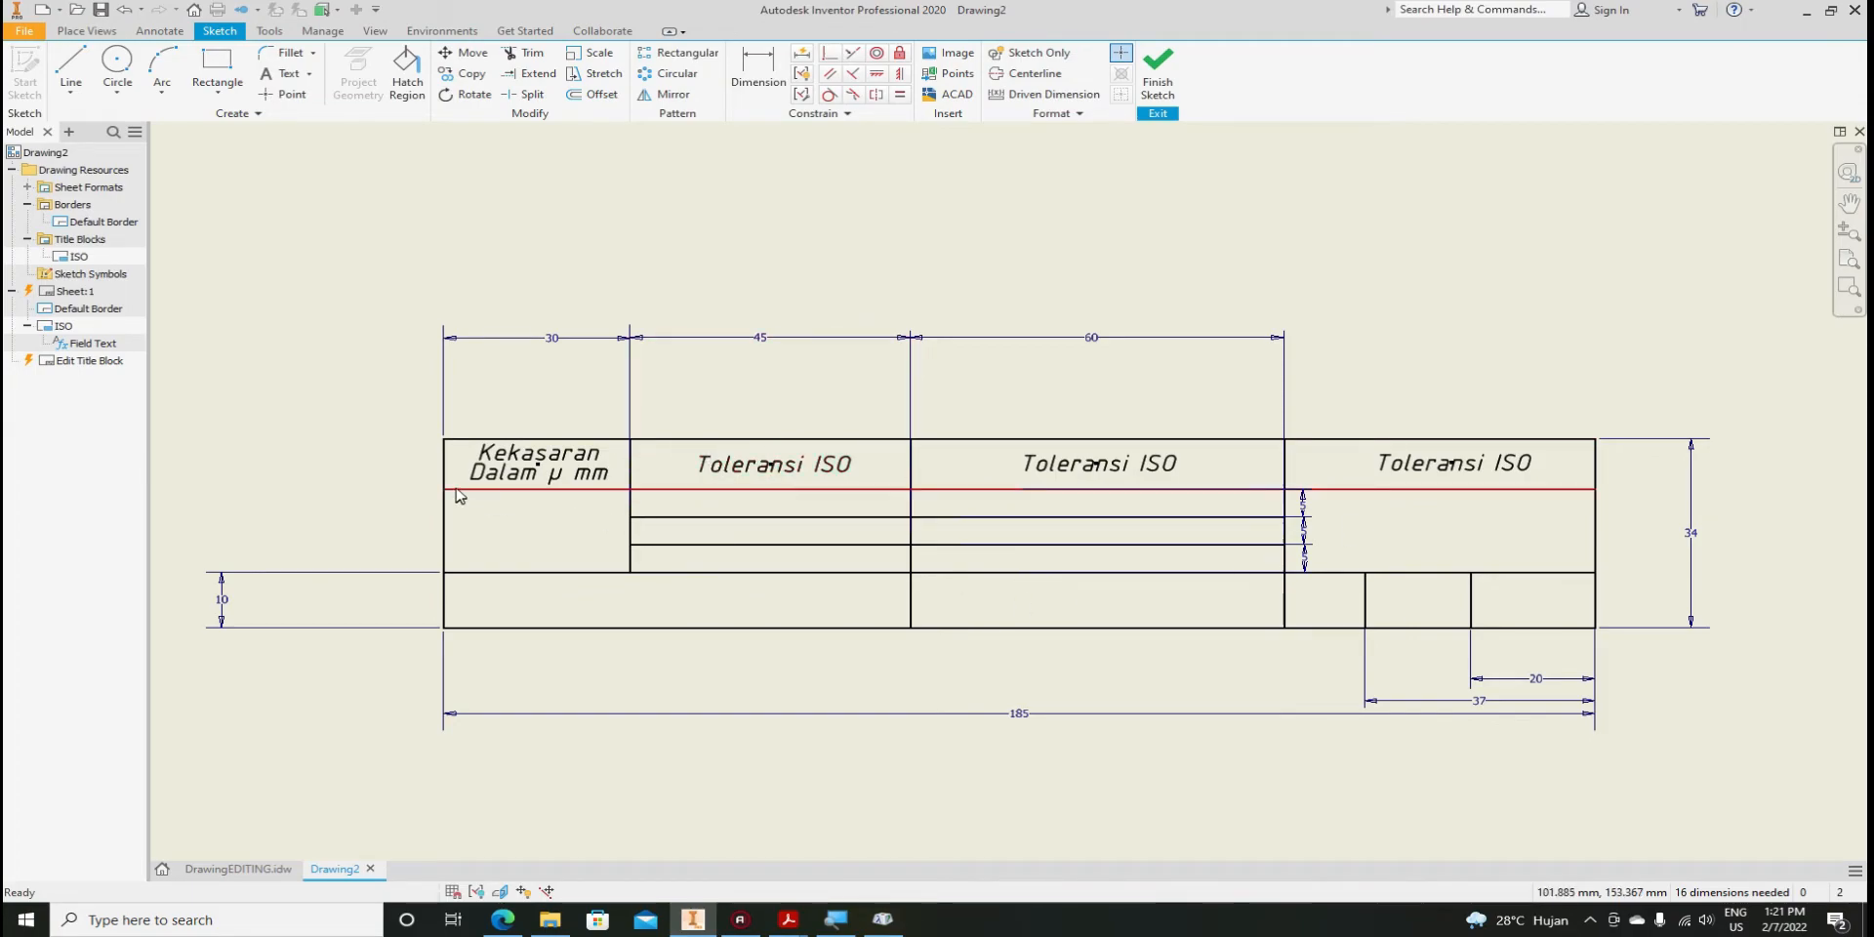
scroll(618, 496, "up", 1)
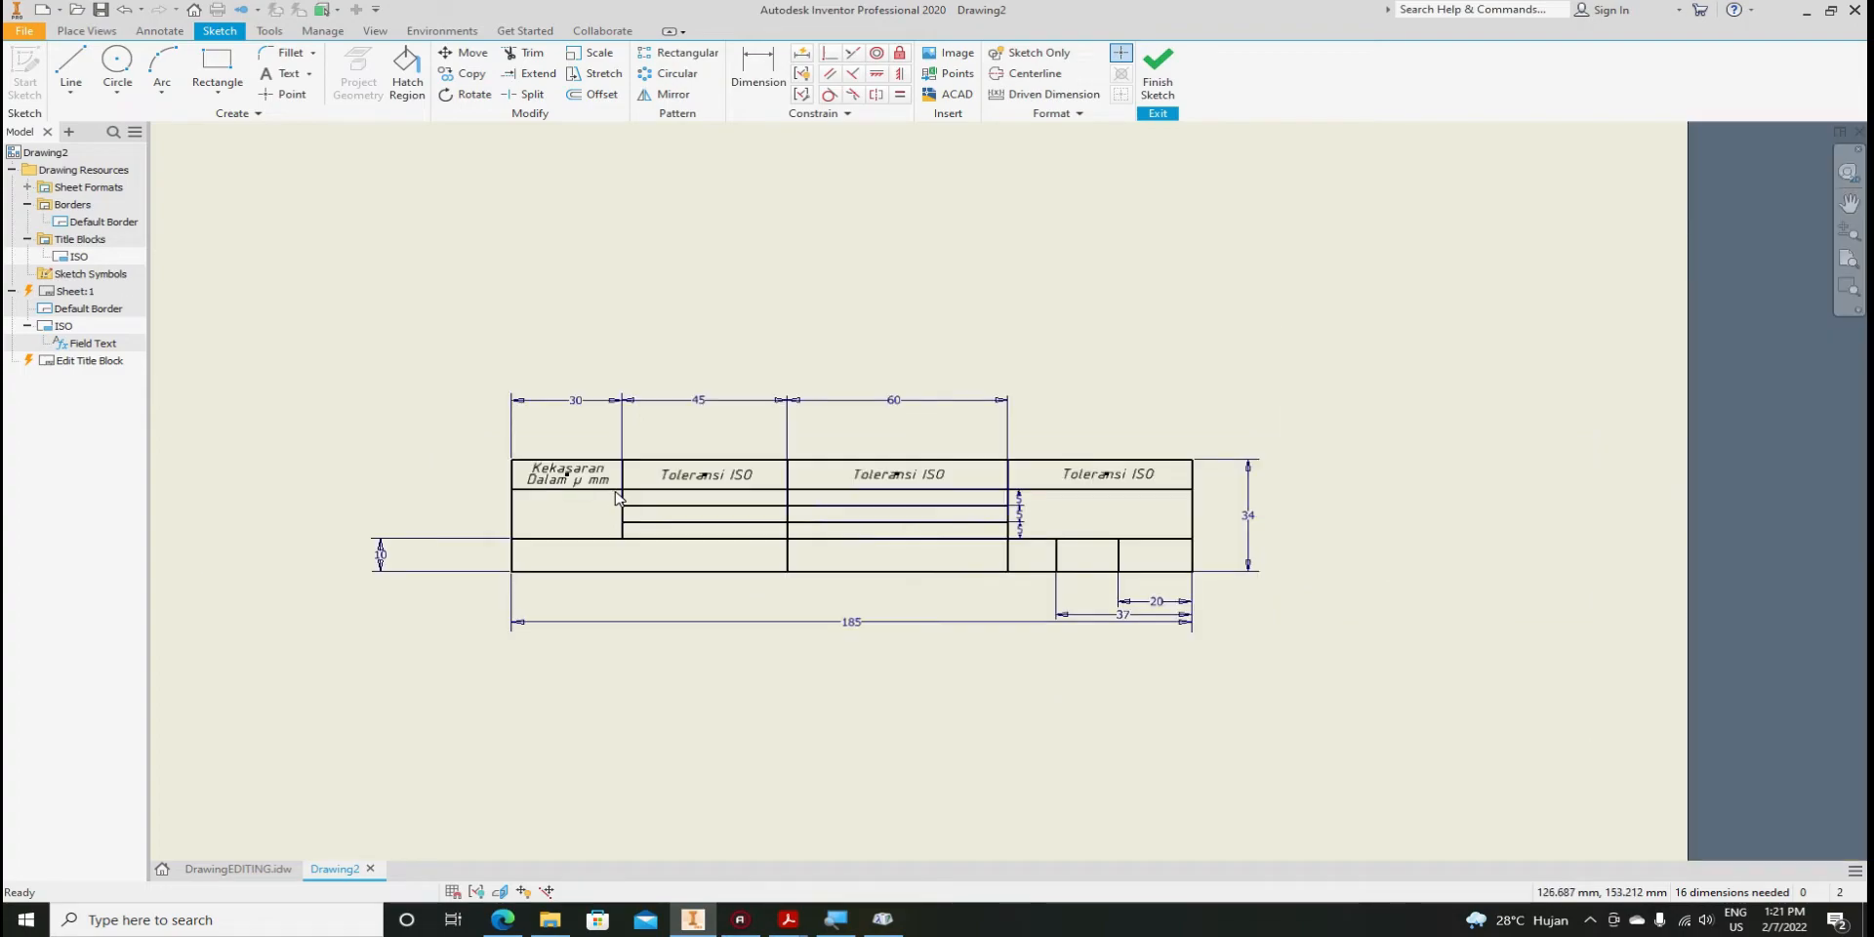
scroll(618, 496, "down", 4)
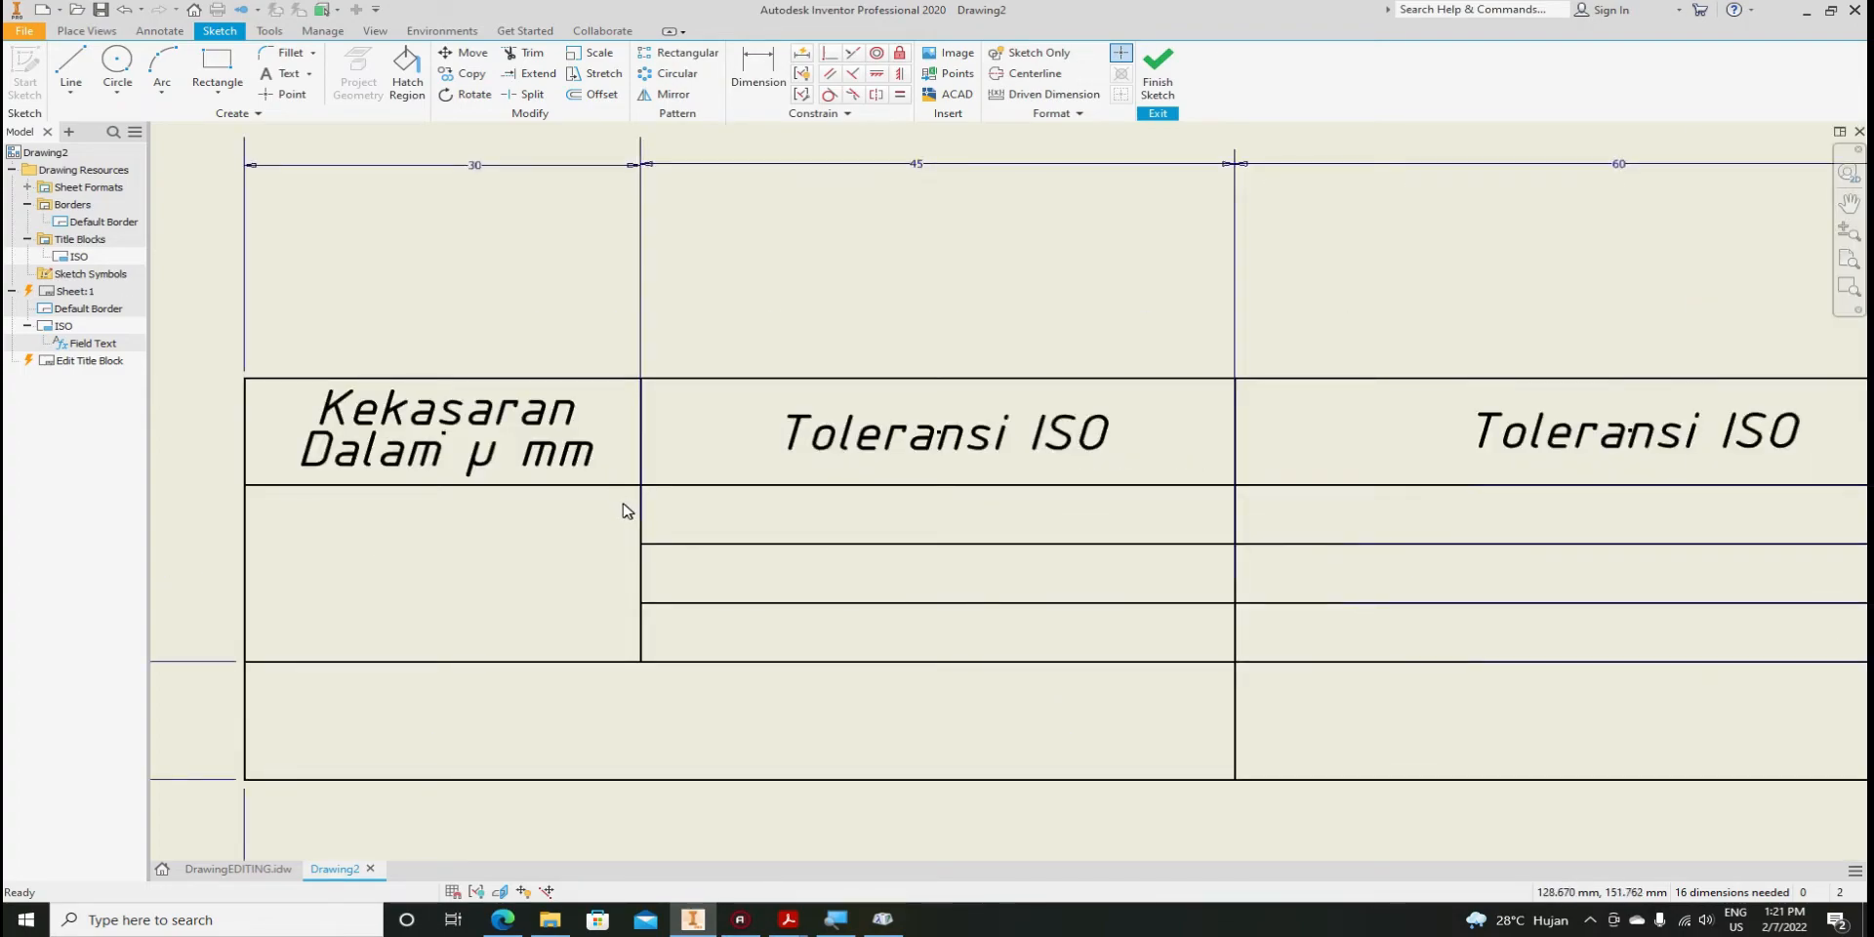
left_click(225, 868)
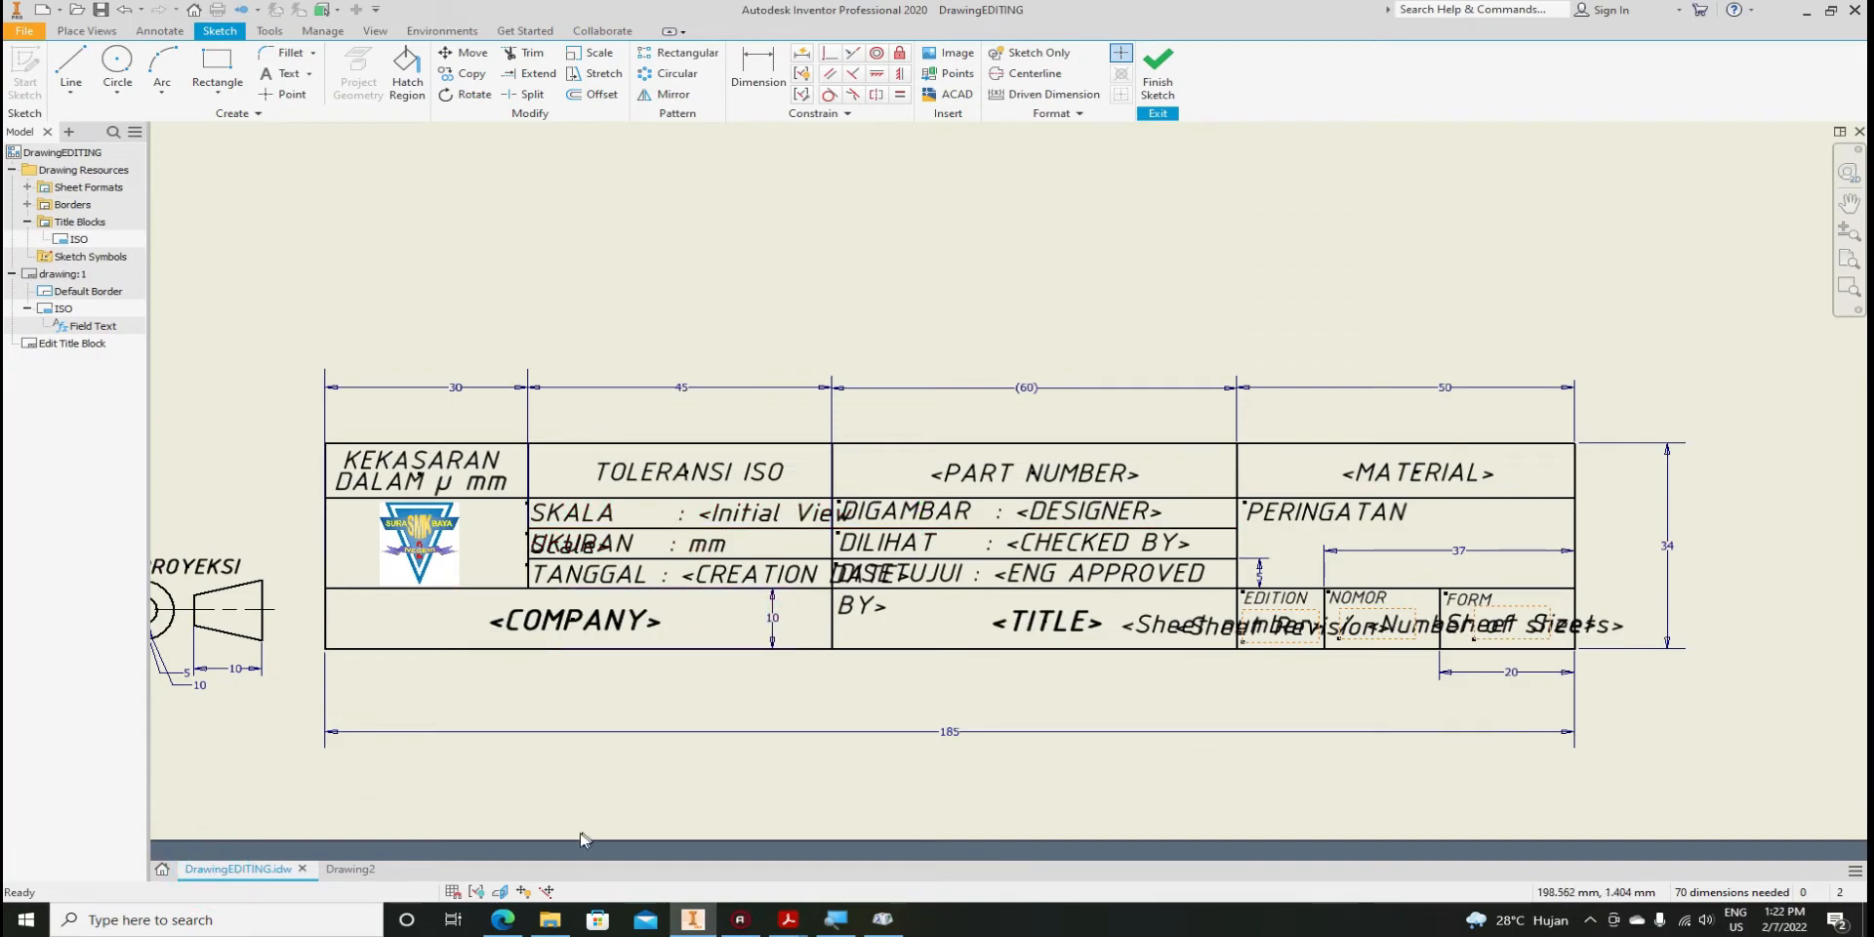
left_click(349, 868)
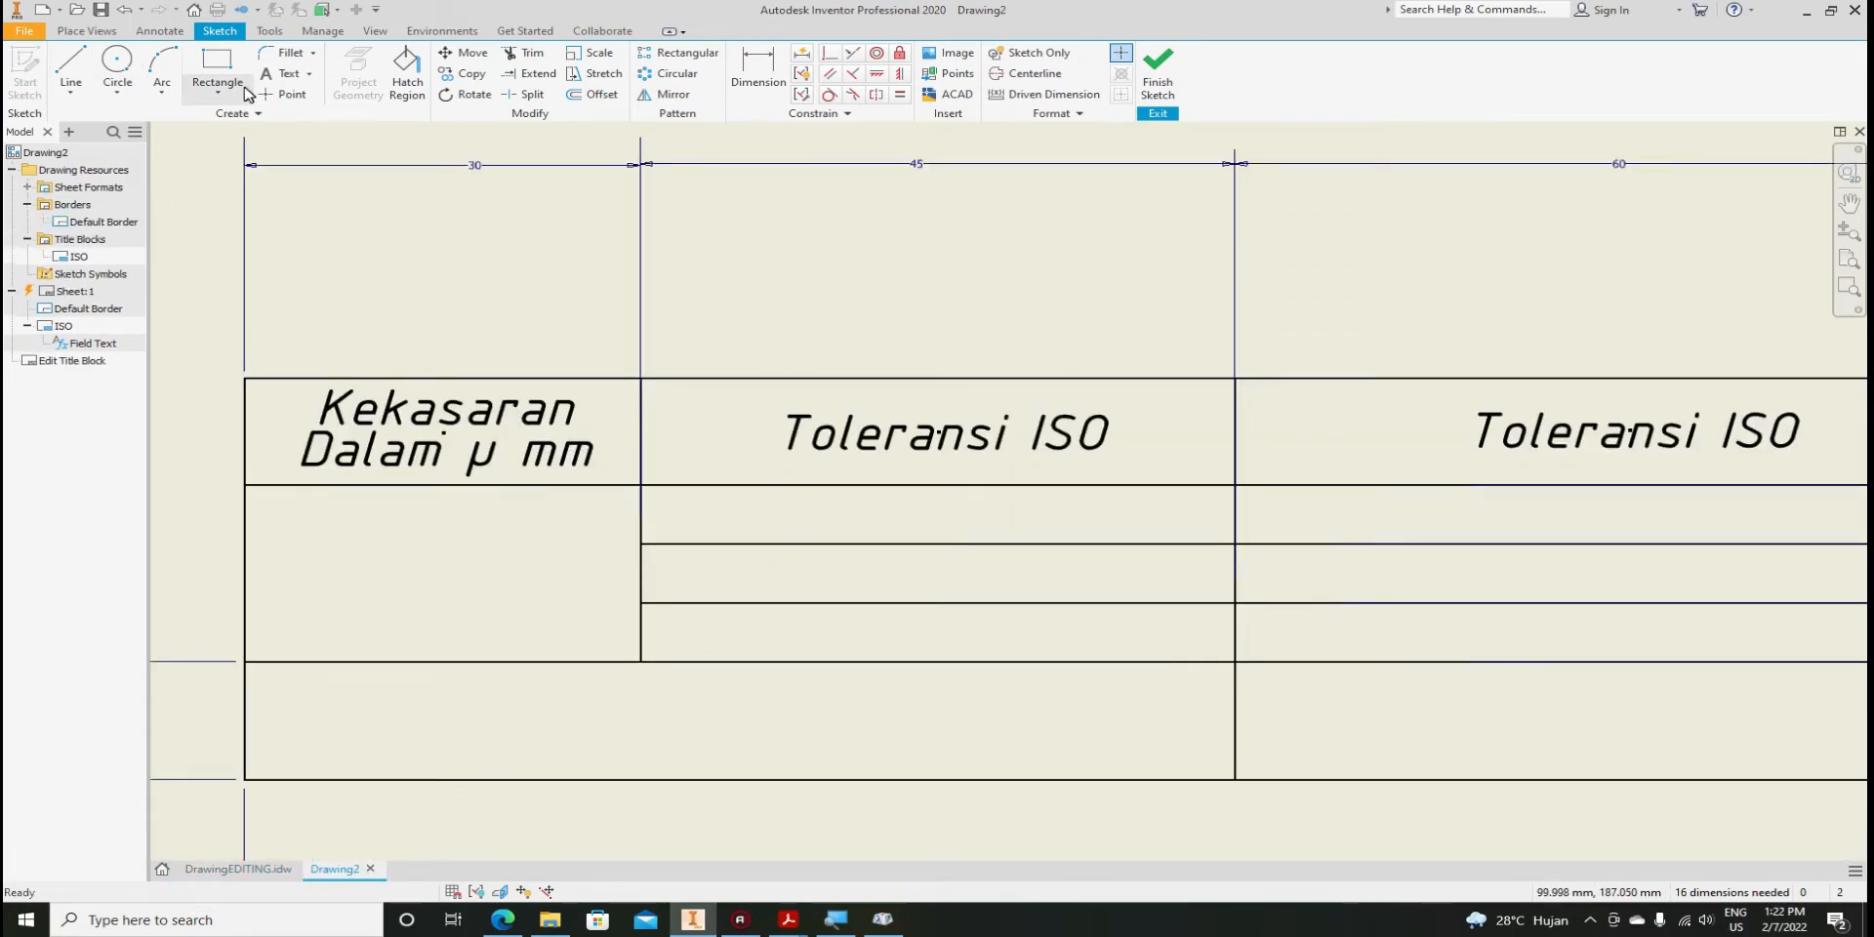
Inspect the middle Toleransi ISO text without changes, then switch to DrawingEDITING.idw
left_click(429, 450)
scroll(434, 455, "up", 1)
scroll(558, 502, "down", 3)
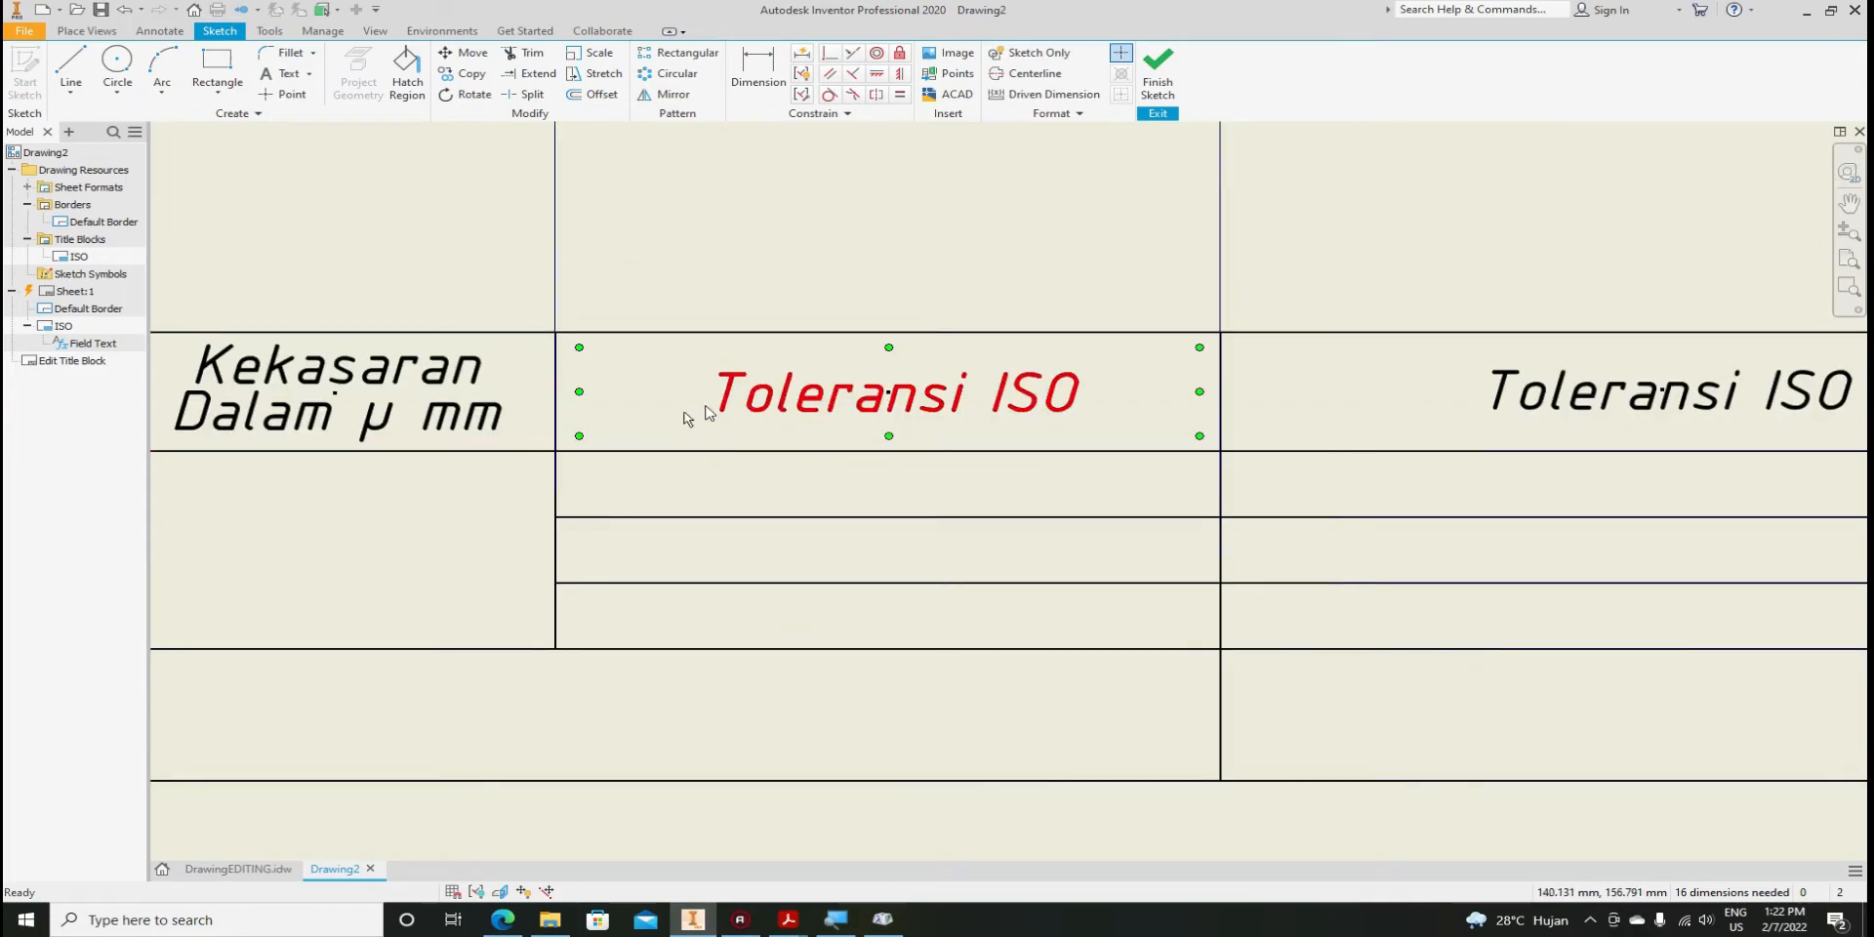
scroll(595, 429, "up", 2)
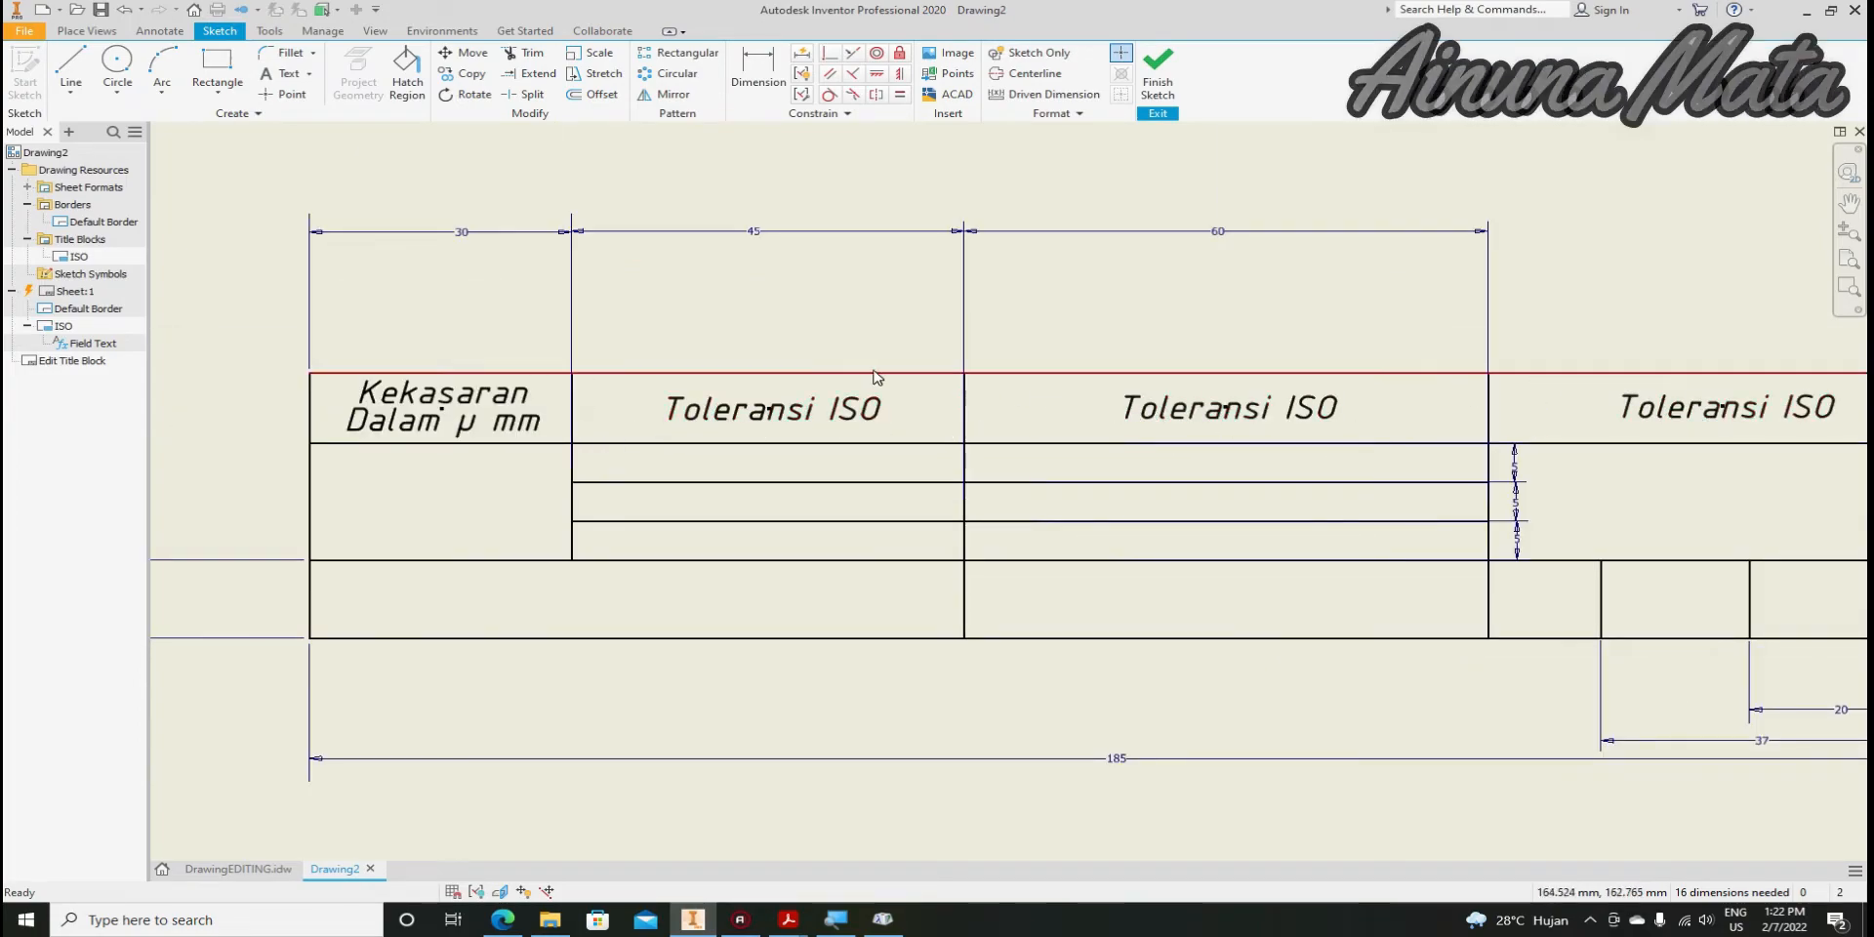
scroll(645, 420, "up", 3)
scroll(1027, 417, "down", 3)
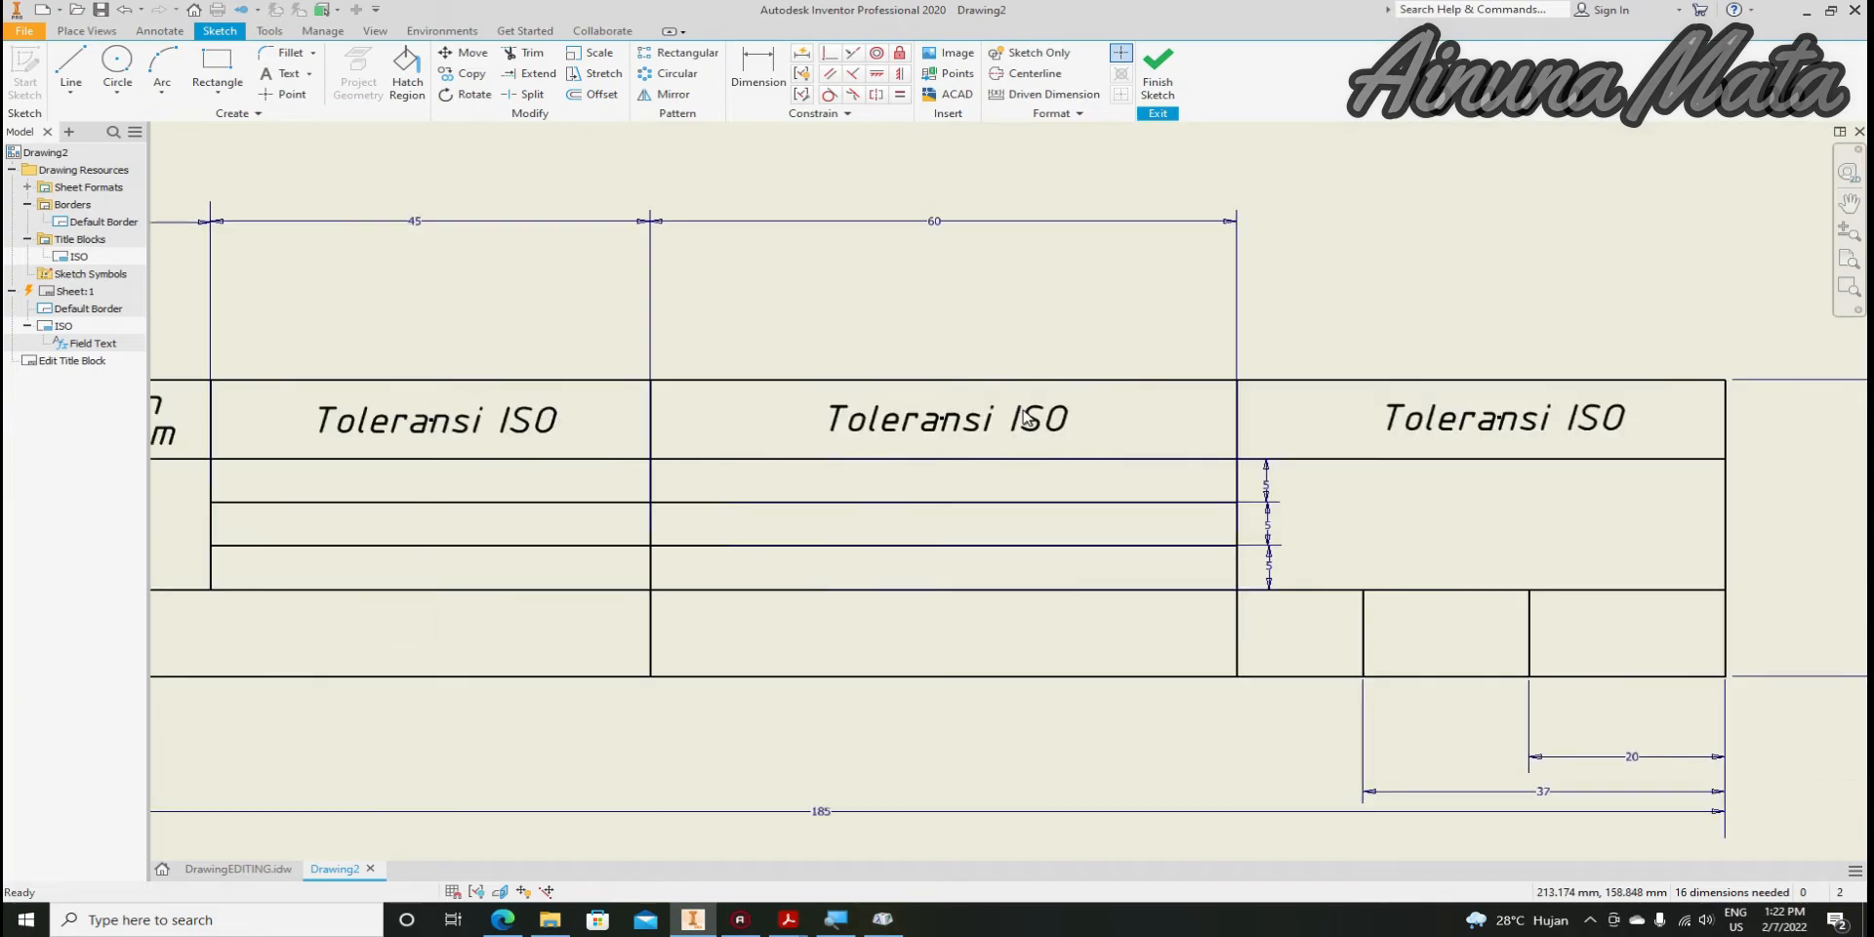
left_click(934, 434)
double_click(934, 429)
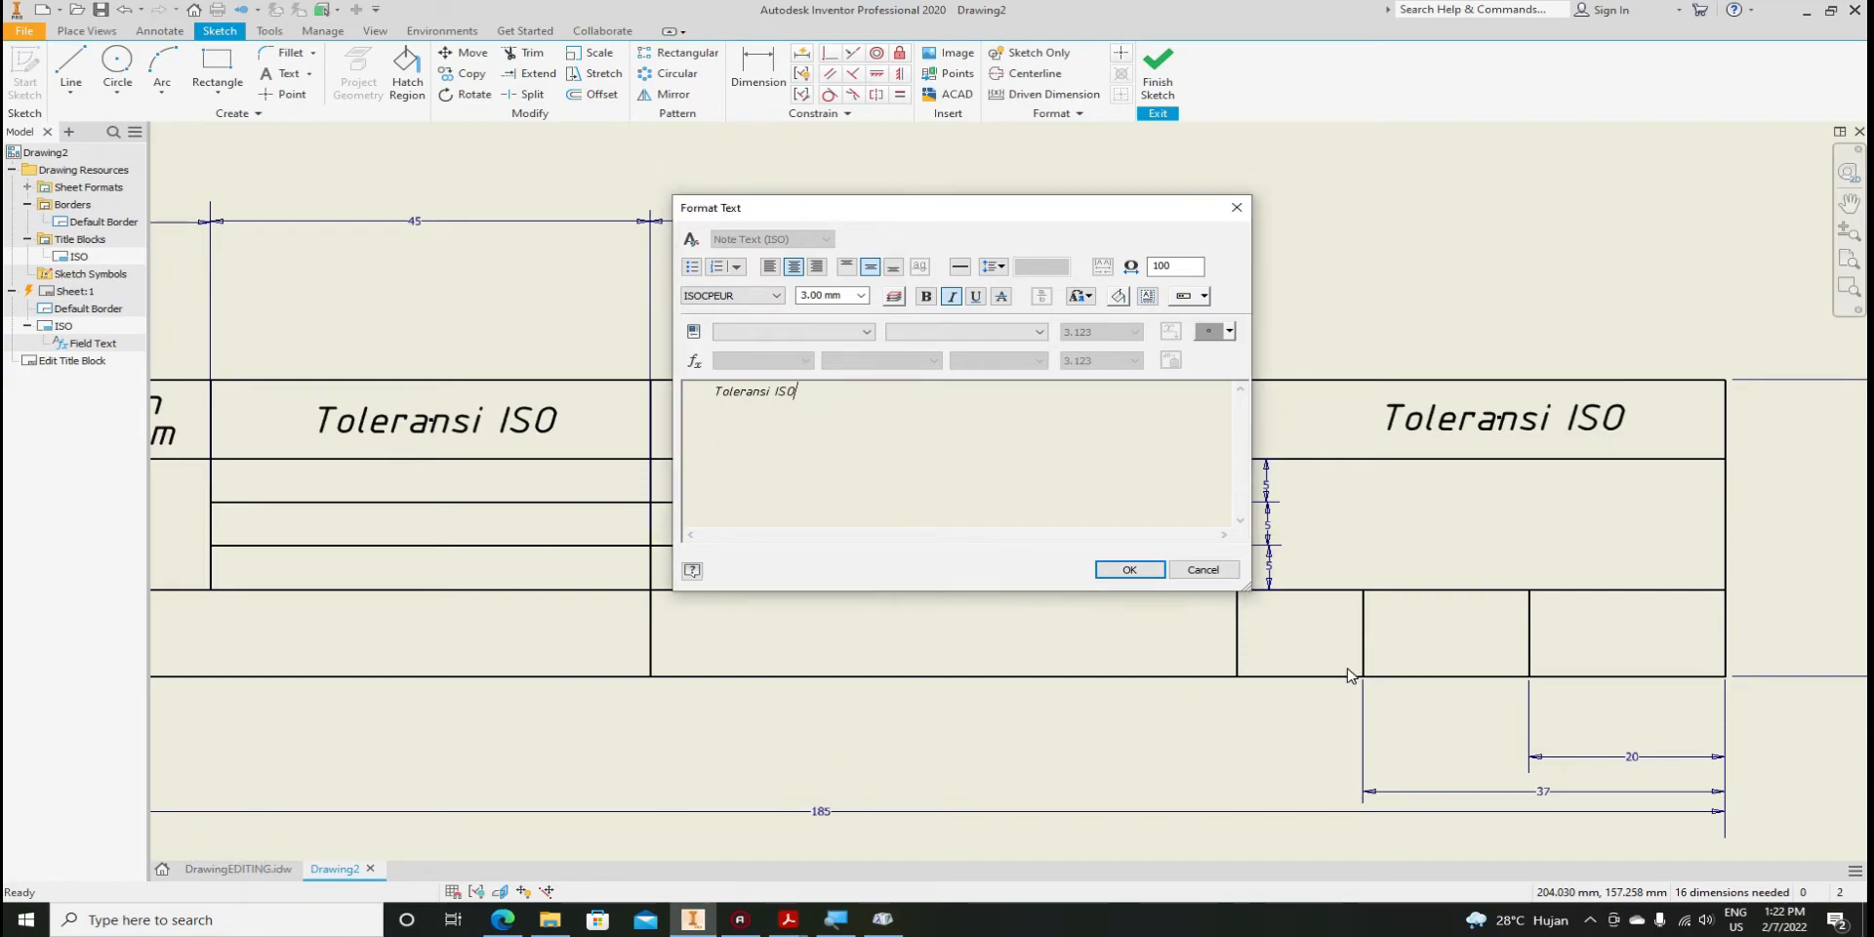
left_click(1203, 570)
left_click(238, 869)
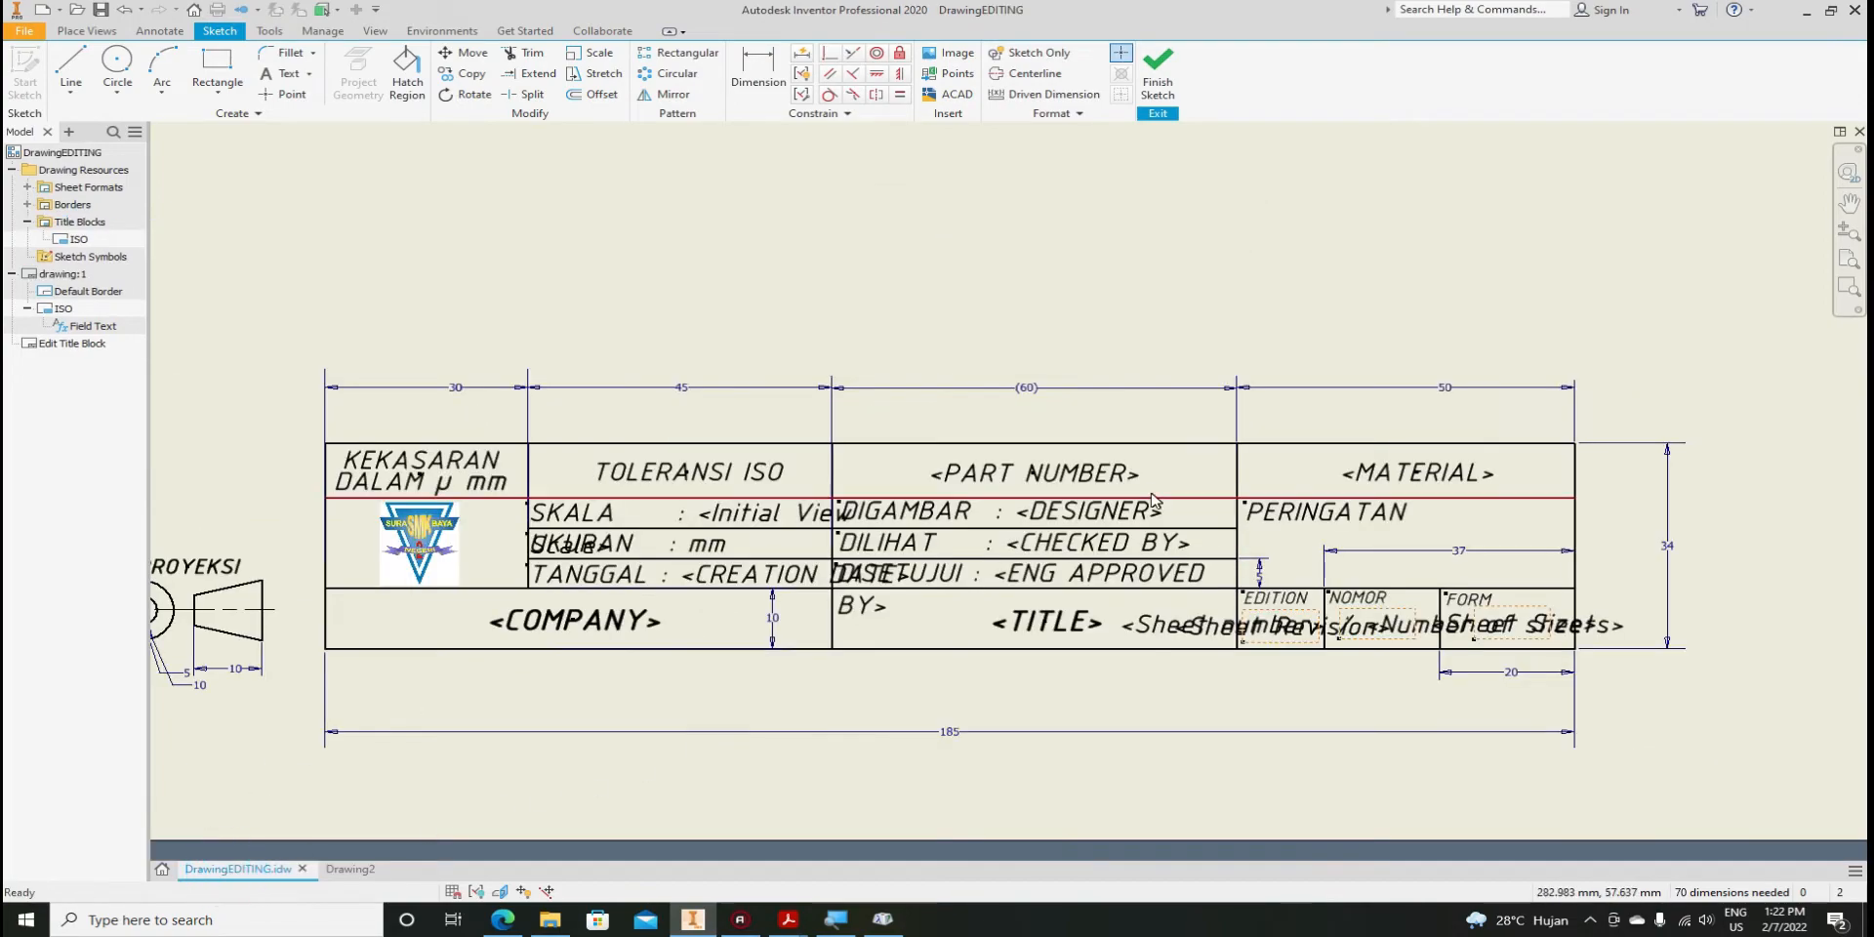
left_click(351, 868)
left_click(253, 872)
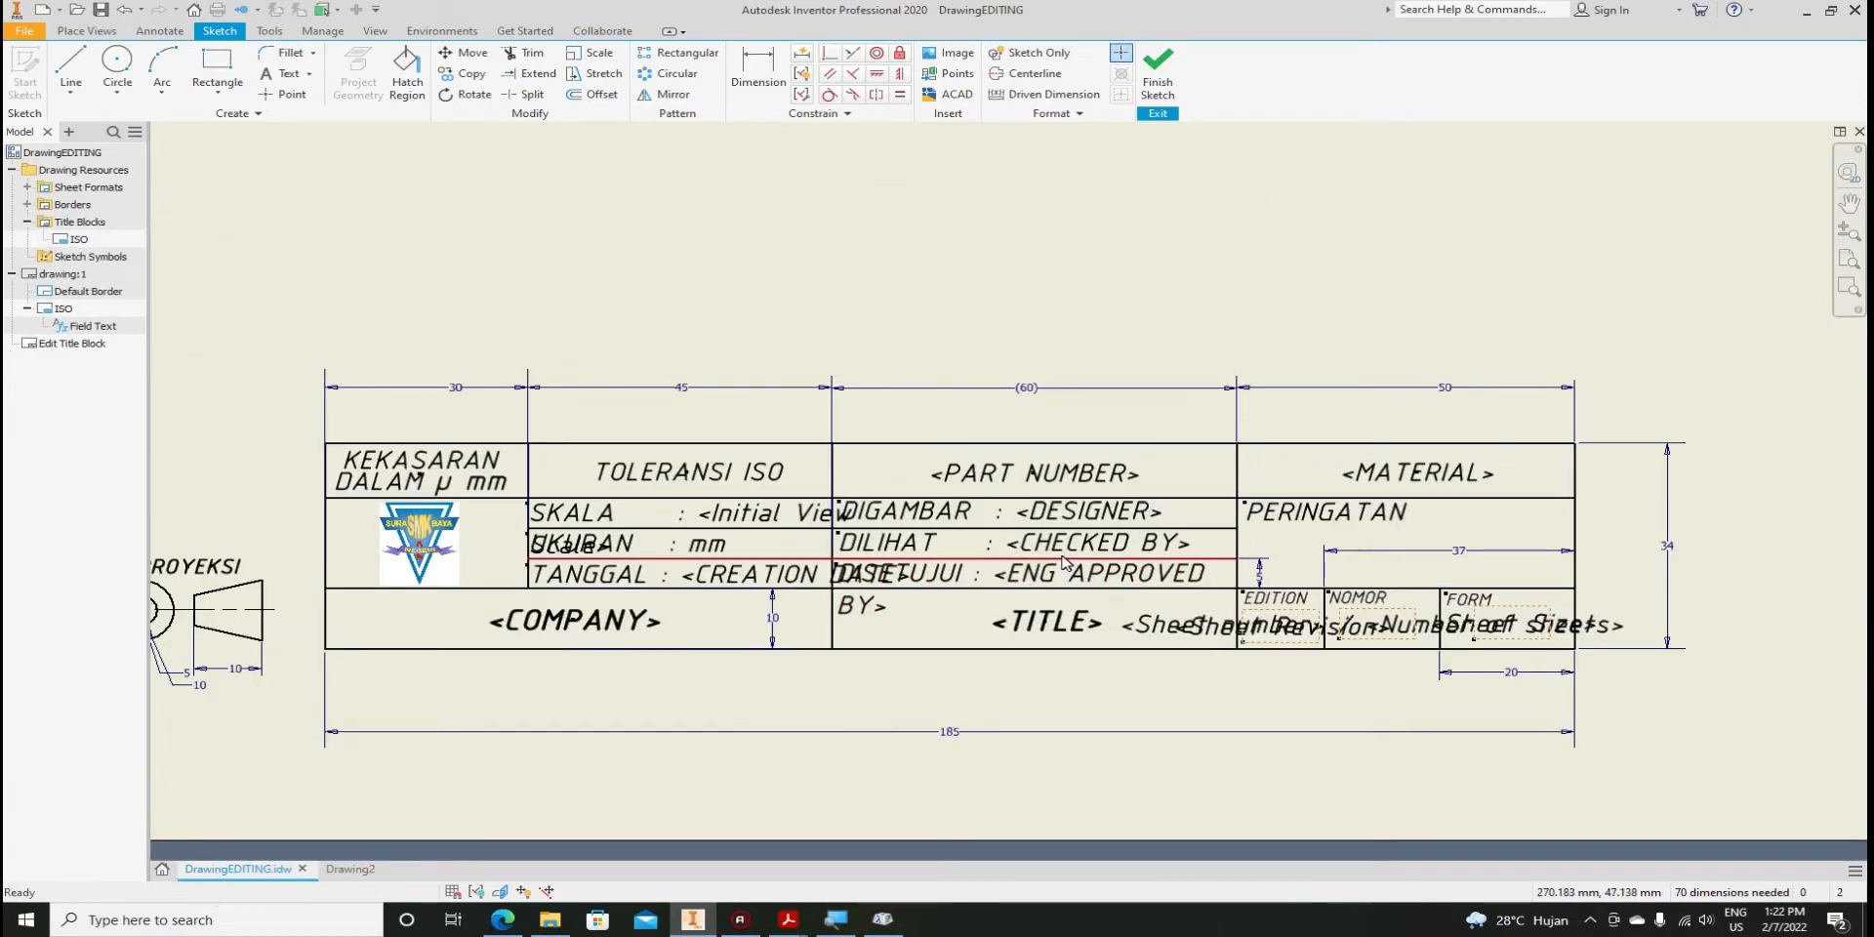
left_click(1034, 478)
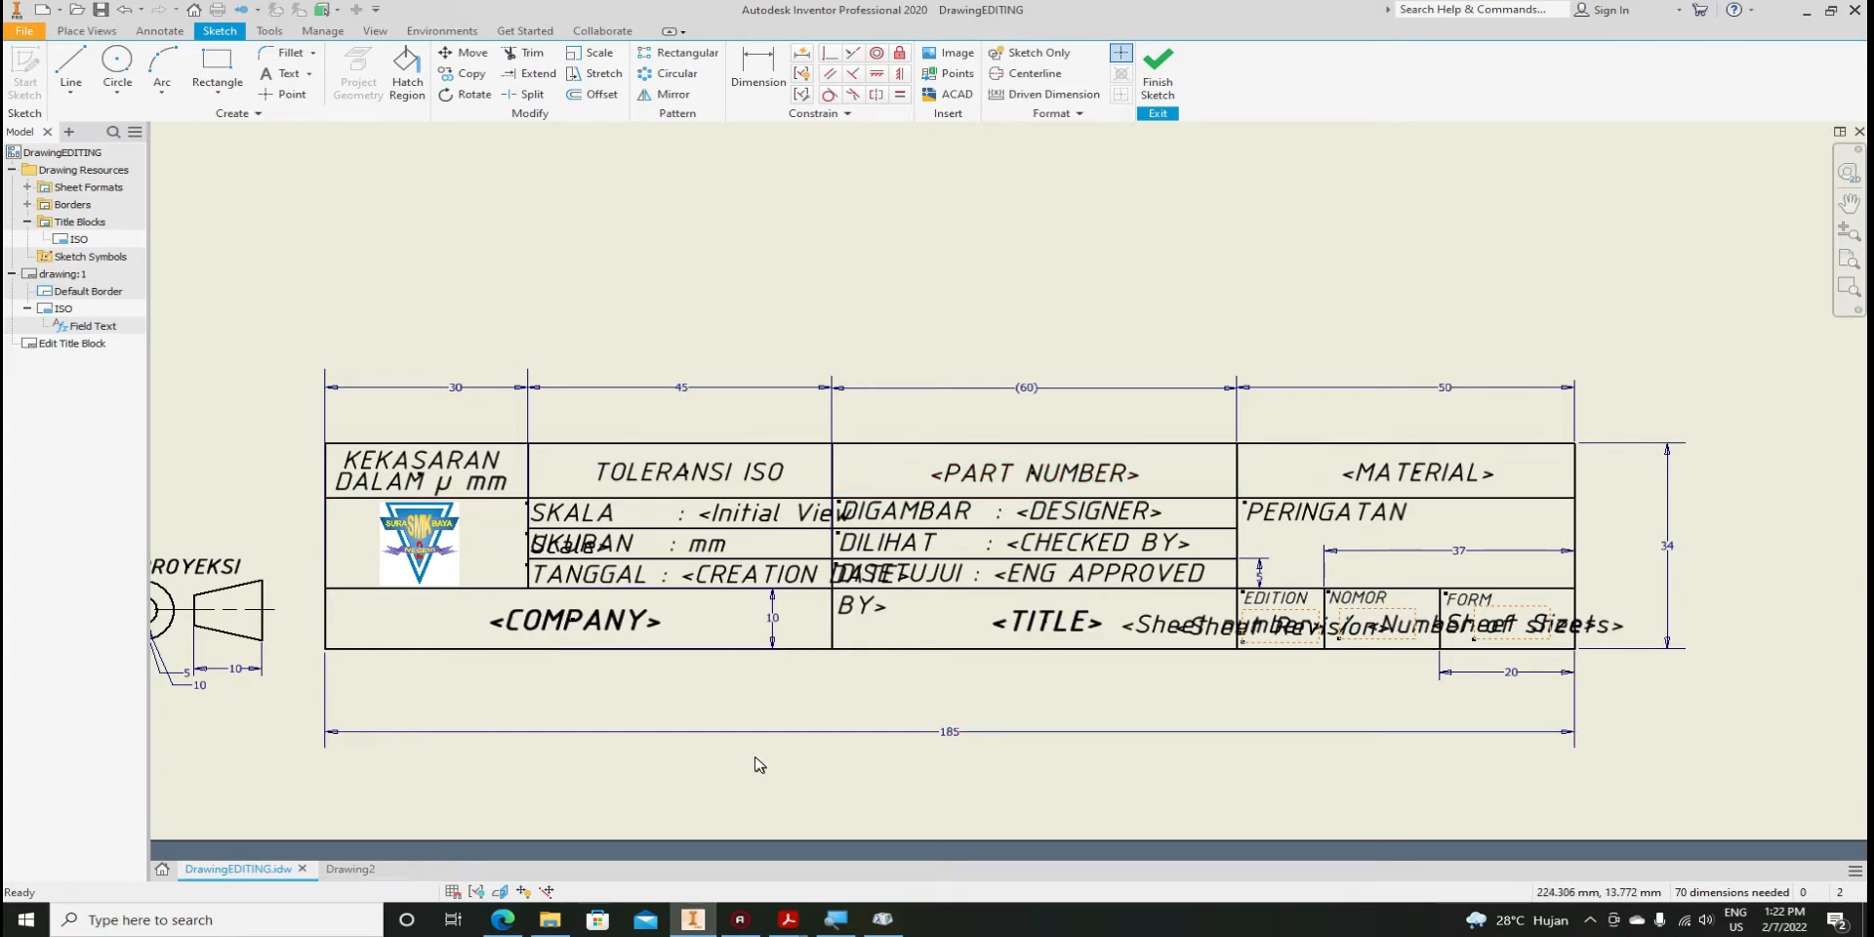
View the Belt Drive Assembly PDF's BASE title block, then return to Inventor
mouse_move(787, 919)
left_click(1100, 871)
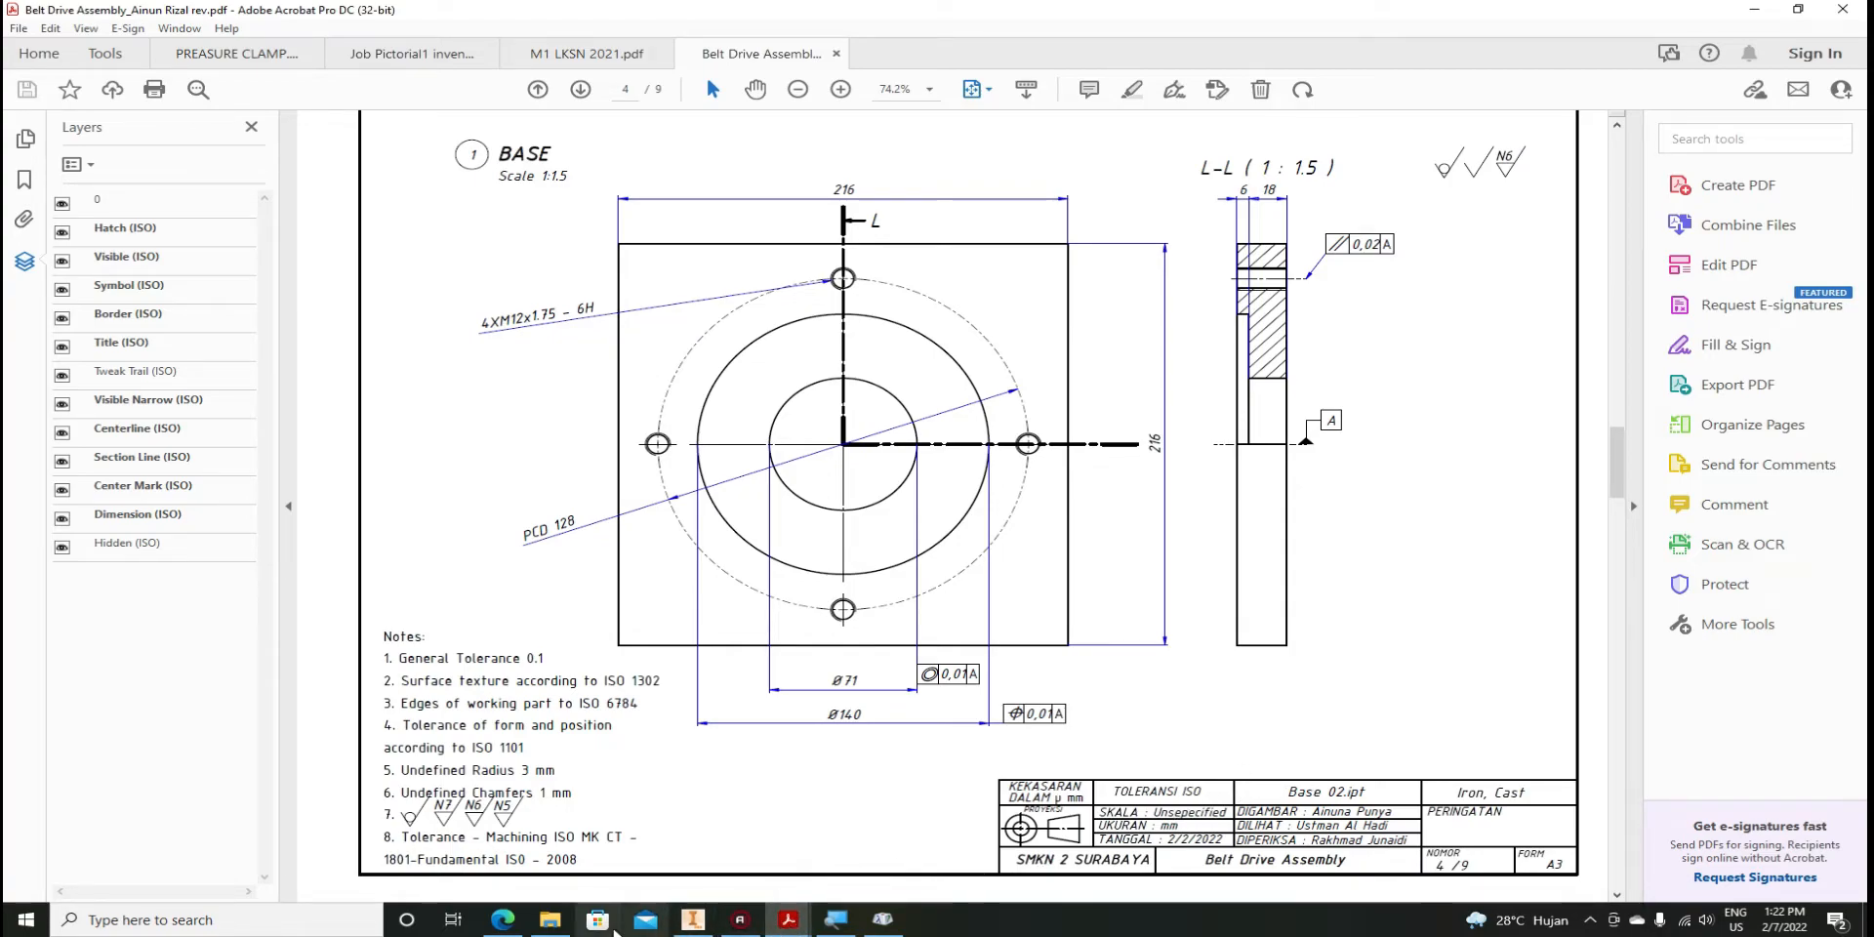
left_click(693, 922)
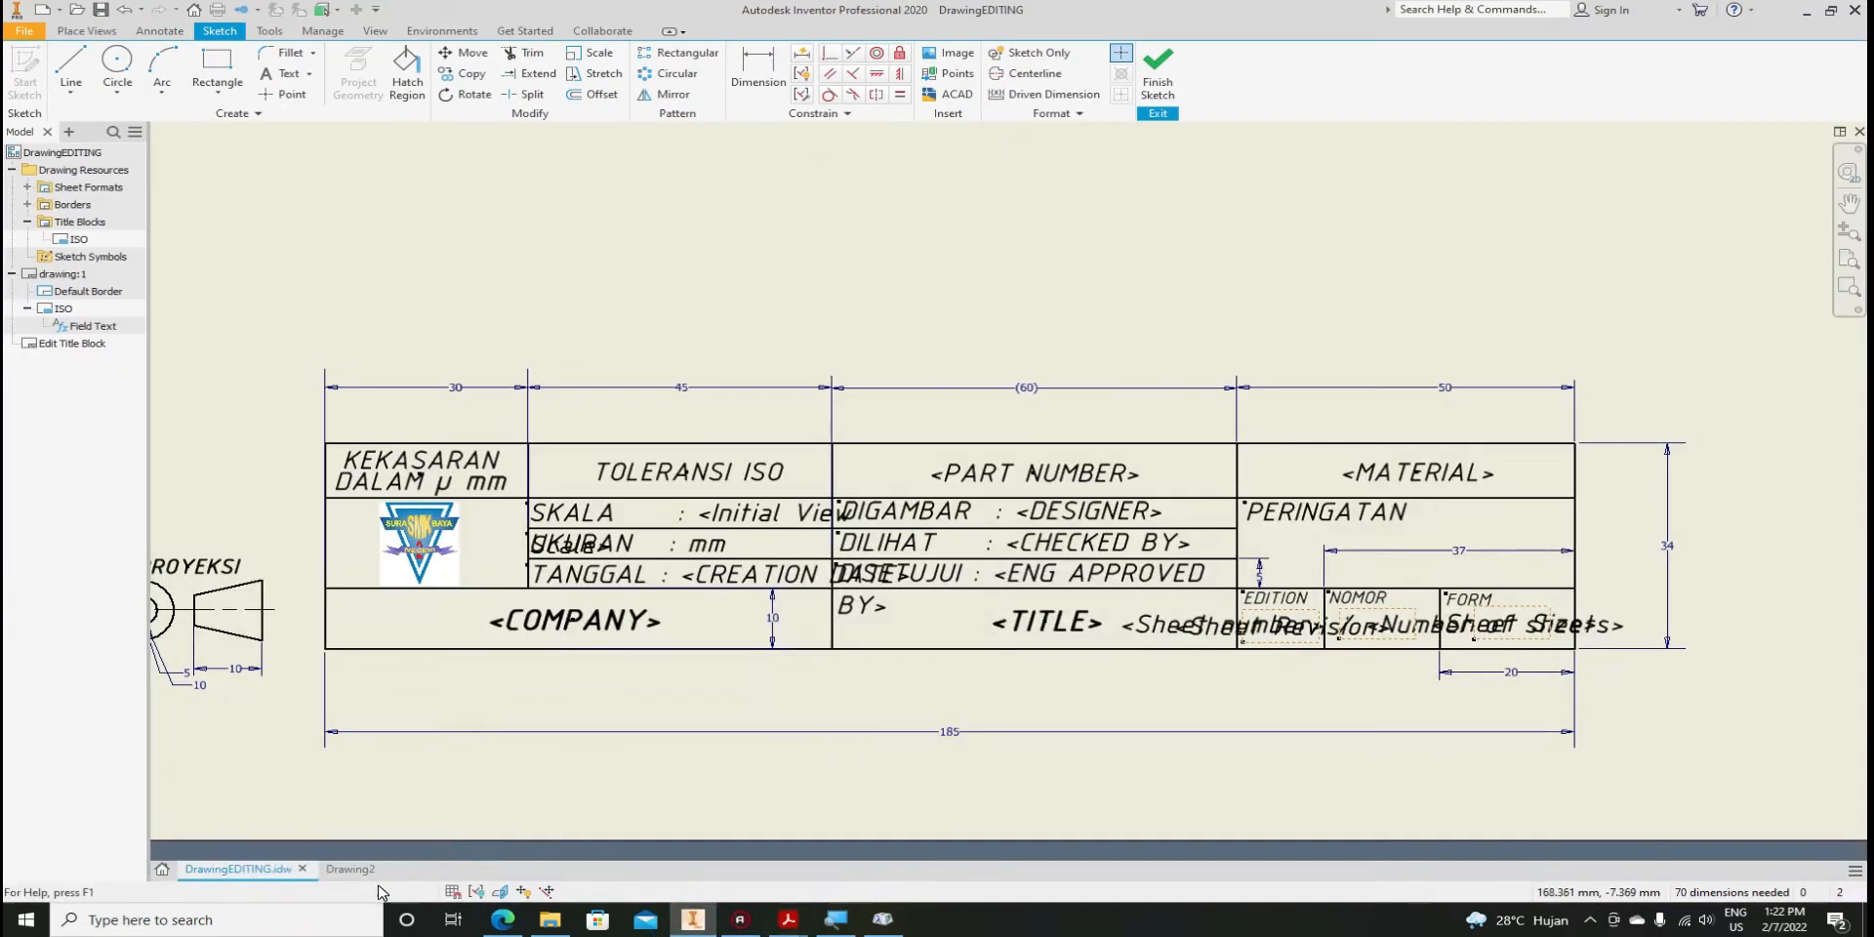
In Drawing2, open the middle Toleransi ISO label and select its text
left_click(340, 870)
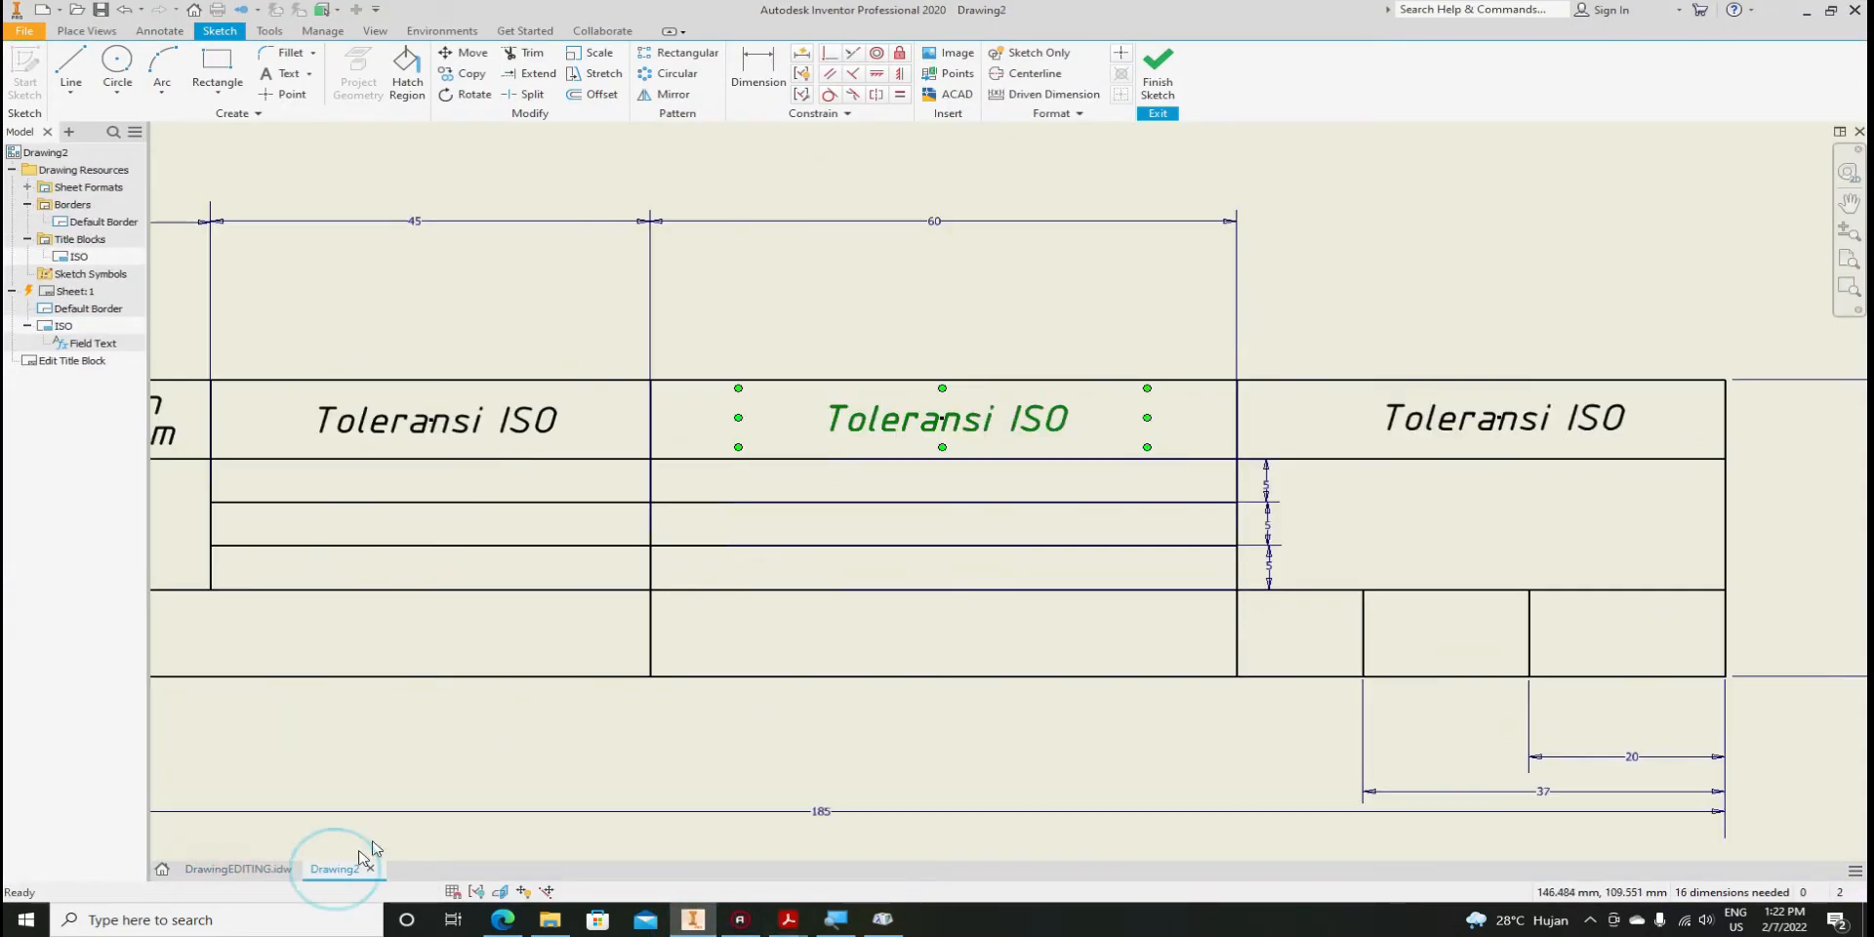
double_click(868, 421)
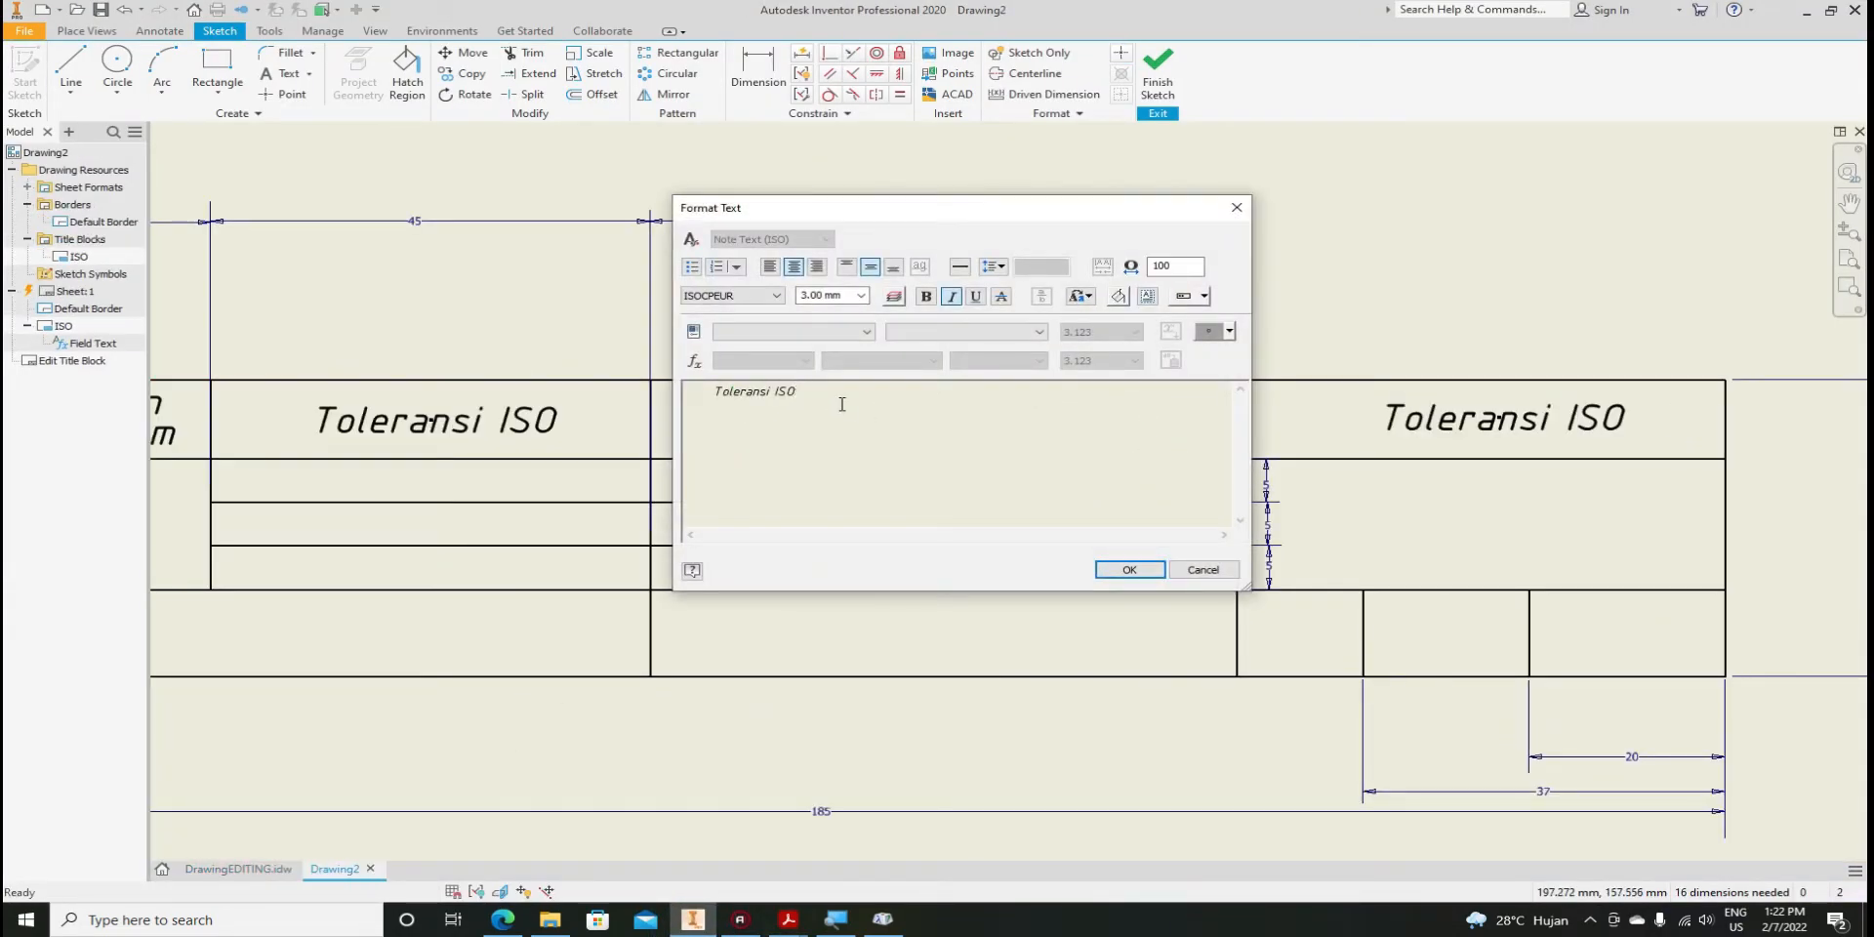
left_click_drag(809, 395, 721, 398)
mouse_move(724, 397)
left_mouse_down()
mouse_move(778, 397)
mouse_move(718, 393)
left_mouse_up()
left_click(734, 401)
key("ctrl+z")
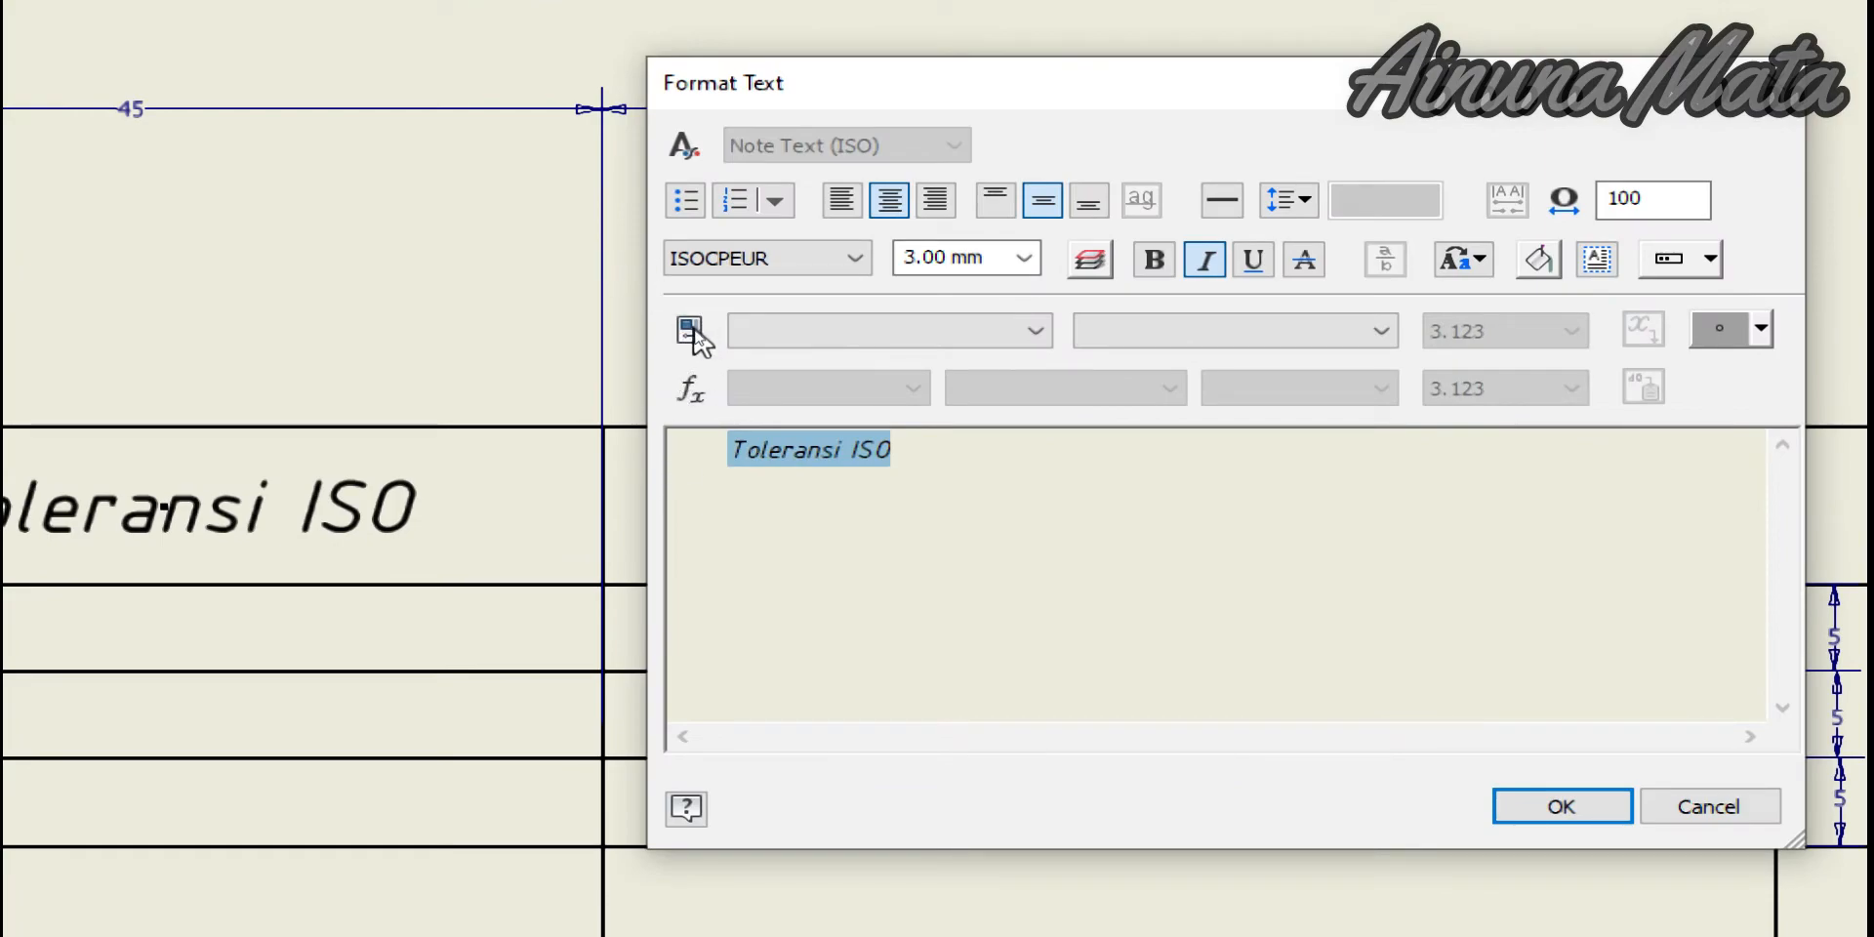
Replace it with the Properties - Drawing PART NUMBER field and confirm
left_click(1038, 336)
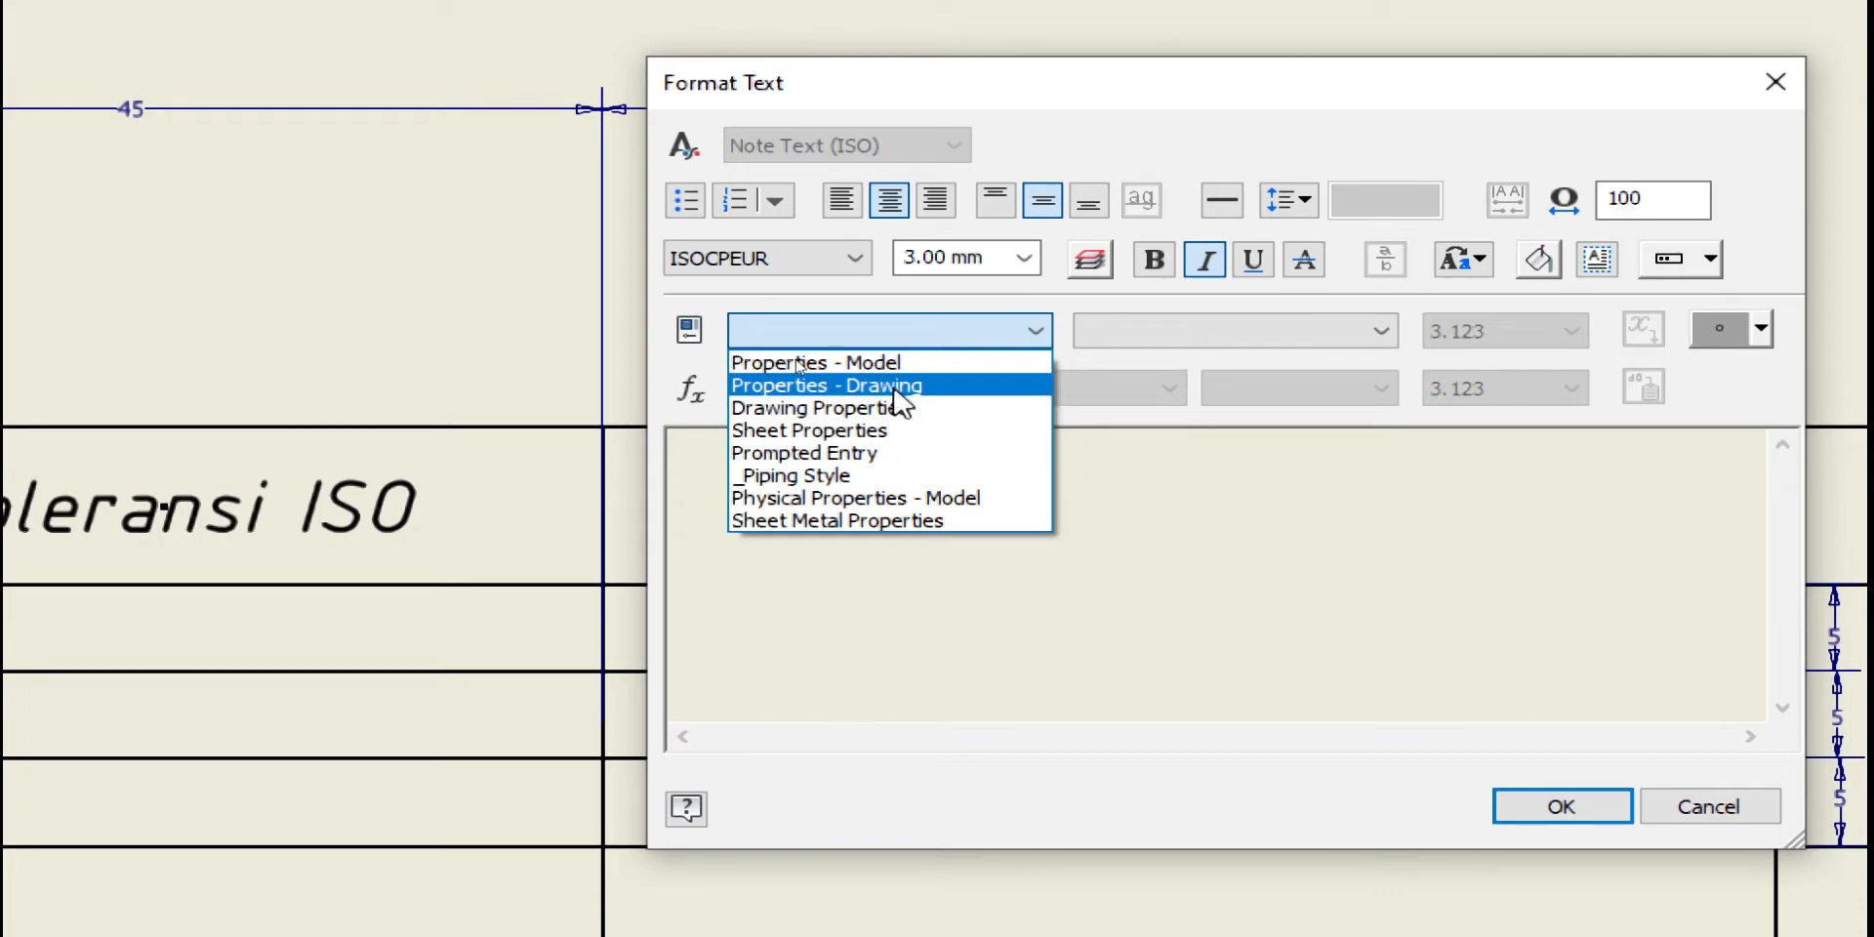
left_click(871, 388)
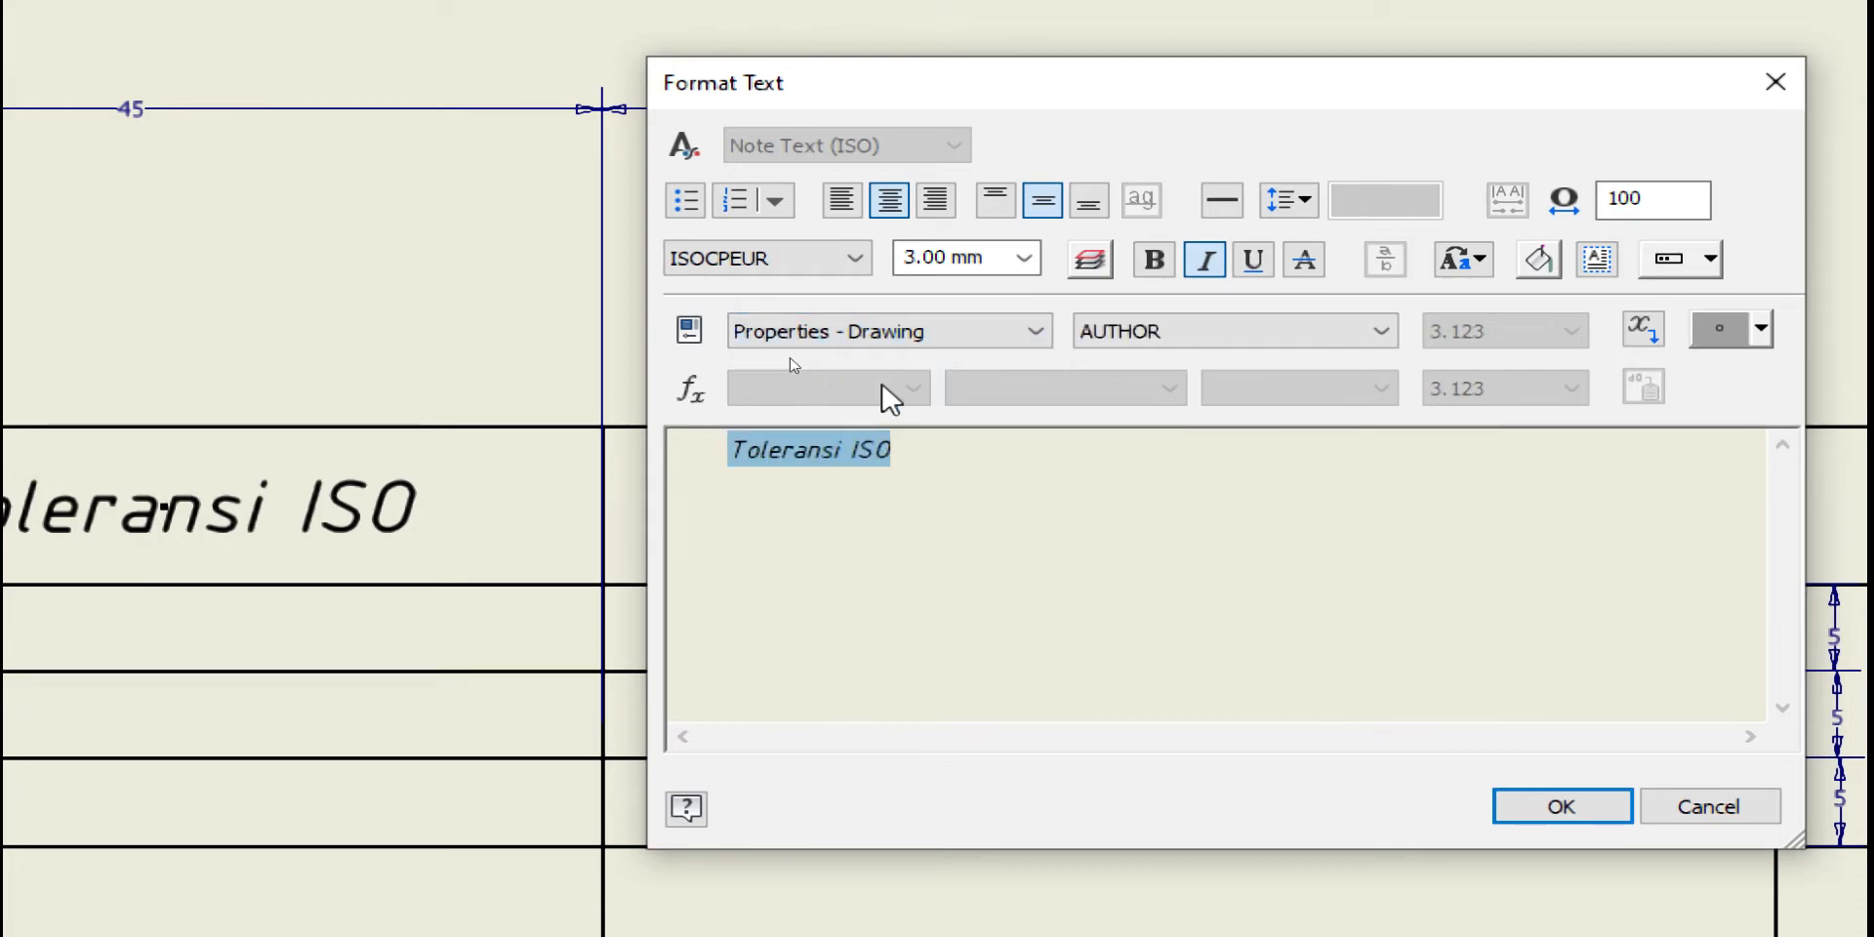
left_click(1305, 328)
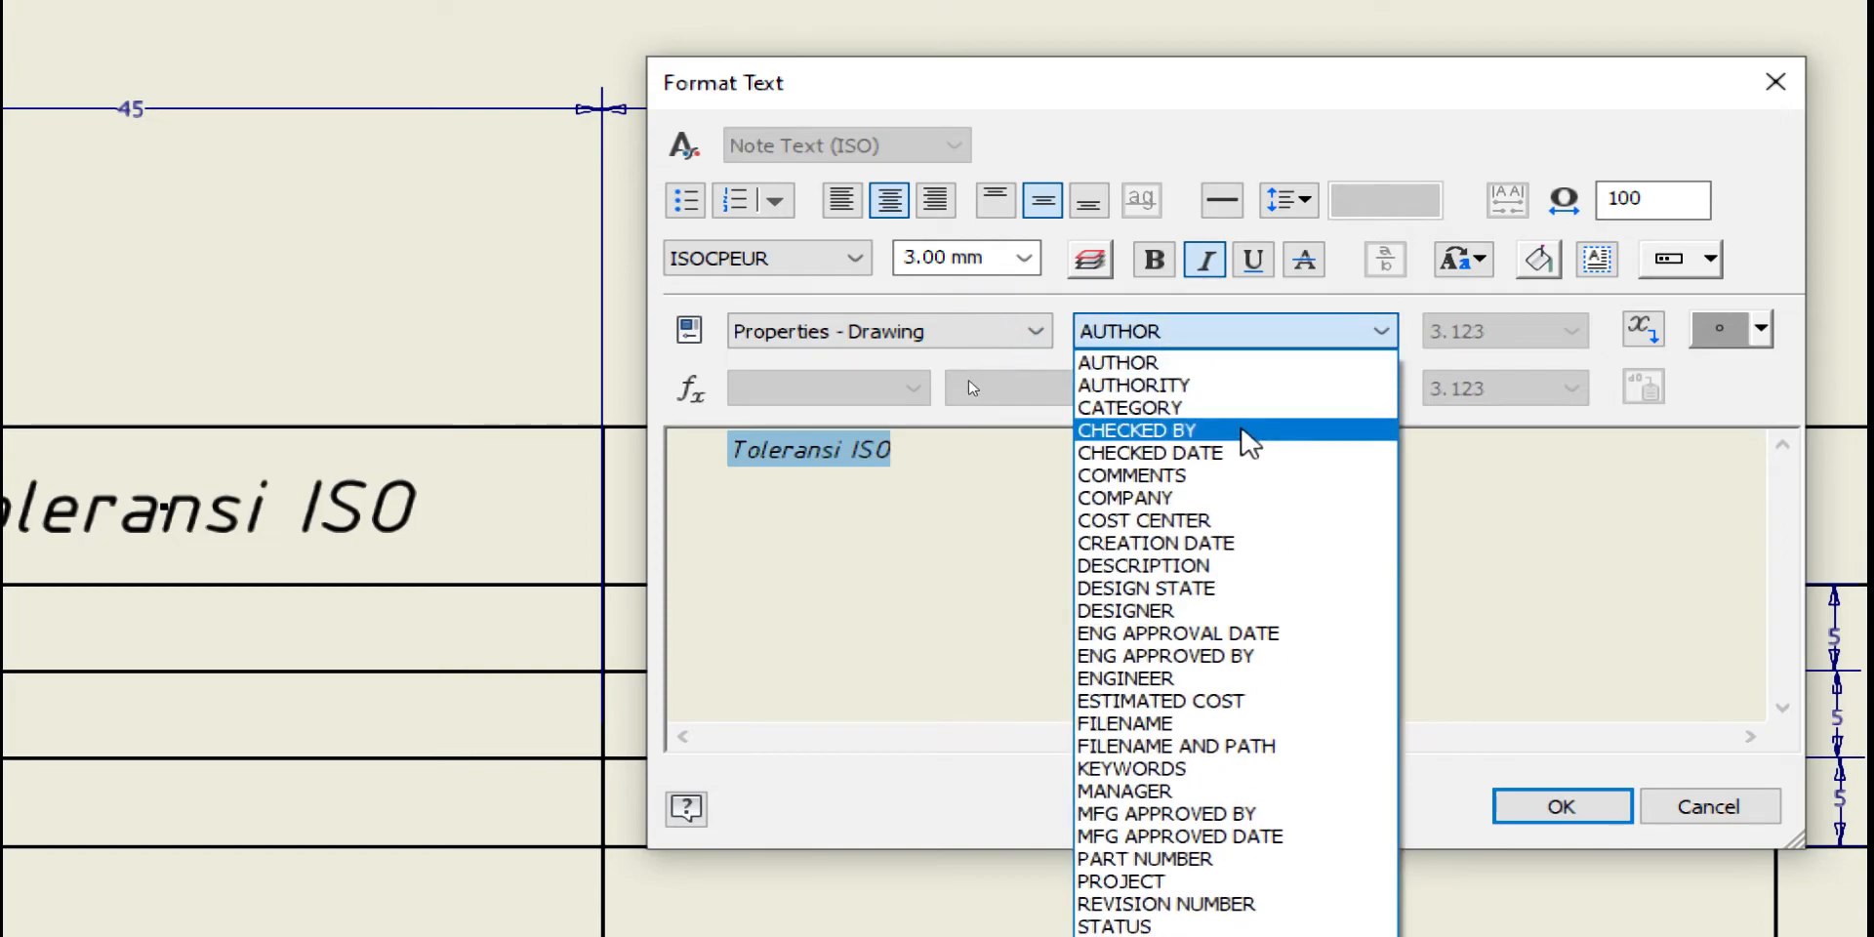
left_click(1183, 860)
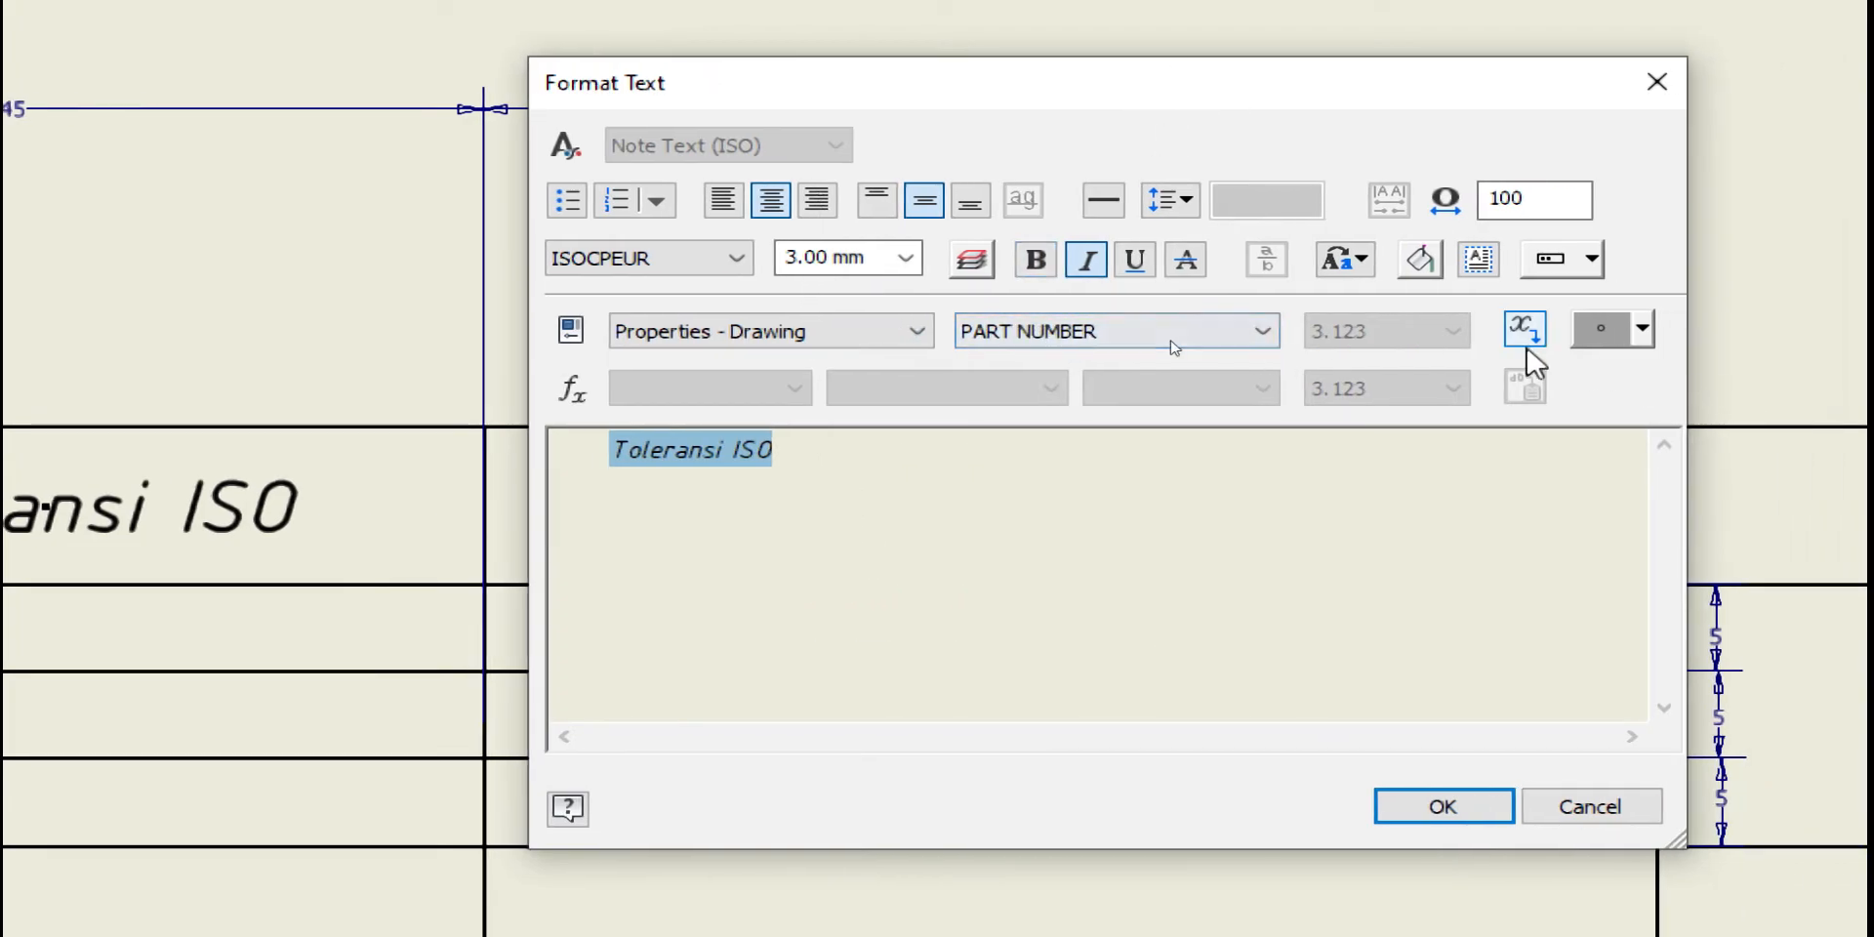
left_click(1539, 345)
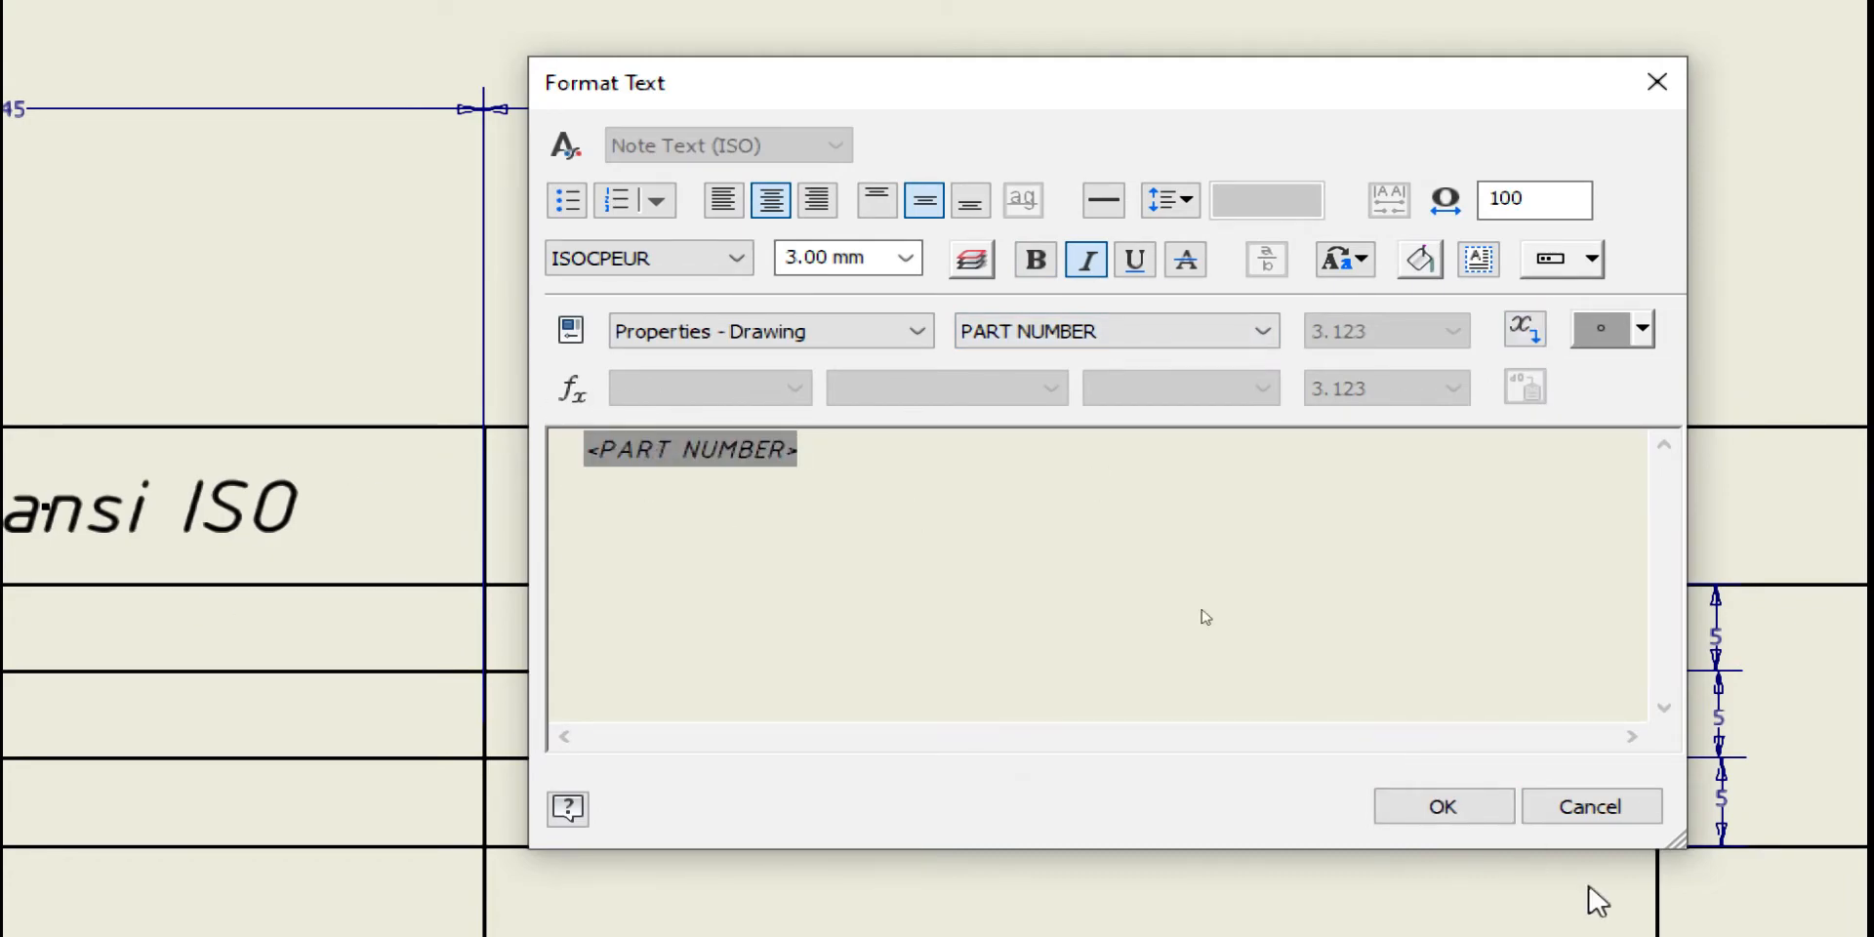
left_click(1493, 760)
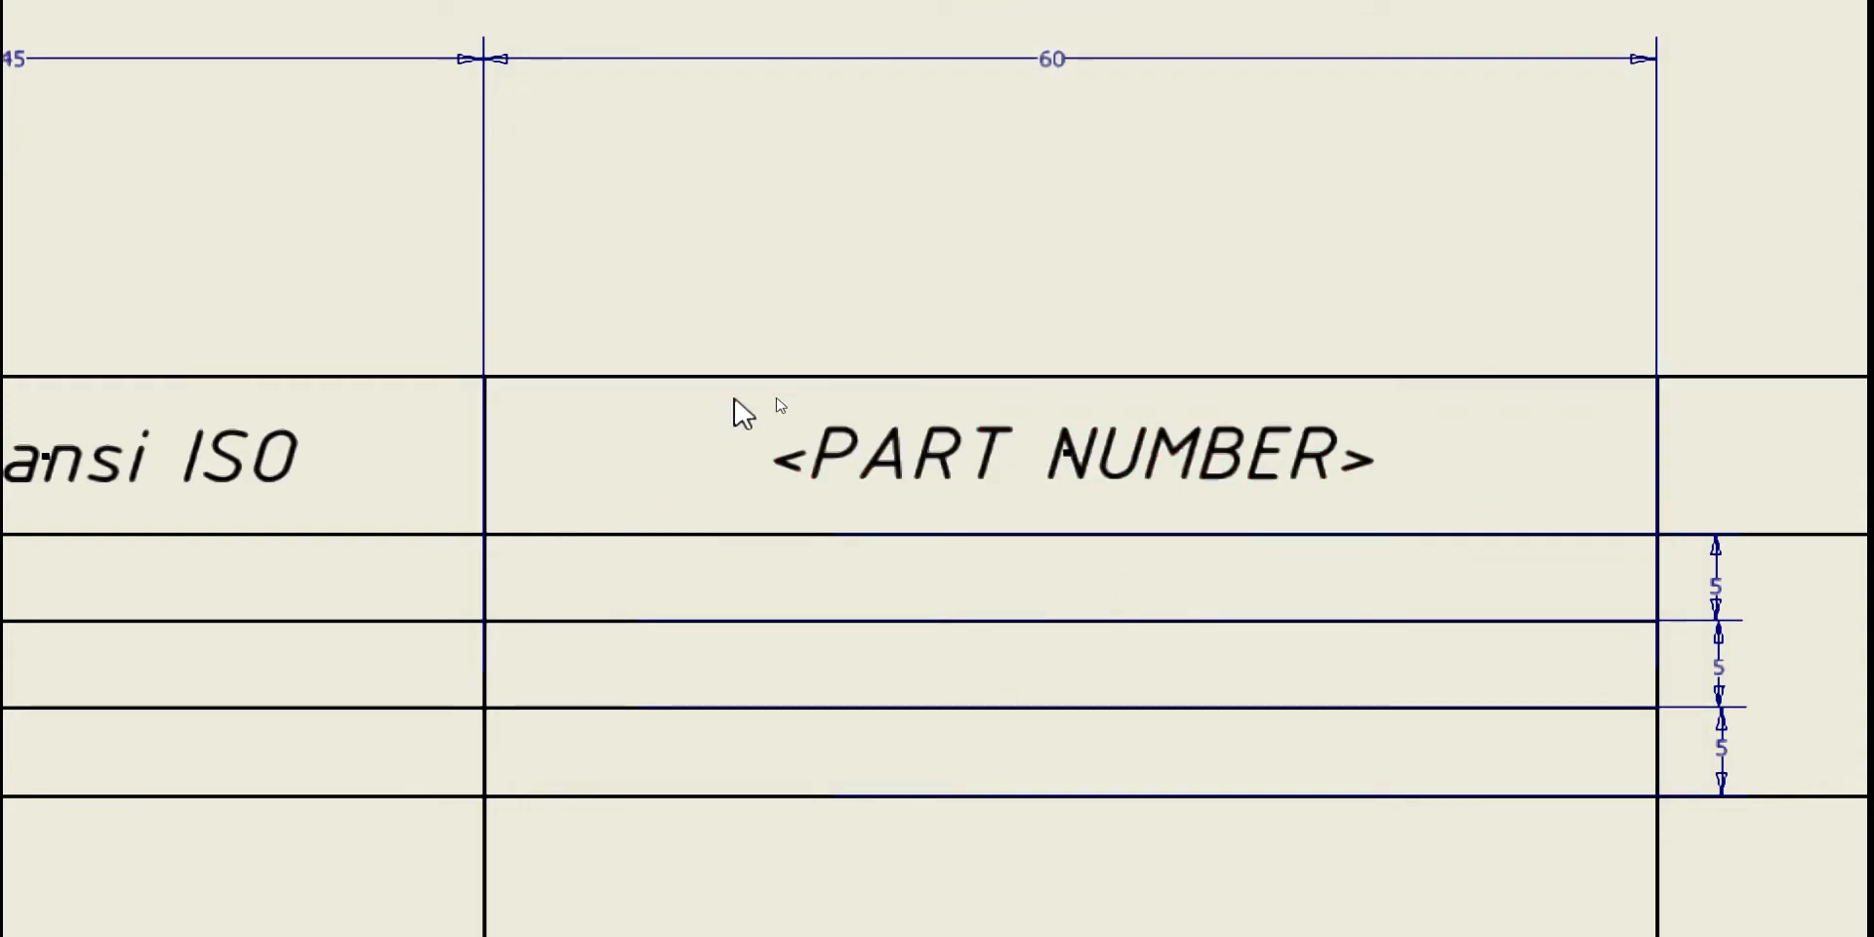
scroll(770, 449, "down", 4)
left_click(982, 471)
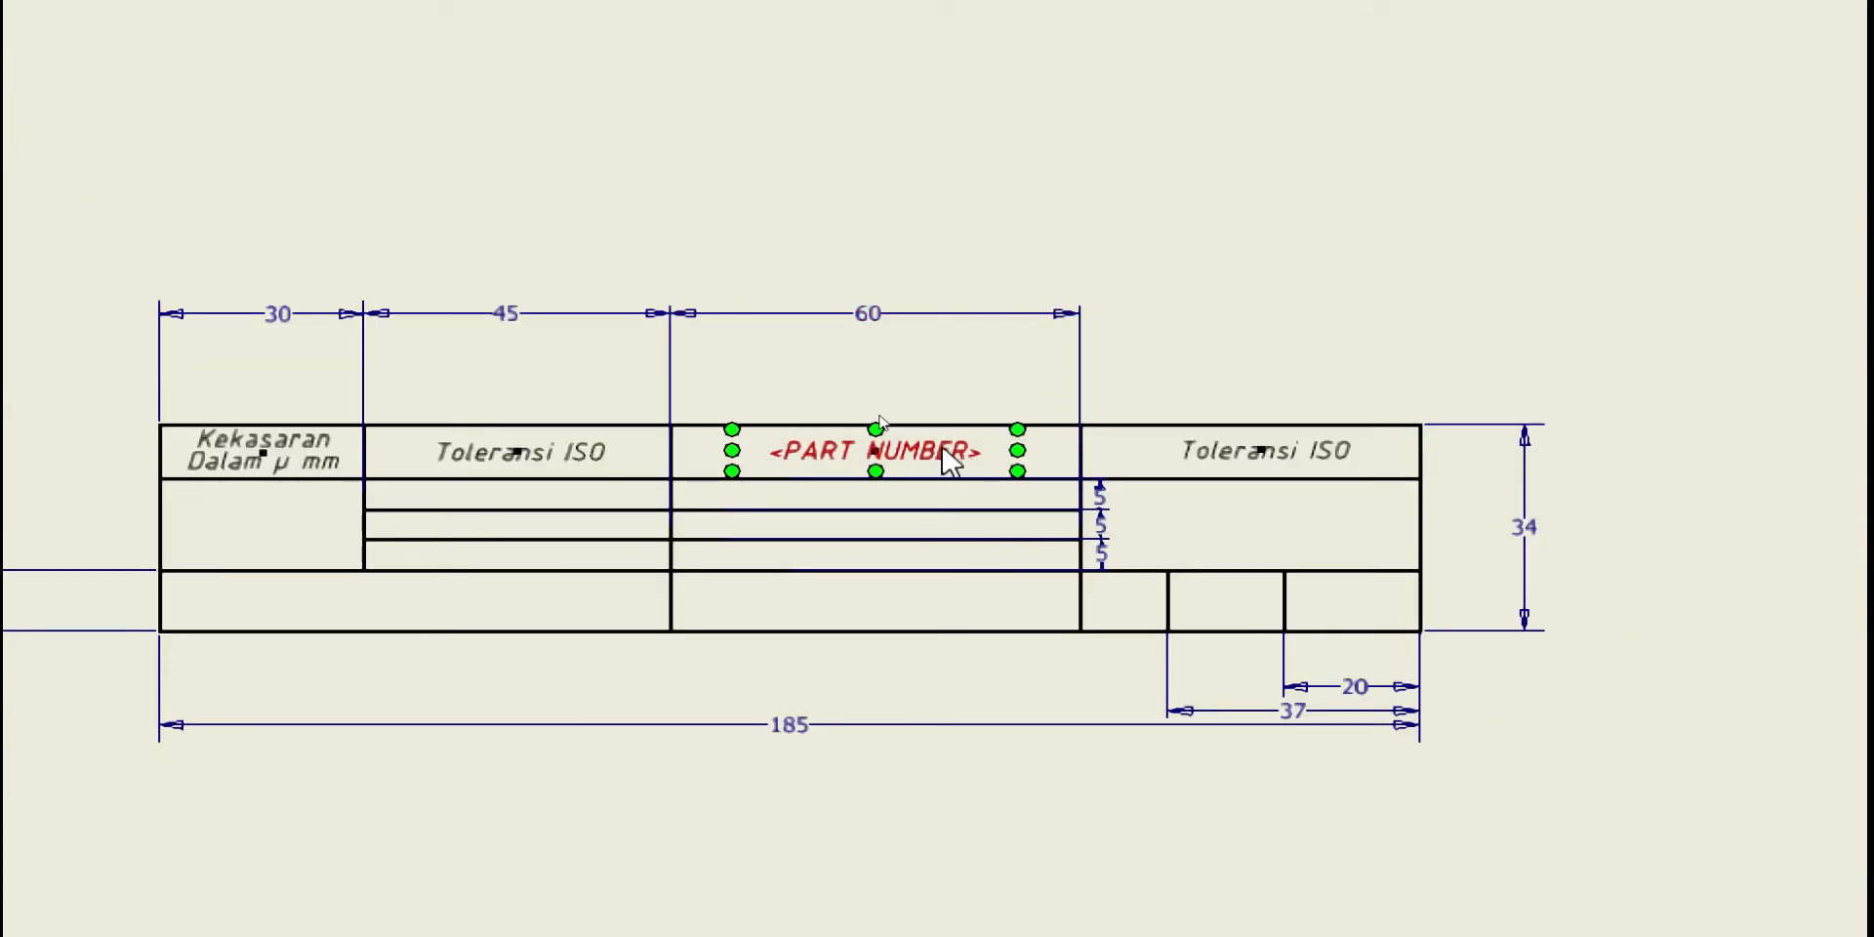
scroll(966, 471, "up", 3)
Open the right-hand Toleransi ISO label for editing and select all its text
scroll(867, 459, "down", 3)
key("Escape")
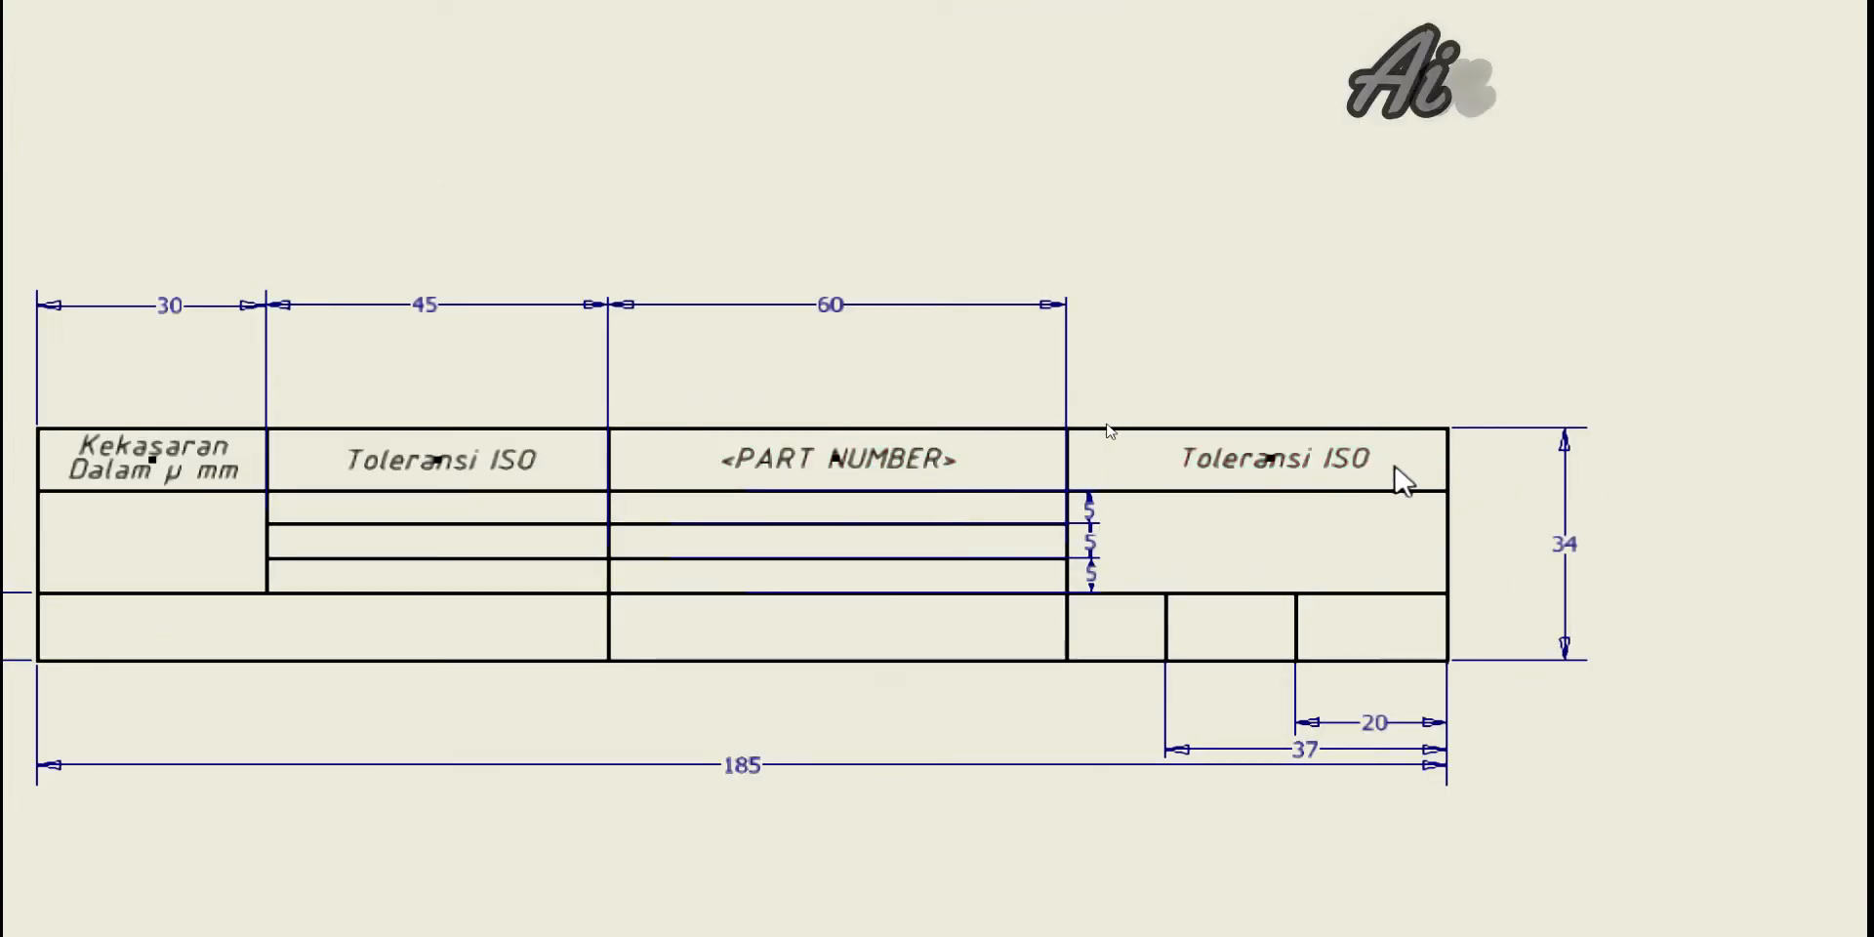
scroll(1269, 467, "up", 3)
left_click(1199, 462)
double_click(1005, 425)
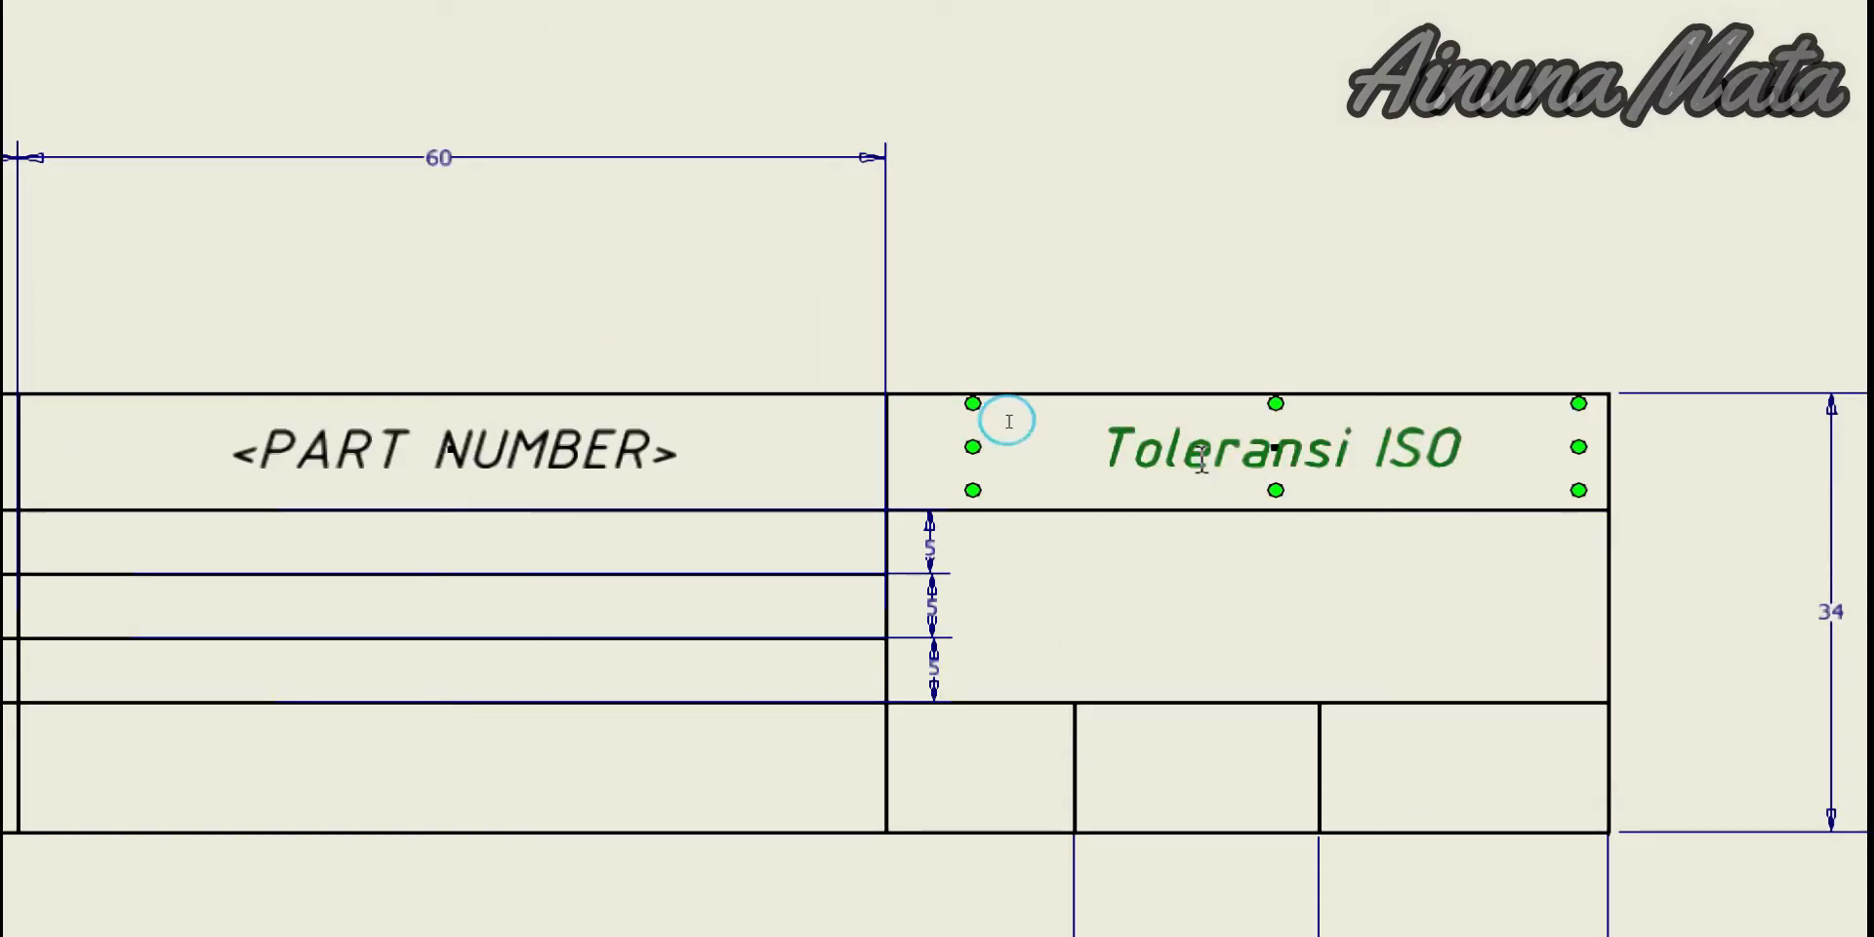
left_click_drag(780, 400, 564, 418)
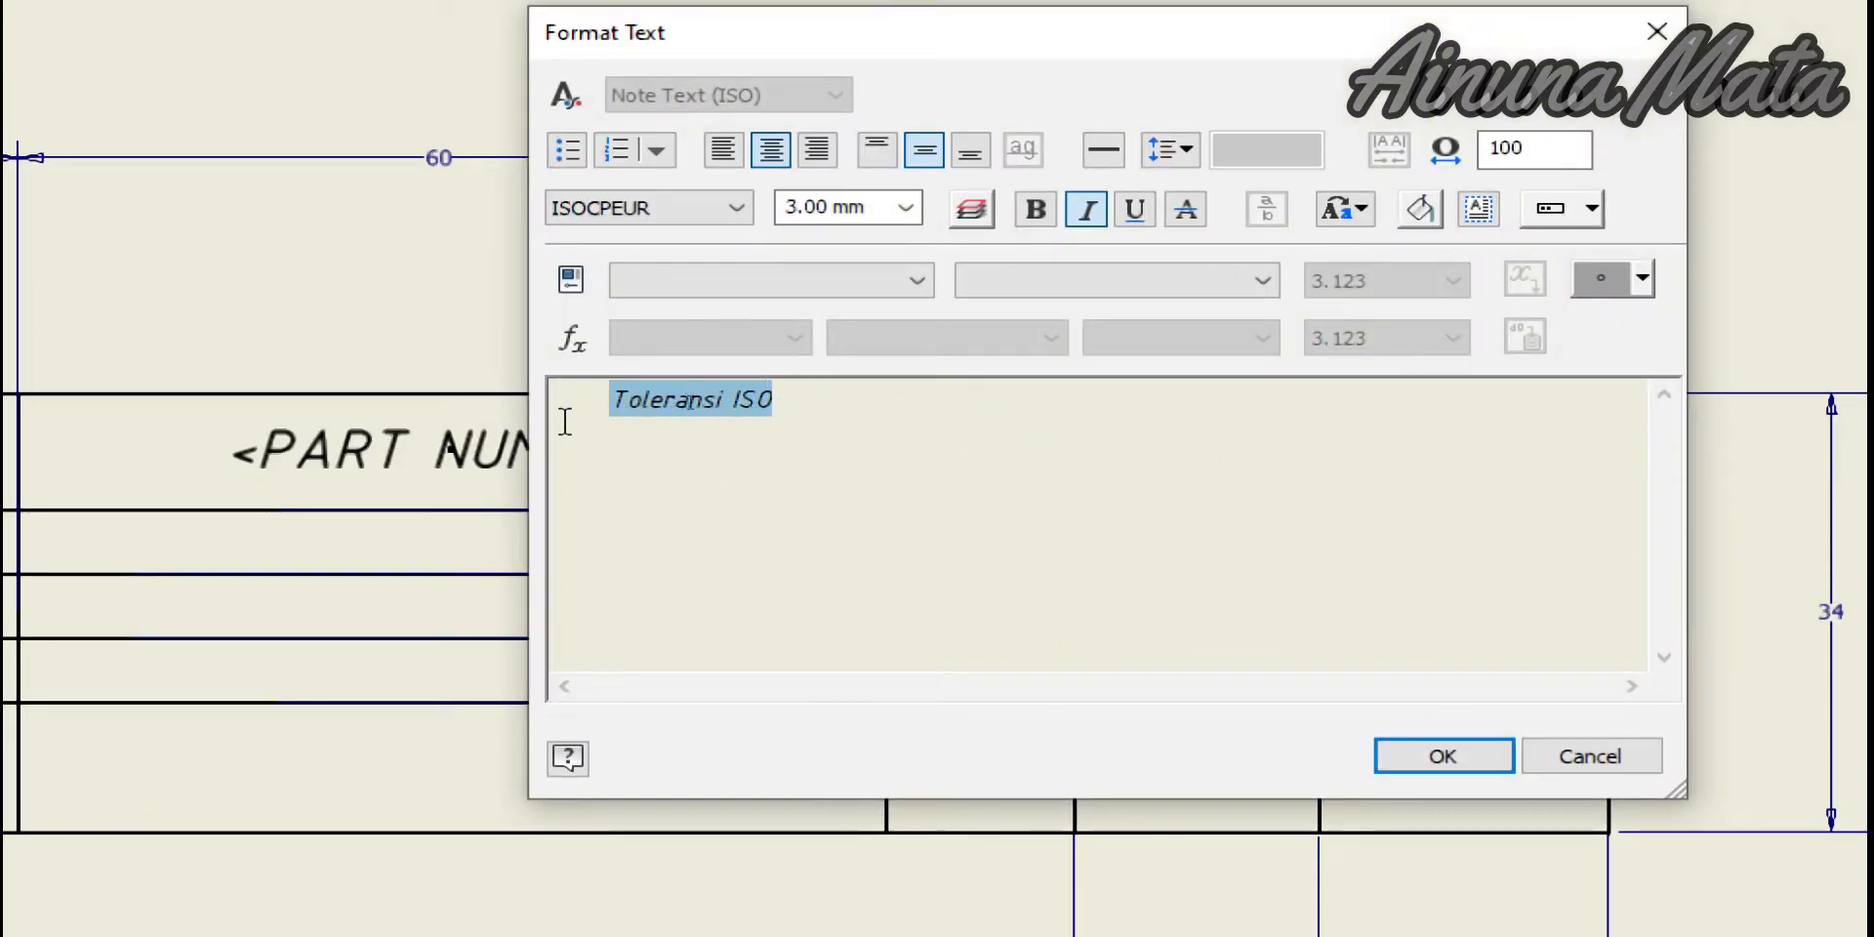
Replace the label text with the model's MATERIAL property field and confirm
left_click(917, 281)
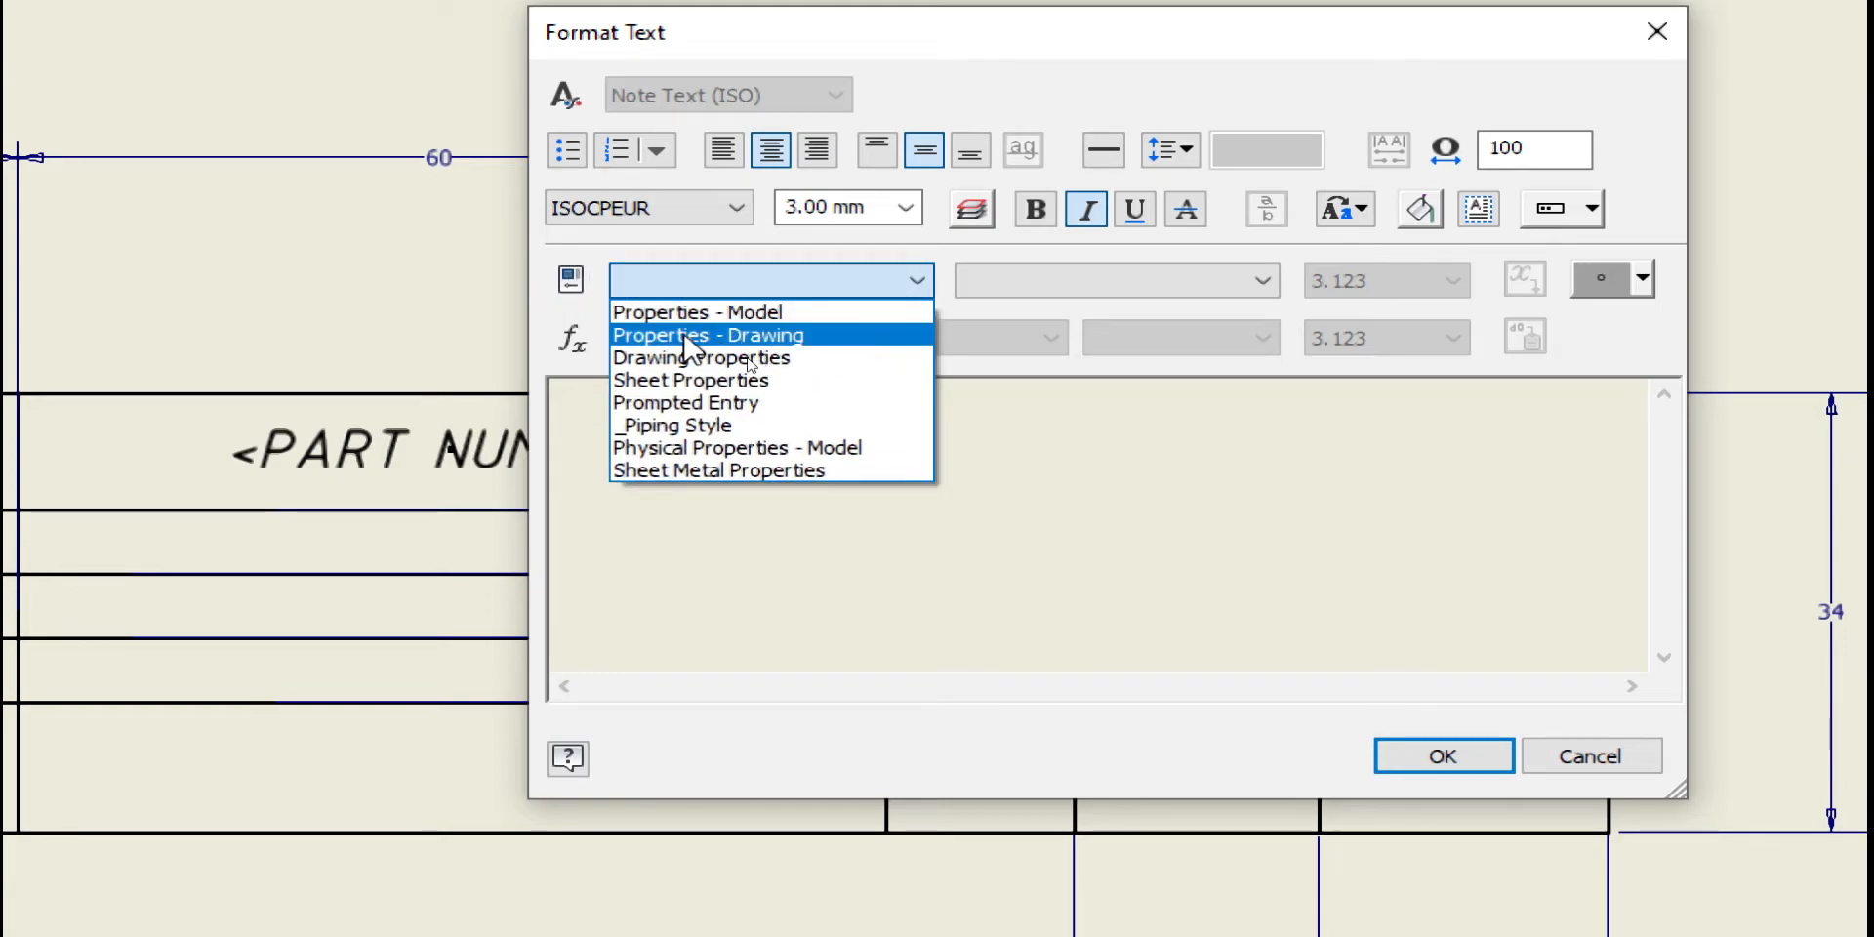
left_click(695, 338)
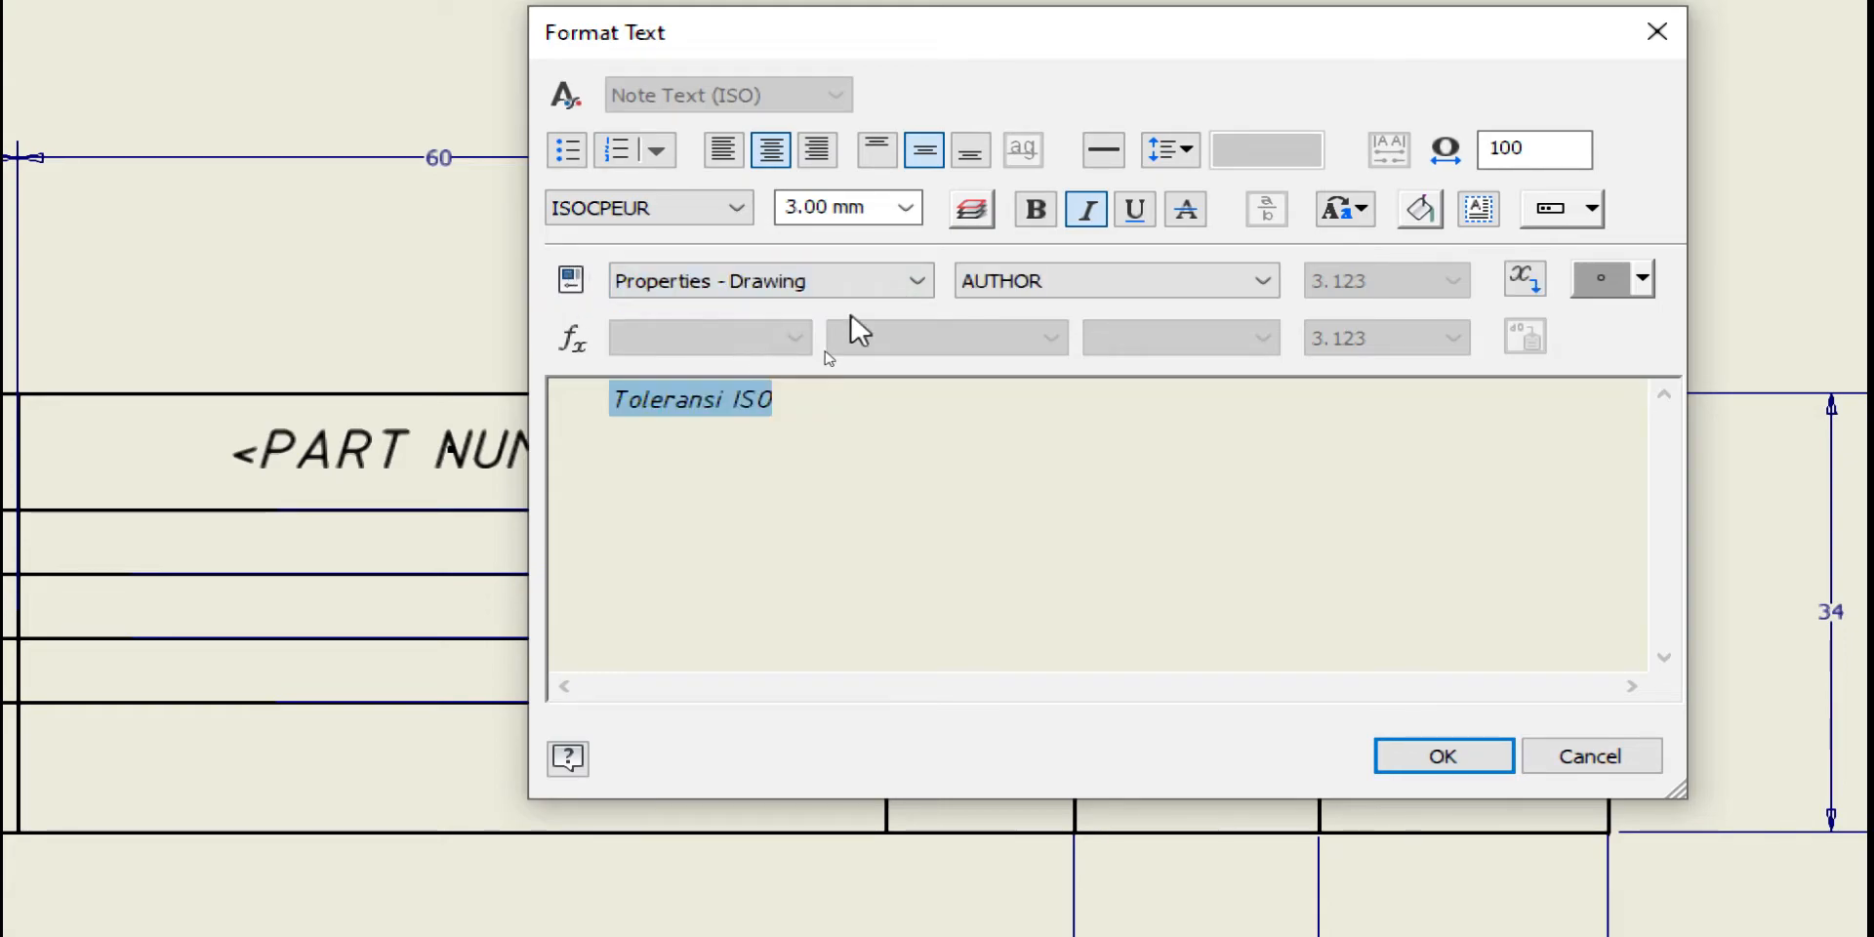
left_click(1065, 283)
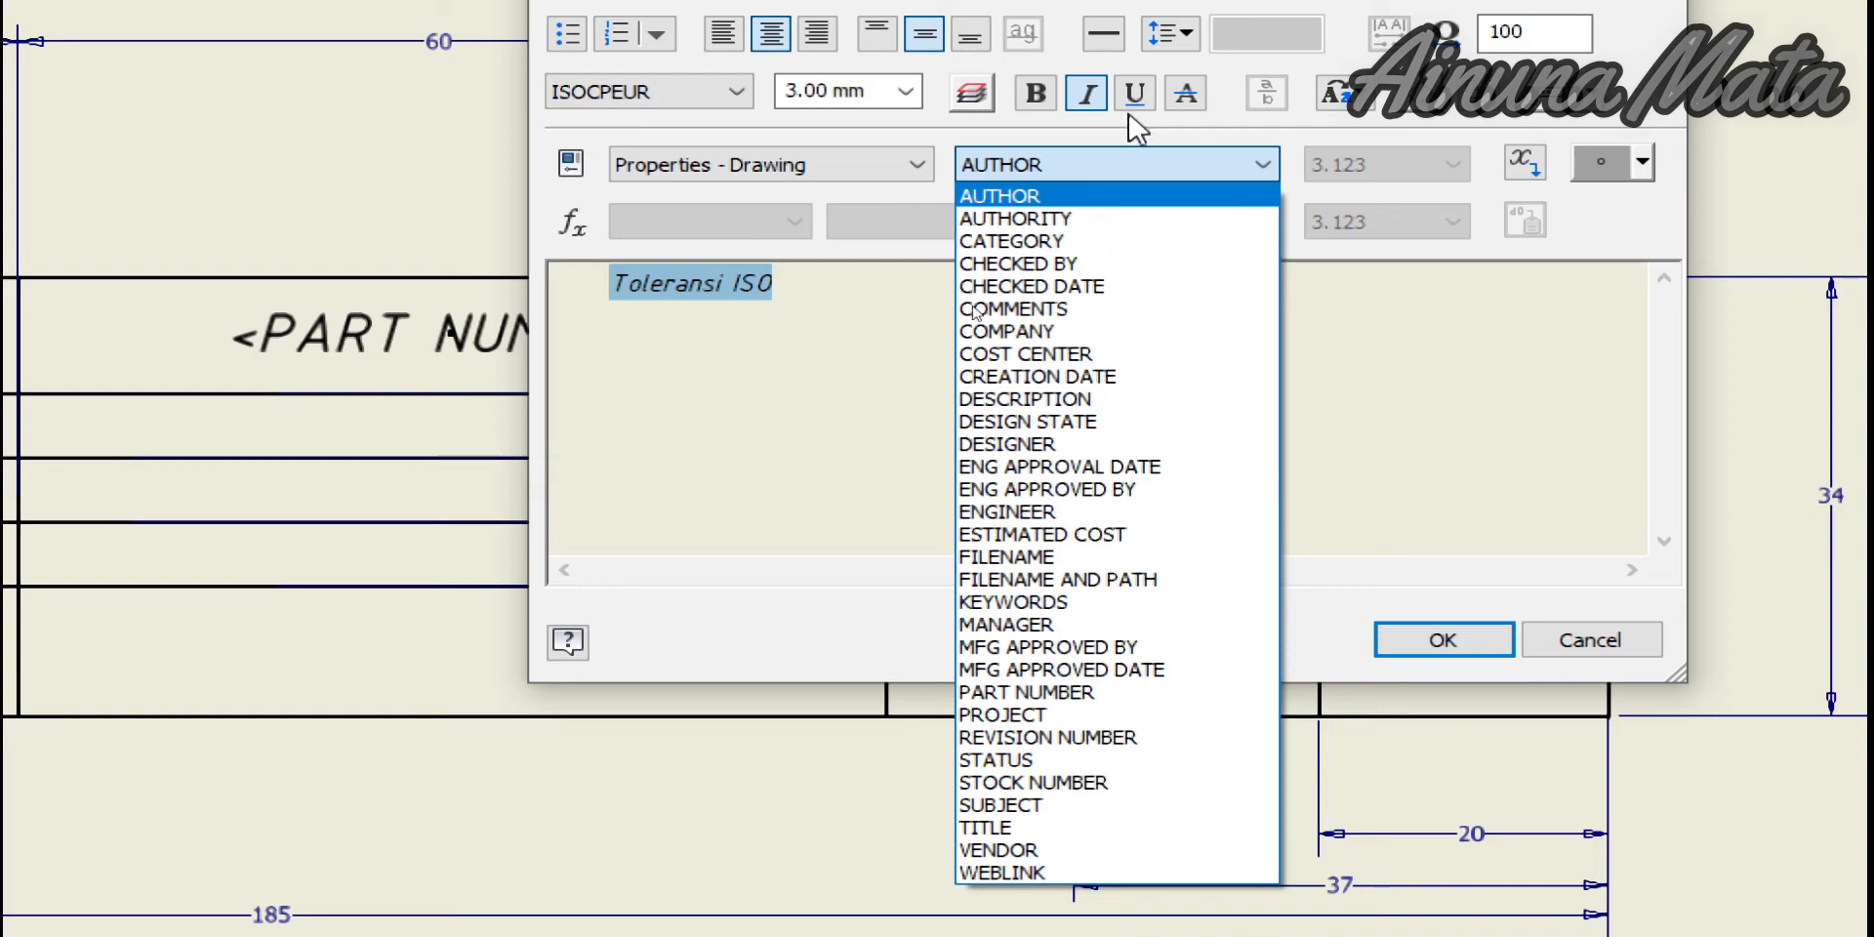
left_click(809, 182)
left_click(802, 176)
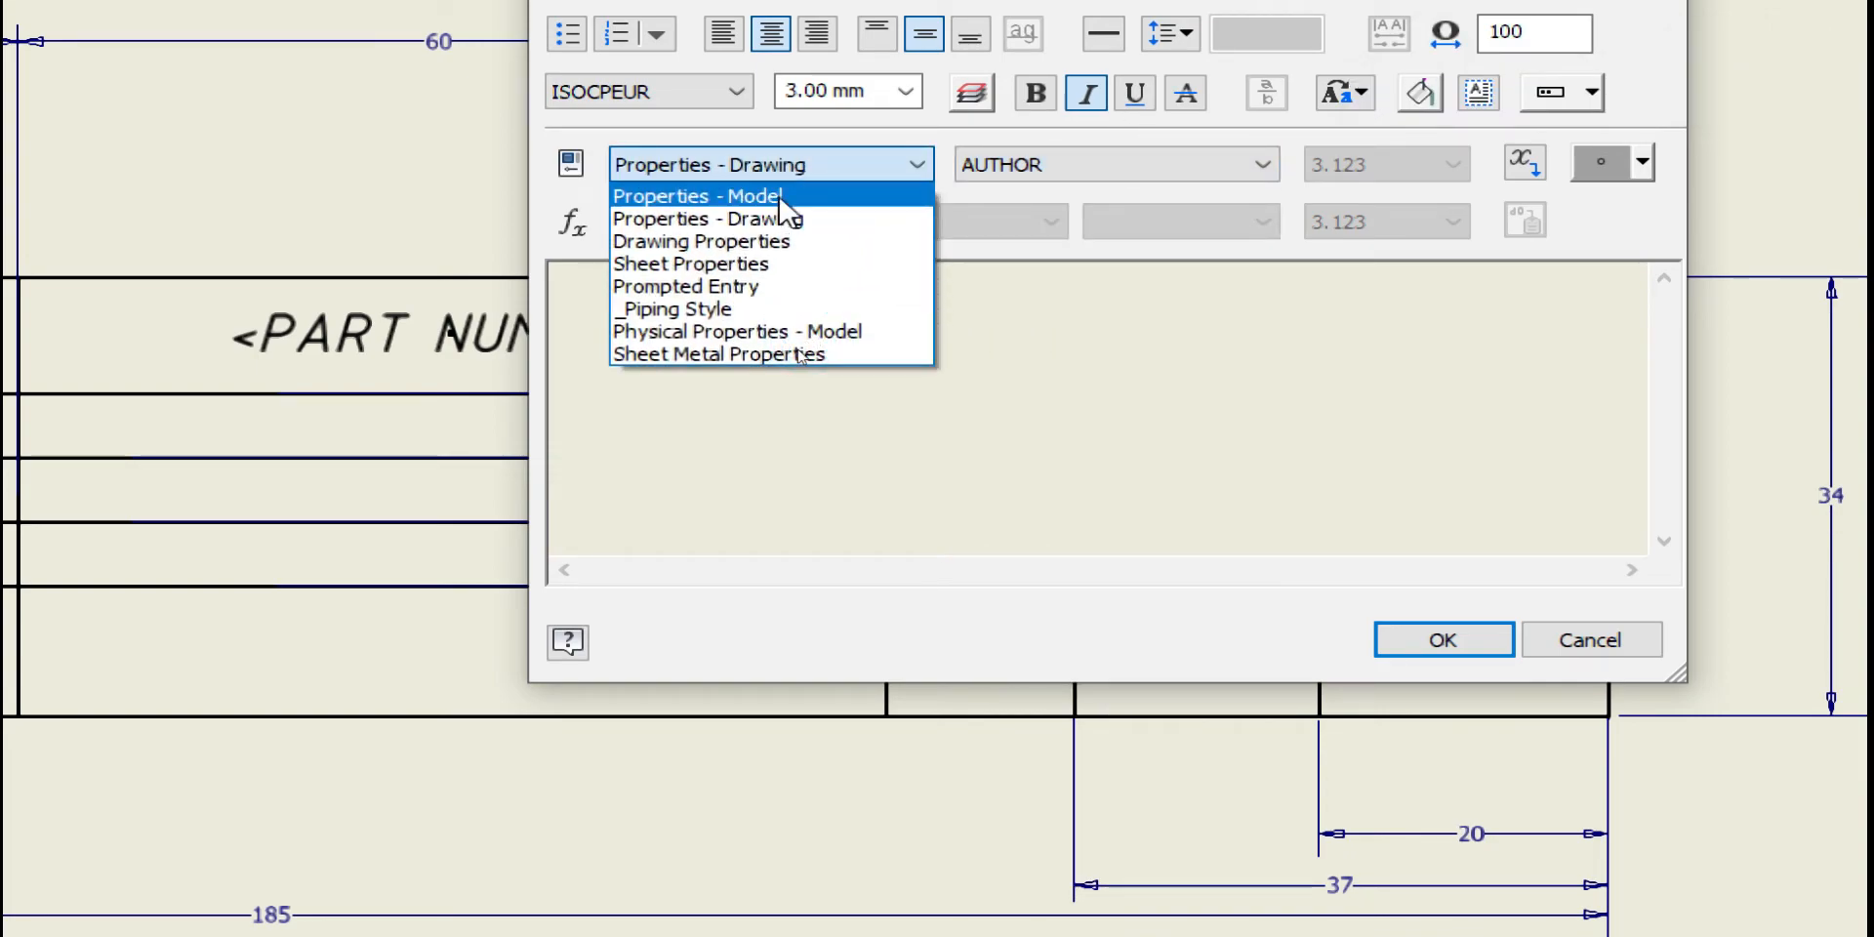
left_click(792, 193)
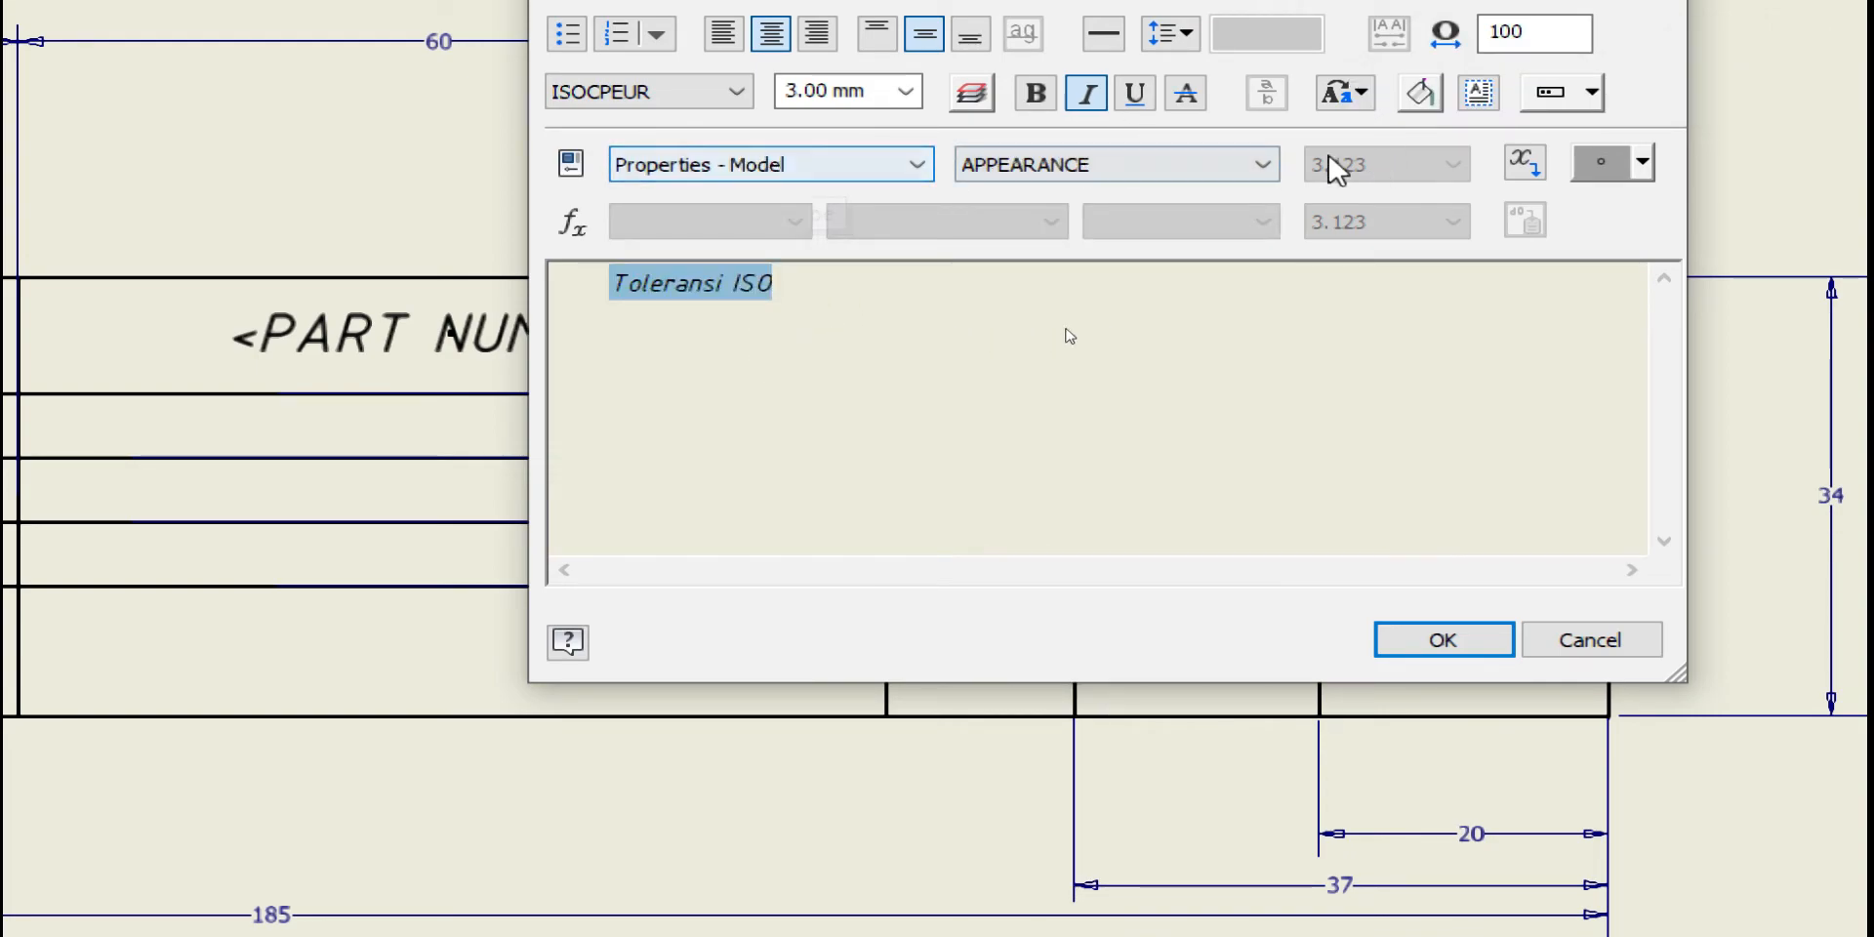
left_click(1183, 167)
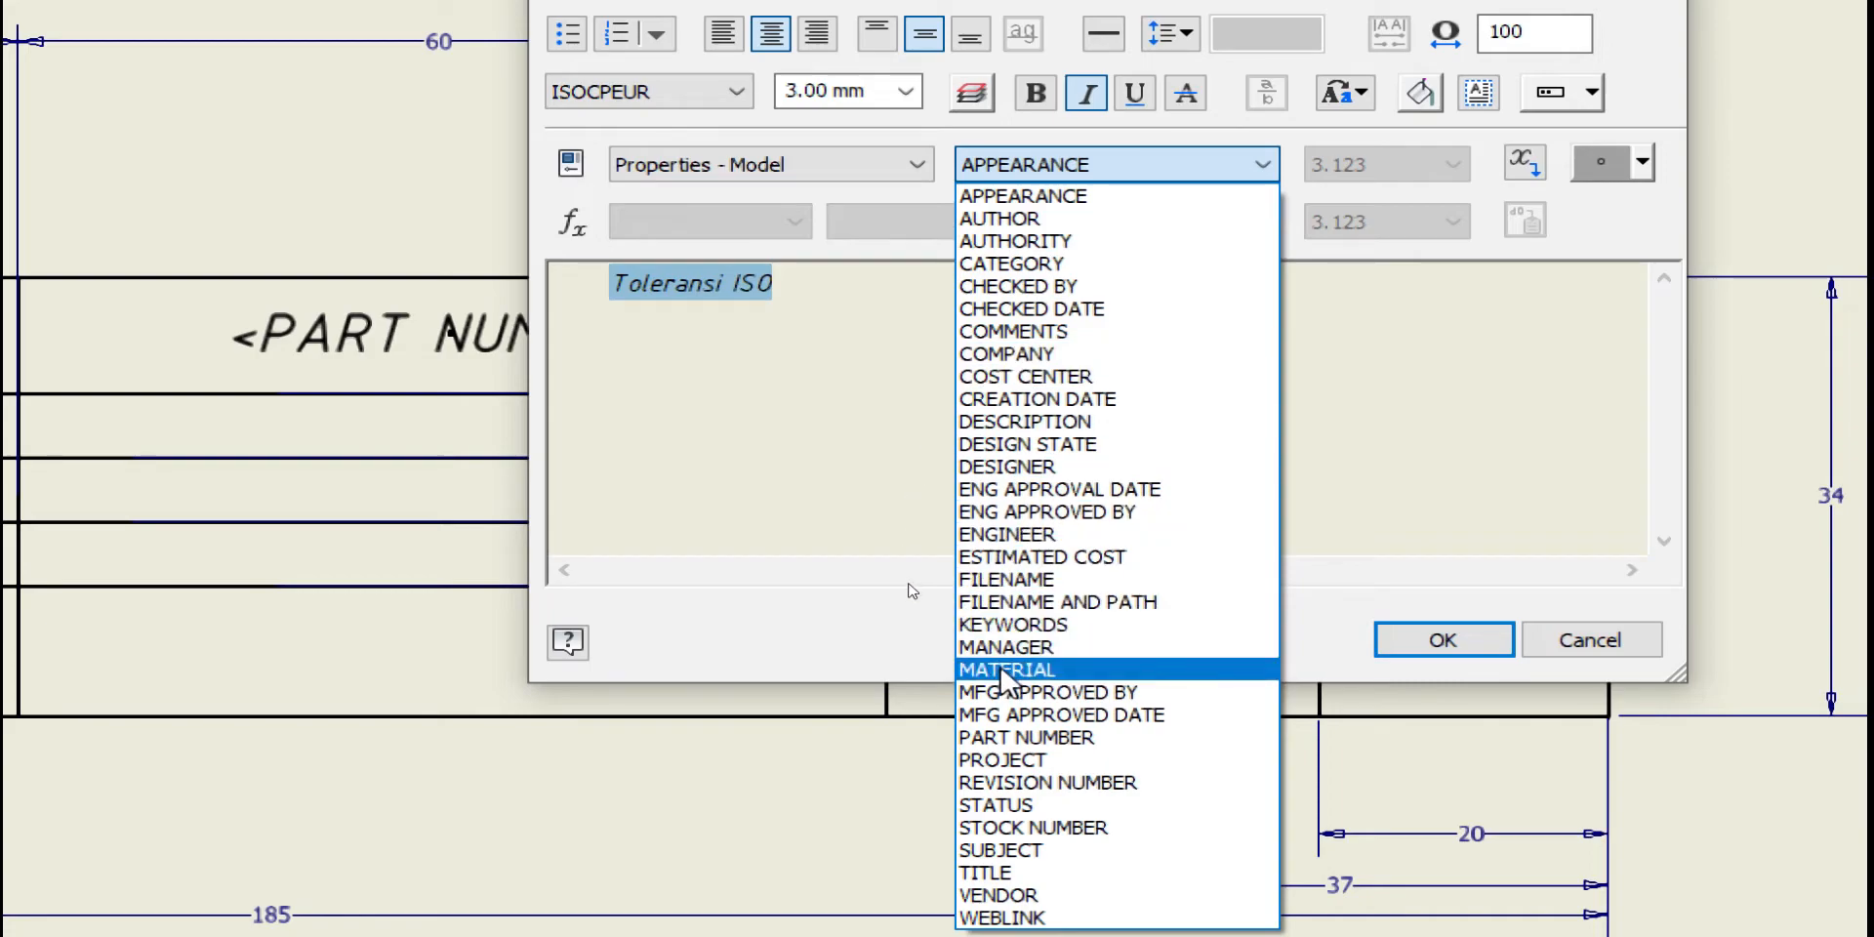
left_click(1006, 669)
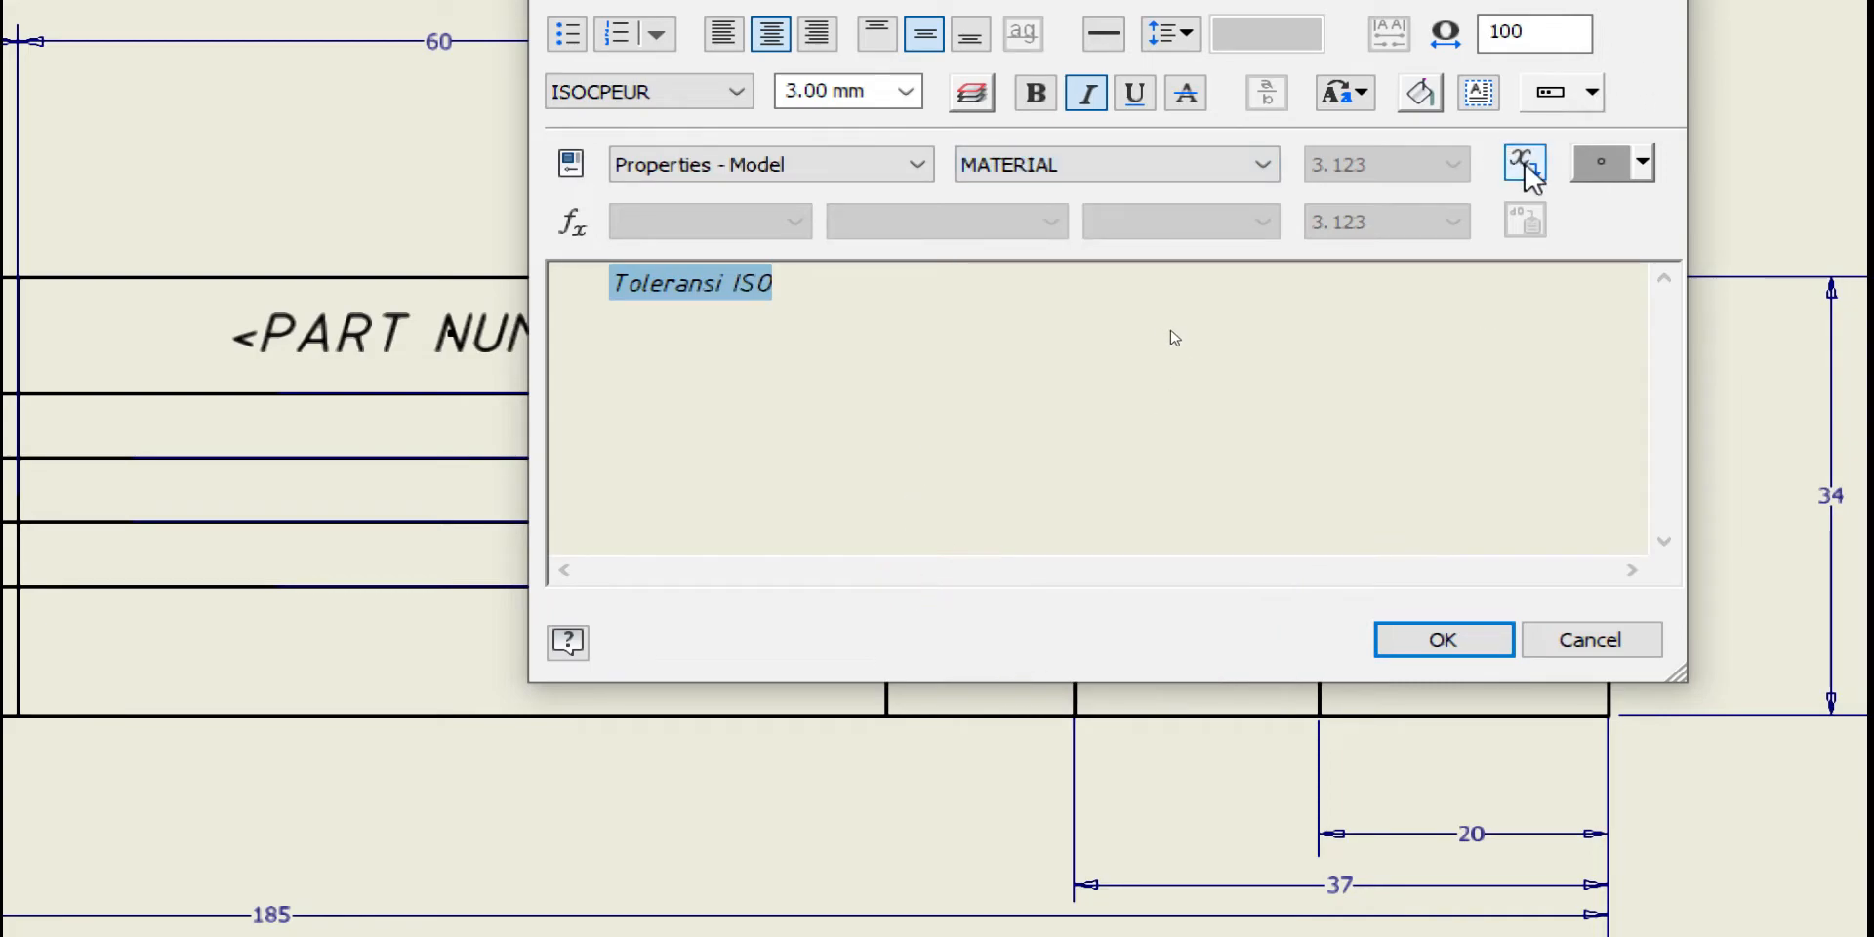
left_click(1525, 168)
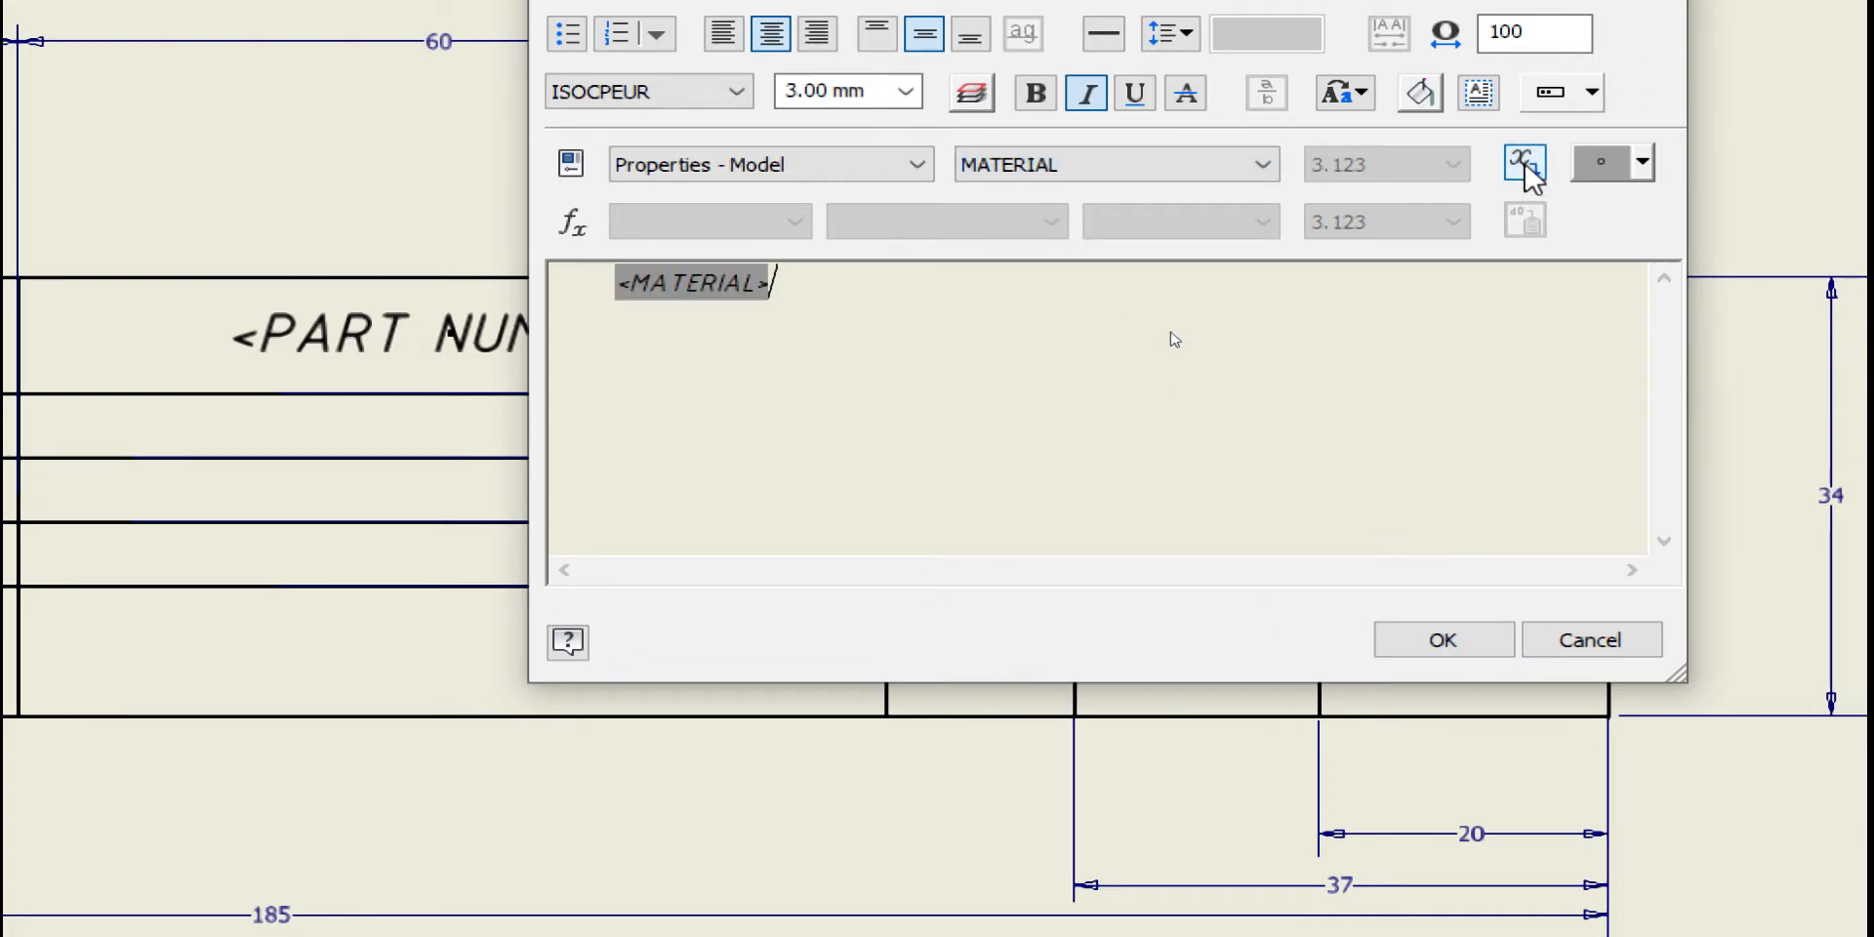
left_click(1468, 643)
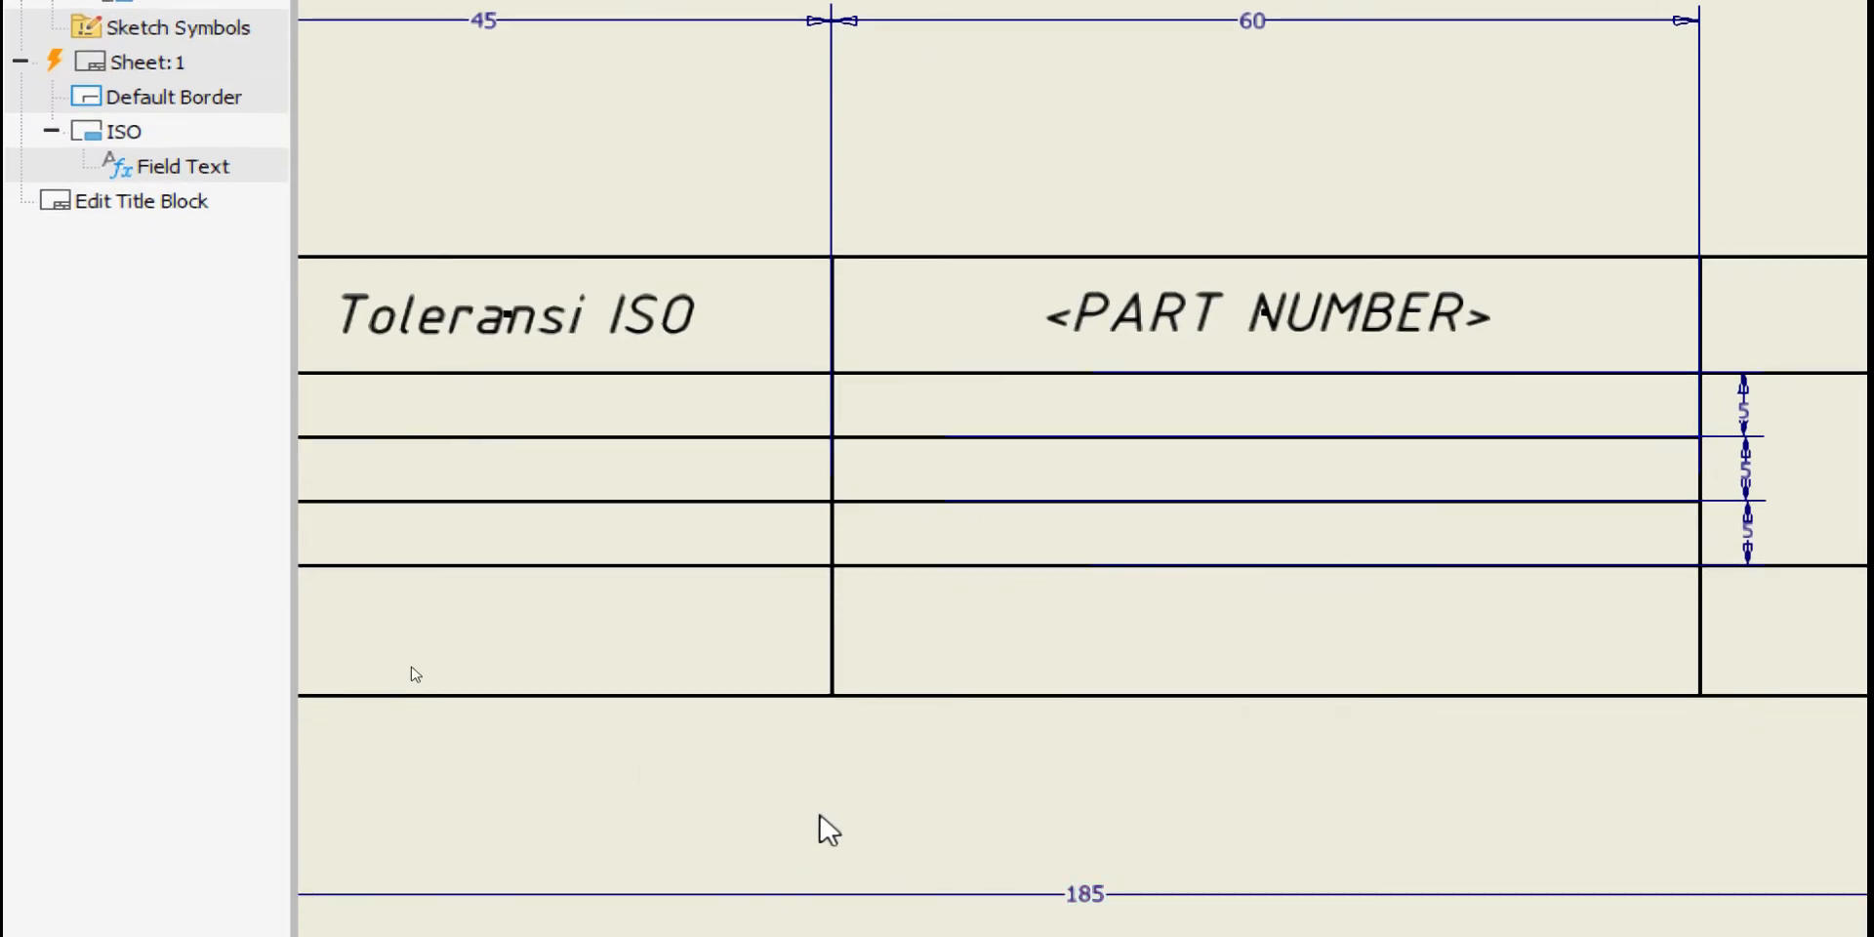
scroll(576, 508, "down", 3)
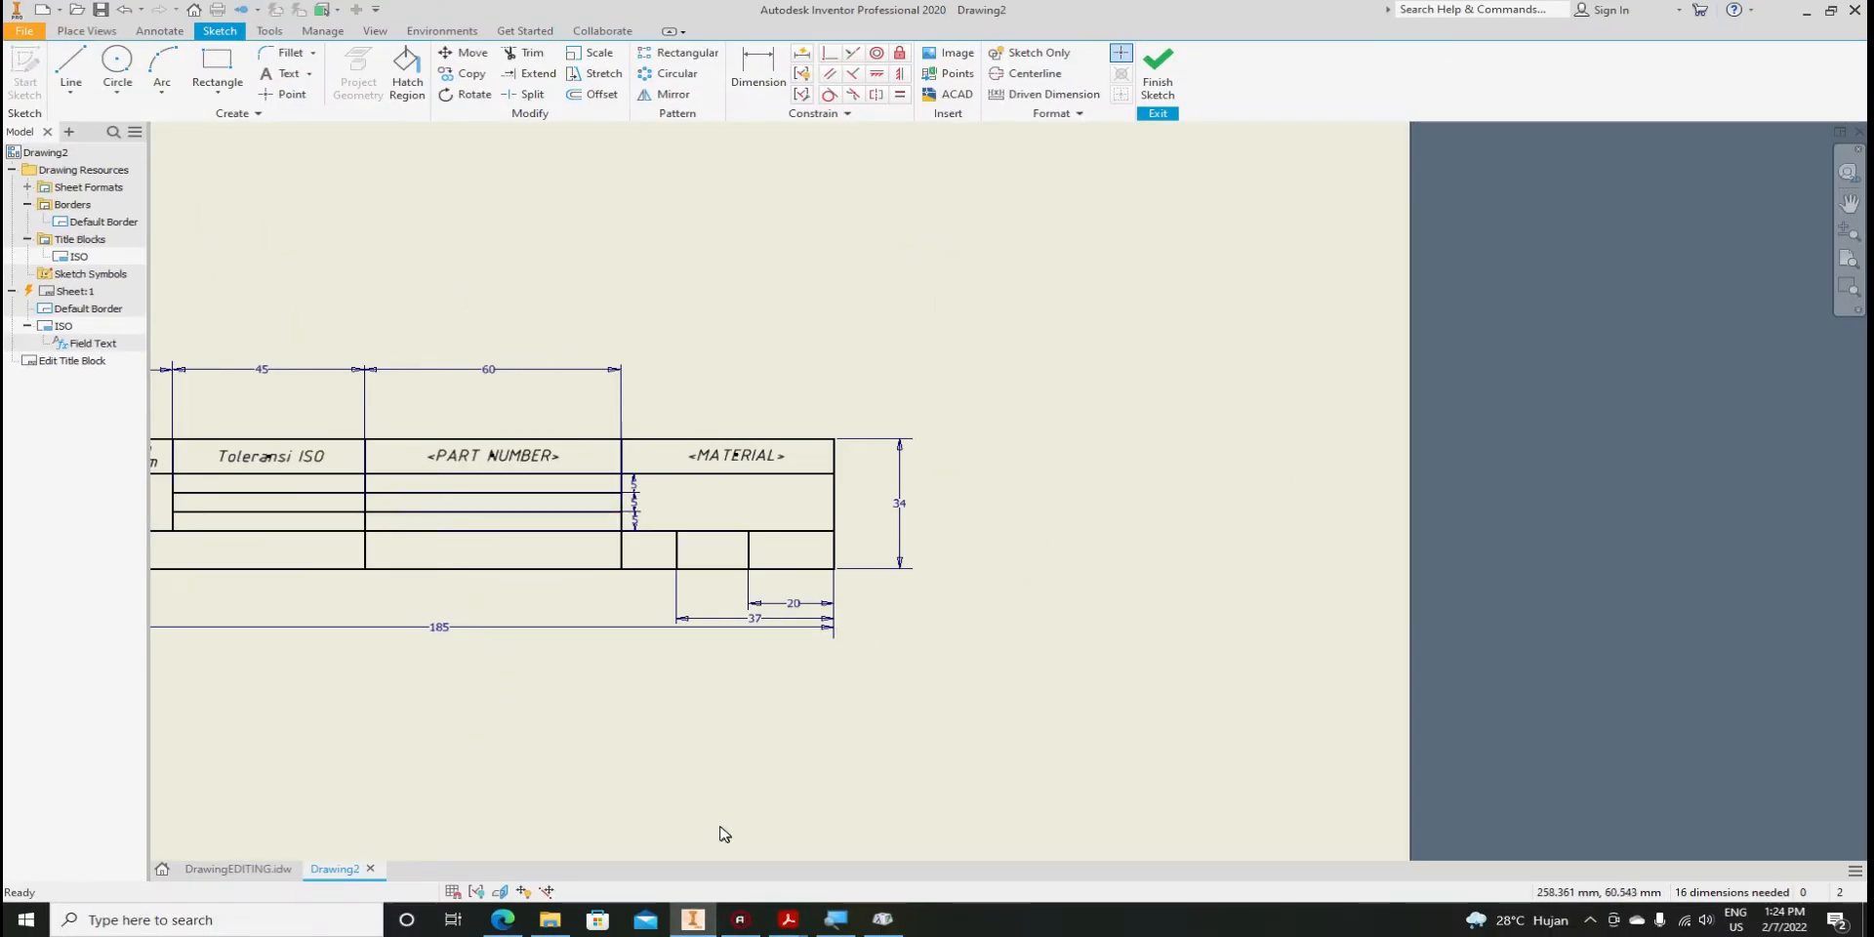
Add a 'Skala :' text with the sheet's Initial View Scale field in the row below Toleransi ISO
middle_click_drag(538, 736, 879, 732)
scroll(586, 485, "up", 5)
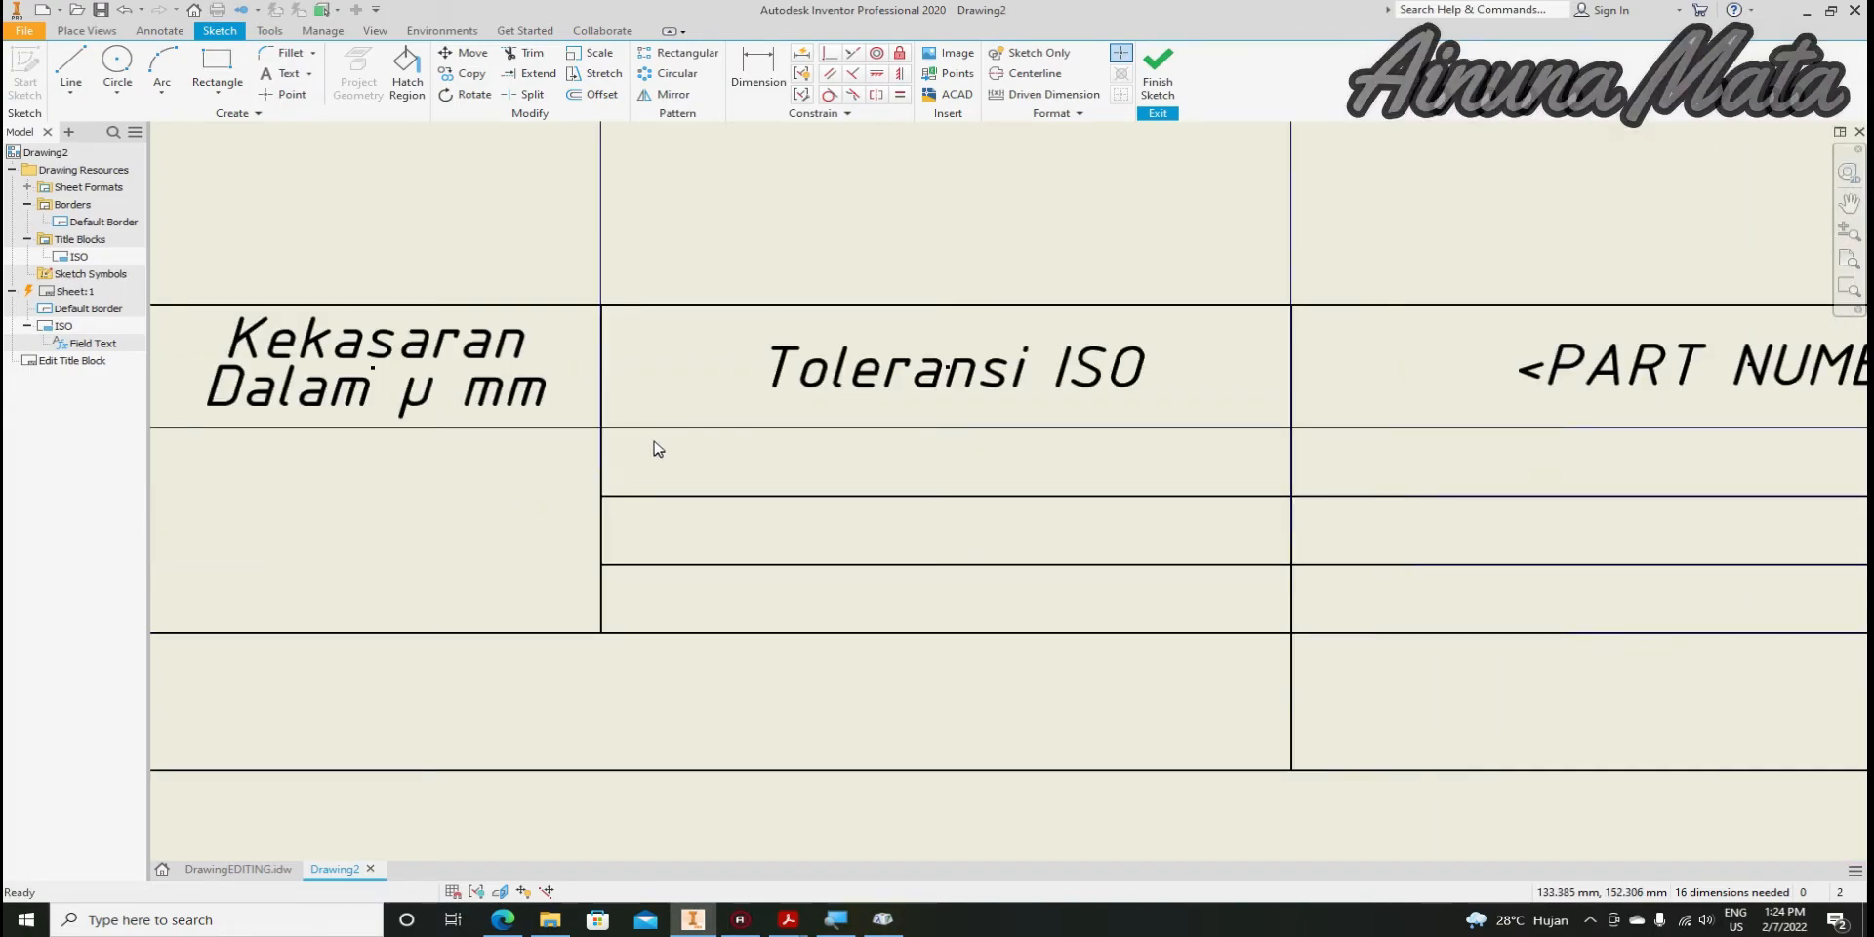
left_click(282, 73)
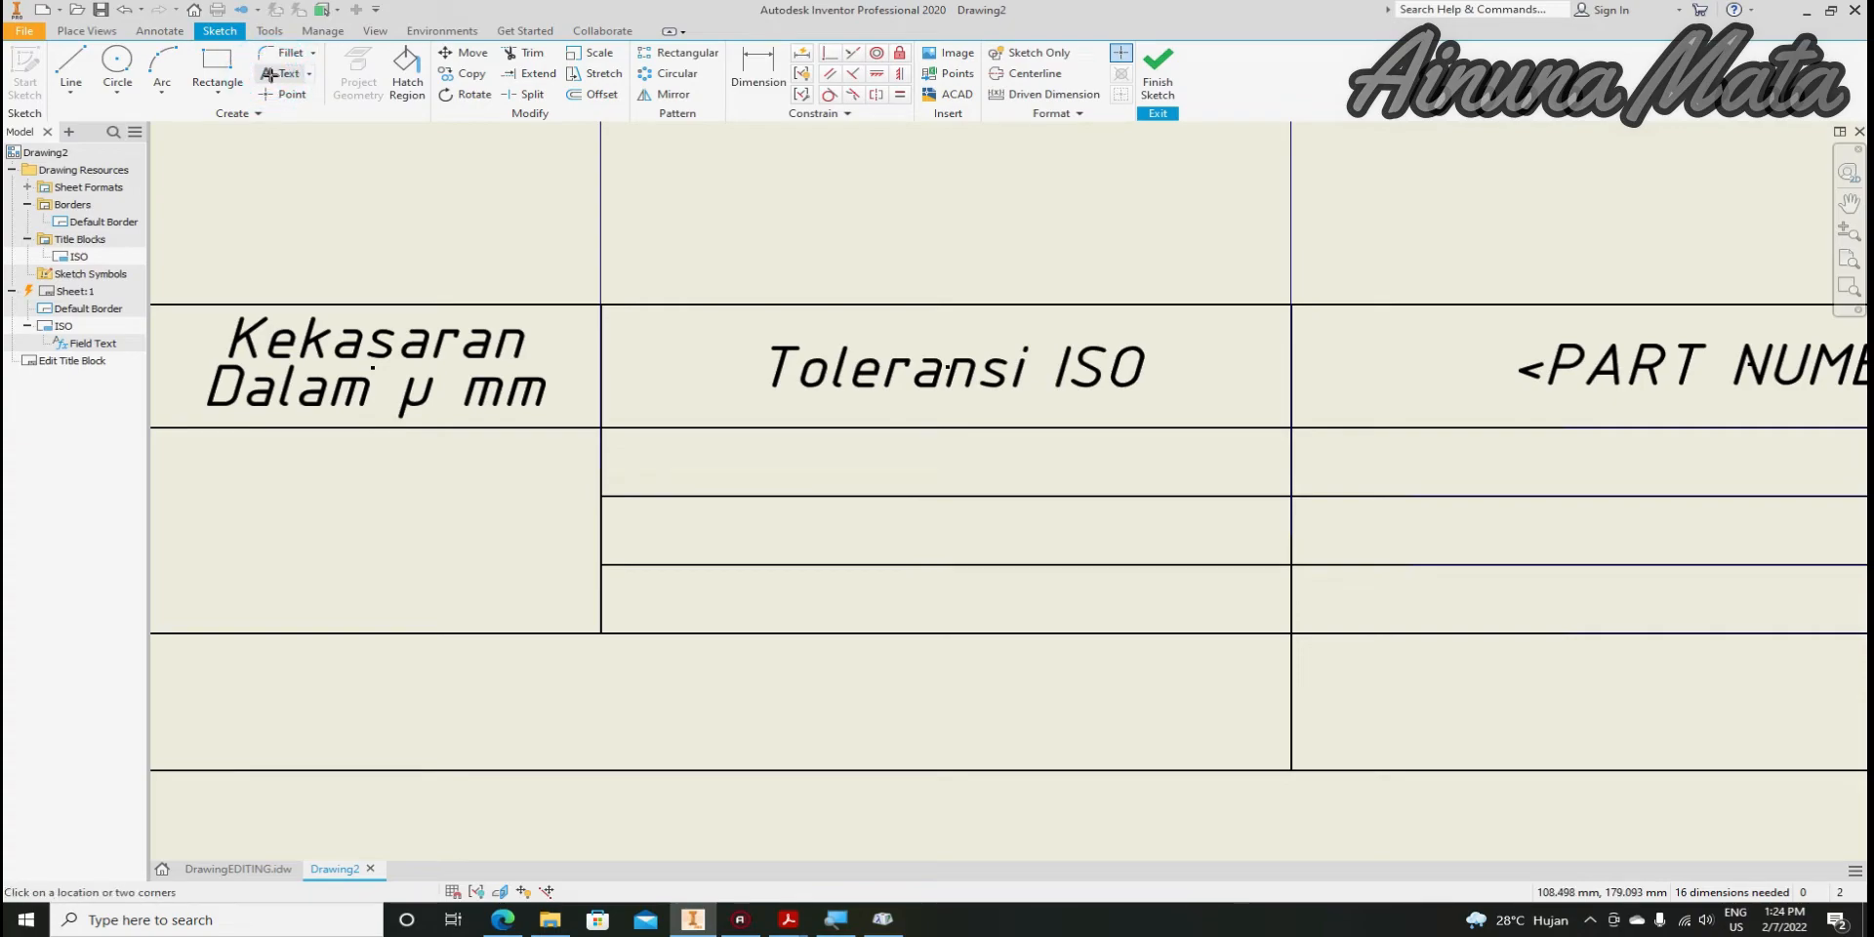
left_click(613, 434)
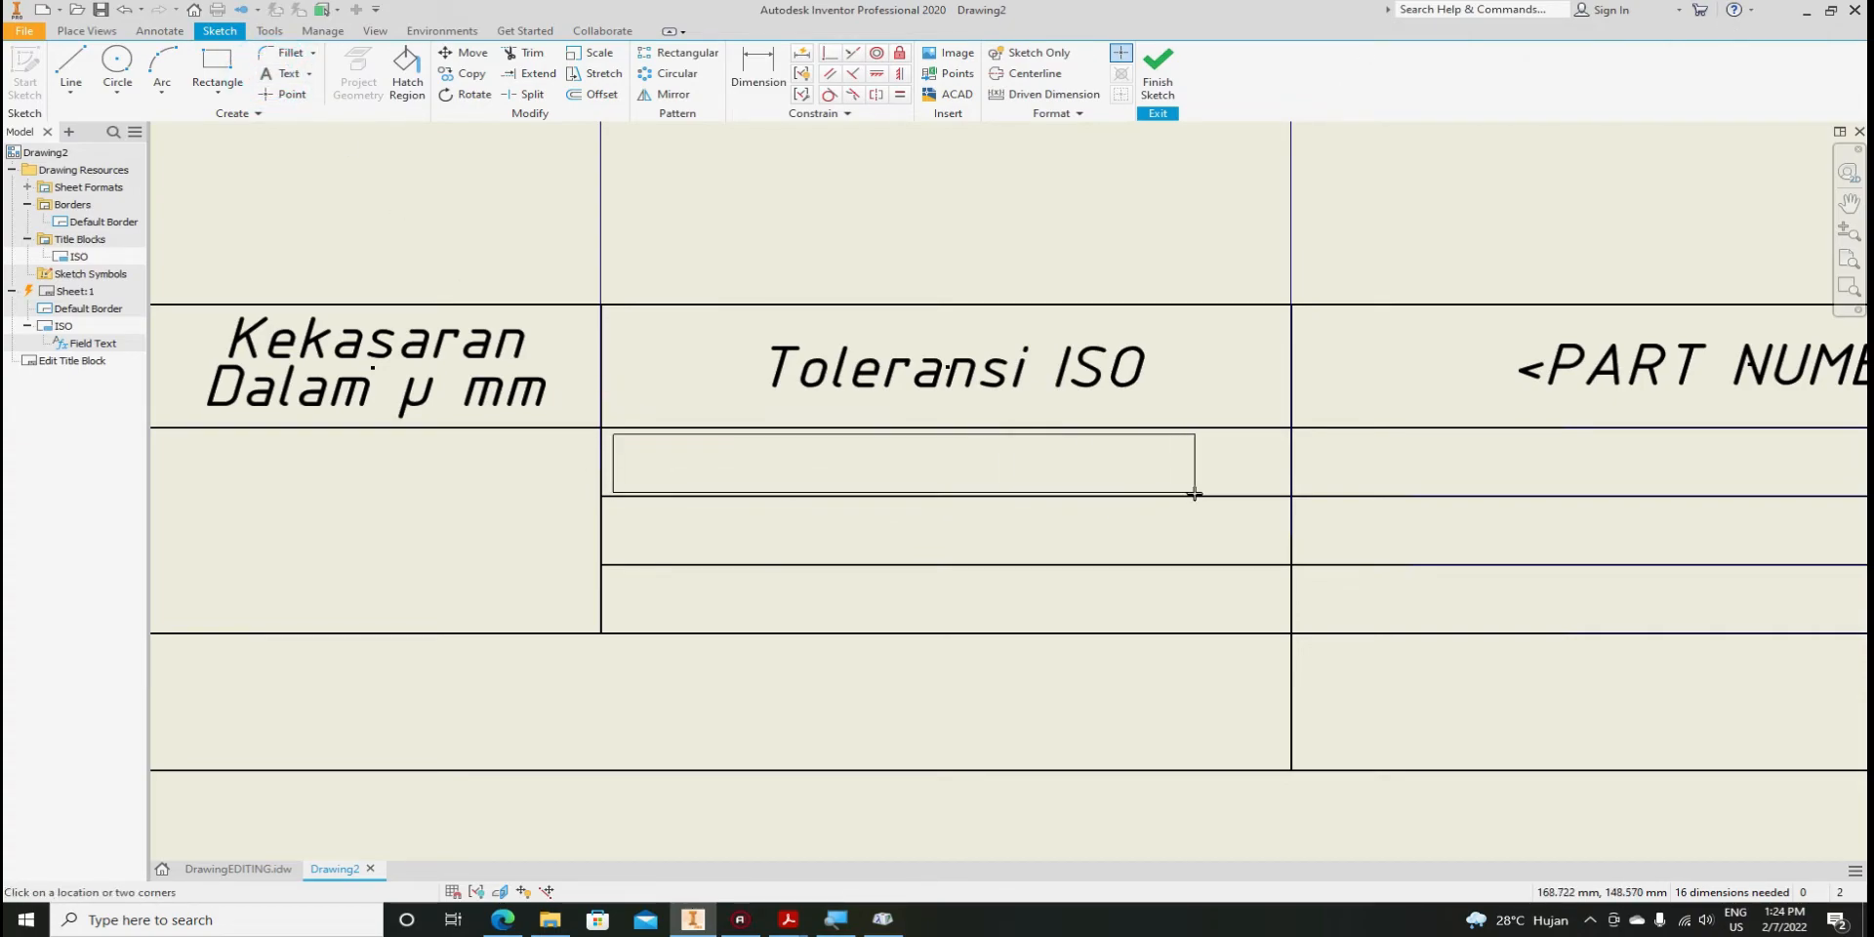
left_click(1275, 489)
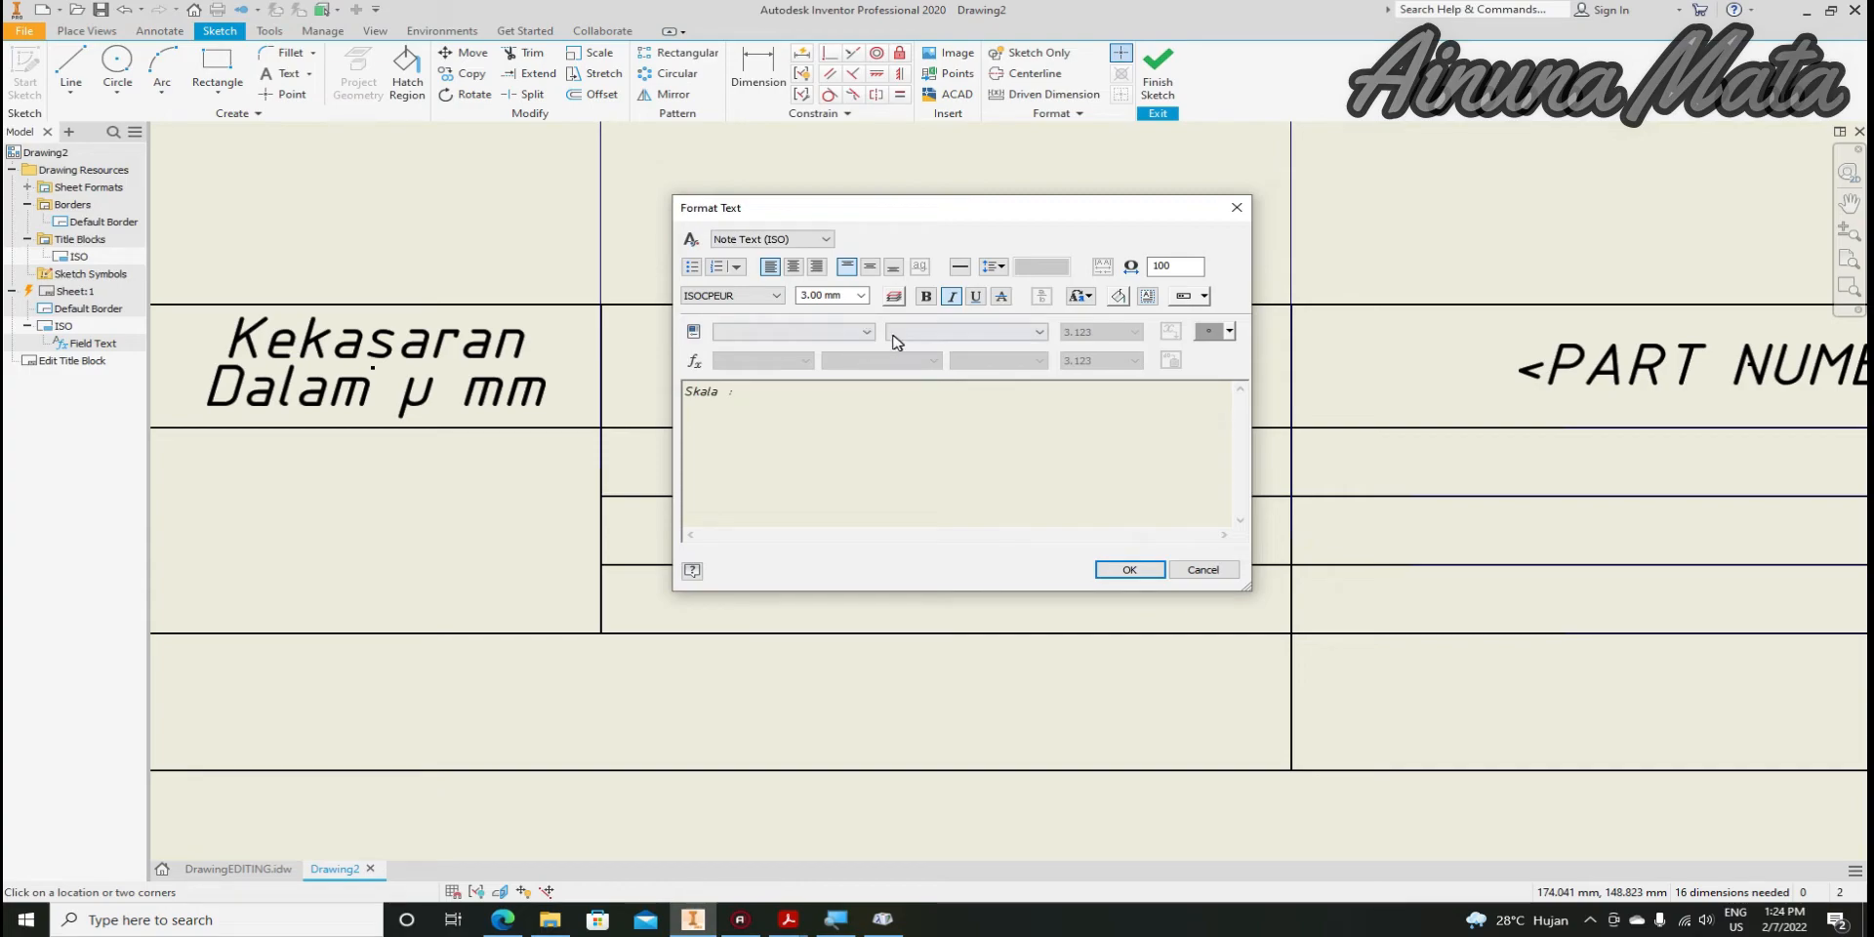
left_click(866, 332)
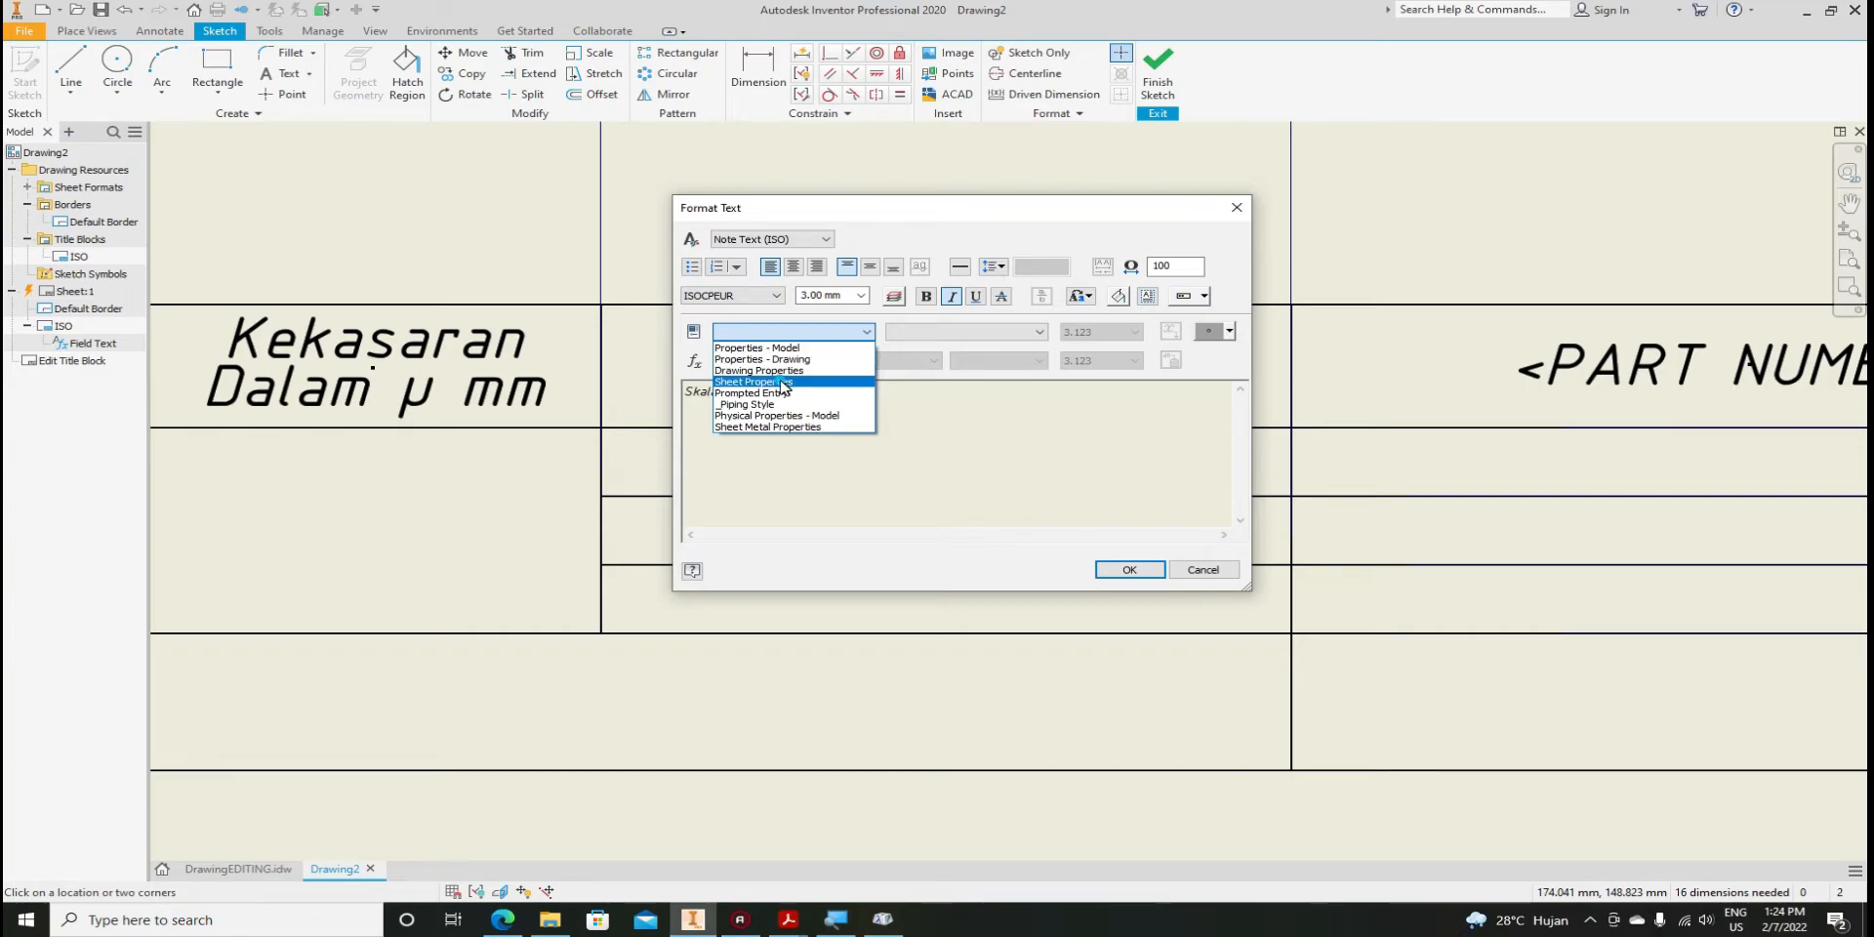
left_click(783, 382)
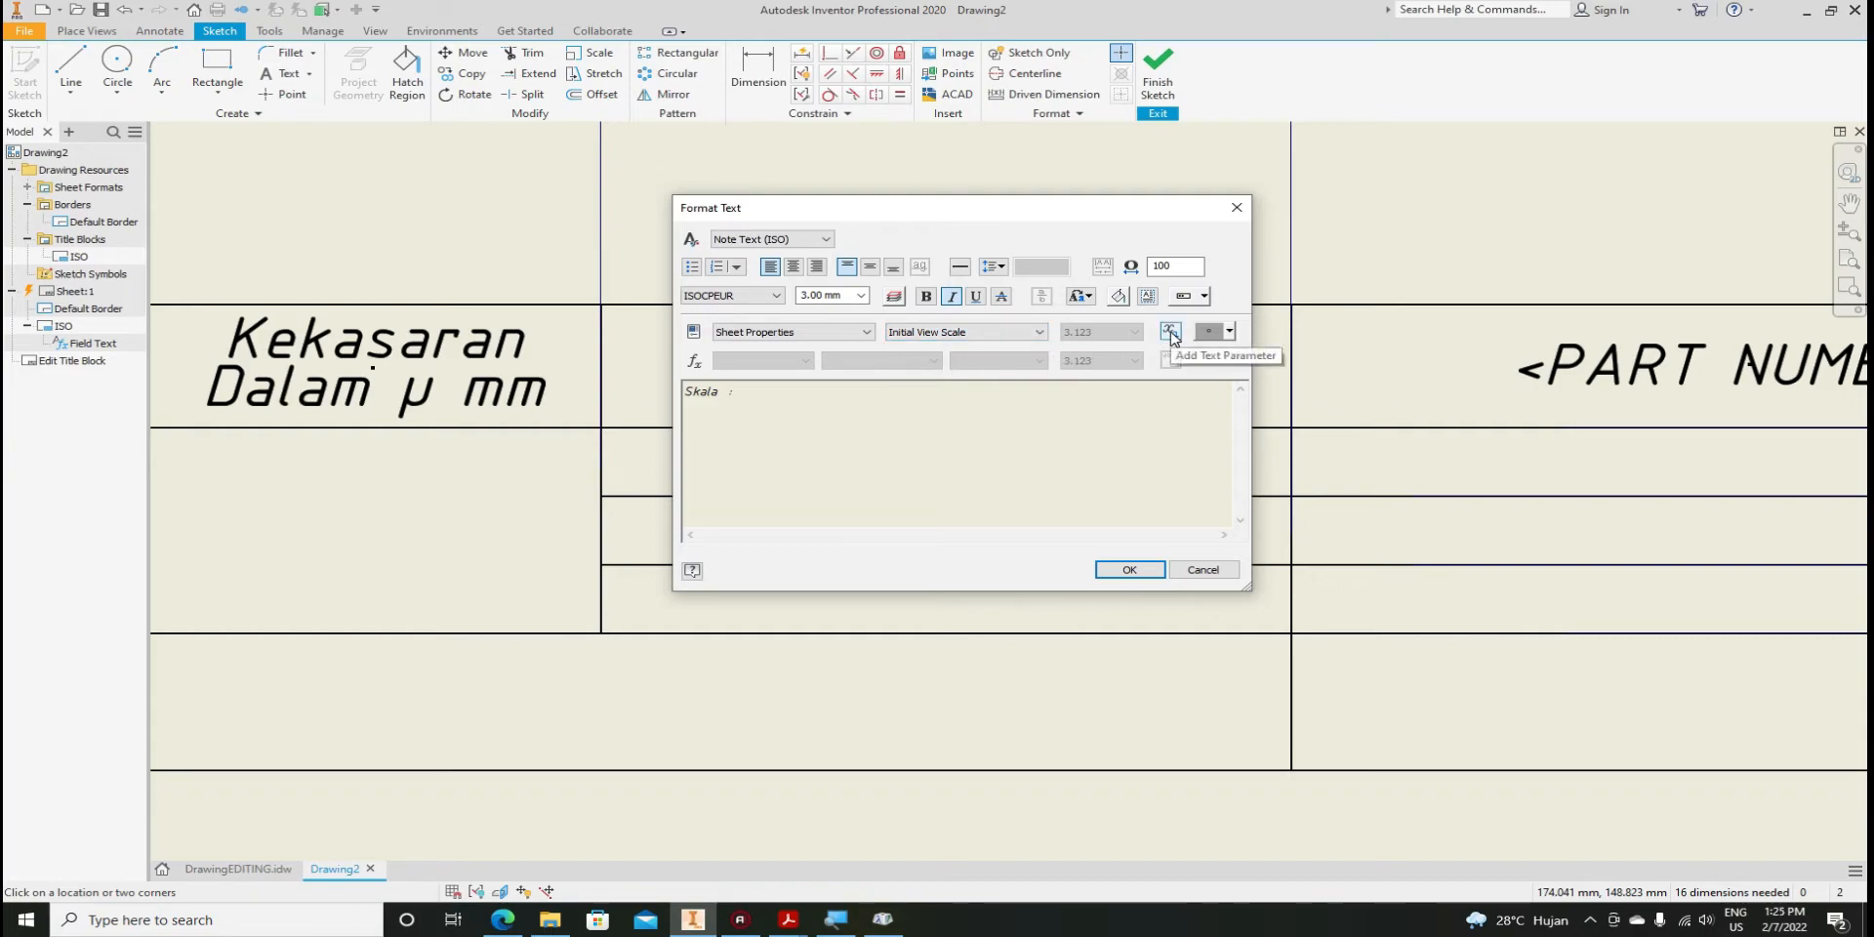
left_click(1170, 333)
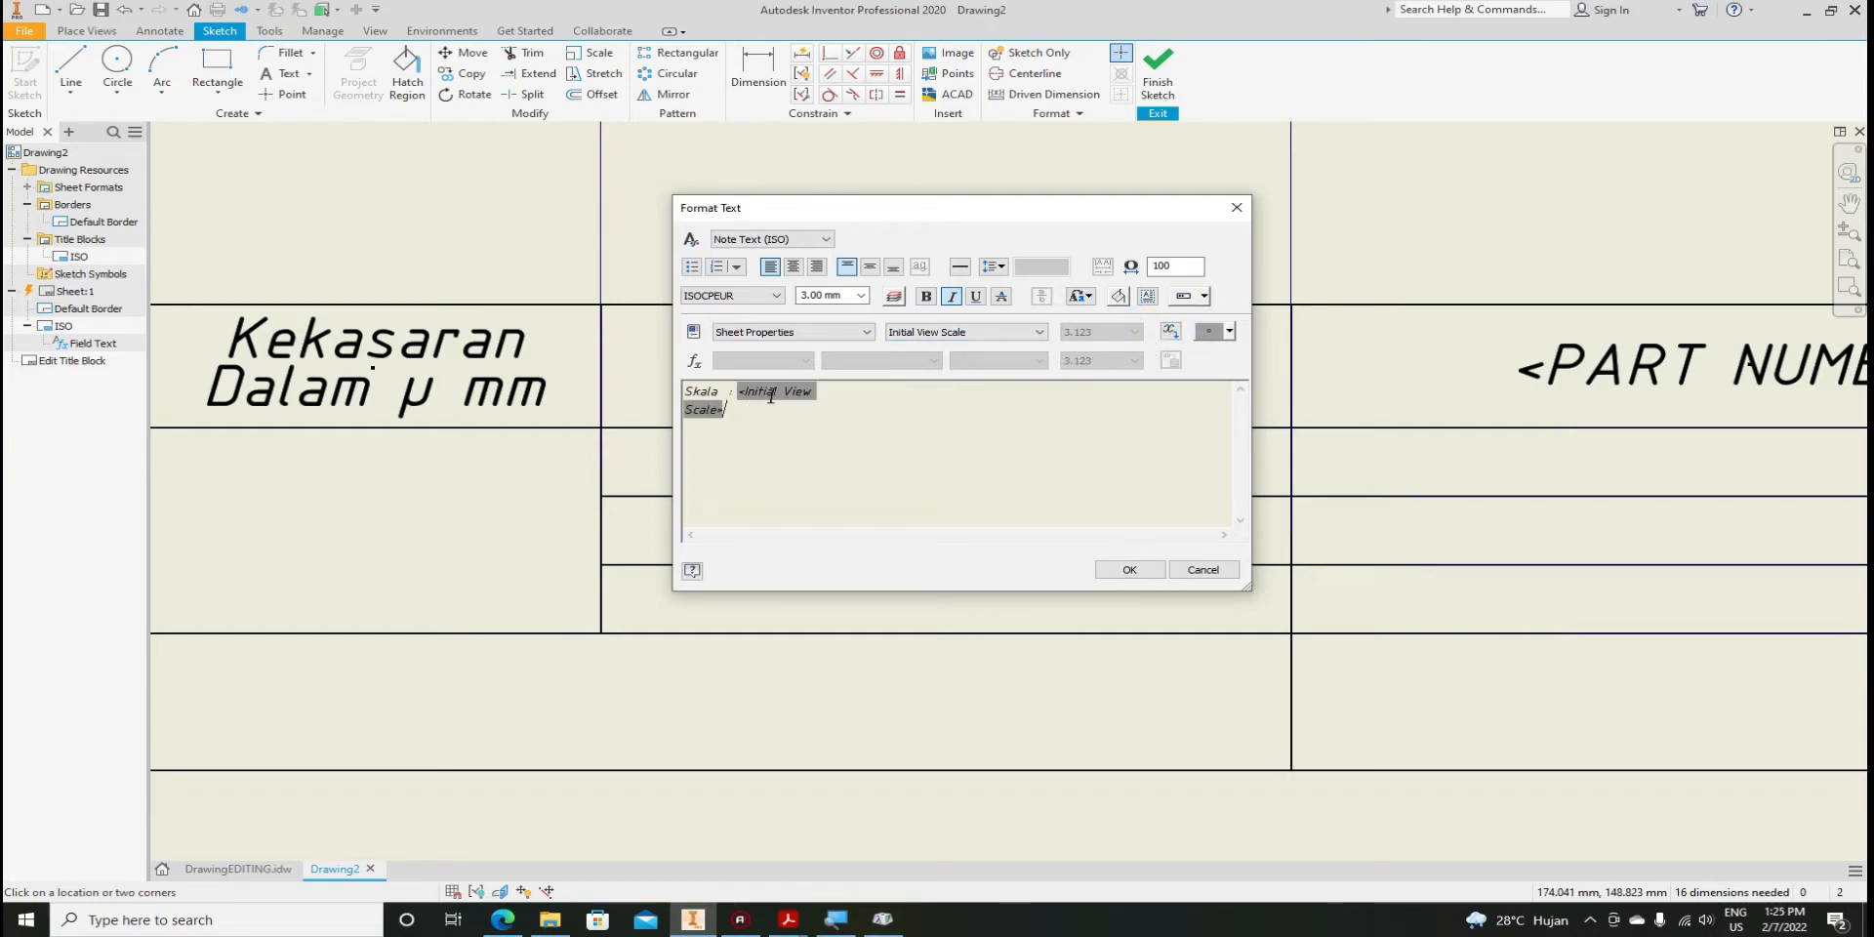
left_click(1127, 570)
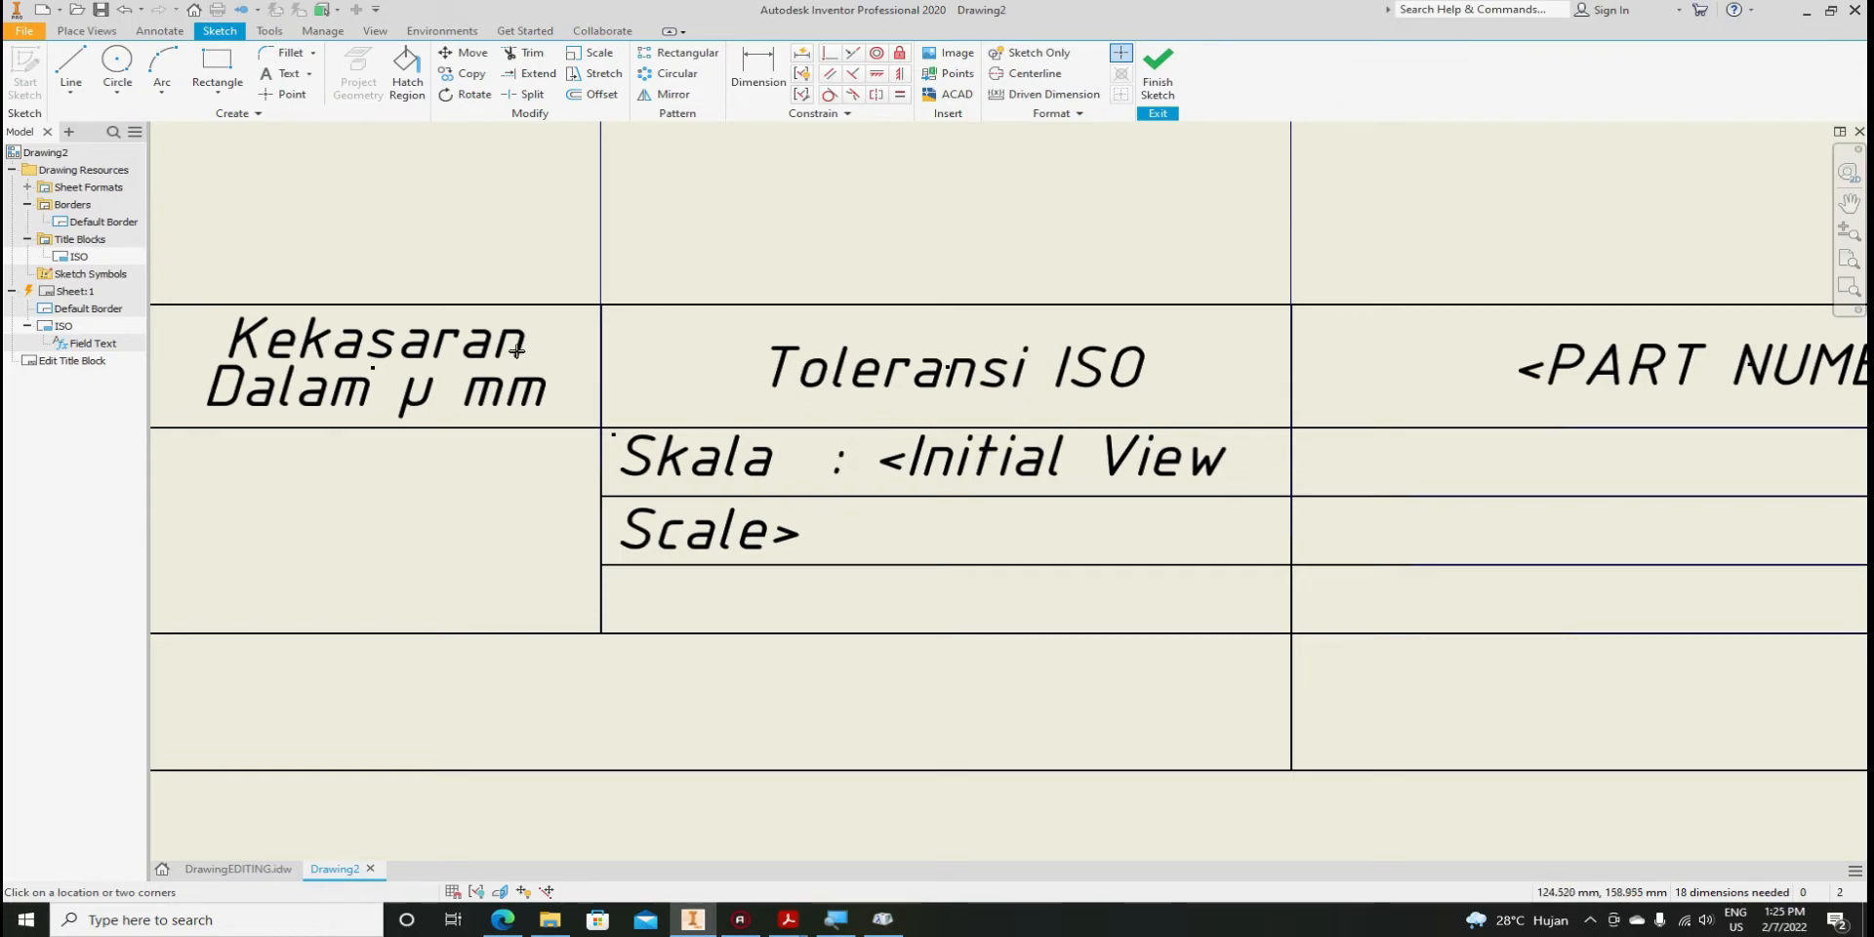
key("Escape")
Copy the Skala : <Initial View Scale> label to the clipboard
left_click(703, 466)
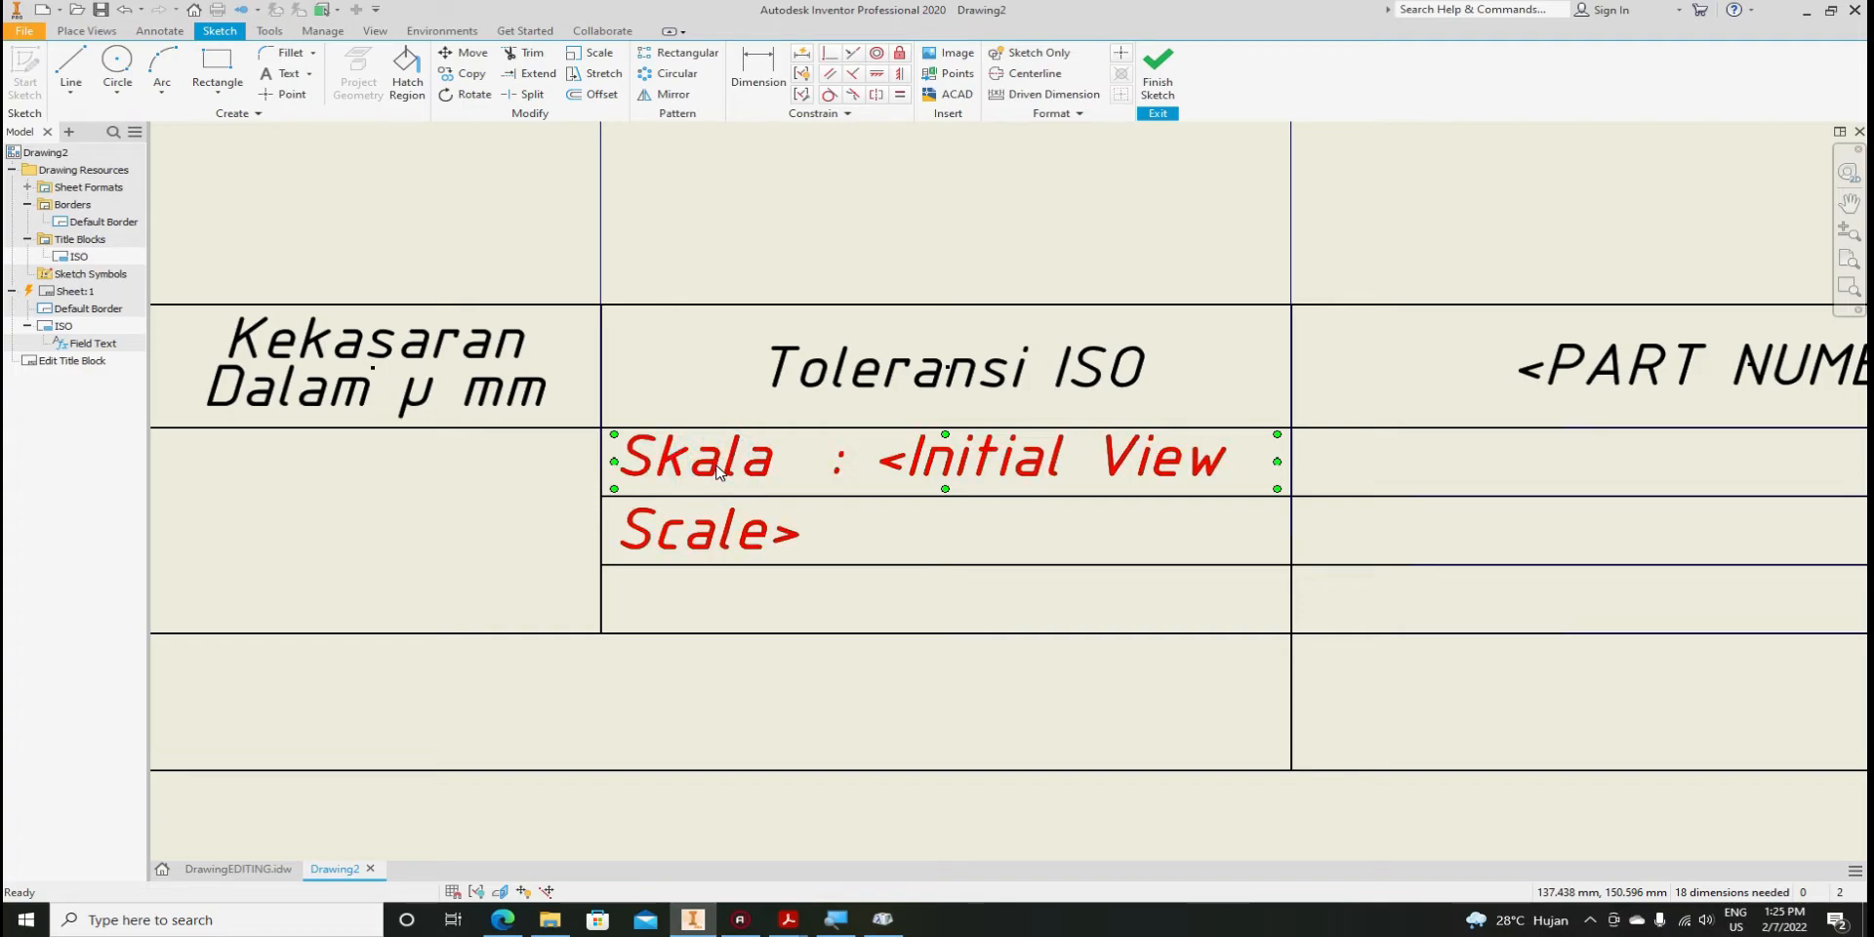
right_click(717, 471)
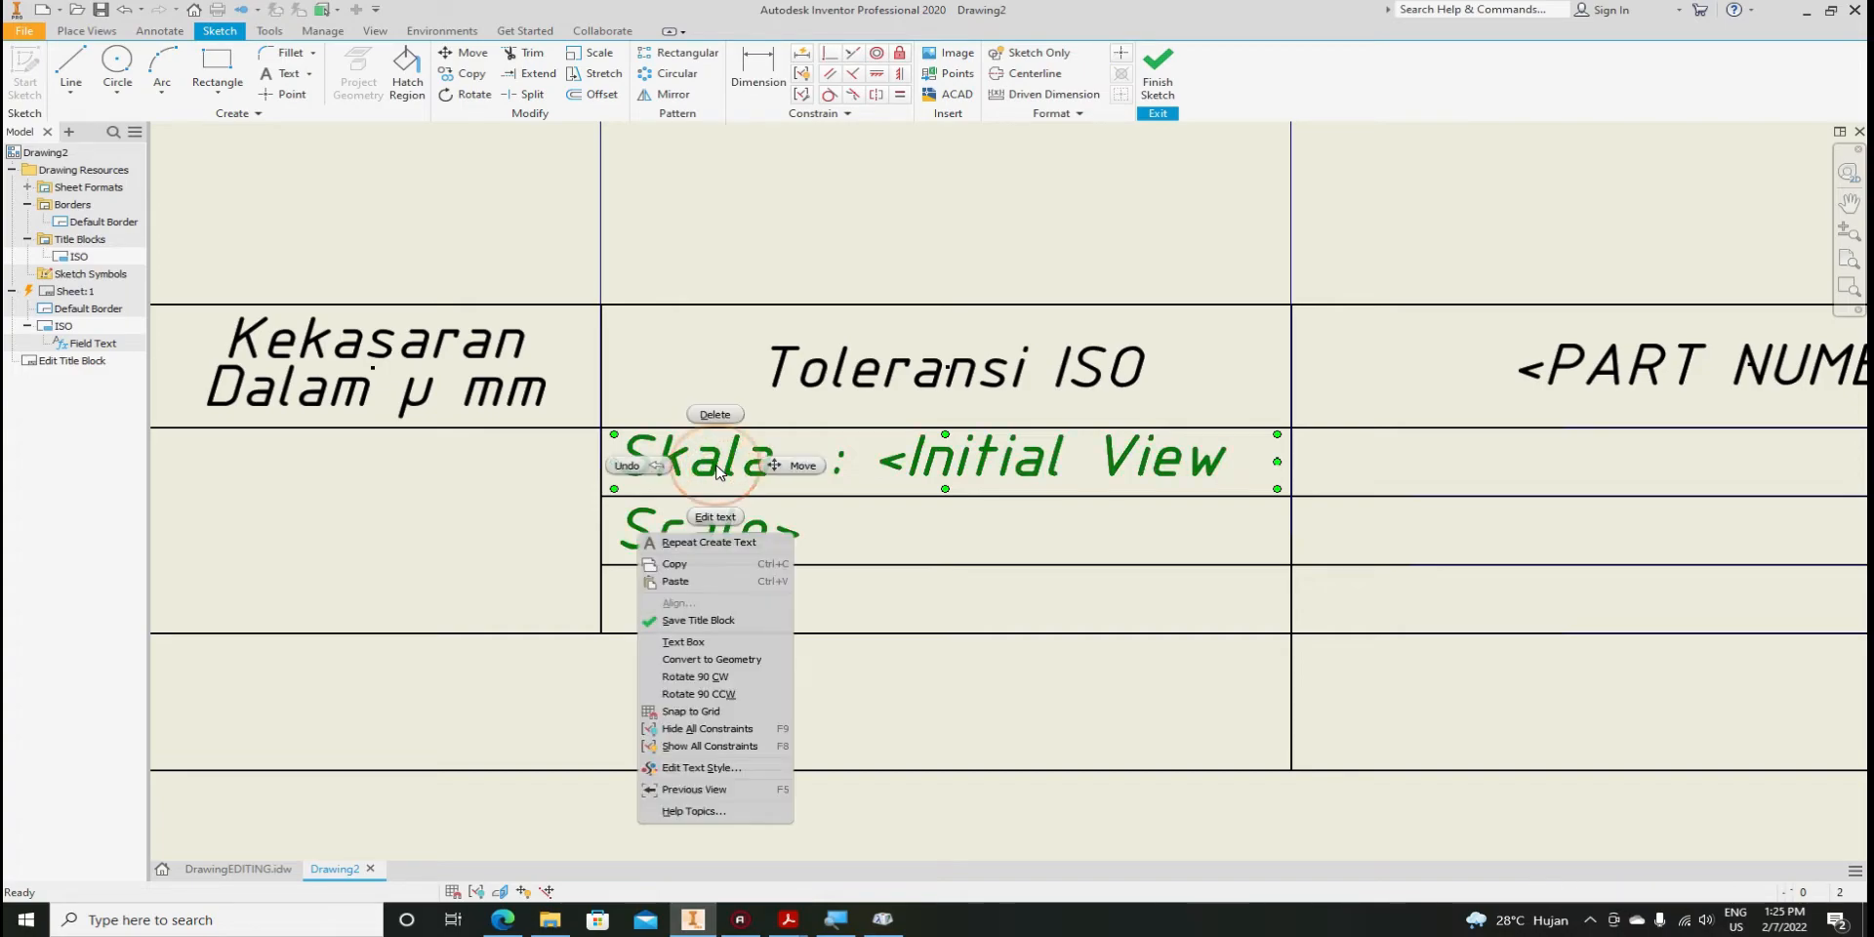
left_click(702, 564)
left_click(819, 605)
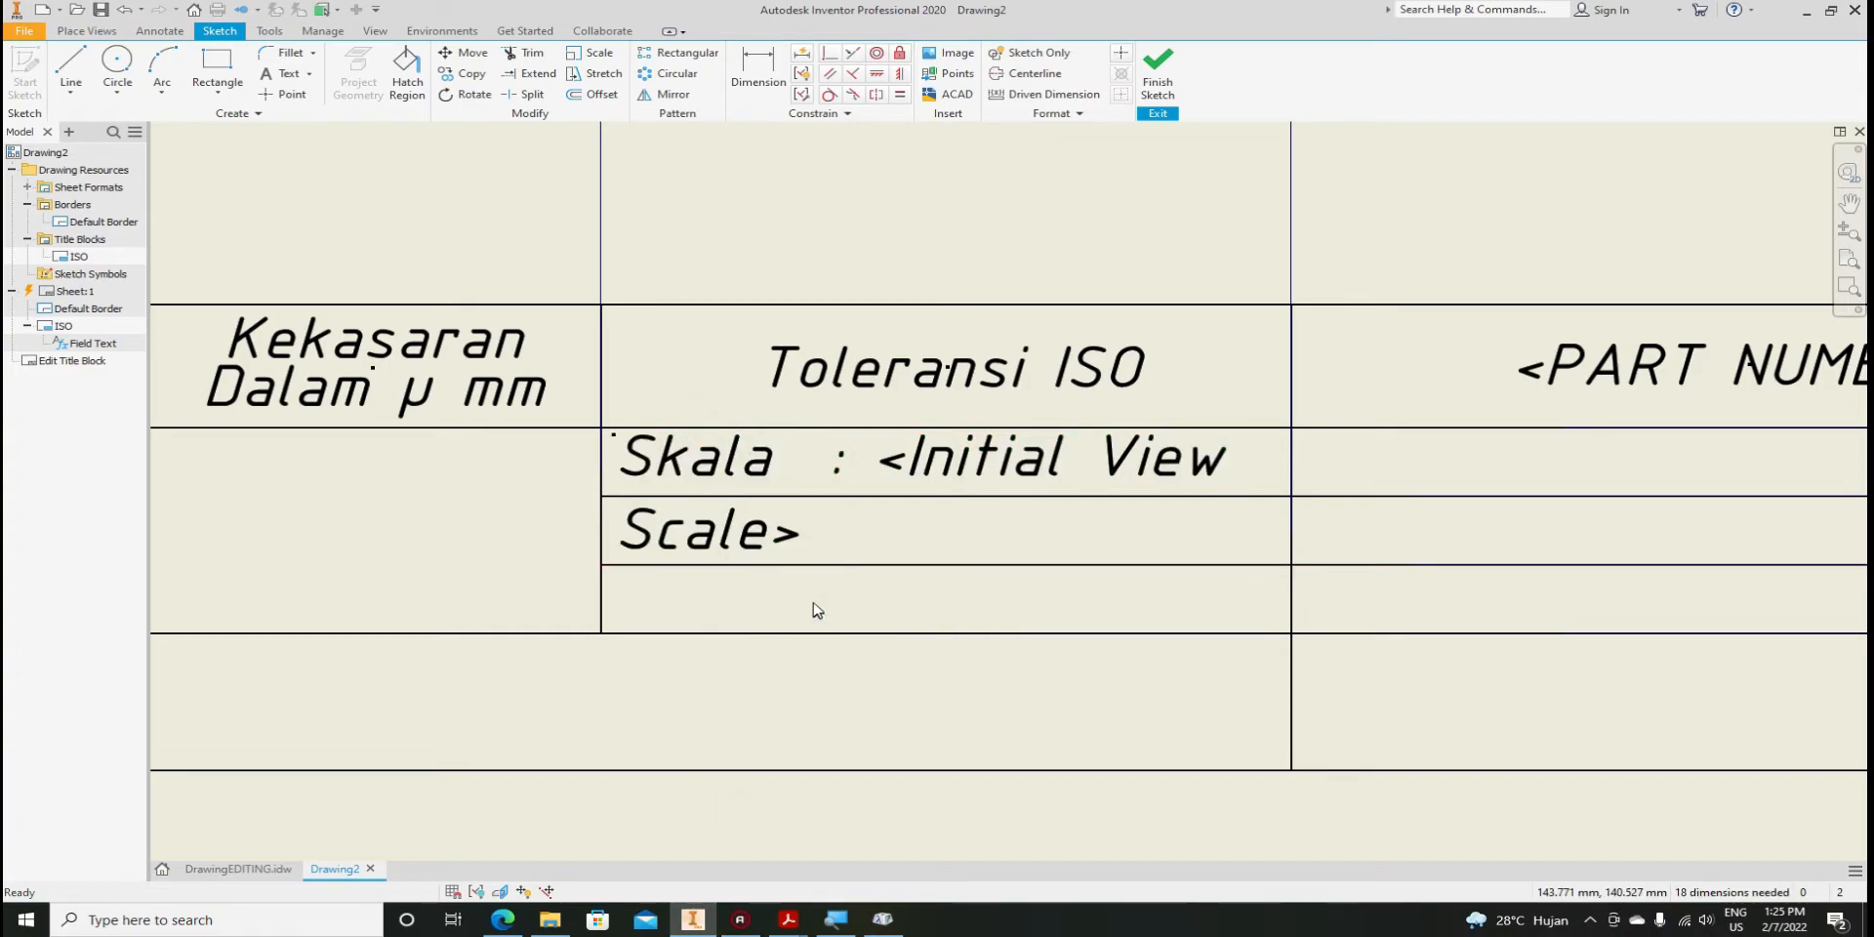
right_click(818, 601)
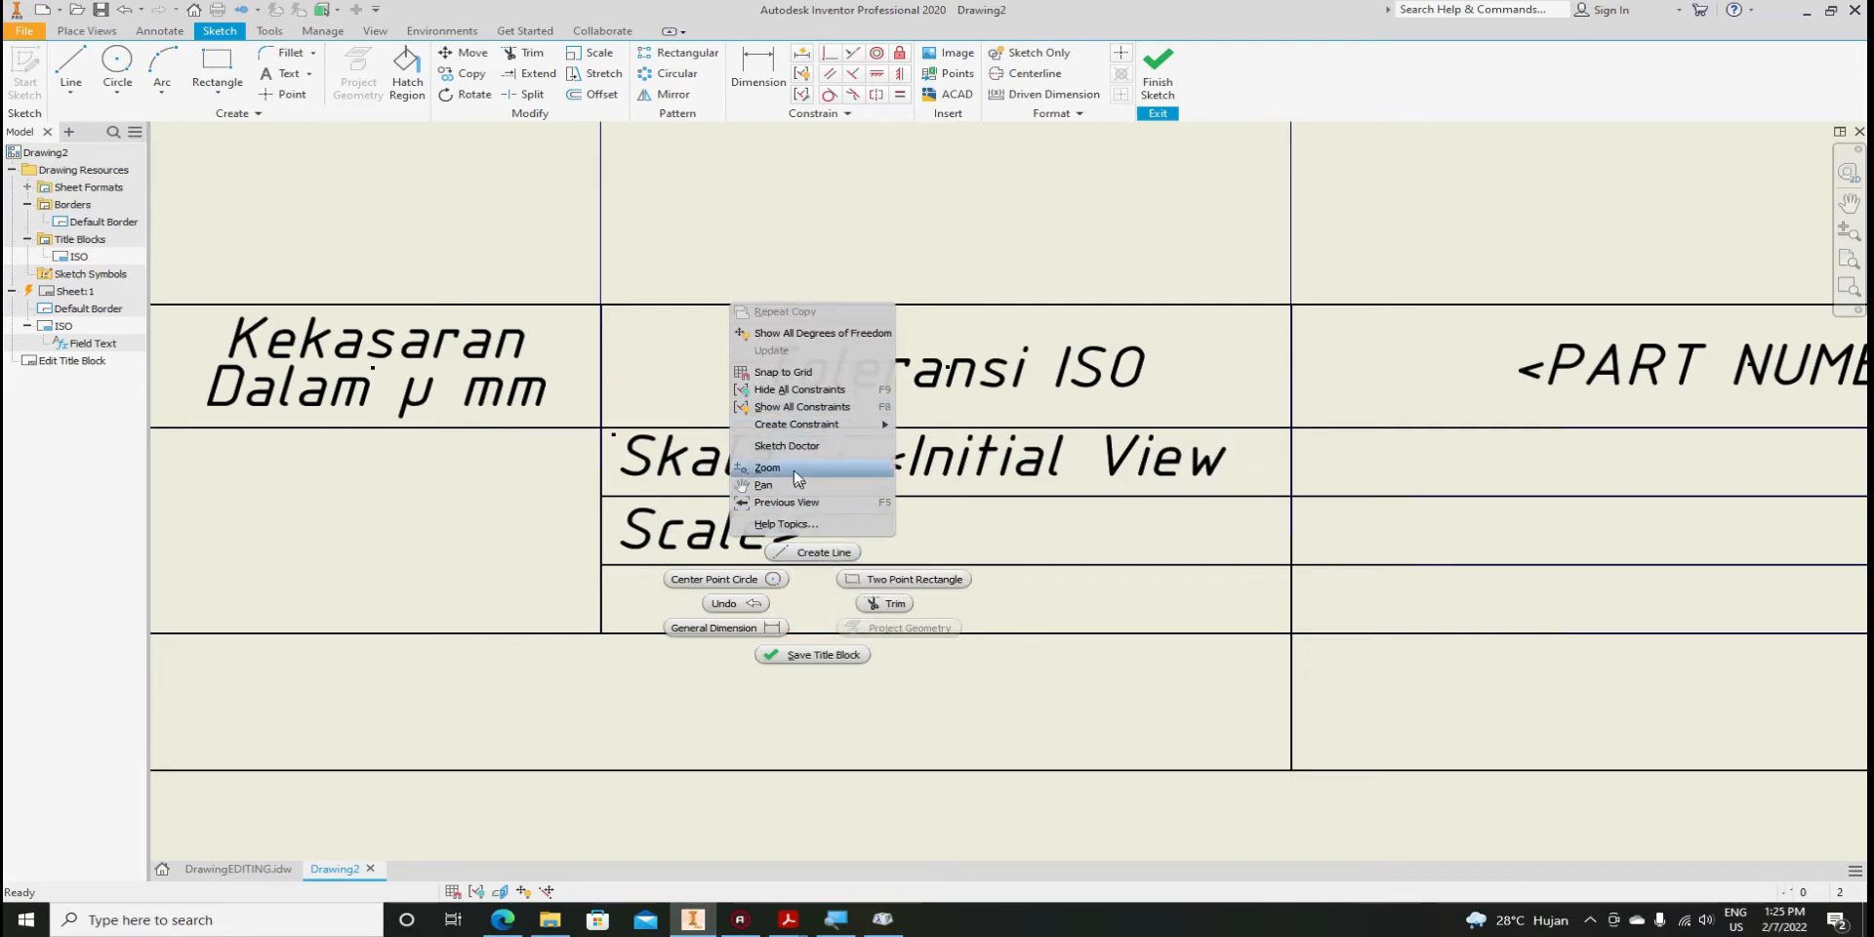
left_click(801, 612)
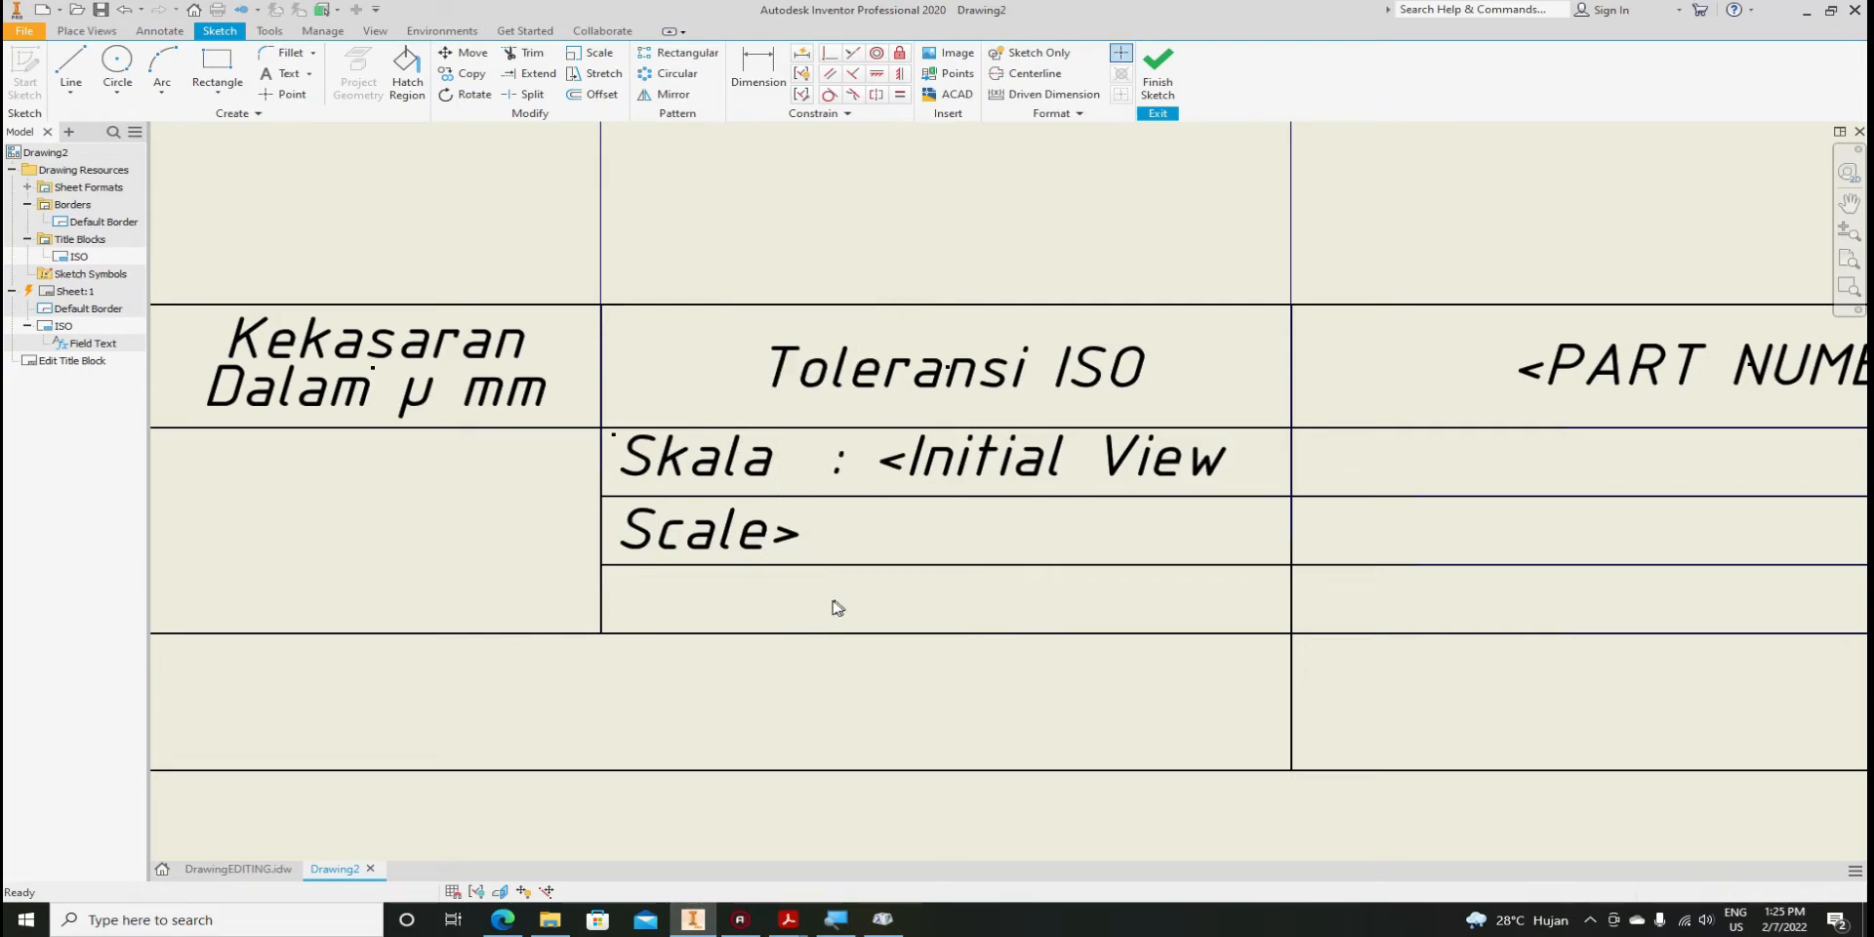
double_click(934, 465)
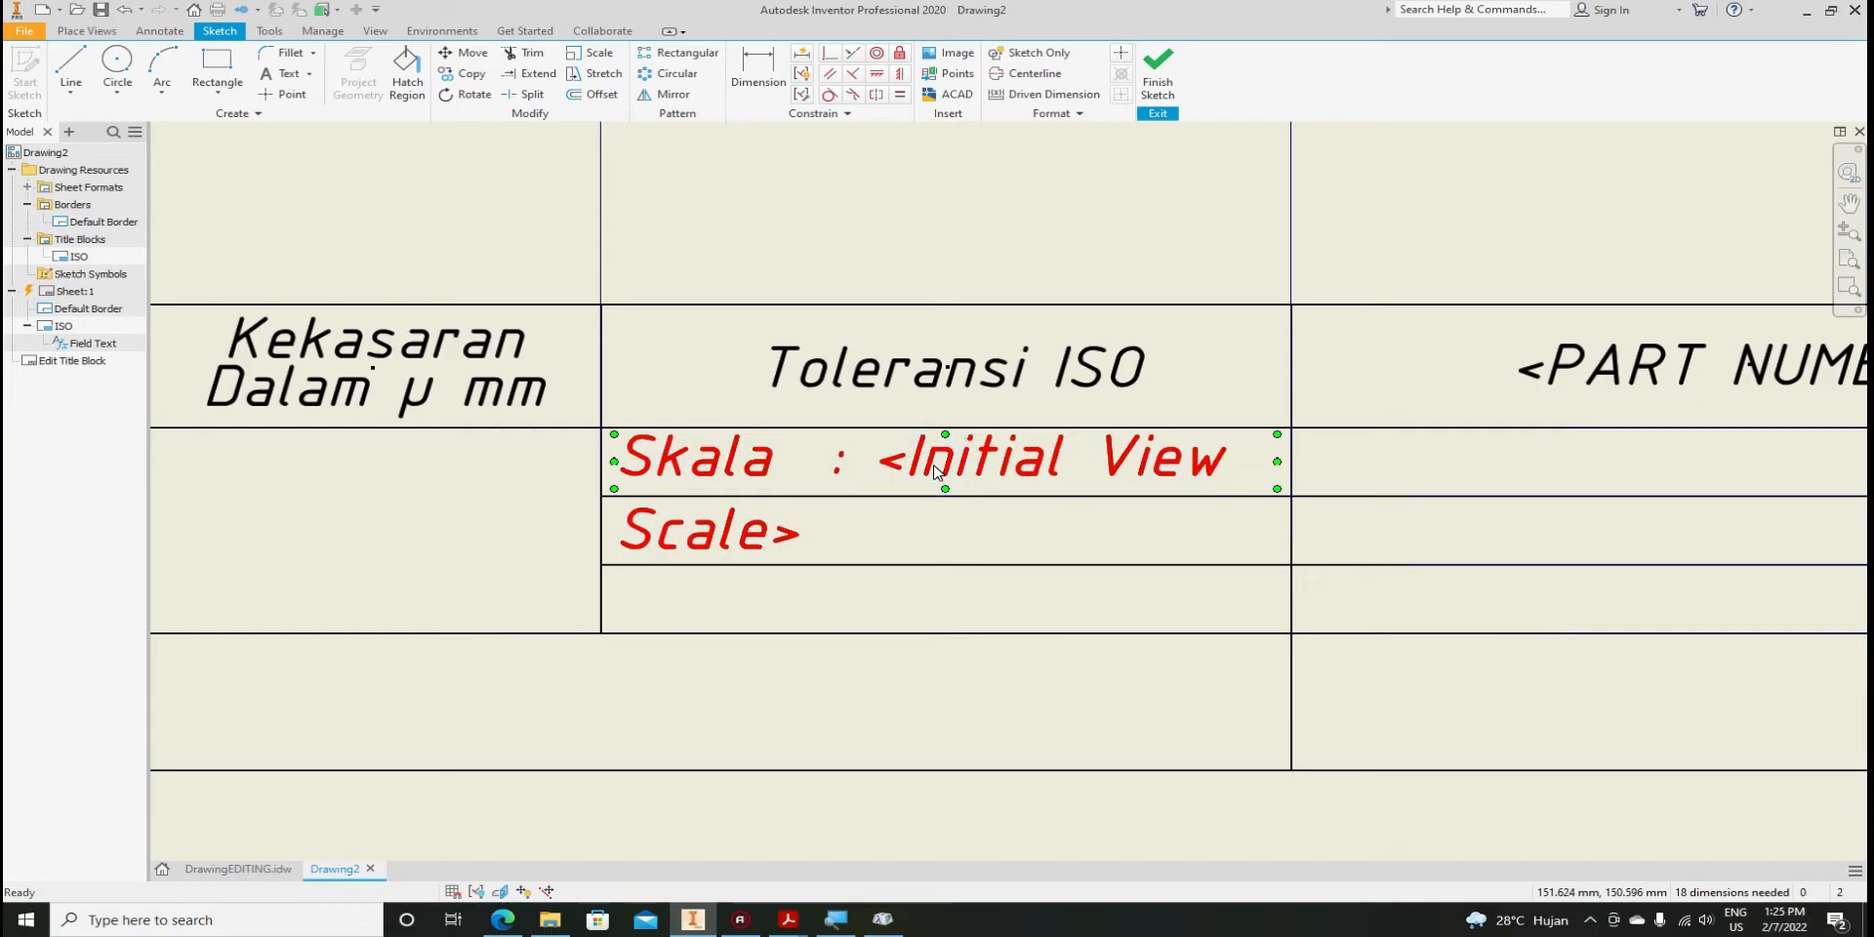
right_click(934, 471)
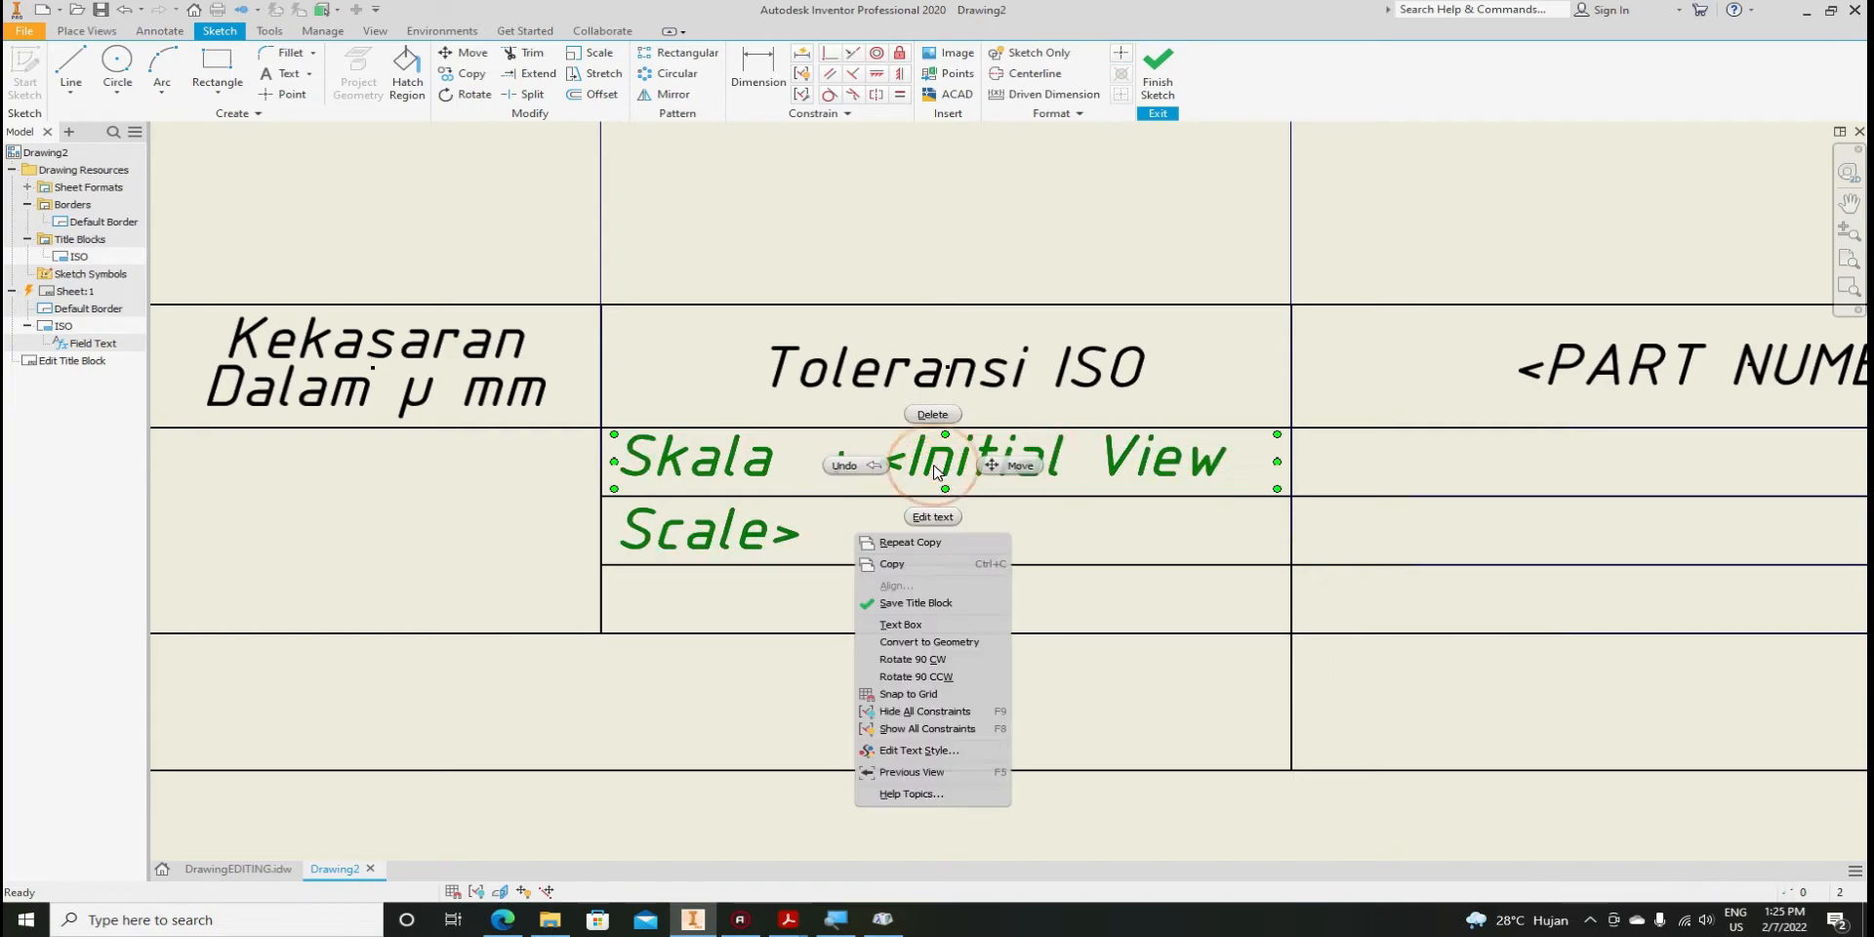
left_click(917, 574)
left_click(876, 536)
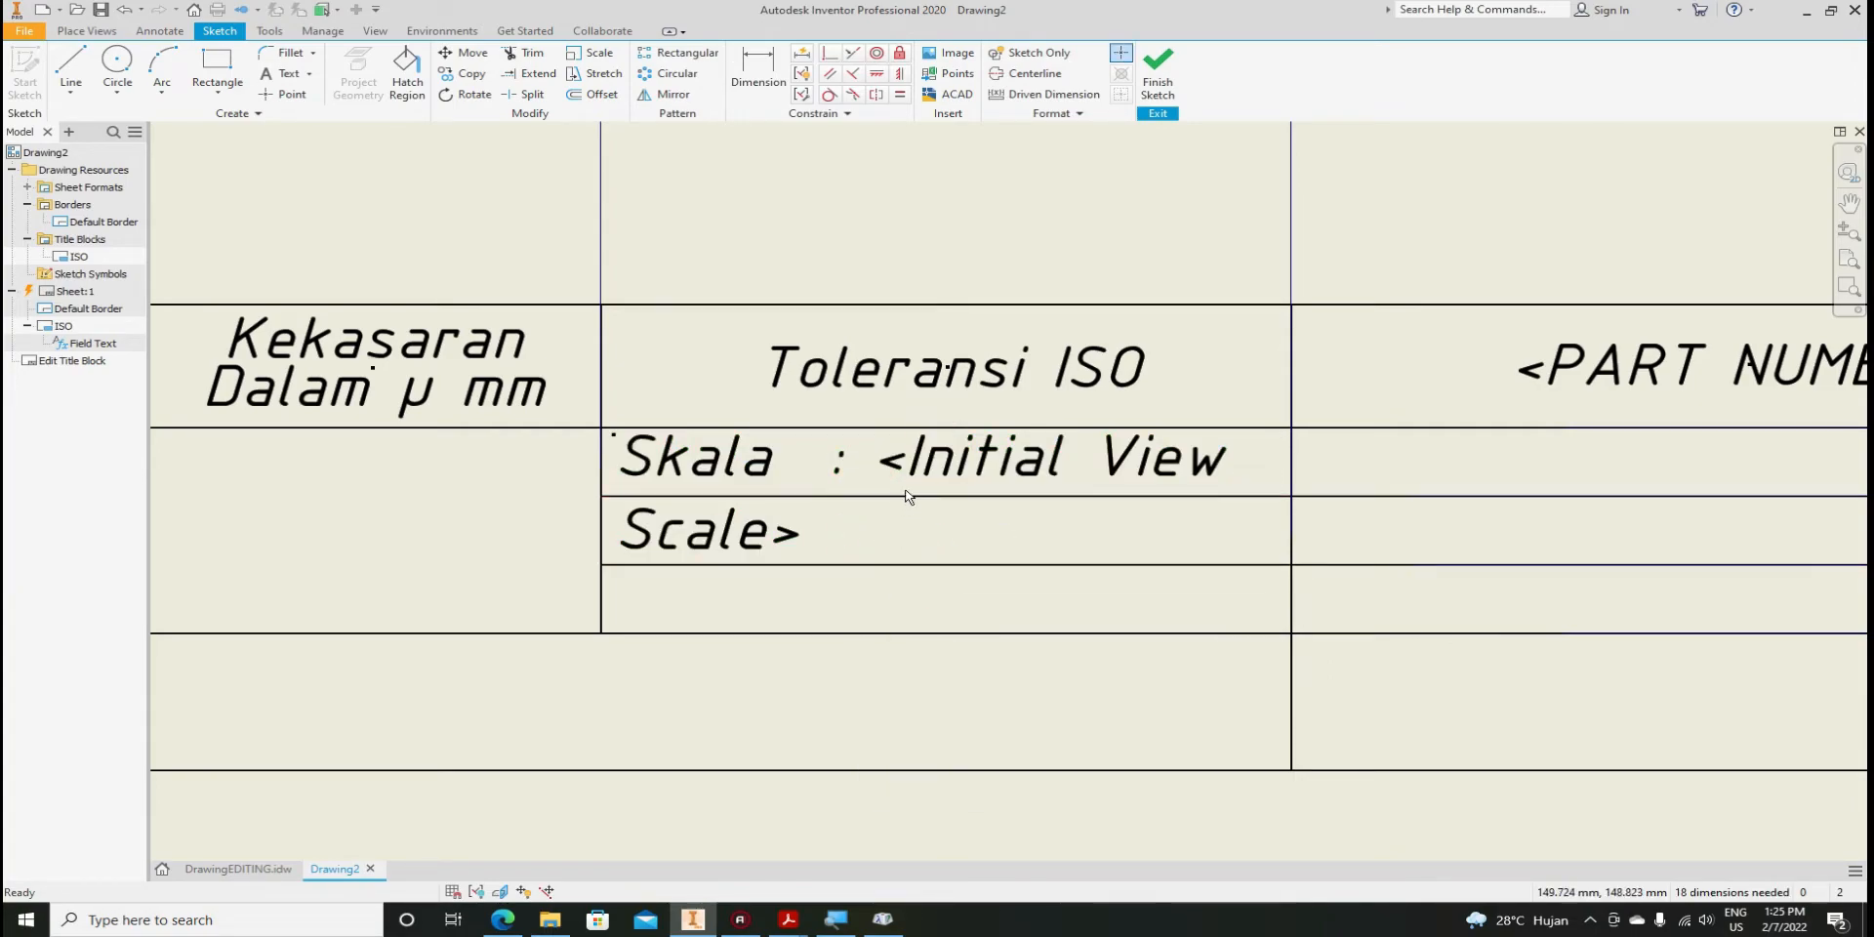
right_click(899, 535)
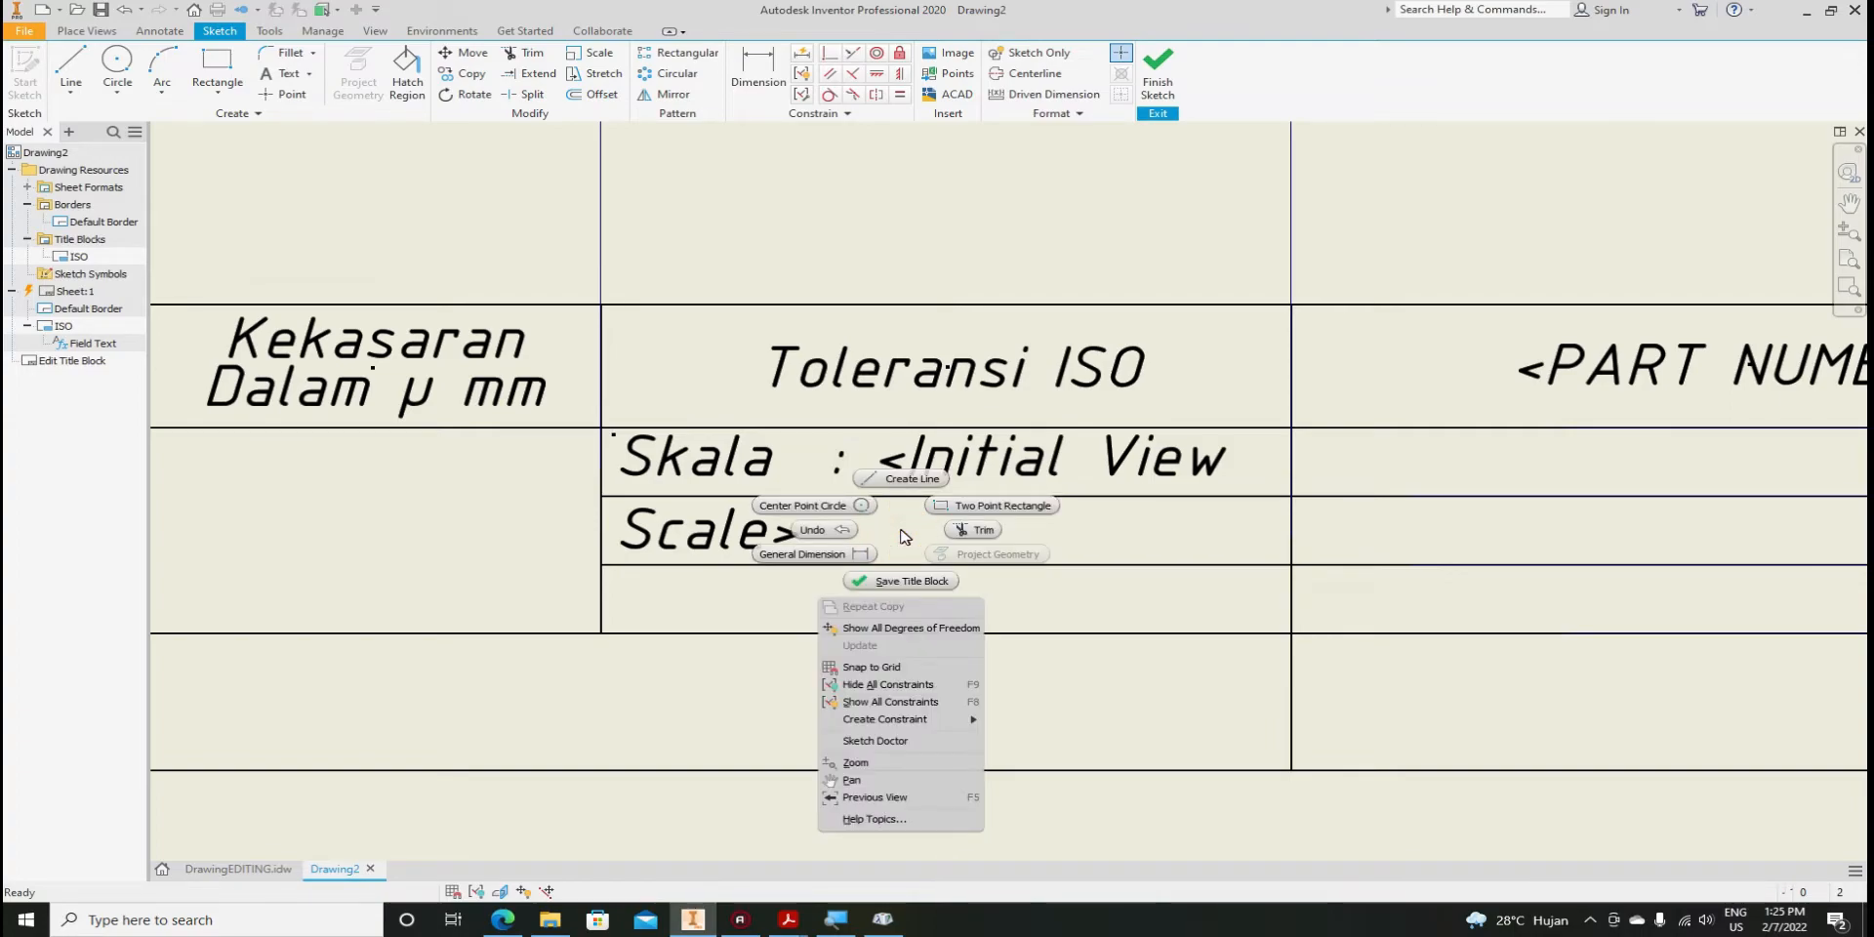
key("Escape")
left_click(758, 476)
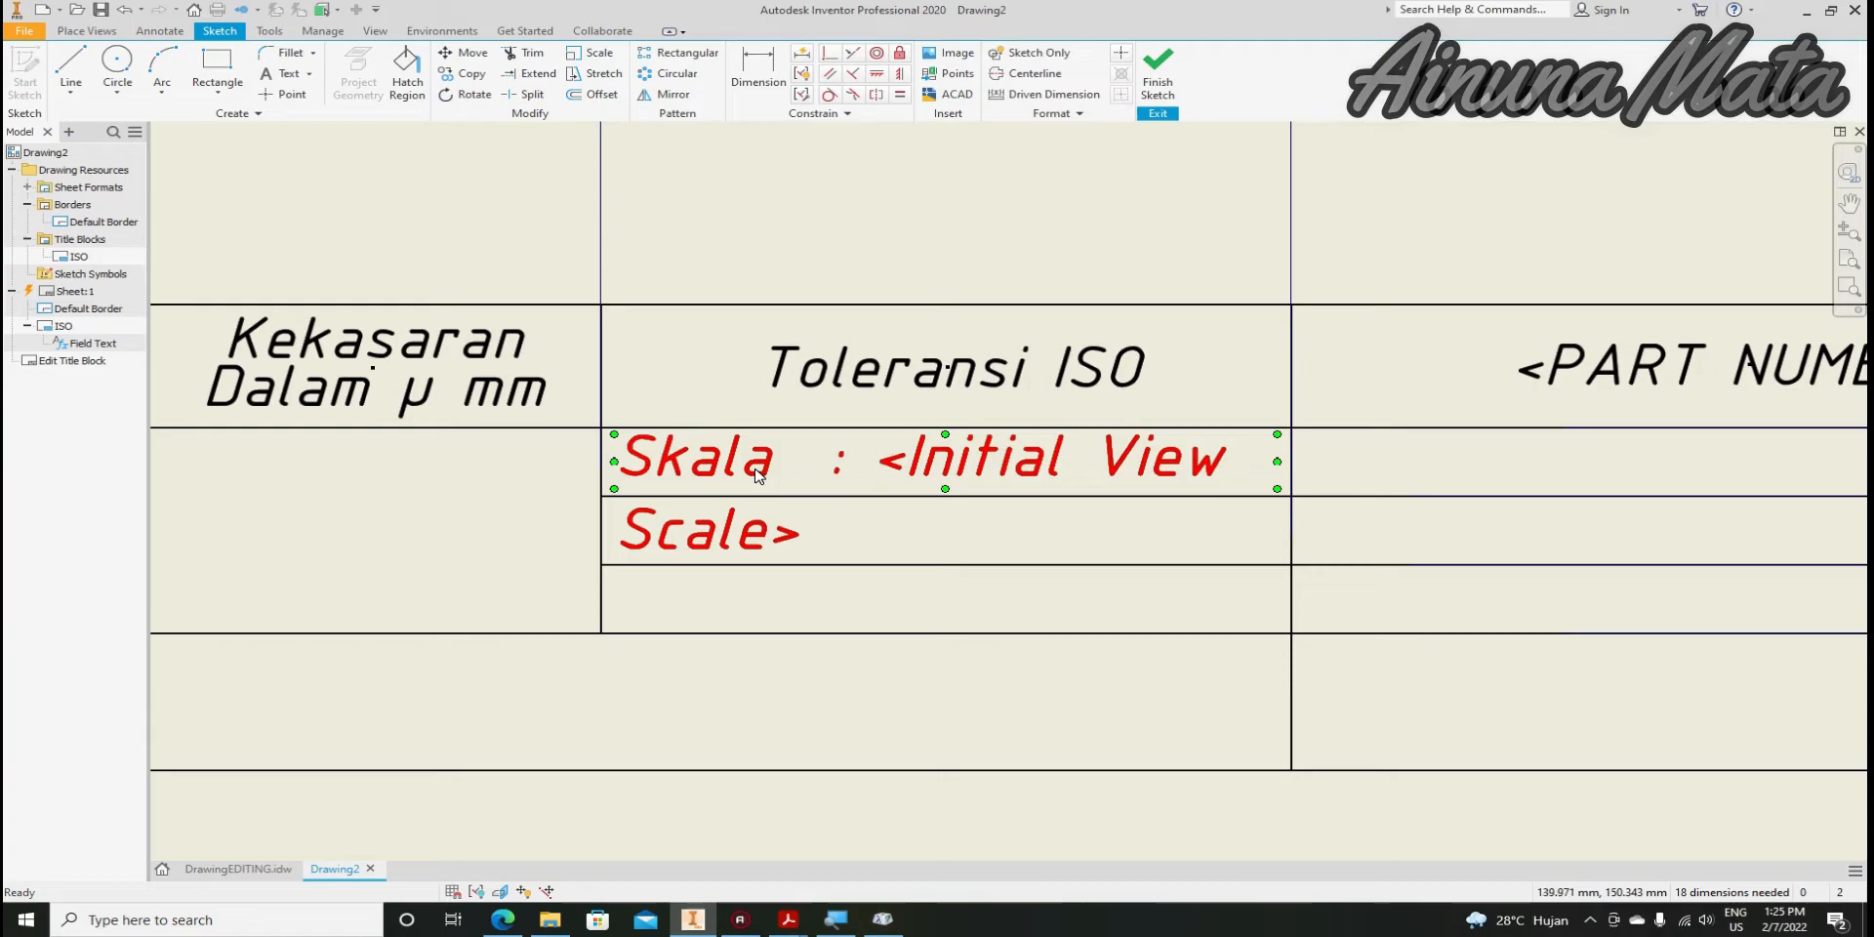
left_click(839, 543)
Paste a duplicate of the Skala label and drag it into the row beneath the original
key("ctrl+v")
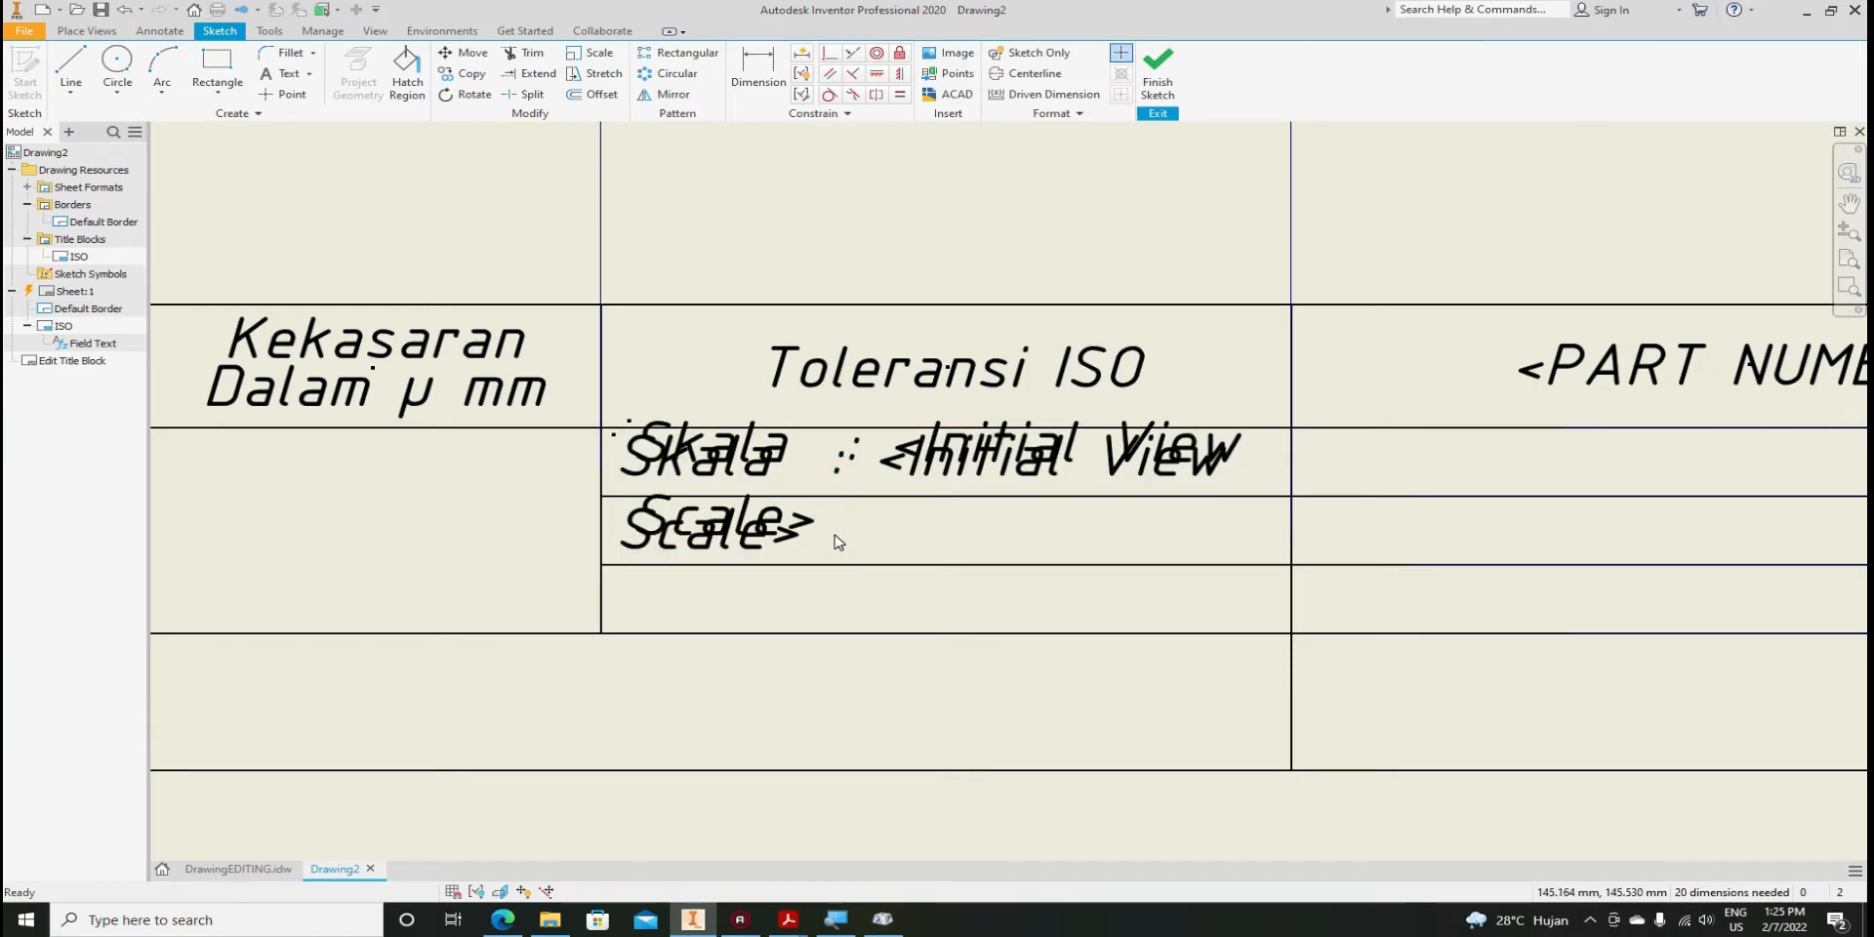
left_click(742, 441)
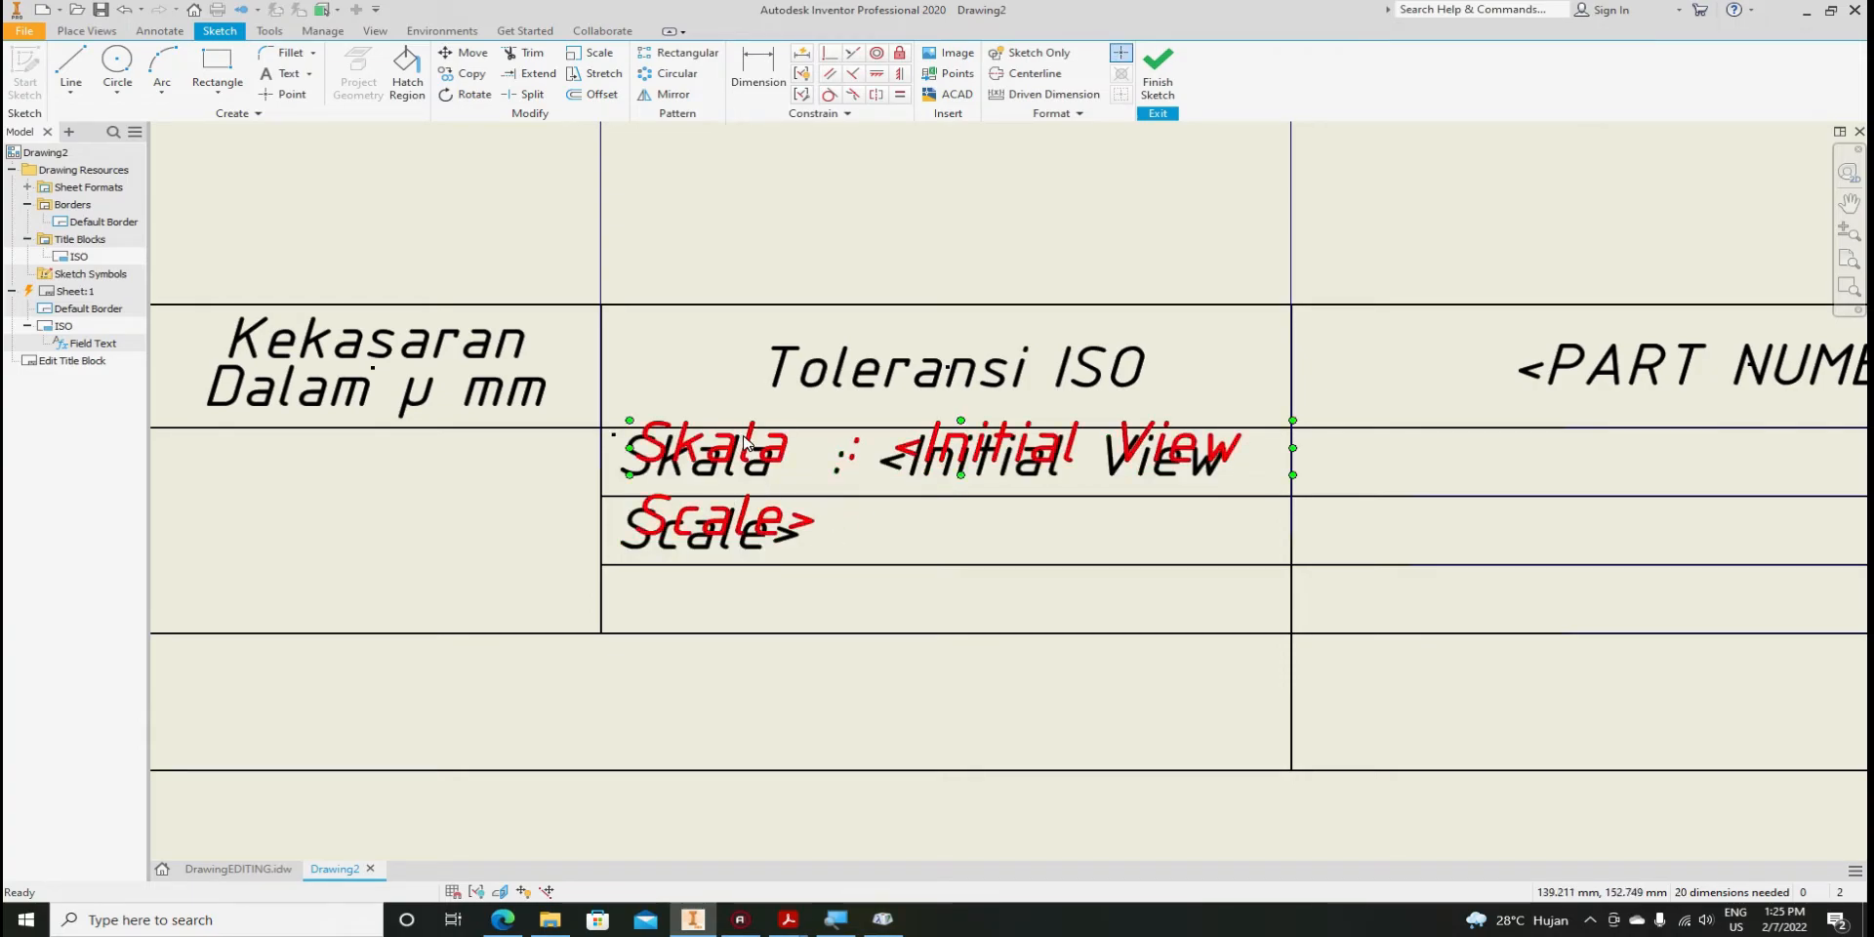
left_click_drag(742, 447, 726, 461)
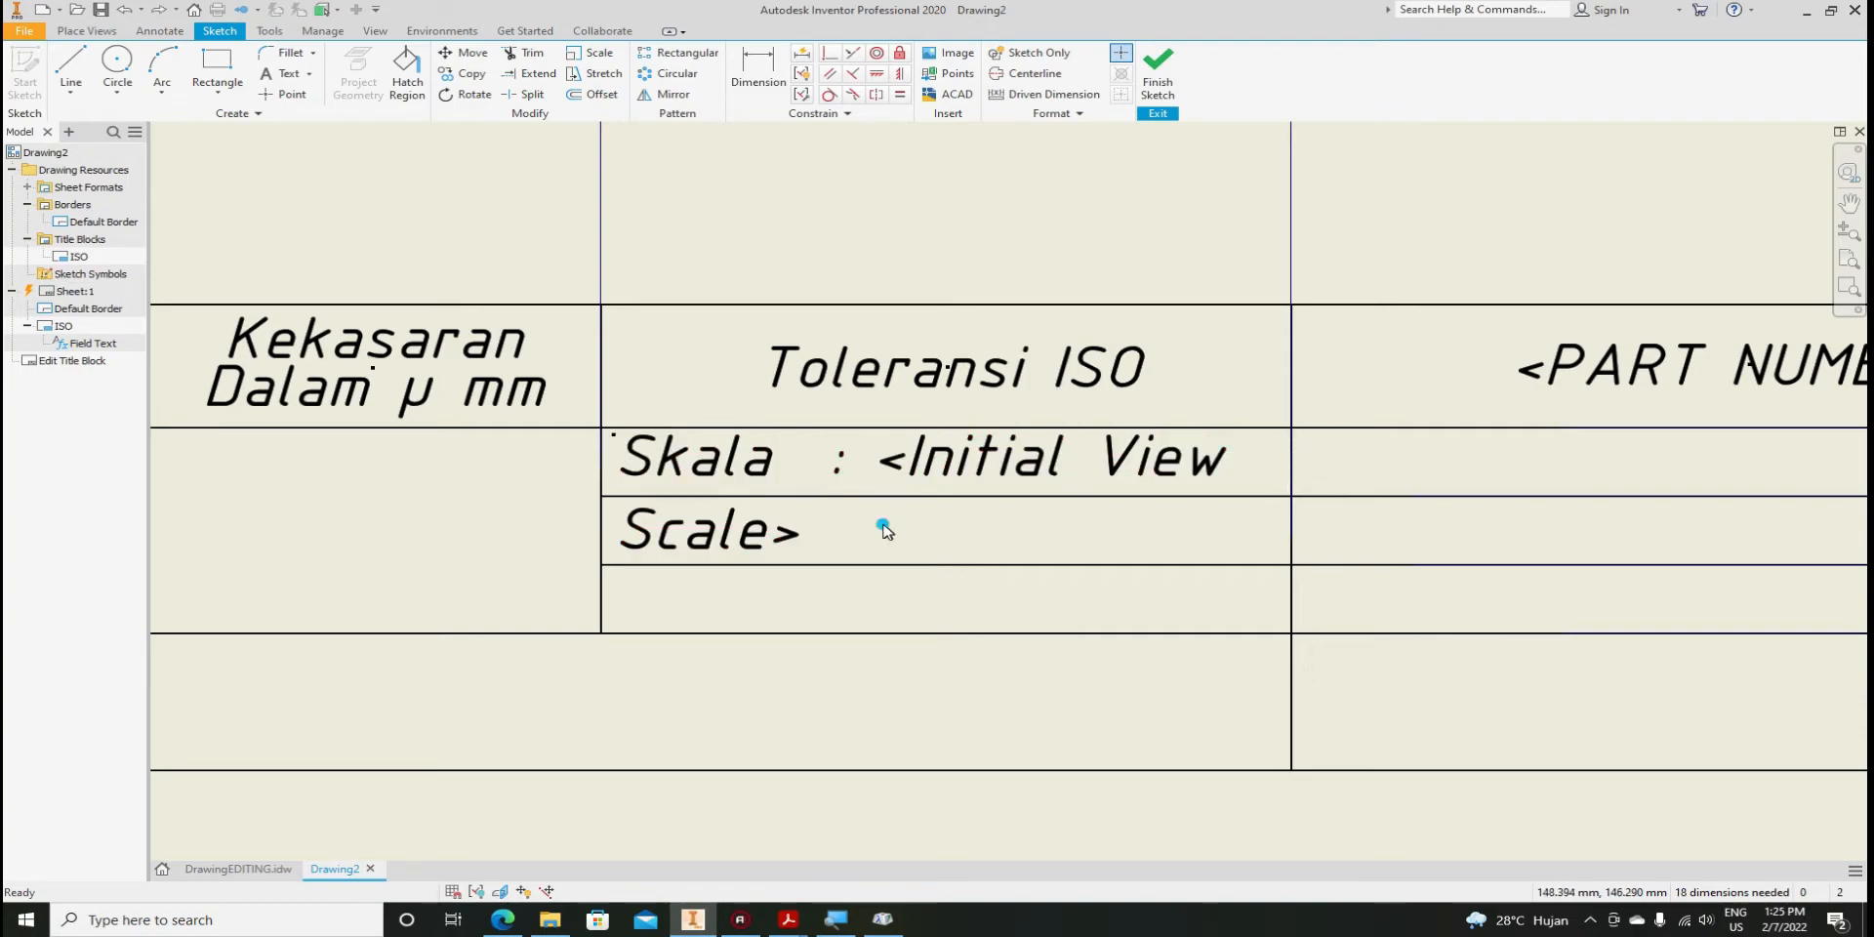
left_click(762, 475)
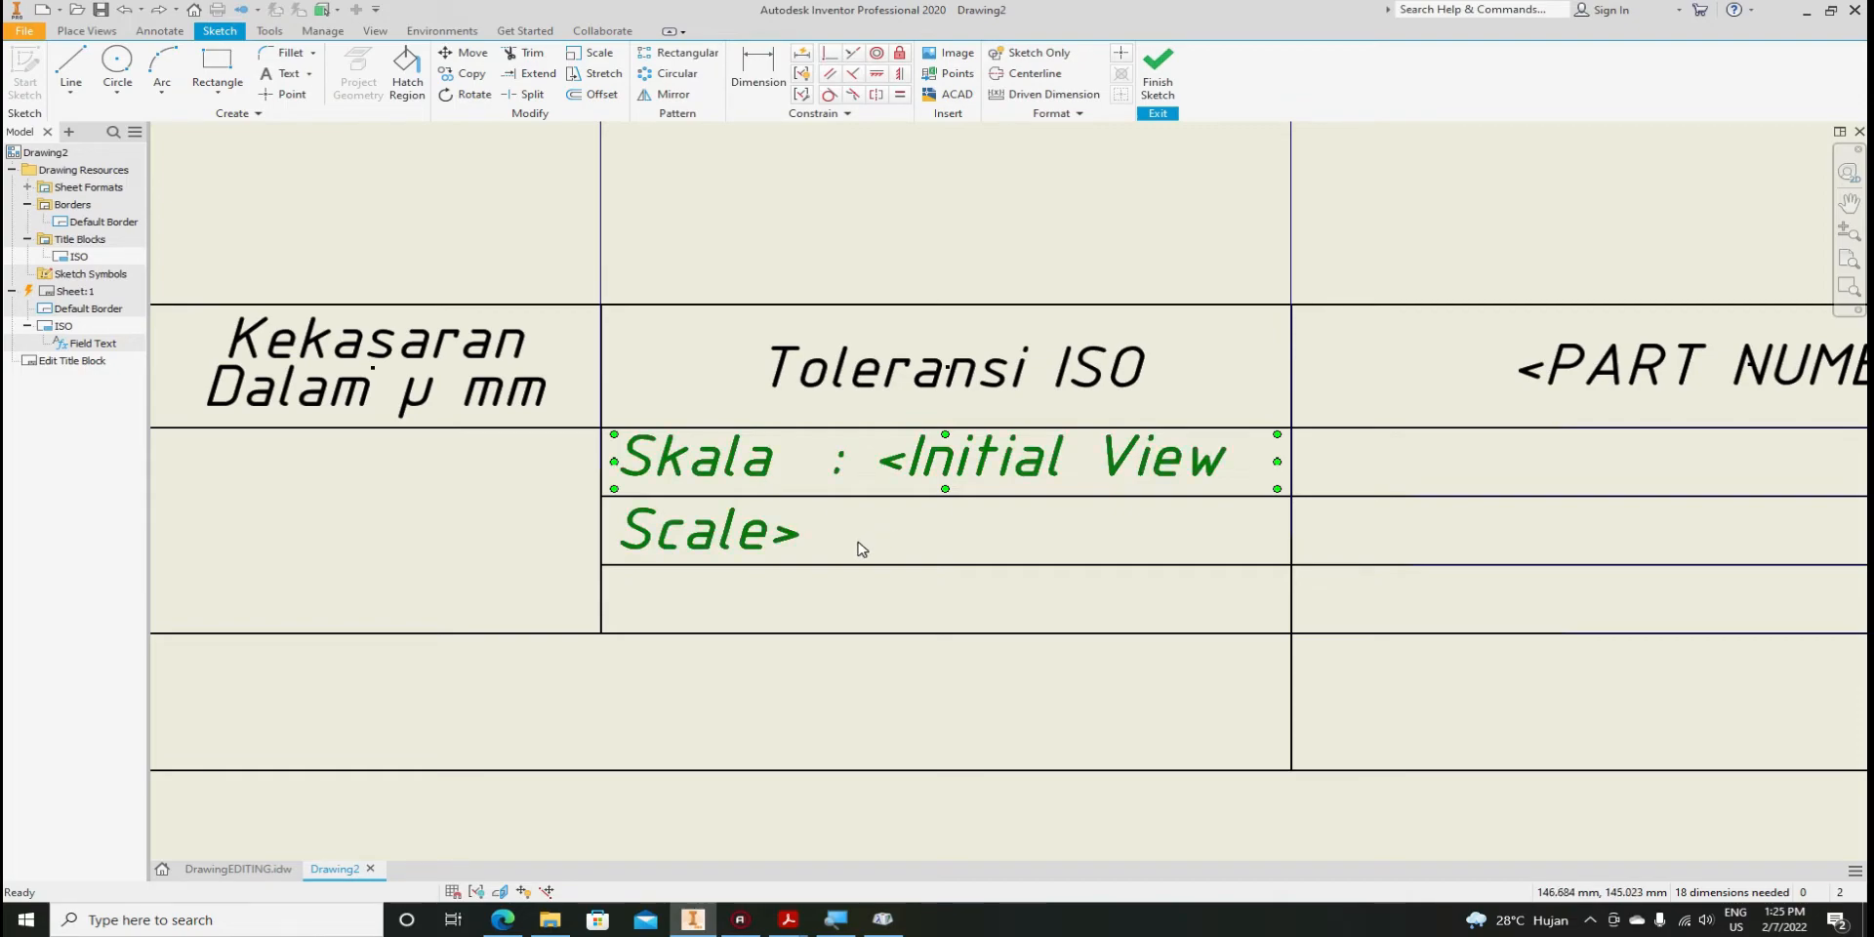
left_click(864, 549)
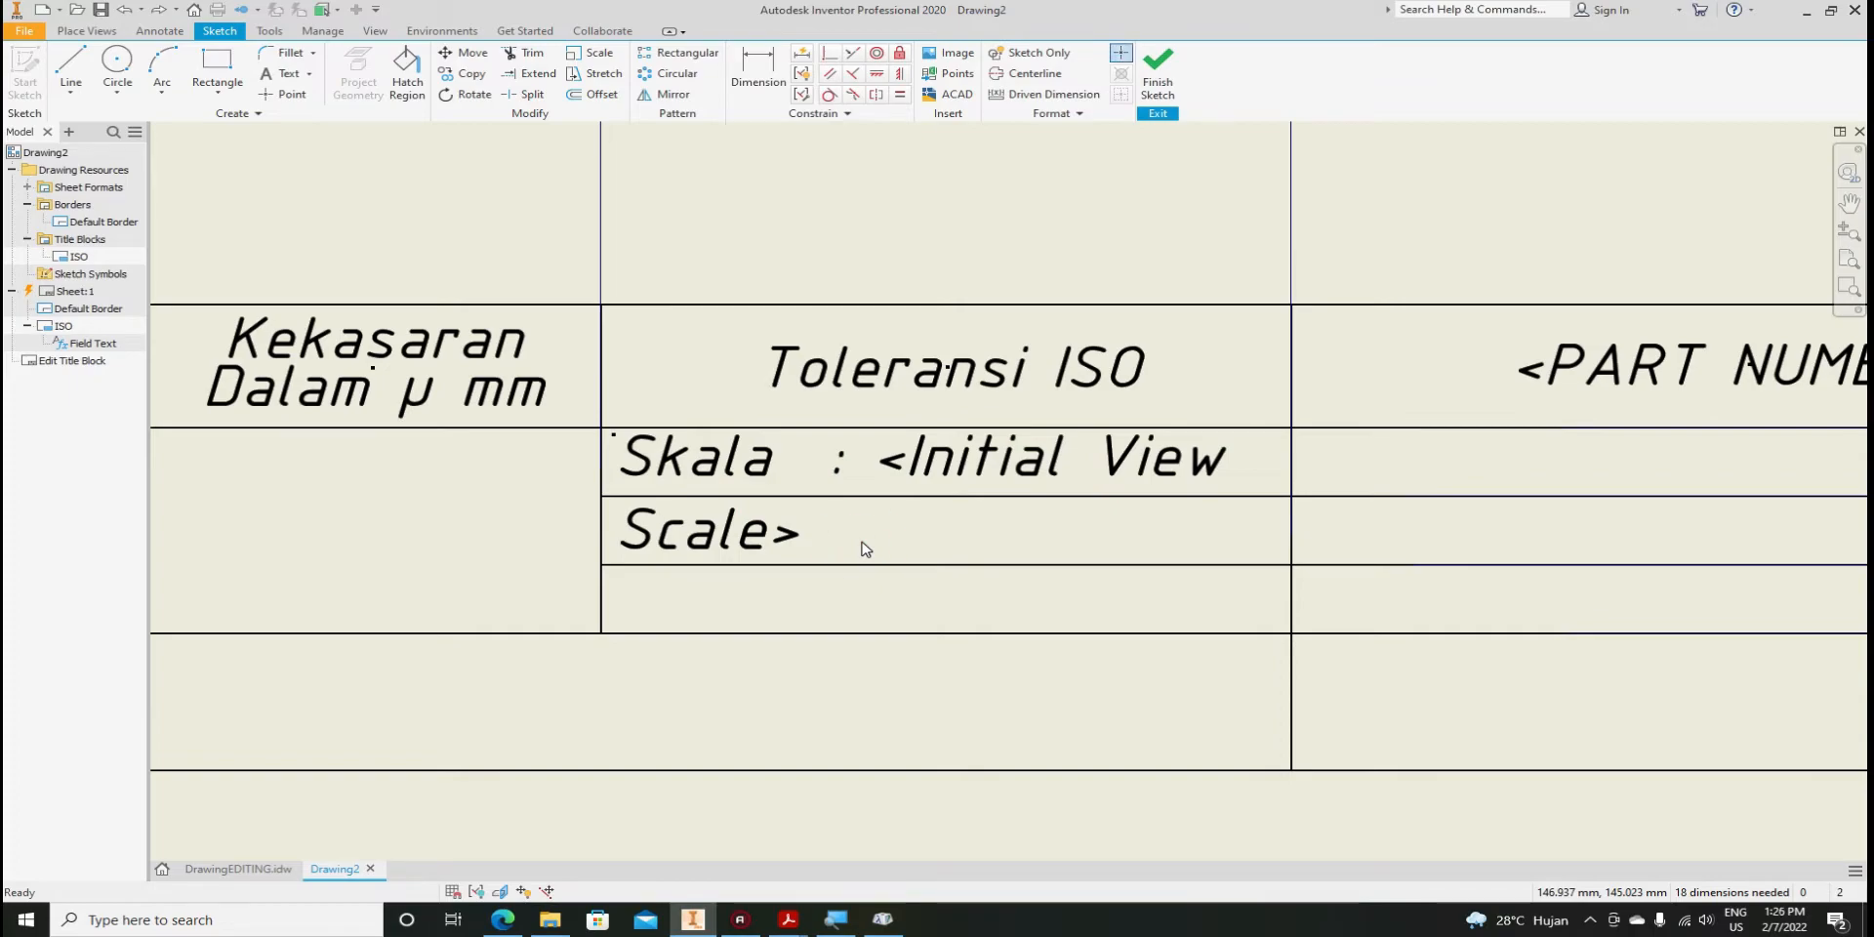
key("ctrl+v")
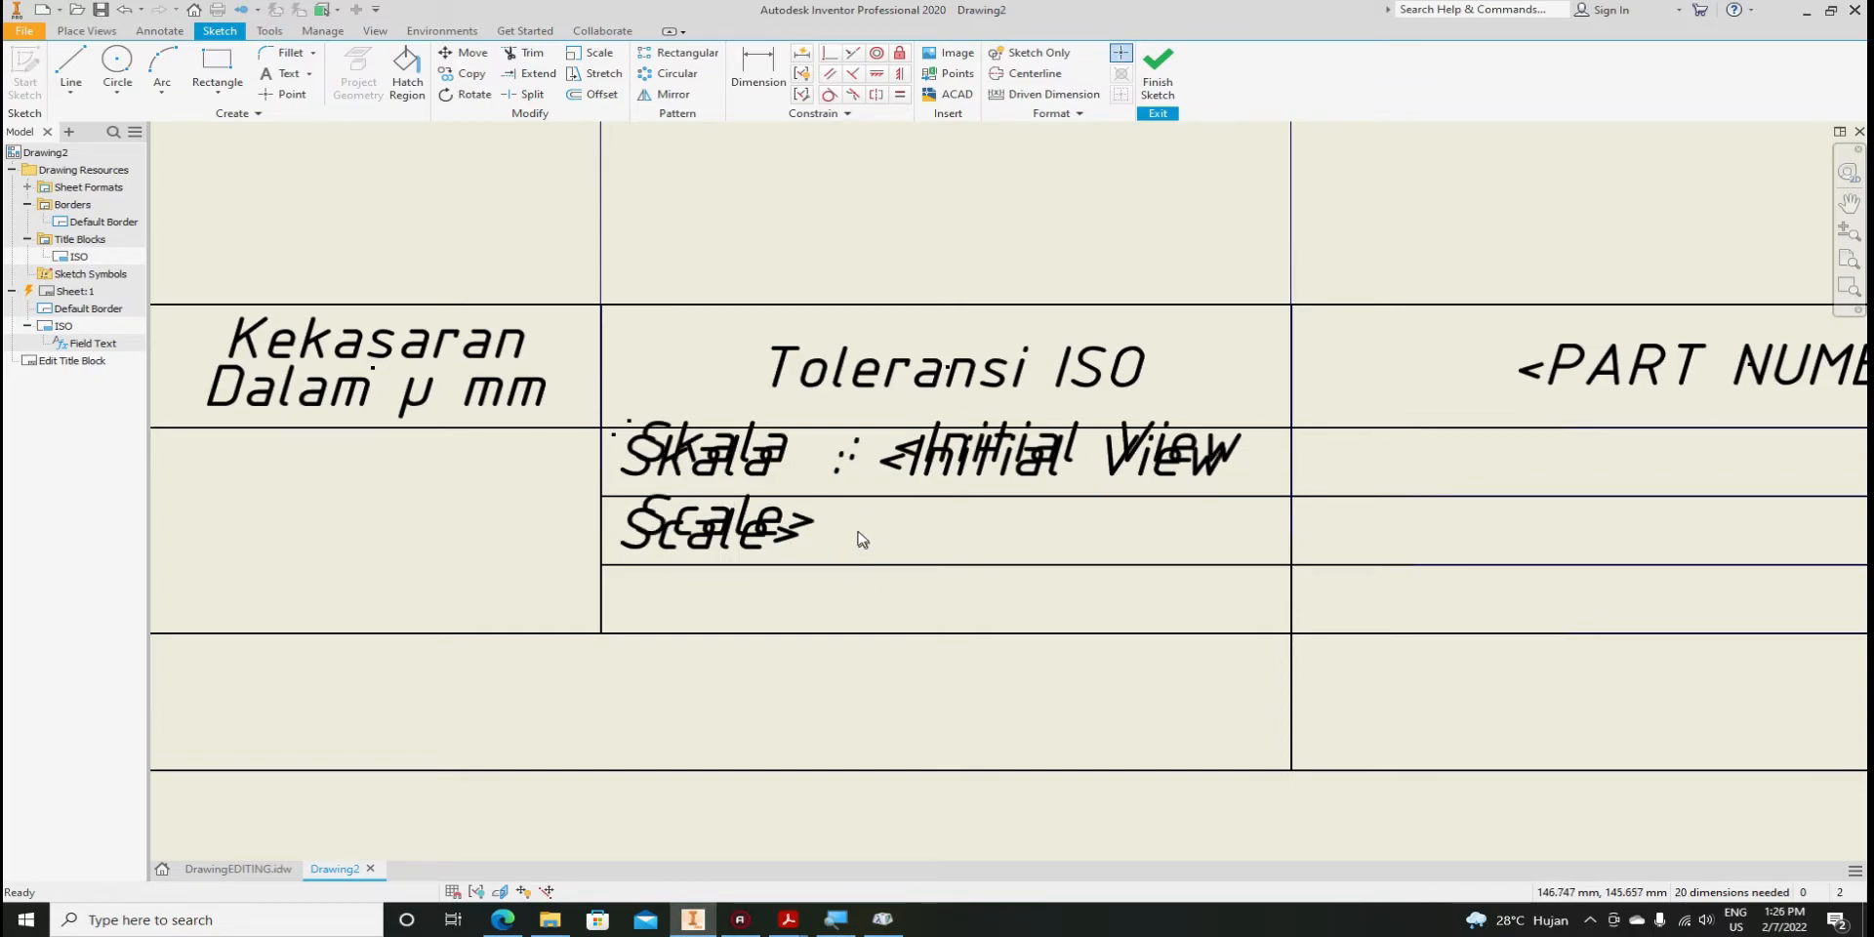
left_click(778, 459)
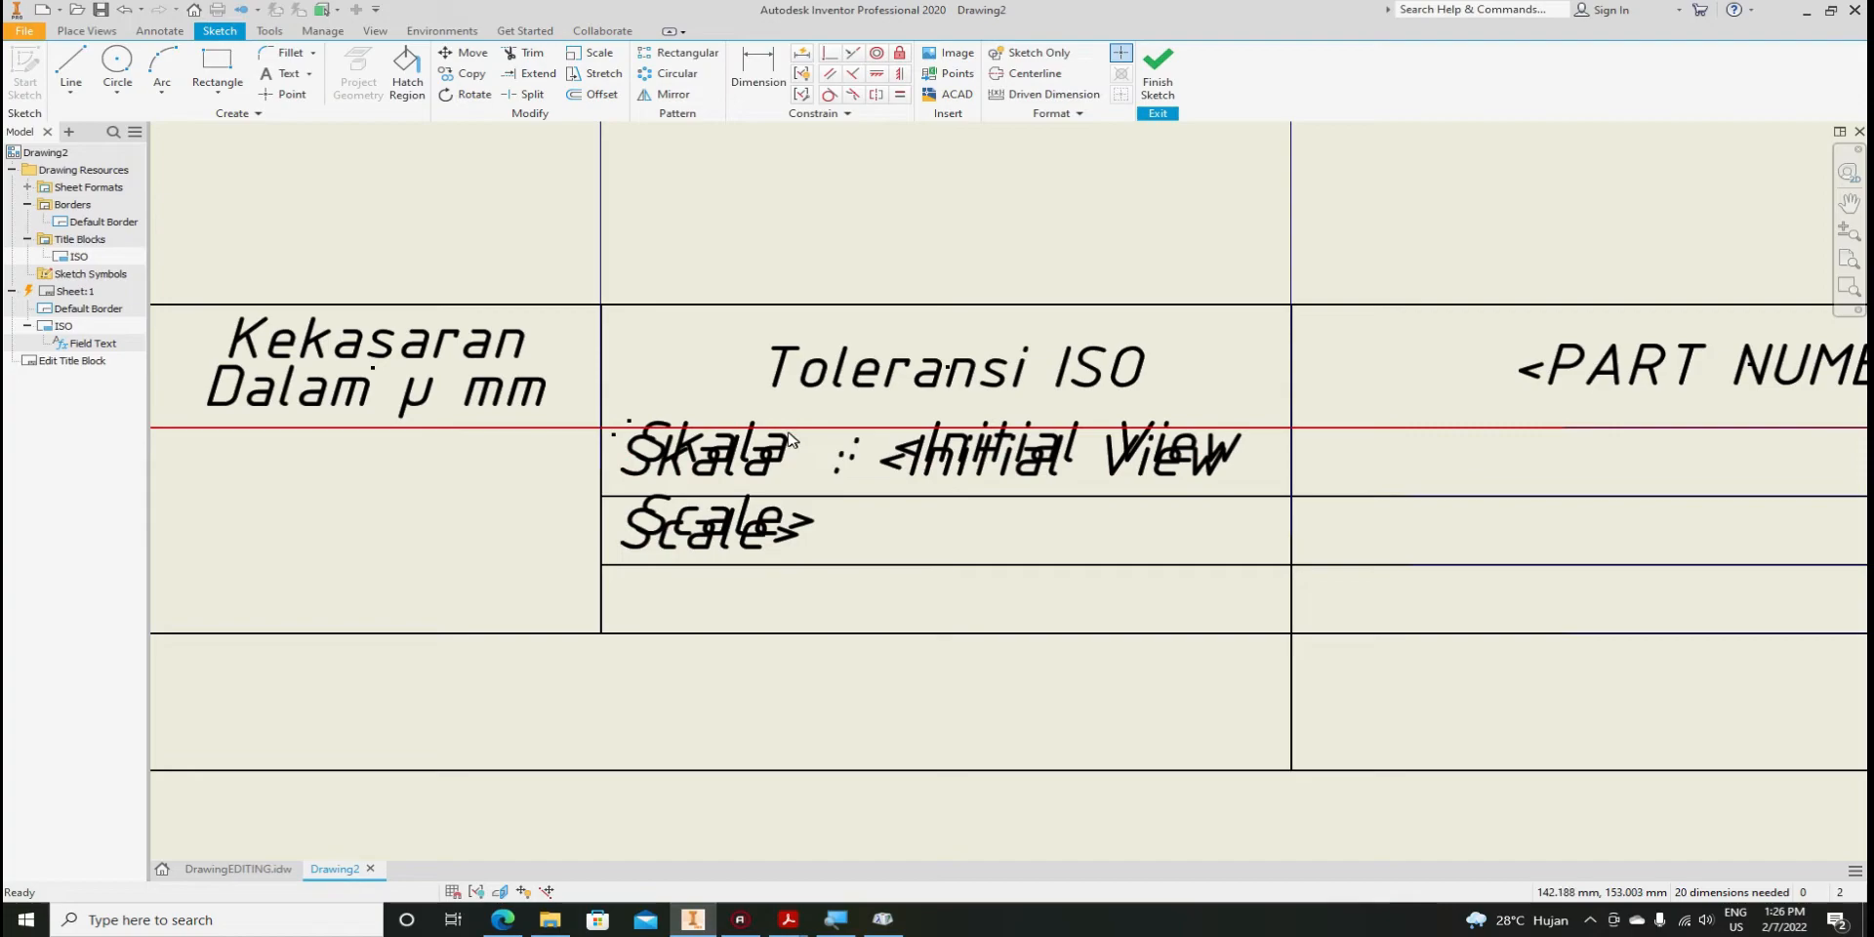
scroll(778, 439, "down", 3)
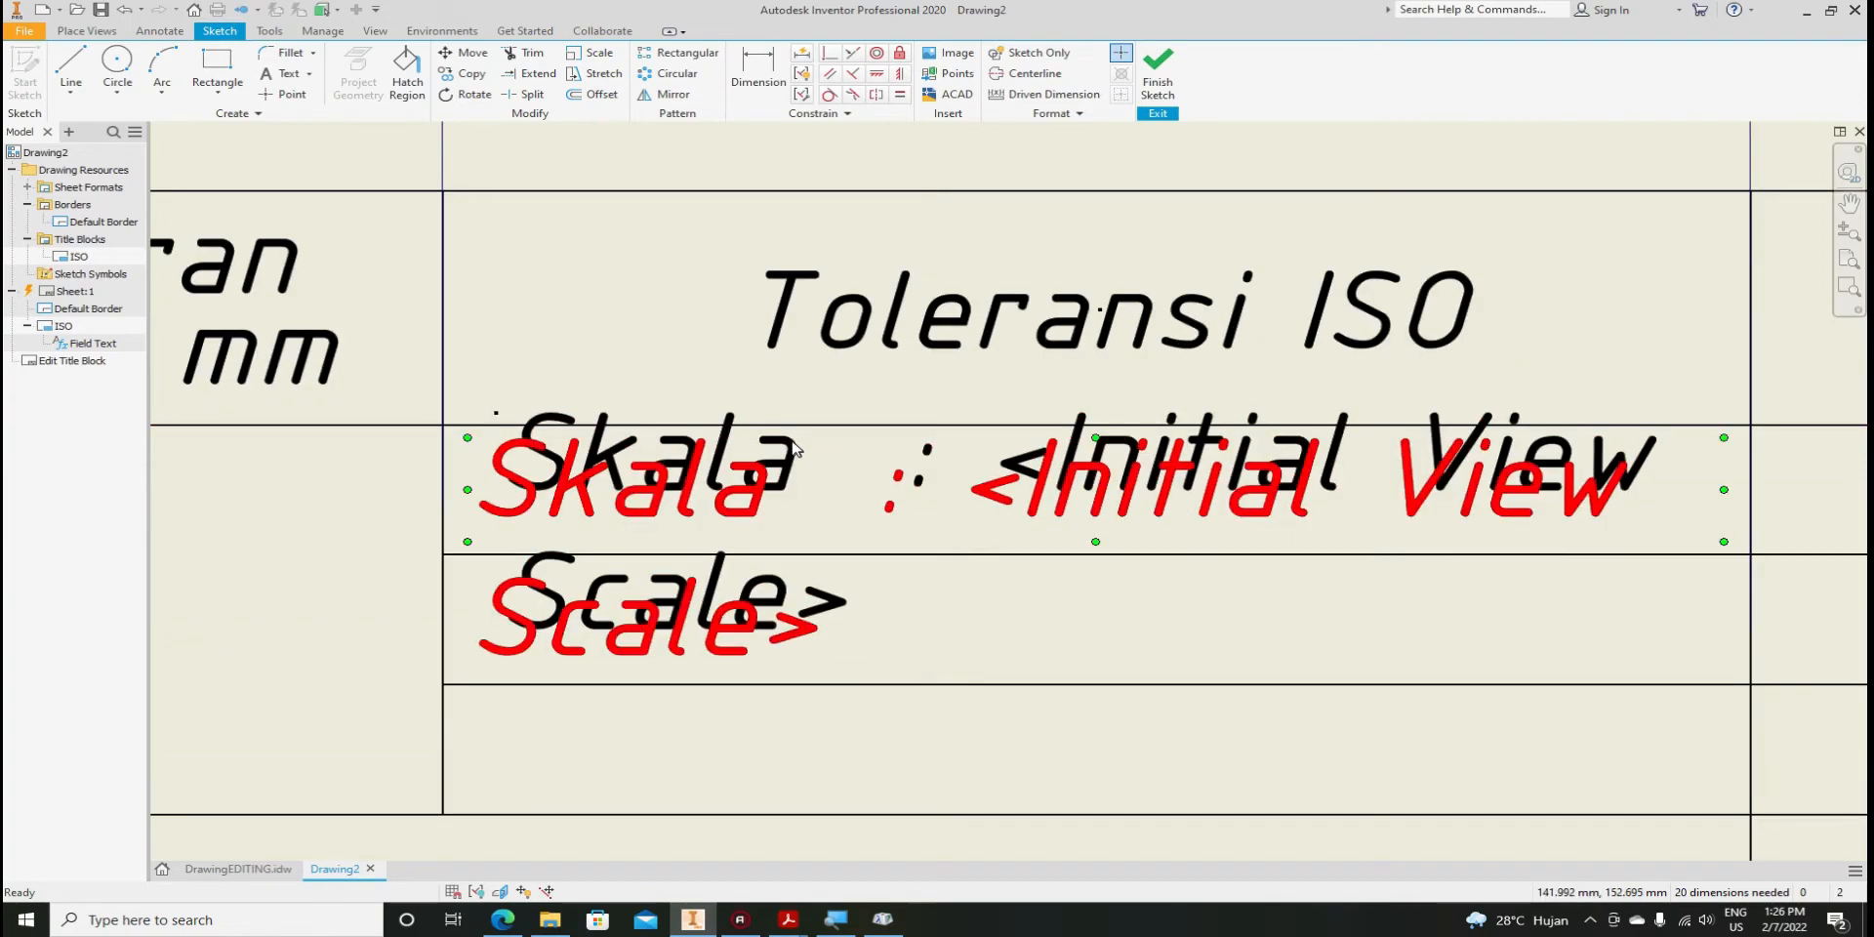
left_click_drag(775, 437, 745, 601)
scroll(713, 473, "down", 3)
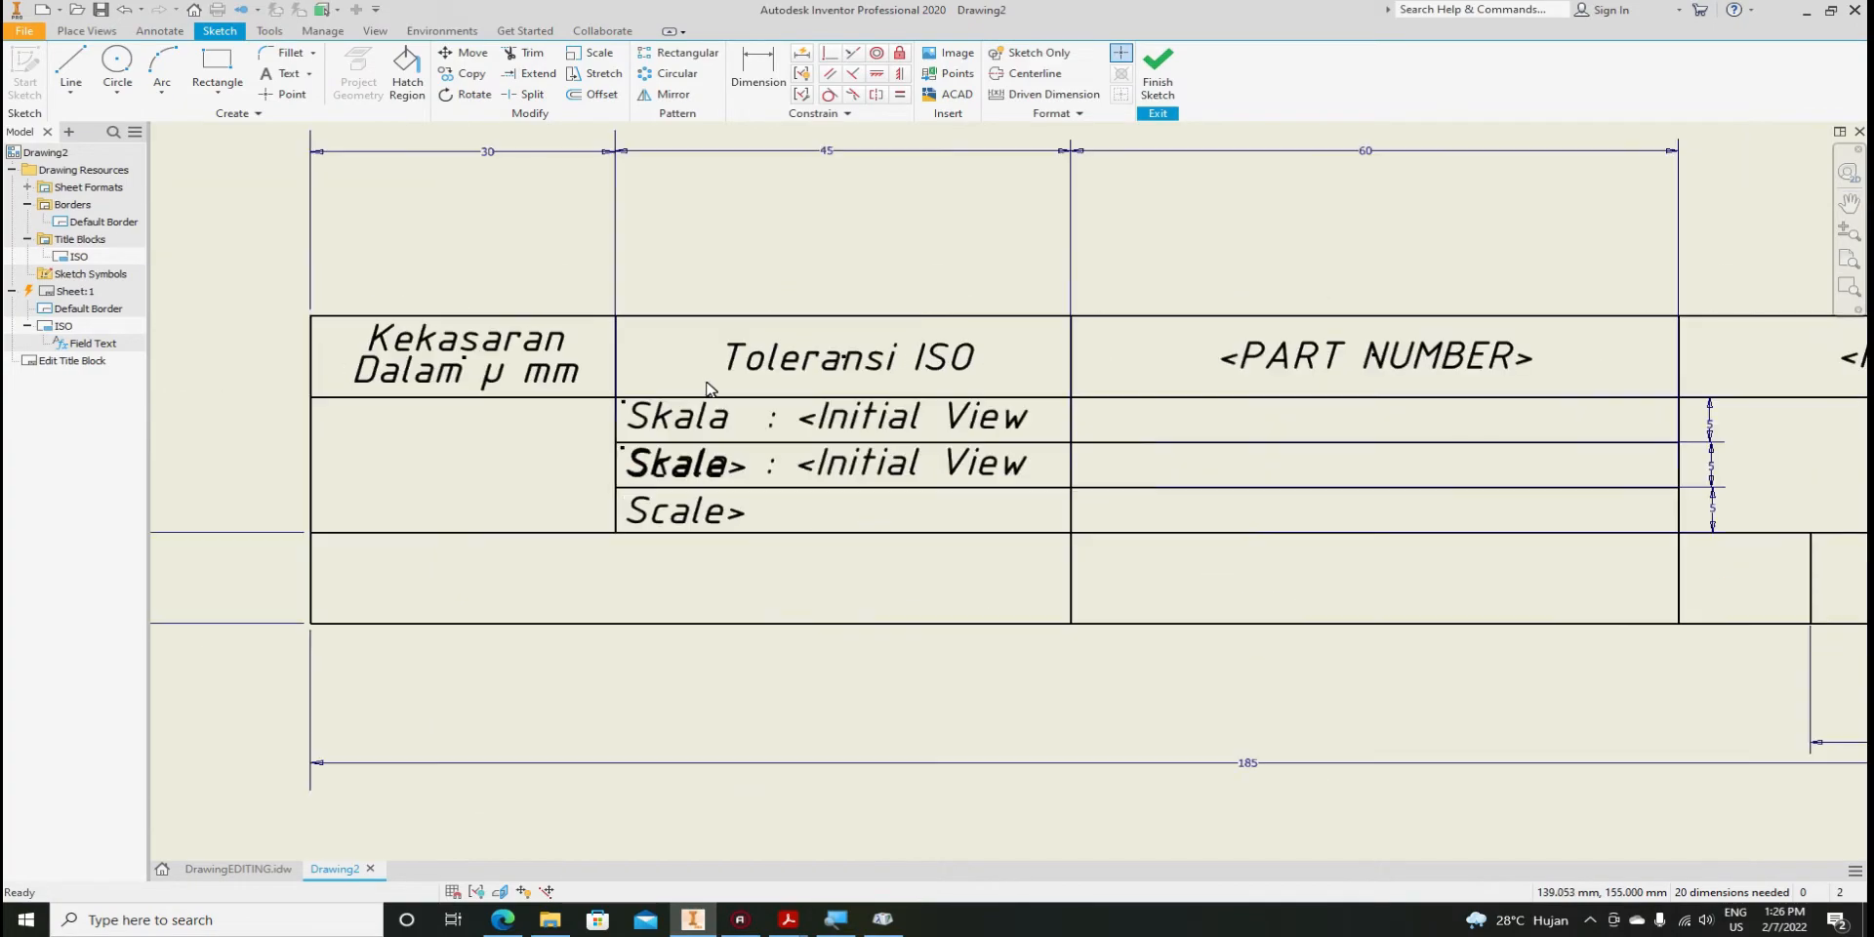
scroll(856, 483, "up", 2)
left_click(856, 488)
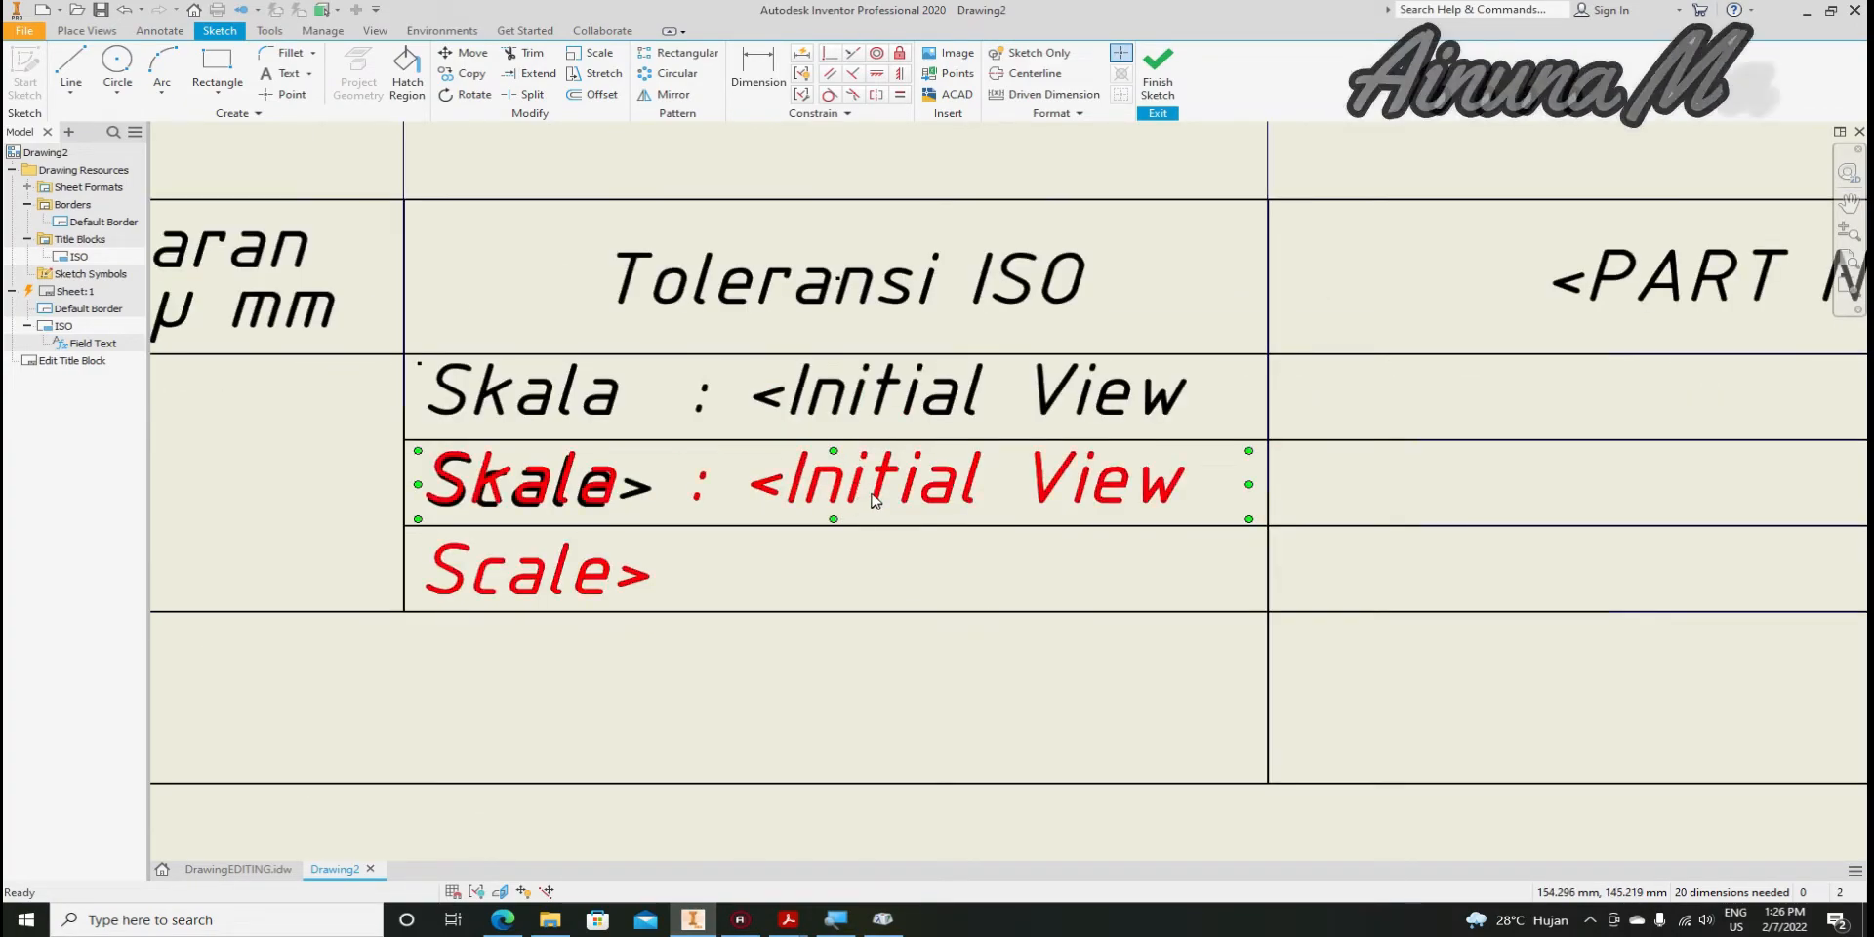
Delete the copy's Initial View Scale field and replace Skala with 'Ukuran :' to read Ukuran : mm
double_click(869, 495)
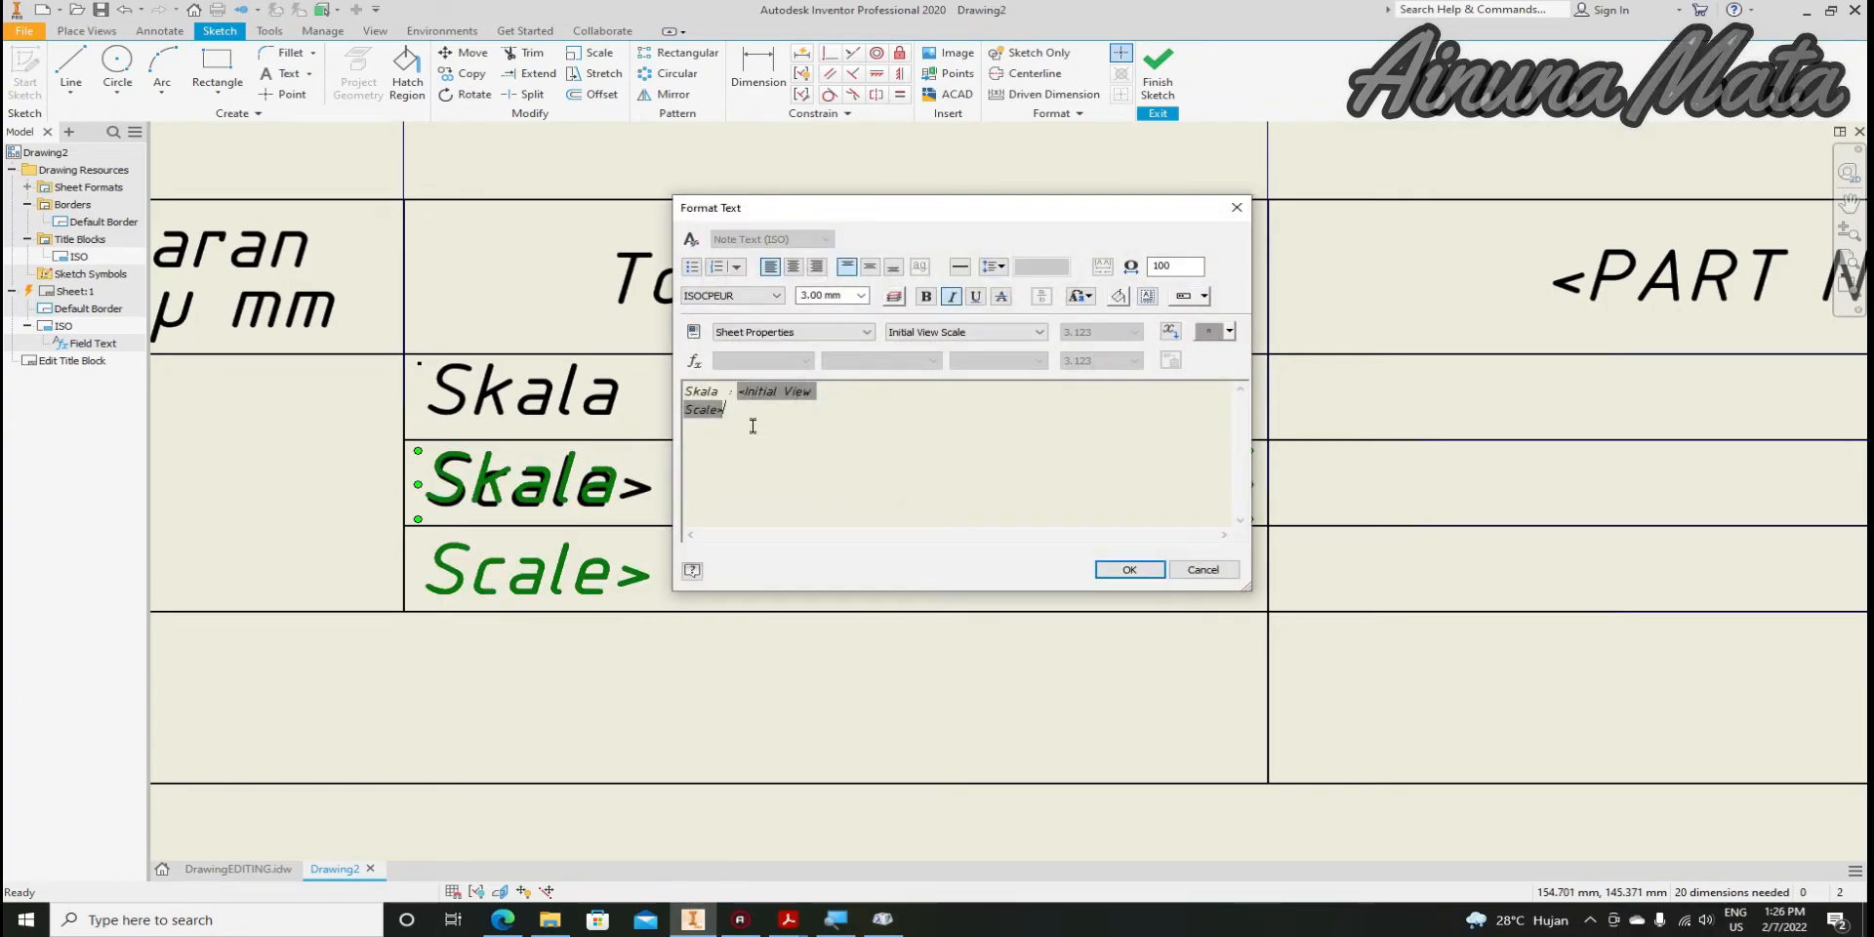
left_click(742, 395)
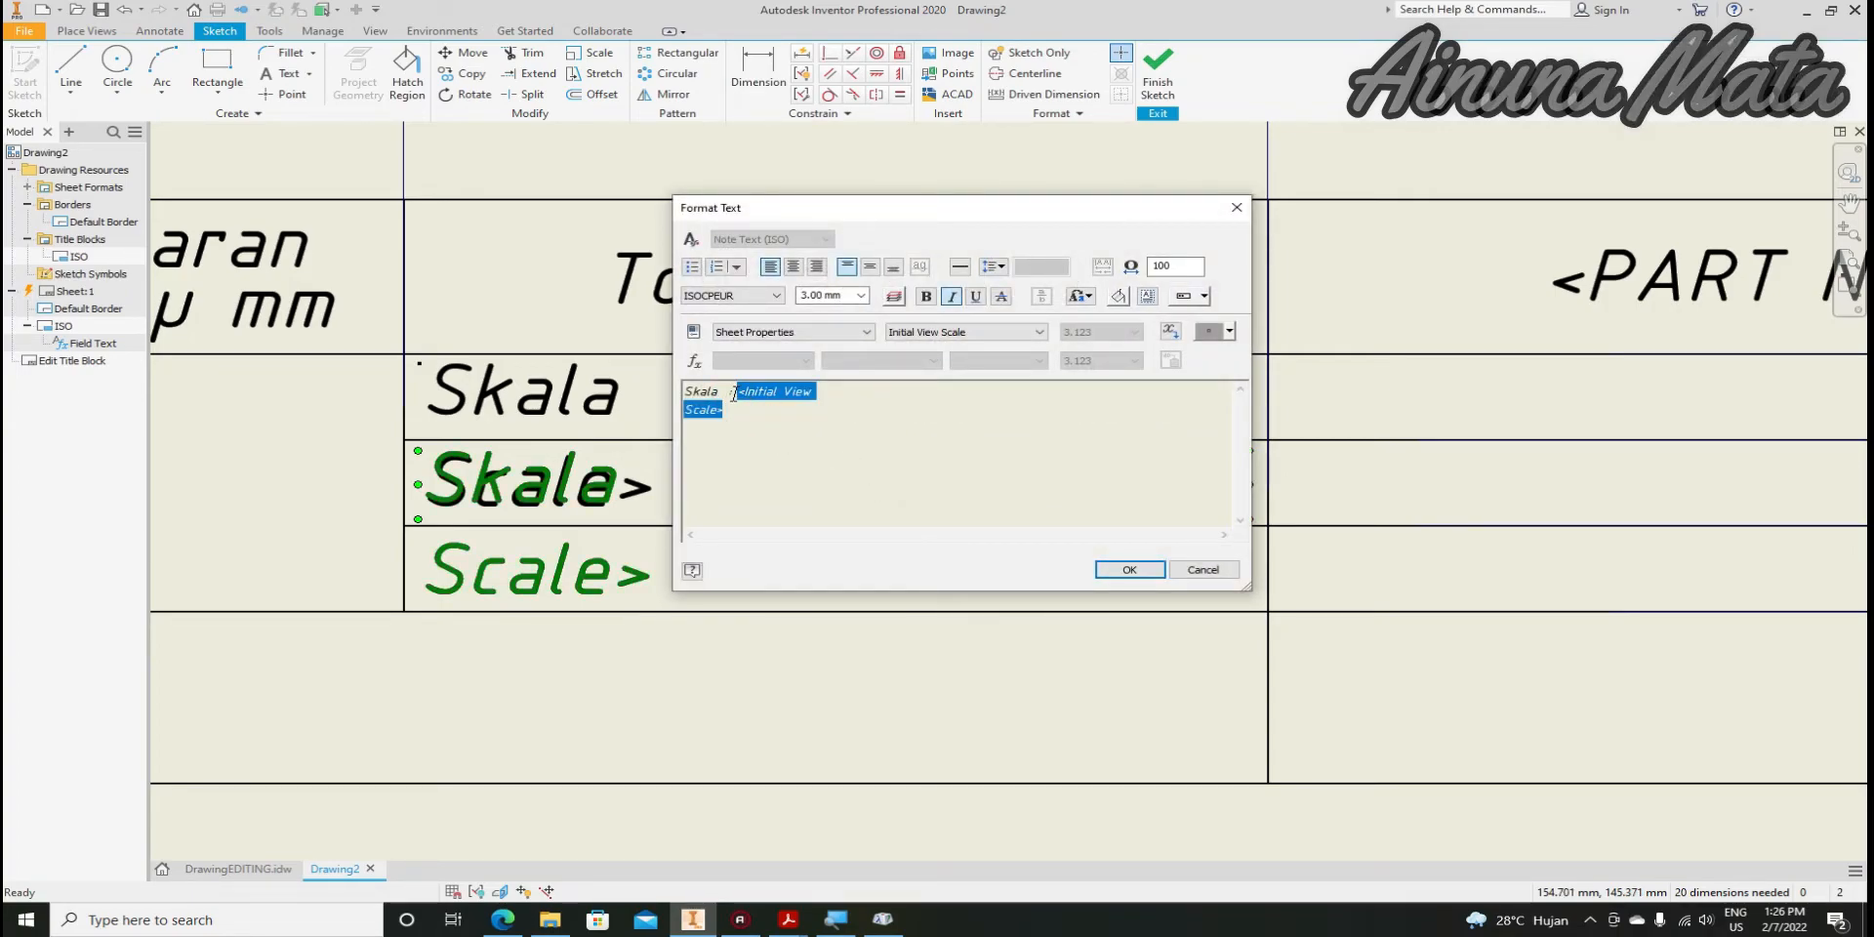
key("Delete")
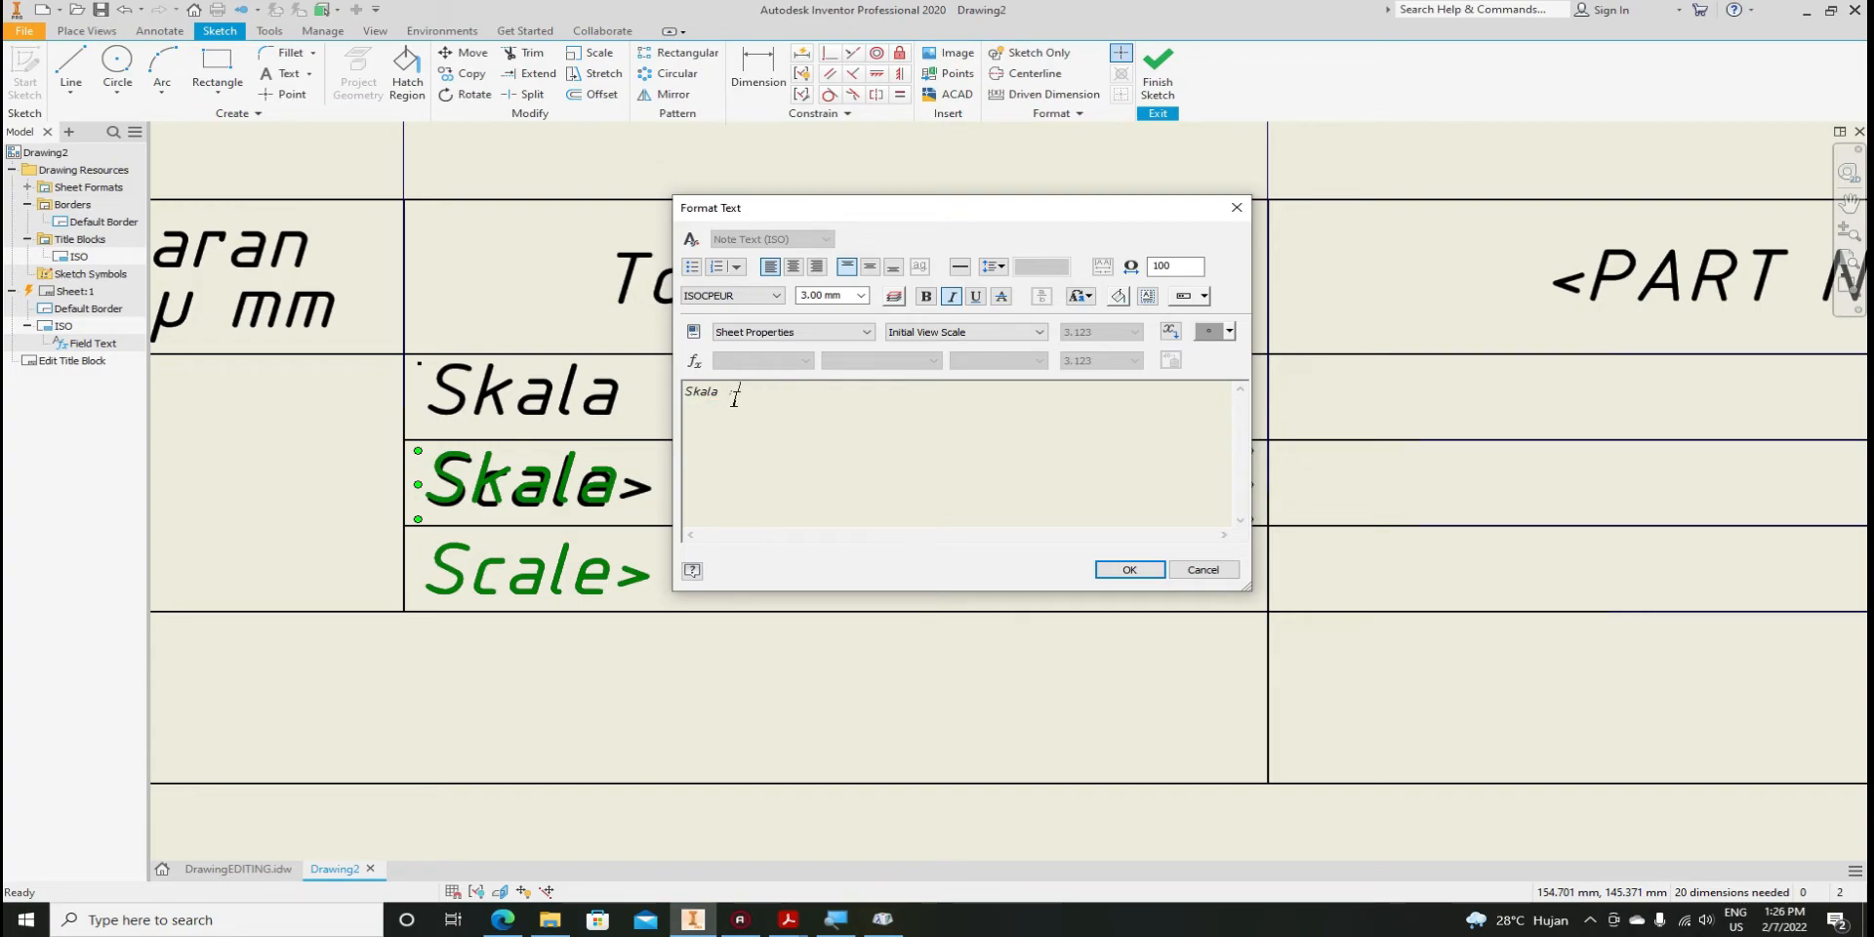
left_click_drag(719, 395, 685, 394)
type("Ukuran : mm")
left_click(1123, 570)
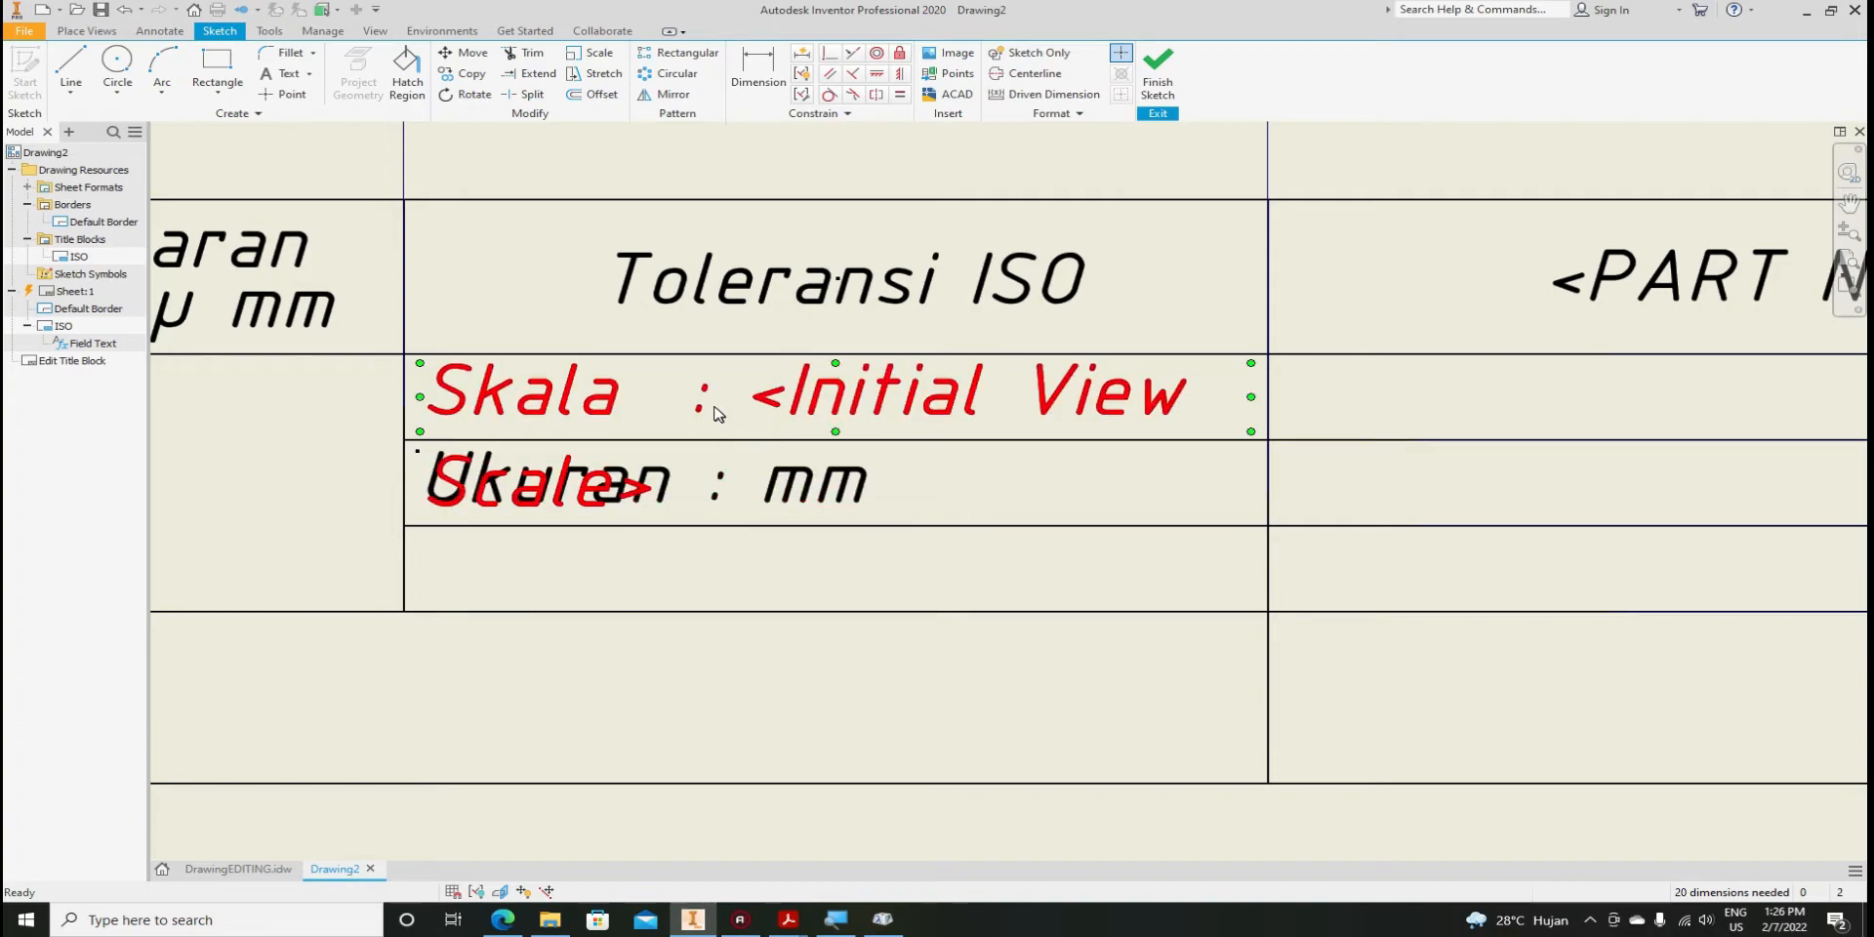
Adjust the spacing around the colon in the Skala : <Initial View Scale> label
left_click(590, 403)
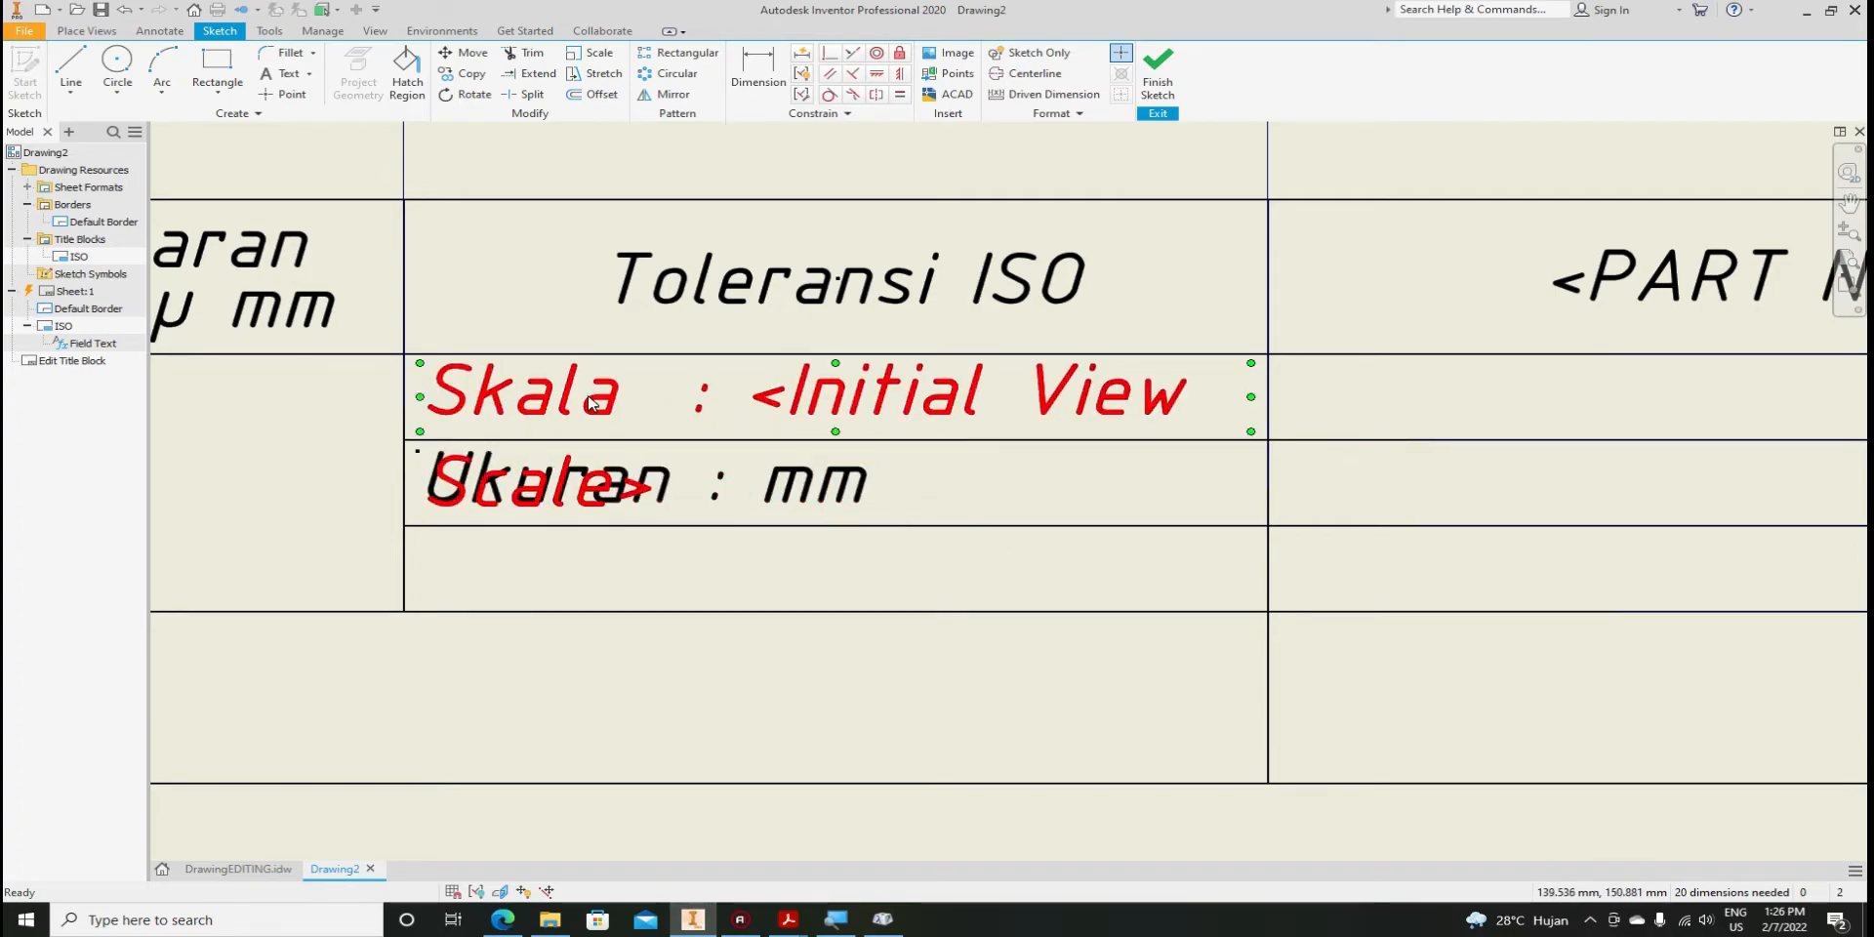
double_click(603, 408)
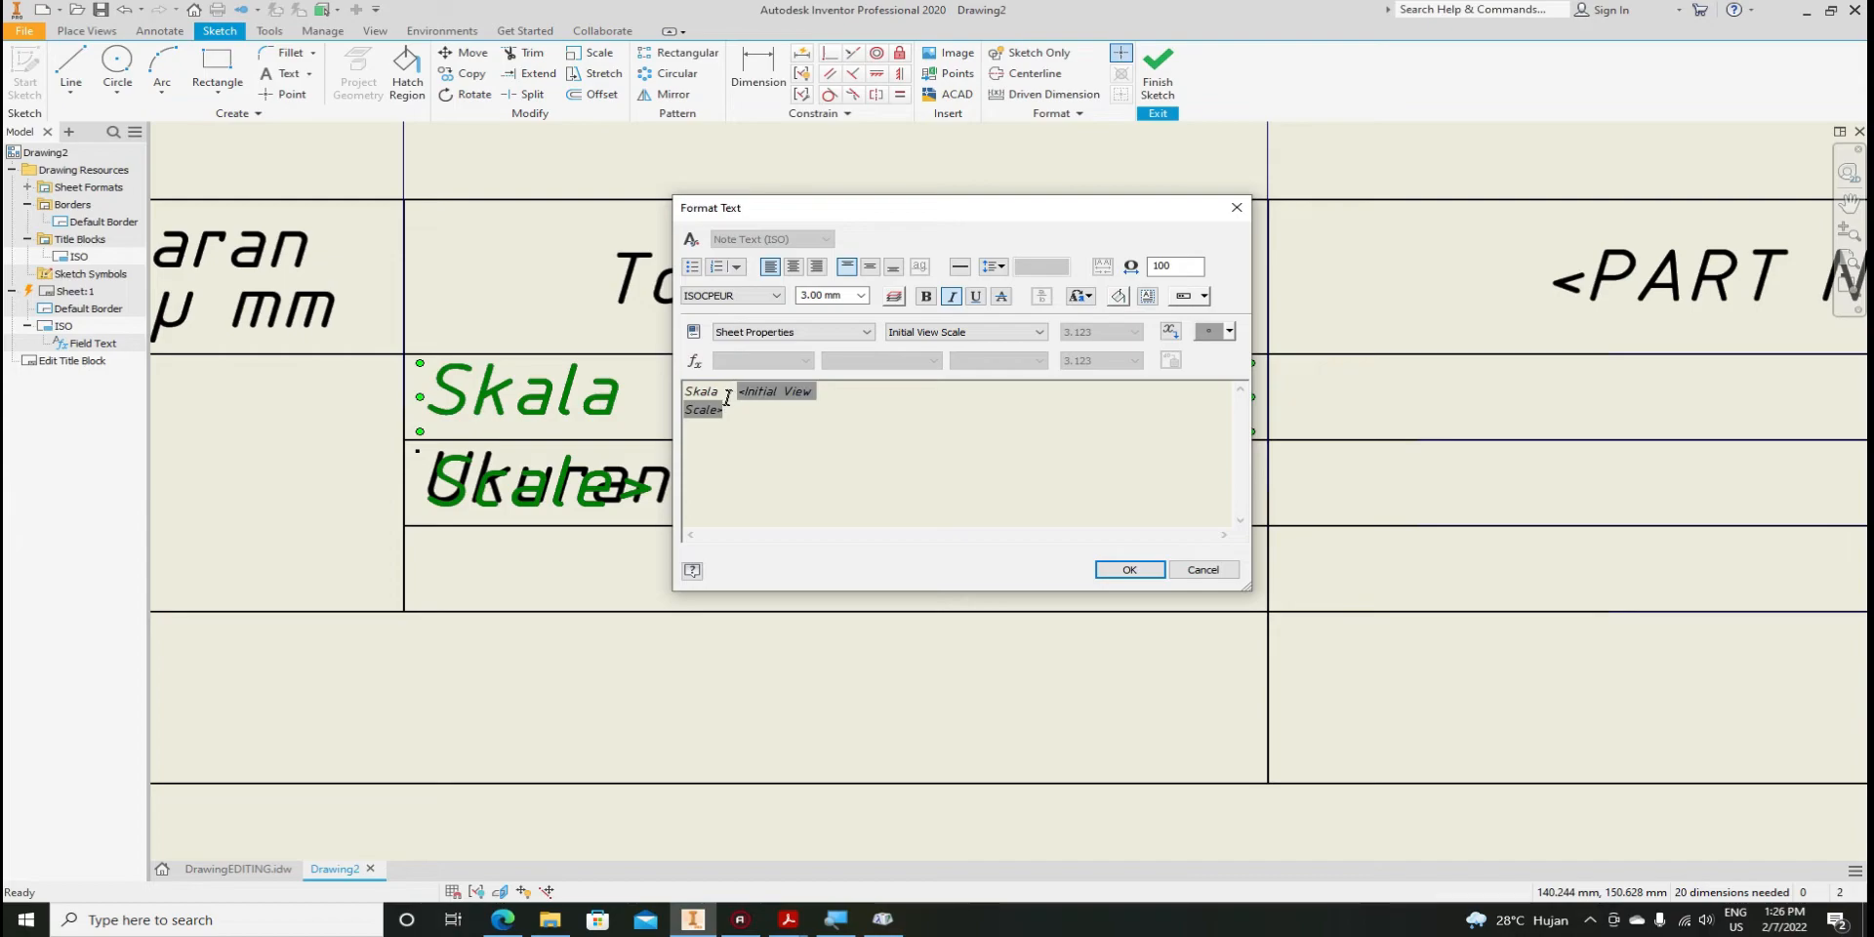
left_click(728, 395)
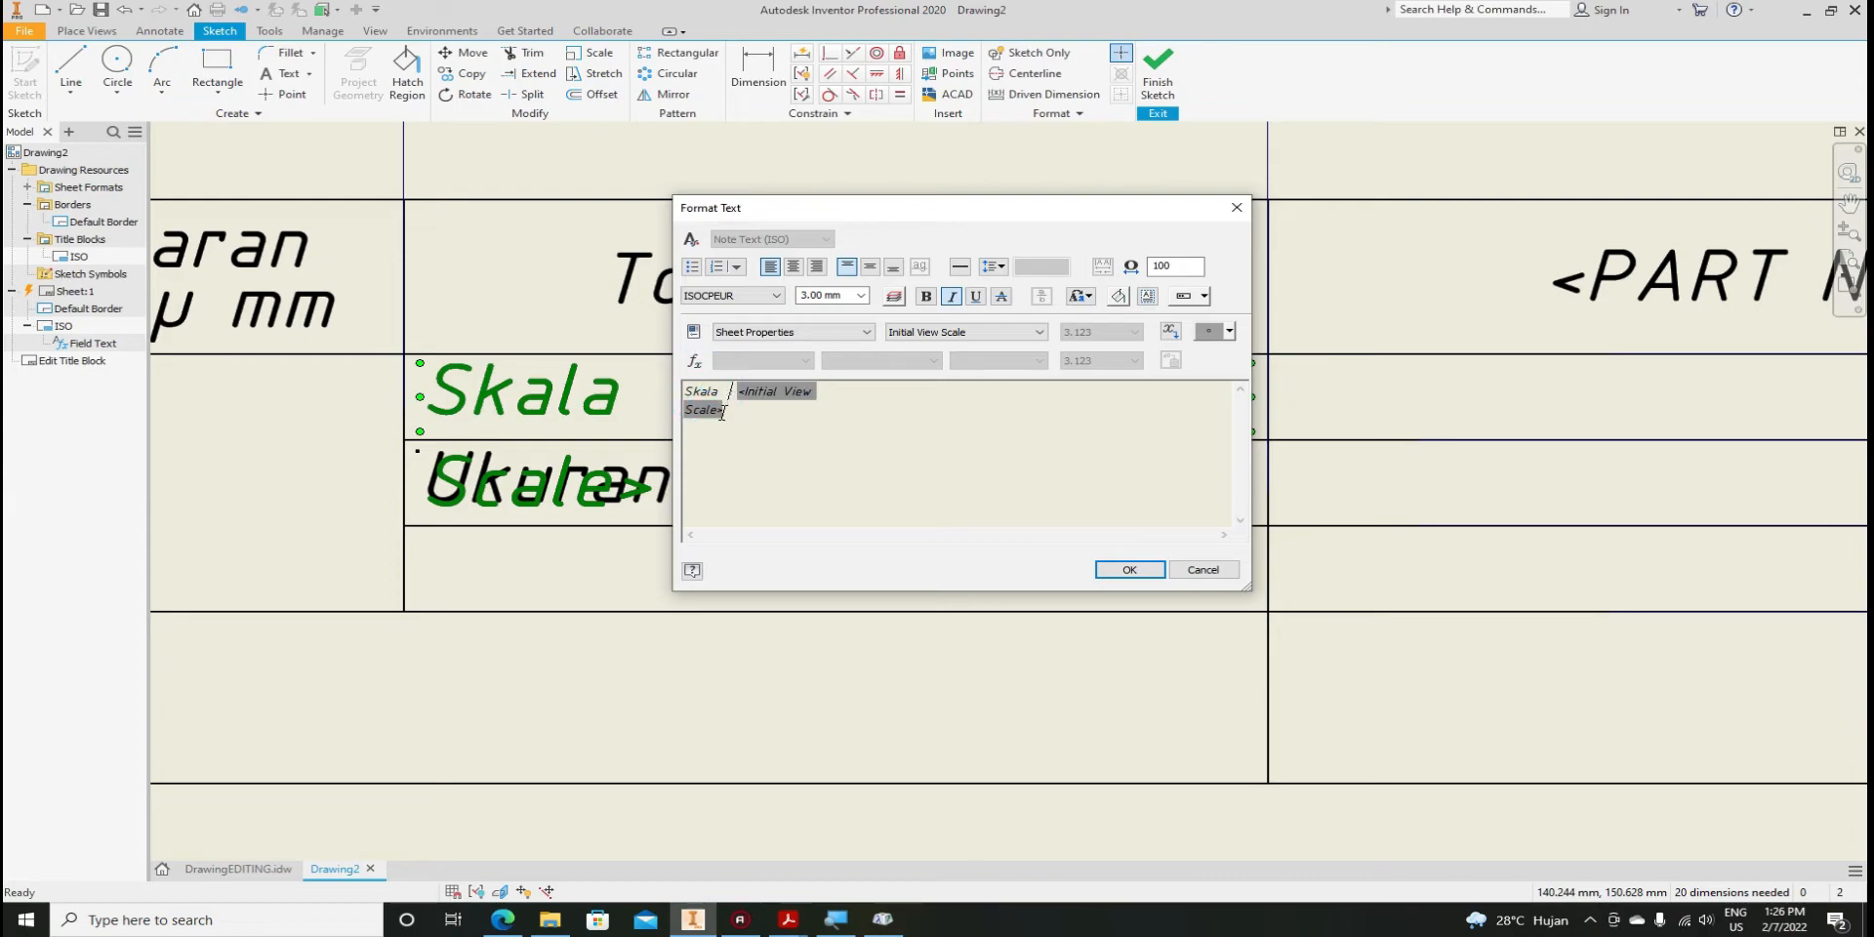
left_click(1128, 571)
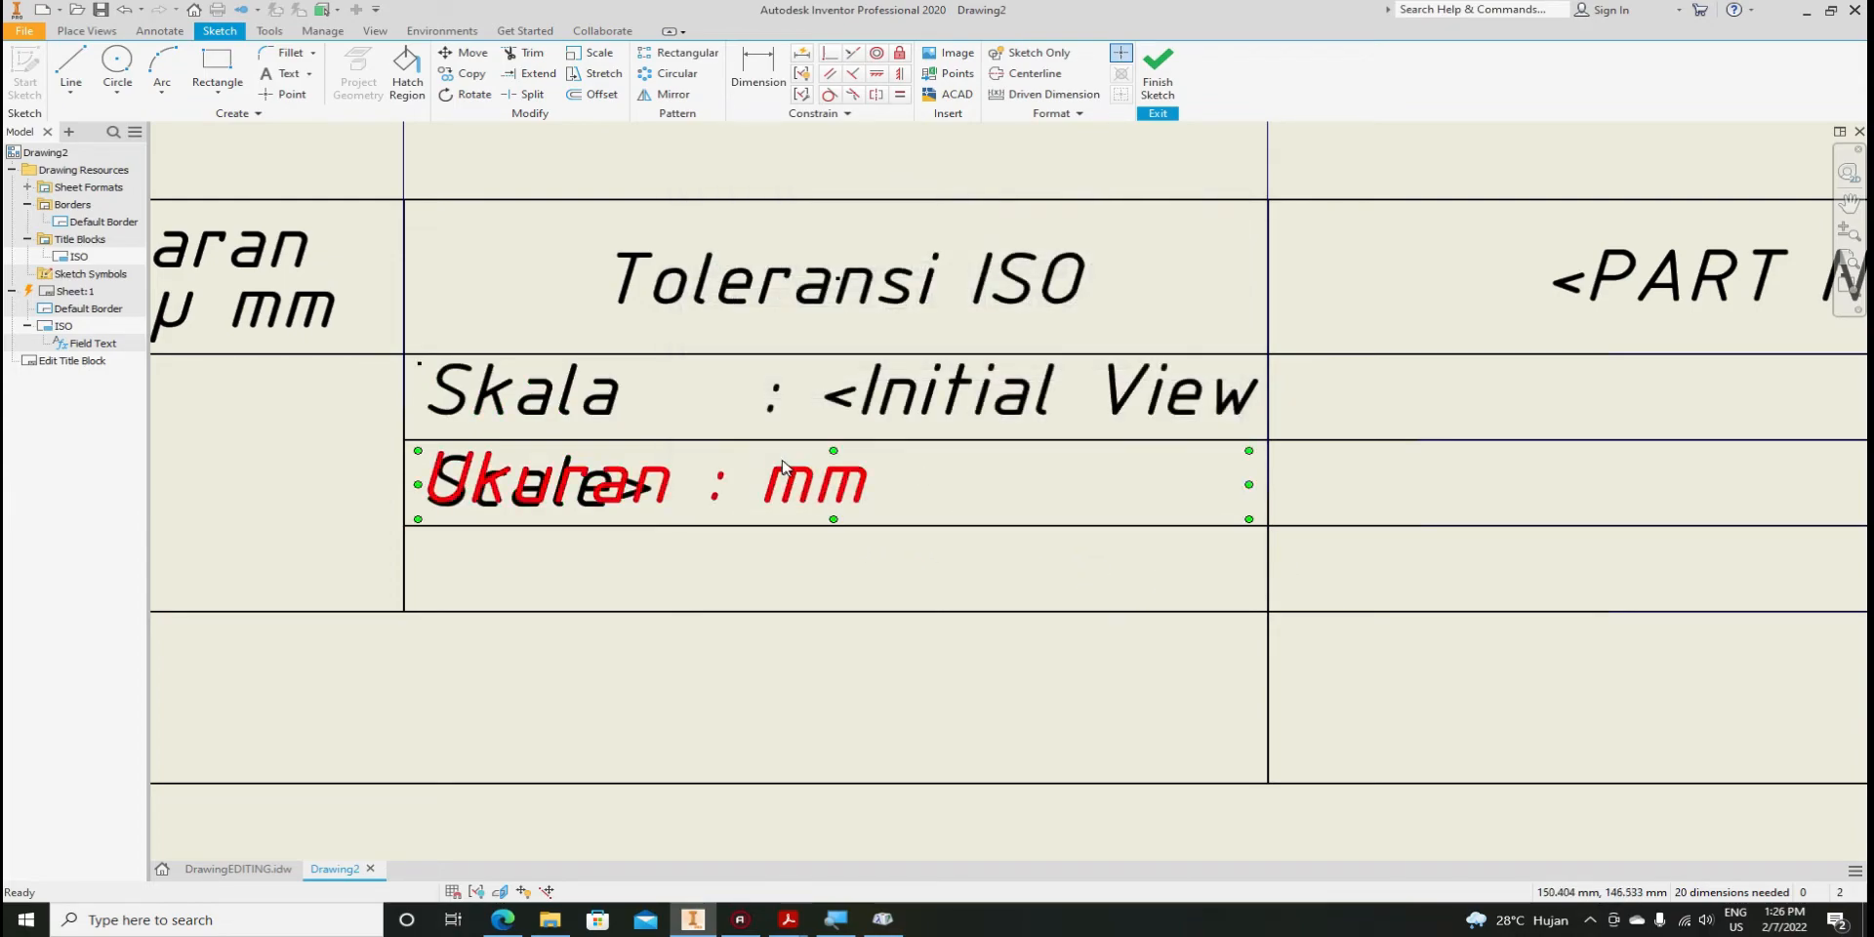
double_click(776, 412)
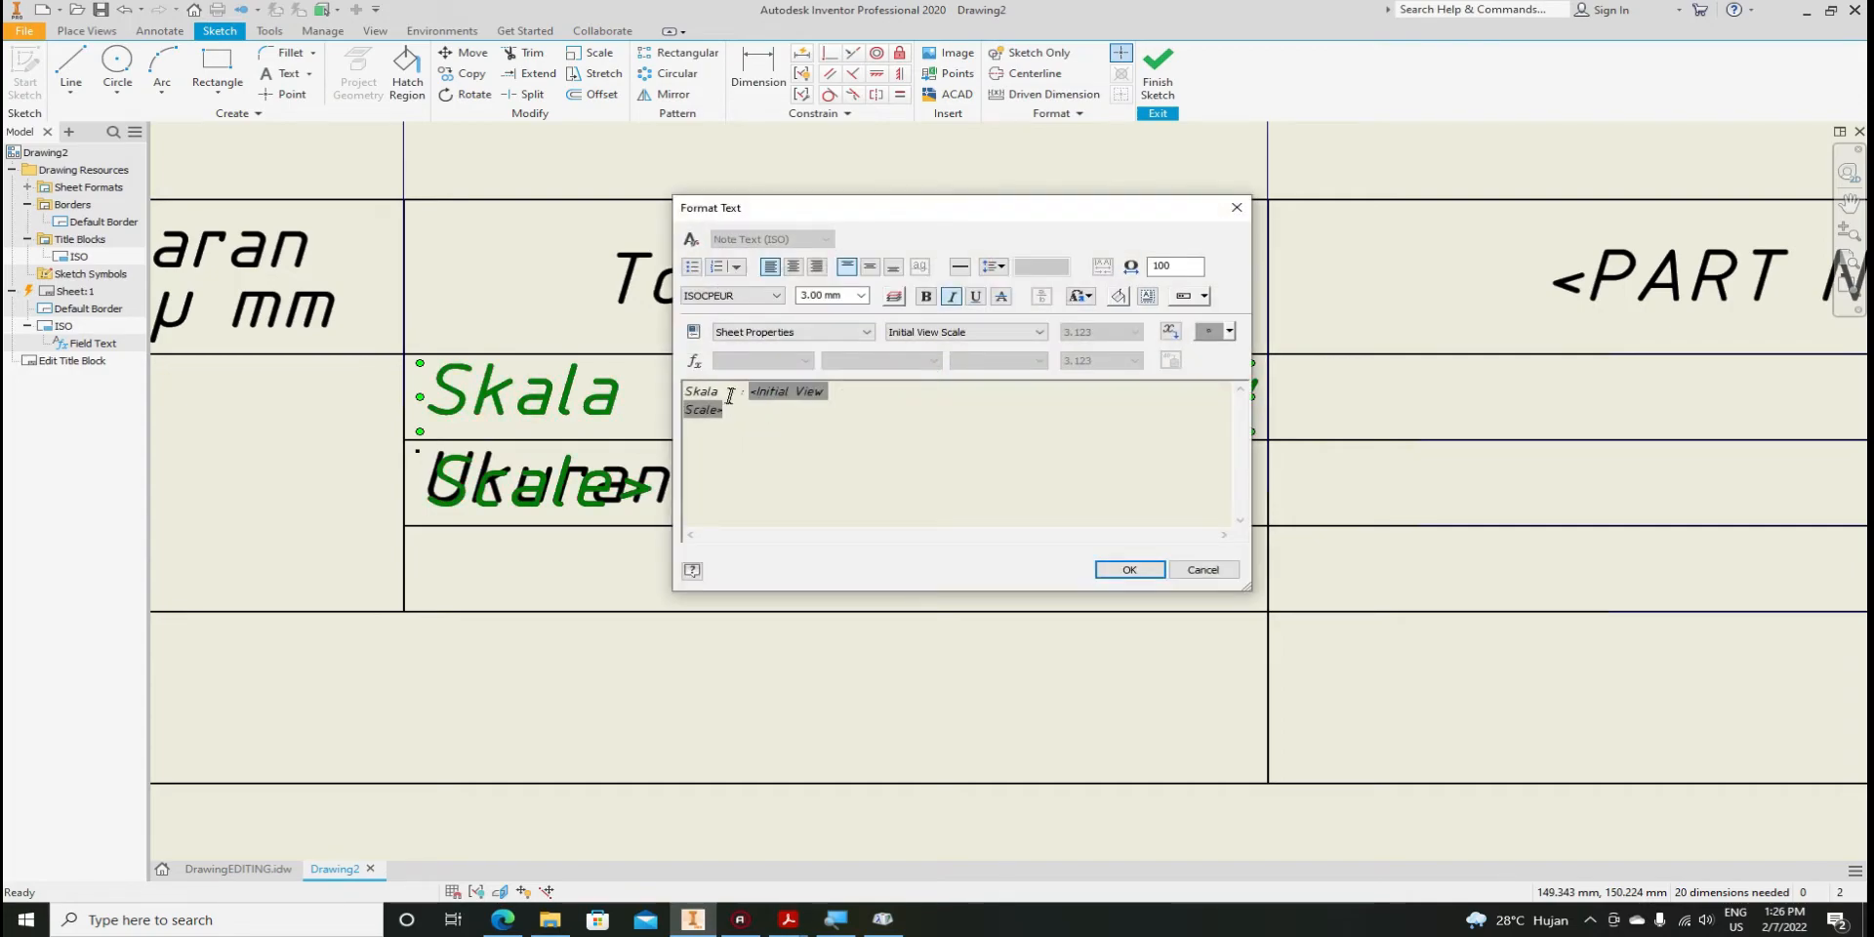
left_click(744, 391)
key("BackSpace")
left_click(1115, 570)
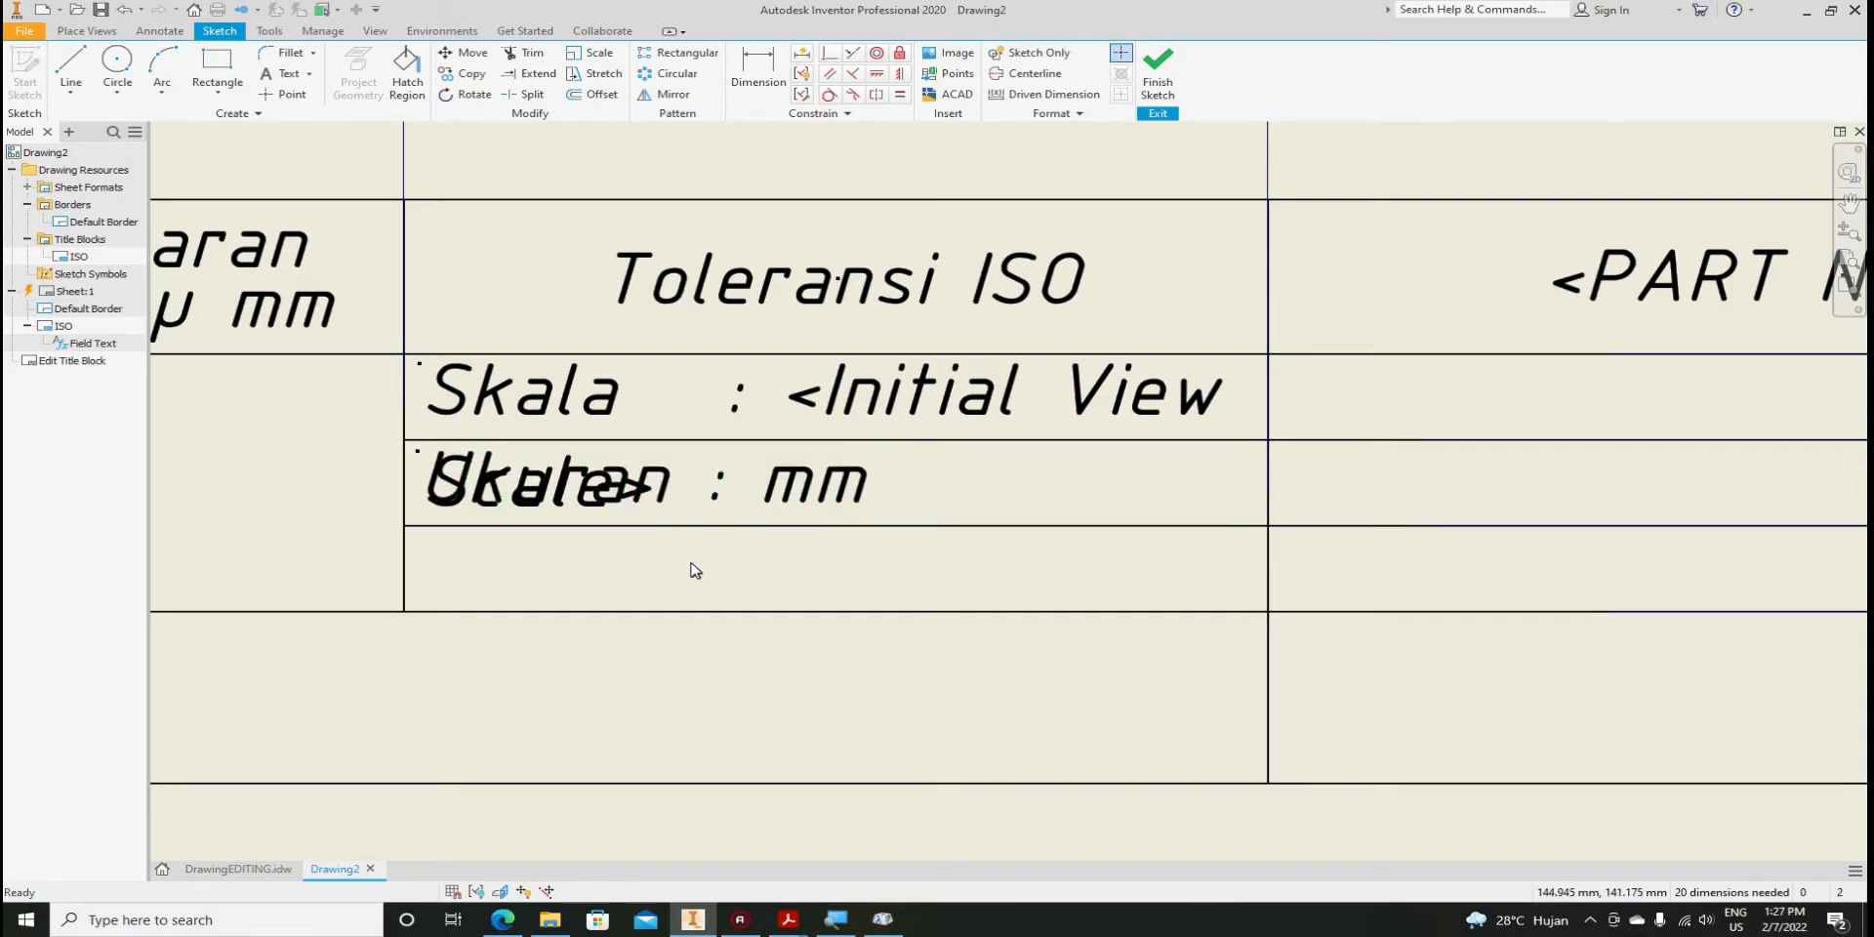
Paste a copy of the Ukuran : mm label and drag it into the empty third row
left_click(715, 495)
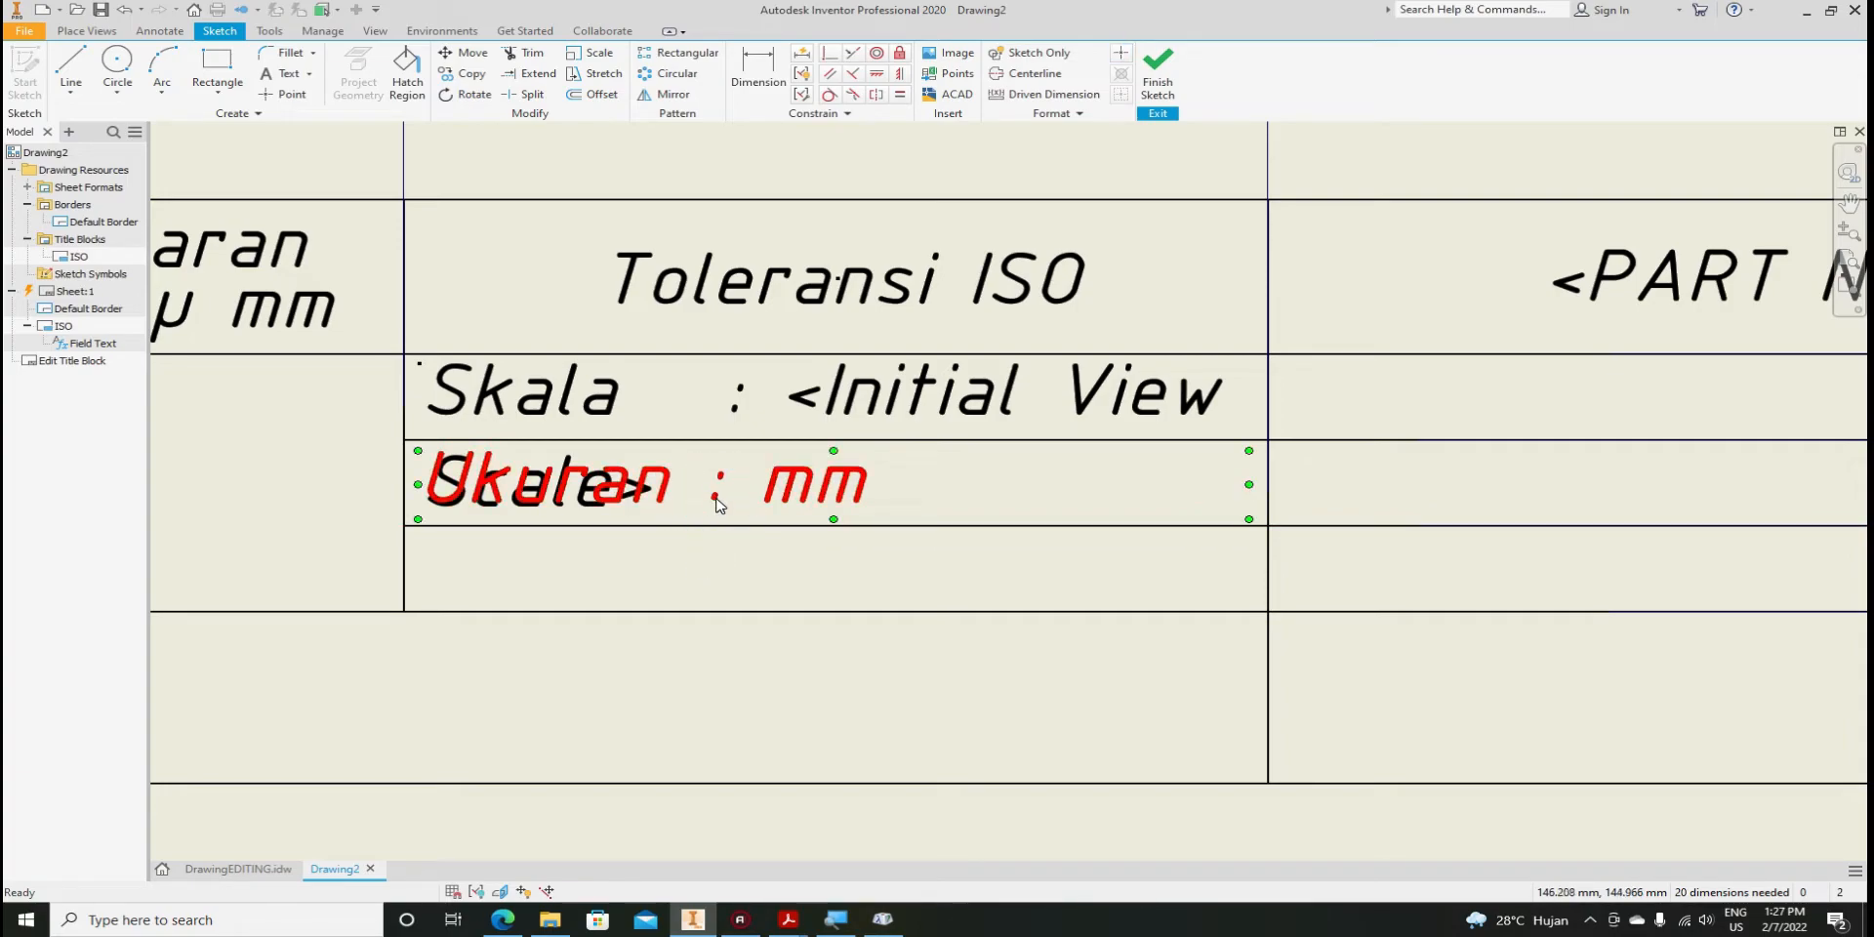
left_click(709, 579)
key("ctrl+v")
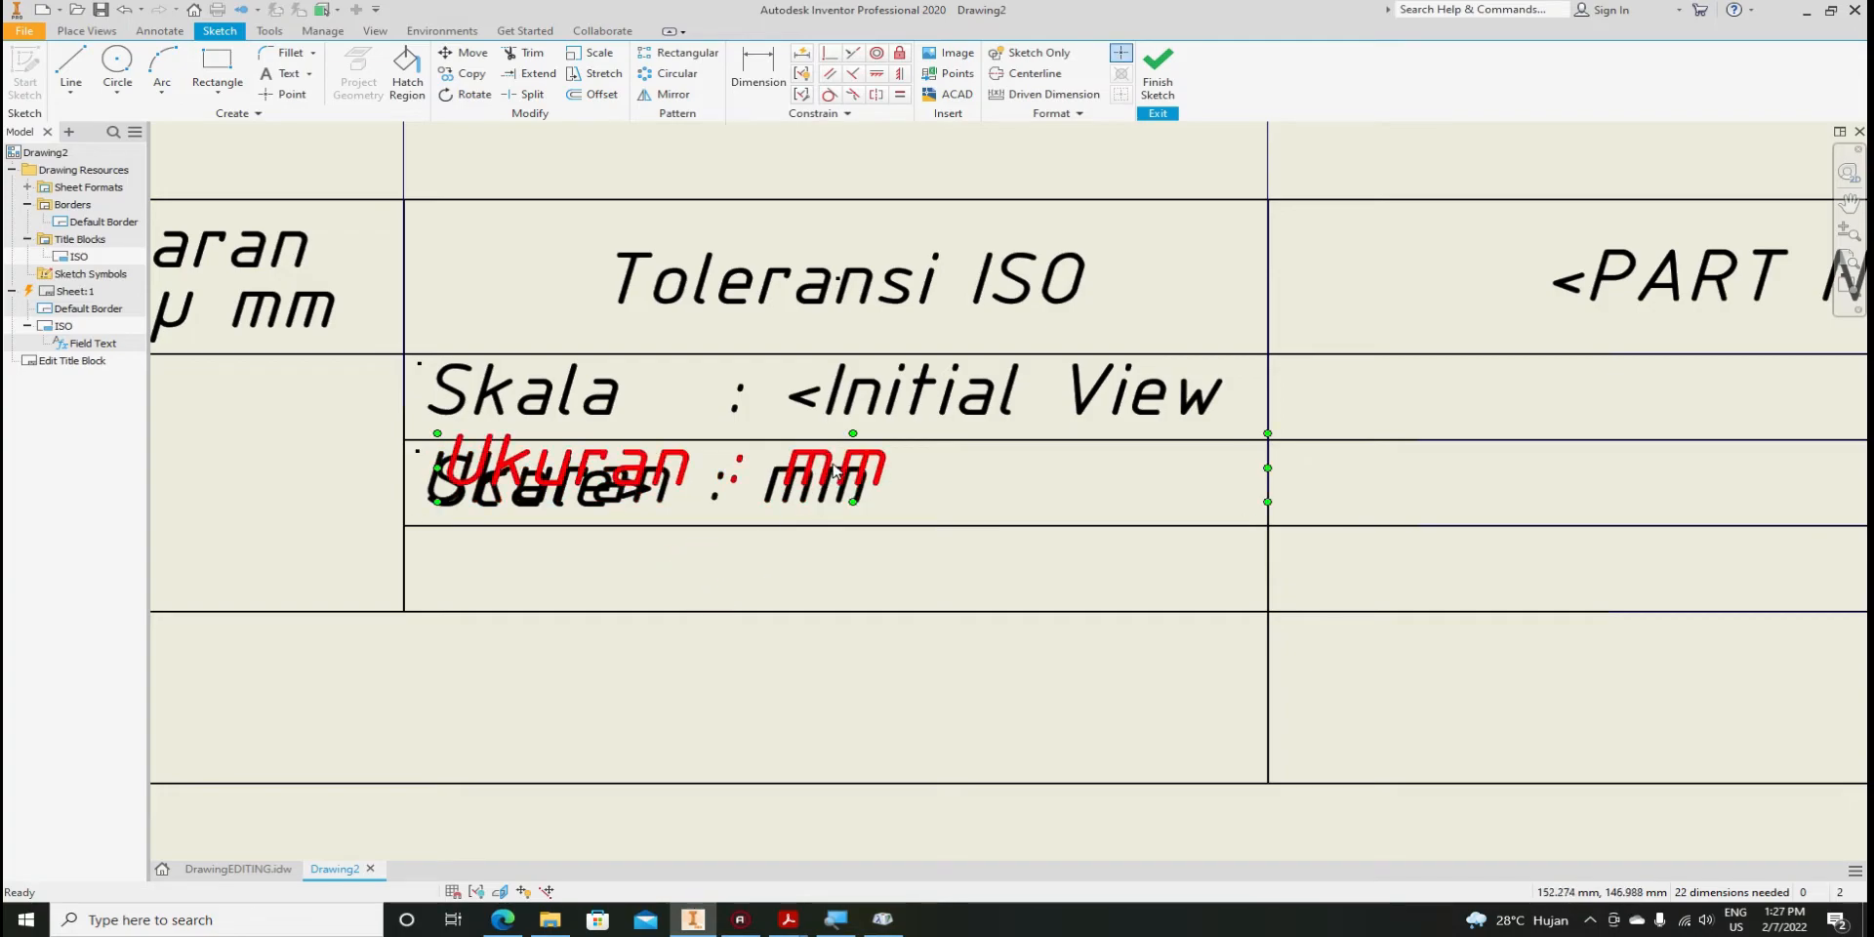
left_click_drag(825, 464, 809, 564)
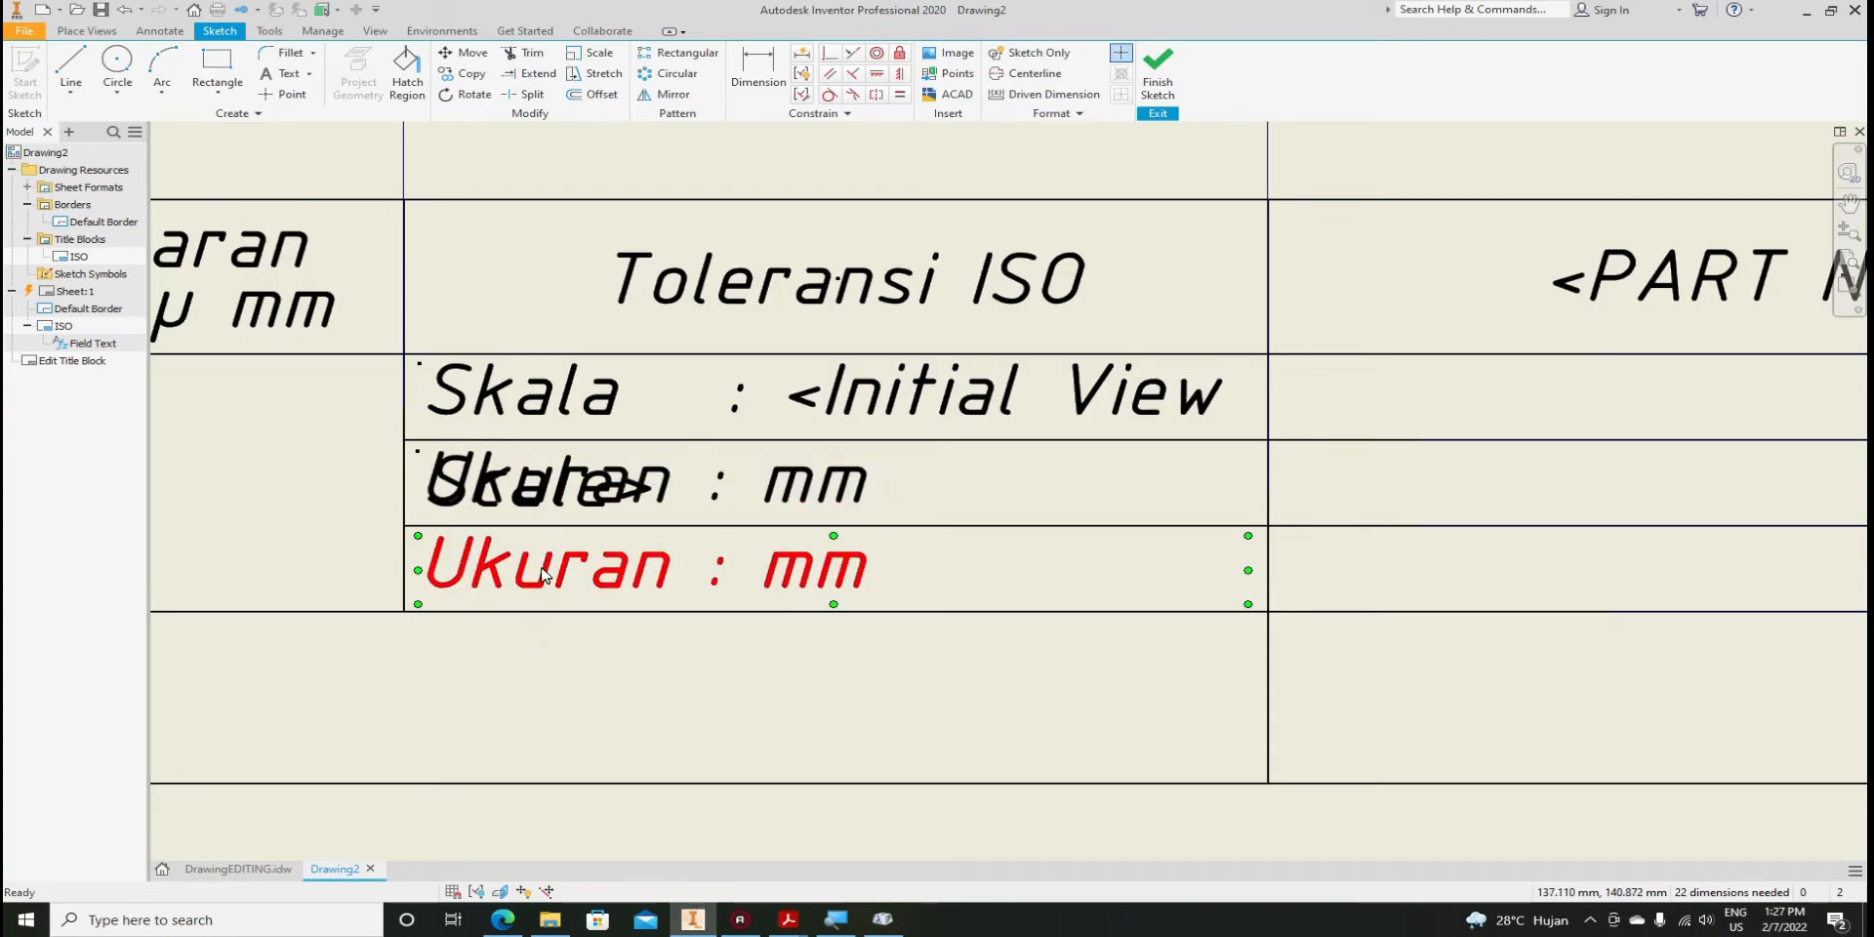
Change the third-row copy to 'Tanggal :' followed by the drawing's CREATION DATE property field
double_click(634, 584)
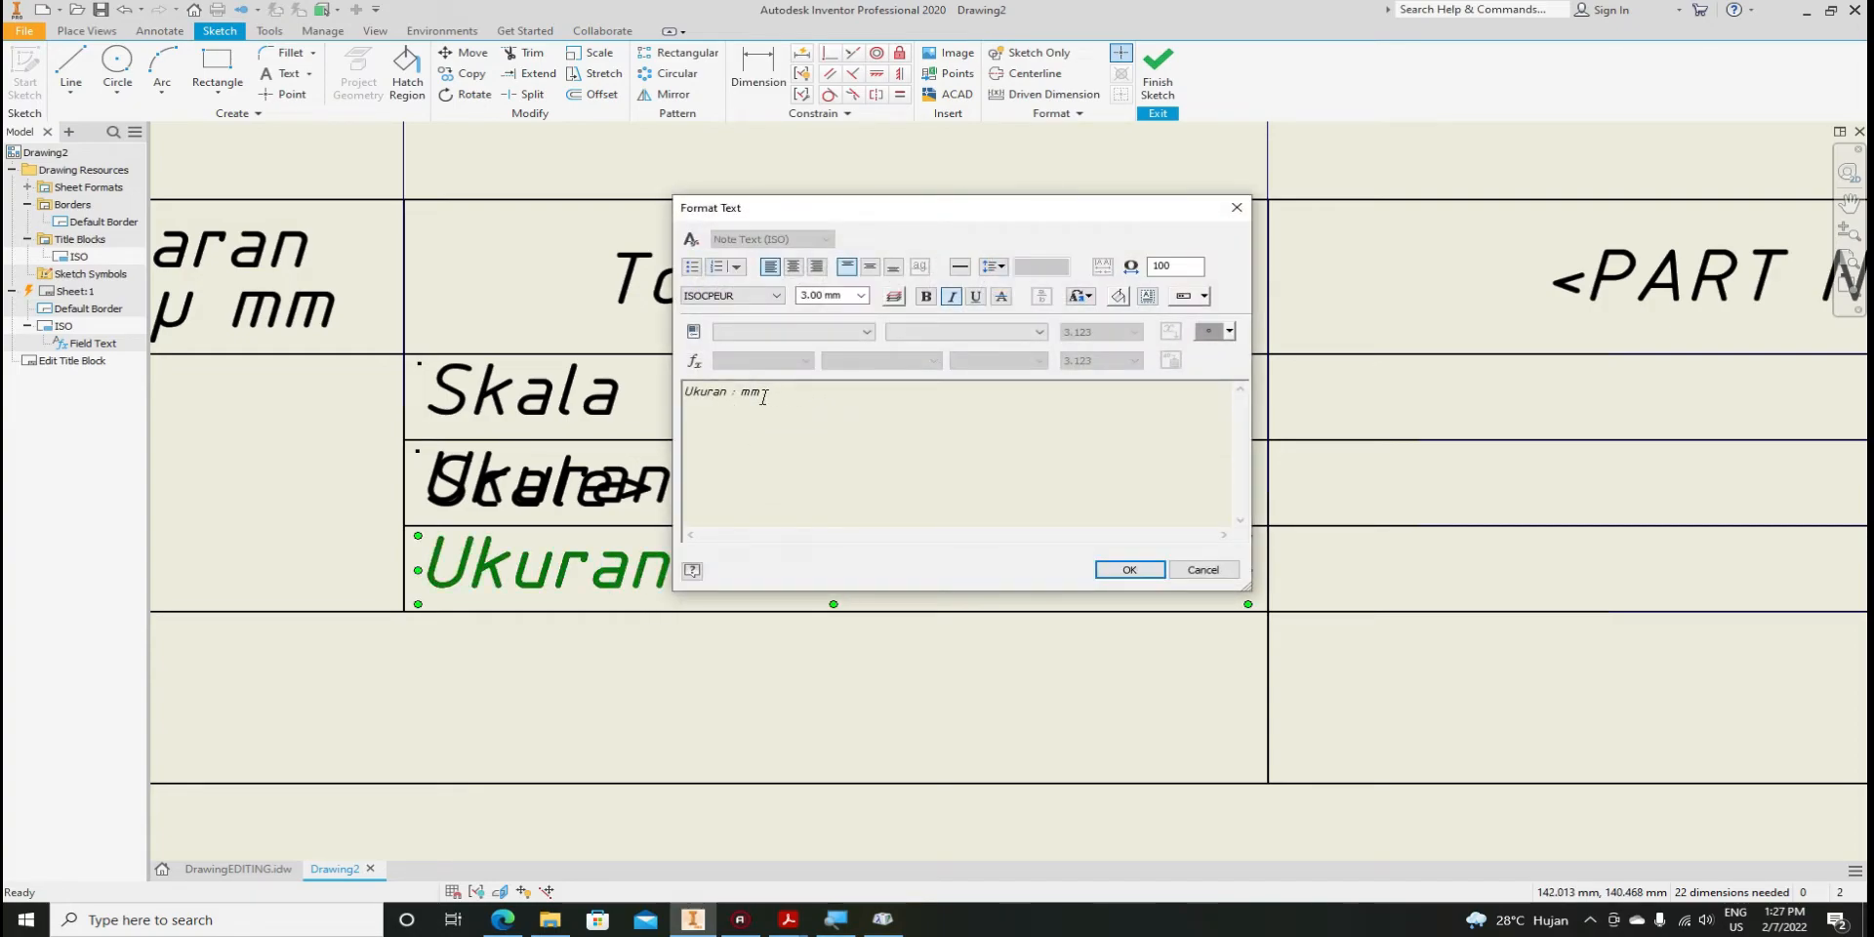
left_click(720, 394)
left_click_drag(727, 390, 666, 393)
type("Tanggal")
left_click(782, 395)
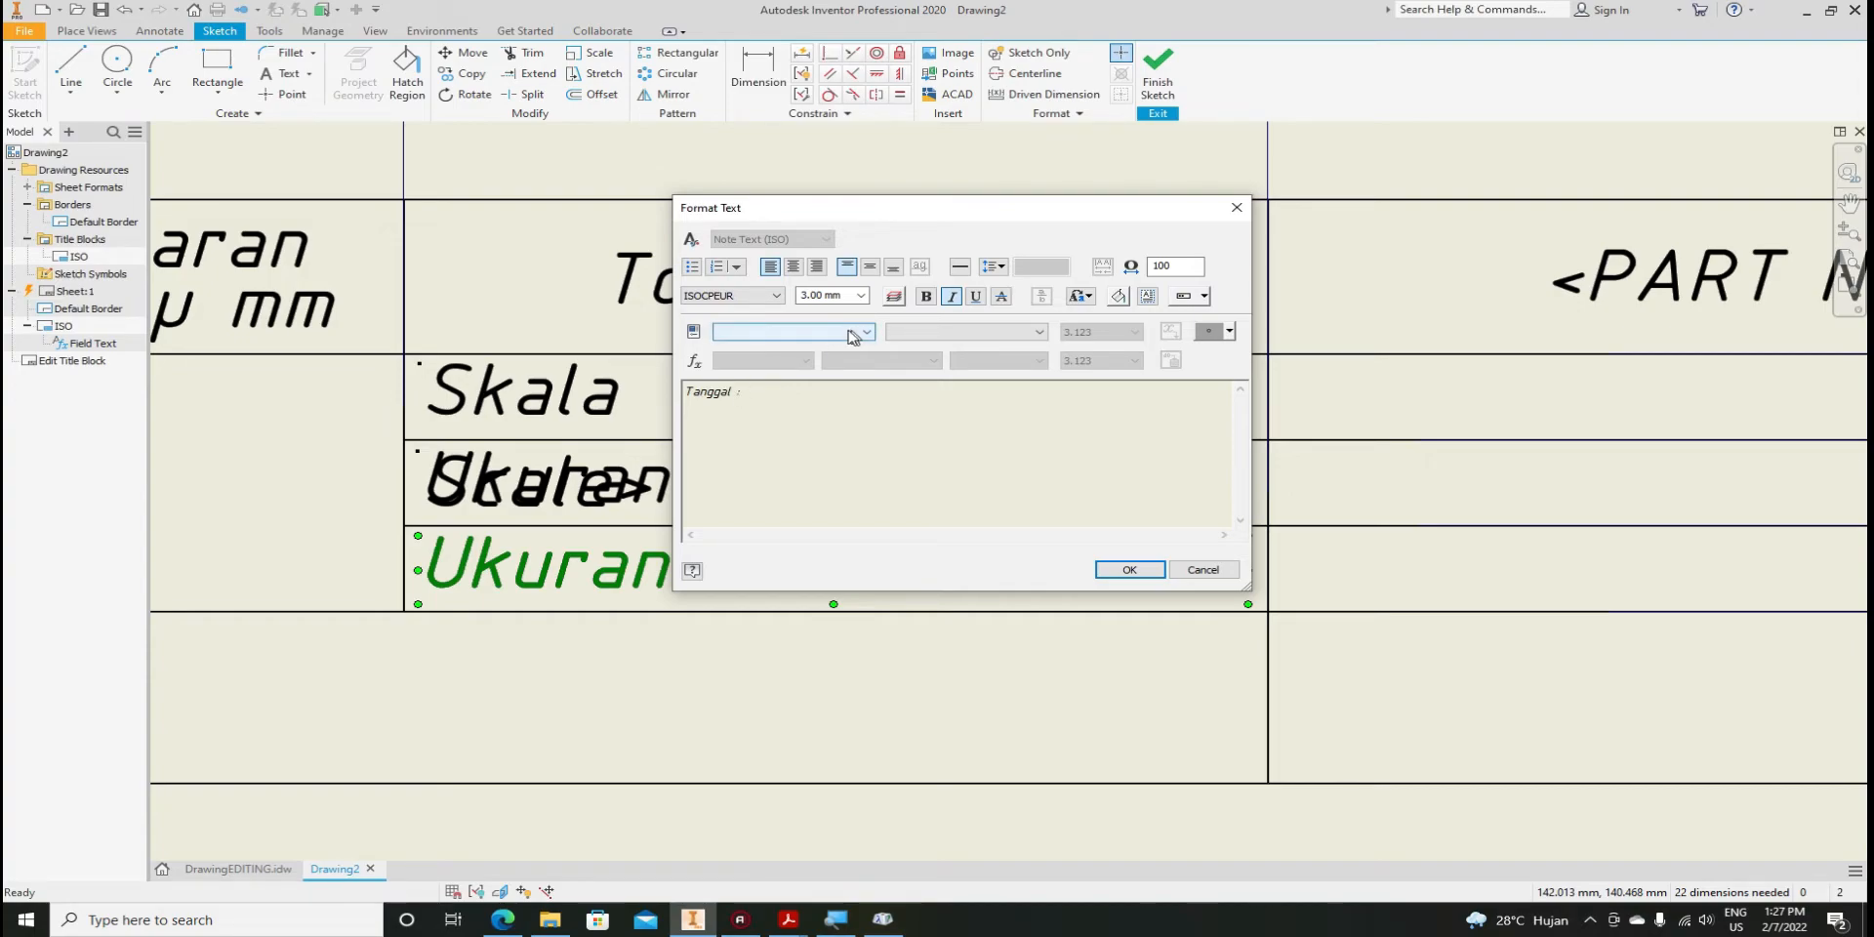
left_click(844, 334)
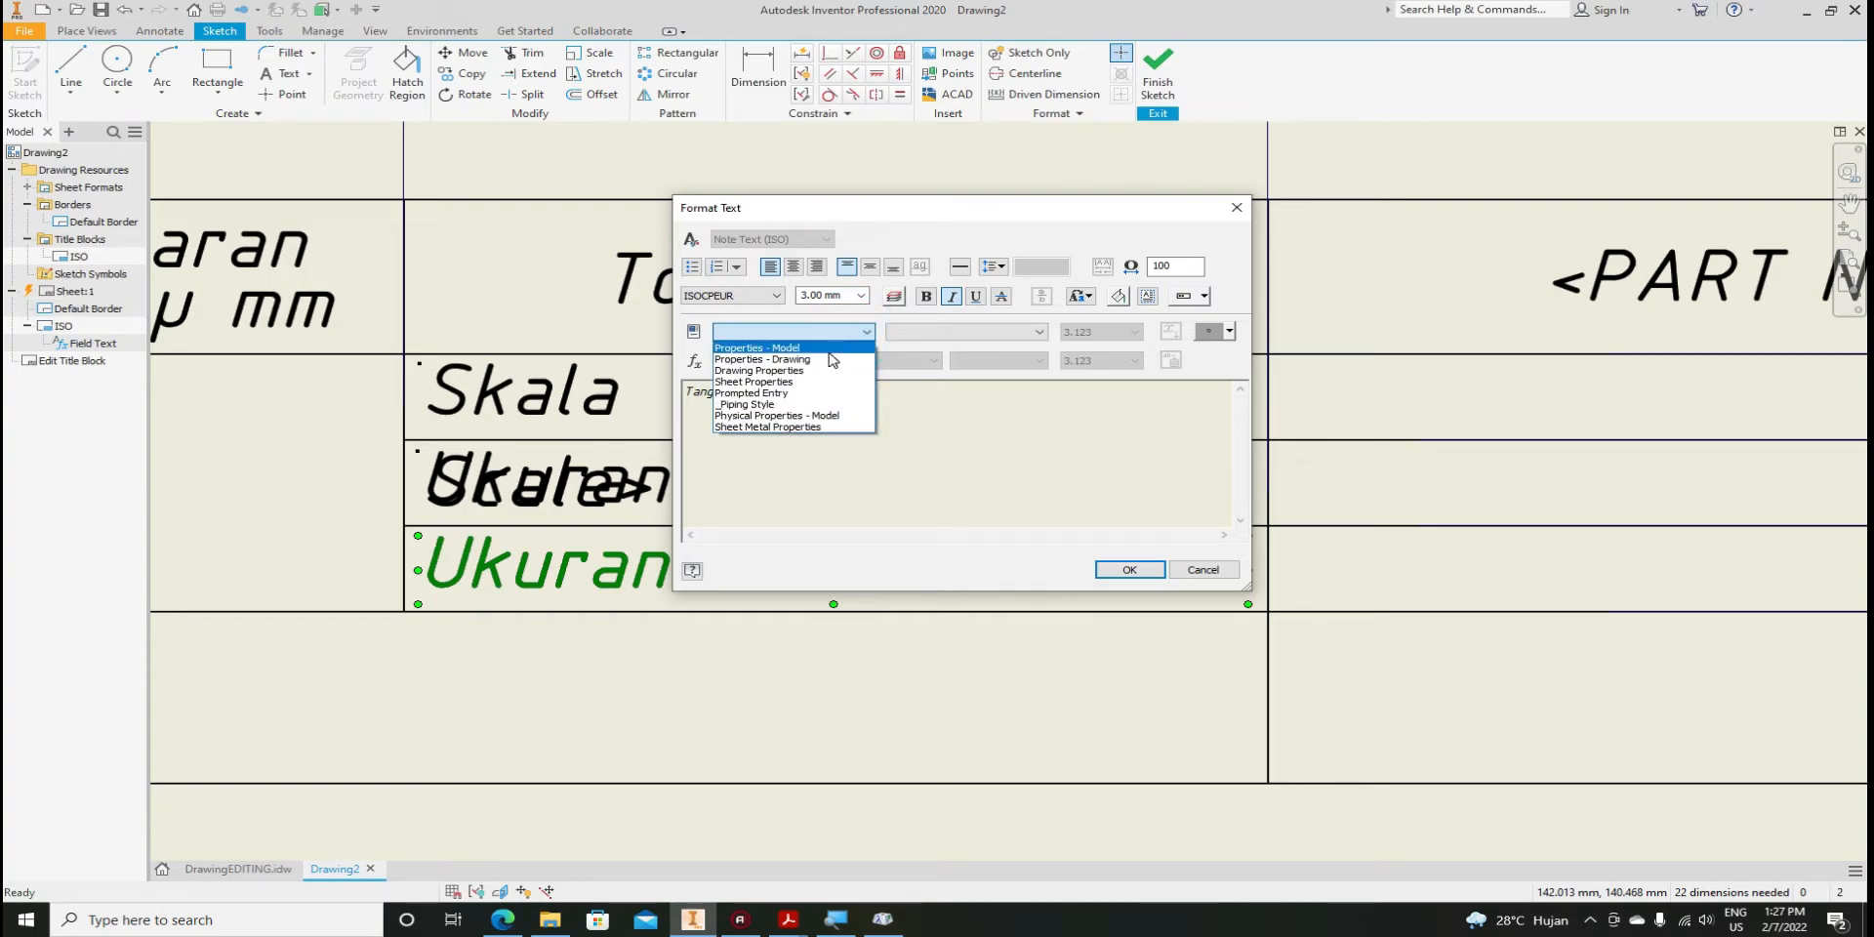
left_click(762, 359)
left_click(954, 333)
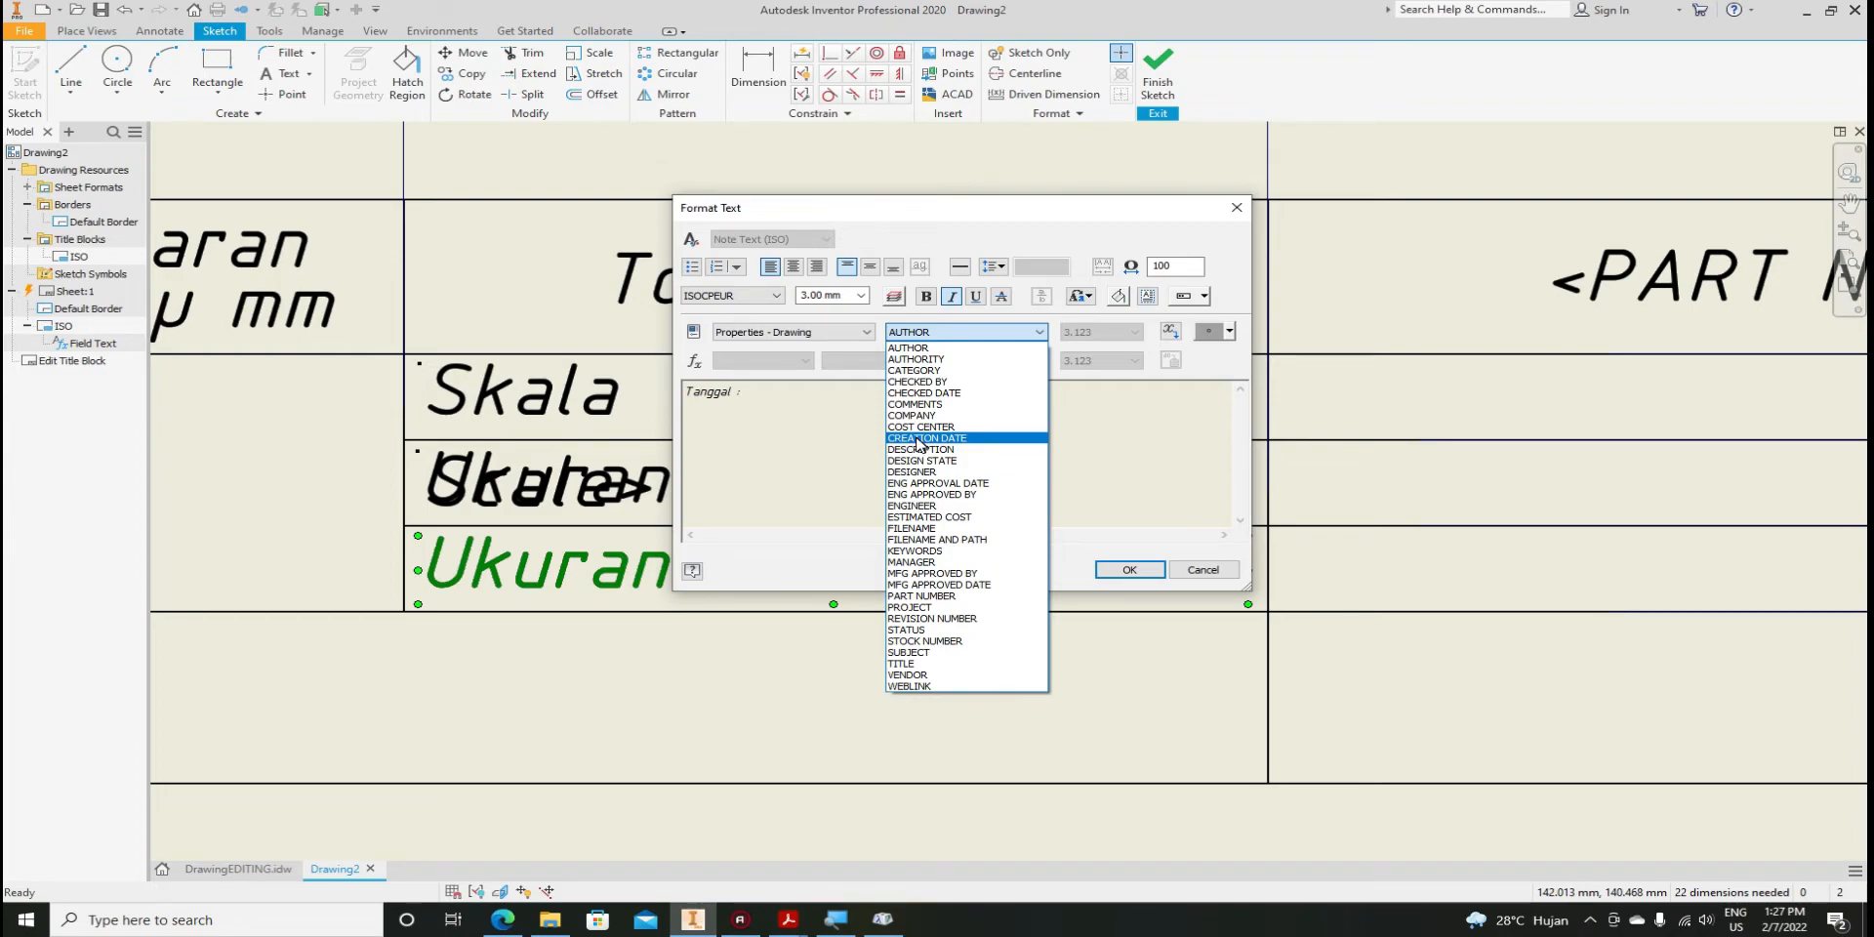
left_click(932, 446)
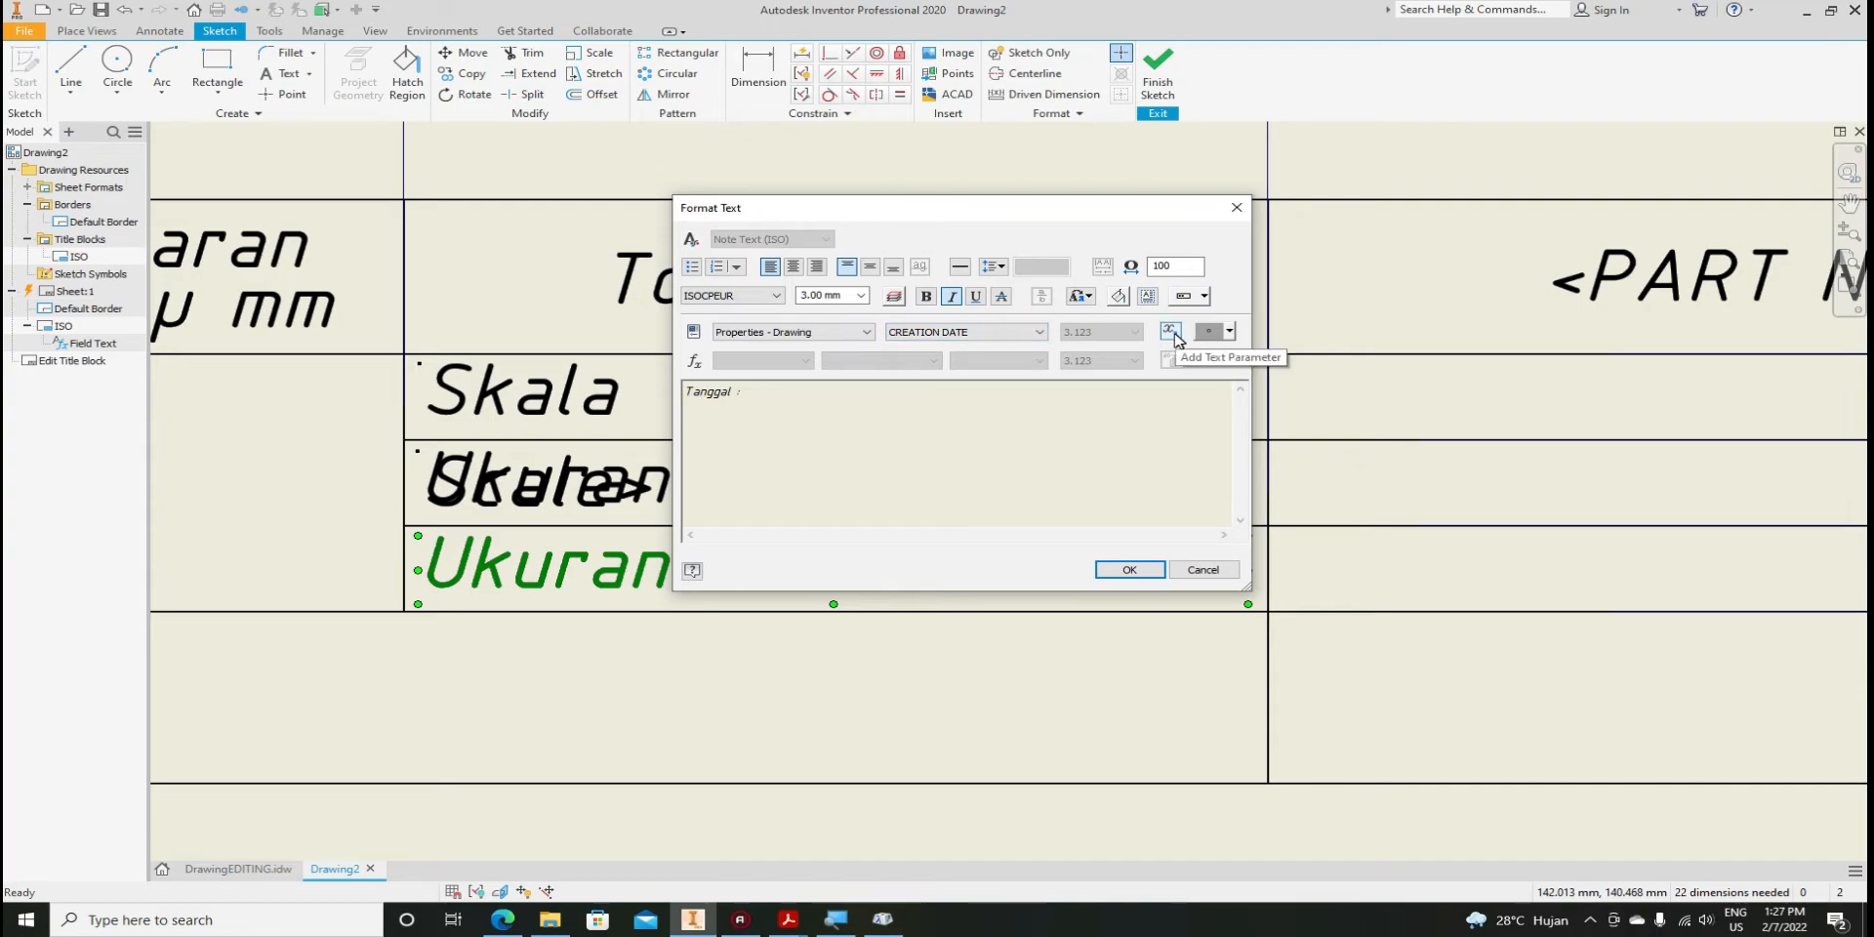
left_click(1171, 331)
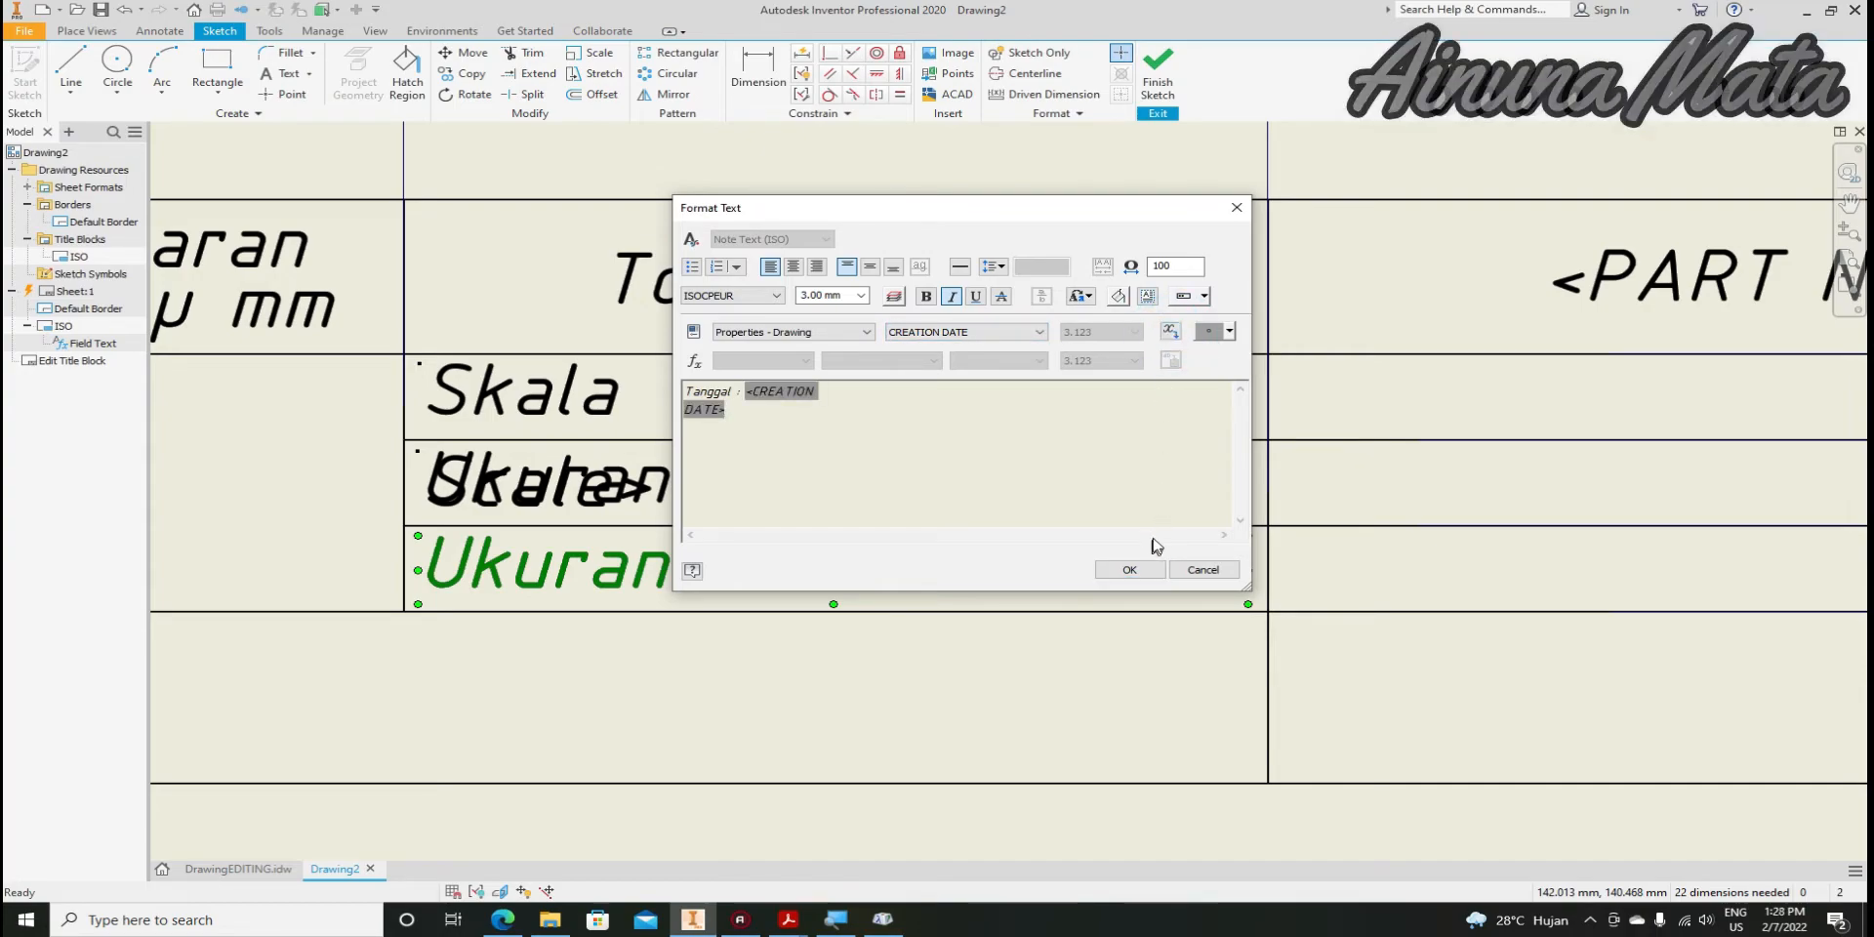
left_click(1130, 570)
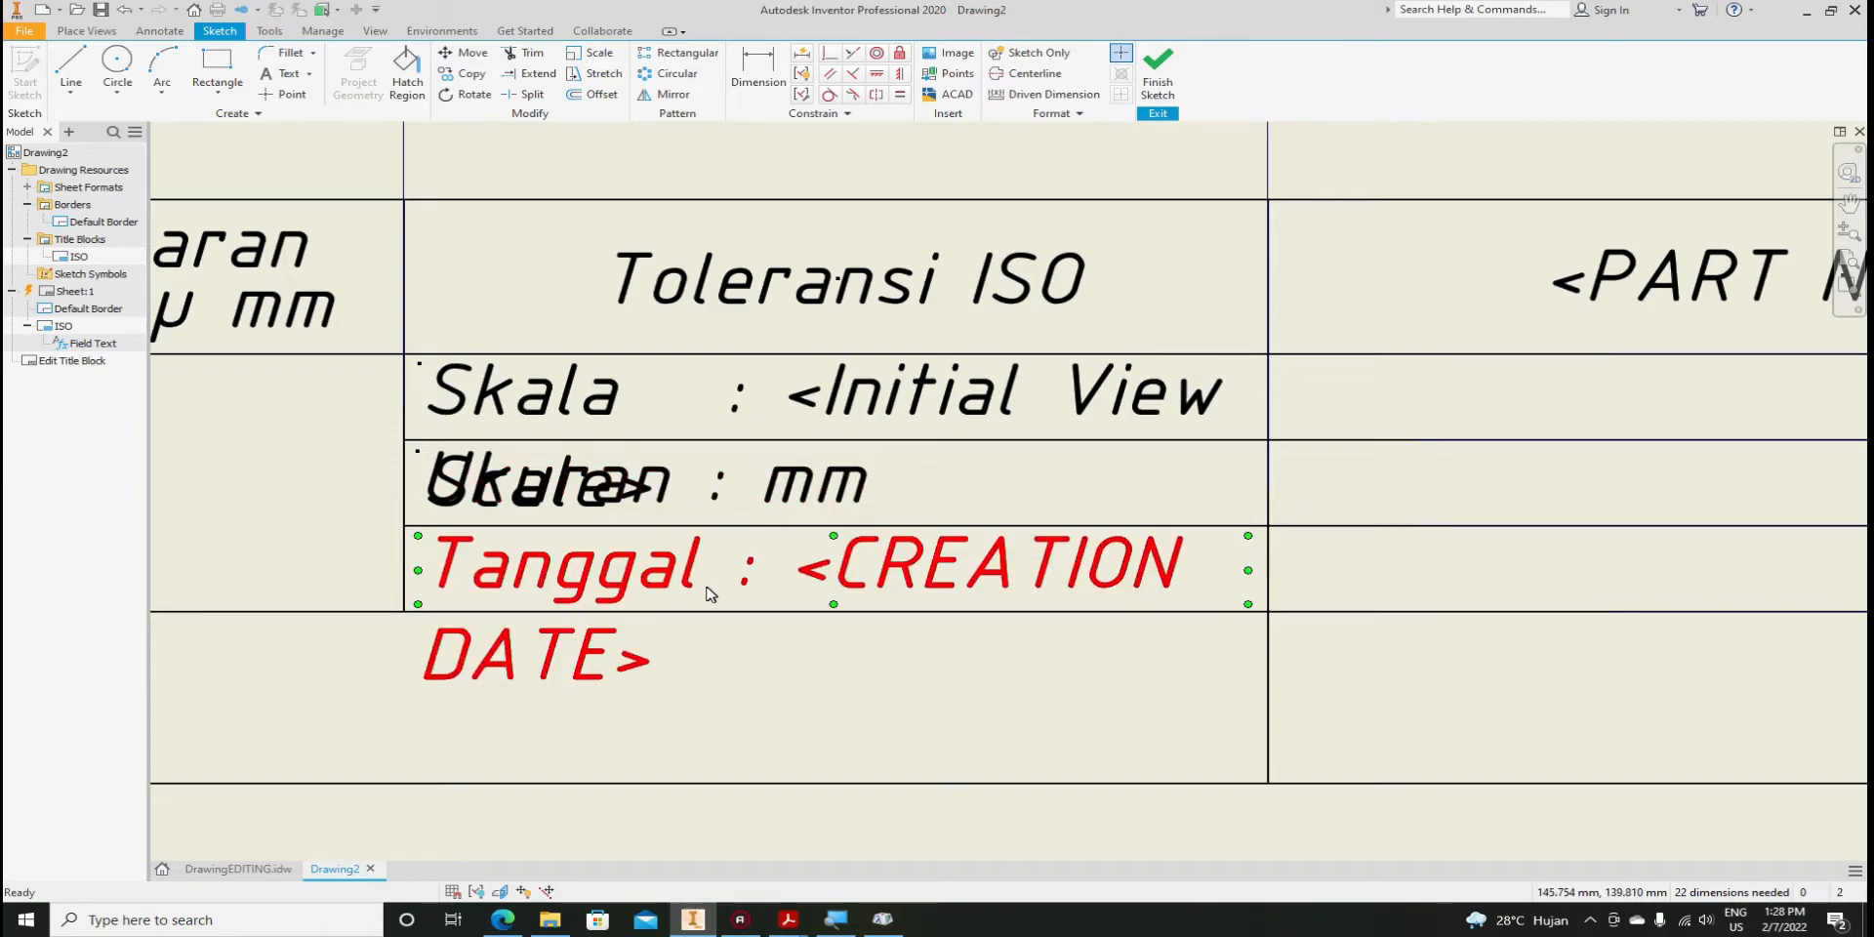
Paste a copy of Tanggal : <CREATION DATE> and move it into the right-column cell beneath <PART NUMBER>
scroll(796, 619, "up", 2)
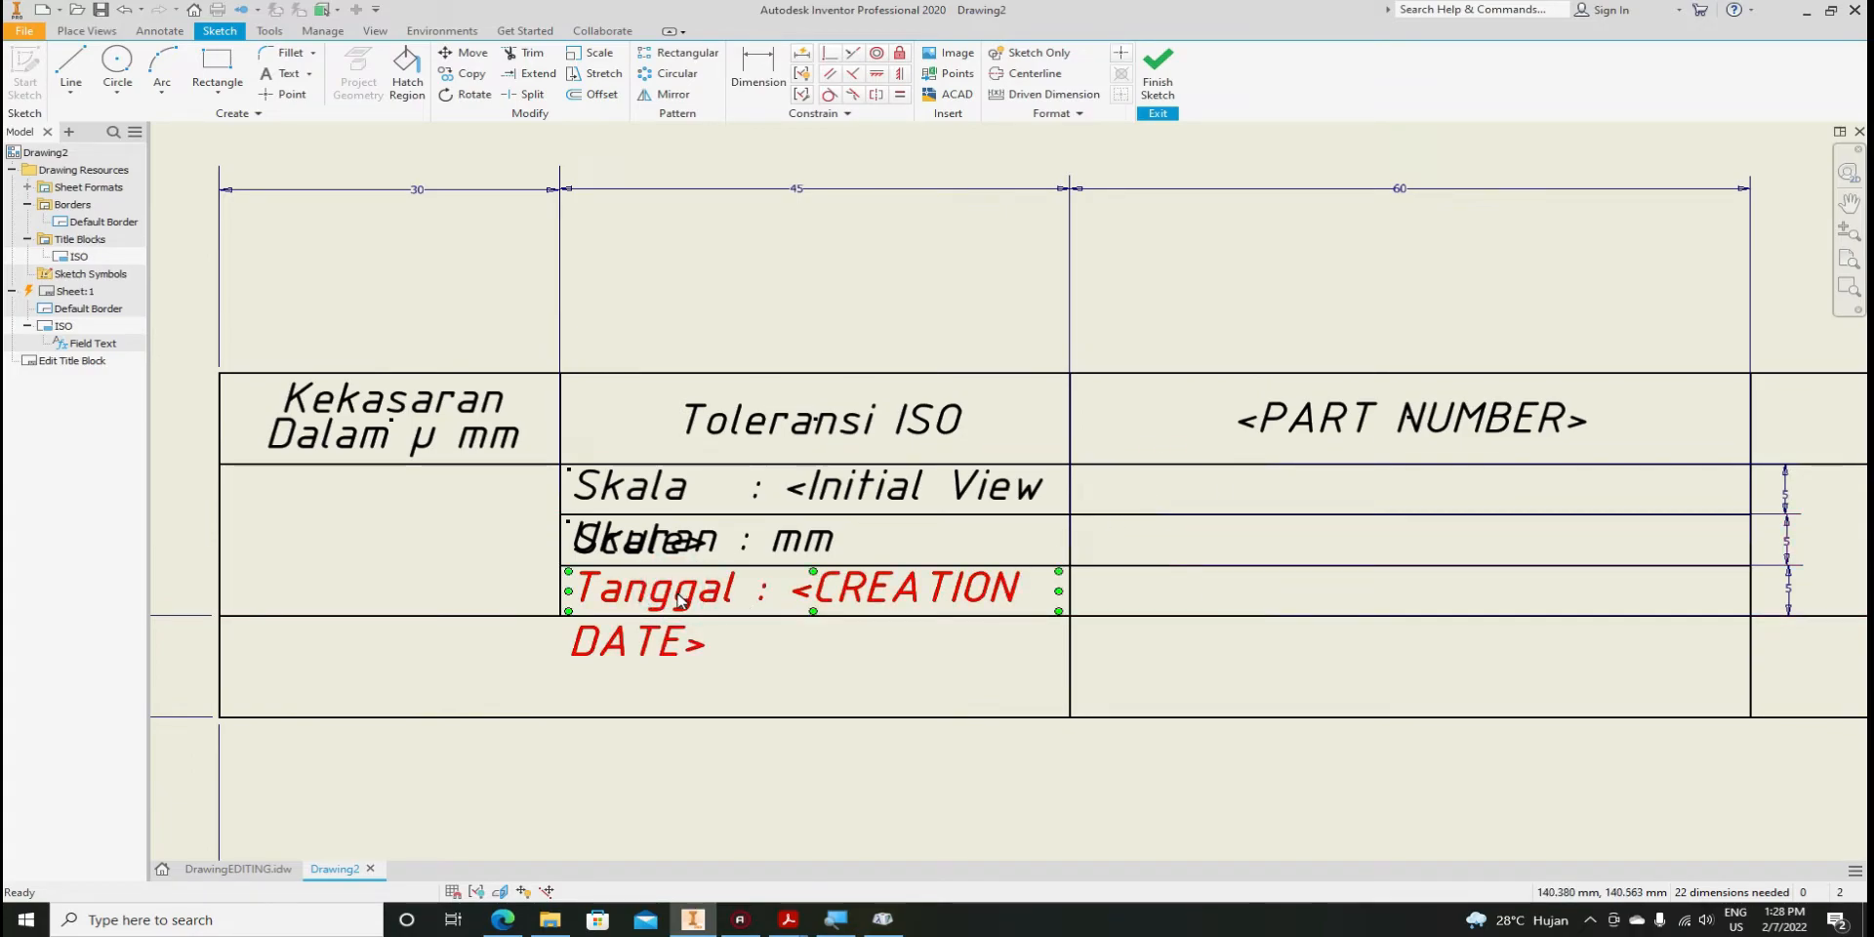
left_click(680, 598)
left_click(1211, 499)
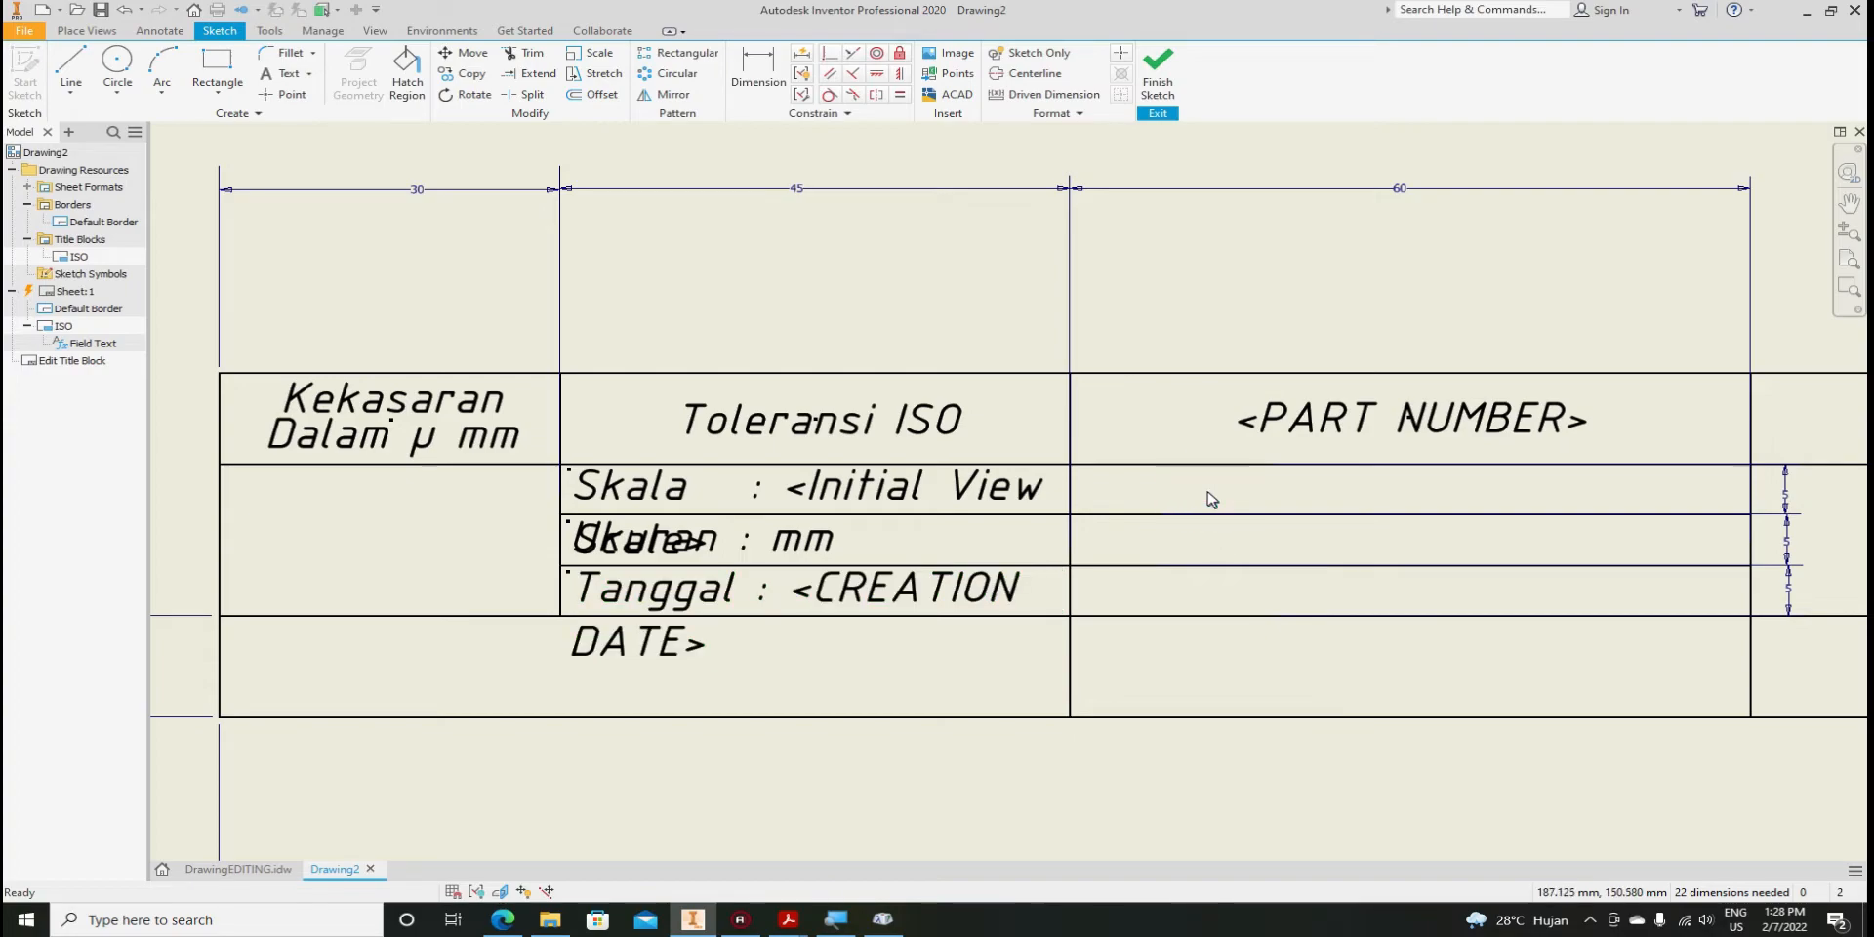
key("ctrl+v")
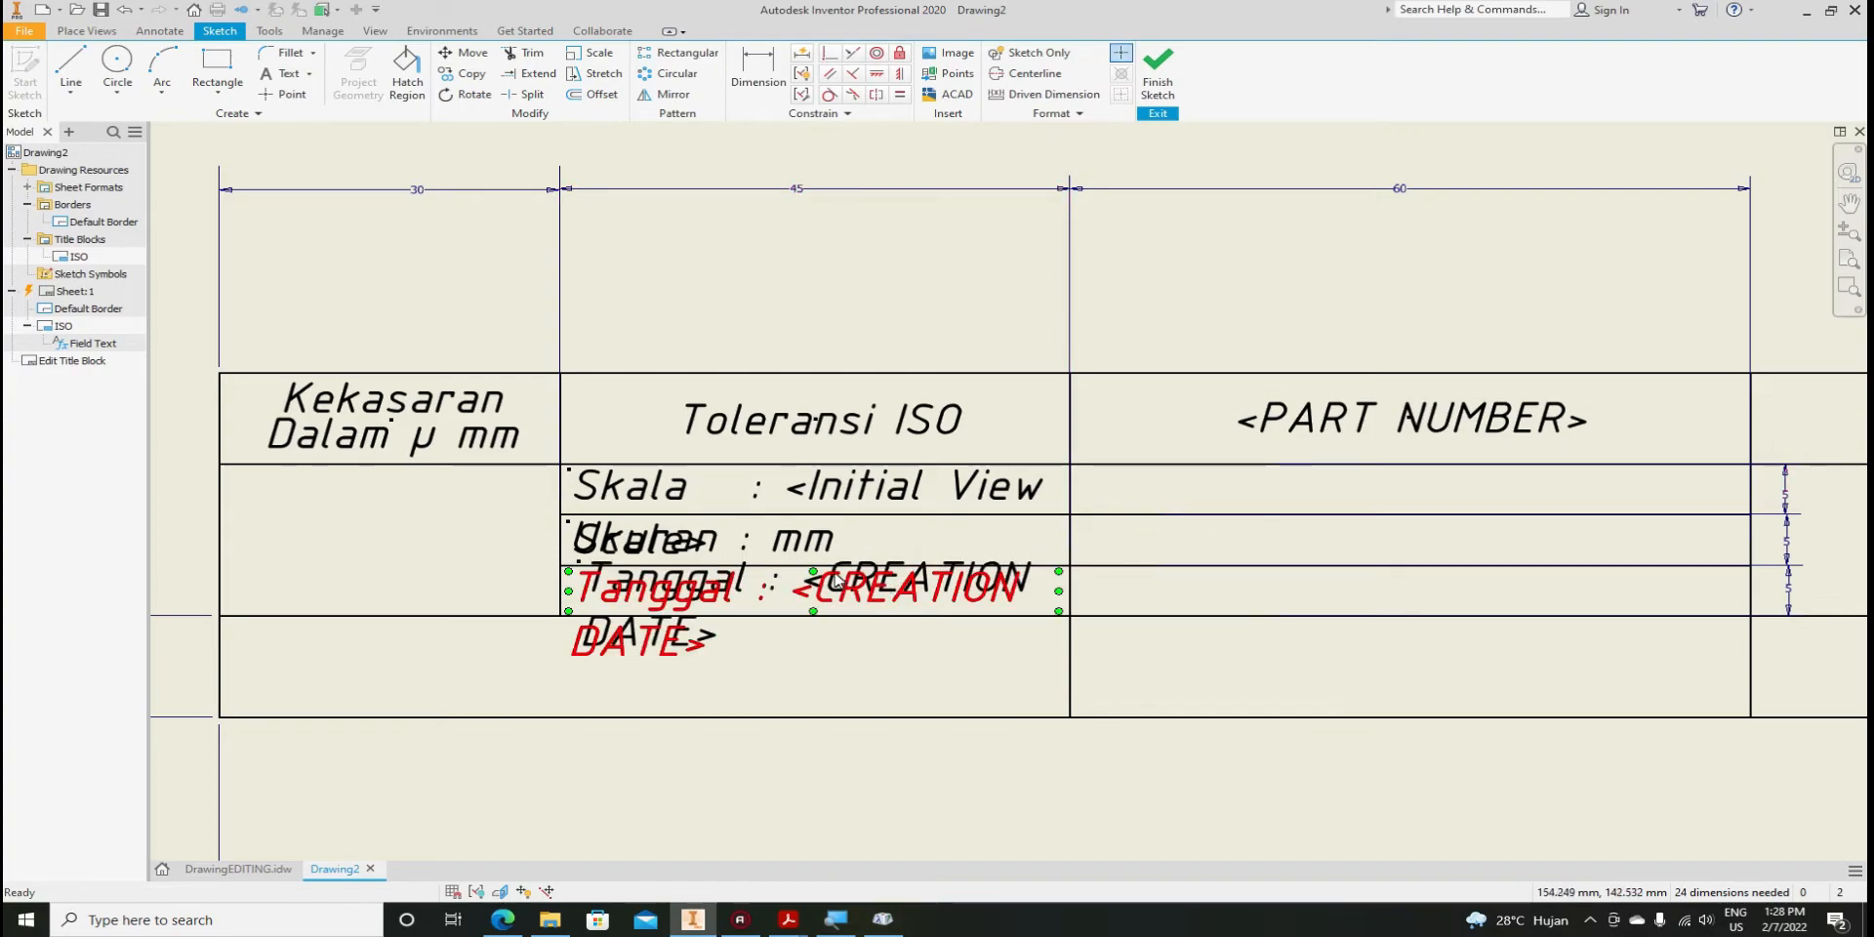
scroll(867, 571, "up", 3)
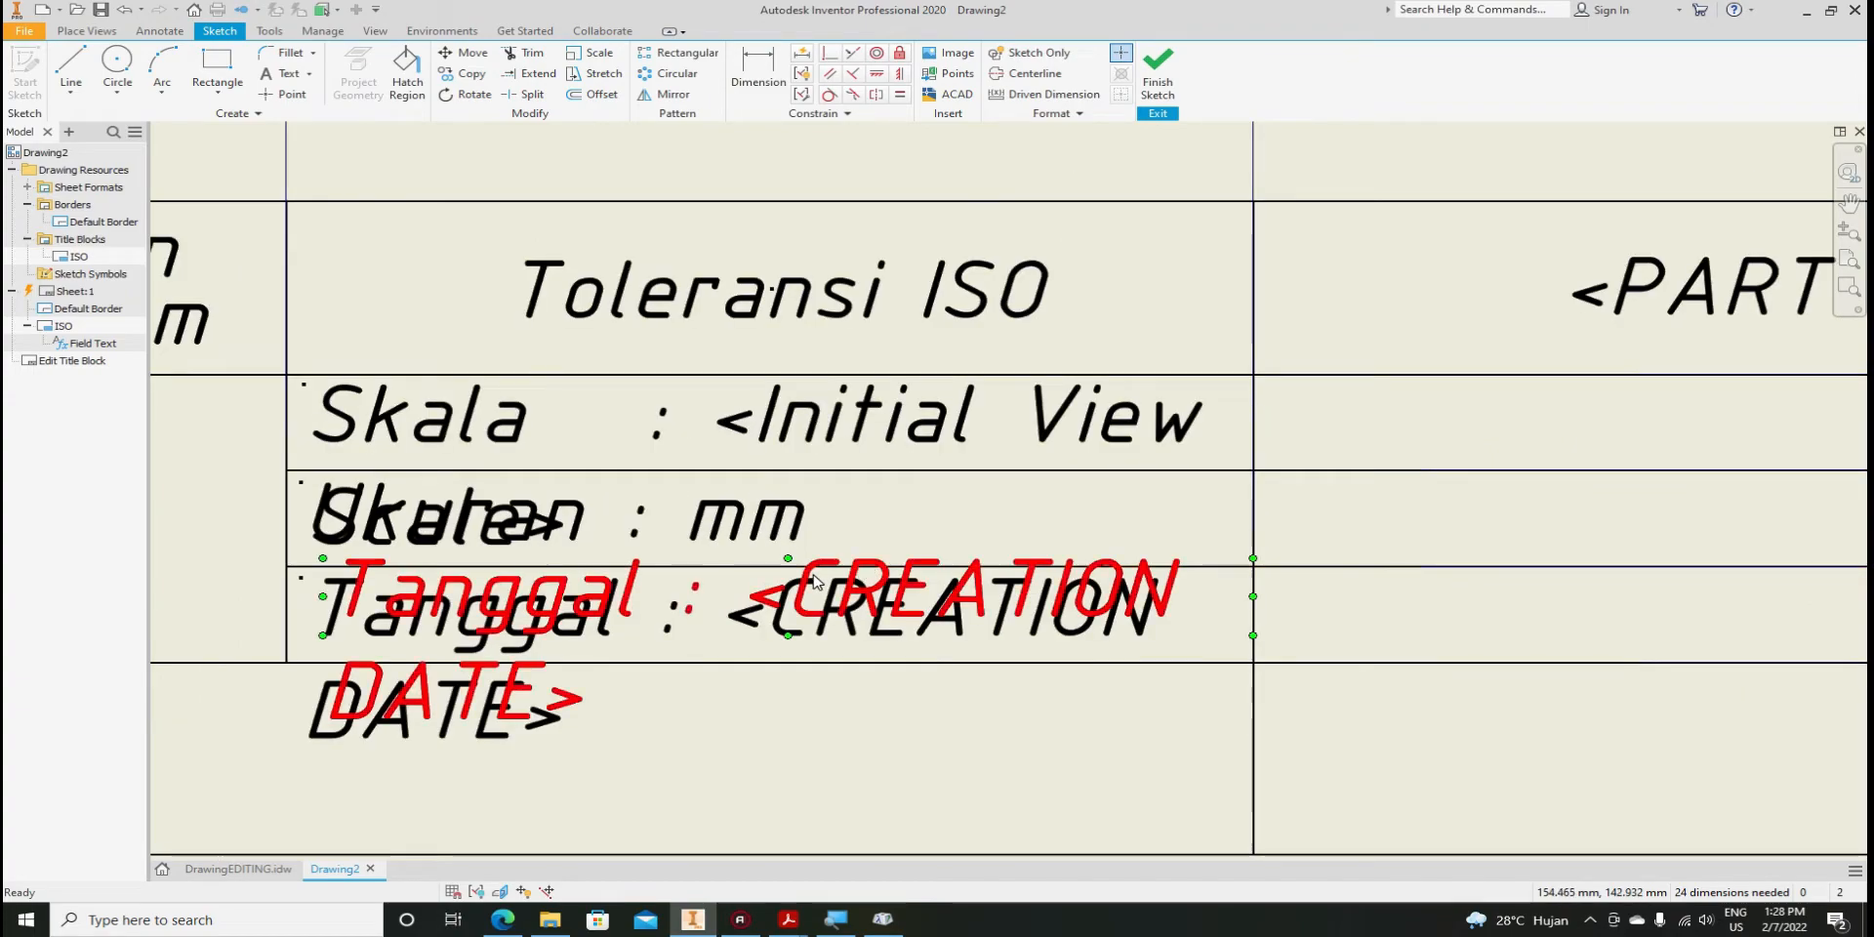
left_click_drag(866, 571, 1756, 403)
scroll(748, 405, "down", 2)
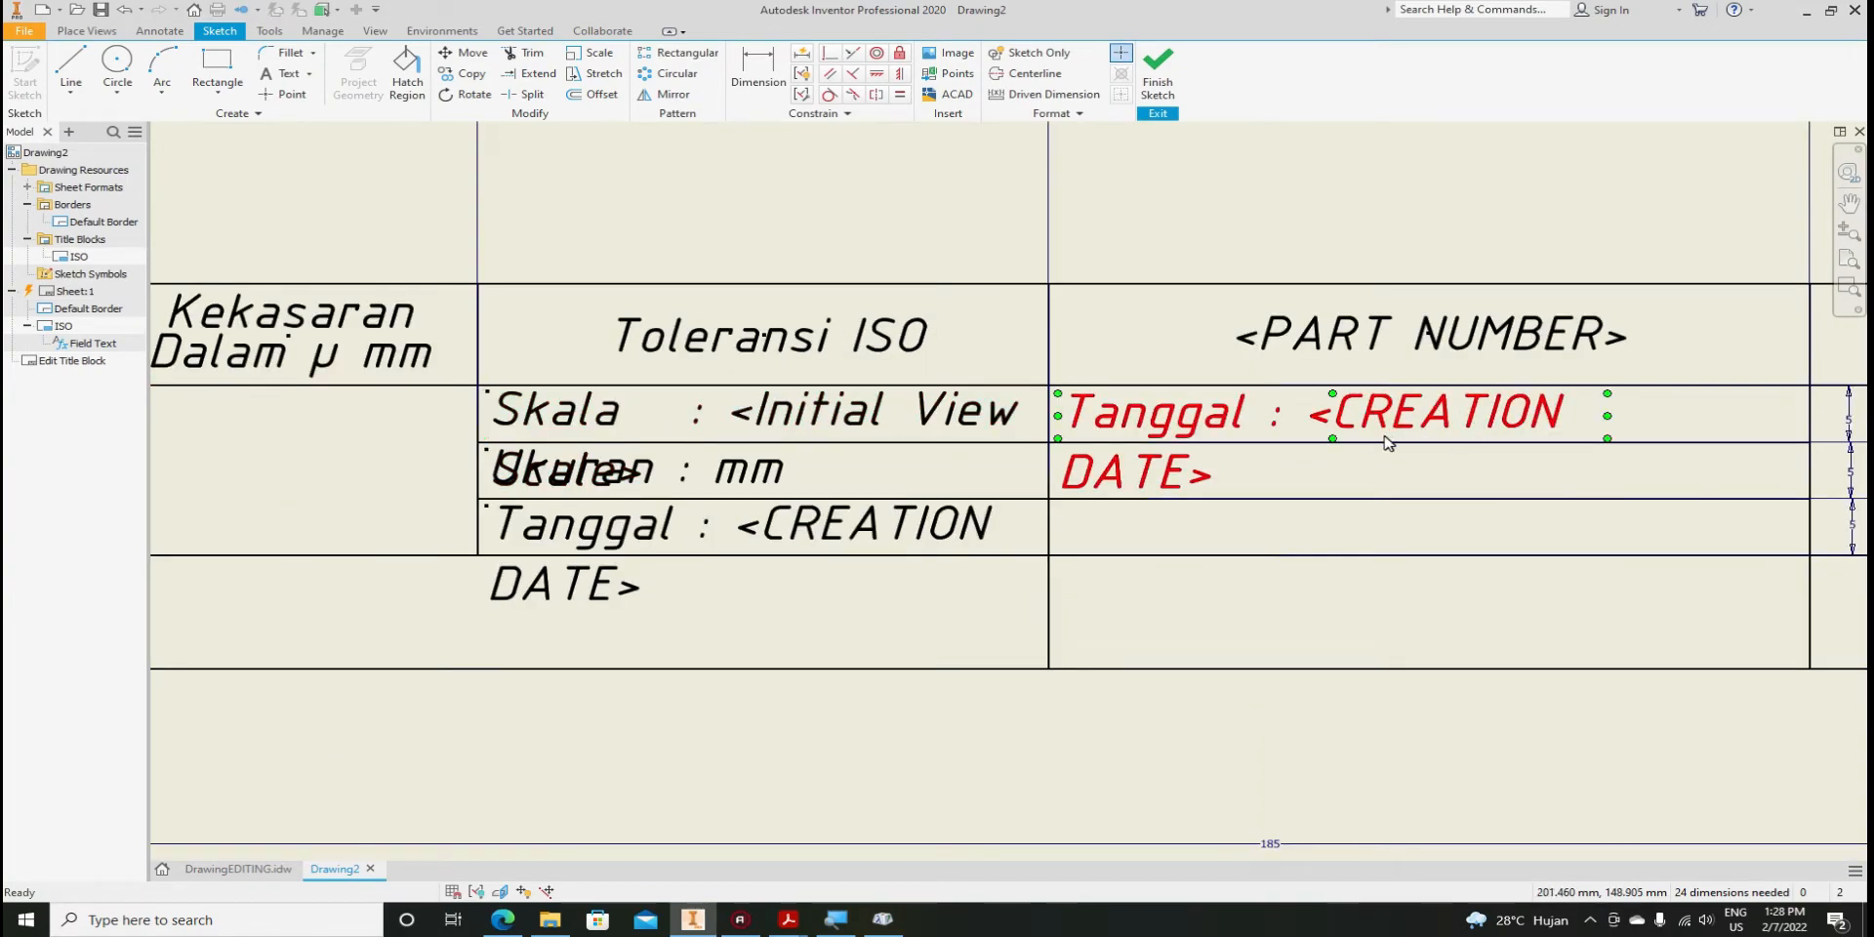
left_click(1439, 421)
Copy the right-column Tanggal : <CREATION DATE> text to the clipboard
right_click(1152, 413)
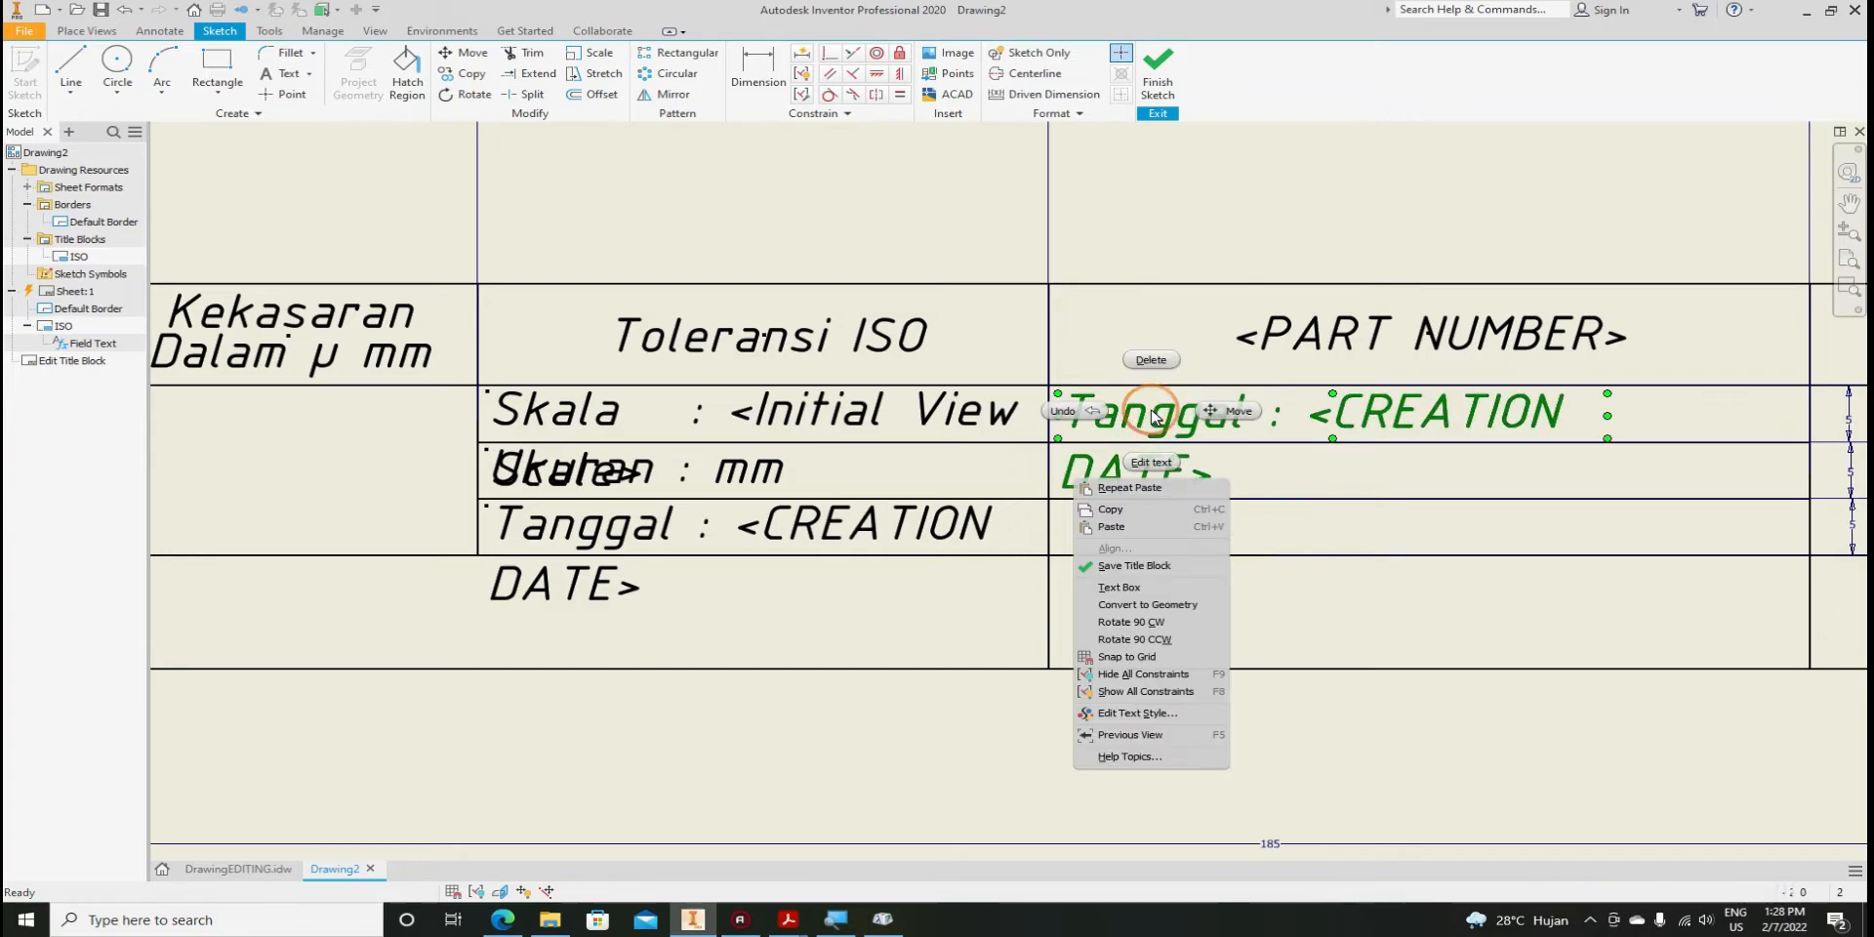
left_click(1119, 518)
left_click(1290, 542)
right_click(1281, 538)
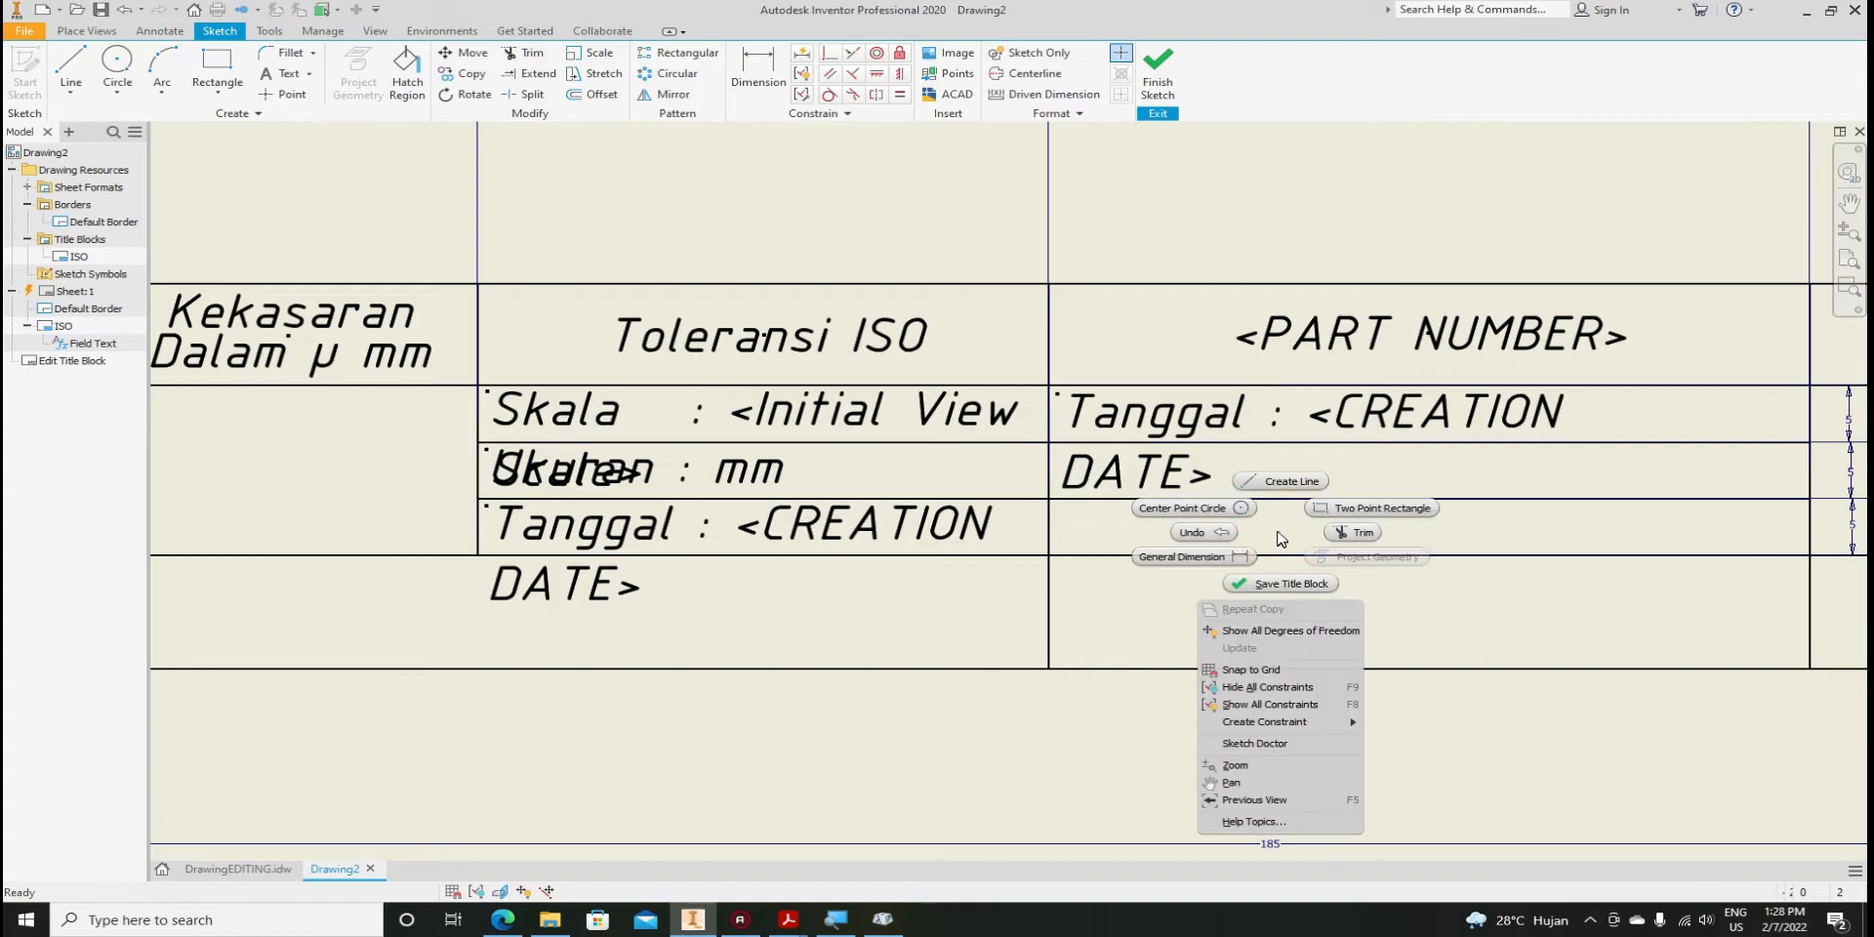
key("Escape")
left_click(1166, 476)
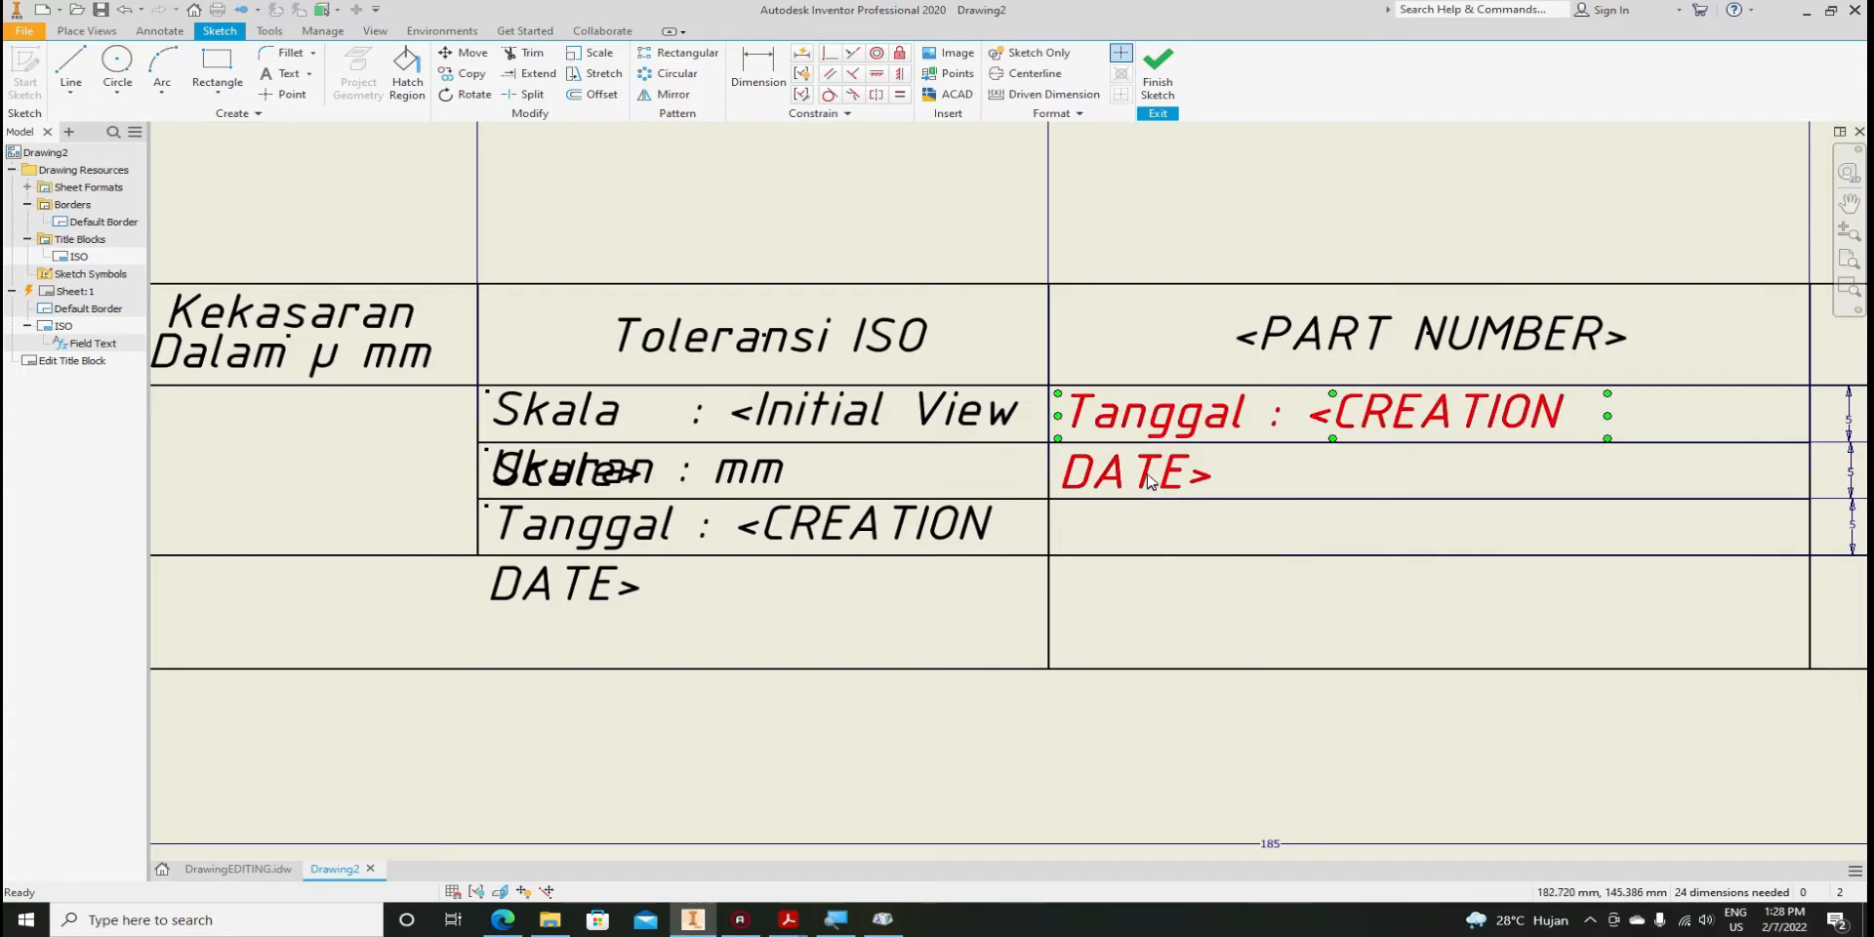
right_click(1170, 476)
left_click(1137, 574)
left_click(1198, 537)
right_click(1199, 536)
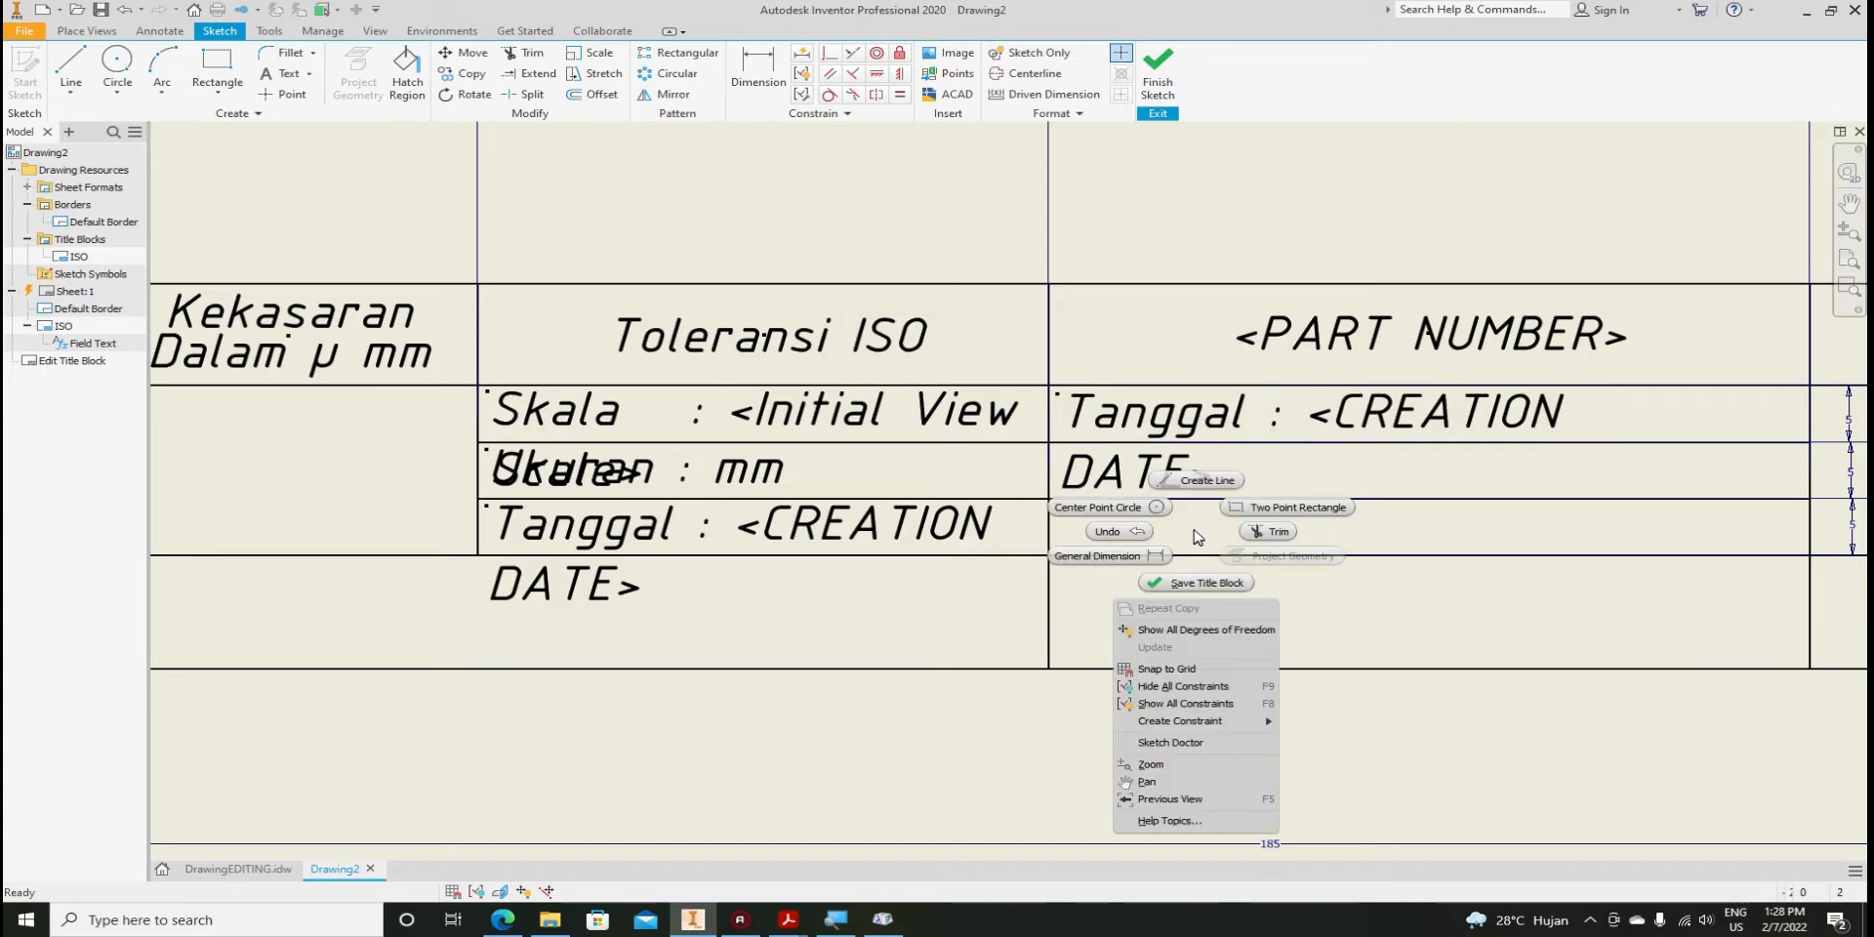
key("Escape")
right_click(1171, 475)
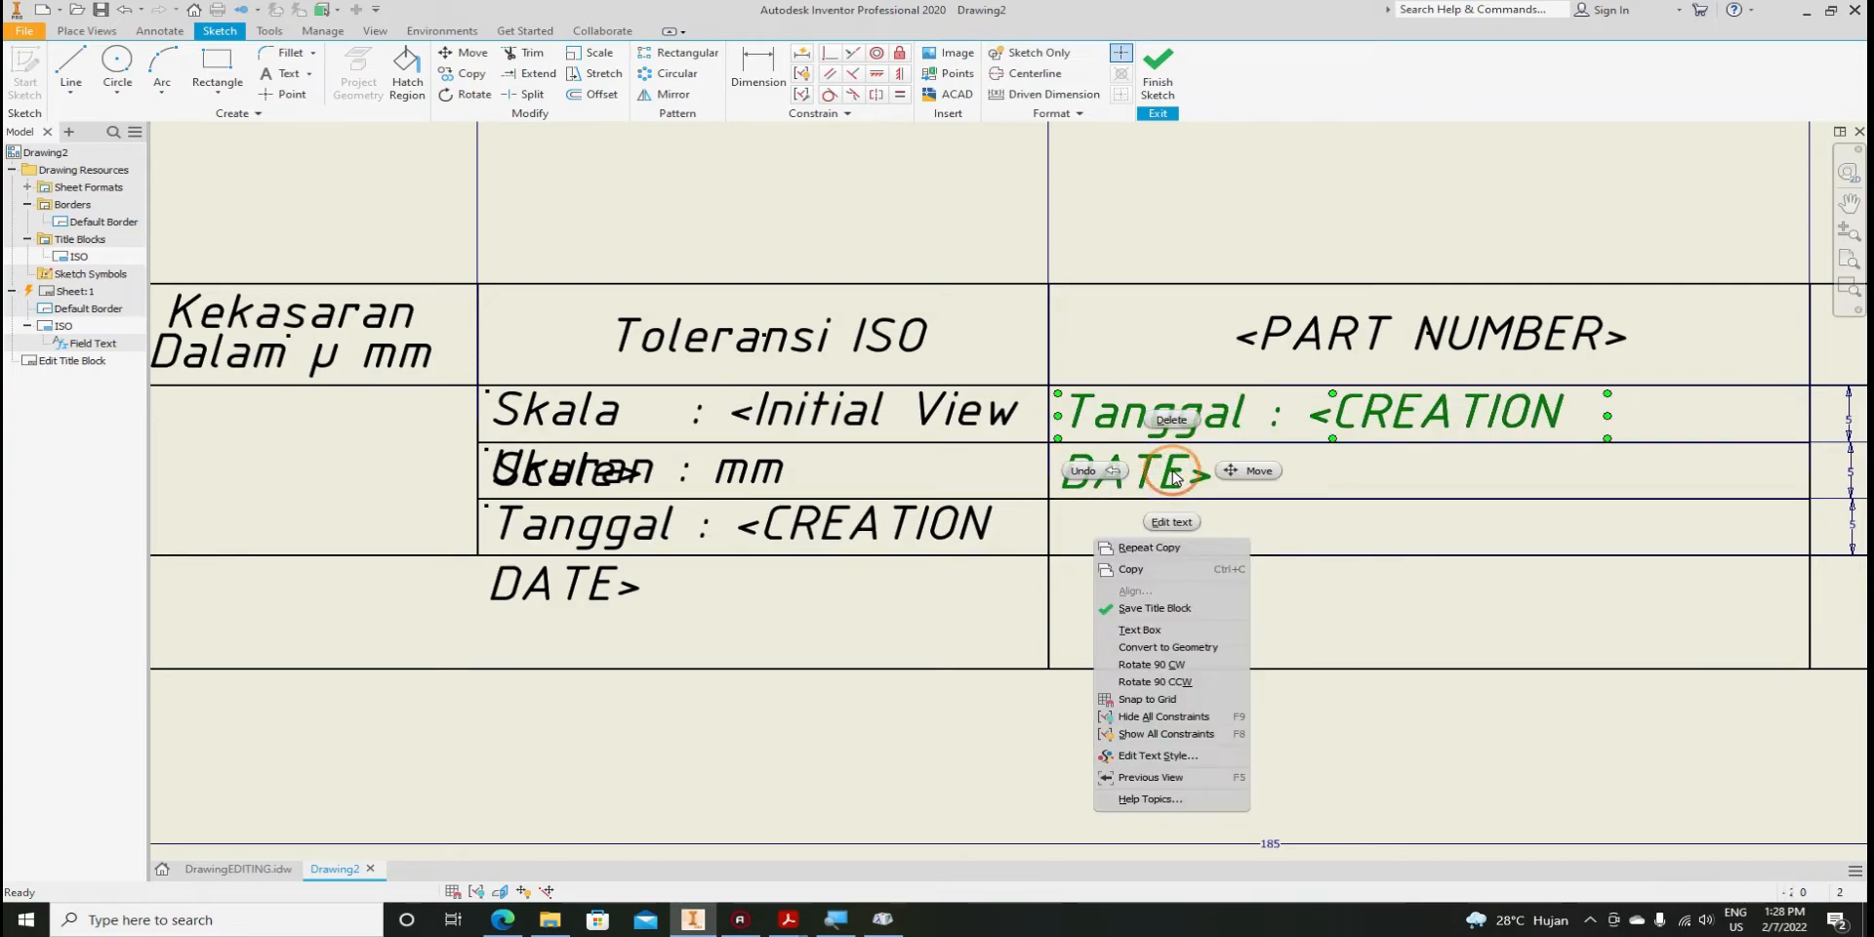
left_click(1151, 571)
left_click(1170, 528)
right_click(1170, 528)
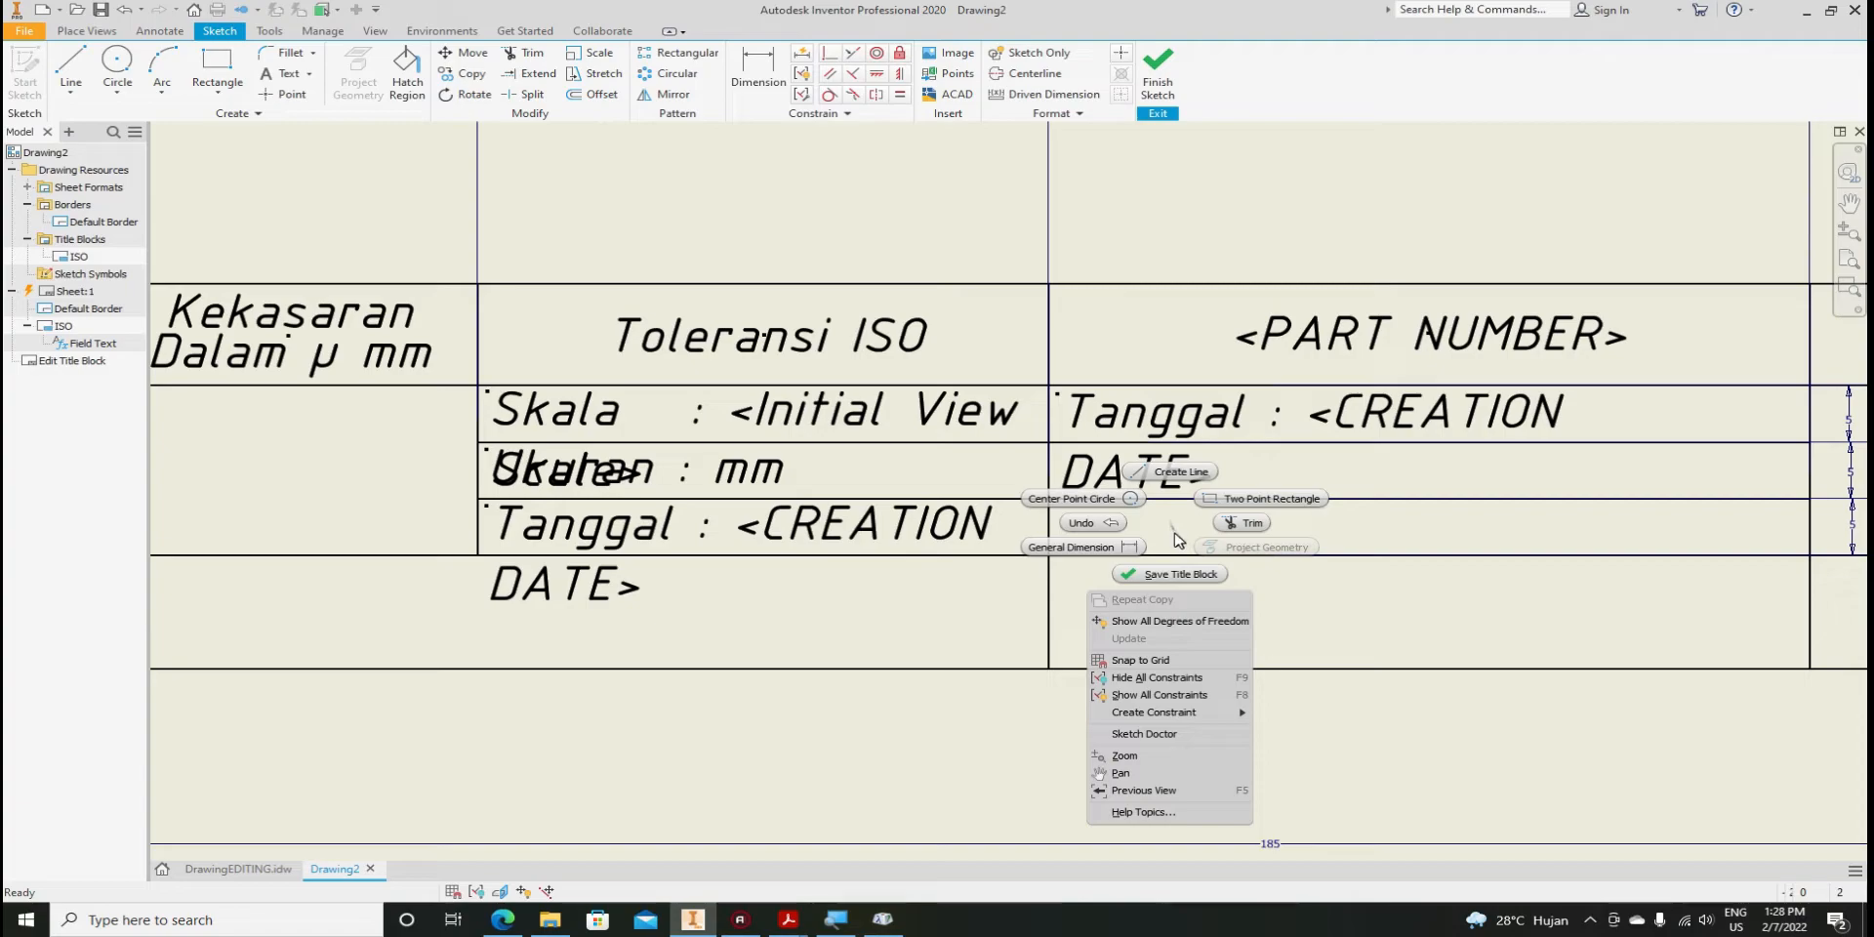
left_click(1175, 533)
Place a copy of the Tanggal text in the second row of the right column
left_click(1168, 476)
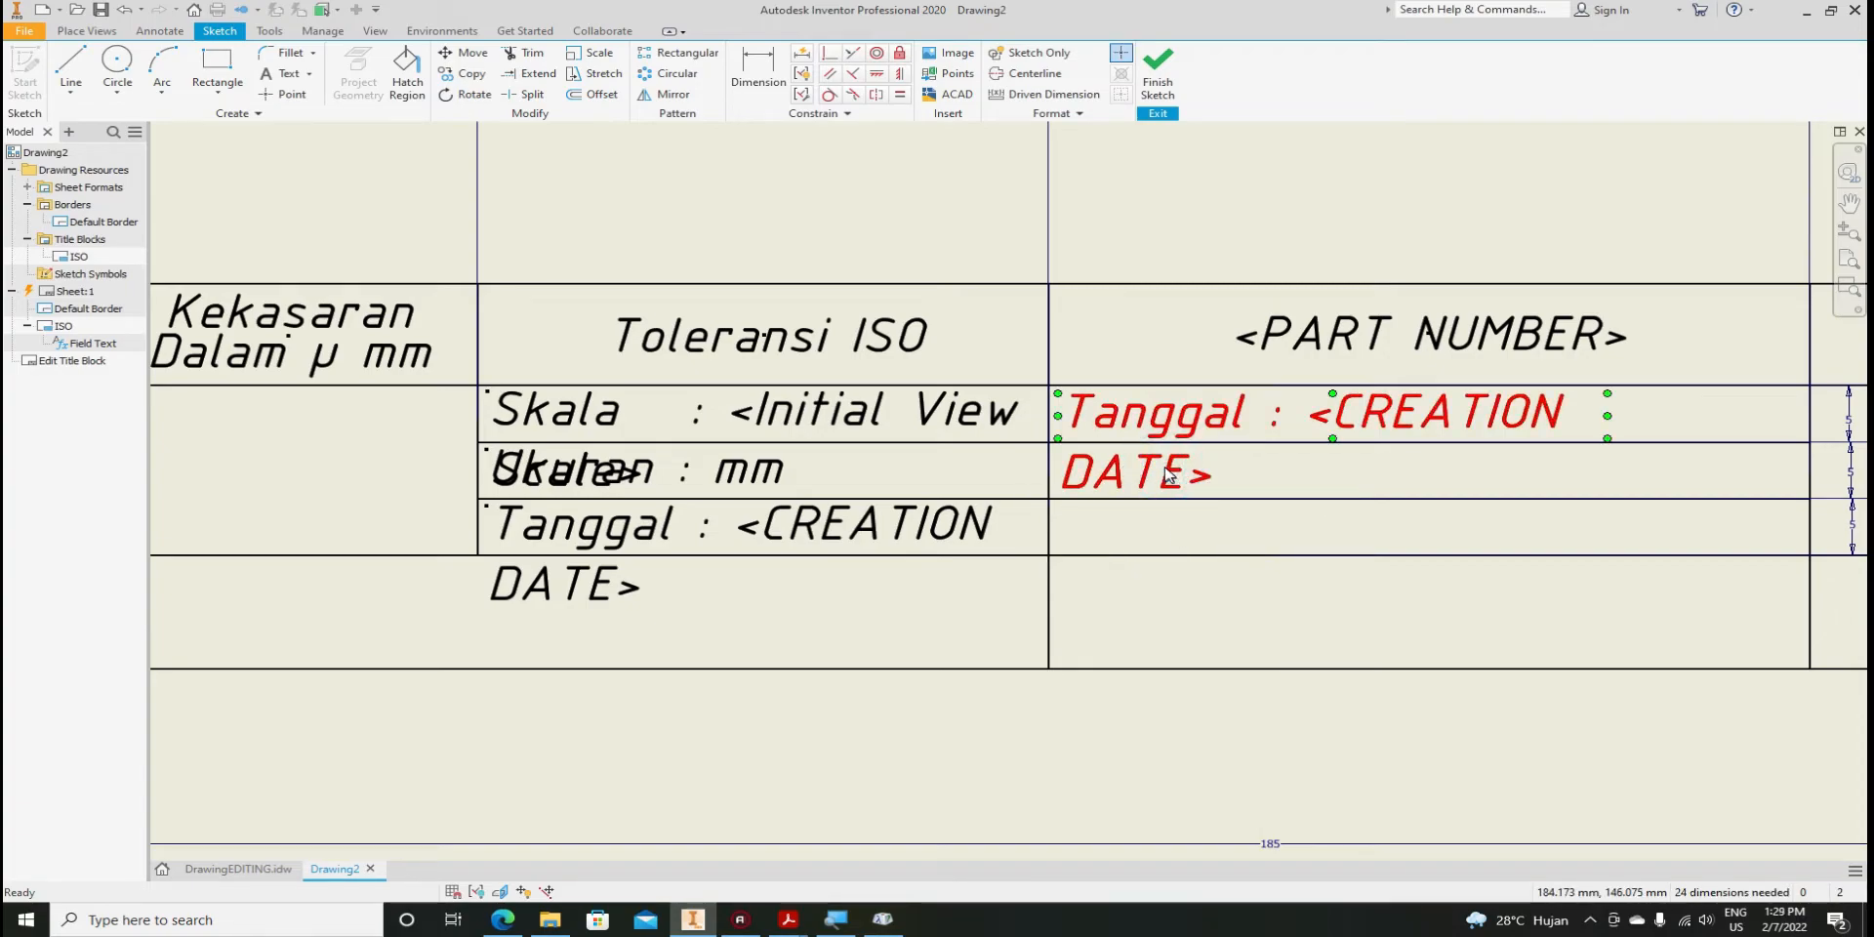
left_click(1193, 529)
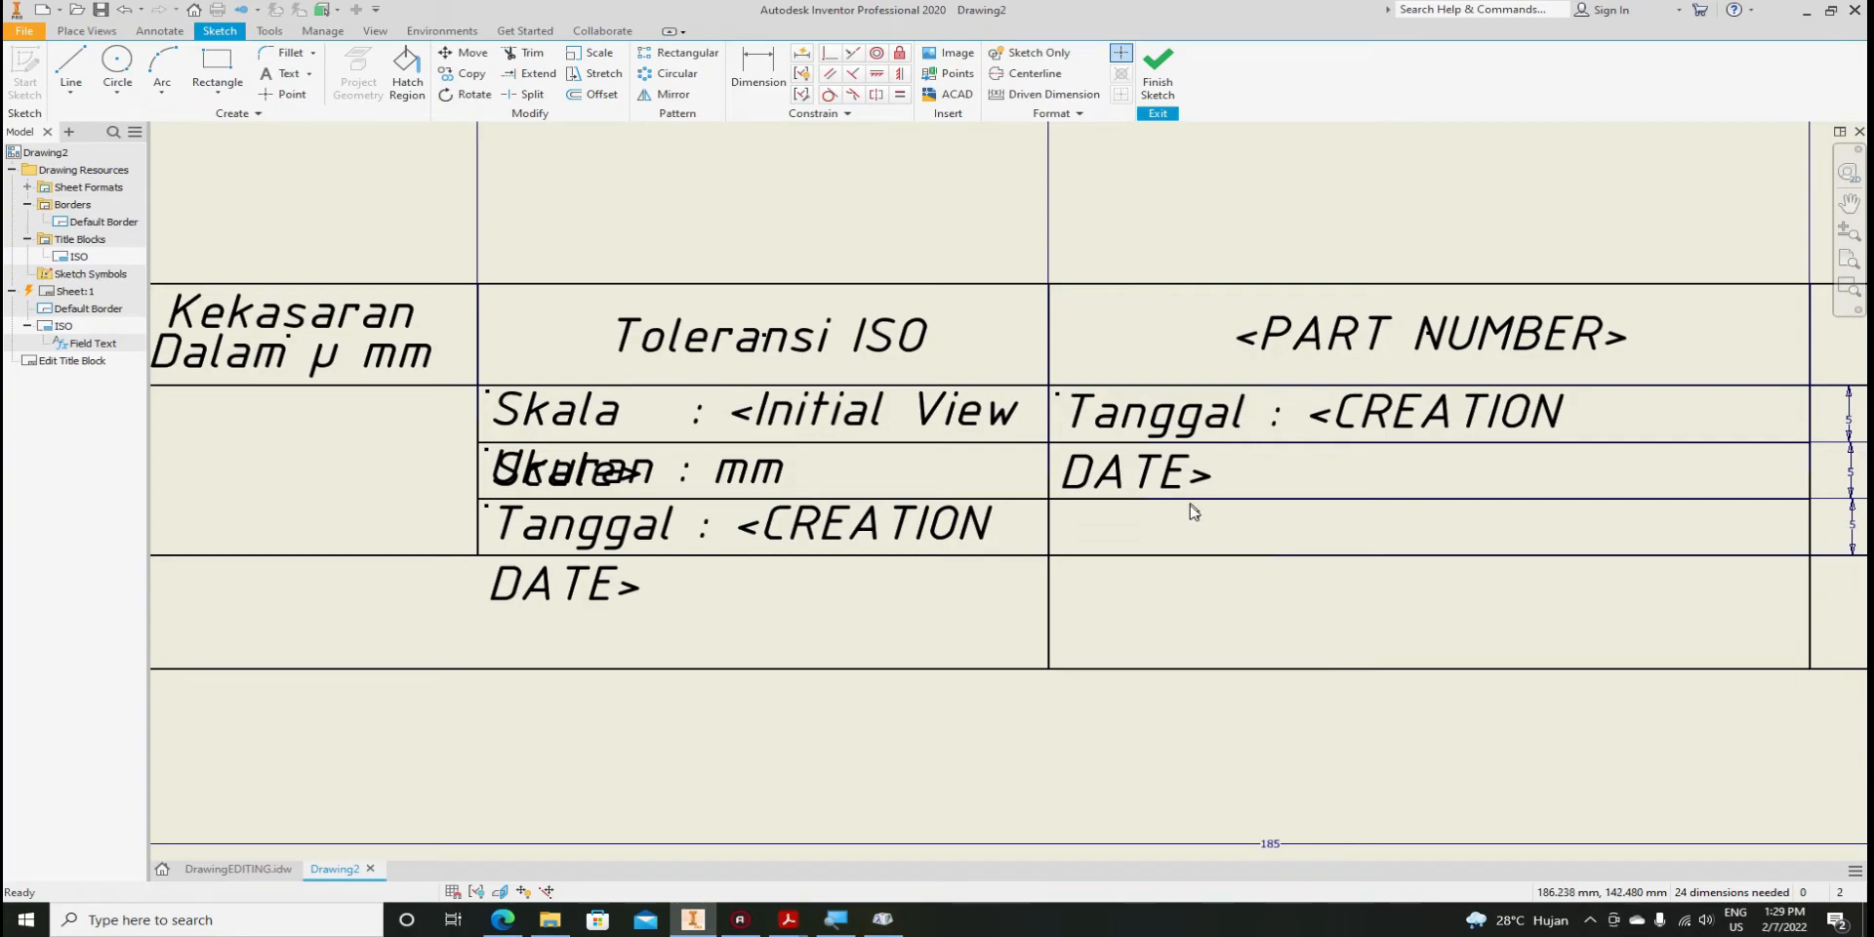
left_click(1177, 479)
left_click(1175, 536)
left_click_drag(1241, 401, 1243, 457)
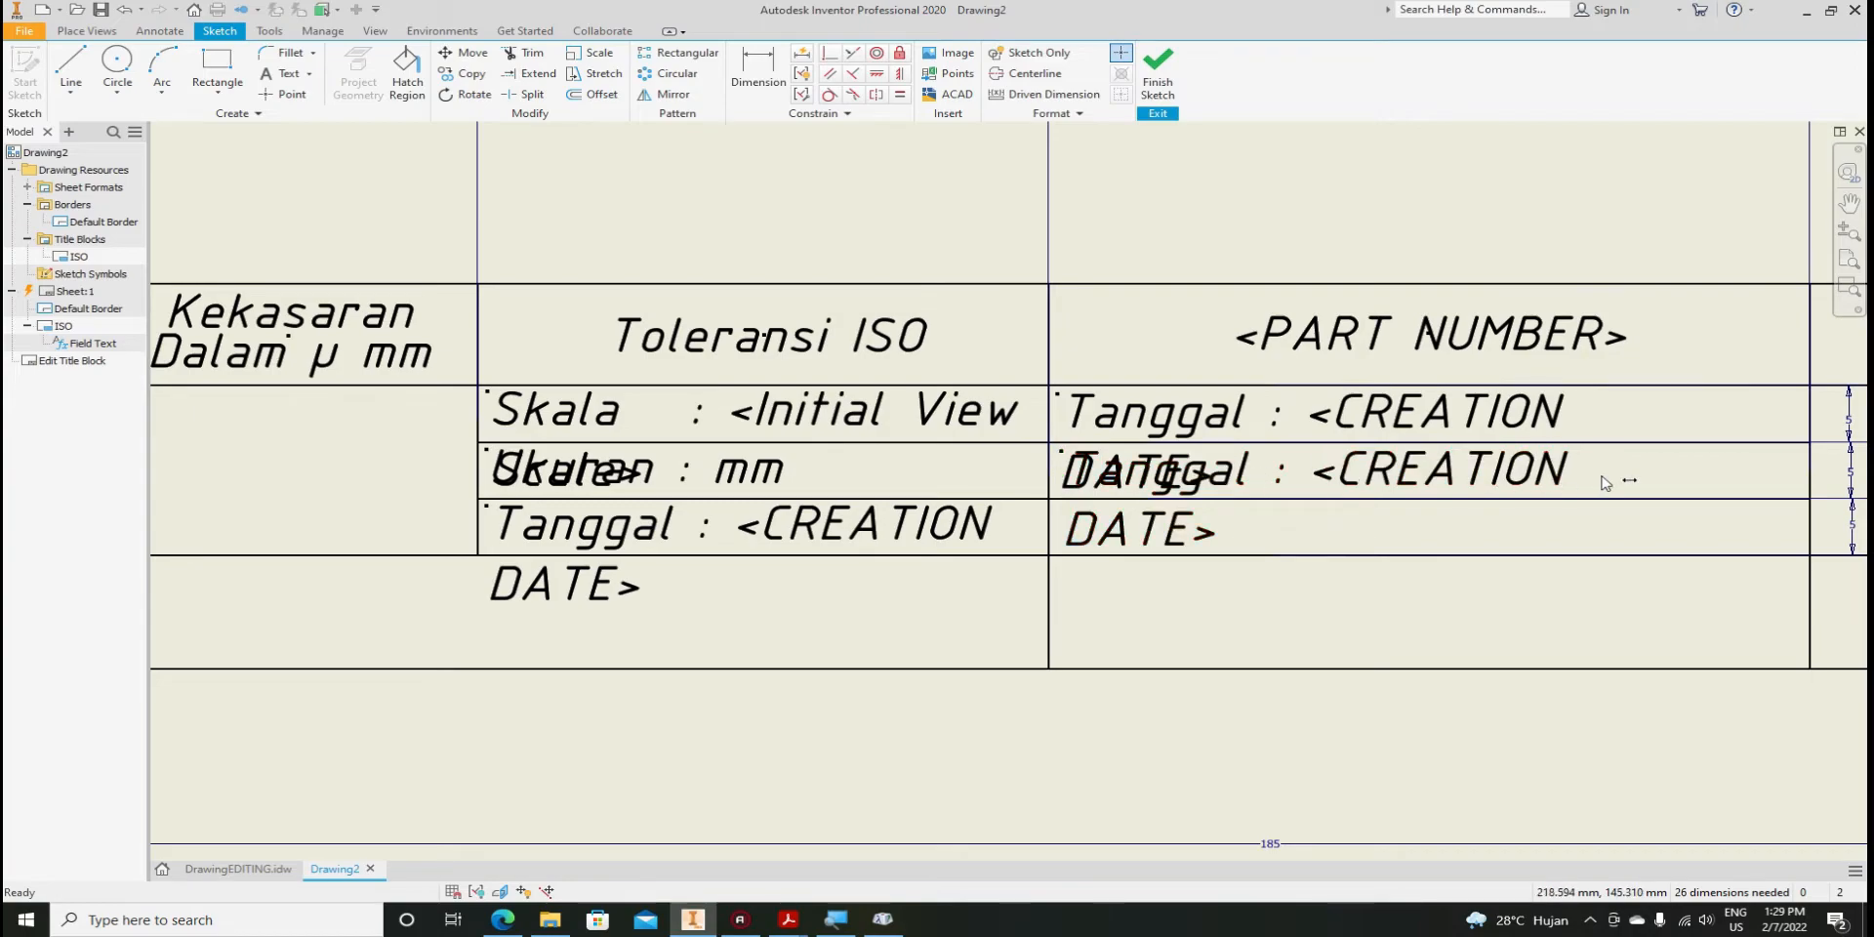
Widen the top-row and second-row Tanggal text boxes so each fits on one line
left_click(1496, 421)
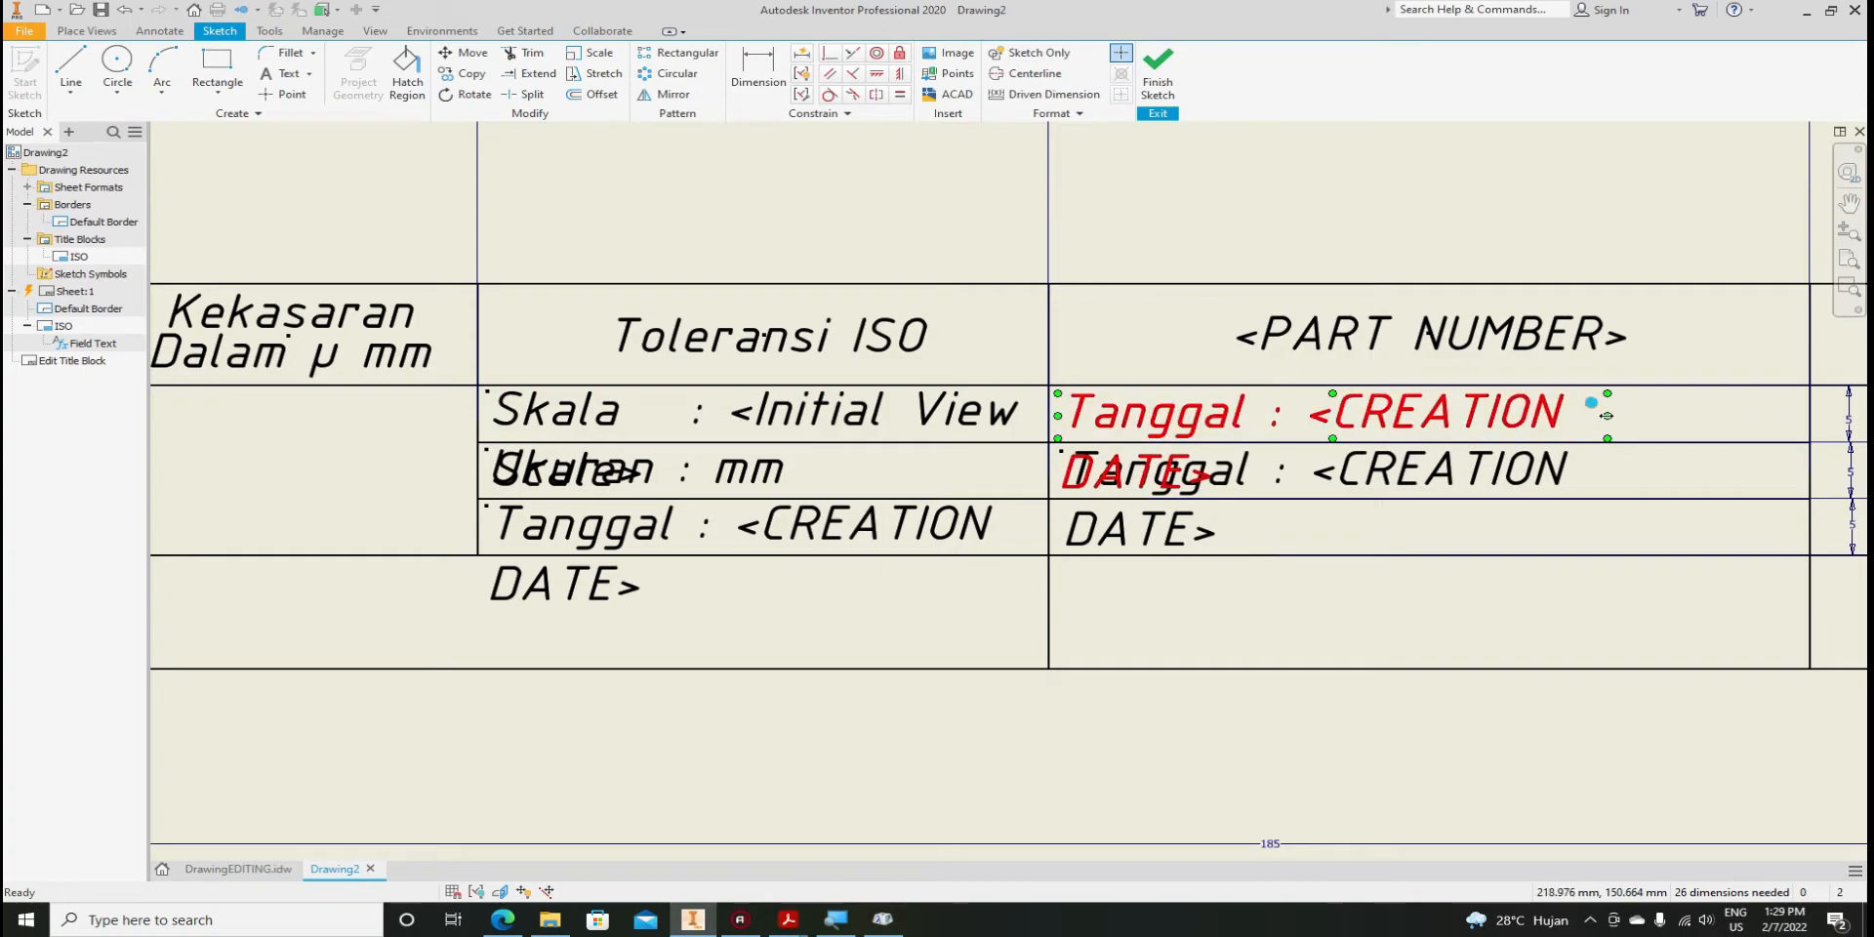
left_click_drag(1607, 415, 1801, 414)
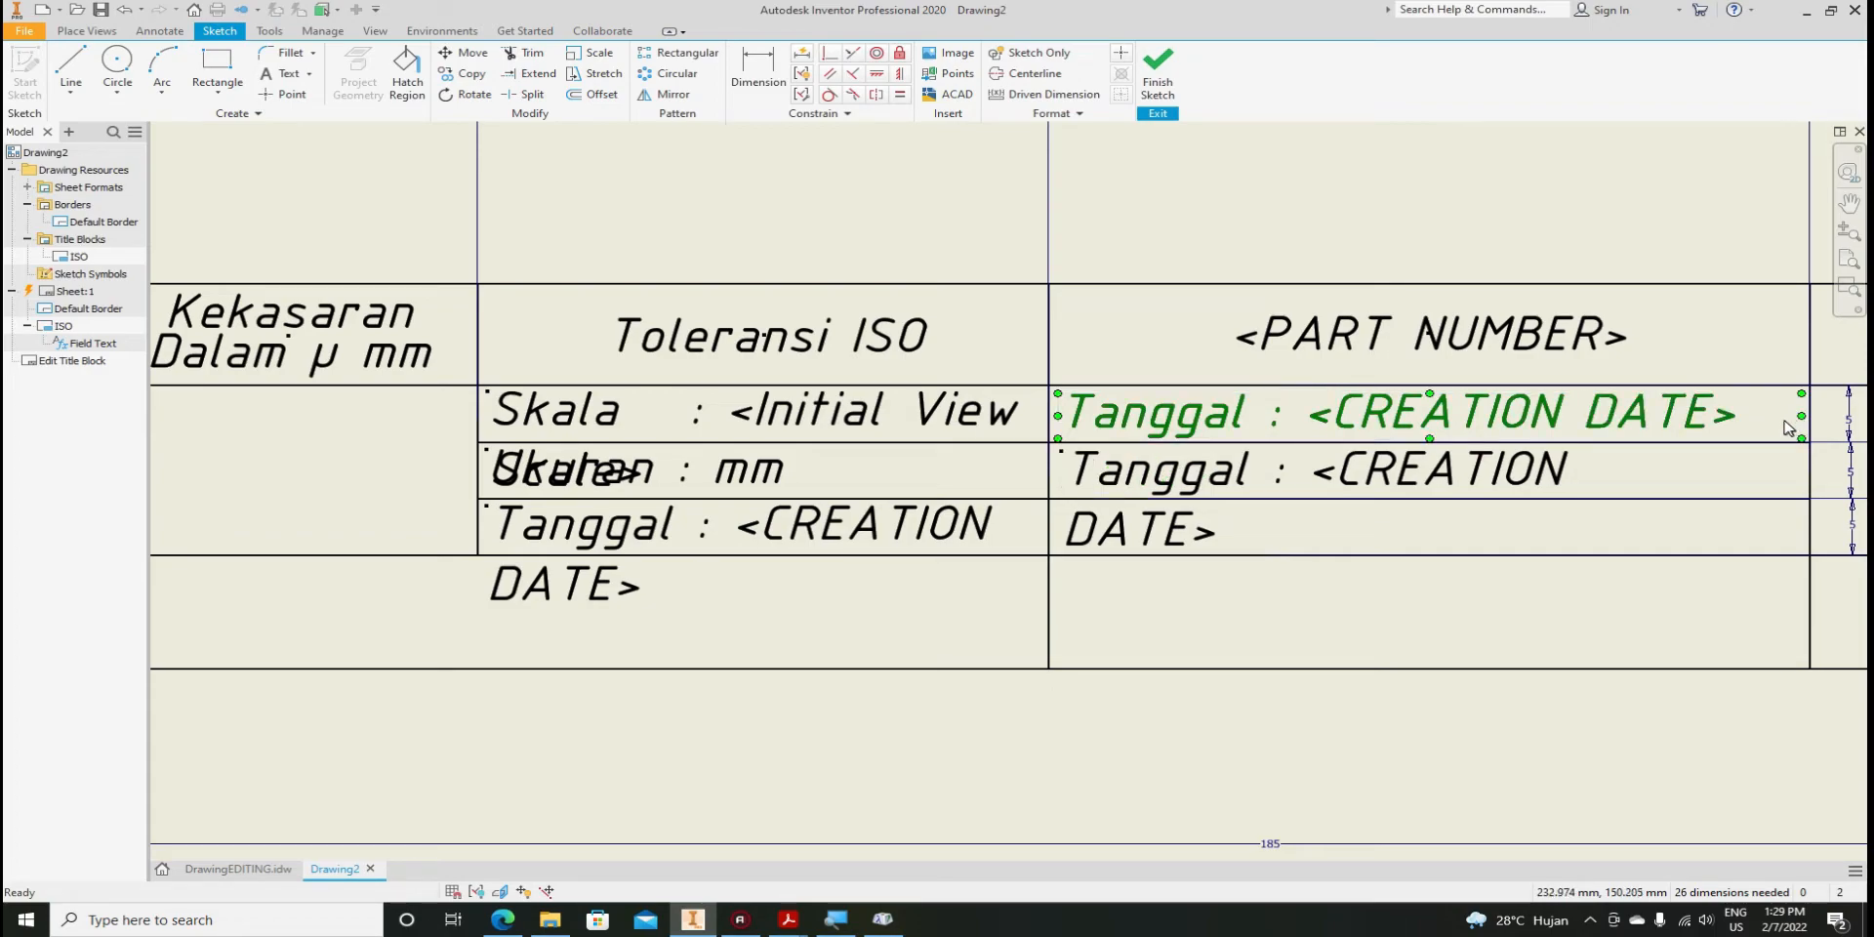
left_click(1556, 475)
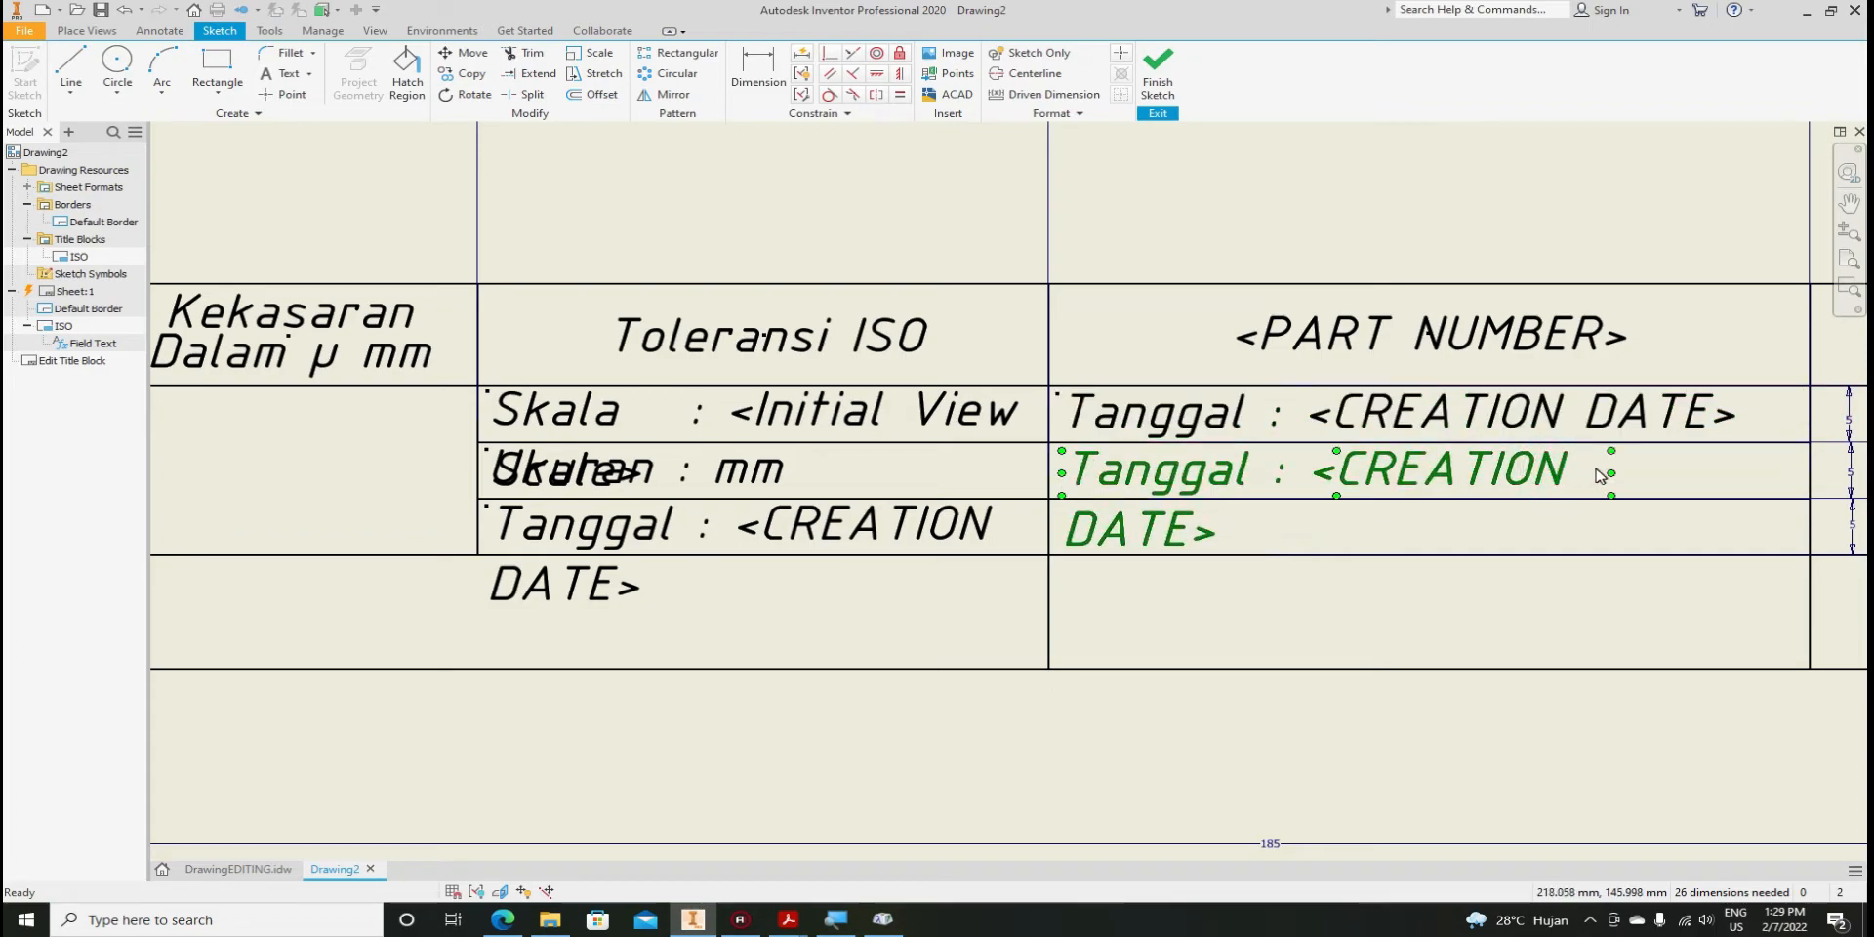
left_click_drag(1612, 472, 1805, 473)
Place another copy of the Tanggal text in the third row of the right column
left_click(1203, 531)
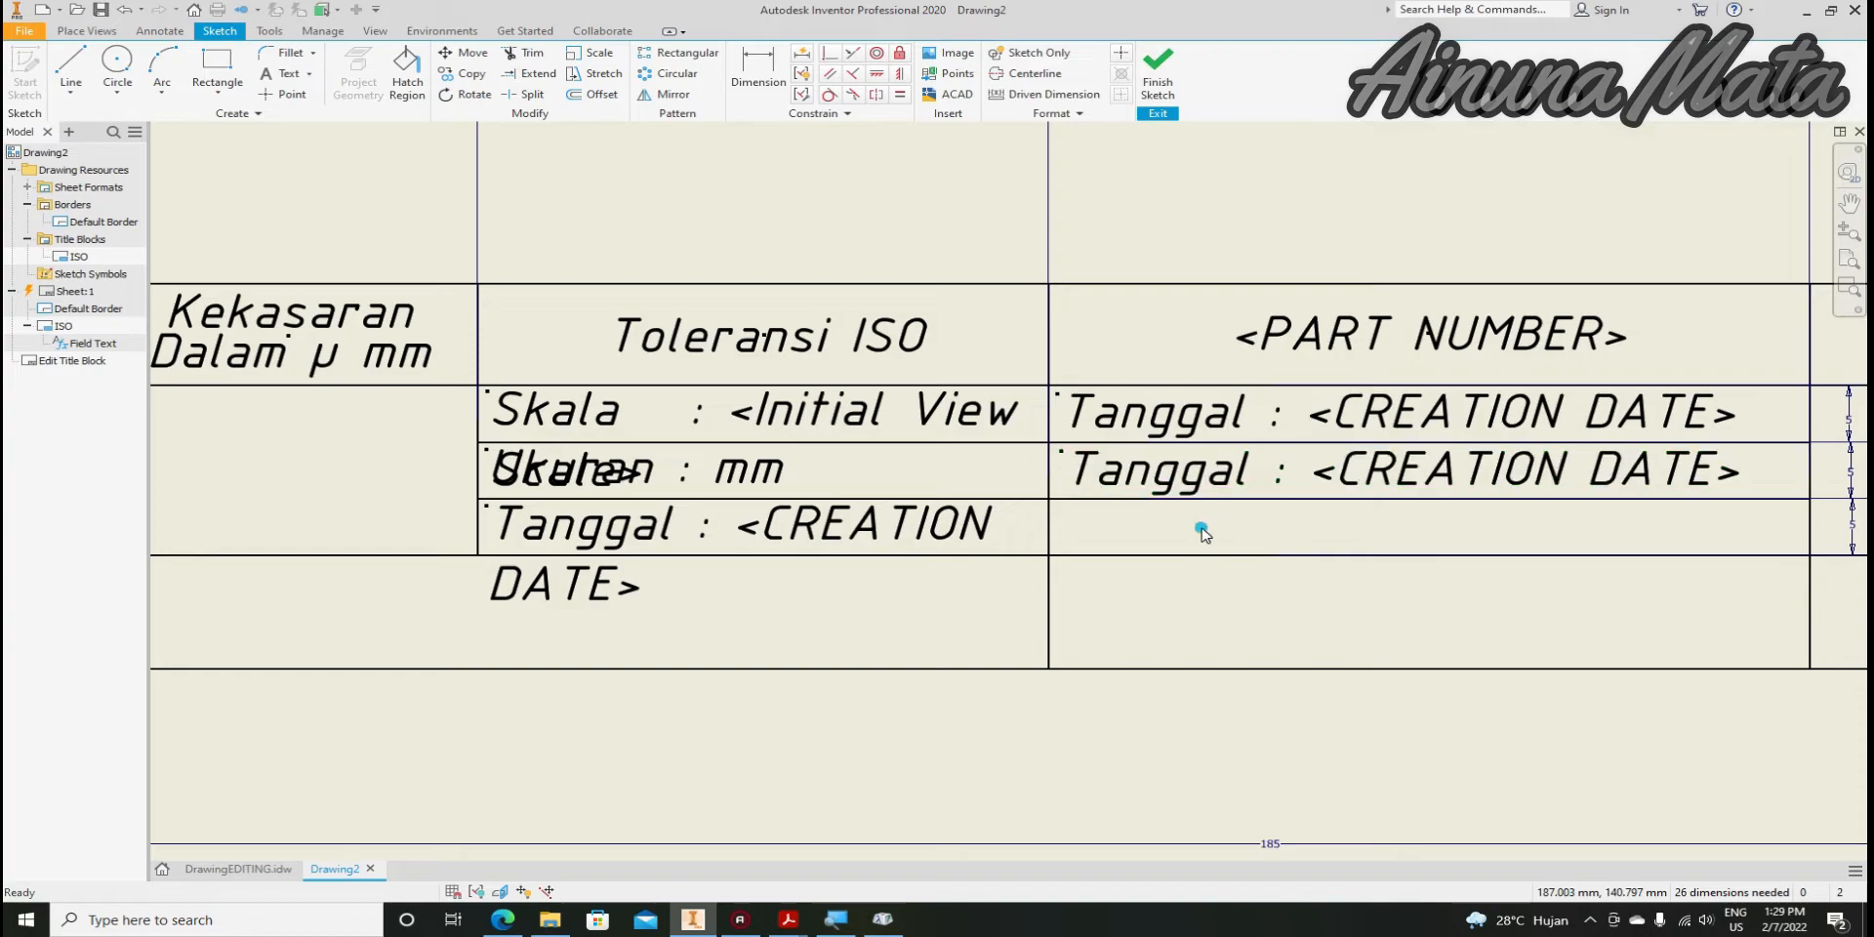
left_click(1199, 478)
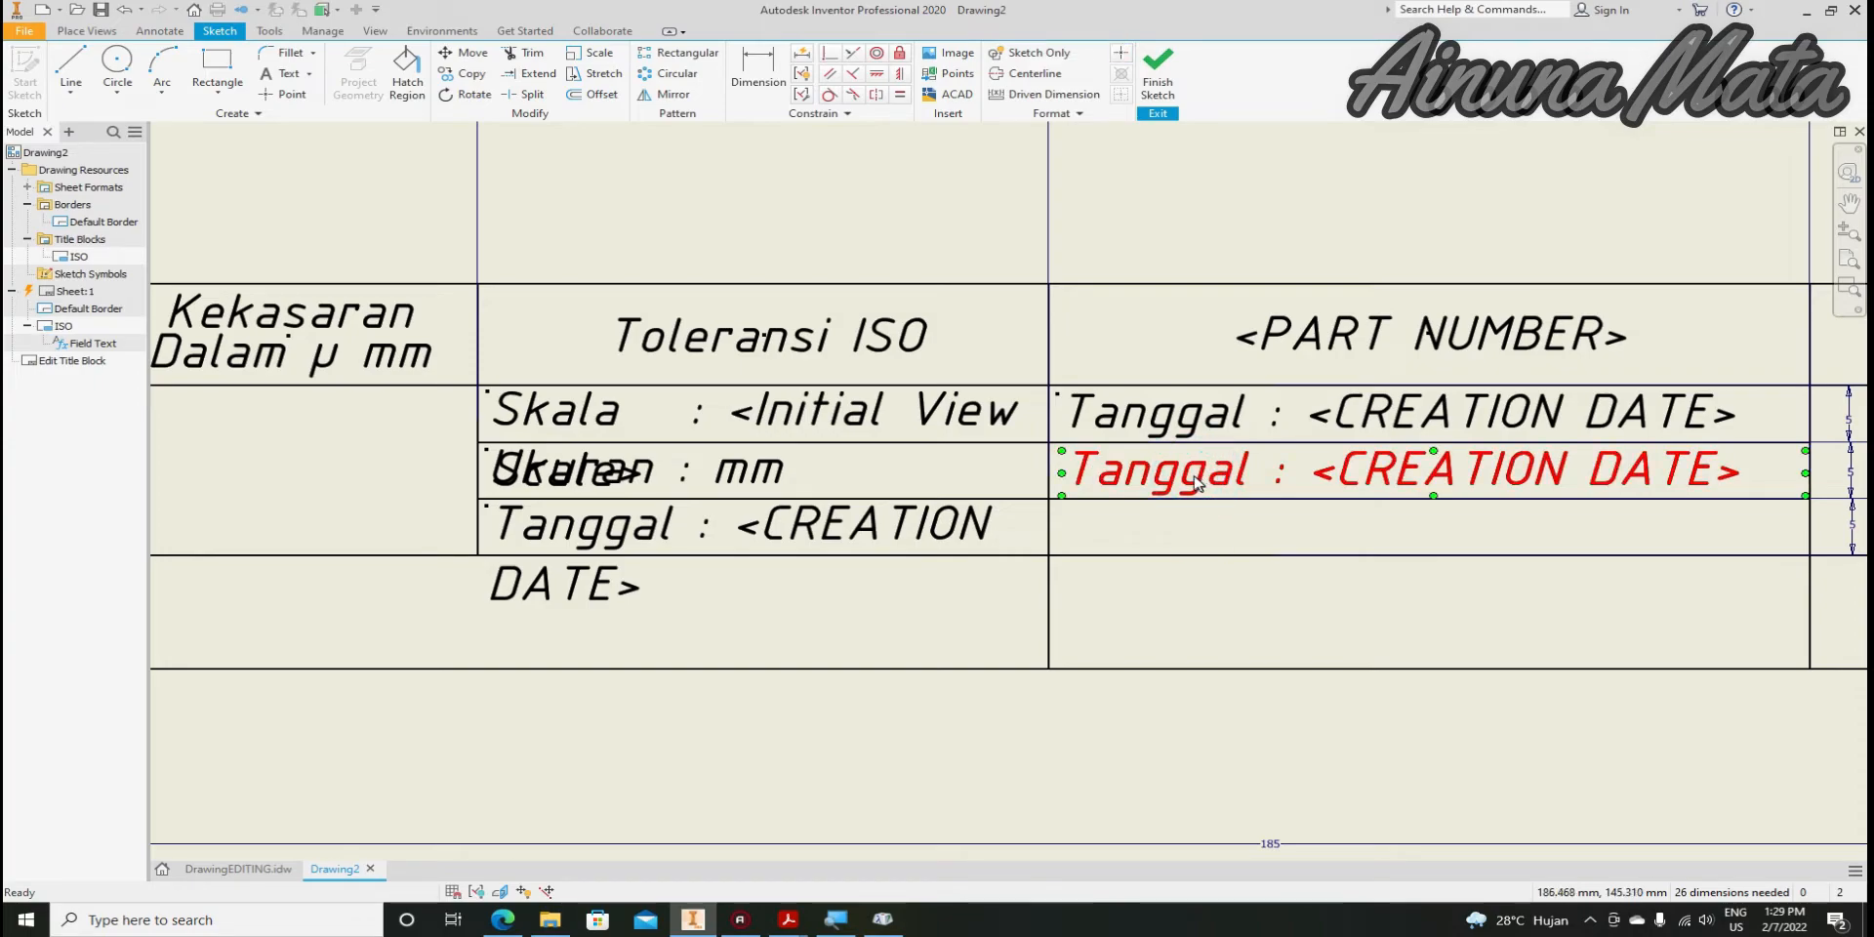
left_click(1197, 508)
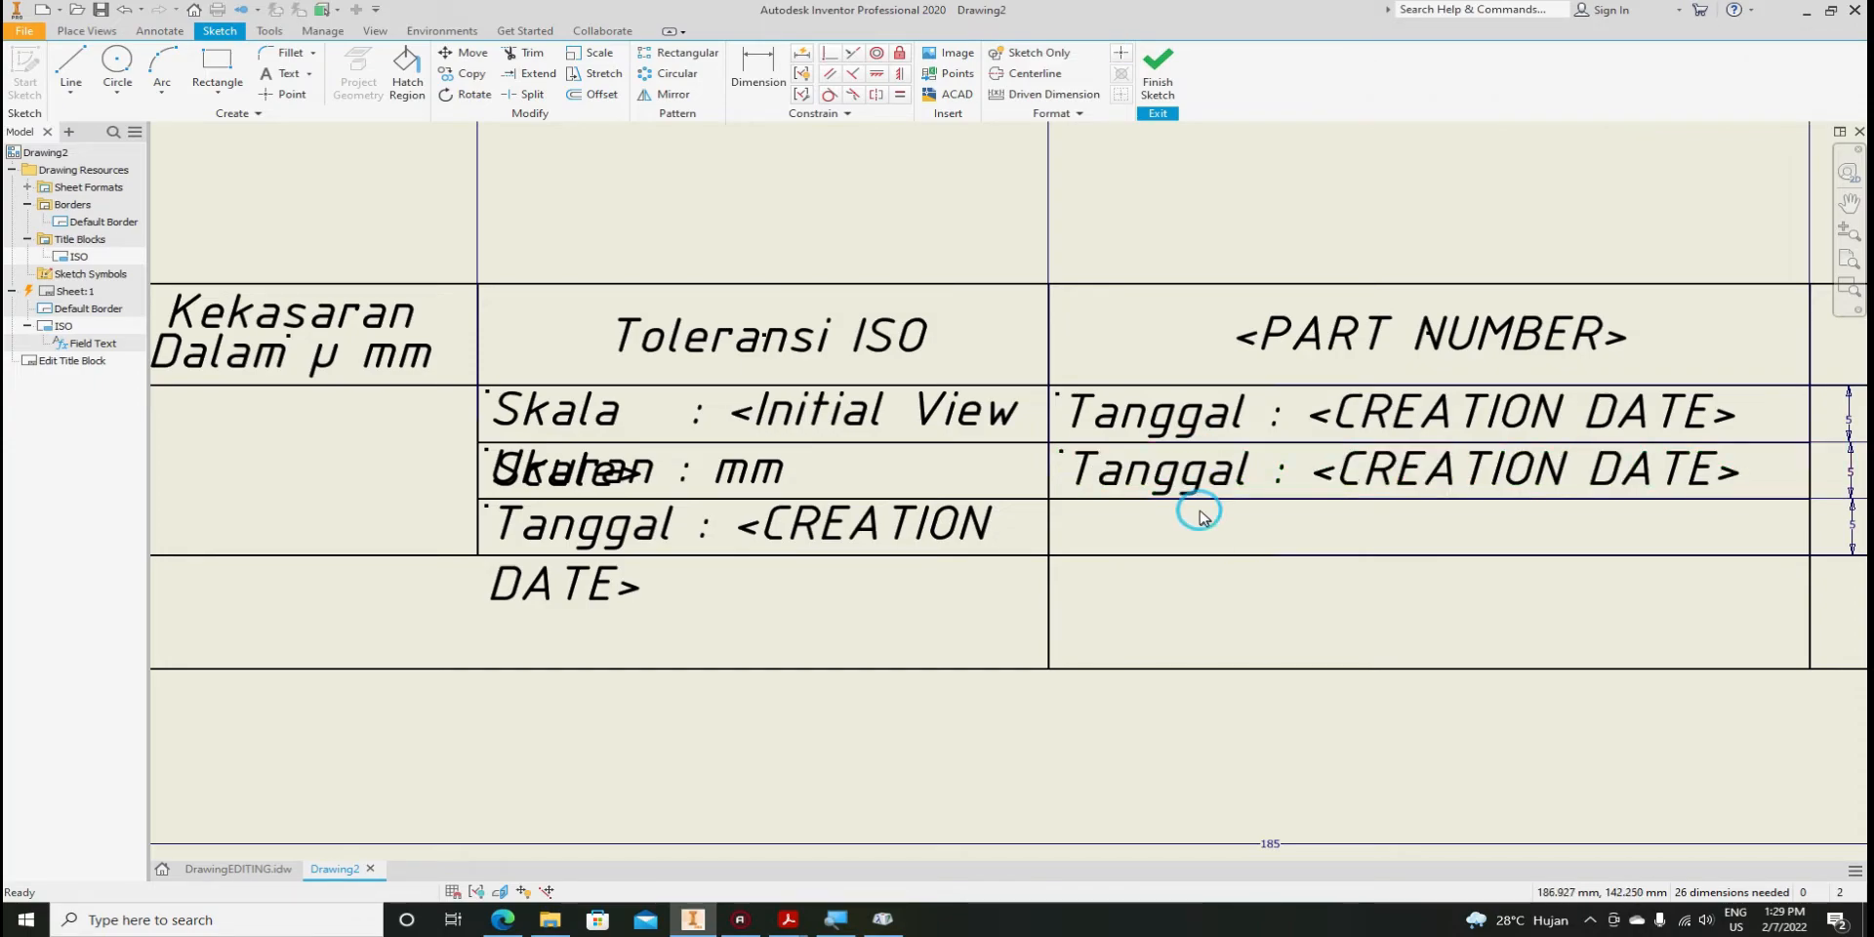
left_click(1206, 480)
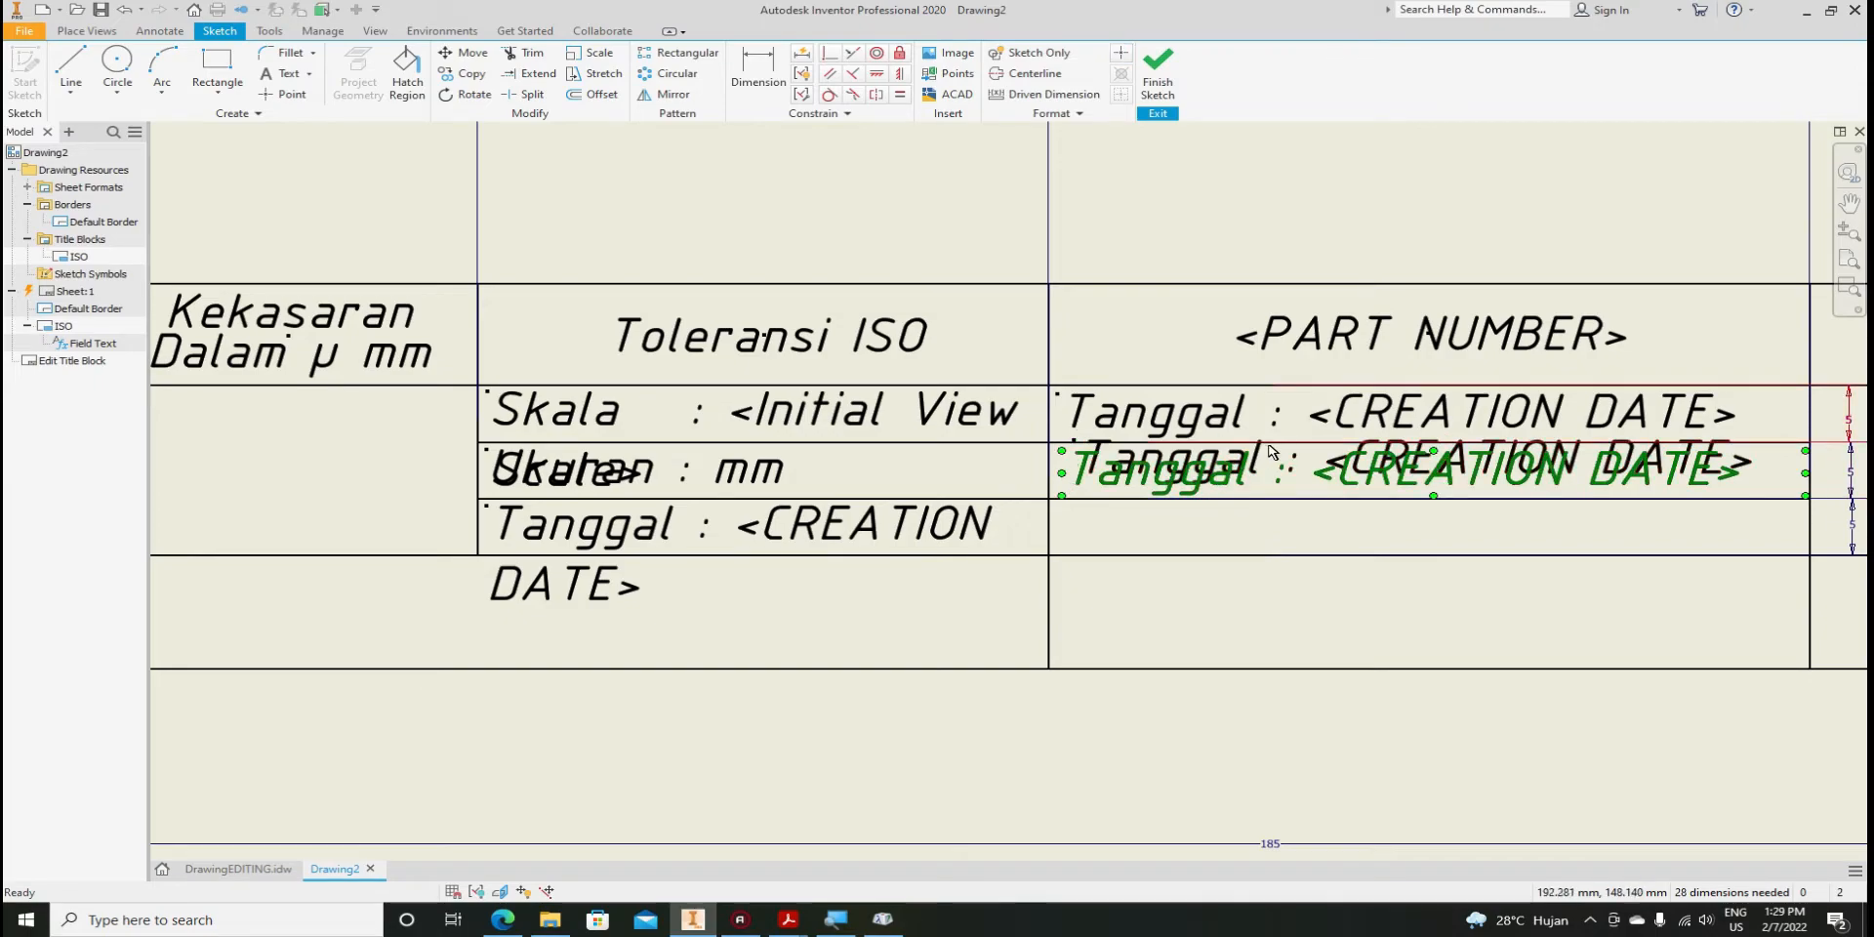
left_click_drag(1213, 485, 1245, 516)
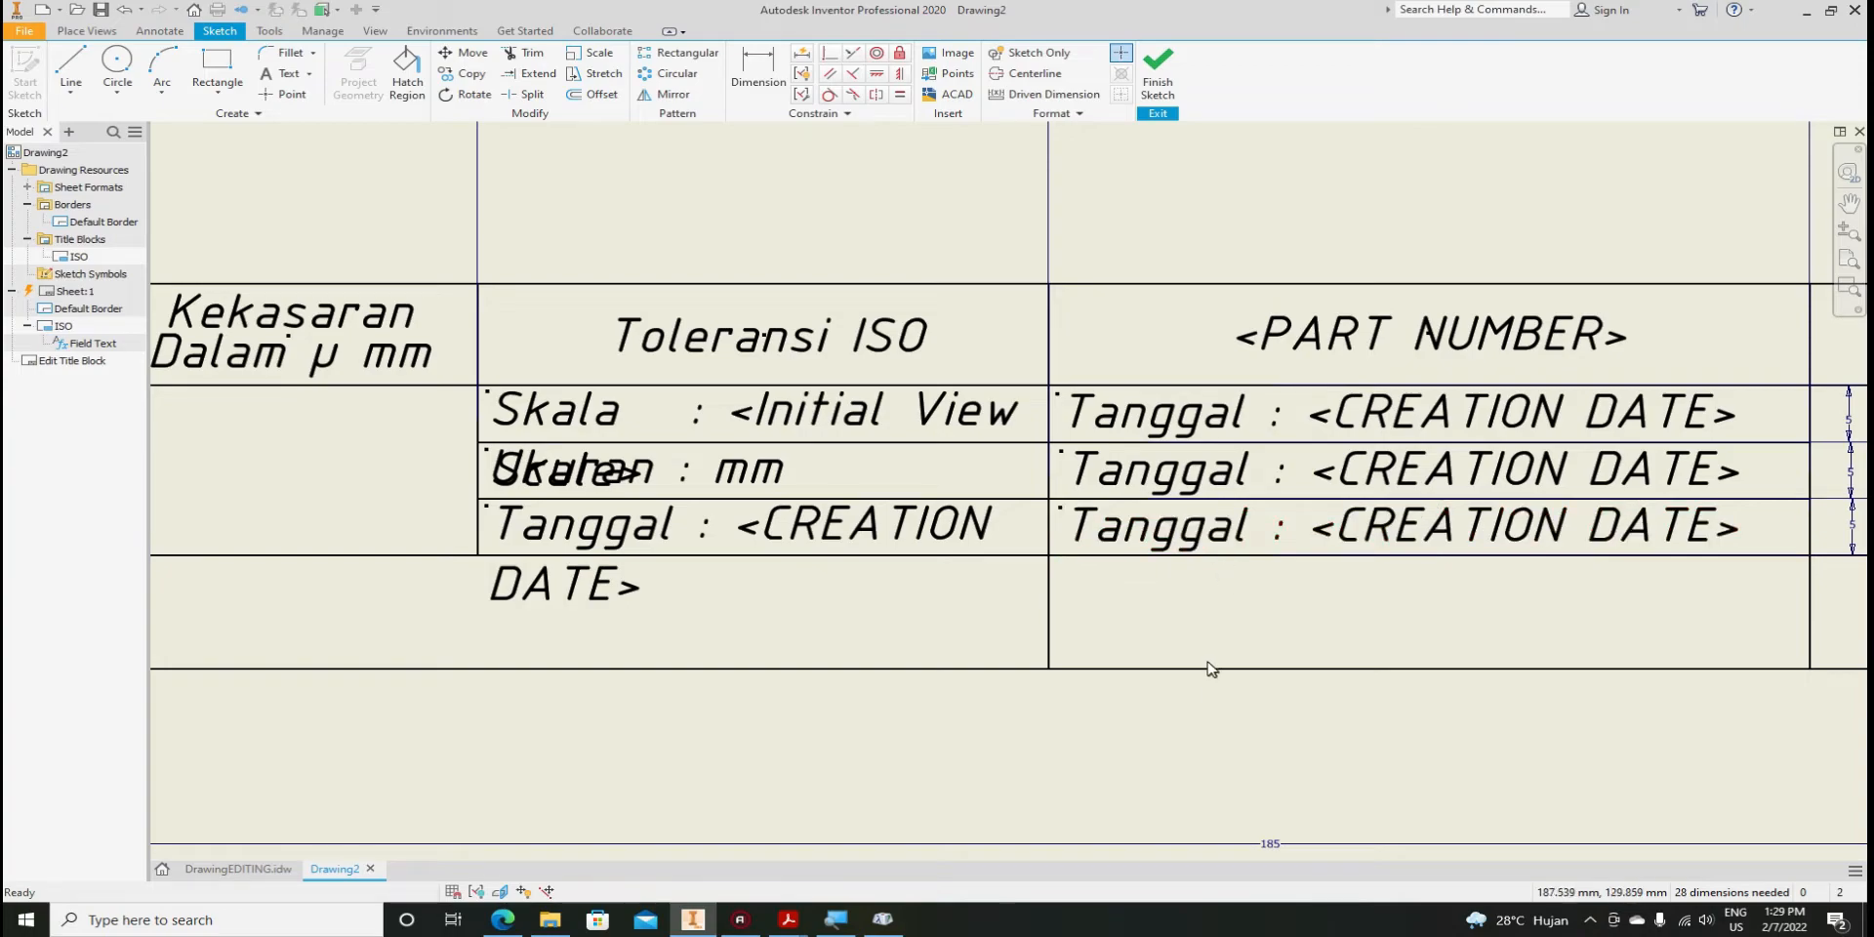
Rename the top-row Tanggal text to 'Digambar :' and remove its CREATION DATE field
double_click(1191, 422)
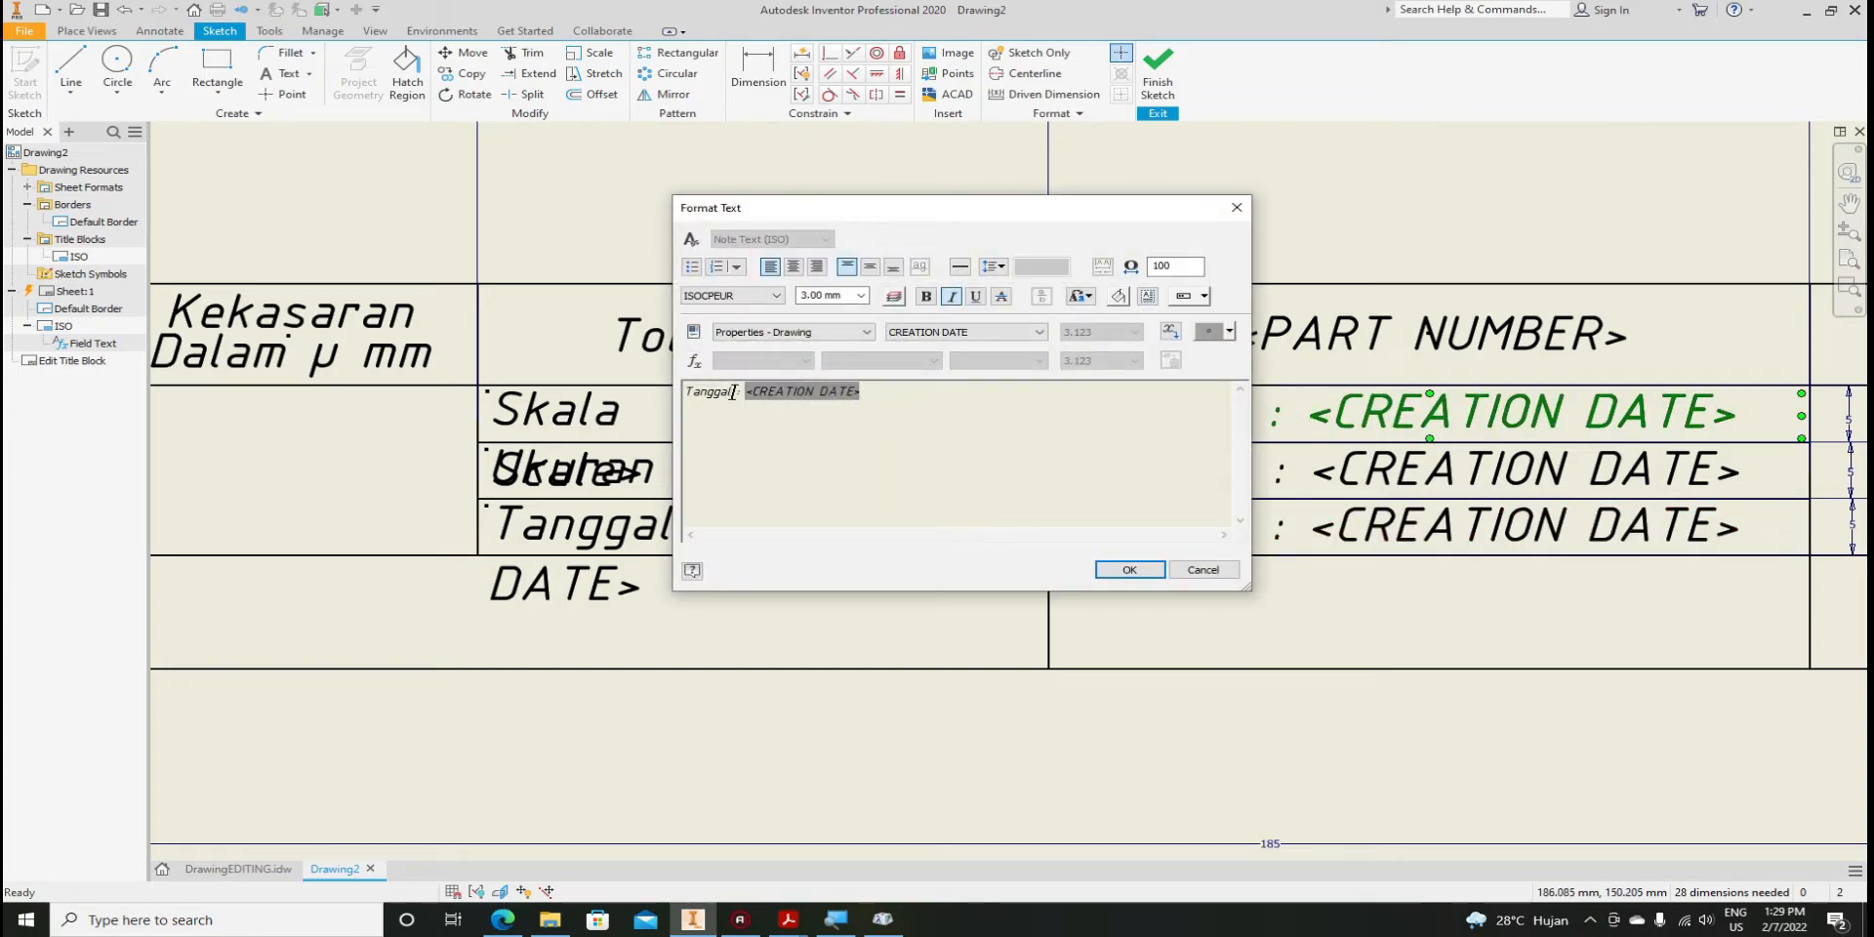
left_click_drag(730, 391, 686, 394)
type("D")
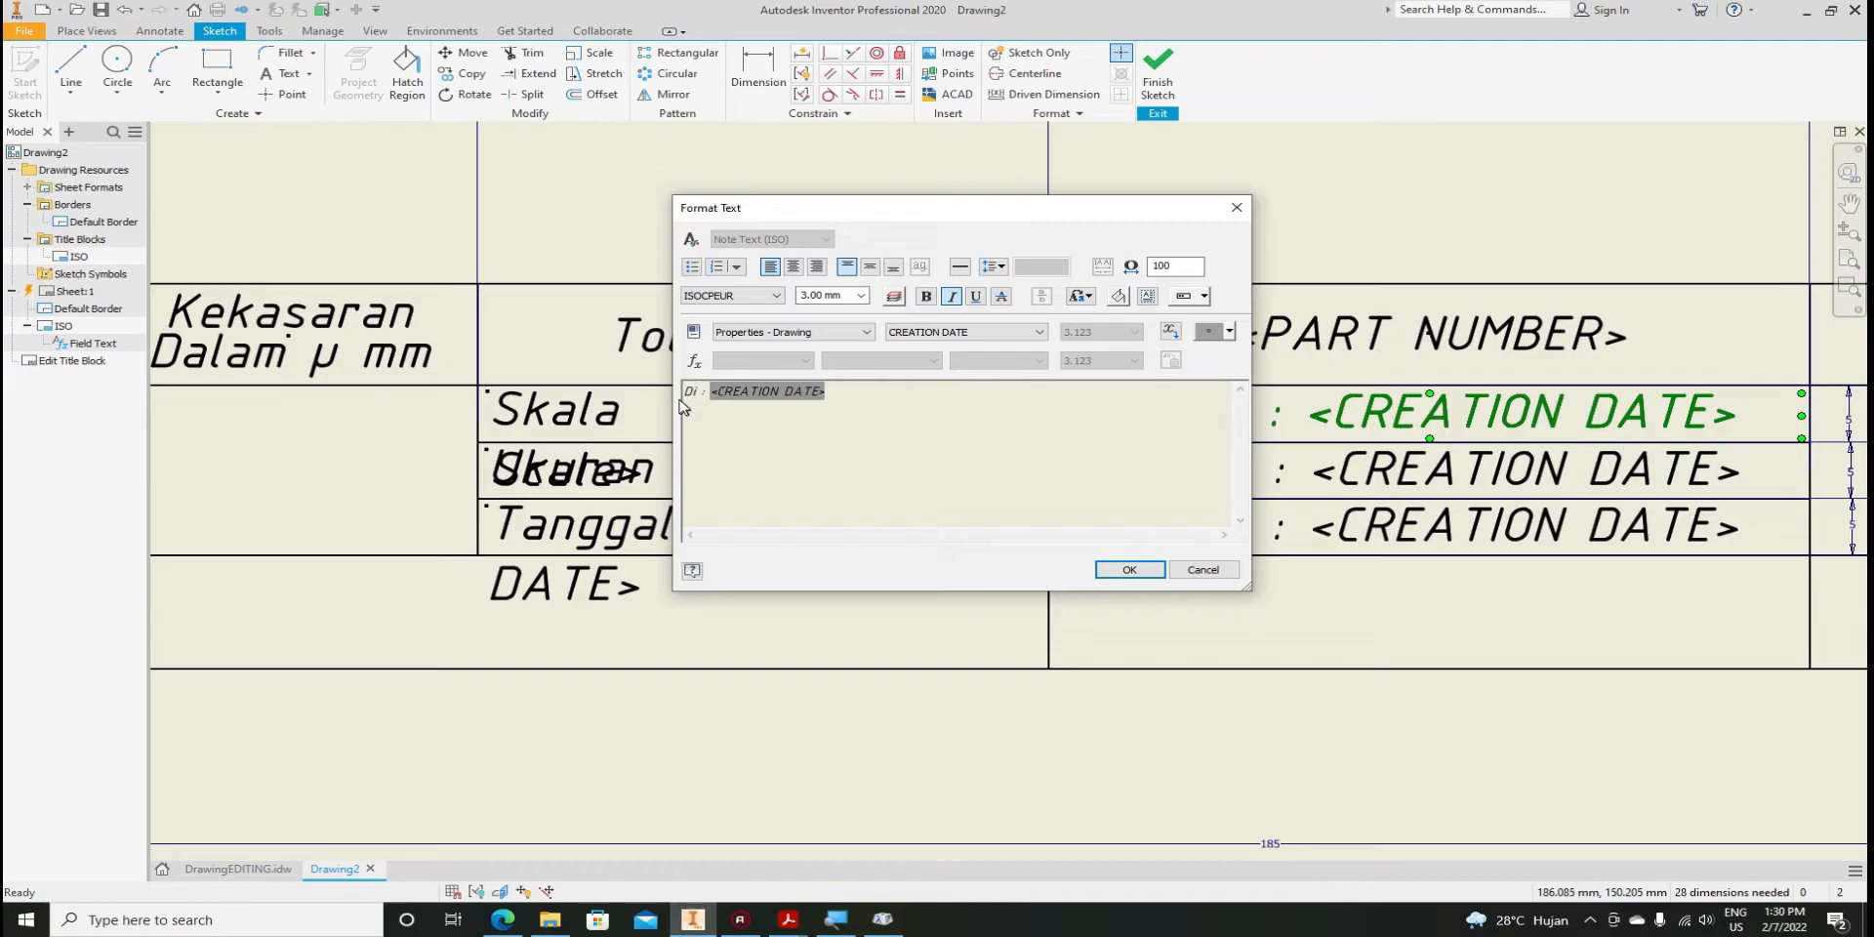
type("igambar")
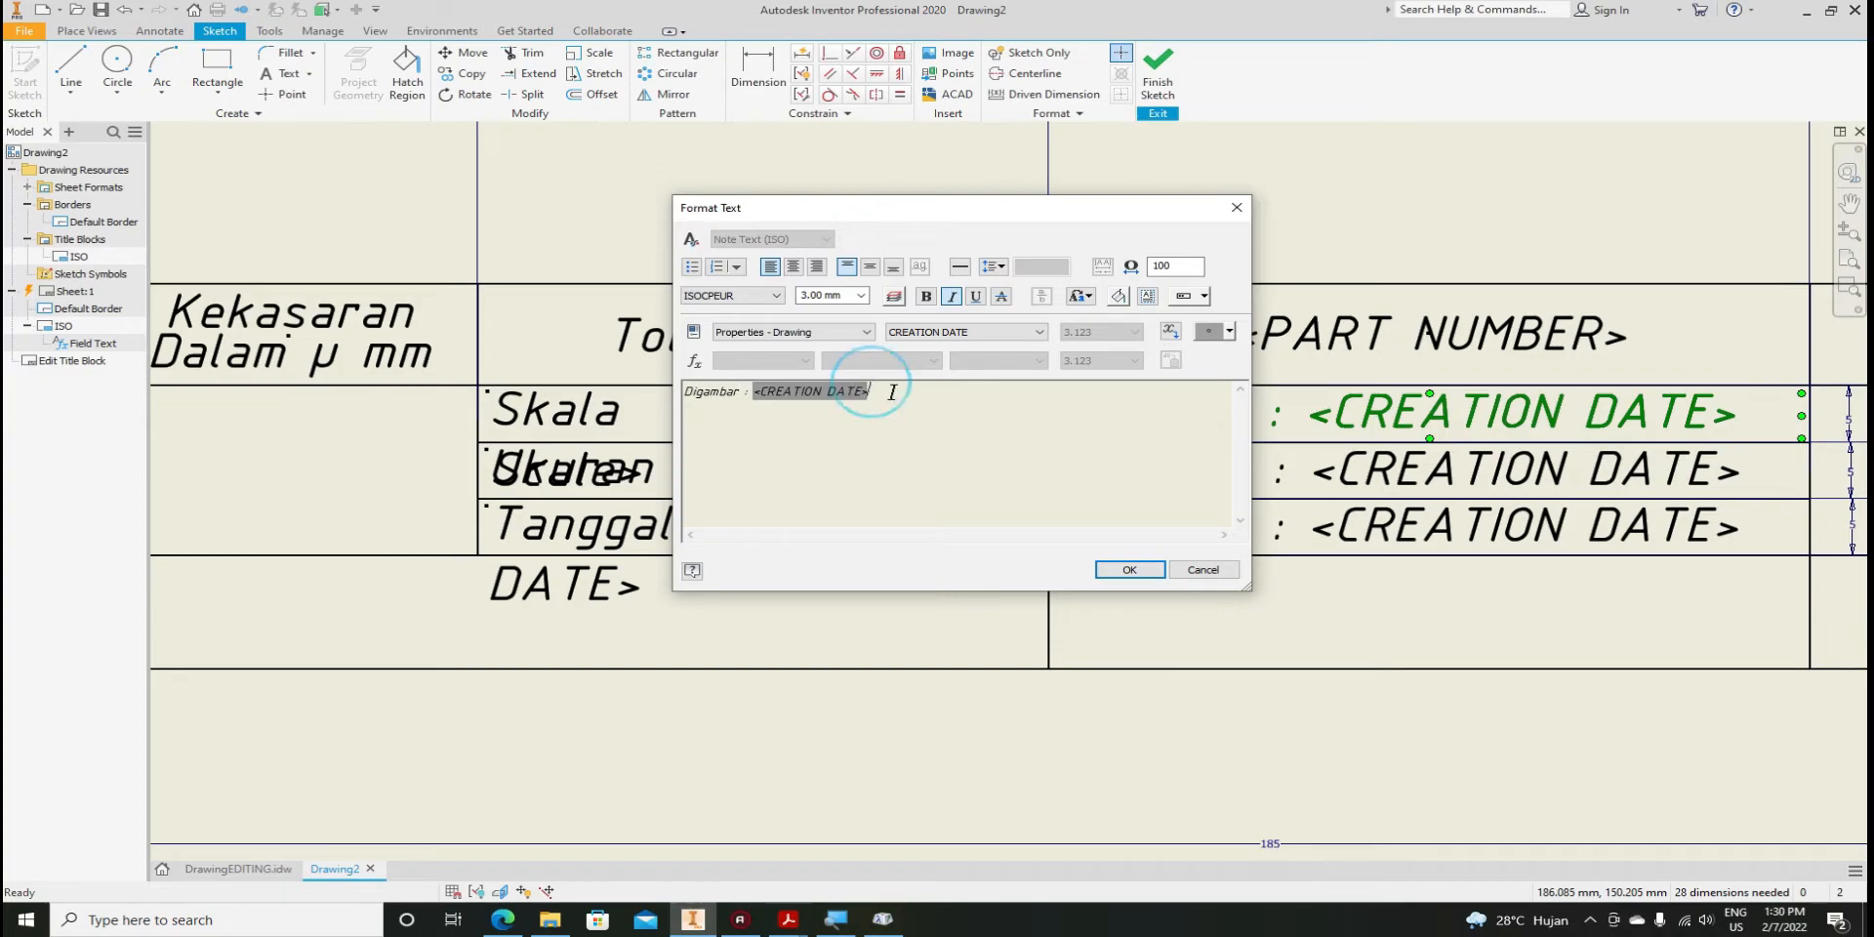
key("BackSpace")
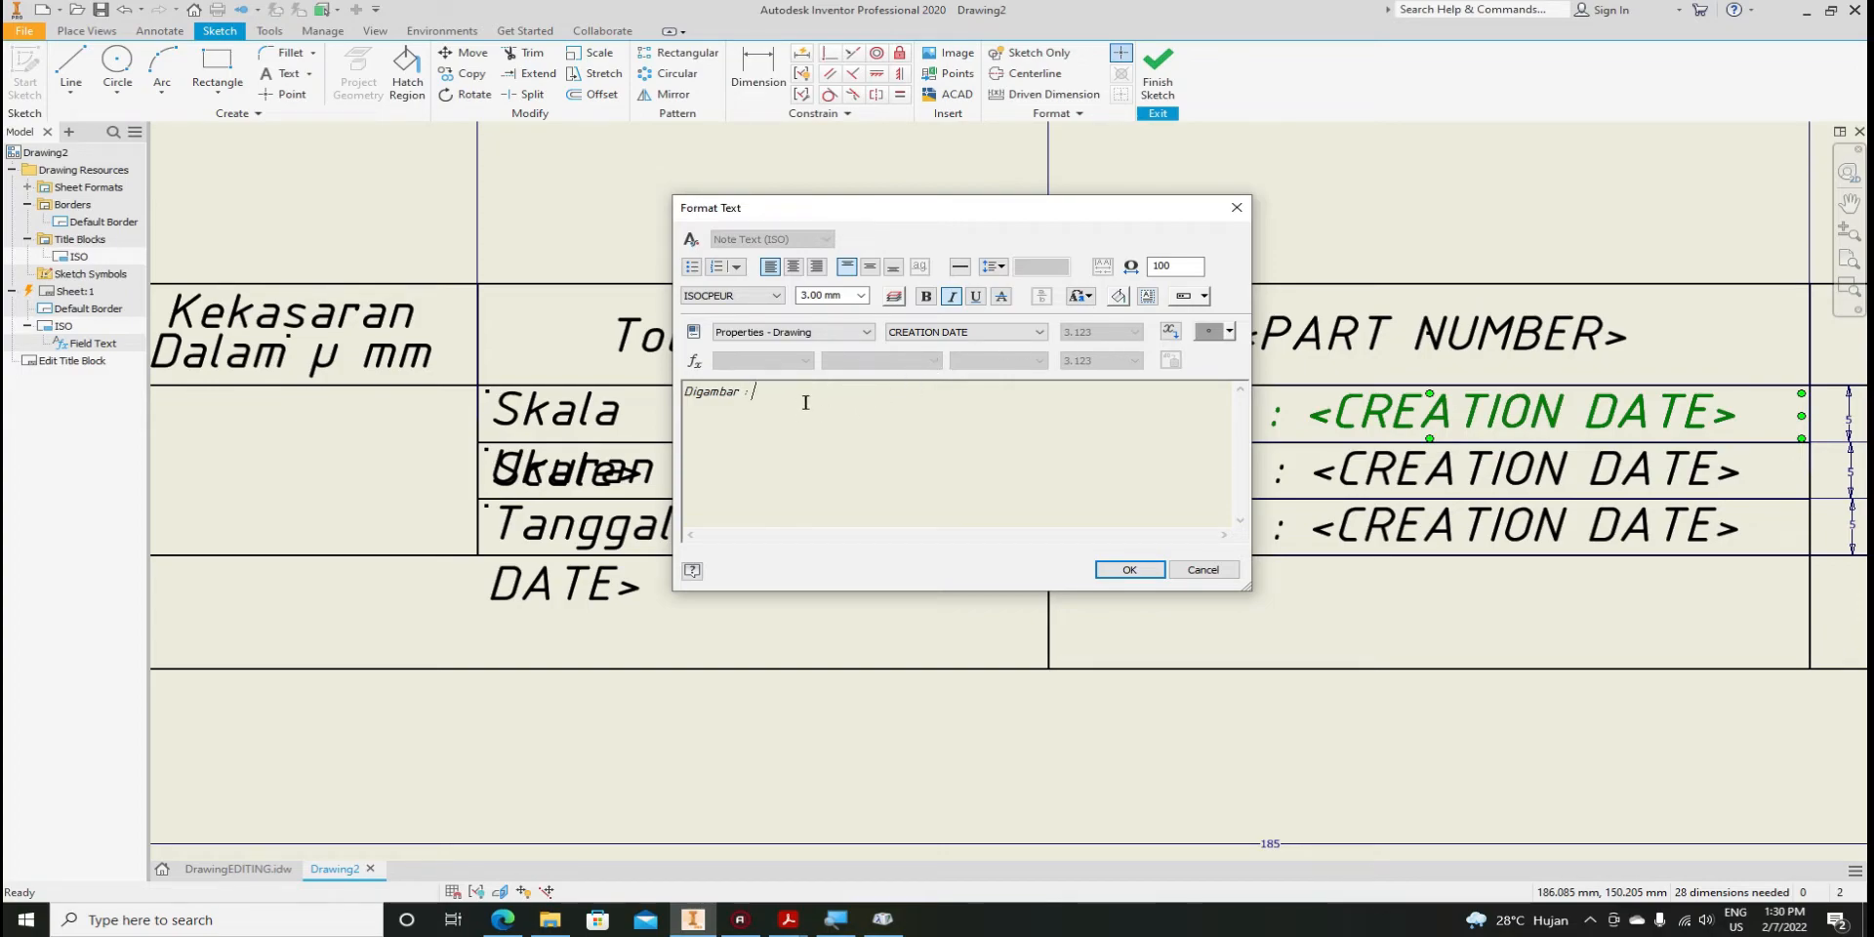
key("ctrl+z")
left_click(876, 397)
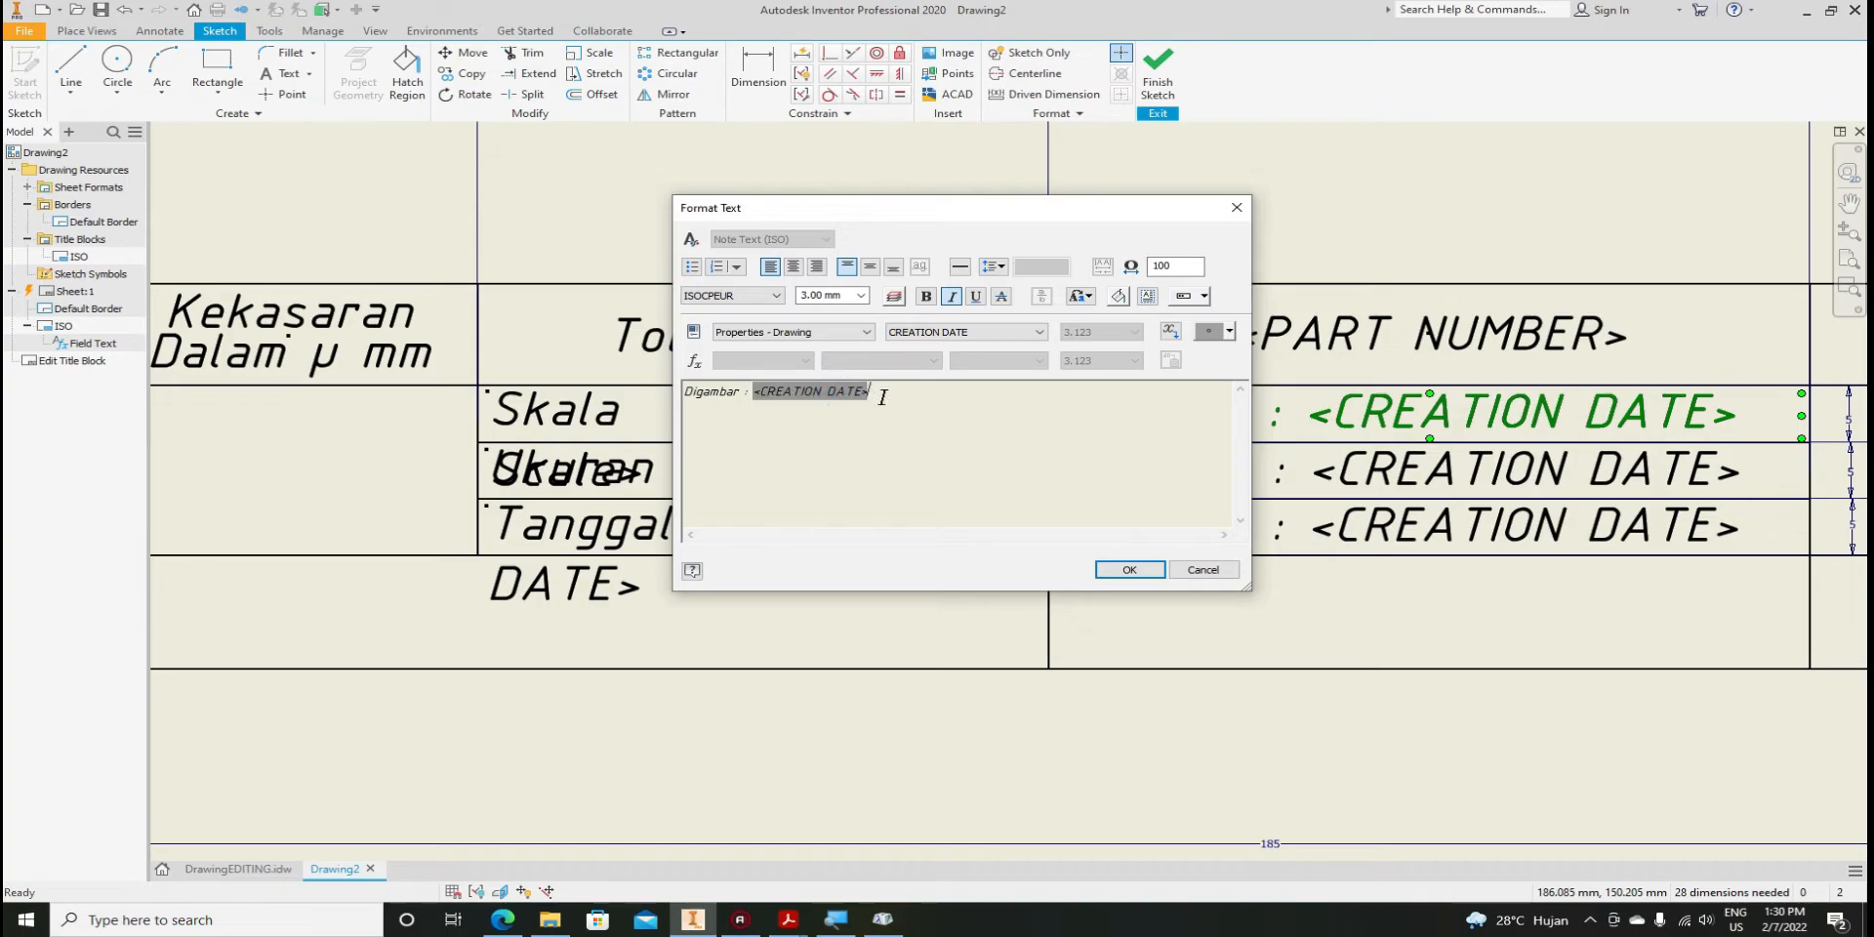
key("BackSpace")
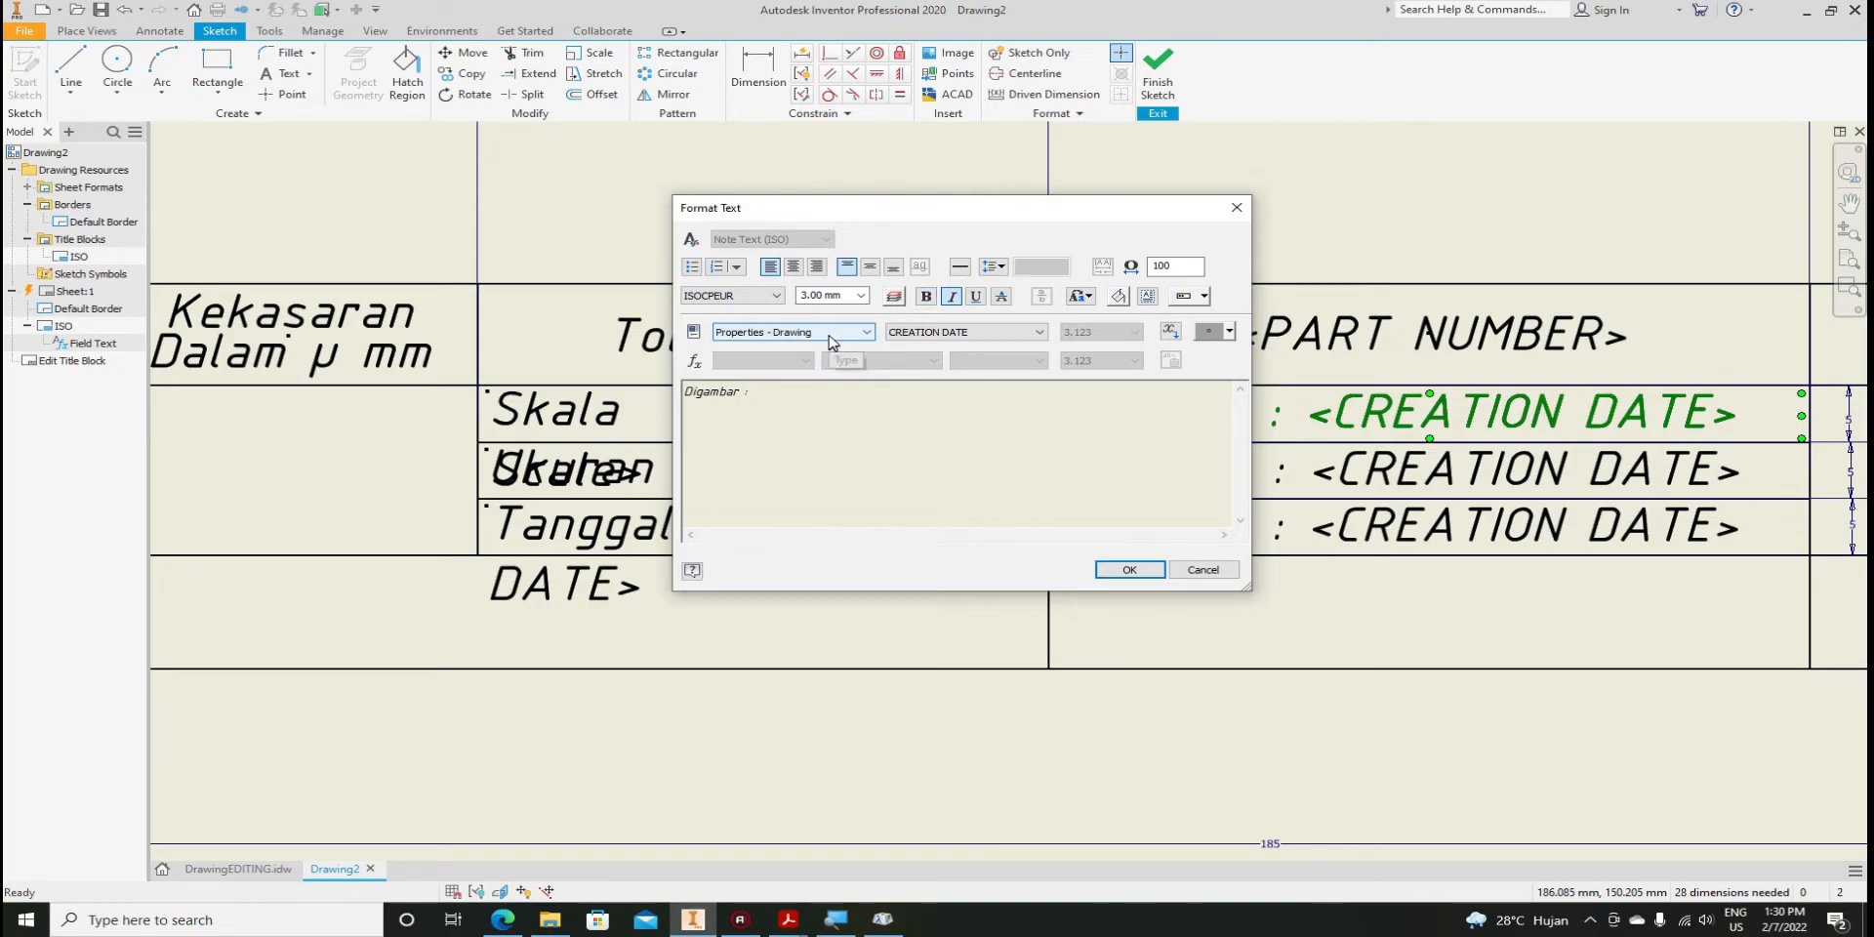
Insert the drawing's DESIGNER property after 'Digambar :' and confirm the text
left_click(829, 337)
left_click(816, 359)
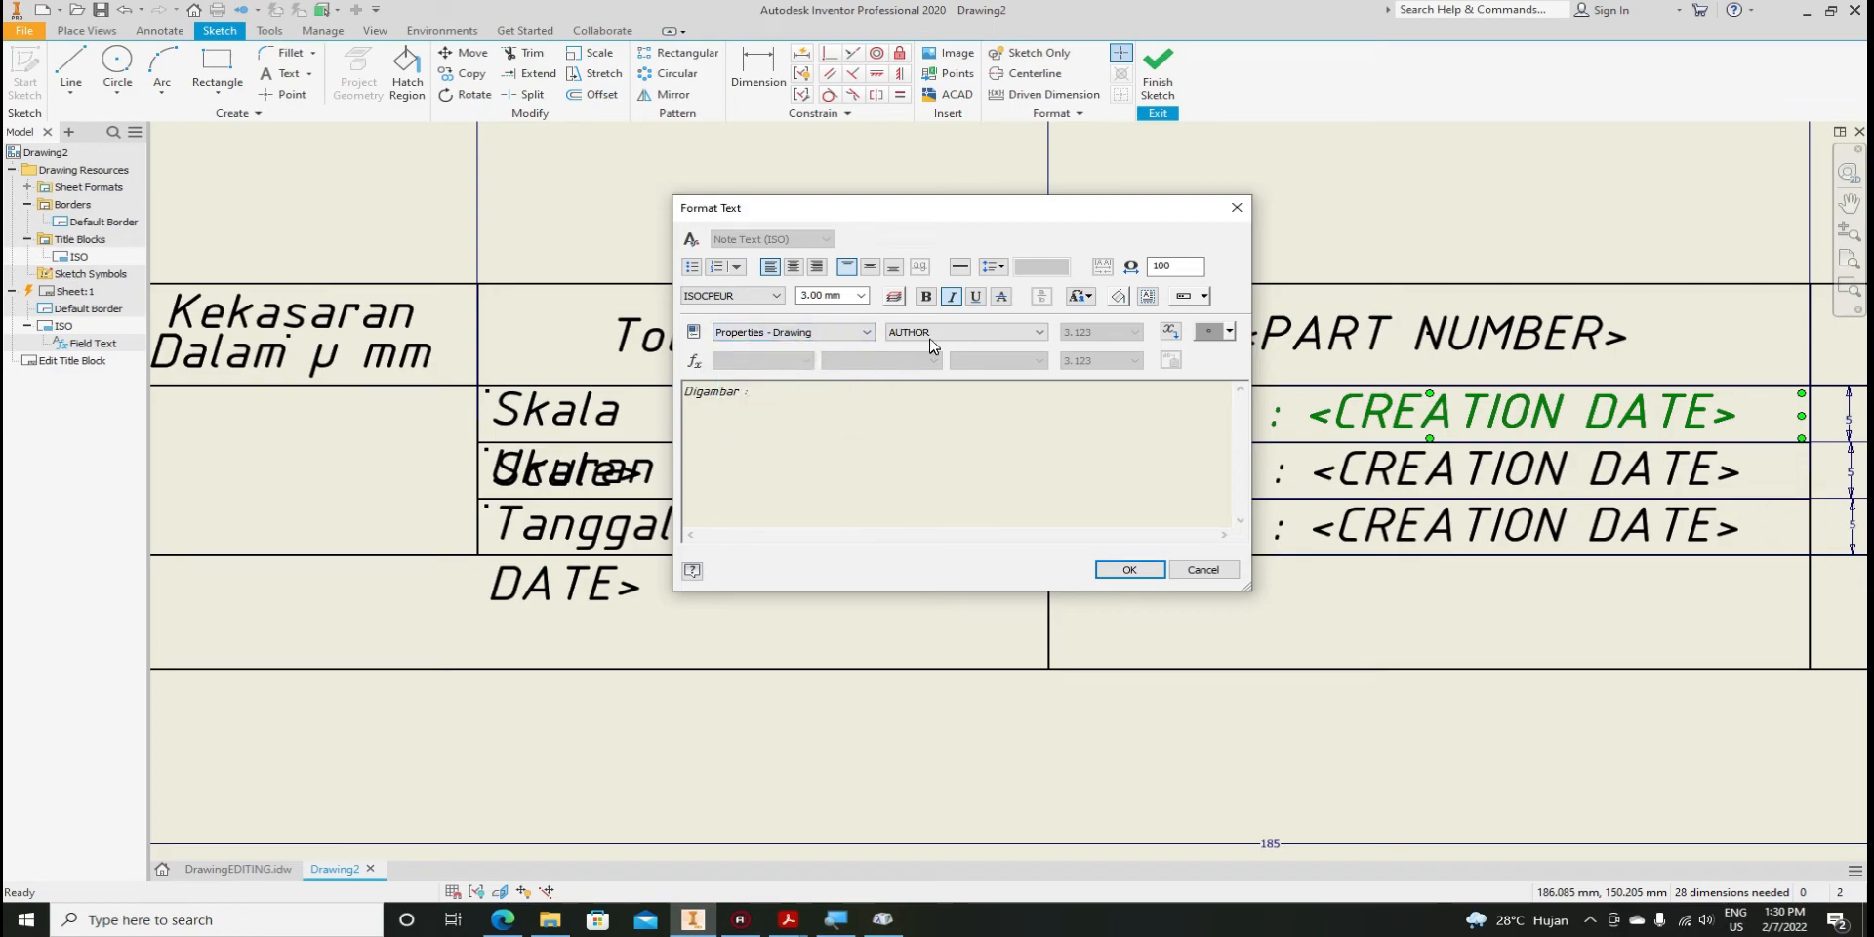
left_click(936, 333)
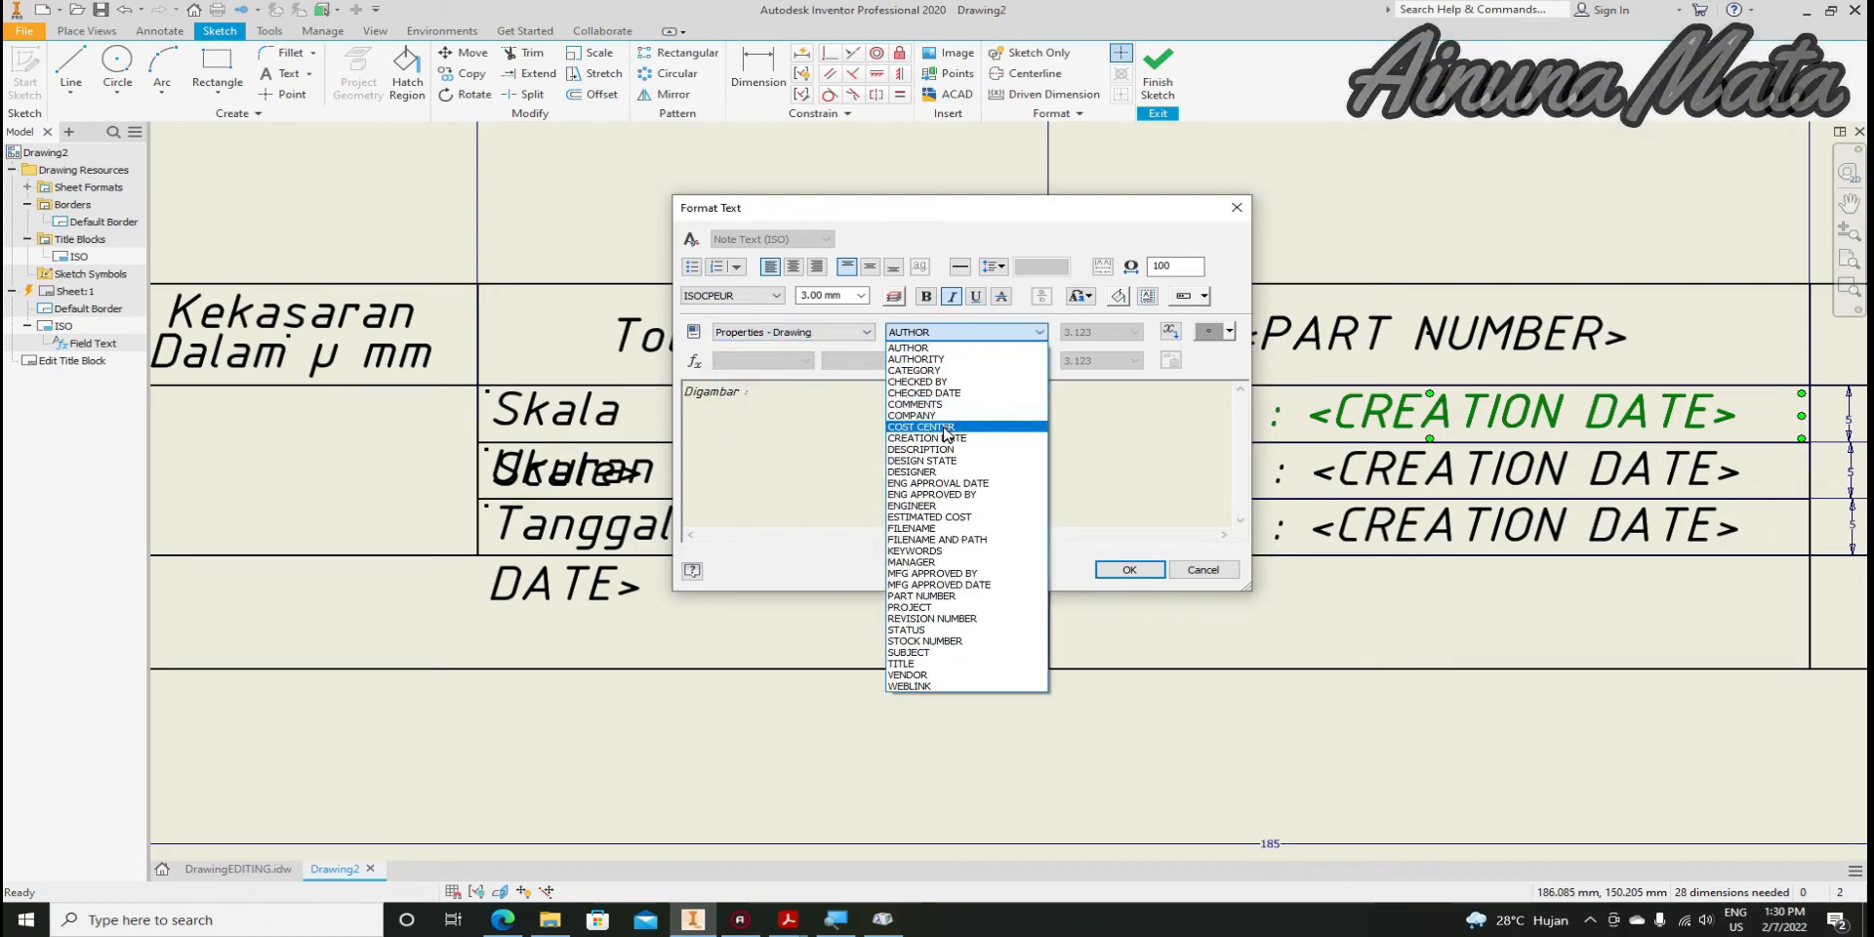
left_click(939, 471)
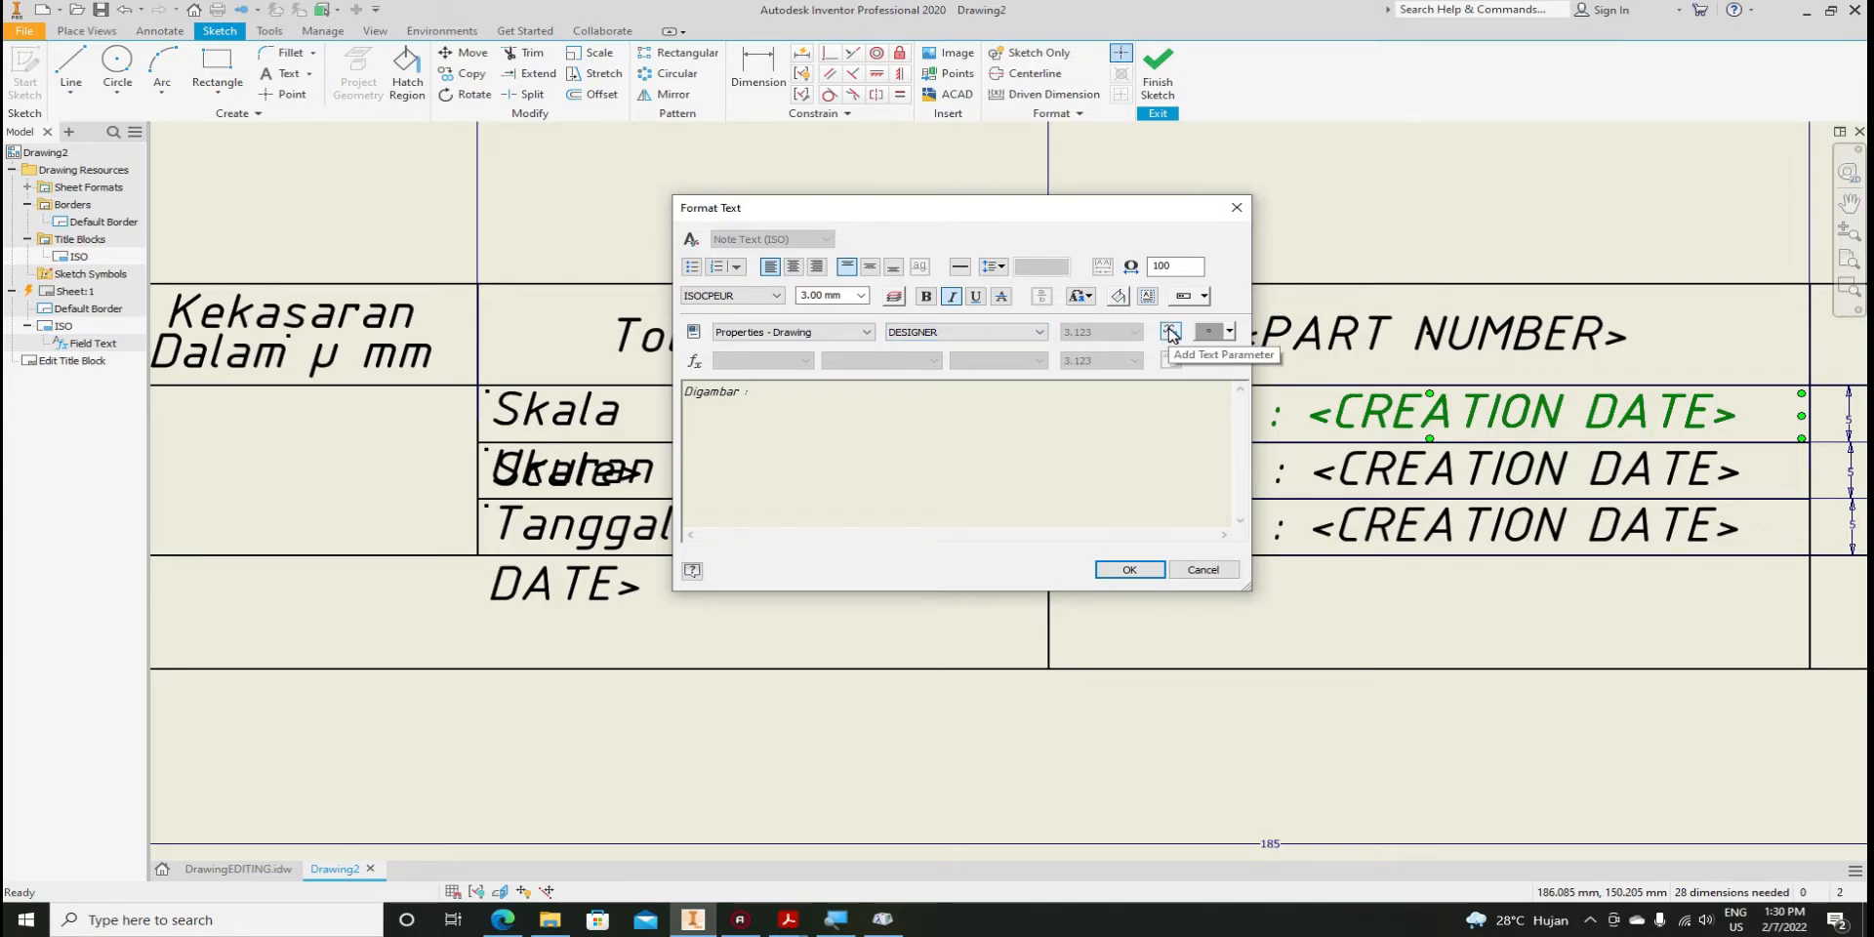
left_click(1171, 332)
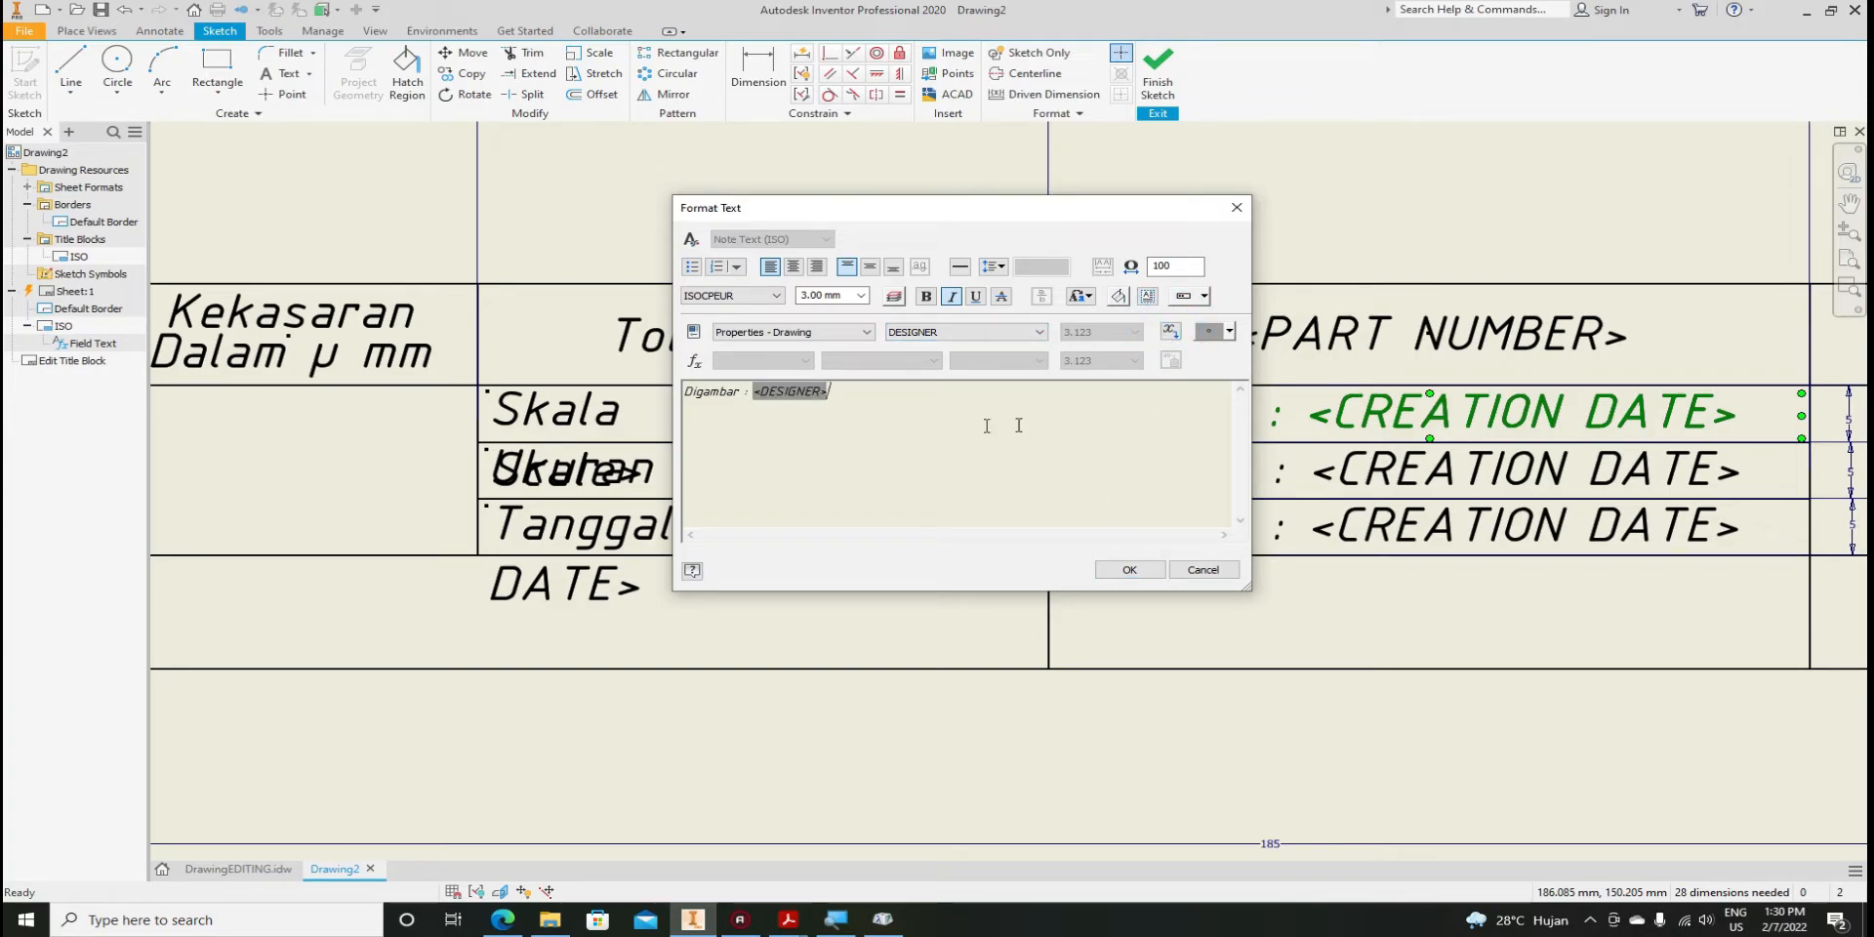
left_click(1133, 570)
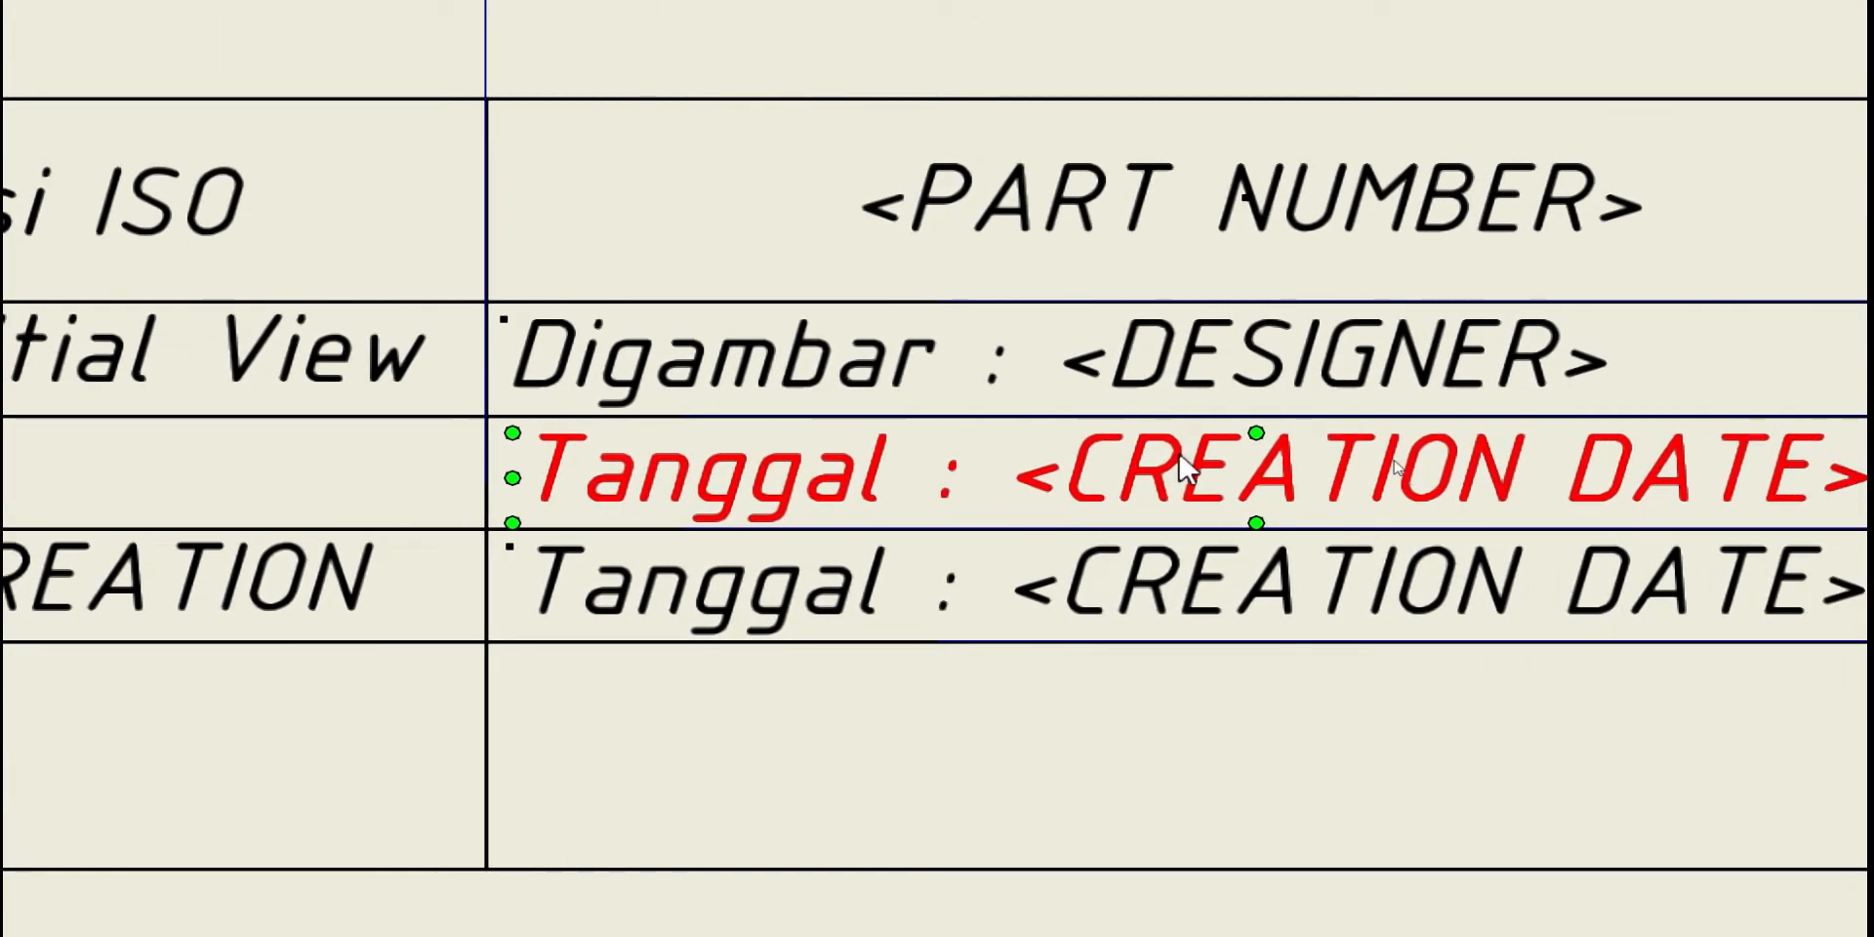
Change the middle Tanggal label to 'Dilihat' and remove its <CREATION DATE> field
double_click(1285, 481)
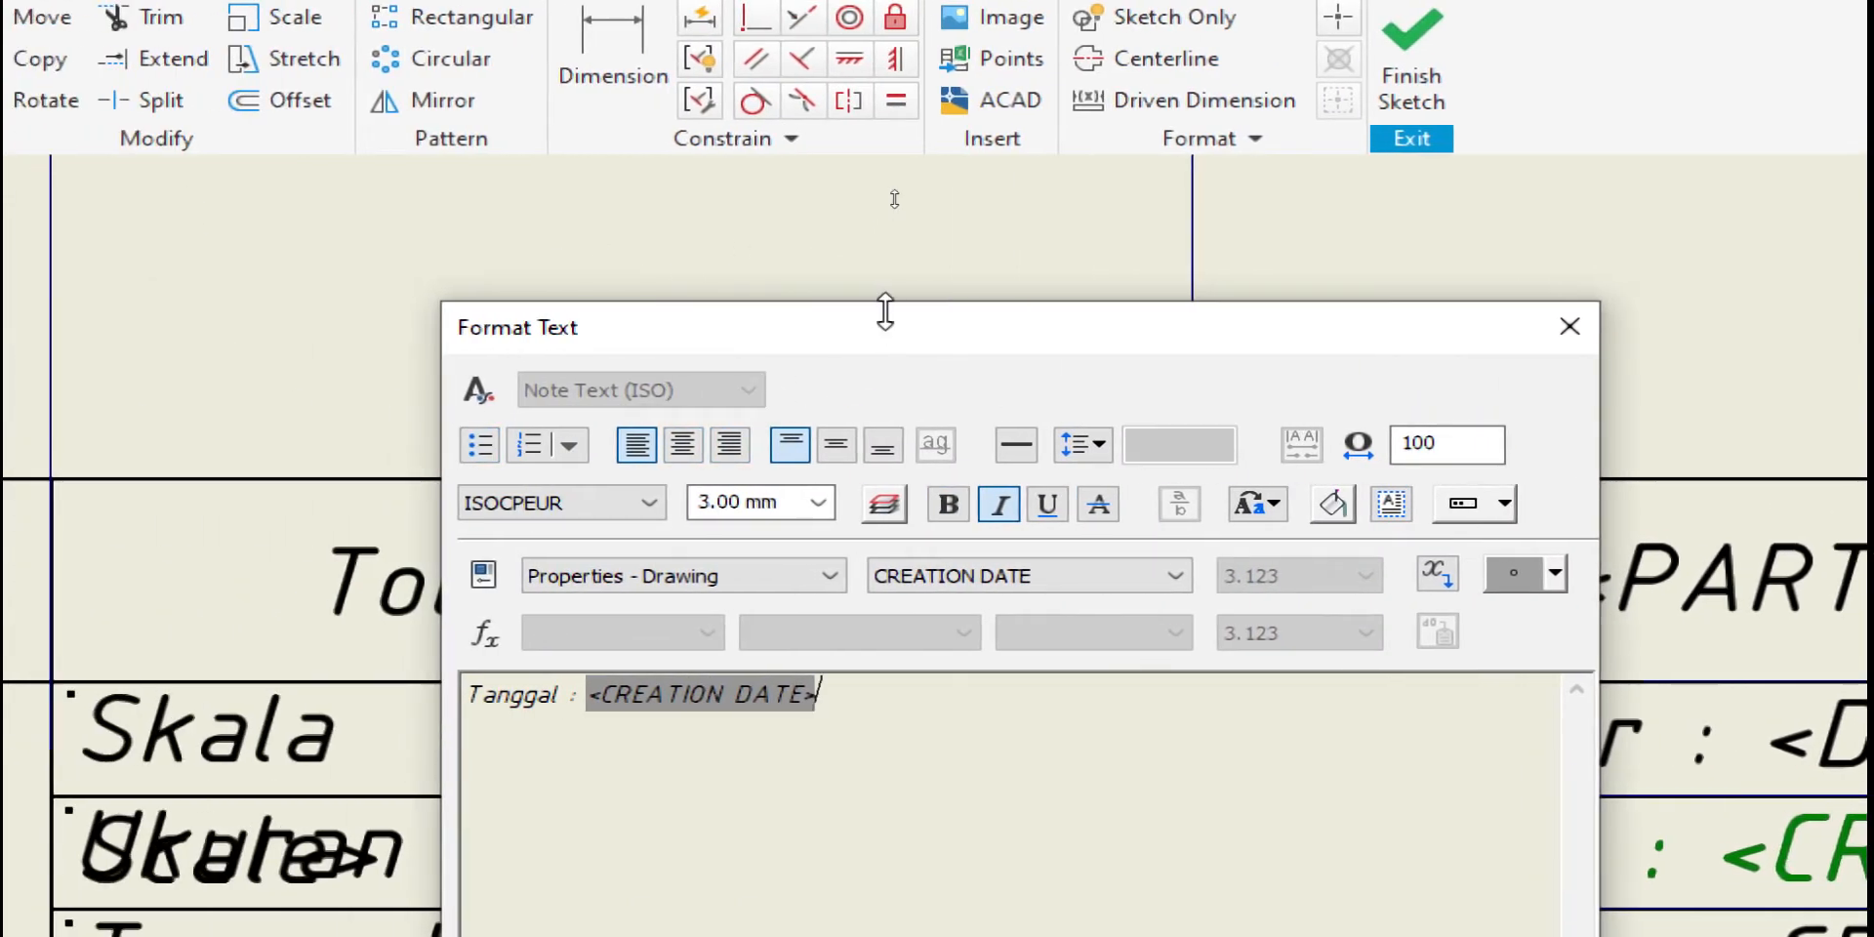
left_click_drag(885, 312, 754, 107)
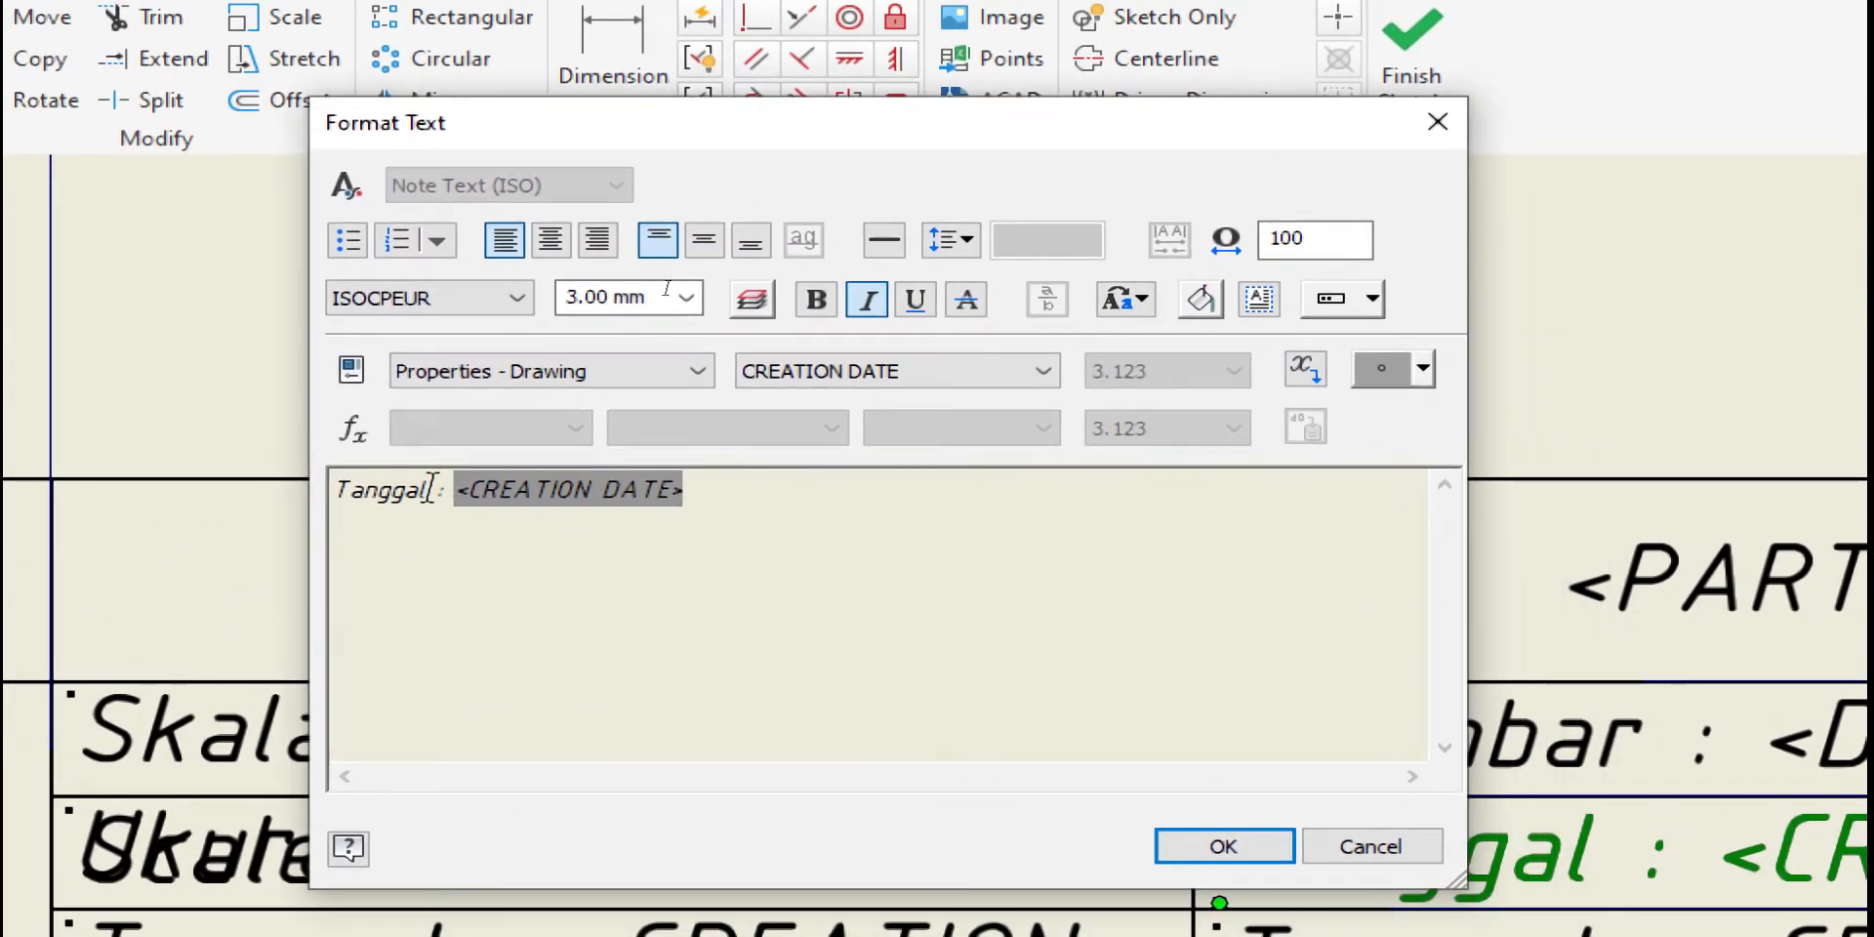
left_click_drag(430, 488, 329, 502)
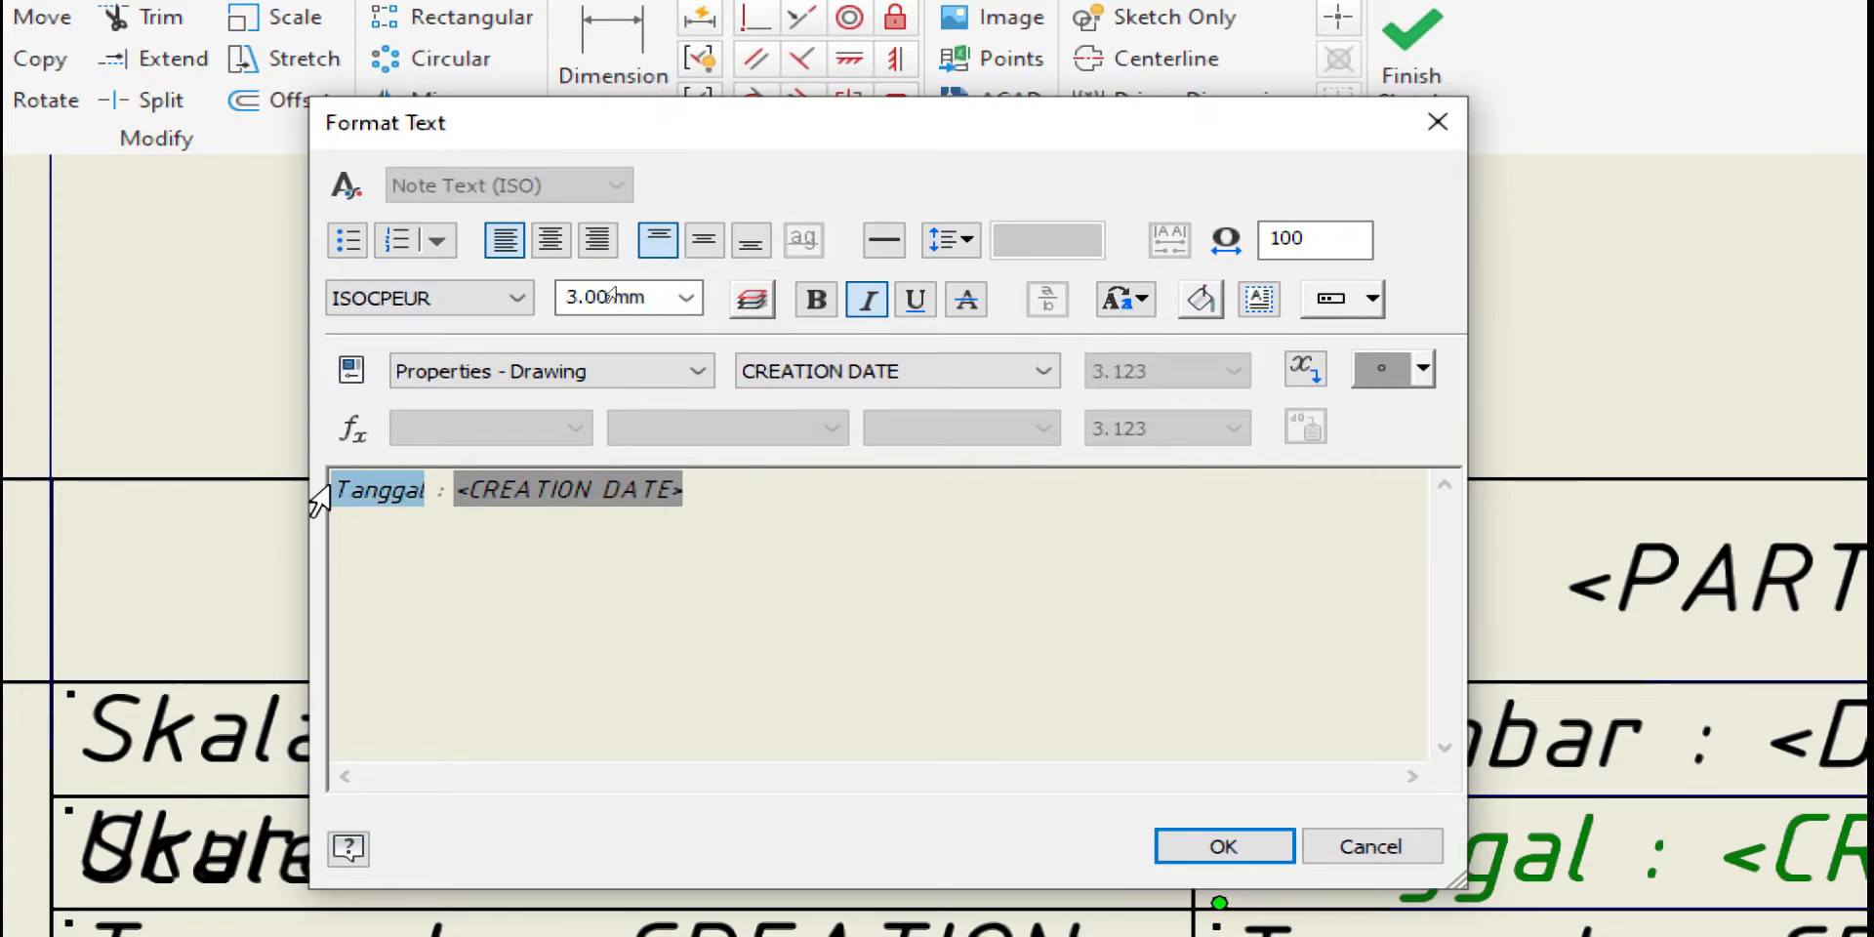
type("D")
type("i")
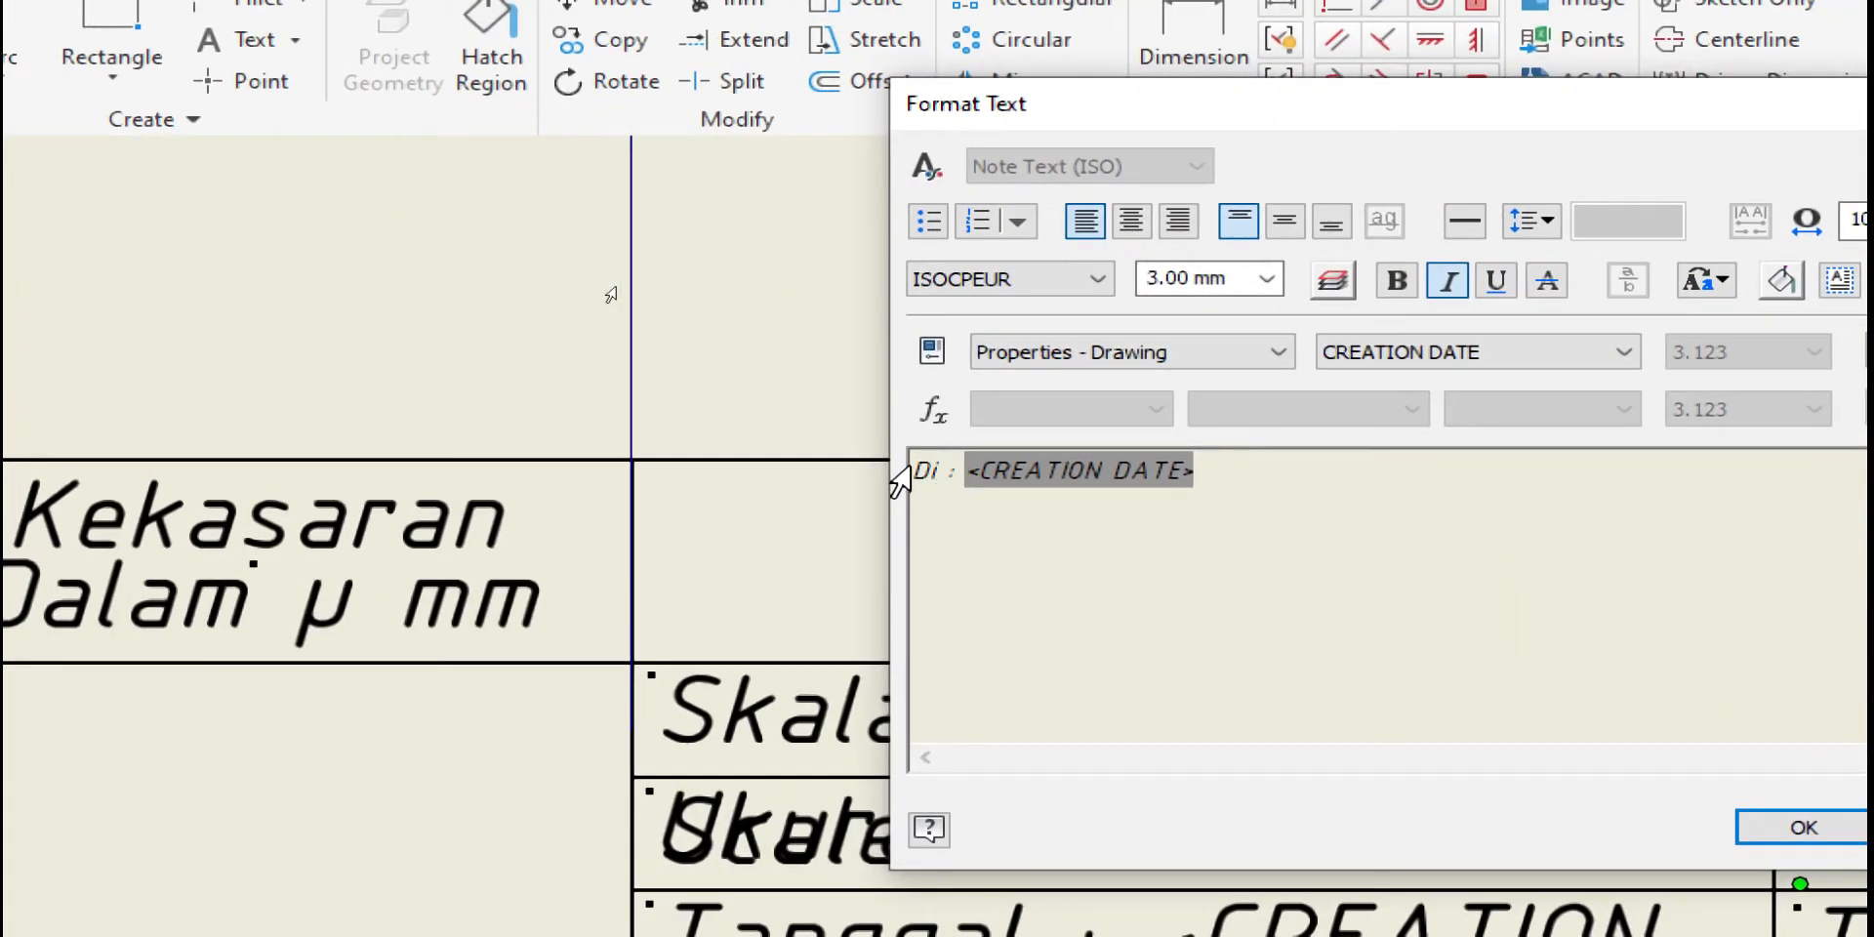
type("l")
type("ihat")
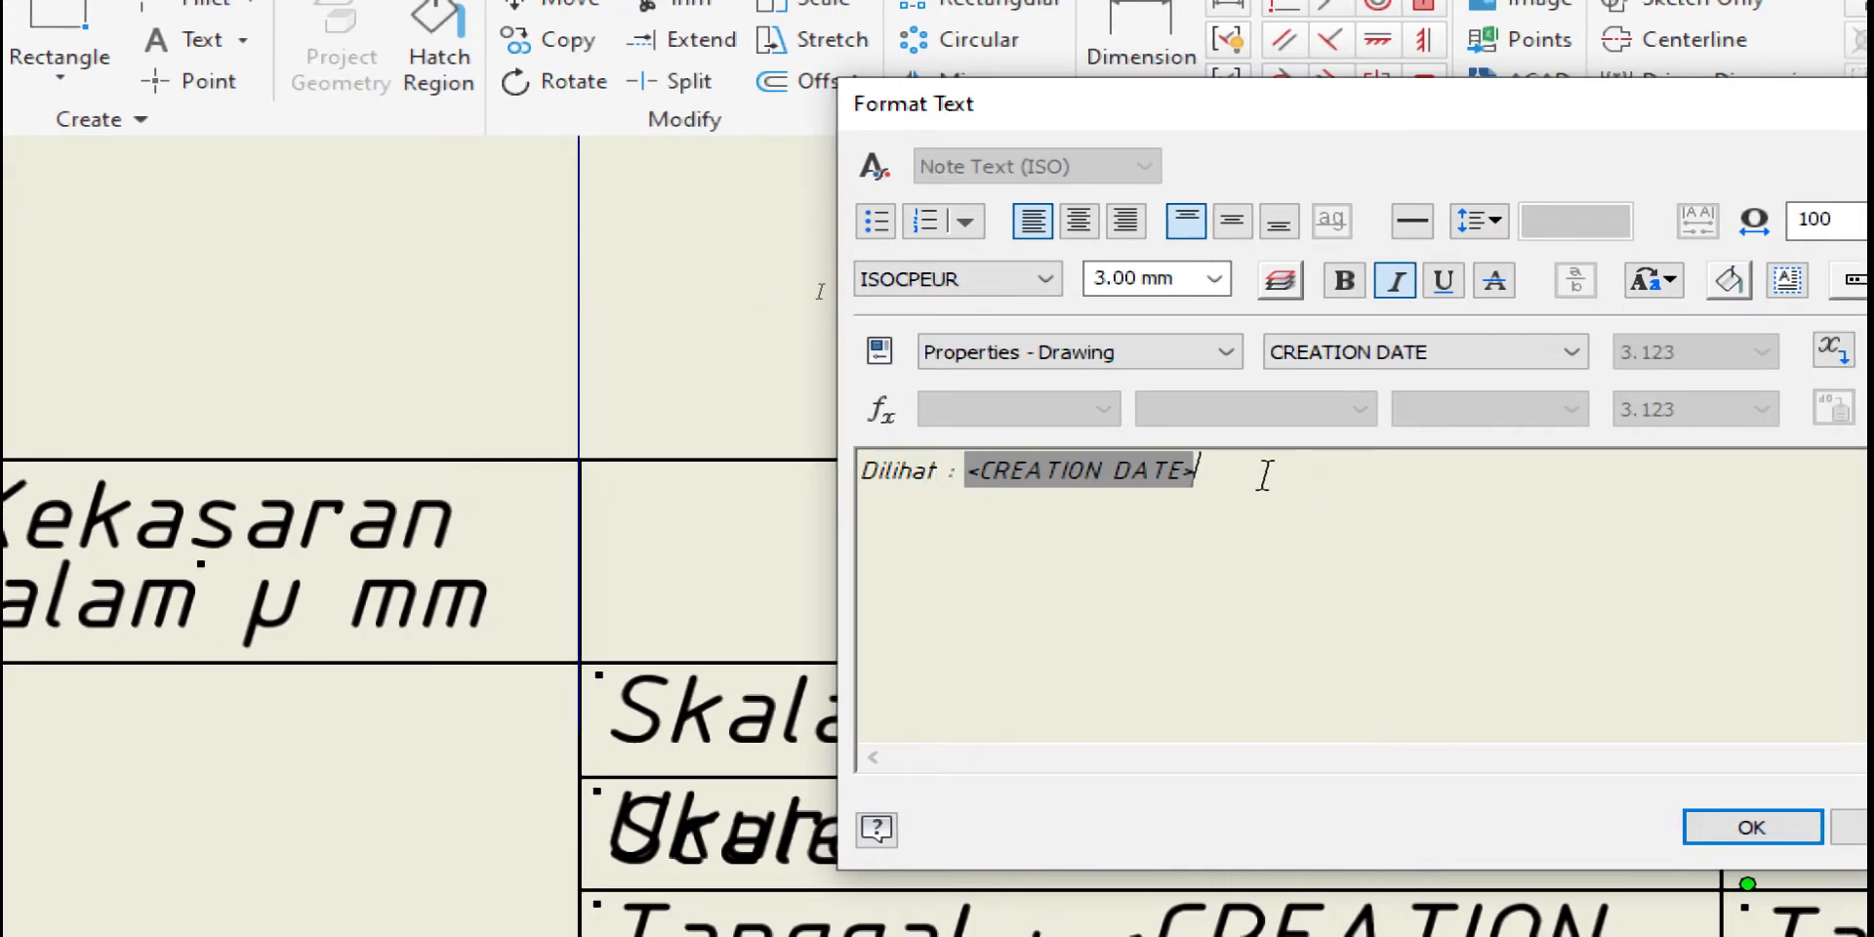
key("BackSpace")
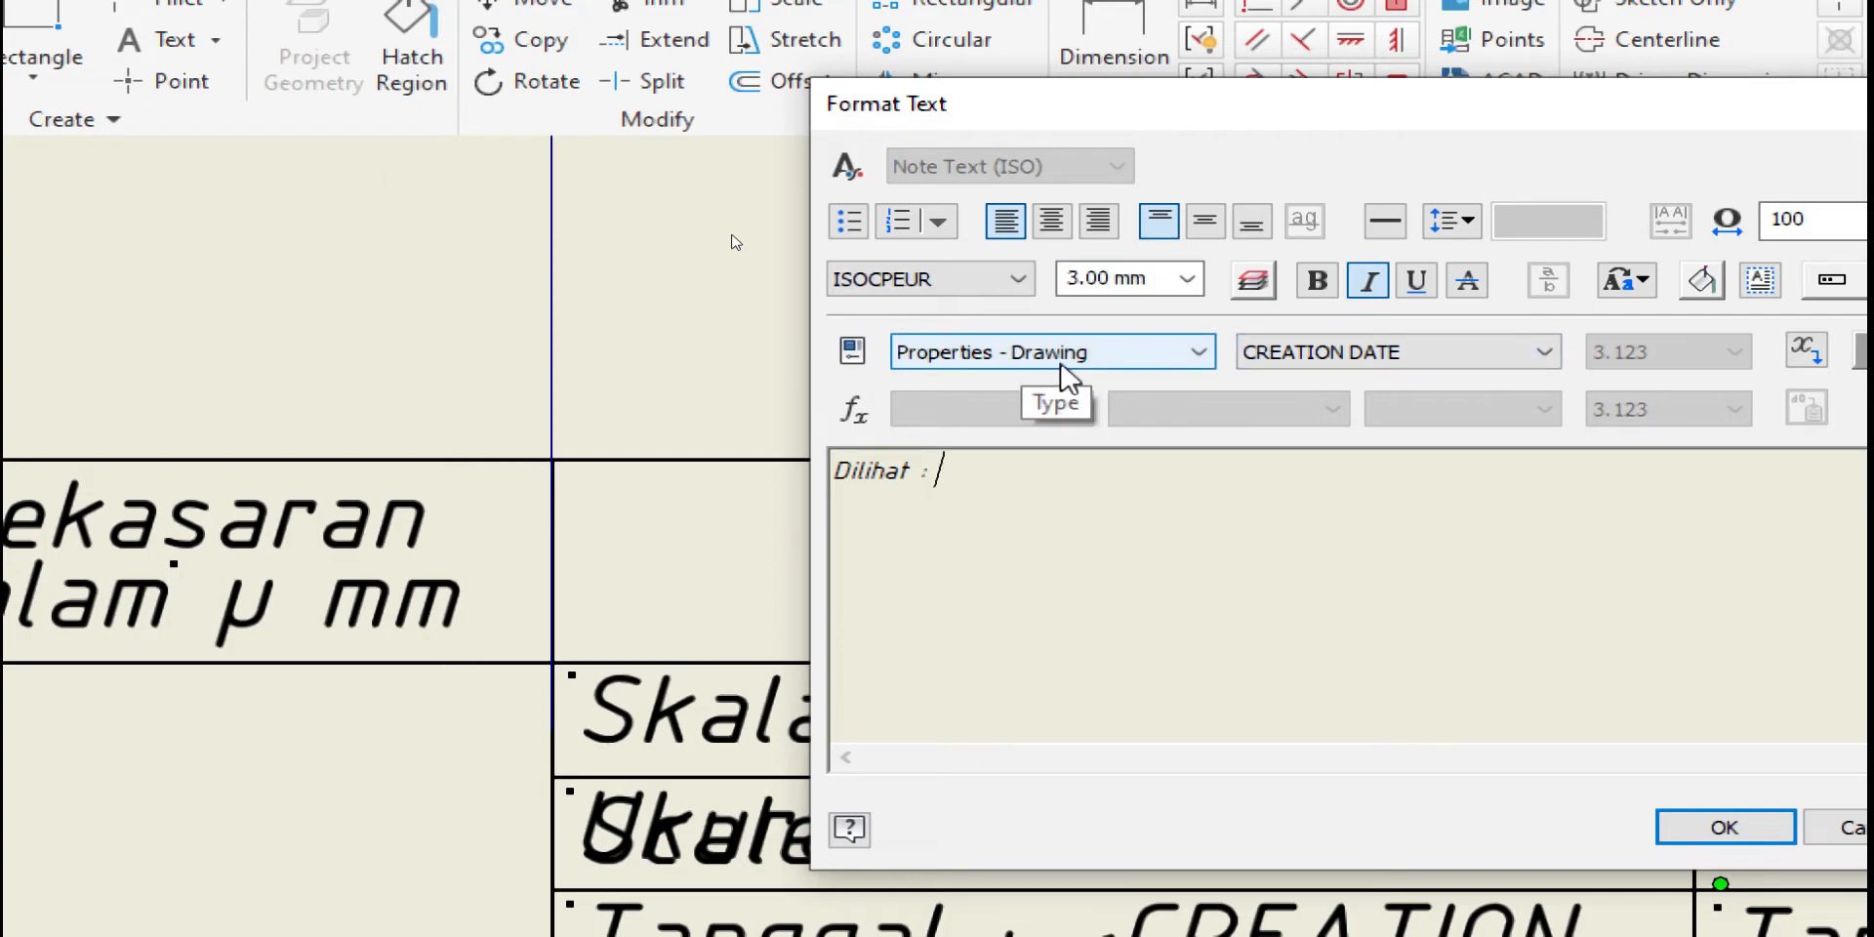
Insert the CHECKED BY property after 'Dilihat :' and confirm the note
left_click(1451, 352)
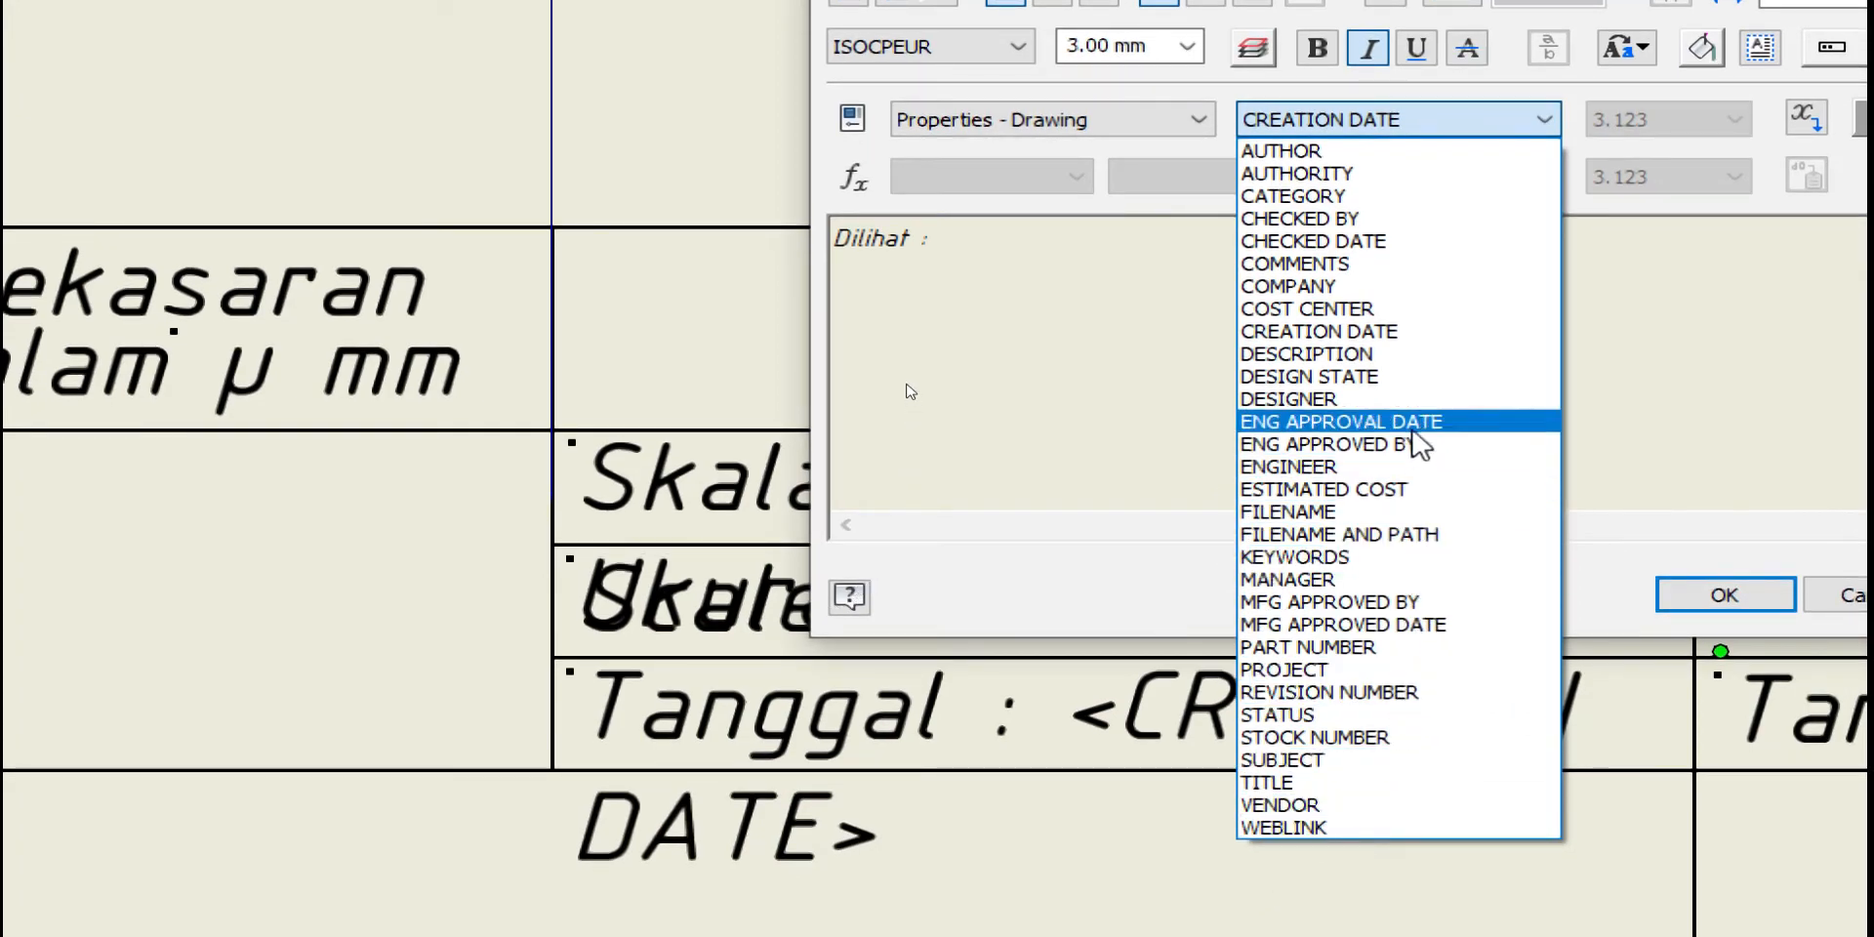
left_click(1301, 234)
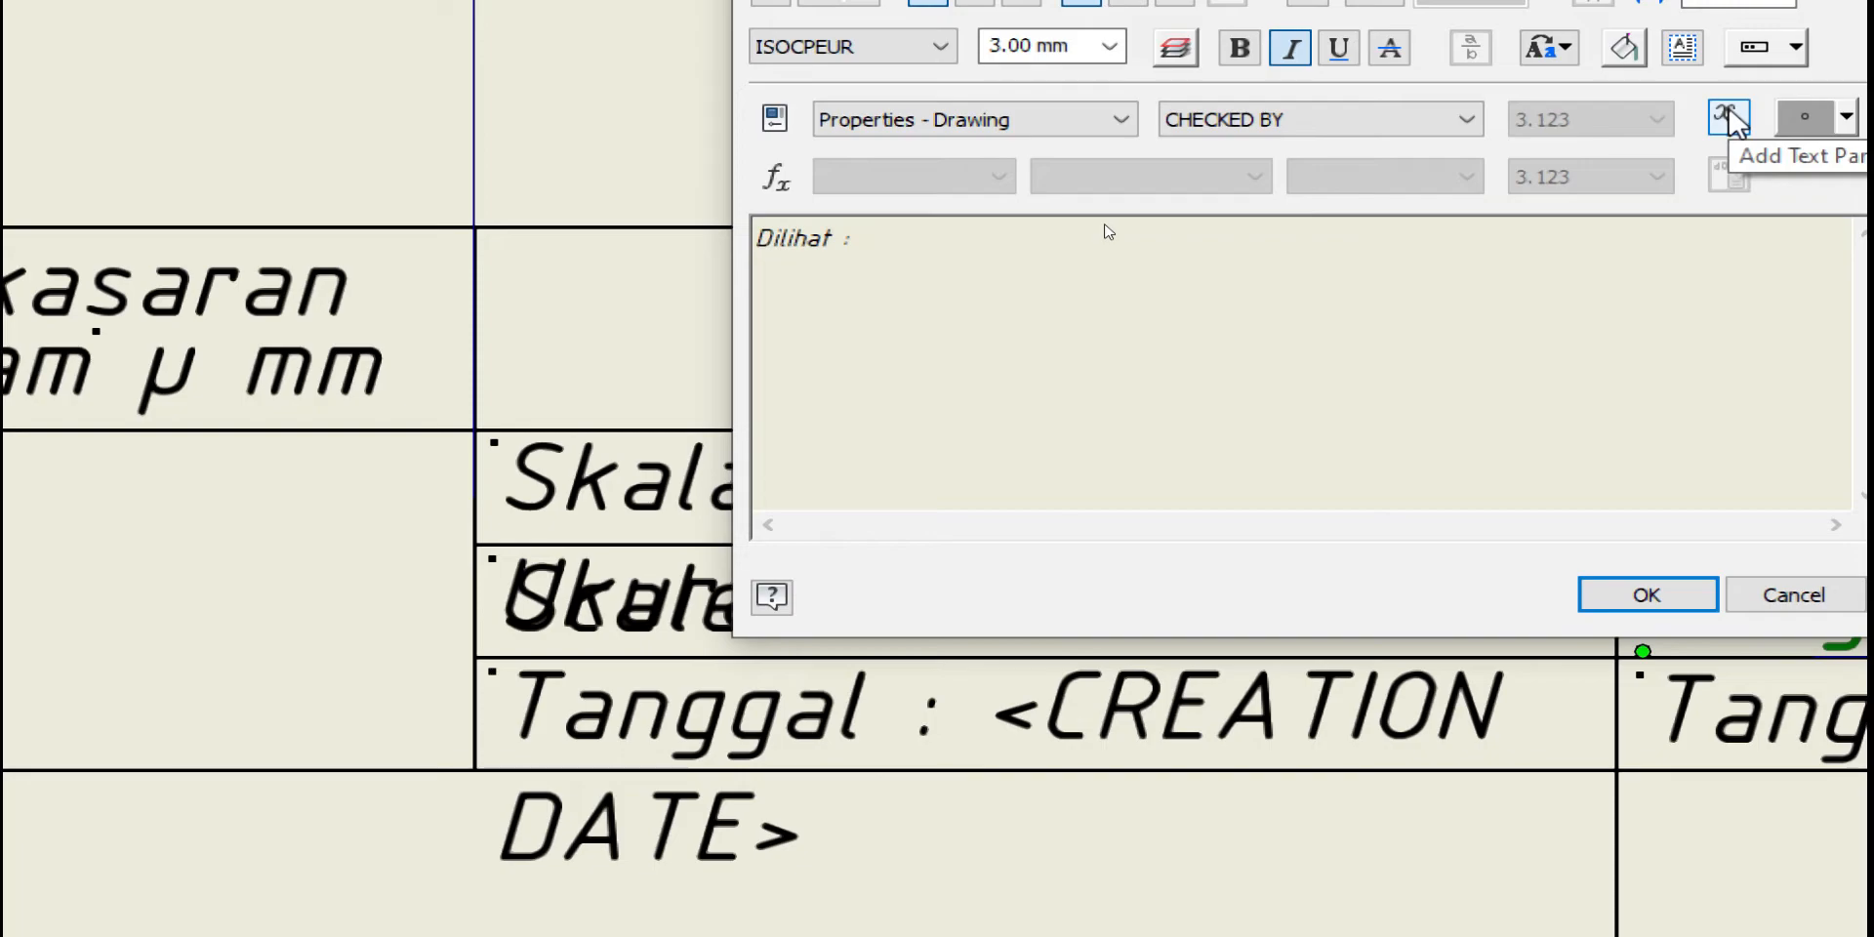
left_click(1727, 118)
left_click(1673, 607)
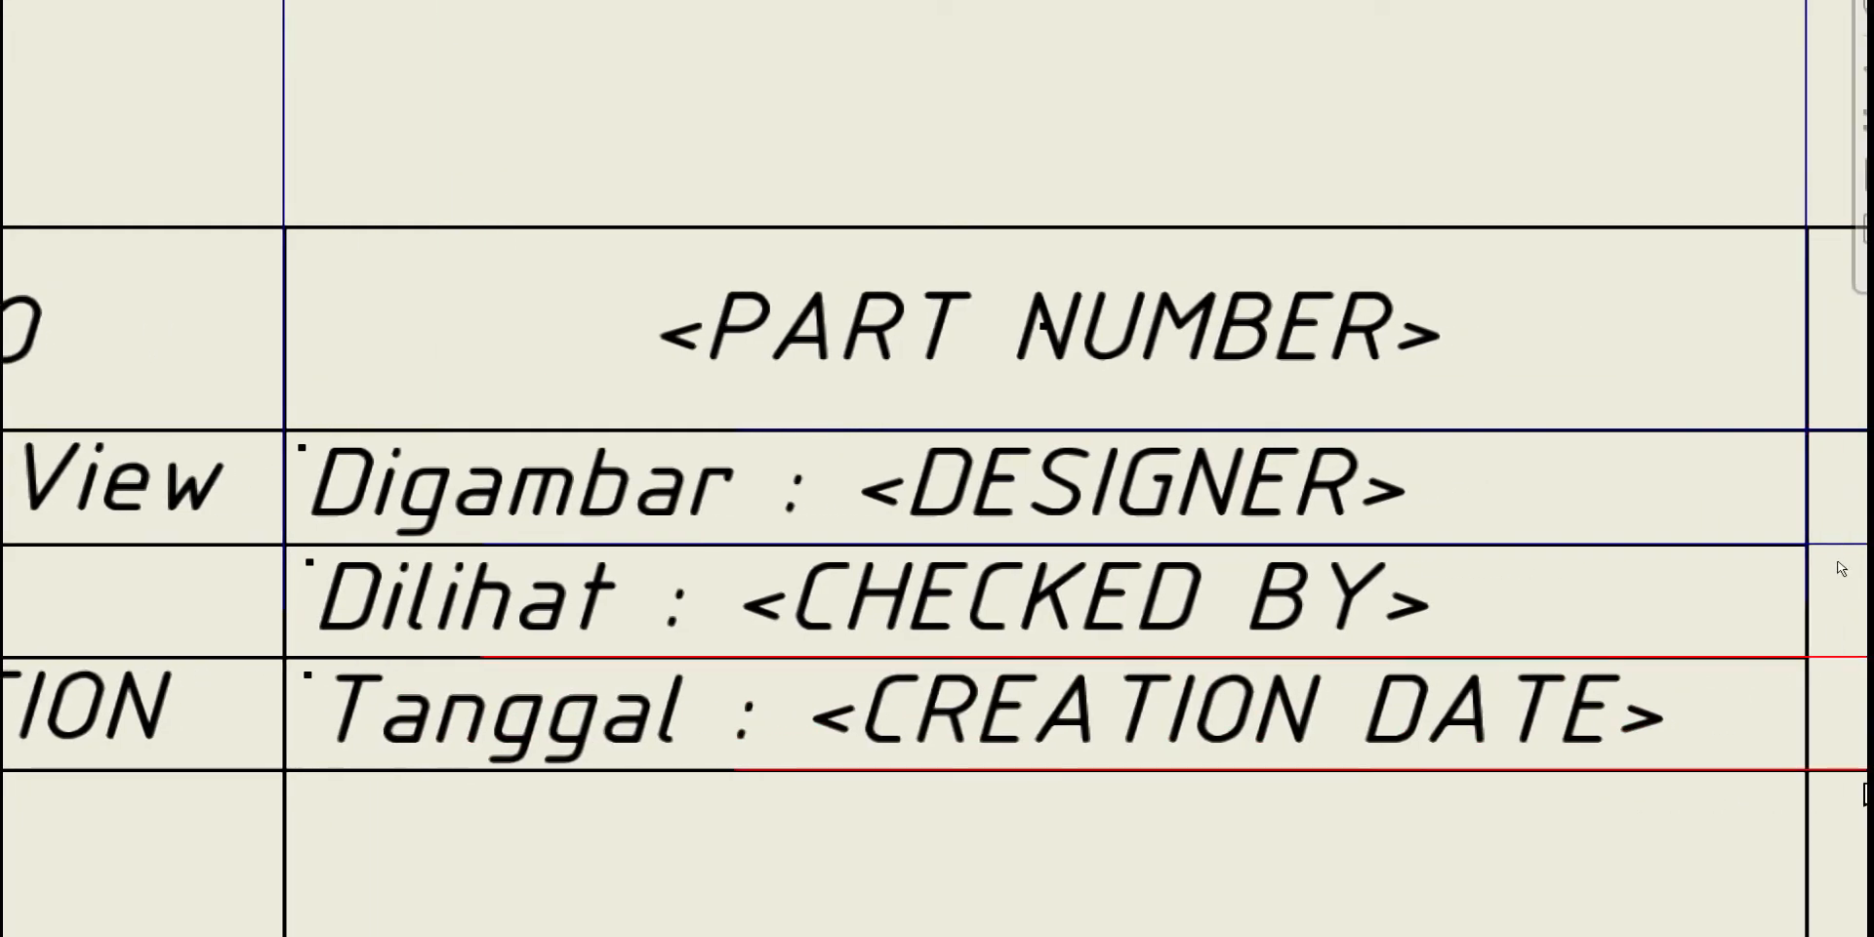
left_click(1298, 734)
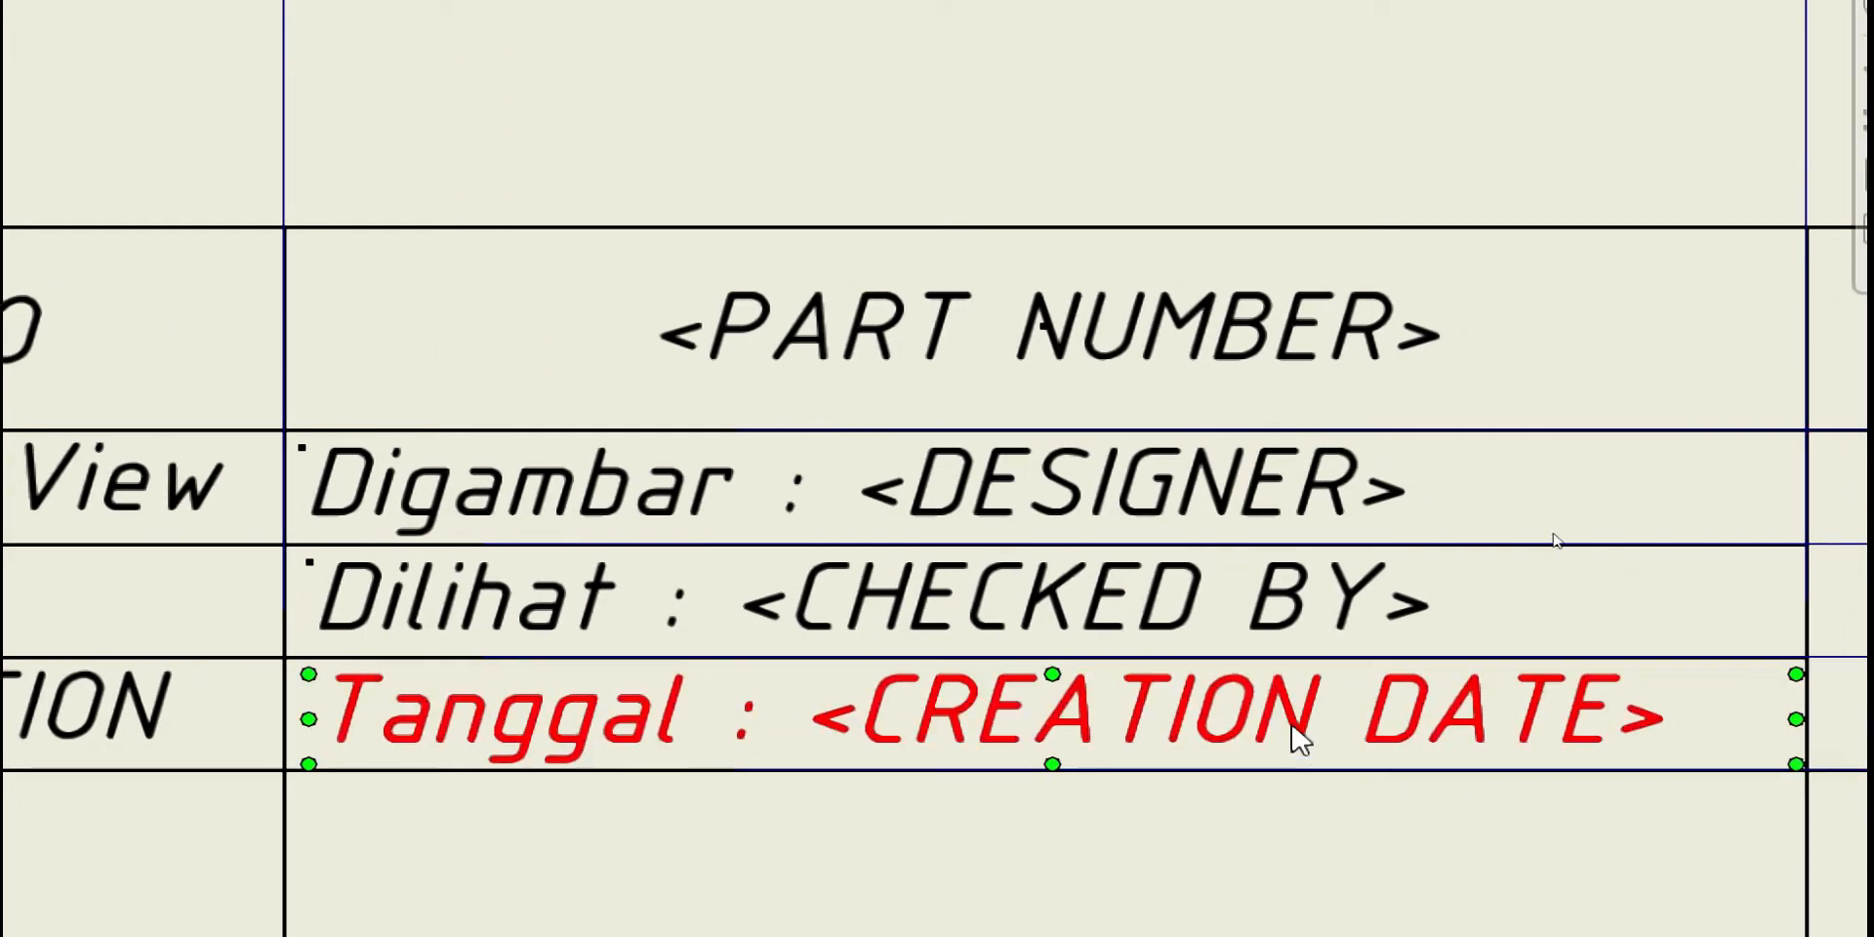
Remove the <CREATION DATE> field from the bottom note and rename Tanggal to 'Diperiksa'
double_click(1186, 727)
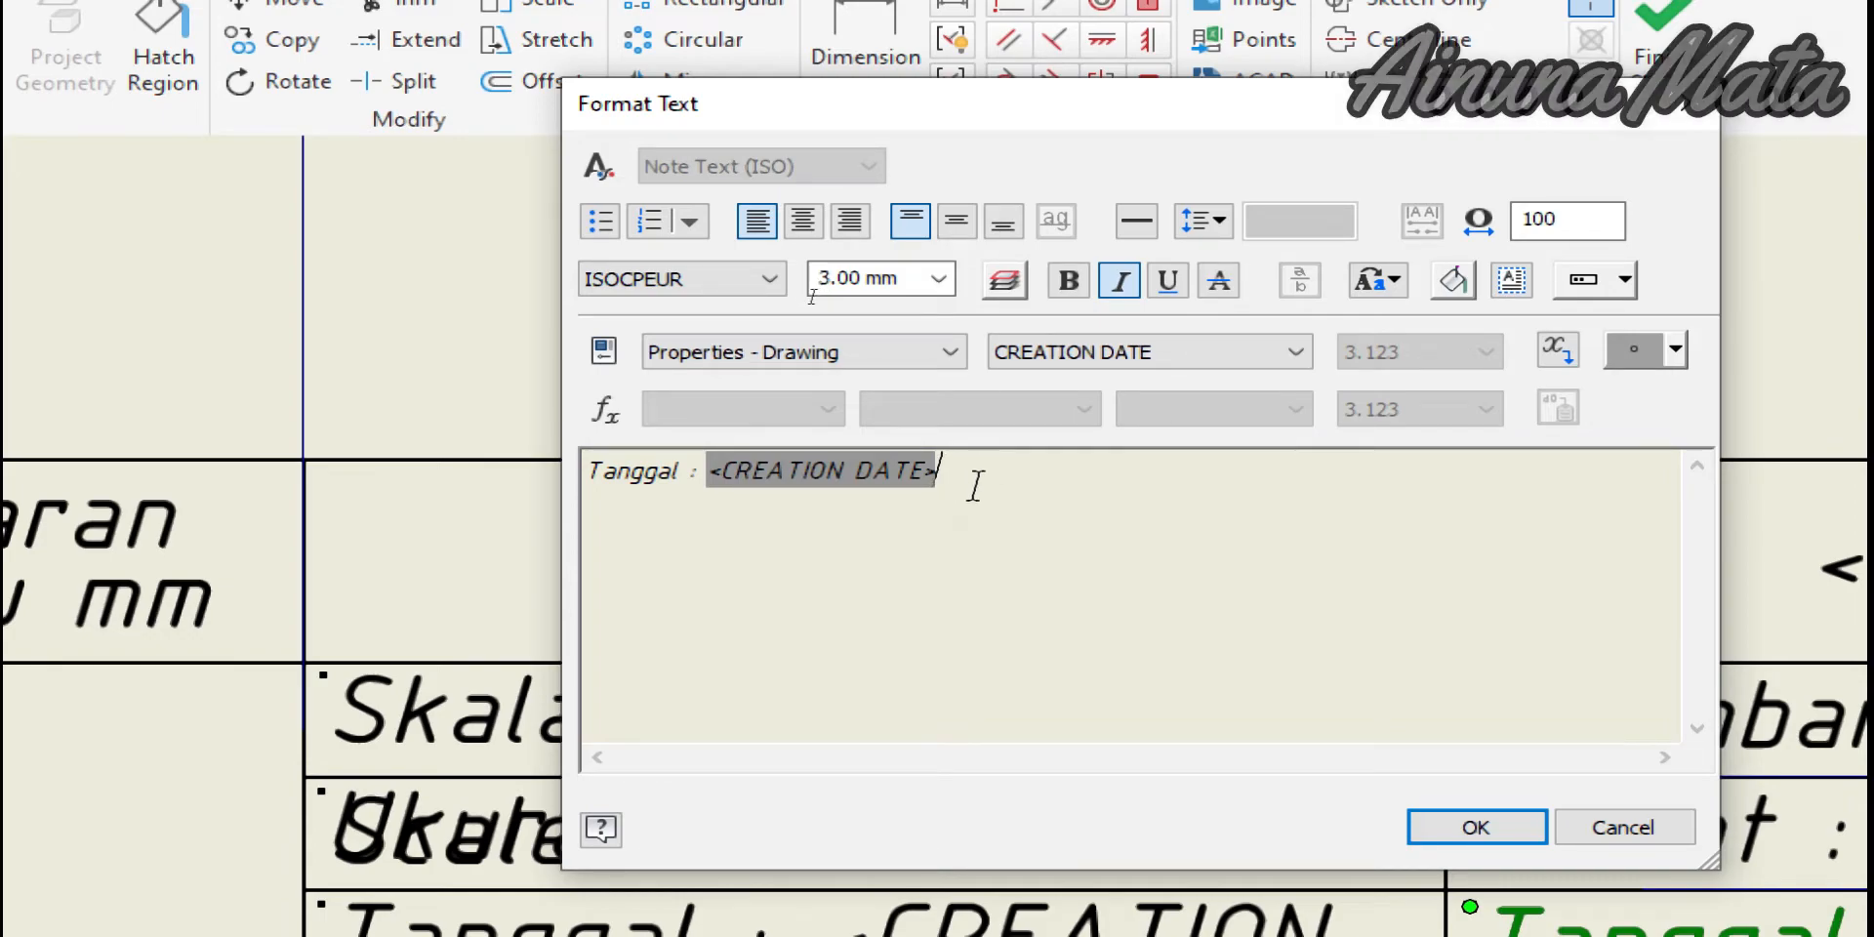
key("Delete")
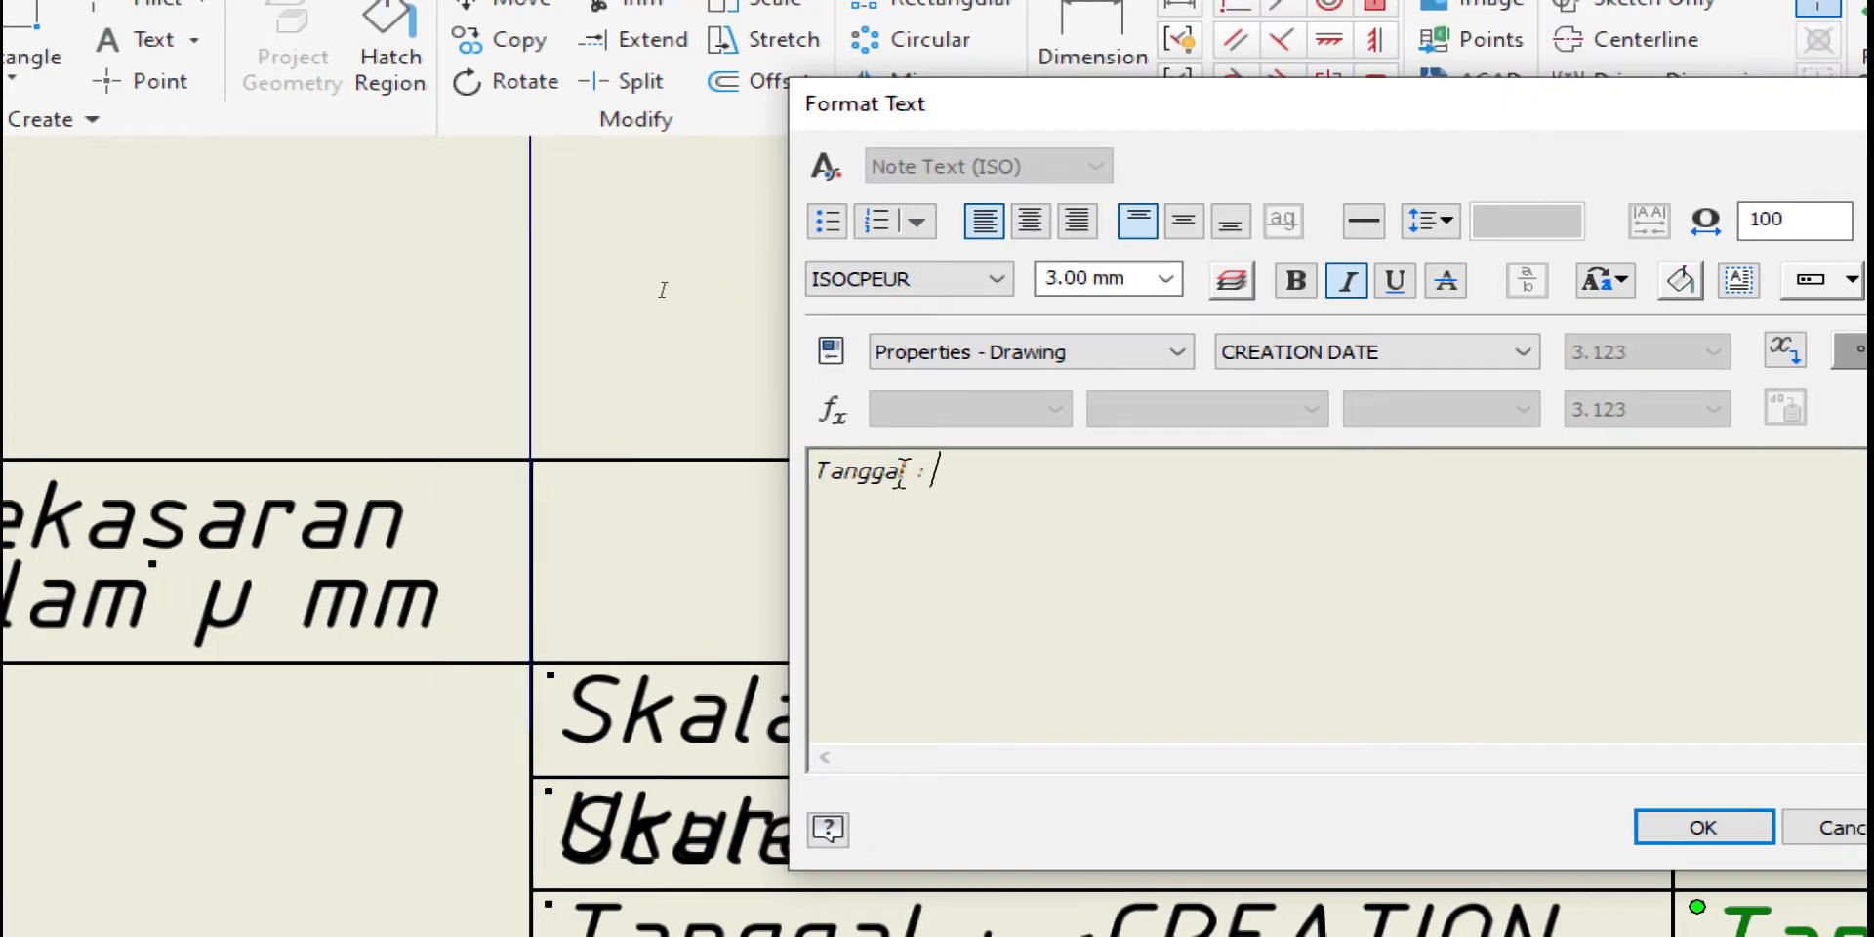
left_click_drag(906, 472, 806, 473)
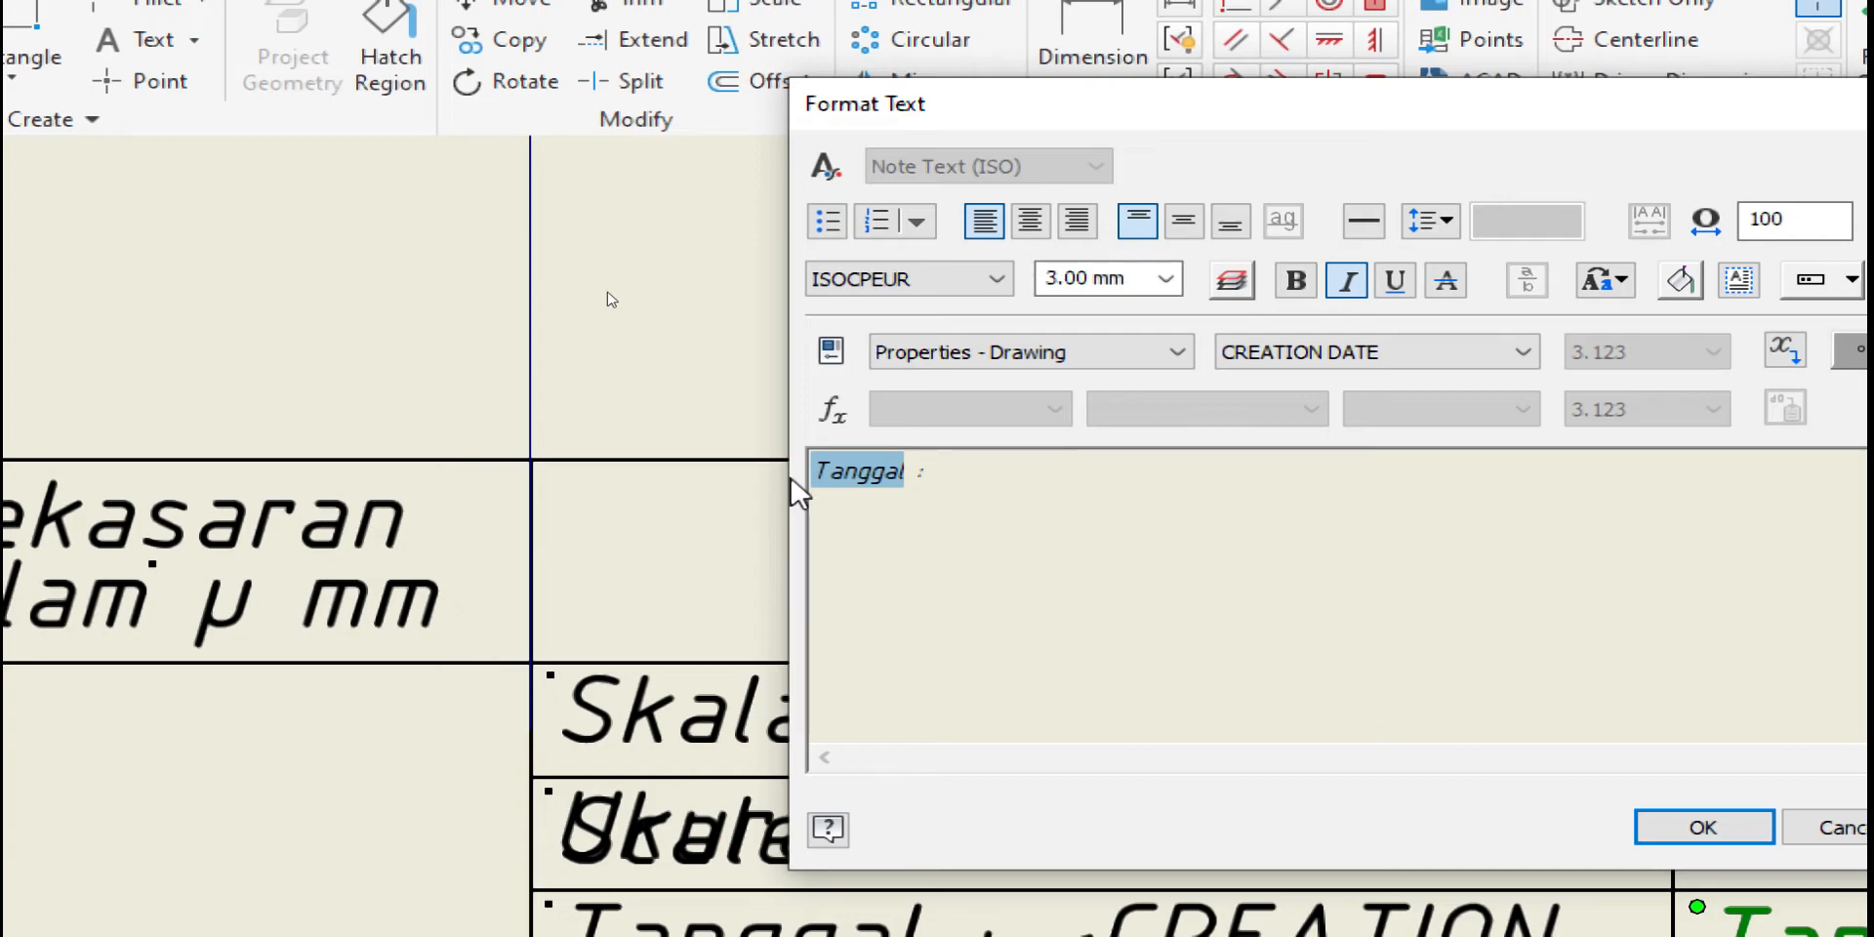
type("Diperiksa")
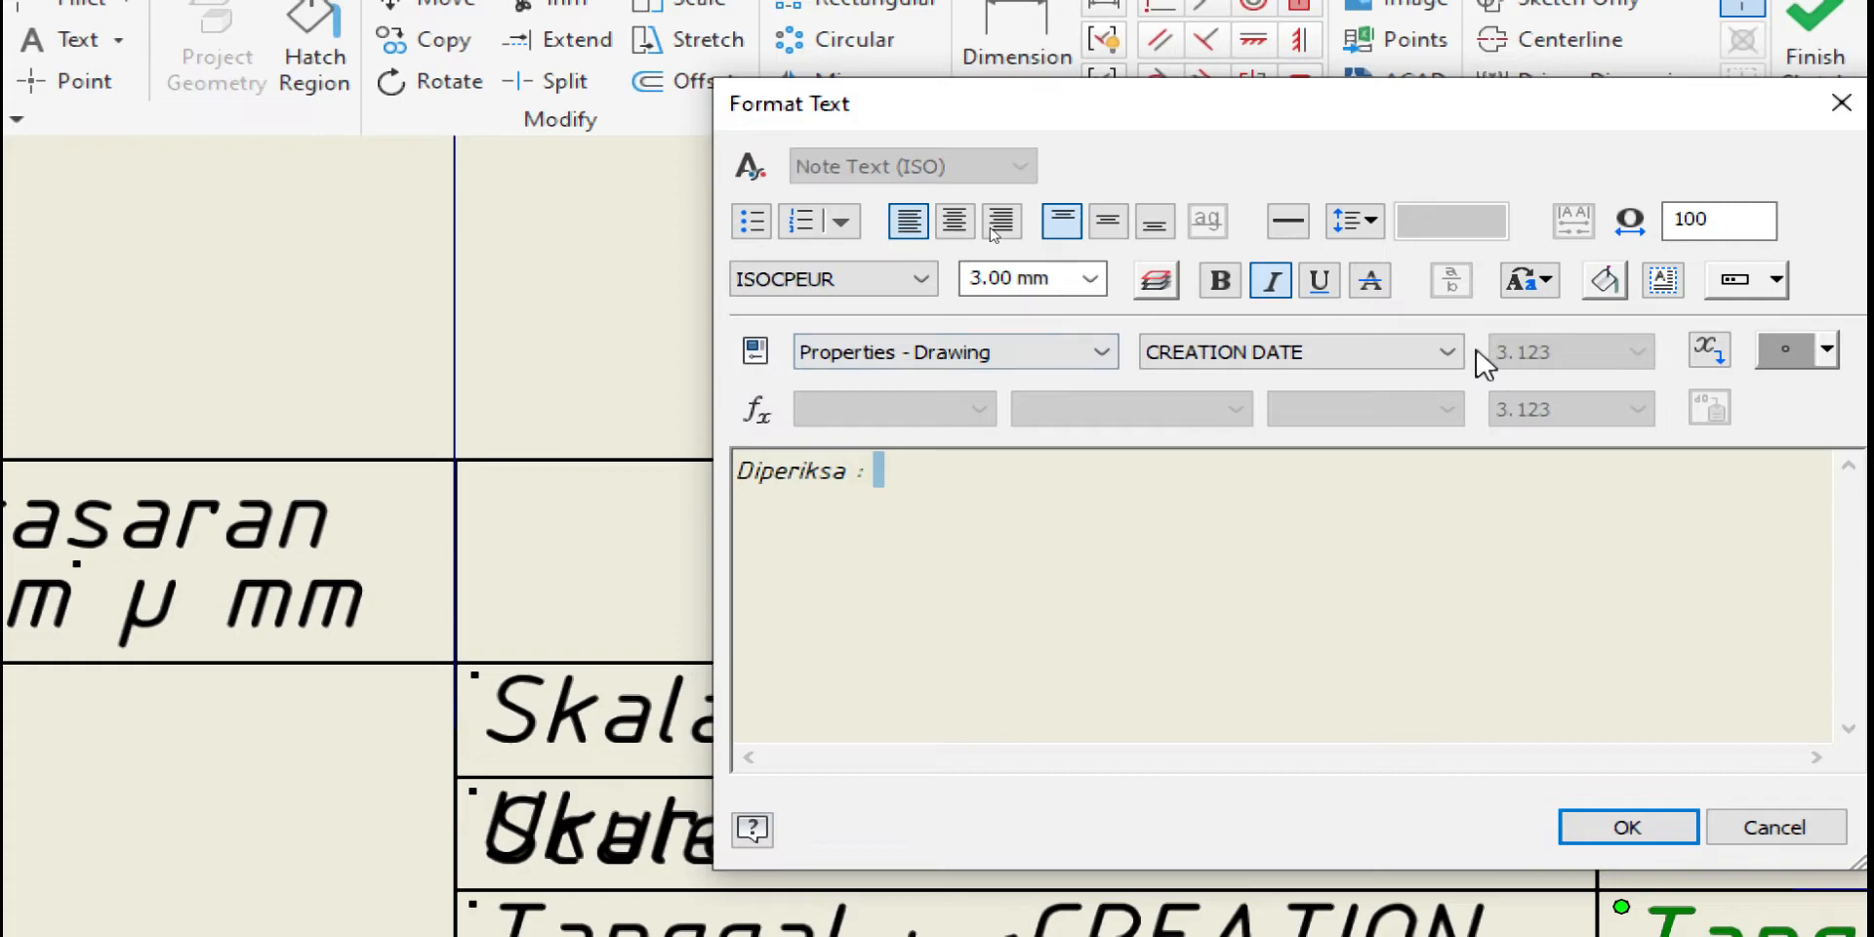
Insert the ENG APPROVED BY property after 'Diperiksa :' and confirm the note
left_click(1447, 352)
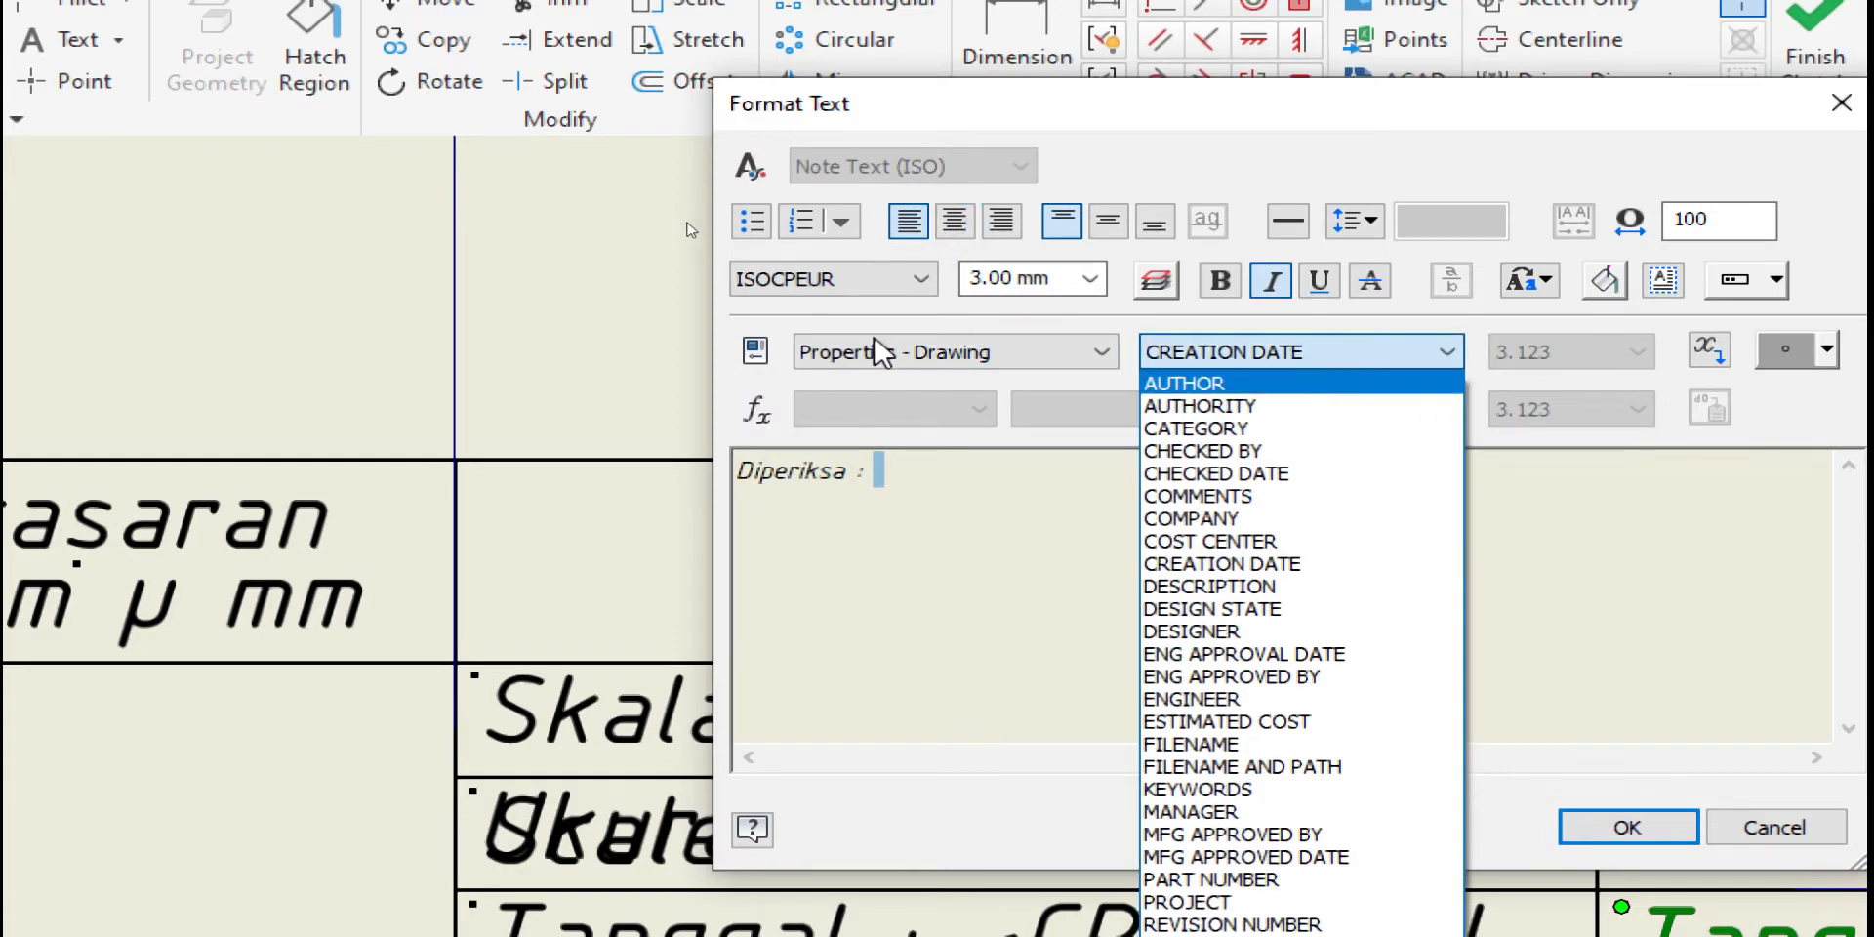
left_click(945, 366)
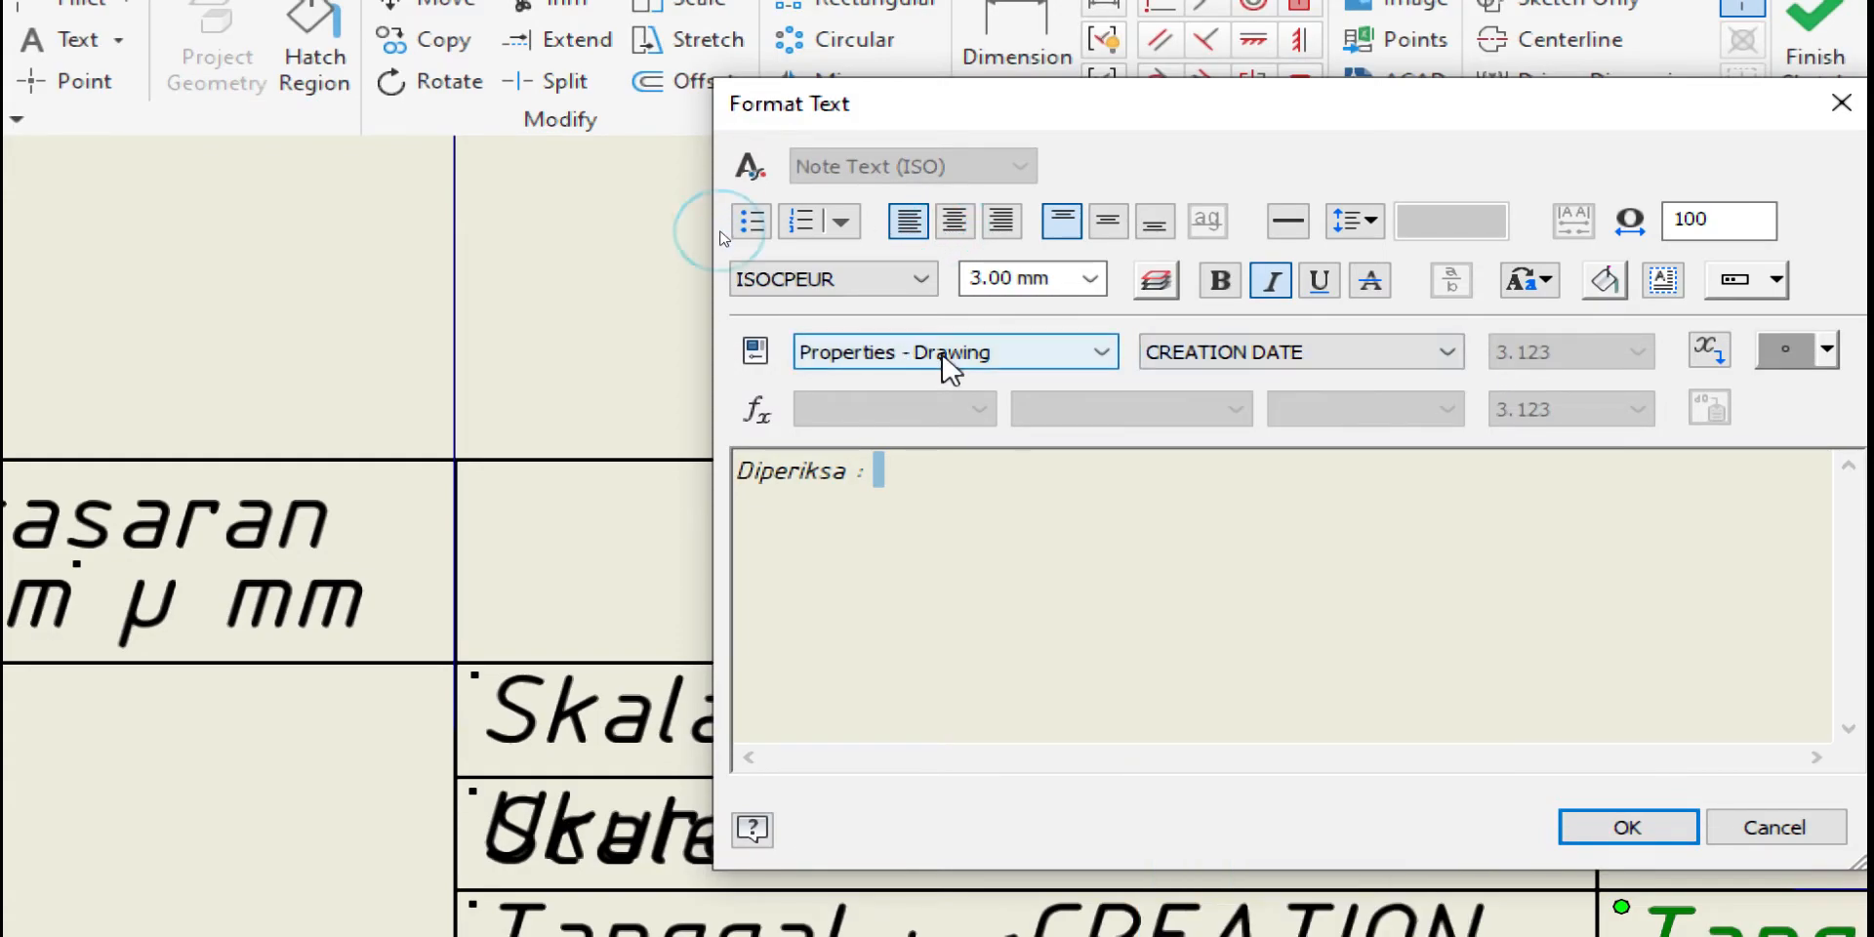
left_click(1282, 363)
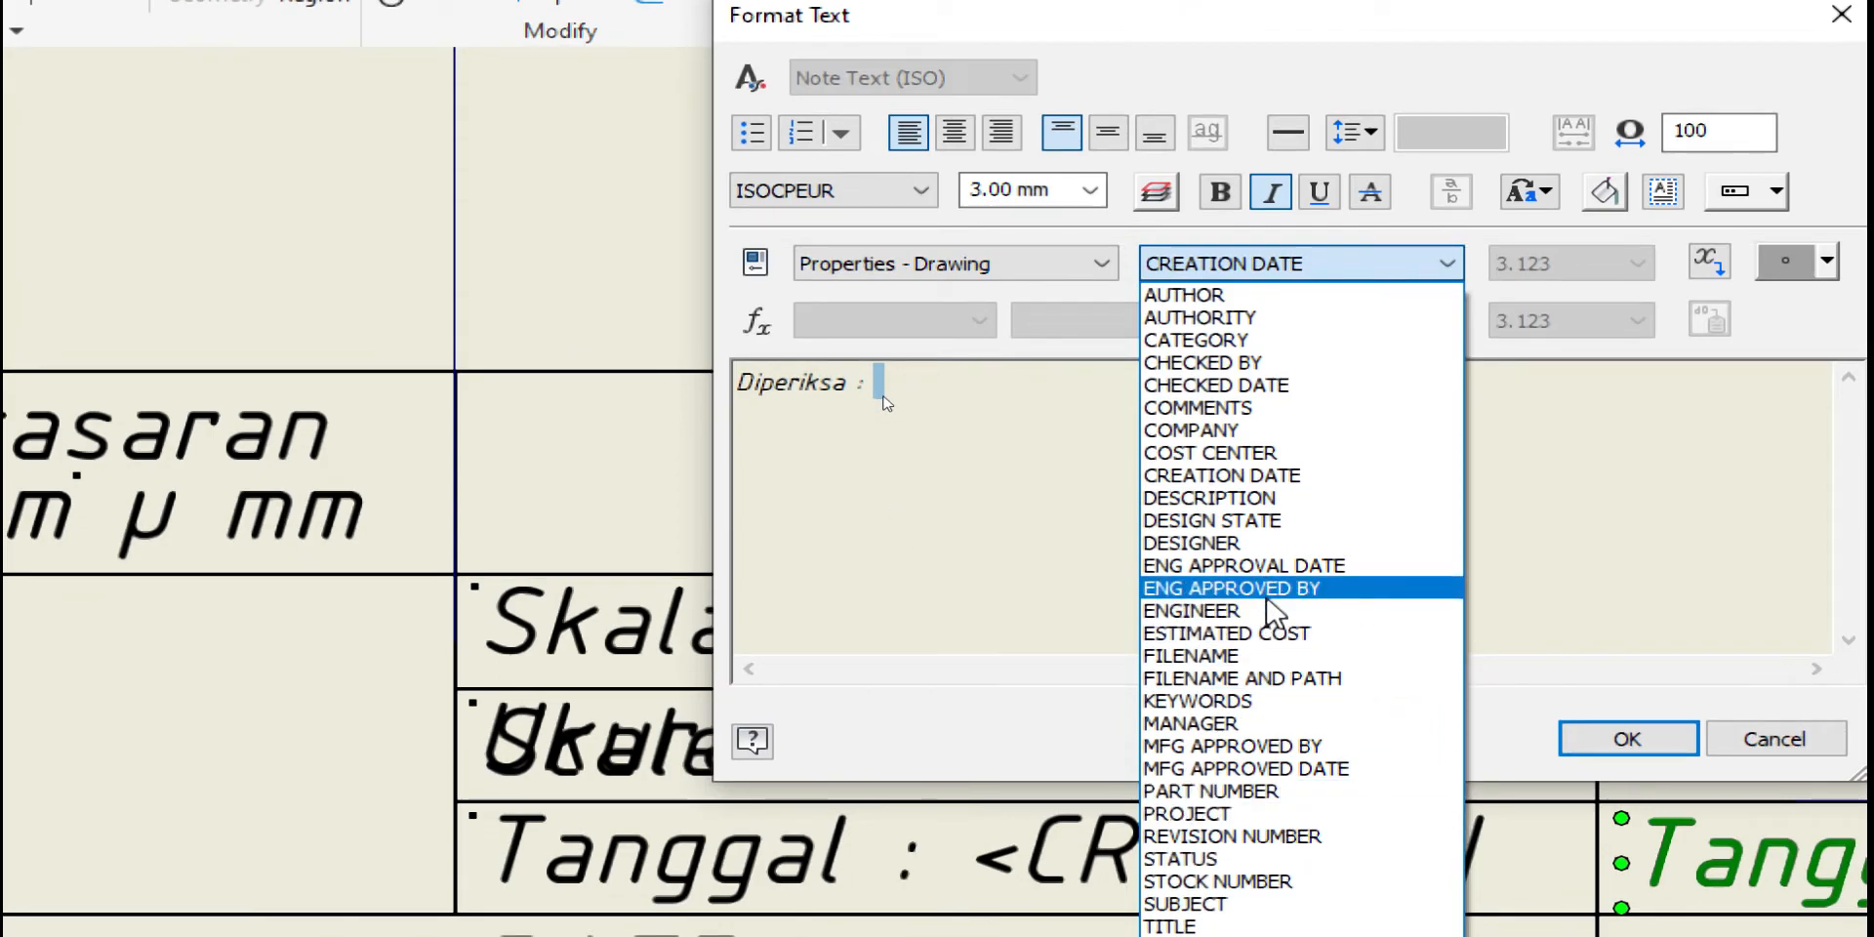
left_click(1270, 588)
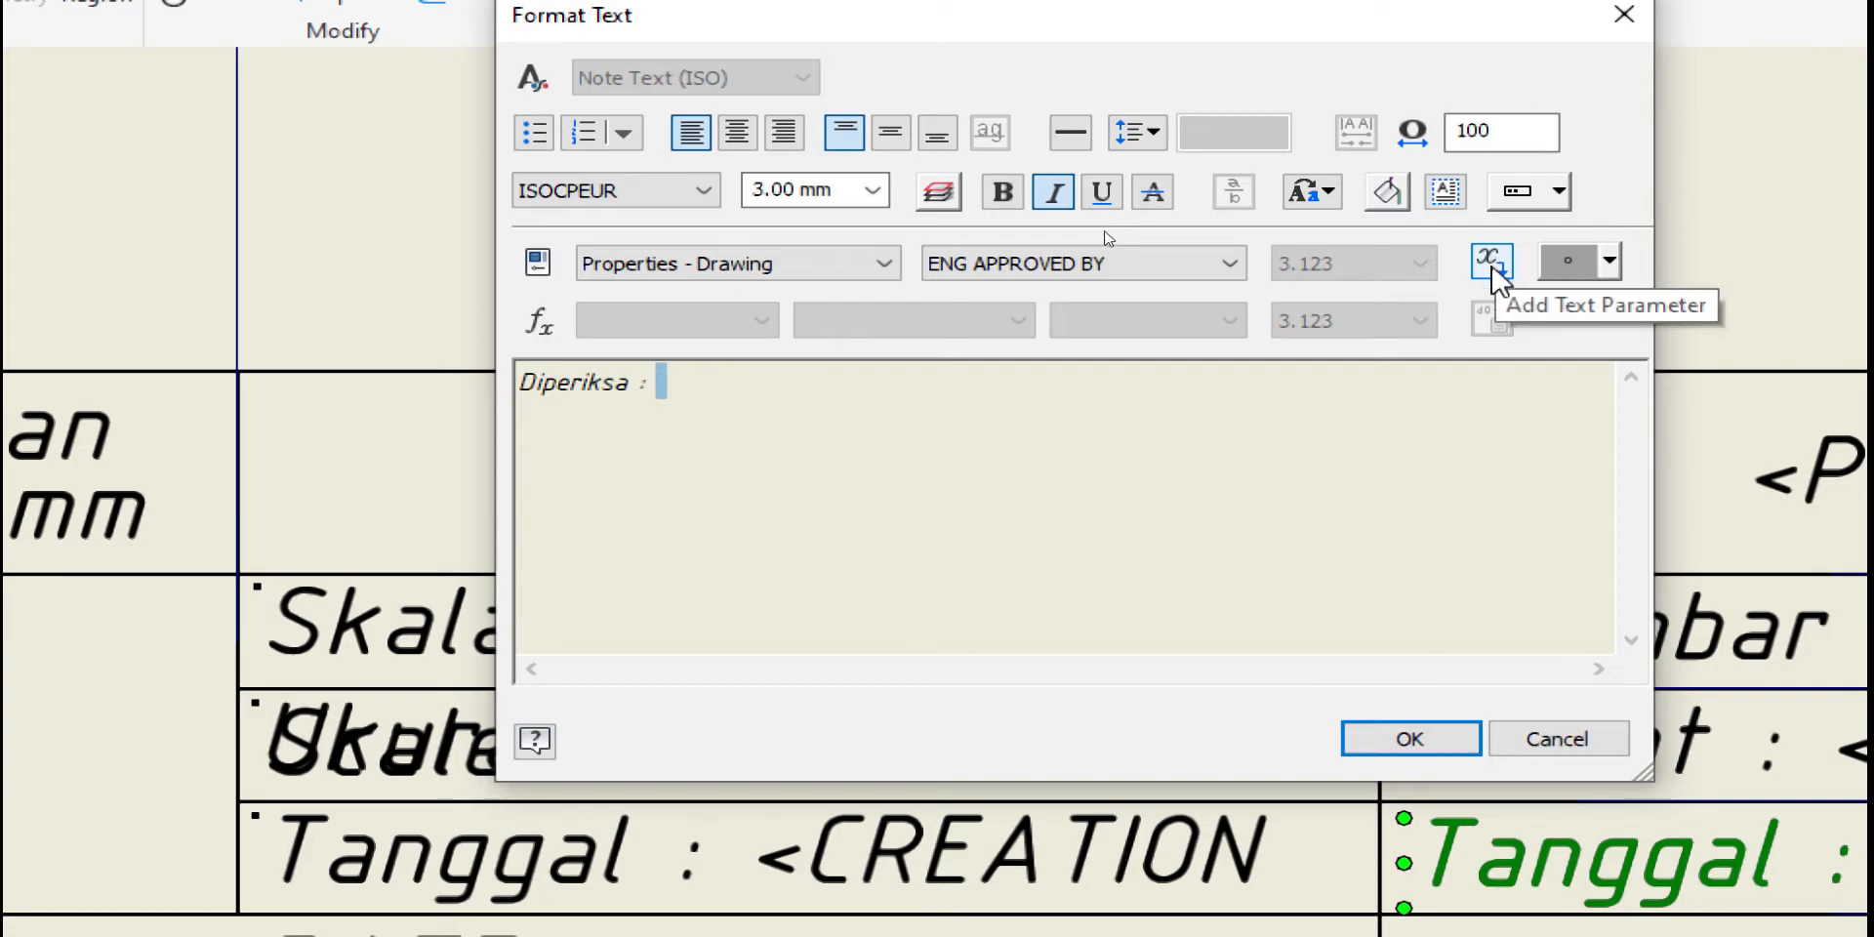
left_click(1493, 278)
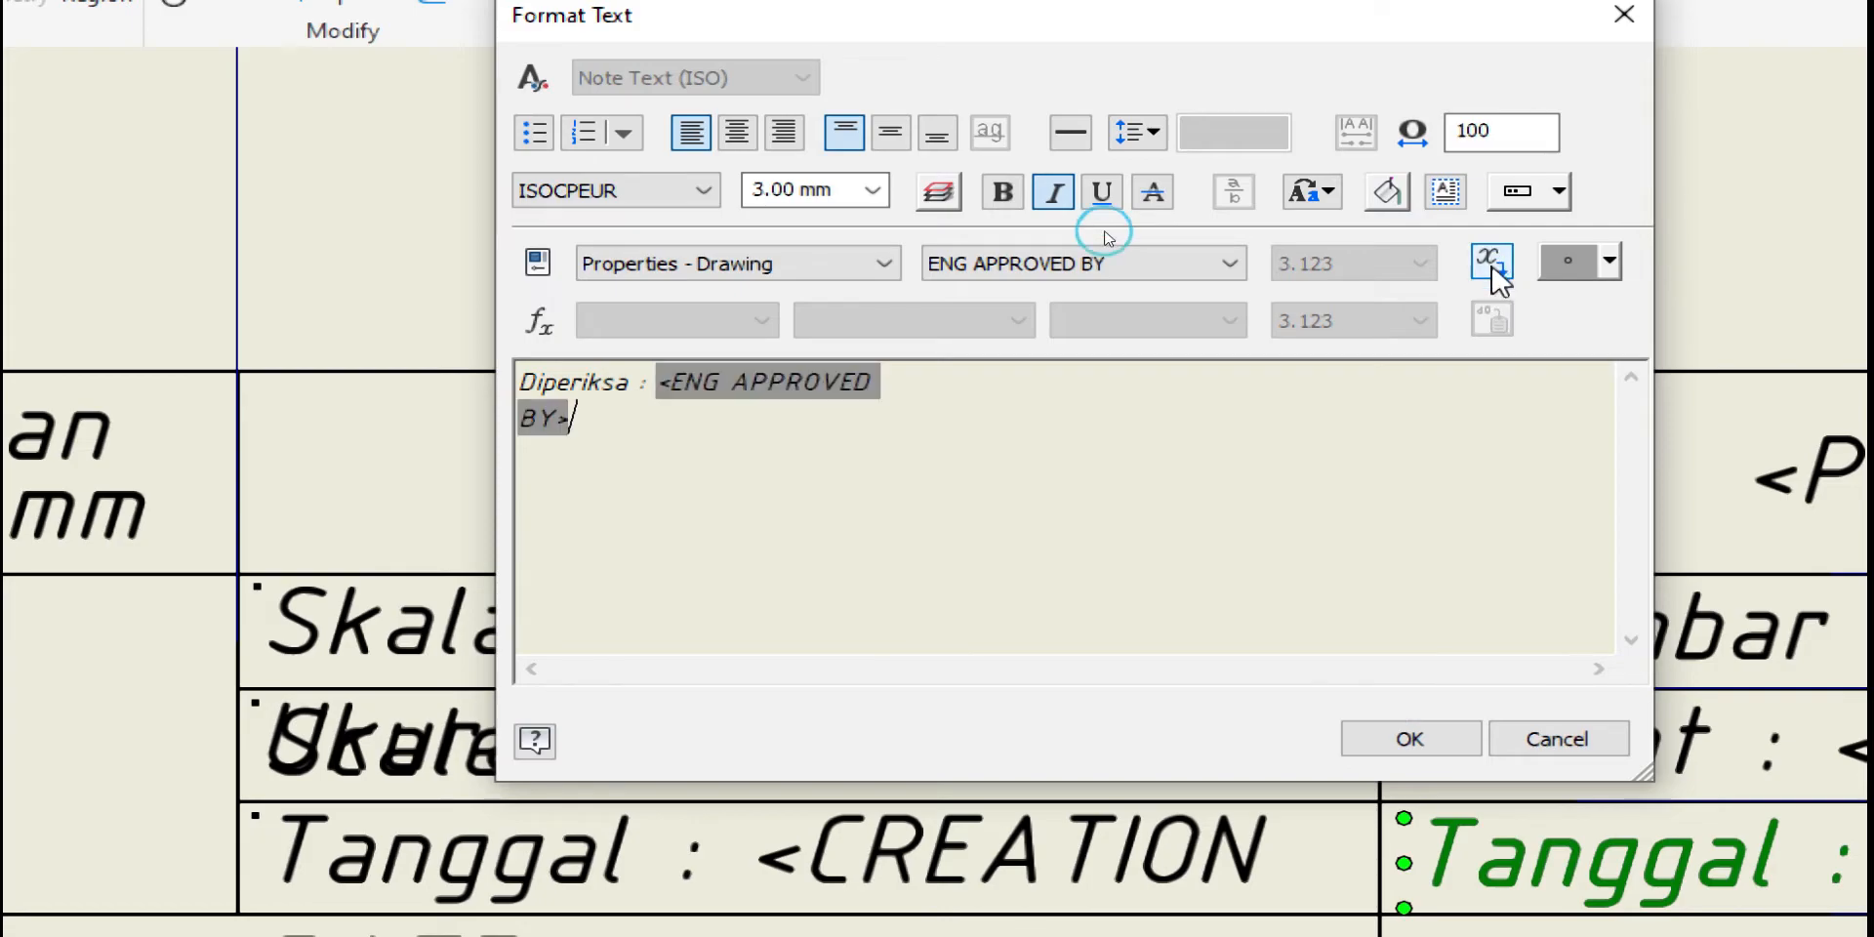
left_click(1405, 740)
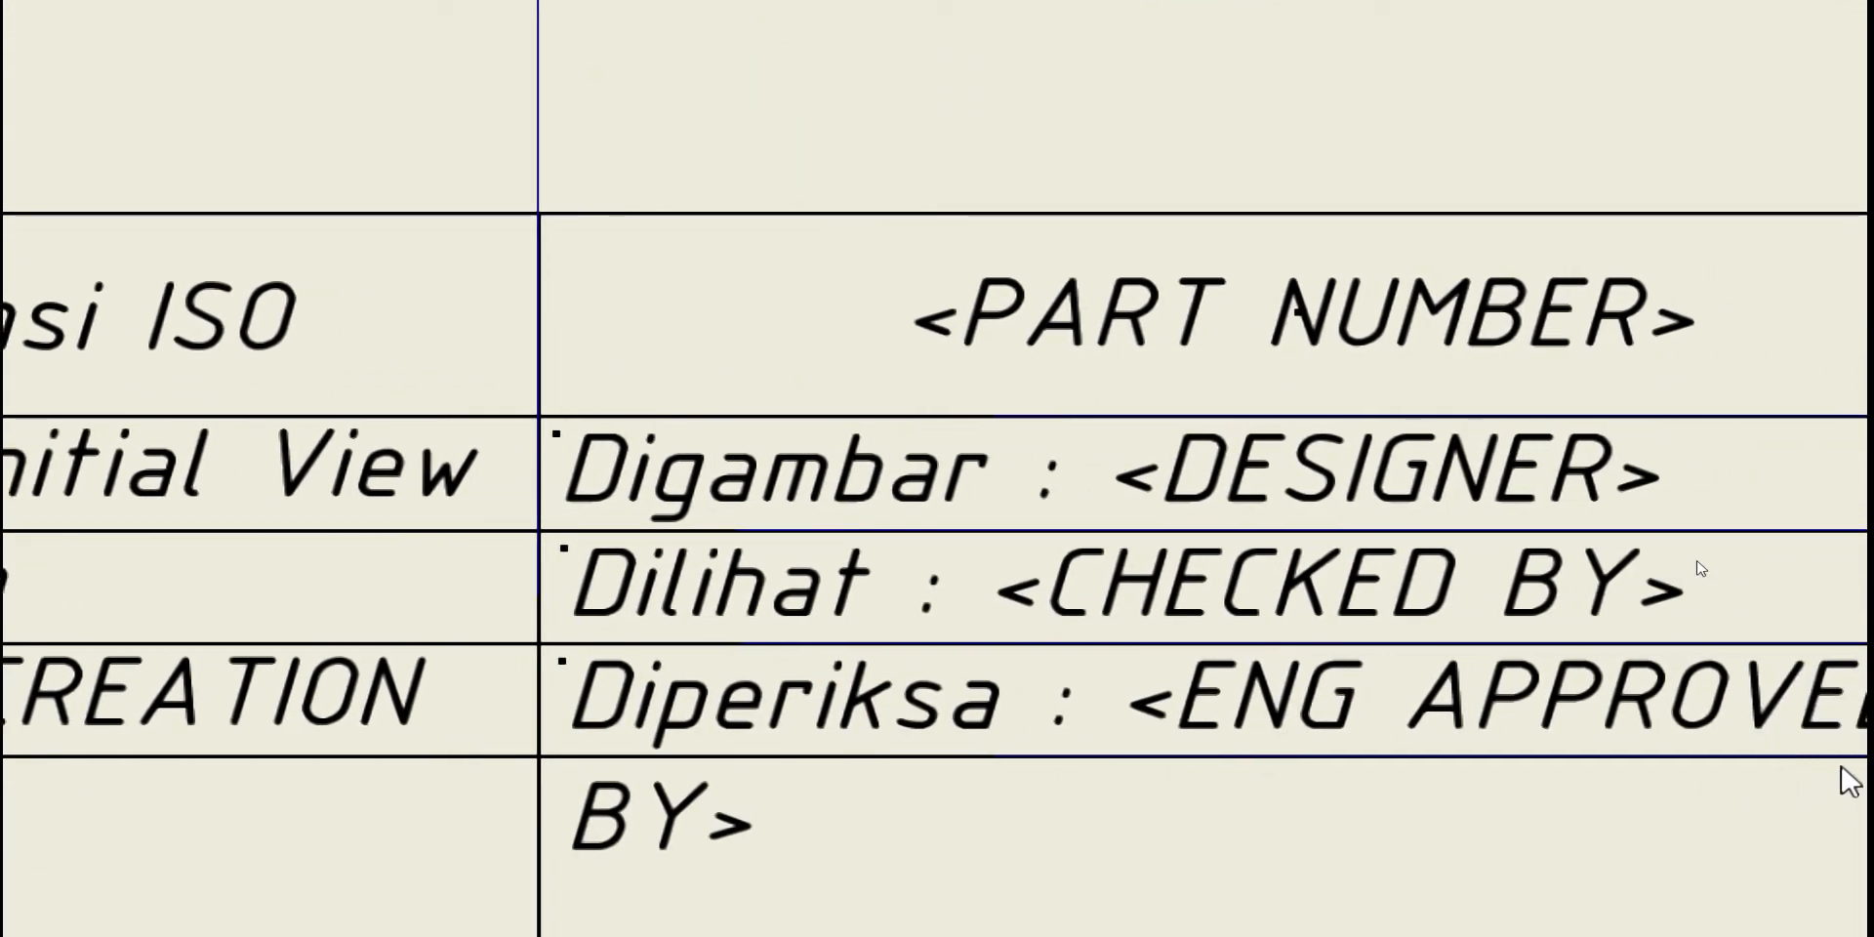
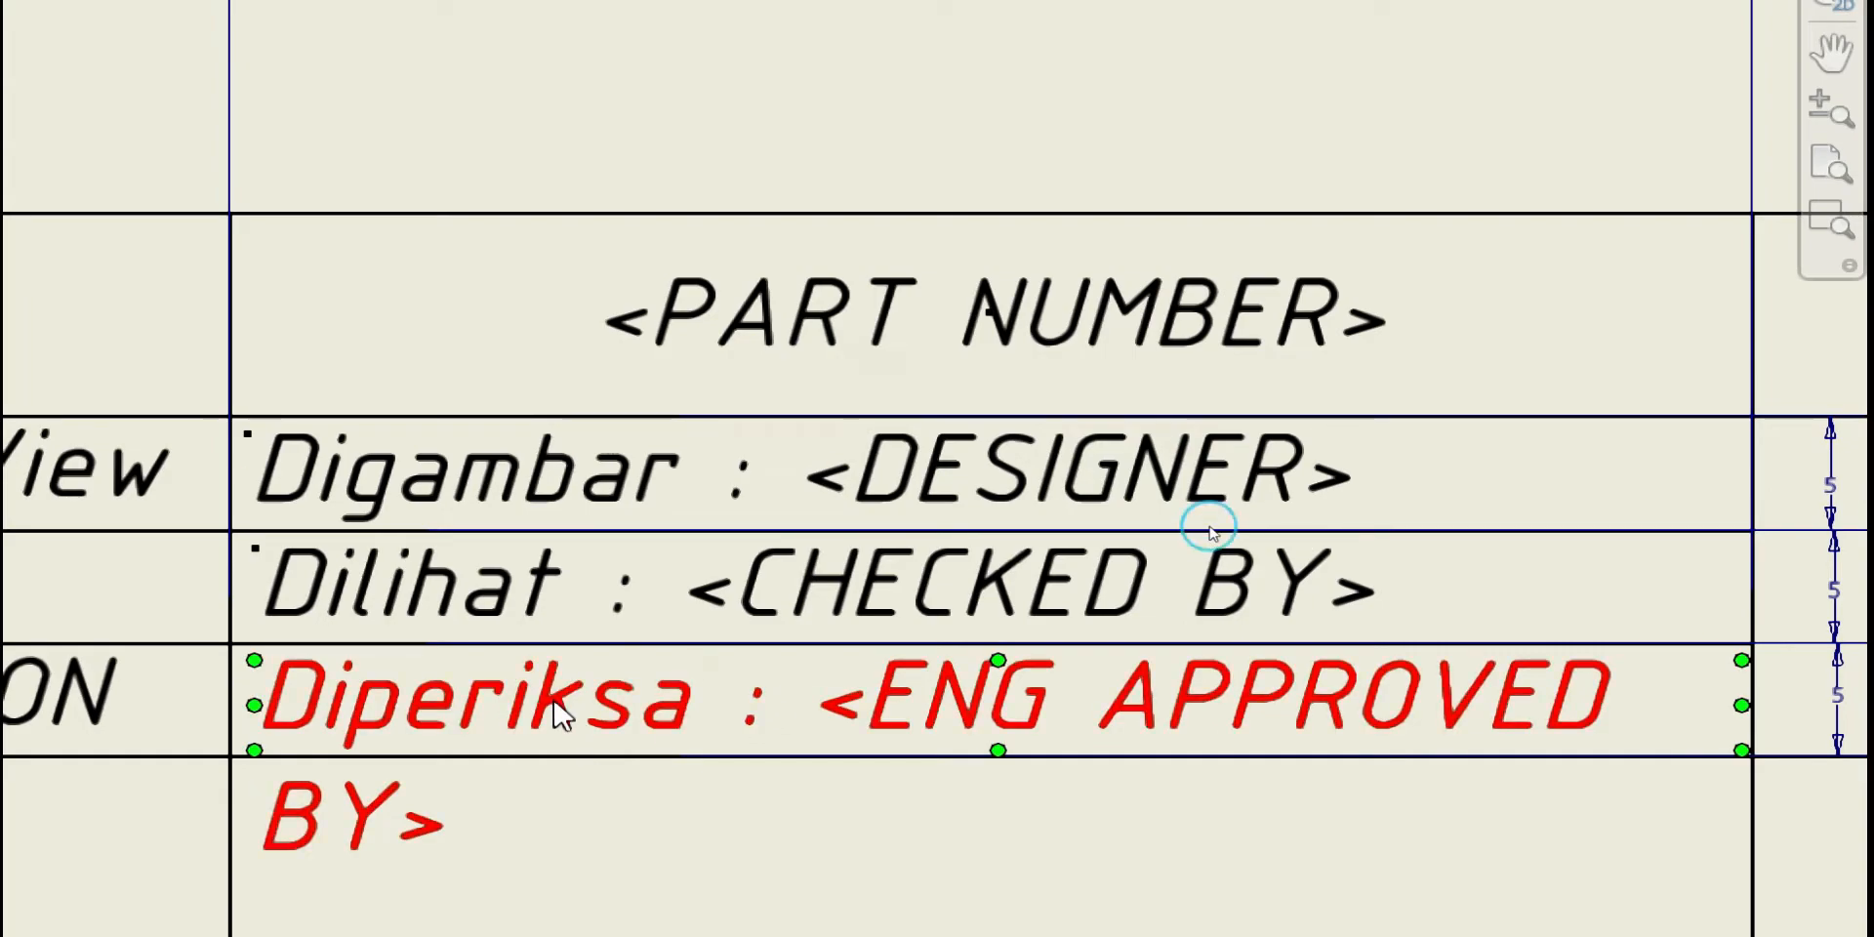
Adjust the spacing before the colons of Diperiksa, Dilihat and Digambar so they line up
double_click(561, 715)
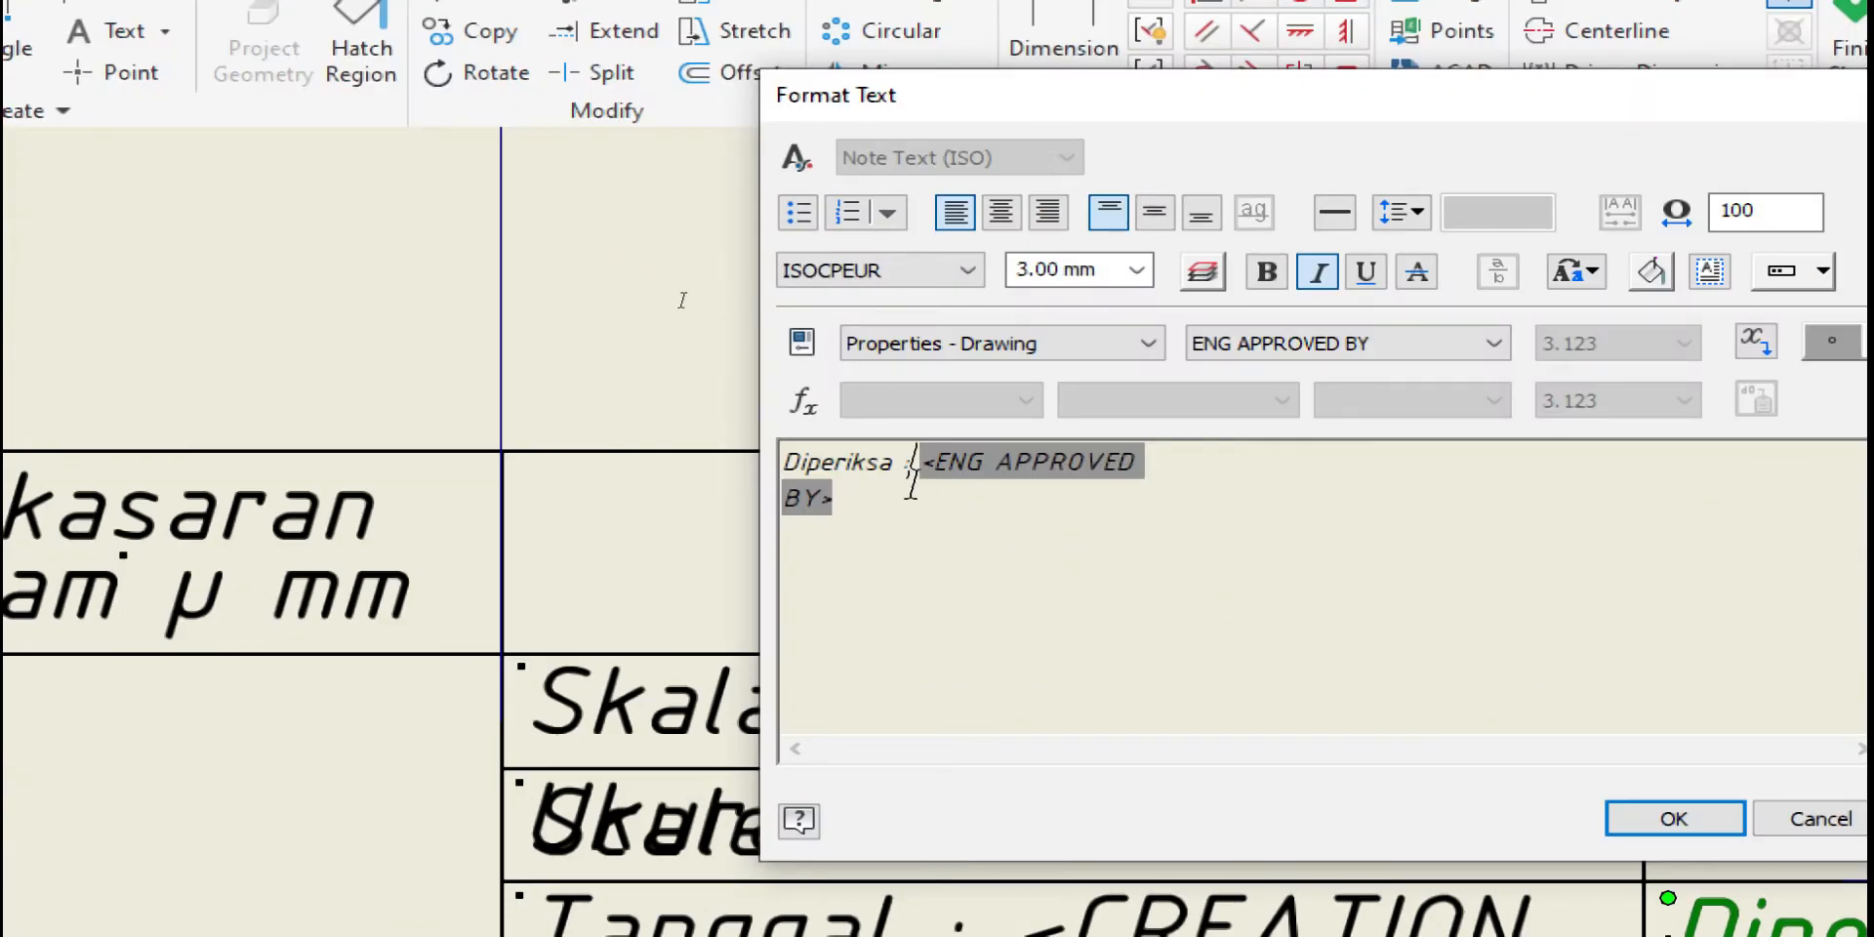
key("BackSpace")
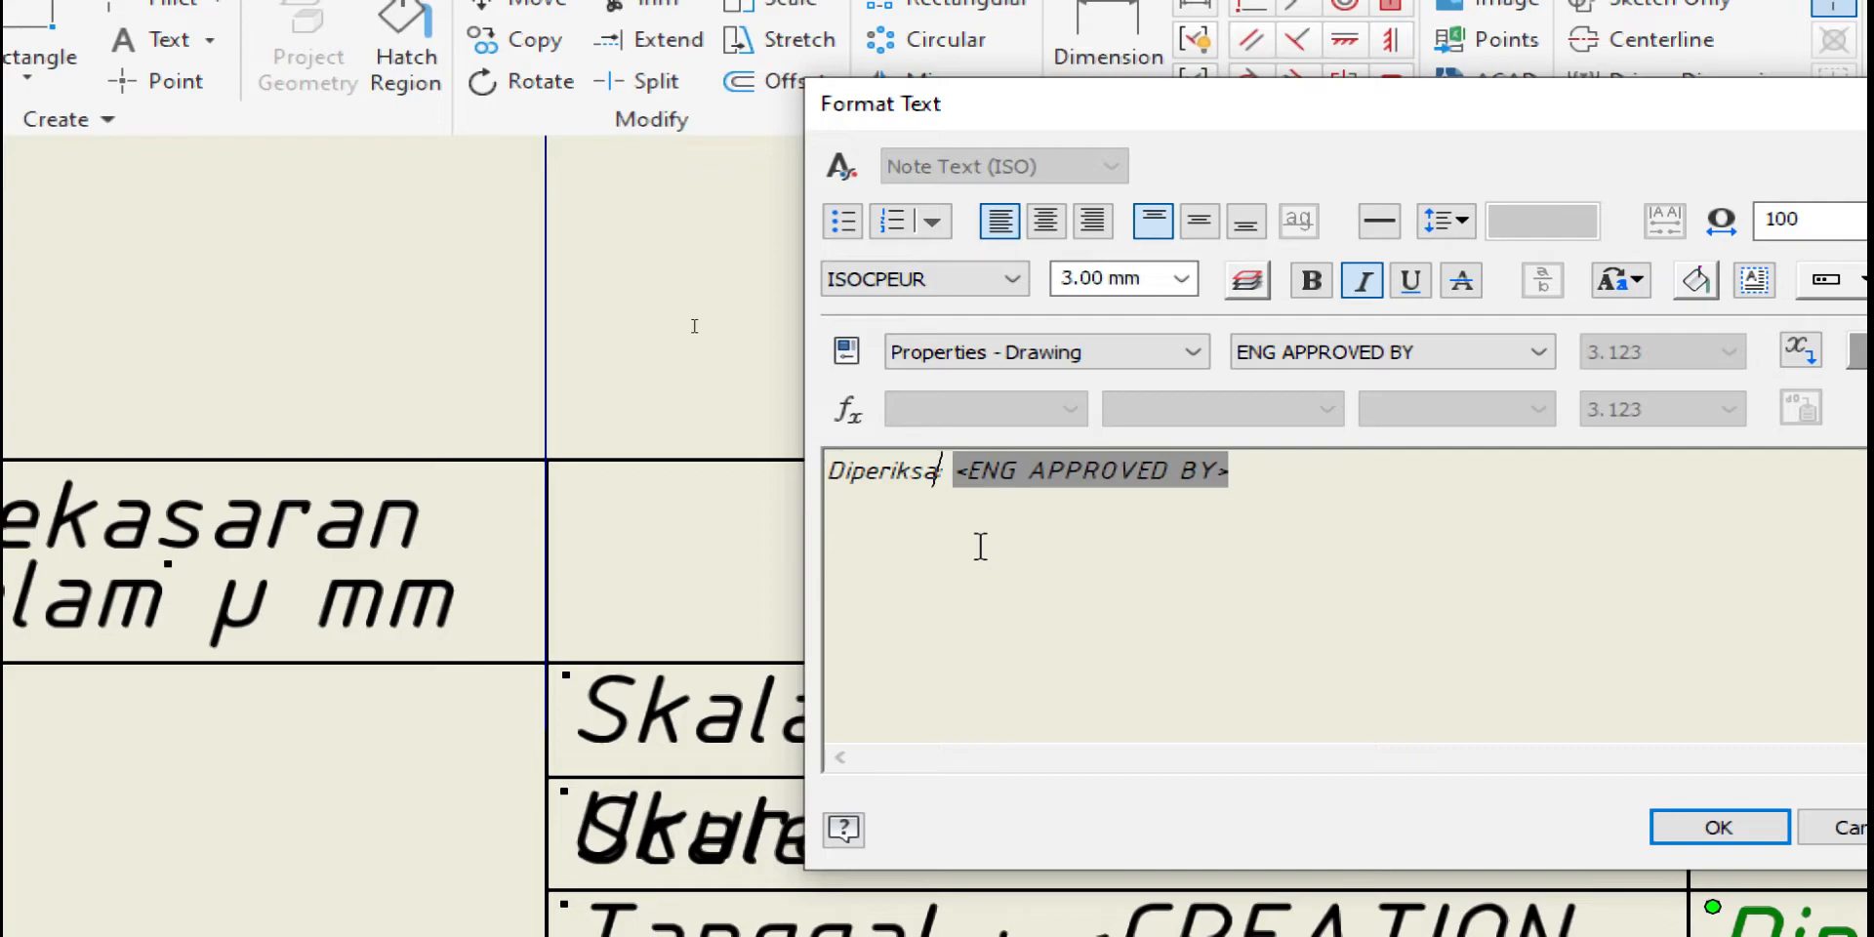
left_click(1719, 827)
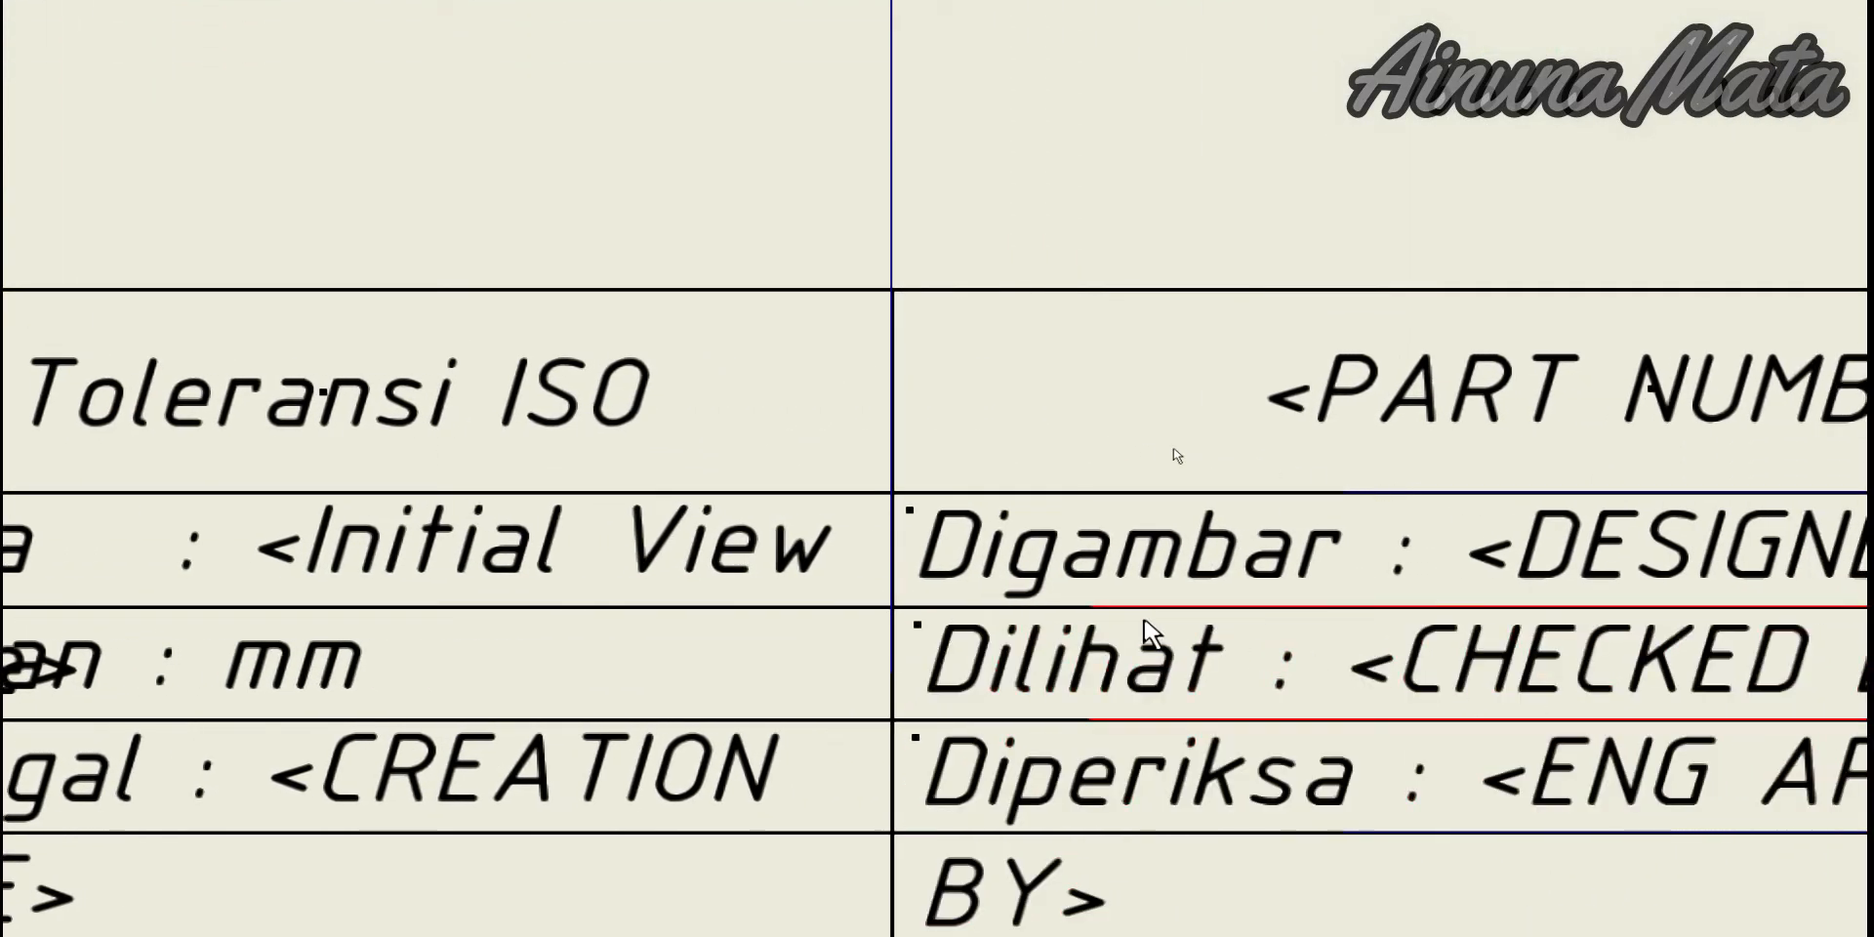
double_click(1112, 673)
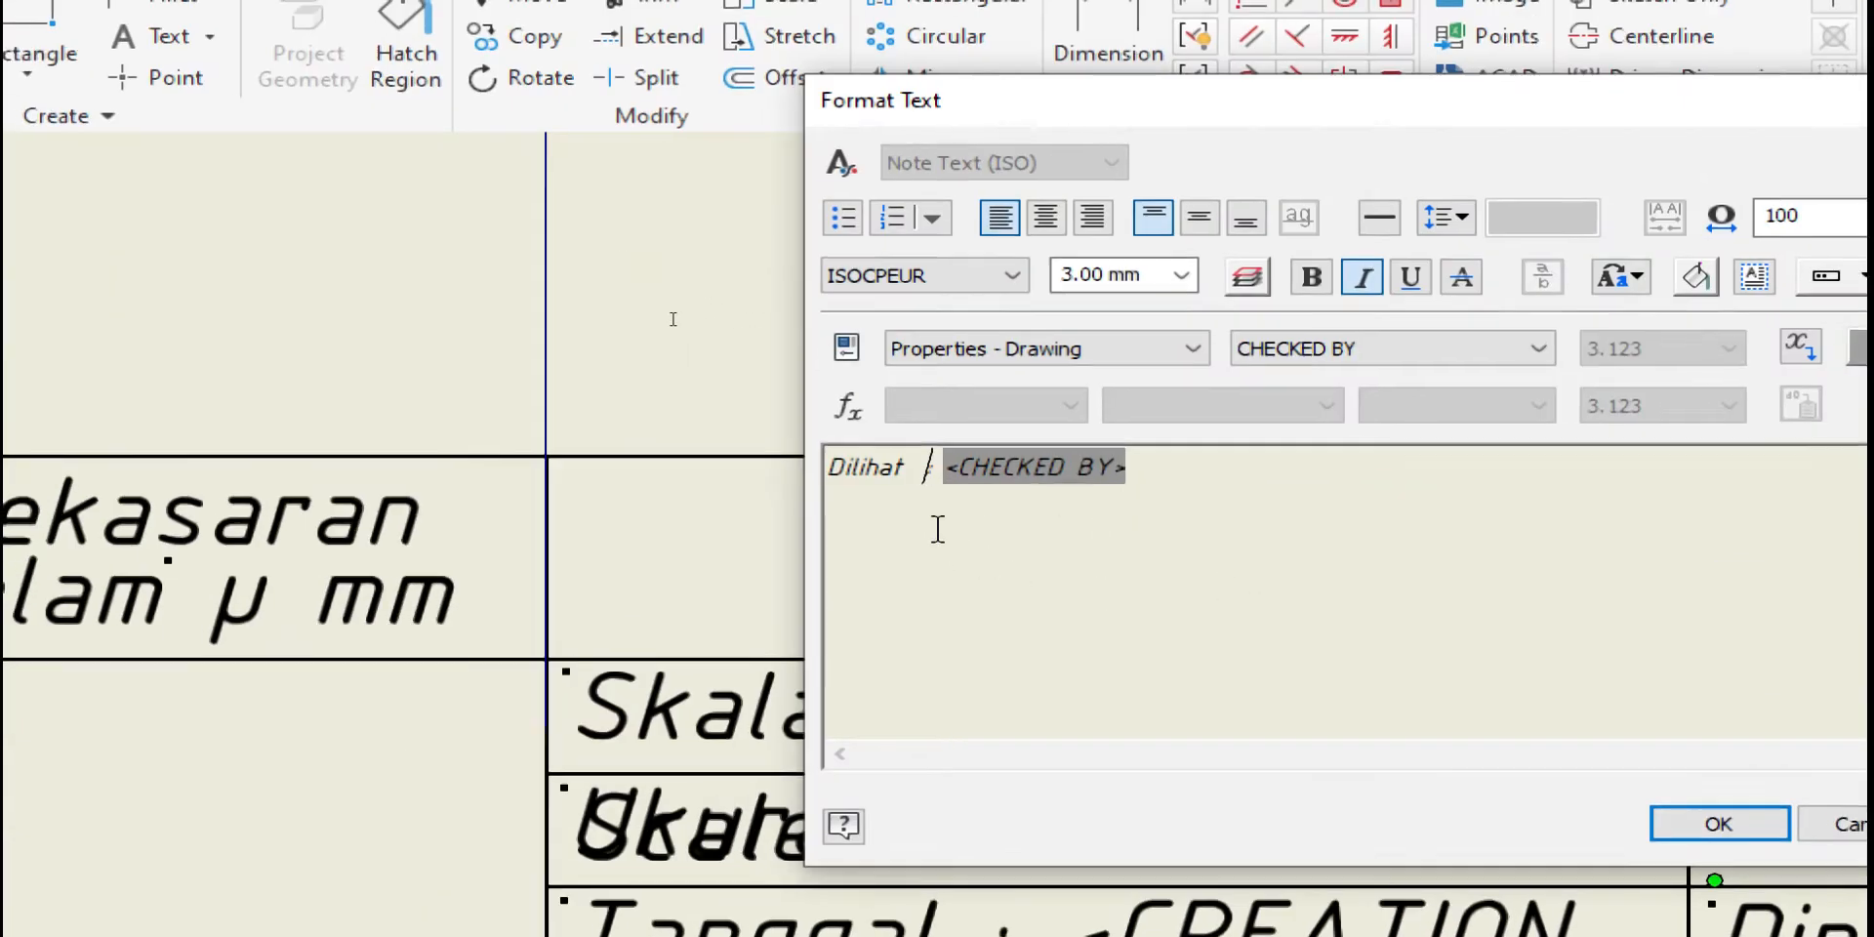
type(":")
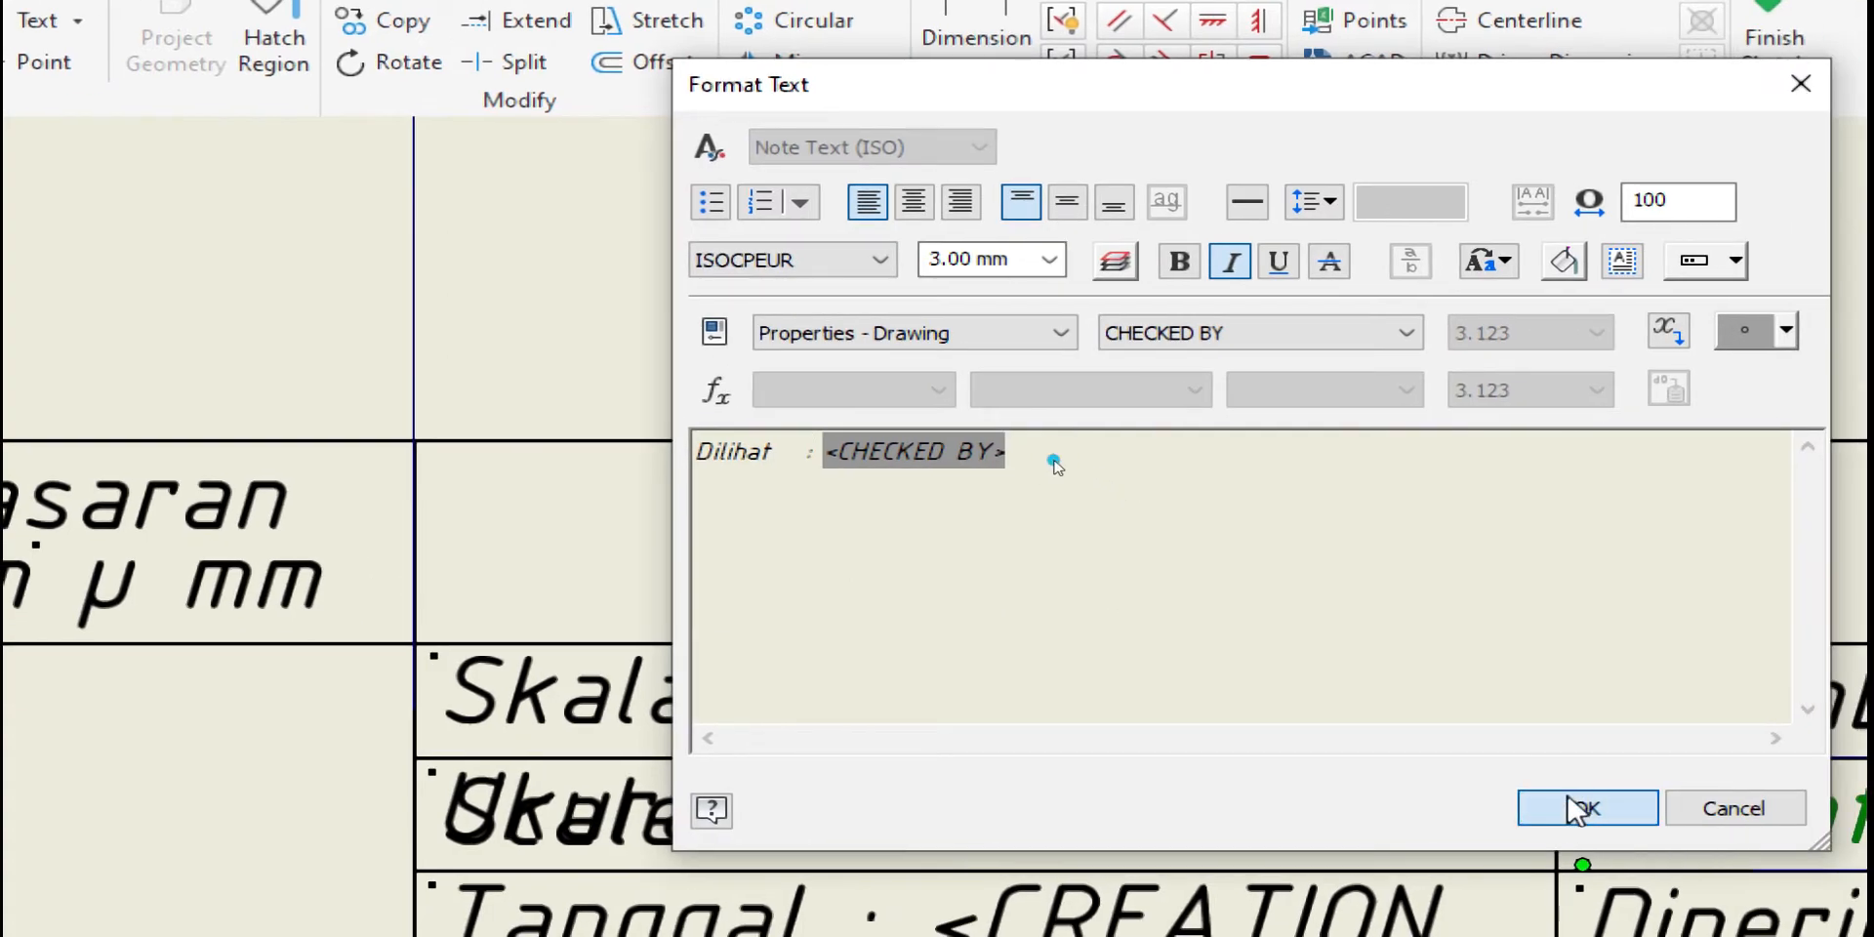
left_click(1584, 808)
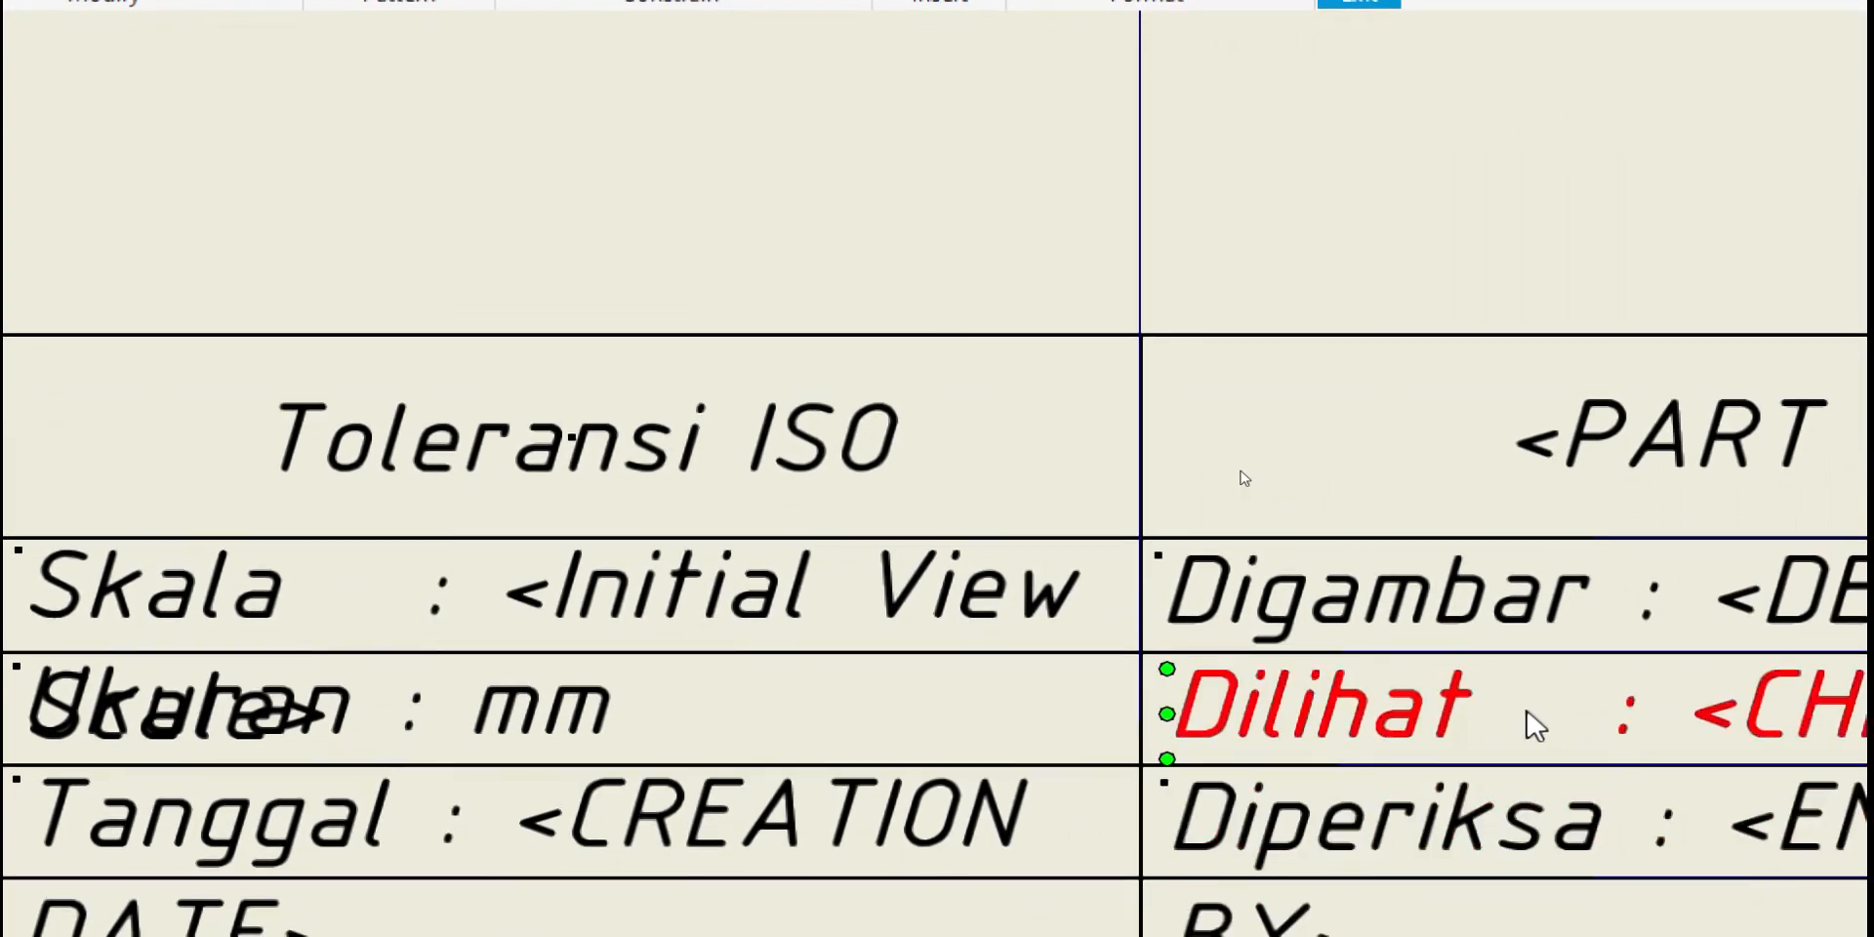
double_click(1414, 723)
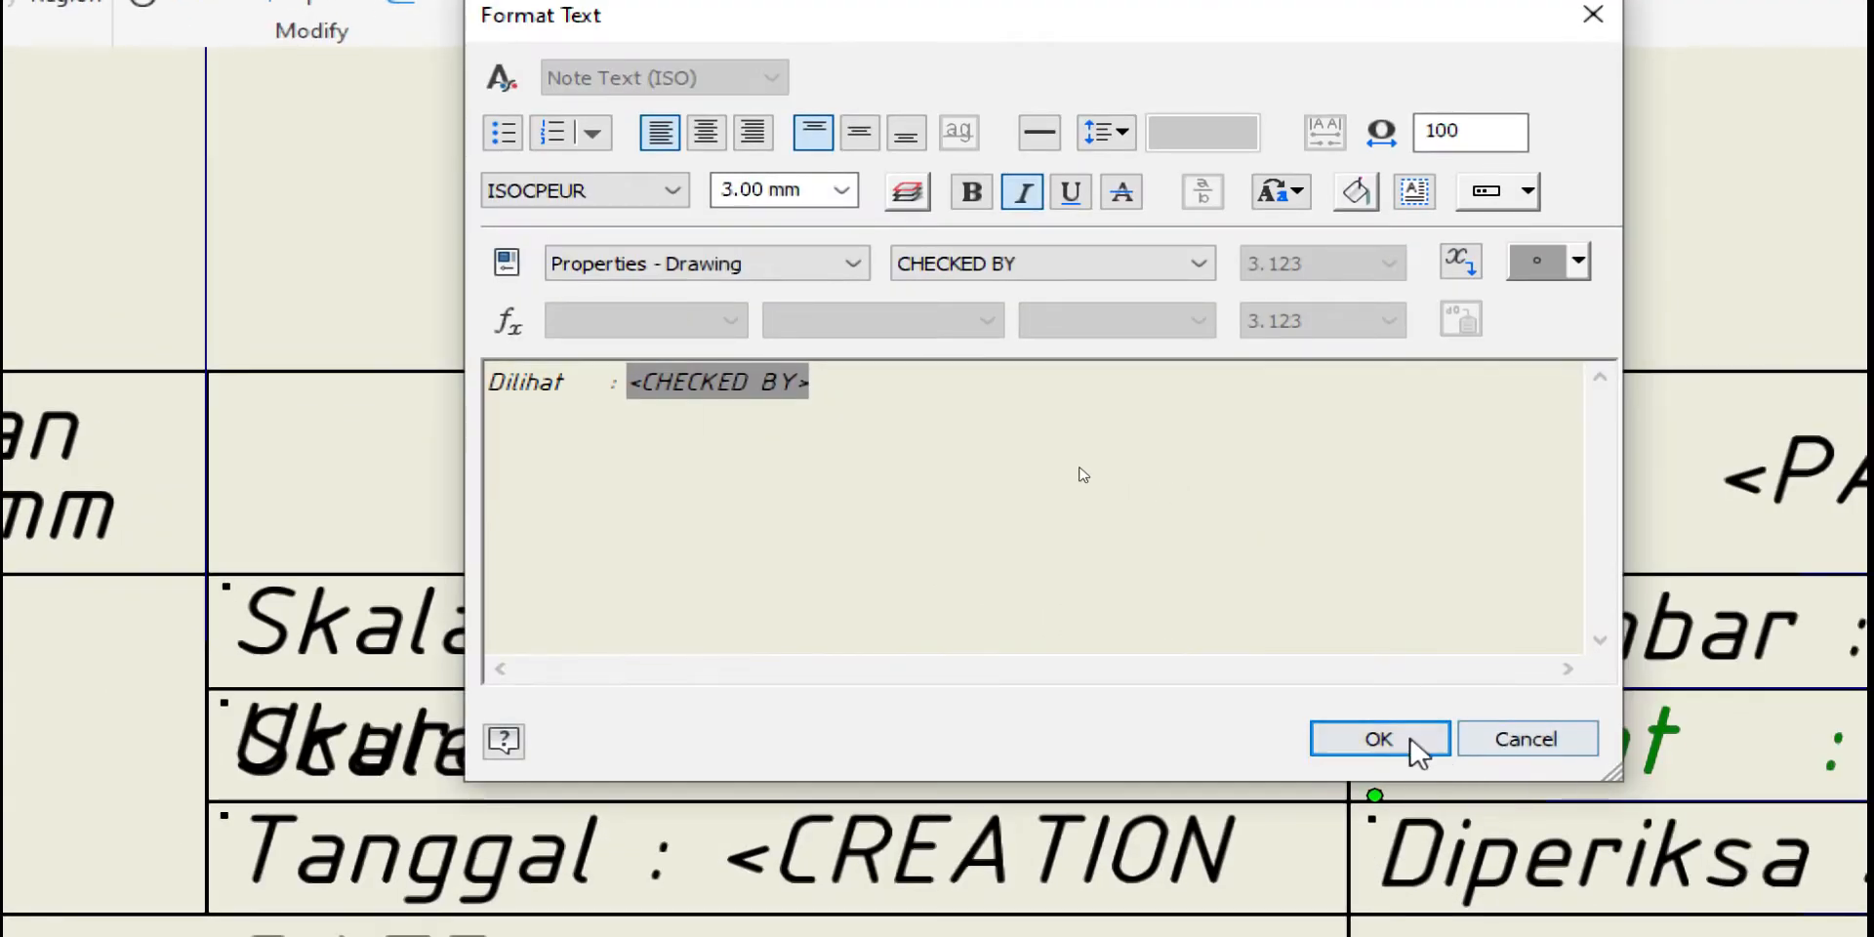
left_click(1417, 753)
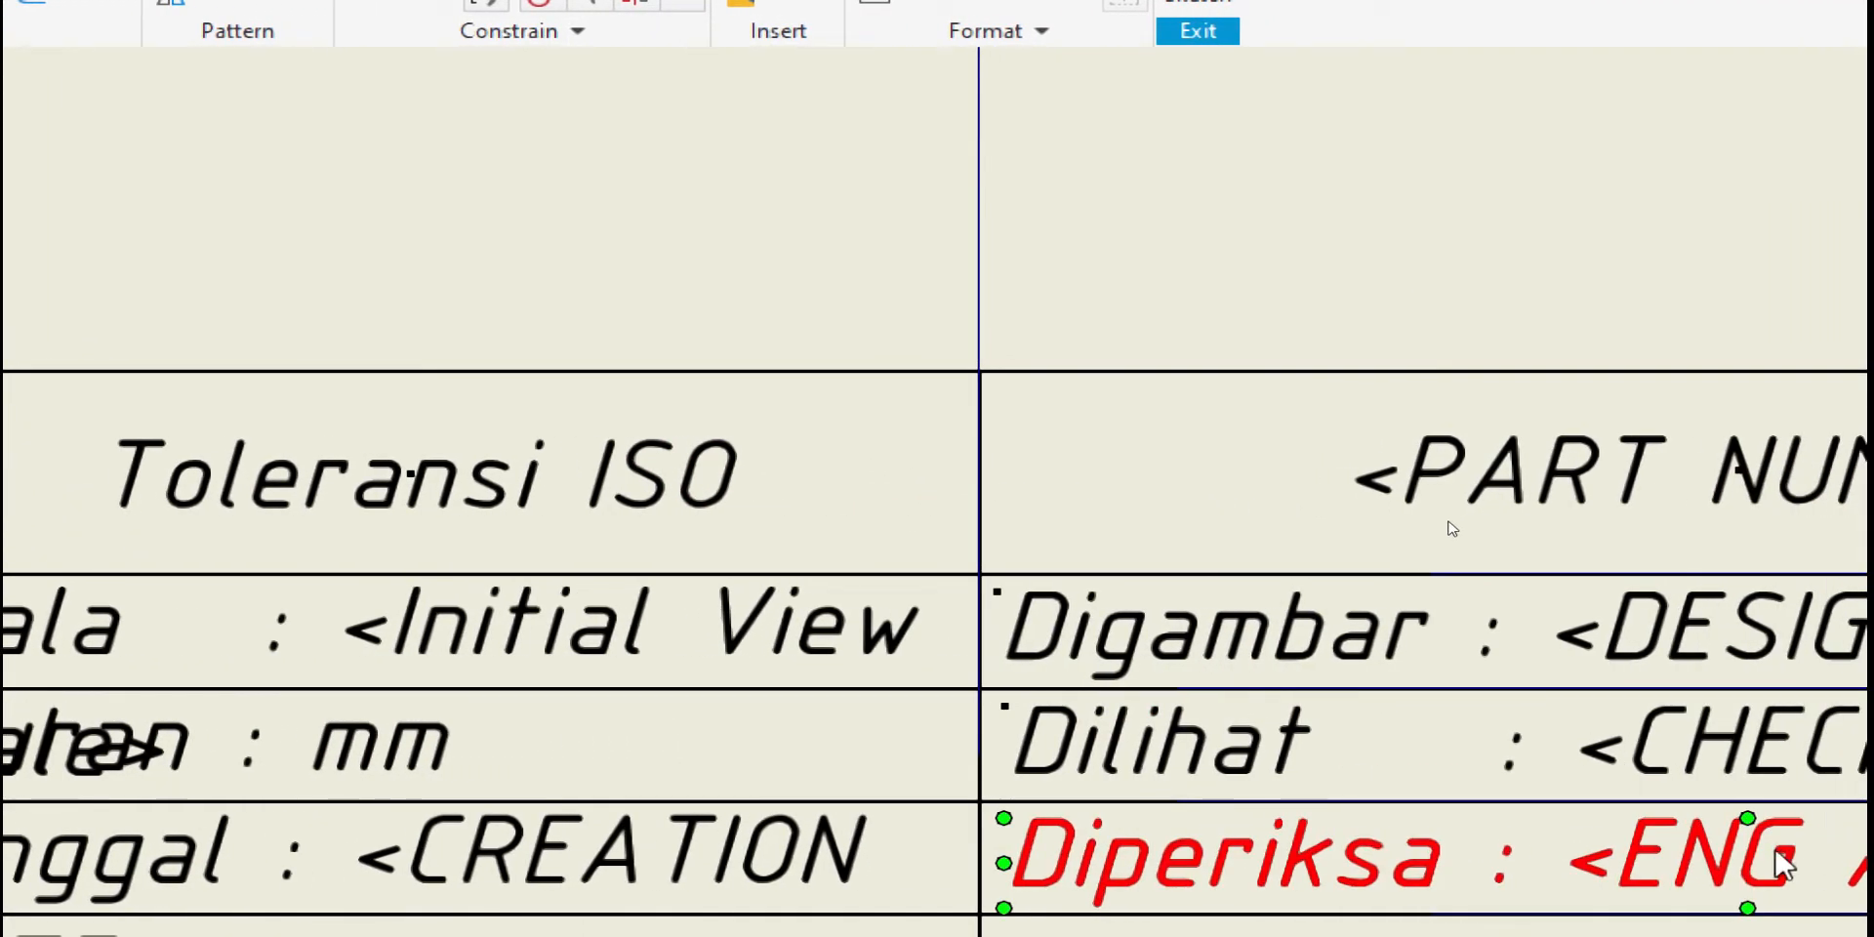
double_click(1305, 638)
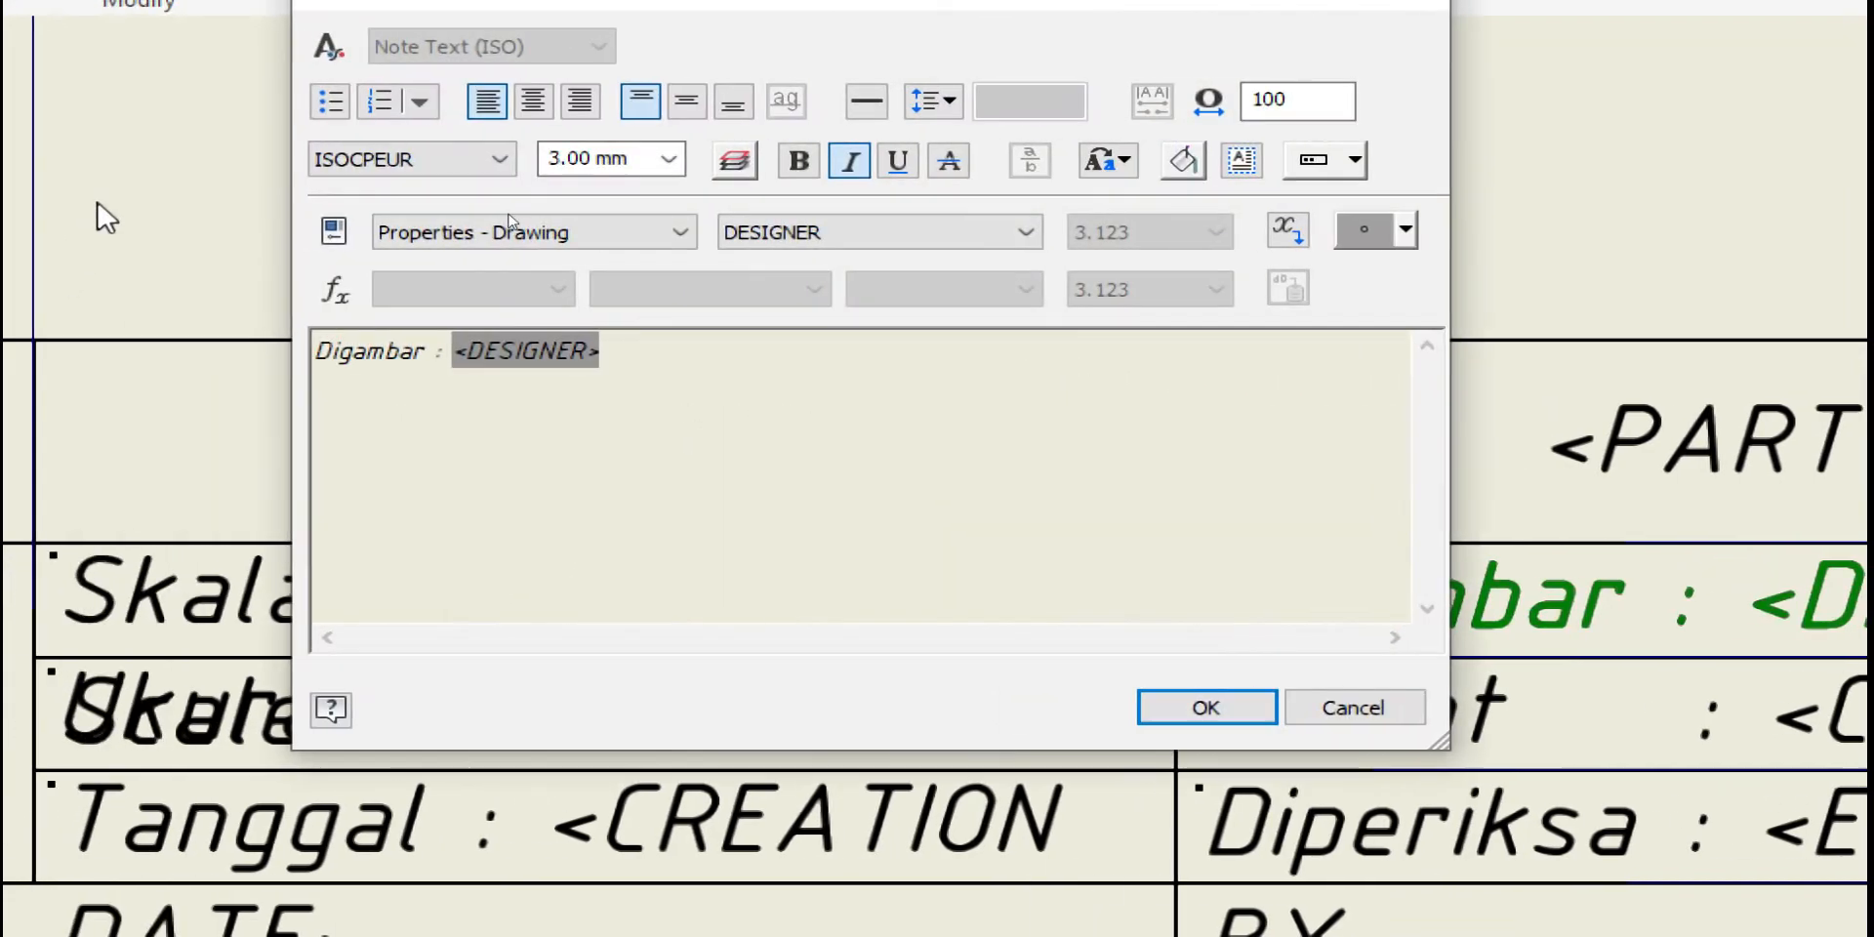
left_click(430, 354)
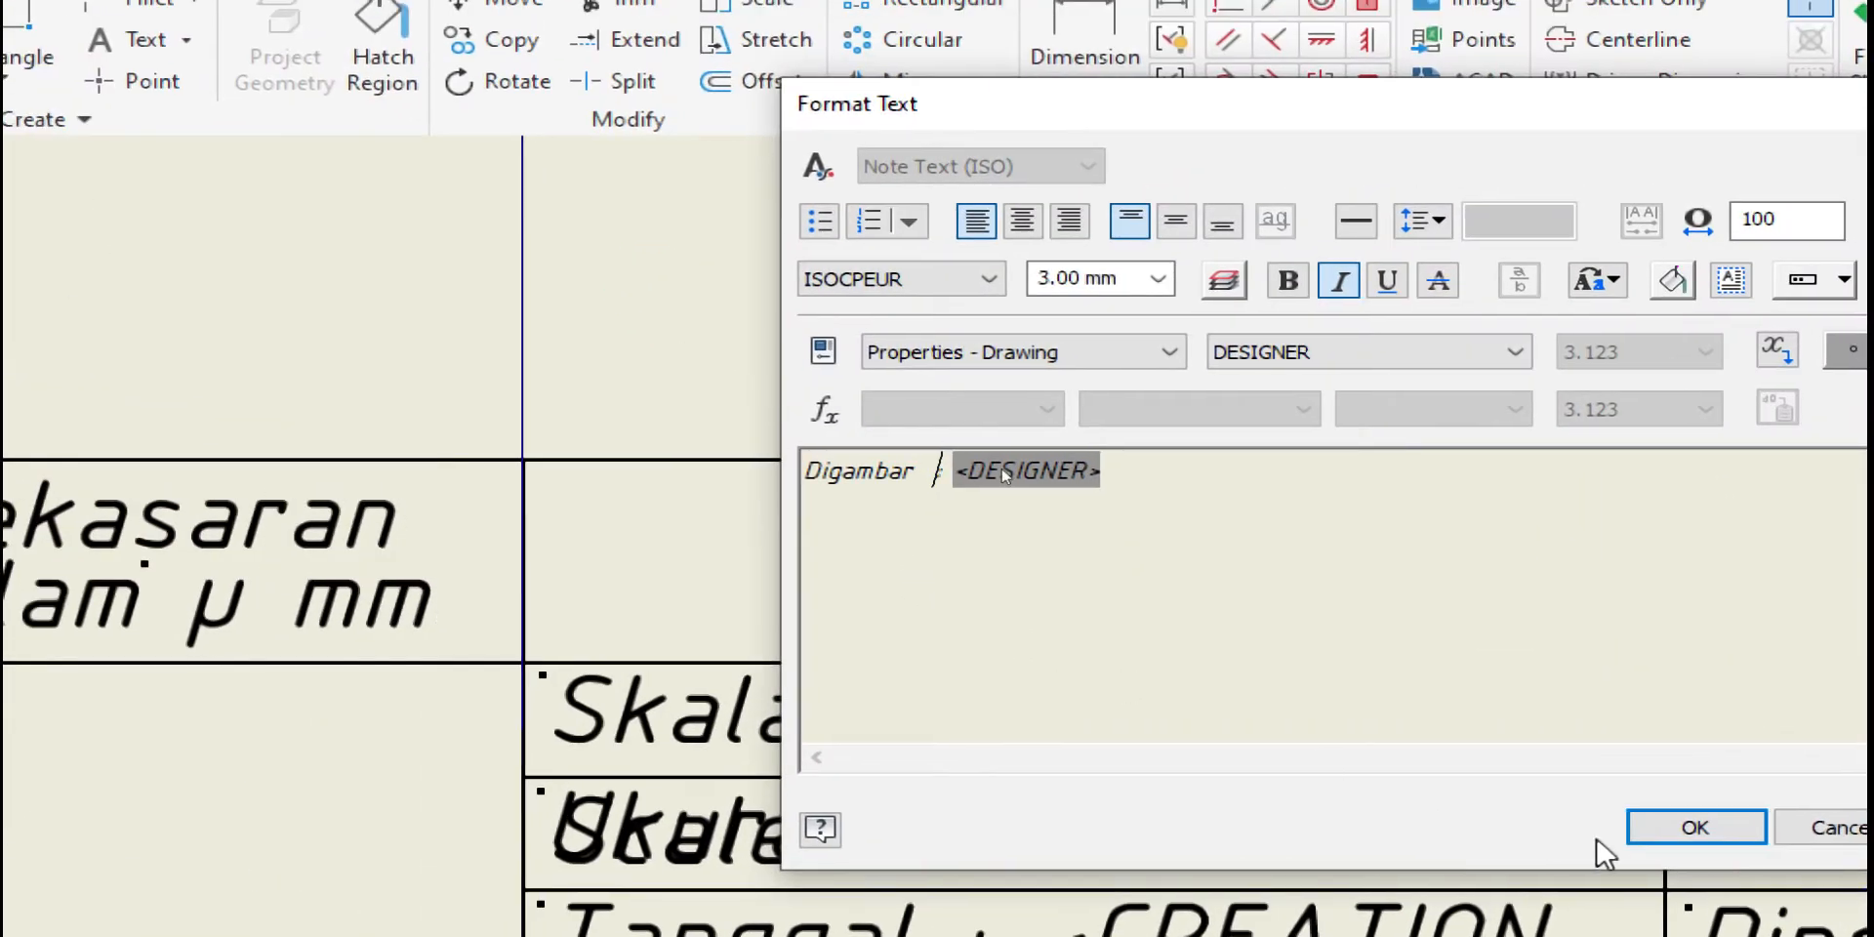
left_click(1717, 829)
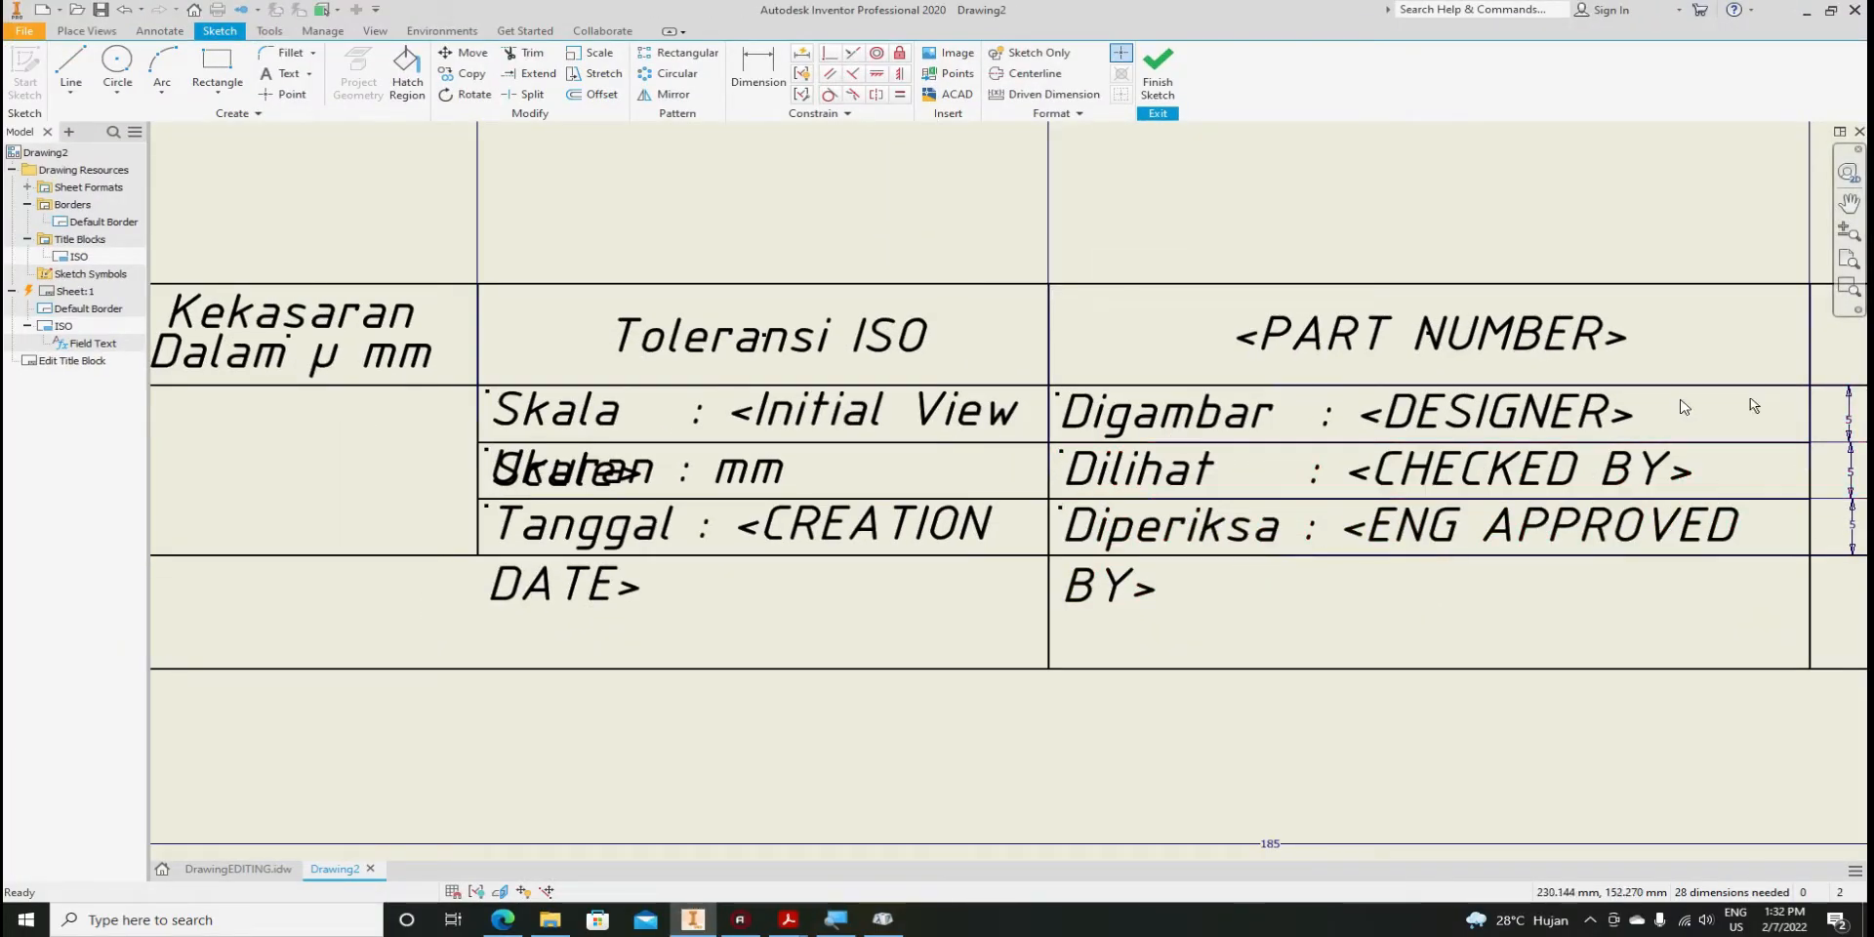
Copy-drag the <MATERIAL> field into the empty cell below, narrow its box and shift it left
scroll(954, 795, "down", 1)
middle_click_drag(953, 794, 376, 771)
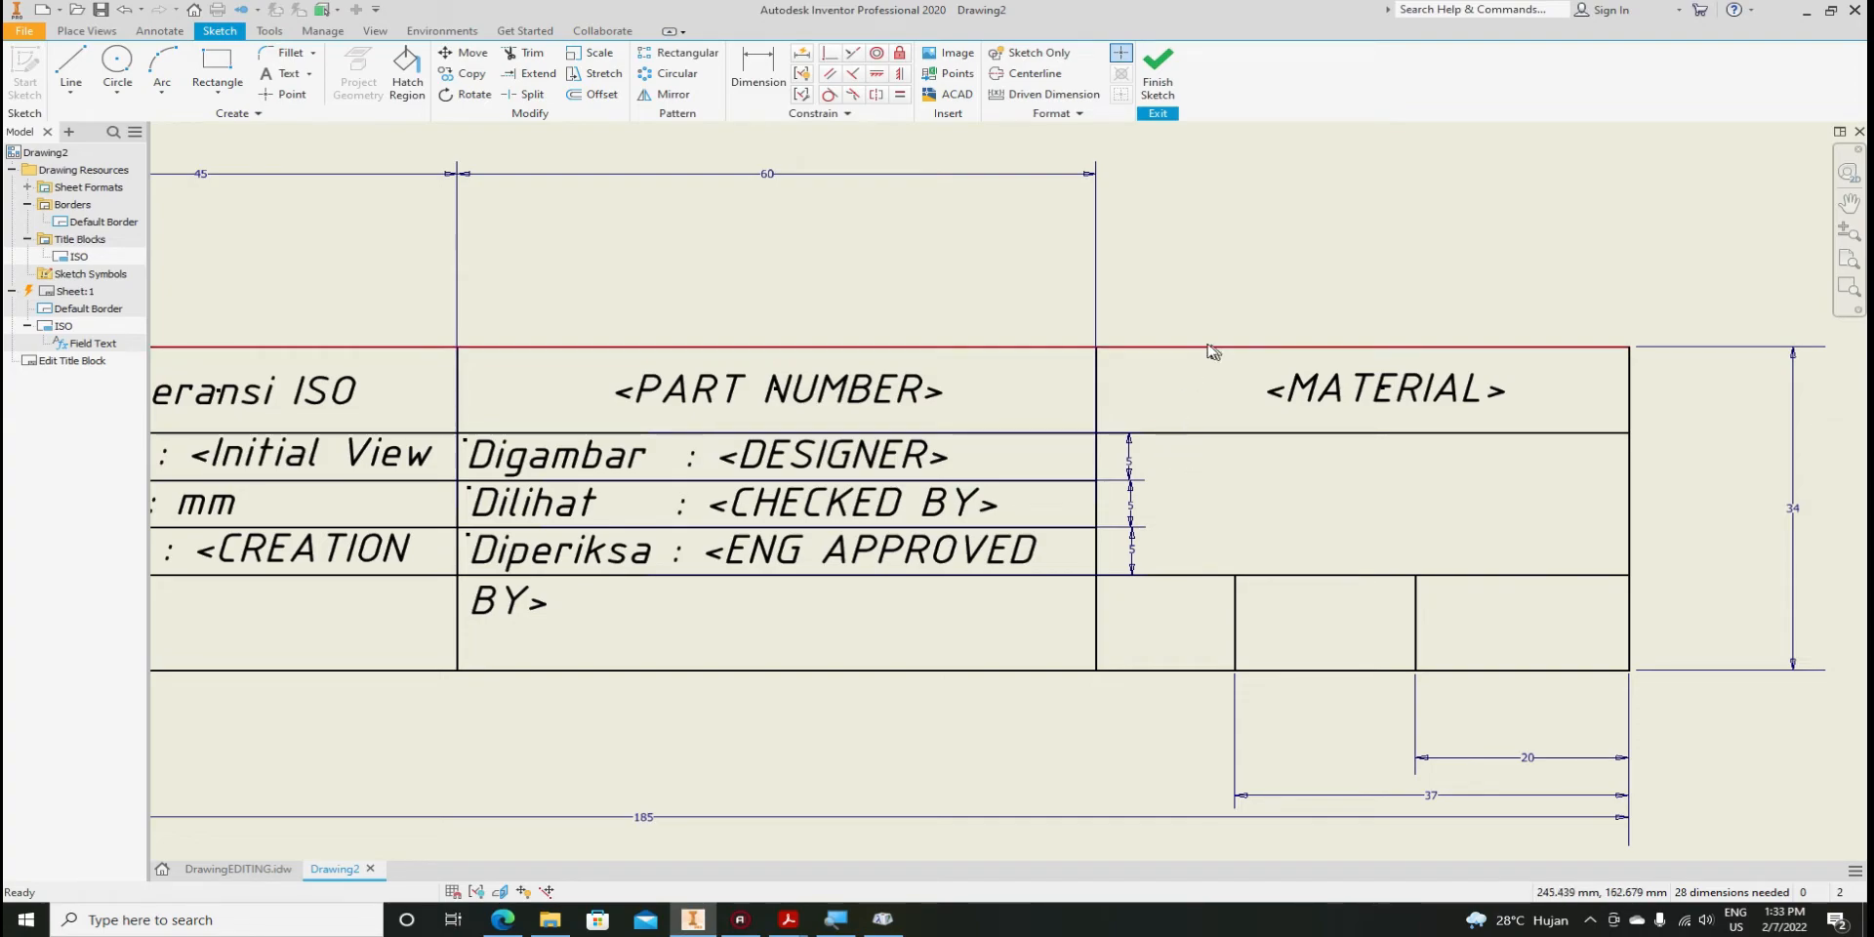
left_click(1298, 390)
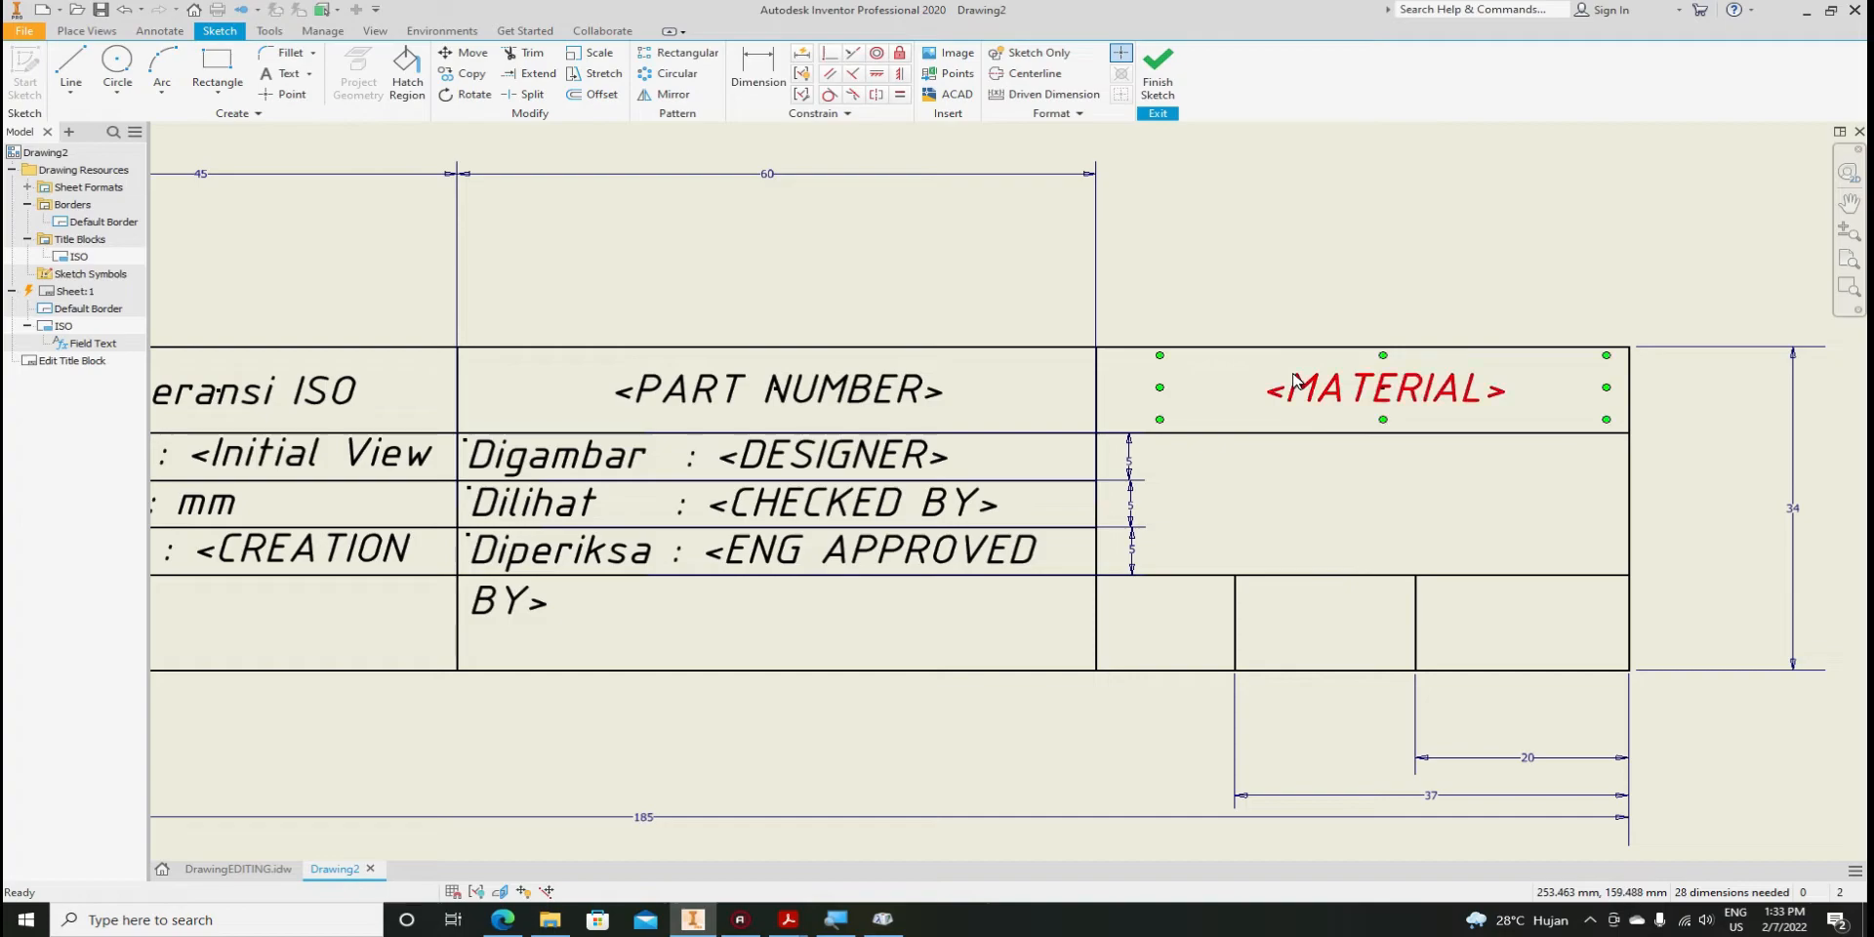
left_click(1325, 394)
left_click(1304, 464)
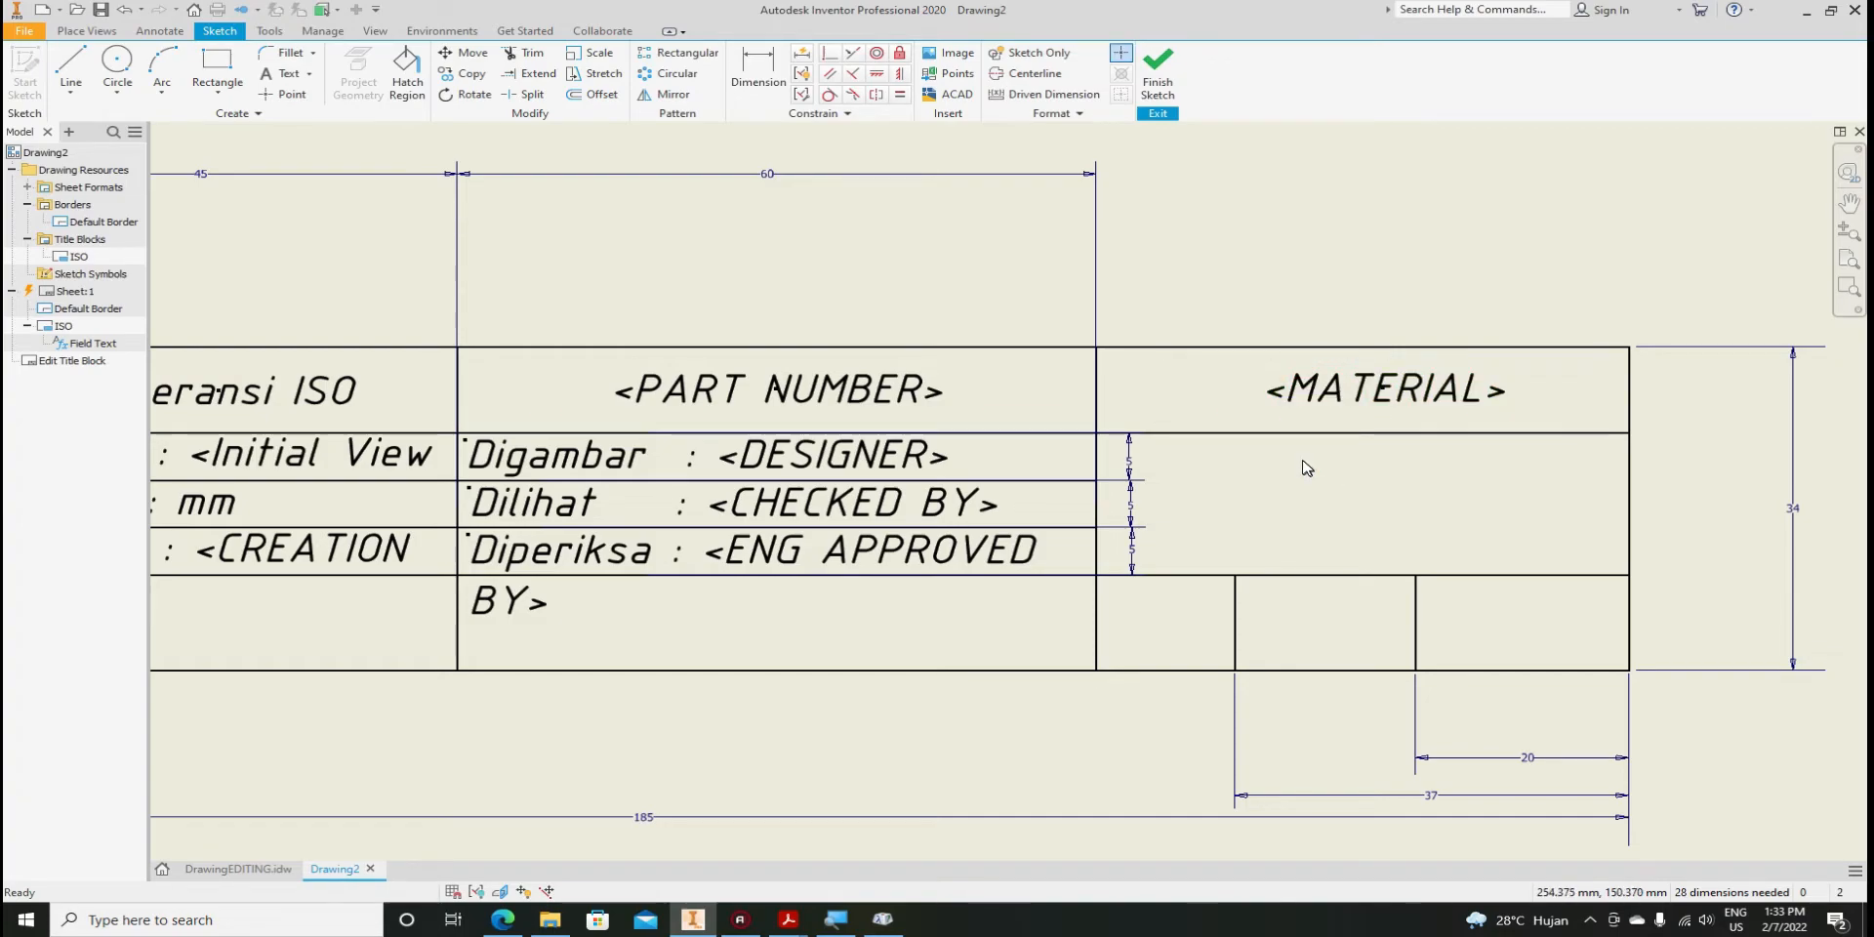
left_click(1333, 403)
left_click_drag(1329, 383, 1193, 459)
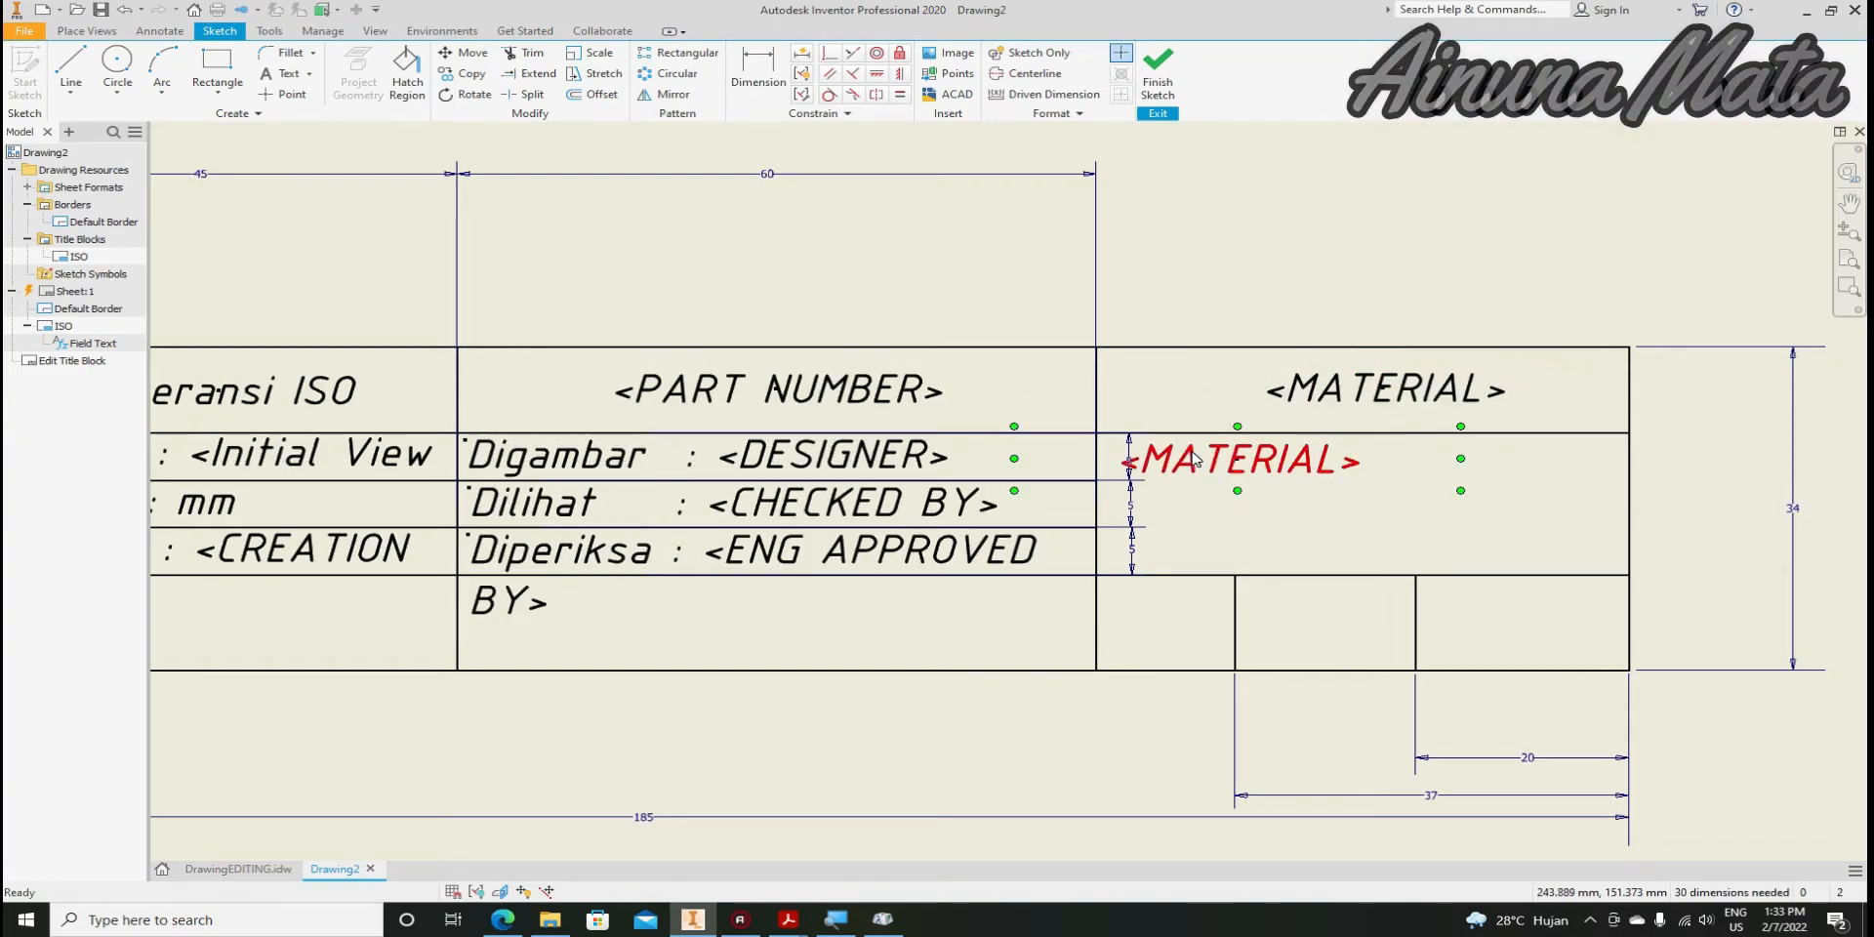
left_click_drag(1013, 458, 1101, 461)
left_click_drag(1274, 464, 1213, 460)
Replace the copied <MATERIAL> field with the text 'Peringatan' and reposition it within its cell
double_click(1217, 465)
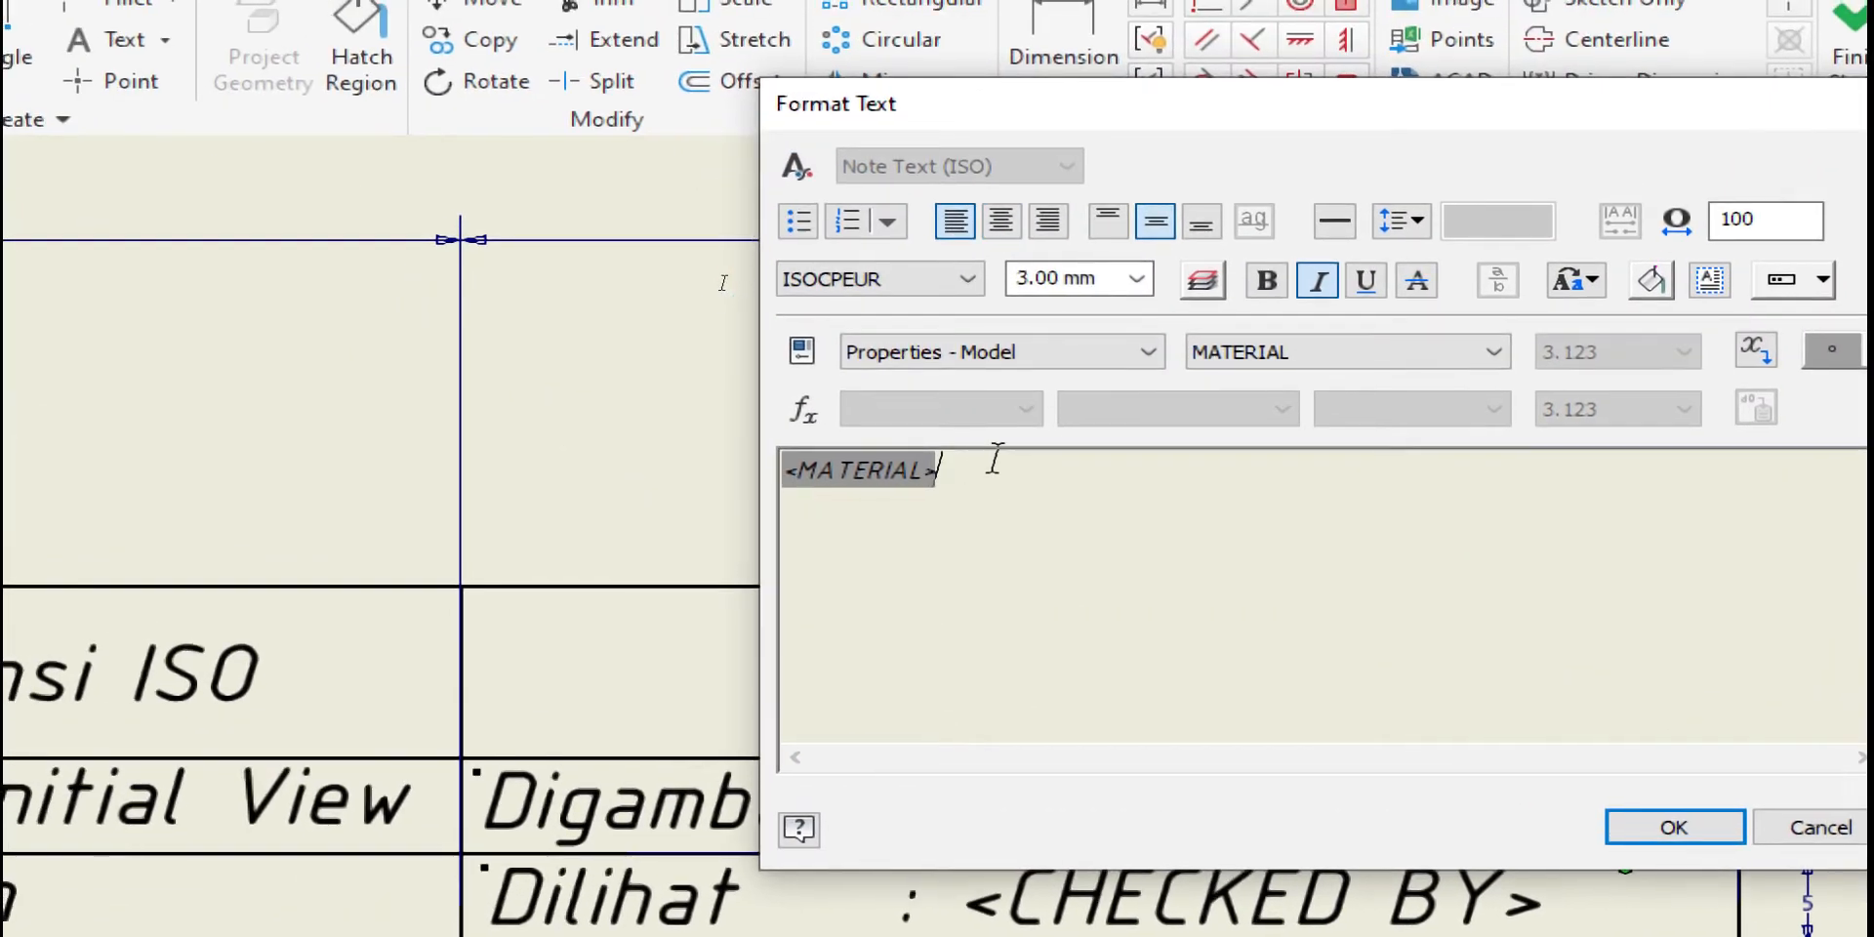
key("BackSpace")
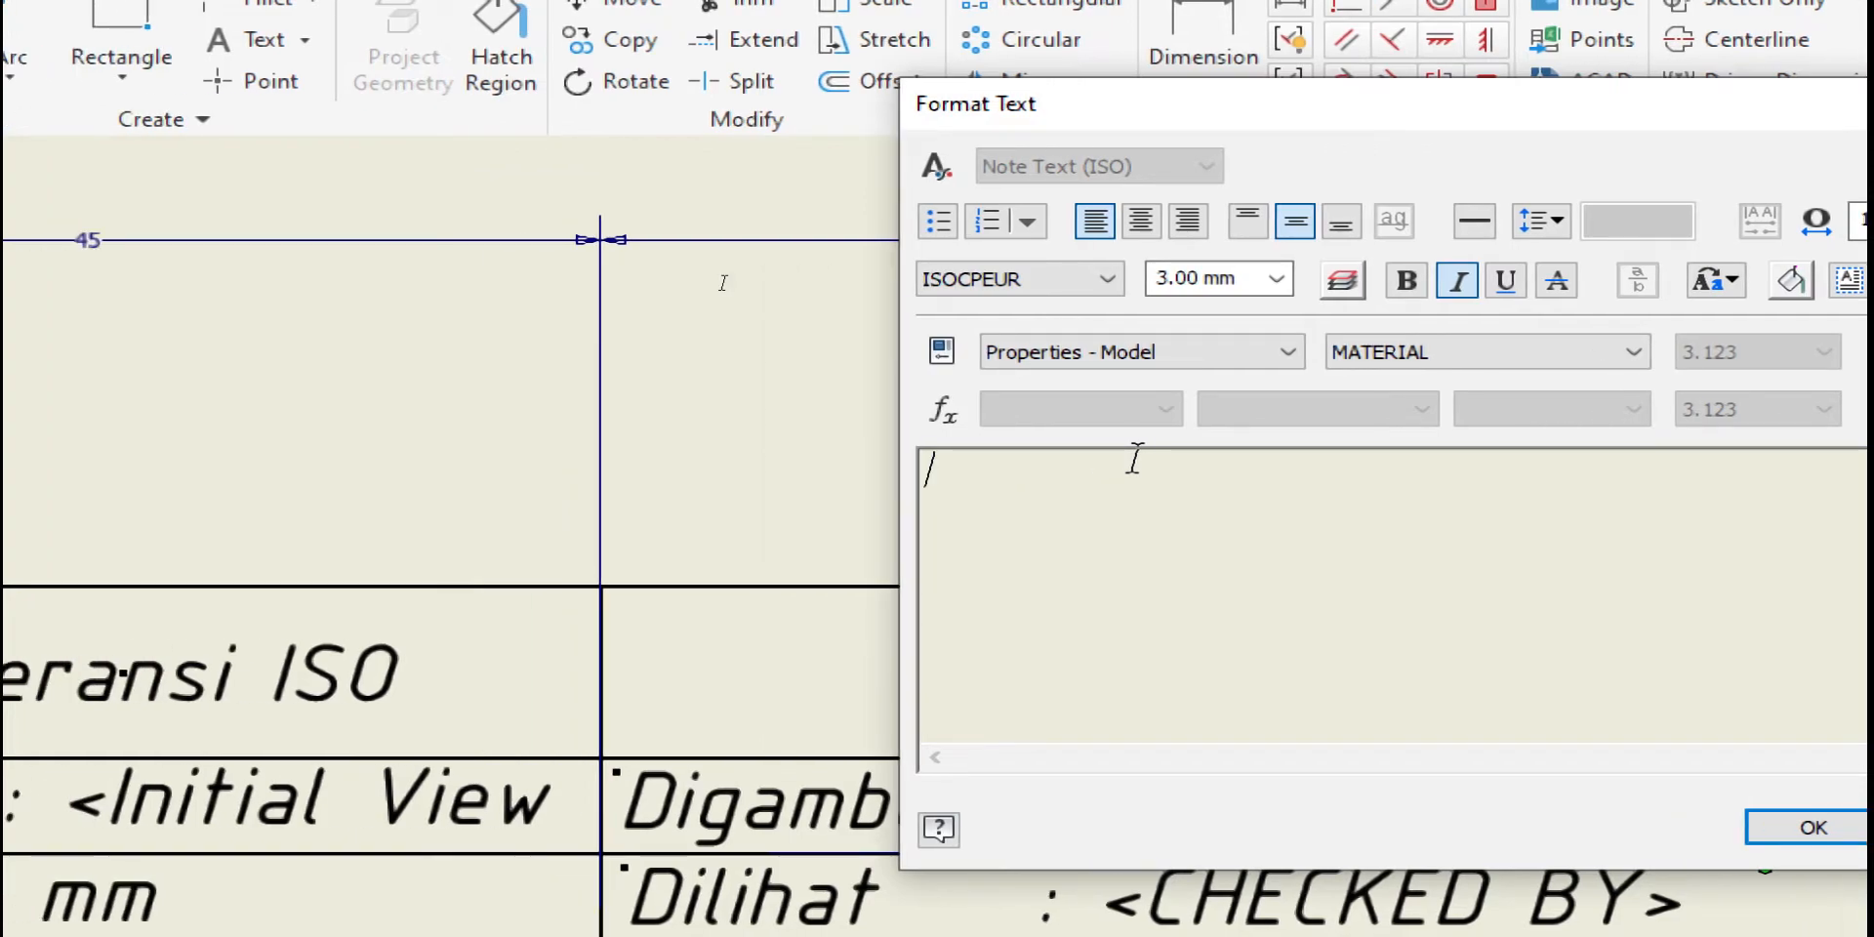
type("P")
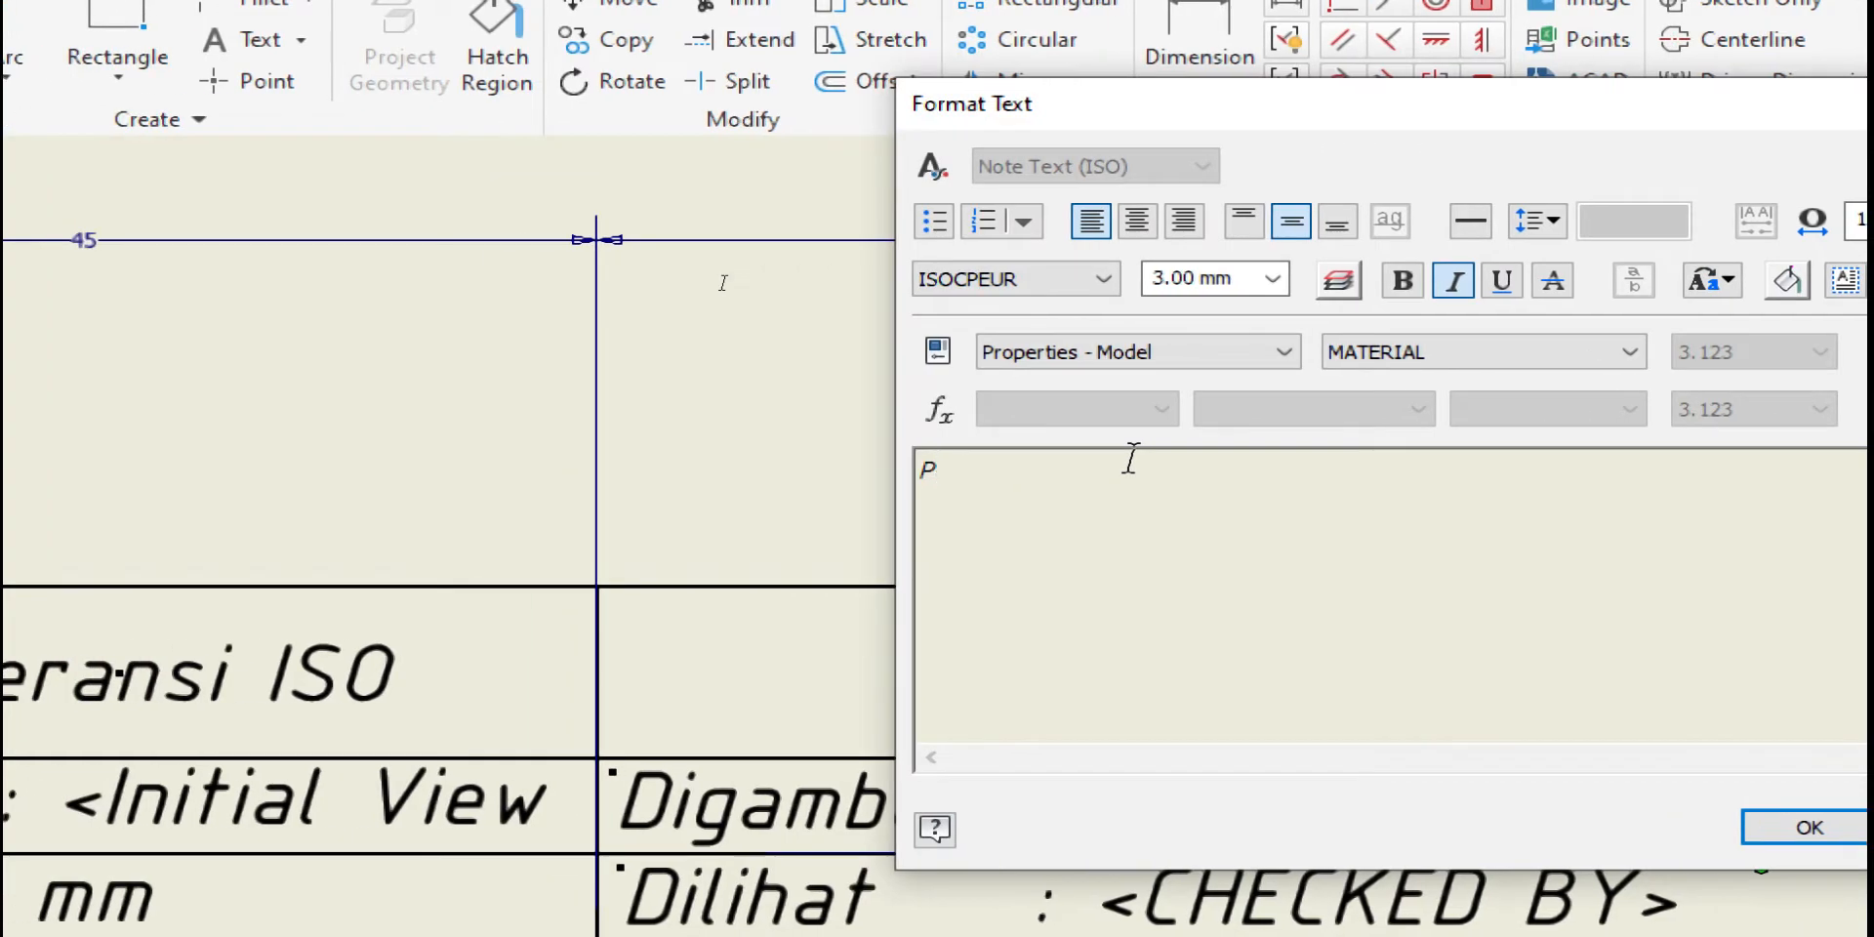
type("eringata")
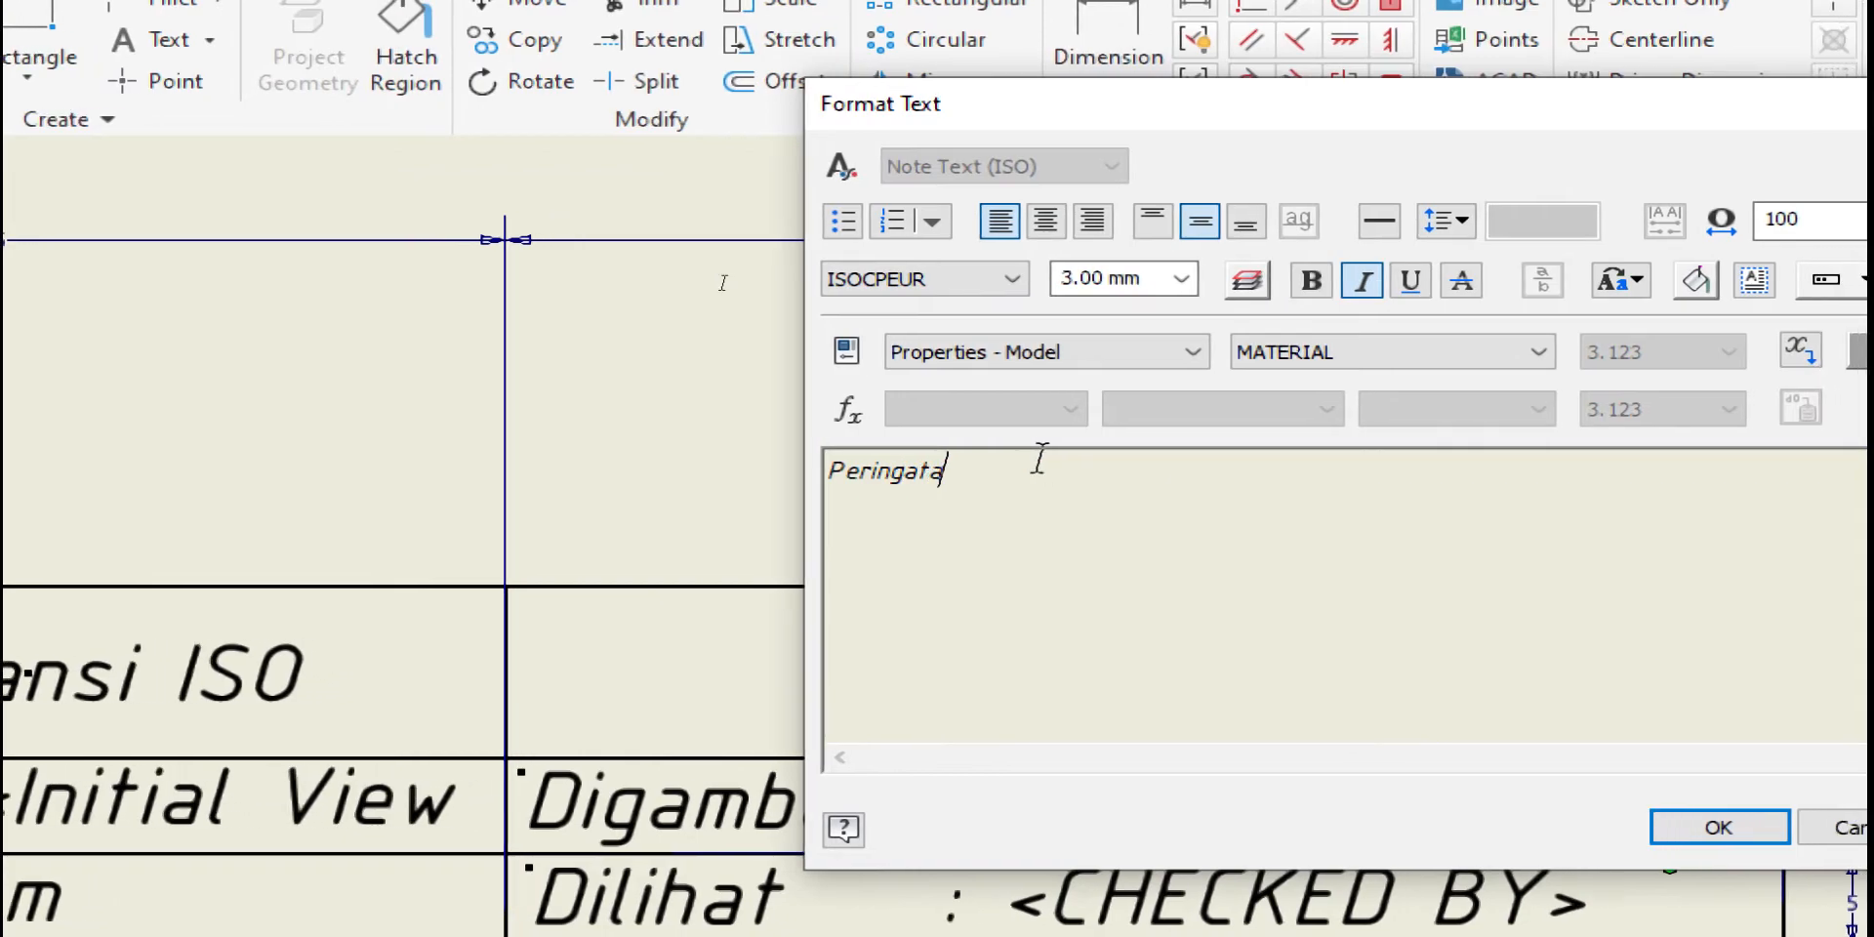
type("n")
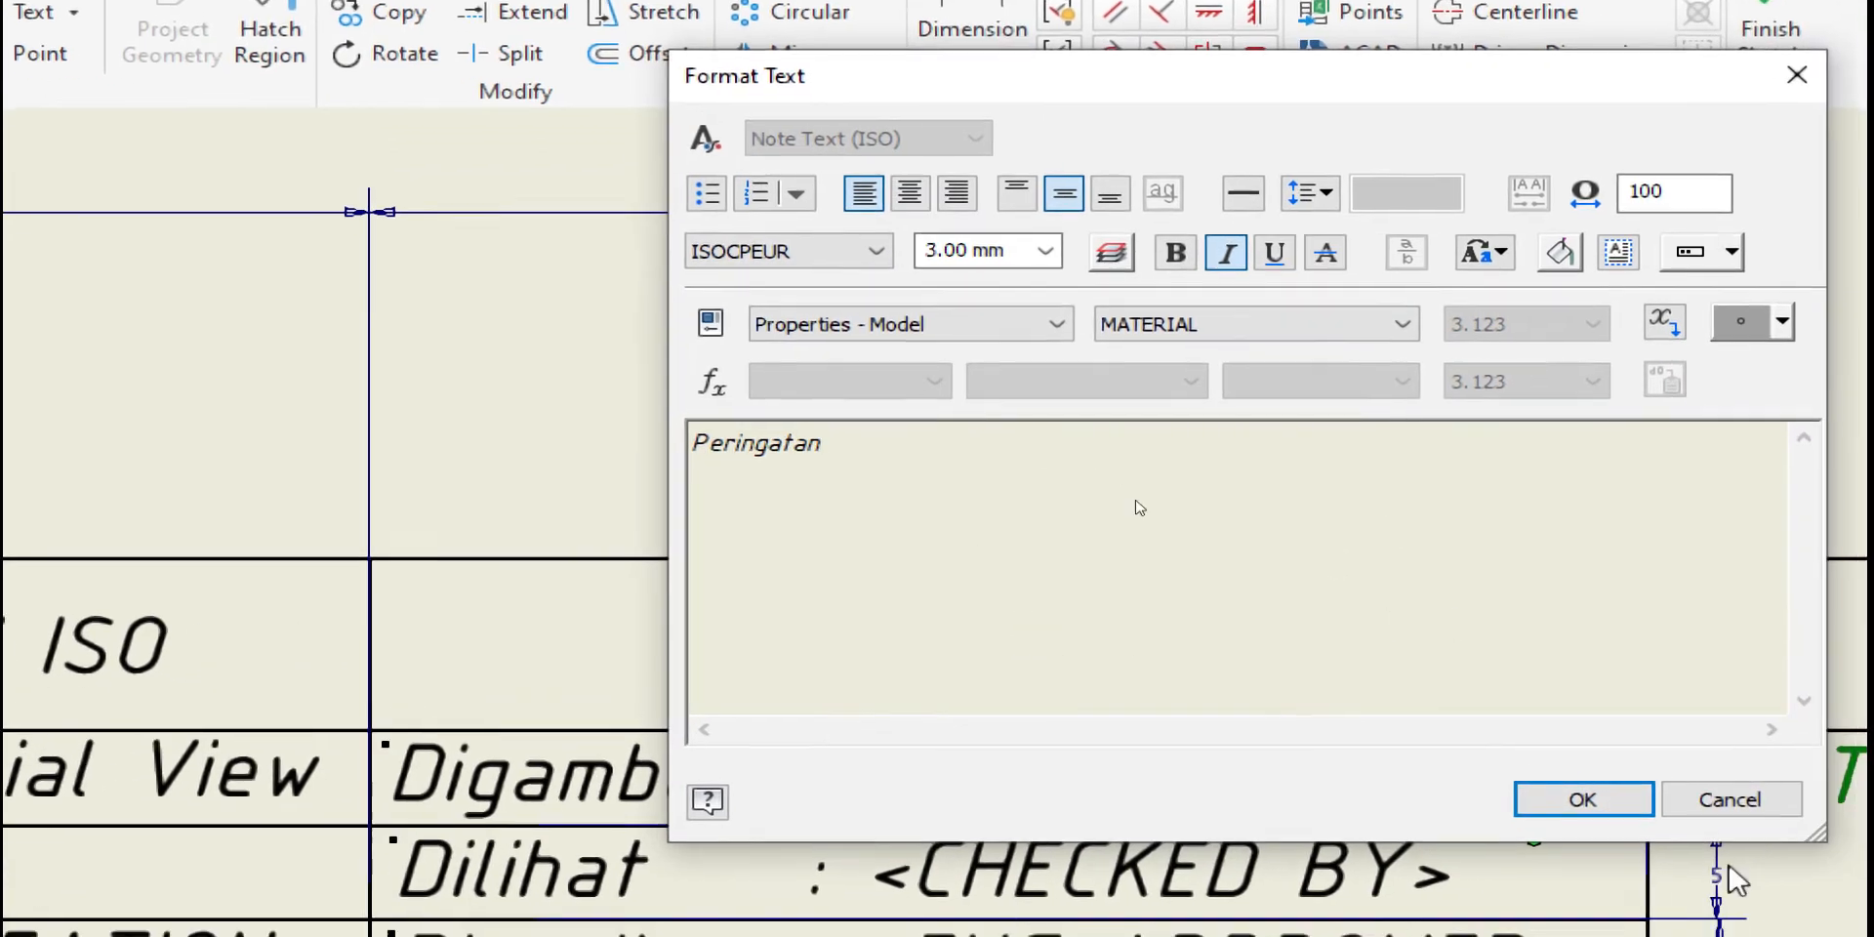
left_click(1674, 820)
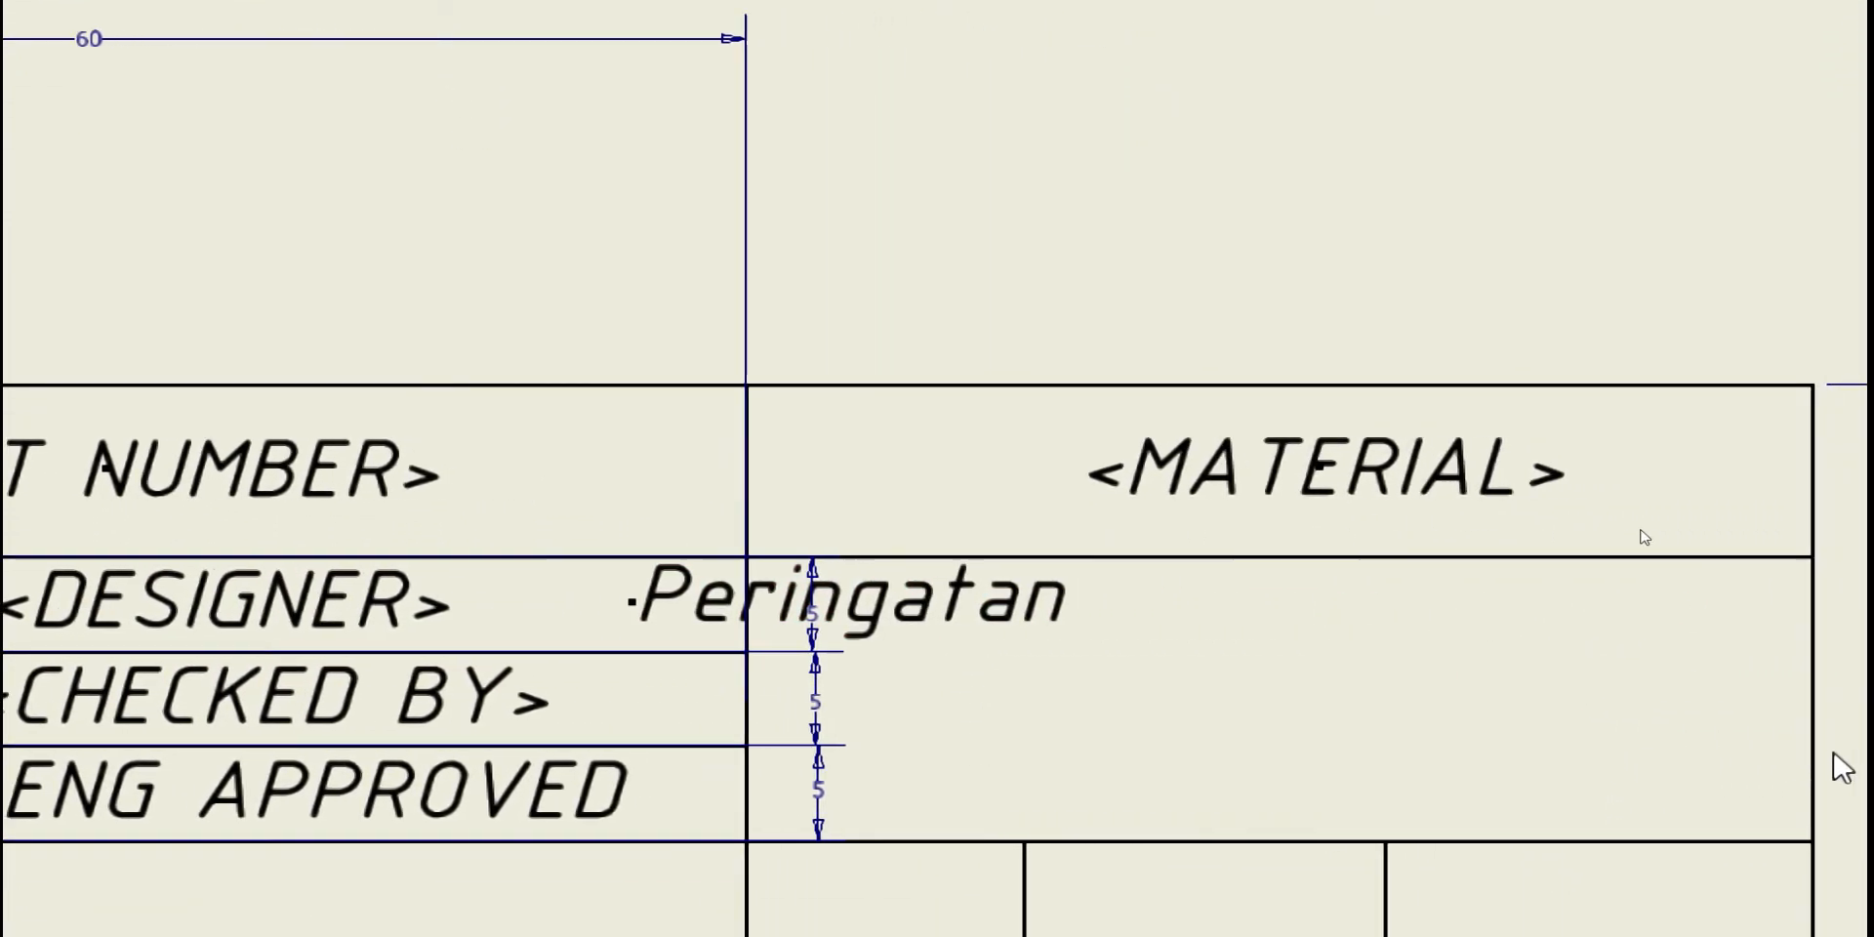
left_click(1342, 600)
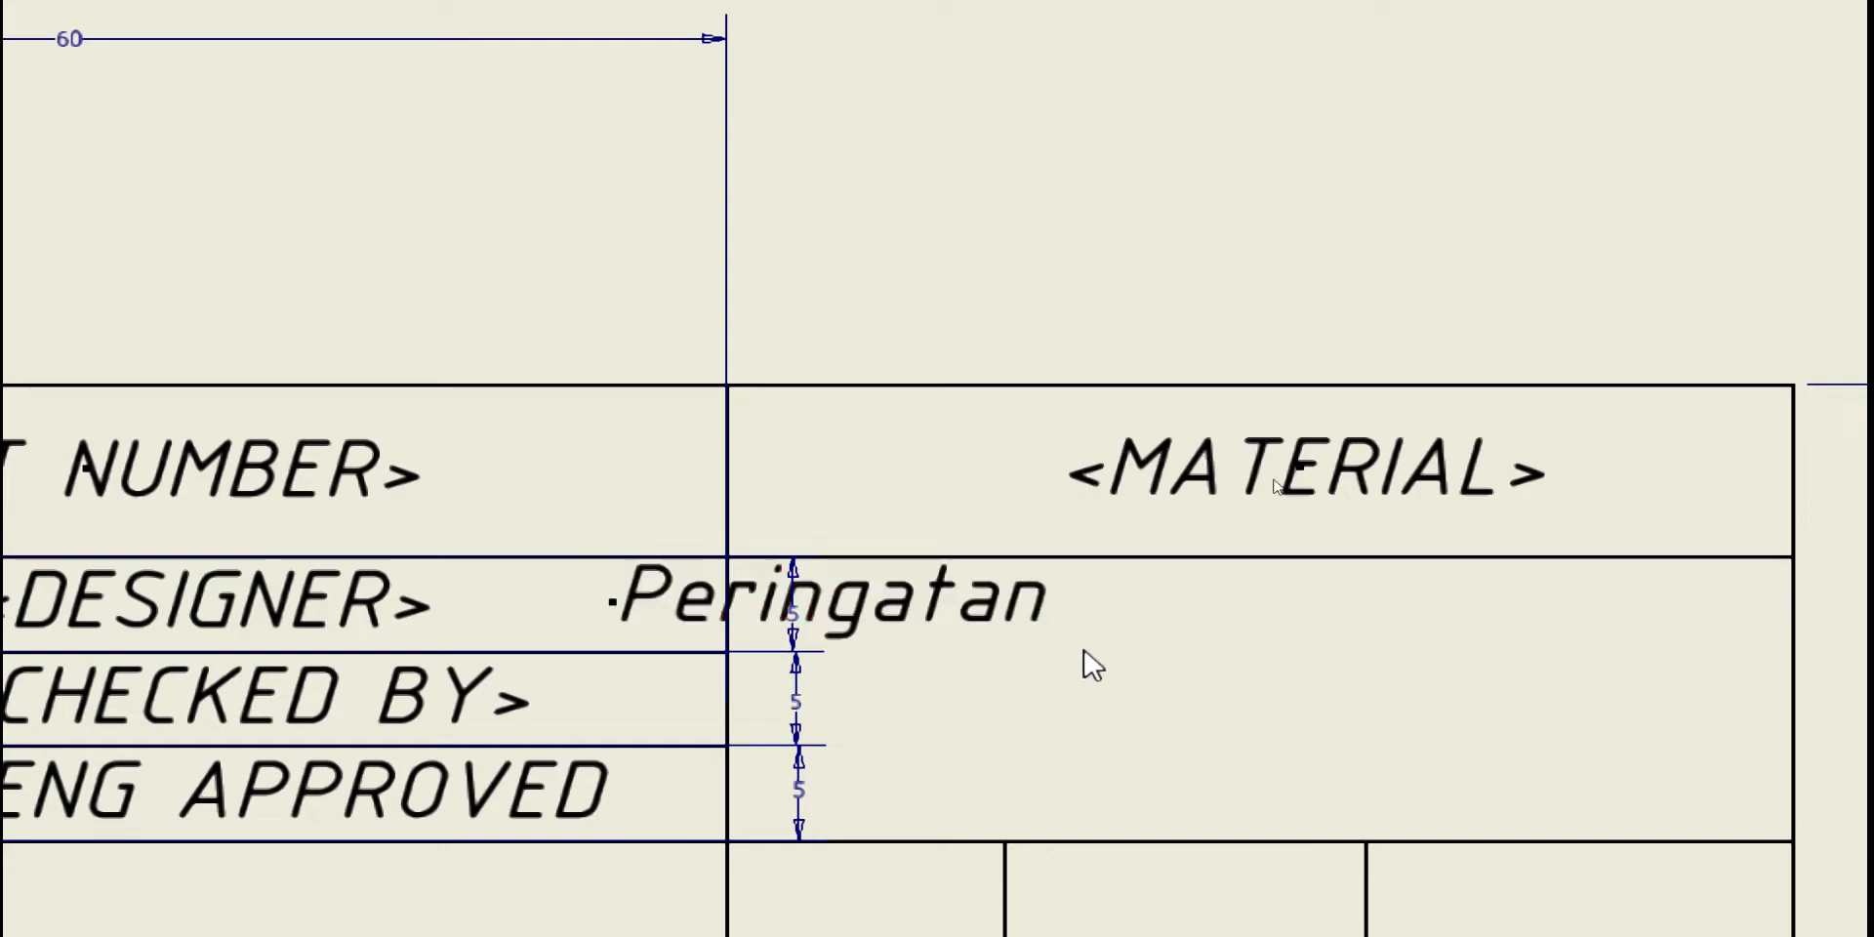
left_click_drag(859, 615, 1005, 617)
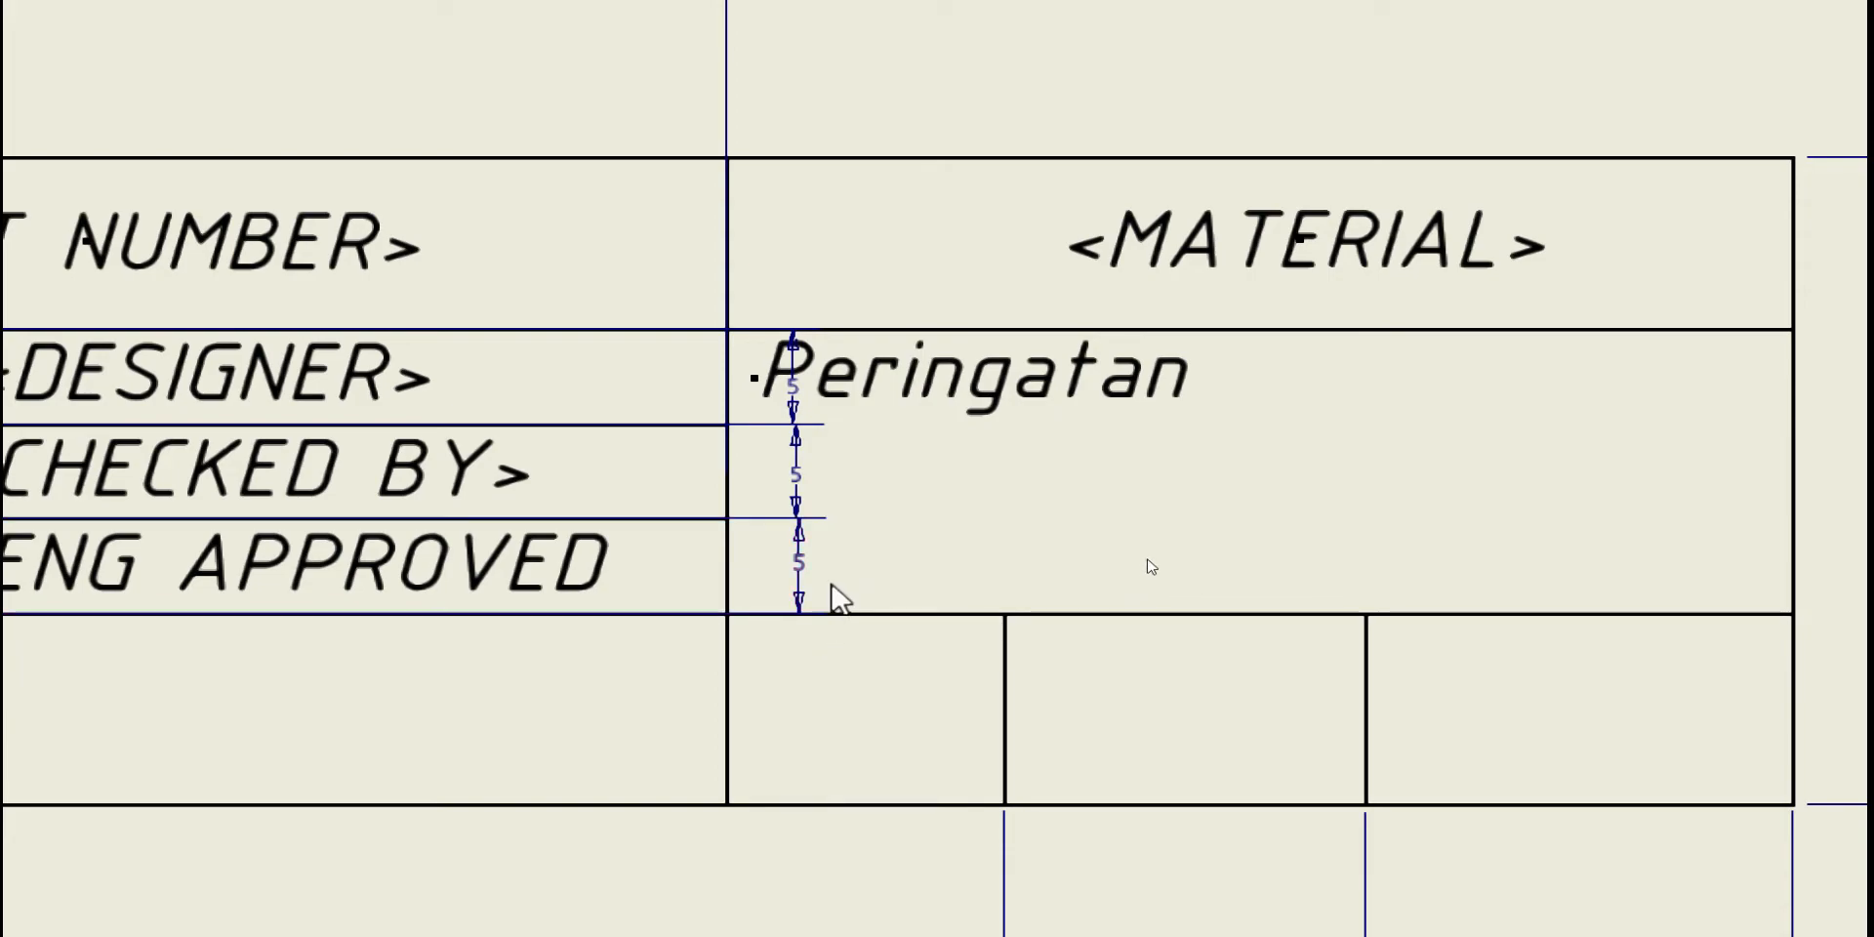
Shrink the Peringatan text box's width and height to fit the word
left_click(952, 391)
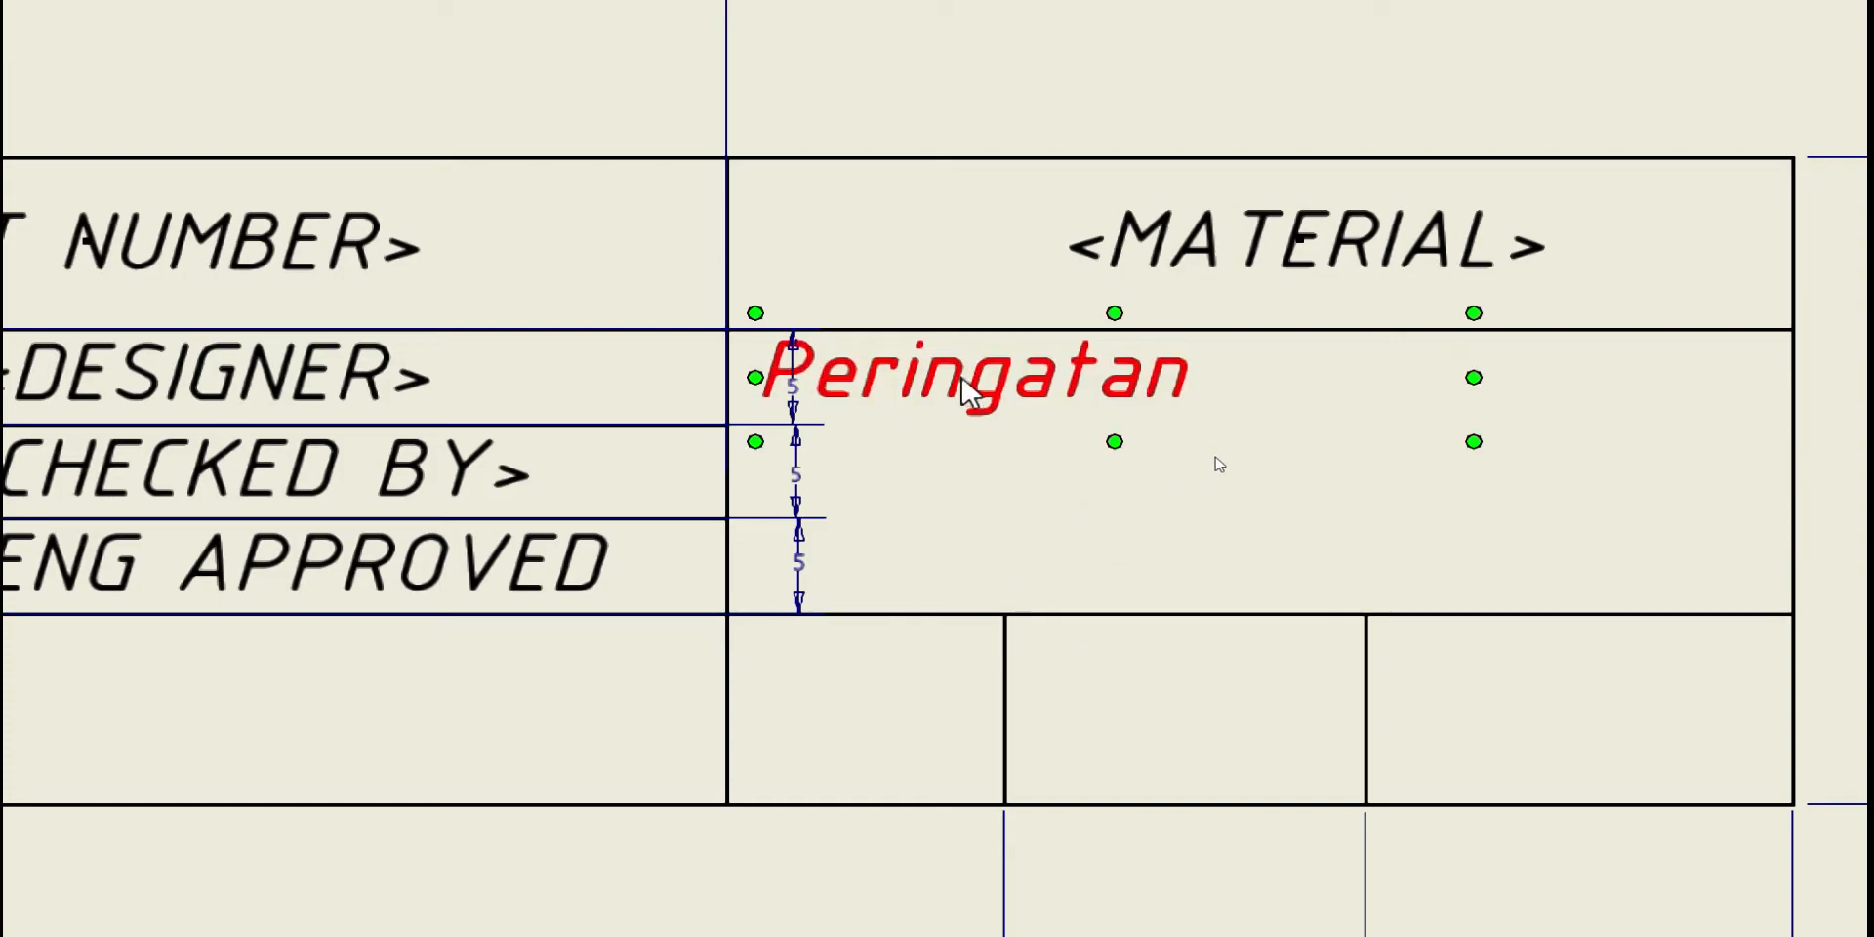
left_click(985, 369)
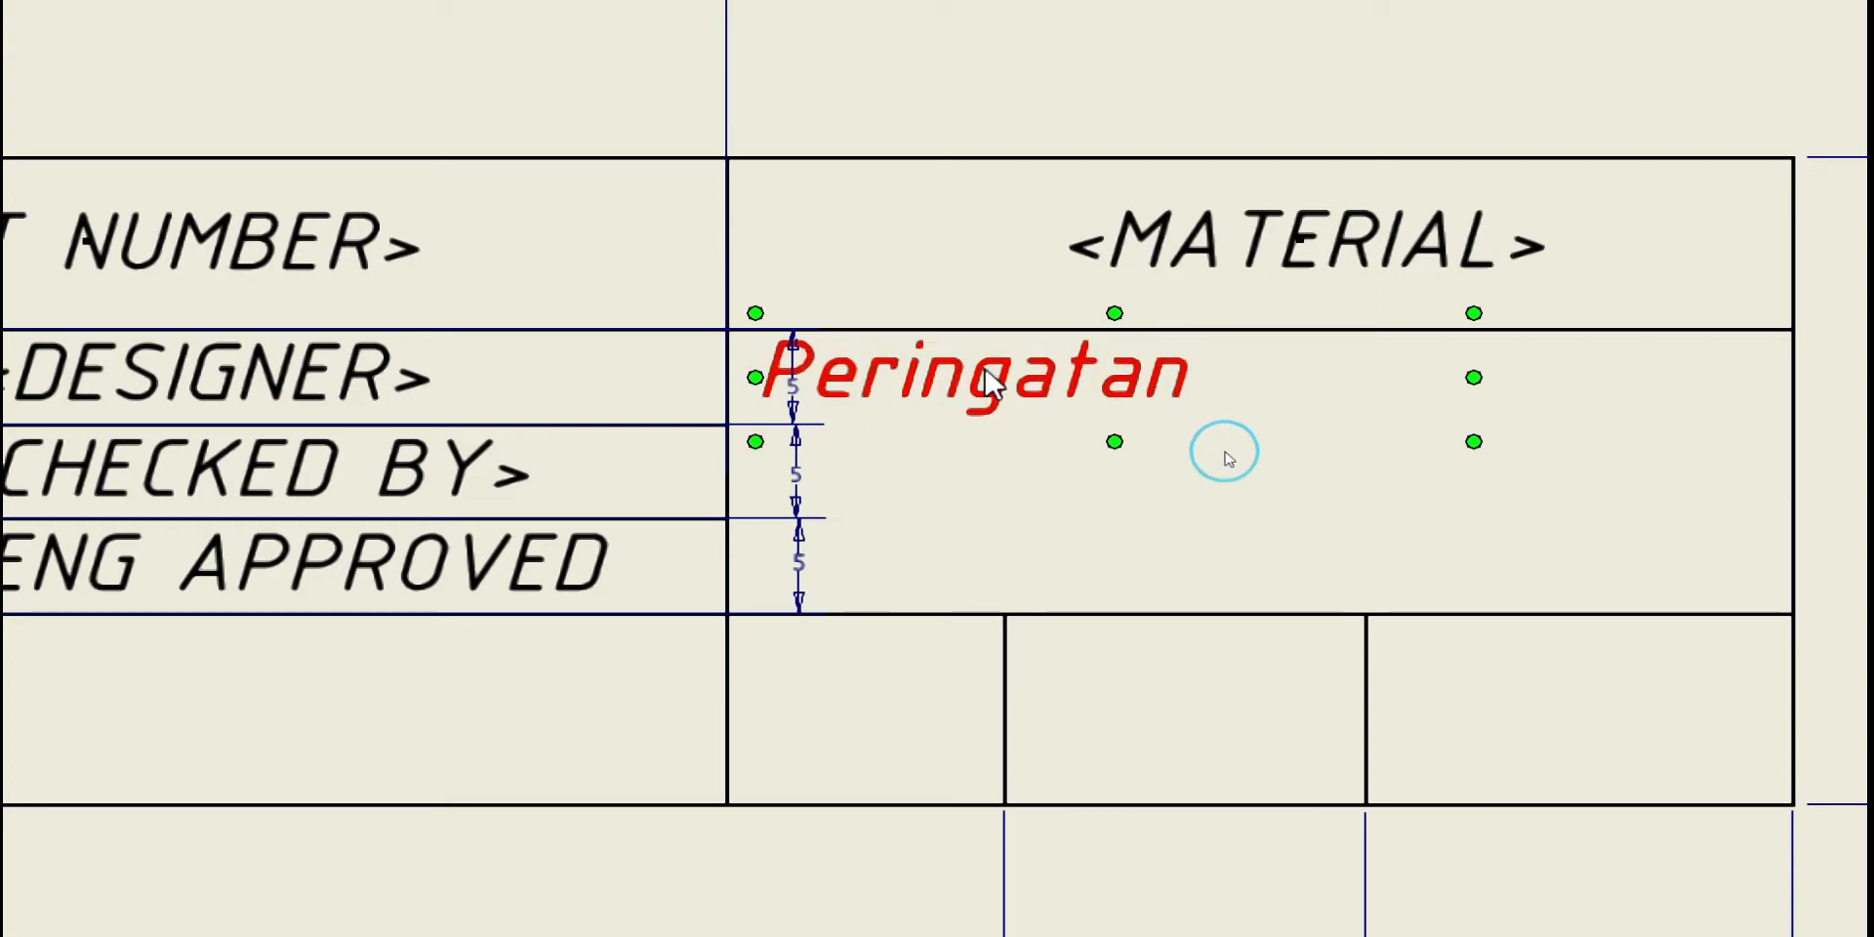
left_click_drag(1474, 377, 1202, 378)
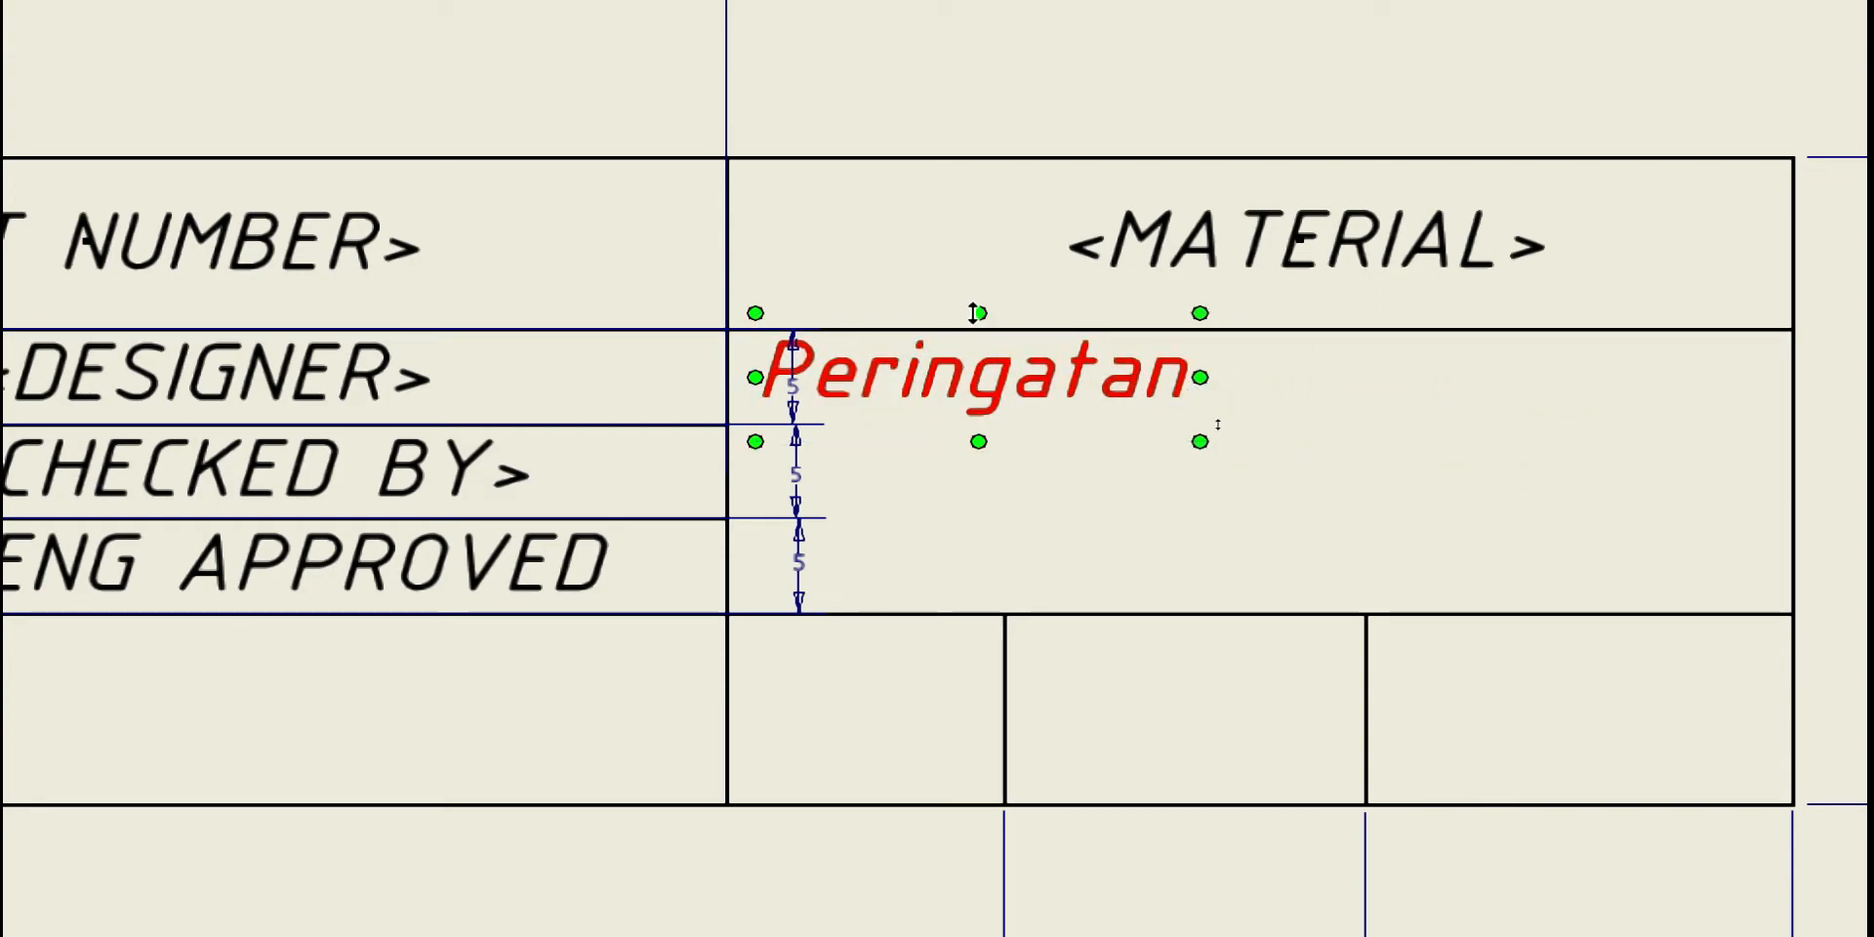
left_click_drag(974, 312, 977, 337)
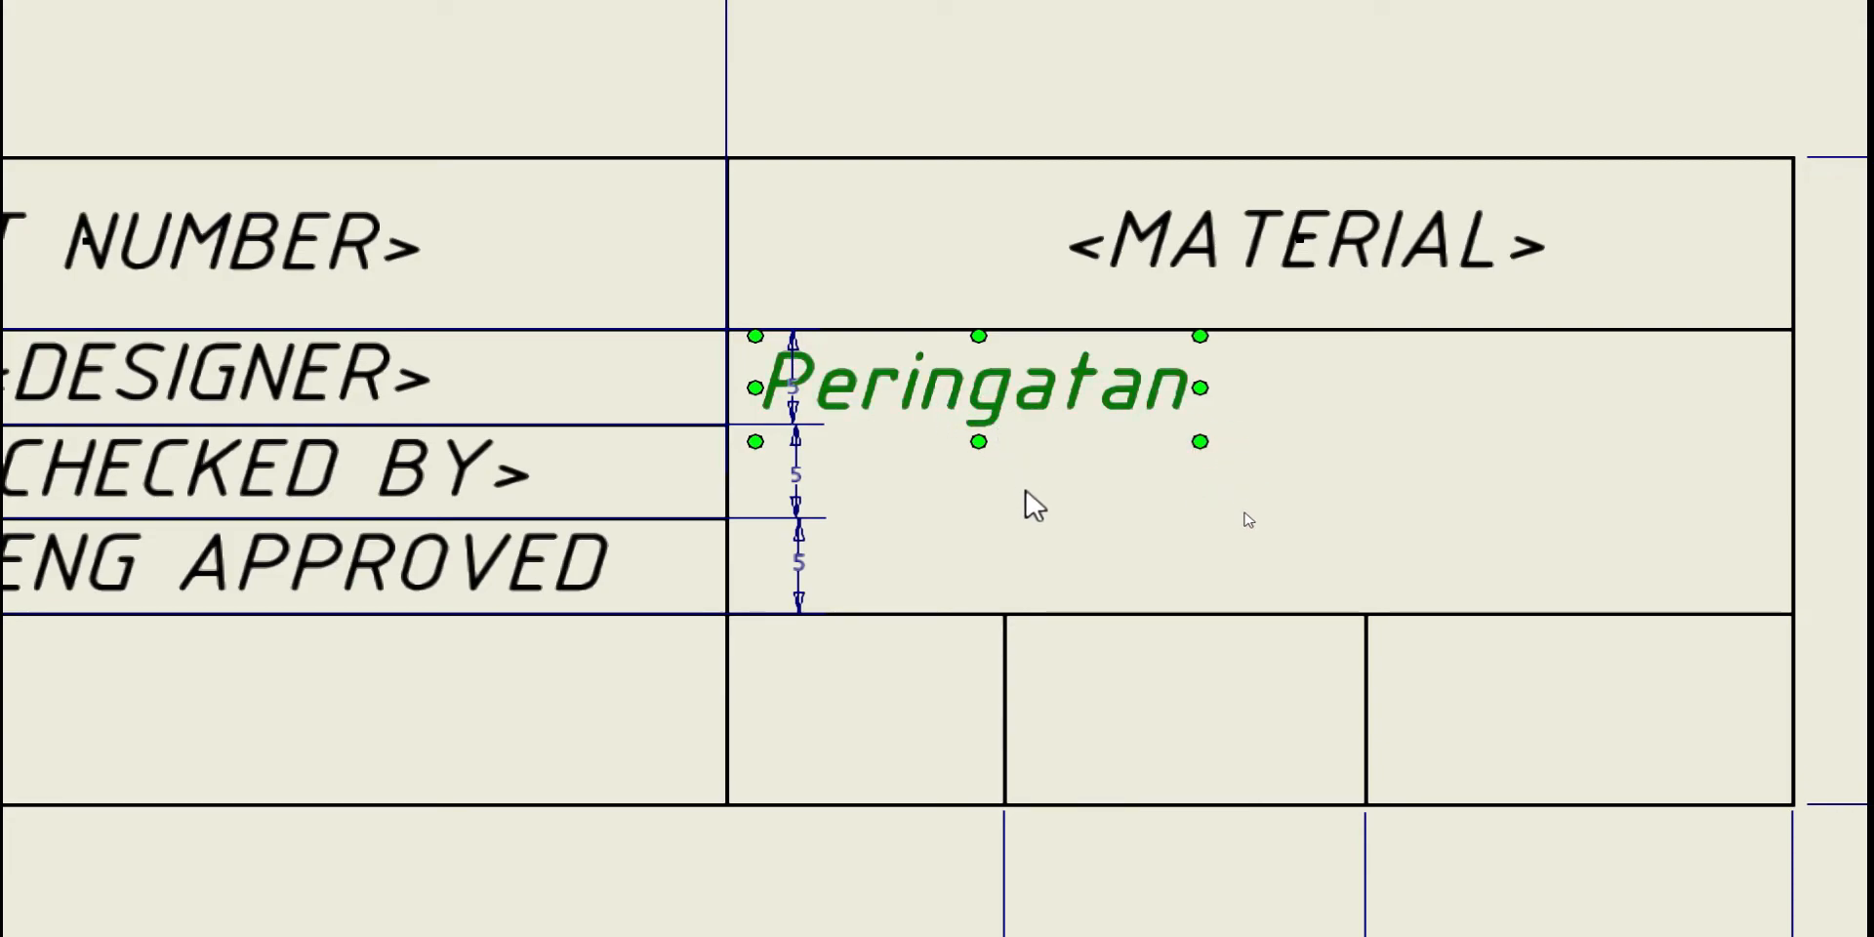
Paste a copy of Peringatan into the lower-left cell of the next row
type("Peringatan")
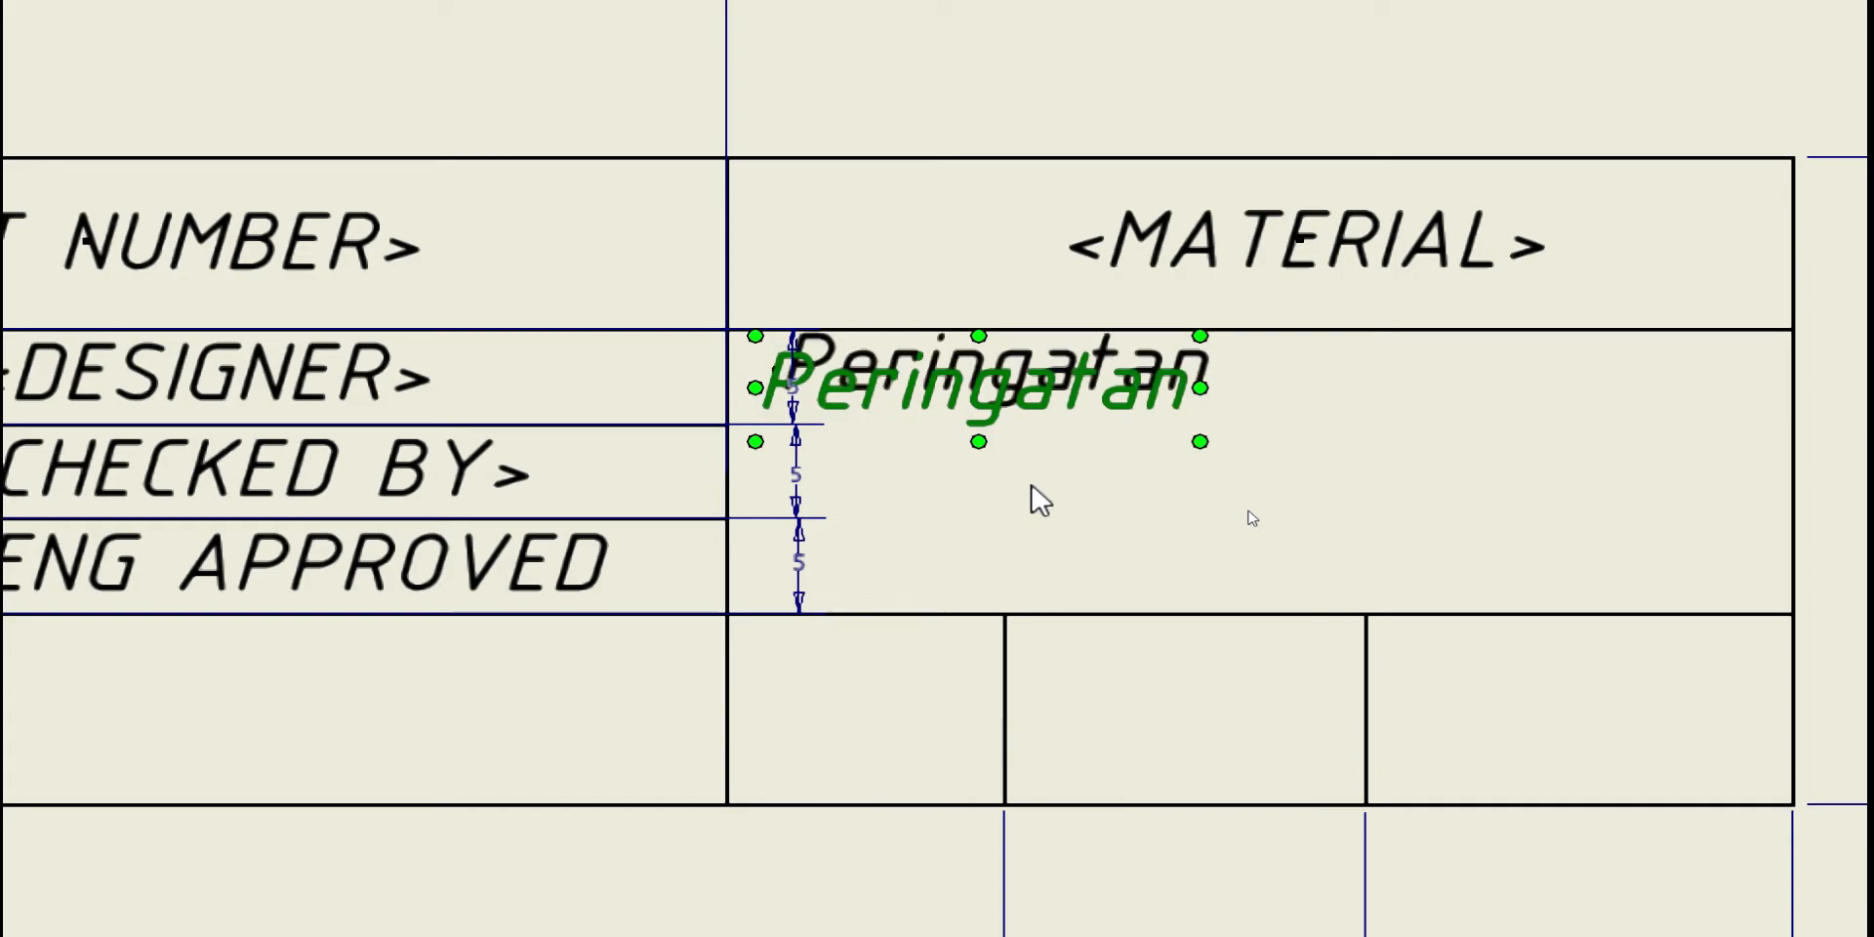
key("ctrl+v")
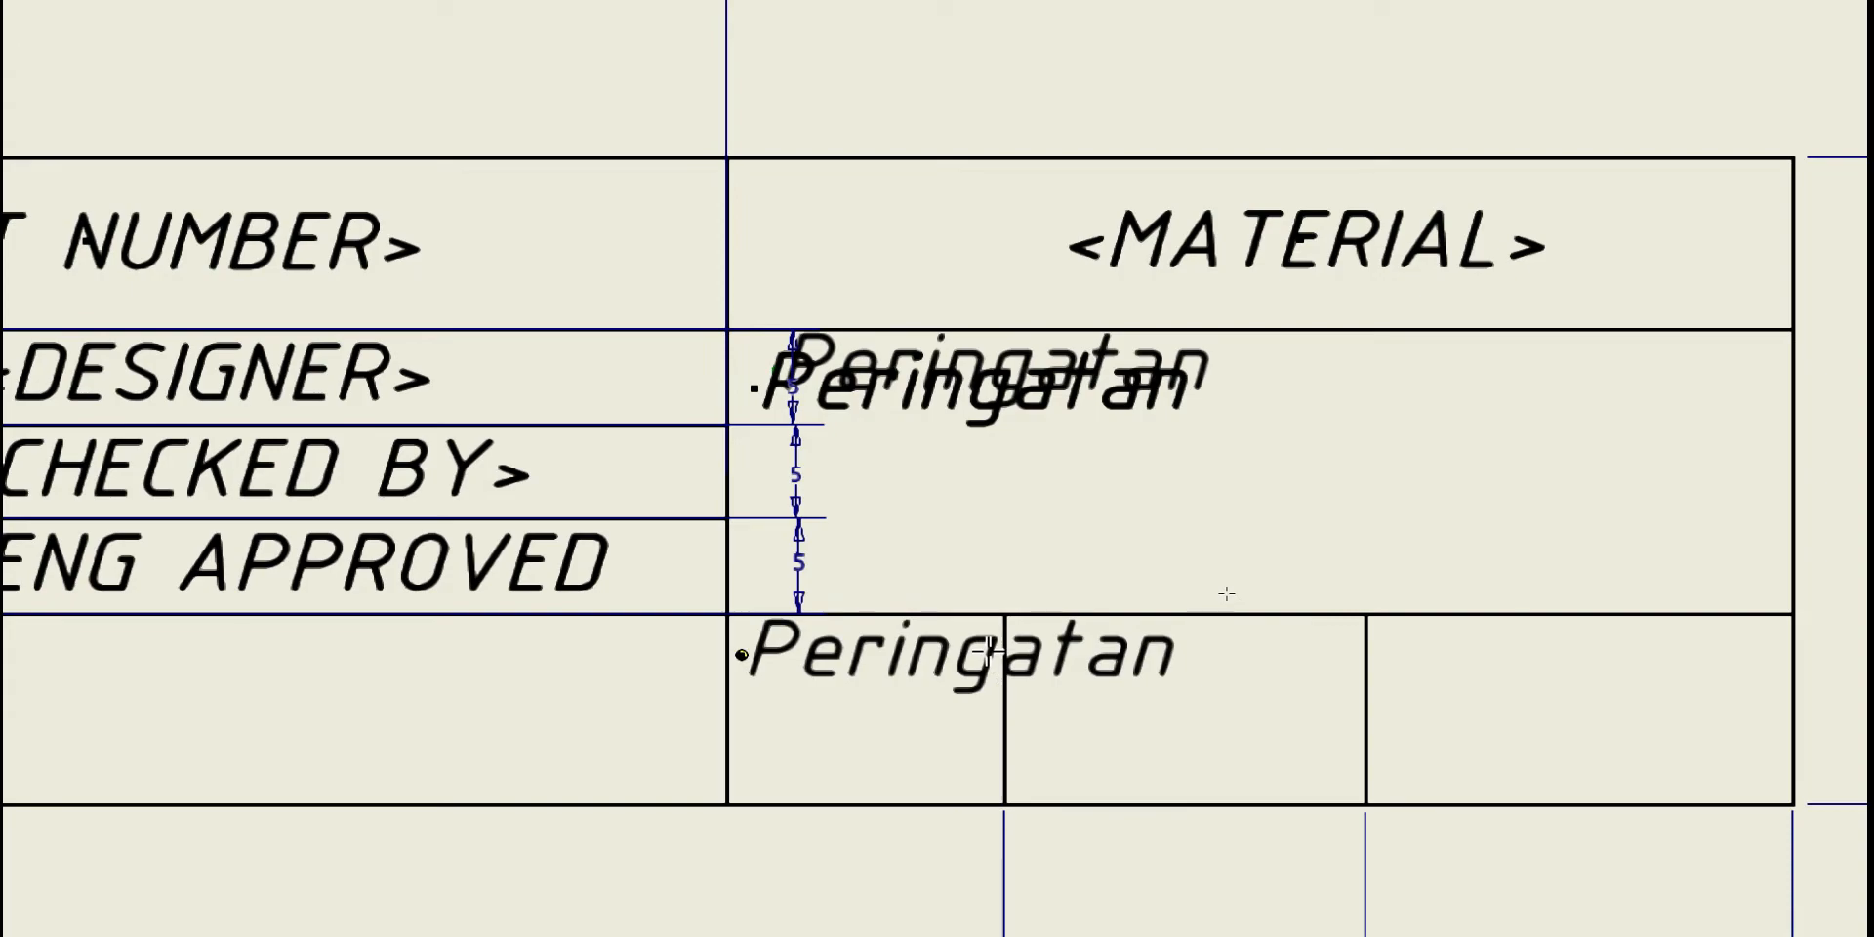
left_click(991, 649)
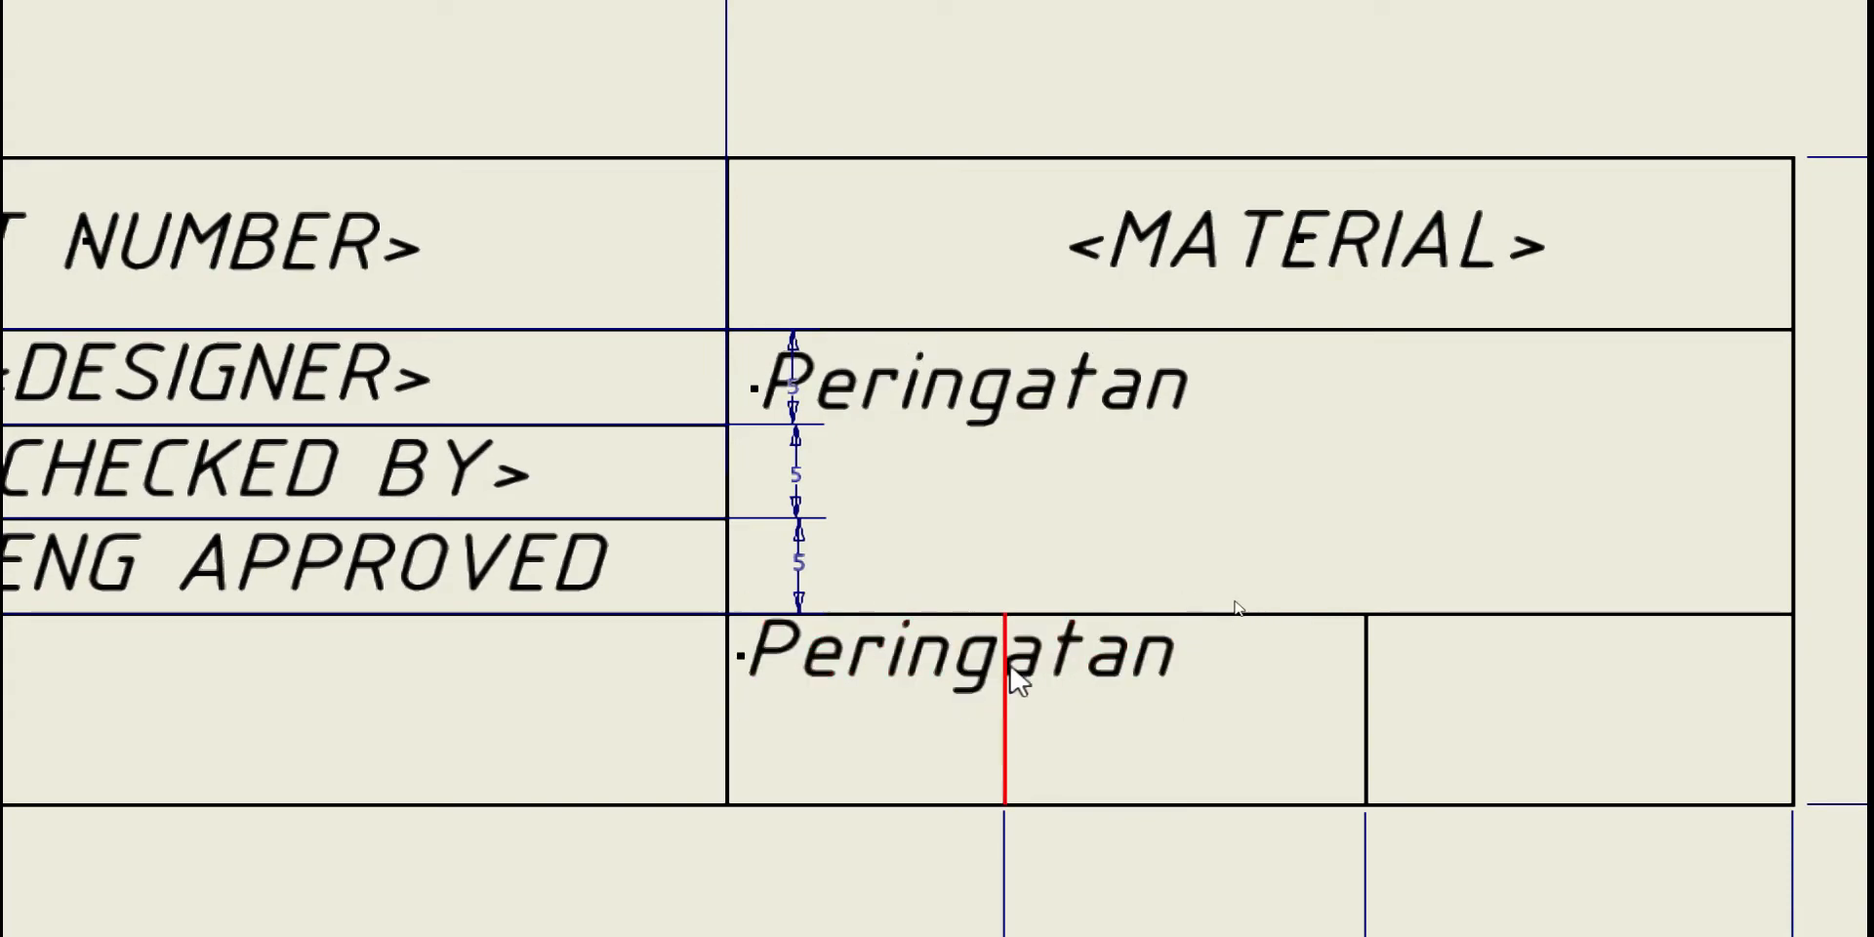
Retype the lower-left copy as 'Edisi' and set its text height to 2.50 mm
double_click(952, 674)
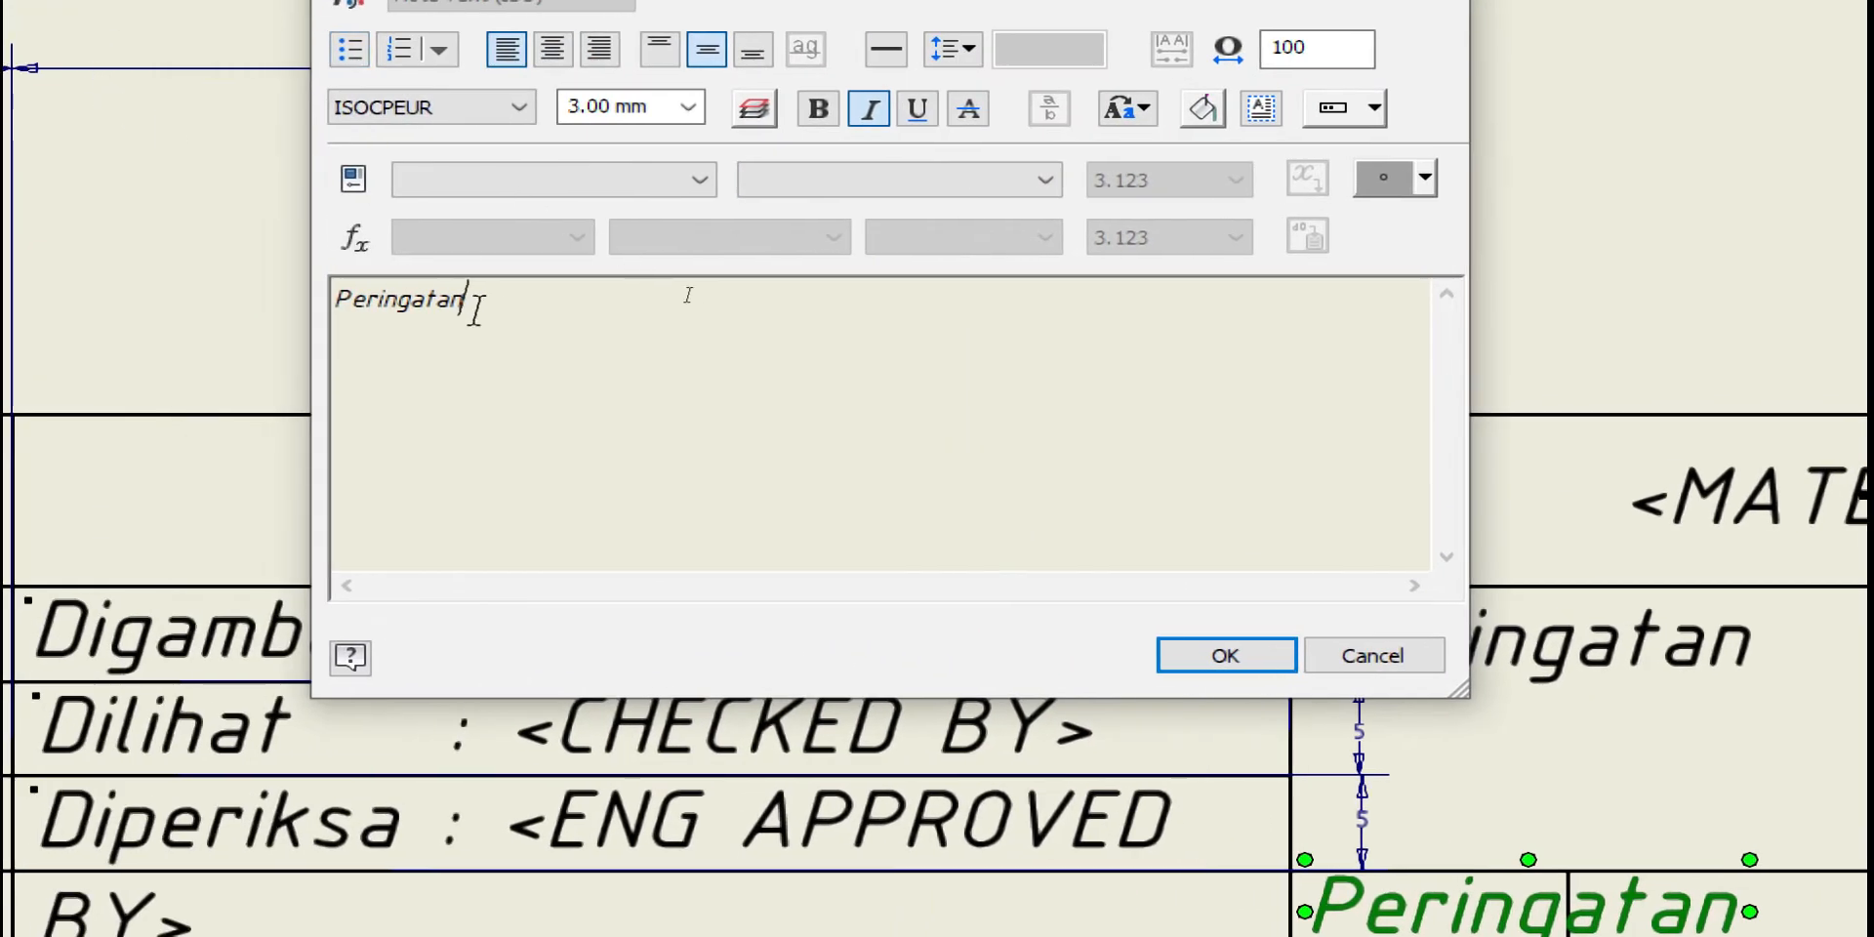
left_click_drag(473, 307, 285, 302)
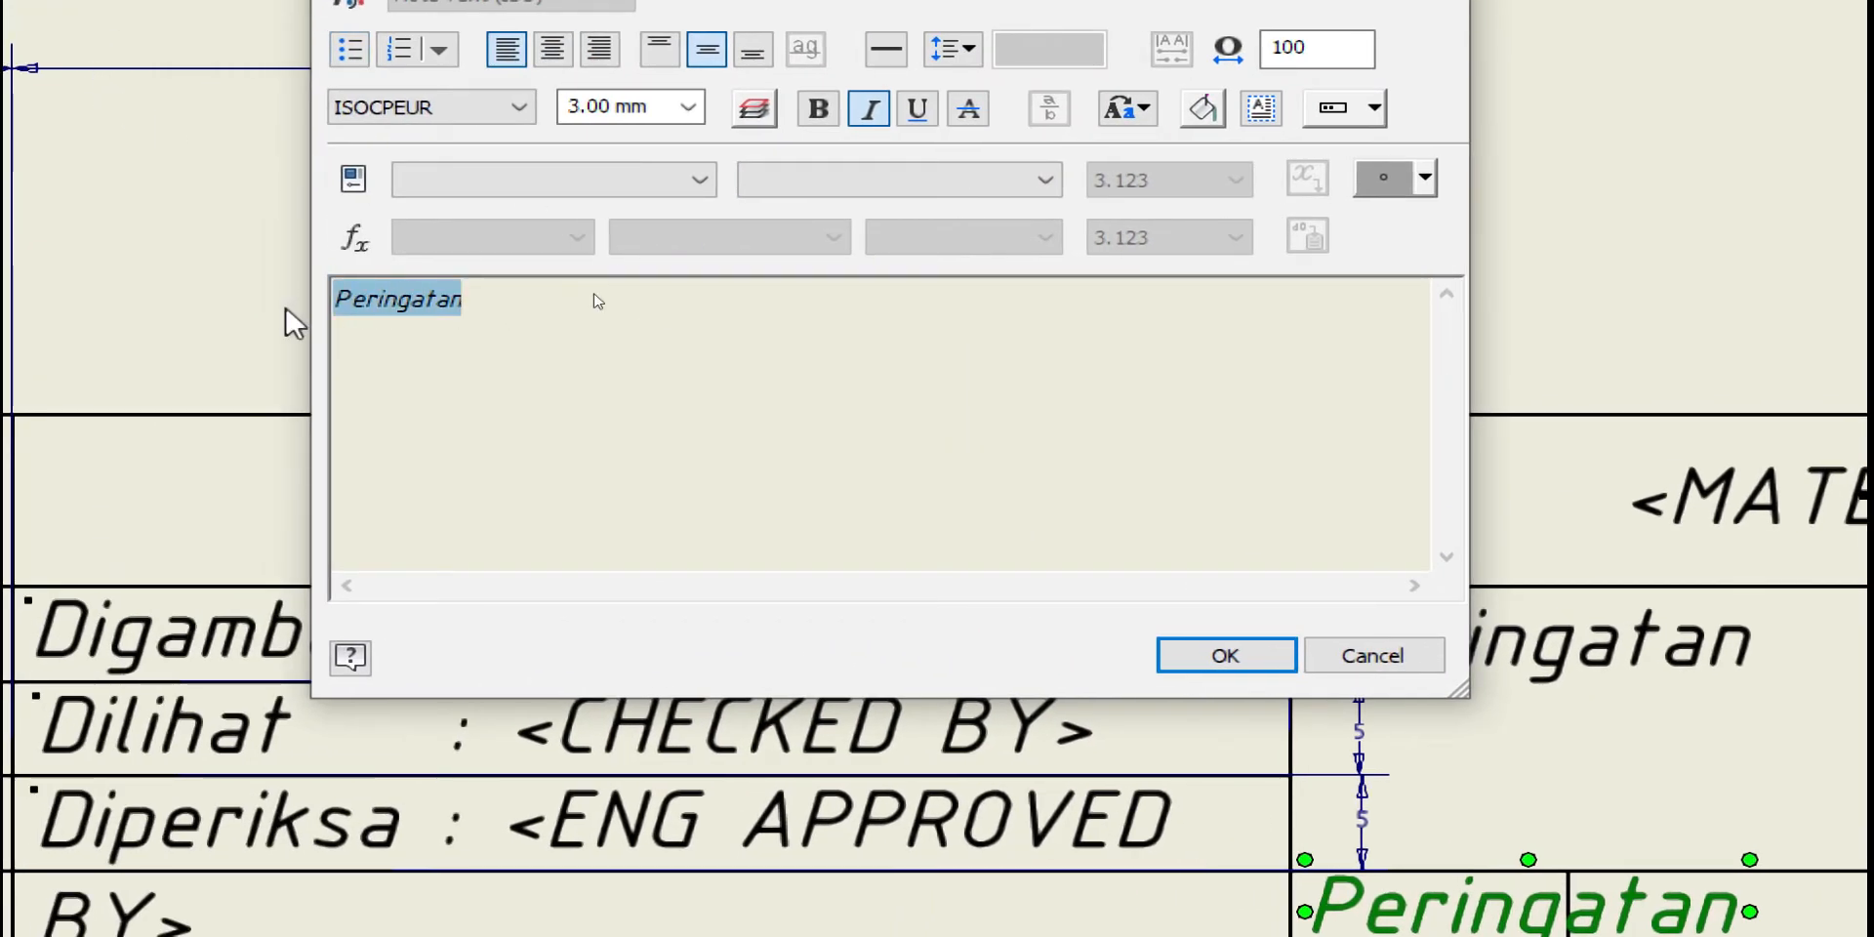
type("Nomo")
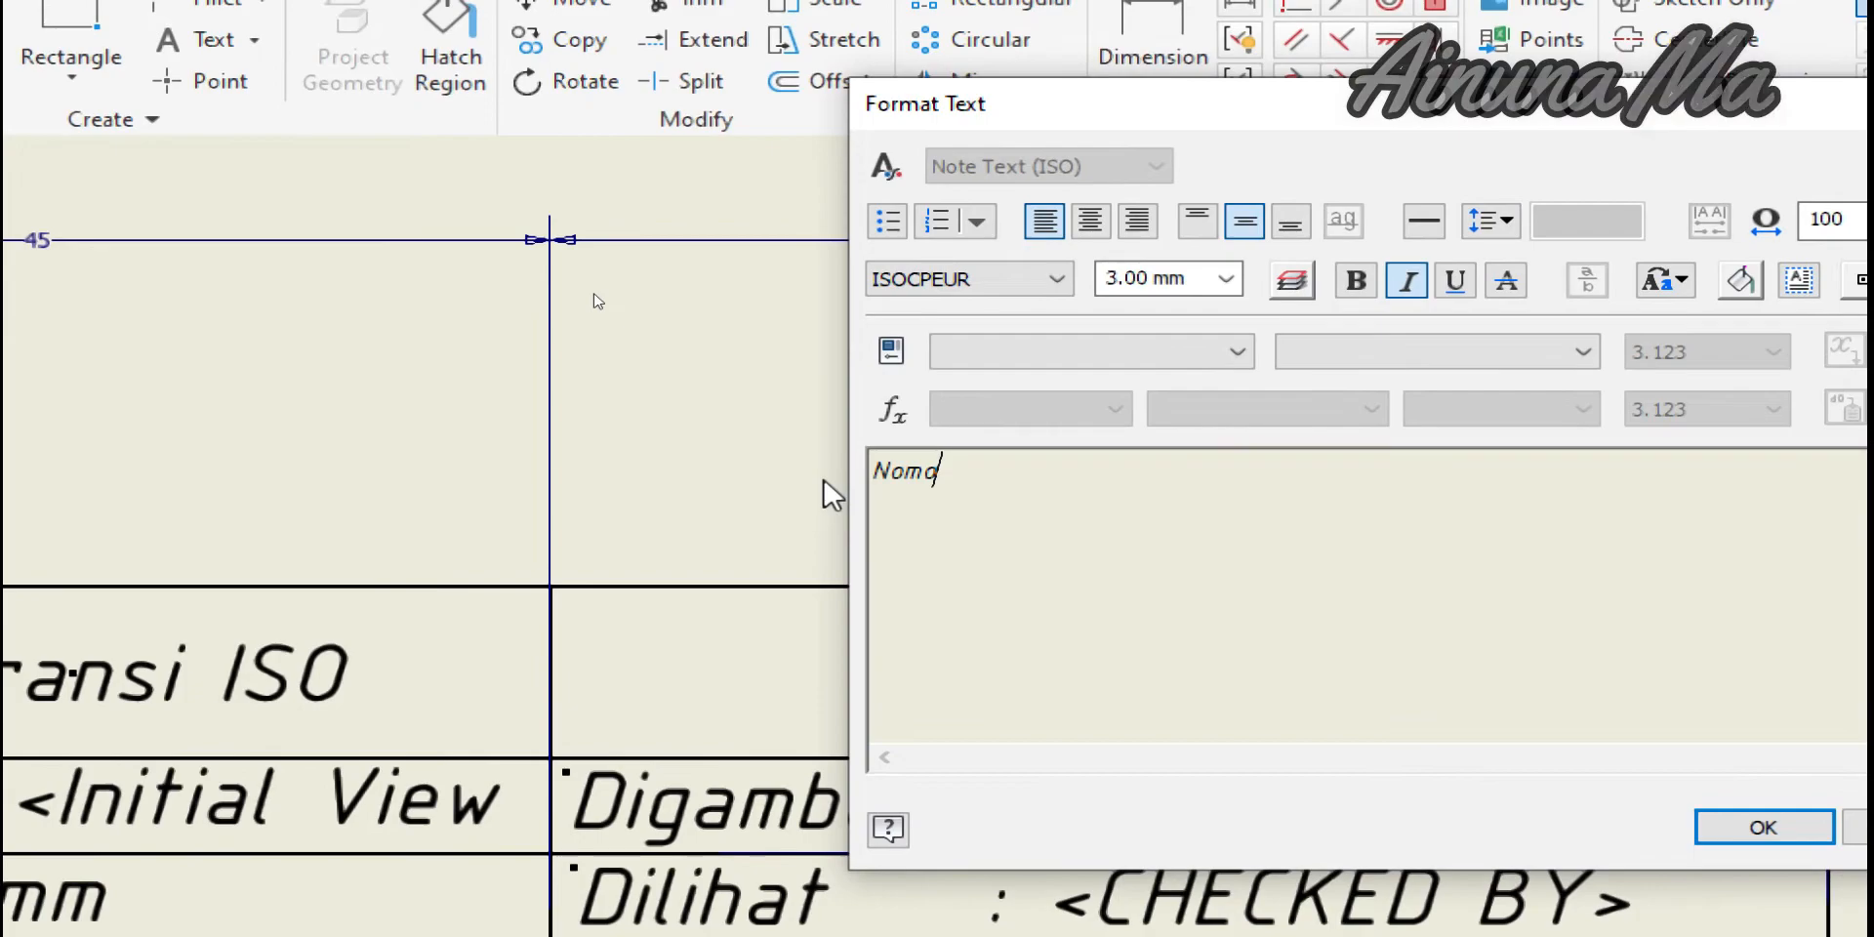
type("r")
left_click_drag(966, 472, 841, 471)
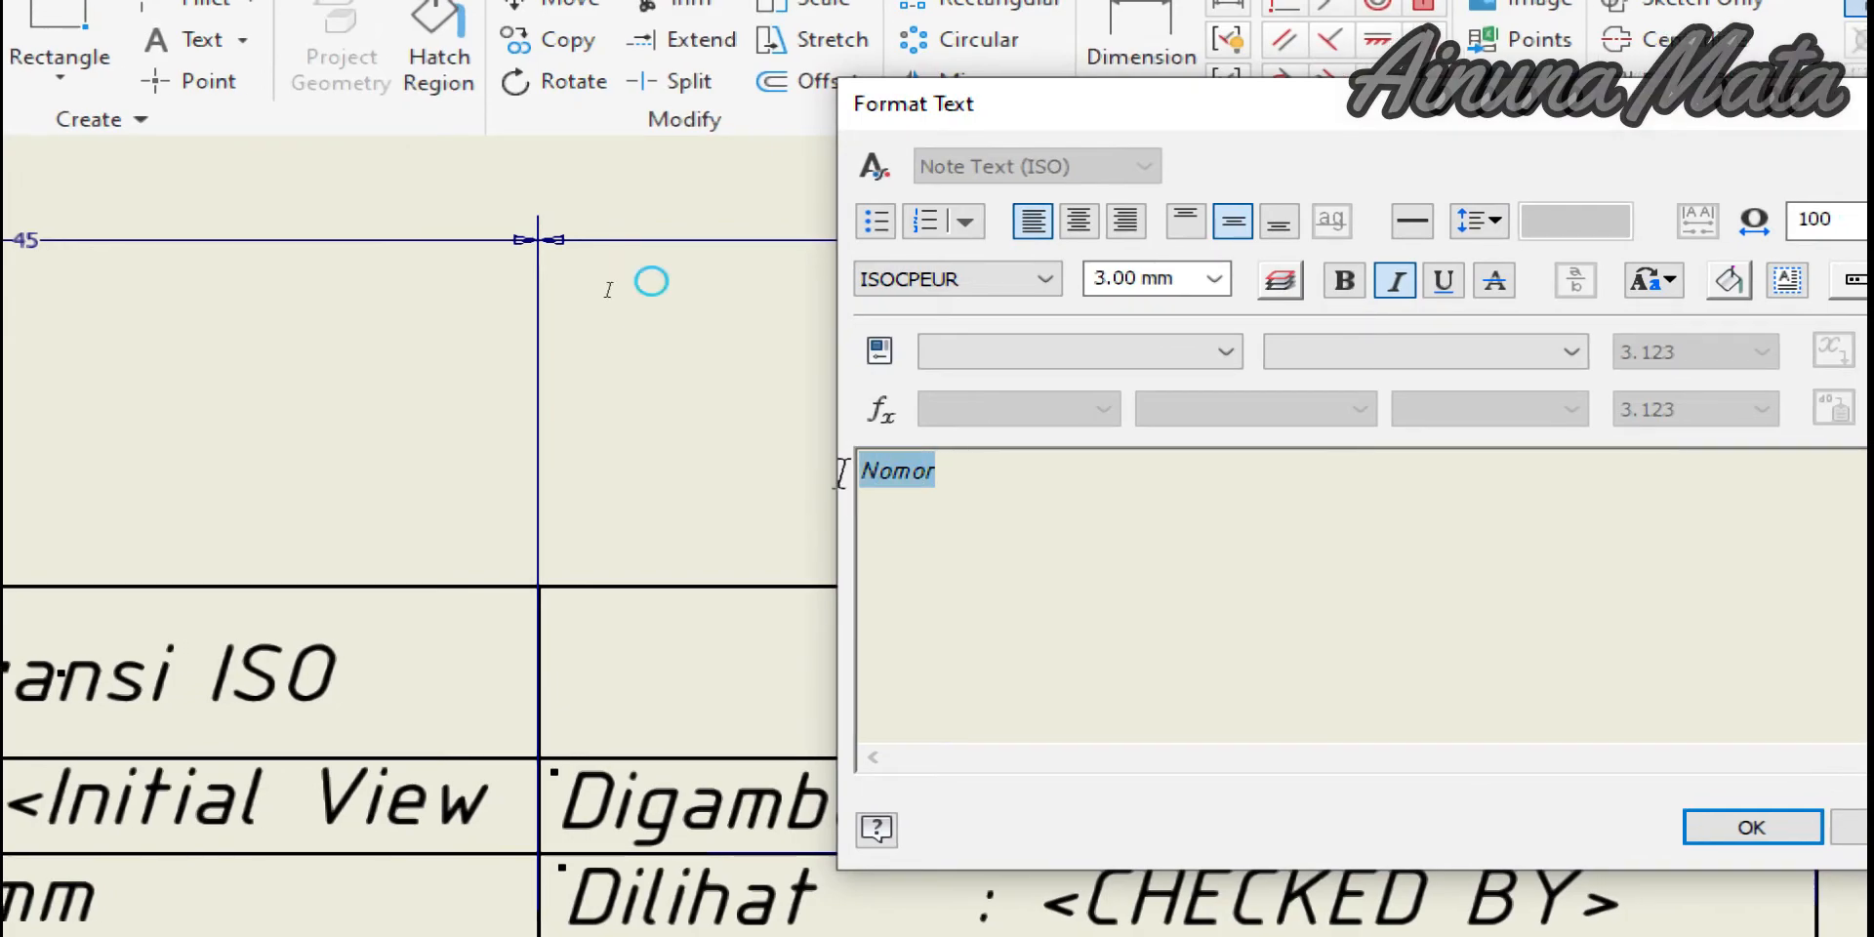
type("Ed")
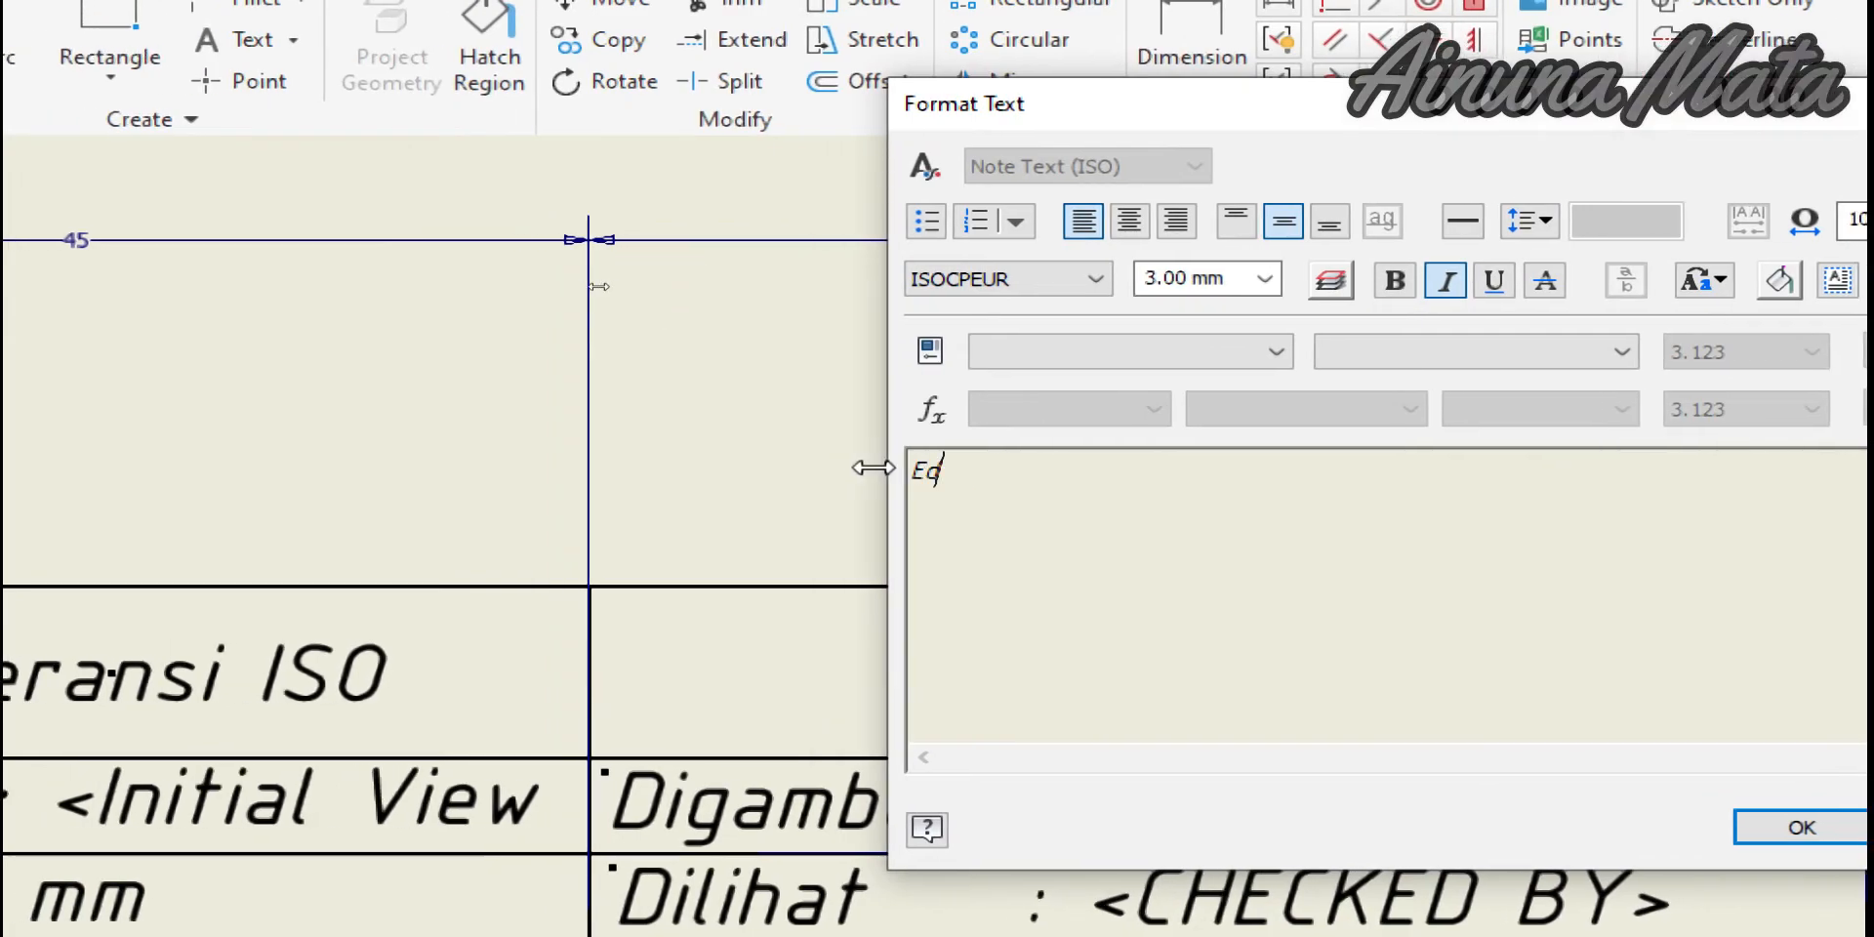
type("isi")
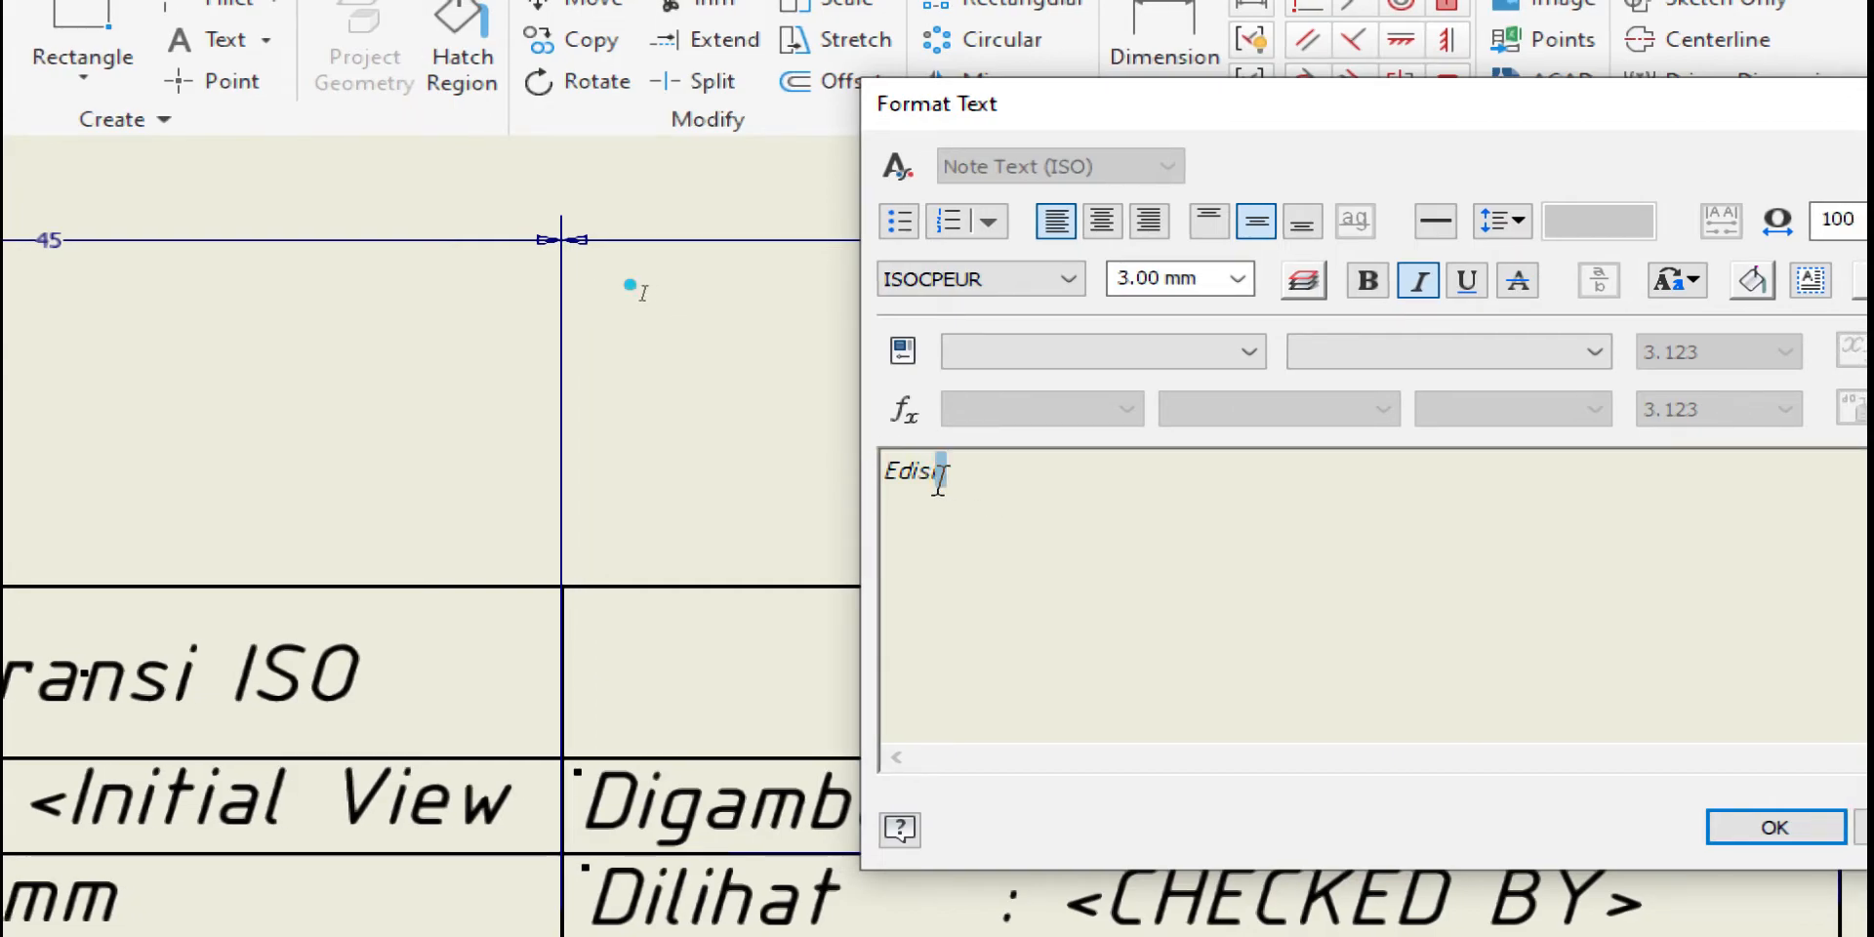
left_click_drag(938, 478, 878, 468)
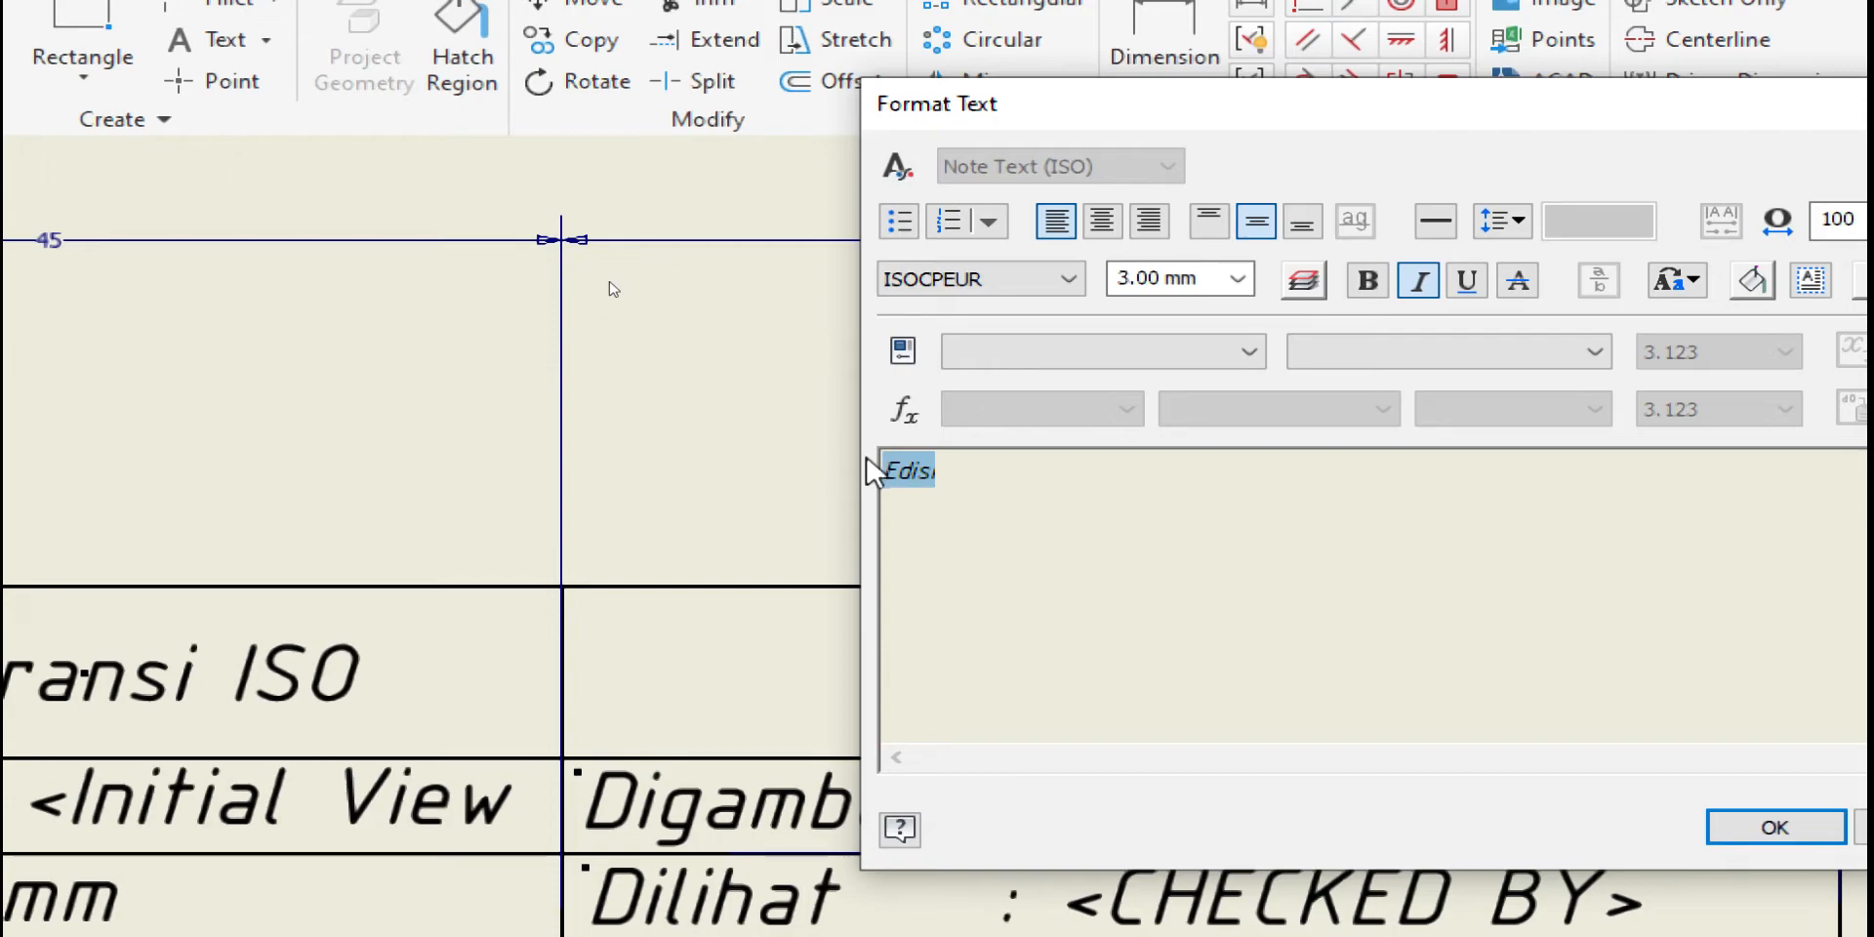
left_click(1237, 278)
left_click(1179, 315)
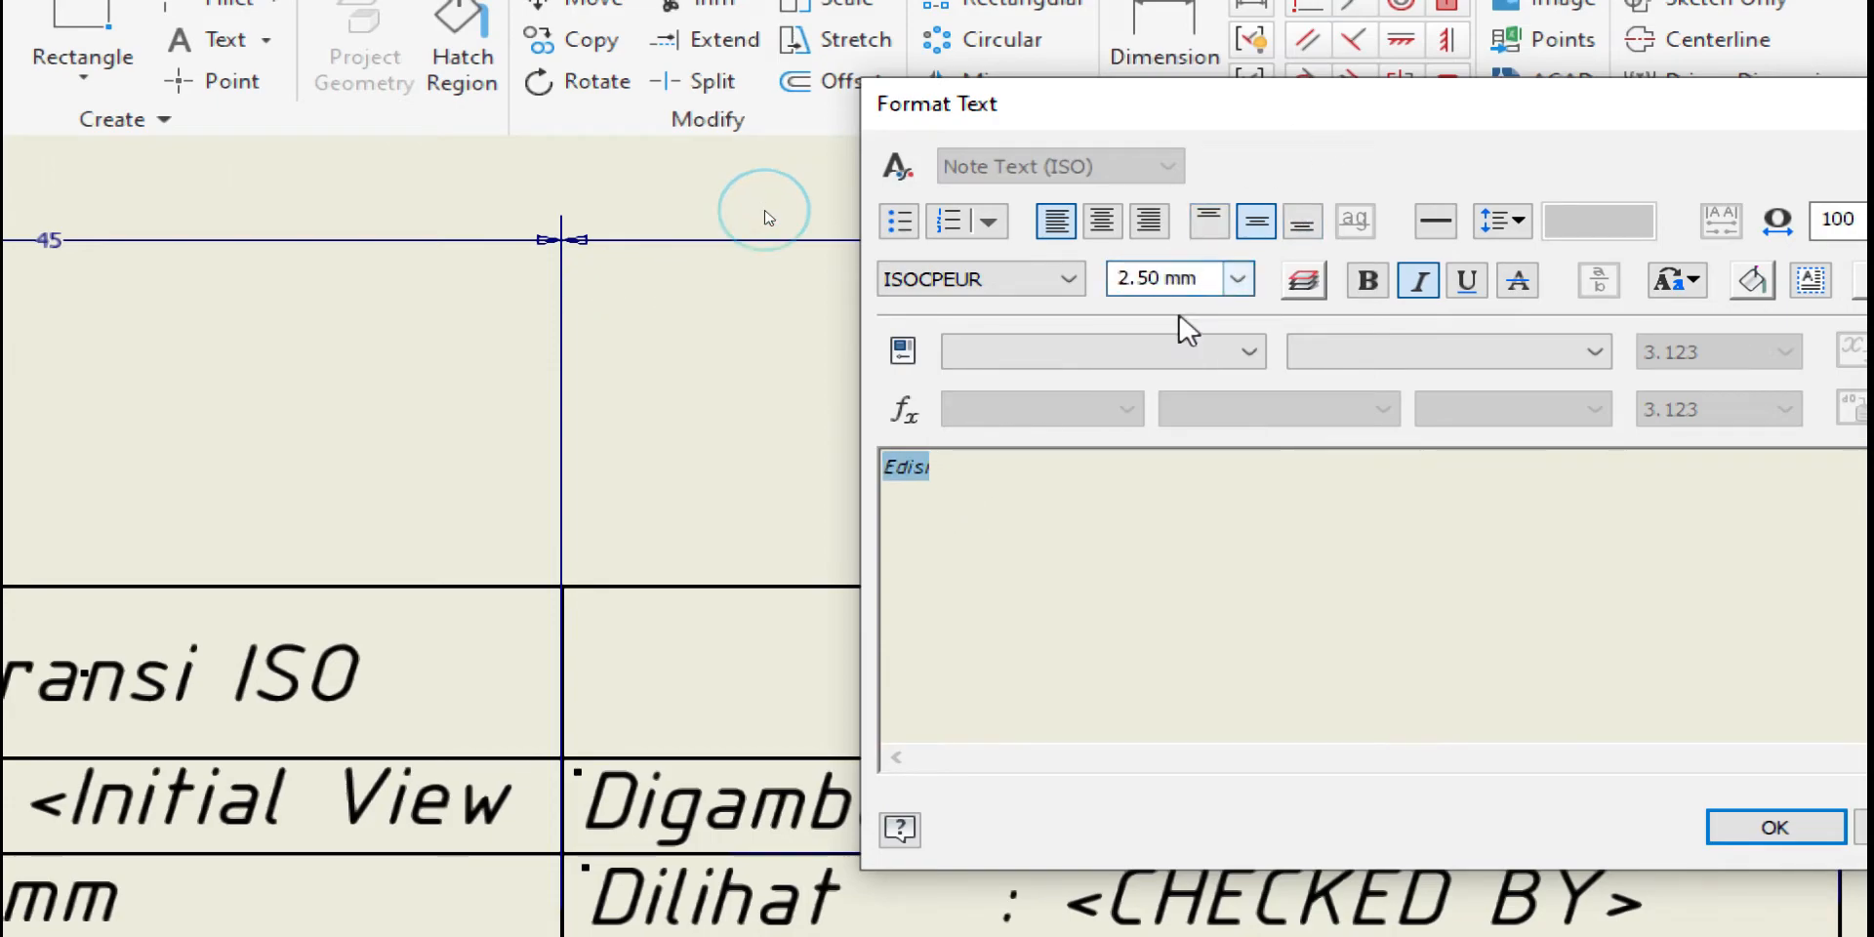
left_click(1722, 827)
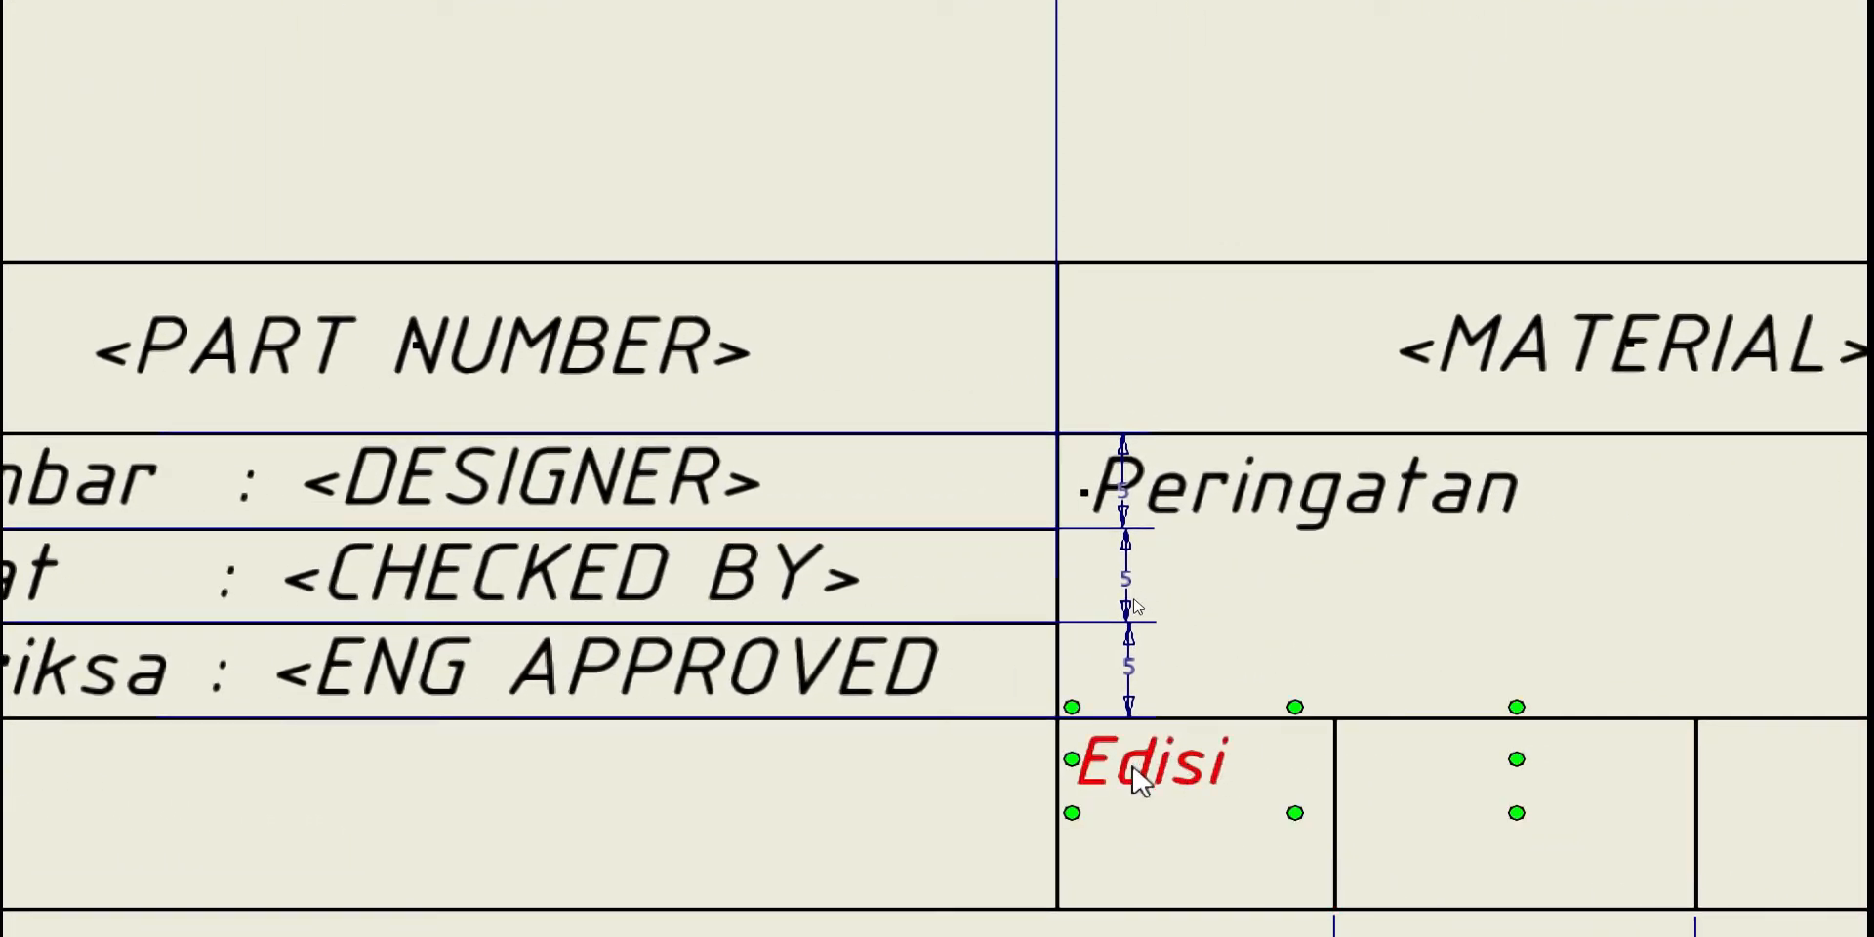
Narrow the Edisi text box and move the note slightly higher in its cell
left_click(1227, 773)
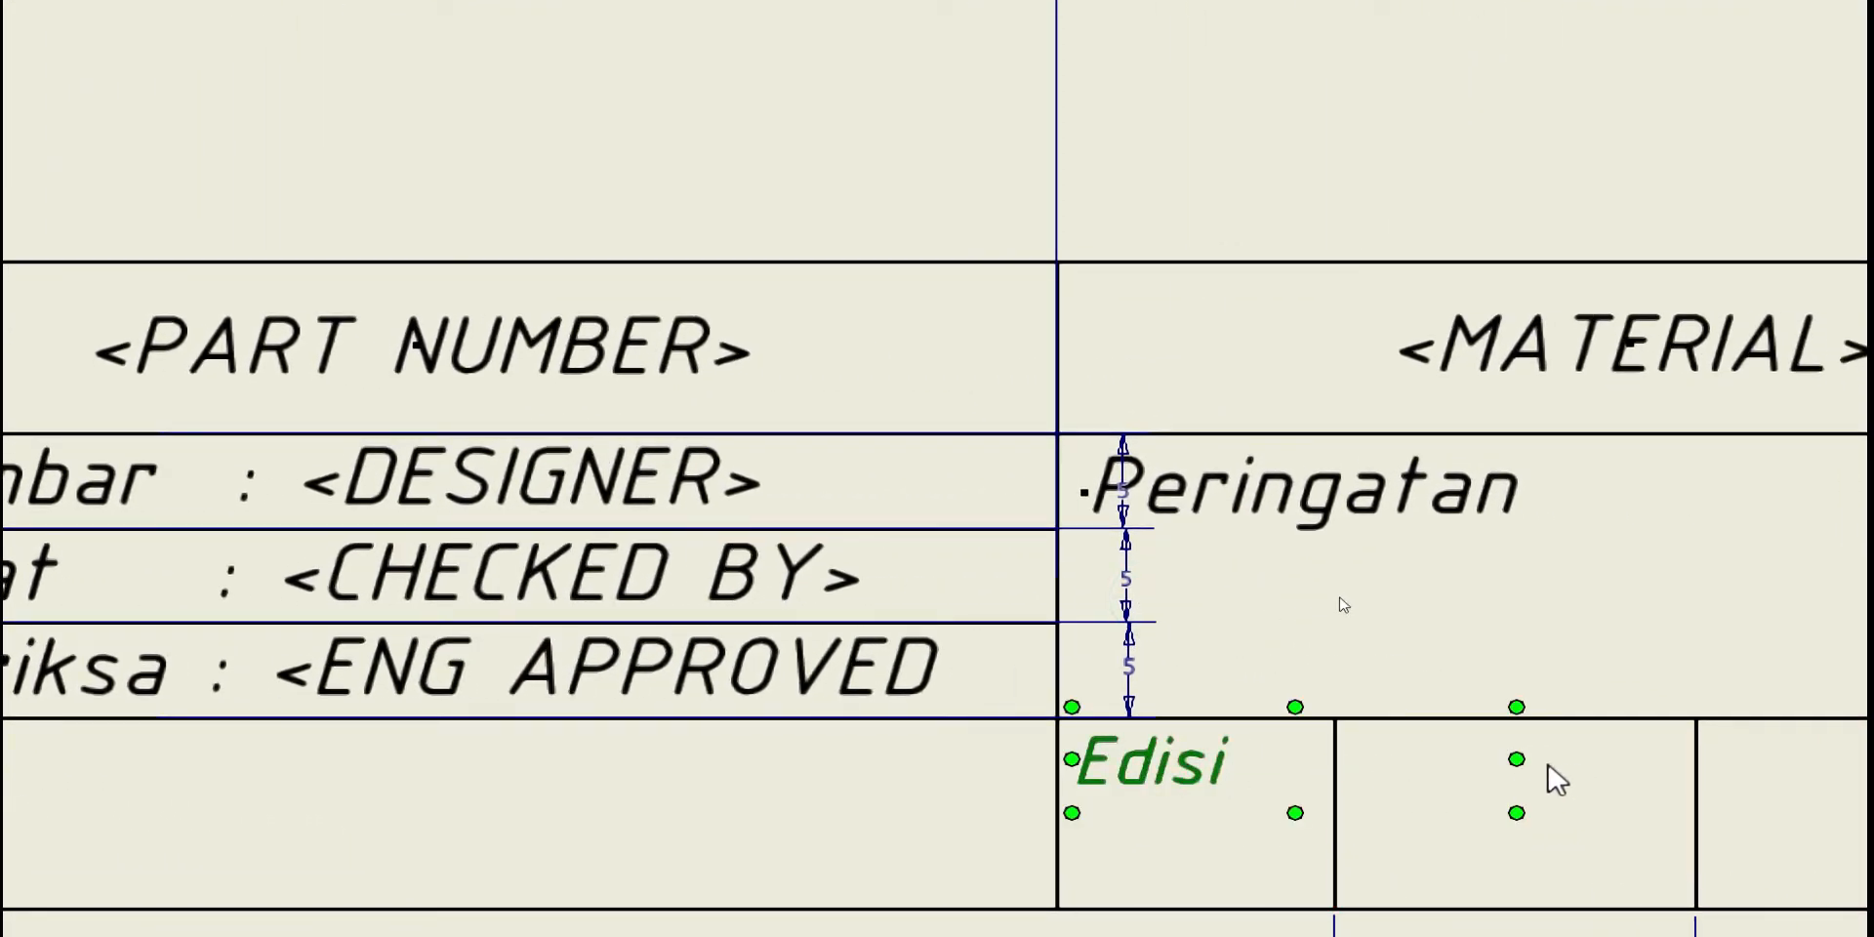
left_click_drag(1516, 759, 1249, 760)
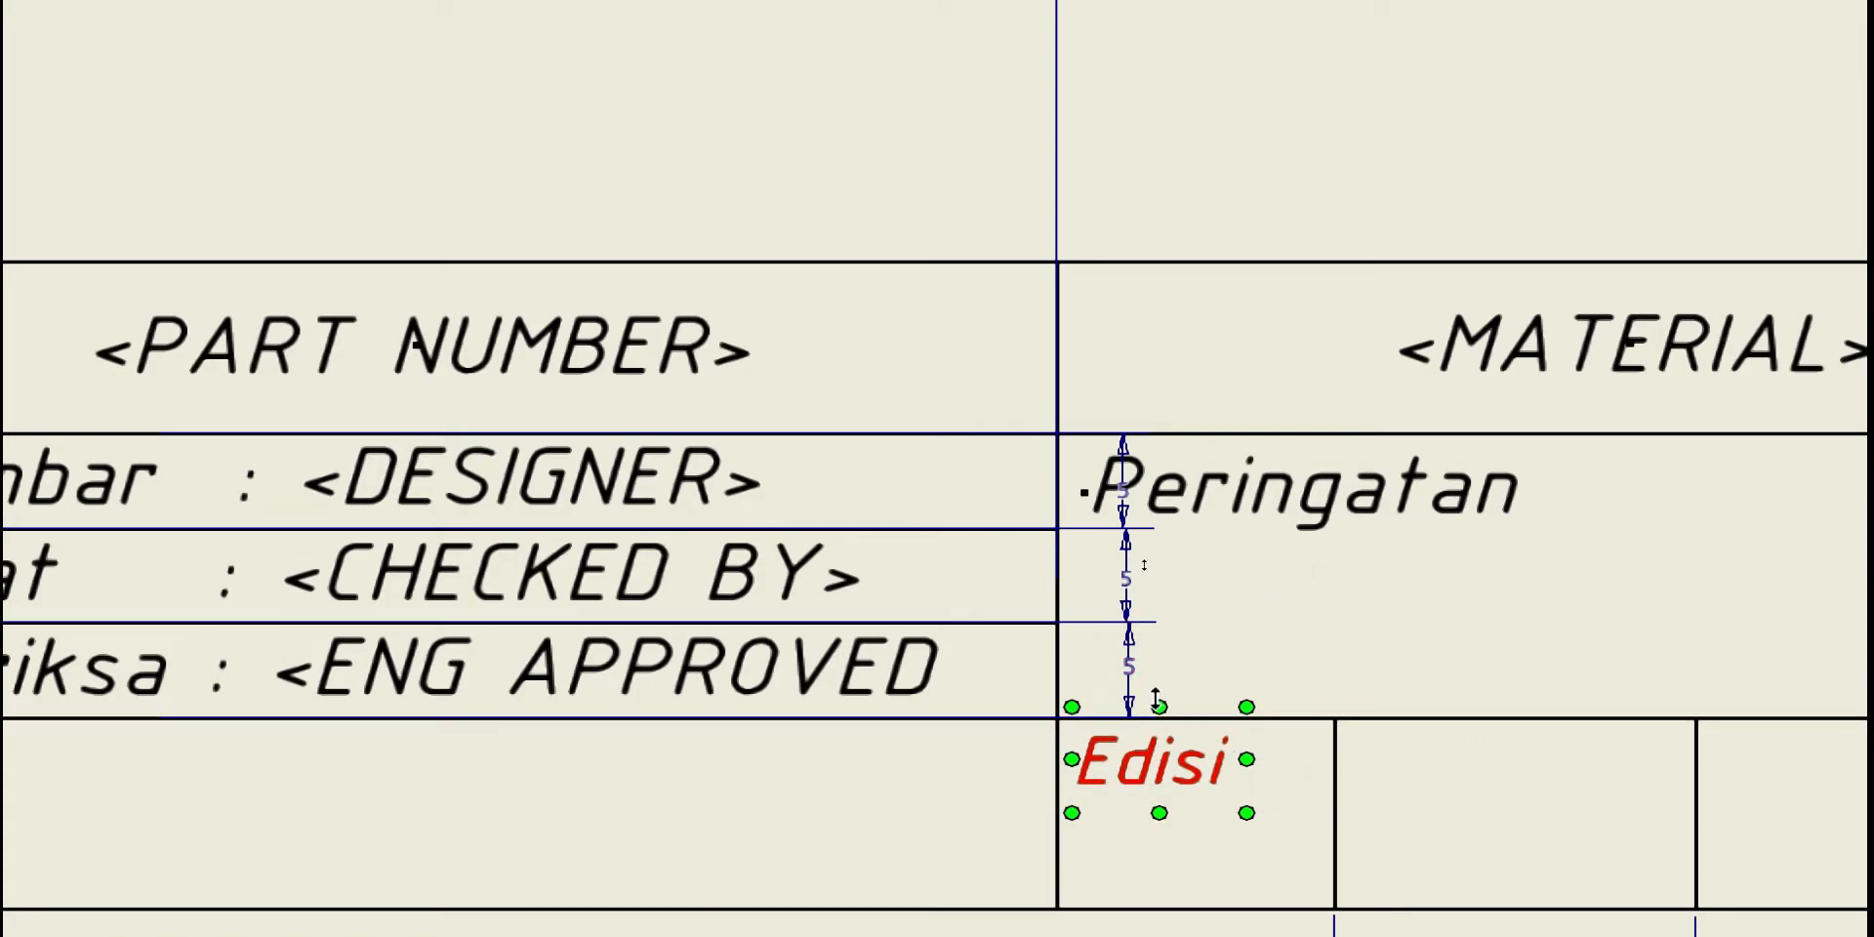
left_click_drag(1159, 704, 1159, 730)
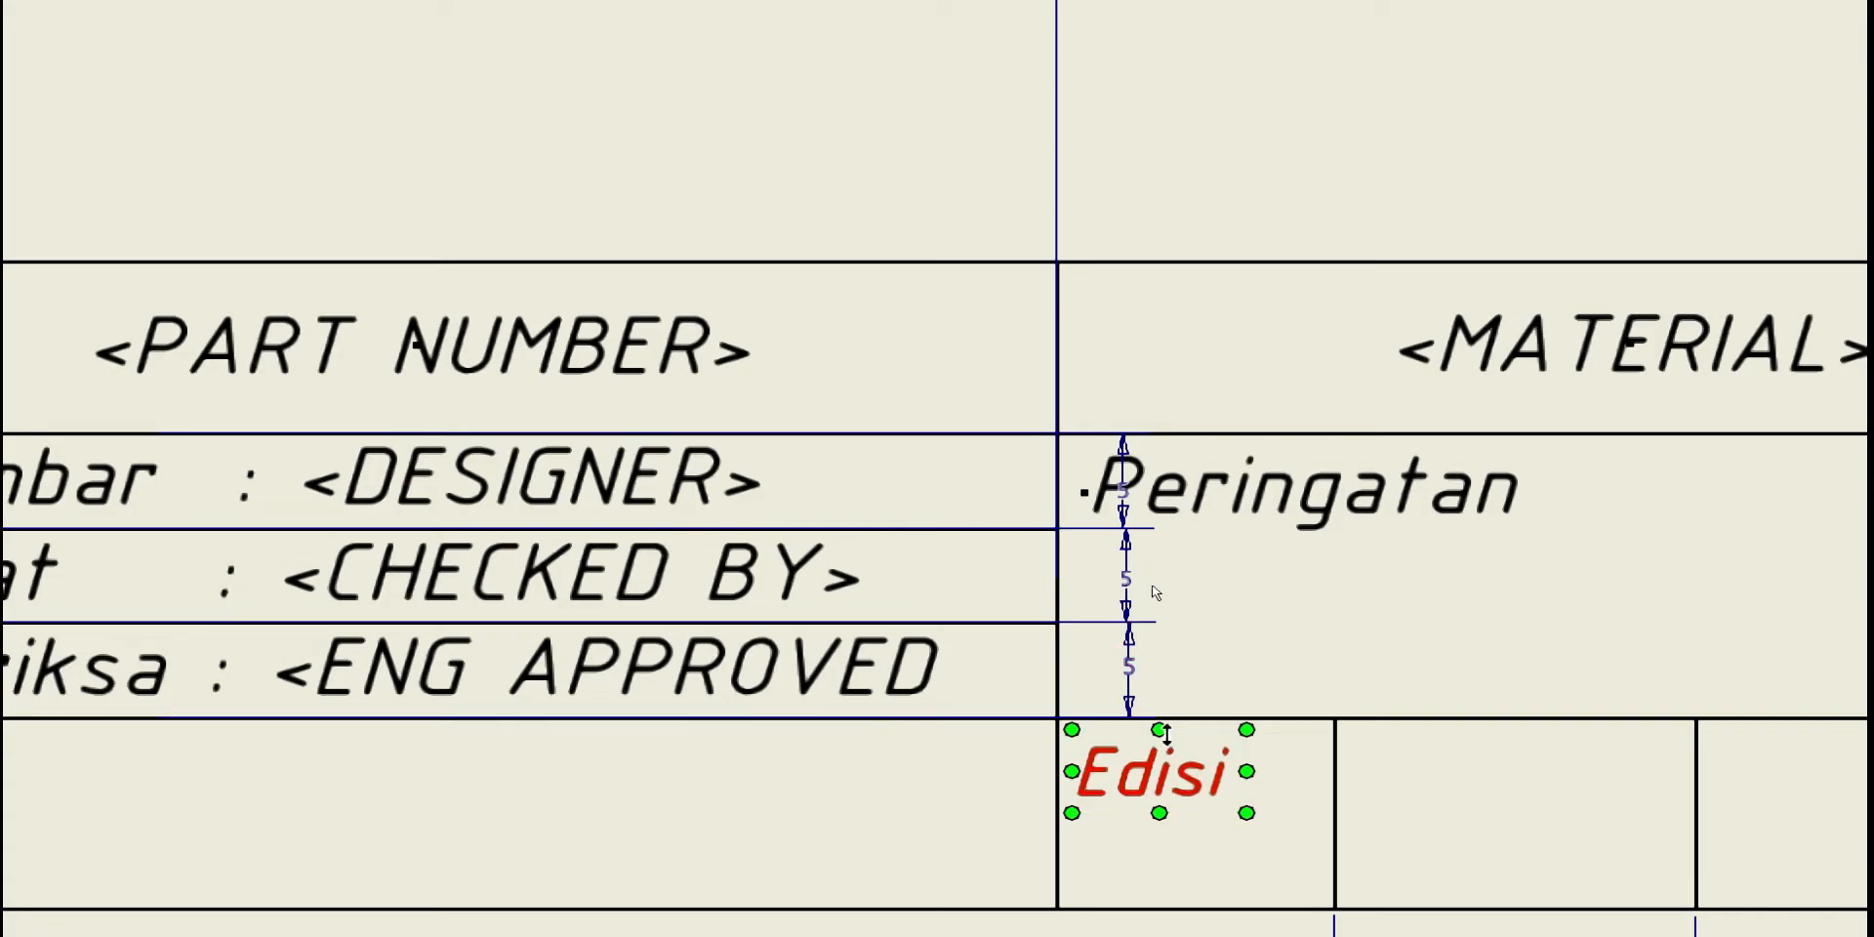
left_click_drag(1169, 786, 1168, 779)
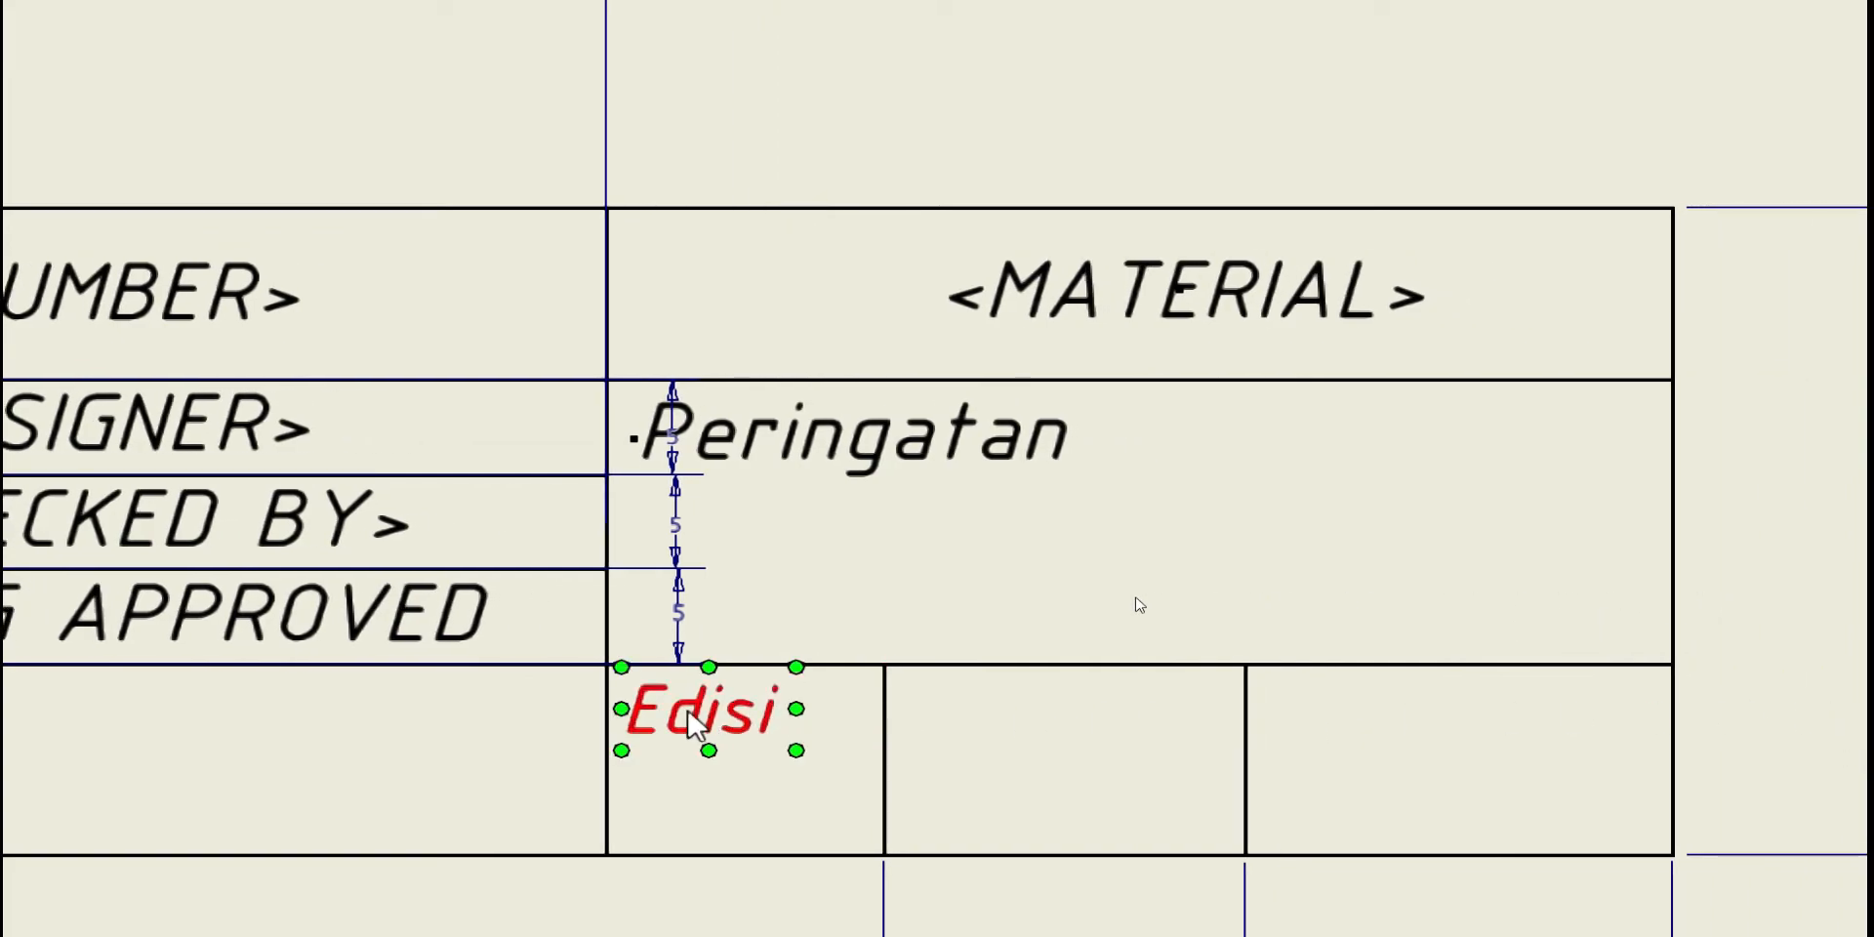
Copy the Edisi note, dismissing the OpenClipboard Failed error, and leave it selected
left_click(1138, 604)
left_click(689, 722)
key("ctrl+c")
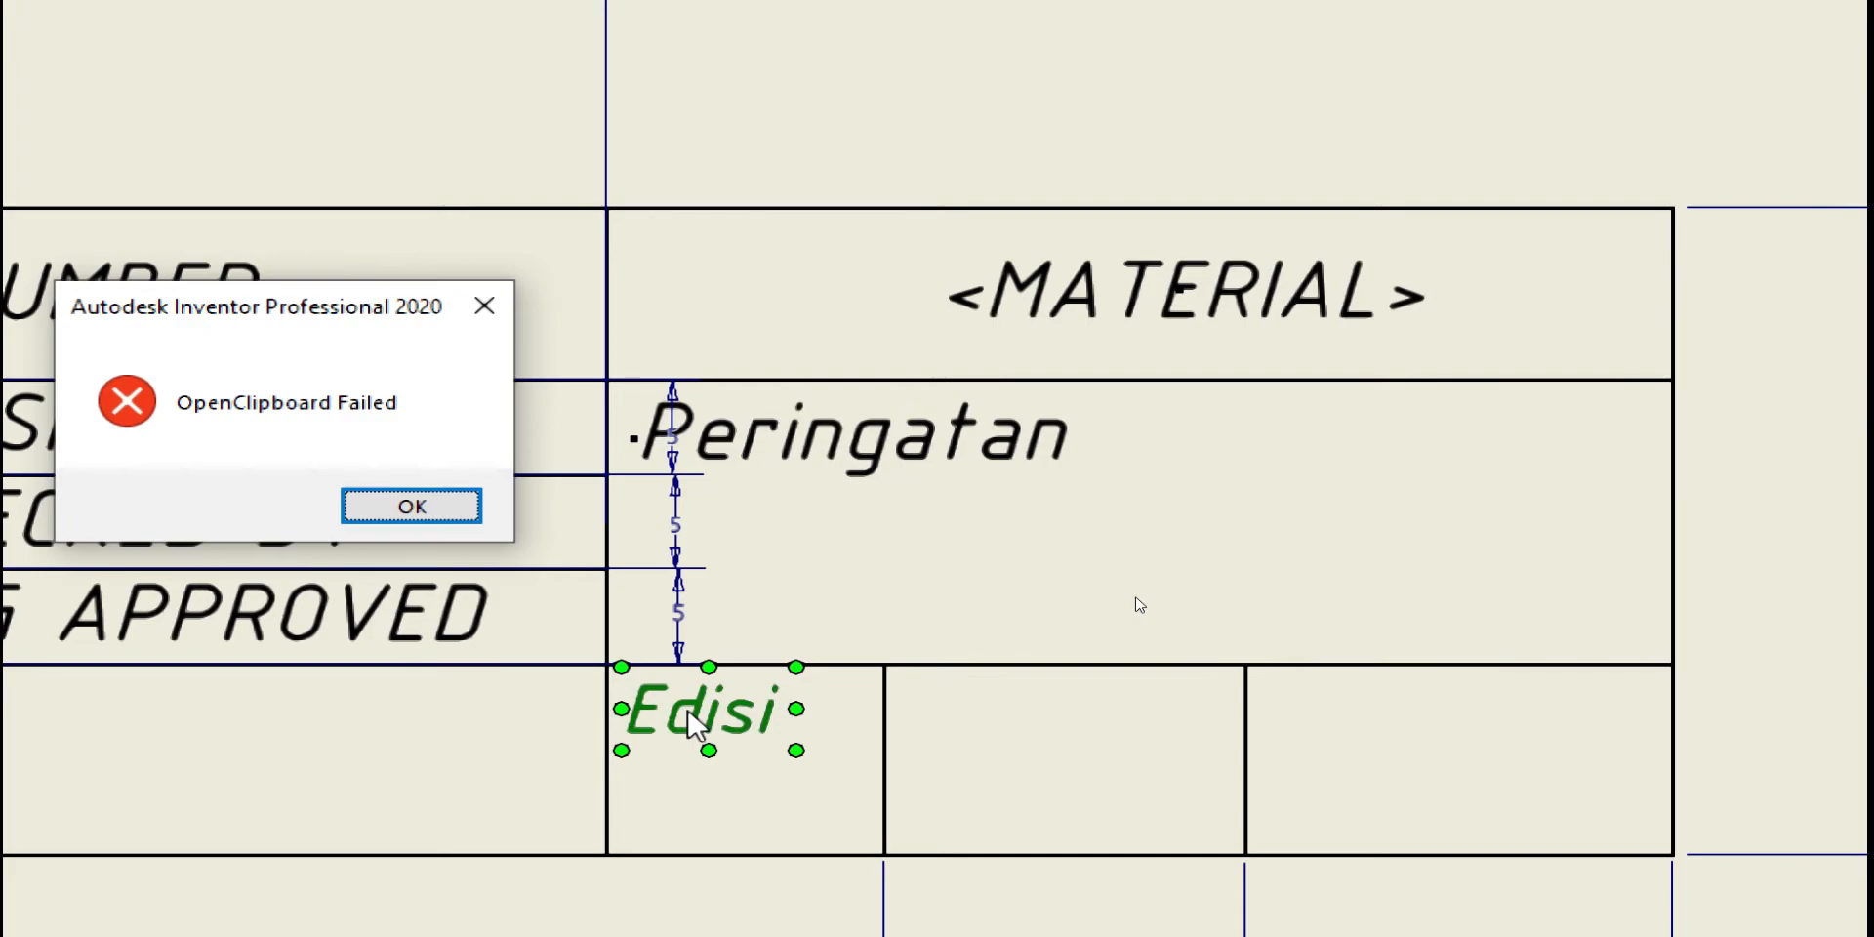
left_click(493, 309)
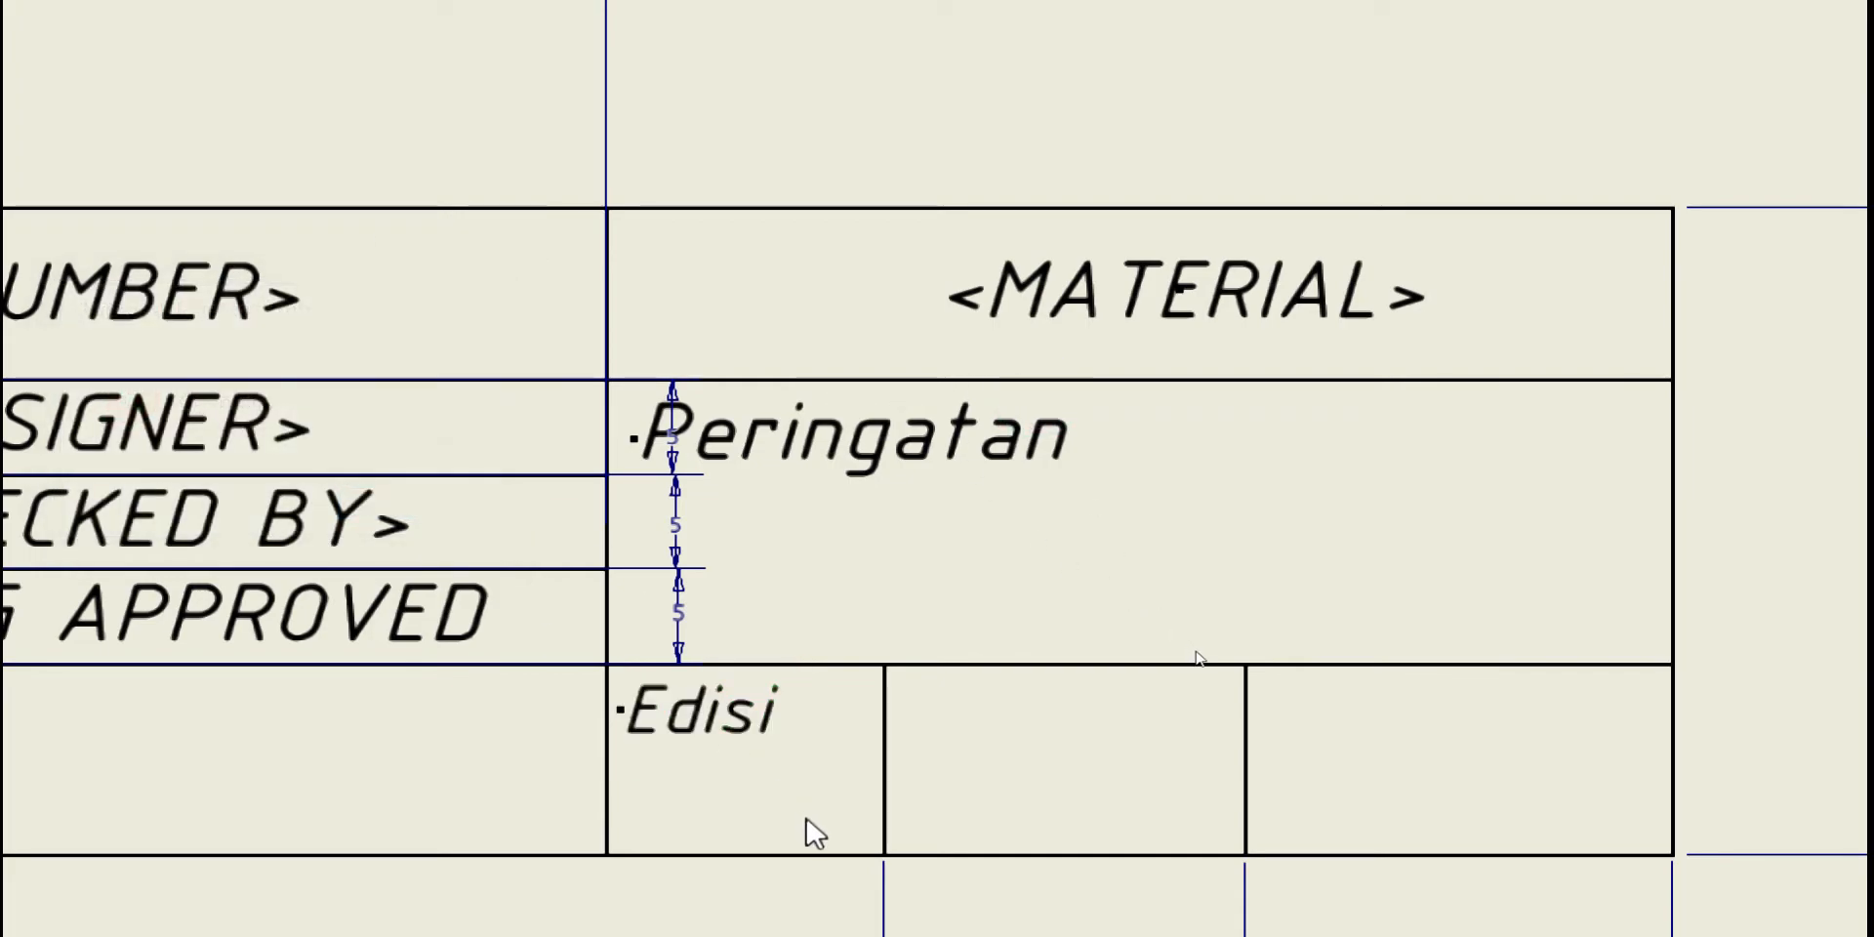
left_click(713, 714)
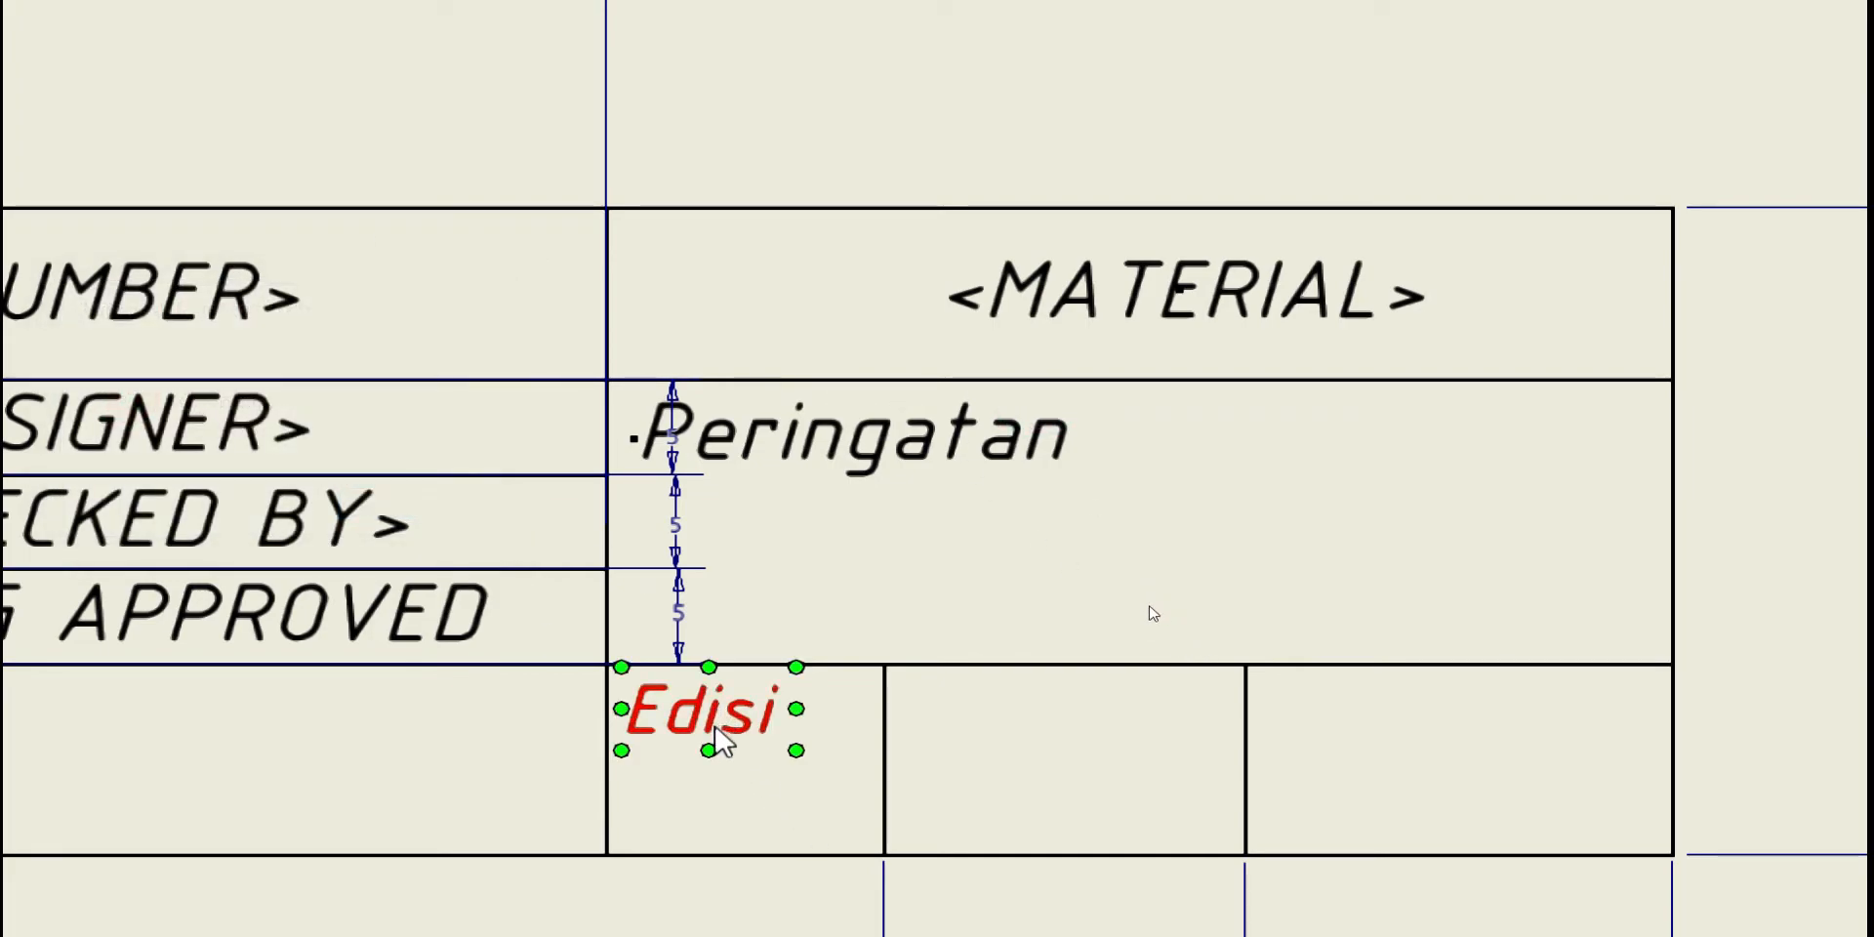
scroll(851, 763, "up", 3)
scroll(844, 761, "down", 2)
left_click(805, 798)
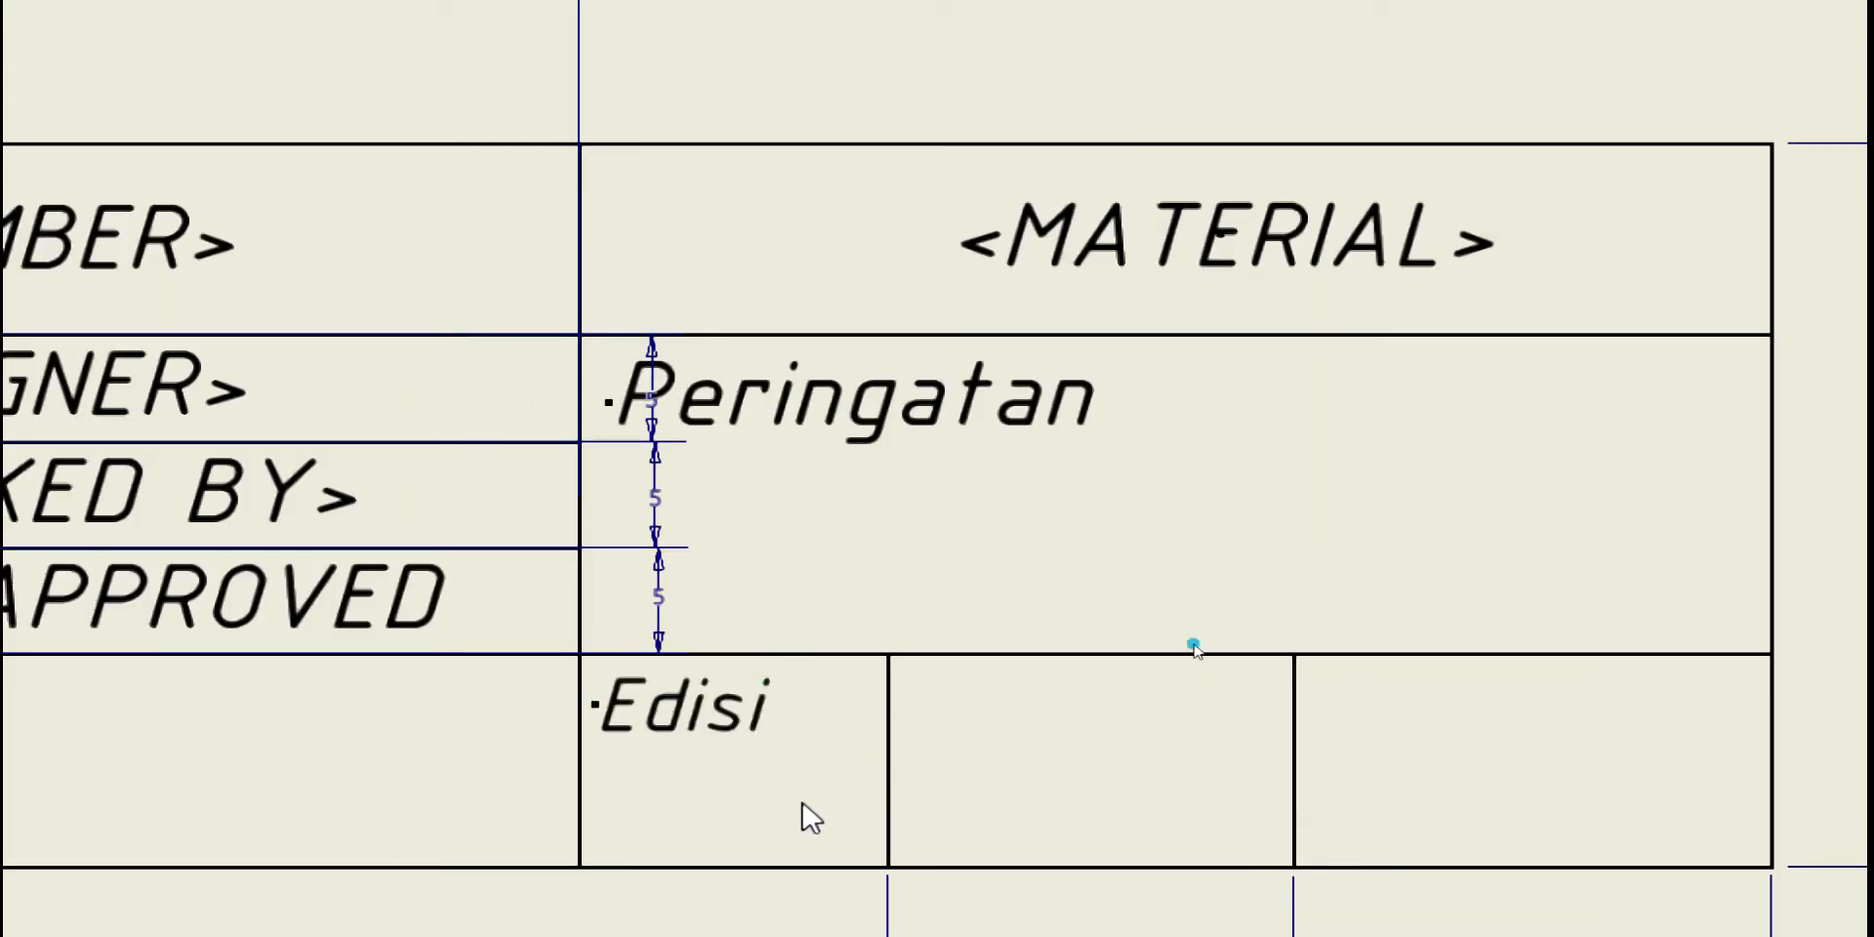
left_click(698, 722)
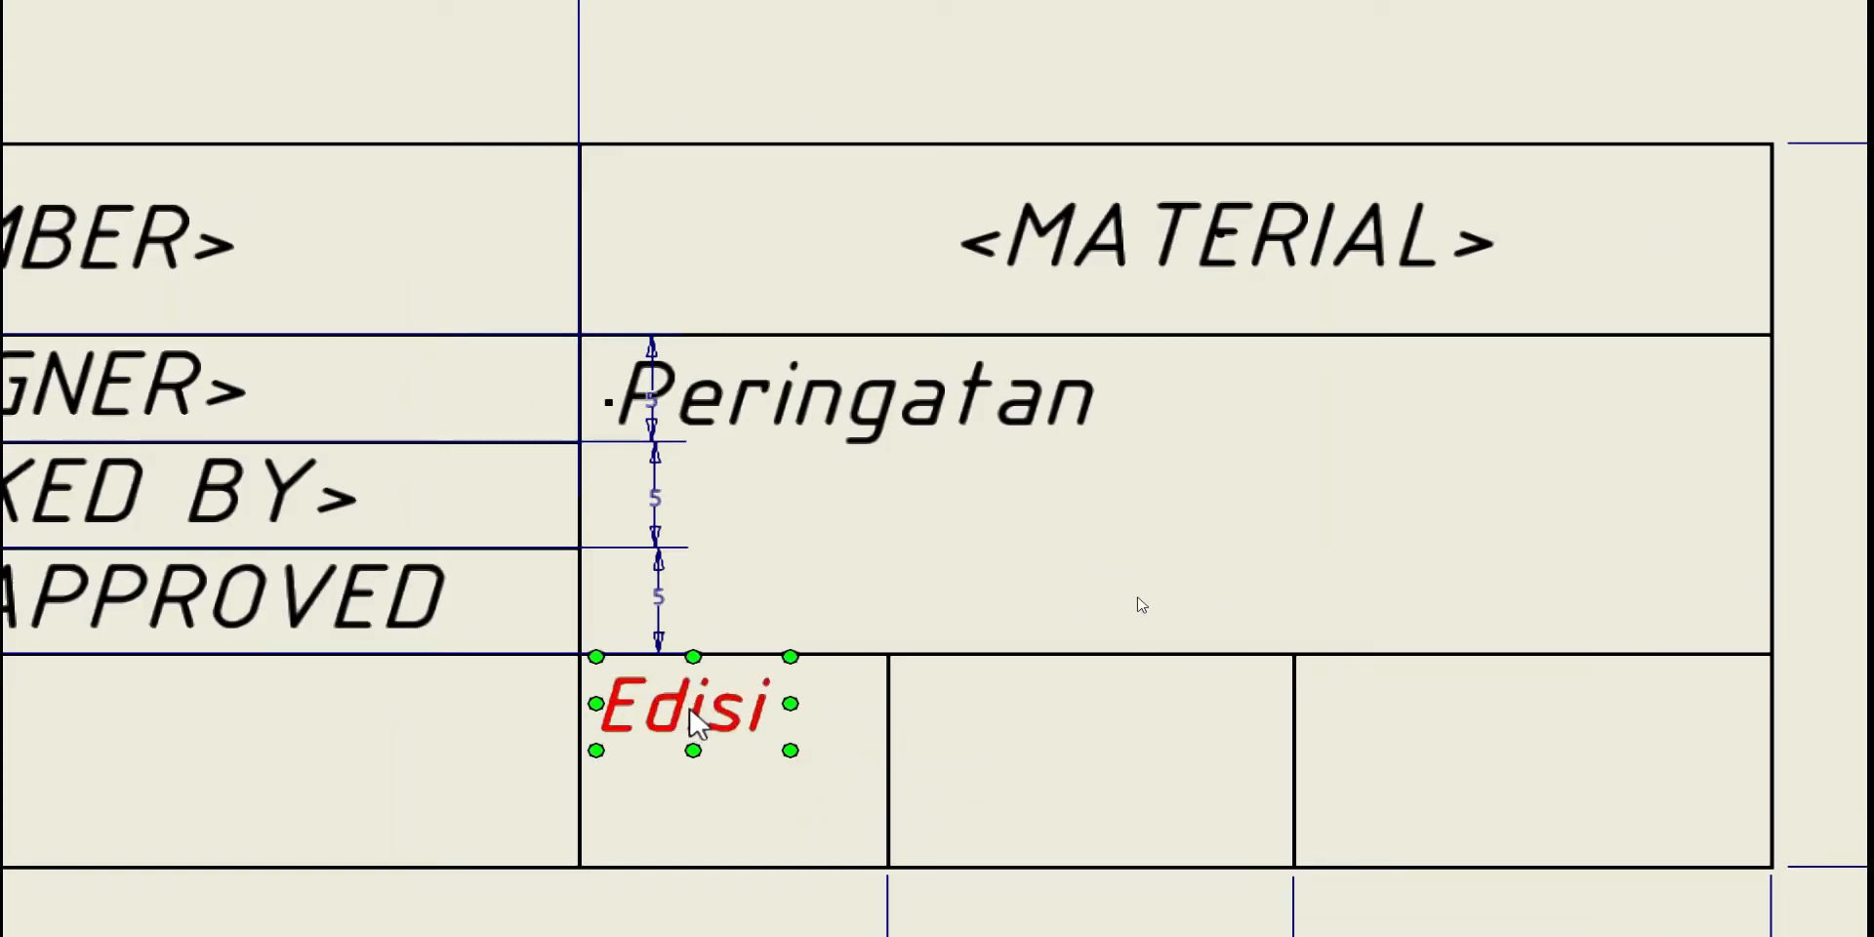
Ctrl-drag a copy of Edisi into the next cell and retype it as 'Nomor'
left_click_drag(698, 722, 1010, 699)
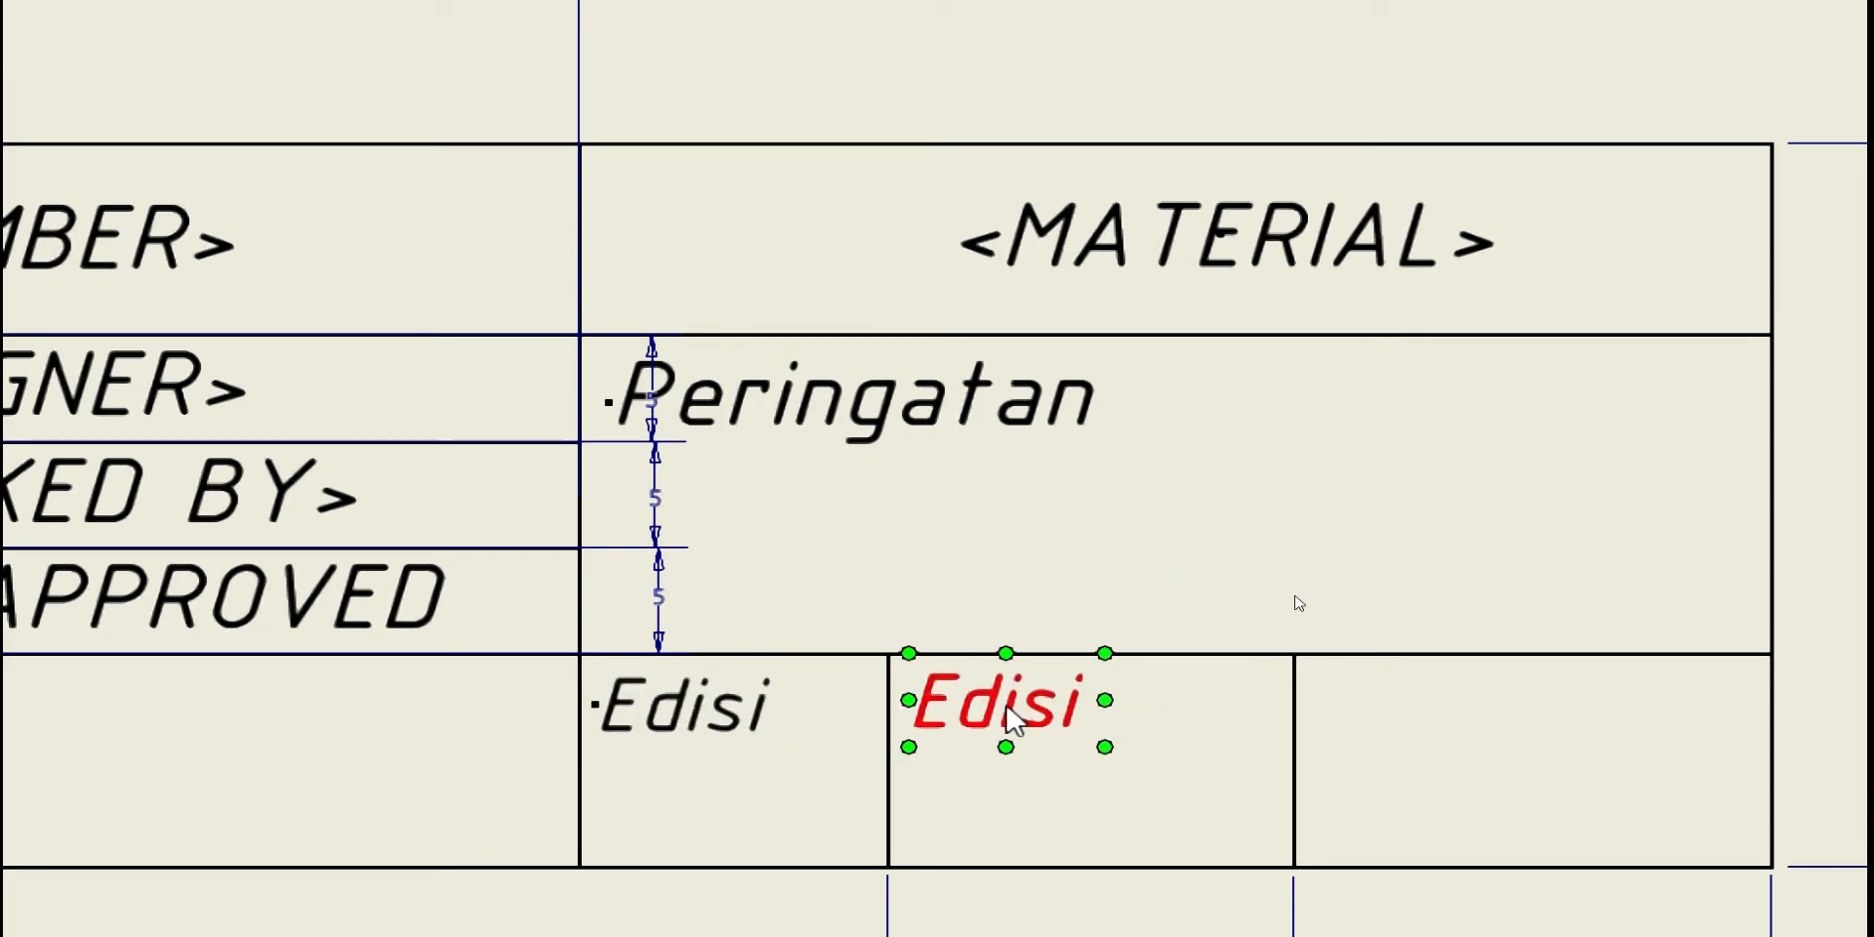
double_click(1015, 720)
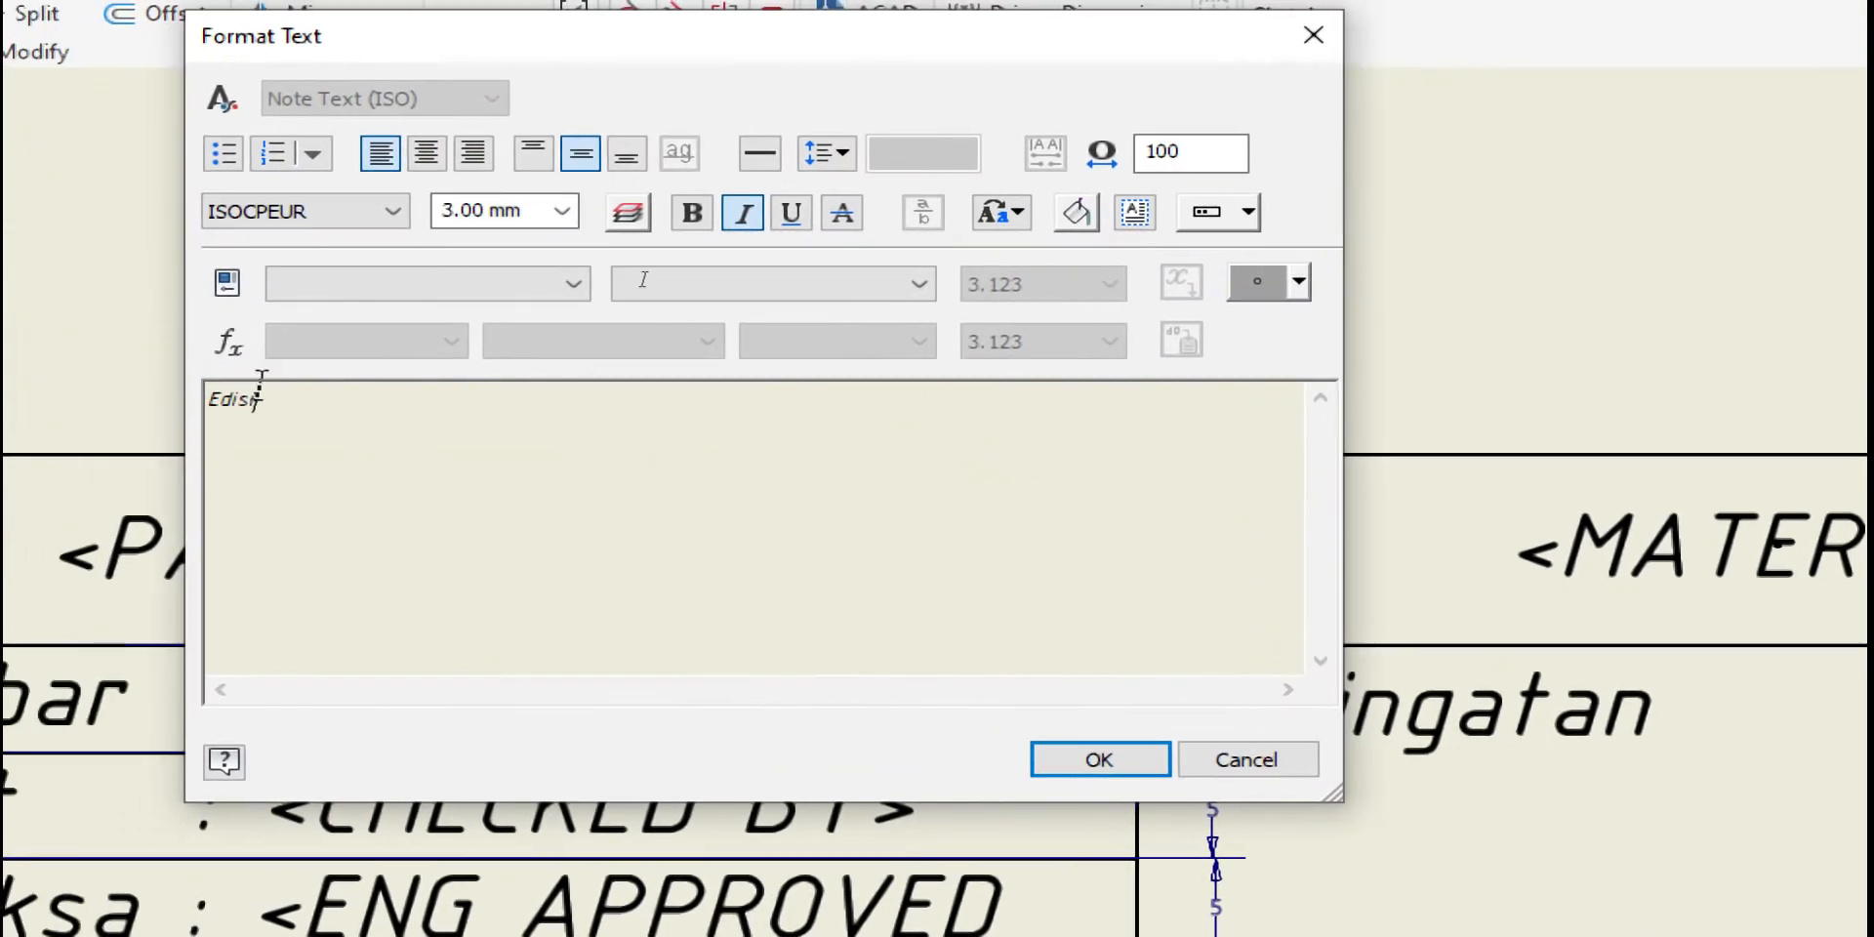
left_click_drag(0, 88, 0, 103)
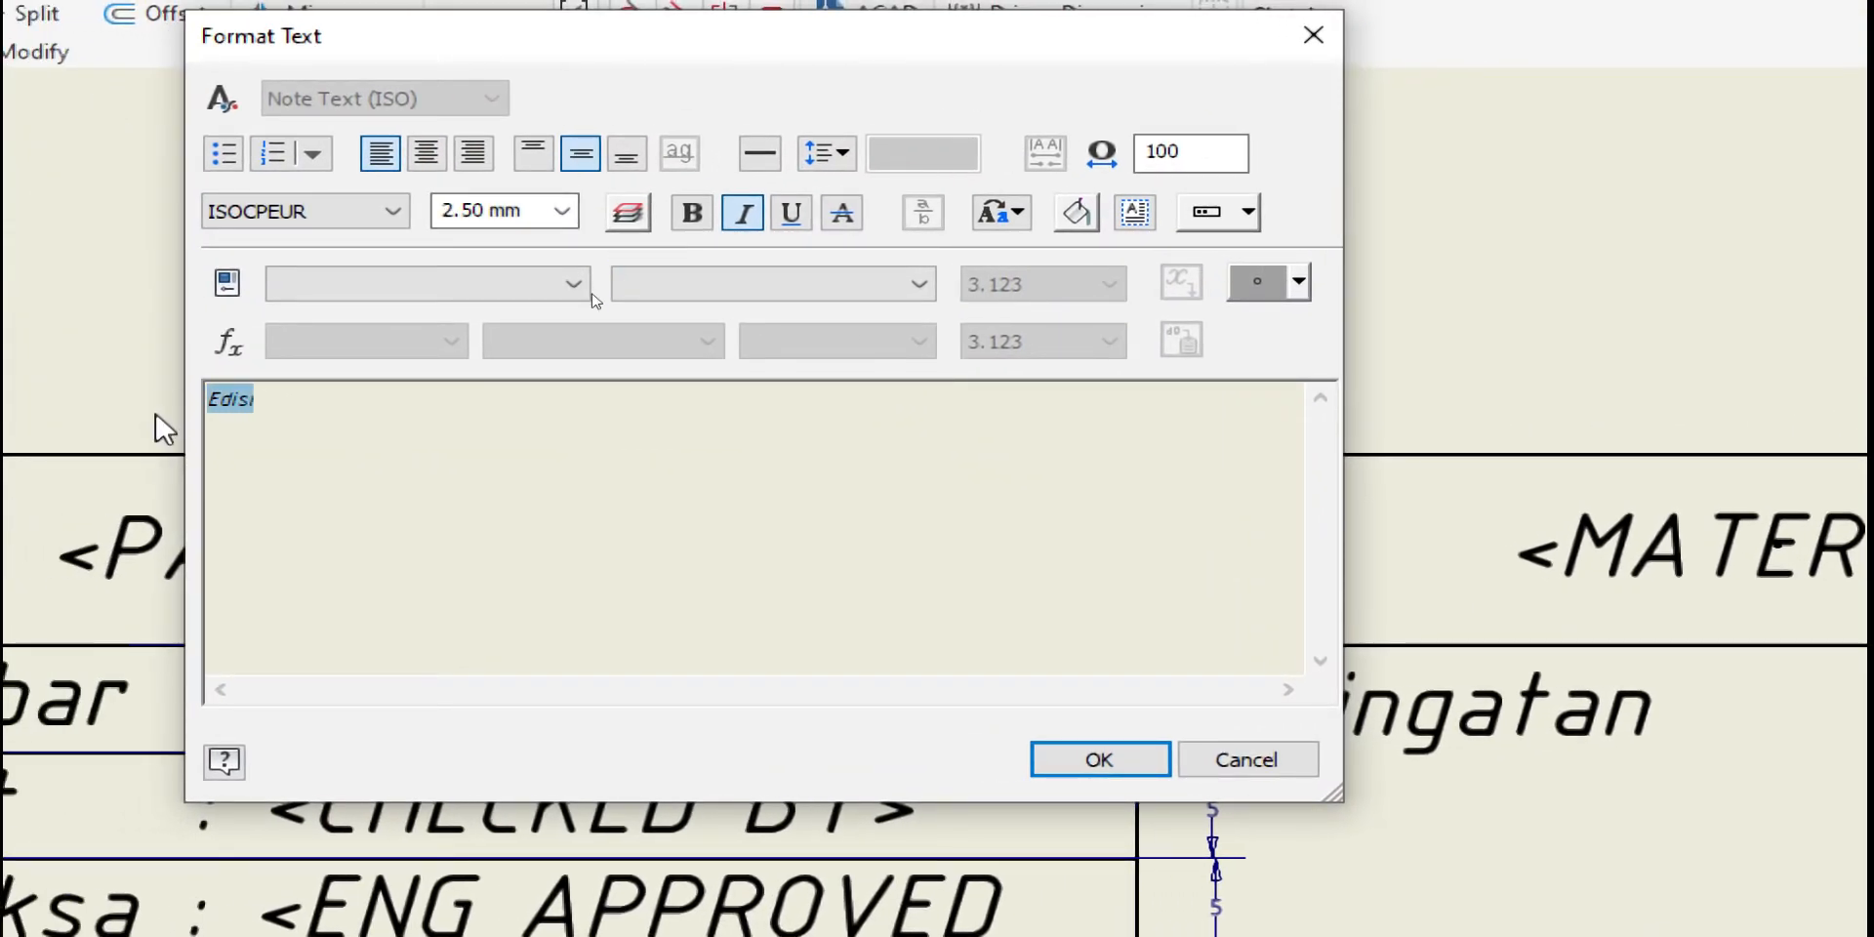
type("Nomo")
key("Return")
type("r")
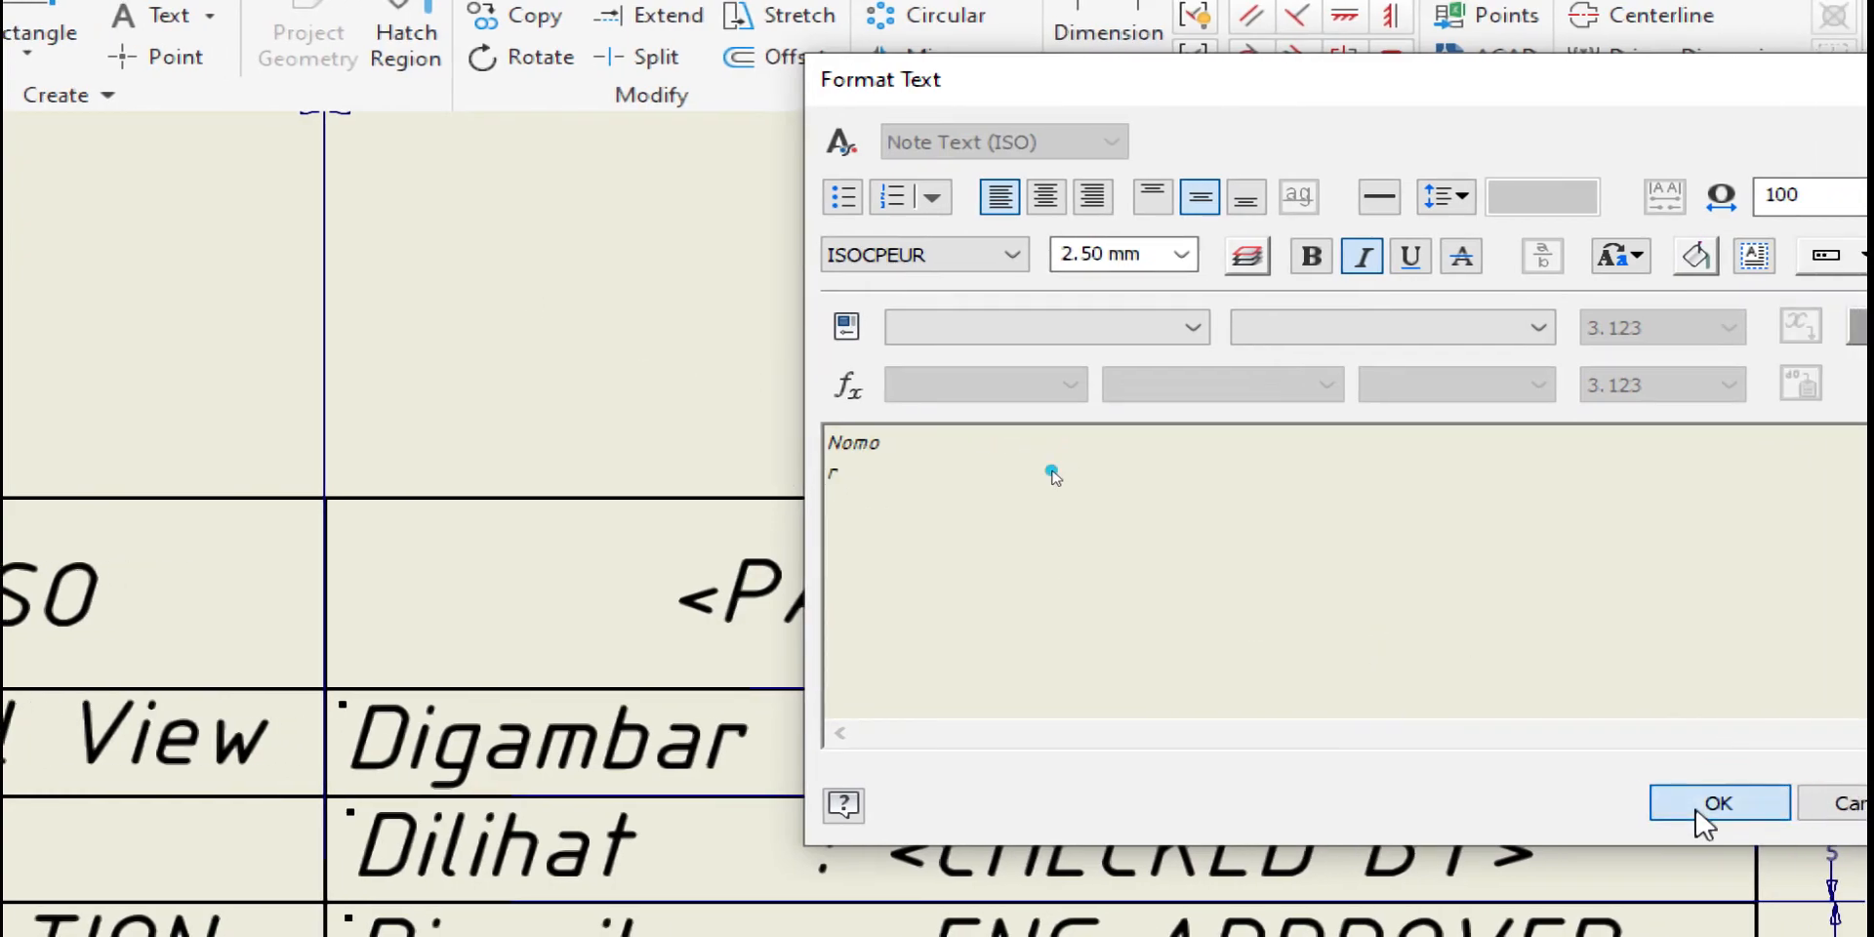
left_click(1813, 803)
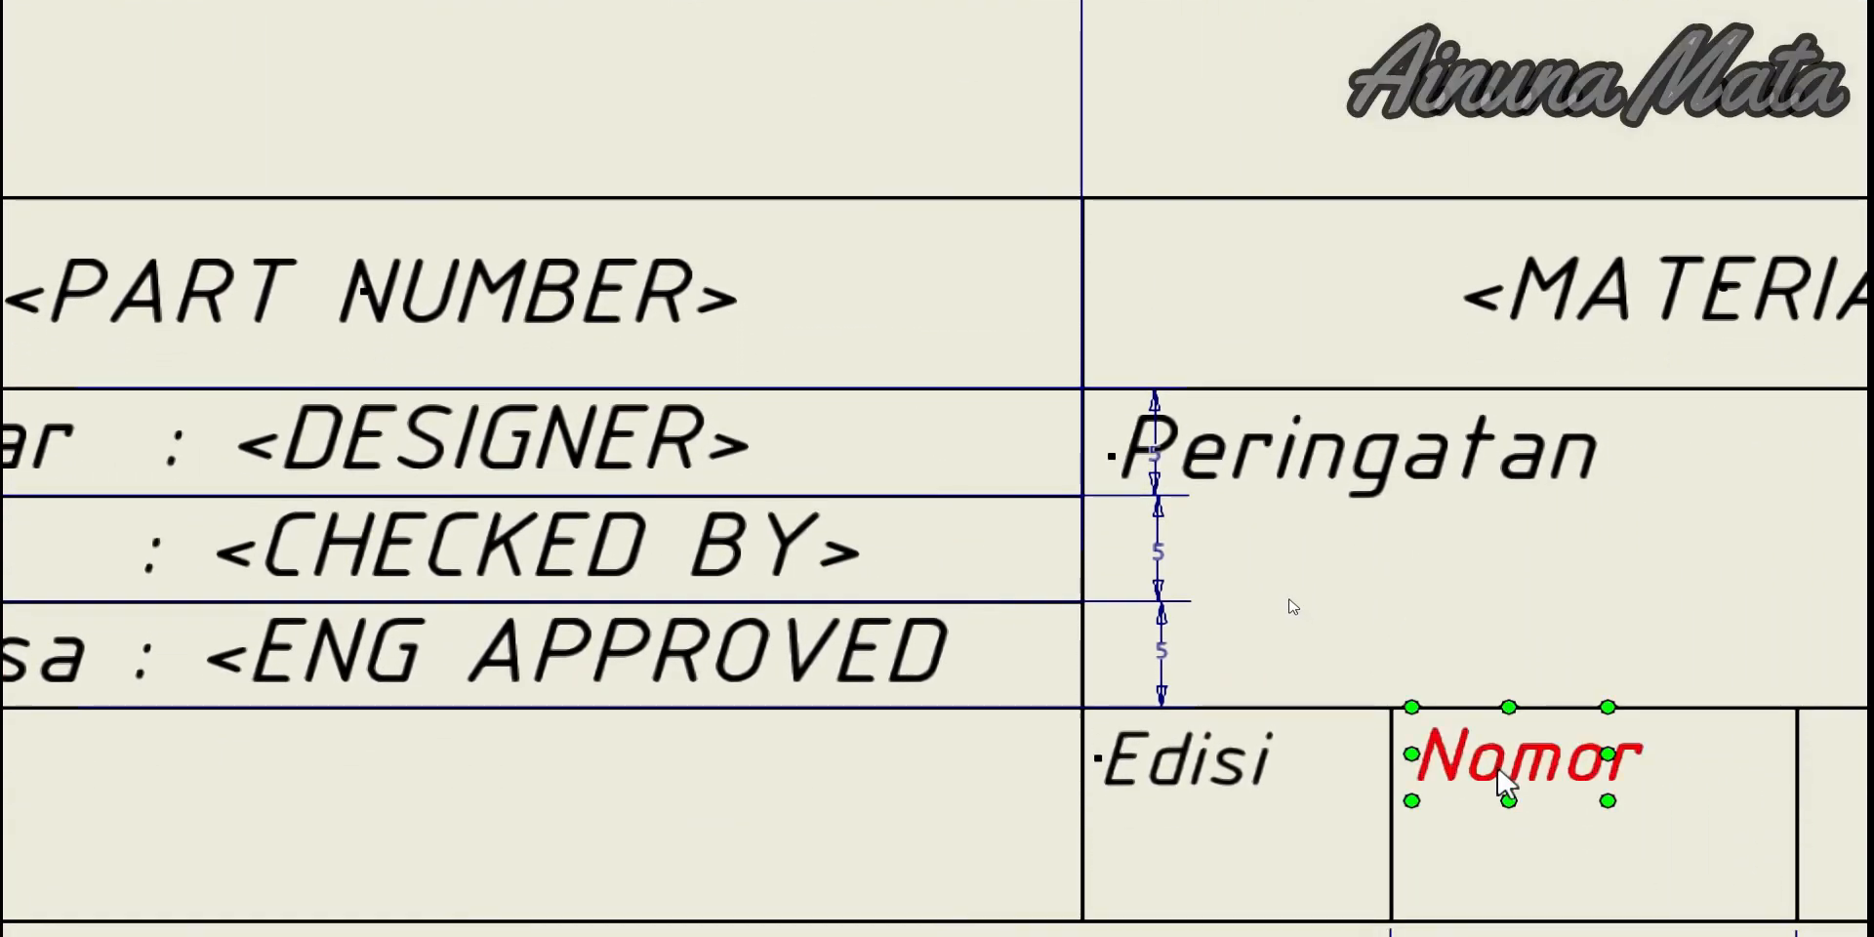
Copy the Nomor label into the third cell and retype it as 'Form'
left_click(1042, 771)
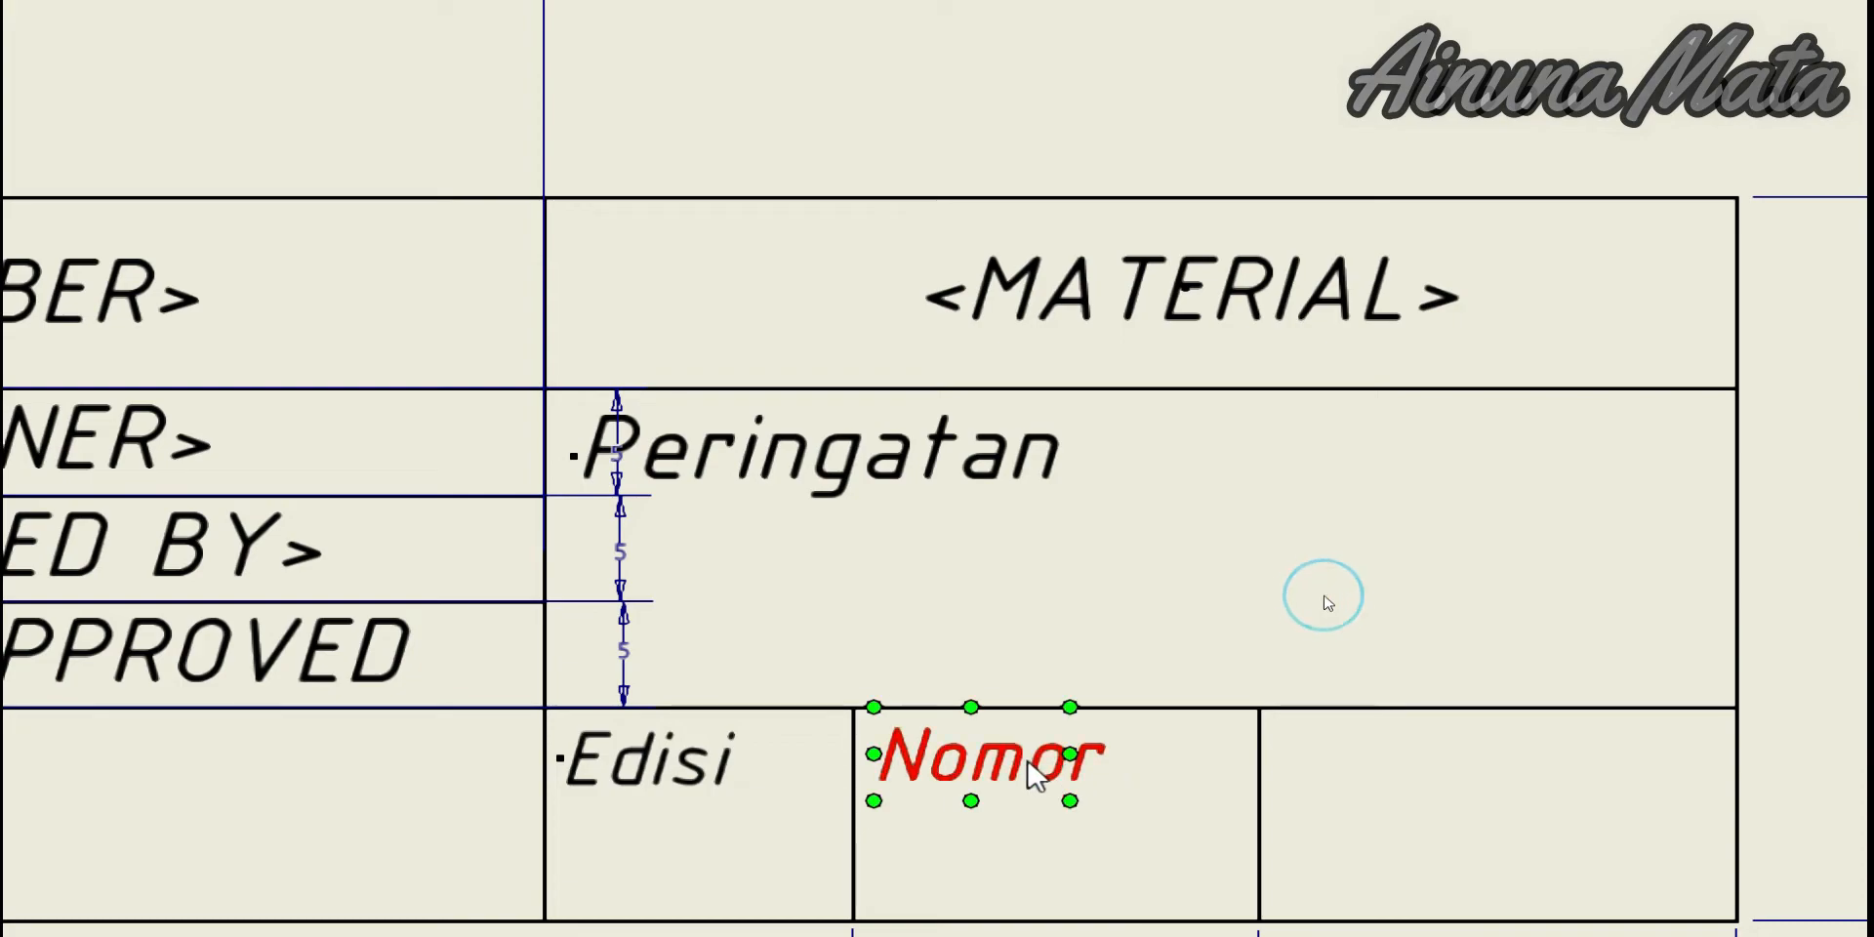
left_click_drag(1036, 776, 1423, 752)
double_click(1404, 749)
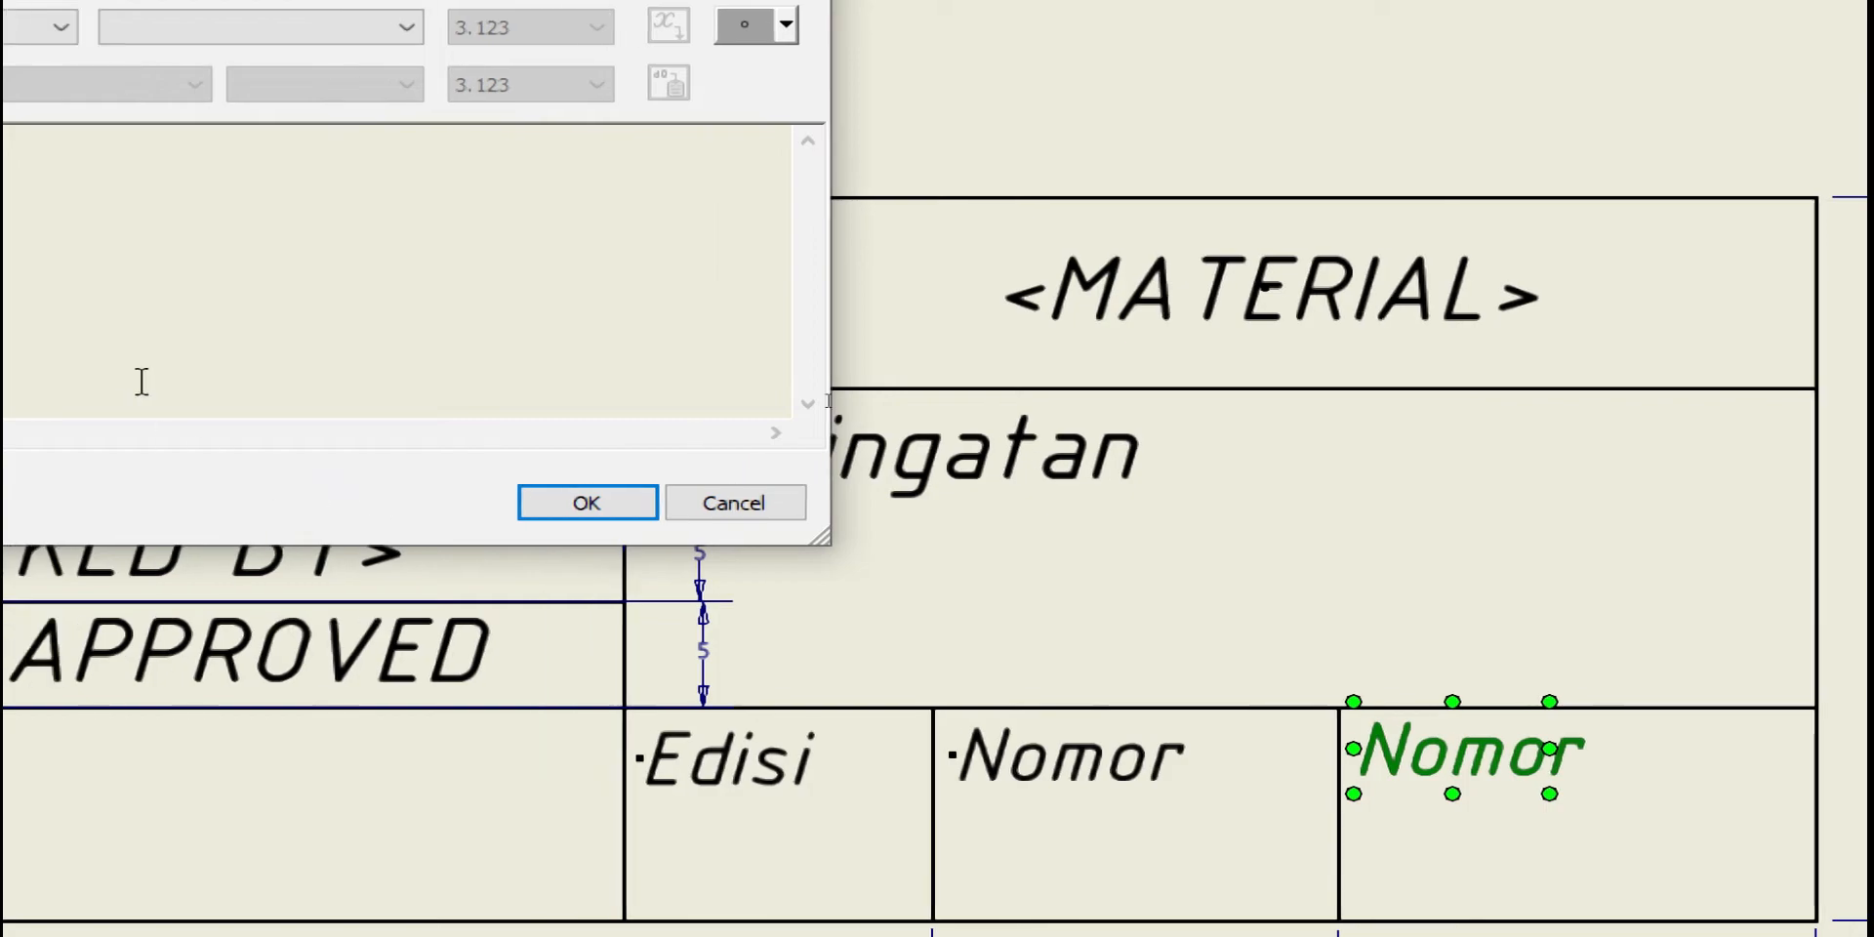
left_click_drag(195, 144, 107, 152)
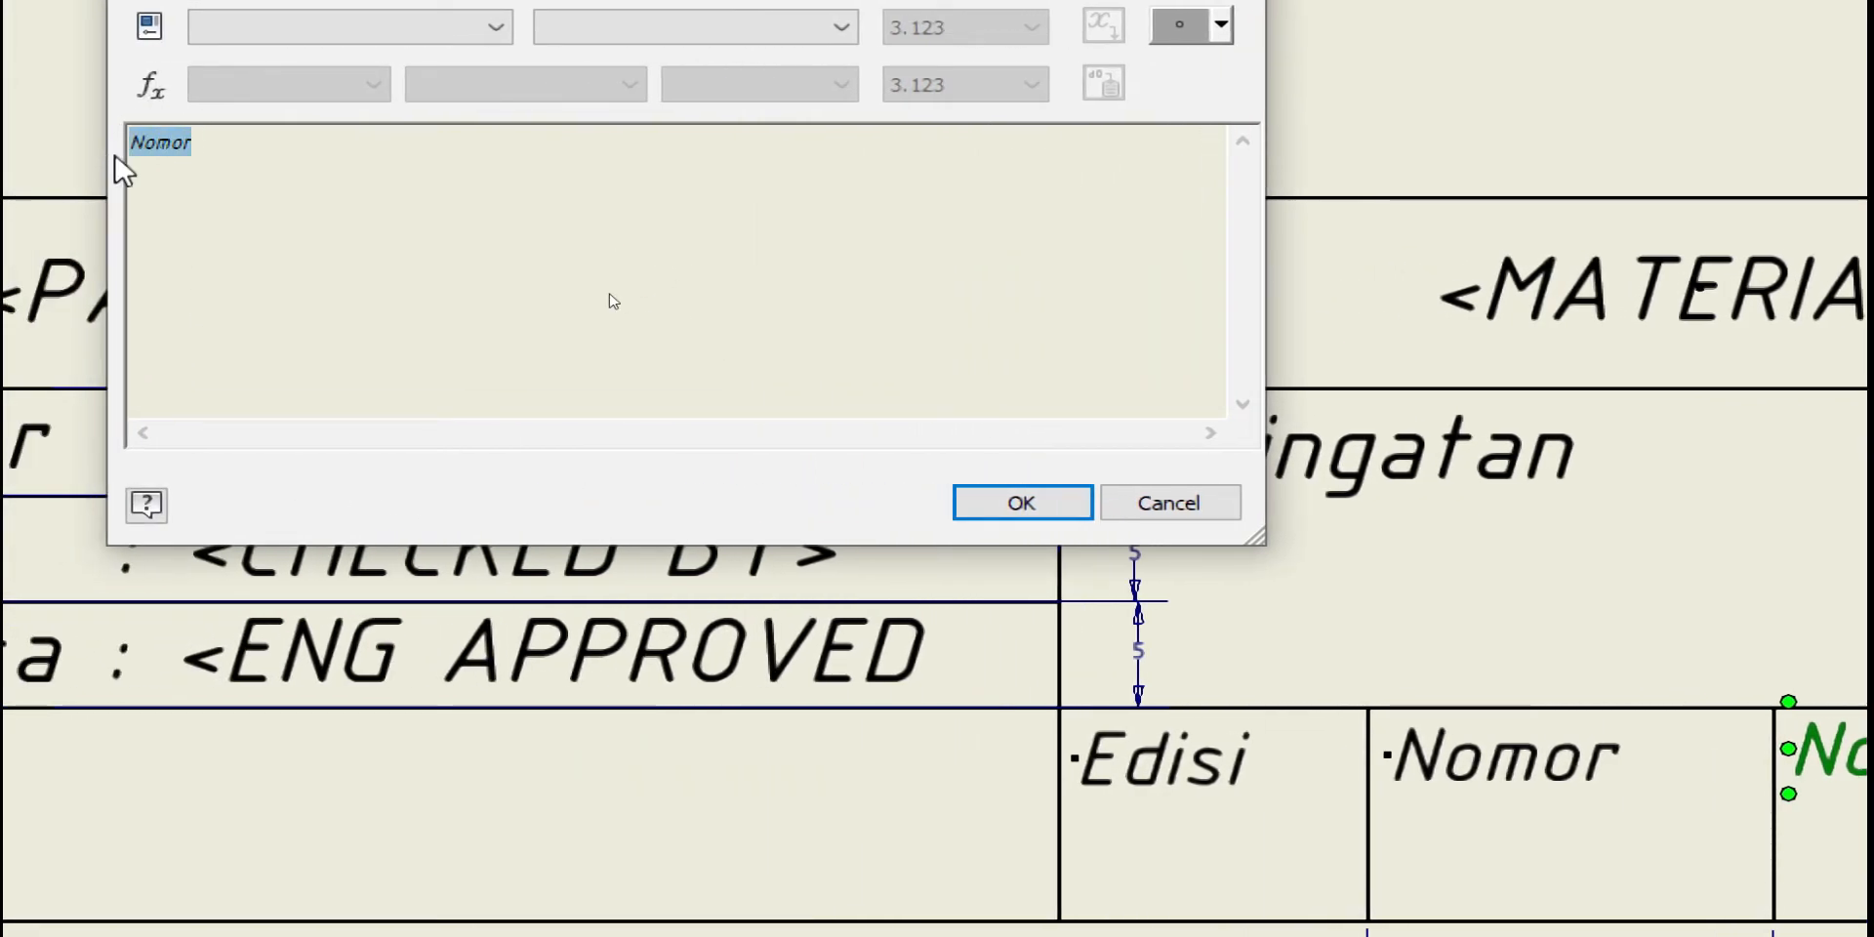
type("Form")
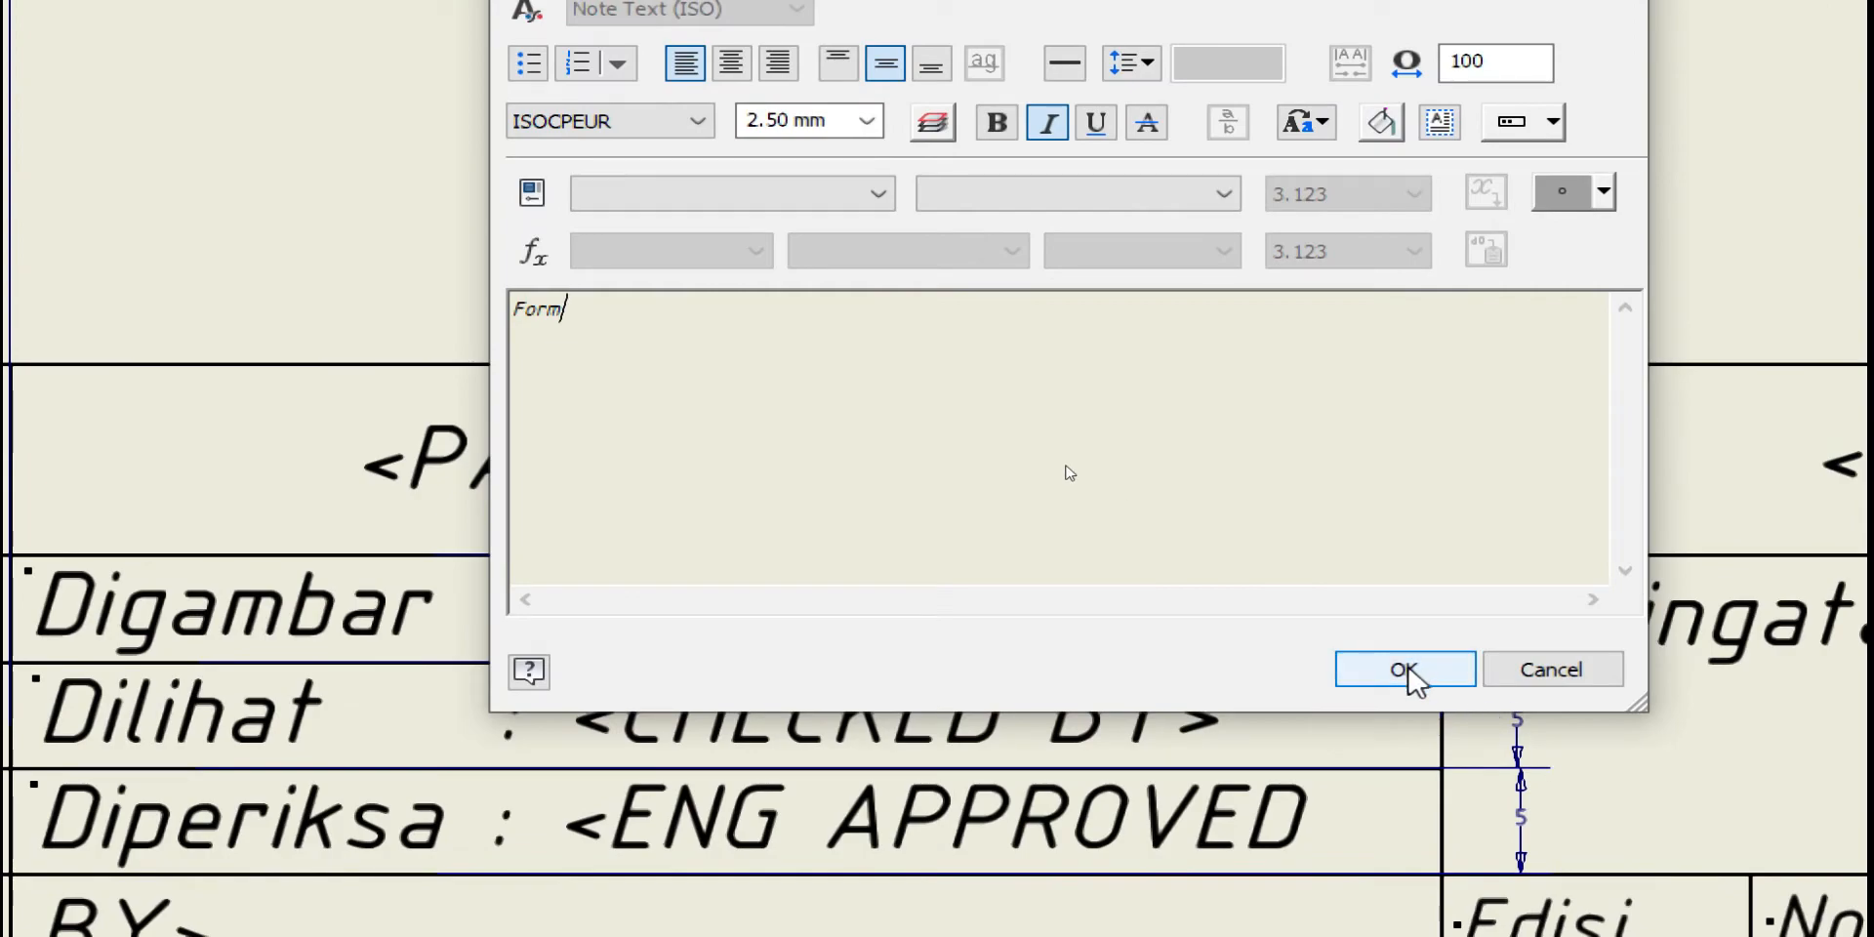
left_click(1786, 831)
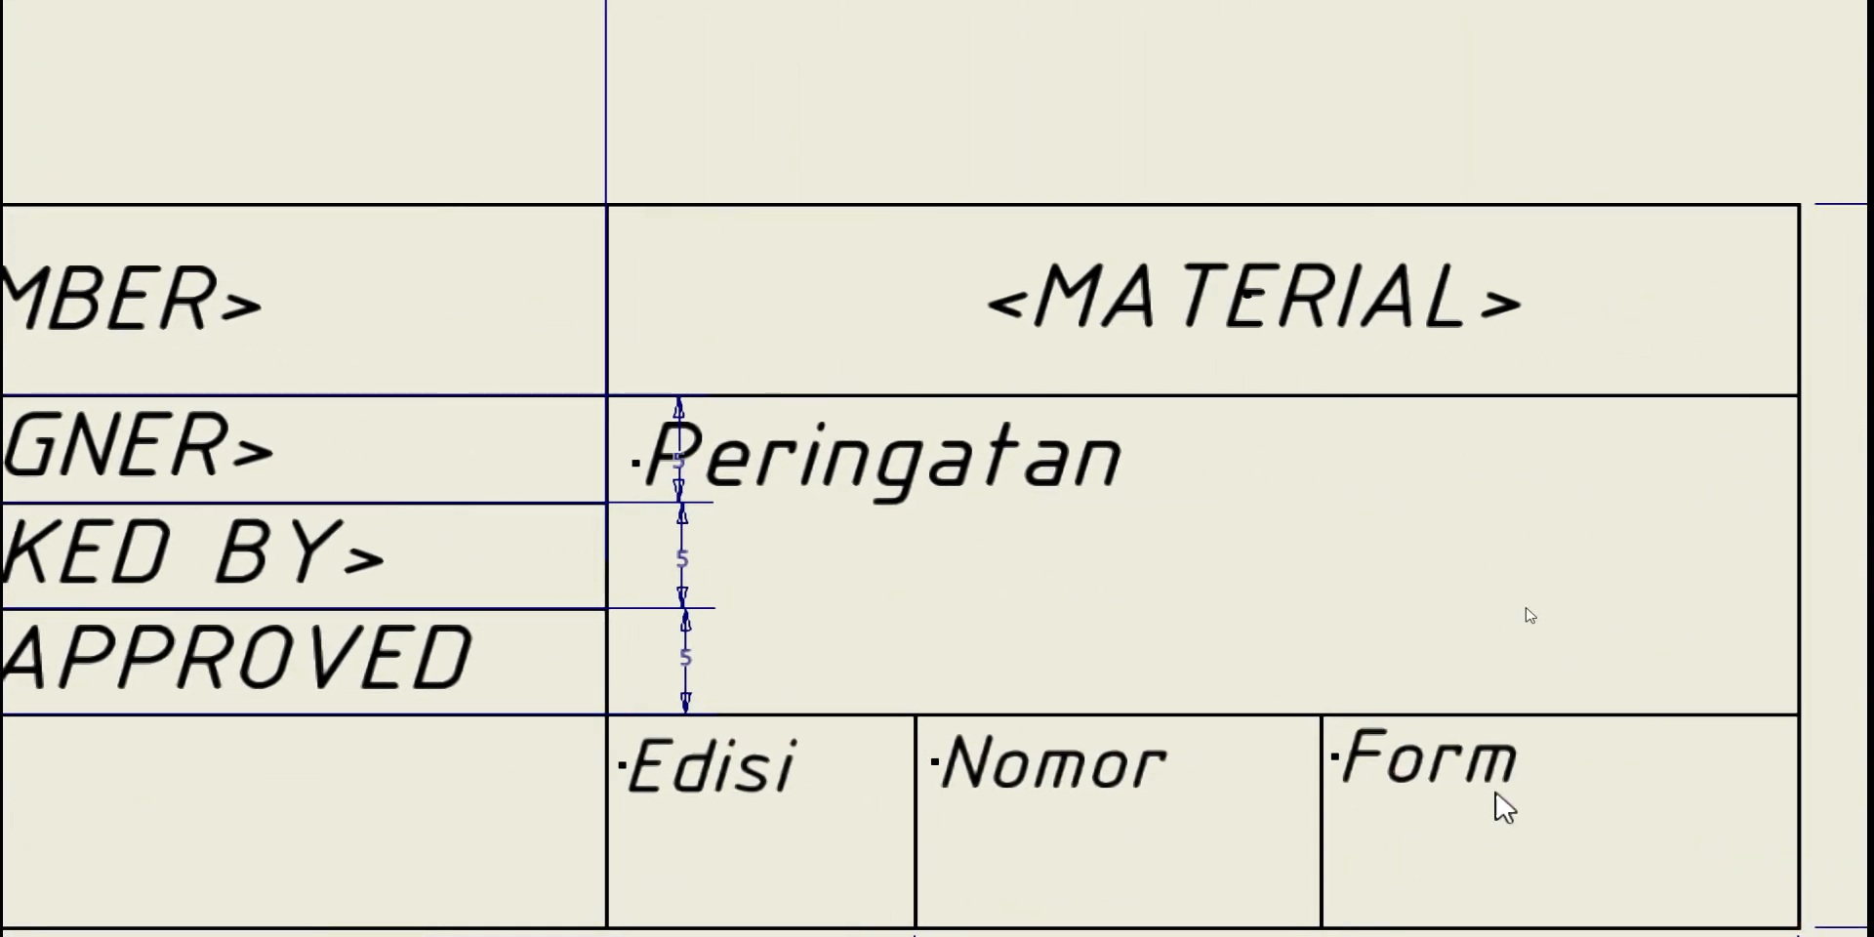
left_click(1386, 777)
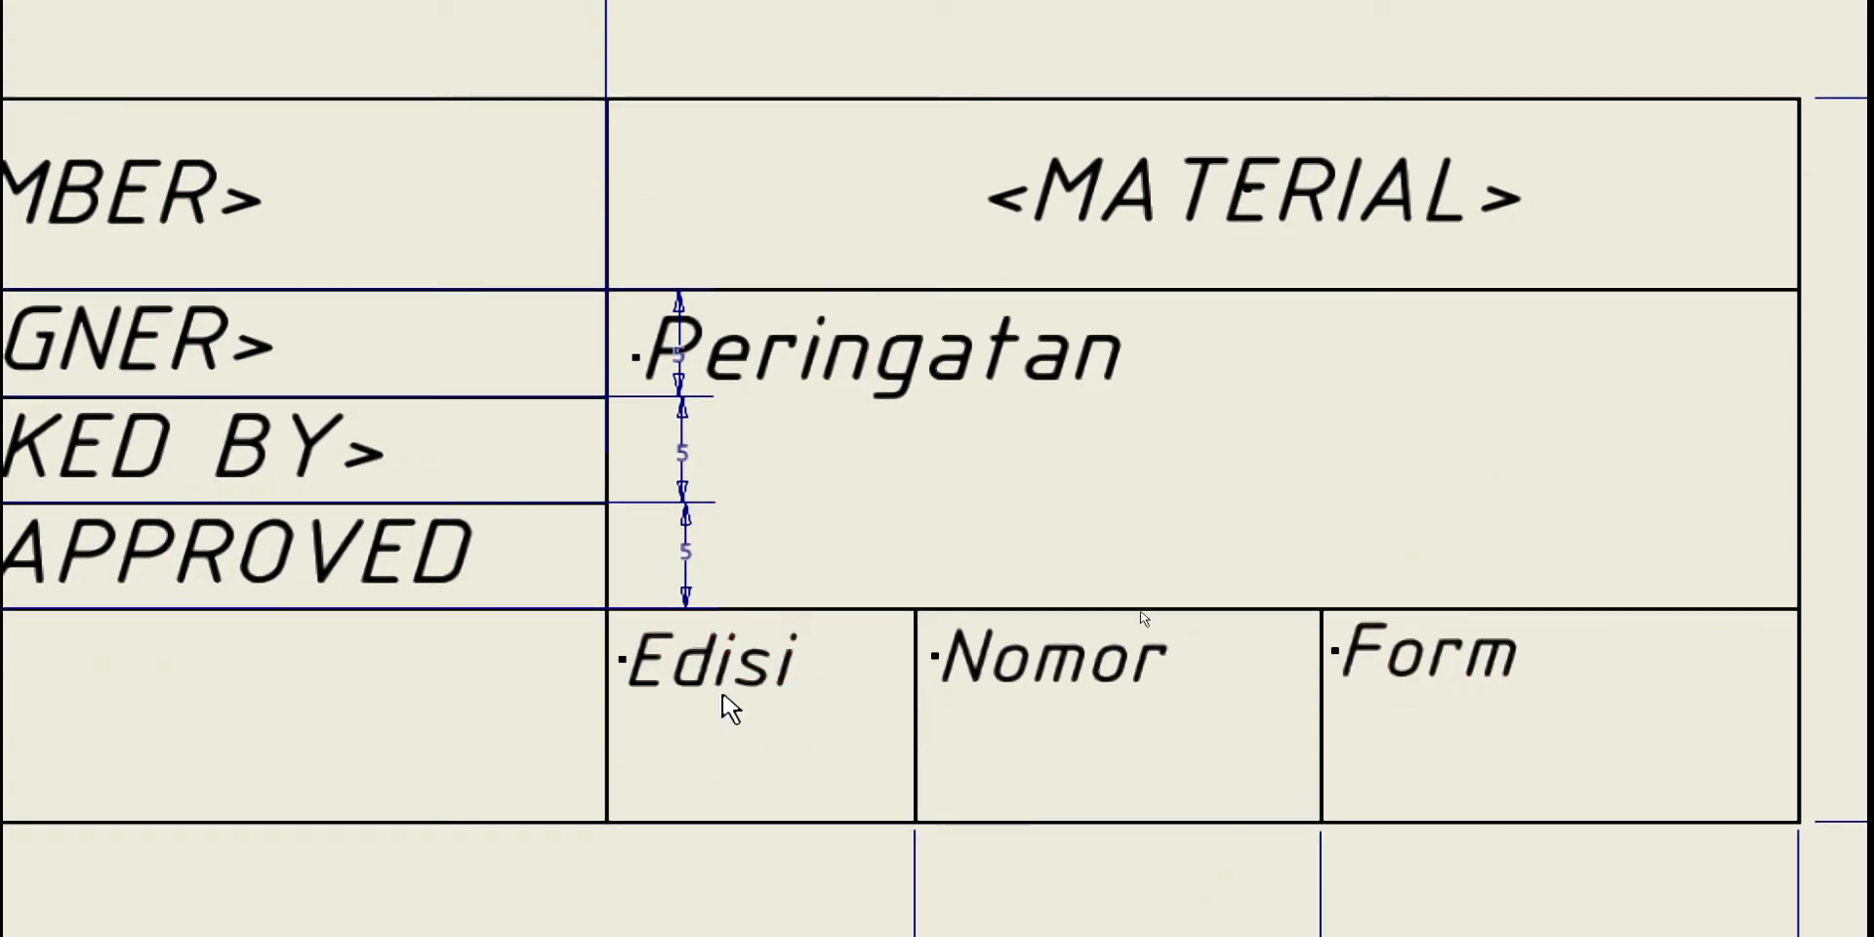
Copy the Edisi note and place a duplicate on the second line of the Edisi cell
left_click(727, 769)
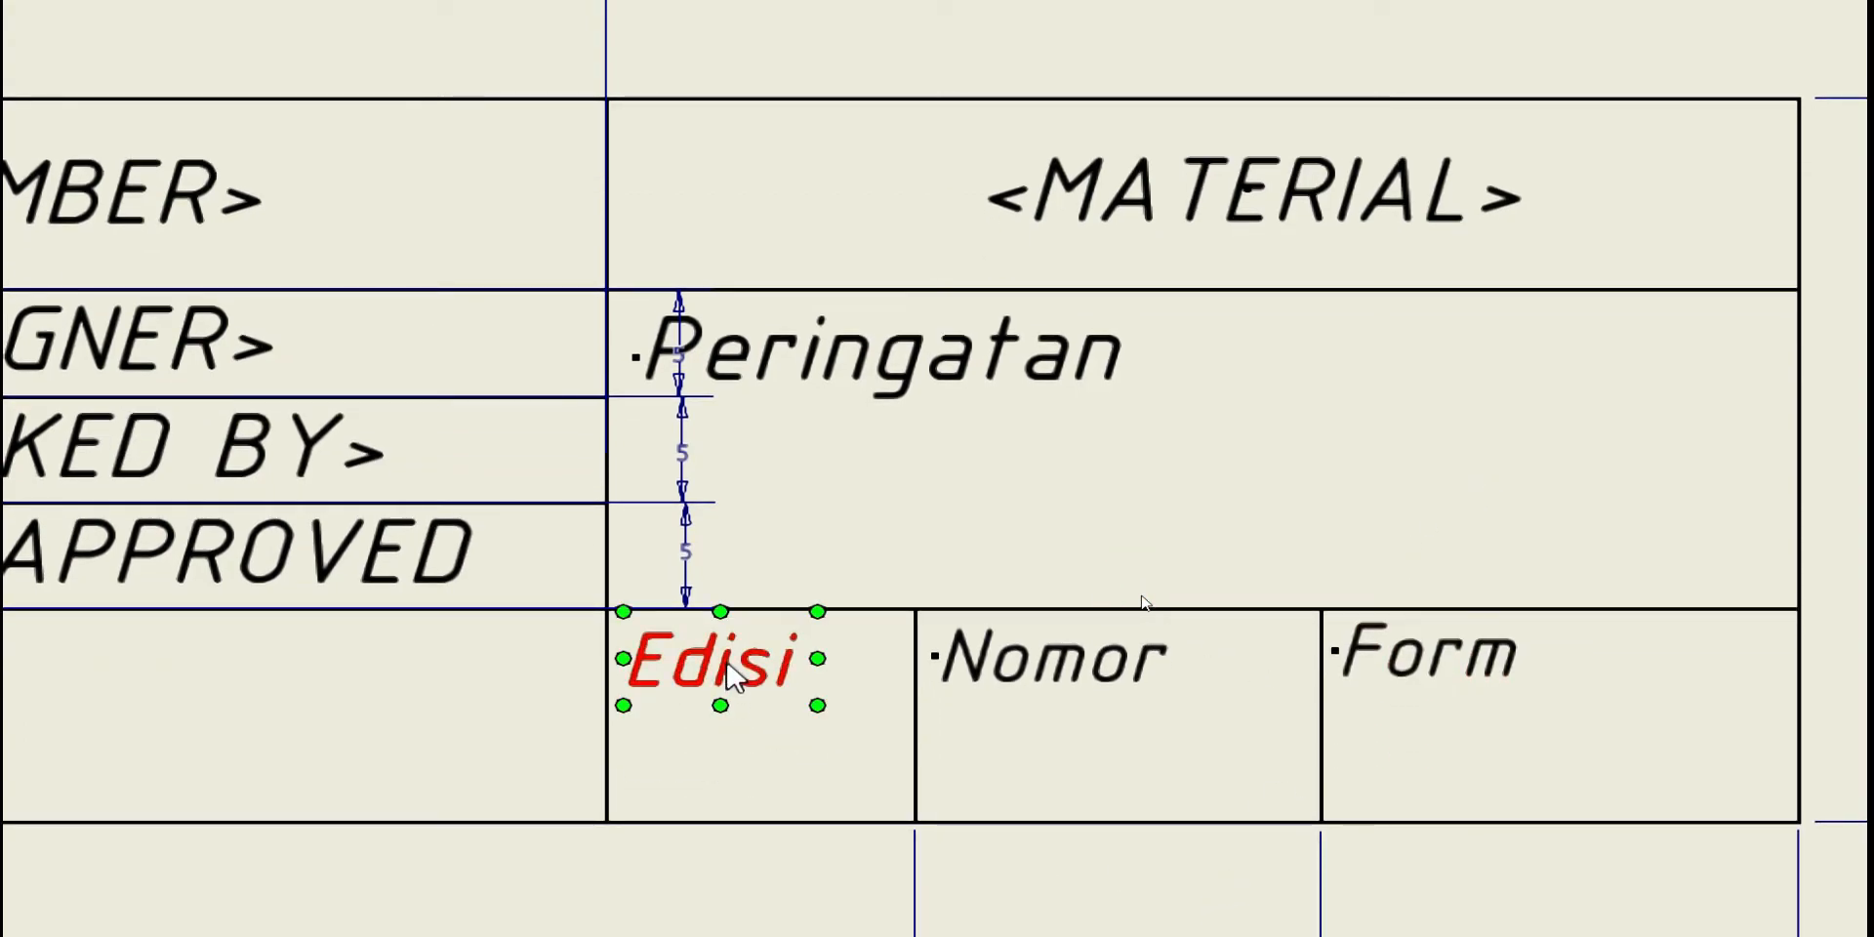
key("ctrl+c")
key("ctrl+v")
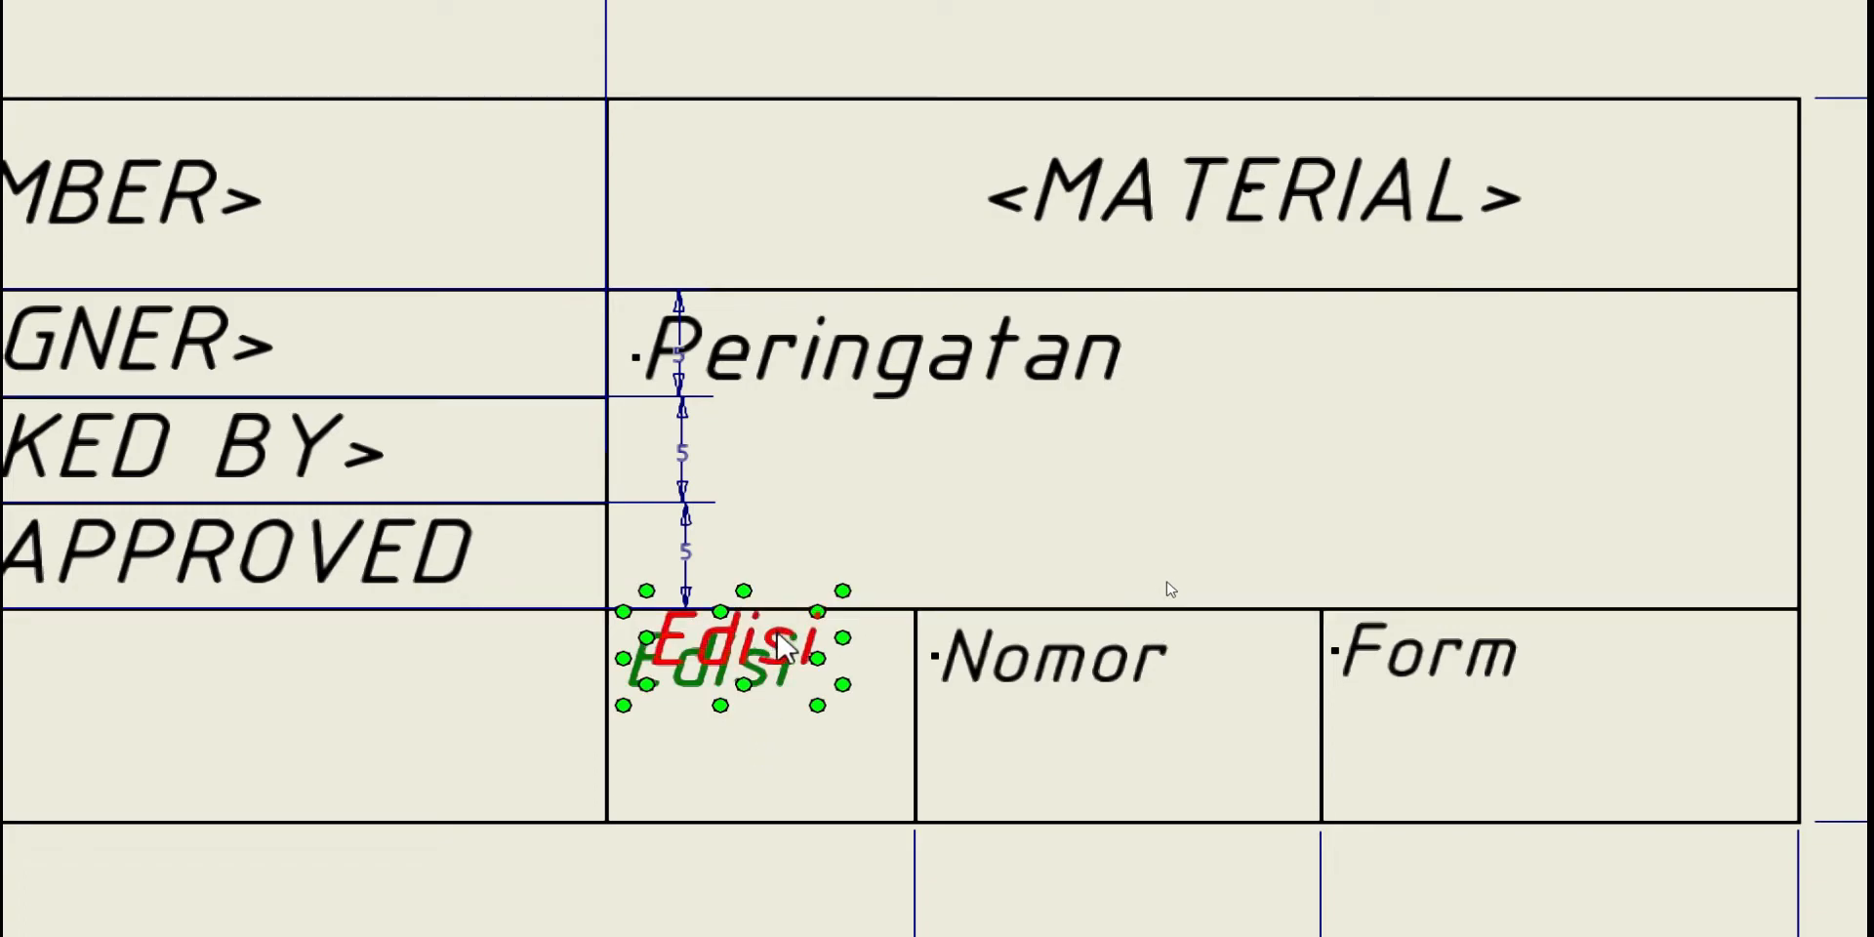
left_click(780, 644)
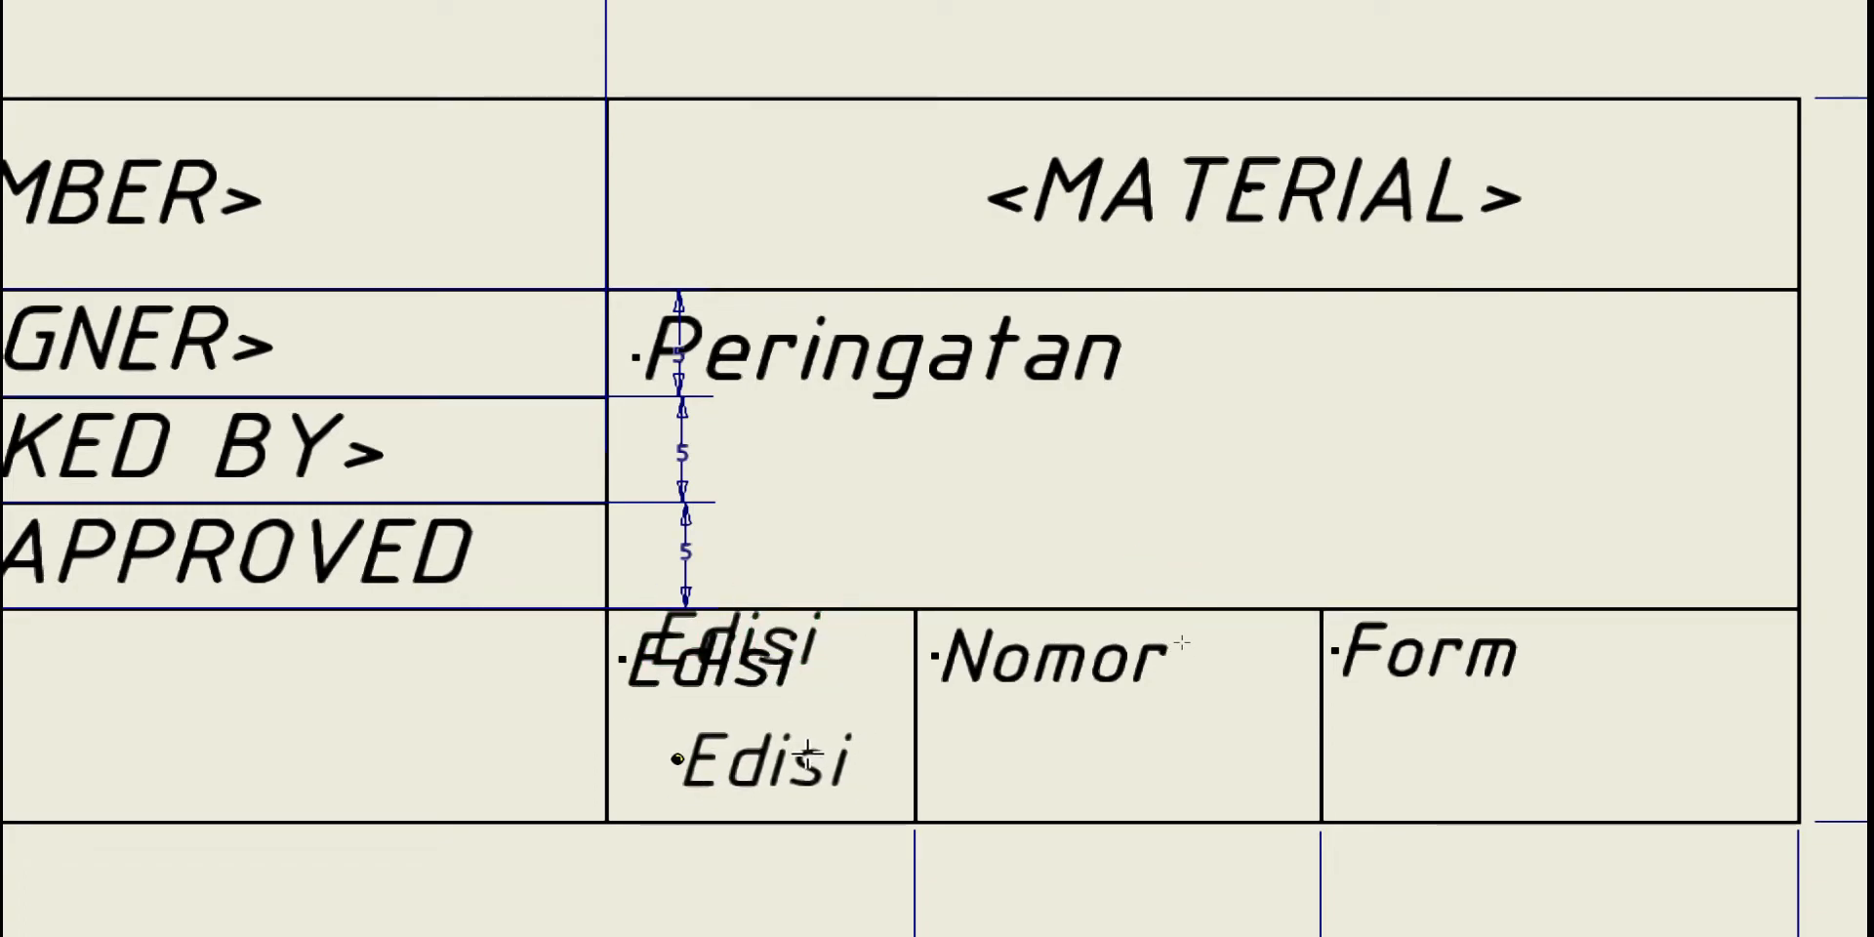
left_click(813, 761)
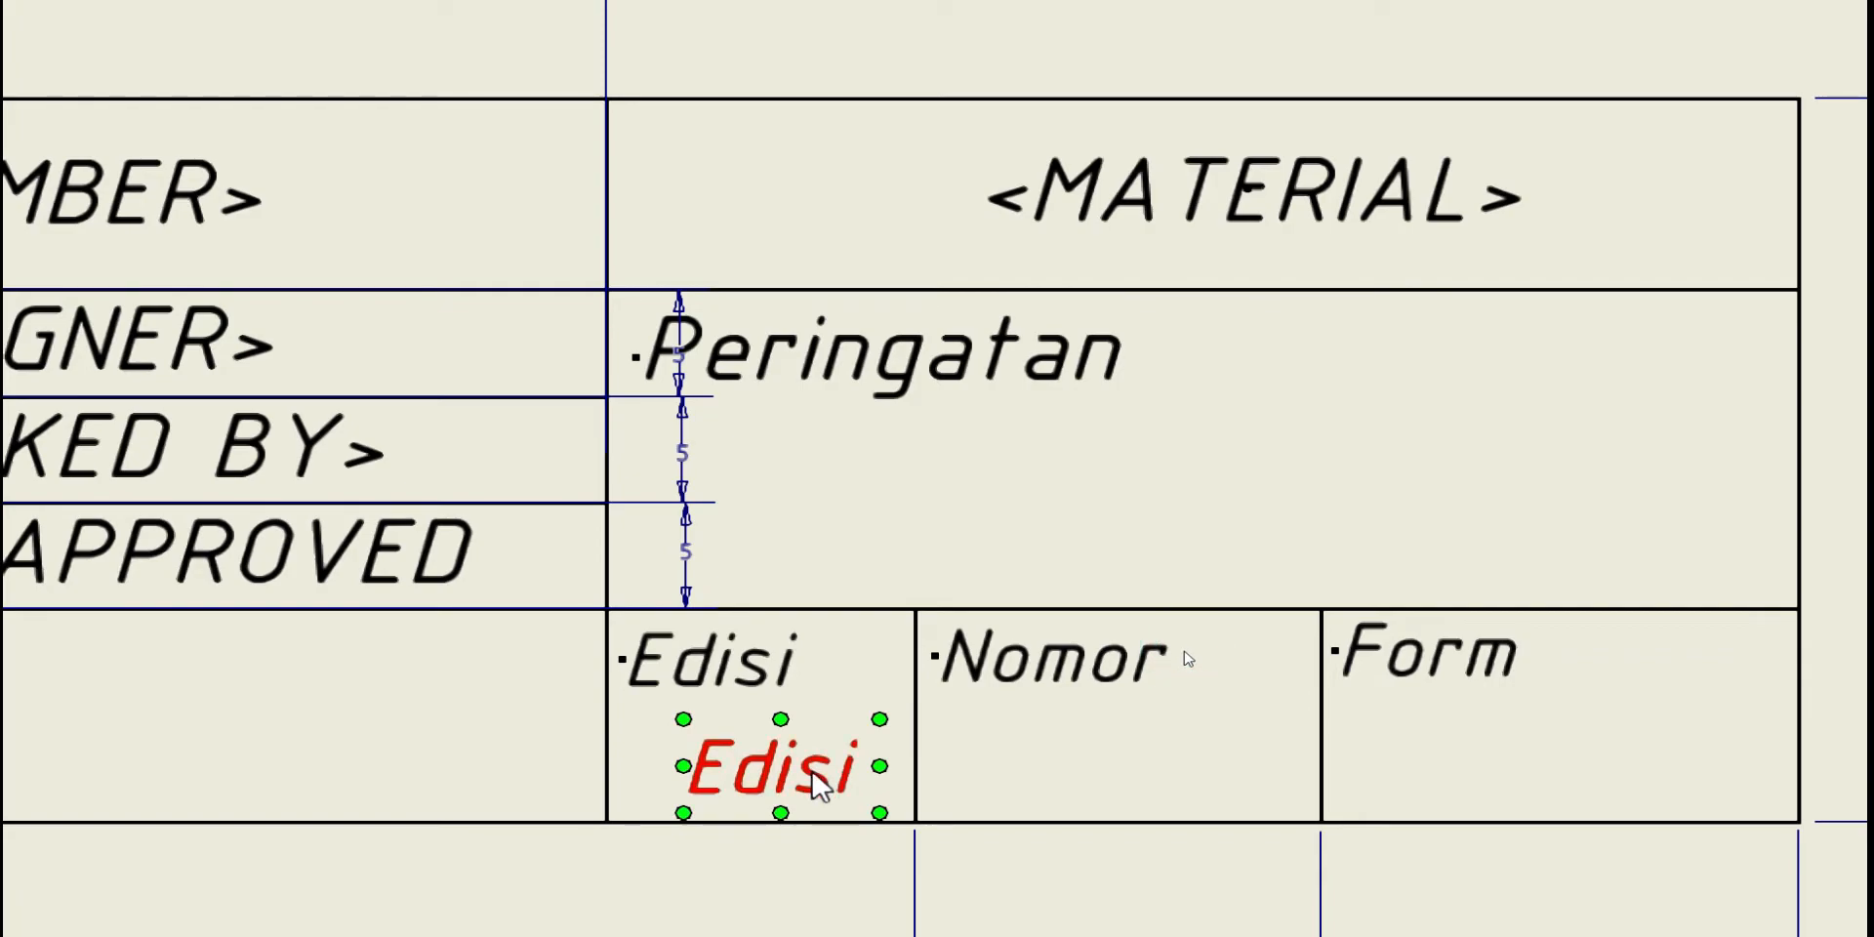
Paste two more Edisi copies and position them under the Nomor and Form headings
key("ctrl+v")
left_click_drag(845, 742, 1207, 761)
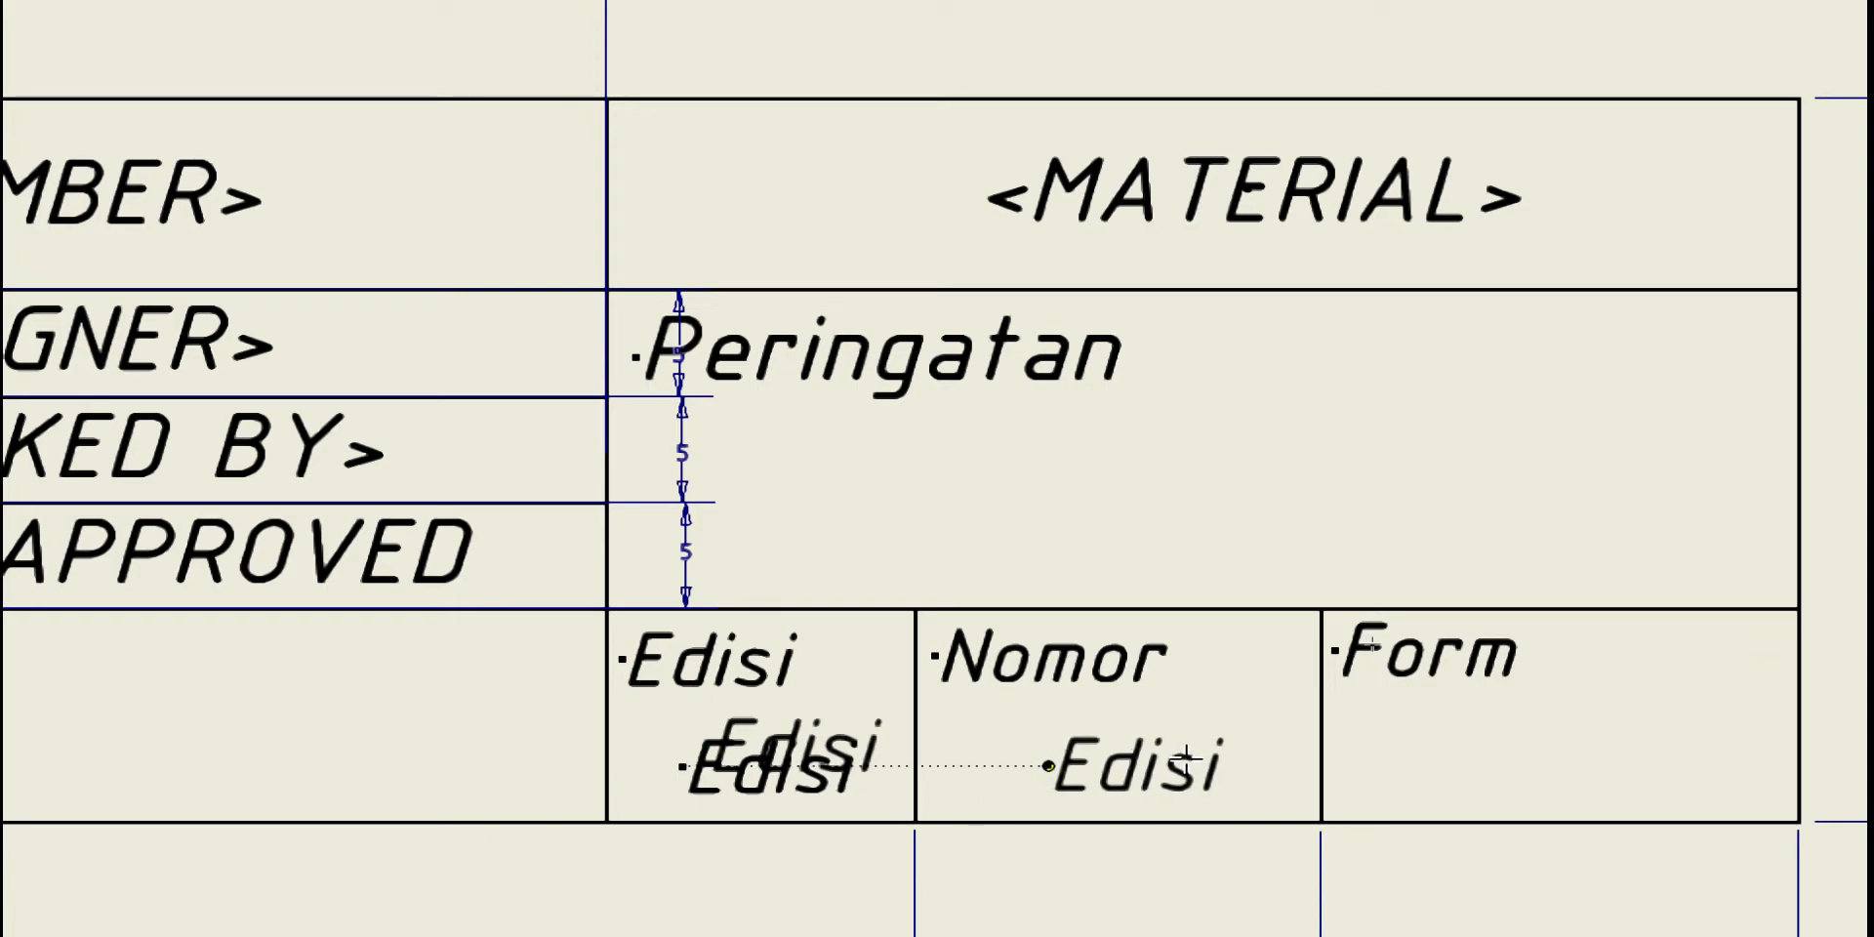
left_click(1171, 754)
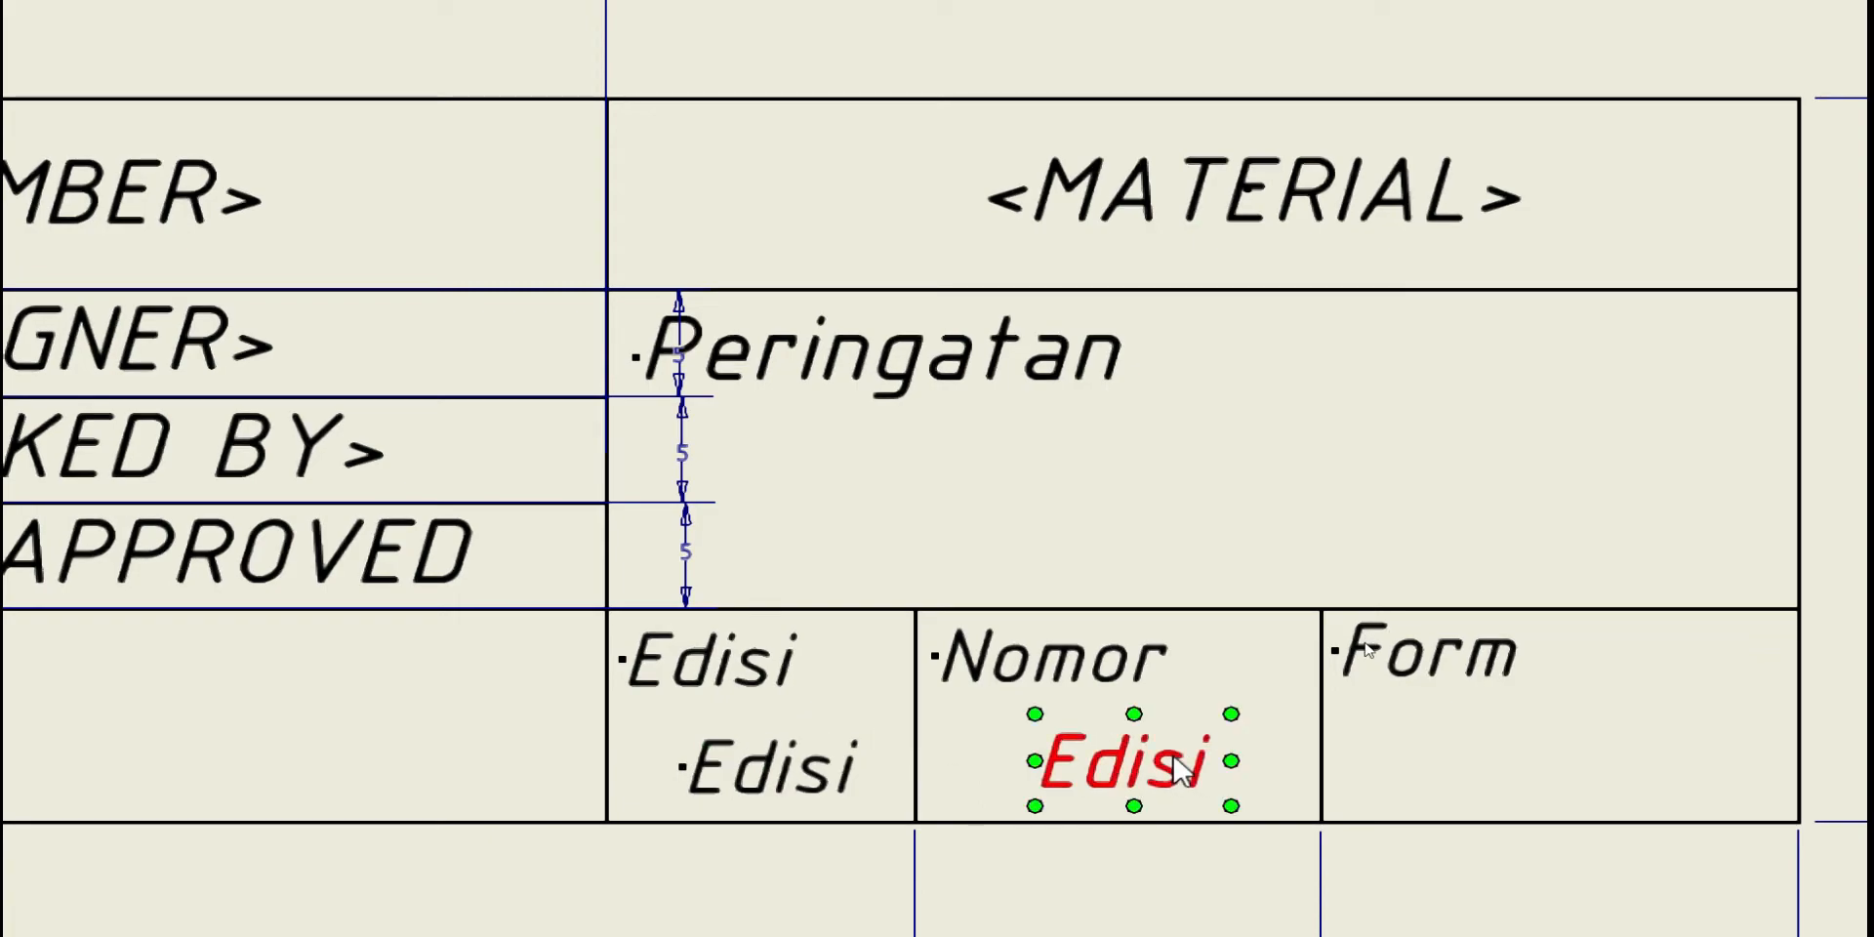
key("ctrl+v")
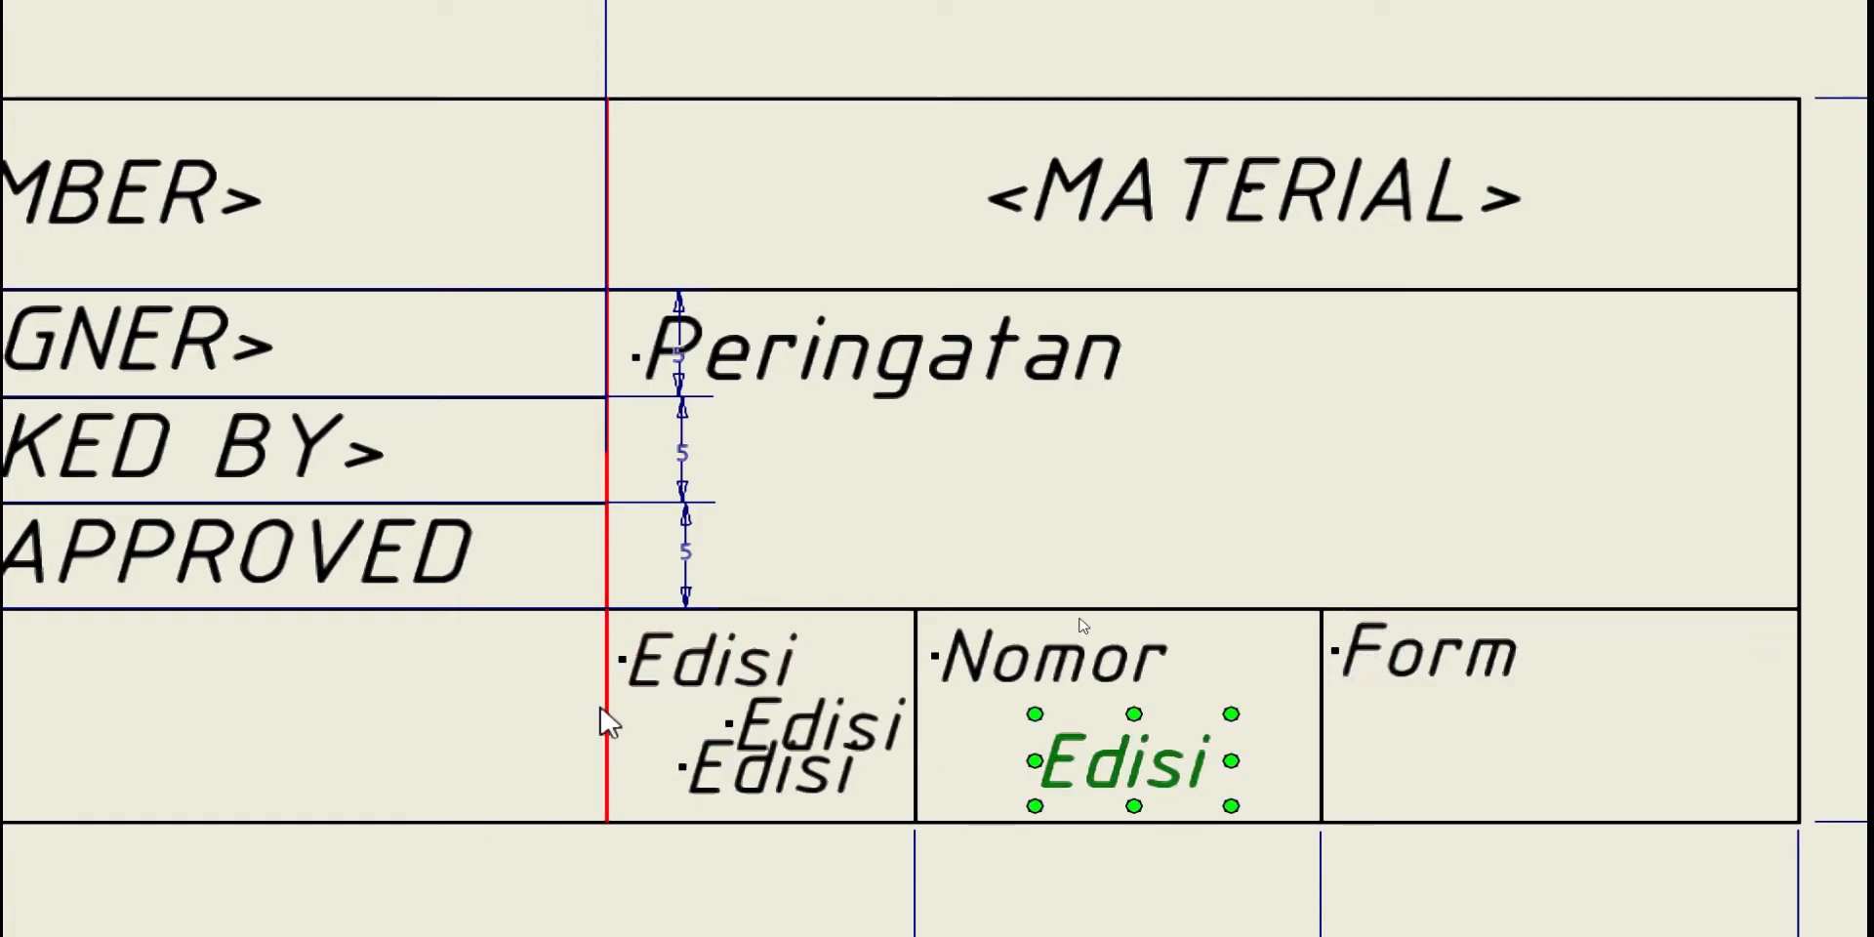
left_click_drag(826, 736, 1672, 760)
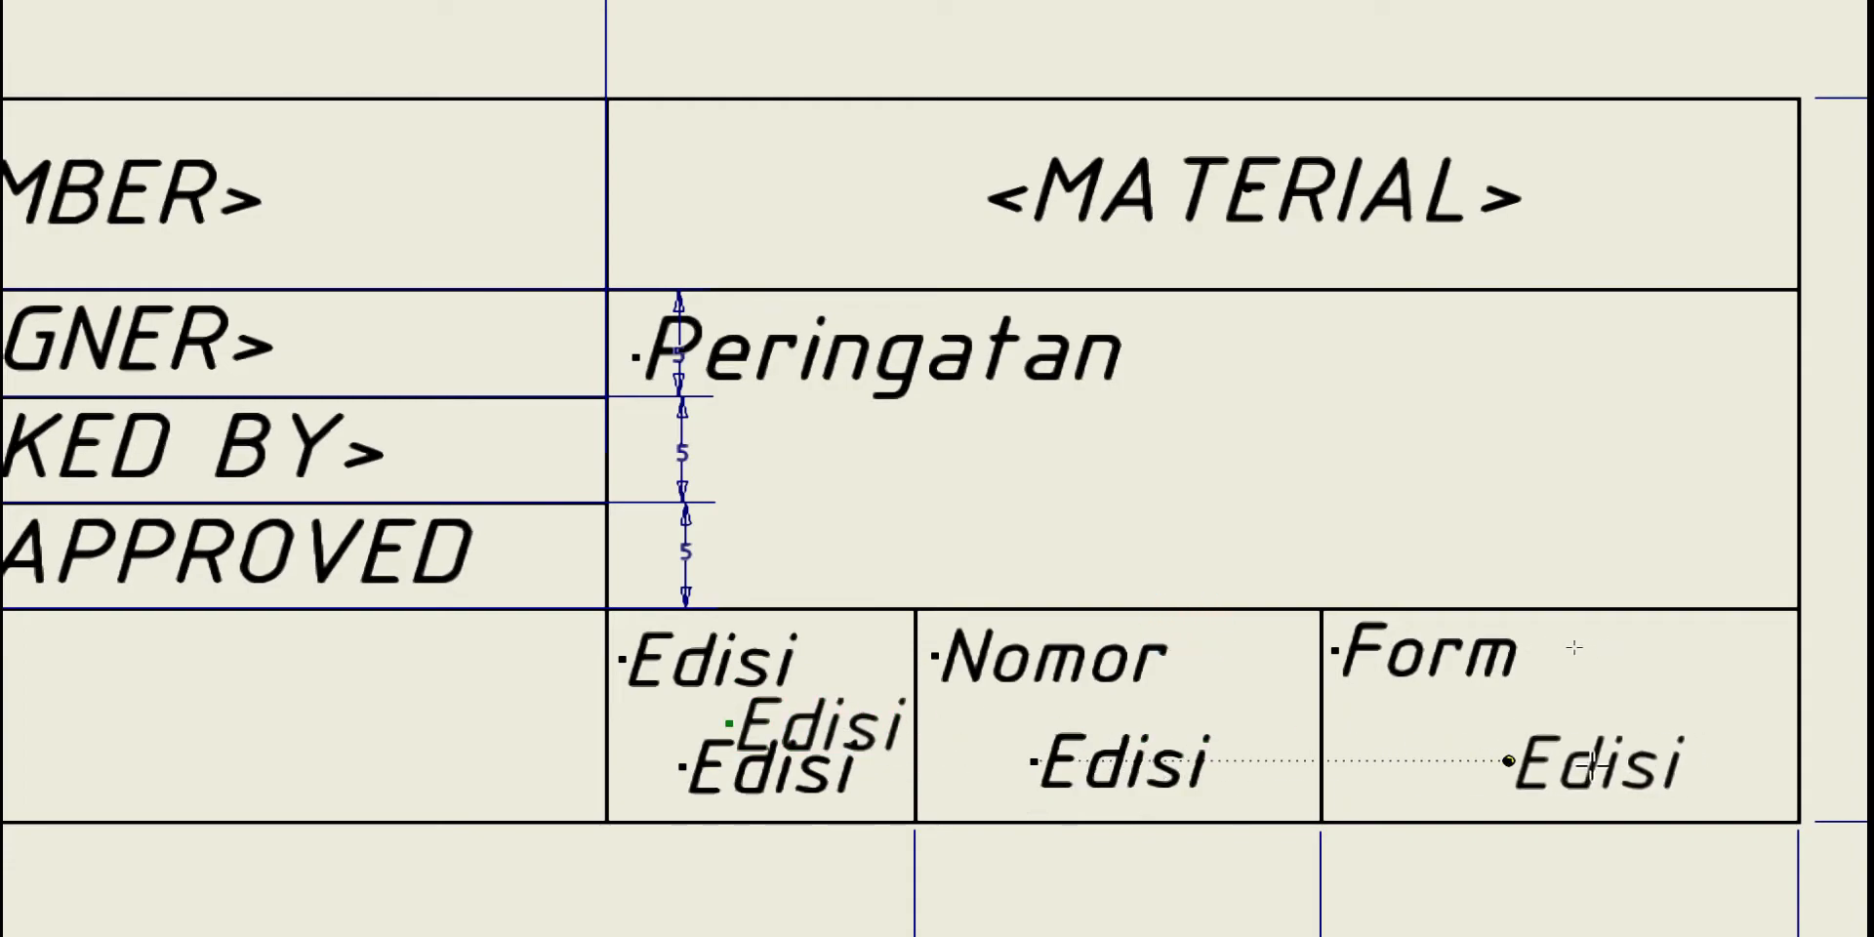
left_click_drag(1605, 761, 1565, 759)
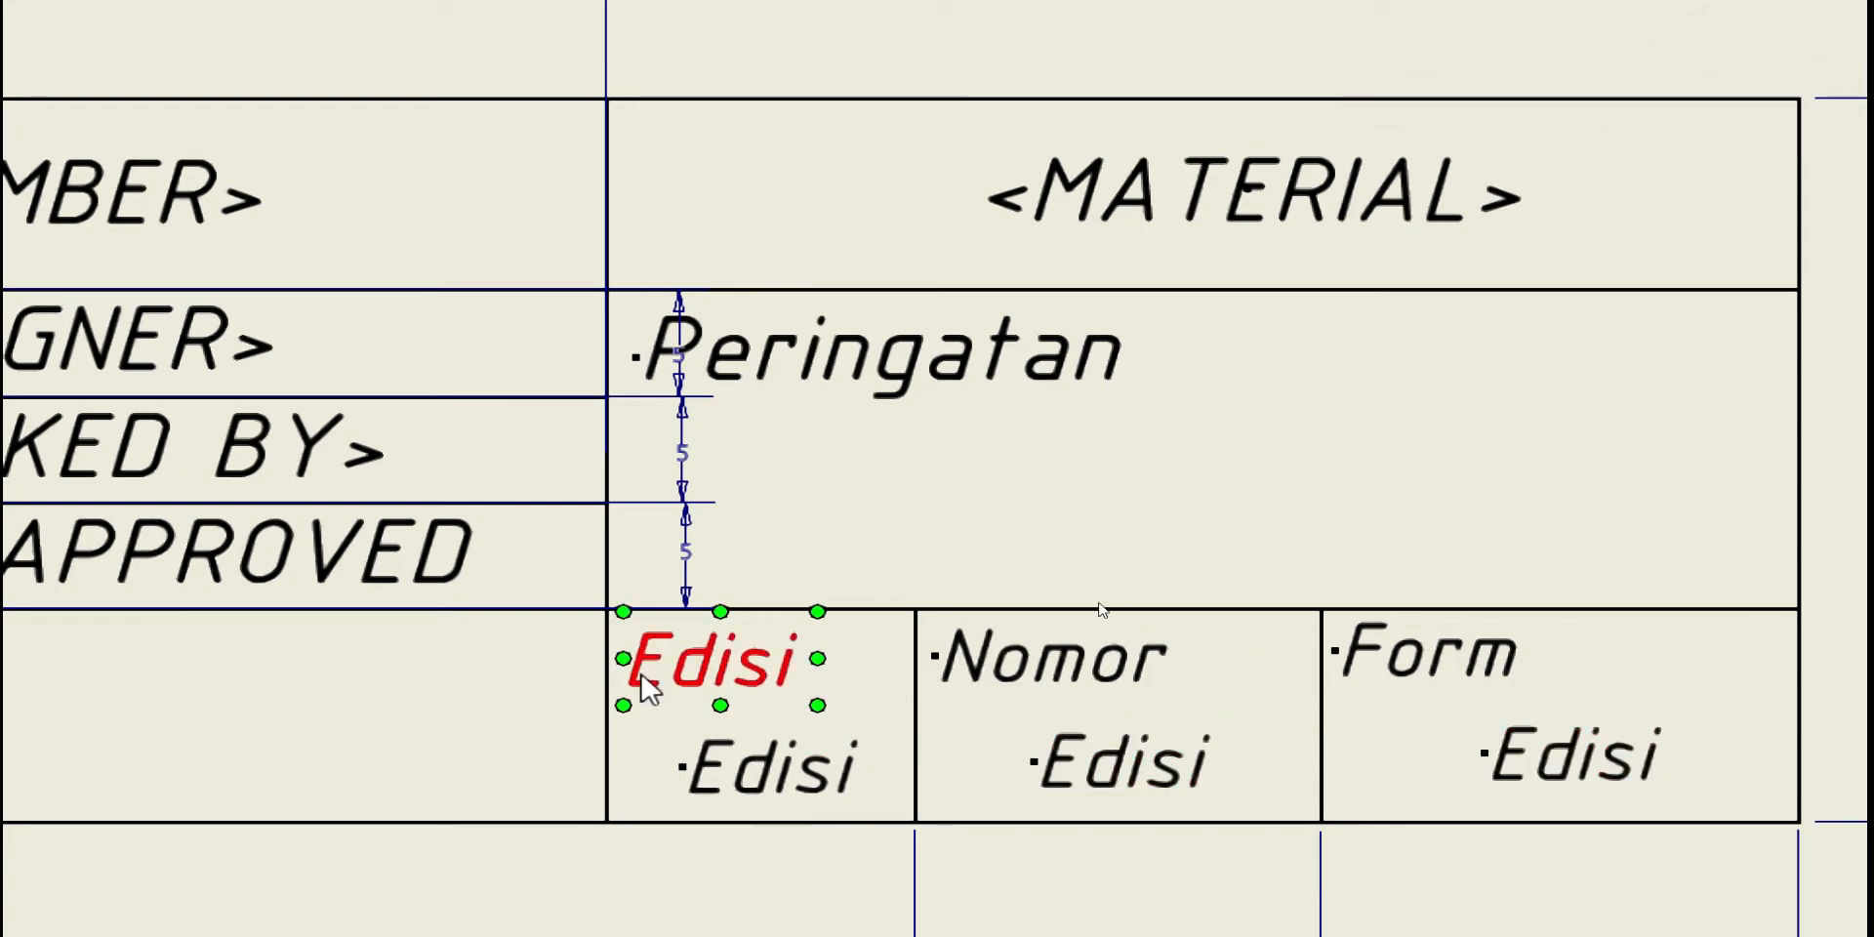
Replace the text under Edisi with the drawing's <REVISION NUMBER> property field
double_click(771, 793)
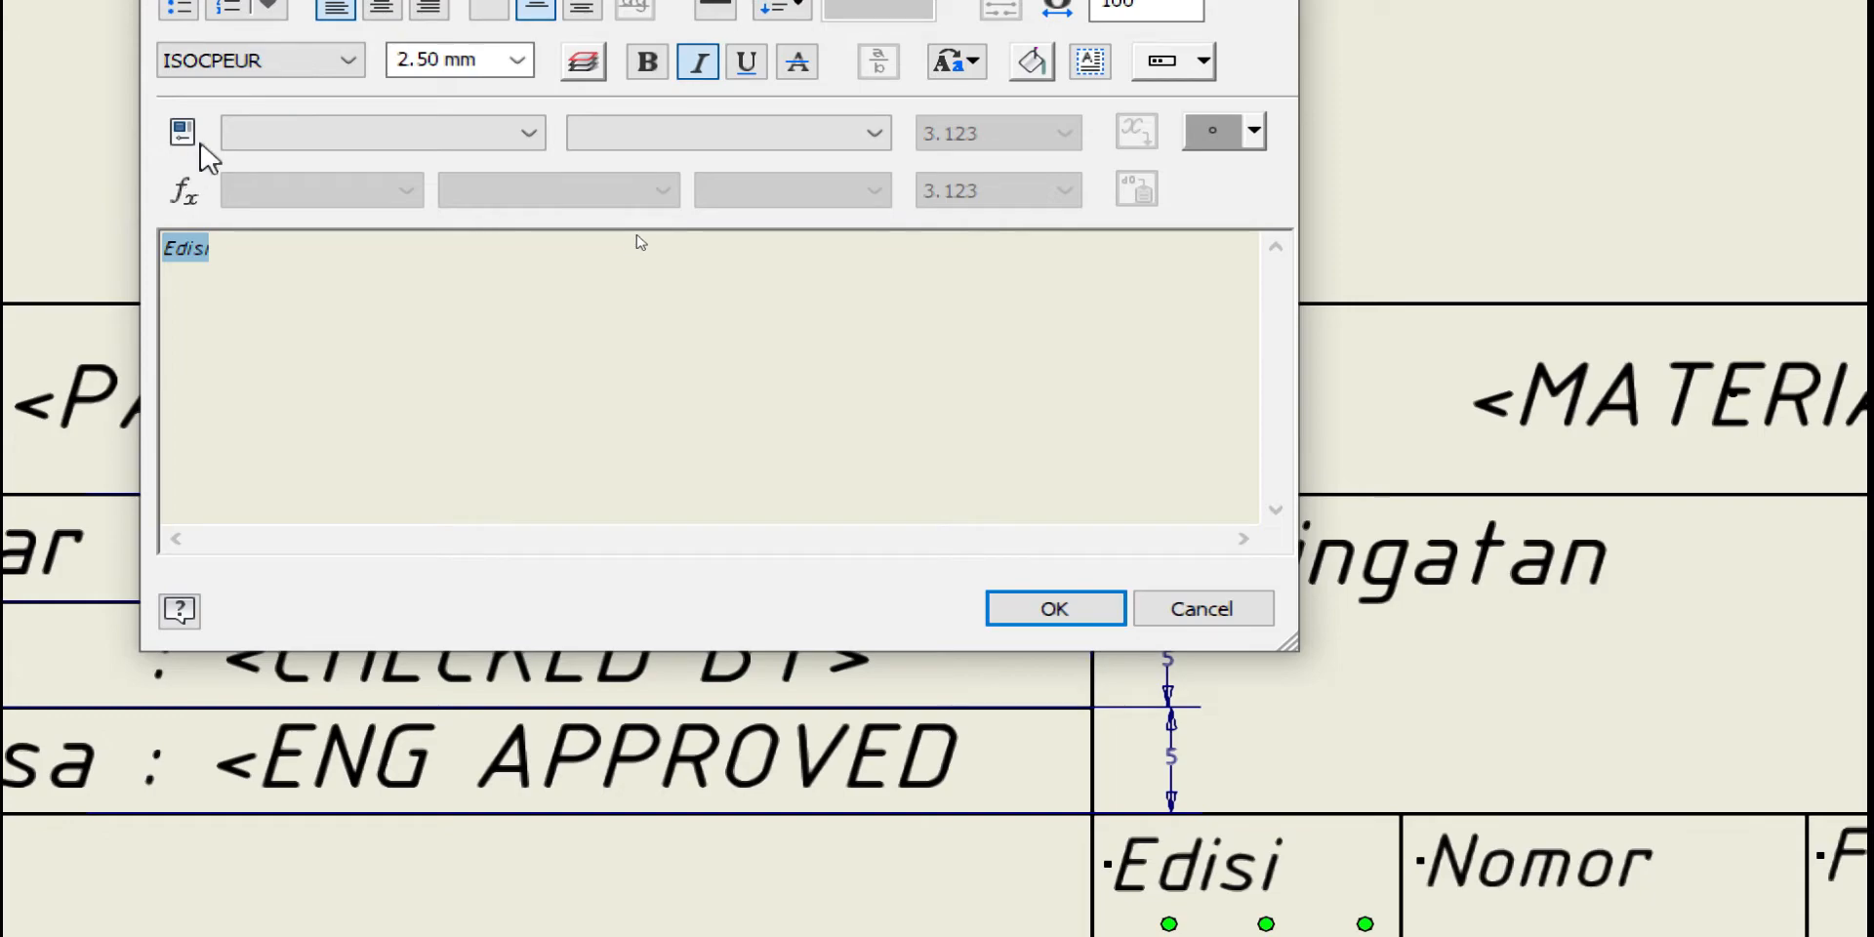
left_click(291, 140)
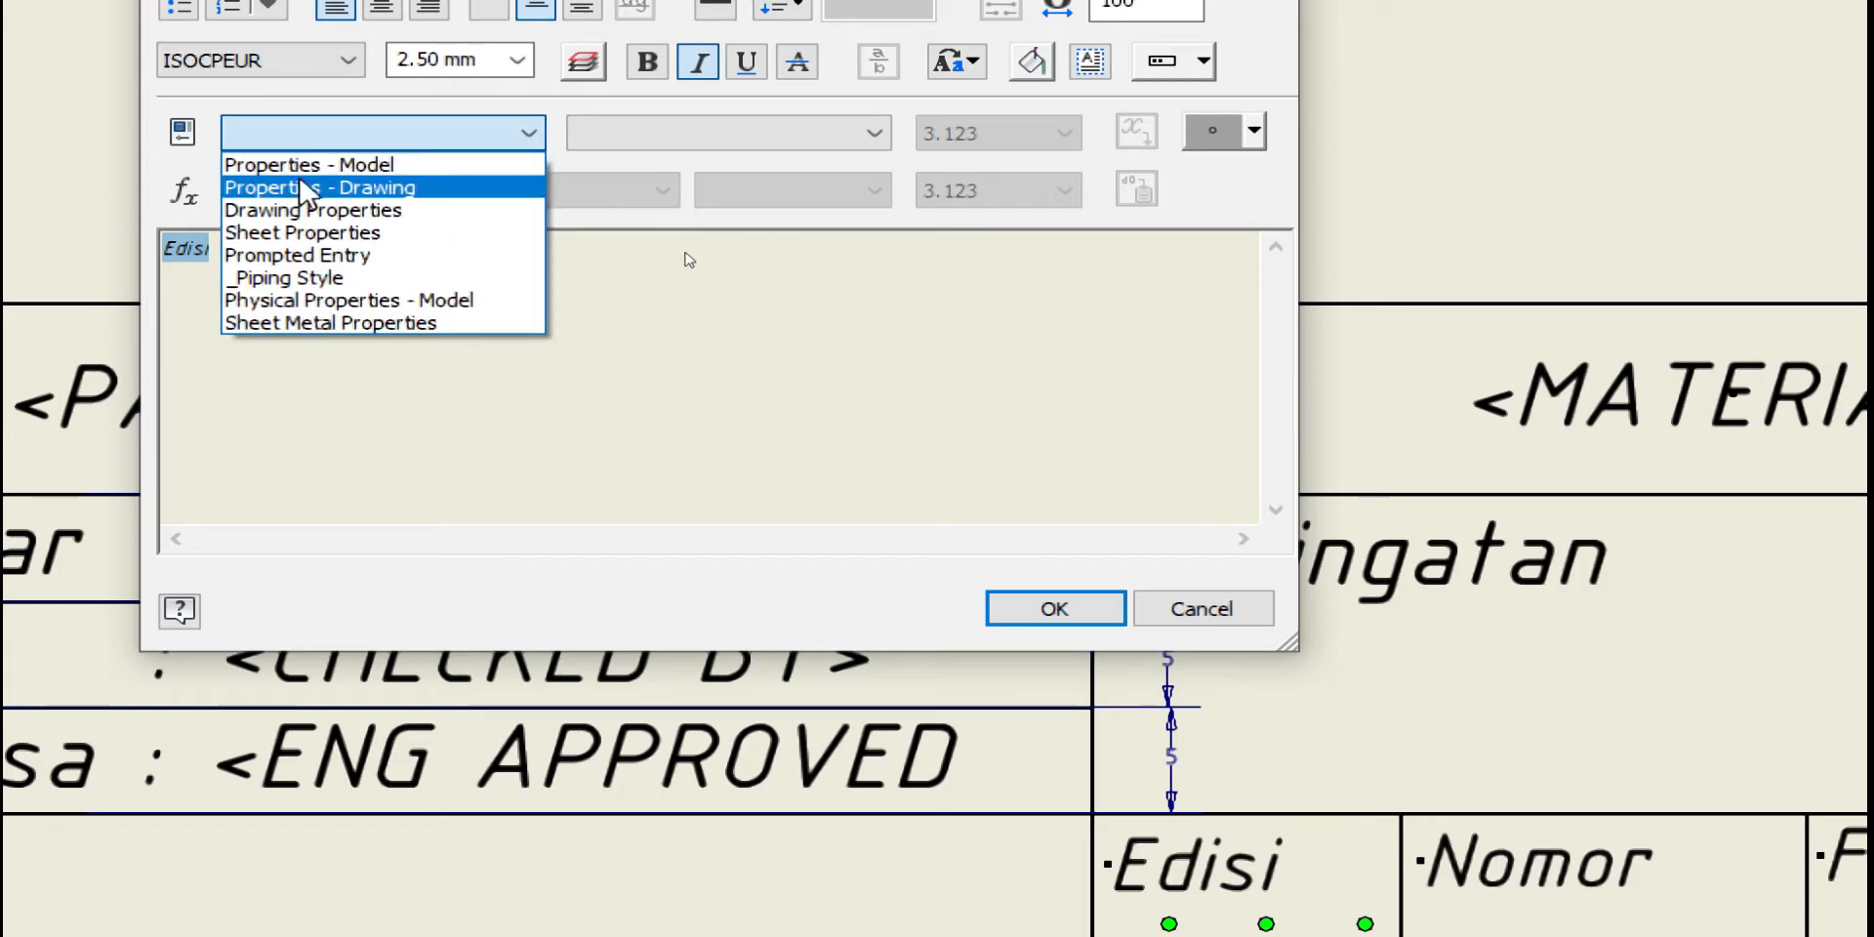
left_click(322, 188)
left_click(752, 137)
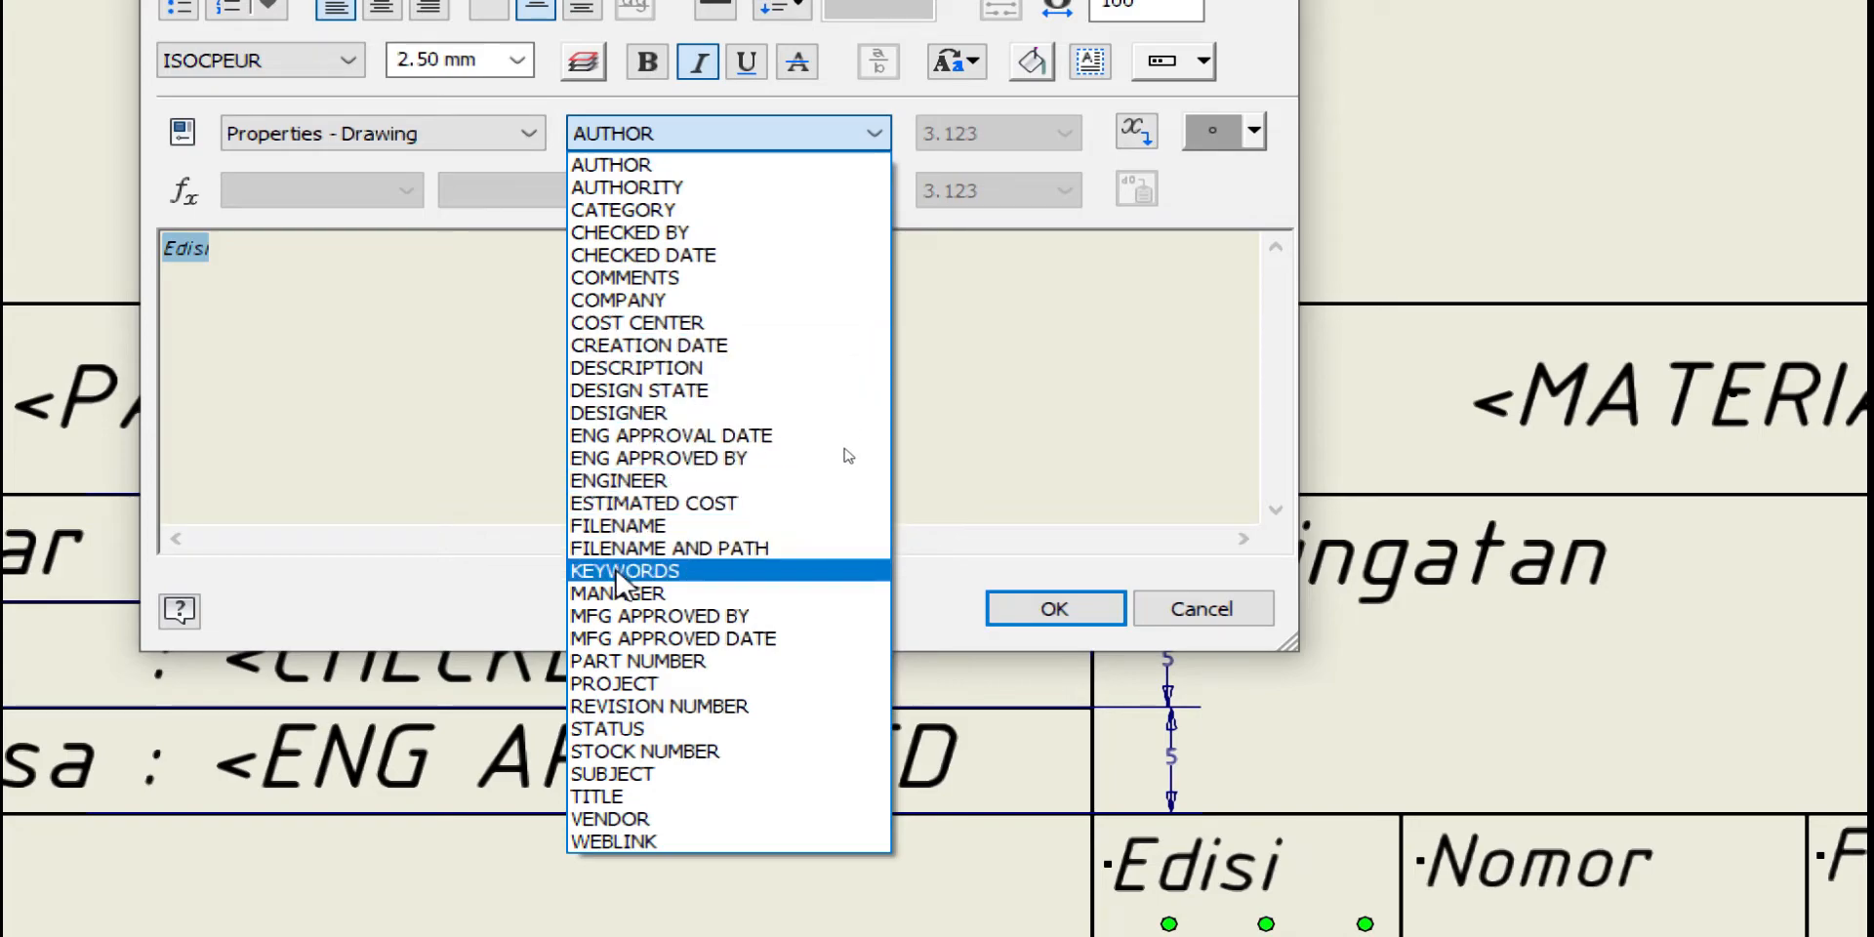
left_click(629, 707)
left_click(1137, 131)
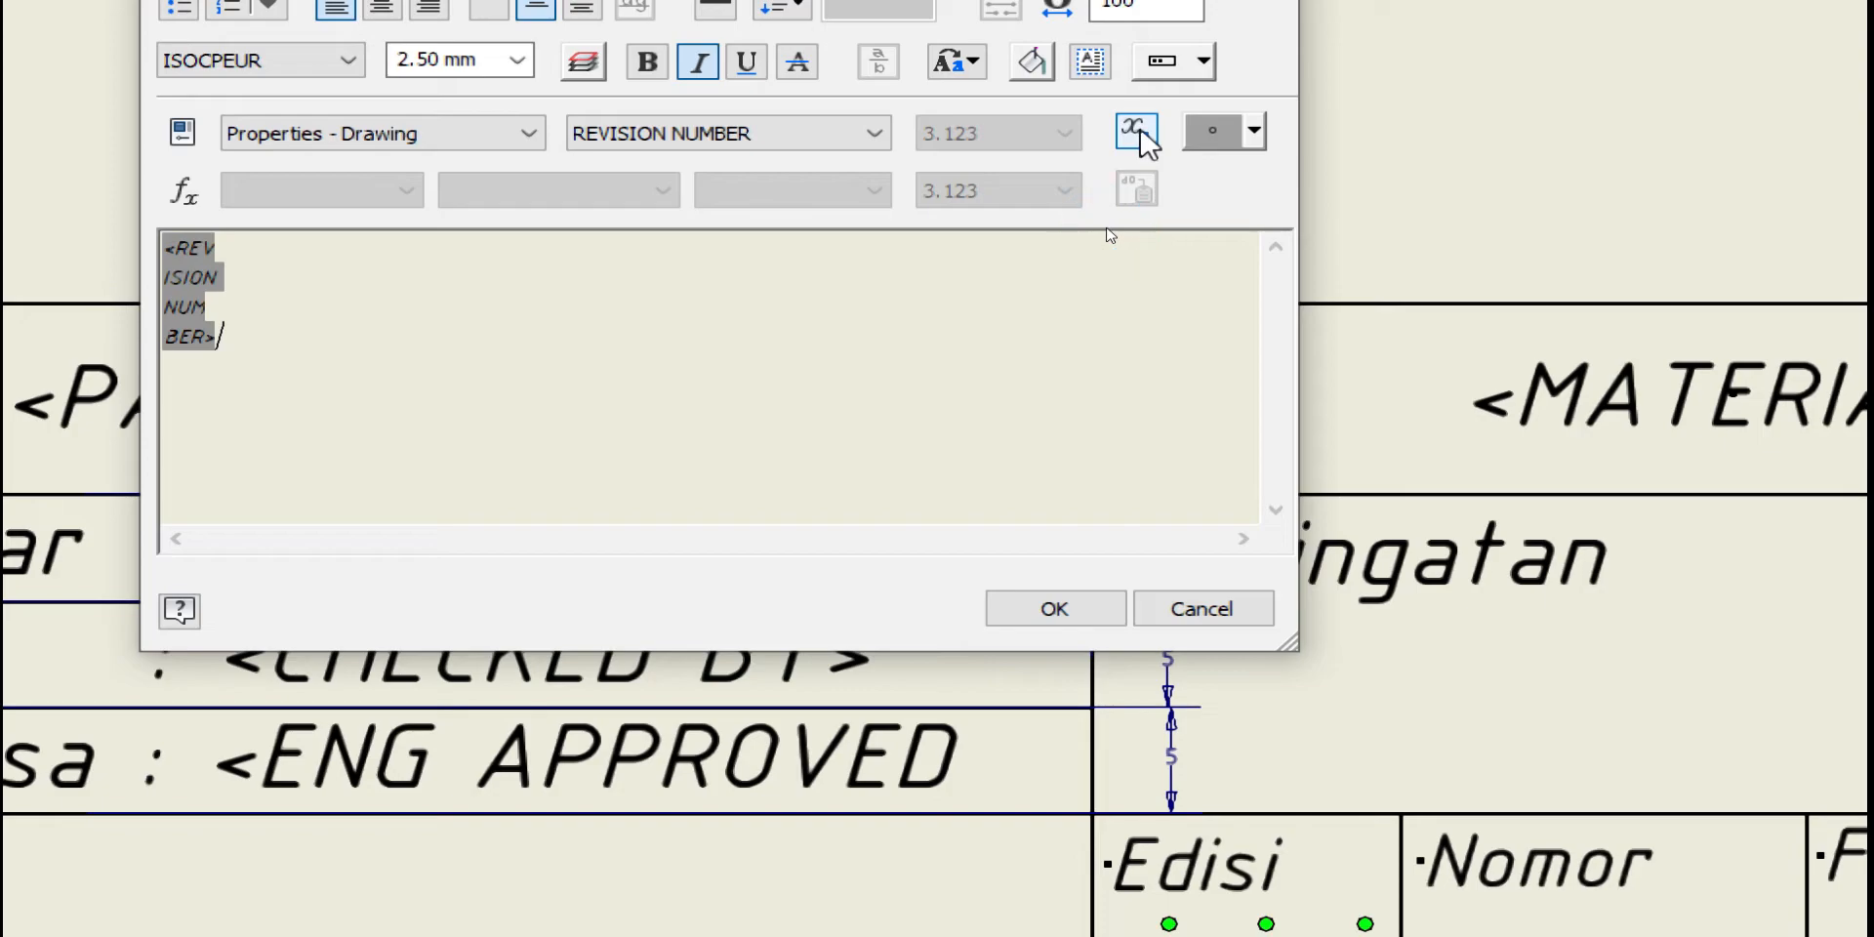
left_click(1052, 615)
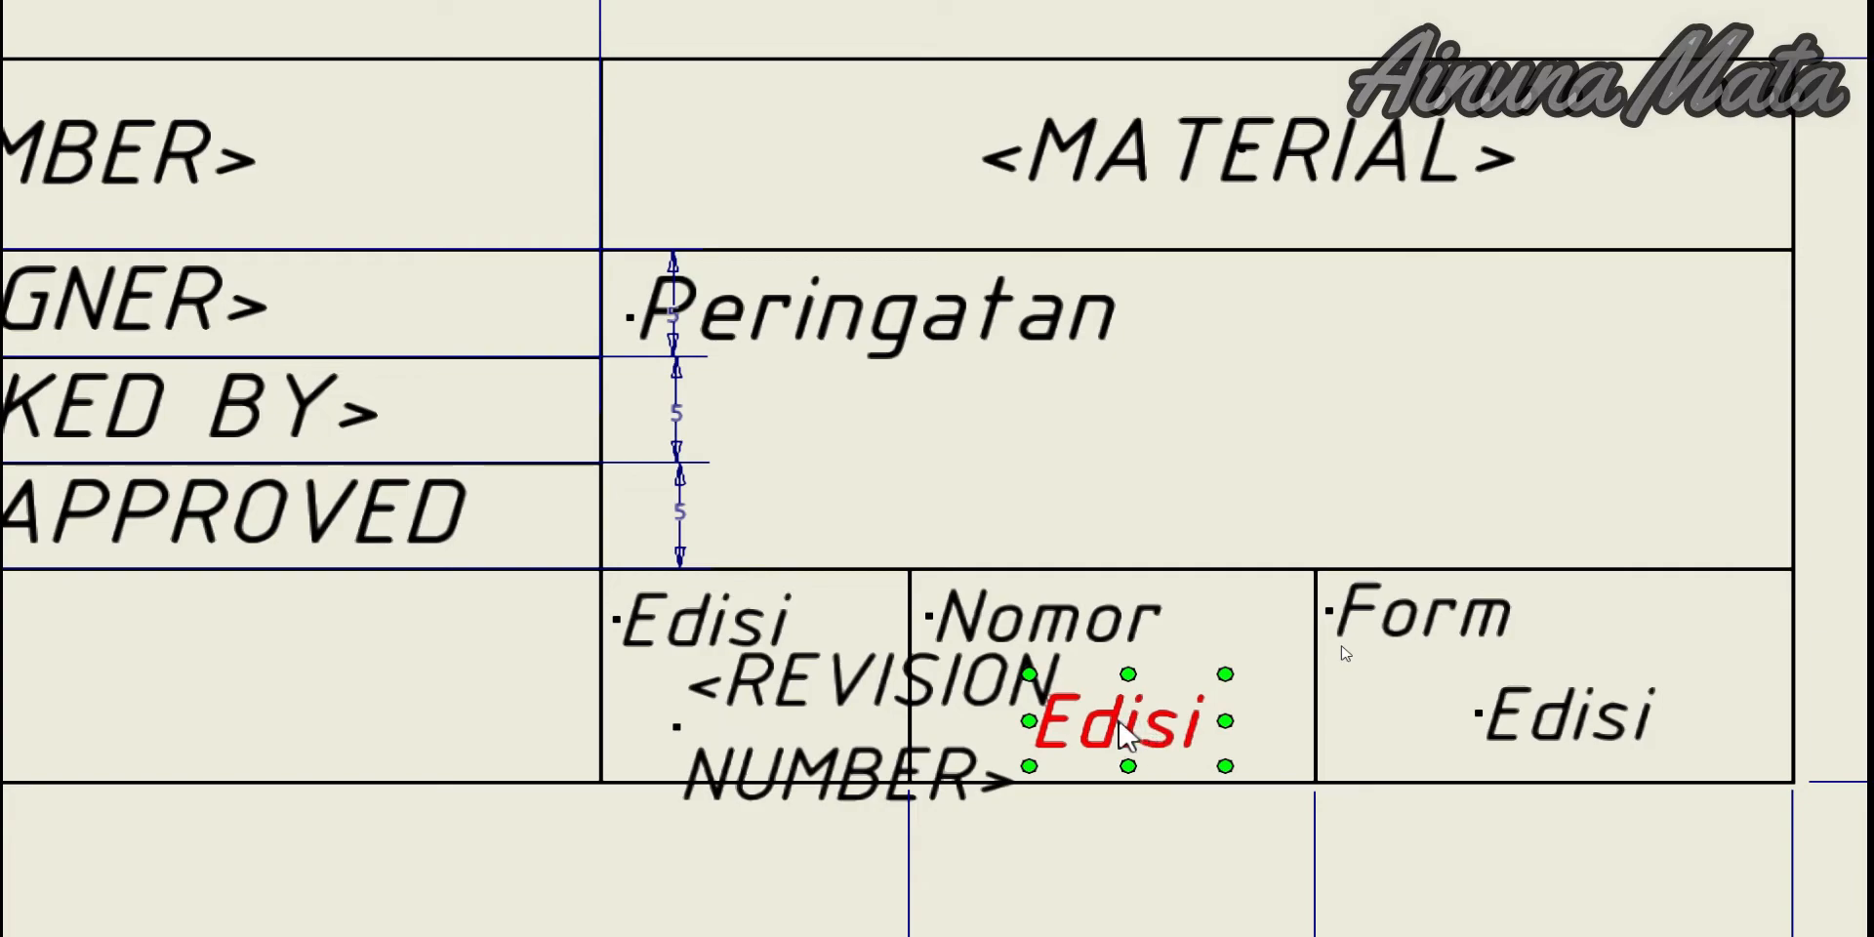
Replace the placeholder text under Nomor with the <Sheet Number> sheet property field
double_click(1122, 727)
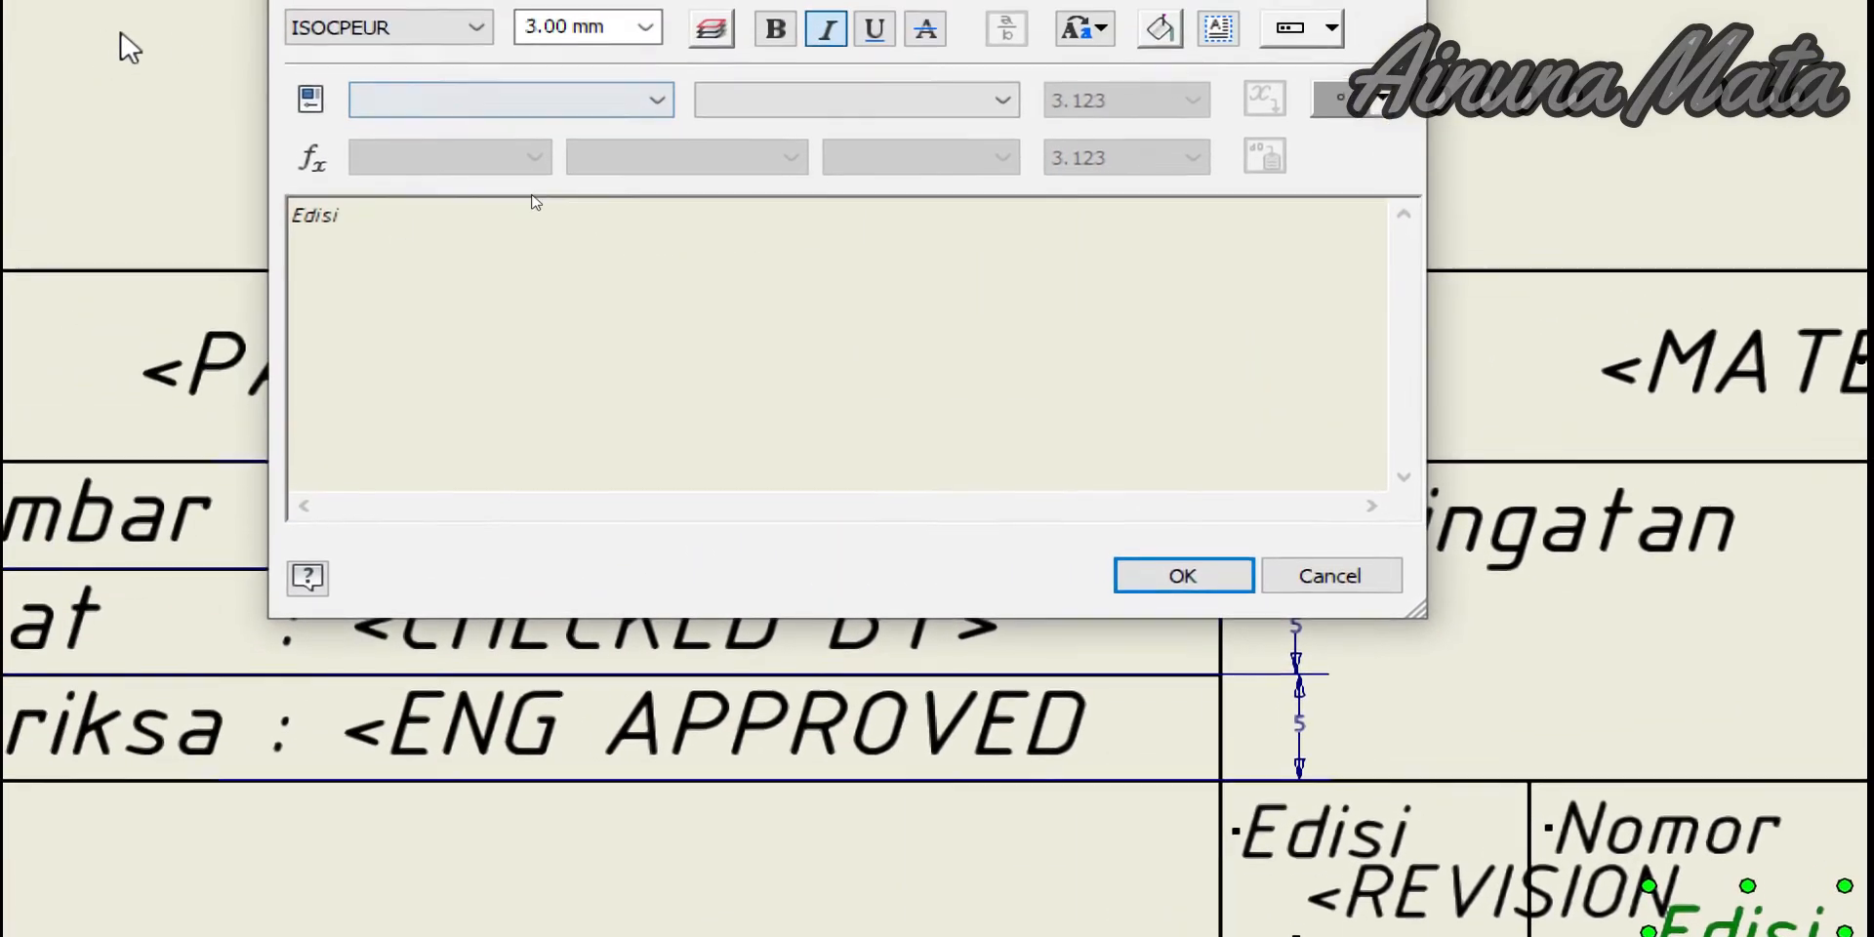
left_click_drag(342, 217, 301, 218)
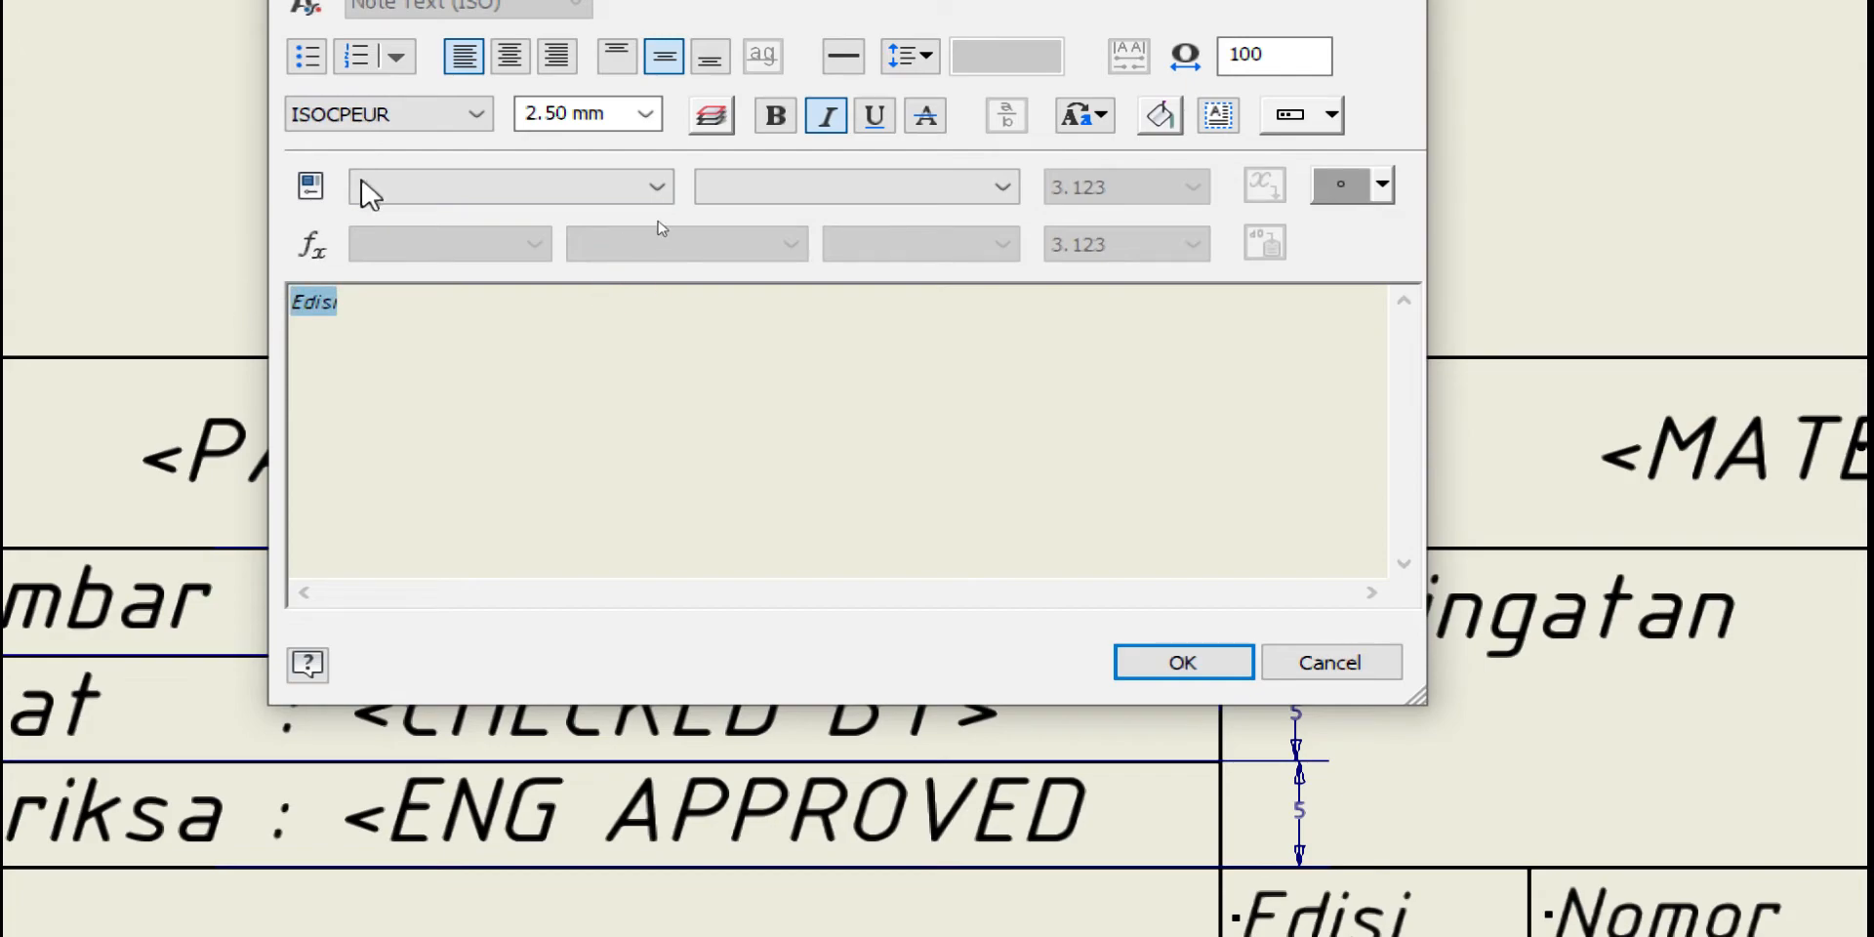
left_click(436, 195)
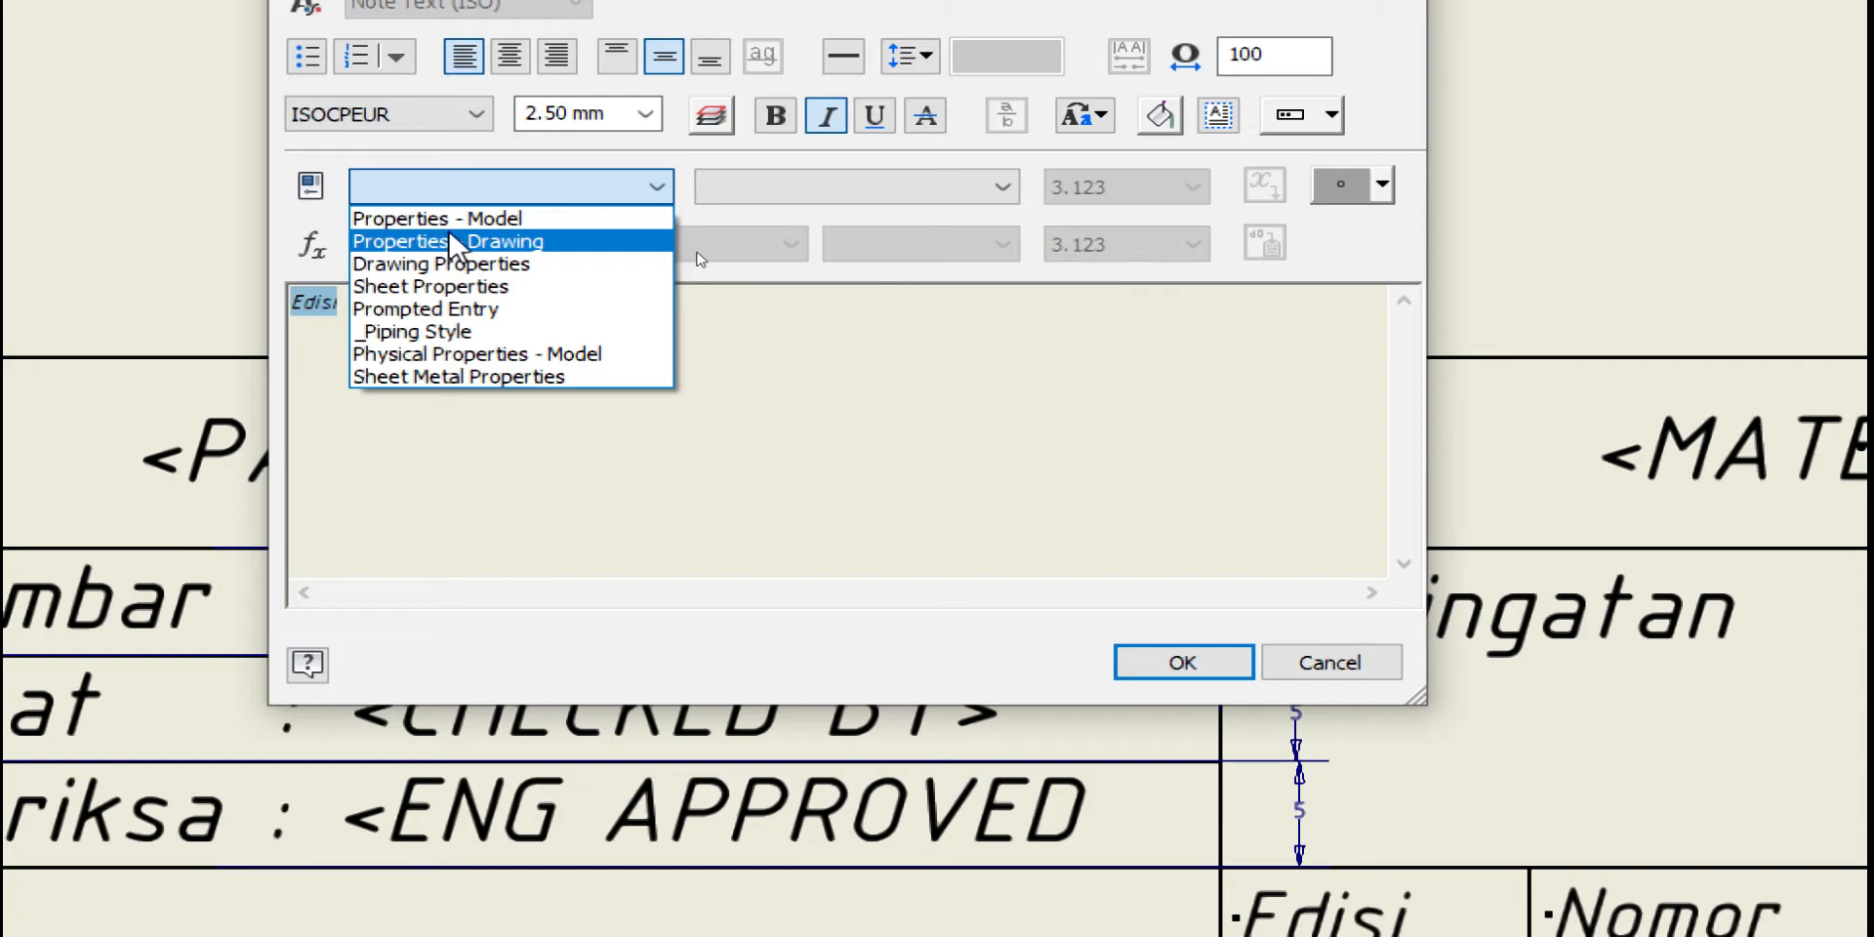
left_click(442, 252)
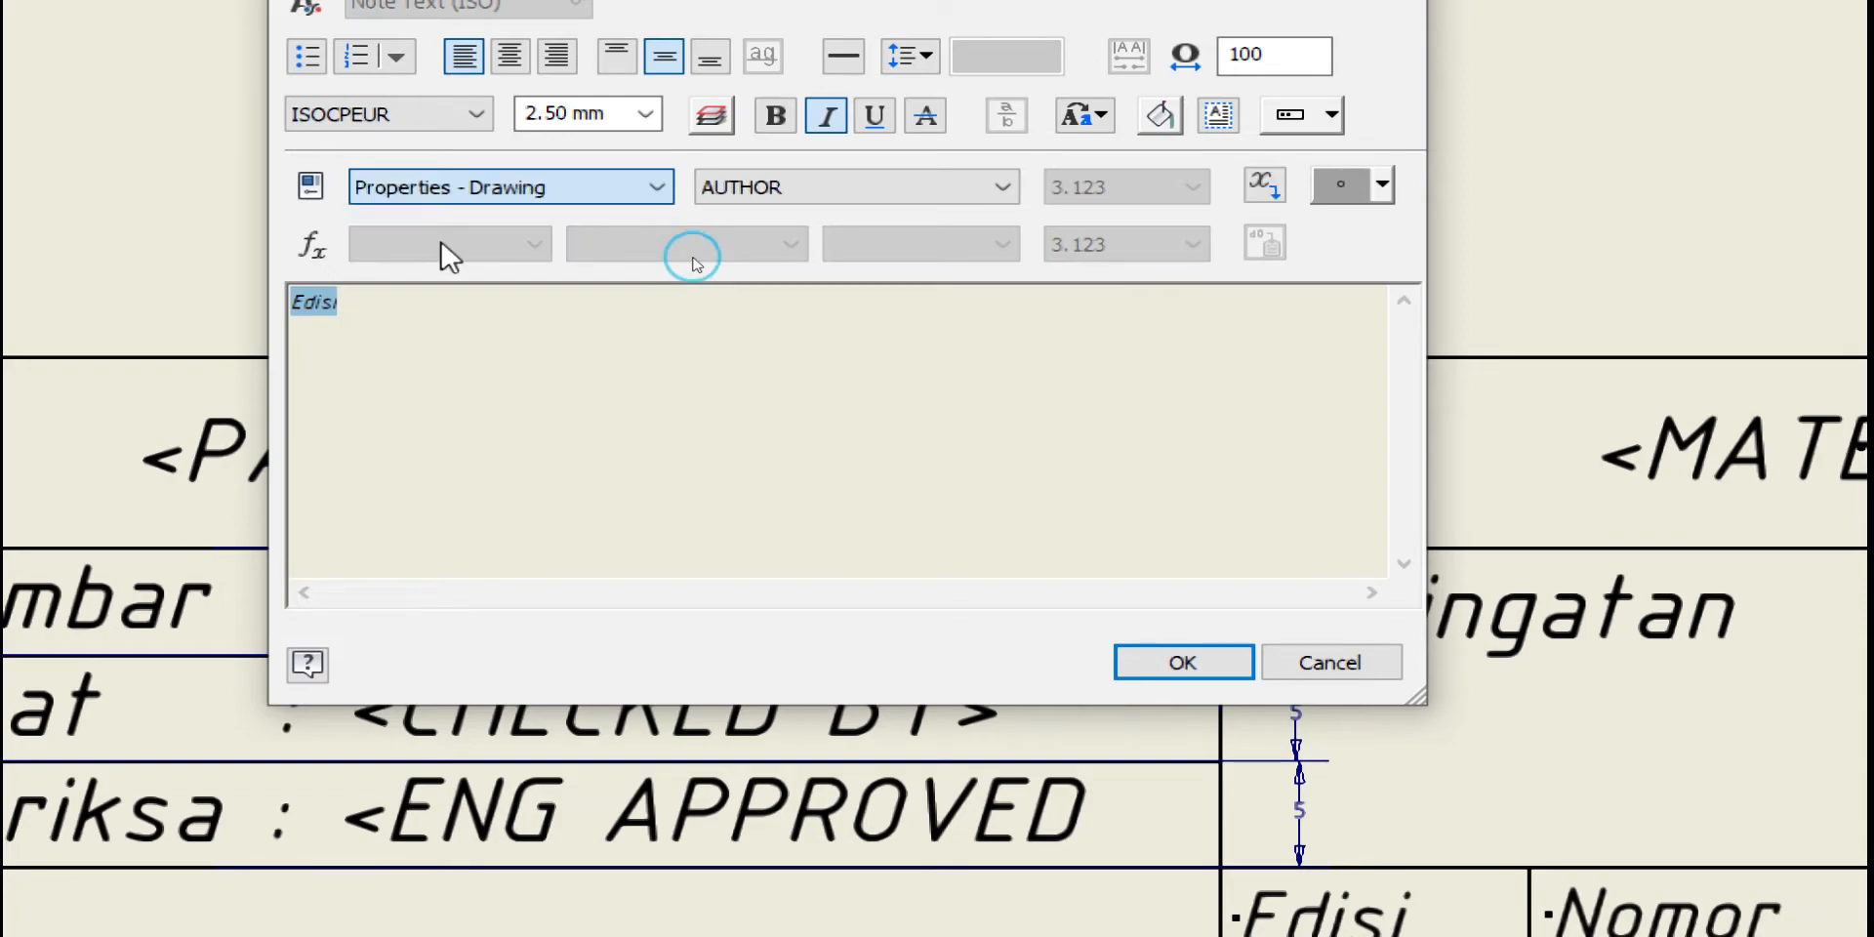
left_click(939, 190)
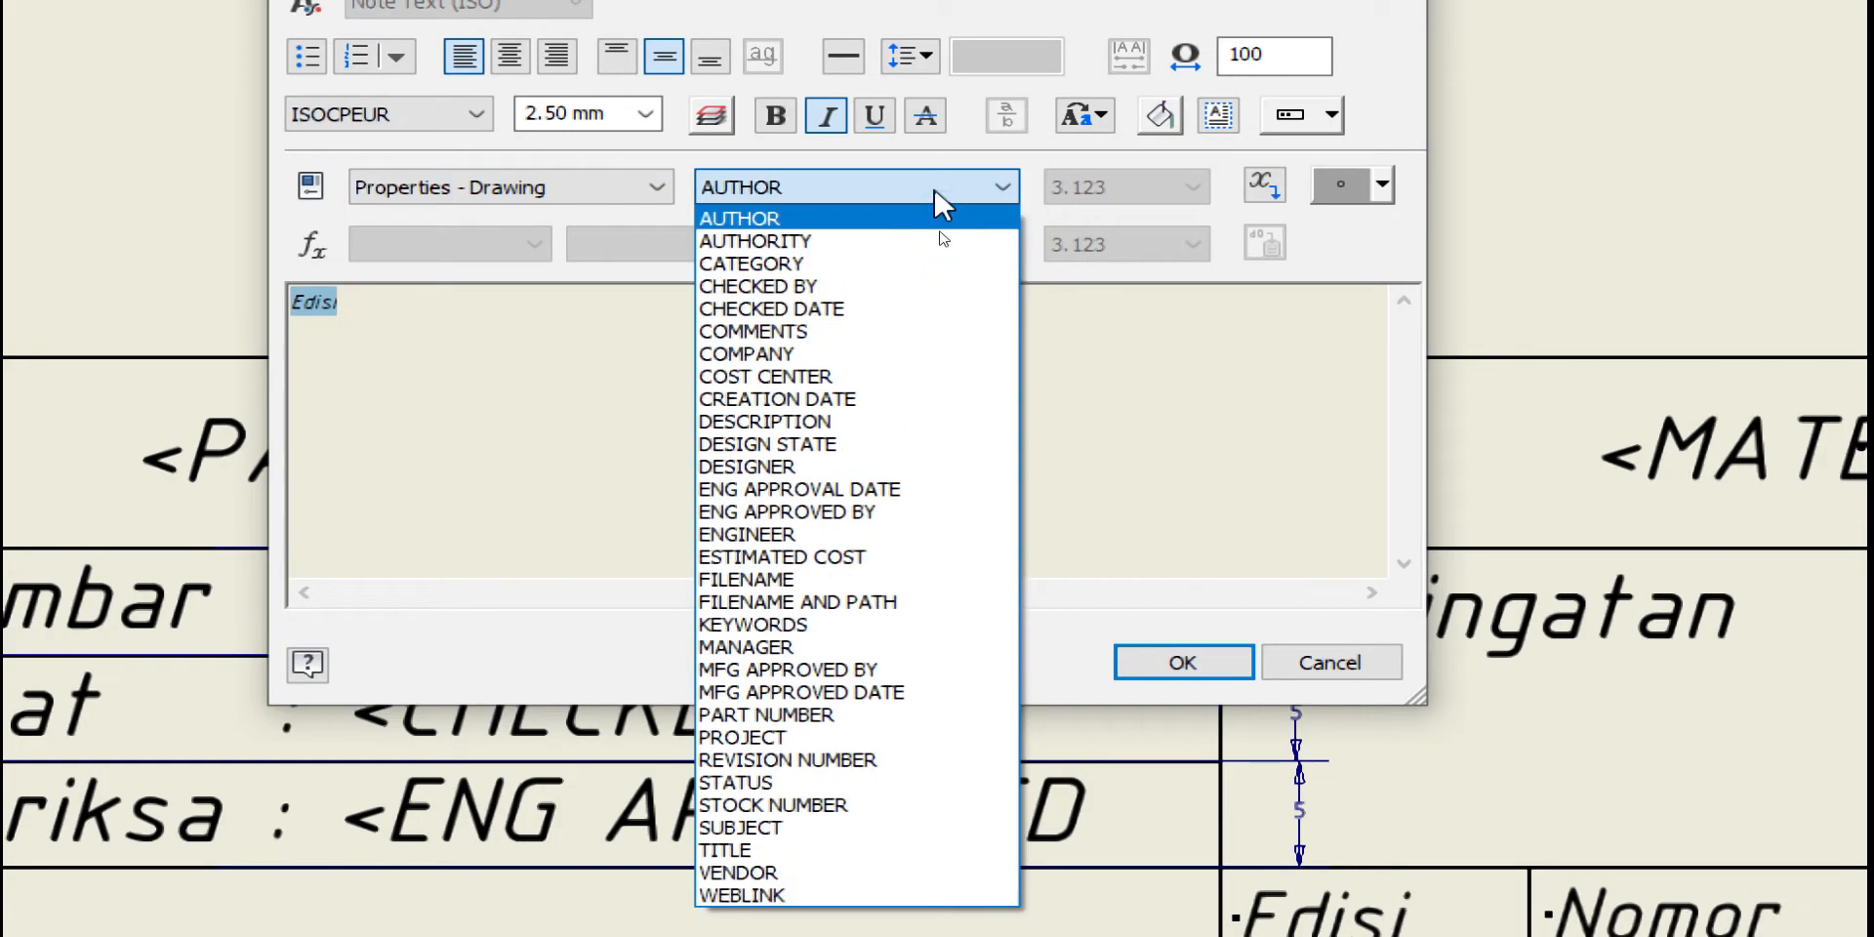
left_click(434, 191)
left_click(430, 194)
left_click(427, 266)
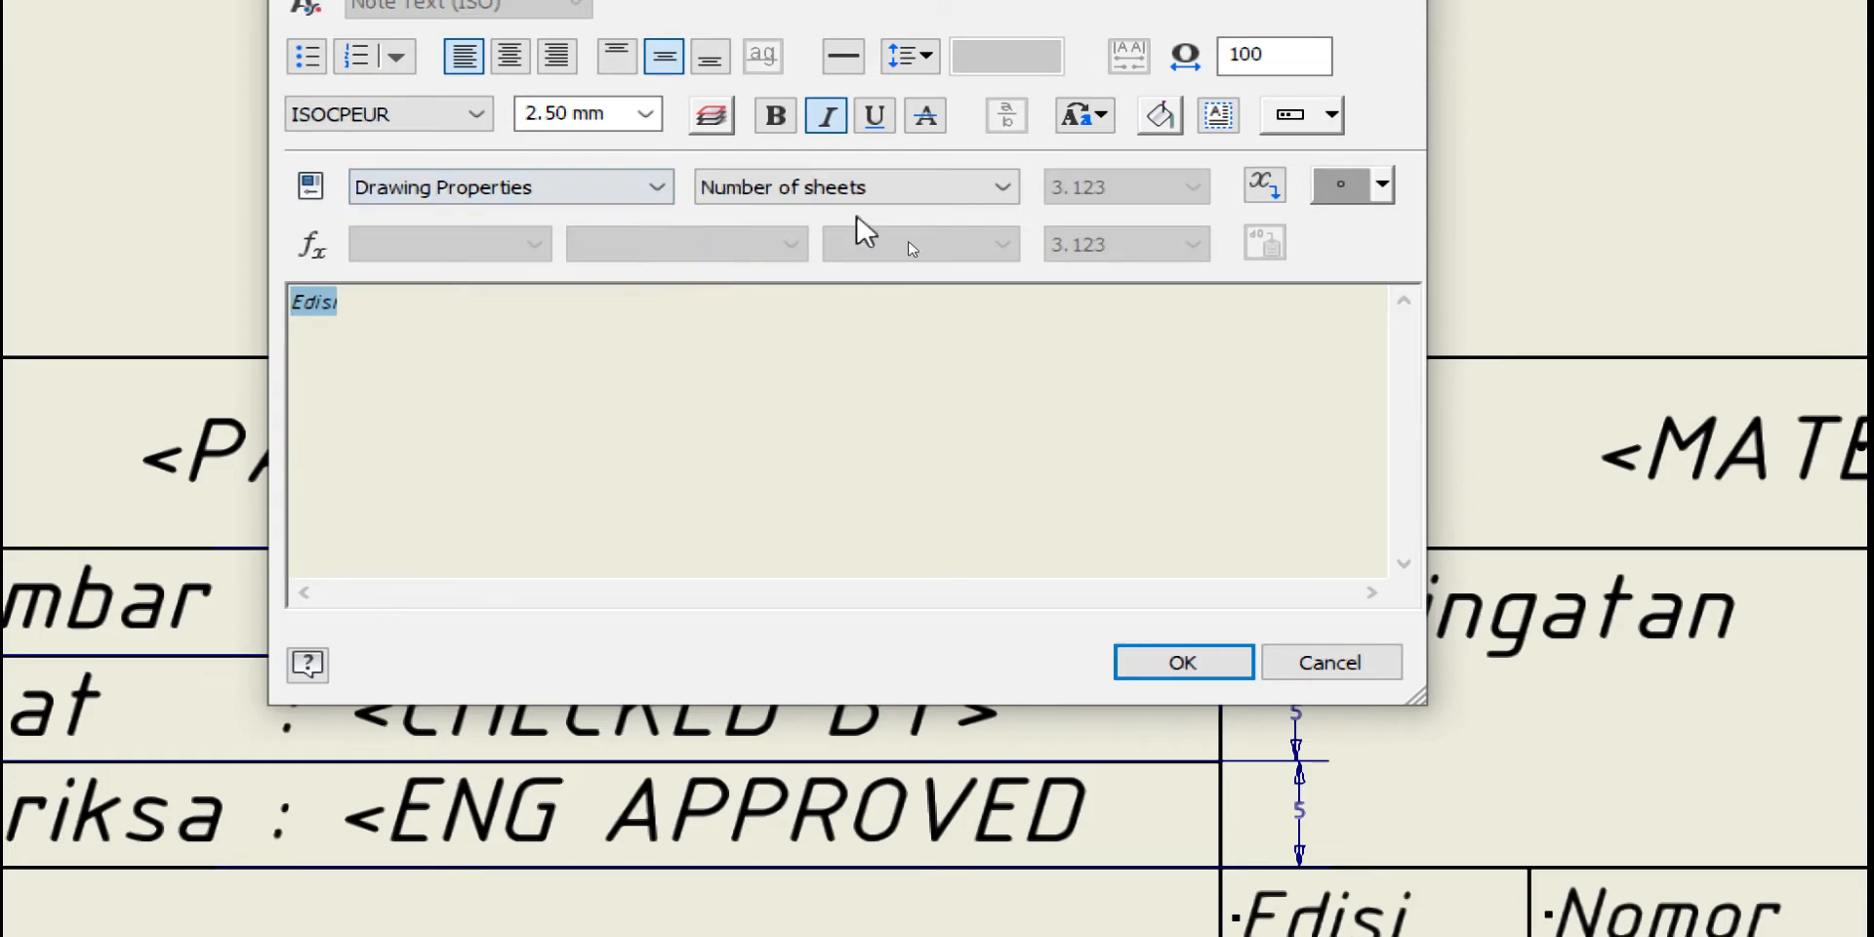
left_click(869, 195)
left_click(716, 210)
left_click(485, 196)
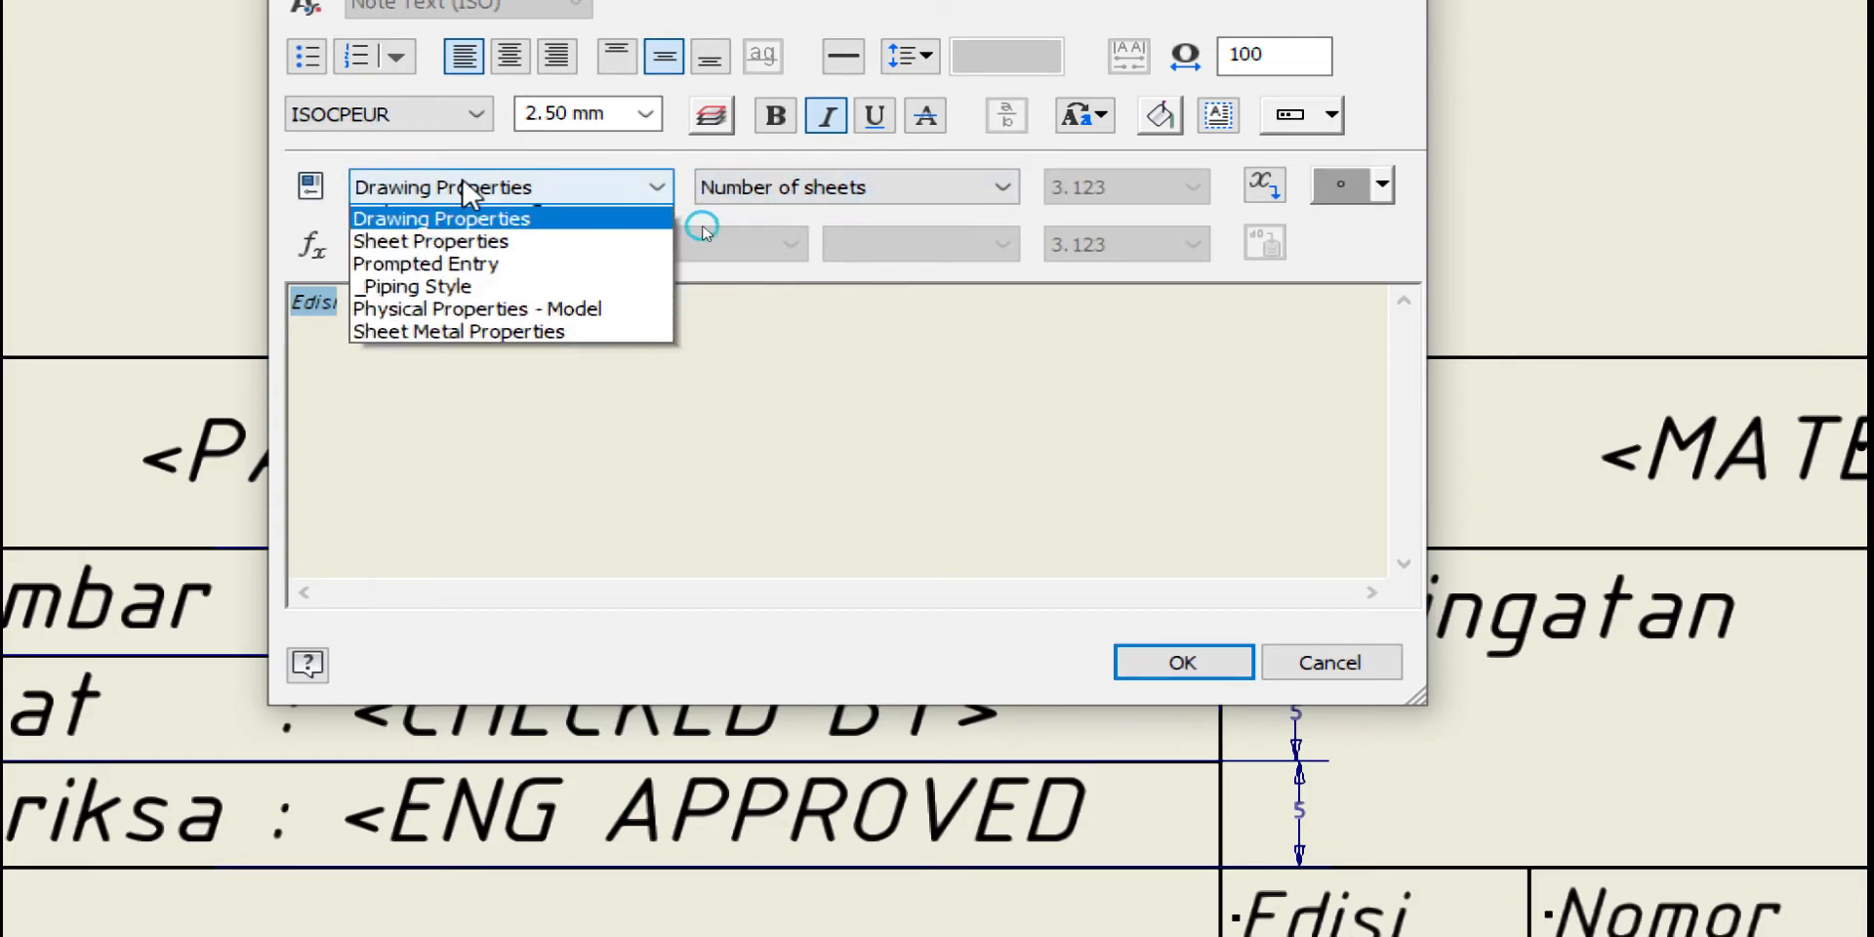
scroll(468, 283, "up", 1)
left_click(475, 285)
left_click(850, 186)
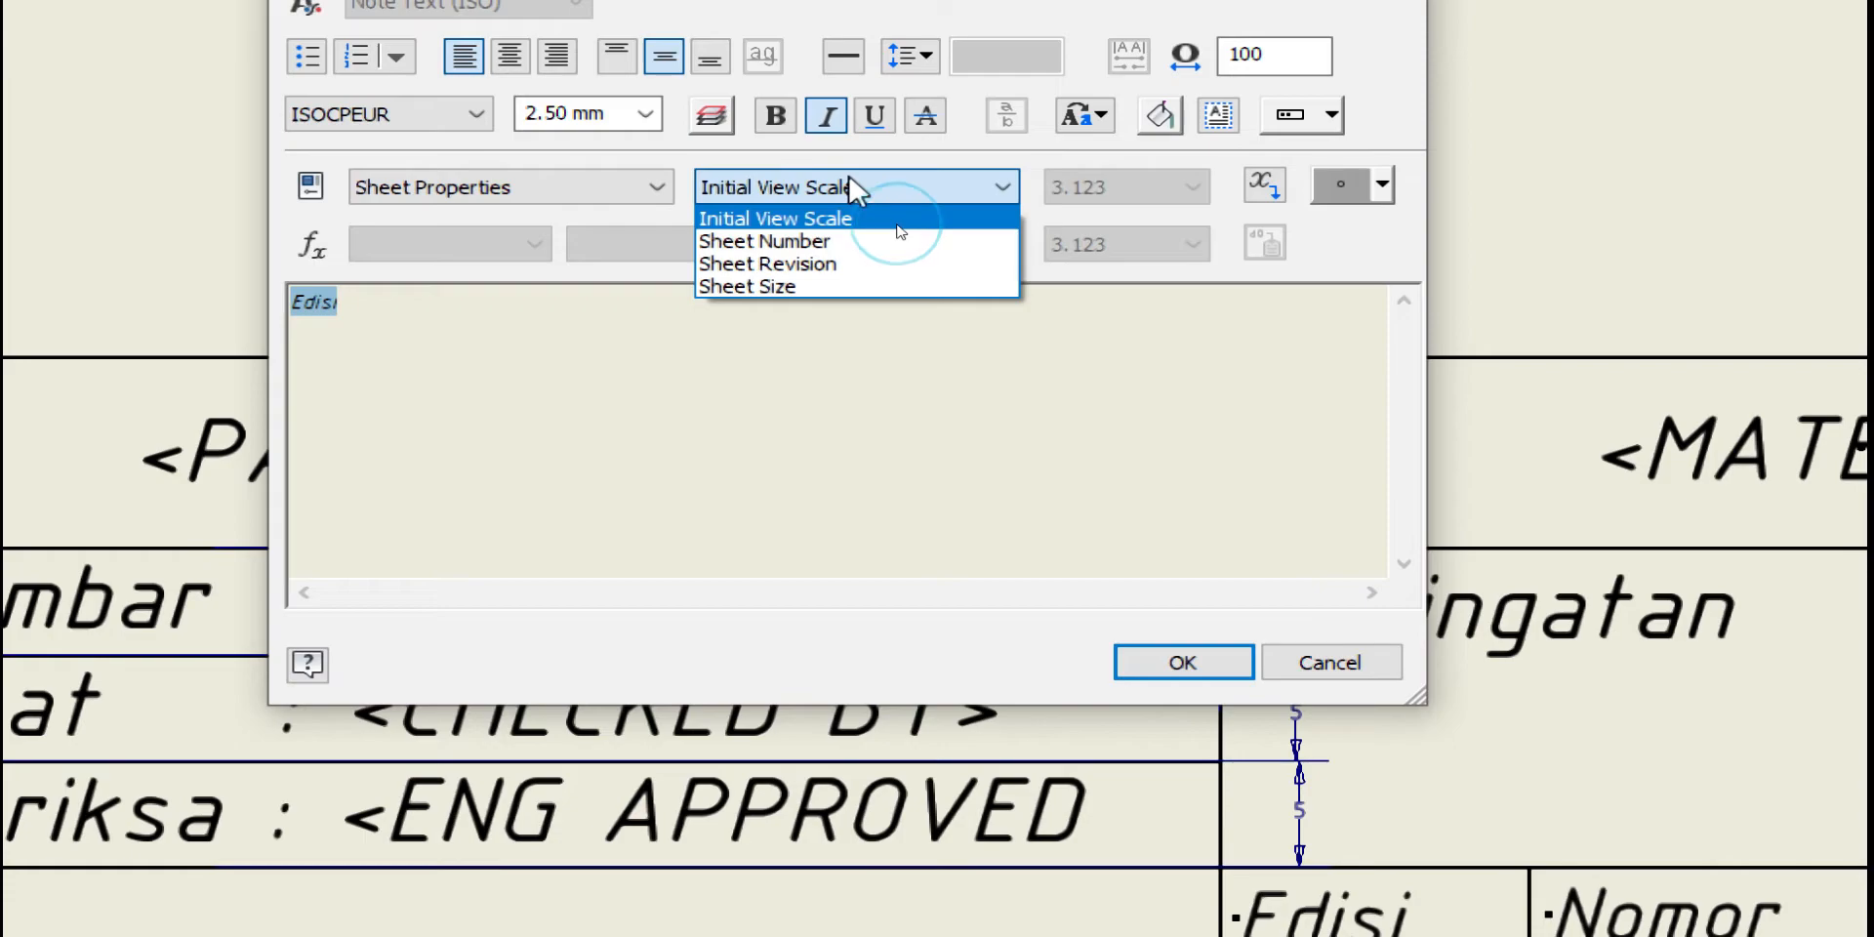
left_click(824, 240)
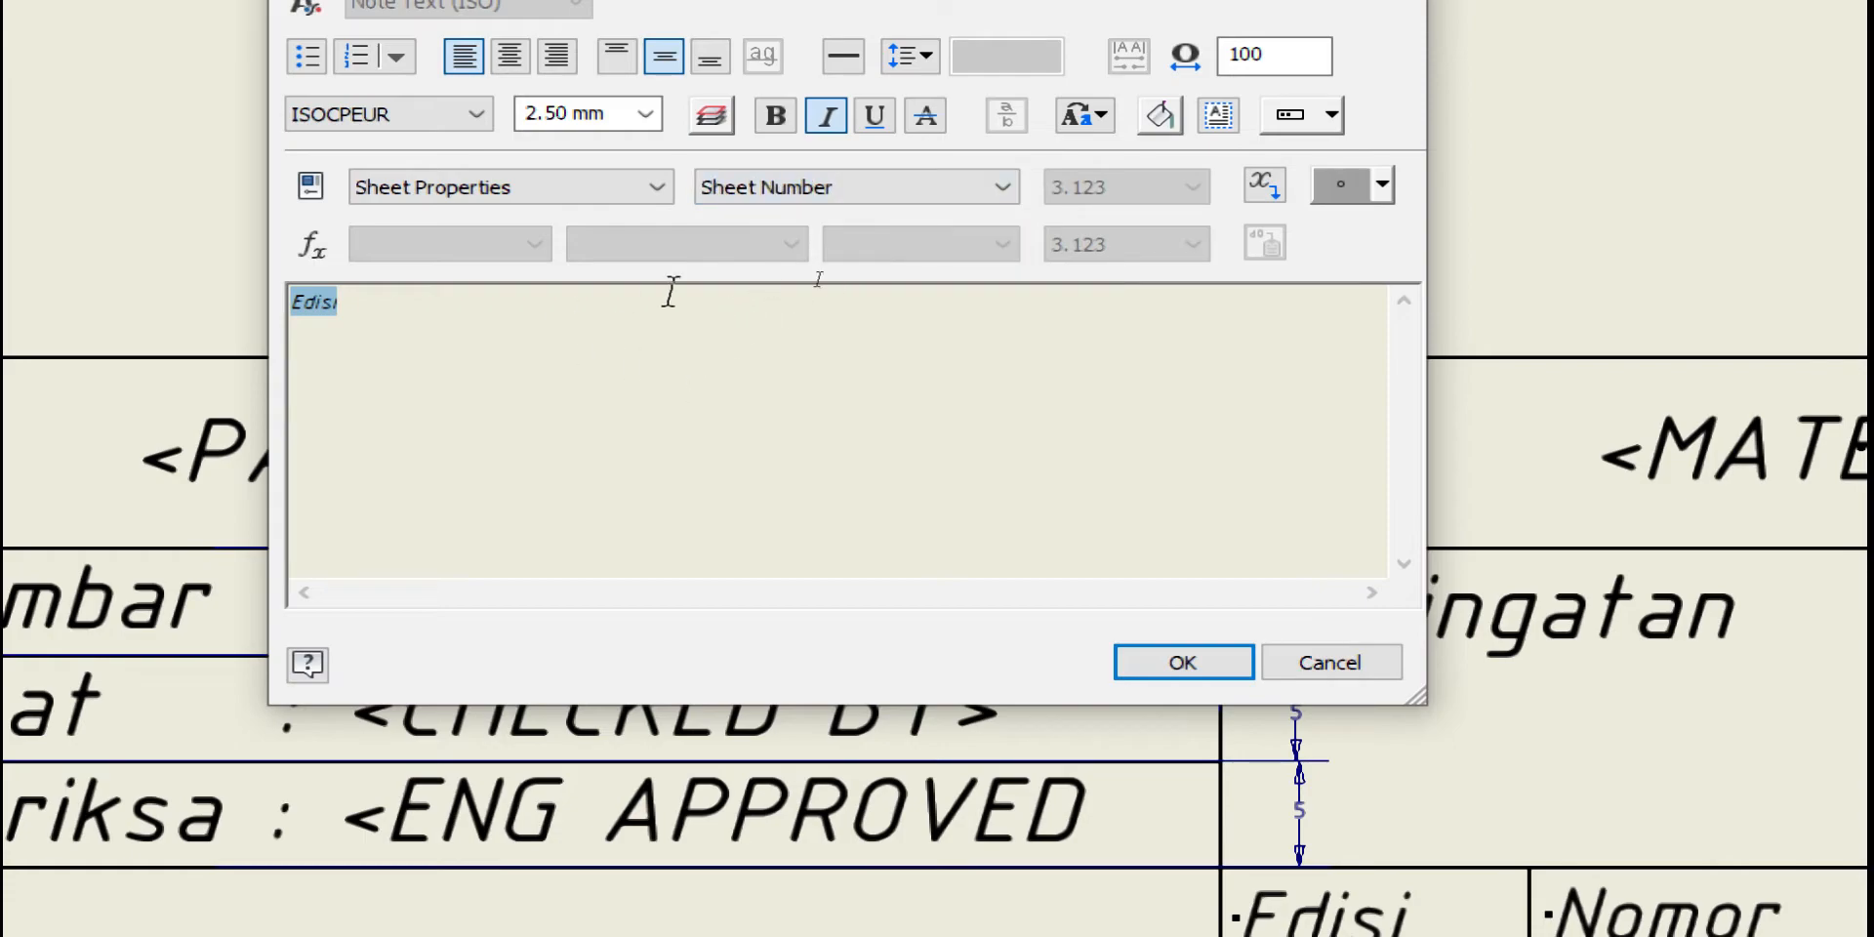
left_click(1264, 185)
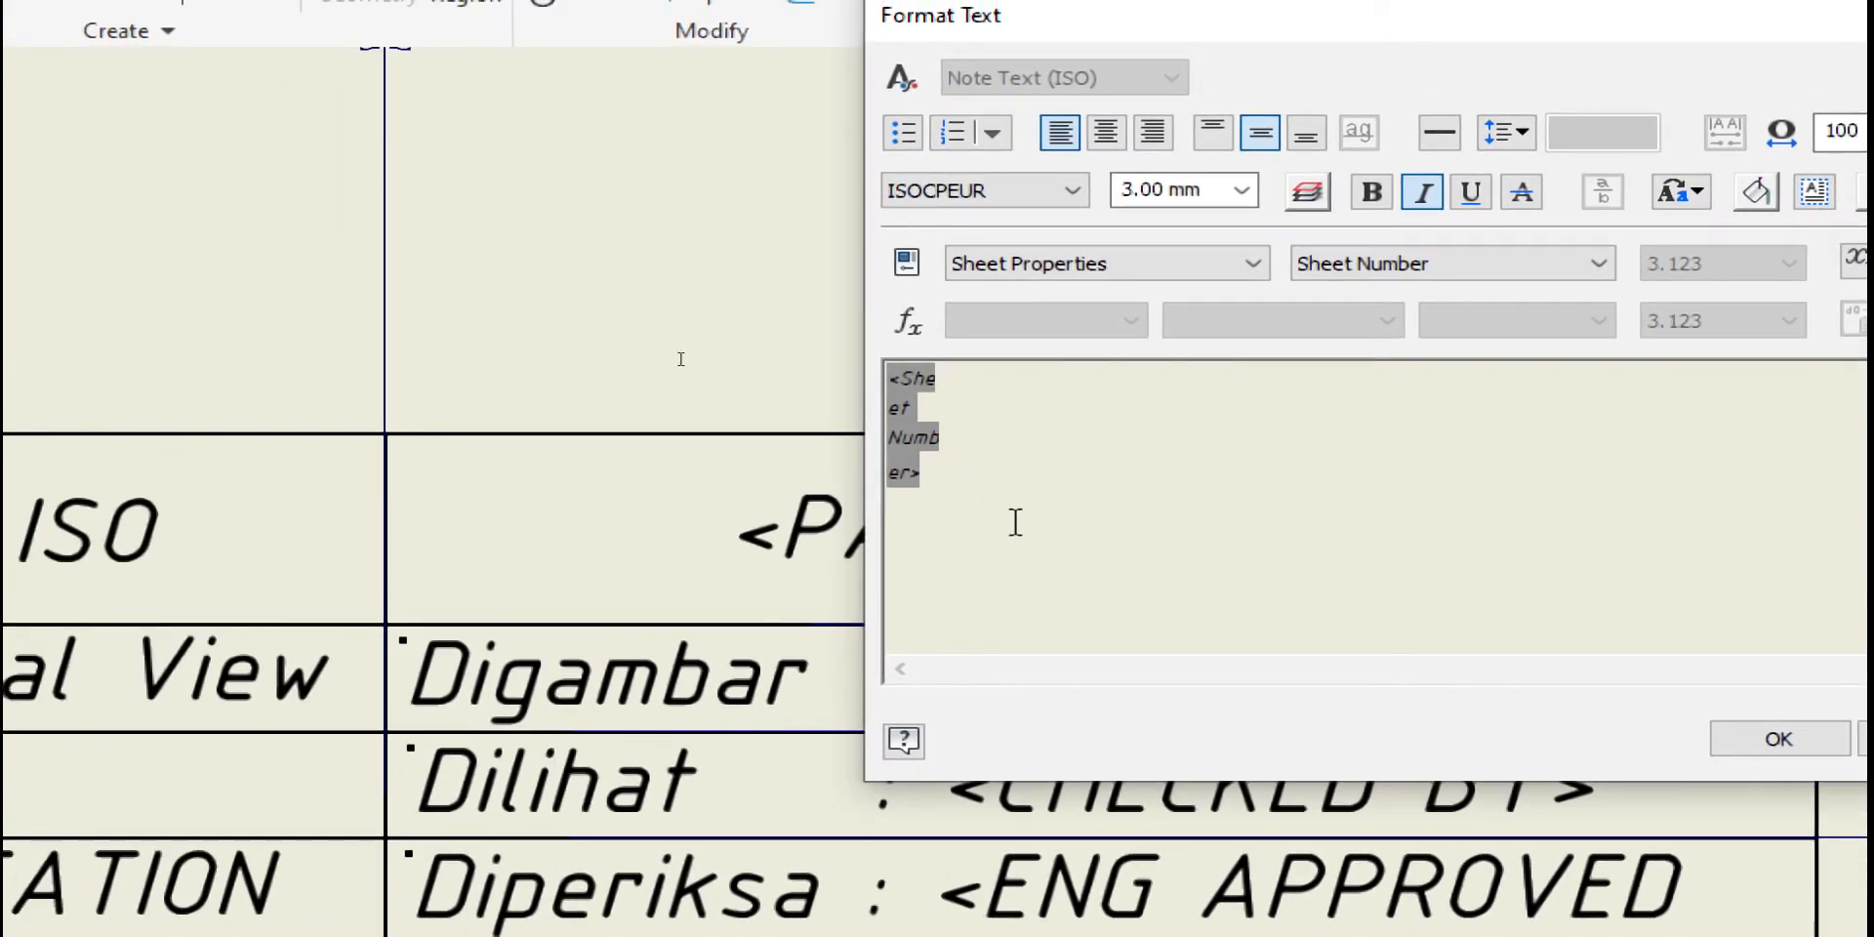
Append '/' and the <Number of sheets> drawing property, then widen the text box
type("/")
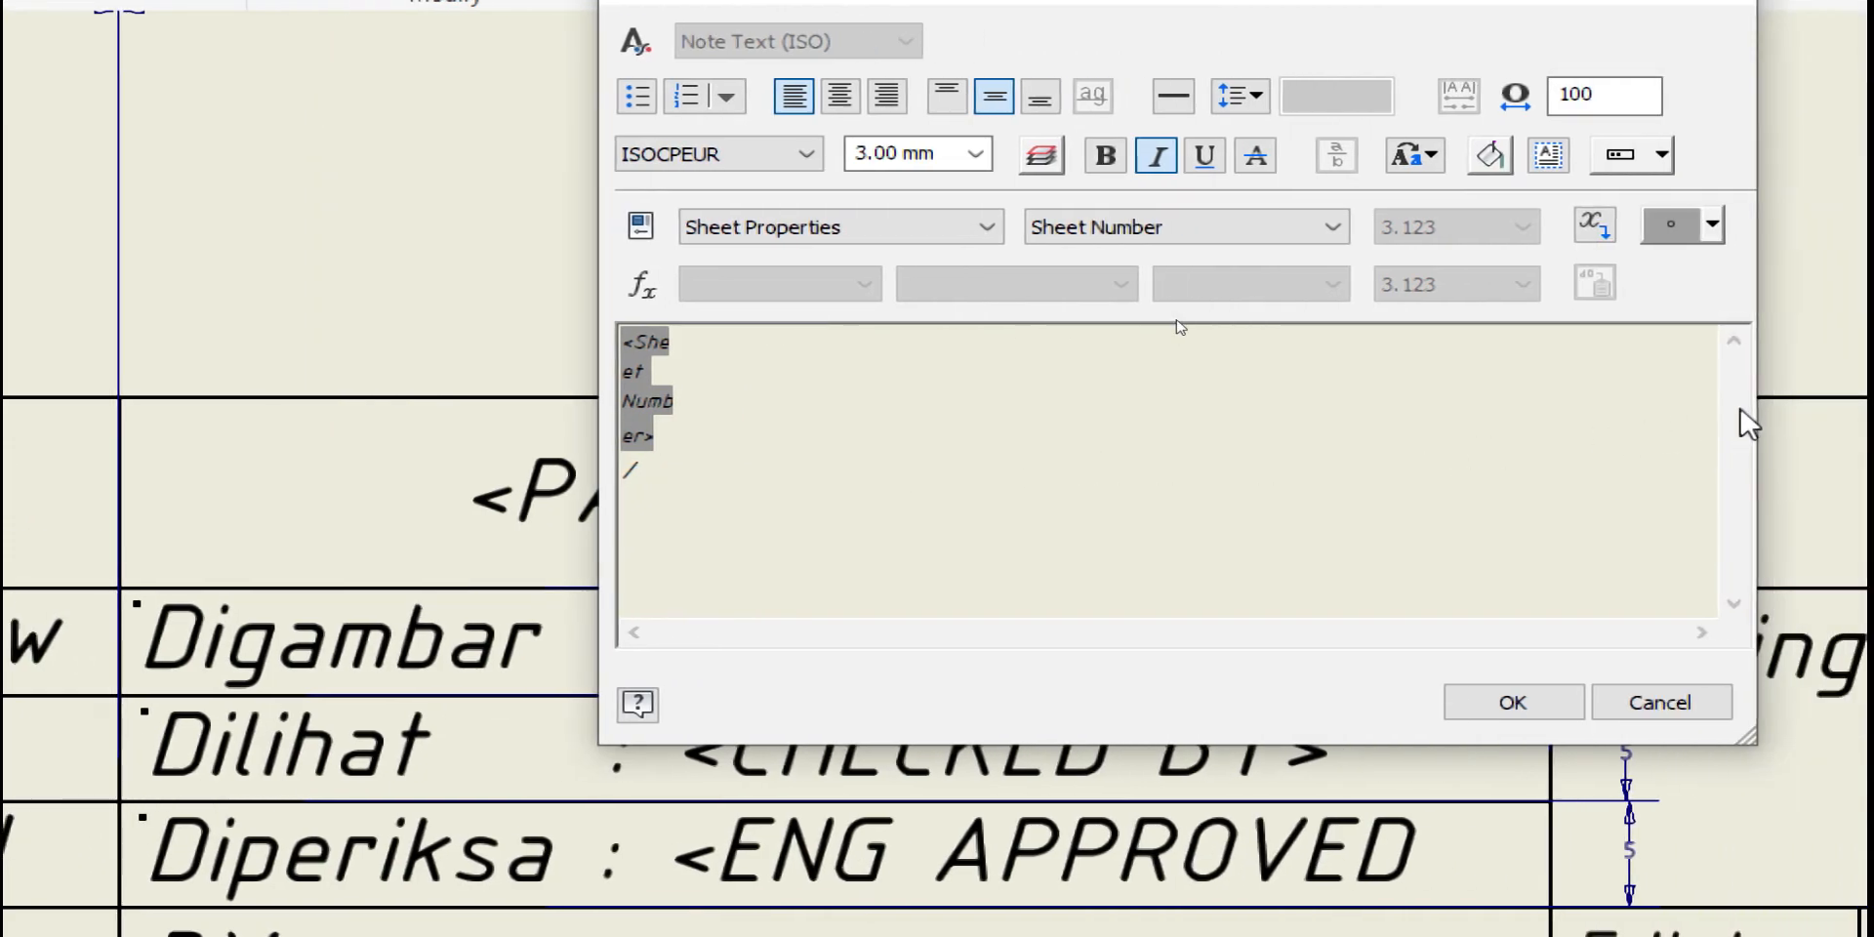
left_click(911, 231)
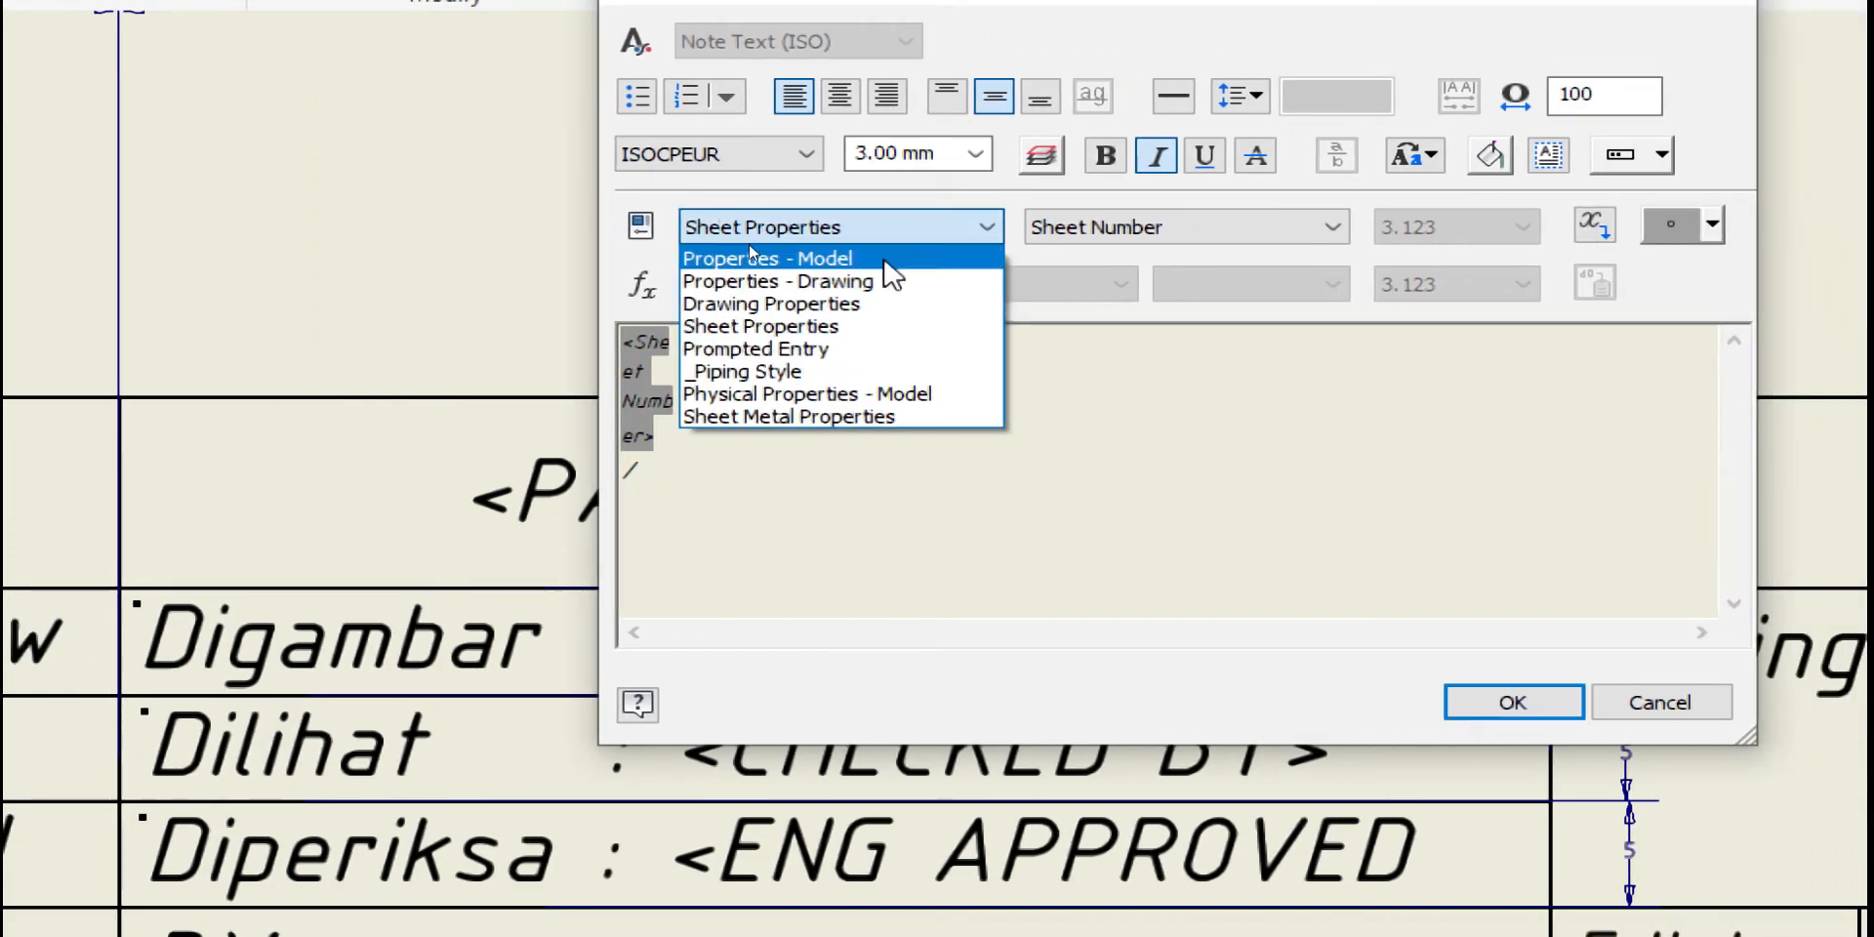
left_click(864, 305)
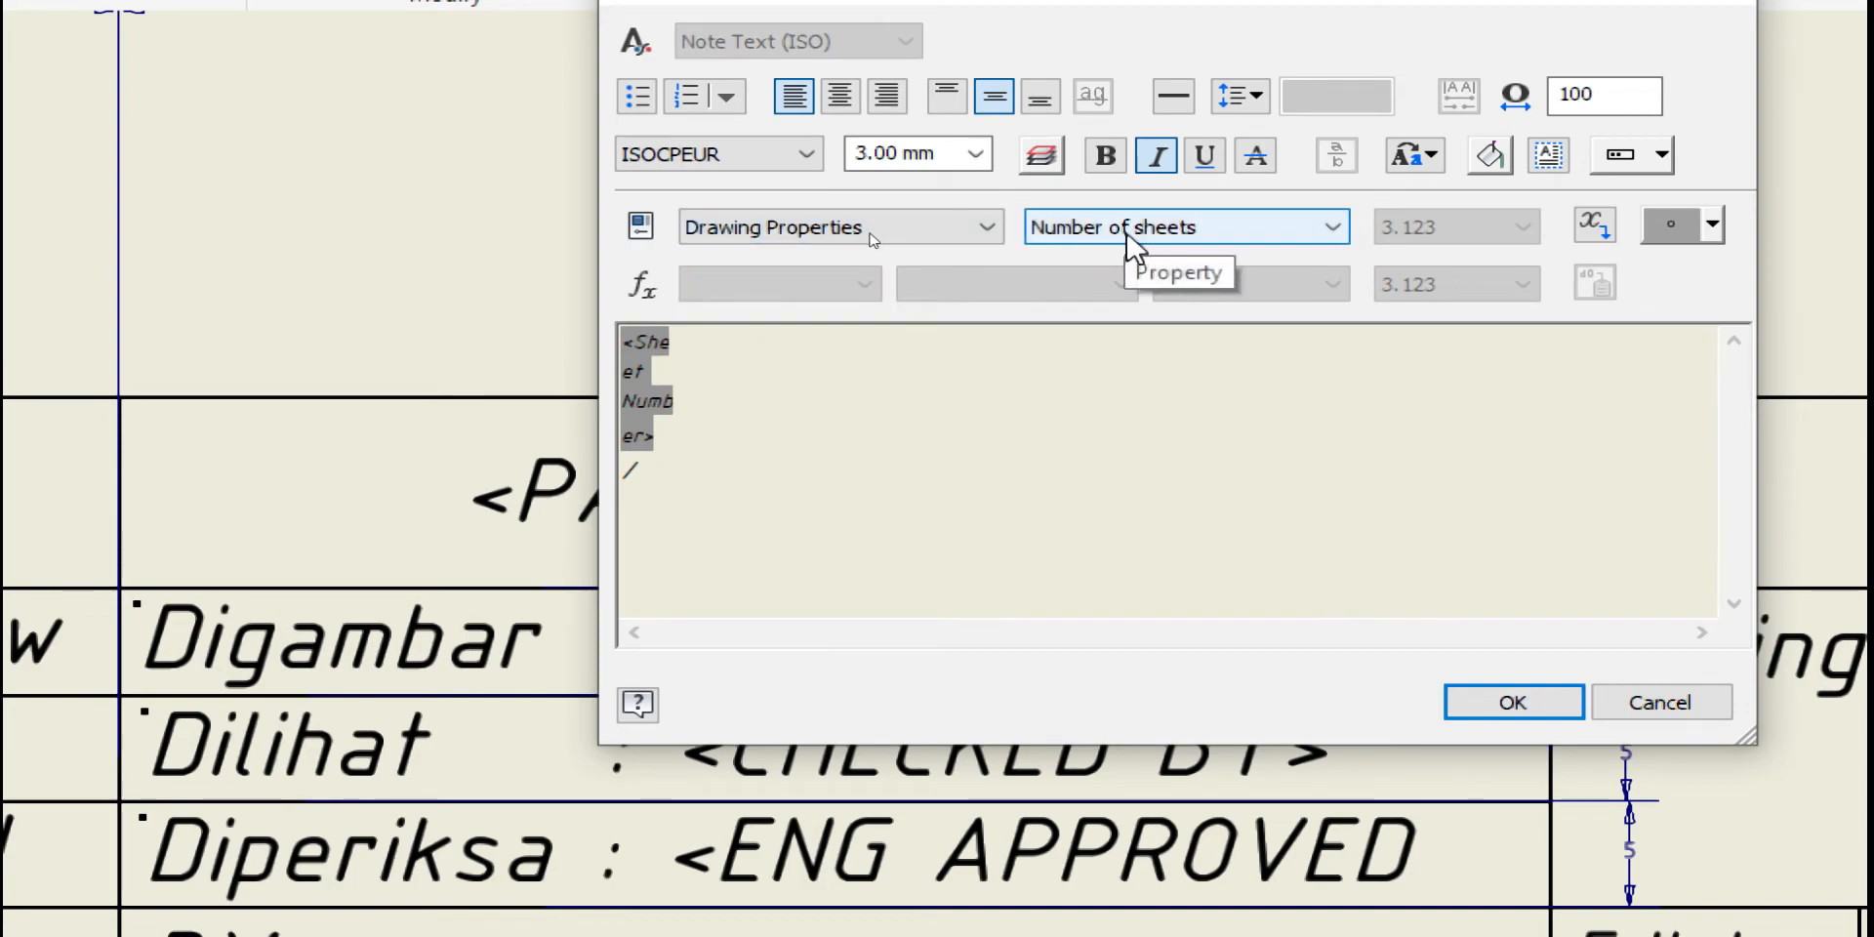
left_click(1597, 227)
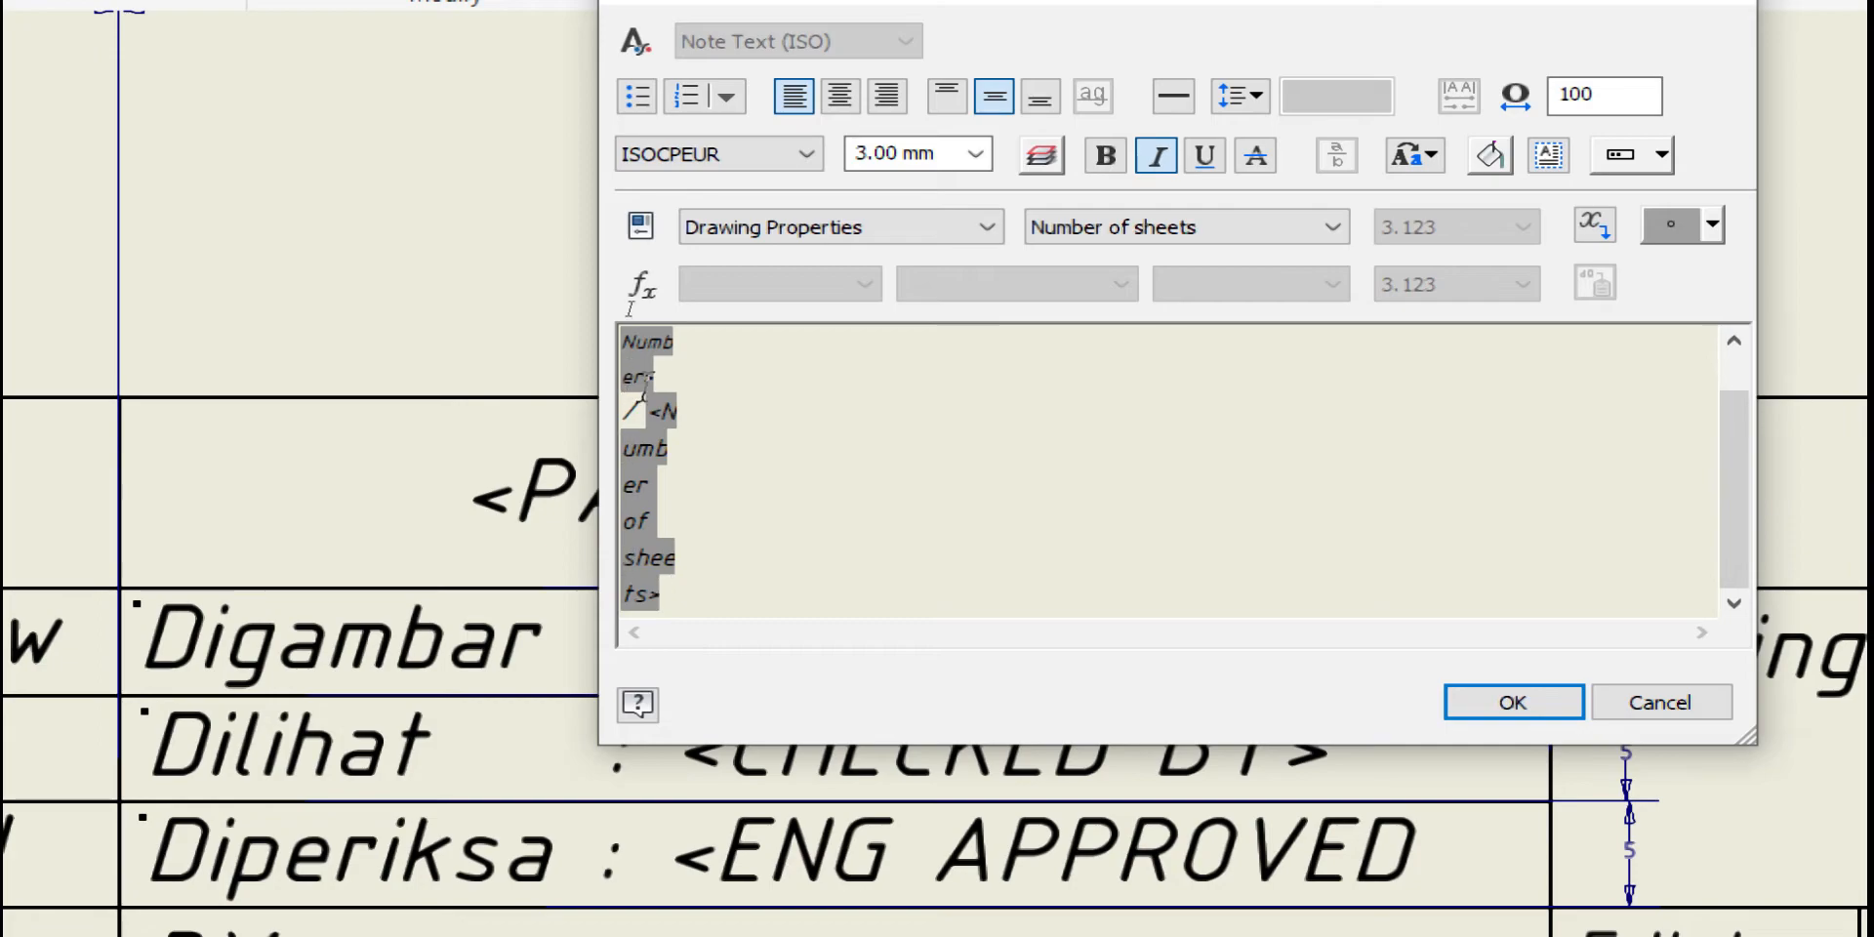
left_click(1539, 719)
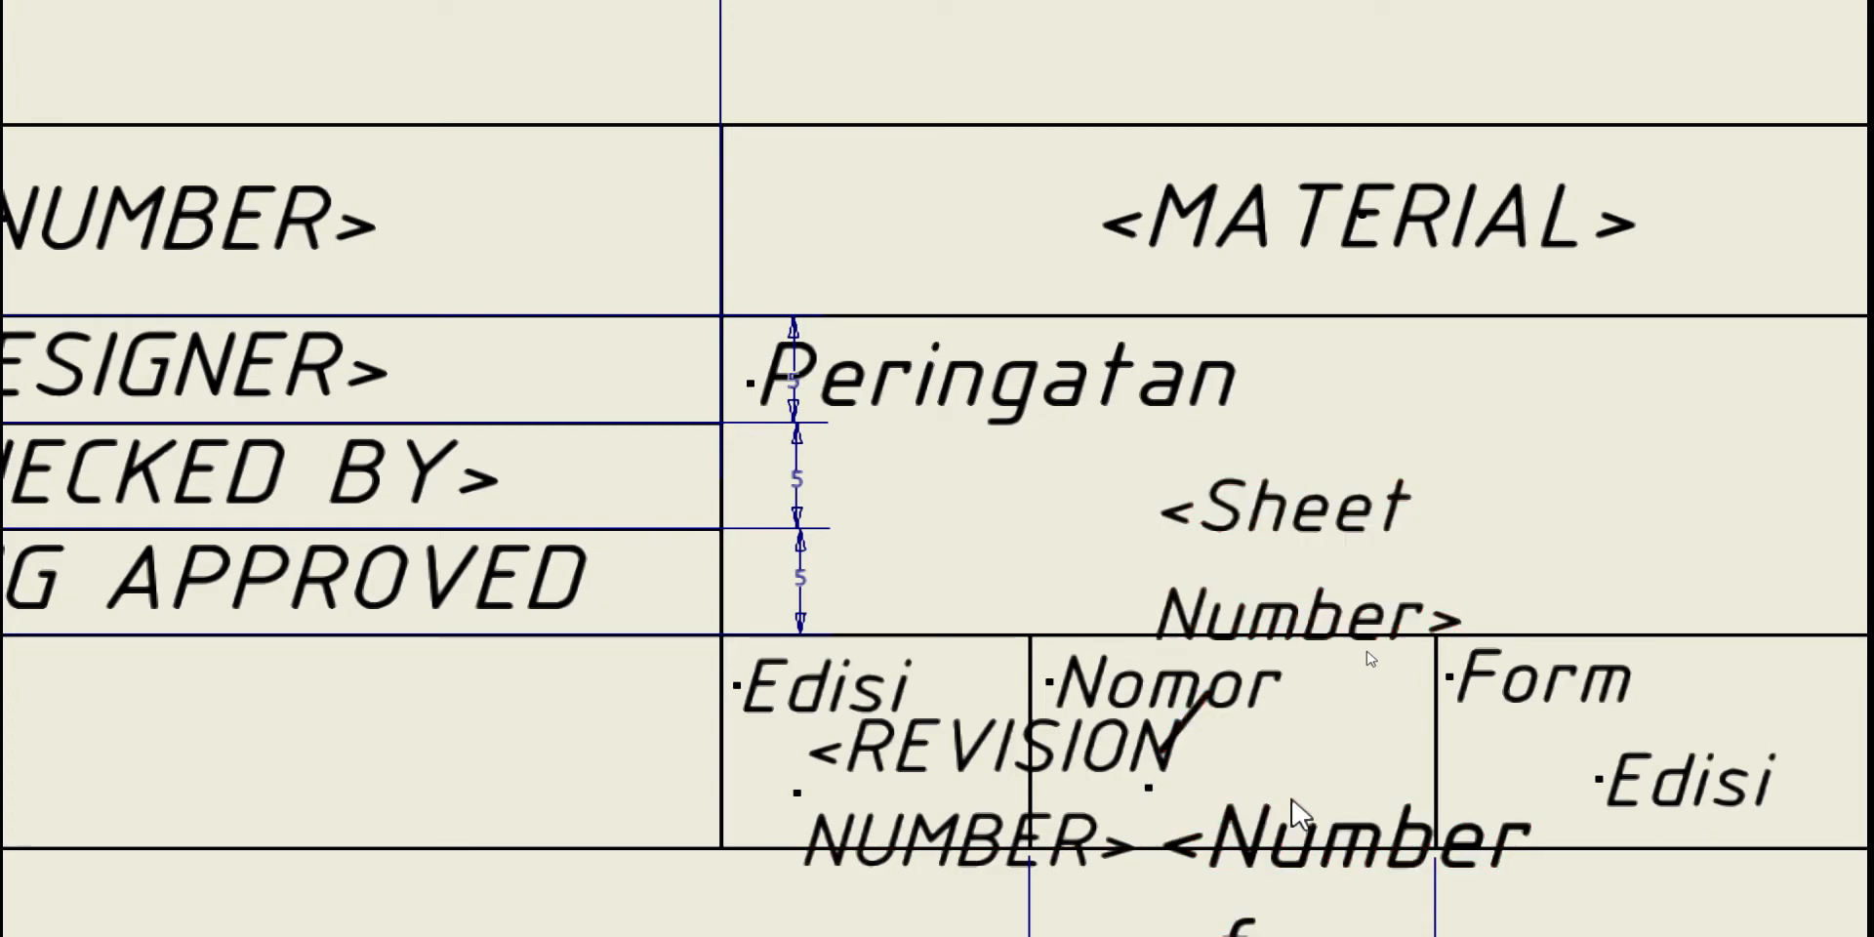
left_click(1329, 806)
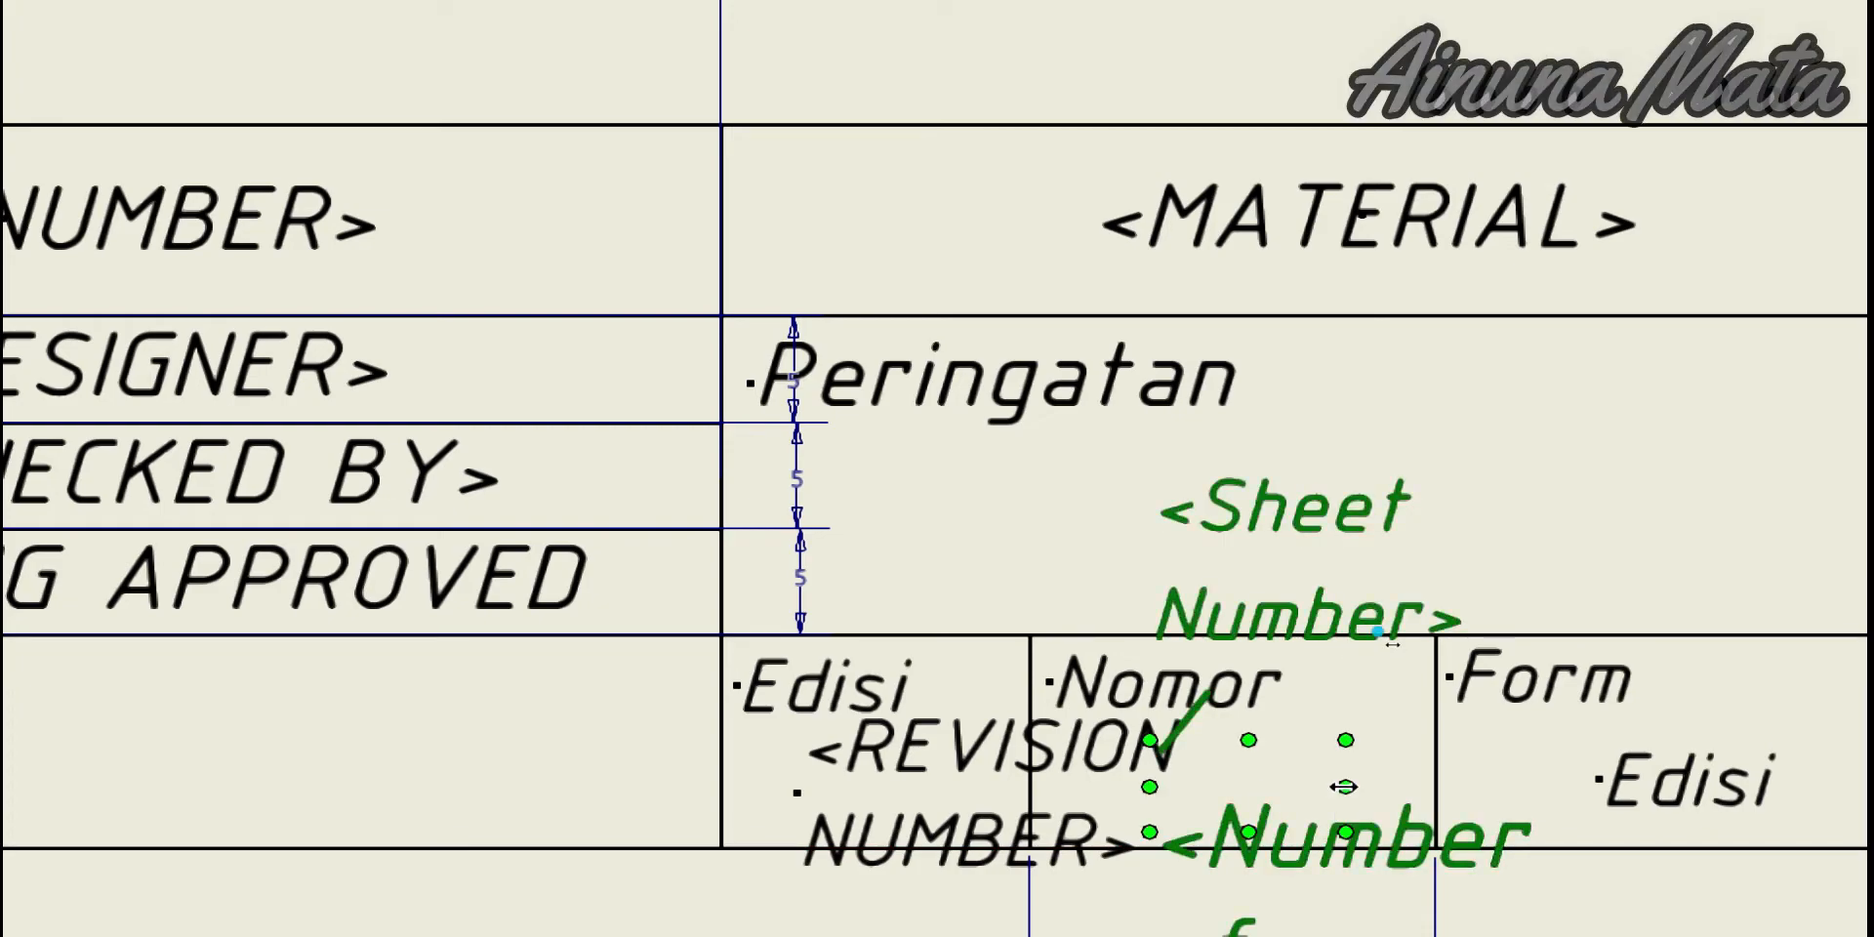
left_click_drag(1375, 785, 1376, 786)
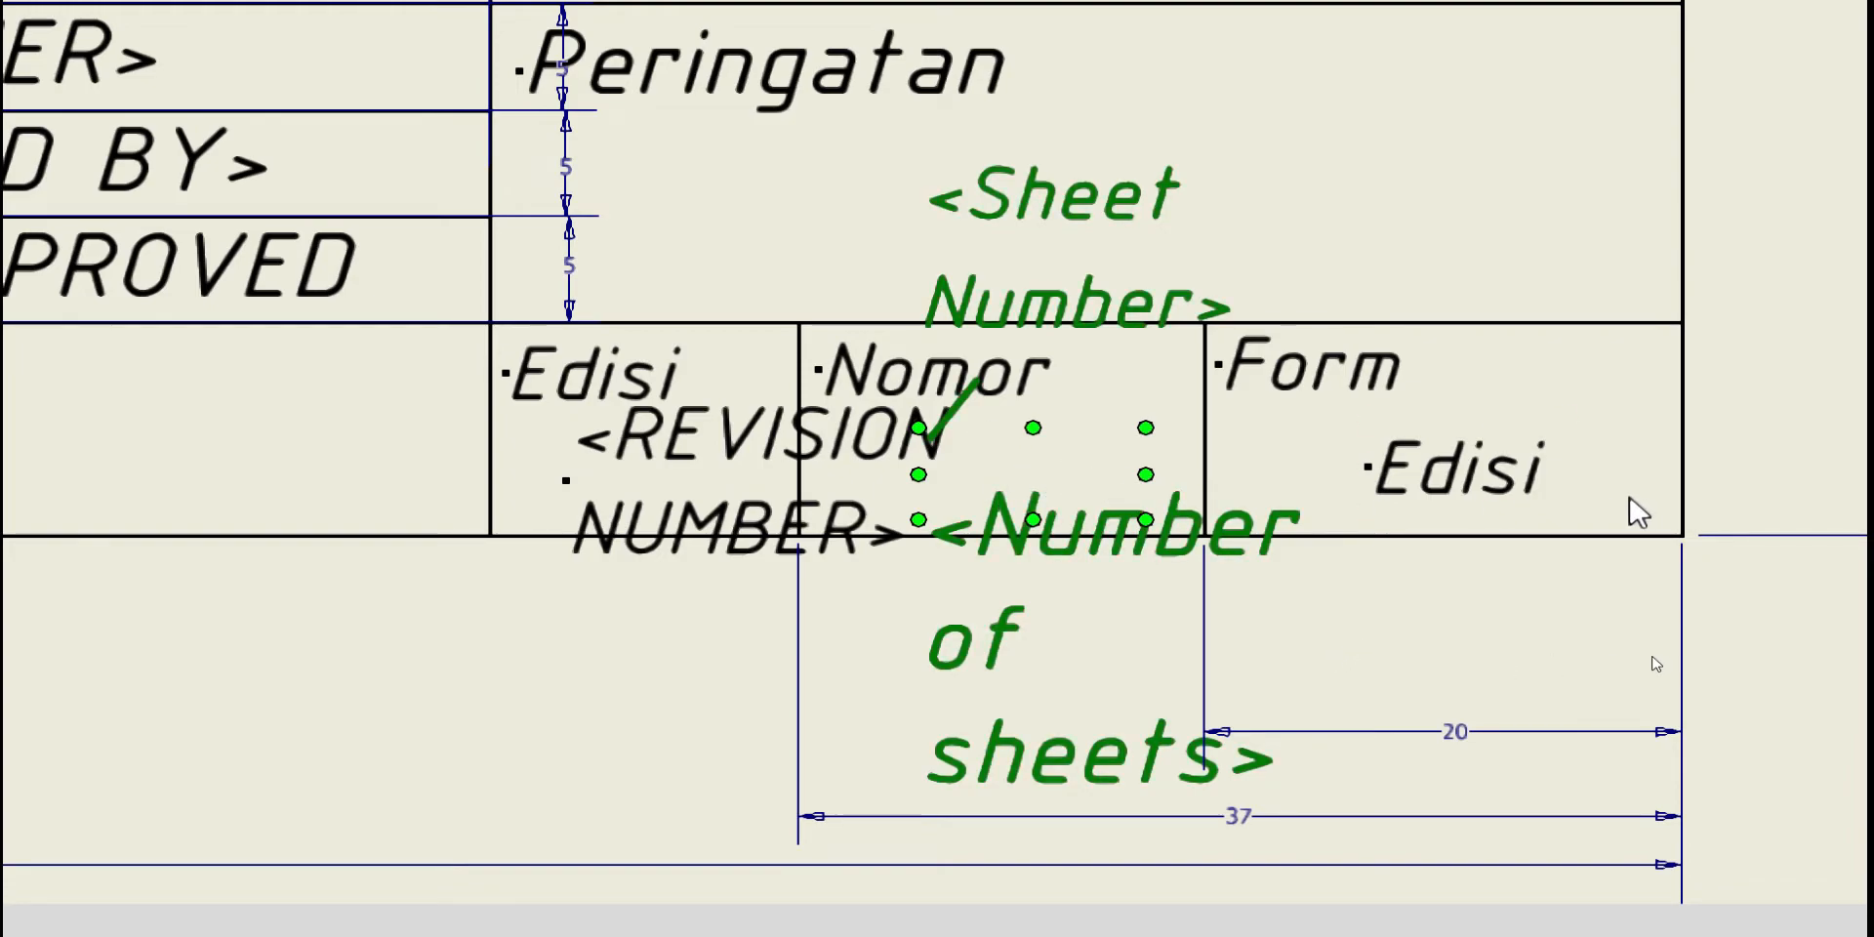
Replace the Edisi placeholder in the Form cell with a Sheet Properties <Sheet Size> field
left_click(1512, 483)
double_click(1451, 485)
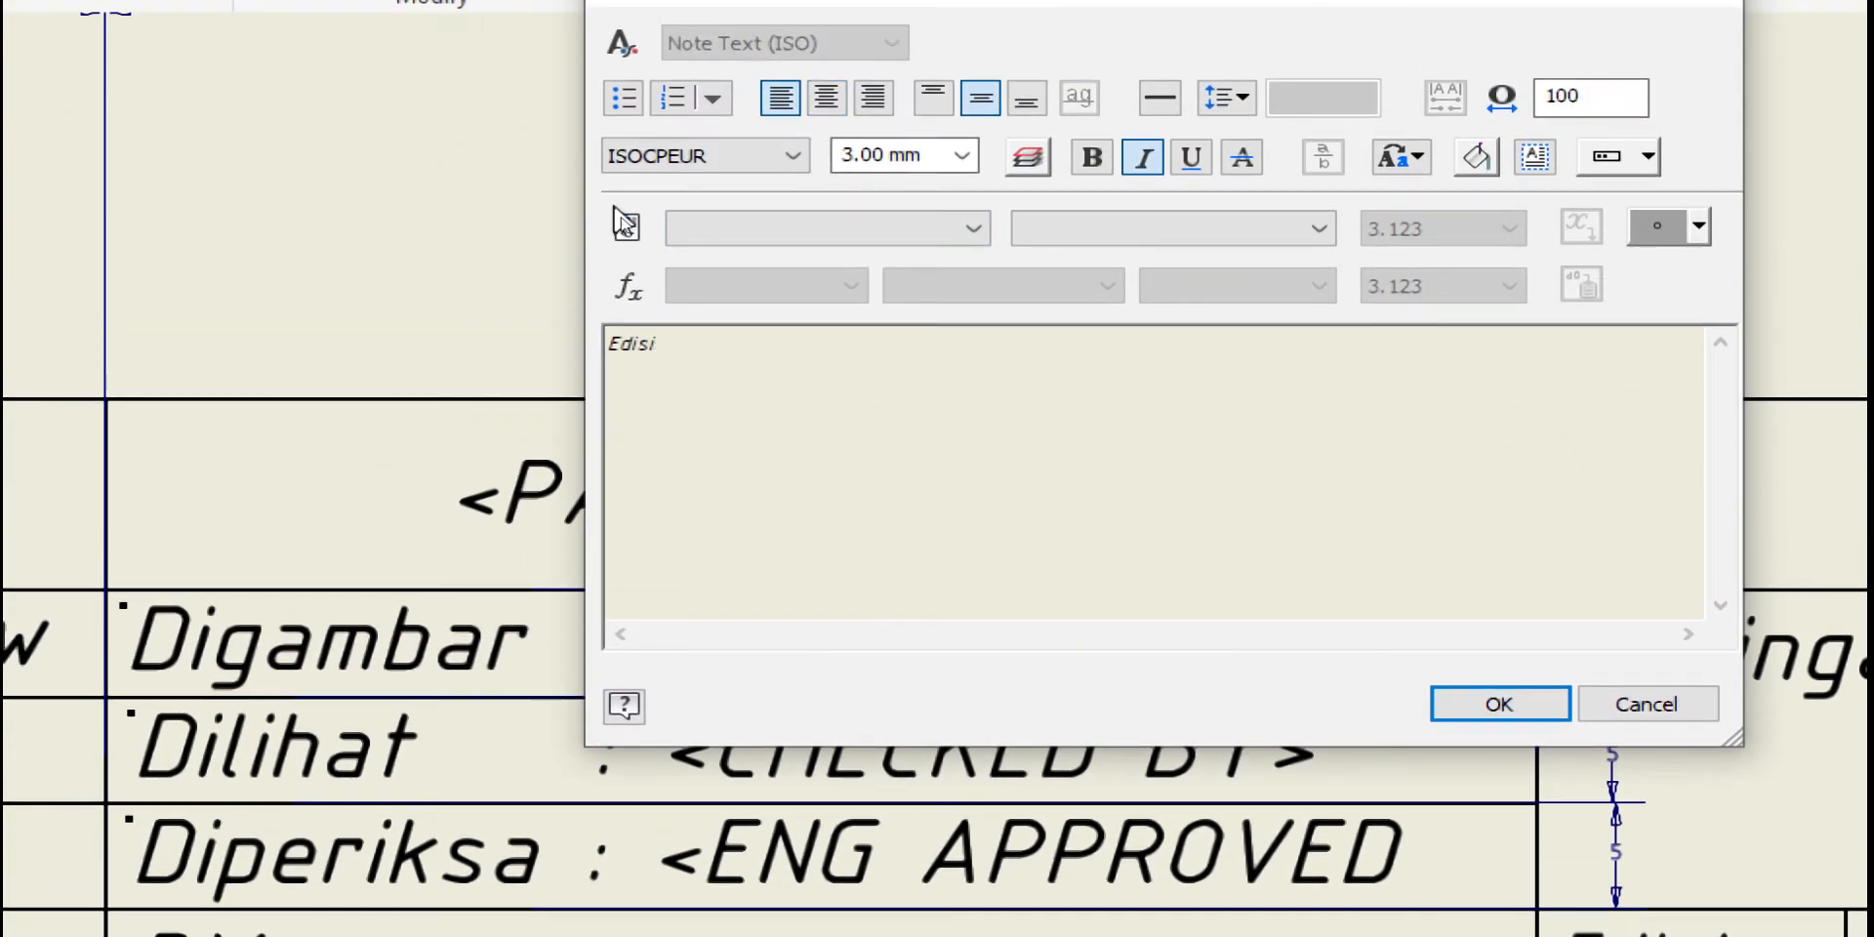
left_click_drag(669, 345, 595, 343)
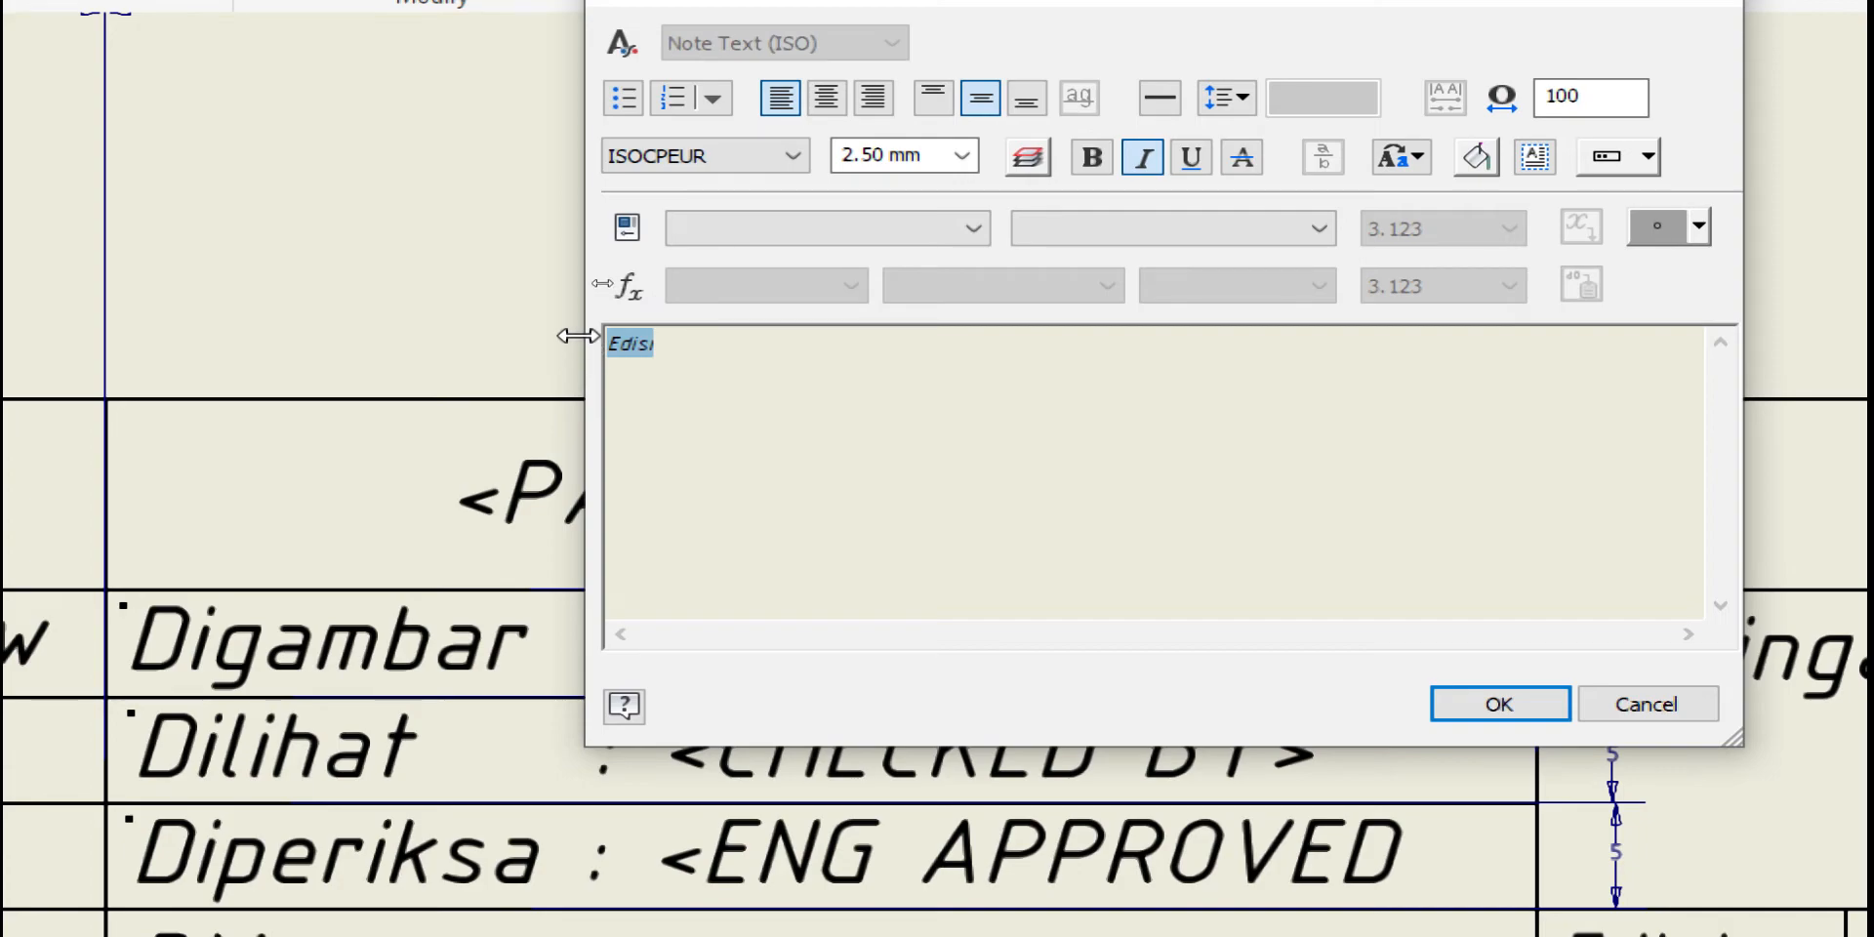
key("BackSpace")
left_click(1252, 333)
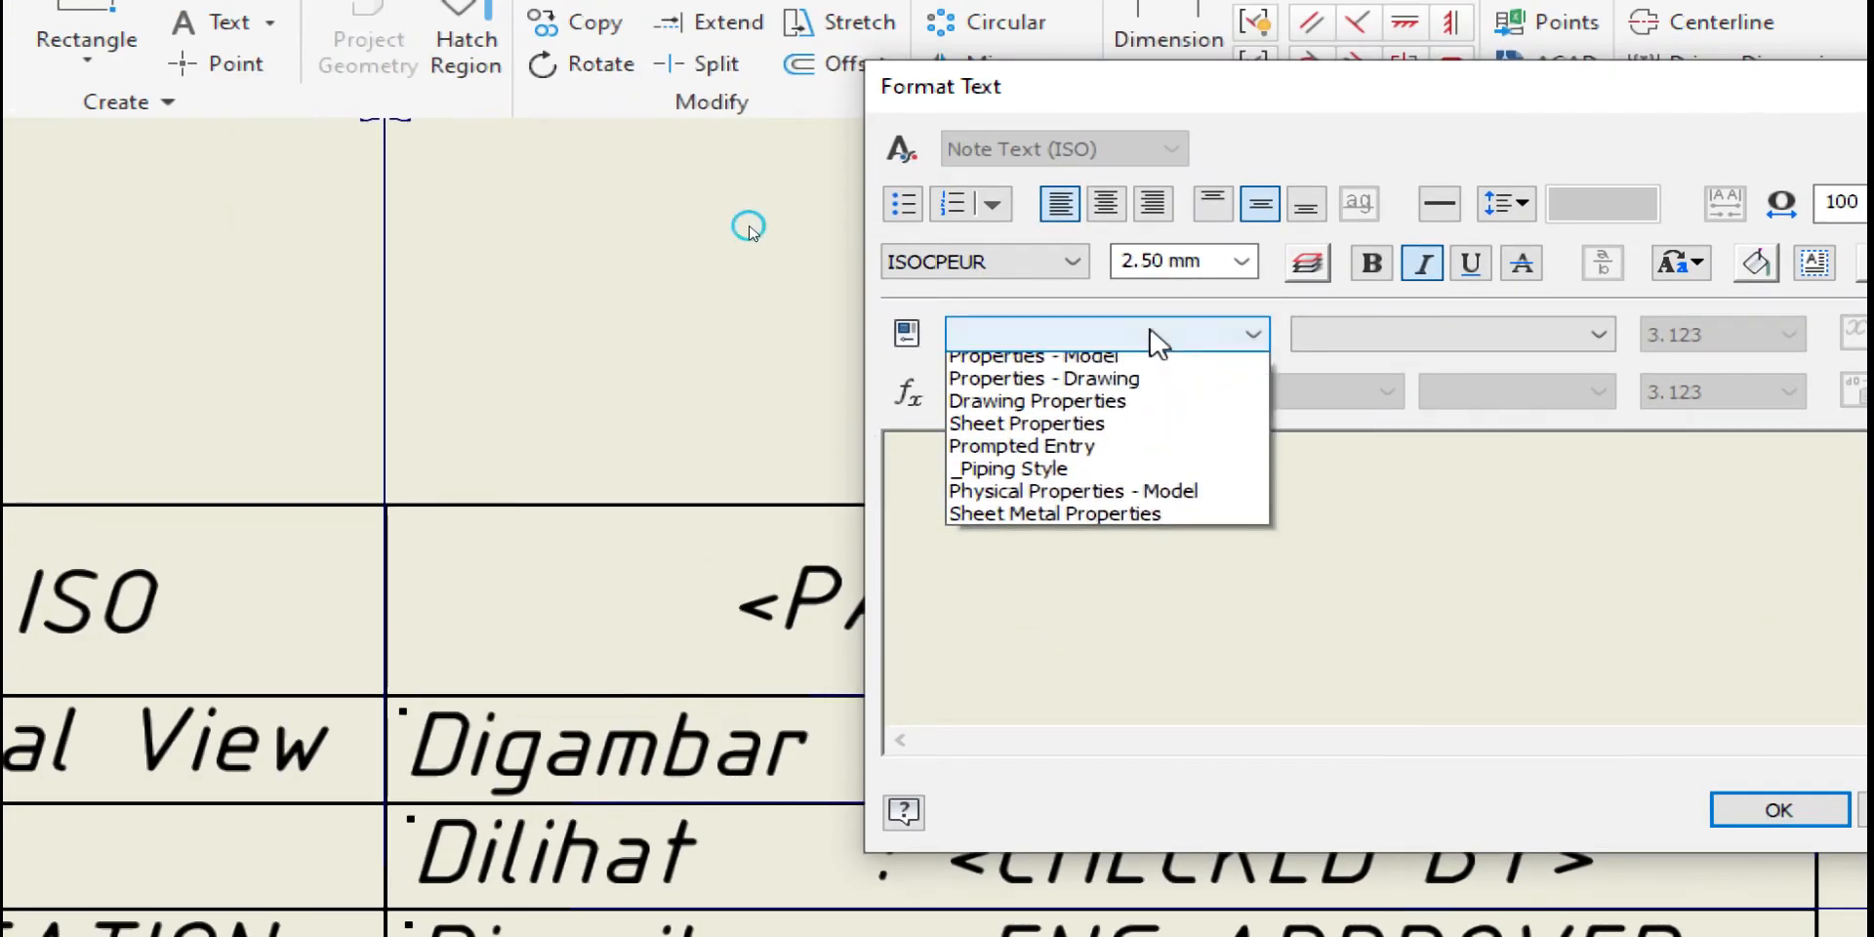
left_click(1061, 428)
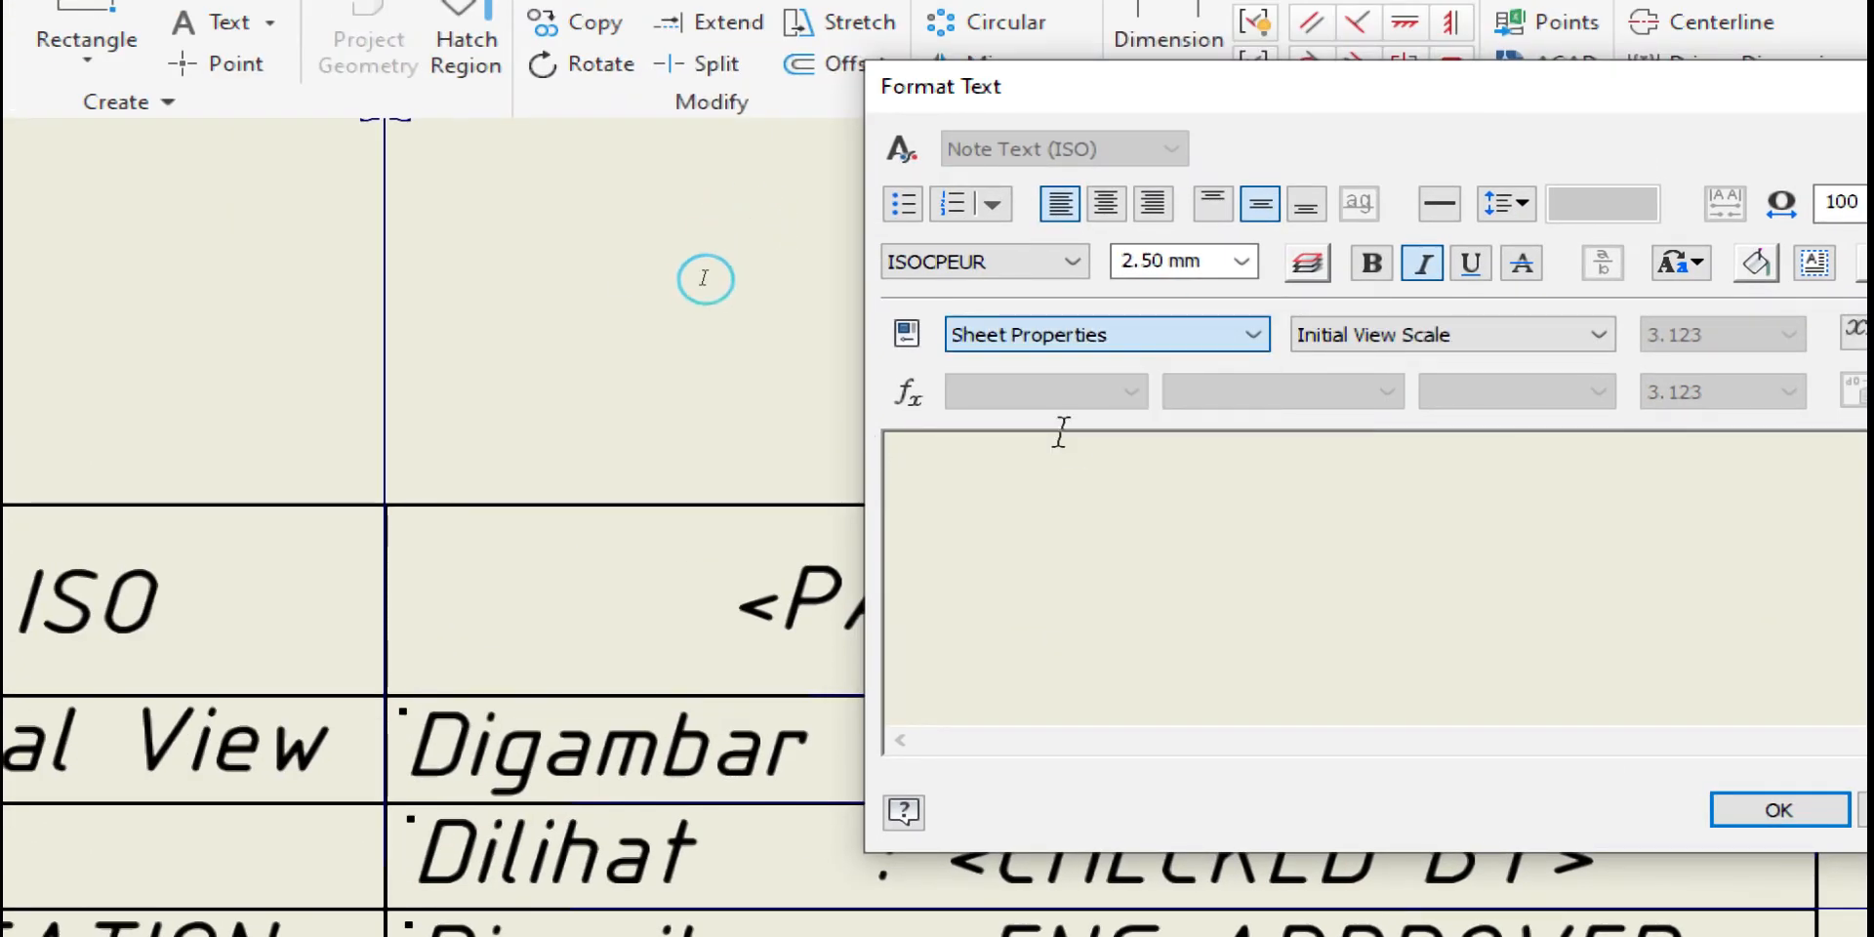
left_click(1518, 334)
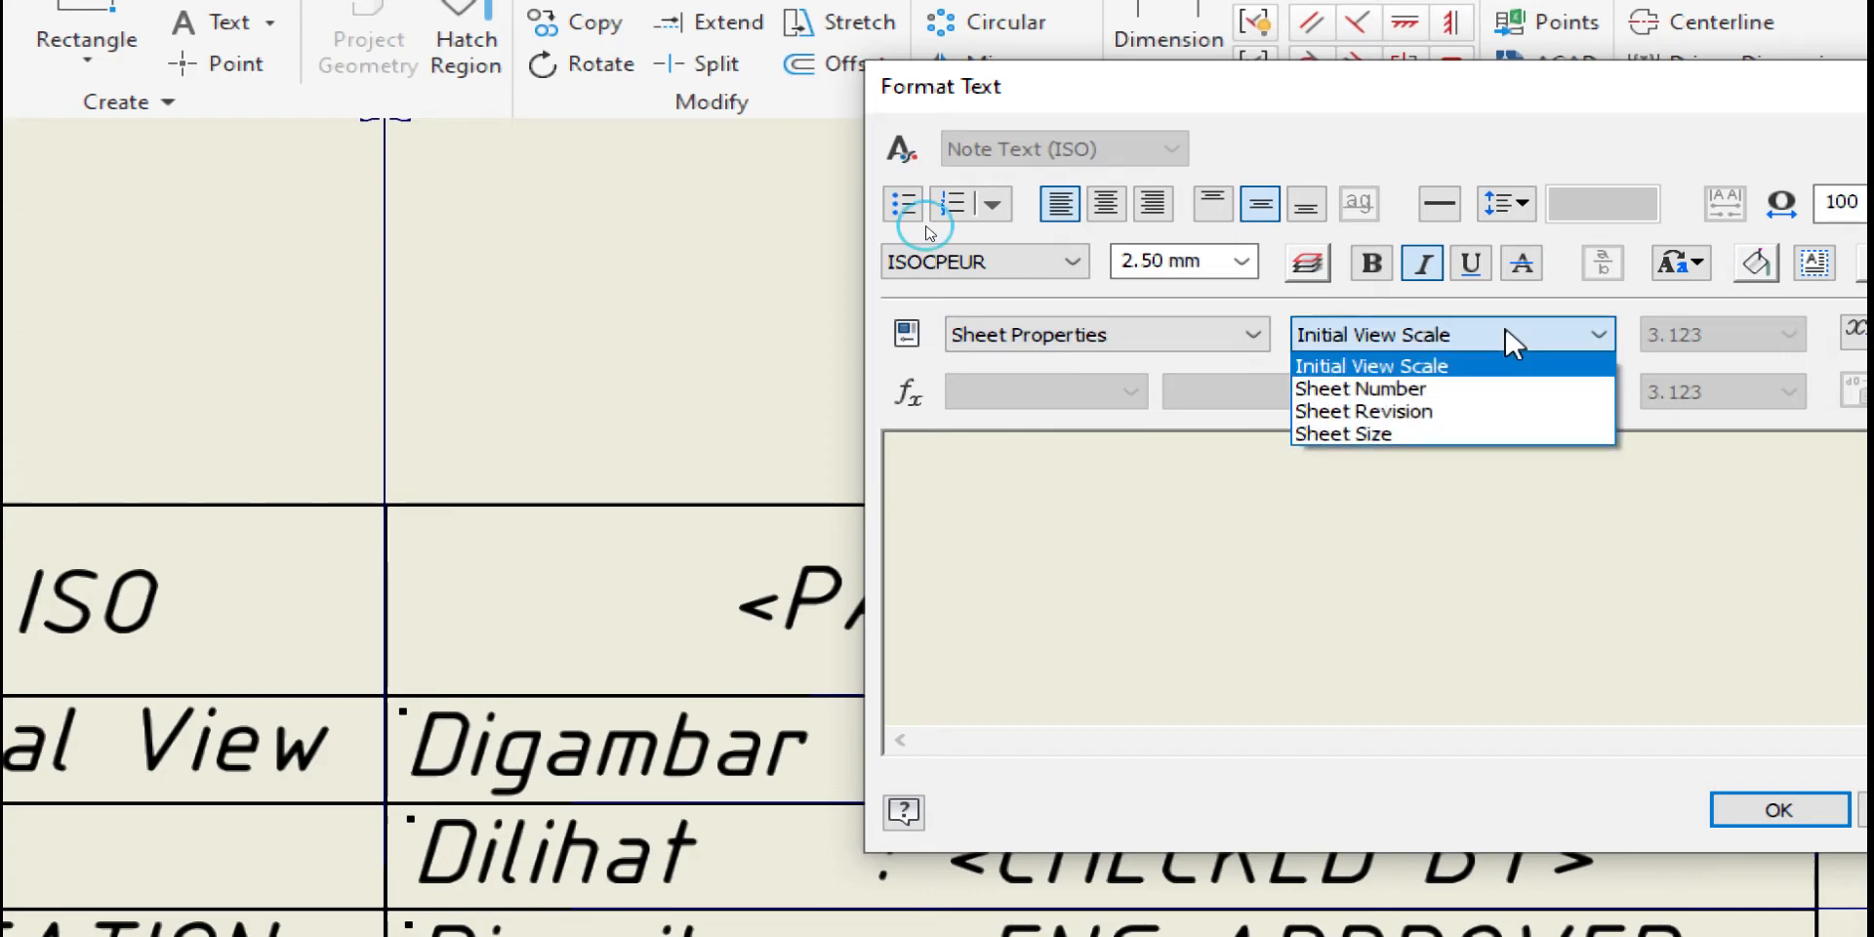
left_click(1382, 439)
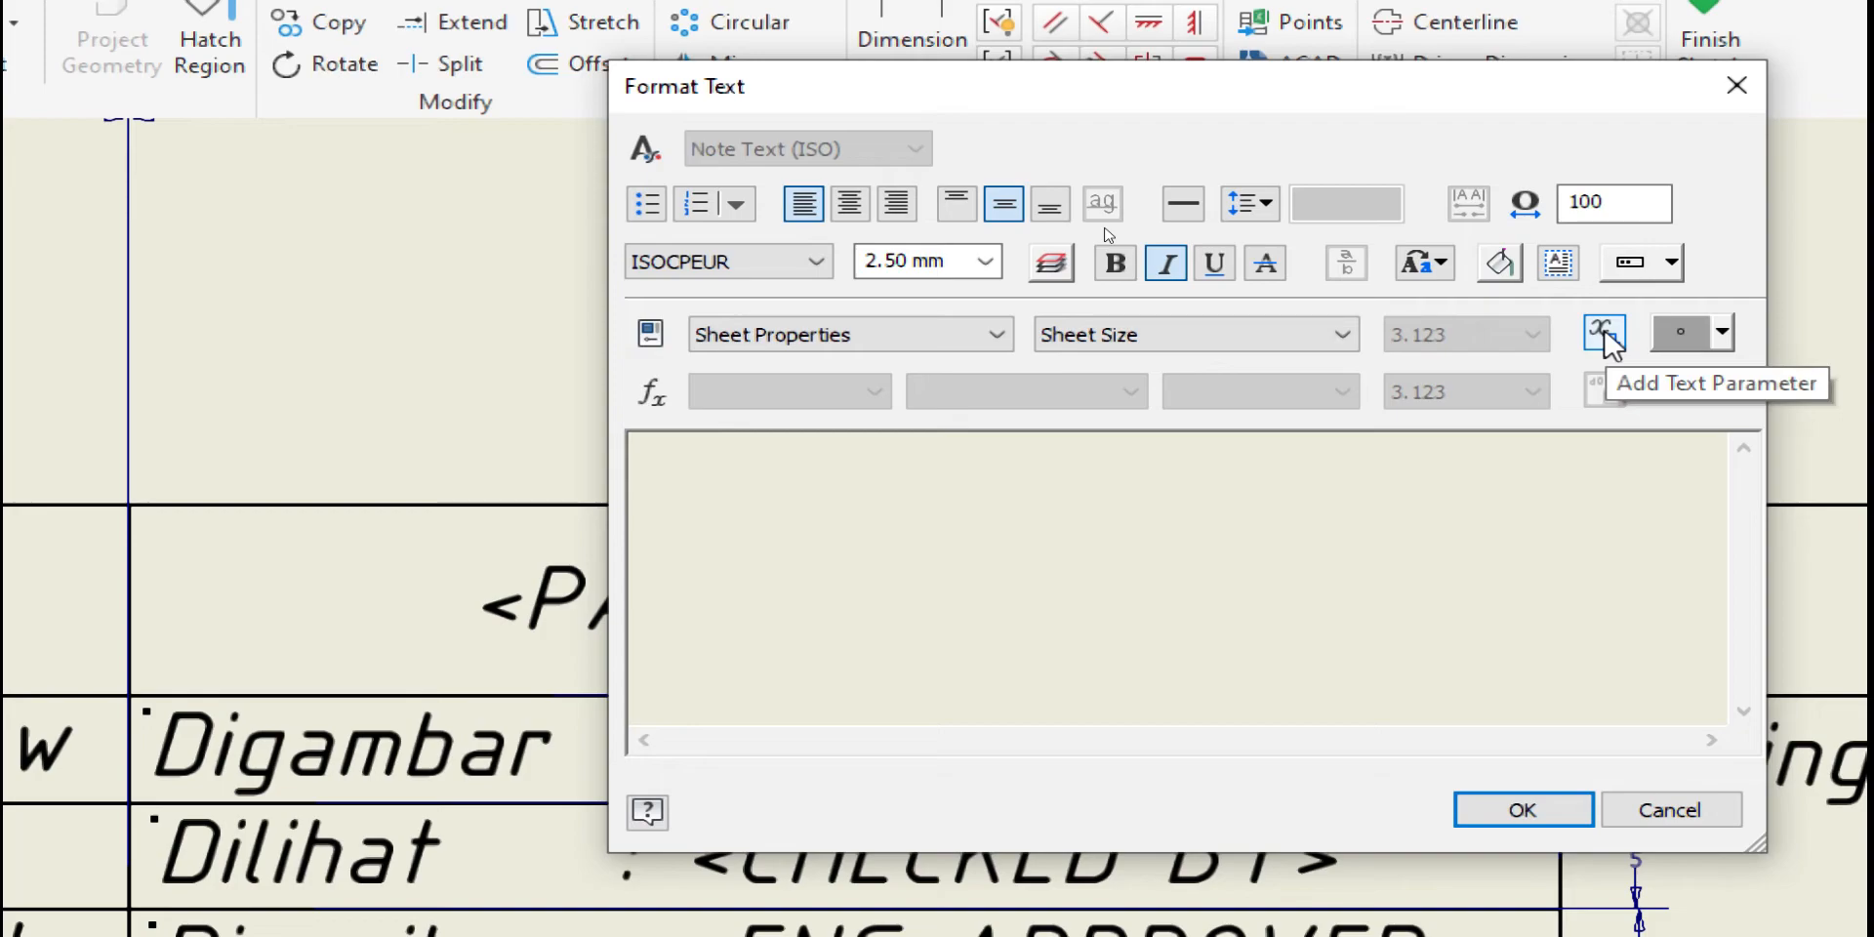
left_click(1605, 334)
left_click(1532, 825)
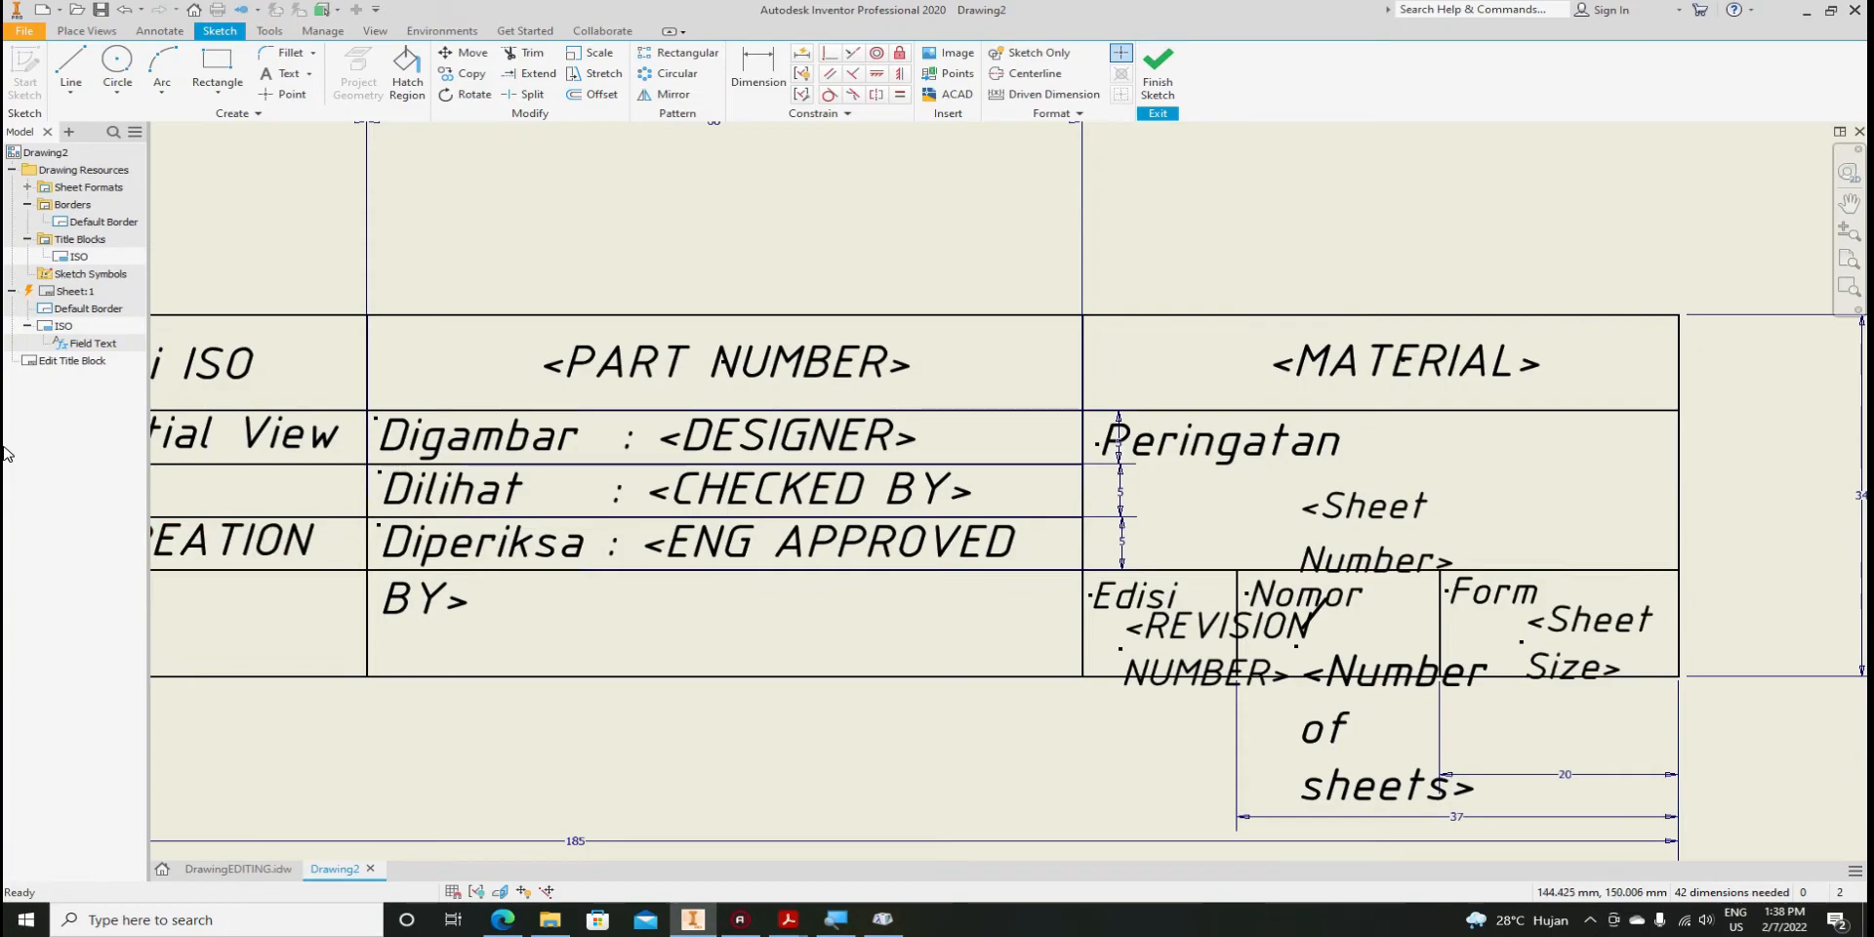
Bring the Kekasaran column into view and start a text note in the empty bottom-left cell
mouse_move(358, 592)
middle_mouse_down()
mouse_move(976, 591)
mouse_move(1233, 615)
mouse_move(1189, 617)
middle_mouse_up()
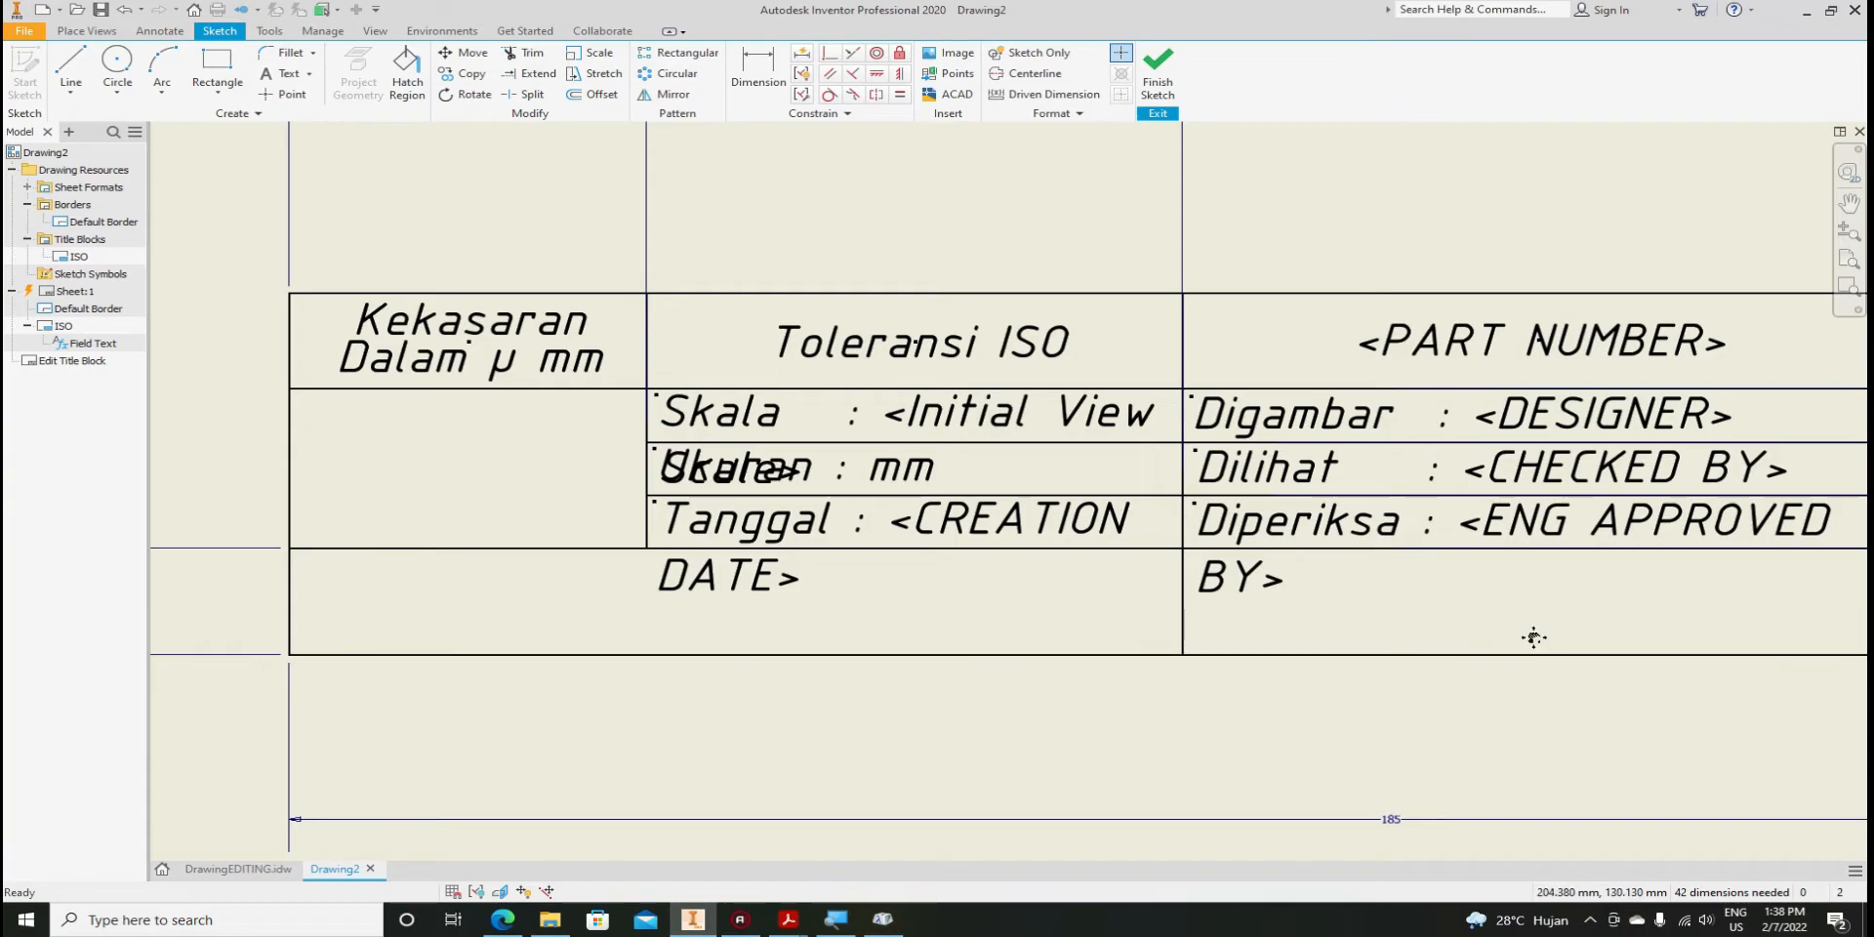
middle_click_drag(1535, 635, 1087, 665)
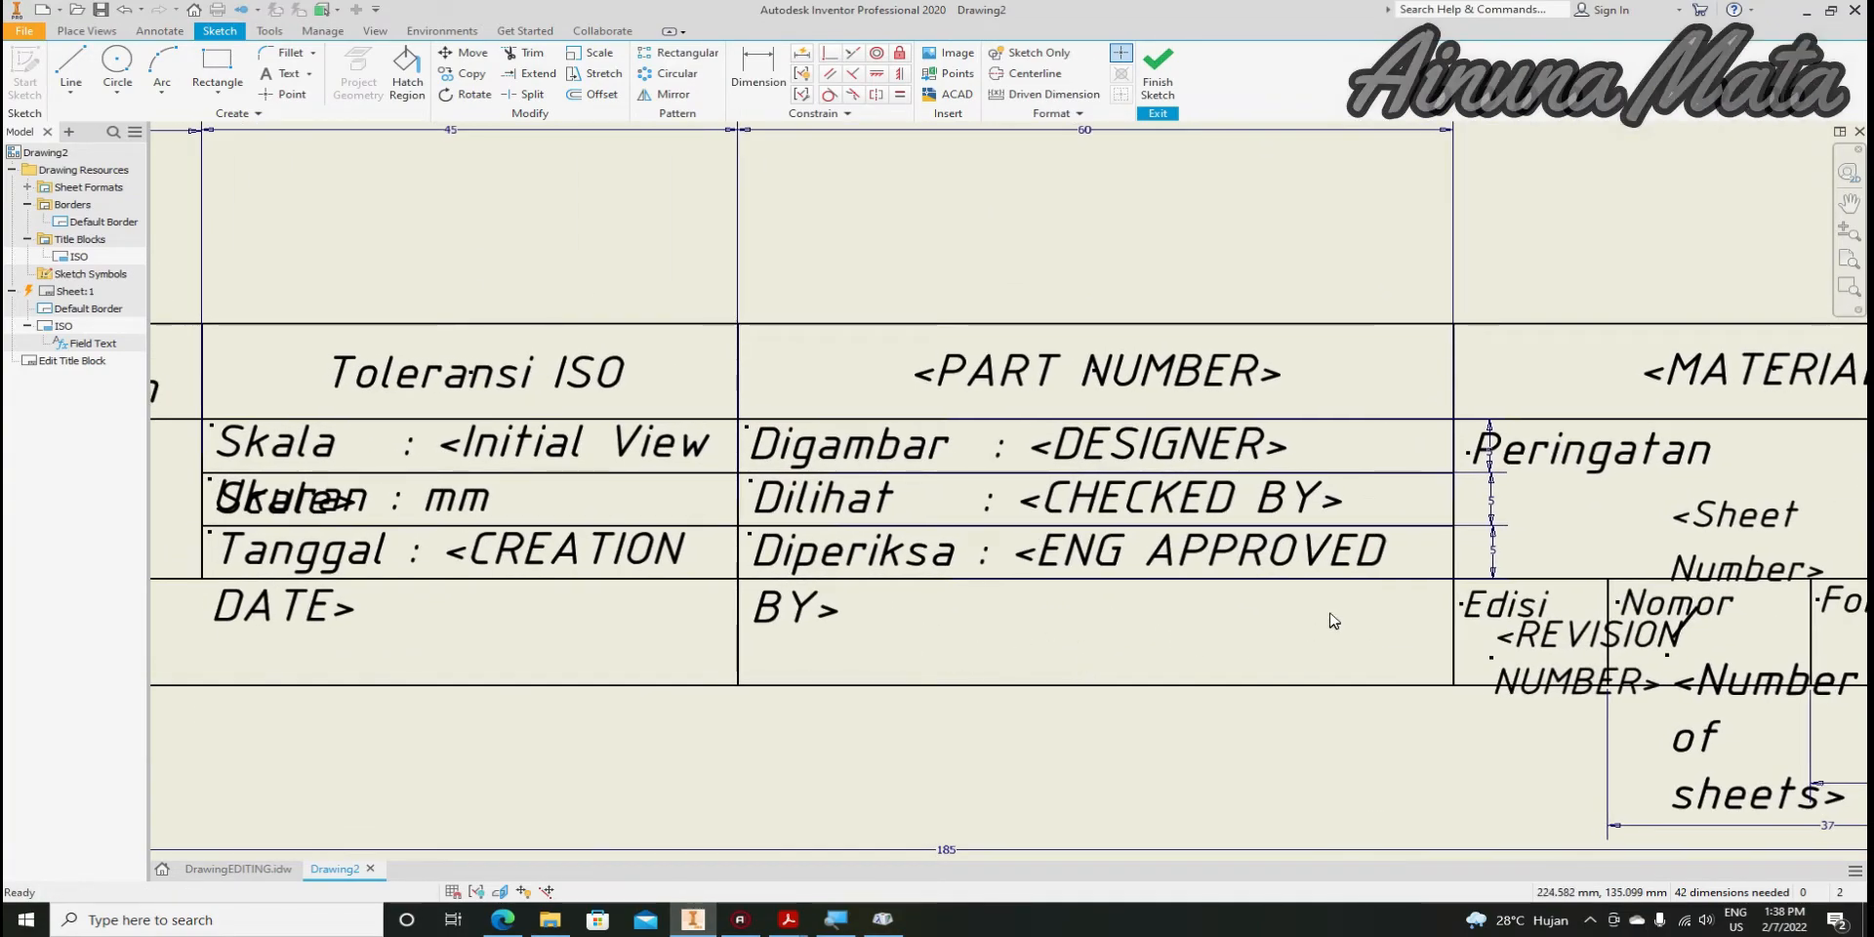
scroll(1334, 621, "down", 5)
scroll(1340, 616, "up", 3)
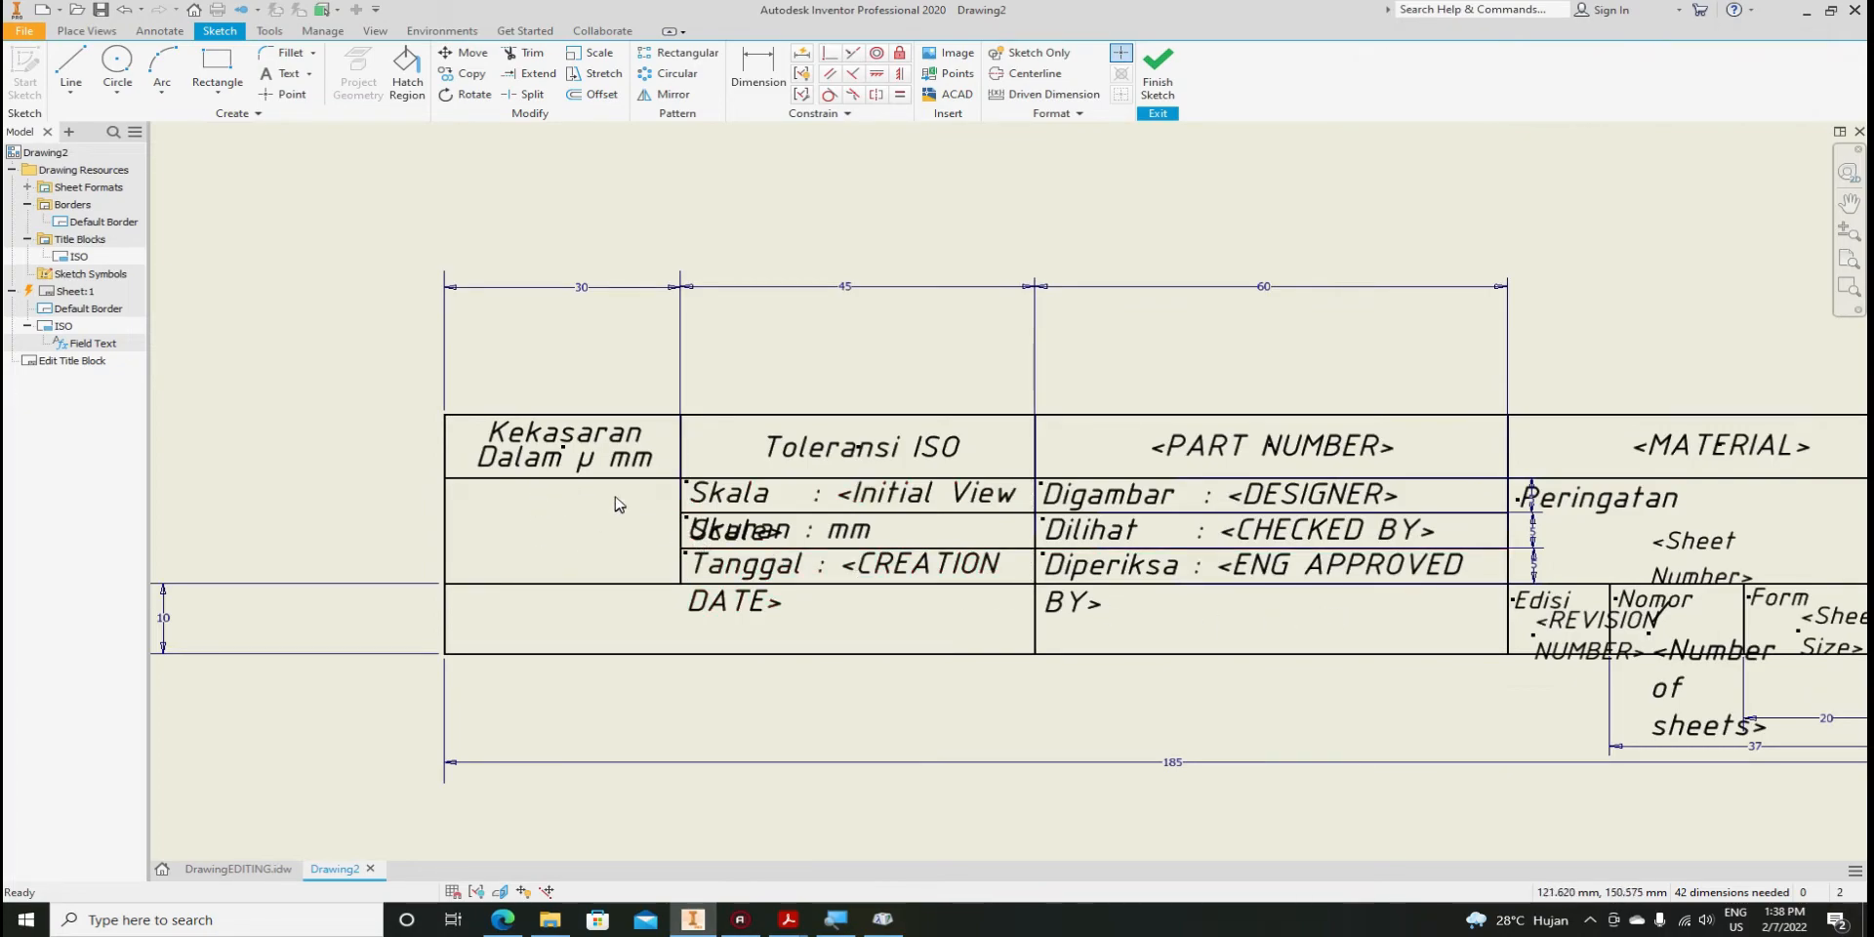
scroll(656, 619, "up", 3)
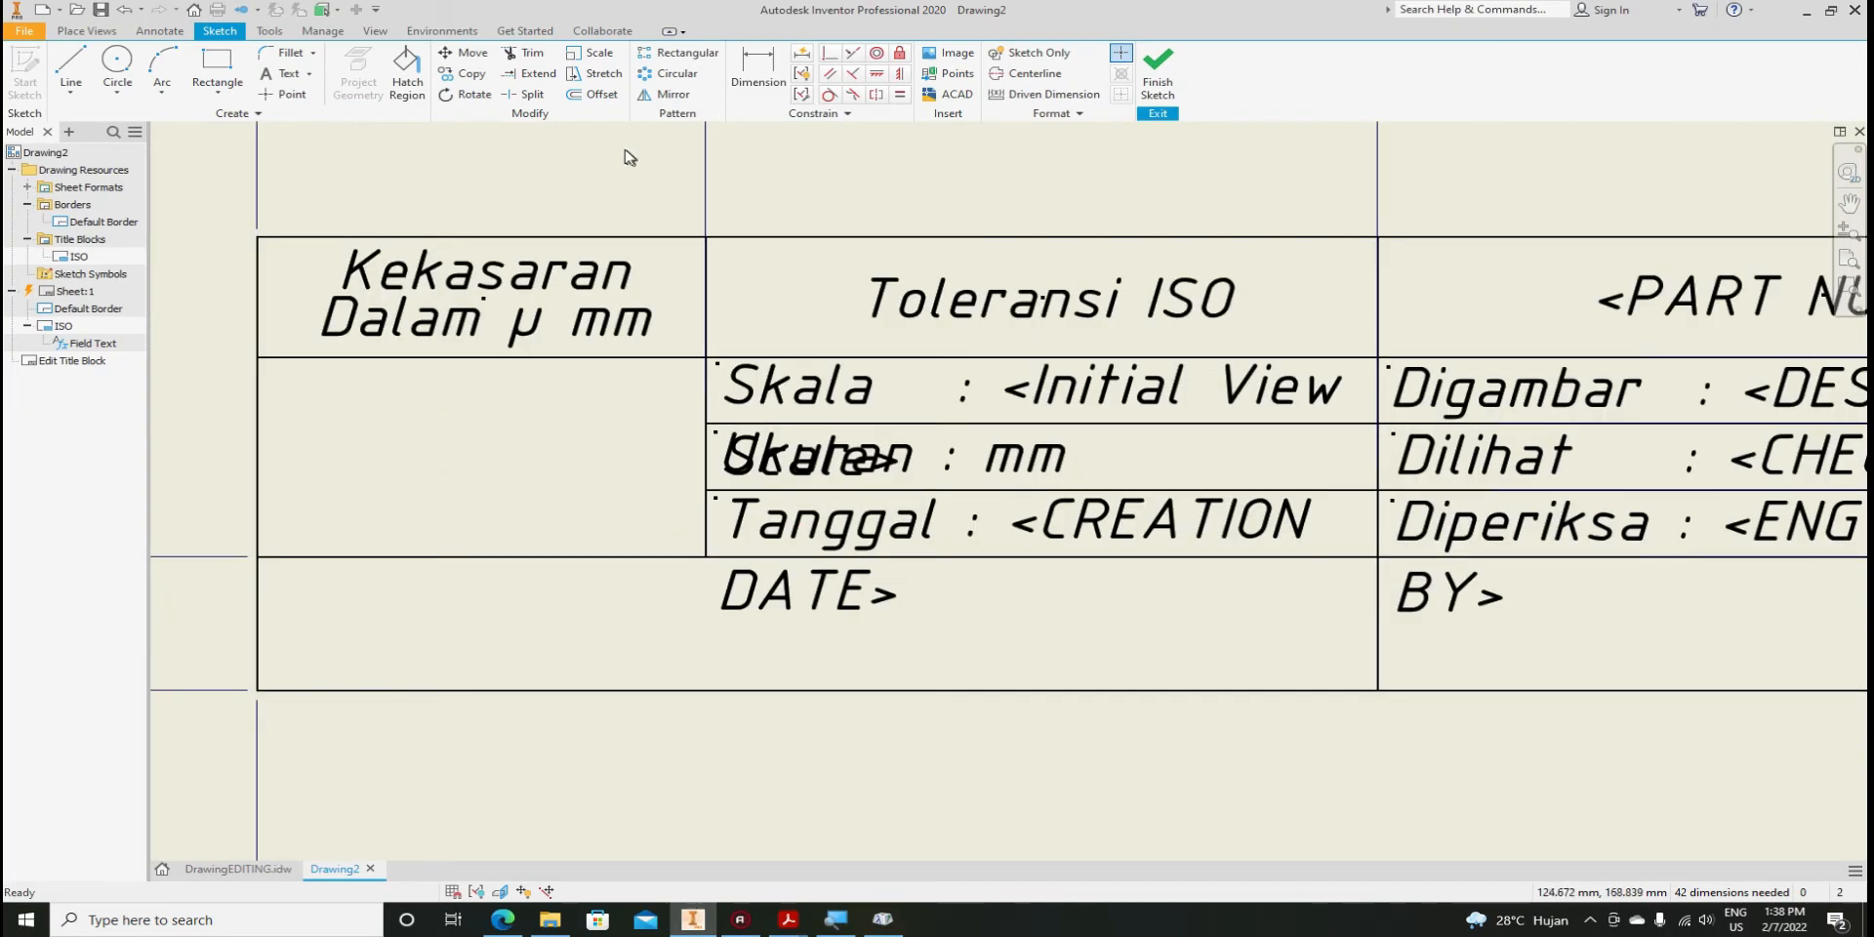
left_click(288, 78)
left_click_drag(303, 663, 1342, 679)
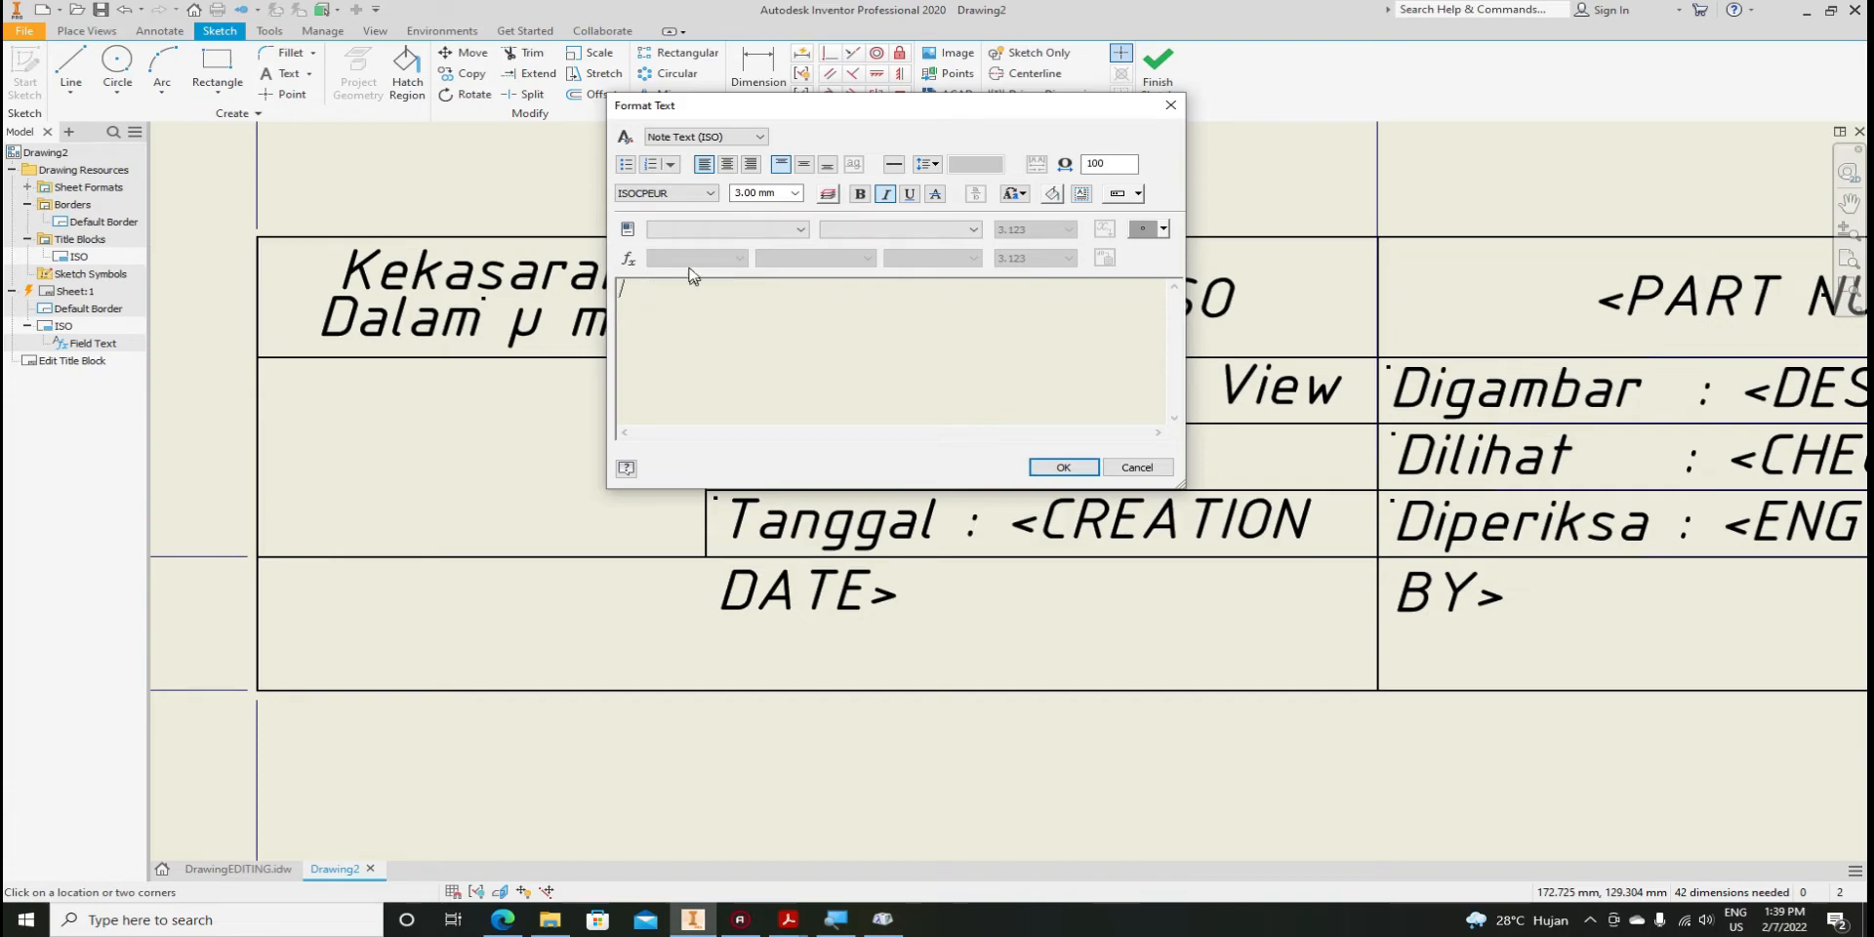
Insert the Properties - Drawing COMPANY field into the new text note
left_click(715, 232)
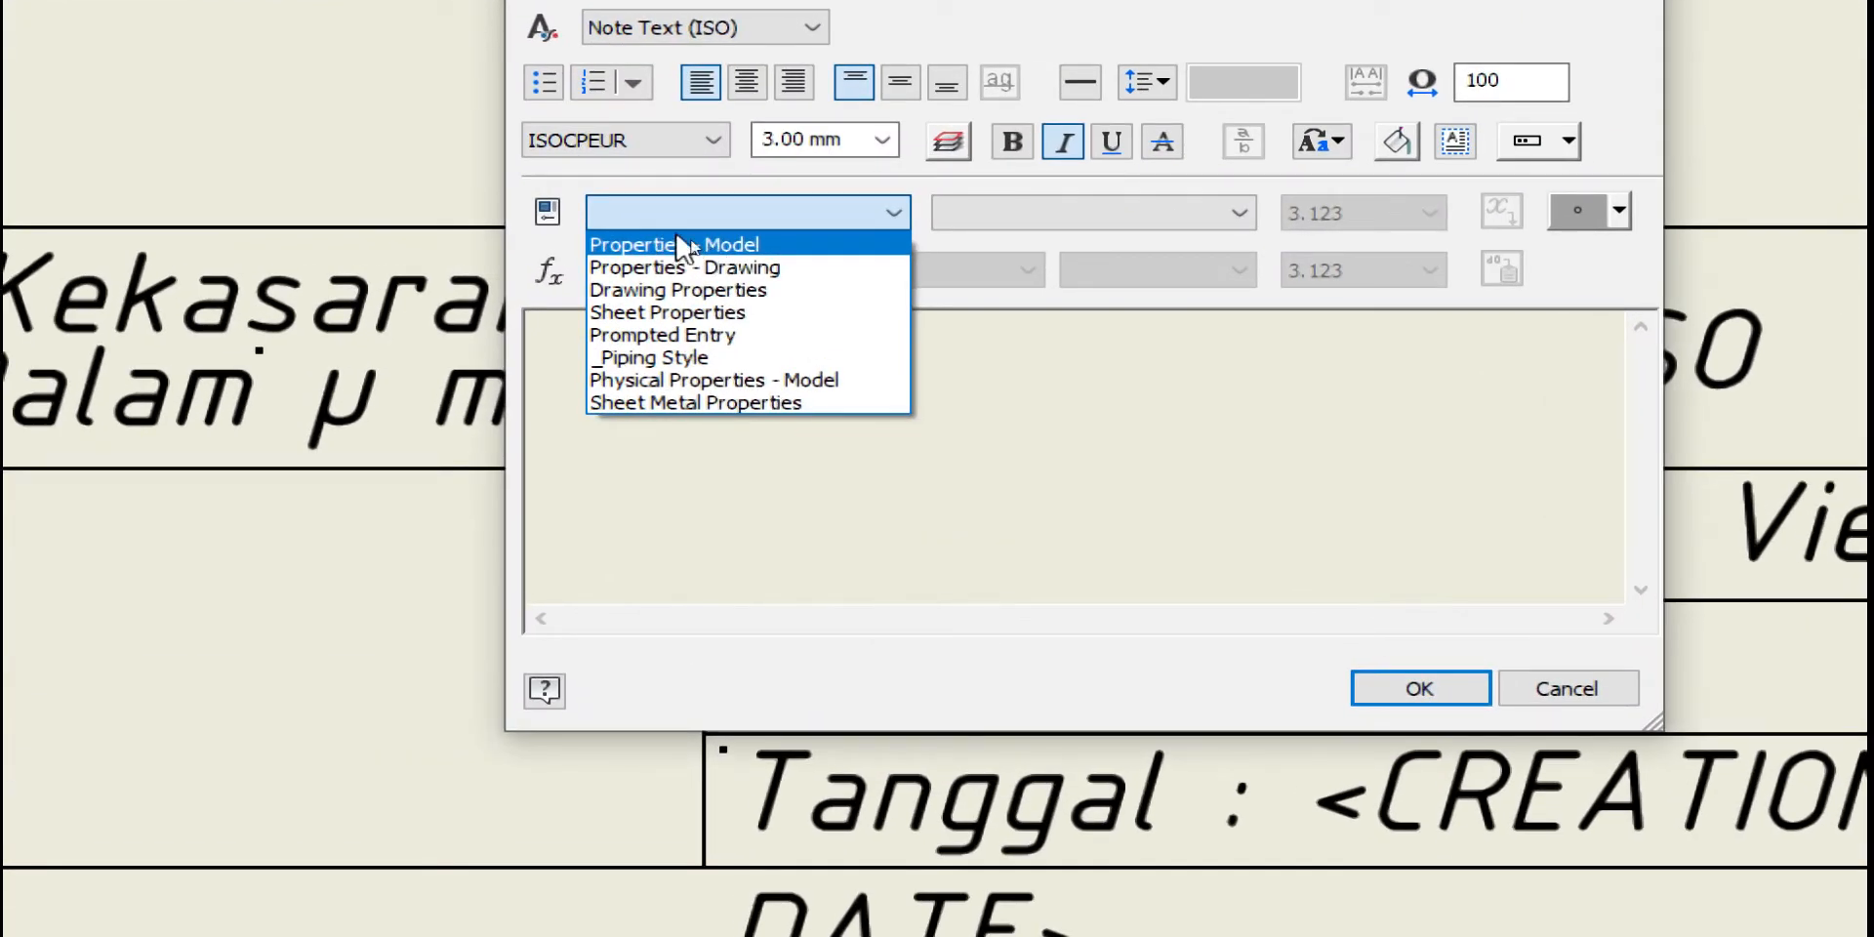
left_click(699, 267)
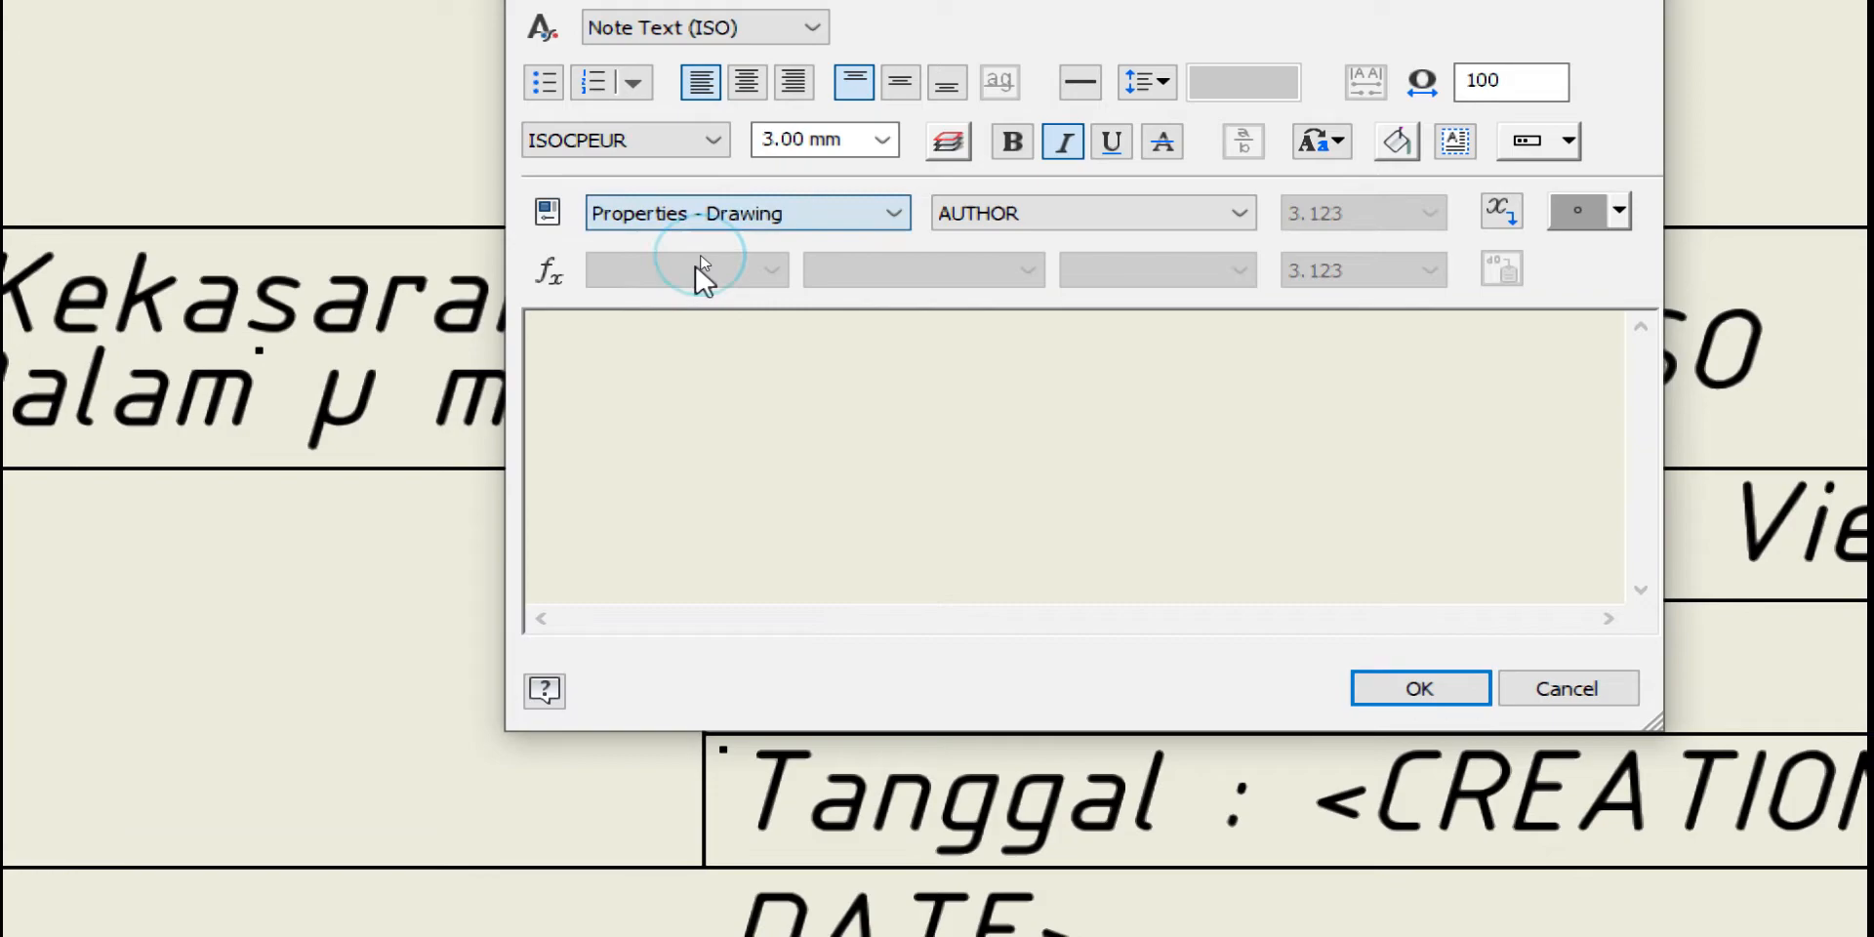
left_click(1037, 214)
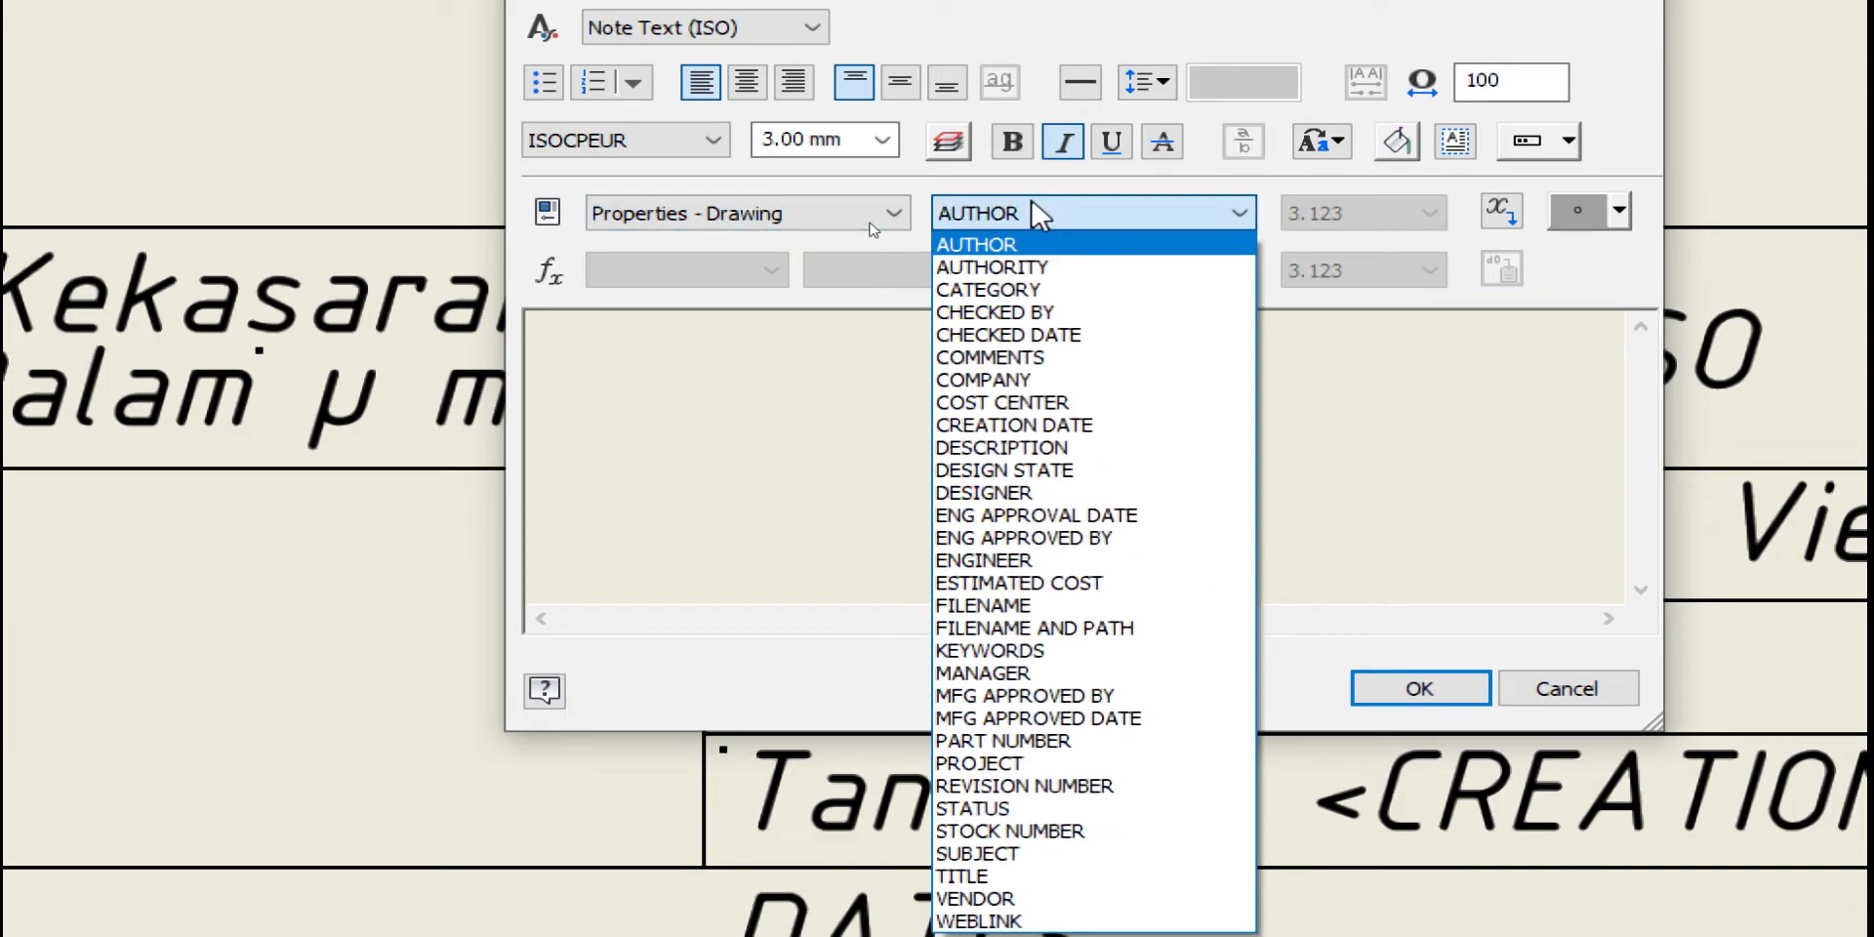
left_click(1026, 381)
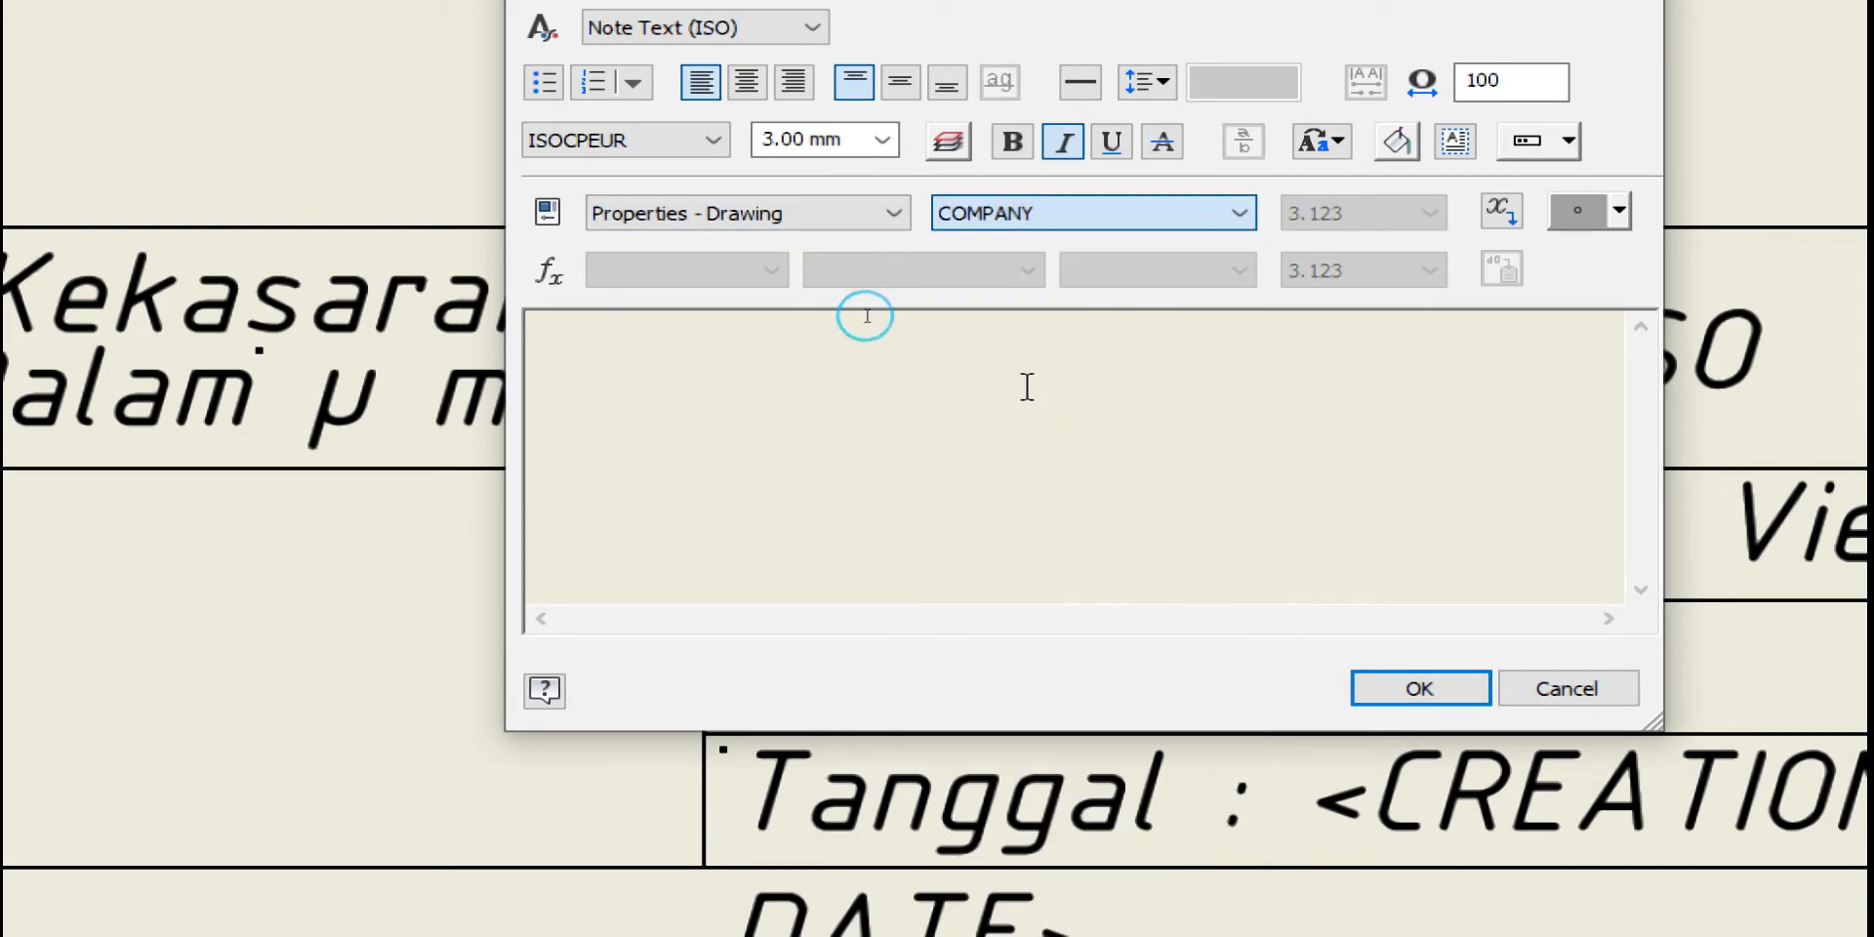
left_click(1500, 215)
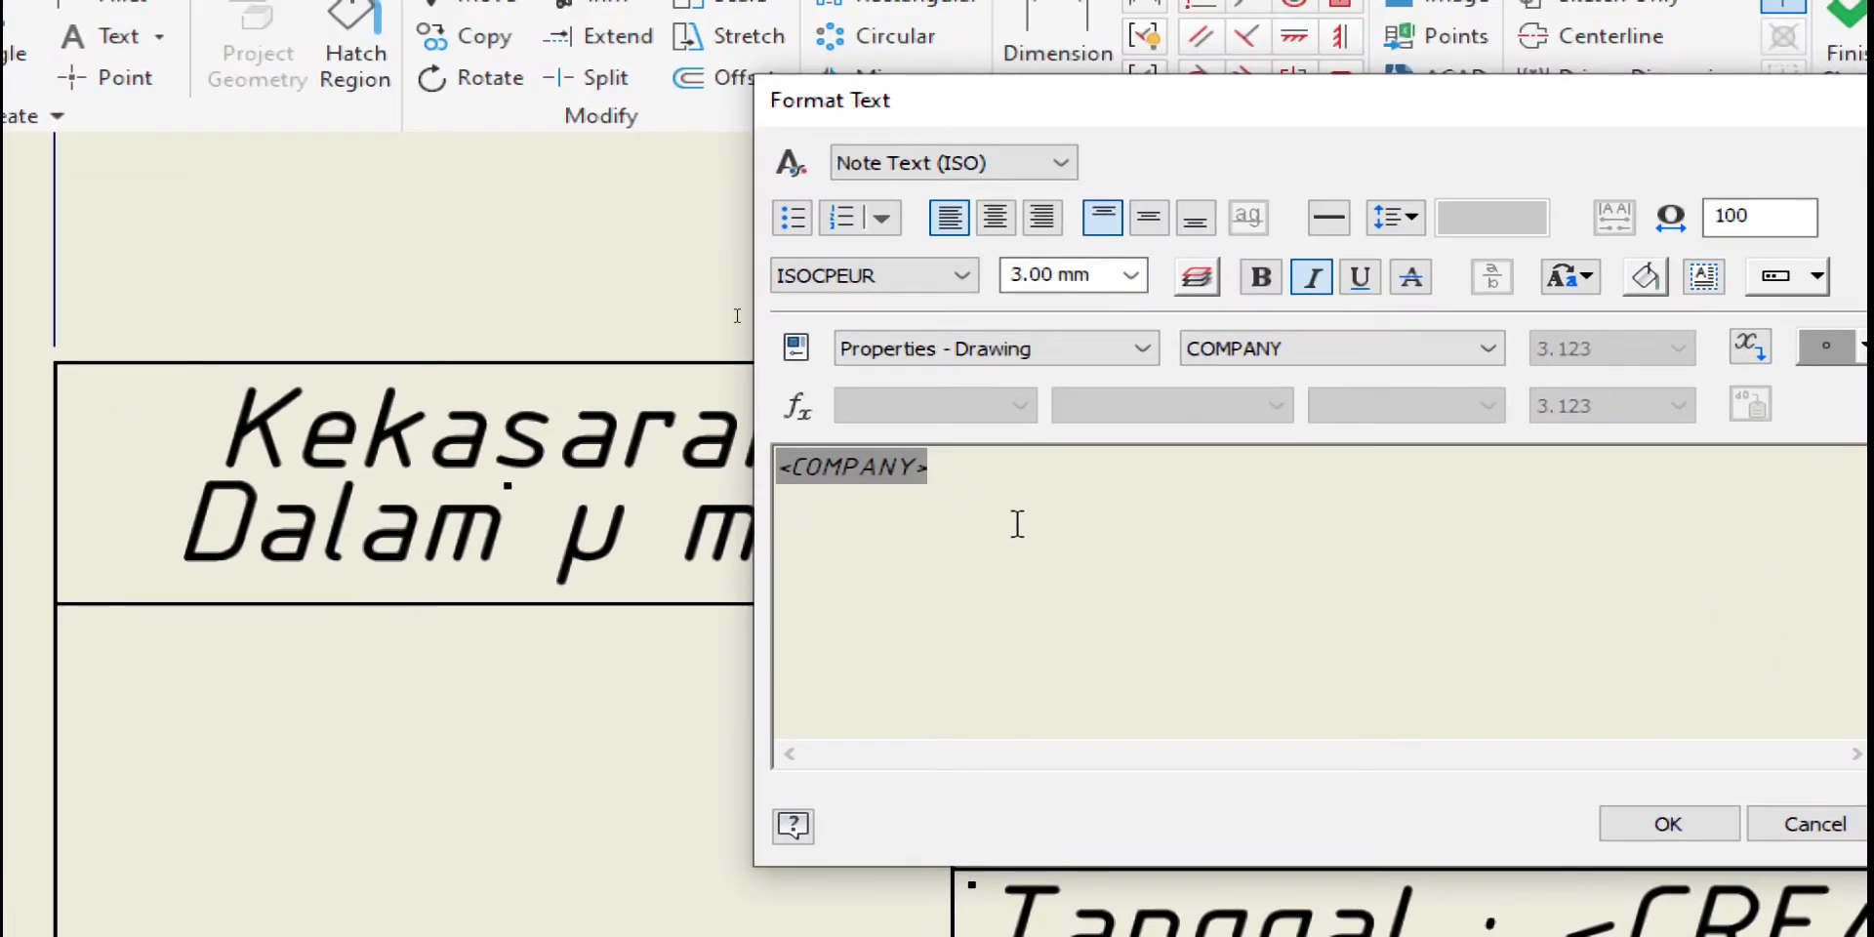
Make the <COMPANY> field 3.50 mm and bold, and place it in the cell
left_click(711, 285)
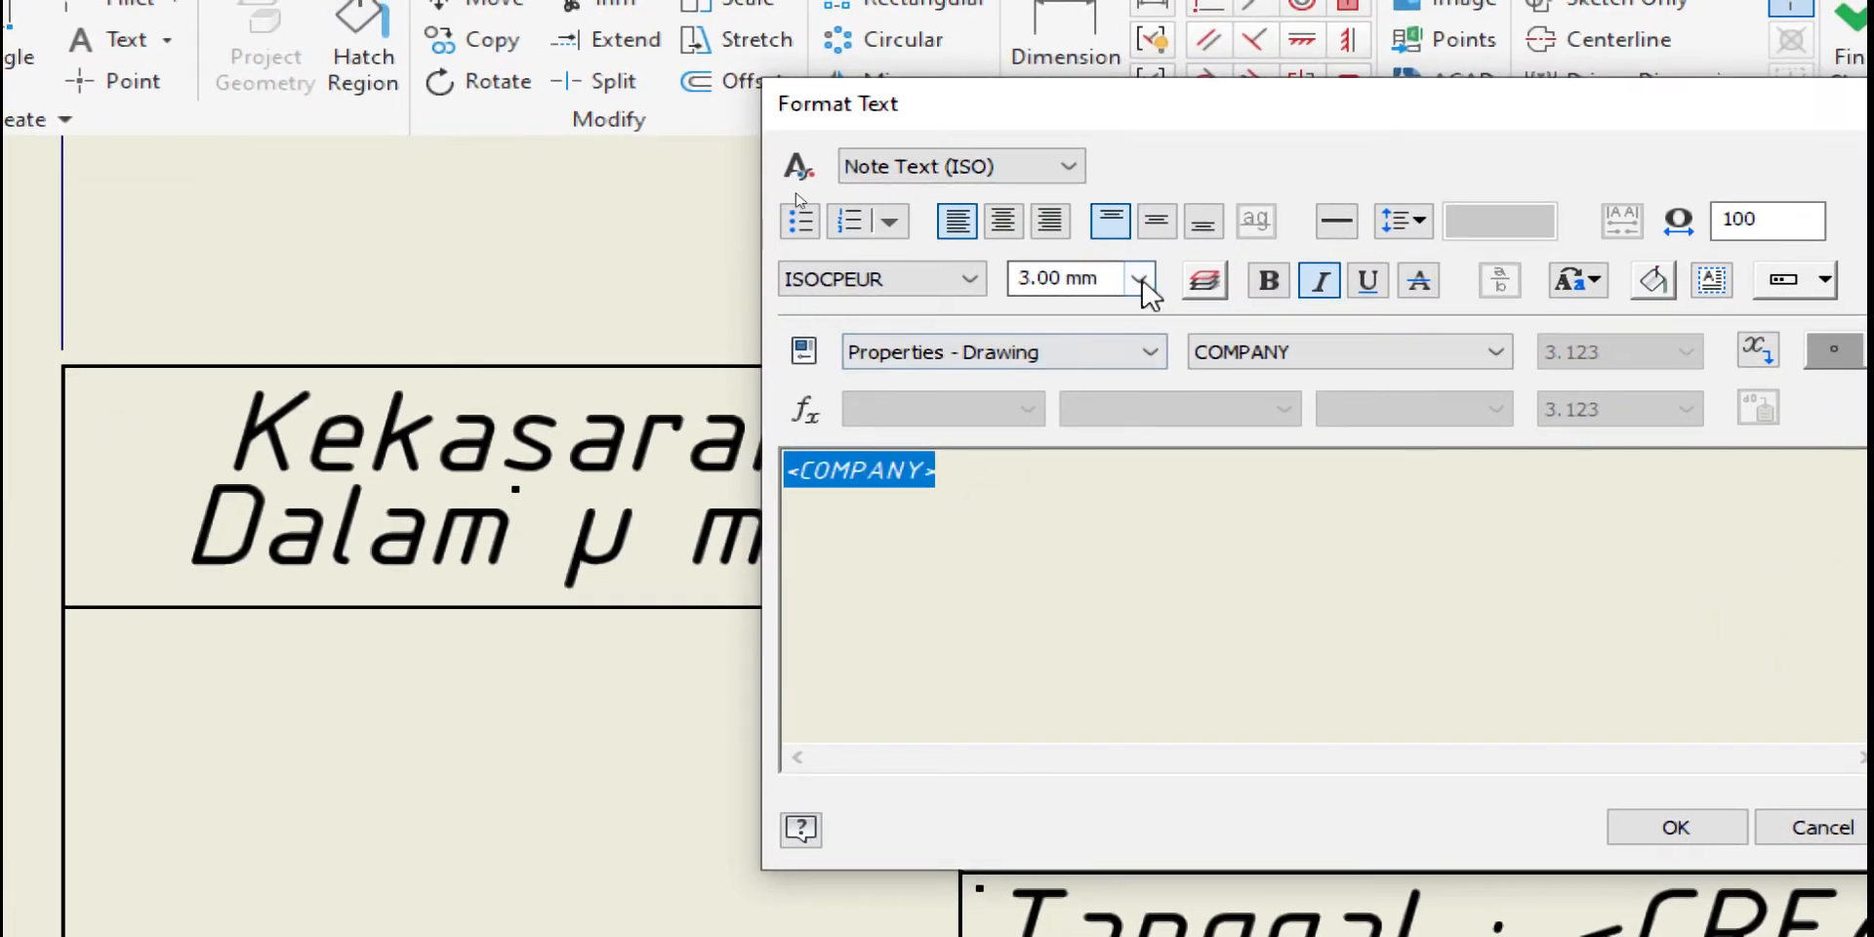
left_click(1132, 277)
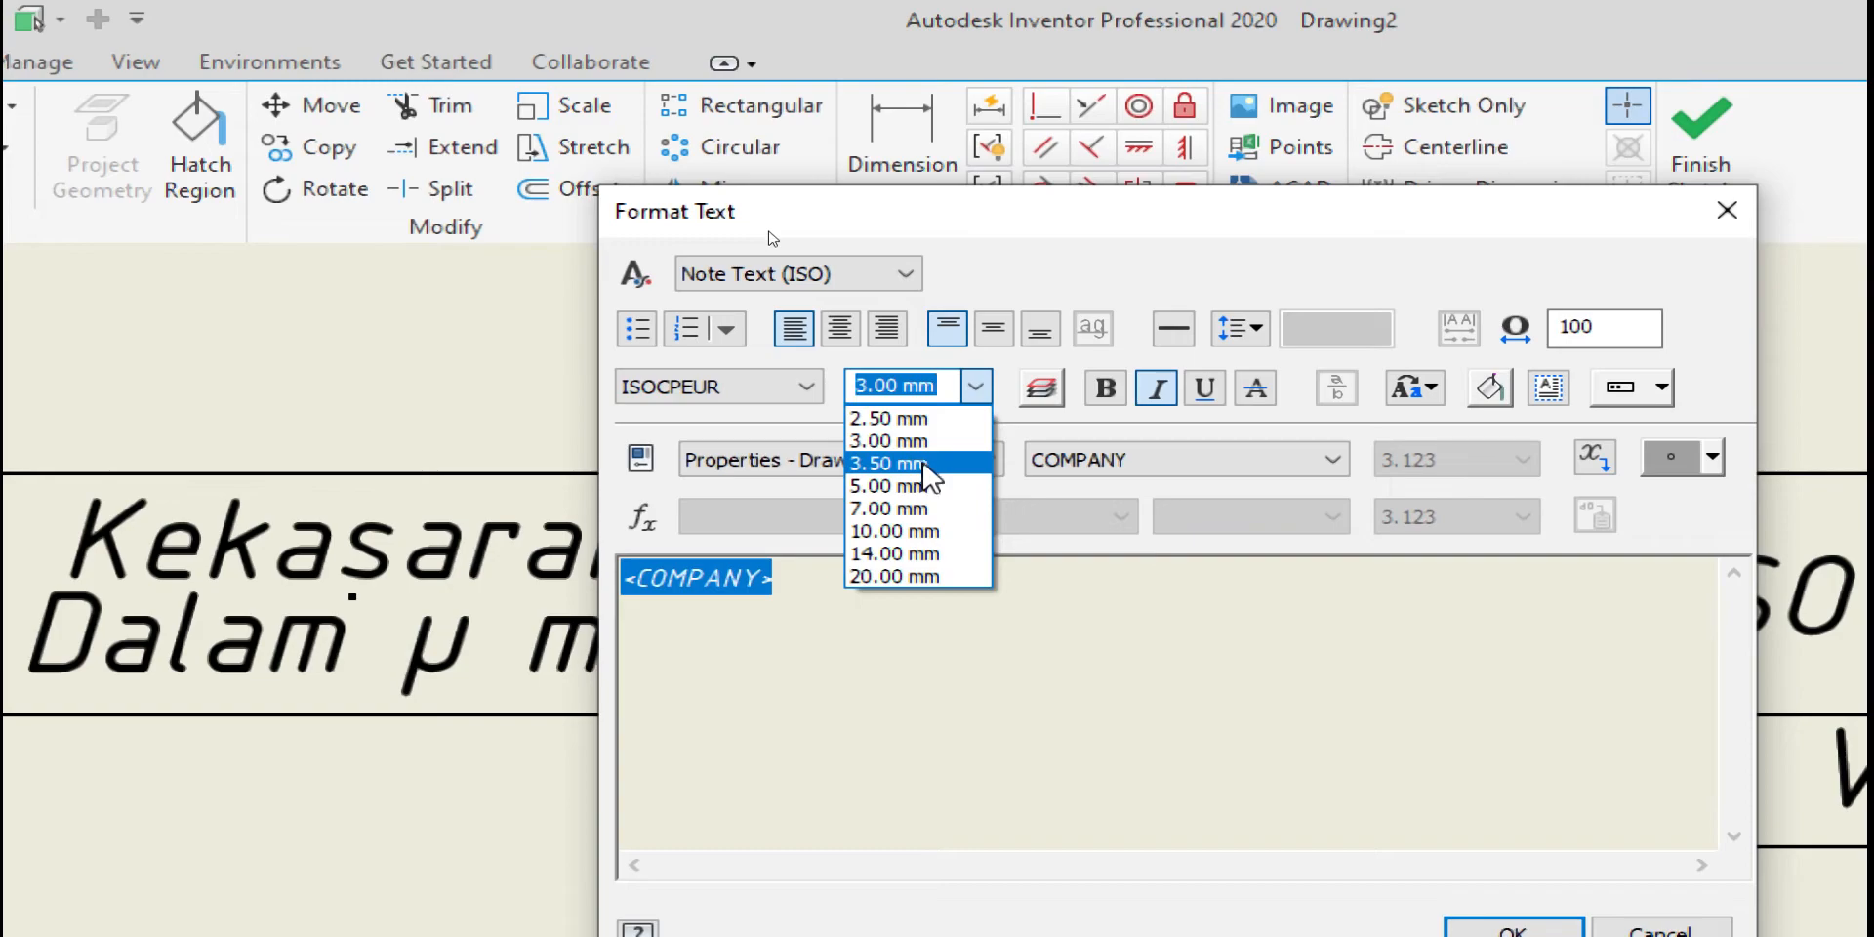
left_click(769, 232)
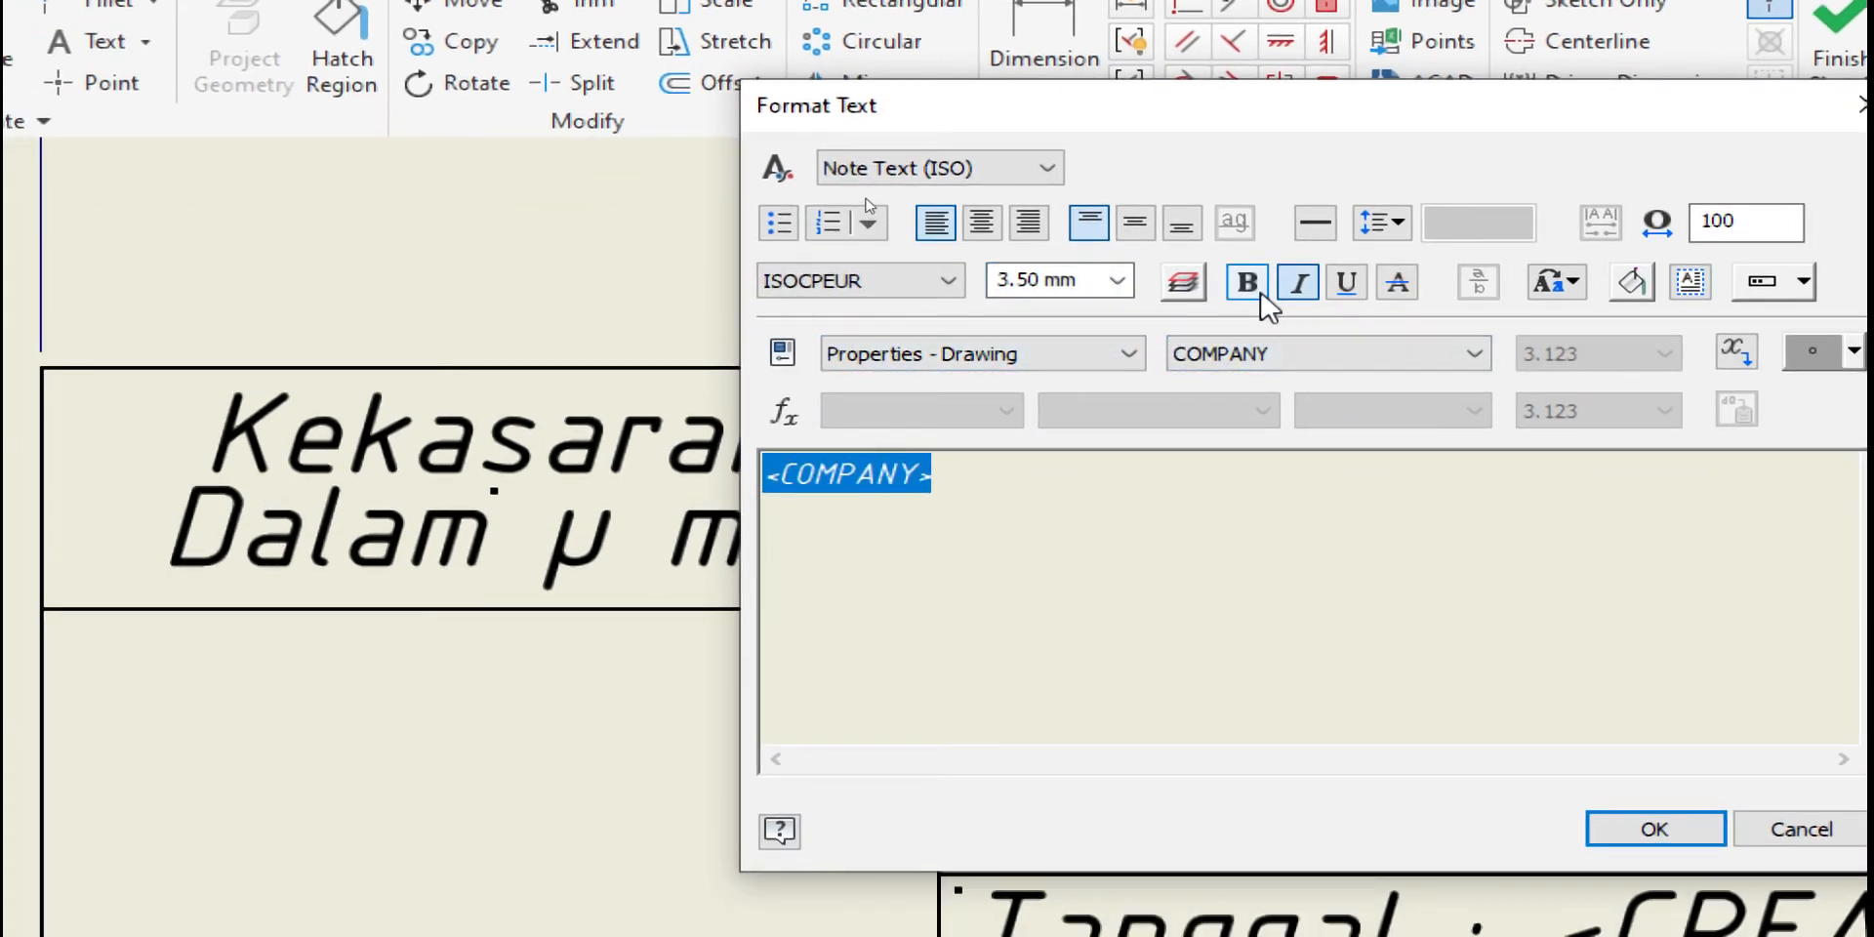
left_click(1259, 284)
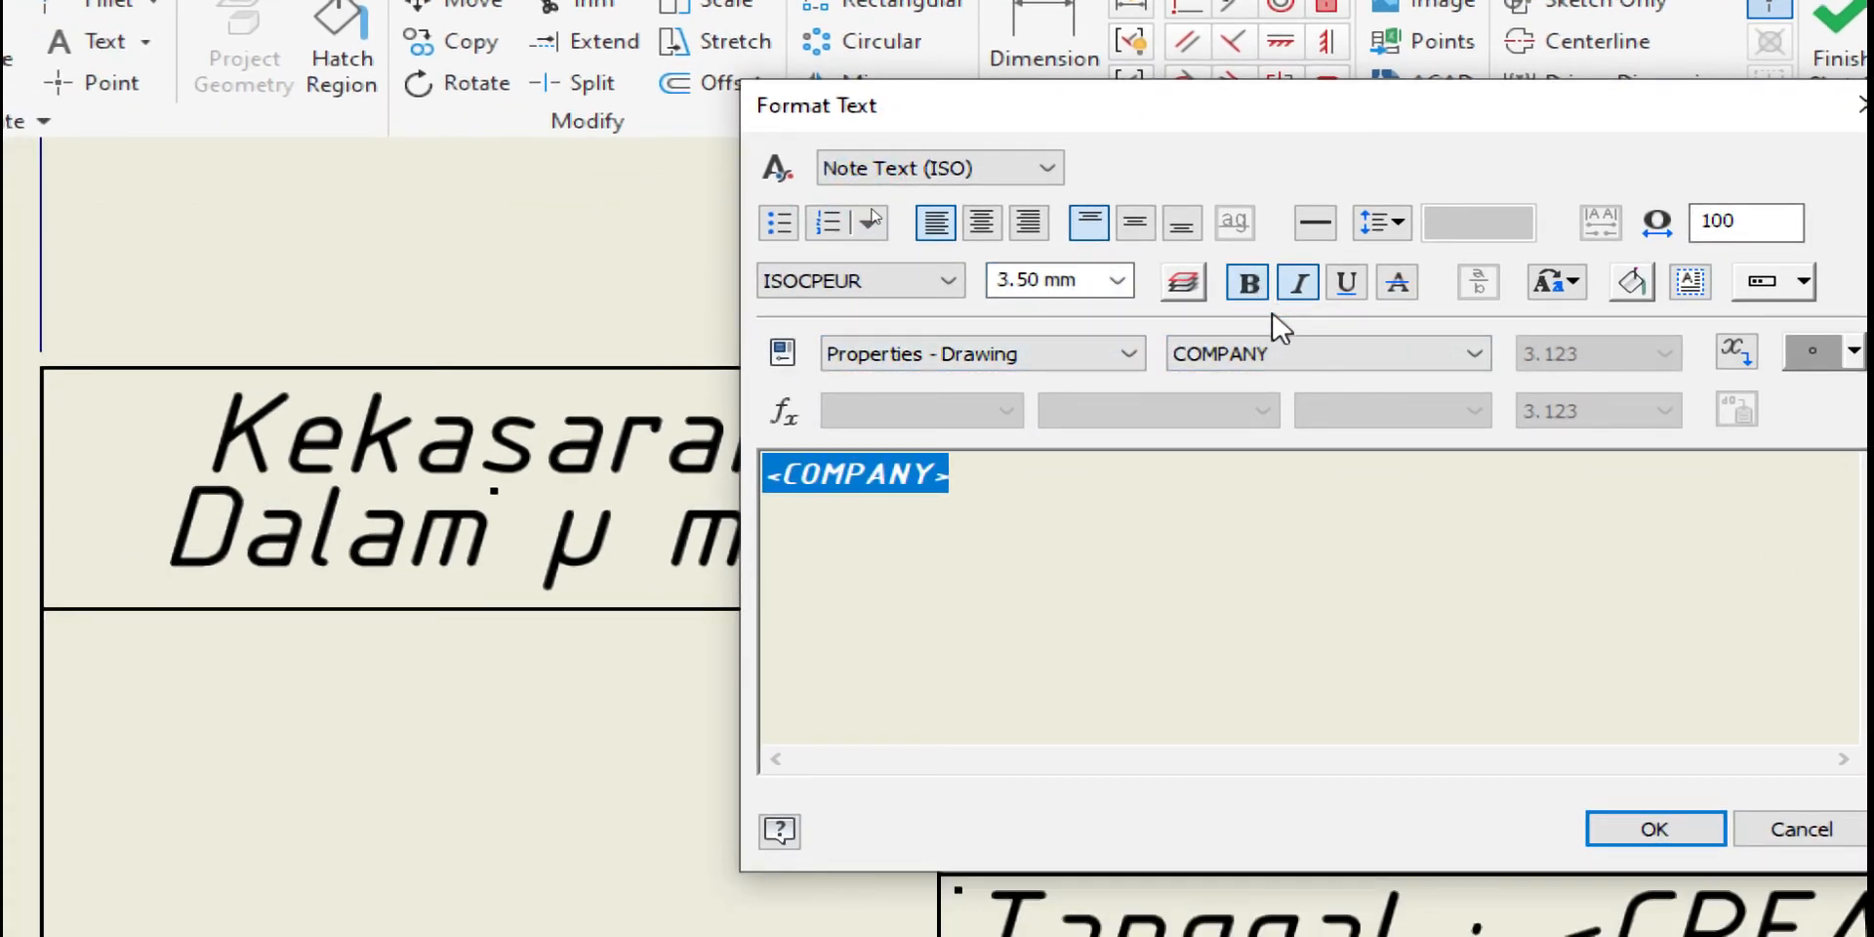
left_click(1654, 828)
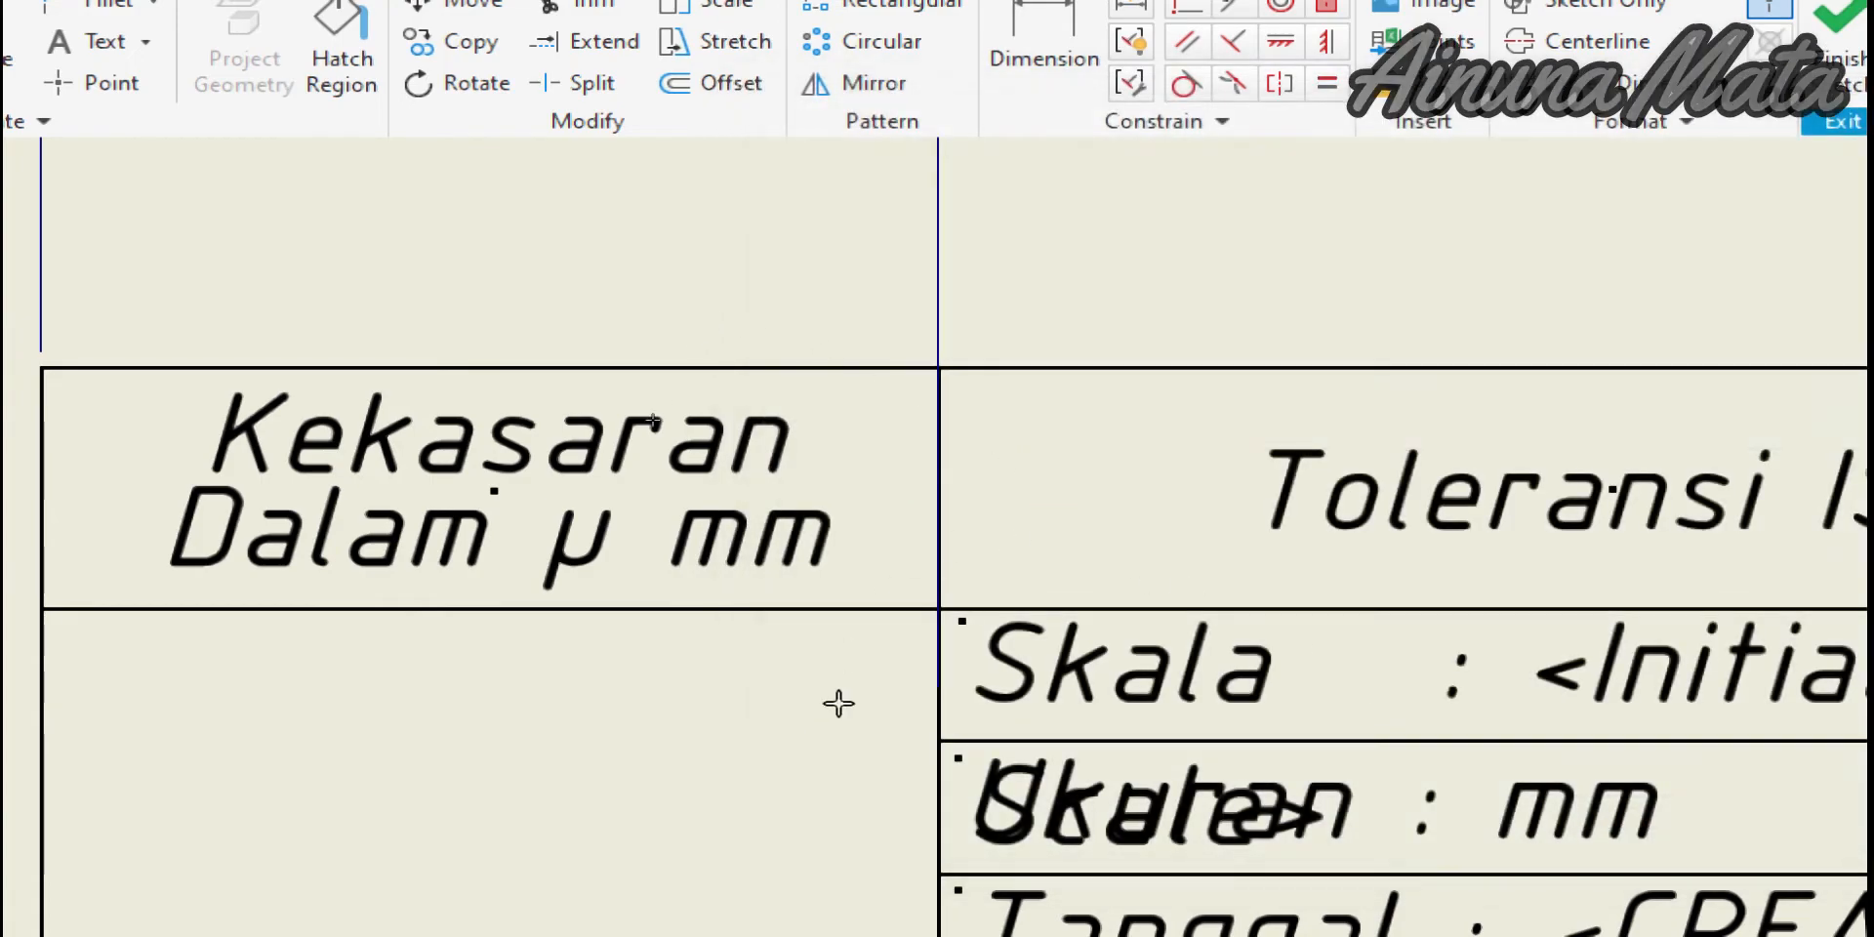
scroll(451, 591, "down", 2)
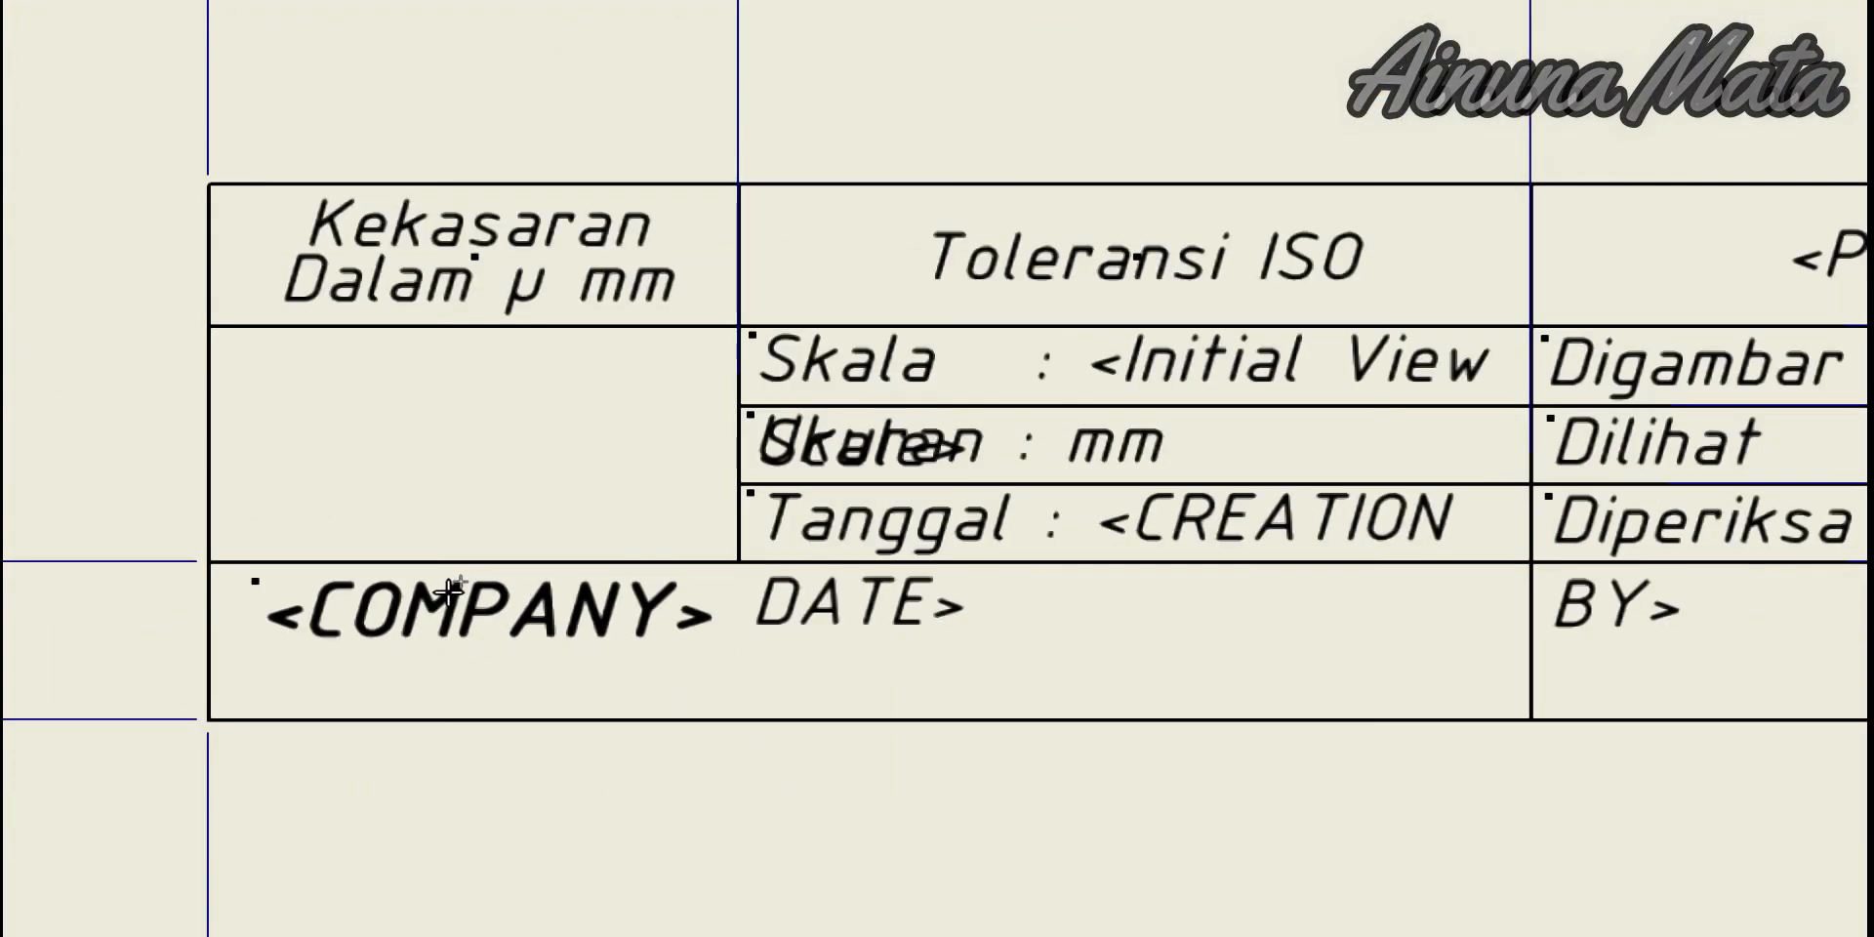
scroll(434, 607, "down", 2)
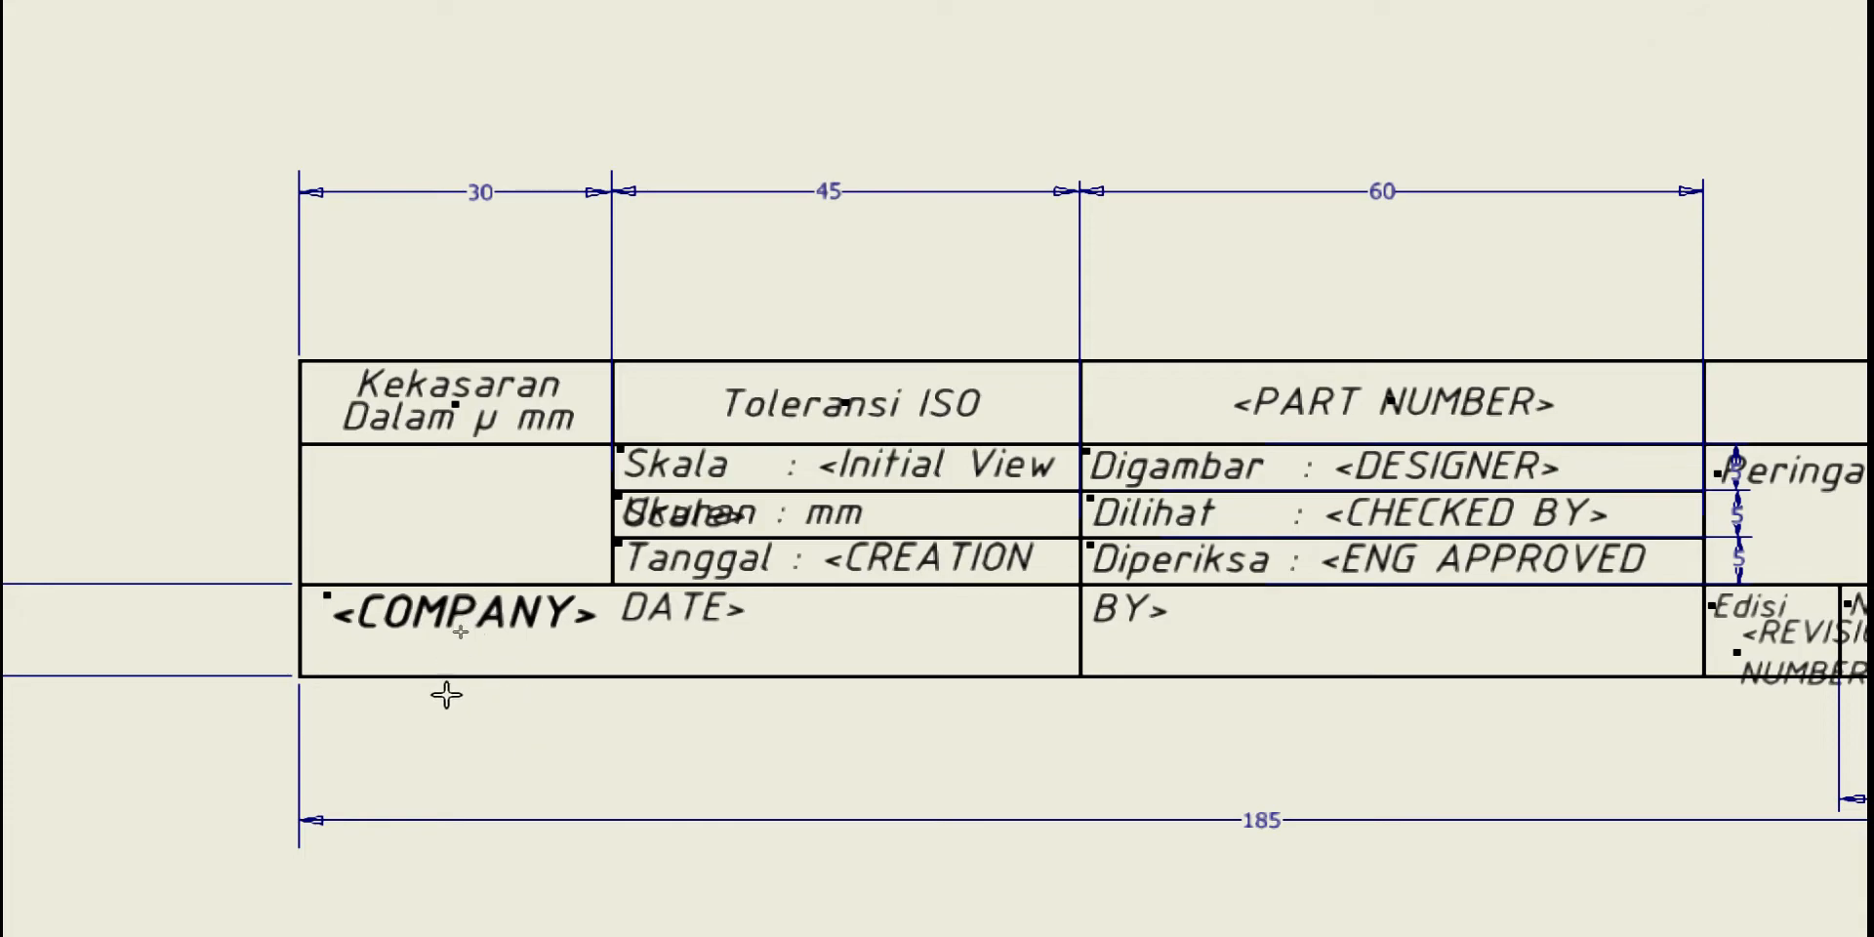
Give the <COMPANY> text Center and Middle justification so it sits centred in its cell
left_click(439, 617)
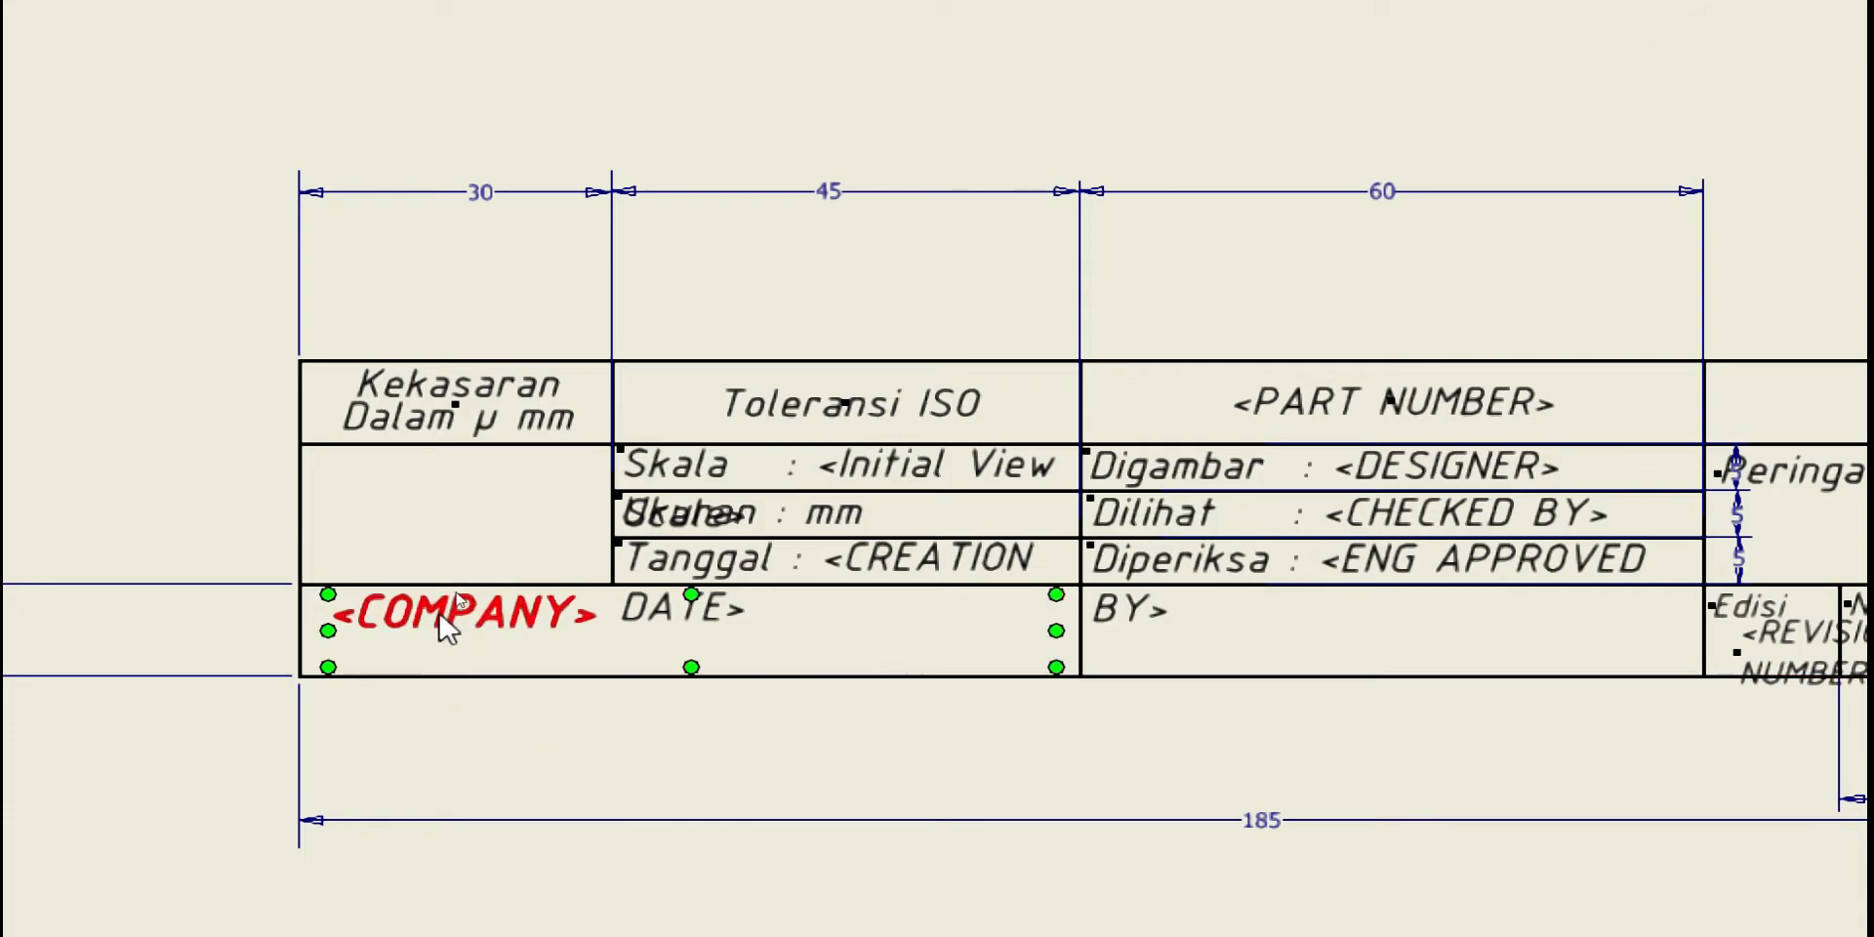
double_click(447, 625)
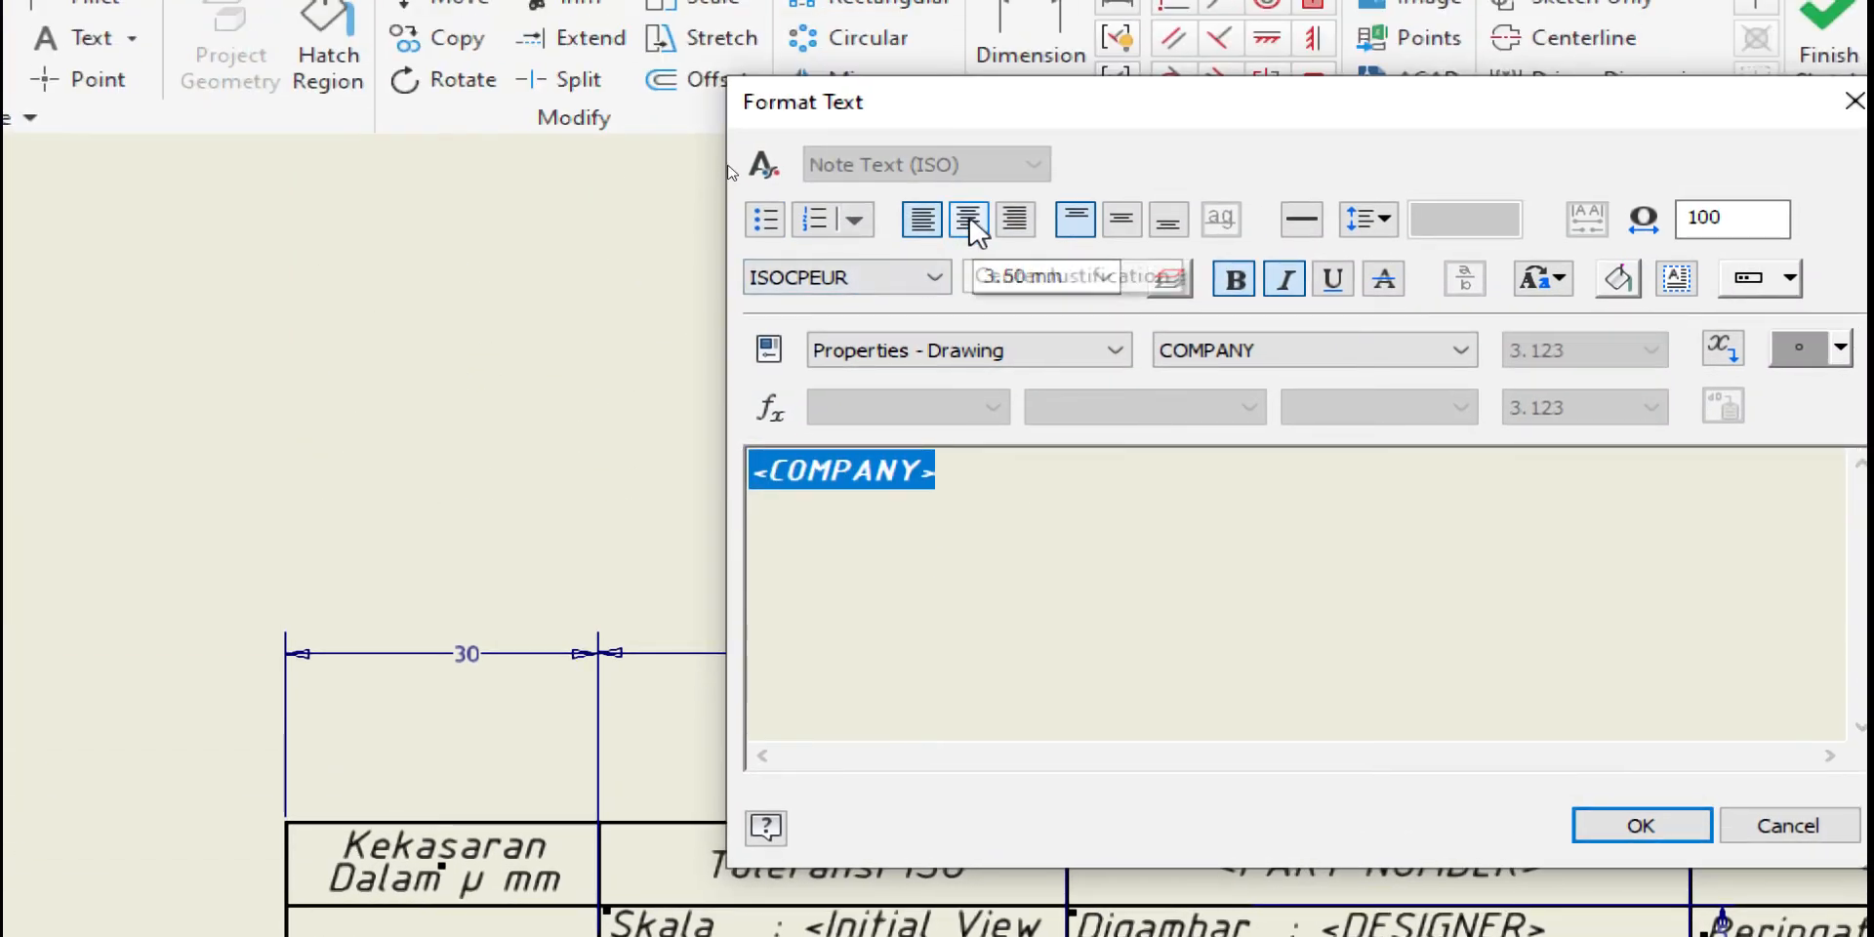
left_click(976, 223)
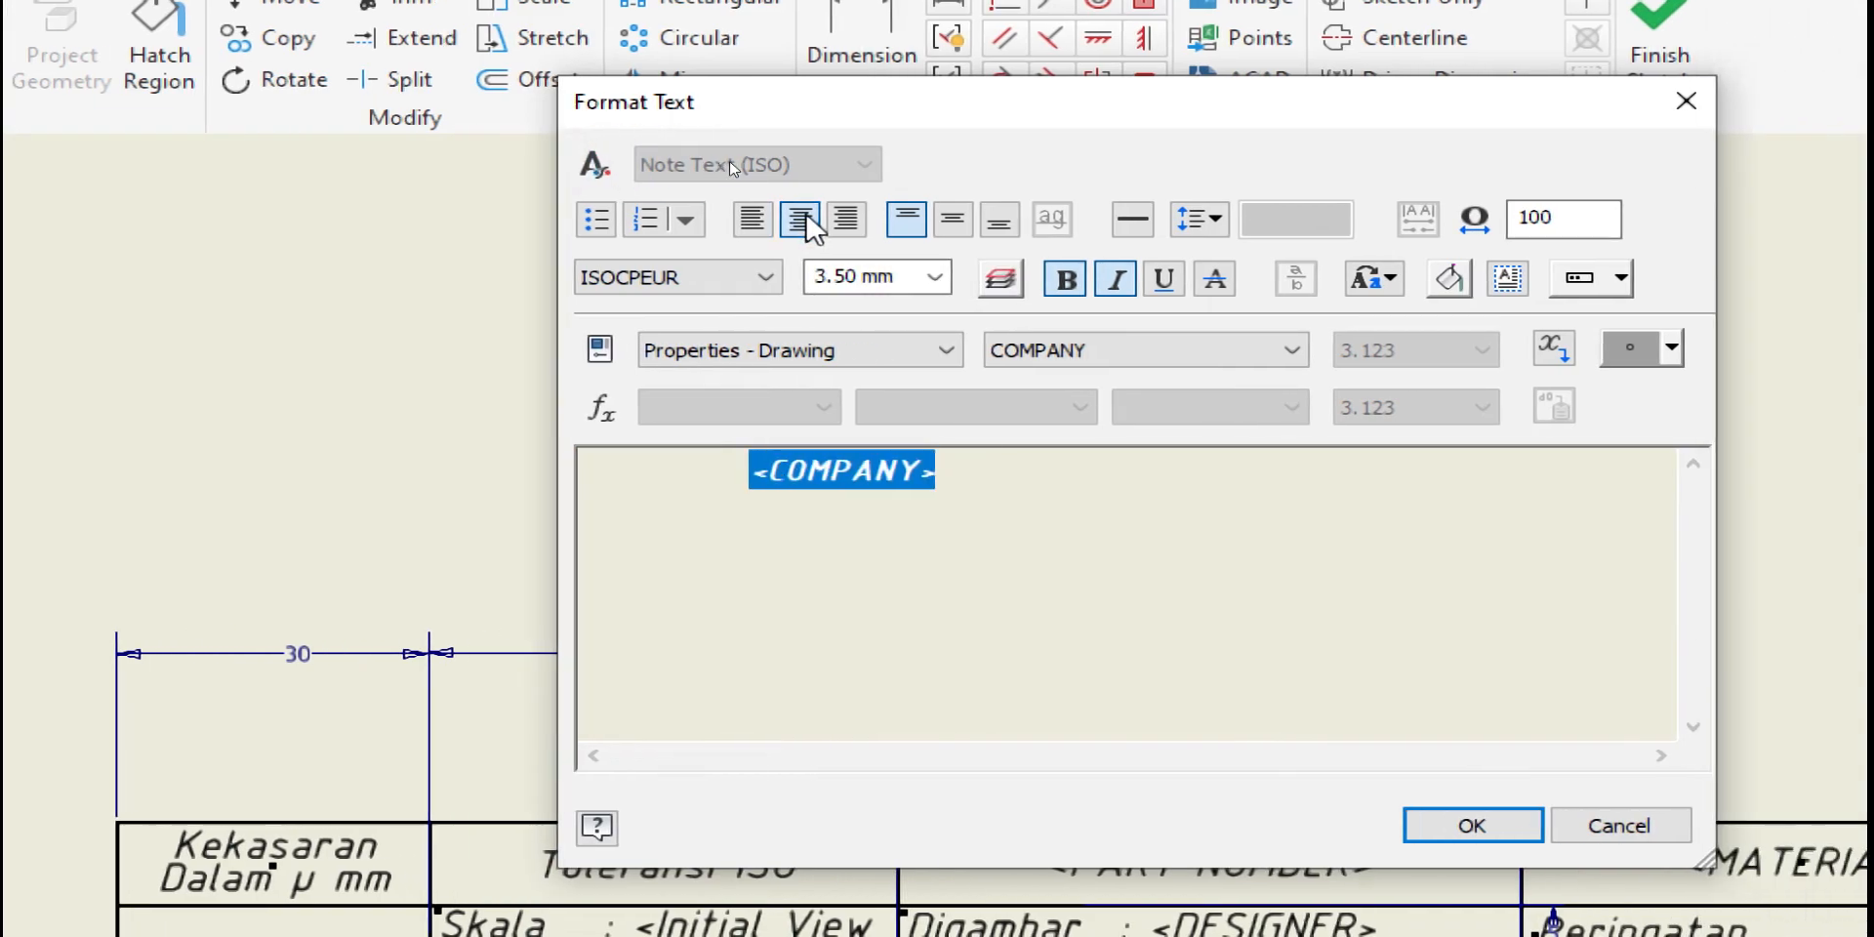
left_click(952, 223)
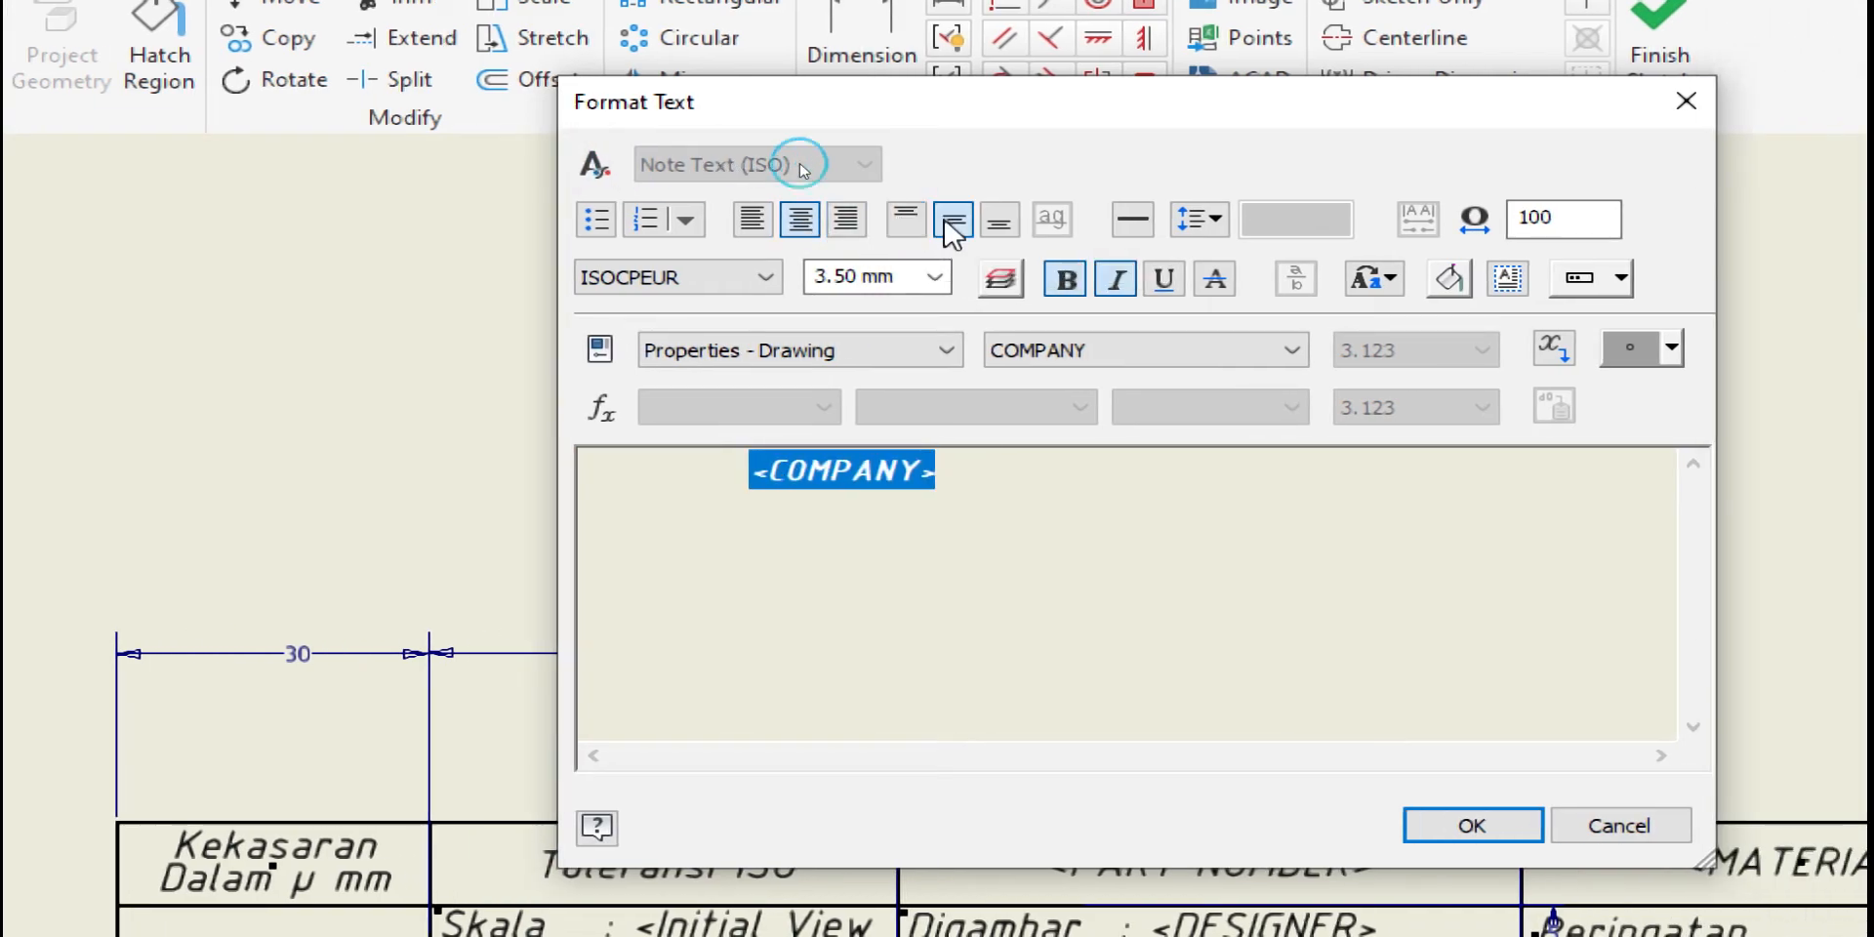
left_click(1464, 825)
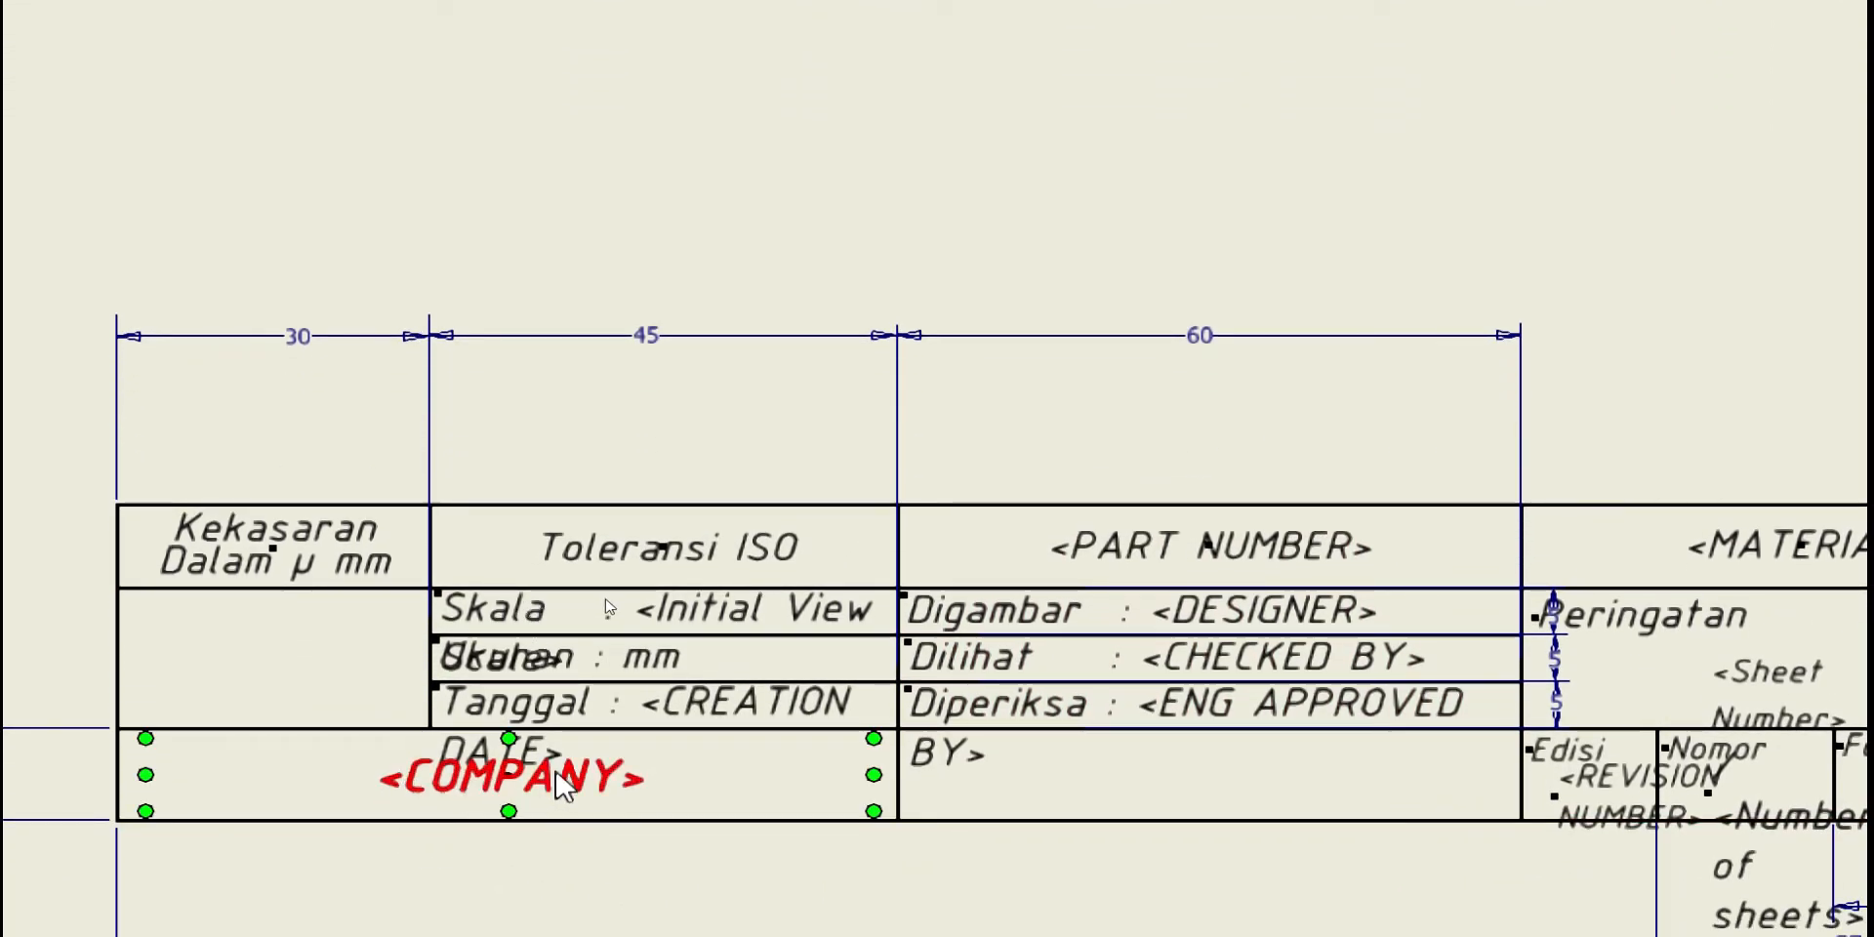
key("Escape")
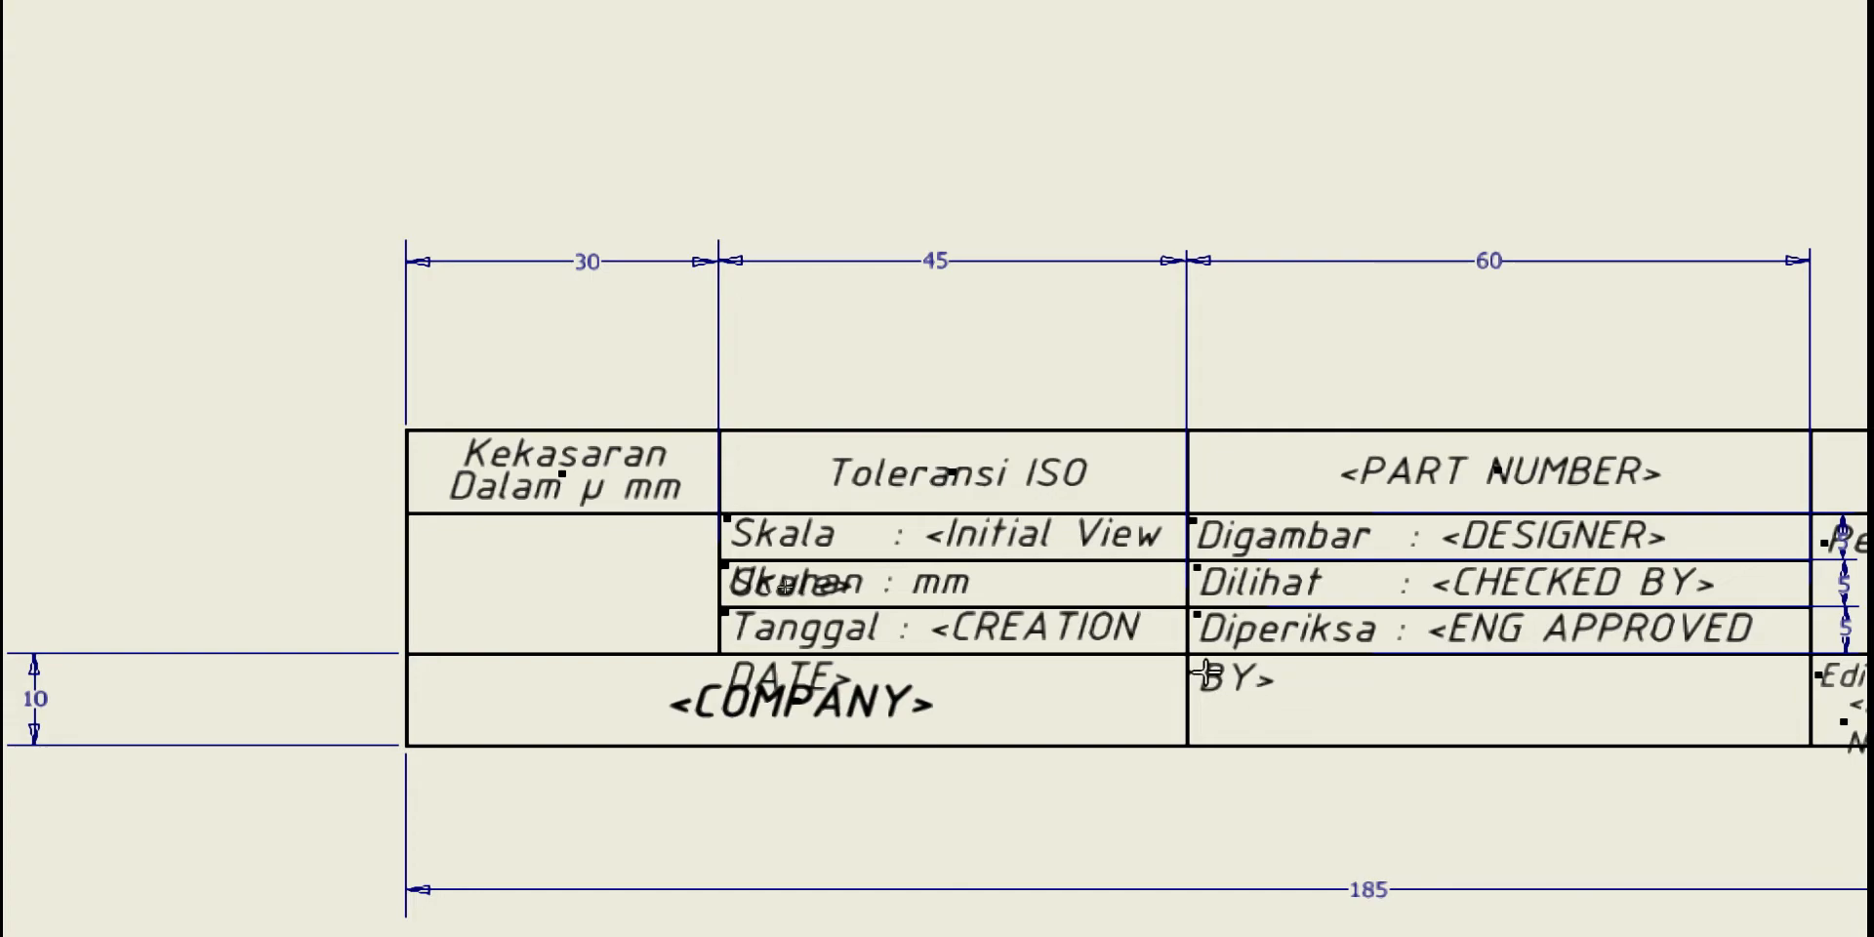
Add a text note right of COMPANY containing the Properties - Drawing TITLE field
left_click_drag(1202, 664, 1722, 742)
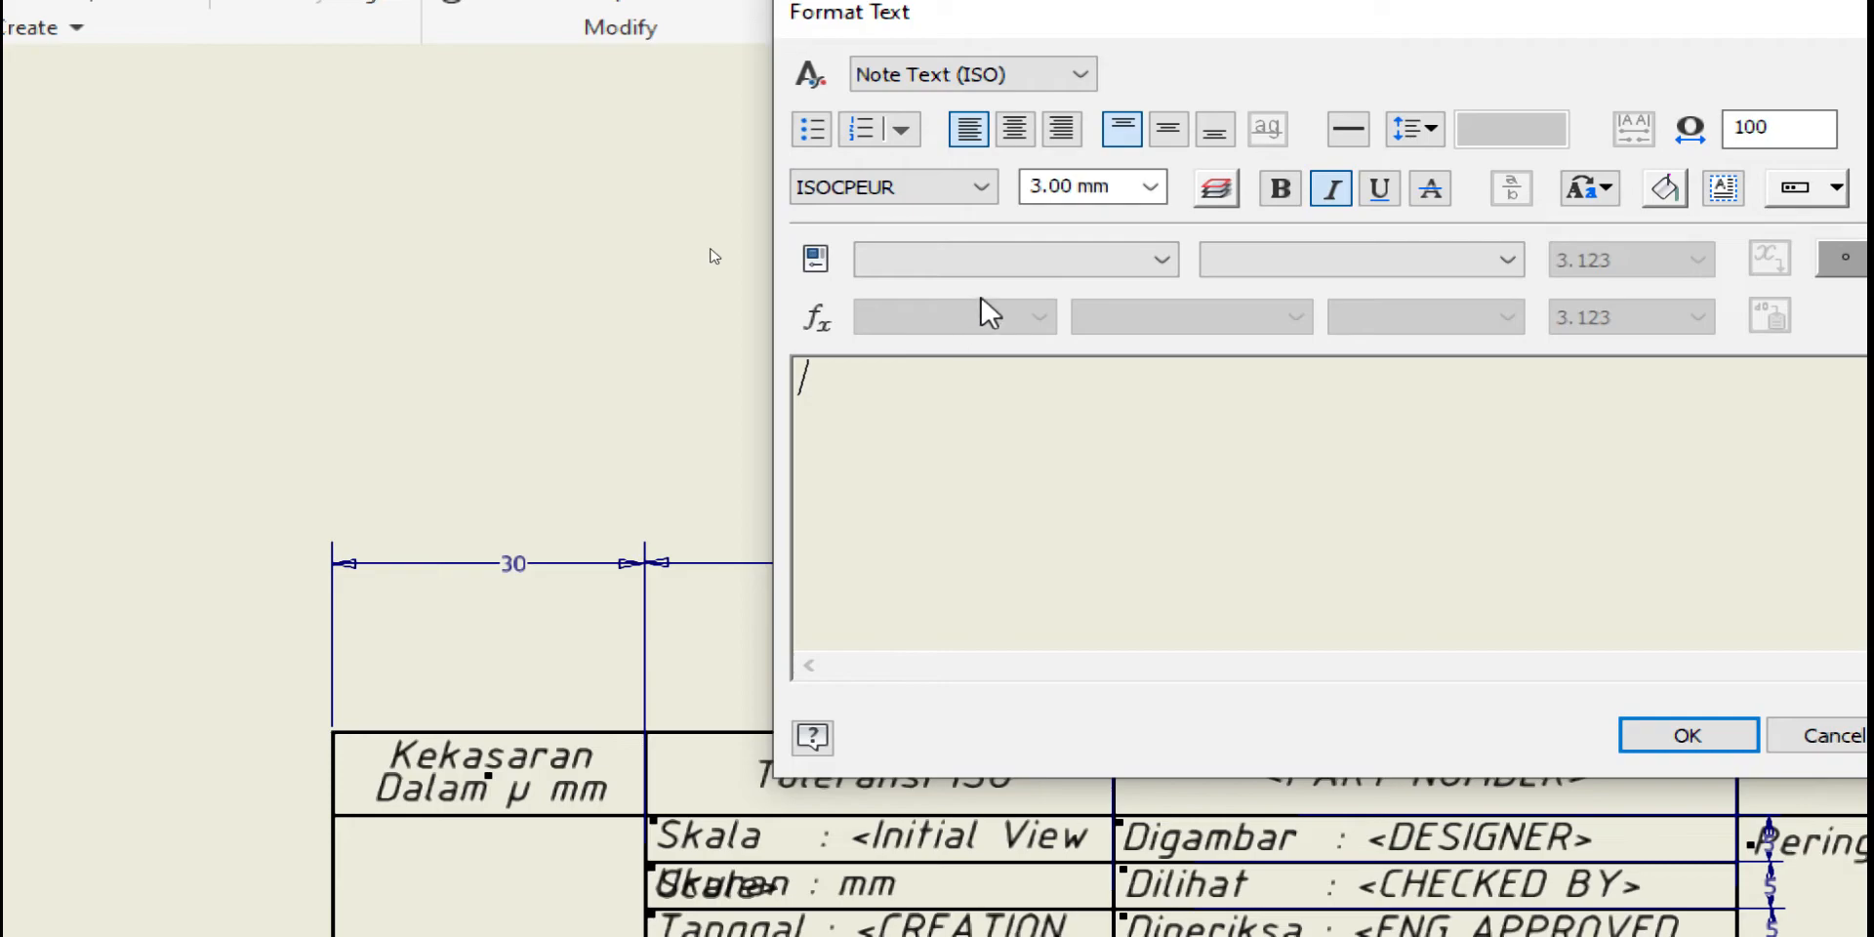
left_click(990, 260)
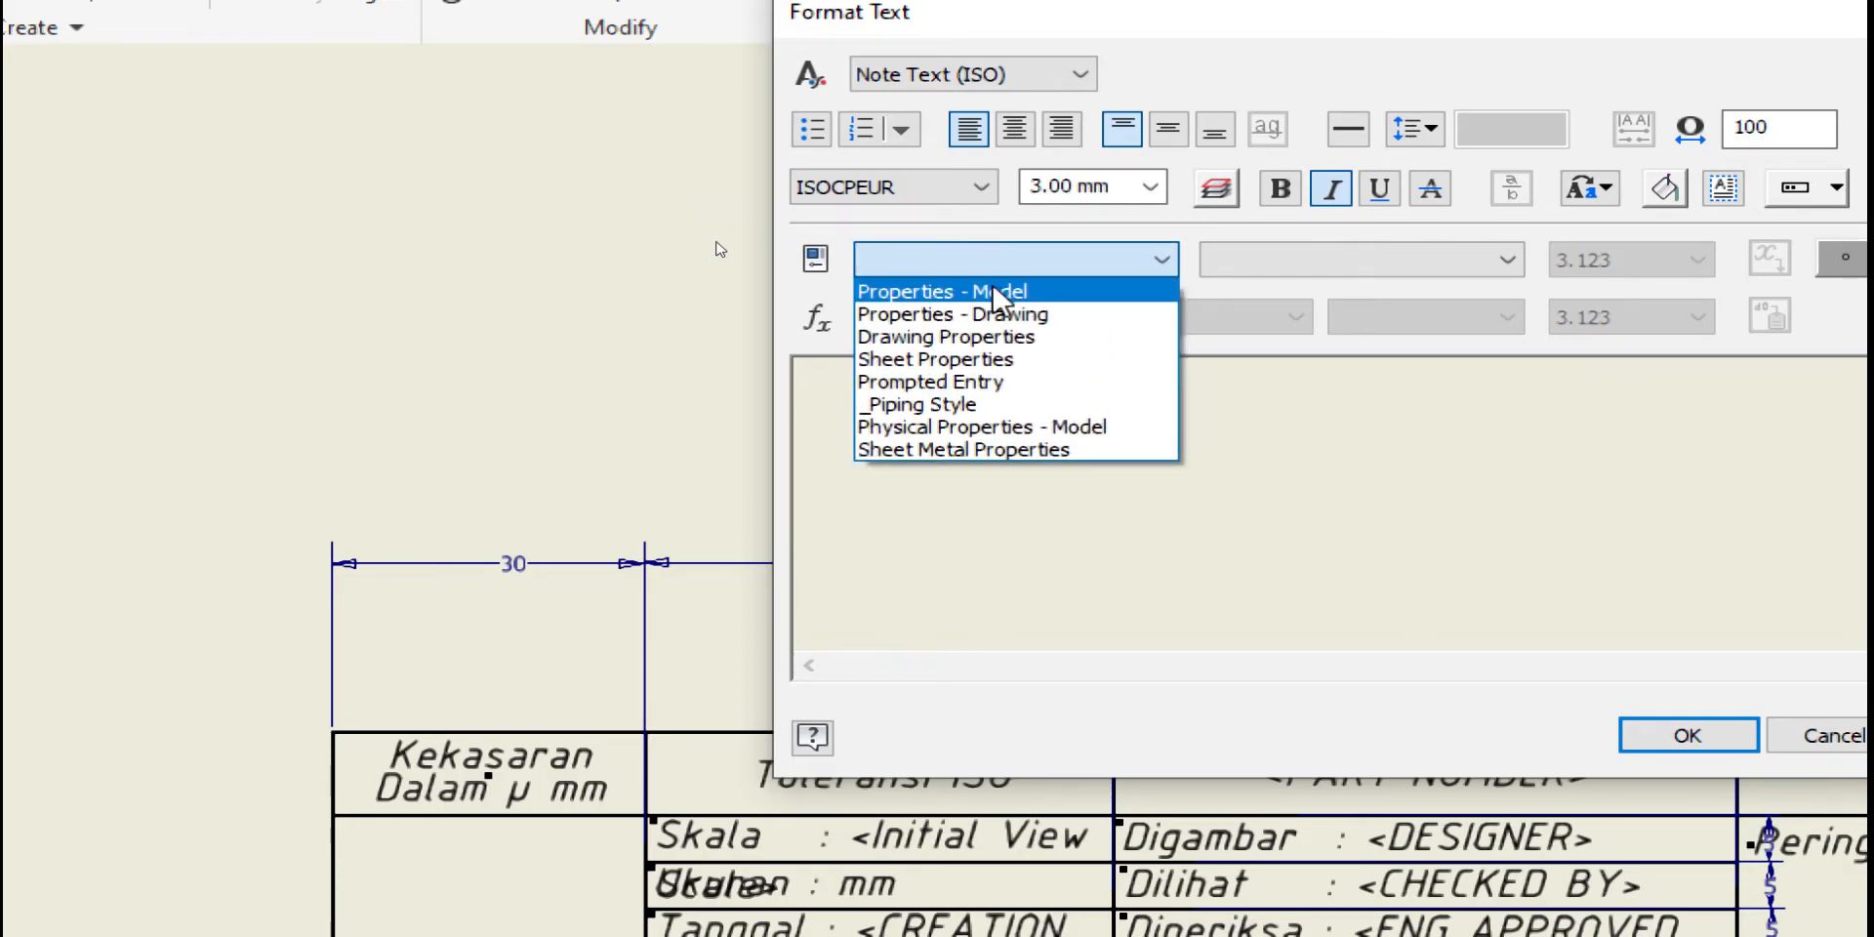
left_click(995, 325)
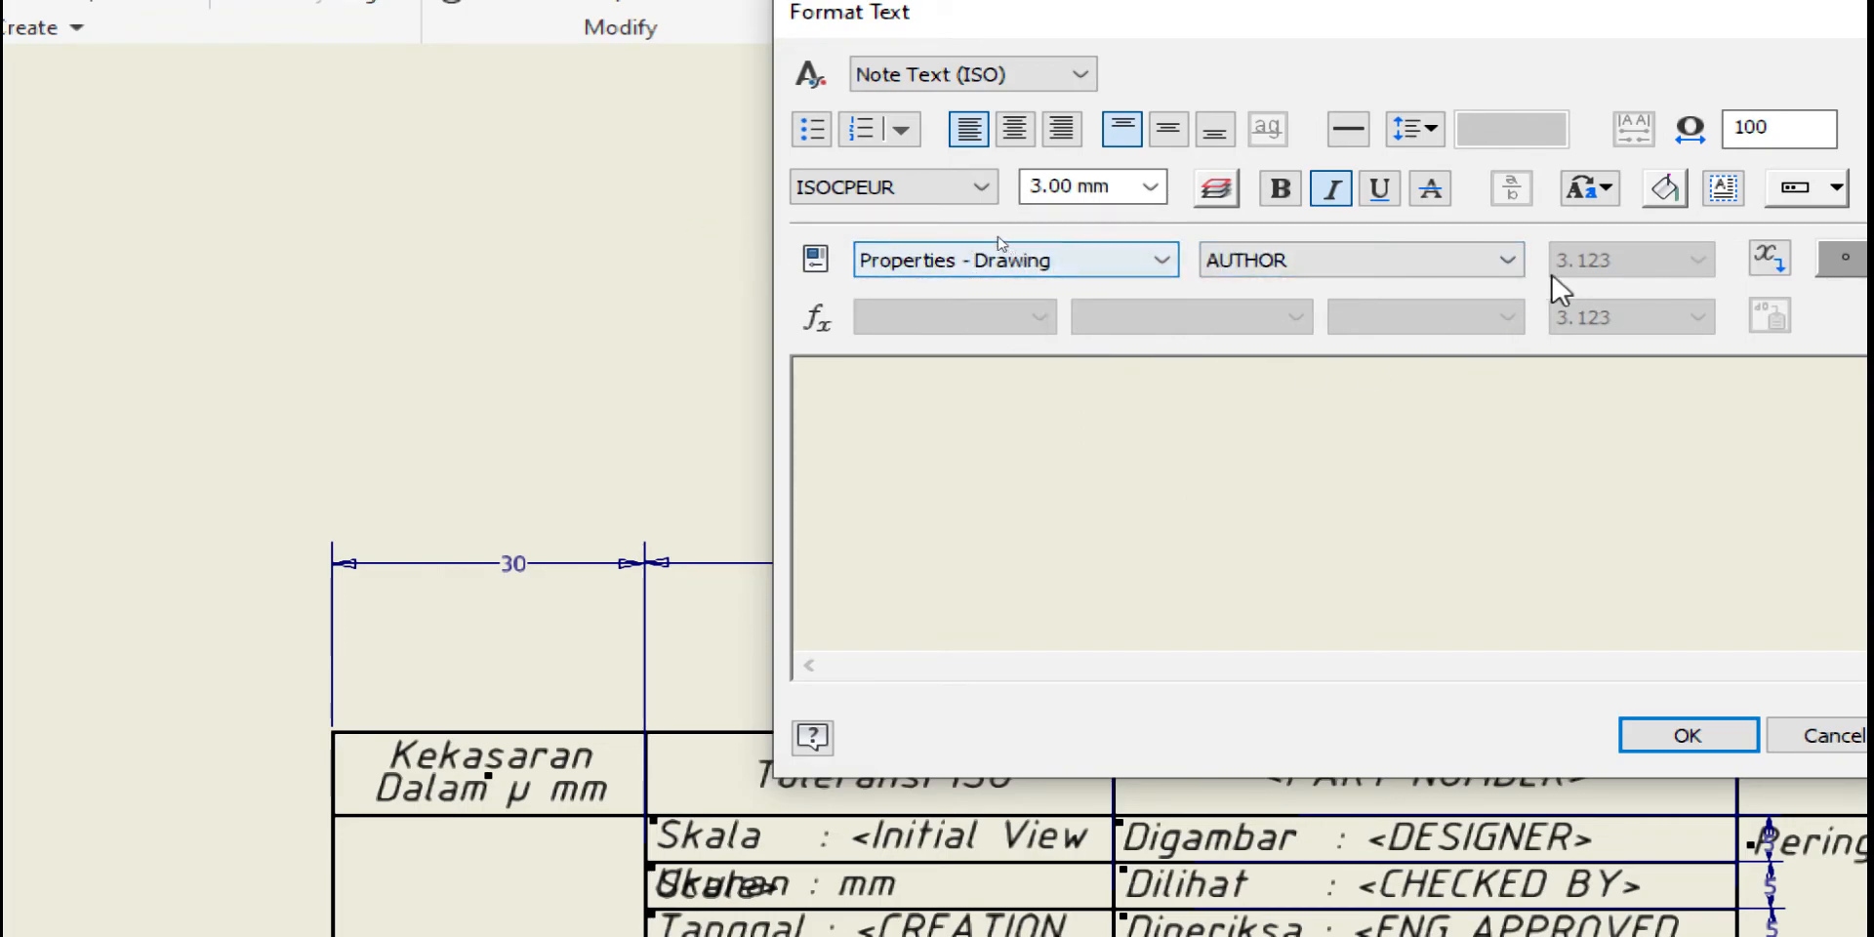
left_click(1495, 261)
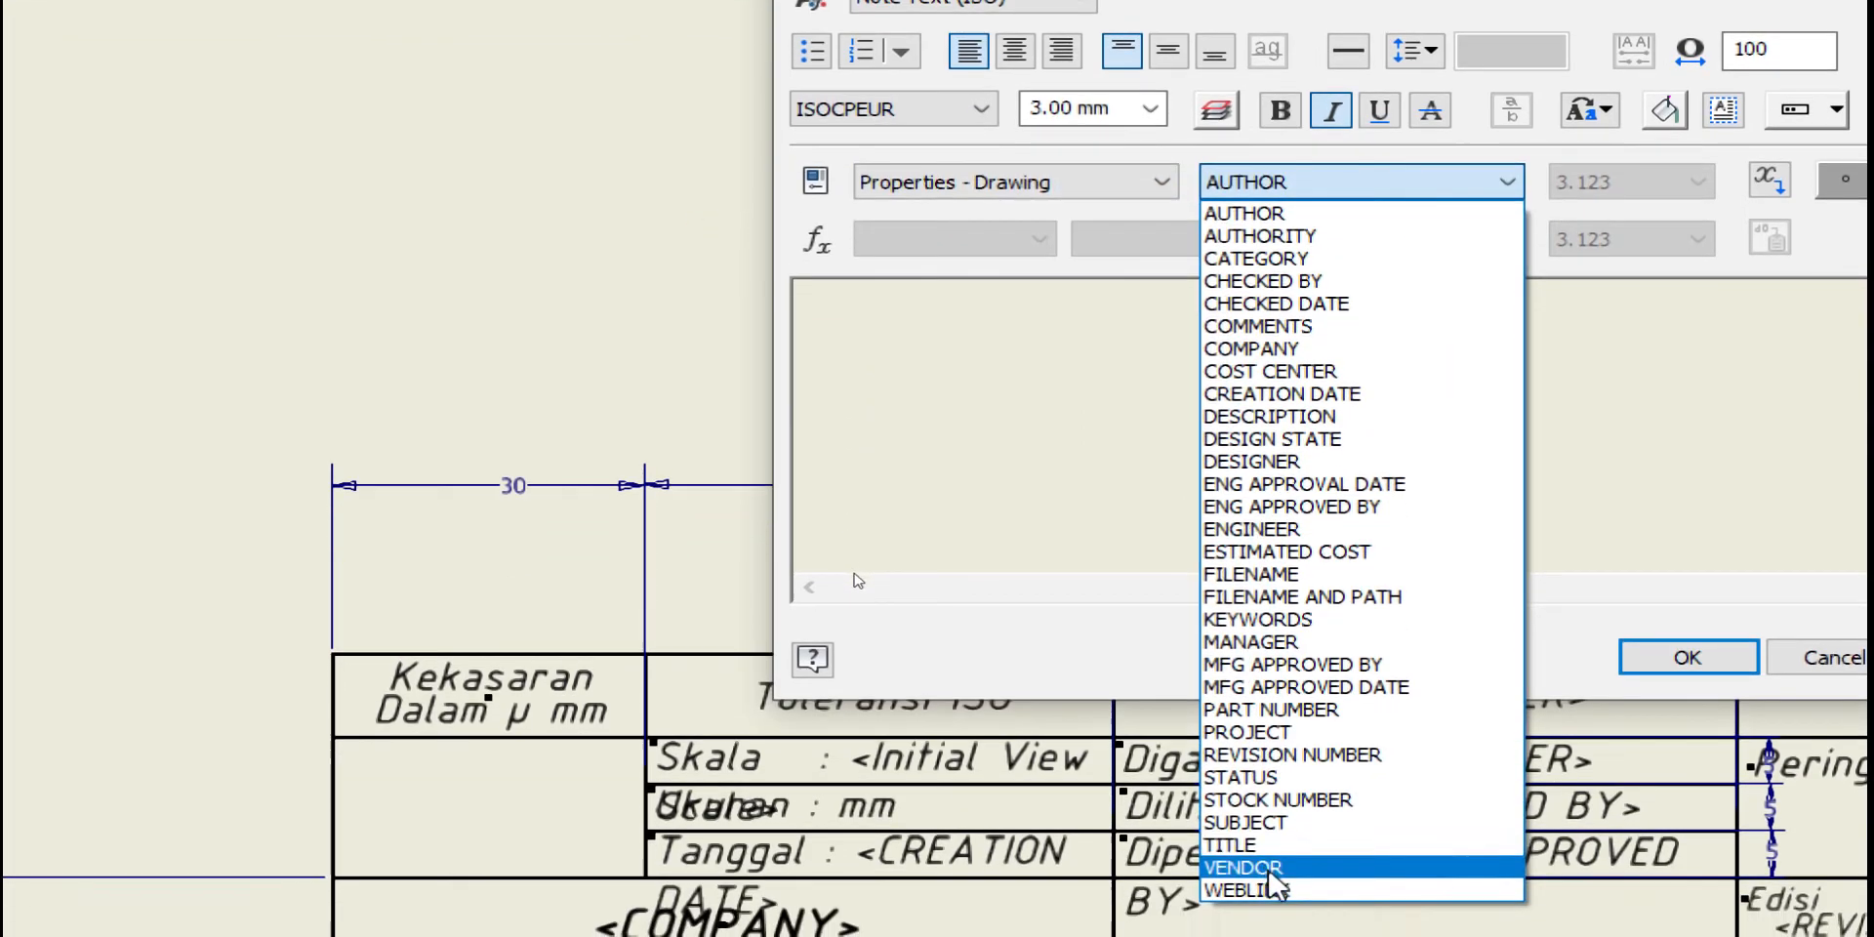
left_click(1258, 922)
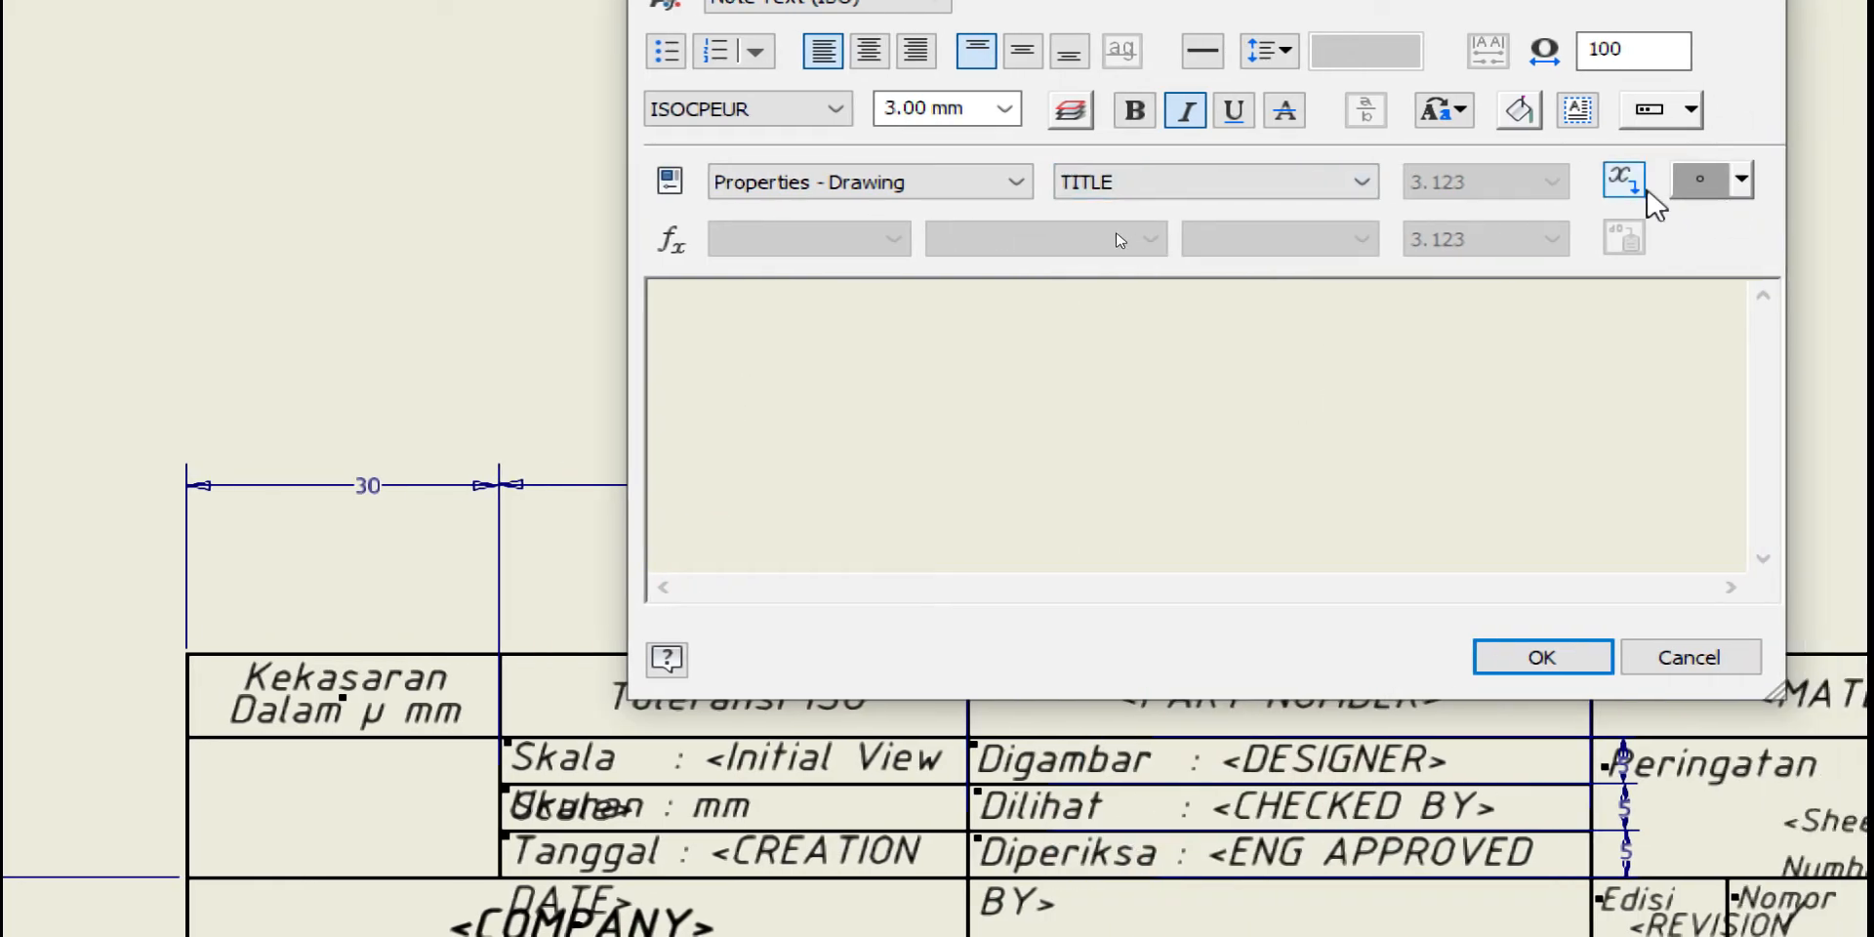
left_click(1769, 180)
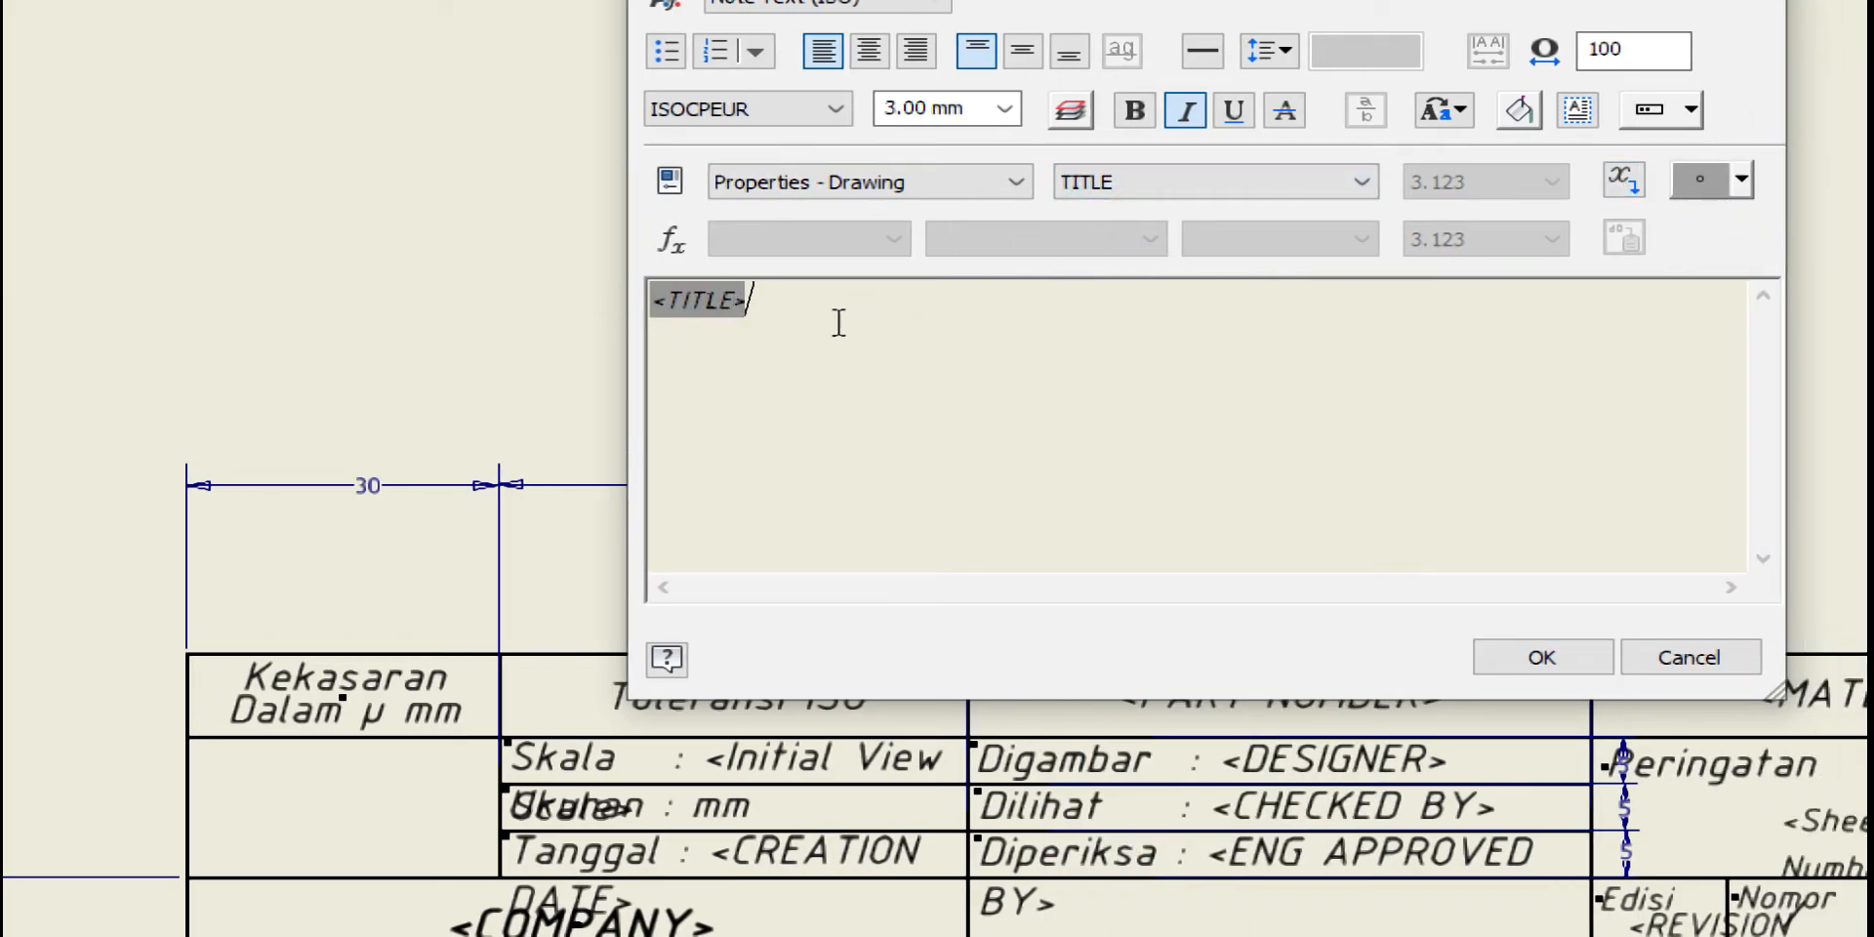
Format the <TITLE> field as 3.50 mm, bold, centred horizontally and vertically, and place it
left_click_drag(834, 320, 625, 298)
left_click(1193, 277)
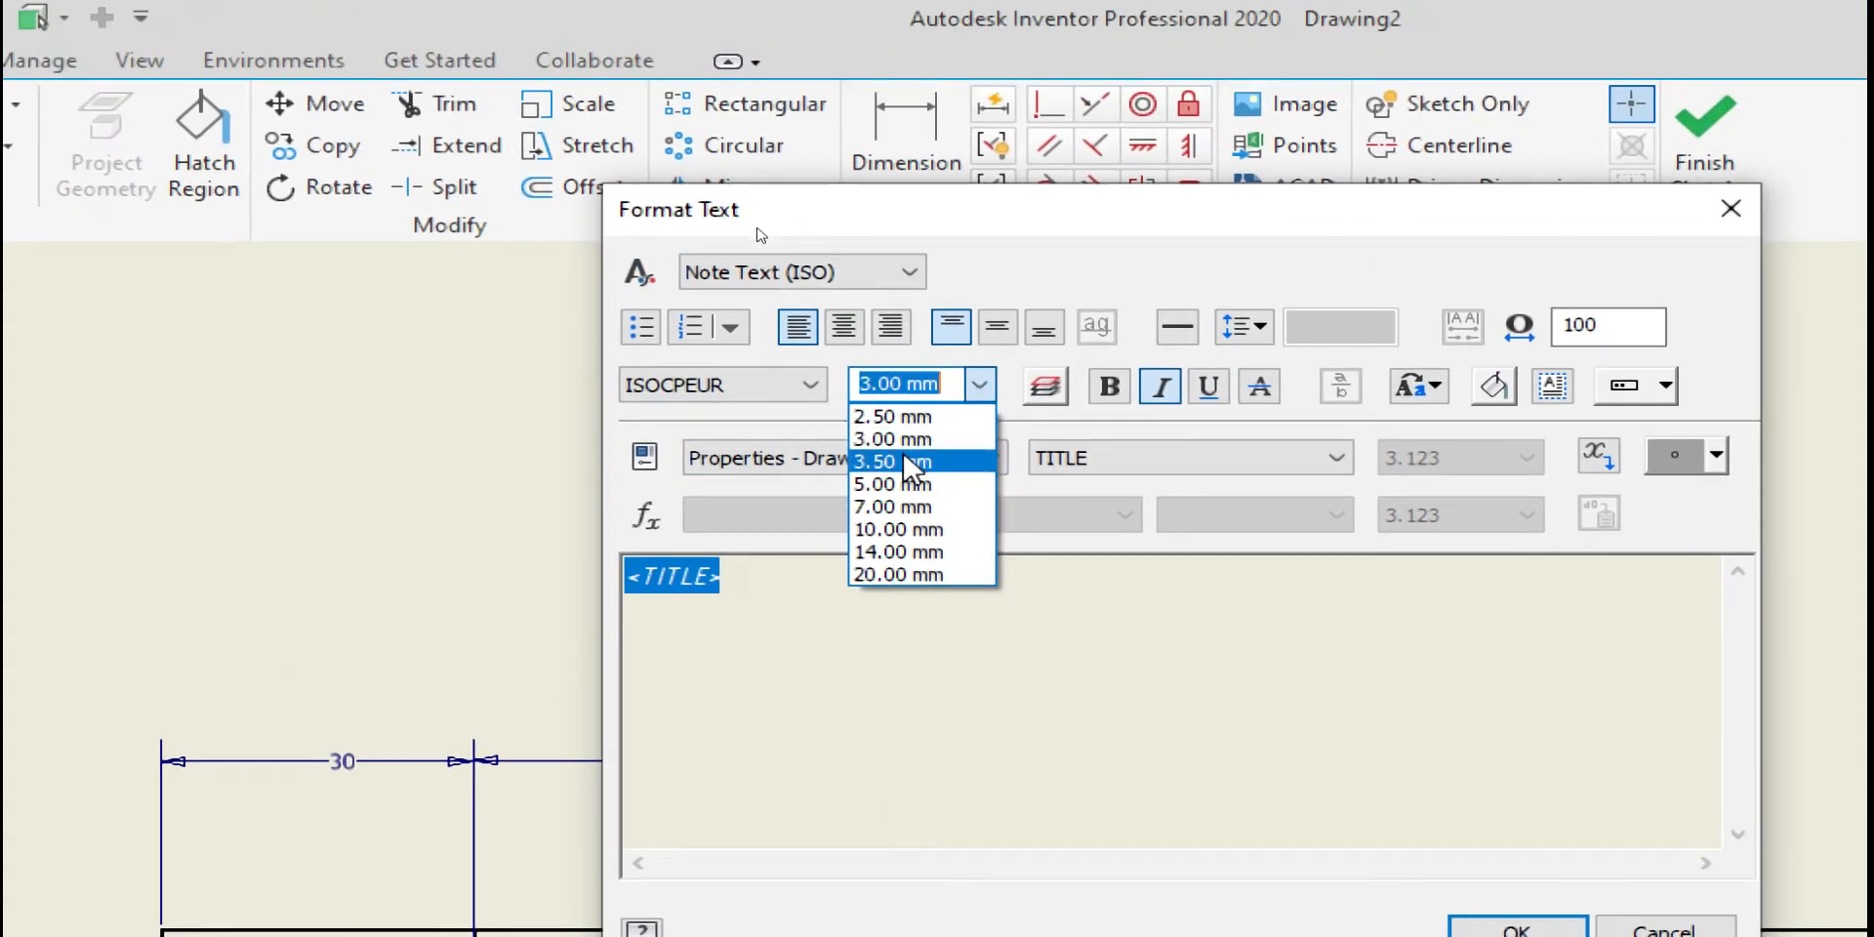
left_click(912, 461)
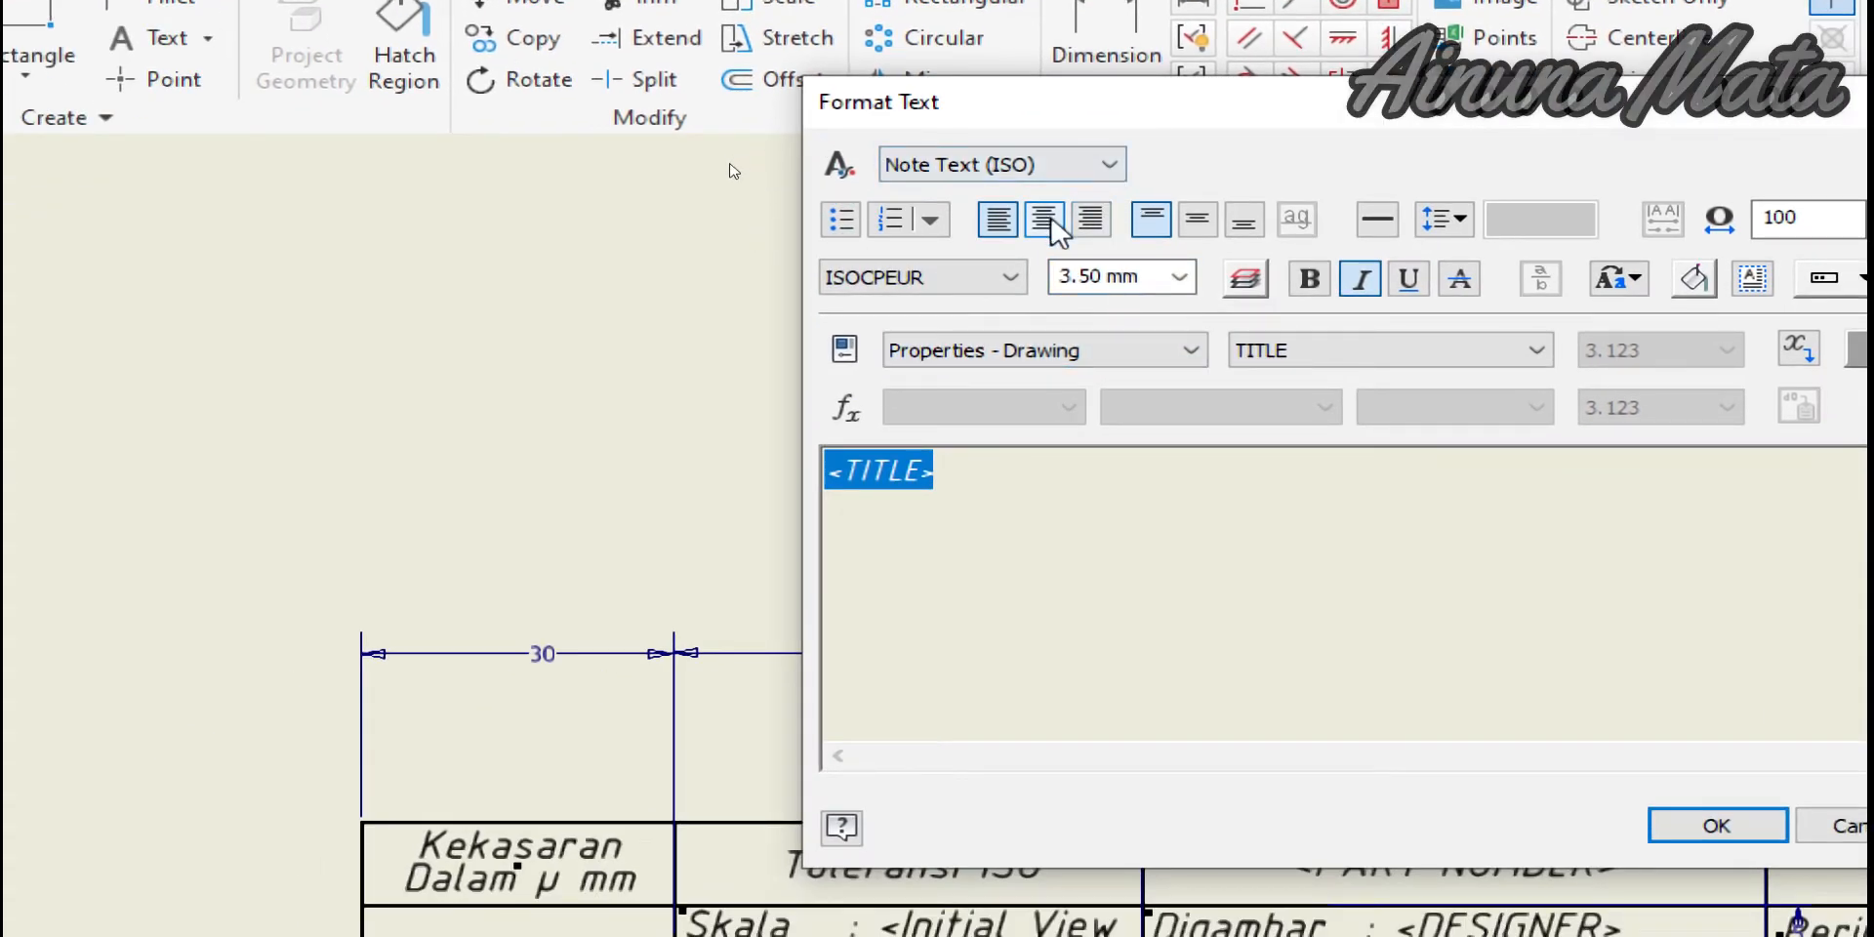
left_click(1044, 220)
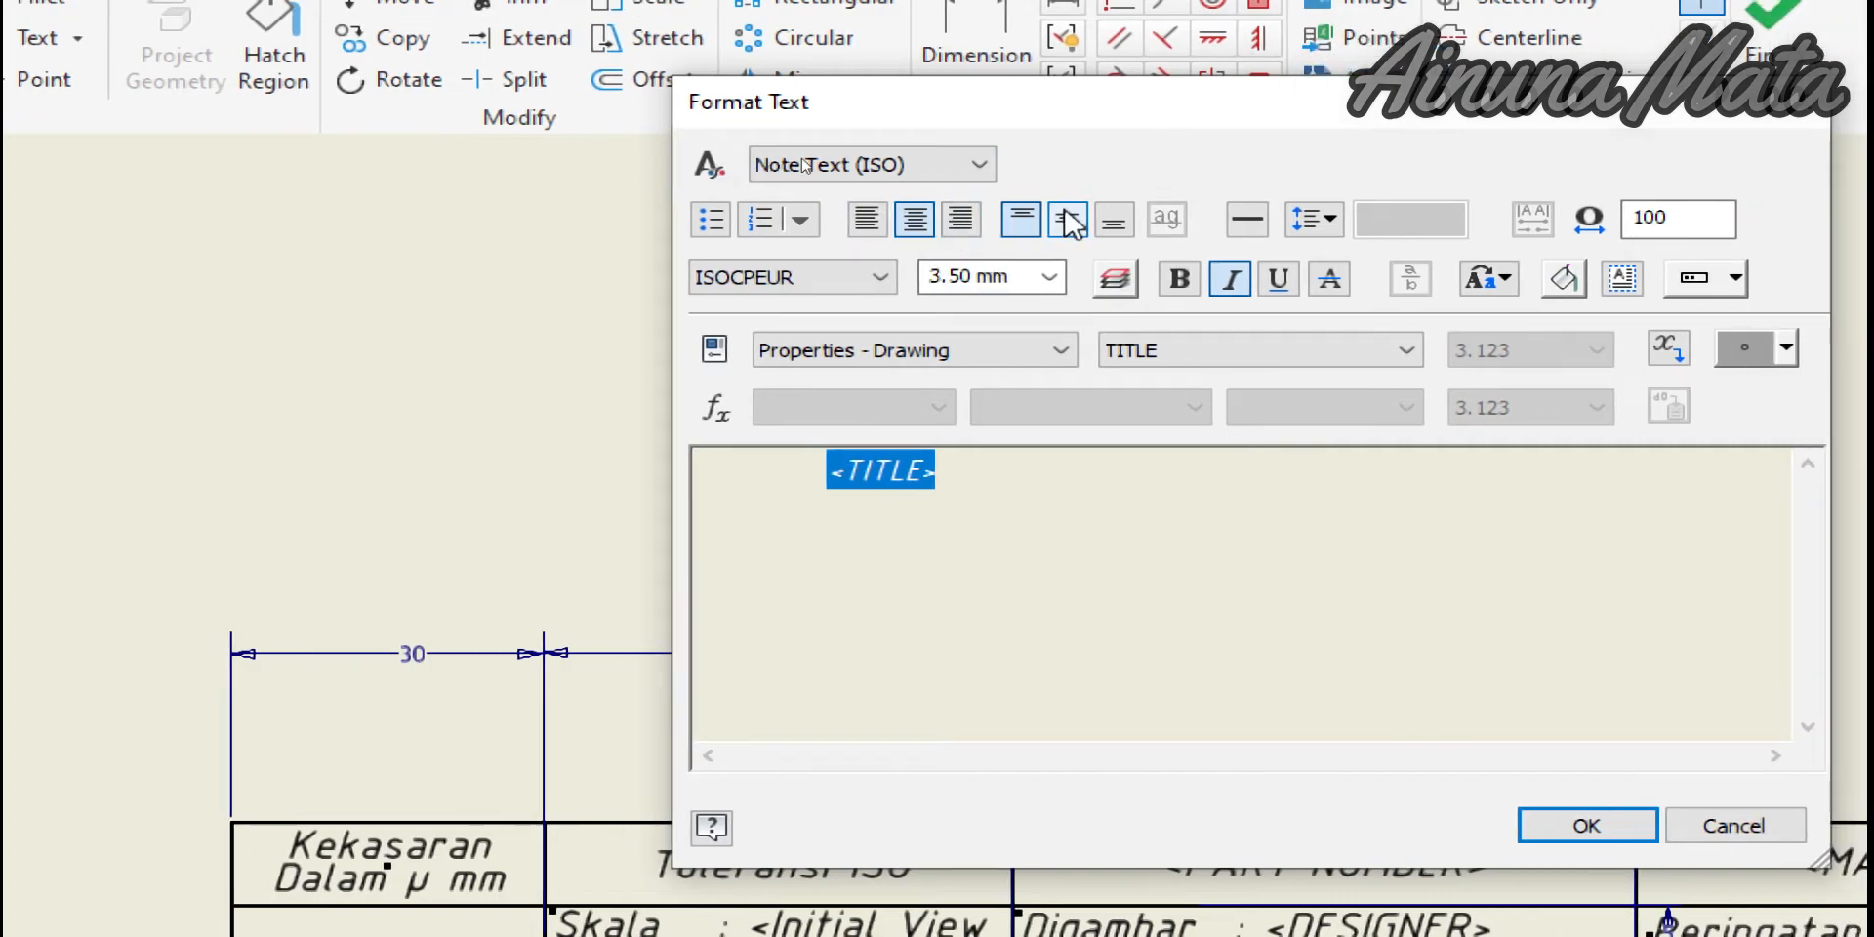
left_click(1070, 221)
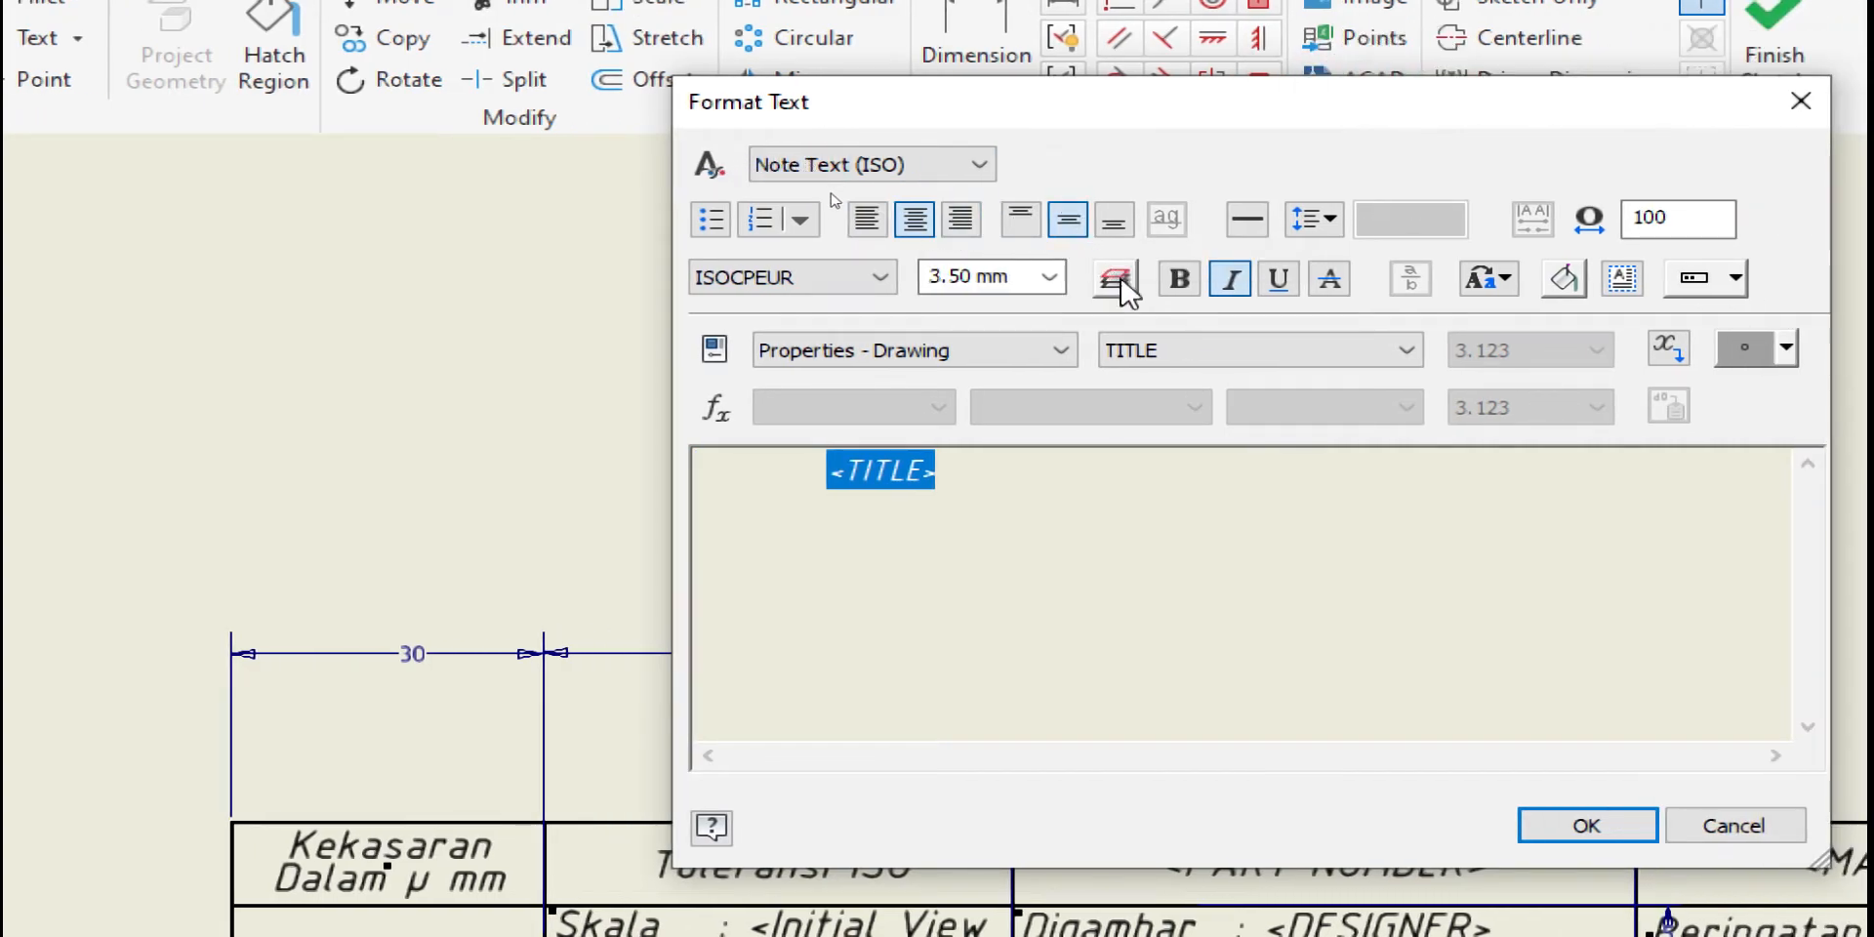
left_click(1181, 280)
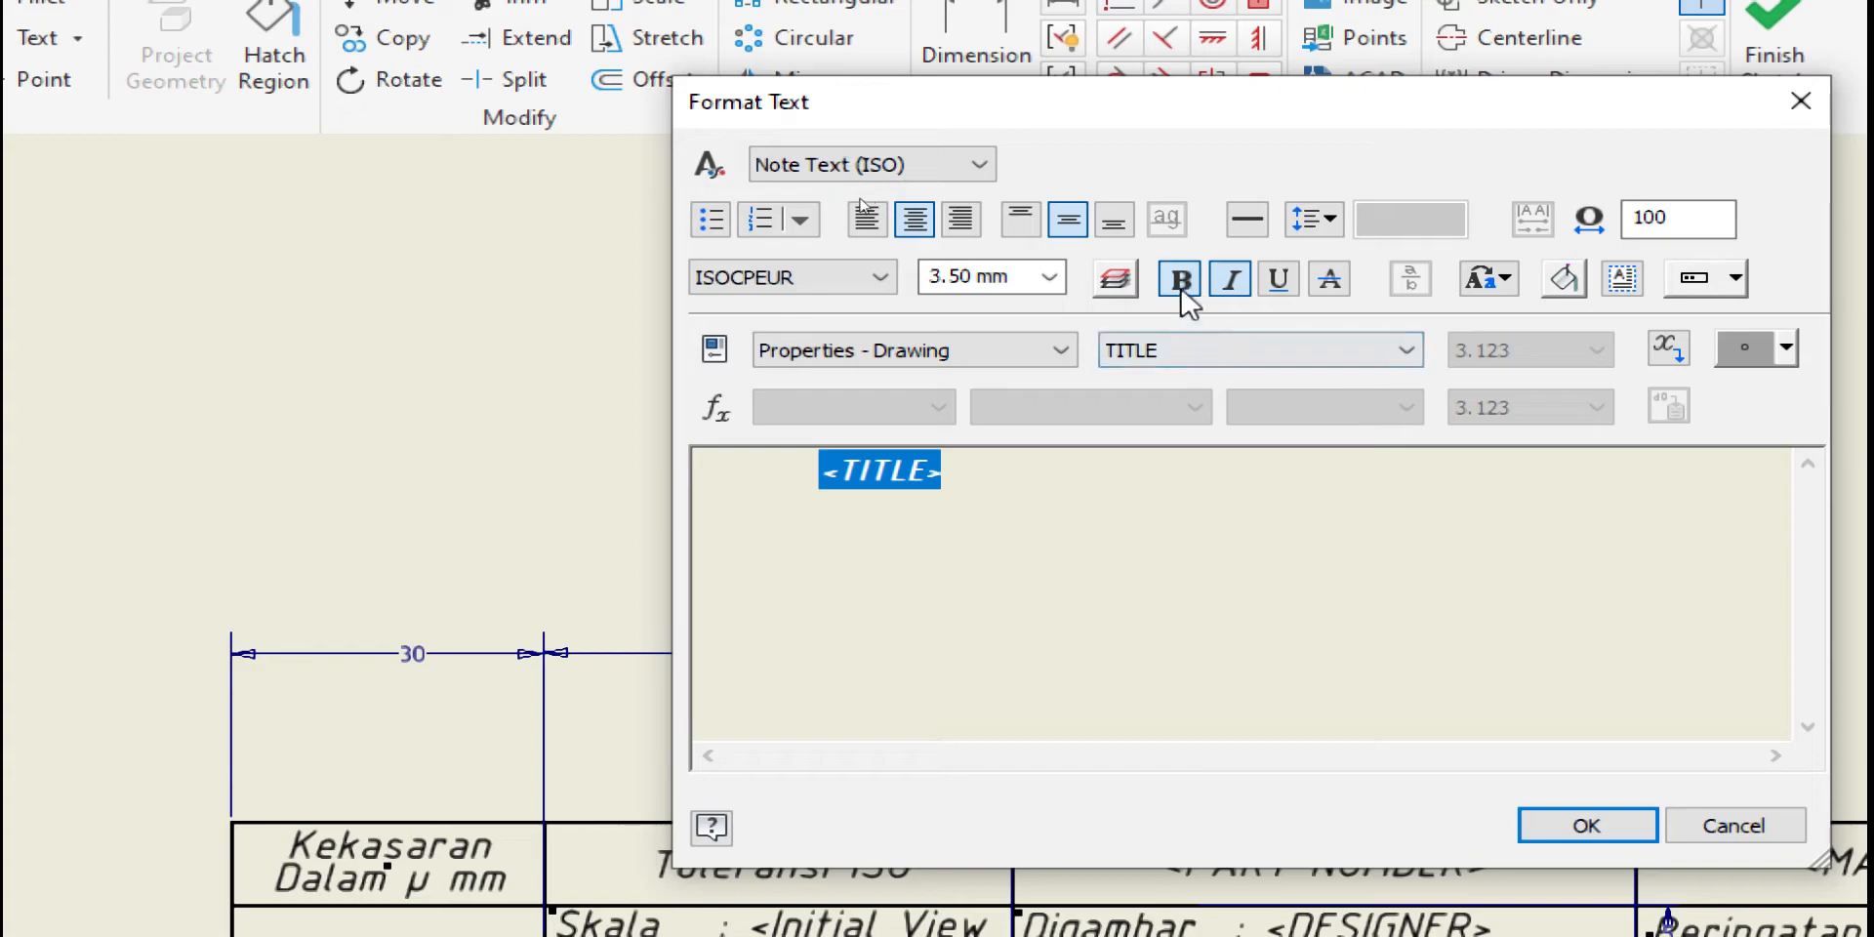
left_click(1640, 825)
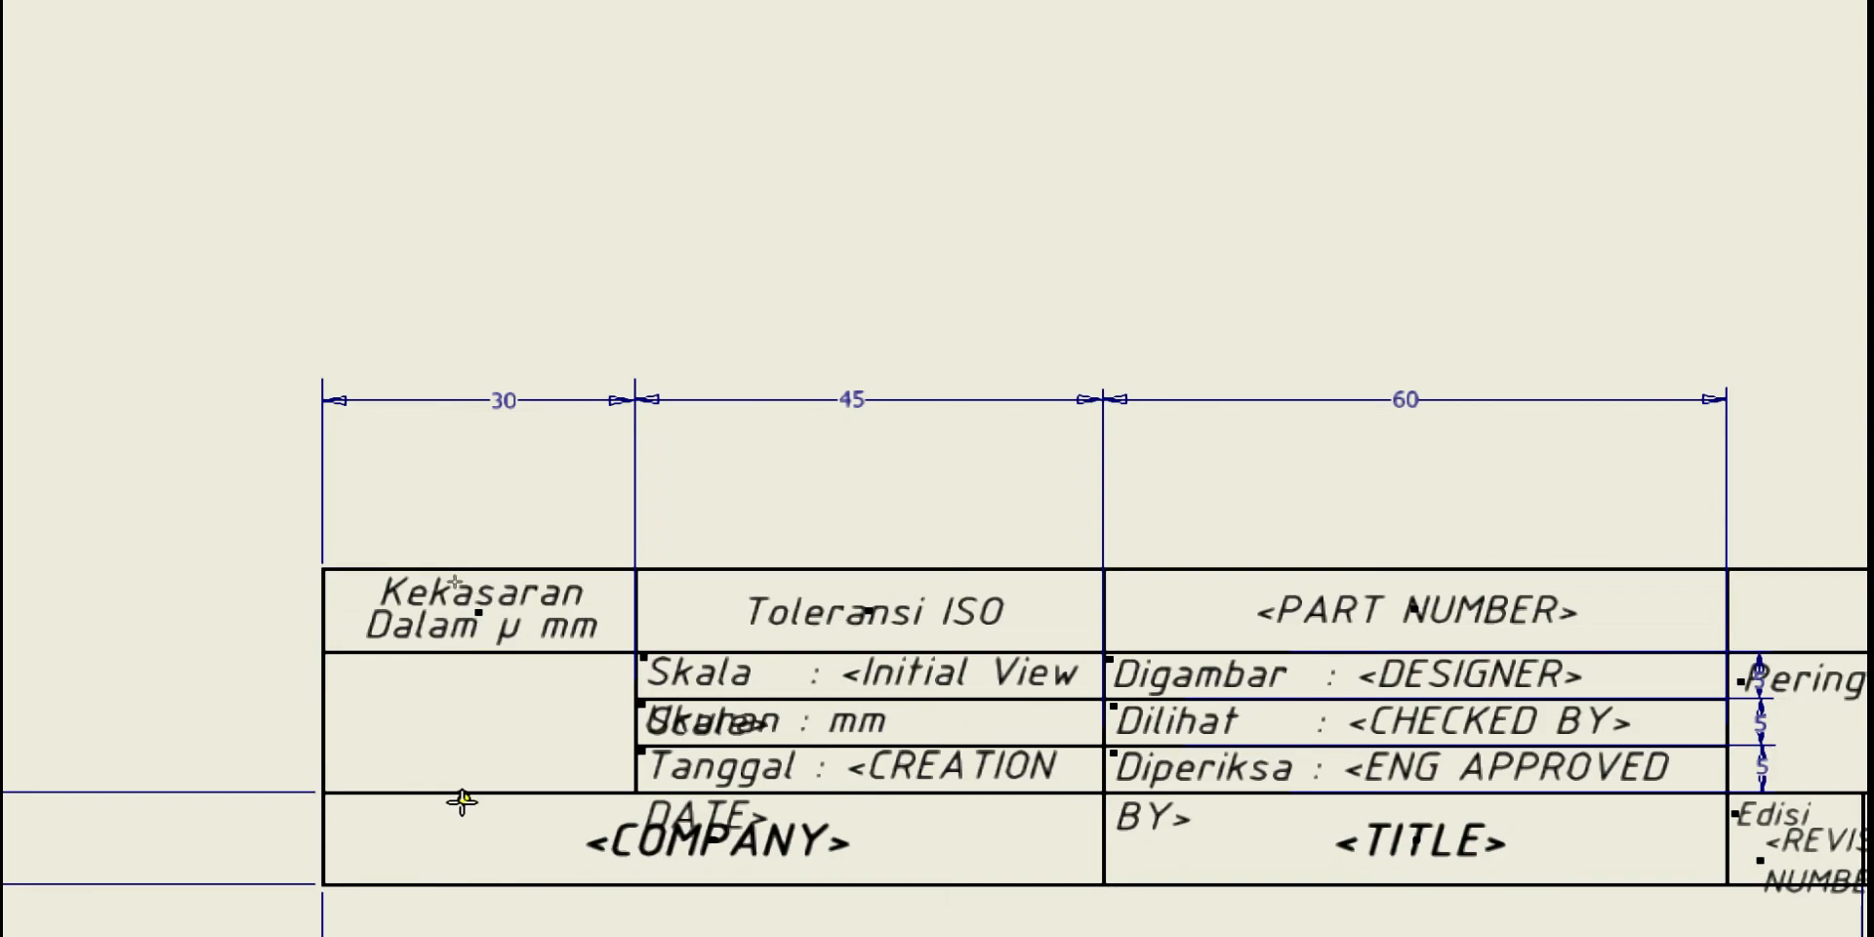
Insert the logo-smkn-2-sby image from Downloads into a frame in the cell beneath Kekasaran
left_click(380, 665)
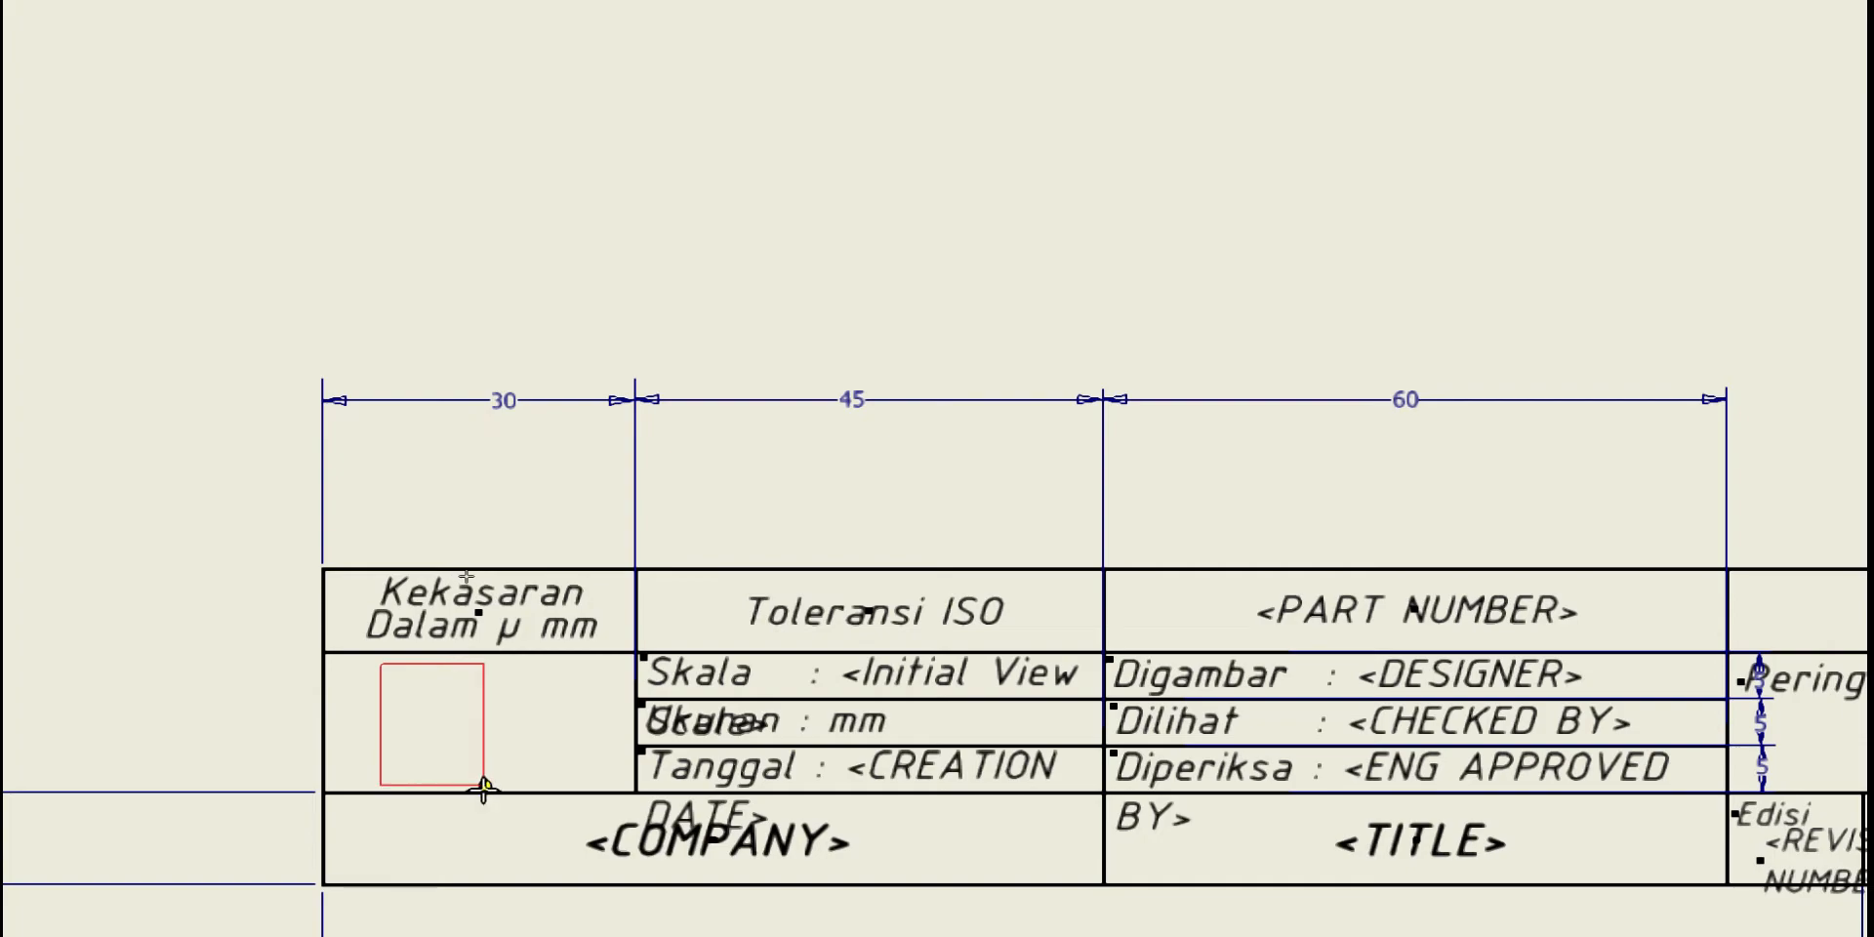
left_click(483, 786)
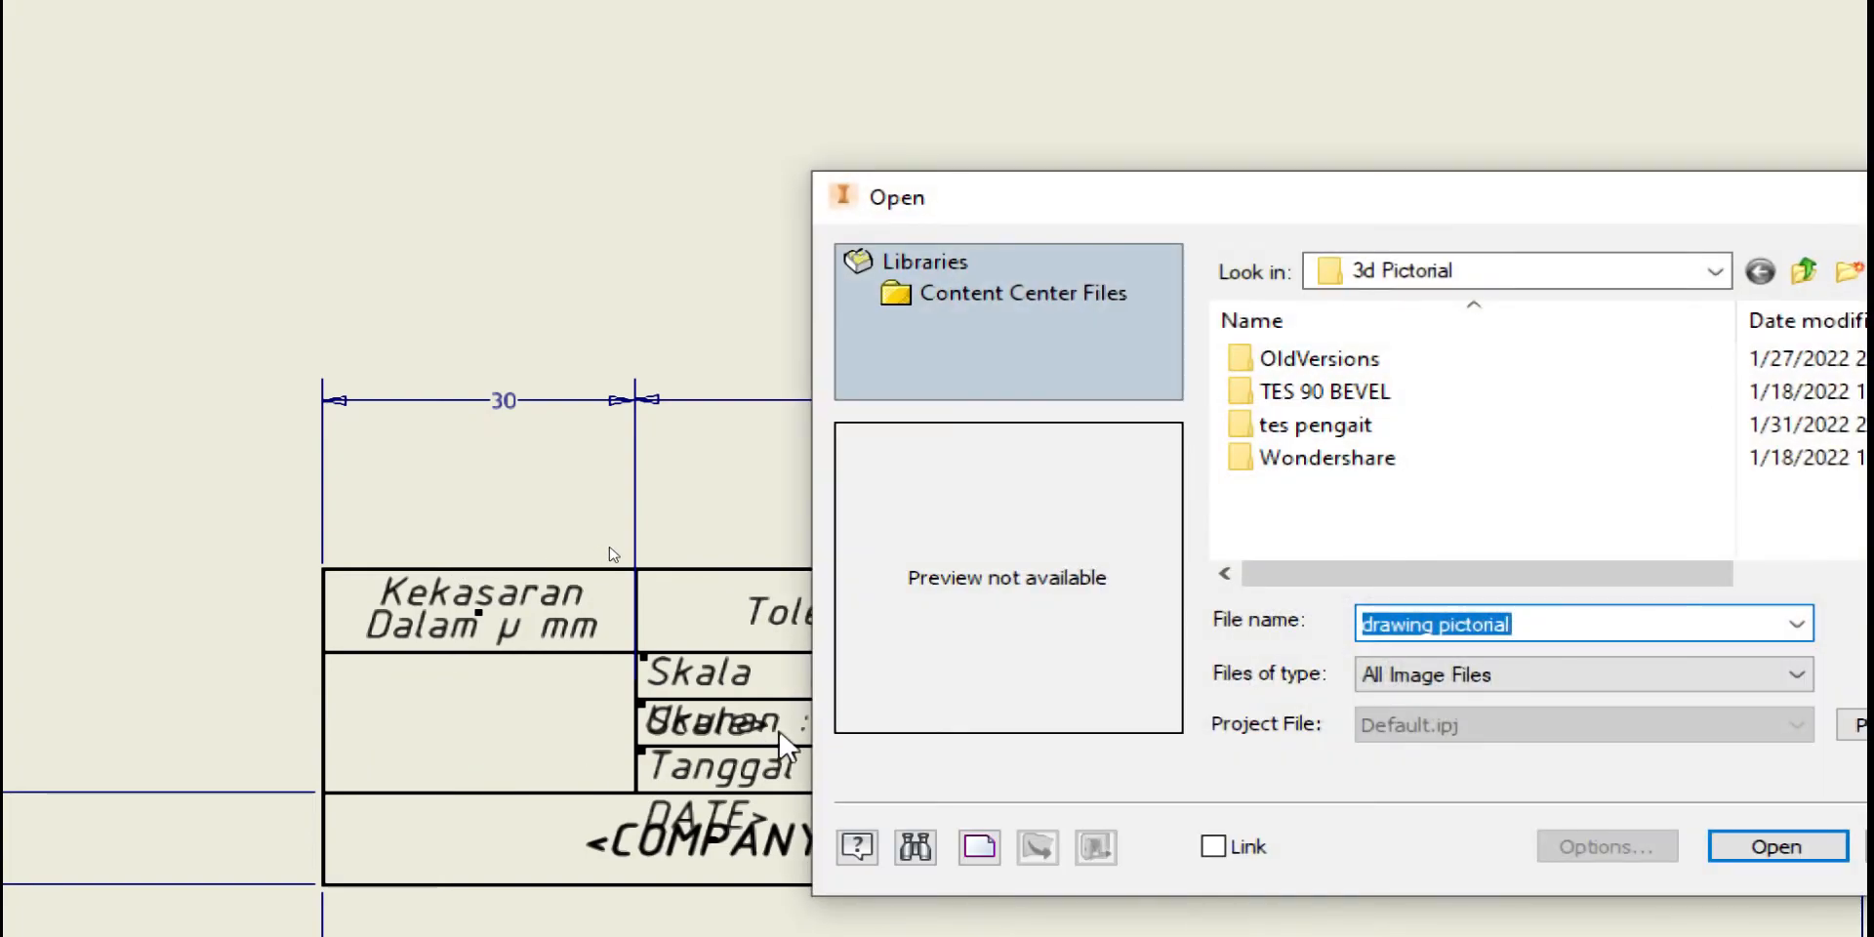
left_click(1708, 274)
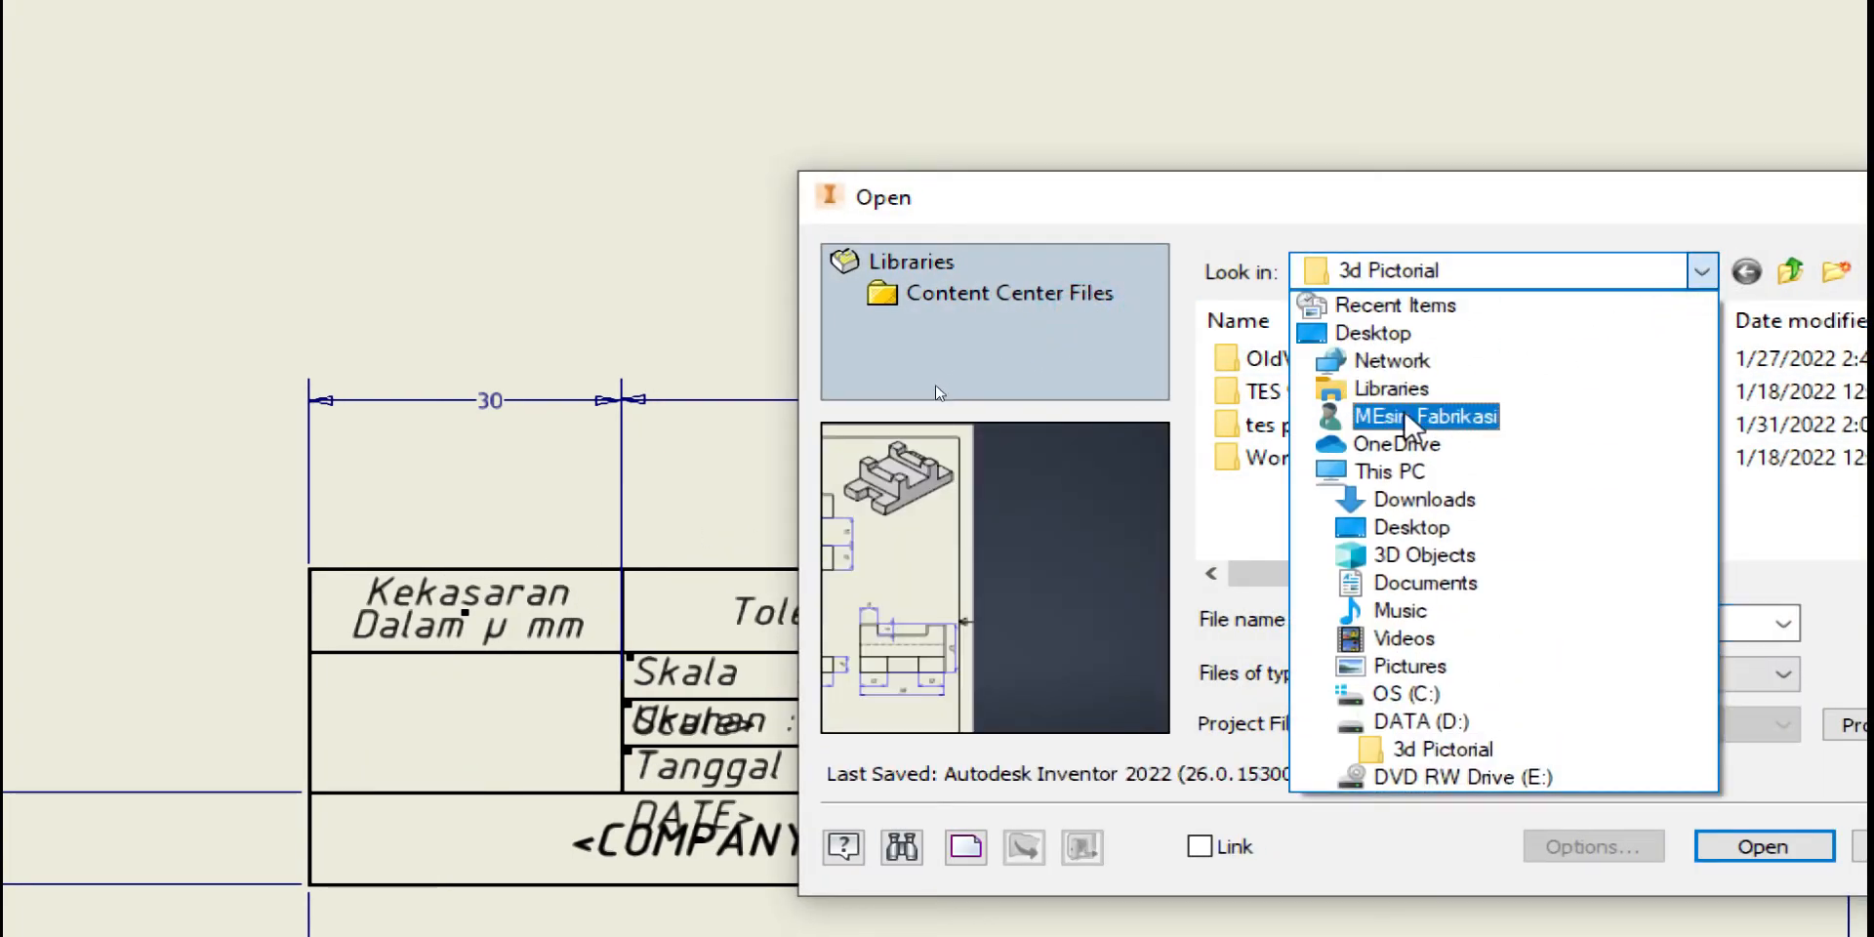
left_click(1386, 500)
left_click(1351, 429)
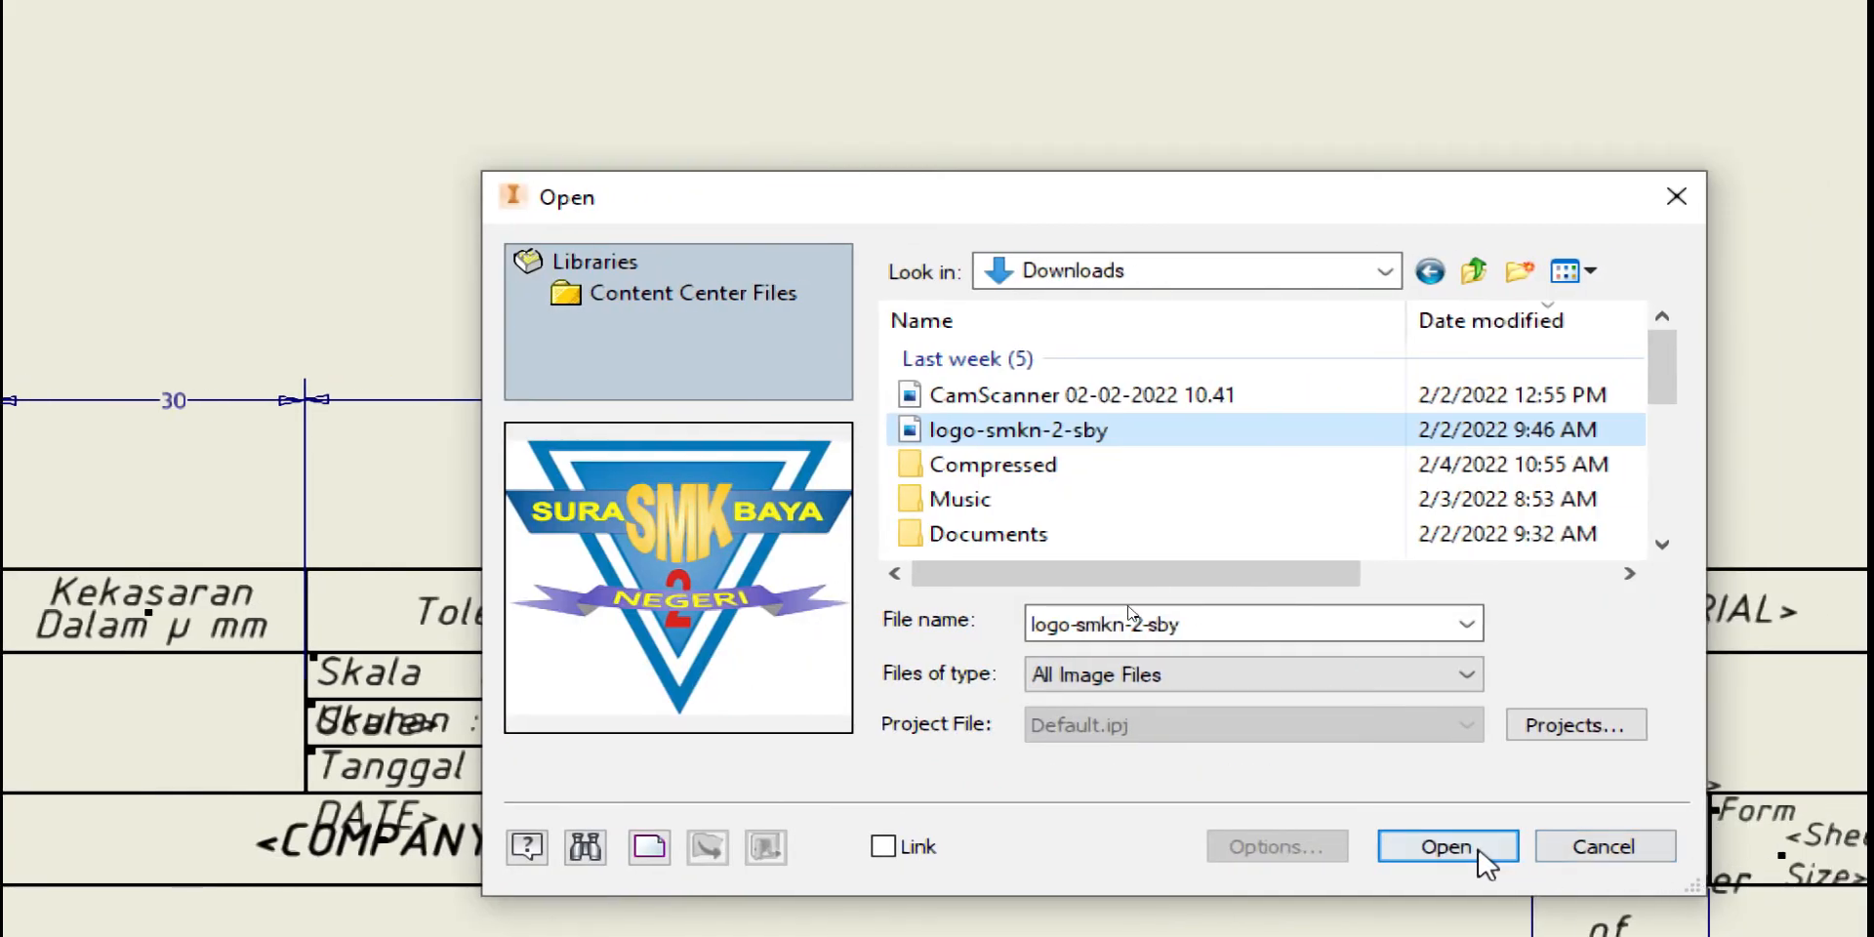
left_click(1794, 849)
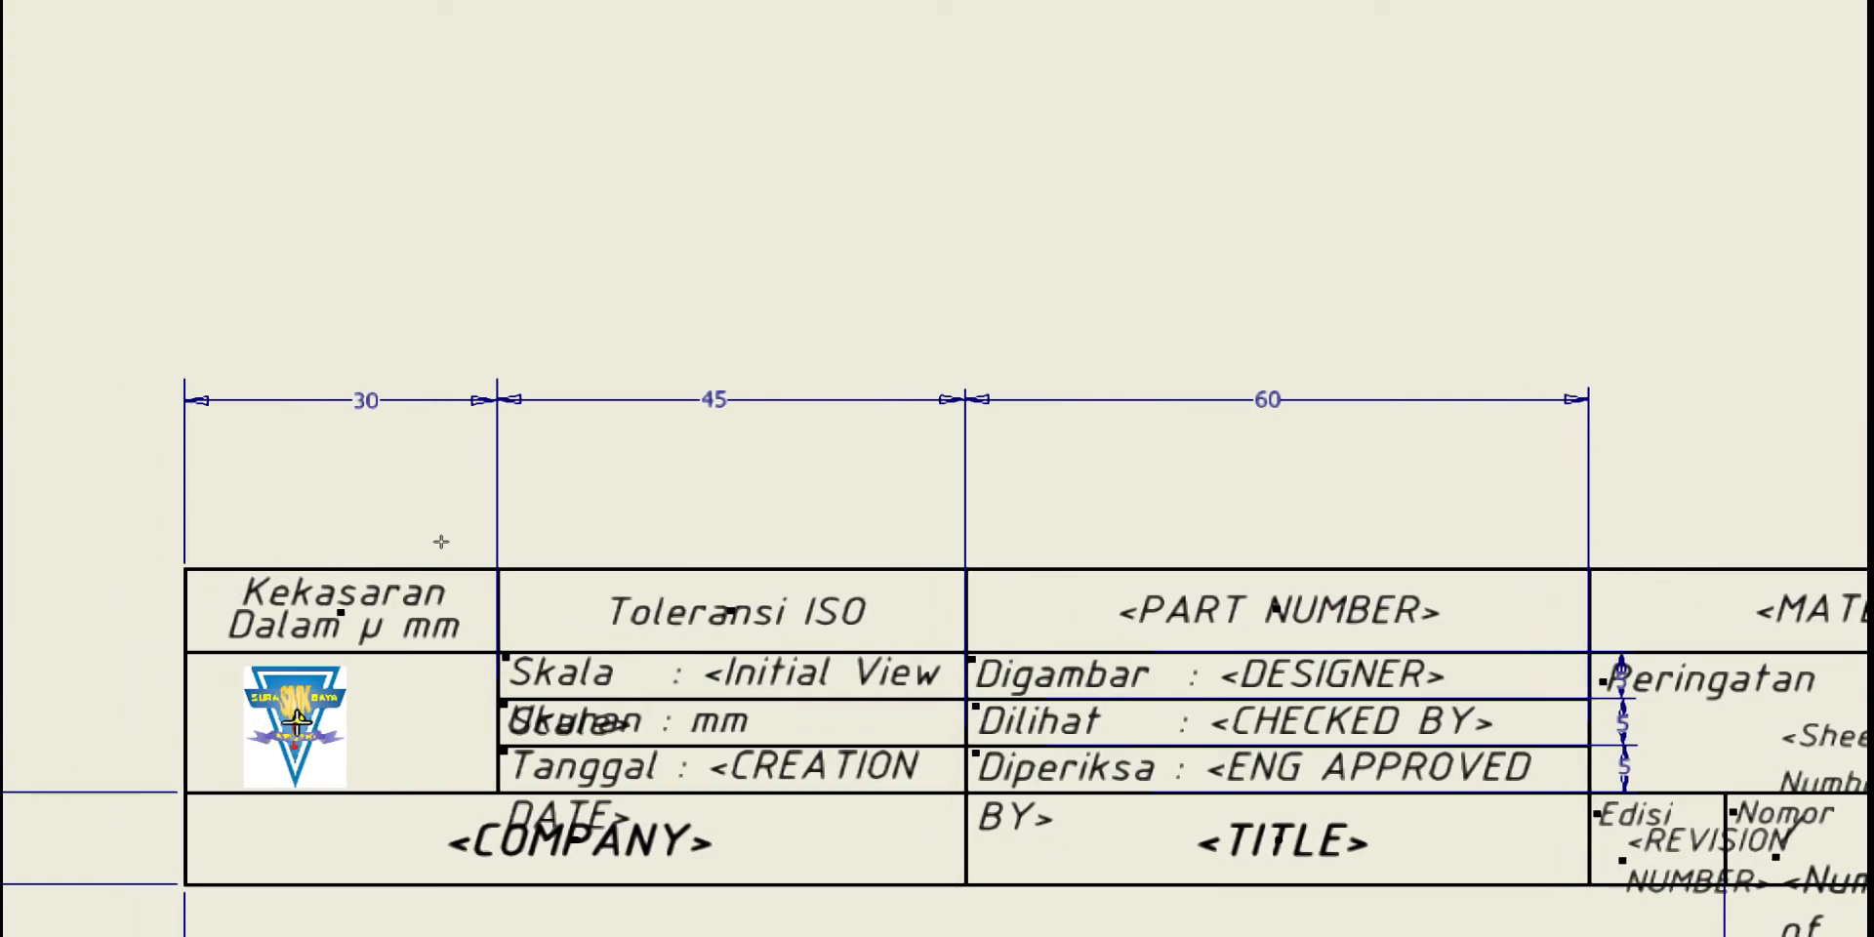
Move and stretch the logo so it fills its title block cell
left_click_drag(268, 738, 327, 746)
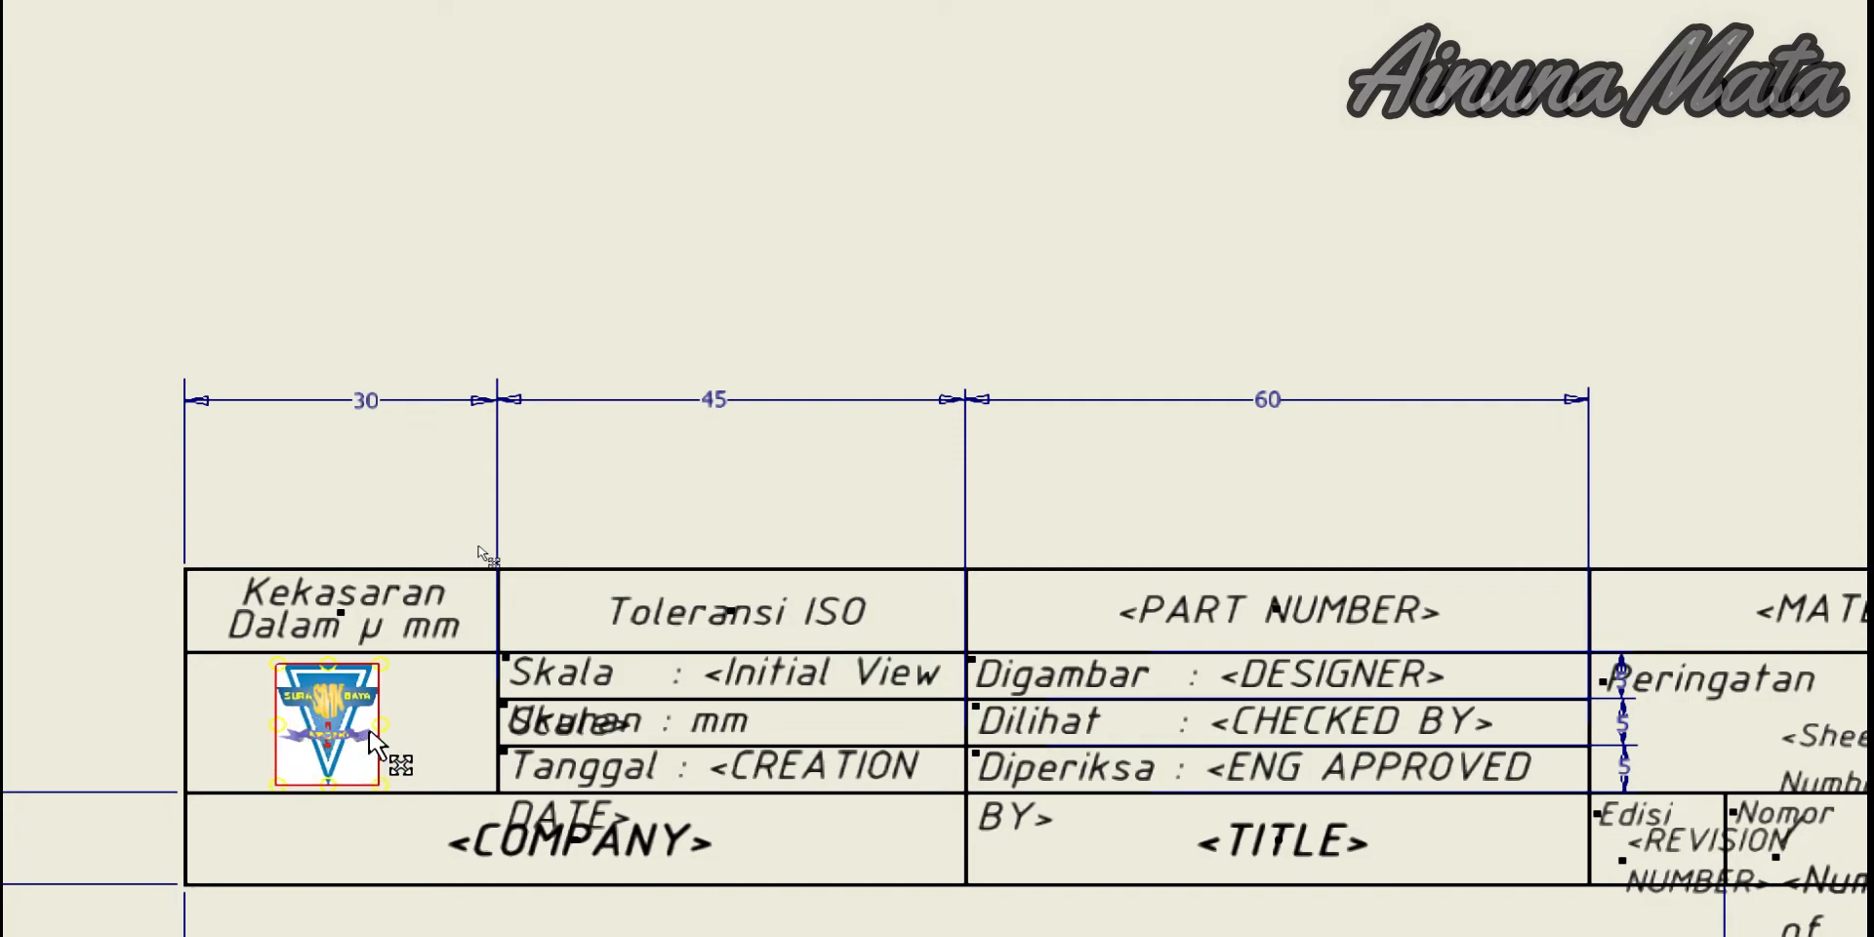
scroll(306, 746, "up", 3)
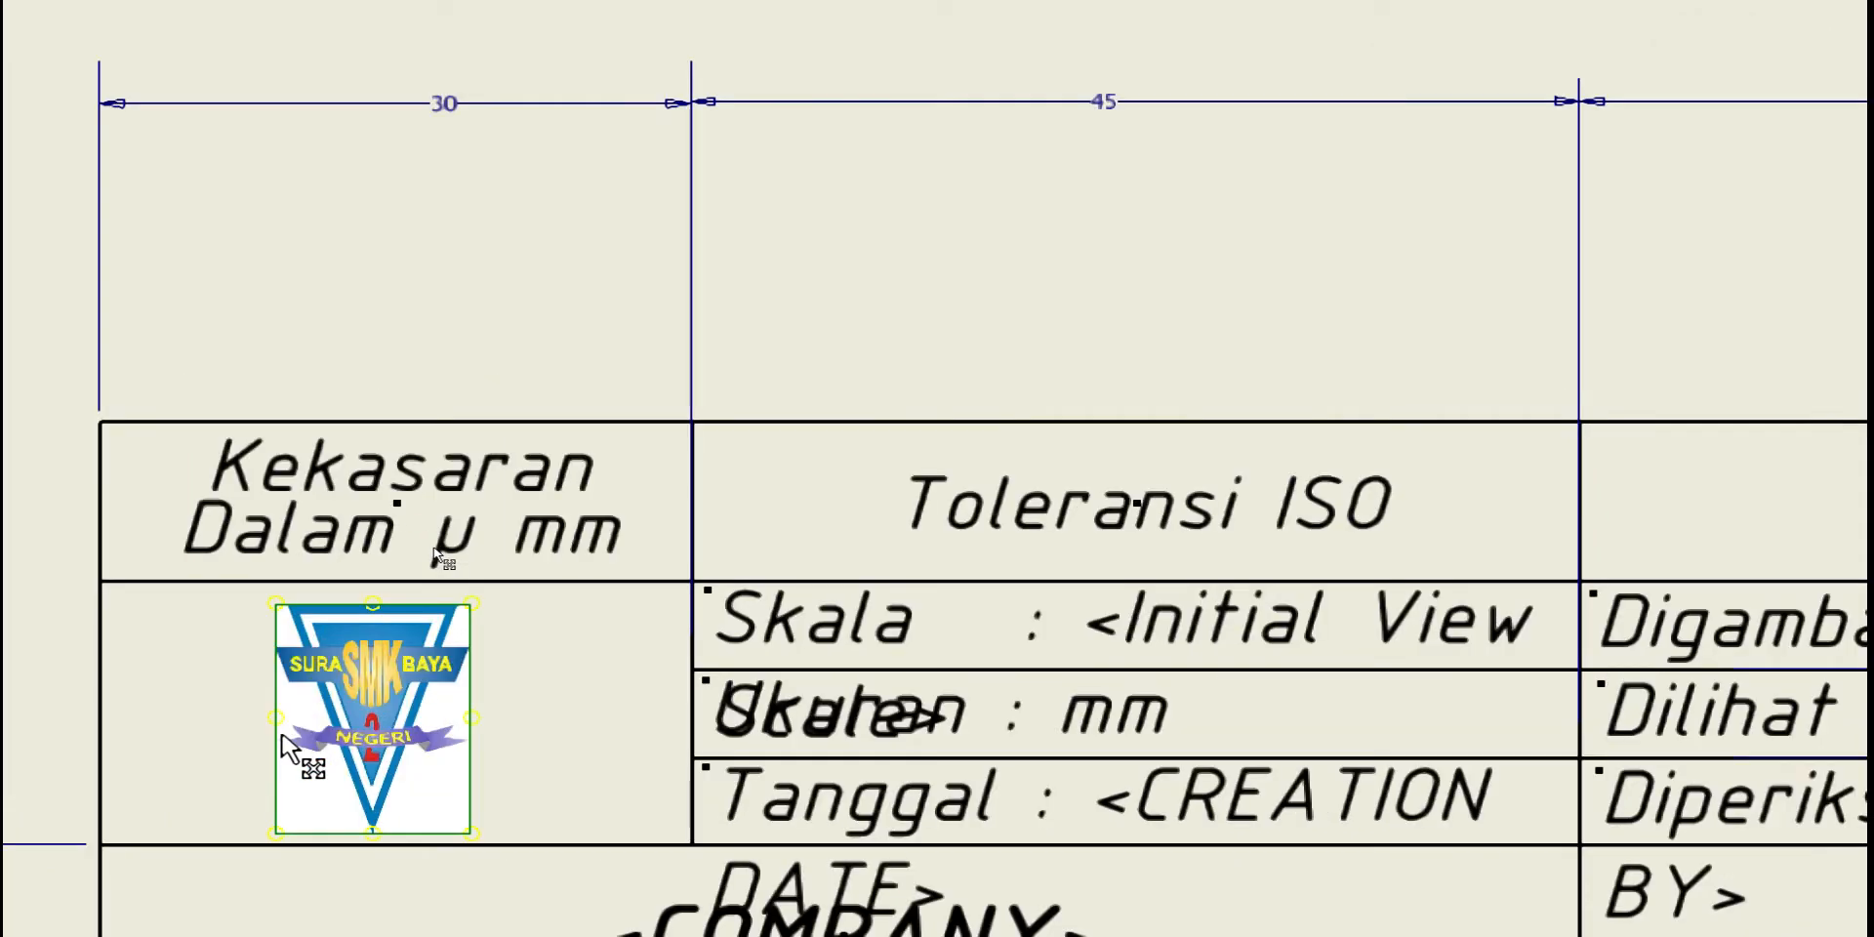
scroll(290, 747, "up", 3)
scroll(644, 555, "down", 2)
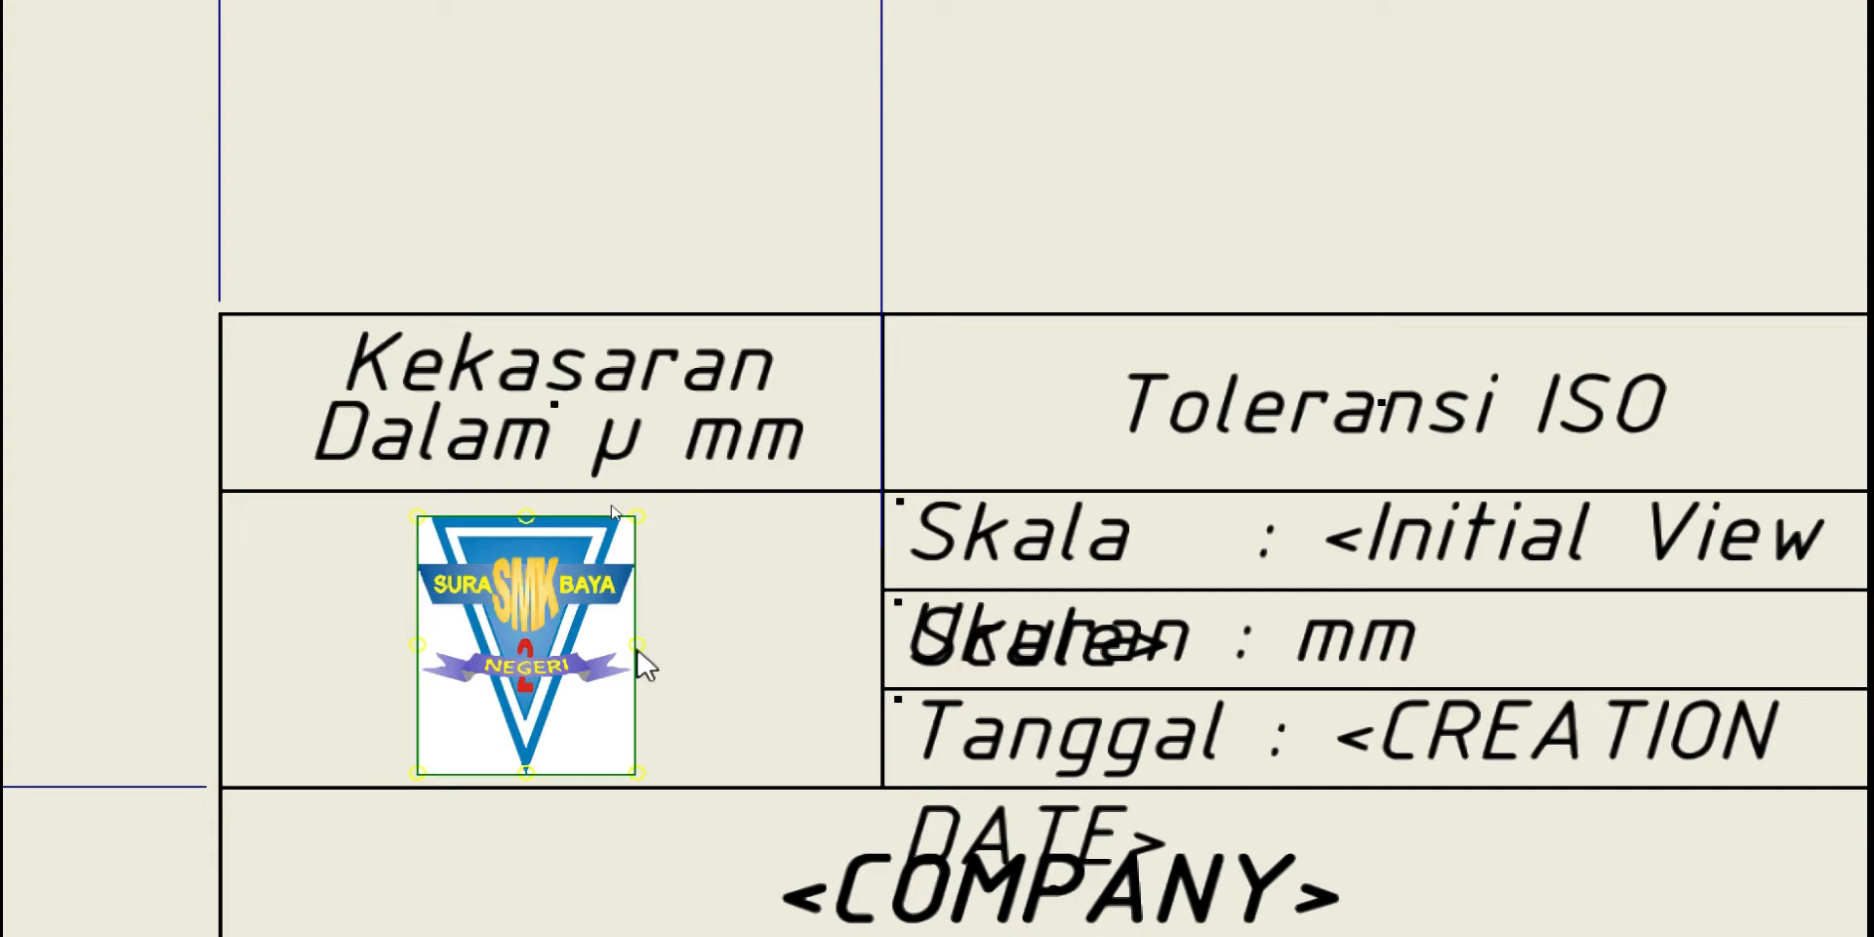
left_click_drag(630, 647, 682, 645)
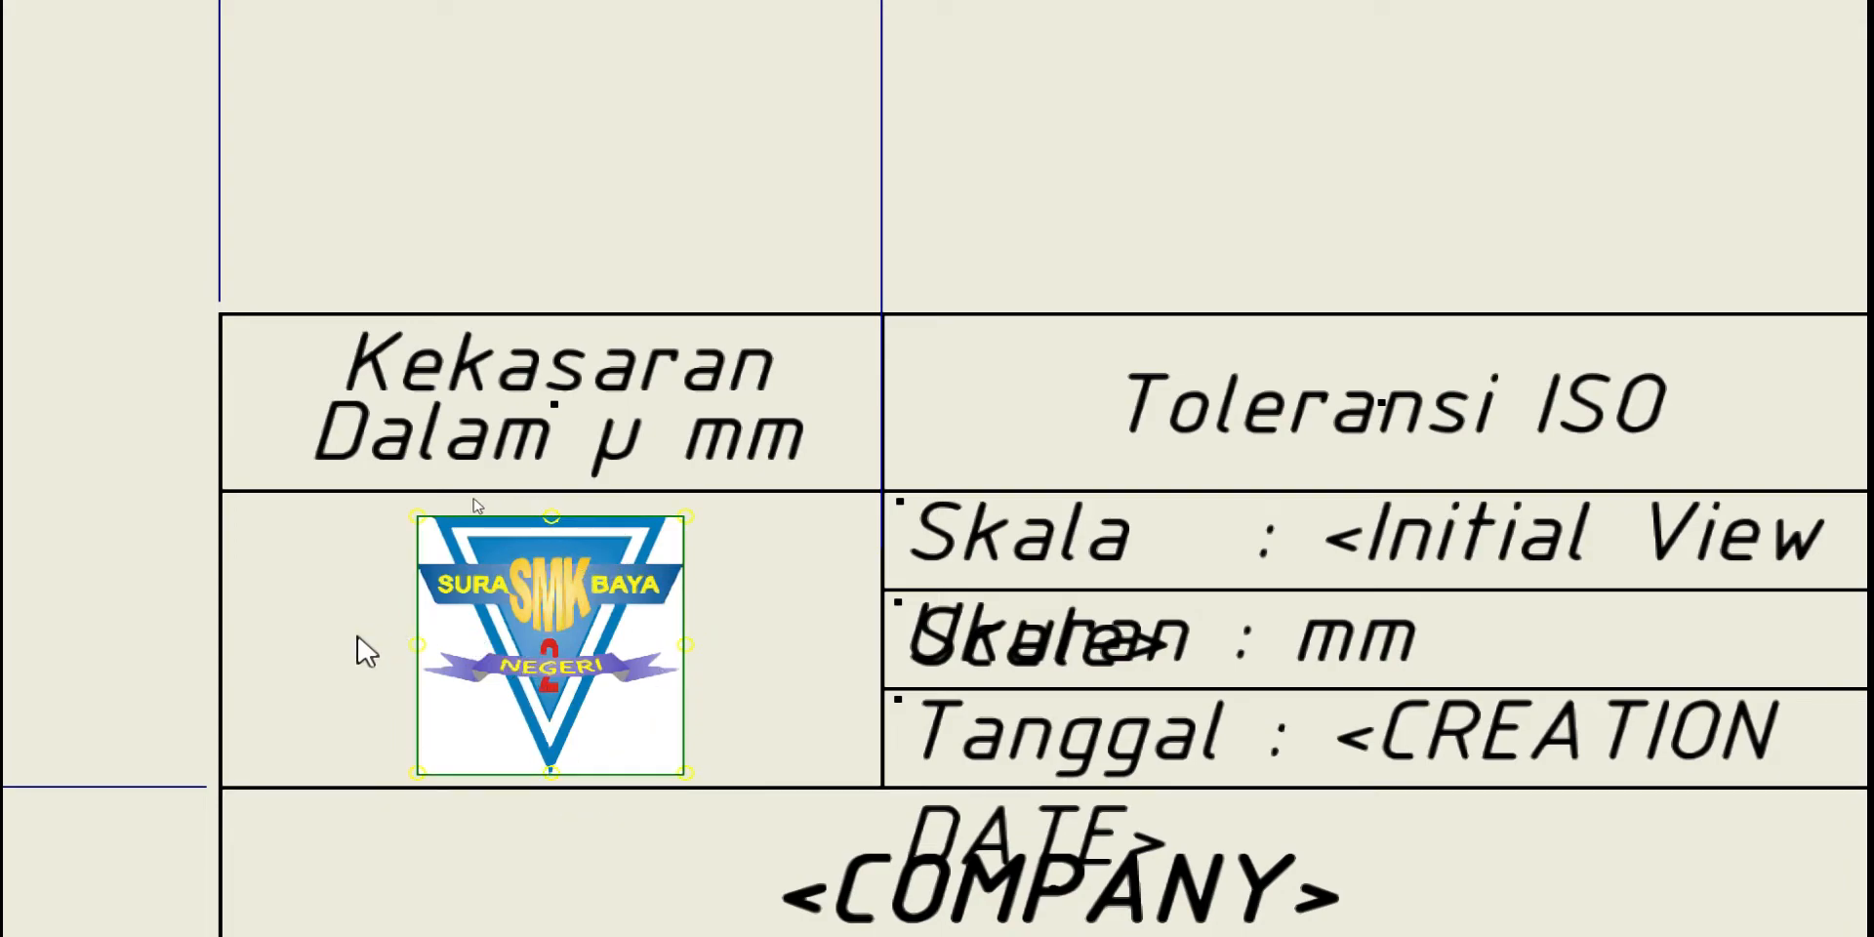
left_click_drag(570, 611, 559, 625)
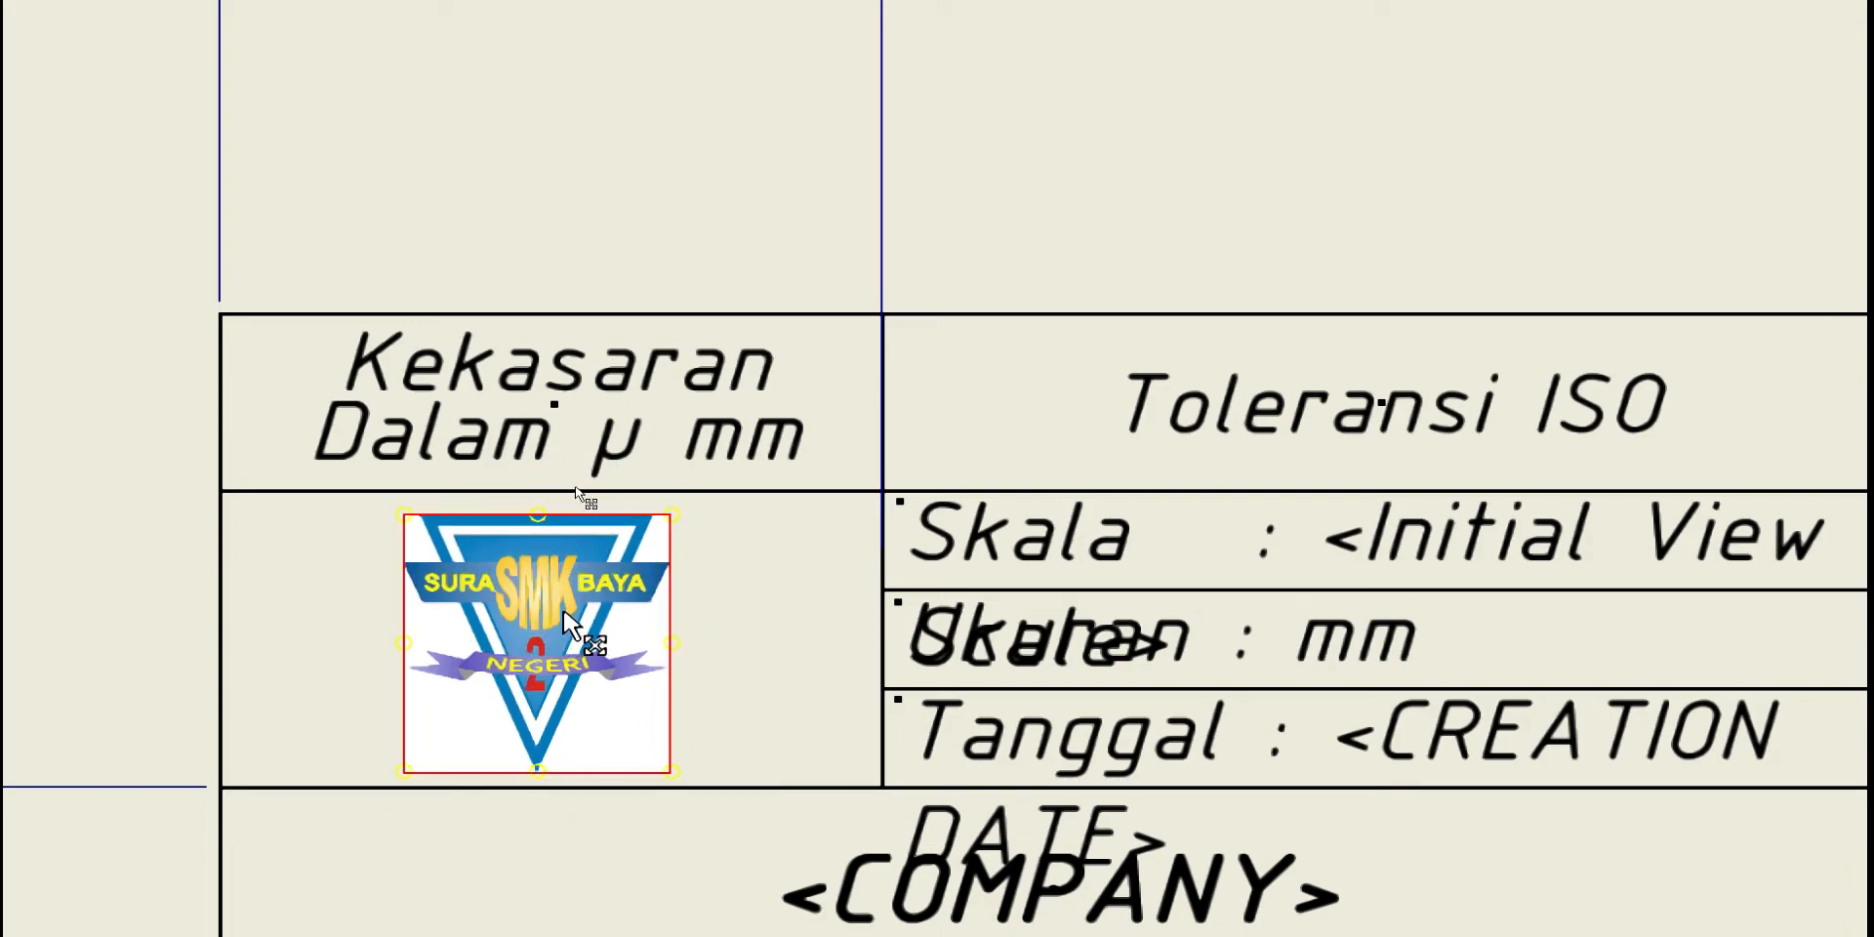
left_click_drag(542, 767, 538, 776)
left_click(538, 517)
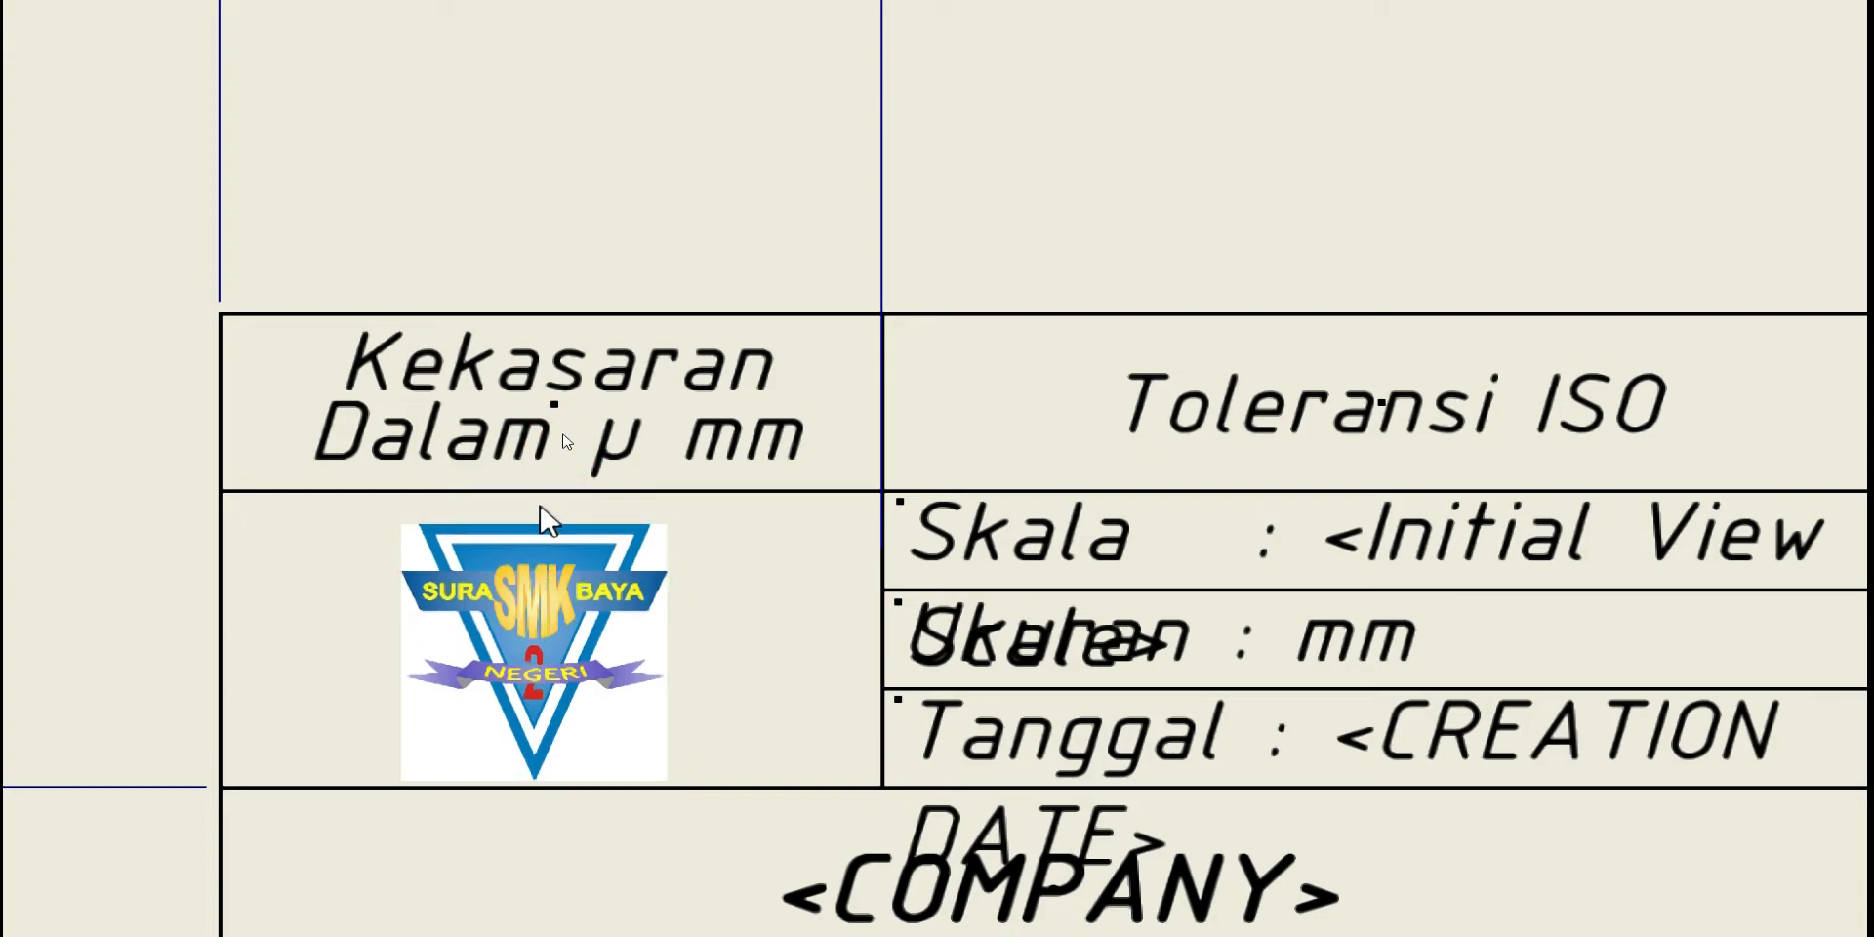
left_click(536, 525)
left_click_drag(536, 524, 537, 507)
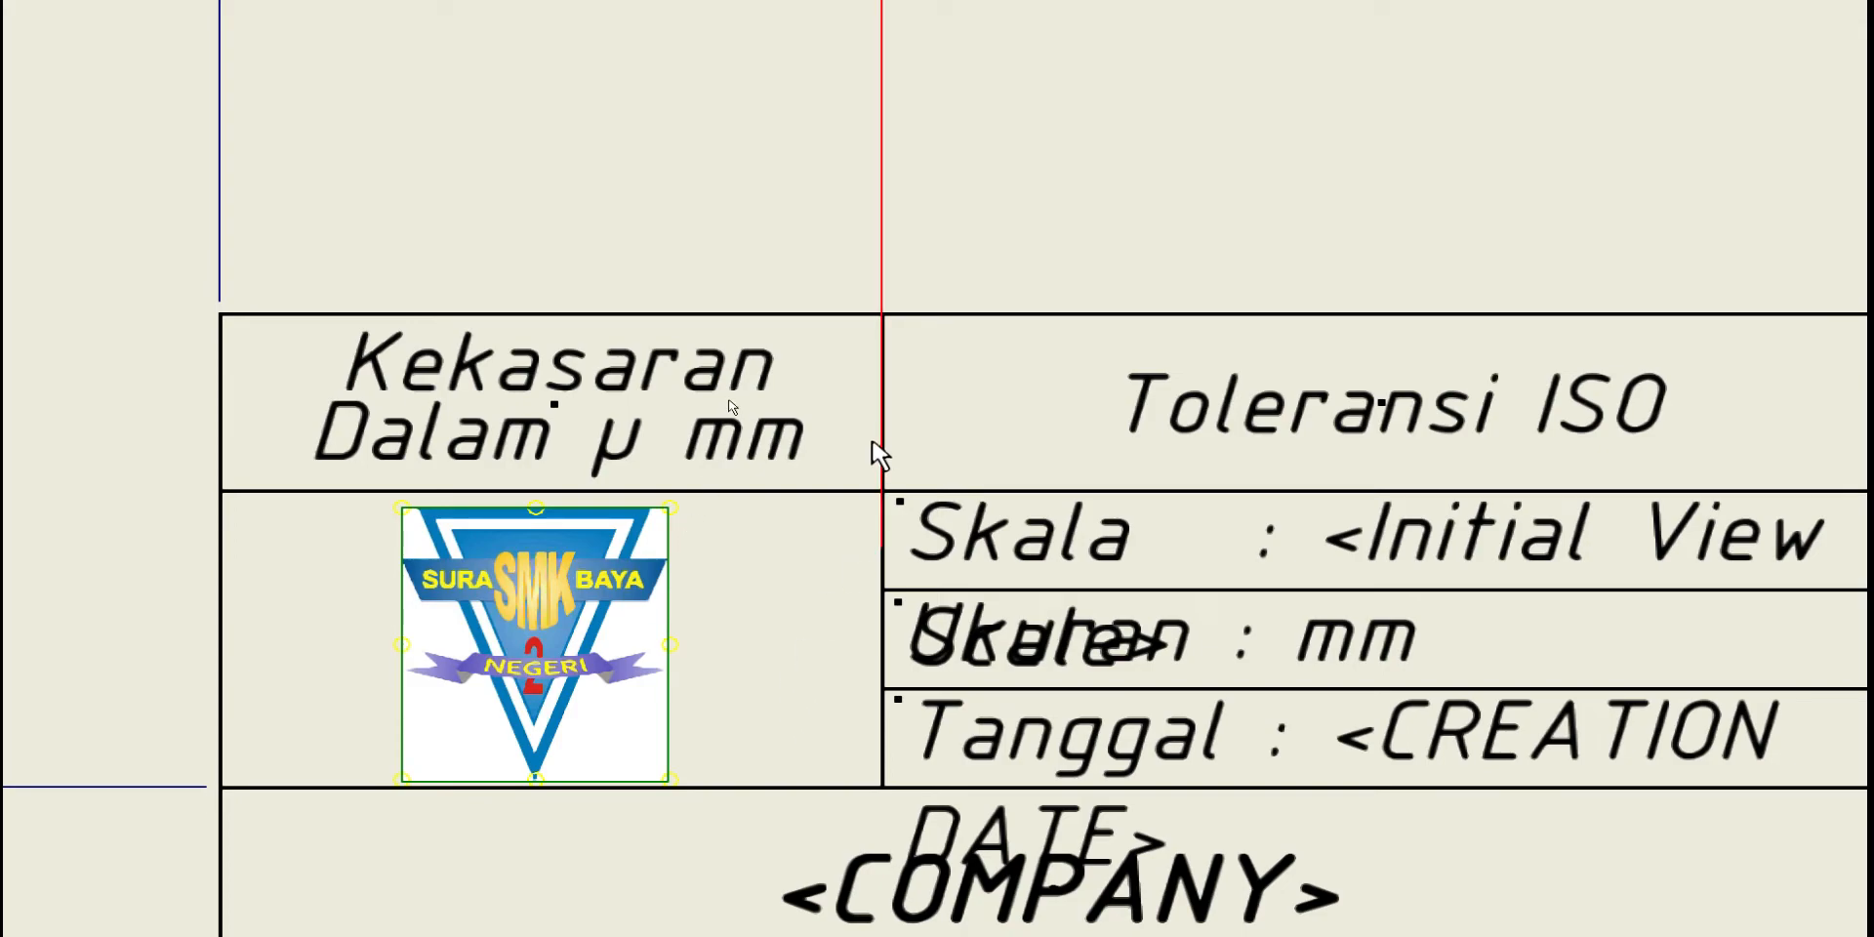
scroll(955, 374, "down", 3)
middle_click_drag(930, 440, 1067, 441)
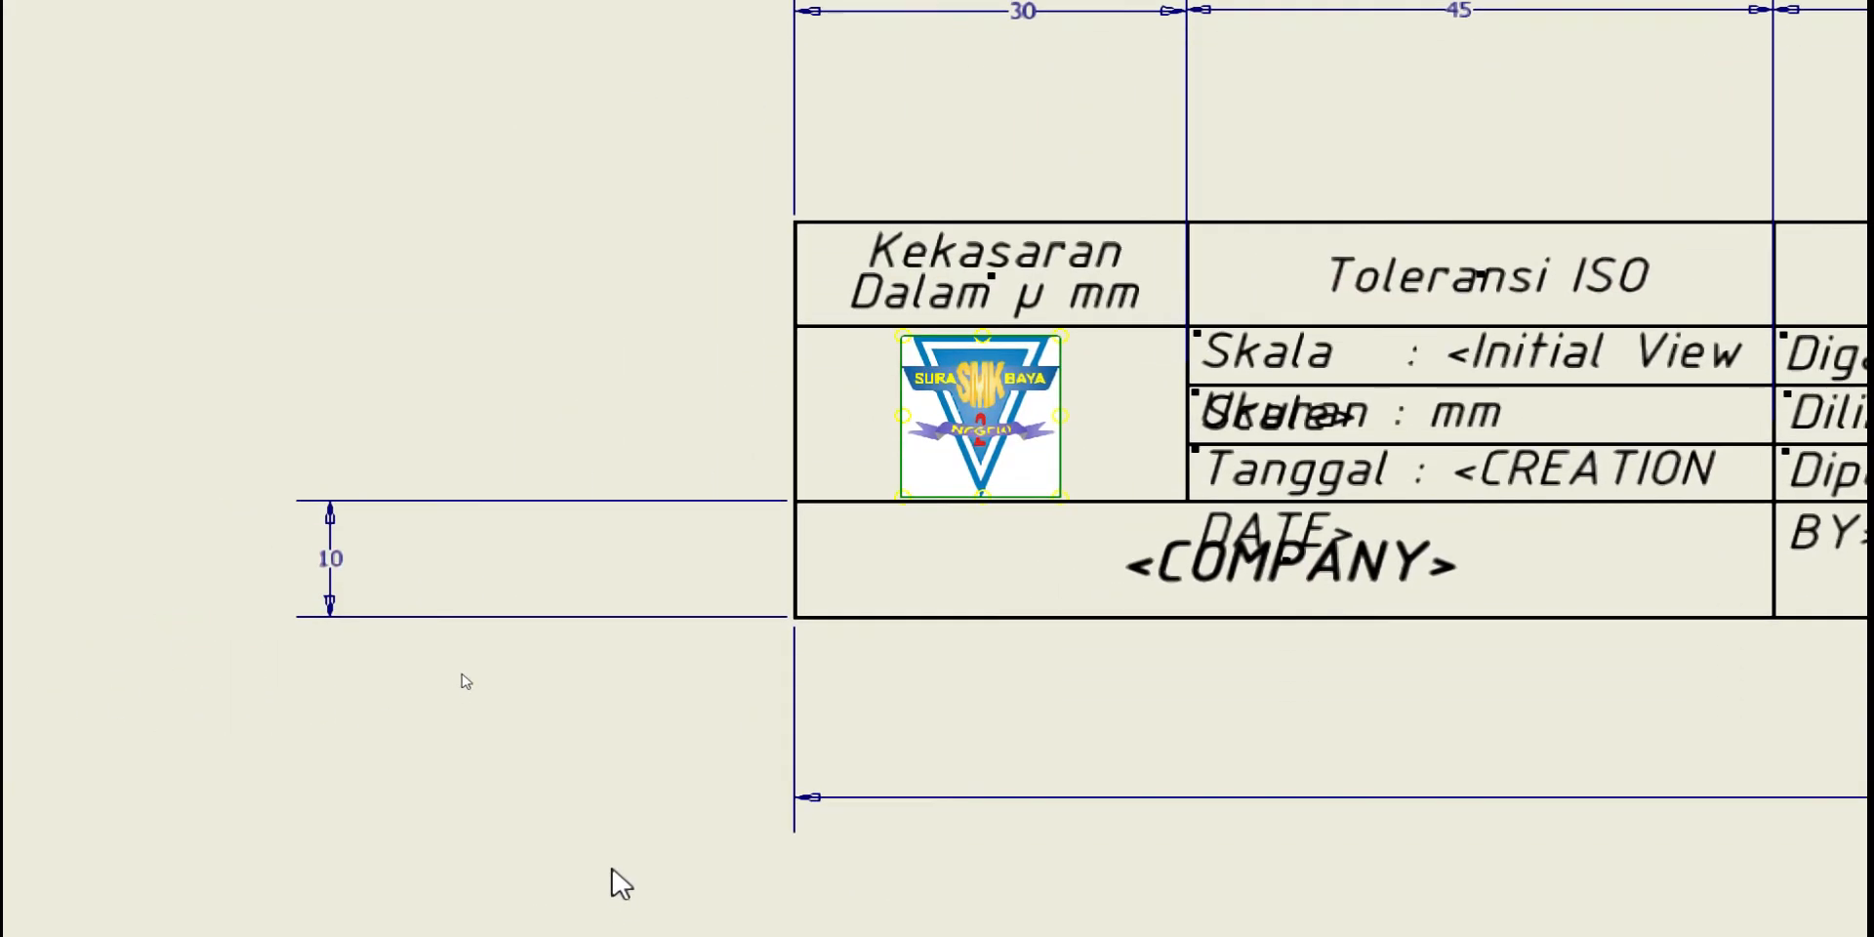
scroll(619, 445, "down", 2)
scroll(615, 454, "up", 2)
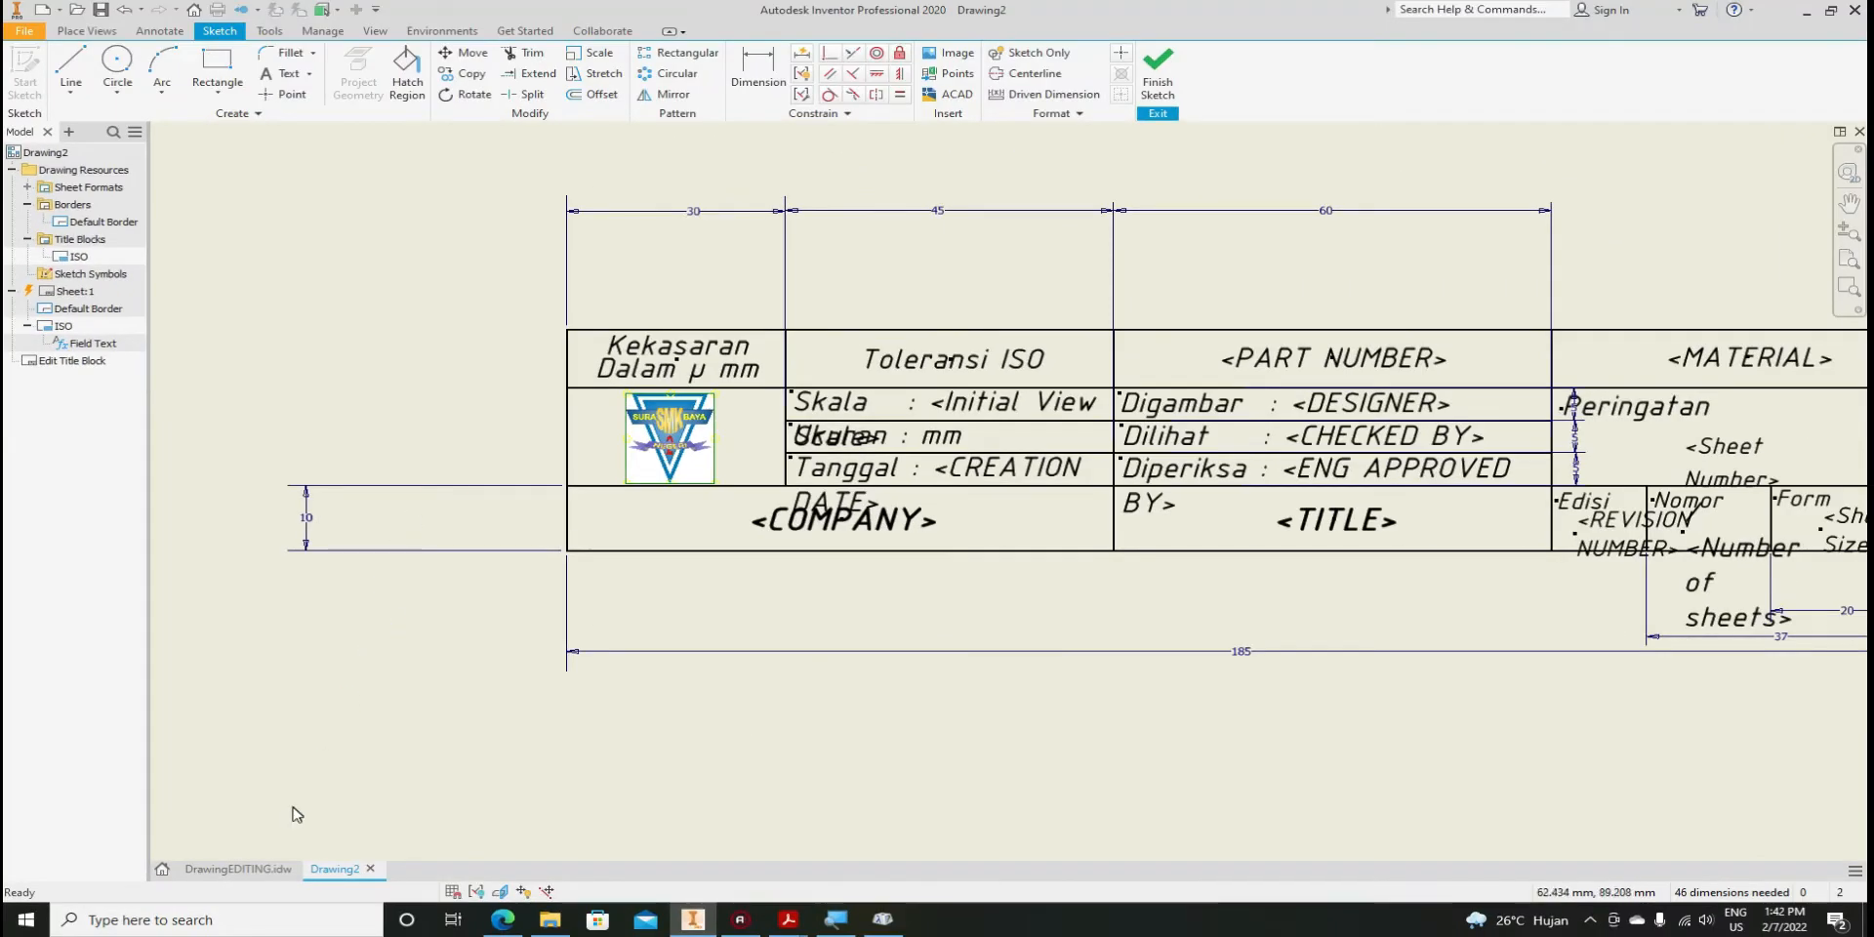
In DrawingEDITING, dimension the PROYEKSI circle centre to the cone's left edge at 8
left_click(242, 869)
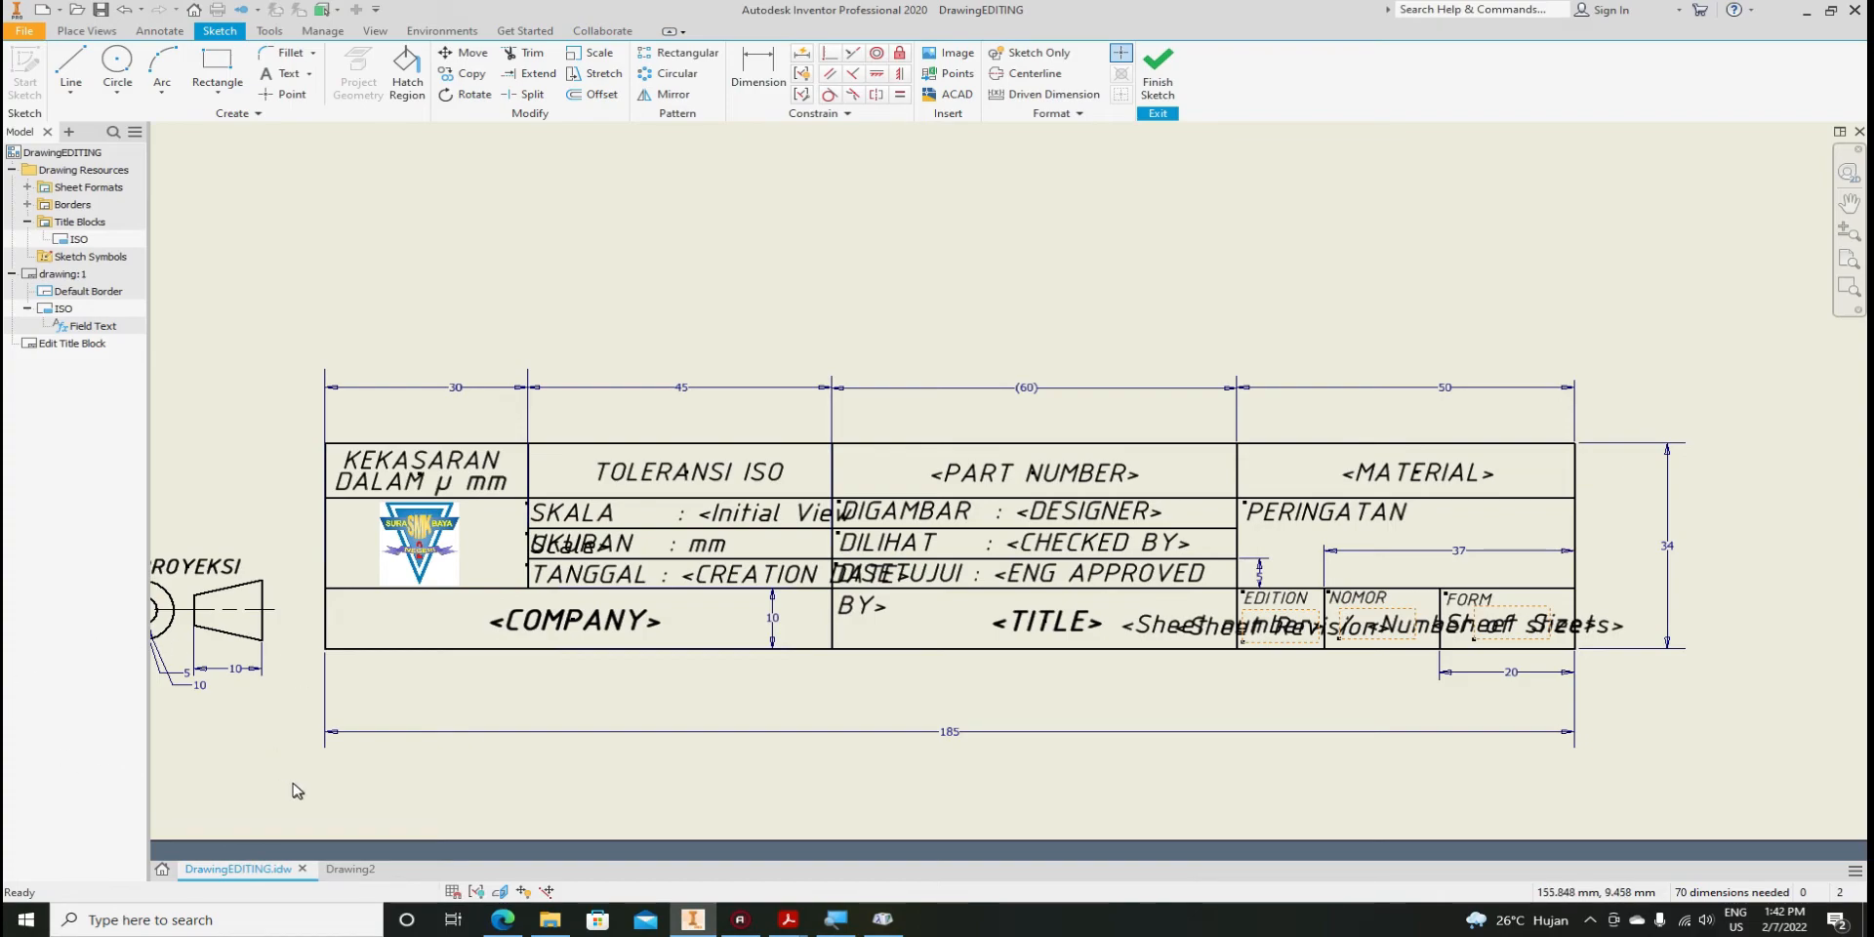
middle_click_drag(237, 717, 454, 713)
scroll(353, 606, "up", 2)
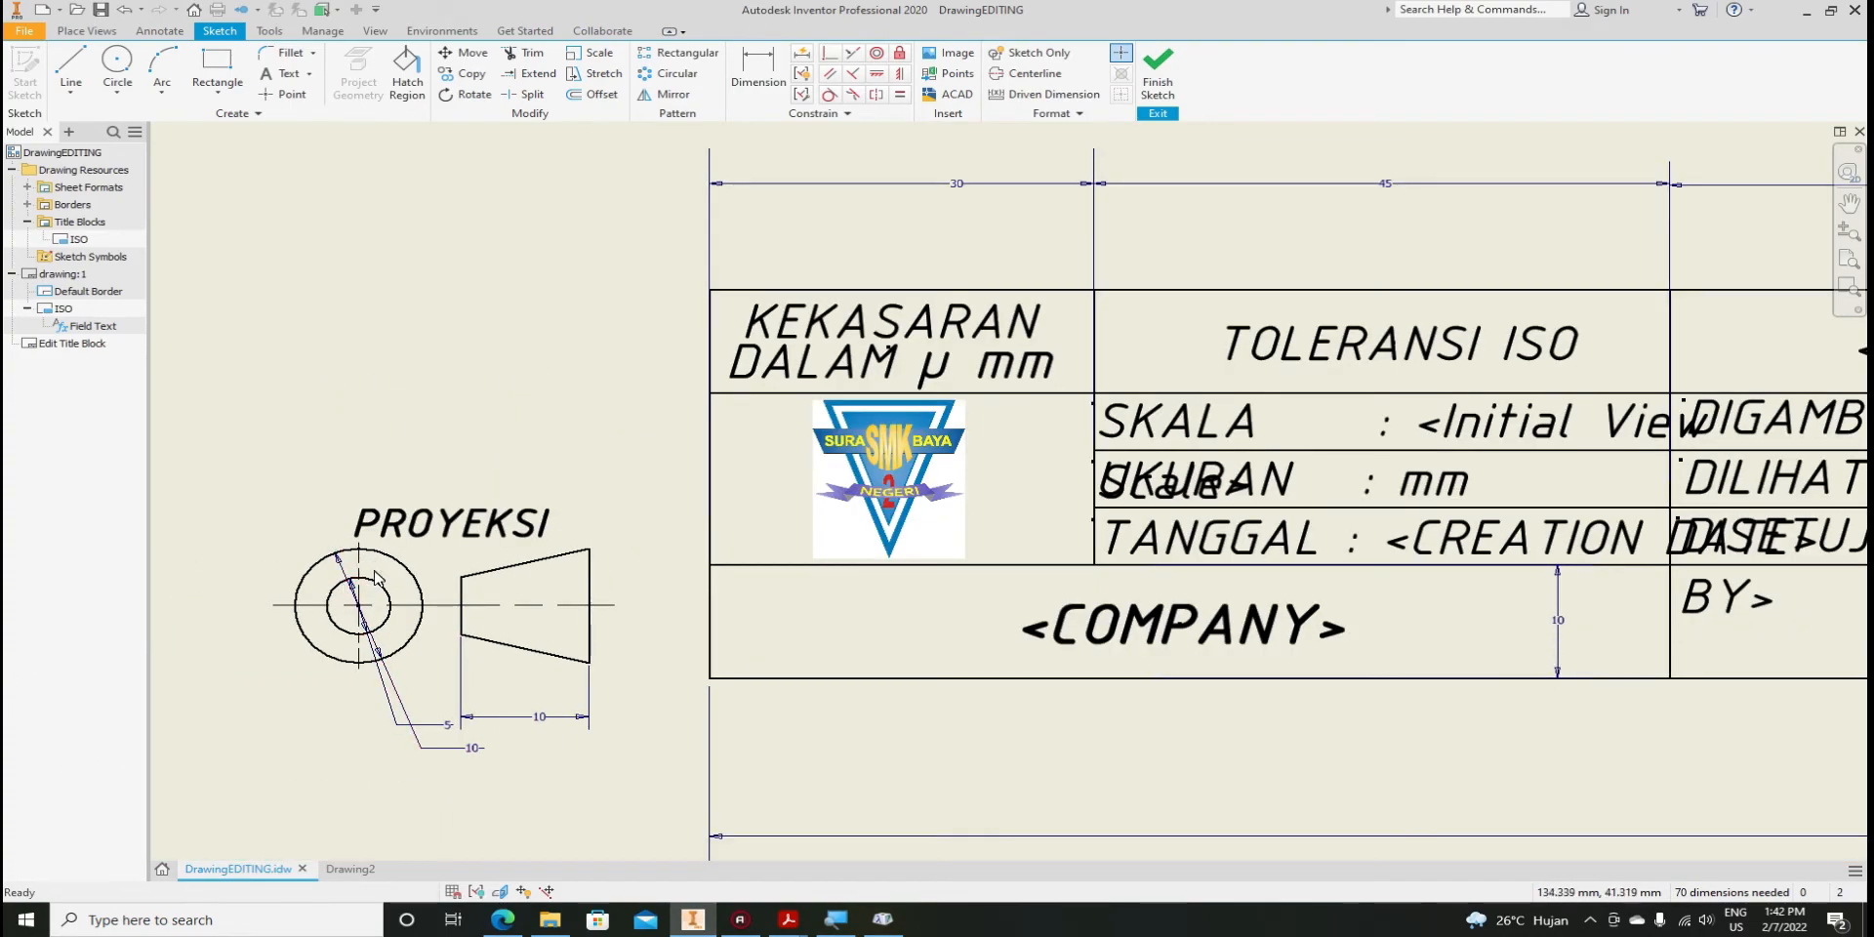
scroll(337, 652, "up", 2)
key("d")
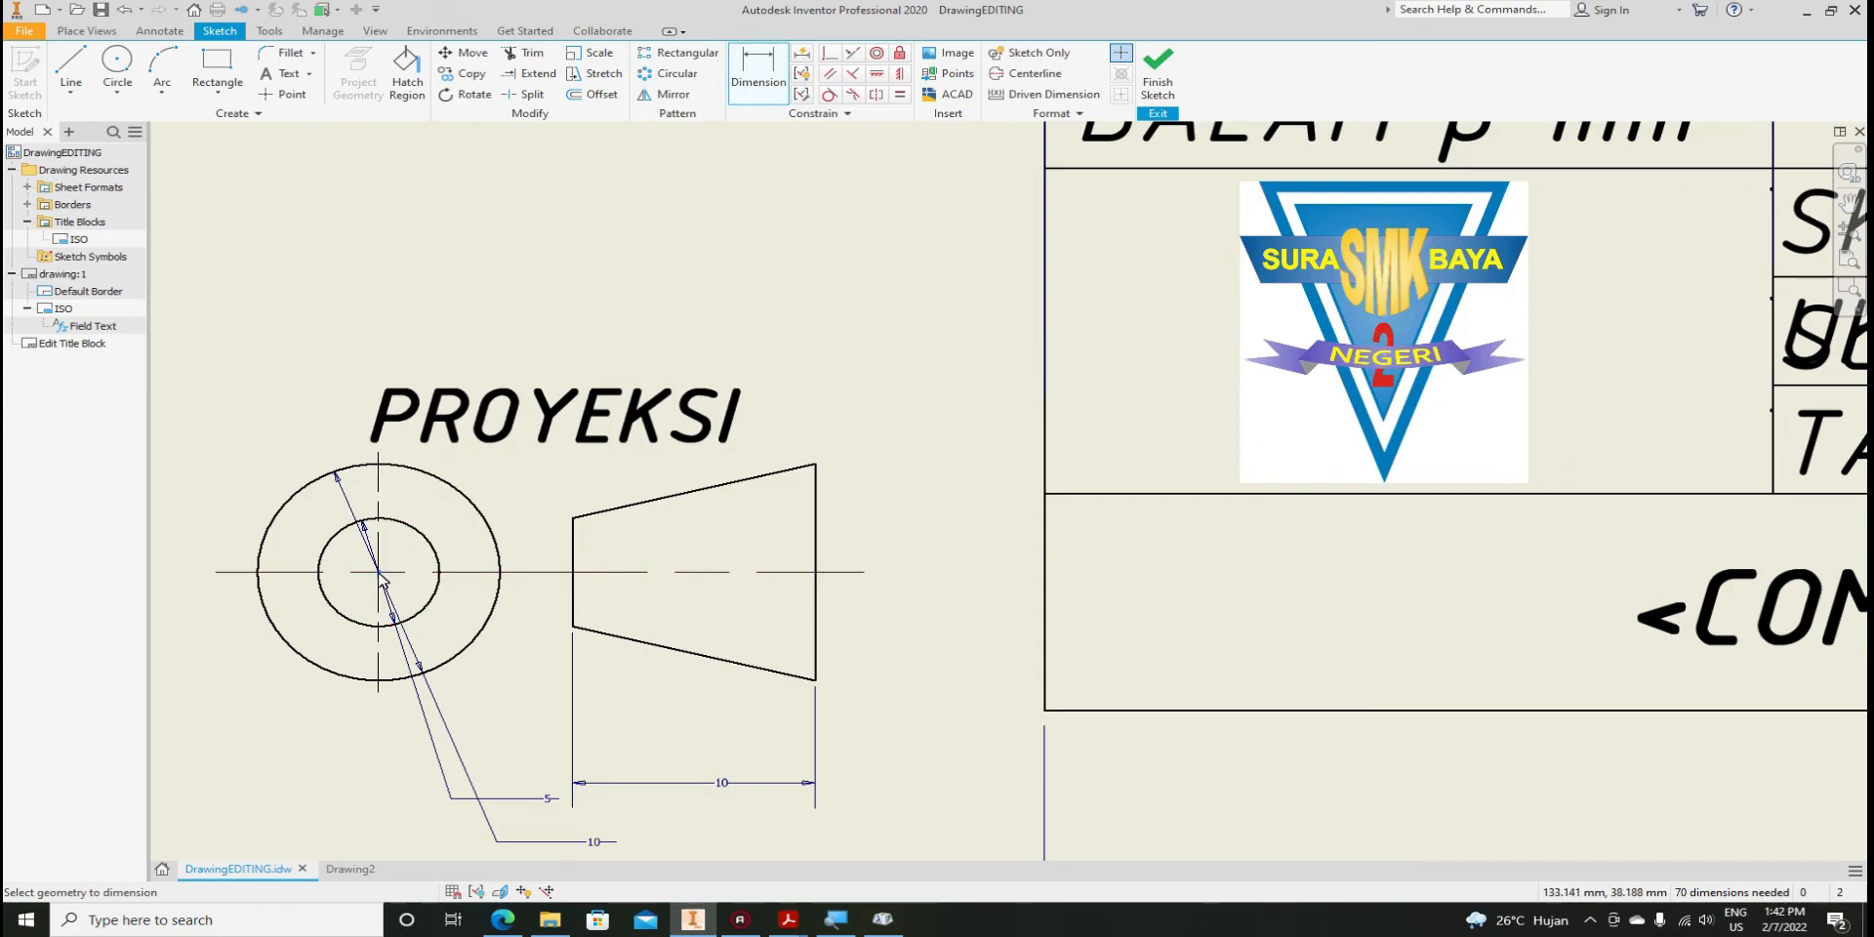
left_click(575, 561)
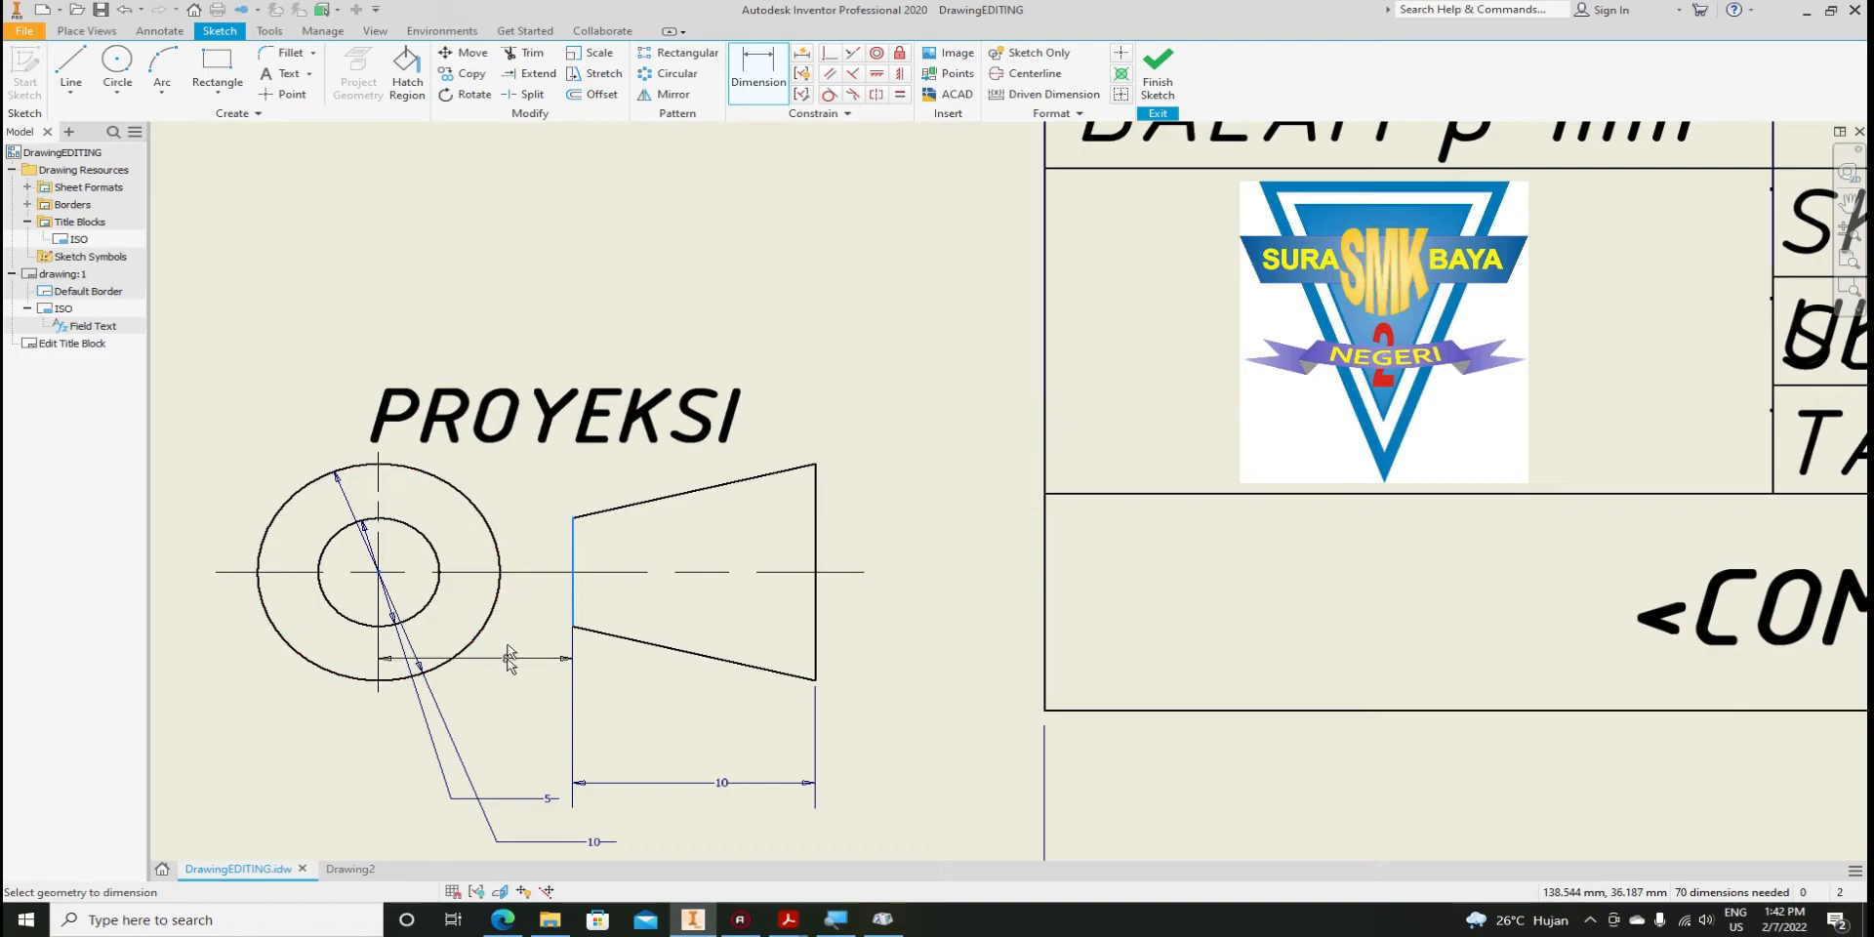
left_click(489, 703)
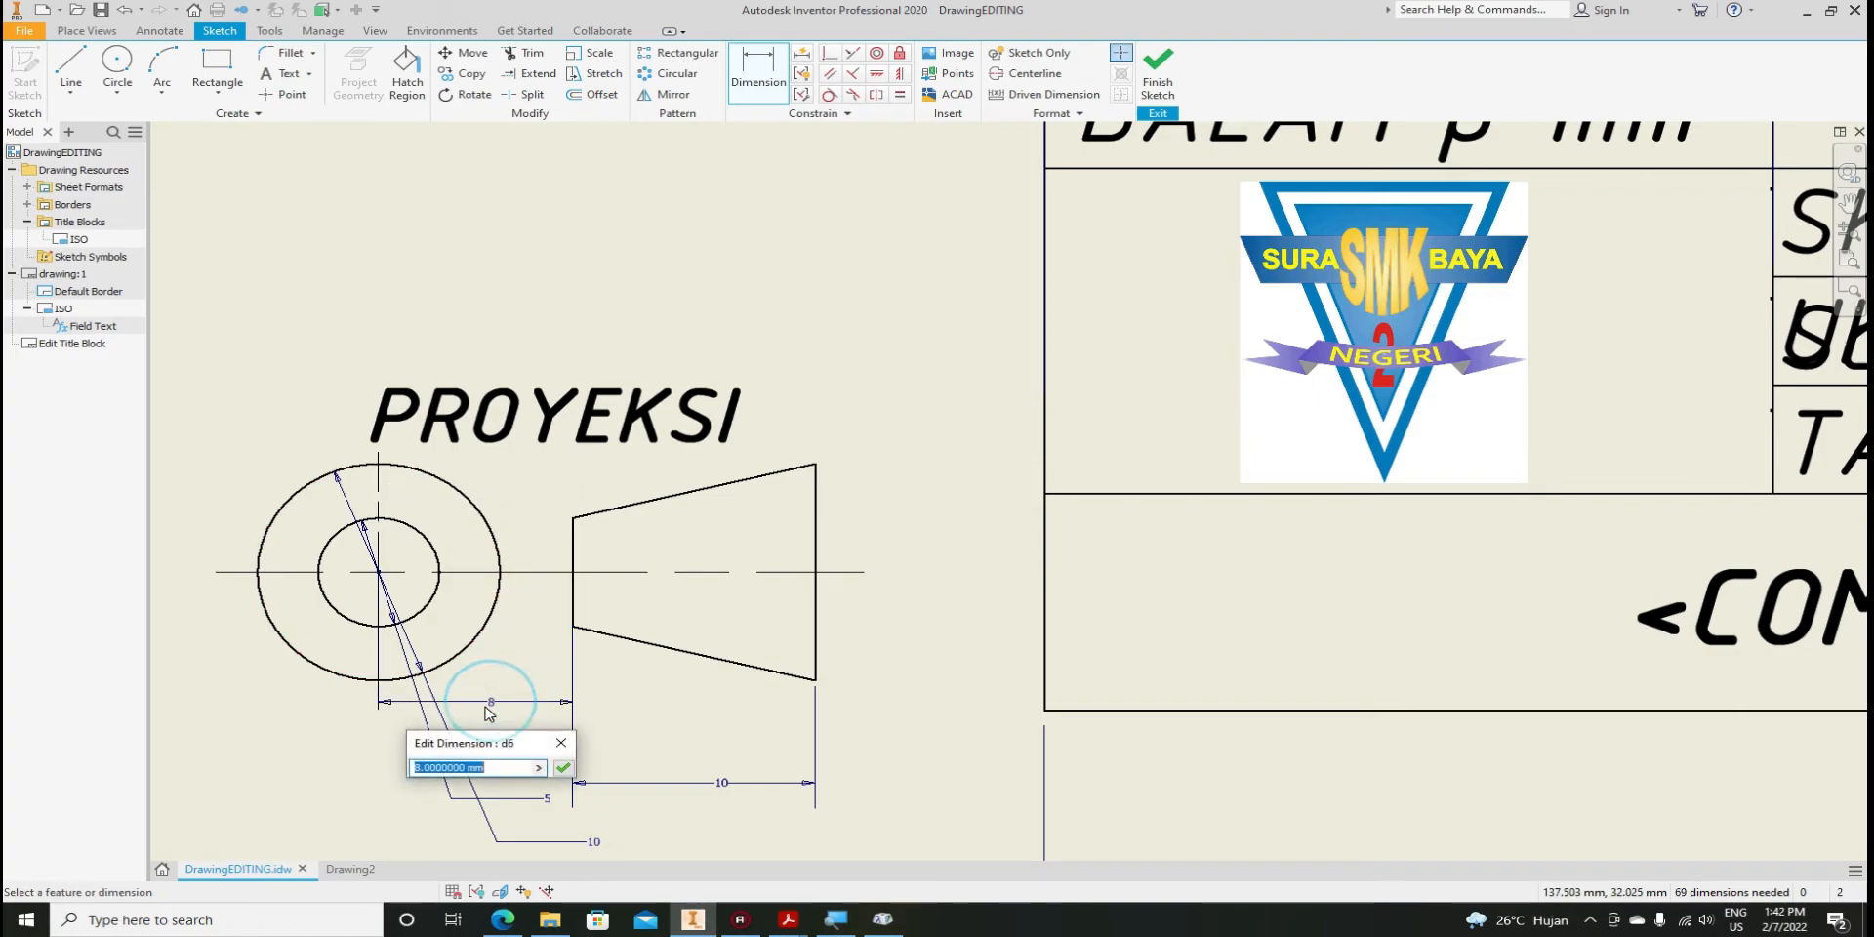
left_click(563, 769)
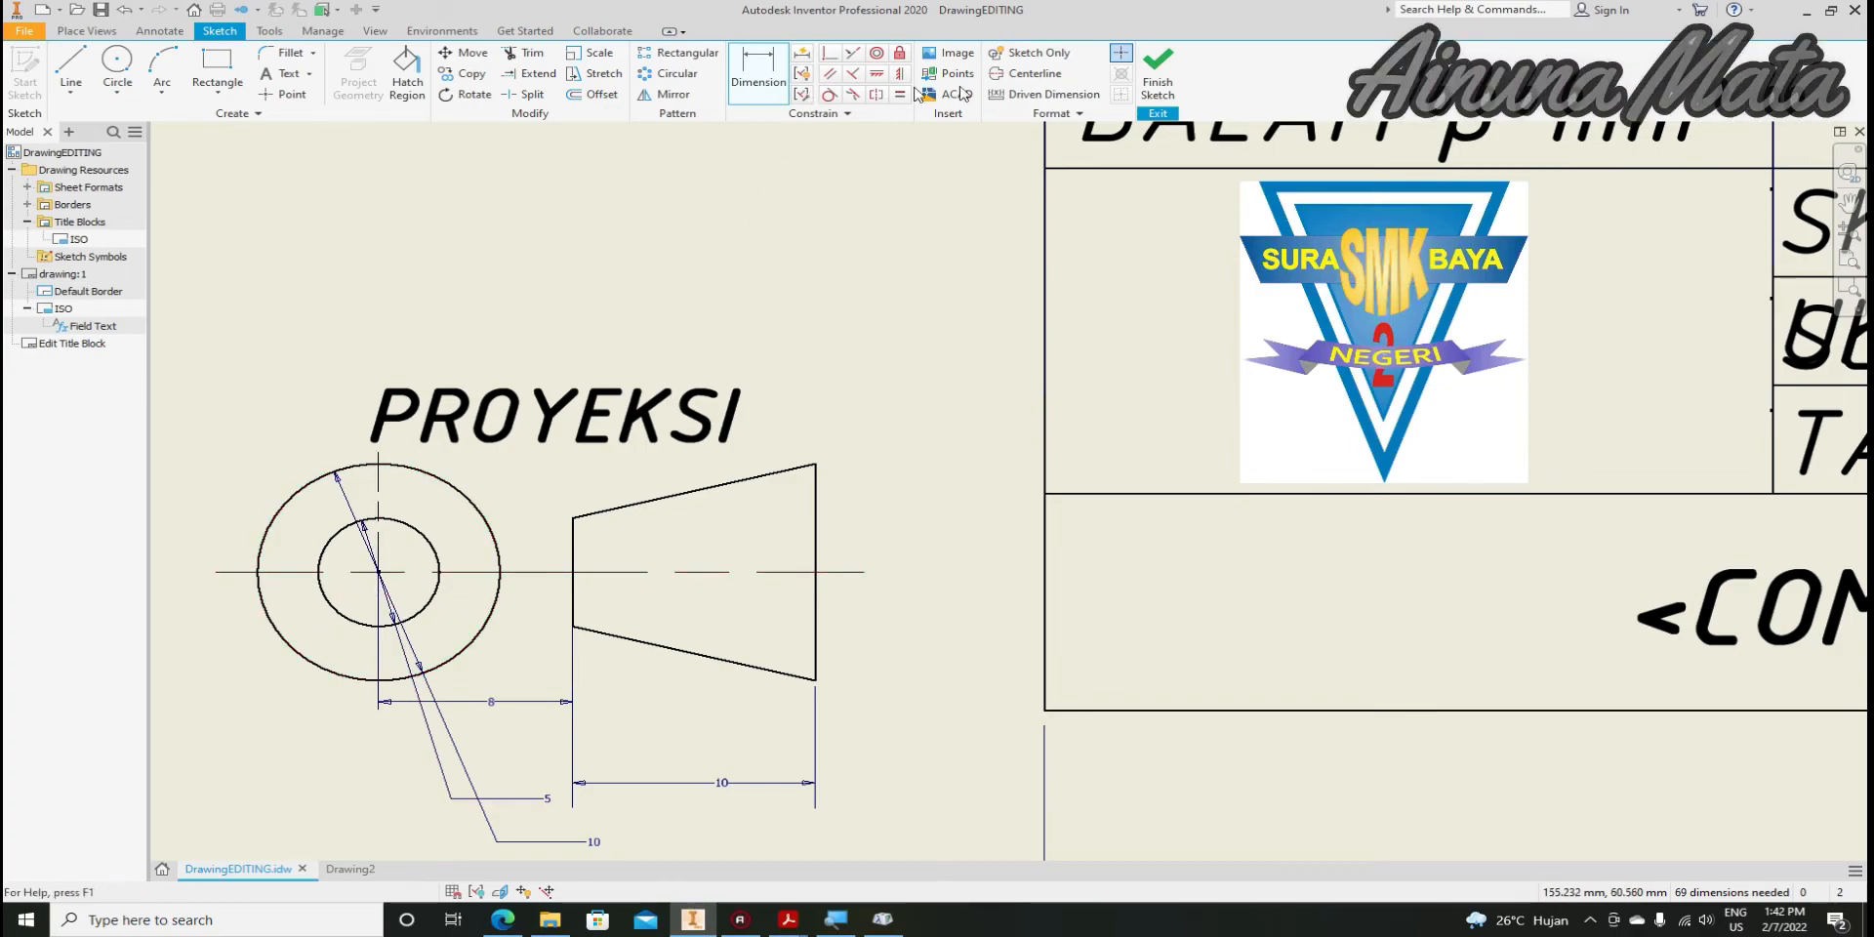
Back in Drawing2, move the 10 dimension beside the title block's left edge and pick Circle
left_click(352, 869)
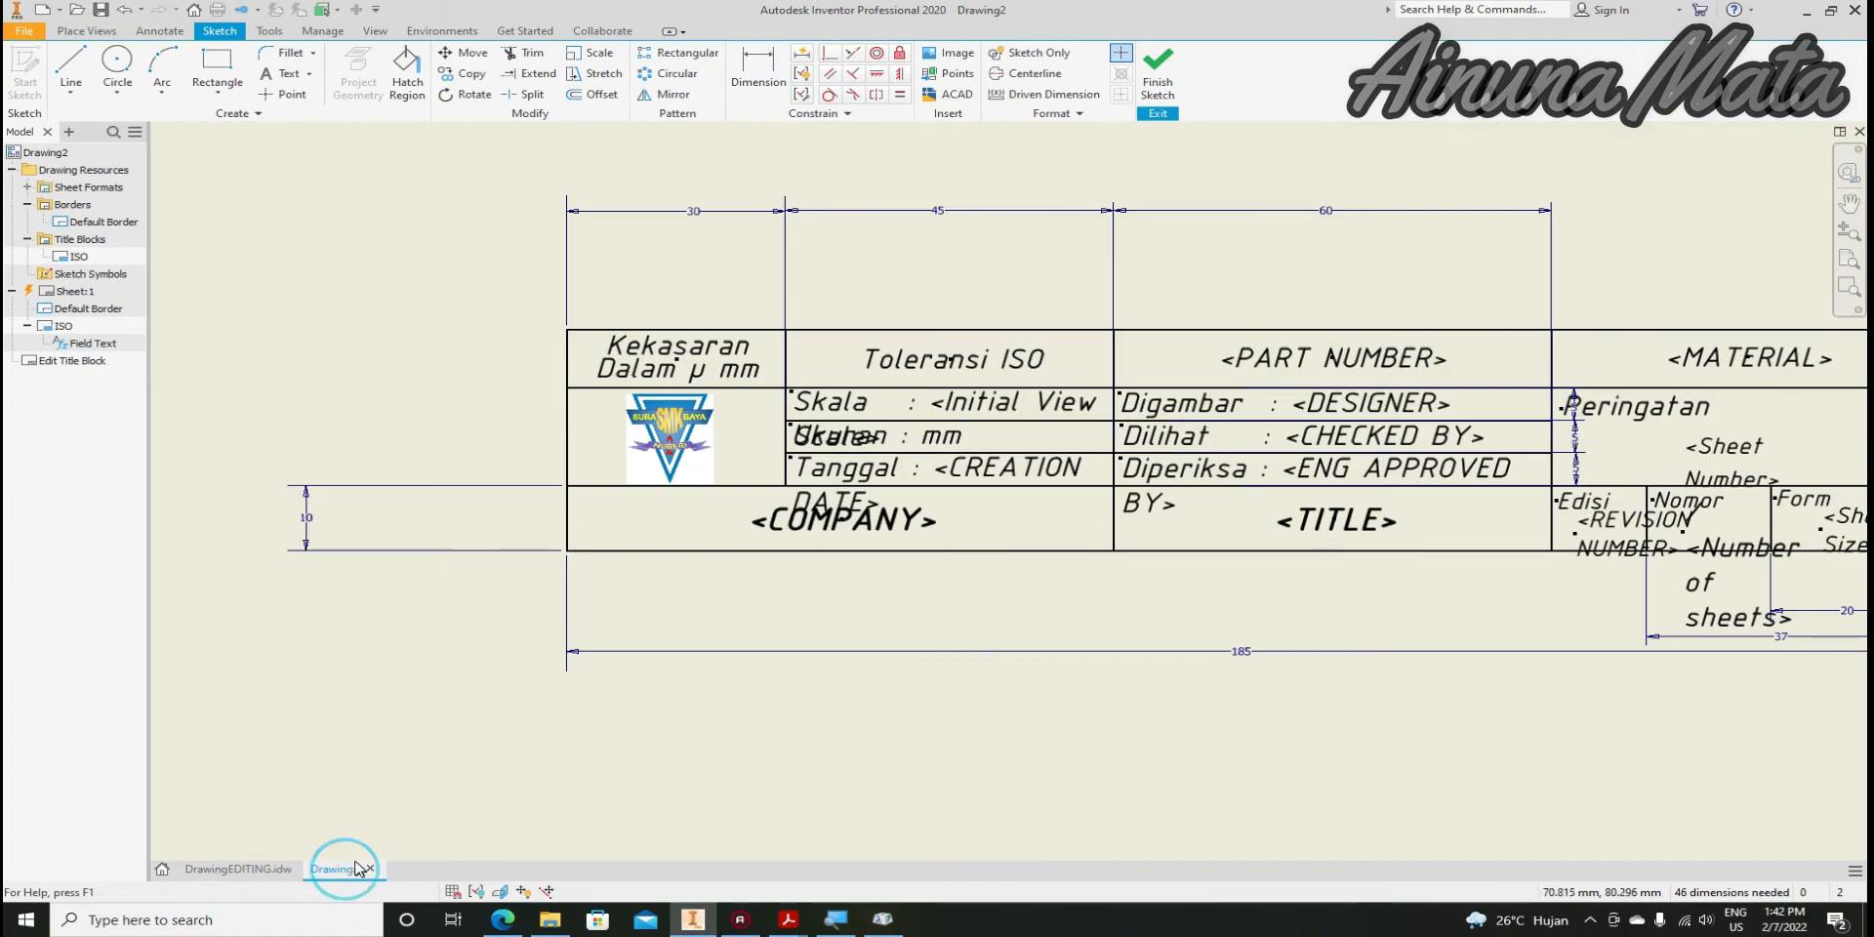
left_click(117, 63)
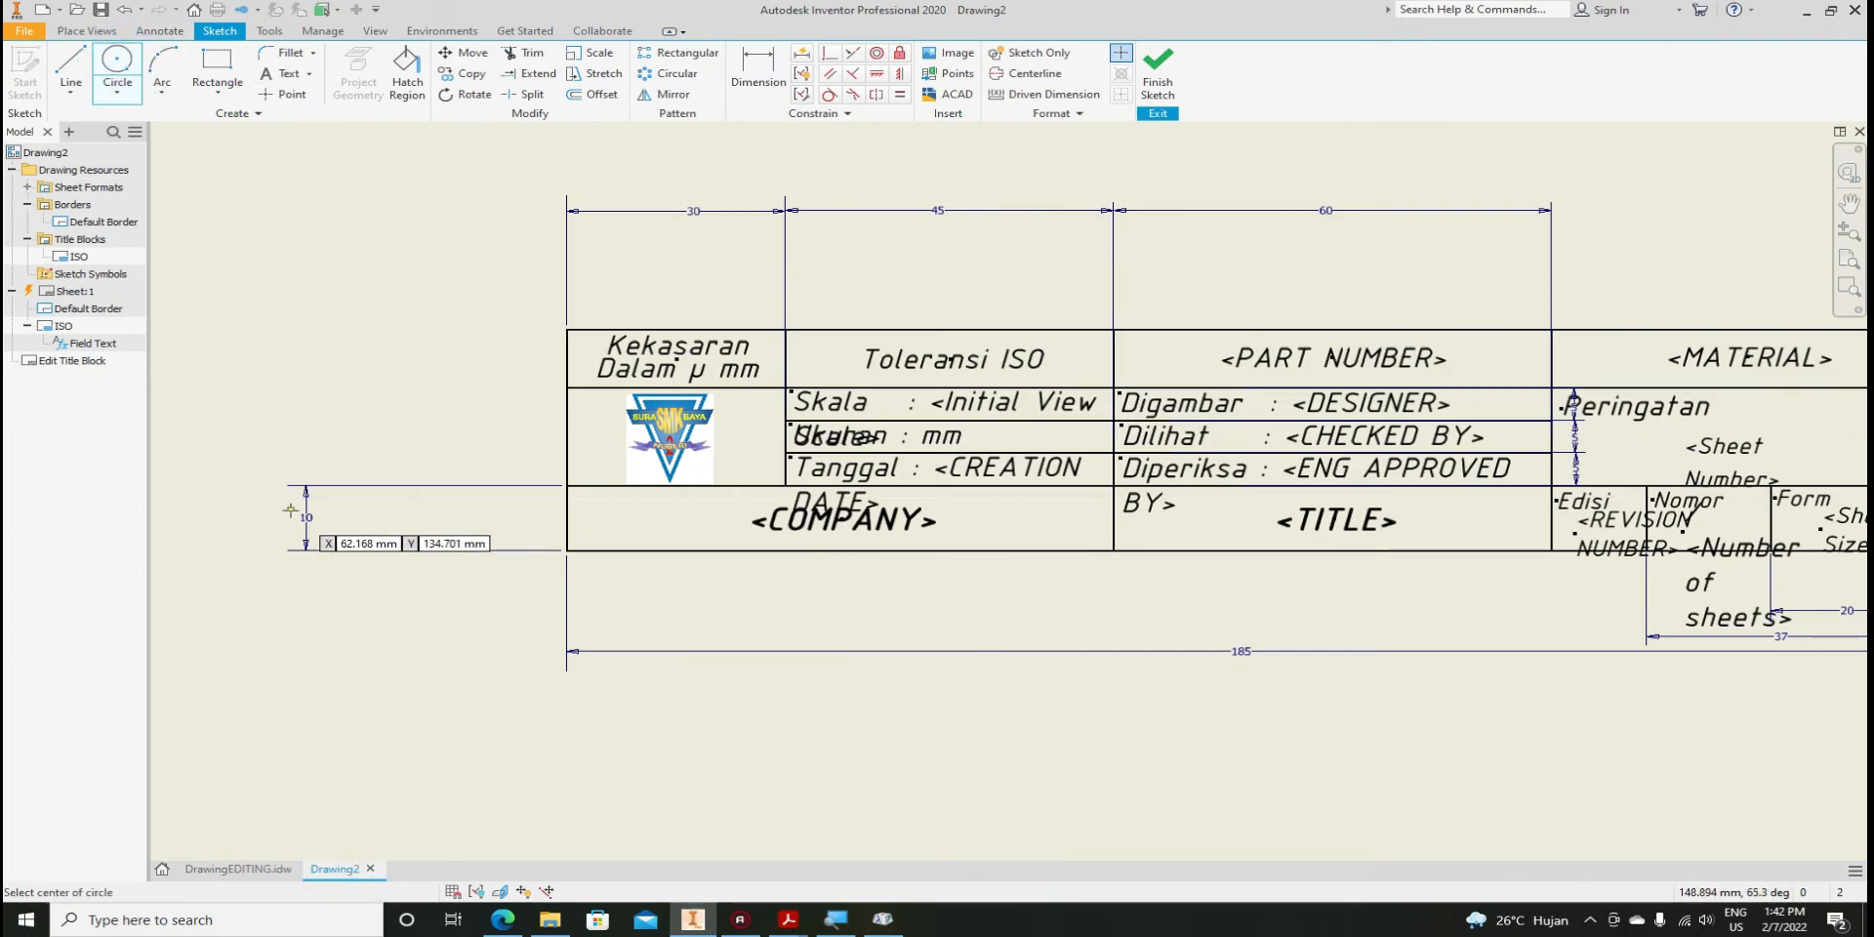
key("Escape")
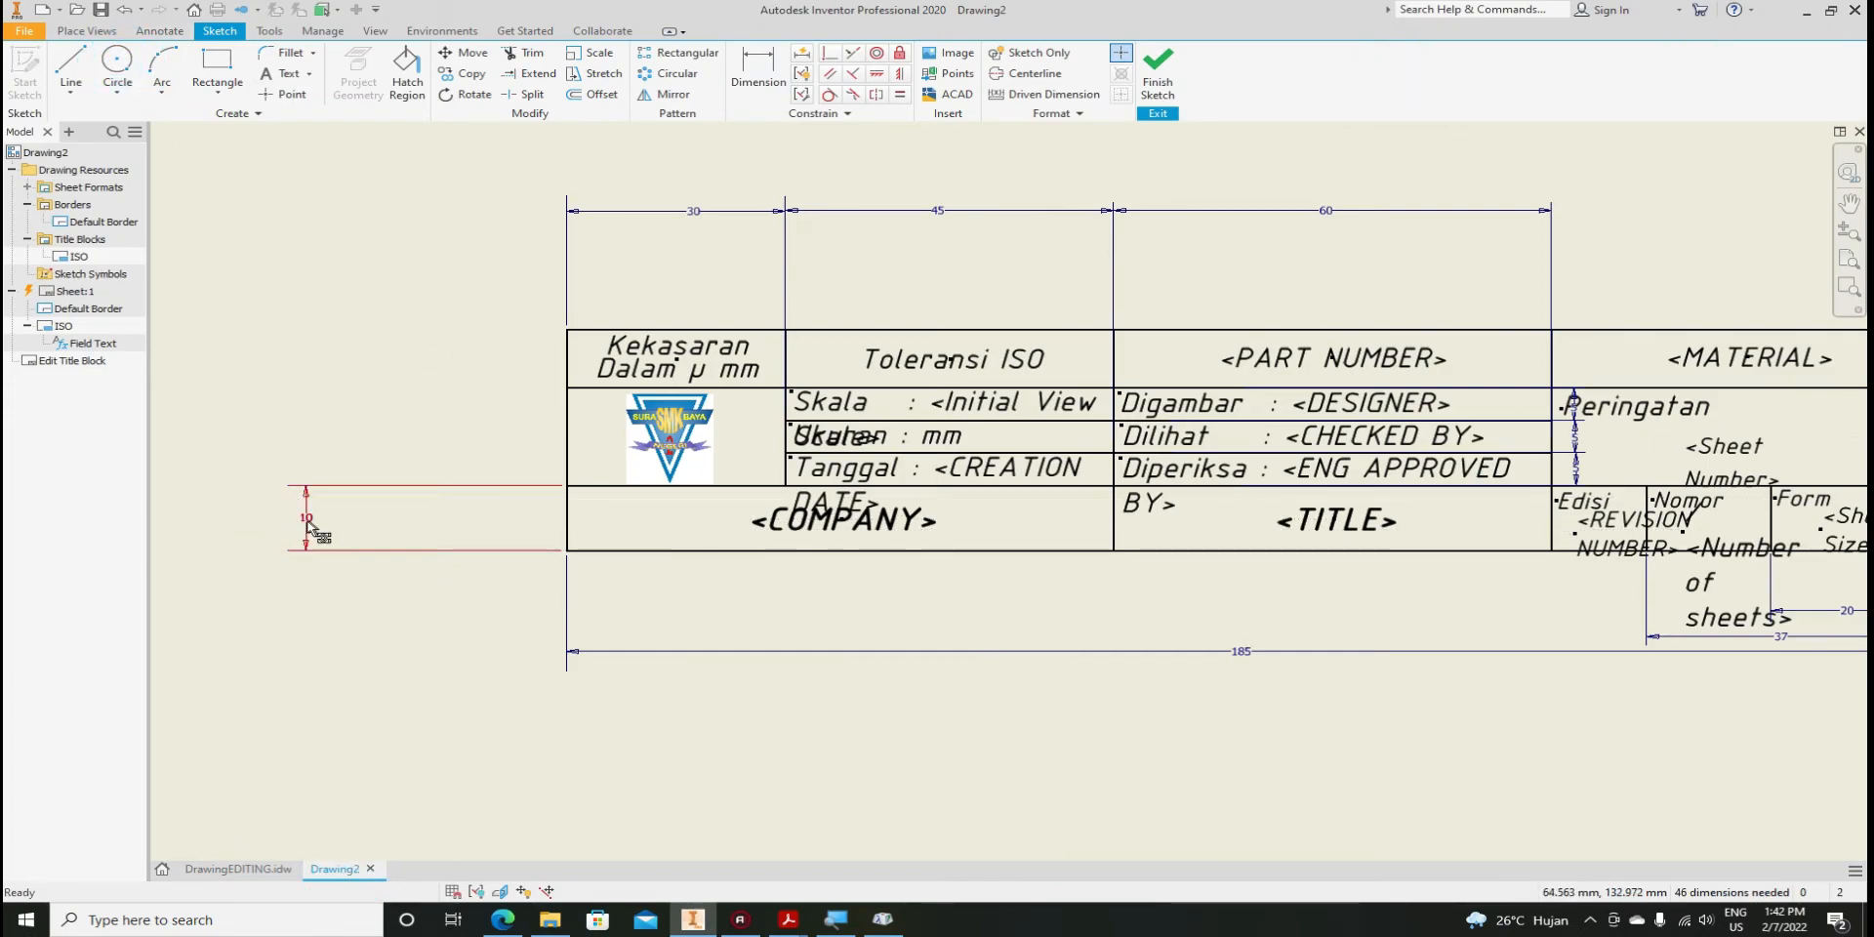
left_click_drag(307, 519, 387, 519)
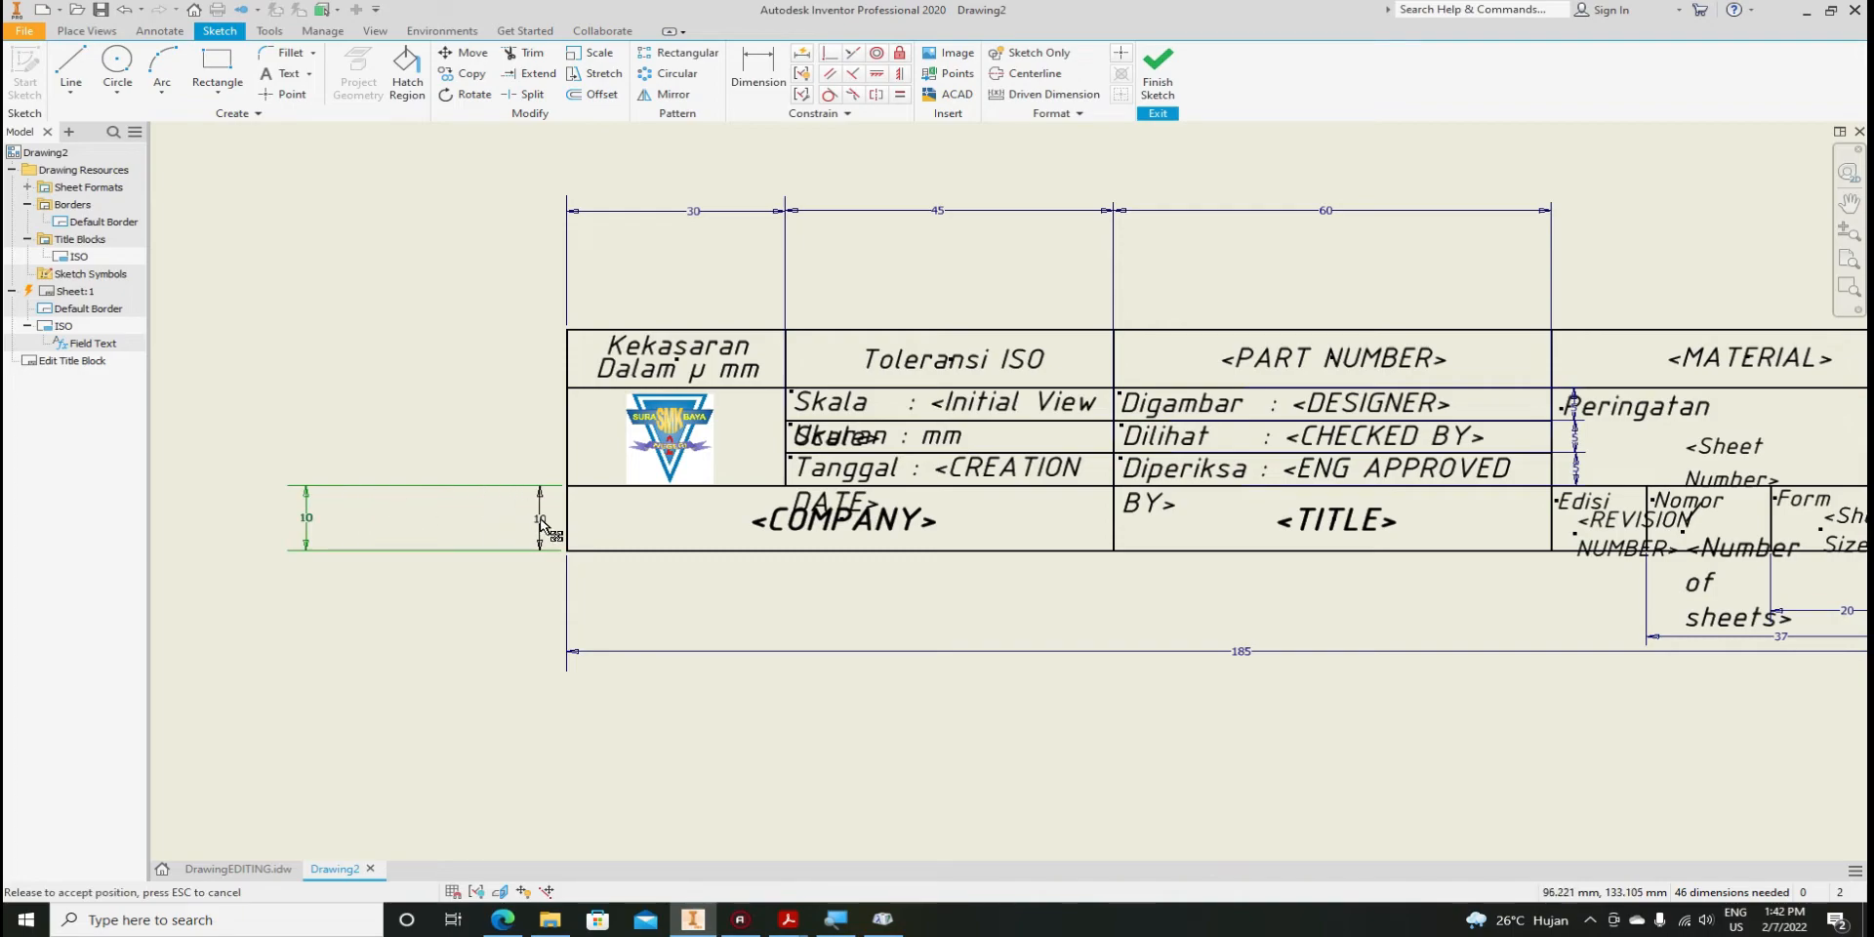
left_click_drag(542, 524, 542, 524)
scroll(627, 478, "up", 3)
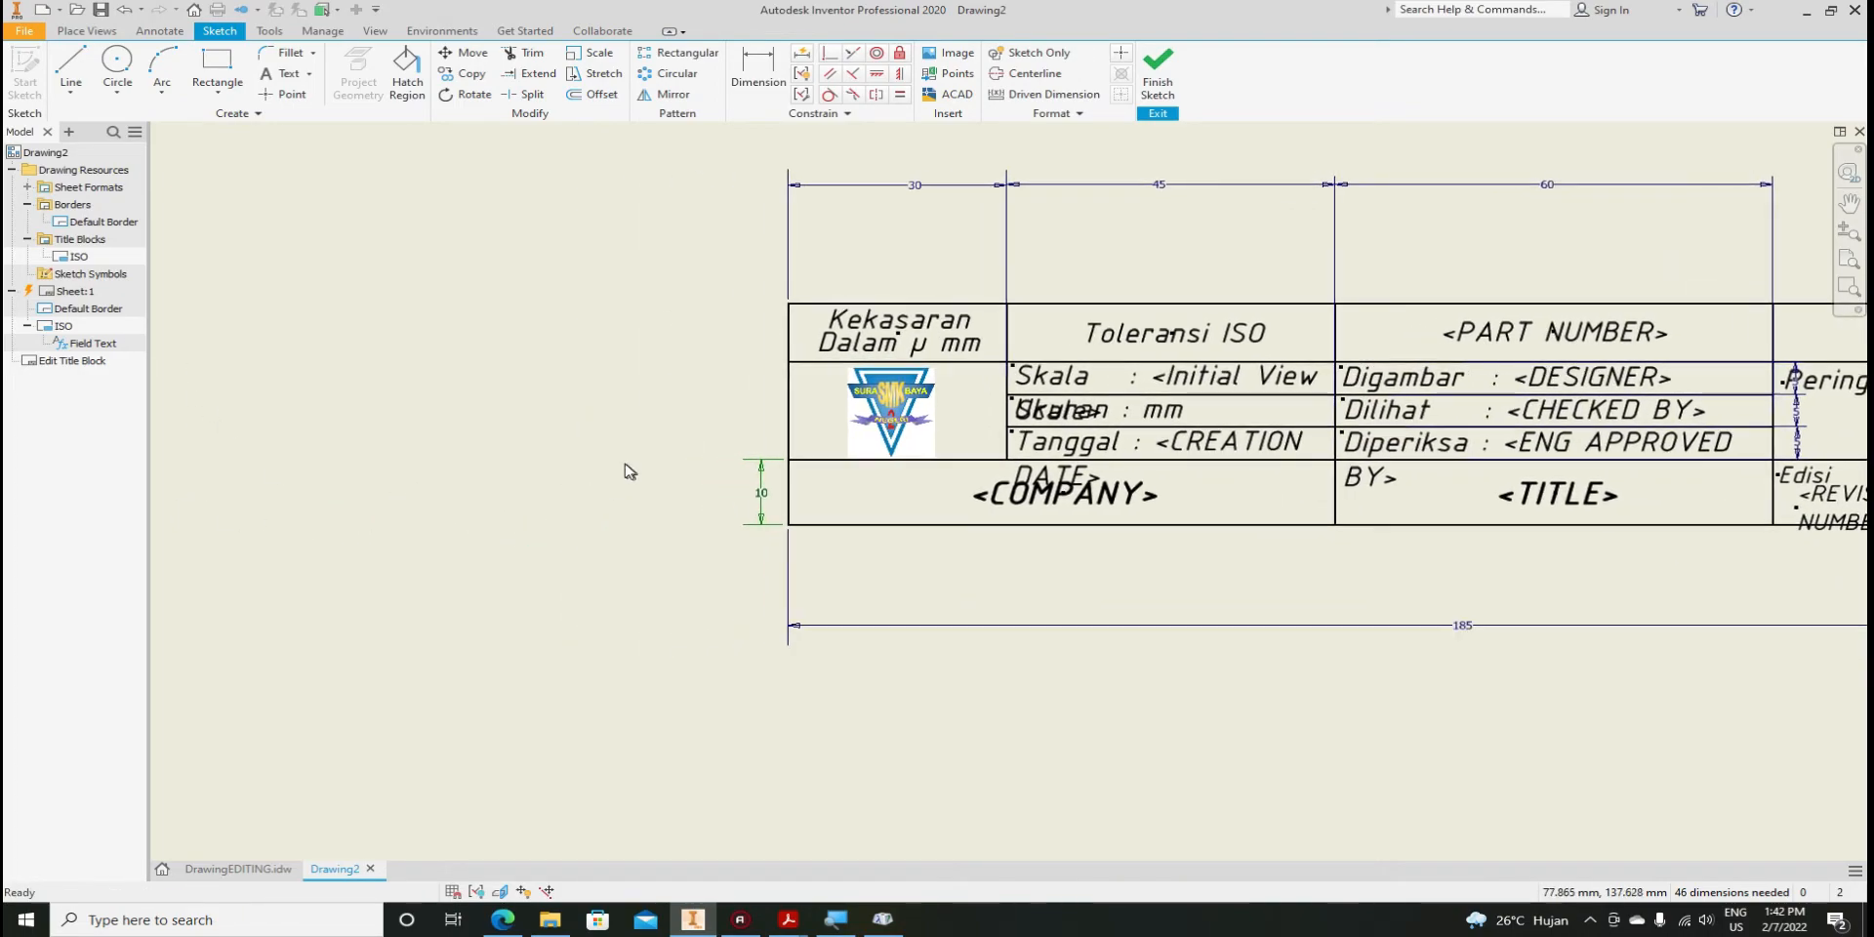
scroll(666, 531, "down", 1)
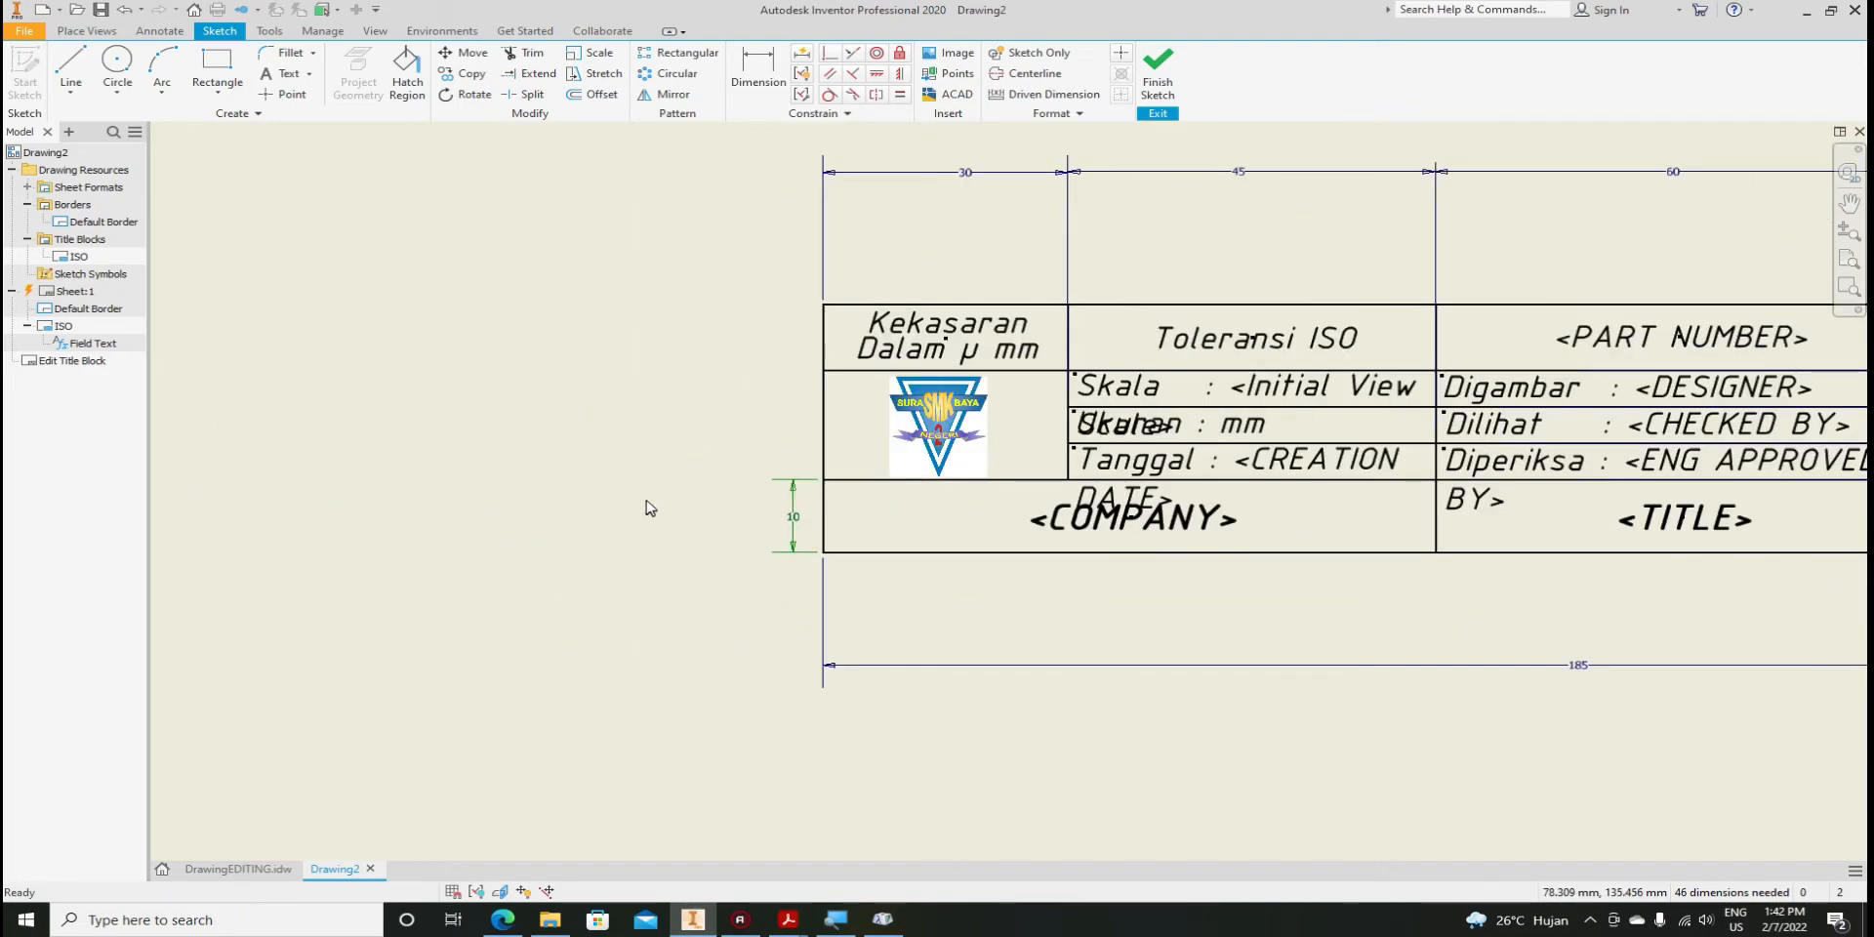
scroll(646, 507, "up", 2)
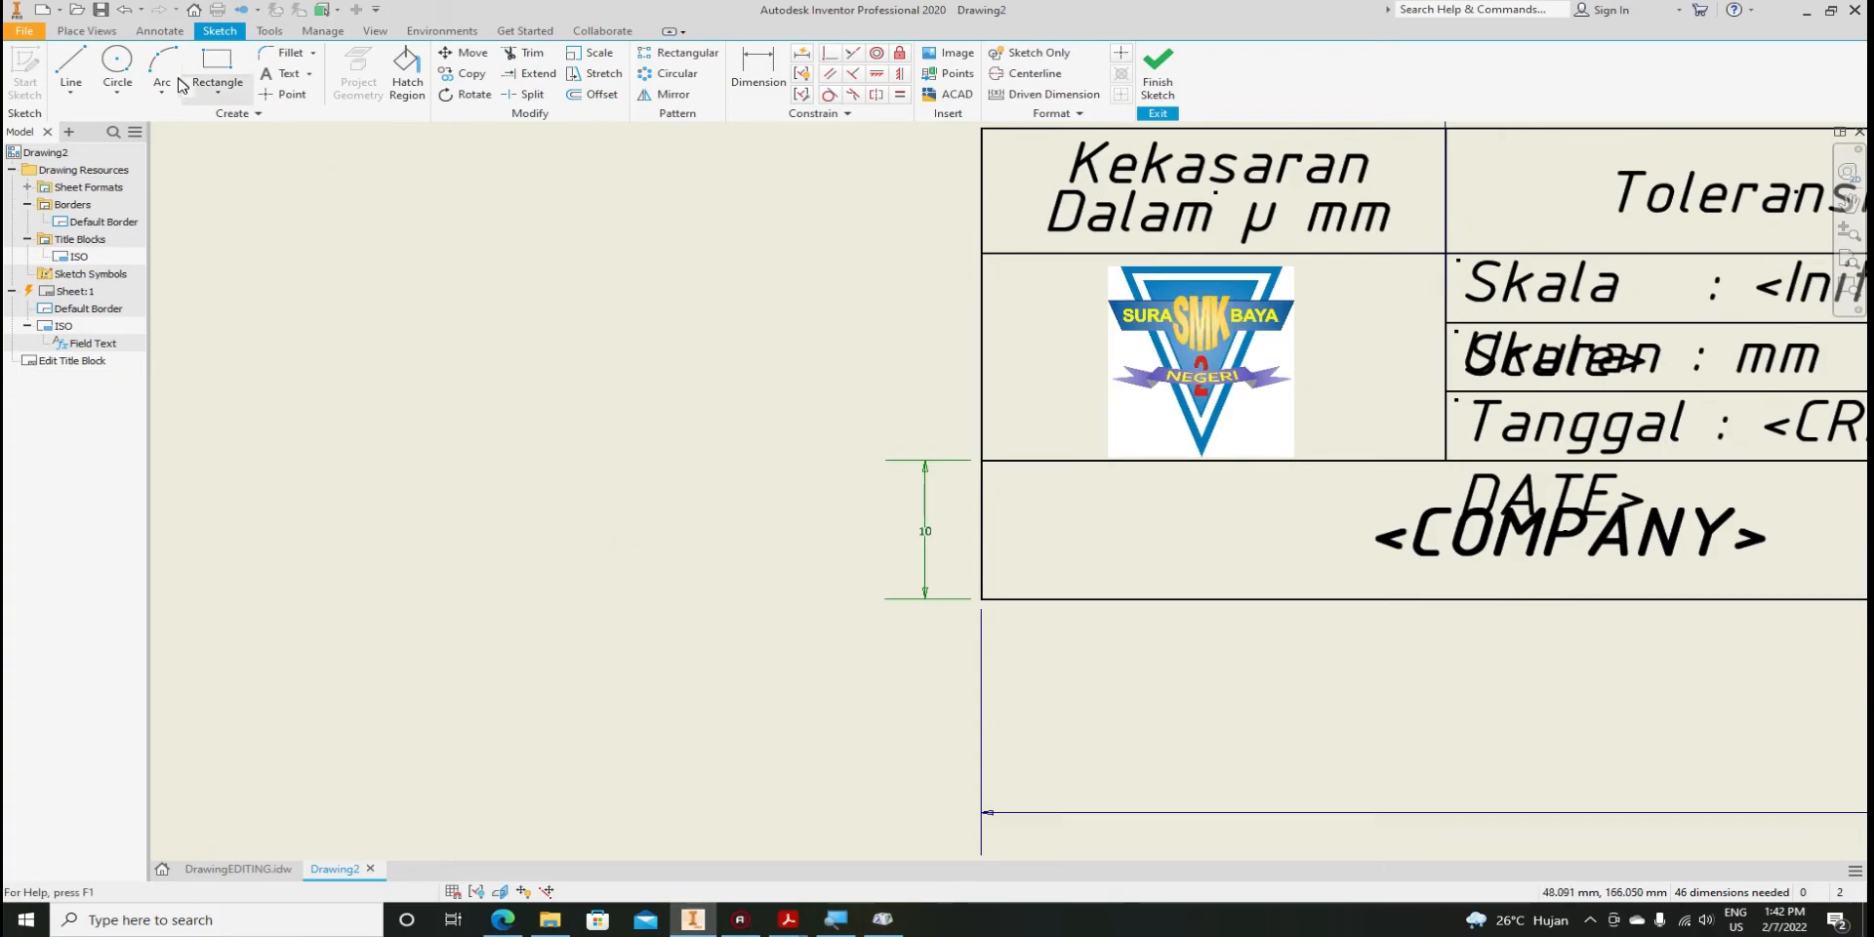
left_click(119, 65)
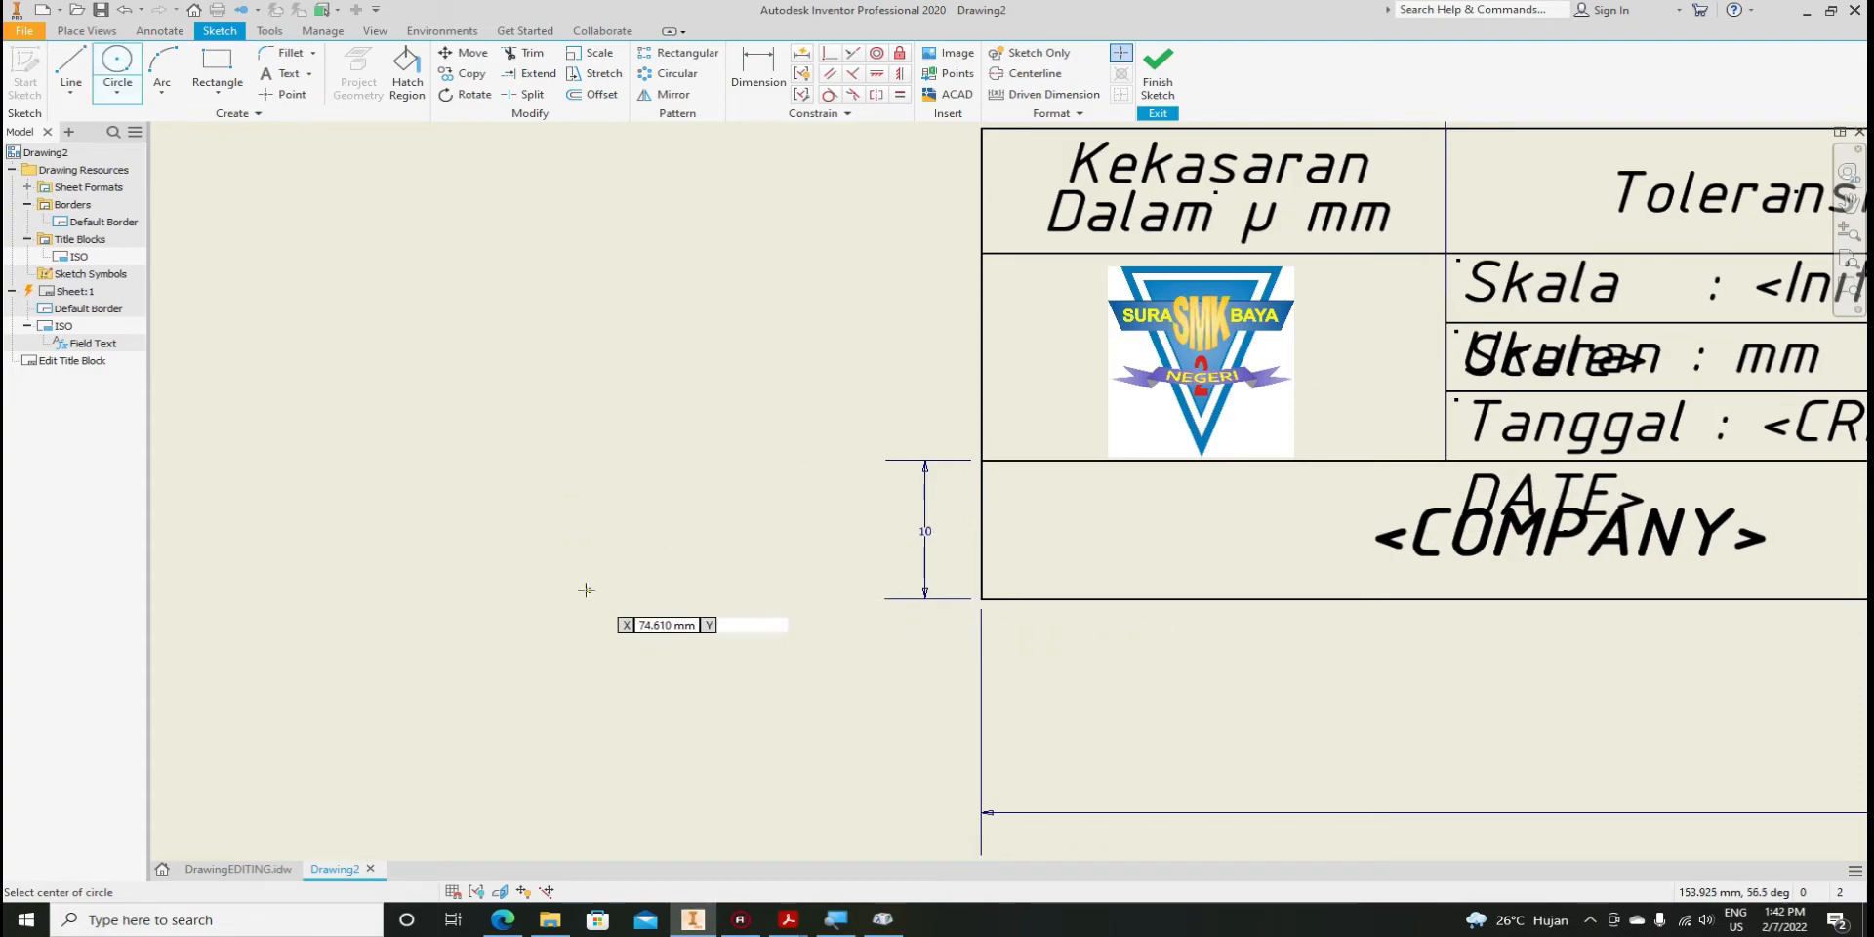
Sketch concentric circles of diameter 5 and 10 left of the title block
left_click(503, 486)
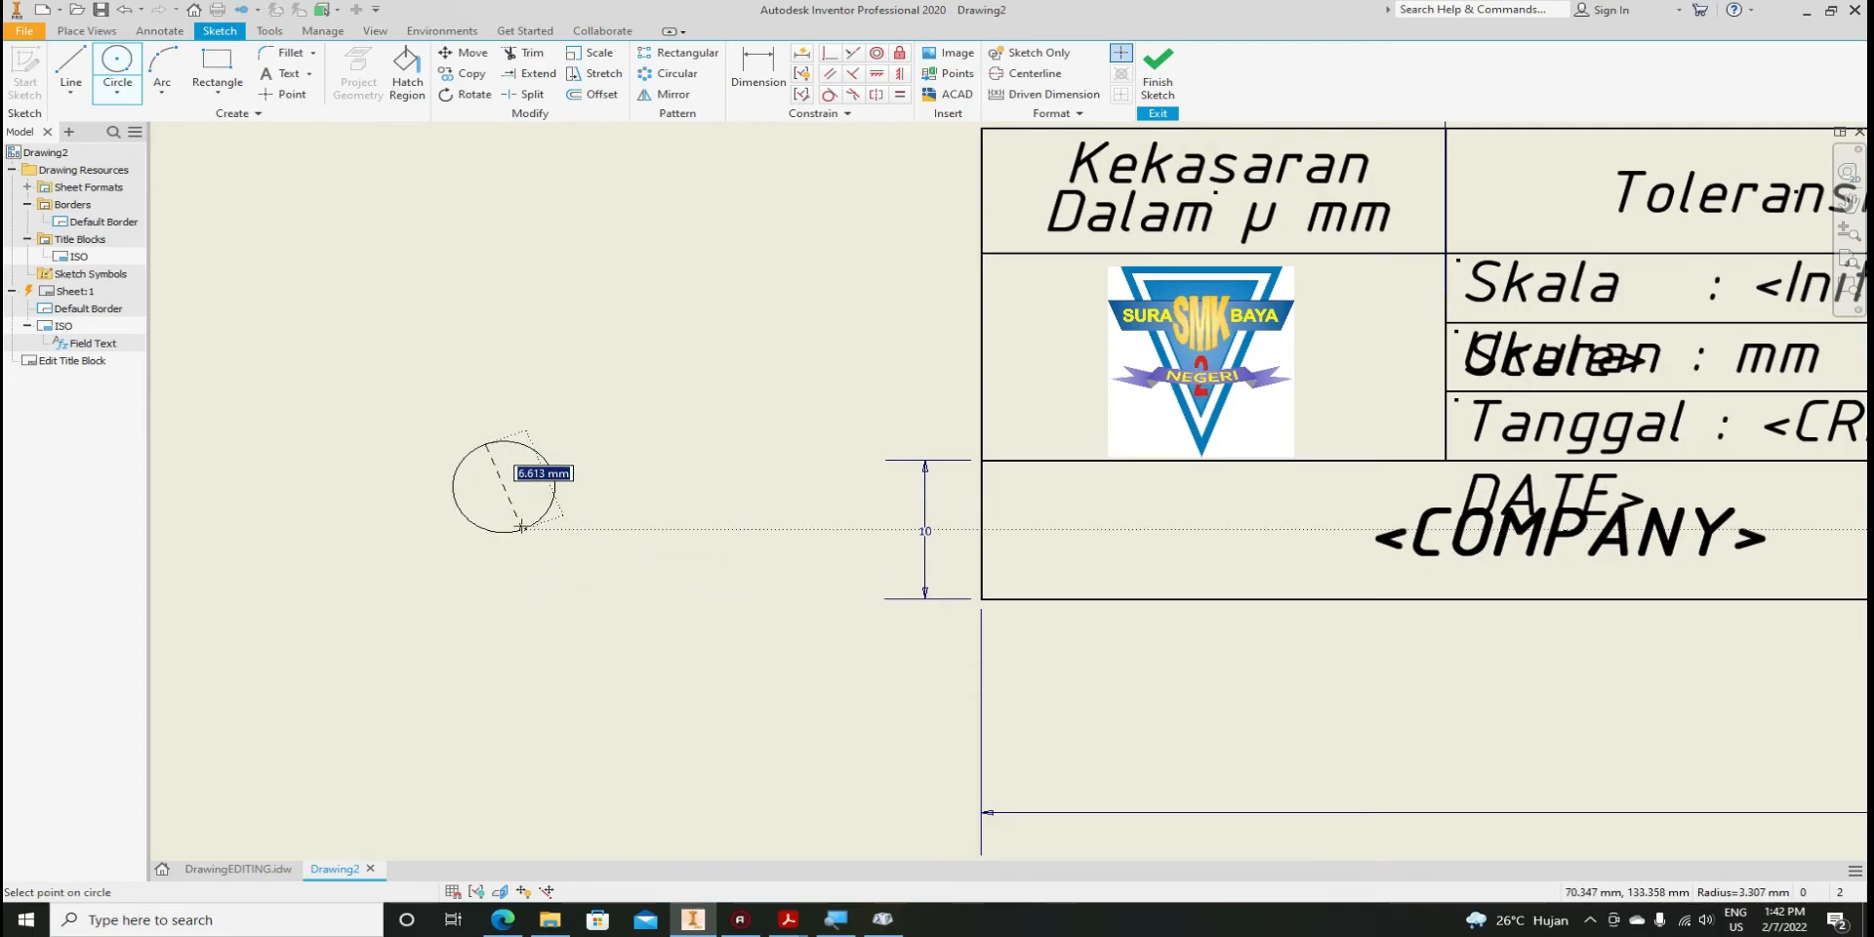
key("Return")
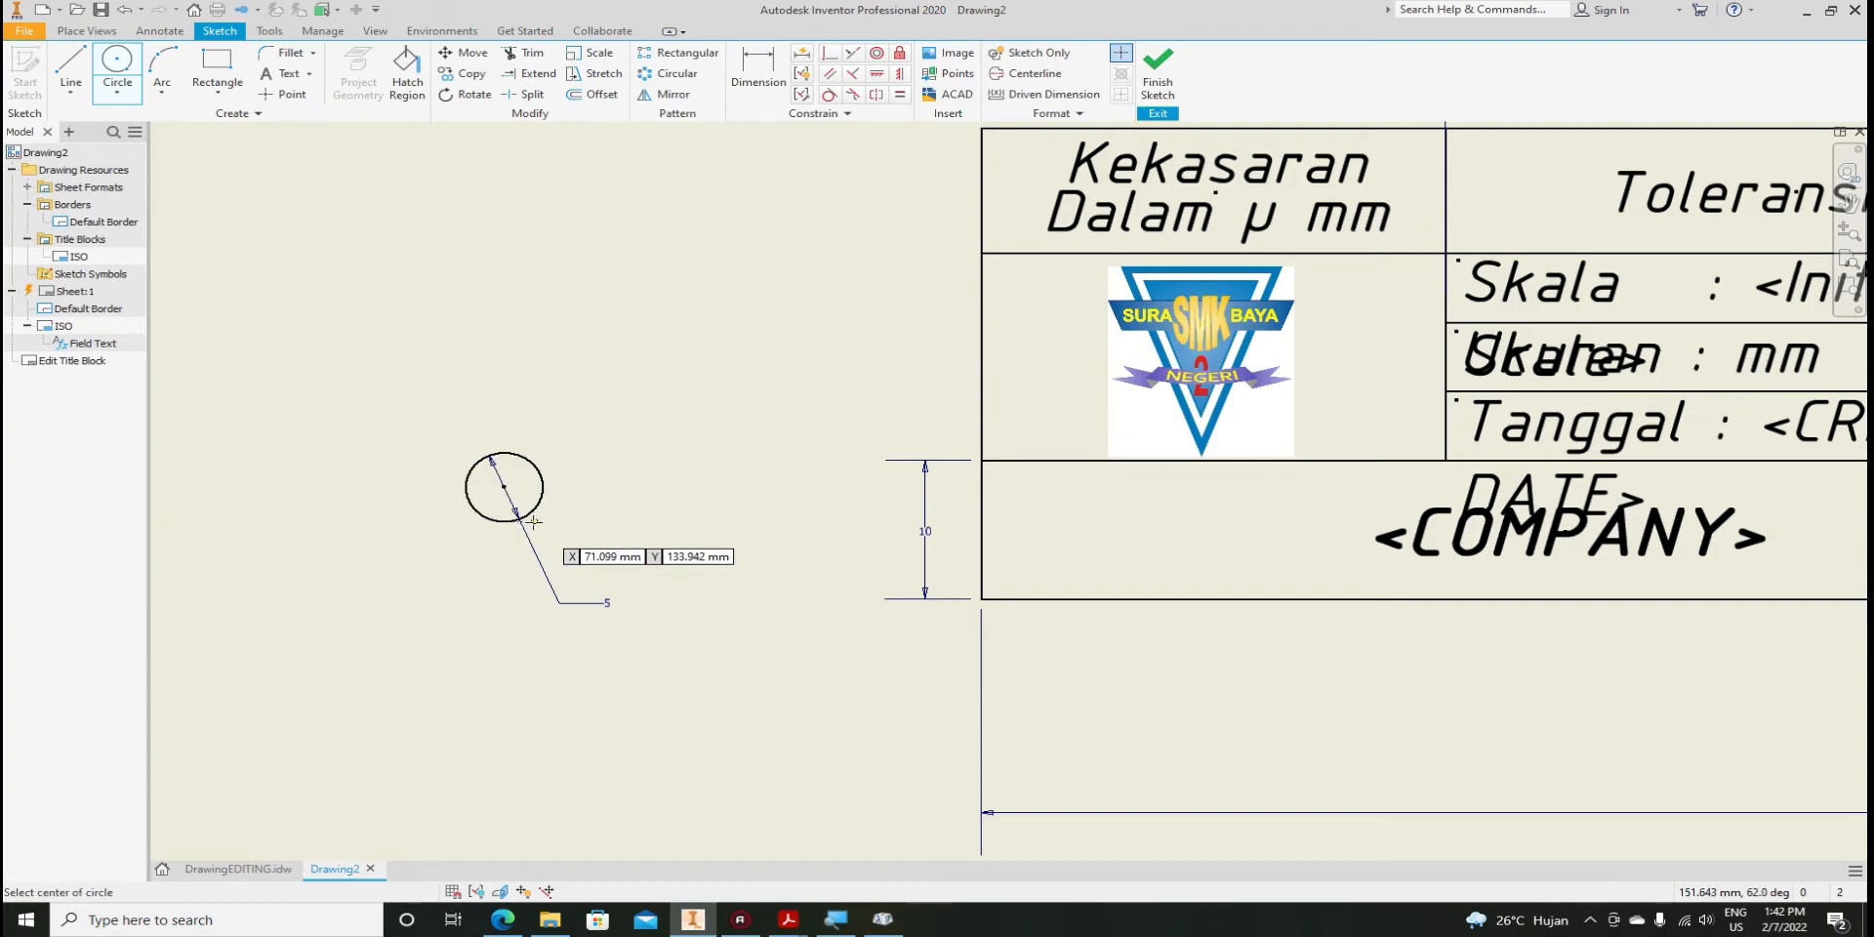
left_click(503, 488)
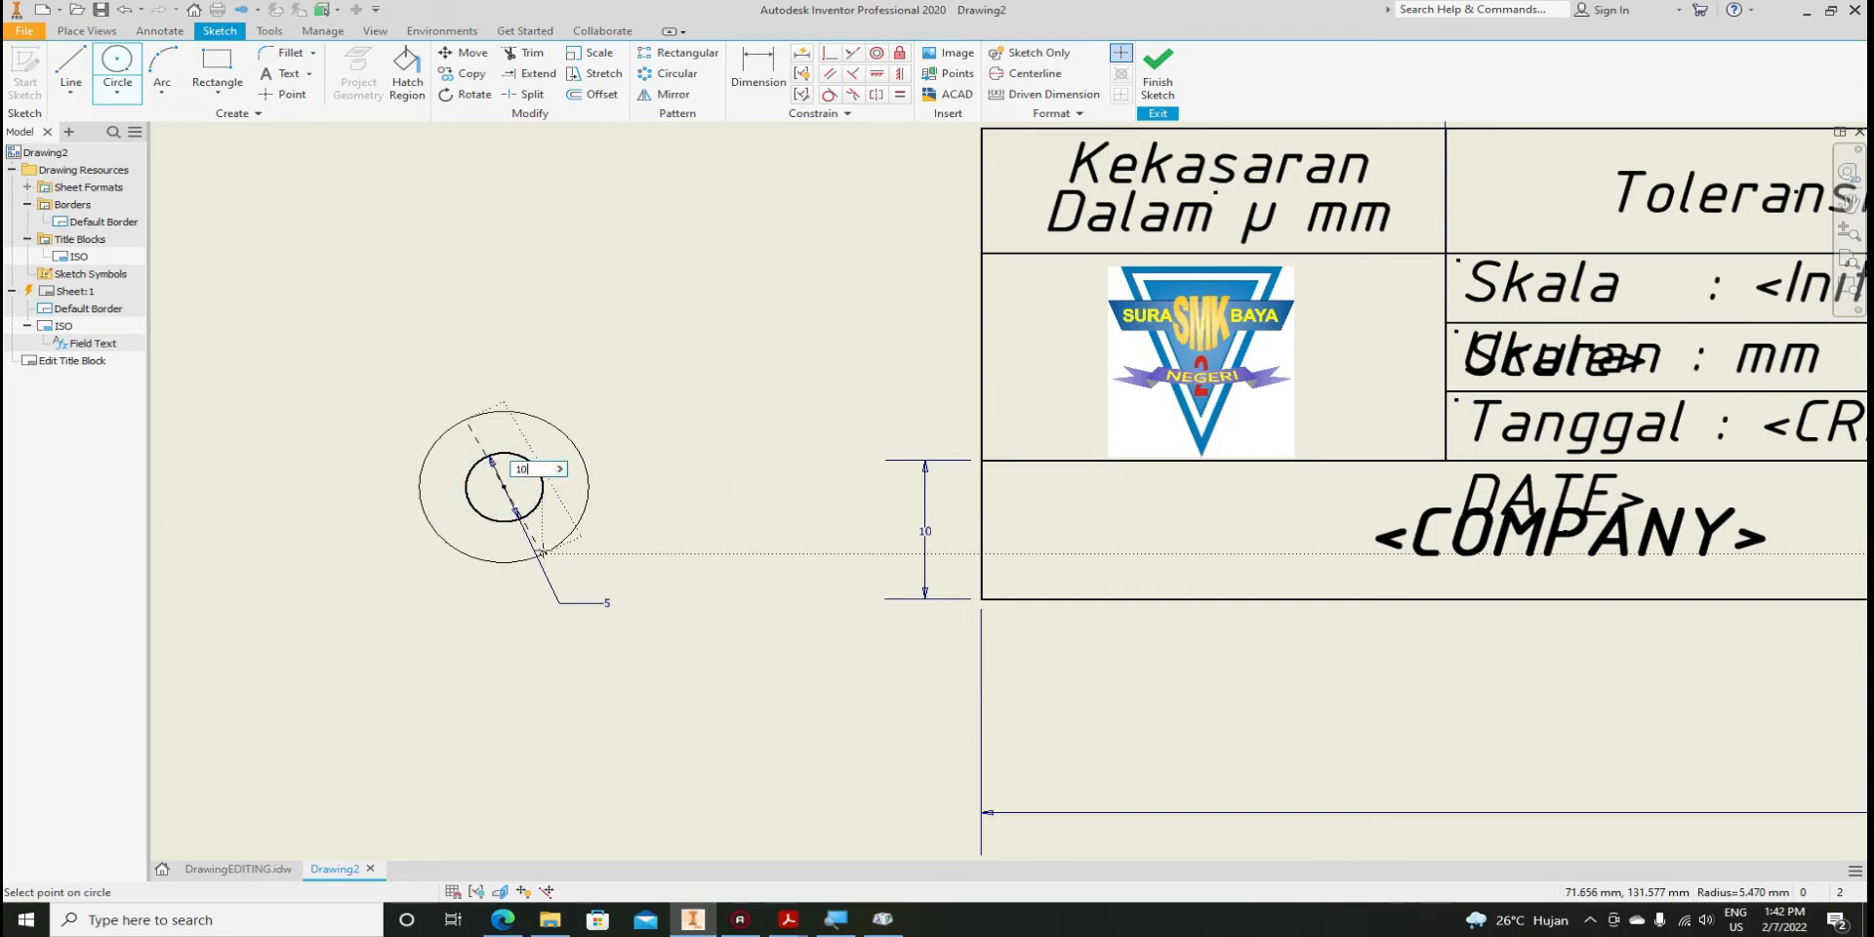
type("10")
key("Return")
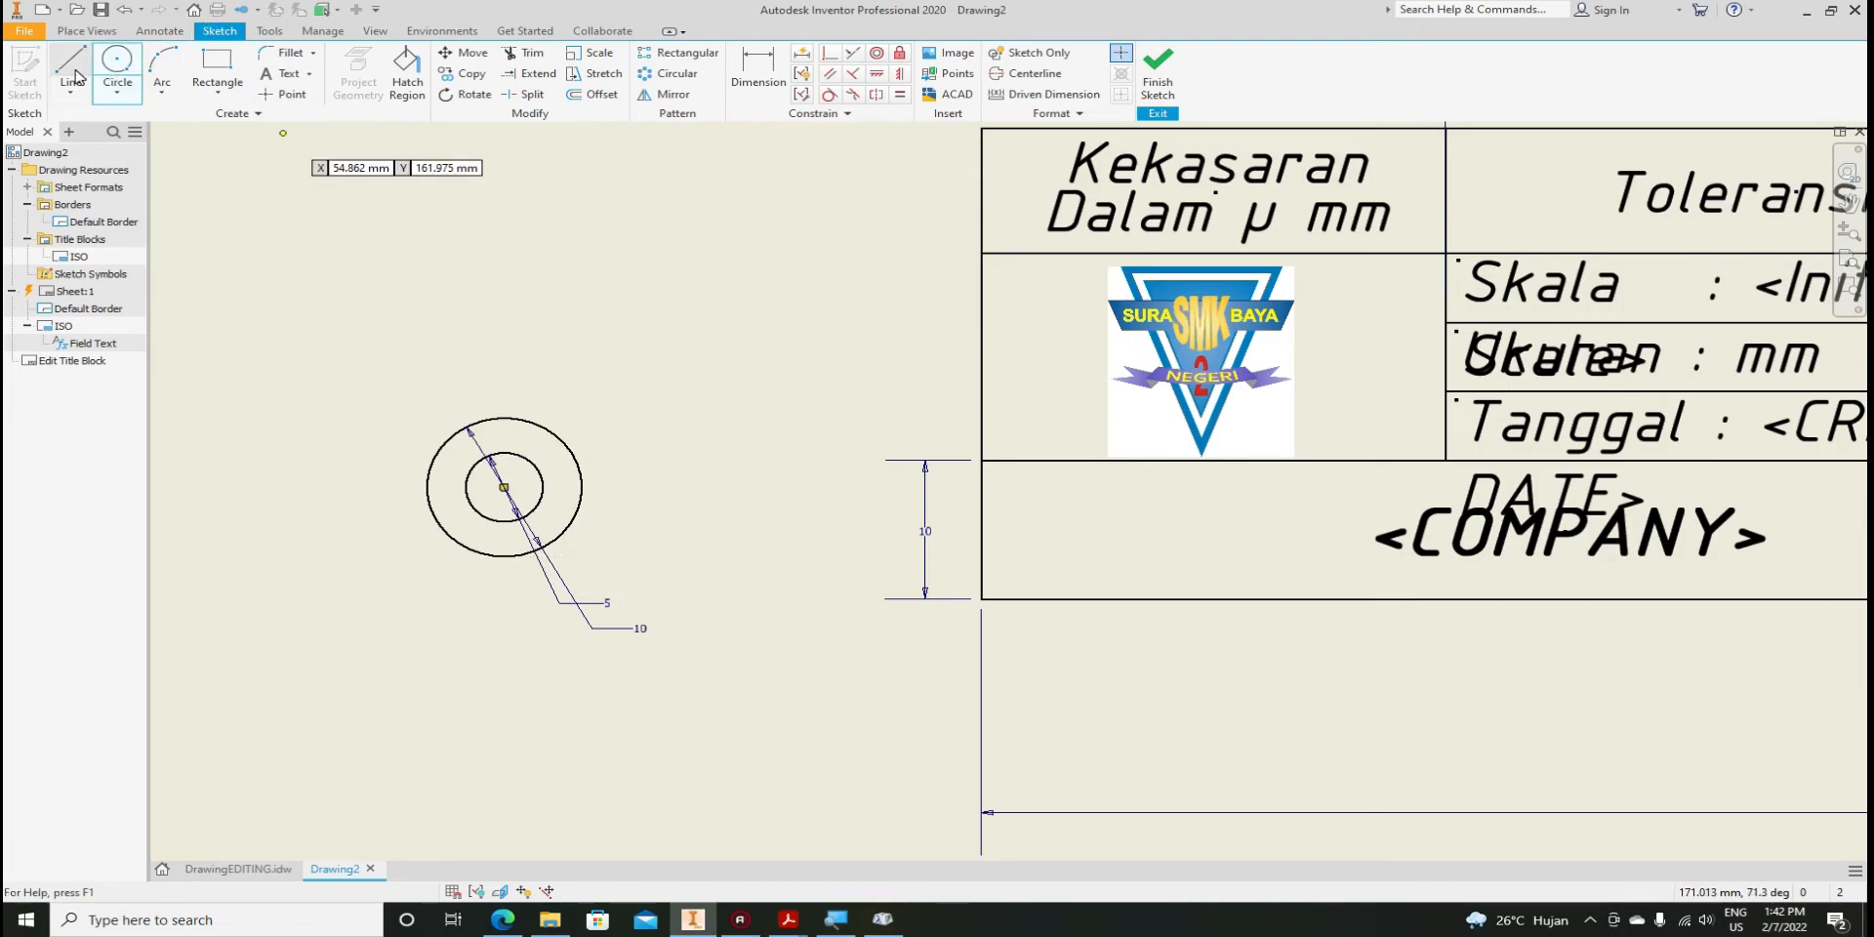
Draw a closed trapezoid cone outline with lines to the right of the circles
left_click(74, 76)
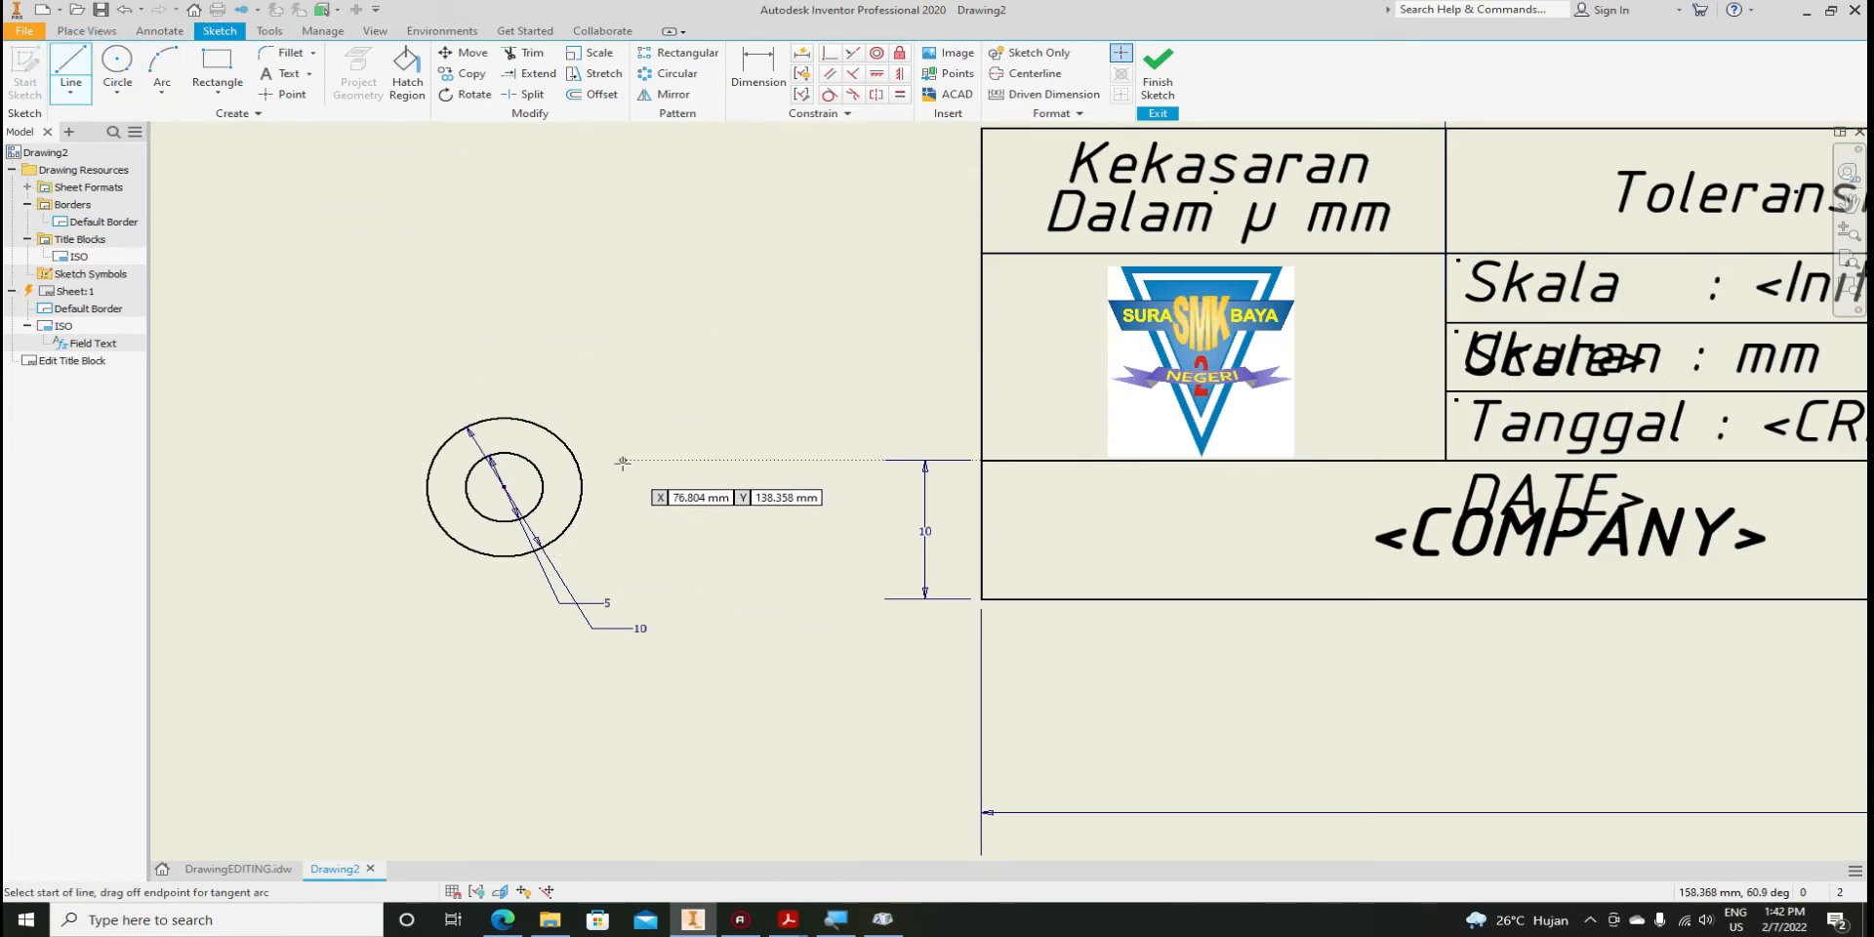
scroll(514, 450, "up", 3)
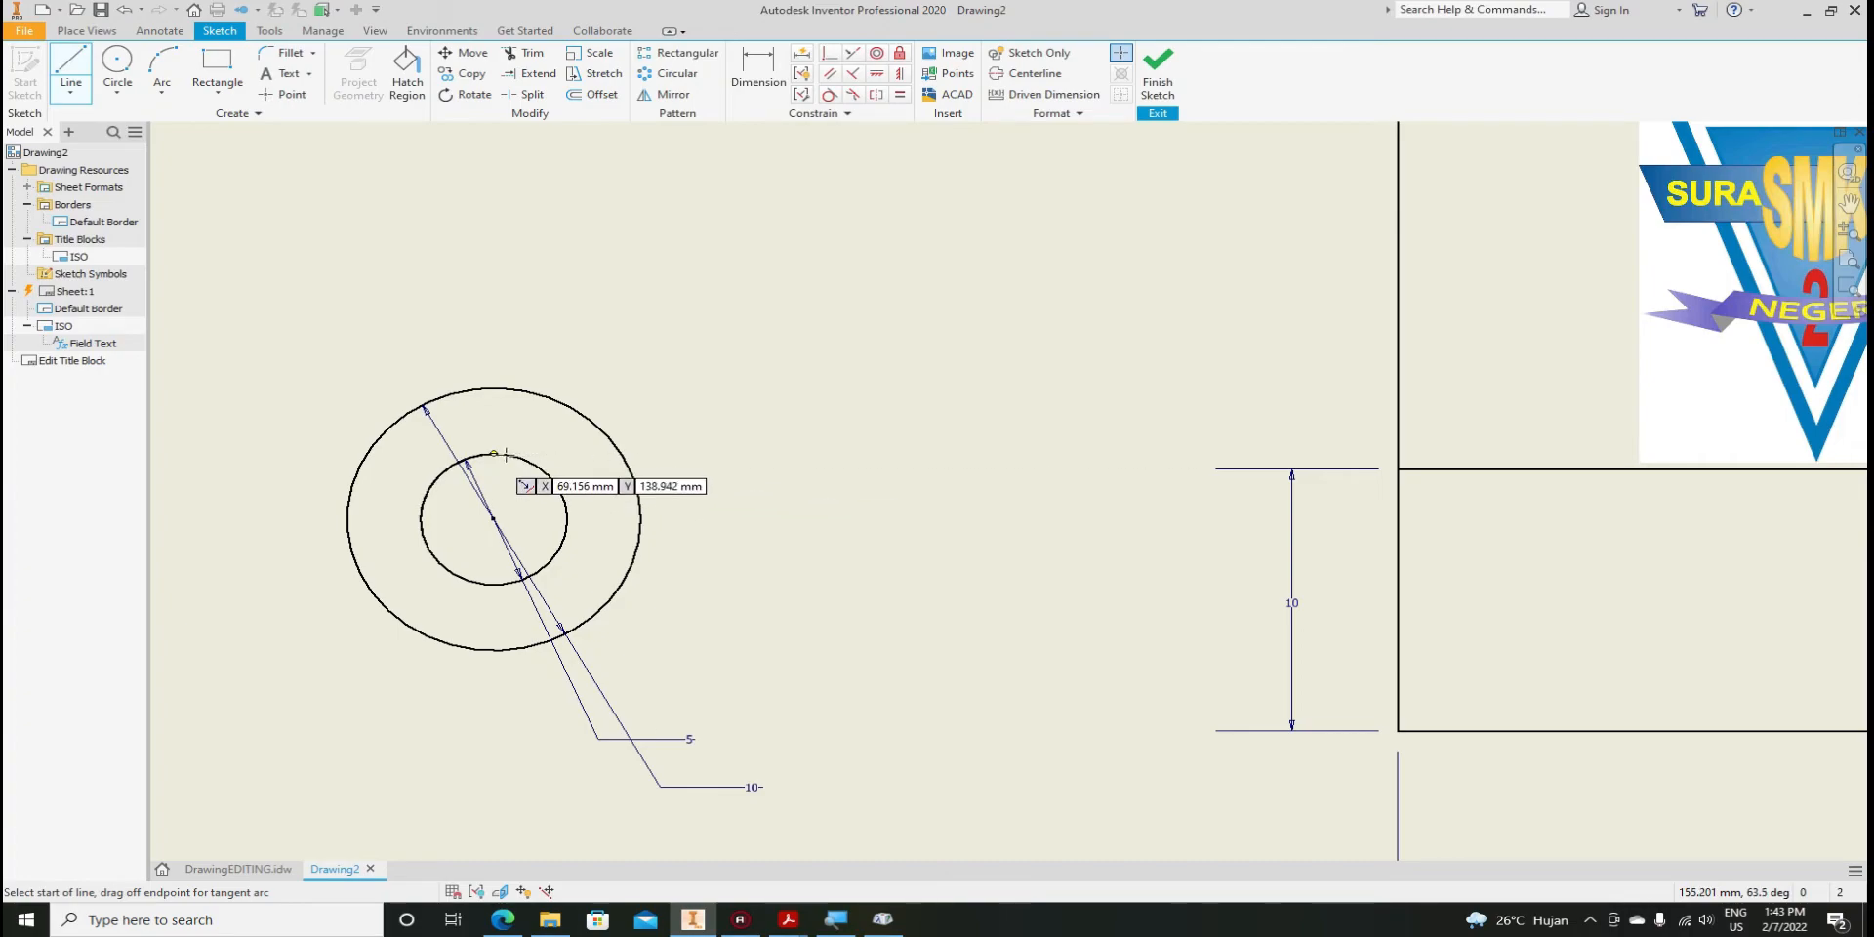
left_click(700, 451)
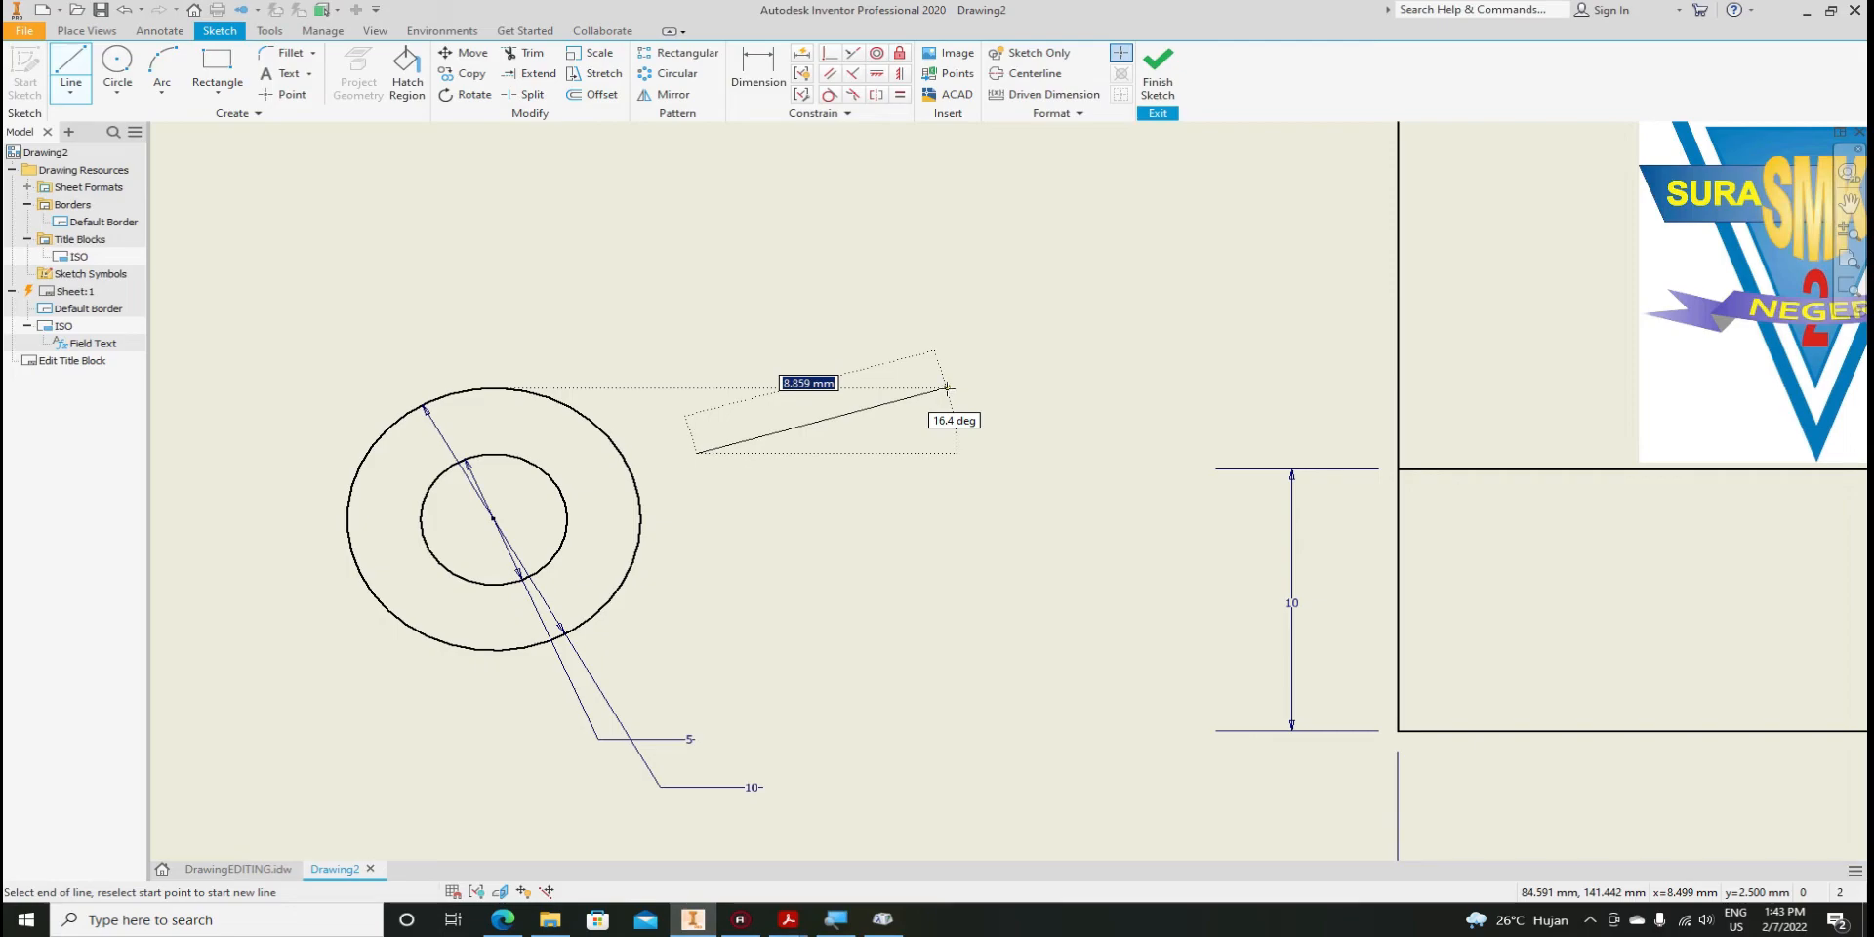
left_click(946, 387)
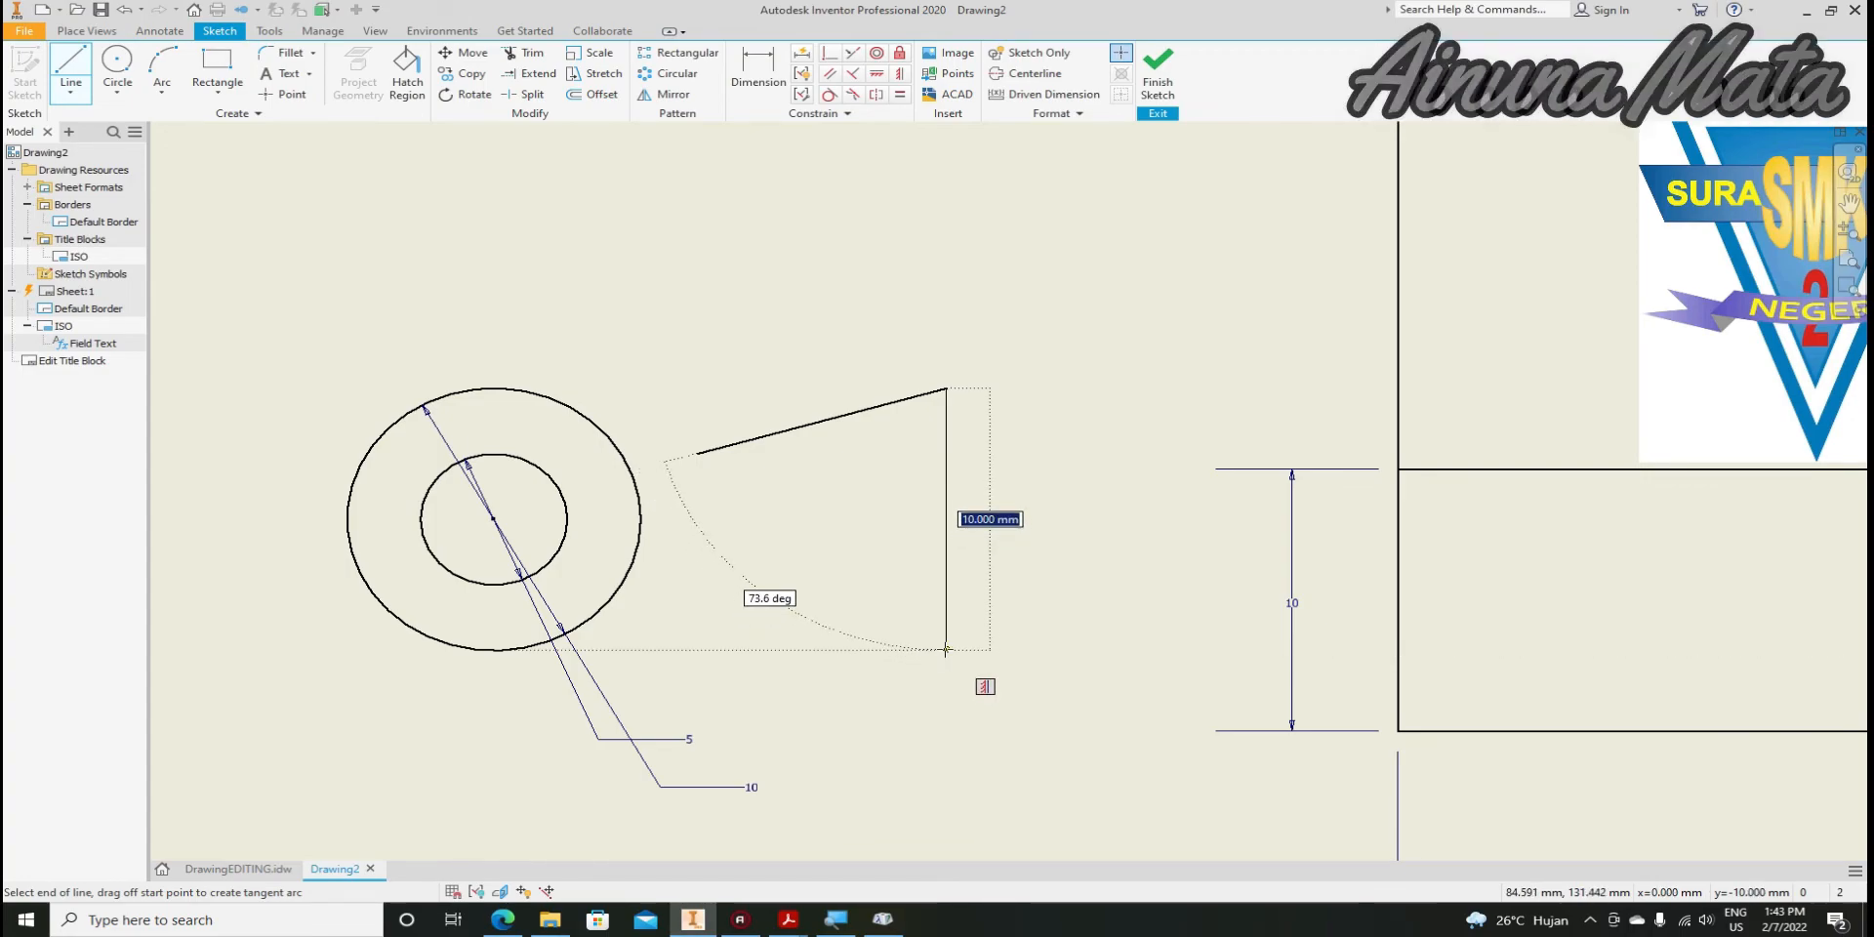
left_click(946, 649)
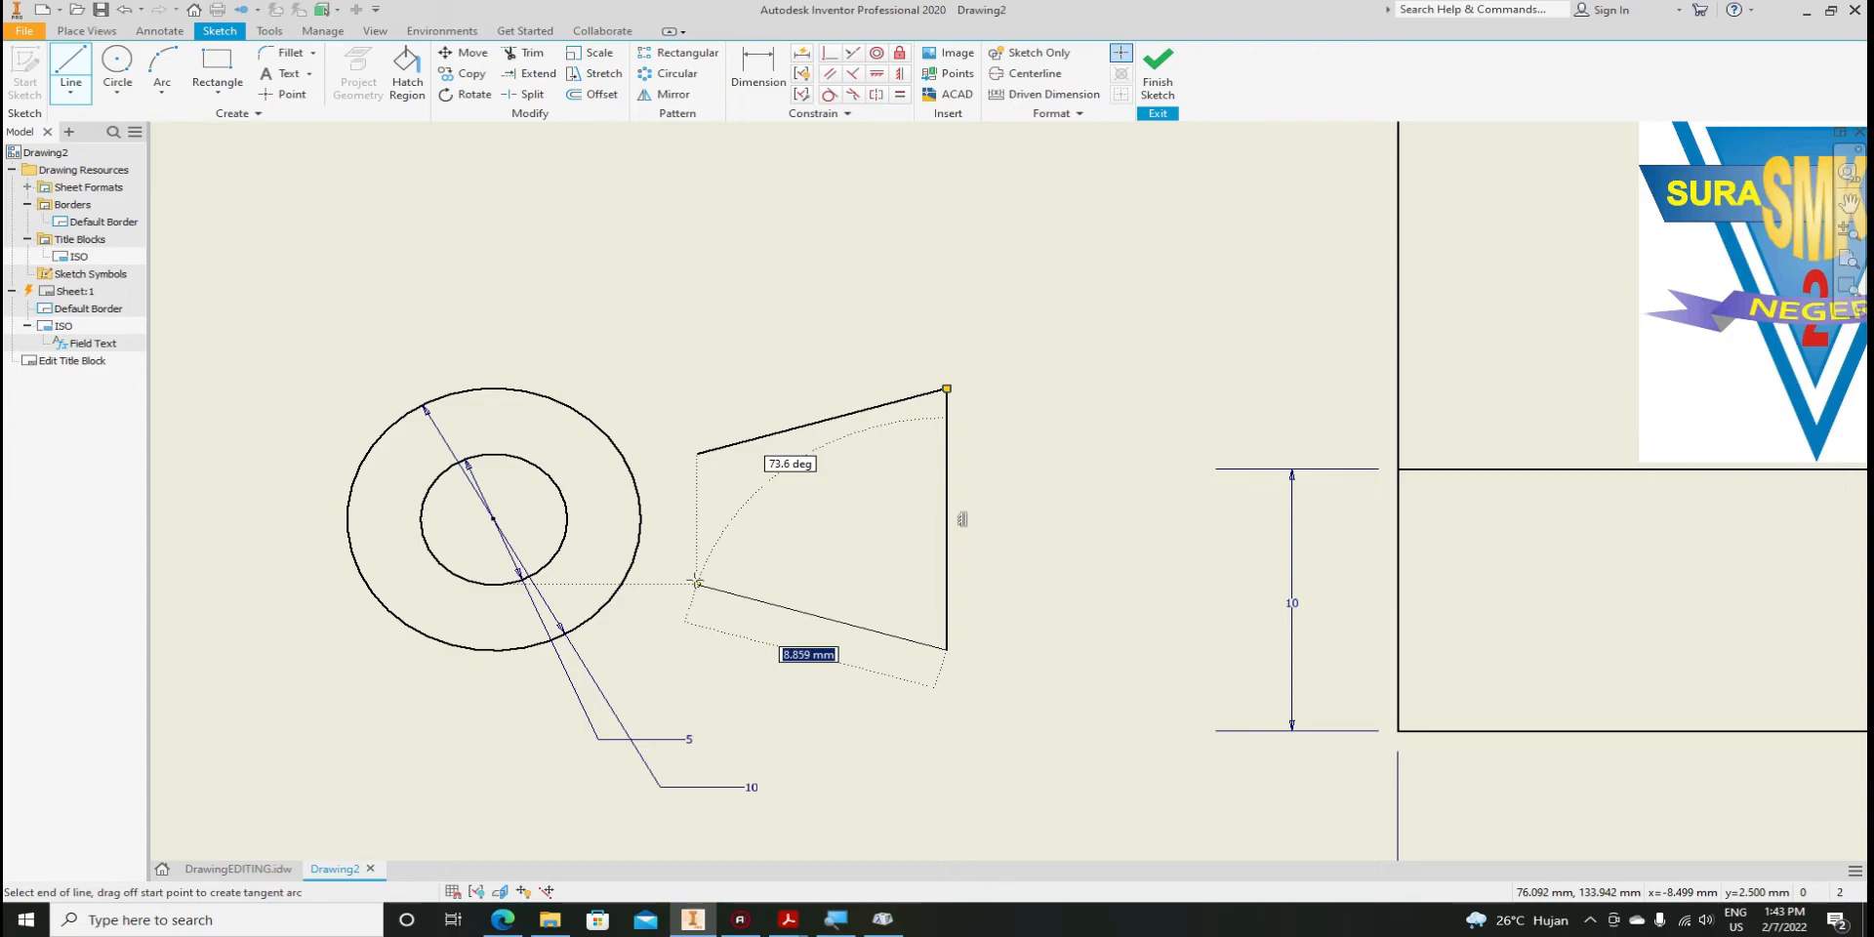
left_click(696, 583)
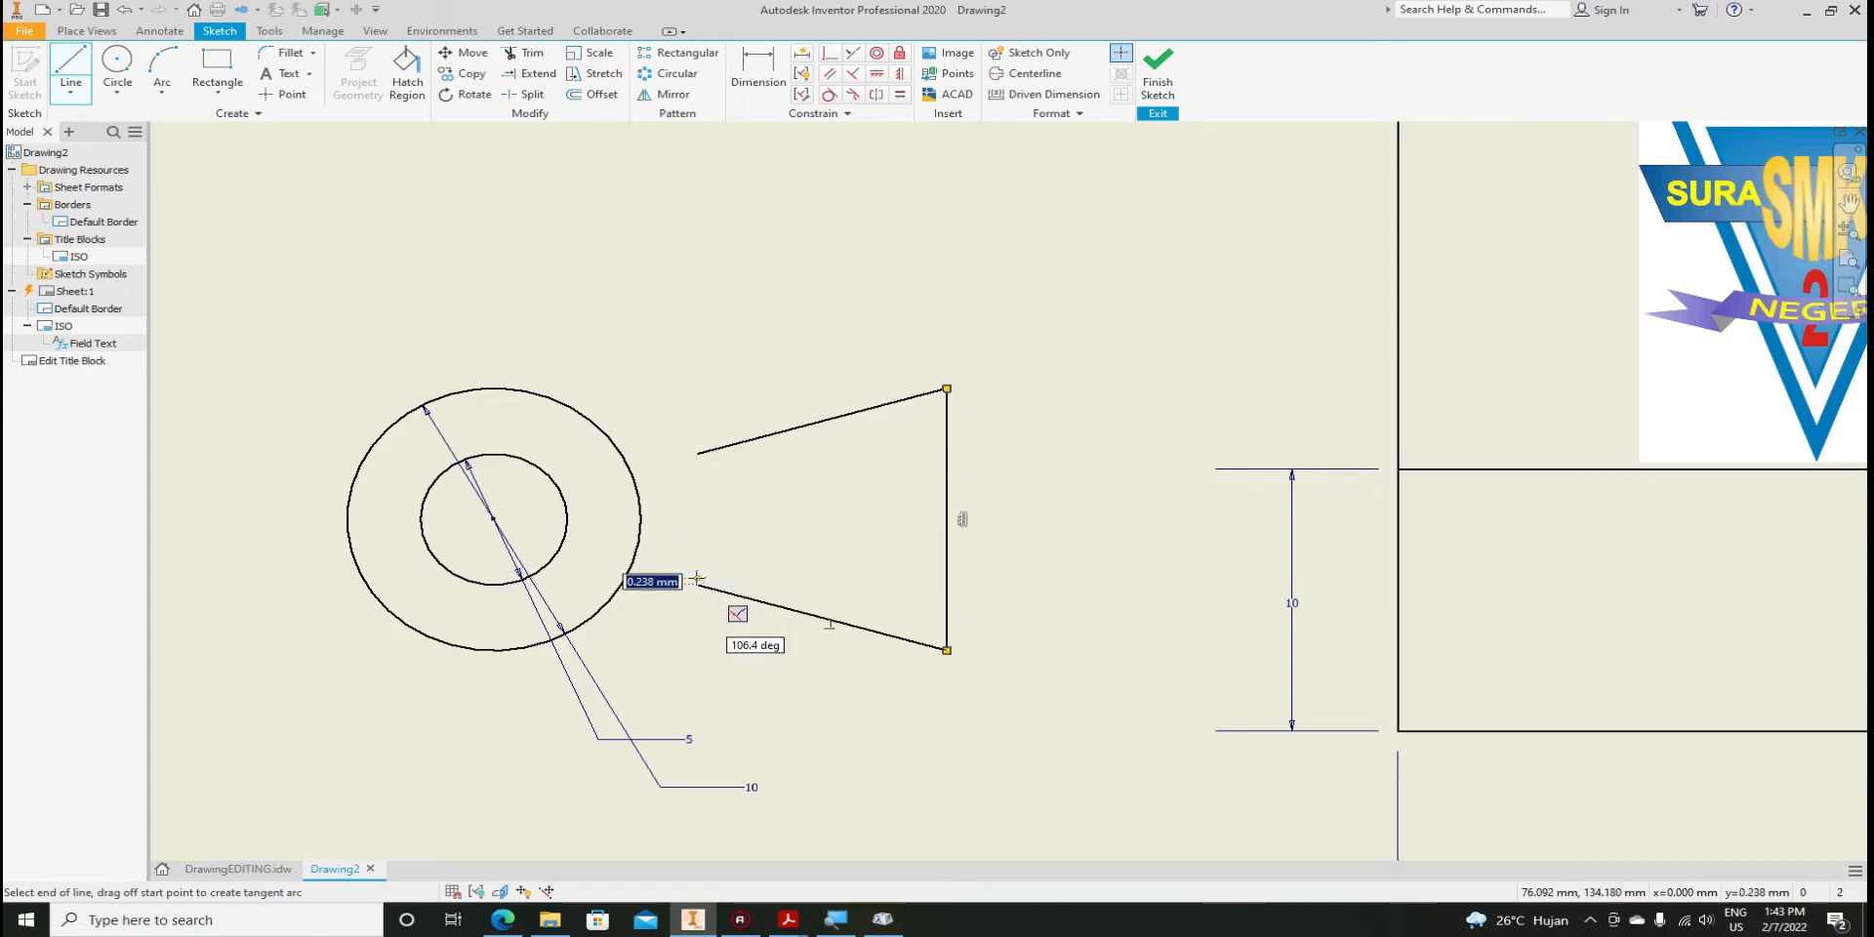
left_click(695, 453)
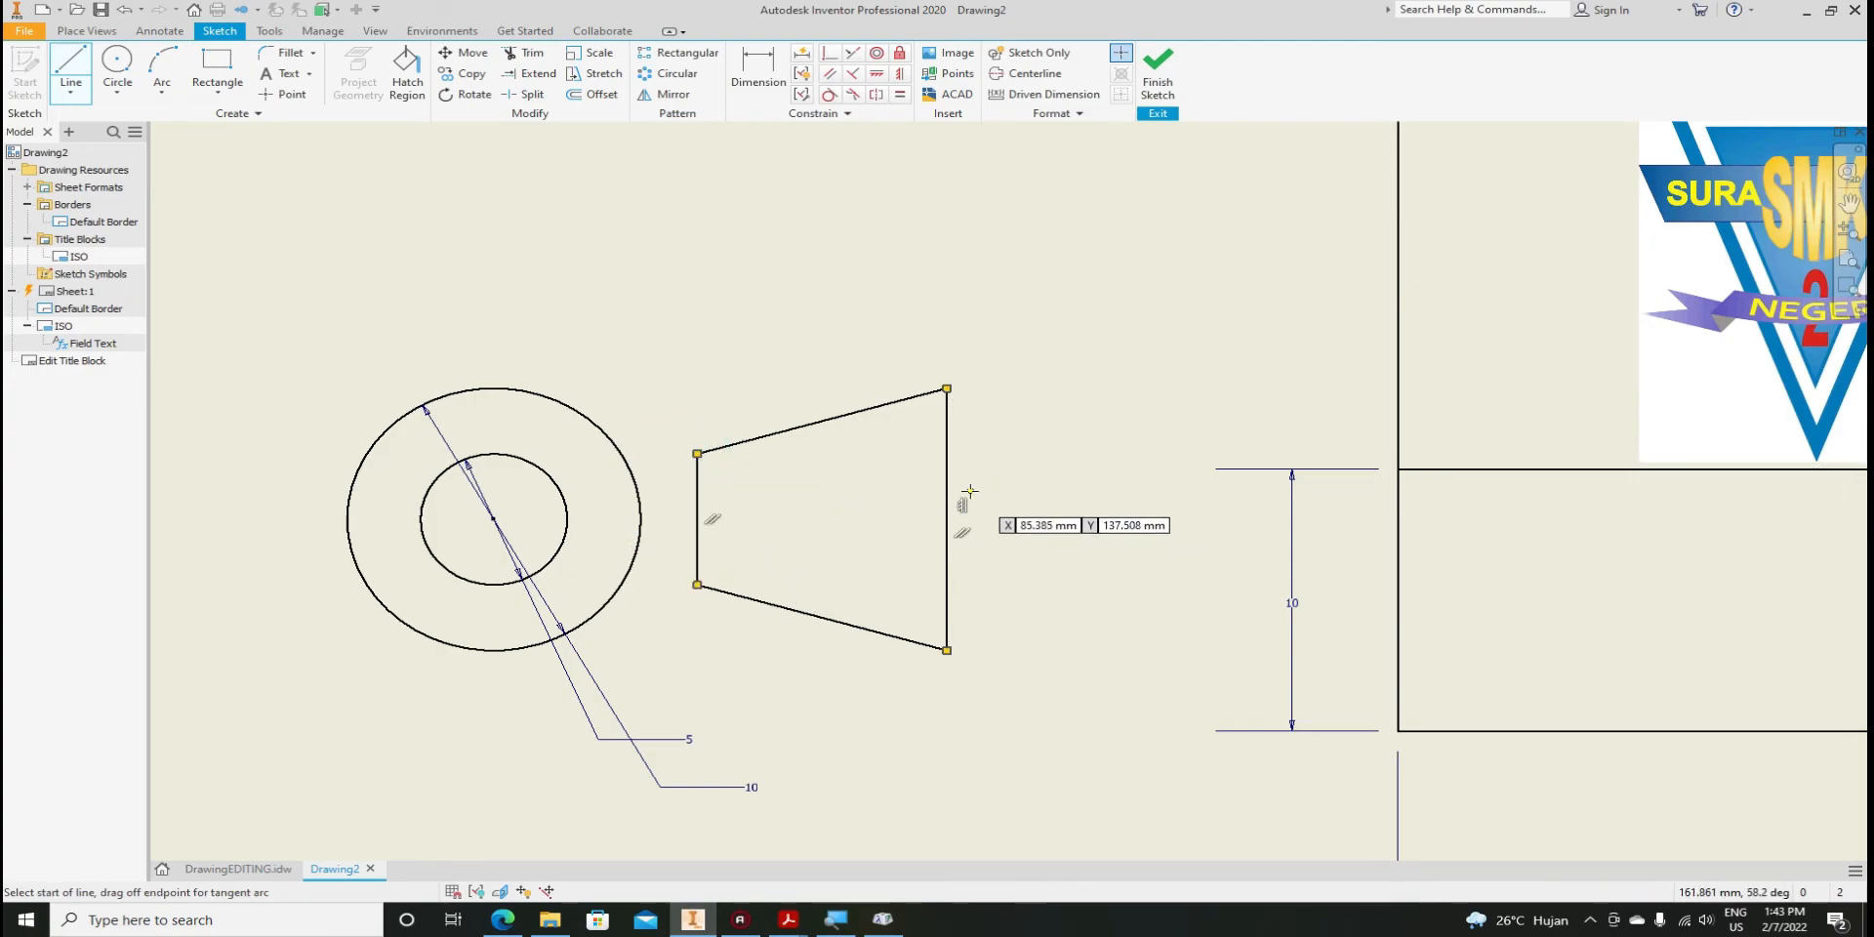
key("Escape")
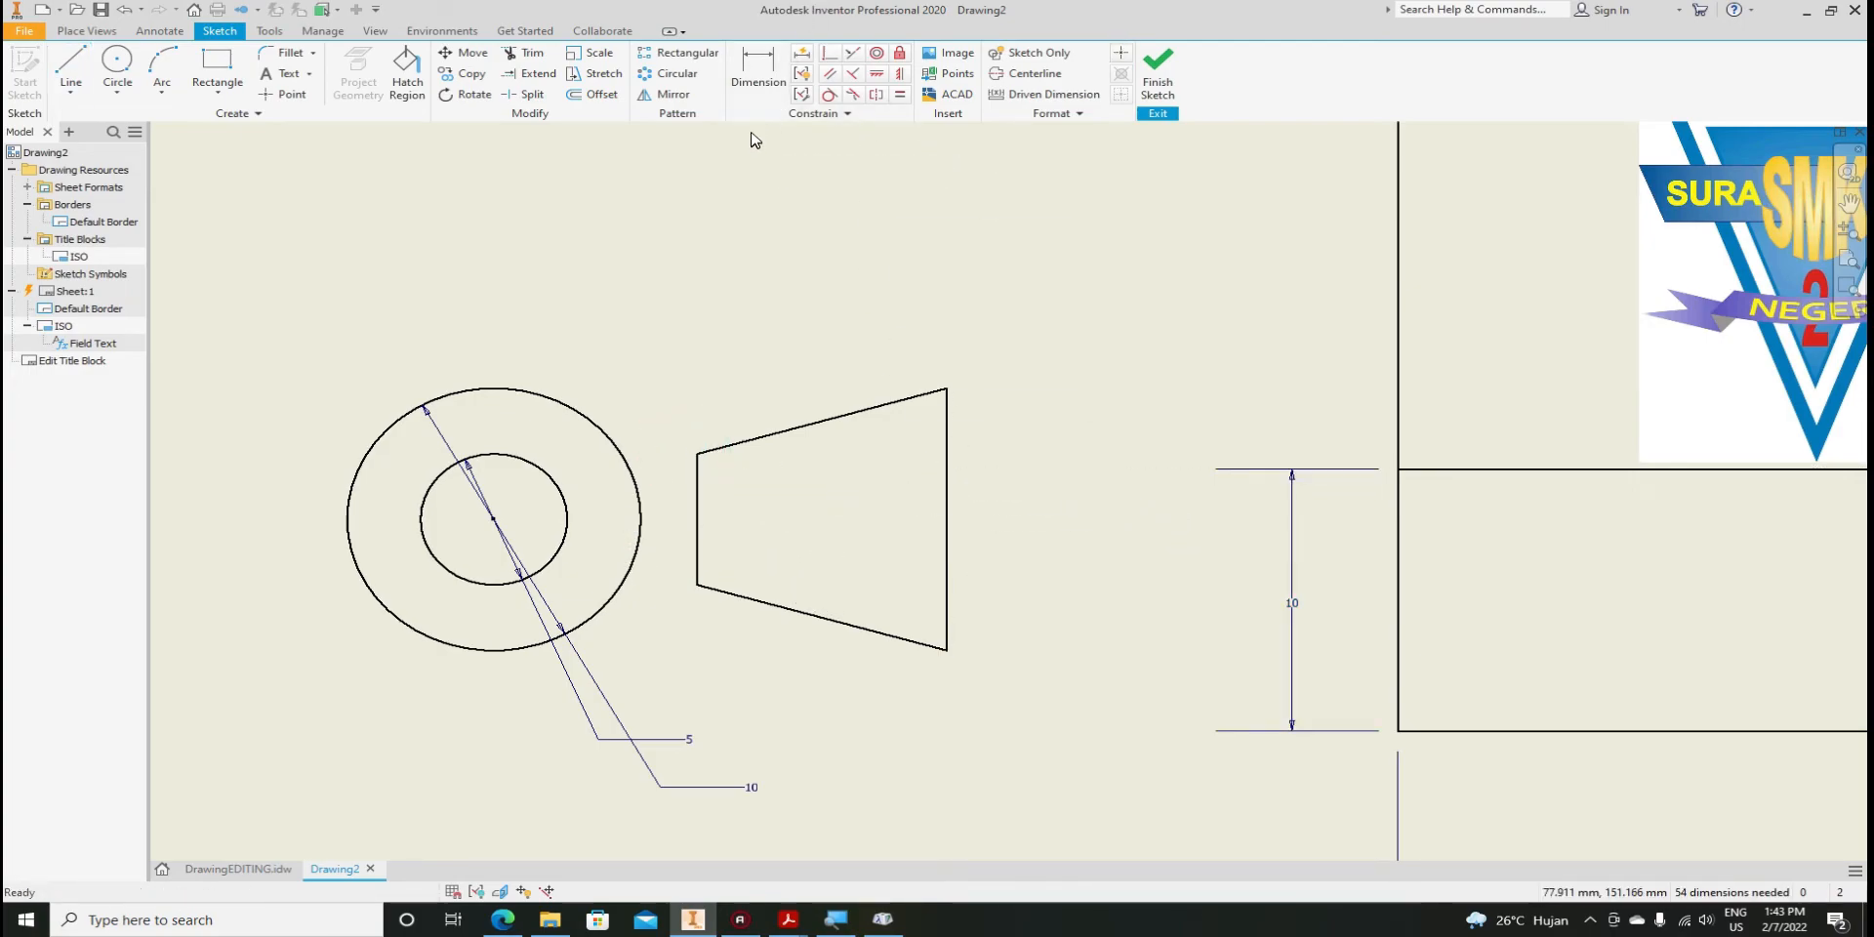
Dimension the circles' centre to the trapezoid's left edge at 8 and the trapezoid width at 10
left_click(755, 82)
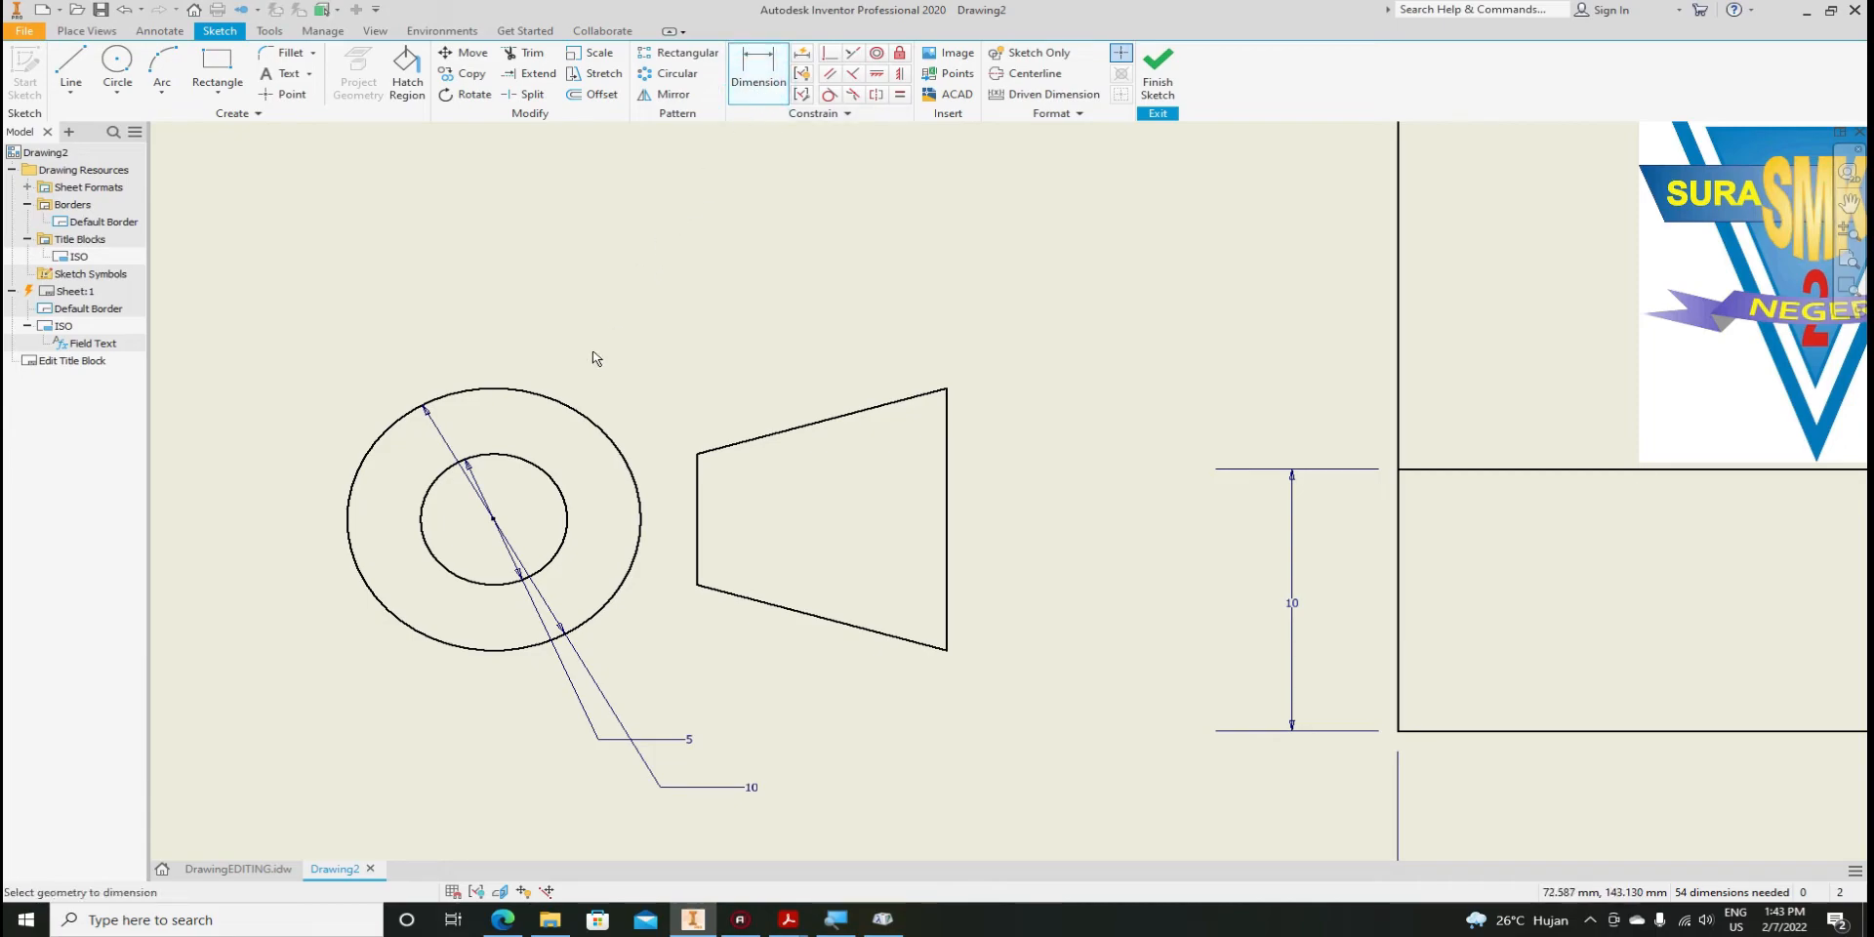
left_click(695, 527)
left_click(494, 518)
left_click(635, 629)
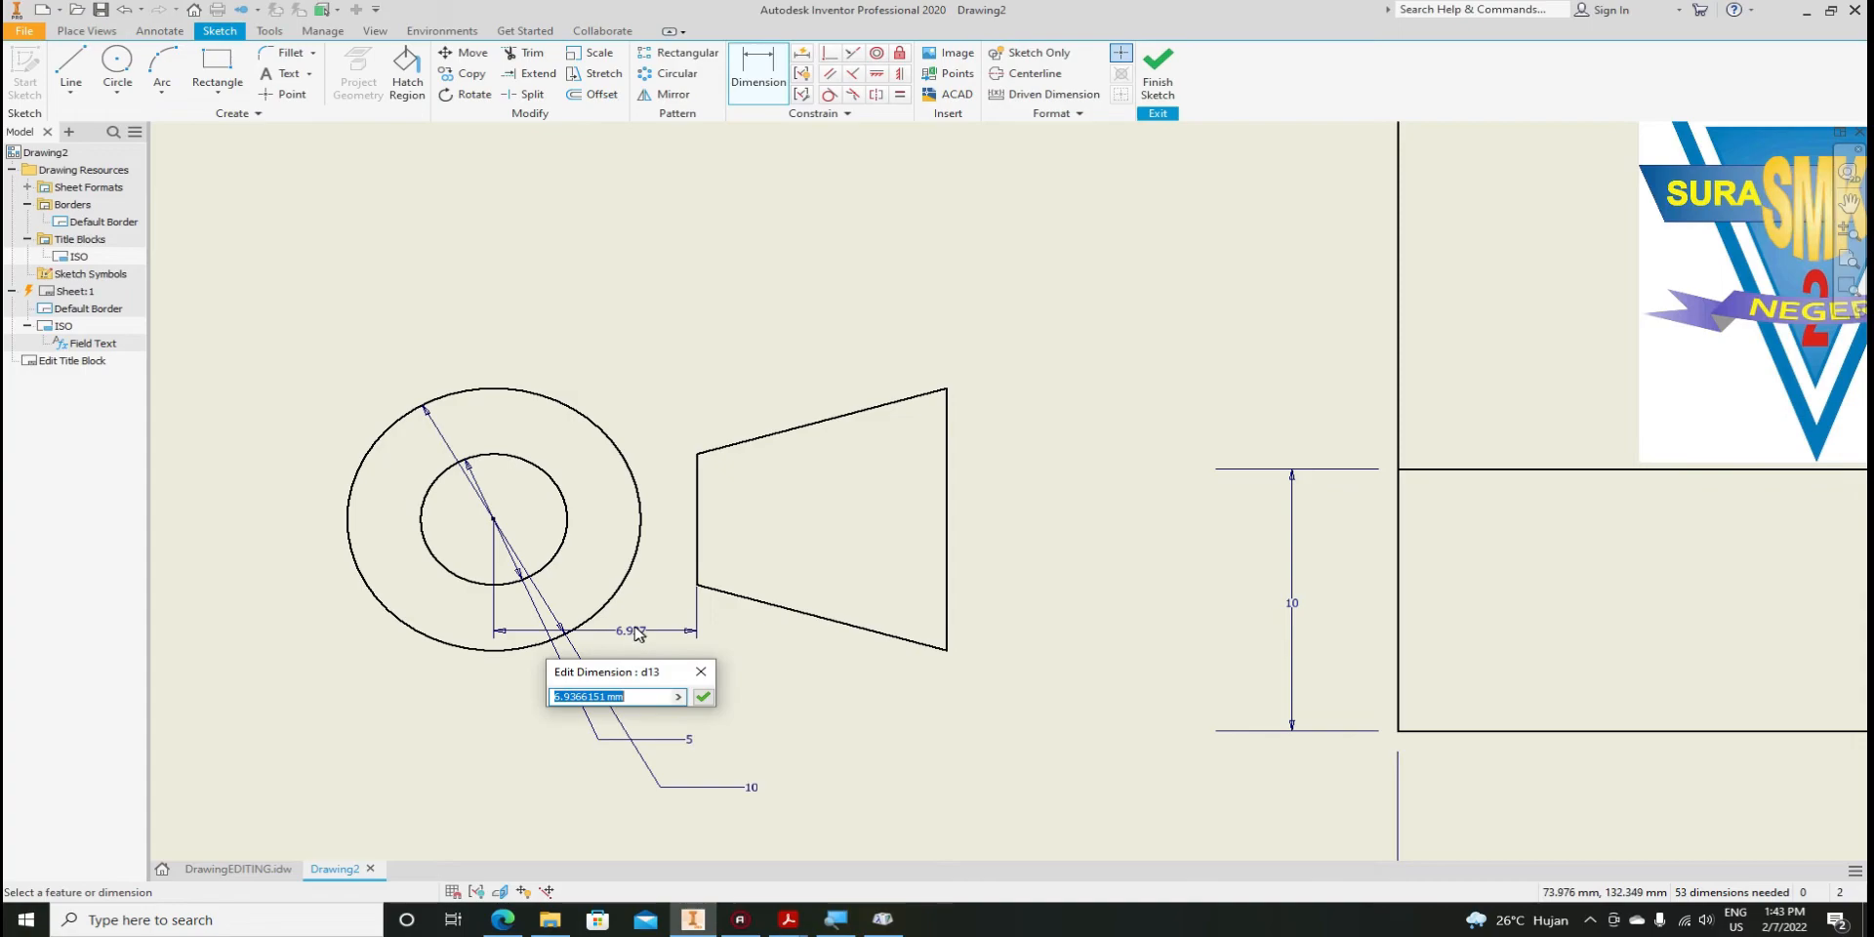
key("Return")
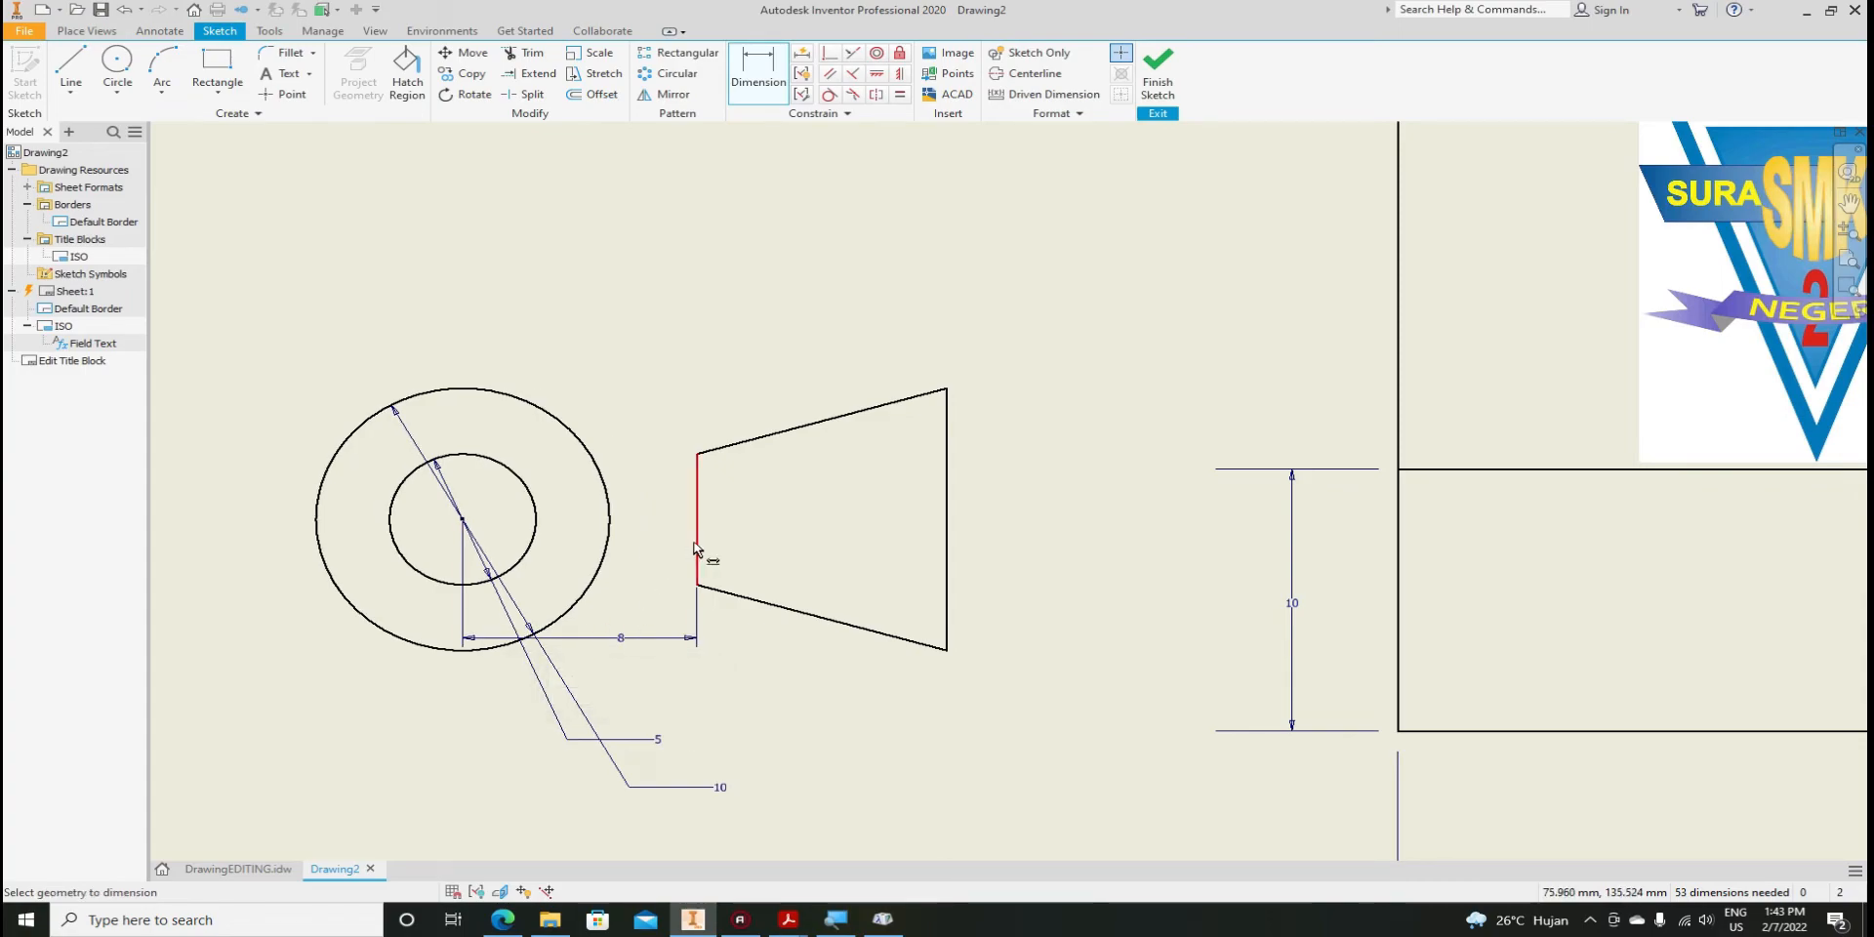
left_click(694, 548)
left_click(946, 548)
left_click(818, 695)
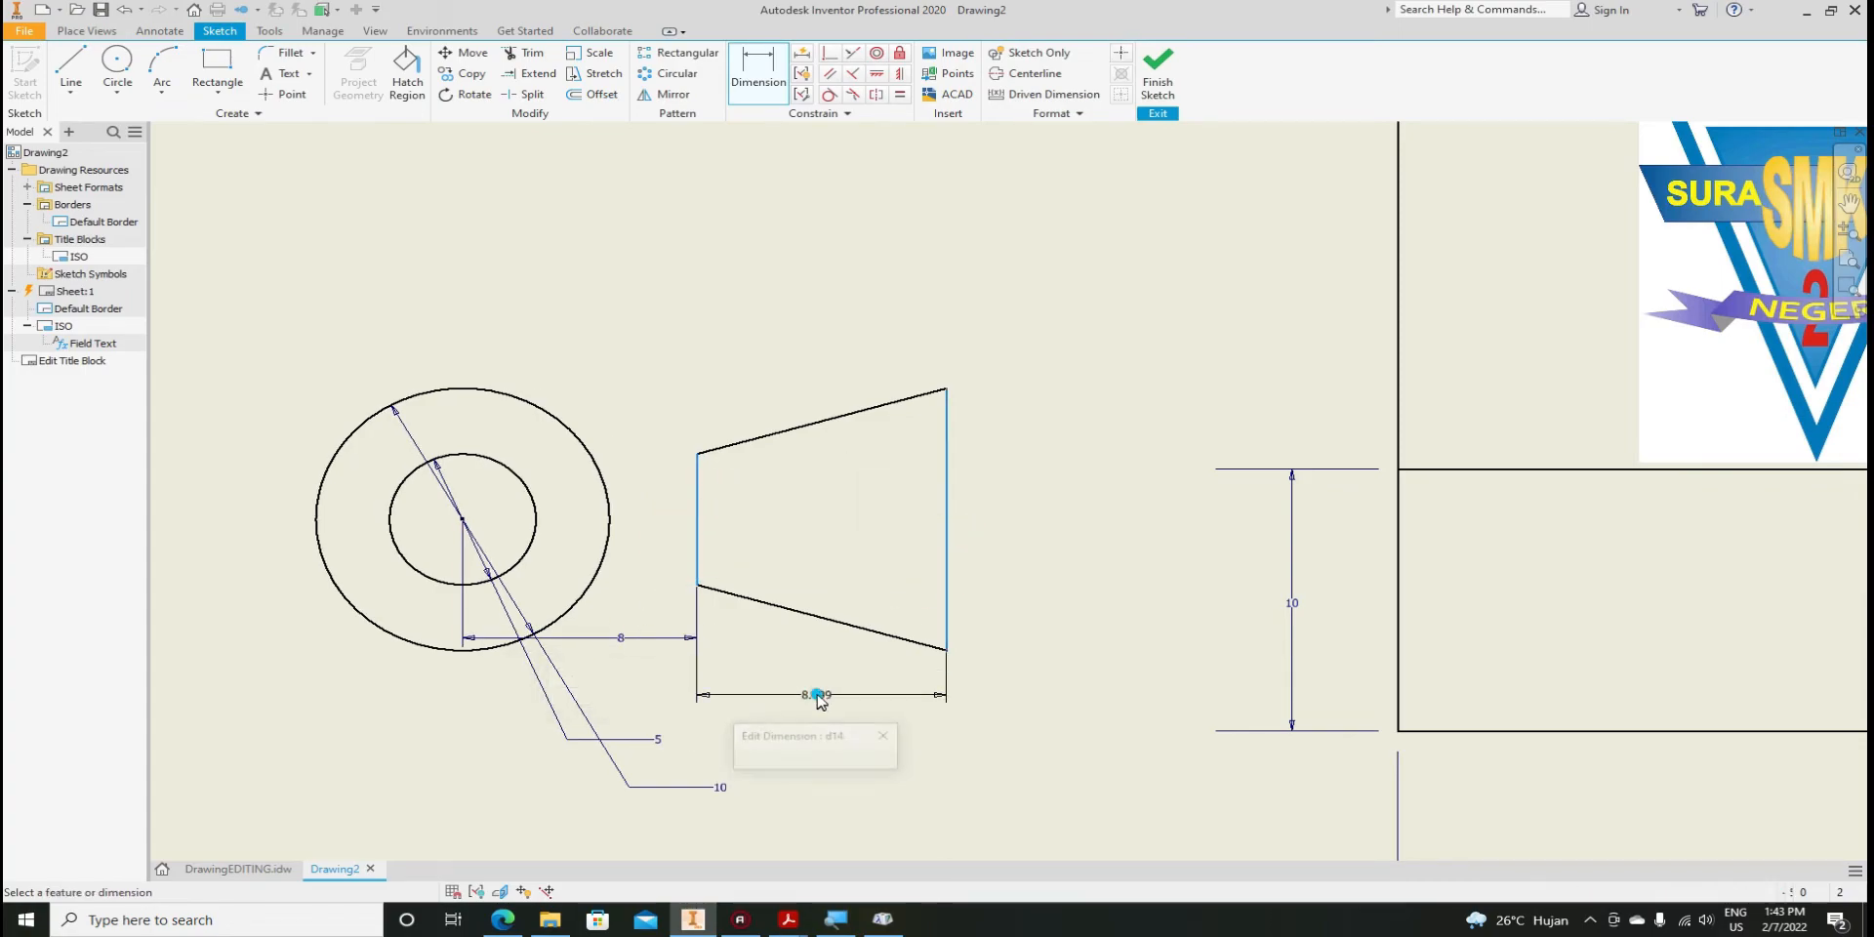
key("Return")
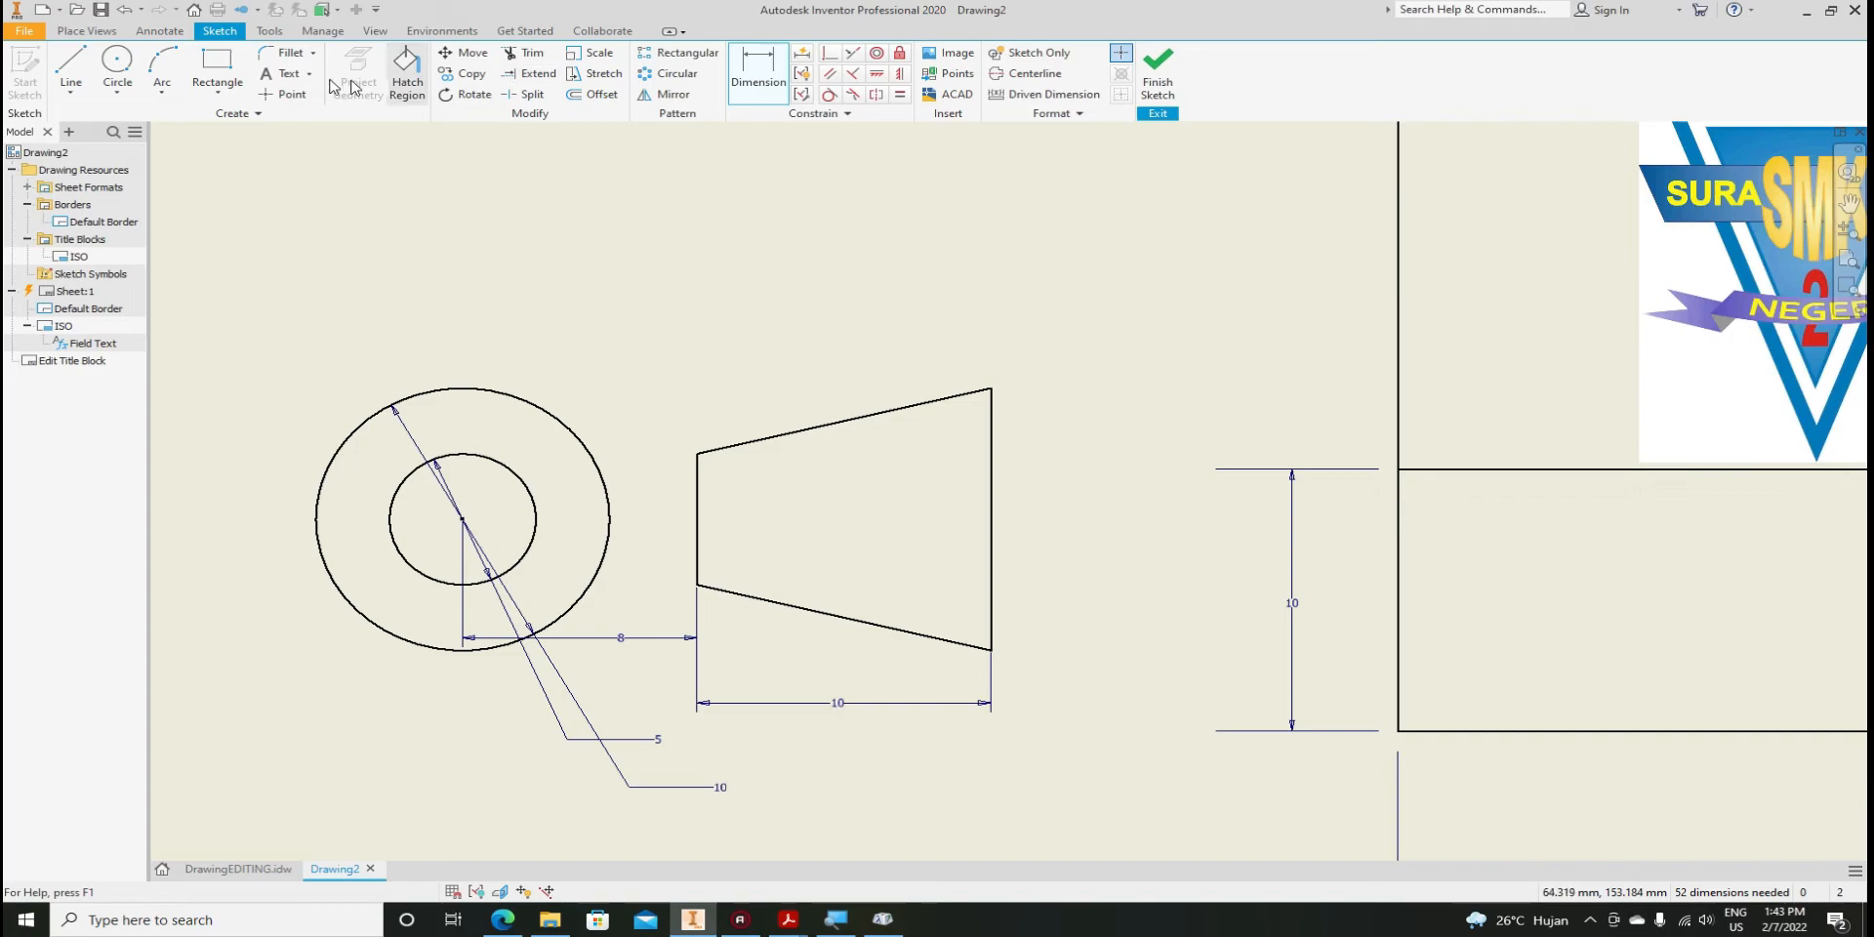
left_click(71, 69)
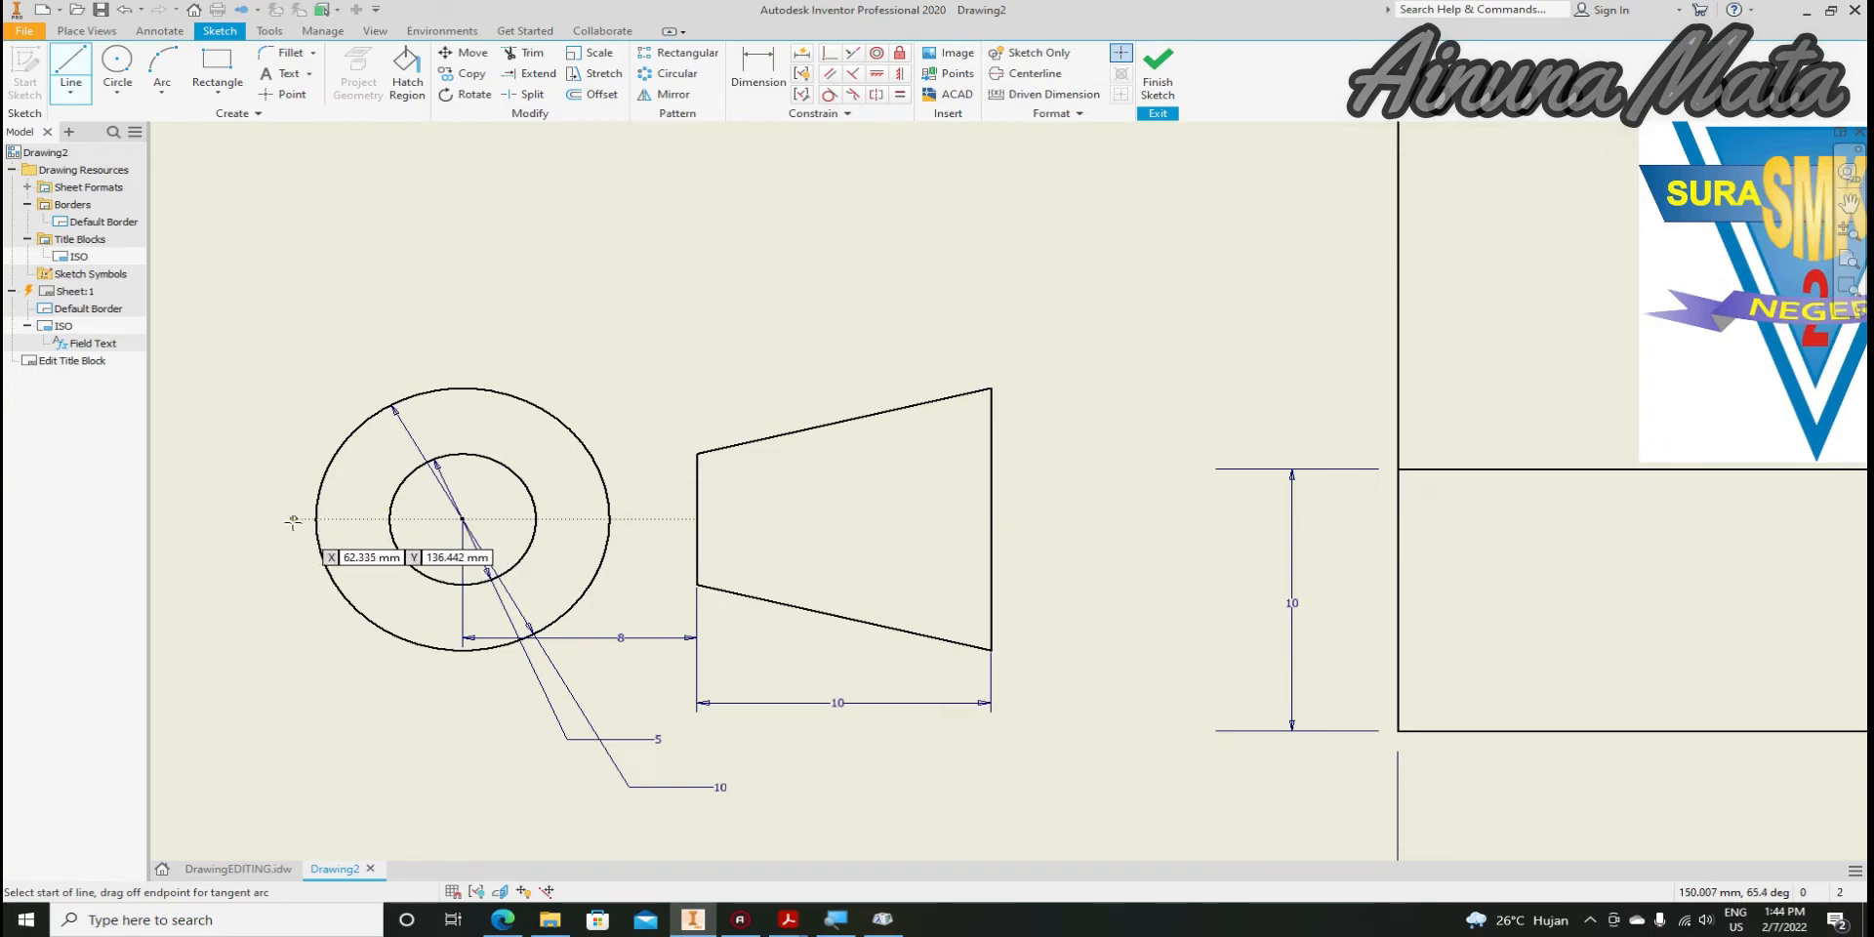
Draw a horizontal centre line across the circles, extending past the trapezoid
left_click(290, 521)
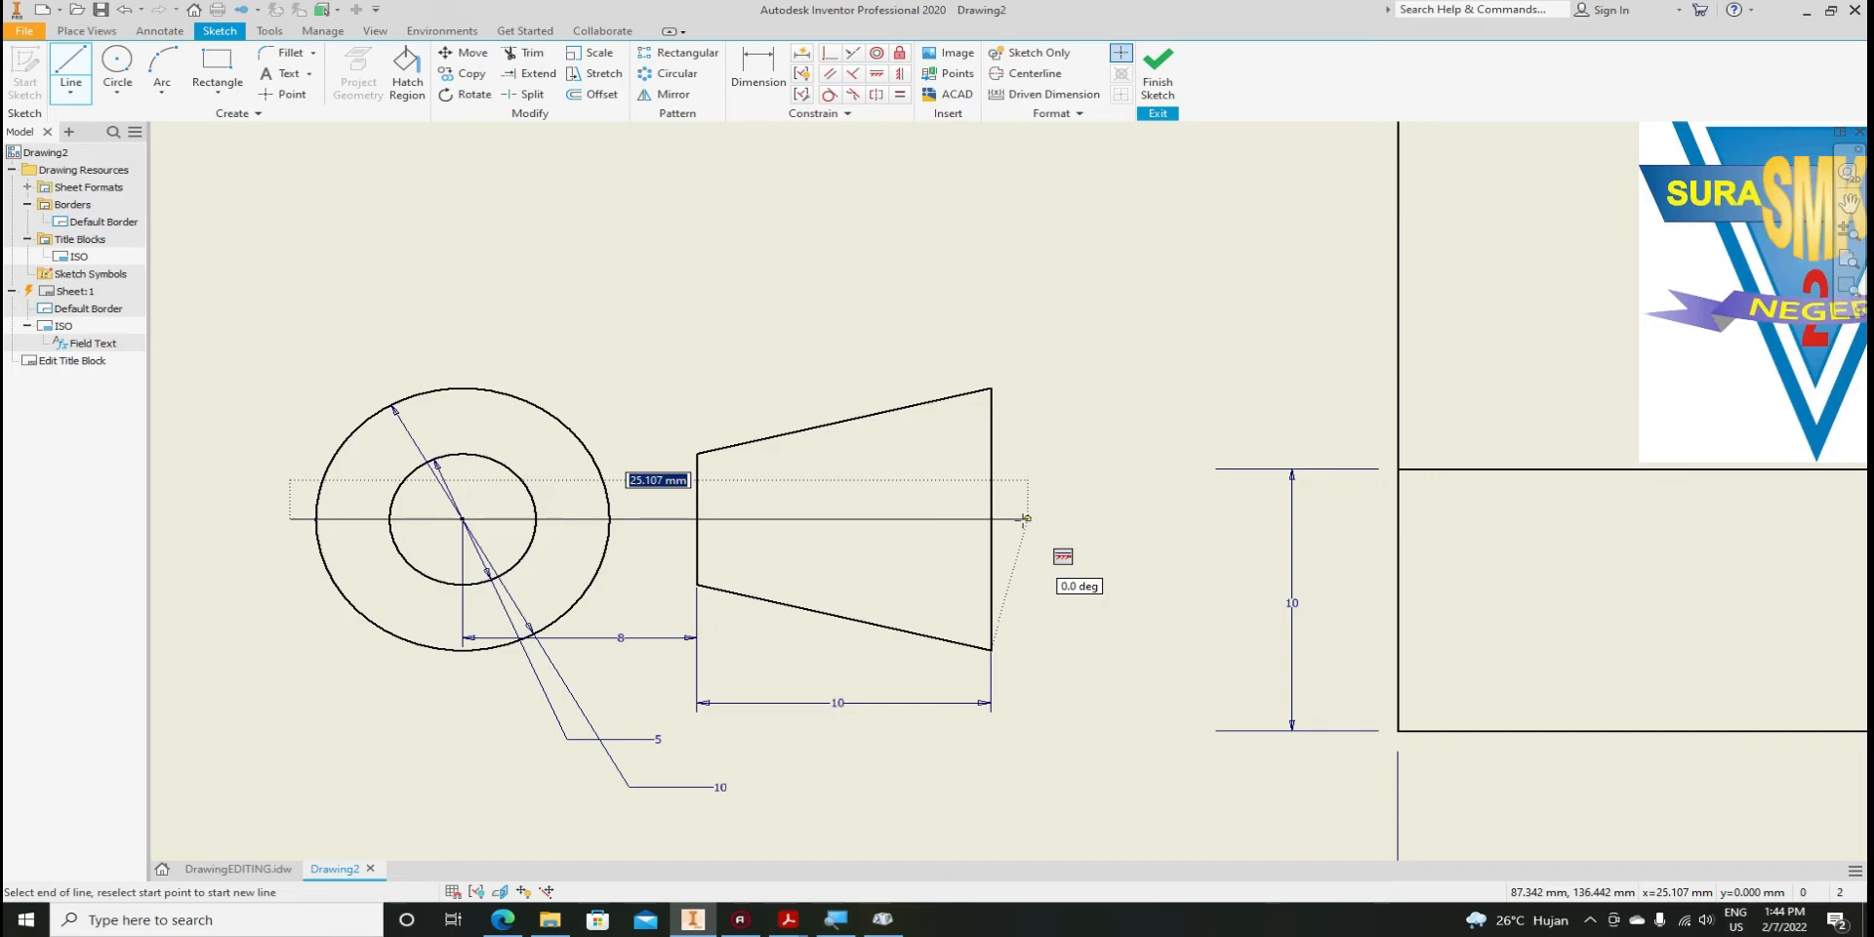
left_click(1026, 518)
key("Escape")
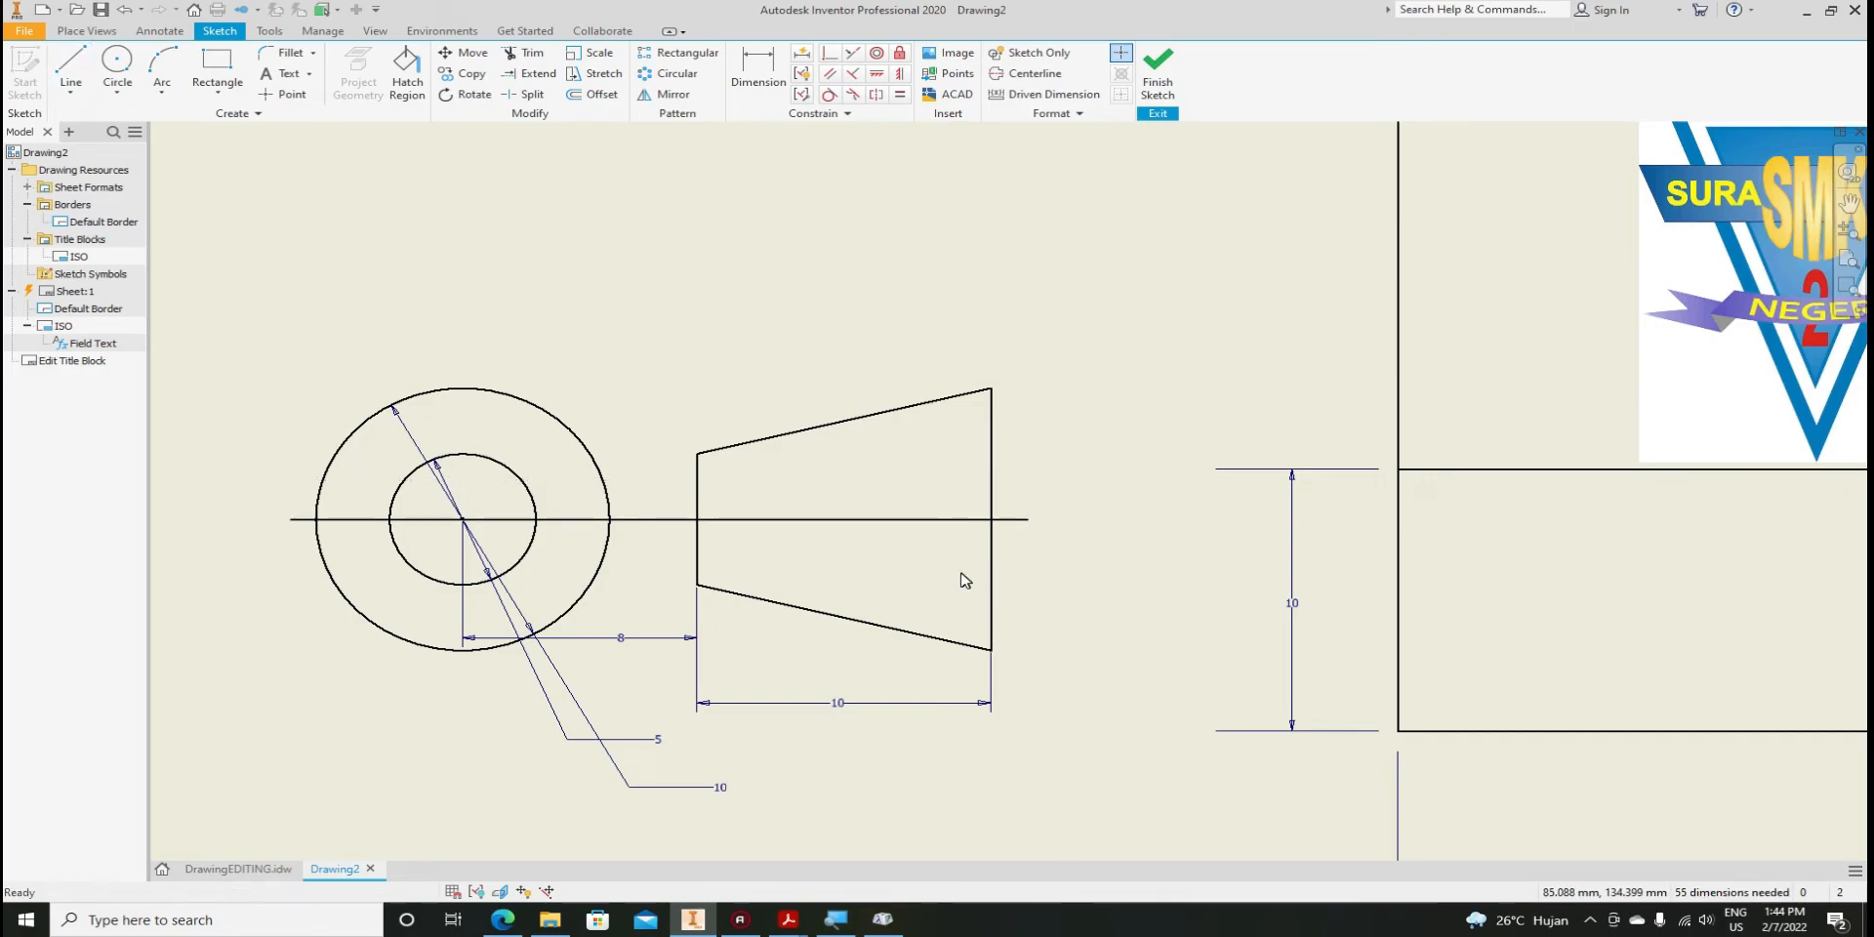
Draw a vertical line through the circles' centre, replacing a misplaced first attempt
left_click(70, 68)
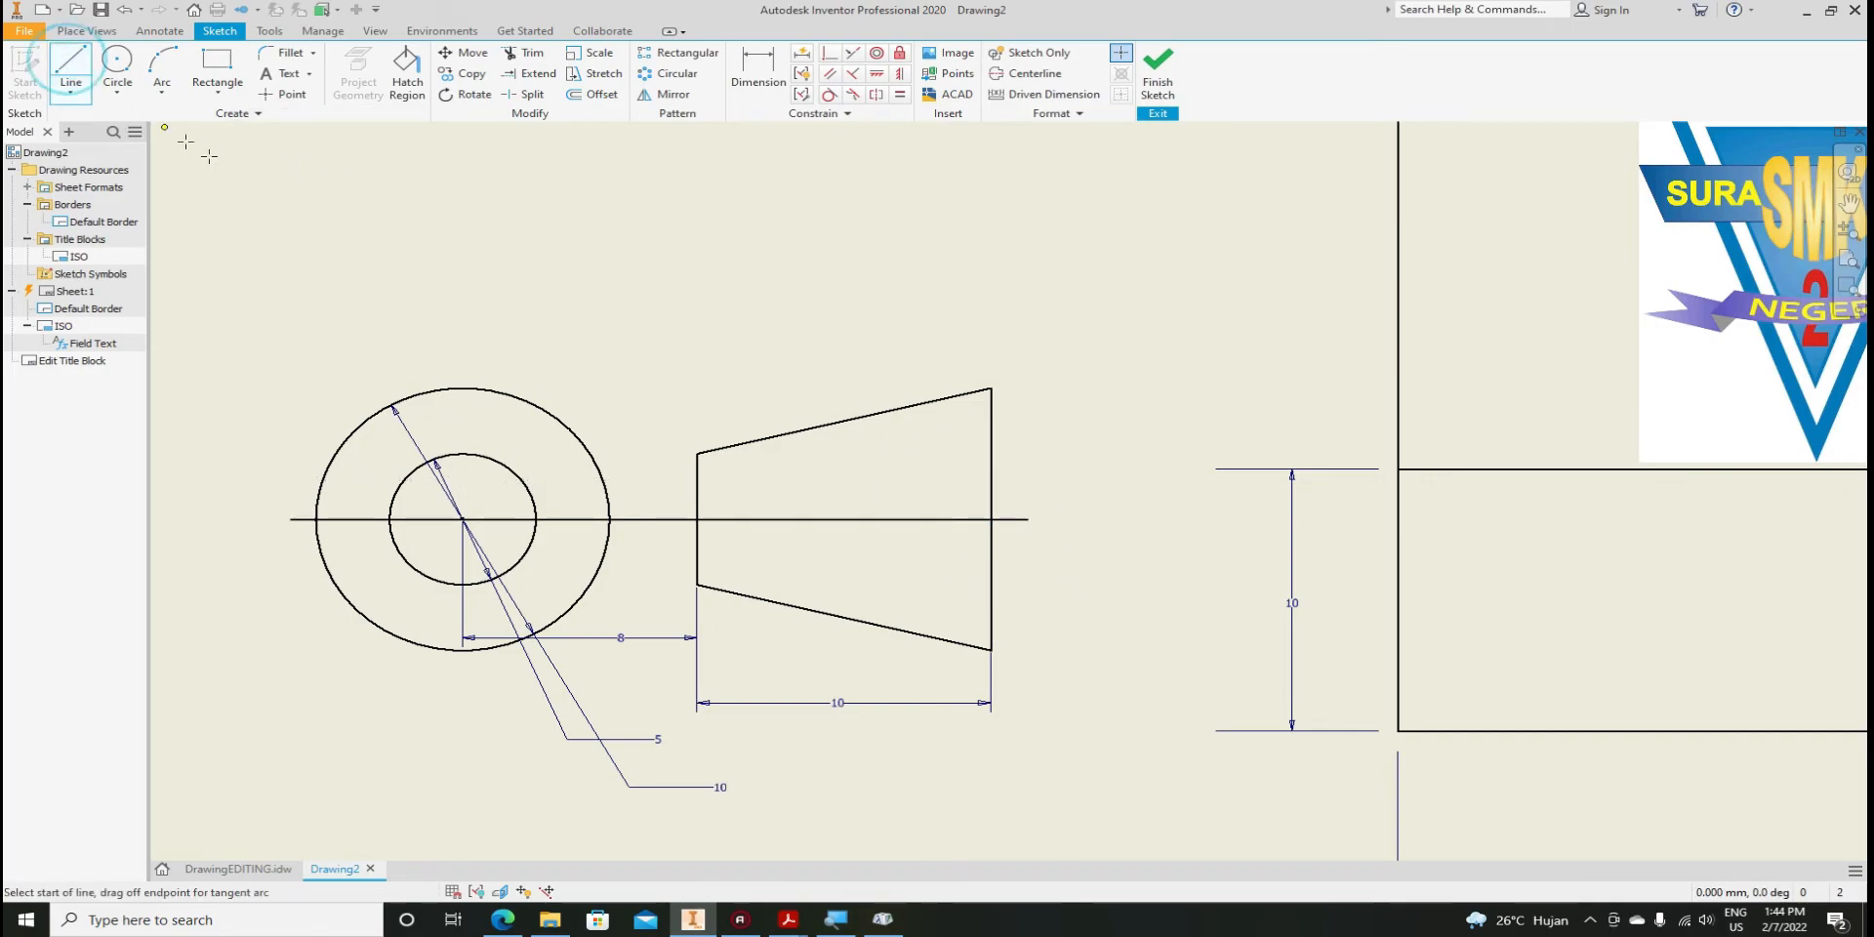
left_click(460, 369)
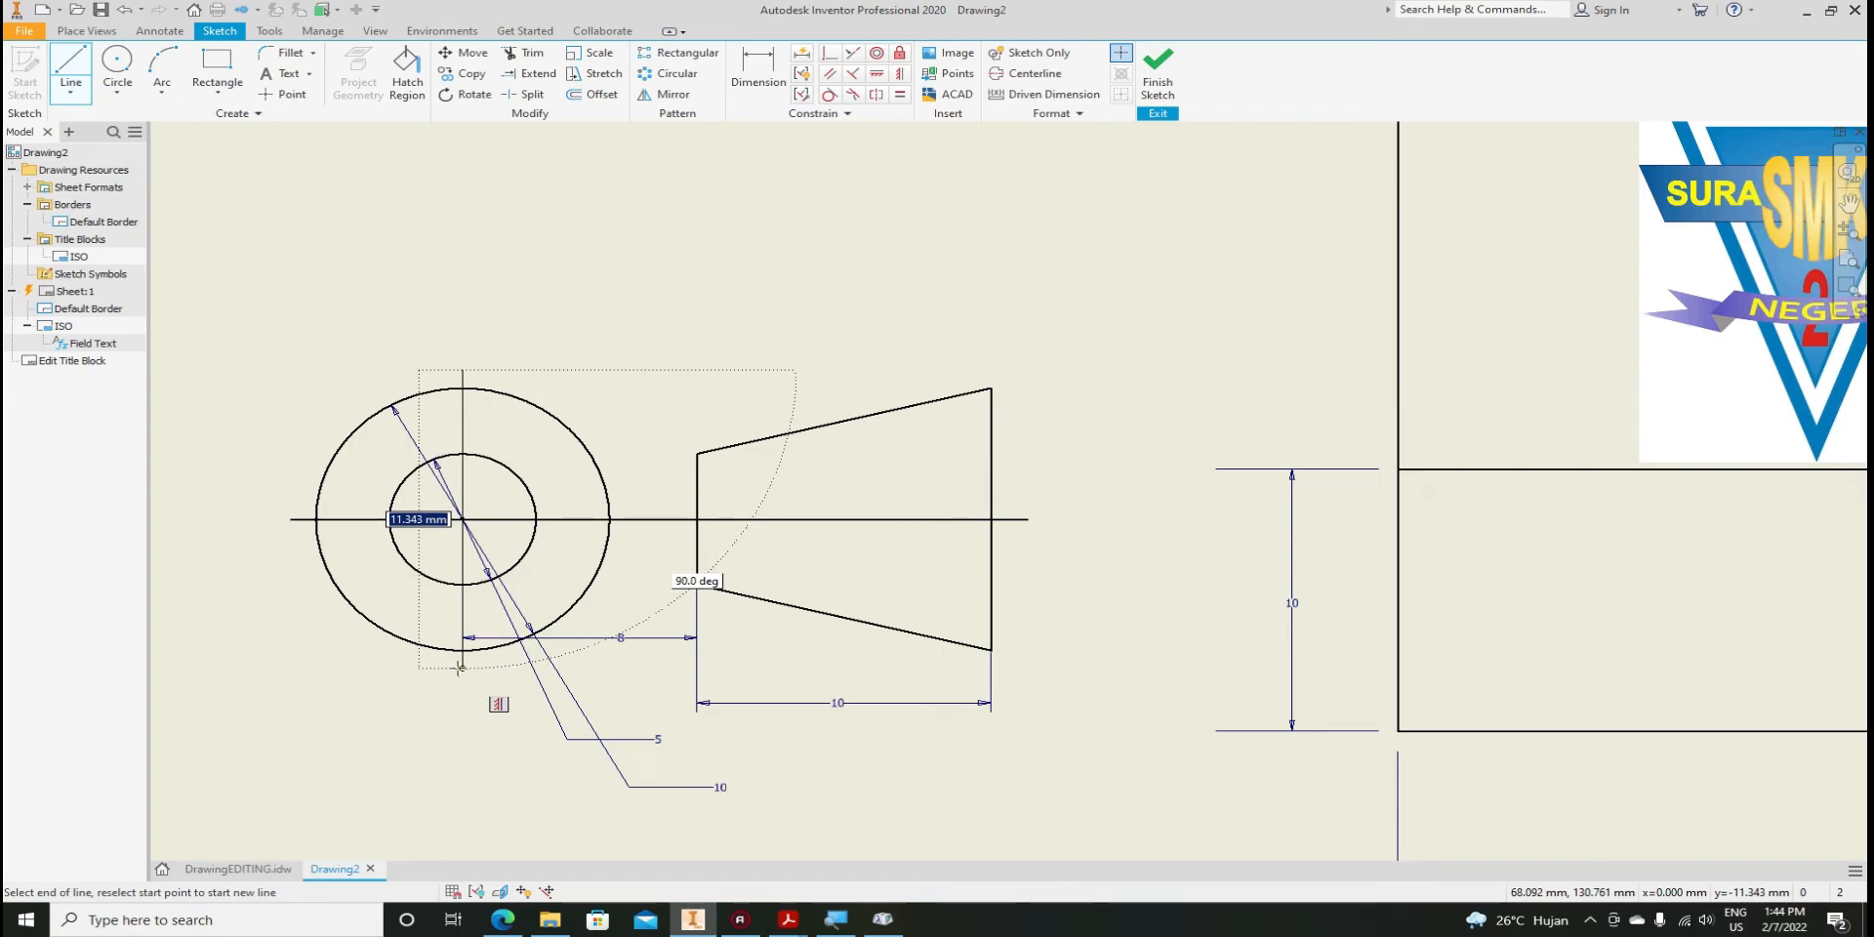
left_click(460, 669)
key("Escape")
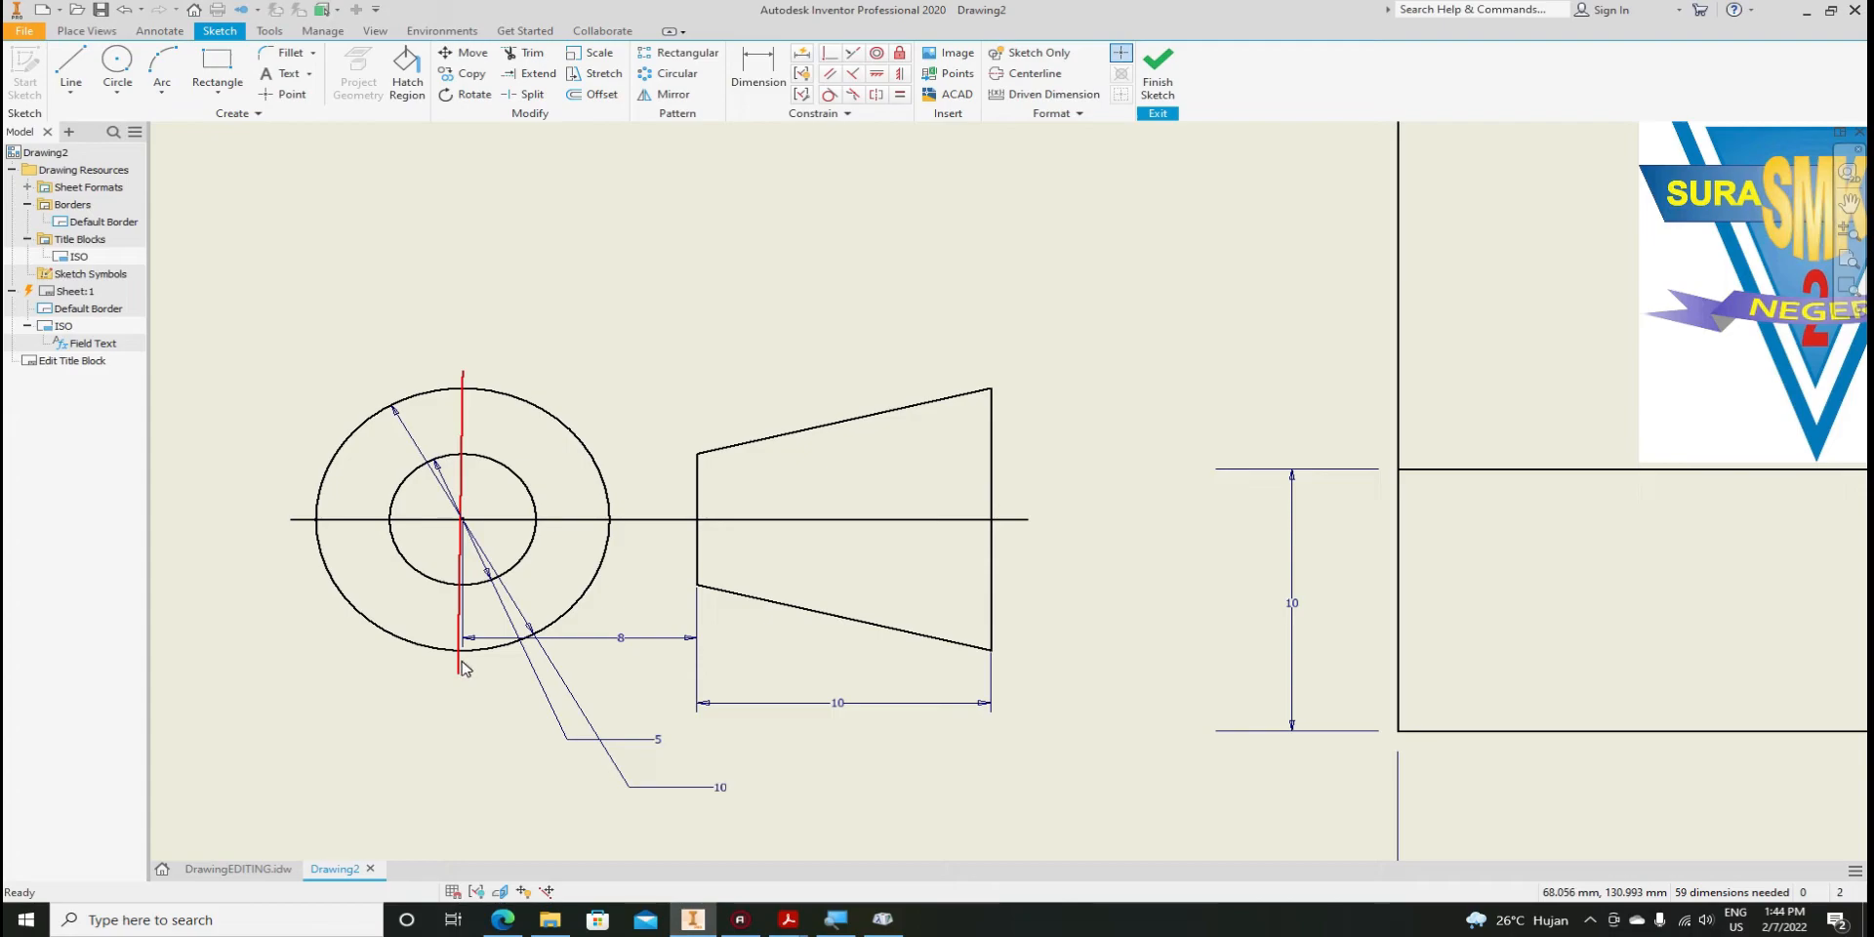
key("Delete")
left_click(70, 64)
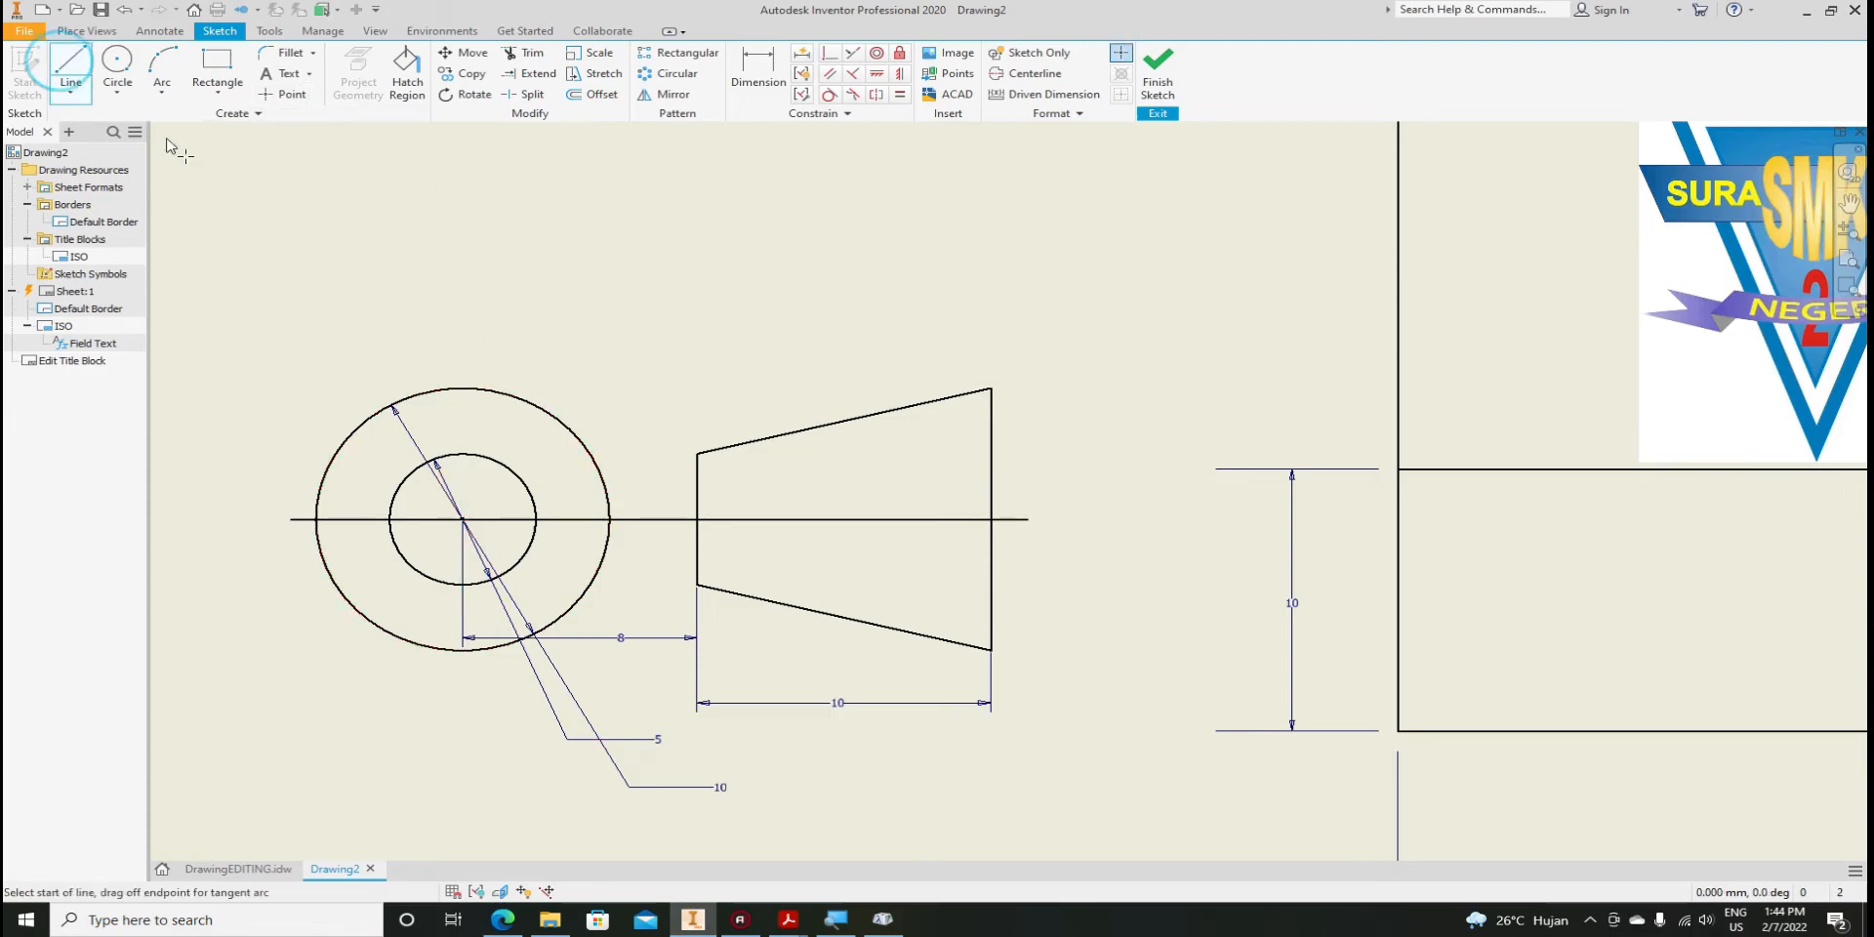
left_click(460, 371)
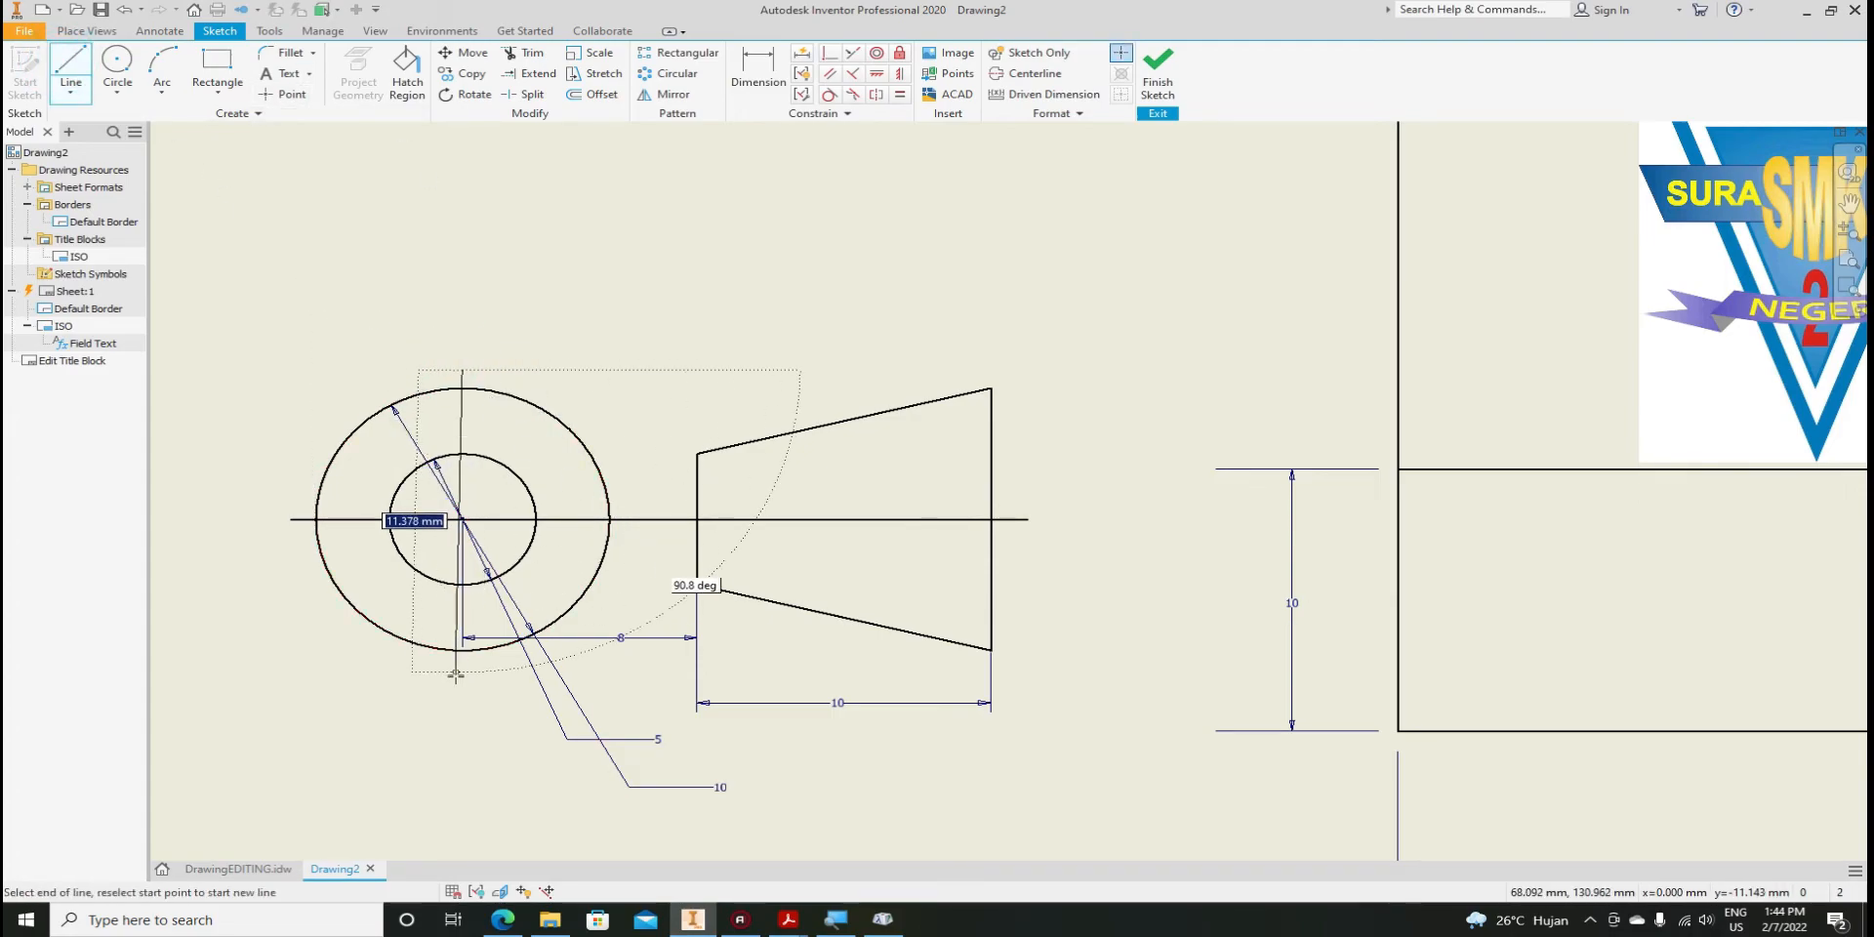
left_click(462, 675)
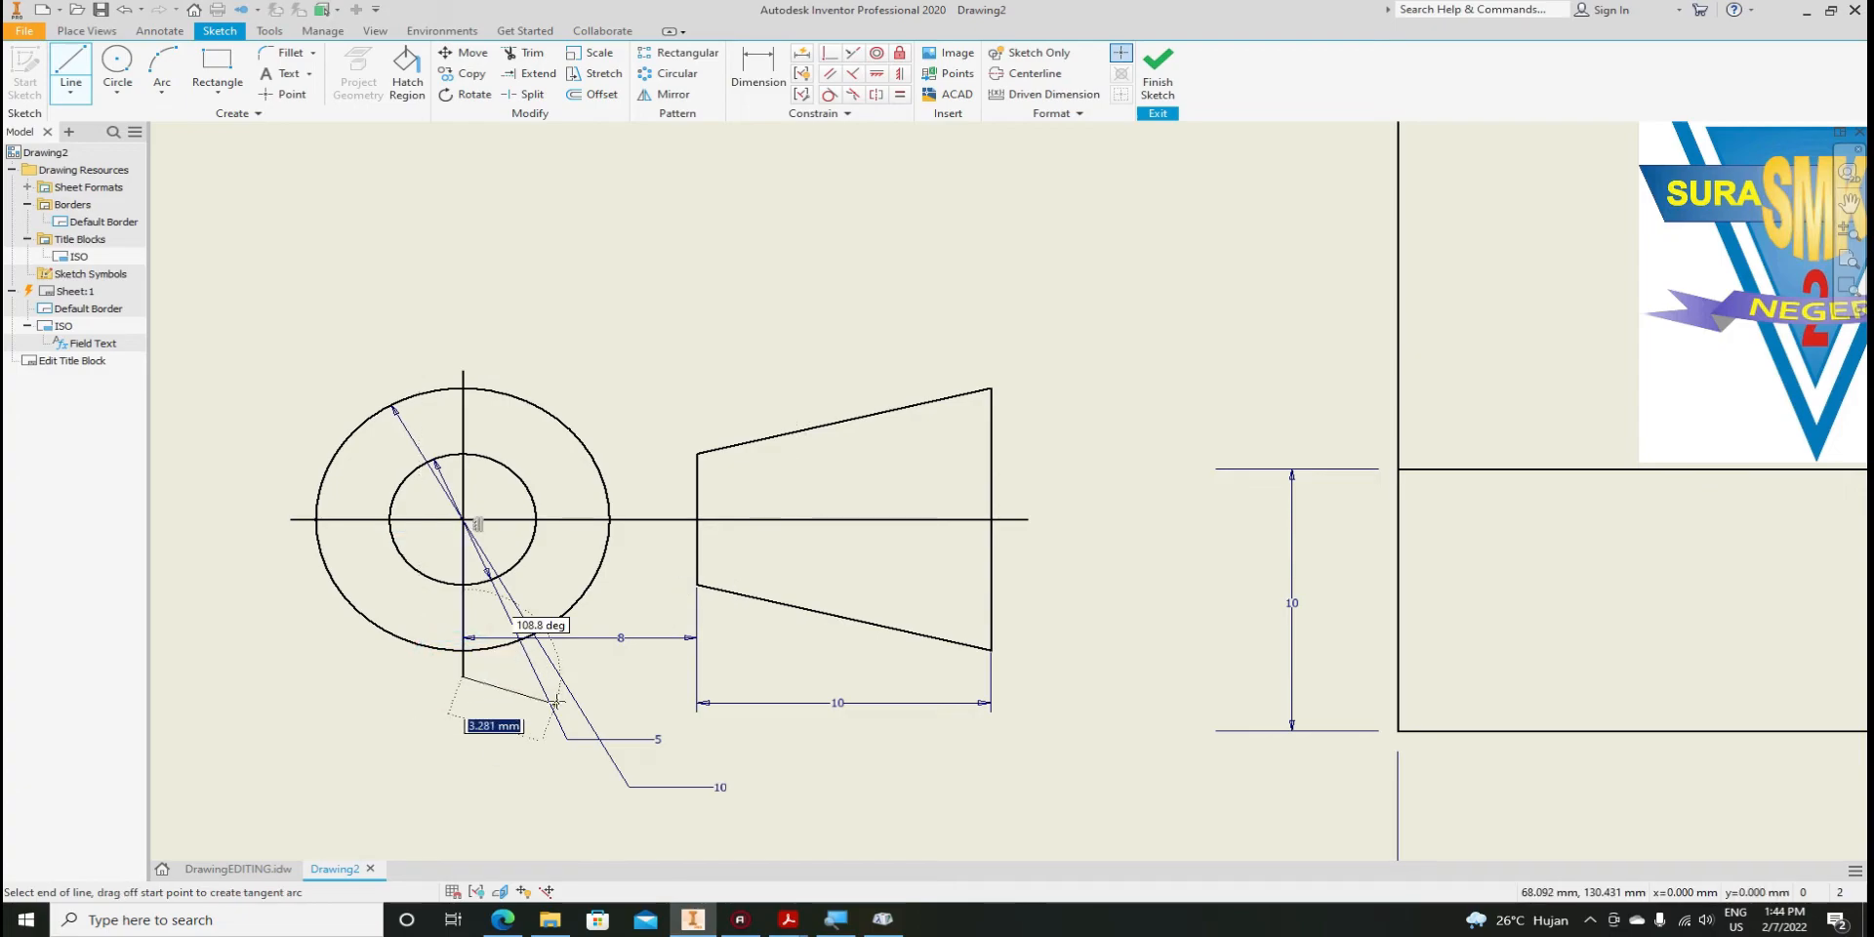
key("Escape")
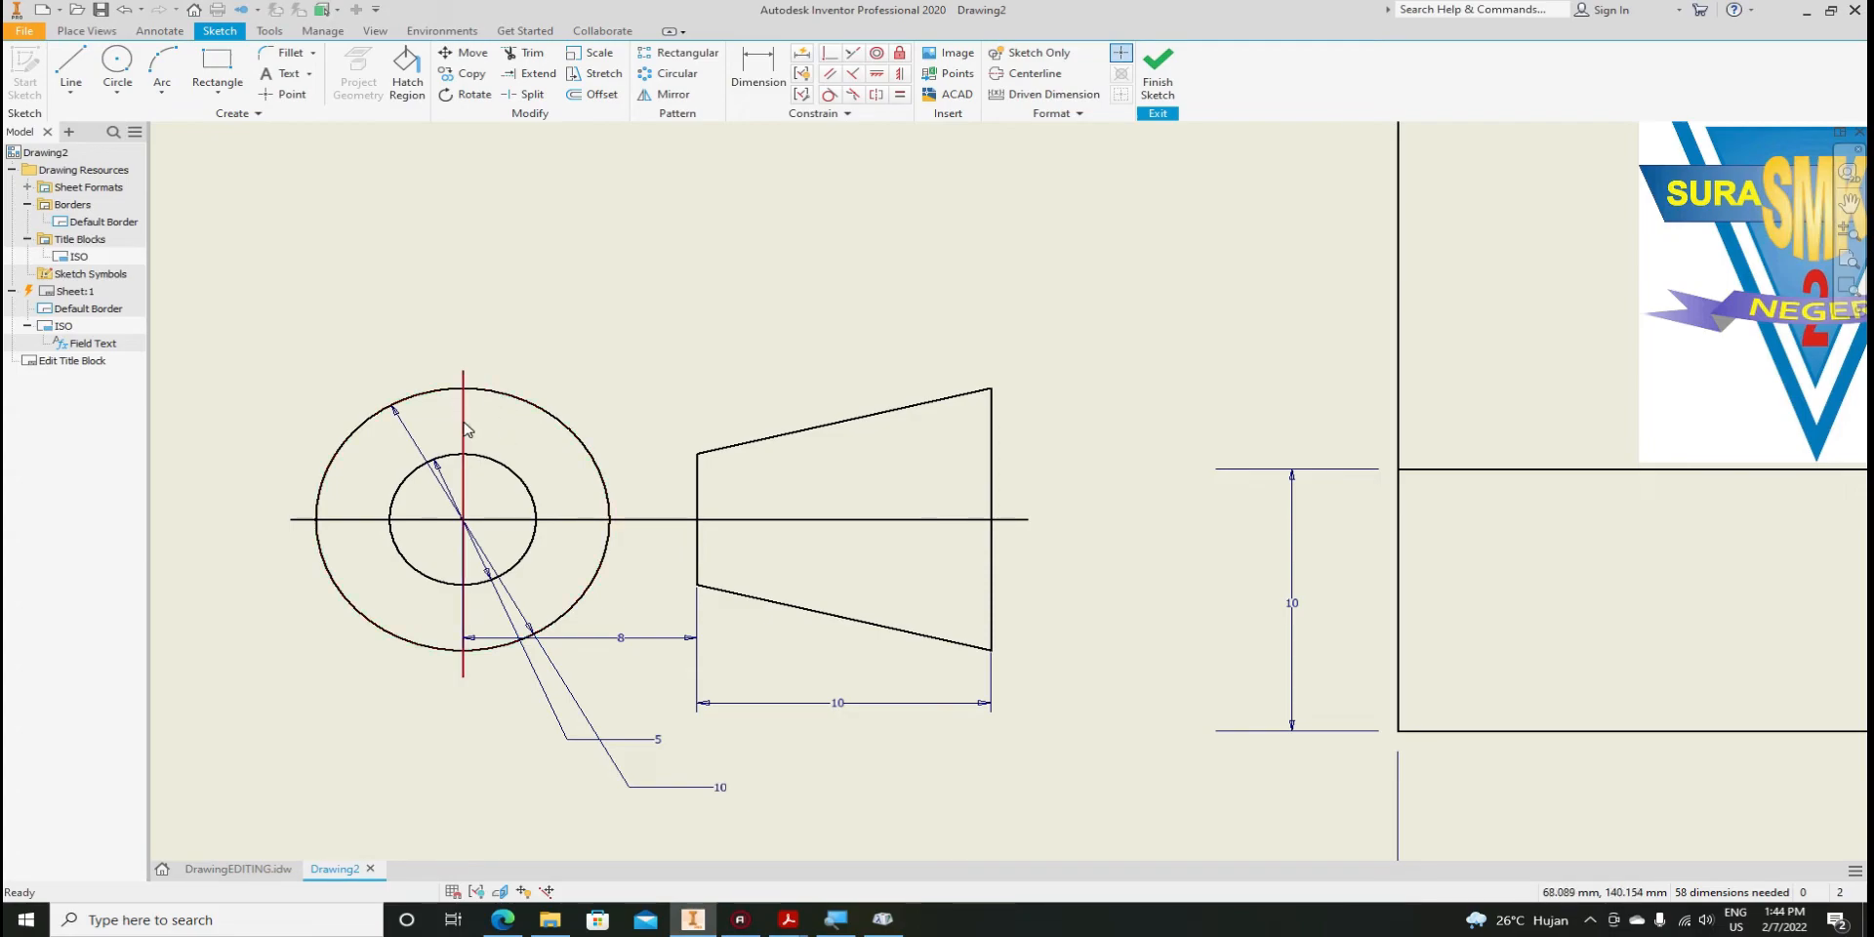
Select both axis lines and open their Sketch Properties
left_click(464, 425)
left_click(660, 523, "ctrl")
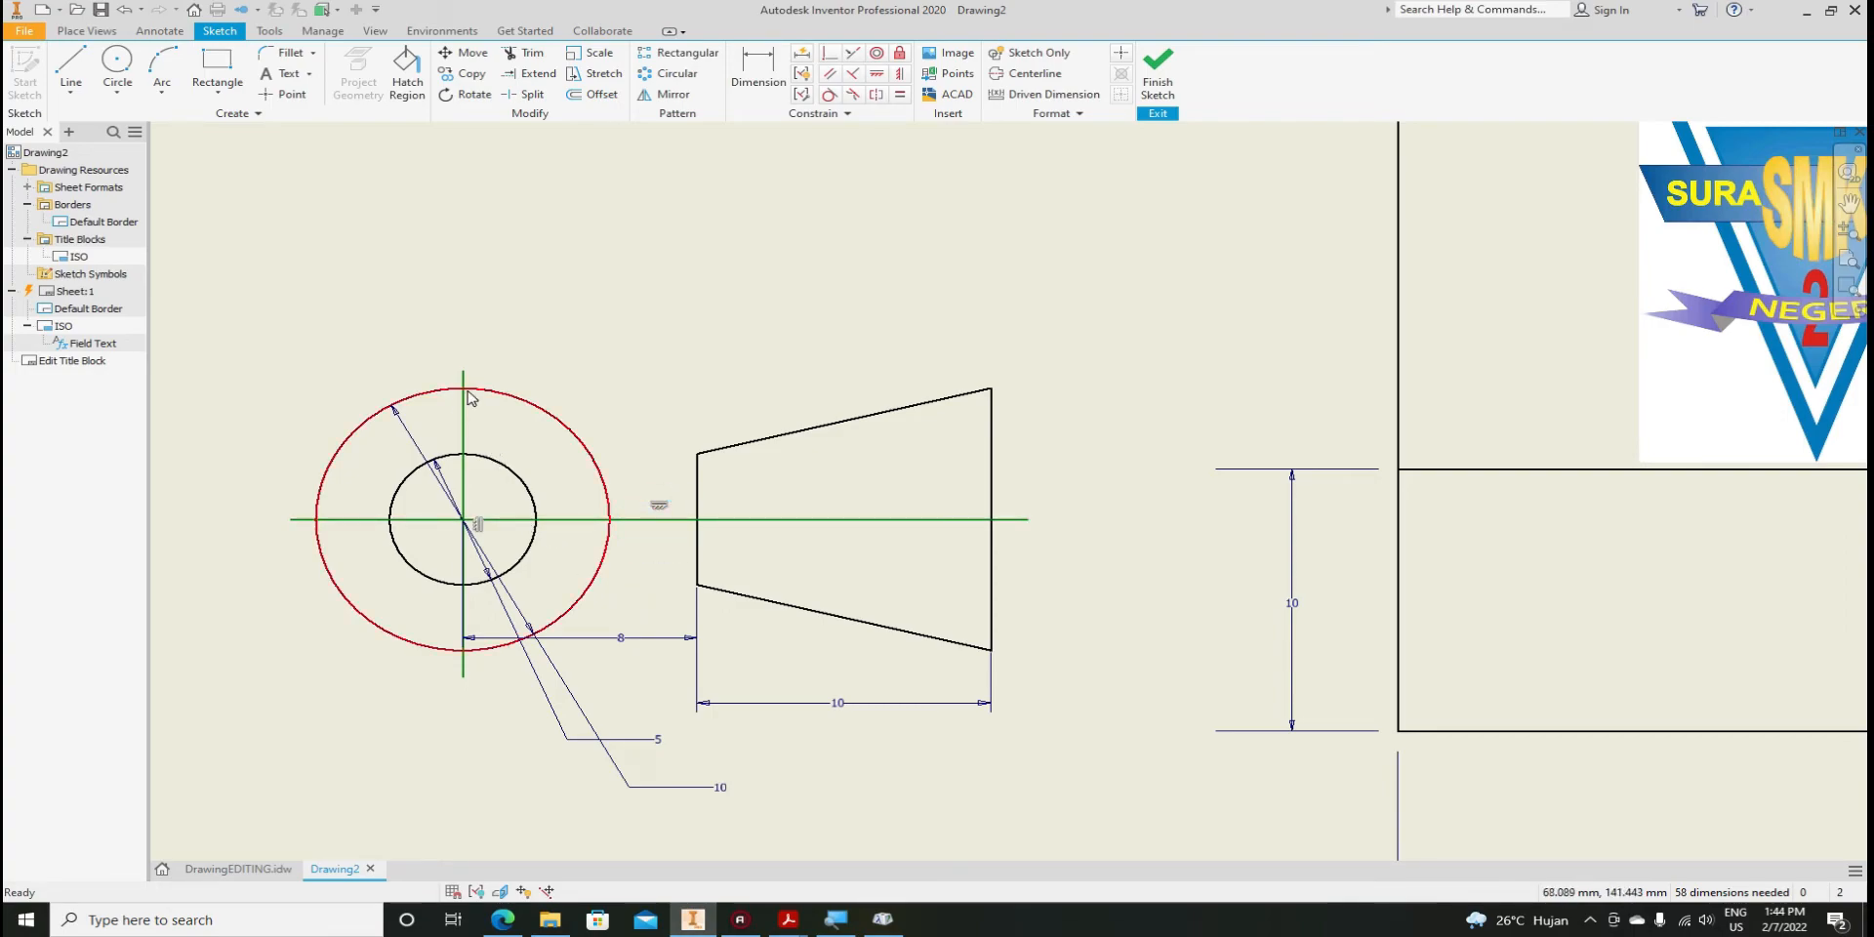
right_click(637, 527)
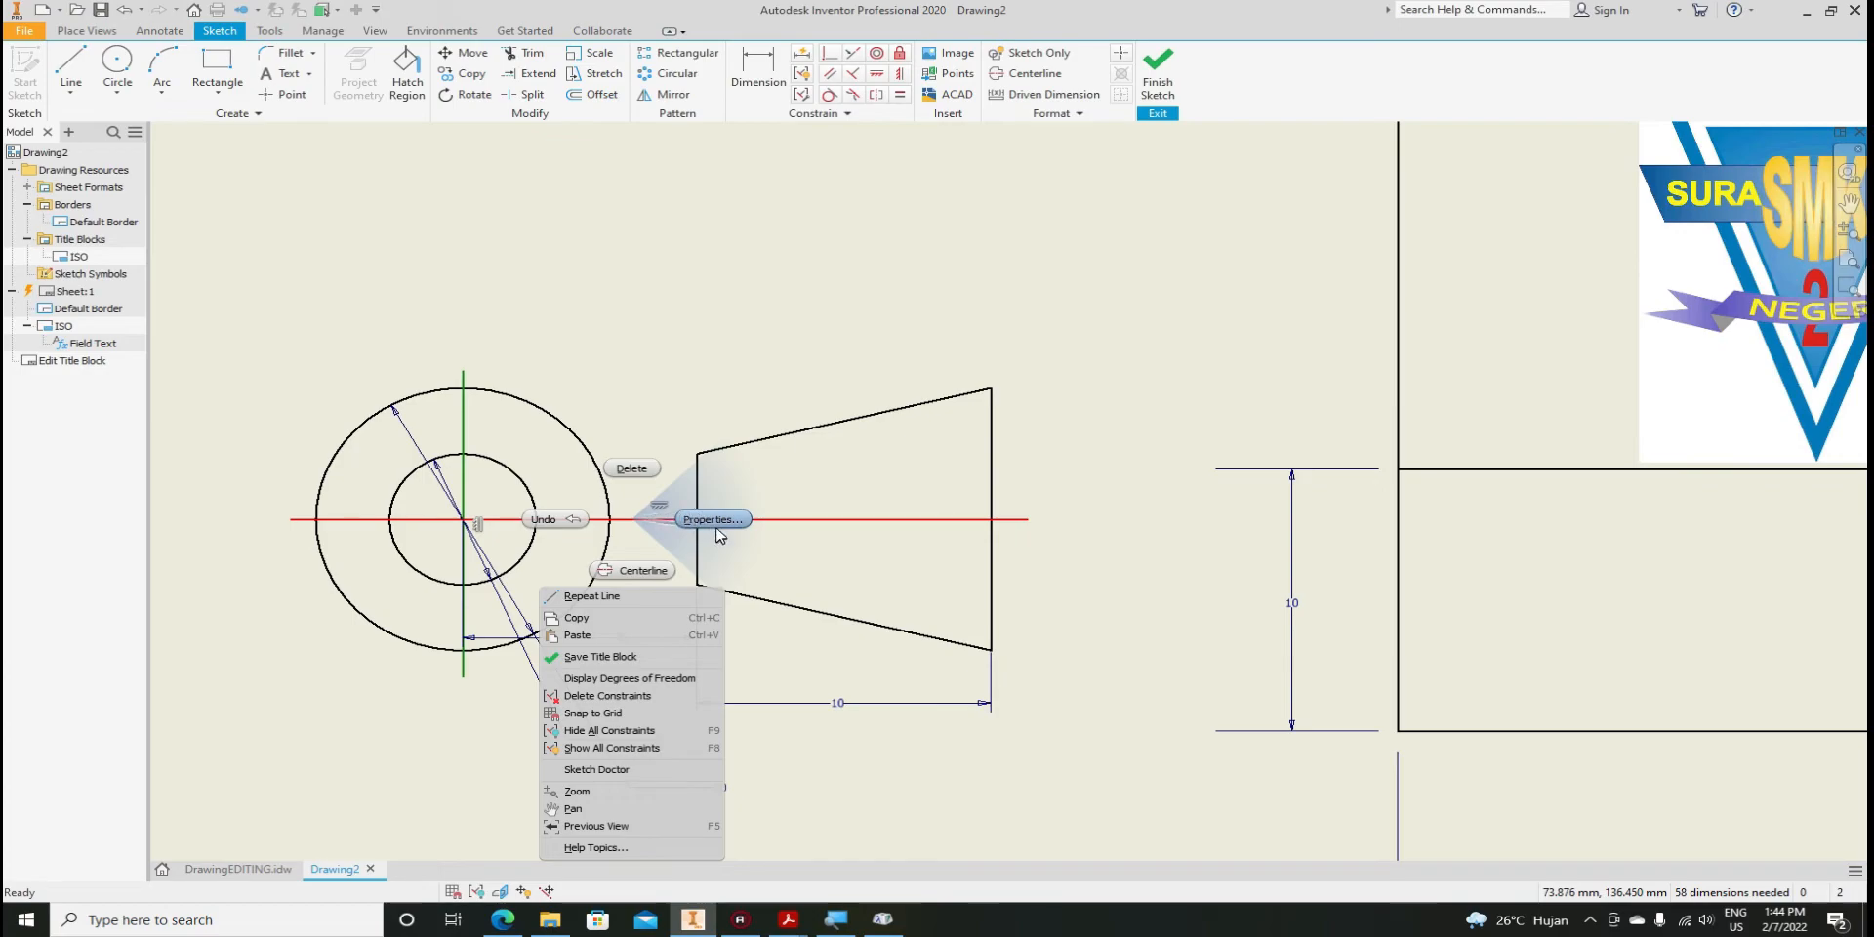
left_click(719, 525)
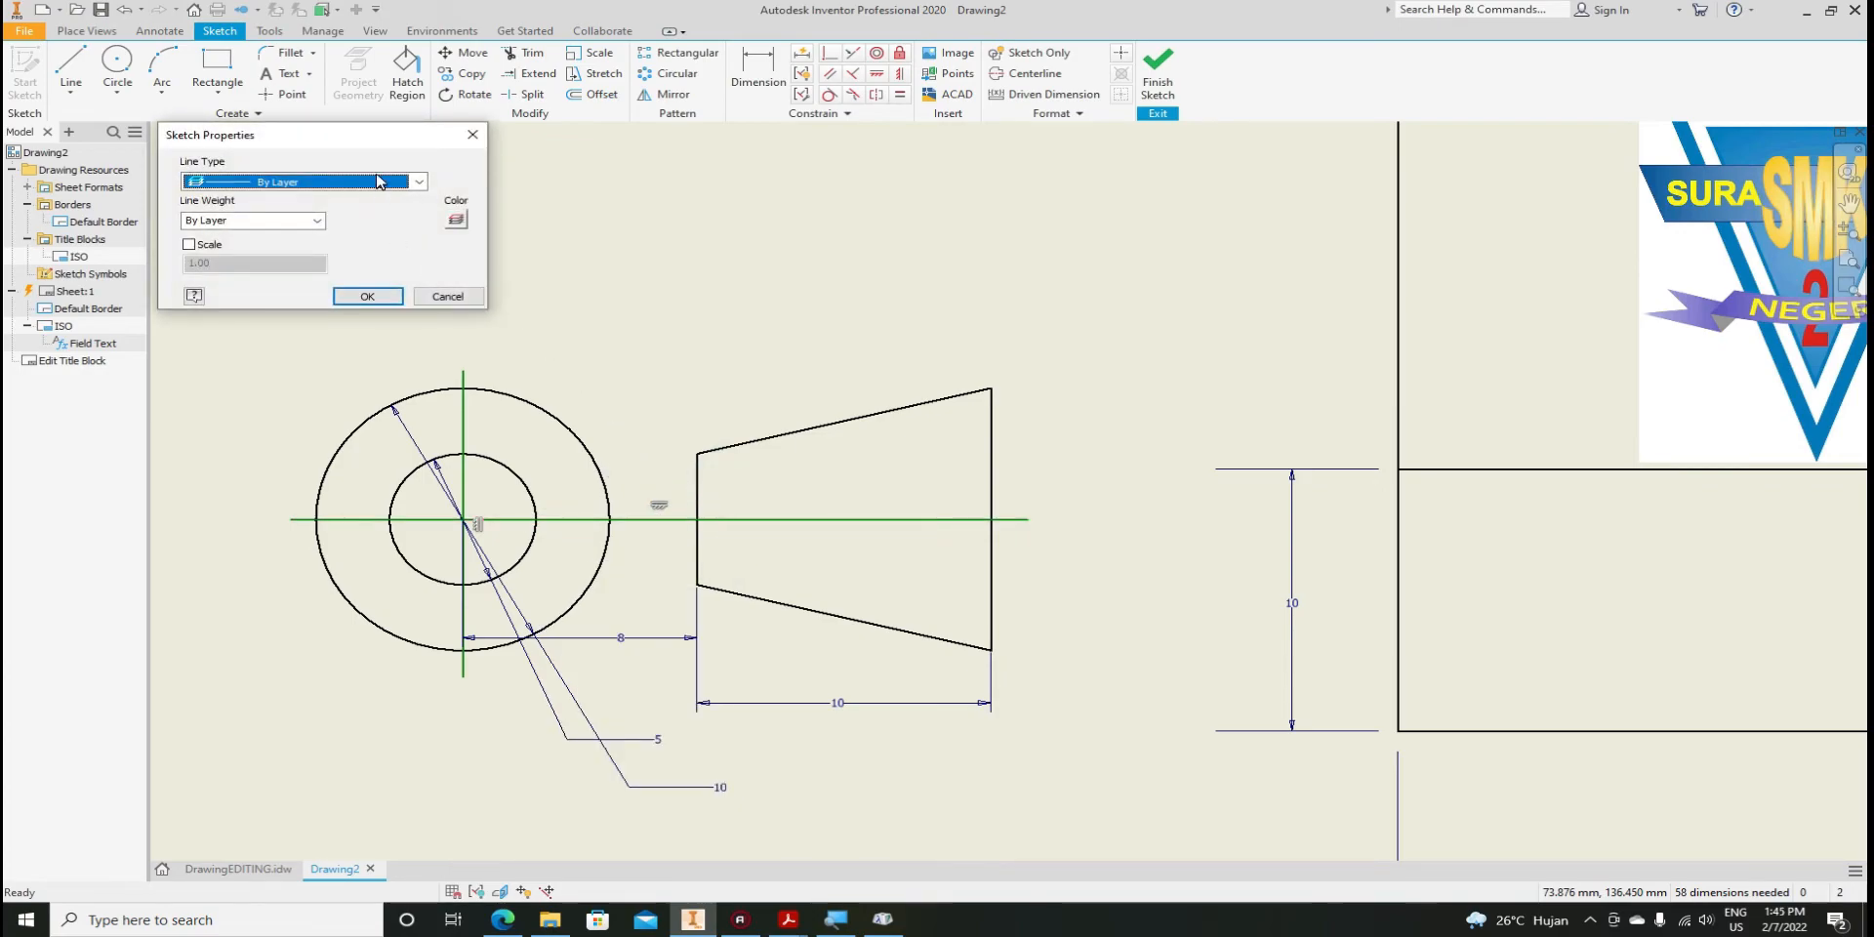
Give both axis lines the Chain line type and a 0.18 mm line weight
left_click_drag(360, 137, 749, 199)
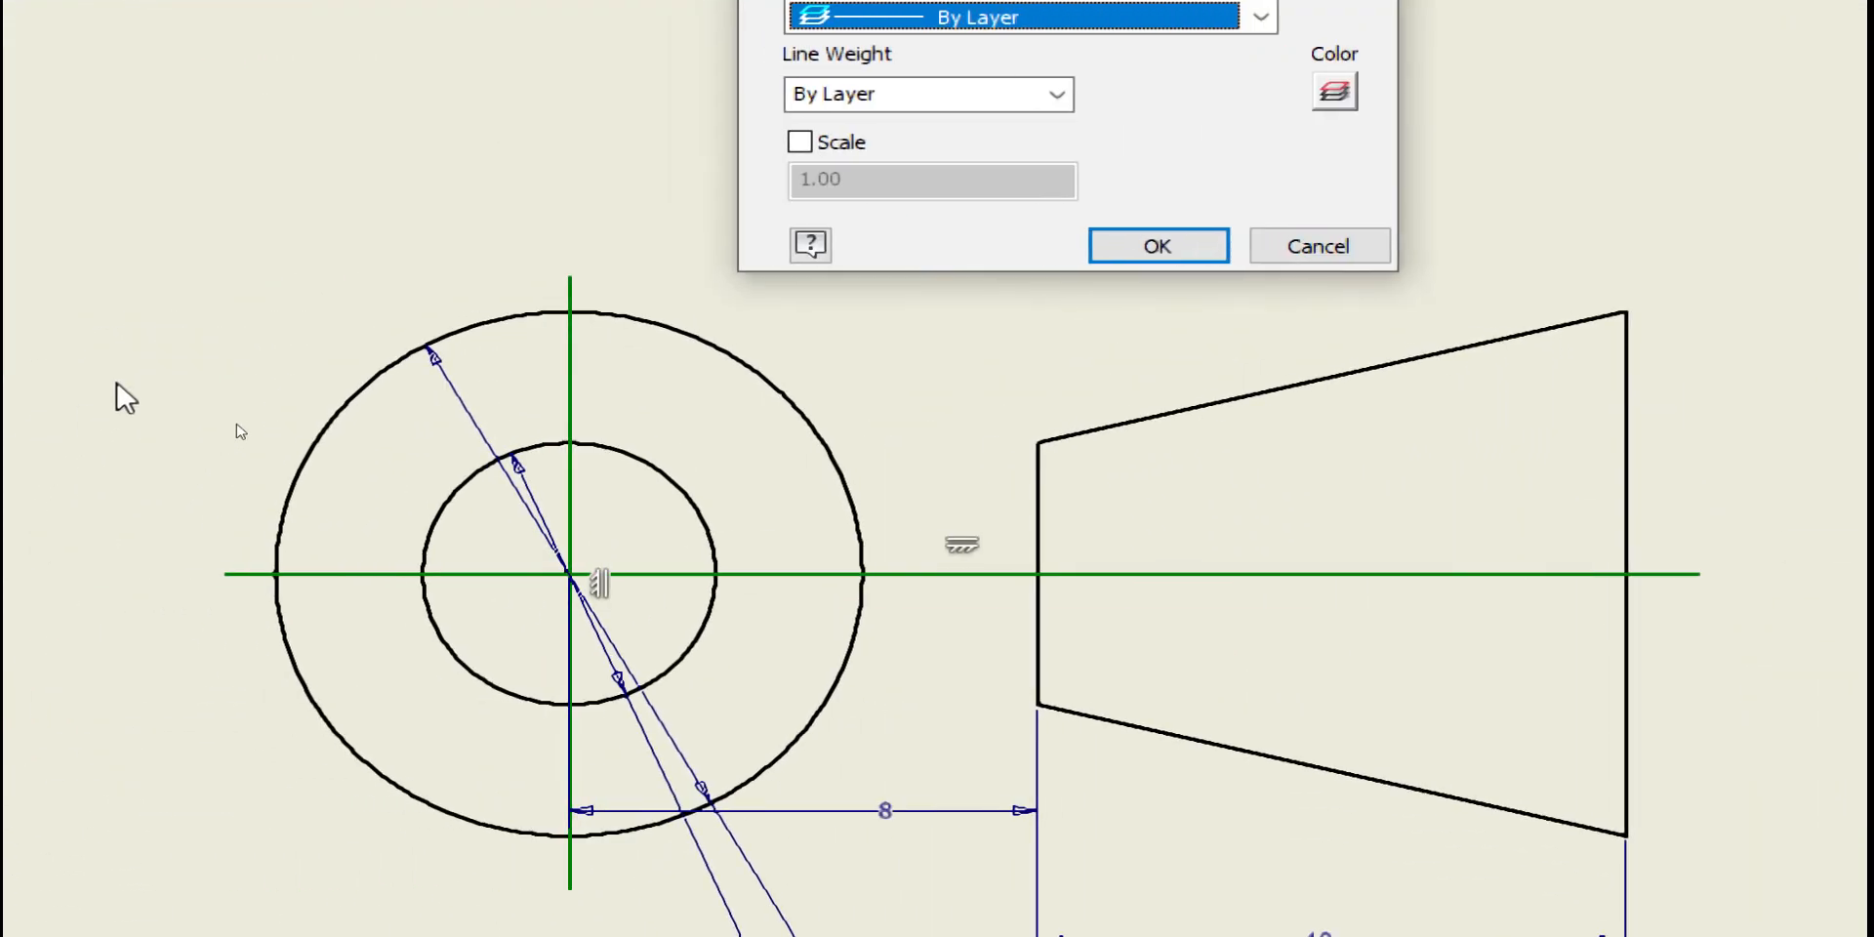
left_click(1261, 16)
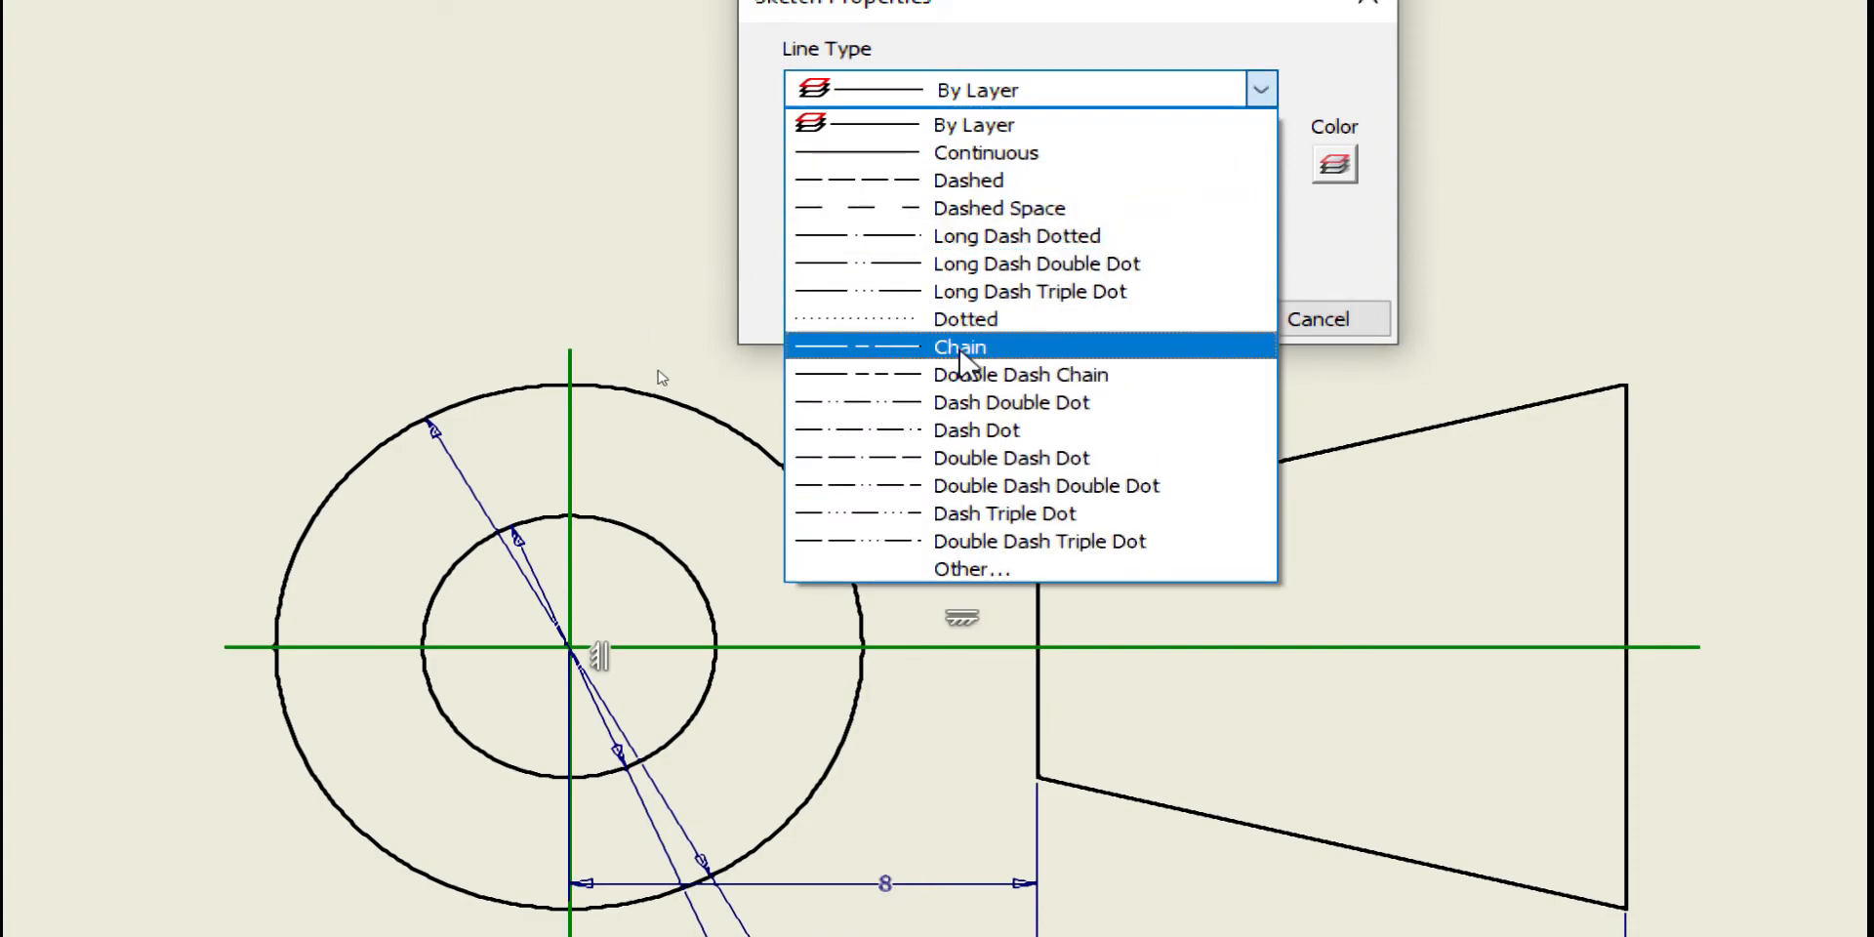
left_click(961, 348)
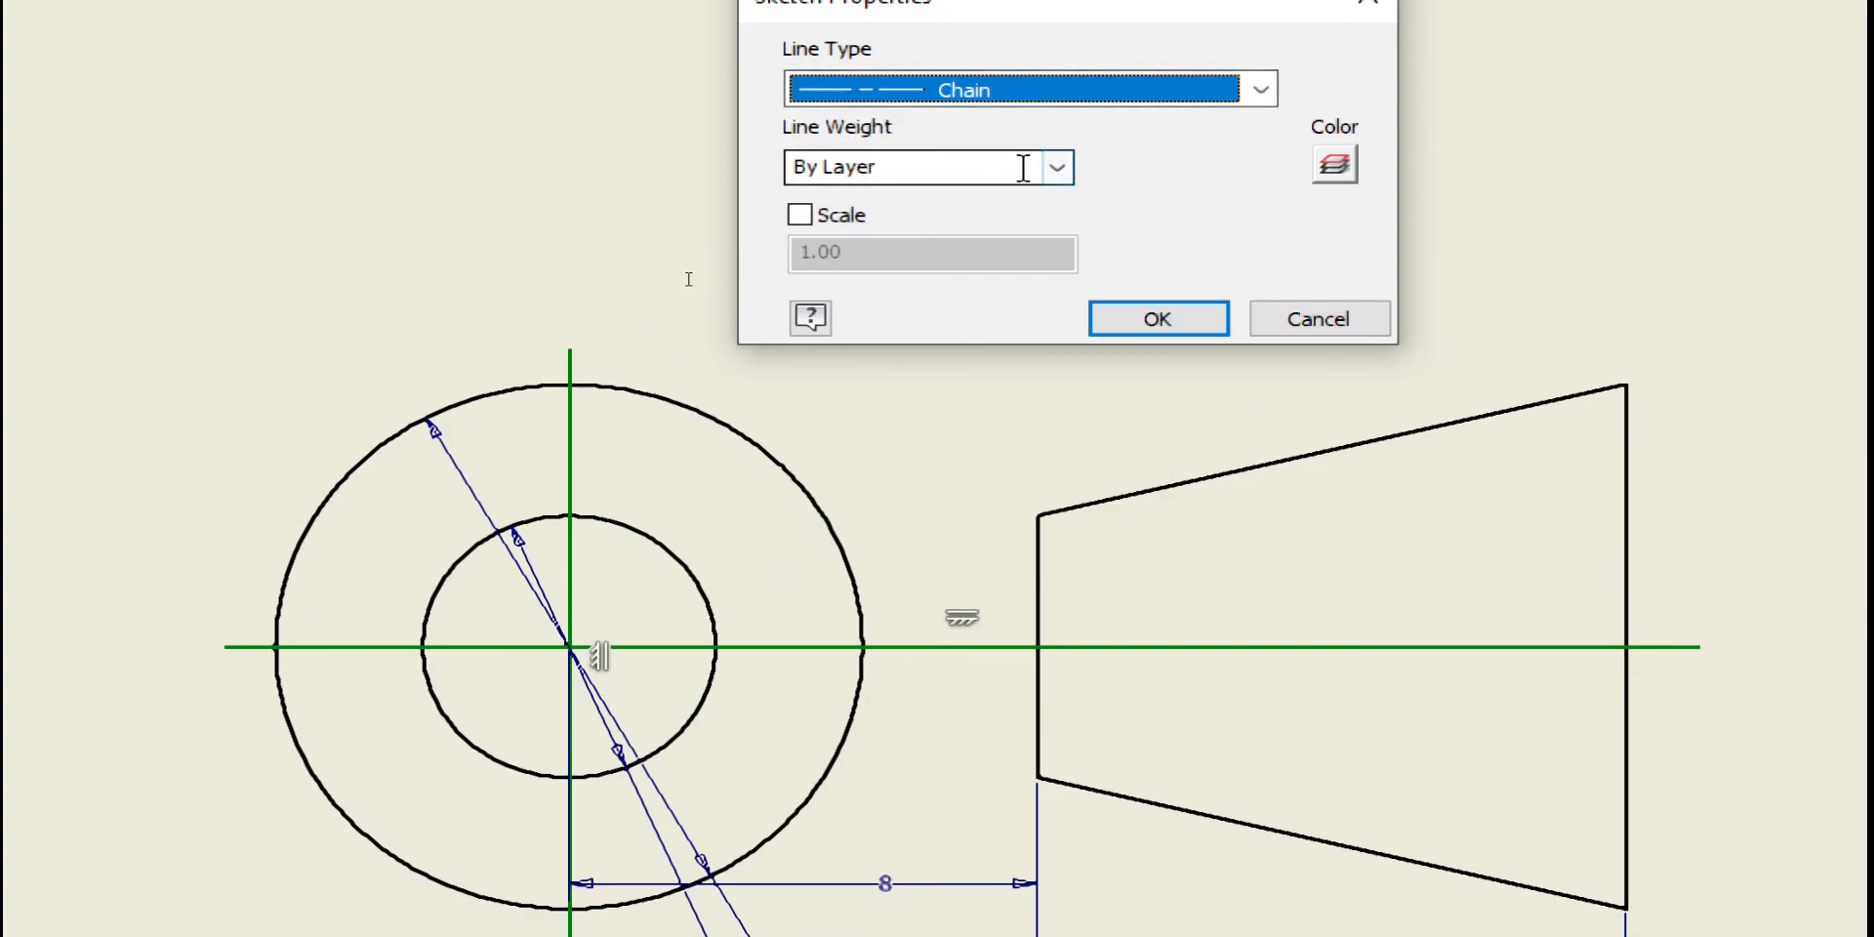
left_click(1062, 170)
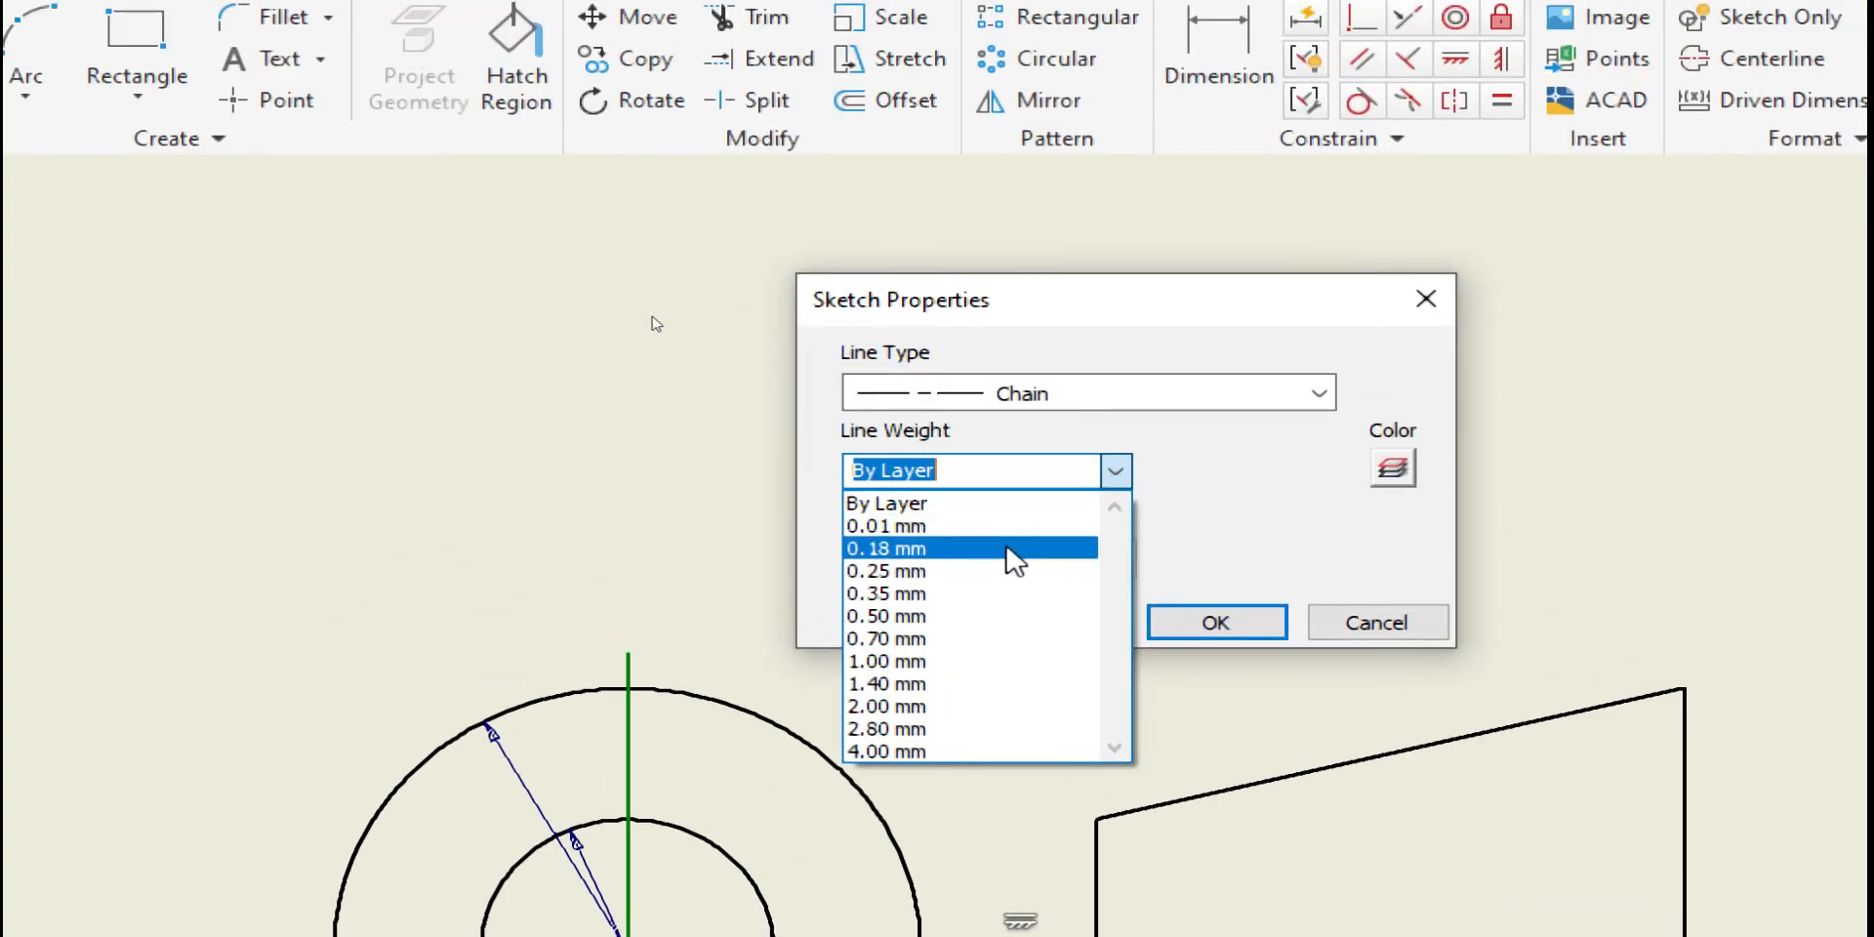
left_click(1012, 550)
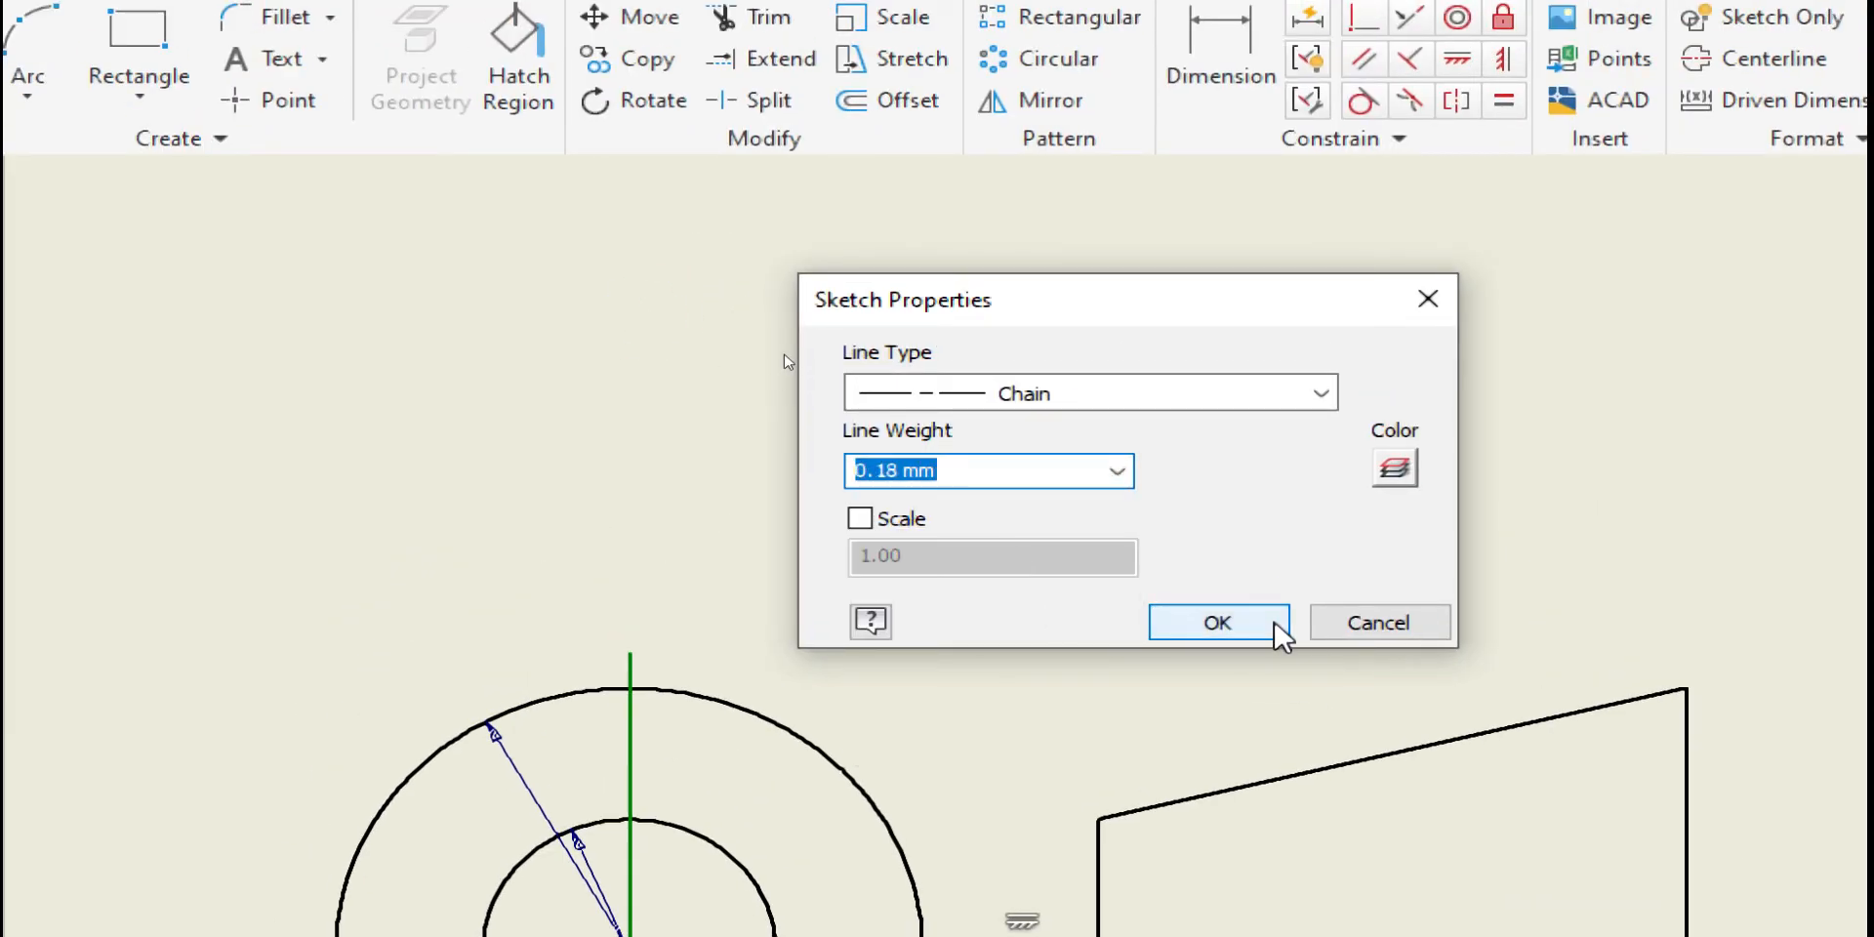
left_click(1217, 623)
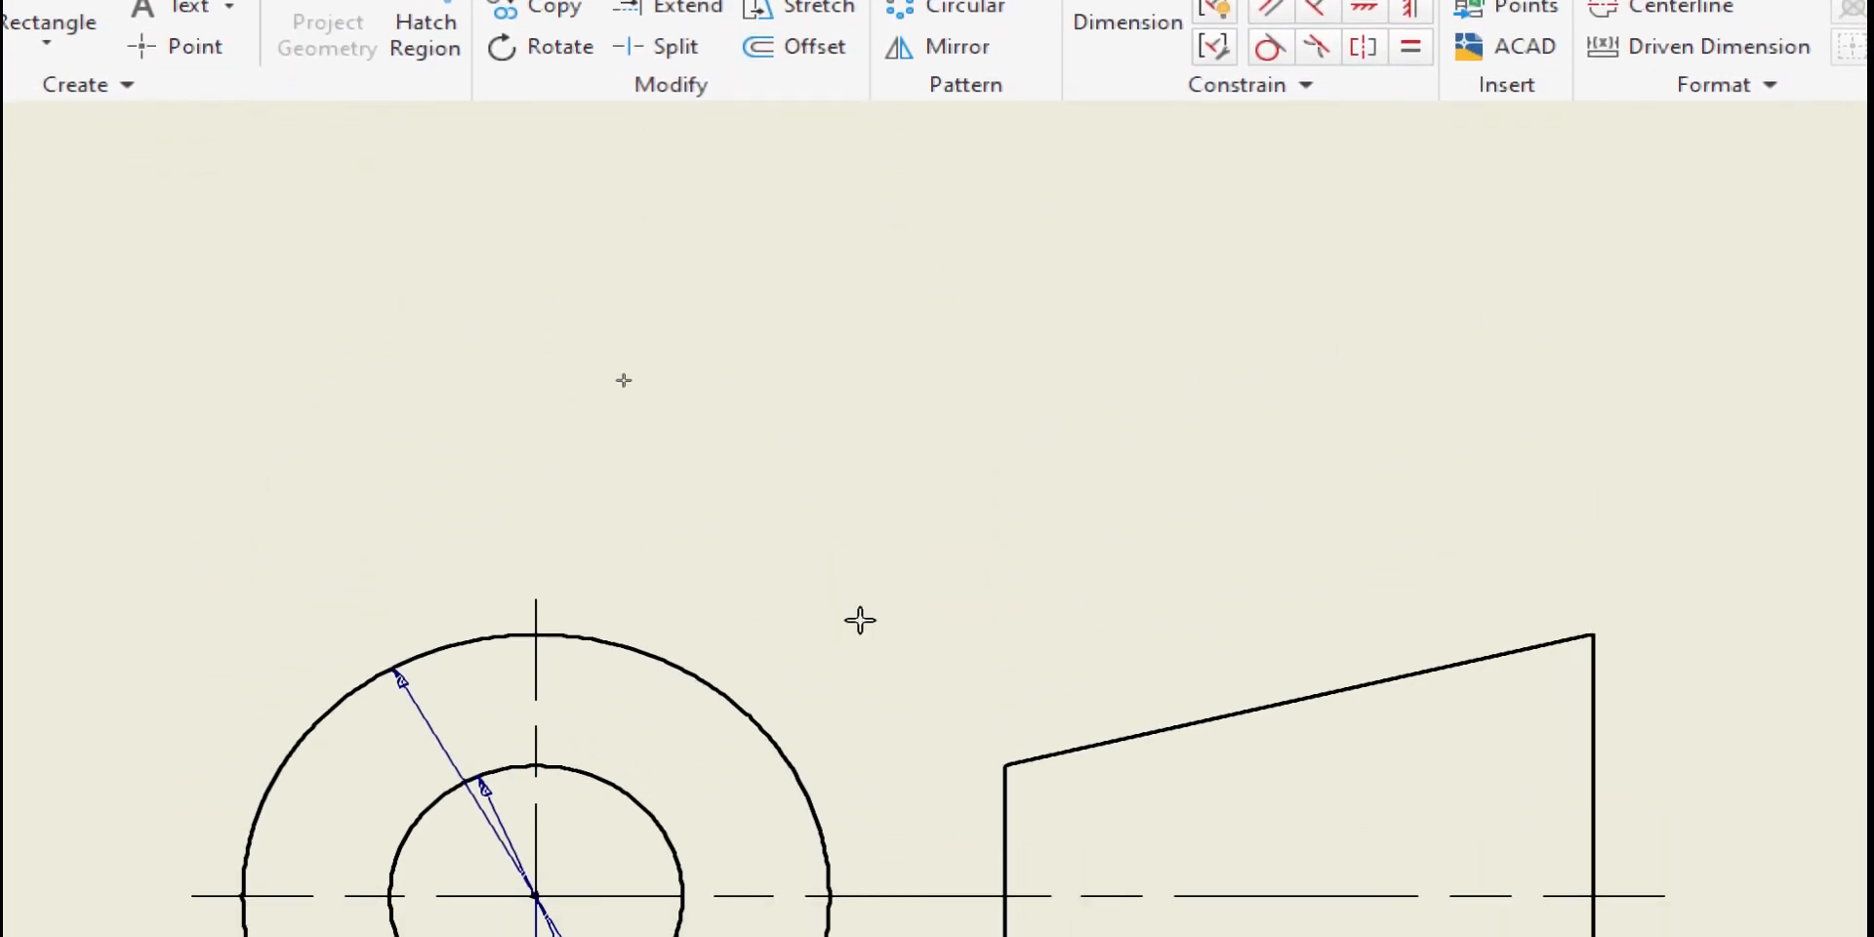
Place a centre-justified 'Proyeksi' text label in a box above the projection symbol
left_click(618, 444)
left_click(1401, 617)
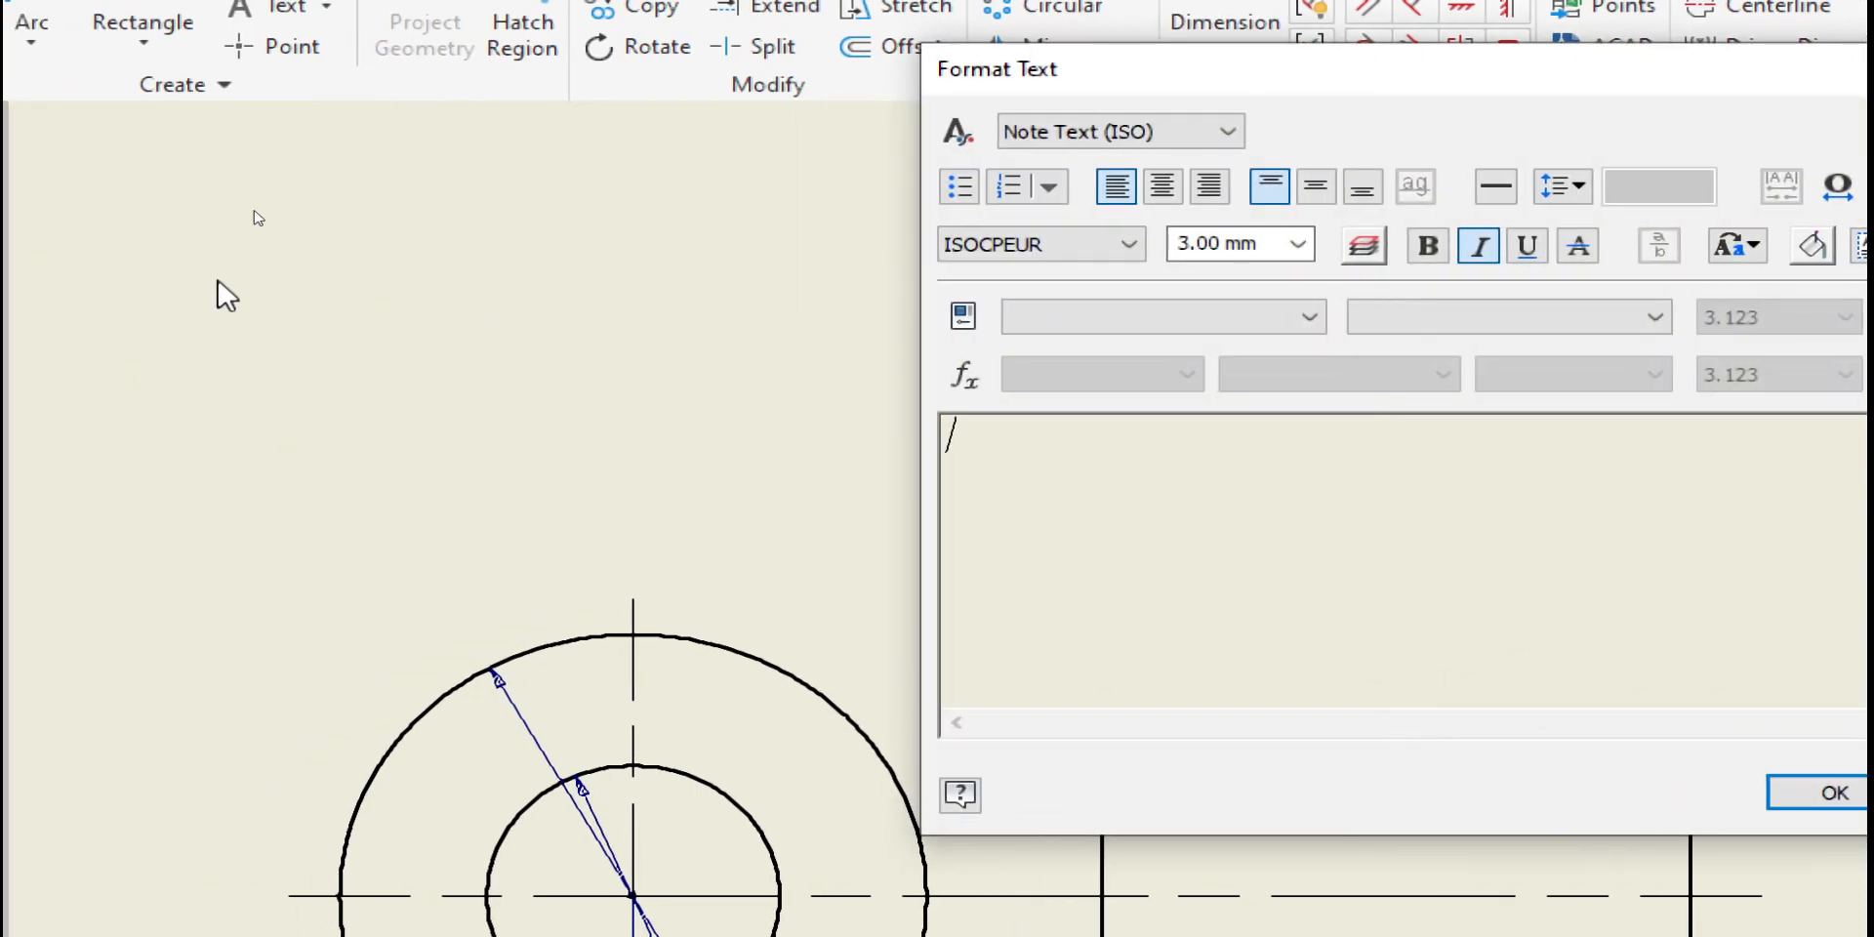
type("Proyek")
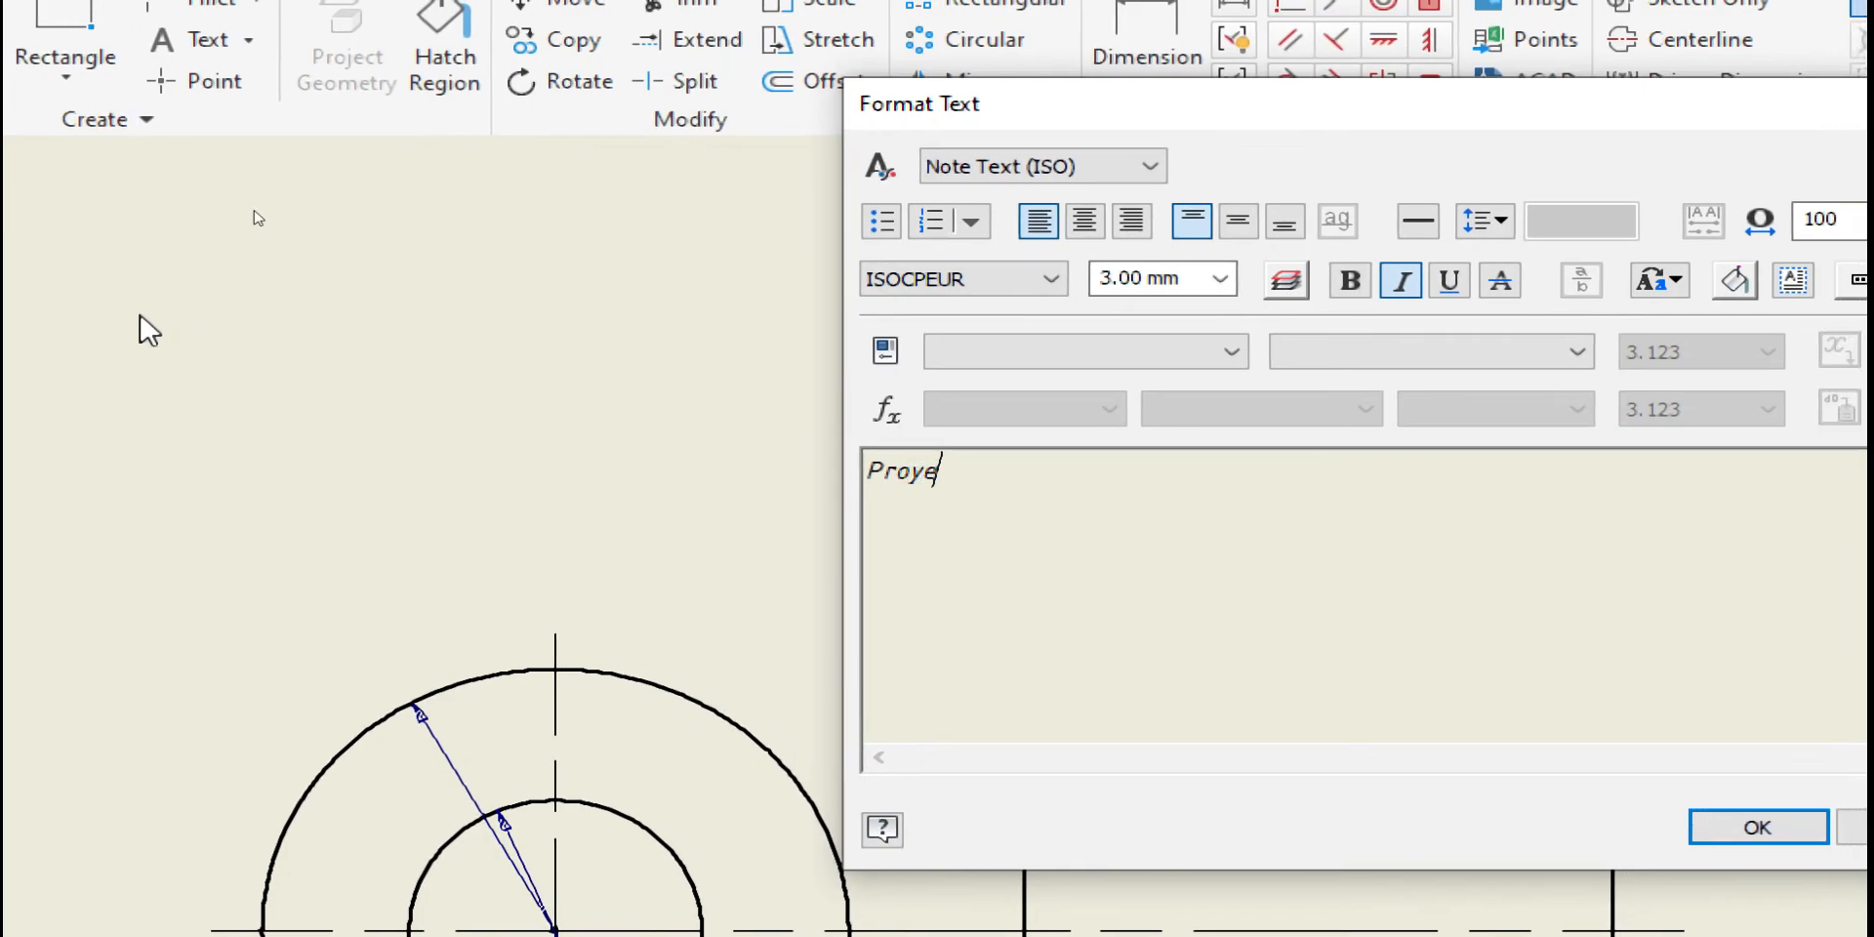
key("Return")
type("s")
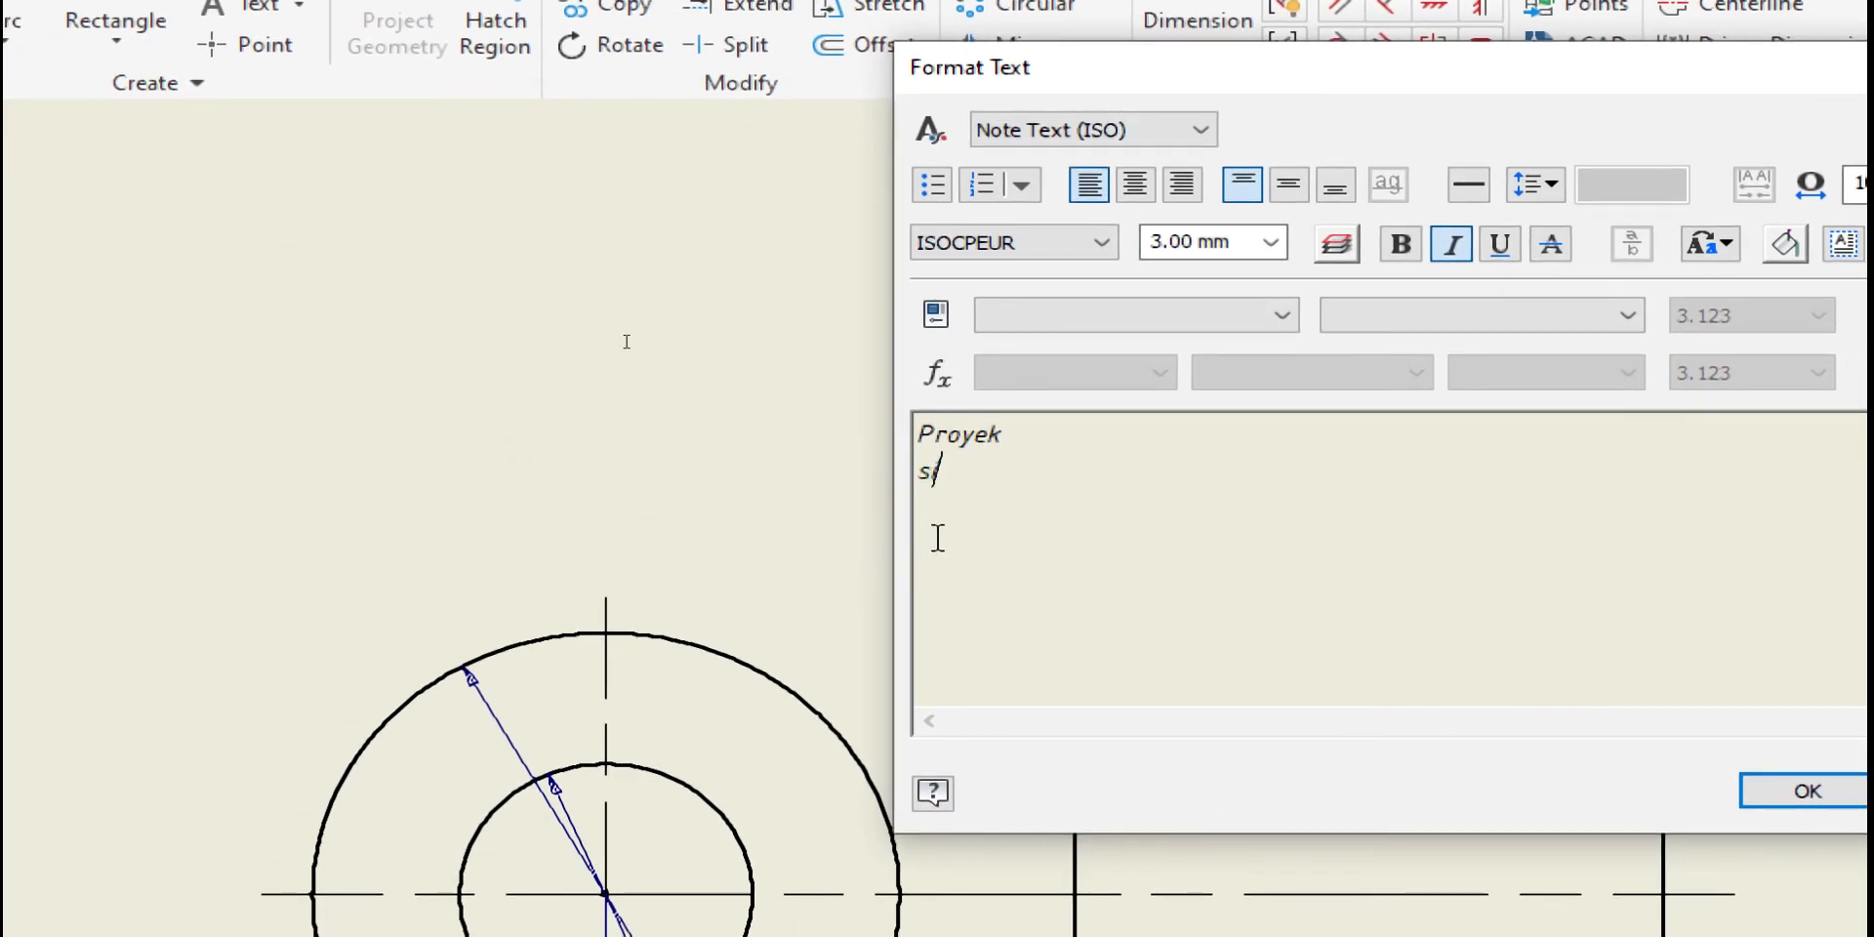
left_click_drag(967, 473, 906, 441)
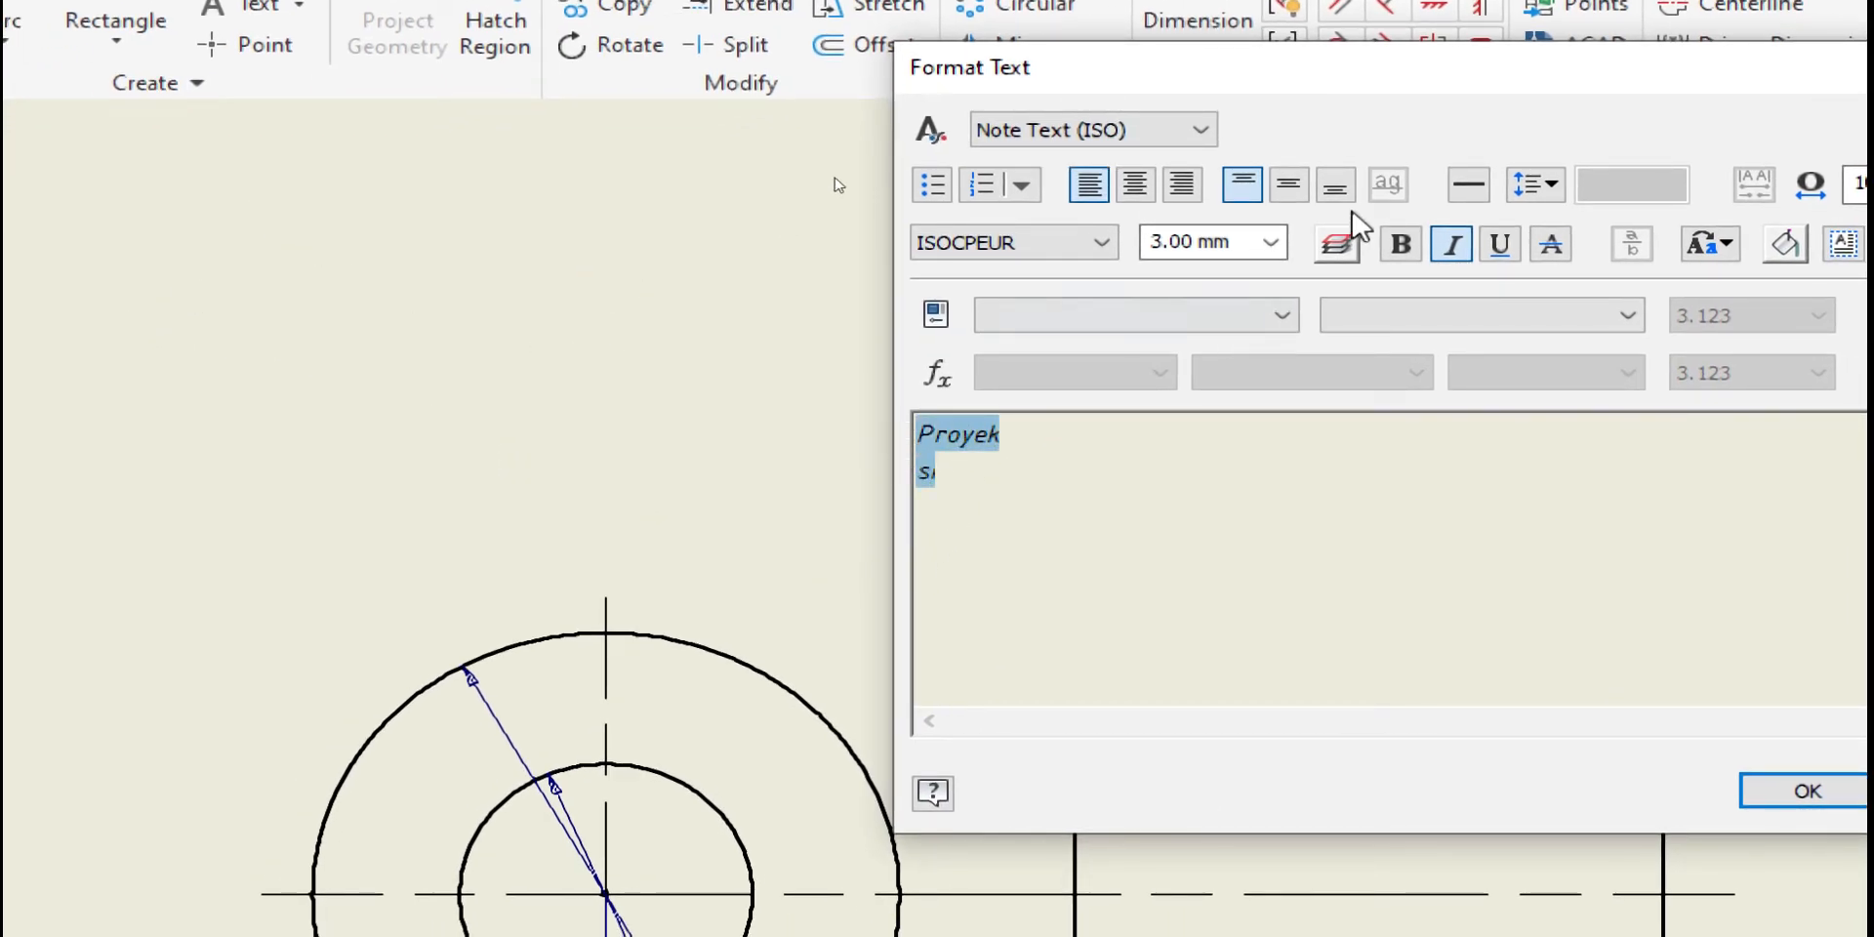
left_click(1136, 187)
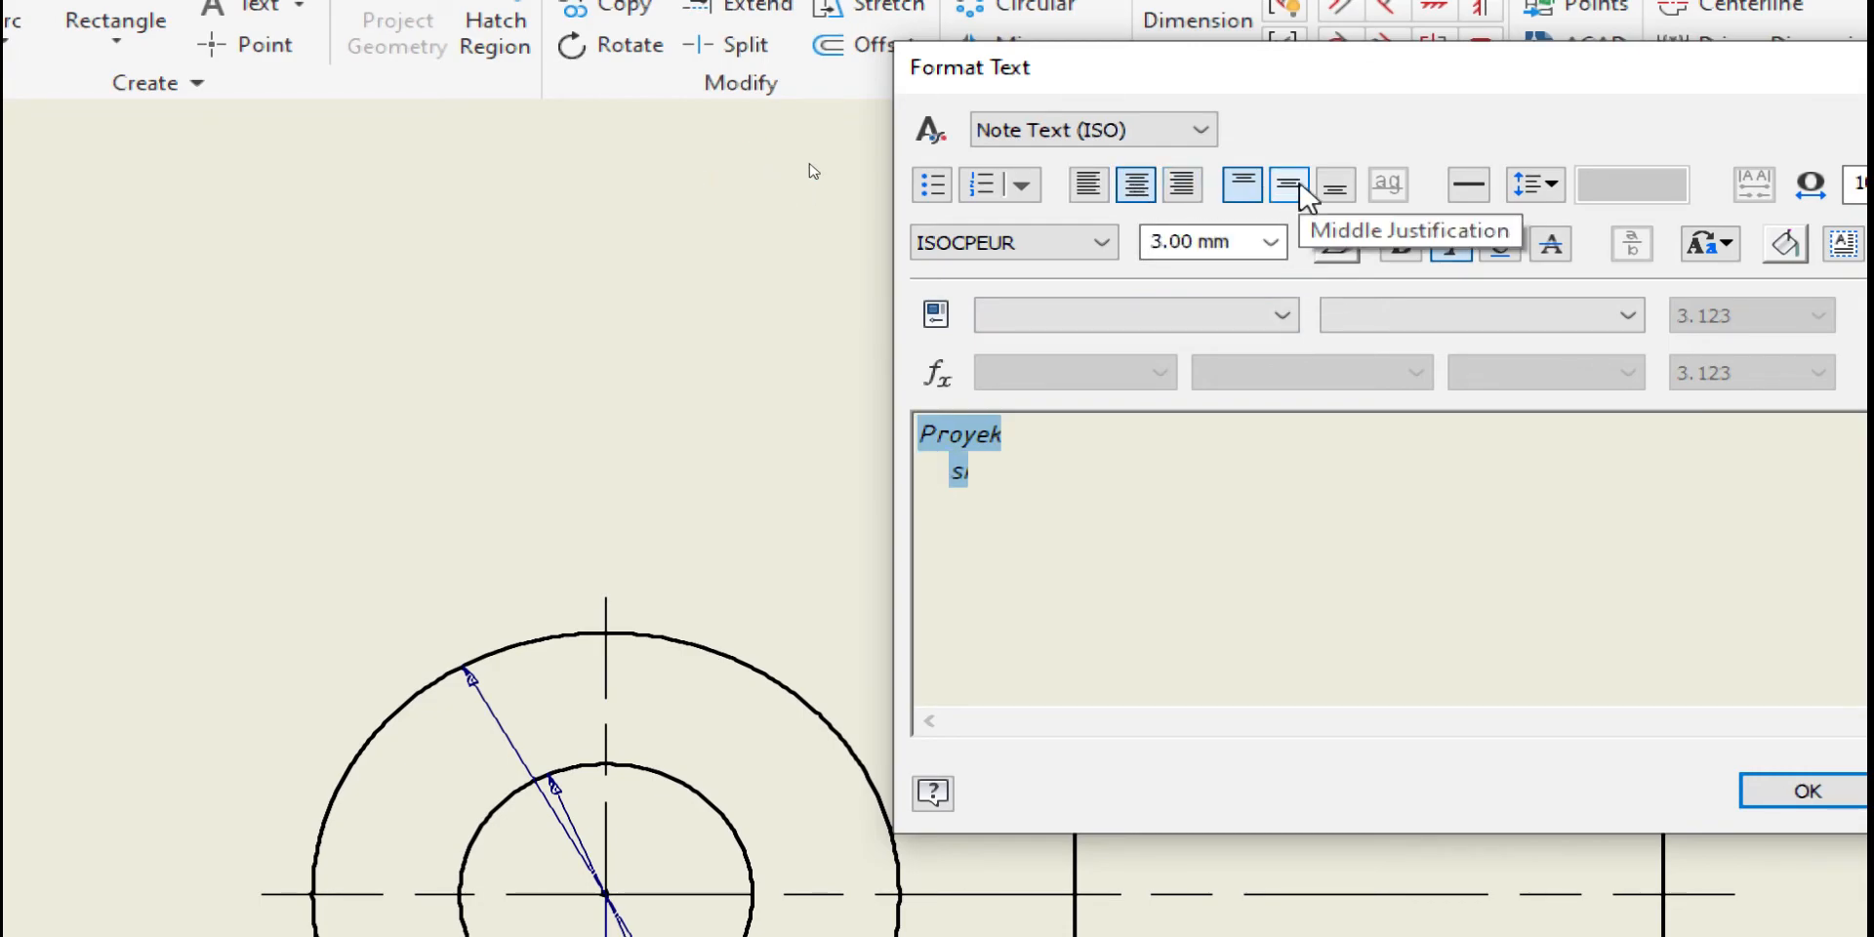
left_click(1786, 792)
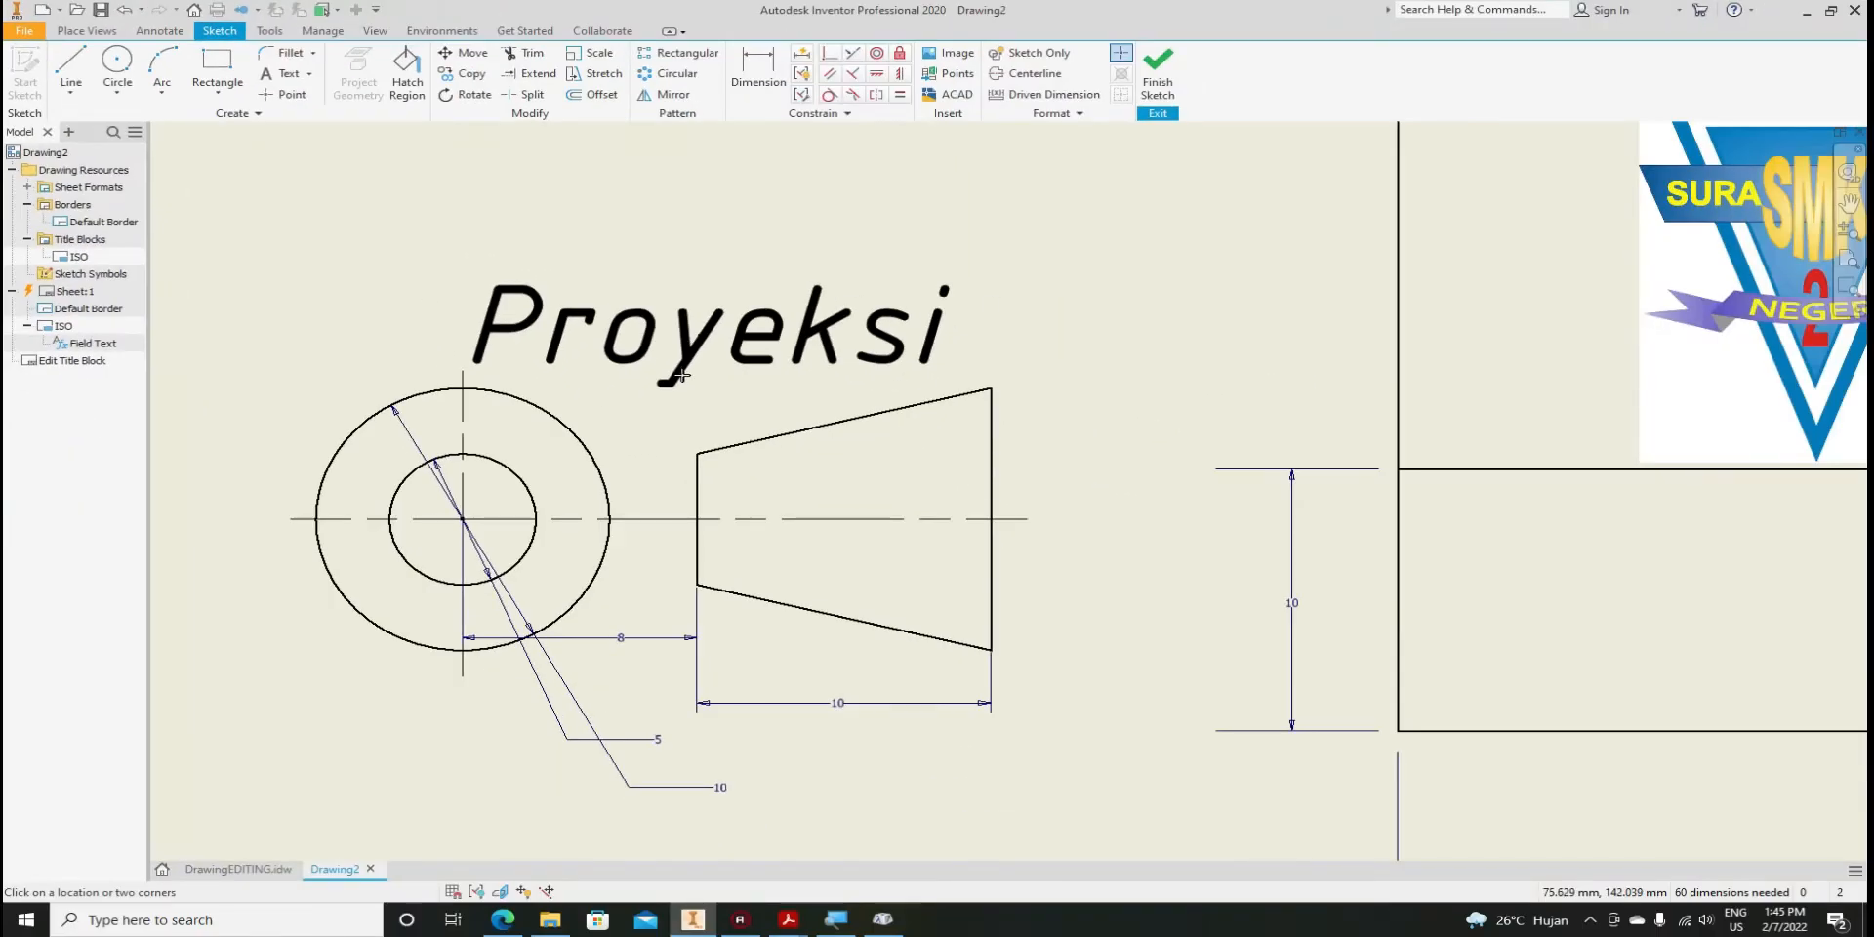
Move the Proyeksi symbol and label, based at the circle centre, beside the title block's left edge
scroll(626, 544, "down", 4)
scroll(649, 585, "up", 3)
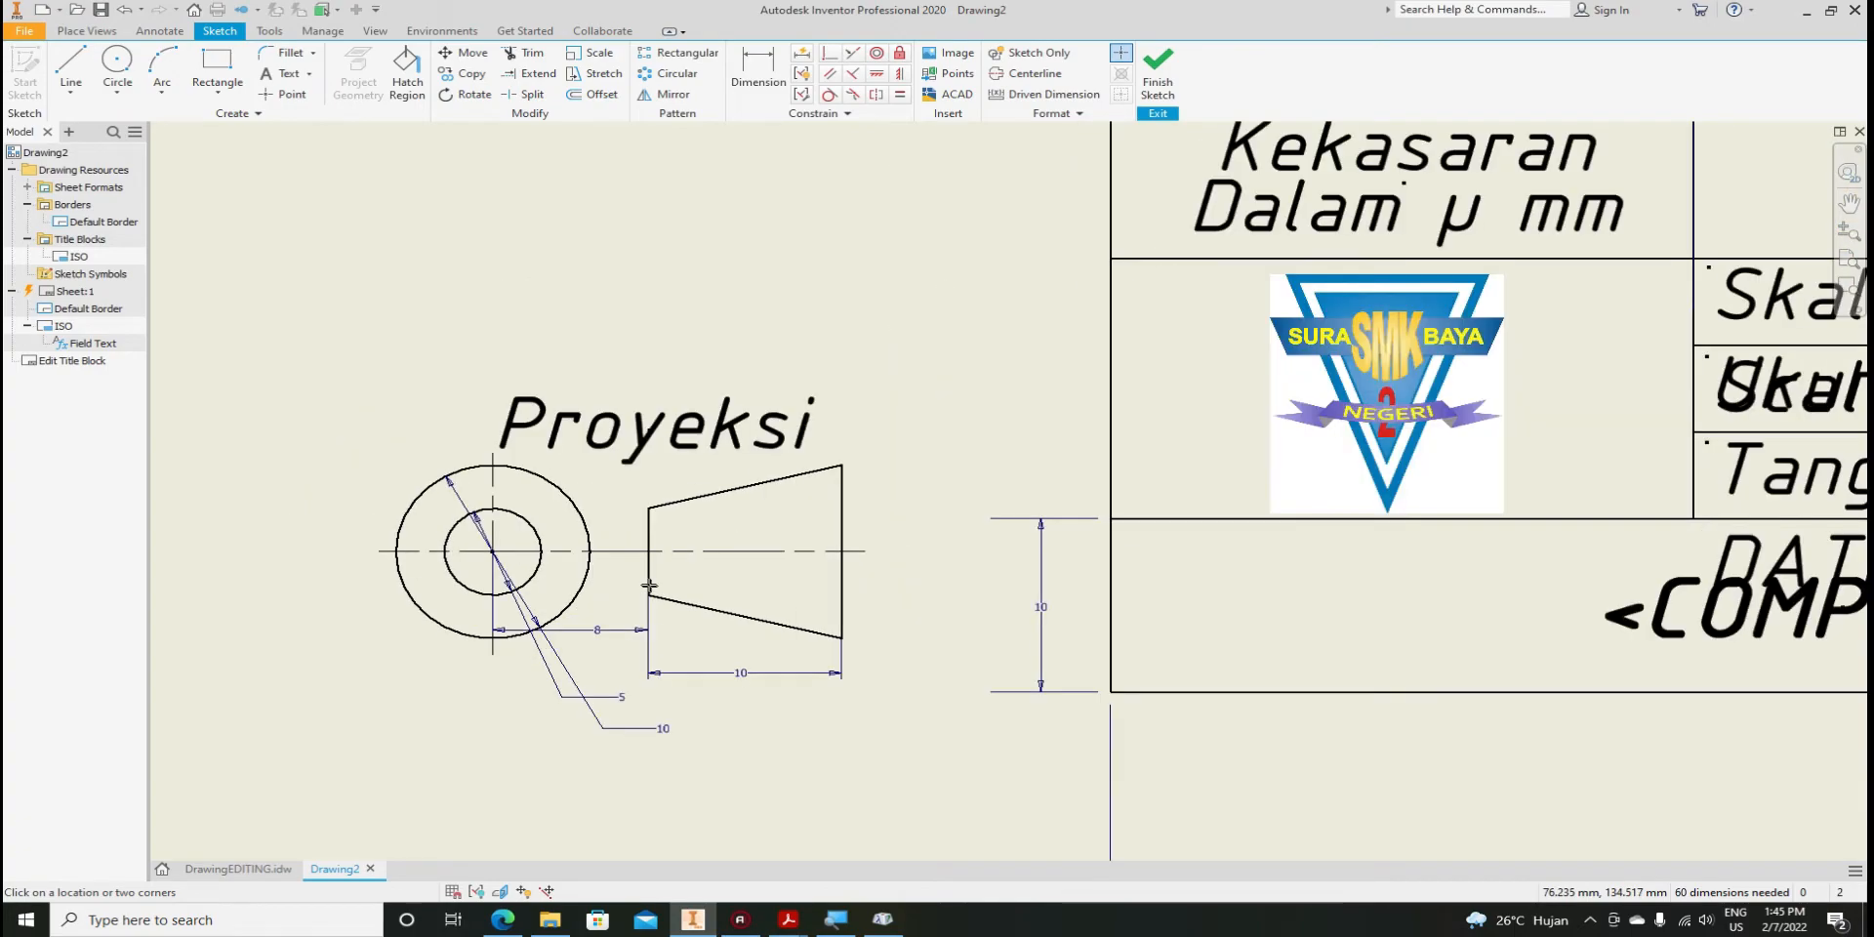
scroll(648, 586, "down", 2)
scroll(647, 586, "up", 3)
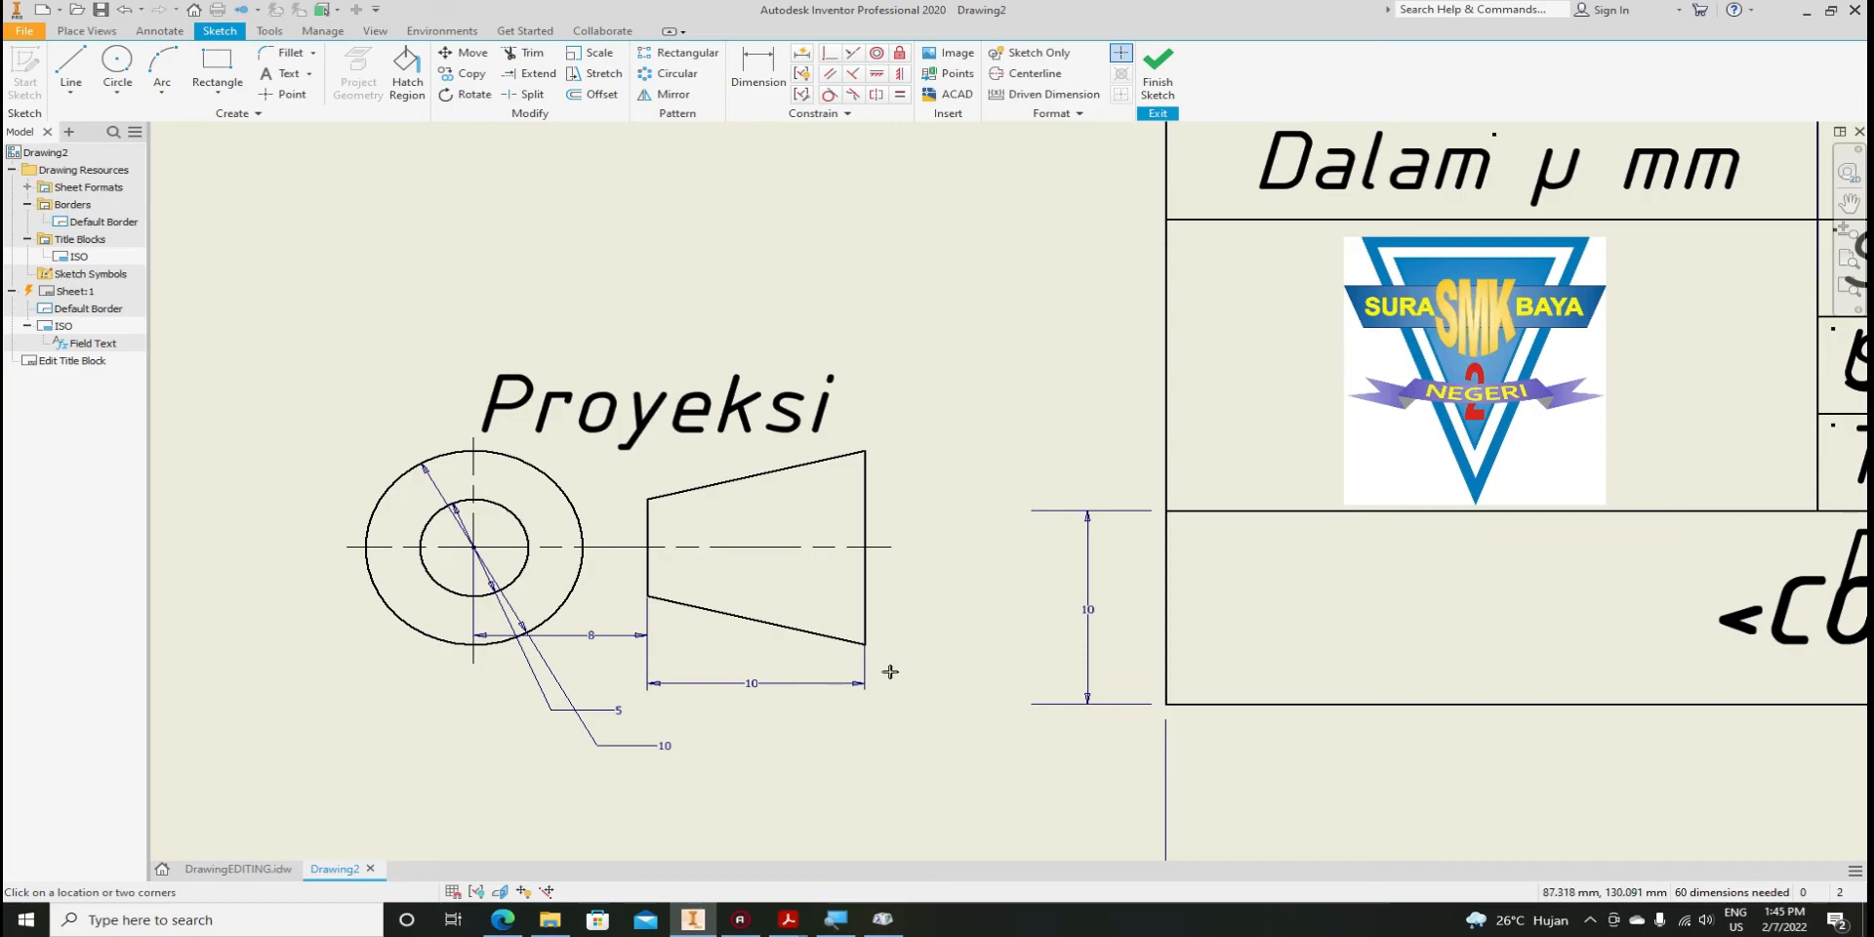
key("Escape")
mouse_move(943, 745)
left_mouse_down()
mouse_move(646, 616)
mouse_move(419, 433)
mouse_move(291, 293)
left_mouse_up()
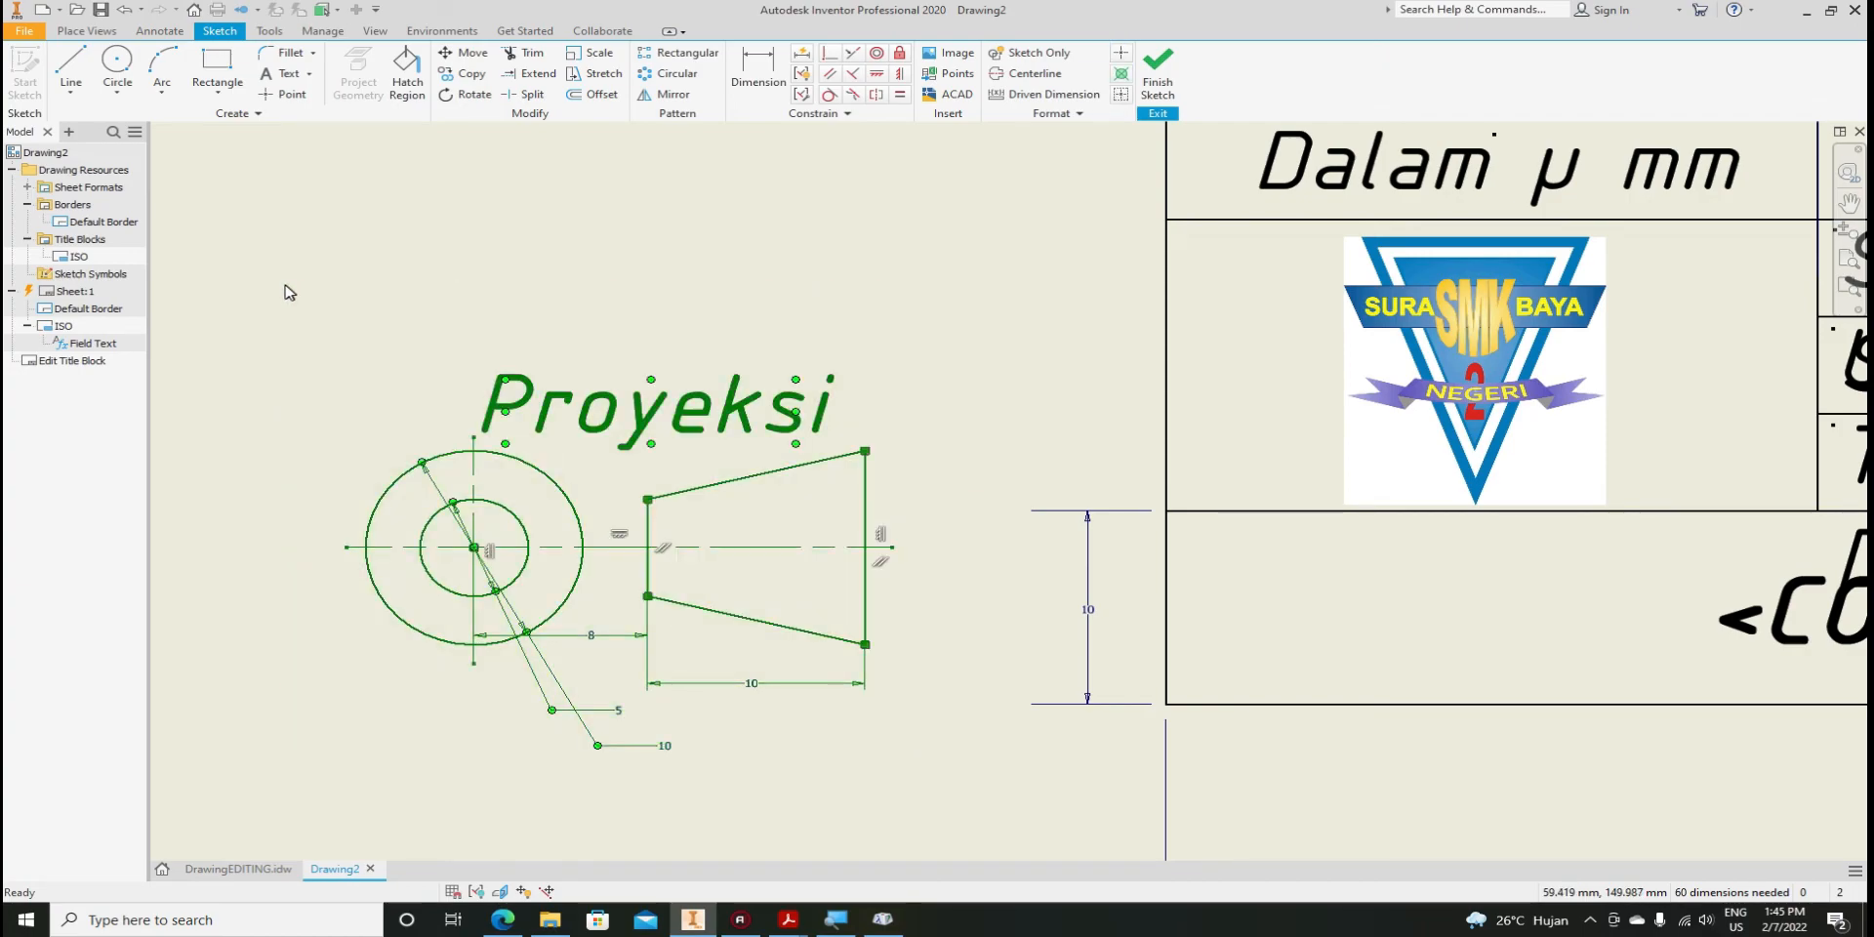
left_click(466, 53)
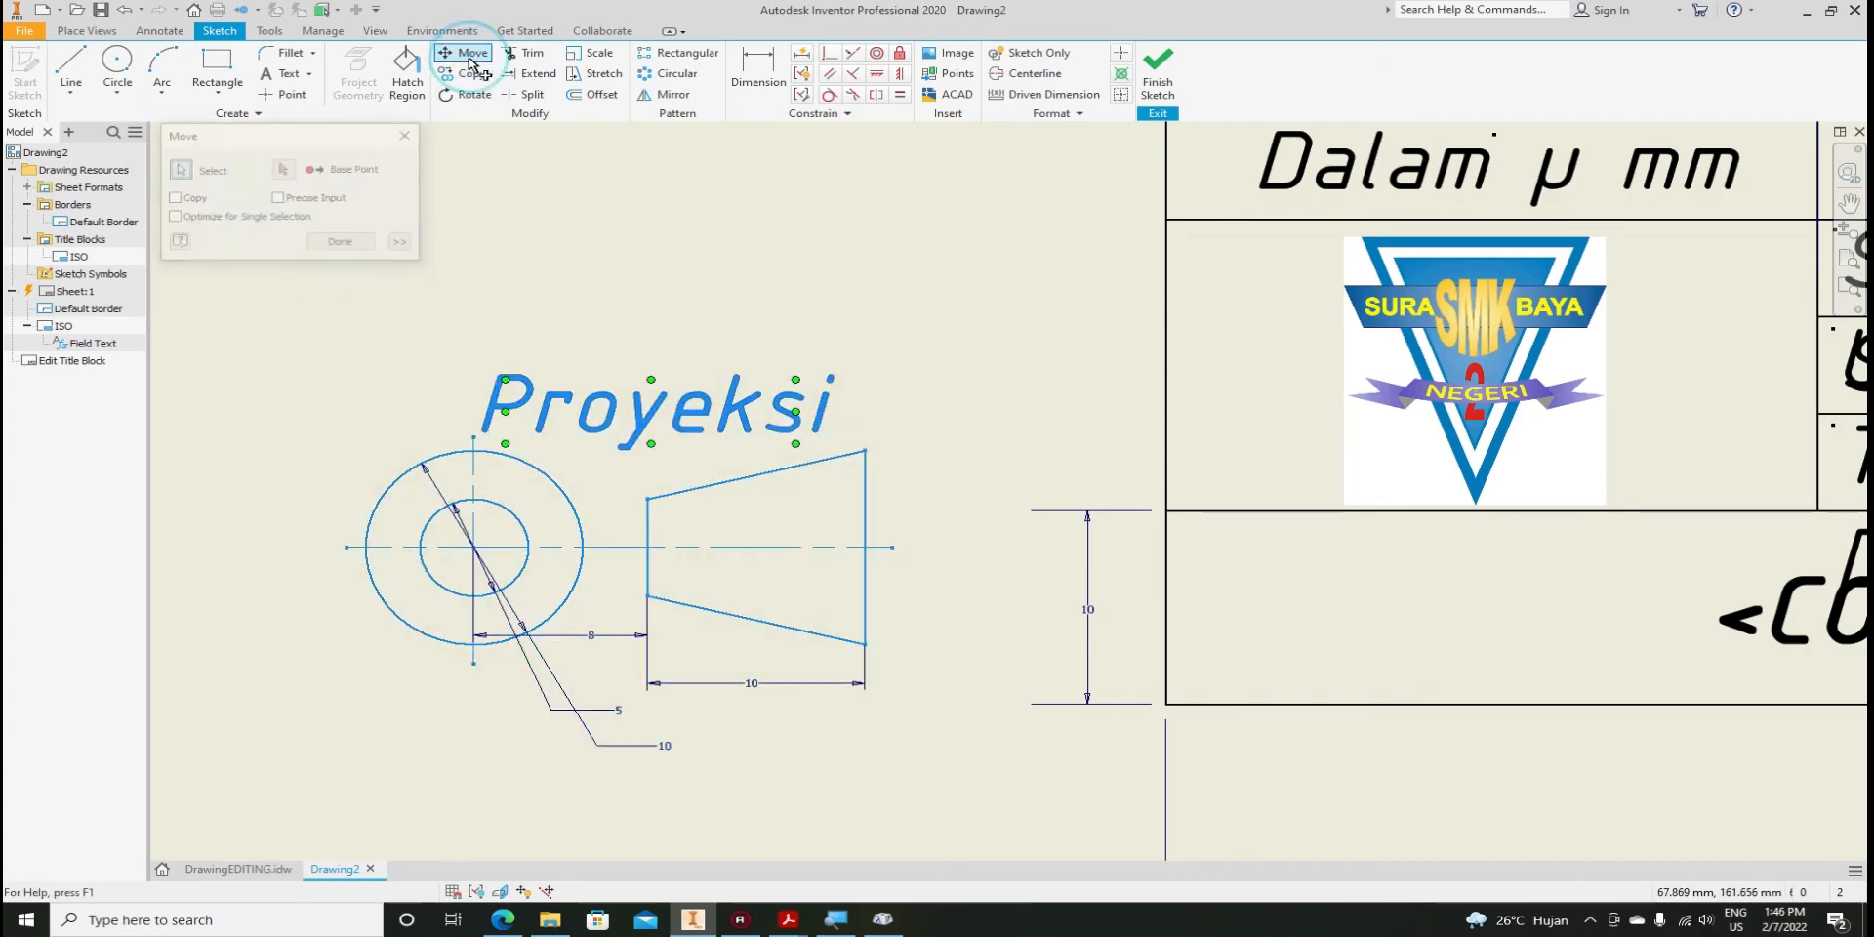
left_click(284, 170)
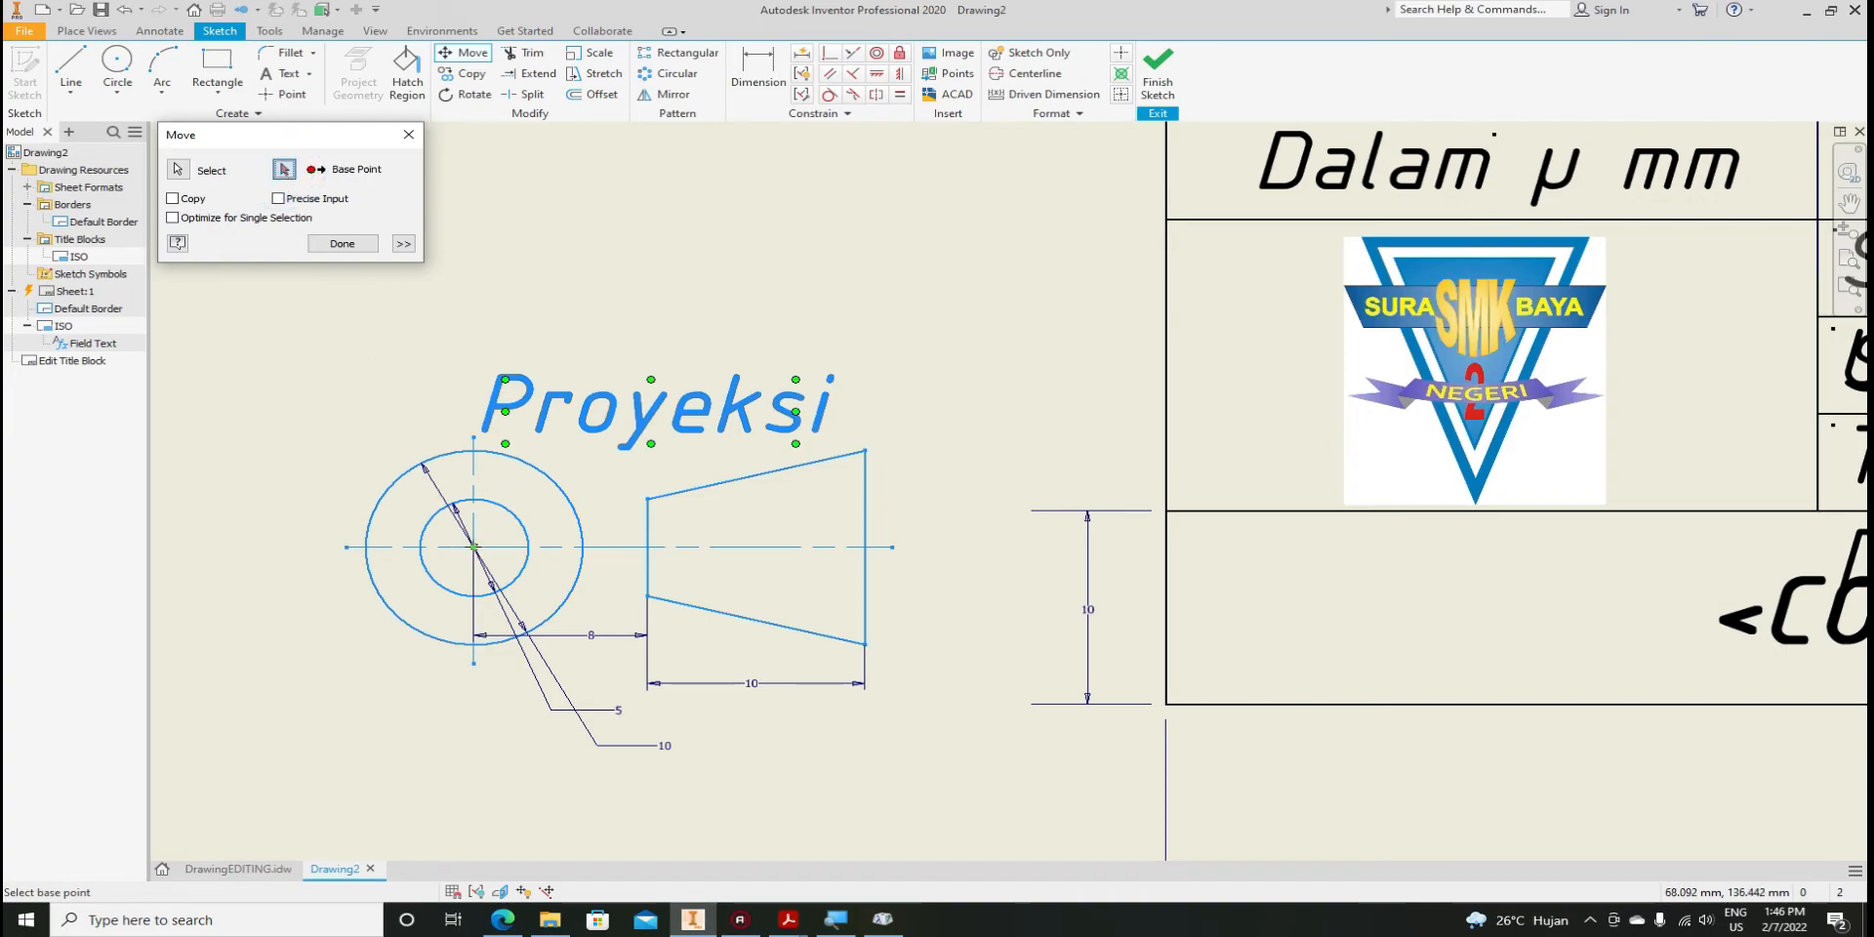
left_click(473, 547)
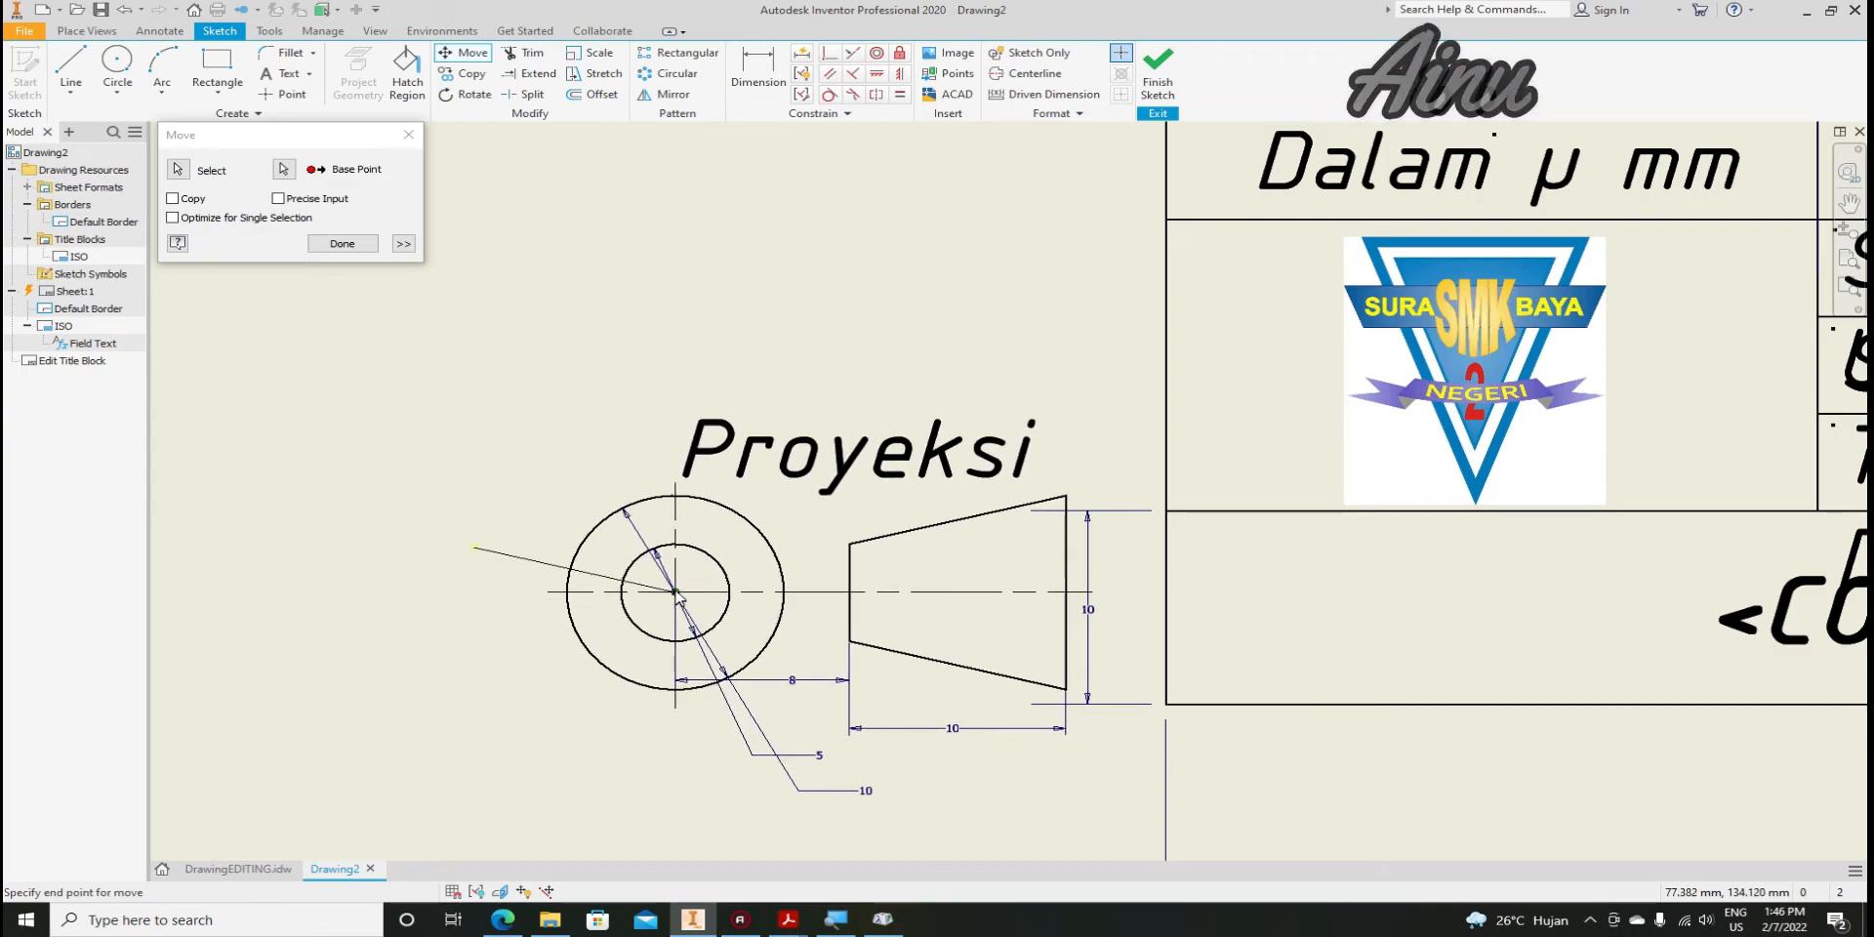
left_click(677, 585)
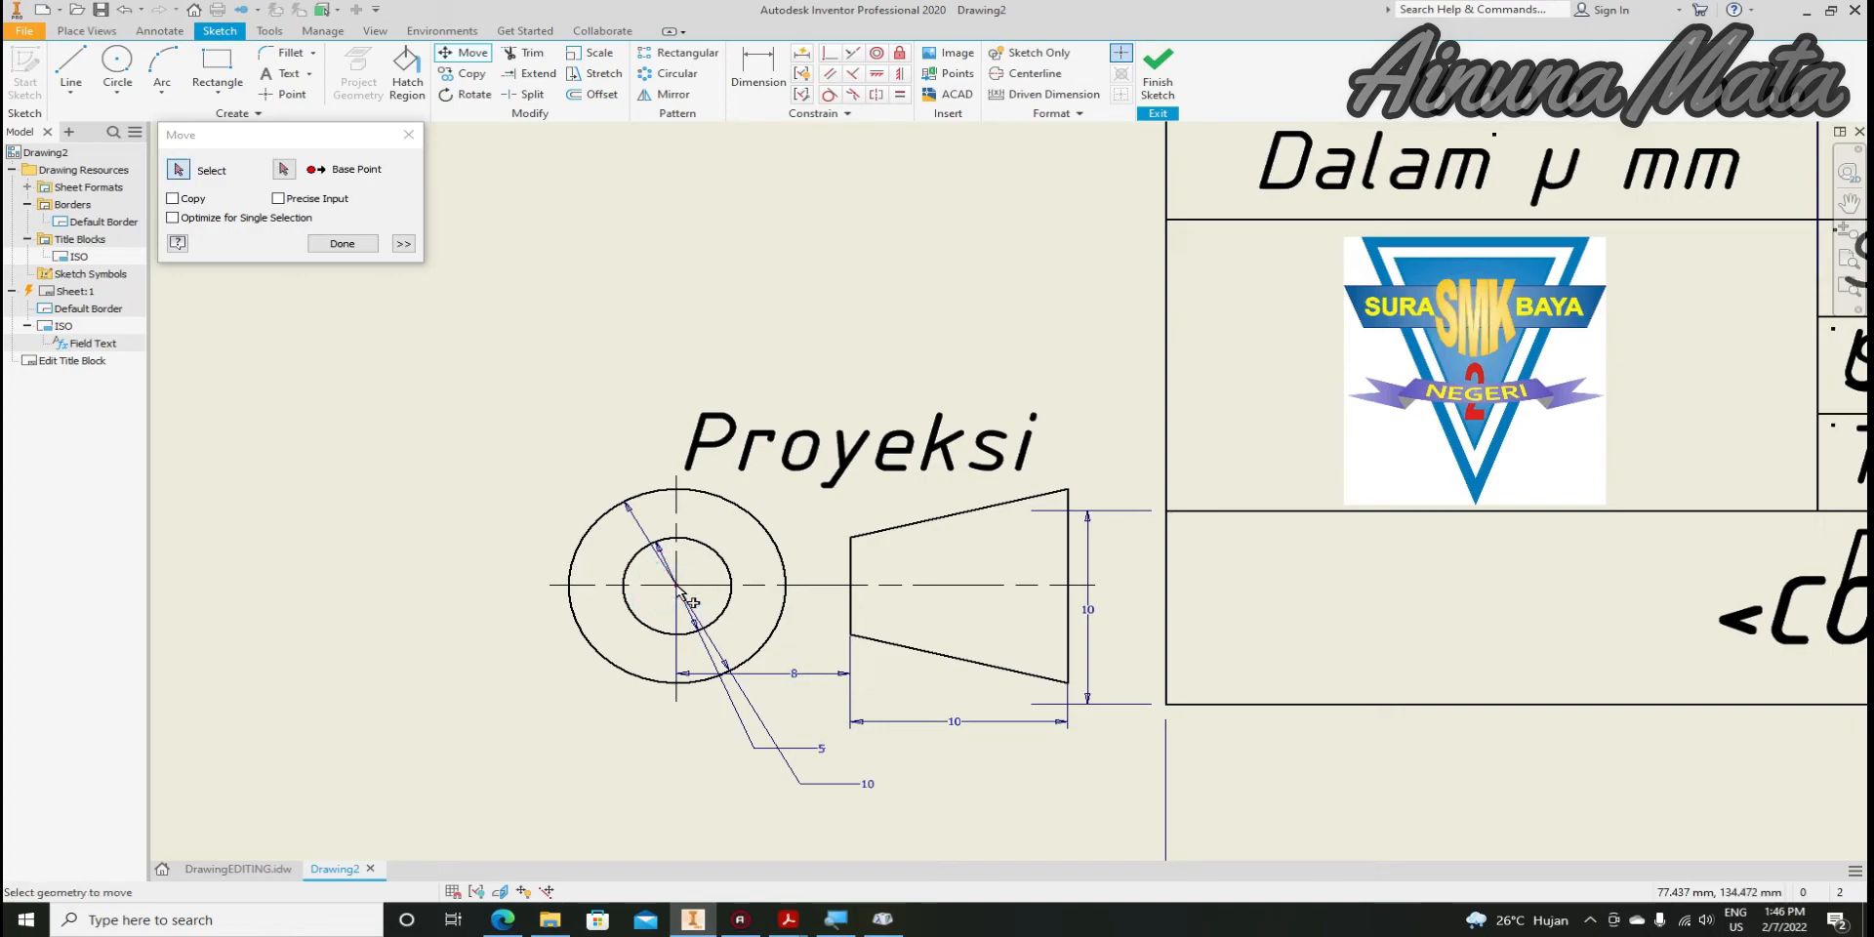
left_click(343, 244)
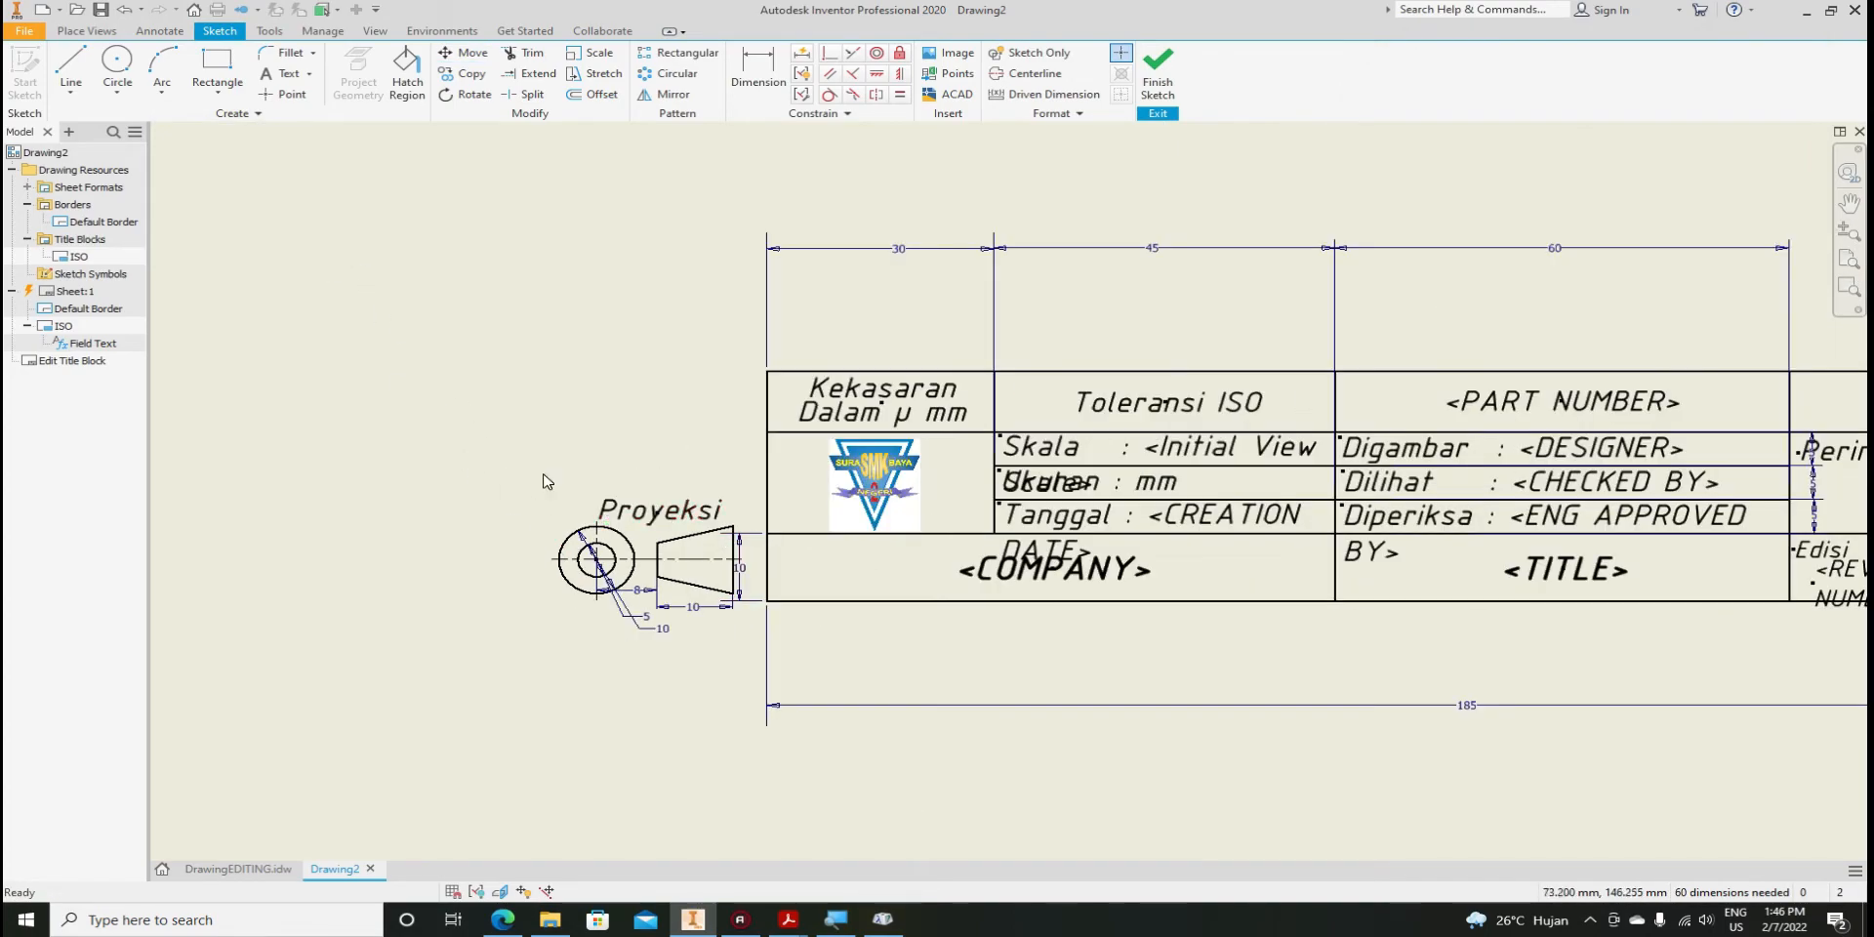
In DrawingEDITING, finish the title block sketch and save the edits to ISO
scroll(546, 481, "down", 2)
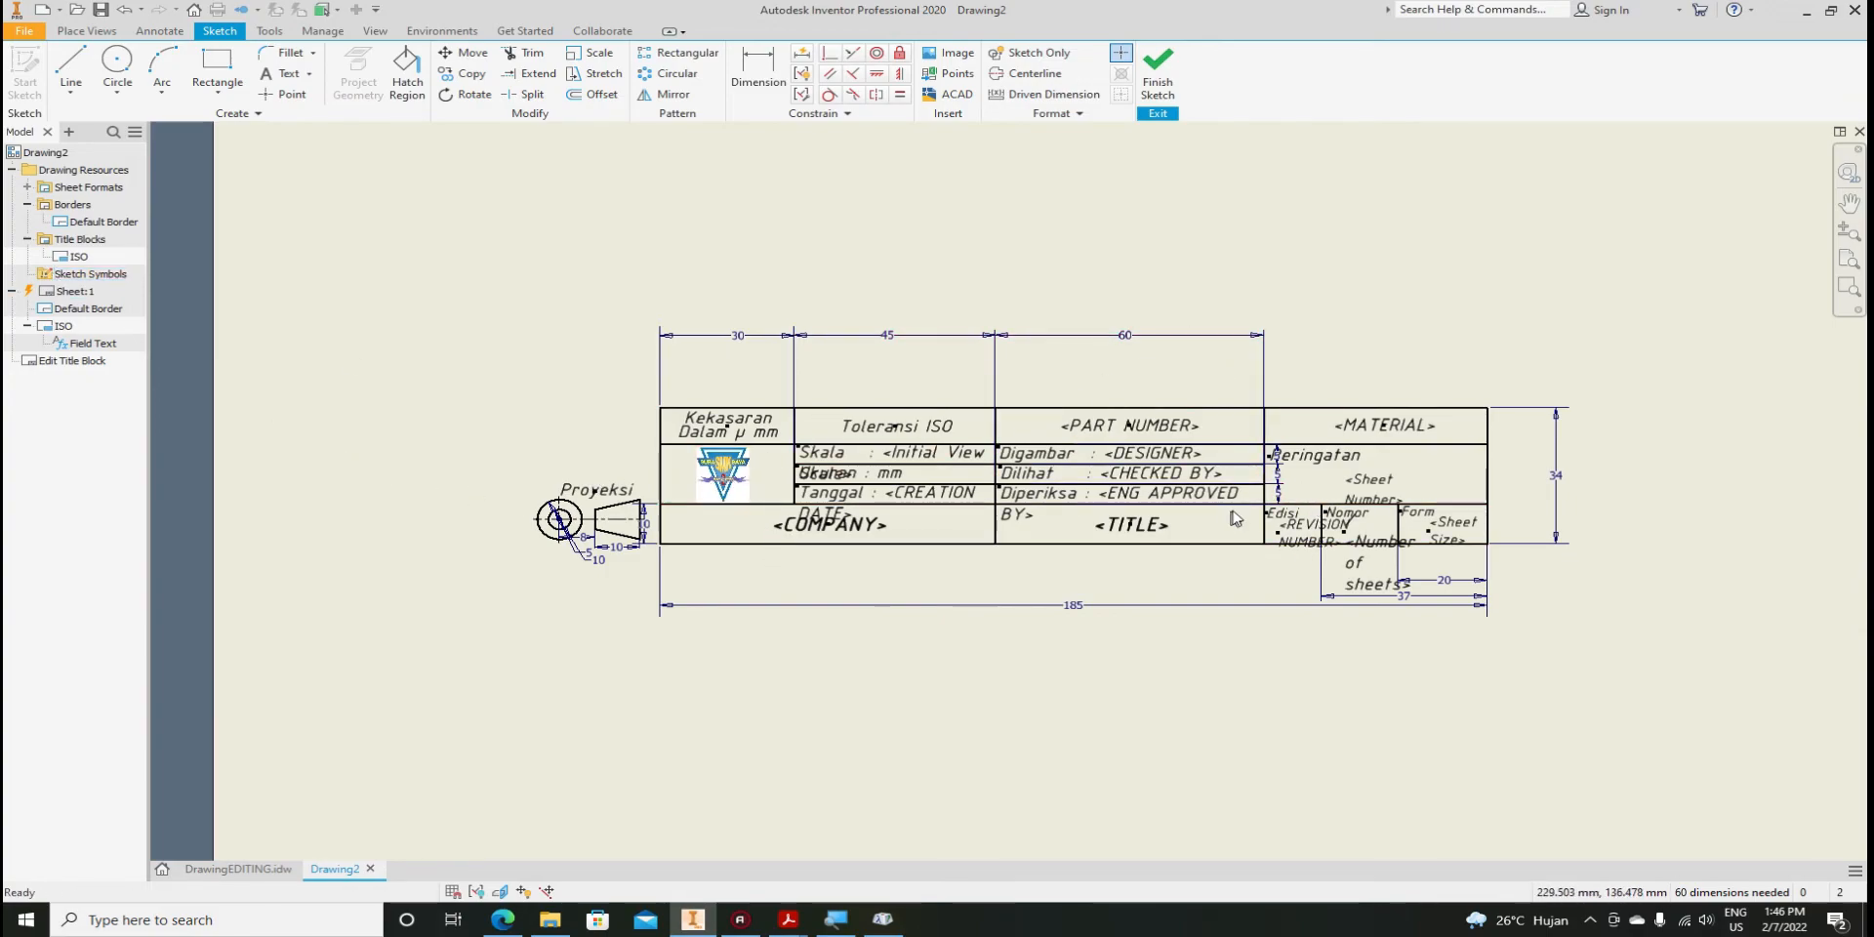
scroll(1216, 483, "up", 2)
scroll(937, 492, "down", 1)
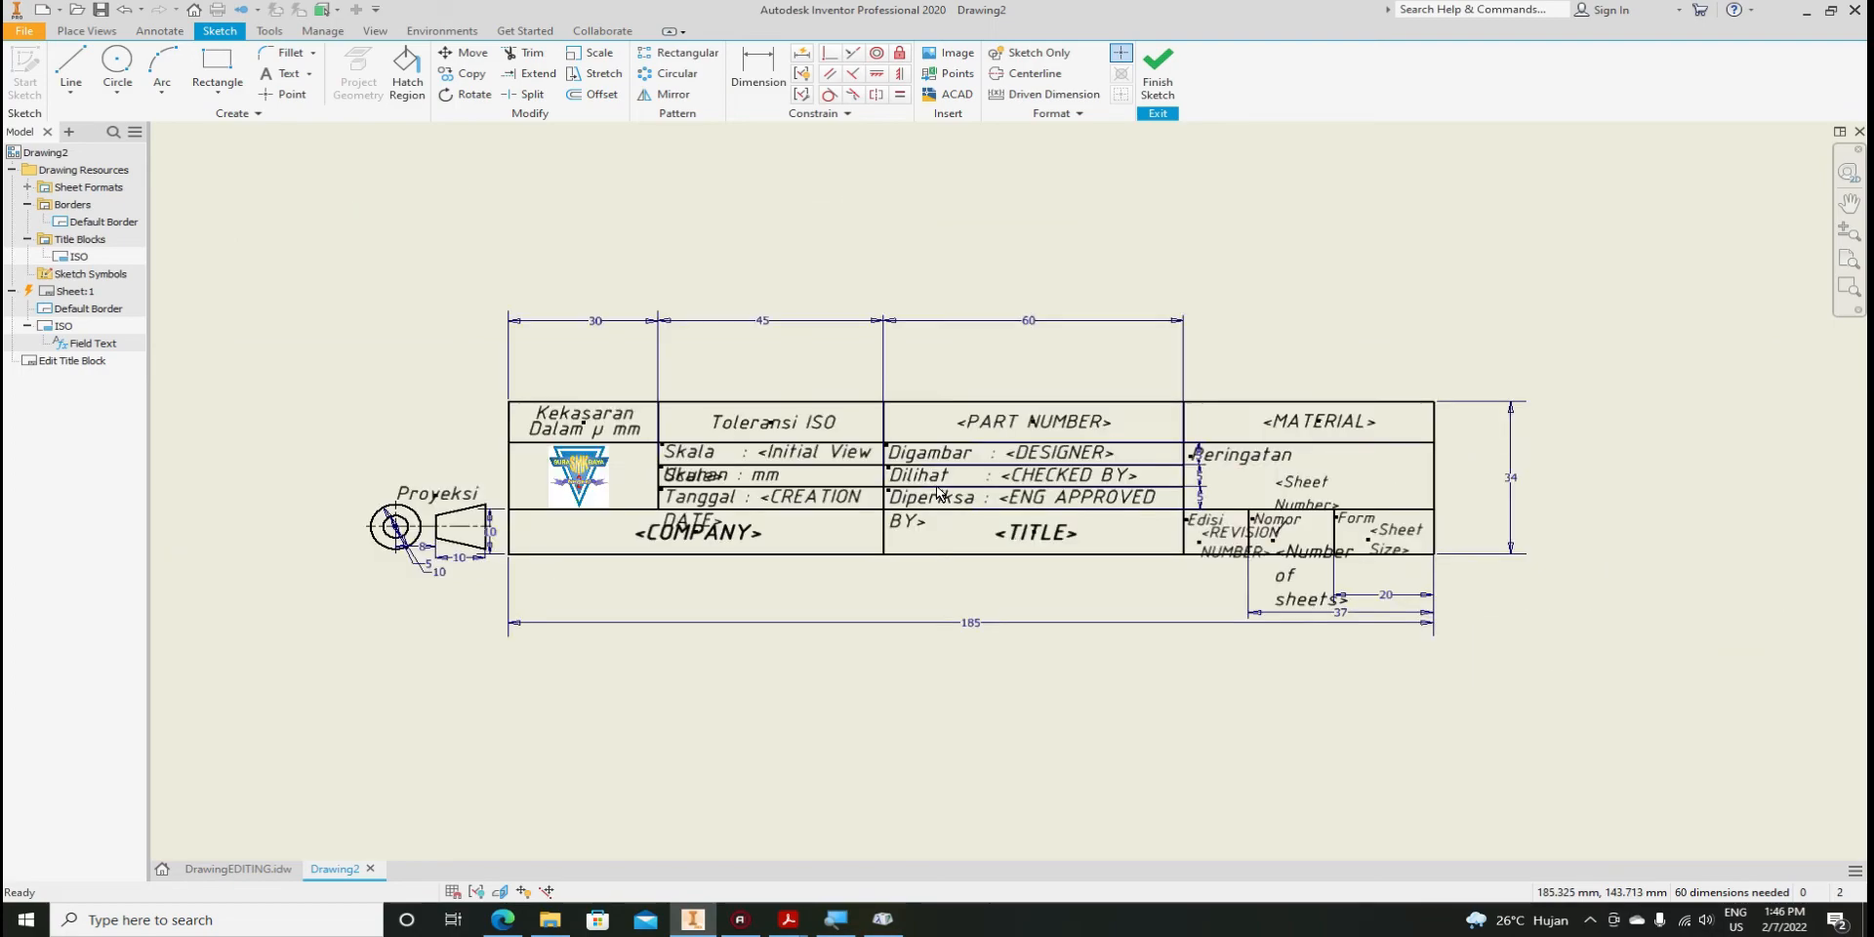
left_click(223, 866)
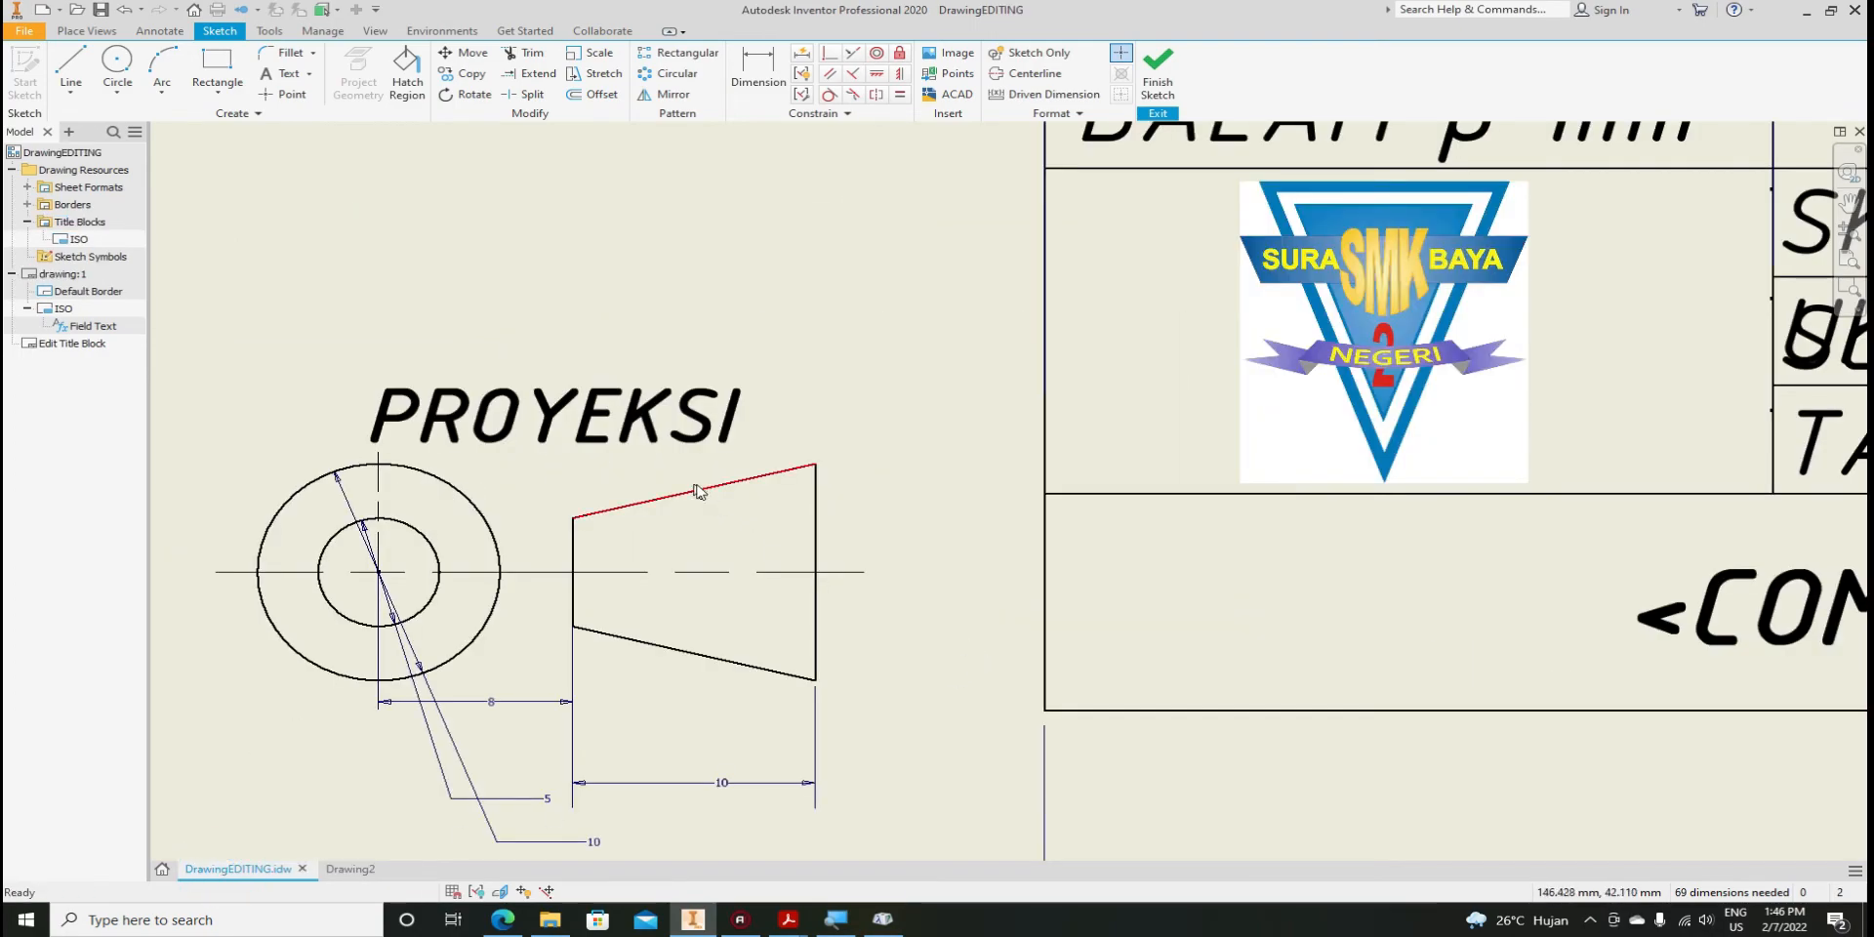
left_click(1158, 93)
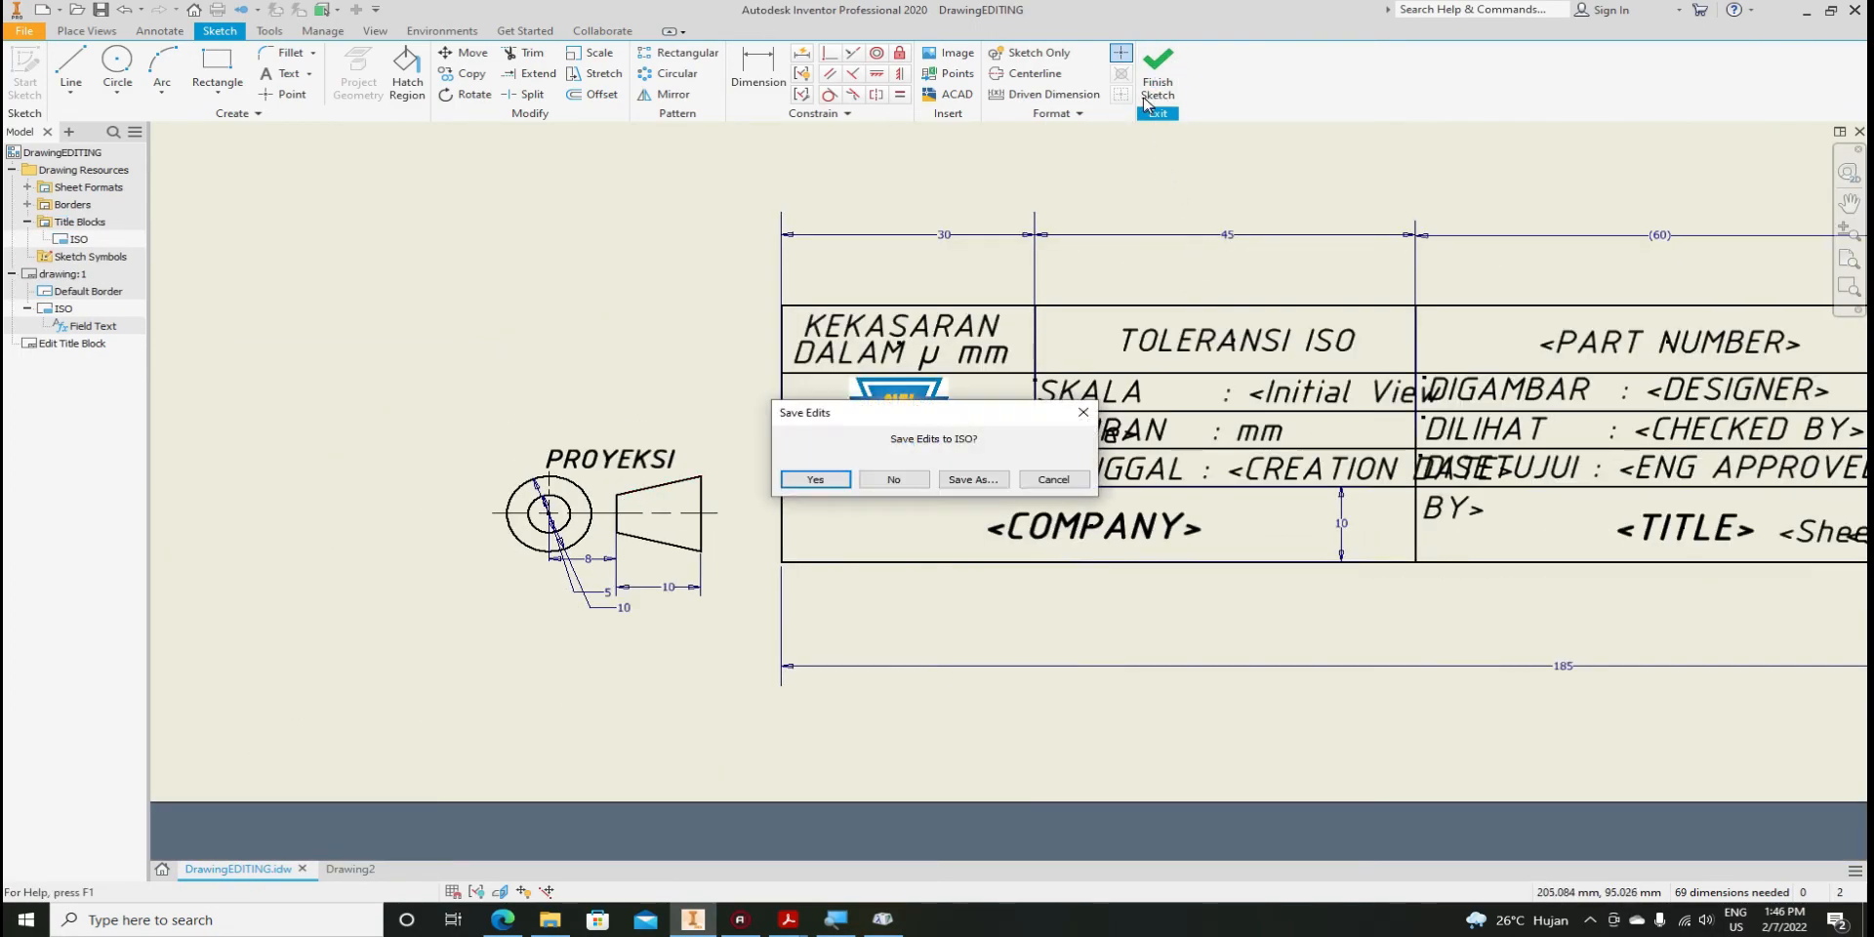
left_click(825, 477)
Re-edit the ISO title block, finish and save it again, then return to Drawing2
scroll(663, 512, "down", 3)
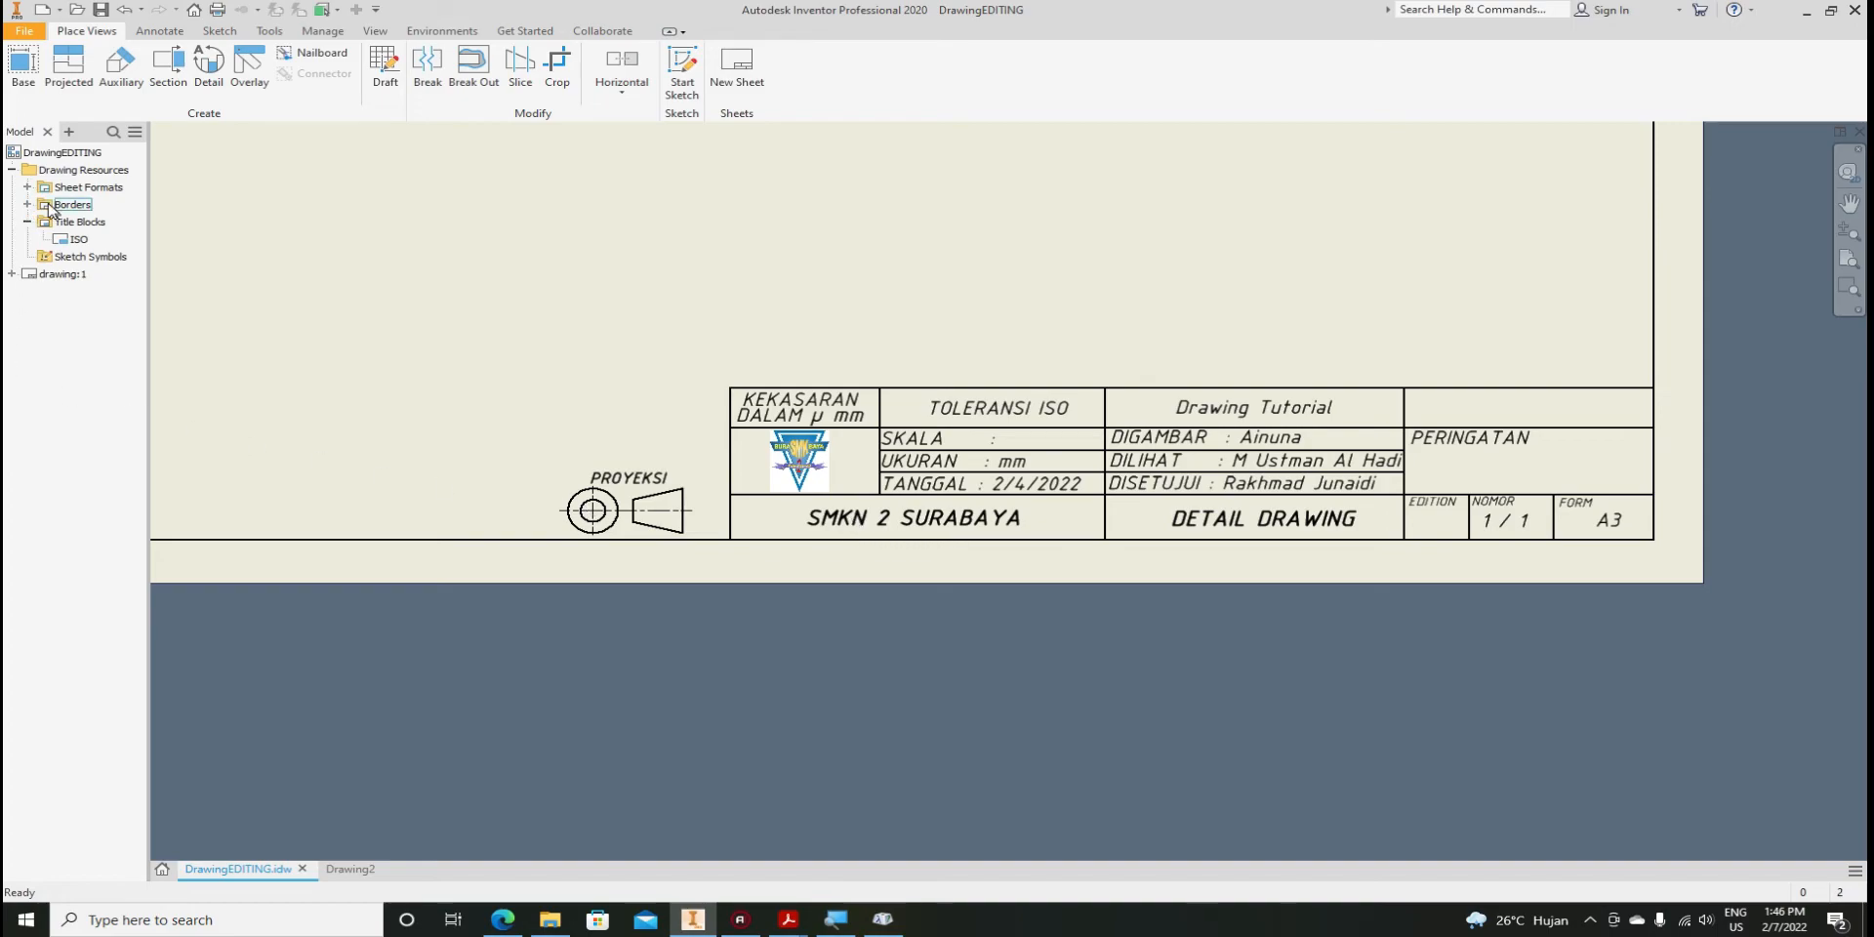
right_click(78, 239)
left_click(98, 303)
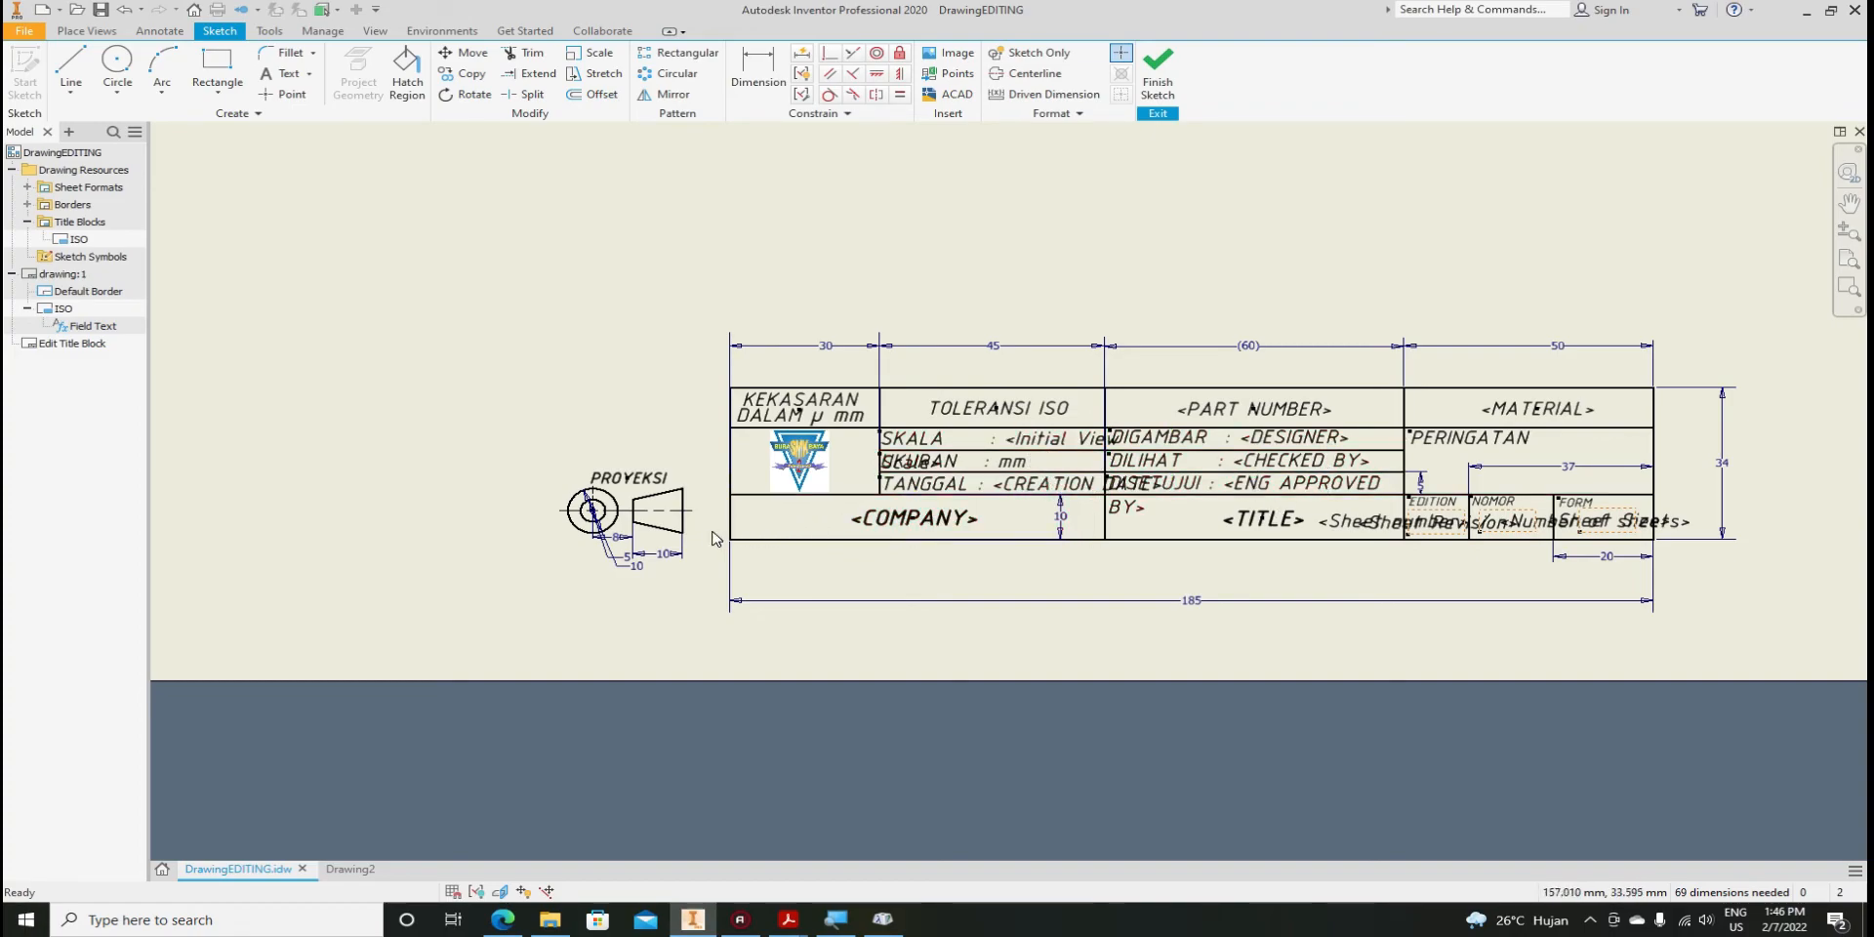
right_click(493, 362)
left_click(858, 253)
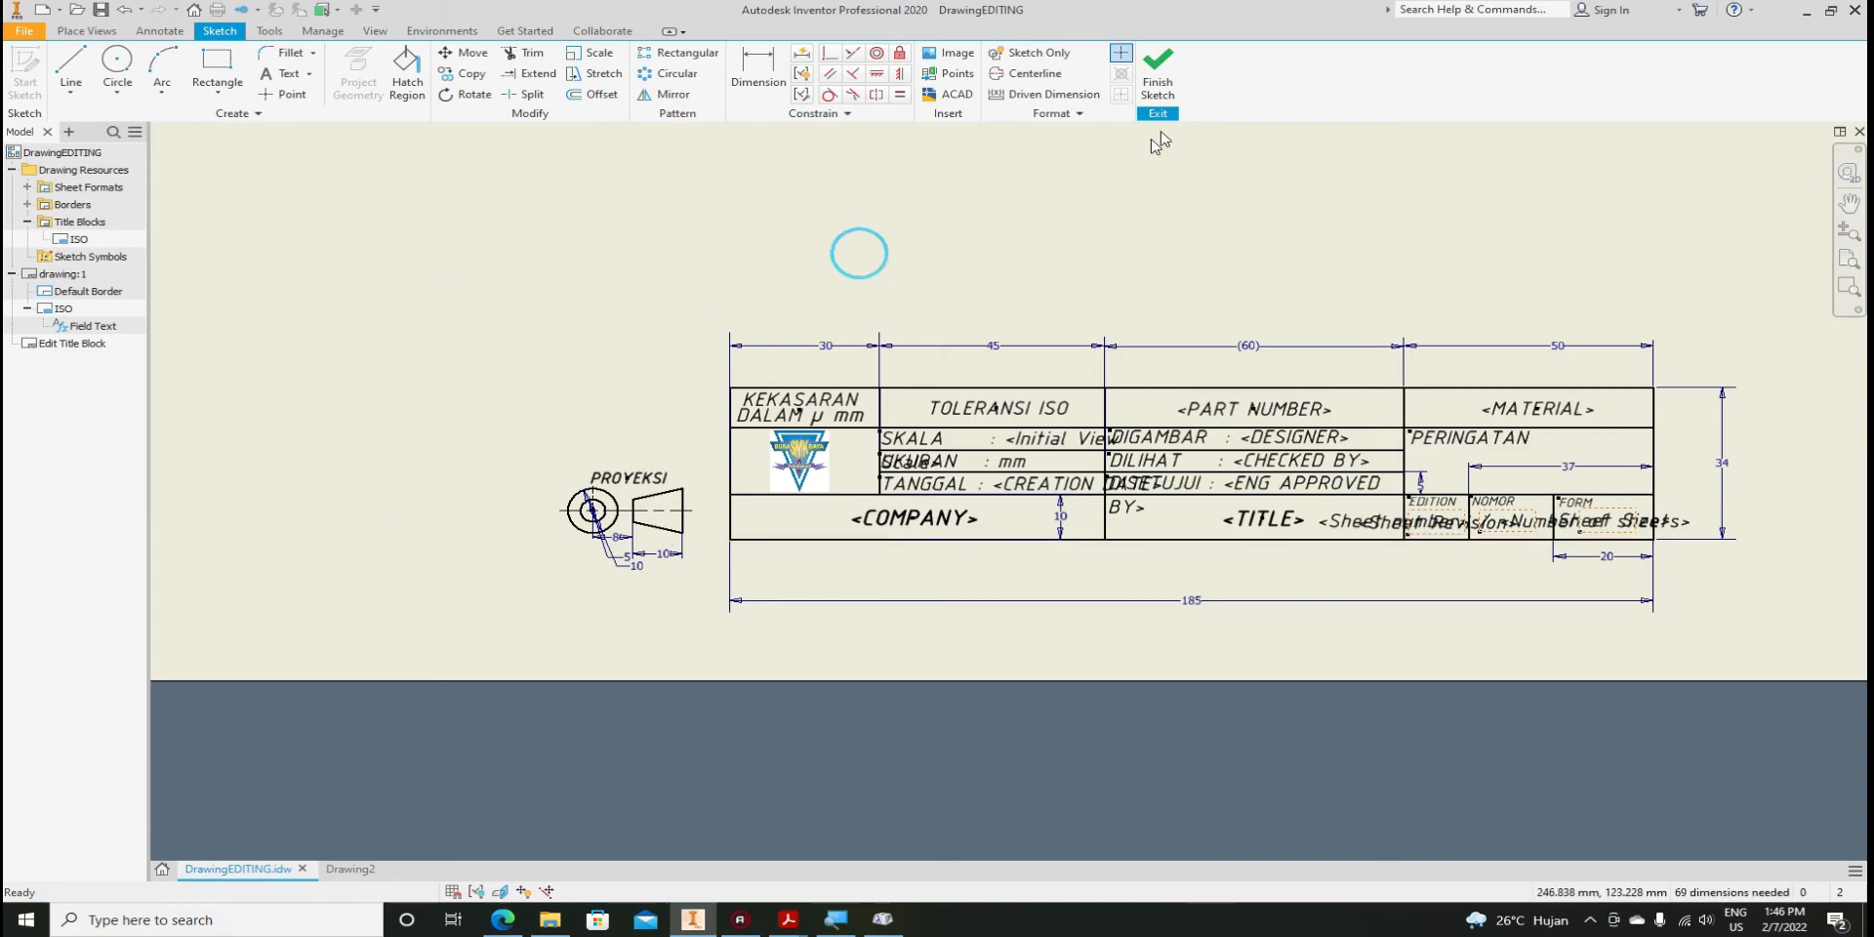
left_click(1159, 93)
left_click(822, 481)
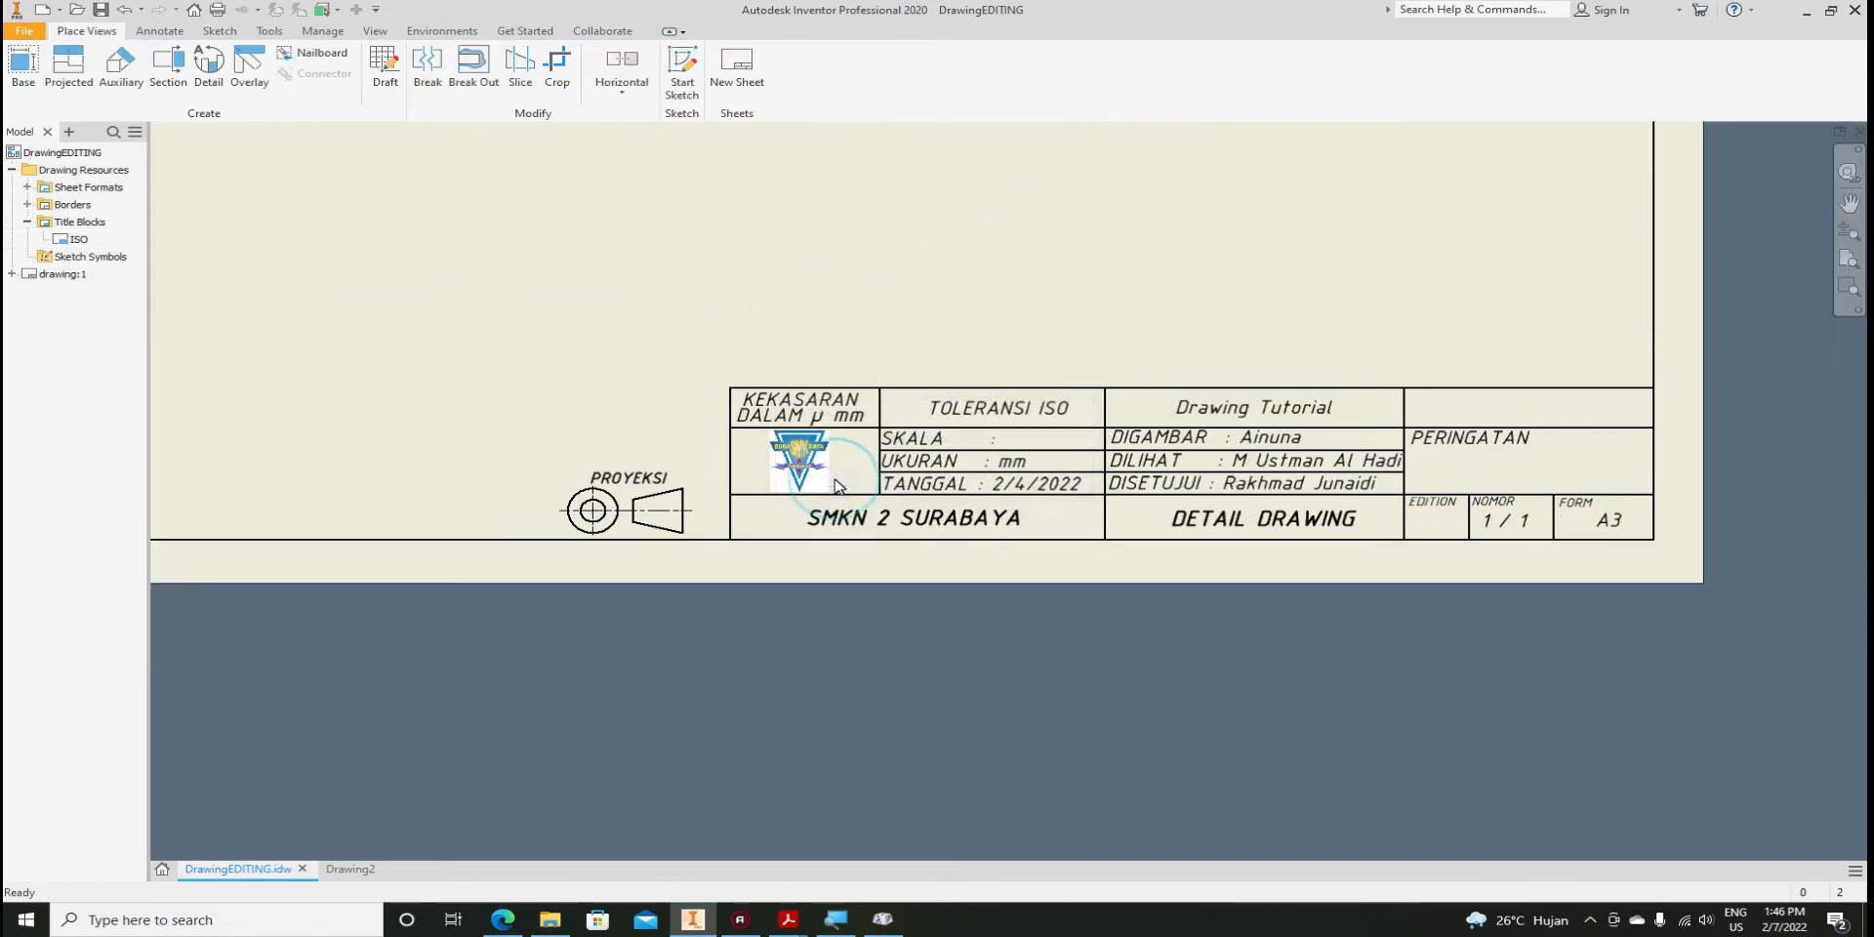
left_click(349, 869)
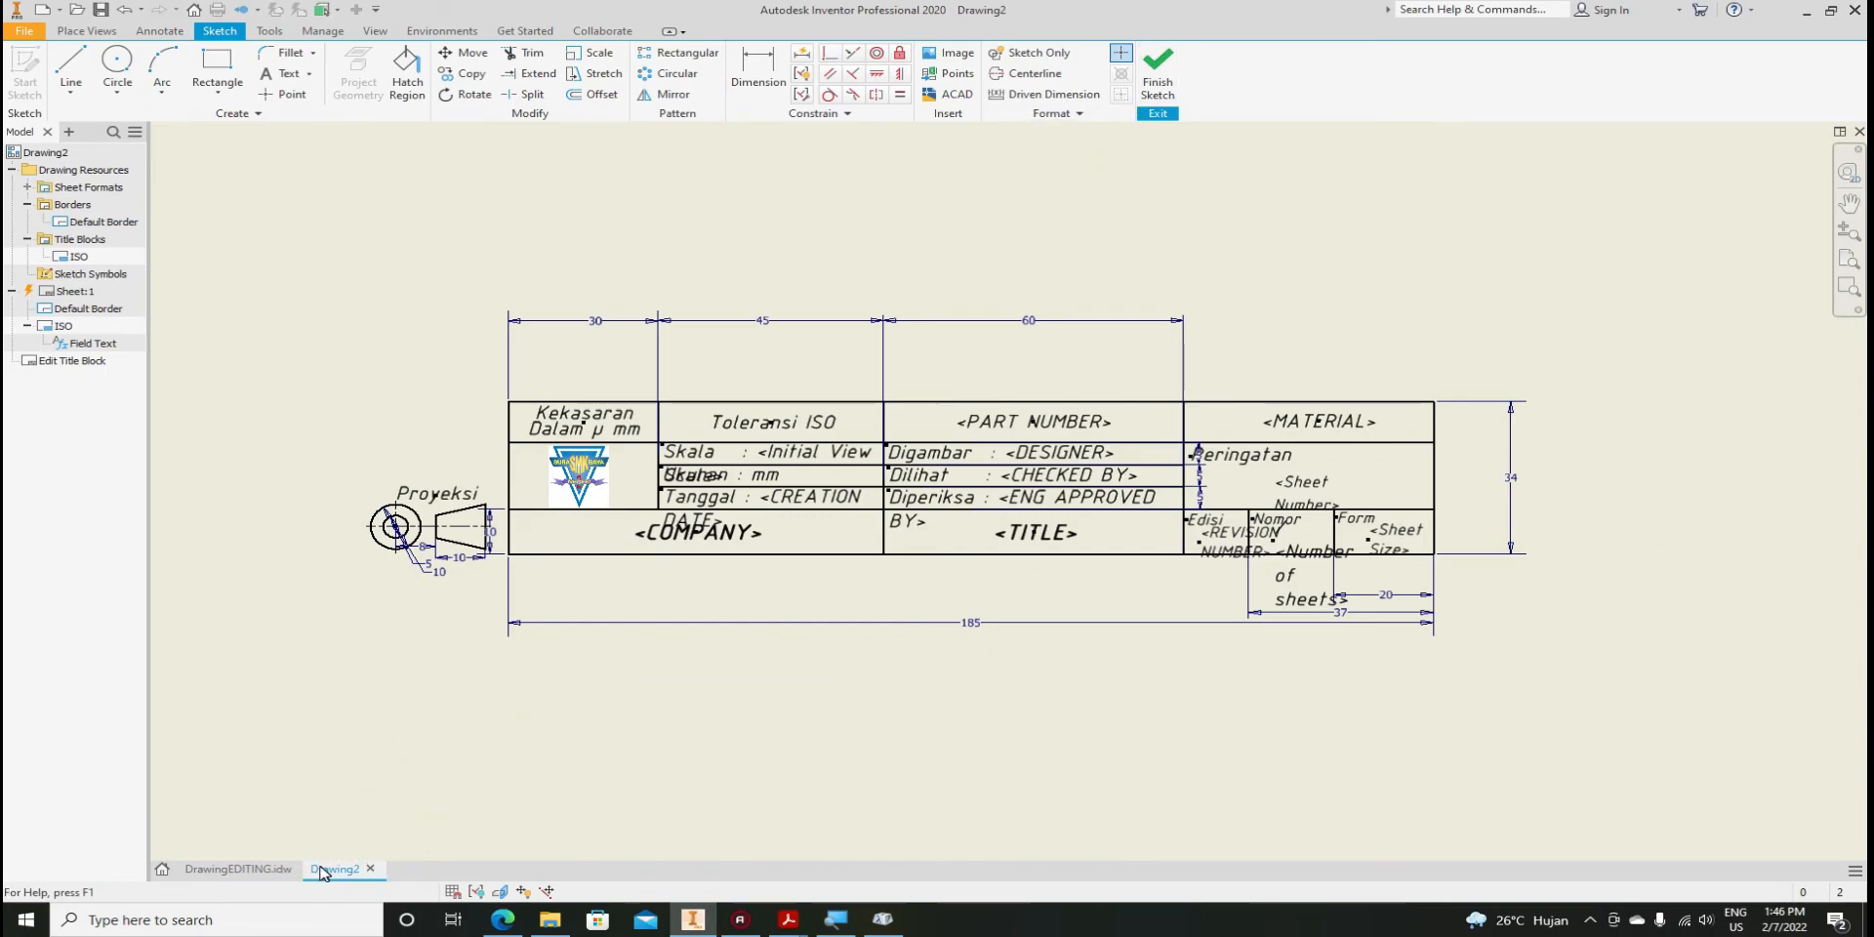
Finish the sketch and save the edited title block as a new one named 'etiket edit'
left_click(1167, 80)
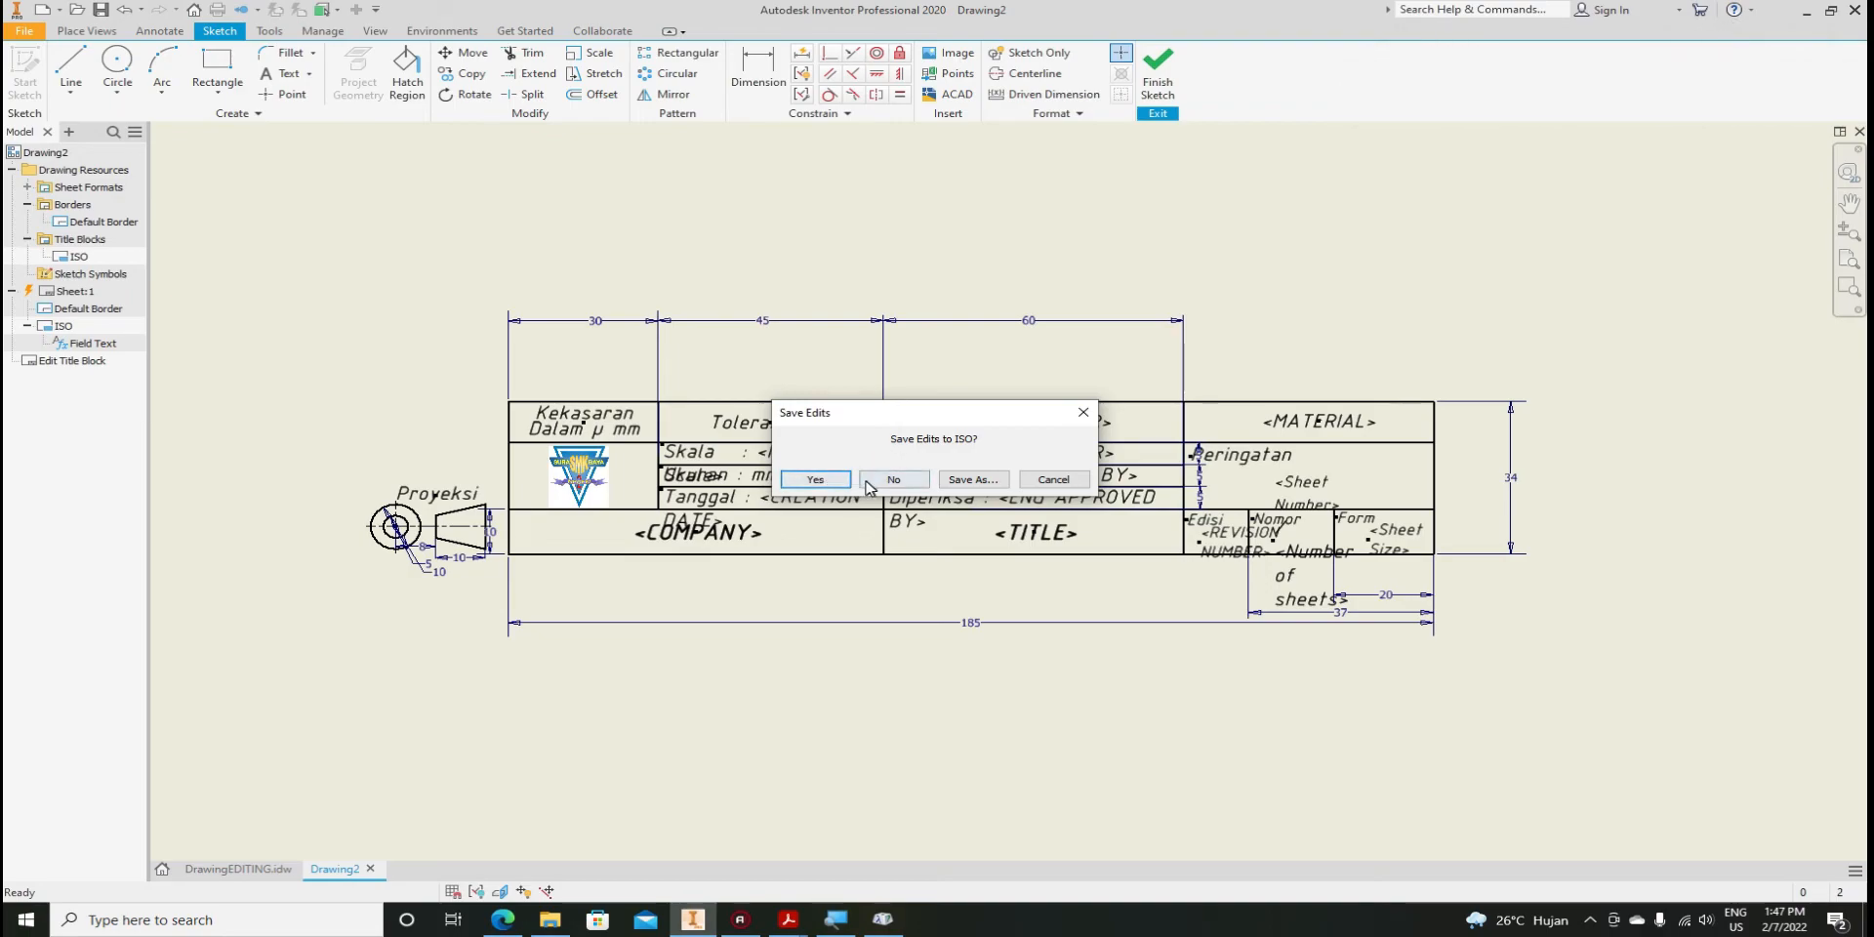
left_click(972, 480)
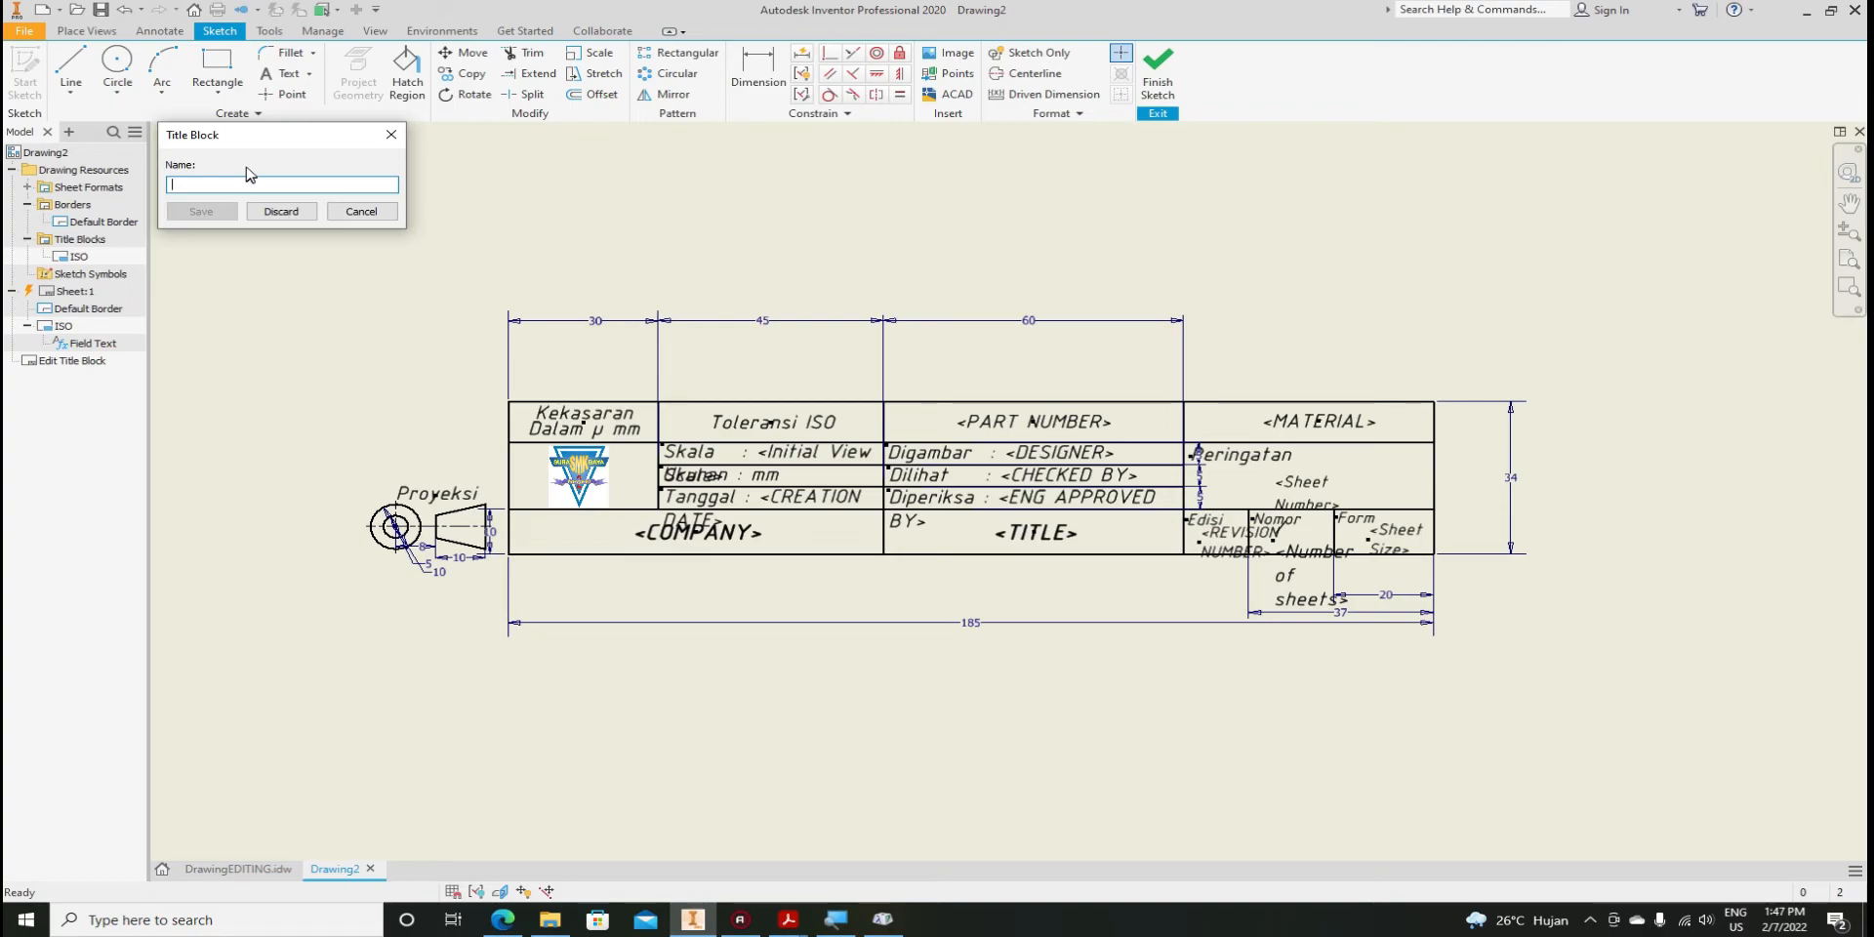
type("etk")
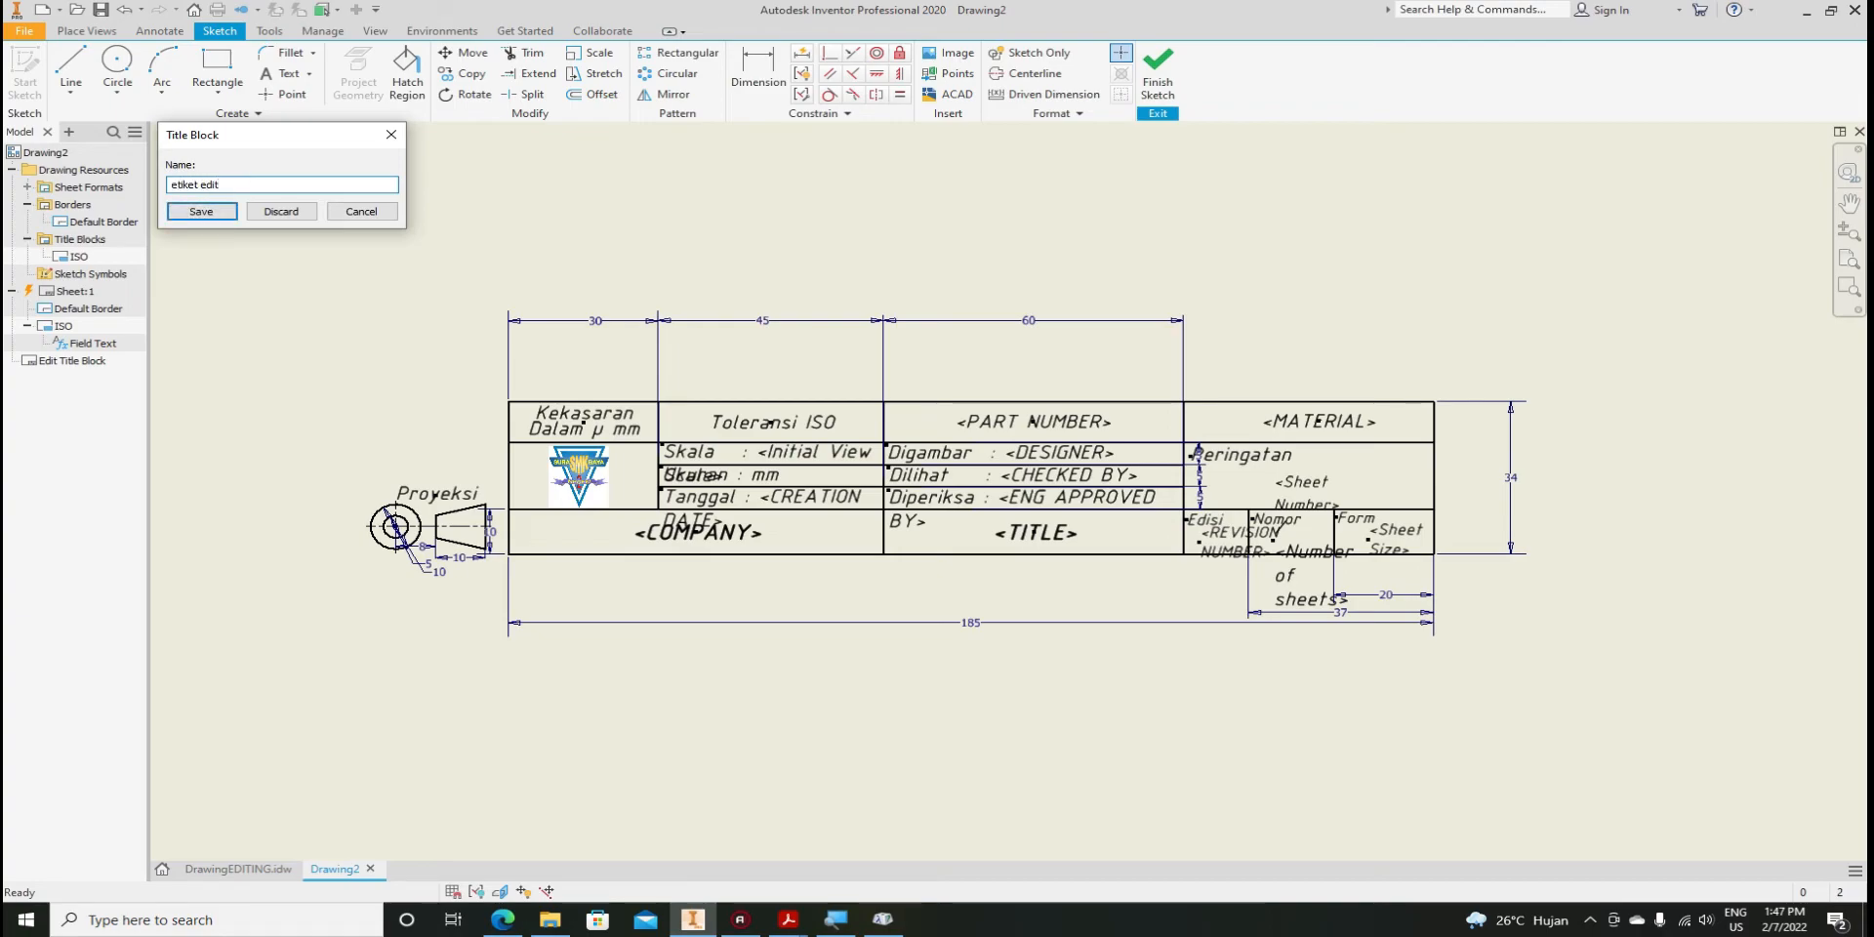
left_click(205, 211)
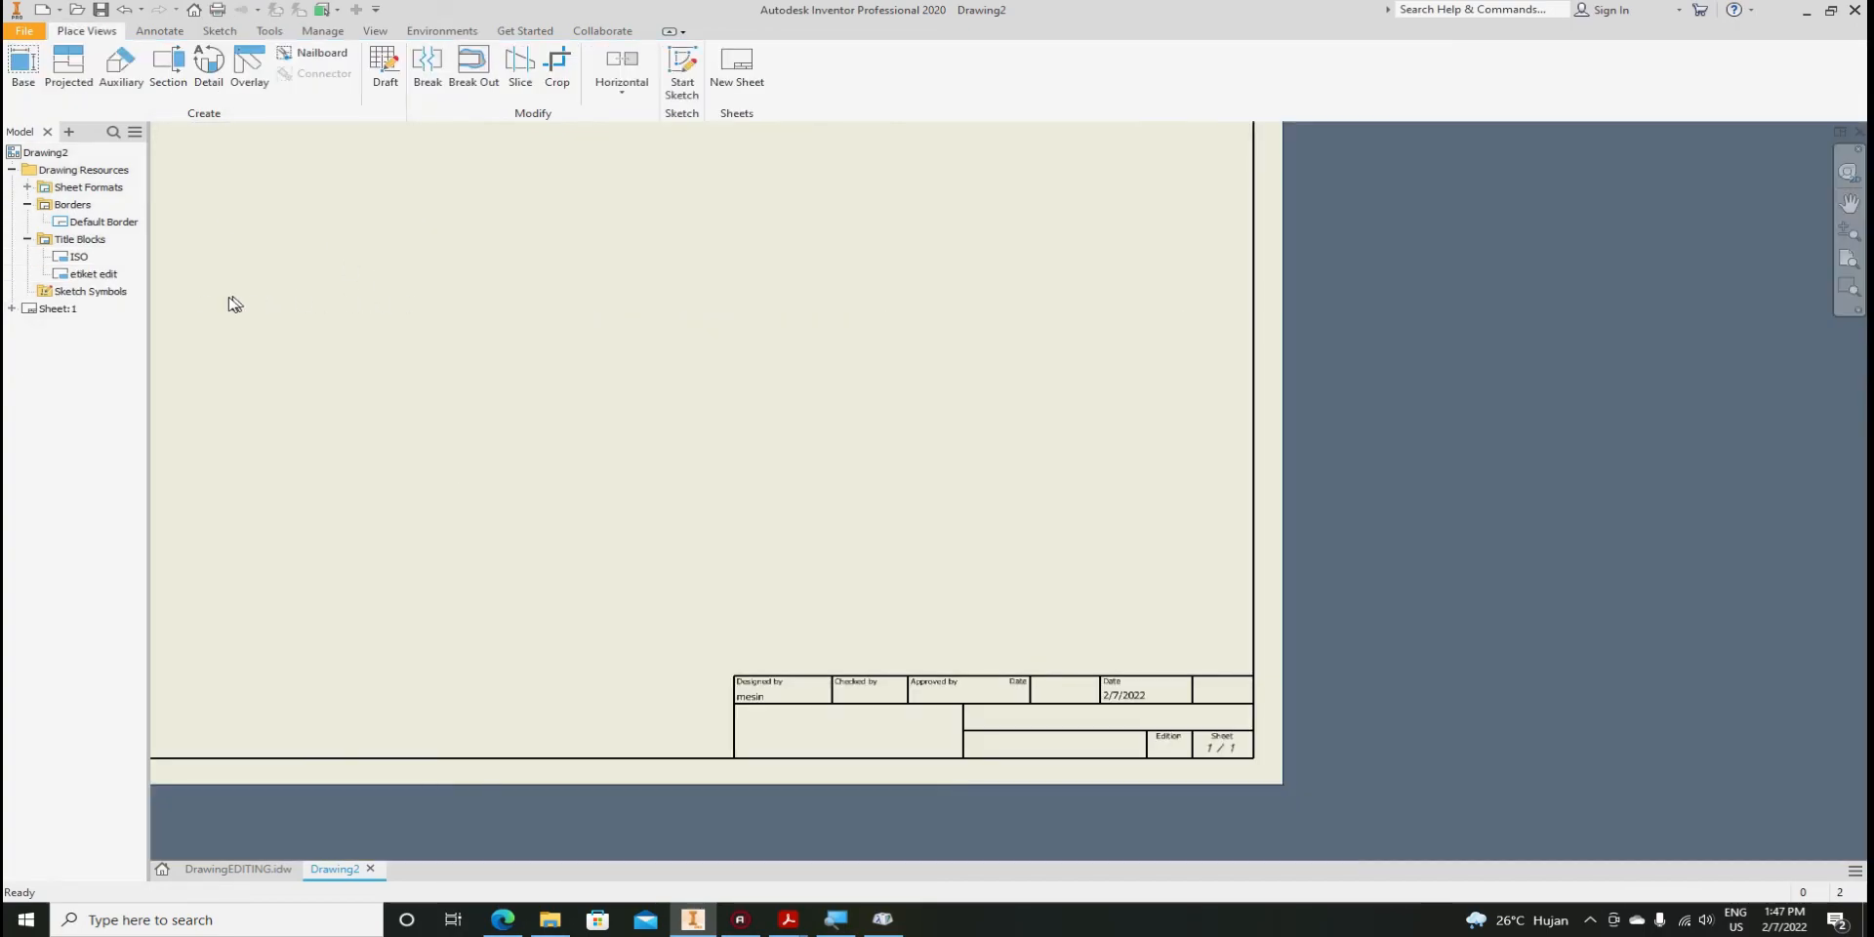
Insert the etiket edit title block onto the sheet, dismissing the existing-title-block warning
scroll(1317, 494, "down", 4)
scroll(1277, 498, "up", 2)
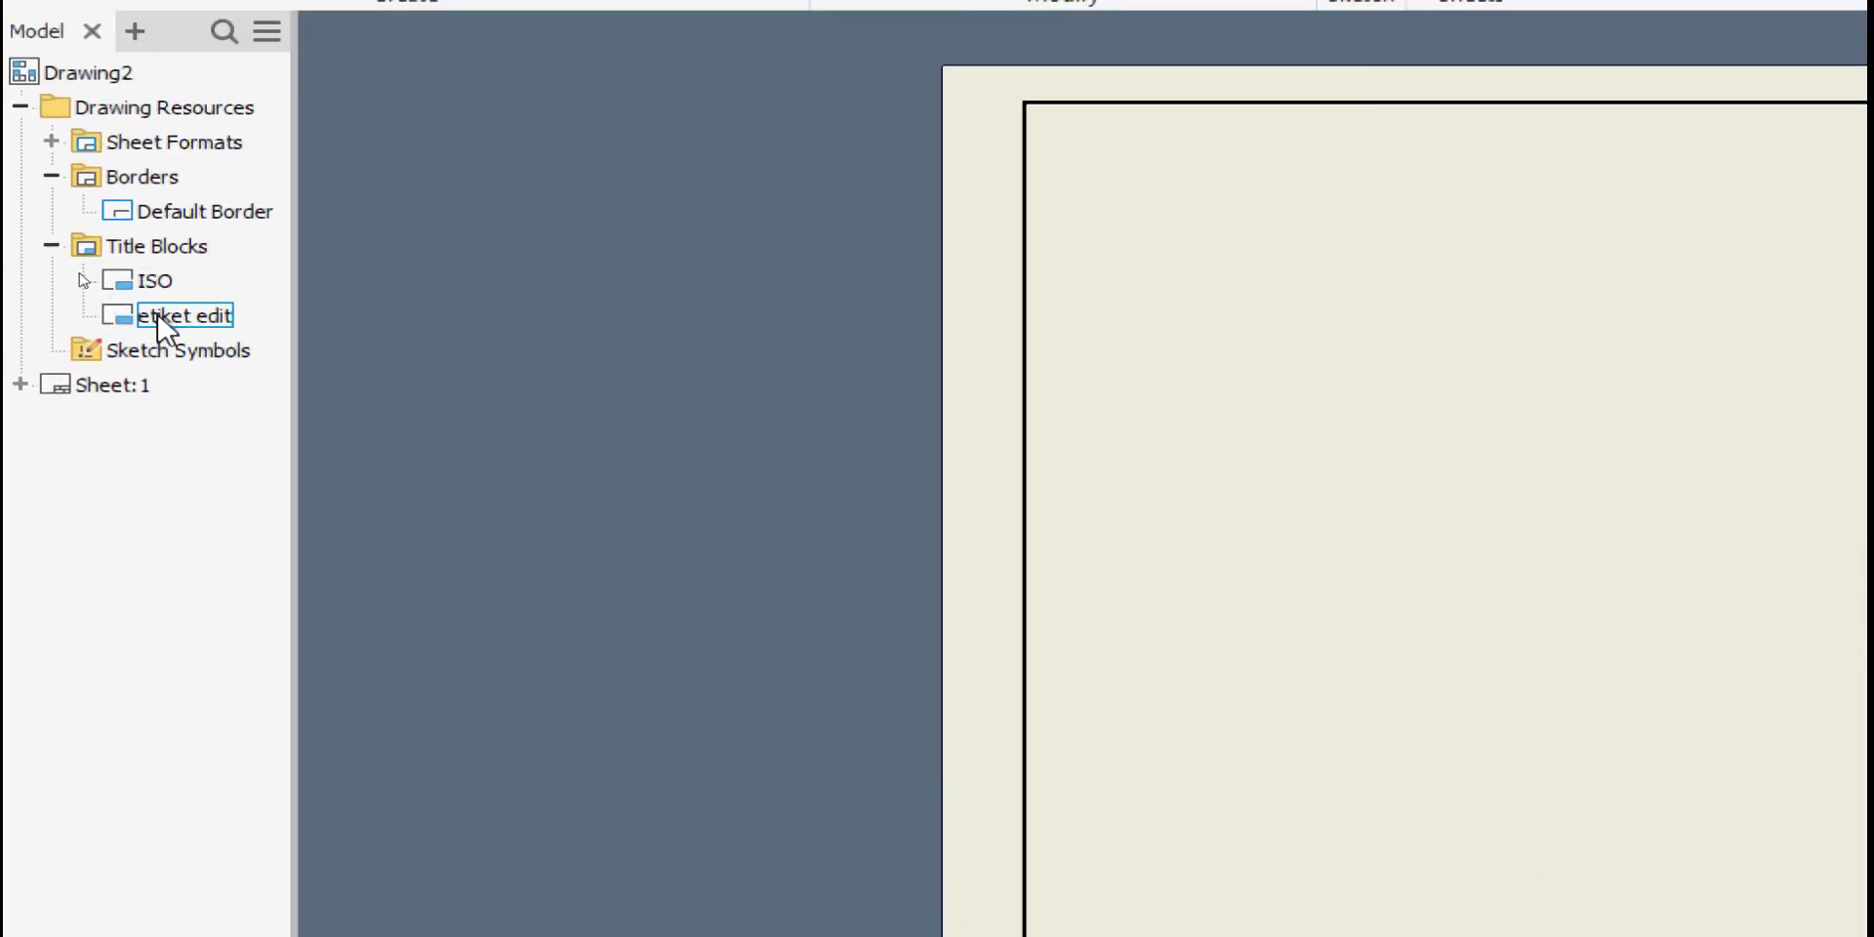
right_click(158, 321)
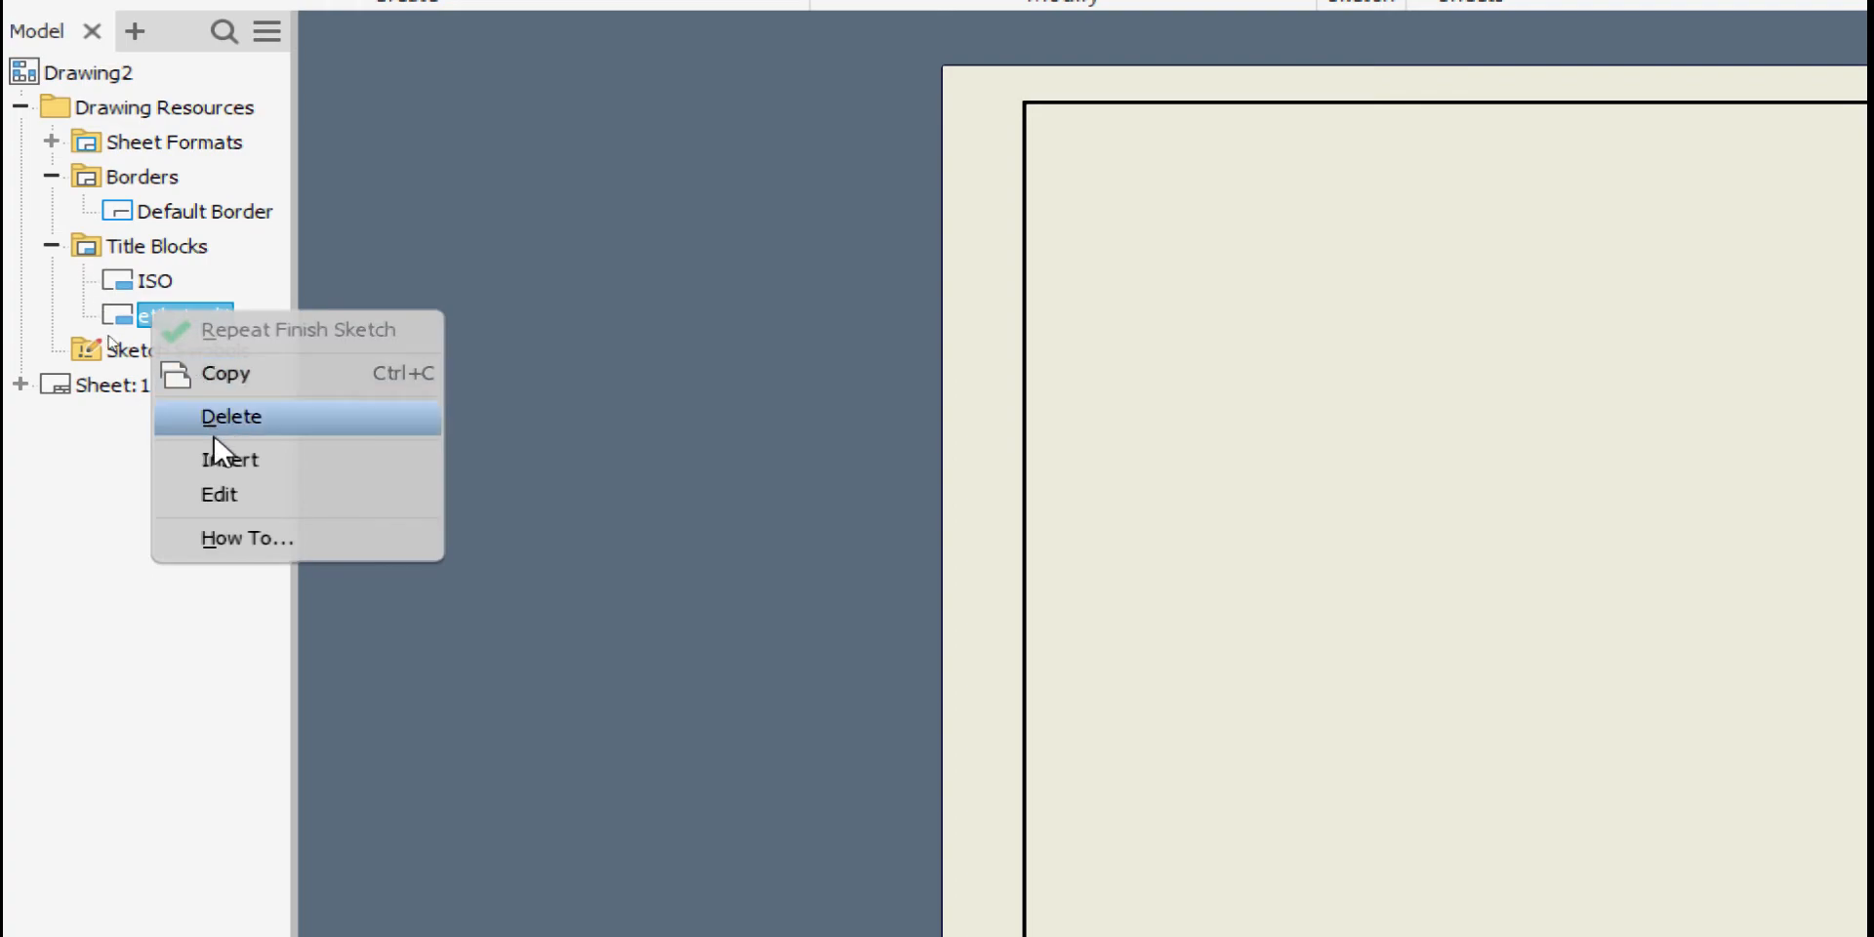
left_click(225, 459)
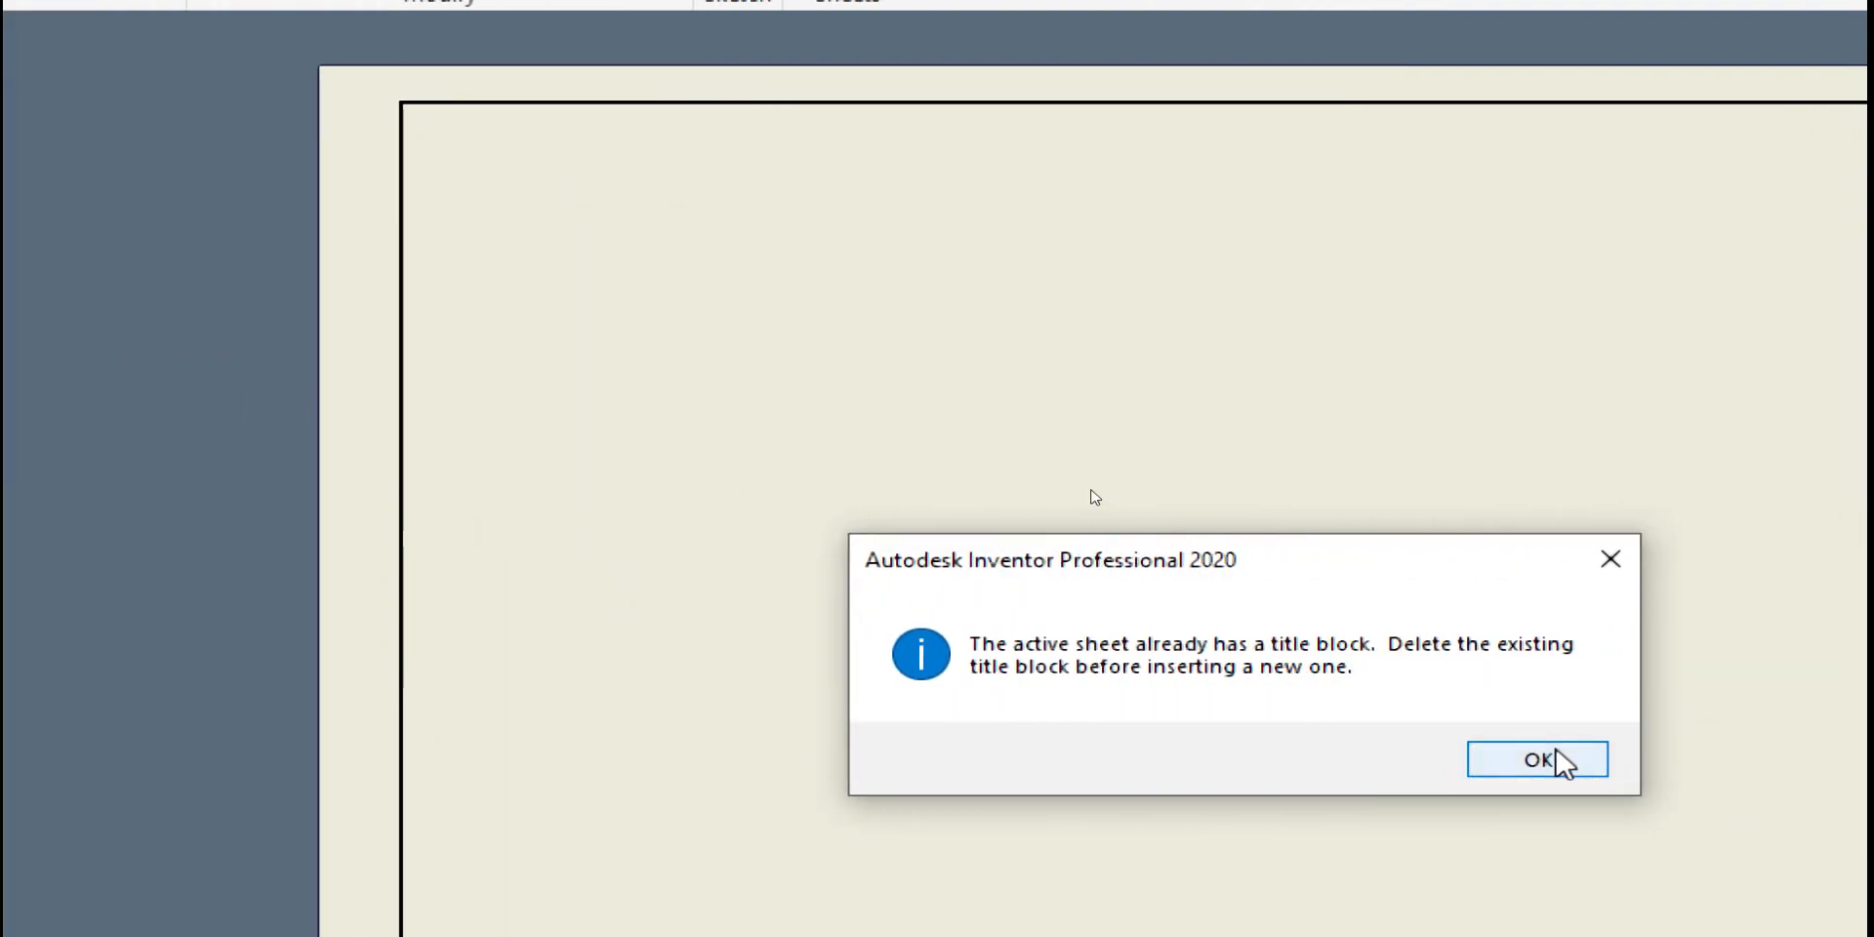
left_click(1558, 755)
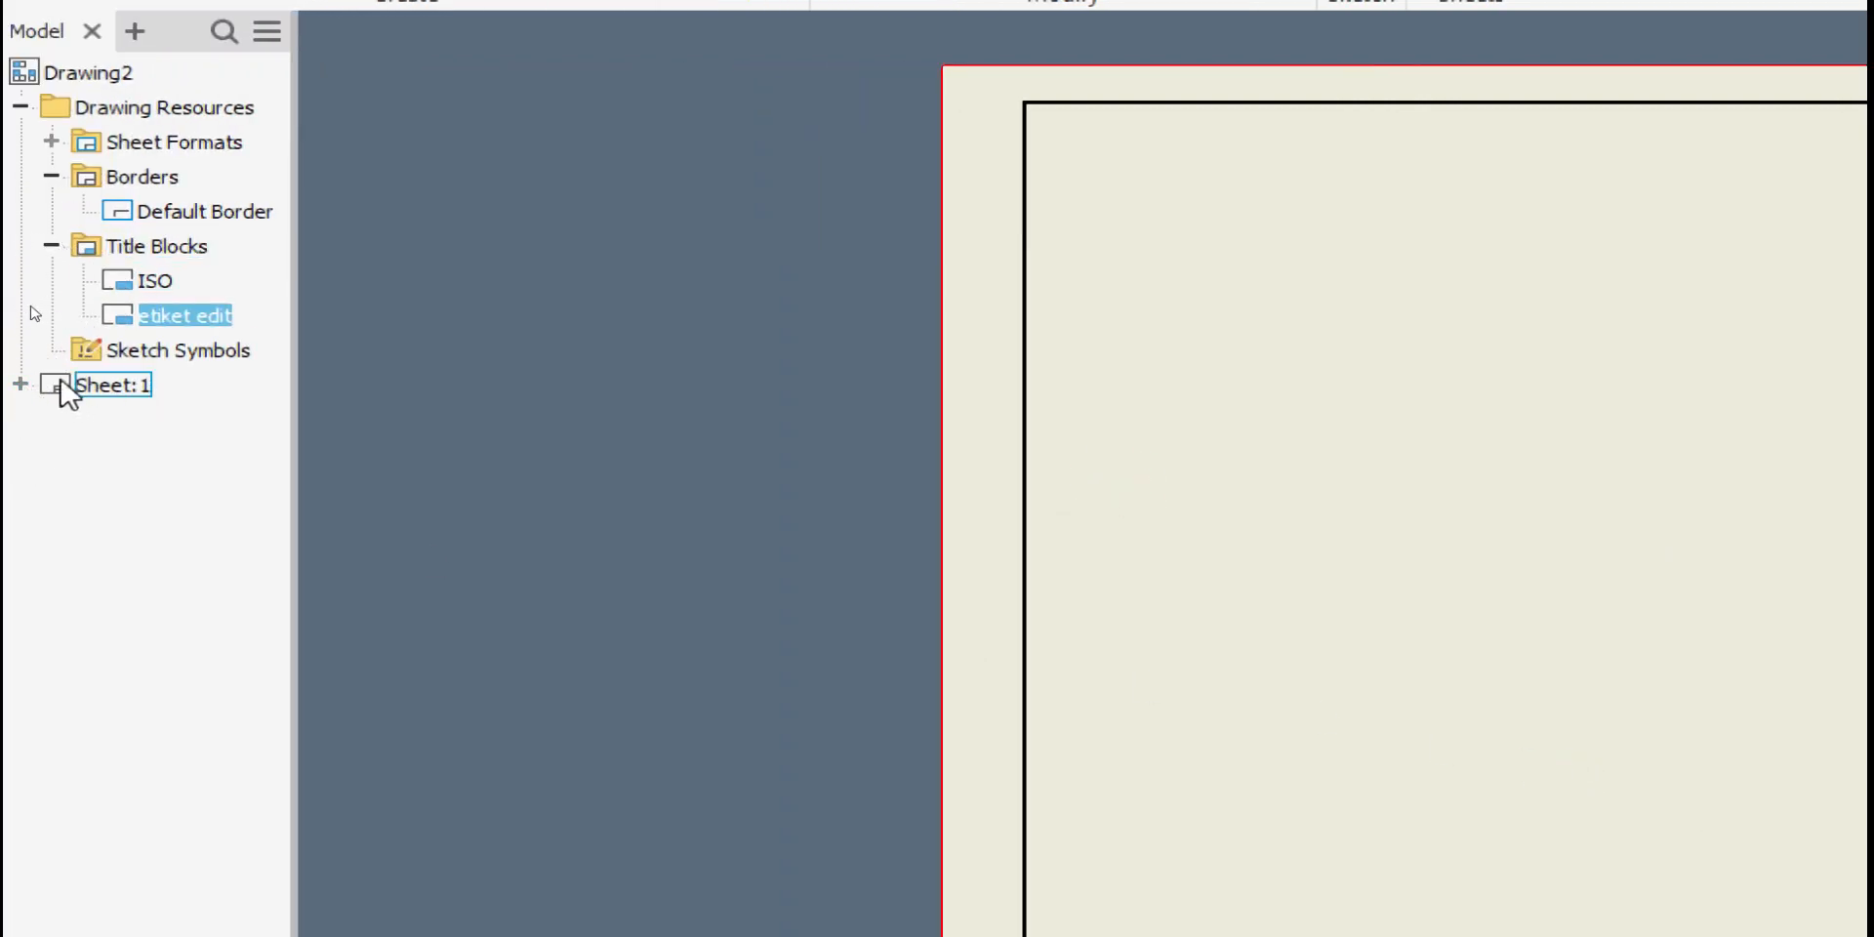
Delete the ISO title block listed under Sheet:1
left_click(20, 385)
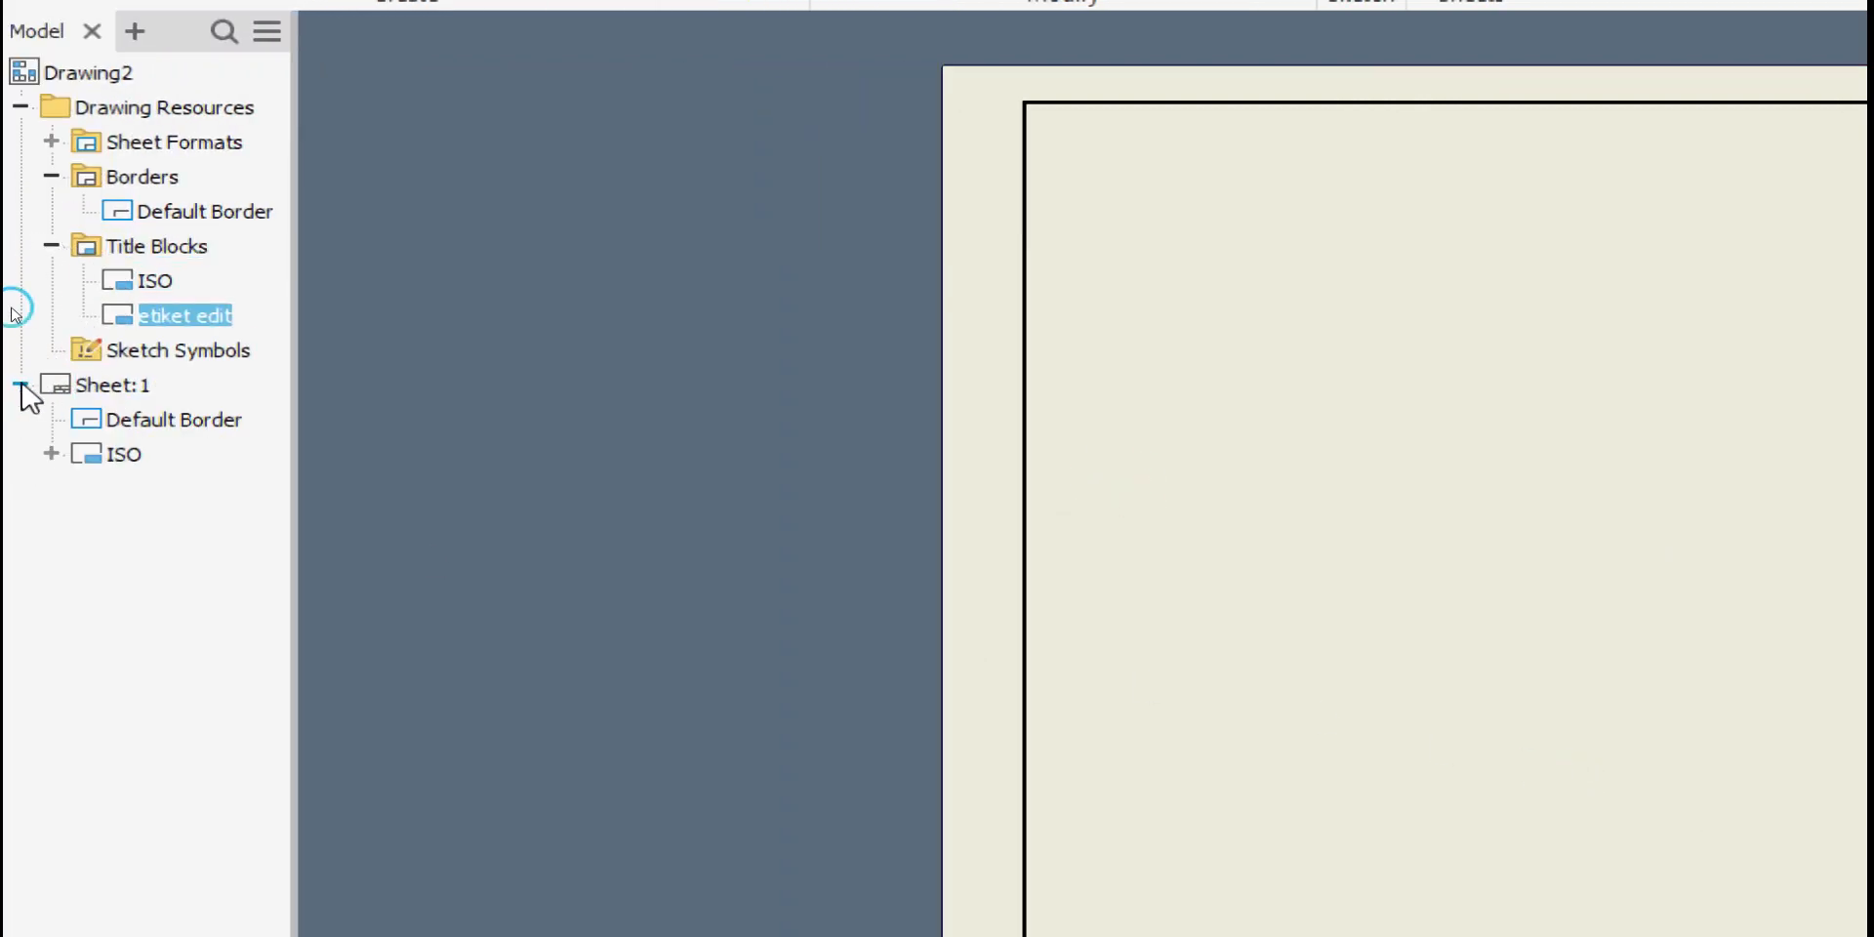
right_click(99, 456)
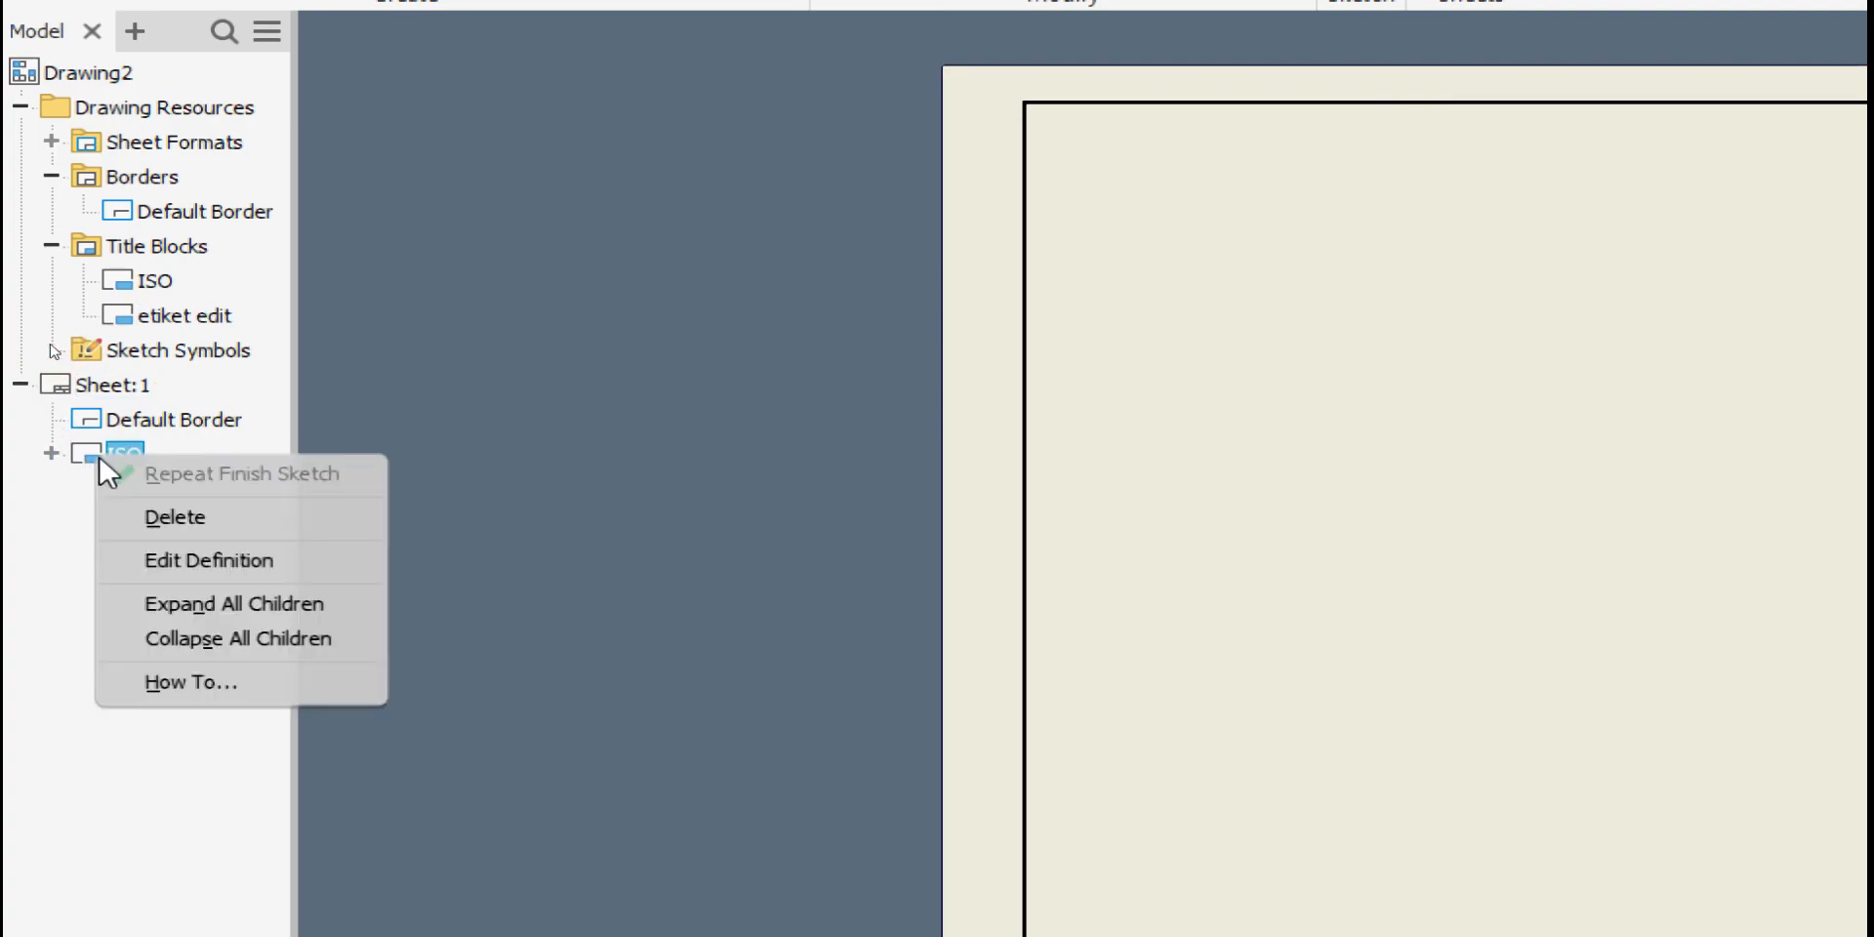
left_click(172, 513)
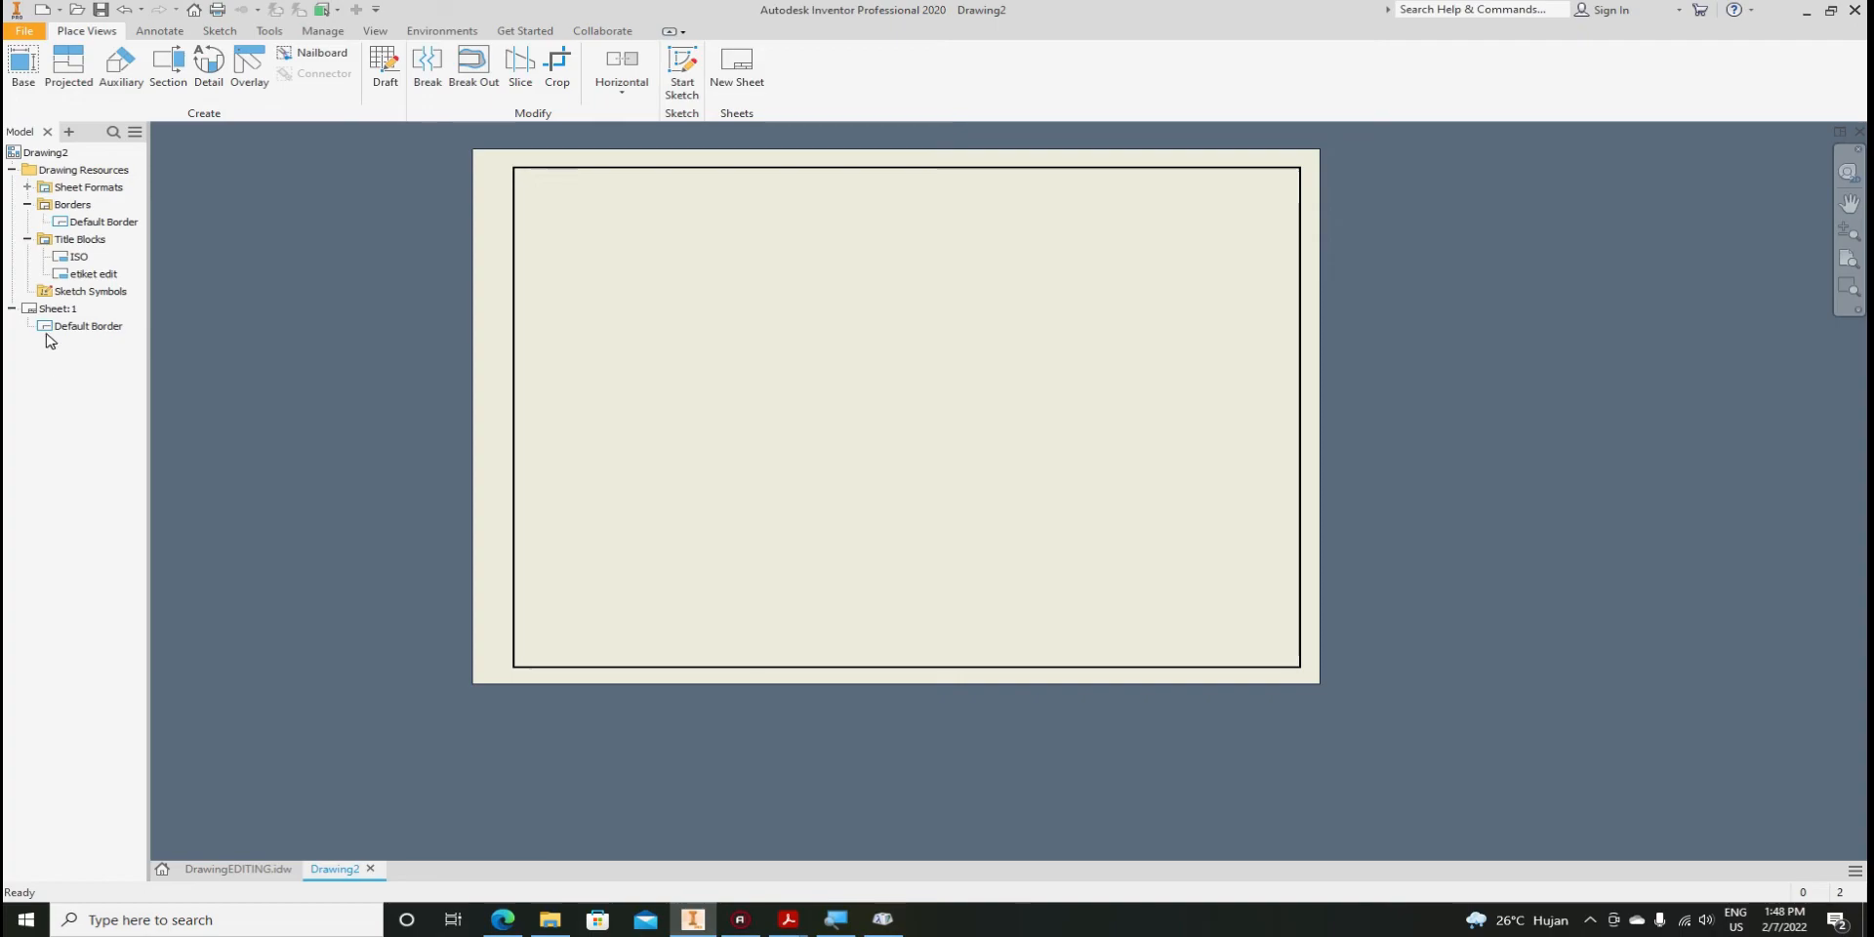
Undo, delete Sheet:1's ISO title block again, and insert etiket edit in its place
key("ctrl+z")
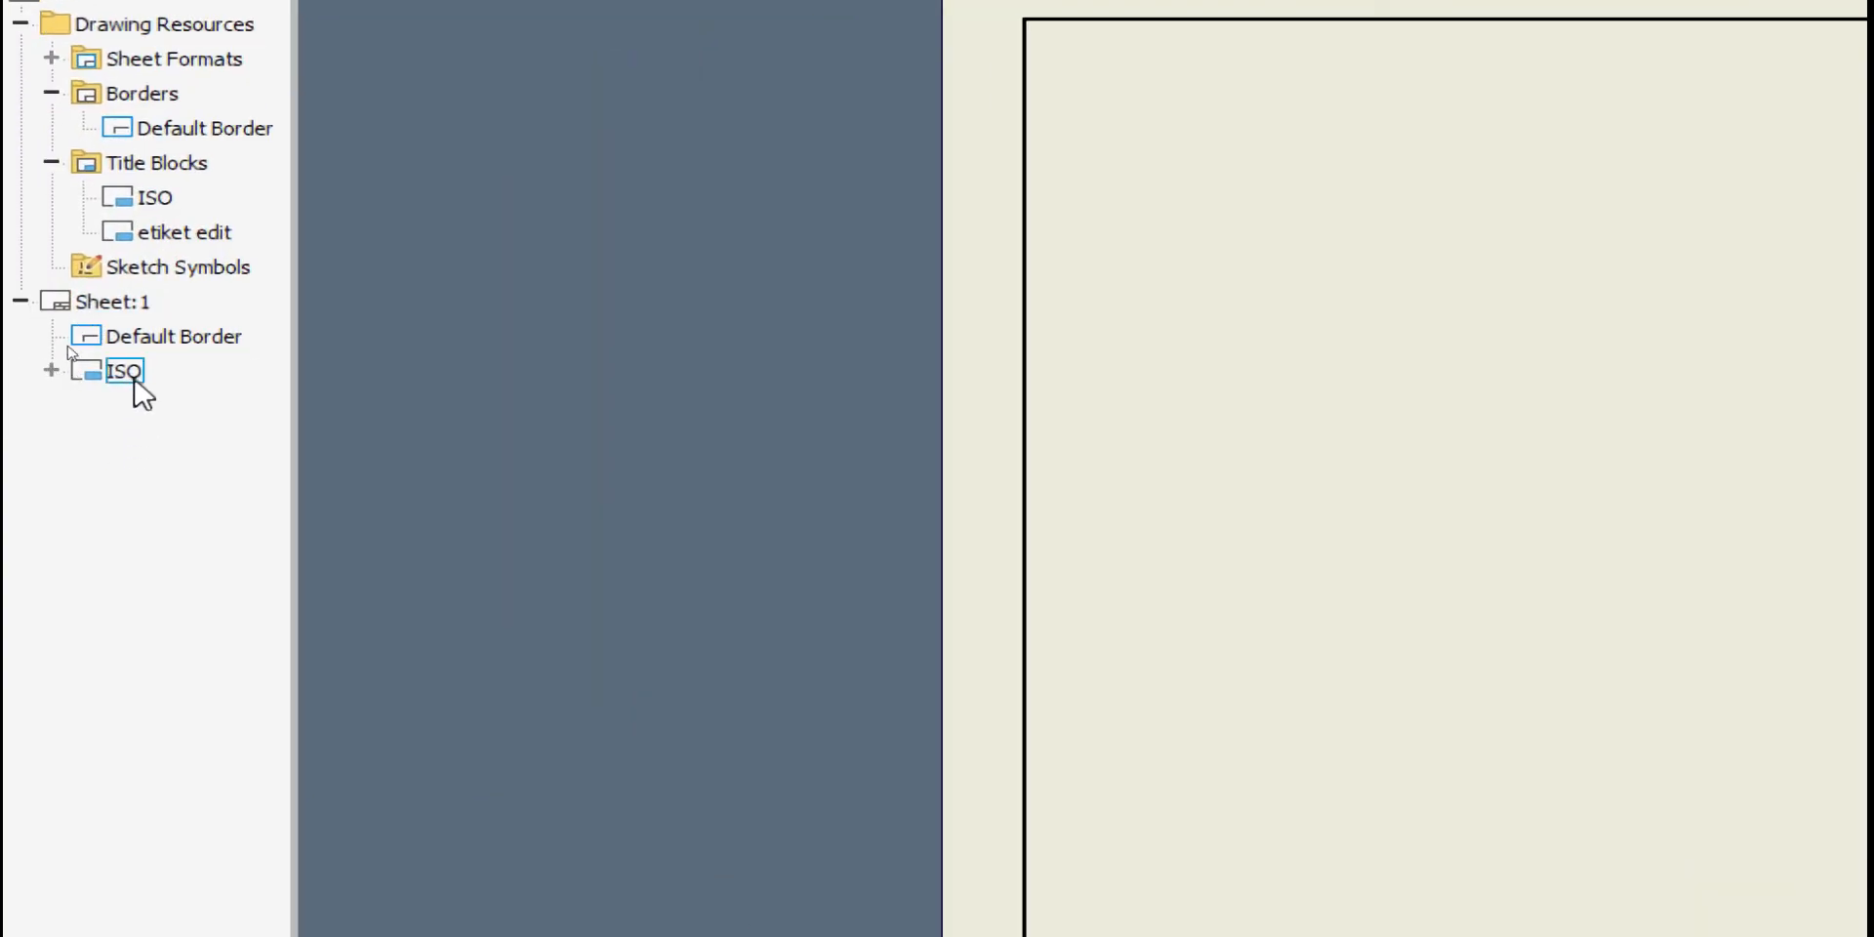
right_click(122, 381)
left_click(180, 422)
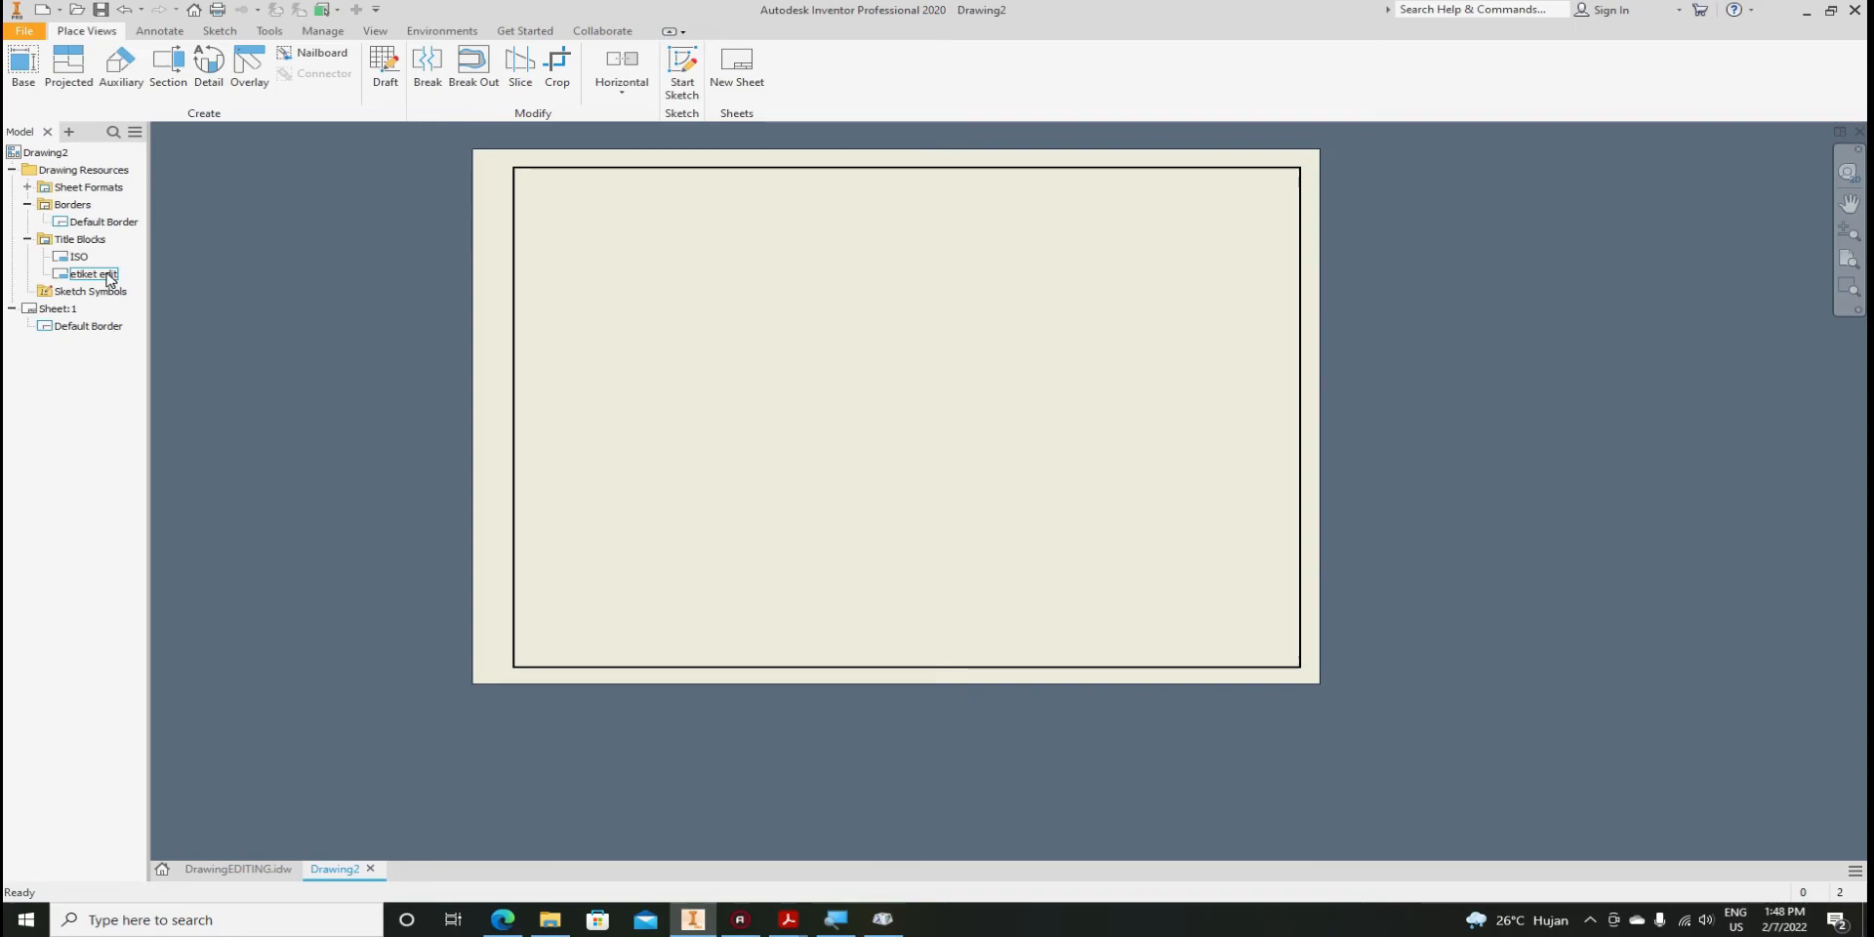
right_click(88, 278)
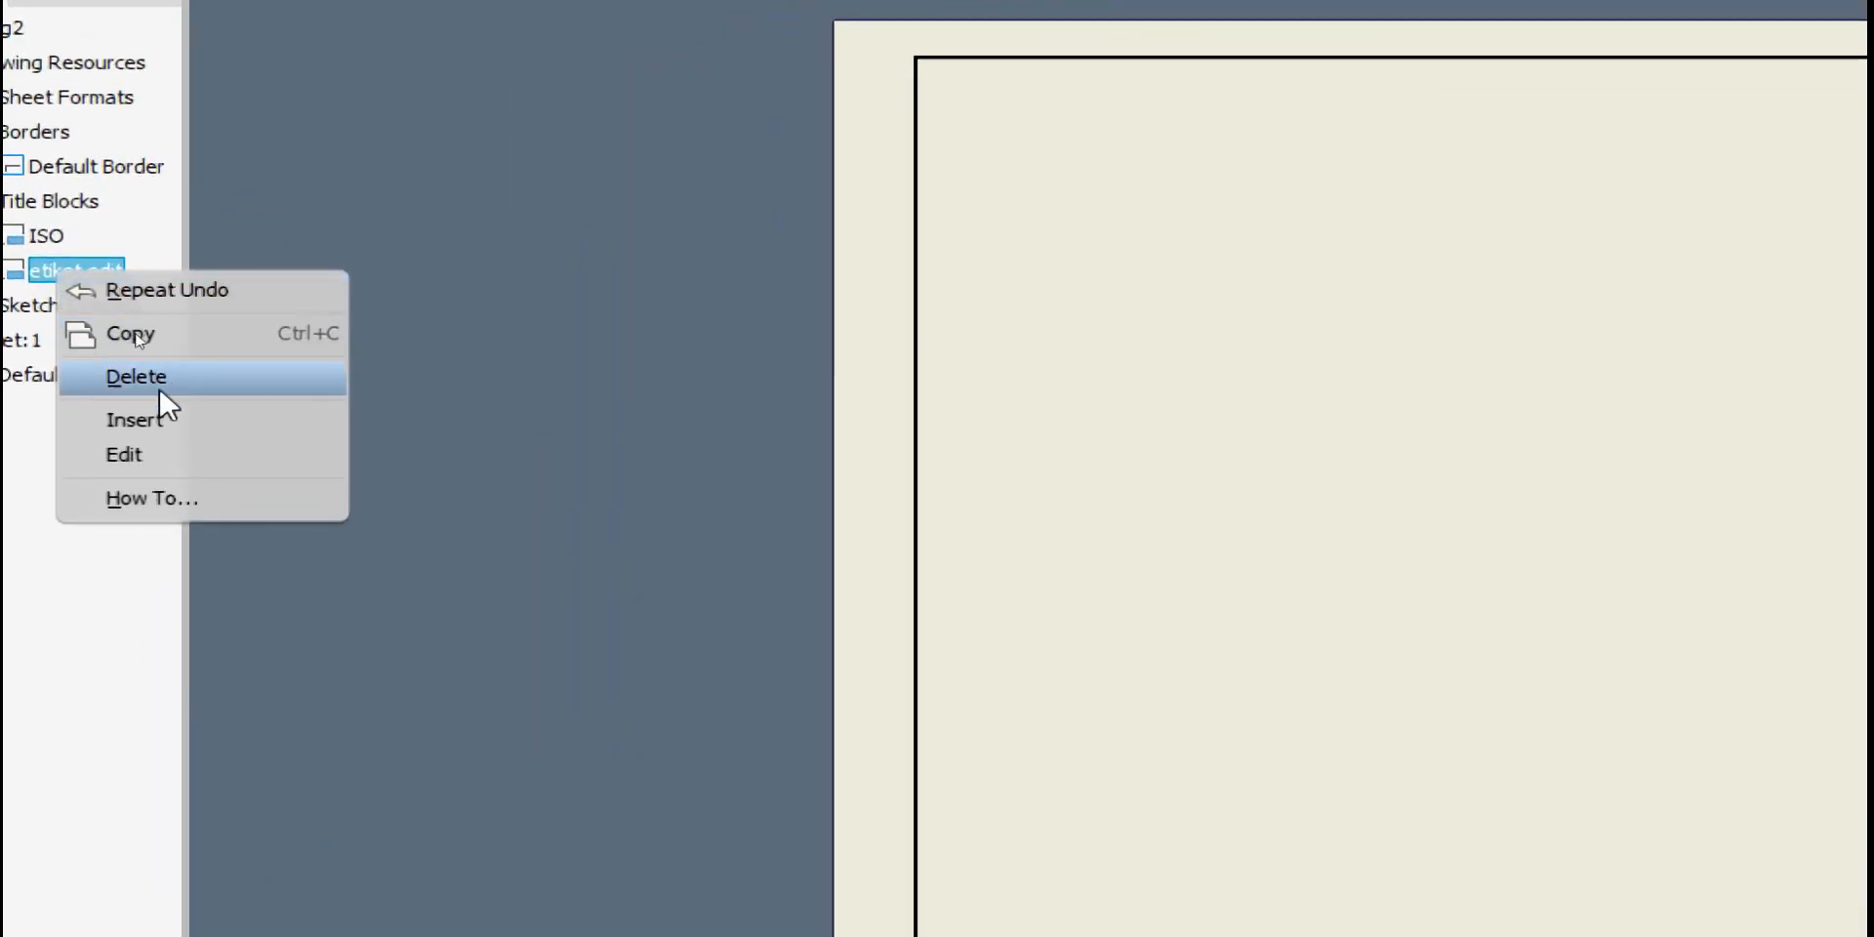
left_click(229, 420)
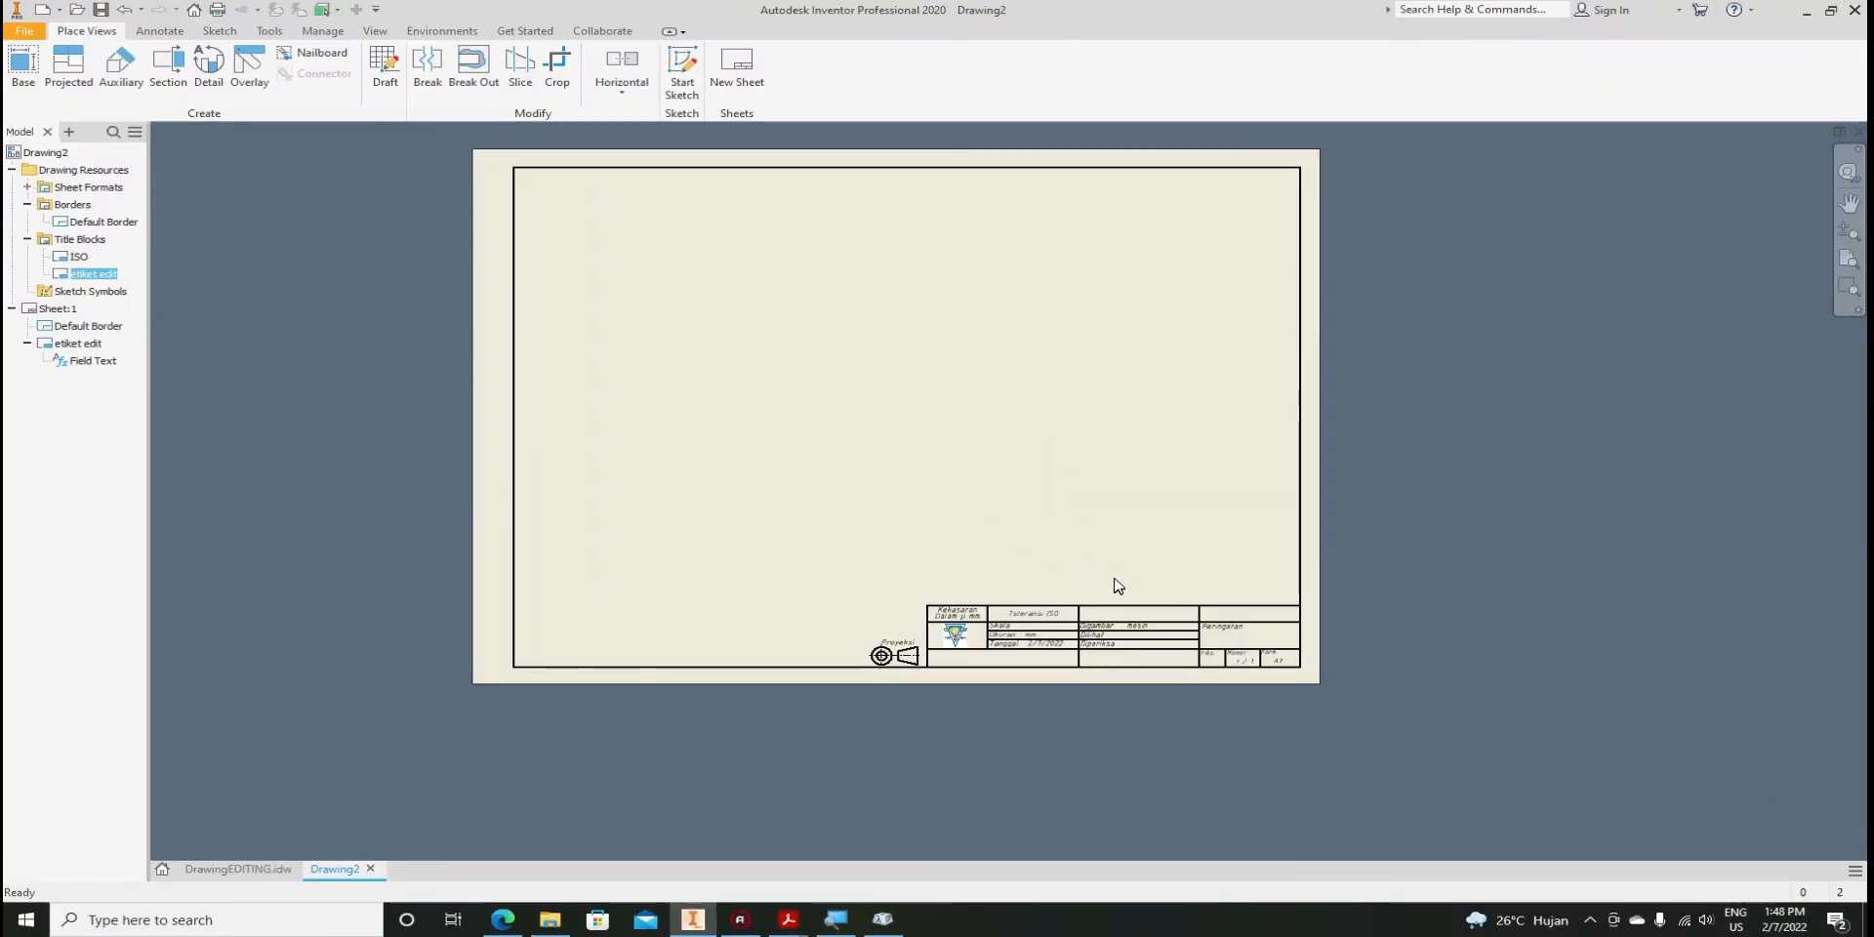
Zoom in to inspect the inserted title block, then select the etiket edit definition
scroll(1351, 449, "down", 2)
scroll(1103, 622, "down", 4)
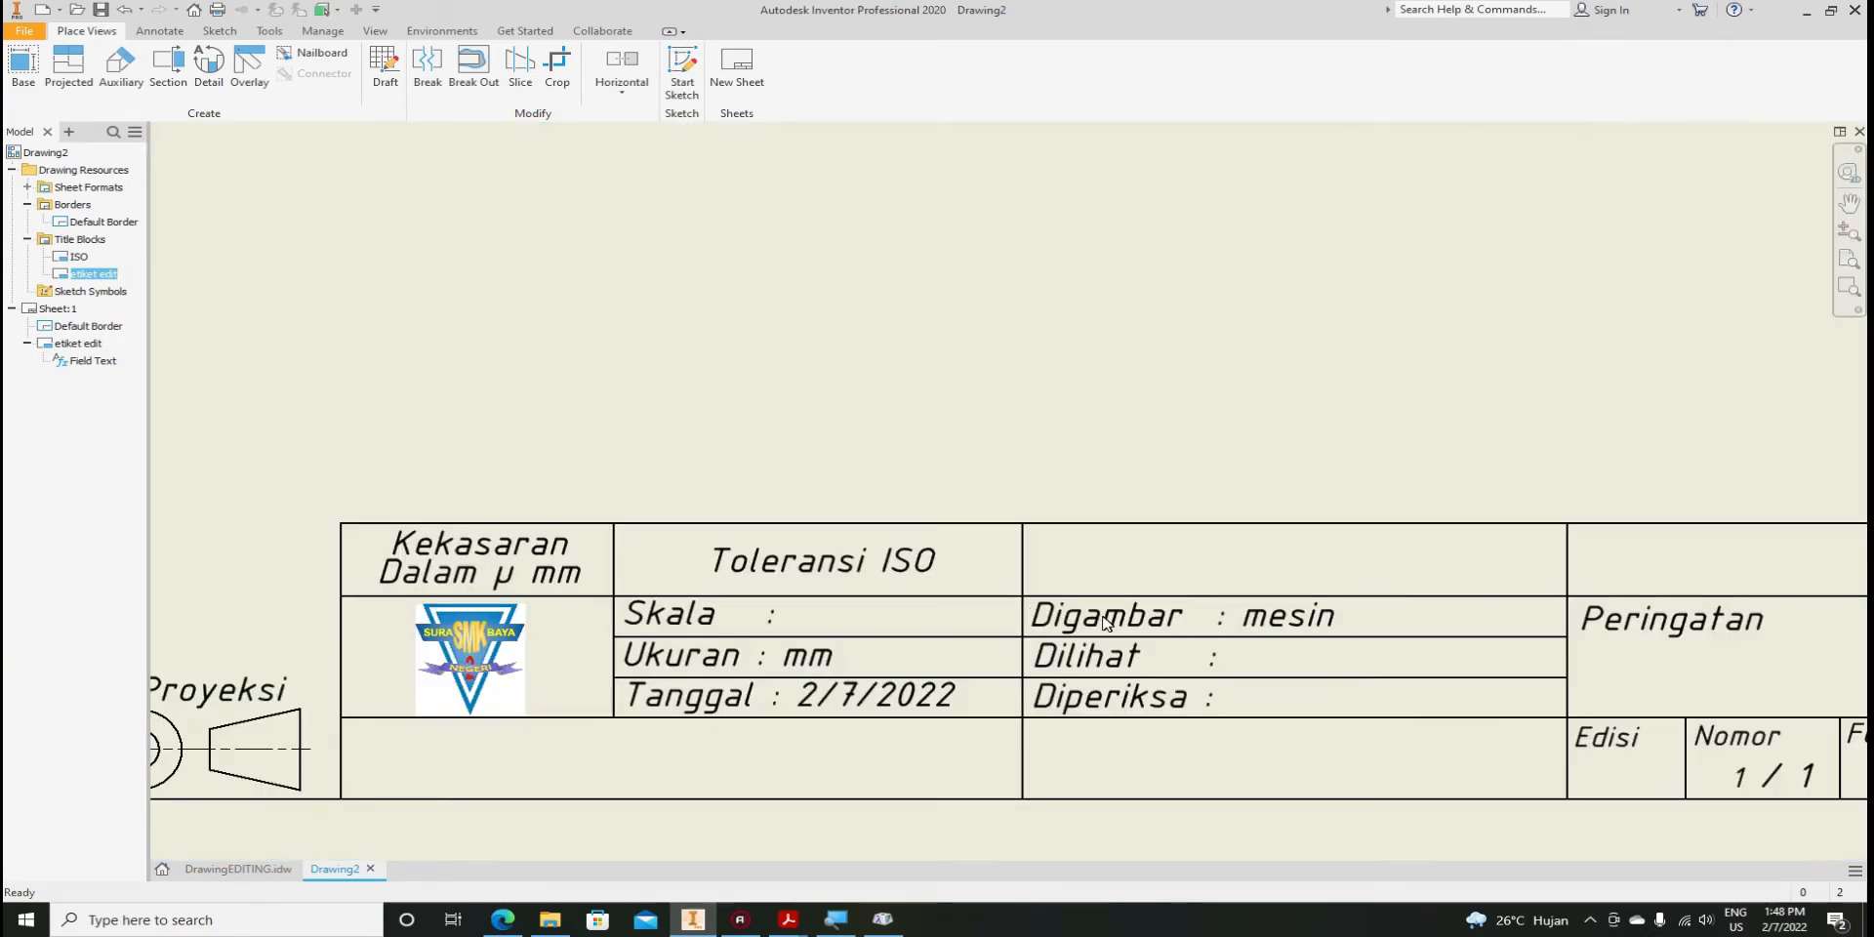
scroll(1097, 616, "down", 2)
scroll(1071, 627, "up", 4)
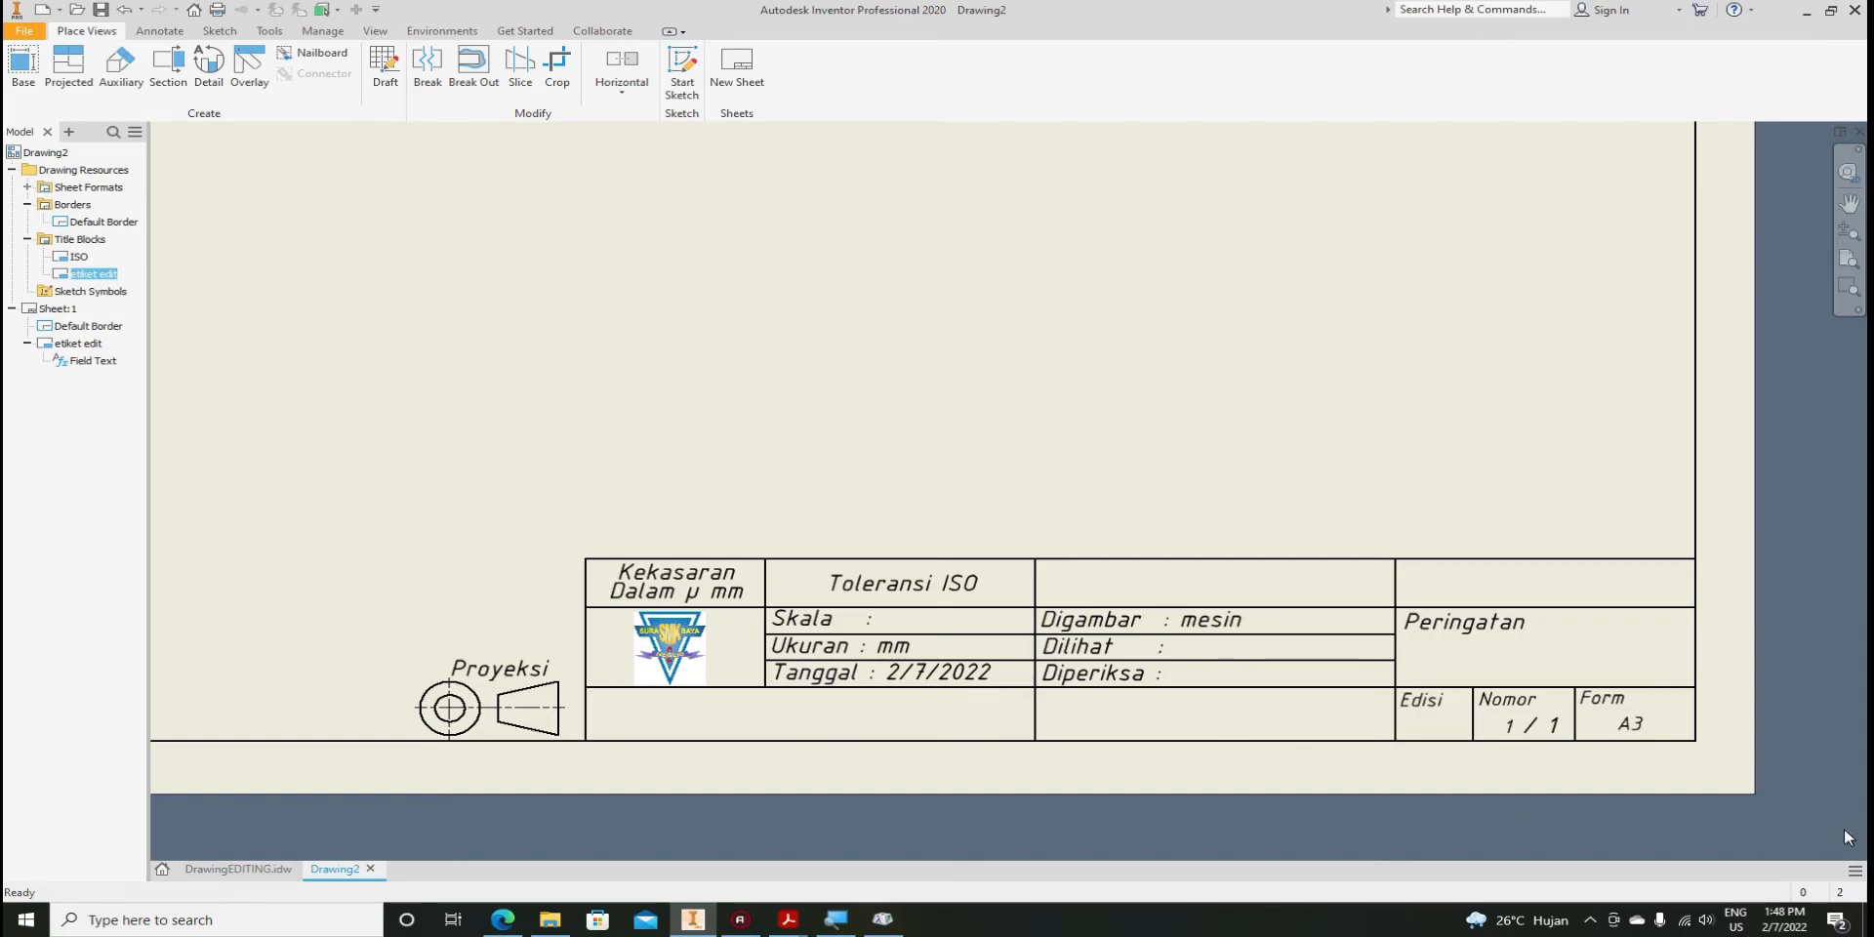
scroll(1584, 753, "up", 2)
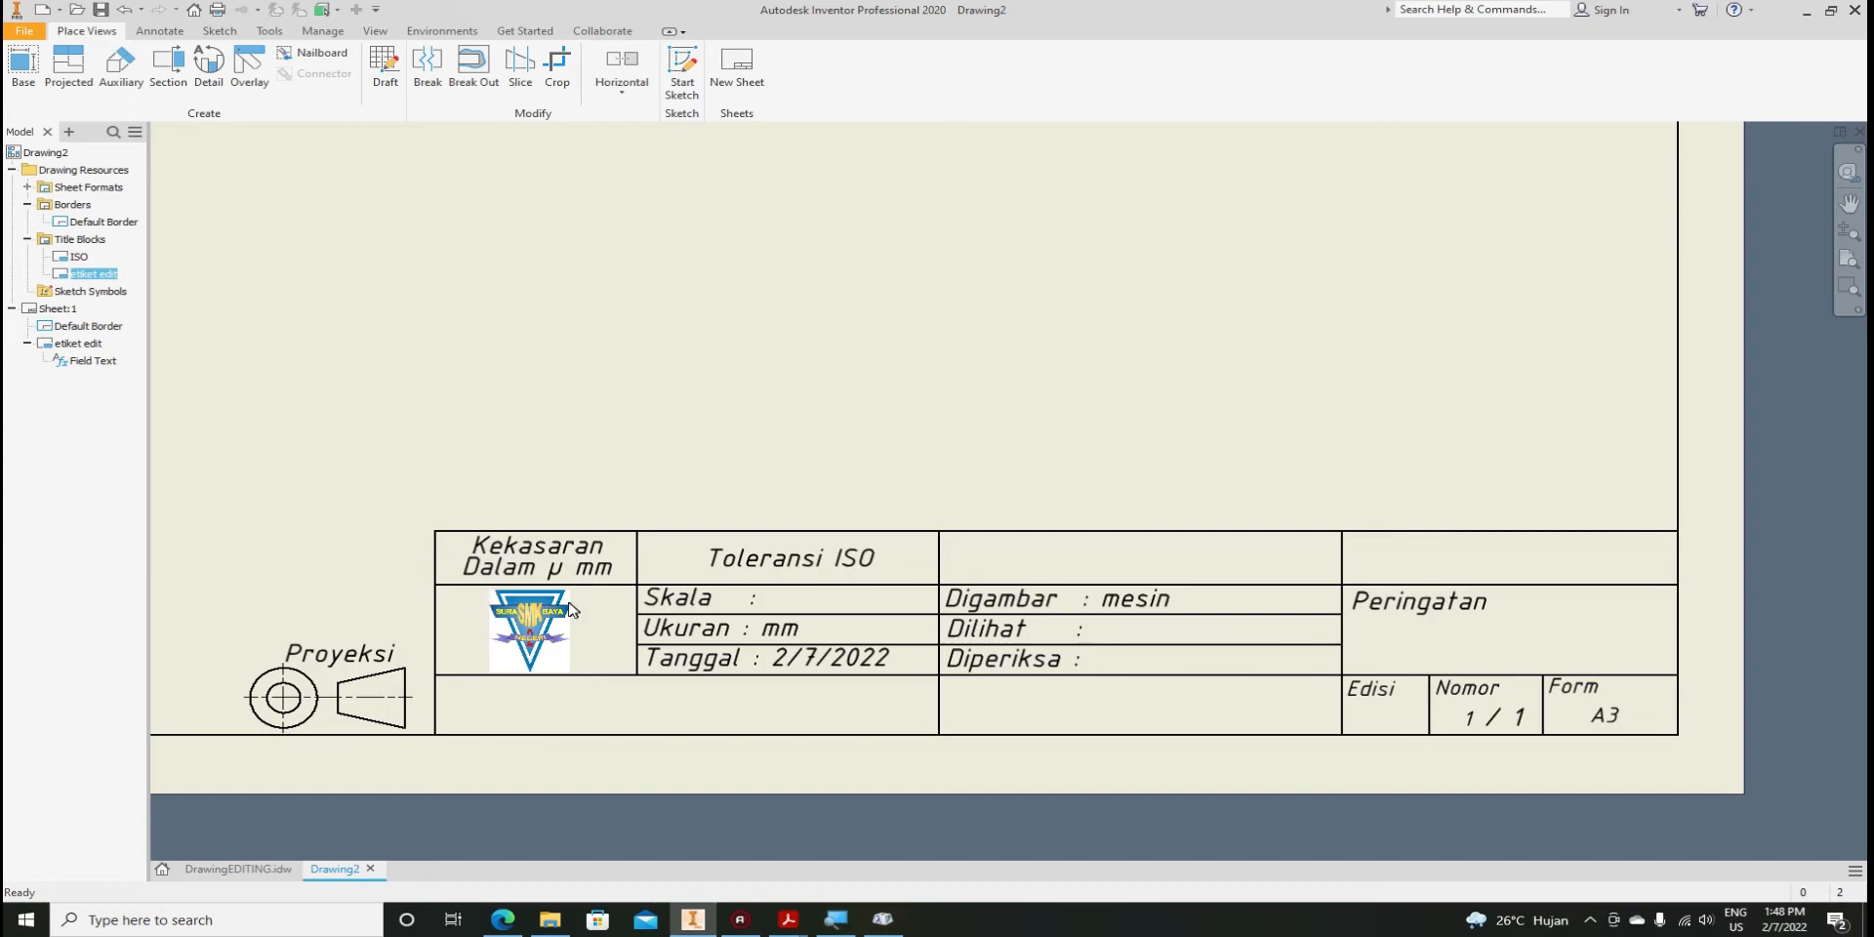
scroll(786, 667, "up", 3)
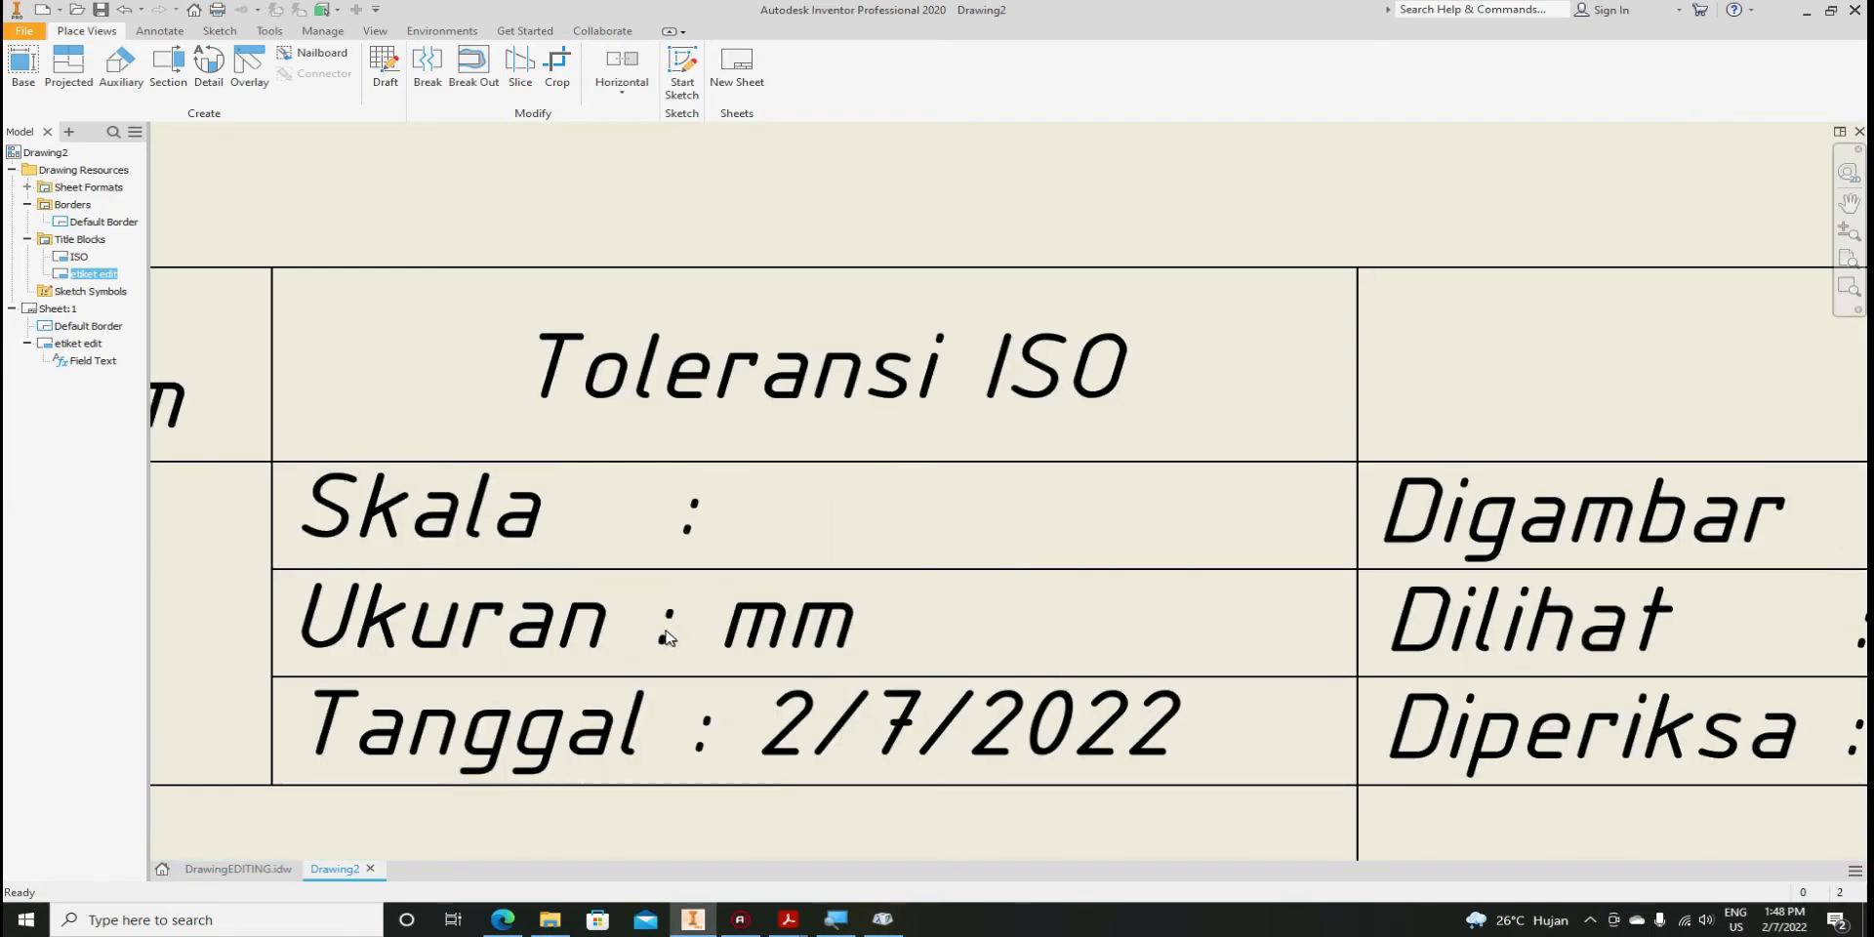
scroll(667, 636, "down", 2)
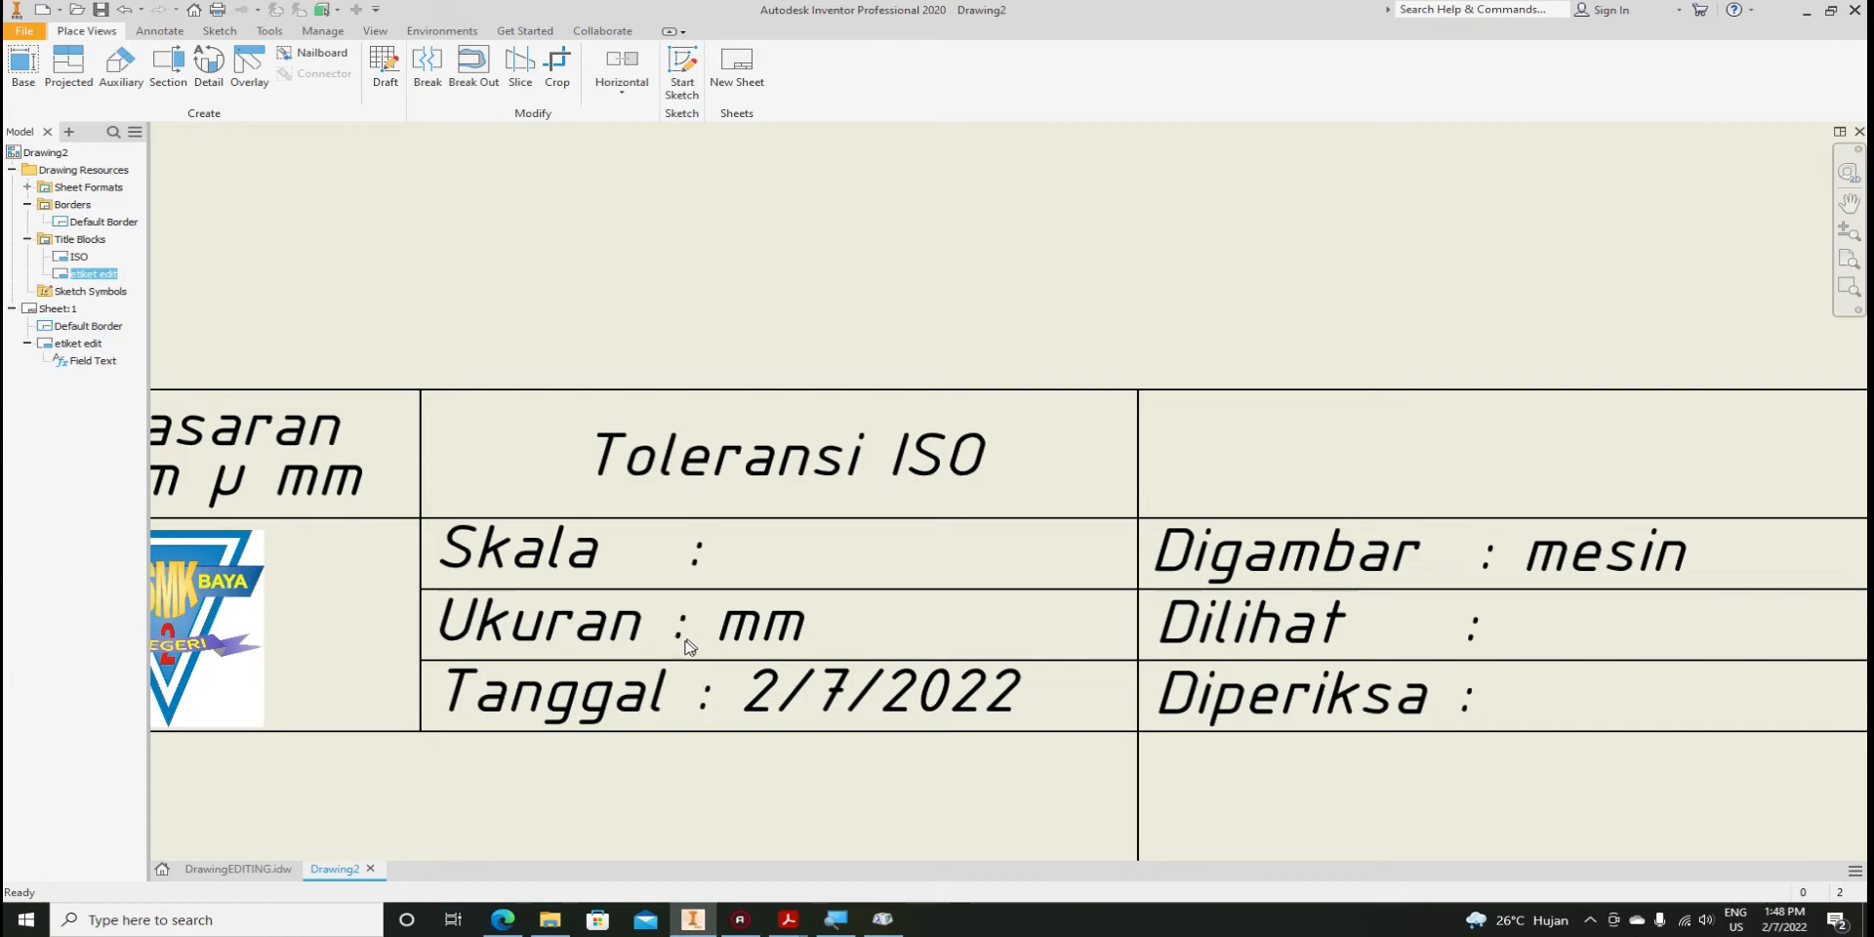
scroll(659, 620, "down", 2)
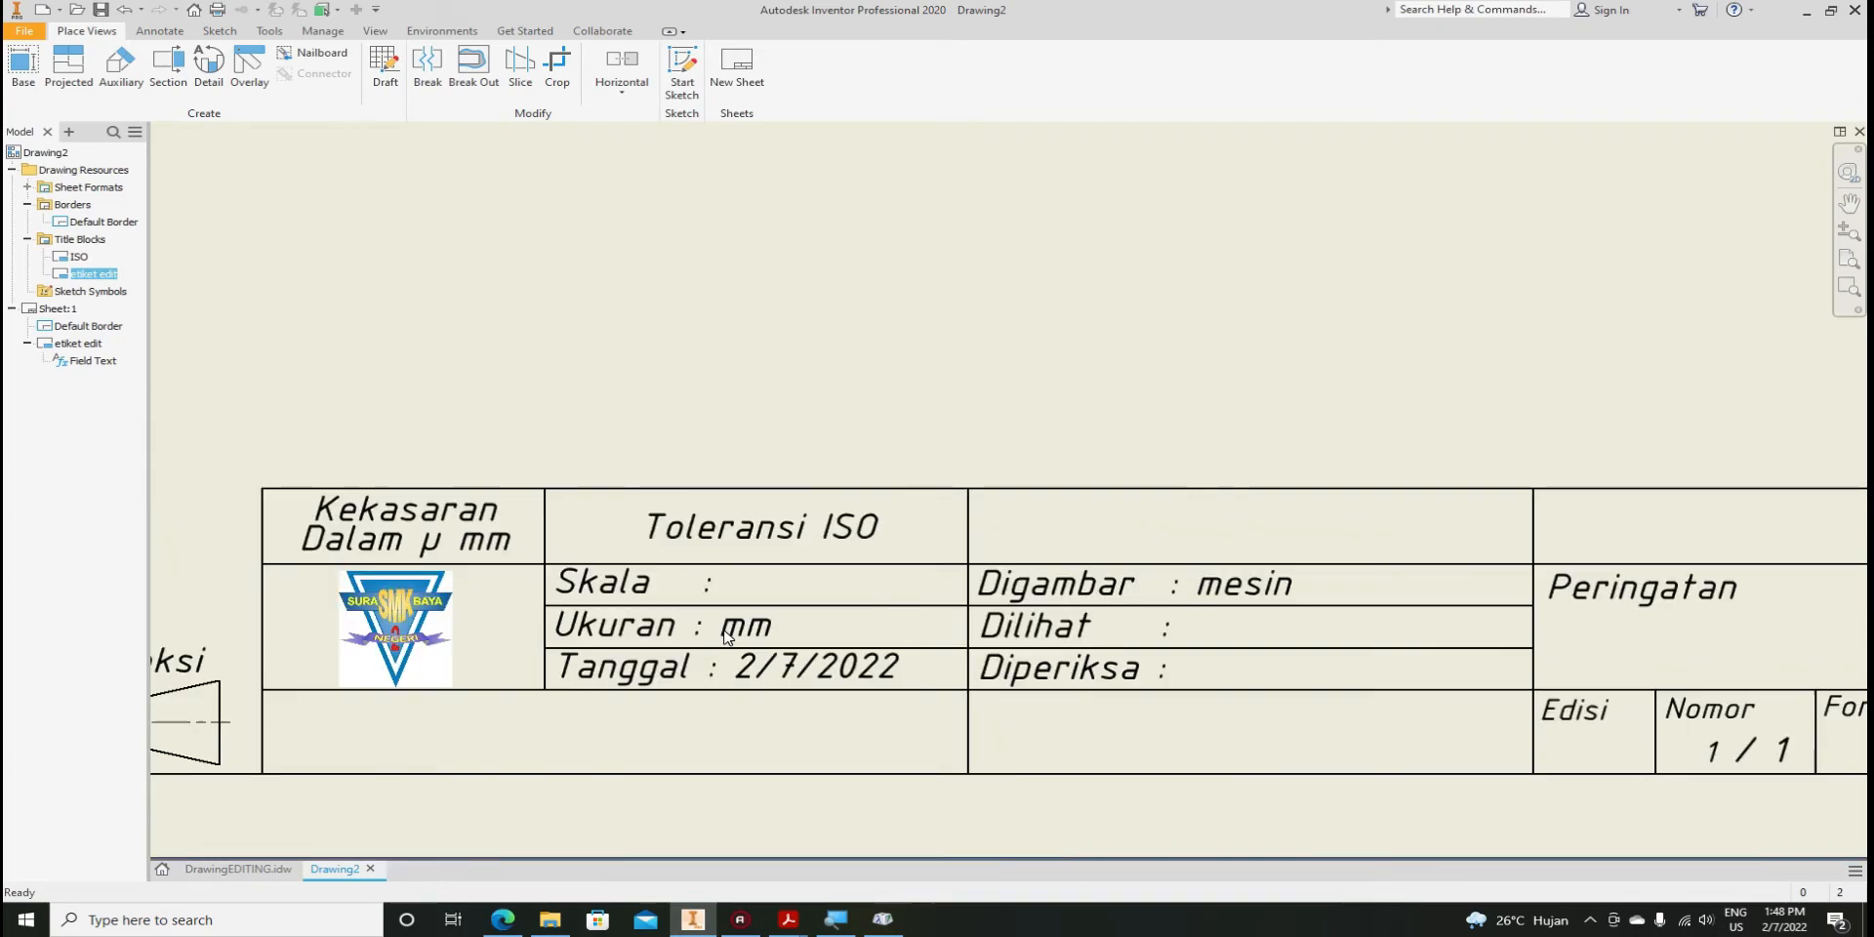
left_click(79, 278)
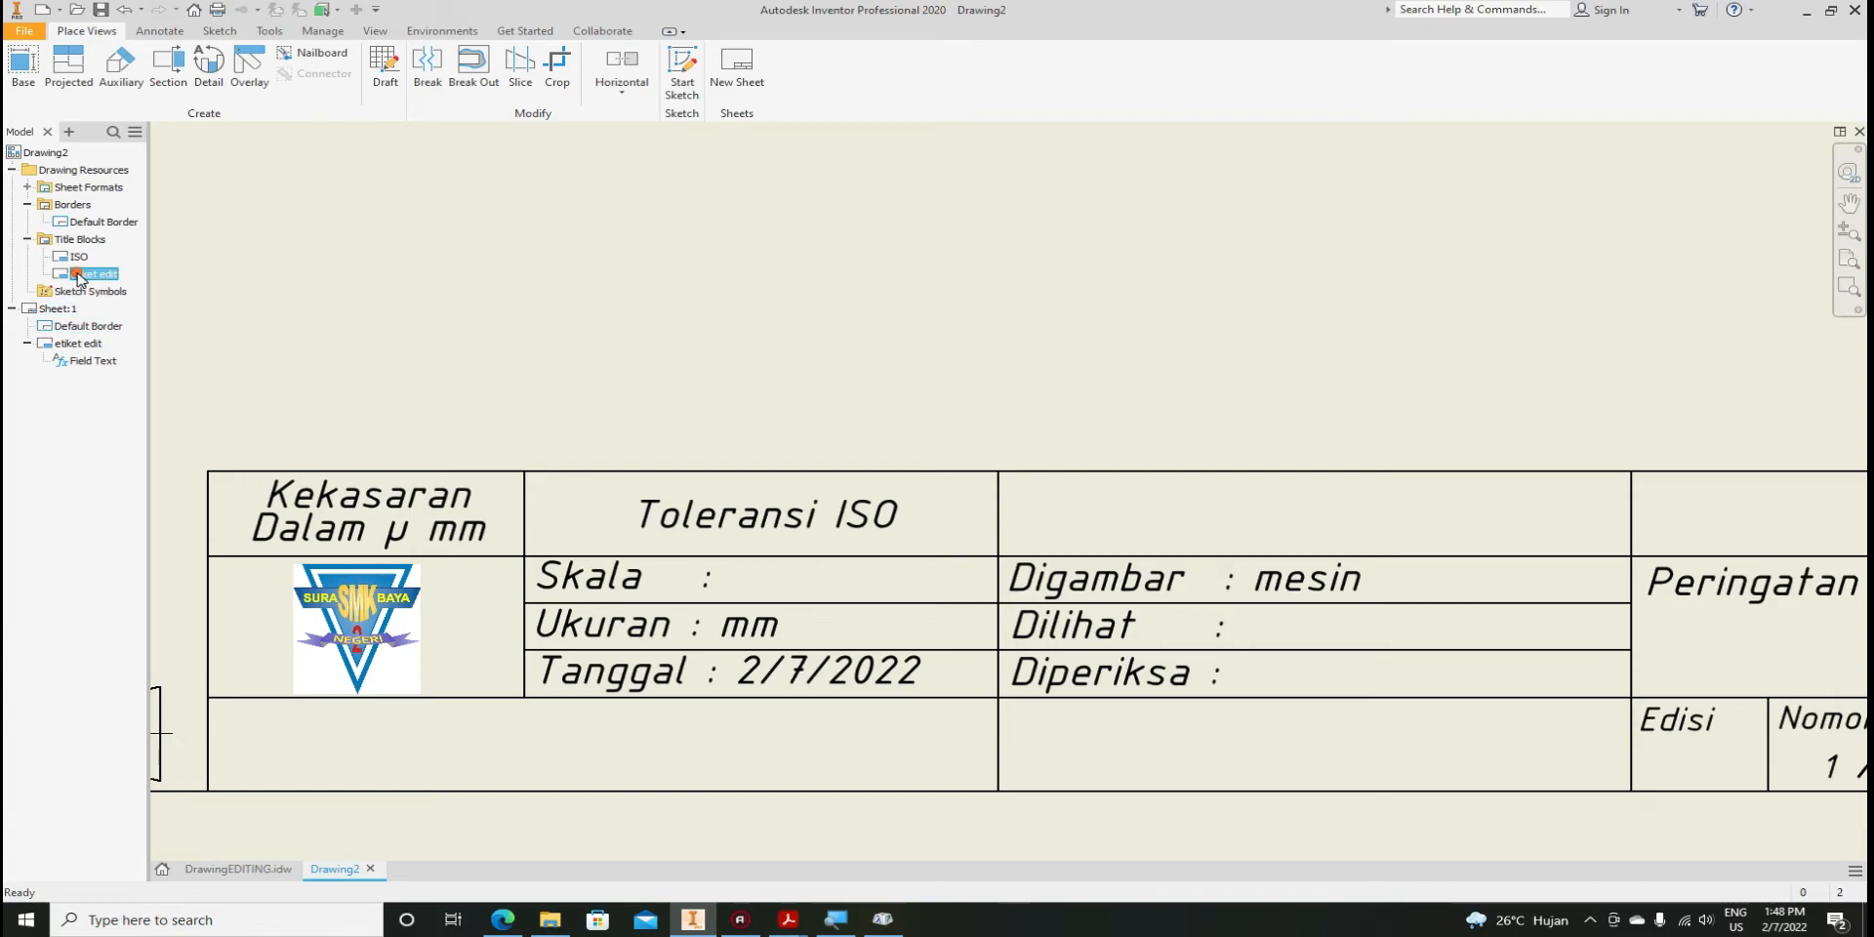
Open etiket edit for editing and add a space before the Skala colon
right_click(79, 278)
left_click(97, 343)
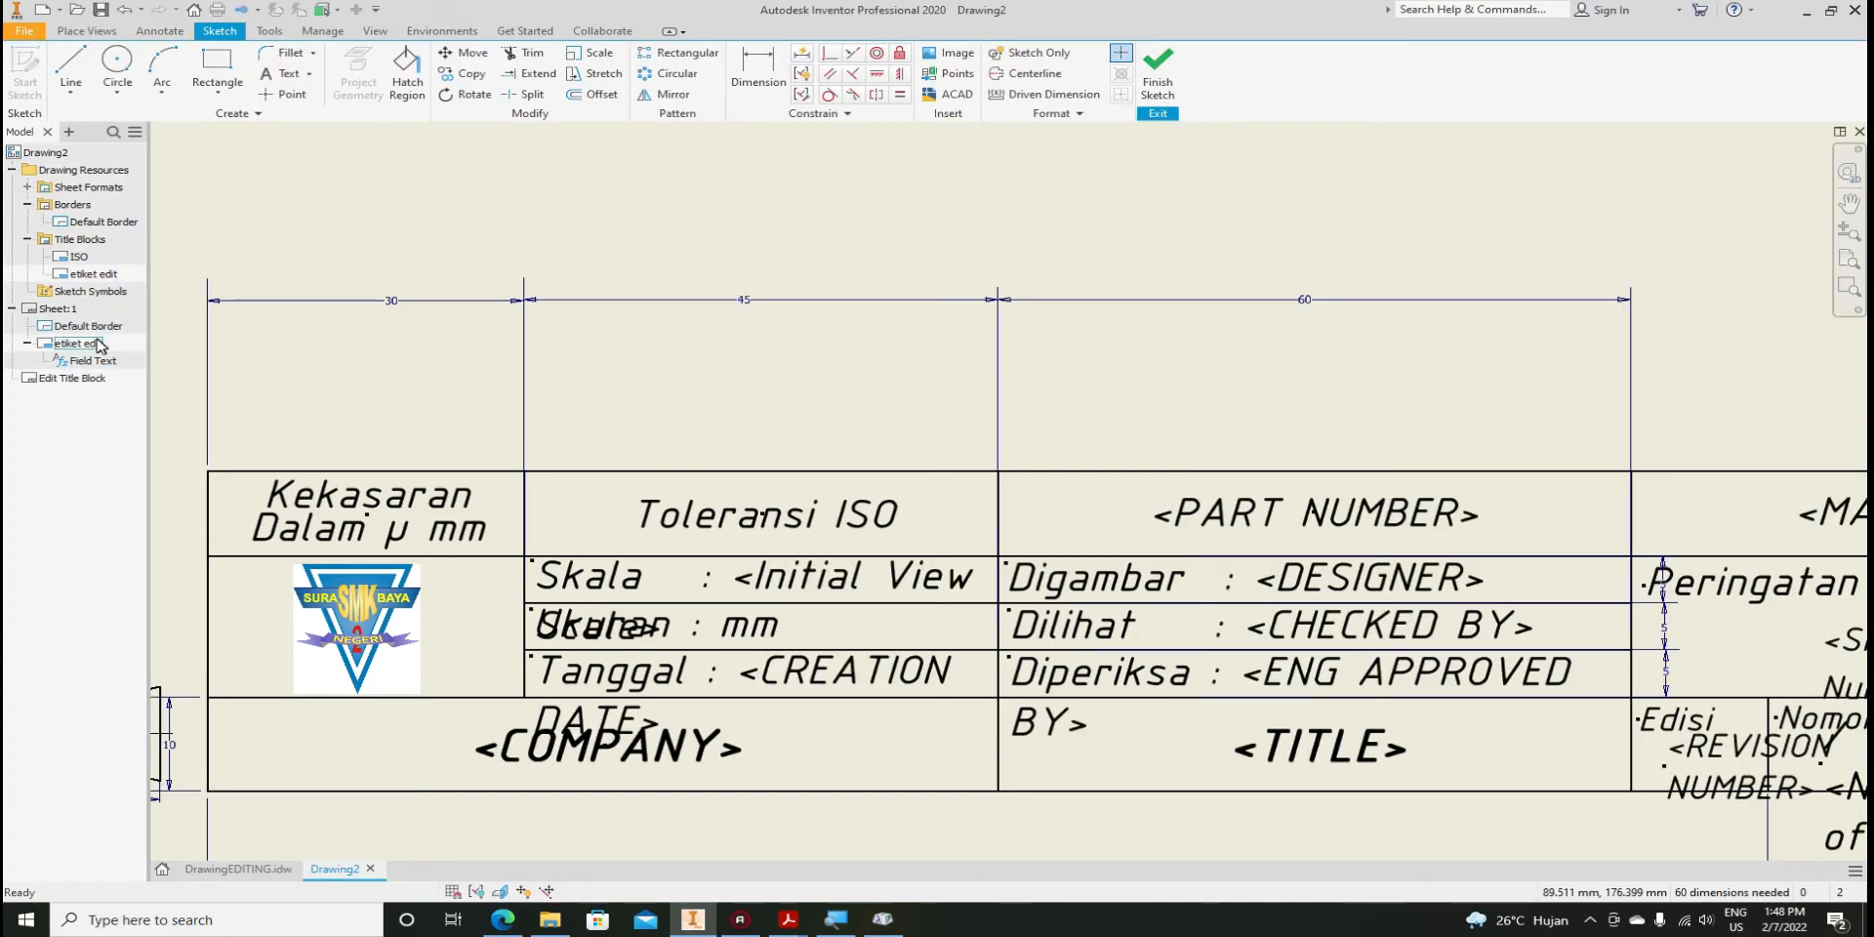
double_click(703, 589)
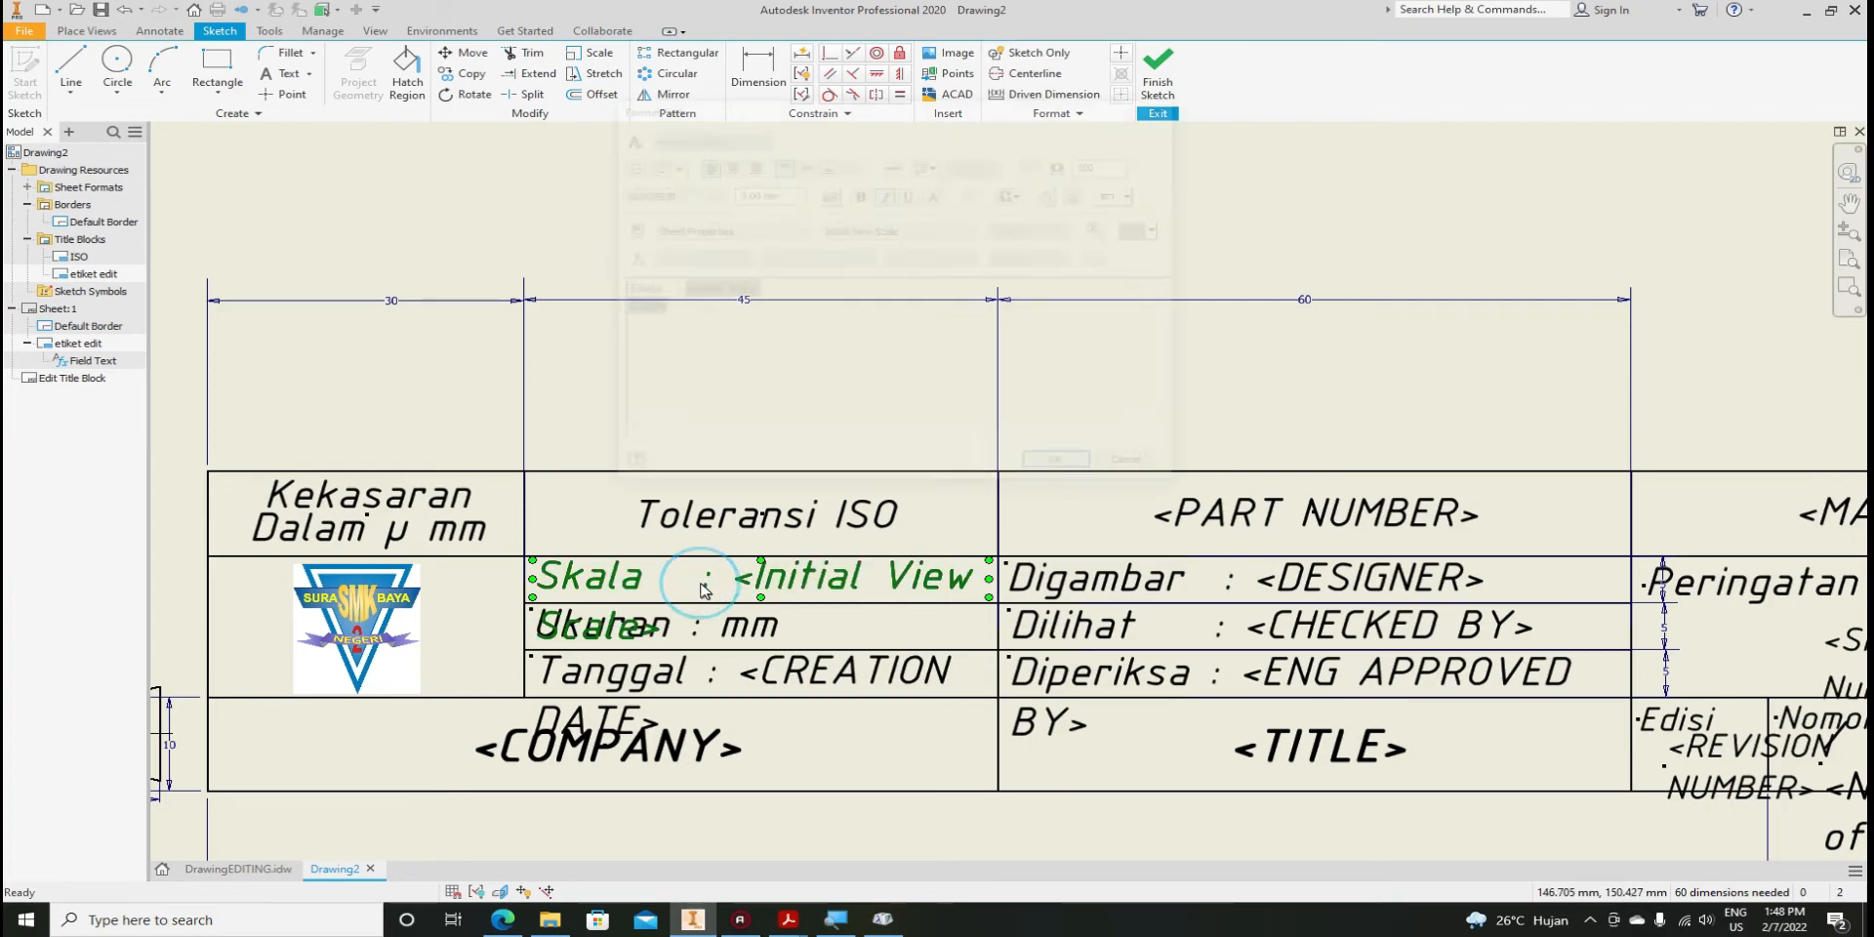
left_click(664, 291)
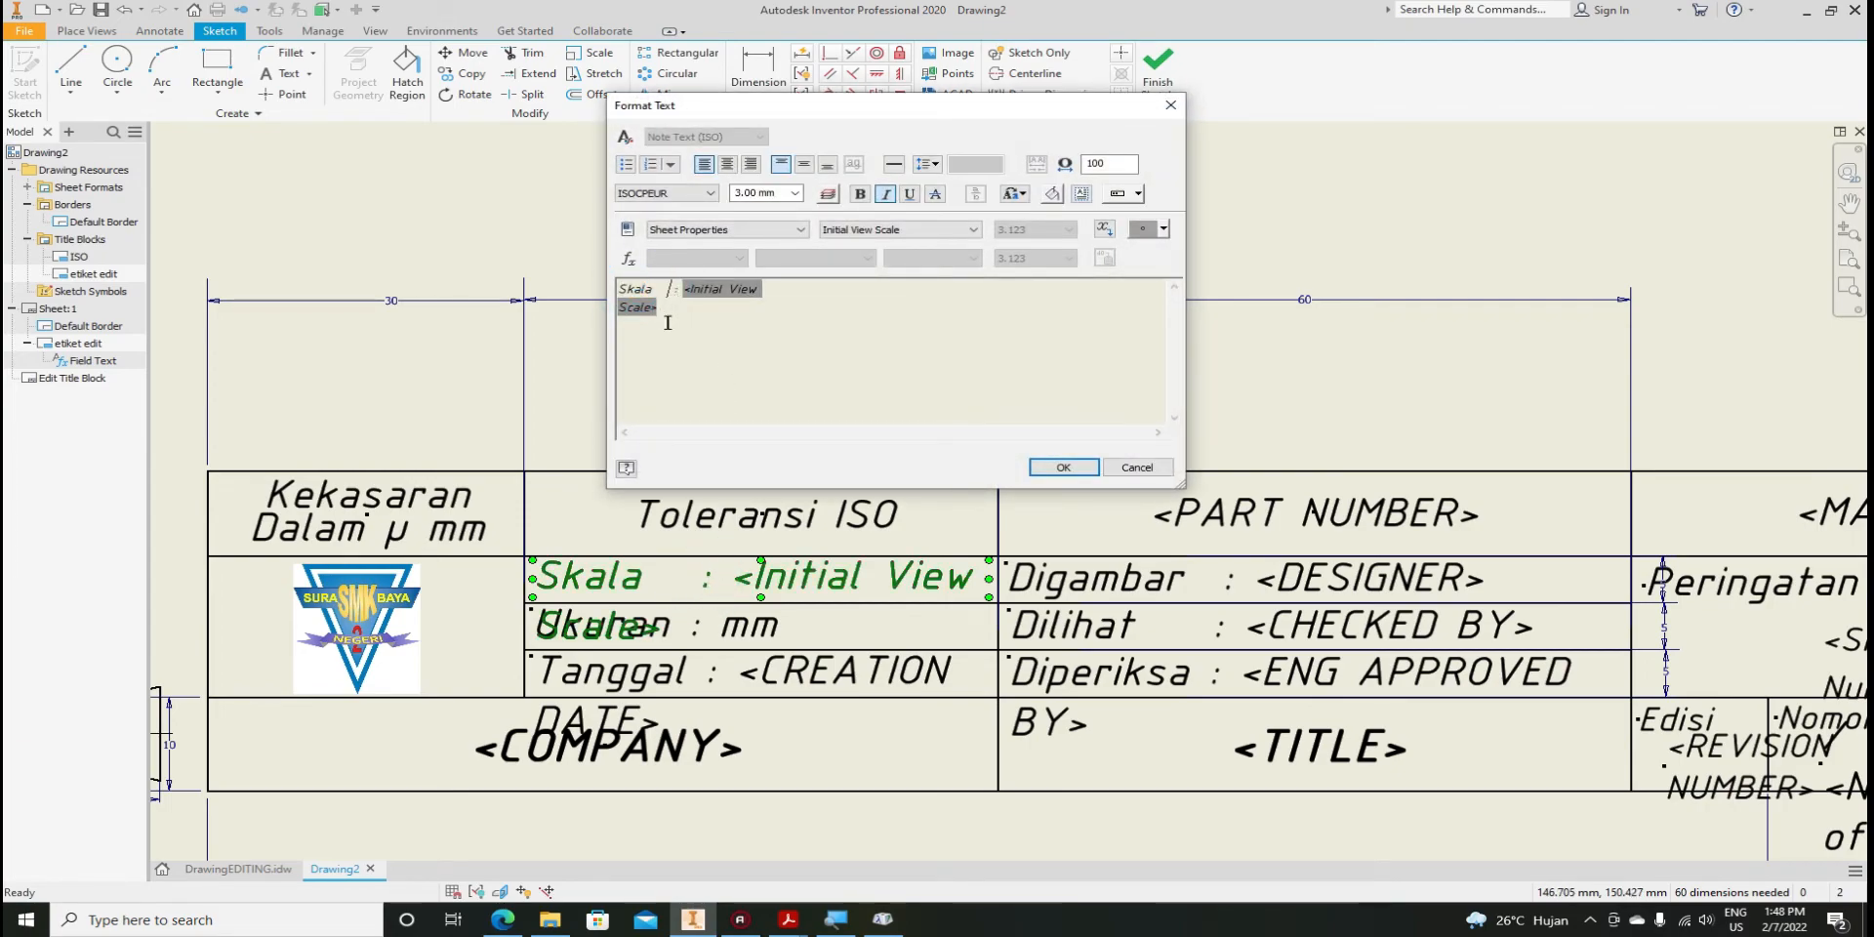
left_click(1056, 467)
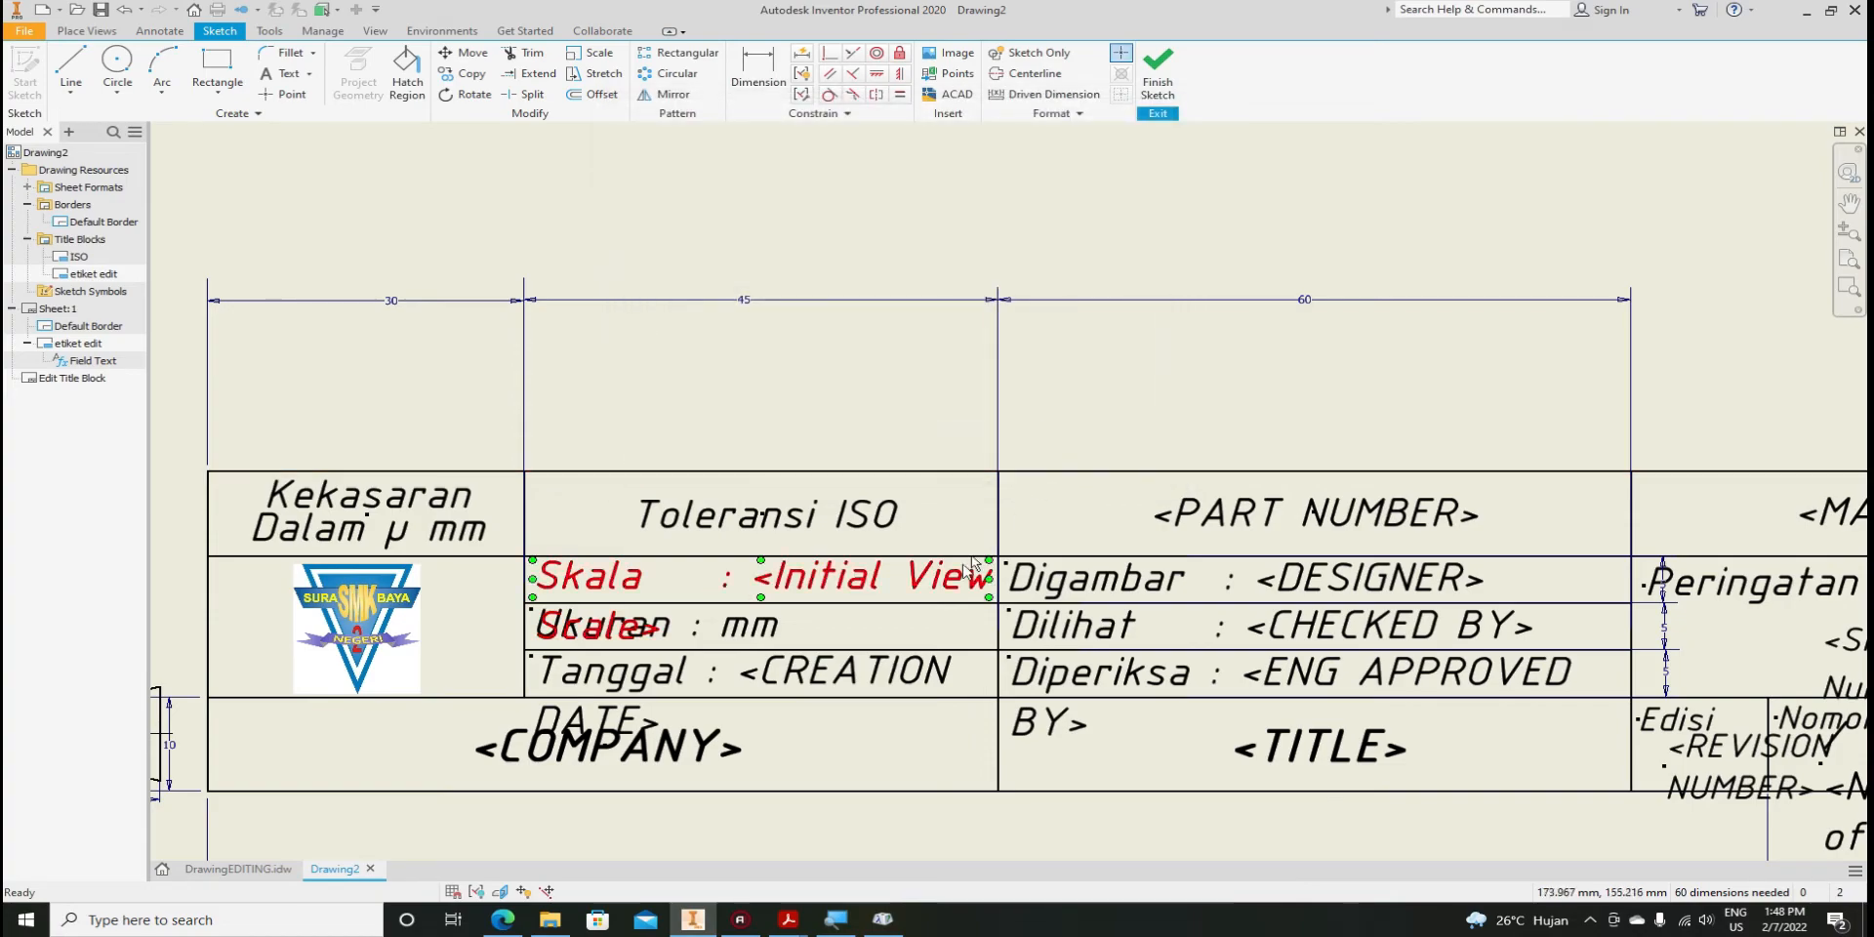
Add a space before the Ukuran colon so it reads 'Ukuran : mm'
double_click(744, 636)
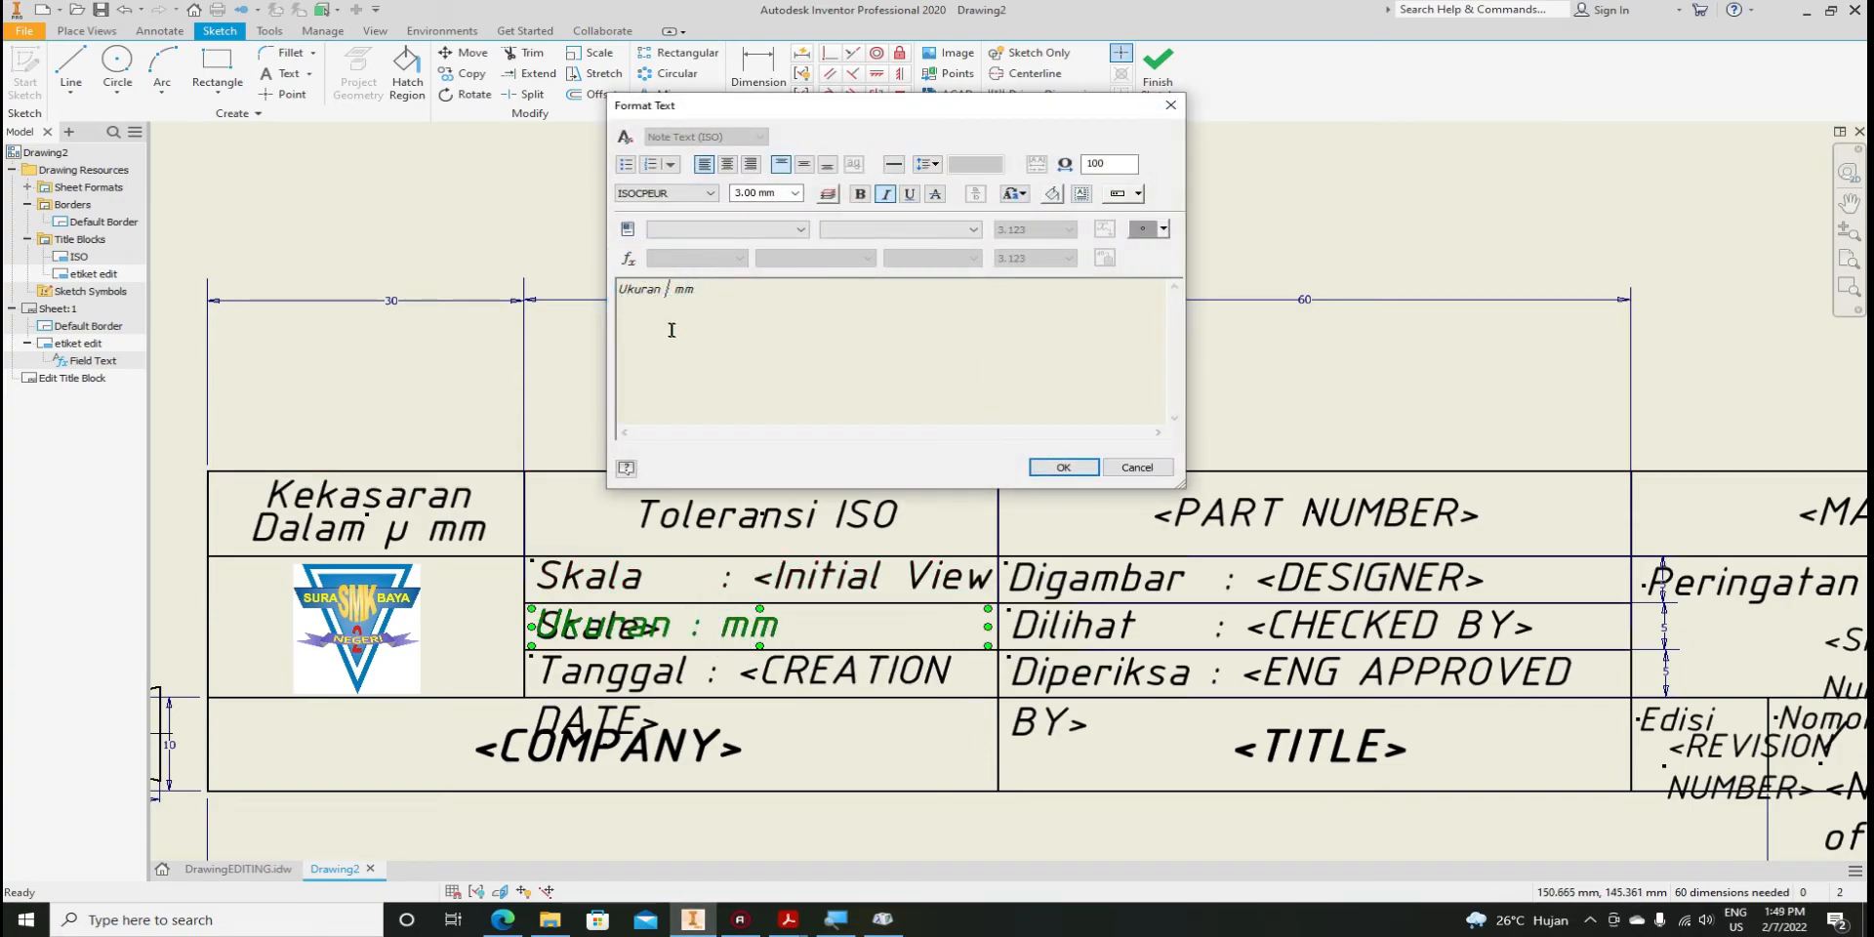
left_click(1063, 466)
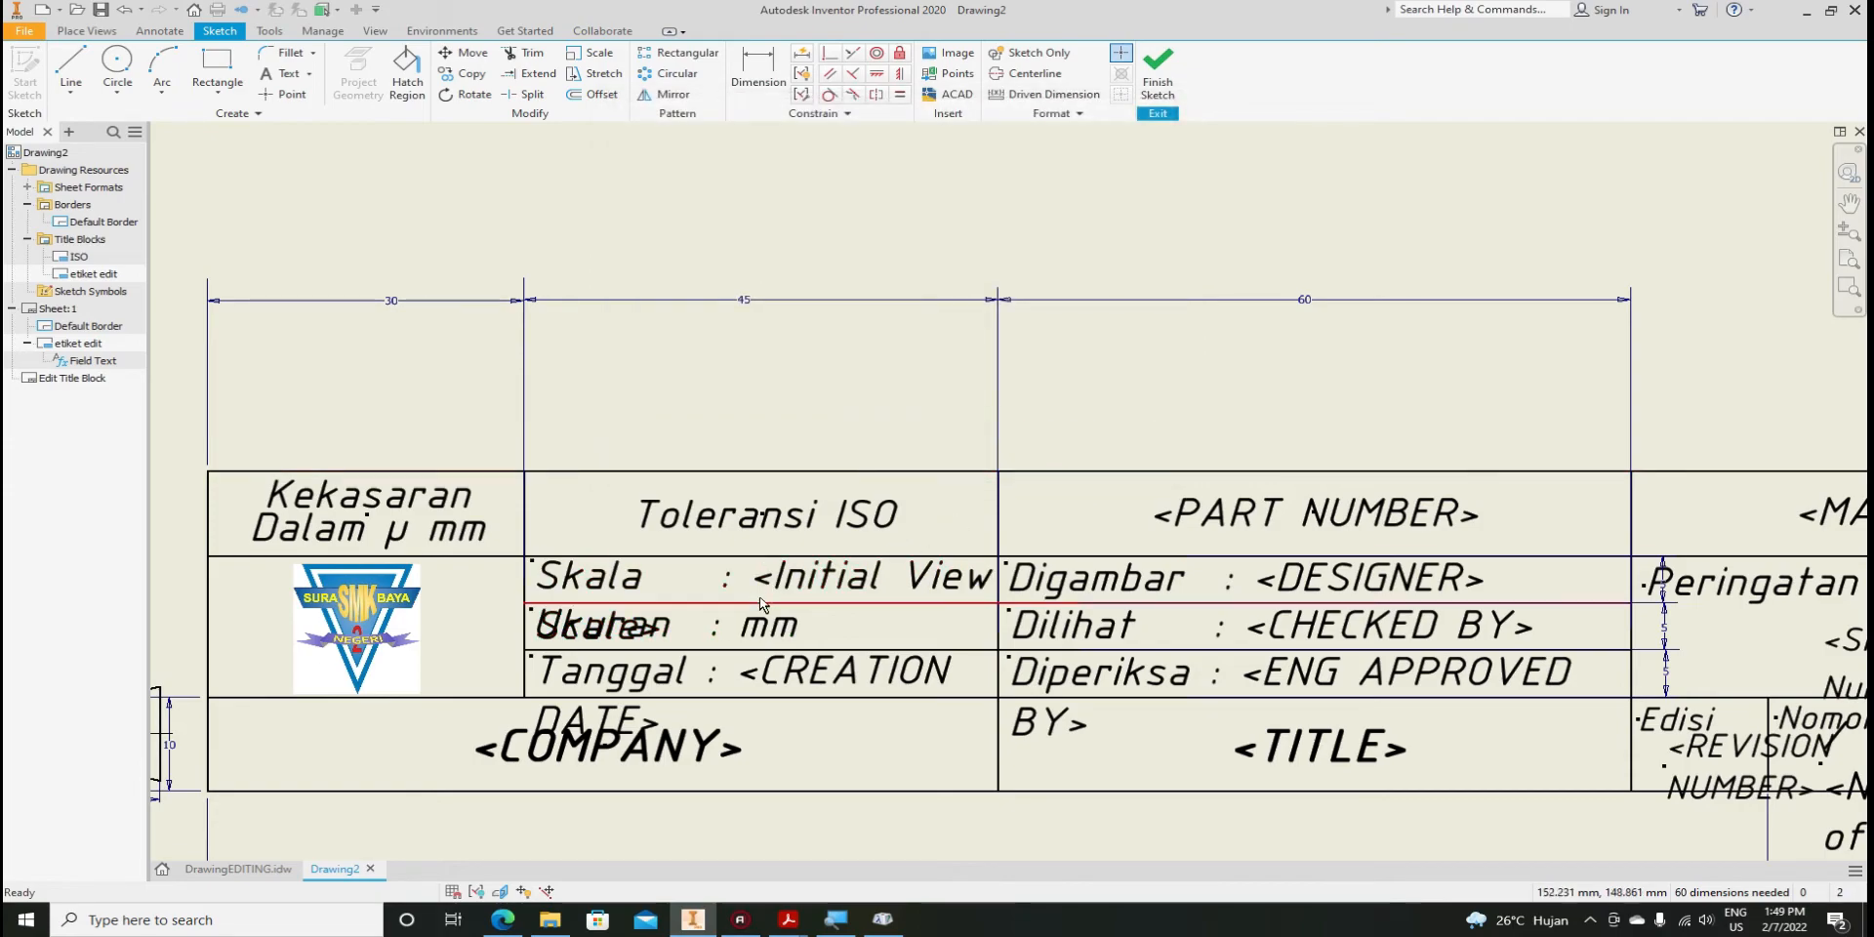
double_click(752, 652)
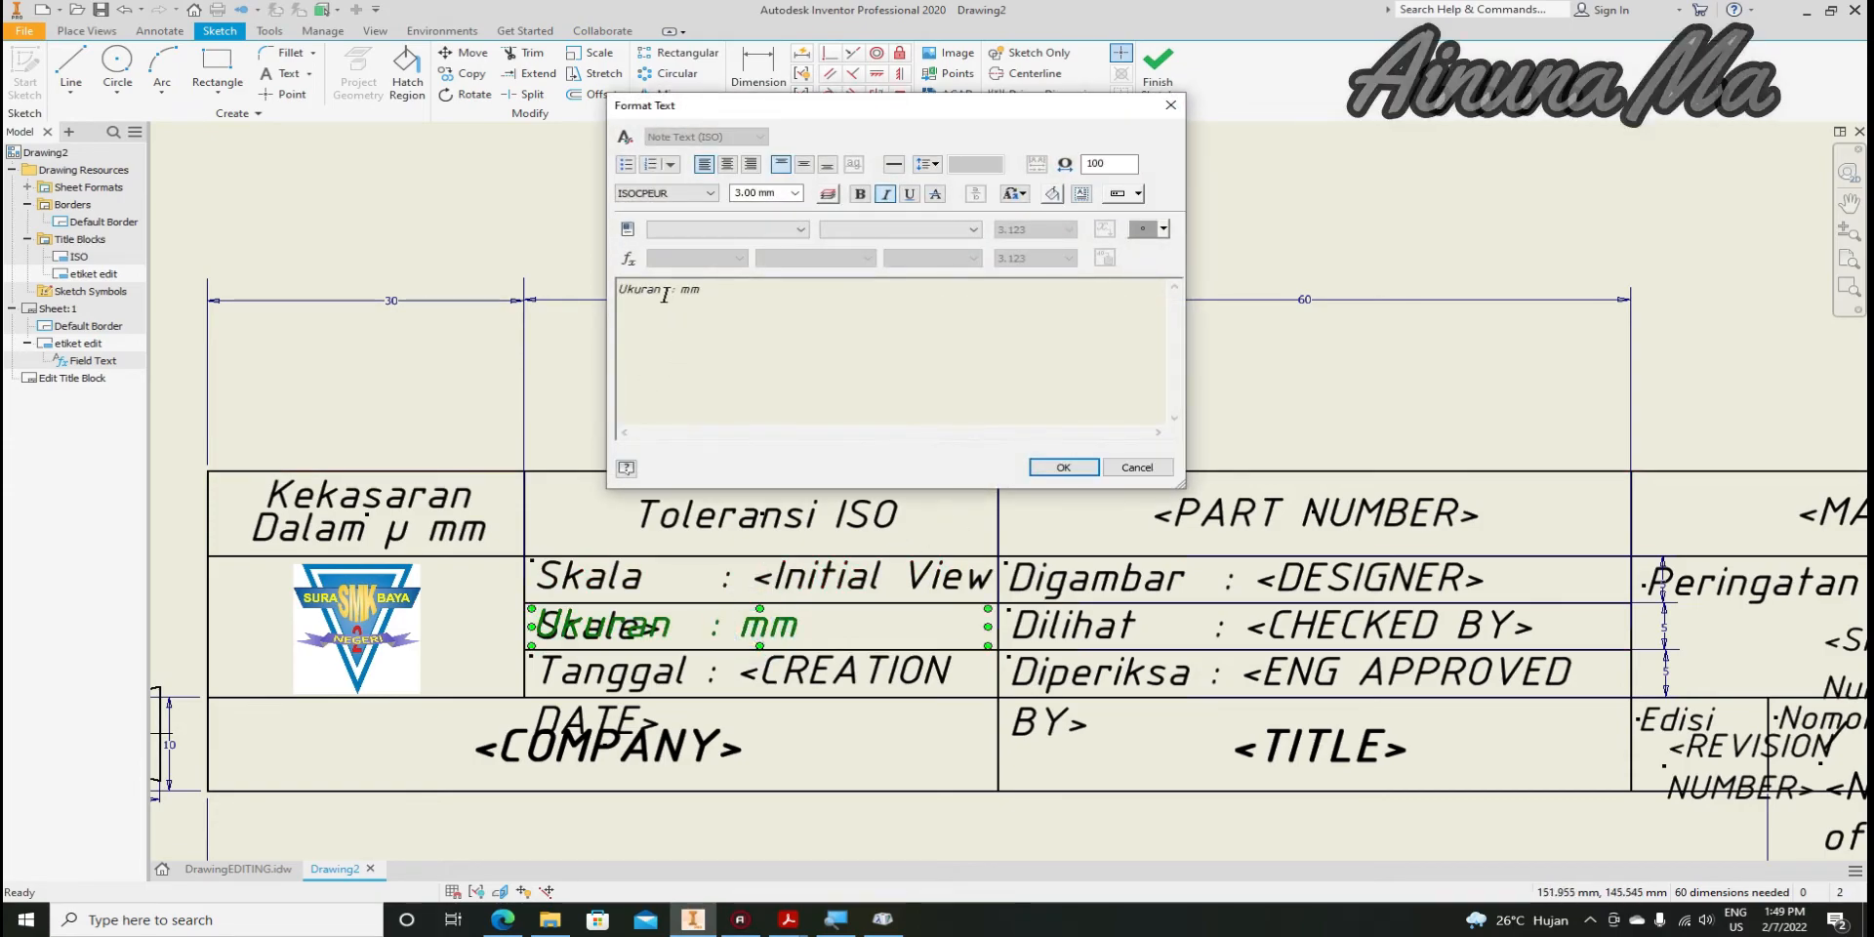
left_click(664, 293)
left_click(1042, 465)
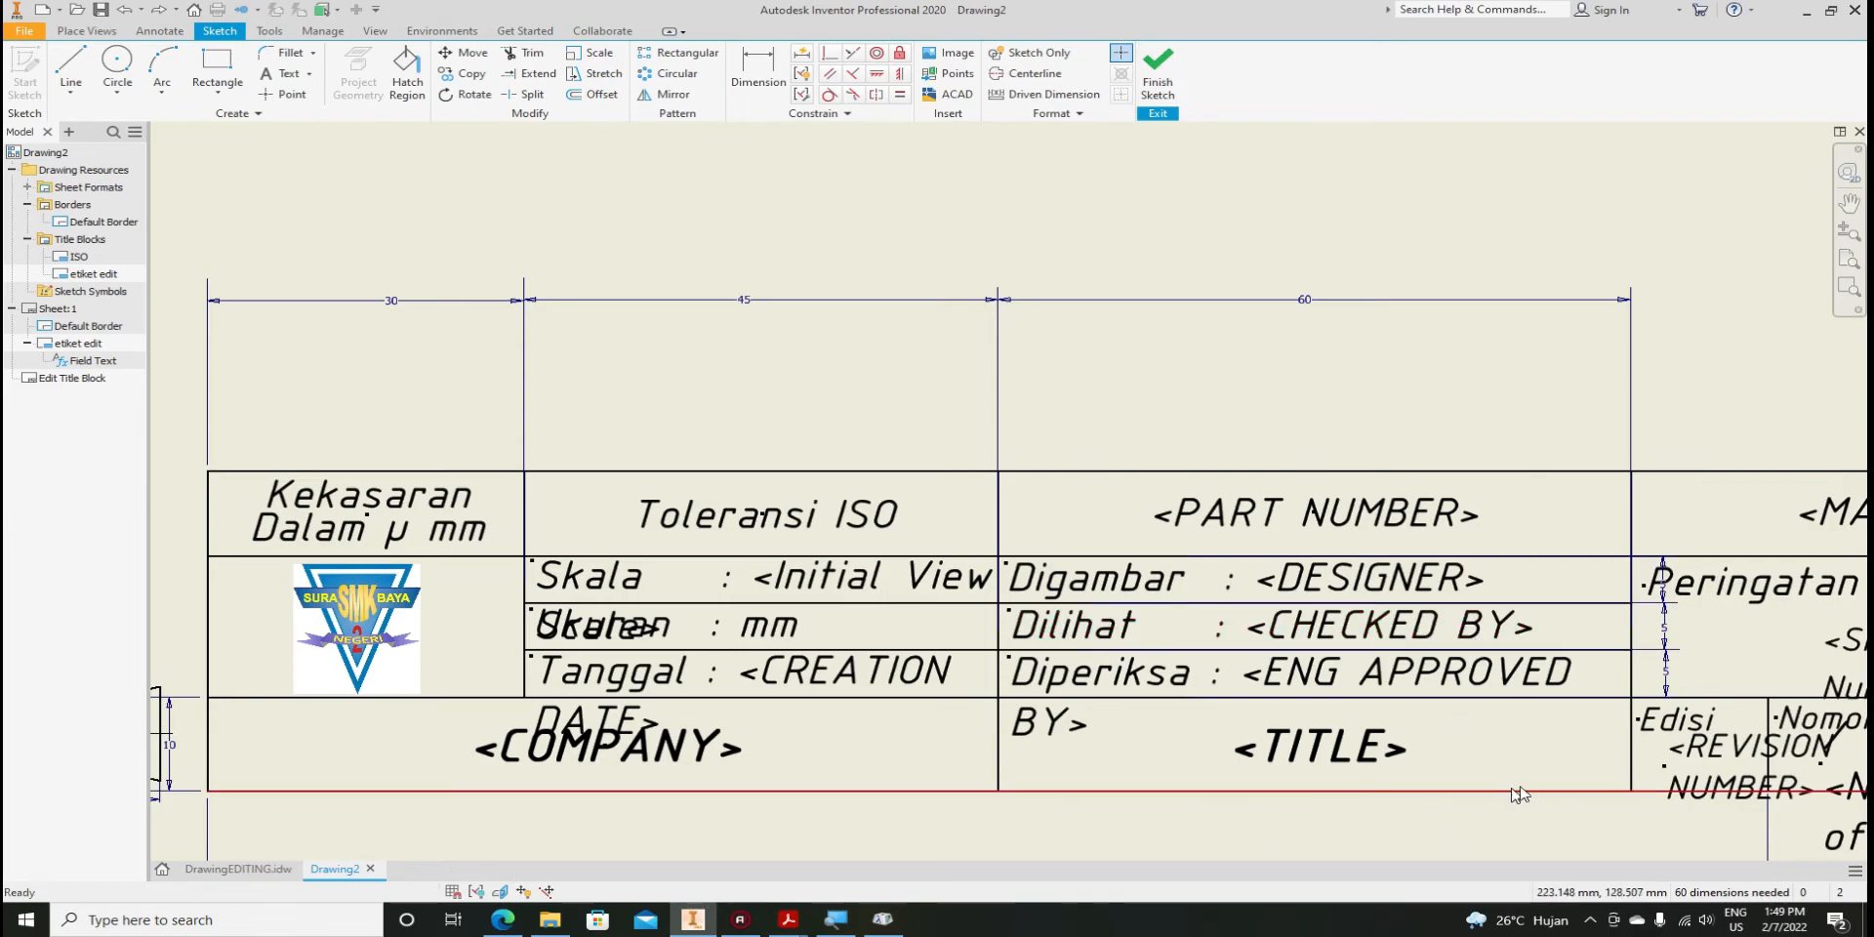
Set the entire sheet number / number of sheets text in the Nomor cell to 3.00 mm
mouse_move(1514, 790)
middle_mouse_down()
mouse_move(1288, 699)
mouse_move(990, 684)
middle_mouse_up()
left_click(1272, 669)
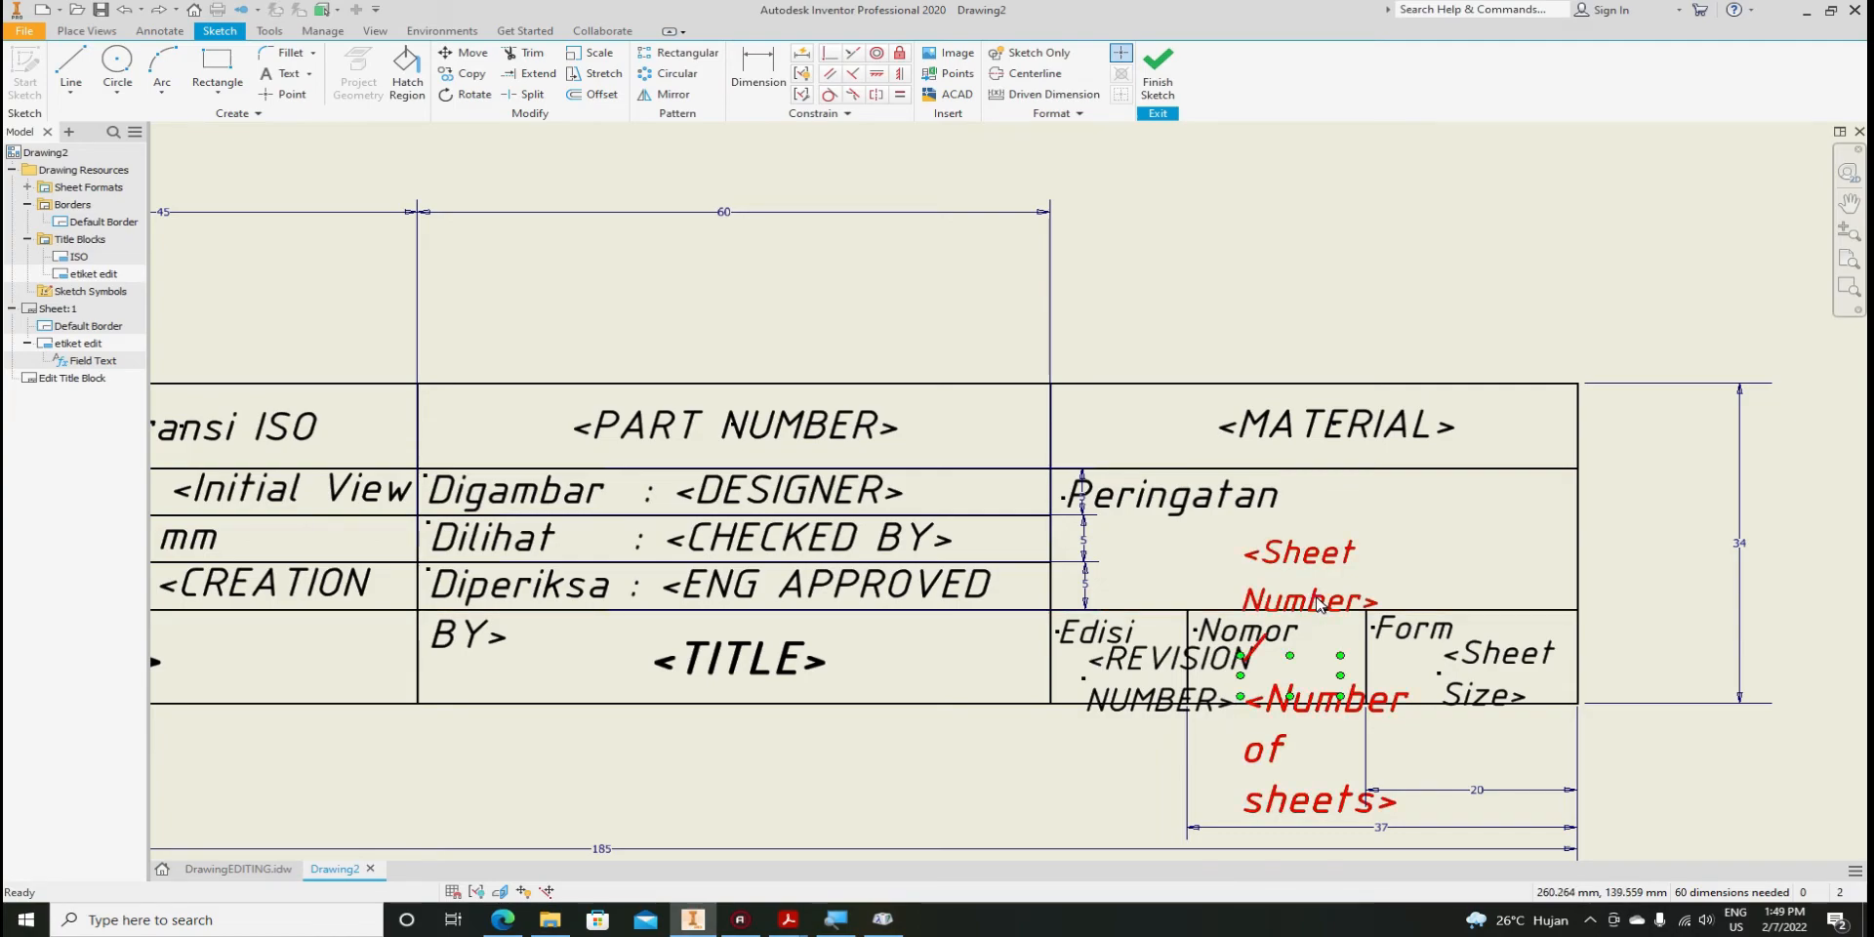
double_click(1318, 606)
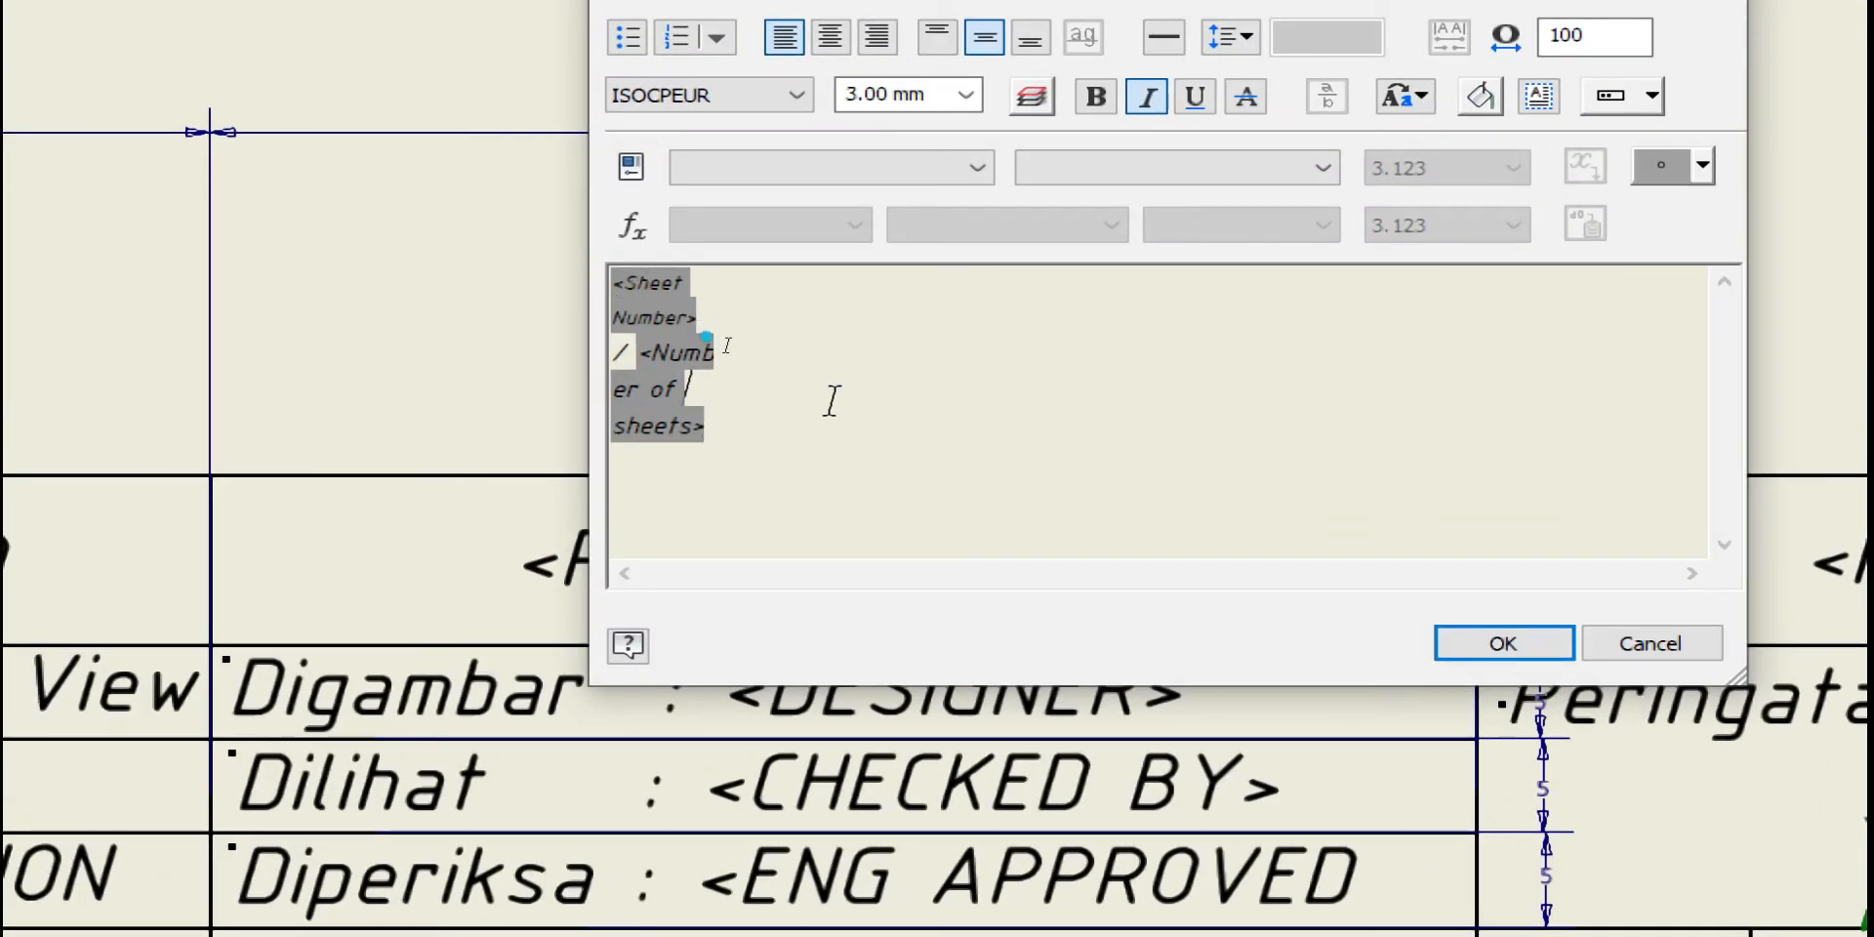
left_click(683, 361)
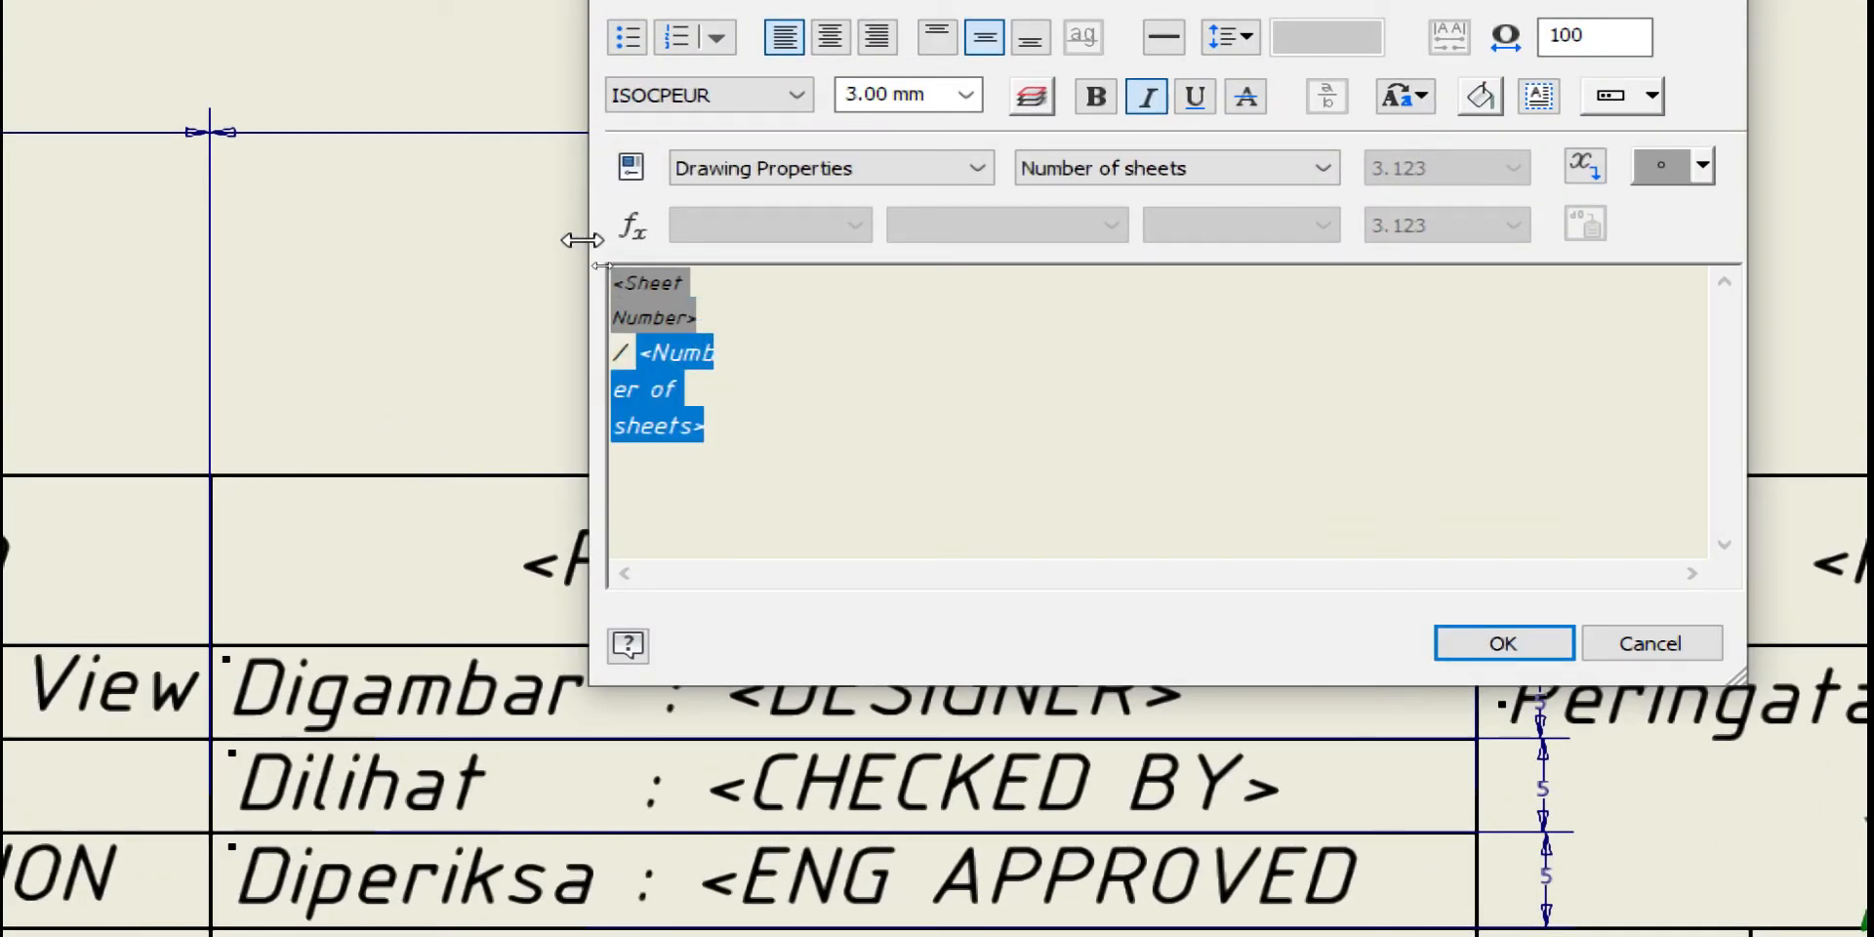
left_click(639, 293)
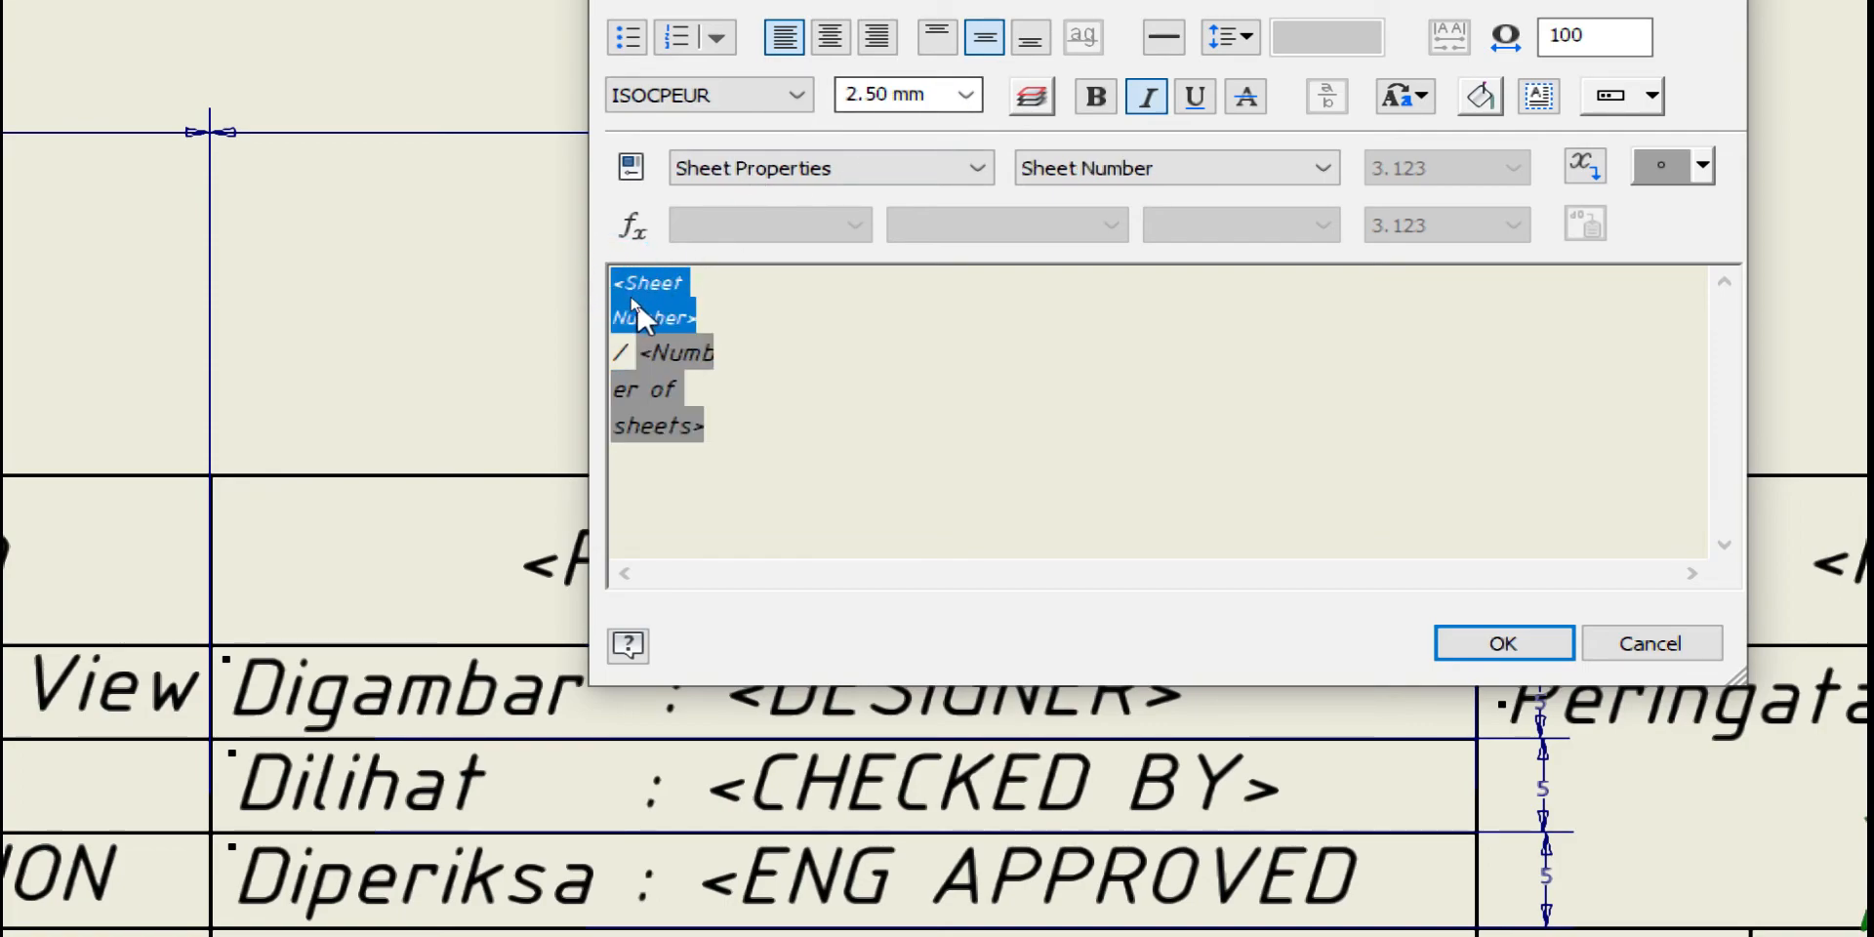
left_click(652, 389)
left_click_drag(774, 446, 612, 278)
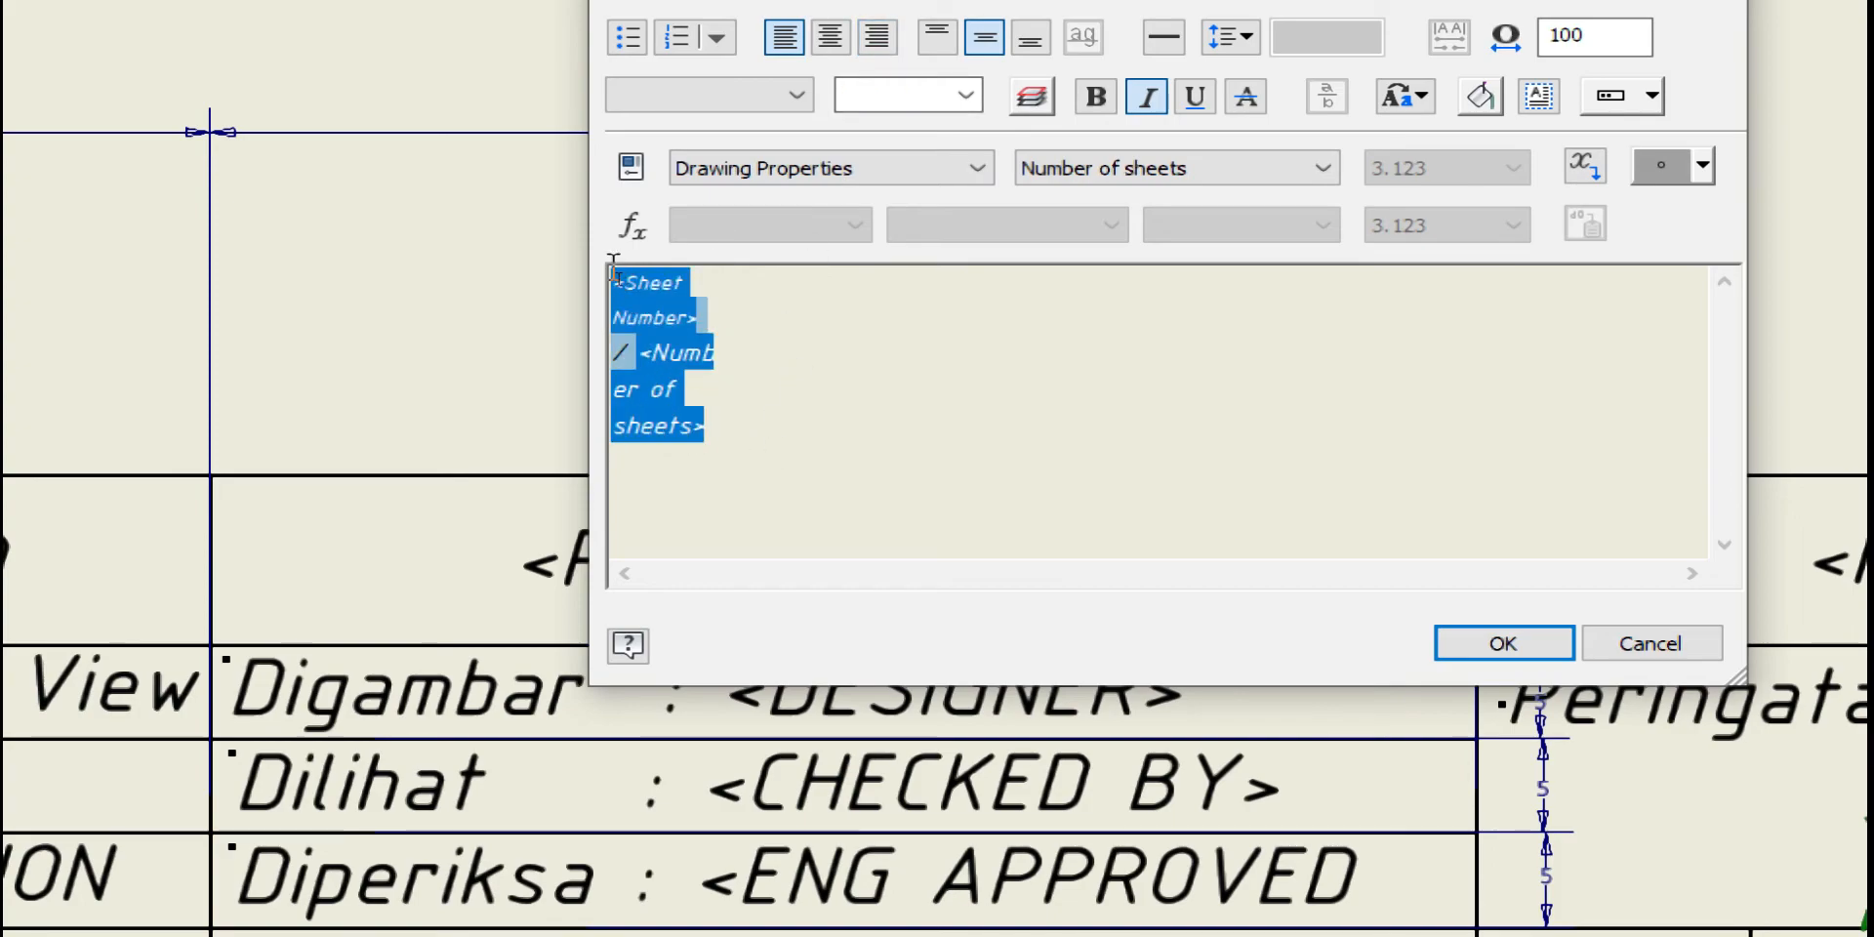
left_click(966, 95)
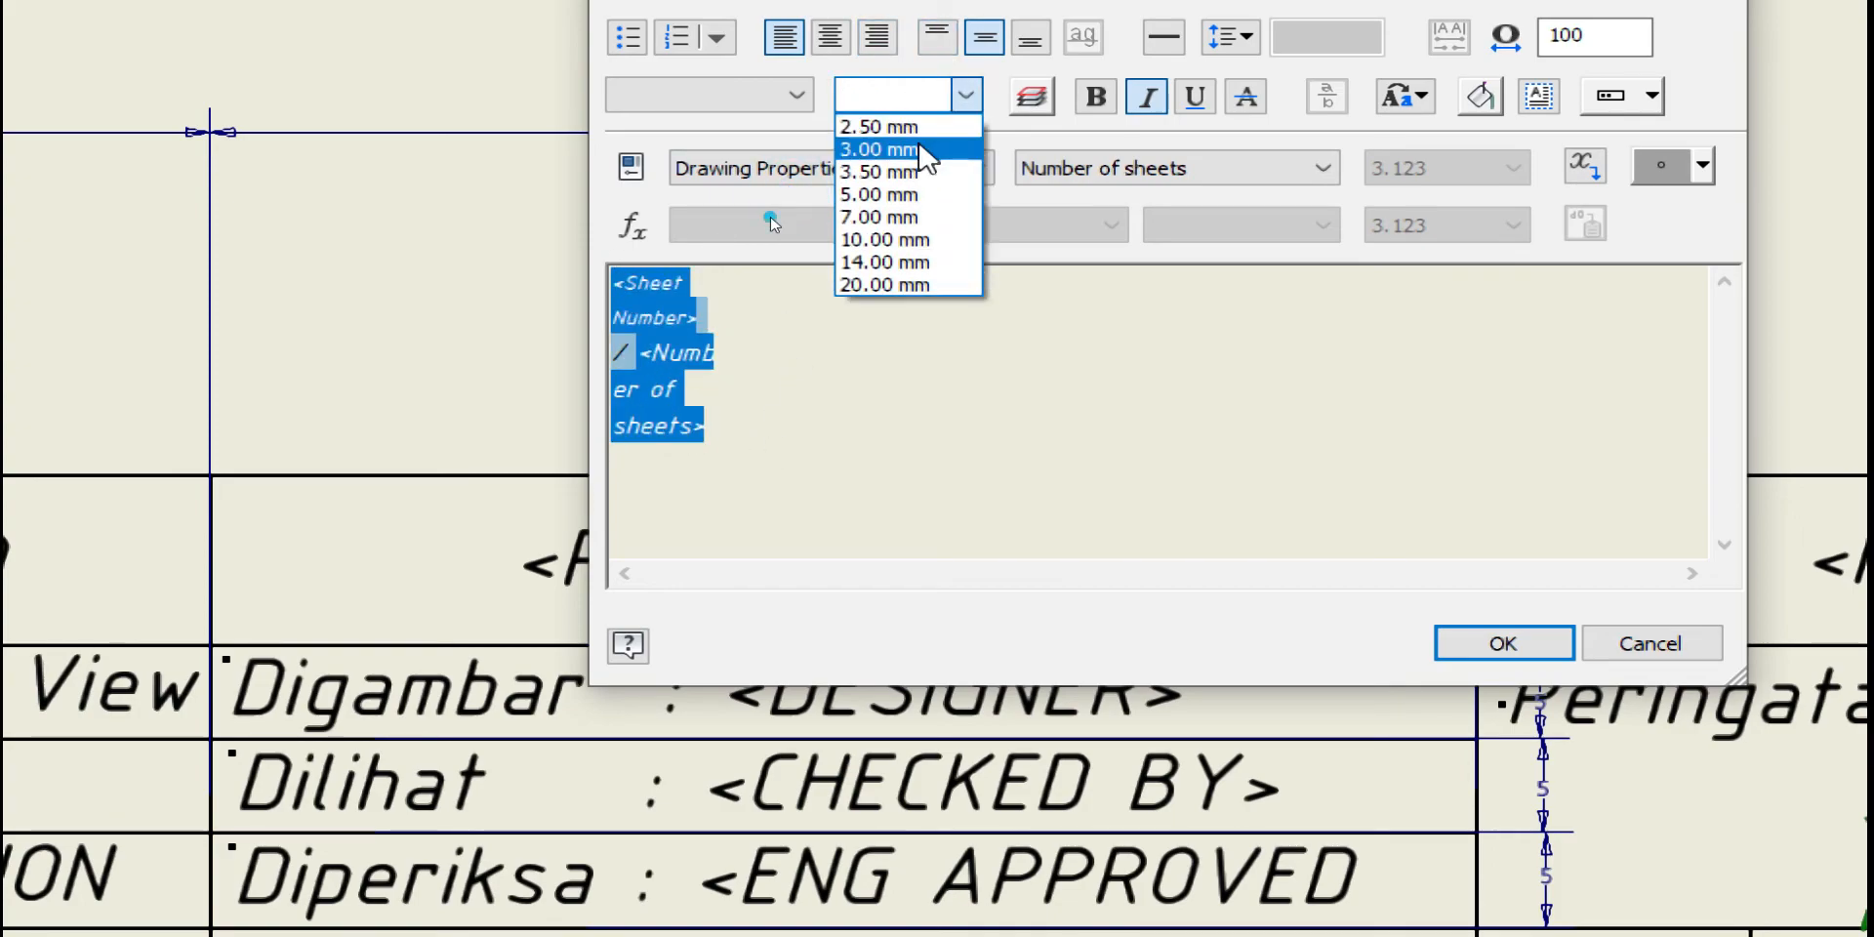
left_click(961, 146)
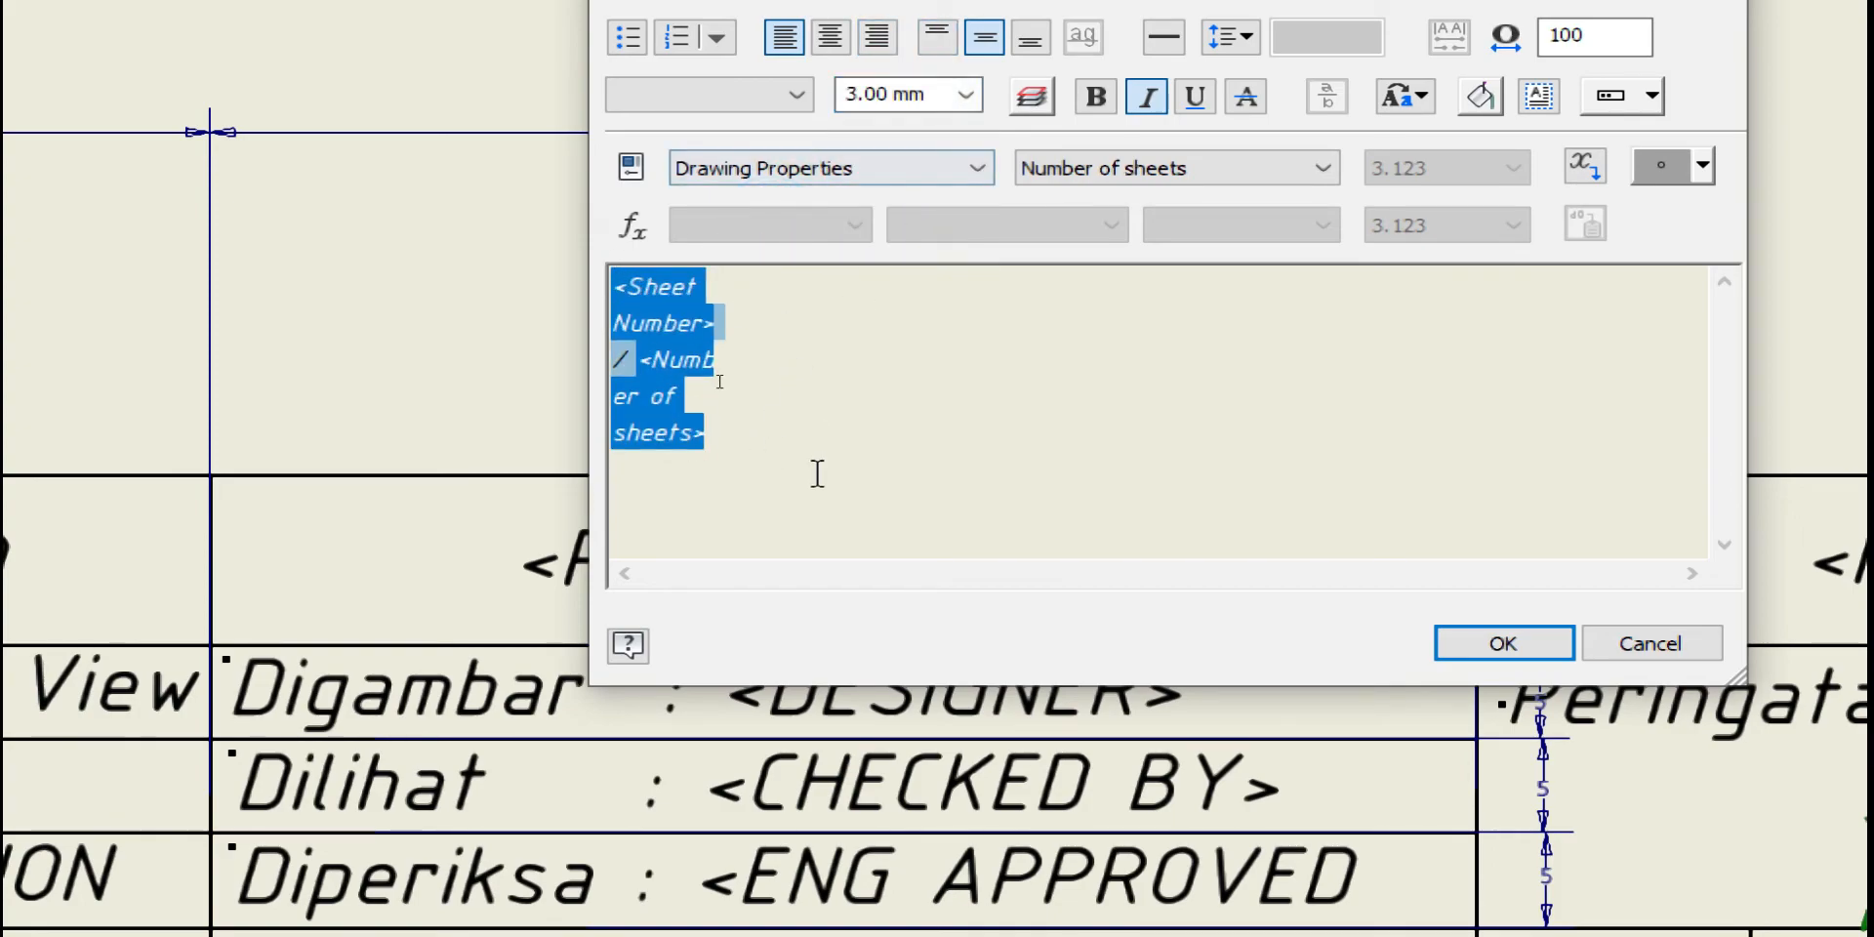
left_click(1525, 652)
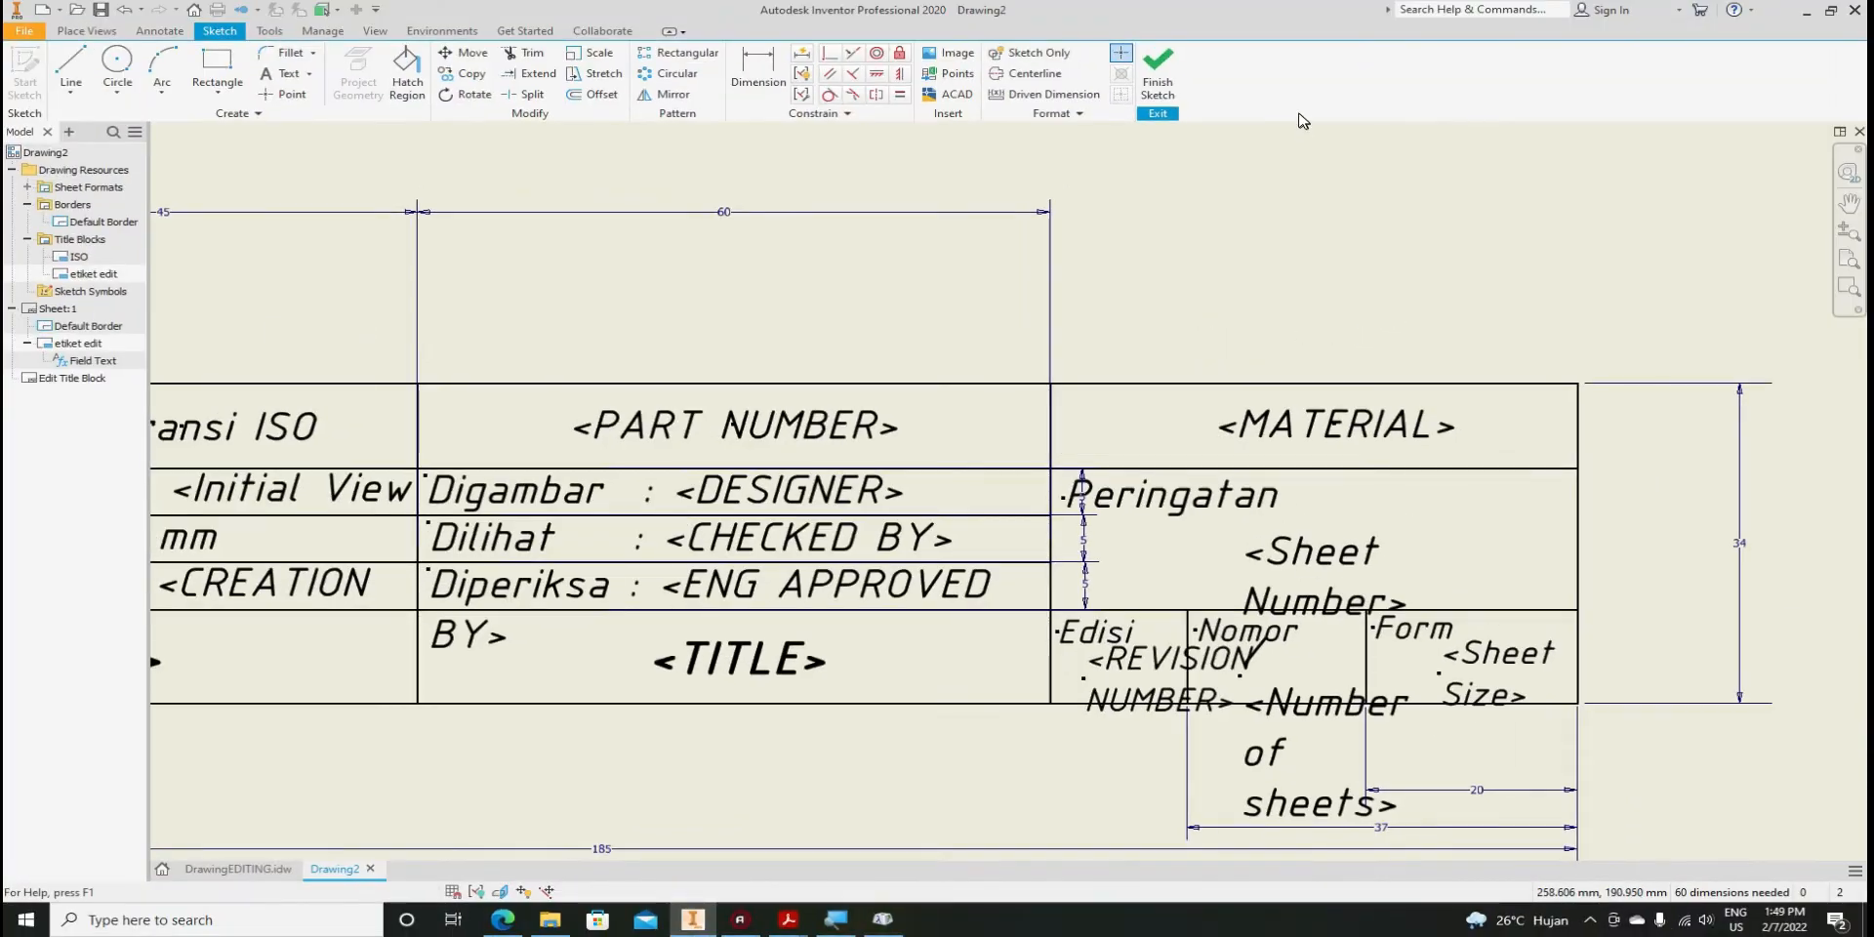
Finish the etiket edit title block sketch and save its edits, then view the whole block showing mesin, 1 / 1 and A3
left_click(1162, 88)
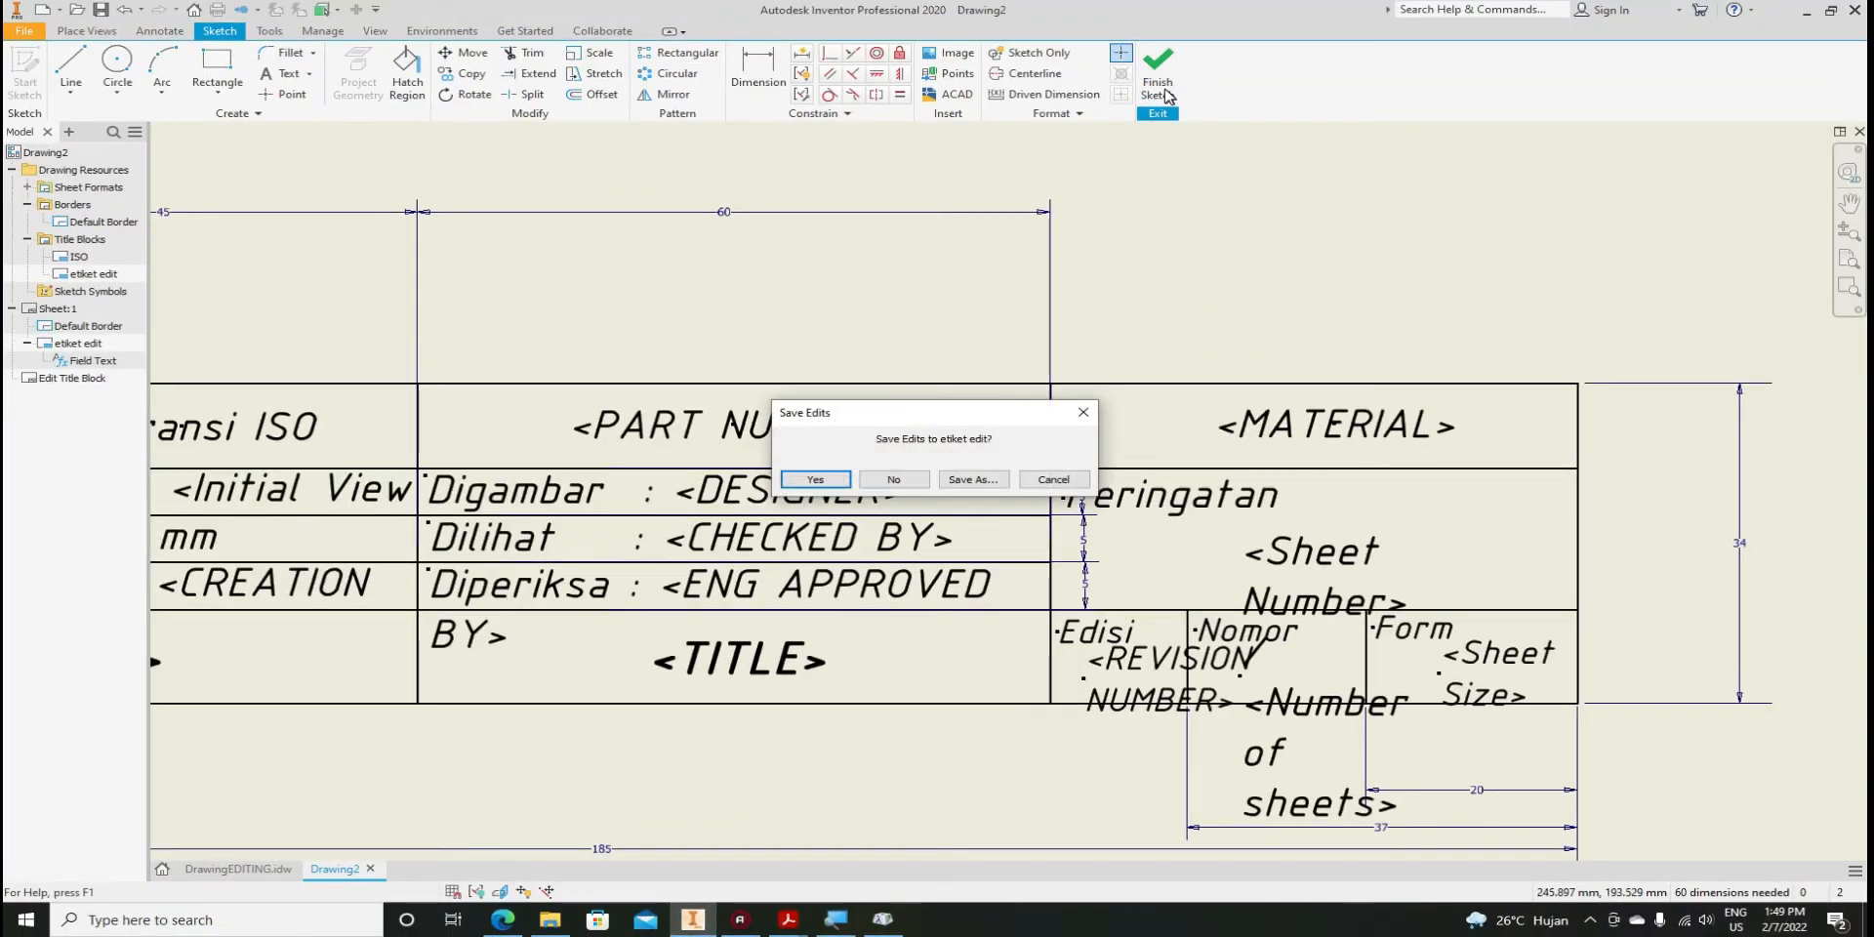
left_click(814, 479)
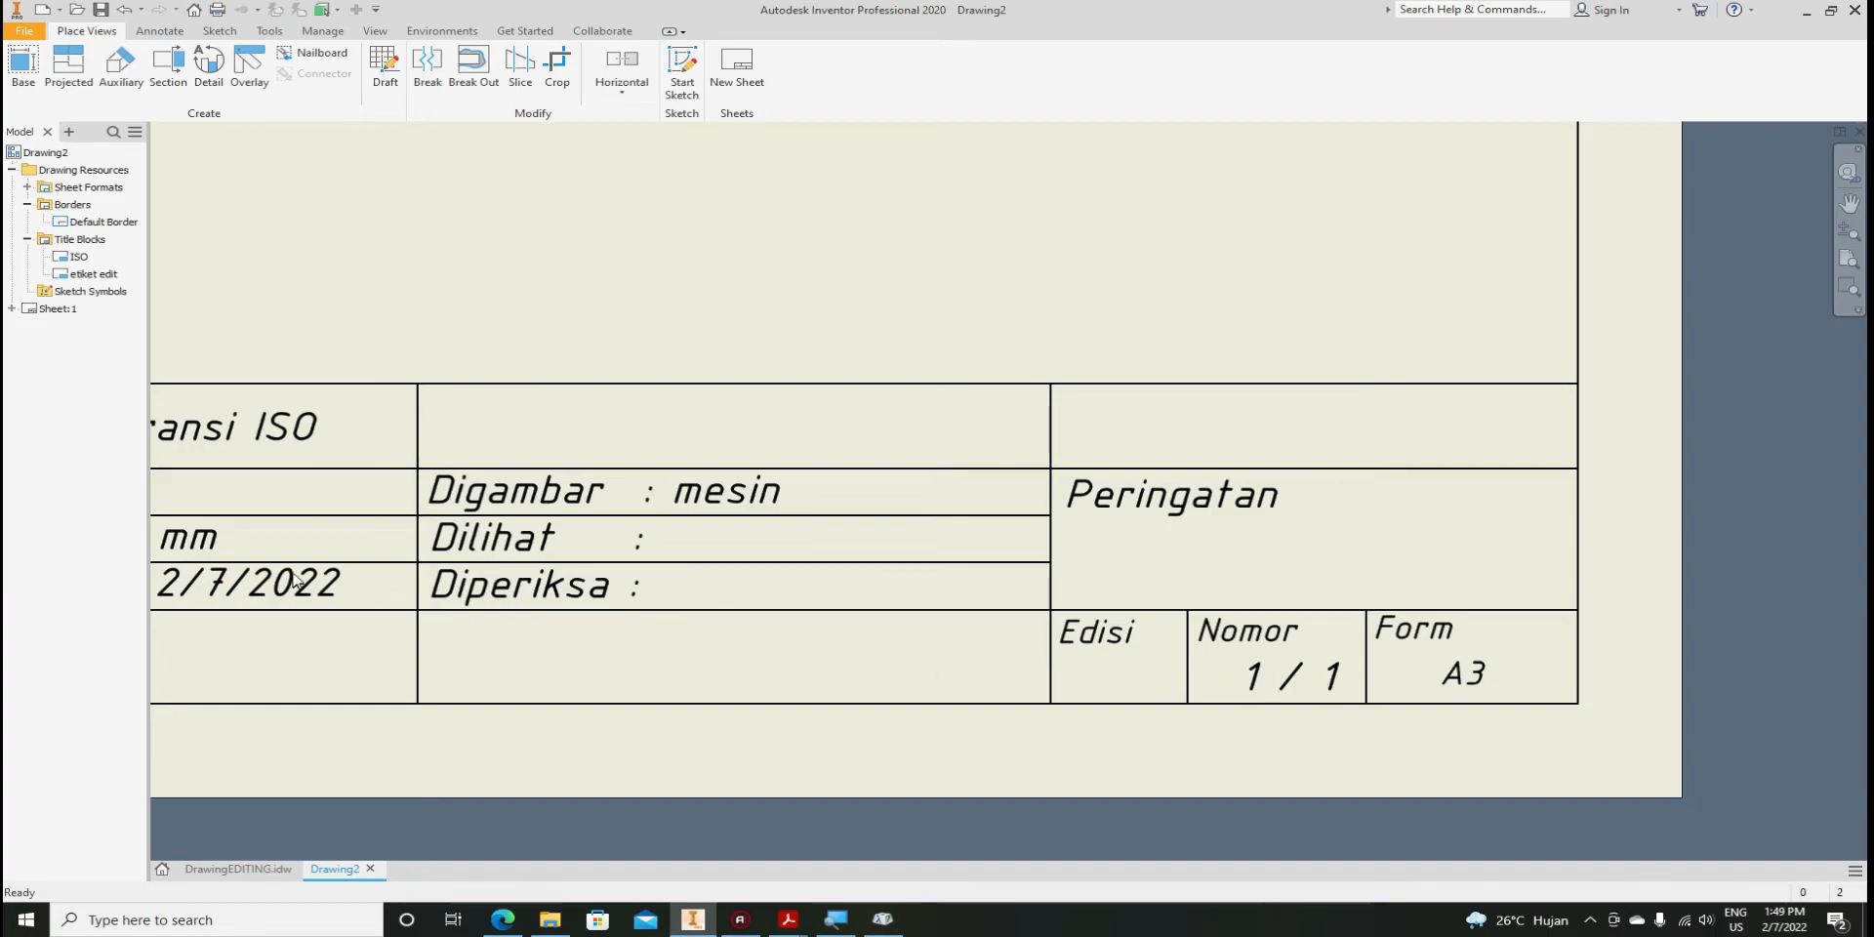
middle_click_drag(792, 603, 1371, 618)
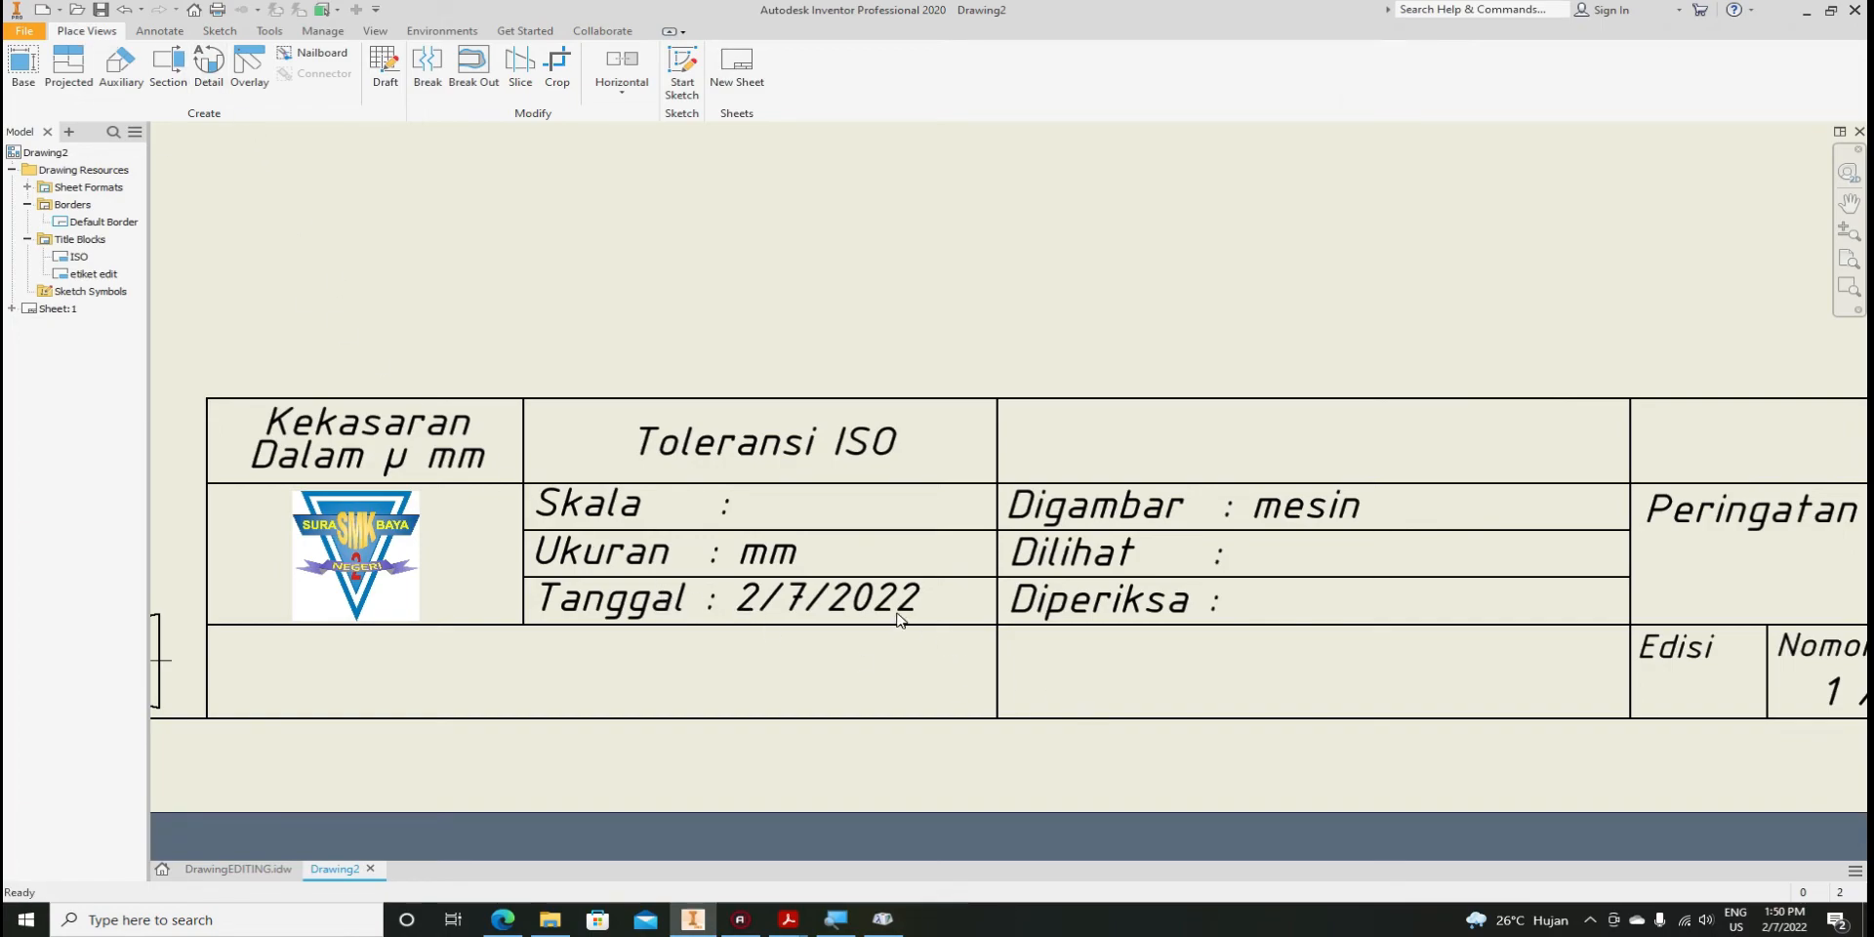
scroll(898, 620, "down", 3)
scroll(902, 629, "up", 2)
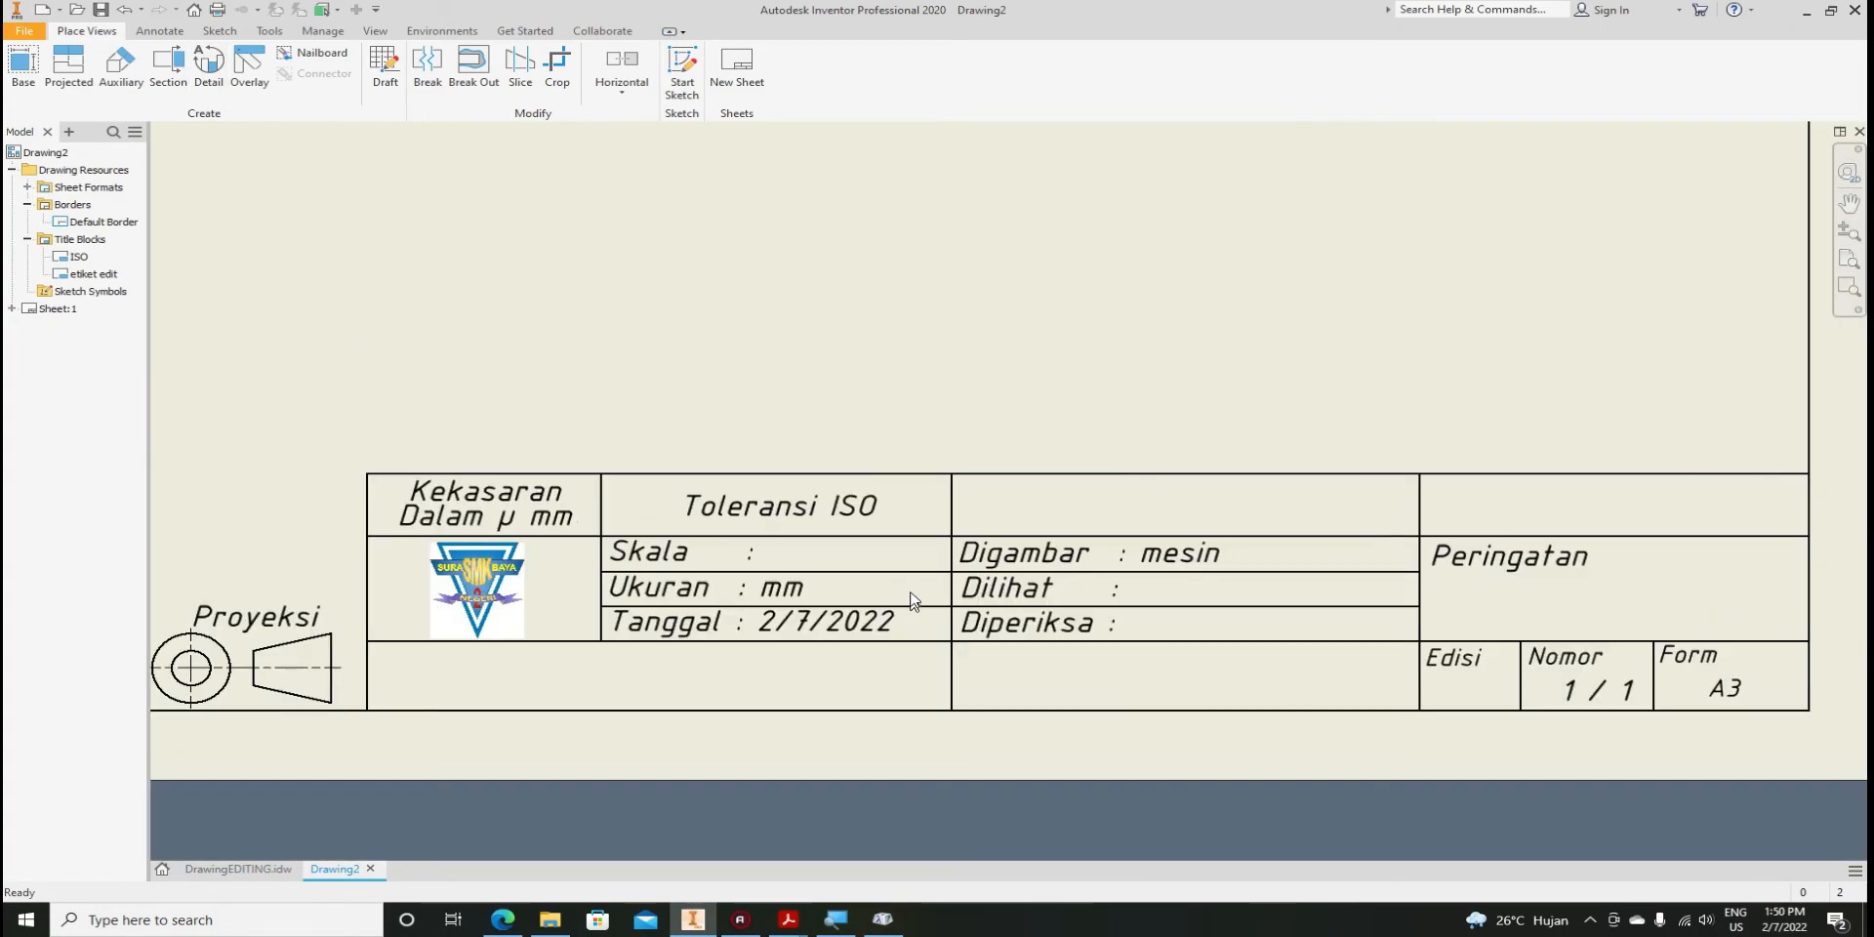
scroll(996, 546, "down", 3)
scroll(989, 605, "up", 2)
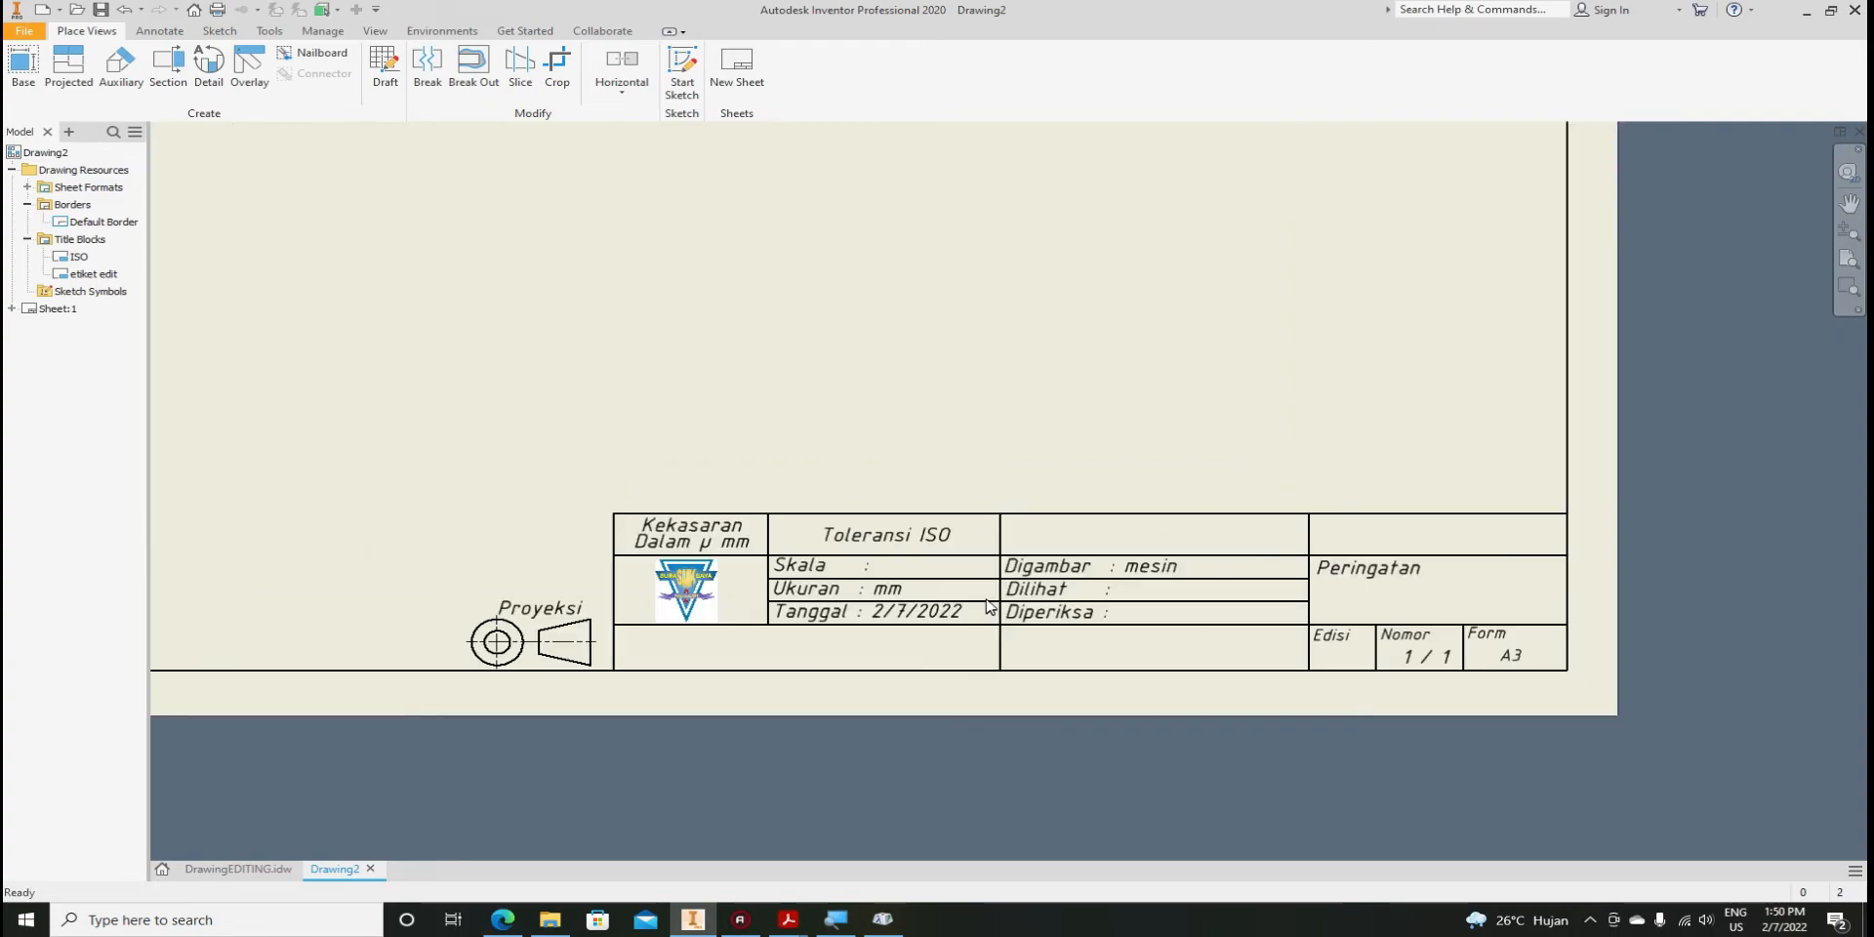
Open the drawing's iProperties on the Summary tab
left_click(26, 33)
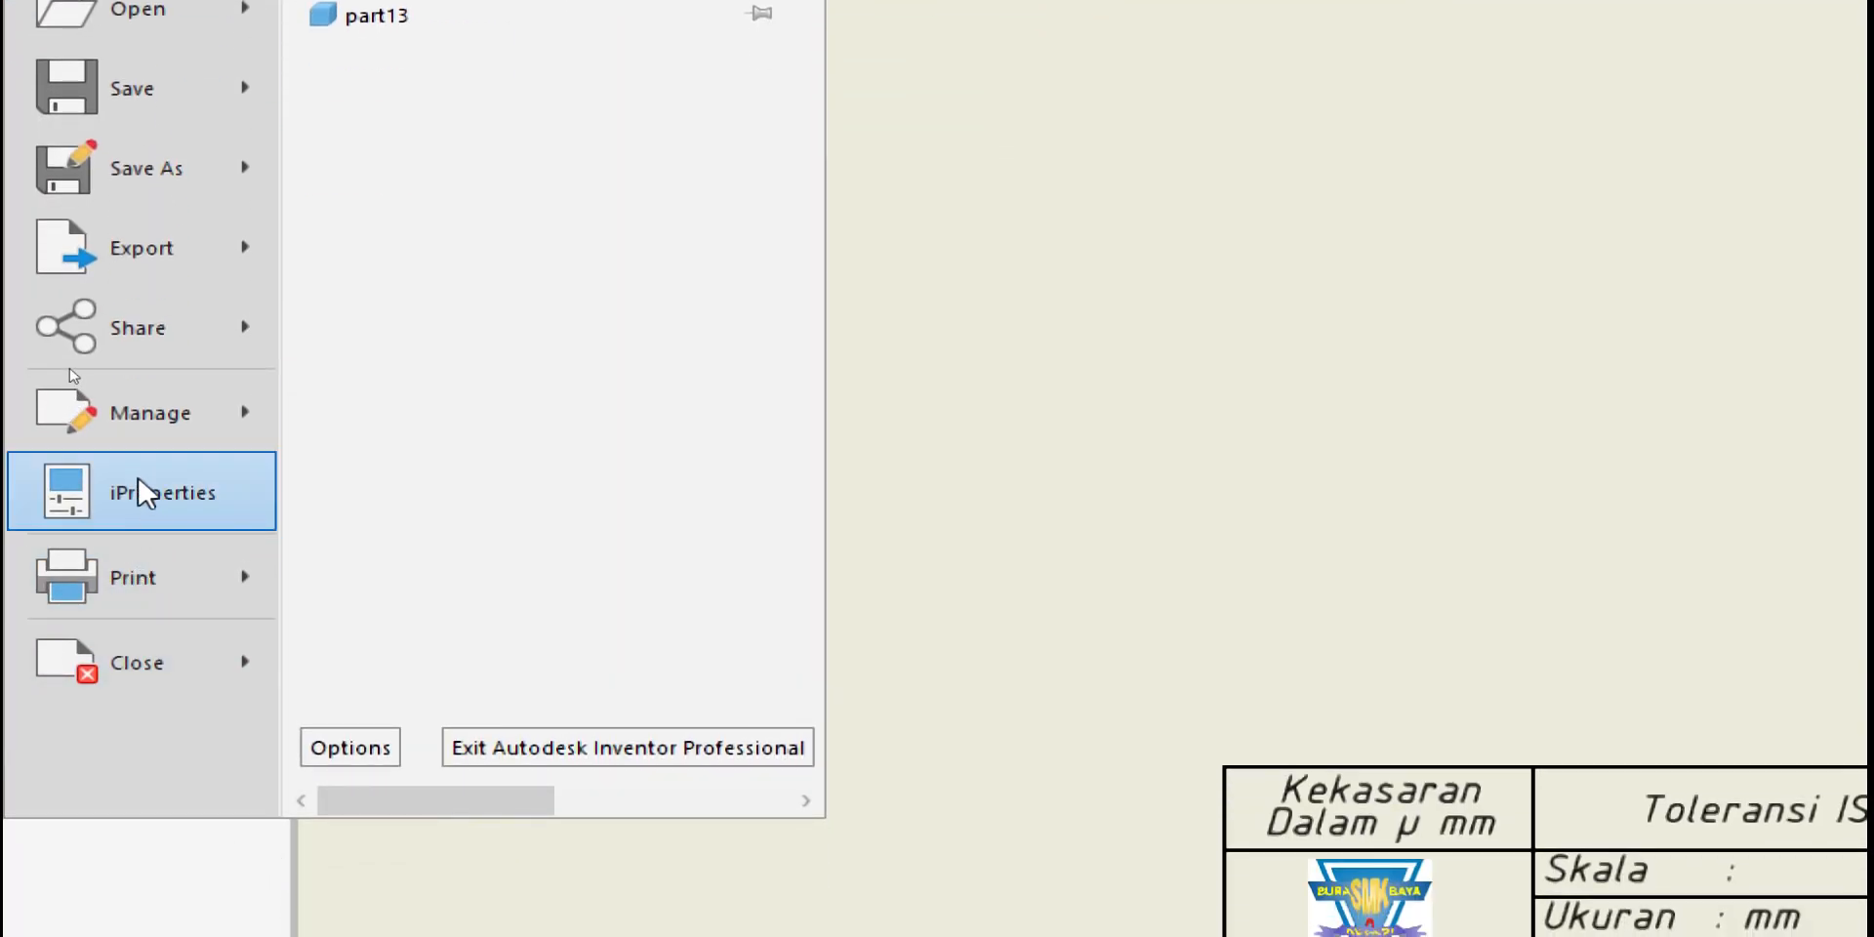
left_click(164, 493)
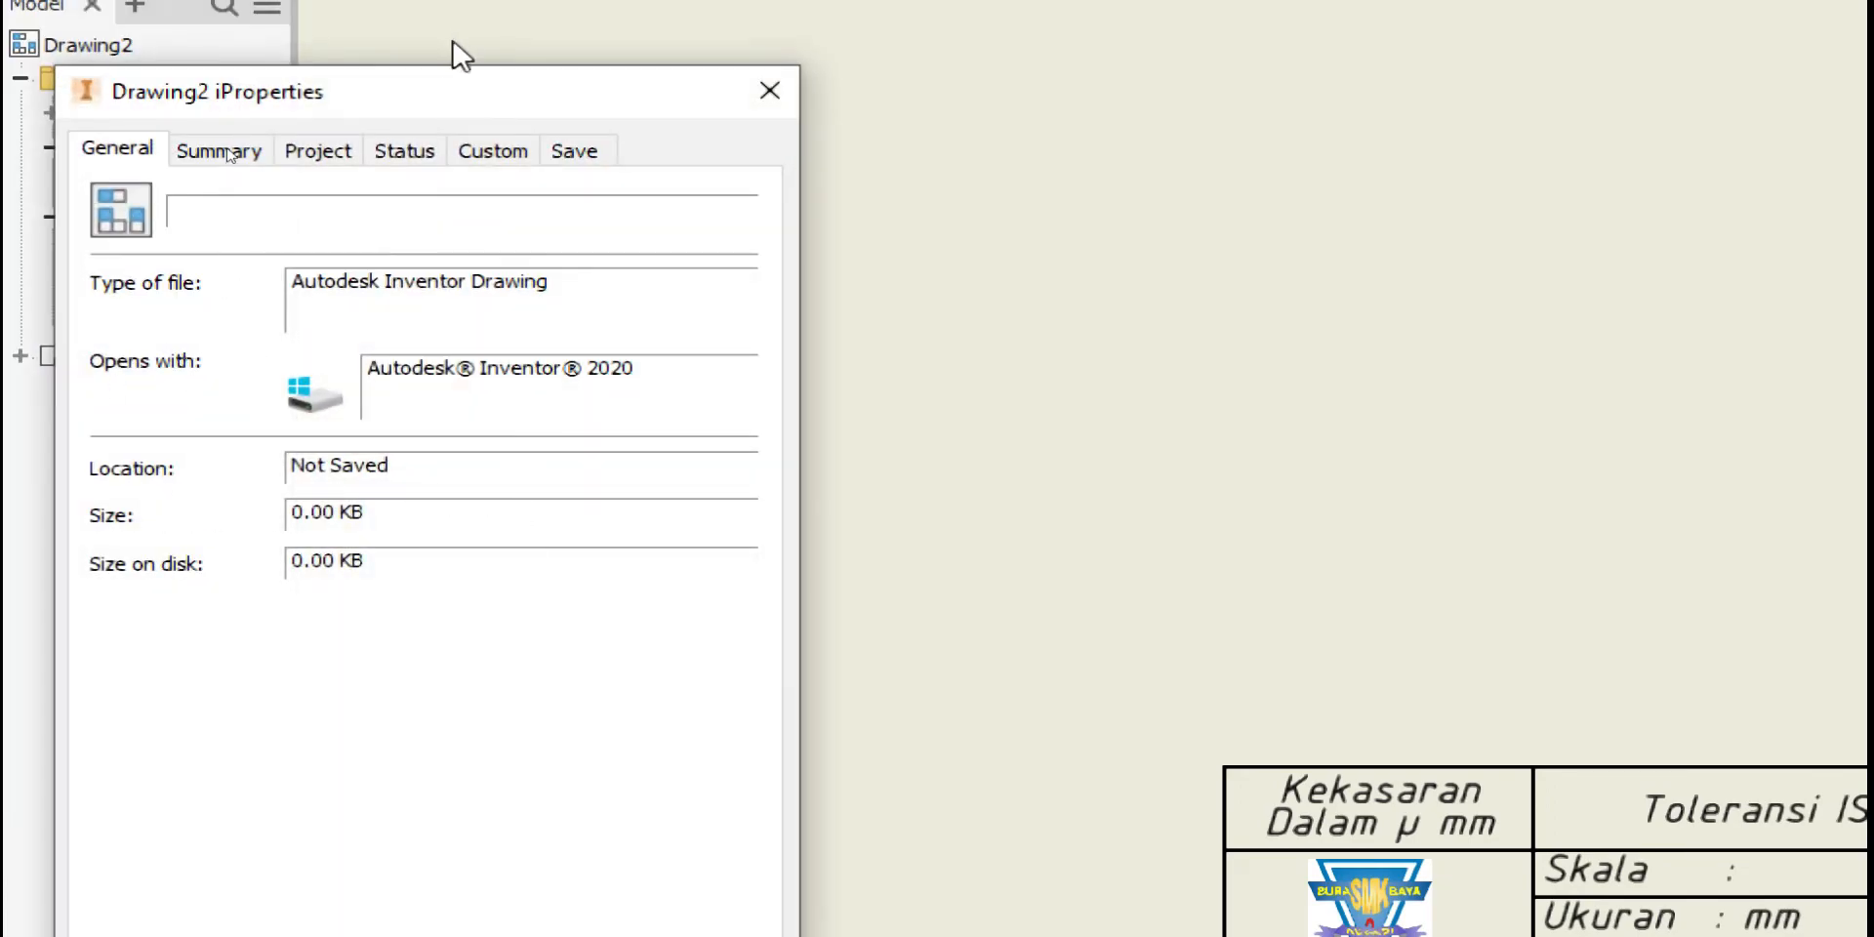
left_click_drag(437, 102, 534, 20)
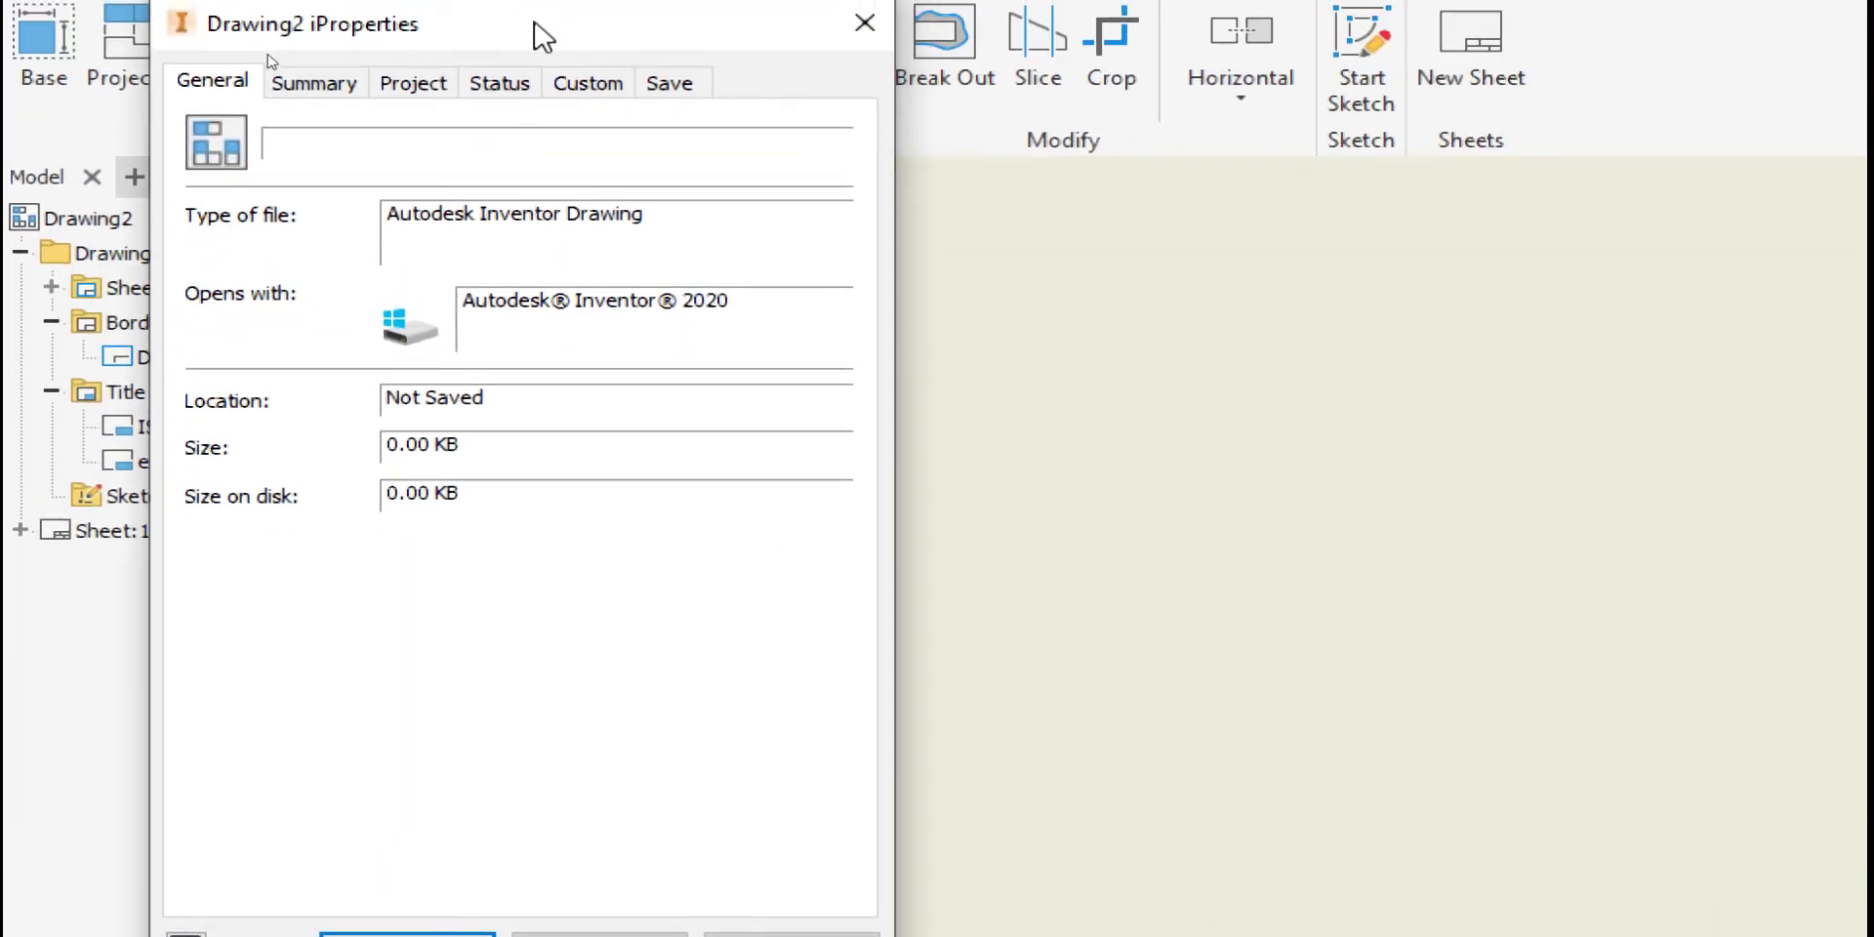
left_click(309, 80)
Clear the Author value mesin and enter SMKN 2 SURABAYA as the Company
left_click(437, 134)
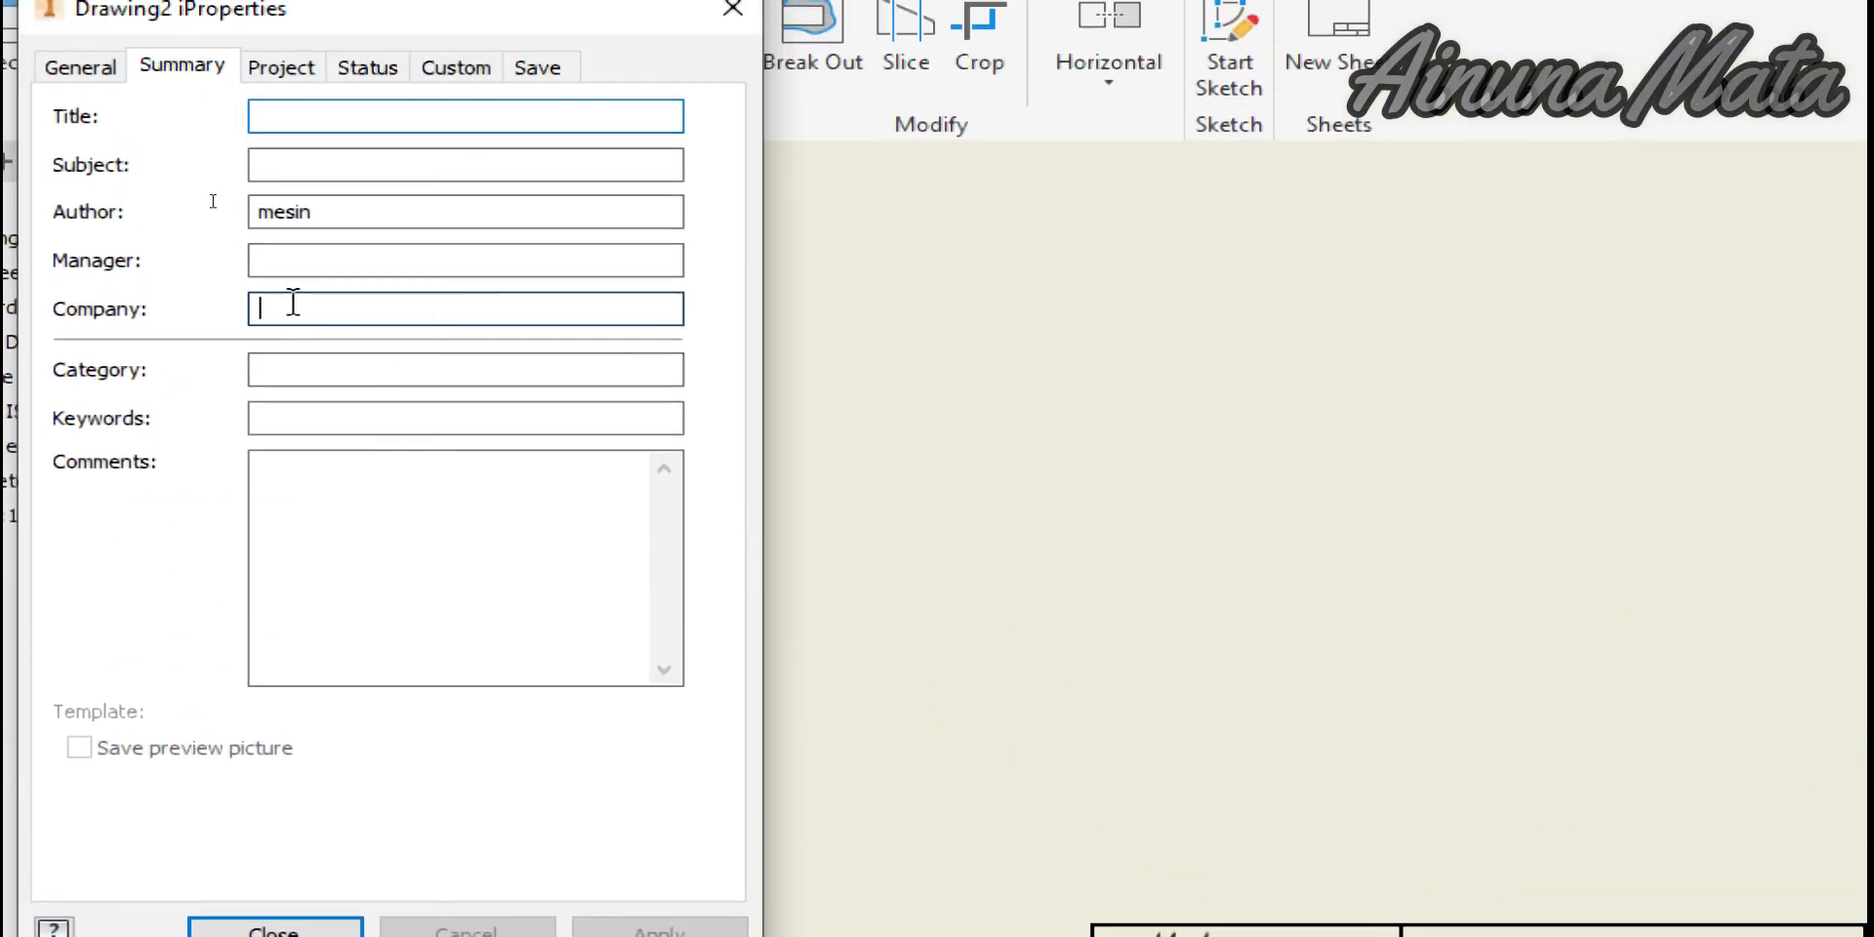
left_click(322, 211)
double_click(328, 210)
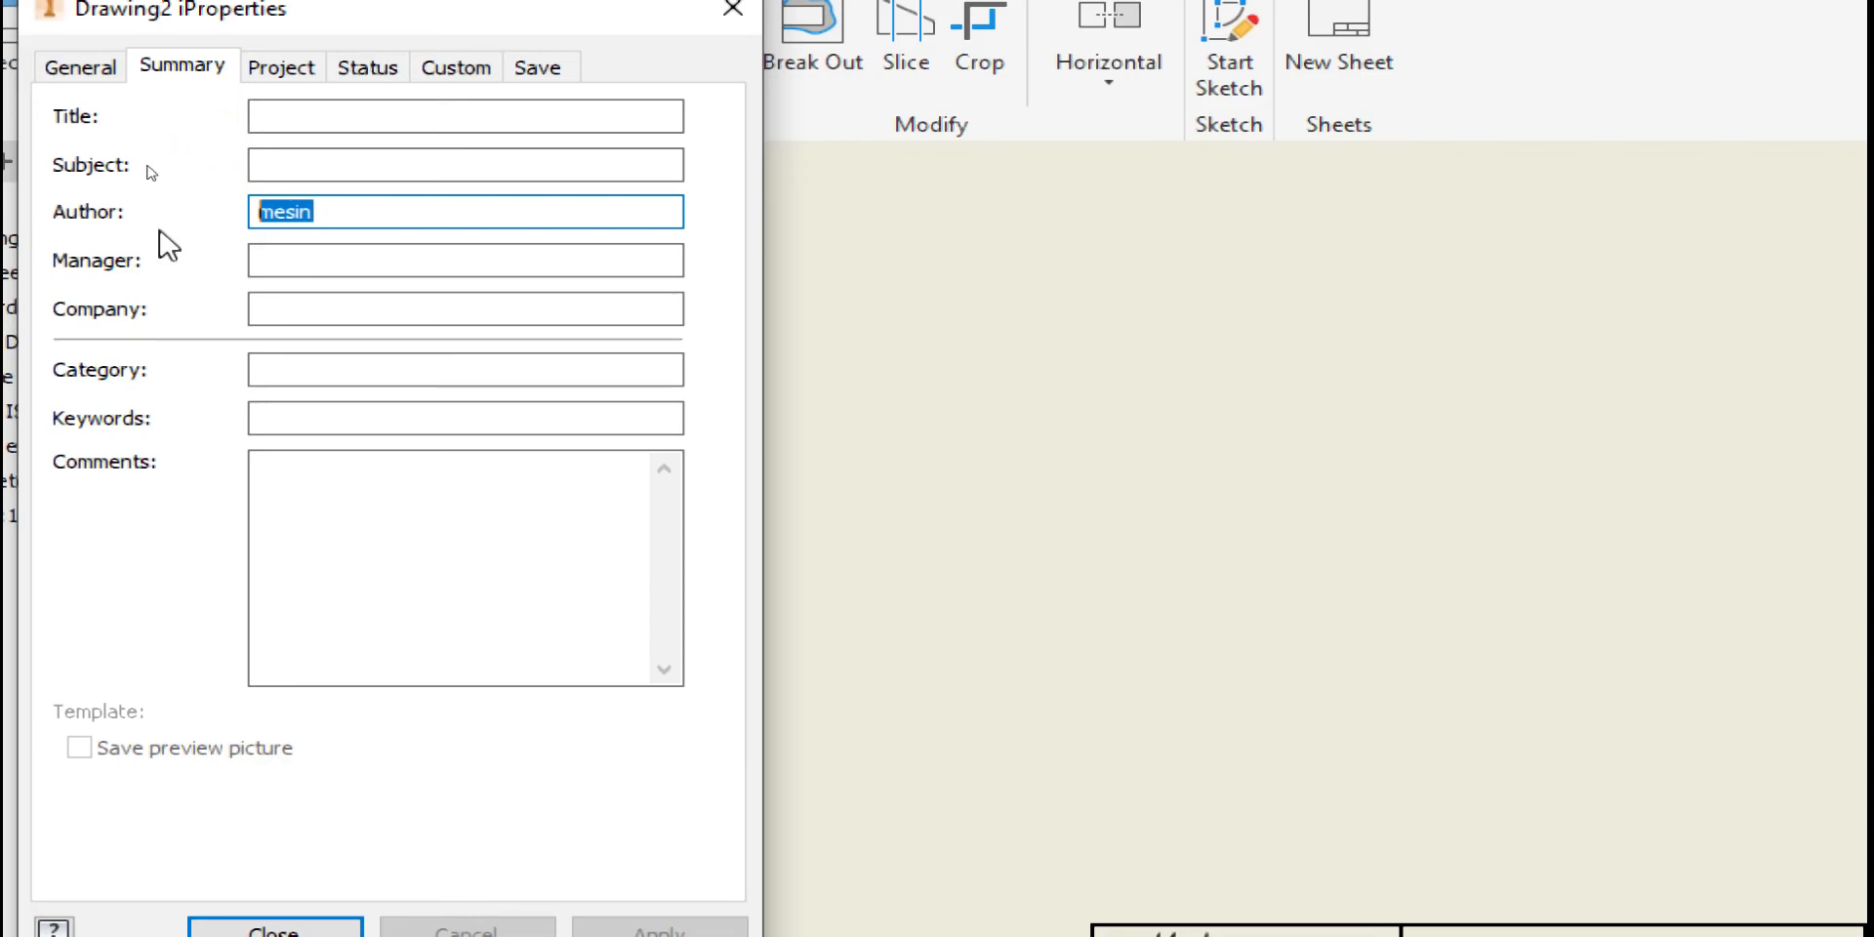
key("BackSpace")
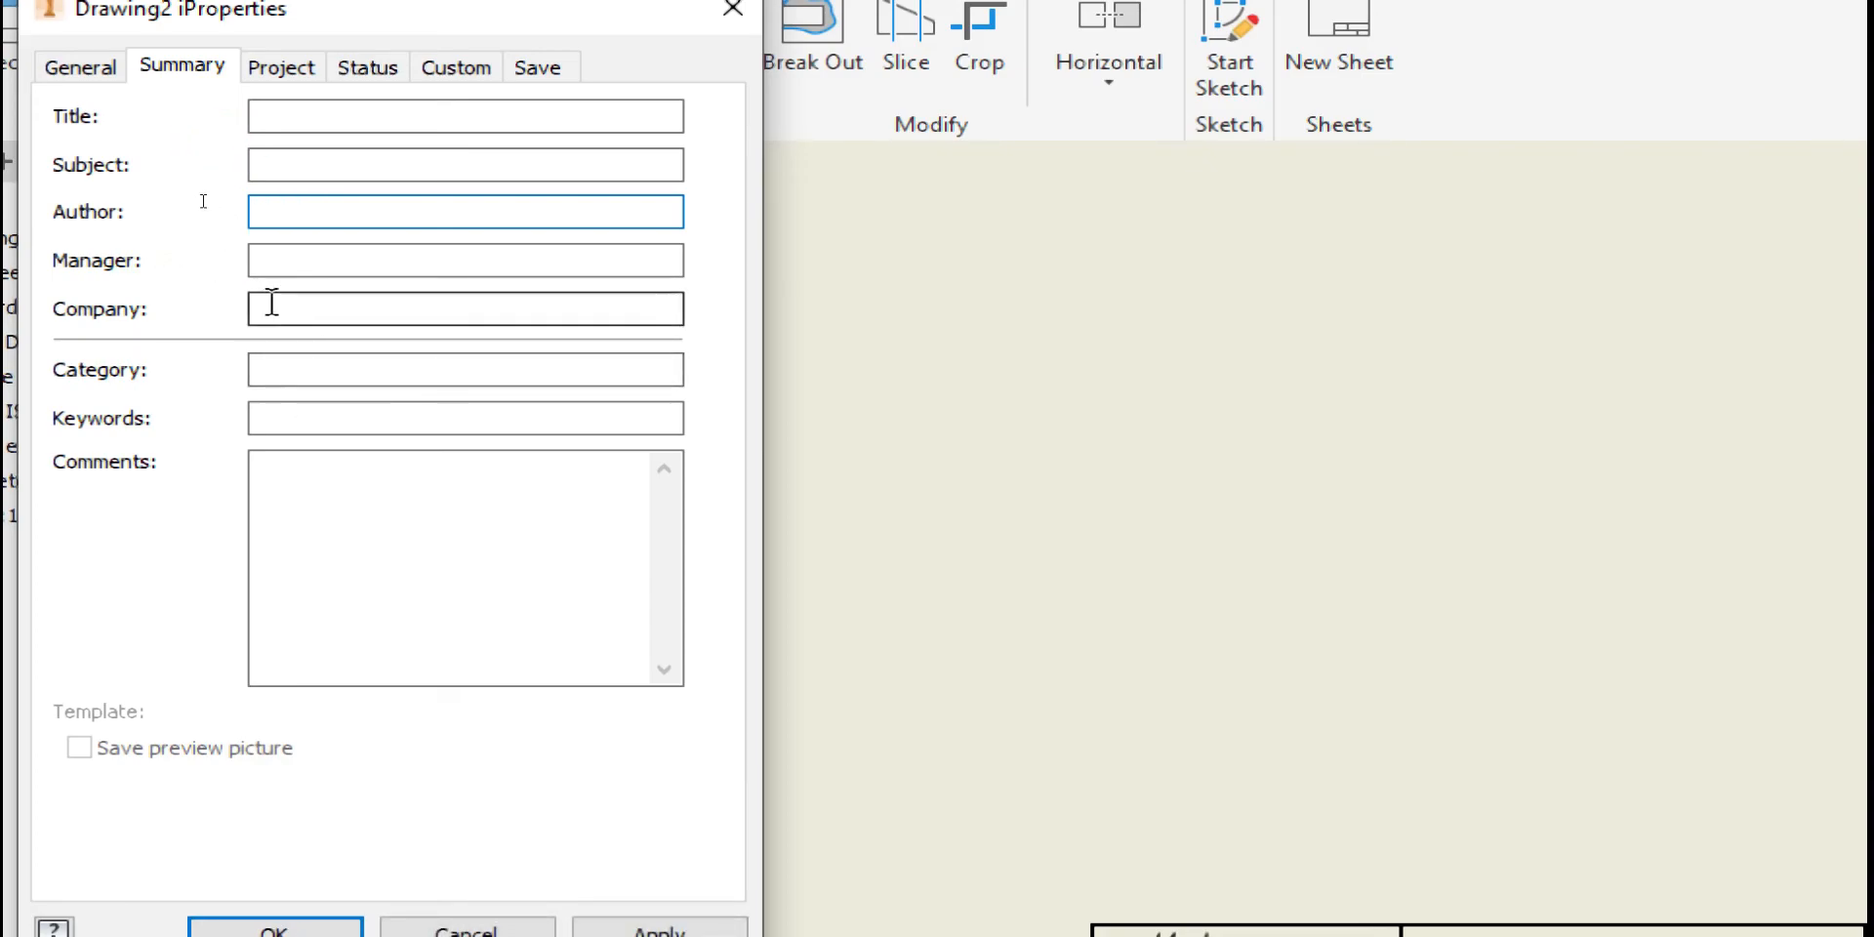
left_click(271, 306)
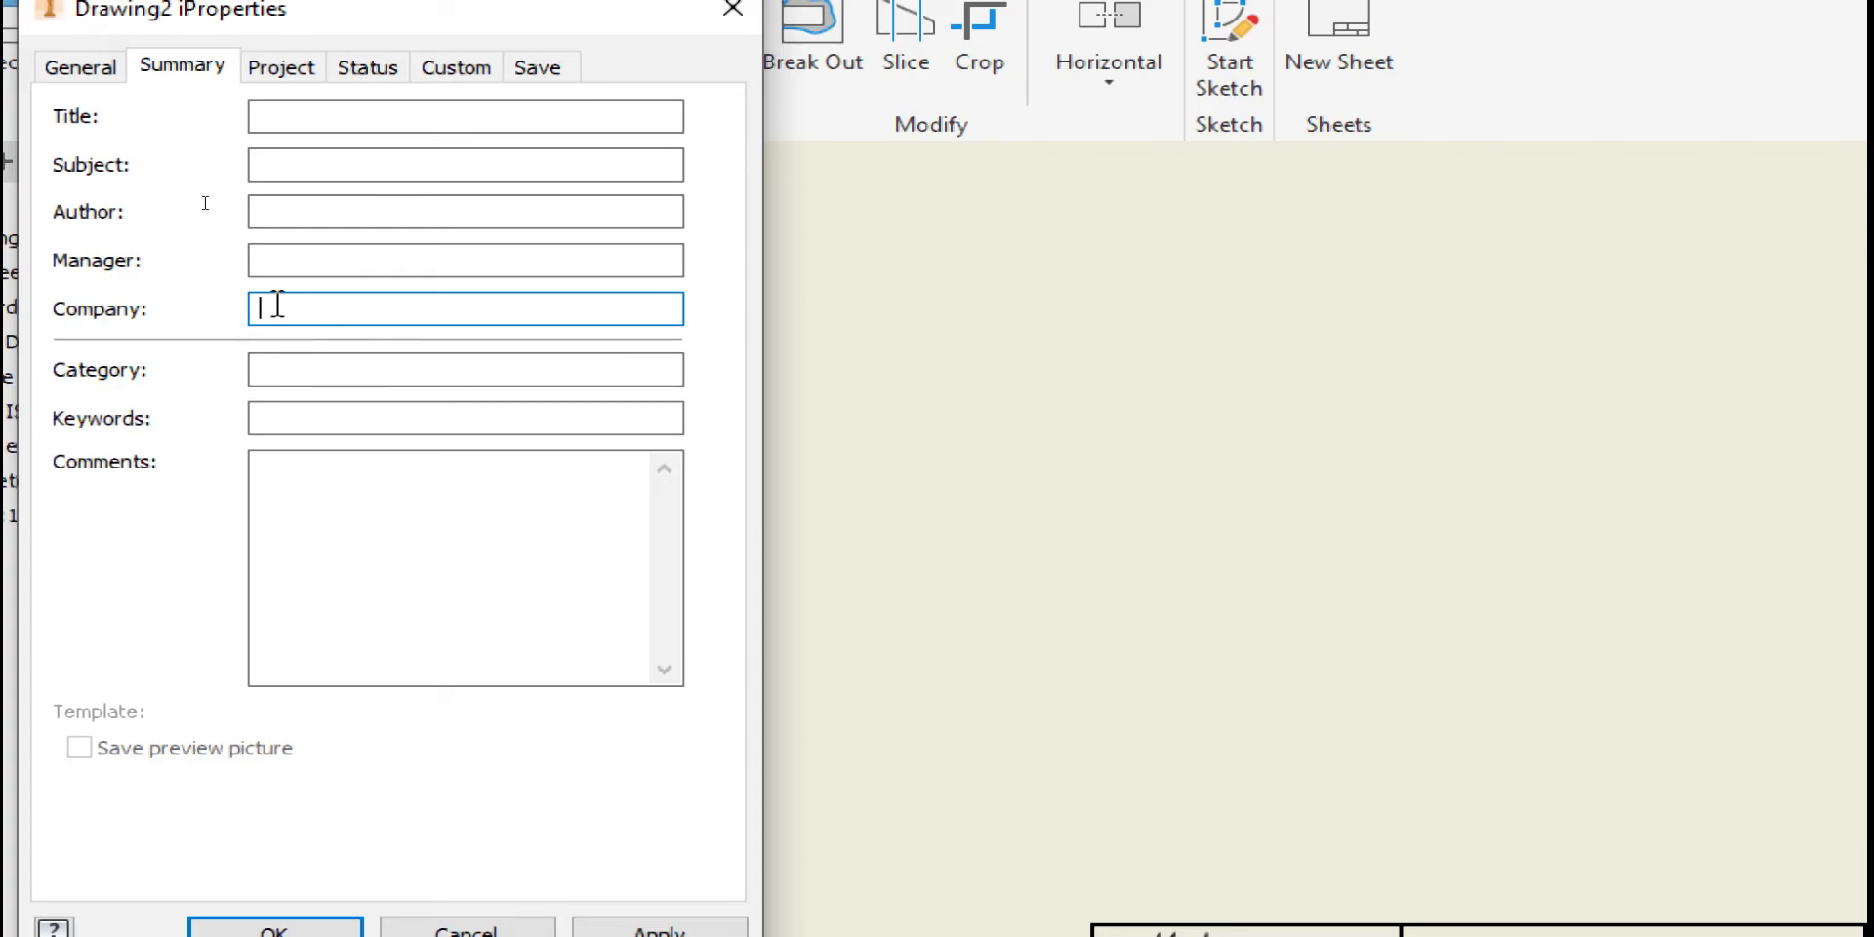
type("SMKN 2 SURABAYA")
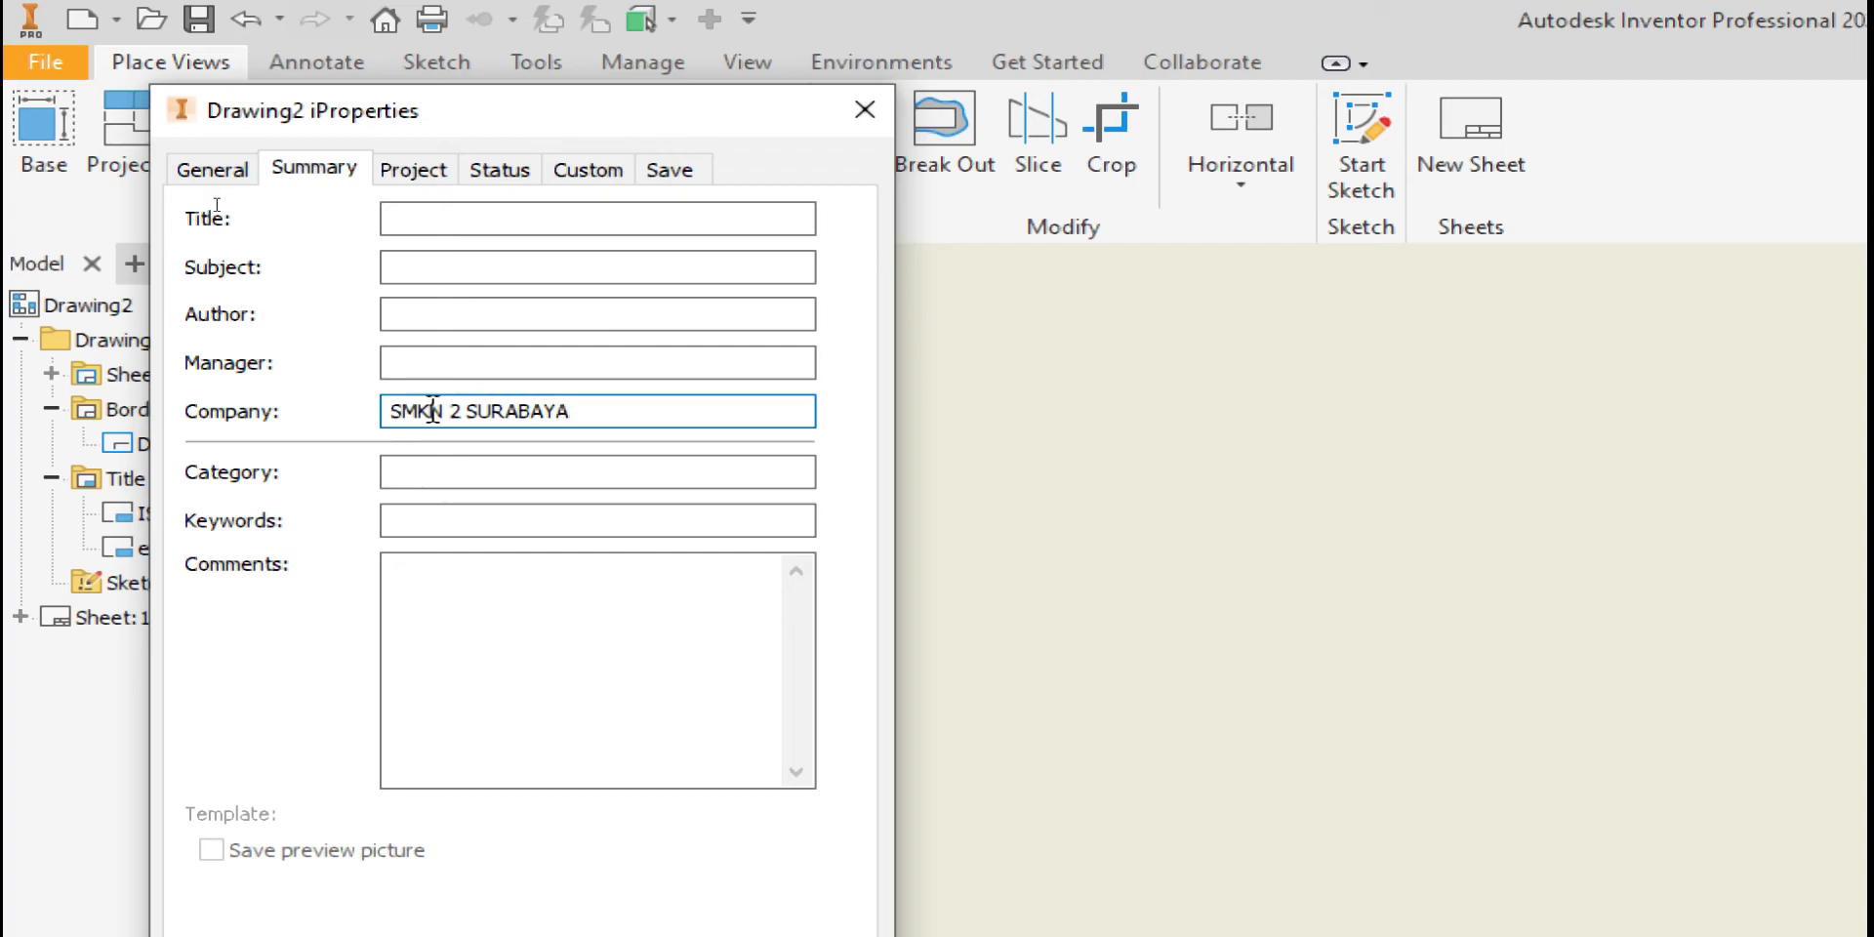
Correct the Title so it reads DETAIL DRAWING
left_click(429, 221)
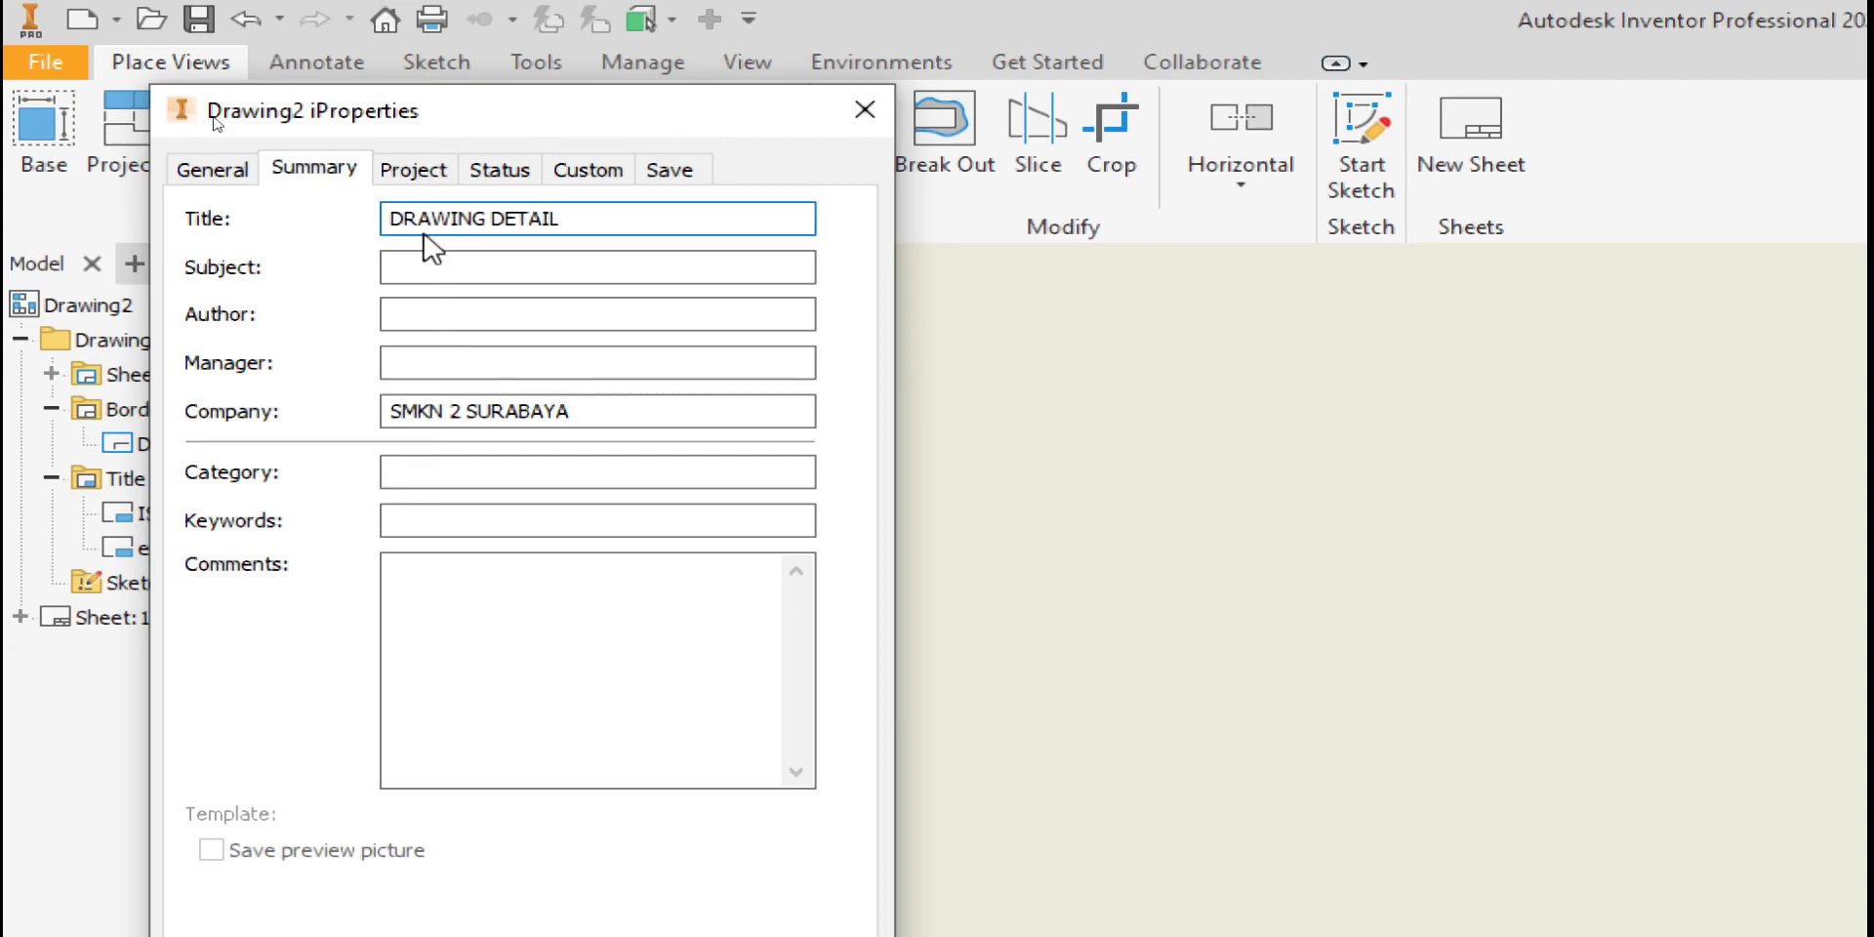
left_click_drag(605, 219, 485, 234)
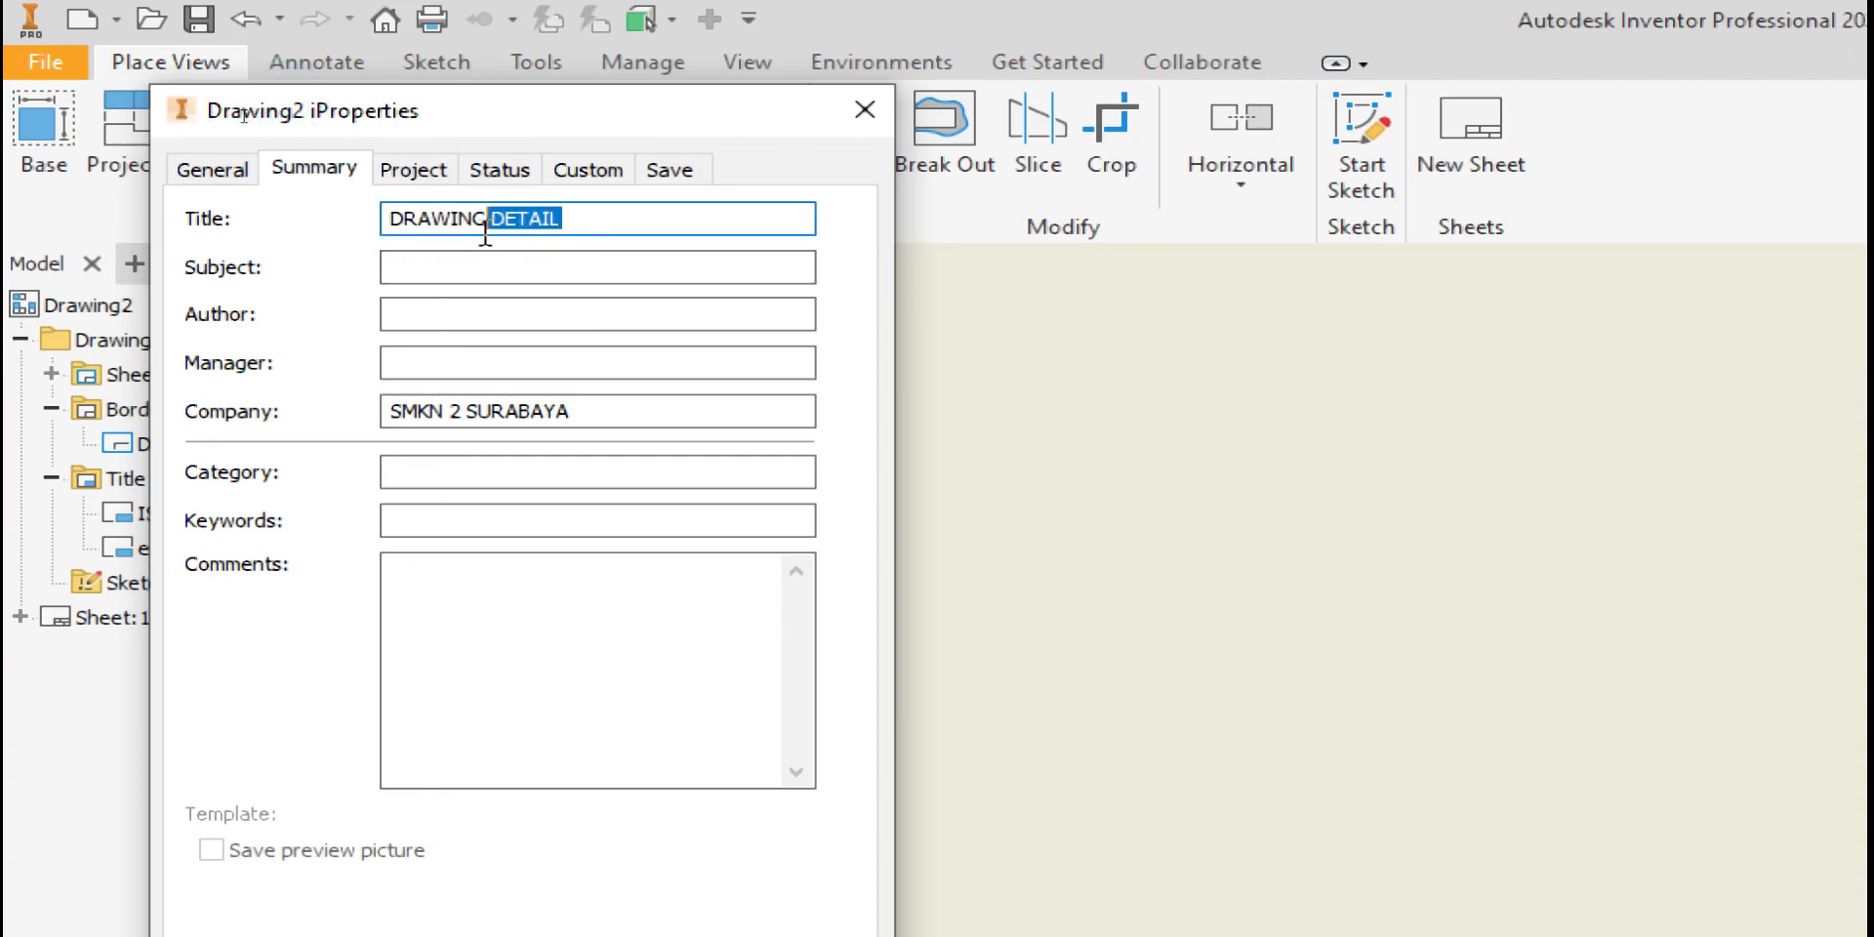
key("BackSpace")
left_click(387, 221)
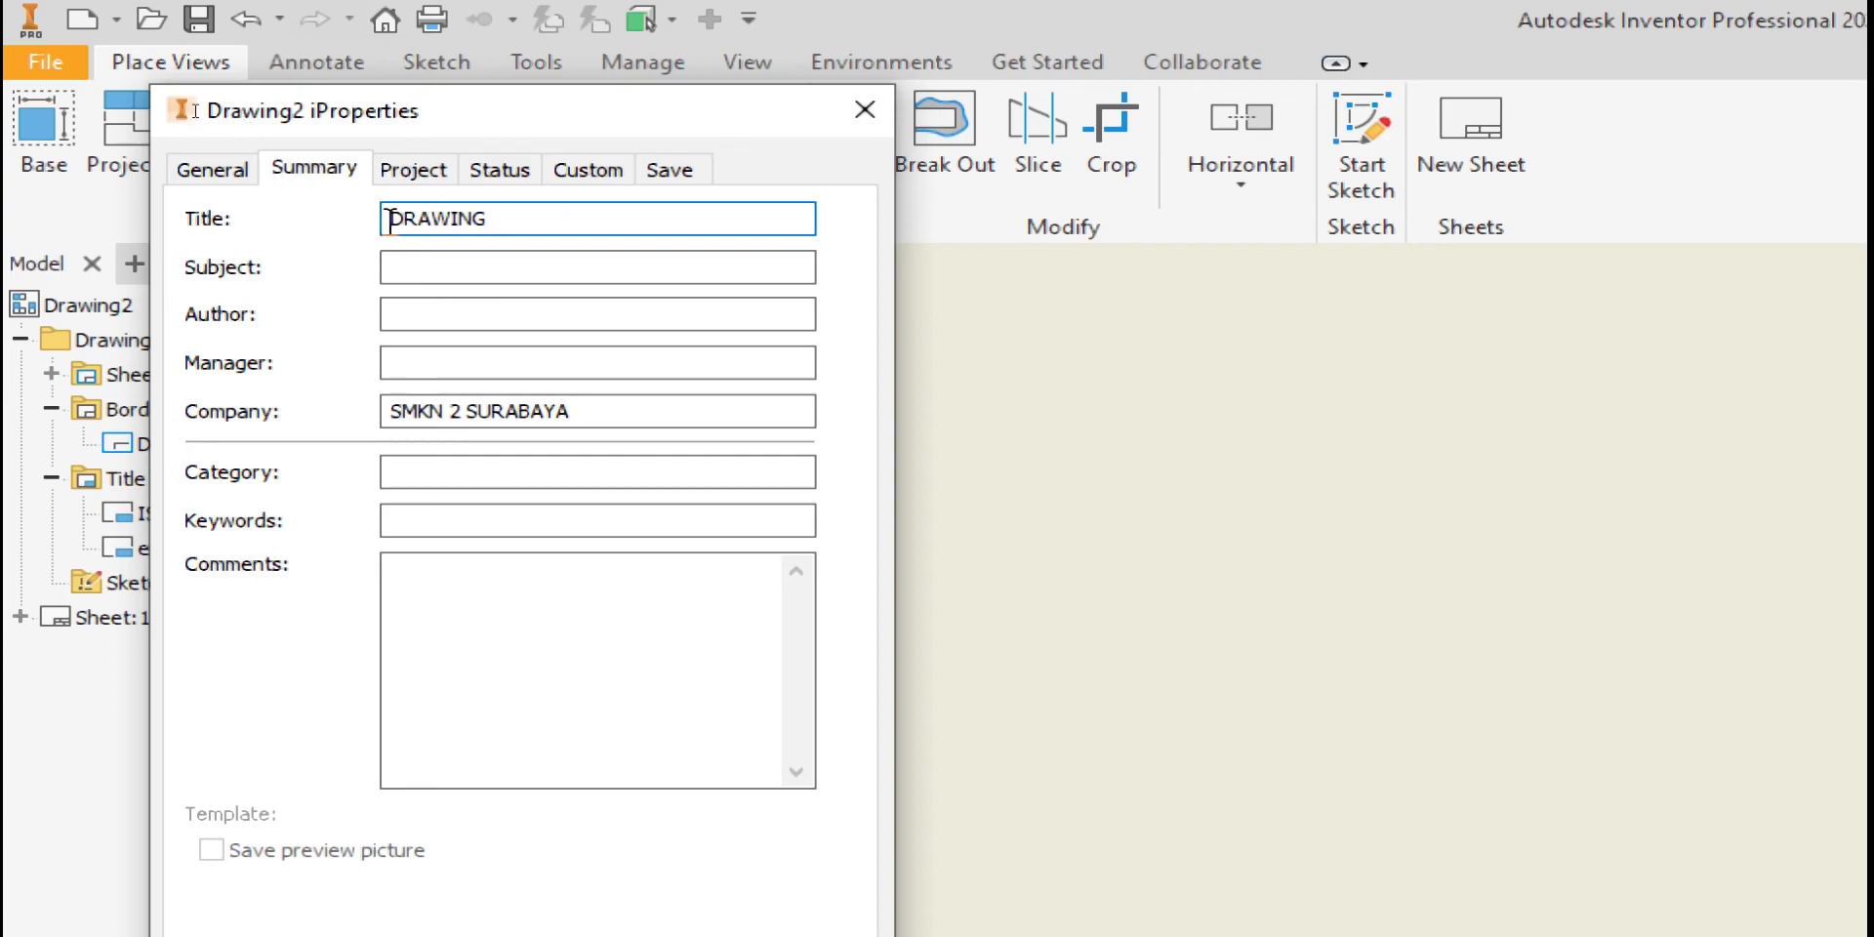
type("DETAIL")
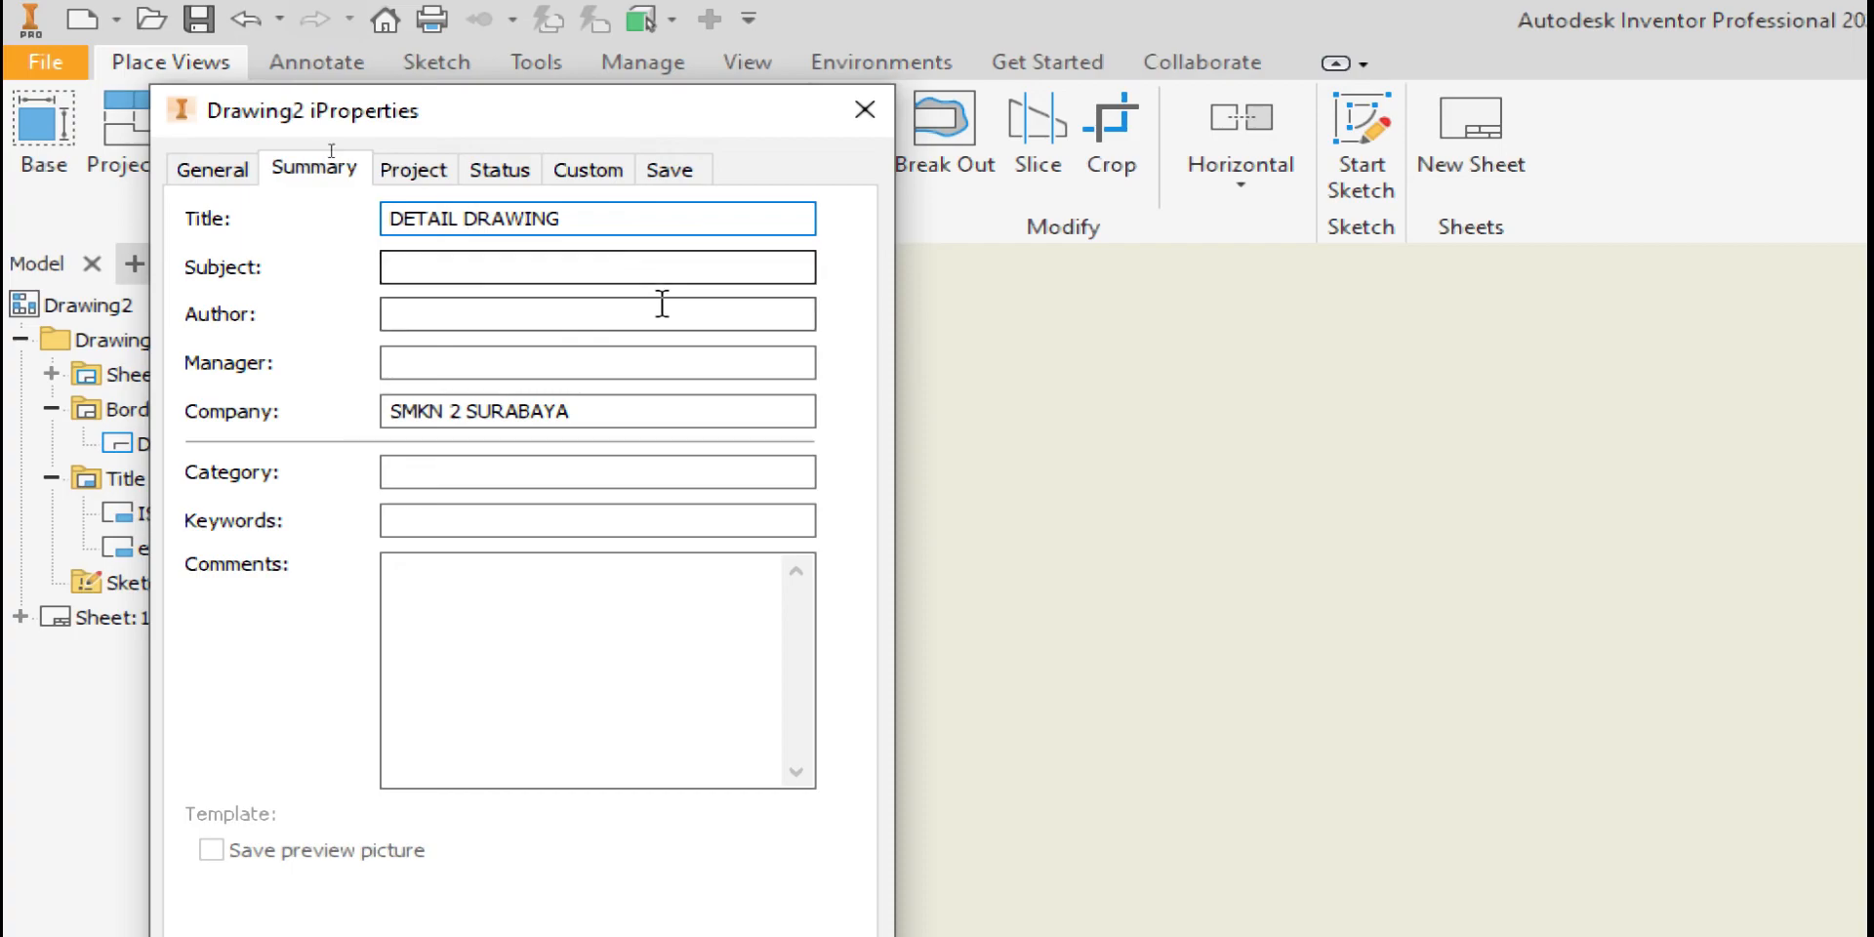
left_click(420, 161)
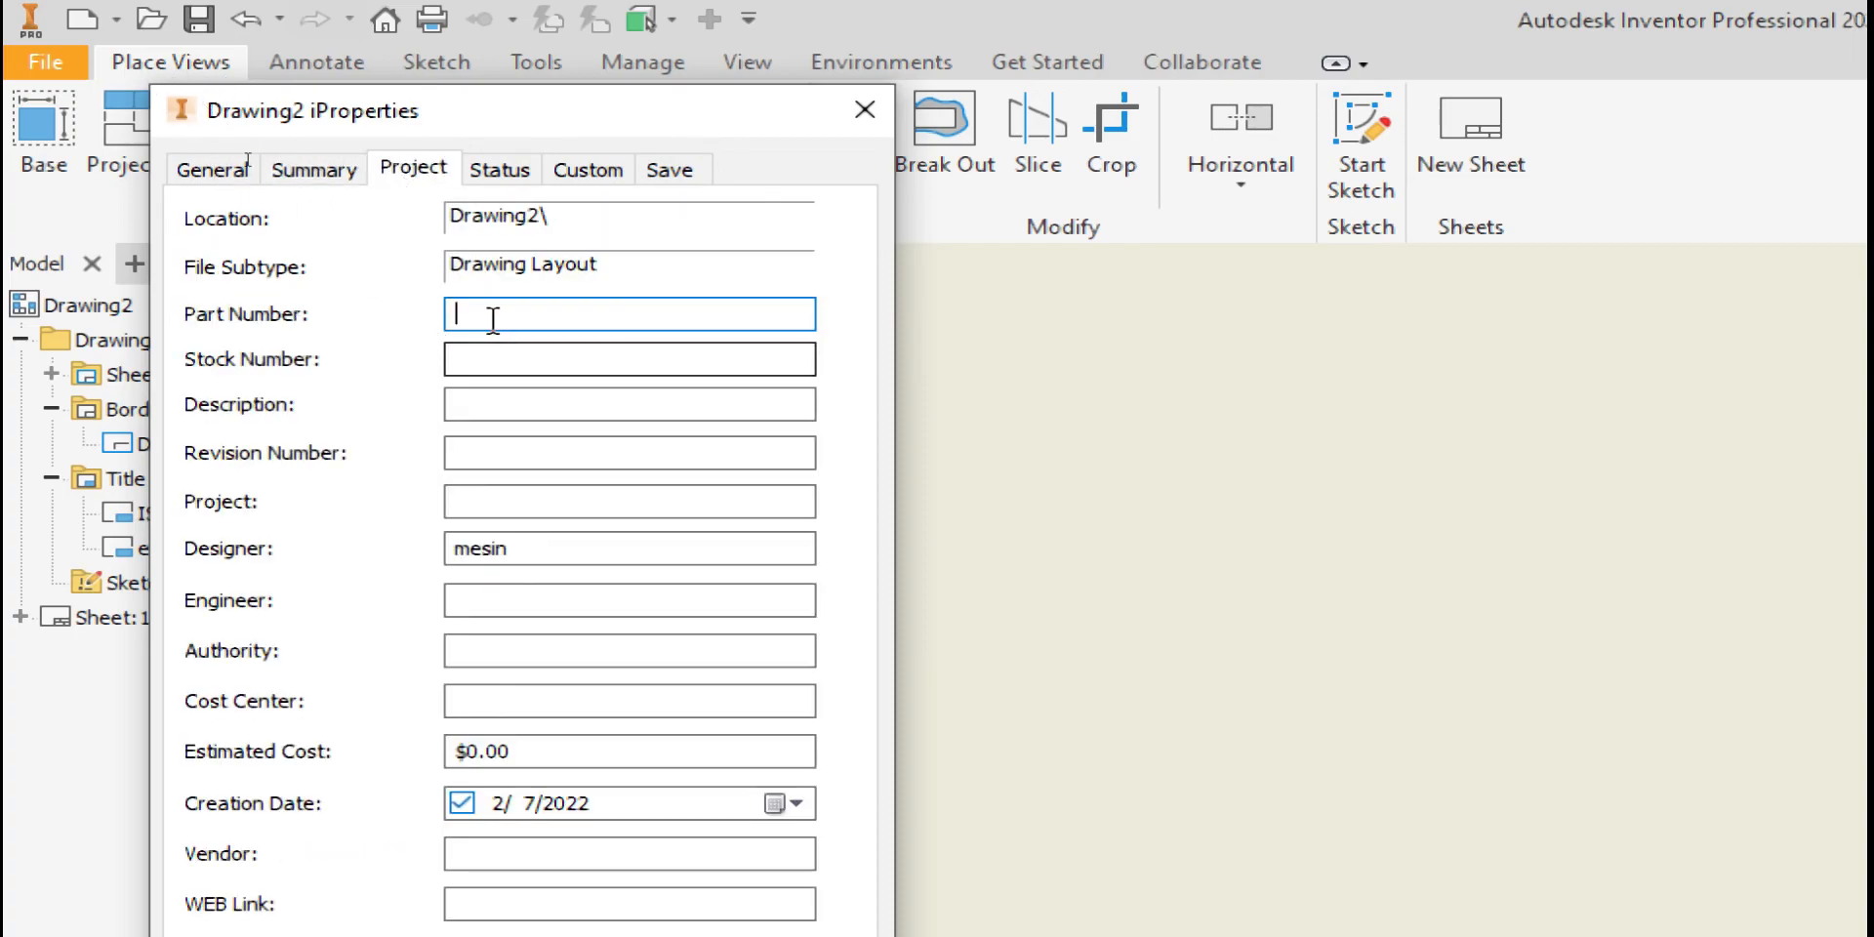
Set the Revision Number to 1 and replace the Designer value mesin with the designer's name
left_click(503, 450)
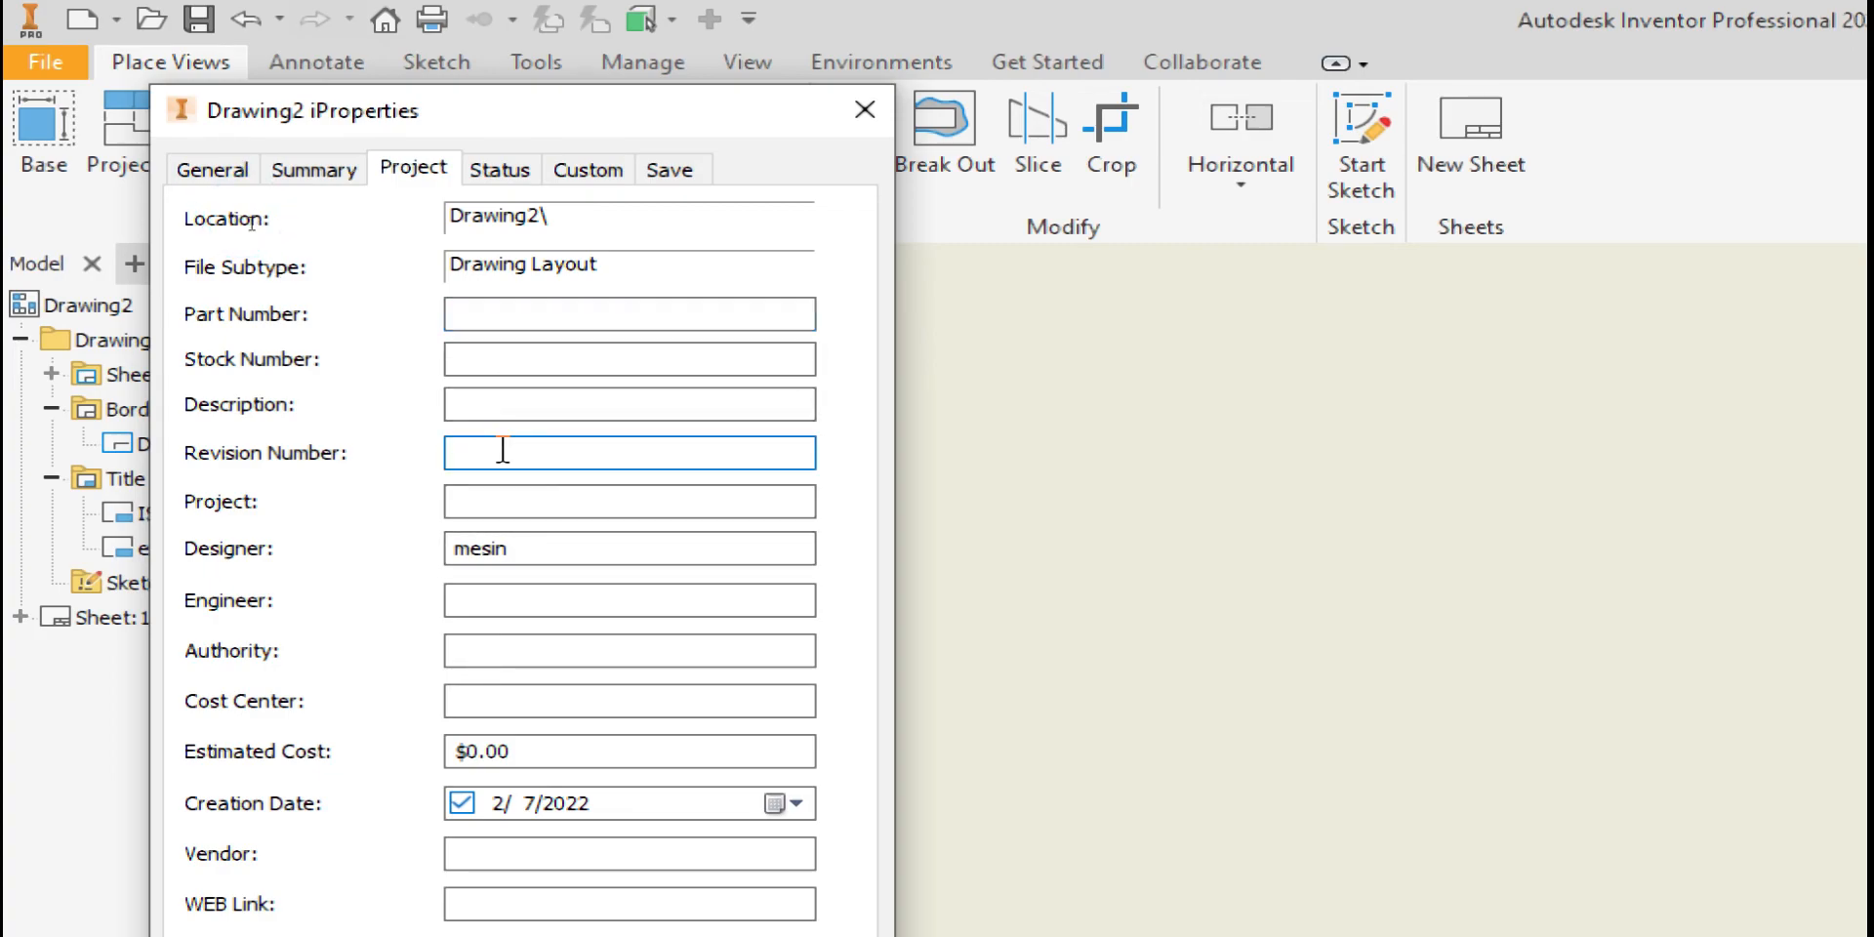
type("1")
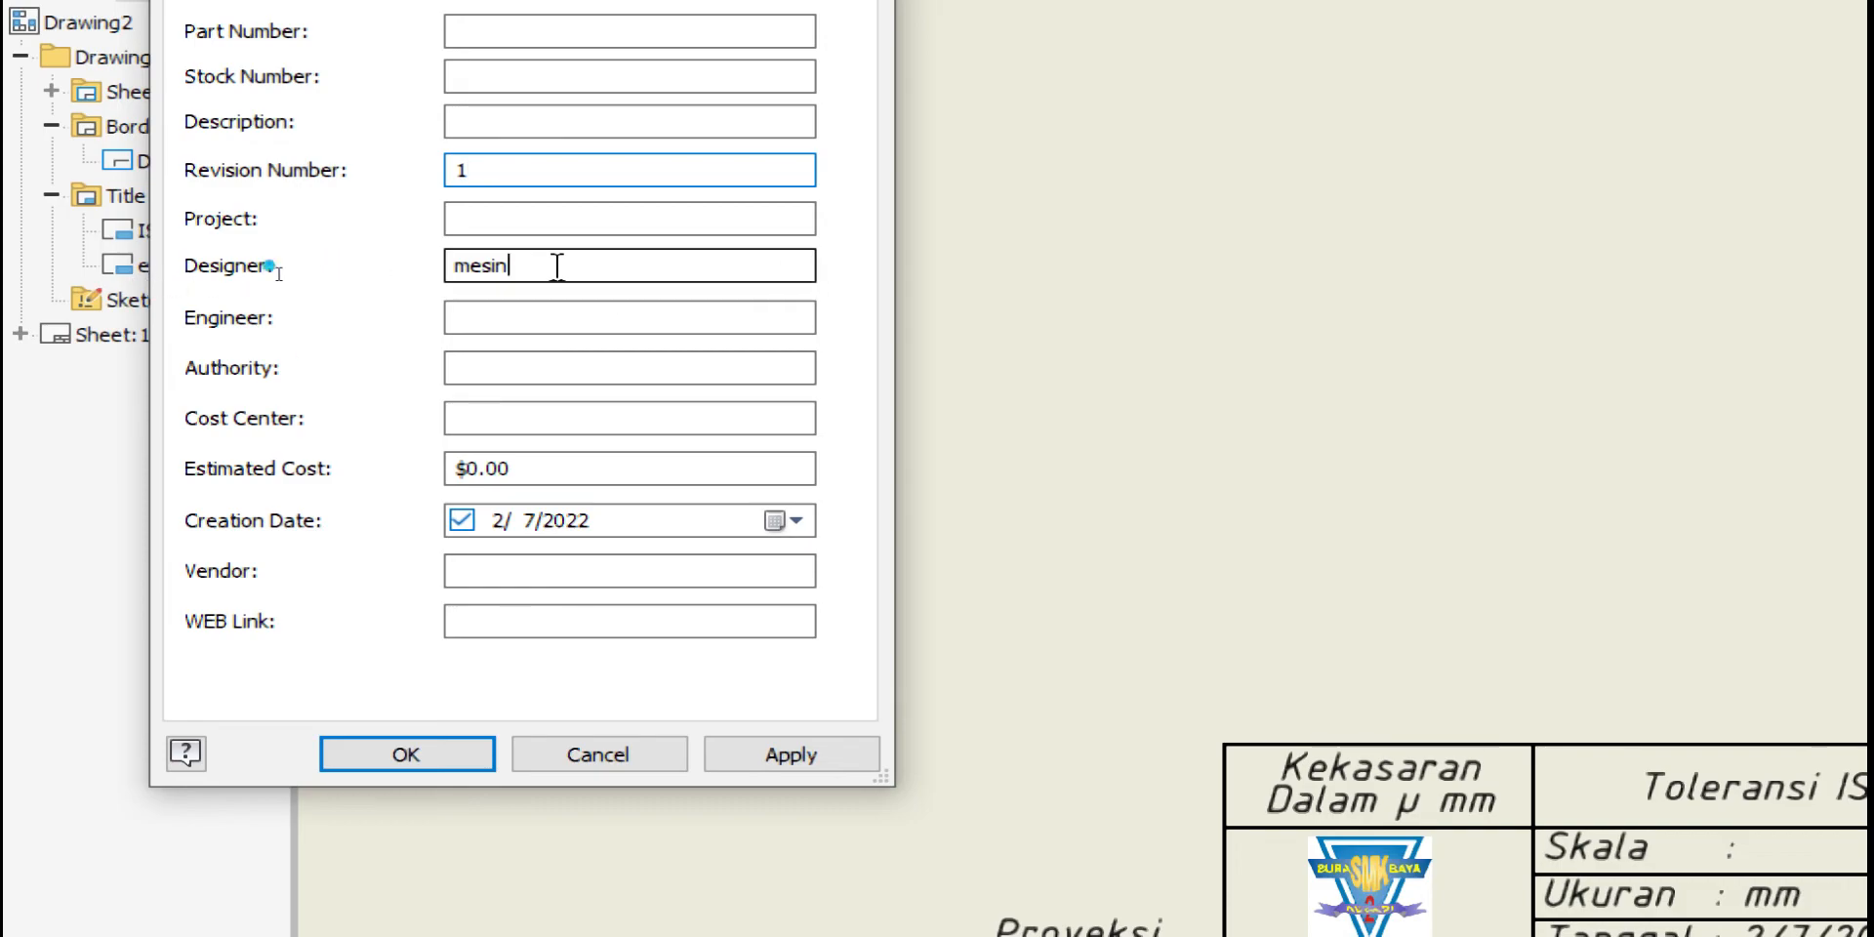
left_click_drag(556, 265, 459, 281)
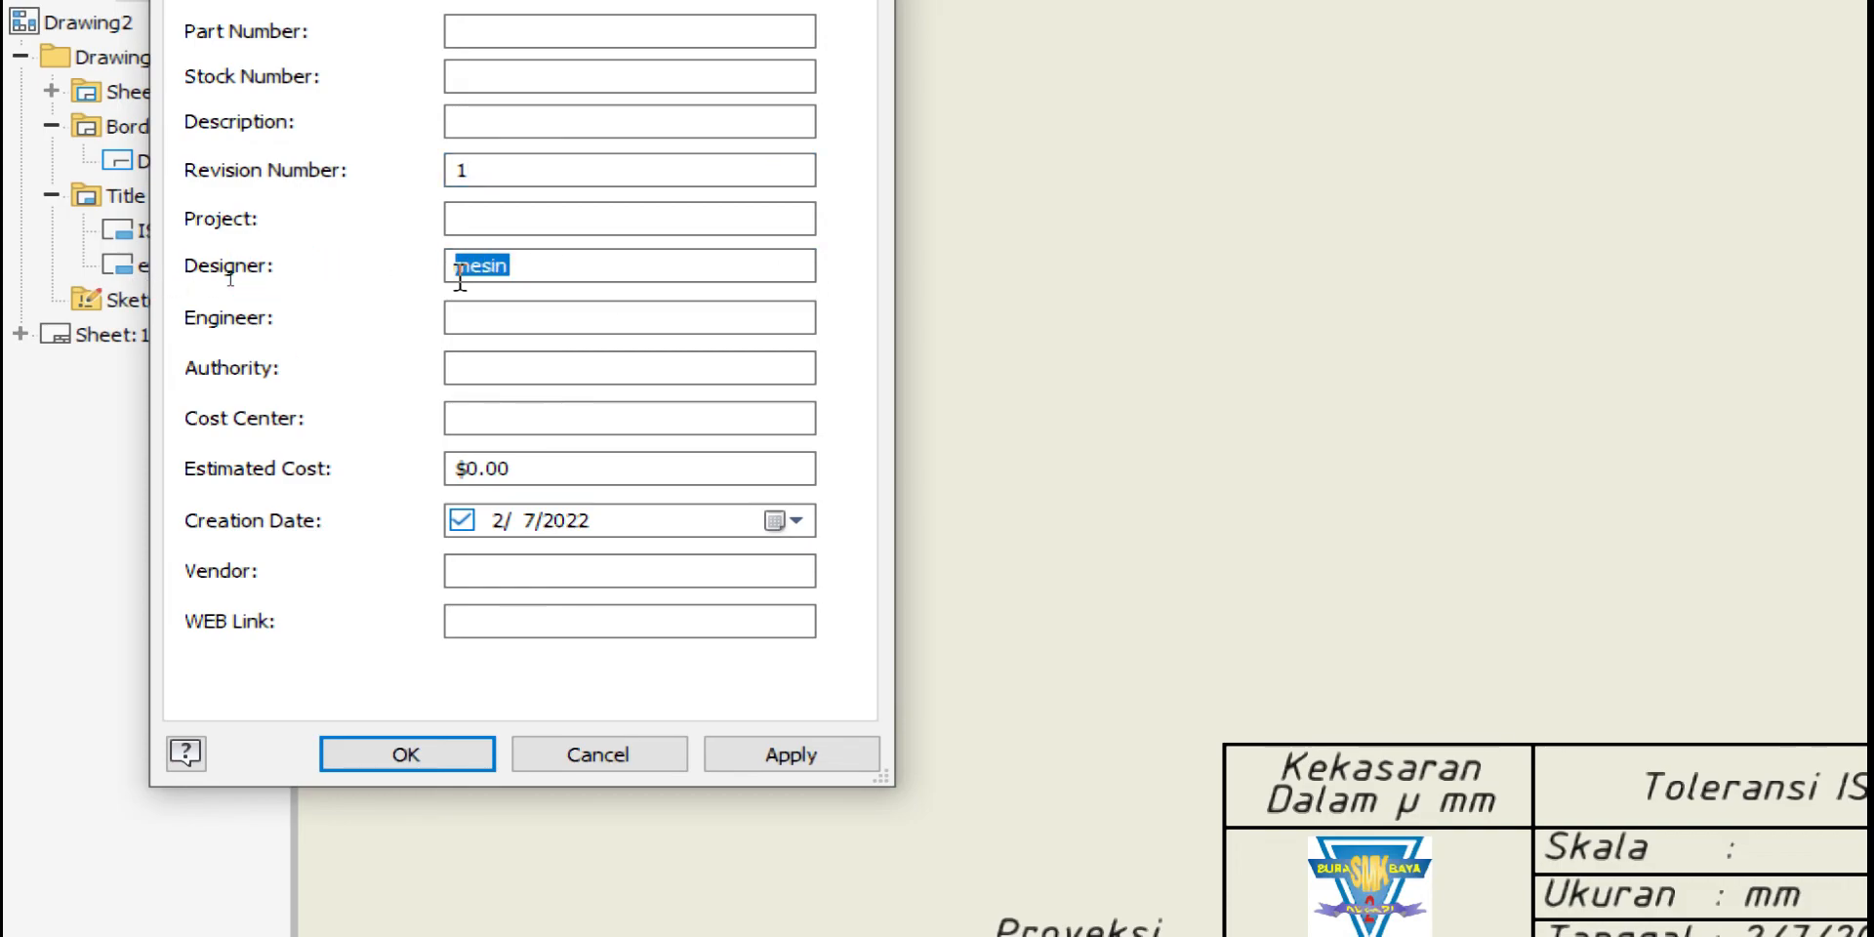
type("al")
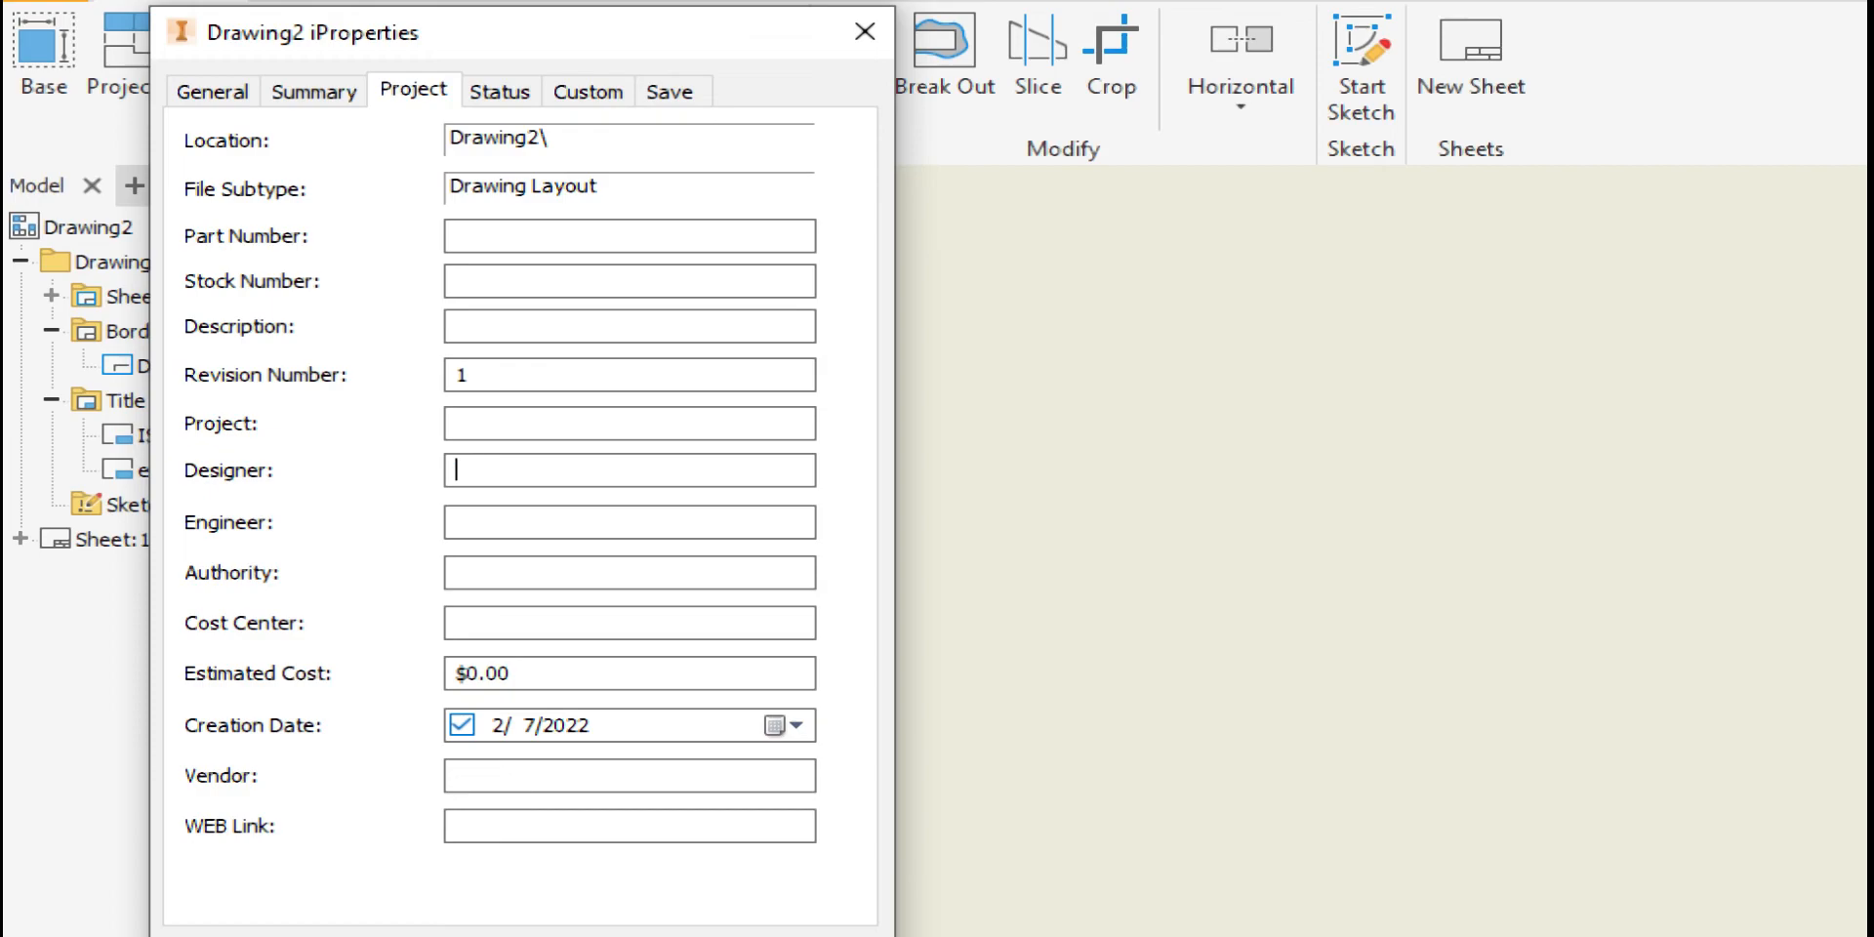
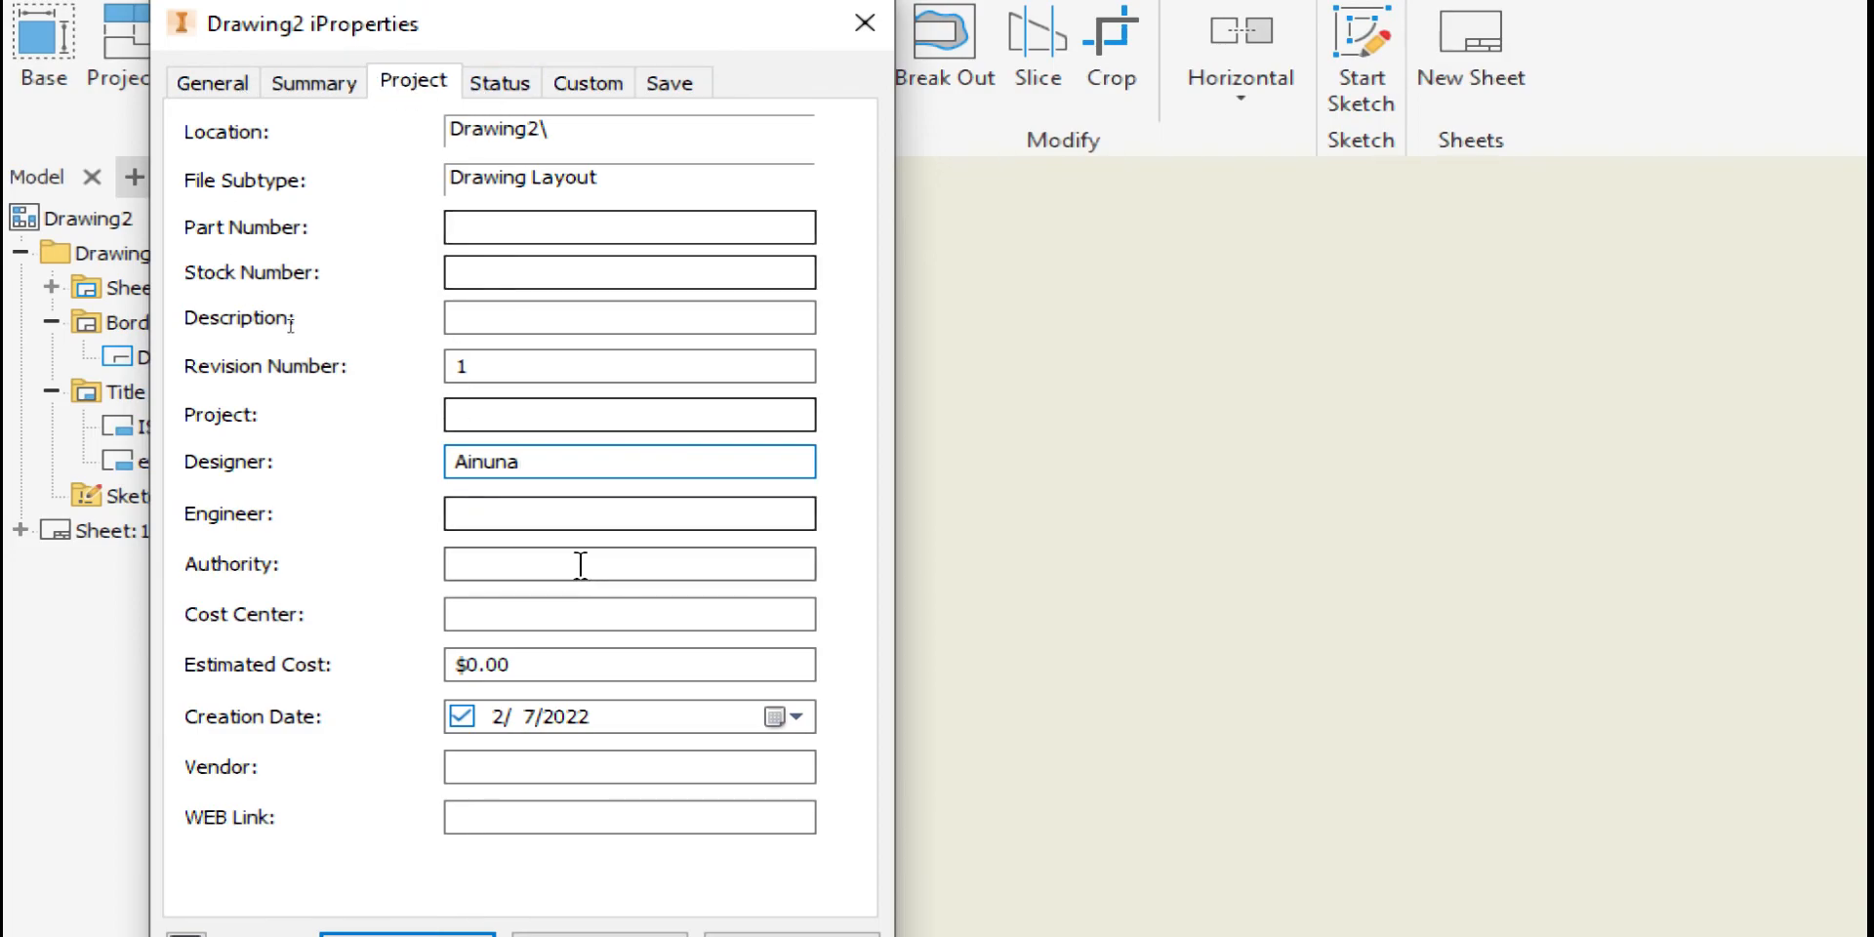
Switch the drawing's iProperties dialog to the Status tab
left_click(491, 93)
Enter the checker's name in Checked By and the approver's name in Eng. Approved By
left_click(568, 330)
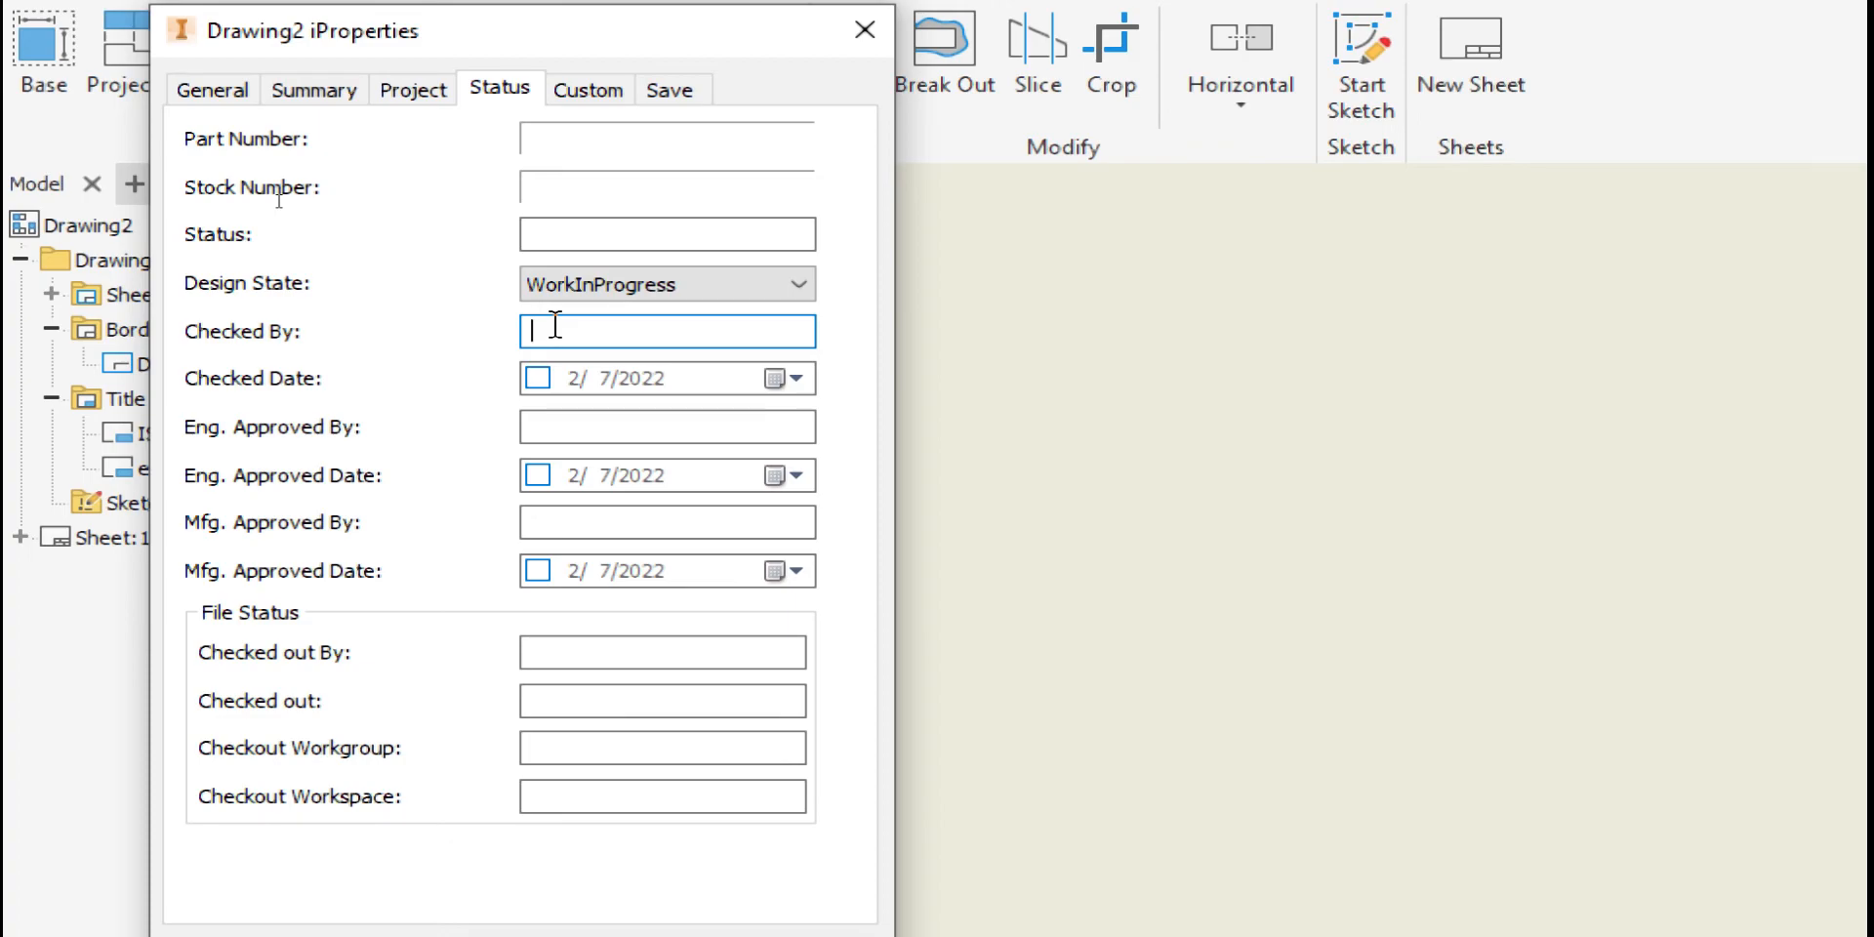
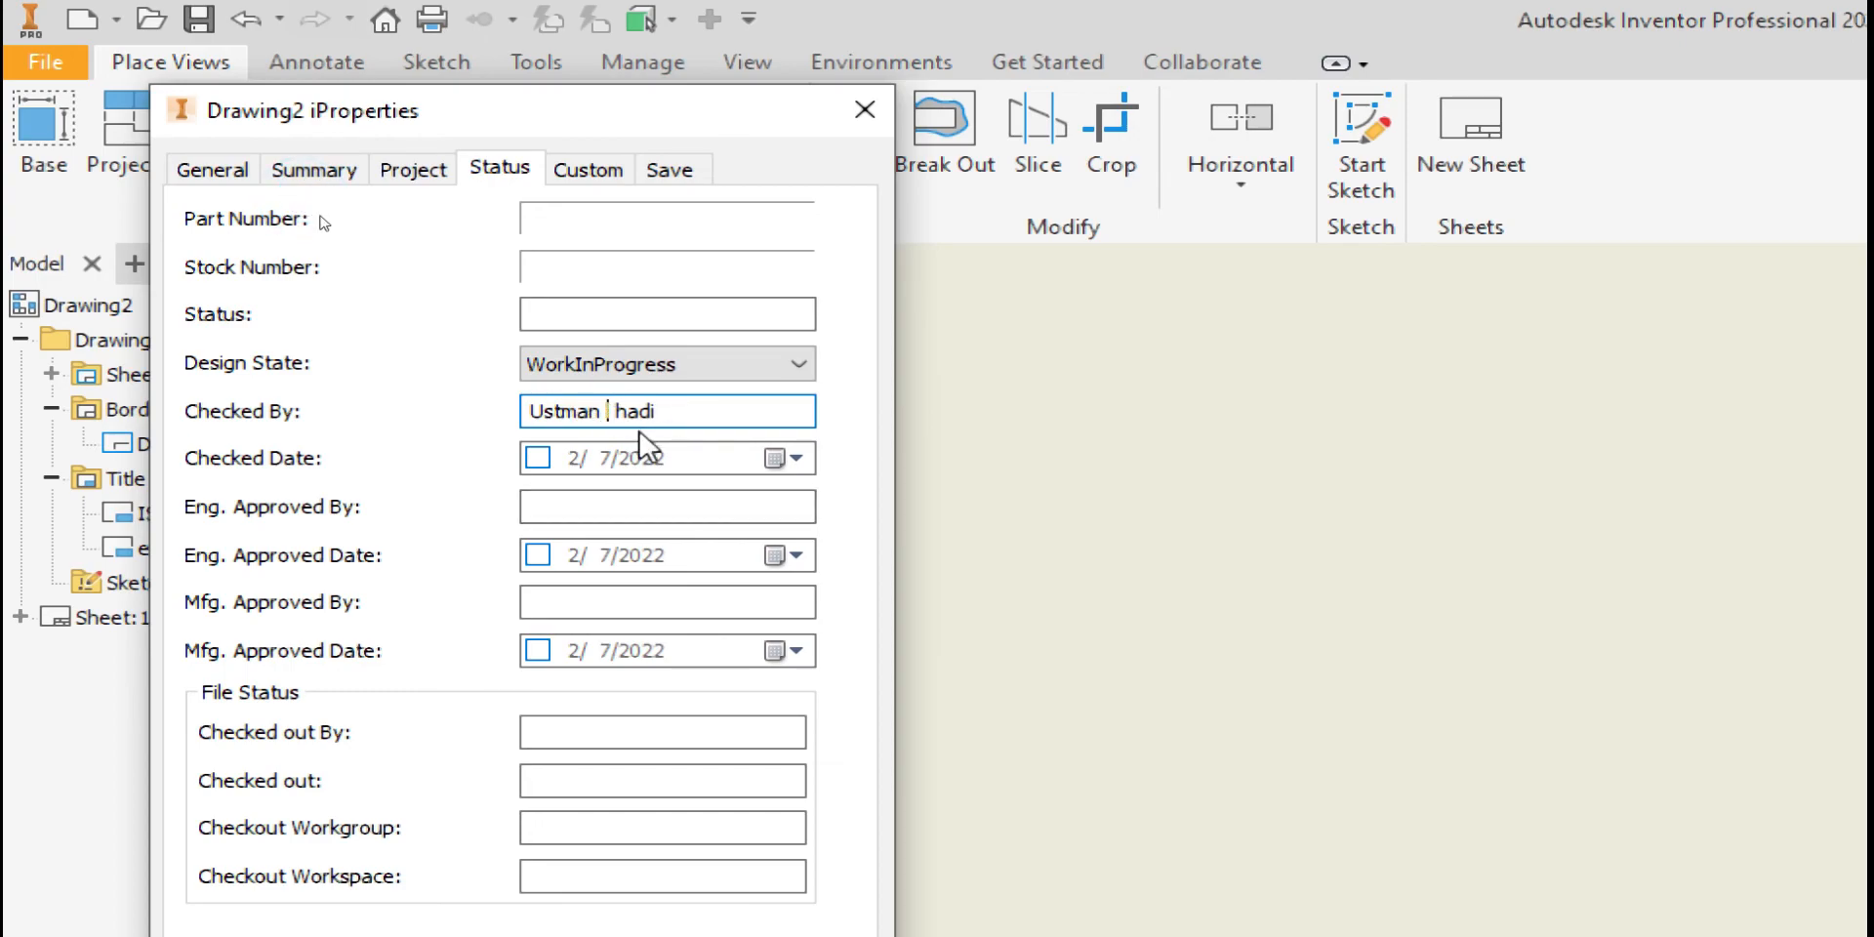
type("Al")
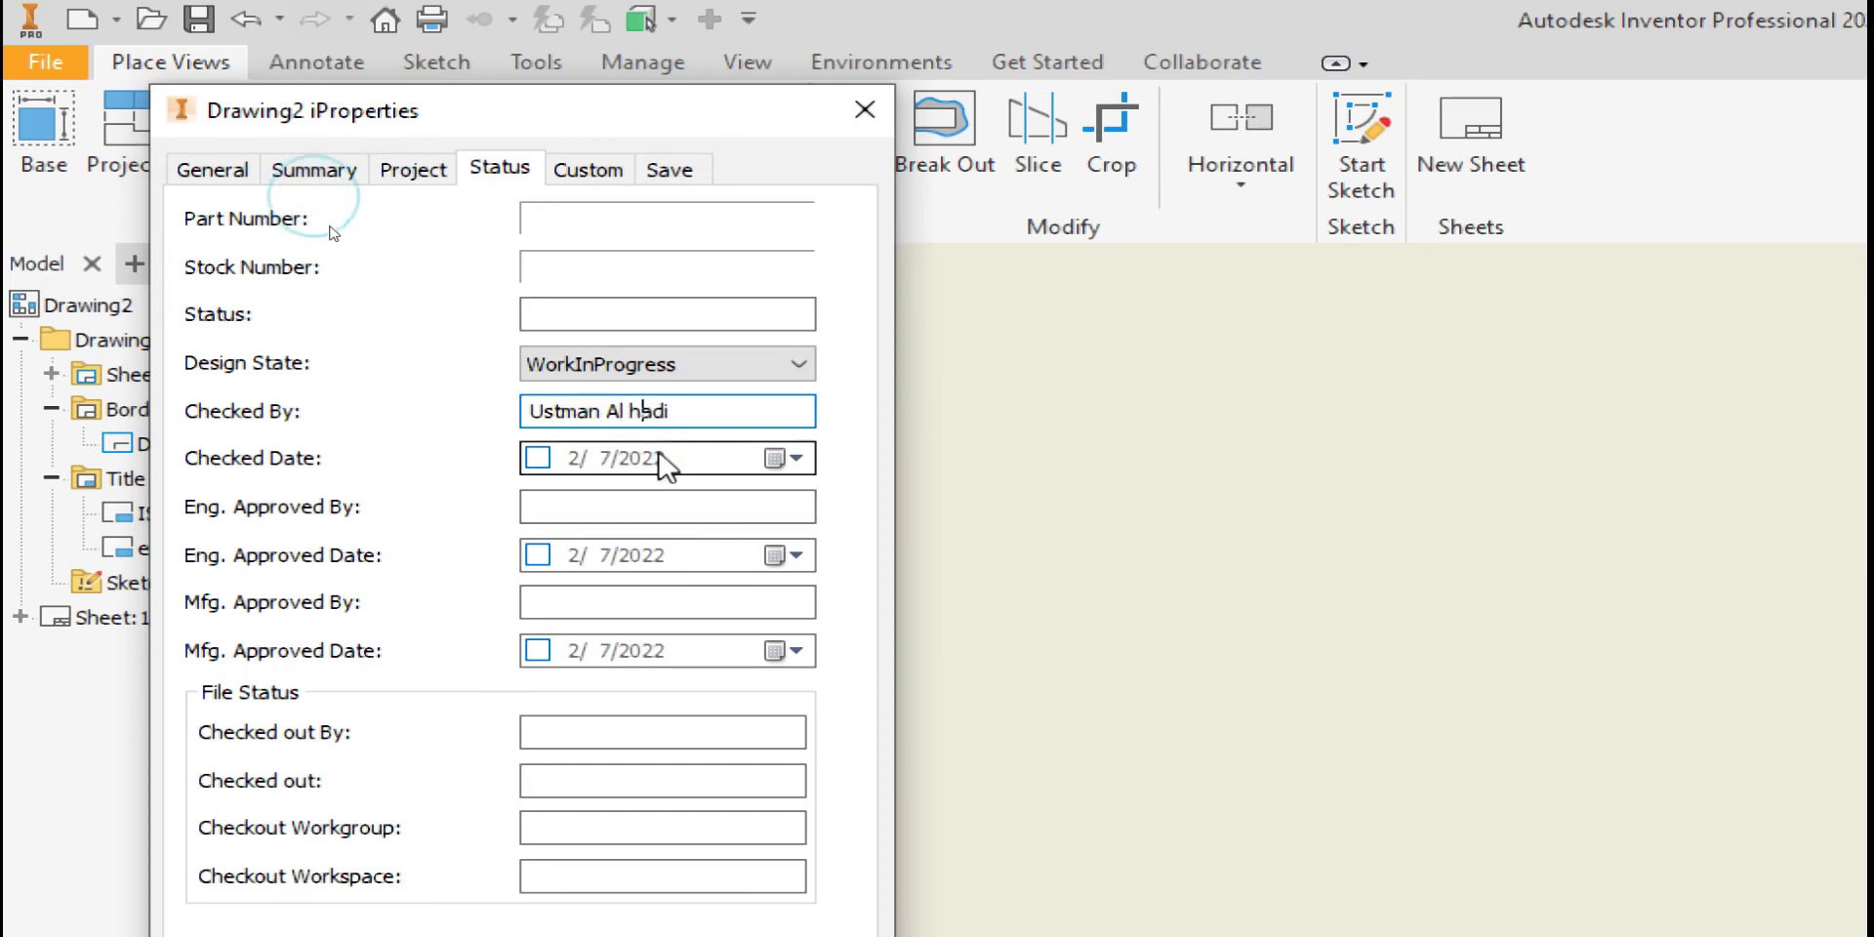
key("BackSpace")
type("H")
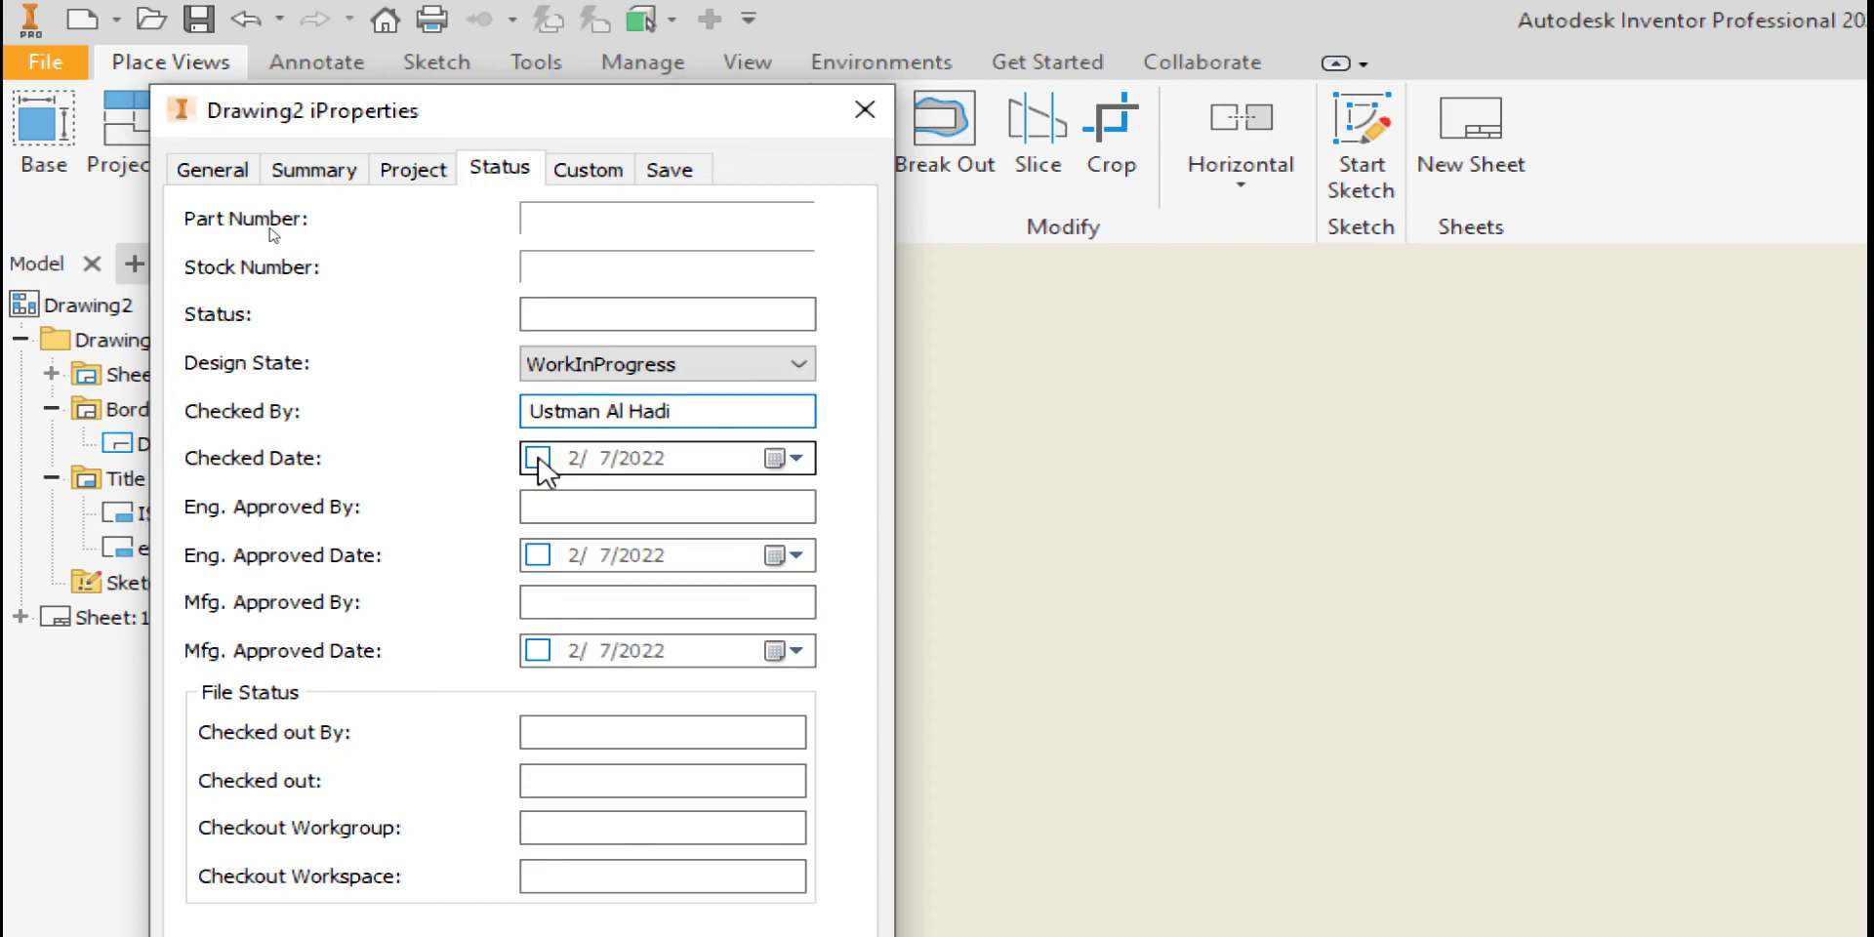
left_click(569, 499)
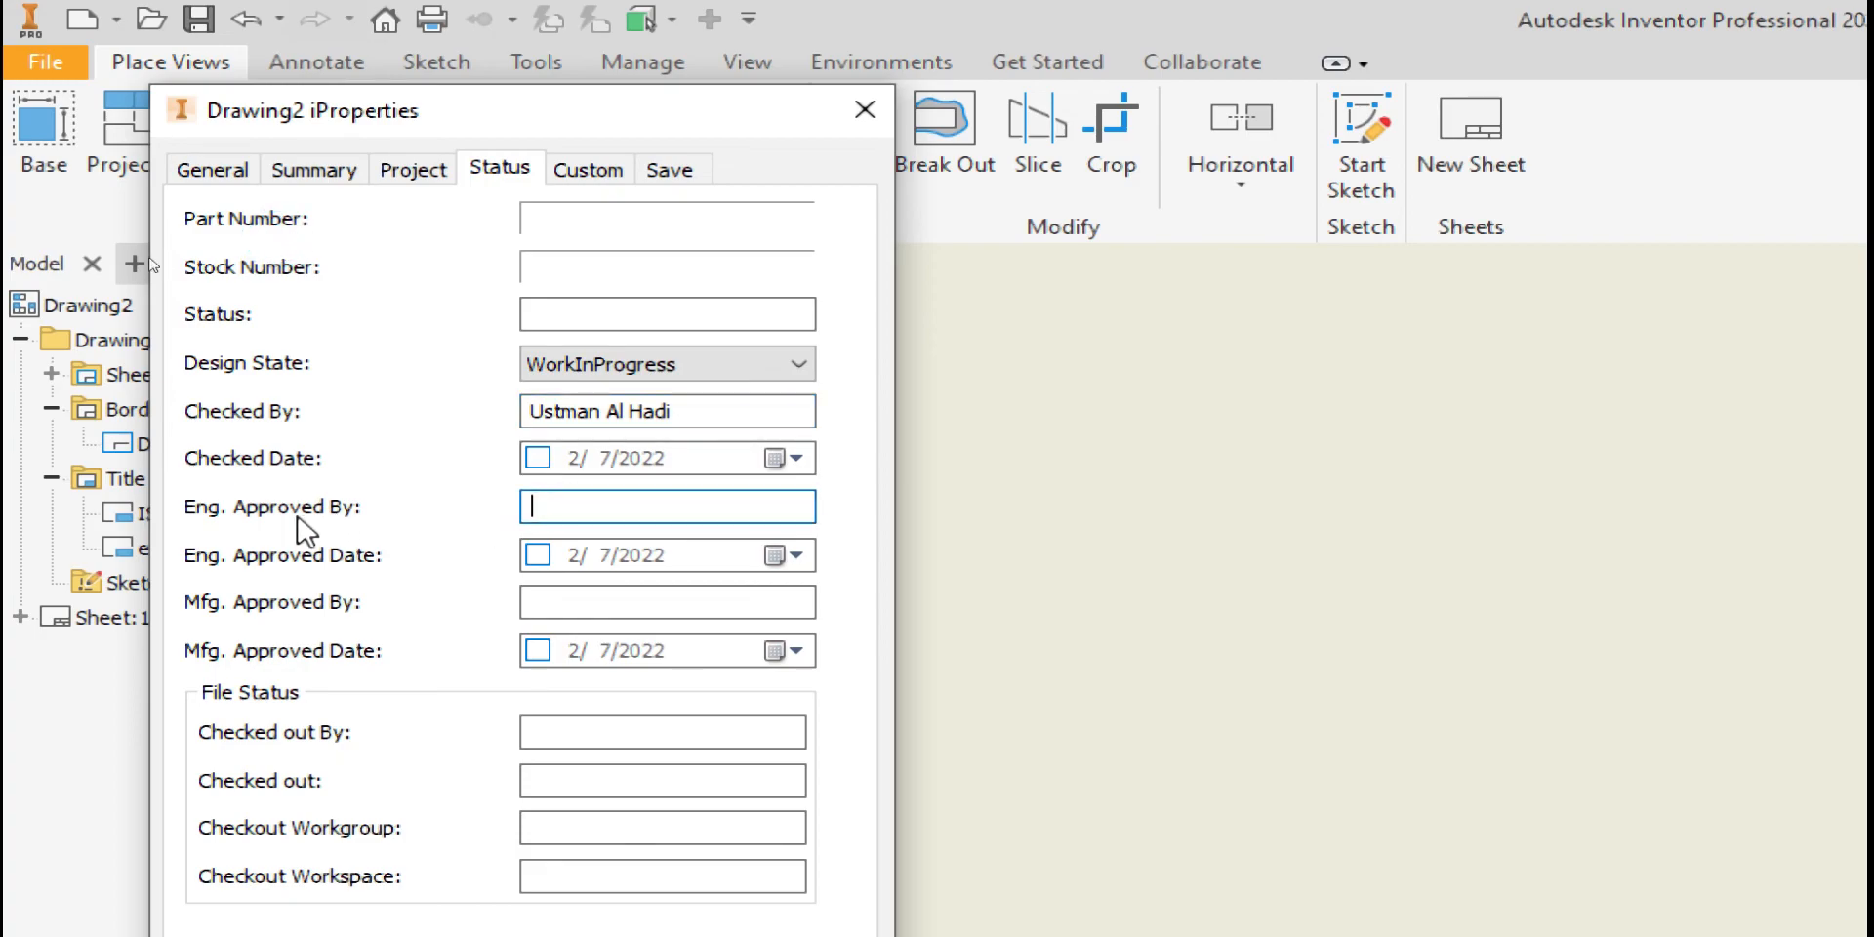
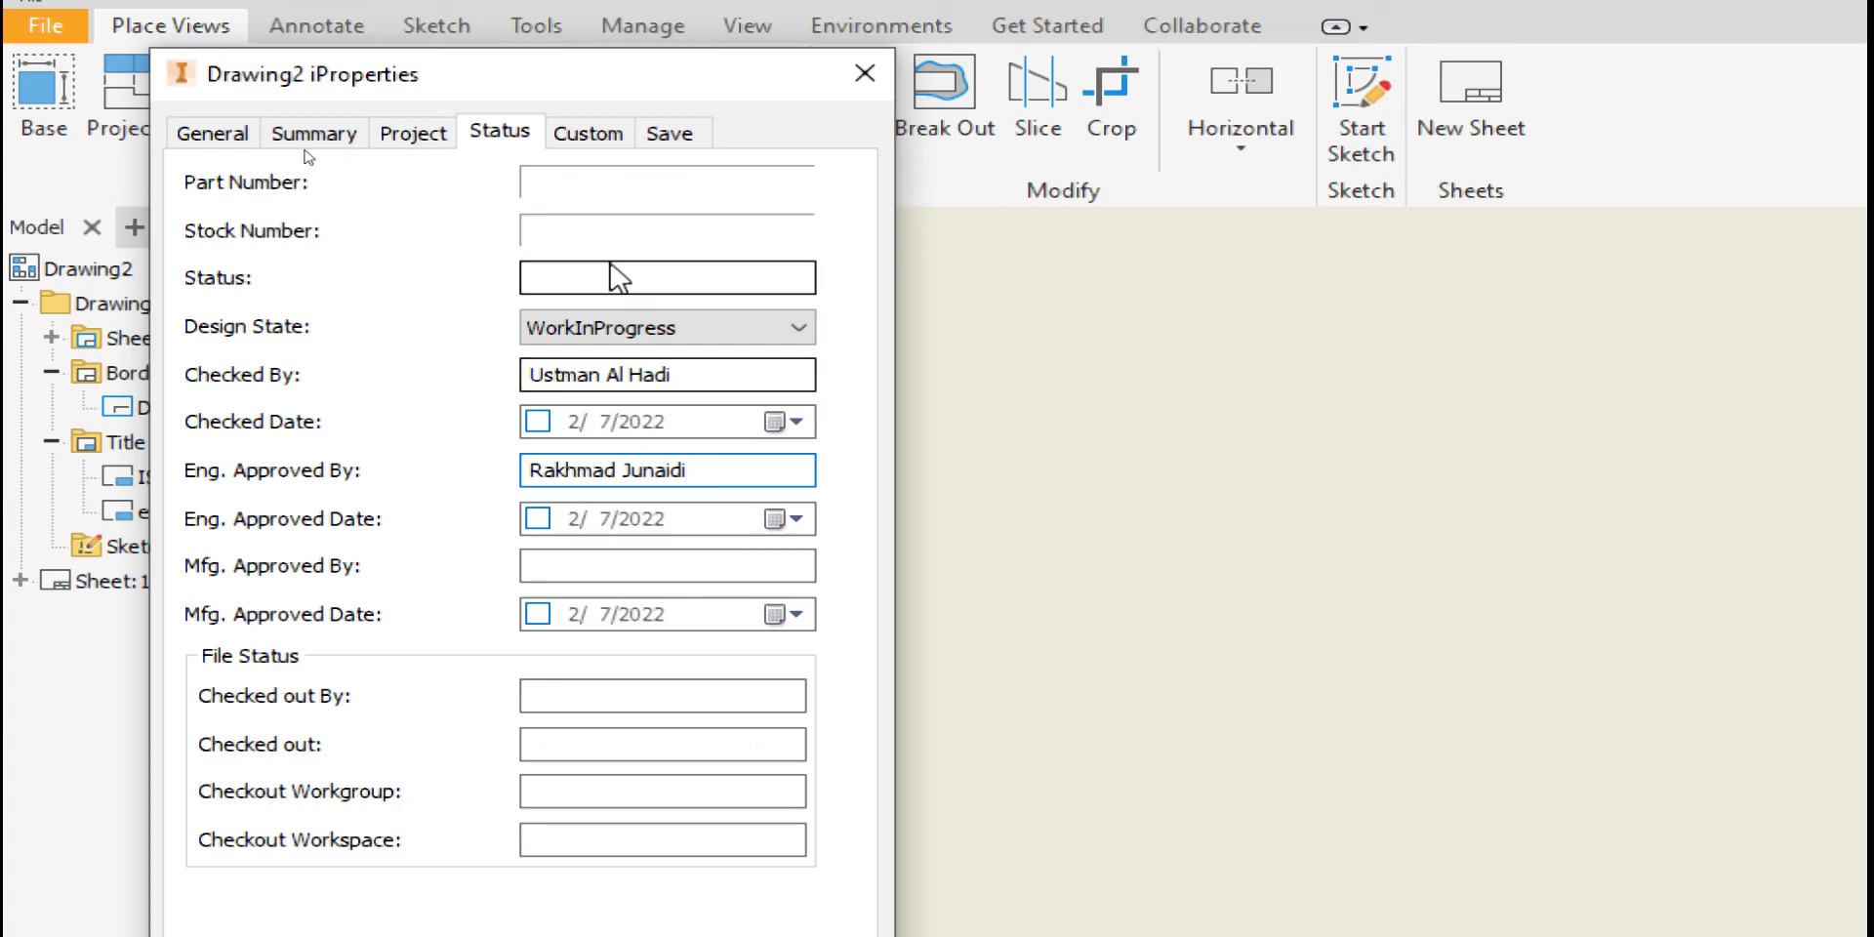
left_click(610, 133)
Review the General, Summary, Project, Custom and Save tabs, ending back on Status
left_click(494, 134)
left_click(588, 136)
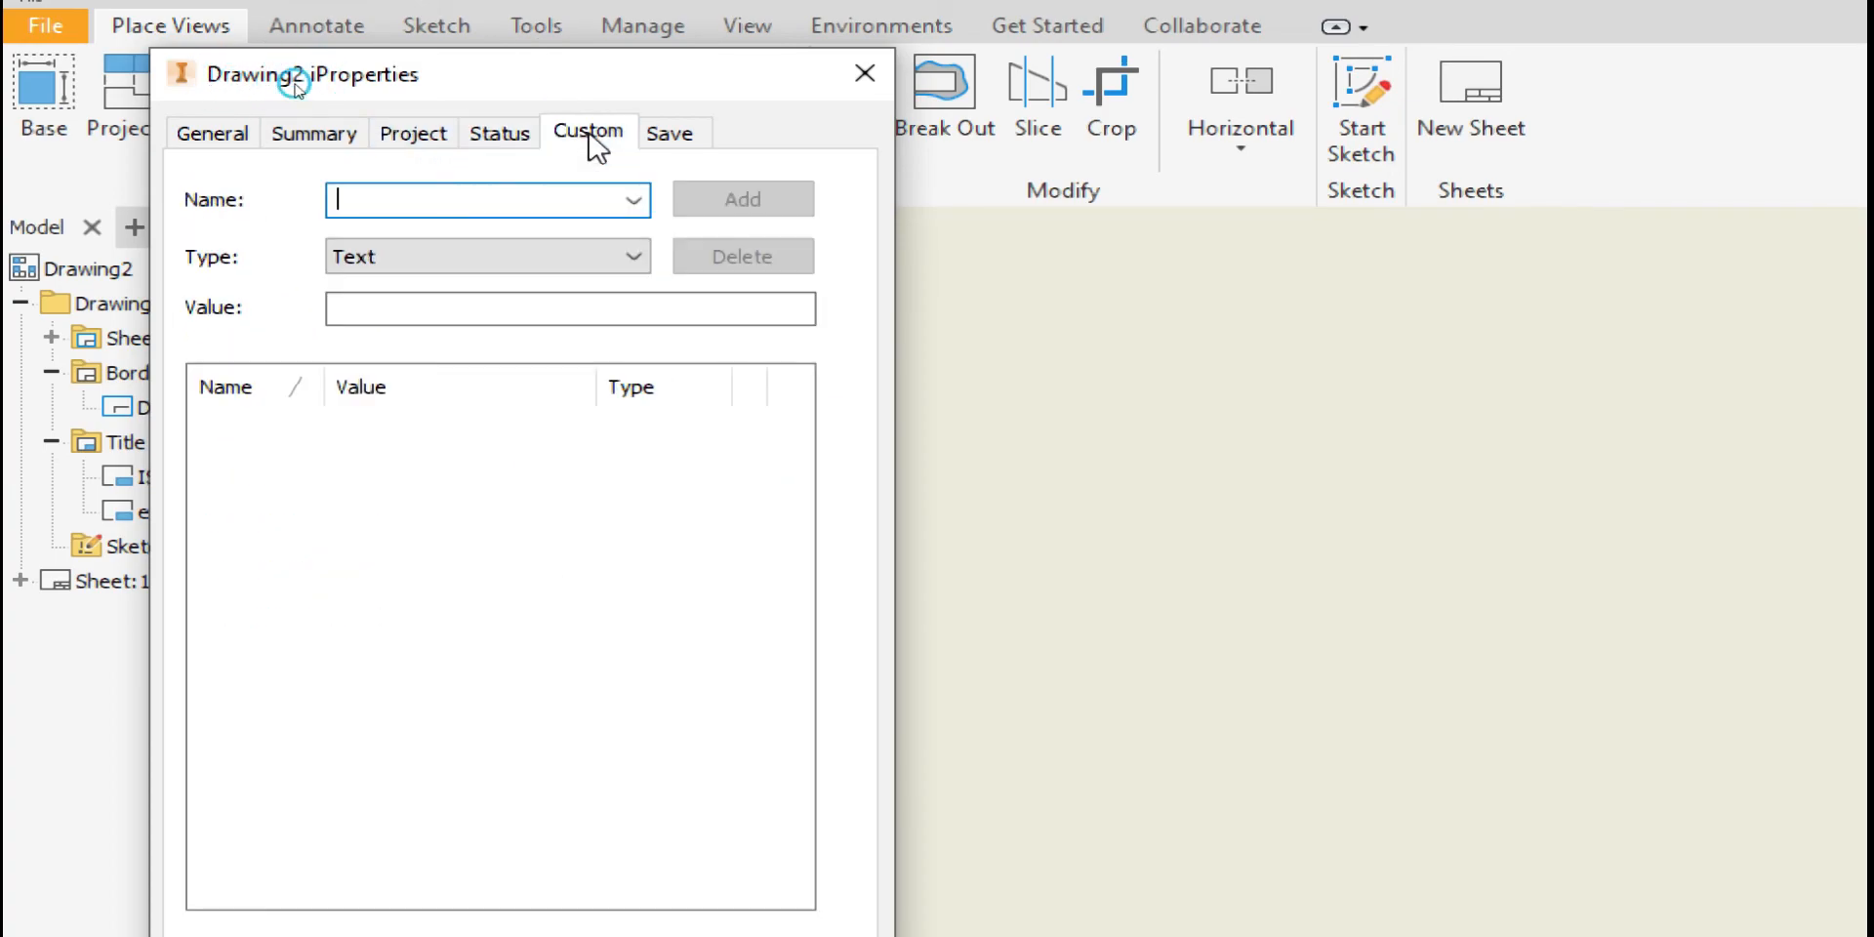
left_click(208, 142)
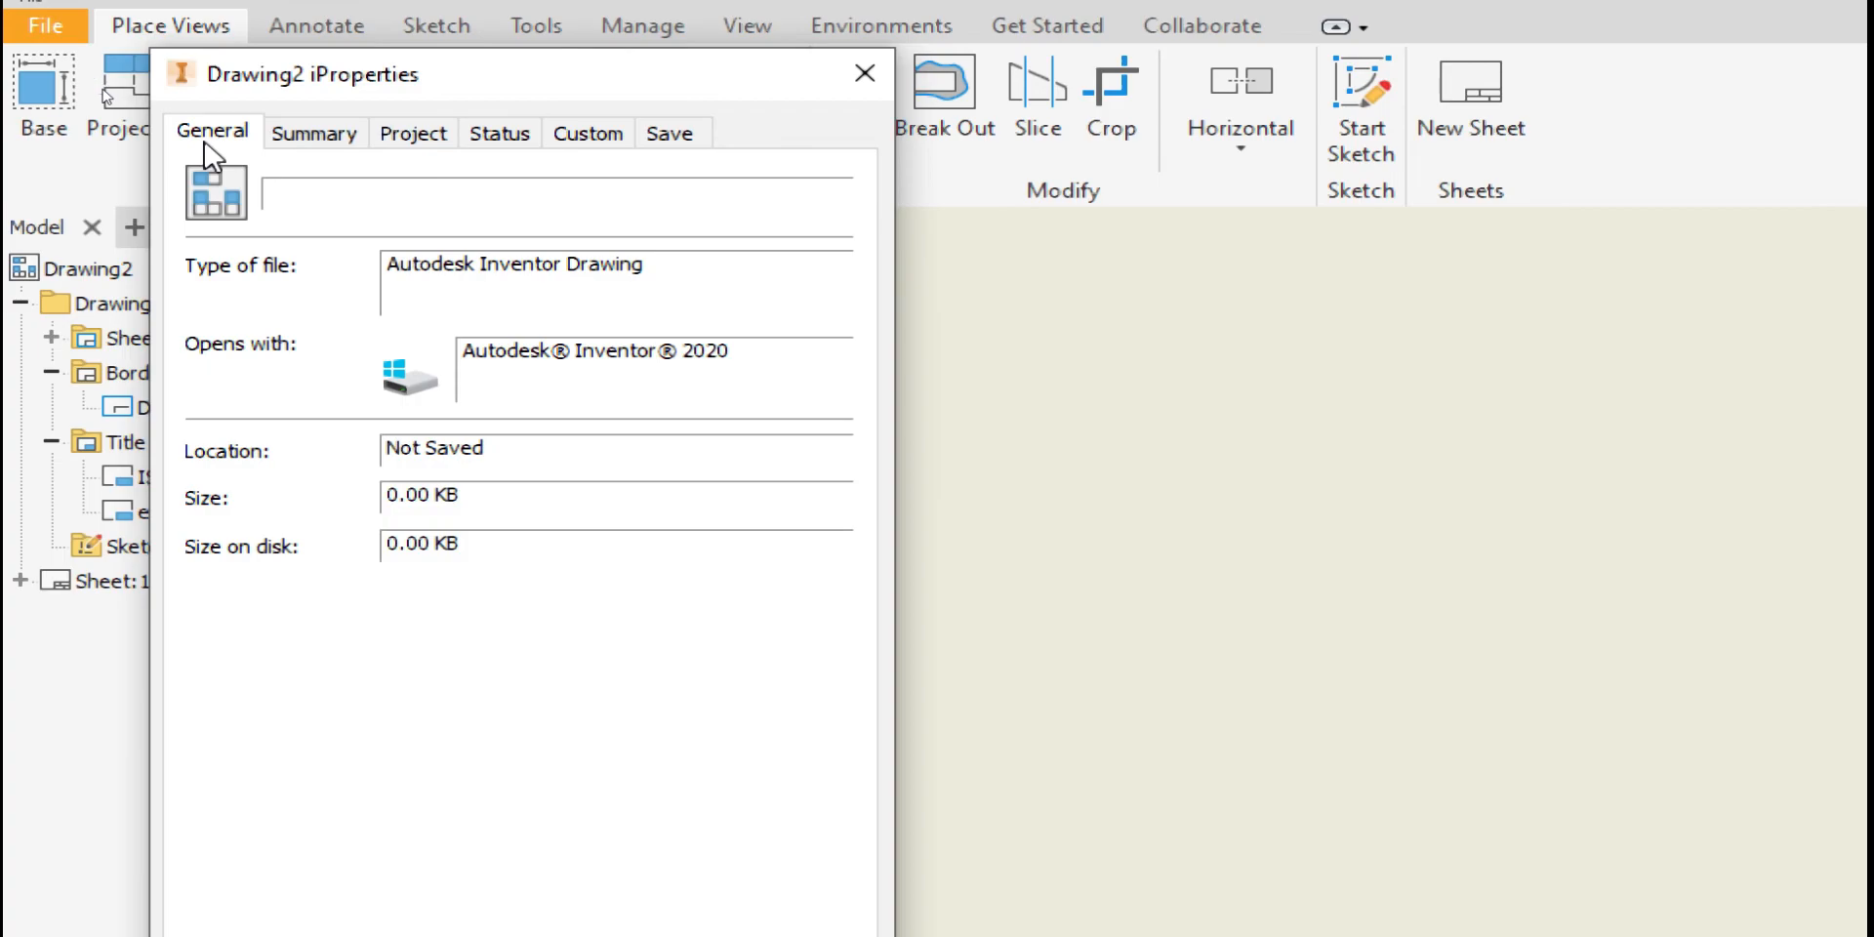
left_click(337, 142)
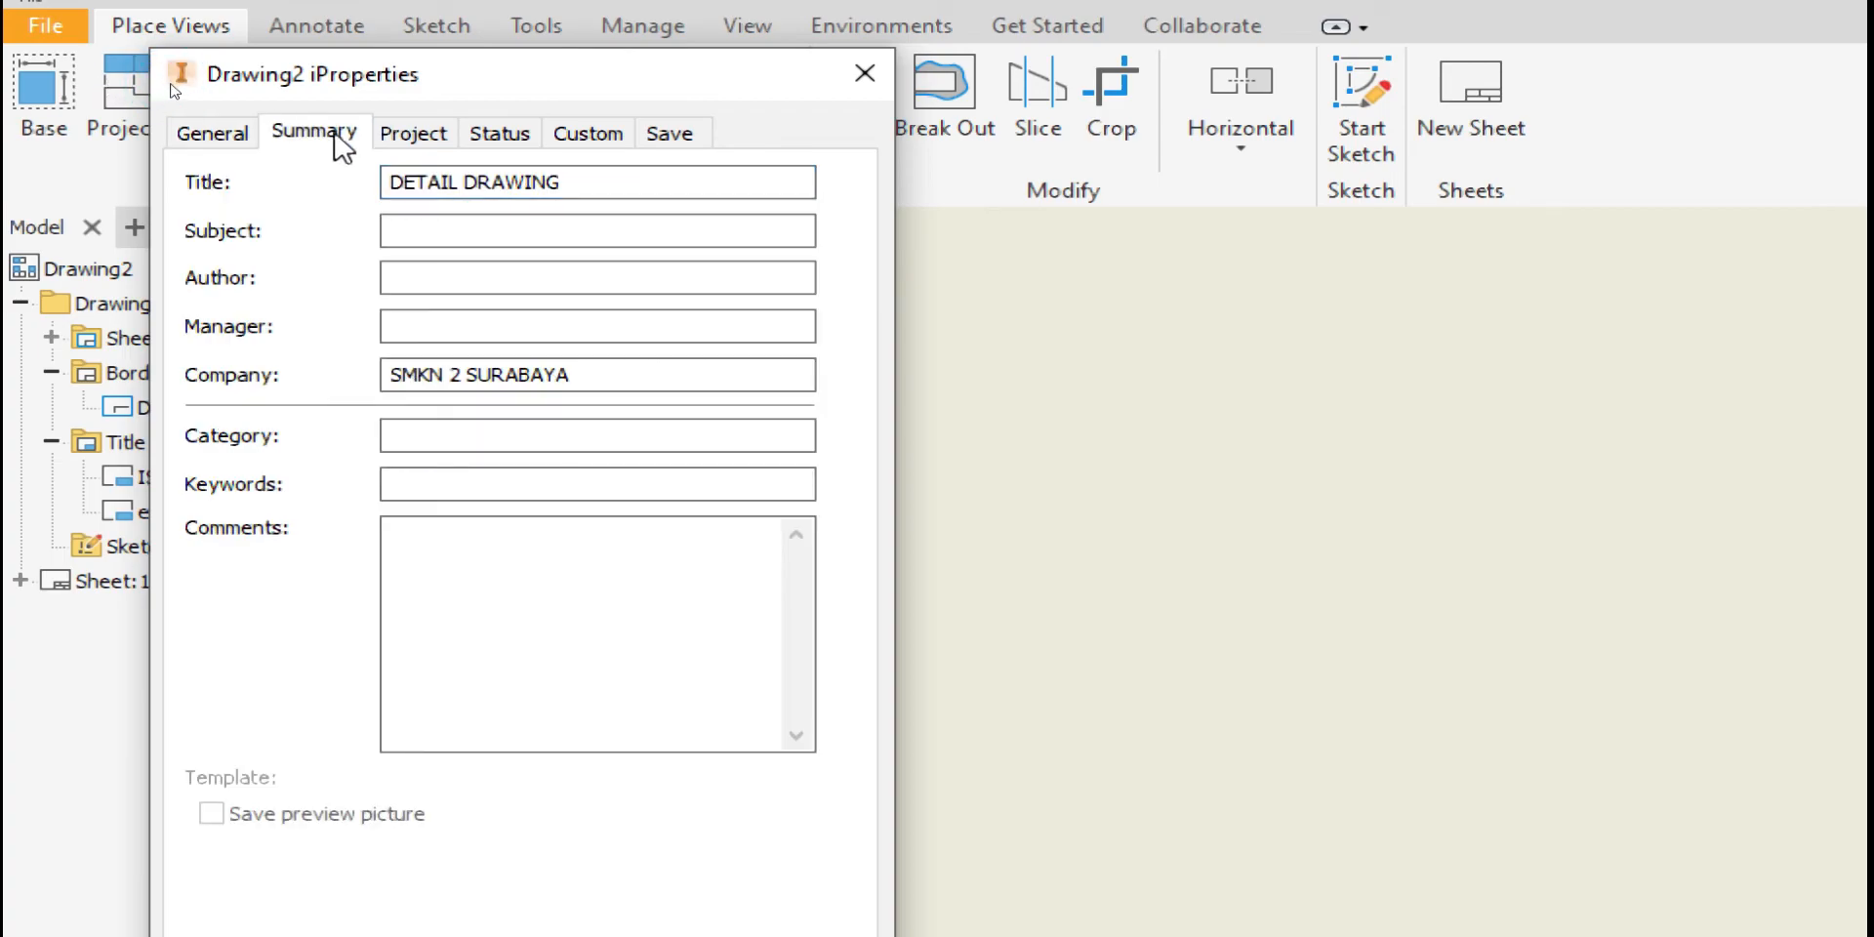
left_click(424, 142)
left_click(514, 137)
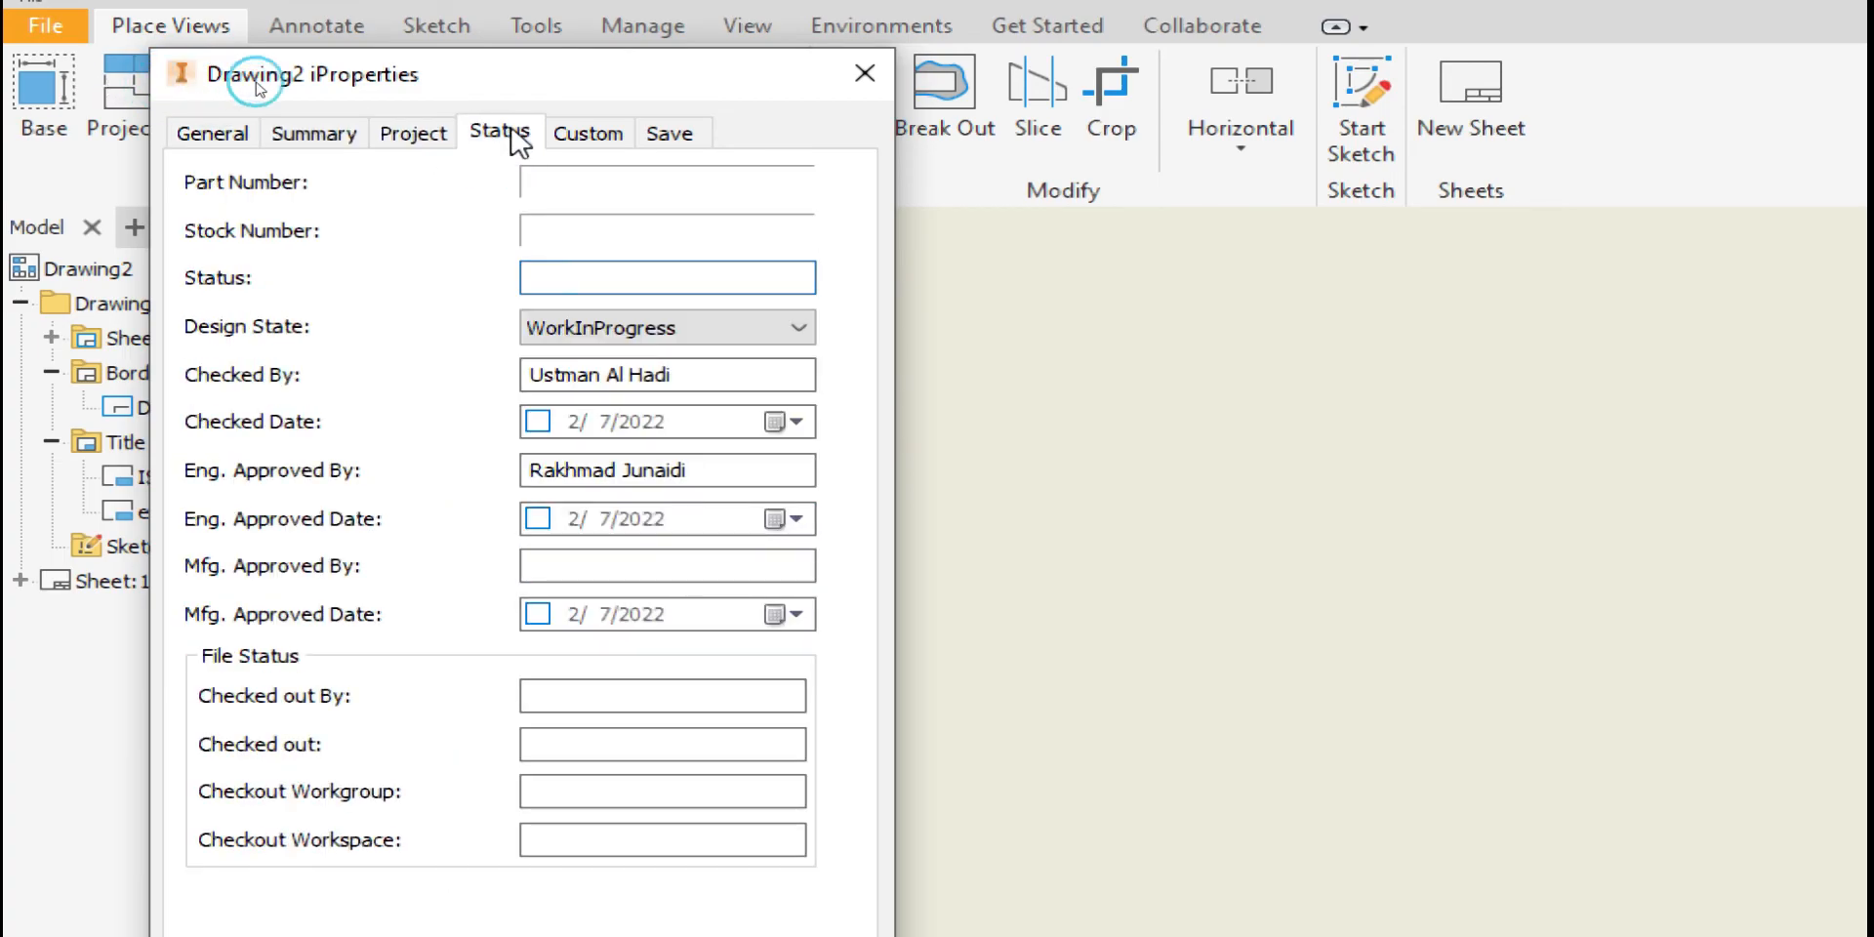
left_click(585, 145)
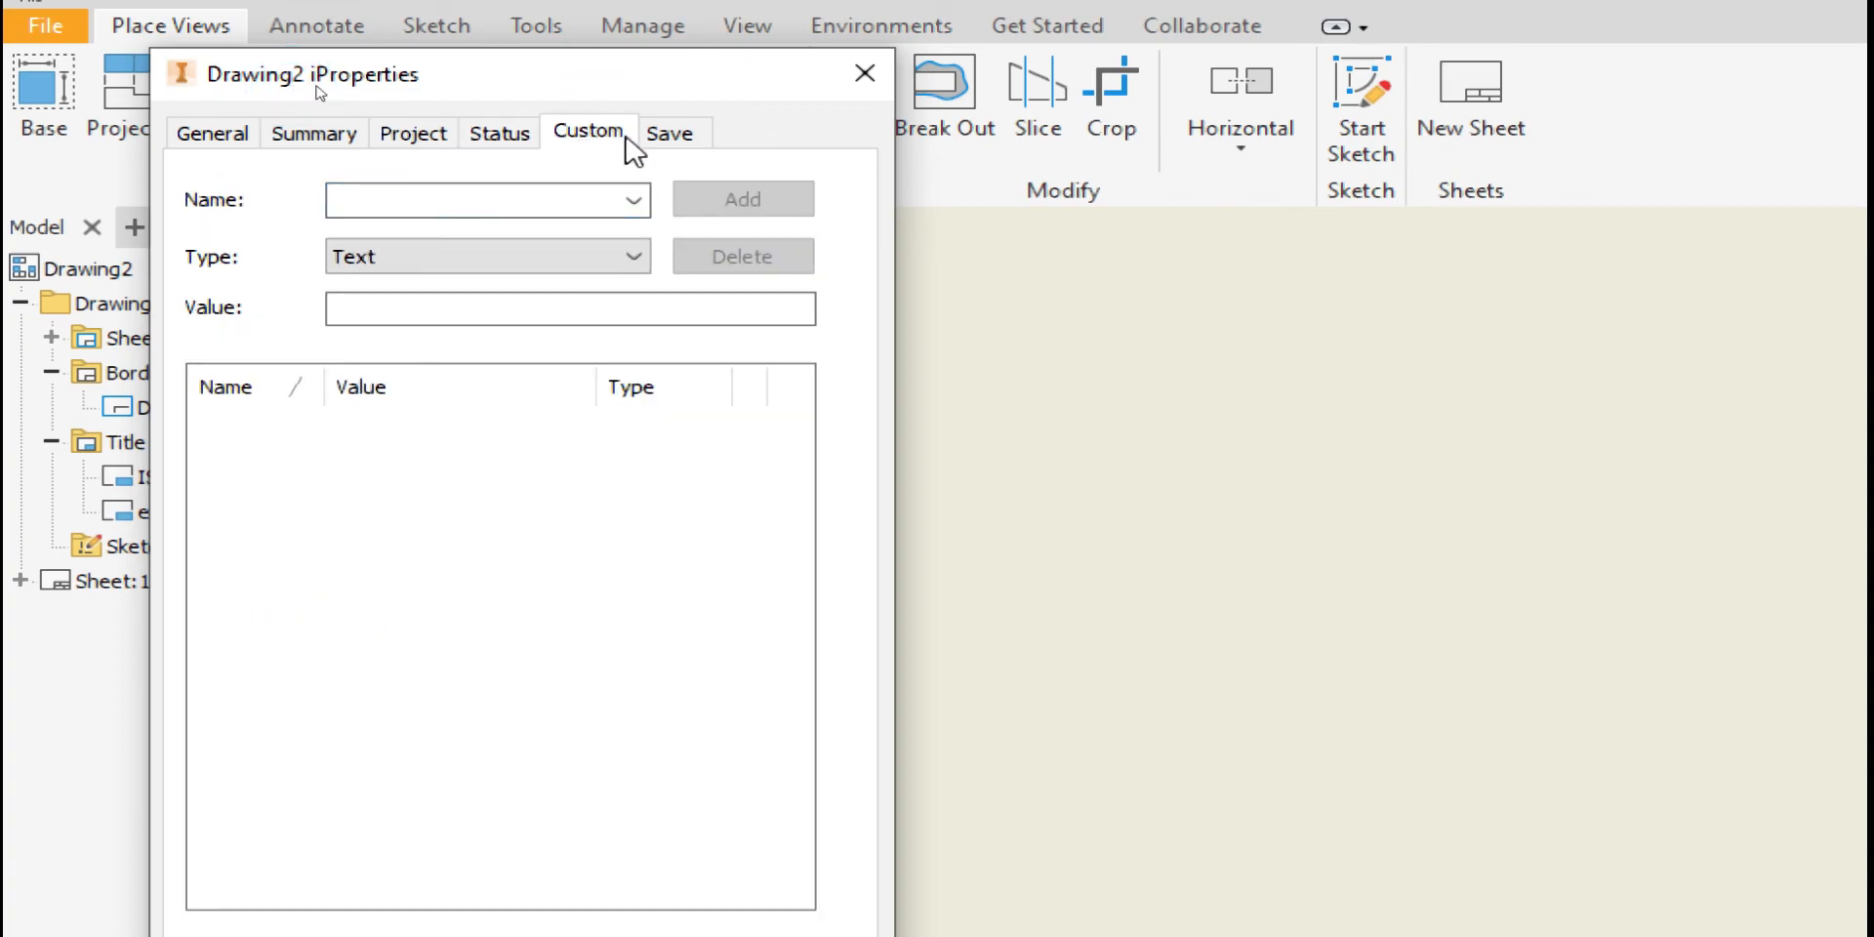
left_click(669, 139)
left_click(501, 137)
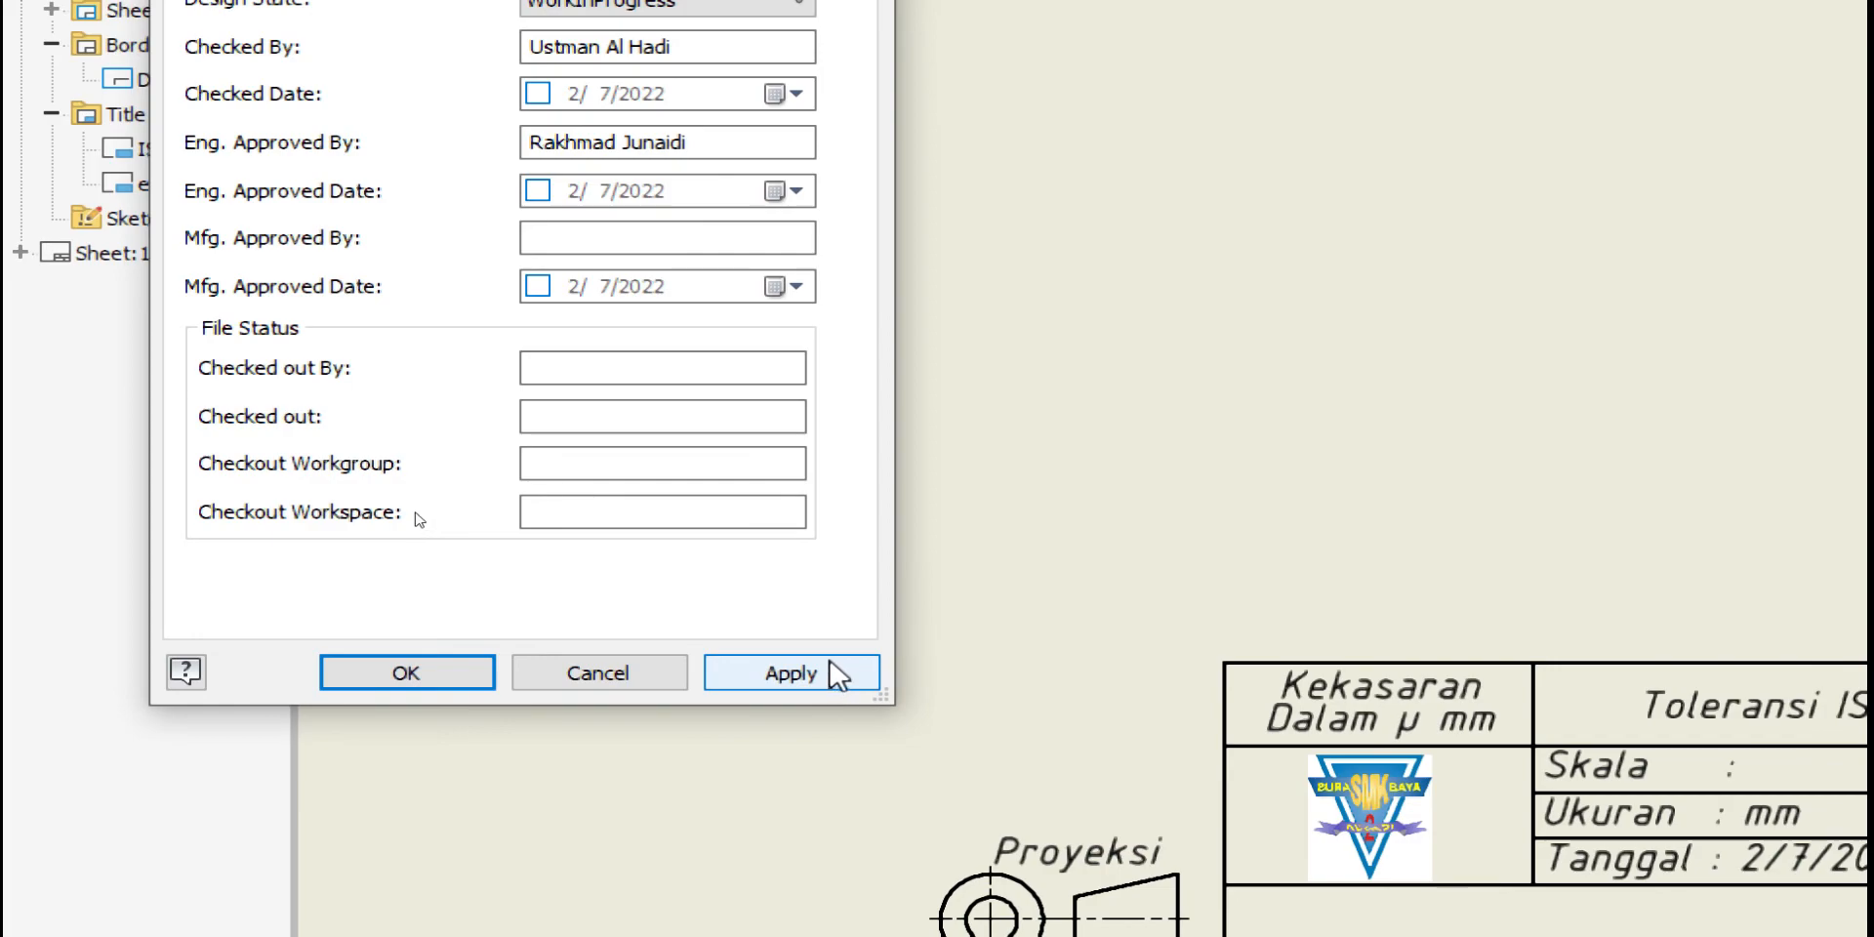
Apply the property changes, close iProperties, and pan to the updated title block
left_click(793, 673)
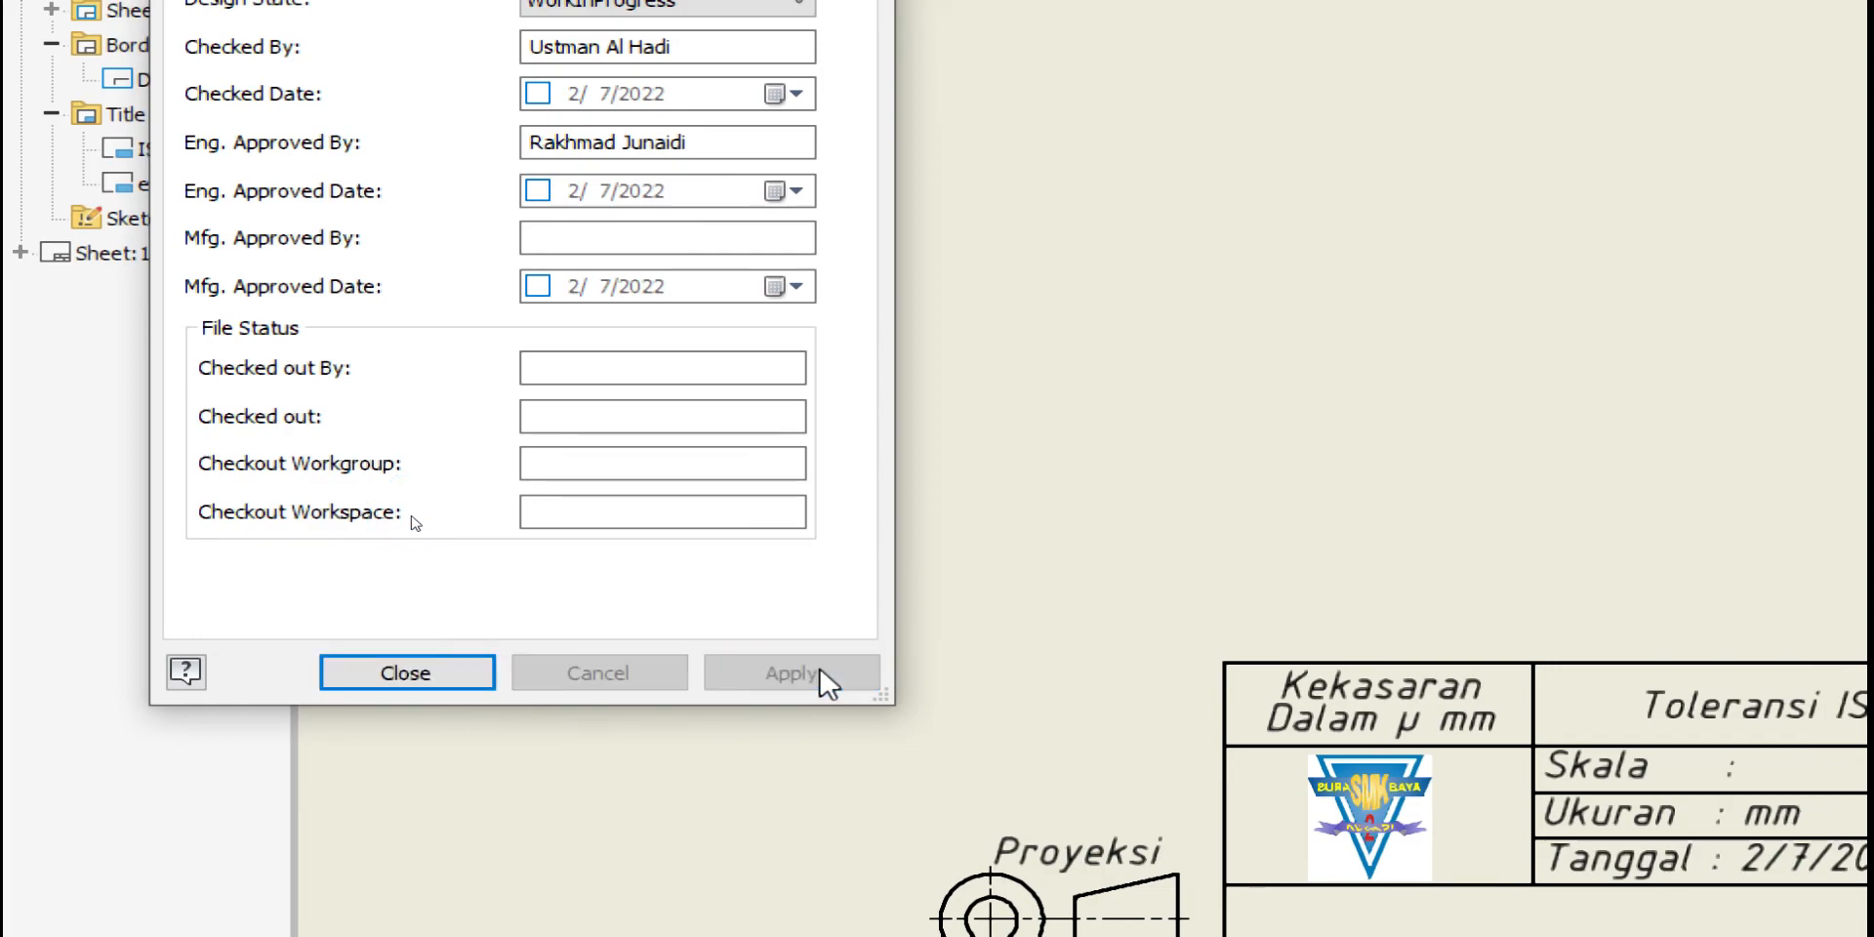
left_click(418, 682)
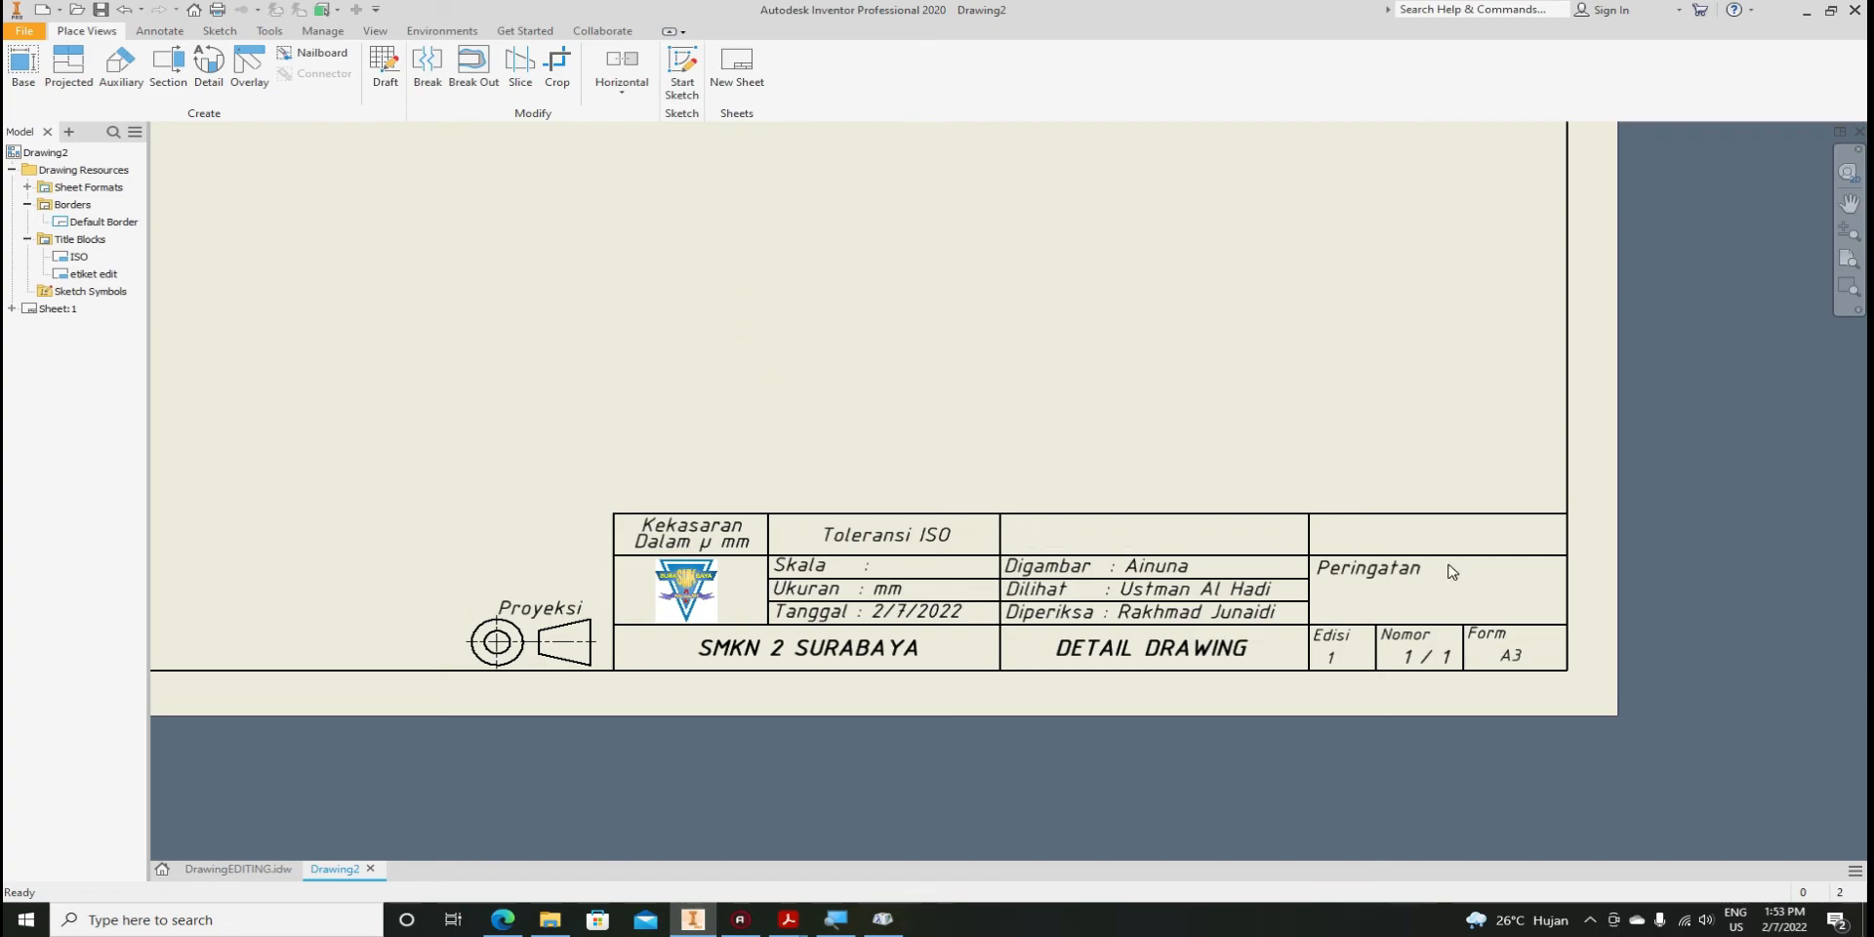
middle_click_drag(642, 377, 724, 489)
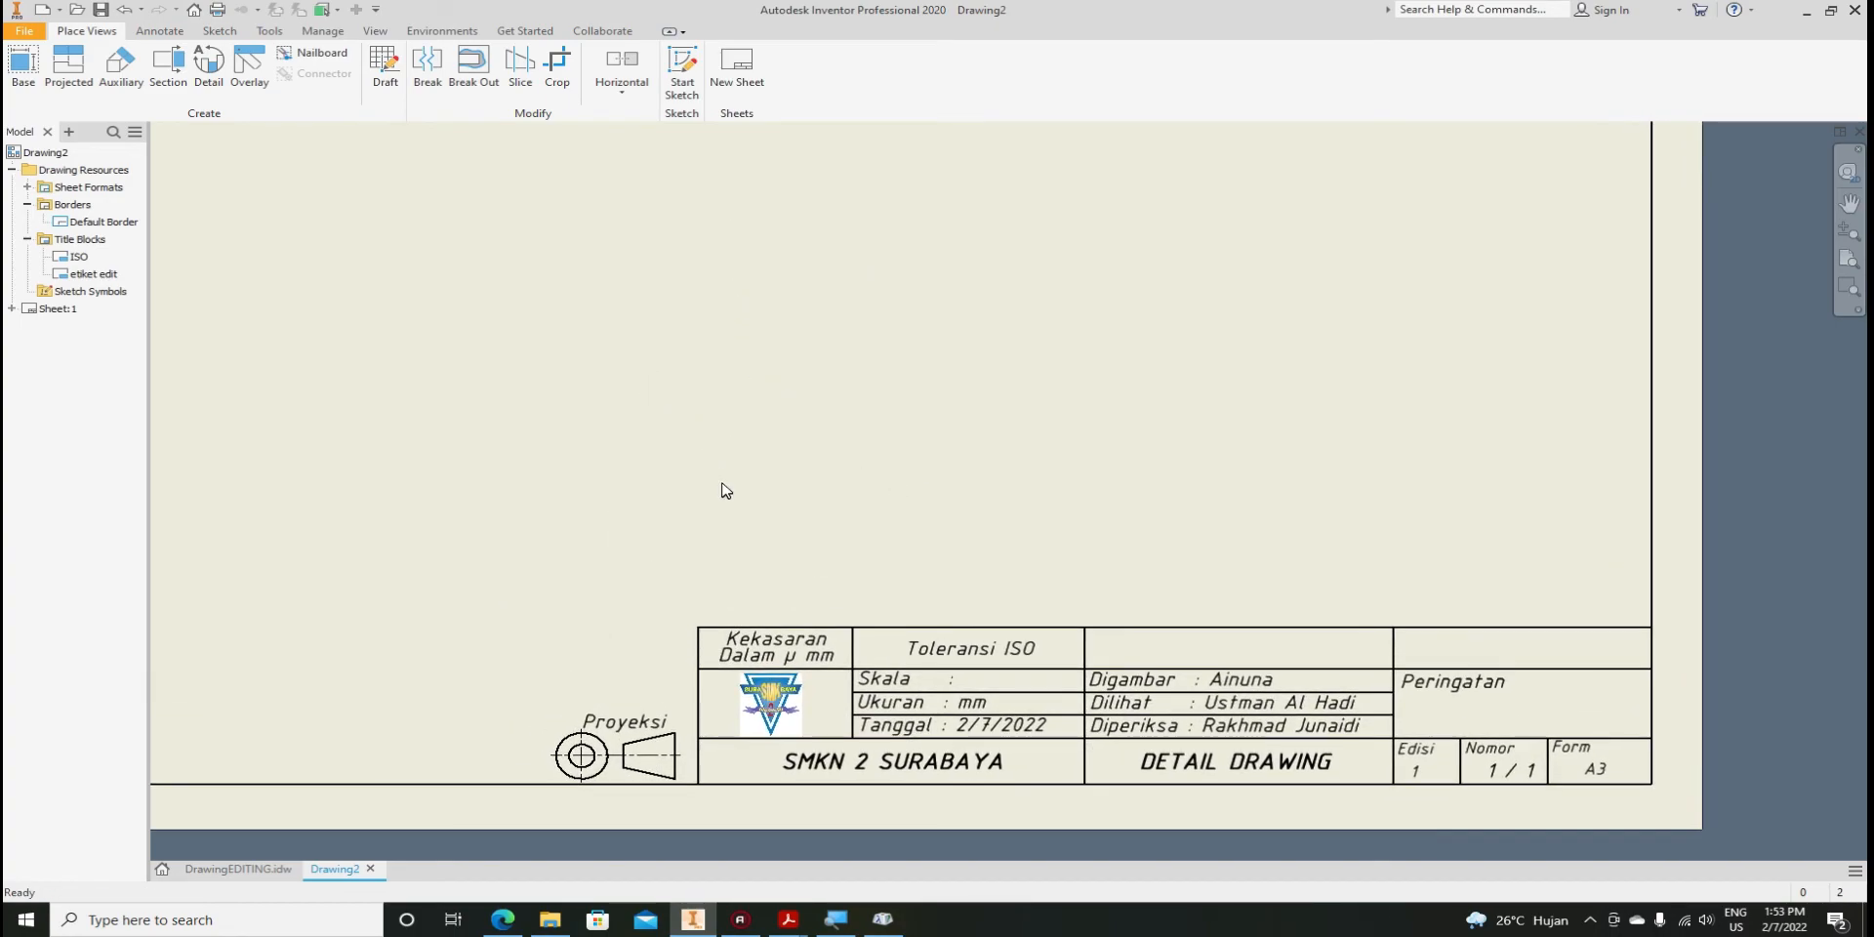
Start a Base View and try opening the pemegang part, dismissing the unsaved-file warning
left_click(16, 68)
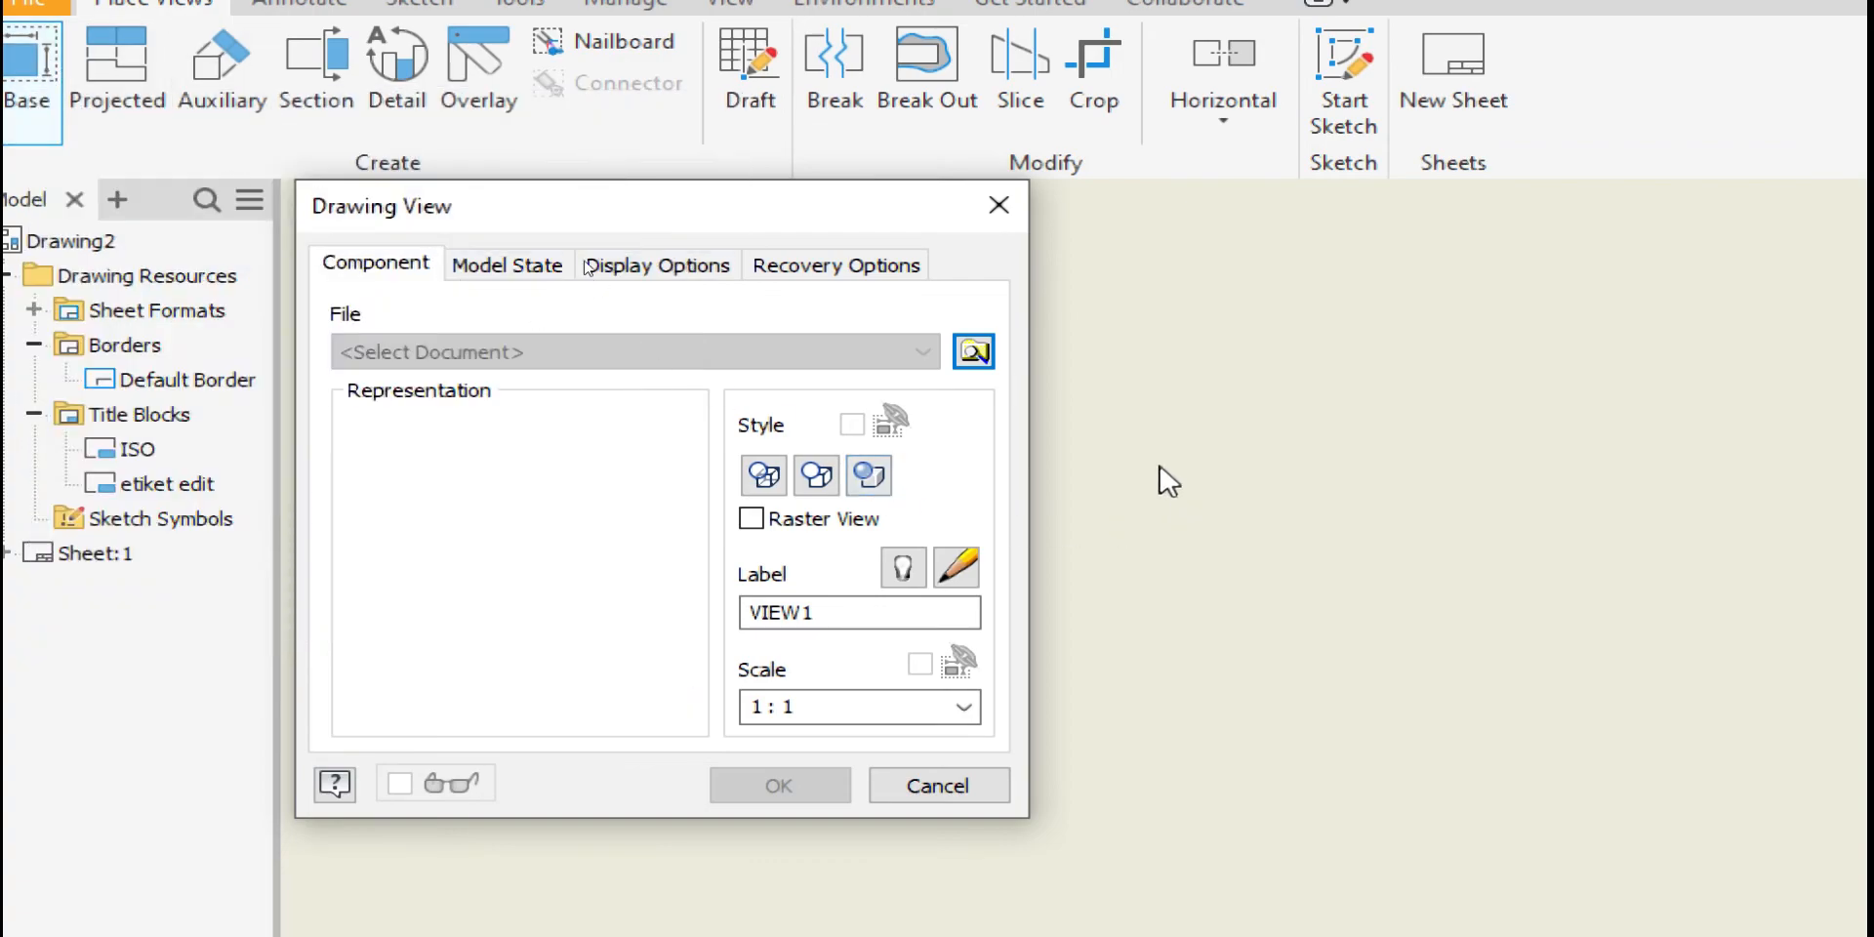
left_click(976, 351)
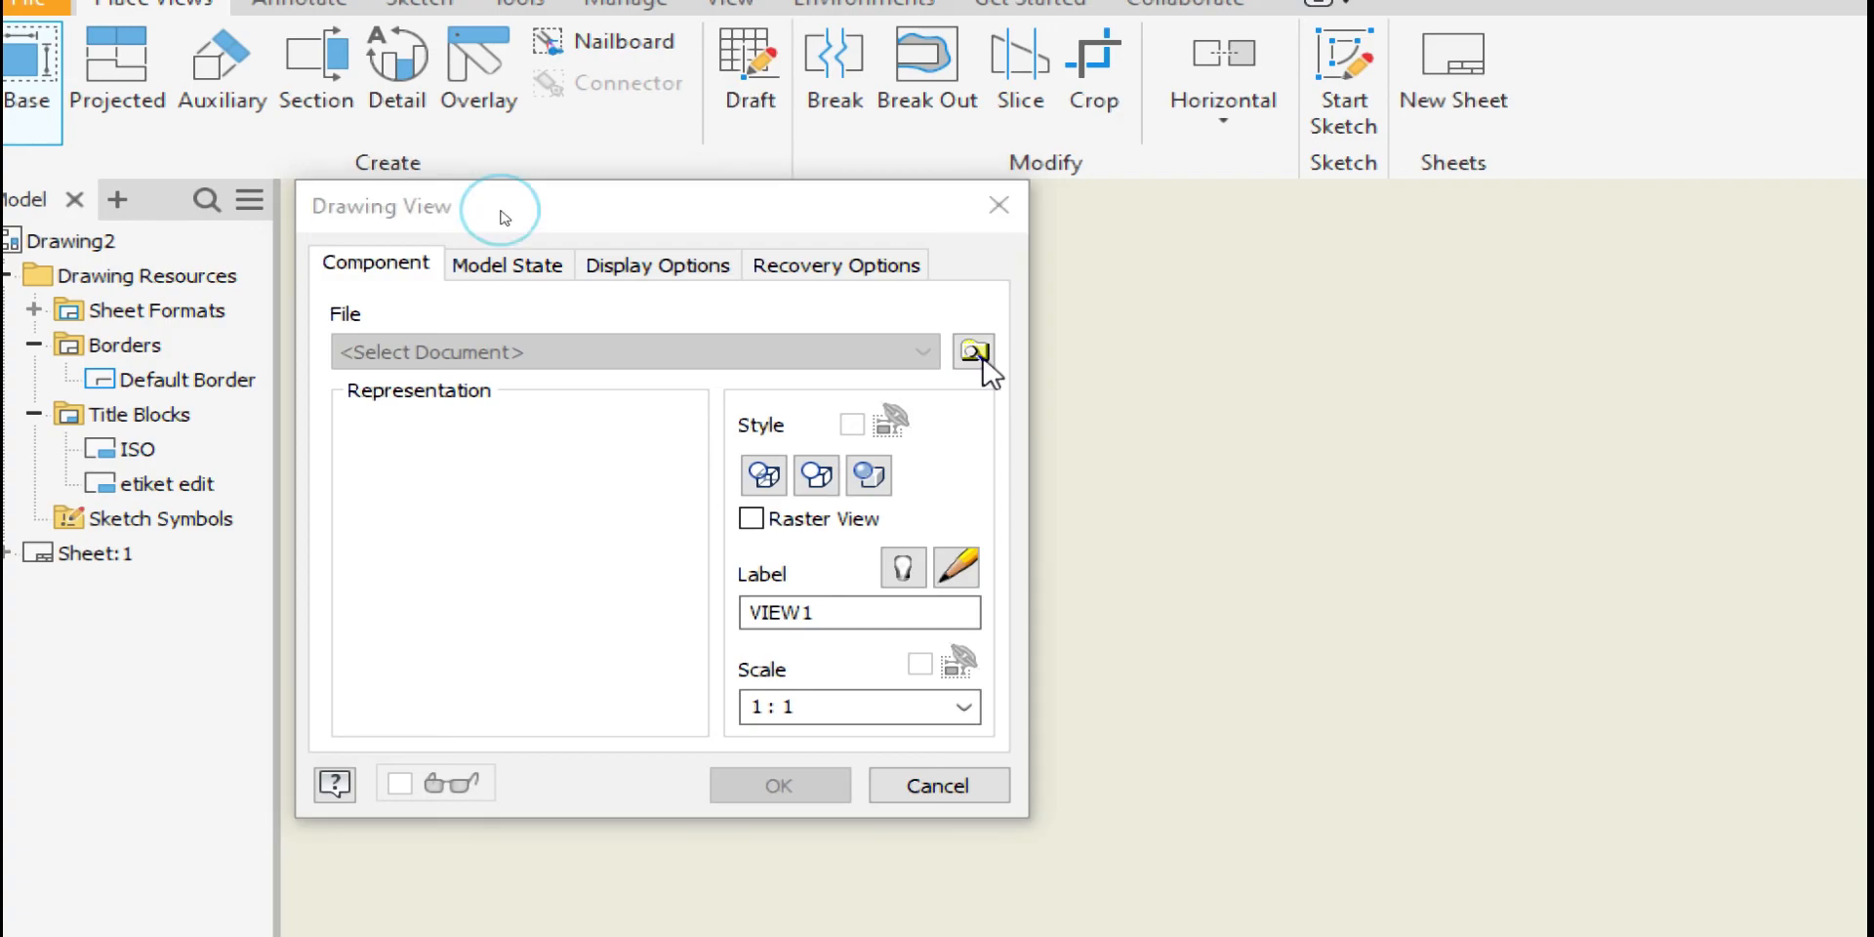
left_click_drag(1560, 503, 277, 144)
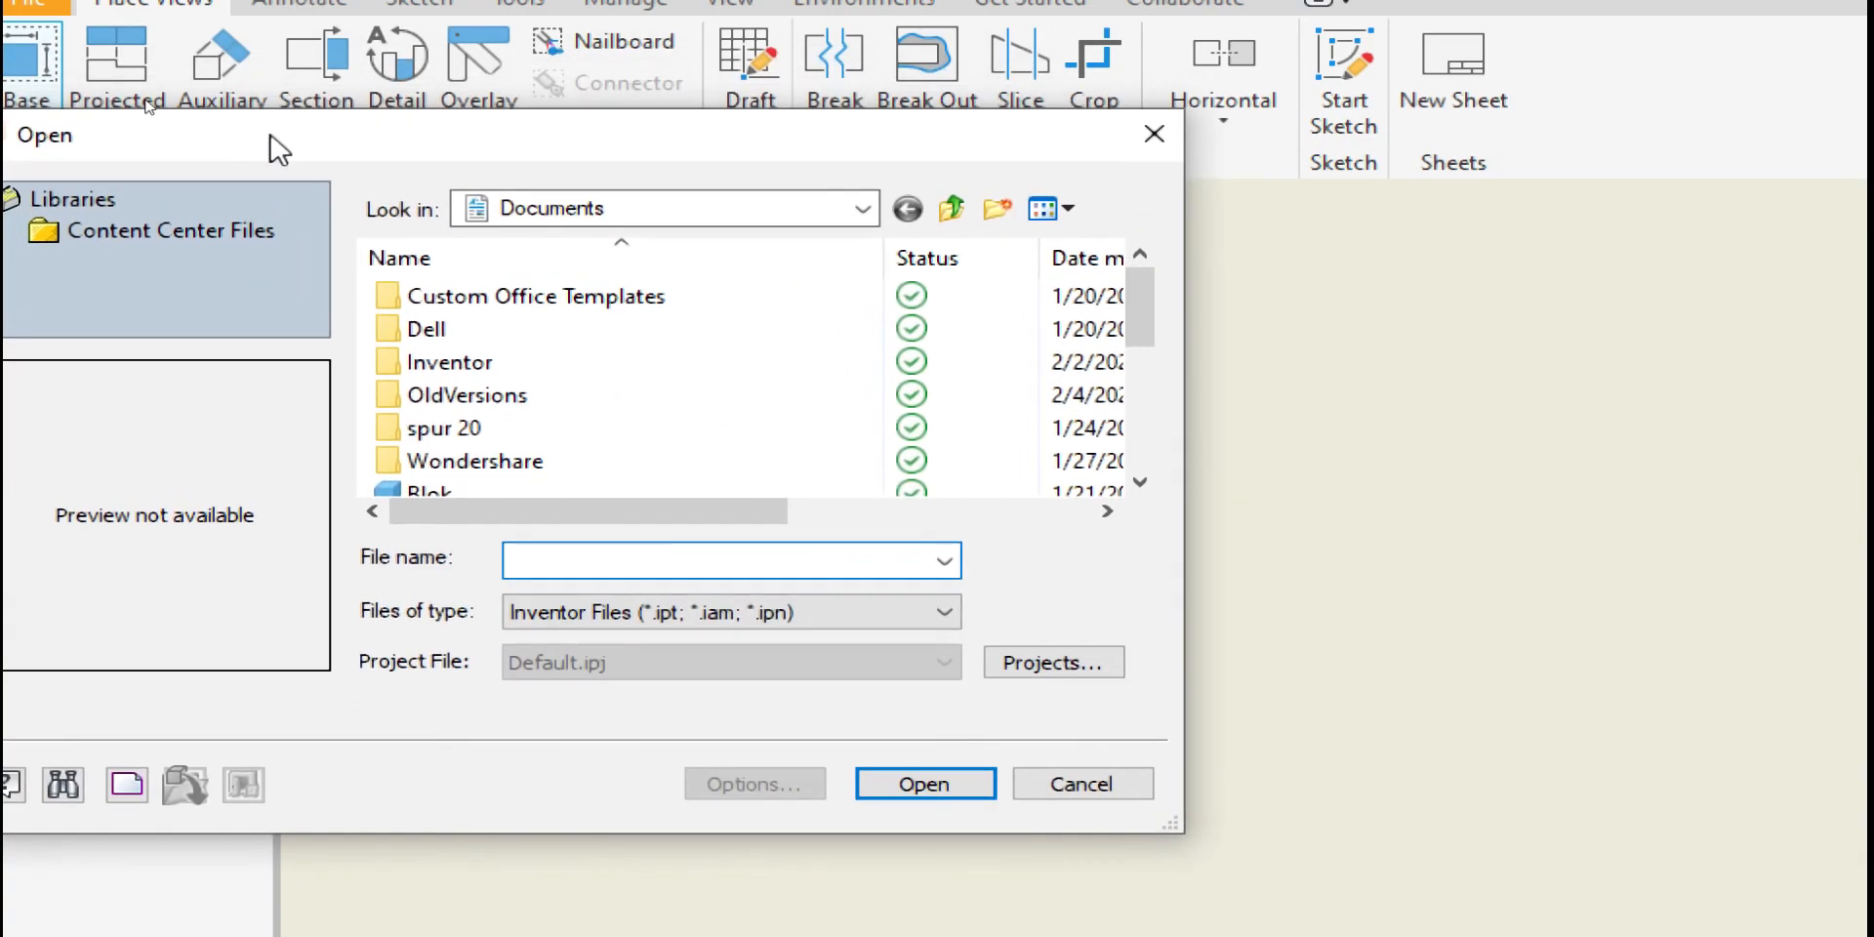
scroll(514, 430, "down", 1)
left_click(422, 395)
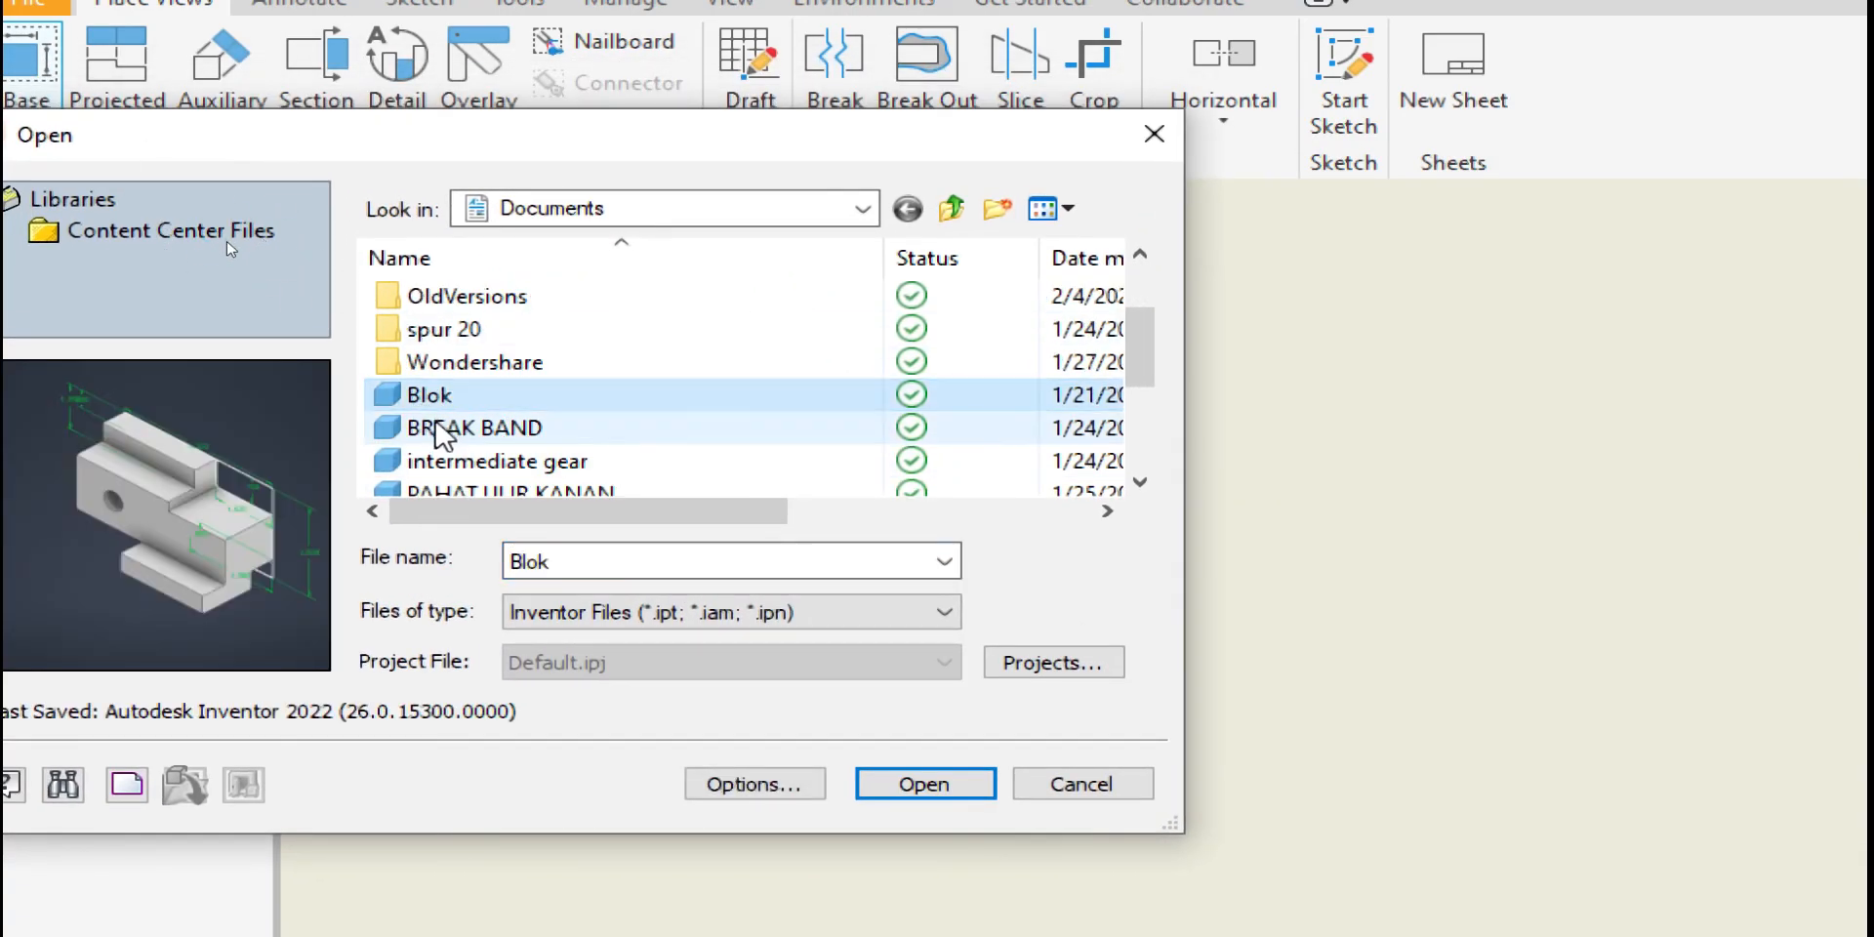
left_click(420, 426)
left_click(421, 394)
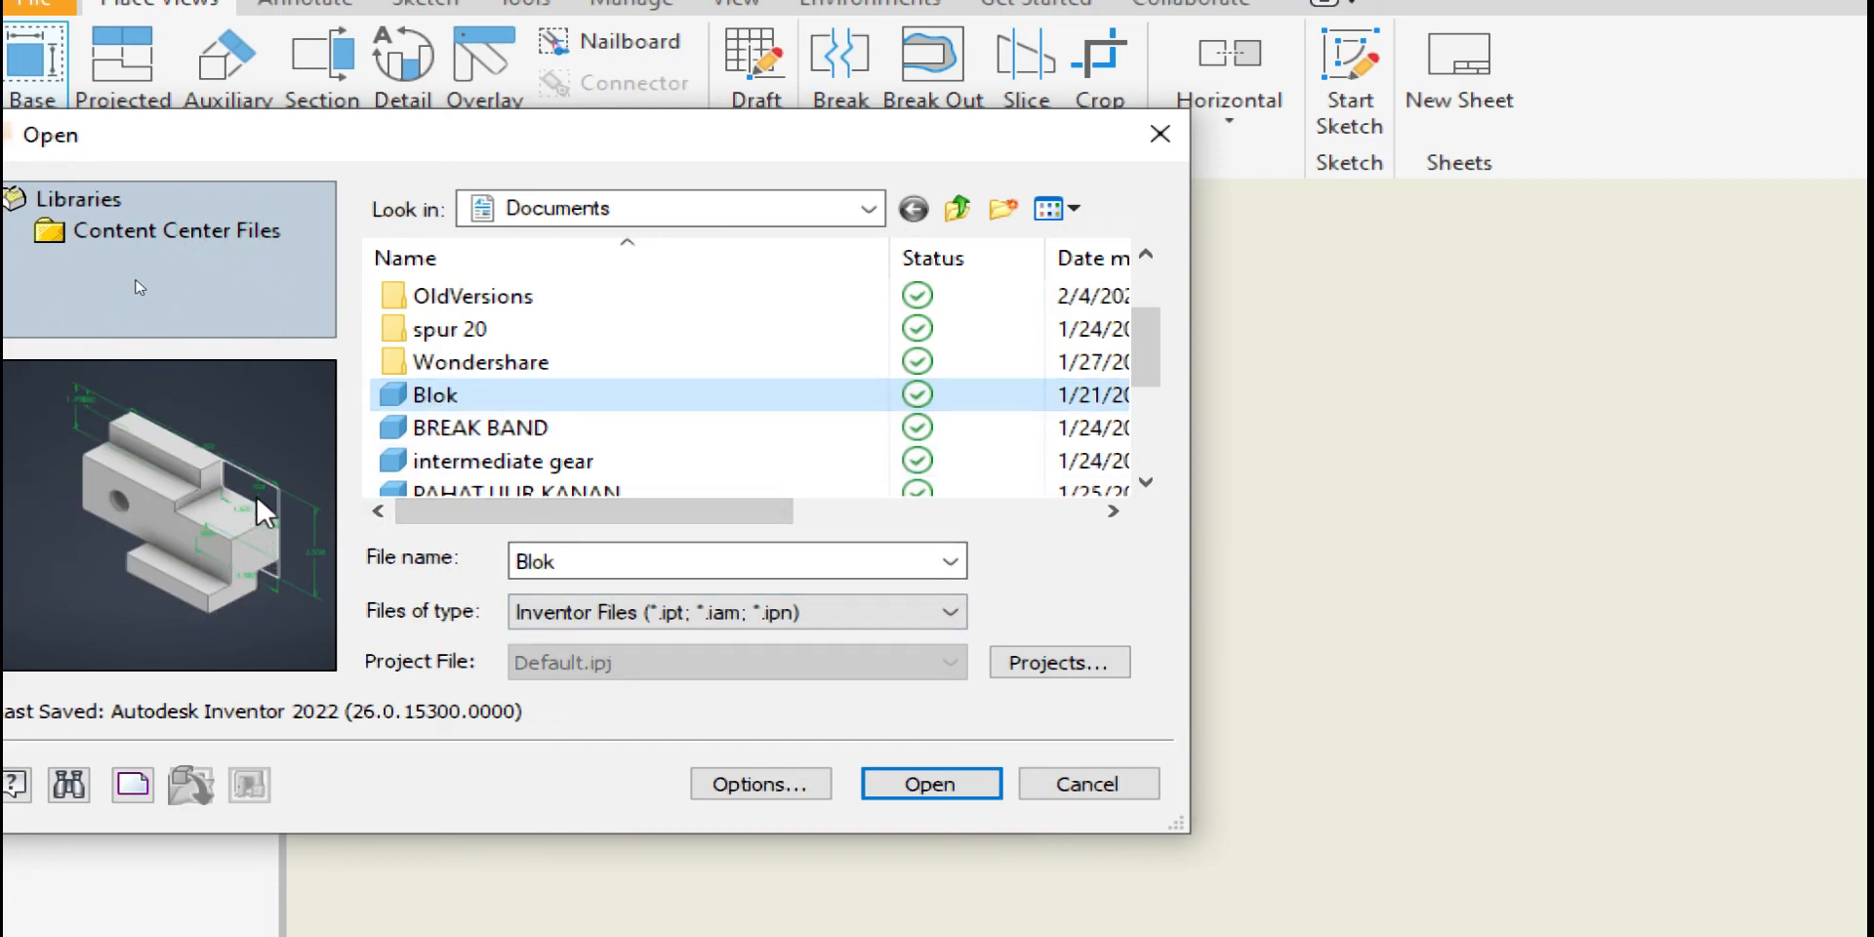
left_click(450, 430)
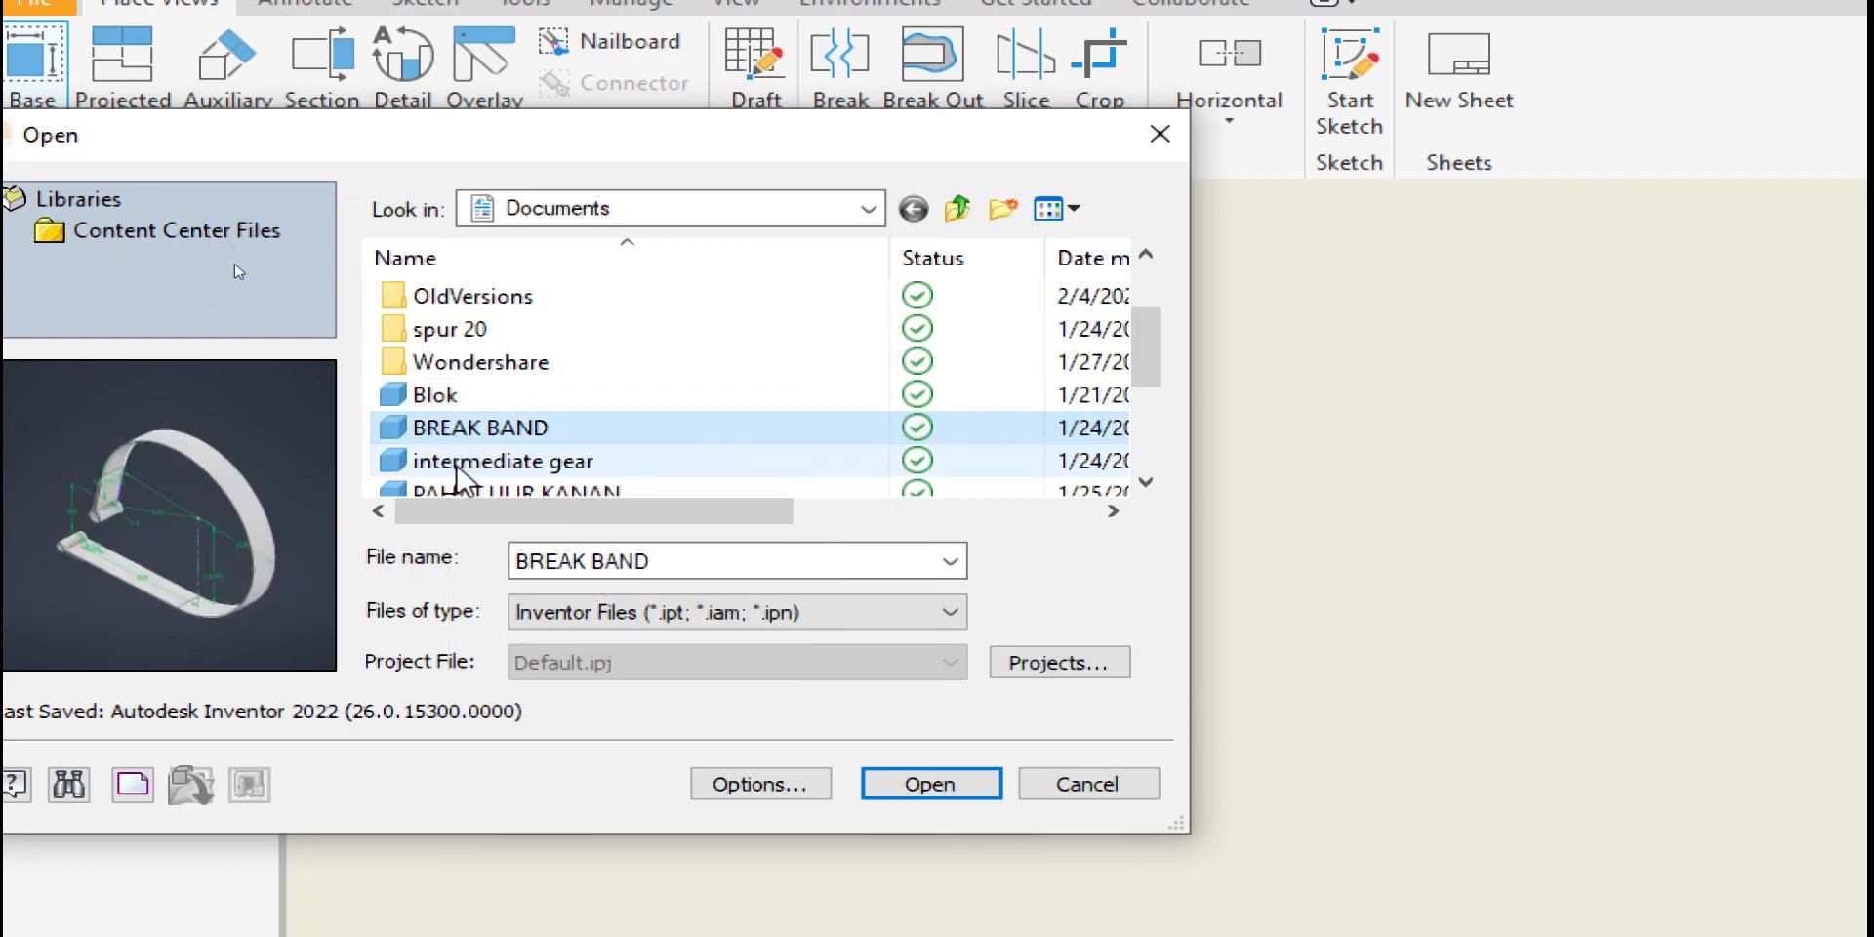
left_click(455, 461)
scroll(460, 476, "down", 2)
left_click(478, 363)
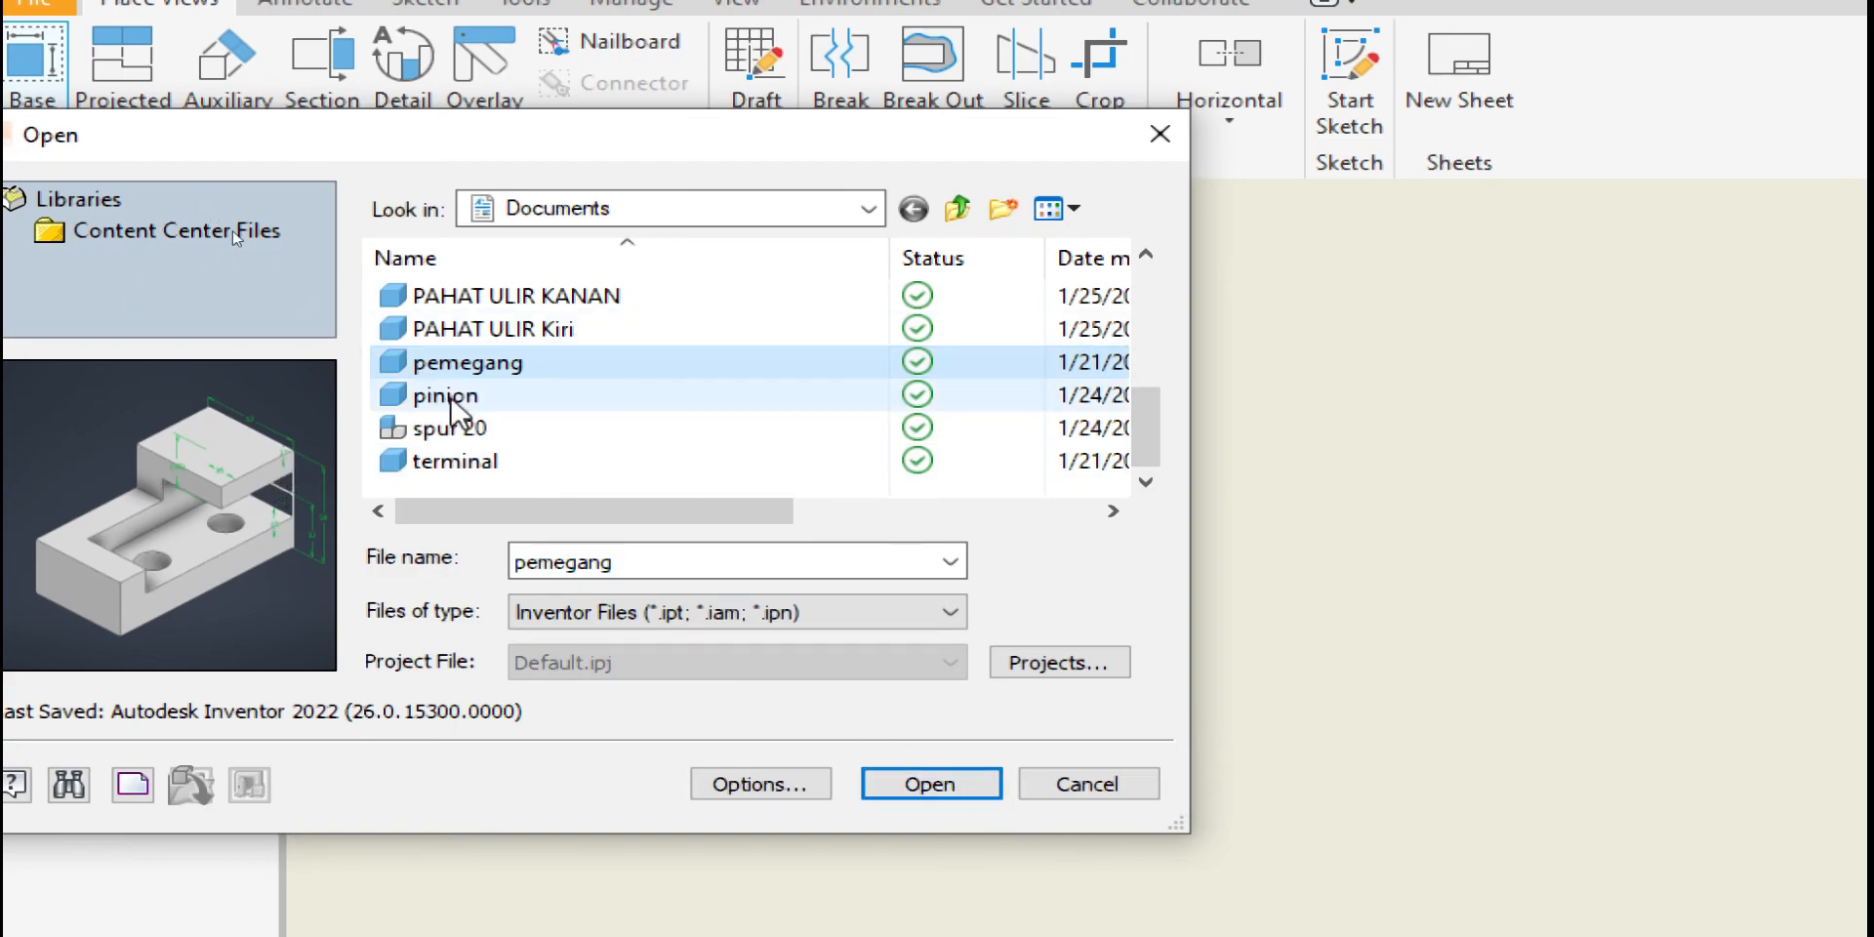
left_click(964, 784)
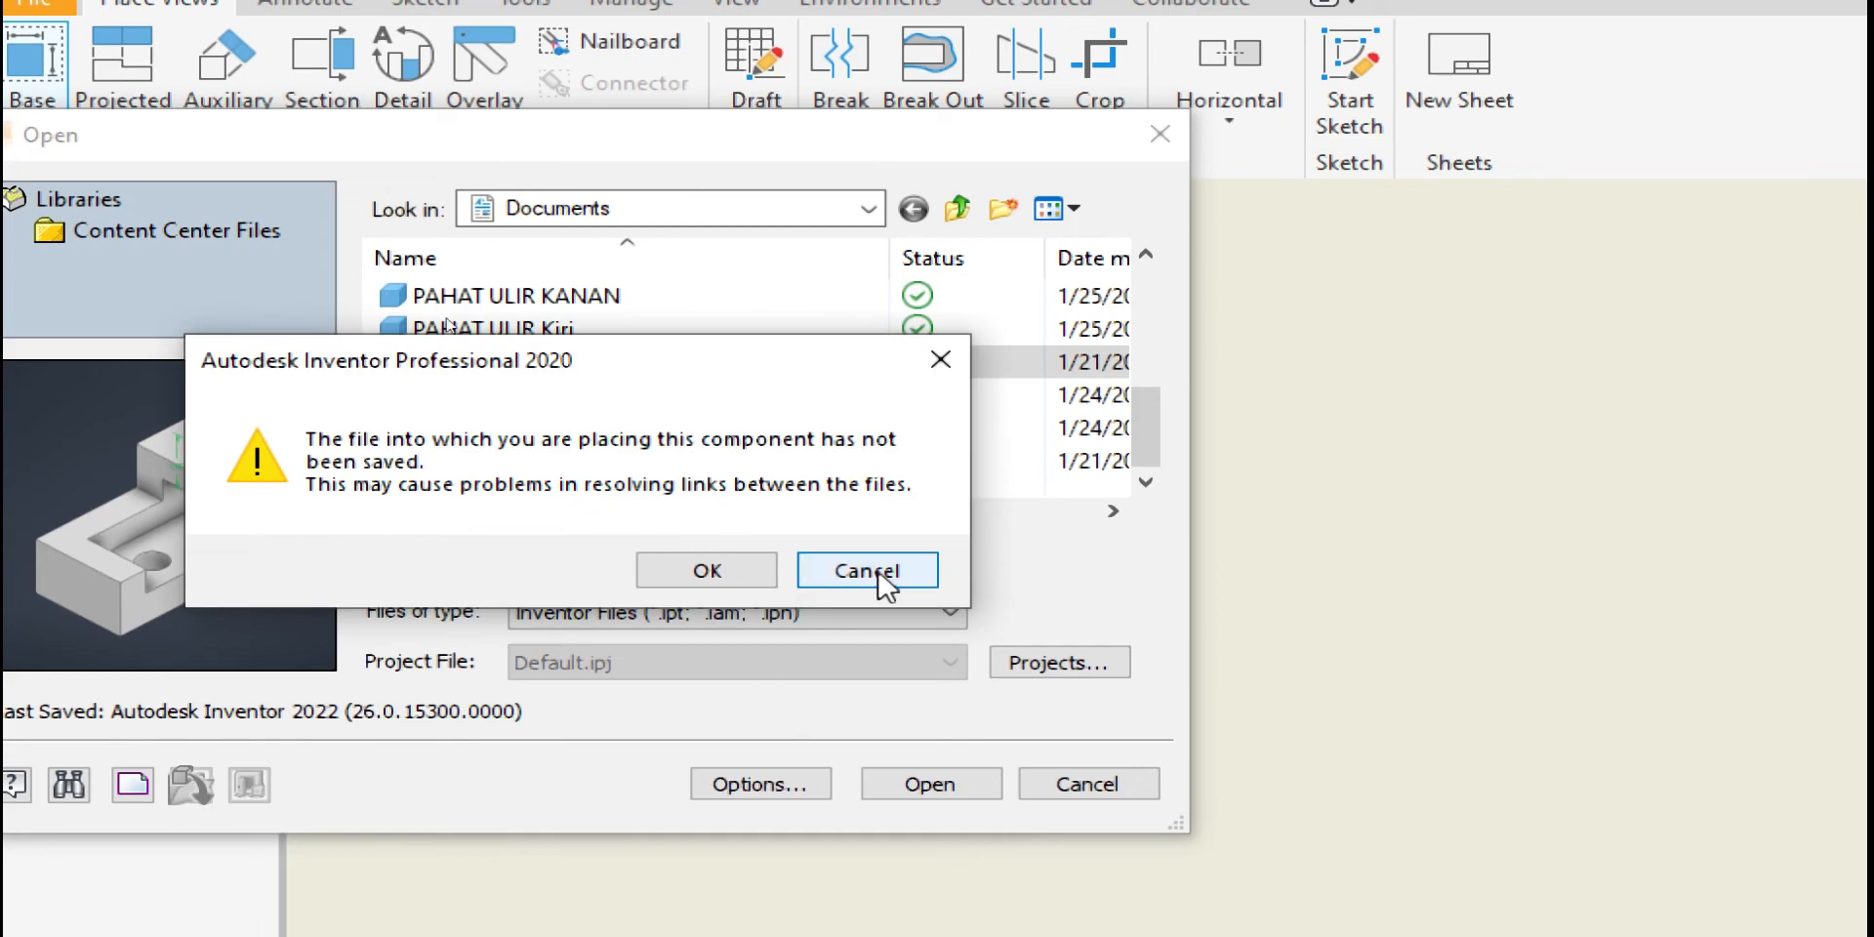
left_click(879, 571)
Browse to the 3d Pictorial folder on the D: drive
left_click(420, 394)
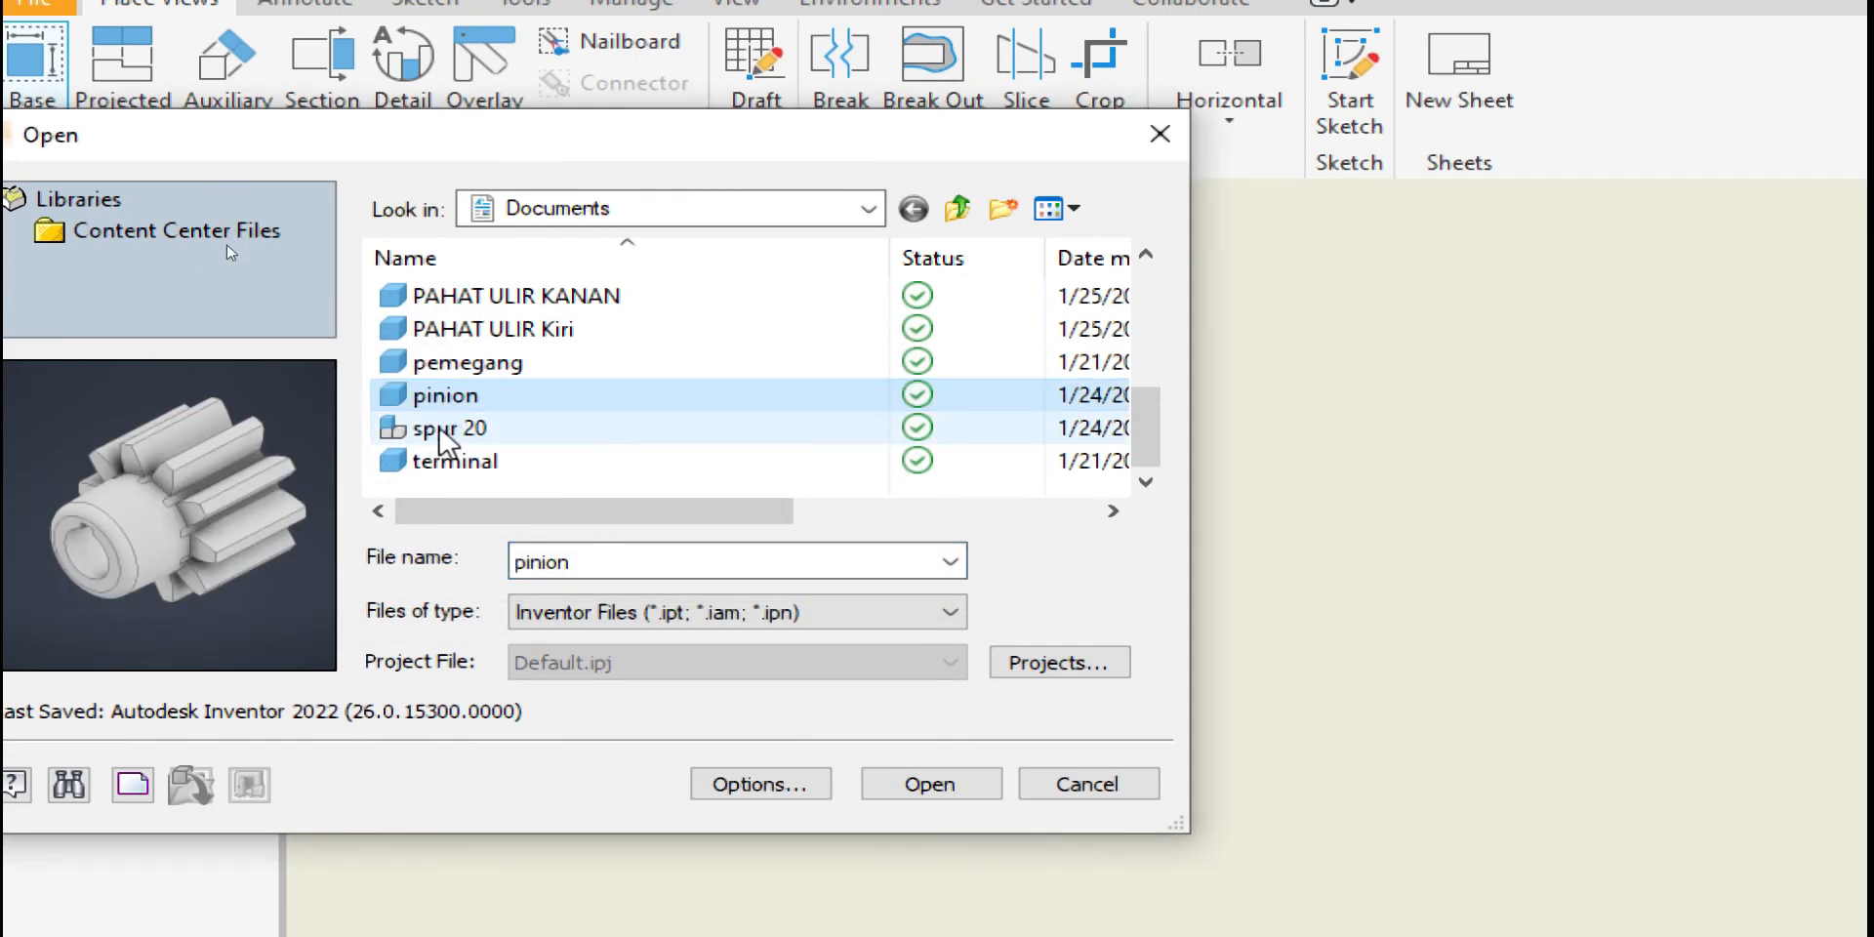
left_click(438, 463)
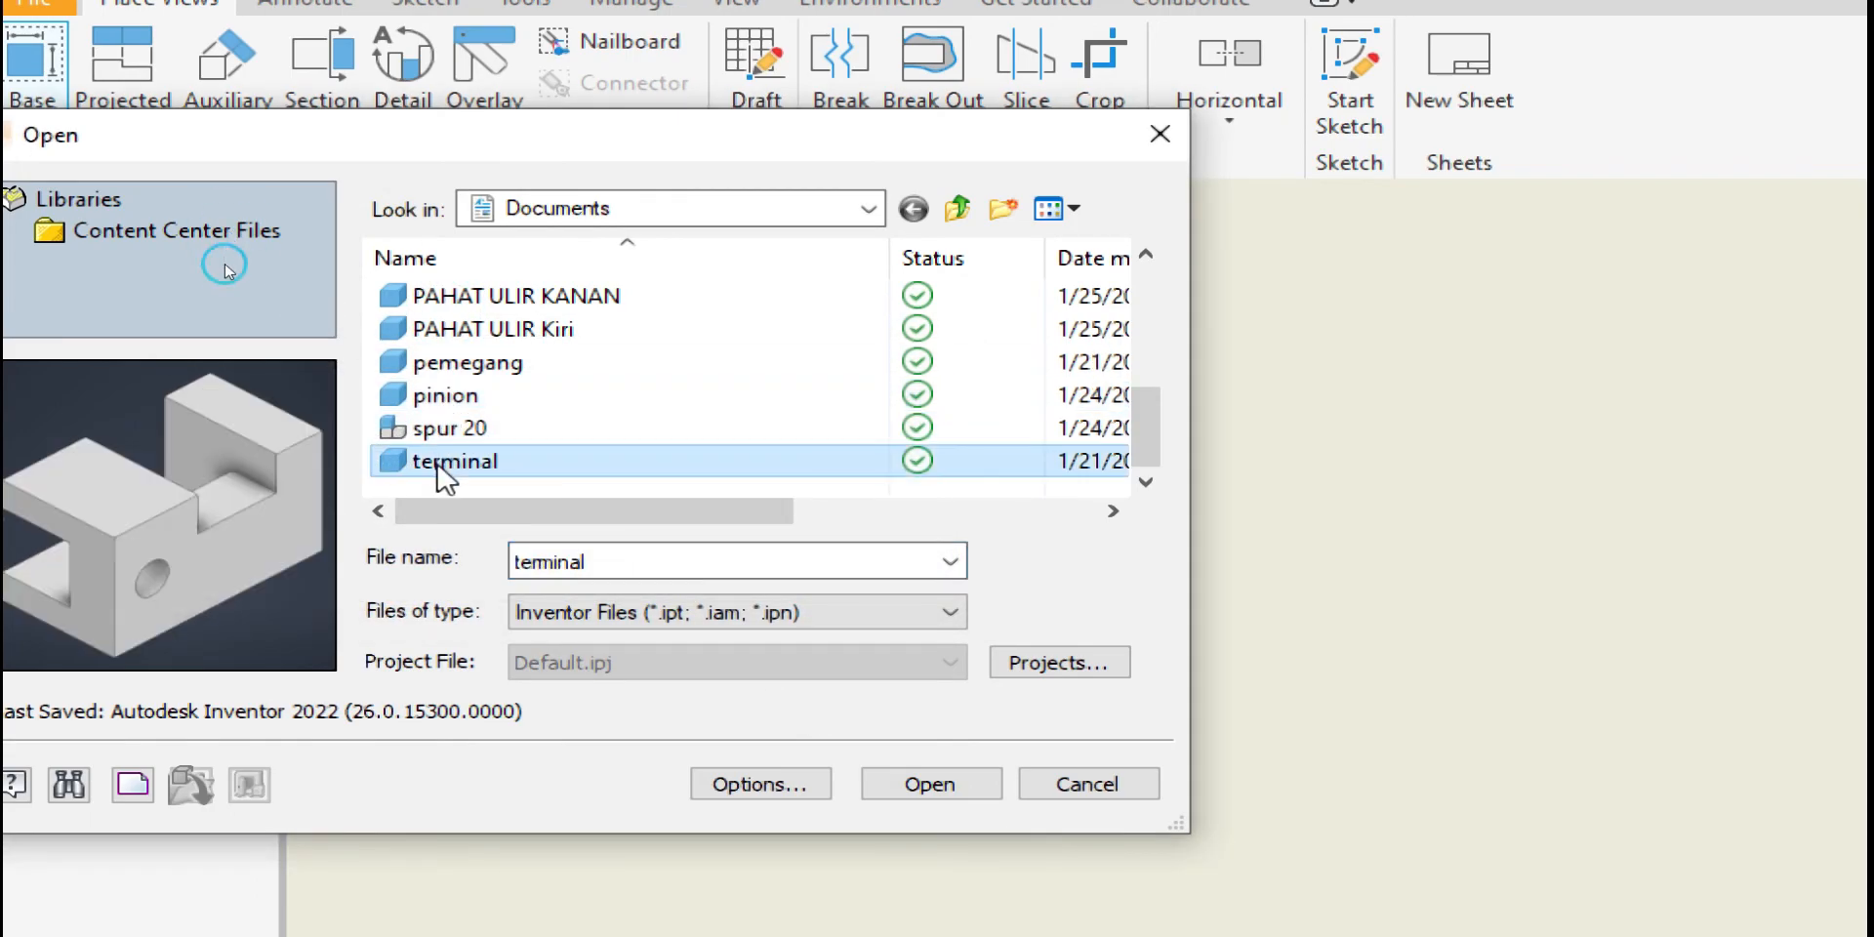
left_click(868, 208)
left_click(575, 669)
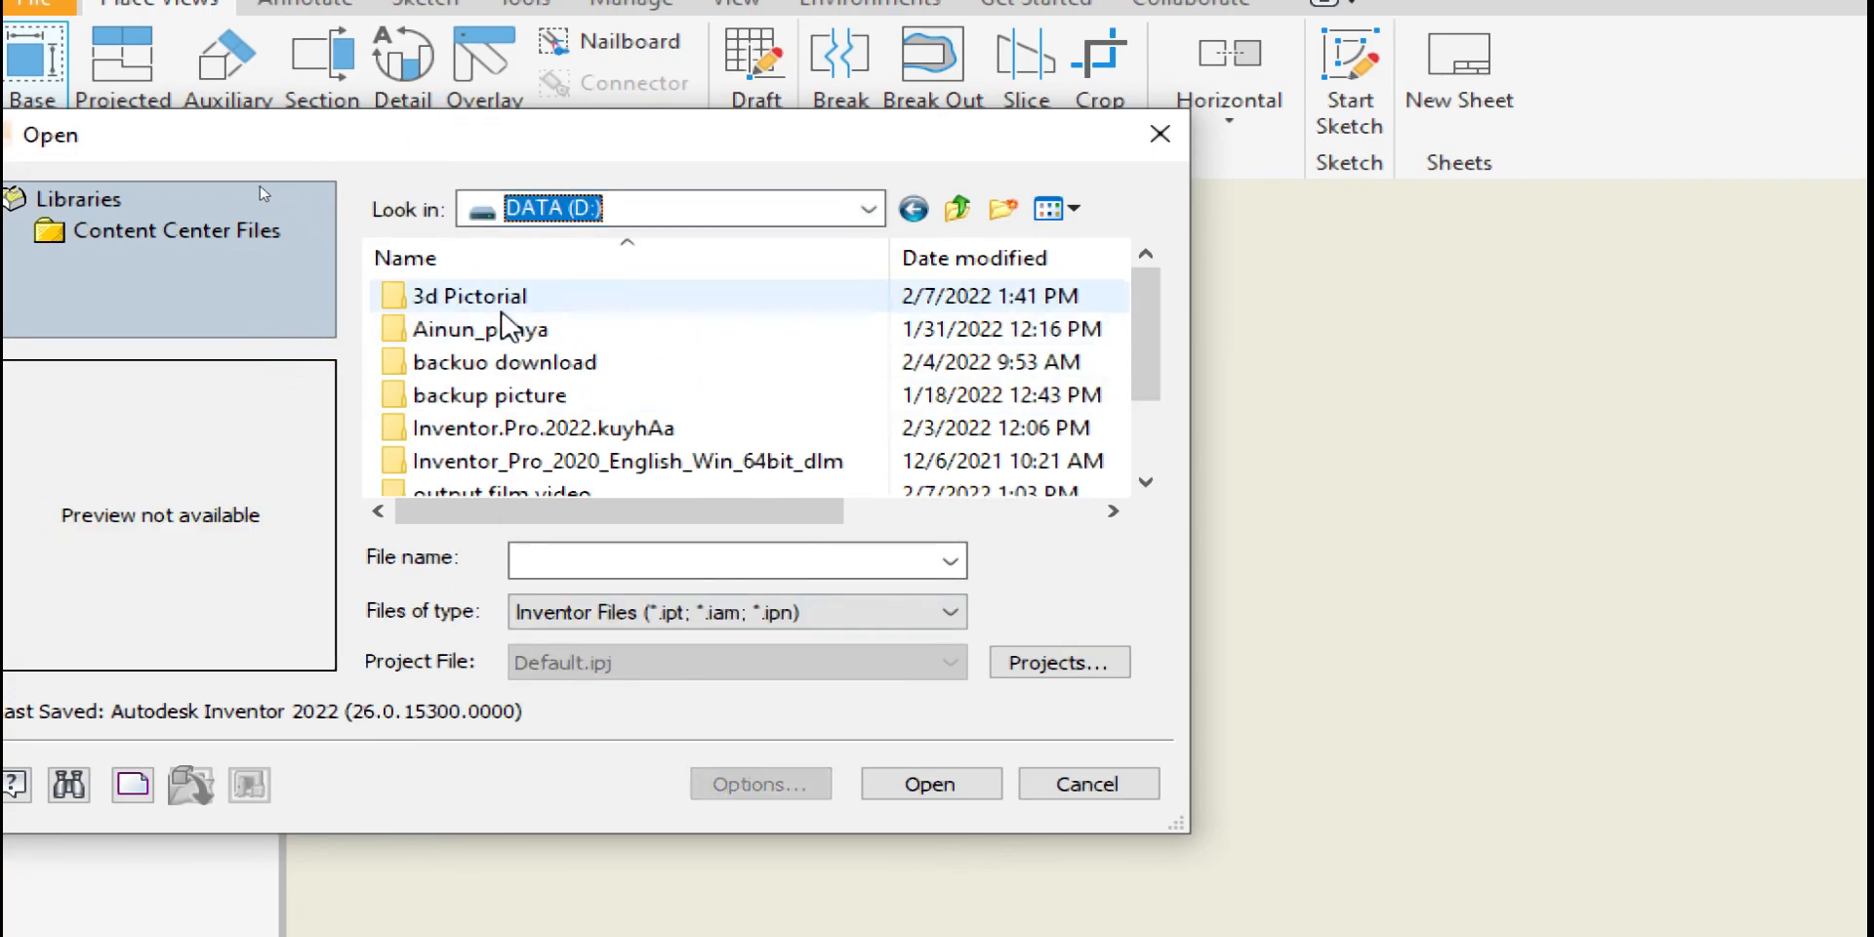
scroll(505, 405, "down", 1)
scroll(501, 410, "up", 1)
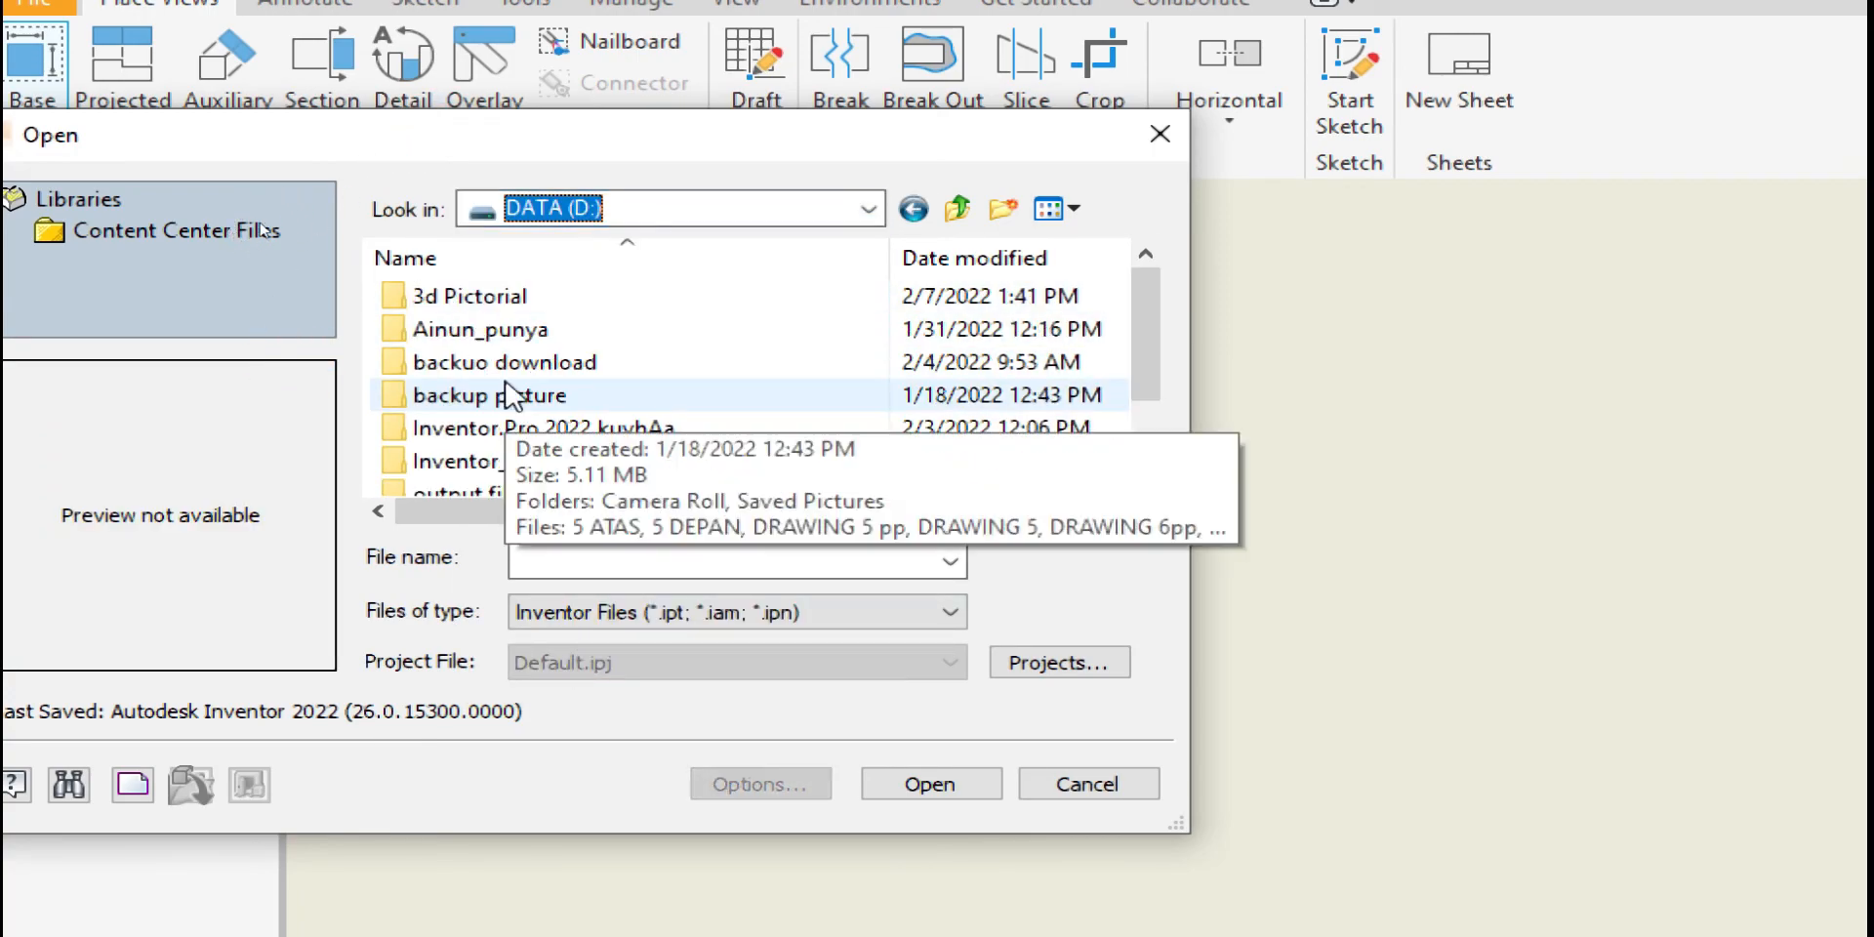
double_click(489, 295)
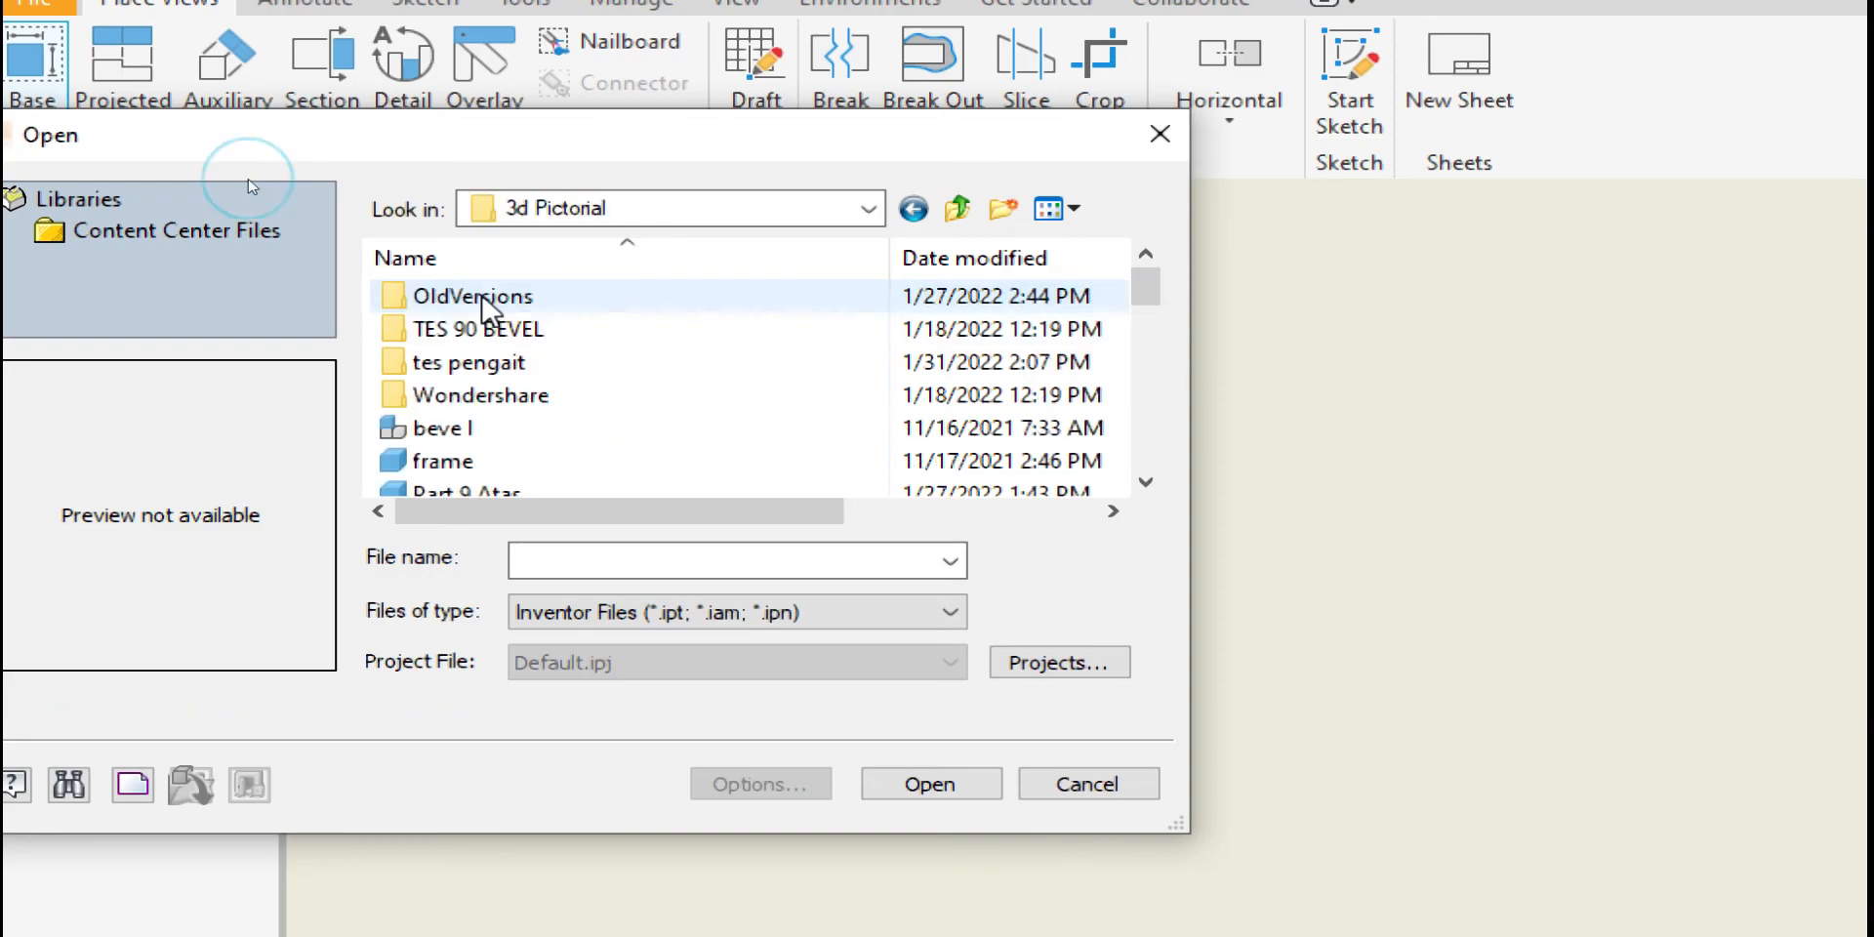
scroll(488, 476, "down", 5)
Preview Part1 through Part6a and try opening Part6d, backing out of the warning
left_click(439, 394)
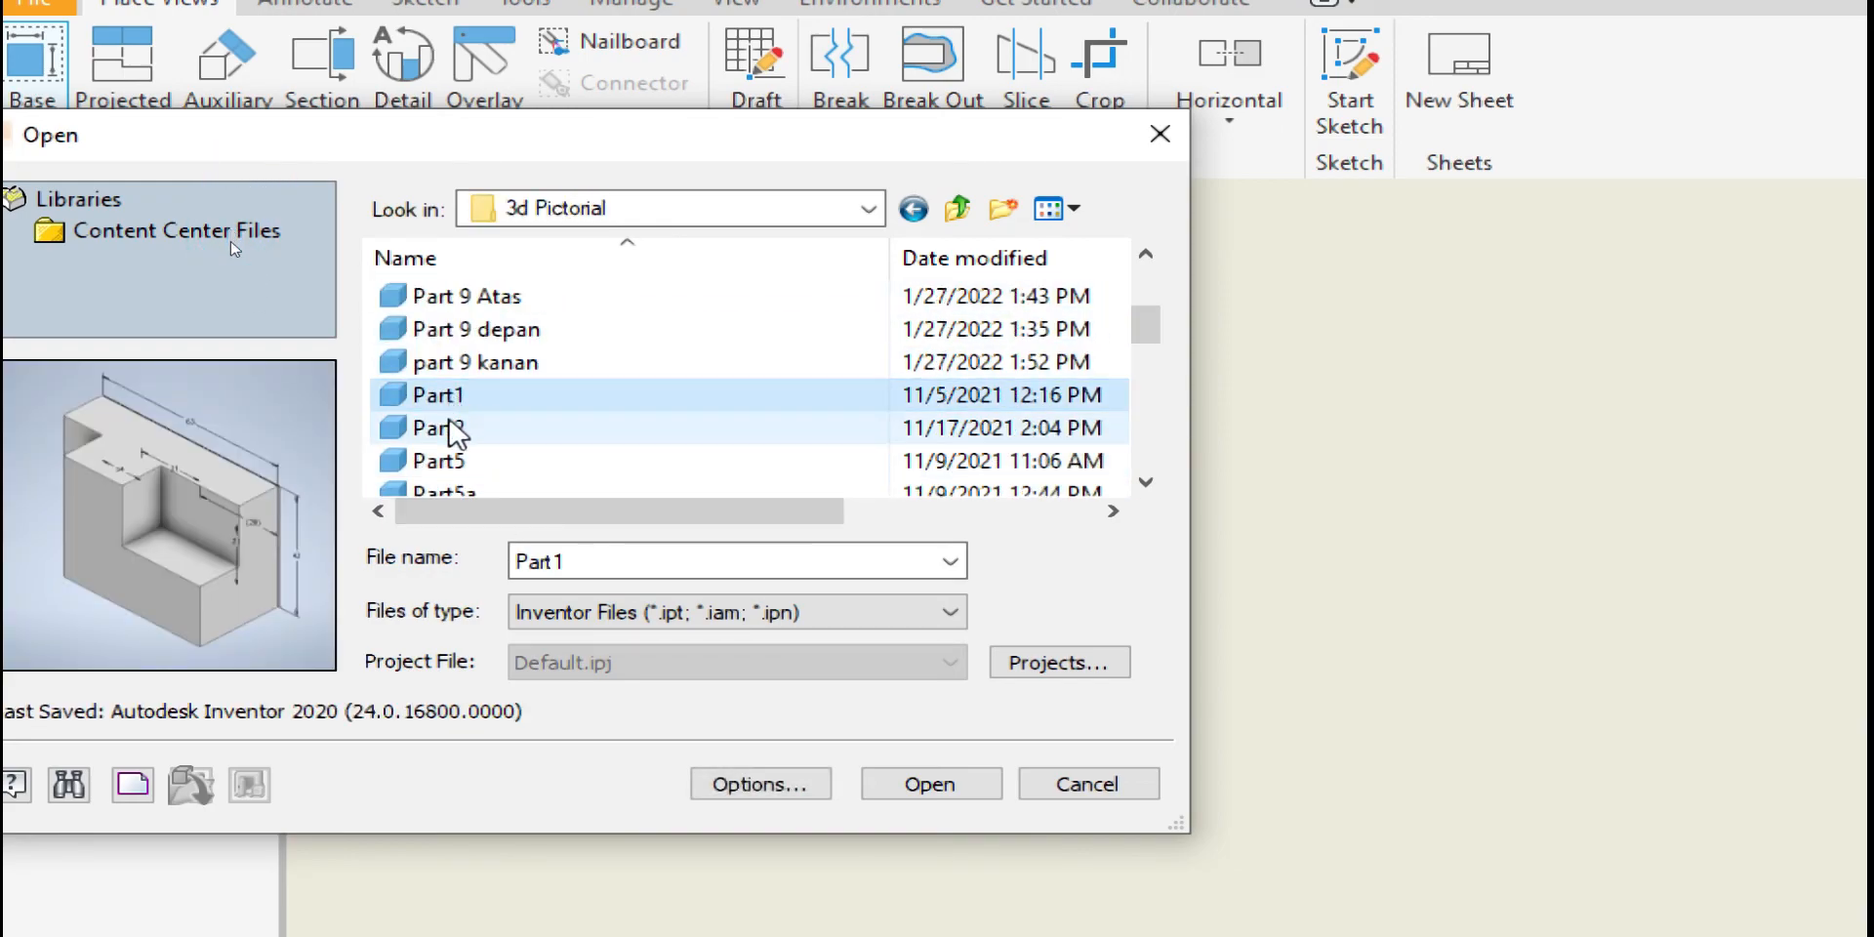
left_click(441, 427)
left_click(441, 464)
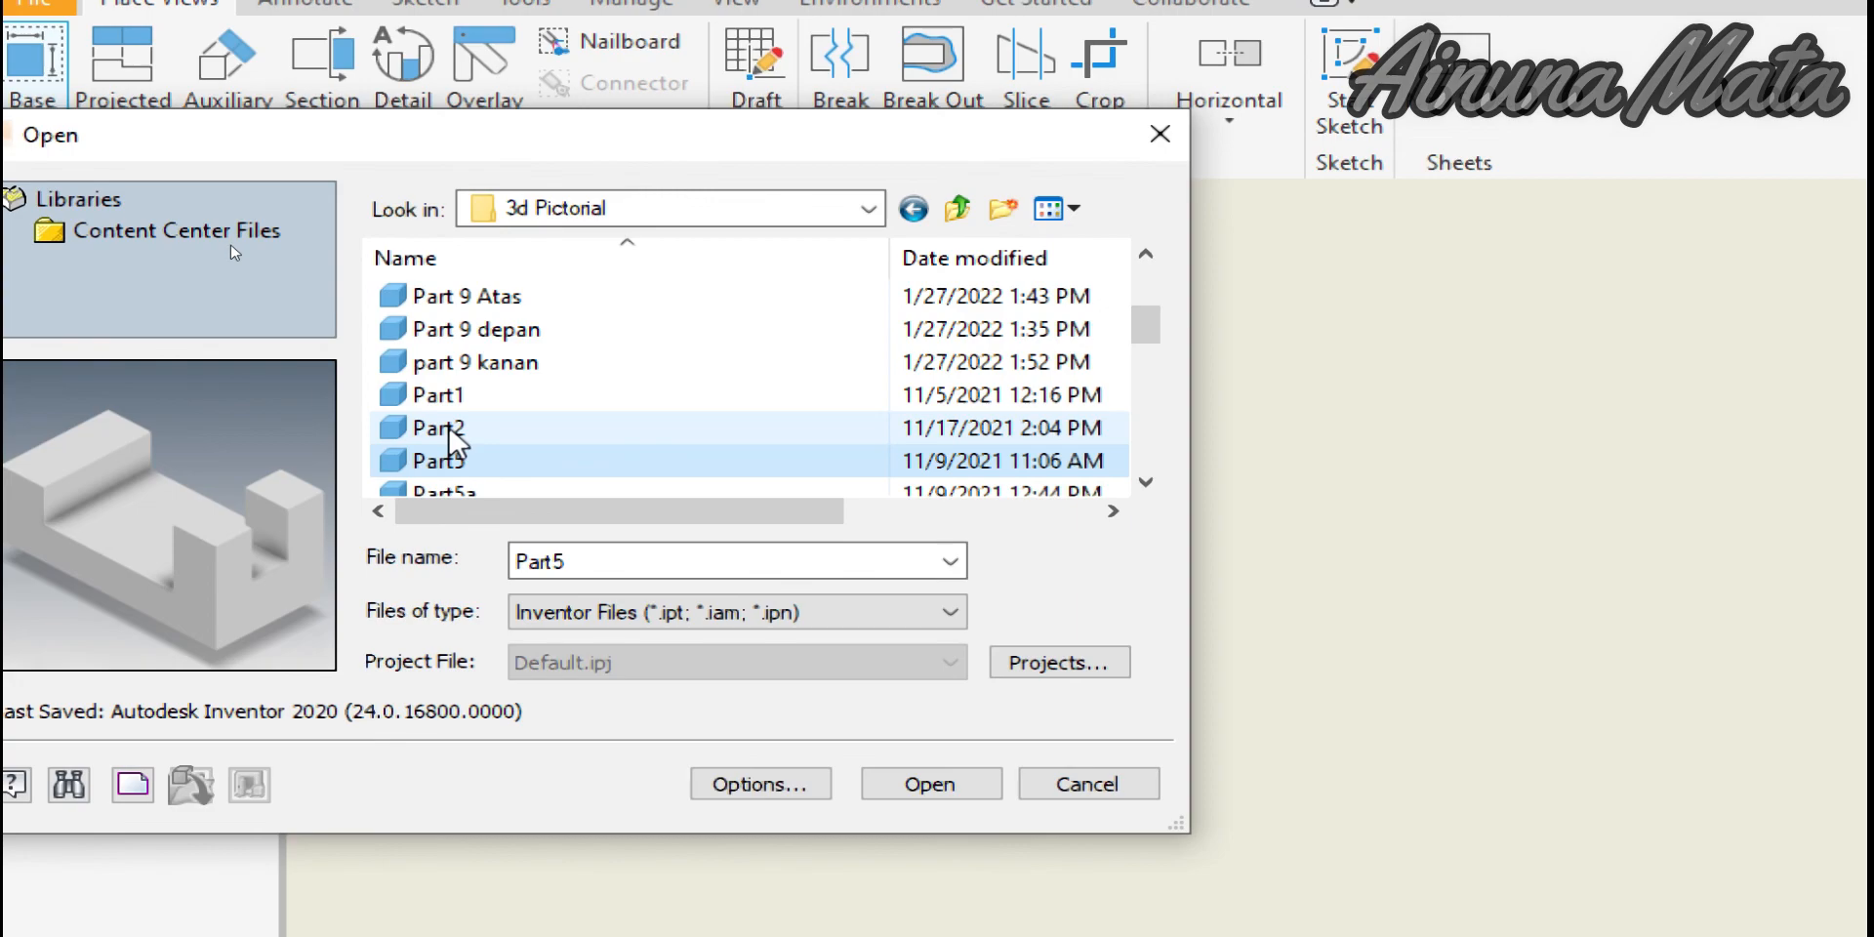
scroll(439, 469, "down", 2)
left_click(444, 394)
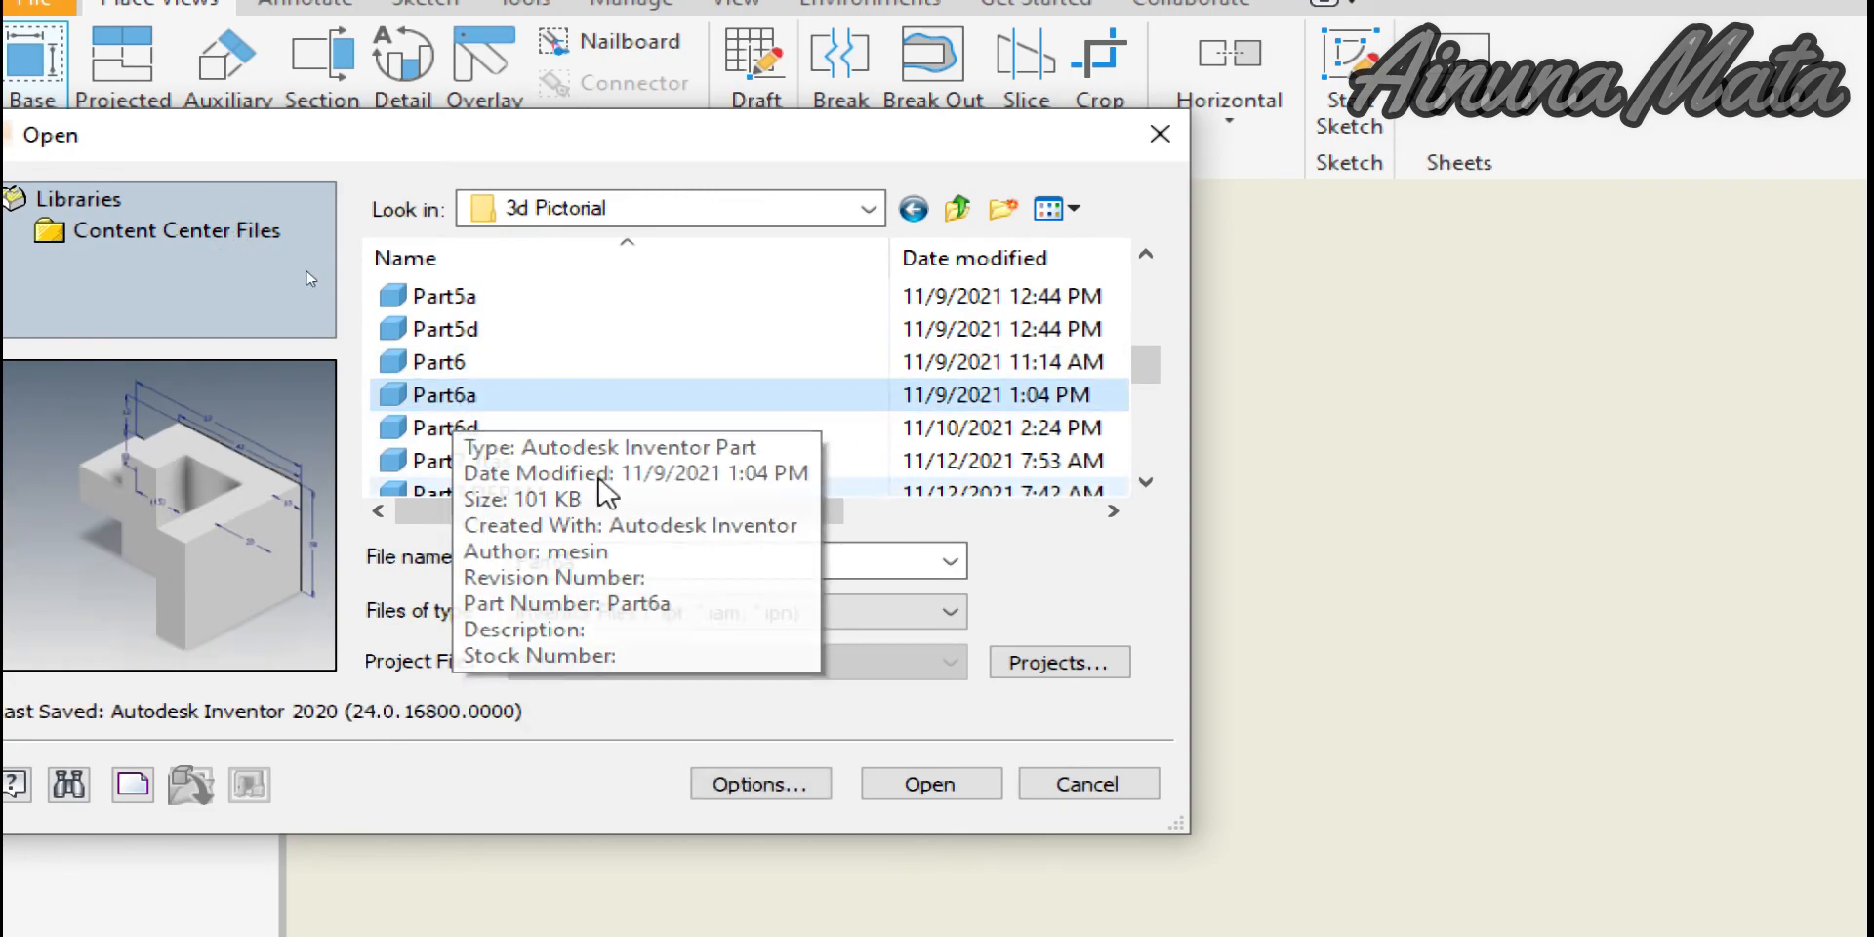
left_click(439, 428)
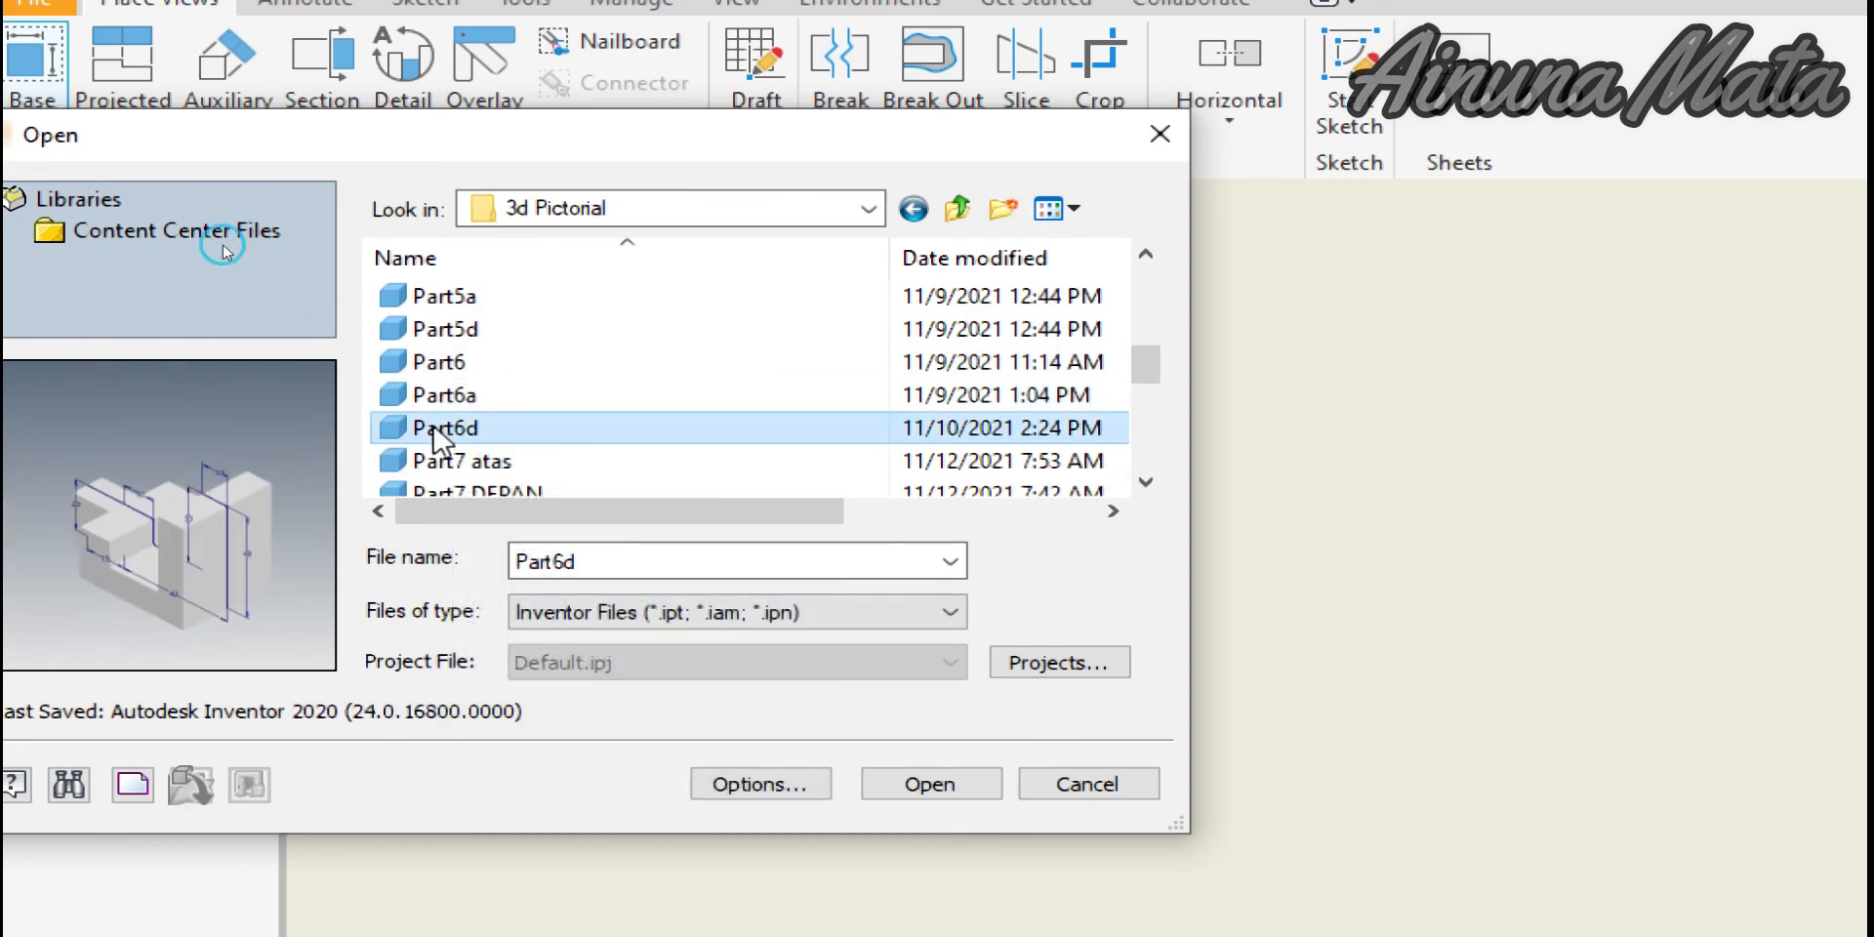
left_click(975, 790)
left_click(851, 569)
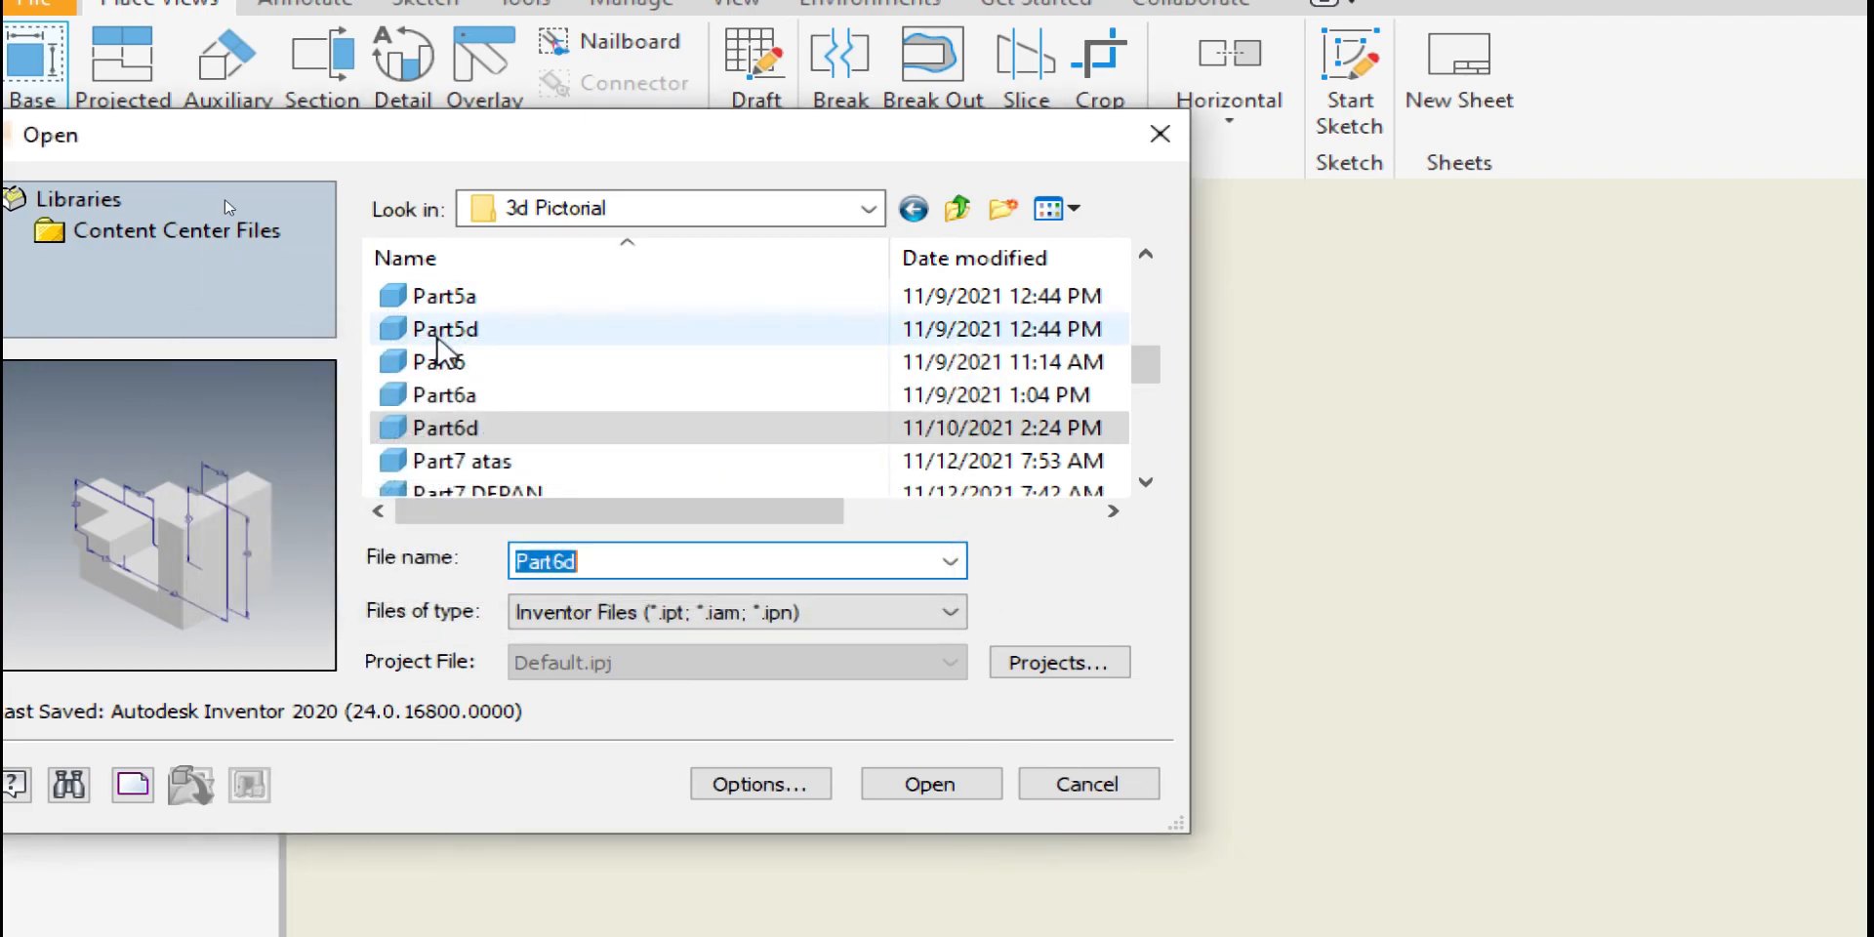
Open Part1 from 3d Pictorial, dismissing the warning and keeping its current folder
scroll(452, 360, "up", 2)
left_click(445, 394)
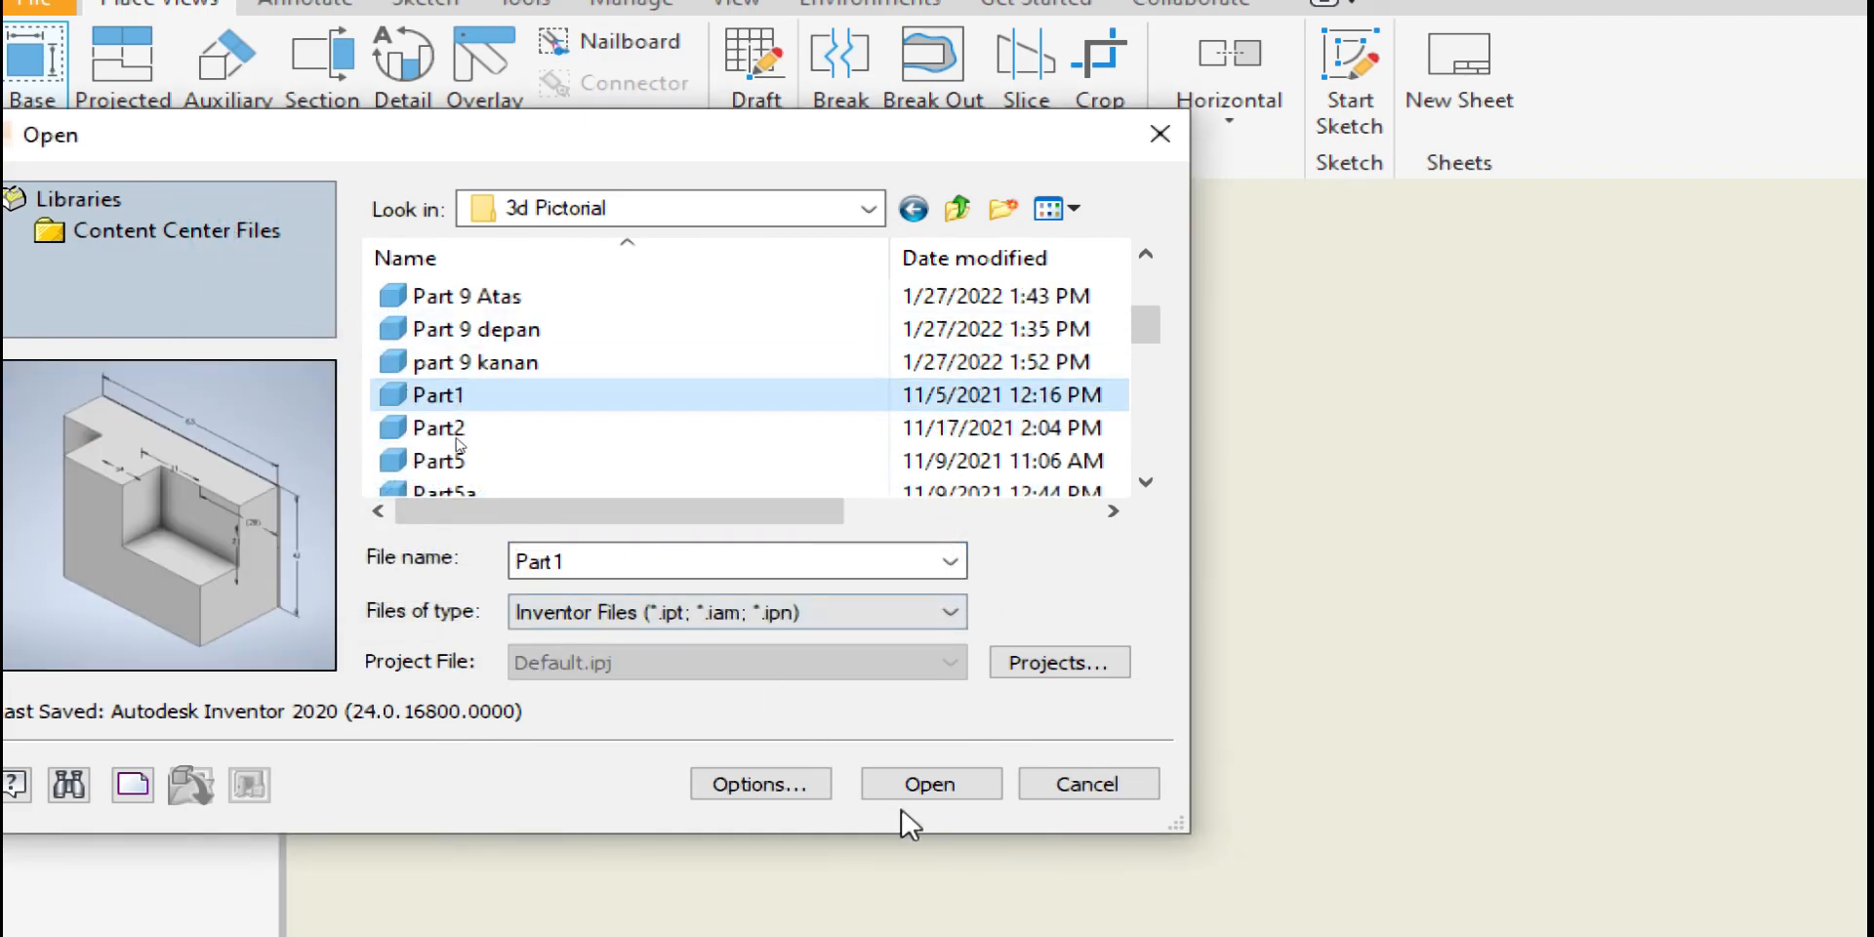
left_click(922, 789)
left_click(749, 572)
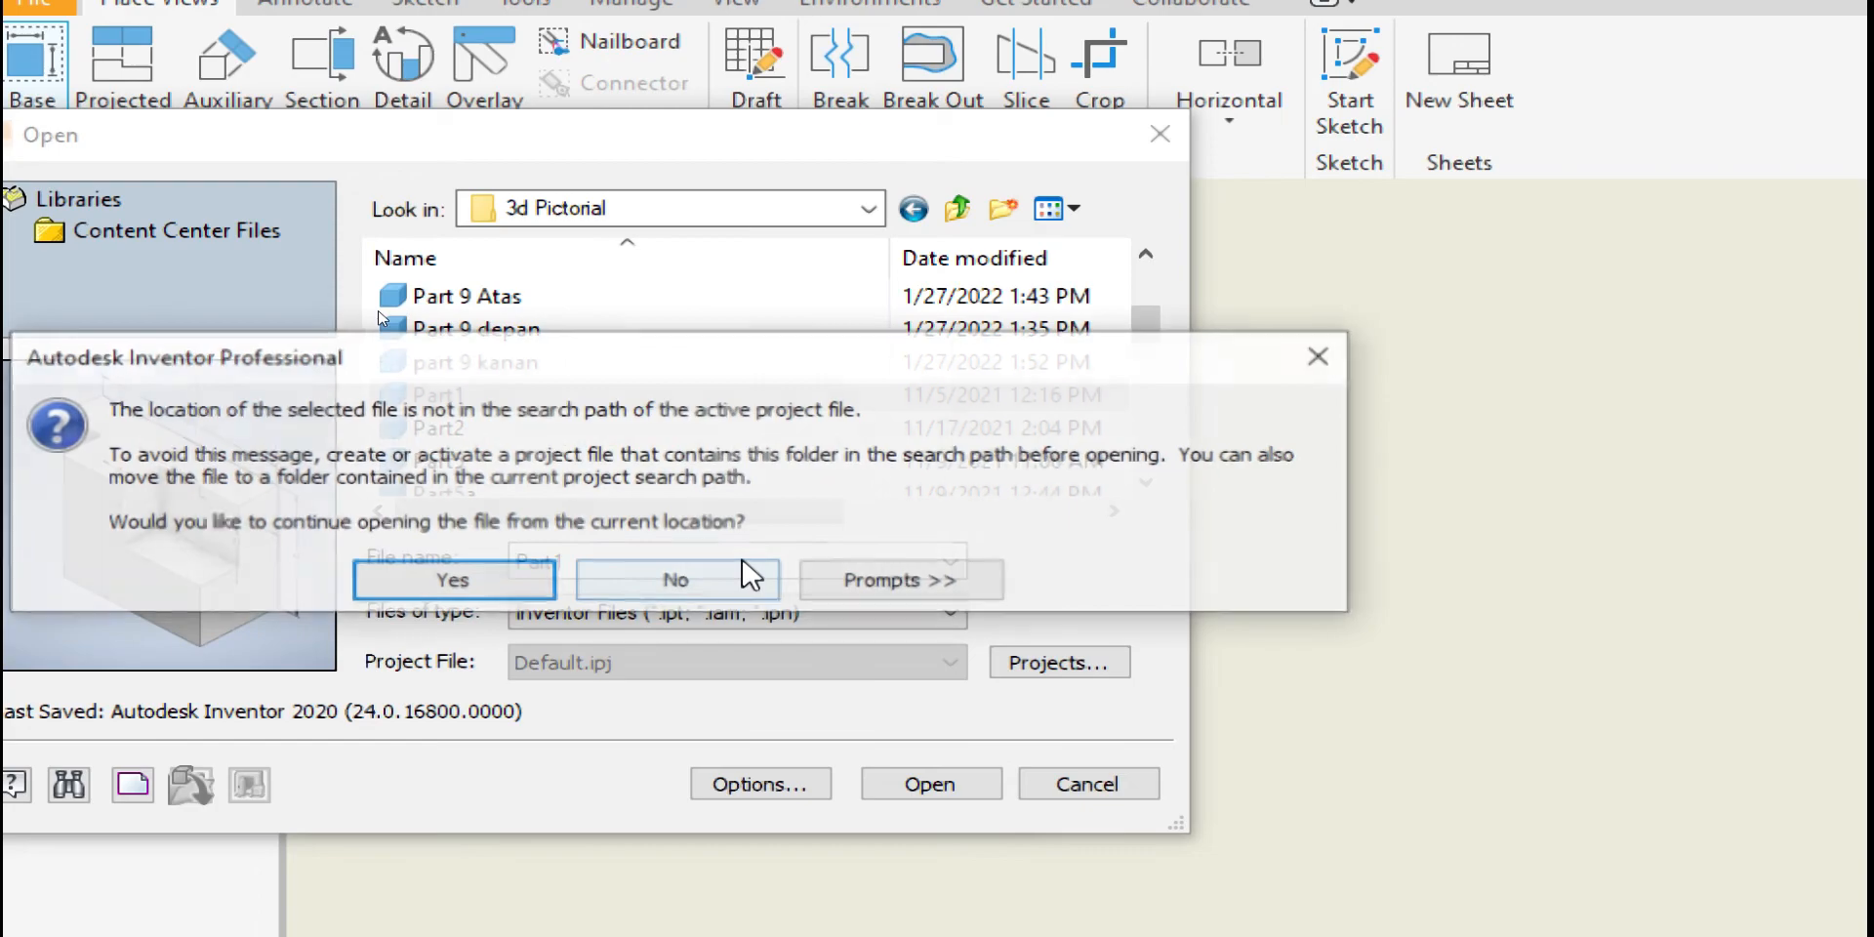
left_click(517, 580)
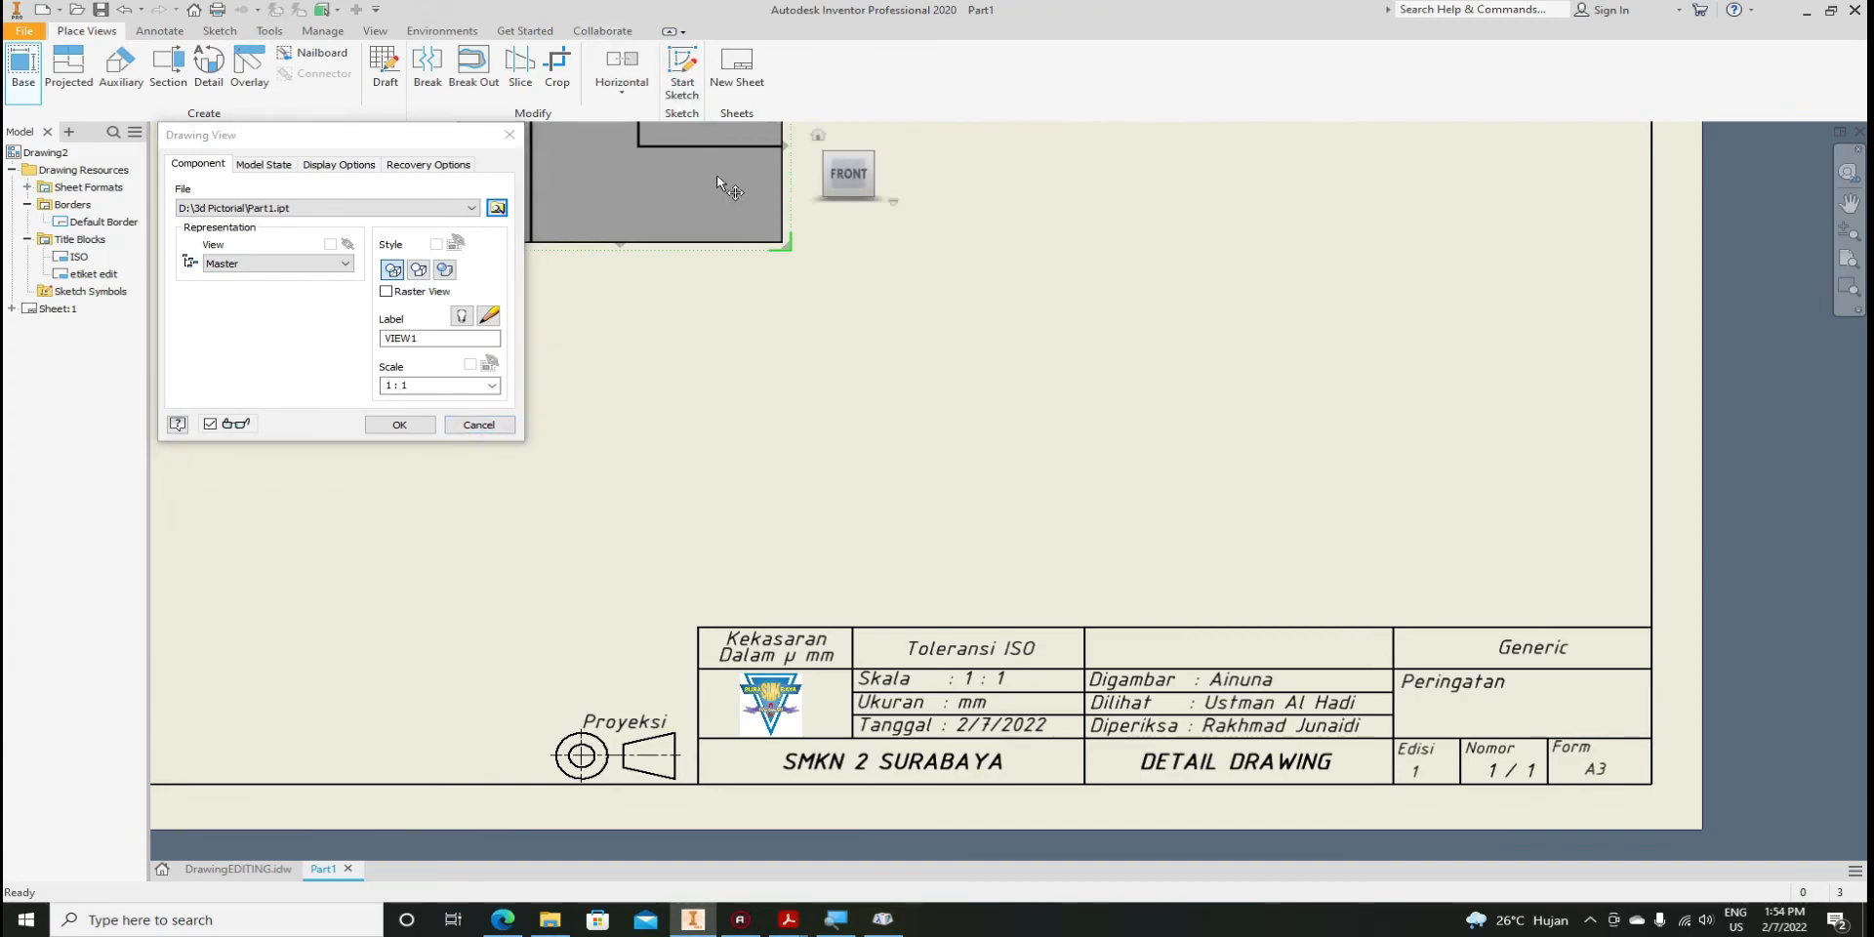
Place top, right, bottom and left projected views around the Part1 front view and confirm
scroll(1442, 288, "down", 1)
middle_click_drag(1435, 254, 1549, 442)
middle_click_drag(782, 266, 828, 395)
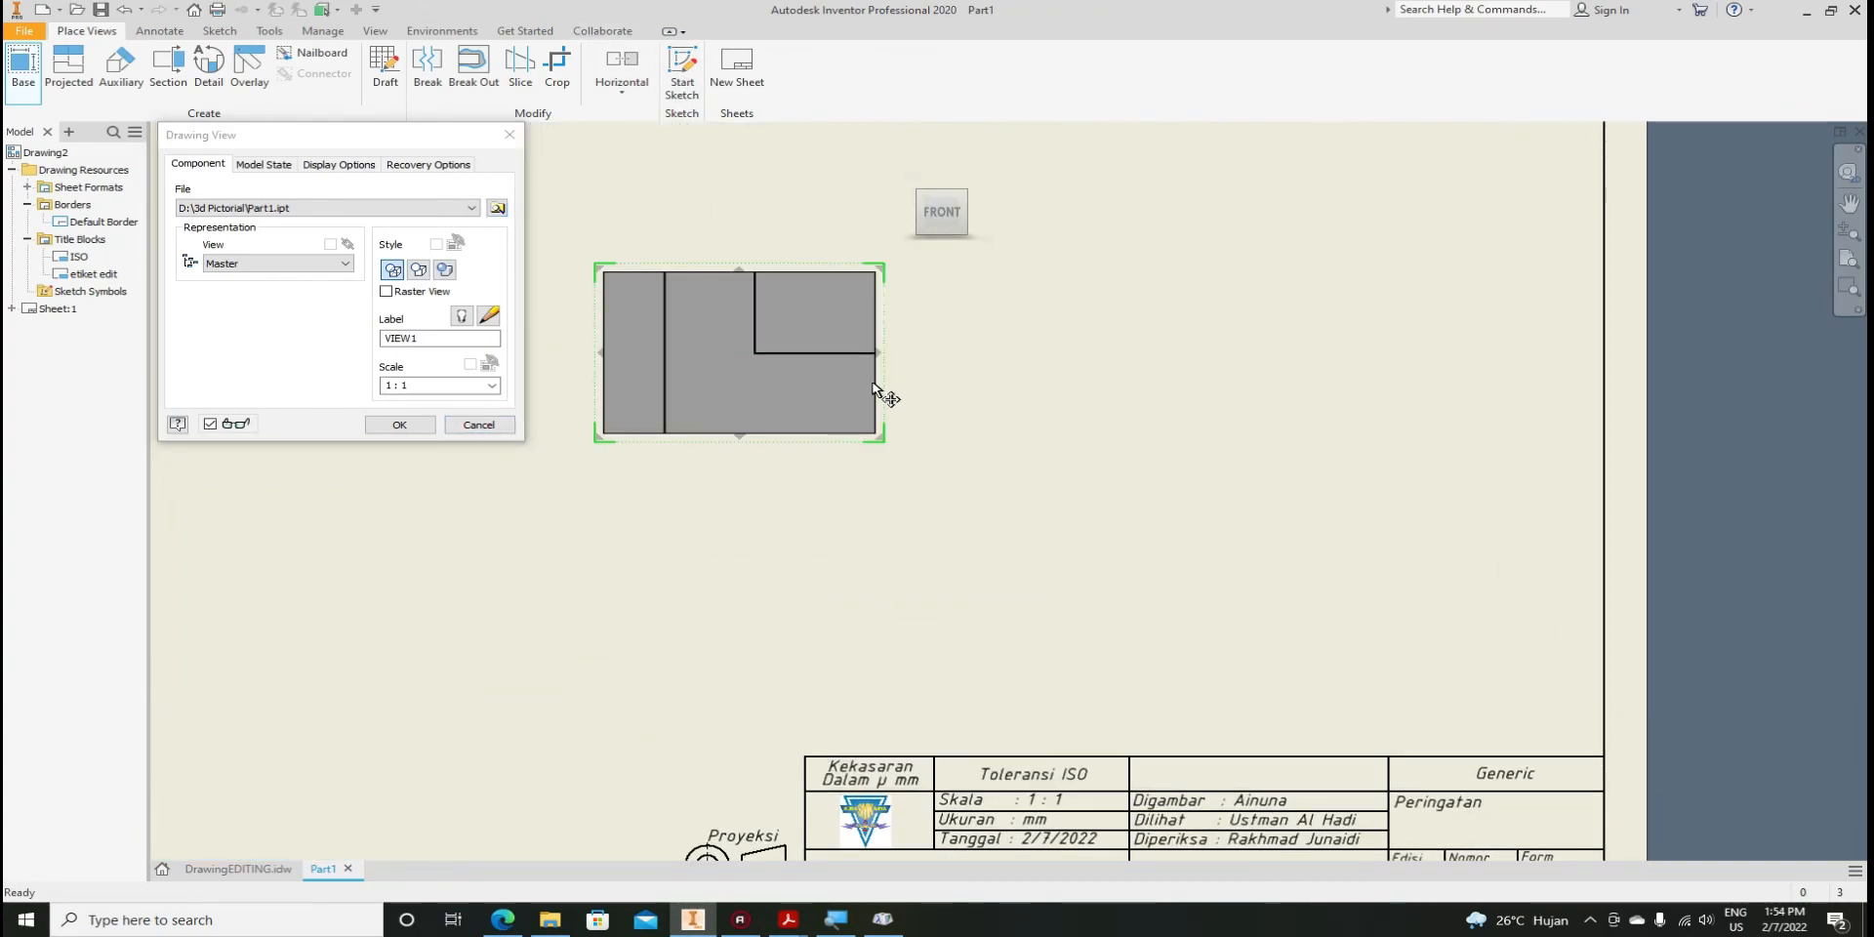
left_click(853, 193)
left_click(1172, 329)
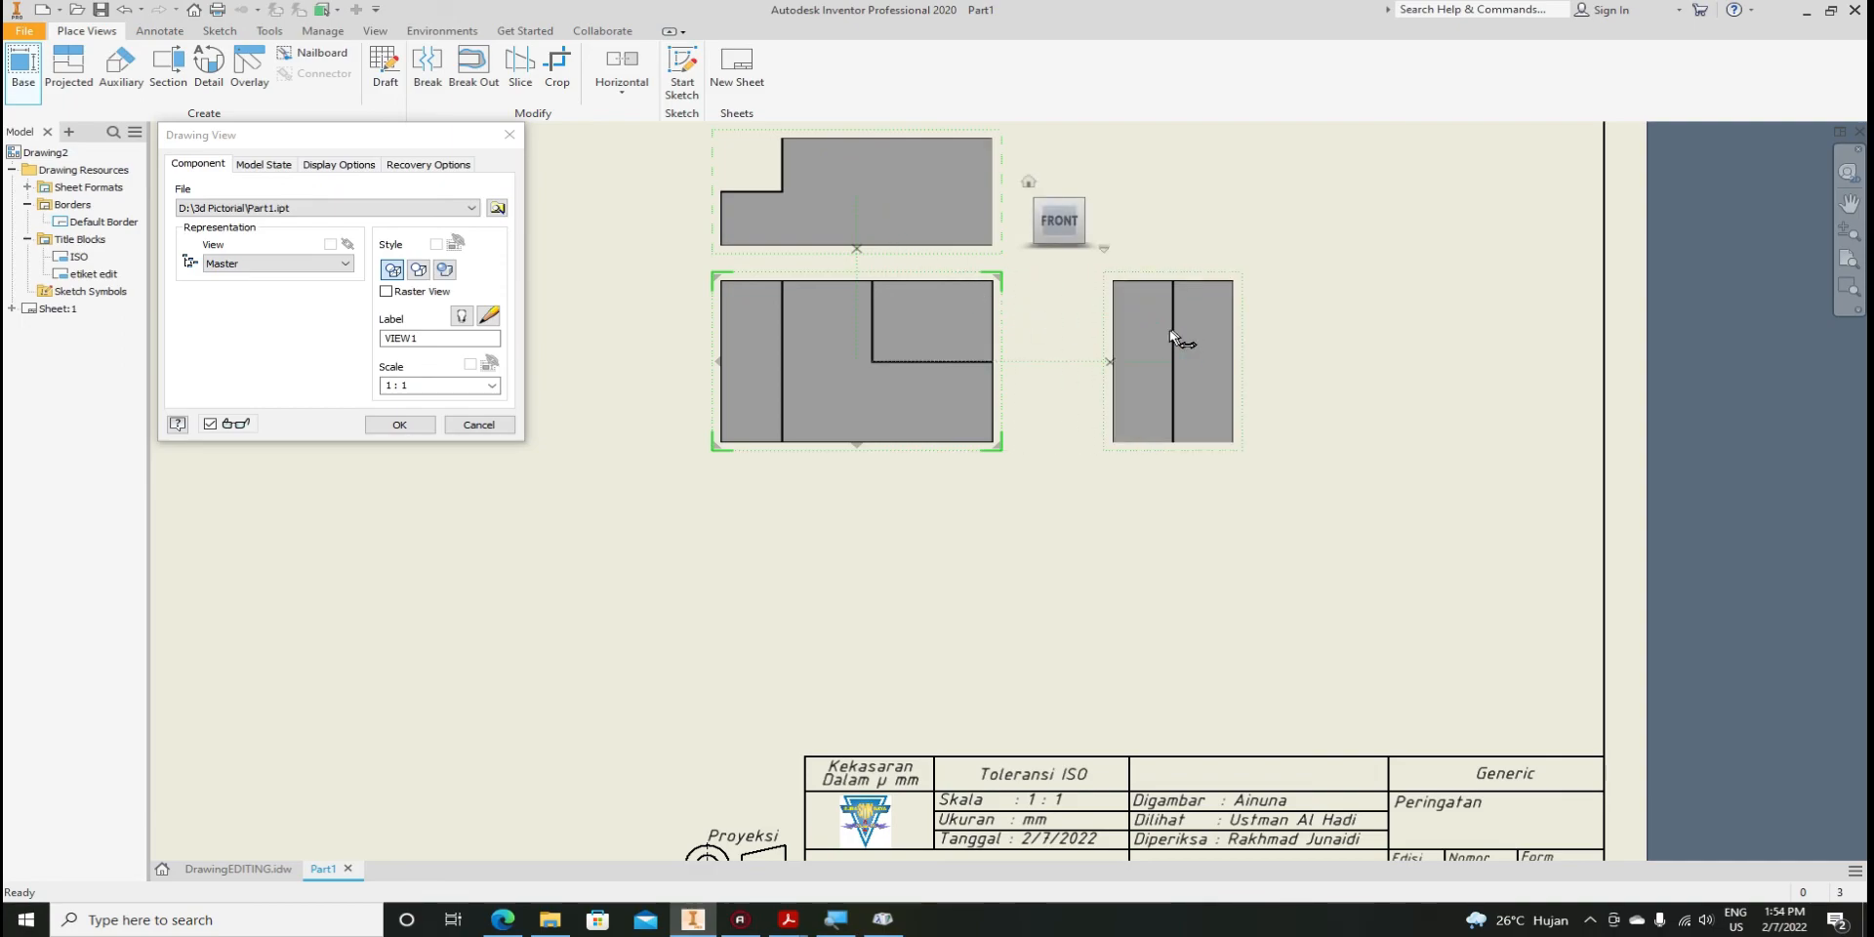
left_click(899, 560)
left_click(613, 357)
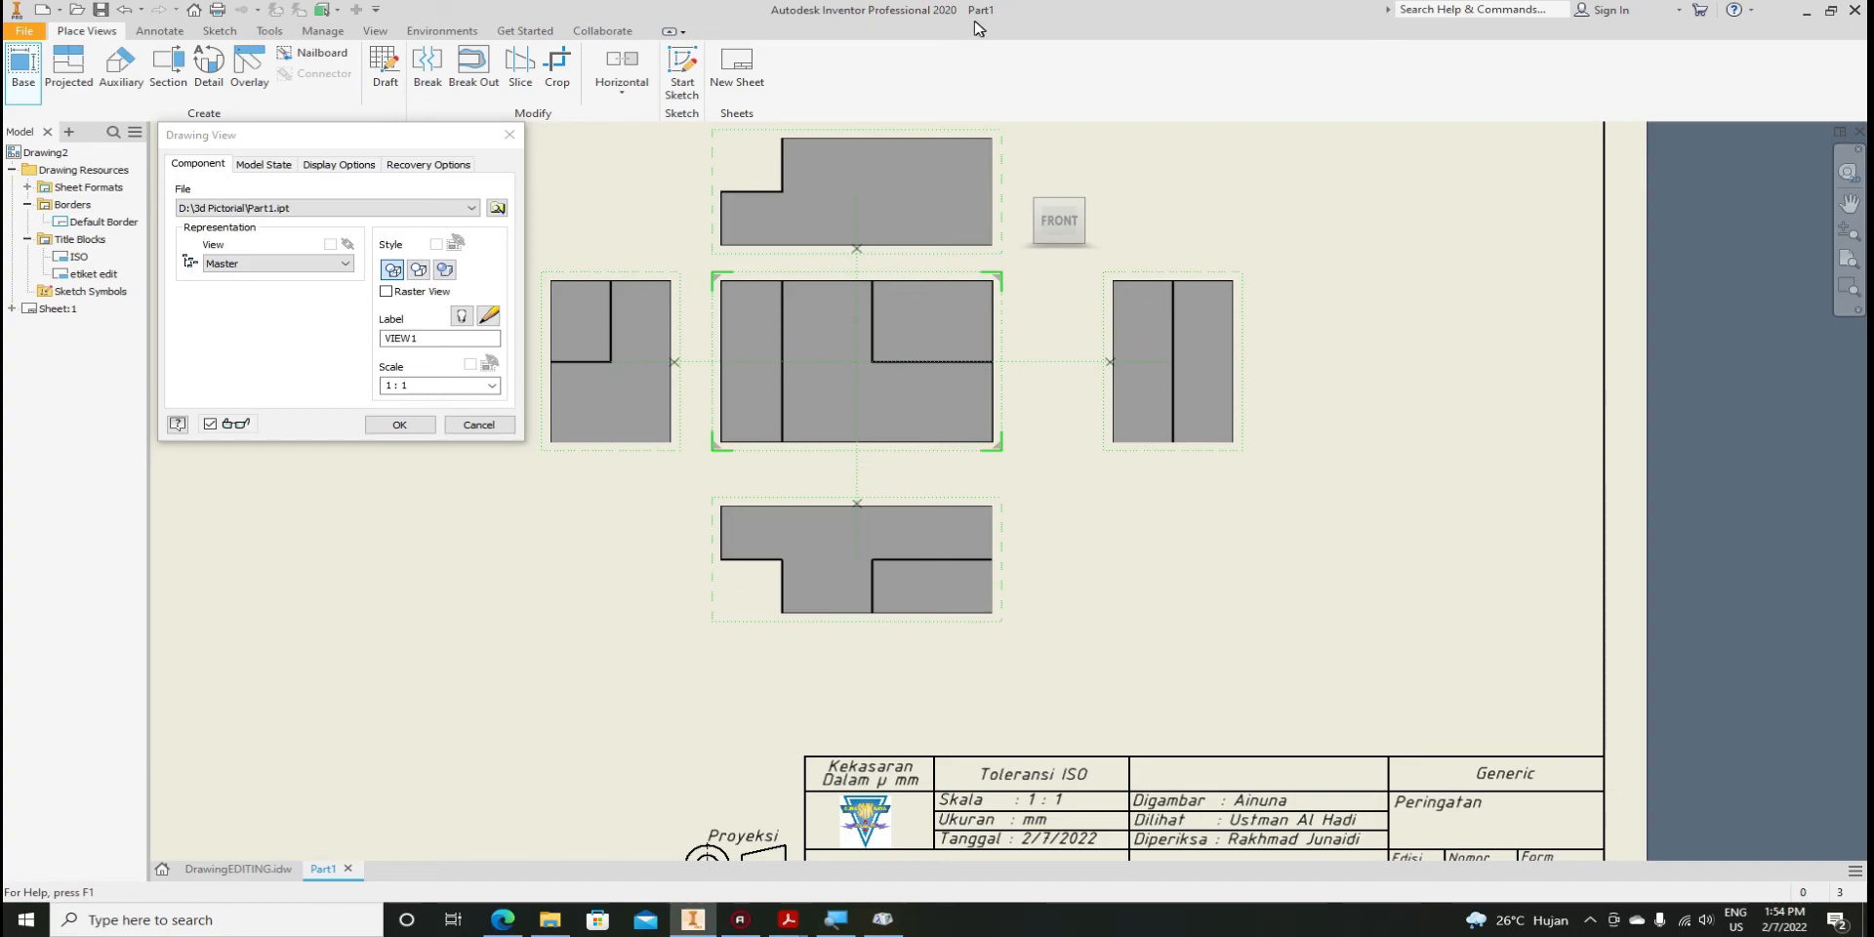
left_click(399, 425)
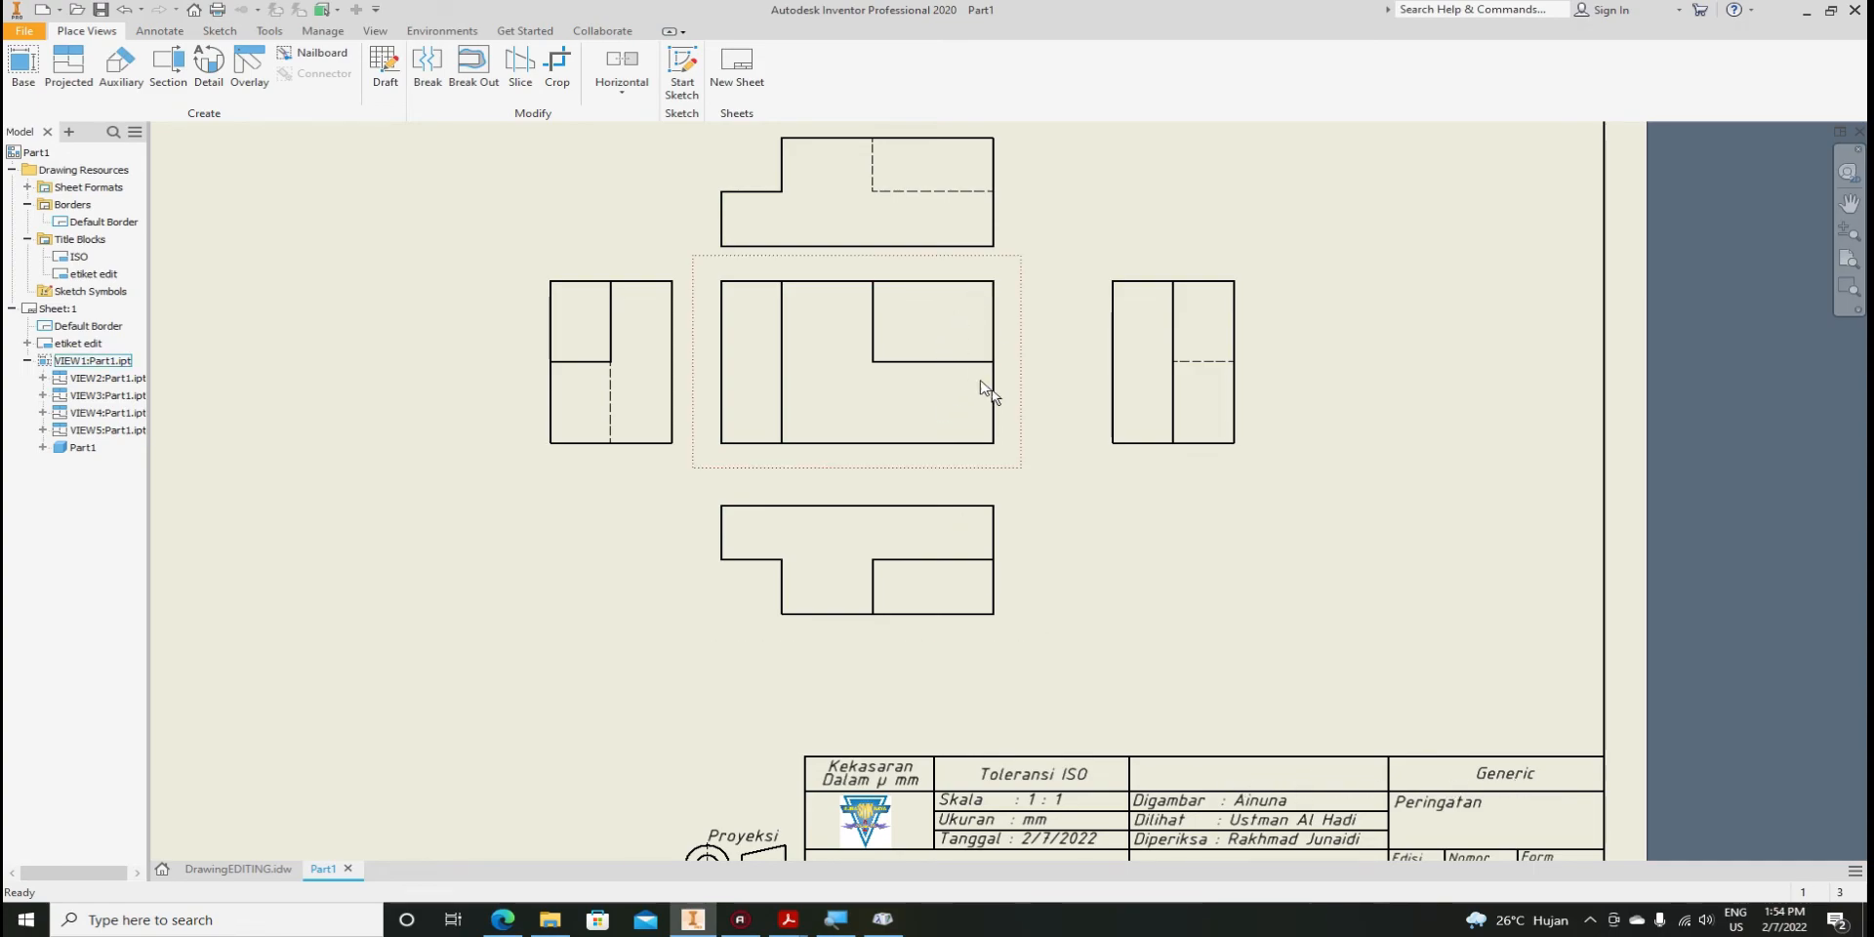
Clear the selection and zoom around to bring the title block into view
left_click(1095, 577)
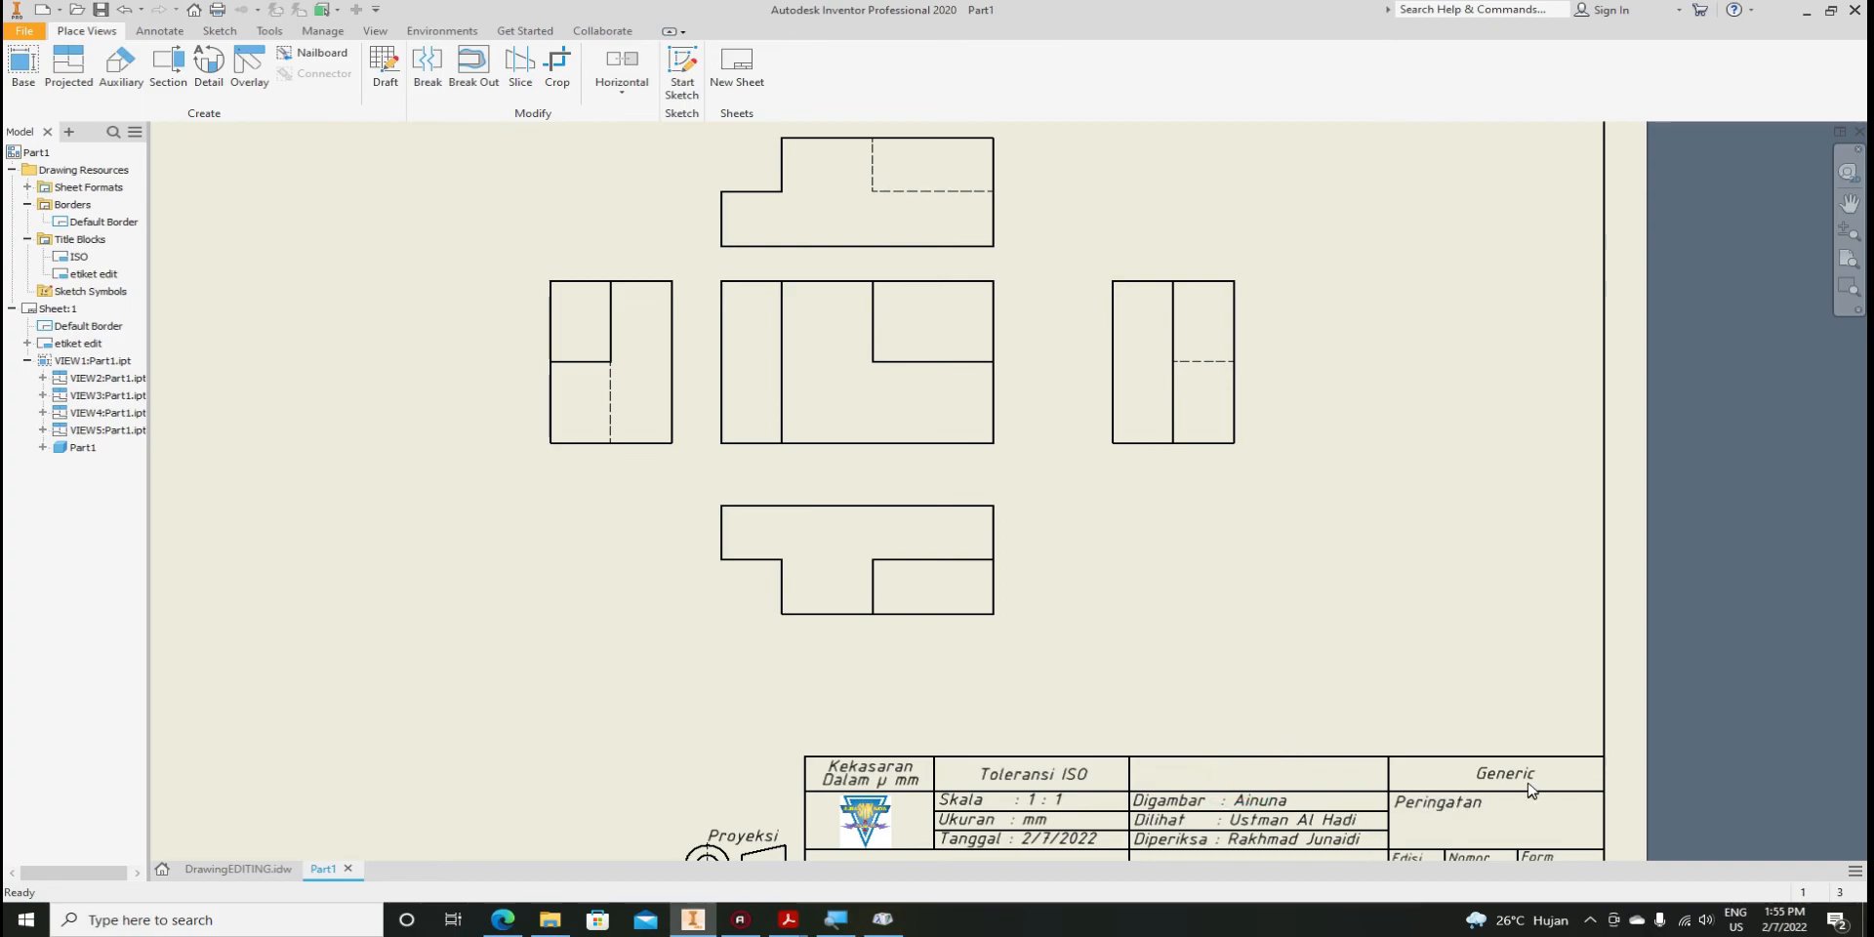
middle_click_drag(1085, 559, 962, 423)
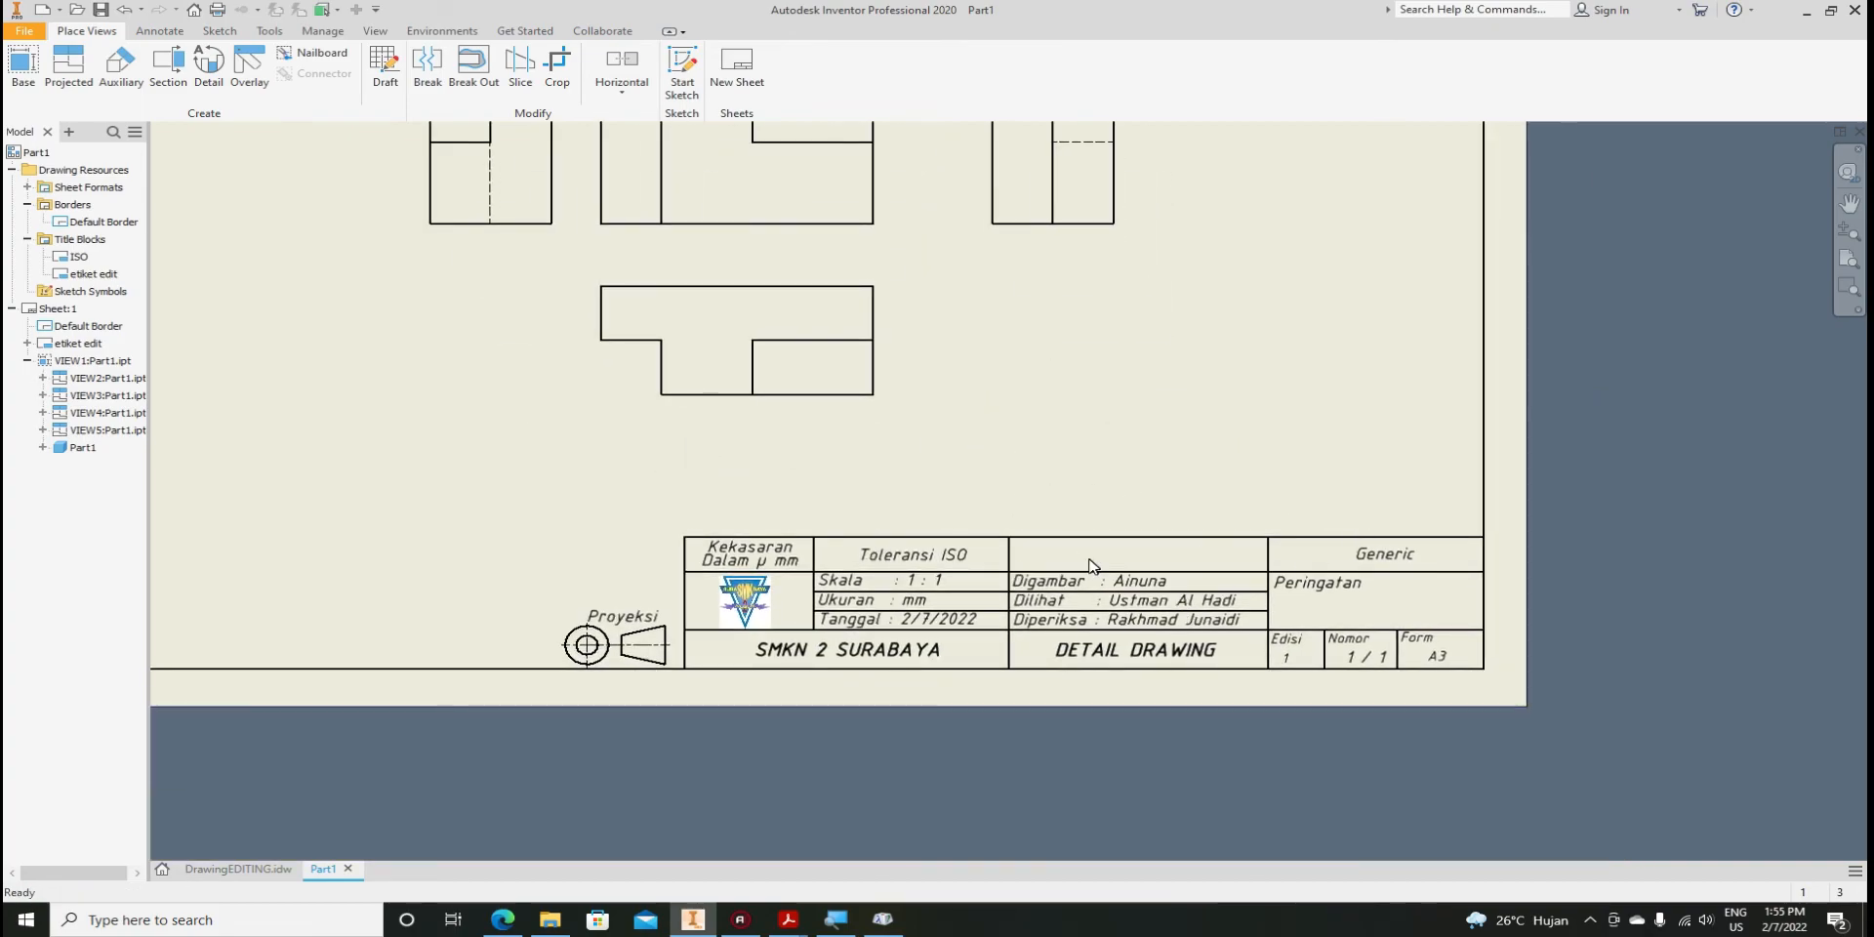
scroll(1103, 562, "up", 5)
scroll(1120, 581, "down", 5)
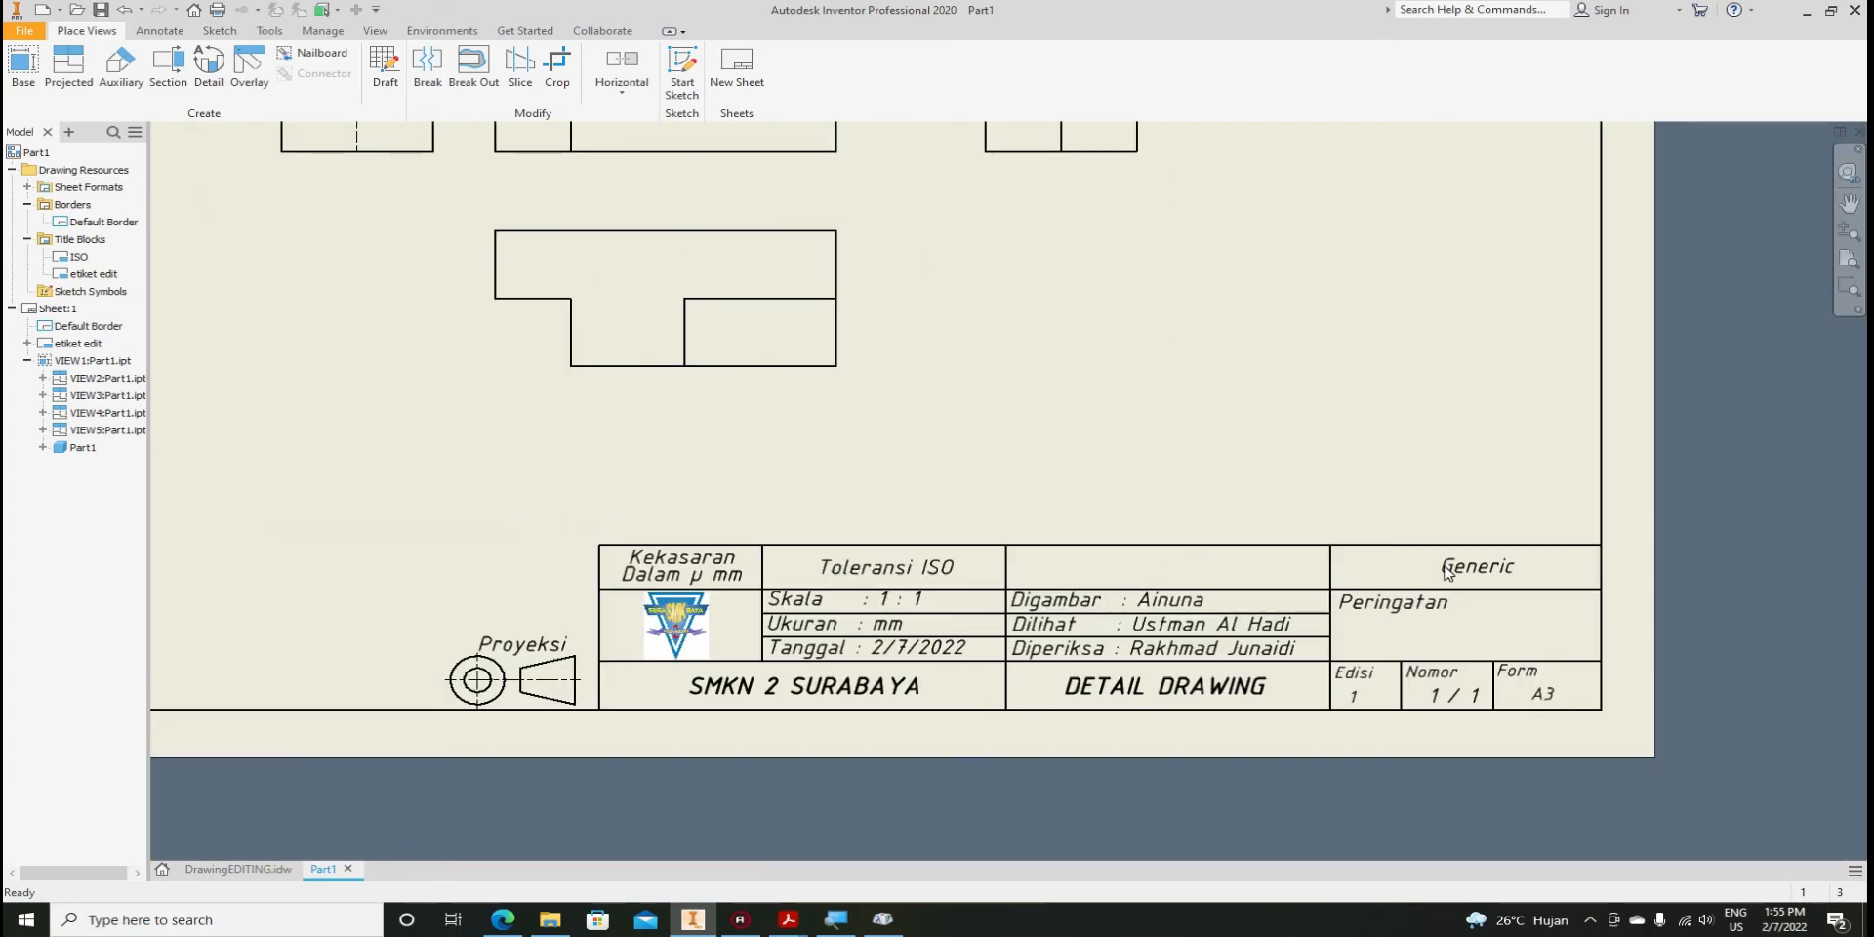
scroll(1446, 573, "down", 3)
scroll(1442, 585, "up", 3)
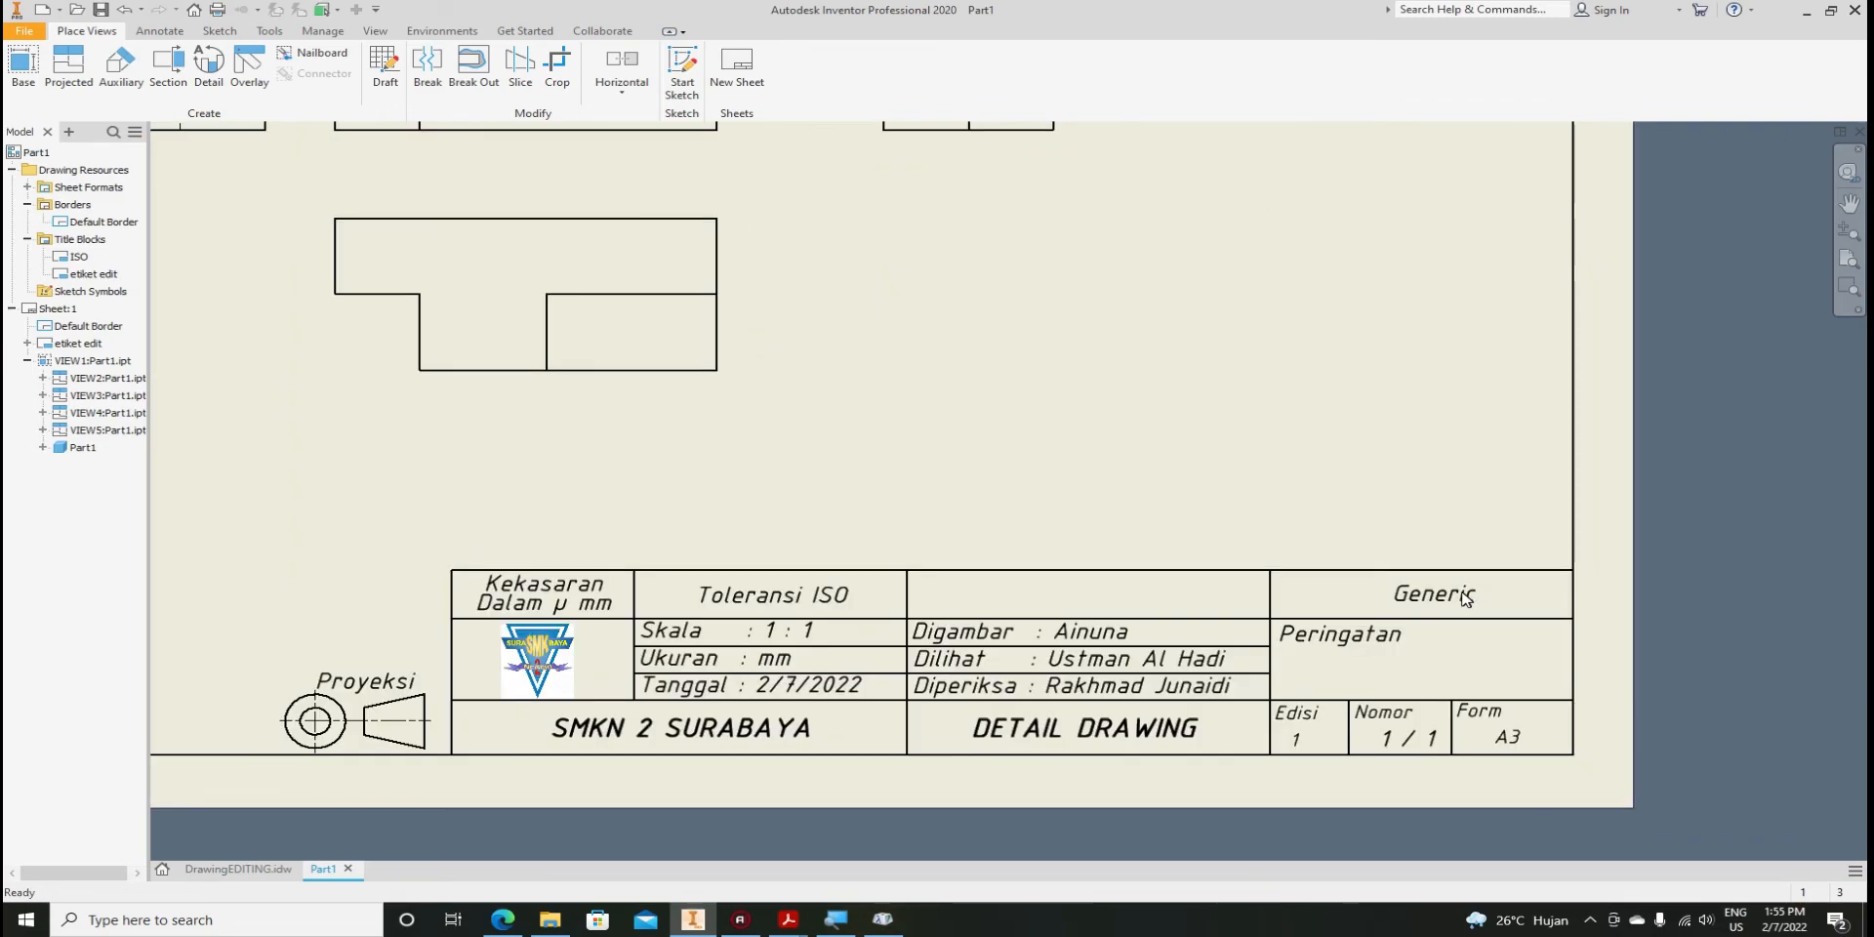
scroll(1430, 624, "down", 2)
scroll(1395, 654, "down", 3)
scroll(1206, 566, "up", 3)
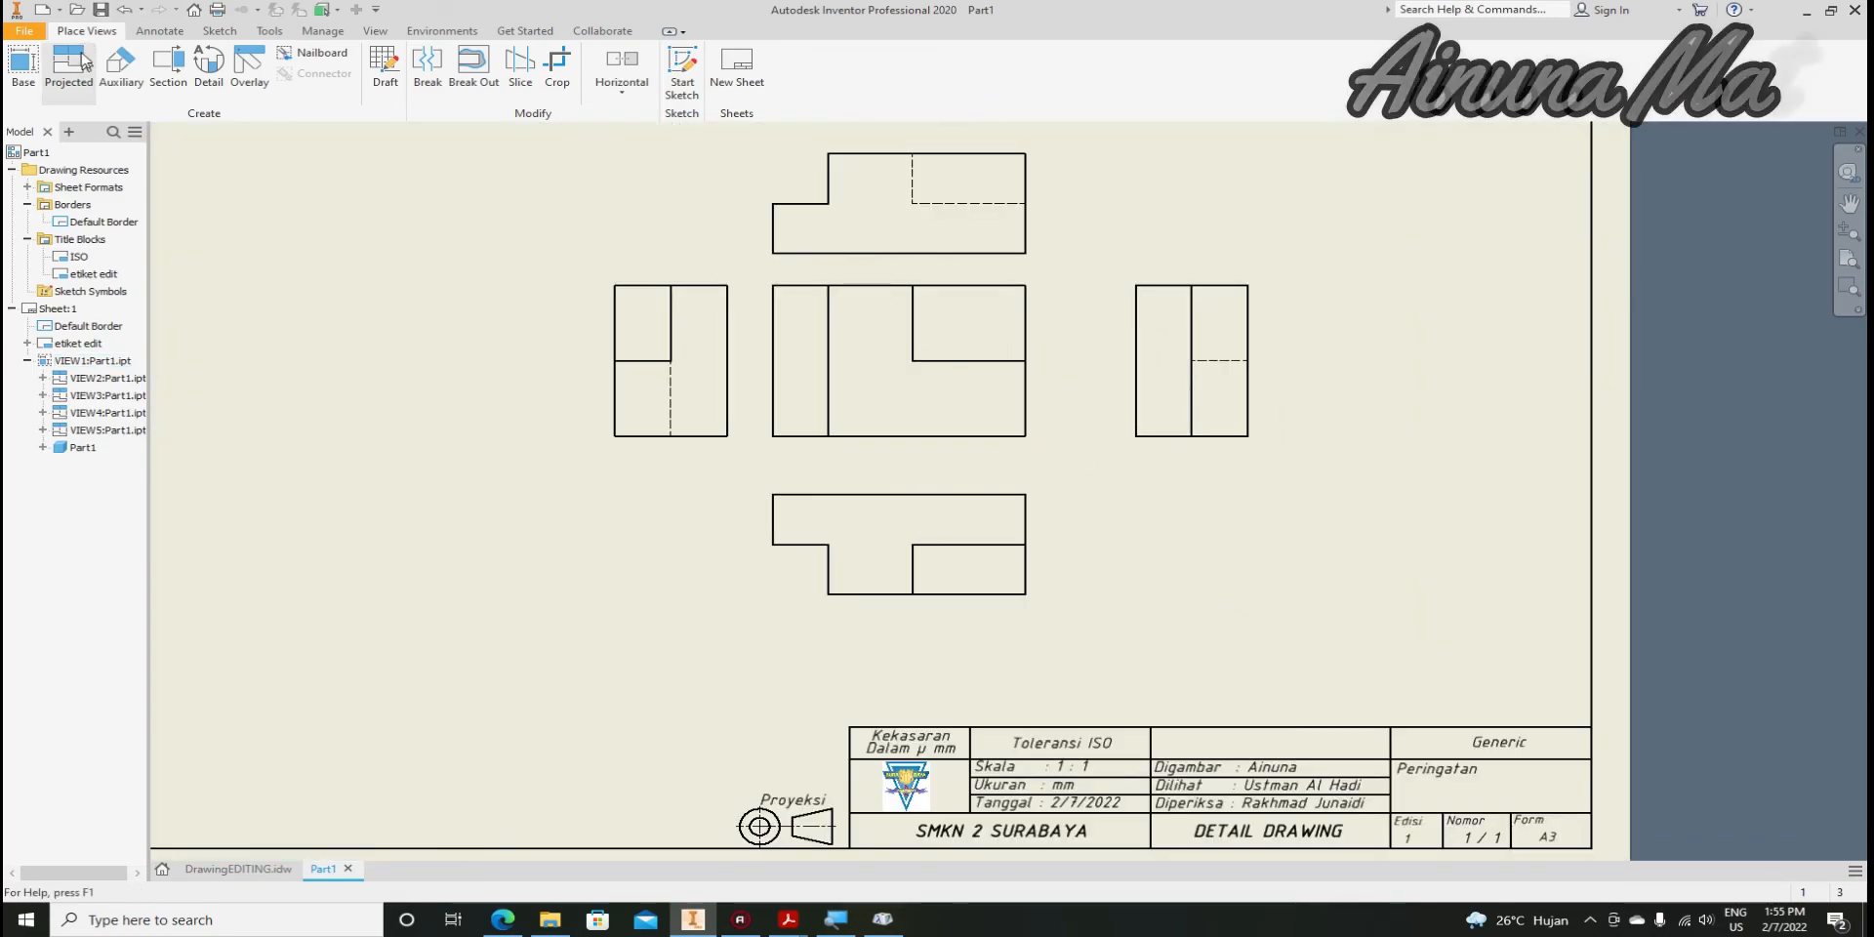
Project an isometric view from the front view at lower left and give it Shaded style
left_click(45, 75)
left_click(1058, 302)
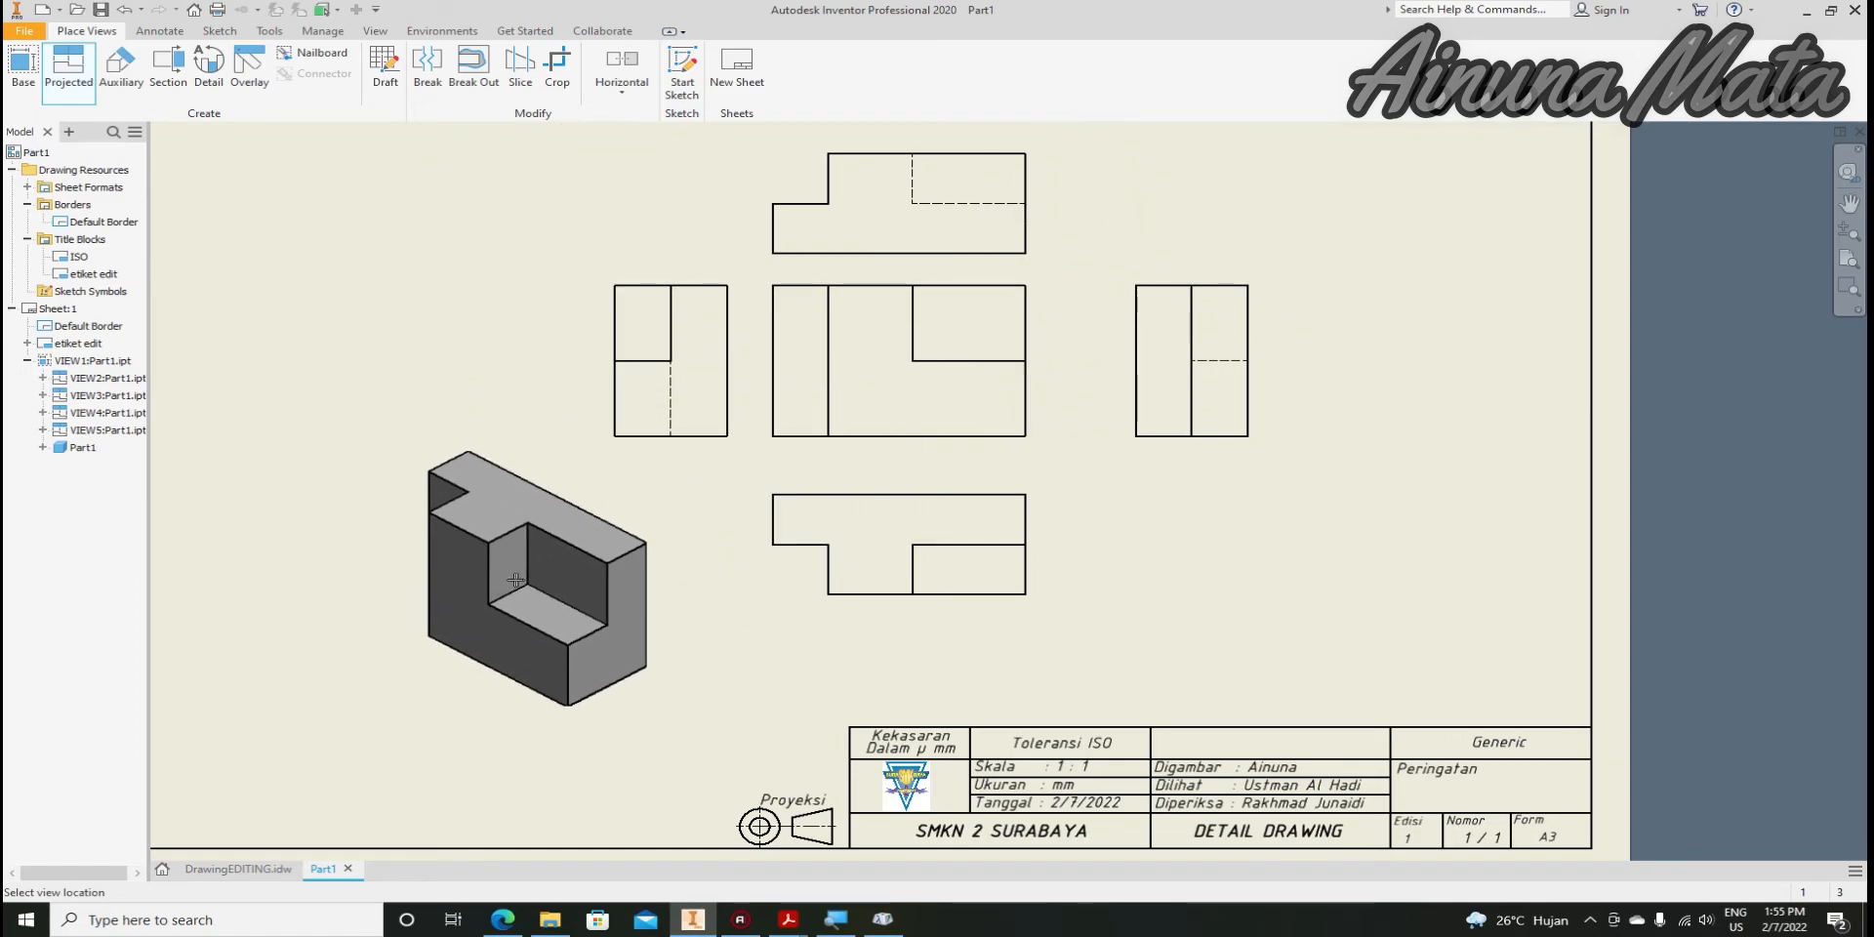
left_click(517, 568)
right_click(517, 568)
left_click(632, 544)
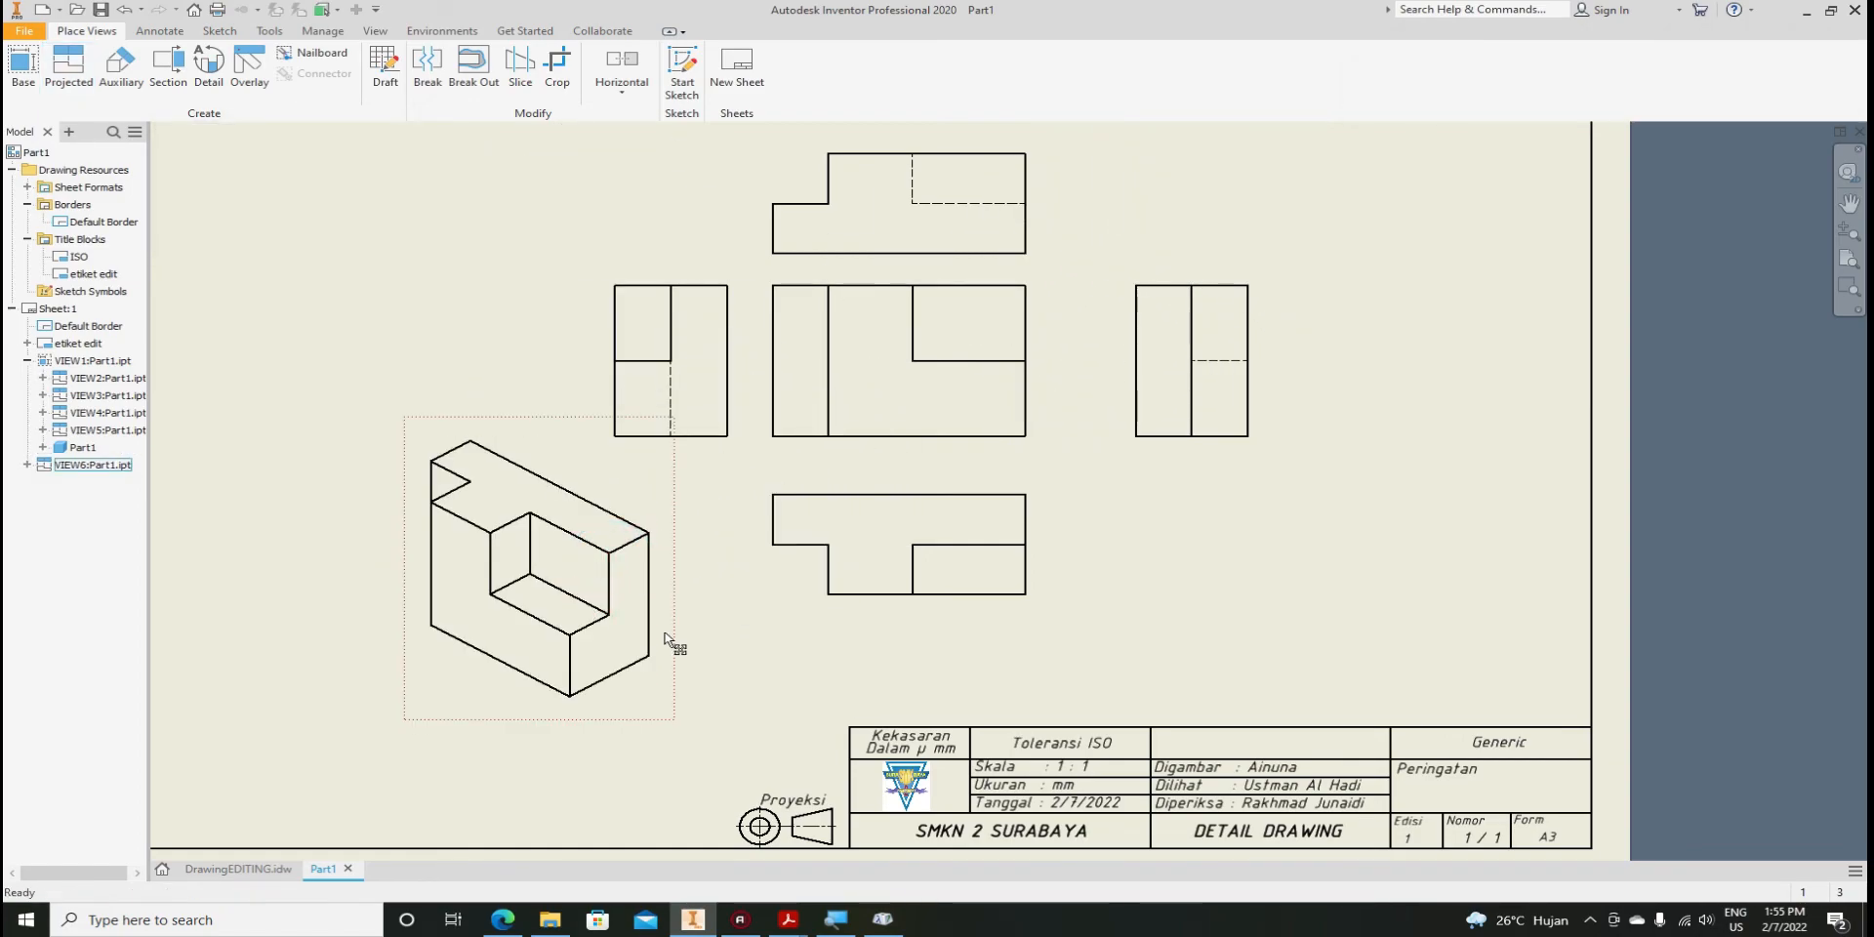
double_click(654, 660)
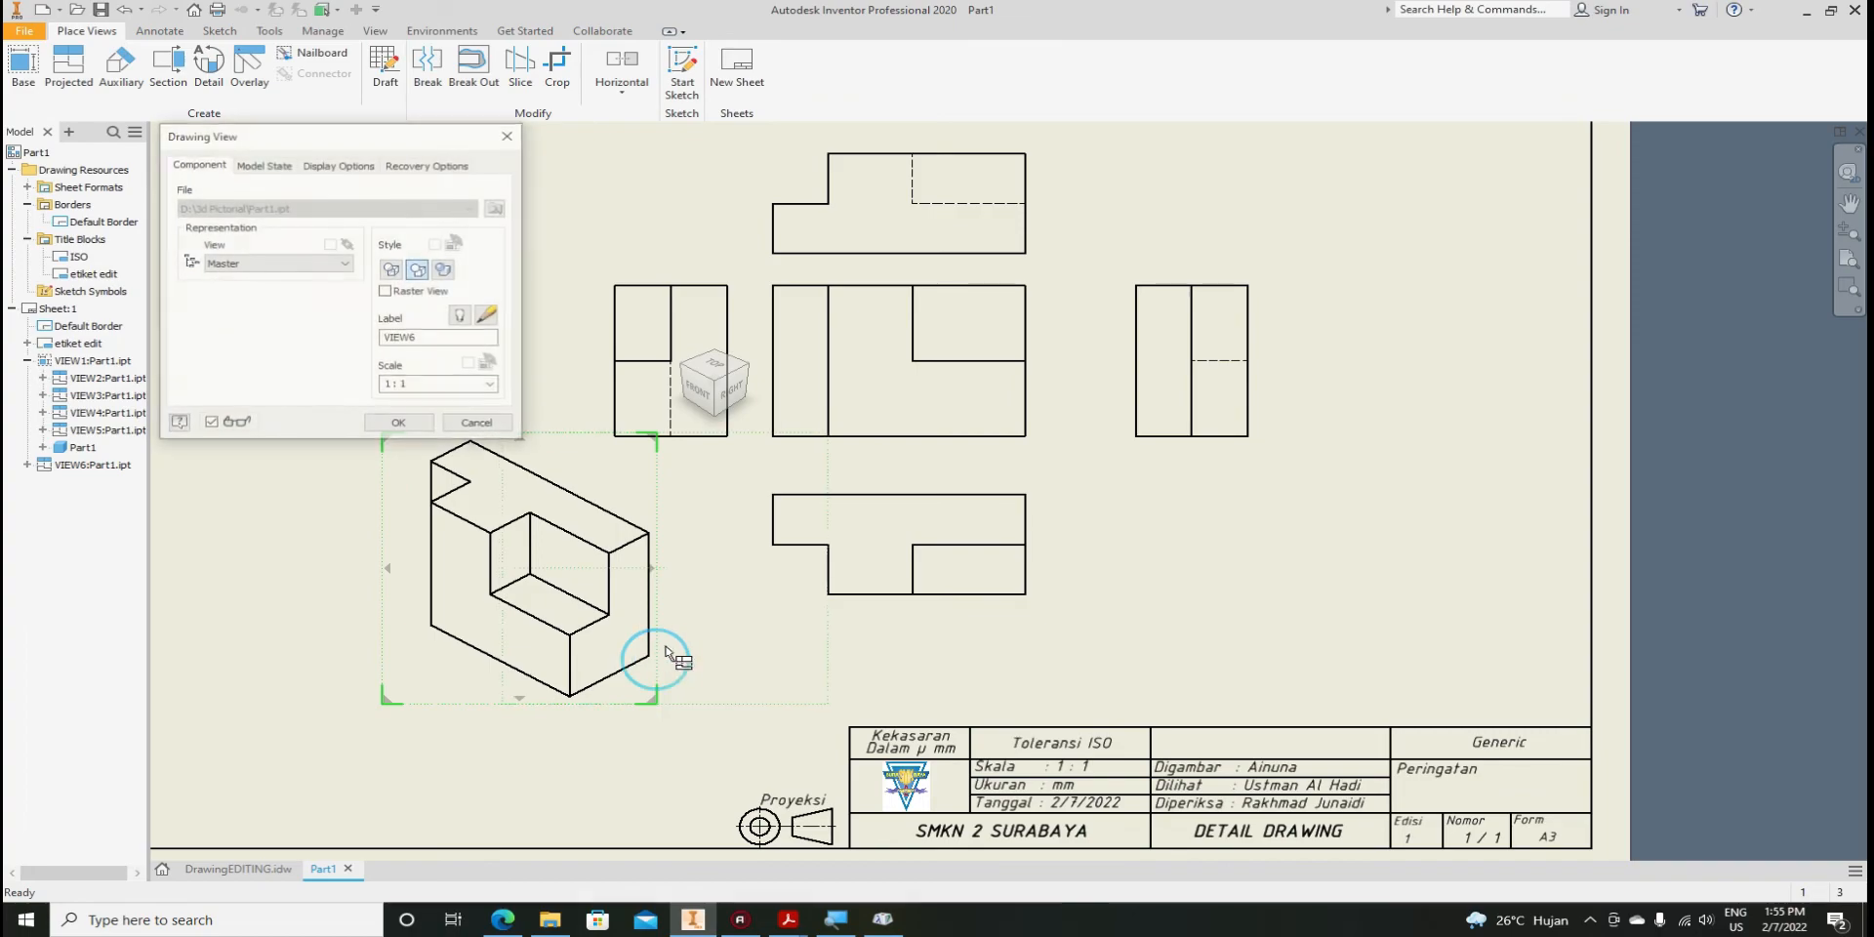
left_click(446, 270)
left_click(399, 424)
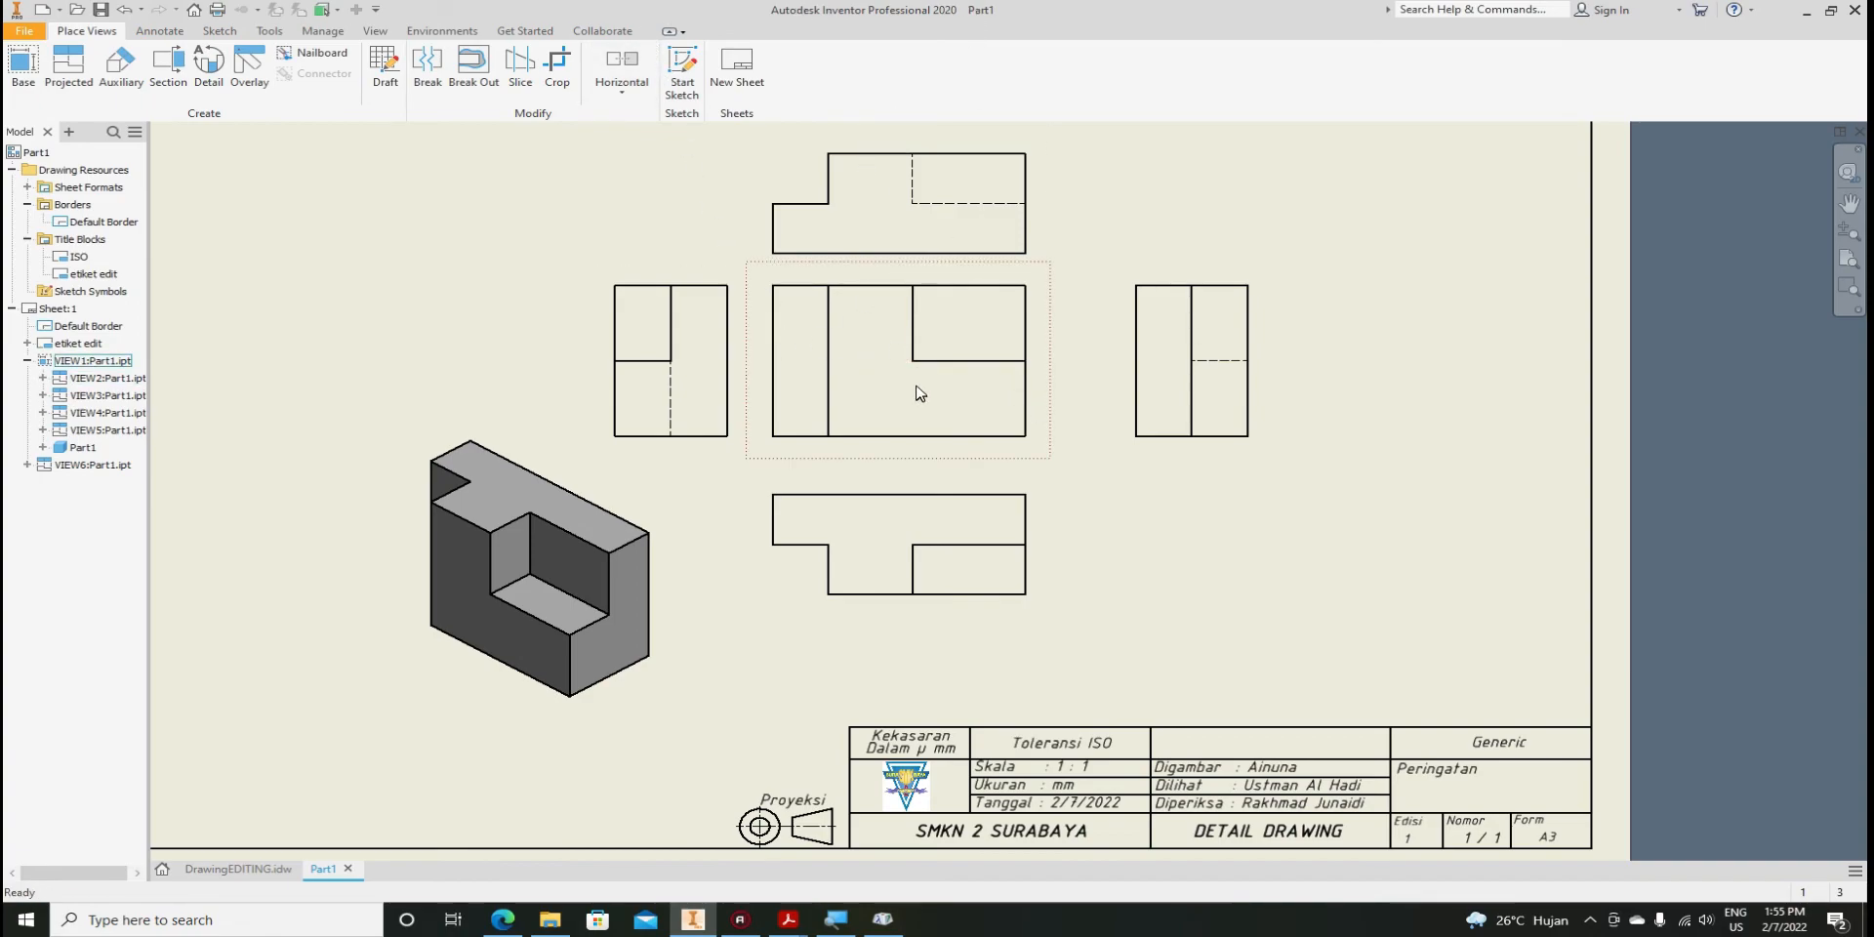
Edit the etiket title block definition and open its <PART NUMBER> text
right_click(77, 278)
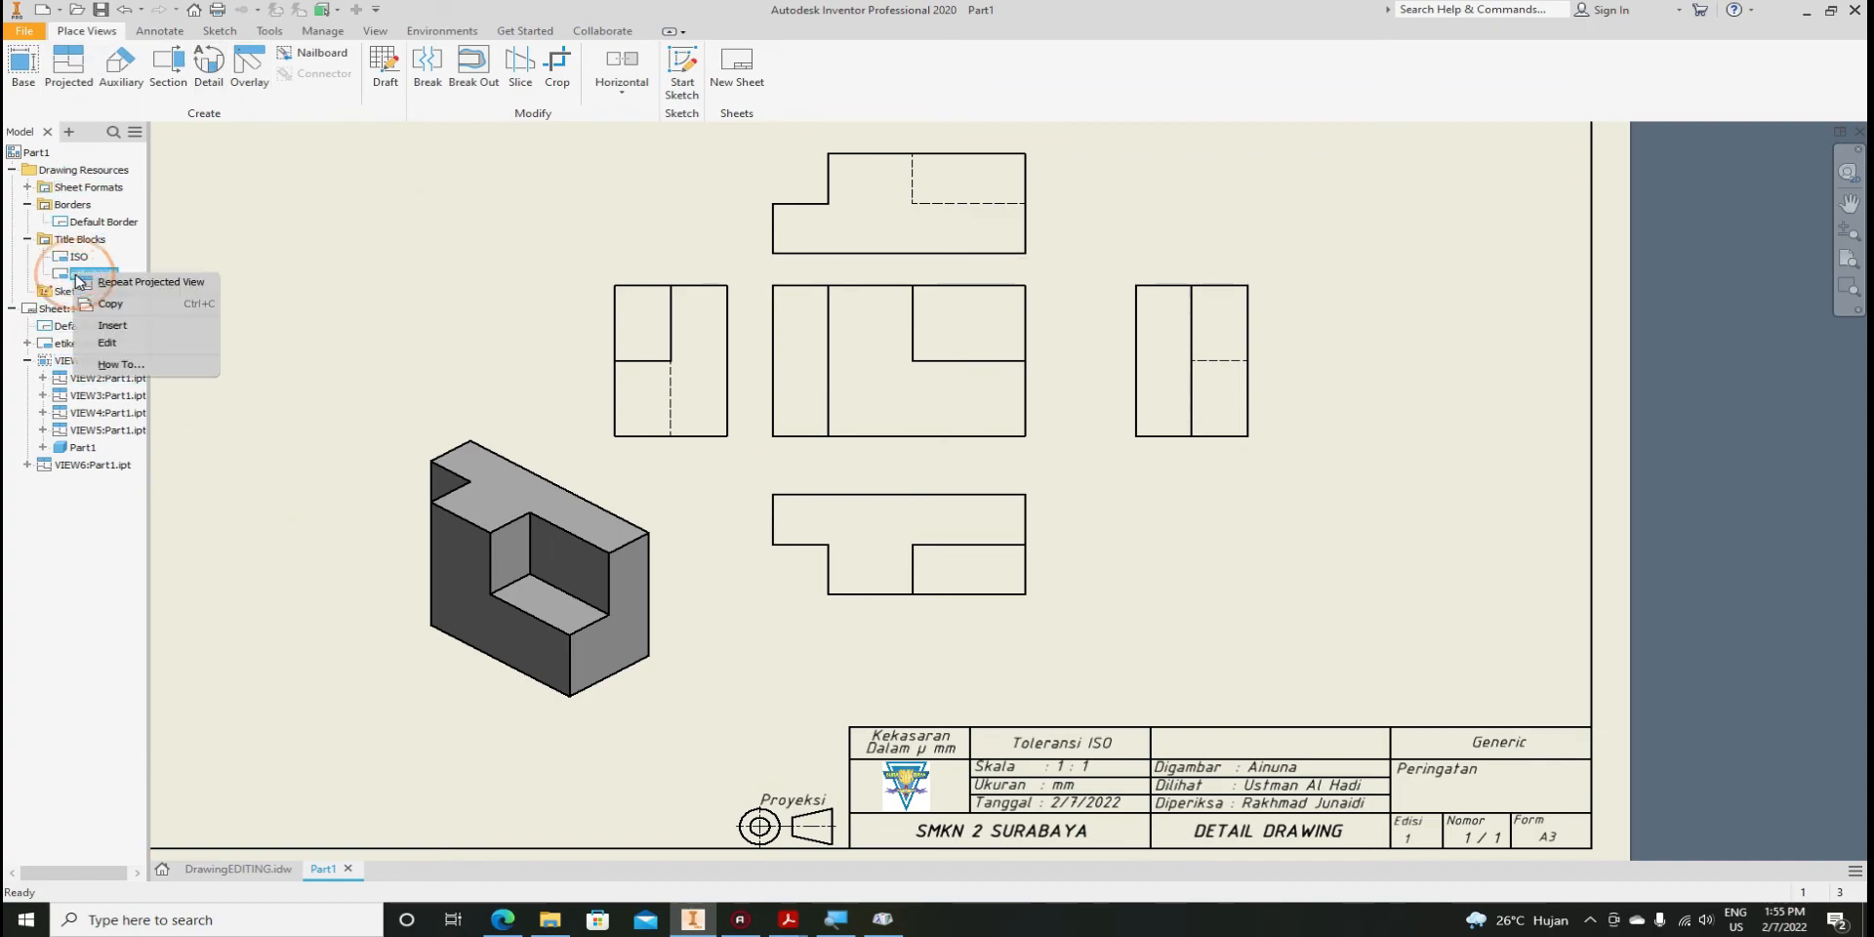
left_click(65, 278)
right_click(65, 277)
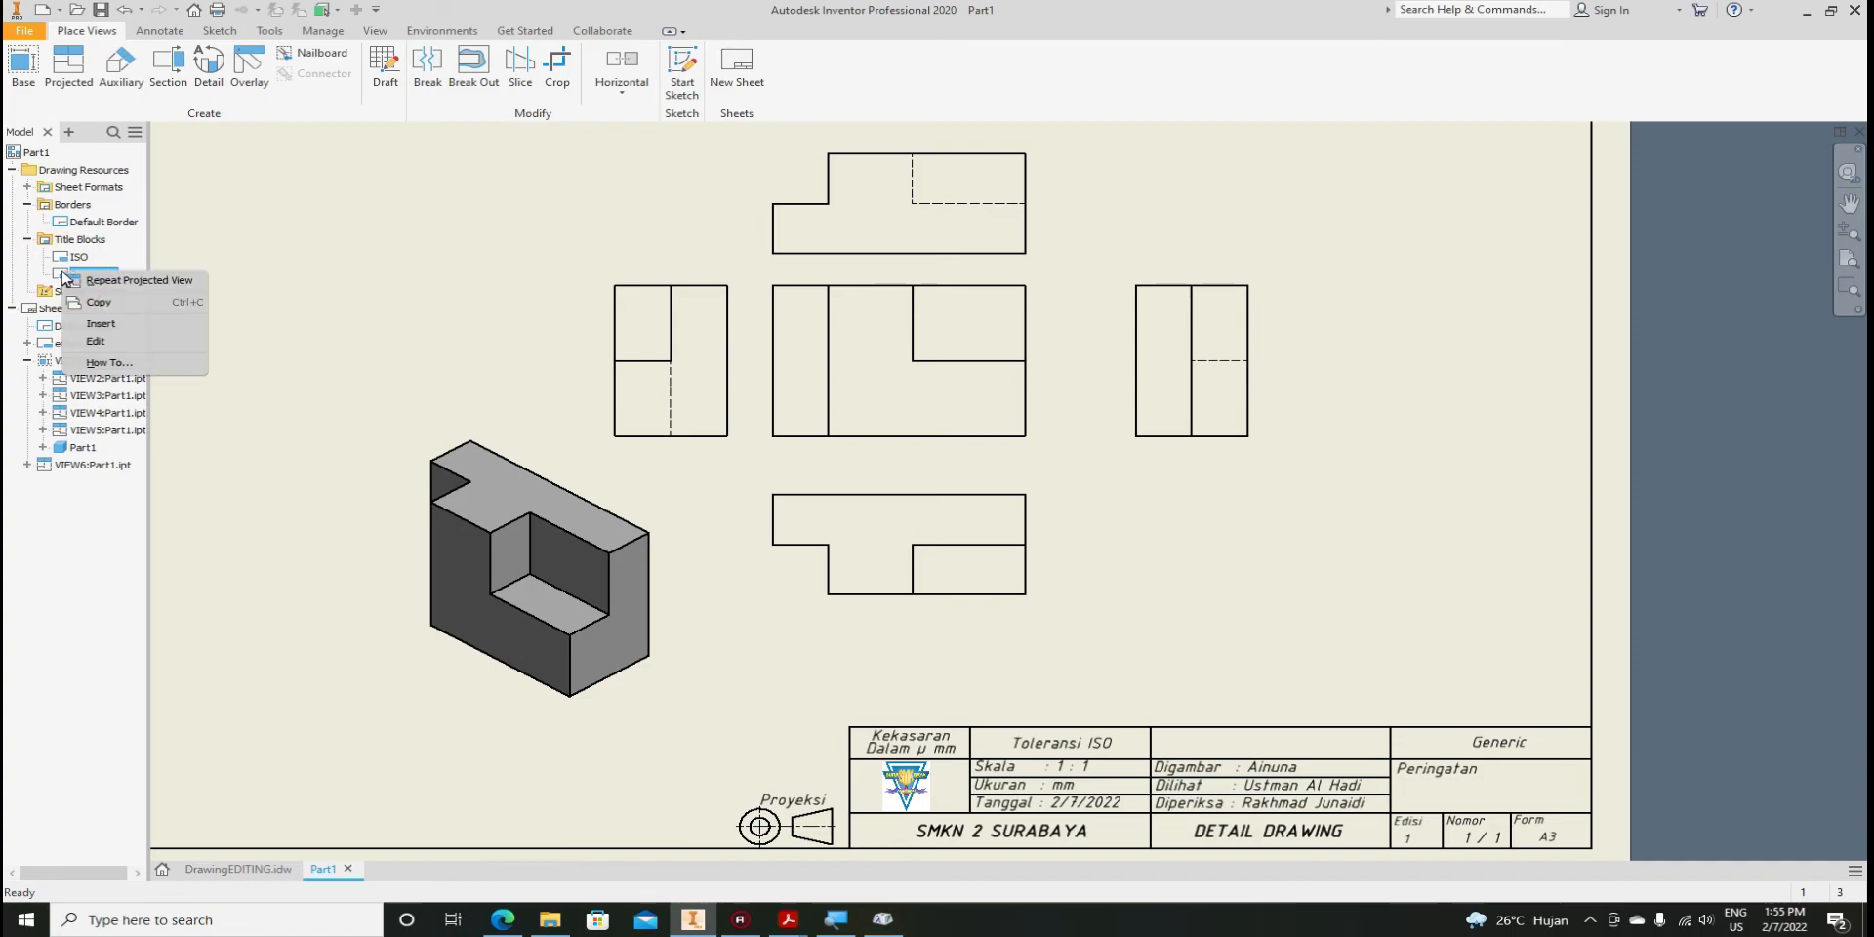
left_click(88, 342)
left_click(1237, 743)
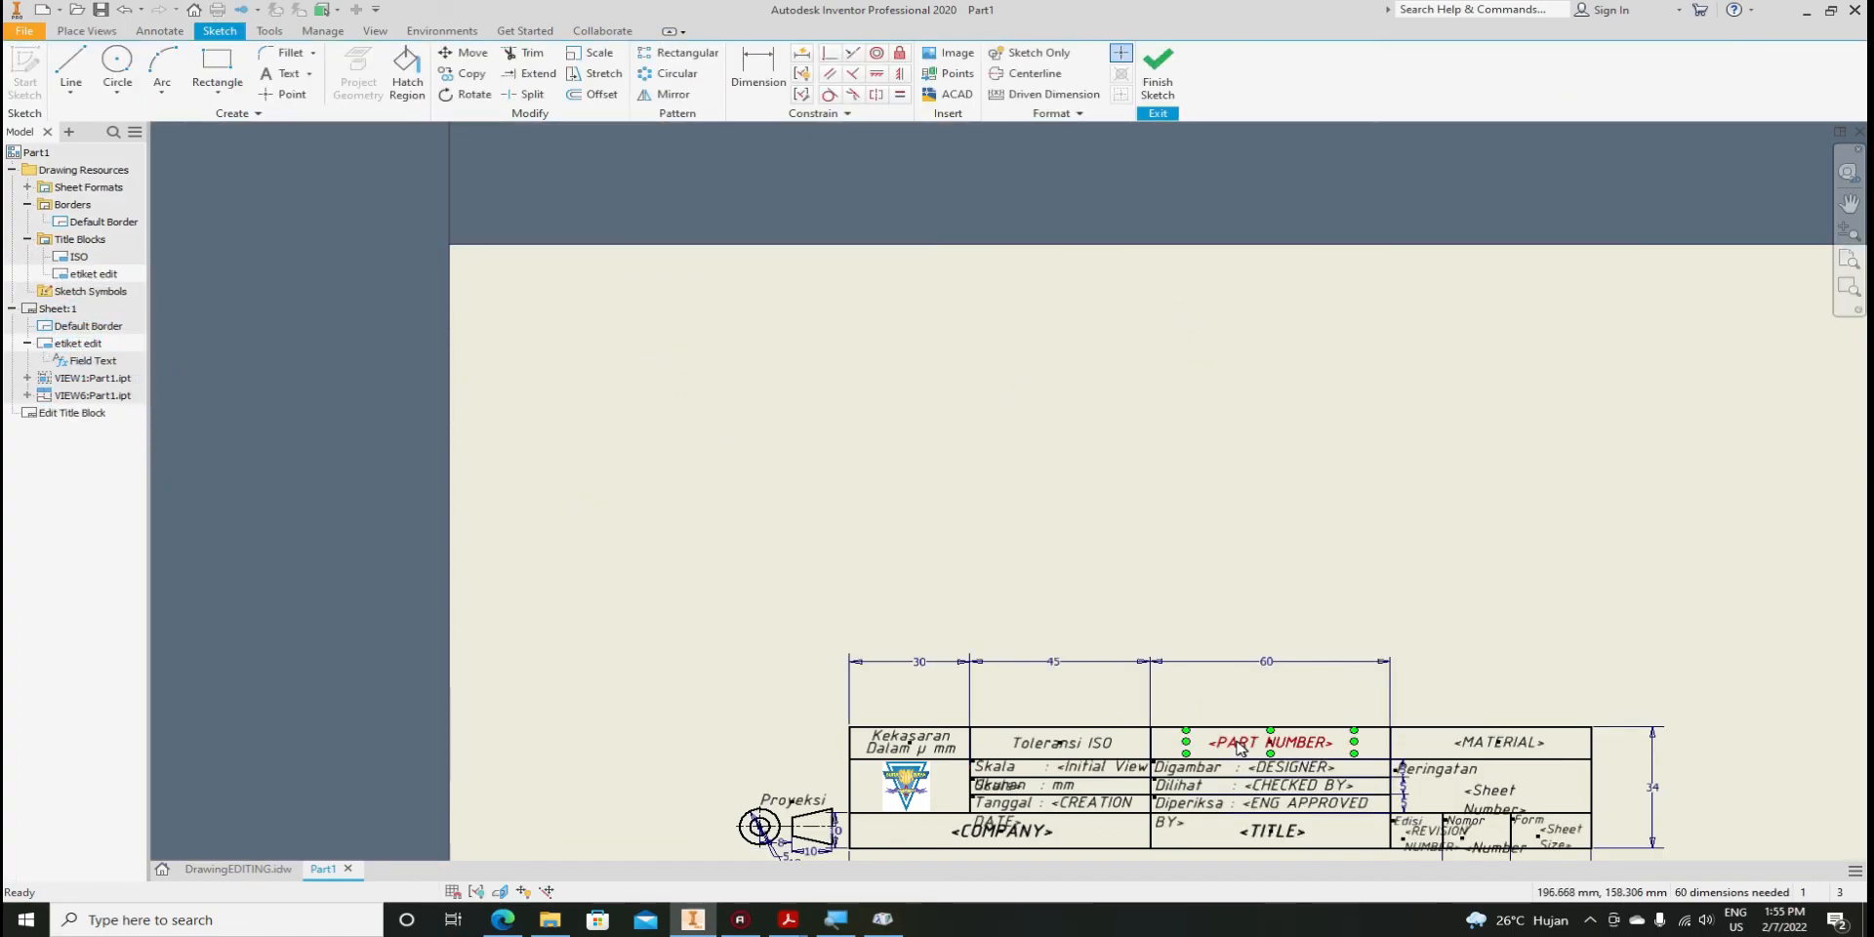
scroll(1240, 749, "up", 5)
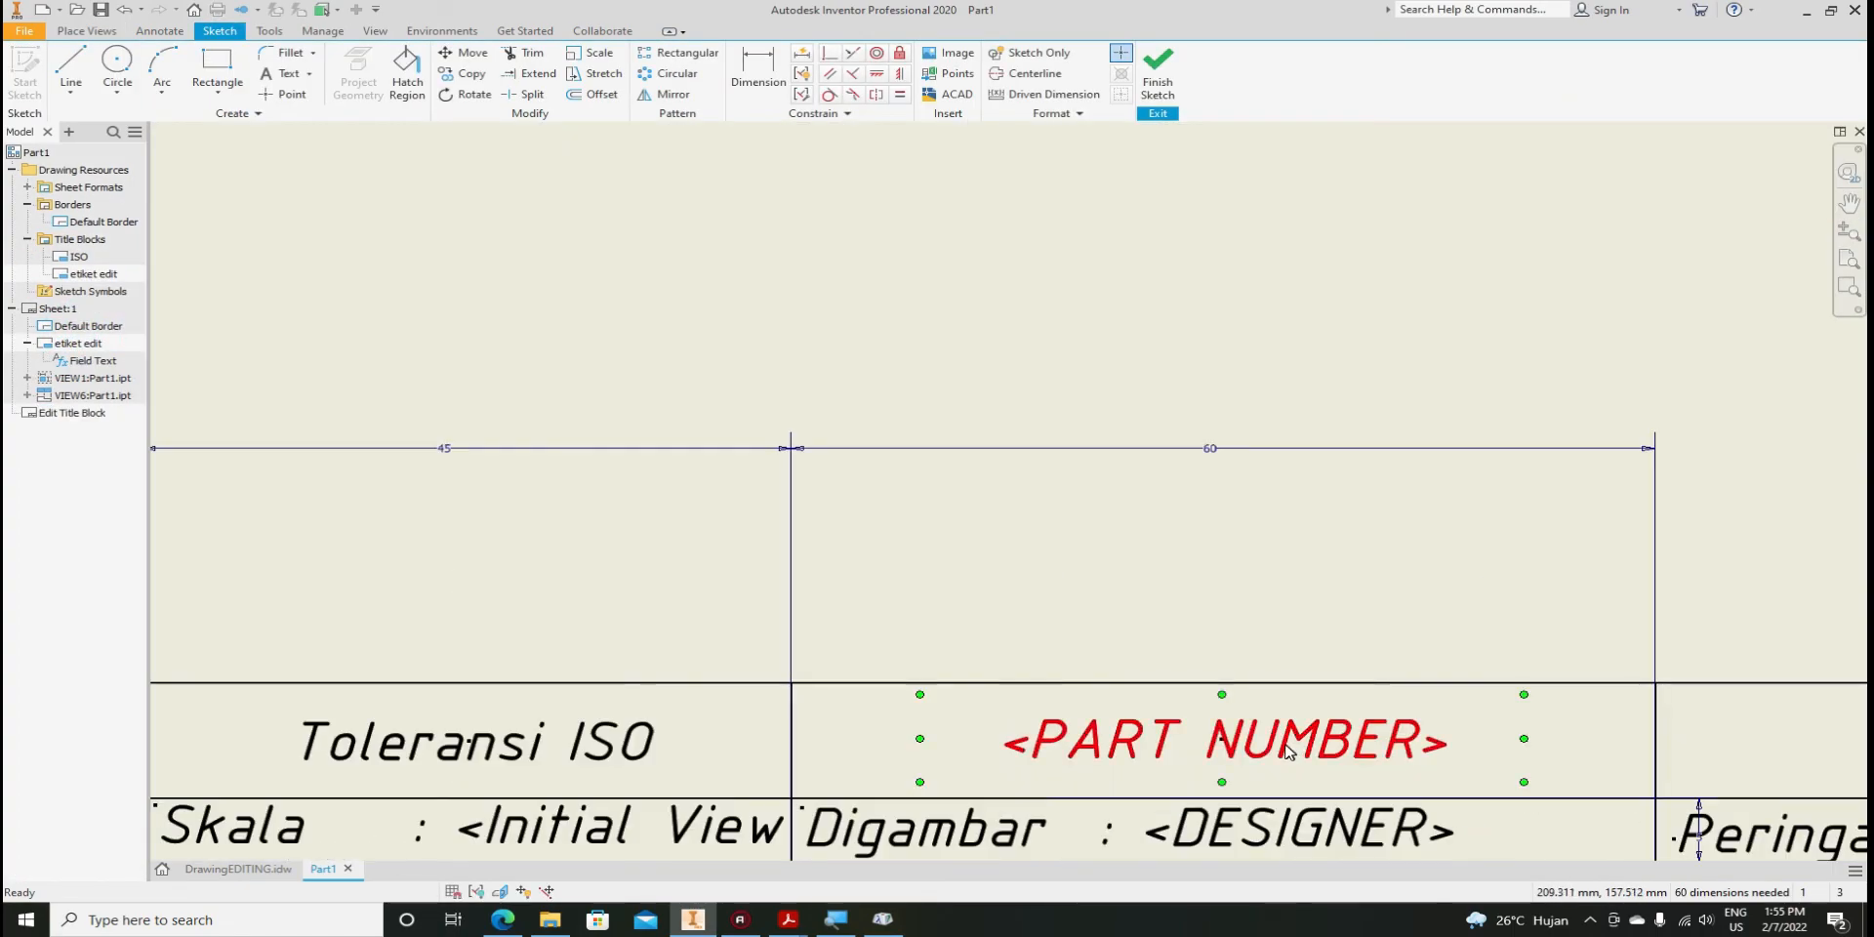
double_click(1132, 730)
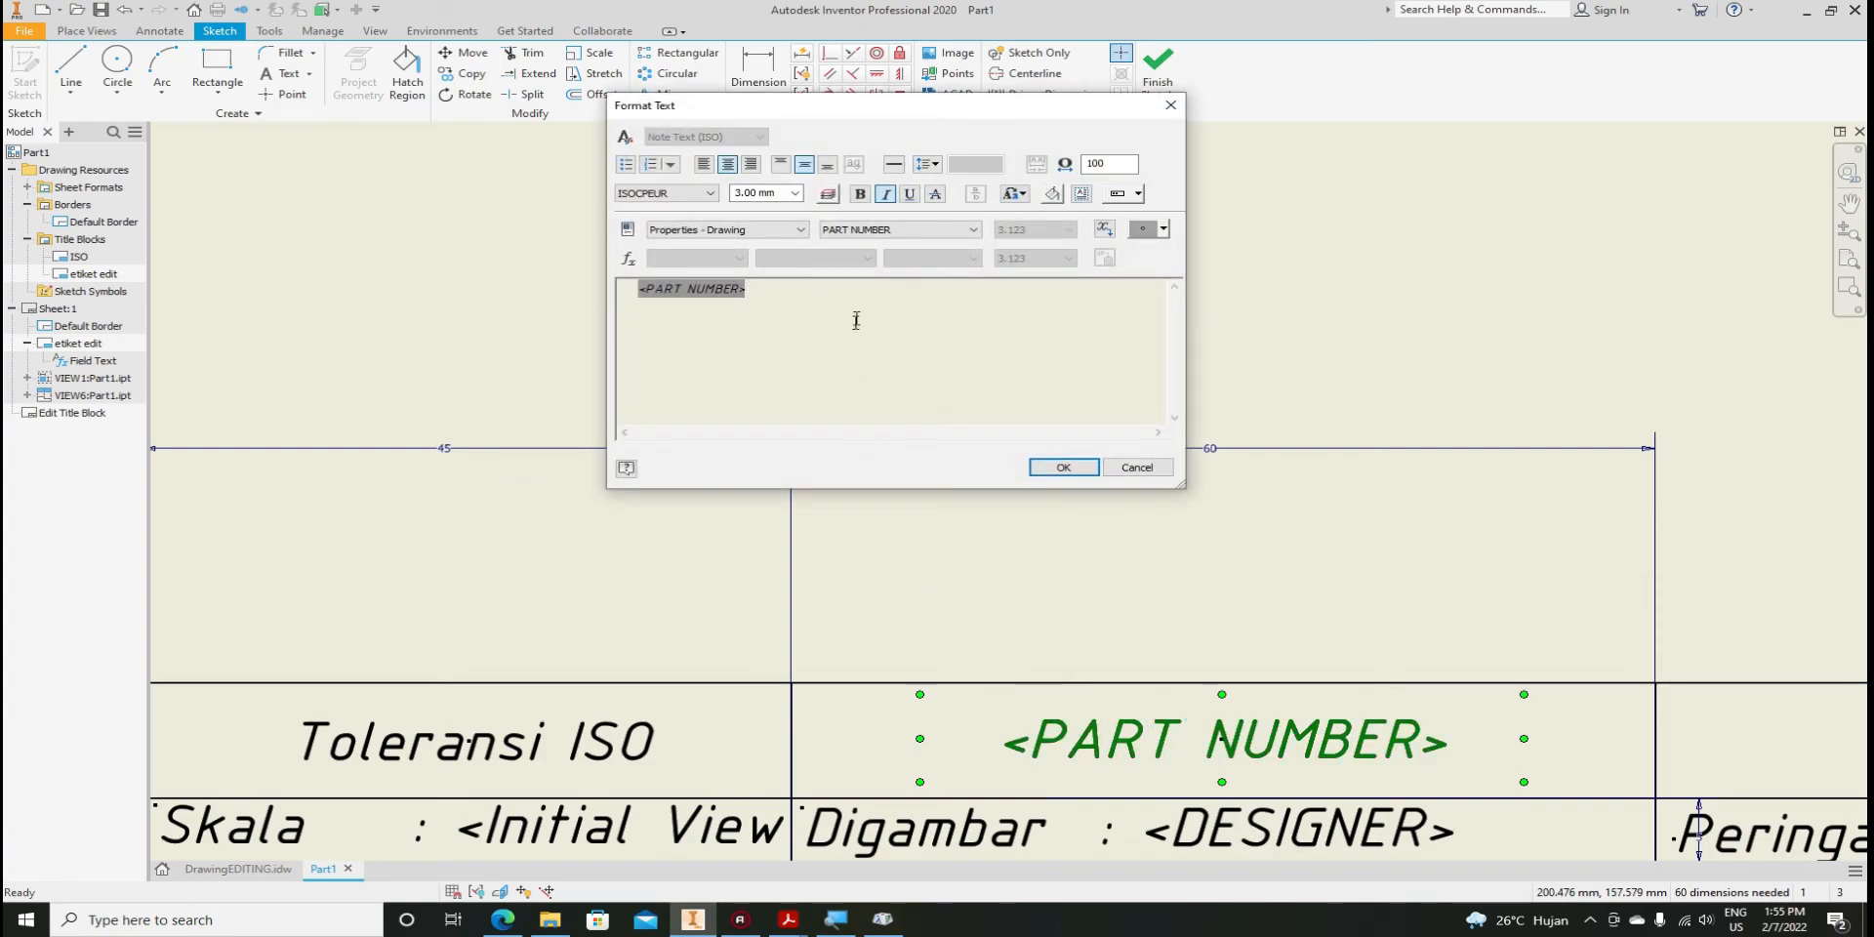
Insert the Properties - Model PART NUMBER field, then delete the duplicated field lines
left_click(801, 231)
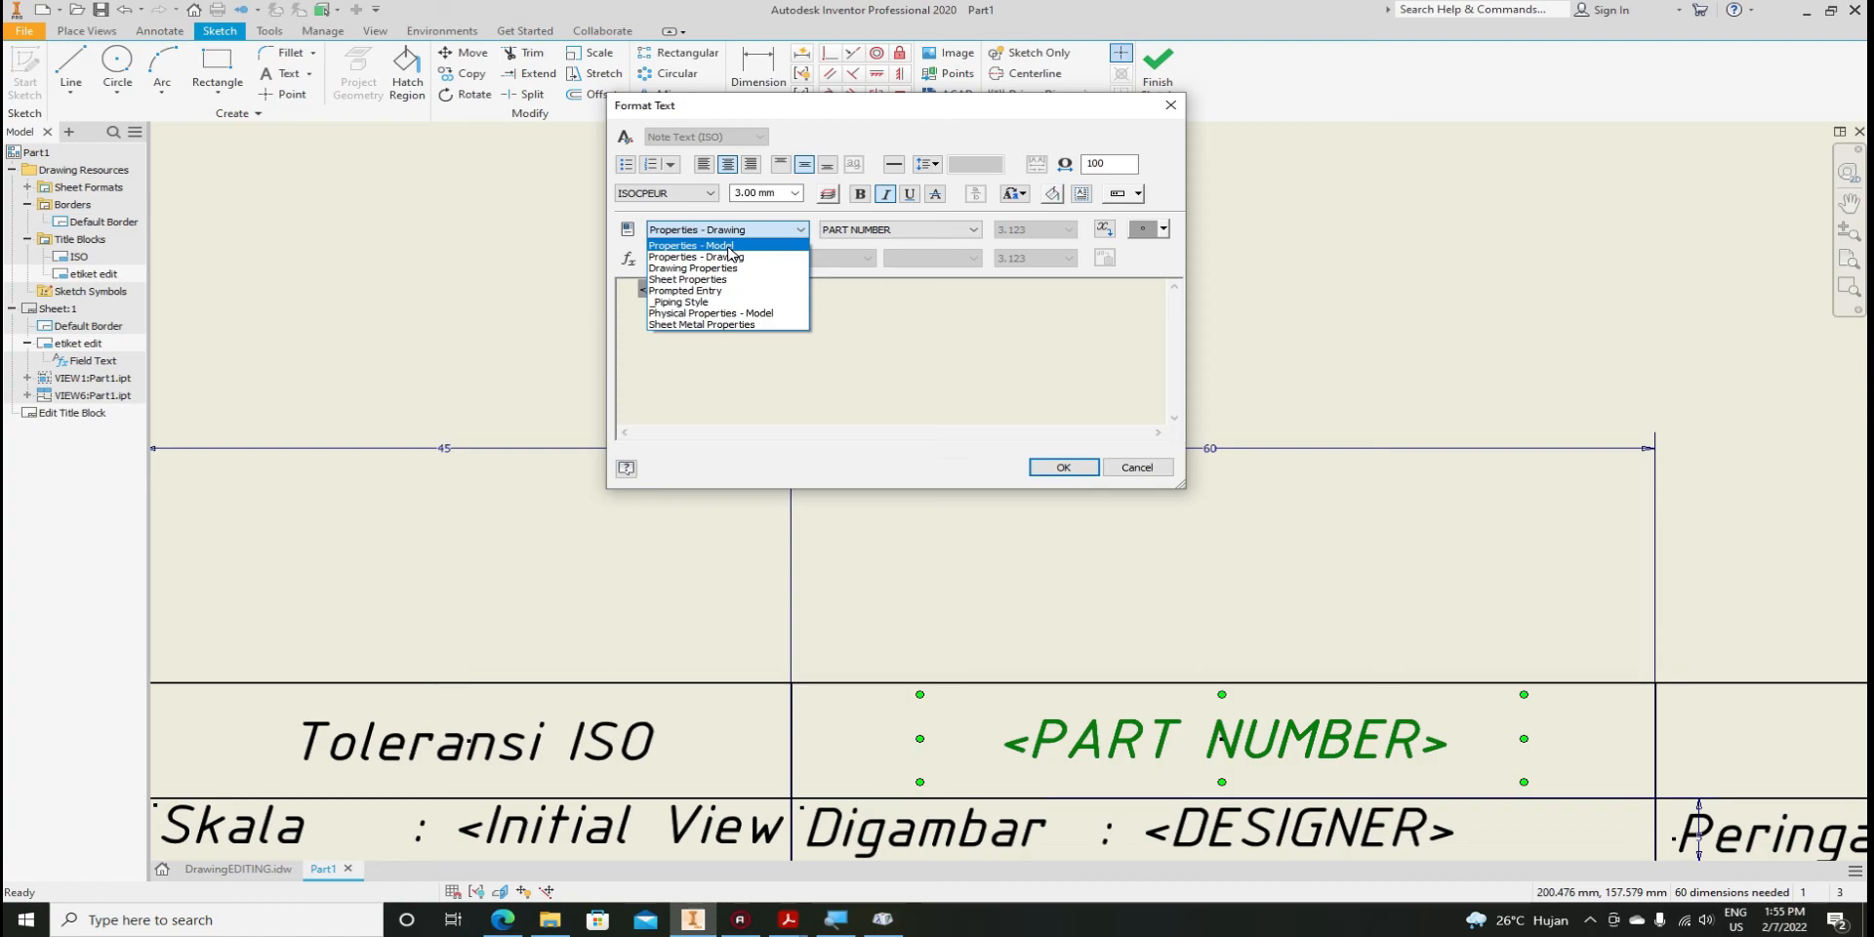
left_click(729, 246)
left_click(856, 238)
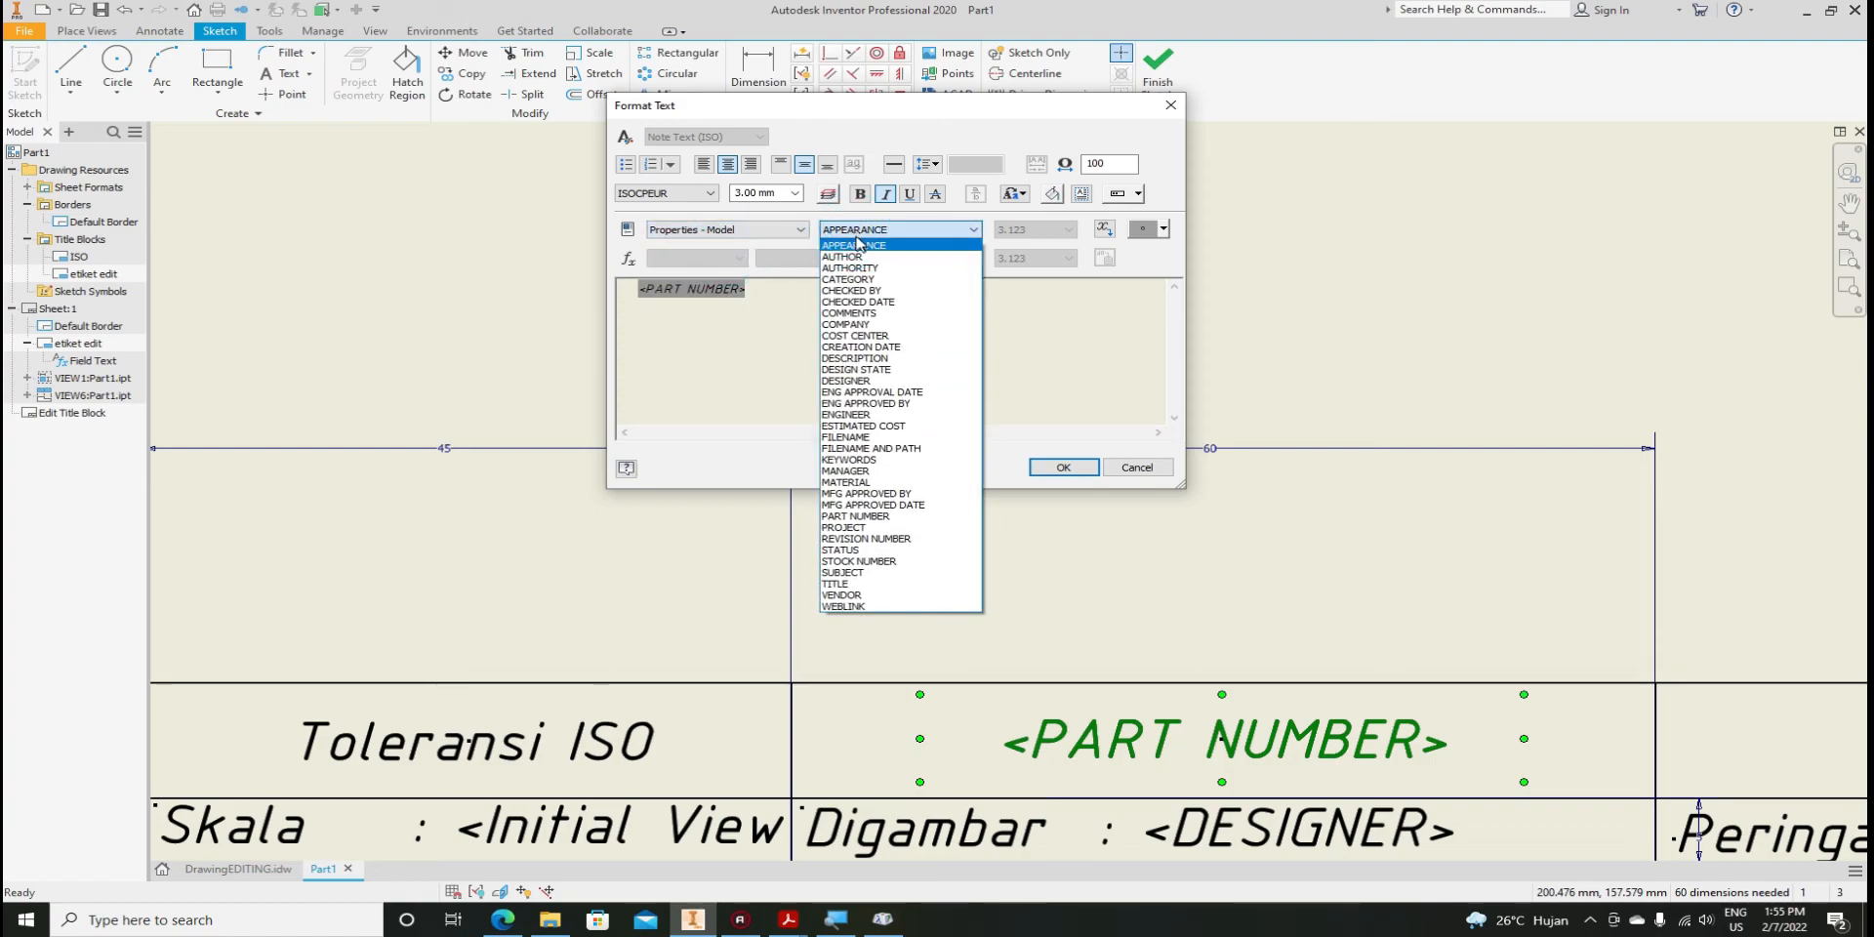
left_click(854, 516)
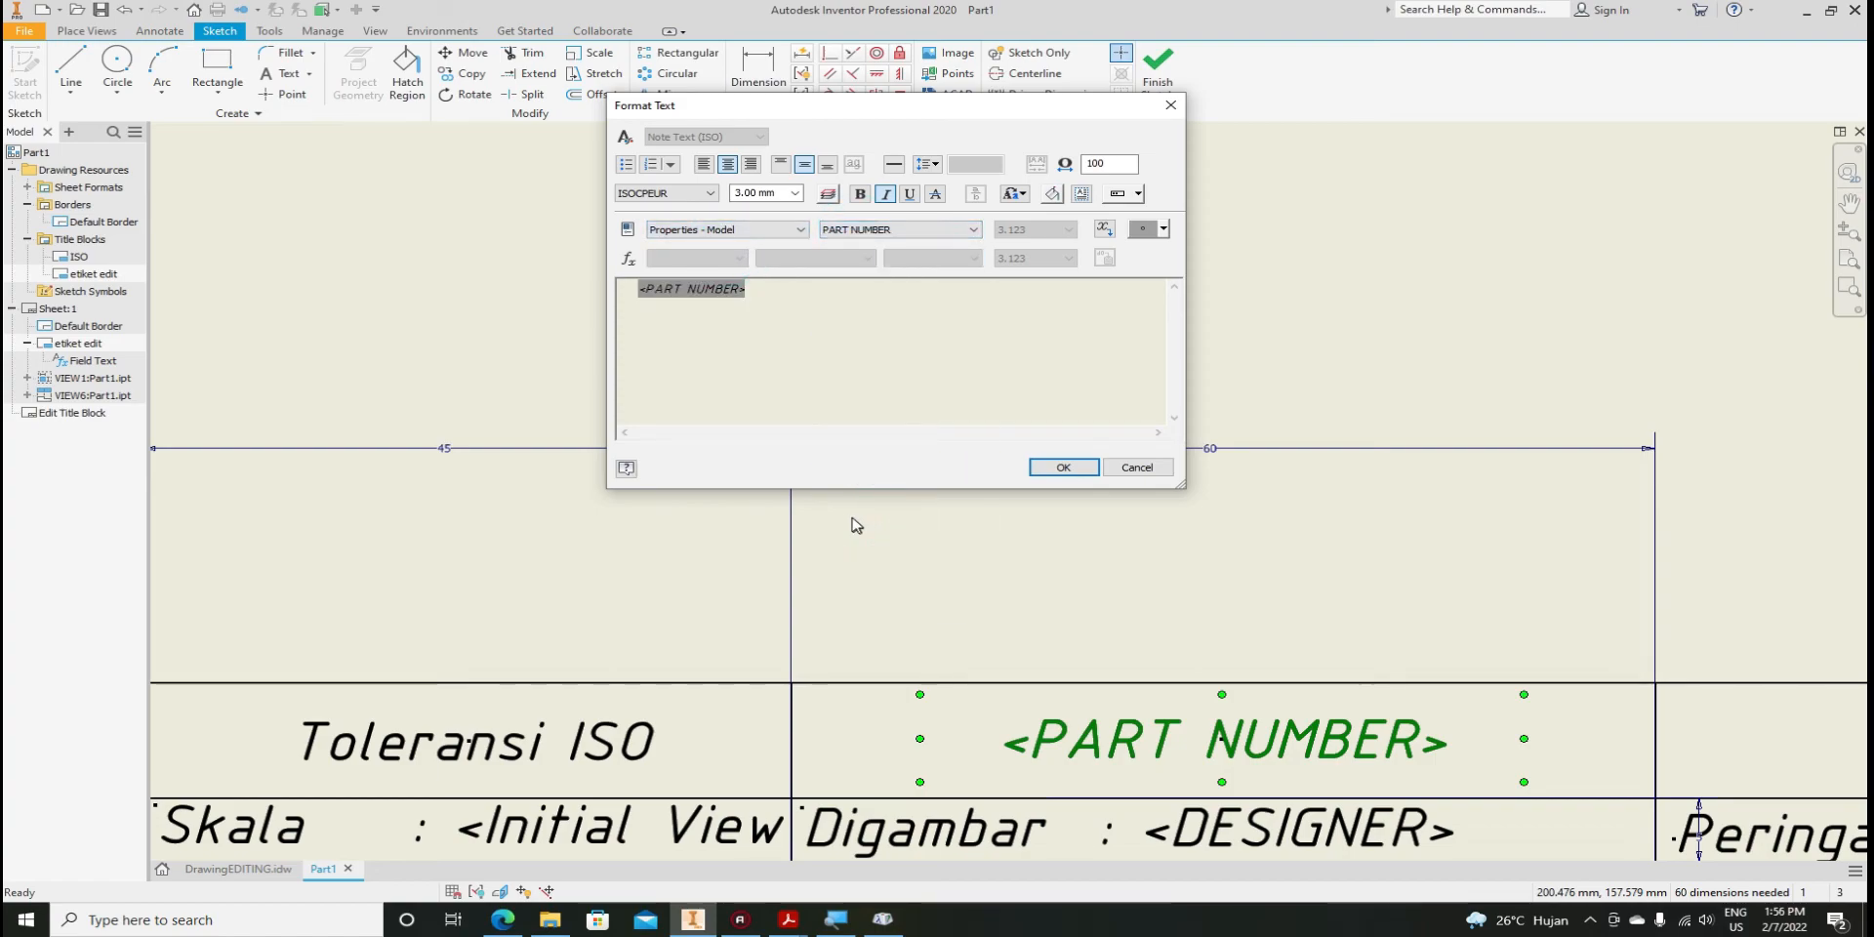
left_click(1104, 230)
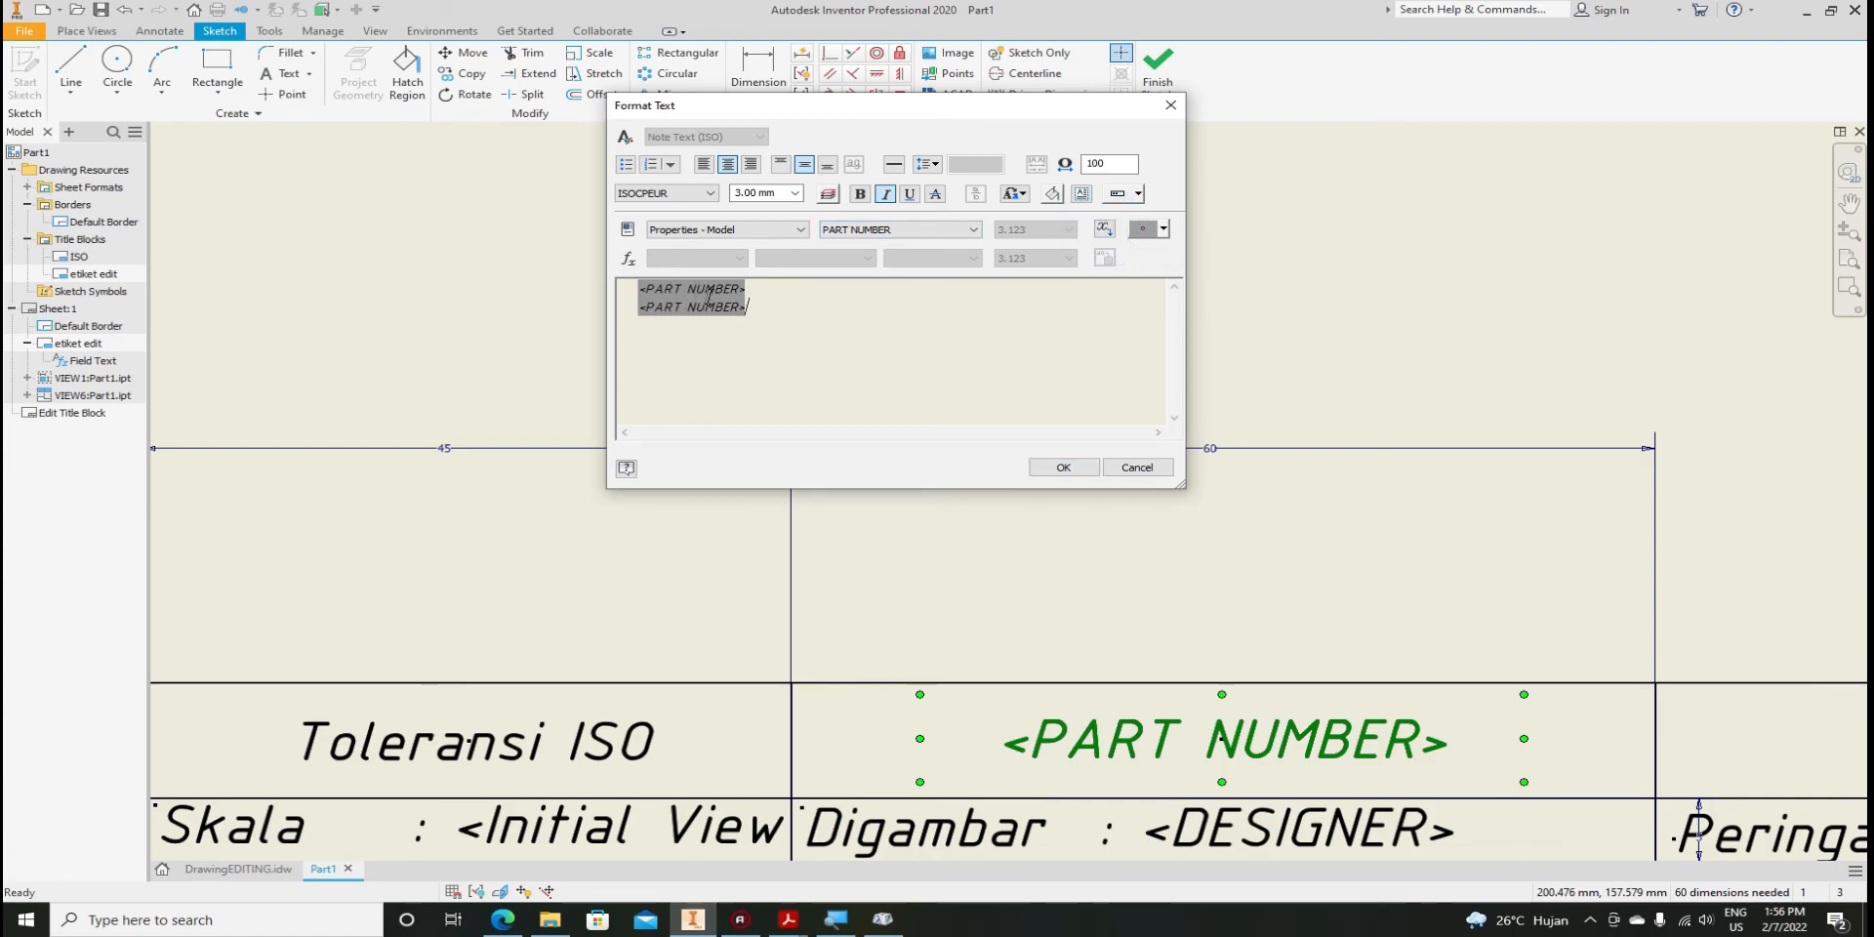
left_click_drag(777, 310, 626, 286)
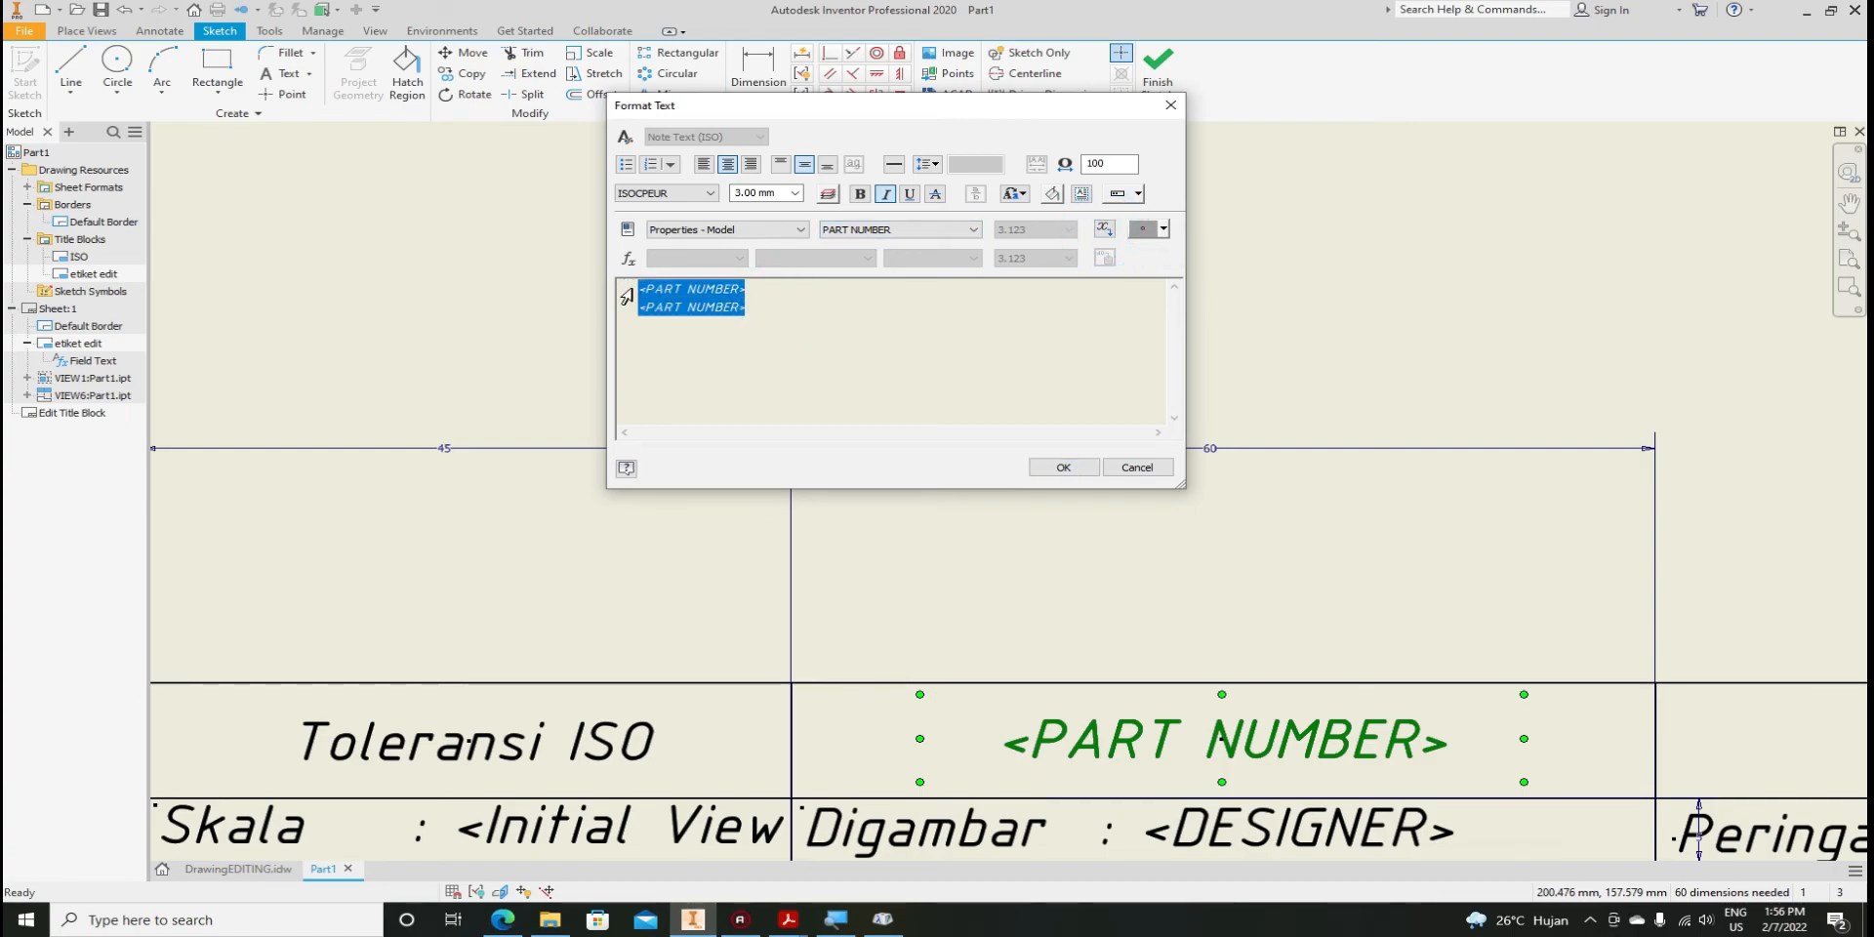
key("Delete")
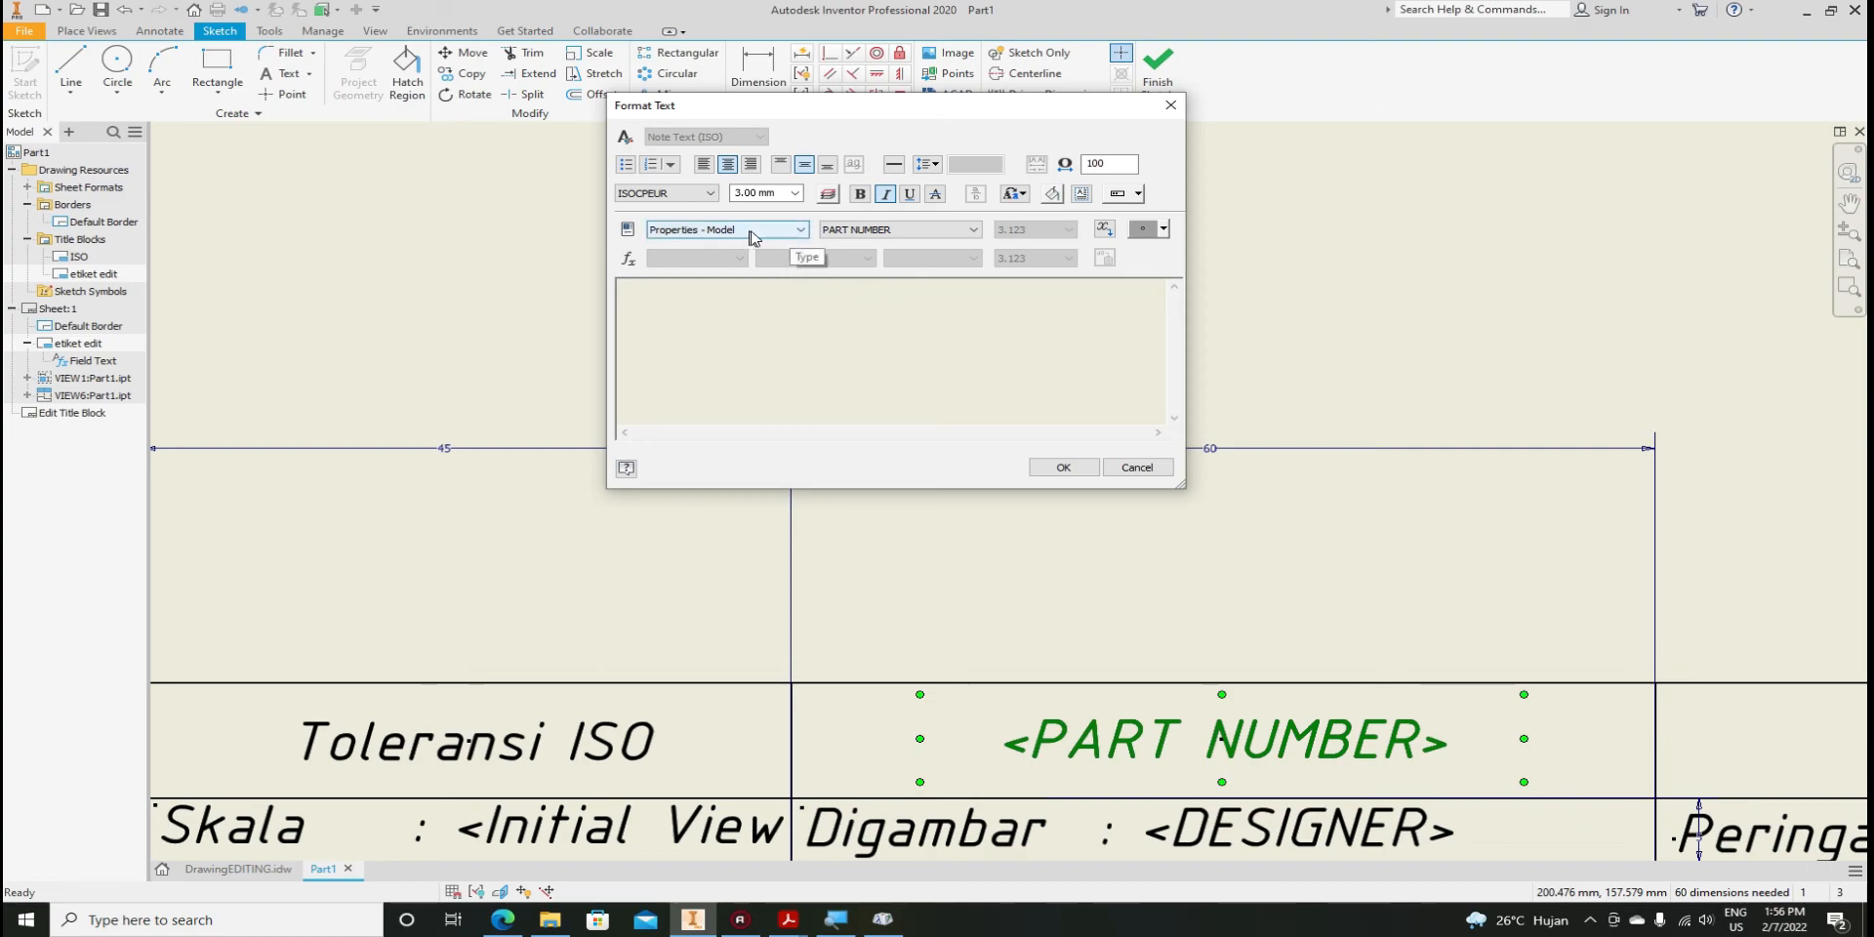
Re-insert the model PART NUMBER field, confirm, and save the title block edits
left_click(715, 234)
left_click(715, 235)
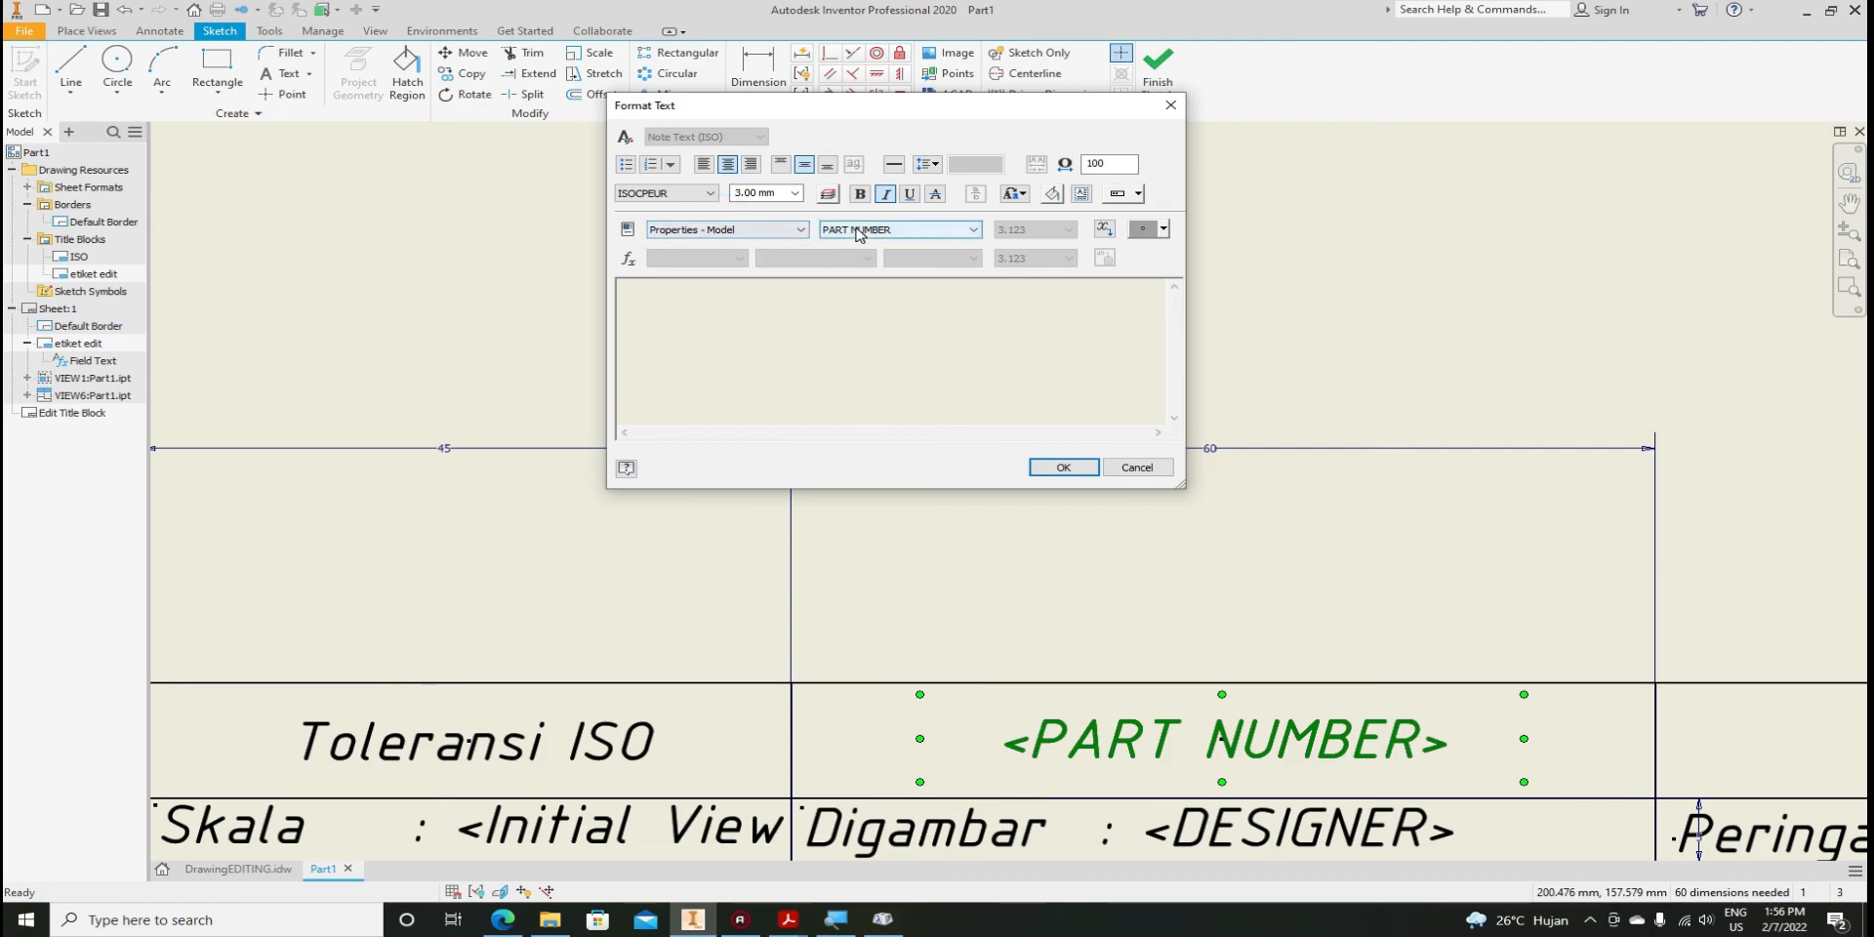
left_click(1104, 229)
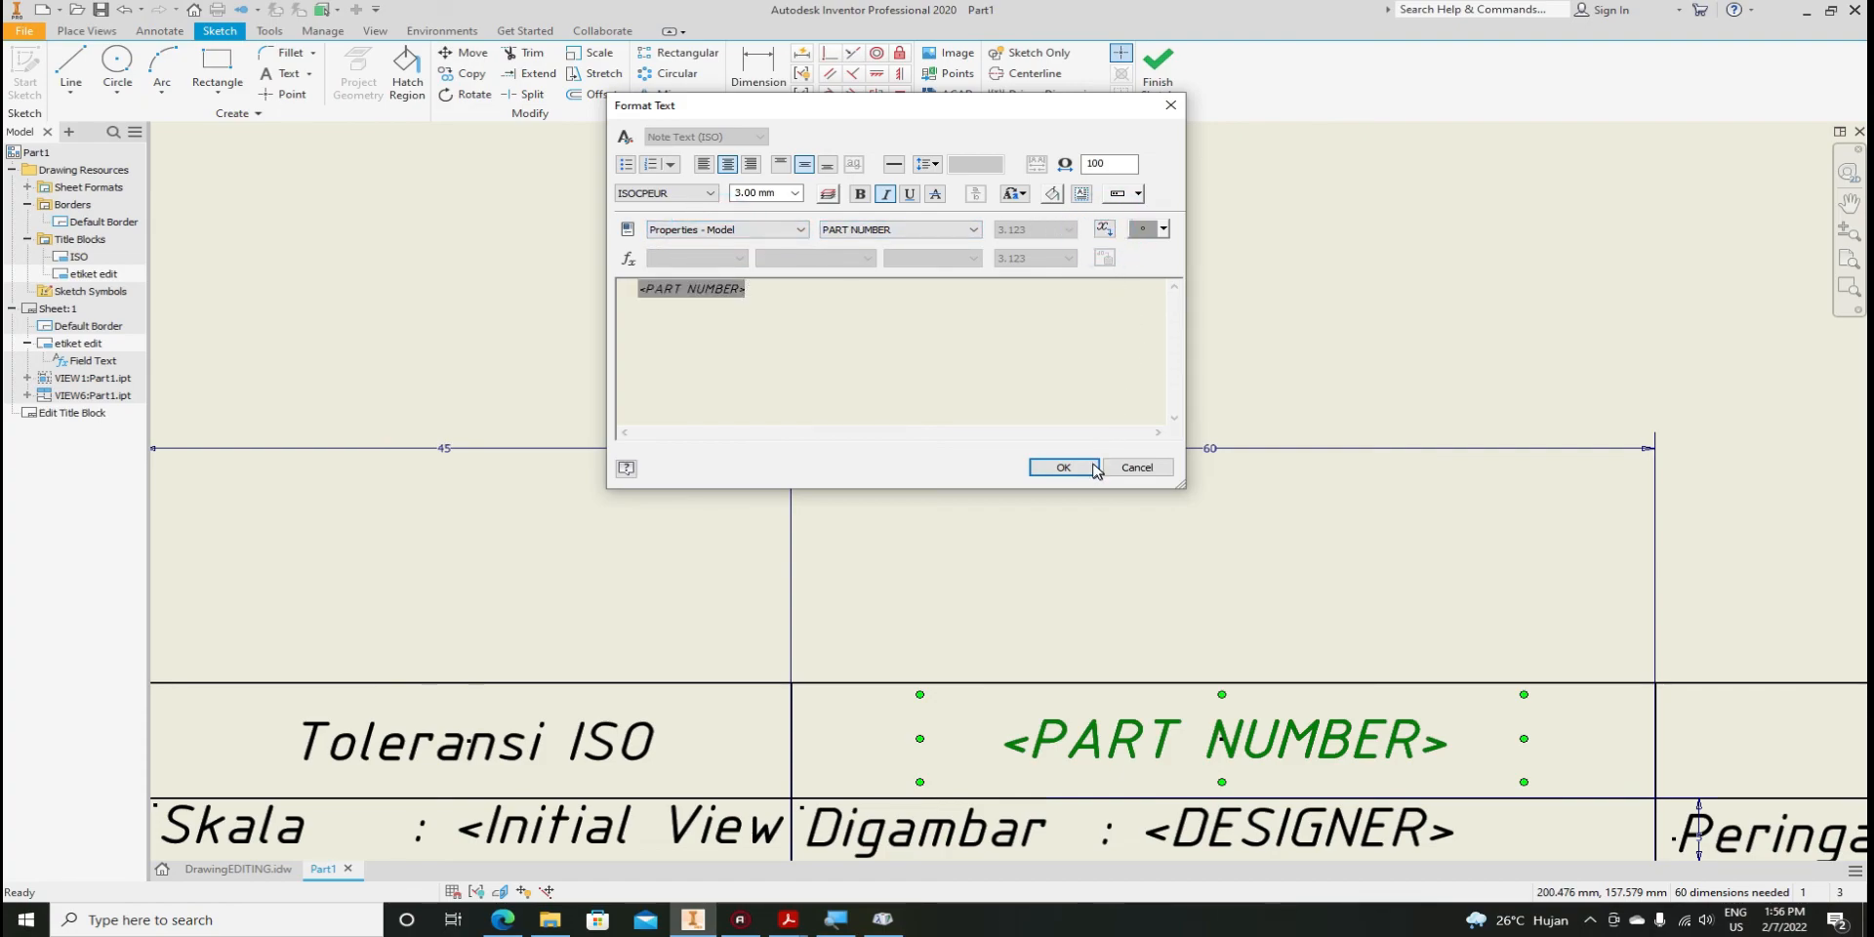
left_click(1063, 468)
left_click(1173, 90)
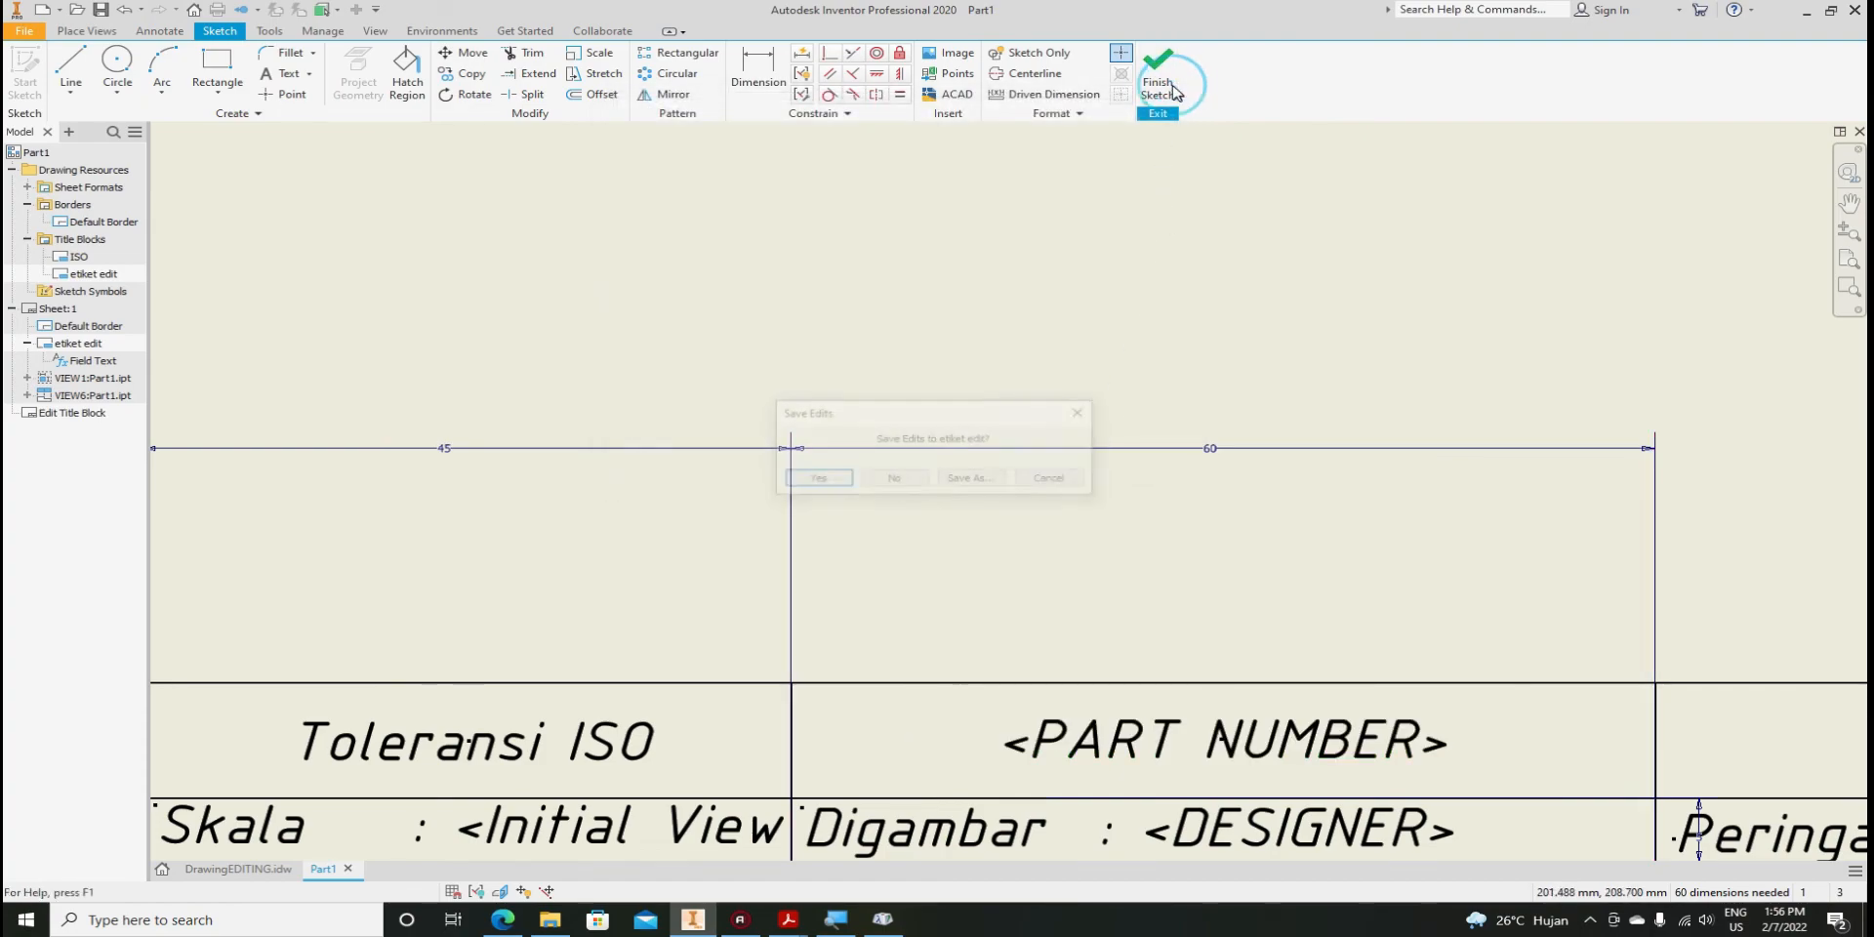
left_click(820, 478)
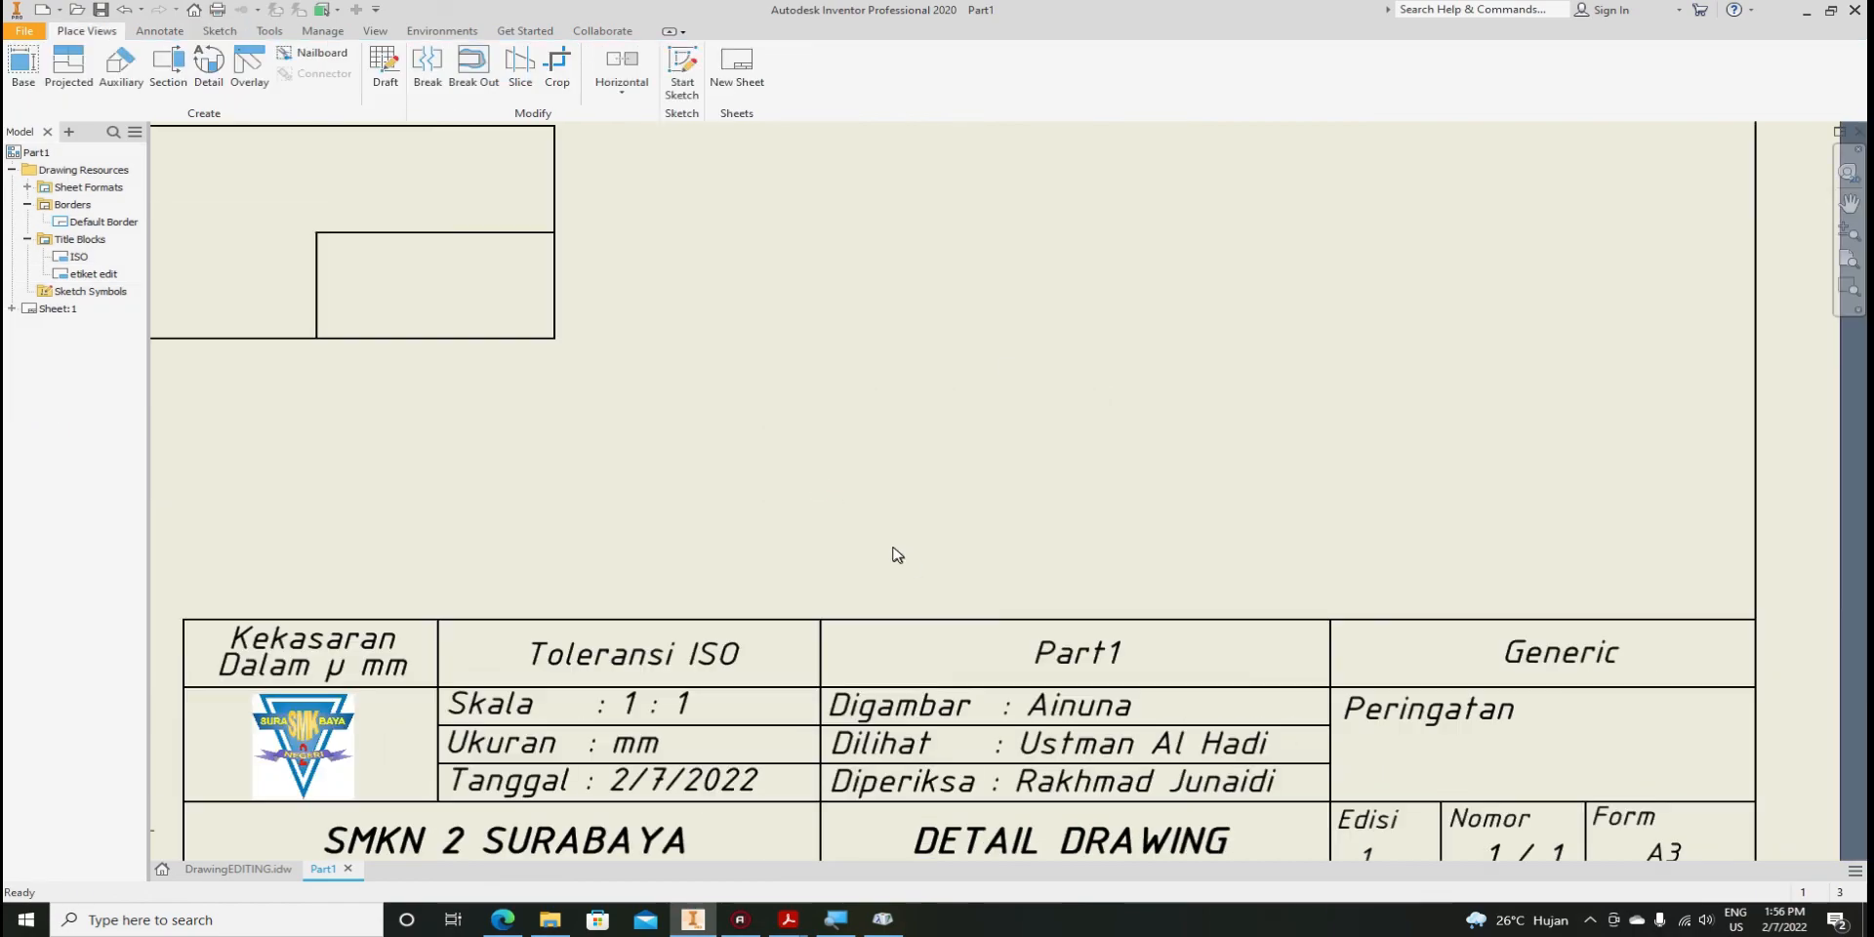
scroll(897, 555, "up", 2)
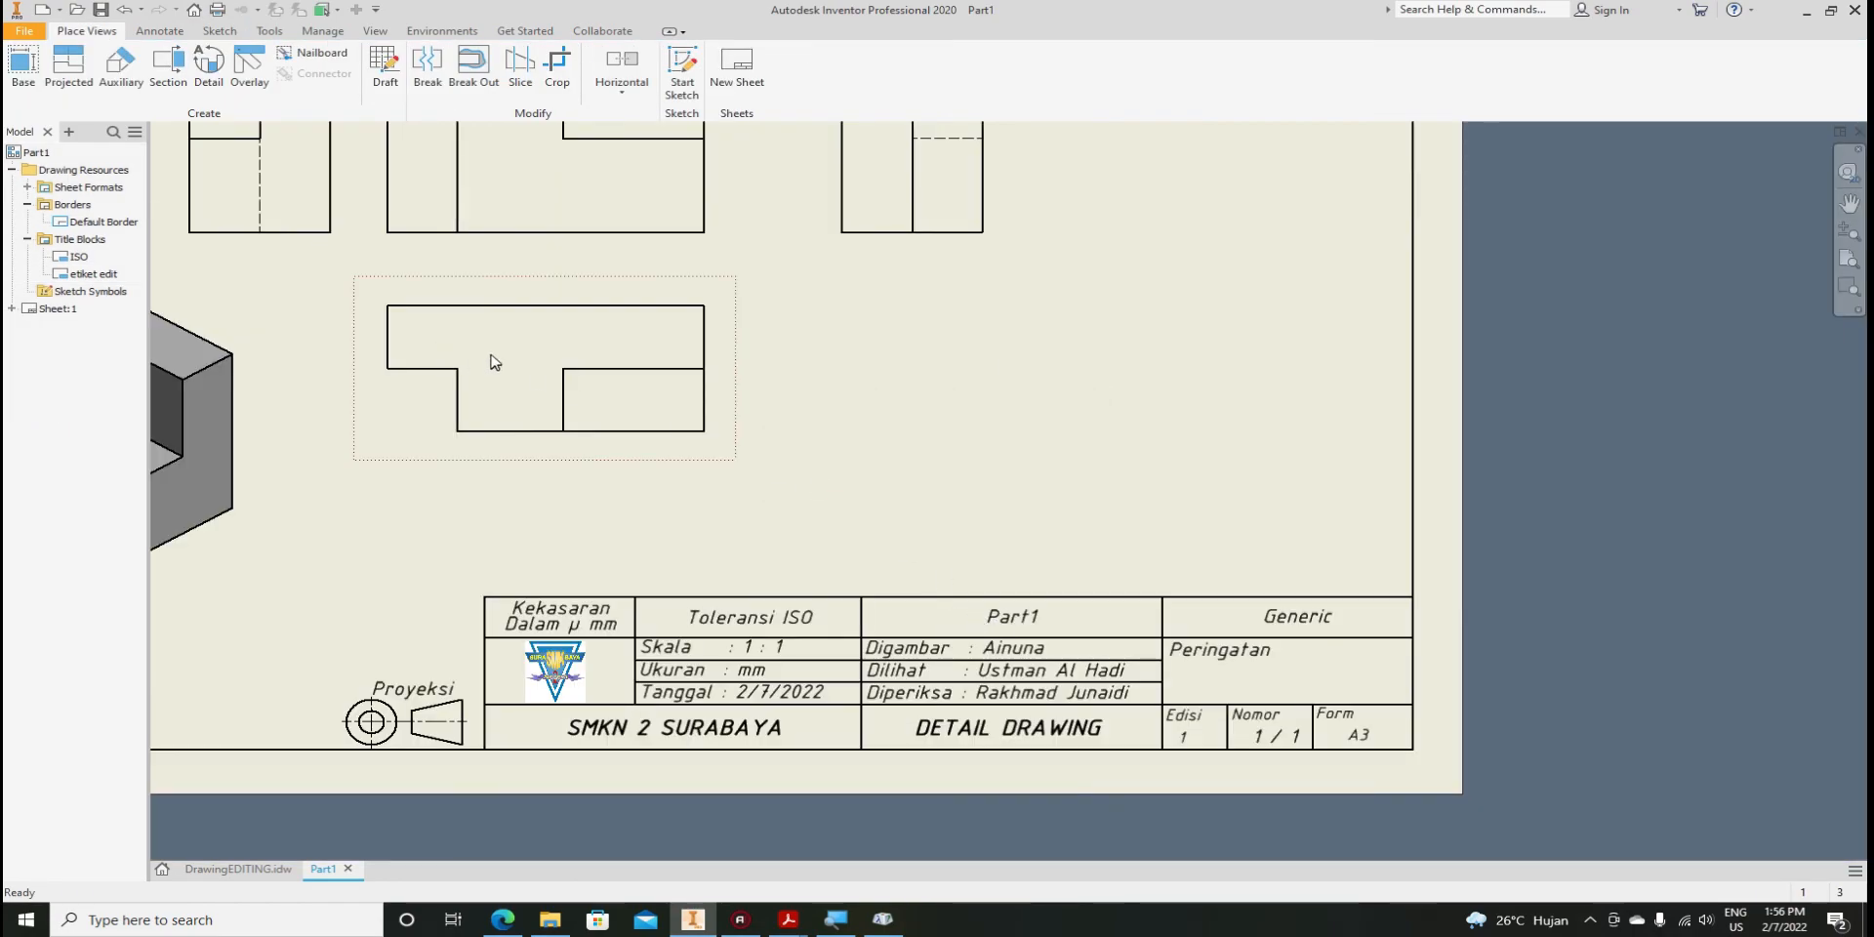
scroll(932, 438, "up", 2)
middle_click_drag(676, 359, 764, 417)
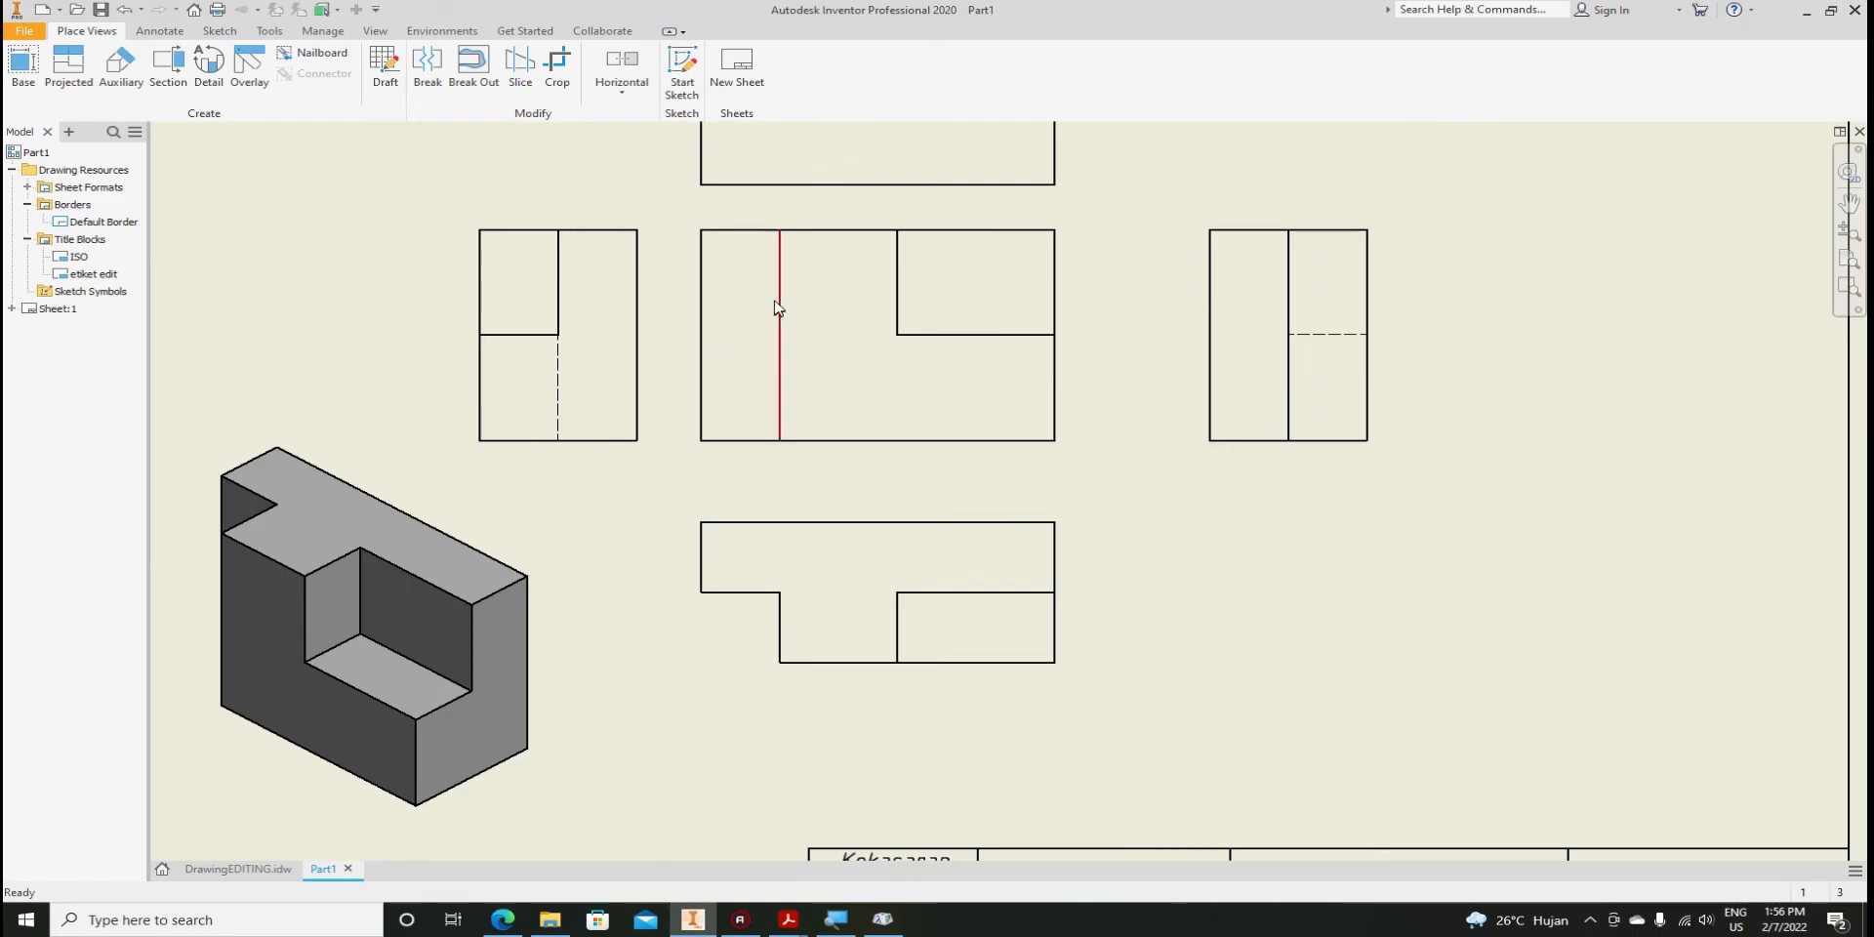
scroll(619, 319, "up", 2)
scroll(670, 384, "up", 2)
scroll(866, 452, "down", 2)
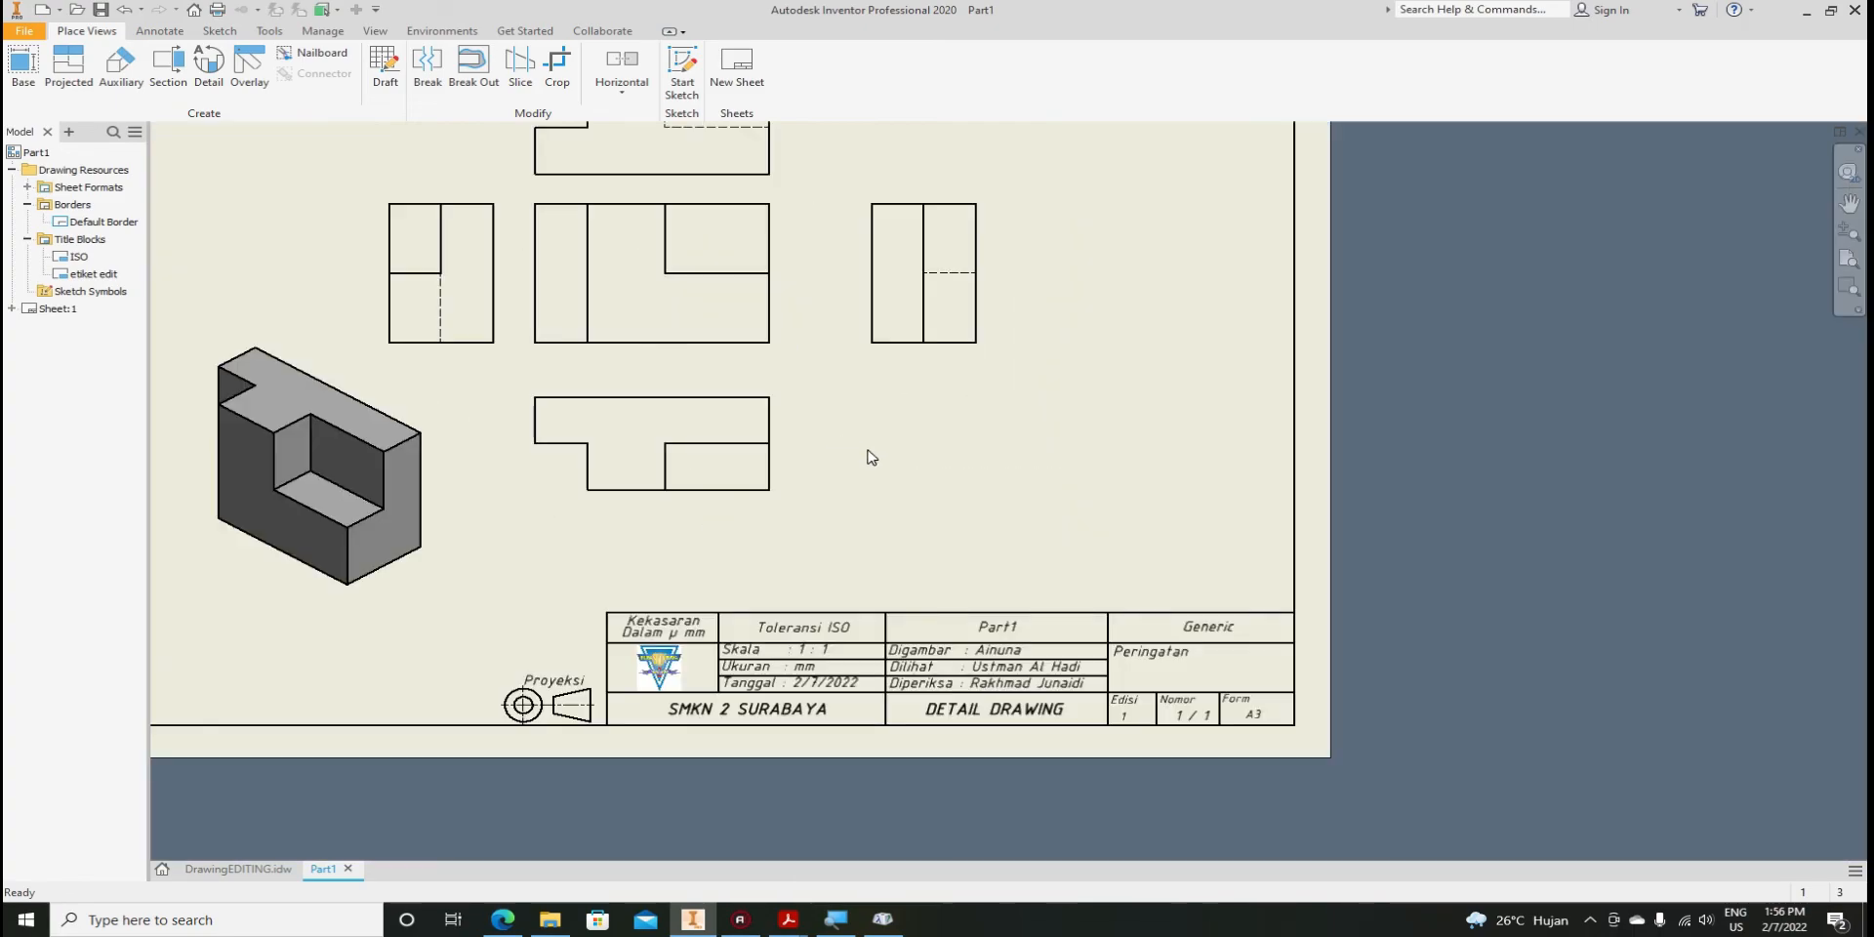
scroll(846, 447, "up", 2)
scroll(847, 448, "down", 2)
Window-select all six drawing views and delete them, confirming both Delete View prompts
scroll(871, 463, "up", 2)
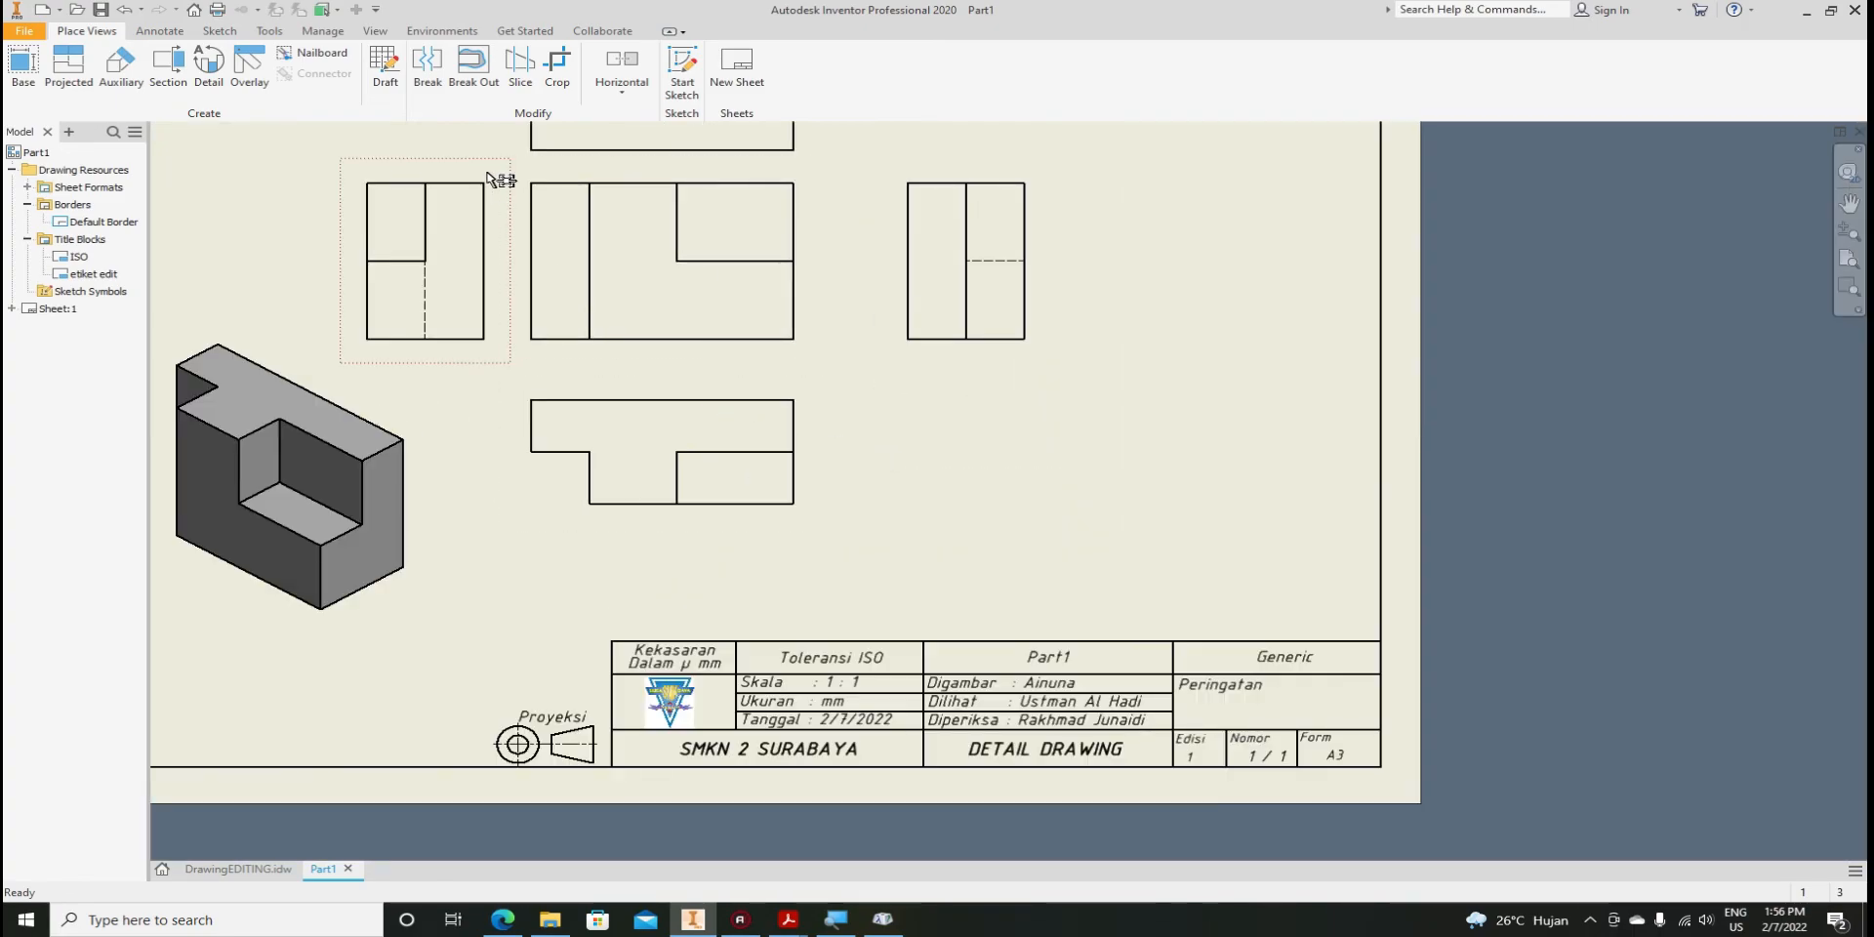
mouse_move(982, 544)
left_mouse_down()
mouse_move(408, 253)
mouse_move(372, 167)
left_mouse_up()
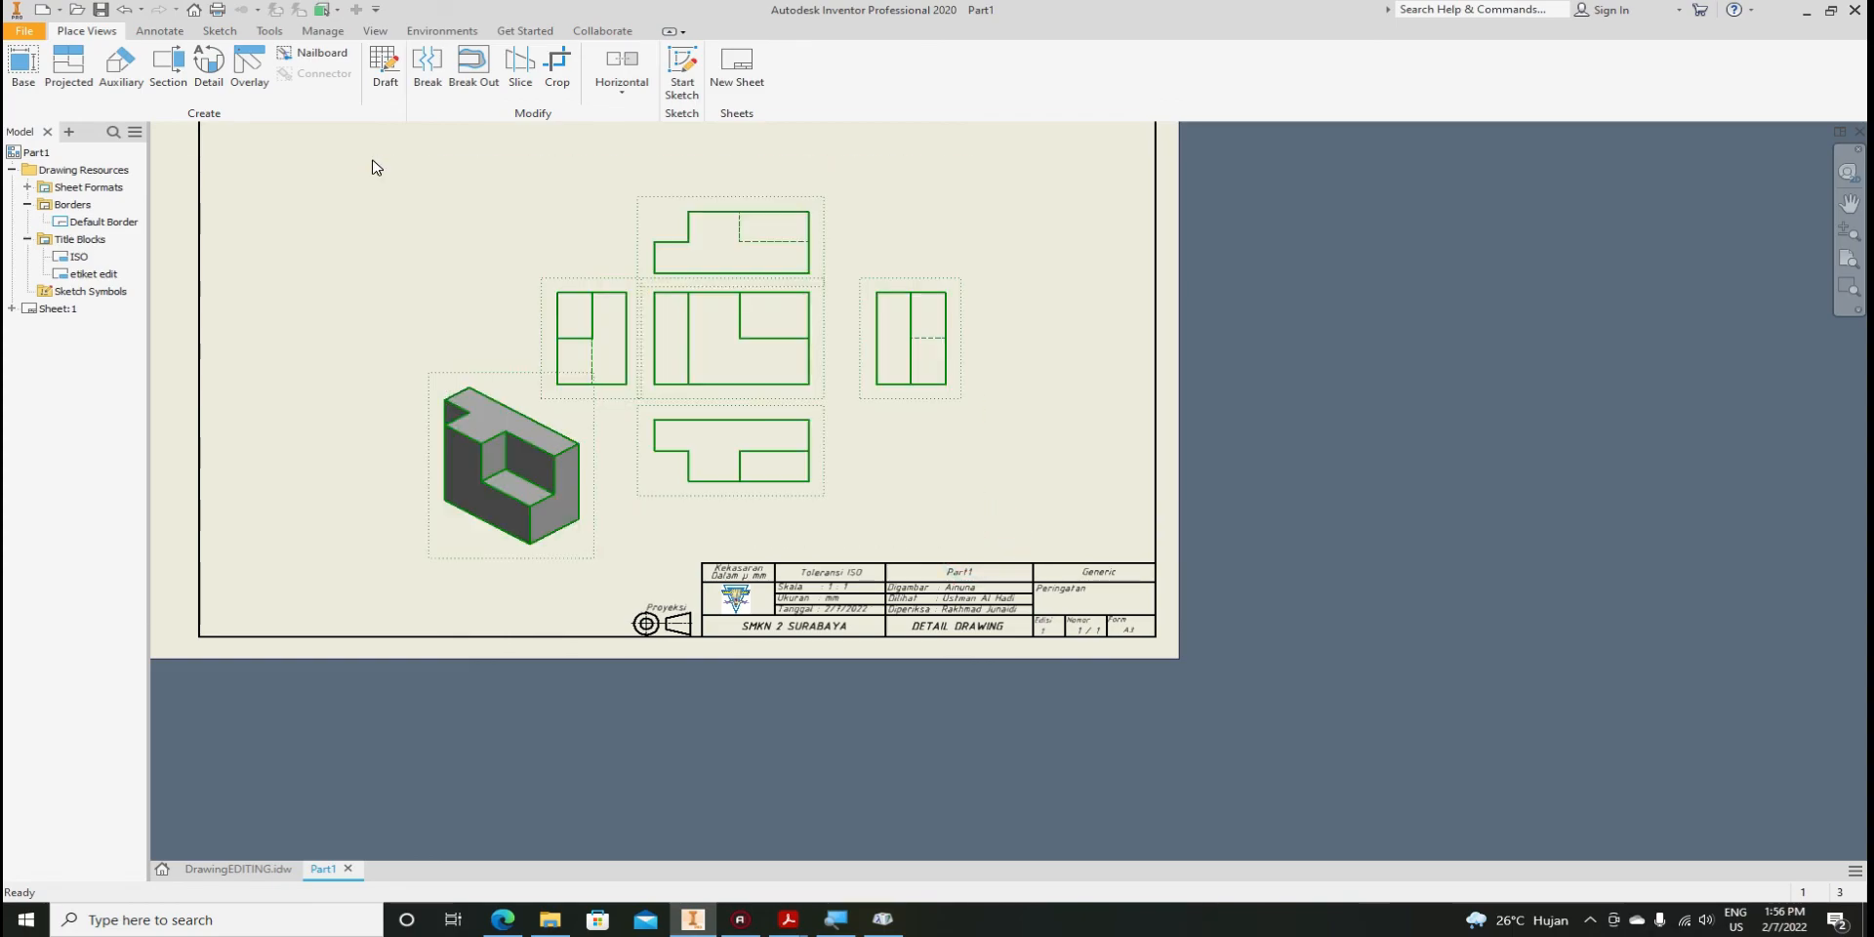
key("Delete")
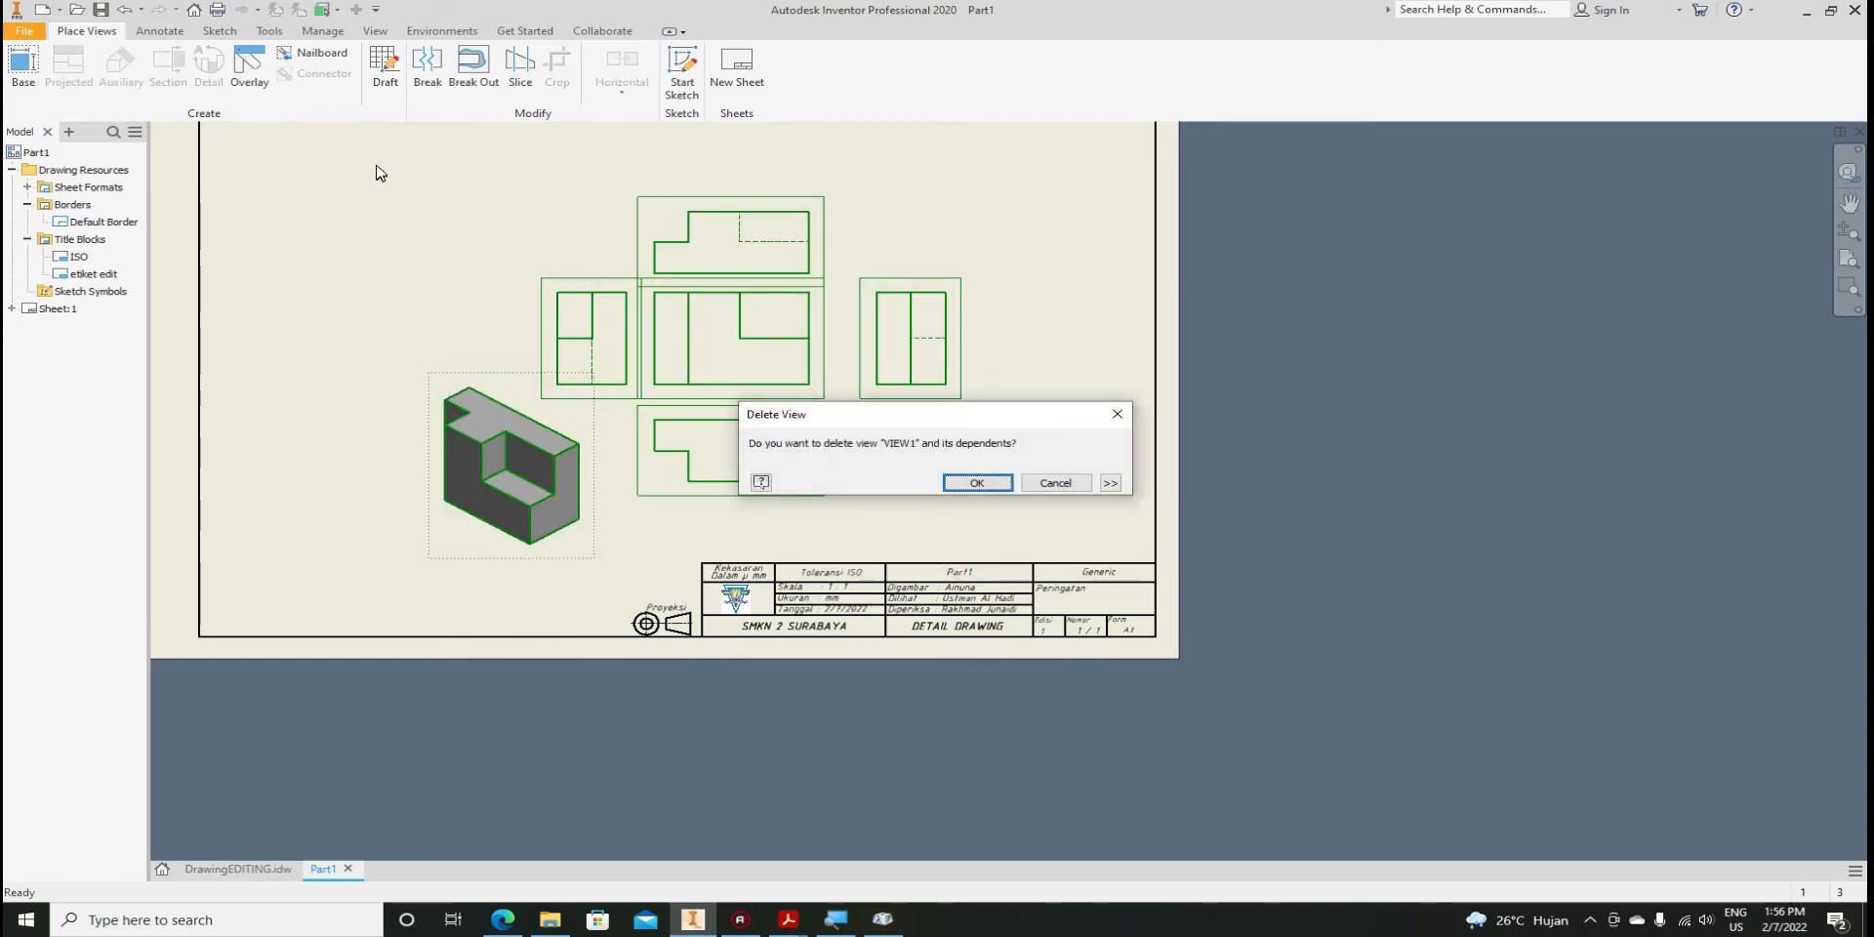
key("Return")
left_click(915, 495)
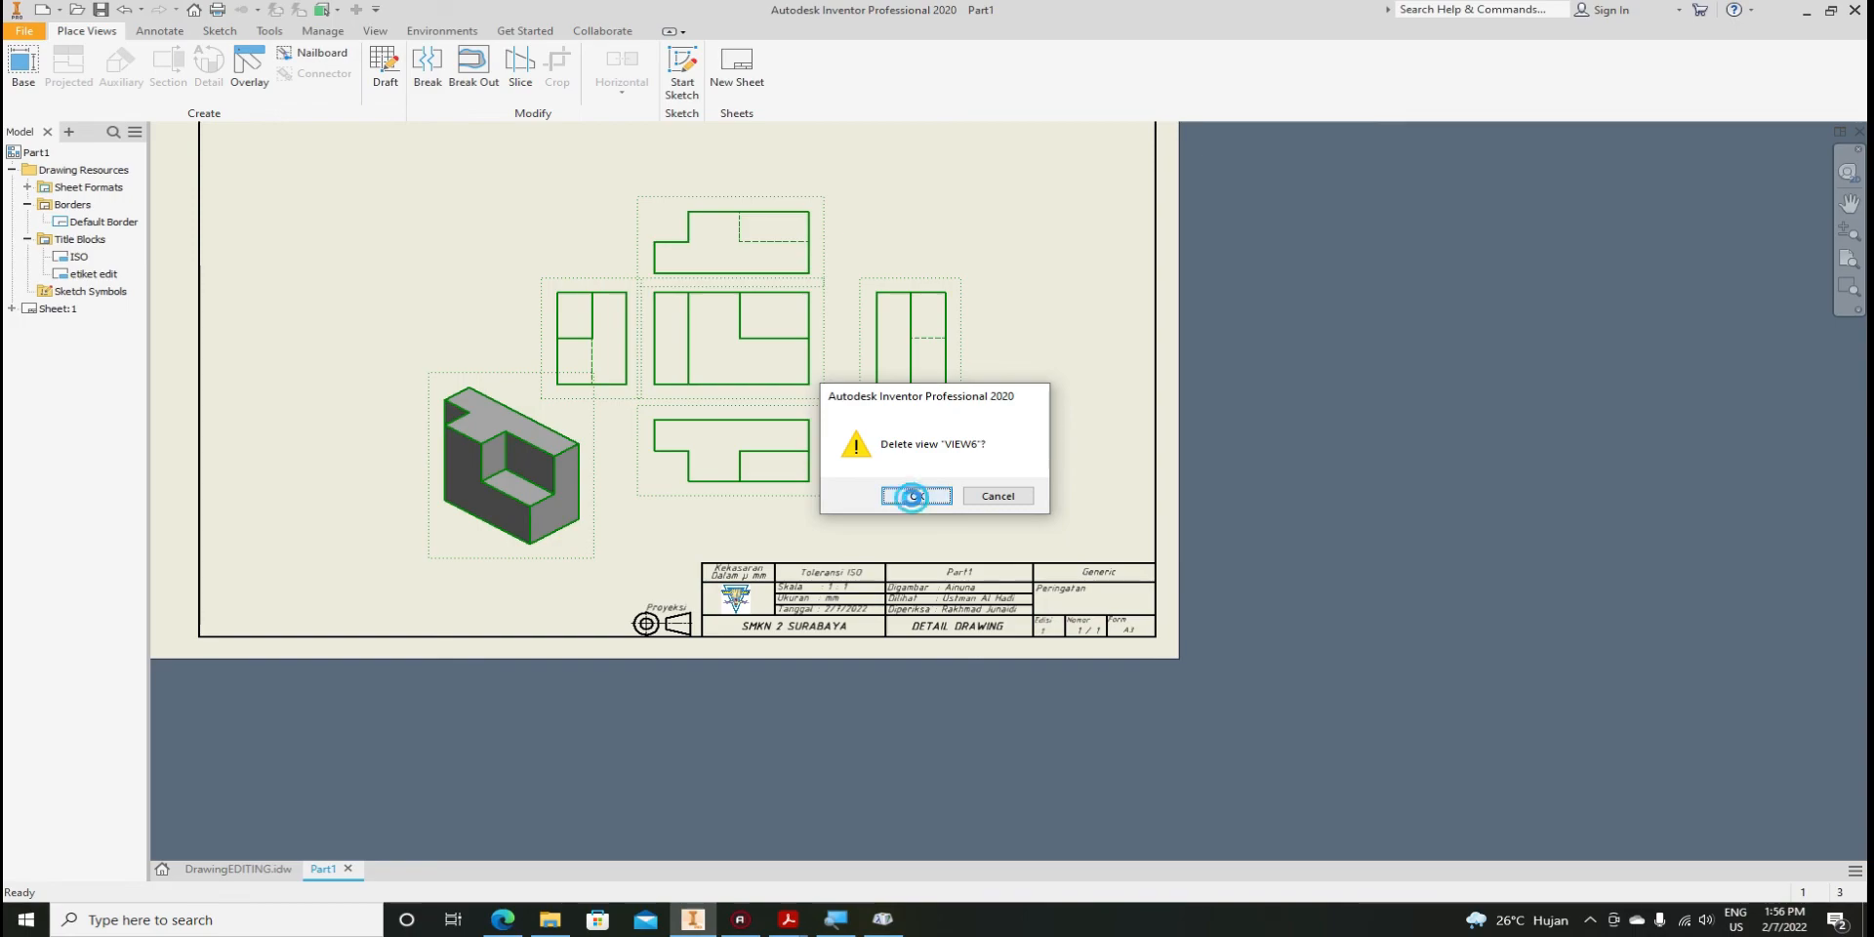
Start placing a new Base View
scroll(1064, 585, "up", 3)
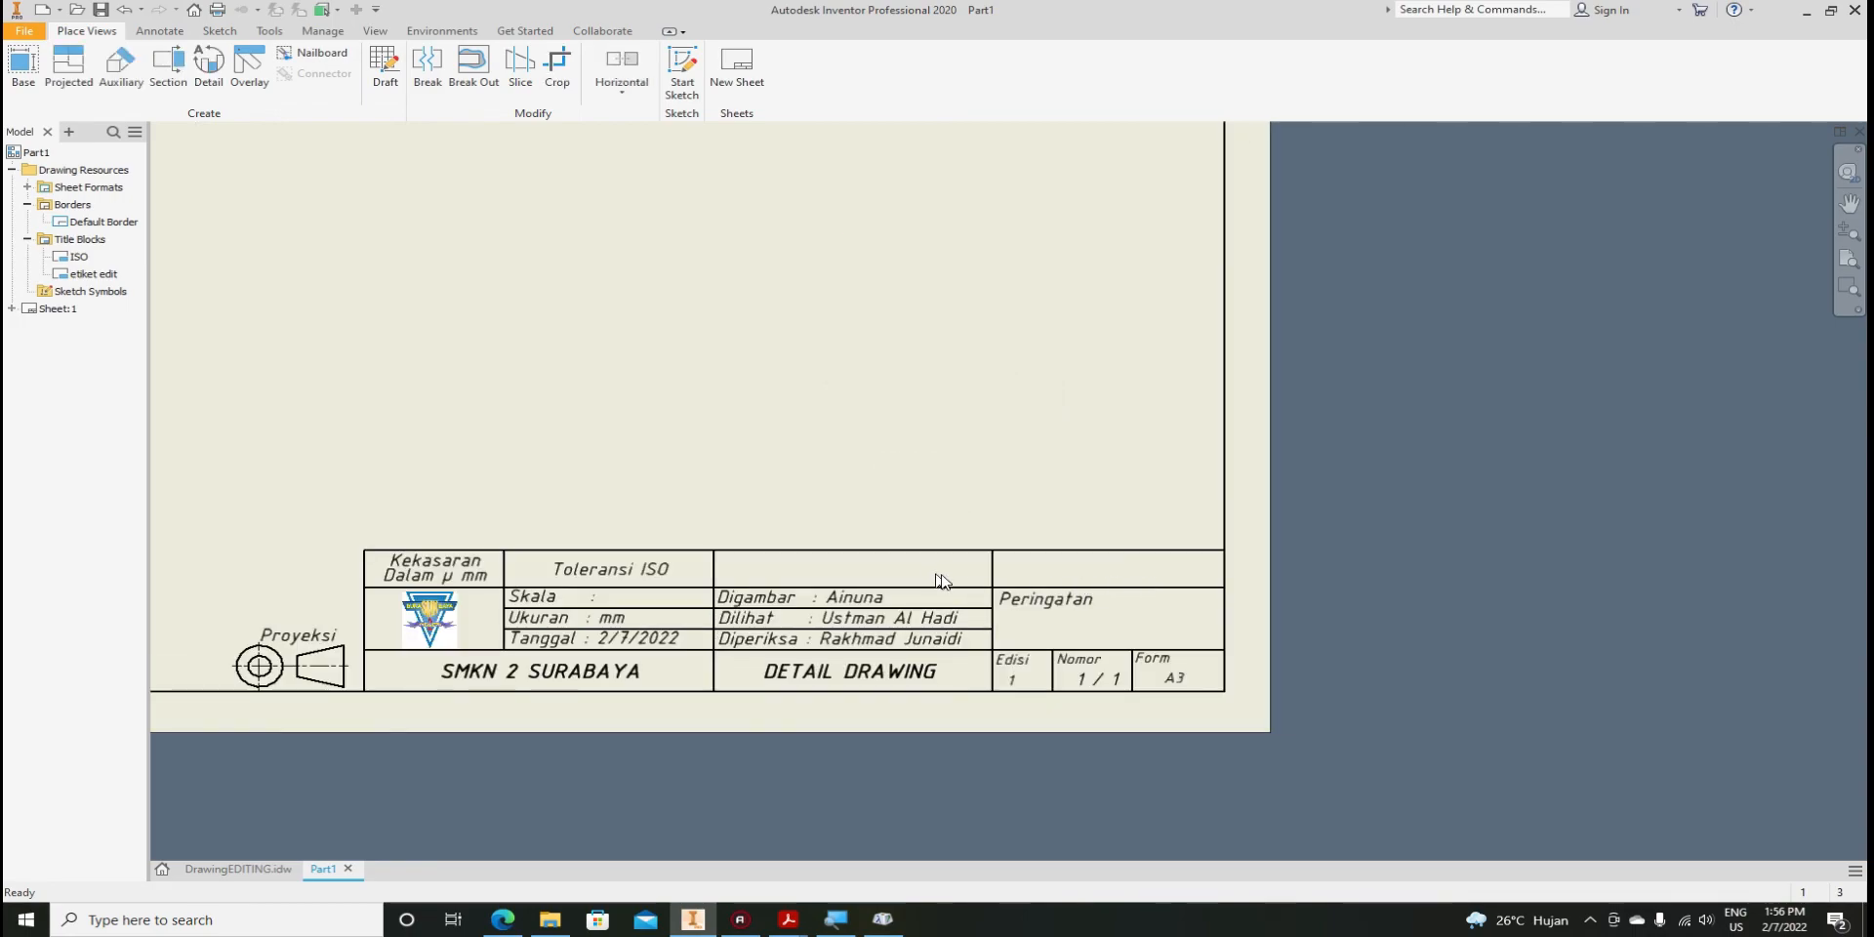
scroll(1093, 585, "down", 2)
scroll(1092, 585, "up", 2)
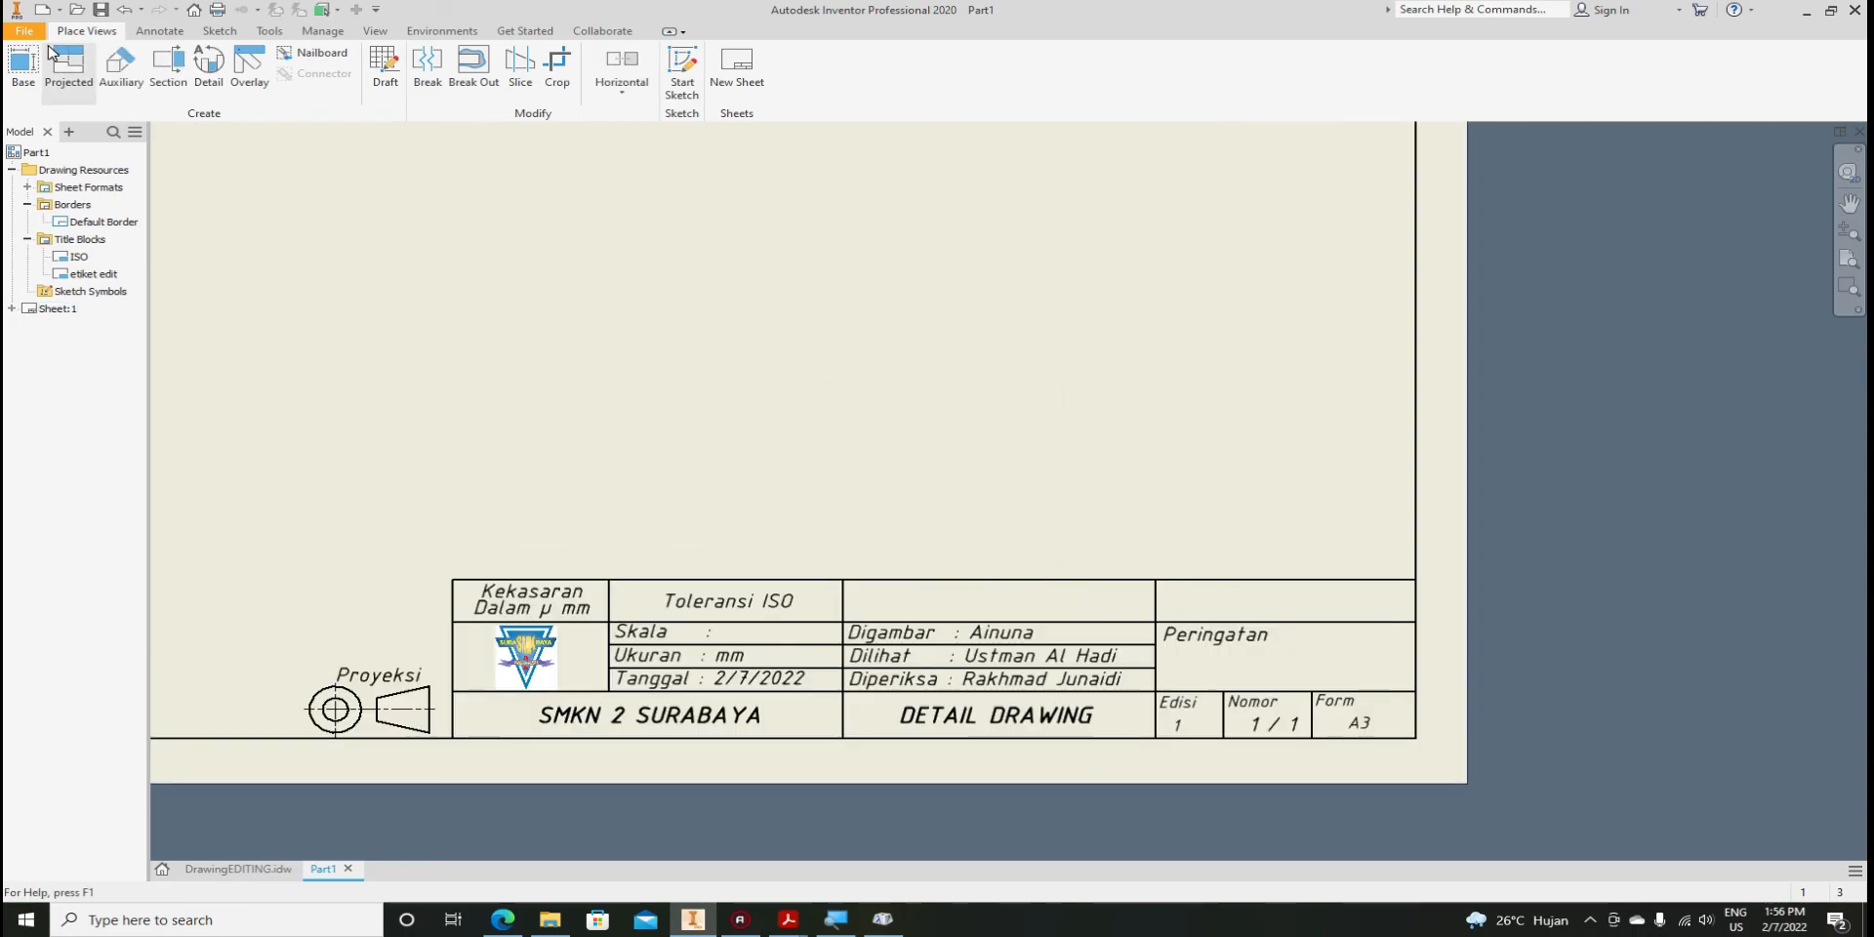
left_click(12, 76)
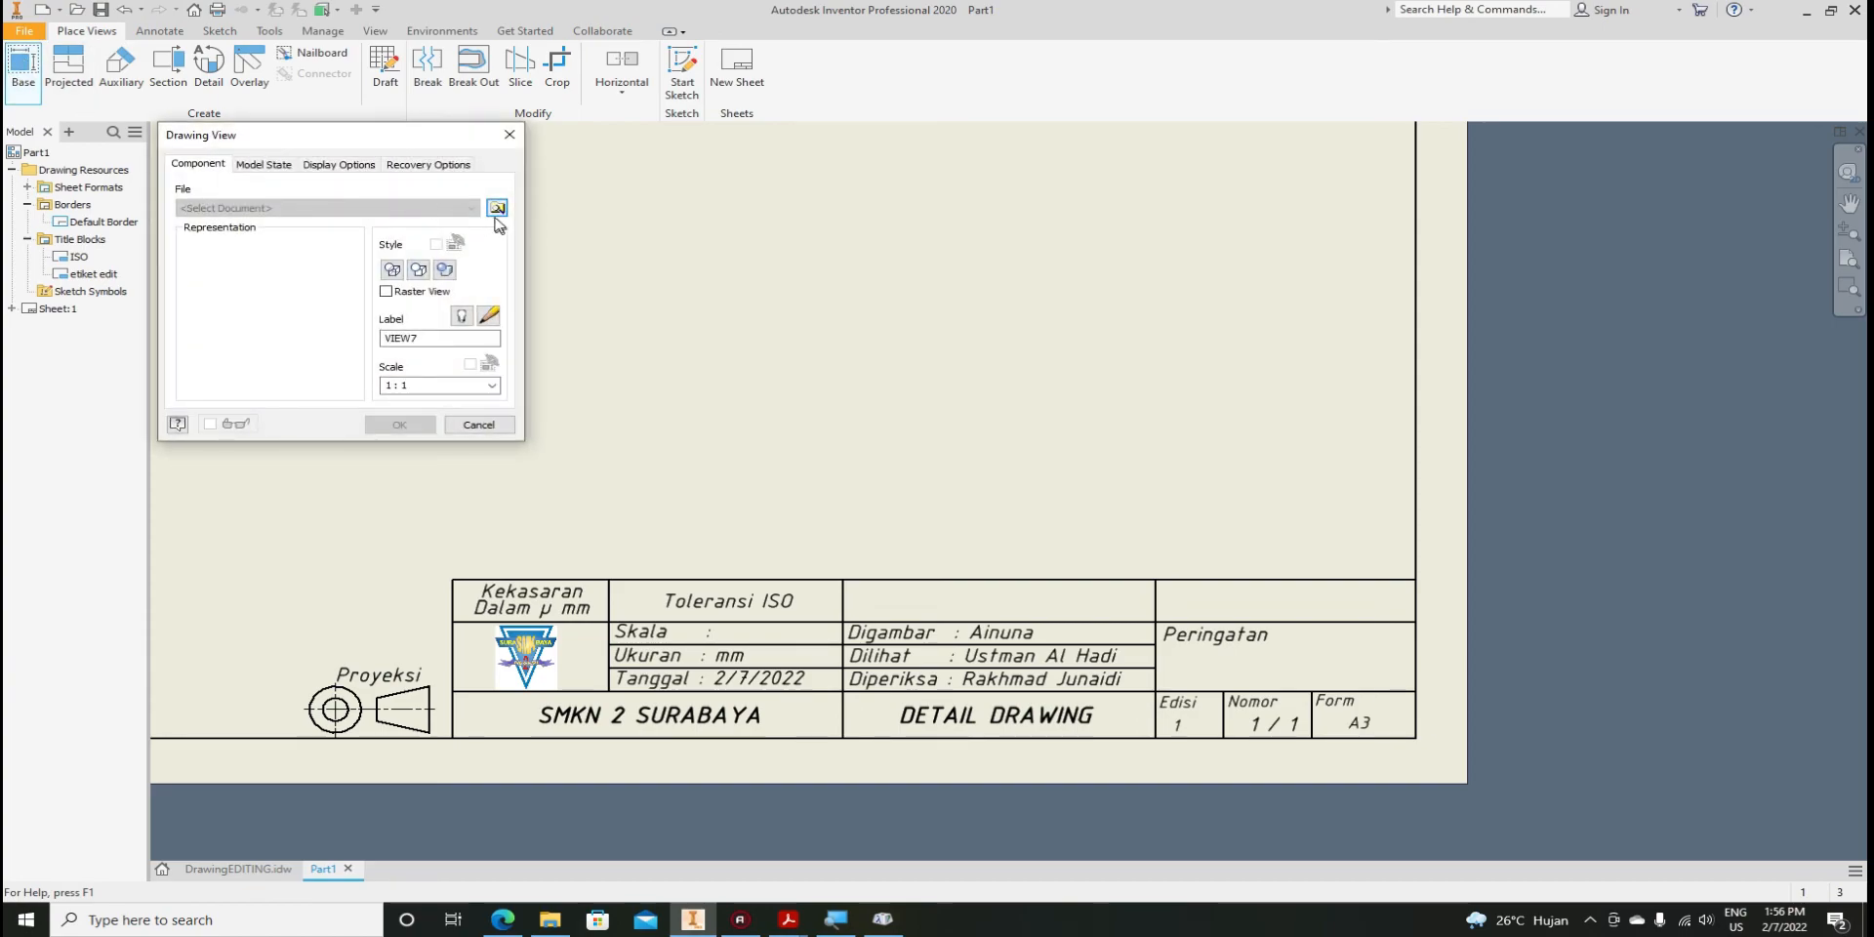
Browse for and load Part6d.ipt as the base view model
left_click(497, 205)
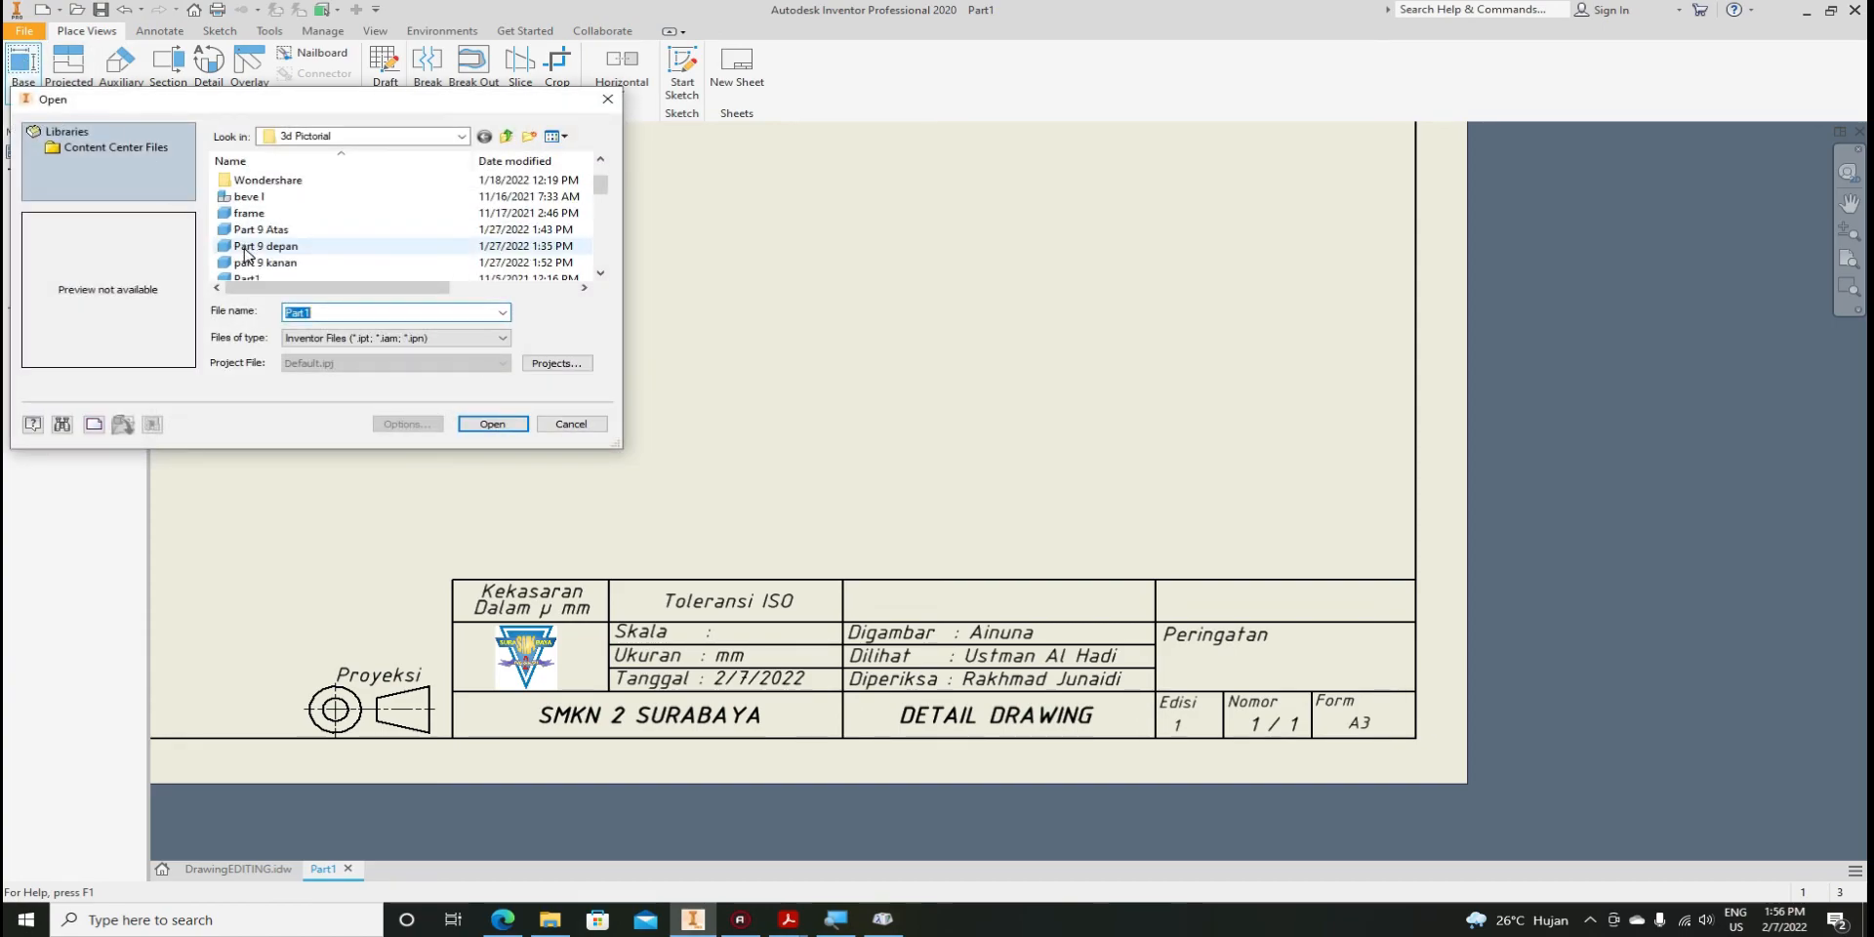
scroll(248, 209, "down", 1)
left_click(246, 198)
left_click(246, 215)
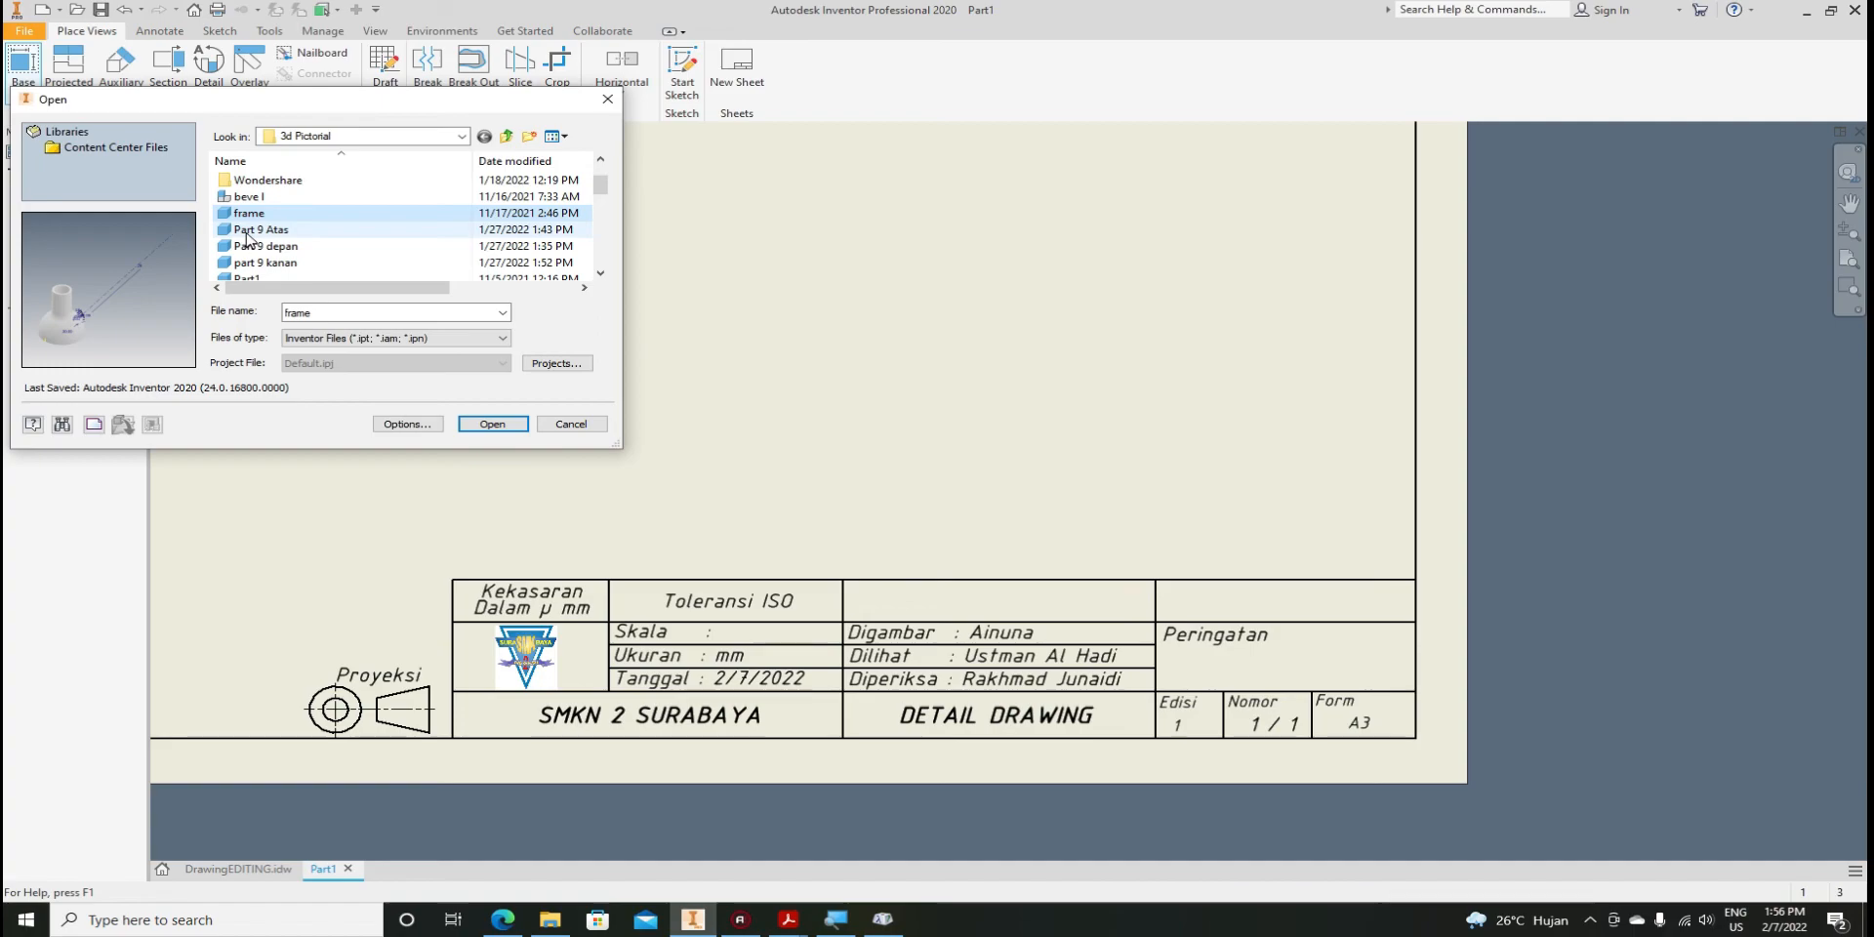
left_click(246, 231)
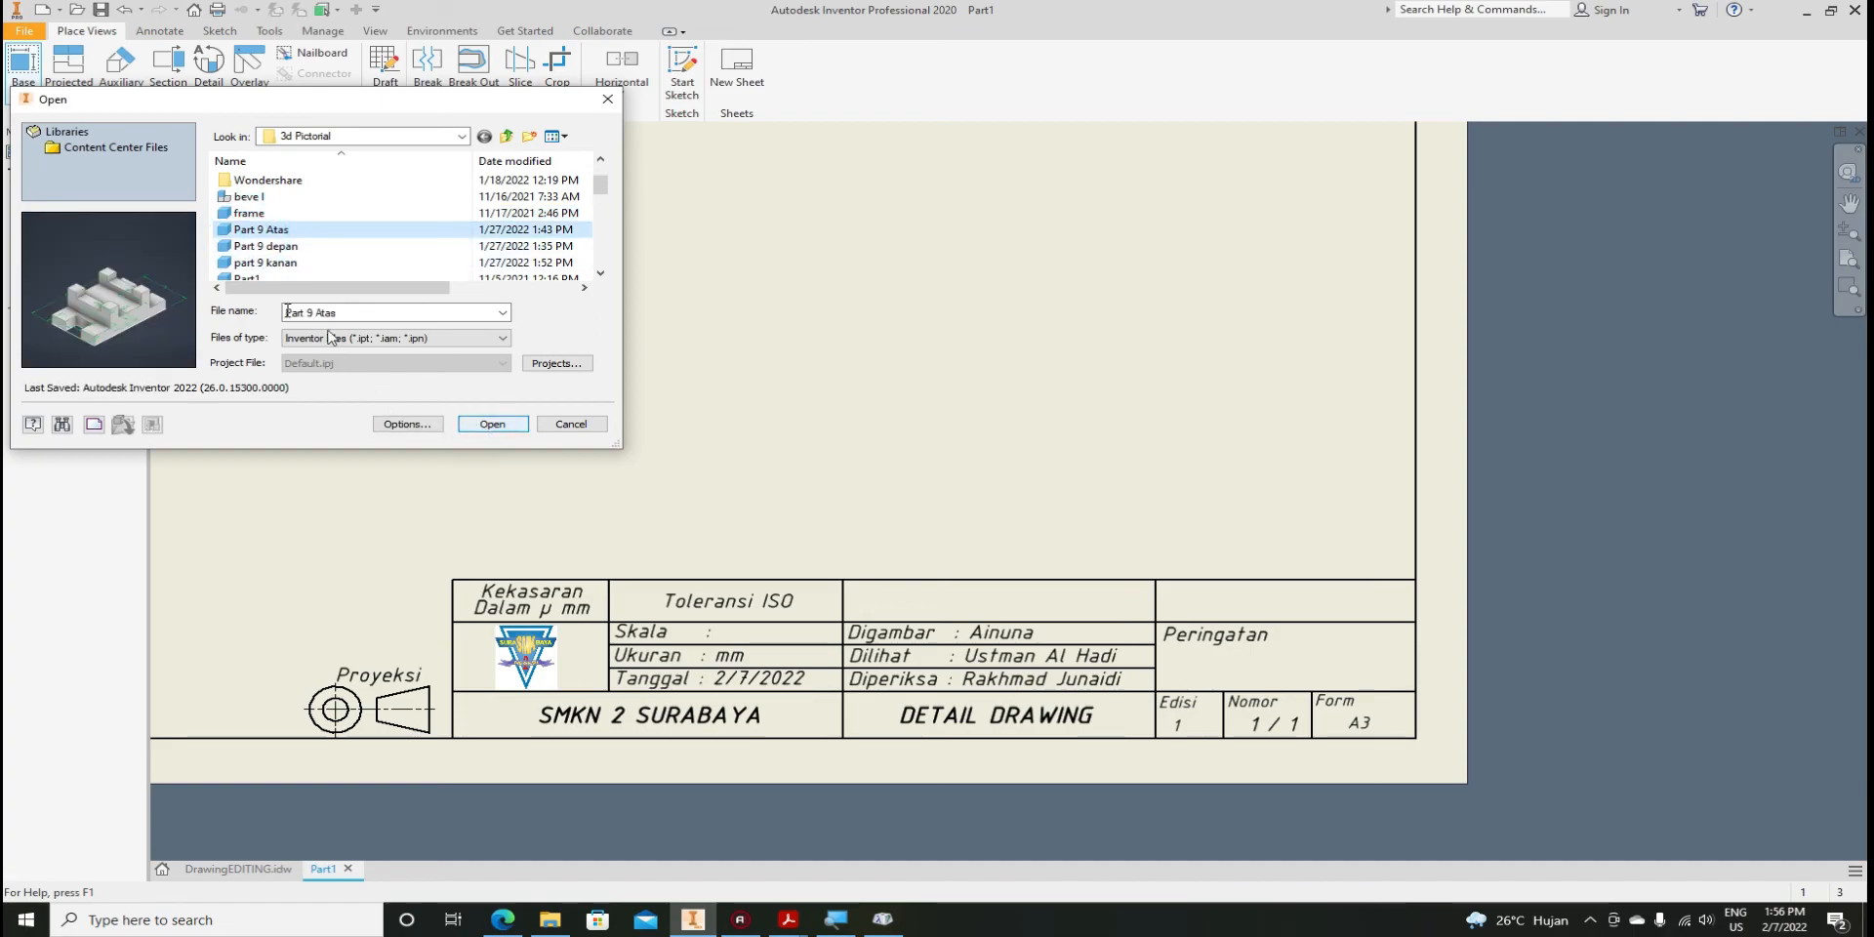
scroll(256, 256, "down", 3)
left_click(260, 263)
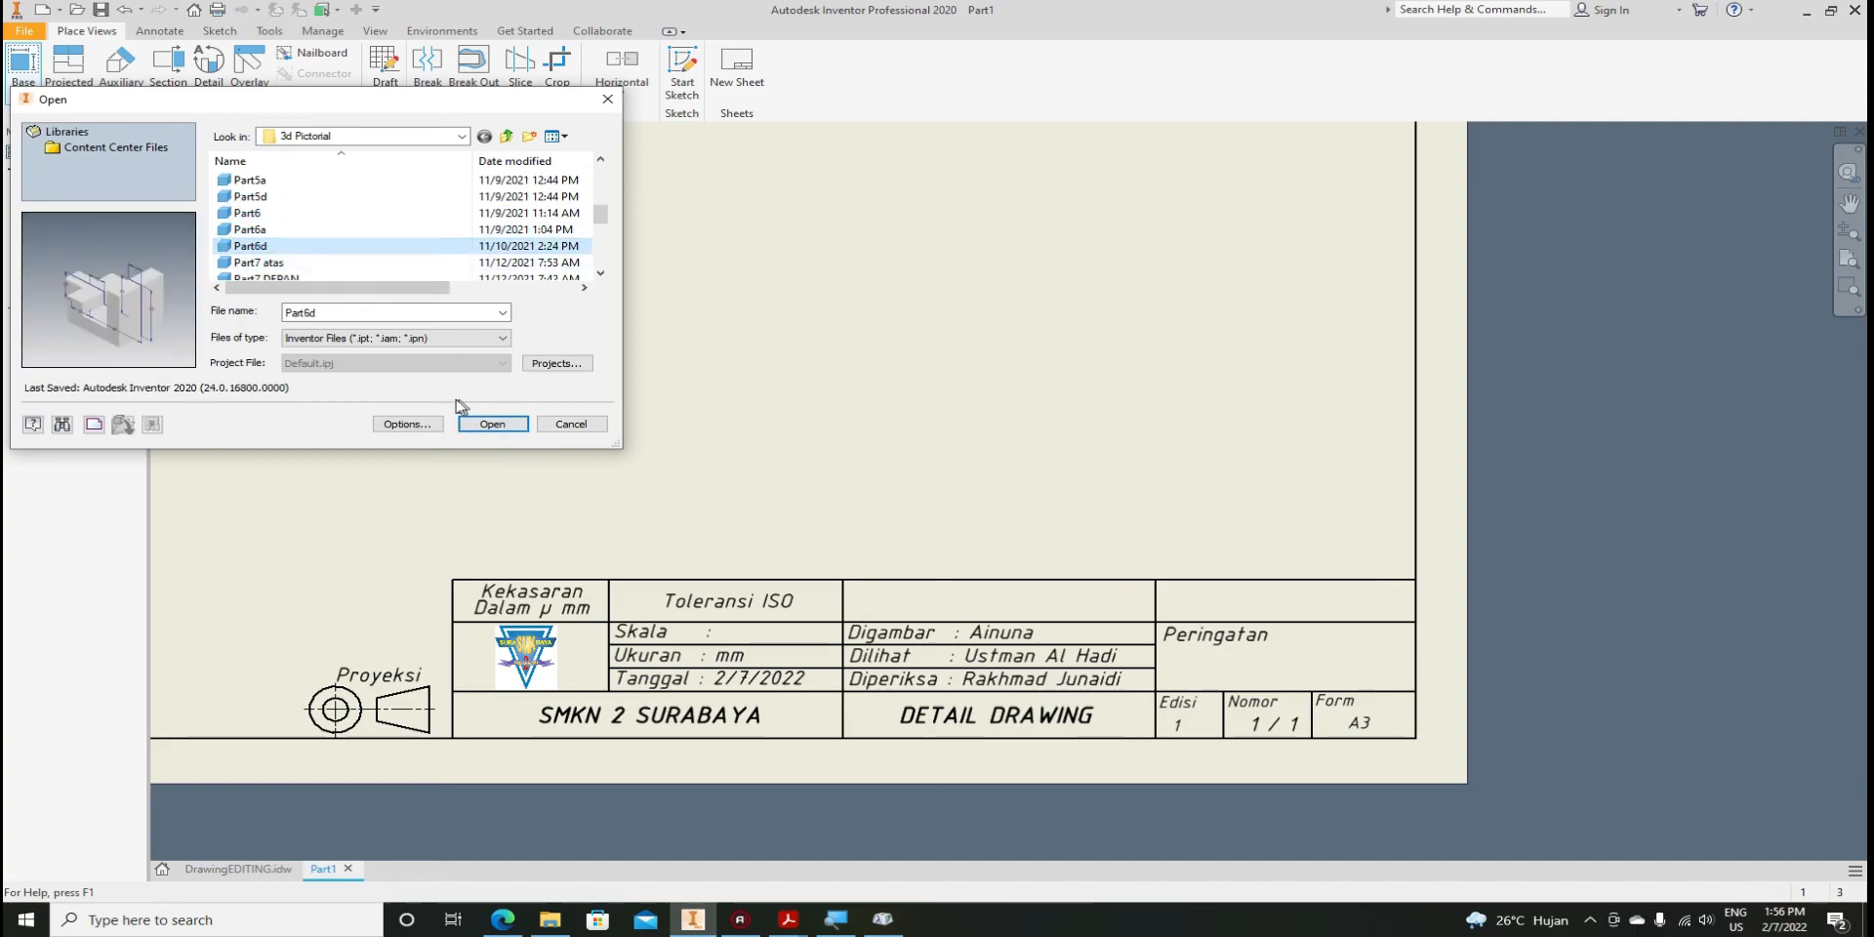
left_click(491, 422)
left_click(387, 318)
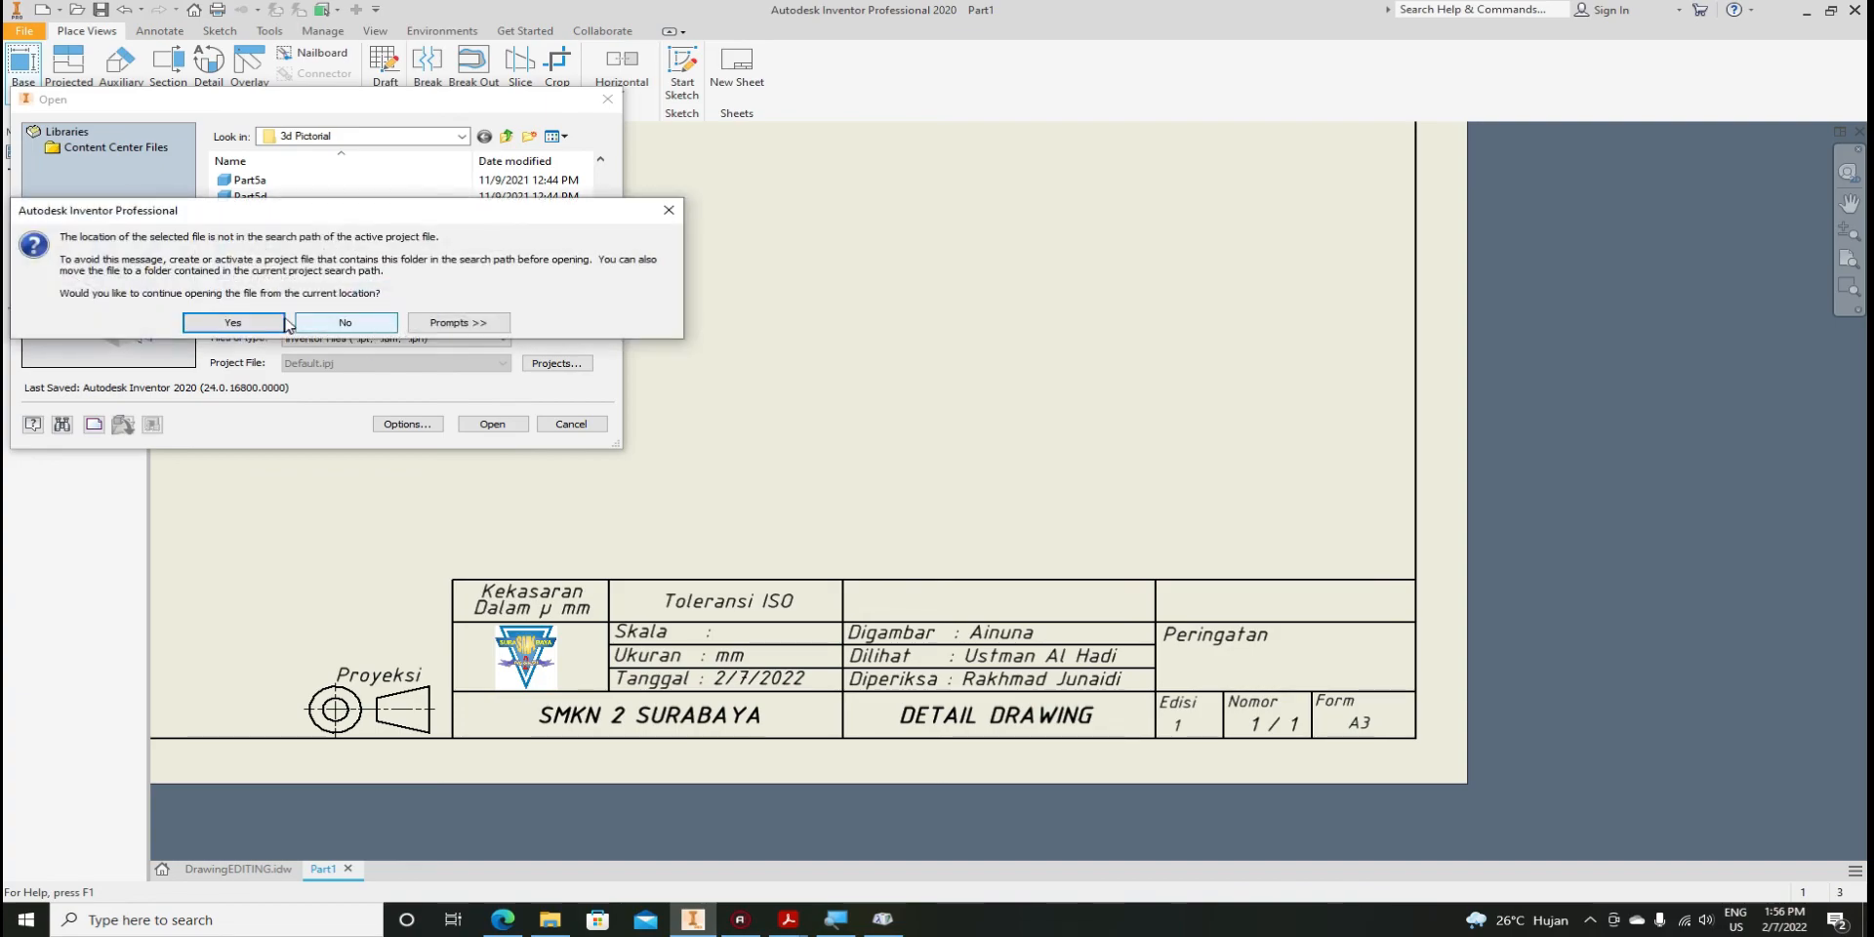
left_click(285, 322)
Place projected views below and right of the front view plus an isometric, and create them
scroll(1049, 376, "up", 5)
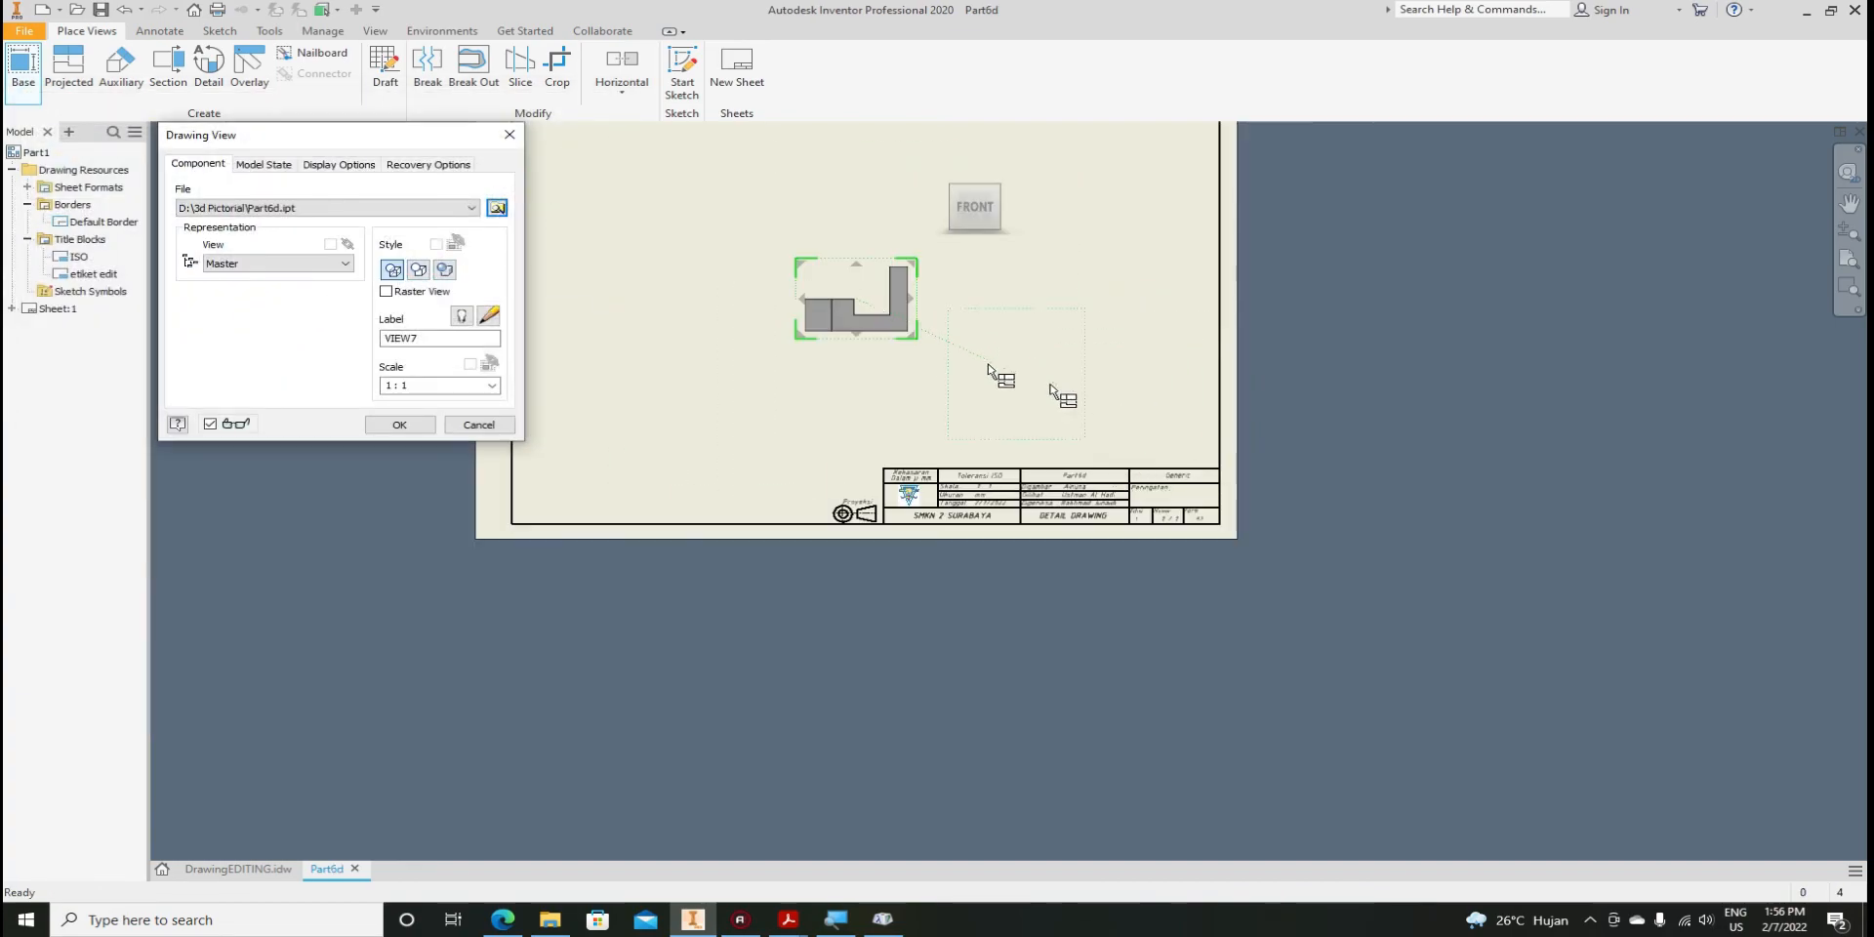
scroll(834, 294, "down", 5)
scroll(780, 317, "up", 2)
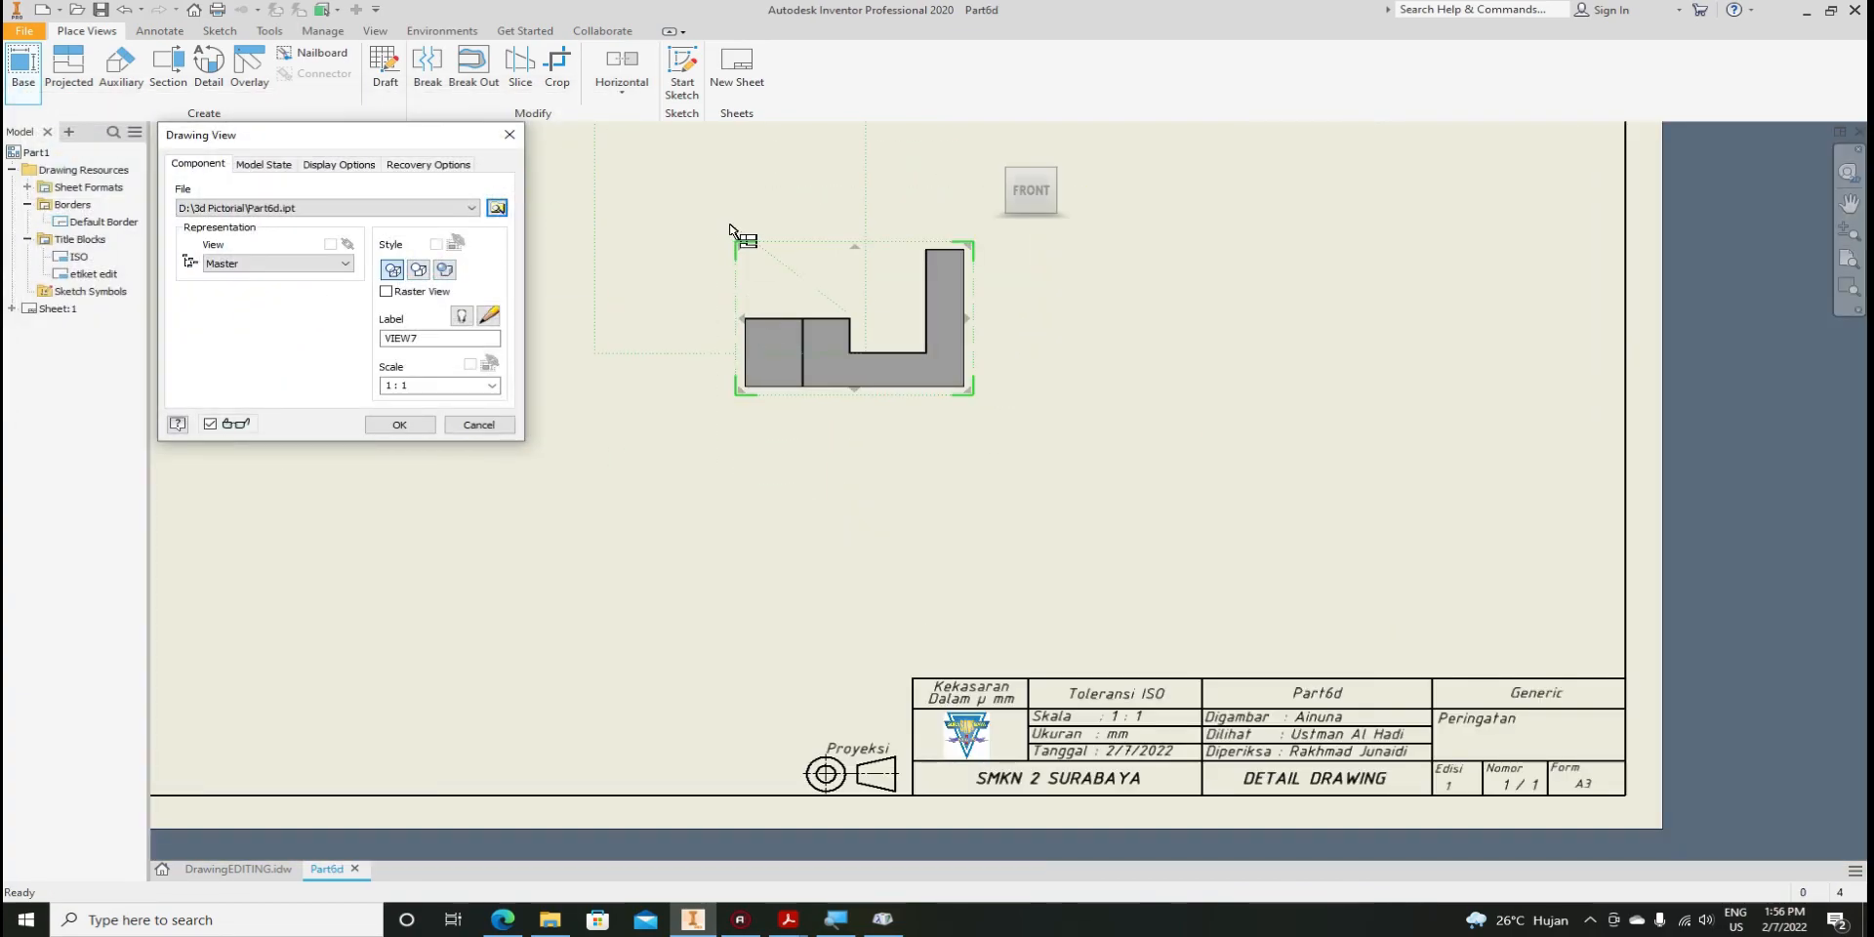
scroll(674, 285, "up", 2)
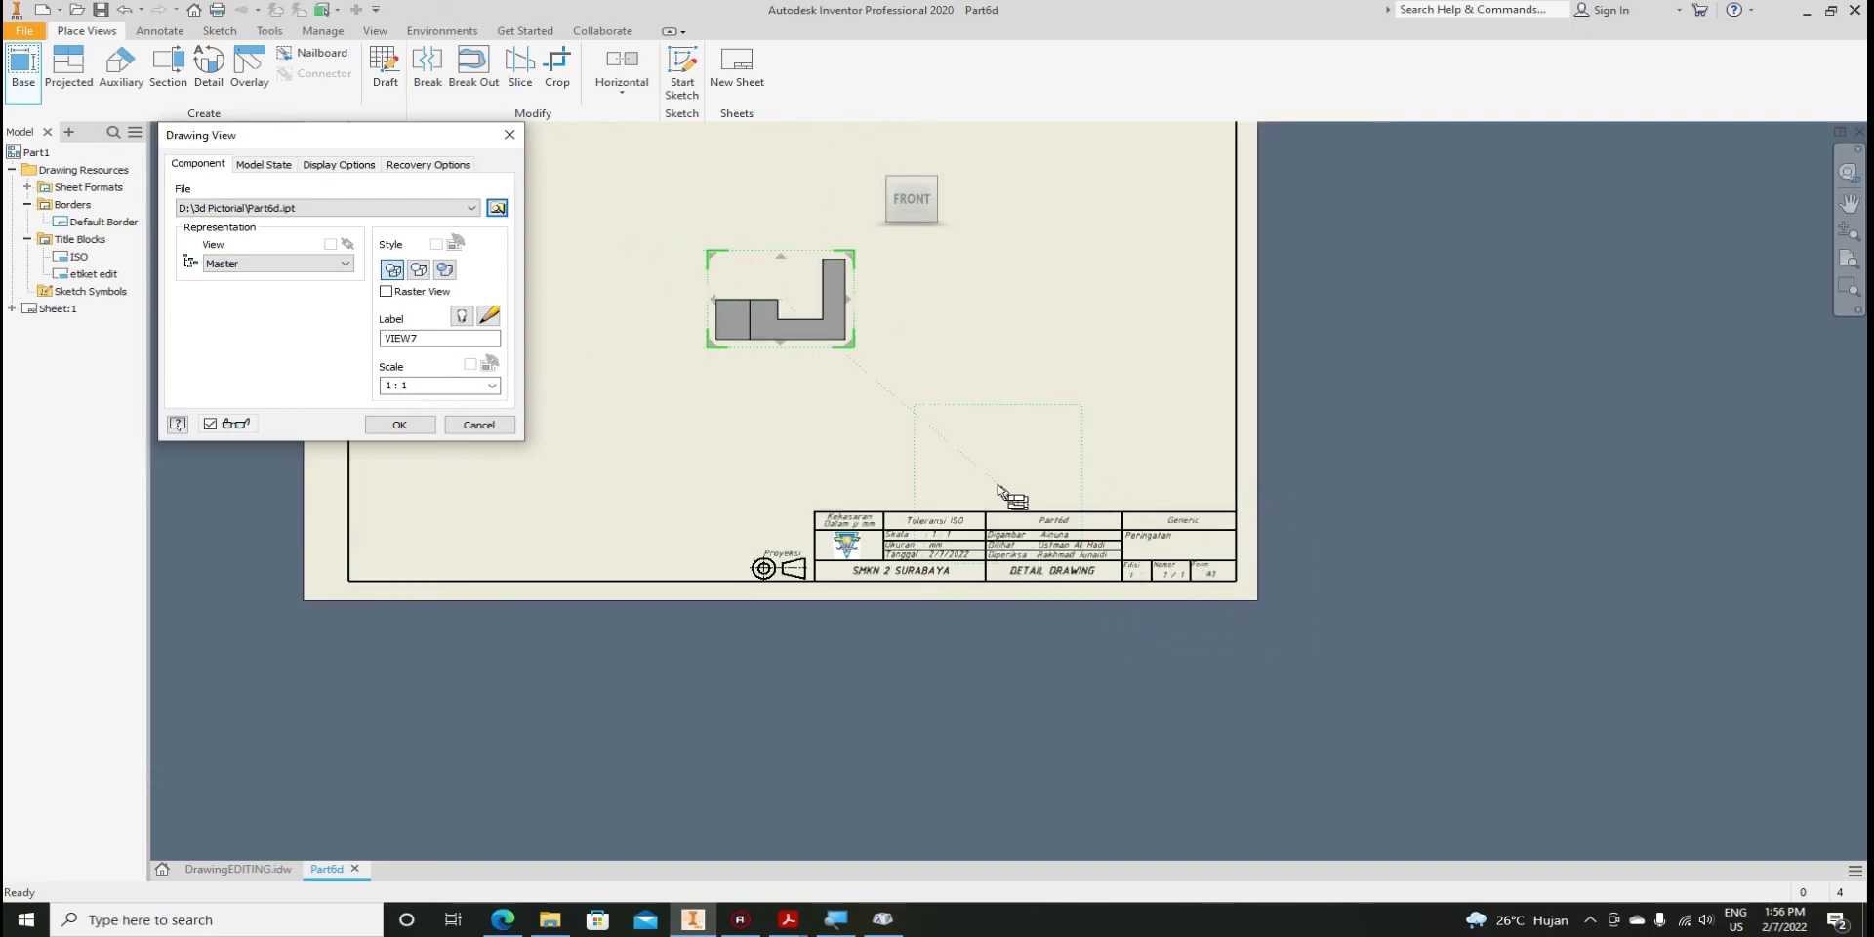
scroll(1046, 516, "down", 2)
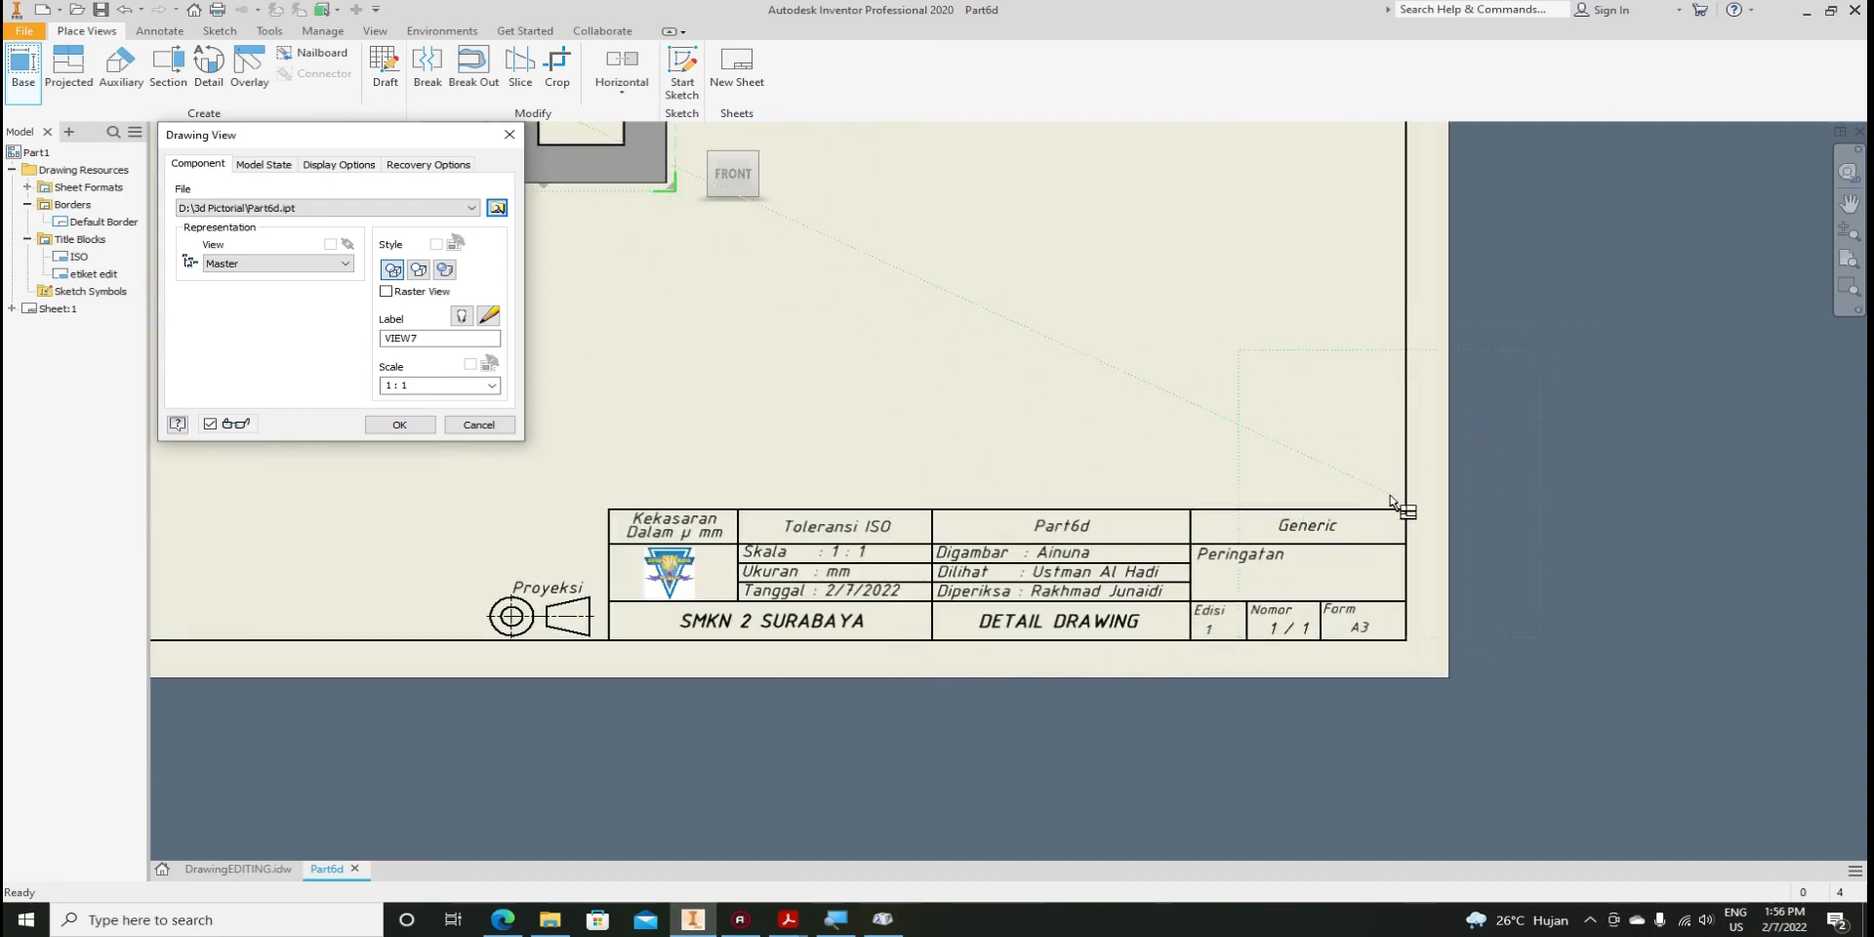
scroll(1356, 522, "up", 2)
left_click(883, 426)
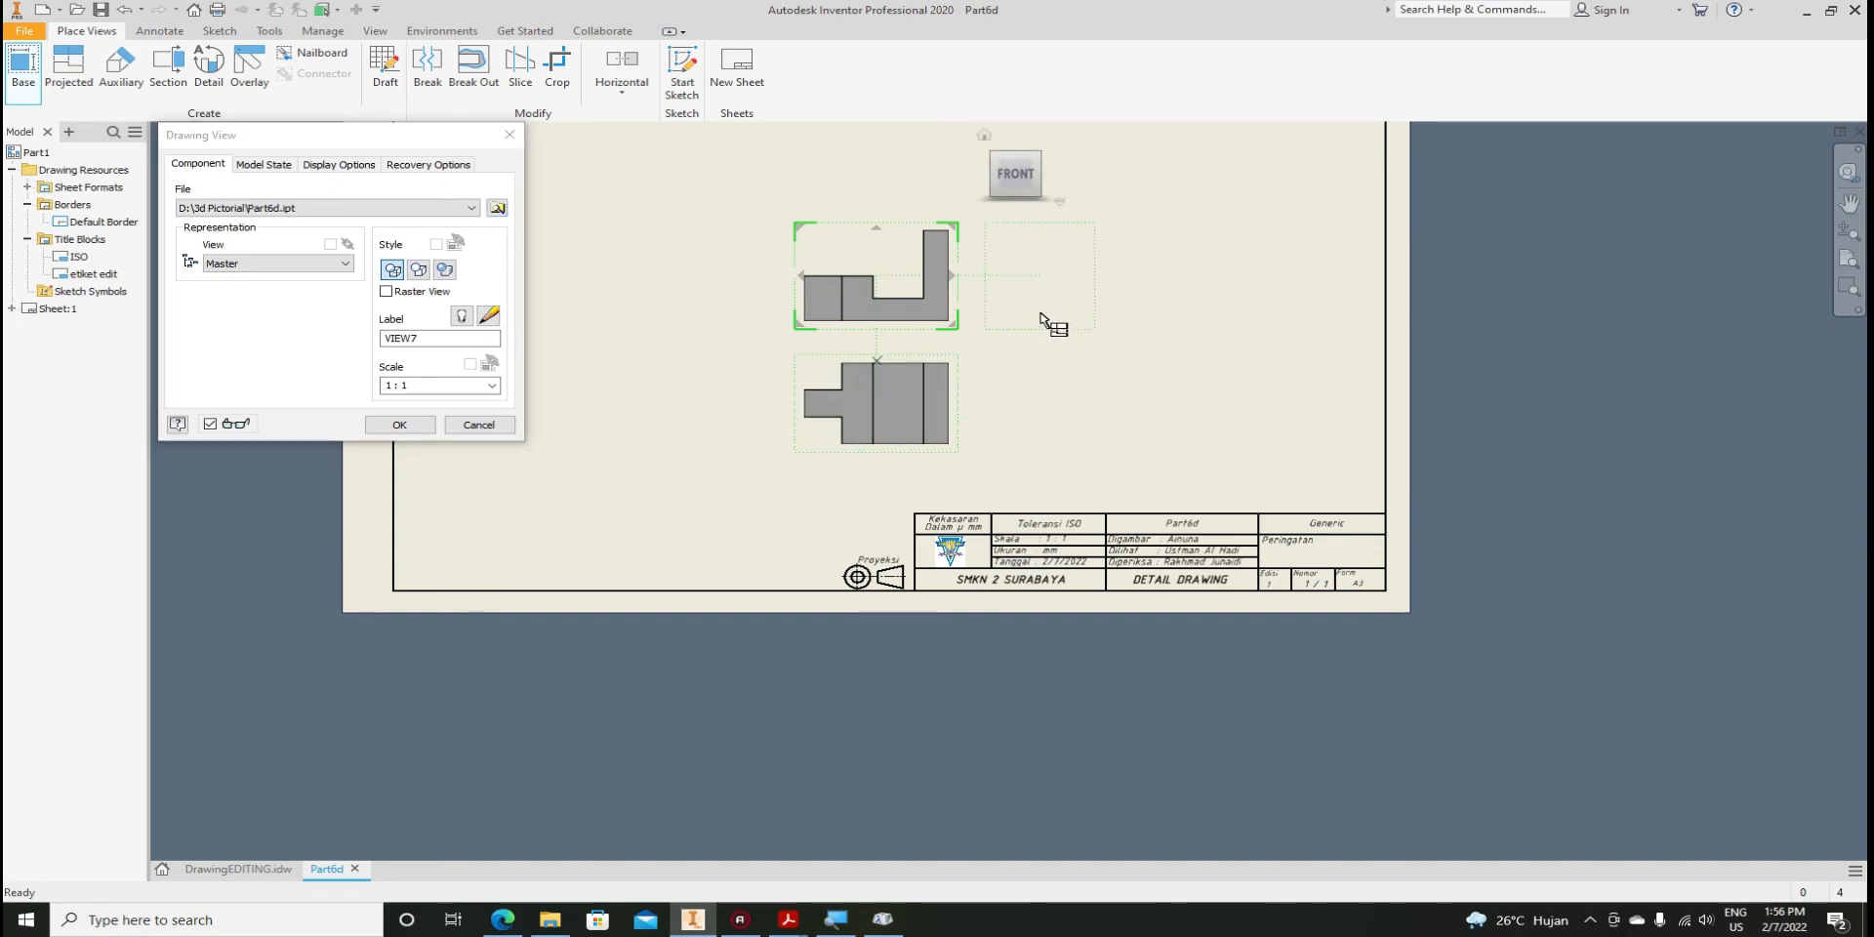
left_click(1050, 335)
middle_click_drag(1047, 382, 1118, 445)
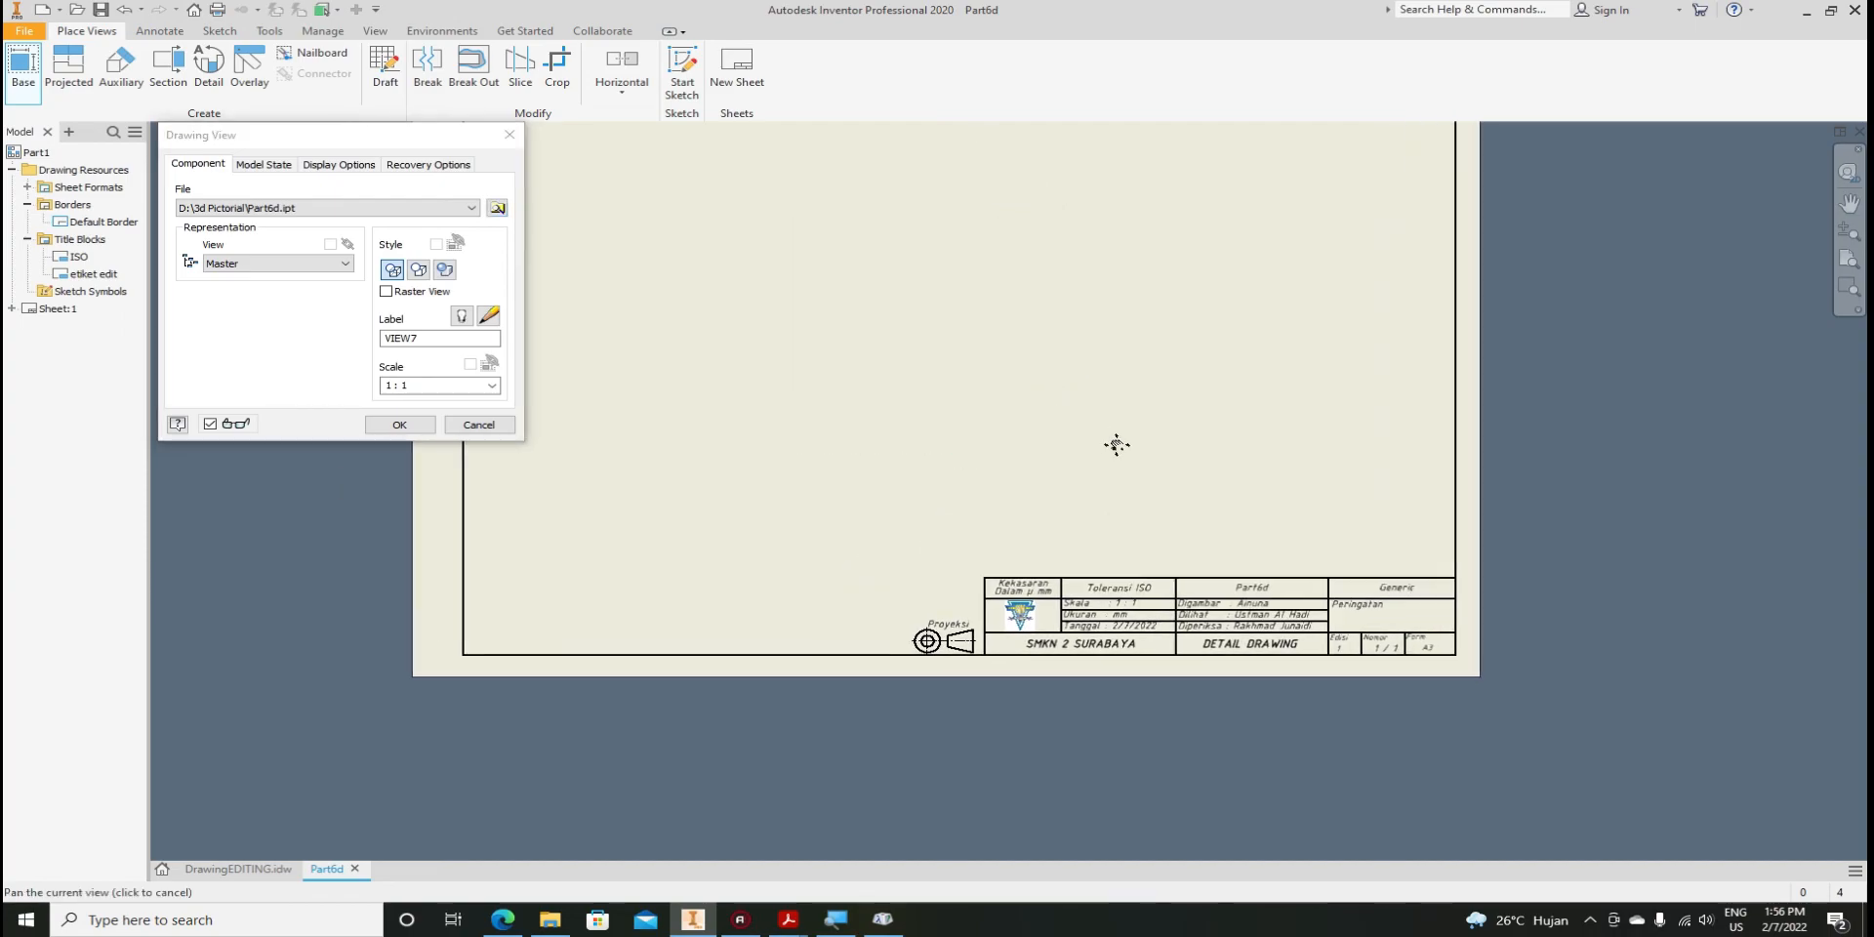
right_click(708, 227)
left_click(762, 226)
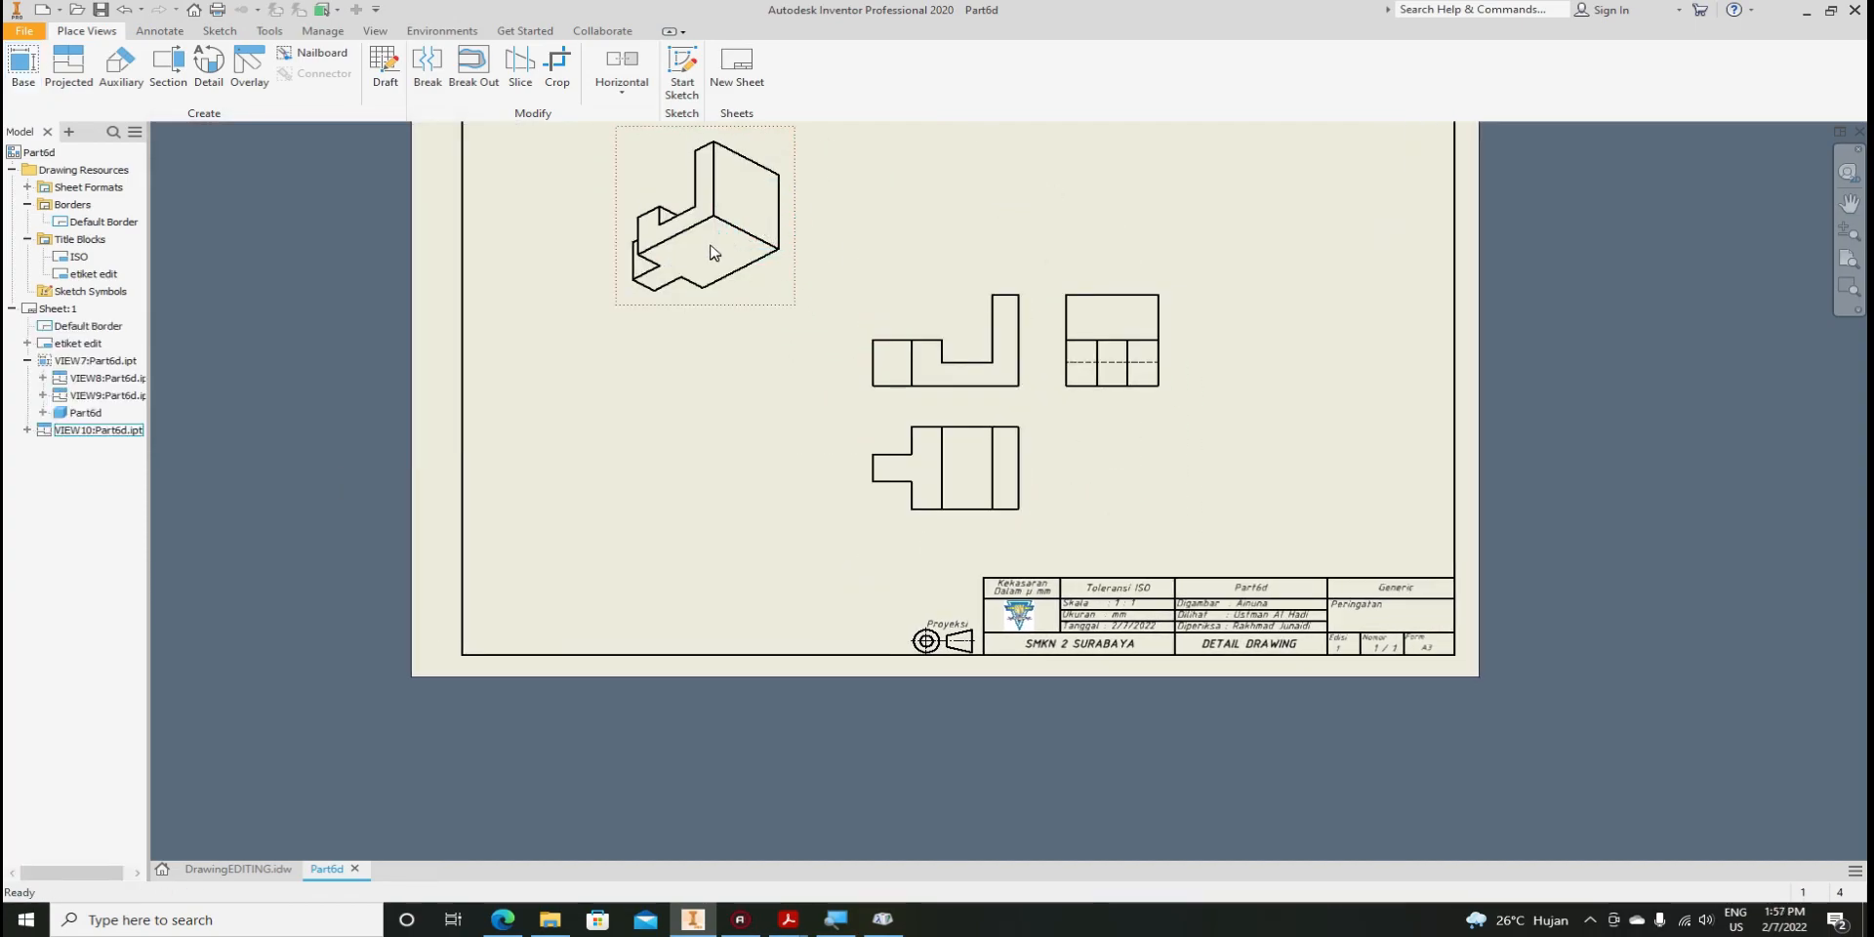
Set the isometric view's style to Shaded
double_click(747, 285)
left_click(445, 270)
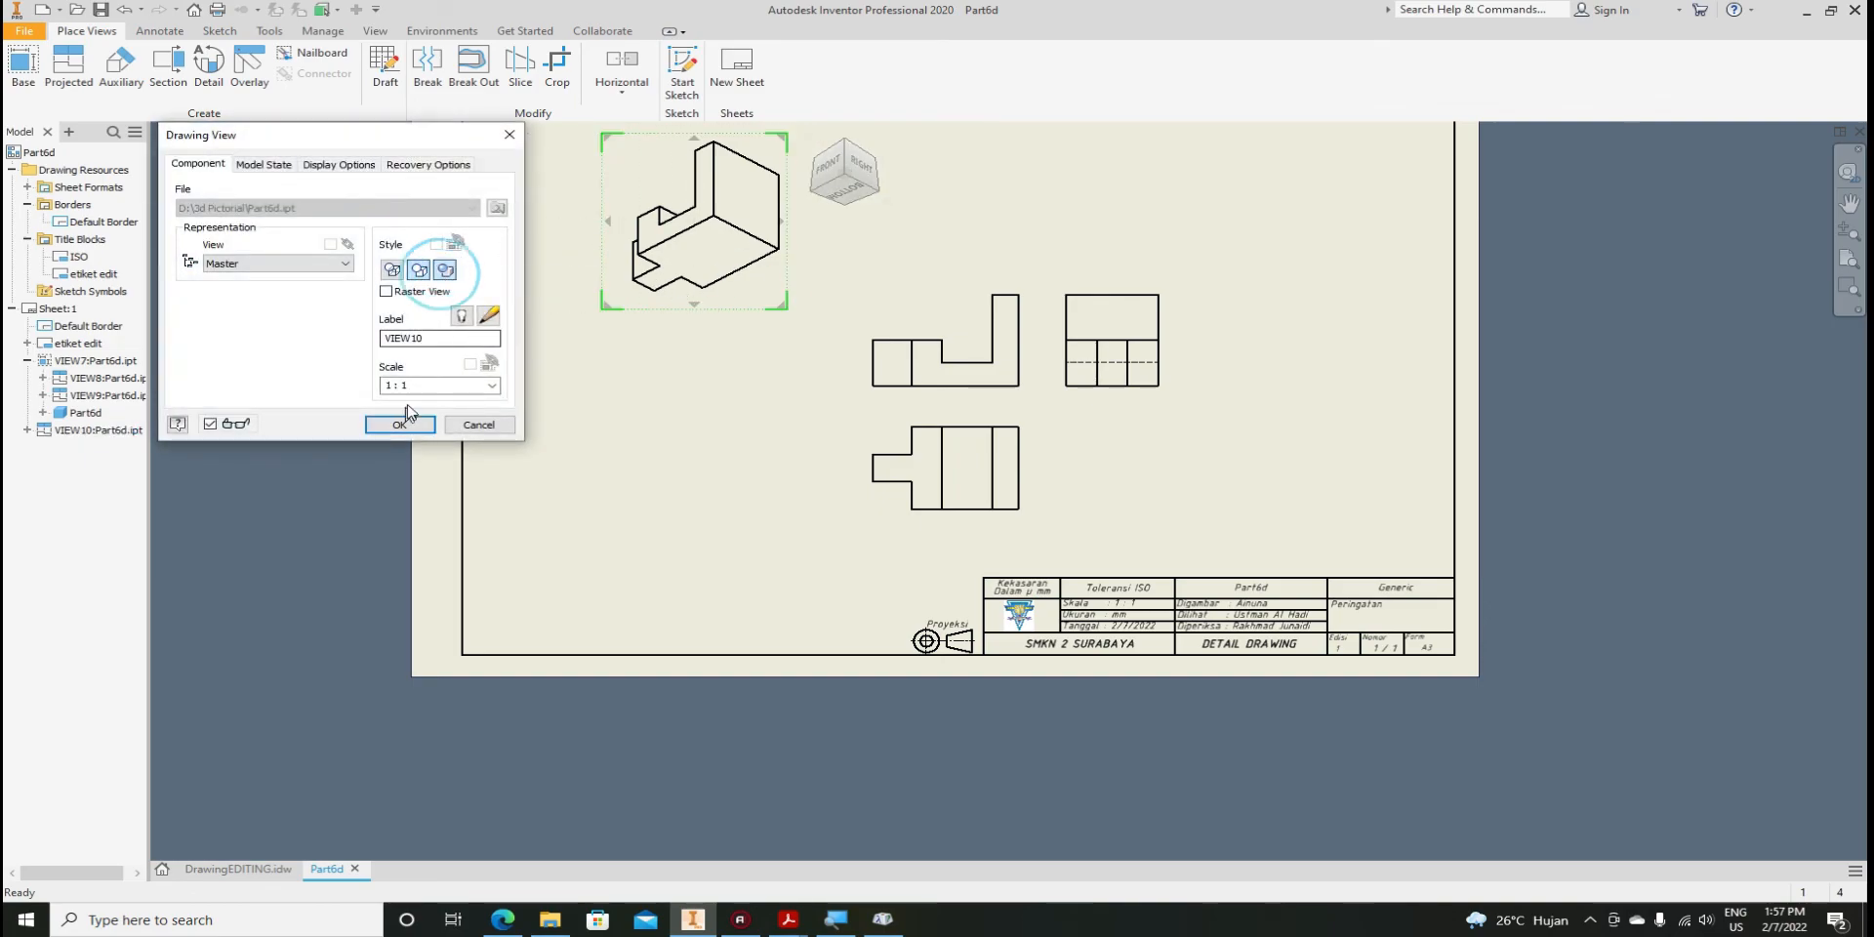
left_click(399, 425)
scroll(1268, 603, "up", 3)
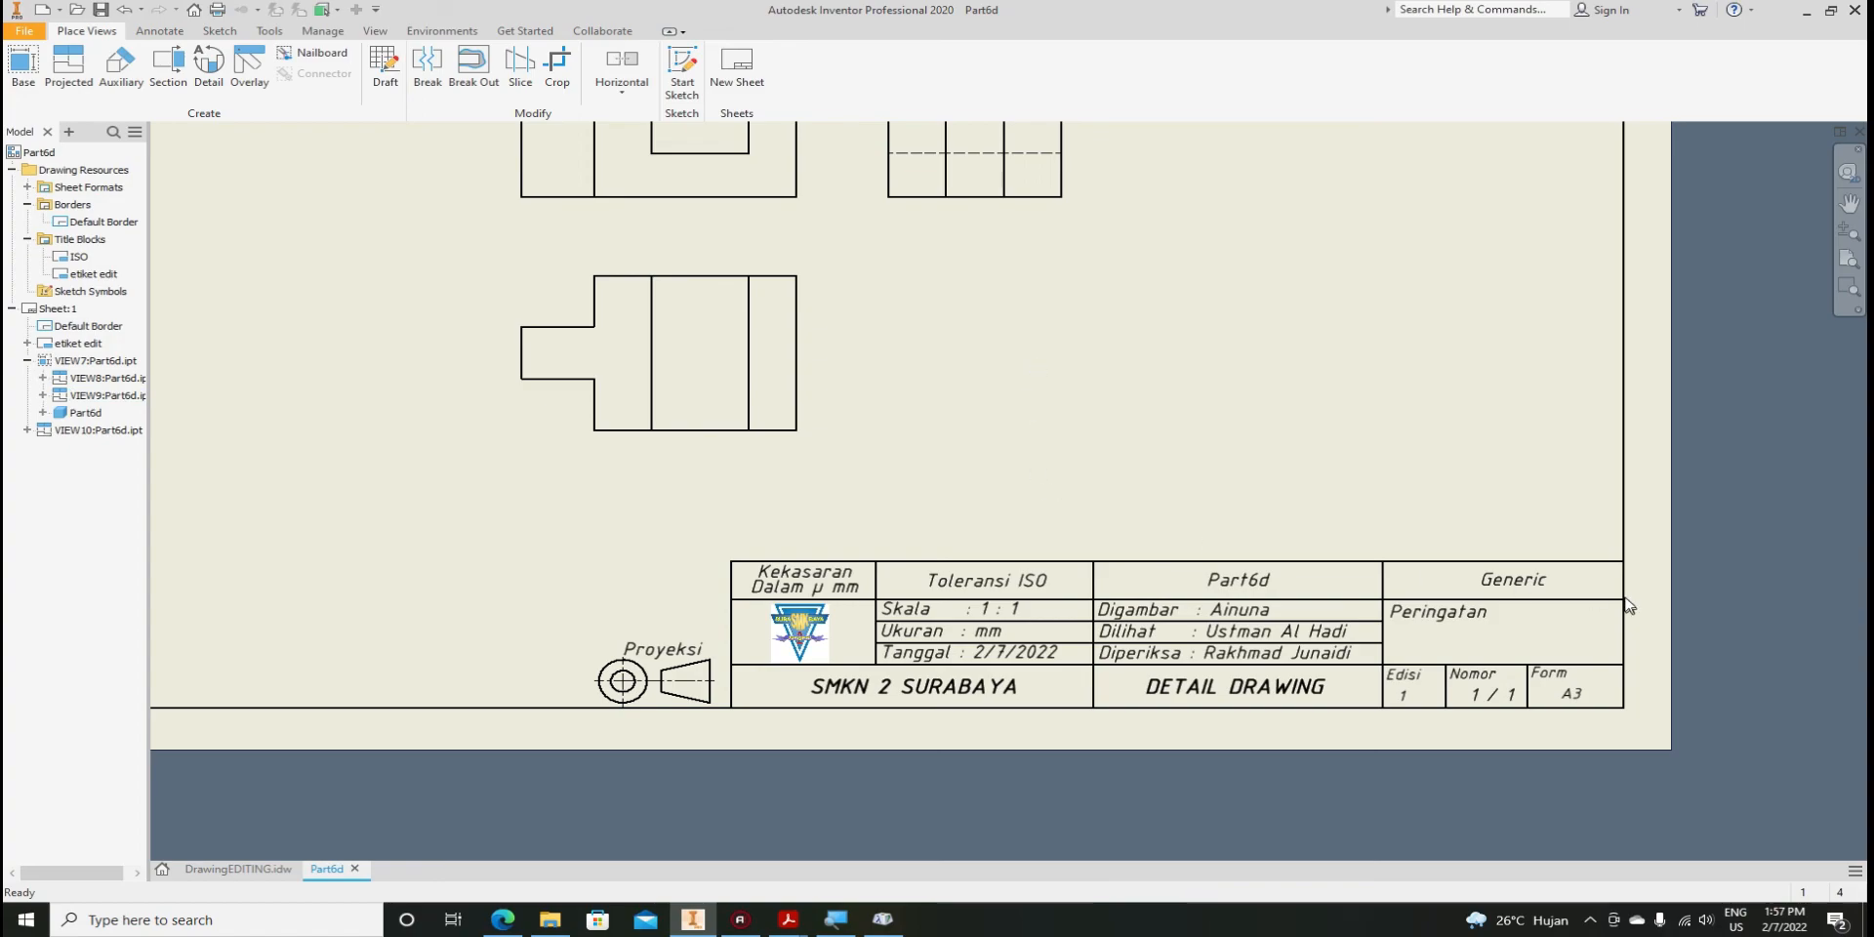
scroll(1441, 702, "up", 8)
scroll(1136, 637, "down", 3)
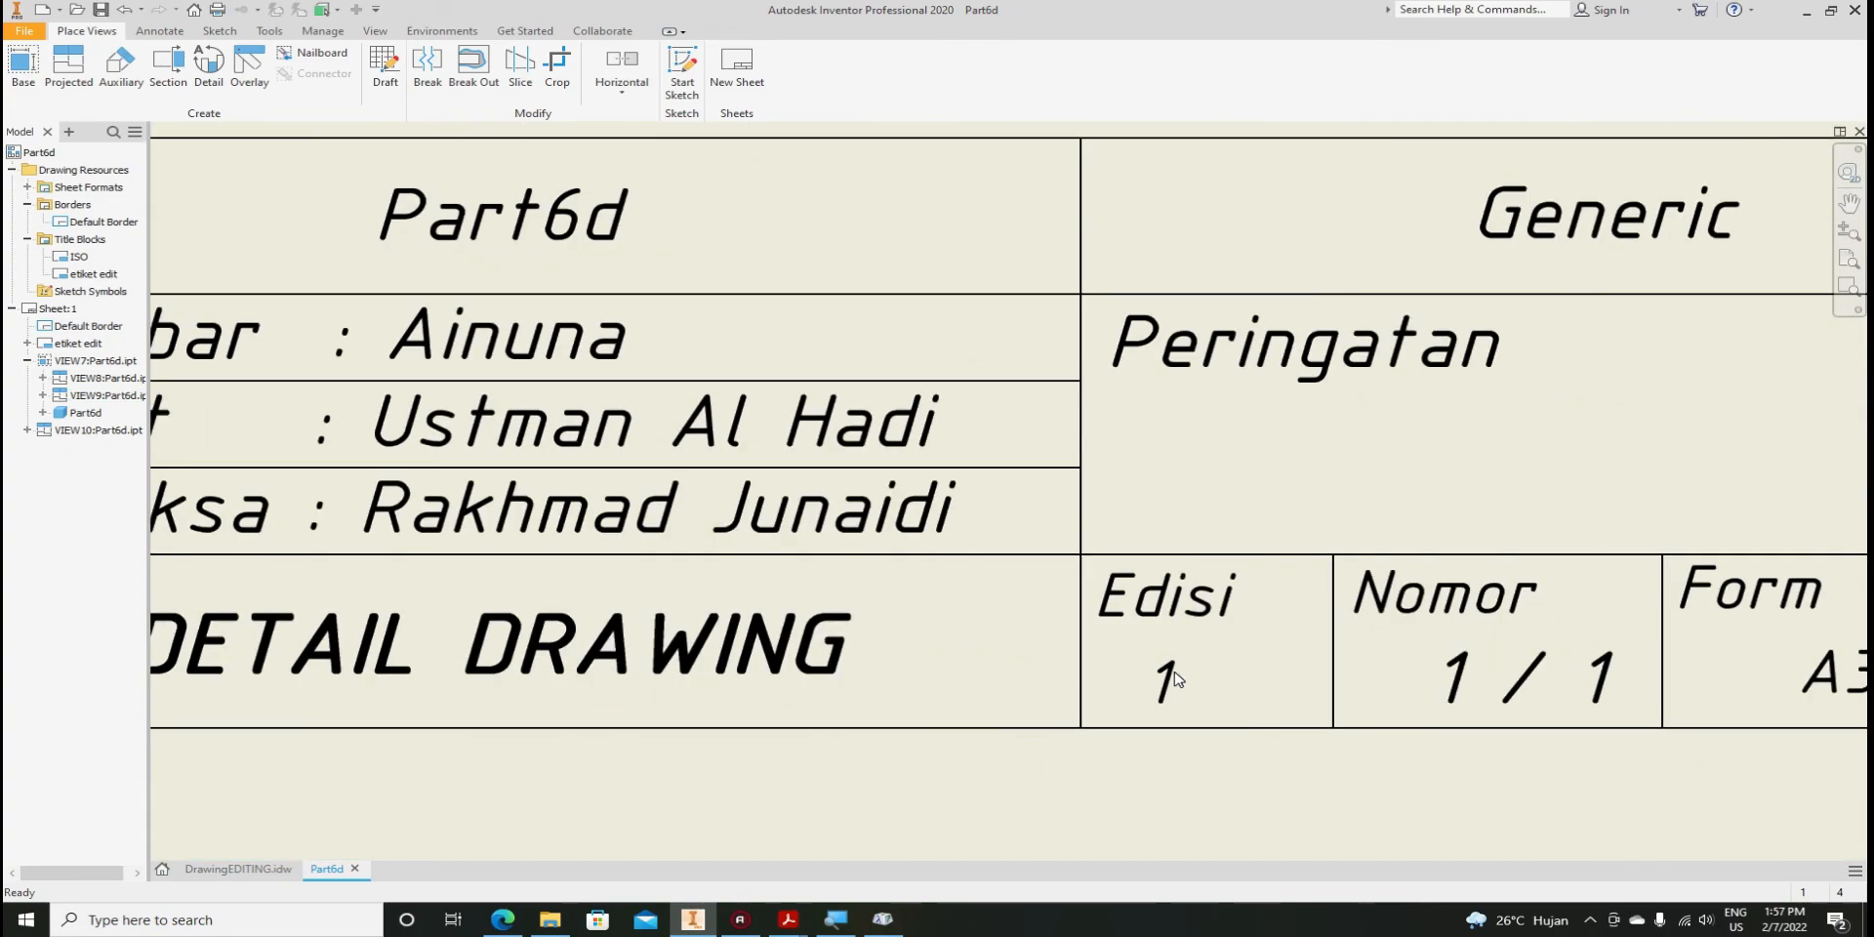
scroll(1169, 683, "down", 3)
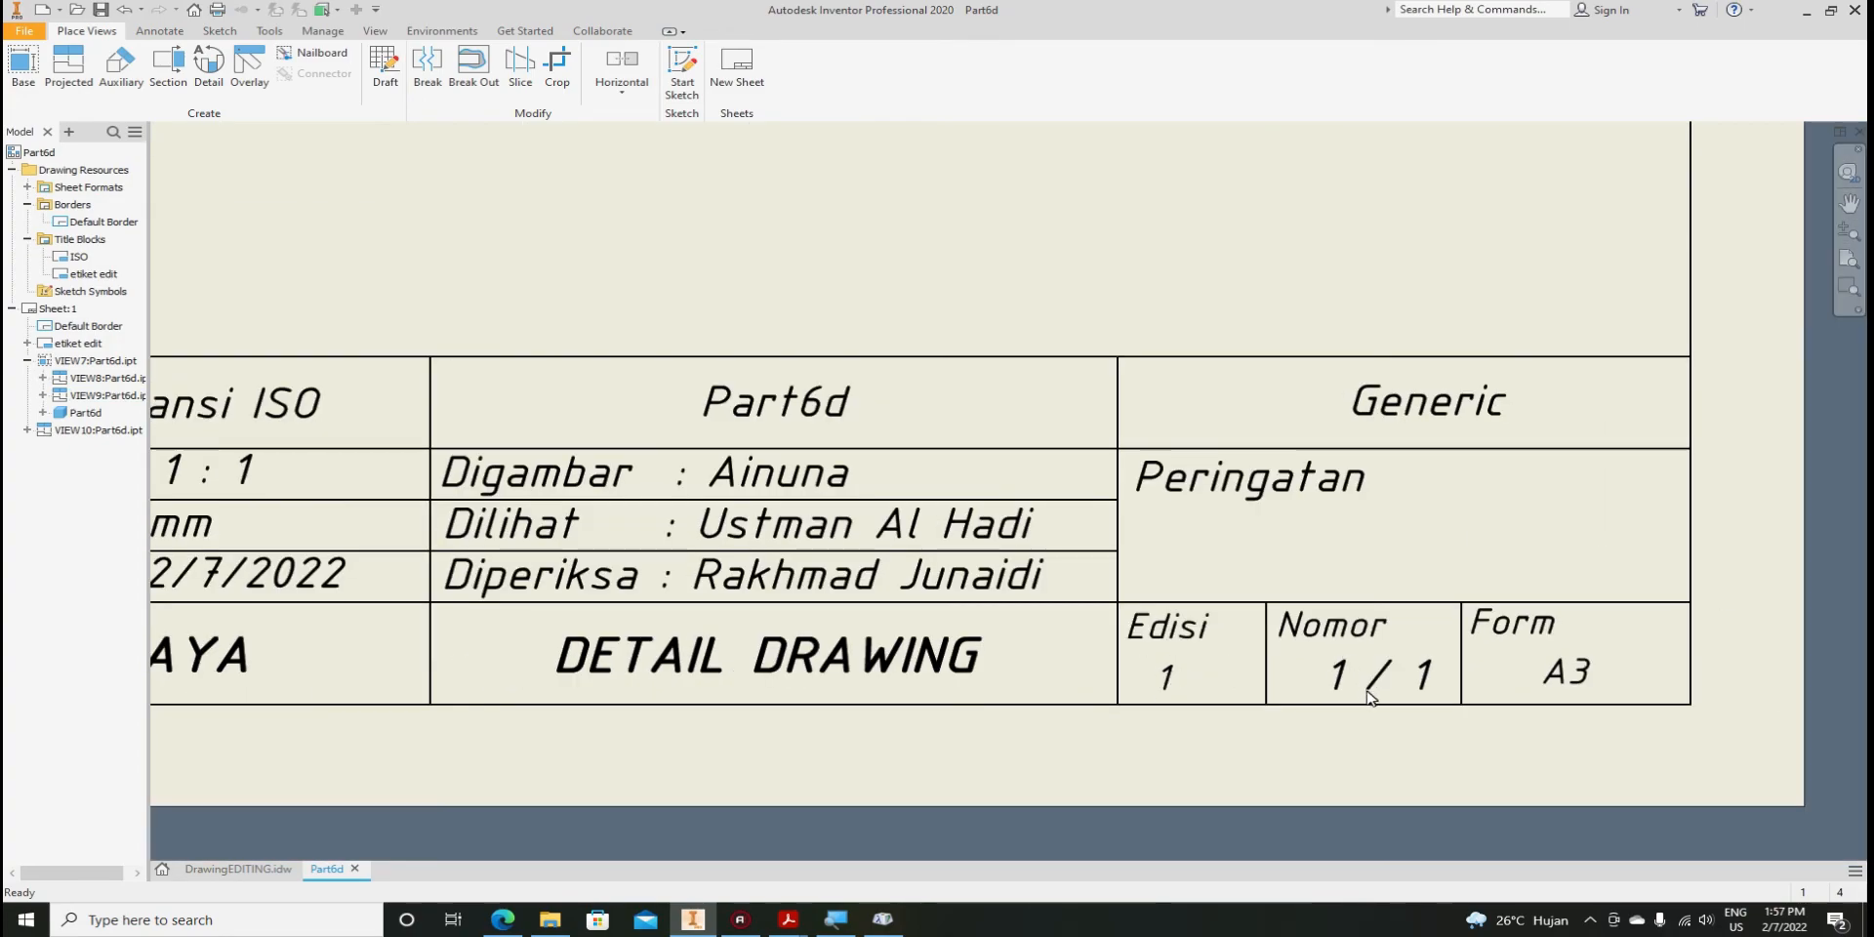
scroll(1485, 703, "down", 3)
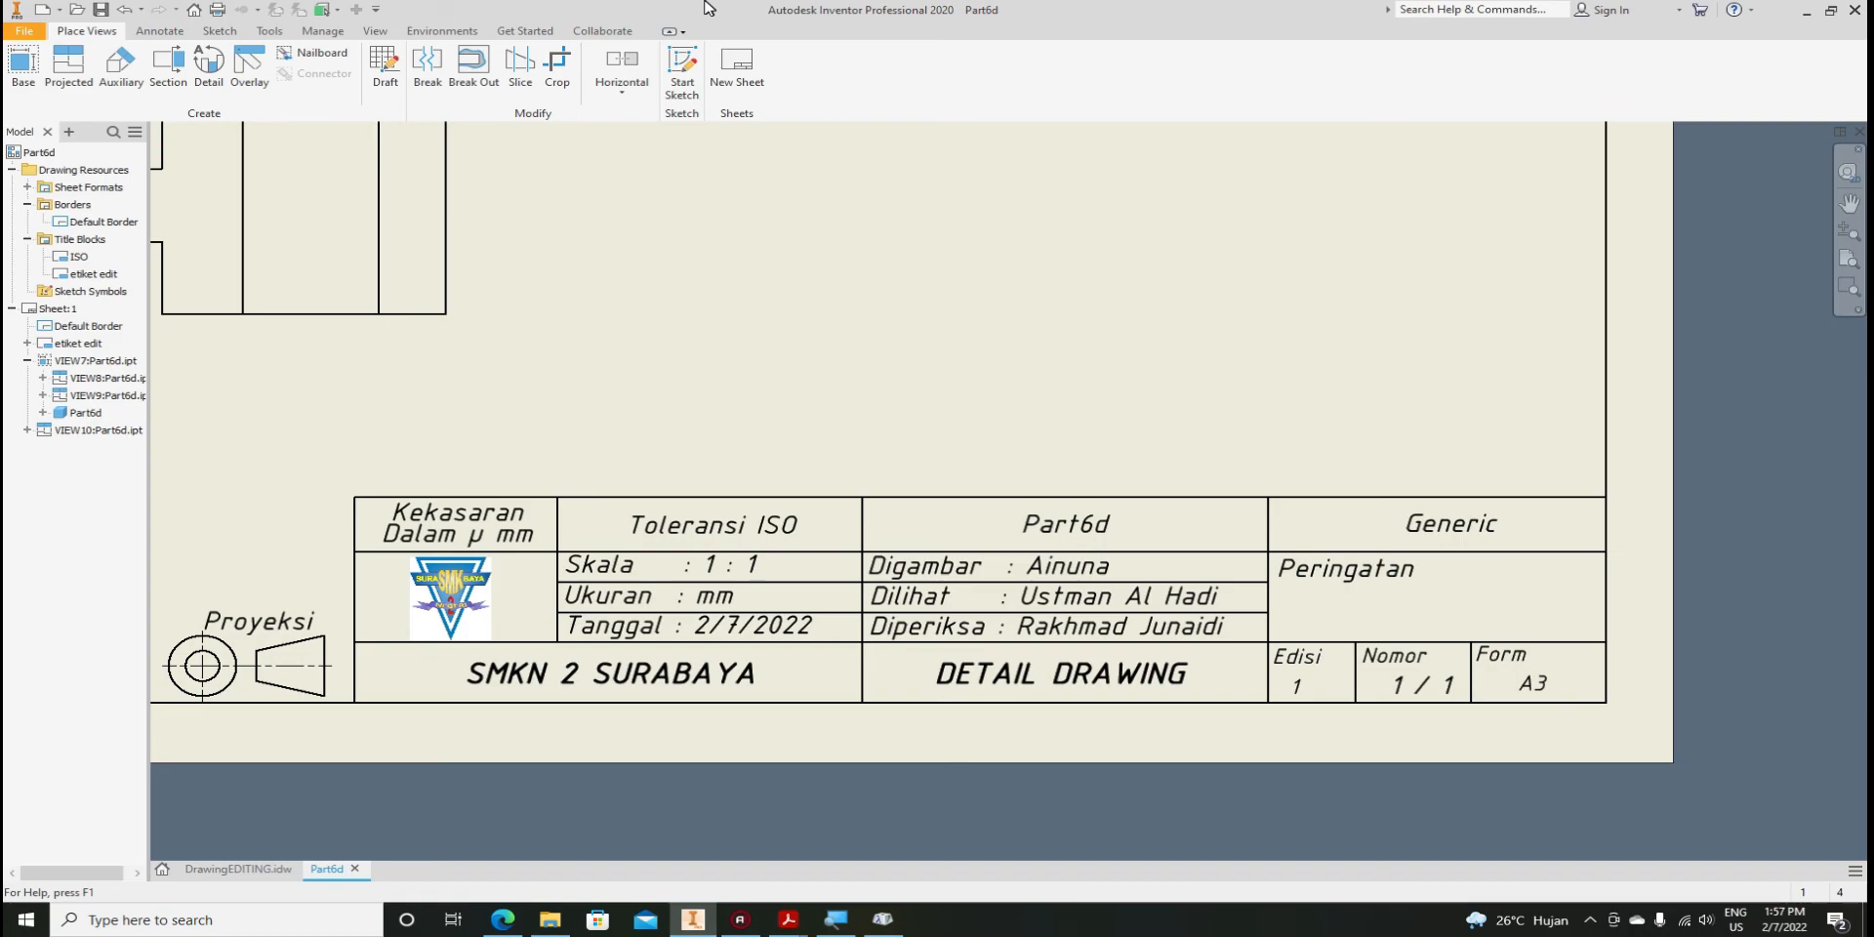
scroll(1510, 683, "down", 3)
scroll(1510, 683, "down", 4)
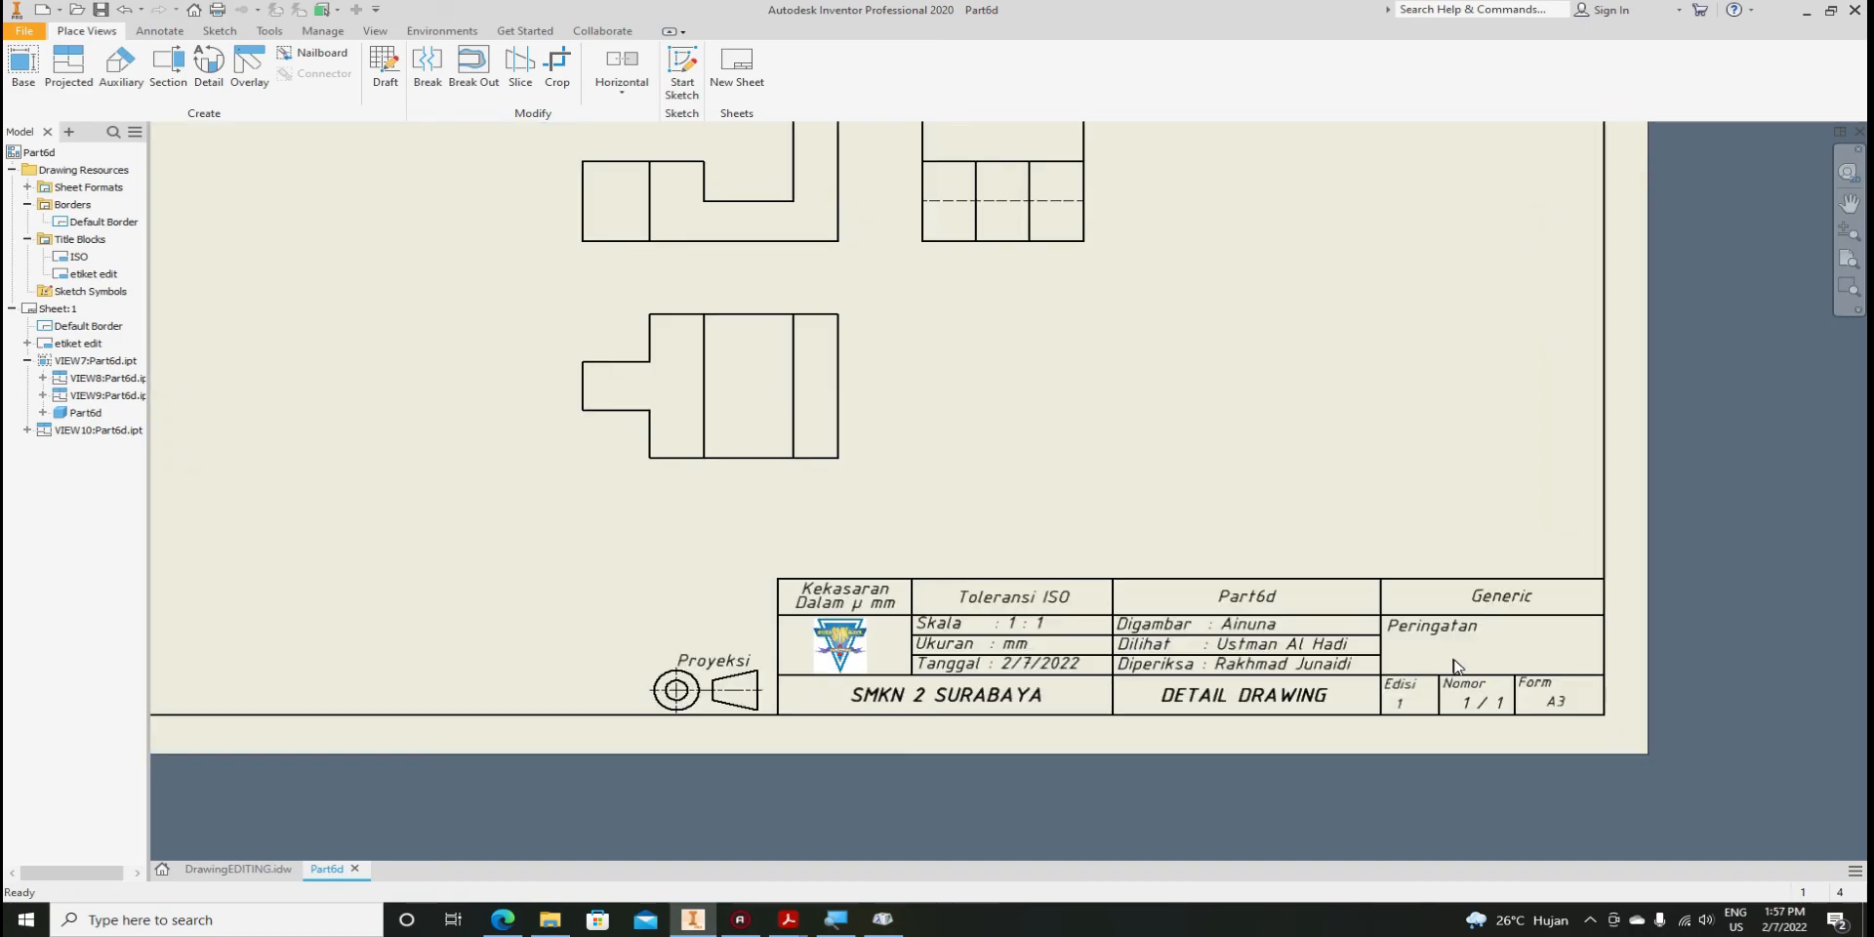
scroll(1258, 585, "up", 3)
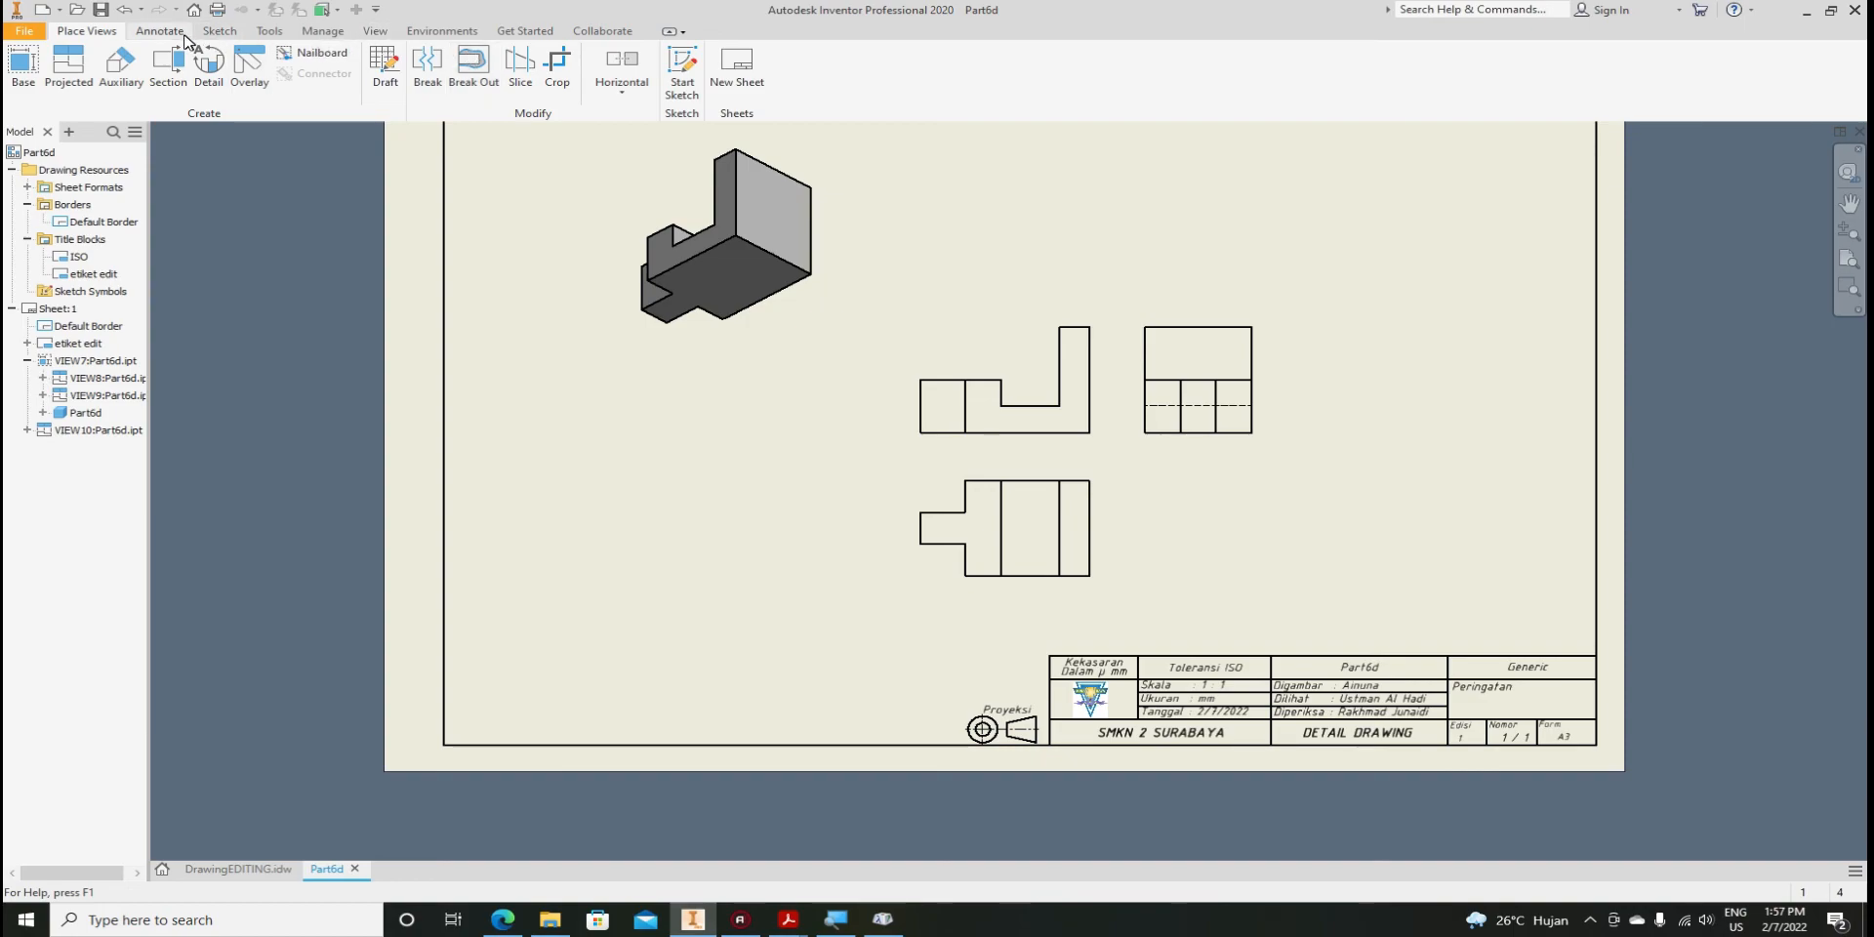
Add a second sheet to the Part6d drawing
left_click(744, 81)
scroll(1464, 783, "up", 5)
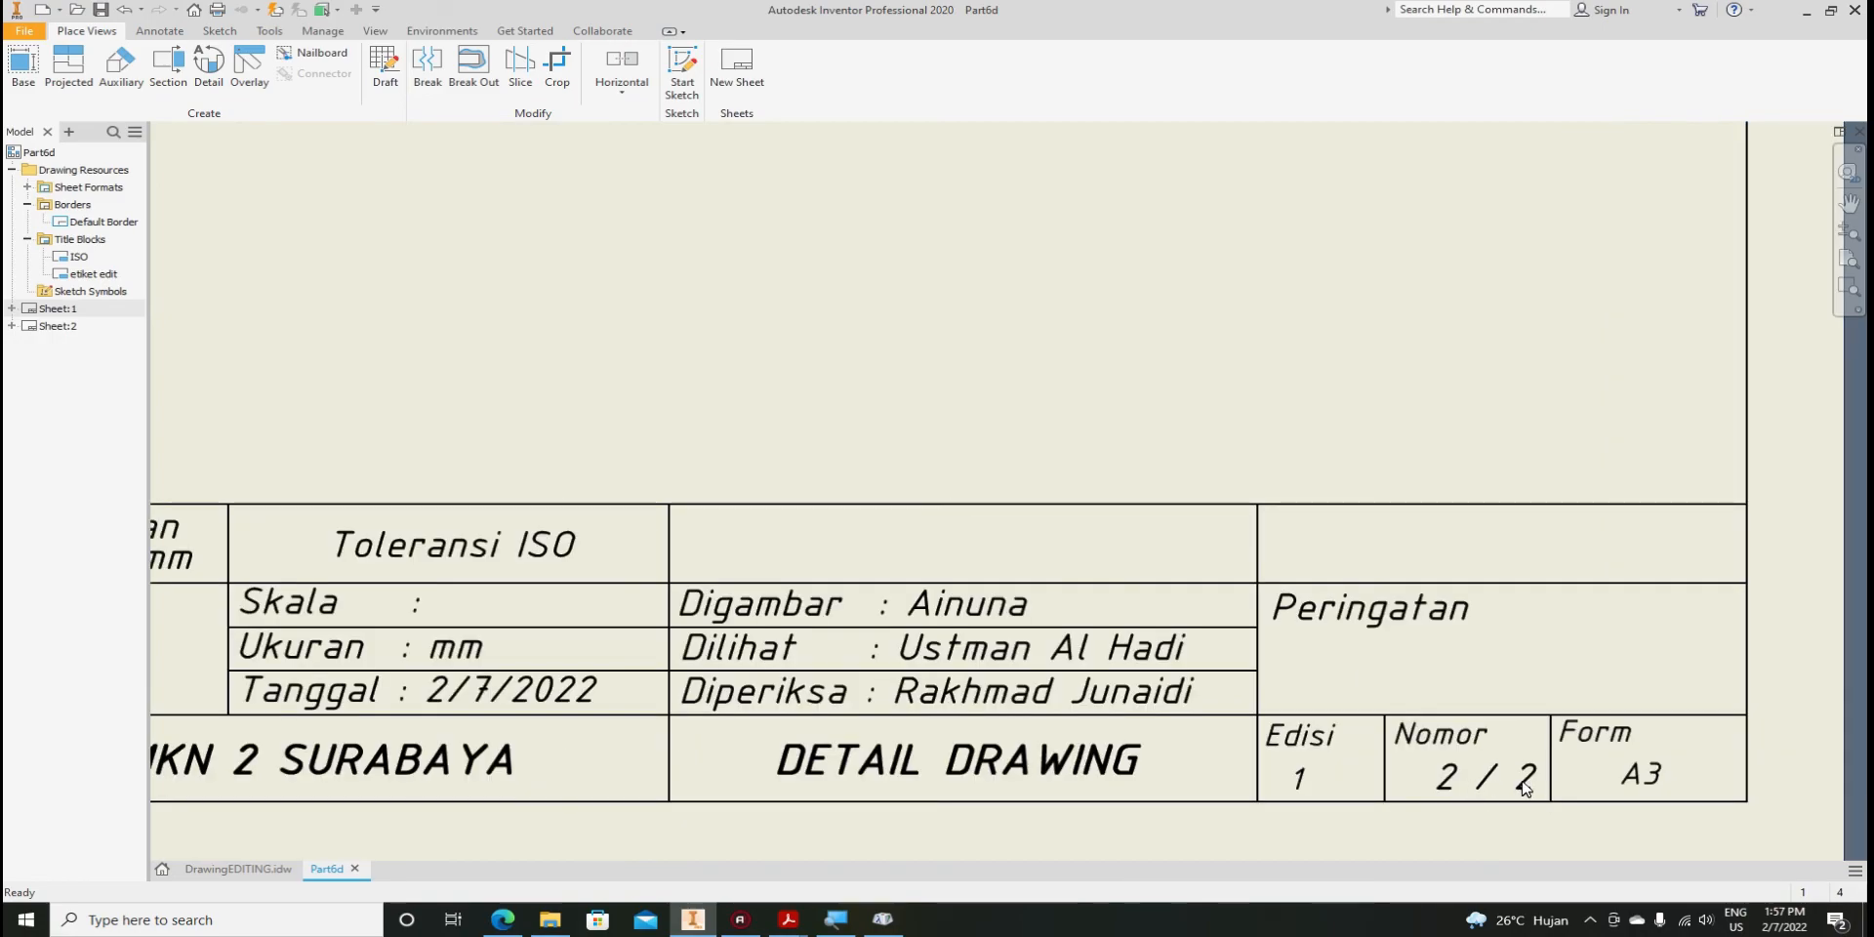
scroll(1546, 781, "down", 2)
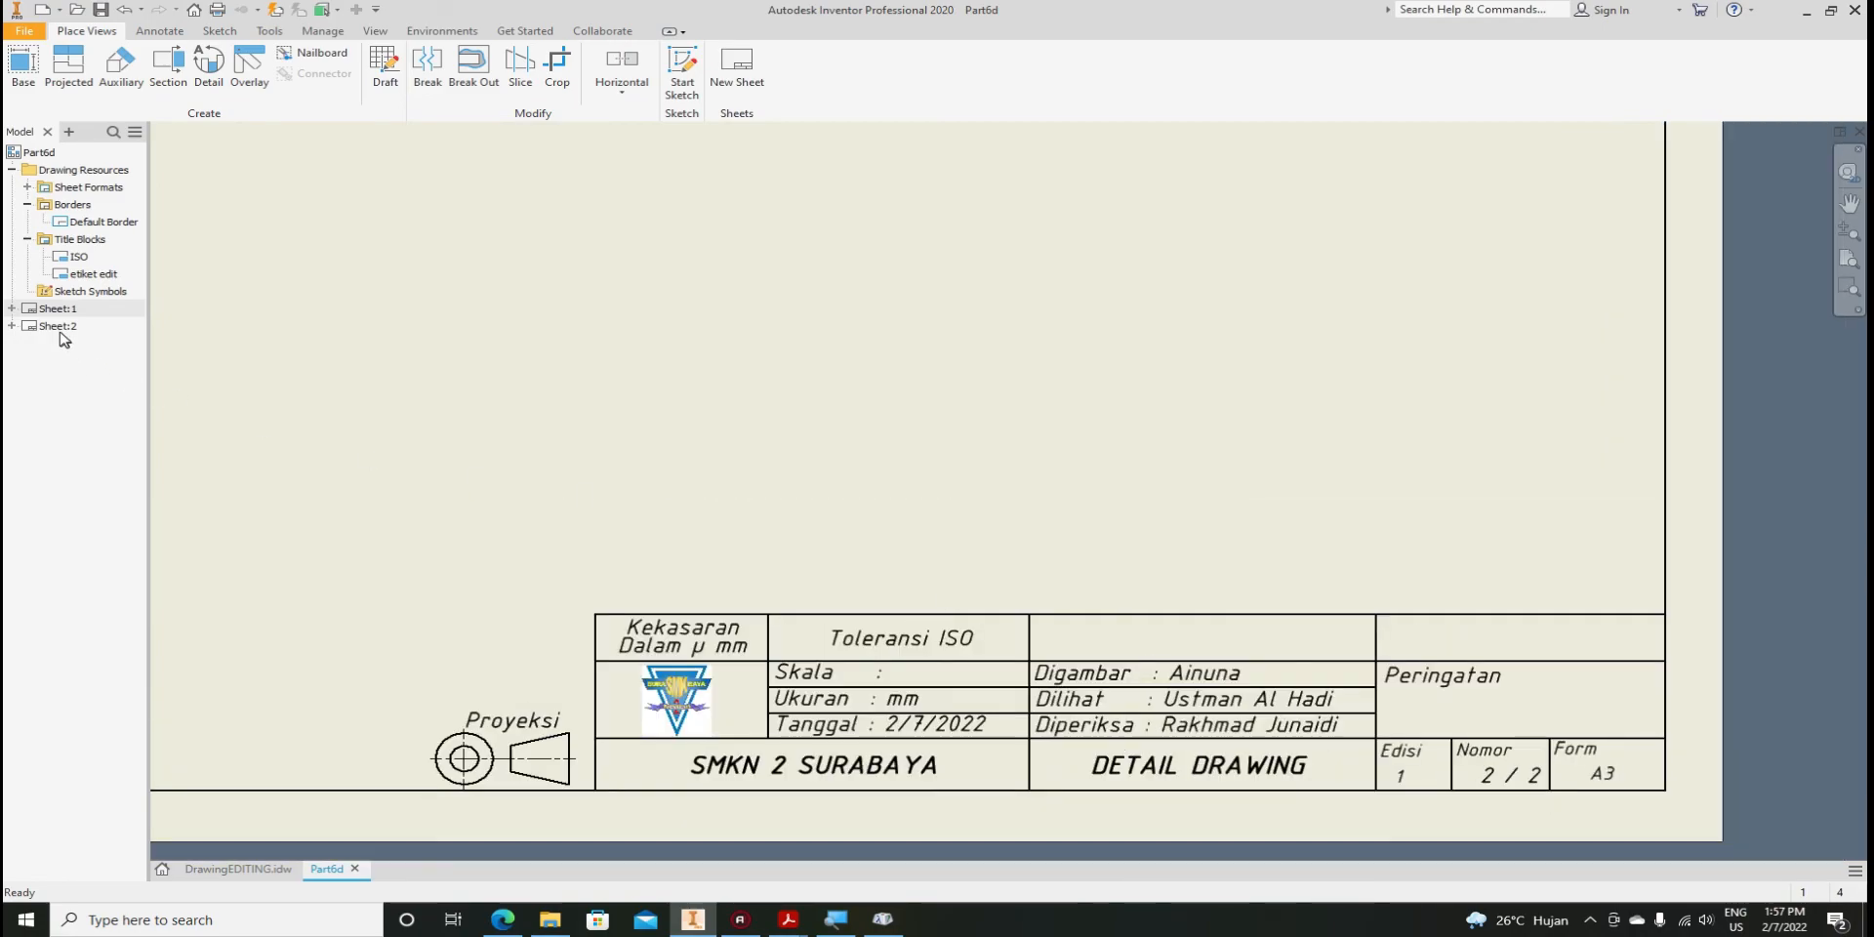
Reactivate Sheet:1 and confirm its title block Nomor field reads 1 / 2
left_click(35, 310)
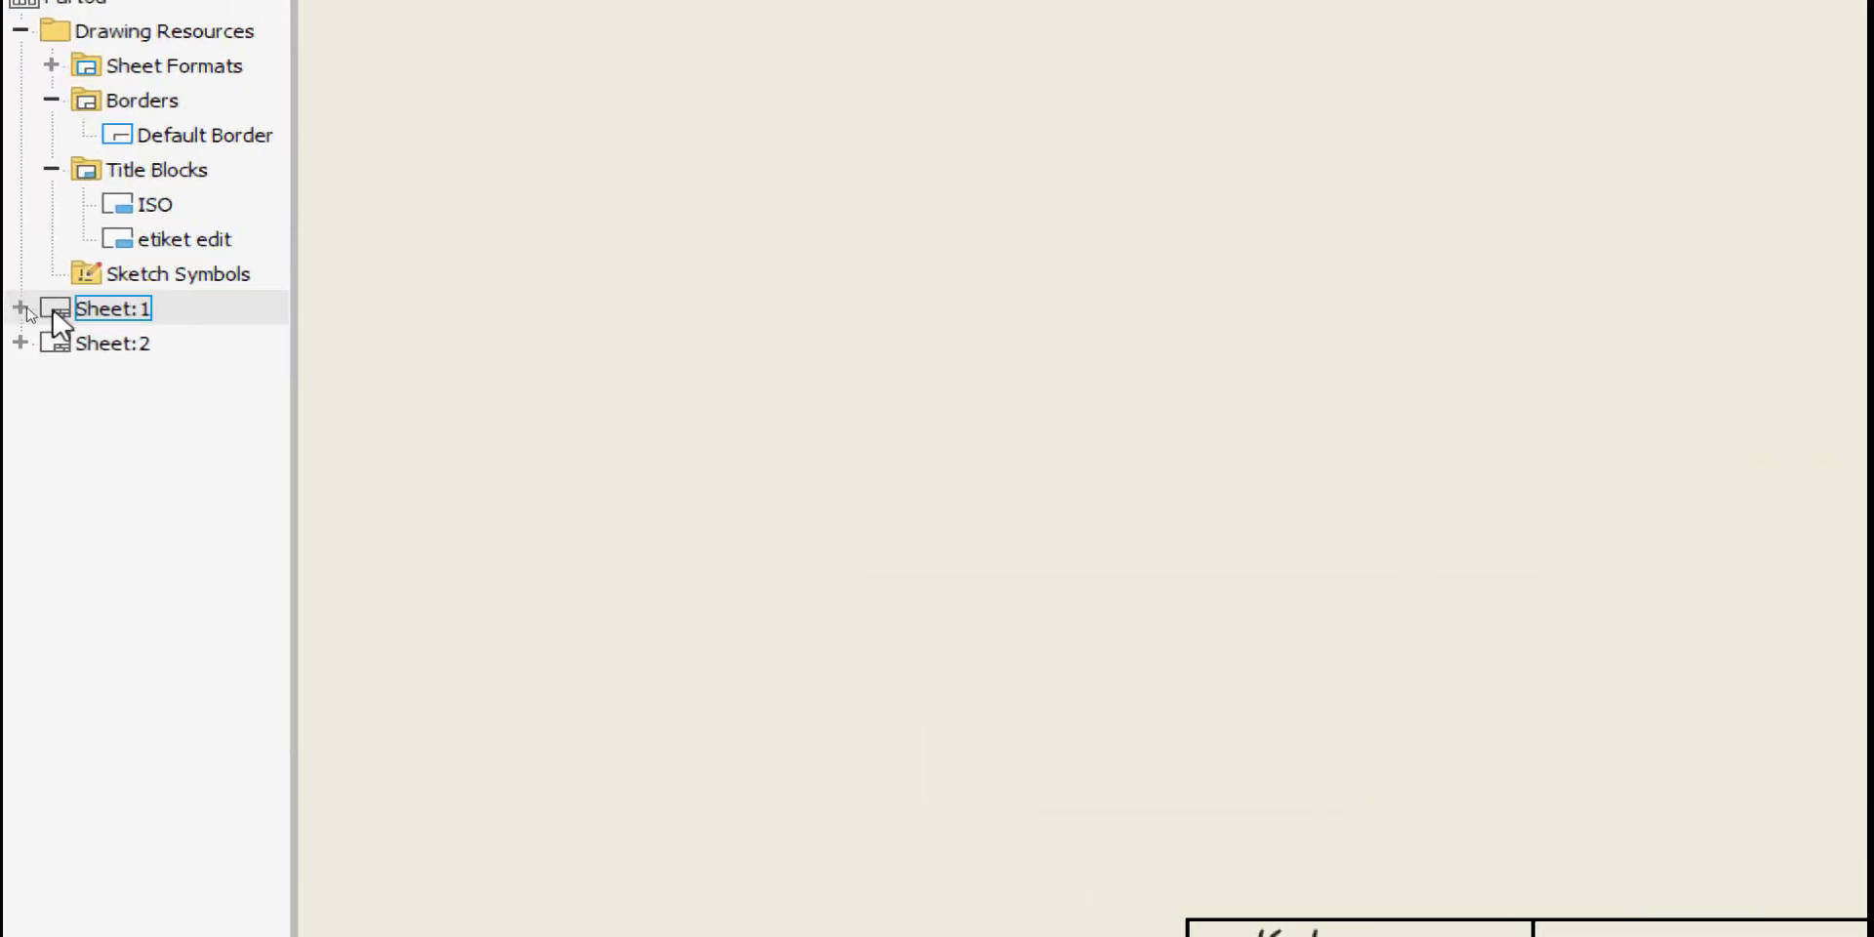
double_click(25, 308)
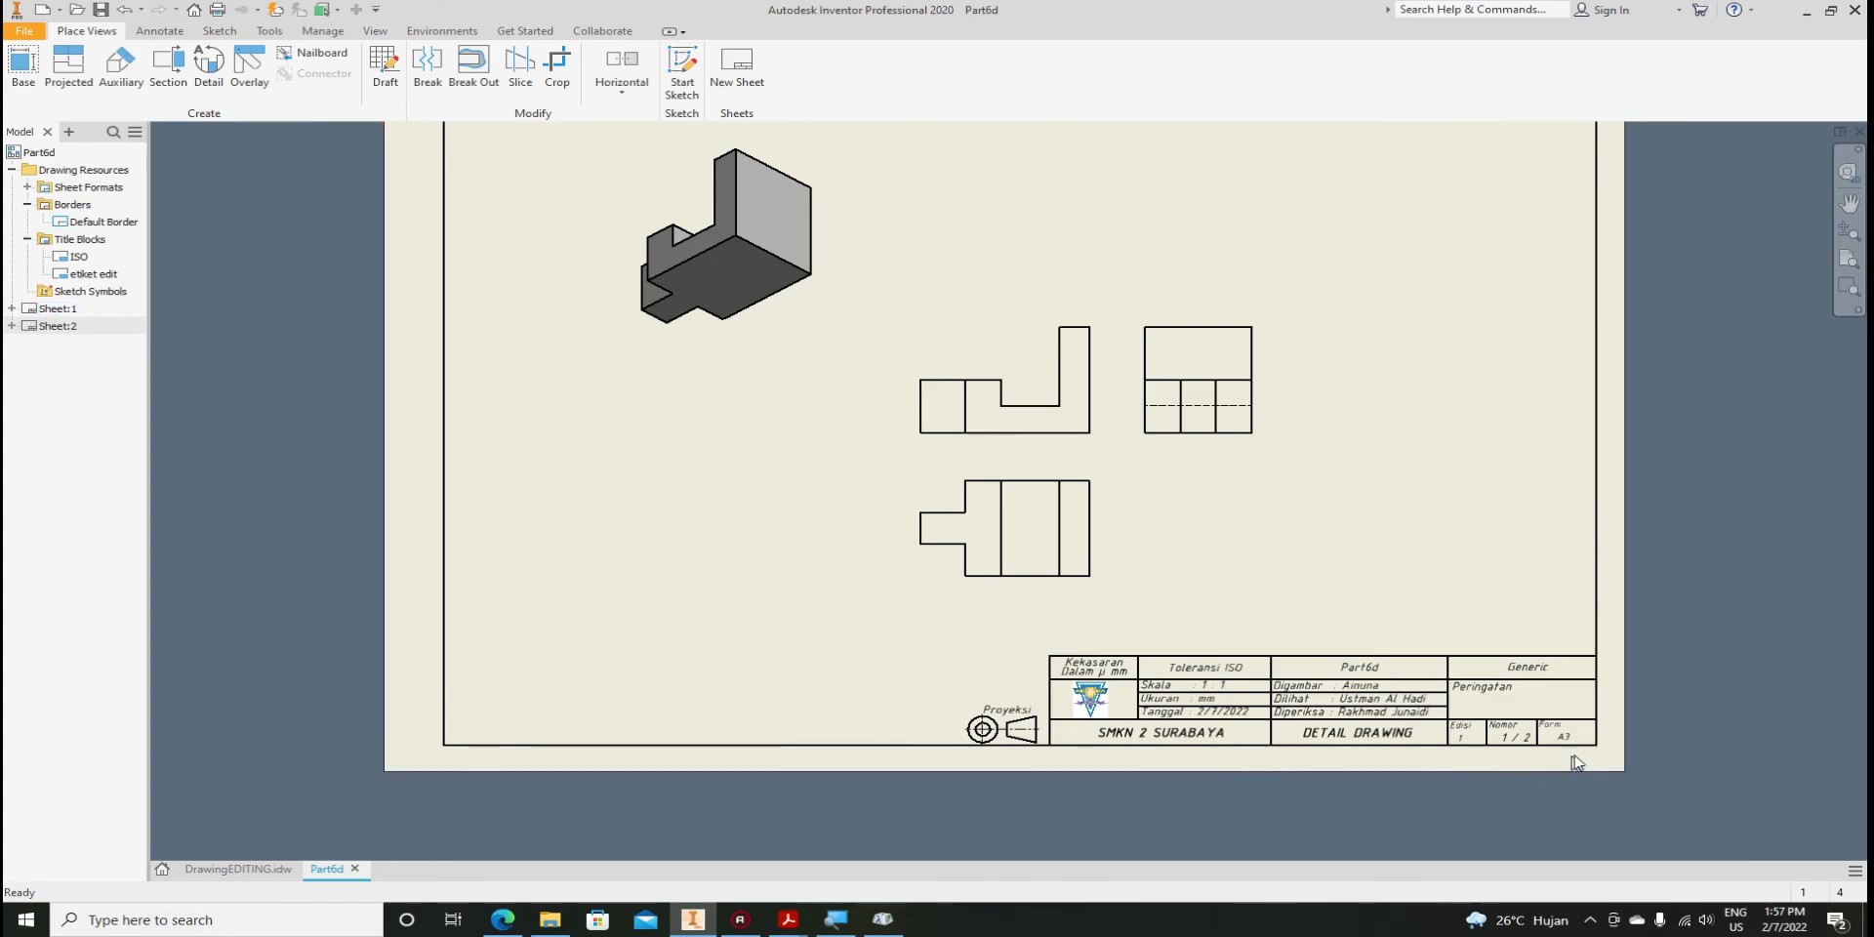
scroll(1576, 762, "up", 4)
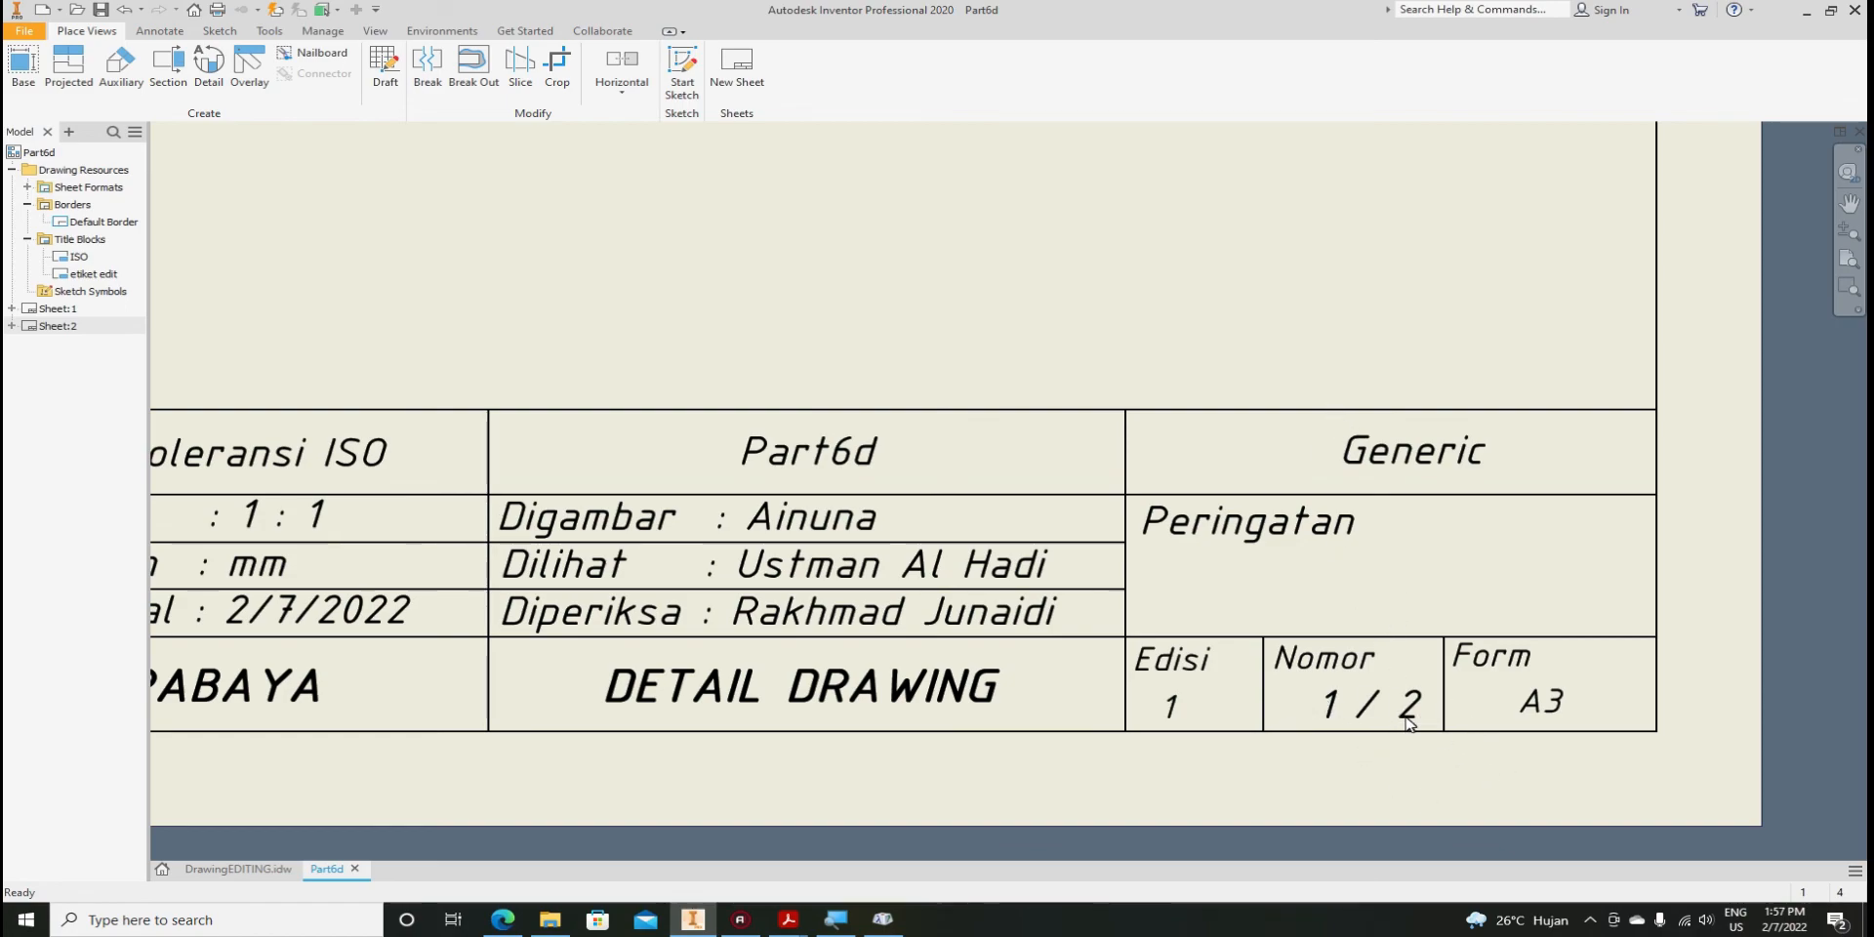
scroll(1408, 722, "up", 10)
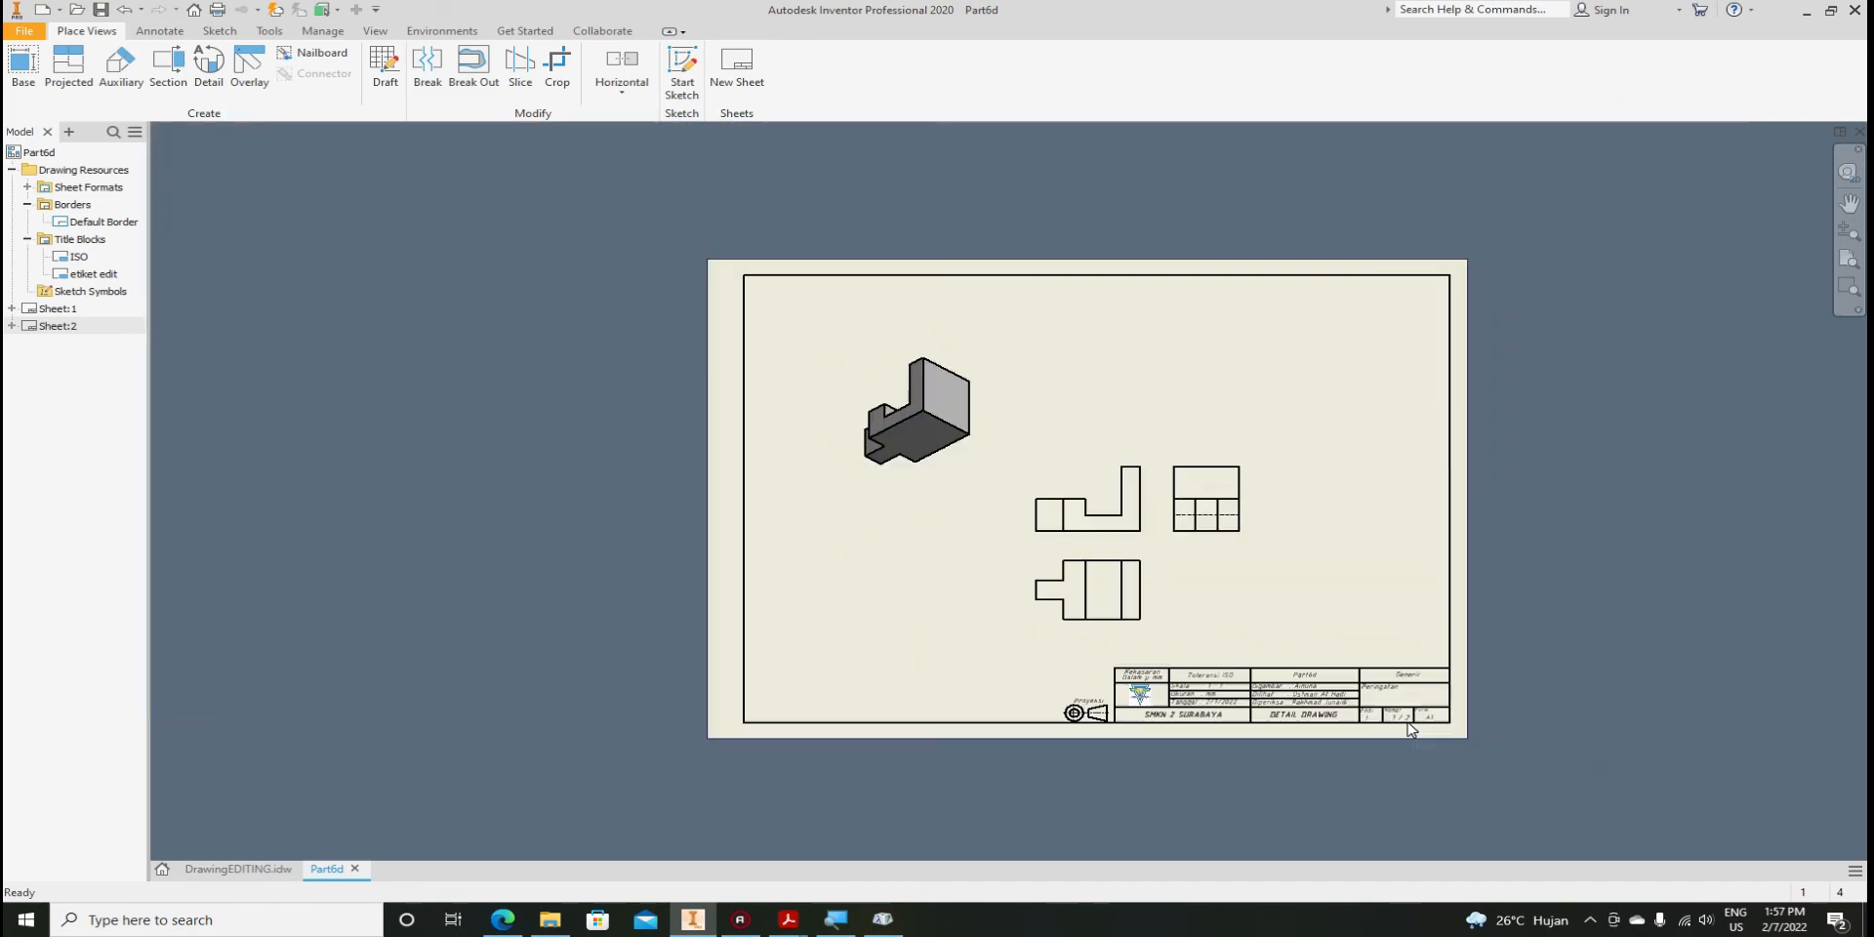
scroll(1408, 729, "down", 5)
scroll(1402, 709, "down", 1)
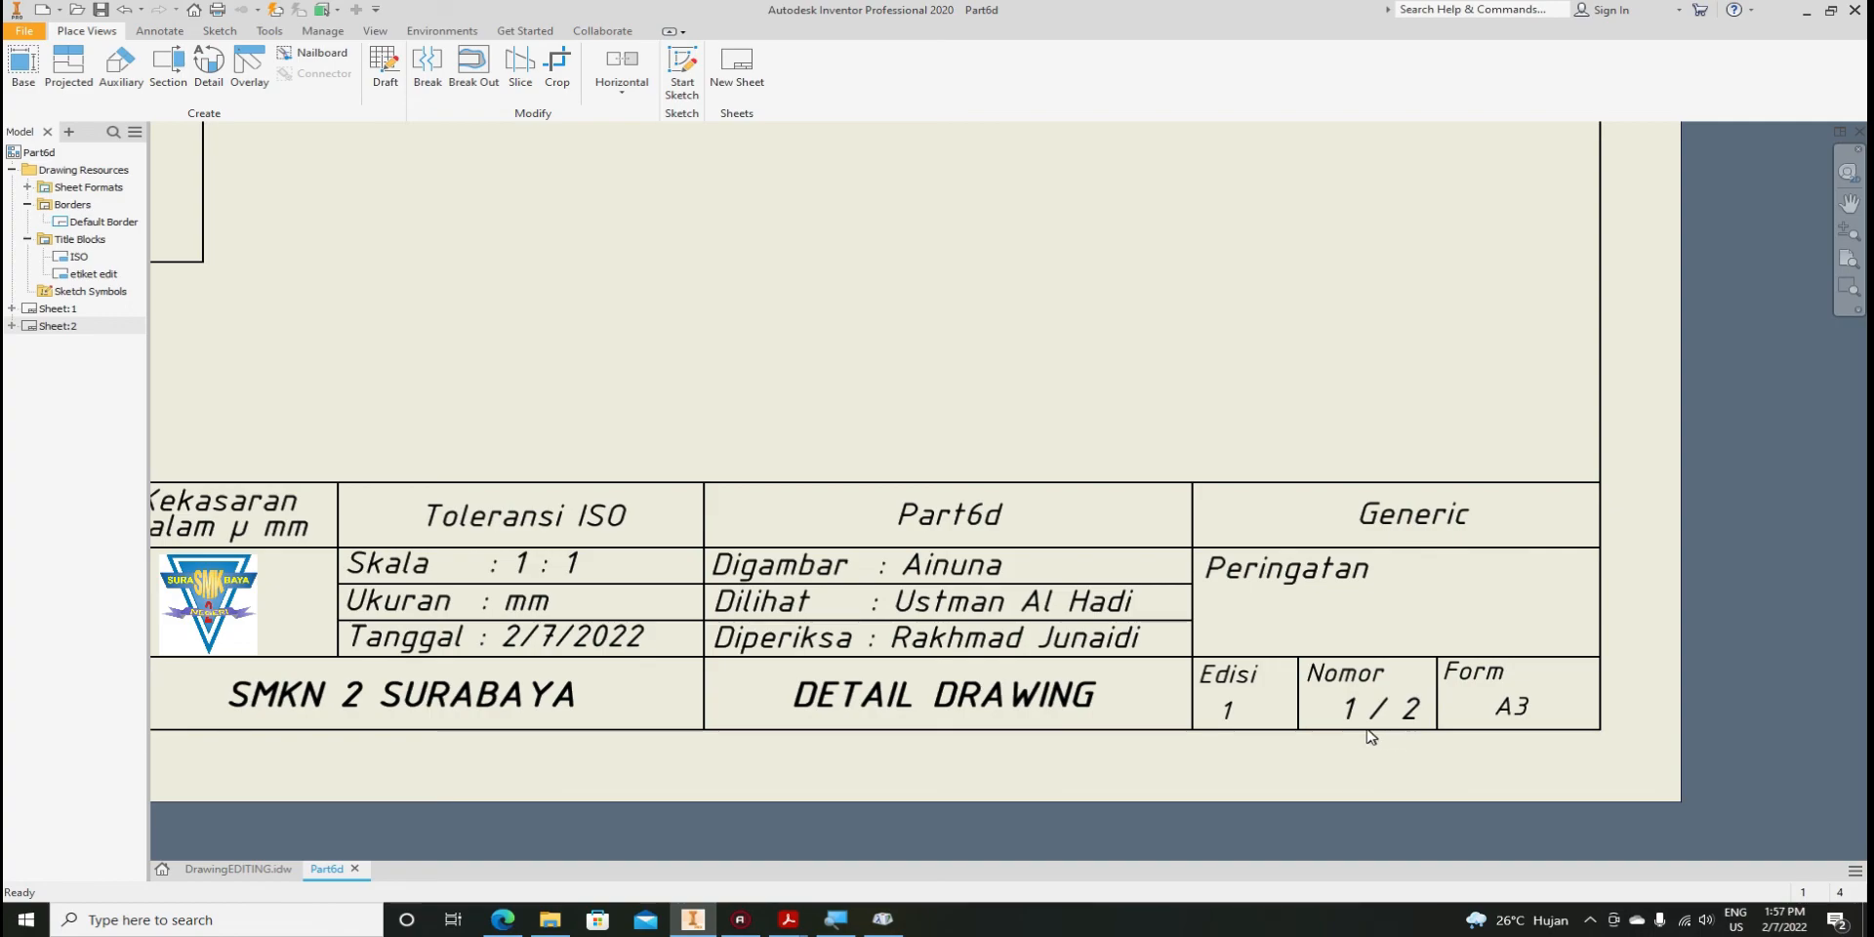
scroll(1388, 719, "down", 2)
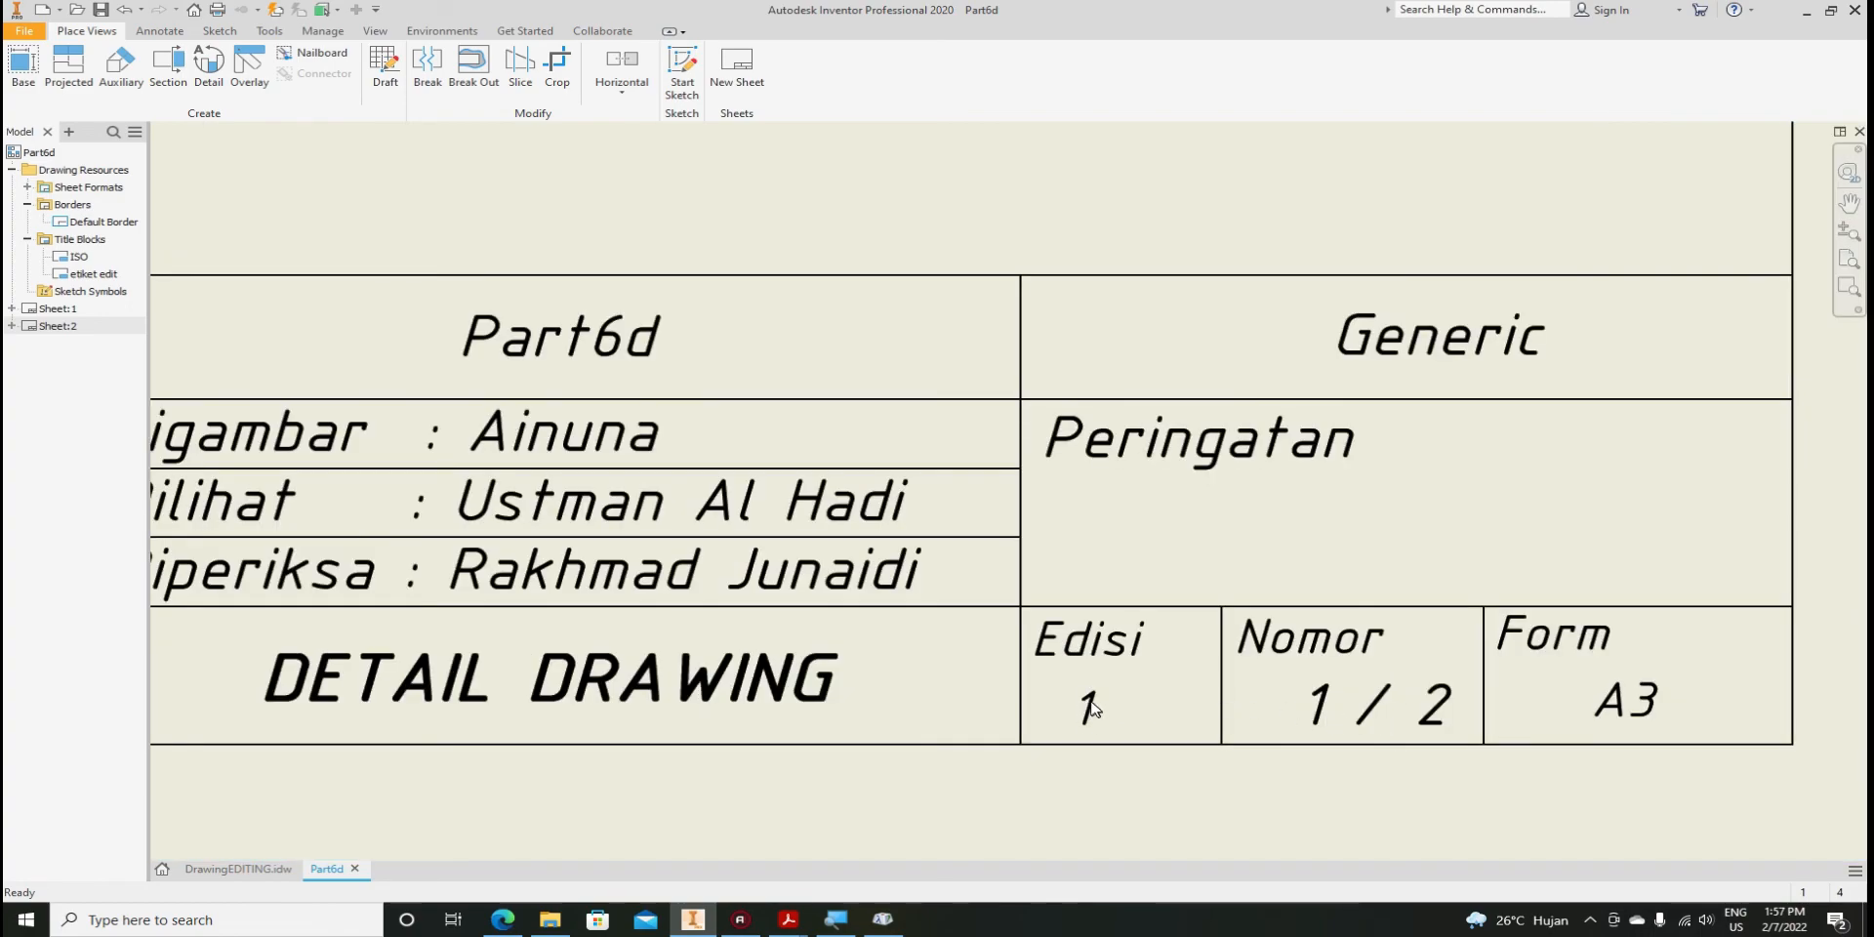